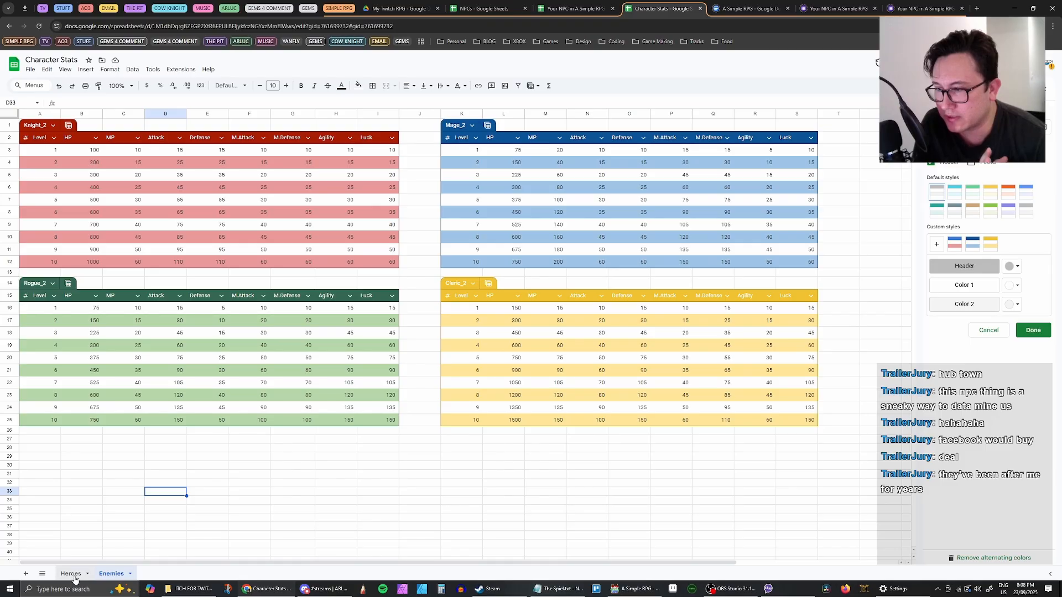
# Open the Heroes sheet and examine the Knight, Mage, Rogue and Cleric stat tables at a larger size
pyautogui.click(71, 574)
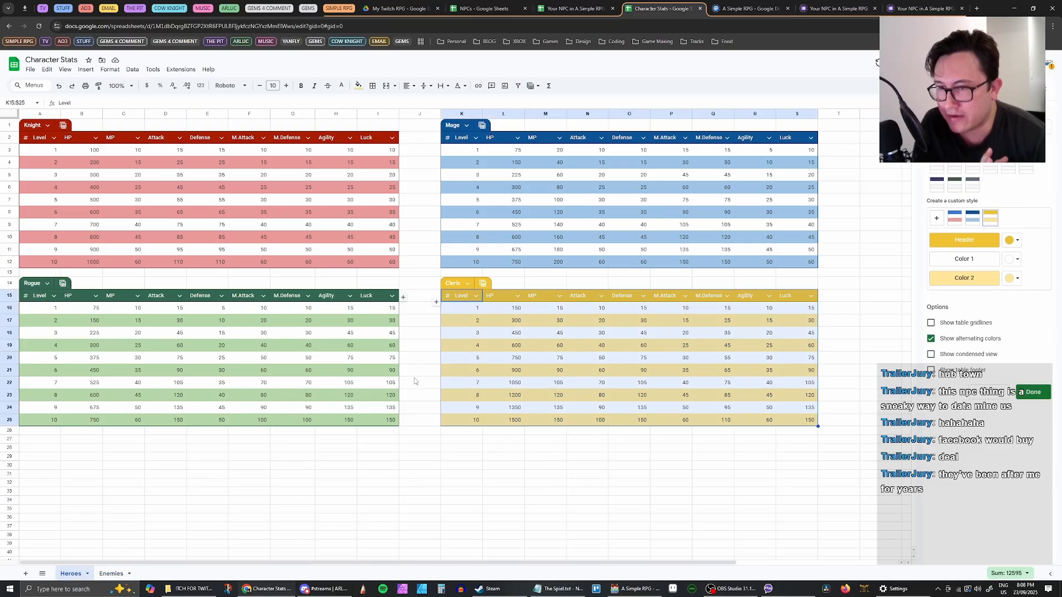
pyautogui.click(422, 345)
pyautogui.click(421, 284)
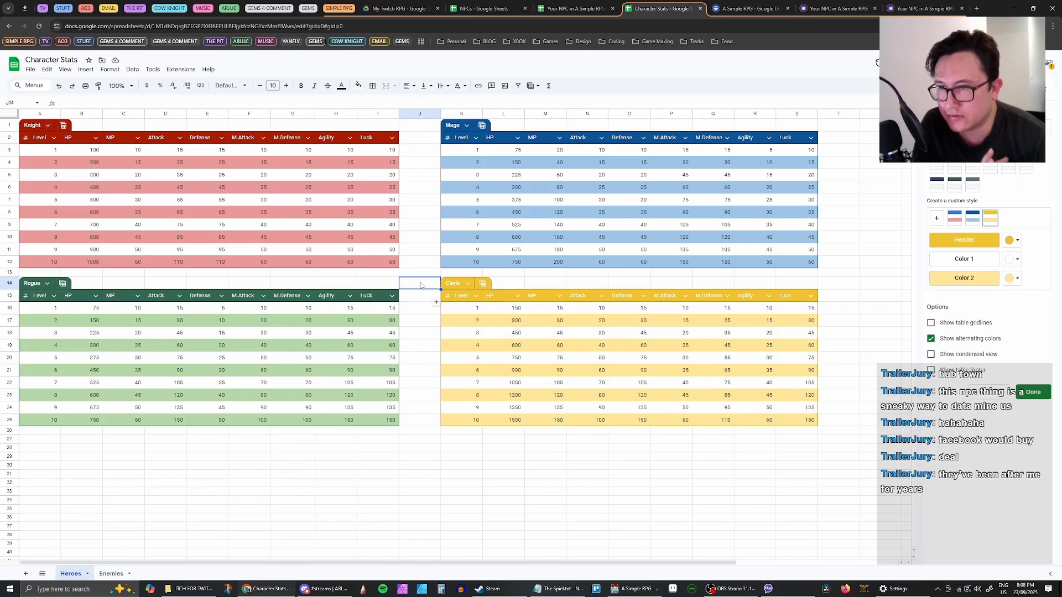
pyautogui.click(421, 162)
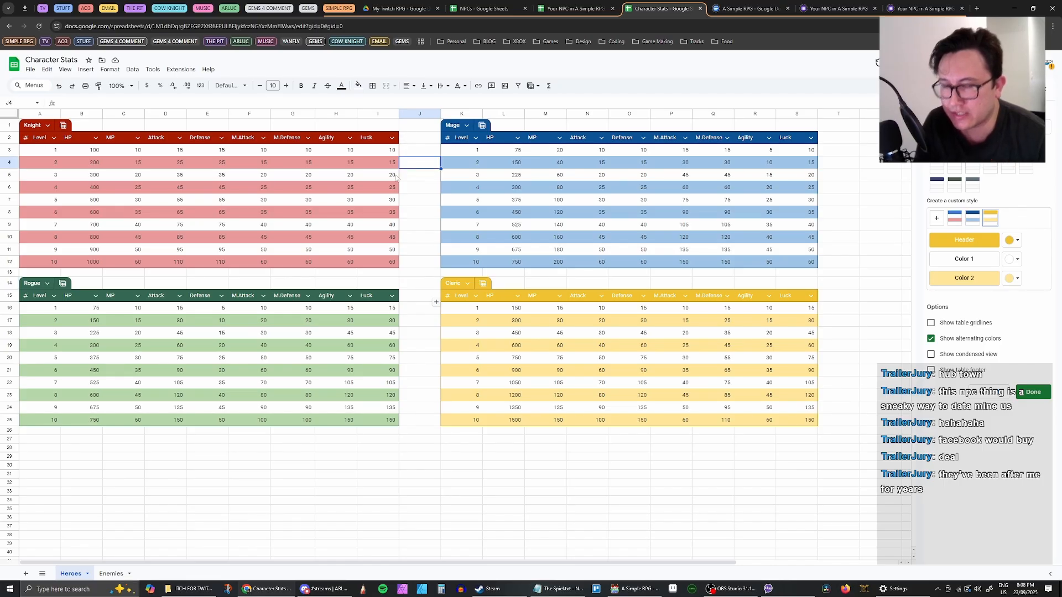
pyautogui.keyDown('ctrl'); pyautogui.scroll(1, 134, 225); pyautogui.keyUp('ctrl')
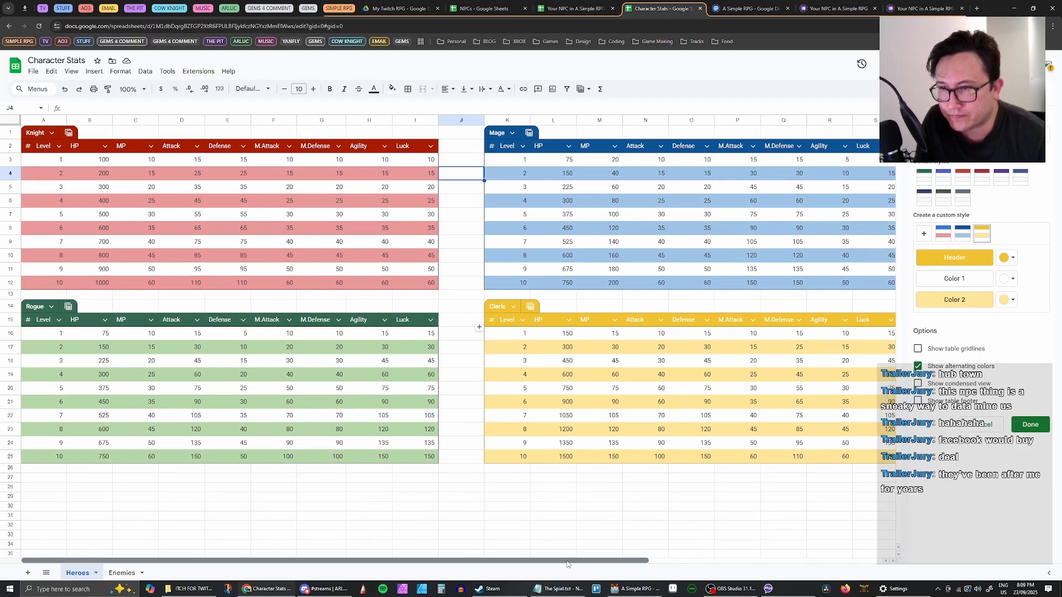
pyautogui.keyDown('ctrl'); pyautogui.scroll(1, 254, 432); pyautogui.keyUp('ctrl')
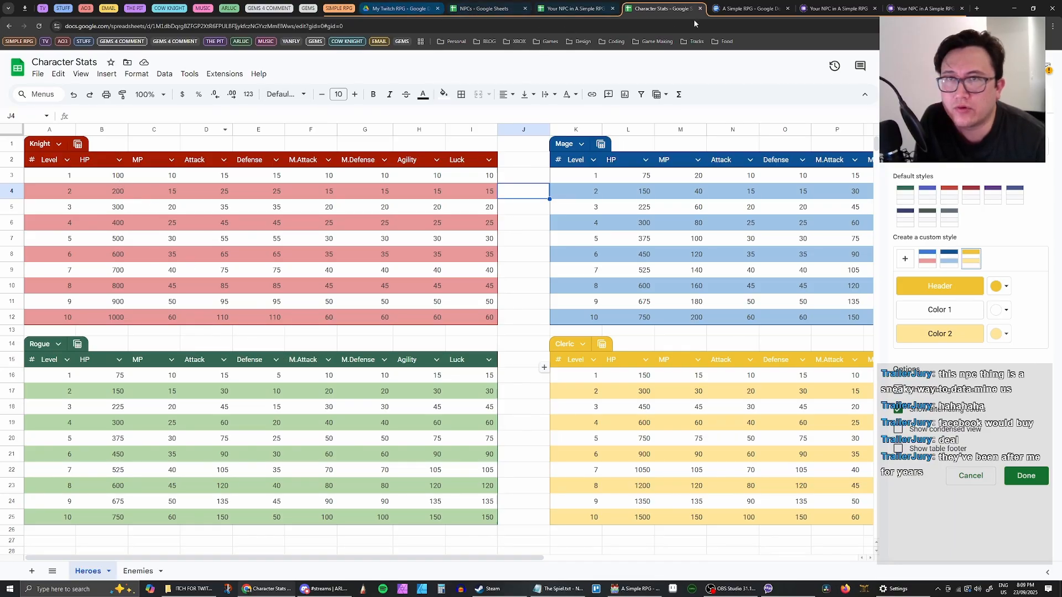
# Switch to the A Simple RPG document, dismiss the eSignatures banner and read through the class, element, world and temple notes
pyautogui.click(744, 8)
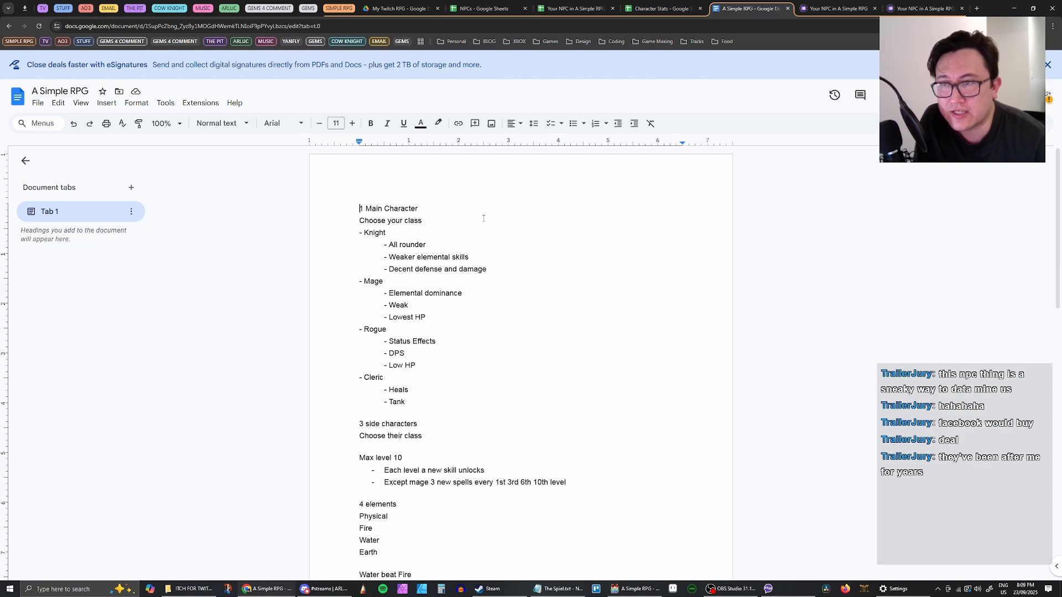
pyautogui.scroll(-6, 556, 280)
pyautogui.scroll(-7, 557, 280)
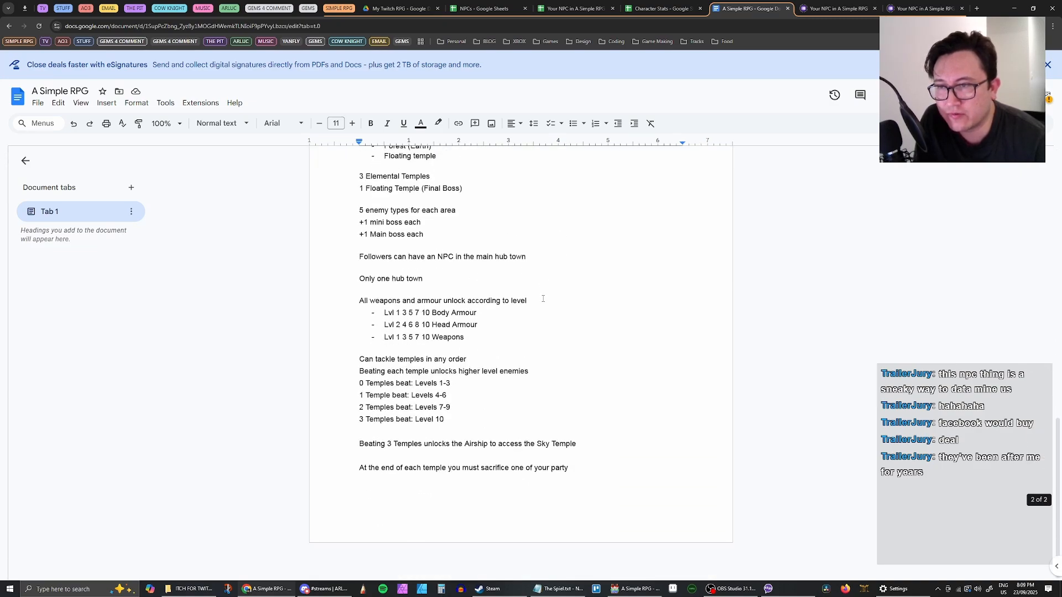
pyautogui.scroll(13, 553, 271)
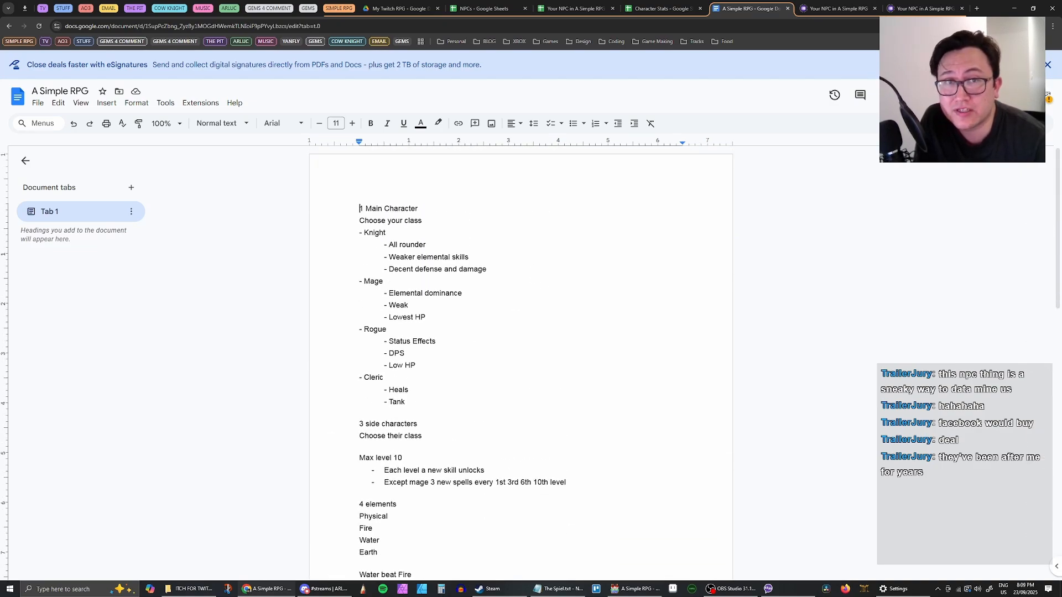
pyautogui.click(1048, 65)
pyautogui.scroll(-14, 483, 200)
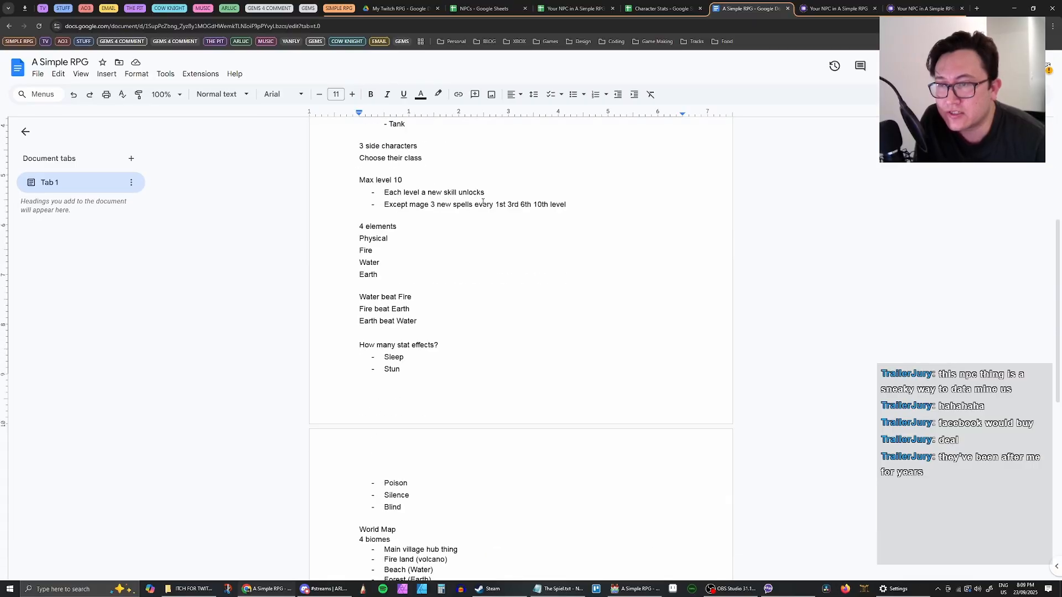
pyautogui.scroll(14, 536, 321)
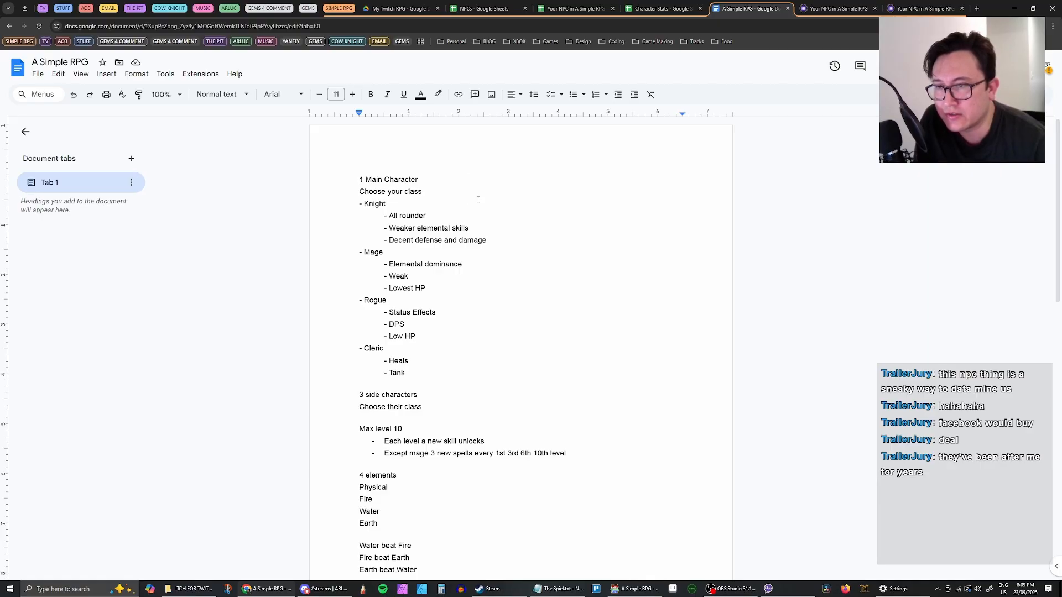
pyautogui.scroll(-3, 479, 198)
pyautogui.scroll(3, 484, 198)
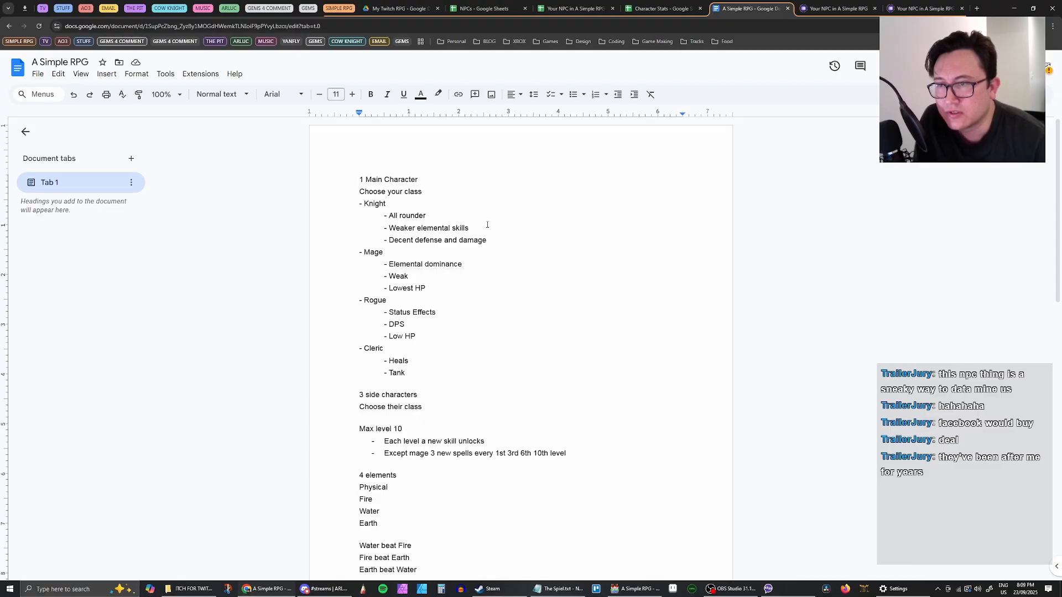
pyautogui.scroll(-15, 481, 226)
pyautogui.scroll(15, 417, 327)
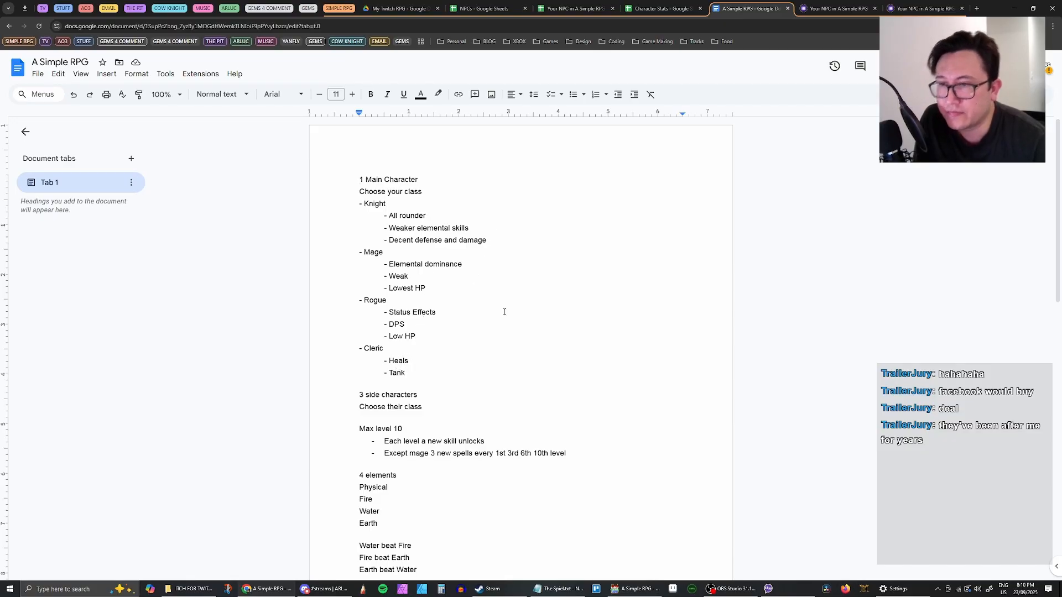
# Return to the Character Stats spreadsheet and check the Knight's level 1 HP, Defense and Attack
pyautogui.click(638, 8)
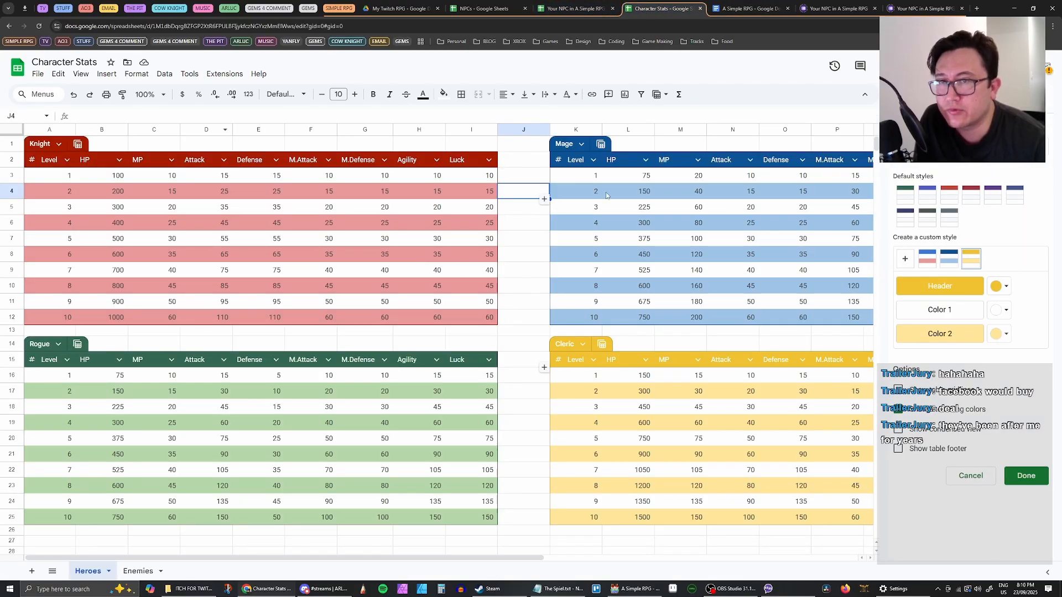
pyautogui.click(136, 180)
pyautogui.click(118, 182)
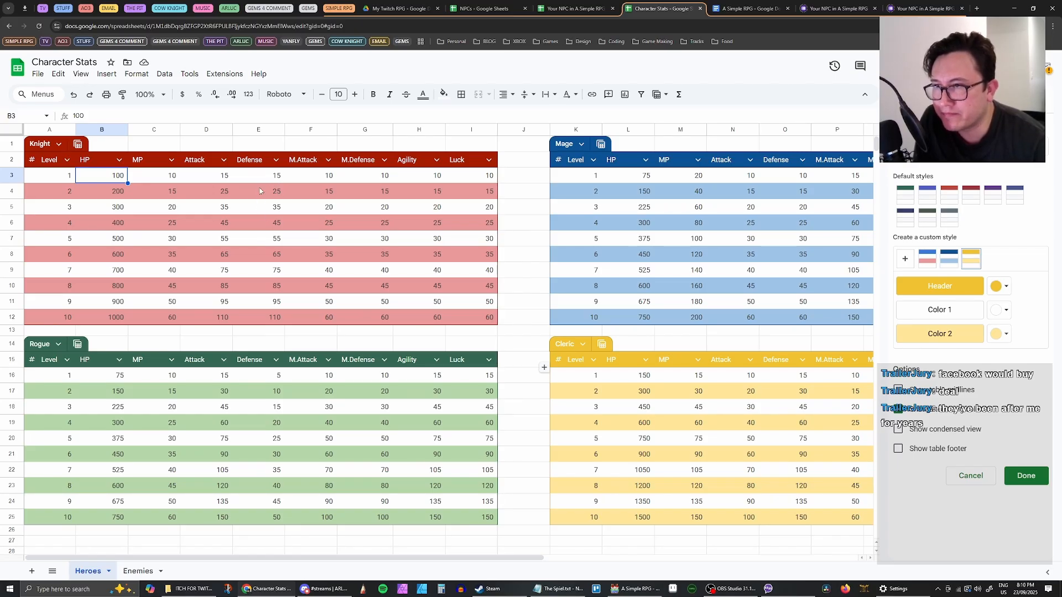
pyautogui.press('Right')
pyautogui.press('Right')
pyautogui.press('Right')
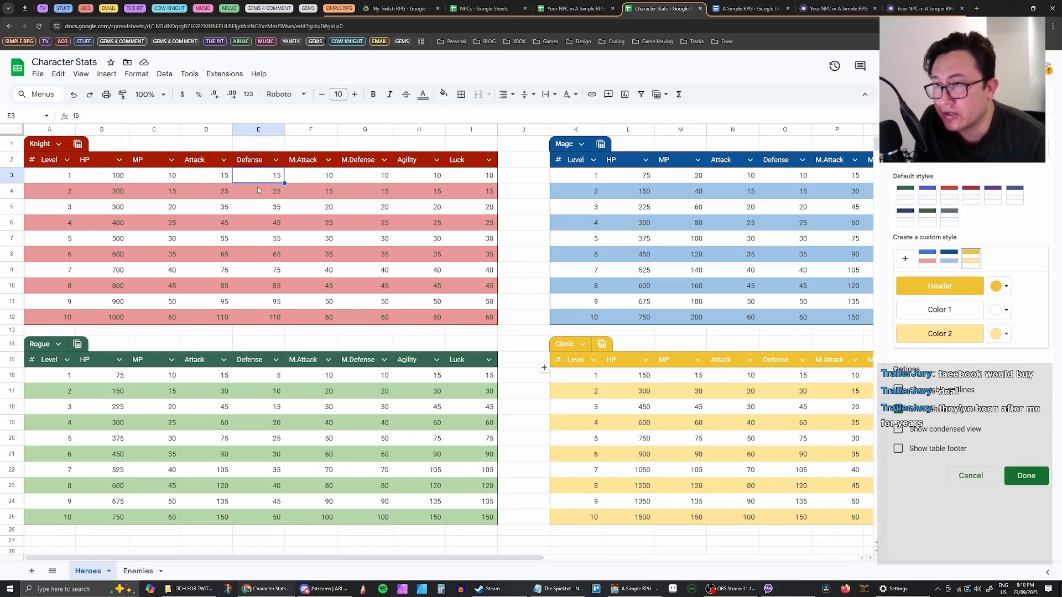
pyautogui.click(212, 177)
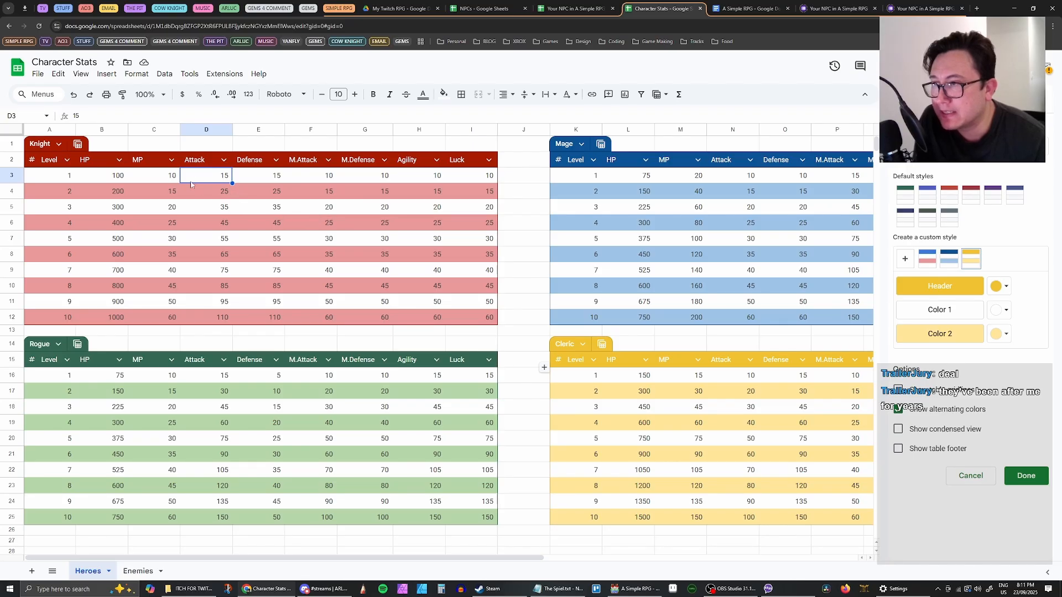
# Go through the Knight's level 1 stats one by one from HP to Luck and compare Luck with the Rogue's
pyautogui.click(139, 180)
pyautogui.click(123, 182)
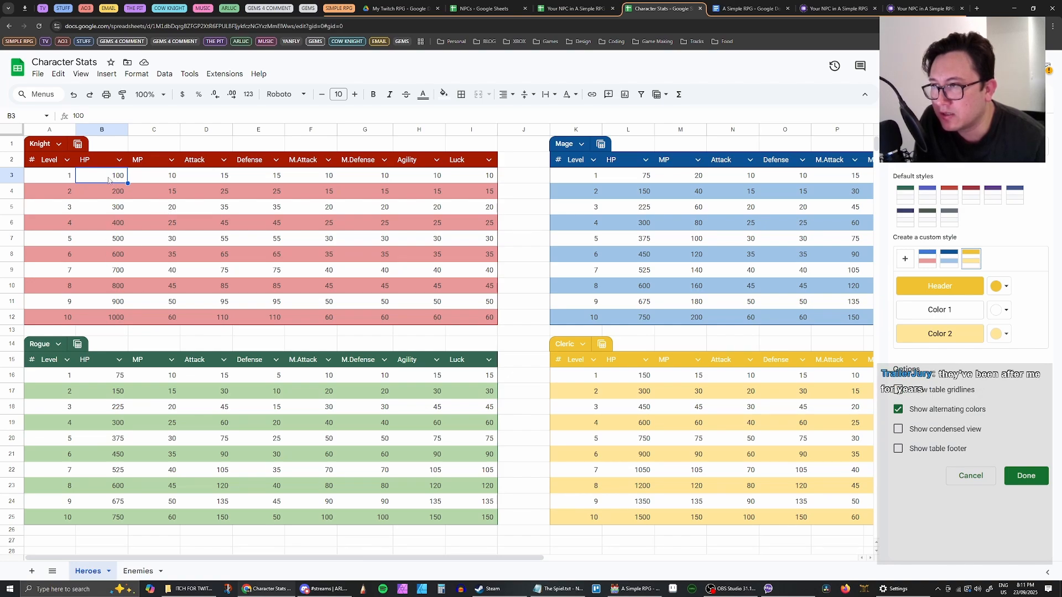
pyautogui.click(162, 178)
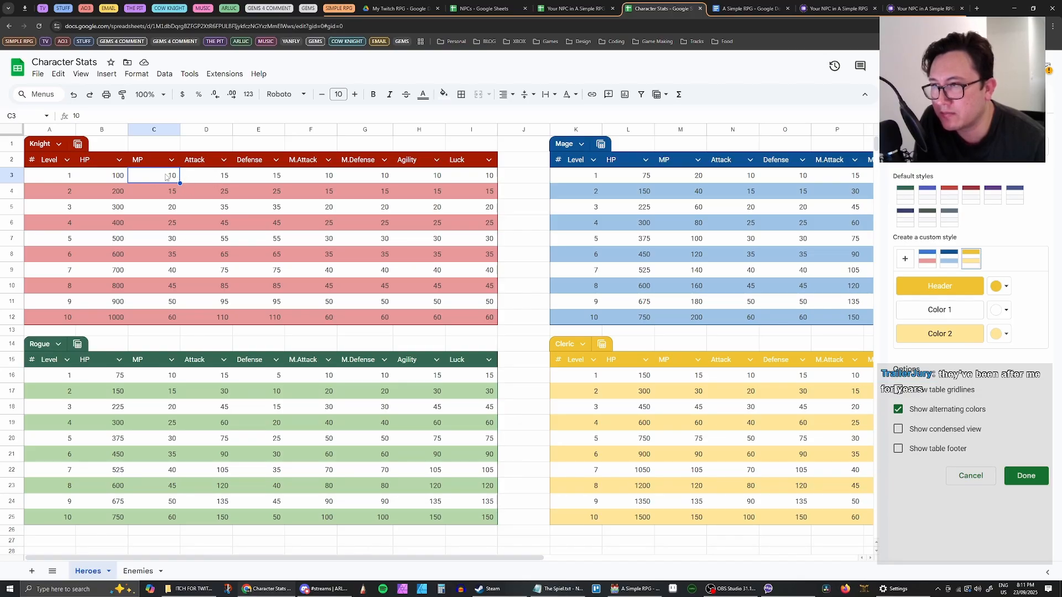
pyautogui.click(221, 178)
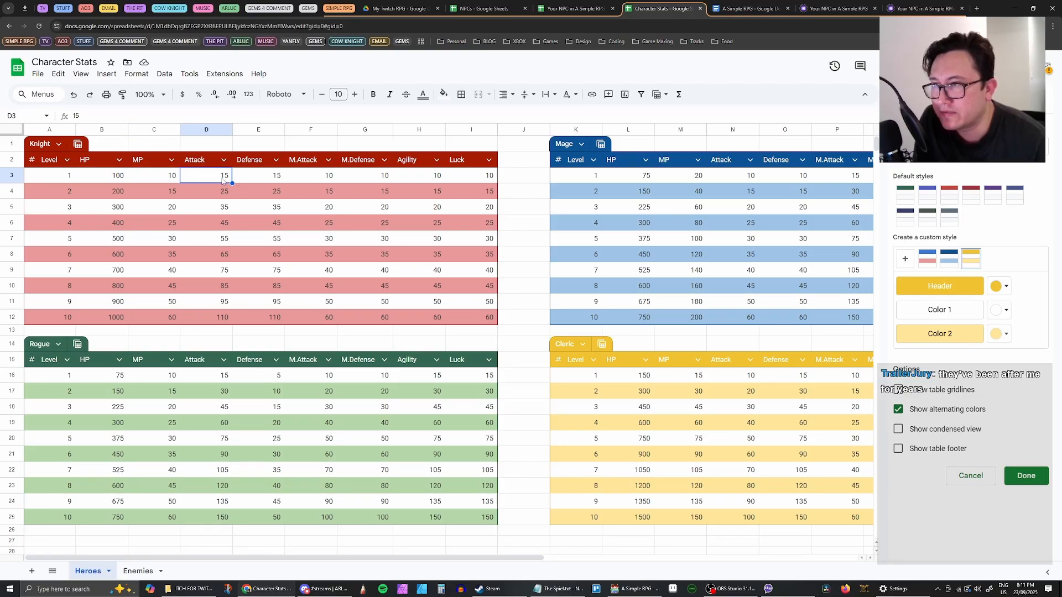
pyautogui.click(263, 180)
pyautogui.click(308, 180)
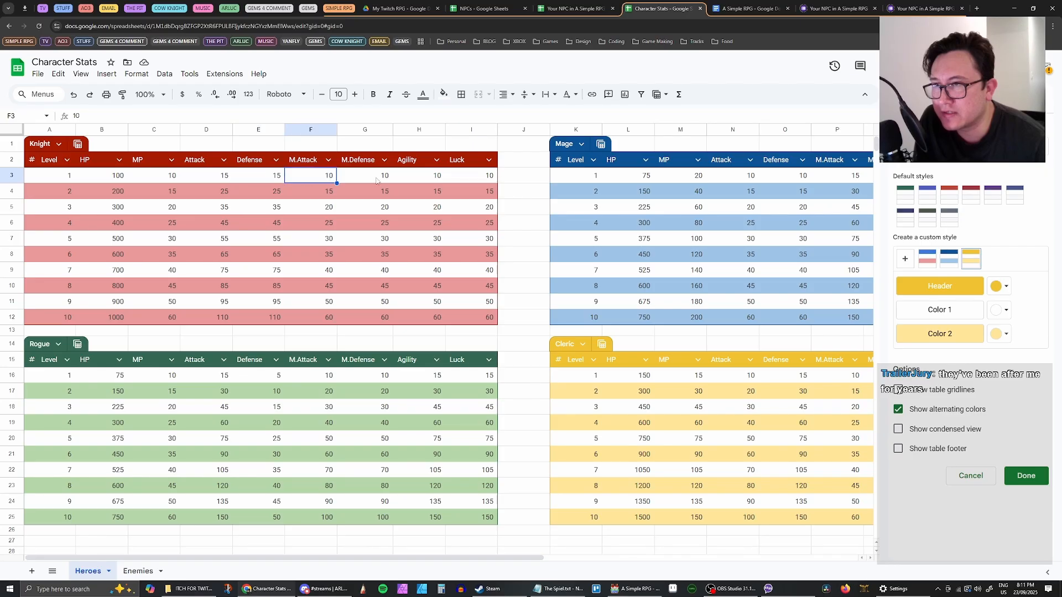
pyautogui.click(363, 177)
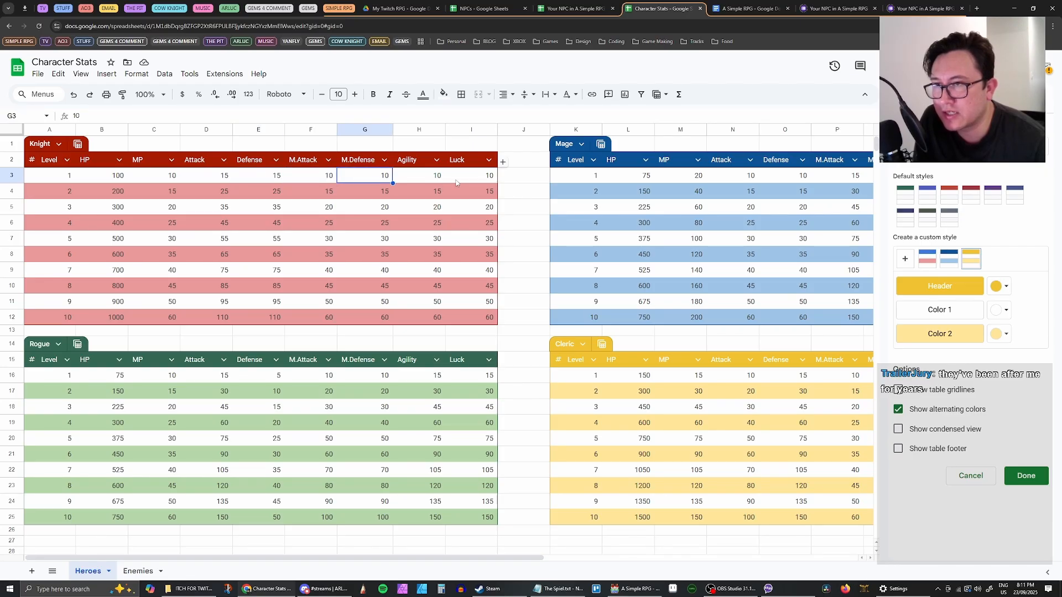
pyautogui.click(420, 181)
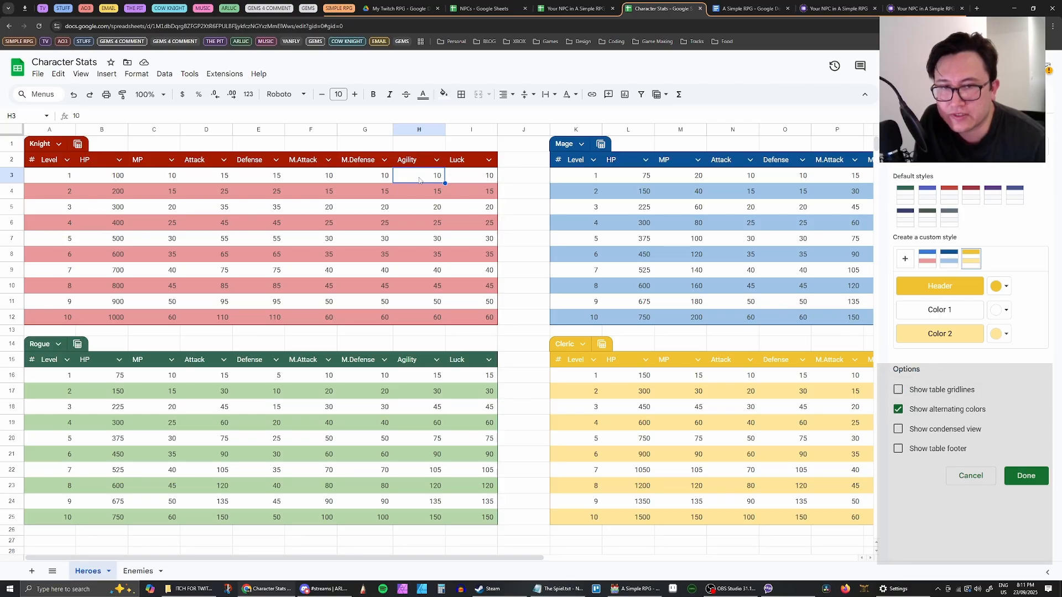
pyautogui.click(467, 182)
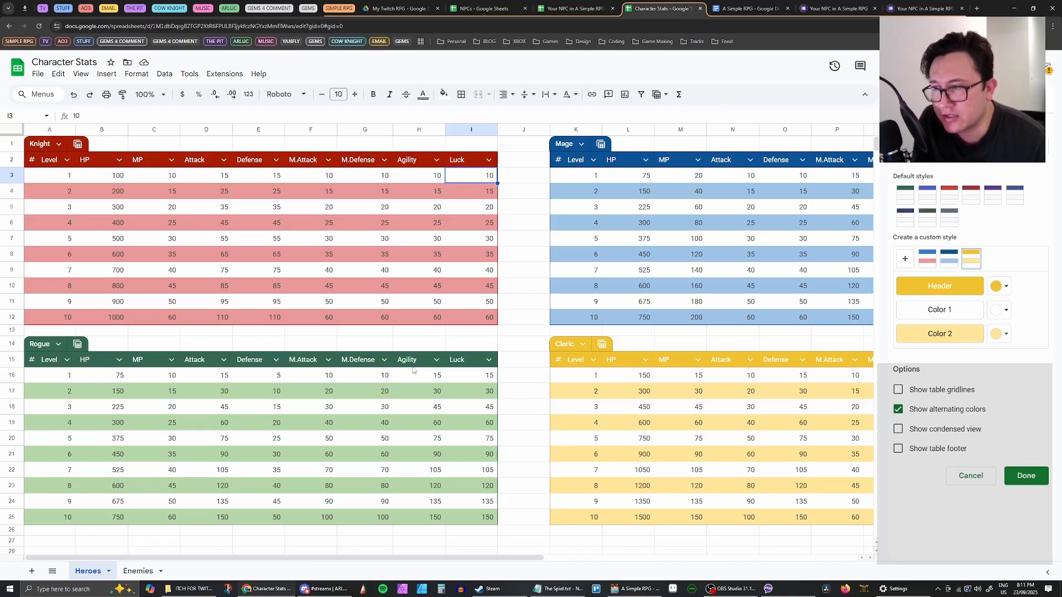
pyautogui.click(457, 380)
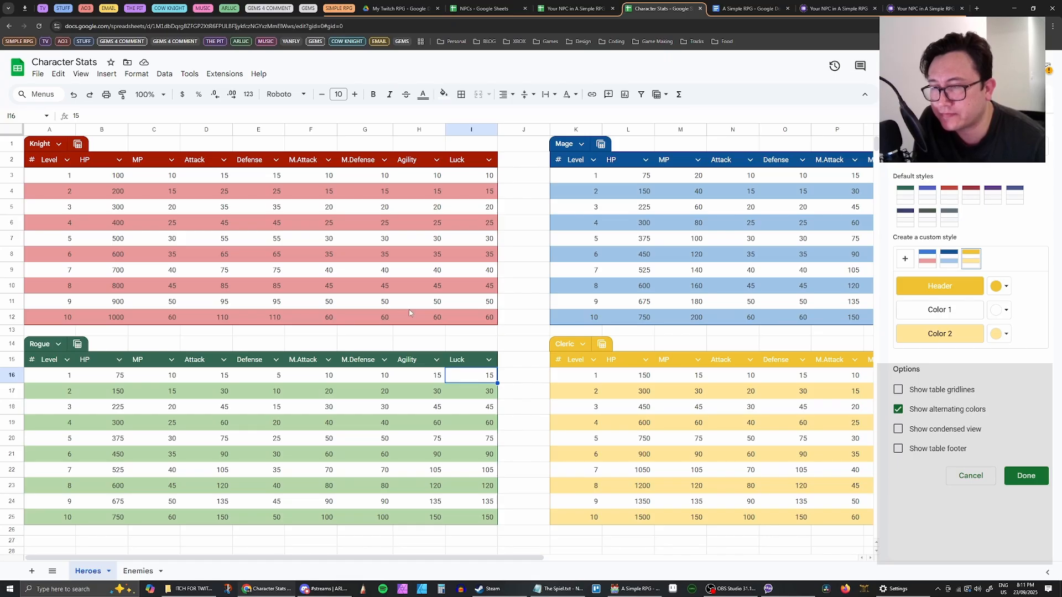
# Examine how the Knight's HP grows between levels 2, 3 and 4
pyautogui.click(141, 193)
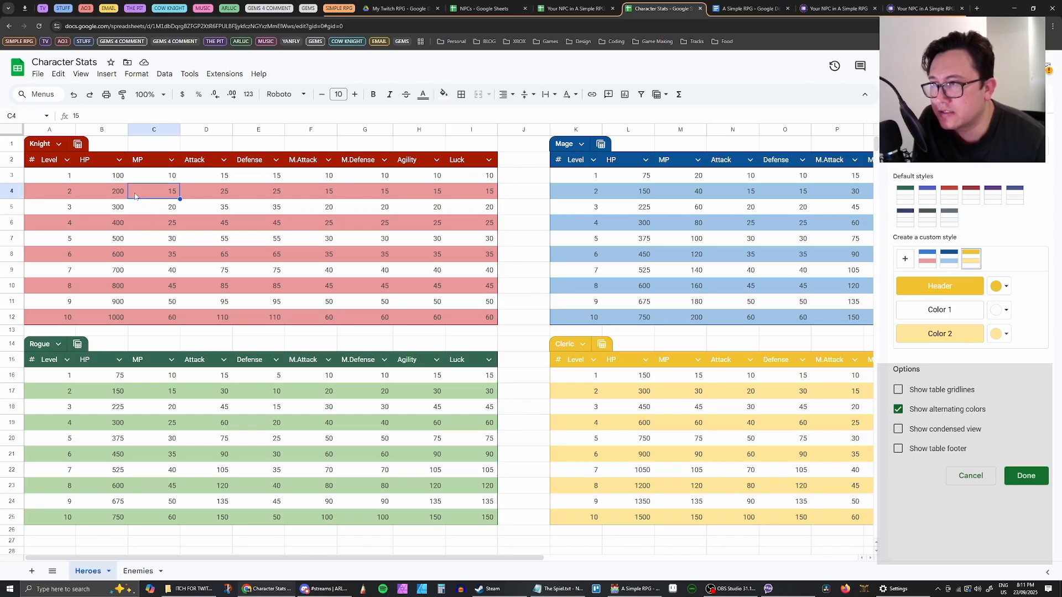
pyautogui.click(124, 221)
pyautogui.click(121, 196)
pyautogui.click(118, 210)
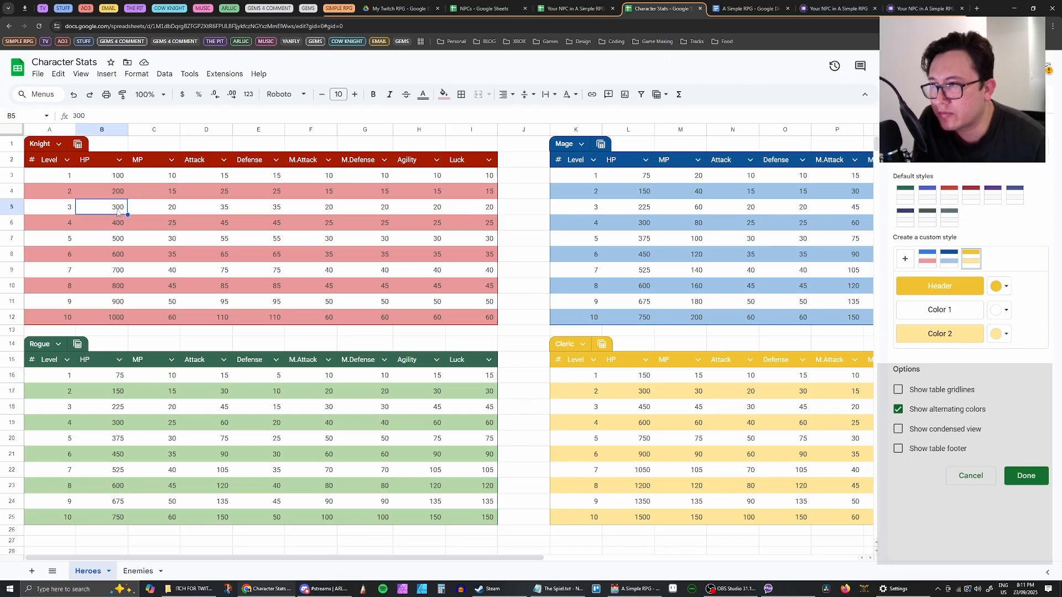
pyautogui.click(116, 195)
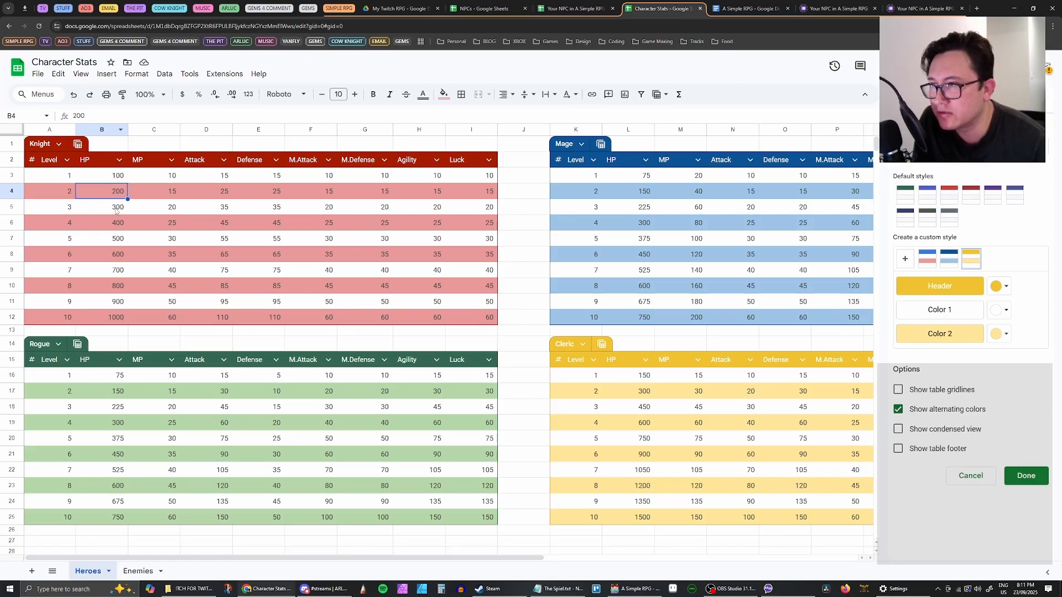
pyautogui.click(115, 210)
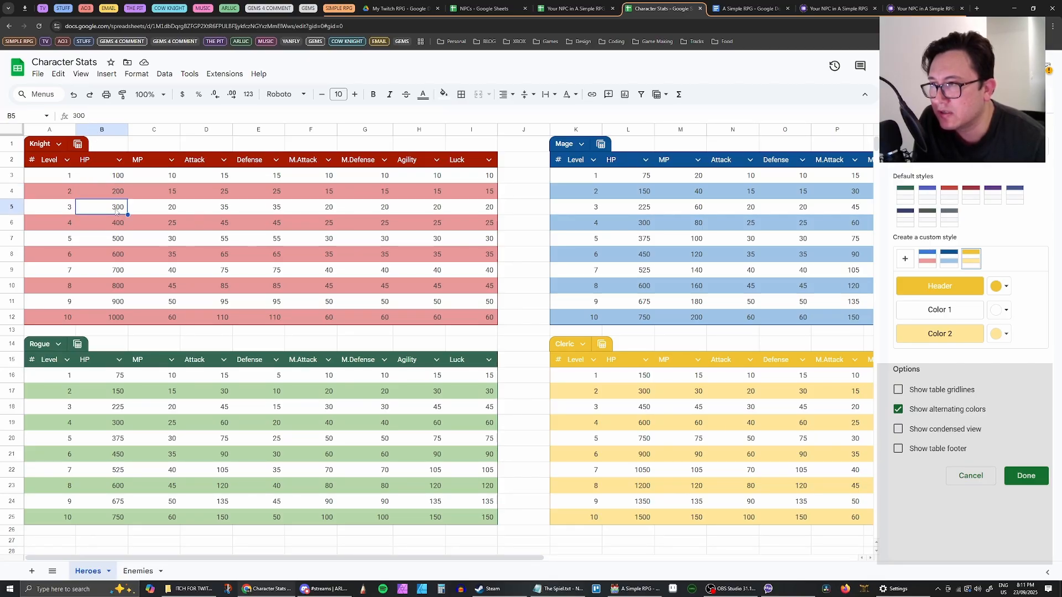
pyautogui.click(114, 197)
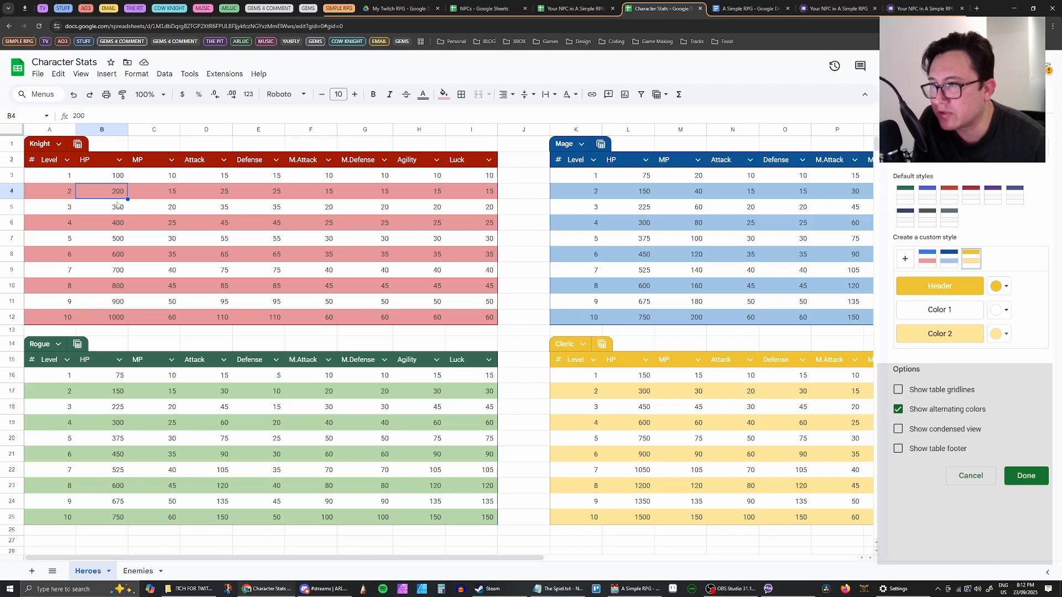
pyautogui.click(116, 212)
pyautogui.click(115, 198)
pyautogui.click(116, 212)
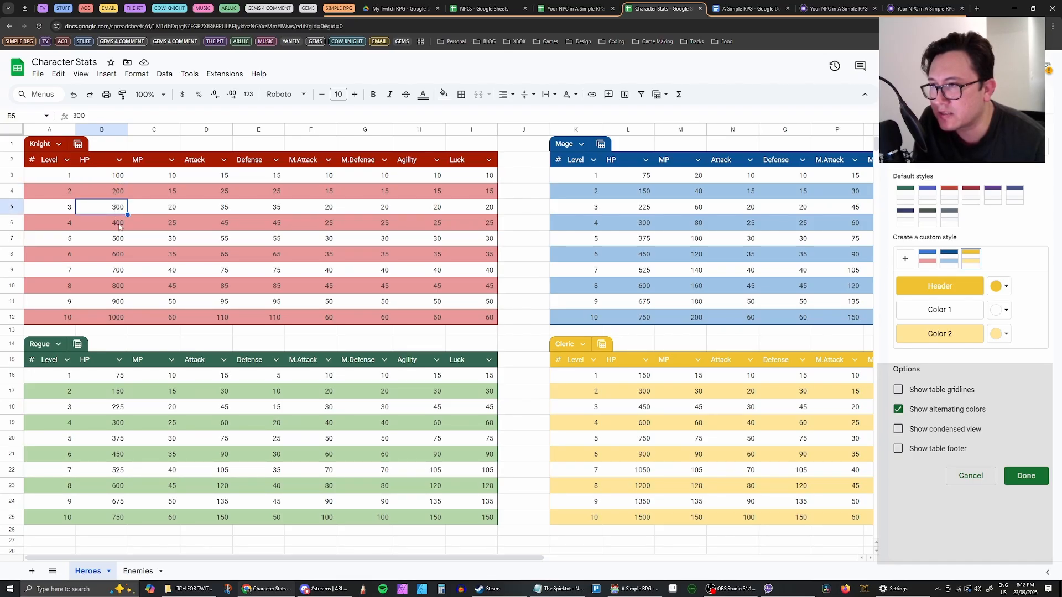
pyautogui.click(120, 226)
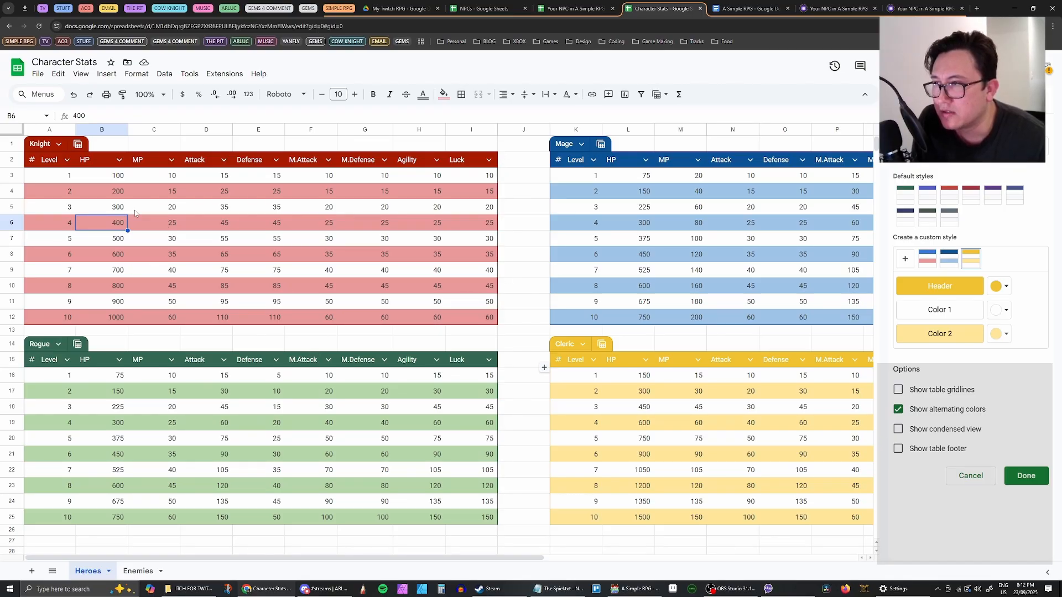
# Compare the Knight's level 1 HP with the Rogue's and check the Rogue's level 1 Attack and Defense
pyautogui.click(114, 180)
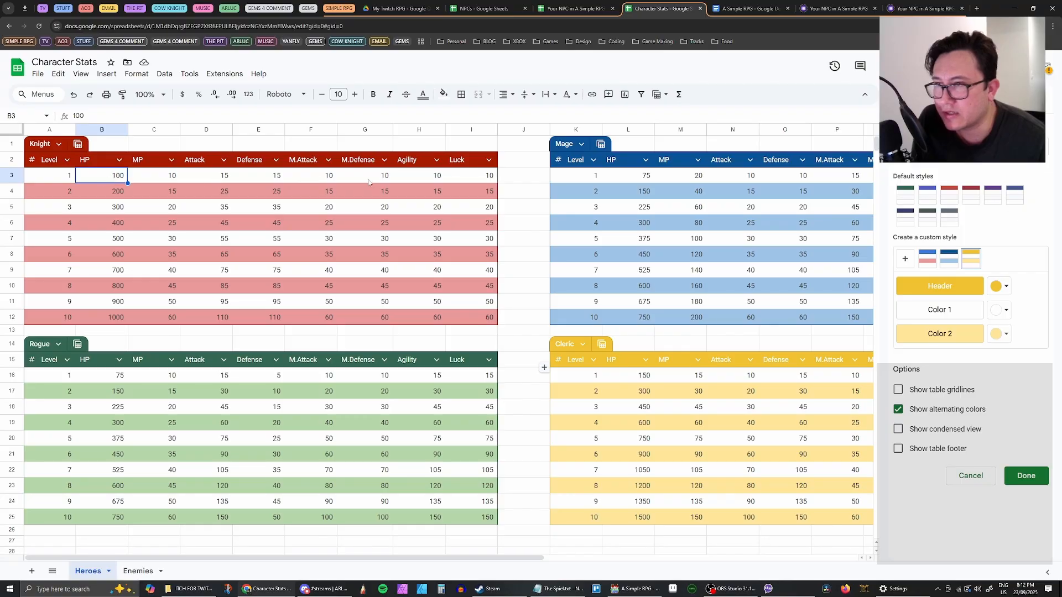
pyautogui.click(118, 378)
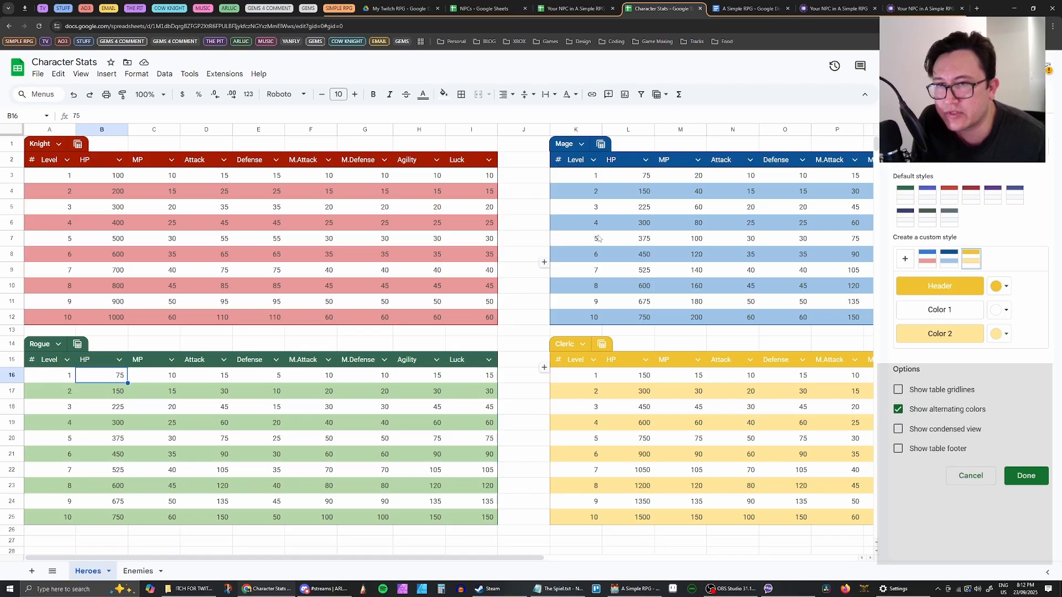
pyautogui.click(269, 381)
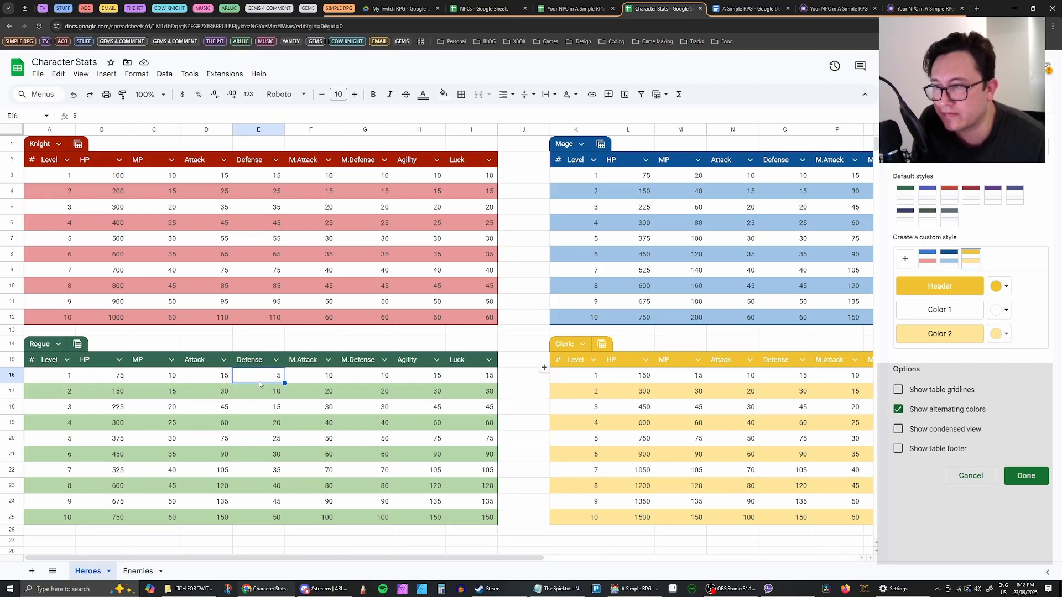
pyautogui.click(213, 377)
pyautogui.click(251, 376)
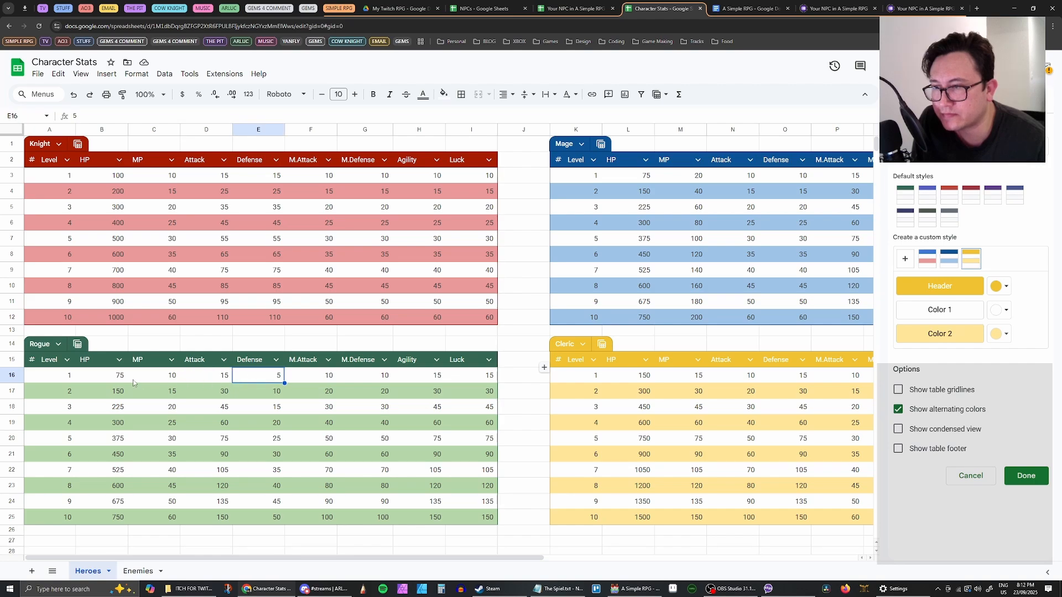
# Compare the Rogue's level 1 HP with the Mage's and the Cleric's
pyautogui.click(125, 379)
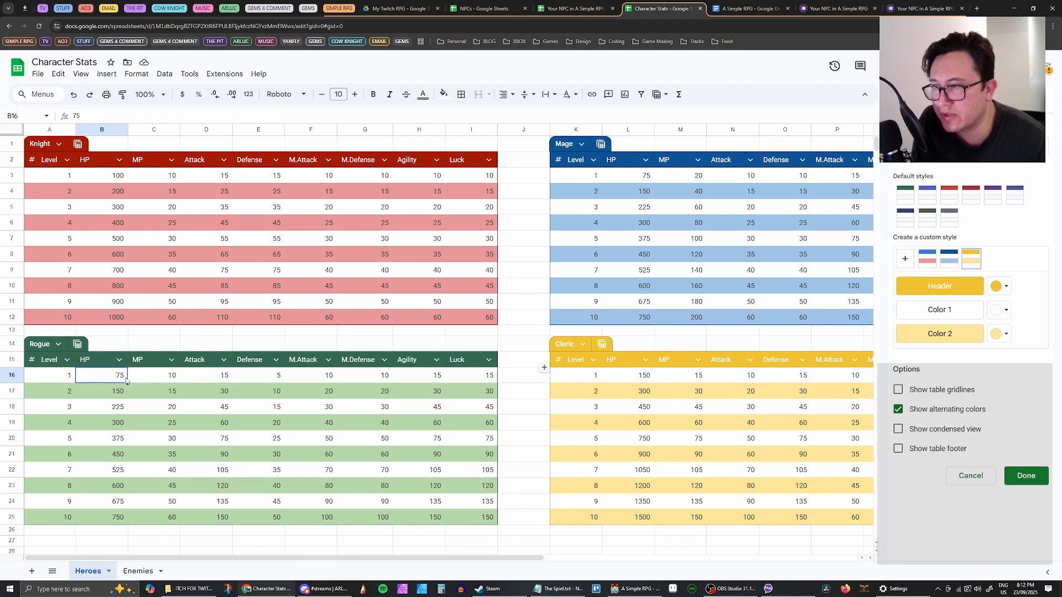
pyautogui.click(638, 180)
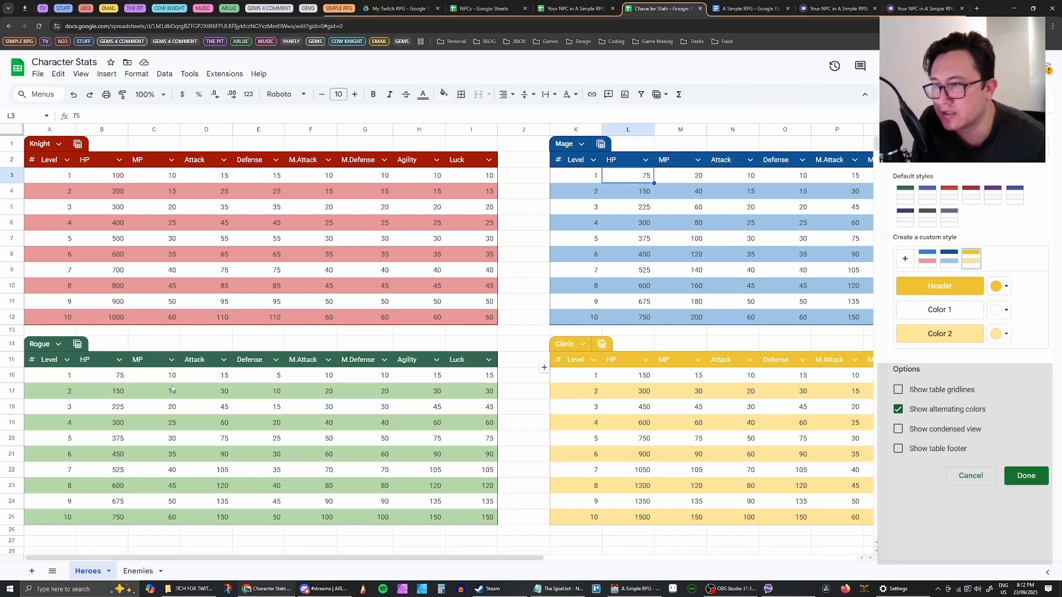
pyautogui.click(118, 380)
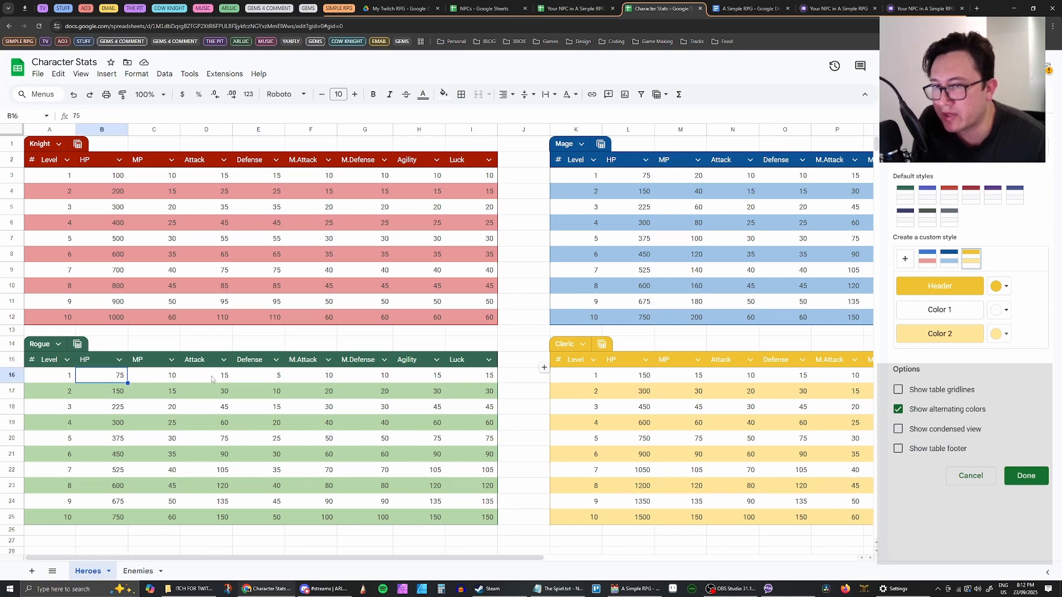
pyautogui.click(641, 377)
pyautogui.moveTo(501, 557)
pyautogui.mouseDown()
pyautogui.moveTo(690, 557)
pyautogui.moveTo(500, 556)
pyautogui.mouseUp()
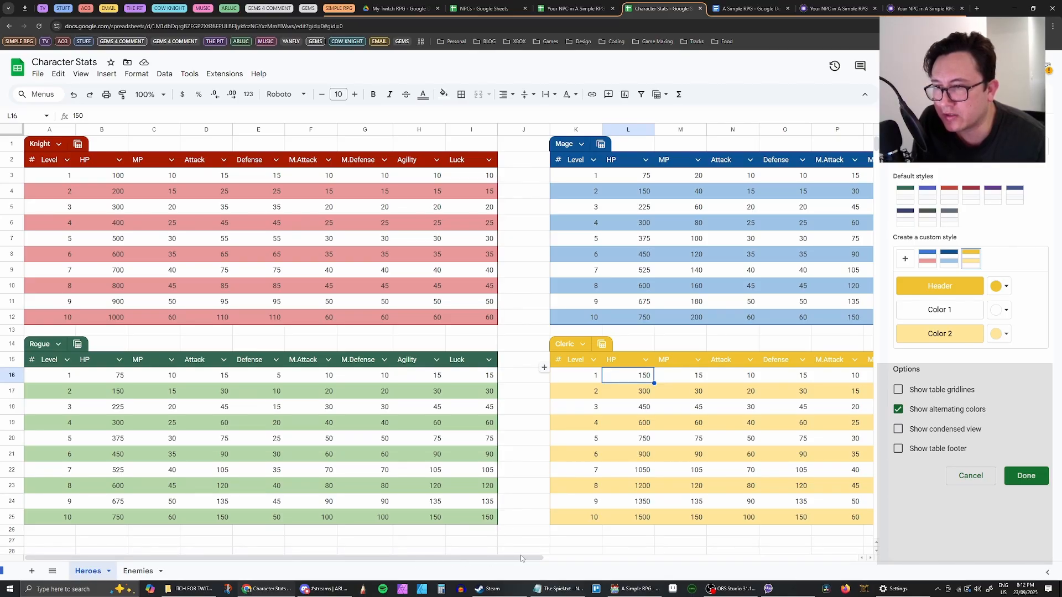
pyautogui.moveTo(470, 563)
pyautogui.mouseDown()
pyautogui.moveTo(501, 563)
pyautogui.moveTo(462, 559)
pyautogui.mouseUp()
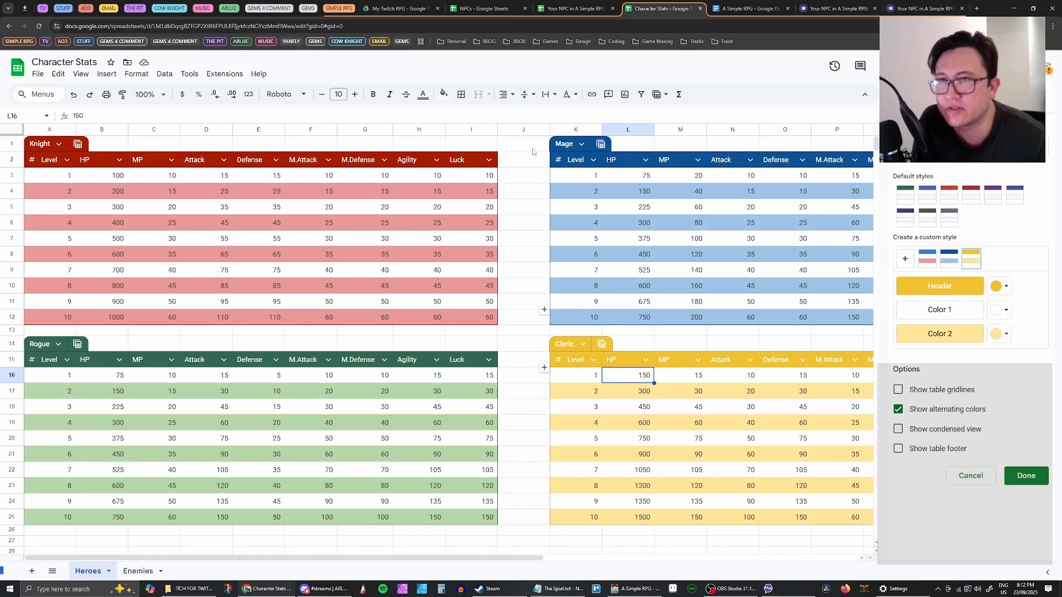
# Check the class descriptions in the A Simple RPG document and return to the Character Stats spreadsheet
pyautogui.click(745, 7)
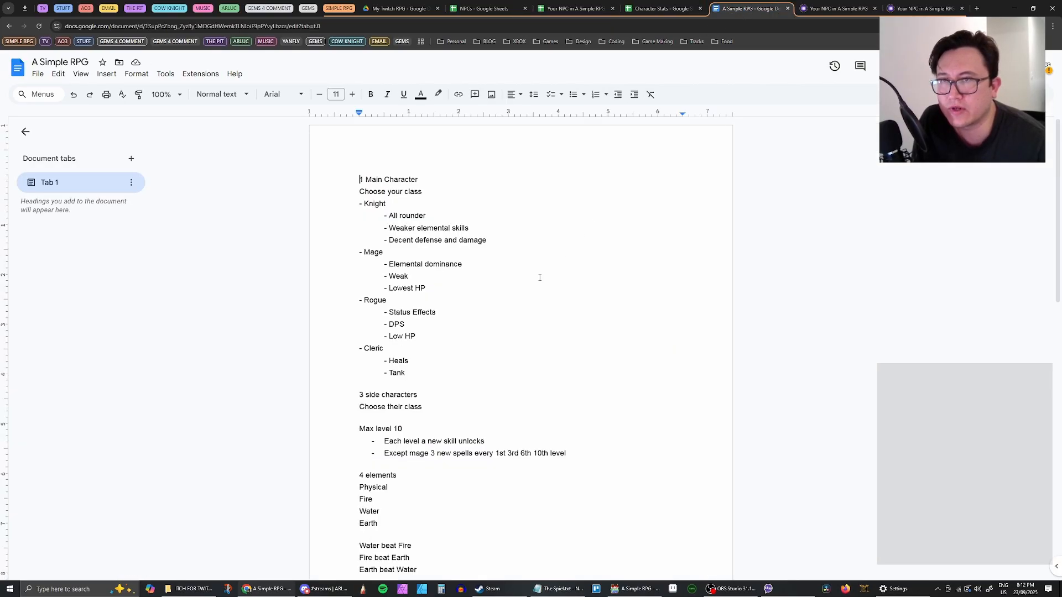
pyautogui.click(660, 7)
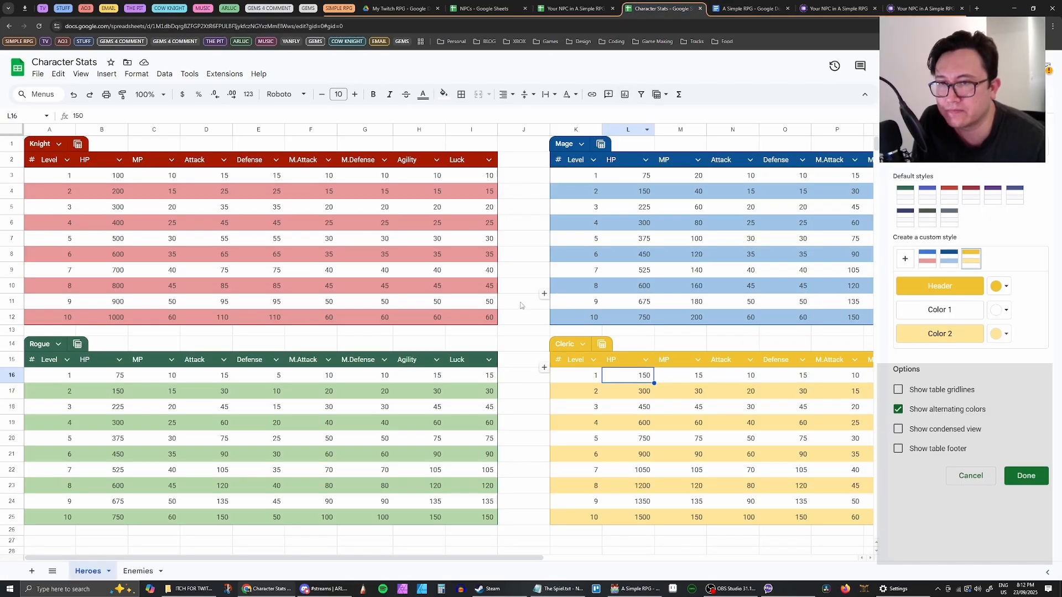
pyautogui.moveTo(513, 557); pyautogui.dragTo(515, 558)
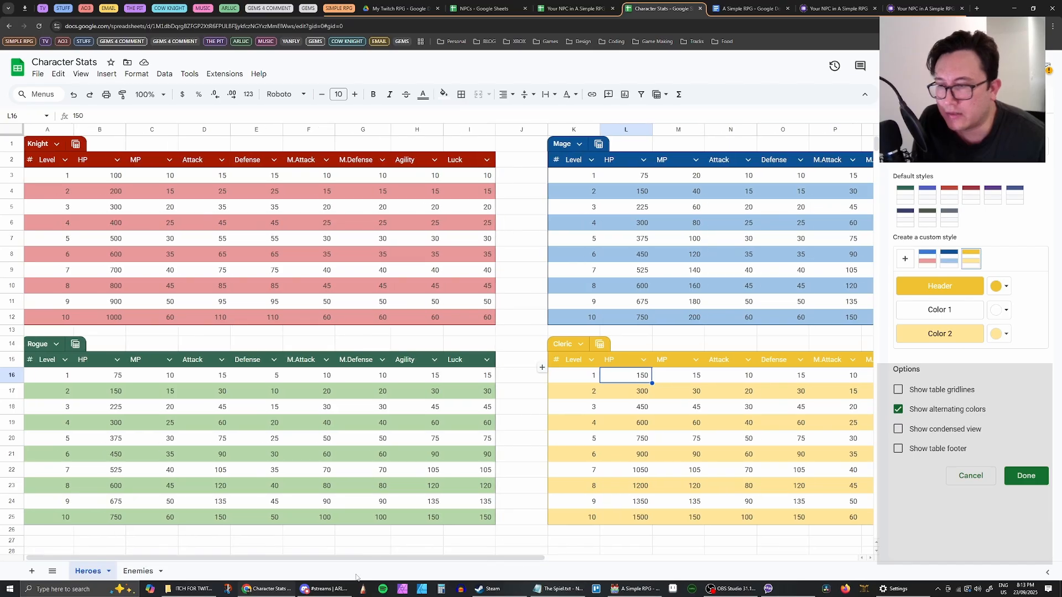
# Open the Enemies sheet, then check the running stream in OBS Studio and return to the spreadsheet
pyautogui.click(156, 575)
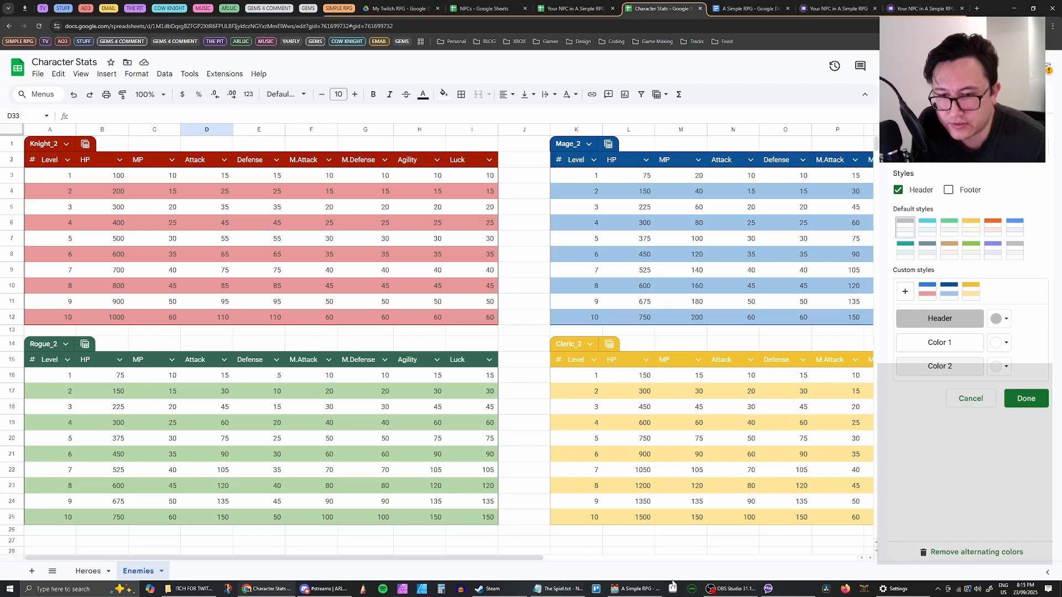
pyautogui.click(732, 589)
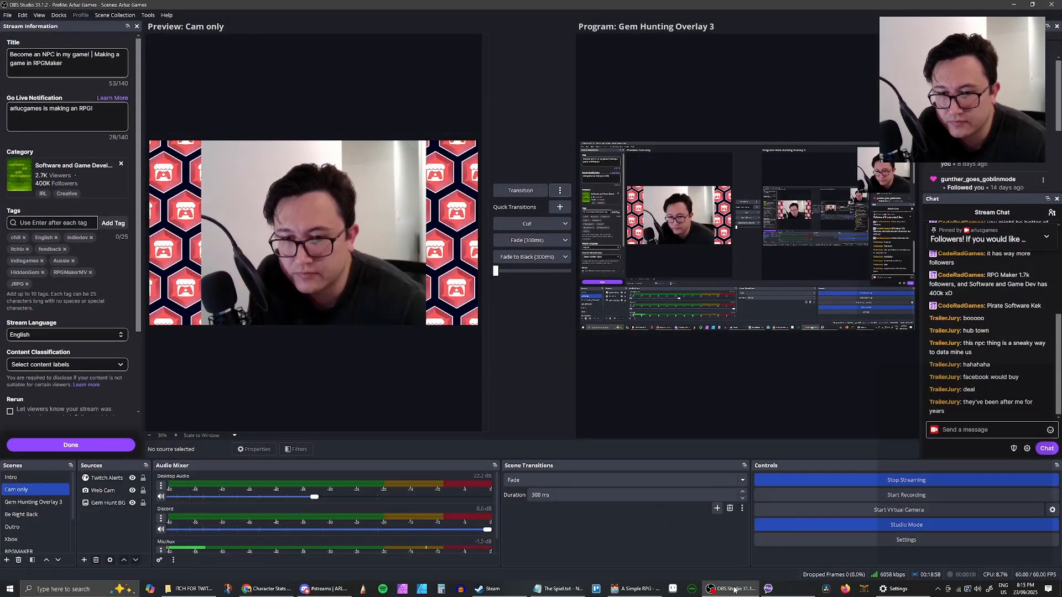
pyautogui.click(733, 589)
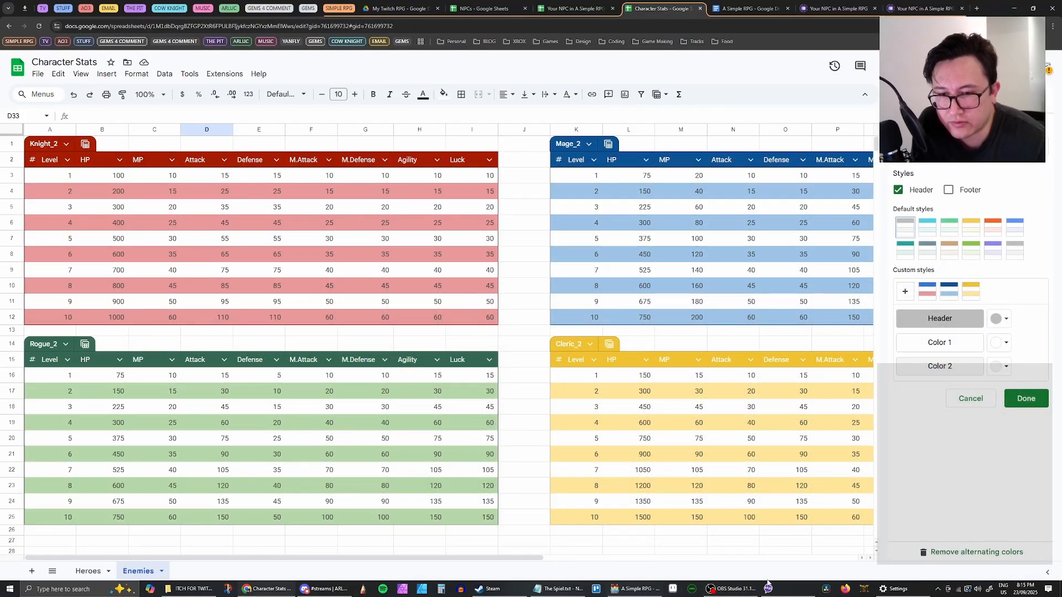
# Switch to RPG Maker MV and open the Knight class's Max HP parameter curve in the database
pyautogui.click(635, 589)
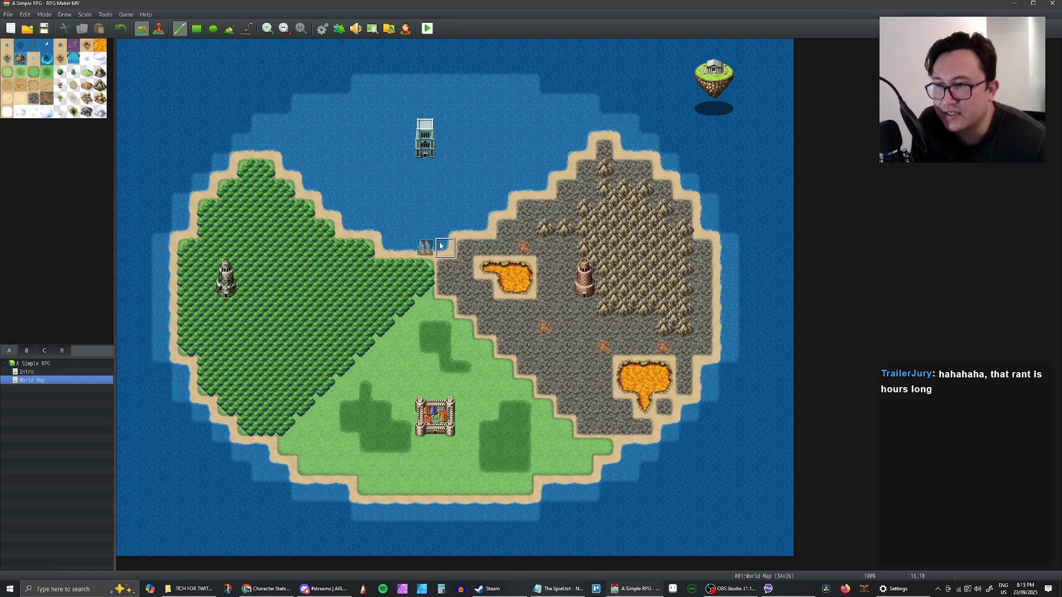
pyautogui.click(338, 32)
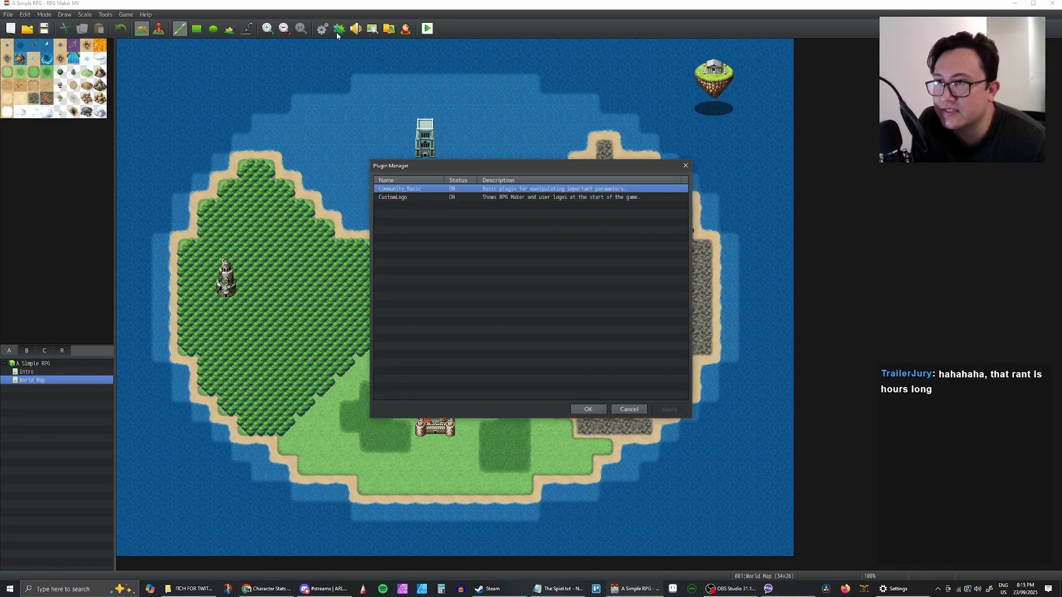
pyautogui.click(628, 410)
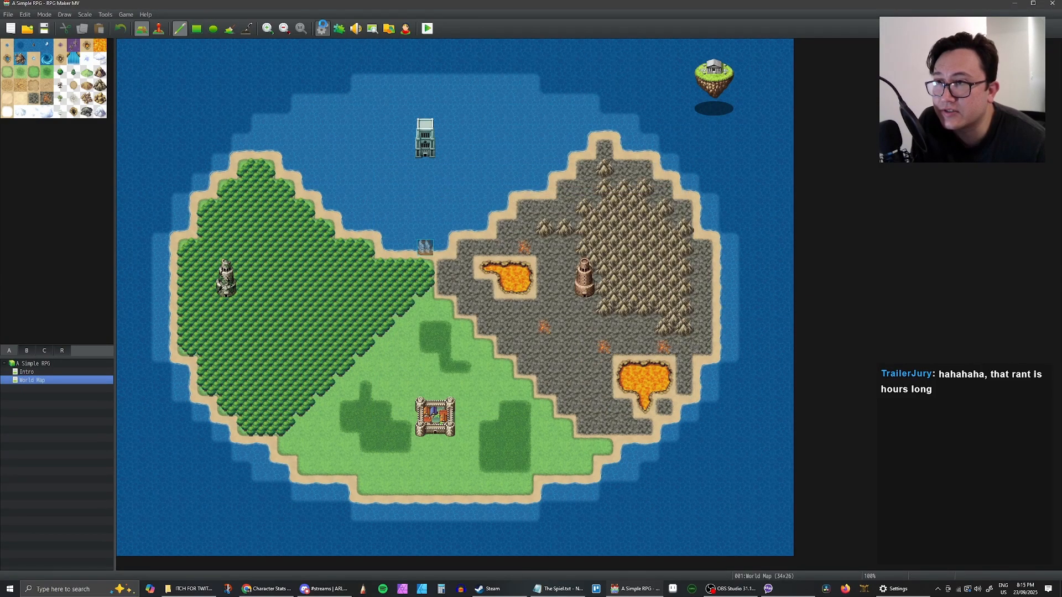
pyautogui.click(323, 28)
pyautogui.click(327, 173)
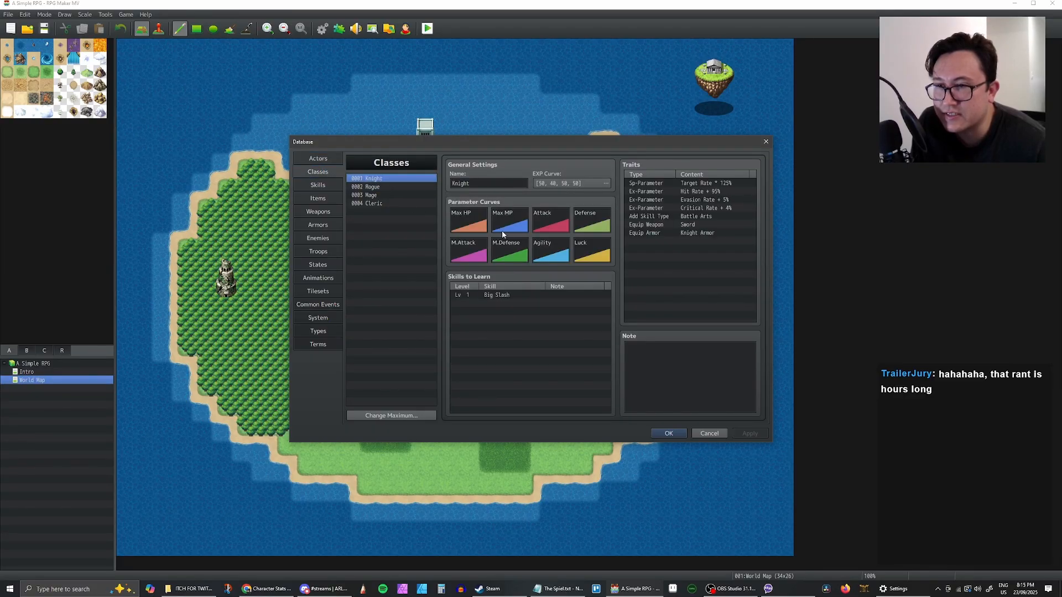
pyautogui.doubleClick(482, 227)
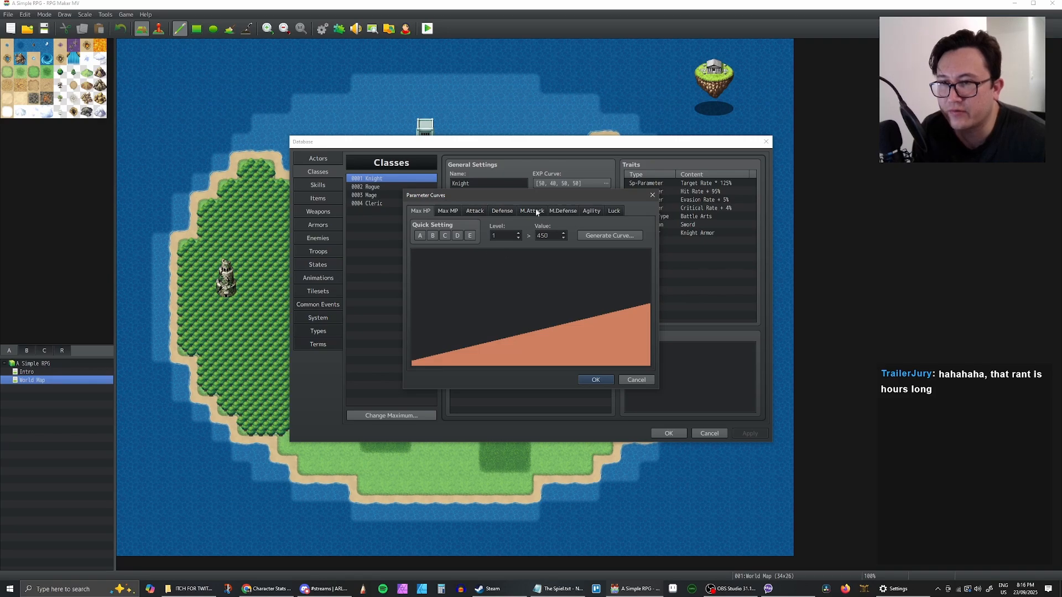
# Set the Knight's Max HP at level 1 to 100
pyautogui.click(599, 237)
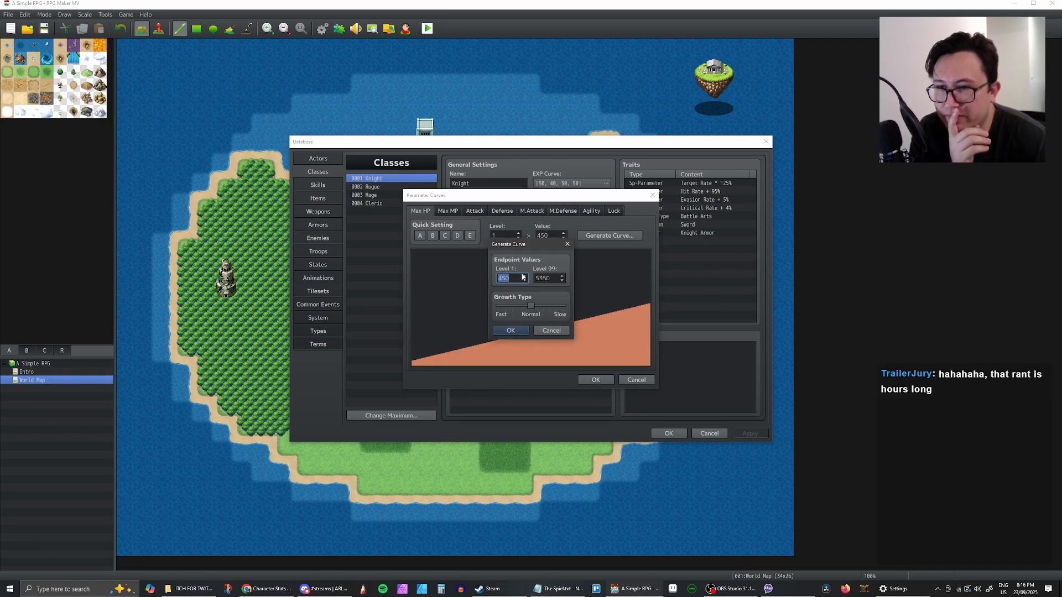
pyautogui.click(551, 331)
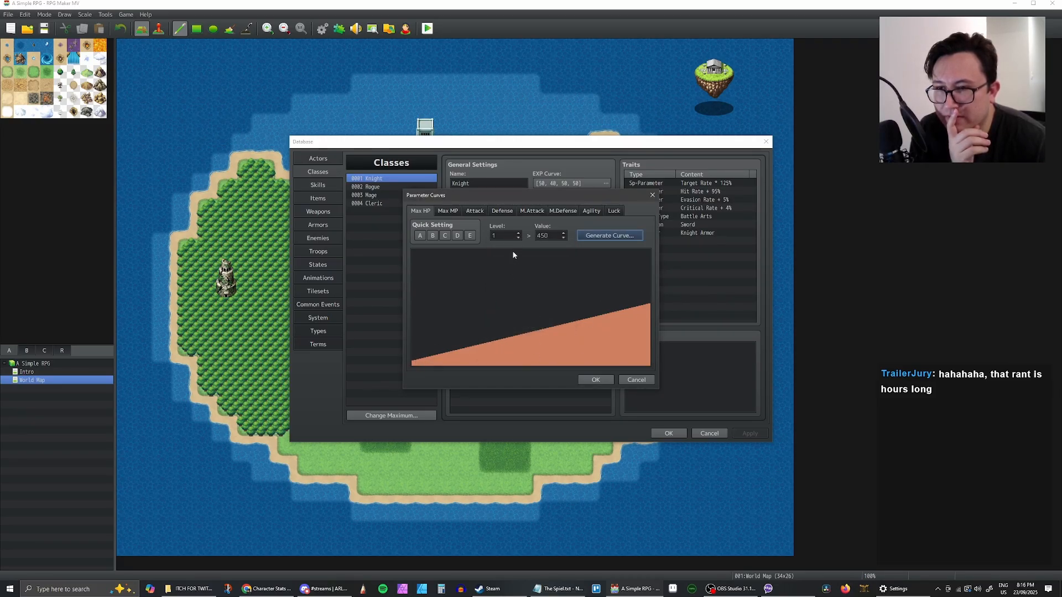
pyautogui.doubleClick(554, 234)
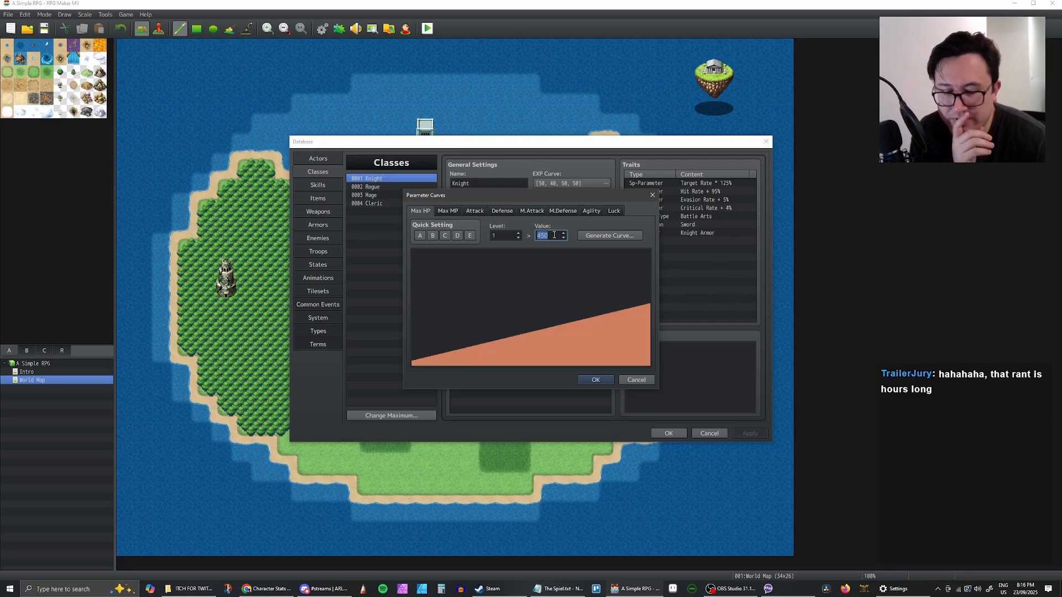
pyautogui.write('100')
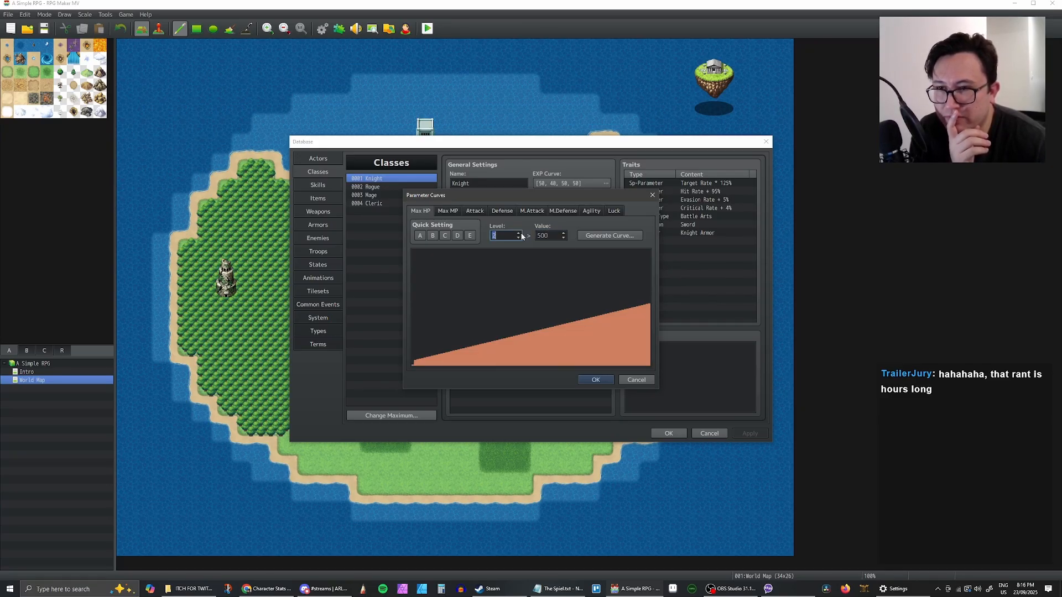
# Move to the Knight's level 2 Max HP value and check the HP progression in the Character Stats spreadsheet
pyautogui.click(518, 234)
pyautogui.doubleClick(554, 235)
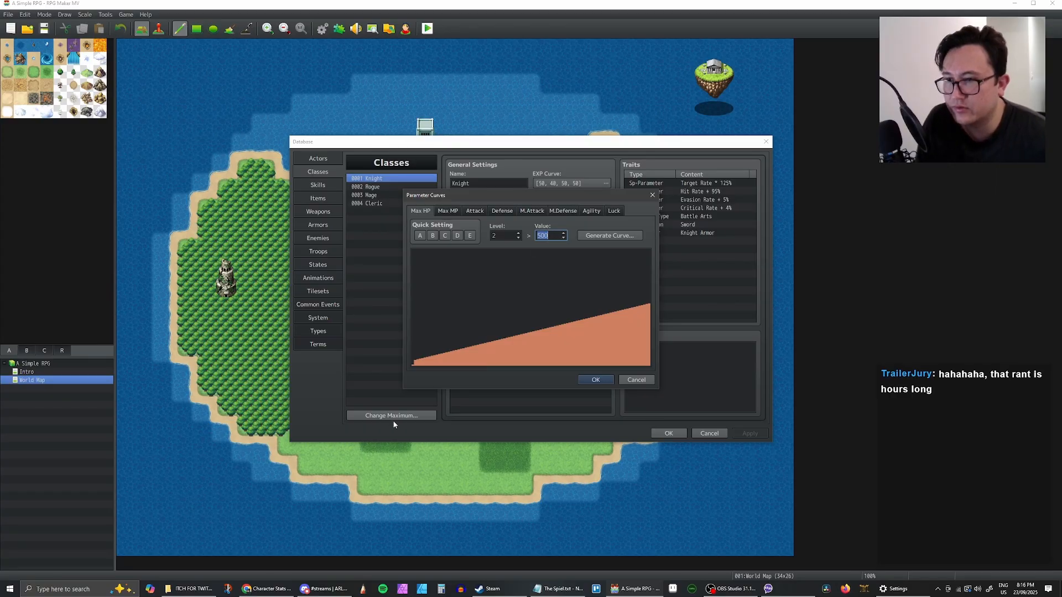
pyautogui.click(269, 589)
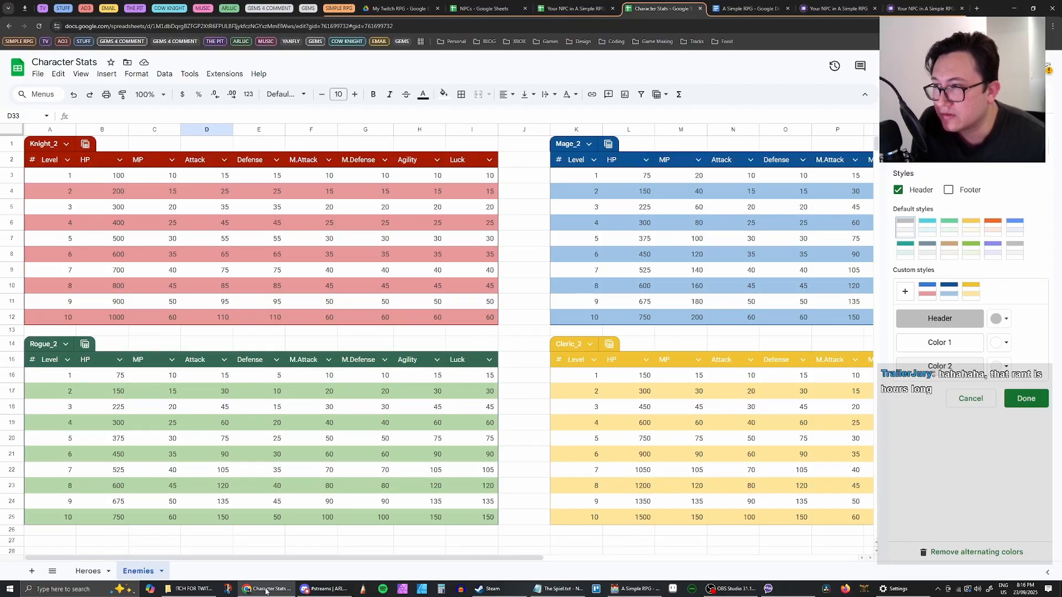
pyautogui.click(265, 589)
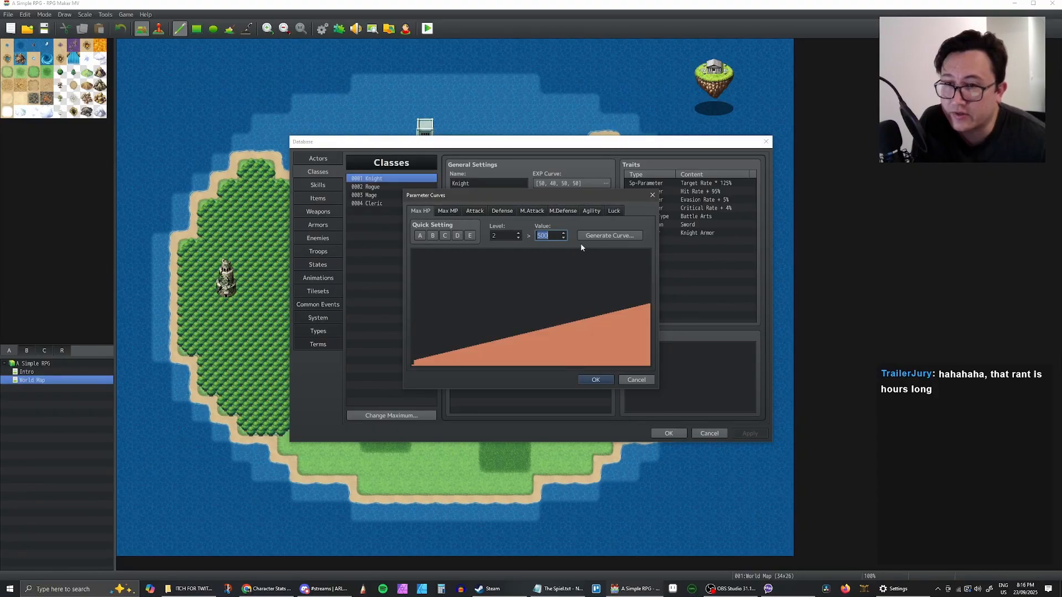
pyautogui.click(269, 589)
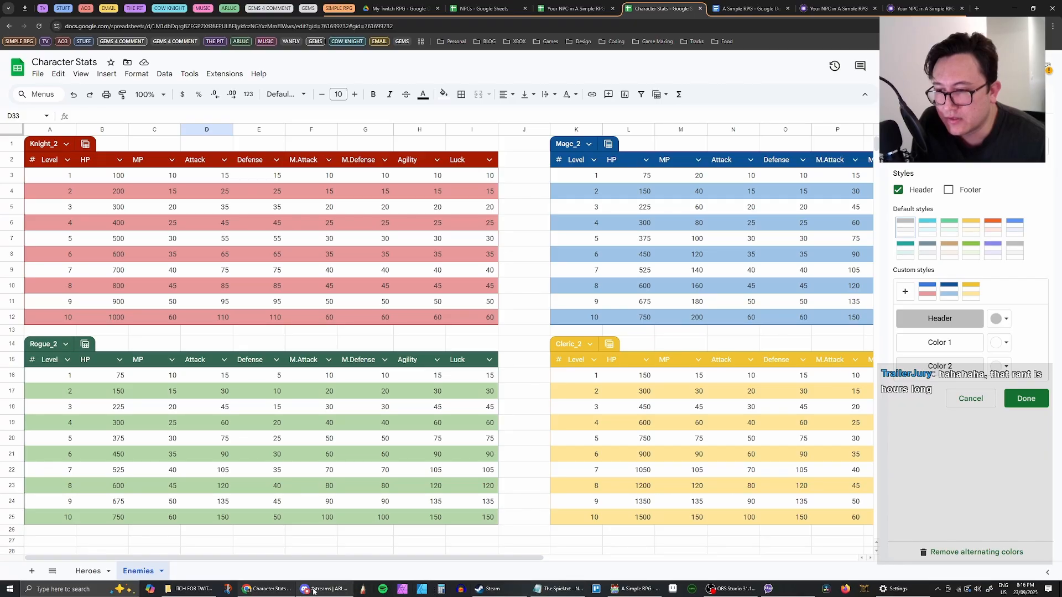
pyautogui.click(628, 594)
# Generate the Knight's Max HP curve from 100 at level 1 to 9900 at level 99, check it up to level 10 and accept it
pyautogui.click(609, 235)
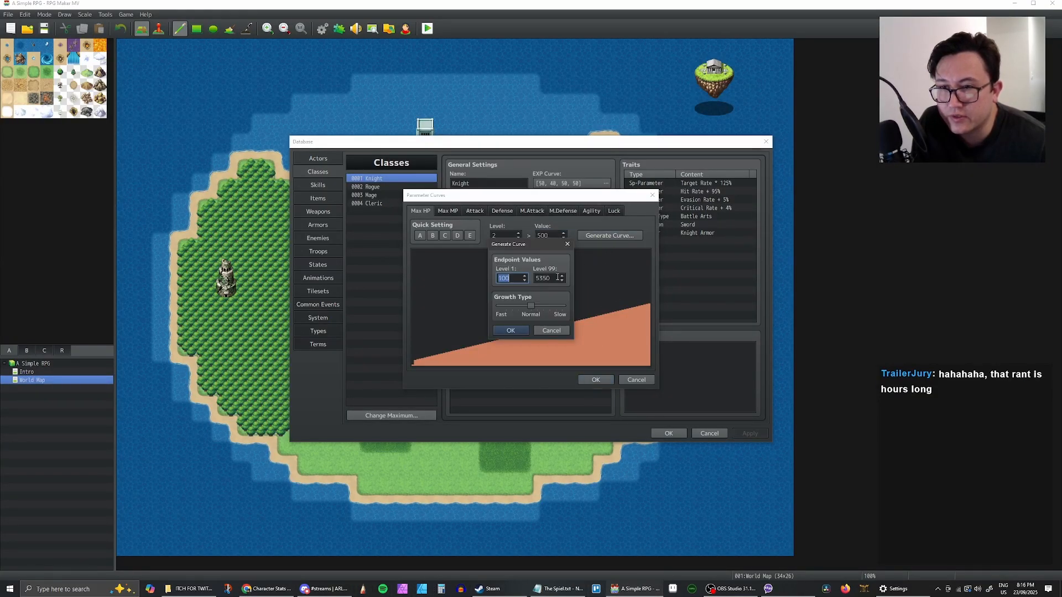
pyautogui.doubleClick(540, 278)
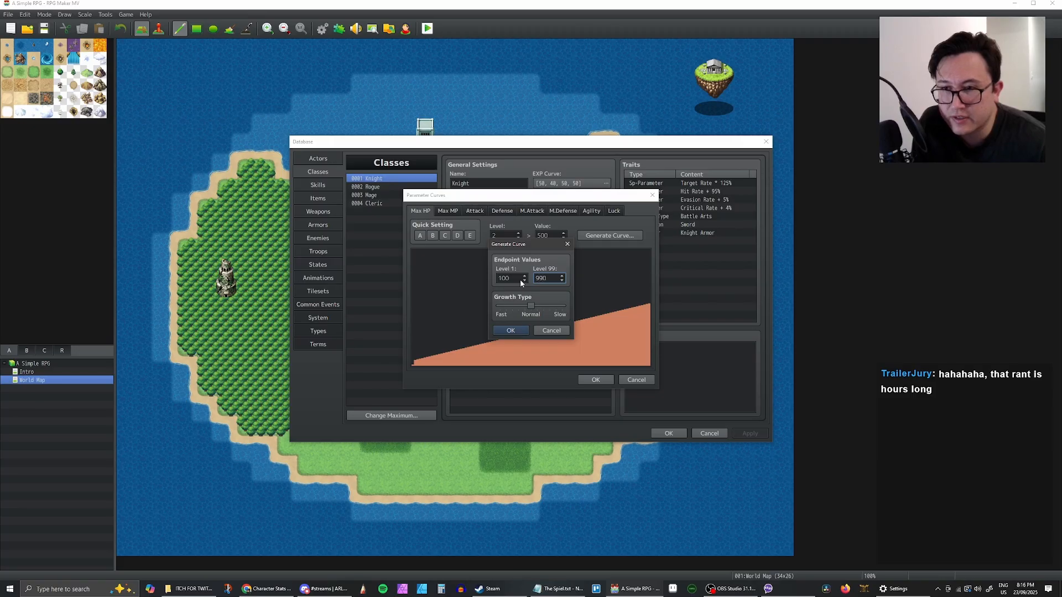
pyautogui.click(510, 330)
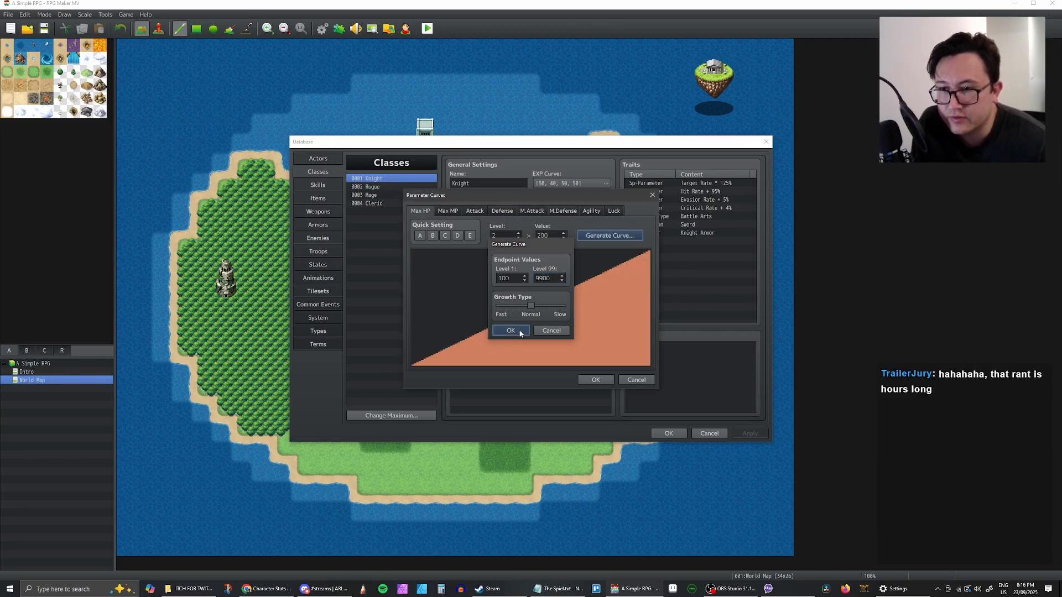
pyautogui.click(519, 233)
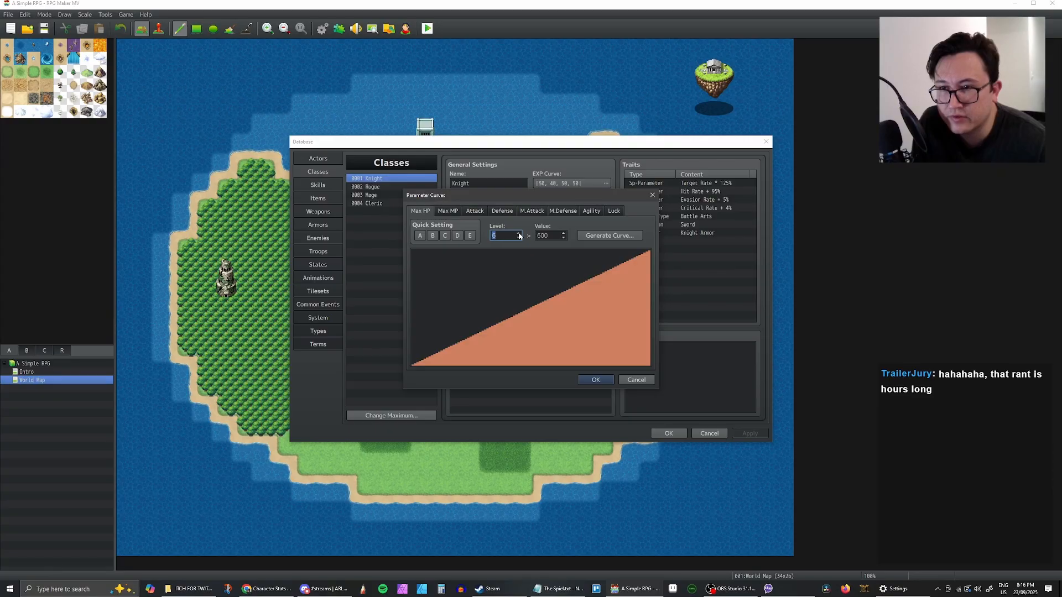
pyautogui.click(519, 234)
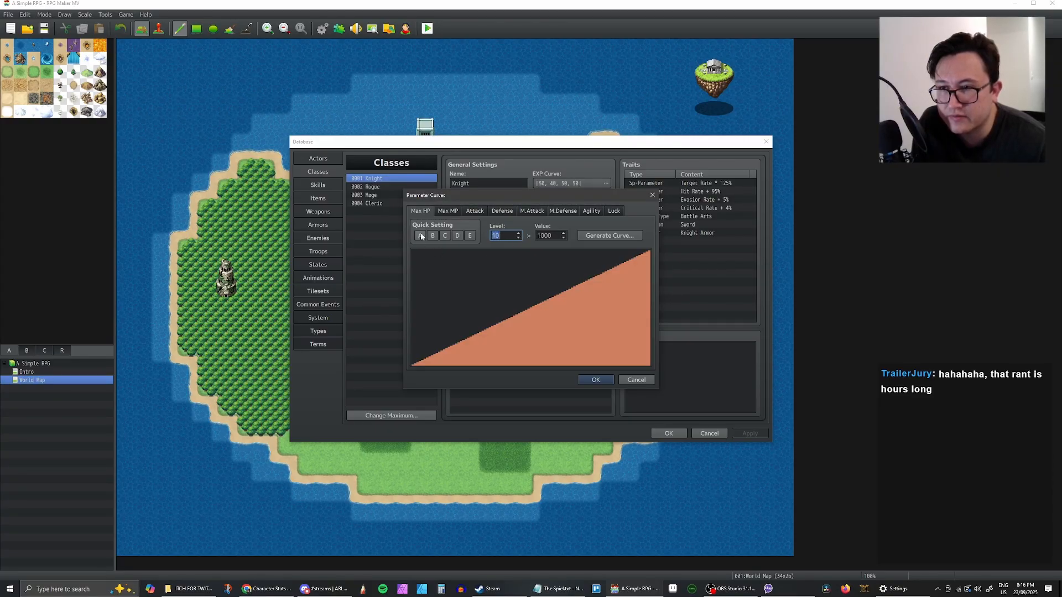
pyautogui.click(596, 380)
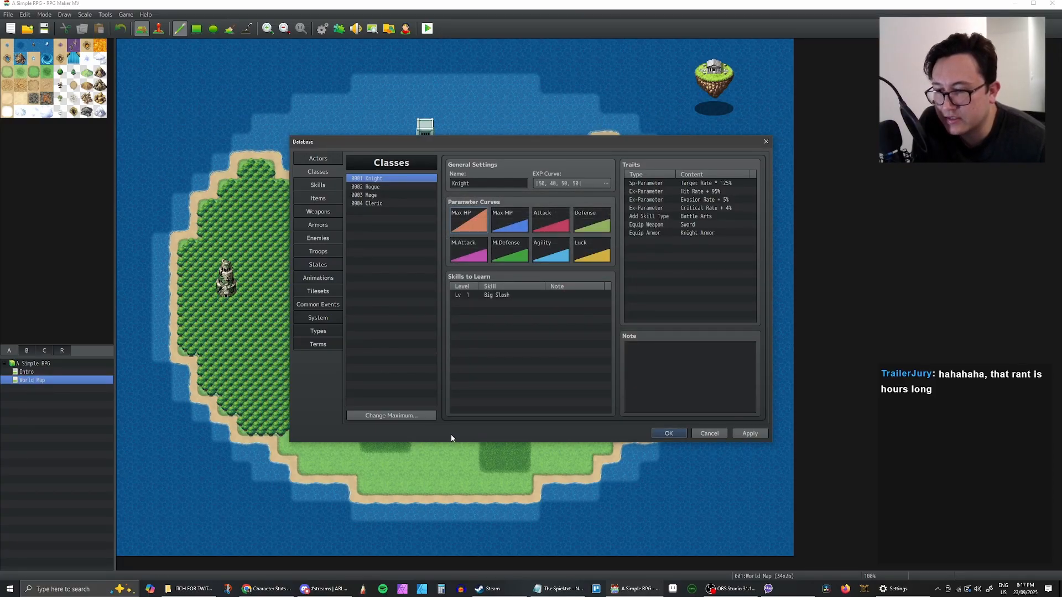
# Return to the Character Stats spreadsheet and calculate 5 × 99 in Calculator
pyautogui.moveTo(332, 593)
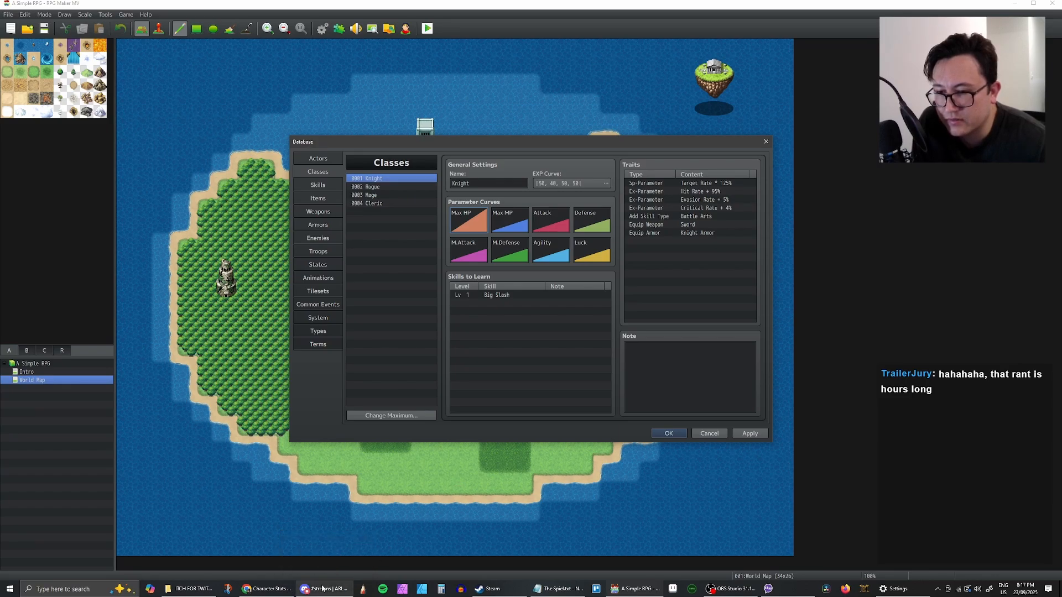
pyautogui.click(277, 590)
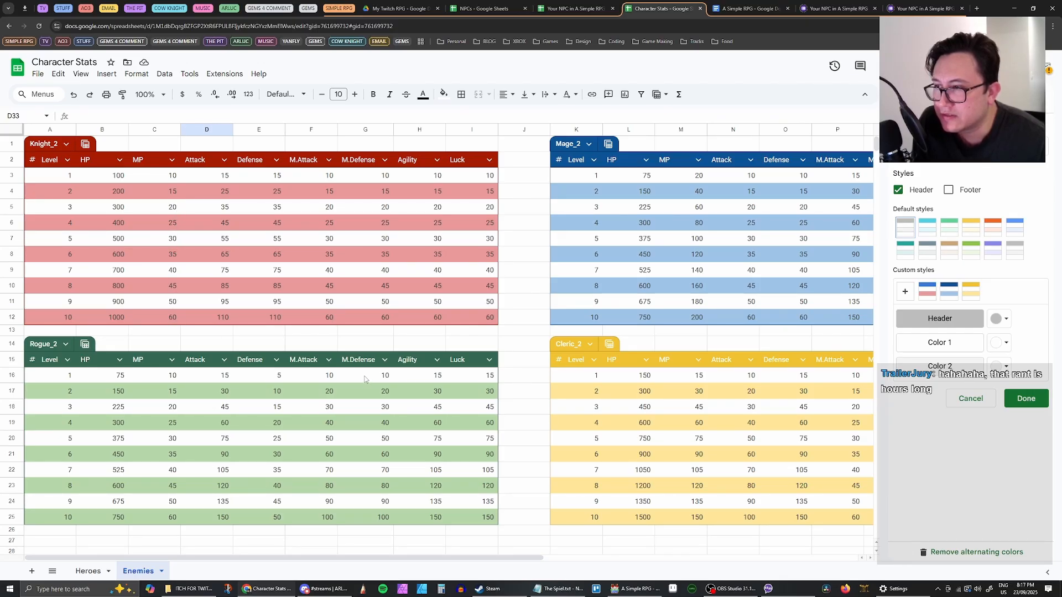
pyautogui.click(440, 590)
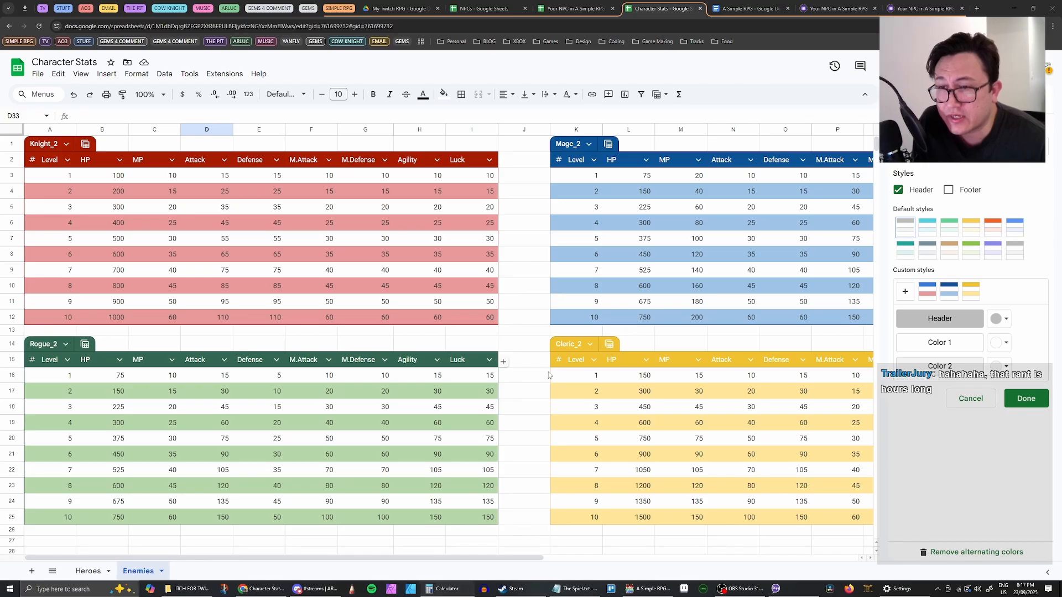
pyautogui.click(655, 438)
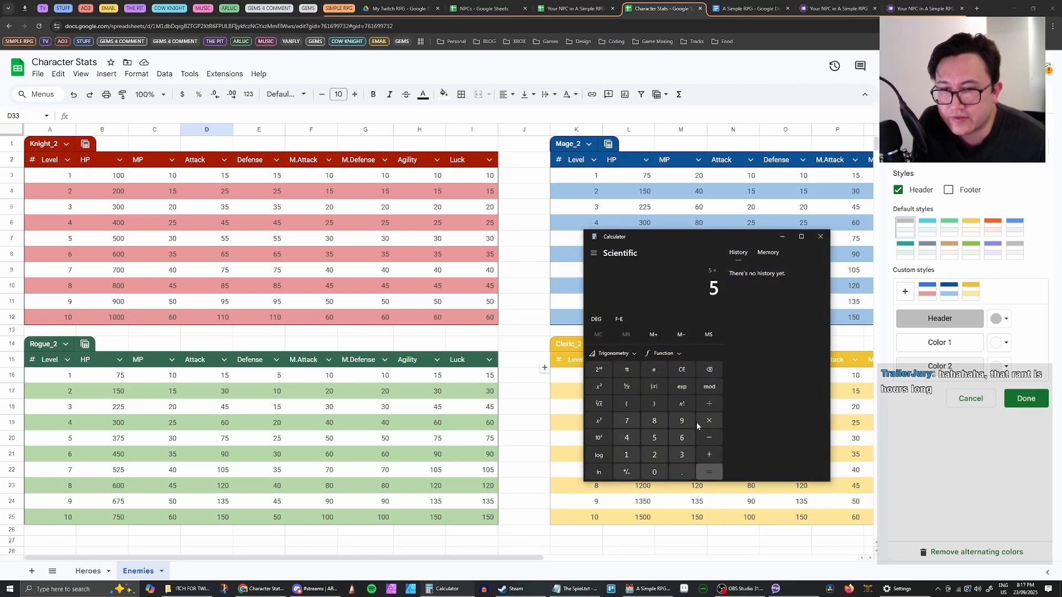
pyautogui.click(709, 420)
pyautogui.doubleClick(682, 420)
pyautogui.click(707, 471)
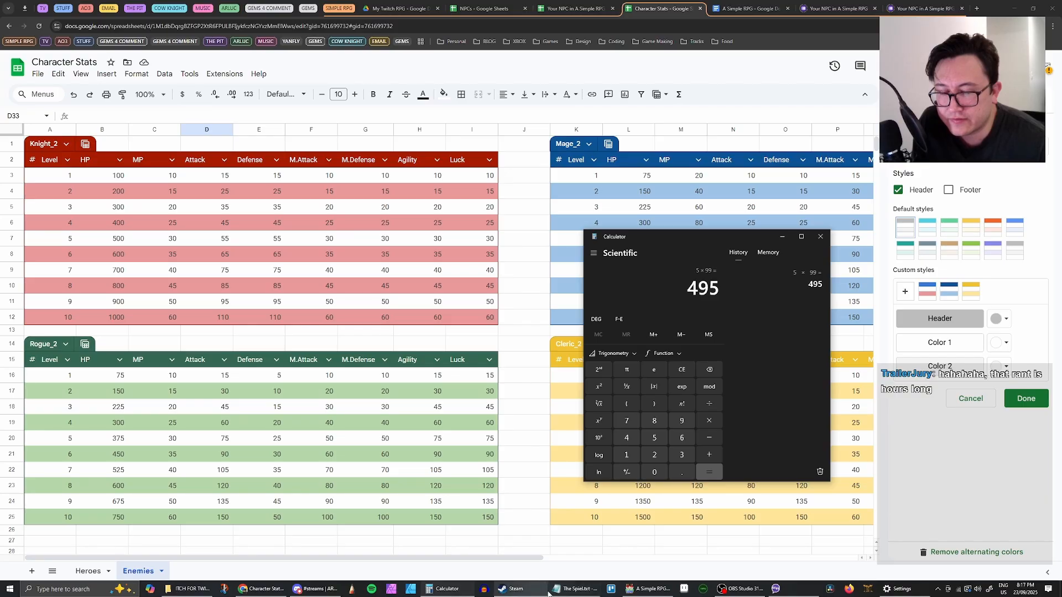
# Switch to RPG Maker MV and generate the Knight's Max MP curve from 10 at level 1 to 495 at level 99
pyautogui.click(650, 589)
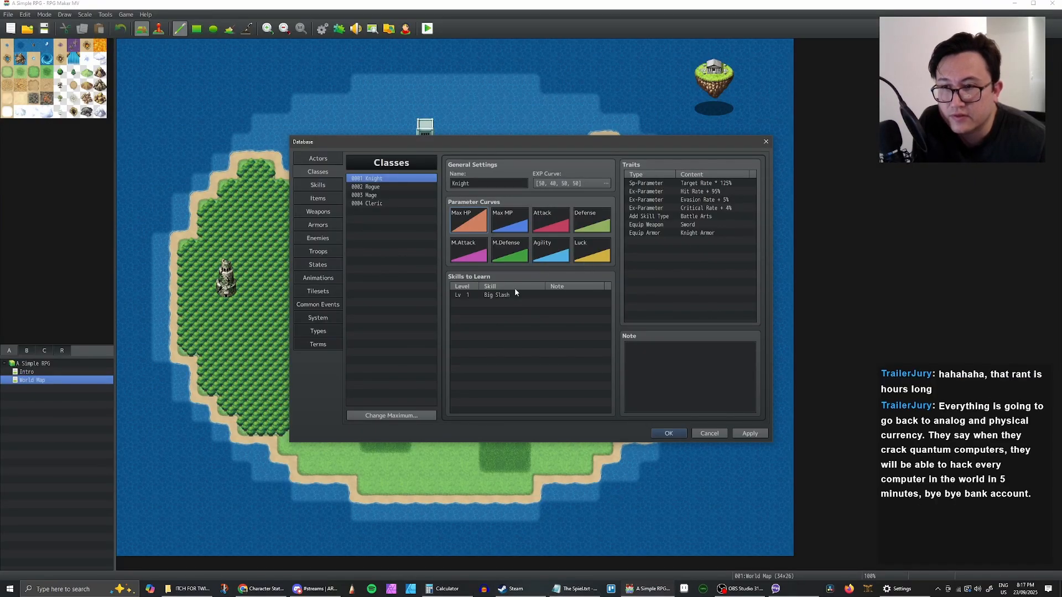
pyautogui.doubleClick(509, 221)
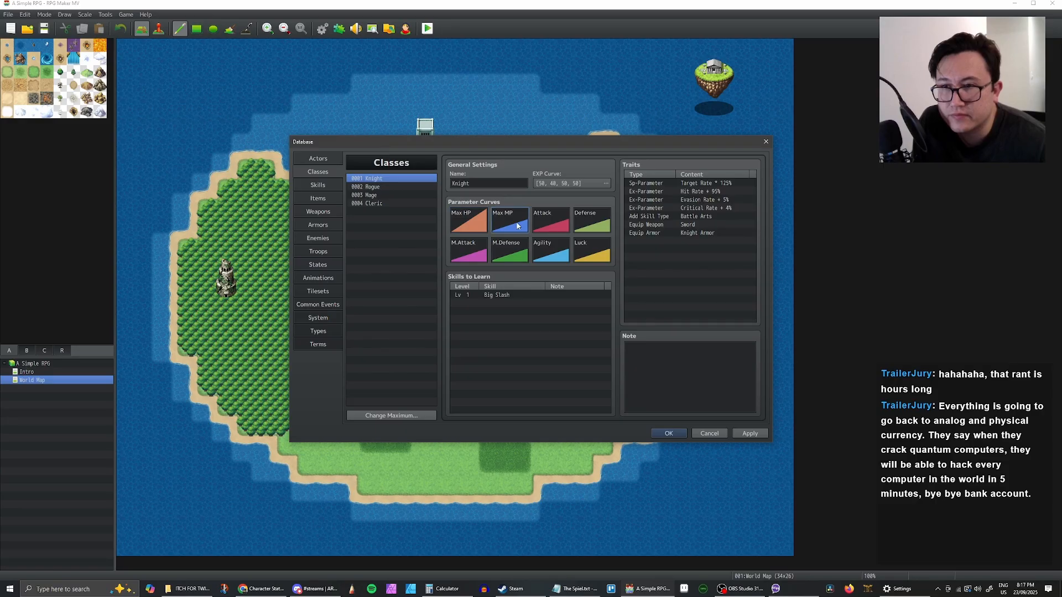
pyautogui.click(611, 235)
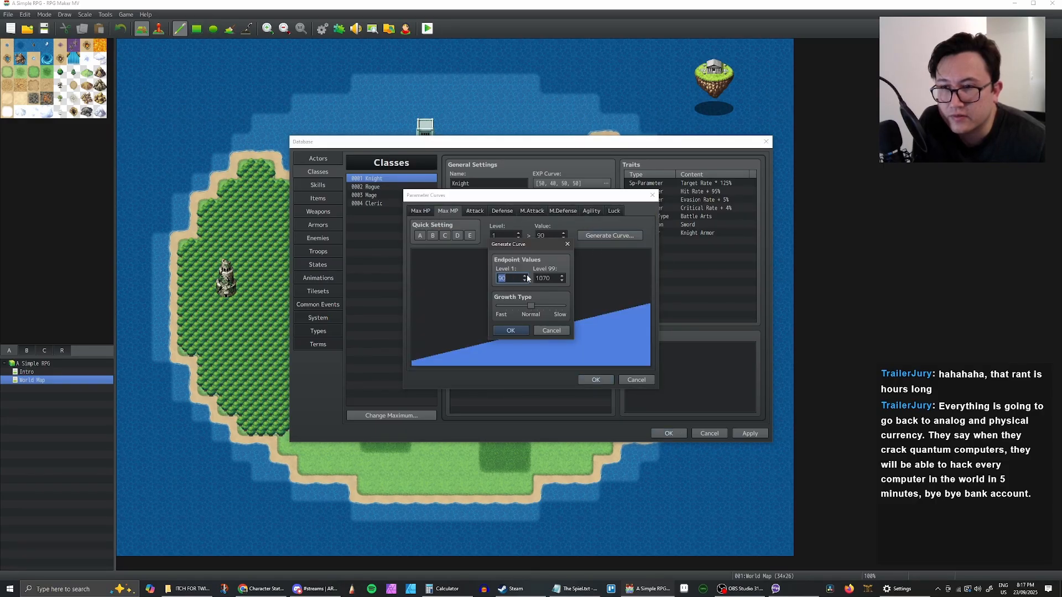
pyautogui.write('10')
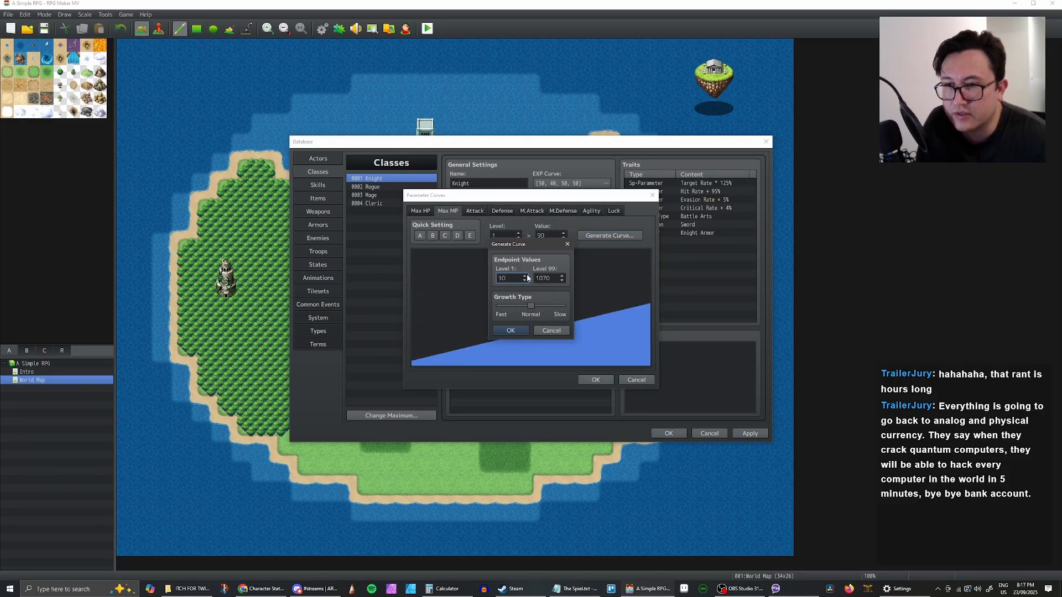
pyautogui.press('Tab')
pyautogui.write('495')
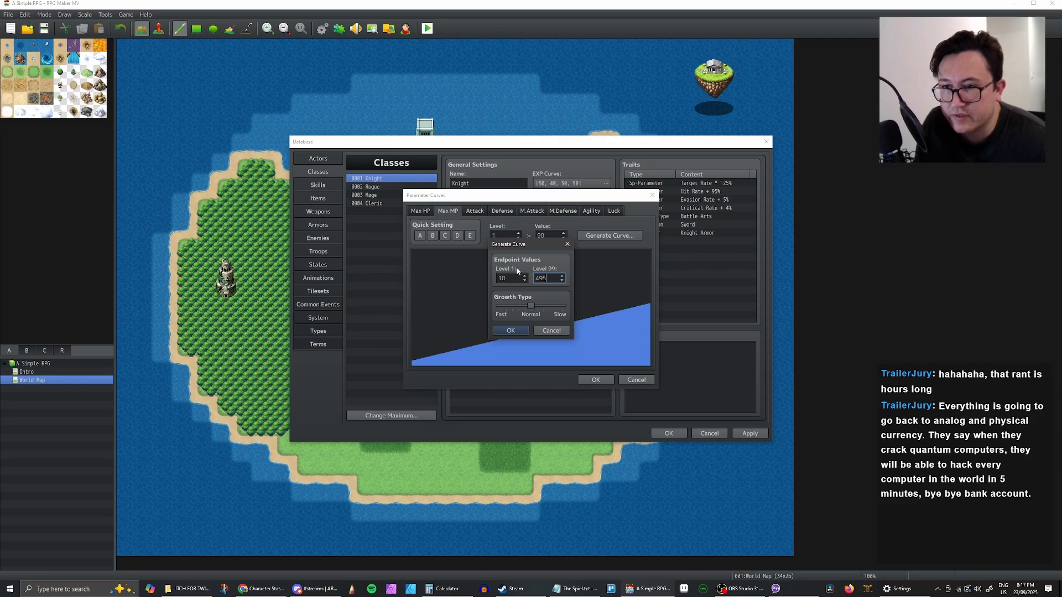
pyautogui.click(510, 330)
# Check the Knight's level 10 Max MP against the Character Stats spreadsheet, set it to 60 and apply the class changes
pyautogui.click(518, 234)
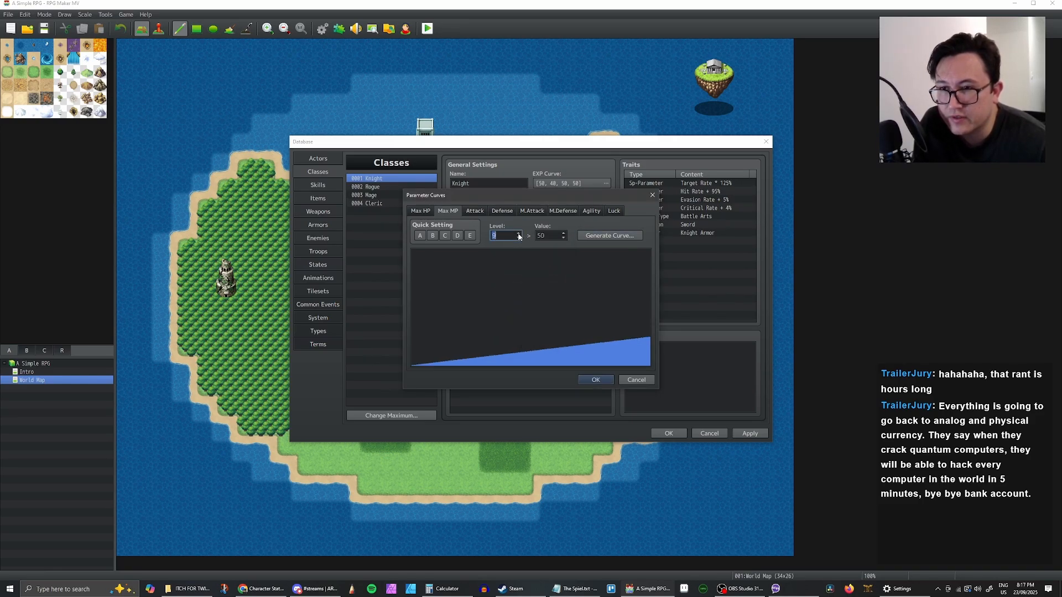
pyautogui.click(519, 234)
pyautogui.click(518, 234)
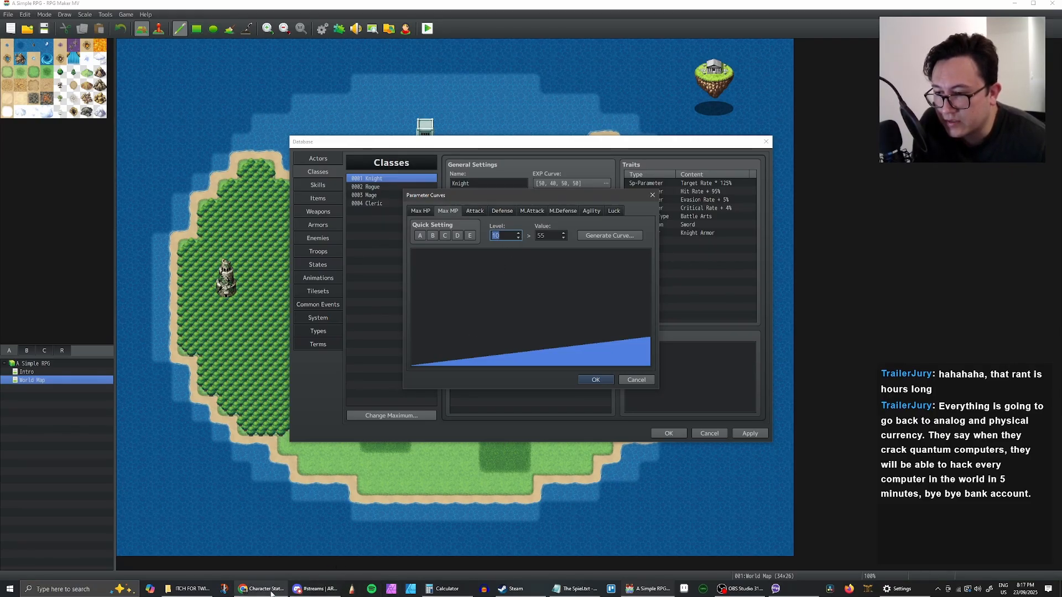
pyautogui.click(292, 577)
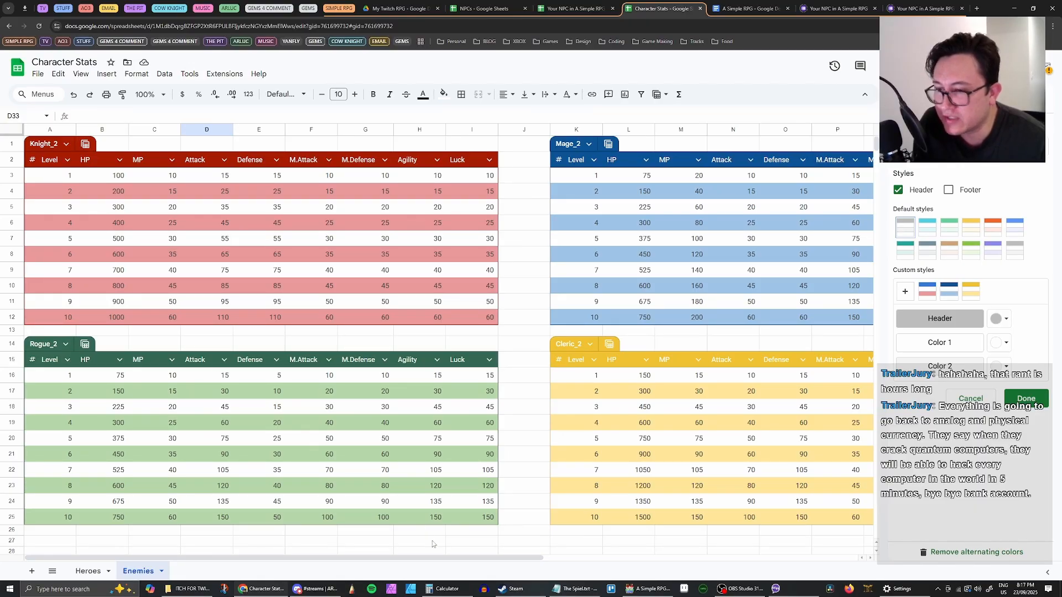
pyautogui.click(647, 588)
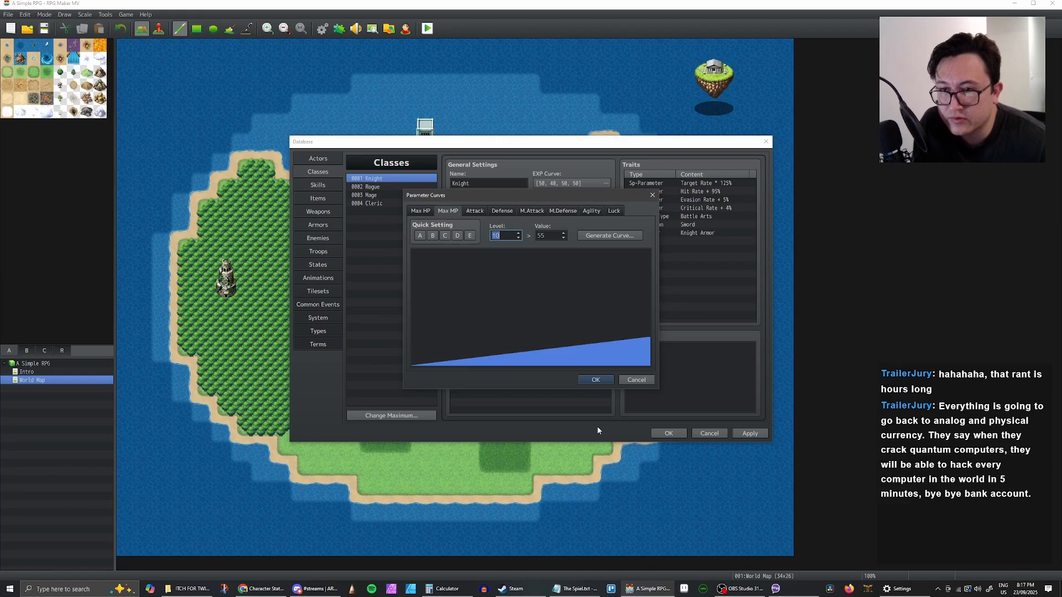
pyautogui.doubleClick(545, 237)
pyautogui.write('60')
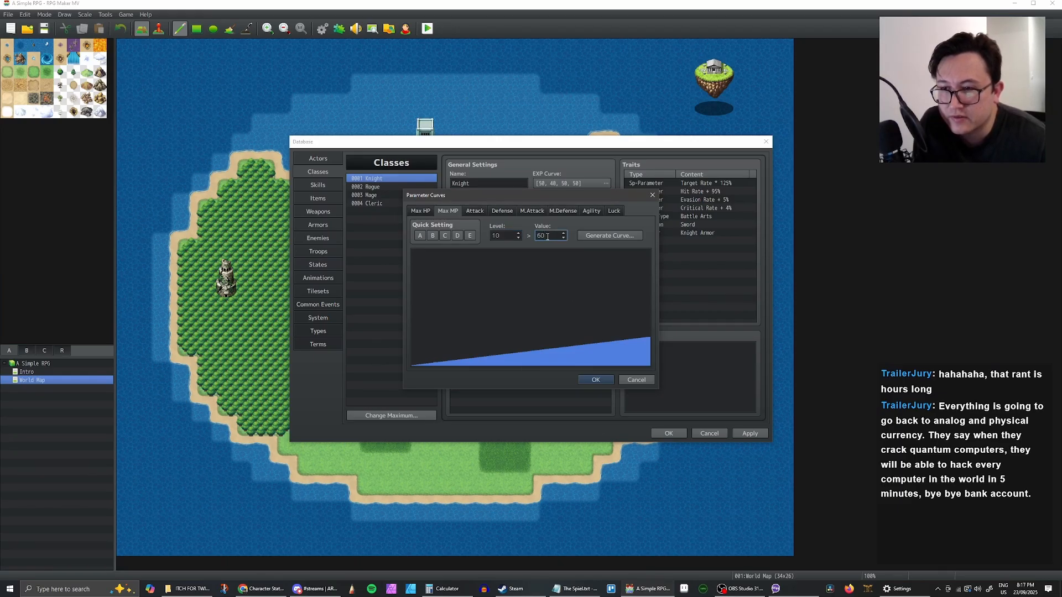
pyautogui.click(600, 380)
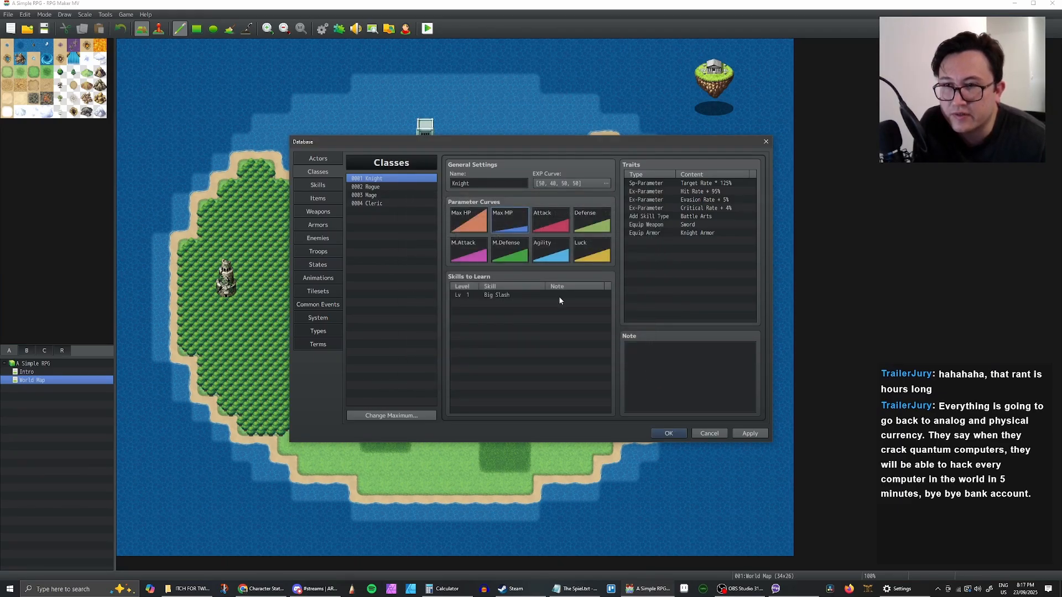
pyautogui.click(743, 431)
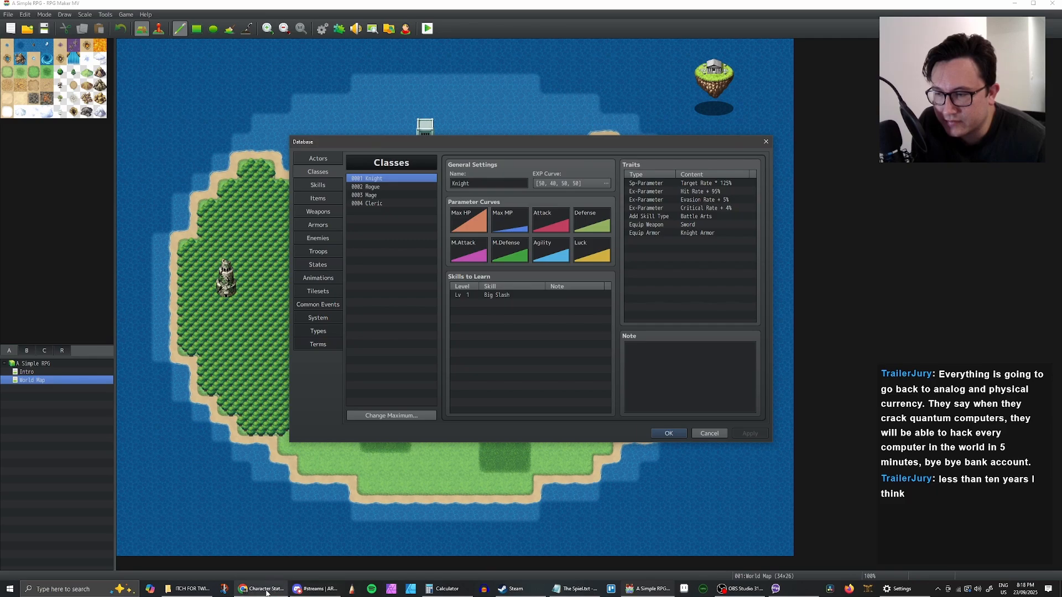
# Switch to the Character Stats spreadsheet and open the Heroes sheet to view the Knight's Attack progression
pyautogui.moveTo(267, 593)
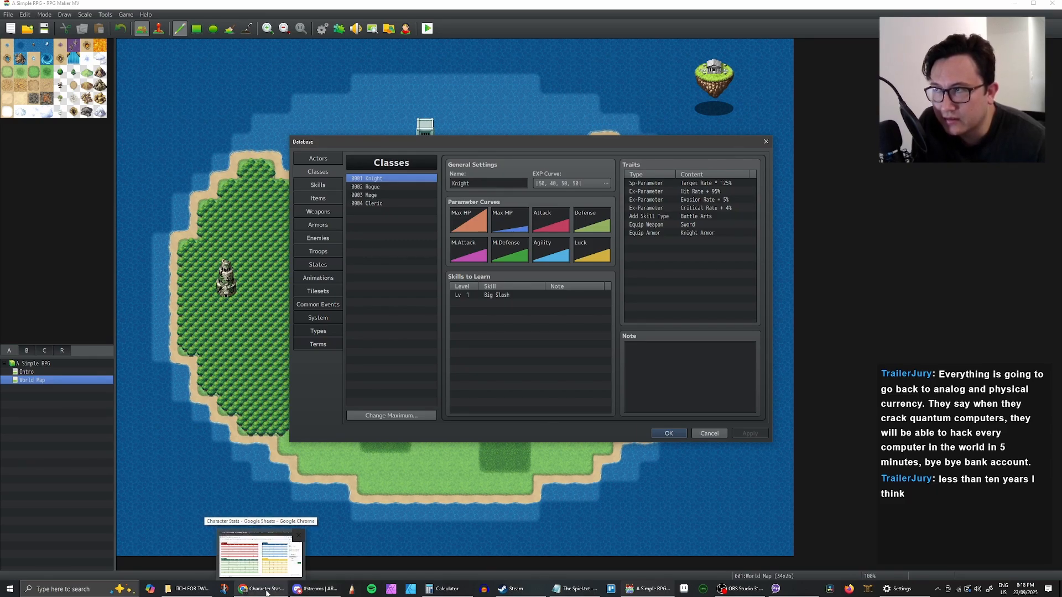
pyautogui.click(267, 593)
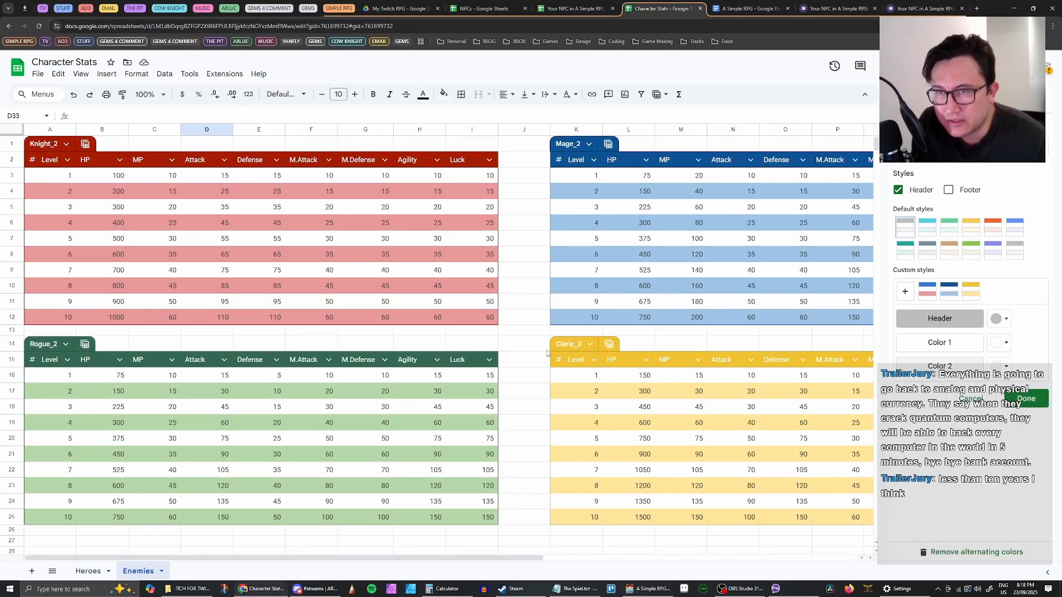
pyautogui.click(88, 570)
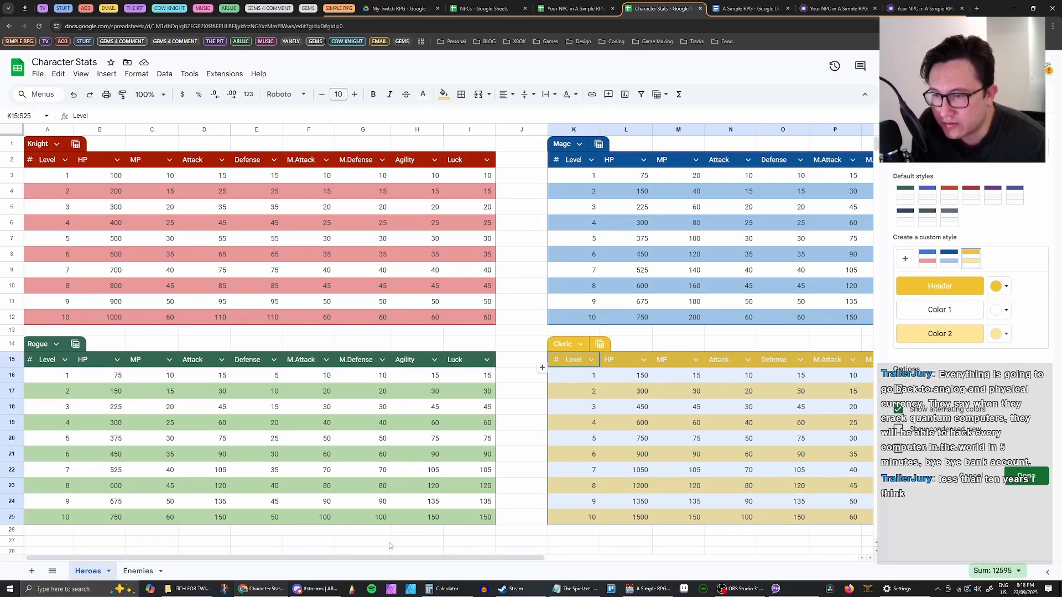
pyautogui.moveTo(383, 558); pyautogui.dragTo(330, 560)
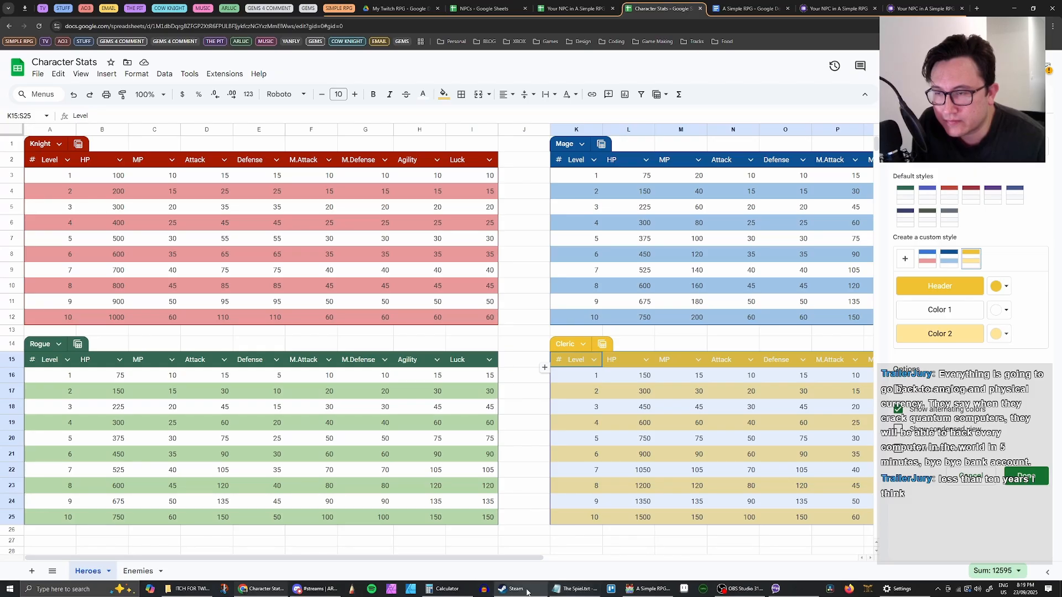
# Calculate 10 × 99 + 5 in Calculator for the Knight's level 99 Attack
pyautogui.moveTo(527, 591)
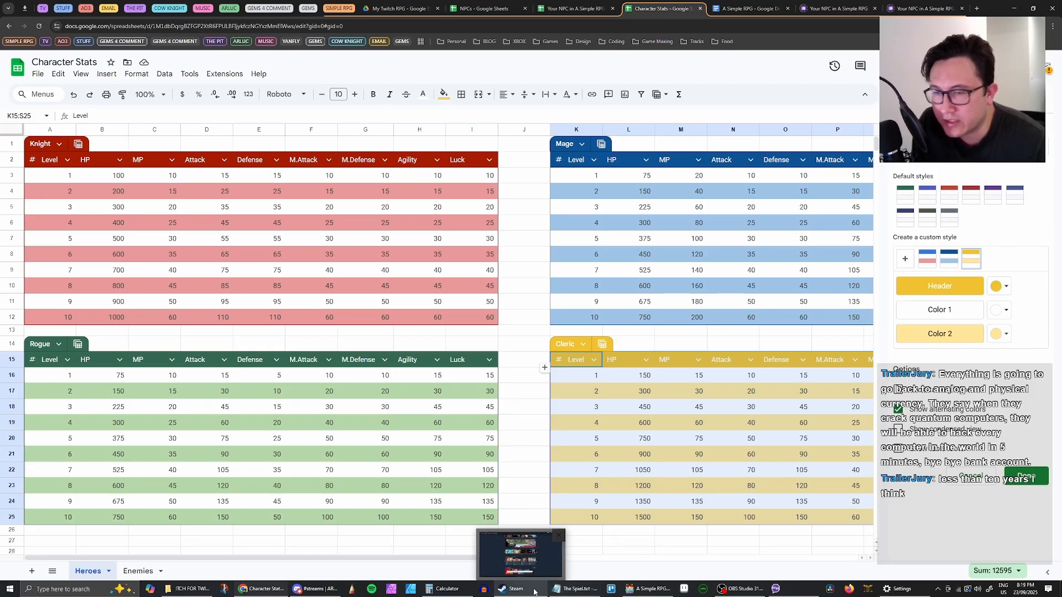
pyautogui.moveTo(581, 594)
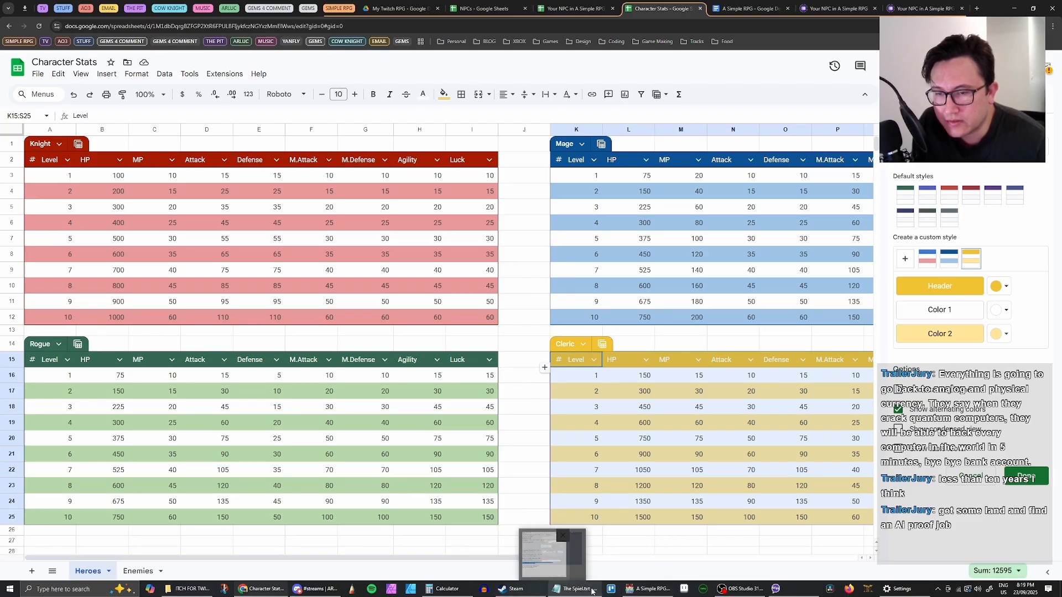
pyautogui.click(468, 589)
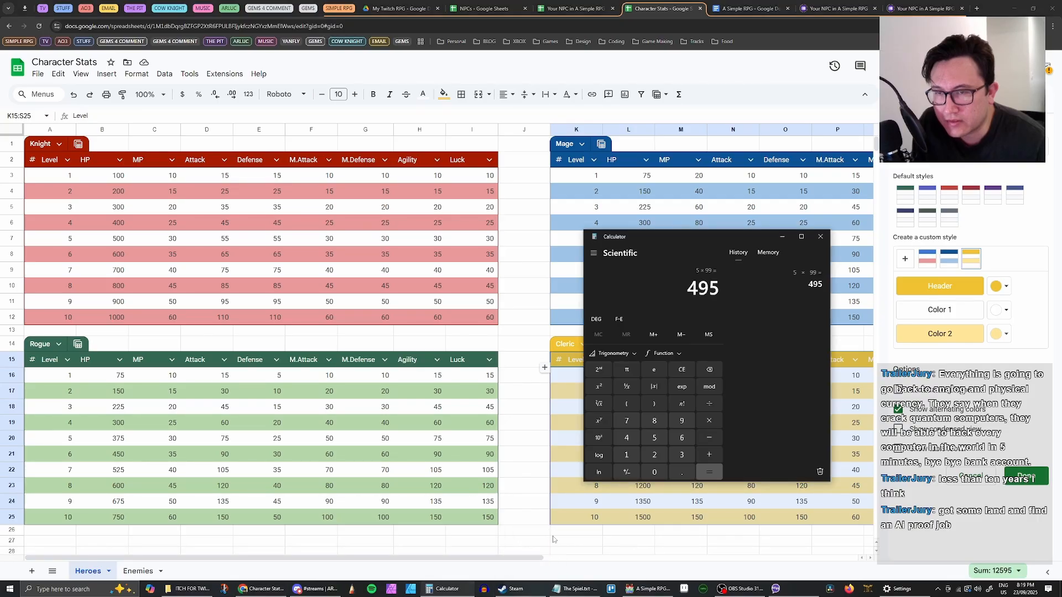
pyautogui.click(681, 370)
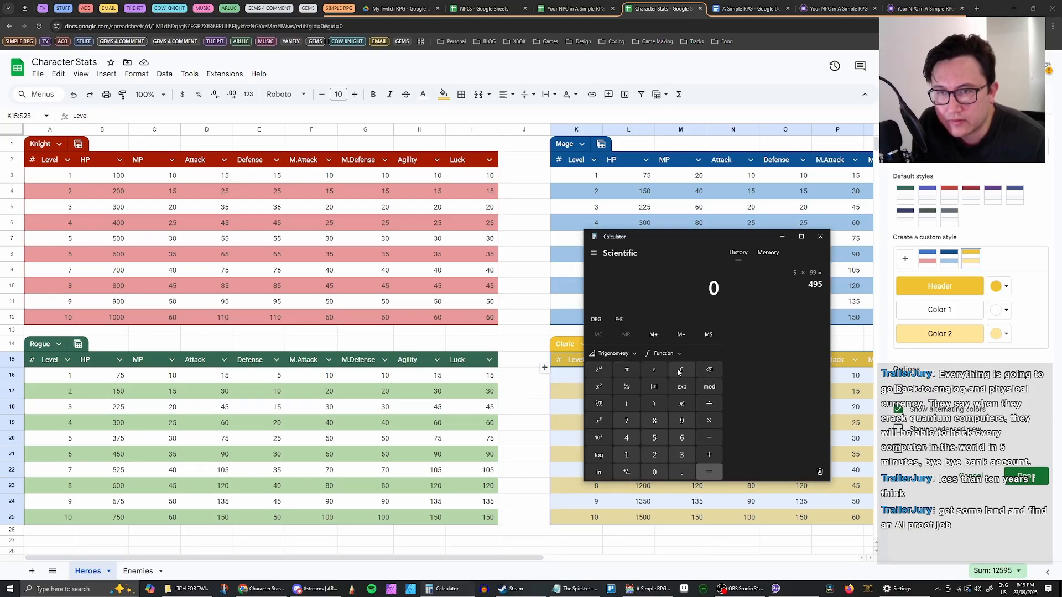
pyautogui.click(626, 462)
pyautogui.click(656, 475)
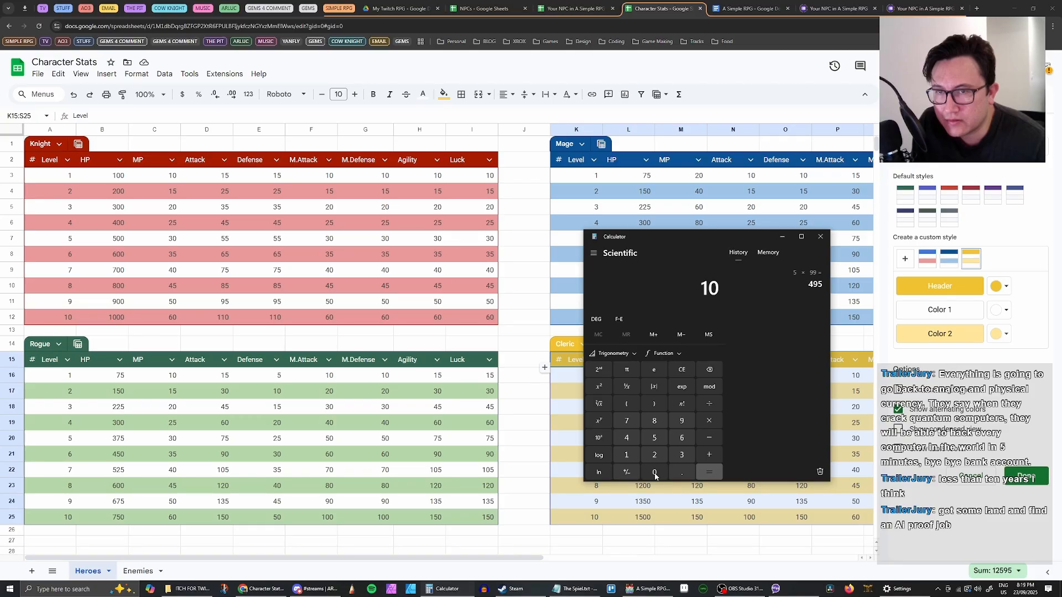
pyautogui.click(709, 421)
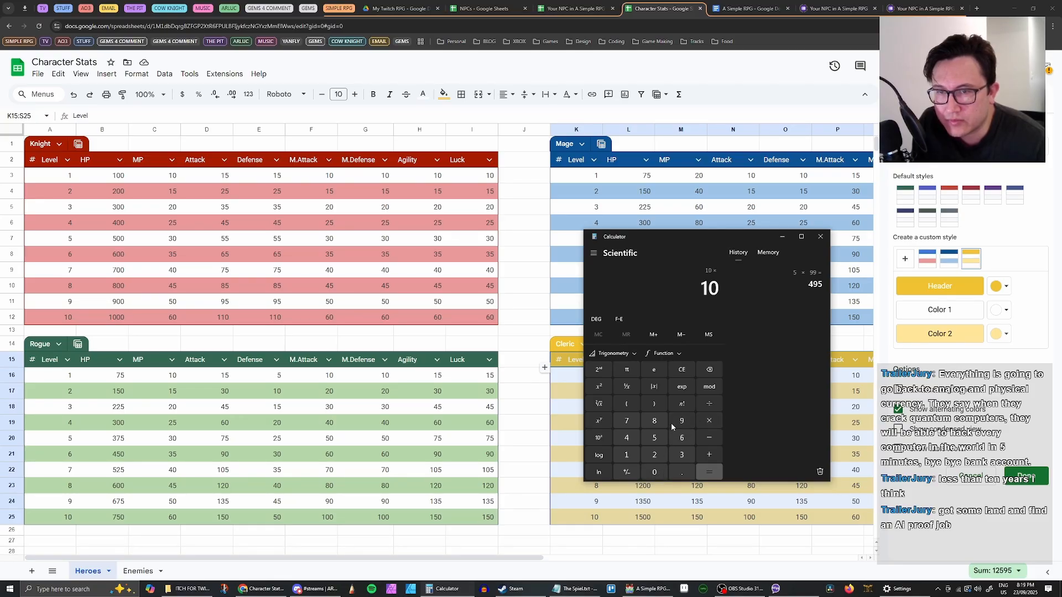
pyautogui.doubleClick(680, 421)
pyautogui.click(706, 454)
pyautogui.click(656, 438)
pyautogui.click(718, 469)
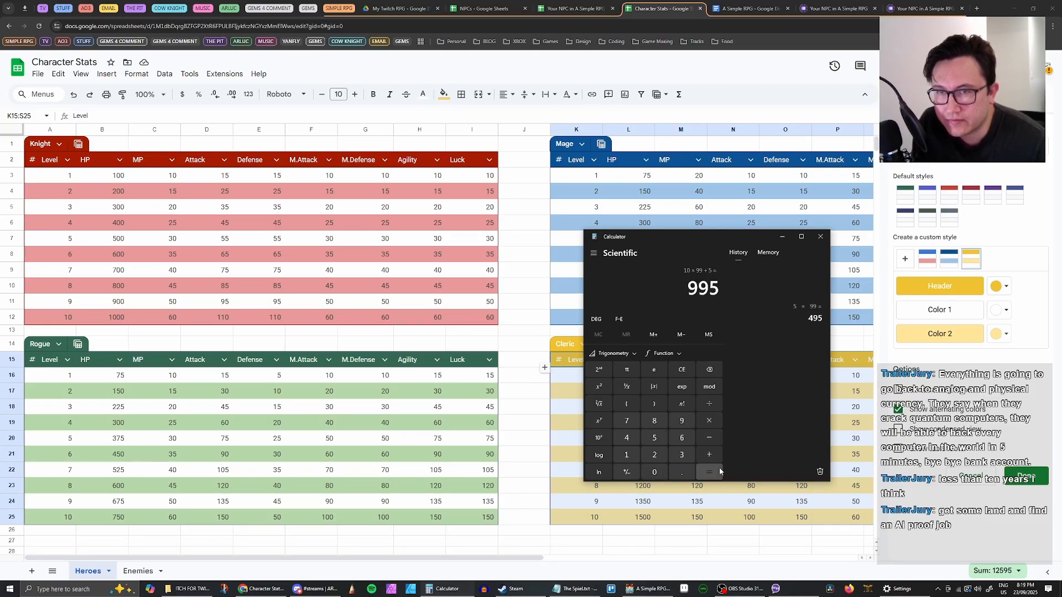
# Return to RPG Maker MV and generate the Knight's Attack curve from 15 at level 1 to 995 at level 99
pyautogui.click(650, 588)
pyautogui.doubleClick(557, 225)
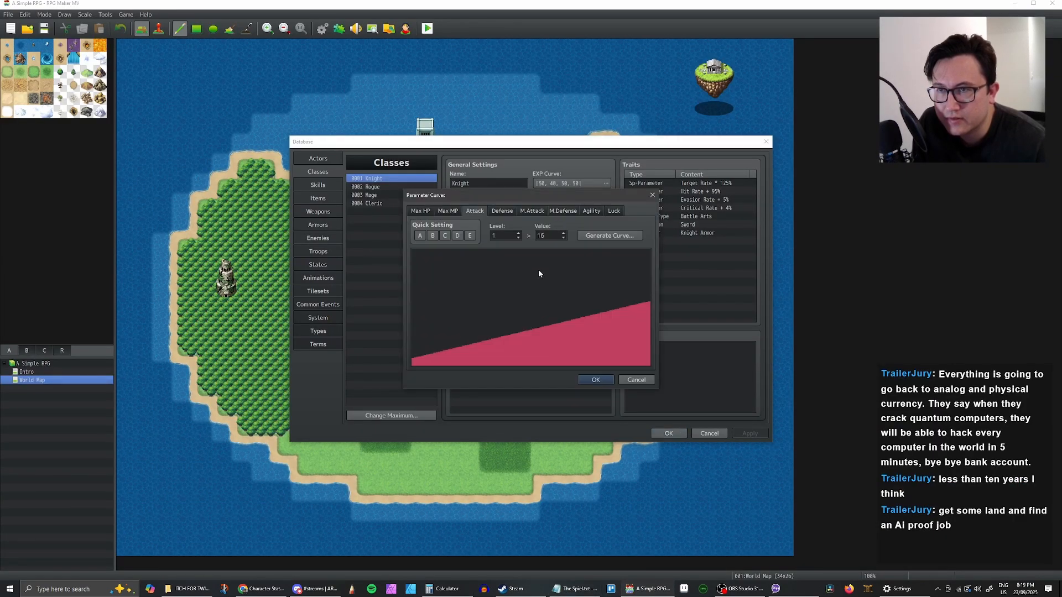
pyautogui.click(610, 235)
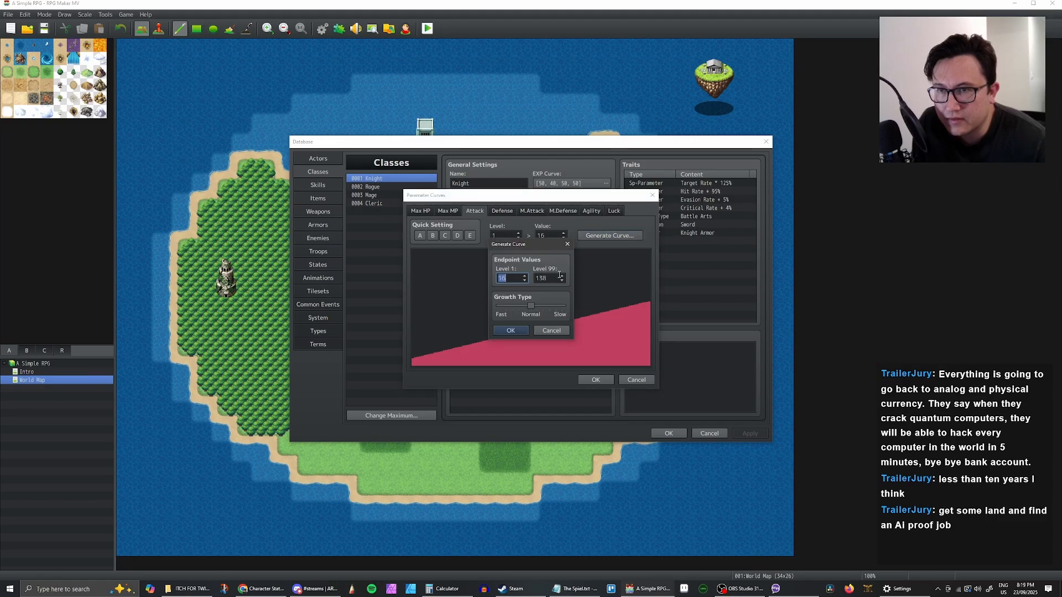
pyautogui.doubleClick(551, 277)
pyautogui.write('995')
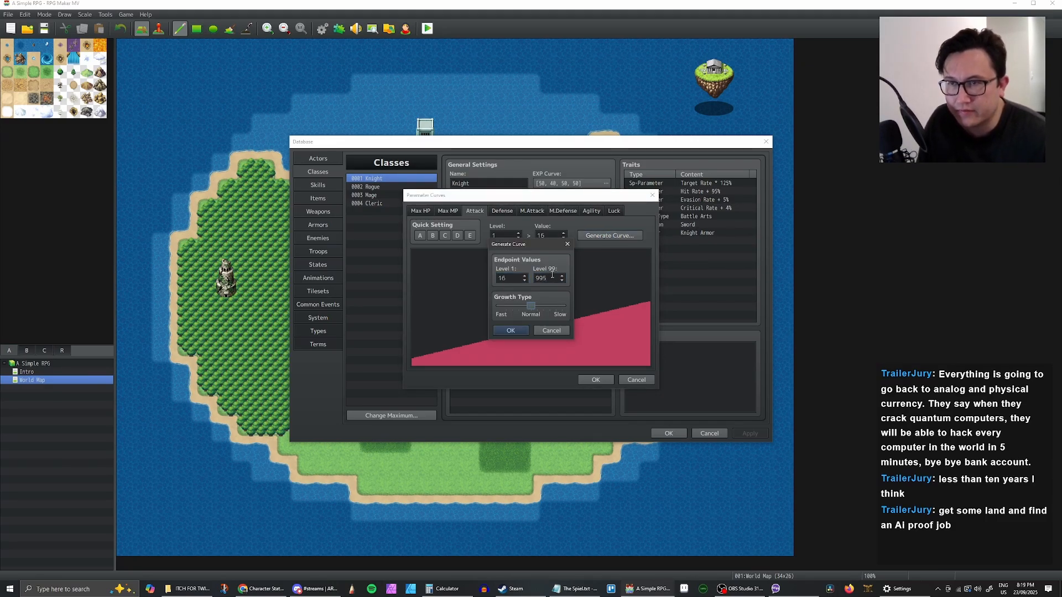
pyautogui.hotkey('shift', 'Tab')
pyautogui.write('15')
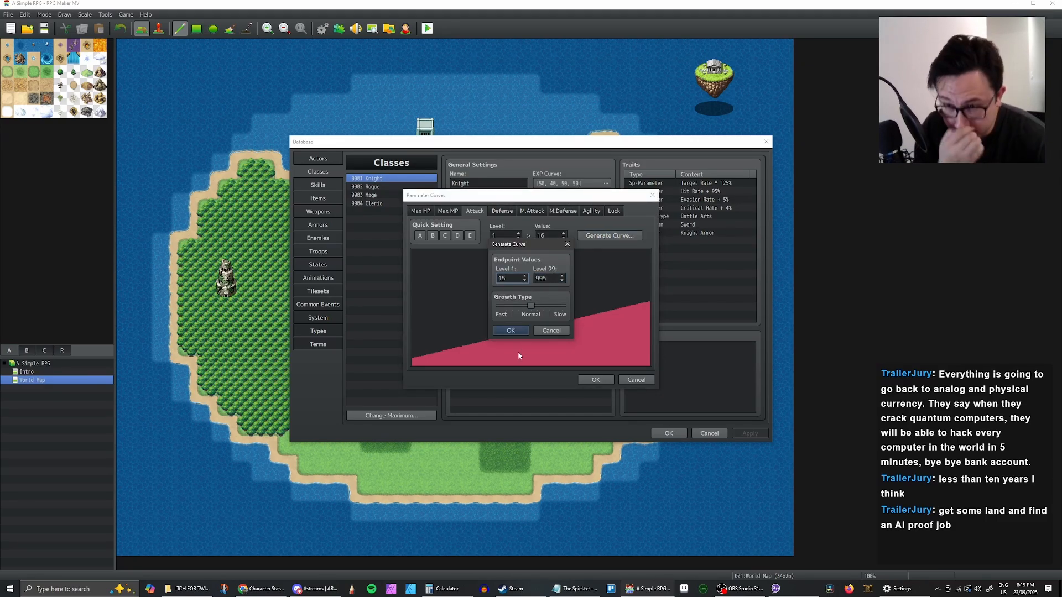
pyautogui.click(514, 331)
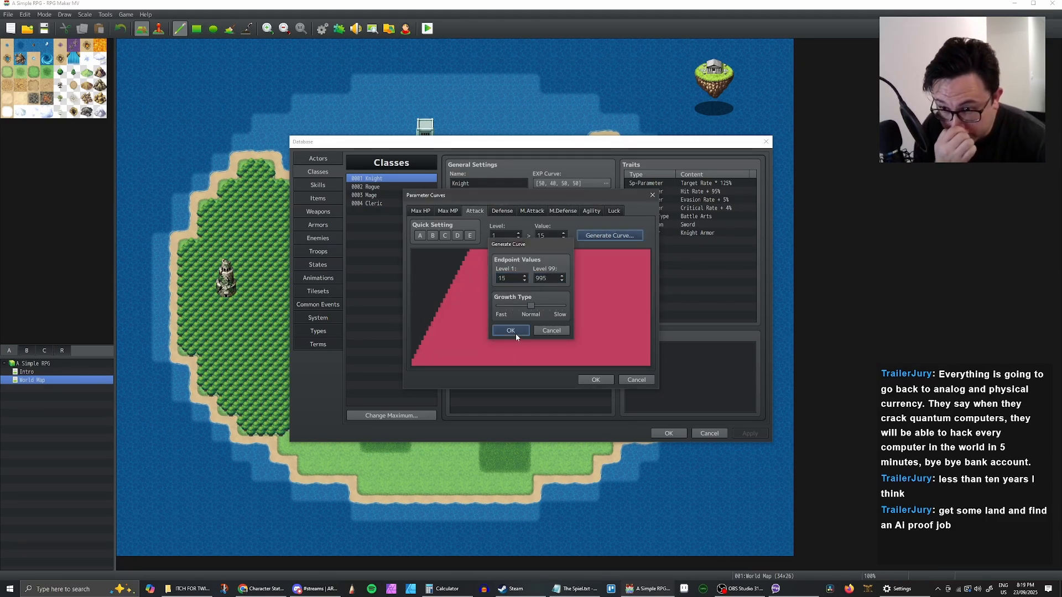
# Check the Knight's level 10 Attack against the Heroes sheet, set it to 110 and accept the curve
pyautogui.click(519, 234)
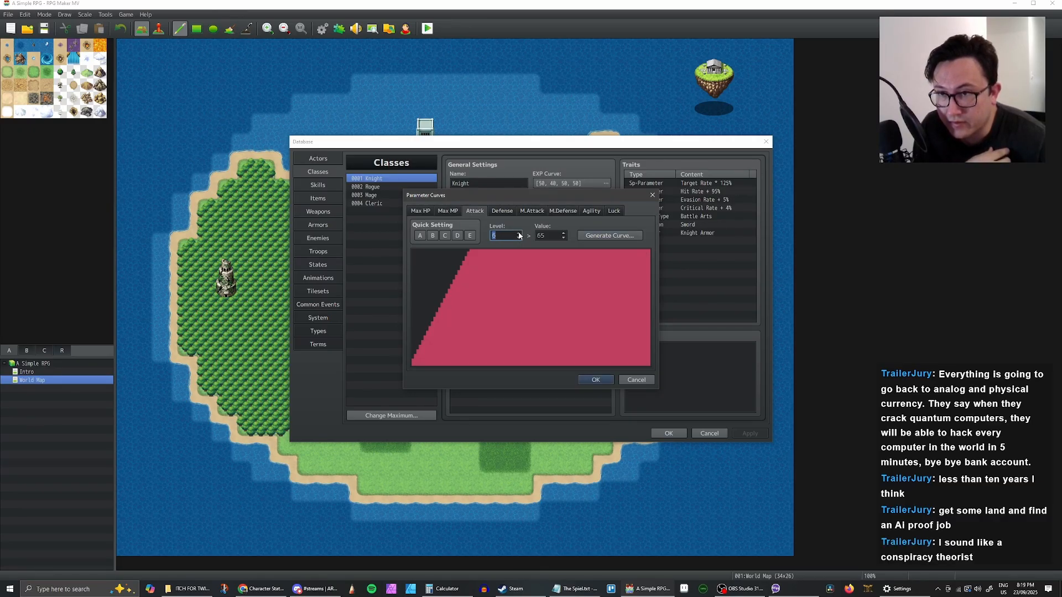
pyautogui.click(519, 233)
pyautogui.click(518, 234)
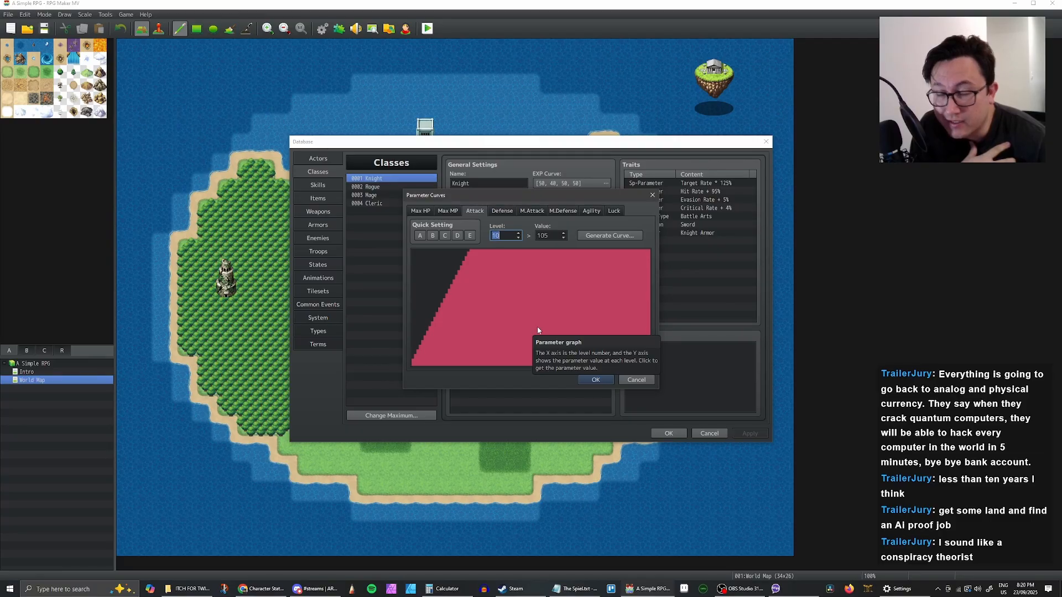
pyautogui.click(266, 590)
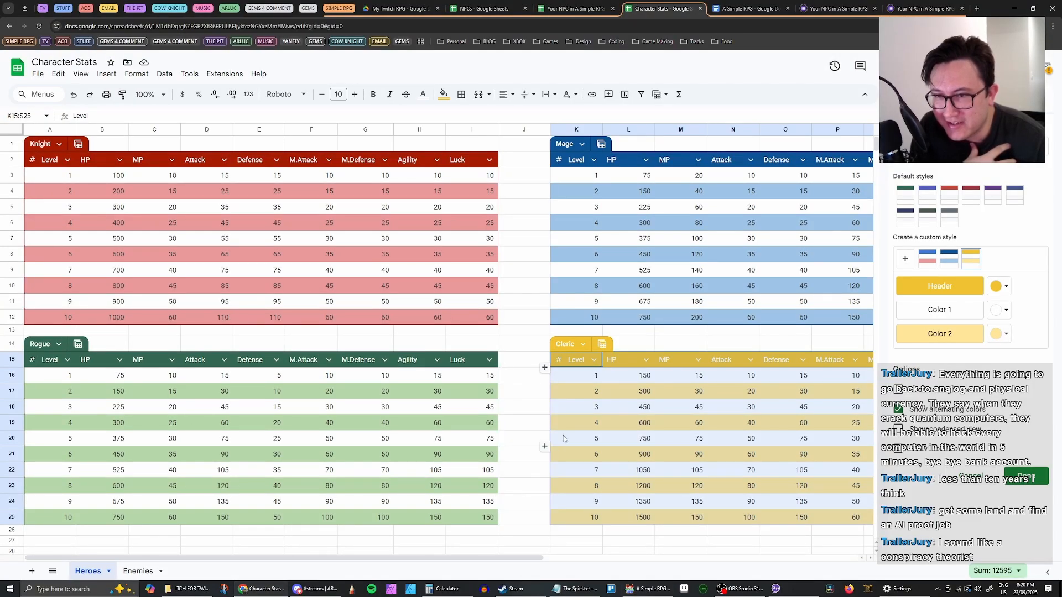
pyautogui.click(517, 350)
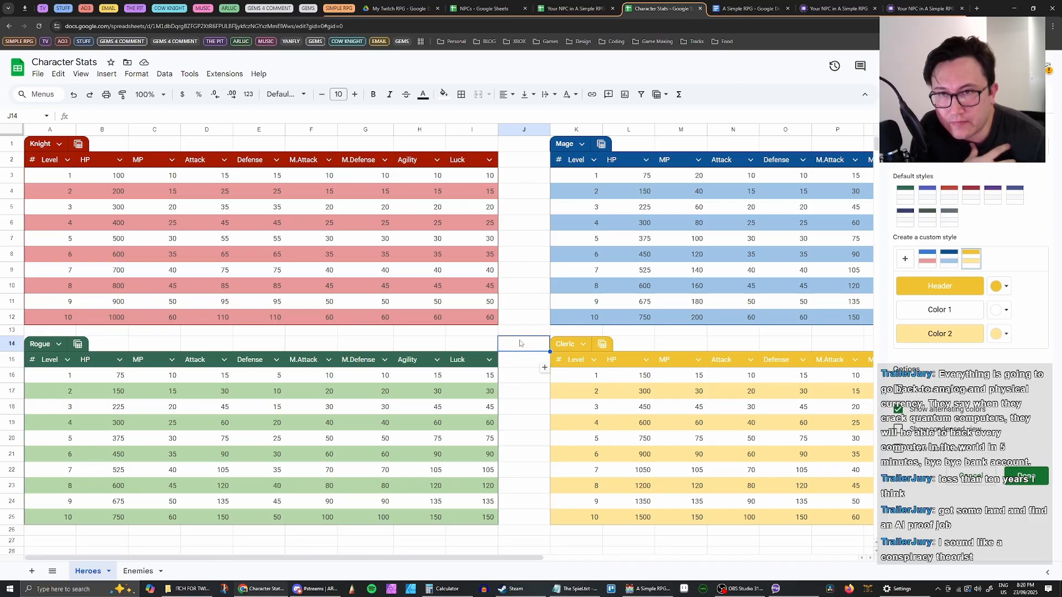
pyautogui.click(631, 591)
pyautogui.doubleClick(549, 235)
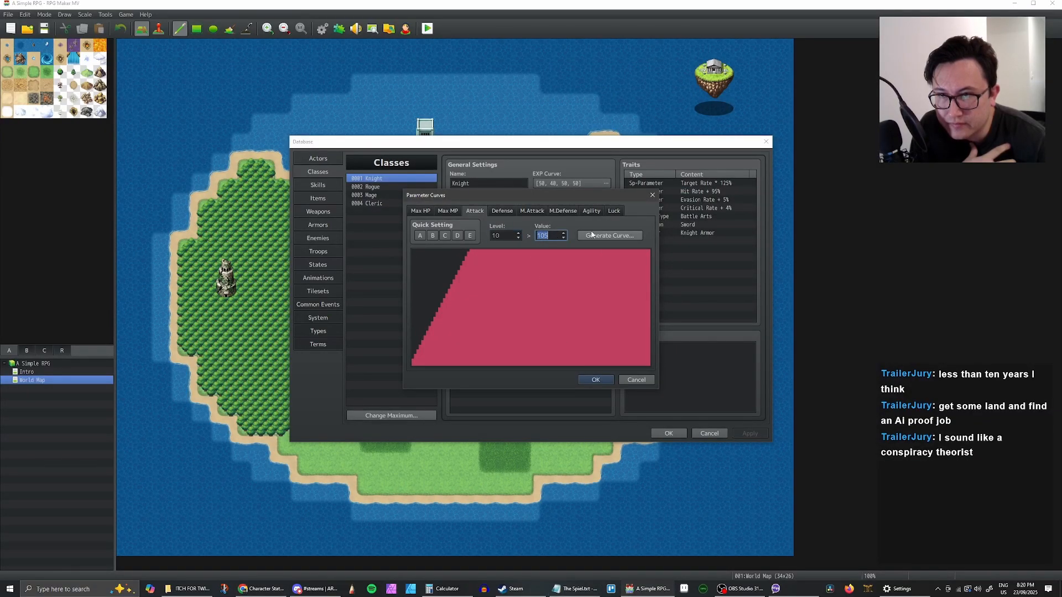
pyautogui.write('110')
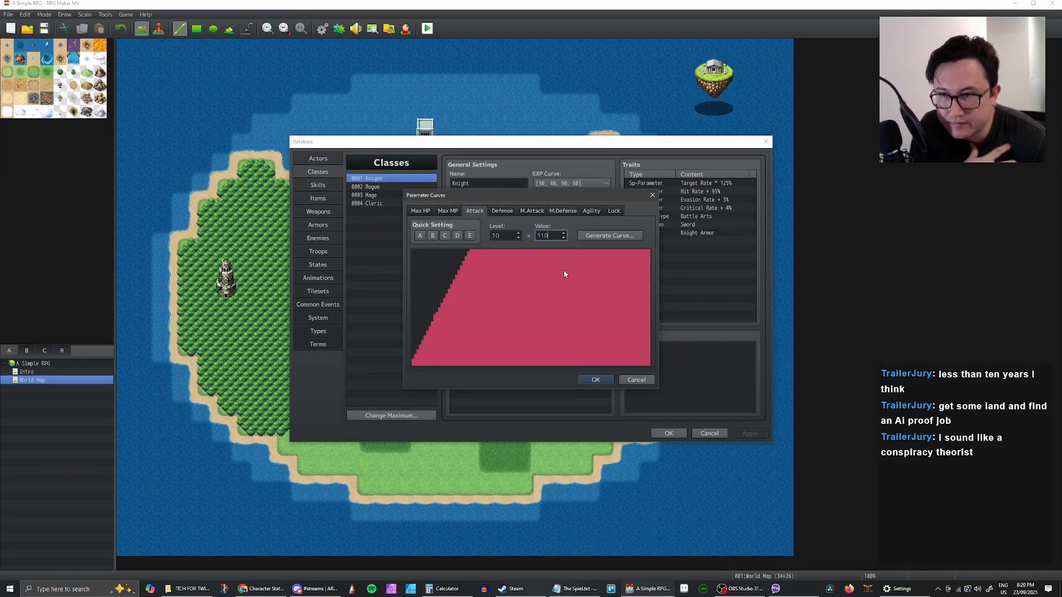
pyautogui.click(594, 380)
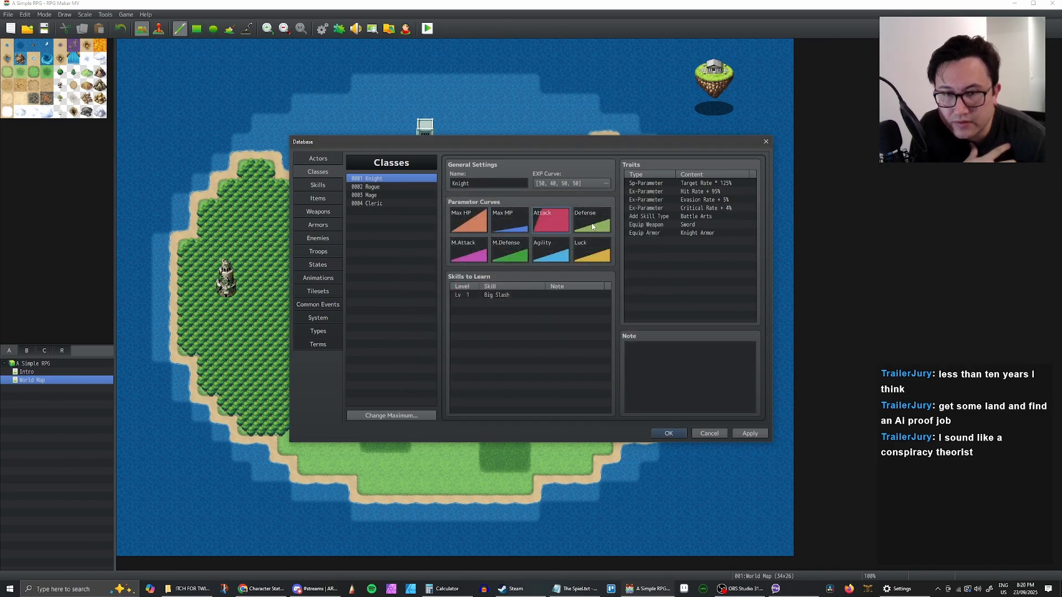
# Save the database changes, reopen the database and check the Knight's Attack curve and its generation endpoints without altering them
pyautogui.click(669, 433)
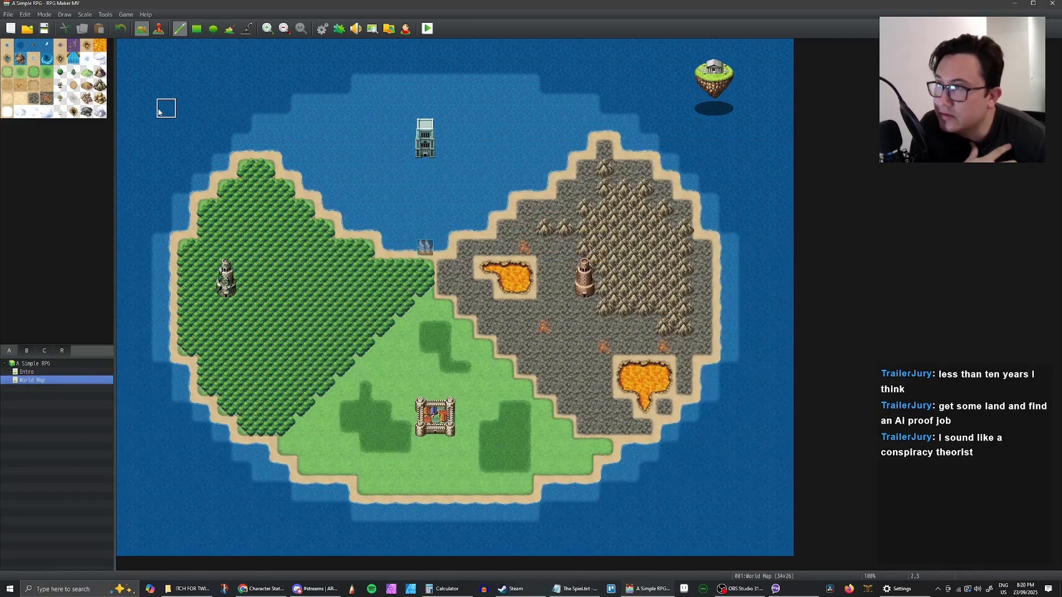
pyautogui.click(319, 32)
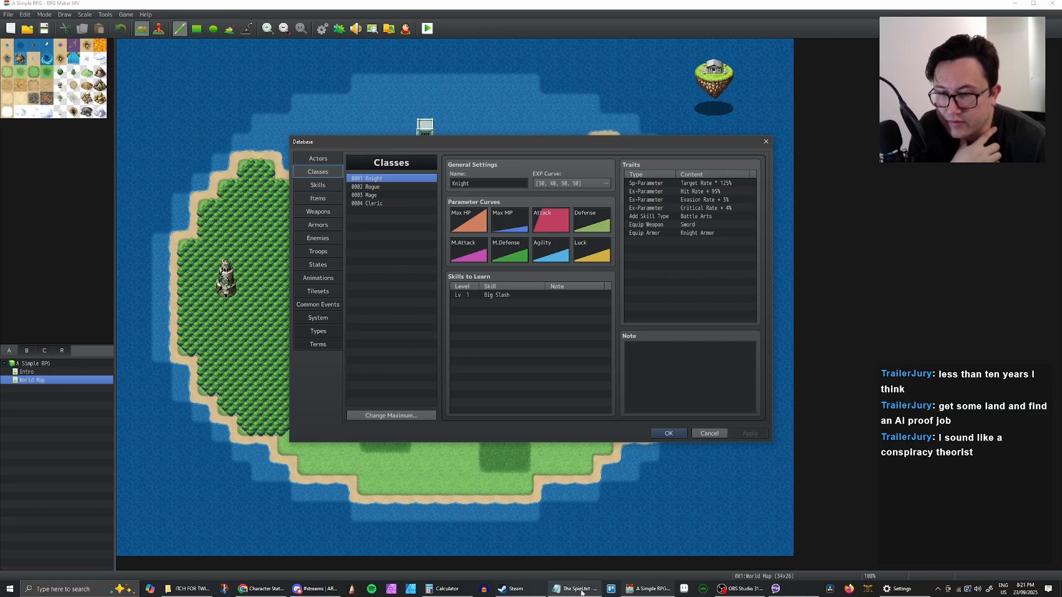
pyautogui.doubleClick(557, 223)
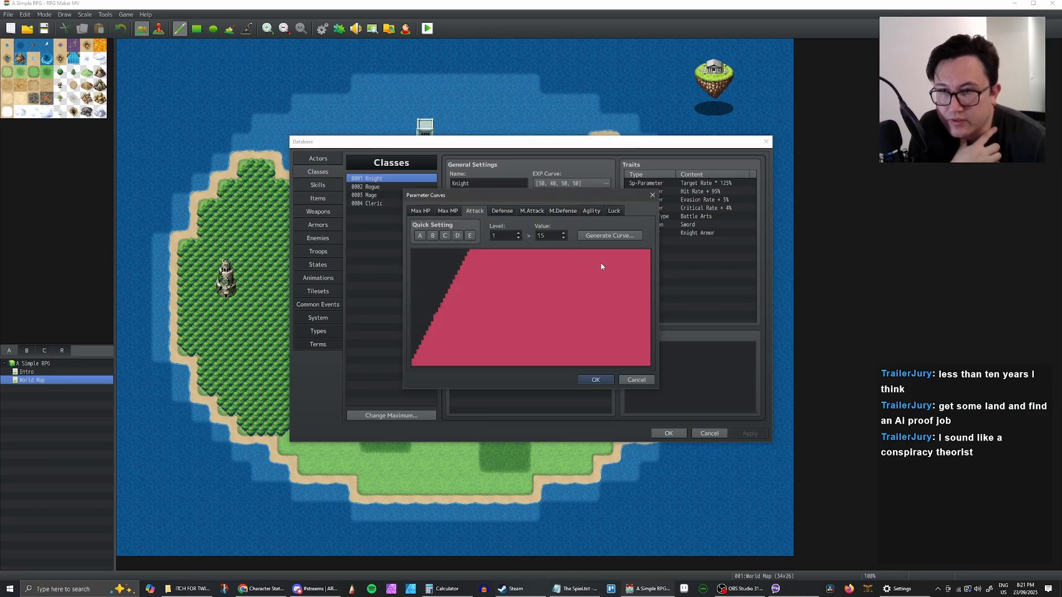
pyautogui.click(607, 236)
pyautogui.click(551, 330)
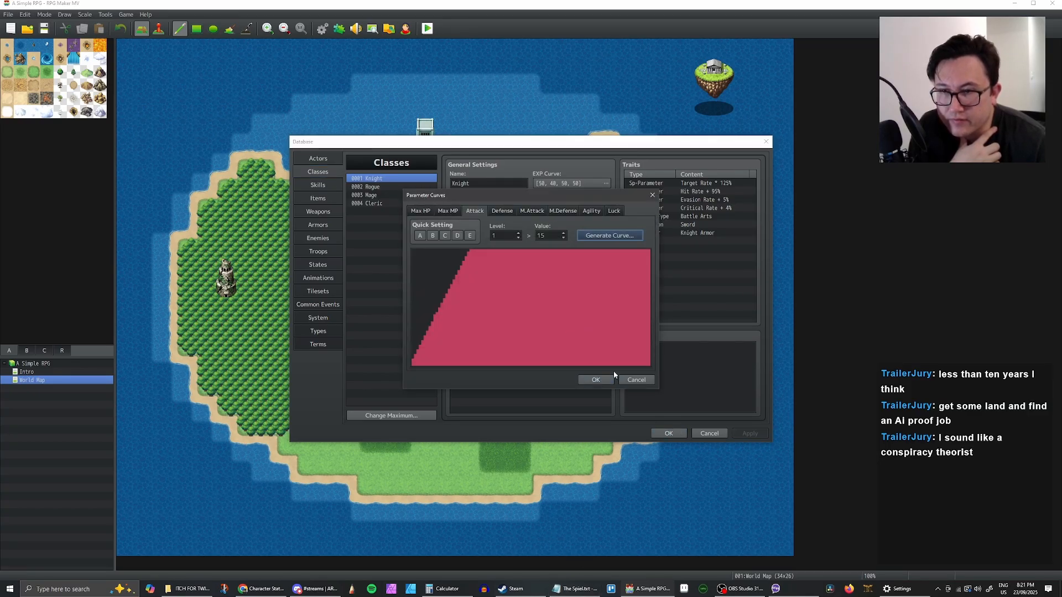
pyautogui.click(636, 379)
# Generate the Knight's Defense curve from 15 at level 1 to 995 at level 99
pyautogui.doubleClick(586, 230)
pyautogui.click(595, 235)
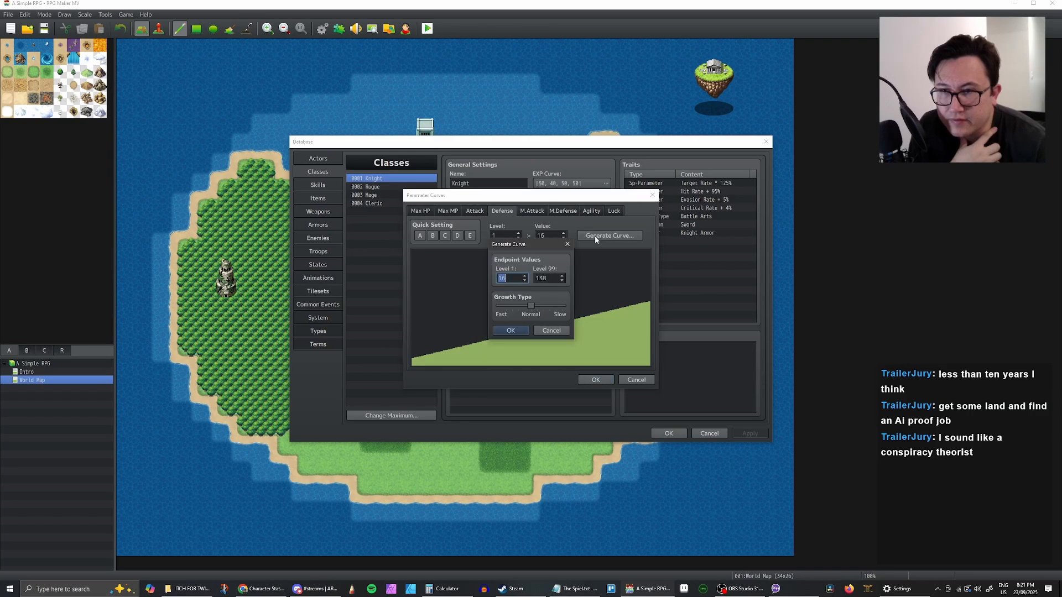
pyautogui.write('15')
pyautogui.press('Tab')
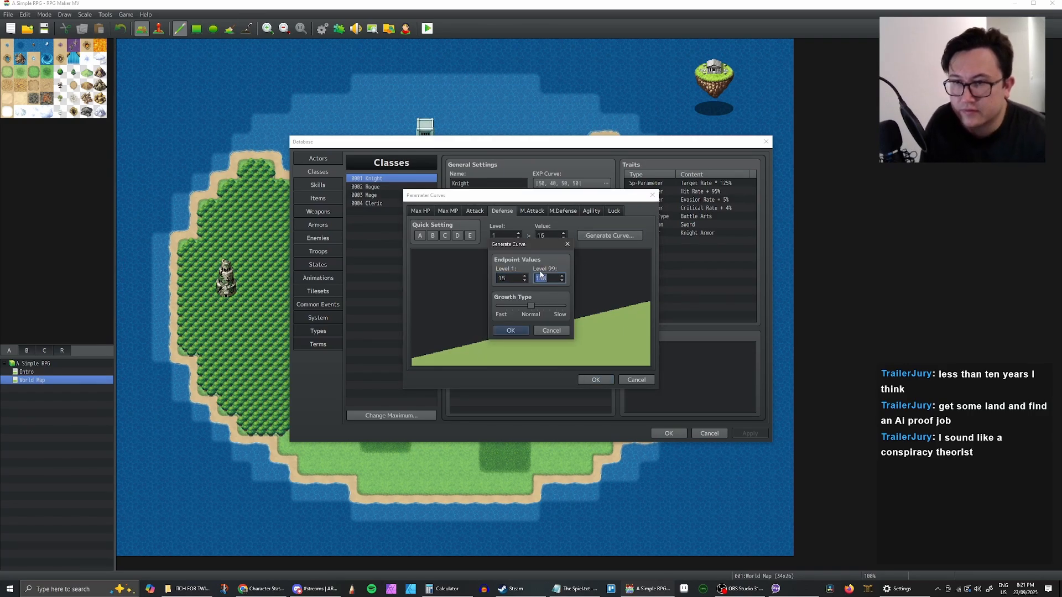
pyautogui.write('995')
pyautogui.click(511, 330)
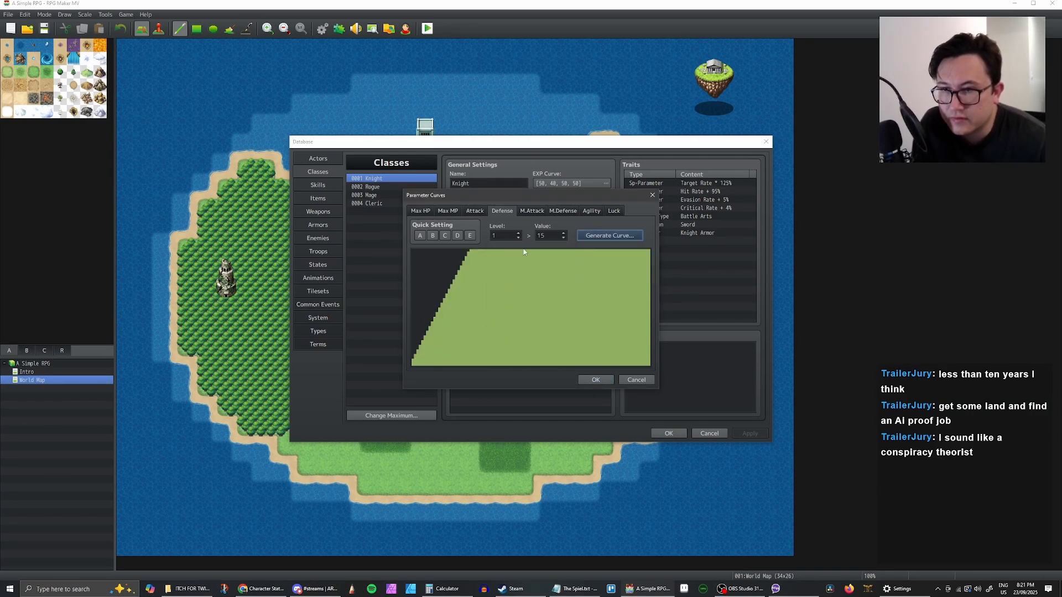
# Set the Knight's level 10 Defense to 110, accept the curve and apply the database changes
pyautogui.click(519, 234)
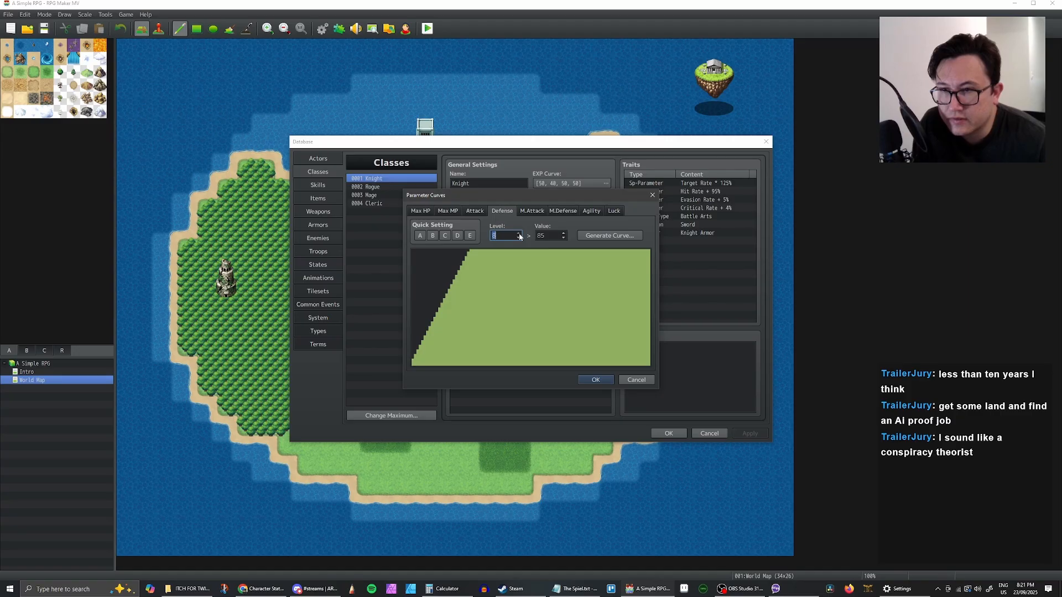
pyautogui.click(519, 234)
pyautogui.click(519, 234)
pyautogui.doubleClick(551, 237)
pyautogui.write('110')
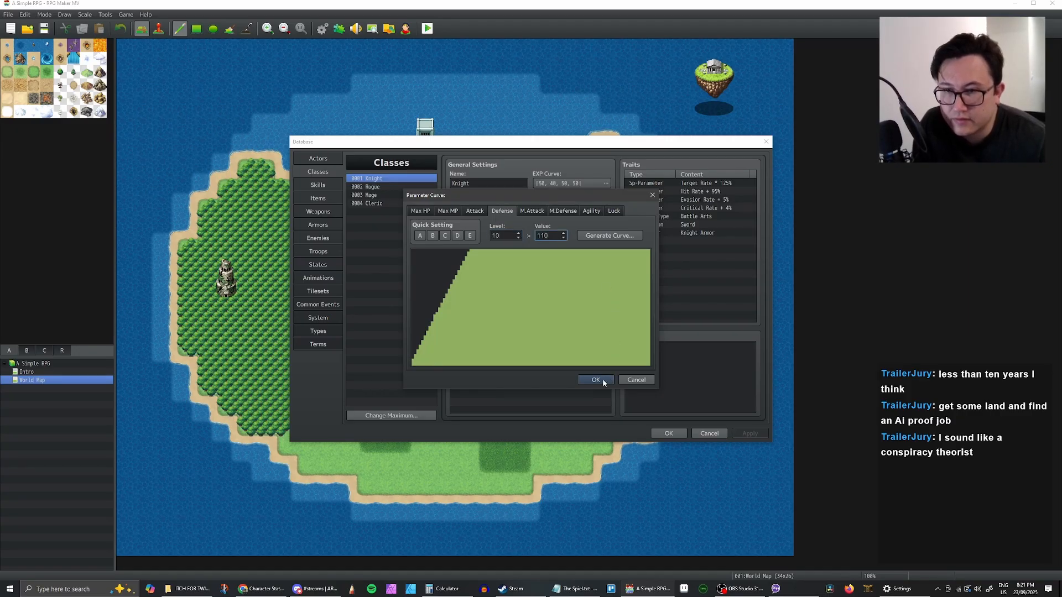
pyautogui.click(599, 379)
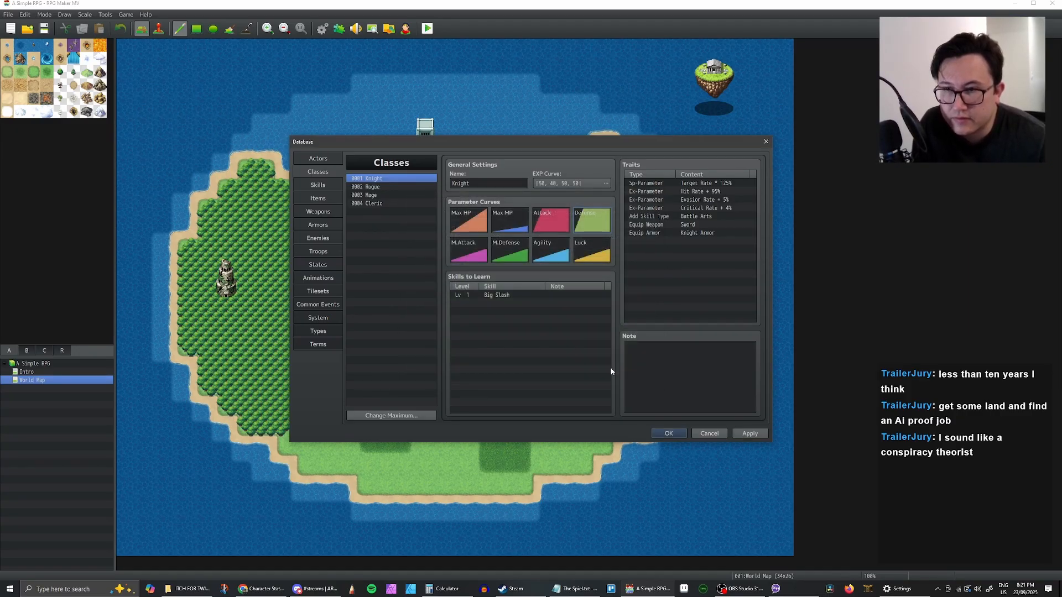
pyautogui.click(751, 434)
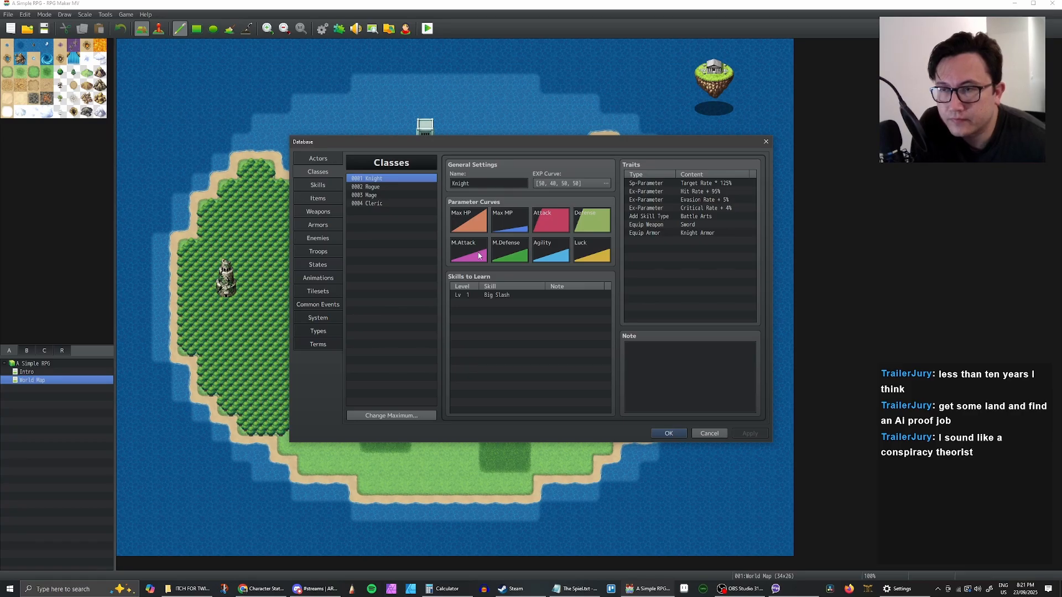
# Switch to the Character Stats spreadsheet and examine the Knight's M.Attack progression on the Heroes sheet
pyautogui.click(269, 591)
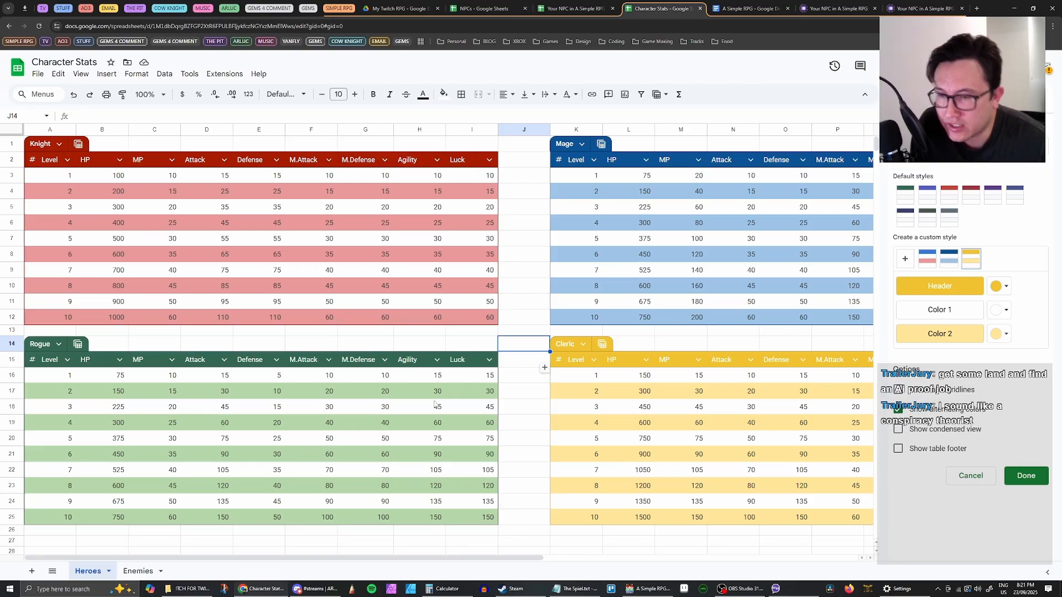
pyautogui.moveTo(650, 590)
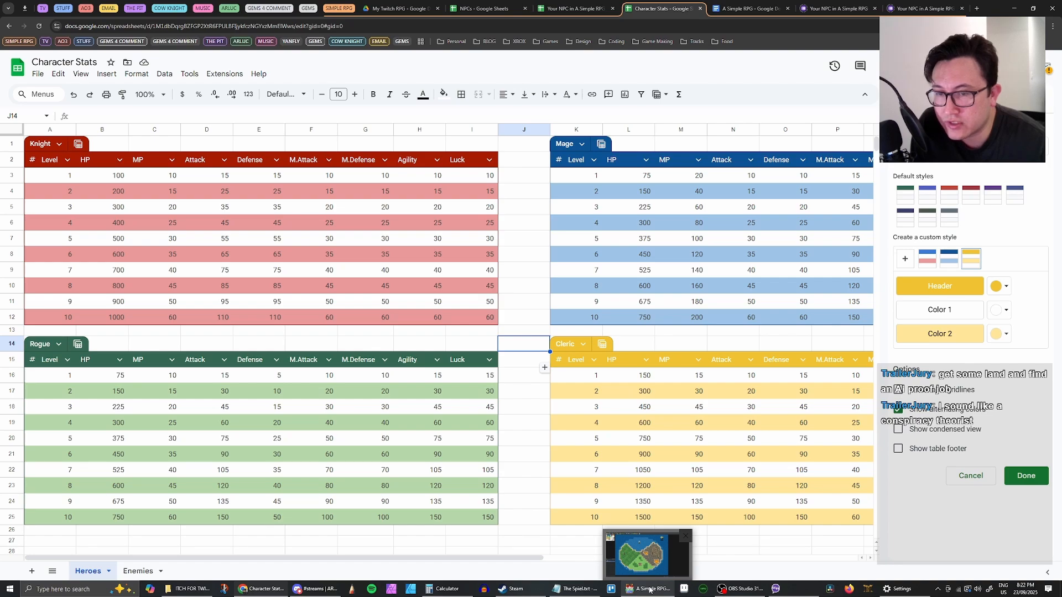
pyautogui.click(650, 590)
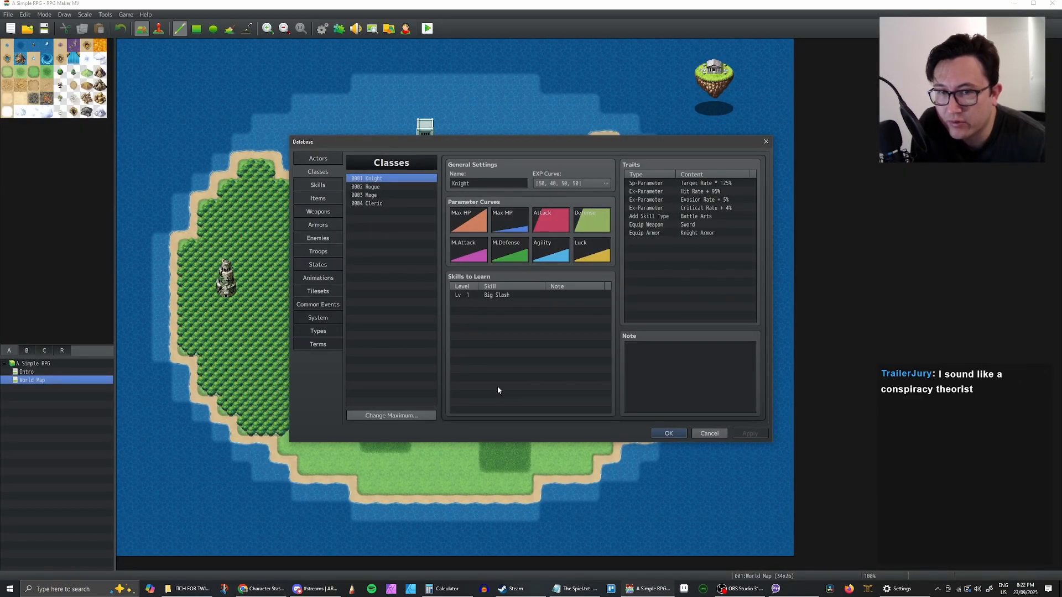
pyautogui.click(265, 589)
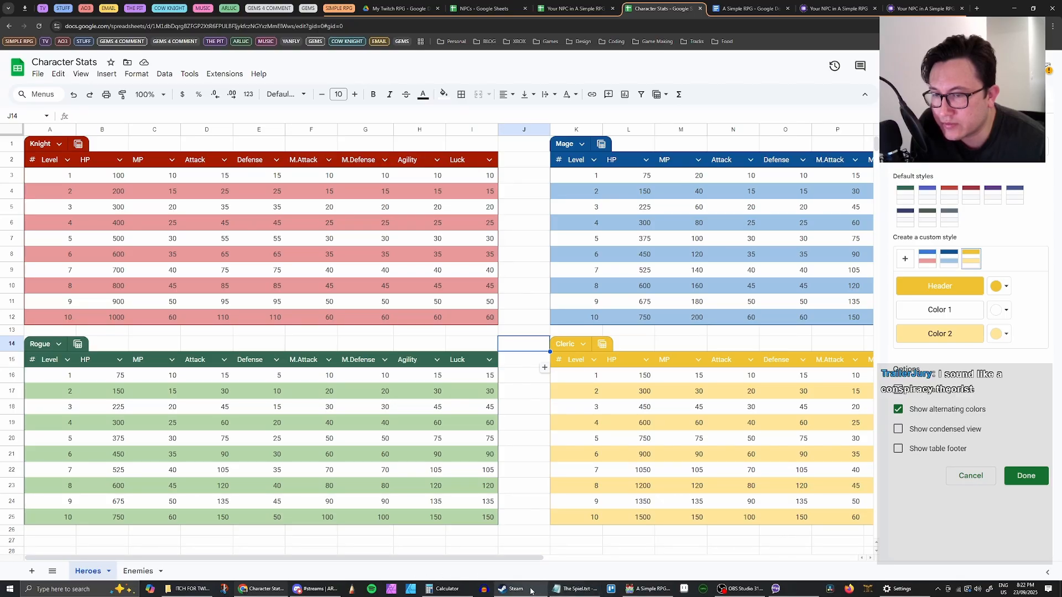
pyautogui.moveTo(528, 591)
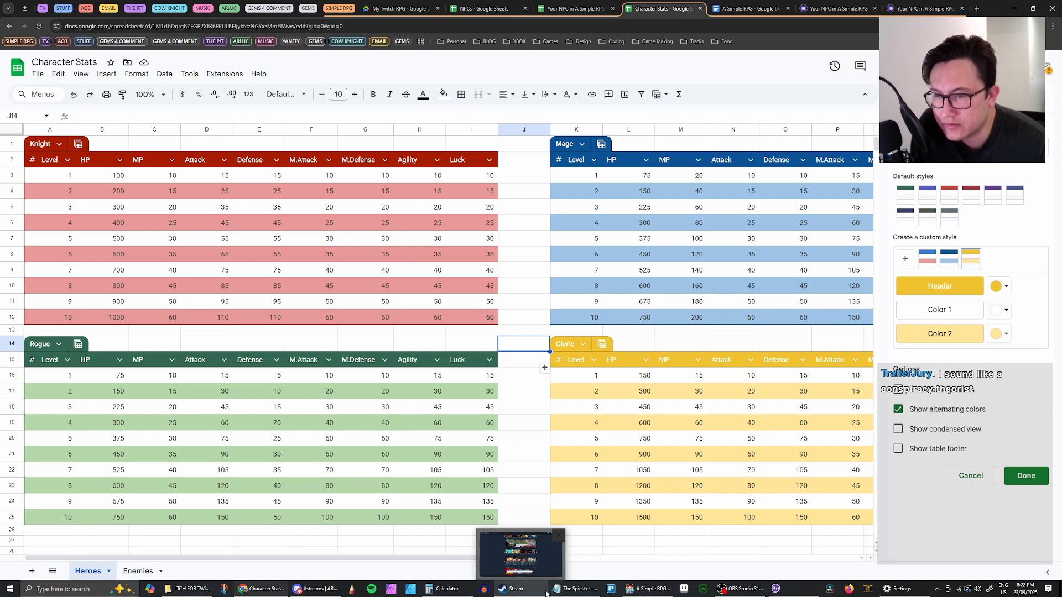
# Switch to Calculator and compute 5 × 99 + 5 for the Knight's level 99 M.Attack
pyautogui.click(444, 589)
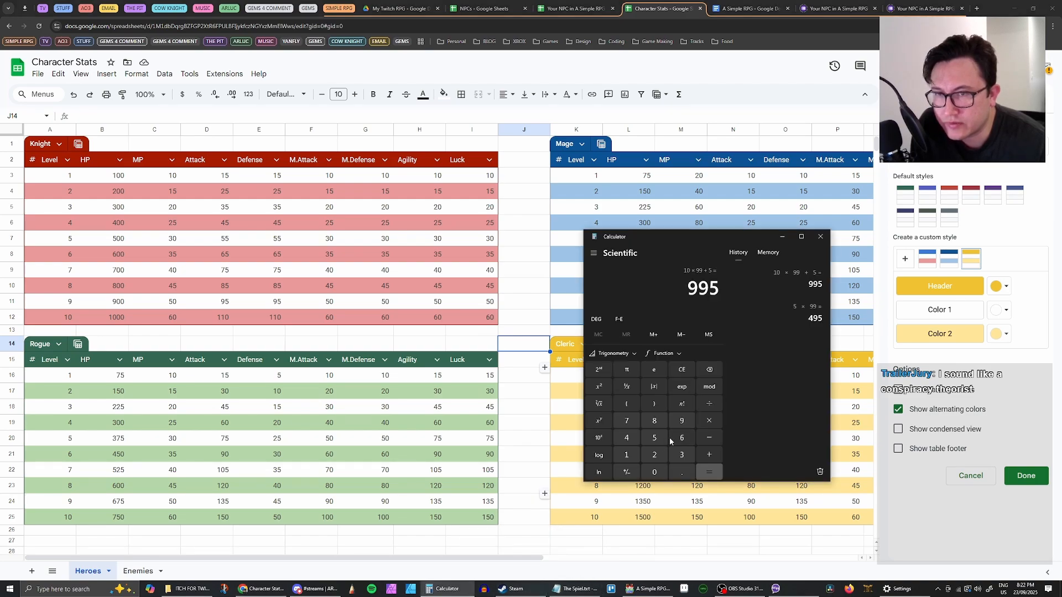
pyautogui.click(682, 371)
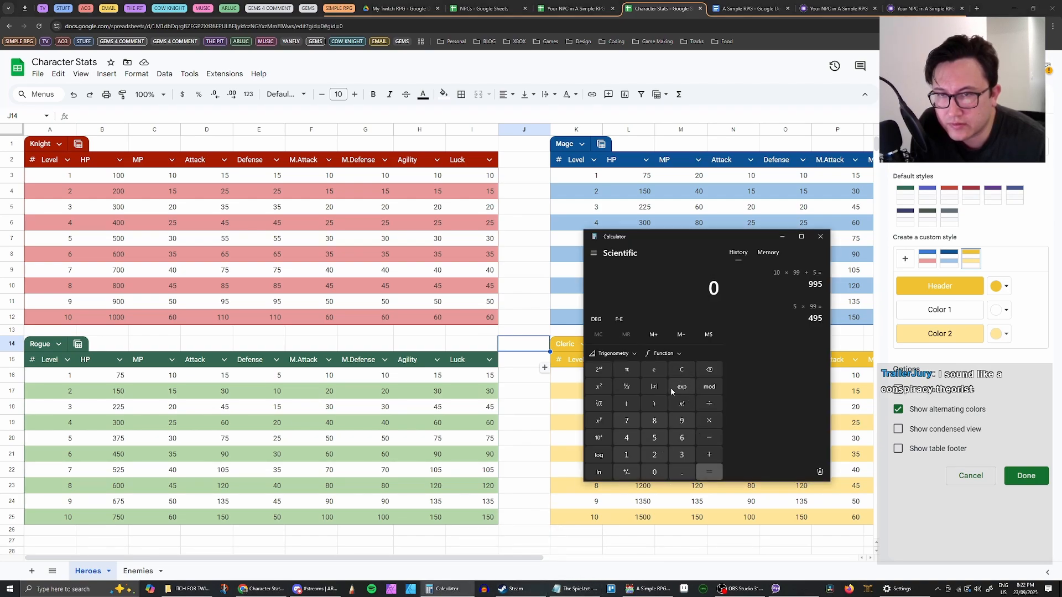
pyautogui.click(655, 438)
pyautogui.click(709, 421)
pyautogui.click(682, 421)
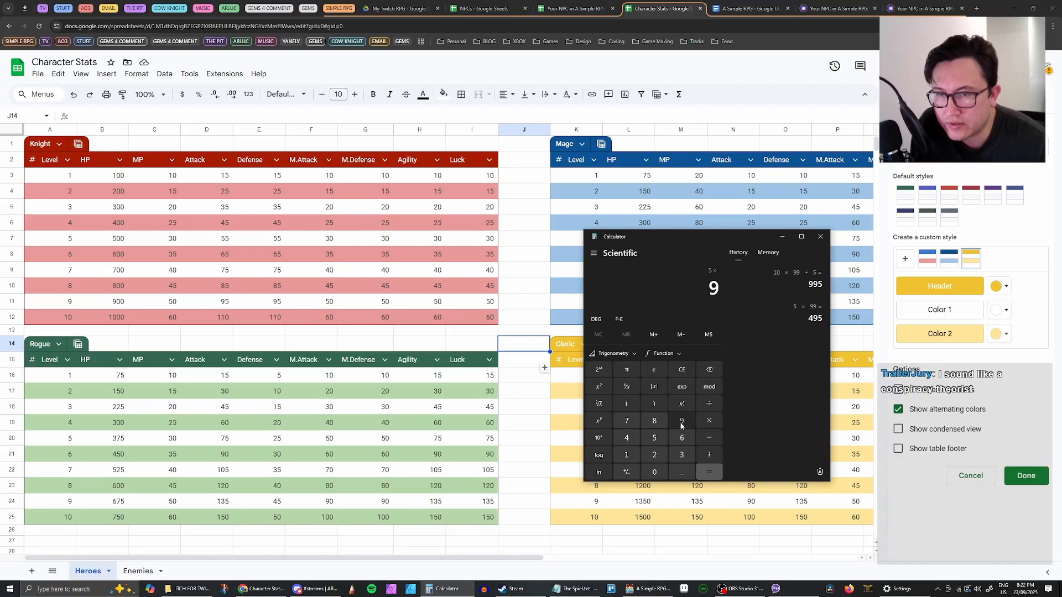
pyautogui.click(681, 421)
pyautogui.click(709, 454)
pyautogui.click(653, 438)
pyautogui.click(709, 471)
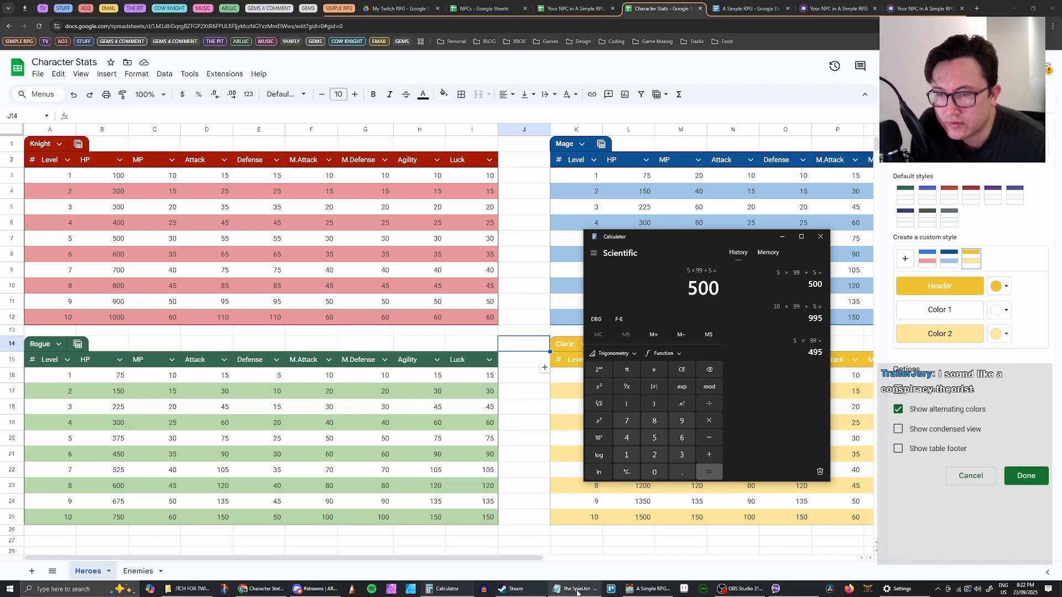
# Return to RPG Maker MV and open the Knight's M.Attack parameter curve
pyautogui.click(648, 588)
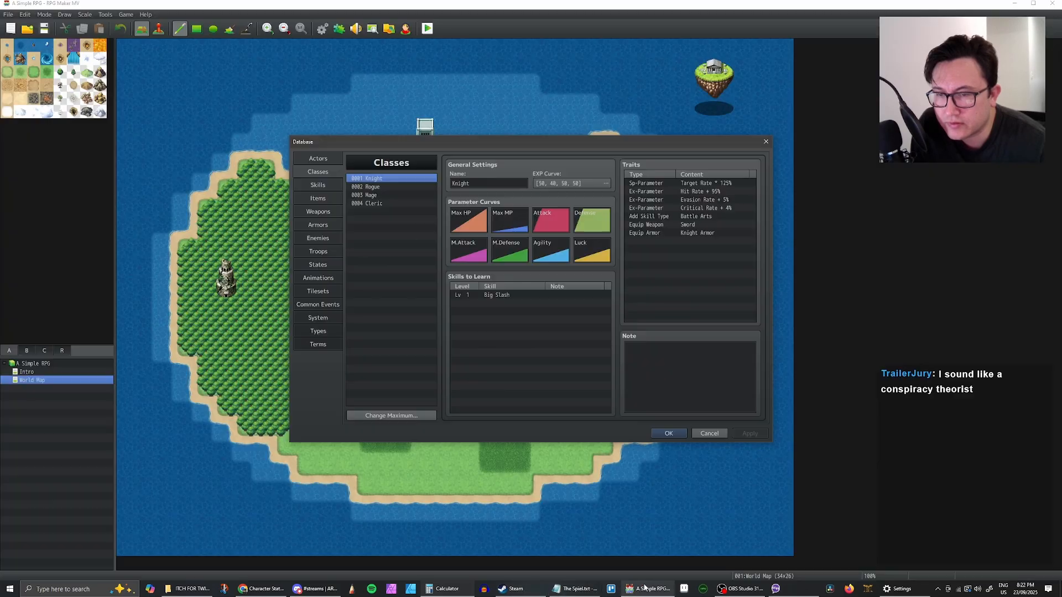
pyautogui.doubleClick(469, 256)
pyautogui.doubleClick(507, 237)
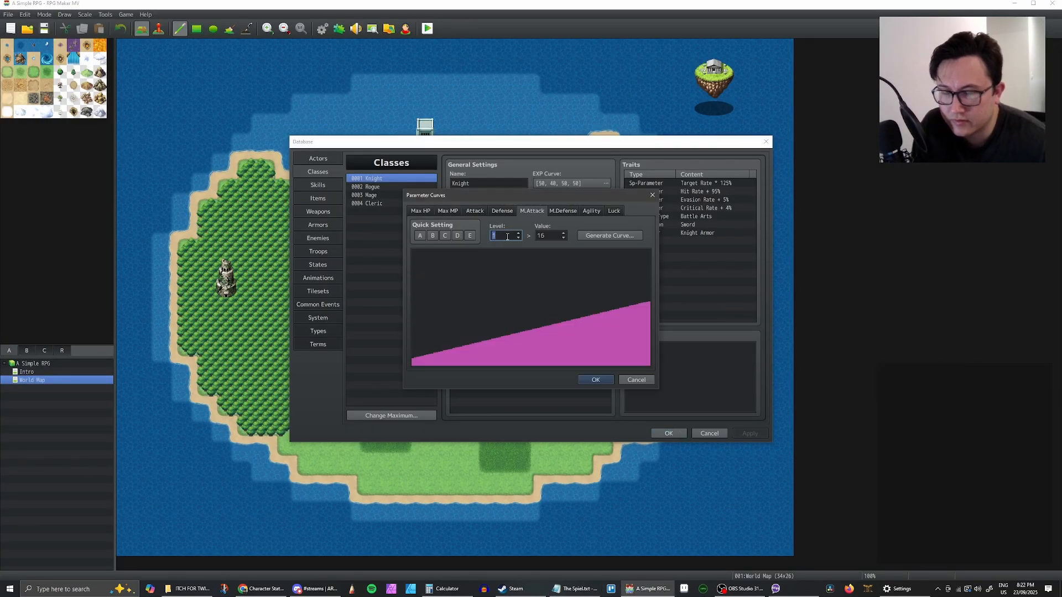
pyautogui.write('10')
pyautogui.press('Tab')
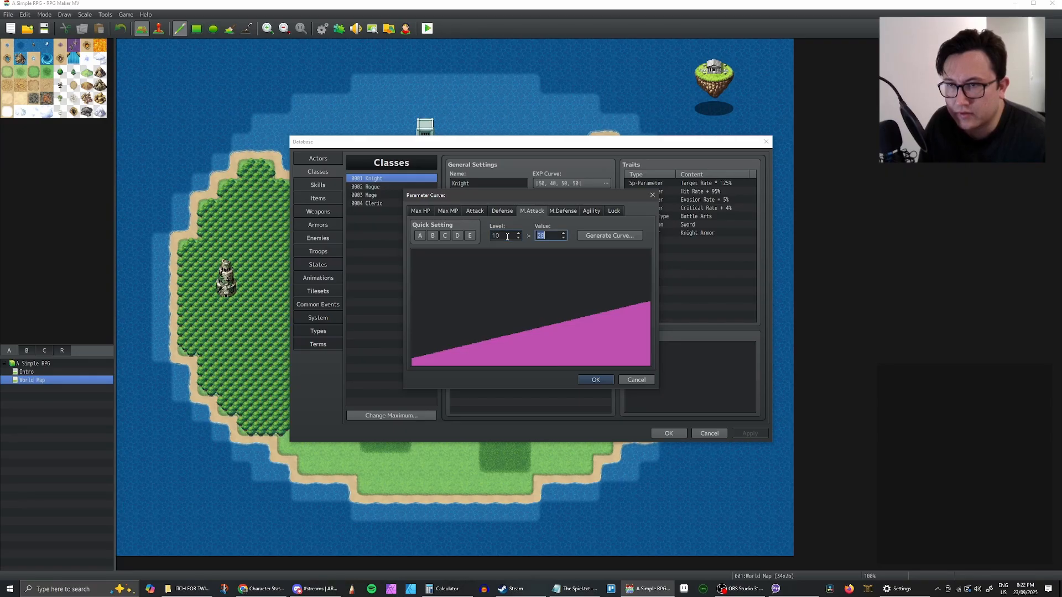
pyautogui.write('500')
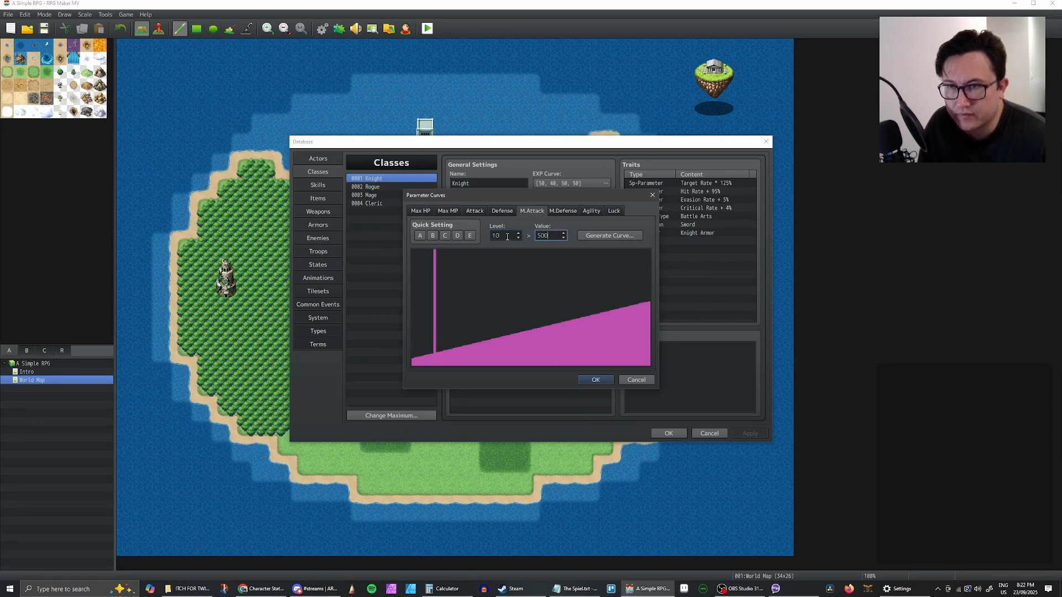
pyautogui.doubleClick(508, 236)
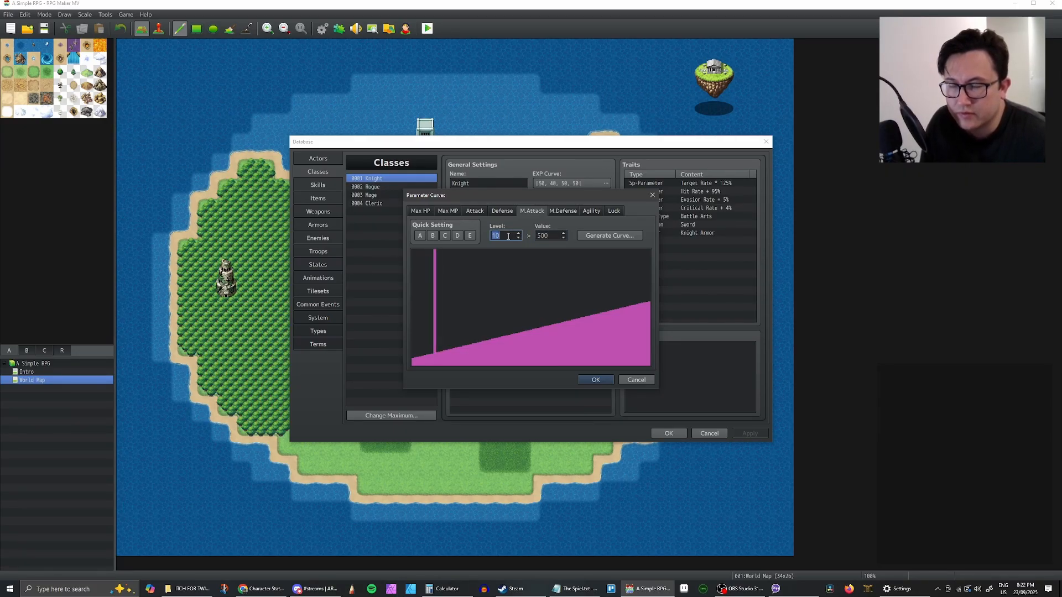
# Generate the Knight's M.Attack curve from 10 at level 1 to 500 at level 99
pyautogui.click(610, 235)
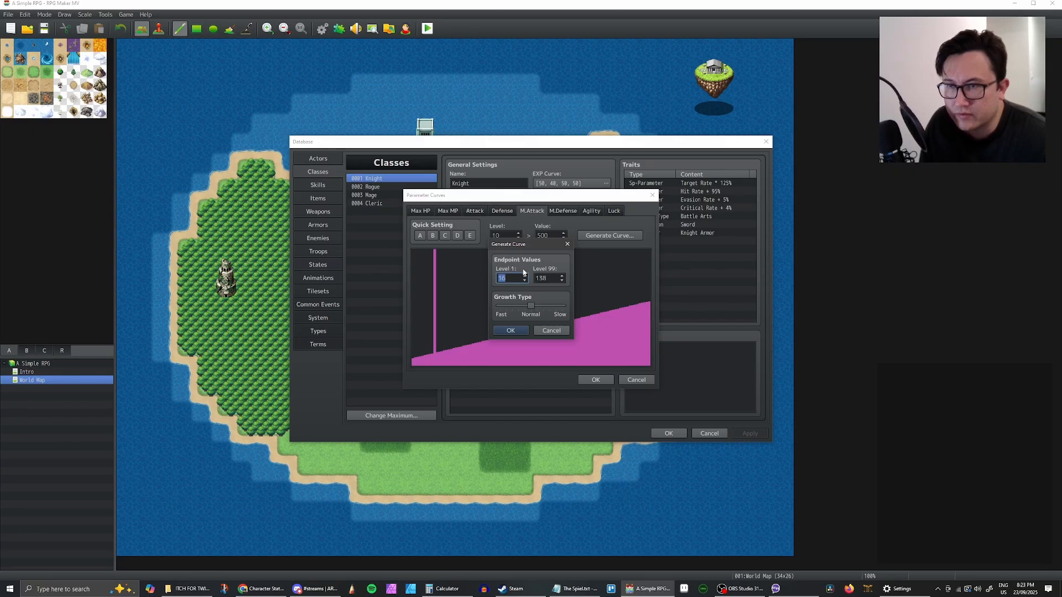
pyautogui.write('10')
pyautogui.press('Tab')
pyautogui.write('50')
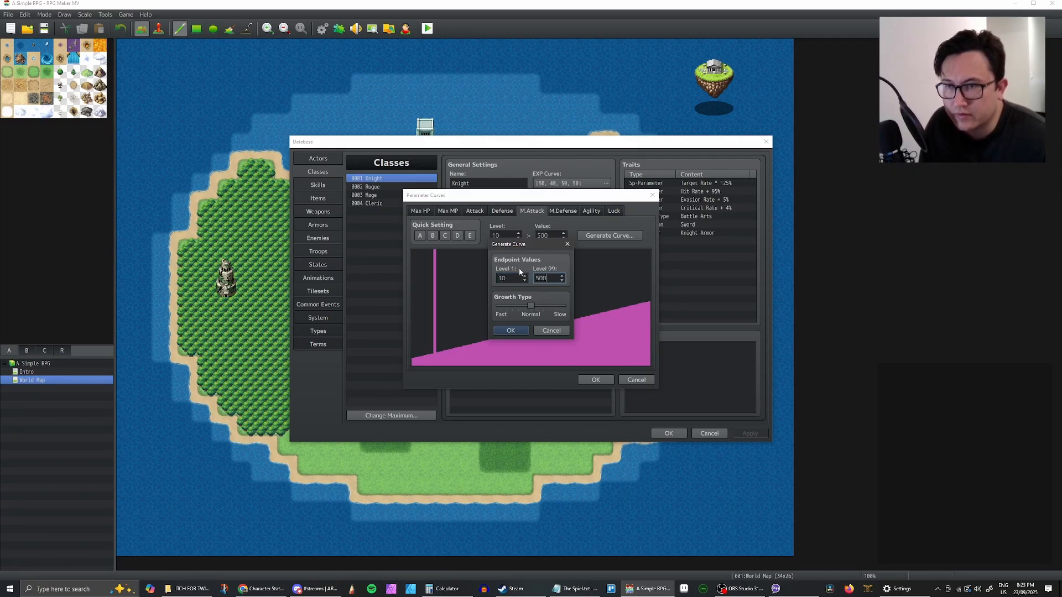
pyautogui.click(516, 329)
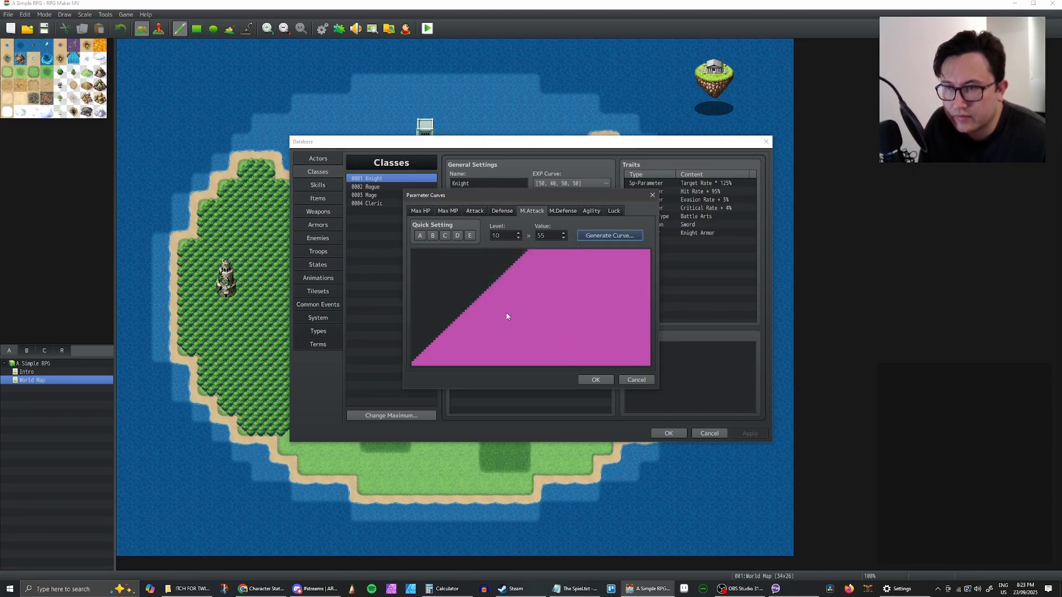
# Go through the generated M.Attack values between level 1 and level 10
pyautogui.click(519, 239)
pyautogui.click(519, 238)
pyautogui.click(519, 238)
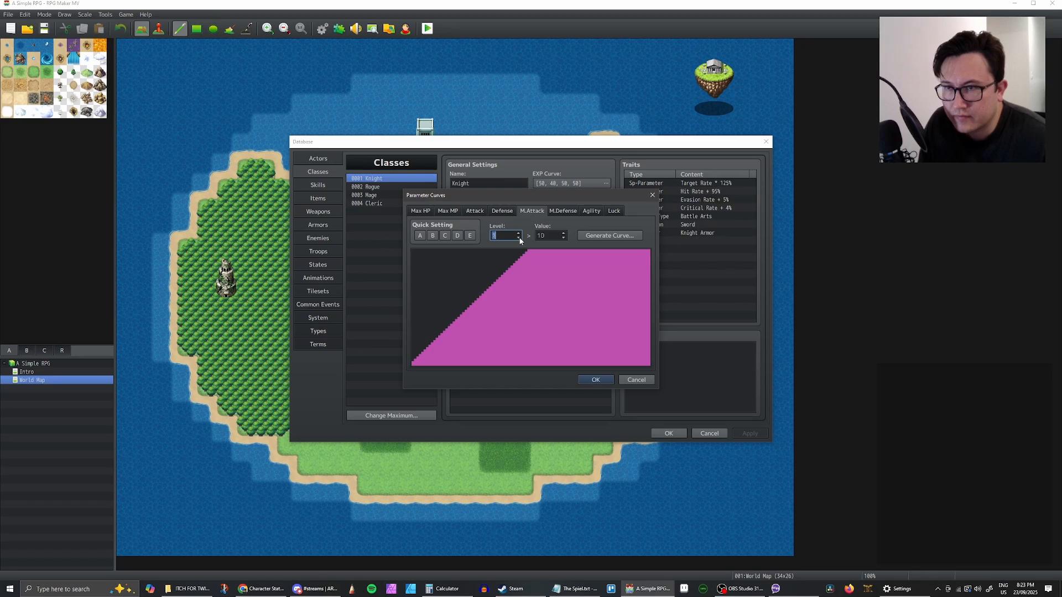
pyautogui.click(518, 233)
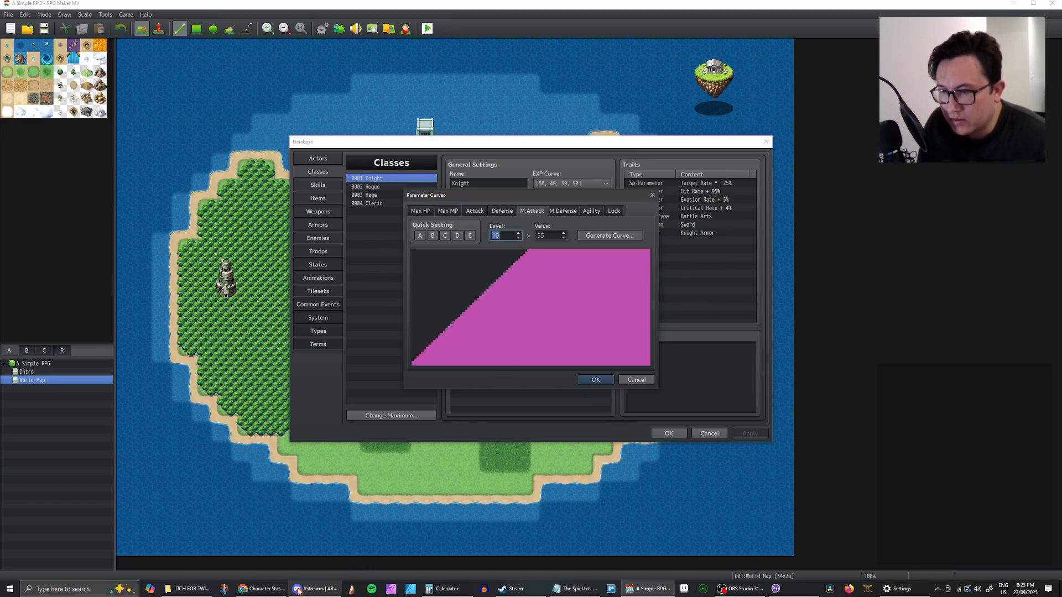
# Check the Knight's level 10 M.Attack against the Heroes sheet and set it to 60 in RPG Maker MV
pyautogui.click(252, 592)
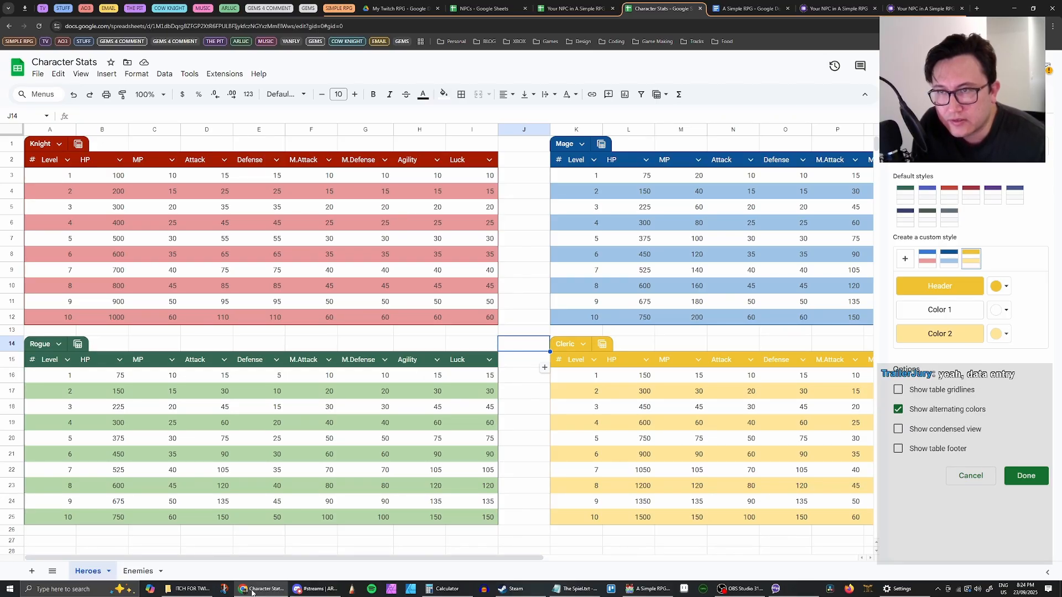
pyautogui.click(251, 590)
pyautogui.click(252, 589)
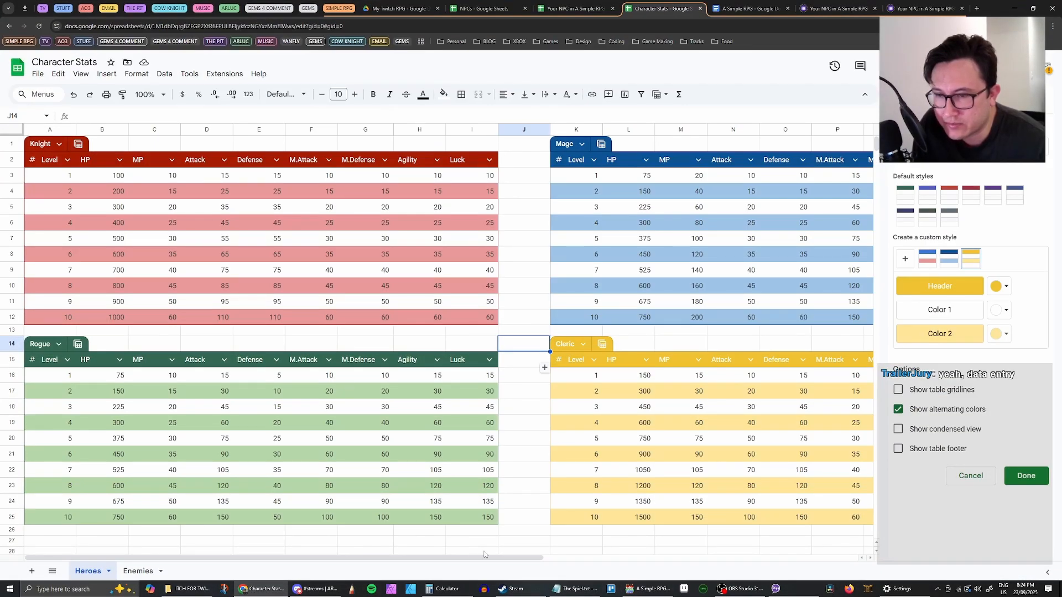
pyautogui.click(446, 589)
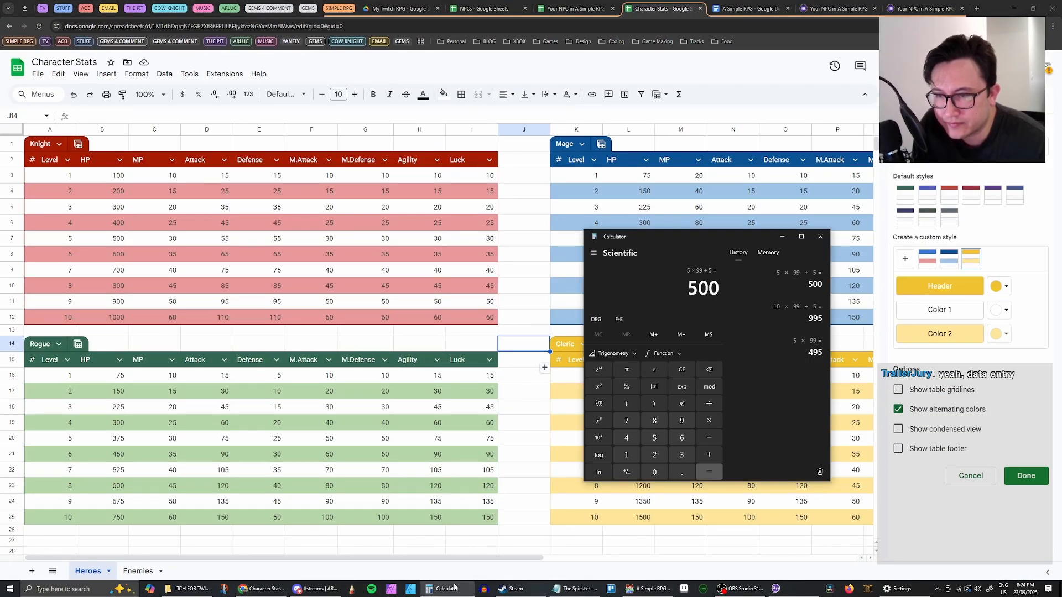
pyautogui.click(644, 589)
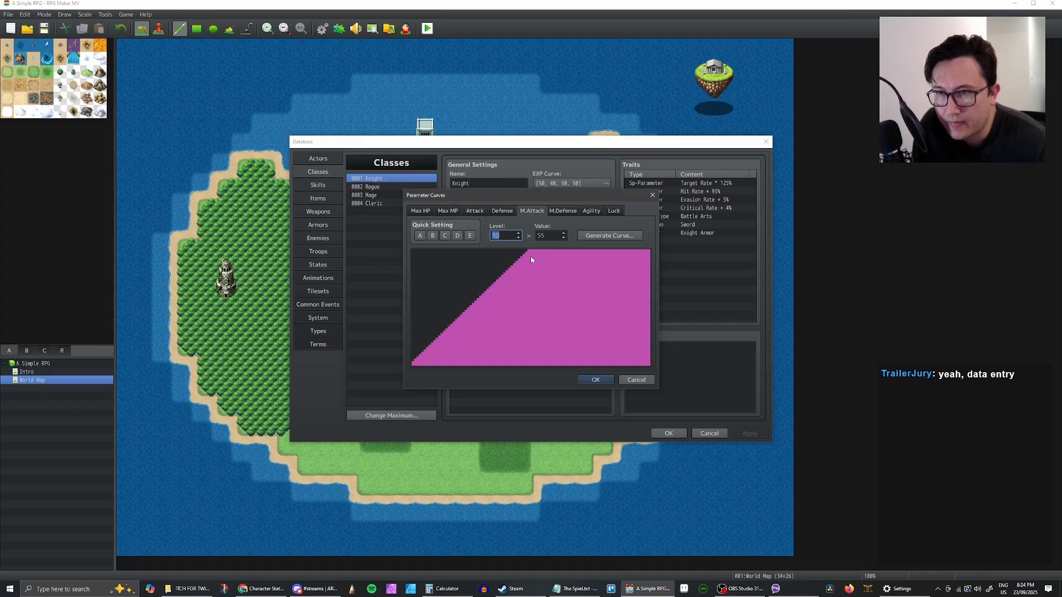
pyautogui.doubleClick(547, 234)
pyautogui.write('60')
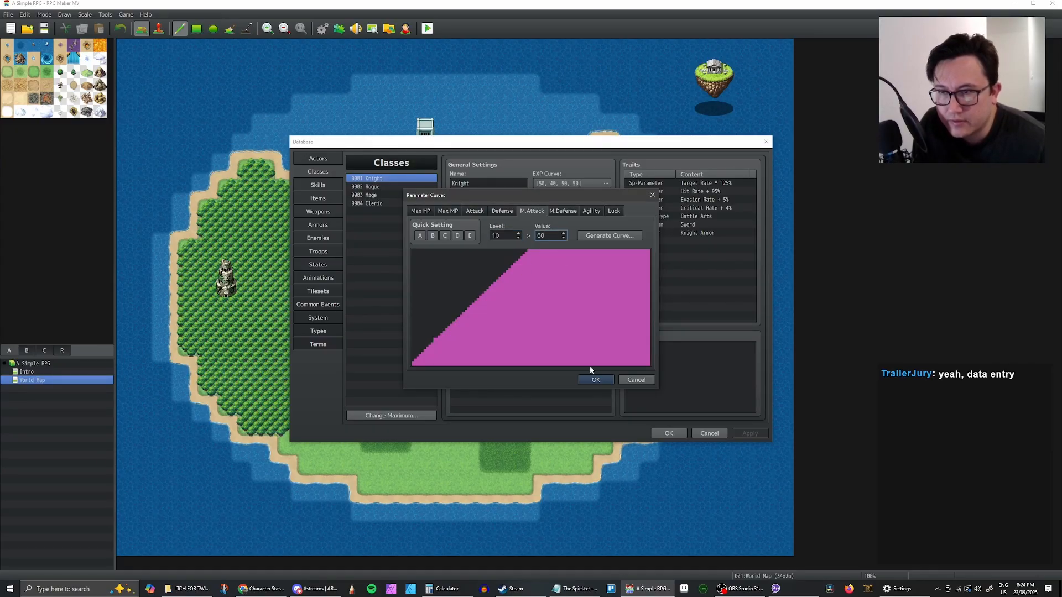
# Confirm the Knight's M.Attack curve, check M.Defense in the Character Stats spreadsheet, and return to RPG Maker MV
pyautogui.click(595, 379)
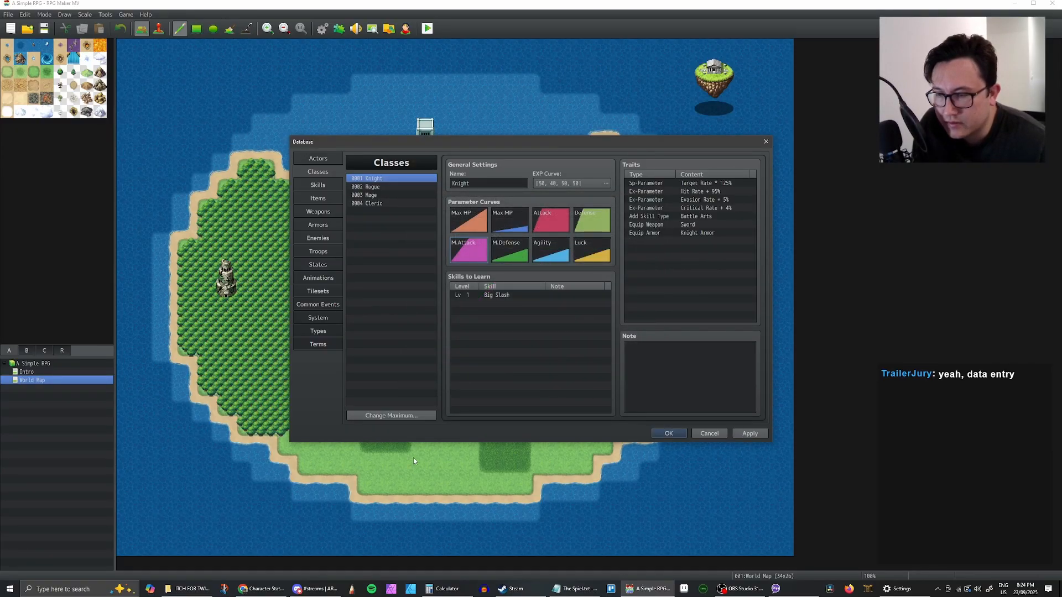
pyautogui.click(268, 589)
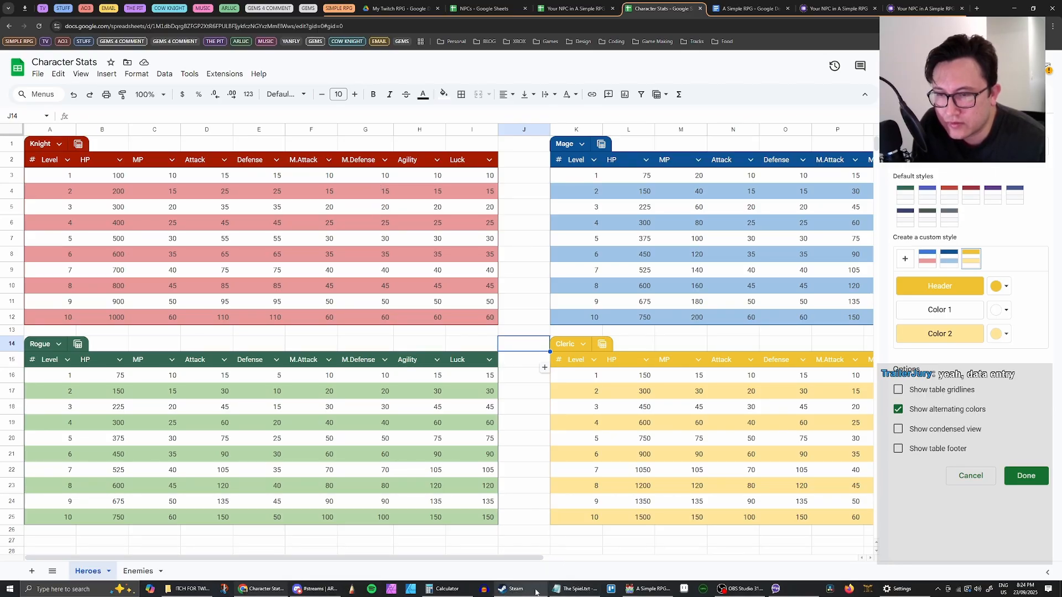
pyautogui.click(647, 589)
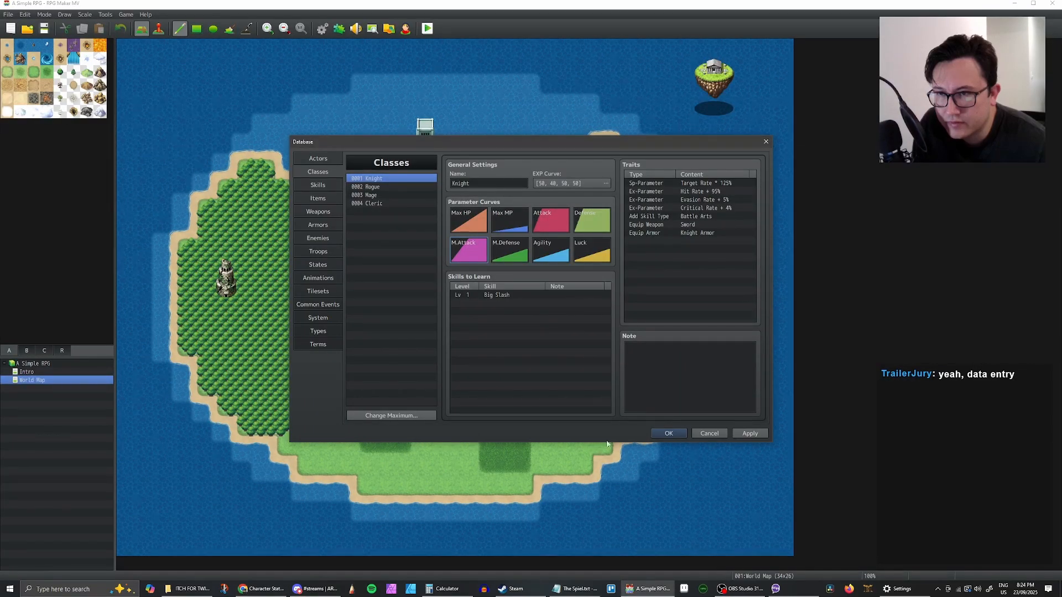
# Generate the Knight's M.Defense curve from 10 at level 1 to 500 at level 99
pyautogui.doubleClick(521, 251)
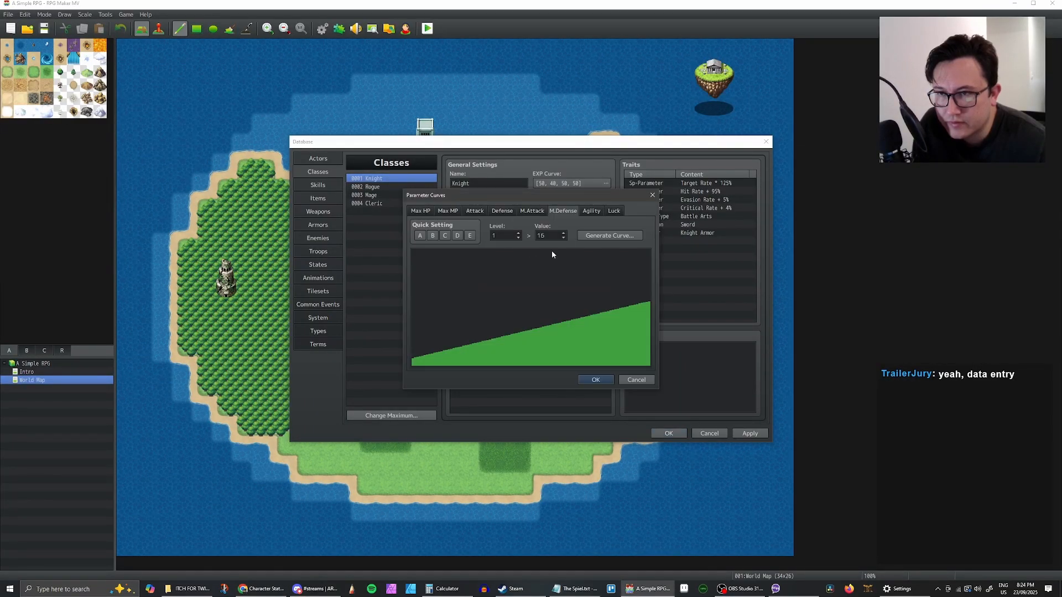
pyautogui.click(599, 237)
pyautogui.press('Tab')
pyautogui.write('500')
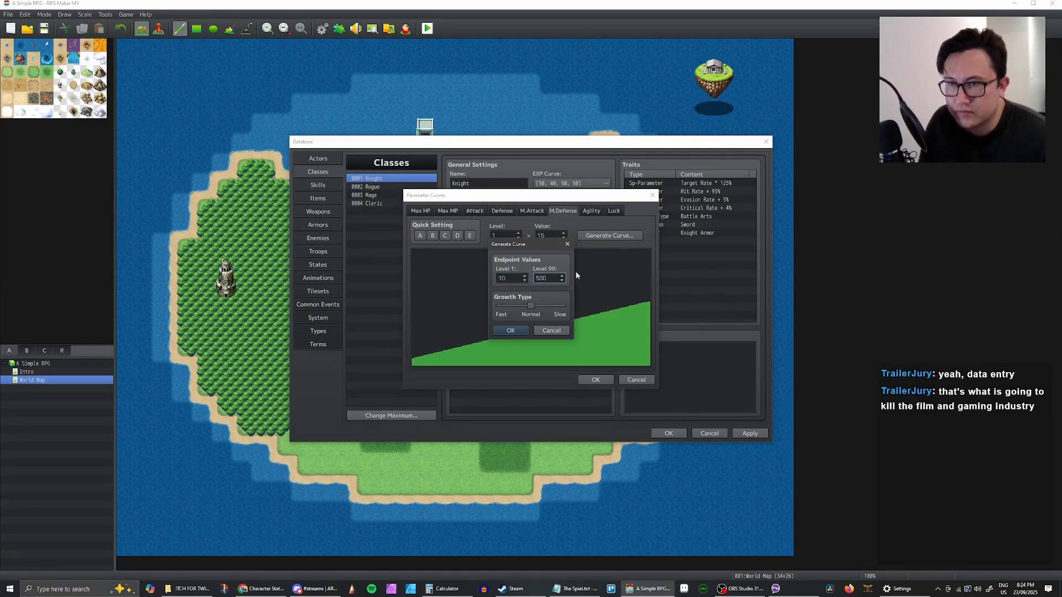
pyautogui.click(509, 330)
# Set the Knight's level 10 M.Defense to 60 and confirm the curve
pyautogui.doubleClick(518, 234)
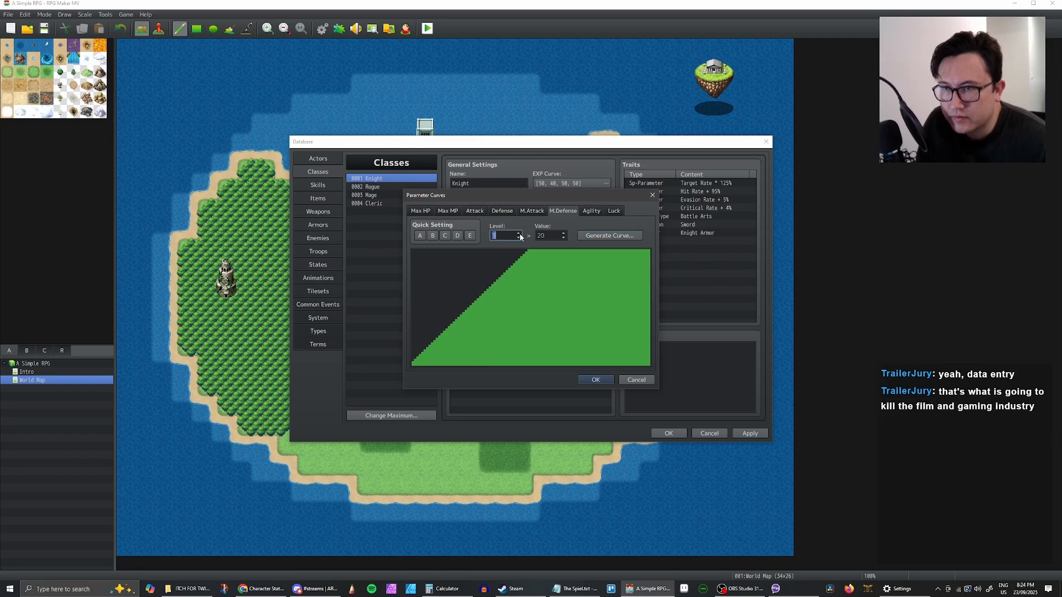
pyautogui.doubleClick(519, 234)
pyautogui.doubleClick(539, 234)
pyautogui.write('60')
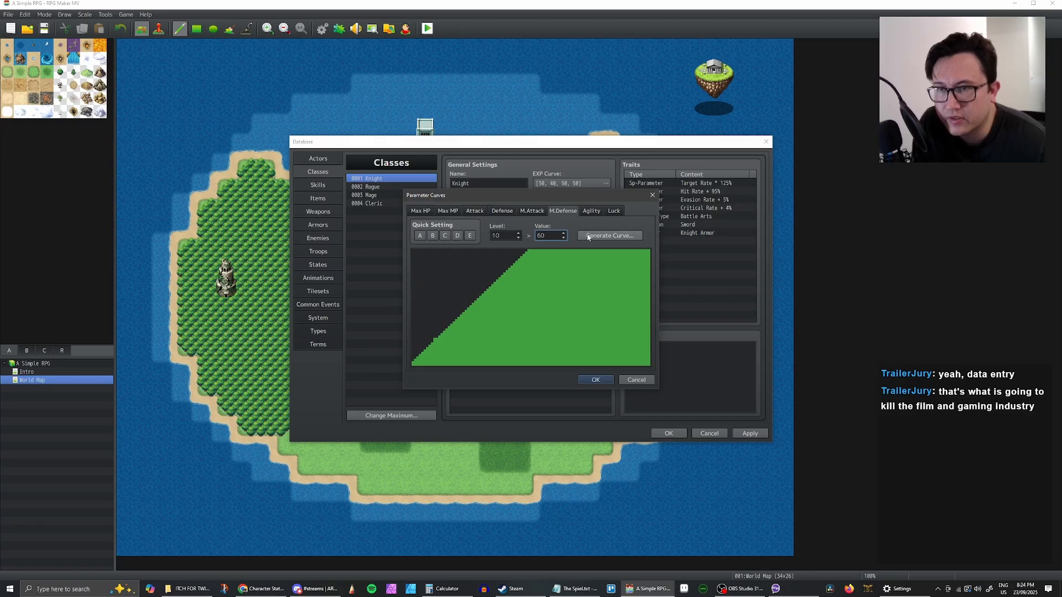
pyautogui.click(600, 380)
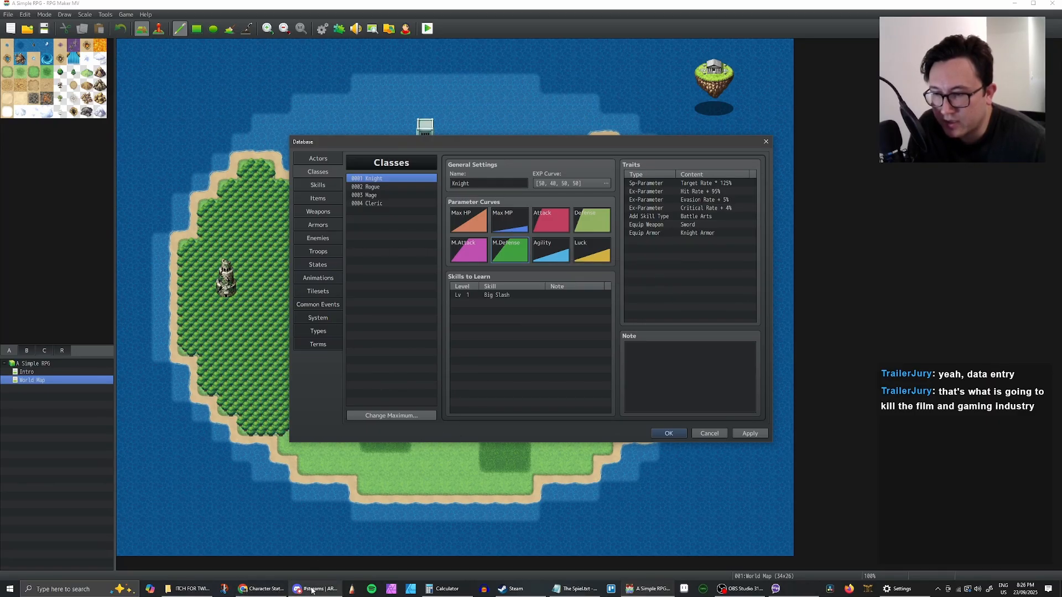
# Check the Knight's Agility values in the Heroes sheet of Character Stats and return to RPG Maker MV
pyautogui.click(264, 589)
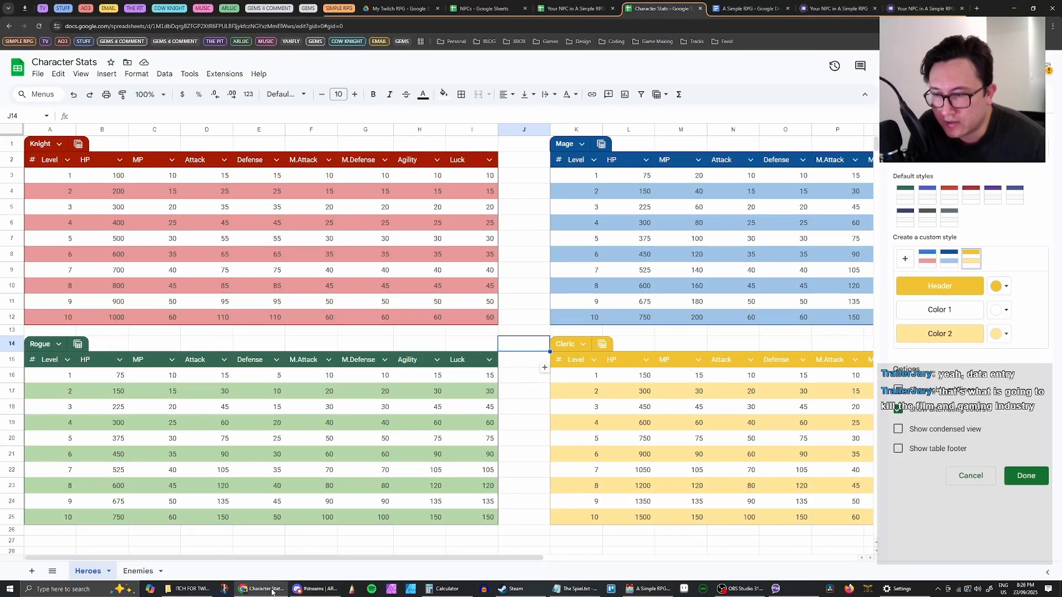
pyautogui.moveTo(272, 592)
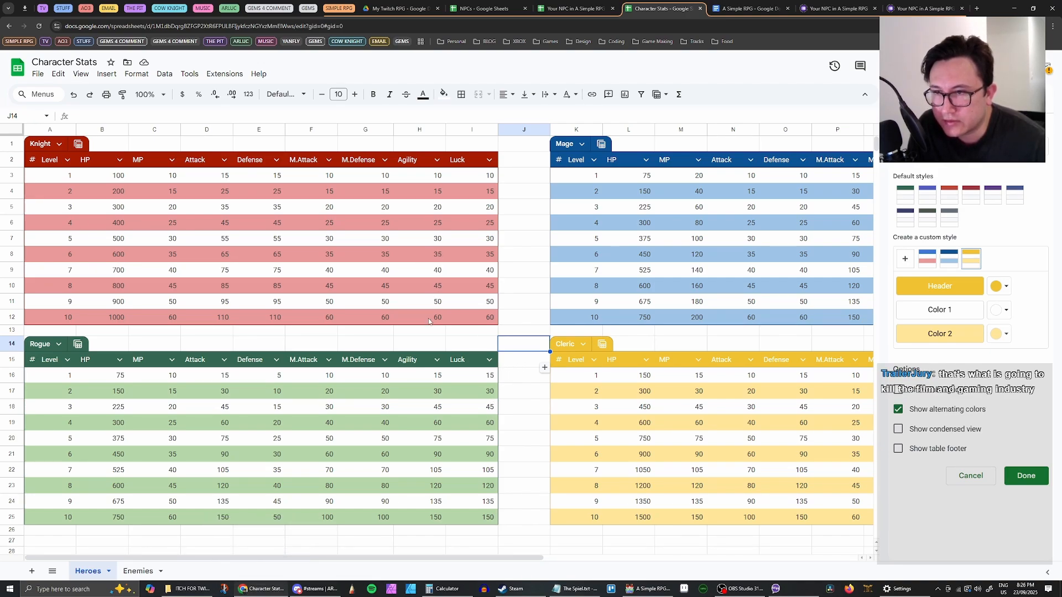
pyautogui.click(643, 545)
# Generate the Knight's Agility curve from 10 at level 1 to 500 at level 99
pyautogui.doubleClick(551, 256)
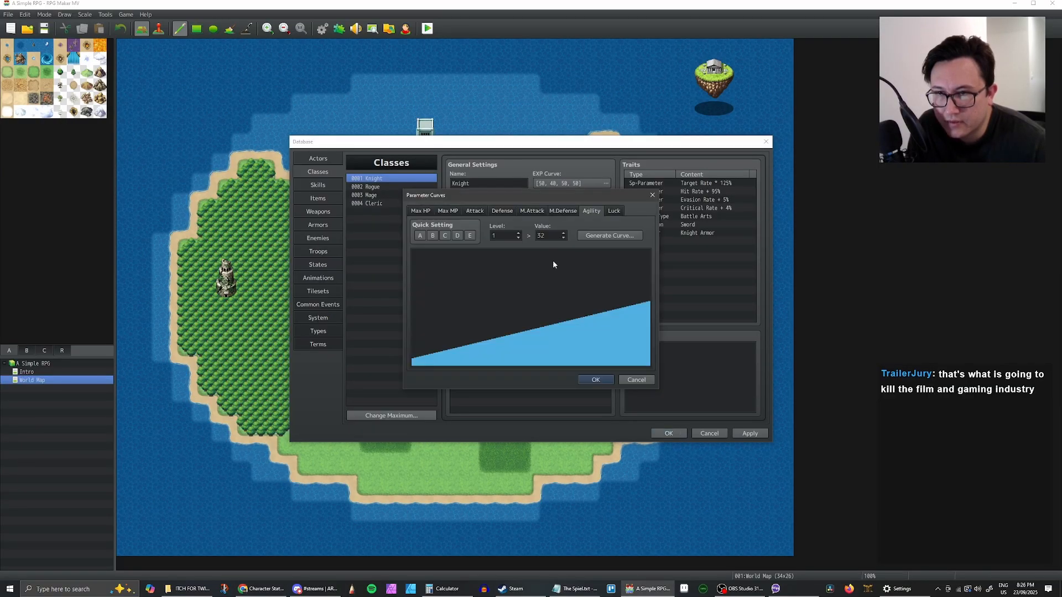
pyautogui.click(609, 236)
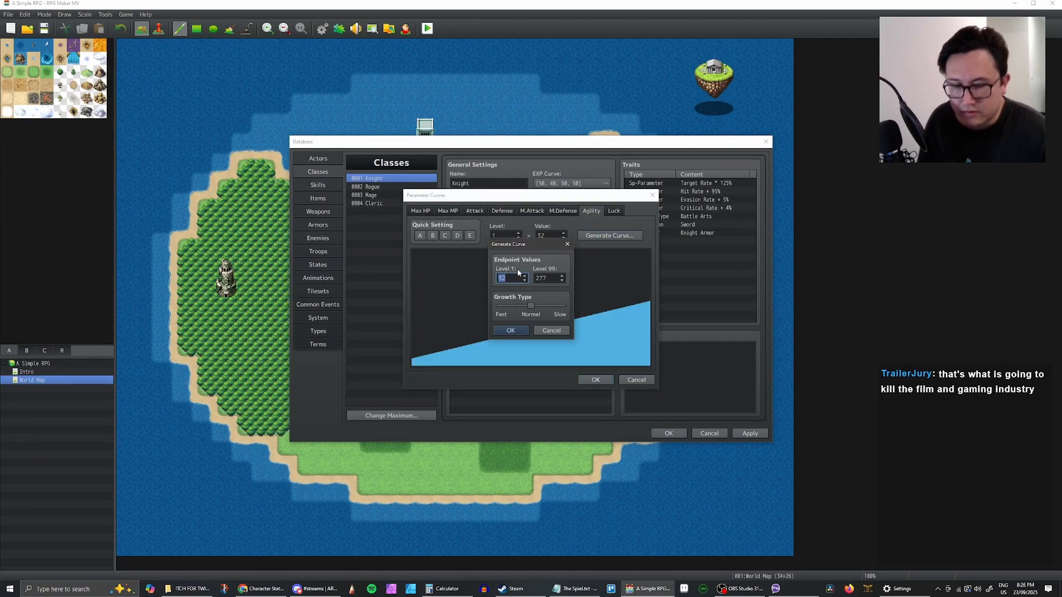
pyautogui.press('Tab')
pyautogui.write('500')
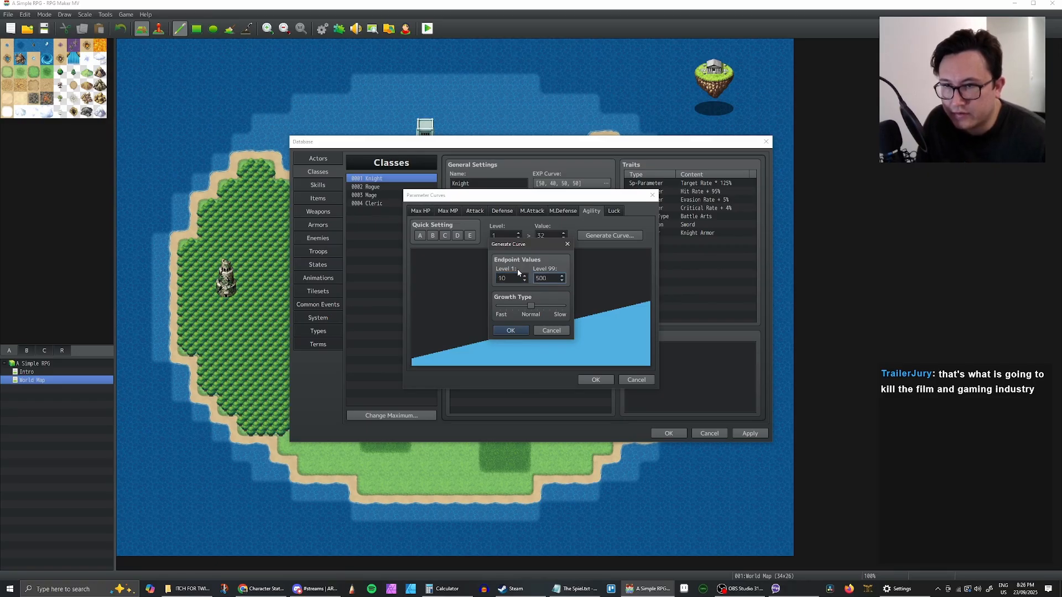
pyautogui.click(510, 331)
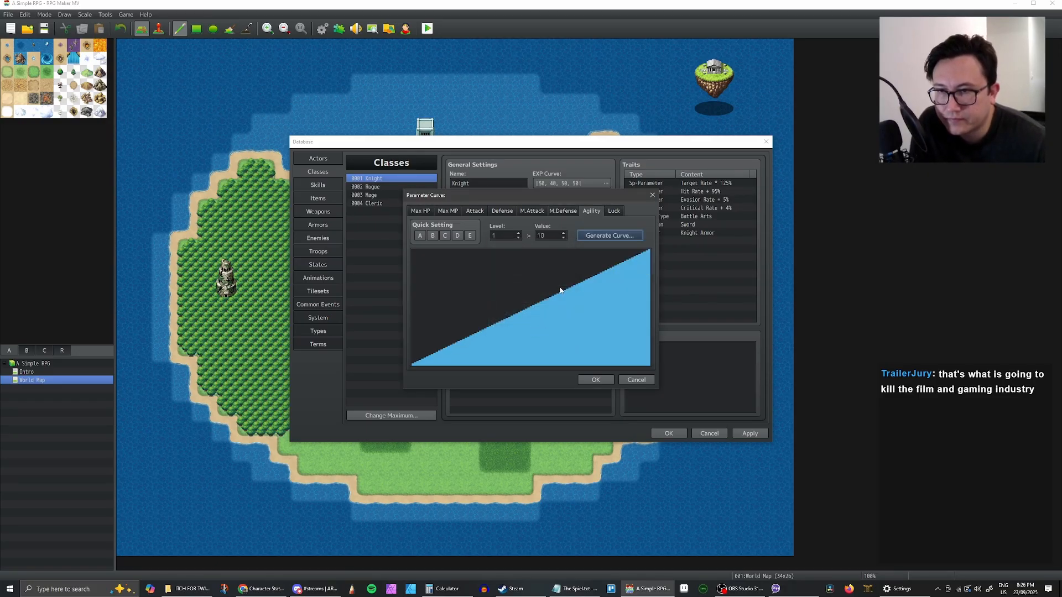
# Set the Knight's level 10 Agility to 60 and confirm the curve
pyautogui.click(519, 233)
pyautogui.click(519, 234)
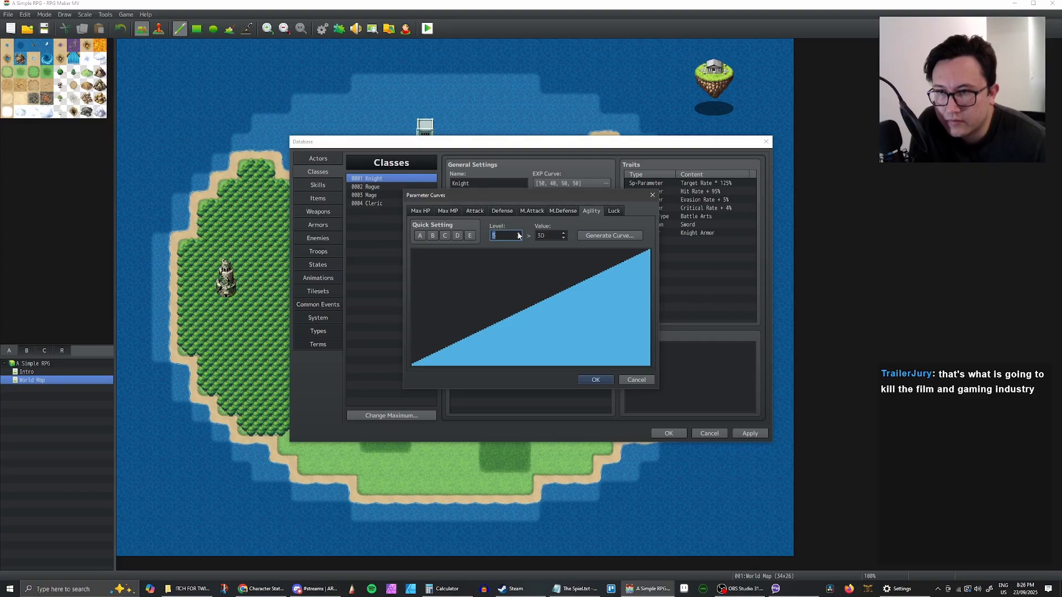
pyautogui.click(518, 234)
pyautogui.click(518, 234)
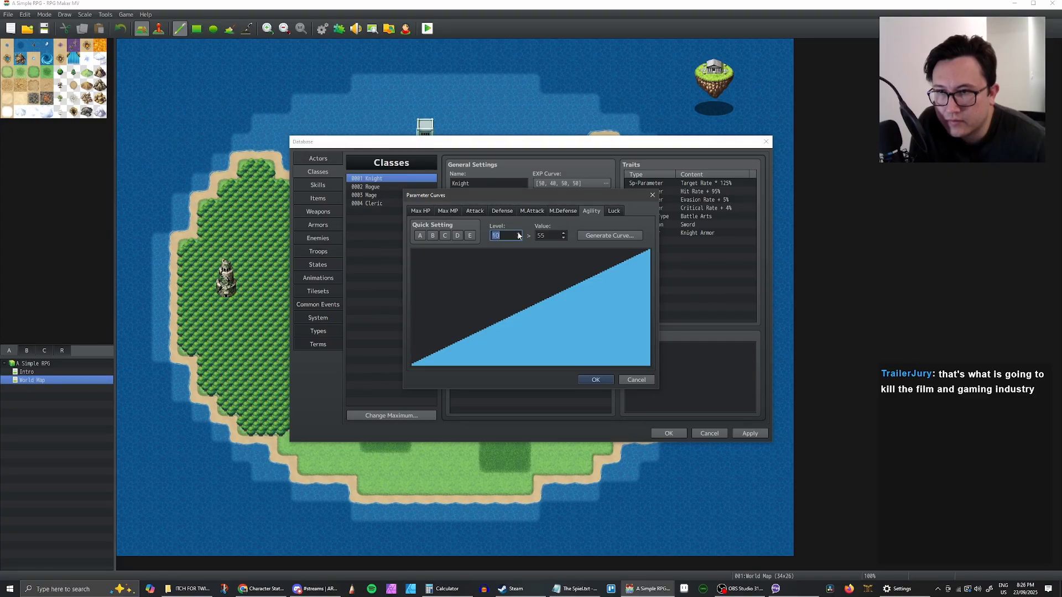
pyautogui.doubleClick(553, 236)
pyautogui.write('60')
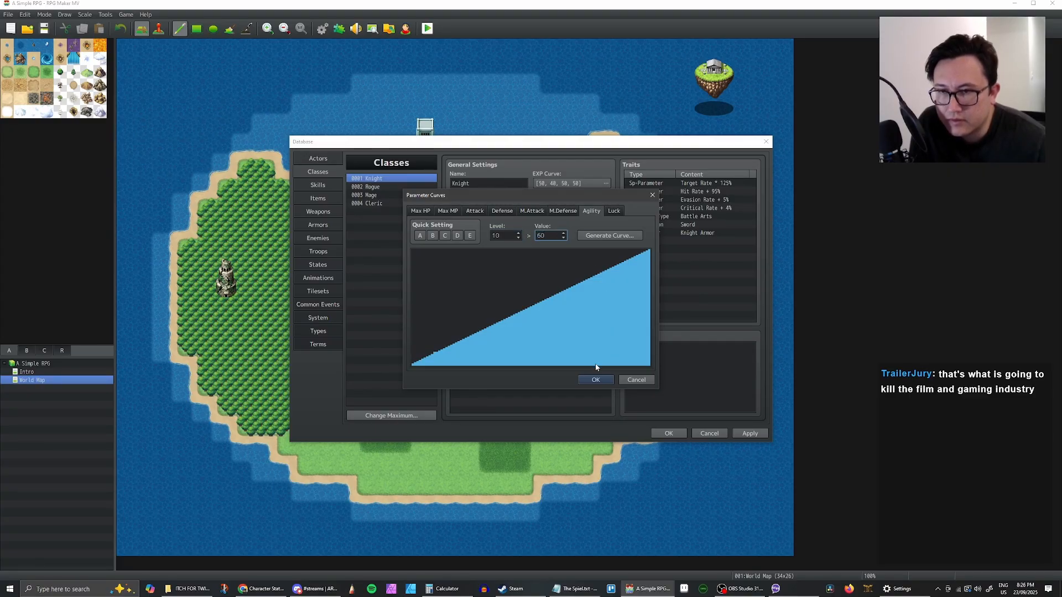
pyautogui.click(595, 380)
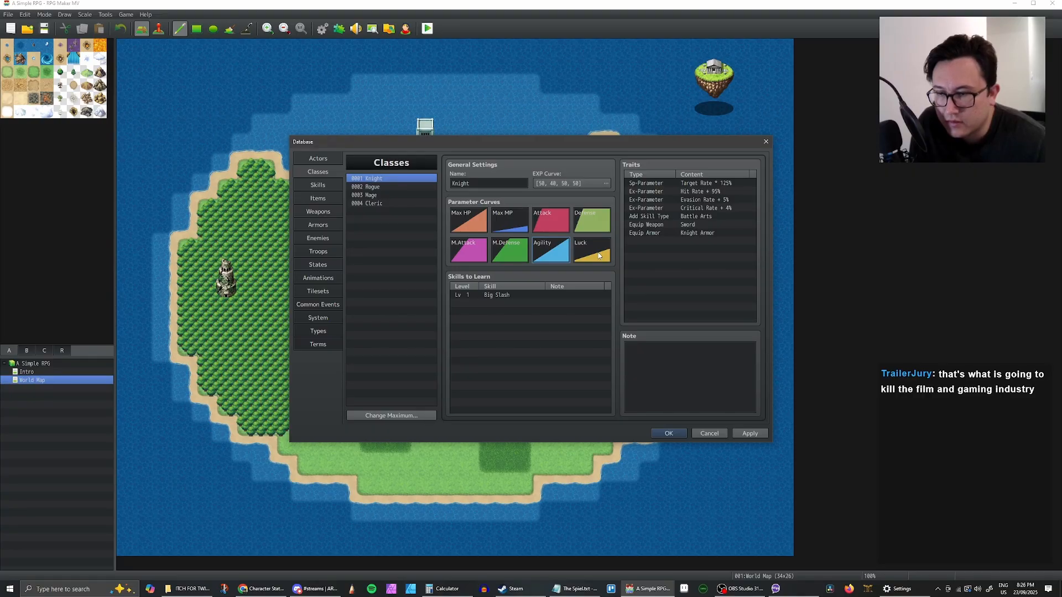
# Switch to the Character Stats browser window, un-maximize it, extend it to full screen height and move it over one half of the screen
pyautogui.click(248, 587)
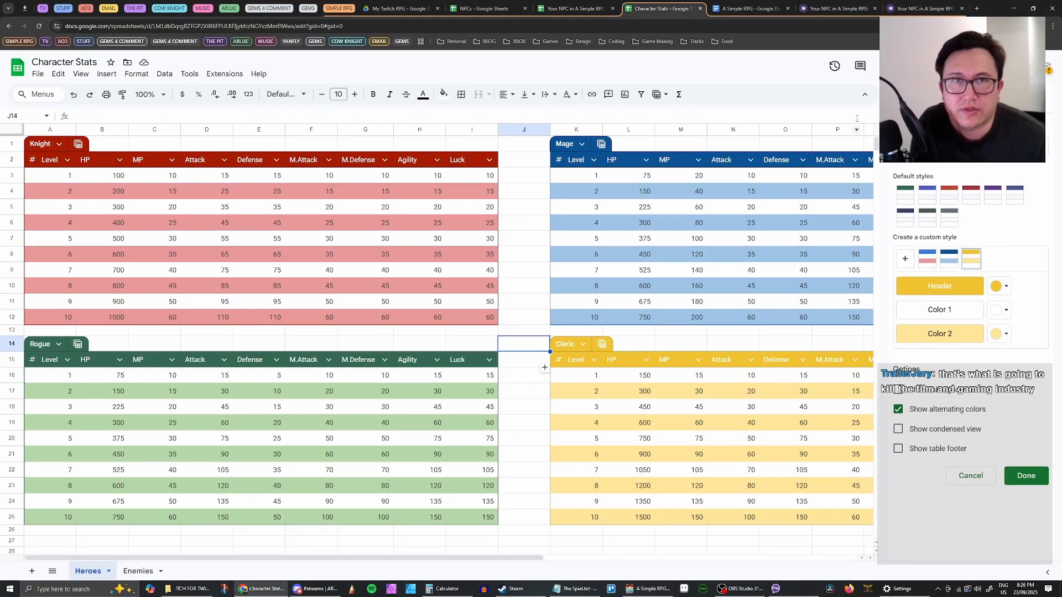
pyautogui.click(1033, 8)
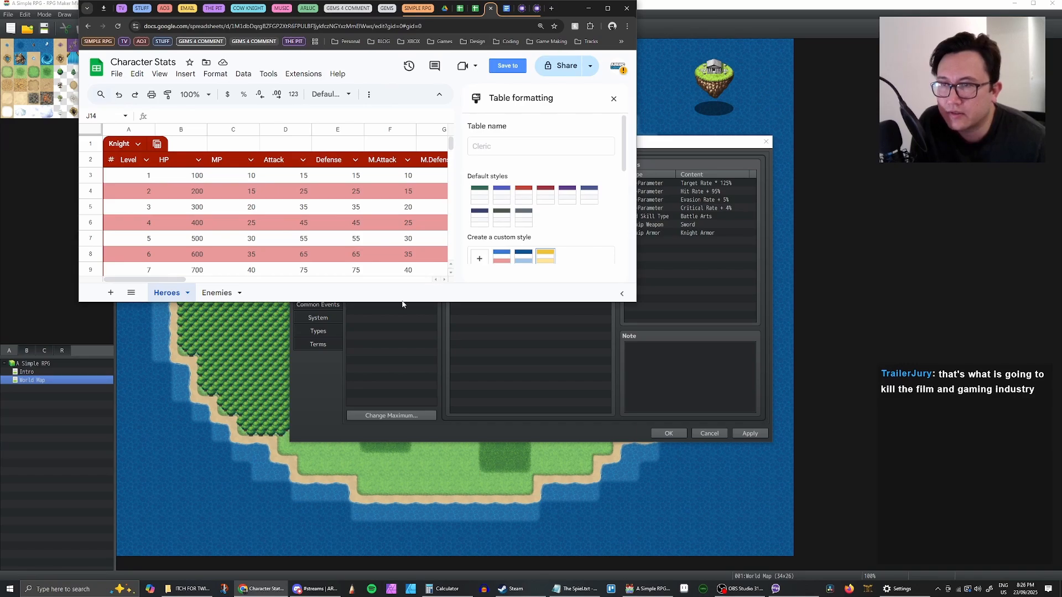
pyautogui.moveTo(400, 303); pyautogui.dragTo(421, 580)
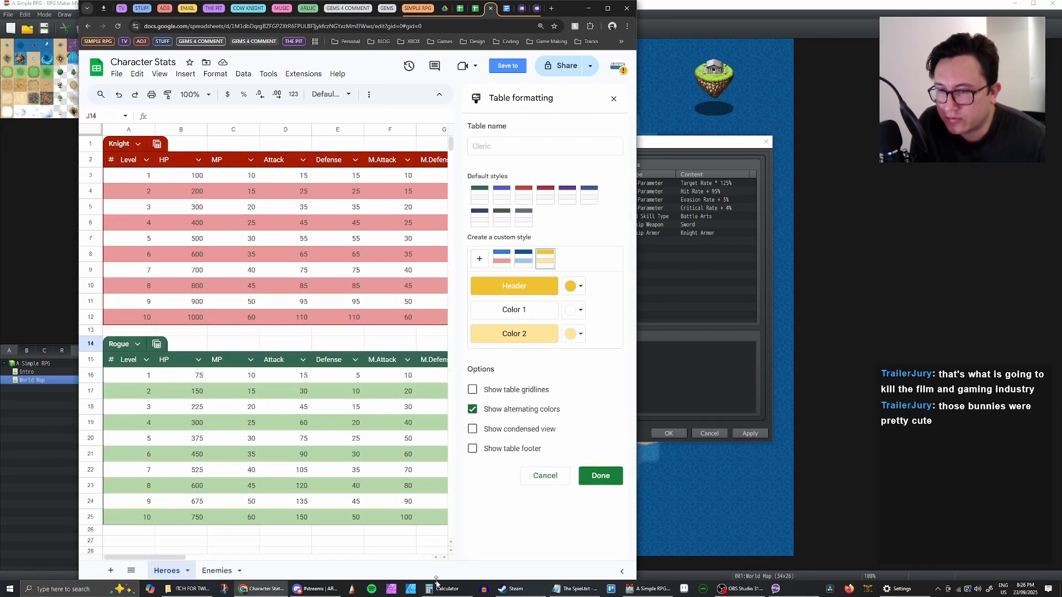
pyautogui.moveTo(569, 5); pyautogui.dragTo(997, 4)
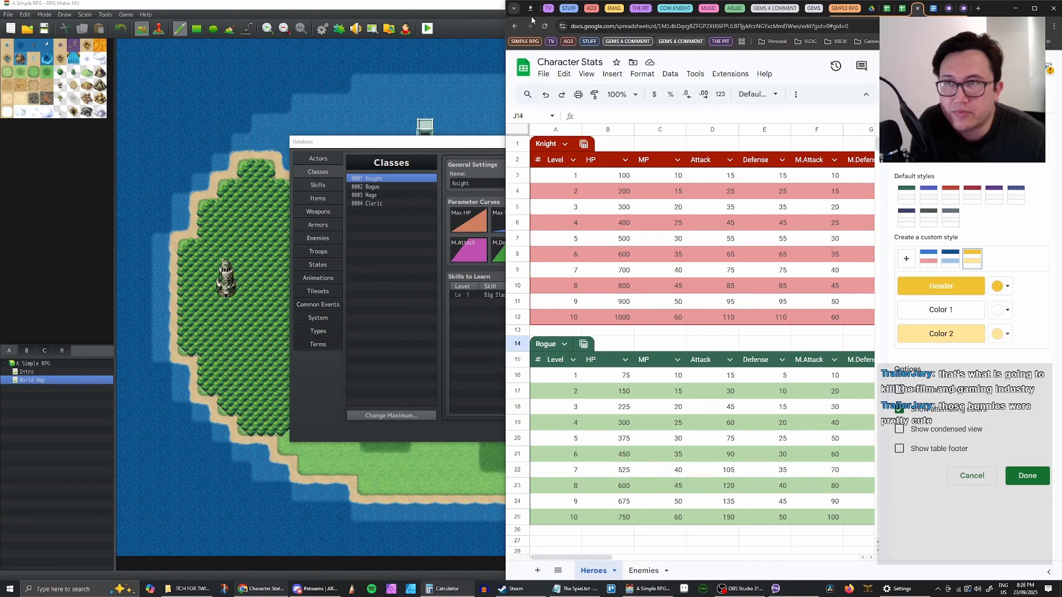
# Return to RPG Maker MV and close the Database, keeping the Knight's curve changes
pyautogui.click(473, 11)
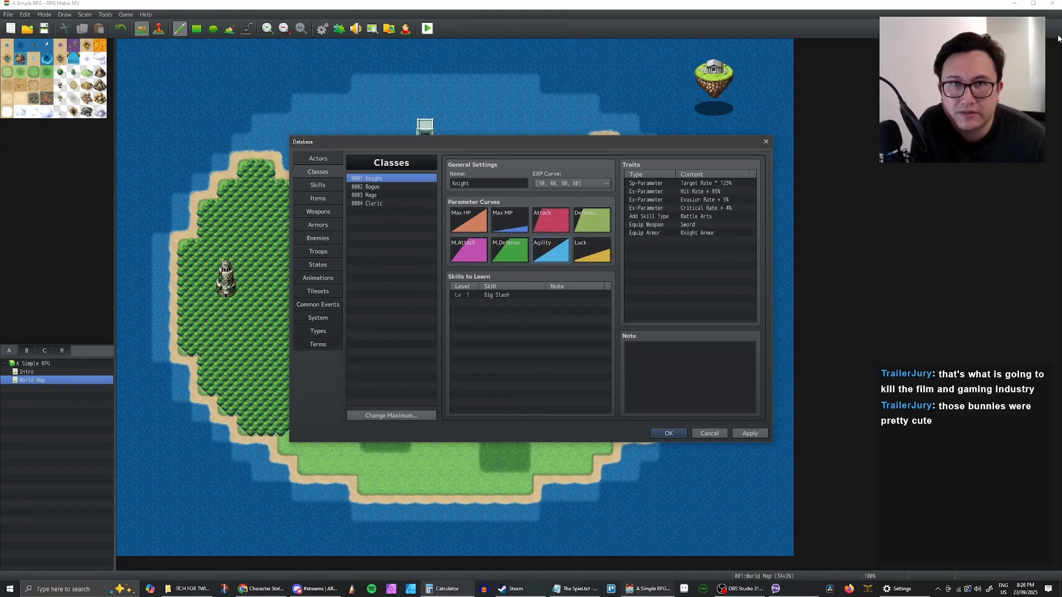
pyautogui.click(692, 141)
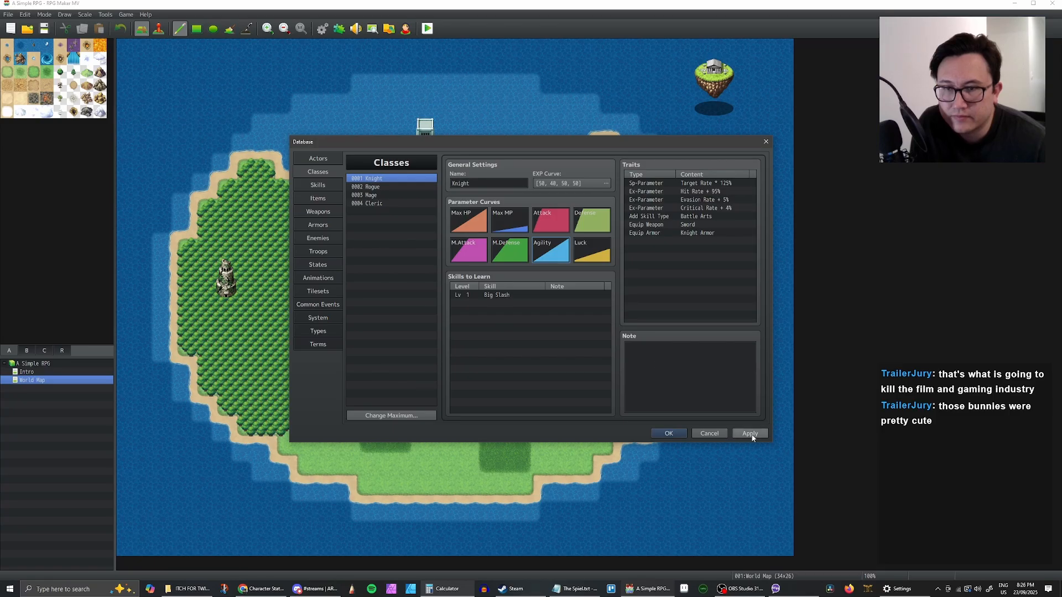
pyautogui.click(669, 433)
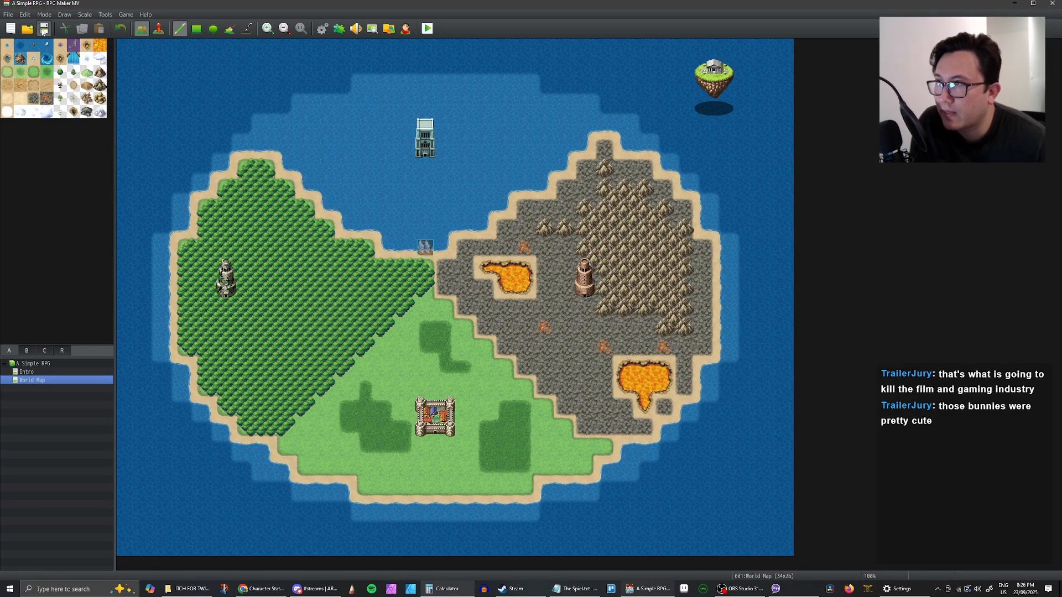
# Un-maximize RPG Maker MV and resize it to half the screen width so it sits side by side with the Character Stats spreadsheet
pyautogui.click(1029, 5)
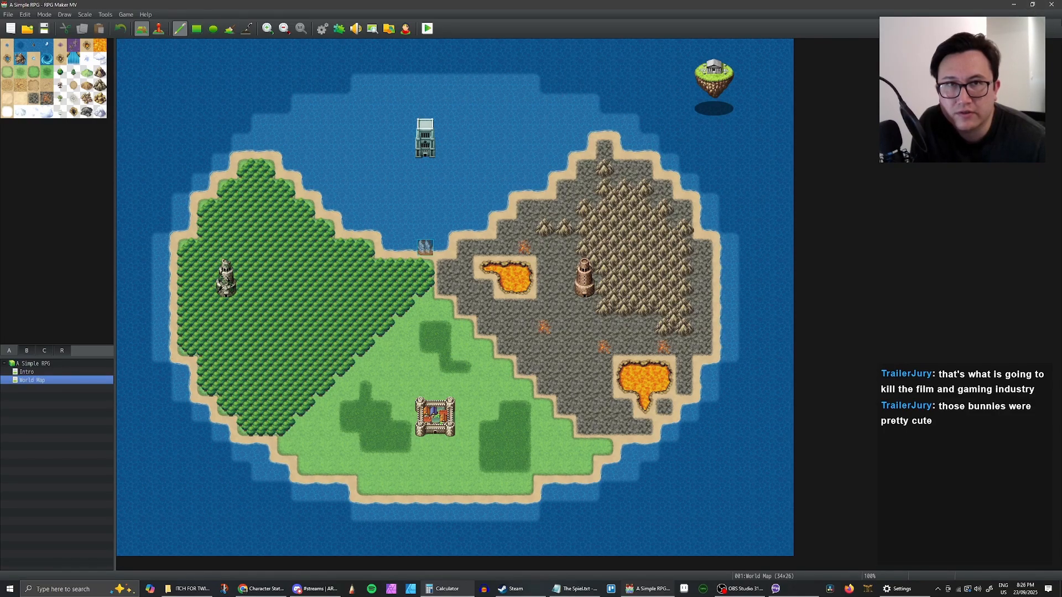
pyautogui.moveTo(877, 1); pyautogui.dragTo(844, 4)
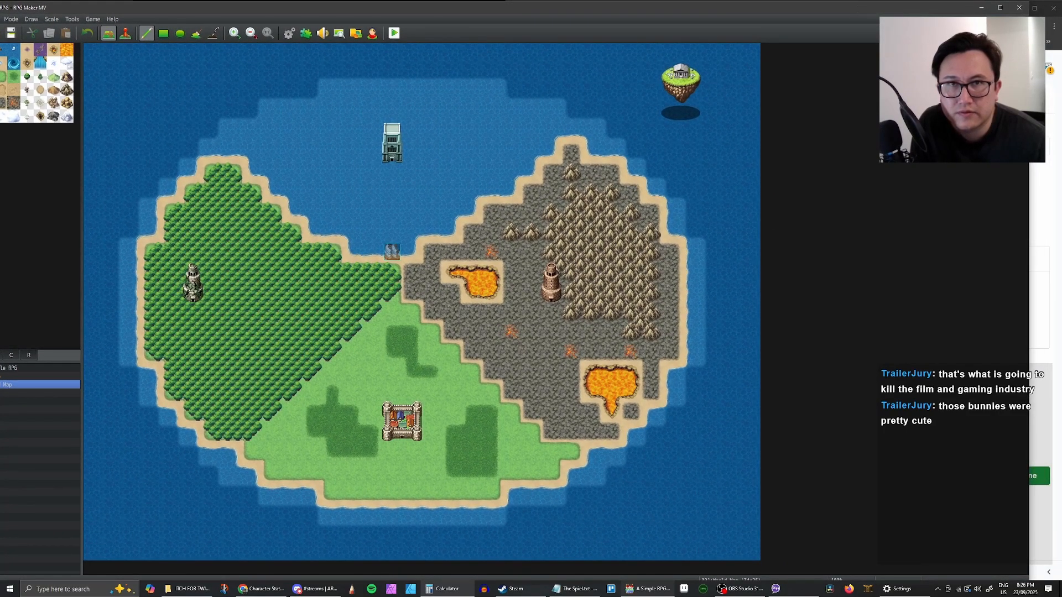
pyautogui.moveTo(1029, 110); pyautogui.dragTo(476, 99)
pyautogui.moveTo(392, 3); pyautogui.dragTo(378, 8)
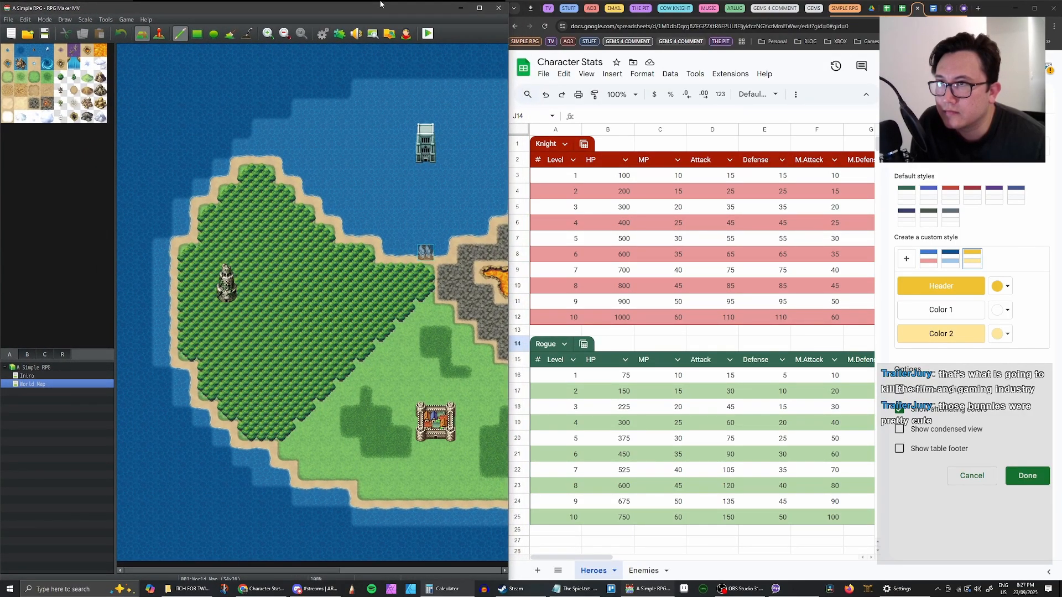
pyautogui.moveTo(379, 8); pyautogui.dragTo(378, 0)
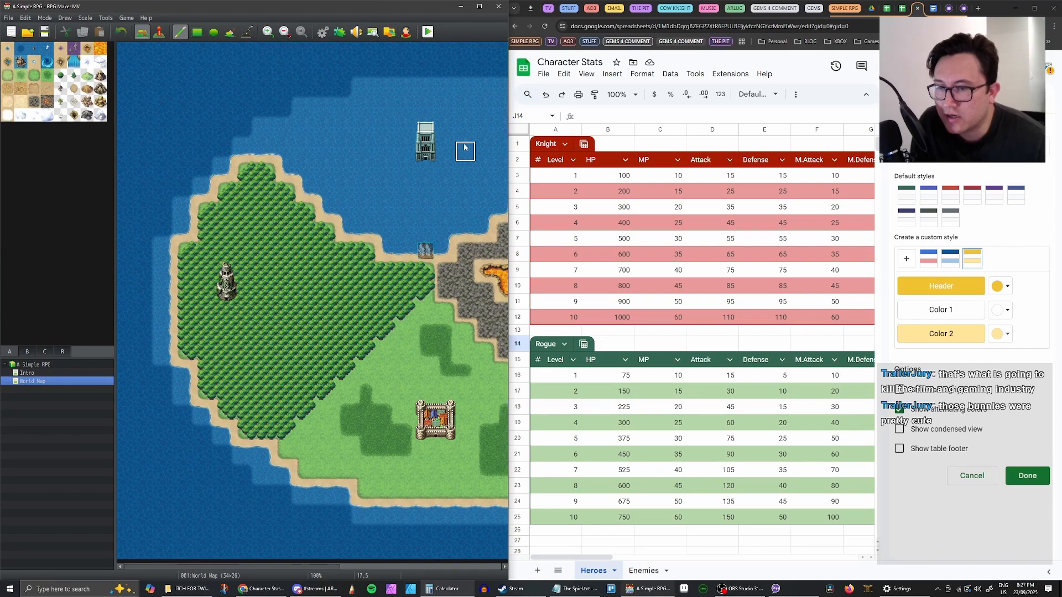
pyautogui.click(988, 9)
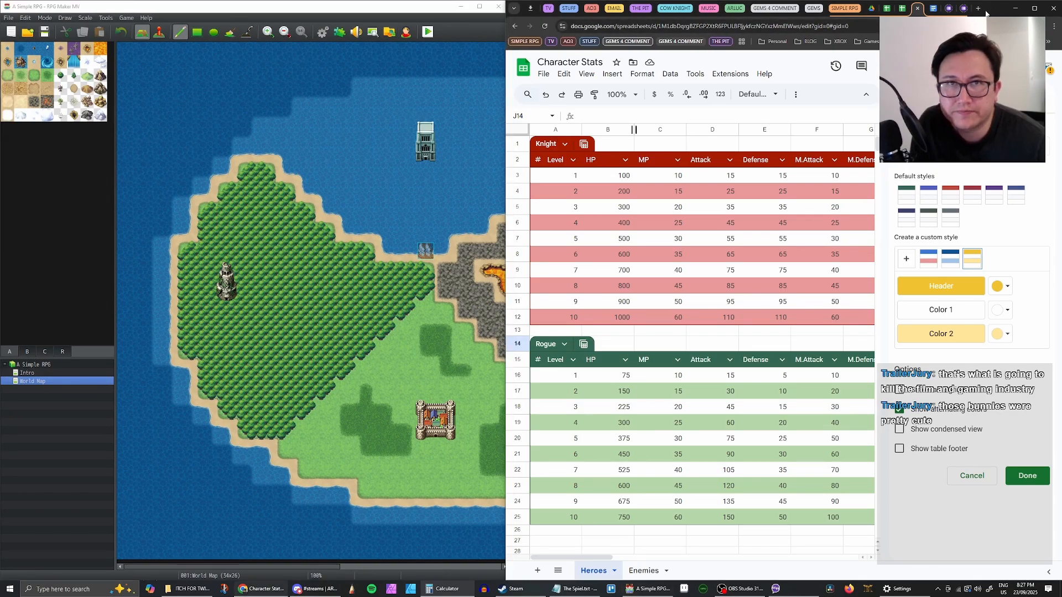
pyautogui.moveTo(507, 132)
pyautogui.mouseDown()
pyautogui.moveTo(518, 133)
pyautogui.moveTo(508, 134)
pyautogui.mouseUp()
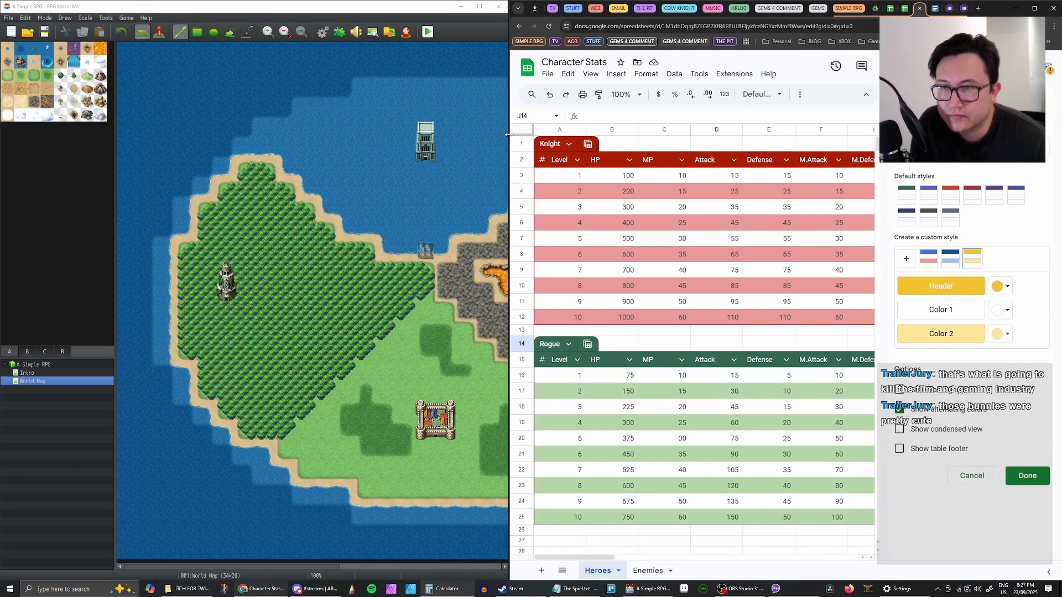
# Open the Knight's Luck parameter curve in the Database and generate it from 10 at level 1 to 500 at level 99
pyautogui.click(323, 32)
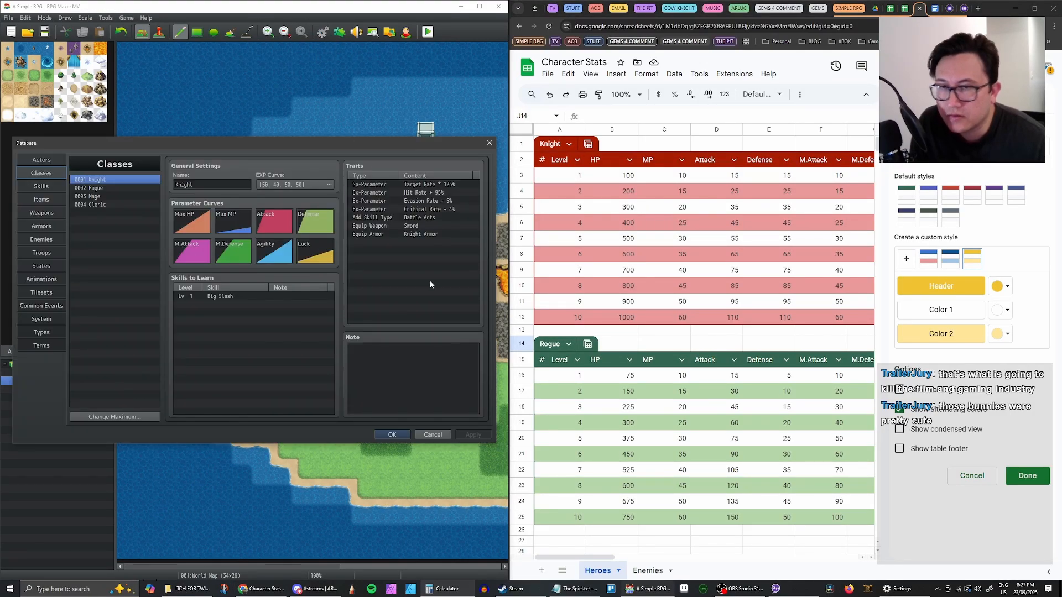
pyautogui.moveTo(601, 557); pyautogui.dragTo(666, 560)
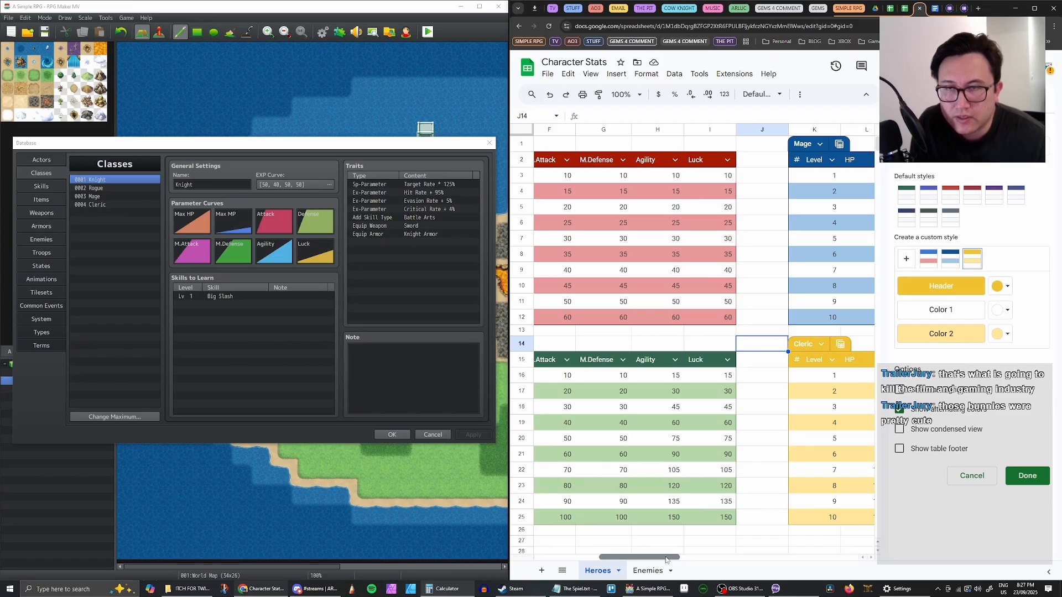
pyautogui.doubleClick(319, 256)
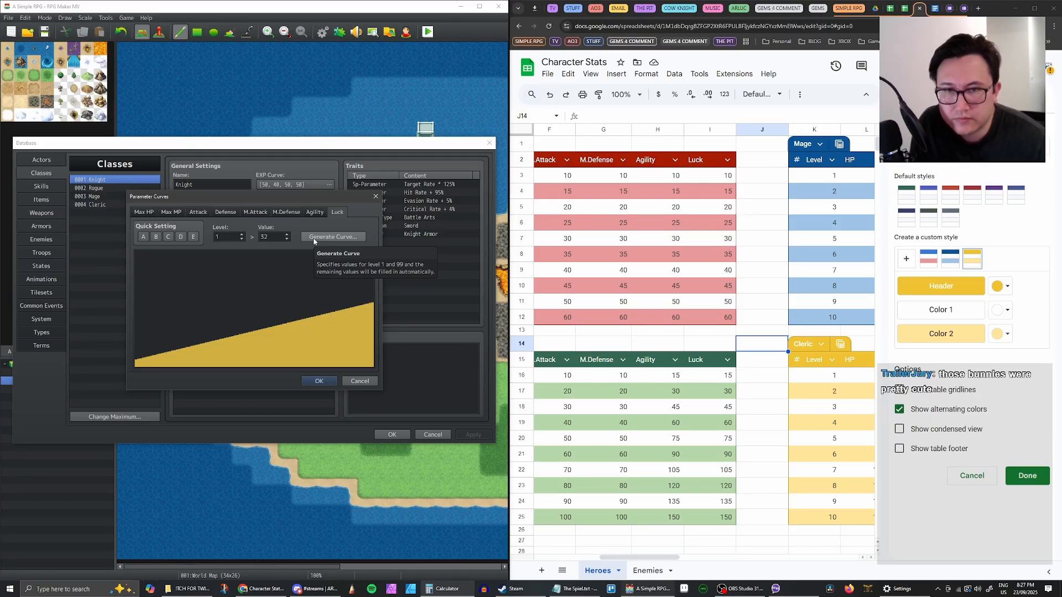
pyautogui.click(313, 238)
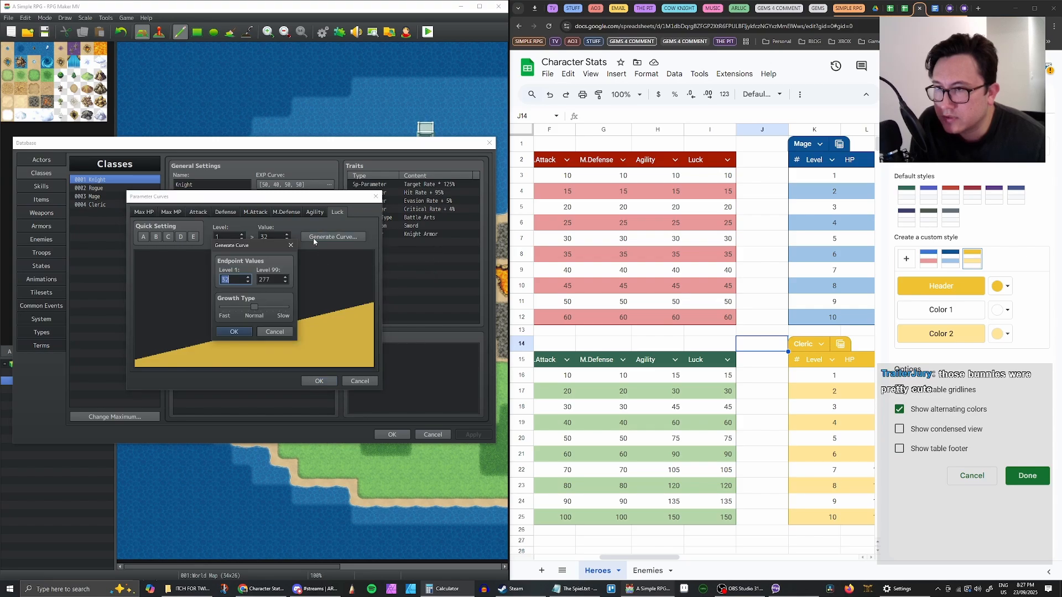
pyautogui.write('10')
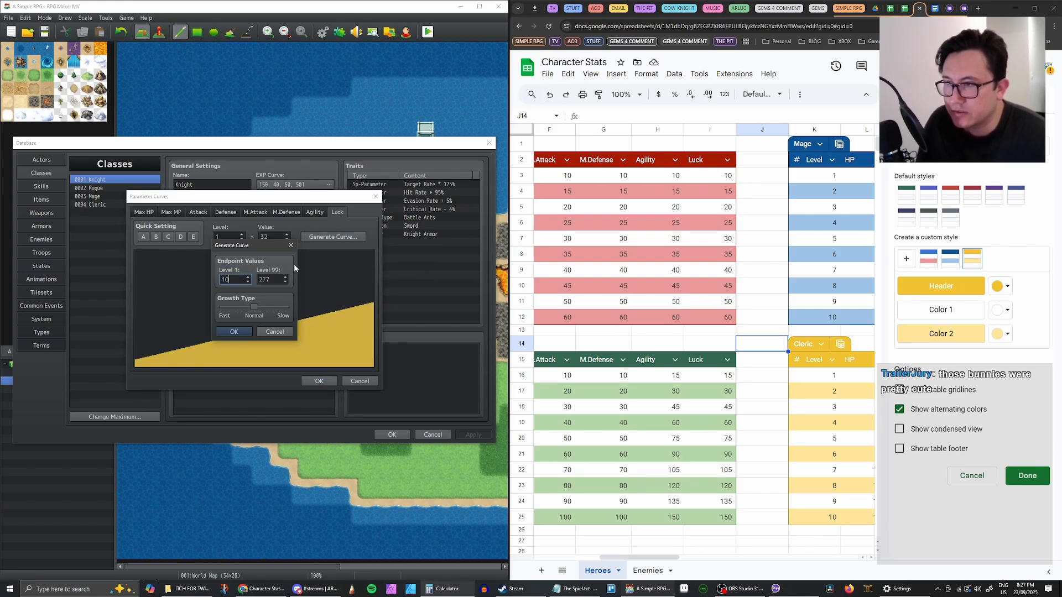
pyautogui.press('Tab')
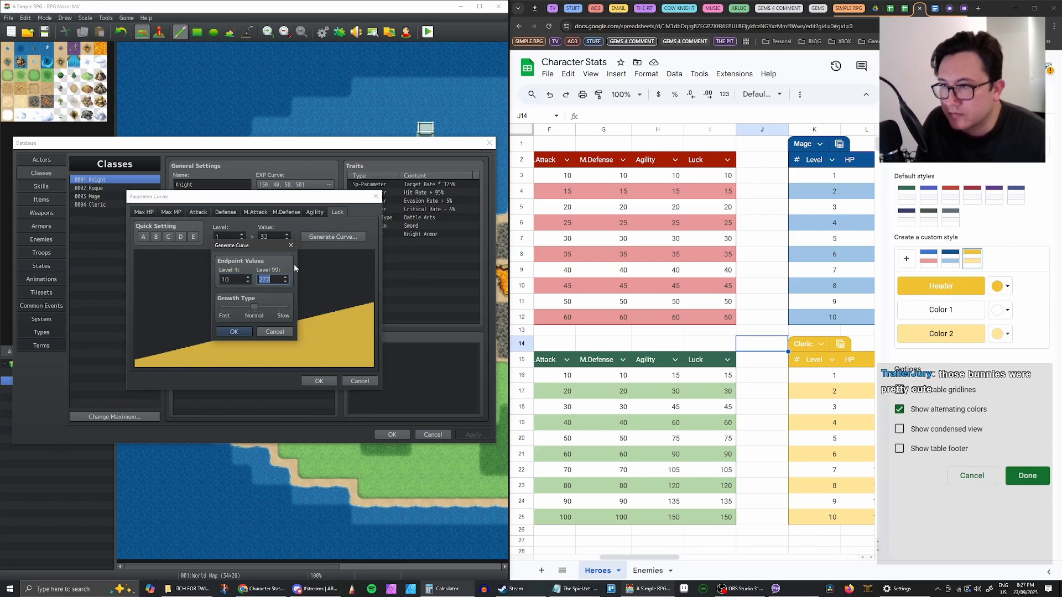
pyautogui.write('500')
pyautogui.click(238, 330)
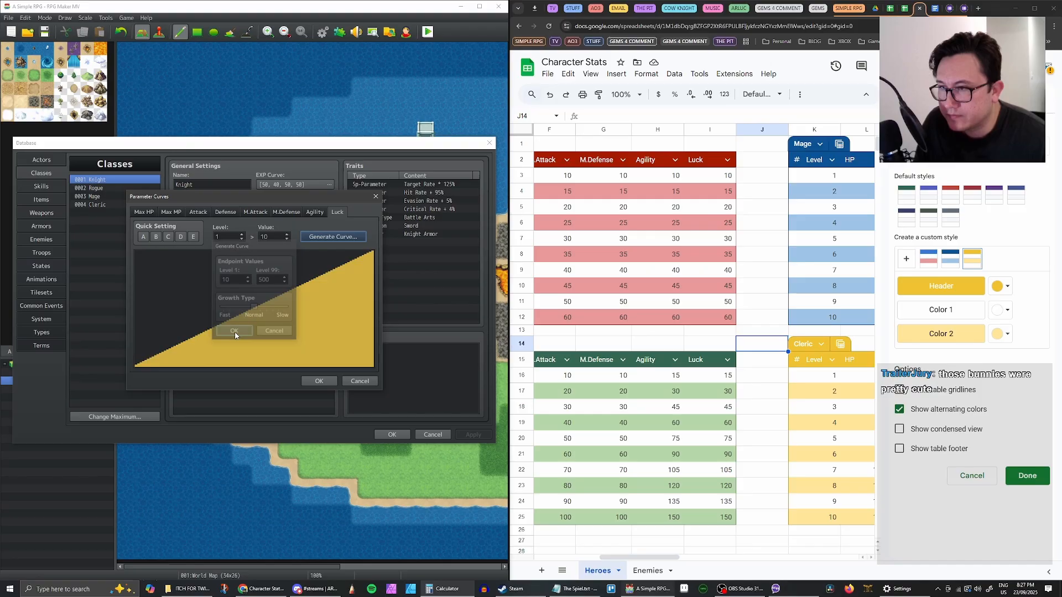
# Set the Knight's level 10 Luck to 60, confirm the curve and close the Database keeping the changes
pyautogui.click(243, 235)
pyautogui.click(243, 235)
pyautogui.click(243, 235)
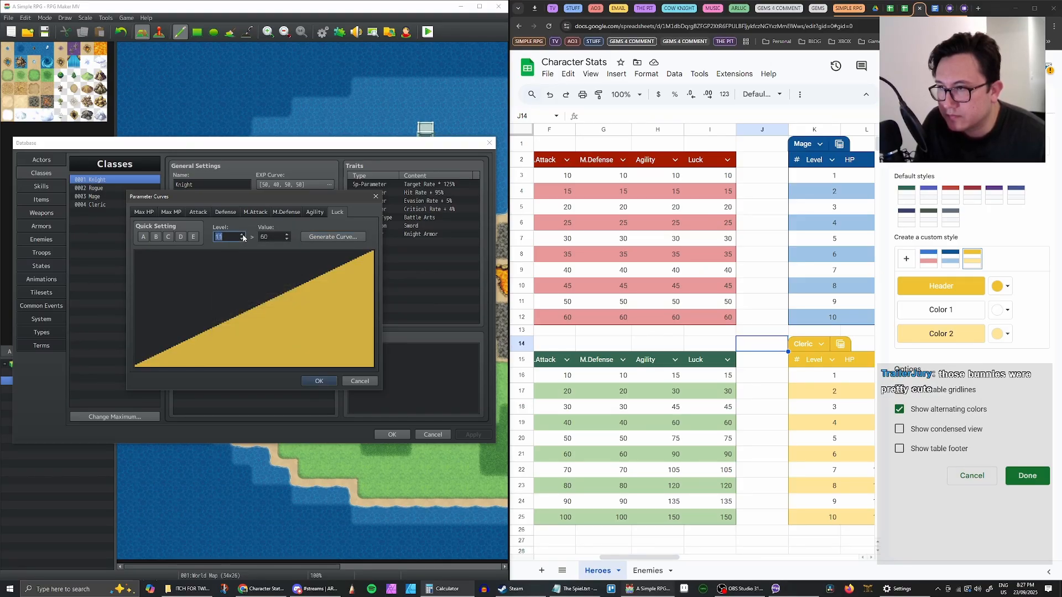
pyautogui.click(243, 235)
pyautogui.doubleClick(272, 238)
pyautogui.write('60')
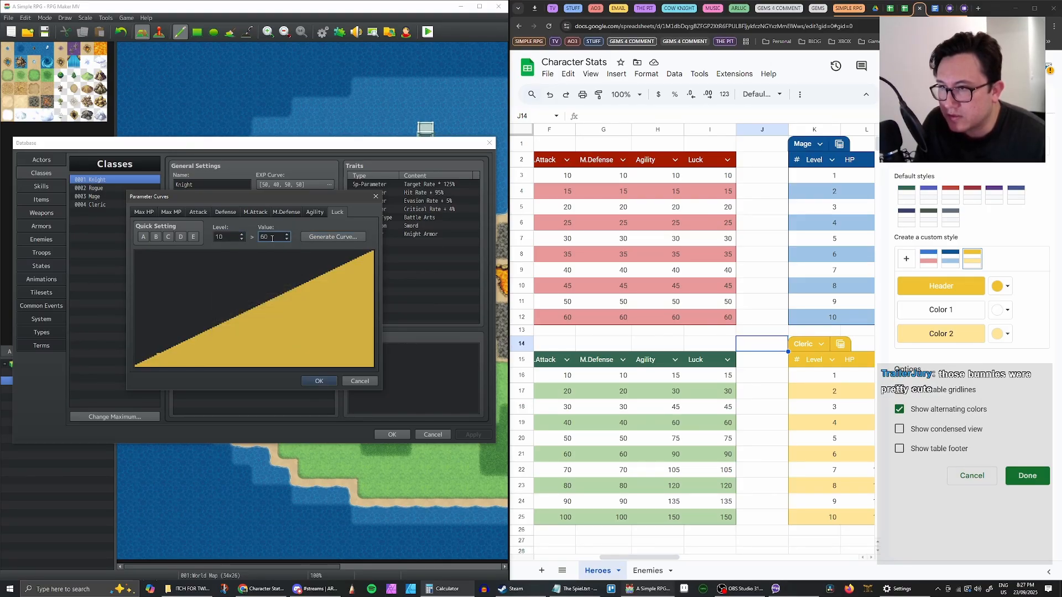
pyautogui.click(304, 383)
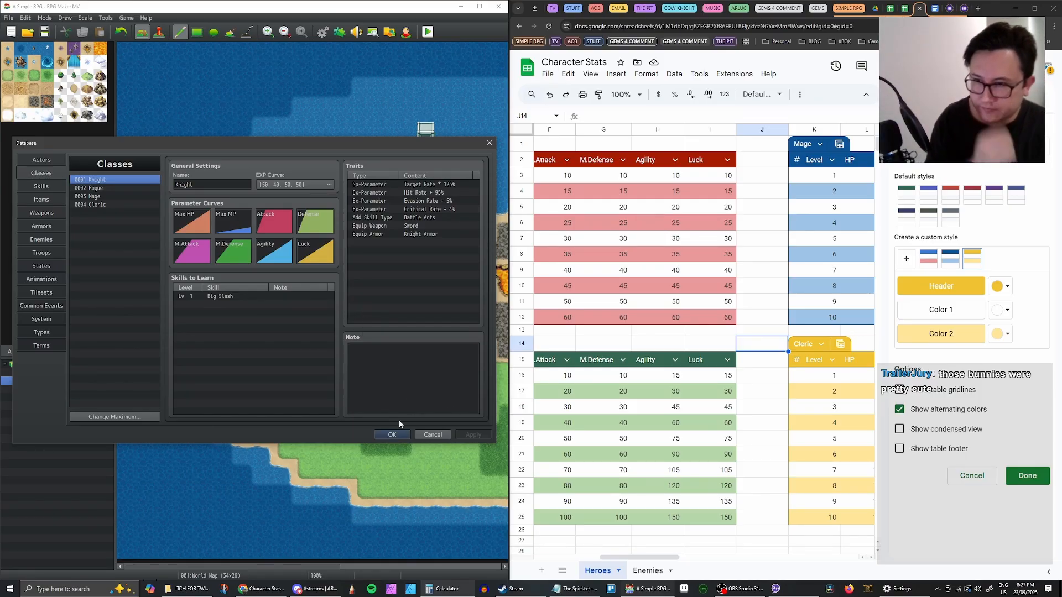
pyautogui.click(393, 433)
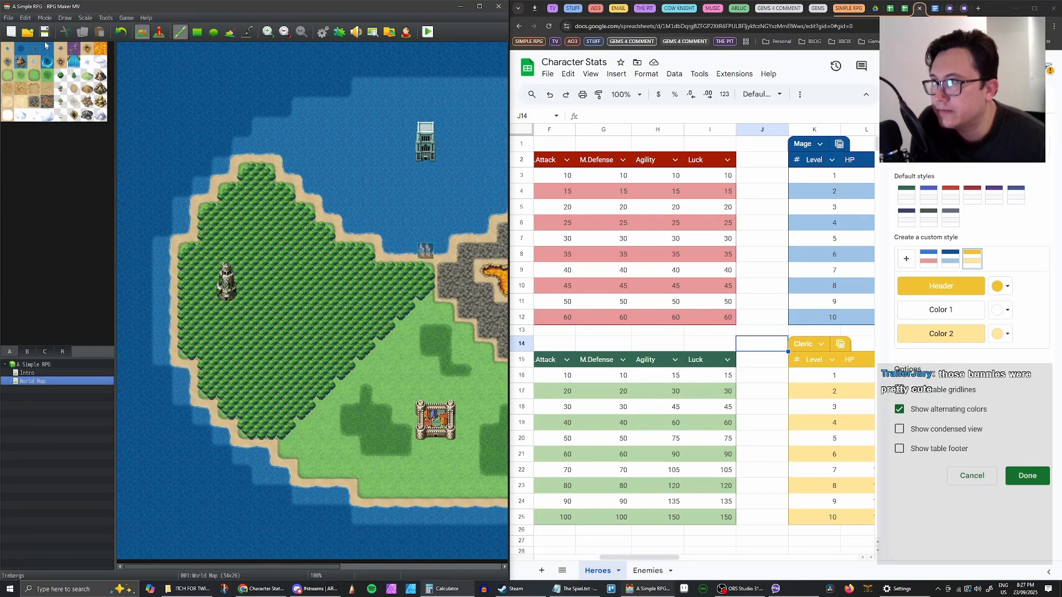
# Reopen the Database, bring the first columns of the hero stat tables into view and check the Knight's actor settings
pyautogui.click(322, 31)
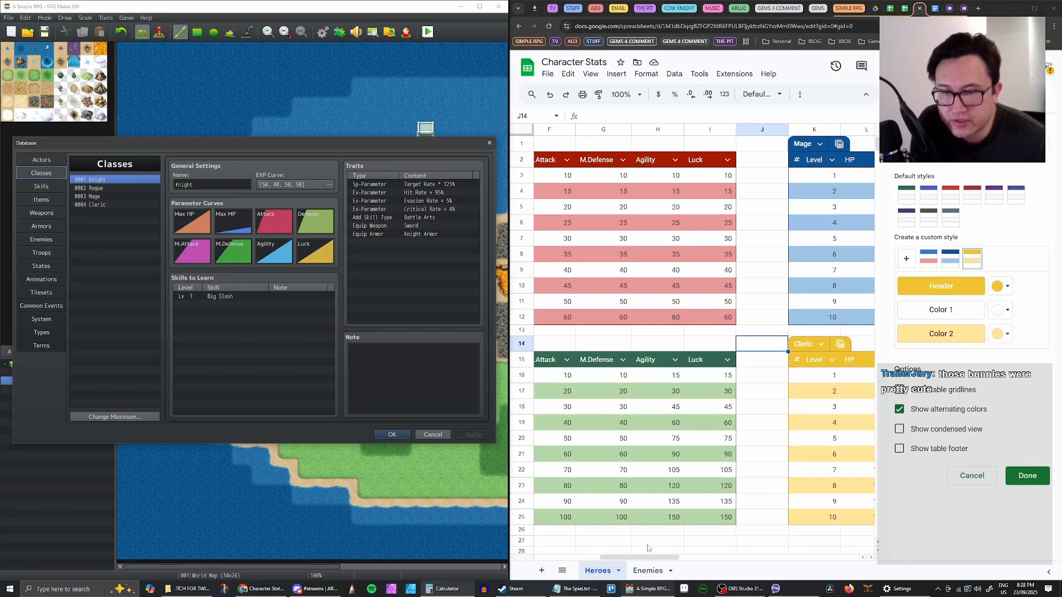
pyautogui.moveTo(641, 557); pyautogui.dragTo(577, 561)
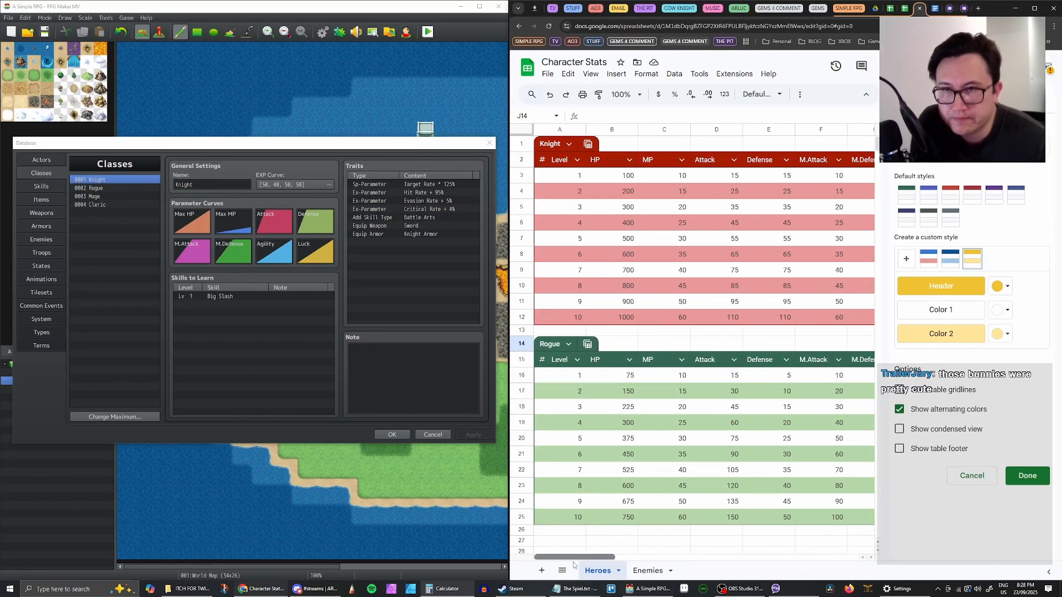
pyautogui.click(41, 159)
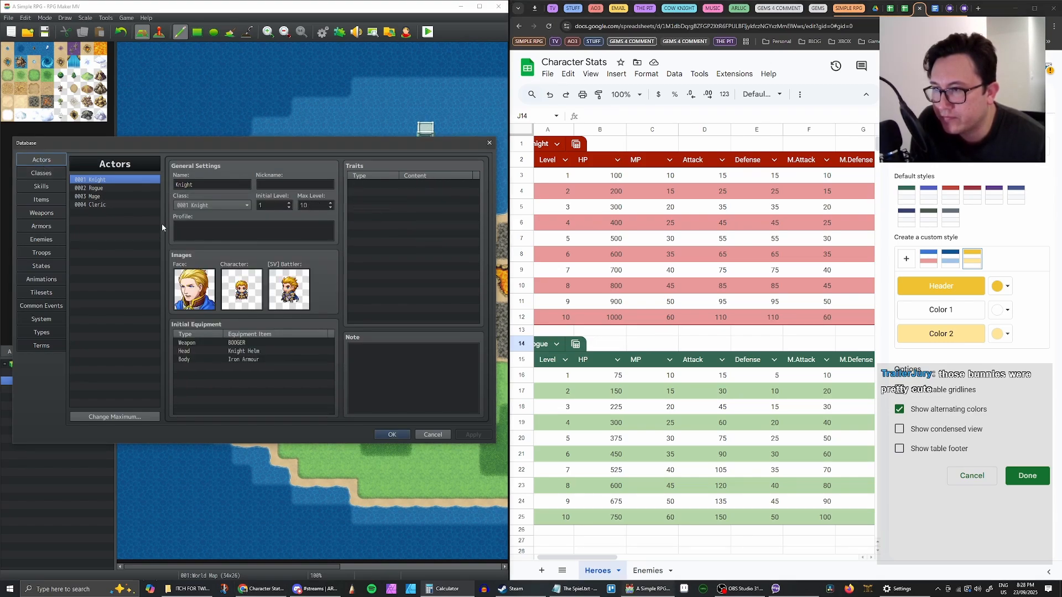
# Examine the Knight class's EXP curve, comparing the EXP to next level with the total EXP, and apply the Database
pyautogui.click(44, 174)
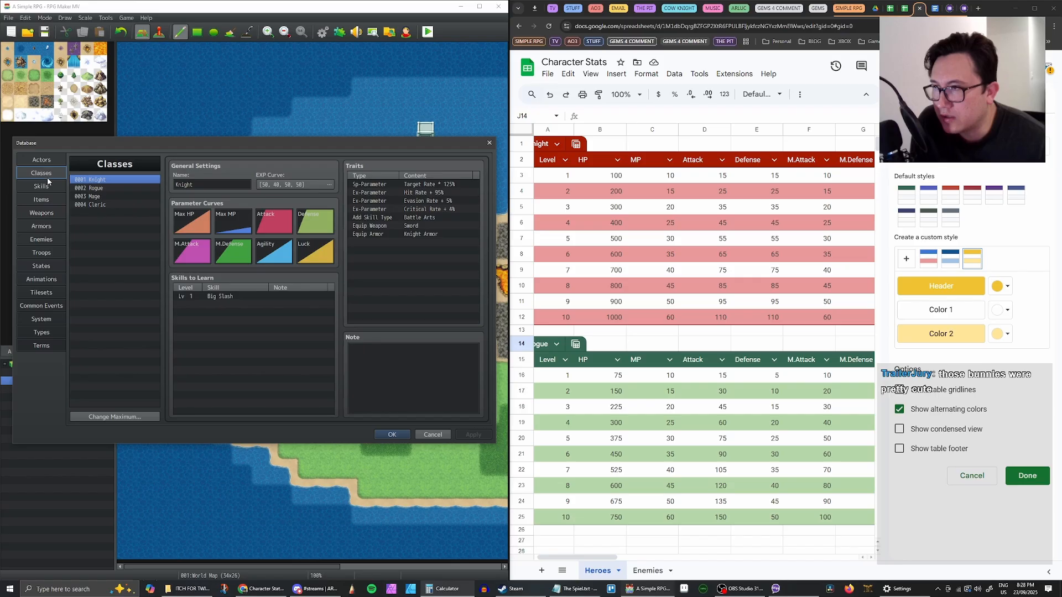
pyautogui.doubleClick(264, 187)
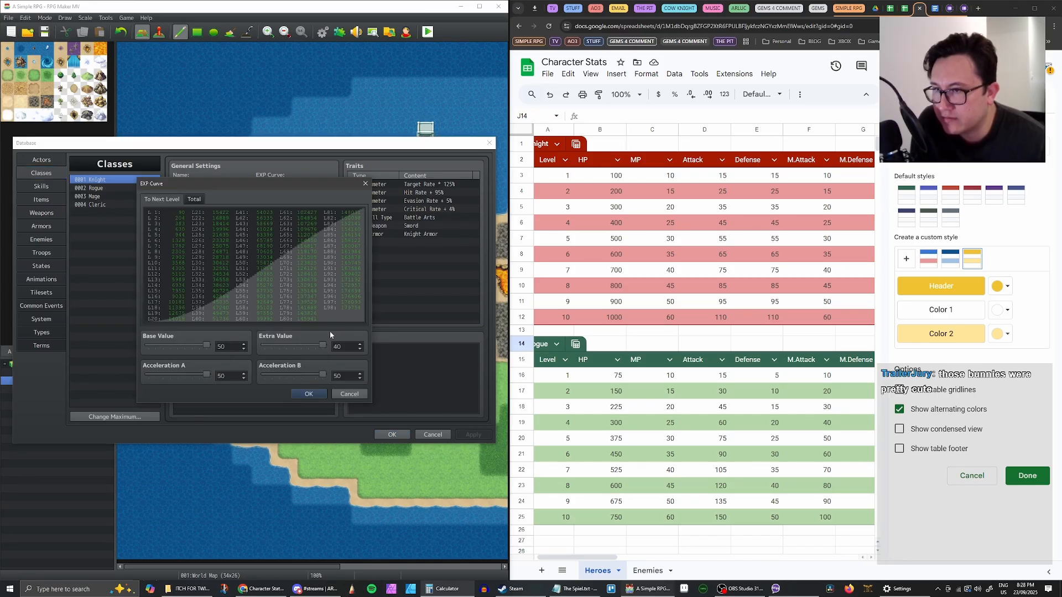
pyautogui.click(194, 200)
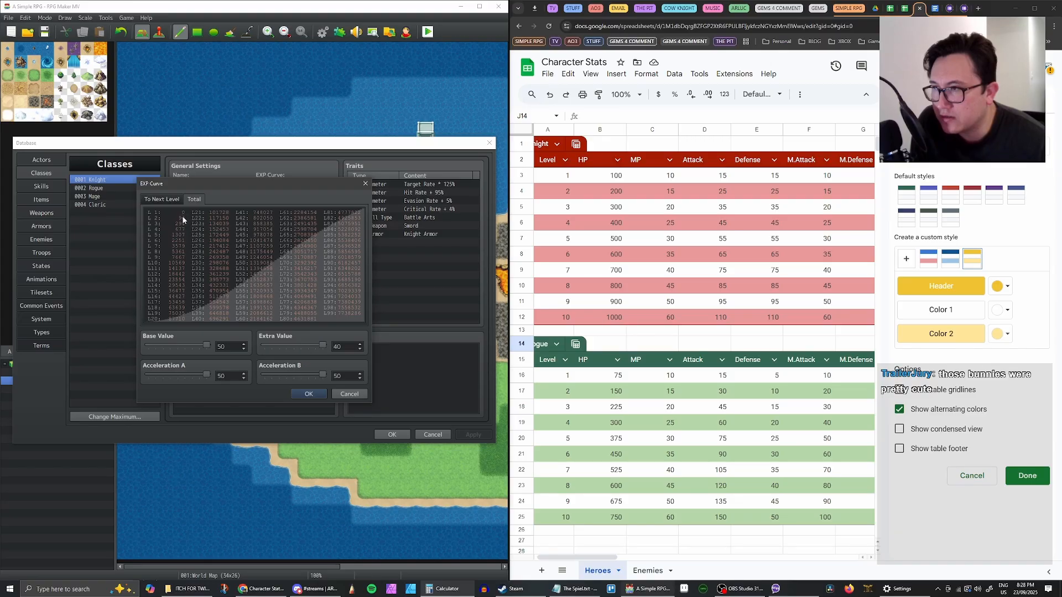
pyautogui.click(171, 200)
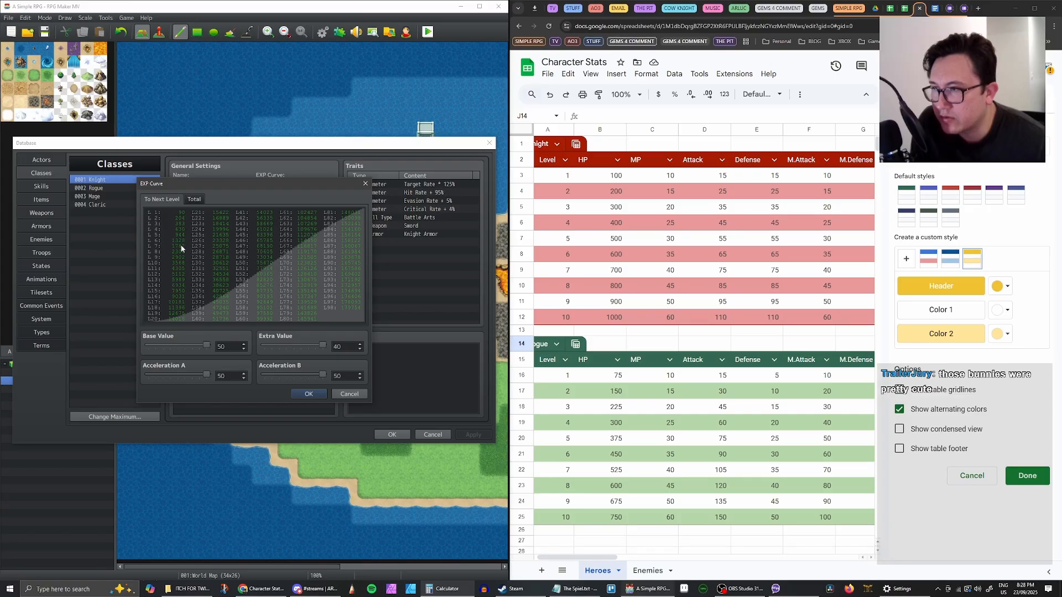
pyautogui.click(193, 200)
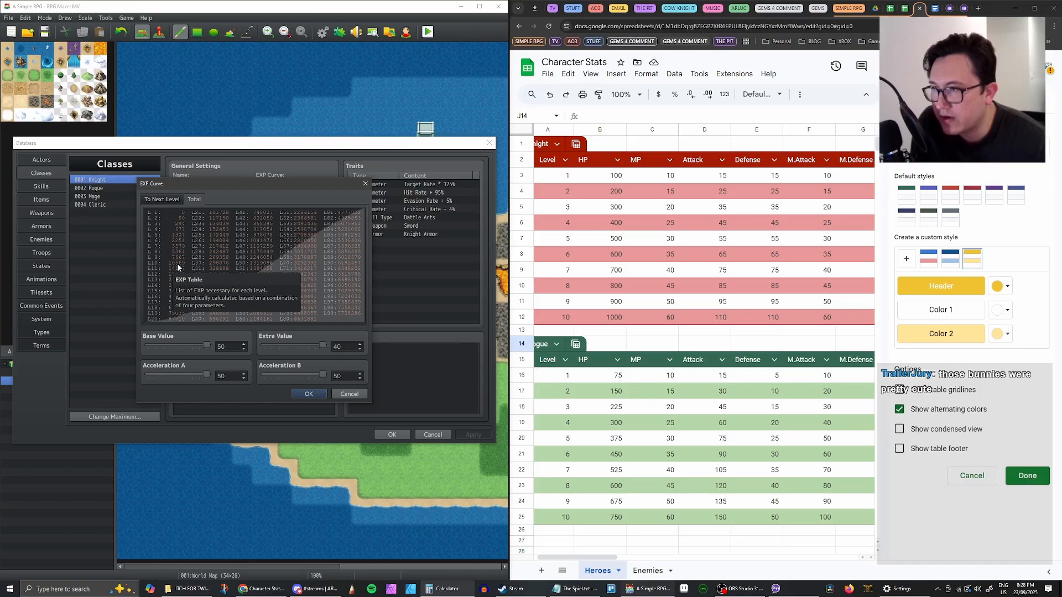
pyautogui.click(170, 201)
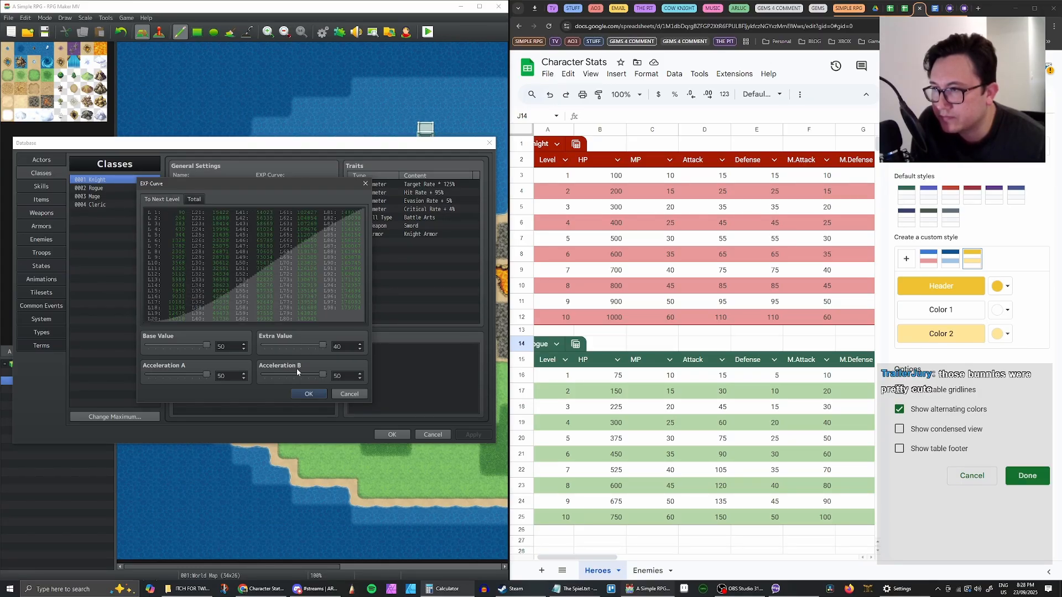
pyautogui.click(308, 393)
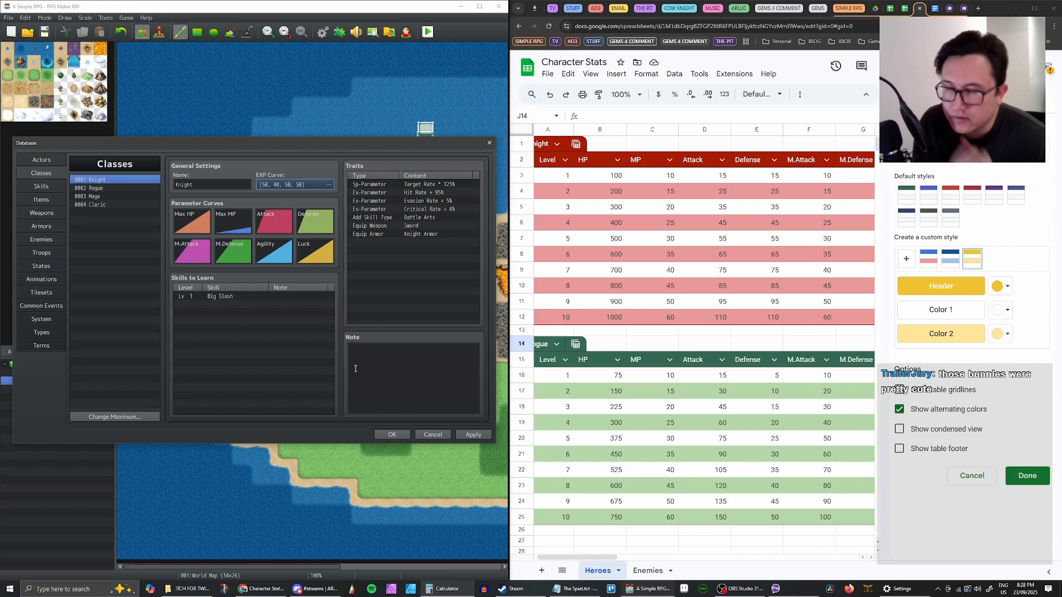
pyautogui.click(465, 432)
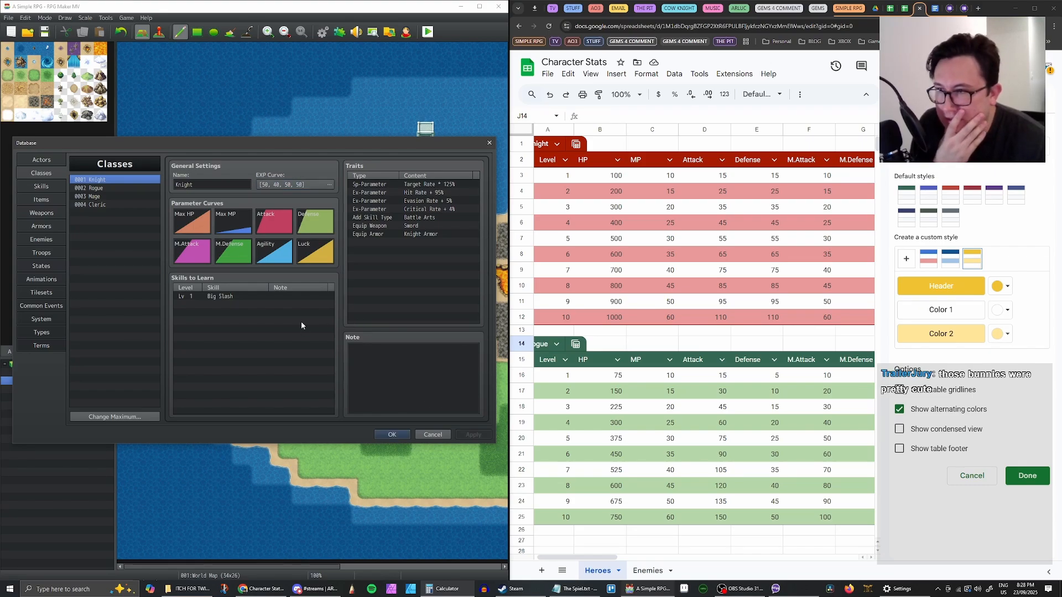
# Browse the Database categories from Skills through to Enemies and look over the Slime and Bat entries
pyautogui.click(48, 190)
pyautogui.click(47, 201)
pyautogui.click(49, 214)
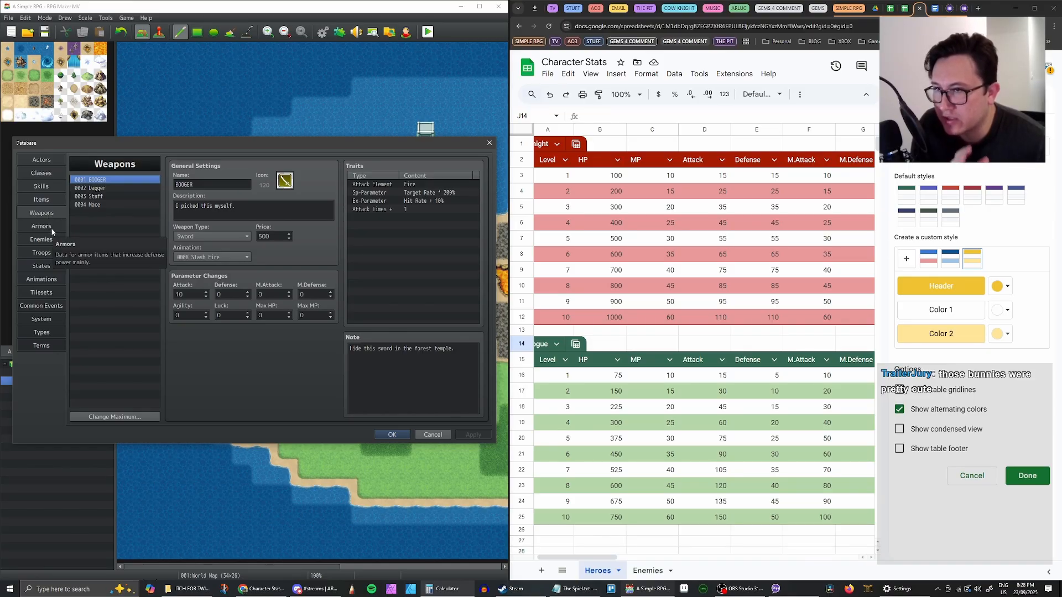
pyautogui.click(52, 230)
pyautogui.click(54, 239)
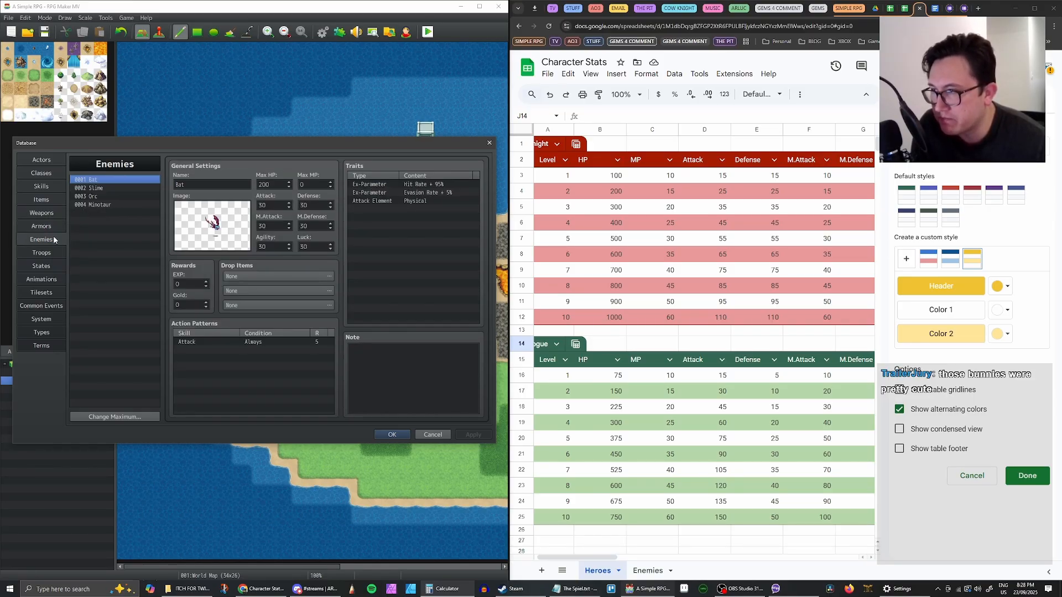
pyautogui.click(98, 188)
pyautogui.click(97, 181)
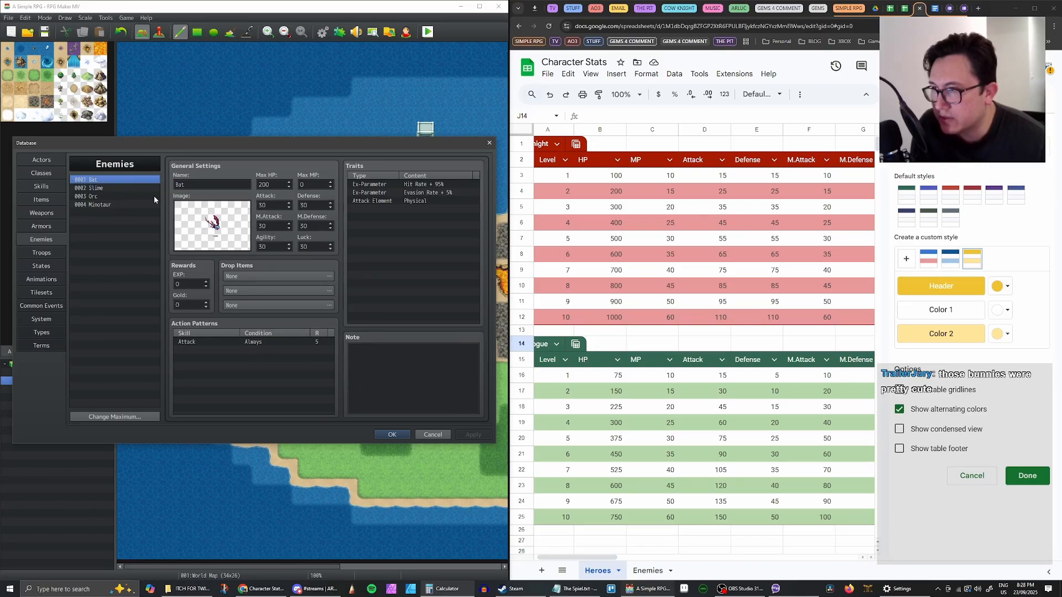
# Recolour the Slime enemy's image to purple with a hue of 79
pyautogui.click(99, 188)
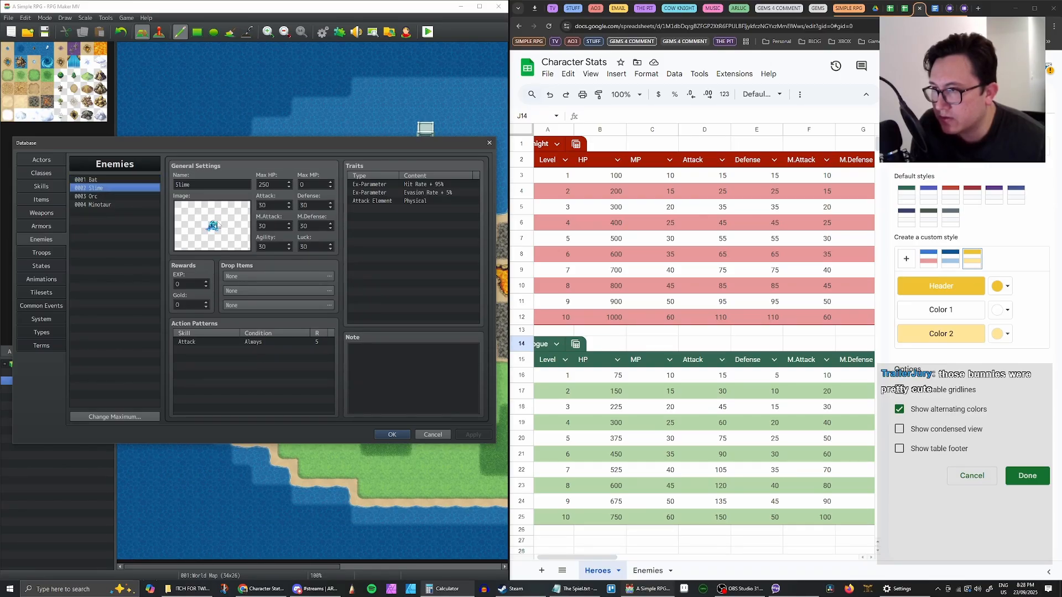
pyautogui.doubleClick(220, 225)
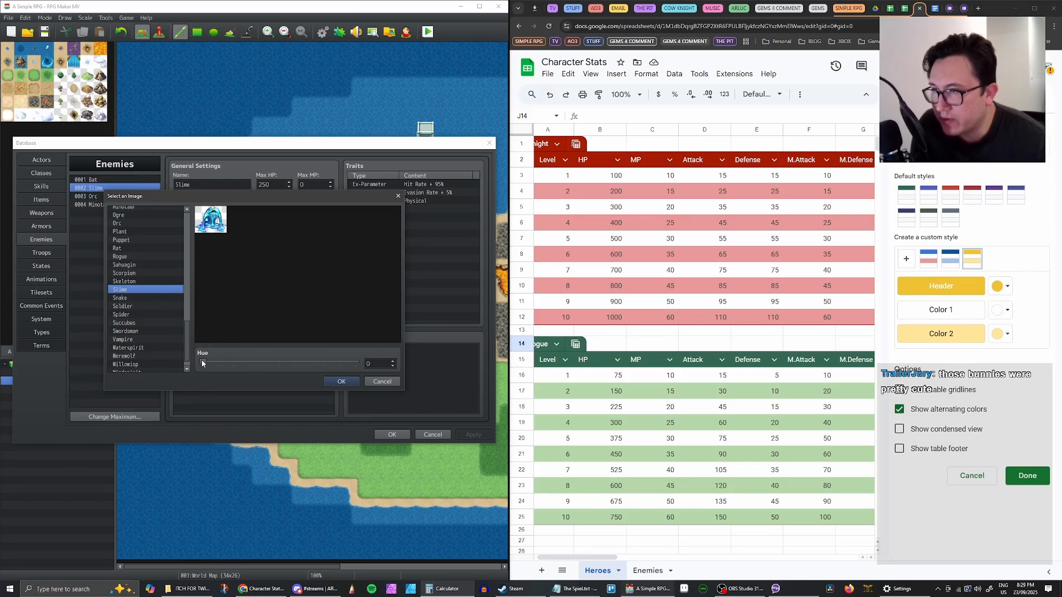
pyautogui.moveTo(203, 363); pyautogui.dragTo(241, 374)
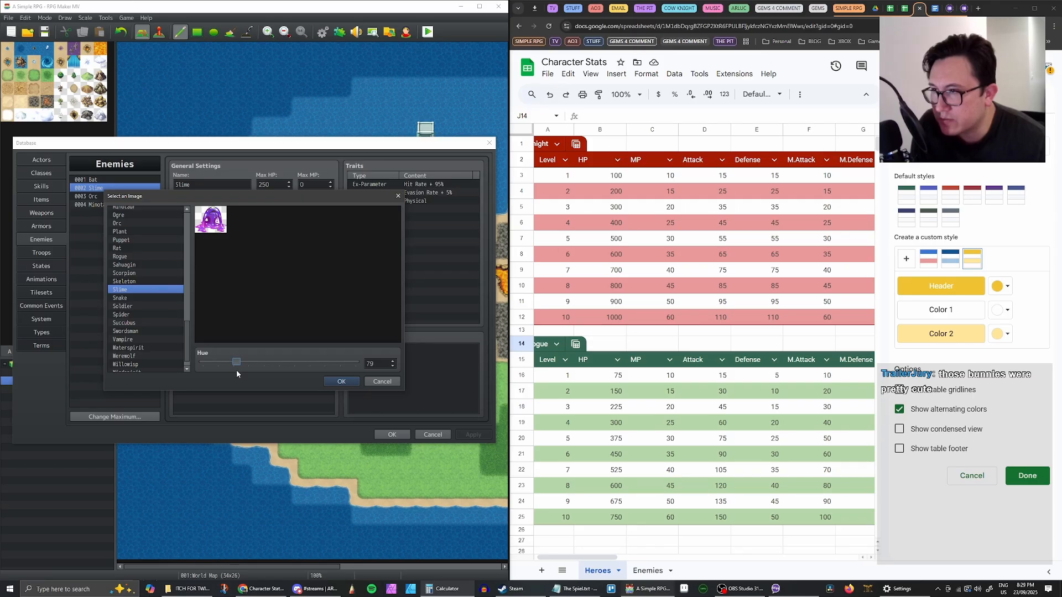
pyautogui.click(341, 381)
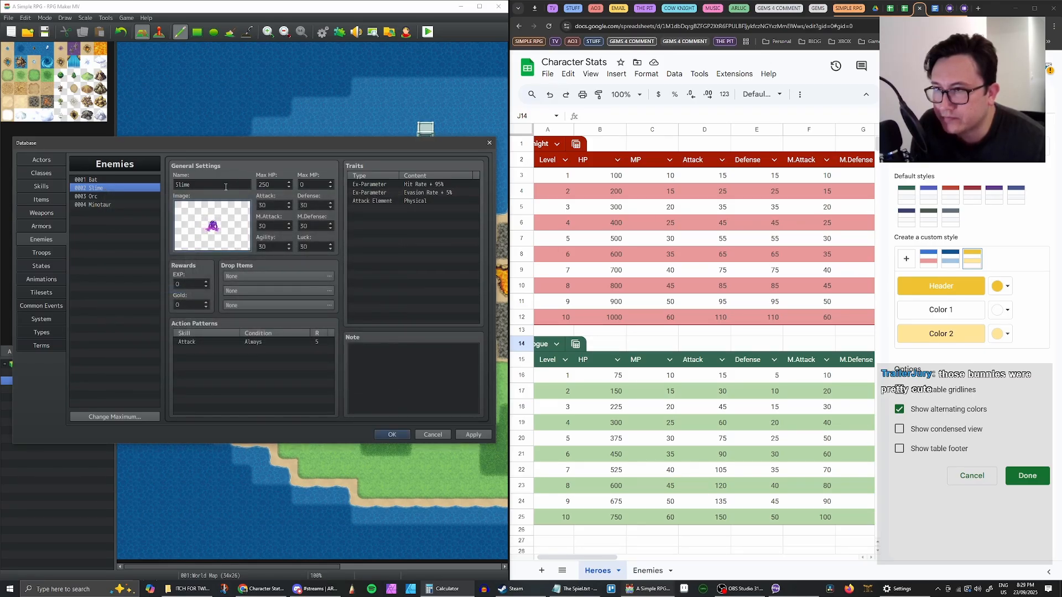
# Add the note "Level 1" to the Slime enemy
pyautogui.doubleClick(274, 185)
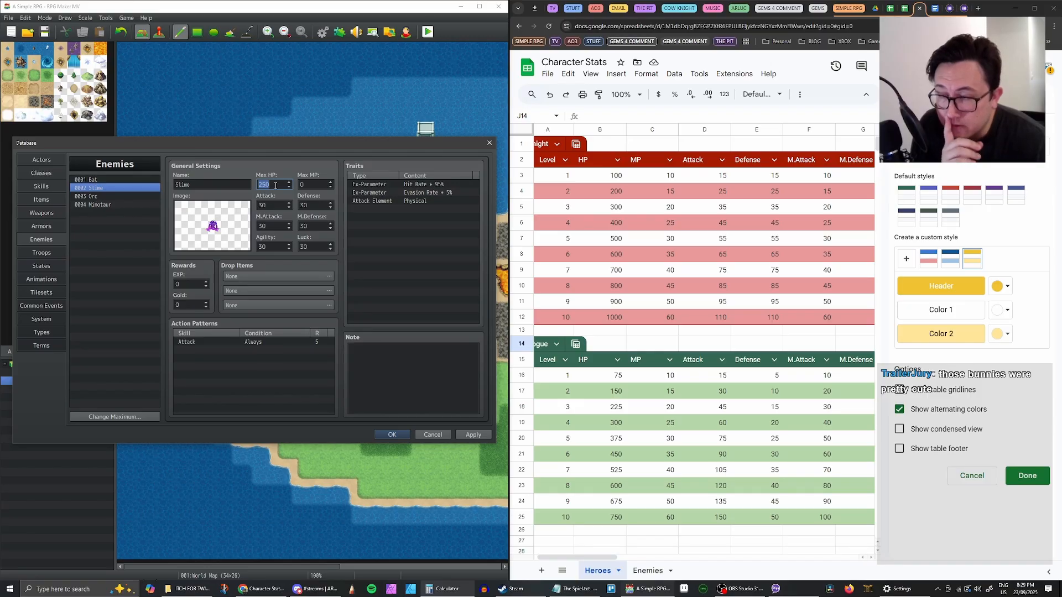
pyautogui.doubleClick(202, 186)
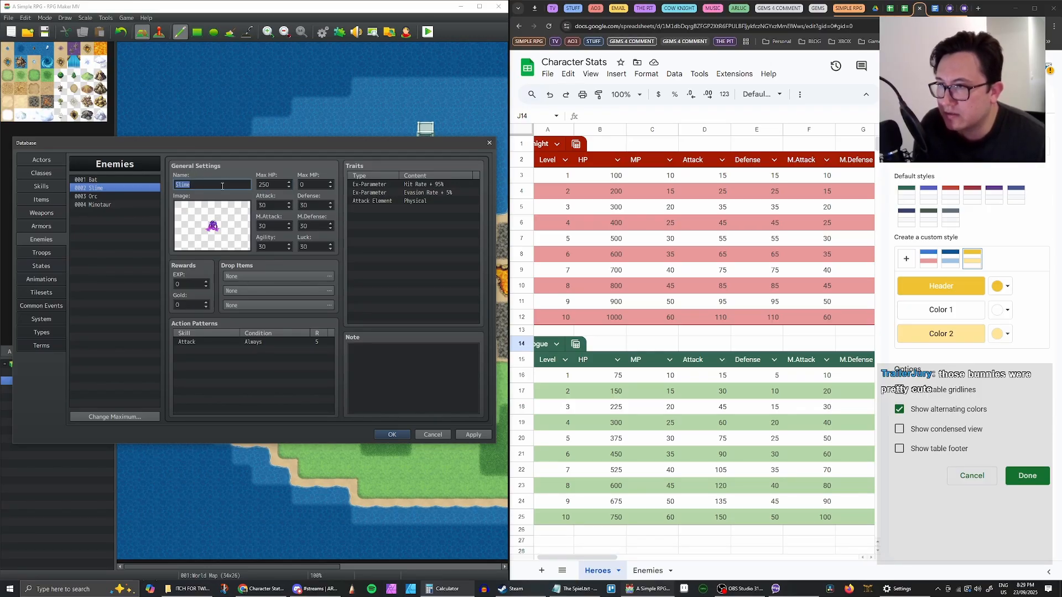
pyautogui.click(391, 378)
pyautogui.write('Leve')
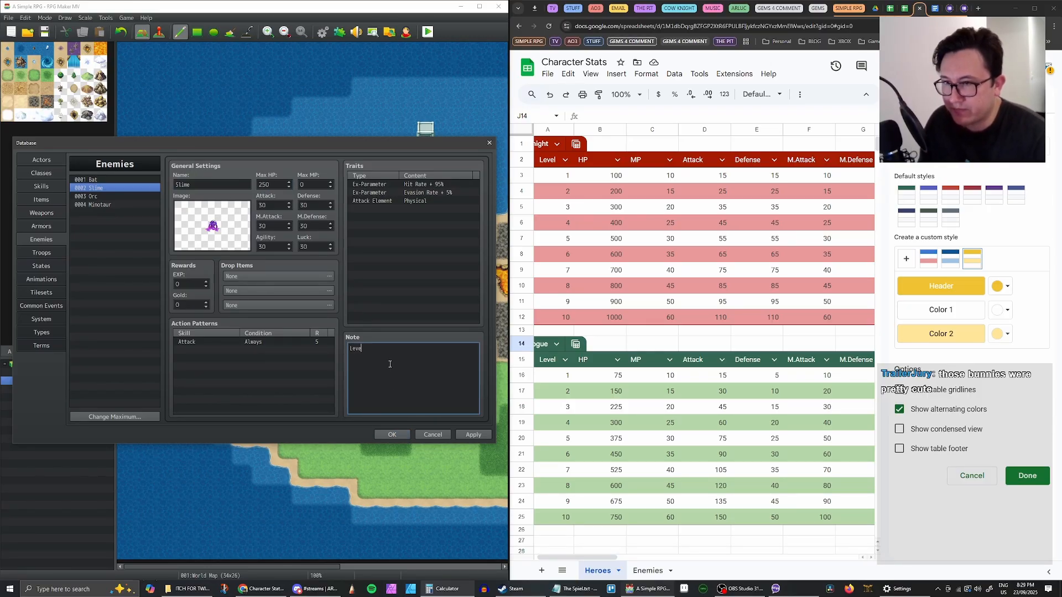
pyautogui.write('l 1')
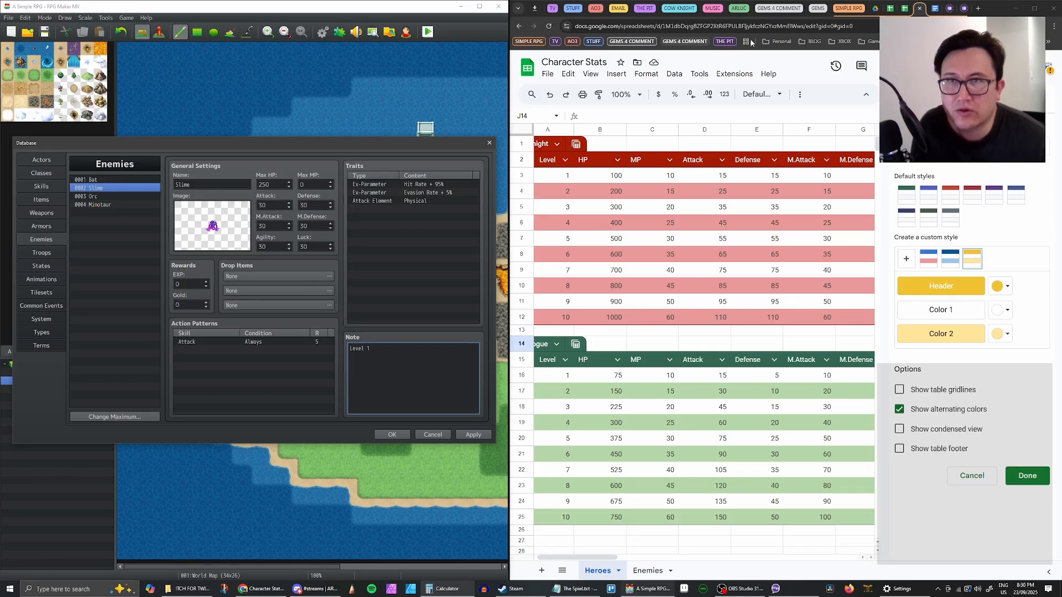
# Switch to the A Simple RPG design document and change the number of enemy types for each area to 4
pyautogui.click(934, 9)
pyautogui.scroll(-2, 850, 219)
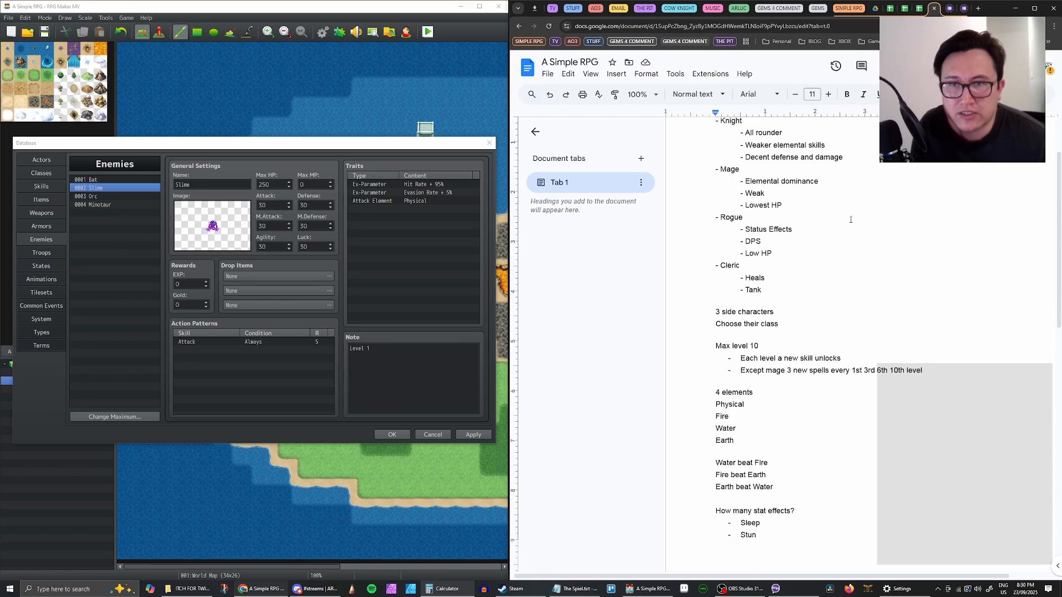
pyautogui.scroll(-10, 863, 254)
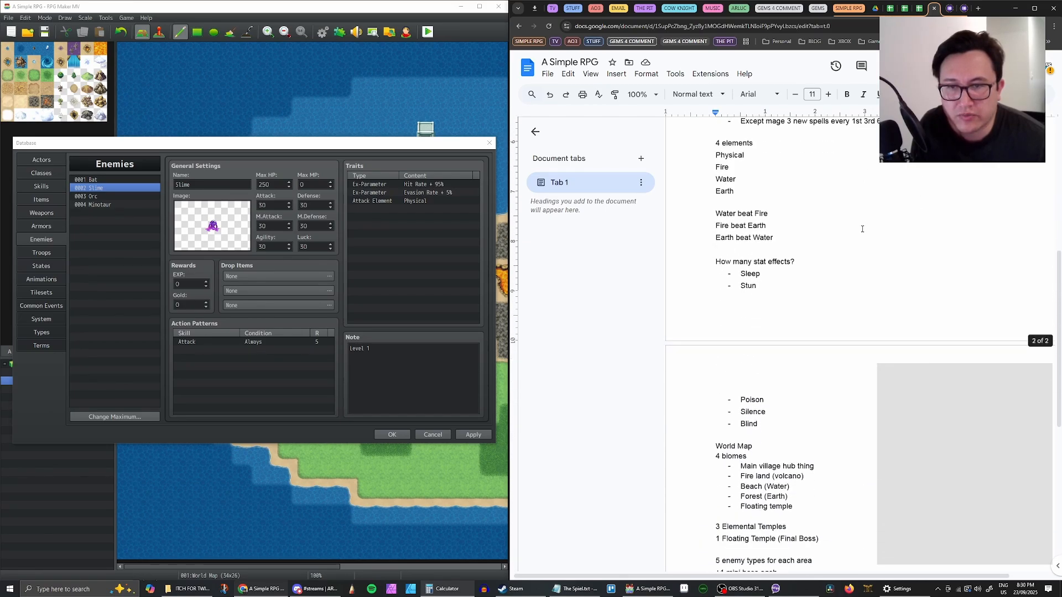
pyautogui.scroll(-5, 815, 302)
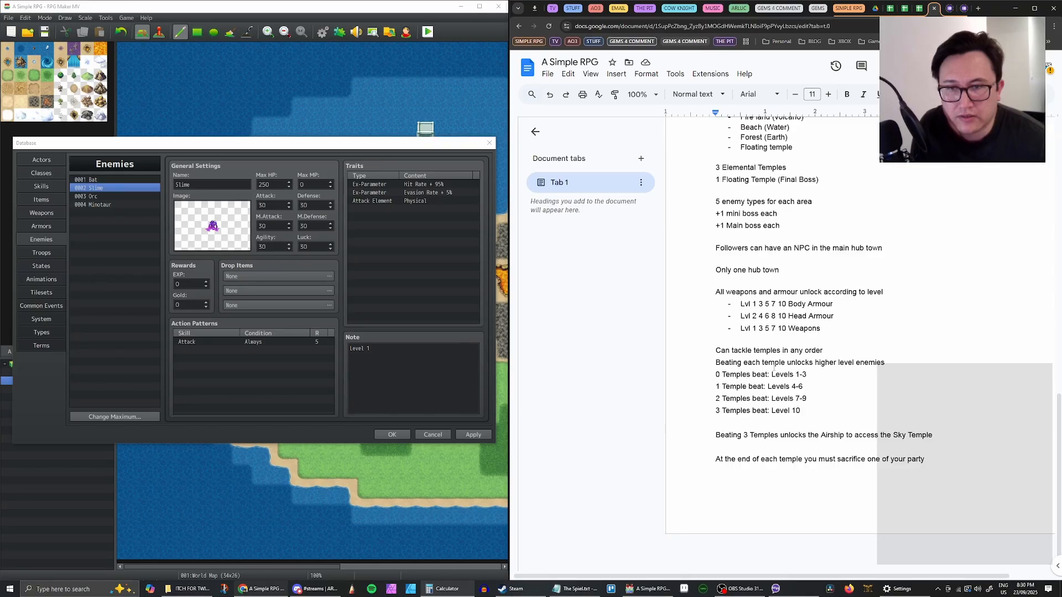
pyautogui.scroll(3, 774, 367)
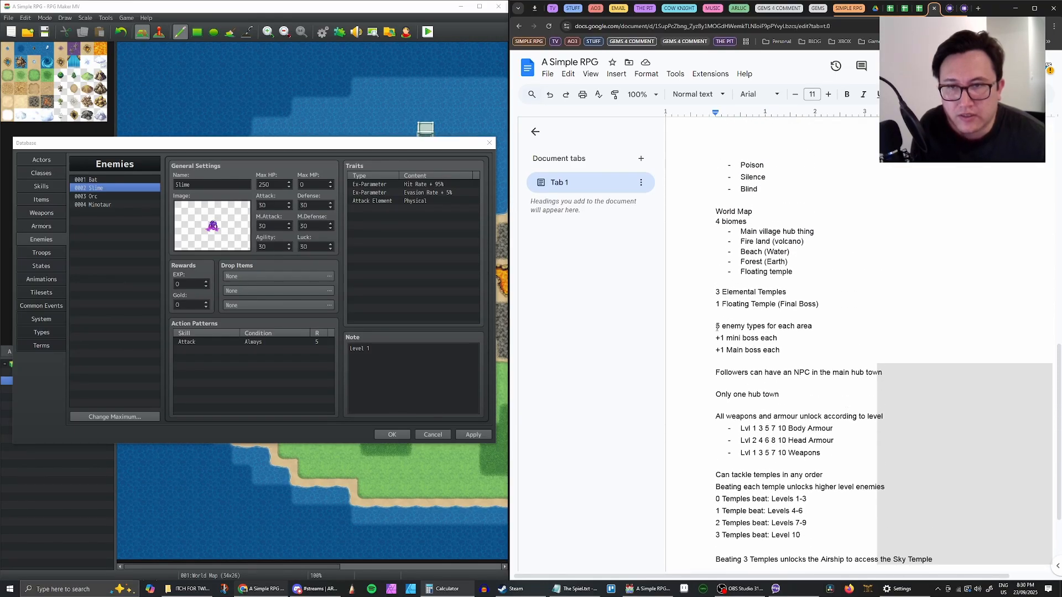
pyautogui.moveTo(717, 326); pyautogui.dragTo(814, 325)
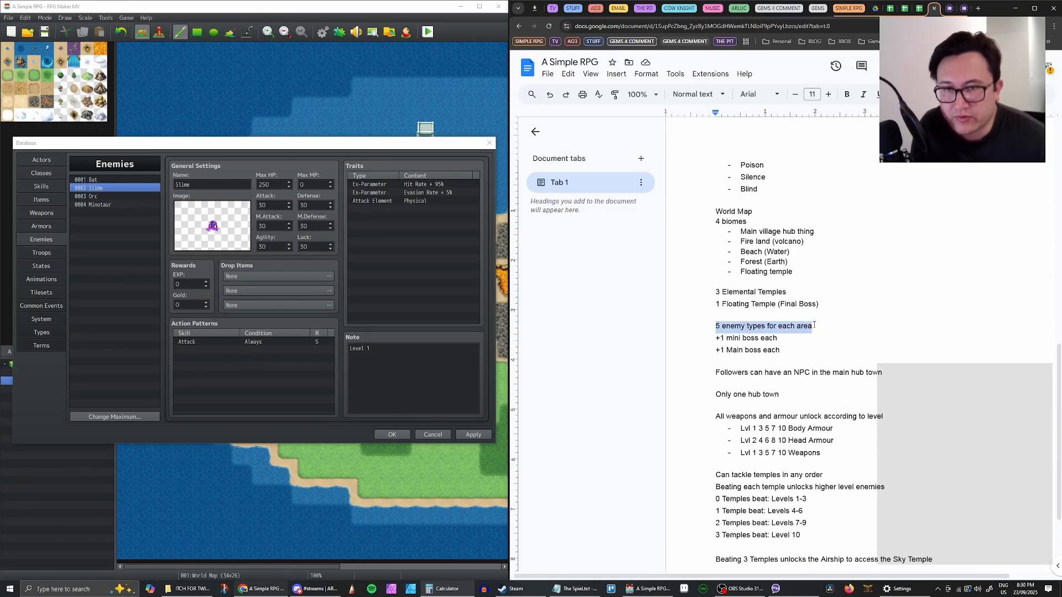
pyautogui.click(791, 340)
pyautogui.click(722, 326)
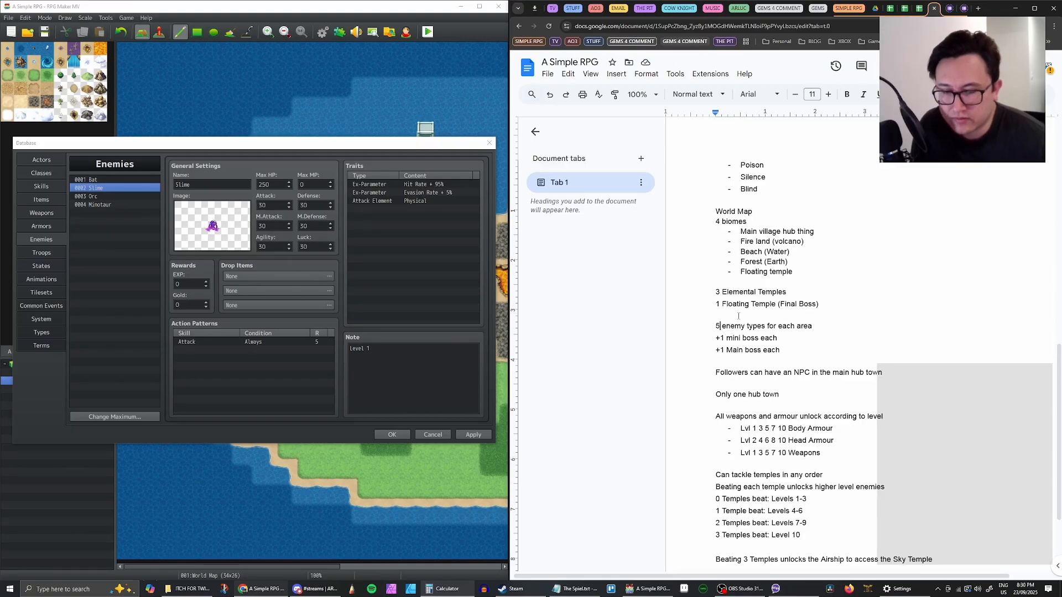
pyautogui.press('BackSpace')
pyautogui.write('4')
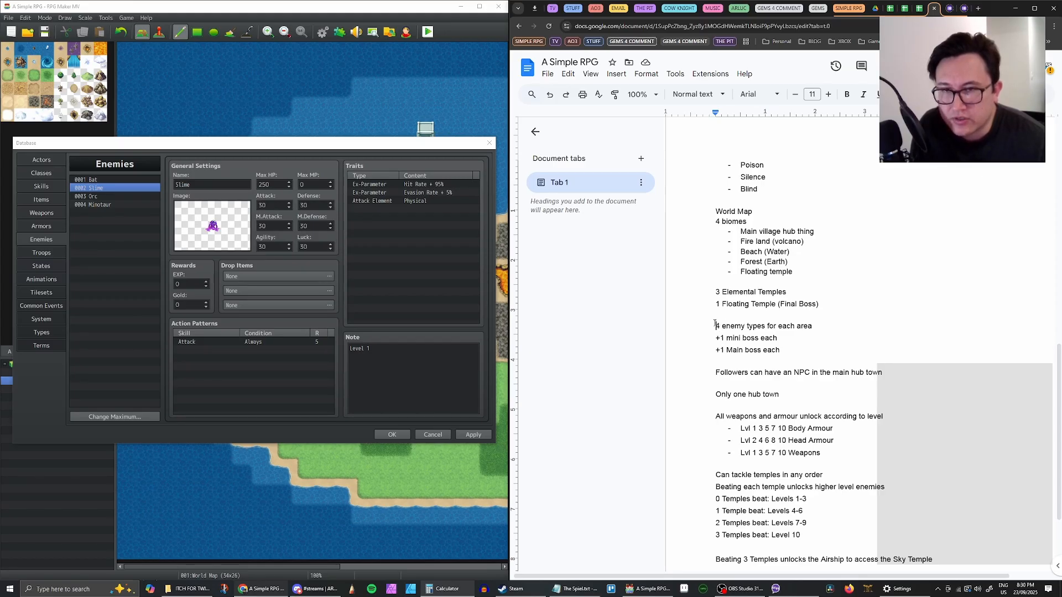
# Review the design document's notes on enemy types per area, bosses and temple level ranges alongside the Slime entry
pyautogui.moveTo(715, 324); pyautogui.dragTo(817, 325)
pyautogui.click(812, 327)
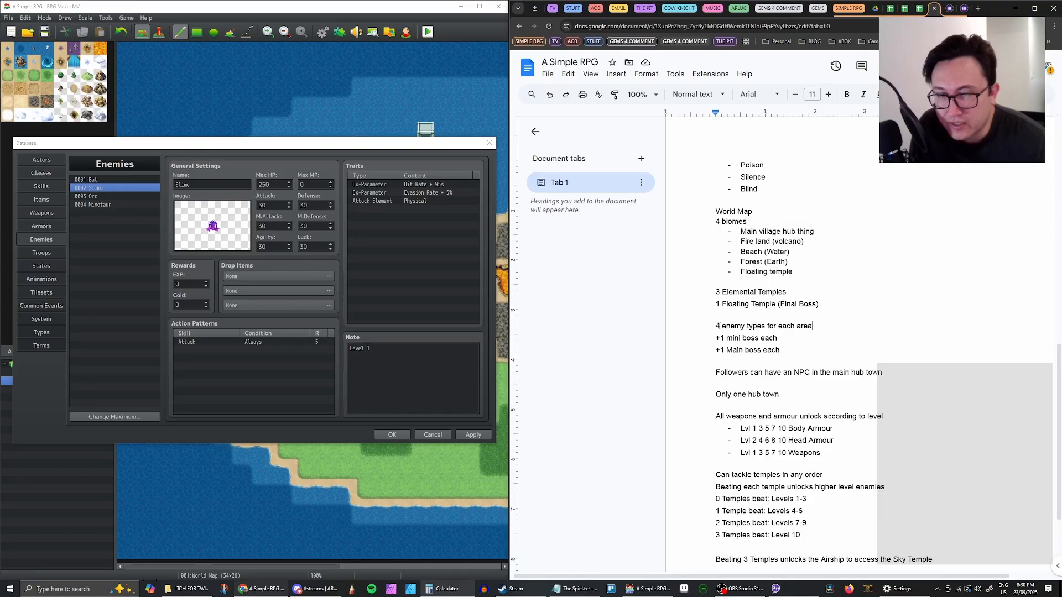
pyautogui.scroll(-2, 729, 323)
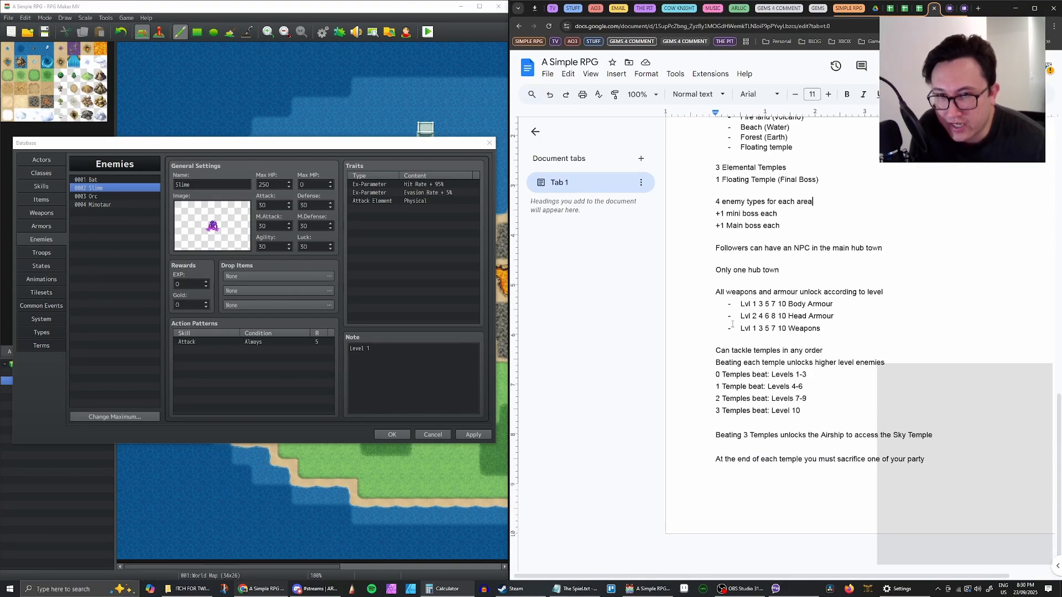
pyautogui.scroll(3, 733, 326)
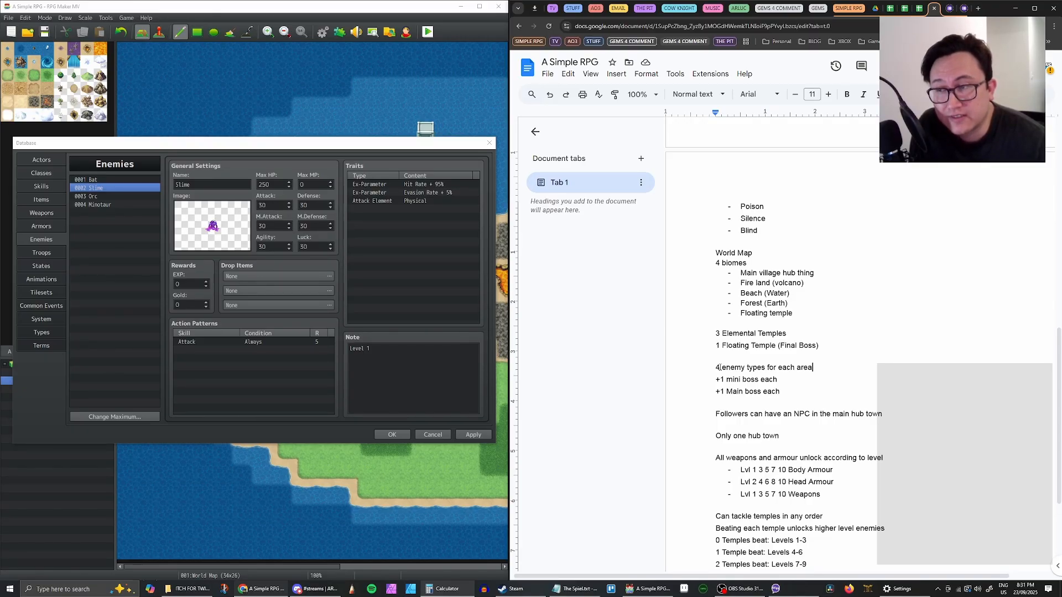
pyautogui.click(379, 352)
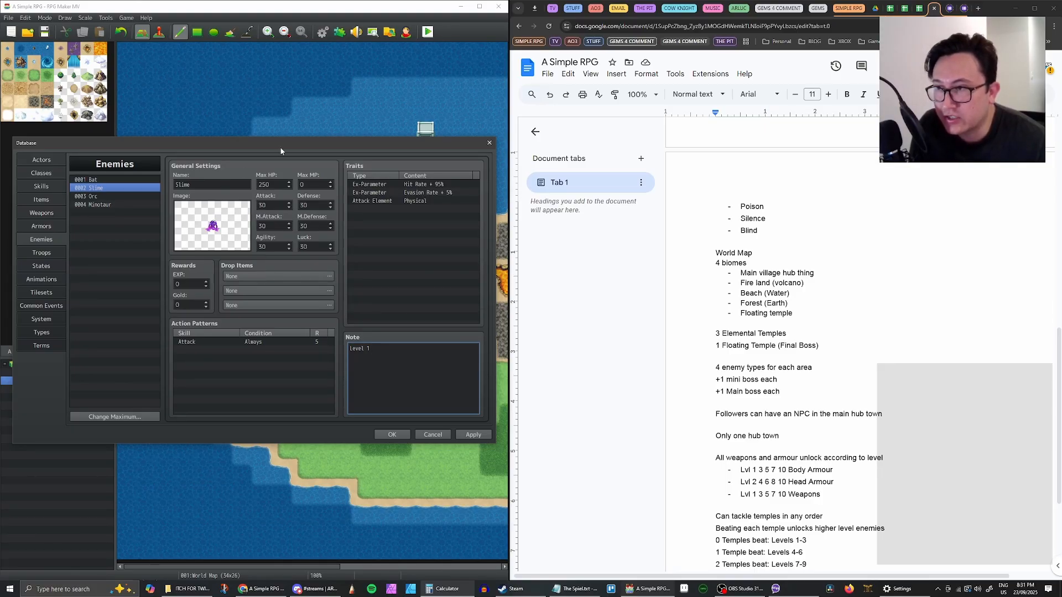
pyautogui.moveTo(281, 151)
pyautogui.mouseDown()
pyautogui.moveTo(404, 301)
pyautogui.moveTo(272, 190)
pyautogui.moveTo(277, 151)
pyautogui.mouseUp()
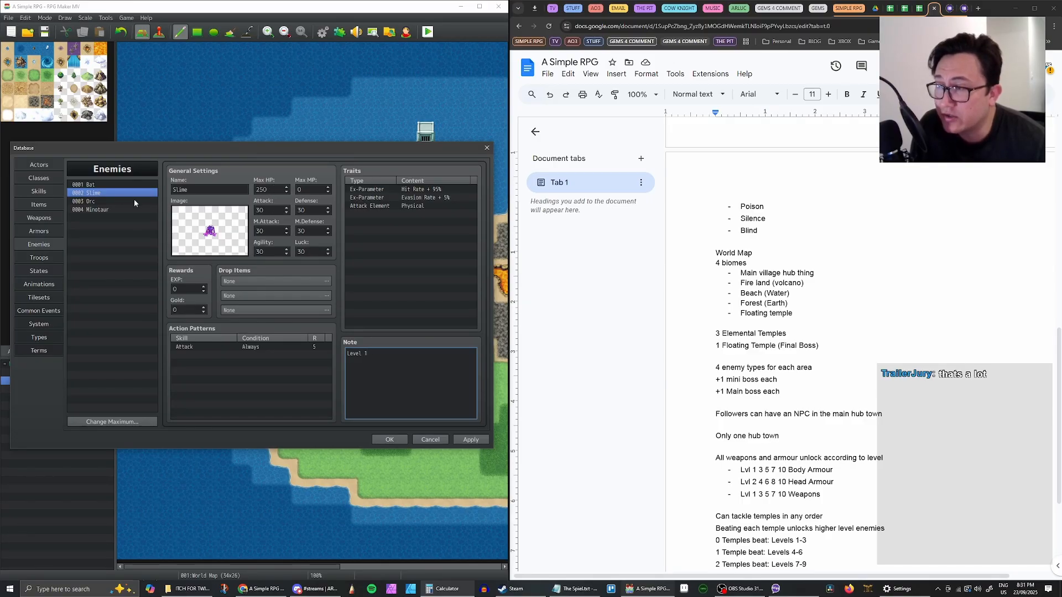
pyautogui.click(104, 193)
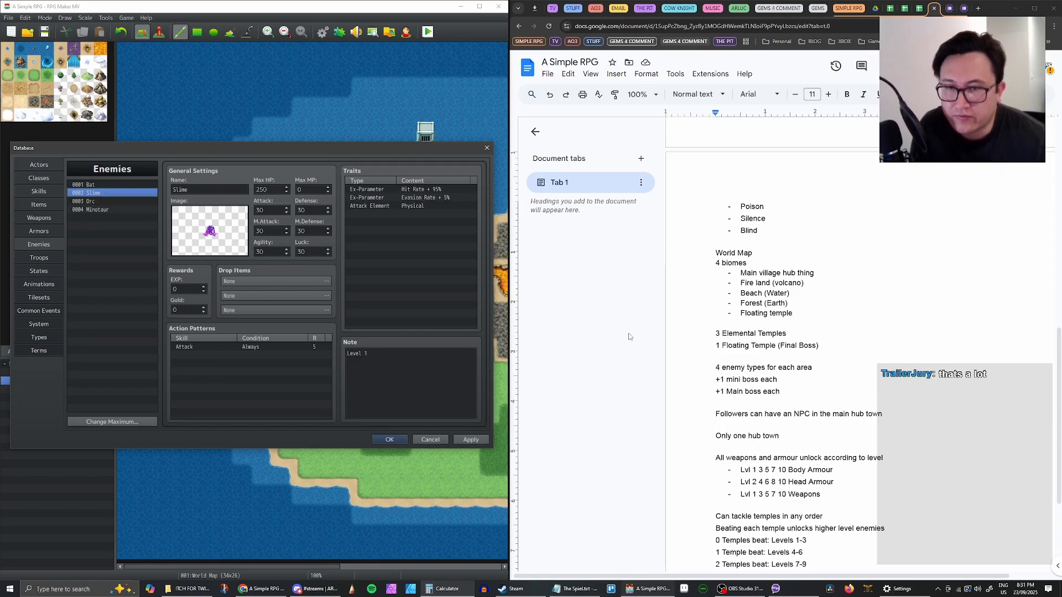
pyautogui.click(710, 365)
pyautogui.moveTo(710, 366); pyautogui.dragTo(827, 370)
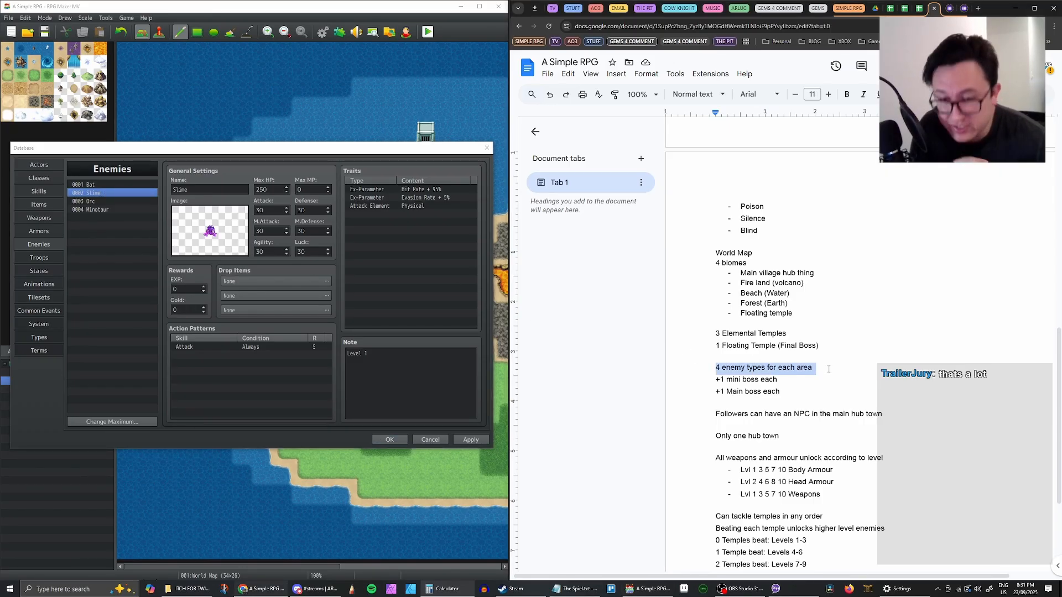
pyautogui.click(830, 368)
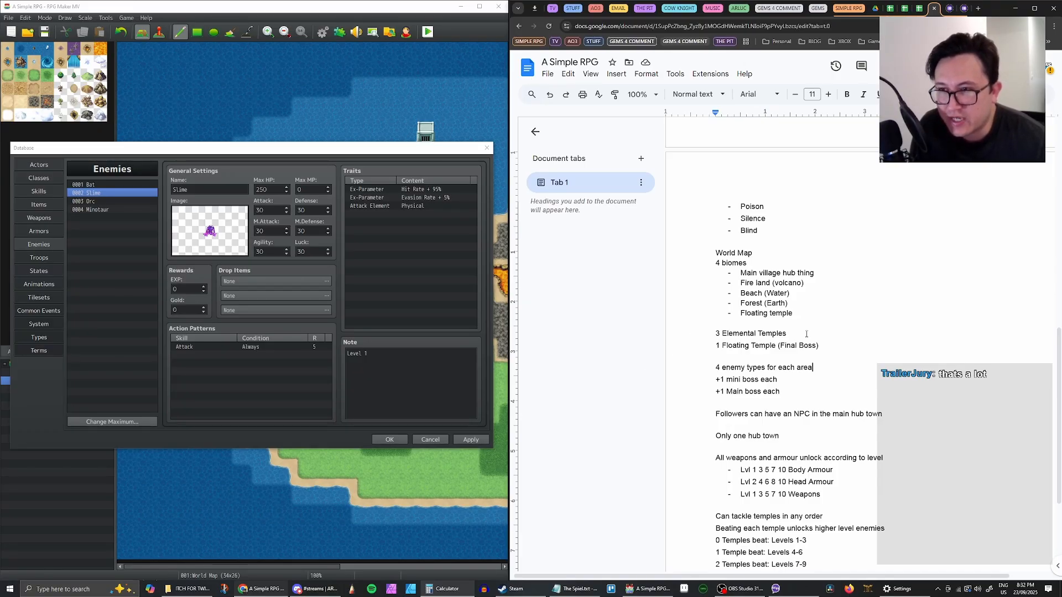
# Compare the Bat, Slime and Orc entries in the Enemies database
pyautogui.click(105, 192)
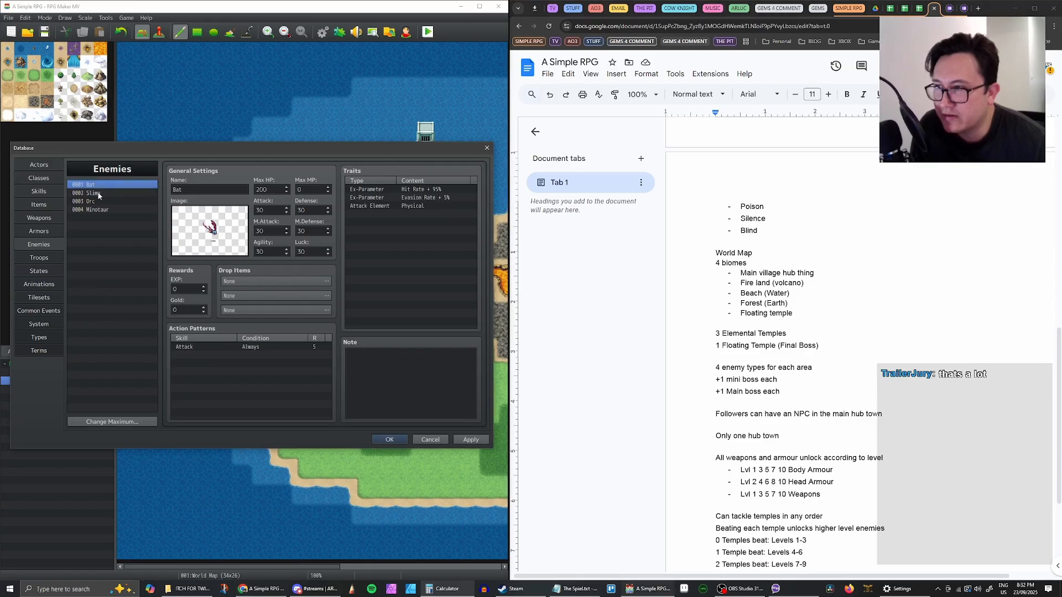
pyautogui.click(105, 201)
pyautogui.press('Up')
pyautogui.press('Up')
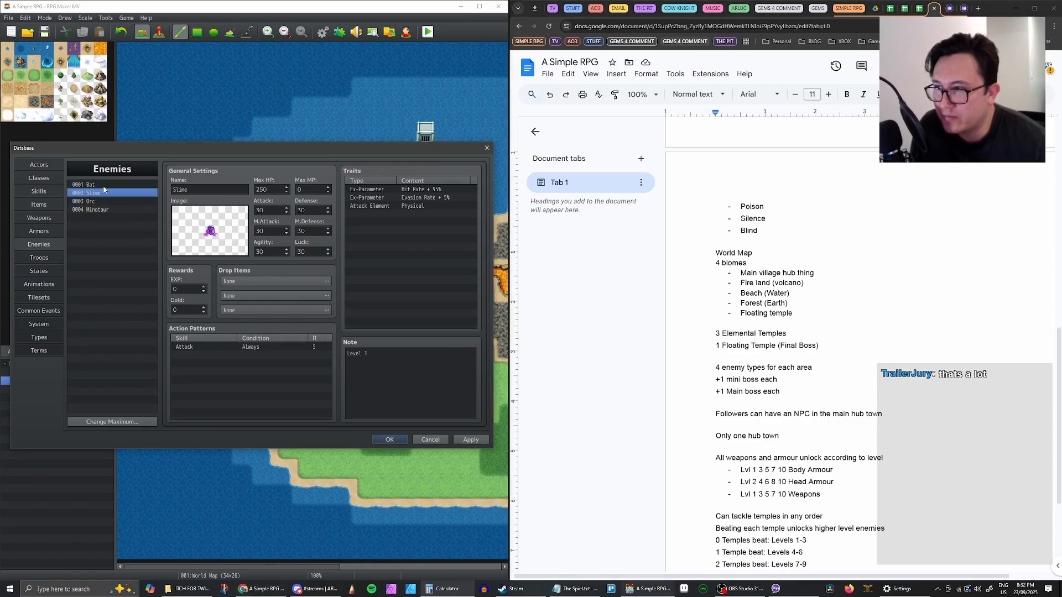
pyautogui.click(104, 193)
pyautogui.click(102, 185)
pyautogui.click(104, 193)
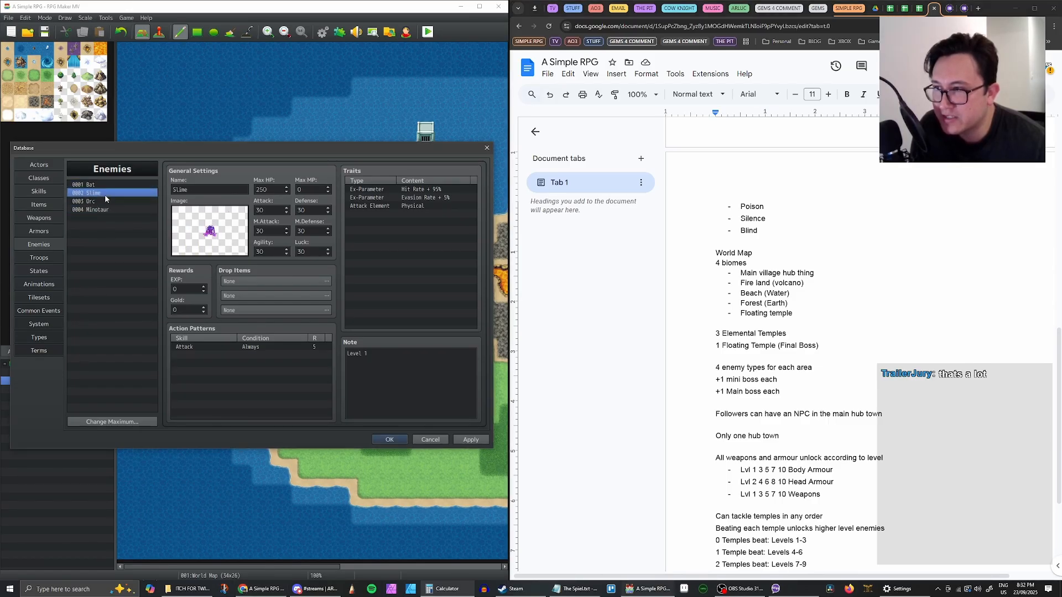
pyautogui.click(104, 201)
pyautogui.click(103, 194)
pyautogui.click(106, 187)
pyautogui.click(105, 193)
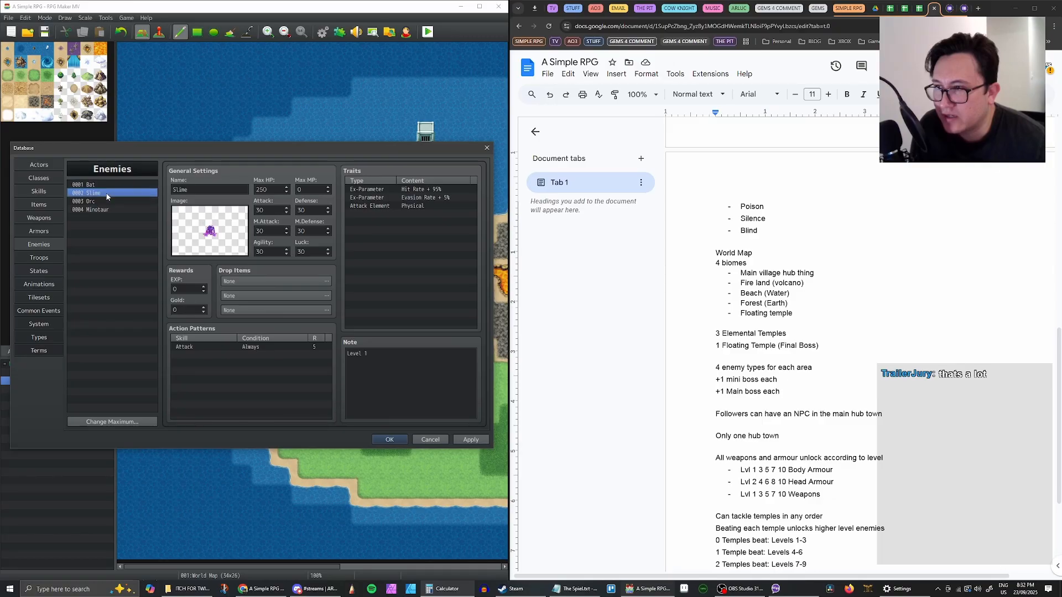
# Add the note "Rogue" to the Bat enemy
pyautogui.click(106, 187)
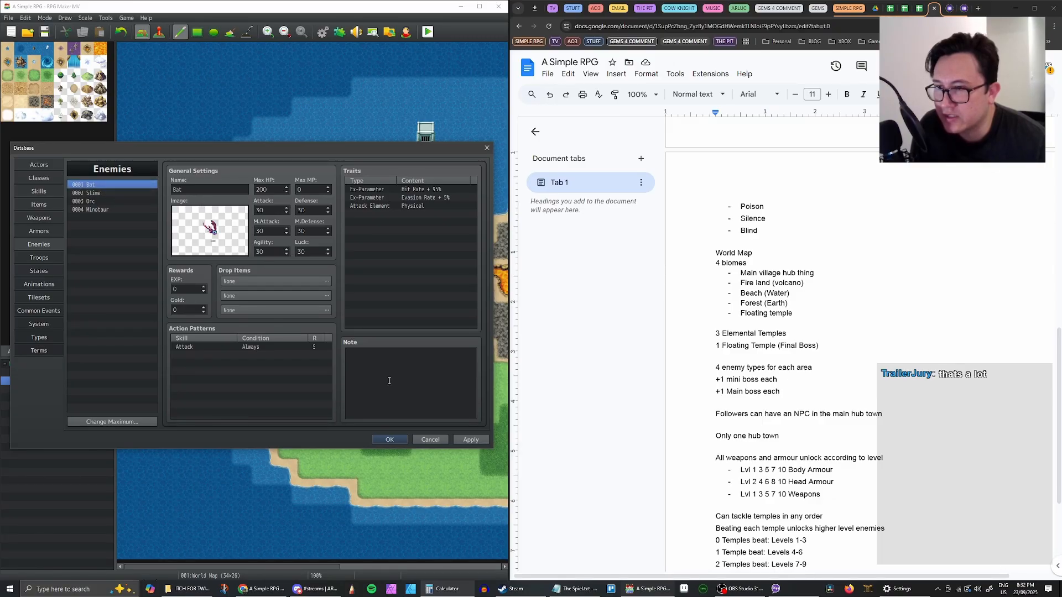
pyautogui.click(382, 363)
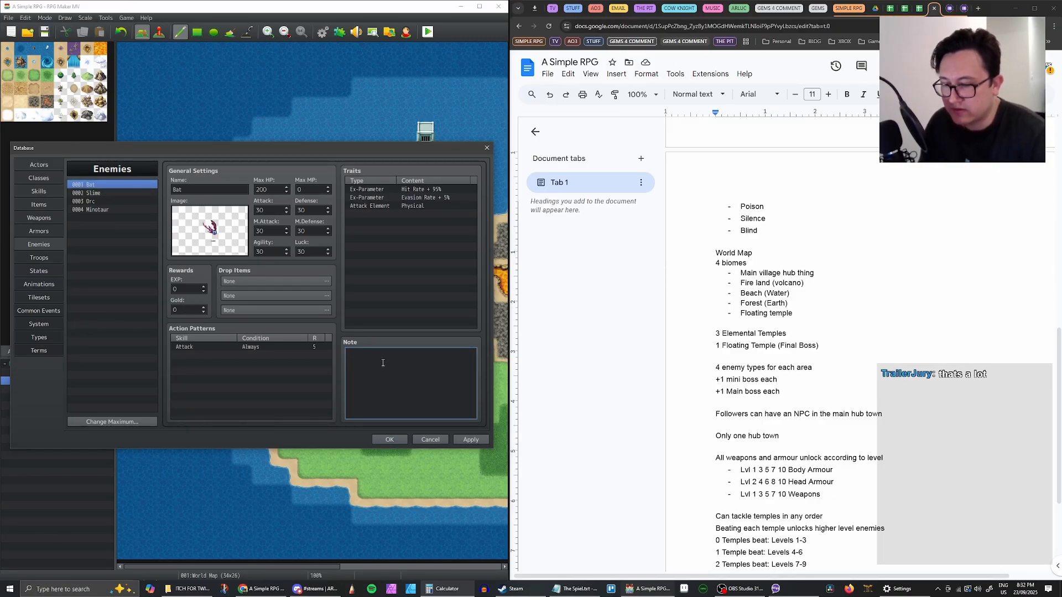
pyautogui.write('Rogue')
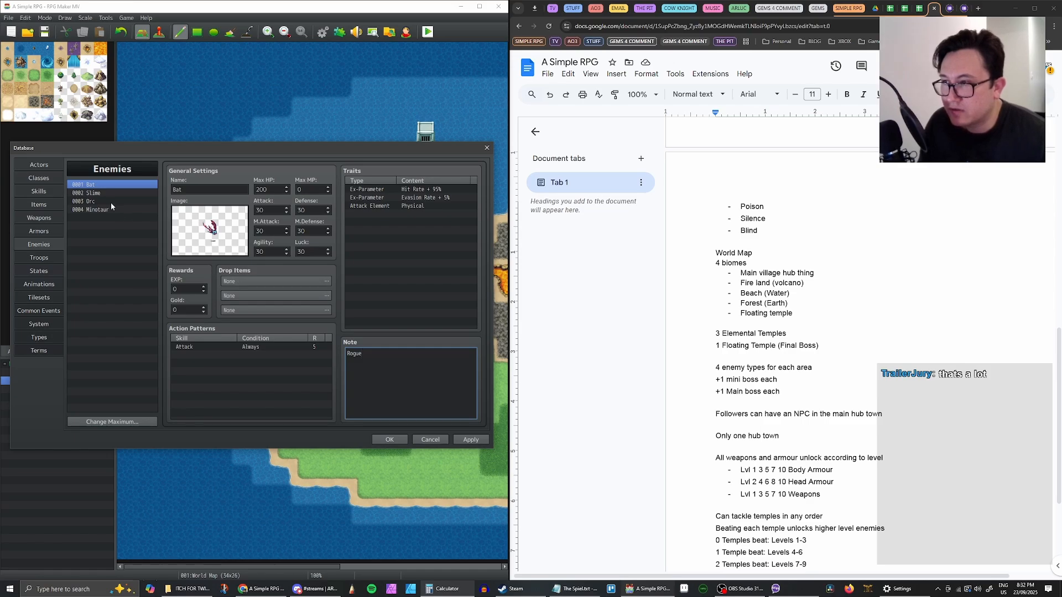
# Insert the line "Mage" above "Level 1" in the Slime enemy's note
pyautogui.click(109, 193)
pyautogui.tripleClick(369, 352)
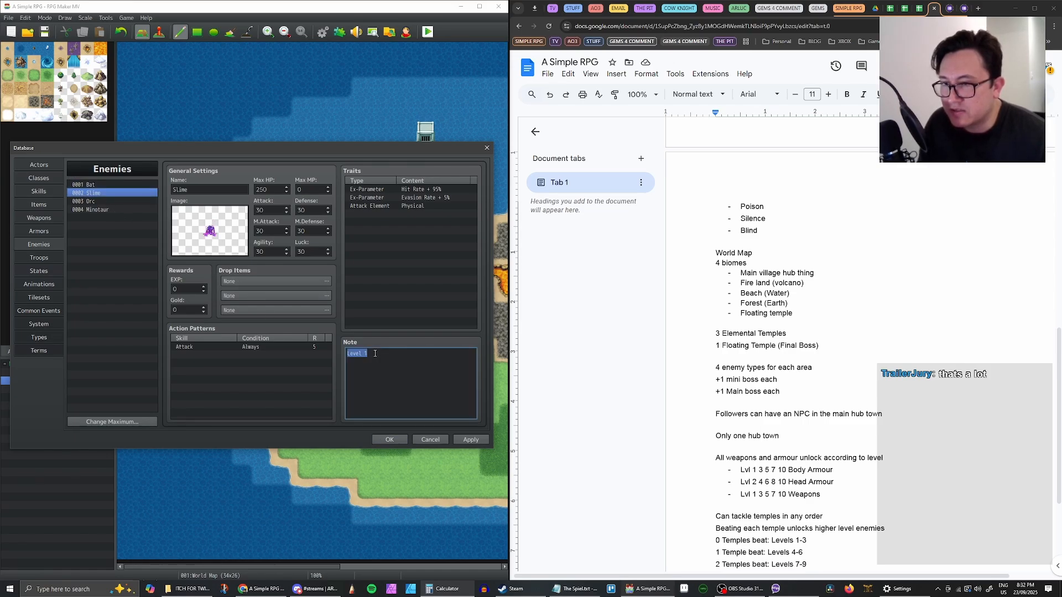
pyautogui.click(379, 361)
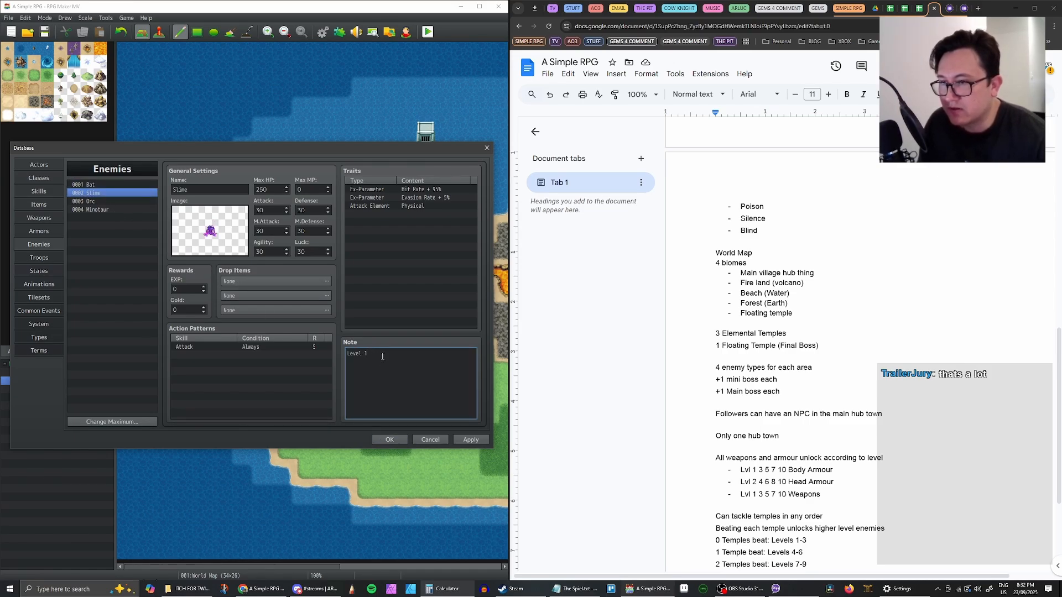
pyautogui.press('Home')
pyautogui.press('Return')
pyautogui.press('Up')
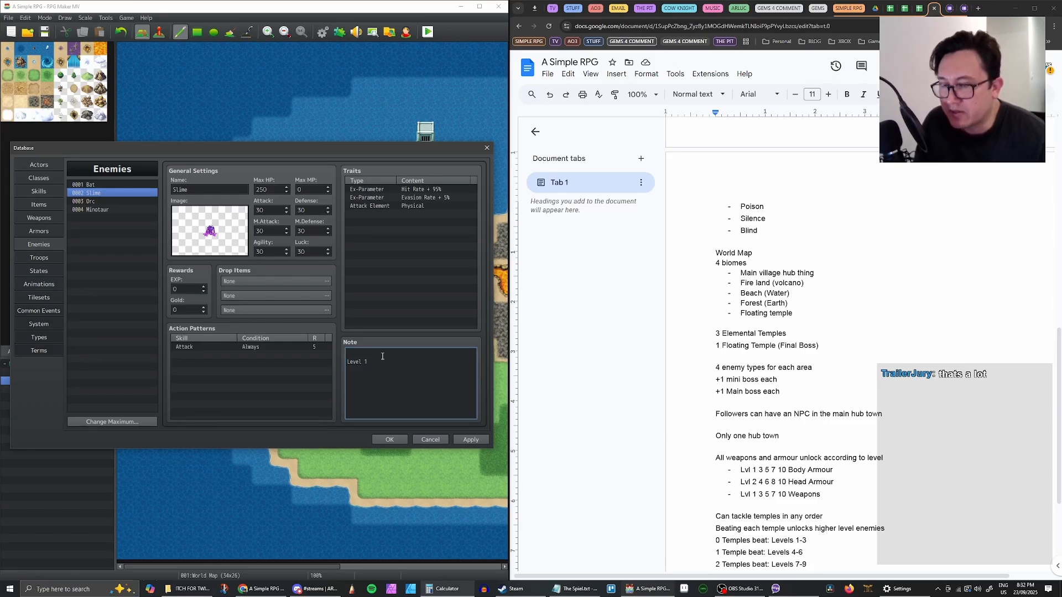
pyautogui.write('Mage')
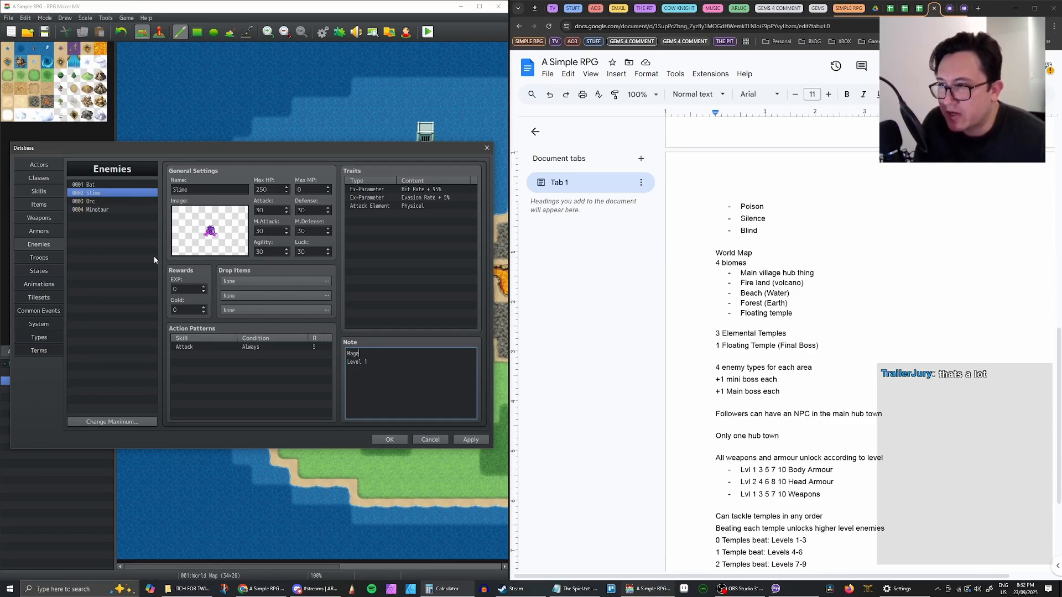
# Review the available battler images for the Orc enemy from Angel through Orc, keeping the Orc image
pyautogui.click(89, 202)
pyautogui.click(107, 210)
pyautogui.click(101, 204)
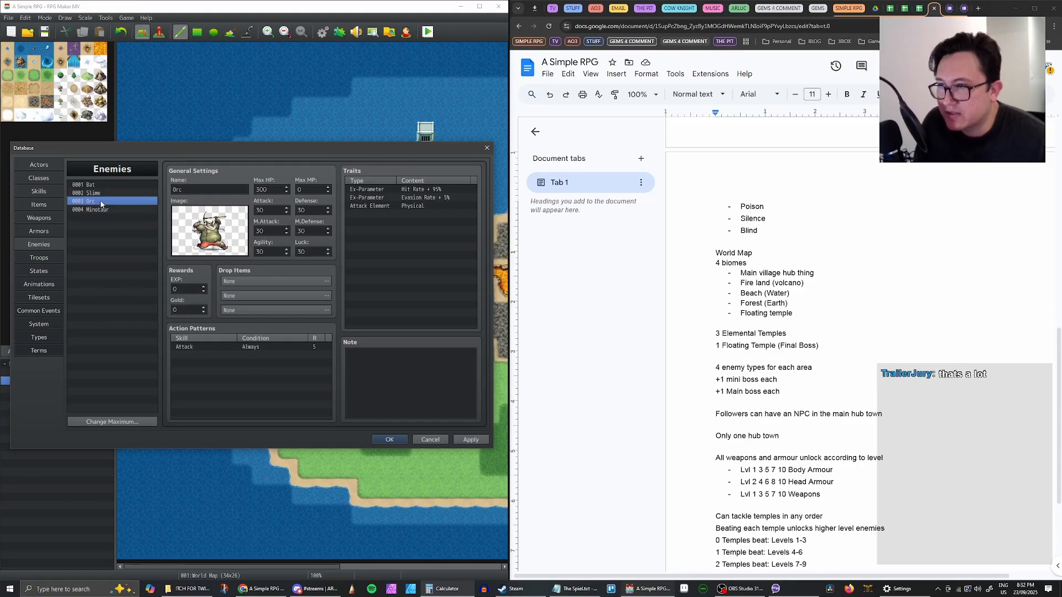
pyautogui.doubleClick(206, 234)
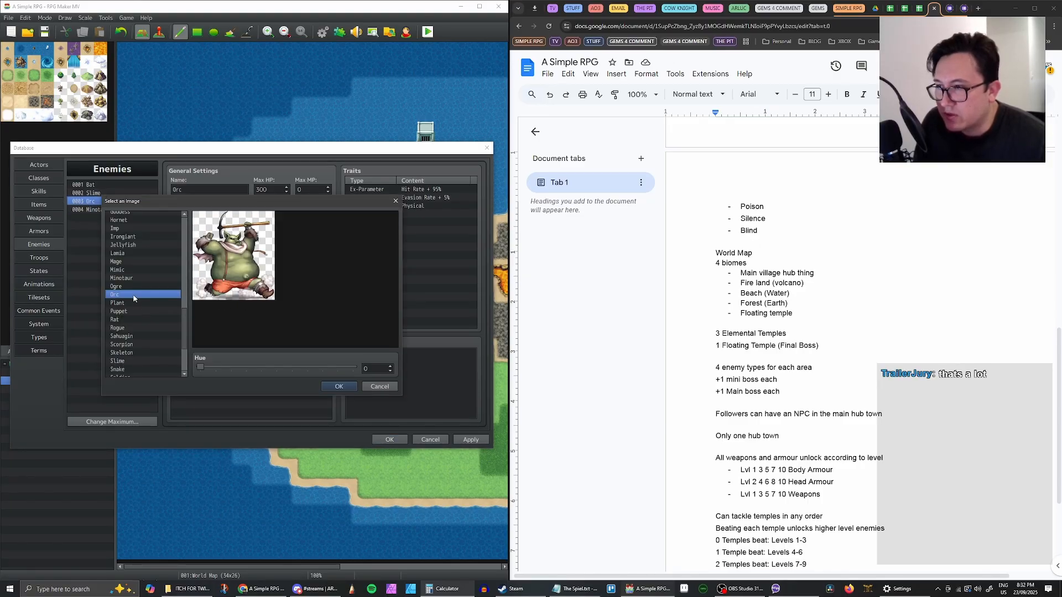
pyautogui.scroll(4, 138, 290)
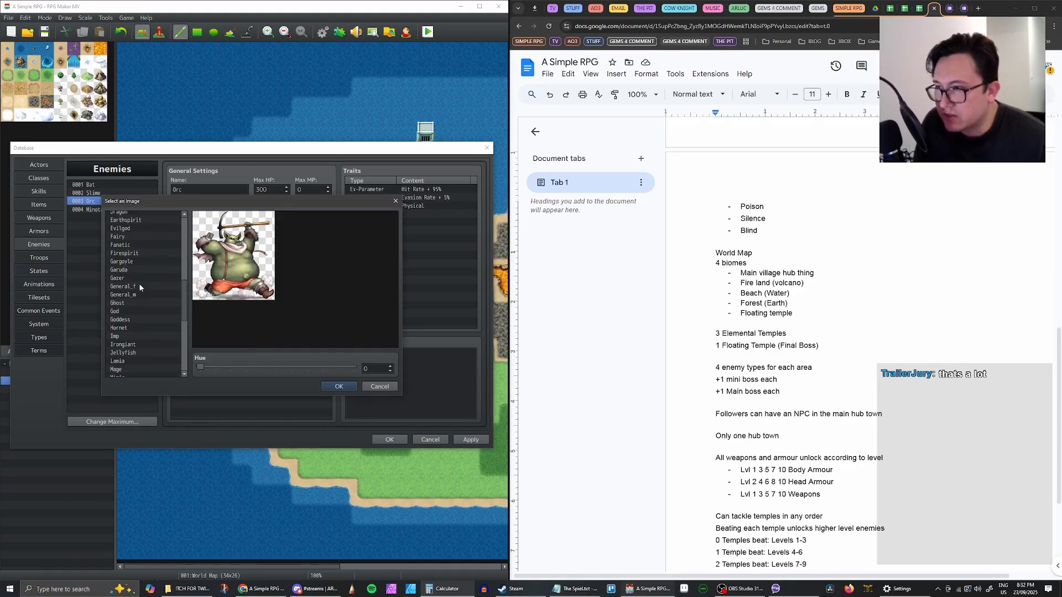
pyautogui.scroll(6, 138, 283)
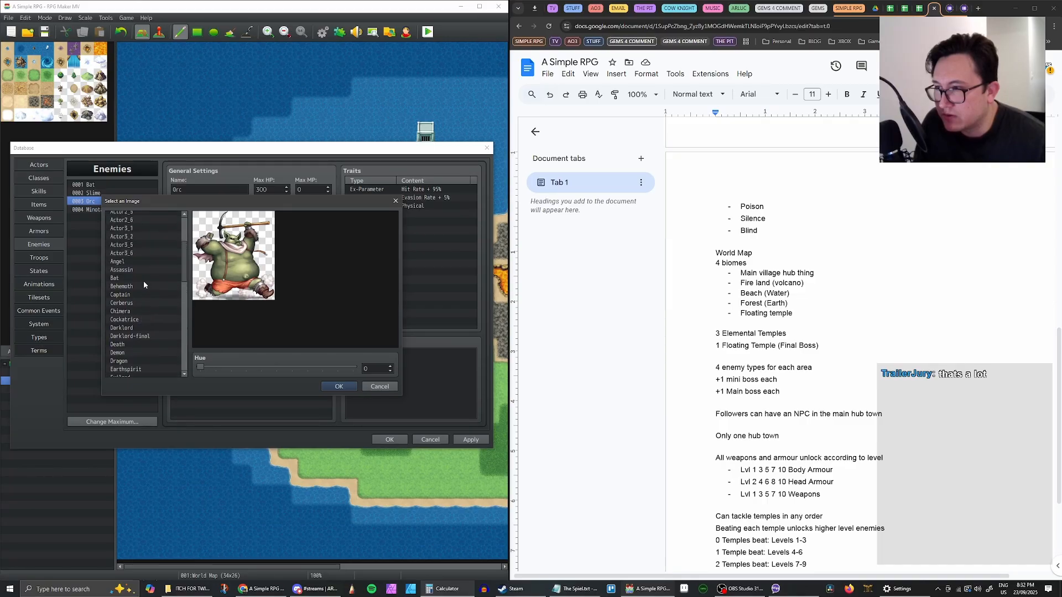
pyautogui.scroll(2, 143, 282)
pyautogui.click(127, 296)
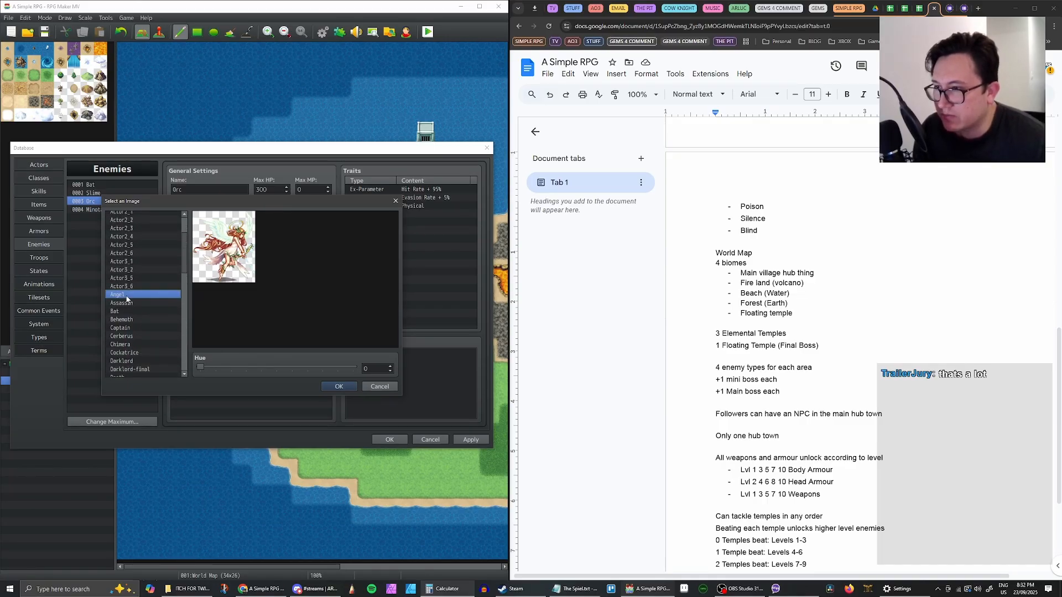
pyautogui.press('Down')
pyautogui.press('Down')
pyautogui.press('Down')
pyautogui.press('Down')
pyautogui.press('Down')
pyautogui.press('Down')
pyautogui.press('Down')
pyautogui.press('Down')
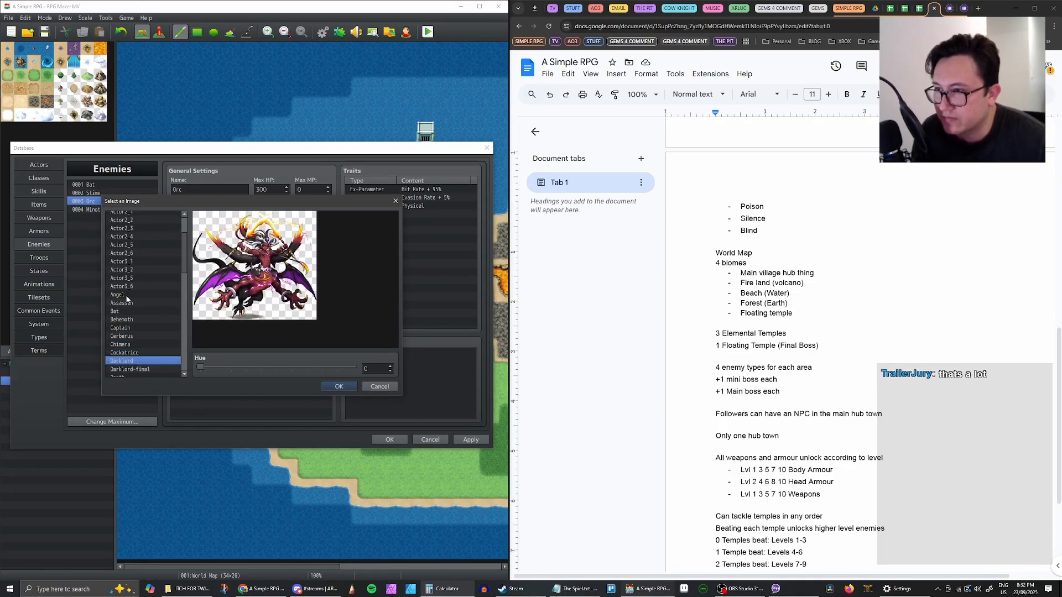
pyautogui.press('Down')
pyautogui.press('Down')
pyautogui.press('Down')
pyautogui.press('Down')
pyautogui.press('Down')
pyautogui.press('Down')
pyautogui.press('Down')
pyautogui.press('Down')
pyautogui.press('Down')
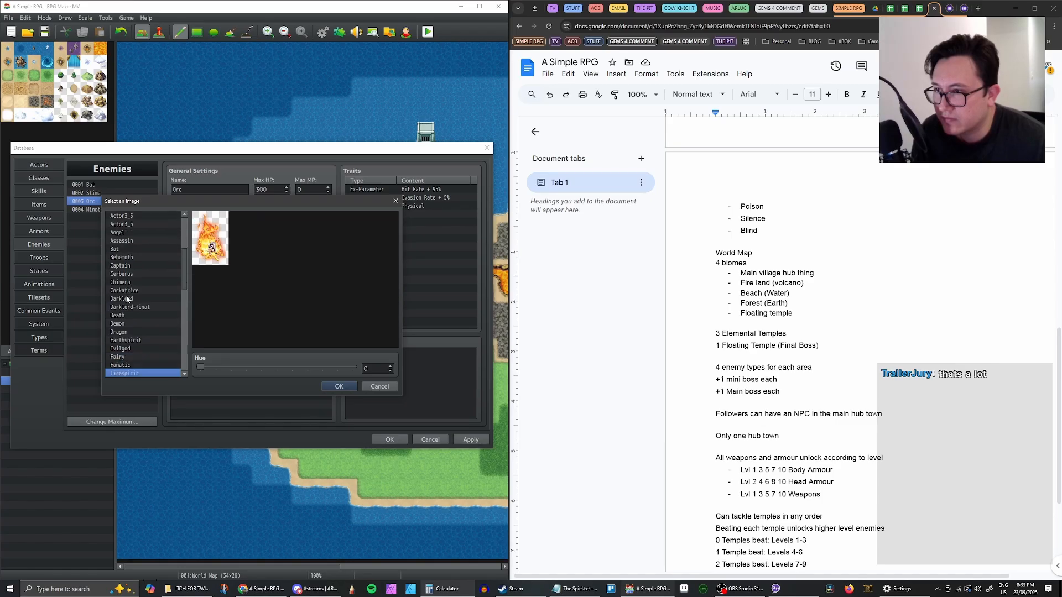
pyautogui.press('Down')
pyautogui.press('Down')
pyautogui.press('Down')
pyautogui.press('Down')
pyautogui.press('Down')
pyautogui.press('Down')
pyautogui.press('Down')
pyautogui.press('Down')
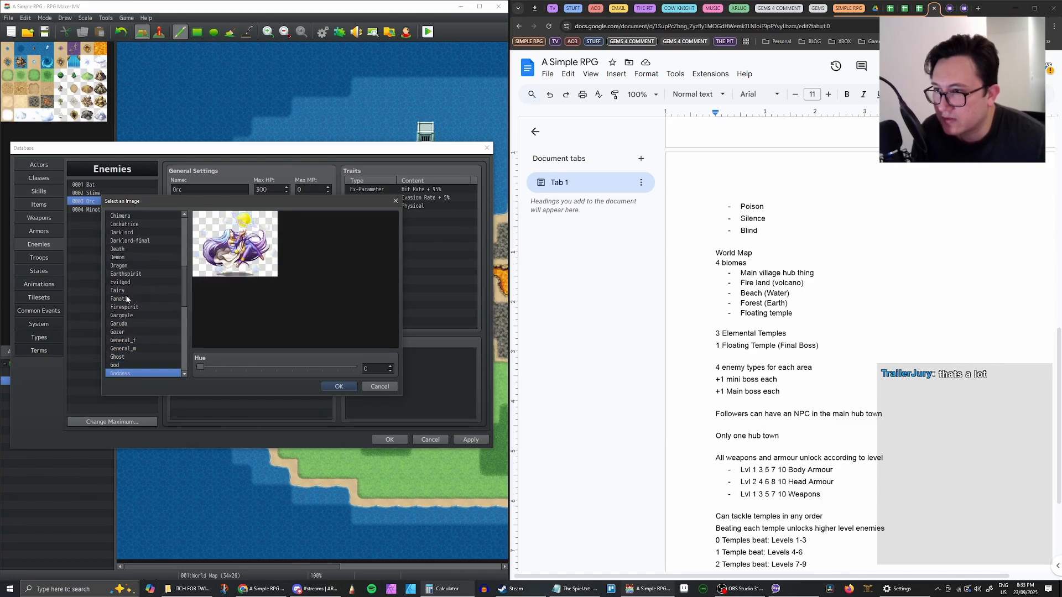
pyautogui.press('Down')
pyautogui.press('Down')
pyautogui.press('Down')
pyautogui.press('Down')
pyautogui.press('Down')
pyautogui.press('Down')
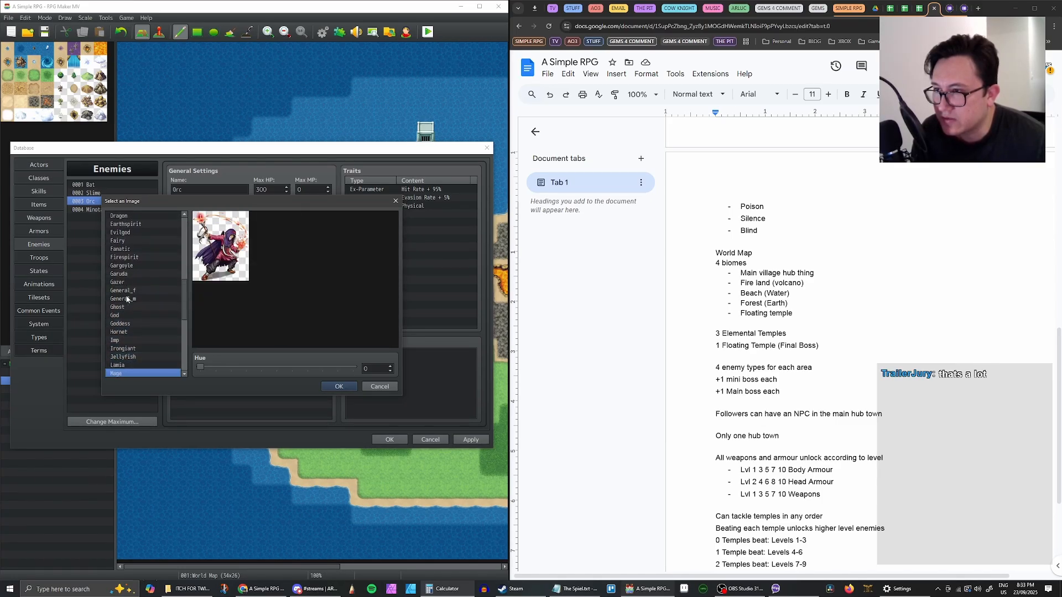
pyautogui.press('Down')
pyautogui.press('Down')
pyautogui.press('Down')
pyautogui.press('Down')
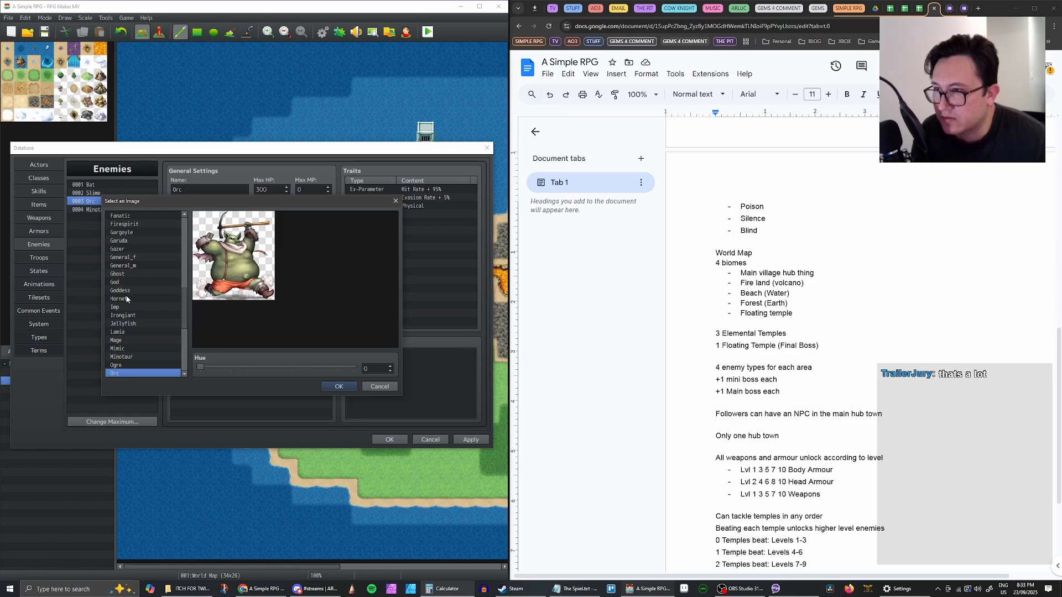
pyautogui.press('Return')
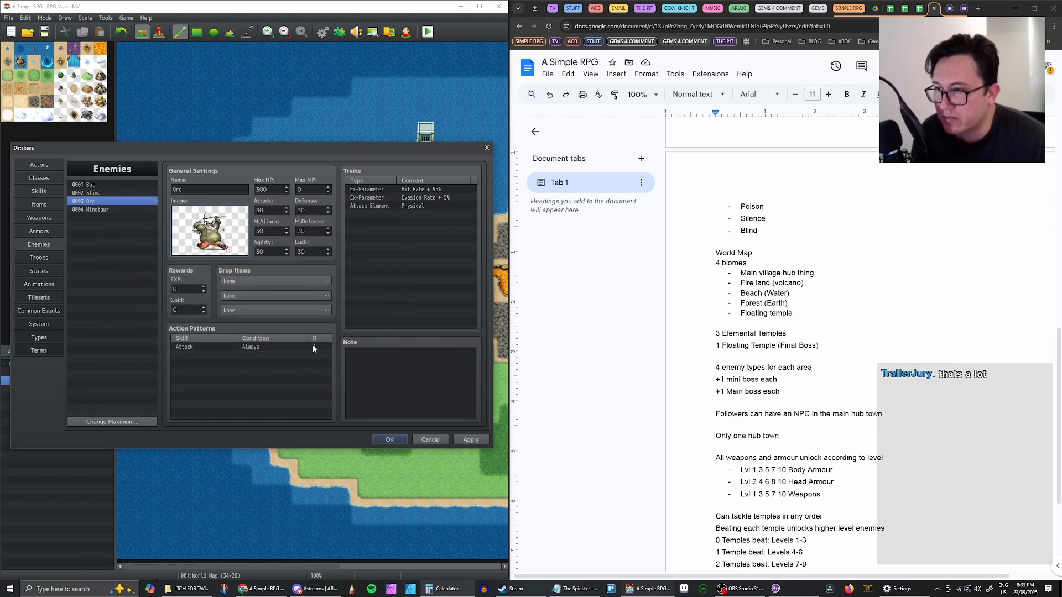
# Add the note "Knight" to the Orc enemy
pyautogui.click(366, 362)
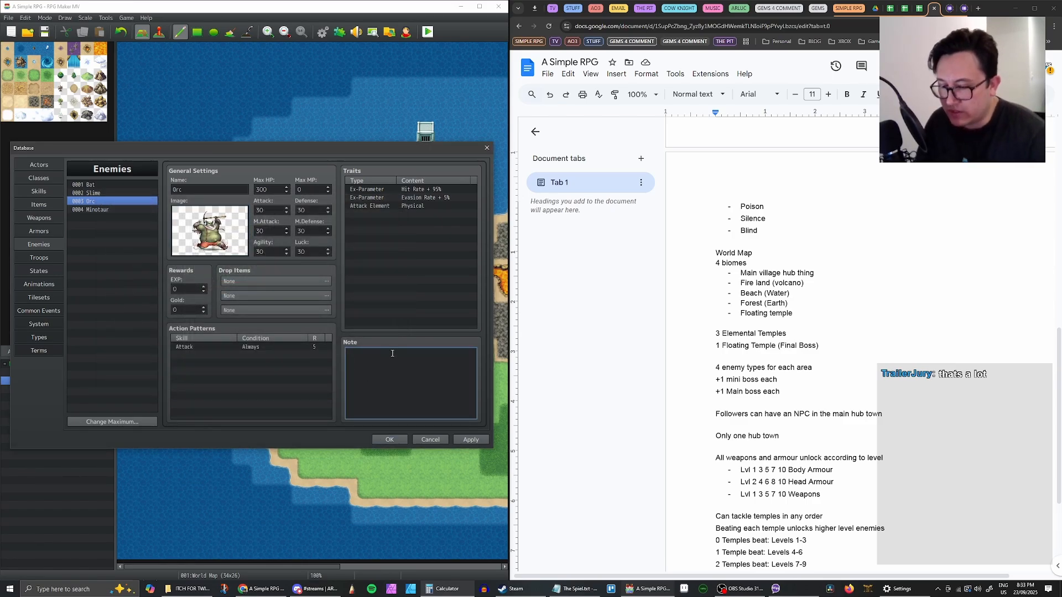
pyautogui.write('Knight')
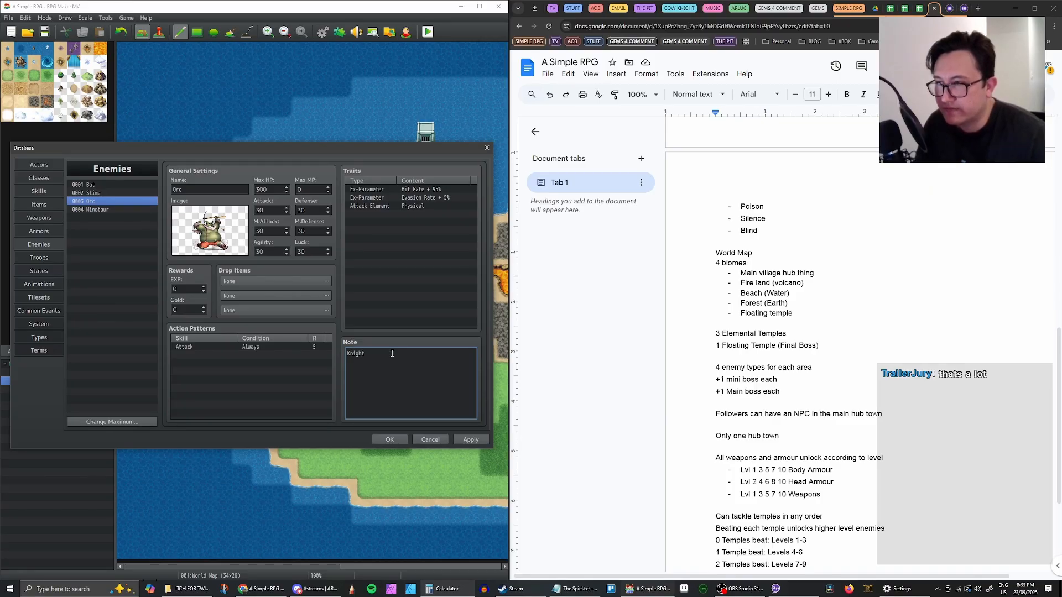
# Browse the battler images for the Minotaur enemy and set its image to Angel
pyautogui.click(100, 211)
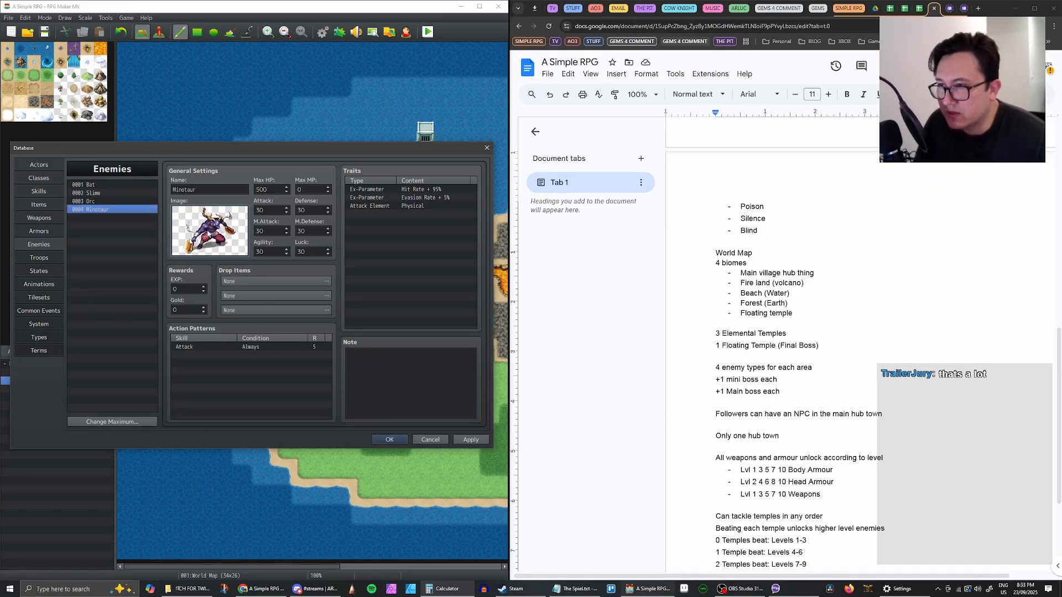
pyautogui.doubleClick(210, 231)
pyautogui.click(136, 303)
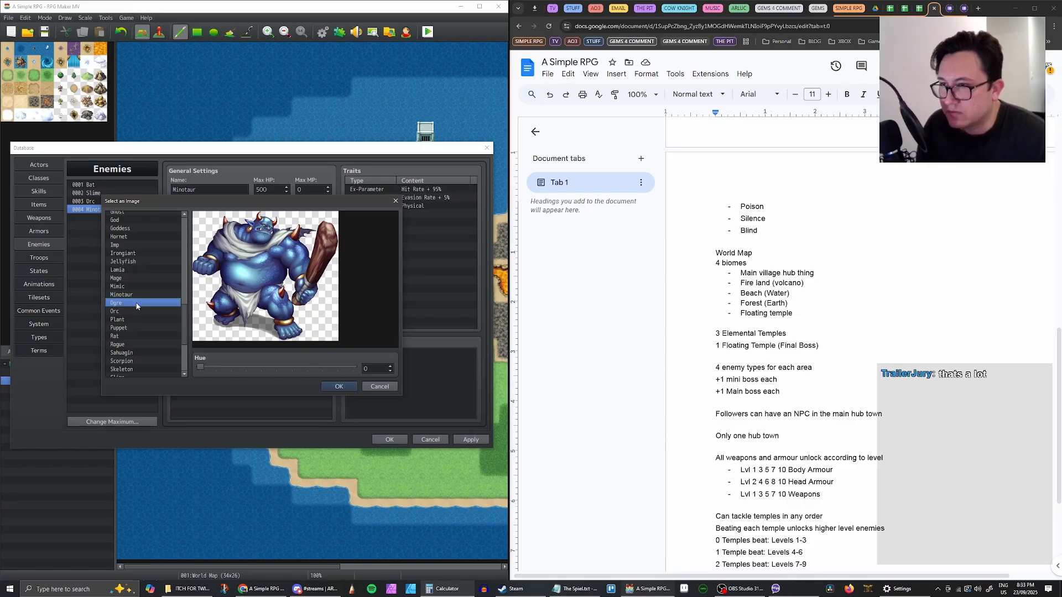
pyautogui.click(141, 311)
pyautogui.click(145, 320)
pyautogui.press('Down')
pyautogui.press('Down')
pyautogui.press('Down')
pyautogui.press('Down')
pyautogui.press('Down')
pyautogui.press('Down')
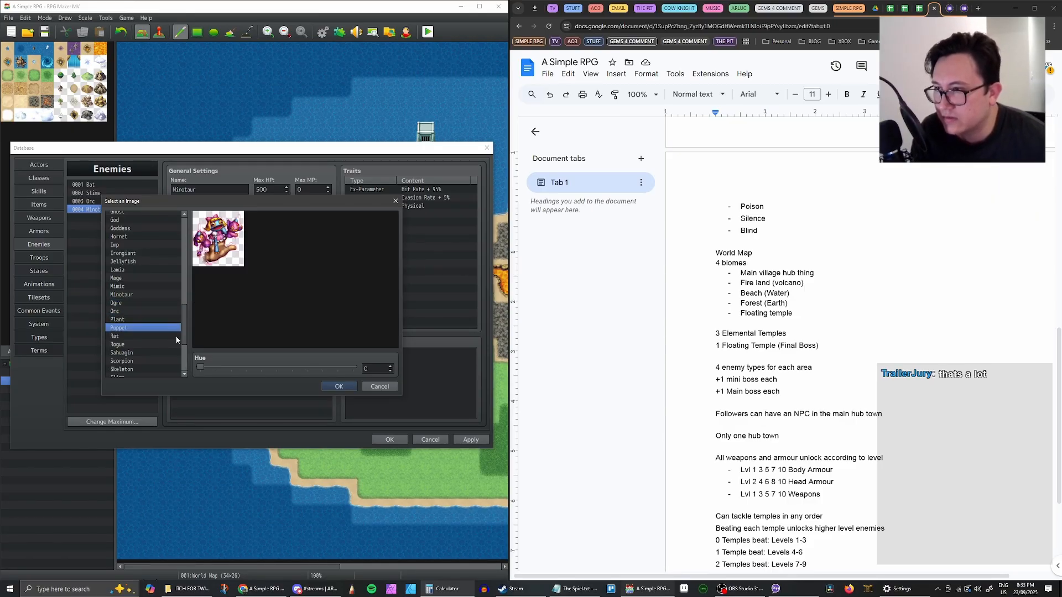
pyautogui.press('Down')
pyautogui.press('Down')
pyautogui.press('Down')
pyautogui.press('Down')
pyautogui.press('Down')
pyautogui.press('Down')
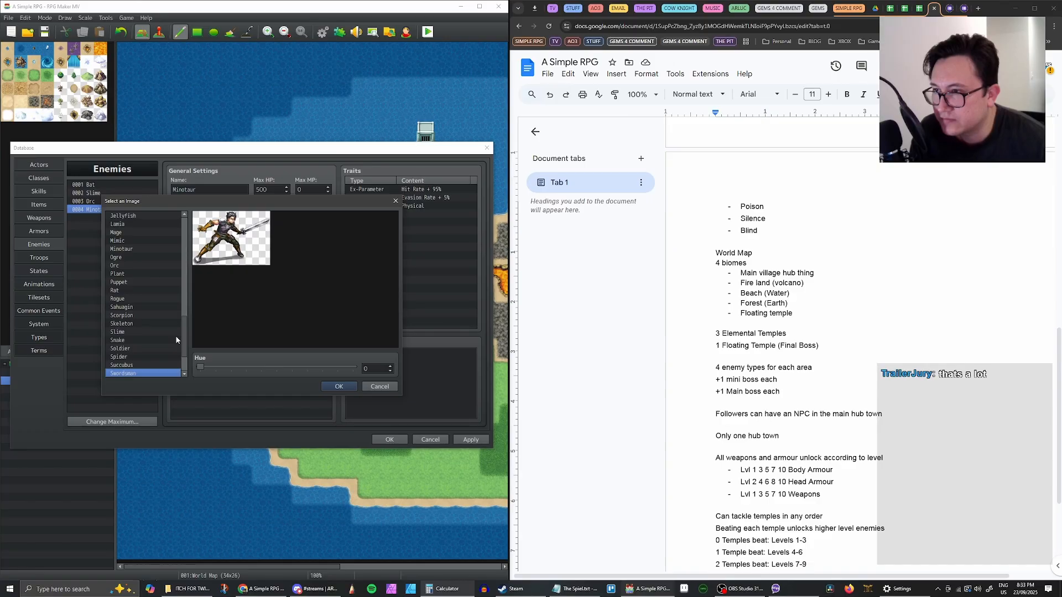
pyautogui.press('Down')
pyautogui.press('Up')
pyautogui.press('Down')
pyautogui.press('Down')
pyautogui.press('Down')
pyautogui.press('Down')
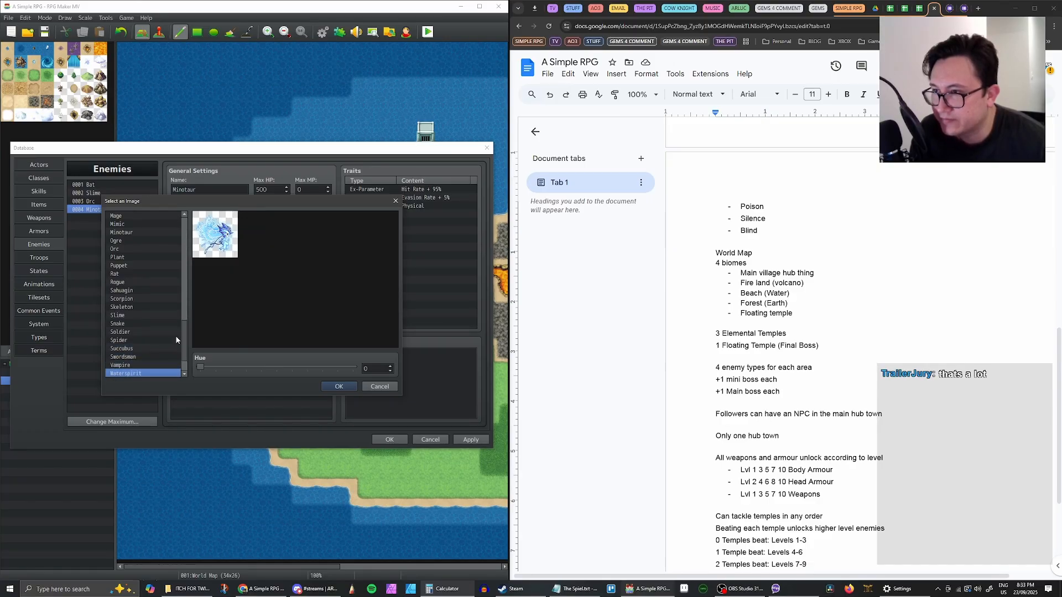
pyautogui.press('Down')
pyautogui.press('Down')
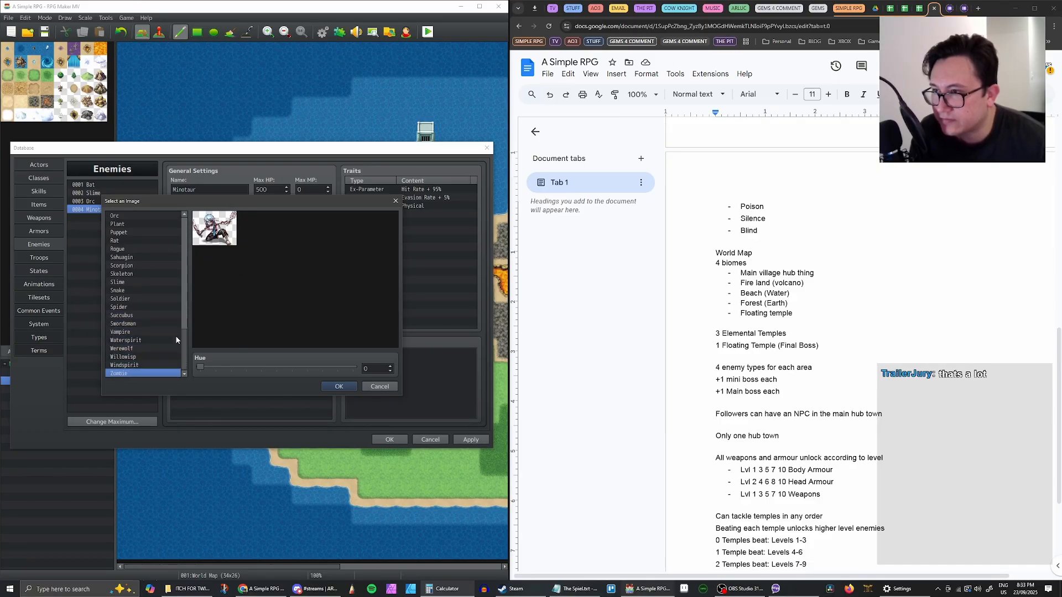
pyautogui.press('Up')
pyautogui.press('Up')
pyautogui.press('Up')
pyautogui.press('Up')
pyautogui.press('Up')
pyautogui.press('Up')
pyautogui.press('Up')
pyautogui.press('Up')
pyautogui.press('Up')
pyautogui.press('Up')
pyautogui.press('Up')
pyautogui.press('Up')
pyautogui.press('Up')
pyautogui.press('Up')
pyautogui.press('Up')
pyautogui.press('Up')
pyautogui.press('Up')
pyautogui.press('Up')
pyautogui.press('Up')
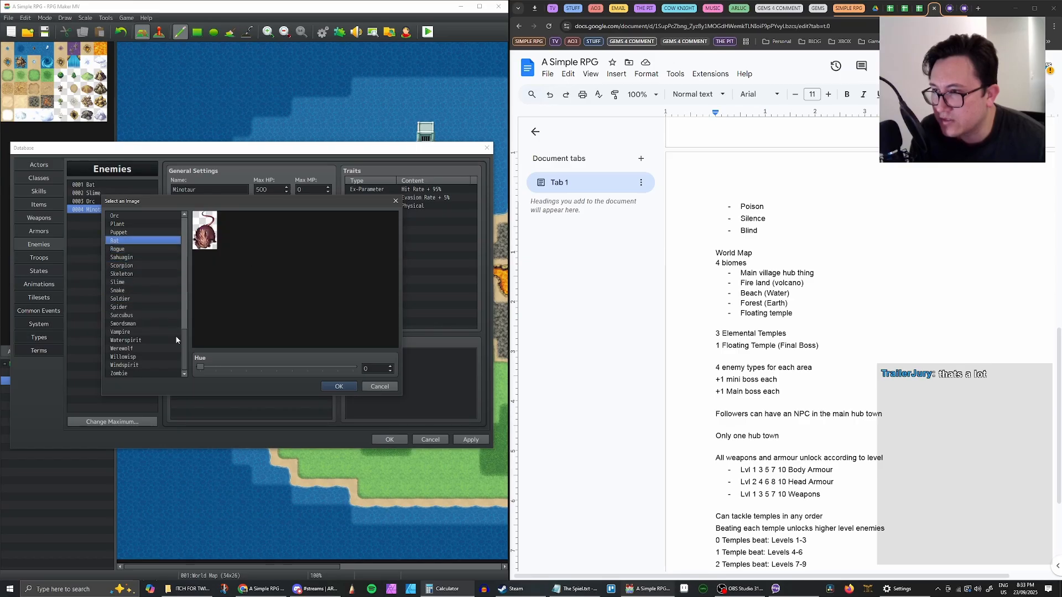
pyautogui.press('Up')
pyautogui.press('Up')
pyautogui.press('Up')
pyautogui.press('Up')
pyautogui.press('Up')
pyautogui.press('Up')
pyautogui.press('Up')
pyautogui.press('Up')
pyautogui.press('Up')
pyautogui.press('Up')
pyautogui.press('Up')
pyautogui.press('Up')
pyautogui.press('Up')
pyautogui.press('Up')
pyautogui.press('Up')
pyautogui.press('Up')
pyautogui.press('Up')
pyautogui.press('Up')
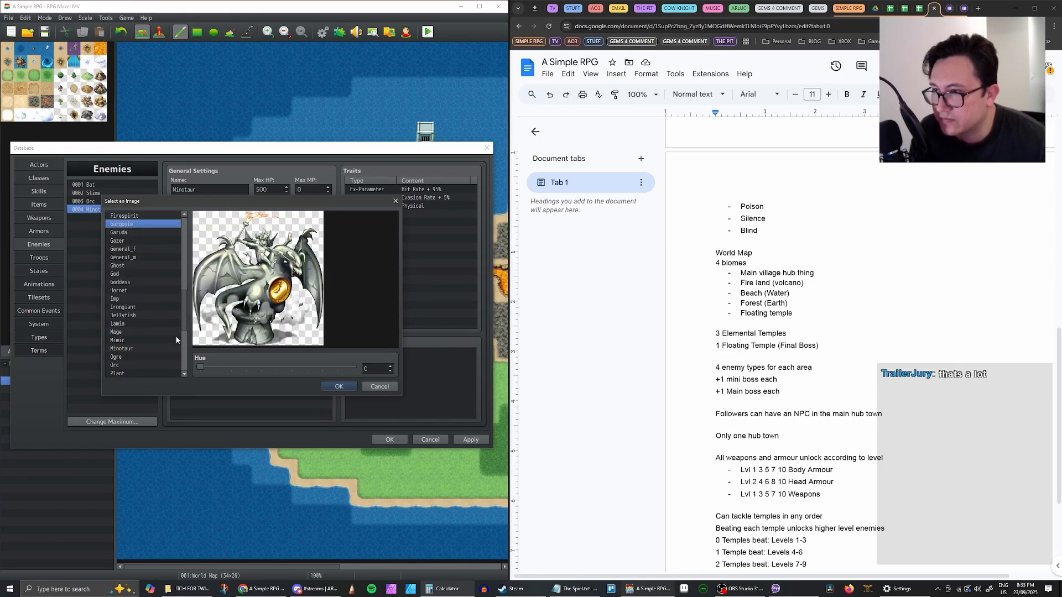
pyautogui.press('Up')
pyautogui.press('Up')
pyautogui.press('Down')
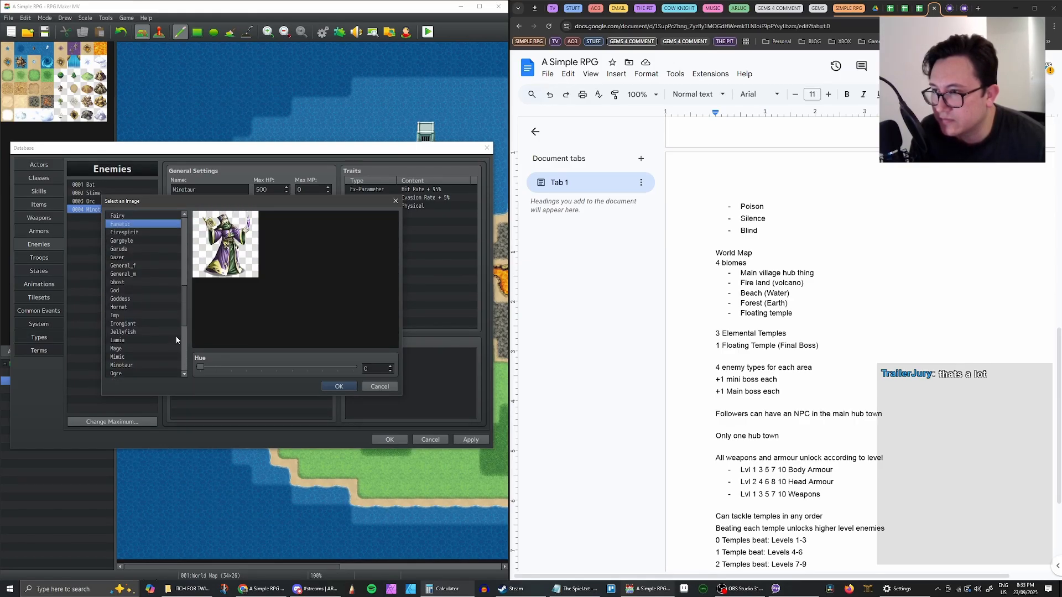
pyautogui.press('Up')
pyautogui.press('Up')
pyautogui.press('Up')
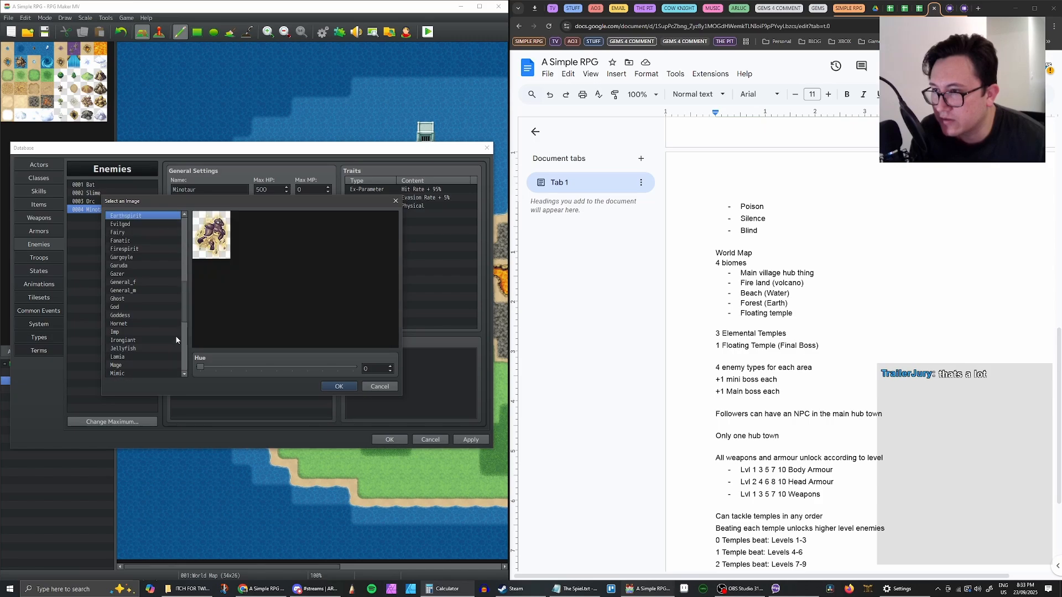
pyautogui.press('Up')
pyautogui.press('Up')
pyautogui.press('Up')
pyautogui.press('Up')
pyautogui.press('Up')
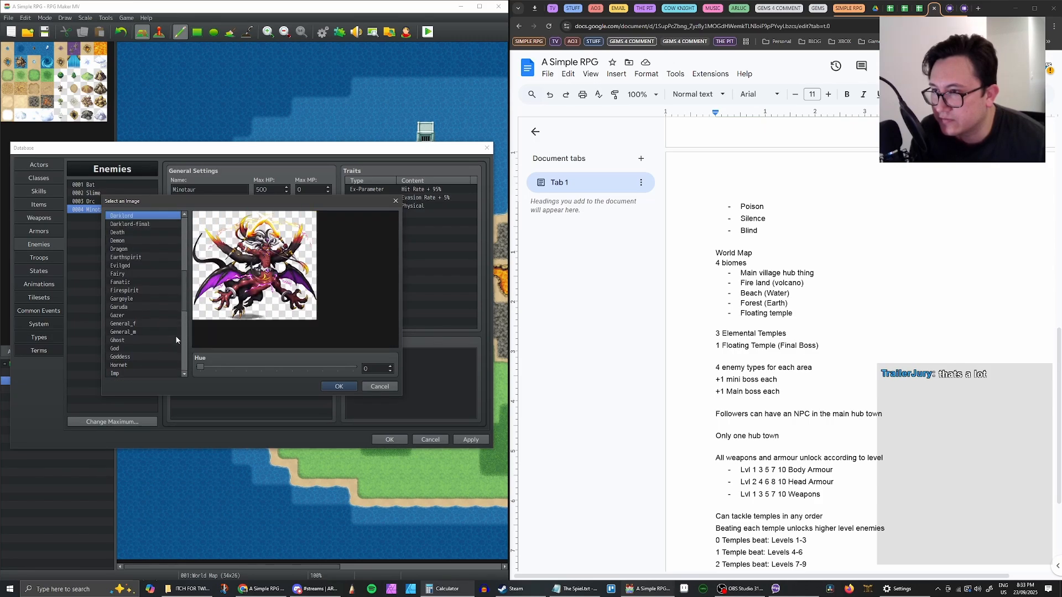
pyautogui.press('Up')
pyautogui.press('Up')
pyautogui.press('Up')
pyautogui.press('Up')
pyautogui.press('Up')
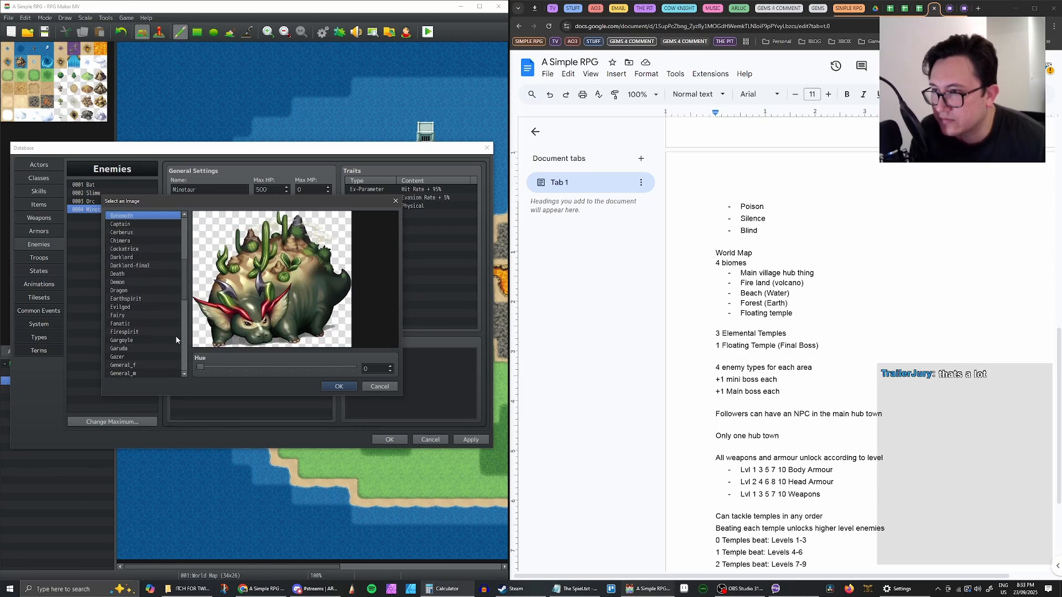
pyautogui.press('Up')
pyautogui.press('Up')
pyautogui.press('Up')
pyautogui.press('Up')
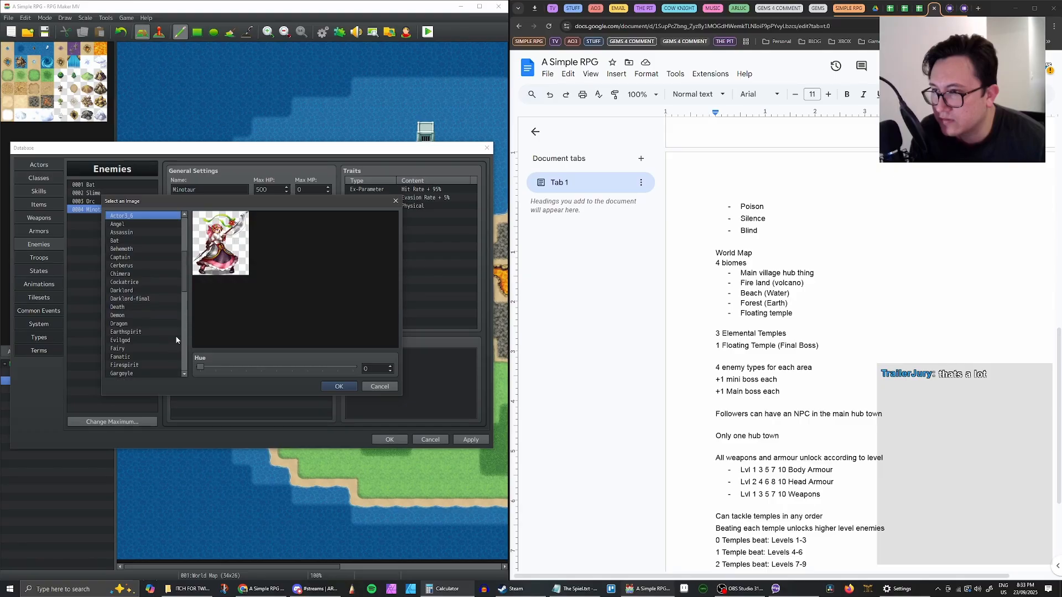
pyautogui.press('Up')
pyautogui.press('Up')
pyautogui.press('Up')
pyautogui.press('Up')
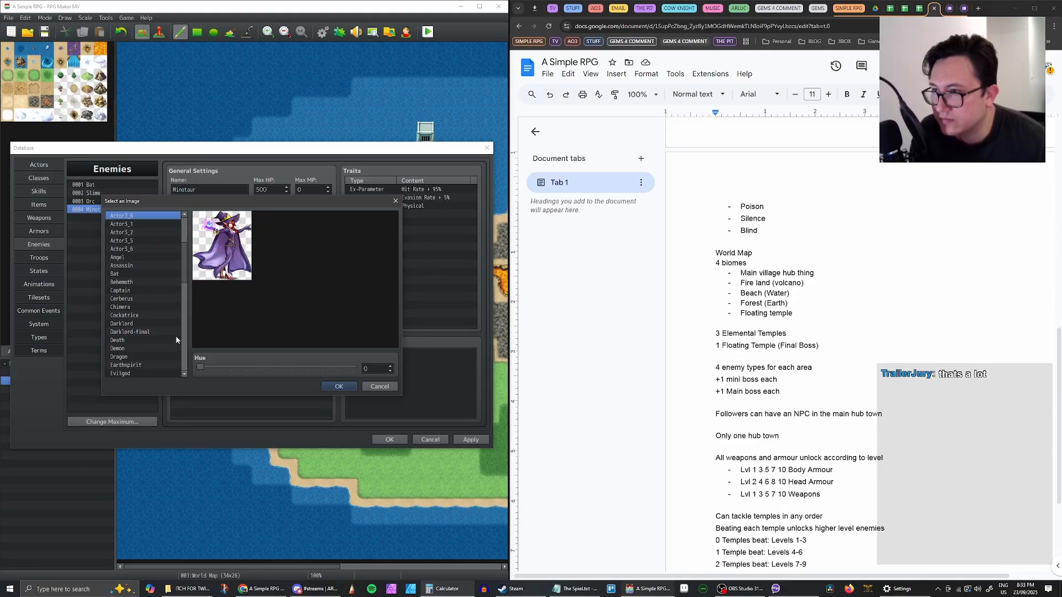
pyautogui.press('Down')
pyautogui.press('Down')
pyautogui.press('Down')
pyautogui.press('Down')
pyautogui.press('Down')
pyautogui.press('Down')
pyautogui.press('Down')
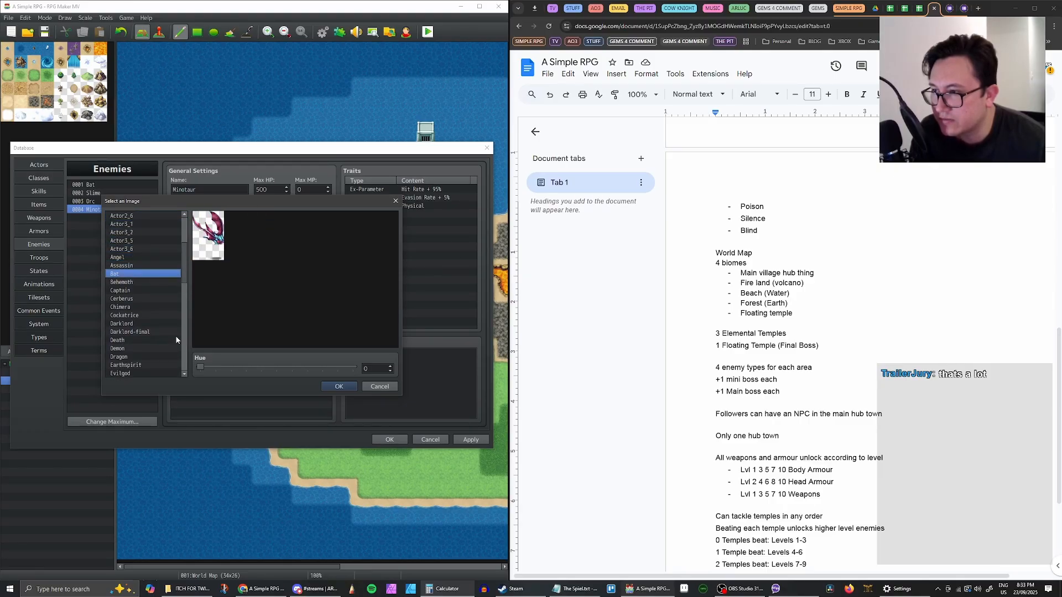
pyautogui.press('Down')
pyautogui.press('Up')
pyautogui.press('Up')
pyautogui.press('Up')
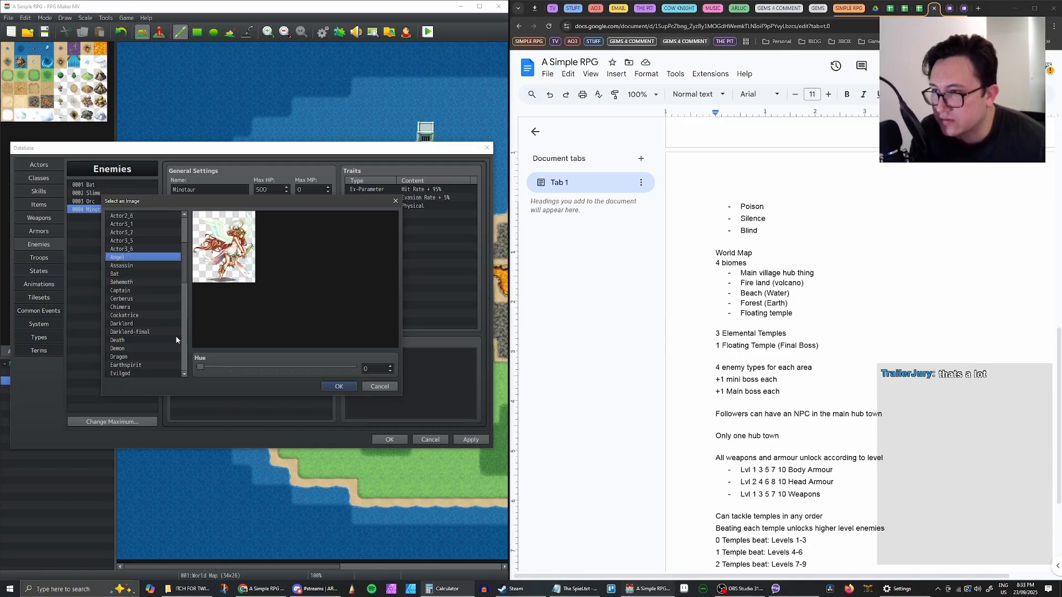
pyautogui.click(340, 388)
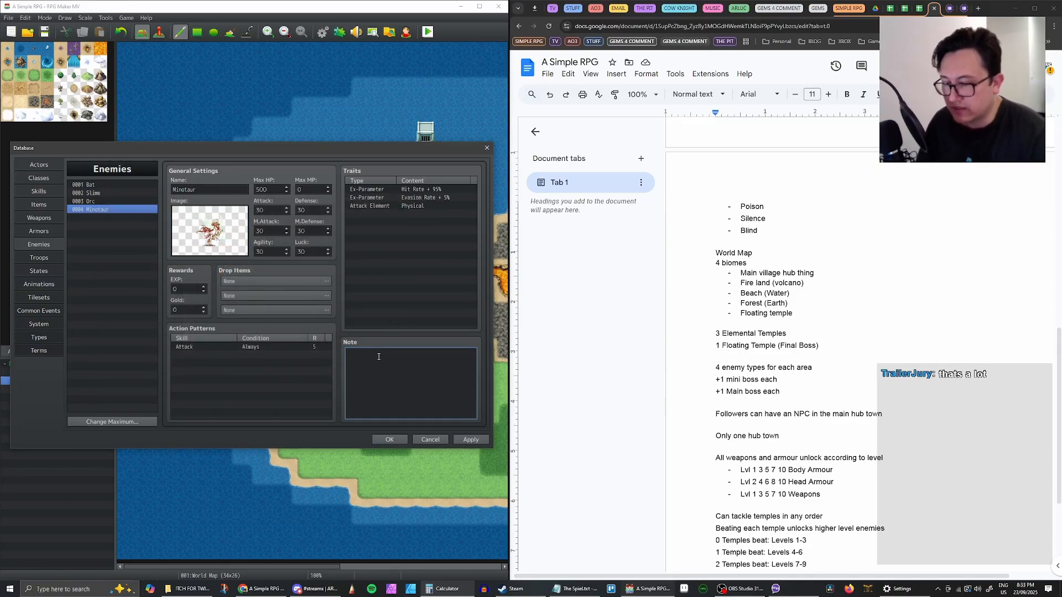
# Add the note "Cleric" to the Minotaur enemy
pyautogui.click(379, 357)
pyautogui.write('Cleric')
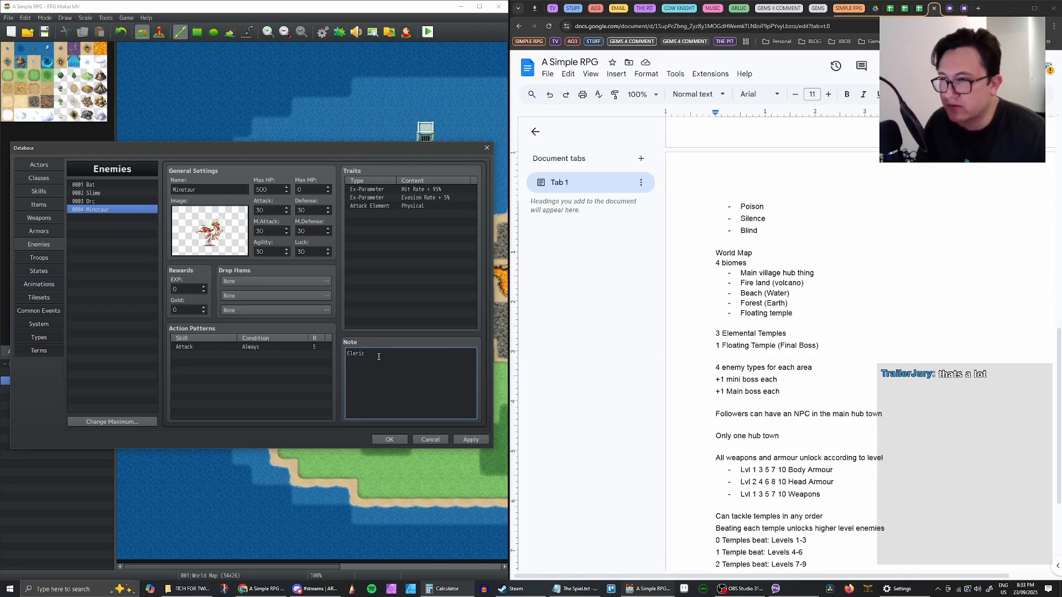
# Rename the Bat enemy to "Rogue"
pyautogui.click(85, 185)
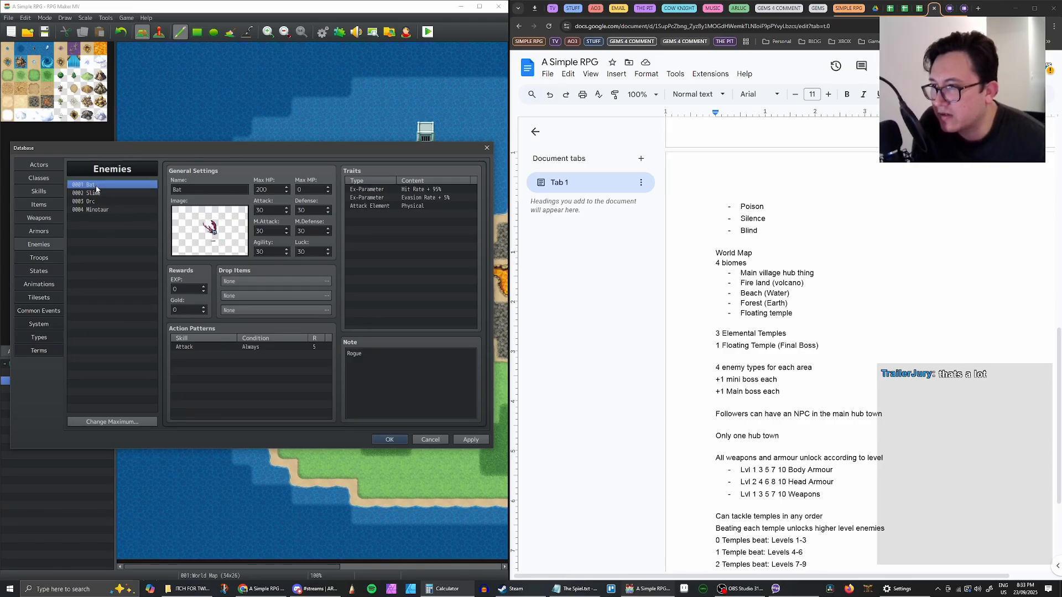
pyautogui.doubleClick(198, 190)
pyautogui.write('ROgue')
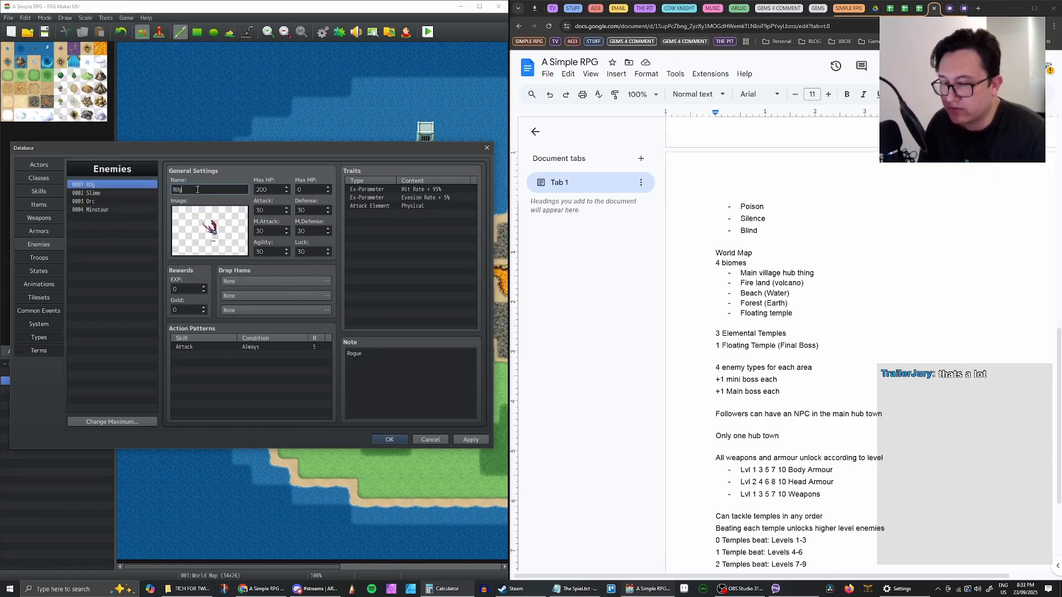
pyautogui.press('BackSpace')
pyautogui.press('BackSpace')
pyautogui.press('BackSpace')
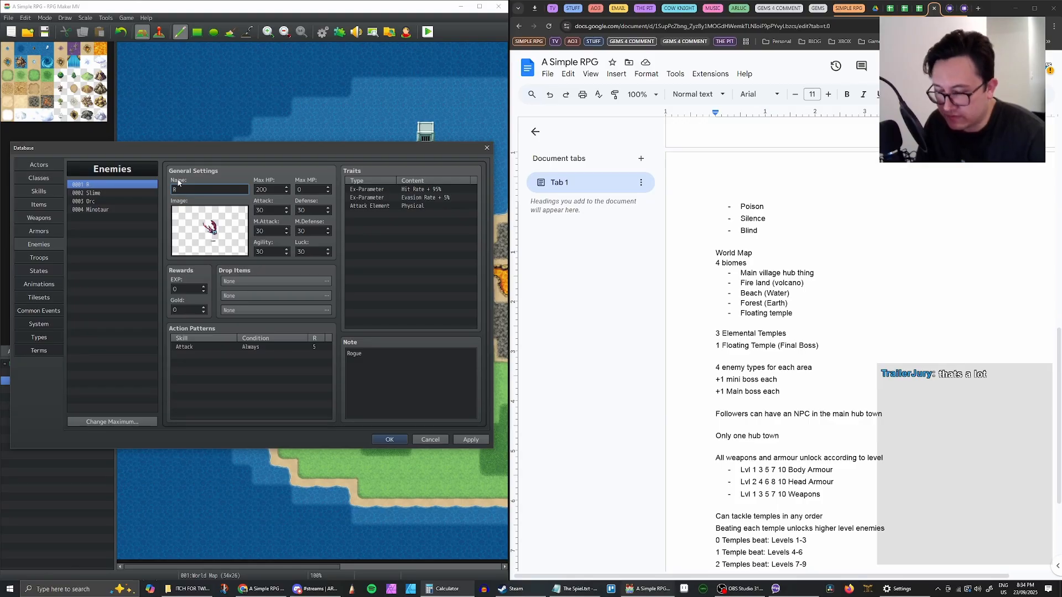
pyautogui.write('gue')
pyautogui.click(103, 194)
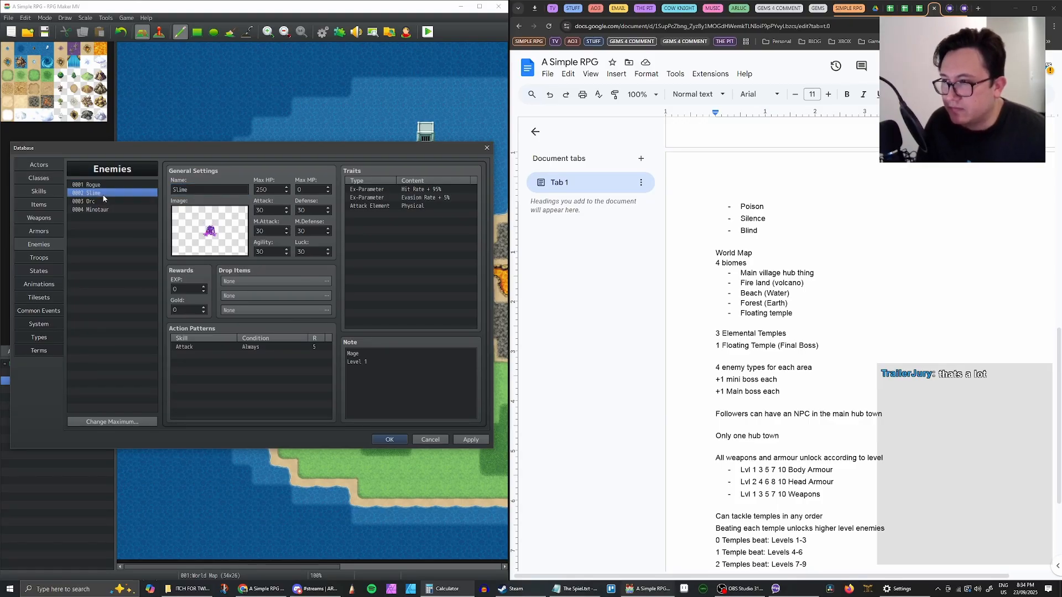
# Rename the Slime enemy to "Mage" and the Orc enemy to "Knight"
pyautogui.doubleClick(197, 191)
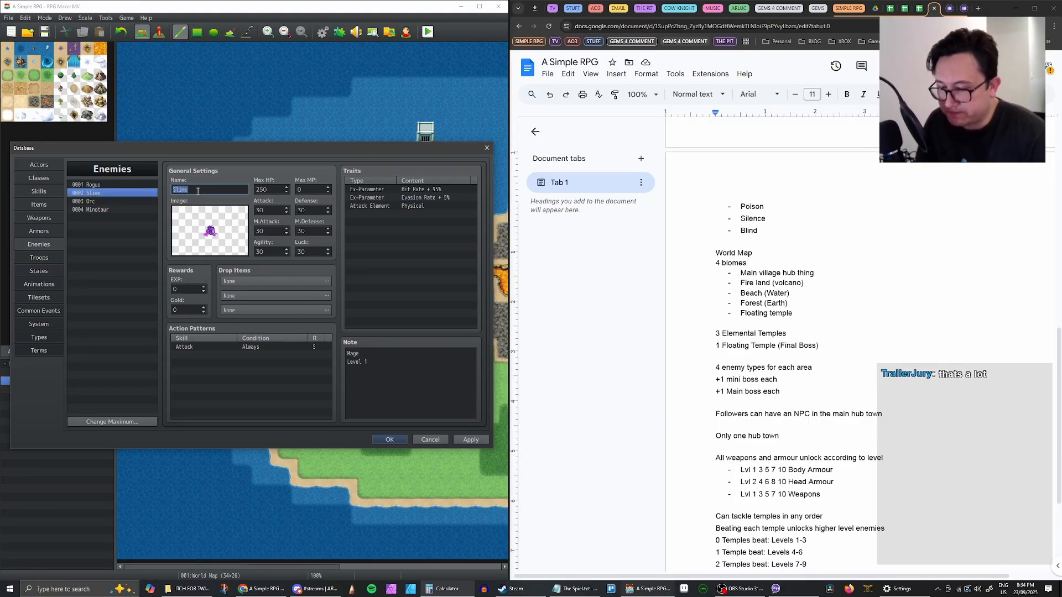
pyautogui.write('Mage')
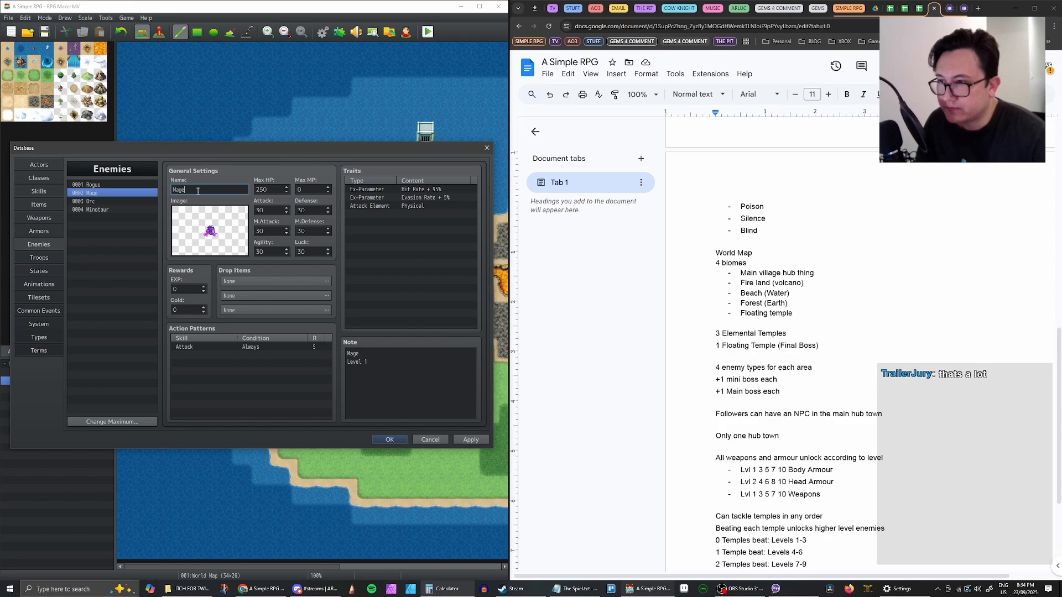
pyautogui.click(119, 202)
pyautogui.doubleClick(191, 191)
pyautogui.write('K')
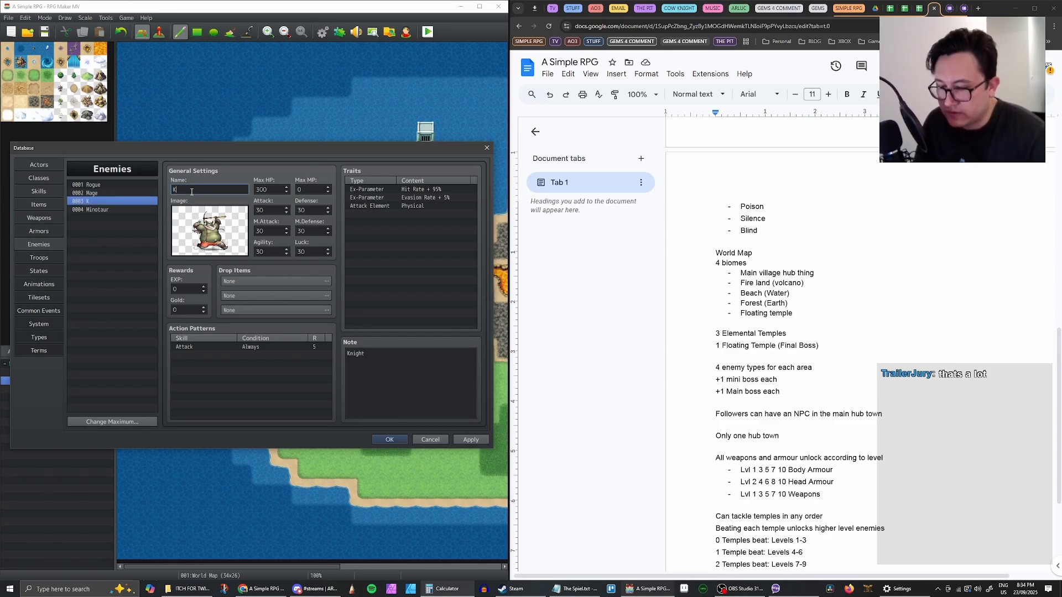
pyautogui.write('Knight')
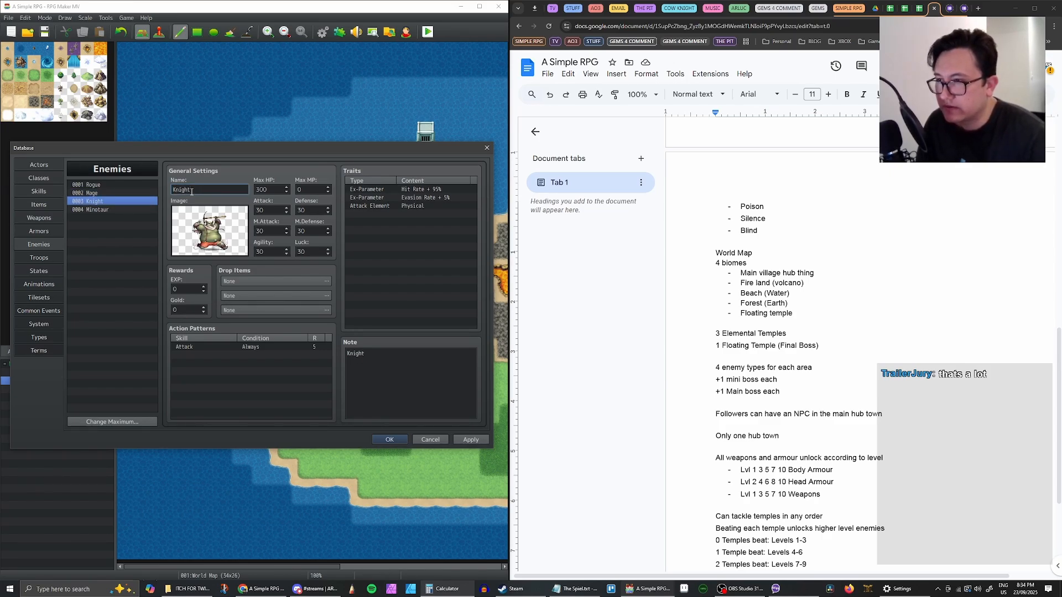
# Rename the Minotaur enemy to "Cleric"
pyautogui.click(99, 210)
pyautogui.doubleClick(188, 190)
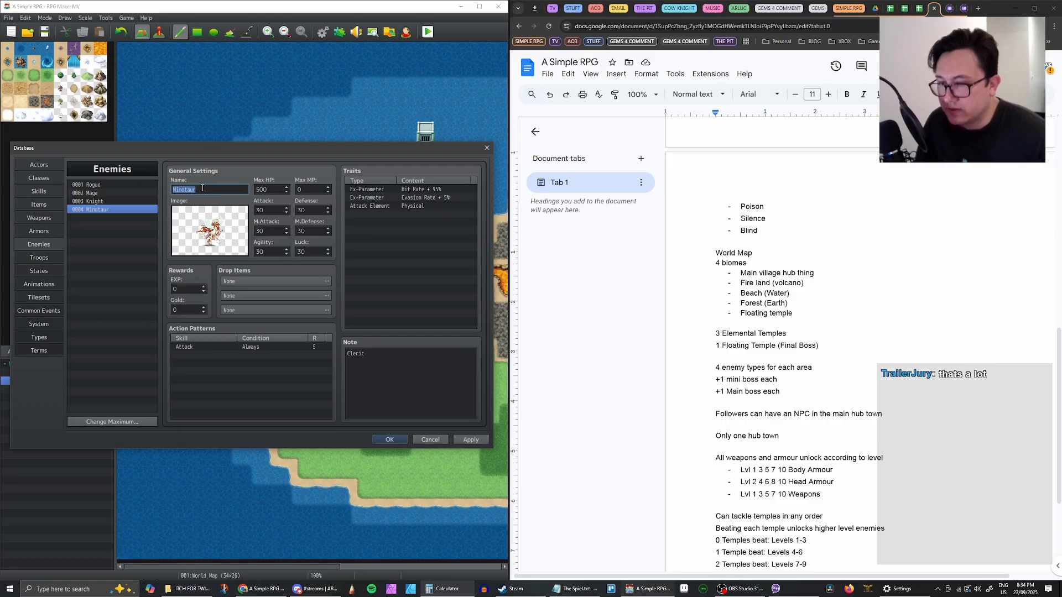
pyautogui.write('Cleric')
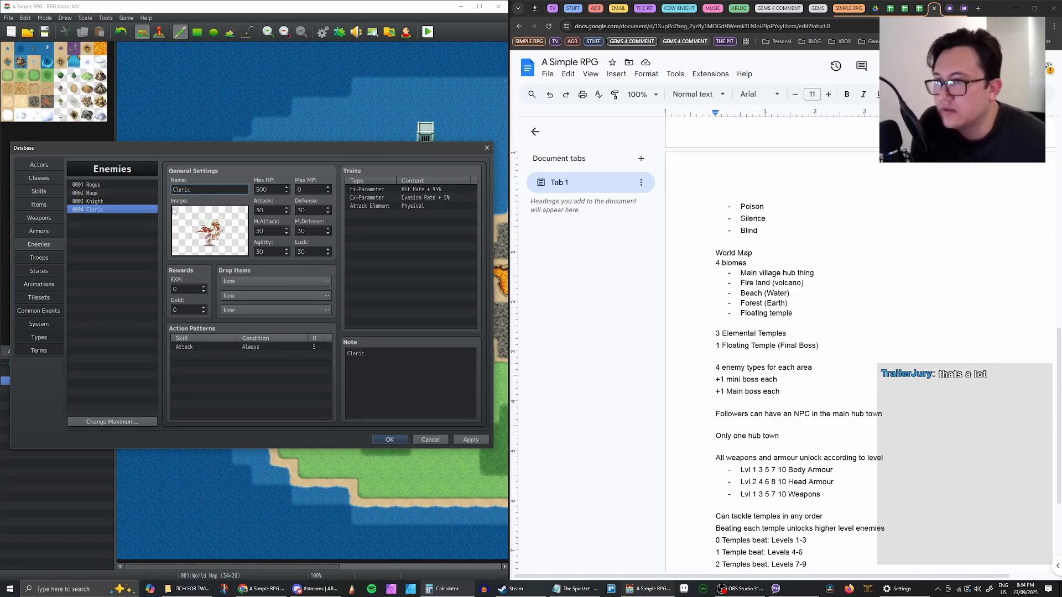
pyautogui.click(117, 202)
pyautogui.click(116, 192)
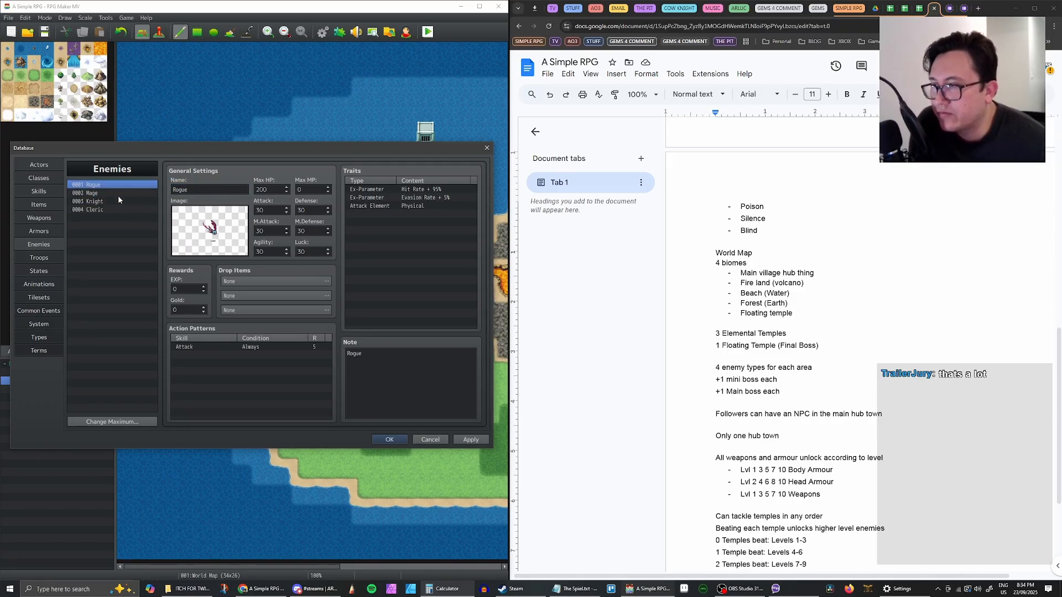
pyautogui.click(120, 200)
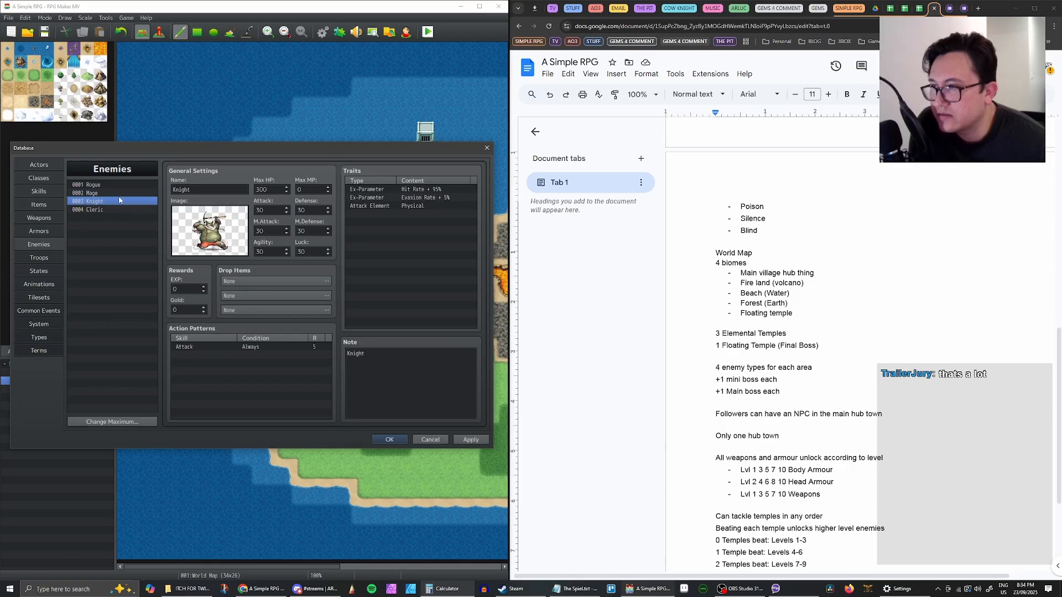
pyautogui.click(120, 193)
pyautogui.click(120, 186)
pyautogui.click(120, 193)
# Replace the Rogue enemy's note with "Level 1"
pyautogui.click(120, 187)
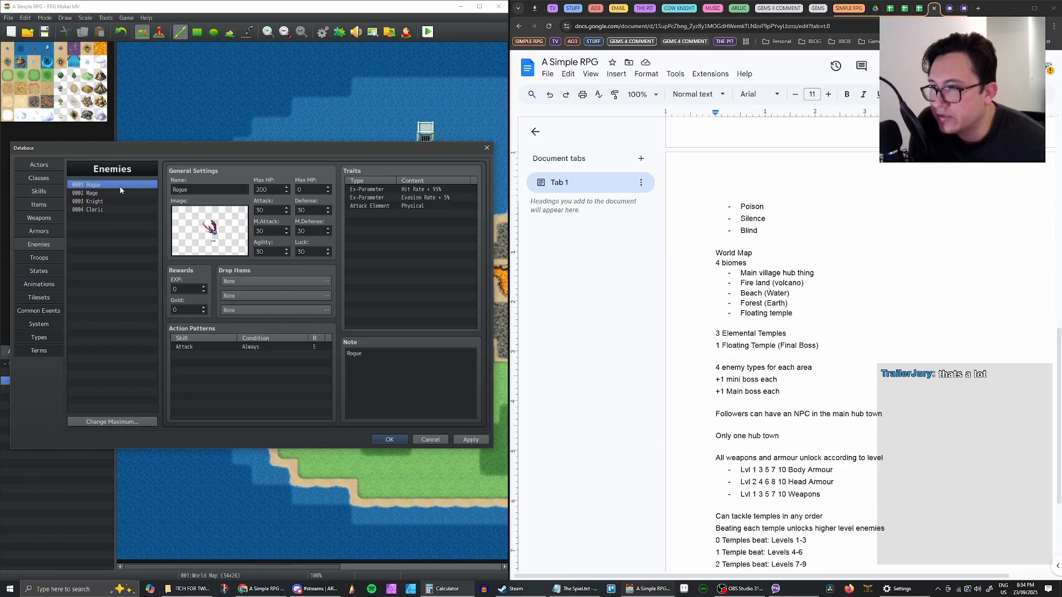
pyautogui.doubleClick(383, 355)
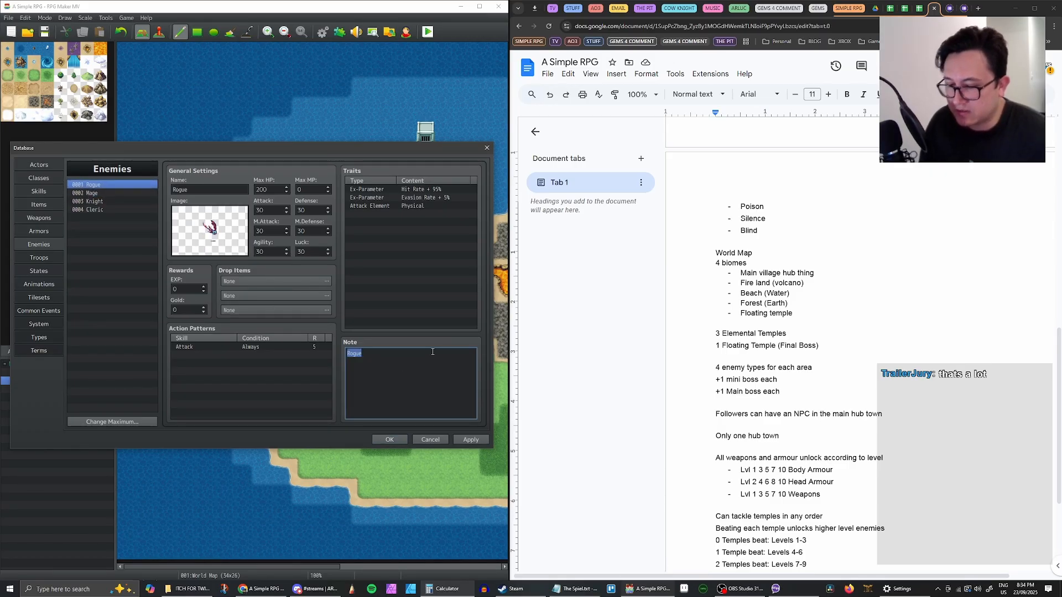
pyautogui.write('Lv')
pyautogui.press('BackSpace')
pyautogui.write('evle')
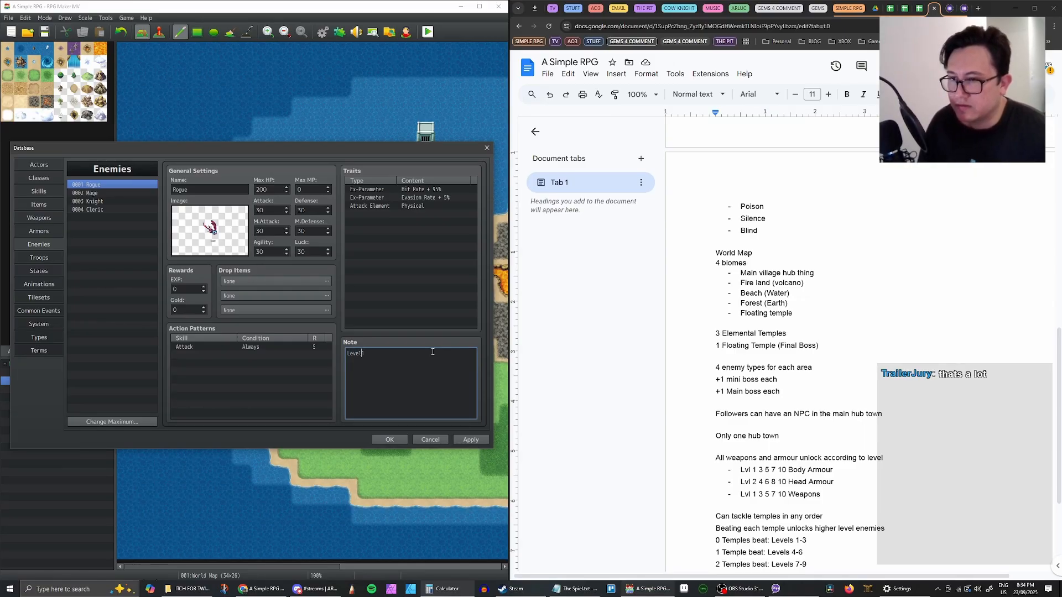
pyautogui.press('BackSpace')
pyautogui.write('1')
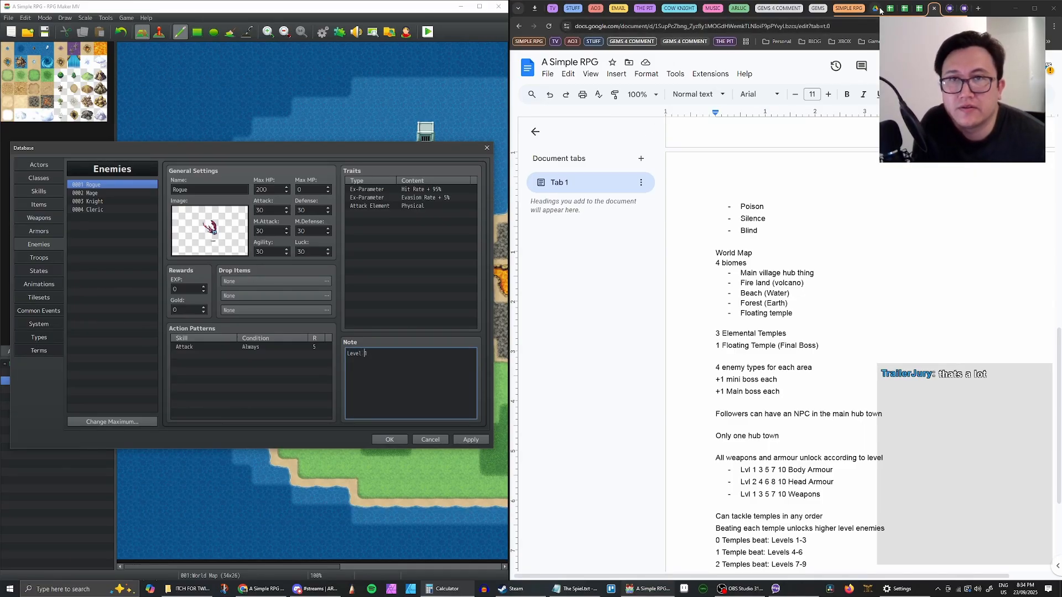
# Consult the Character Stats spreadsheet and set the Rogue enemy's Max HP to 75 and Max MP to 10
pyautogui.click(918, 9)
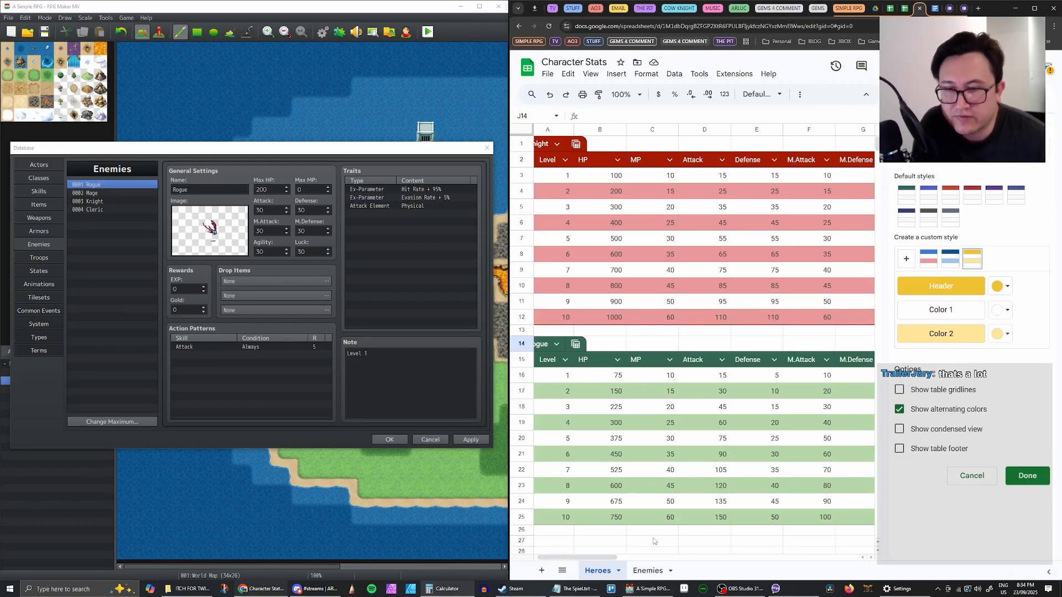
pyautogui.doubleClick(275, 189)
pyautogui.write('75')
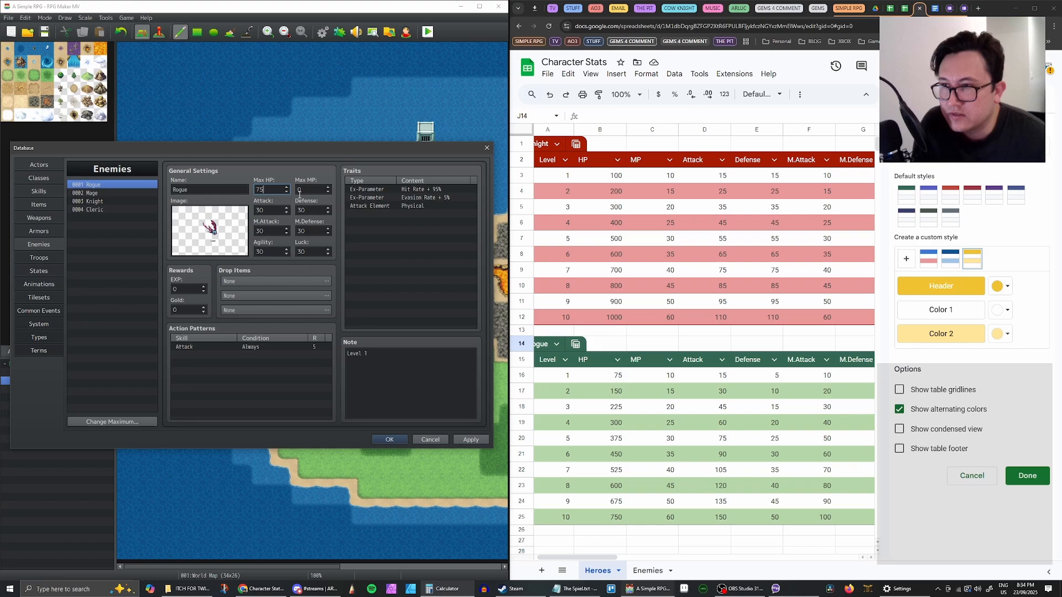
pyautogui.press('Tab')
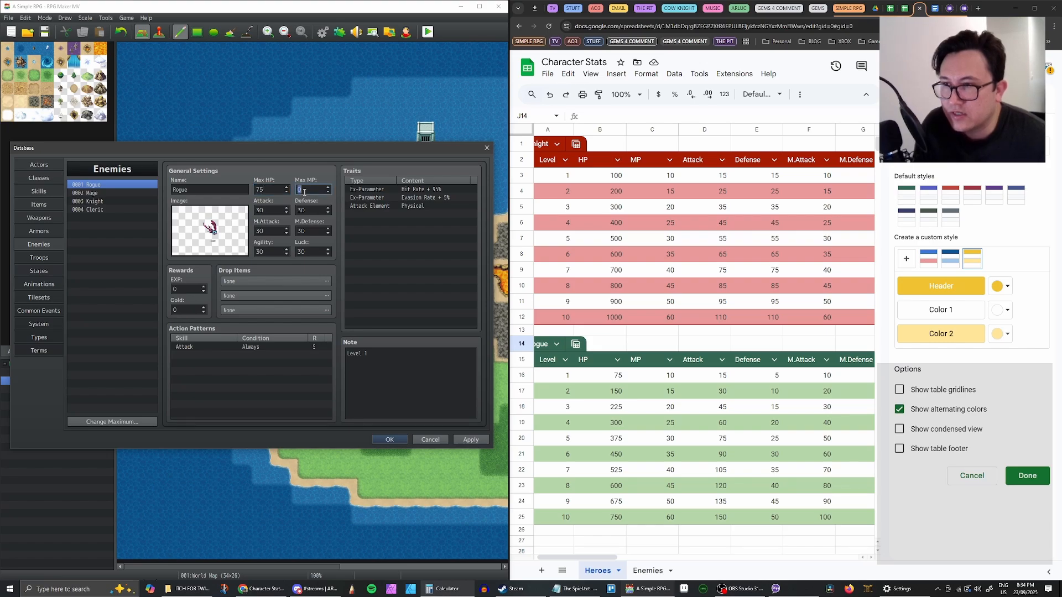
pyautogui.write('10')
pyautogui.press('Tab')
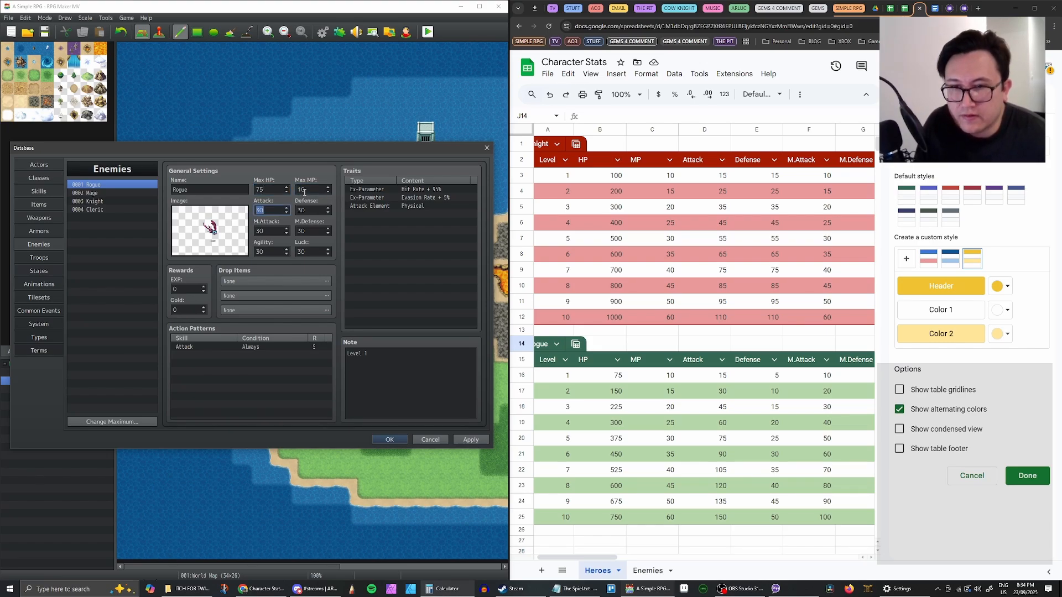
# Set the Rogue enemy's Attack to 15, Defense to 5 and M.Attack to 10
pyautogui.write('15')
pyautogui.press('Tab')
pyautogui.write('5')
pyautogui.press('Tab')
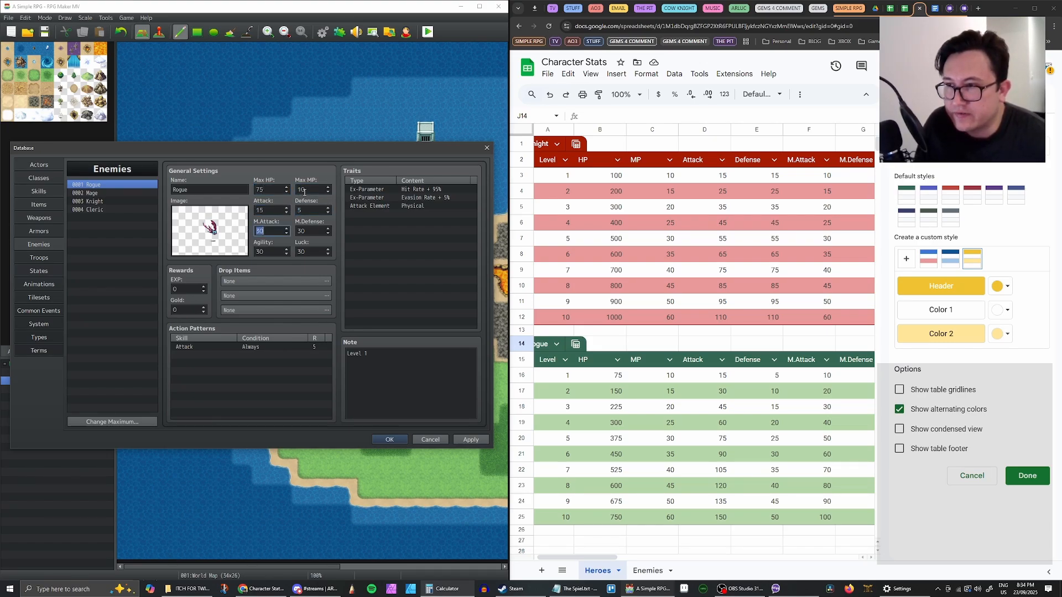
pyautogui.write('1')
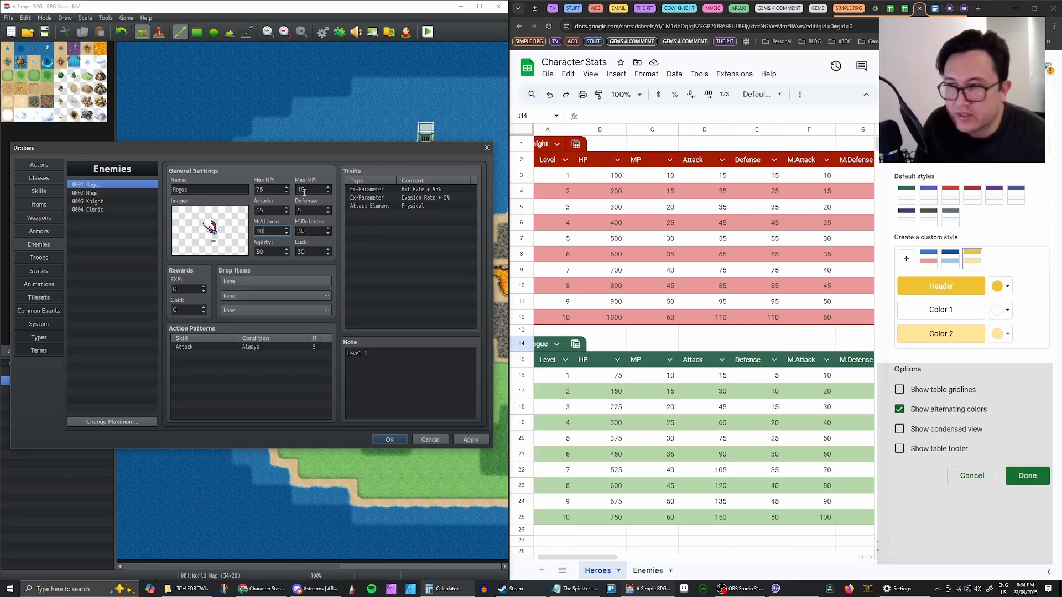
# Set the Rogue enemy's M.Defense to 10, Agility to 15 and Luck to 15 from the level 1 stats, and apply the changes
pyautogui.moveTo(609, 558); pyautogui.dragTo(667, 560)
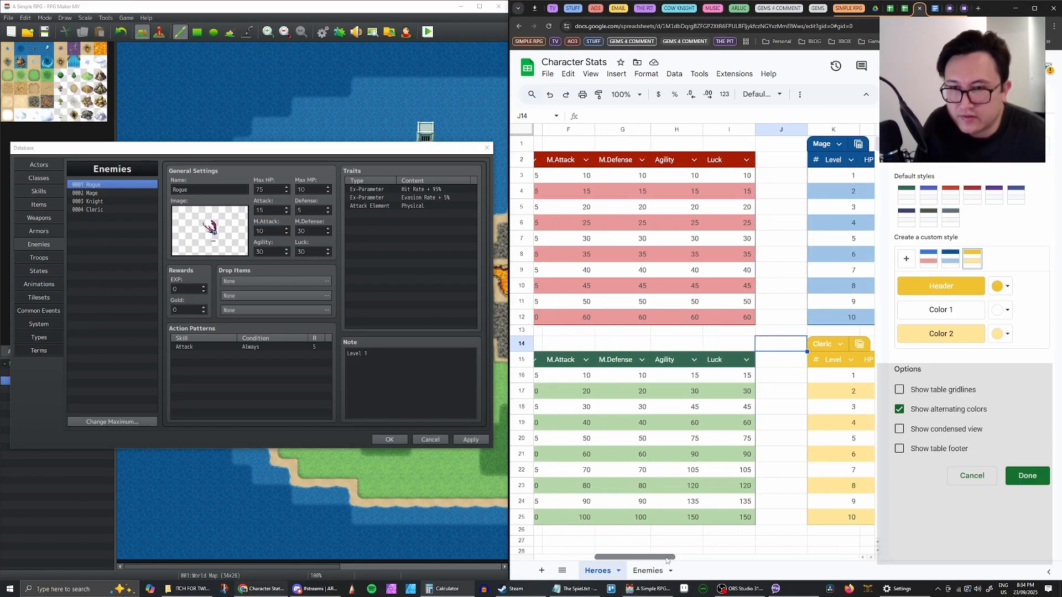
pyautogui.click(314, 231)
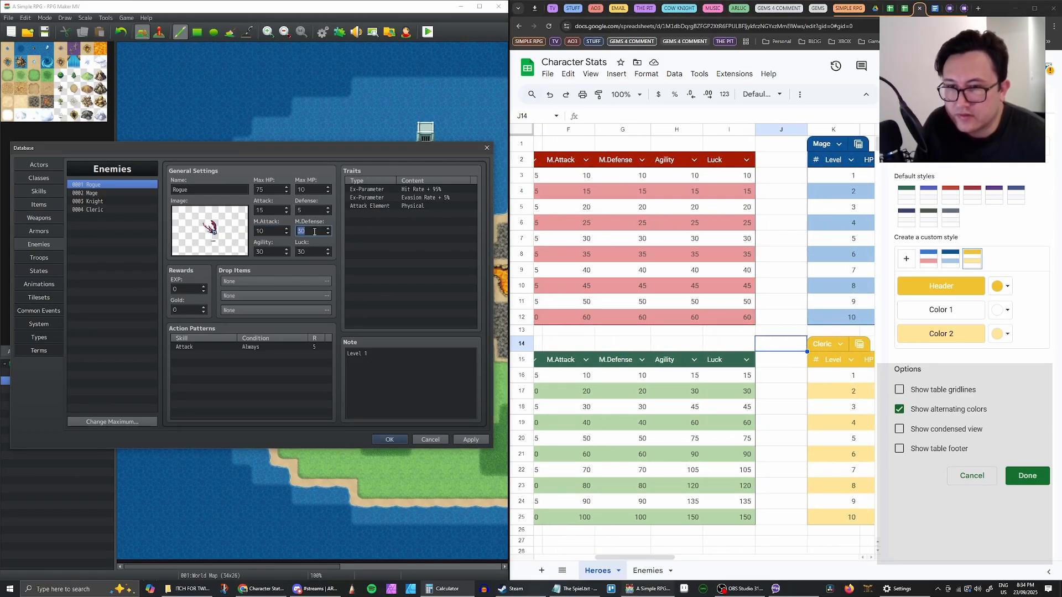
pyautogui.write('10')
pyautogui.press('Tab')
pyautogui.write('15')
pyautogui.press('Tab')
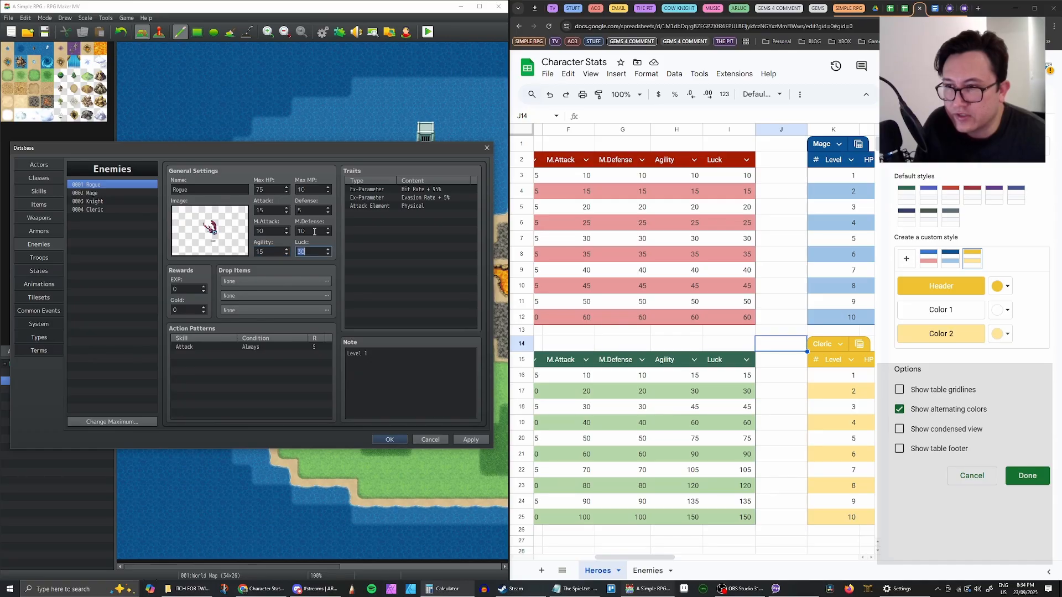
pyautogui.write('15')
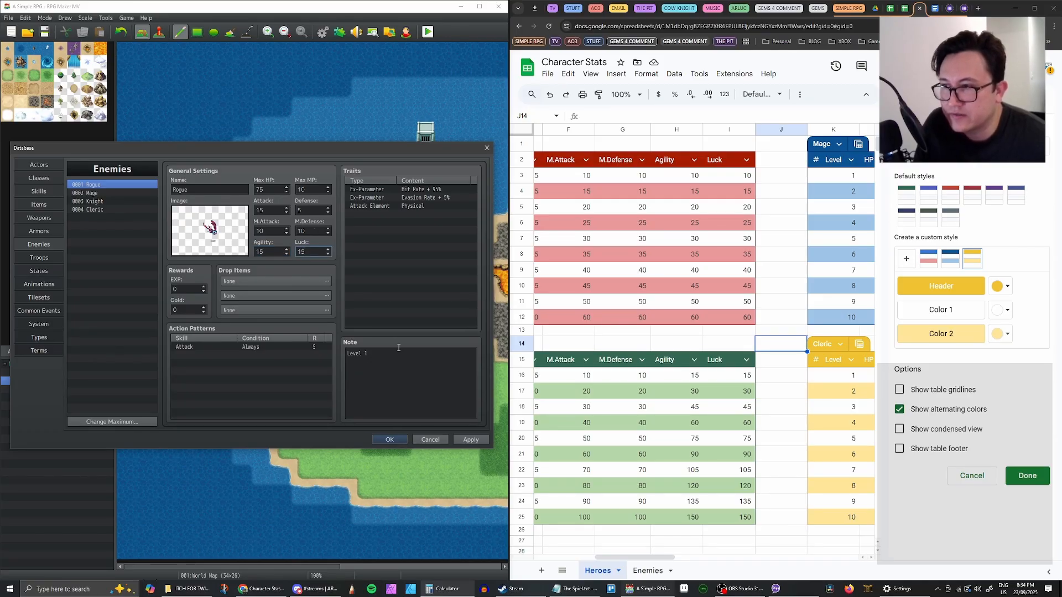
pyautogui.click(471, 439)
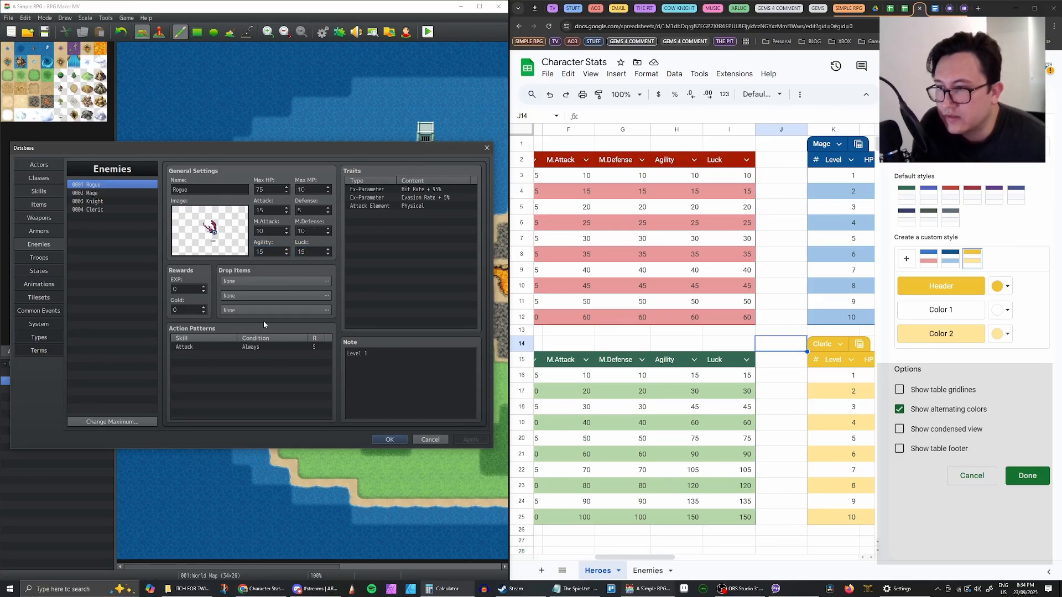
# Set the Rogue enemy's rewards to 3 EXP and 3 Gold, and apply the changes
pyautogui.click(194, 284)
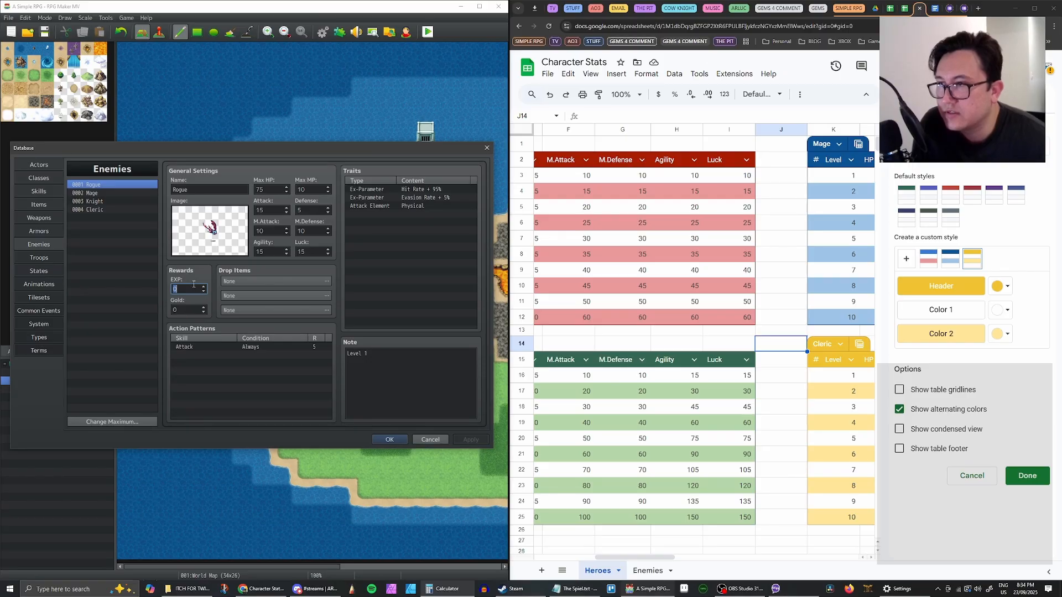
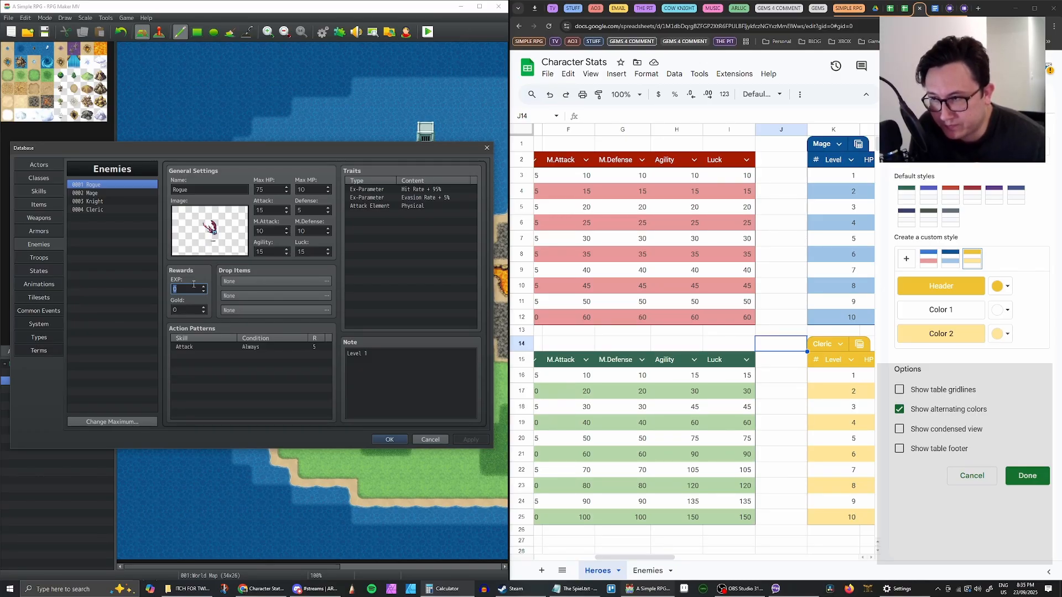
pyautogui.write('3')
pyautogui.click(188, 310)
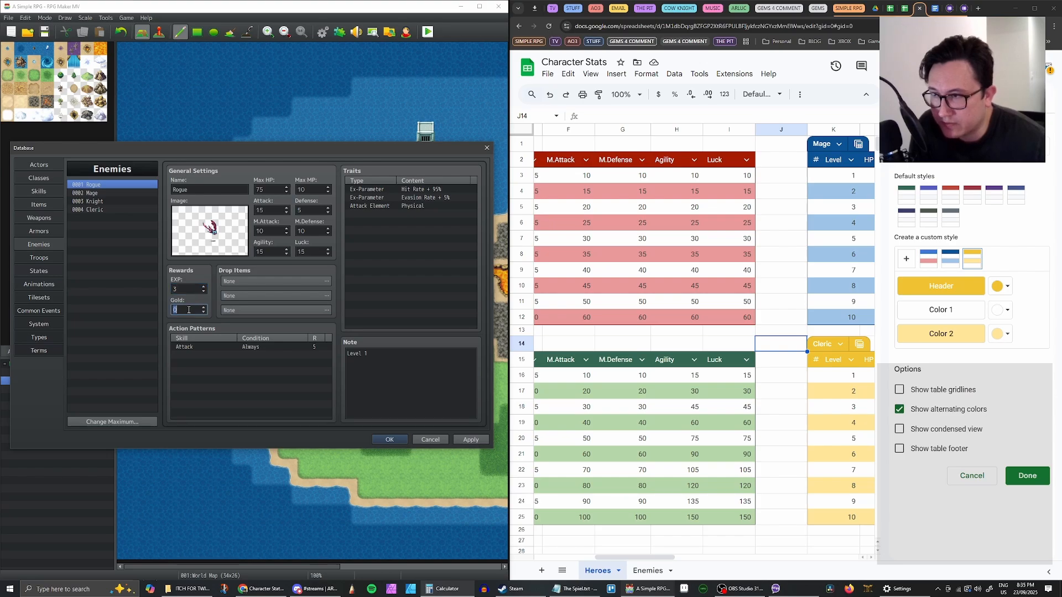
pyautogui.write('3')
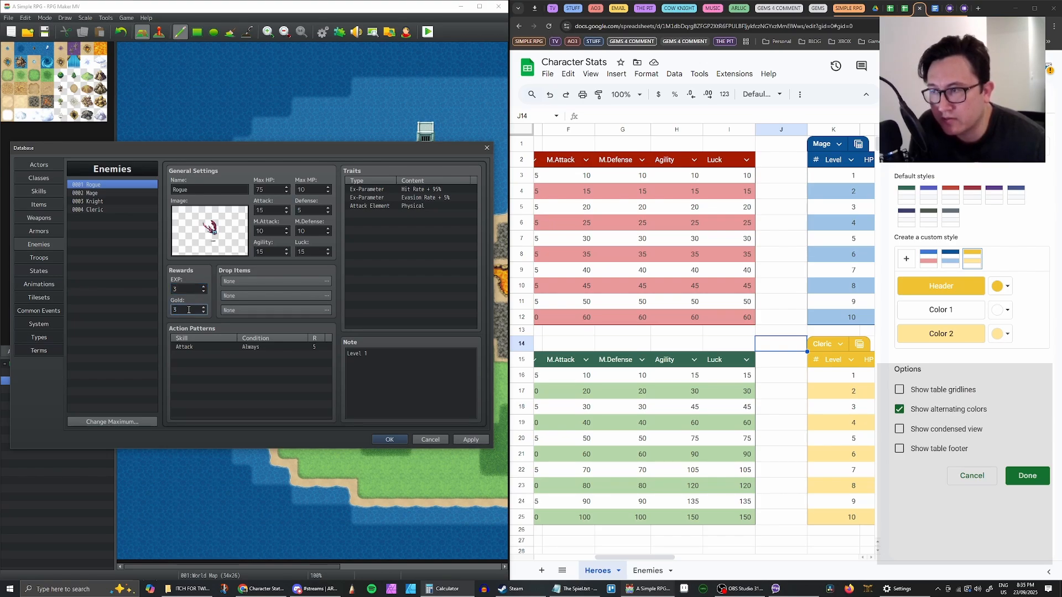
pyautogui.click(466, 440)
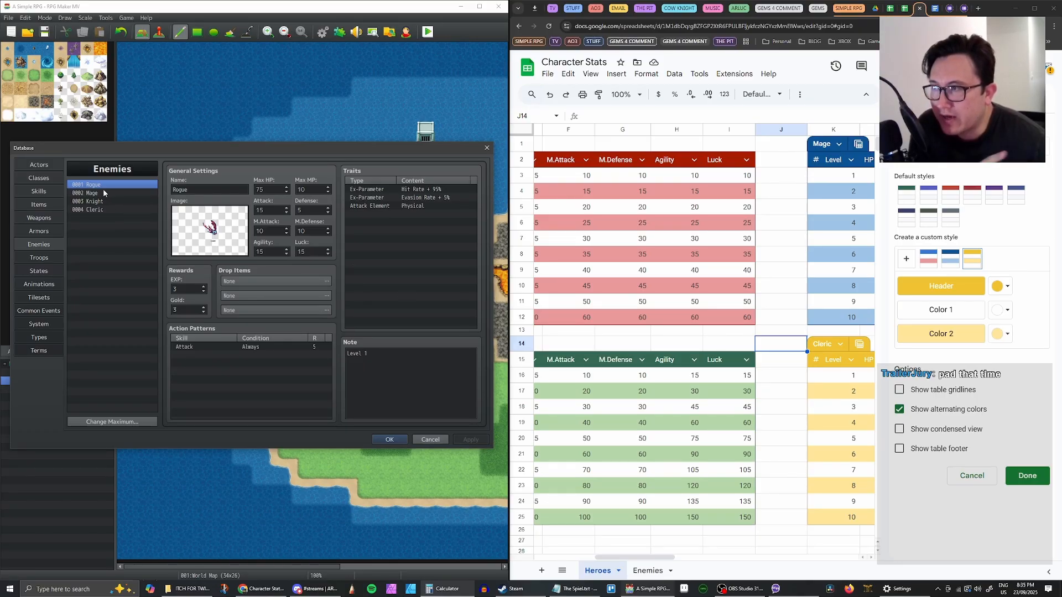
# Change the maximum number of enemies in the database to 40
pyautogui.click(119, 422)
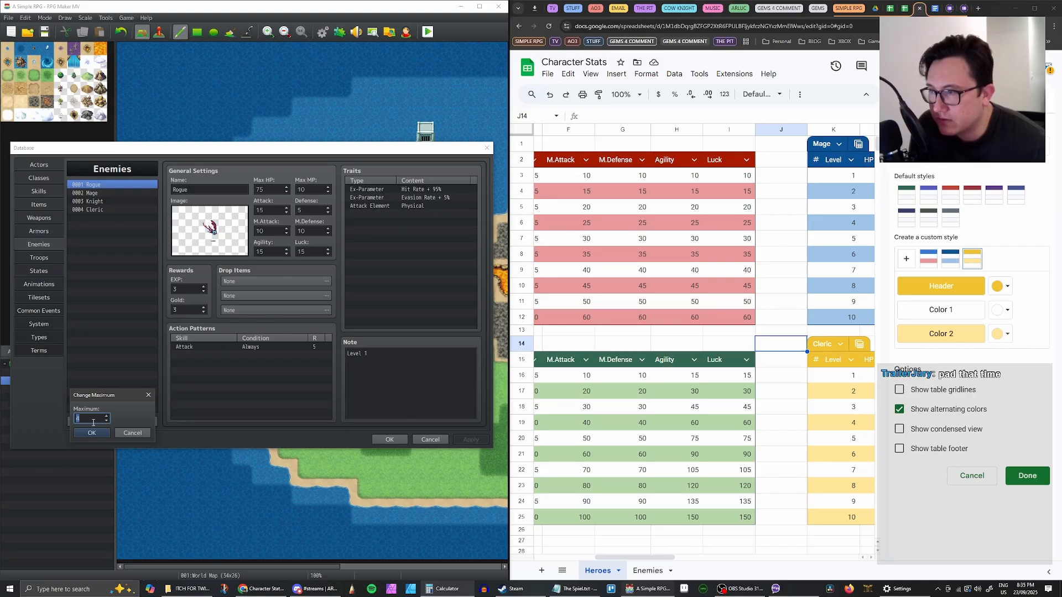
pyautogui.write('40')
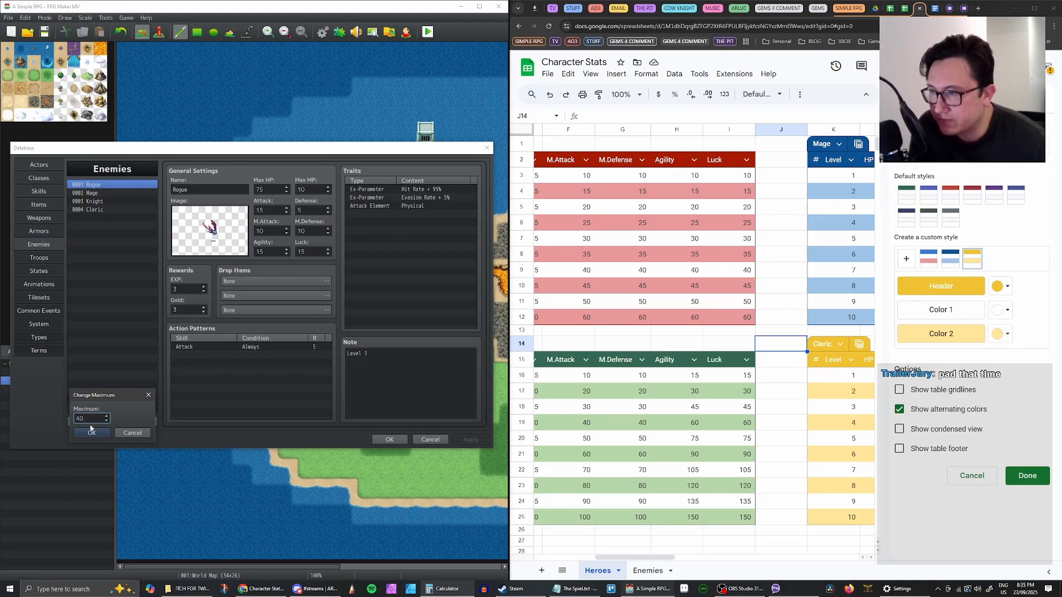
pyautogui.click(94, 433)
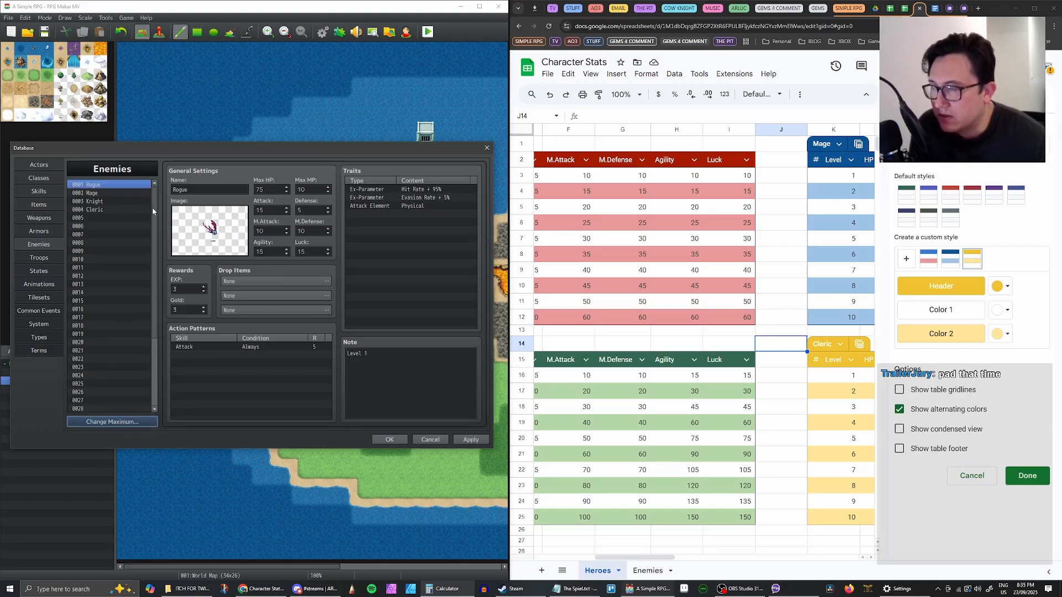
pyautogui.click(93, 194)
pyautogui.click(95, 201)
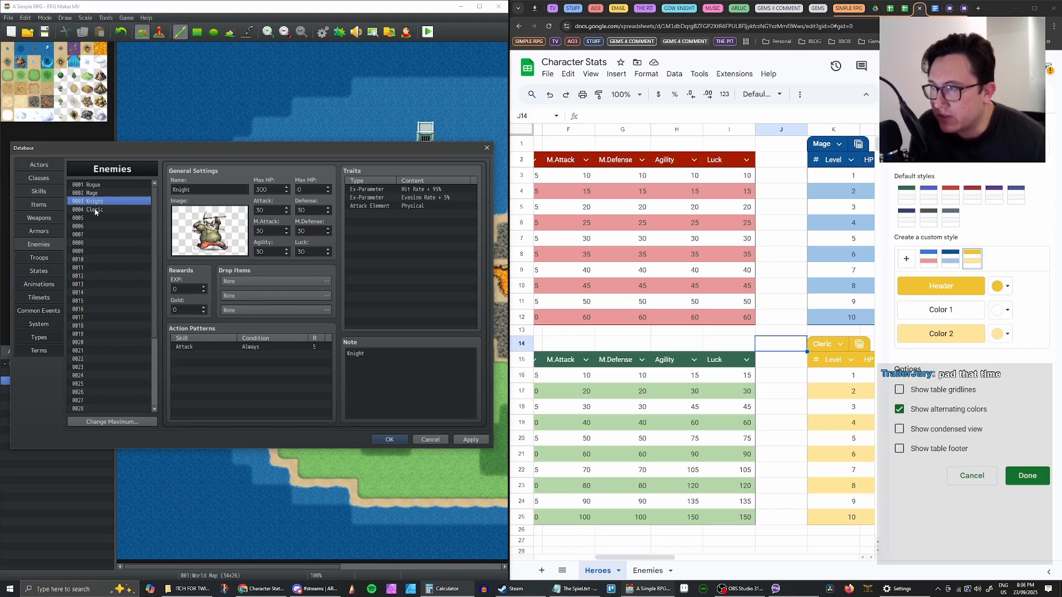
pyautogui.click(95, 209)
pyautogui.scroll(-4, 143, 228)
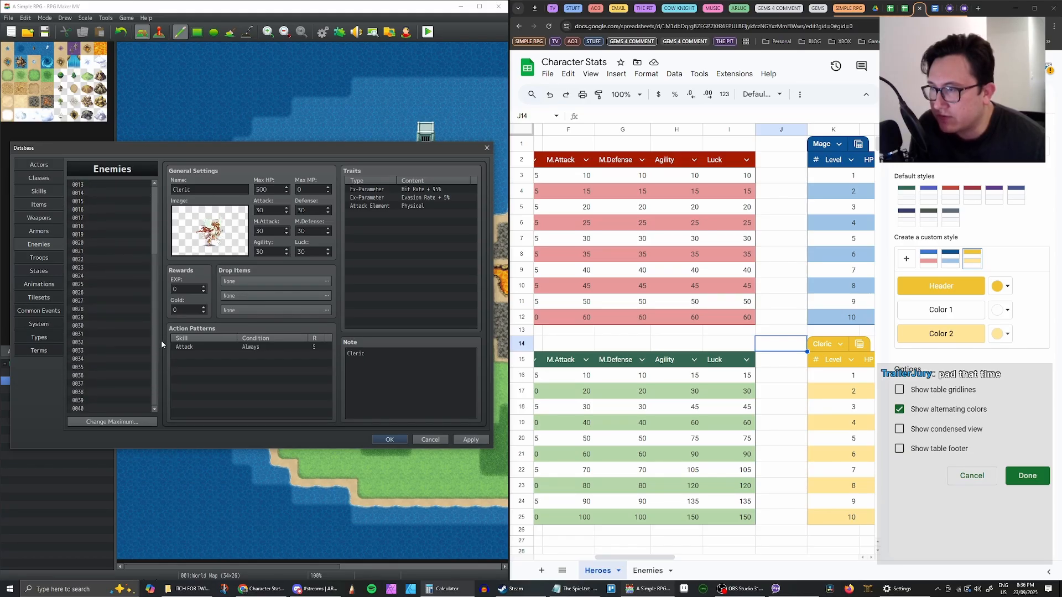
pyautogui.moveTo(154, 309); pyautogui.dragTo(156, 216)
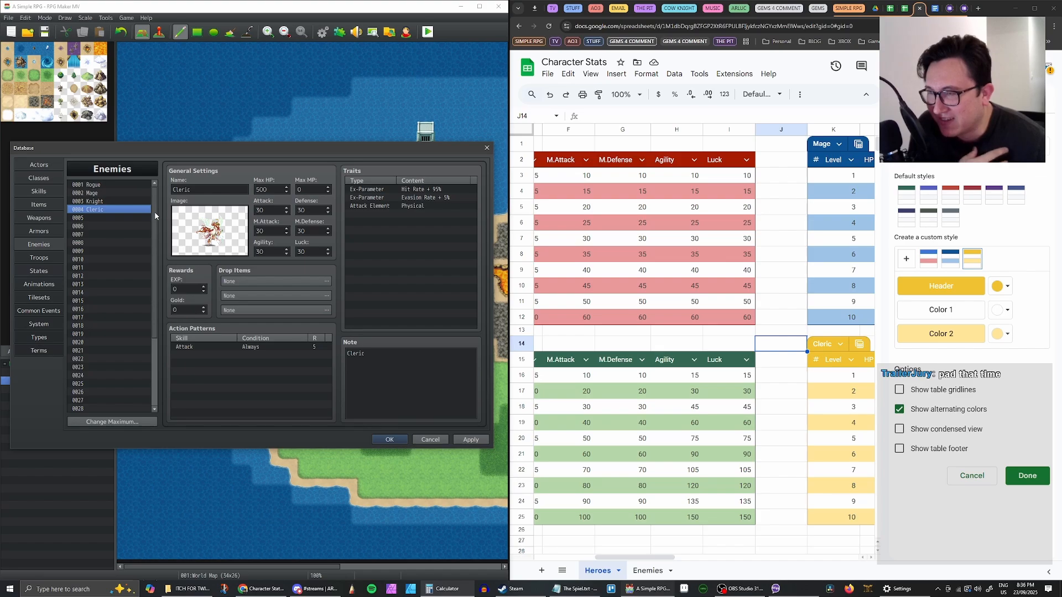
pyautogui.moveTo(155, 213)
pyautogui.mouseDown()
pyautogui.moveTo(157, 301)
pyautogui.moveTo(153, 197)
pyautogui.mouseUp()
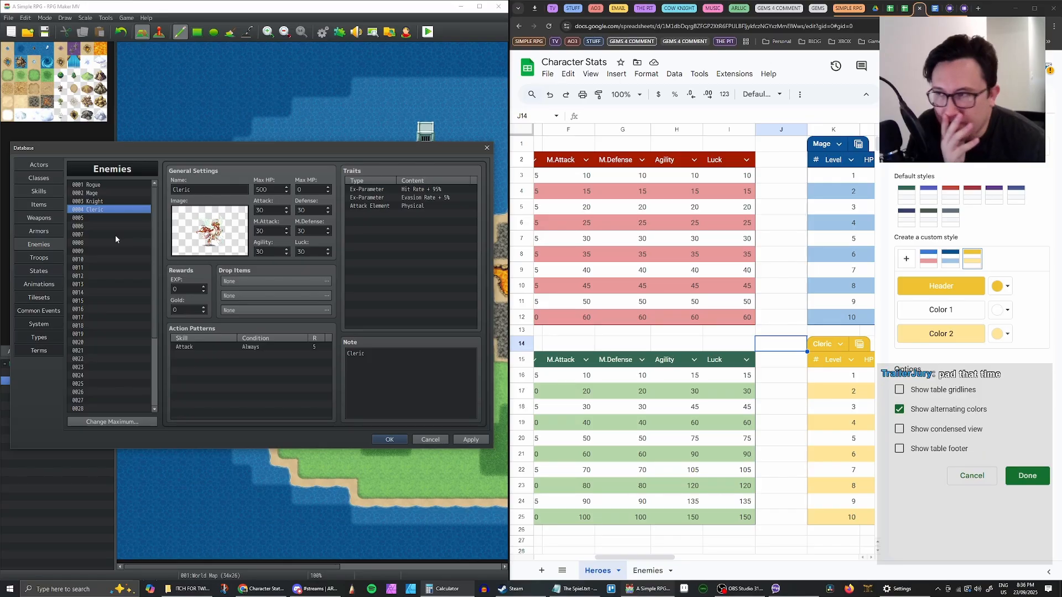
# Shift the hue of the Rogue enemy's Bat image to turn it green
pyautogui.click(105, 203)
pyautogui.click(104, 193)
pyautogui.click(104, 186)
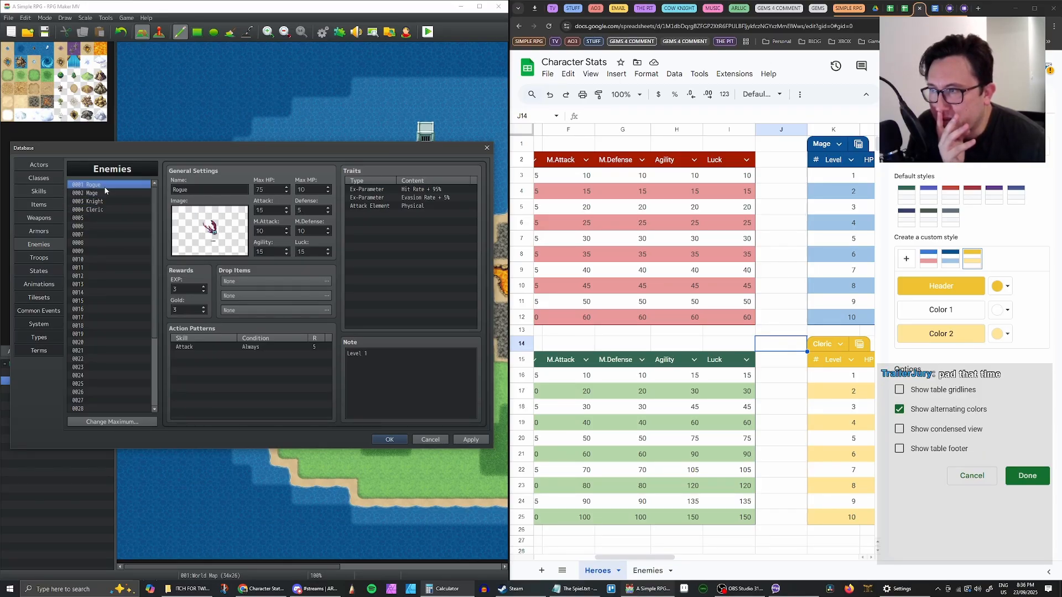
pyautogui.doubleClick(214, 228)
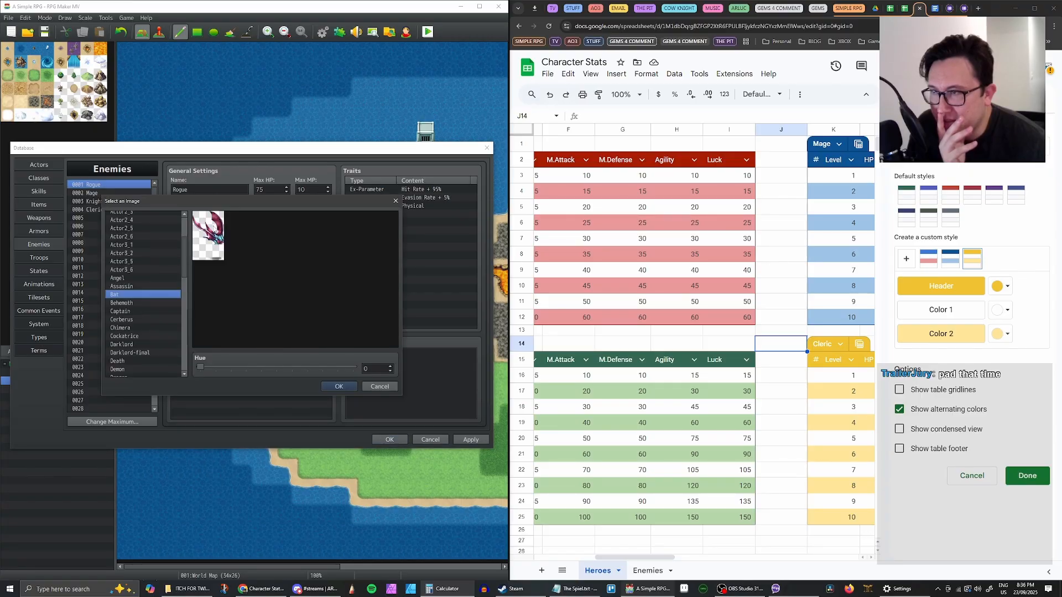
pyautogui.moveTo(201, 369); pyautogui.dragTo(248, 369)
pyautogui.click(339, 387)
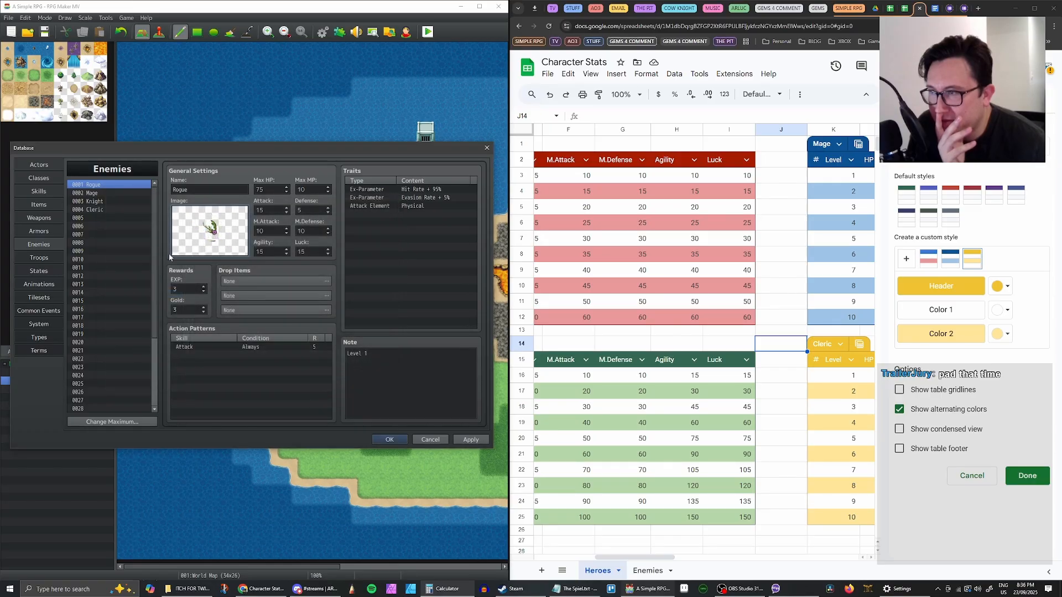
# Shift the hue of the Mage enemy's image to turn it green
pyautogui.click(85, 193)
pyautogui.doubleClick(213, 227)
pyautogui.moveTo(233, 367); pyautogui.dragTo(307, 369)
pyautogui.click(337, 386)
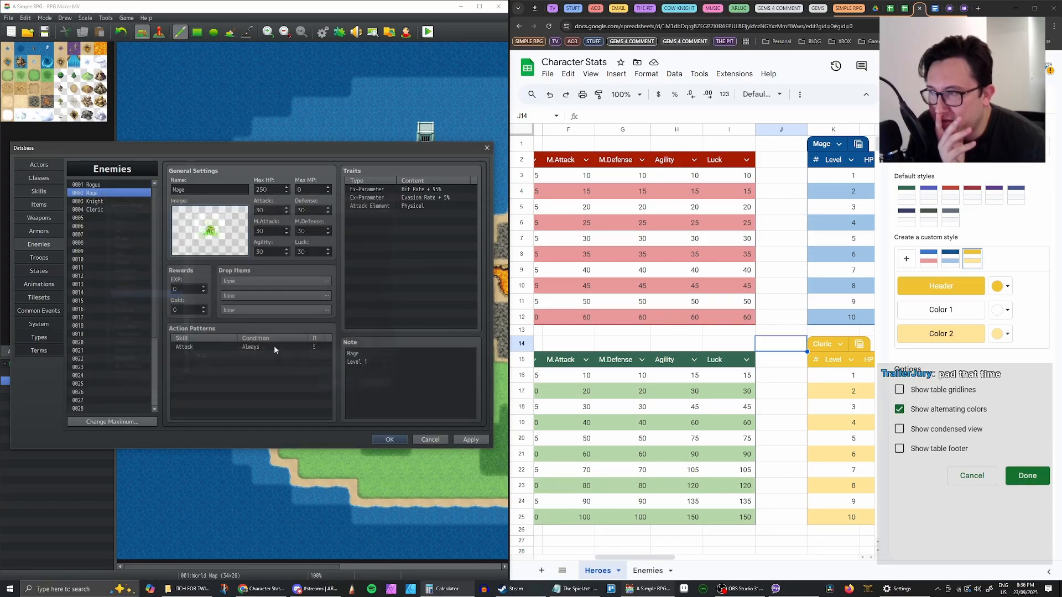
# Set the hue of the Knight enemy's Orc image to 354
pyautogui.click(108, 201)
pyautogui.doubleClick(214, 239)
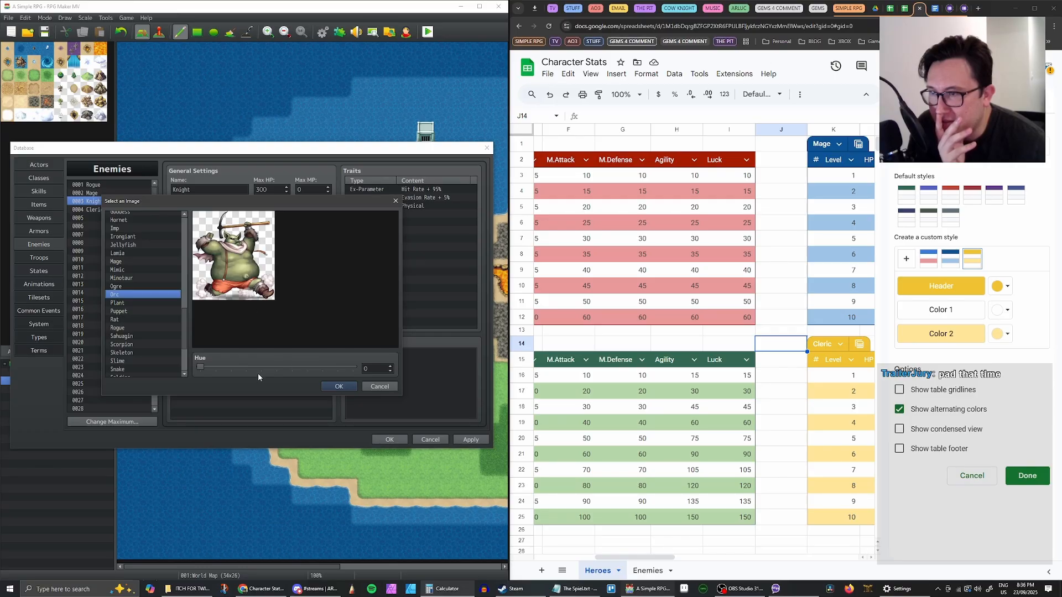
pyautogui.moveTo(199, 368); pyautogui.dragTo(347, 368)
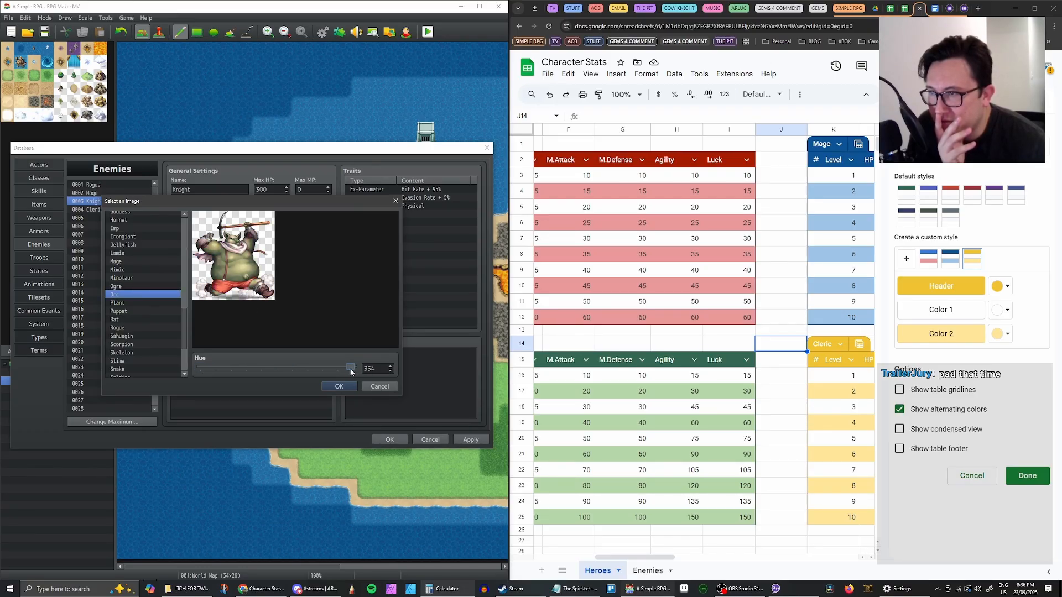
pyautogui.click(339, 386)
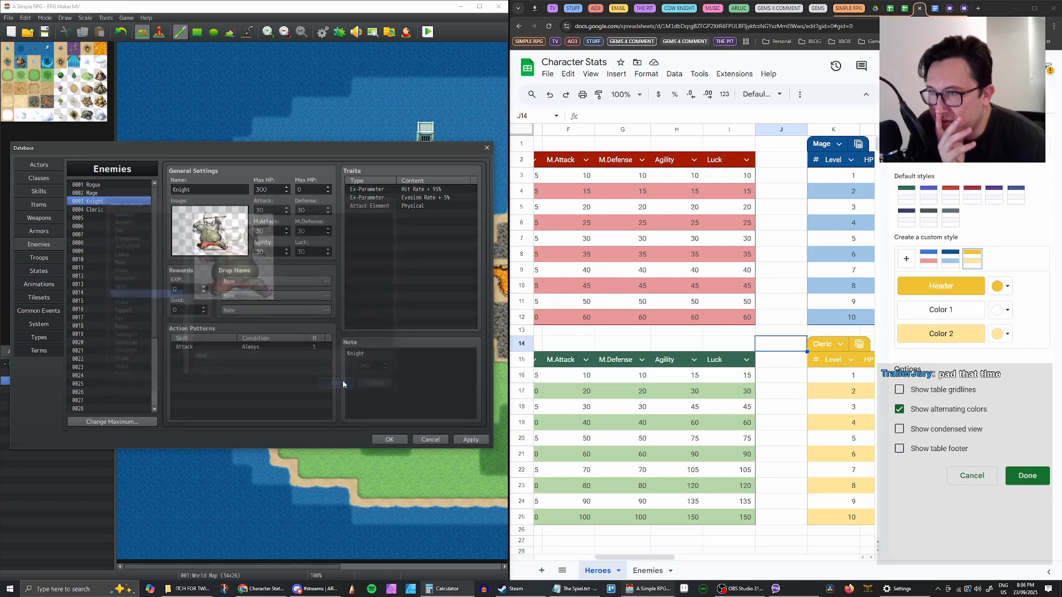
# Set the hue of the Cleric enemy's Angel image to 112, and apply the changes
pyautogui.click(101, 209)
pyautogui.doubleClick(237, 230)
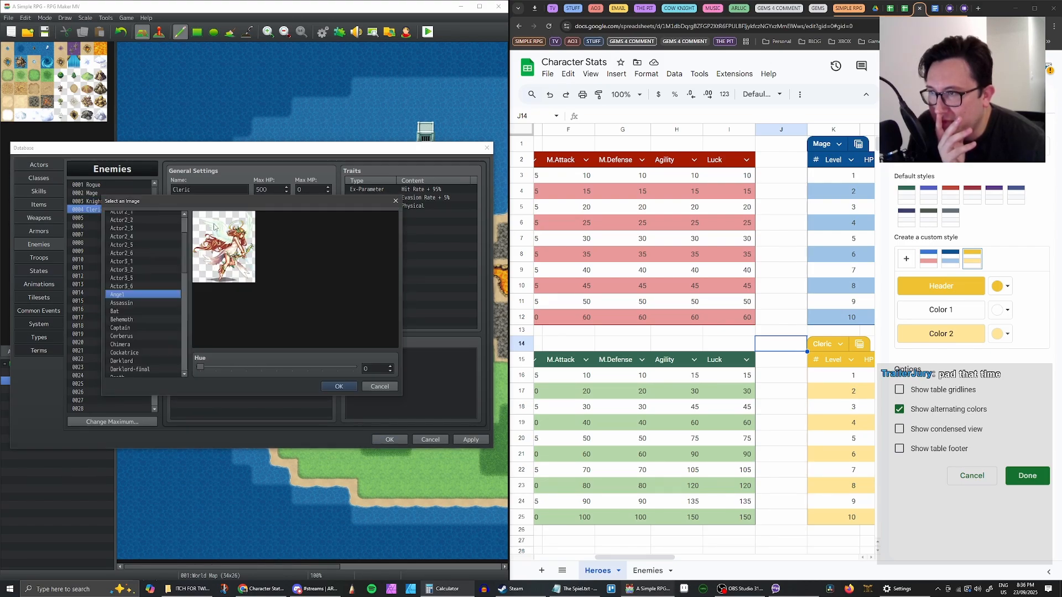
pyautogui.moveTo(206, 369); pyautogui.dragTo(253, 372)
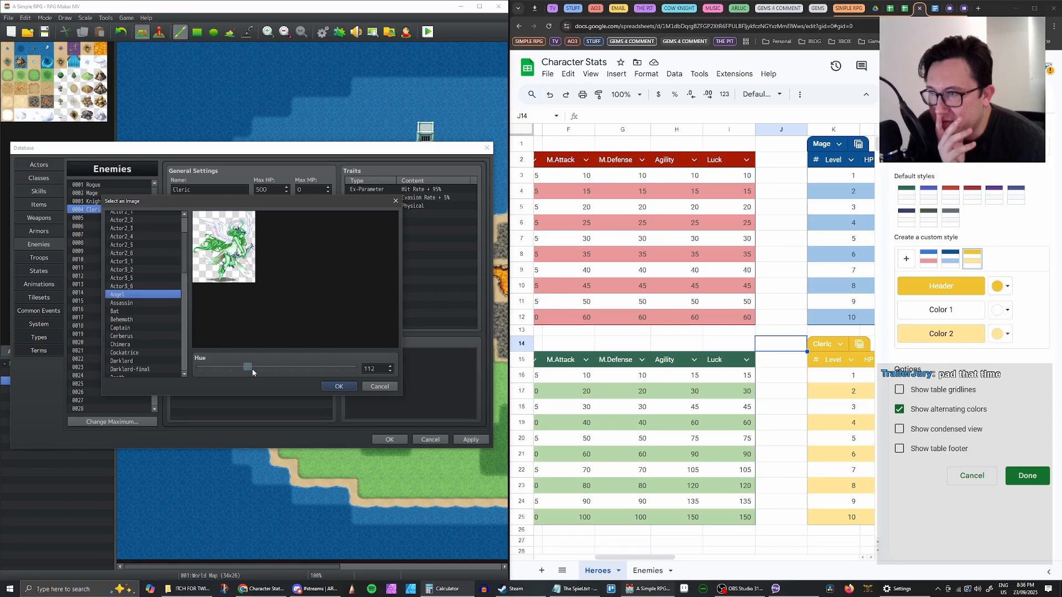
pyautogui.click(339, 386)
pyautogui.click(468, 439)
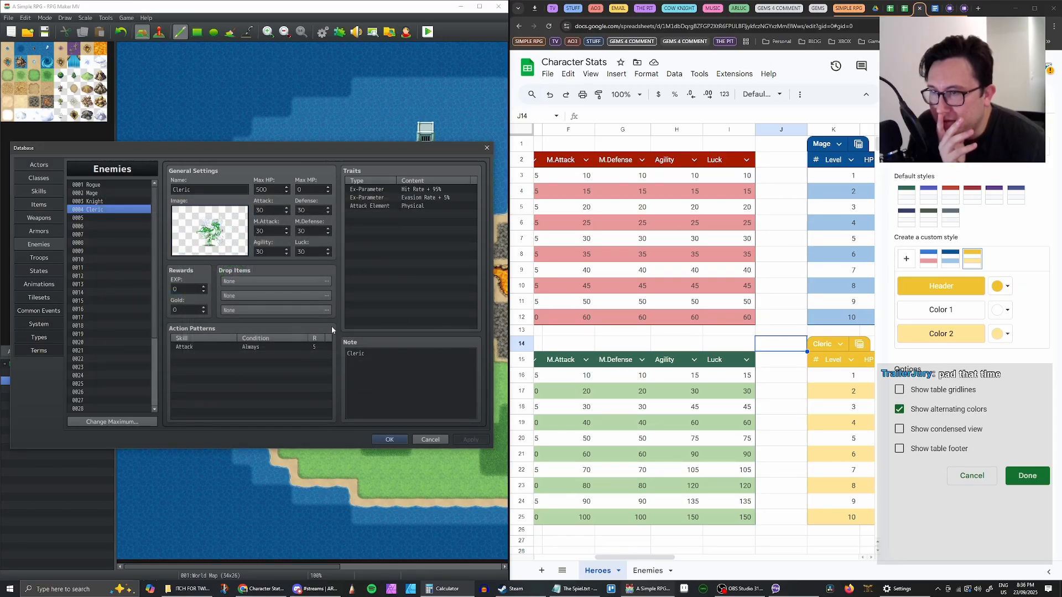
# Review the Rogue, Mage, Knight and Cleric entries and the remaining empty slots in the enemy list
pyautogui.click(104, 204)
pyautogui.click(108, 209)
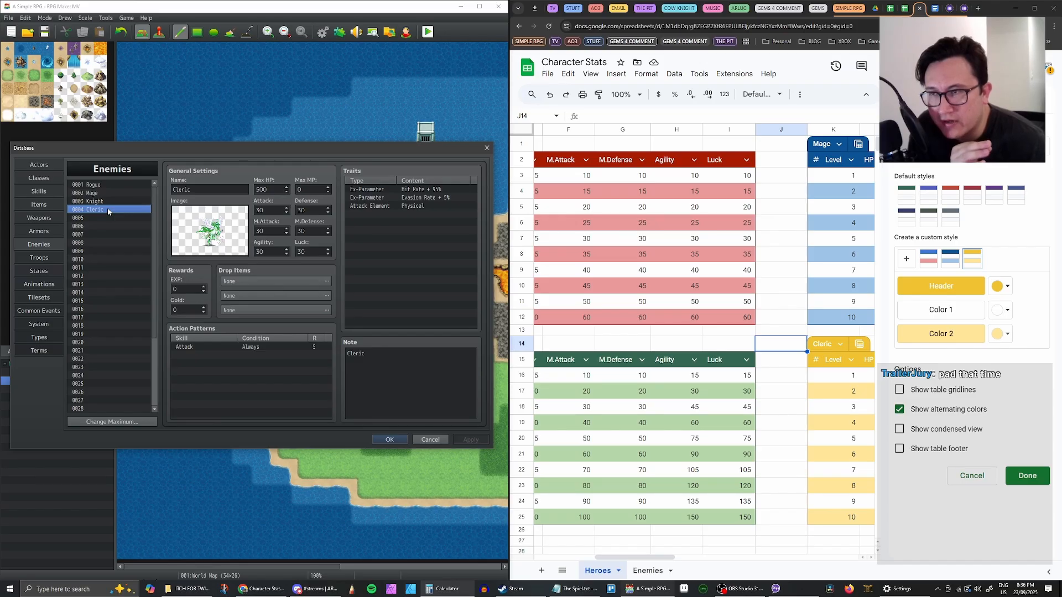
pyautogui.click(111, 203)
pyautogui.click(112, 193)
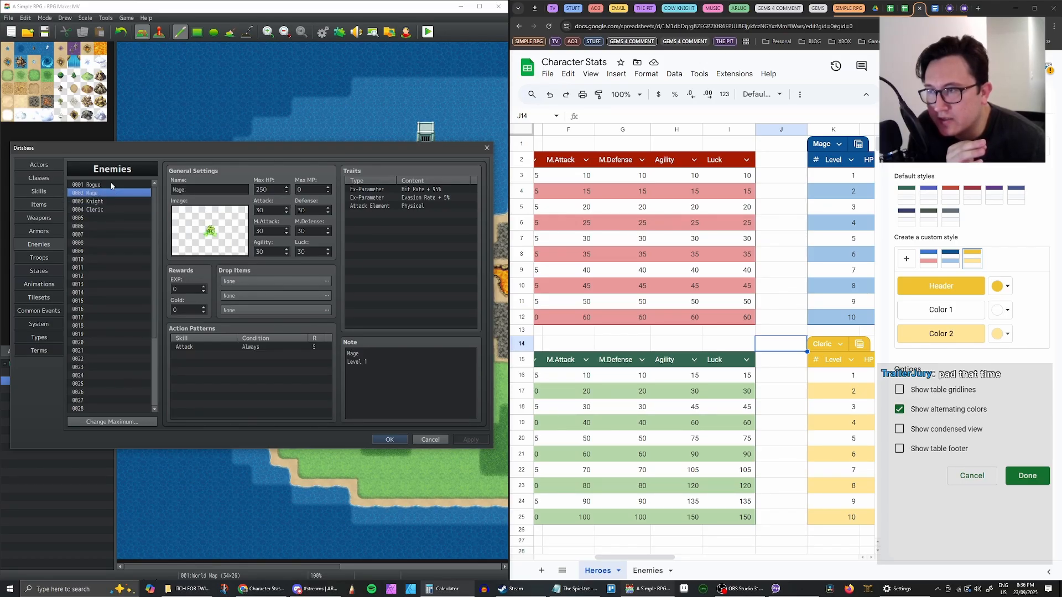
pyautogui.click(112, 185)
pyautogui.click(113, 210)
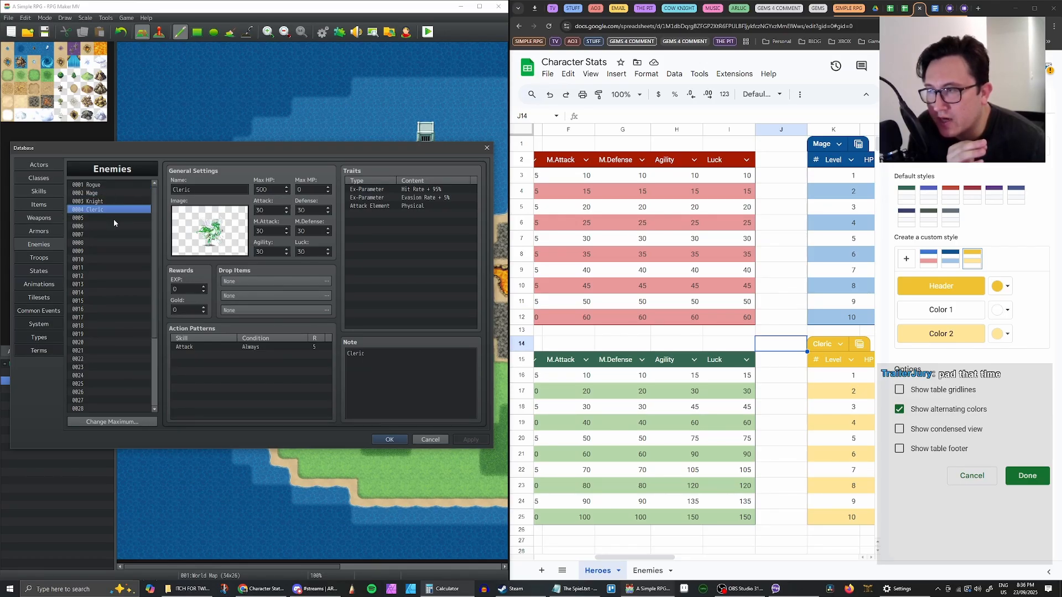
pyautogui.click(114, 219)
pyautogui.moveTo(153, 244); pyautogui.dragTo(159, 314)
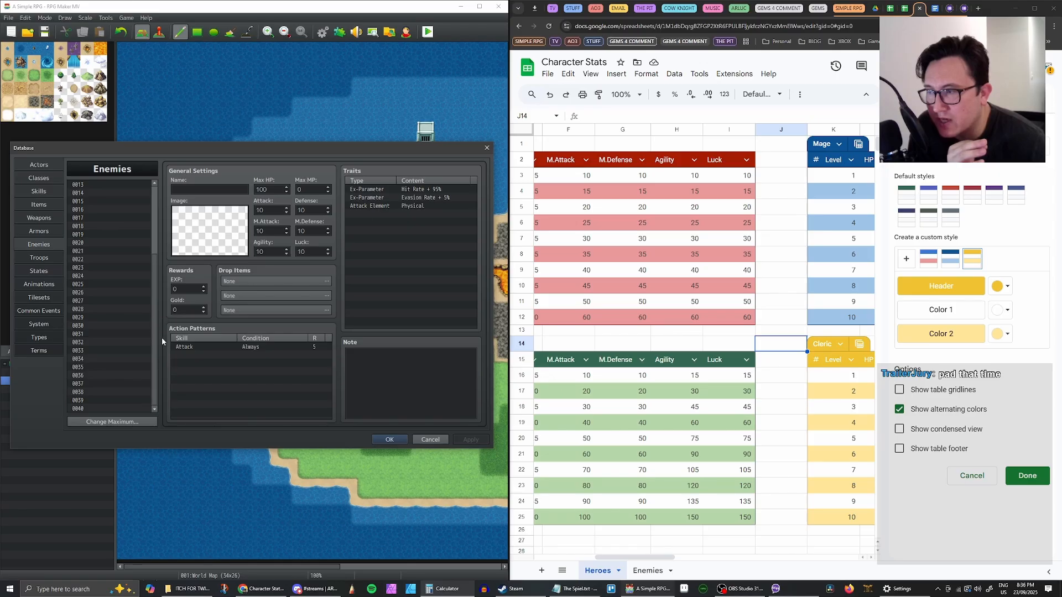
pyautogui.scroll(4, 162, 335)
# Change the maximum number of enemies in the database to 150
pyautogui.click(113, 421)
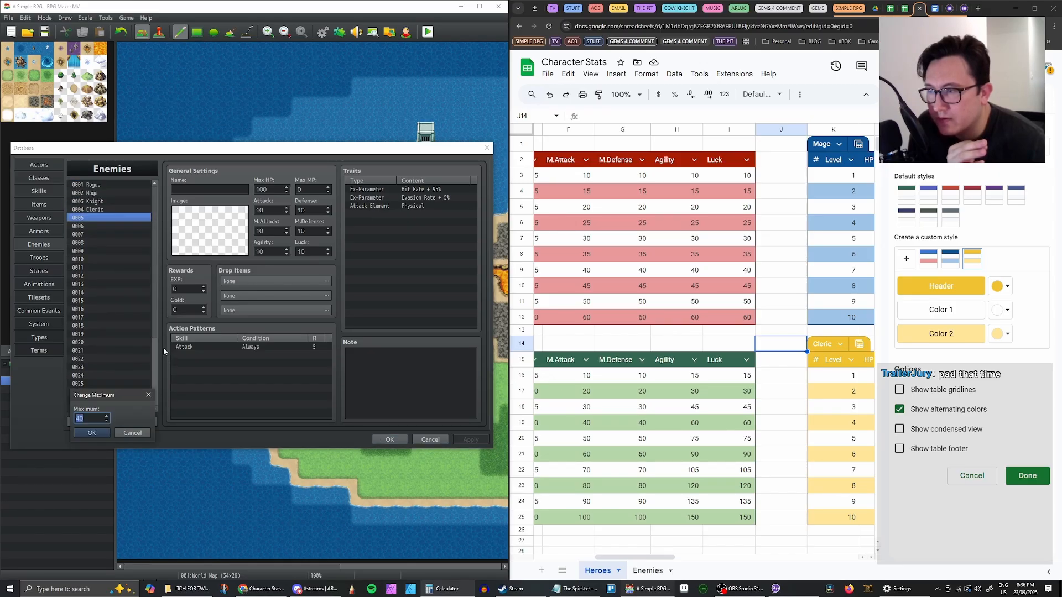
pyautogui.write('150')
pyautogui.press('Return')
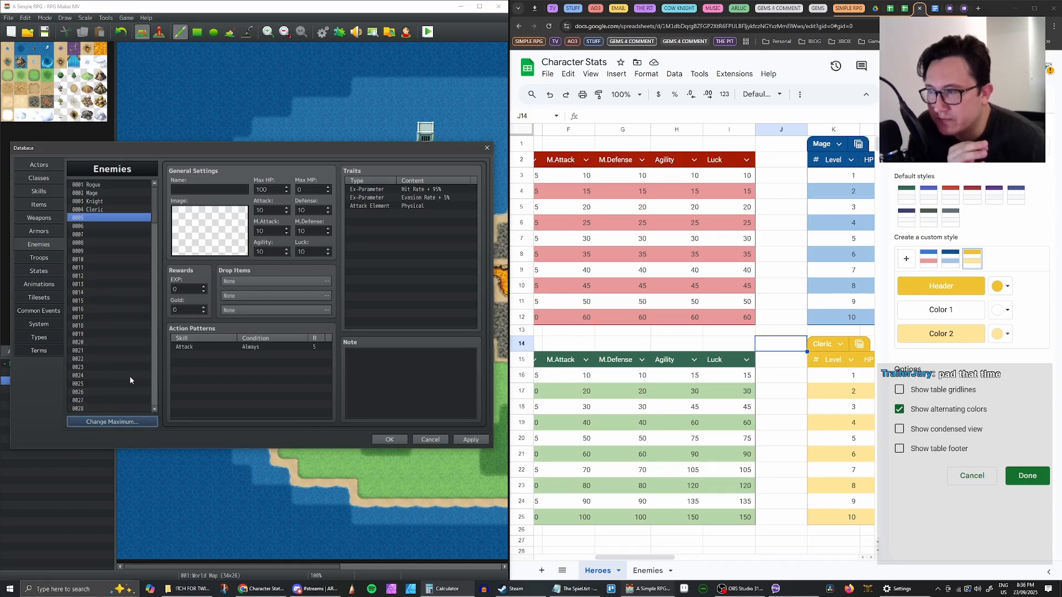
pyautogui.moveTo(155, 212); pyautogui.dragTo(152, 186)
# Compare the images, stats and notes of the Rogue, Mage, Knight and Cleric enemies
pyautogui.click(100, 211)
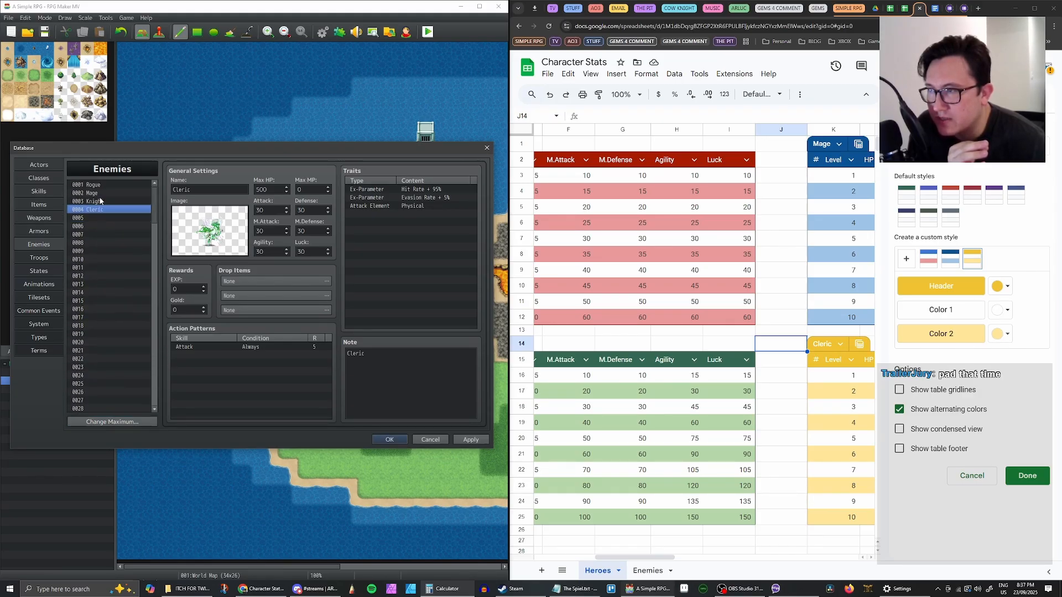
pyautogui.click(98, 199)
pyautogui.click(102, 187)
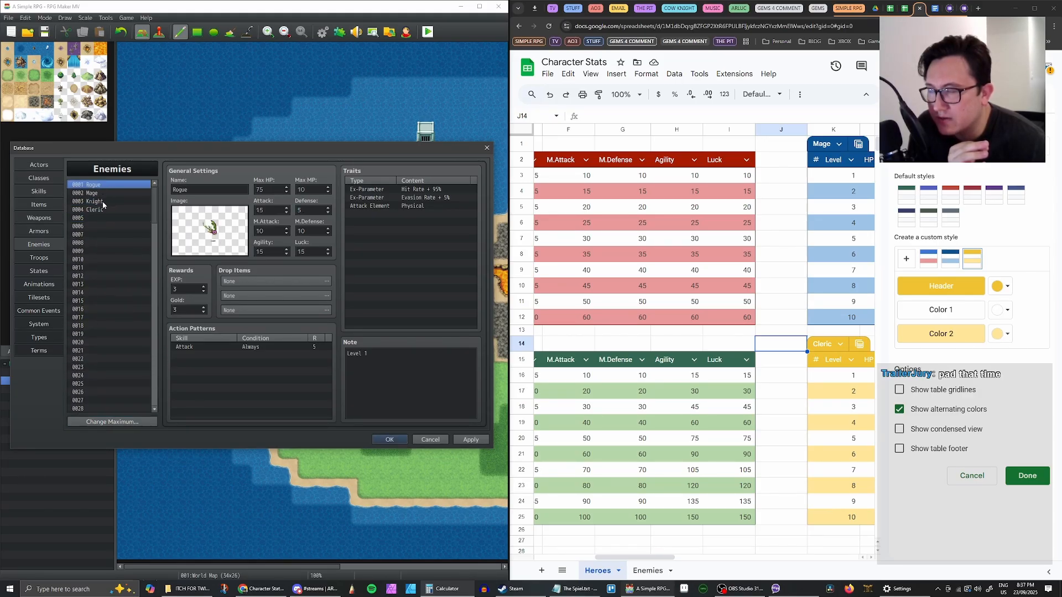
pyautogui.click(103, 209)
pyautogui.click(104, 202)
pyautogui.click(104, 194)
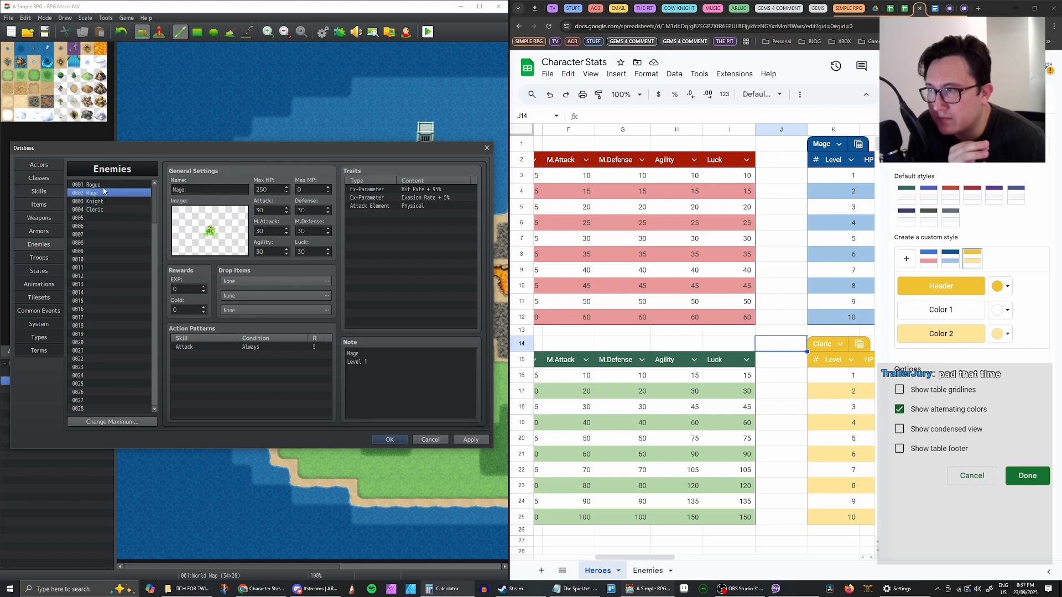
pyautogui.click(103, 186)
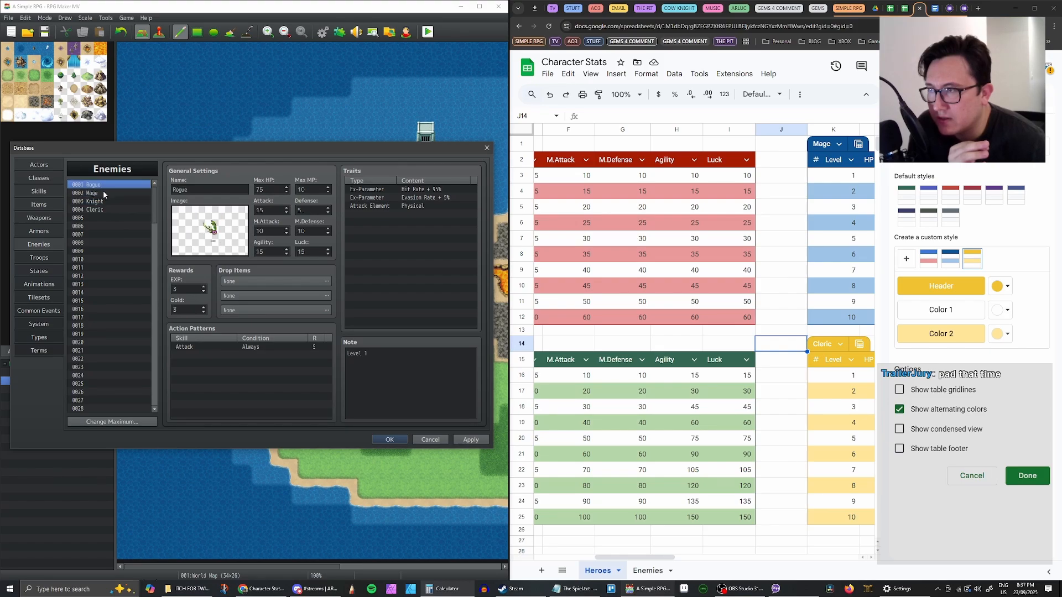
pyautogui.click(104, 193)
pyautogui.click(104, 201)
pyautogui.click(103, 211)
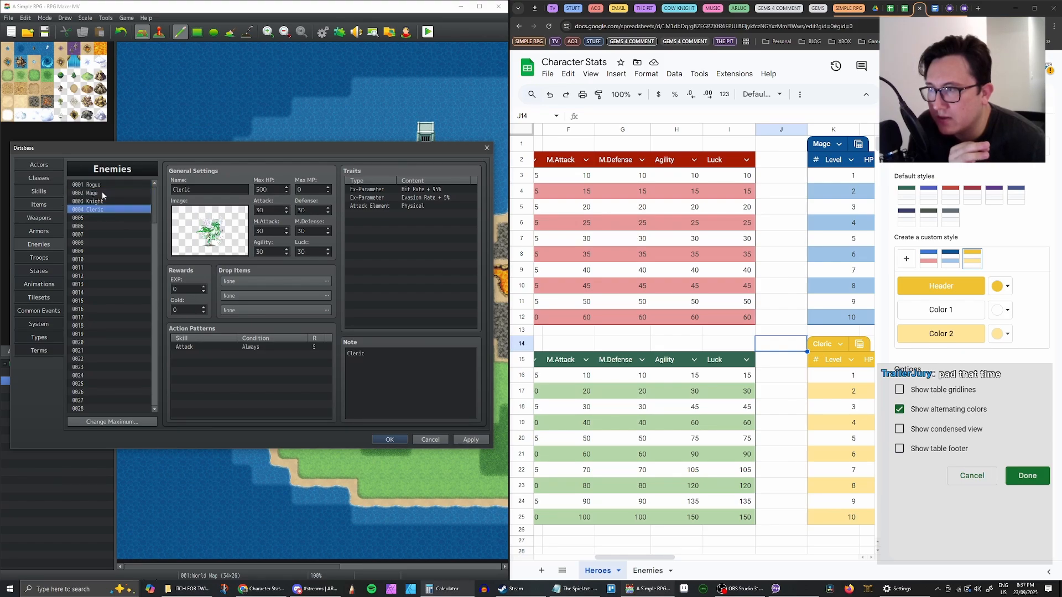
pyautogui.click(102, 193)
# Duplicate the Rogue enemy from slot 0001 into the empty slot 0005
pyautogui.click(103, 184)
pyautogui.hotkey('ctrl', 'c')
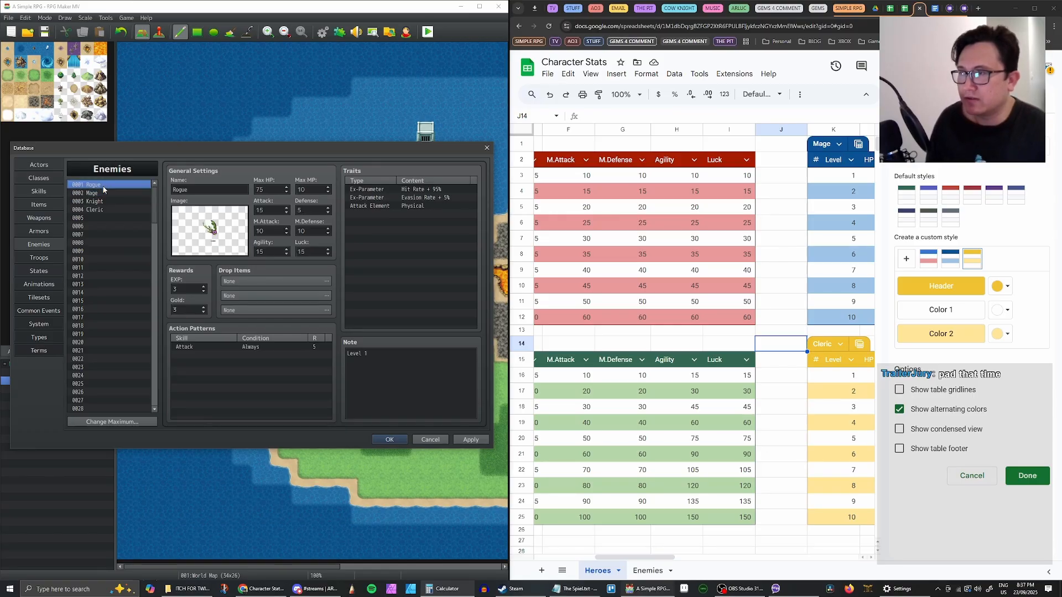
pyautogui.click(113, 218)
pyautogui.hotkey('ctrl', 'v')
pyautogui.click(395, 350)
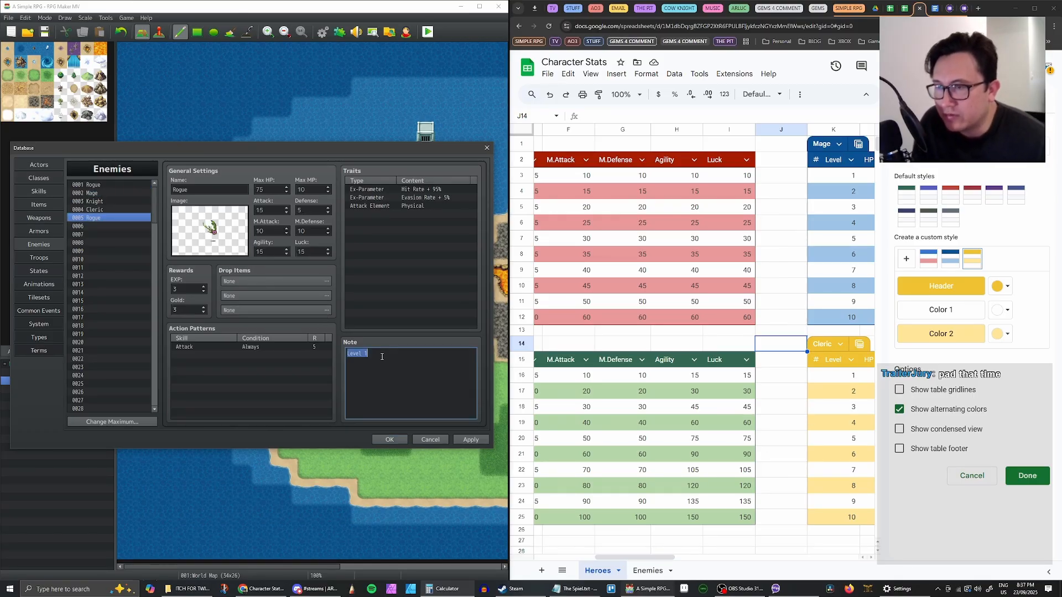
pyautogui.click(209, 188)
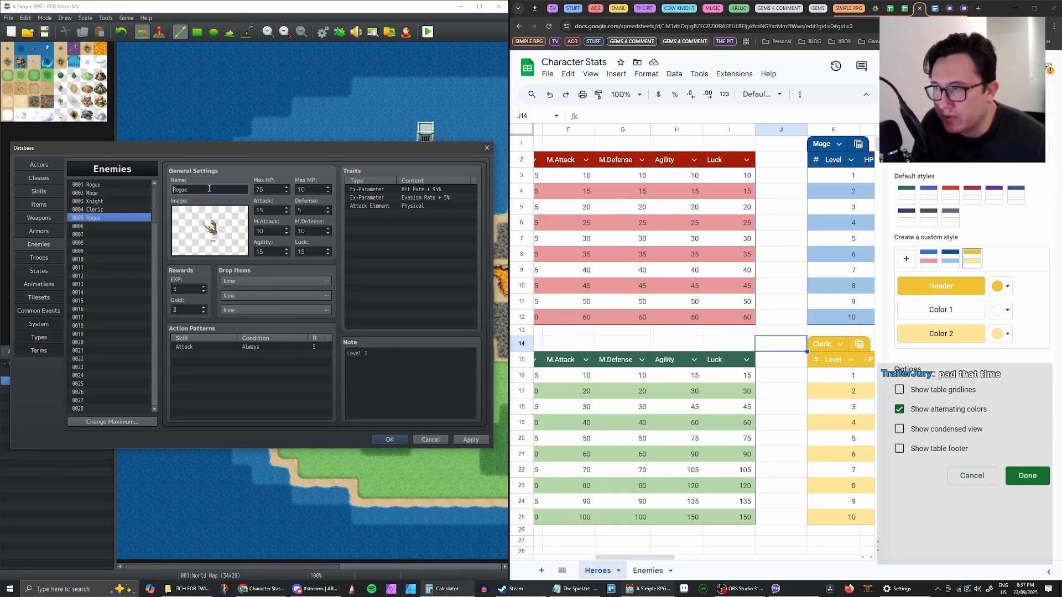
pyautogui.write('(la')
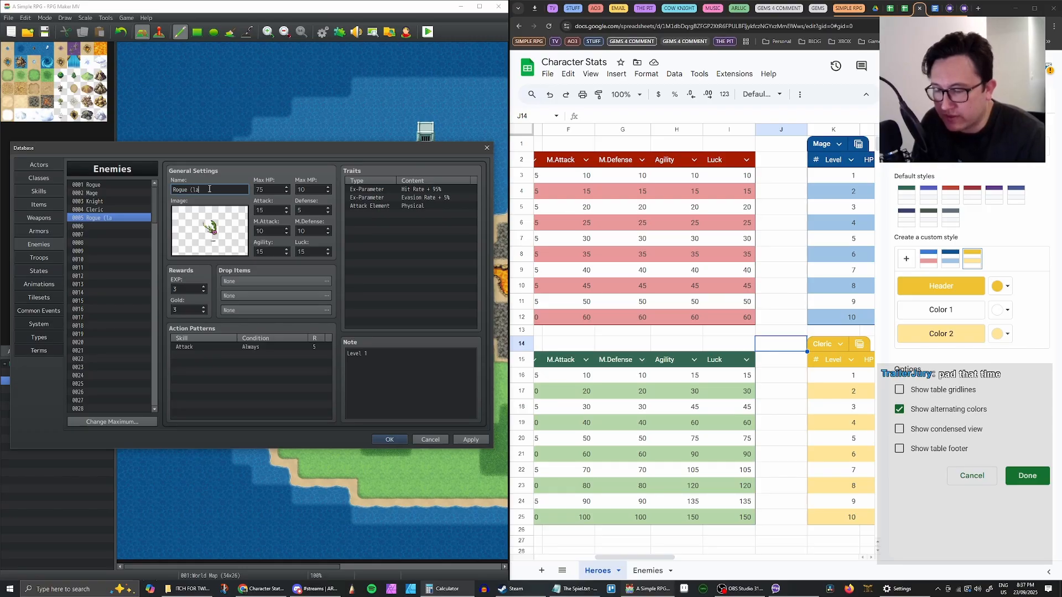
pyautogui.write('va)')
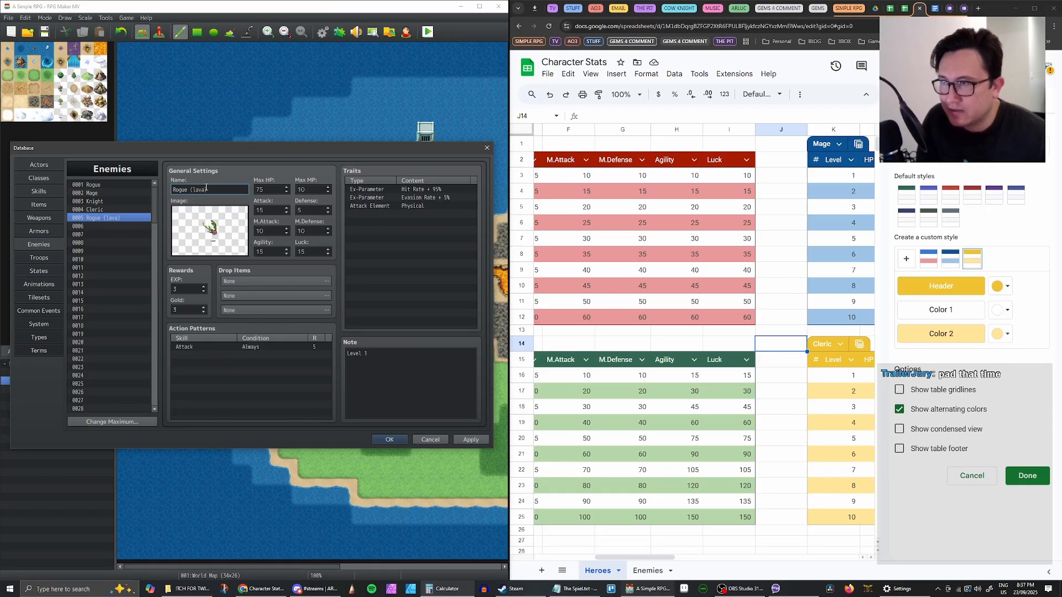
pyautogui.press('BackSpace')
pyautogui.press('BackSpace')
pyautogui.press('BackSpace')
pyautogui.press('BackSpace')
pyautogui.press('BackSpace')
pyautogui.press('BackSpace')
pyautogui.press('BackSpace')
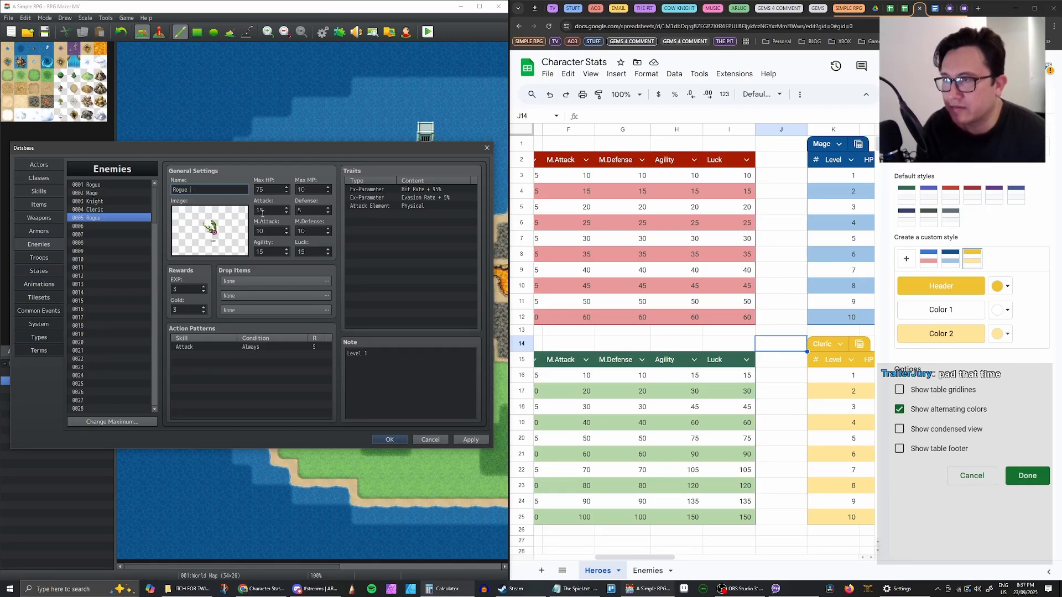
# Add the line "Lava" to the note of the Rogue in slot 0005 and set its Bat image's hue to 30
pyautogui.click(409, 357)
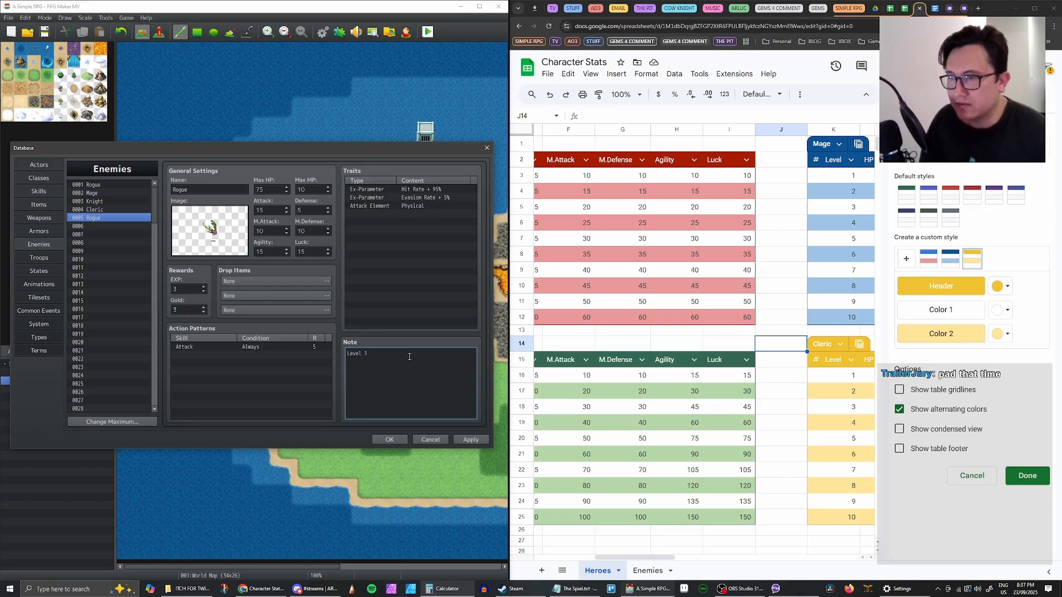
pyautogui.press('Return')
pyautogui.write('Lava')
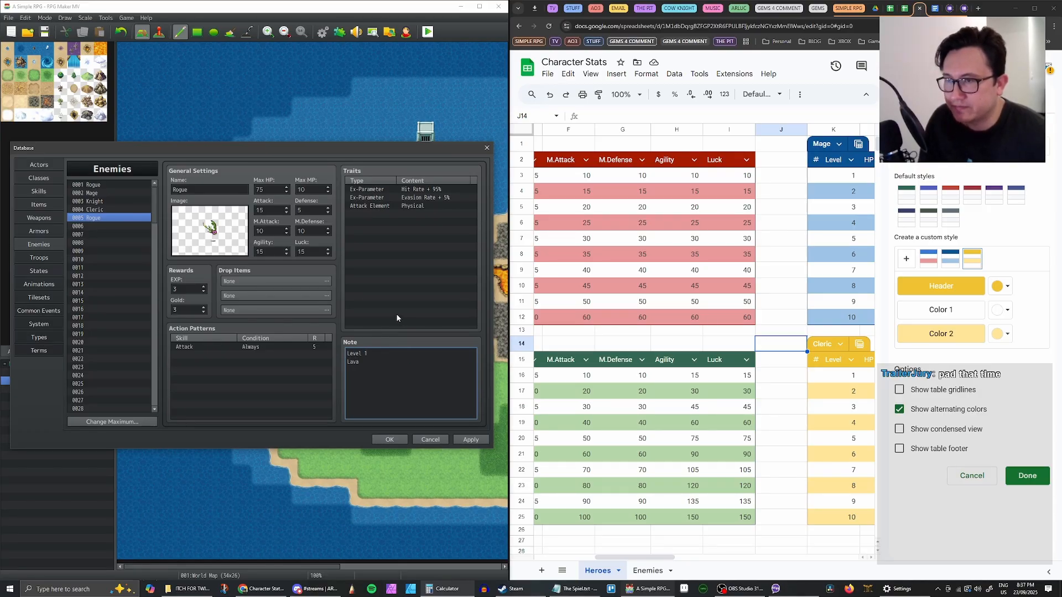
pyautogui.doubleClick(220, 230)
pyautogui.moveTo(252, 361); pyautogui.dragTo(214, 371)
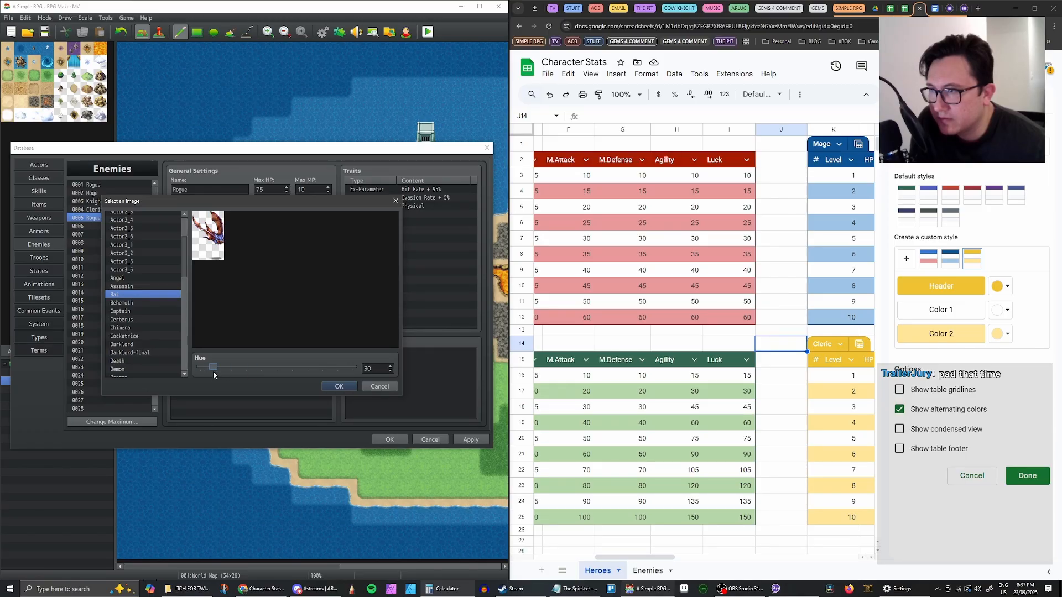
pyautogui.click(345, 386)
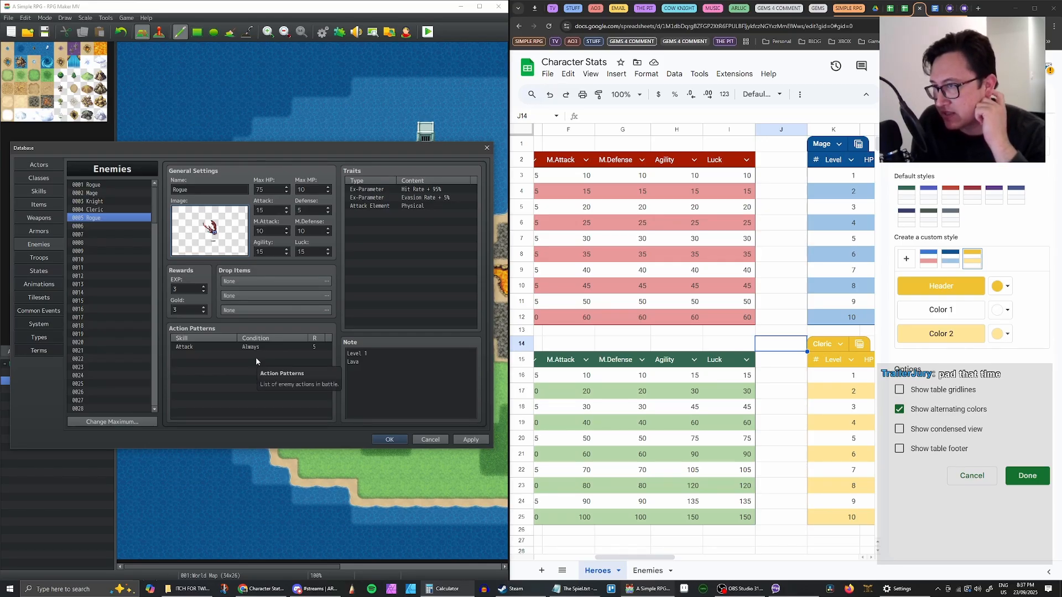
# Add the line "Forest" below "Level 1" in the note of the Rogue in slot 0001
pyautogui.click(99, 187)
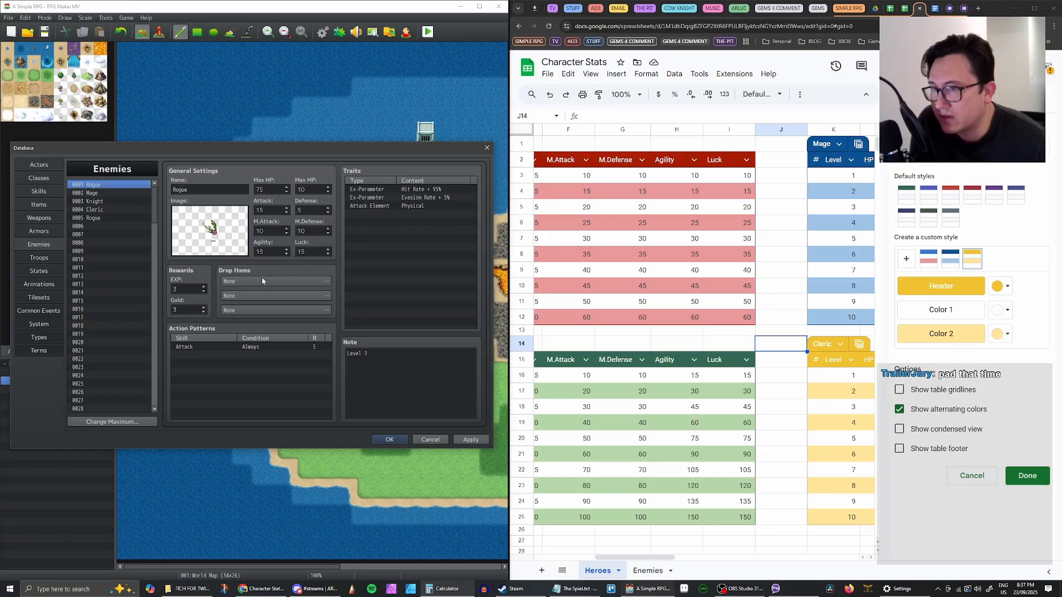
pyautogui.click(385, 356)
pyautogui.press('Return')
pyautogui.write('Fro')
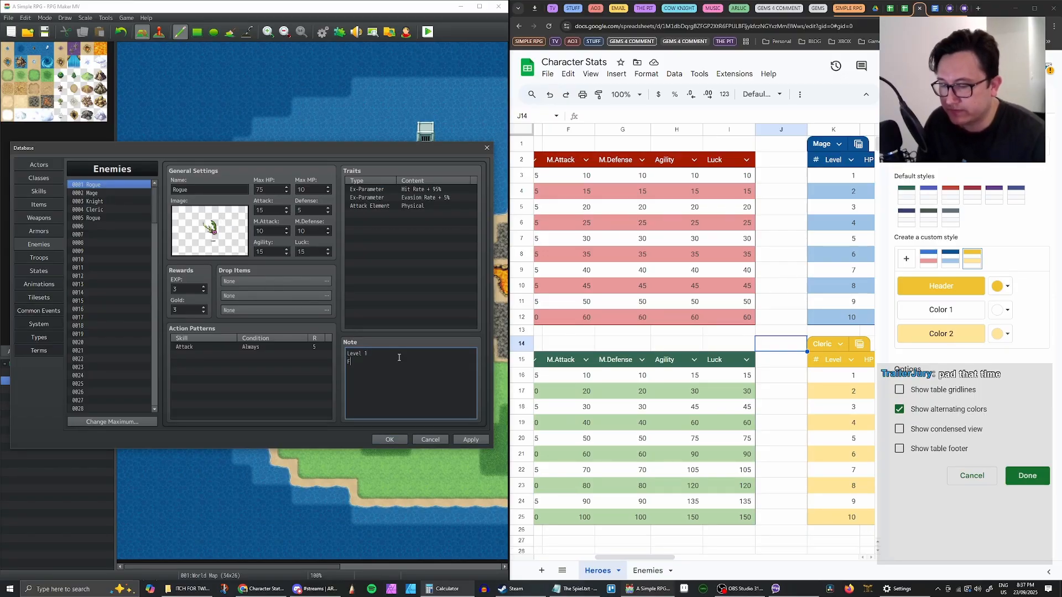
pyautogui.press('BackSpace')
pyautogui.press('BackSpace')
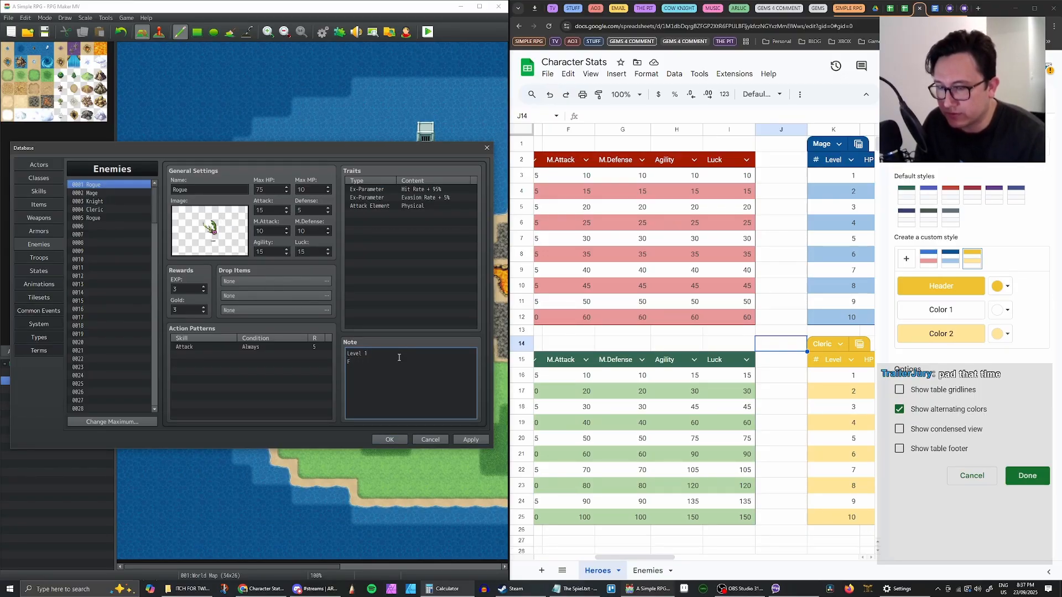
pyautogui.write('orest')
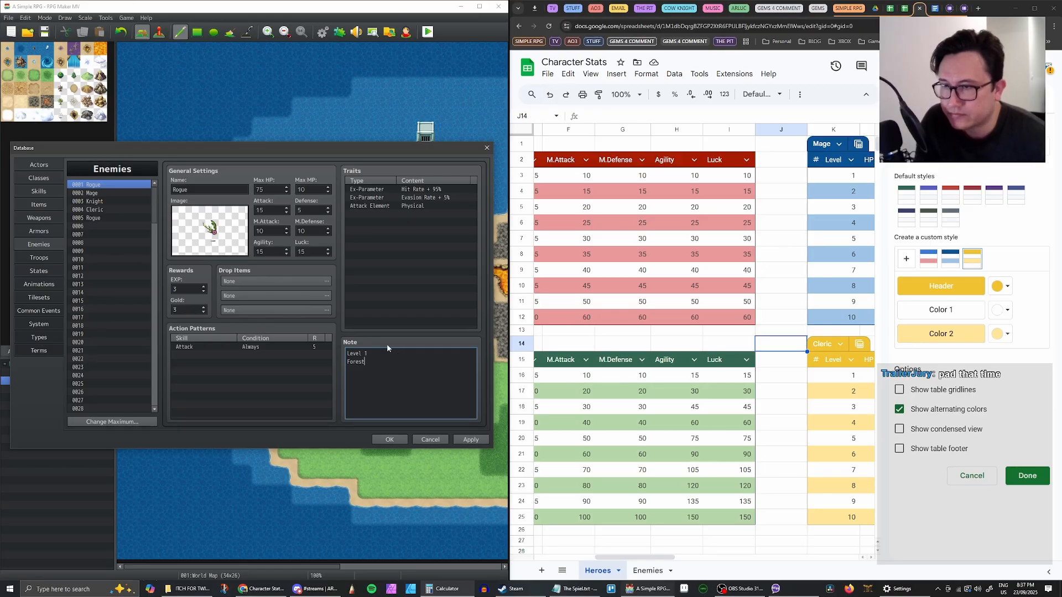
# Apply the edited note of the Rogue in slot 0001 to the enemy database
pyautogui.click(470, 439)
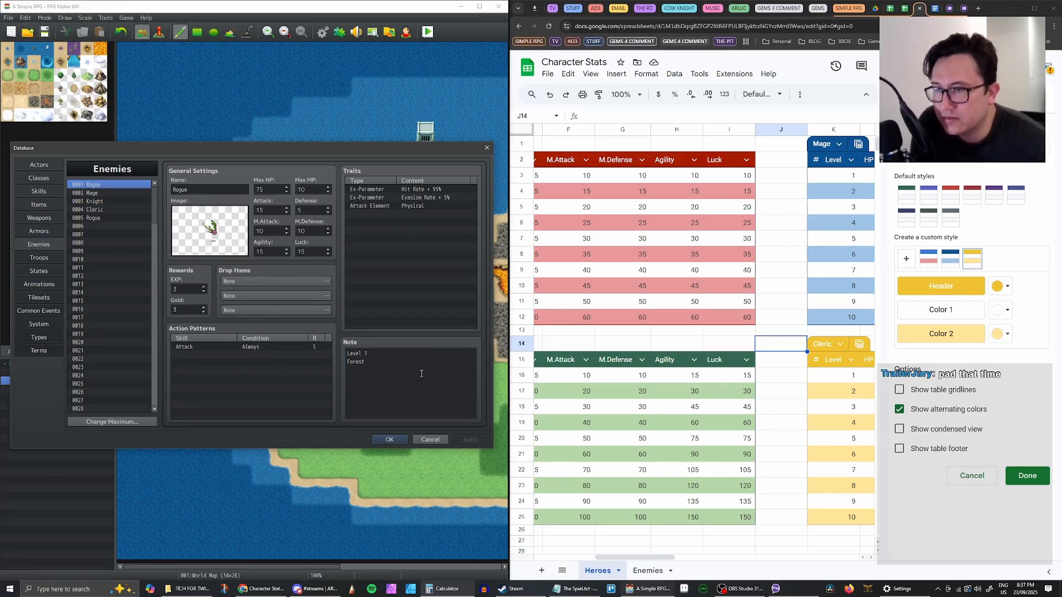
pyautogui.click(370, 364)
pyautogui.hotkey('ctrl', 'a')
pyautogui.click(381, 357)
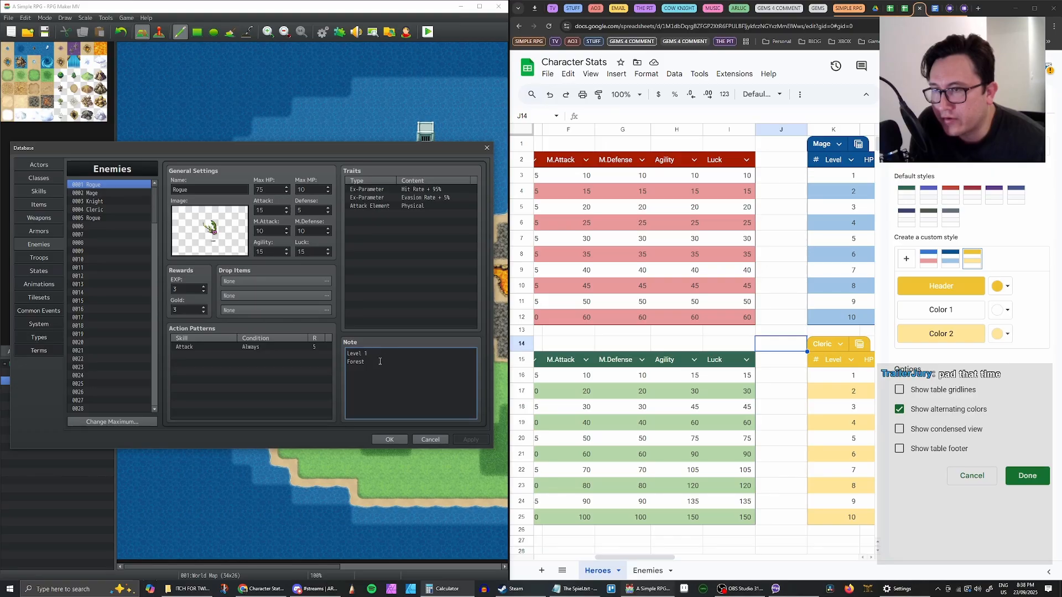
# Review the stats, images and notes of the Rogue, Mage, Knight and Cleric enemies
pyautogui.click(109, 216)
pyautogui.click(97, 186)
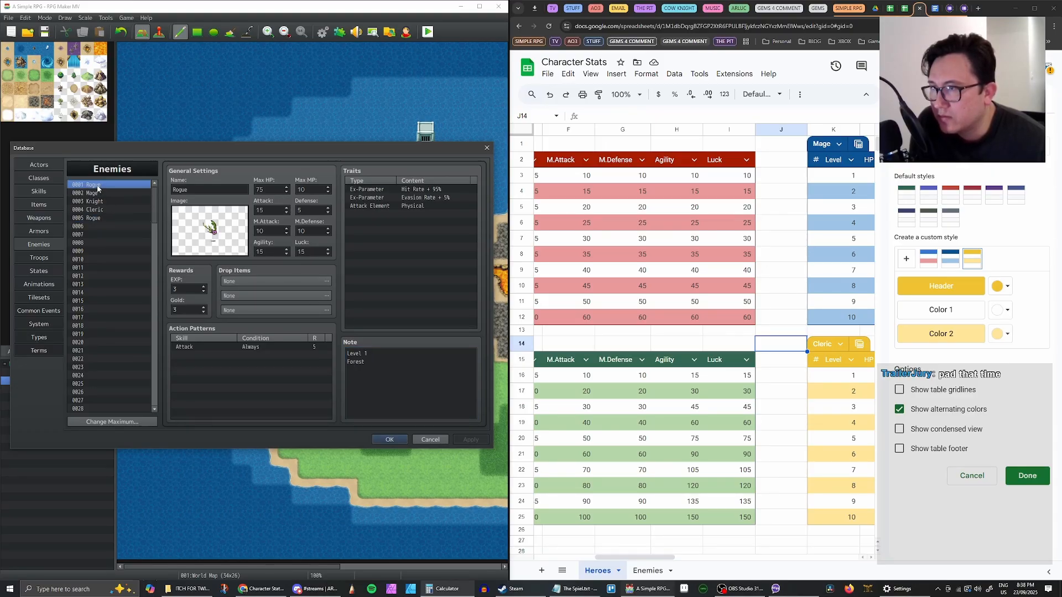
pyautogui.click(94, 195)
pyautogui.click(99, 211)
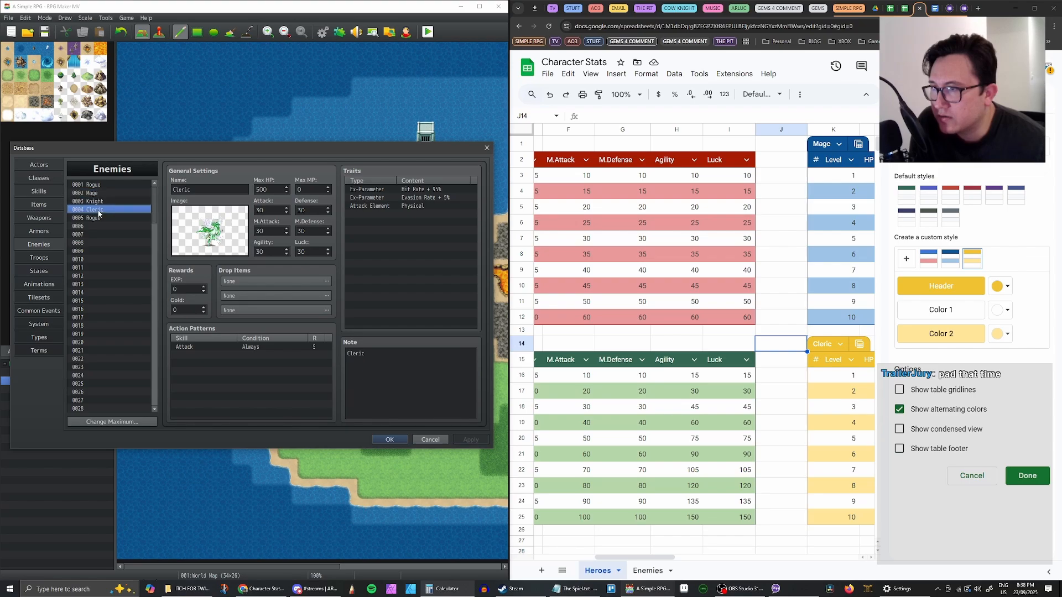
pyautogui.click(98, 202)
pyautogui.click(97, 194)
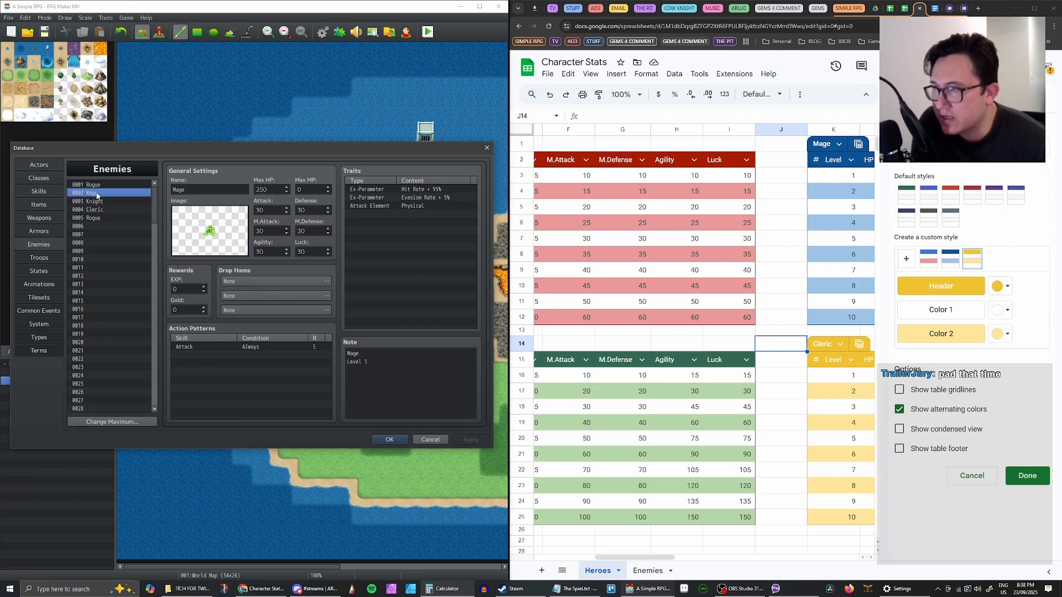
# Duplicate the four enemies in slots 0001 to 0004 into slots 0005 to 0008, overwriting the Rogue in slot 0005
pyautogui.click(97, 187)
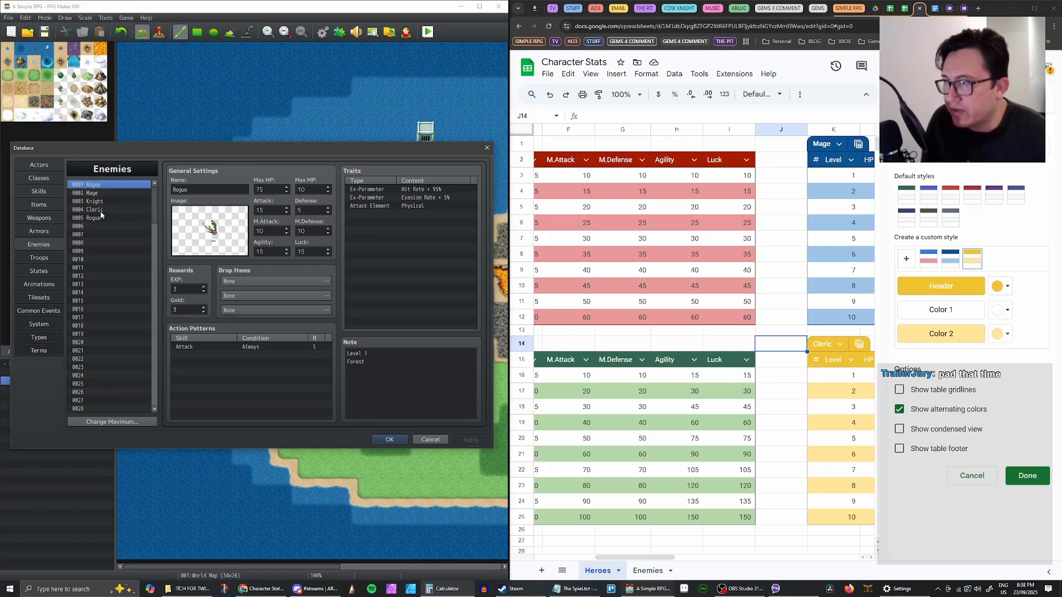
pyautogui.keyDown('shift'); pyautogui.click(100, 212); pyautogui.keyUp('shift')
pyautogui.hotkey('ctrl', 'c')
pyautogui.click(102, 218)
pyautogui.hotkey('ctrl', 'v')
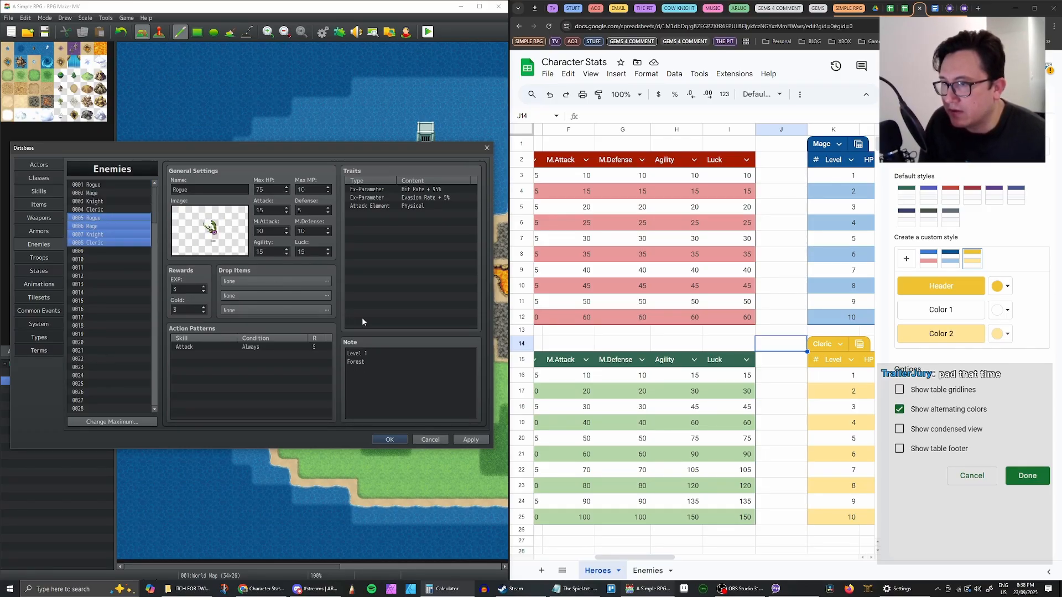
# Change the level line in the note of the Rogue in slot 0005 to "Level 2"
pyautogui.click(105, 218)
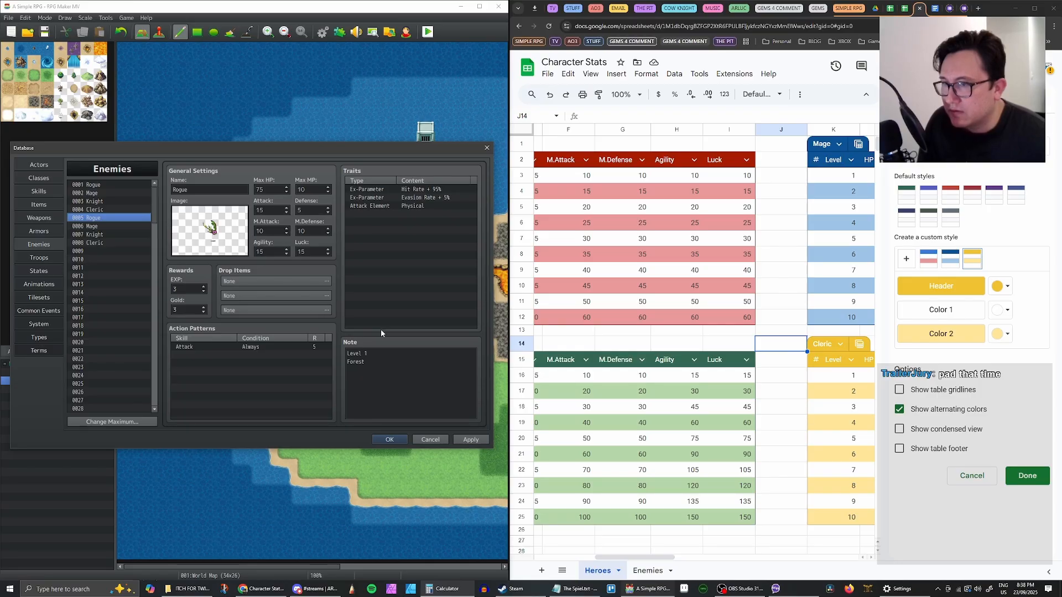
pyautogui.click(370, 353)
pyautogui.press('BackSpace')
pyautogui.write('2')
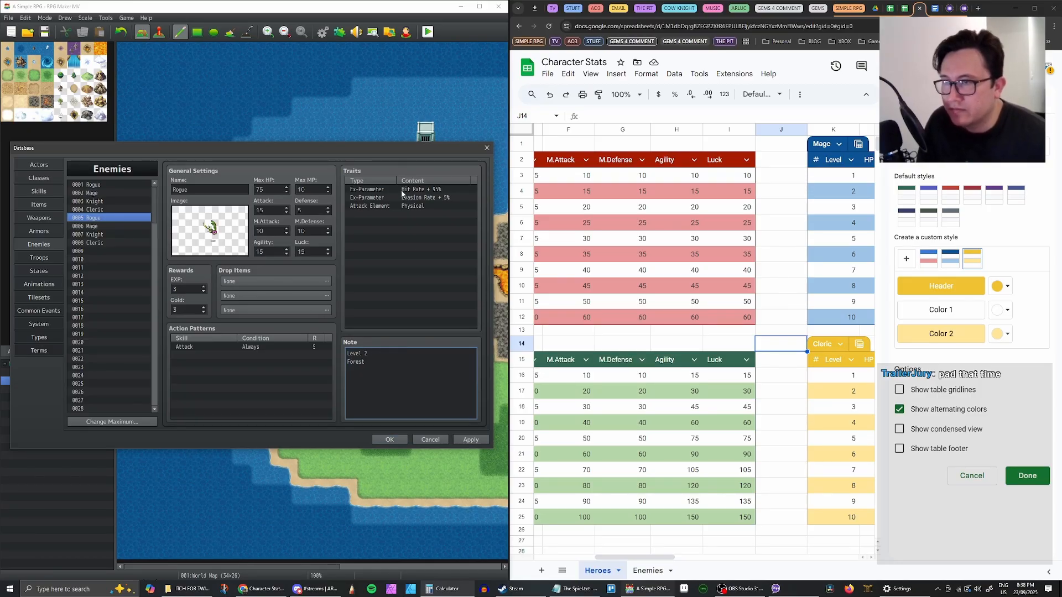
# Using the Rogue's level 2 row in the spreadsheet, set the slot 0005 Rogue's Max HP to 150, Max MP to 15, Attack to 30 and Defense to 10
pyautogui.doubleClick(261, 189)
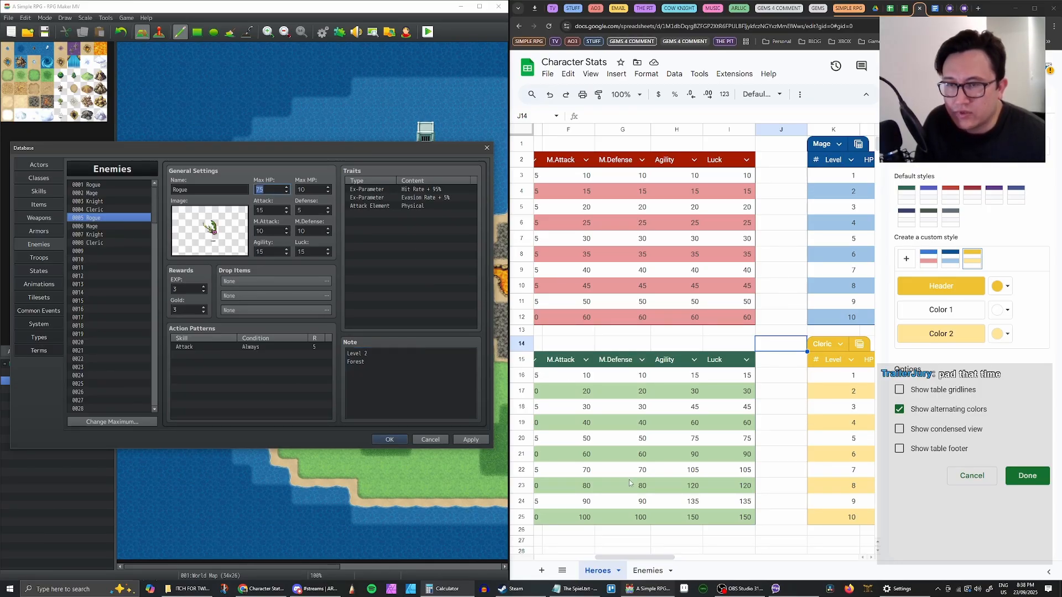
pyautogui.moveTo(622, 557); pyautogui.dragTo(564, 557)
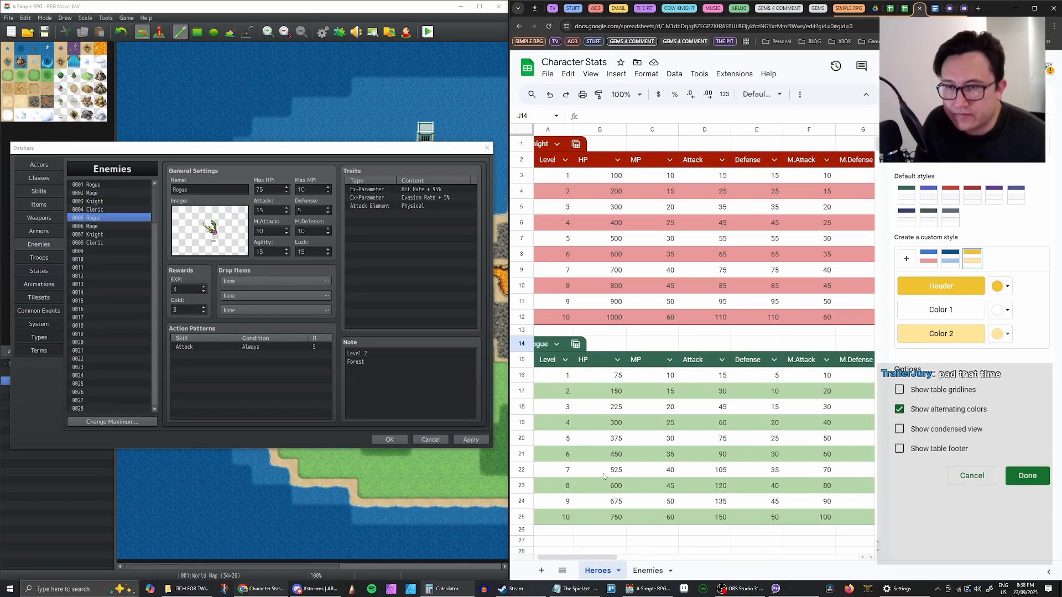
pyautogui.click(270, 190)
pyautogui.press('BackSpace')
pyautogui.press('BackSpace')
pyautogui.write('150')
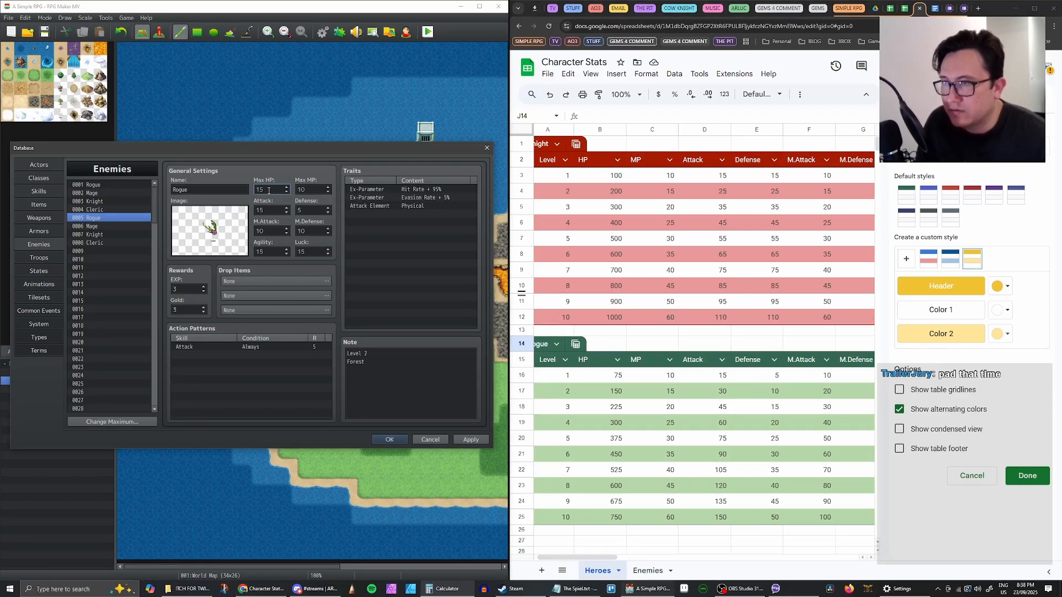
pyautogui.press('Tab')
pyautogui.write('15')
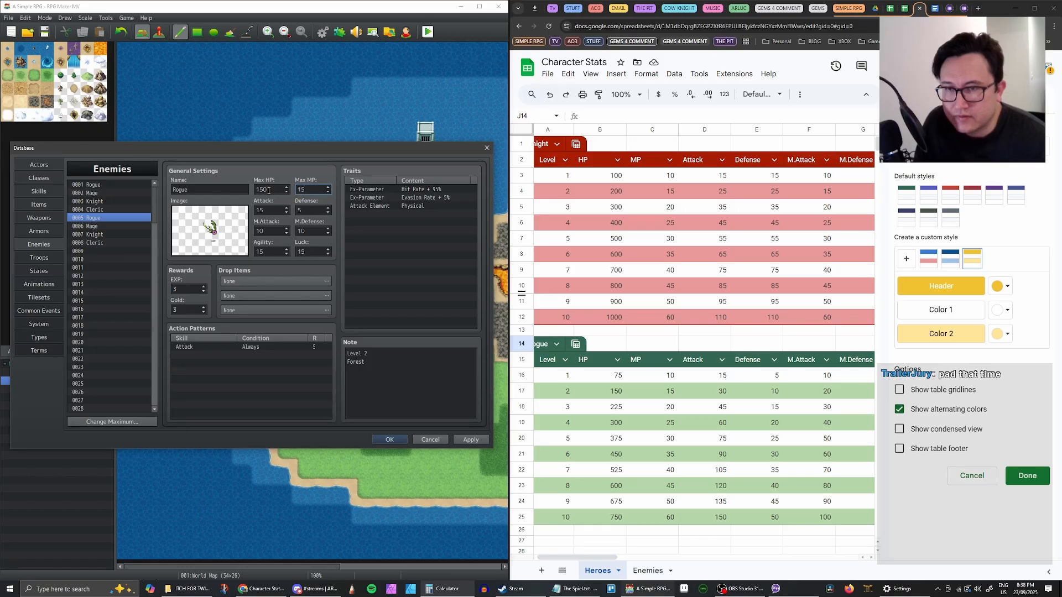
pyautogui.press('Tab')
pyautogui.write('30')
pyautogui.press('Tab')
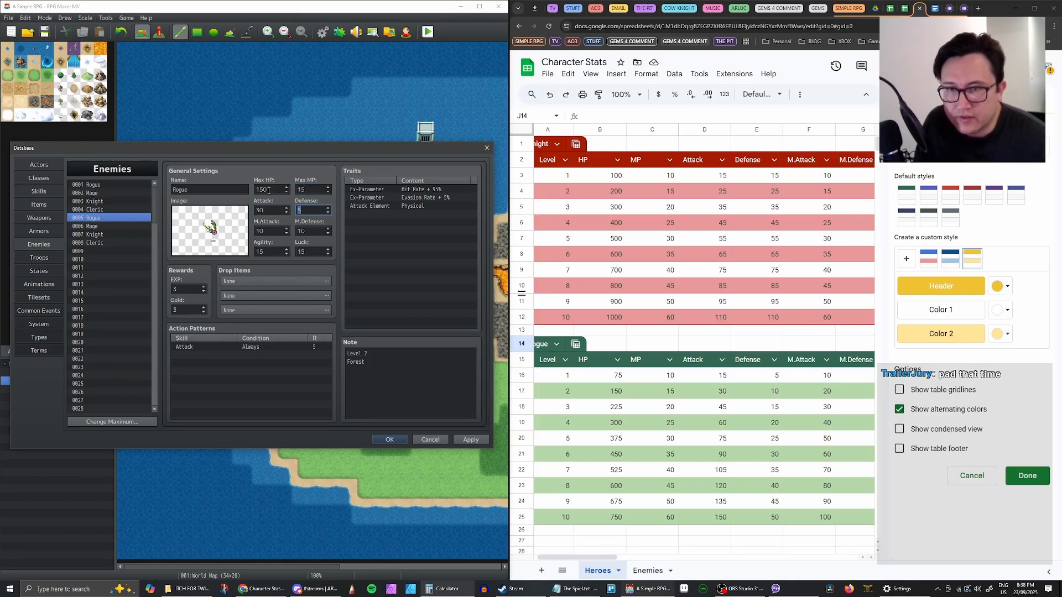
pyautogui.write('10')
# Set the slot 0005 Rogue's M.Attack and M.Defense to 20 and its Agility and Luck to 30, and apply the changes
pyautogui.press('Tab')
pyautogui.write('20')
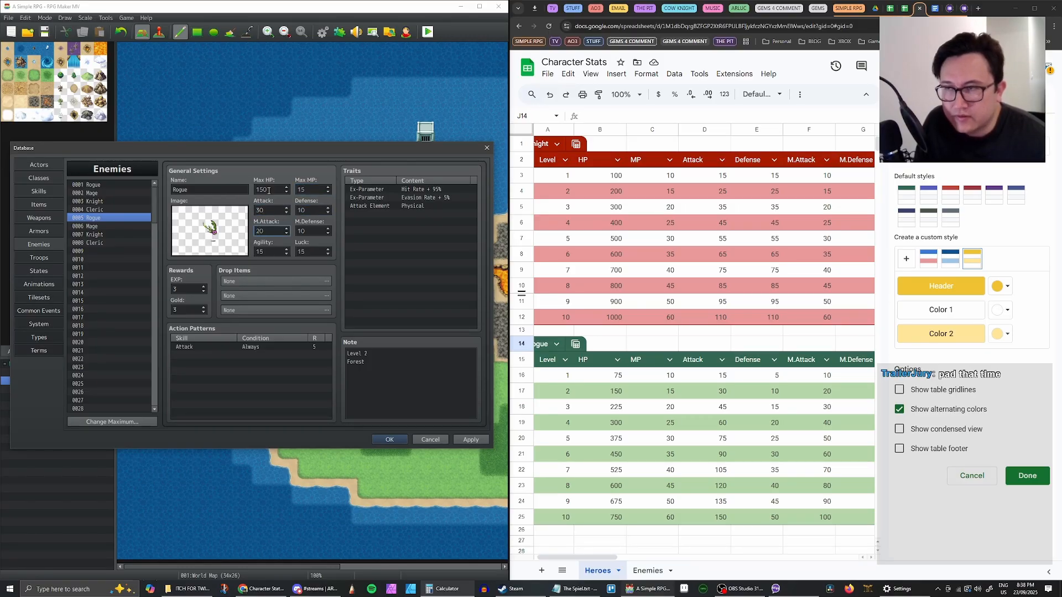
pyautogui.press('Tab')
pyautogui.write('20')
pyautogui.press('Tab')
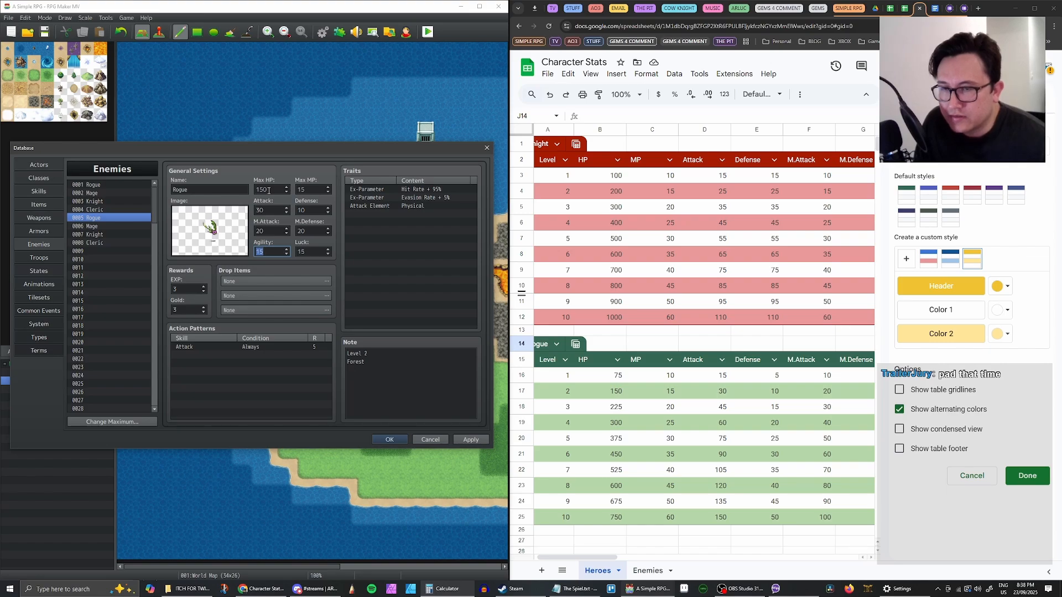
pyautogui.write('30')
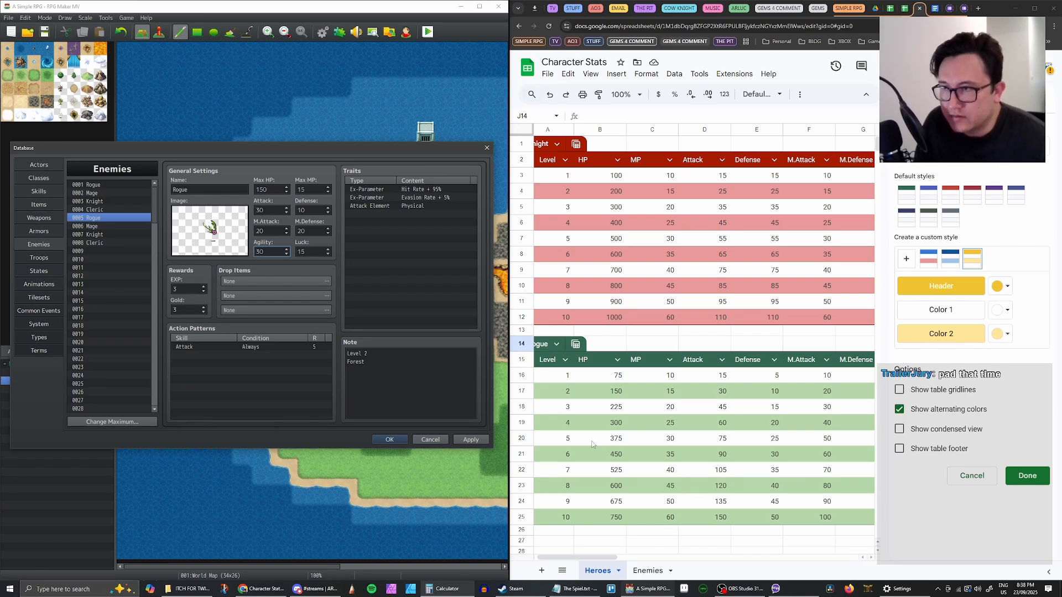
pyautogui.press('Tab')
pyautogui.write('30')
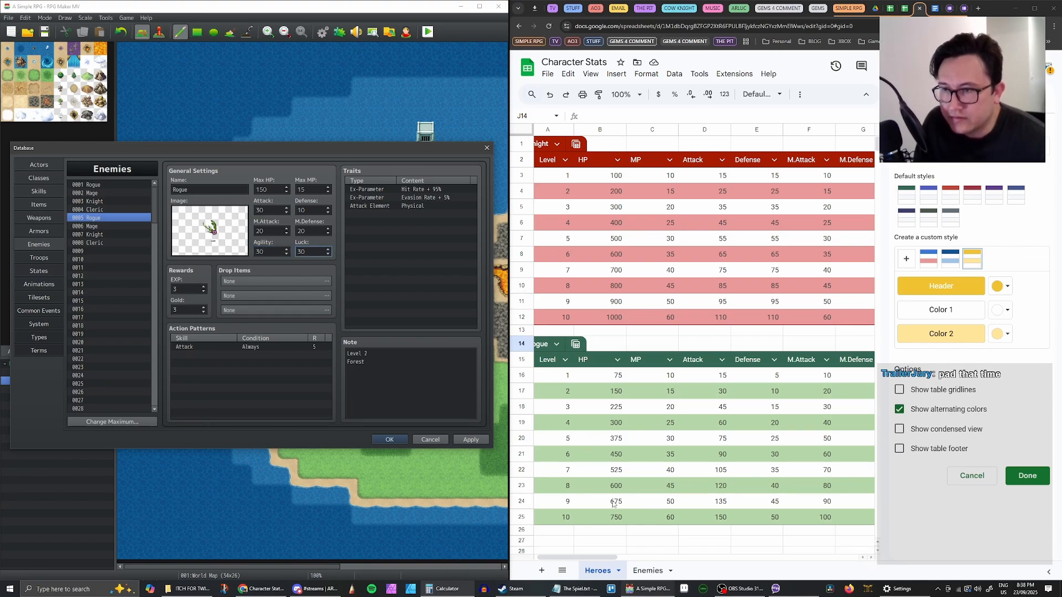
pyautogui.click(471, 439)
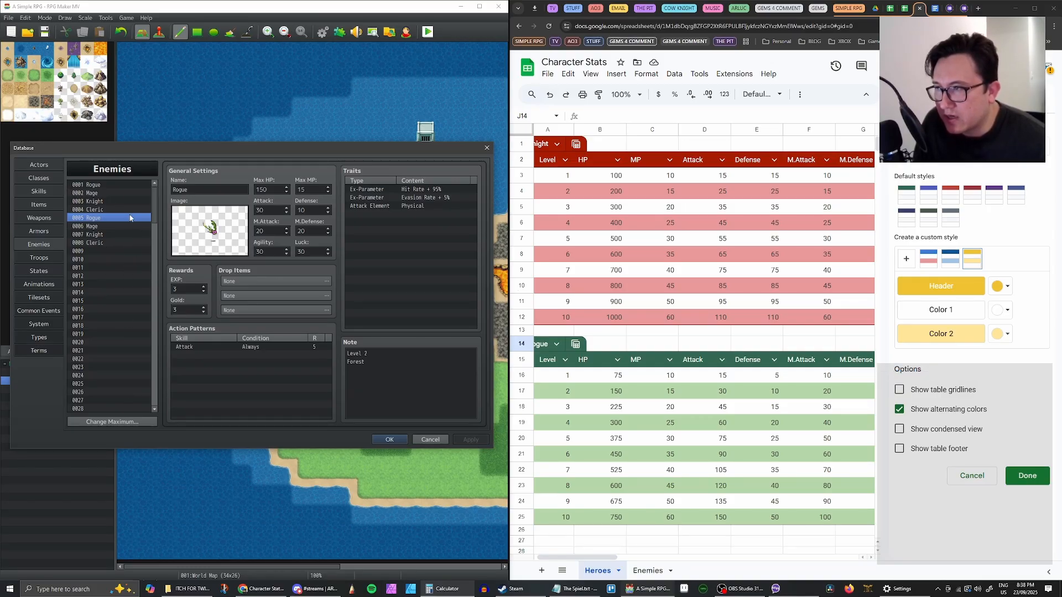
pyautogui.moveTo(152, 202); pyautogui.dragTo(156, 229)
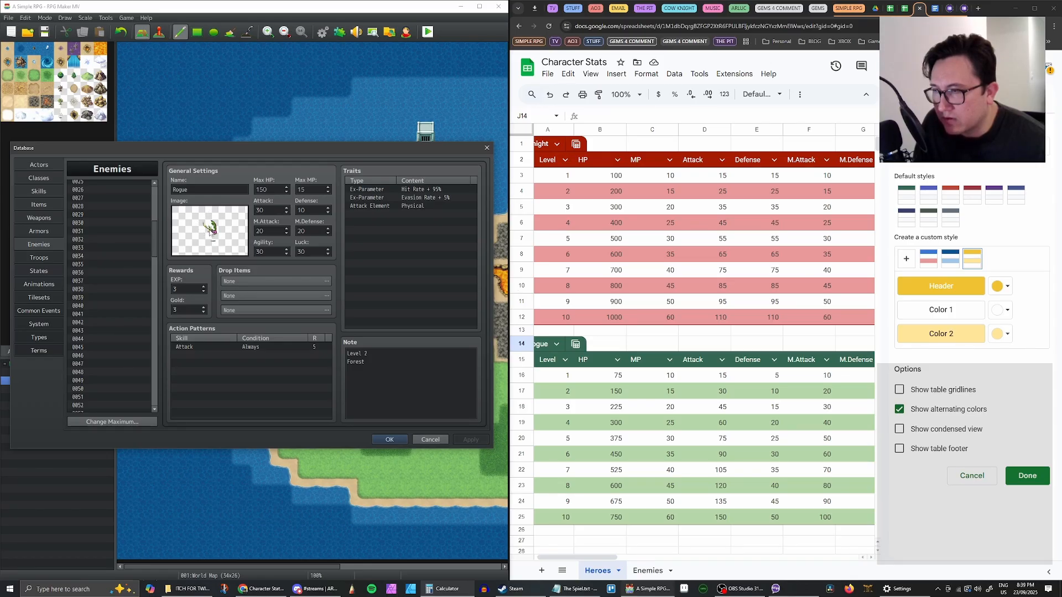
pyautogui.doubleClick(211, 231)
pyautogui.click(135, 303)
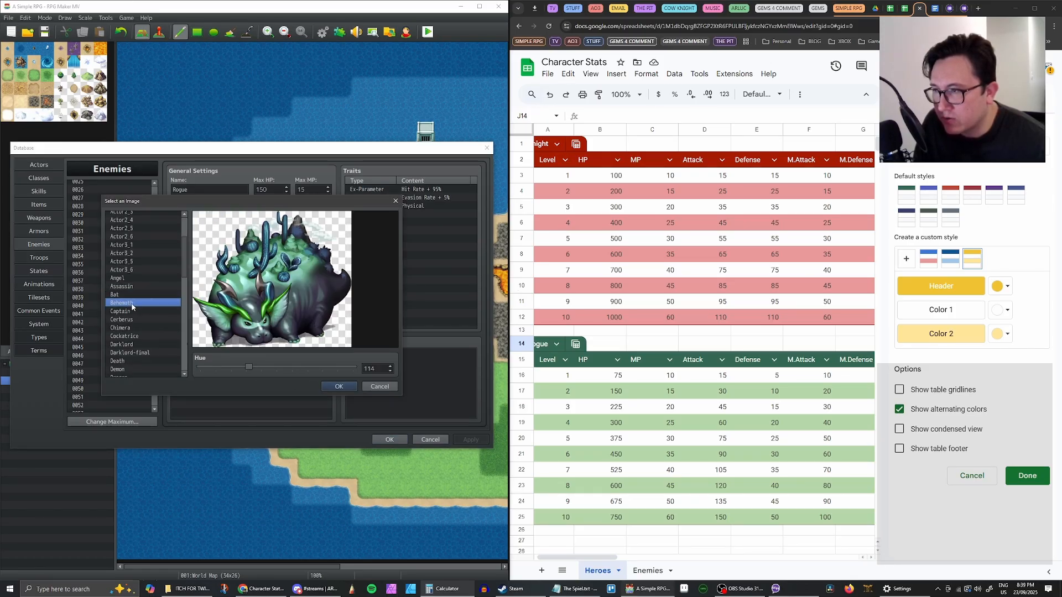
pyautogui.click(133, 311)
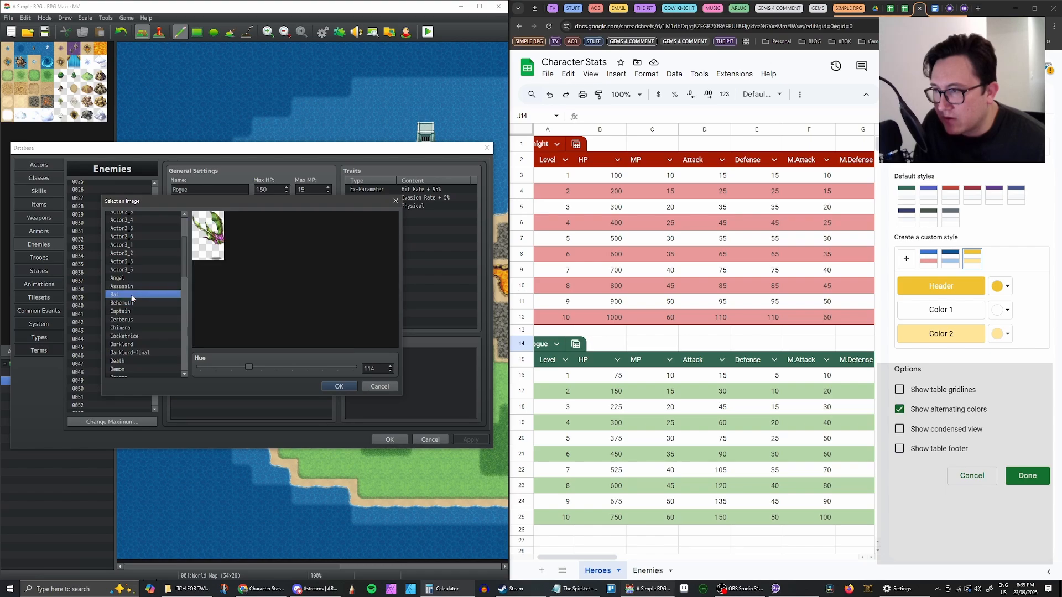
pyautogui.click(131, 320)
pyautogui.click(380, 387)
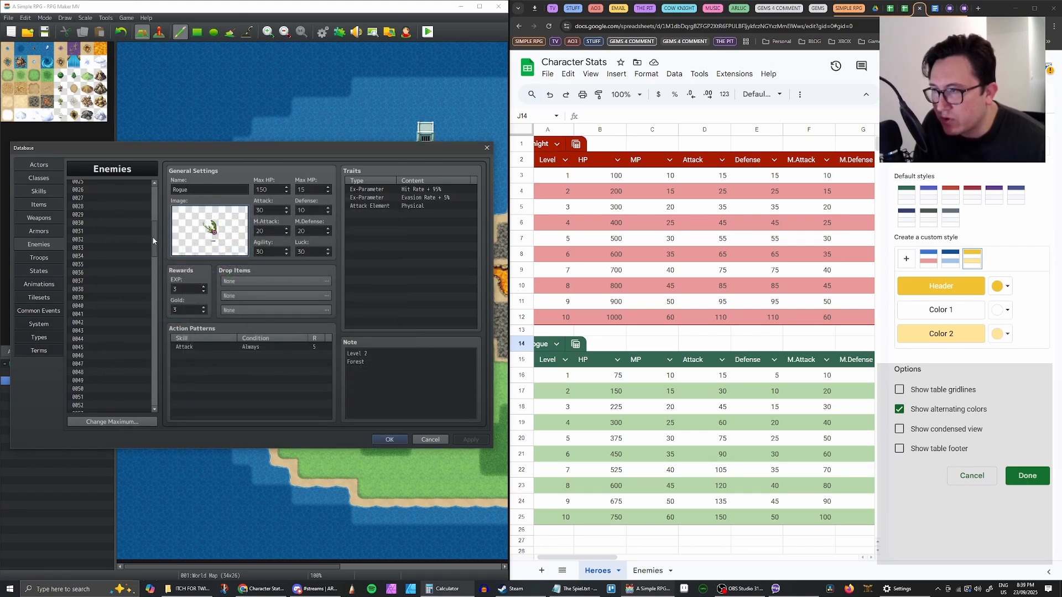
# Review the stats, images and notes of enemies 0005 to 0008, plus the first Rogue entry for comparison
pyautogui.moveTo(154, 241); pyautogui.dragTo(154, 205)
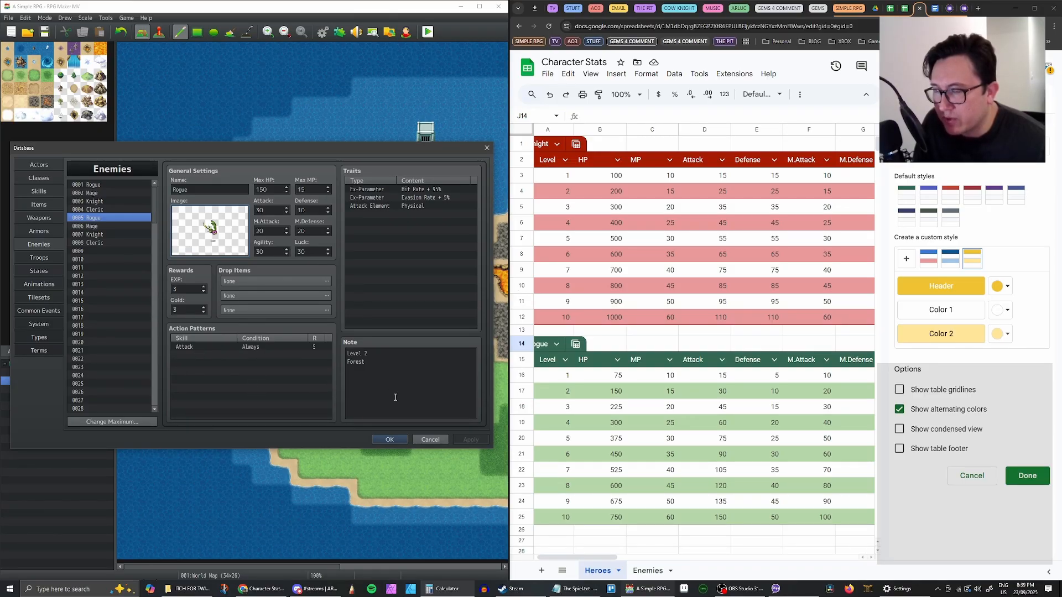
pyautogui.click(311, 348)
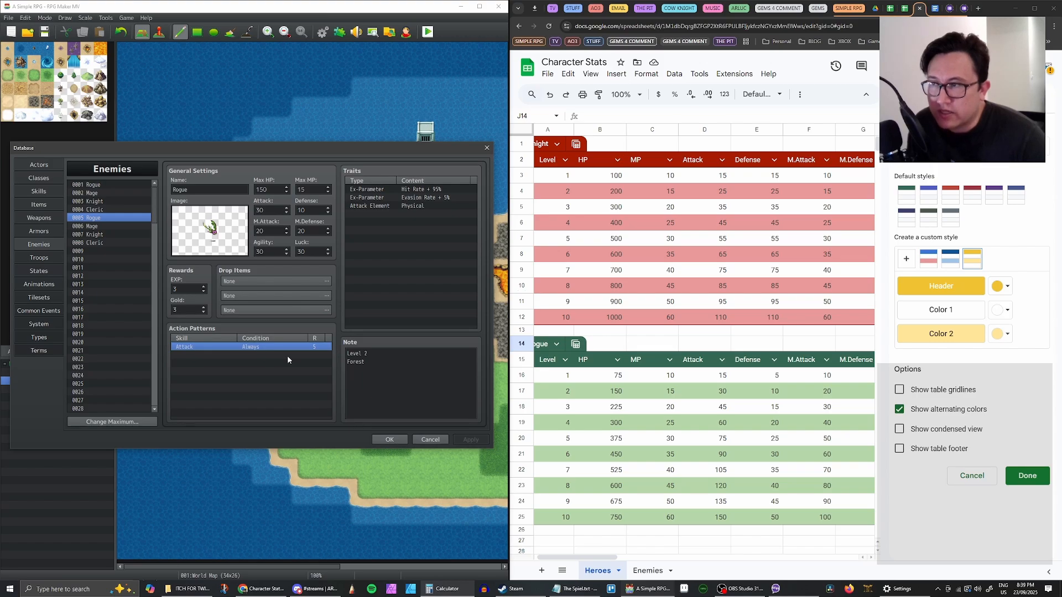
pyautogui.click(112, 234)
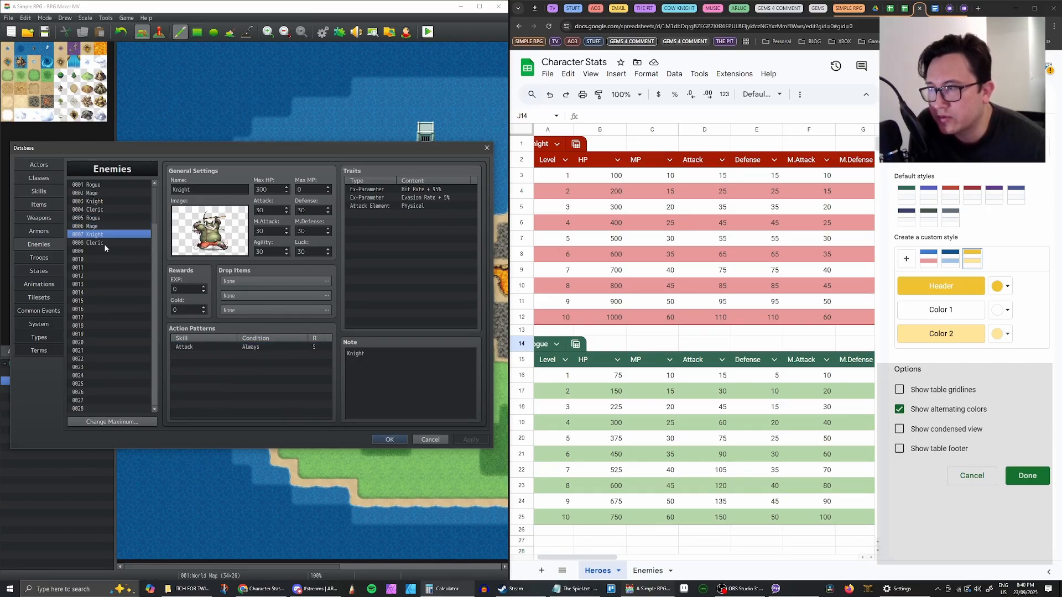
pyautogui.click(105, 244)
pyautogui.click(109, 234)
pyautogui.click(113, 226)
pyautogui.click(117, 220)
pyautogui.click(117, 227)
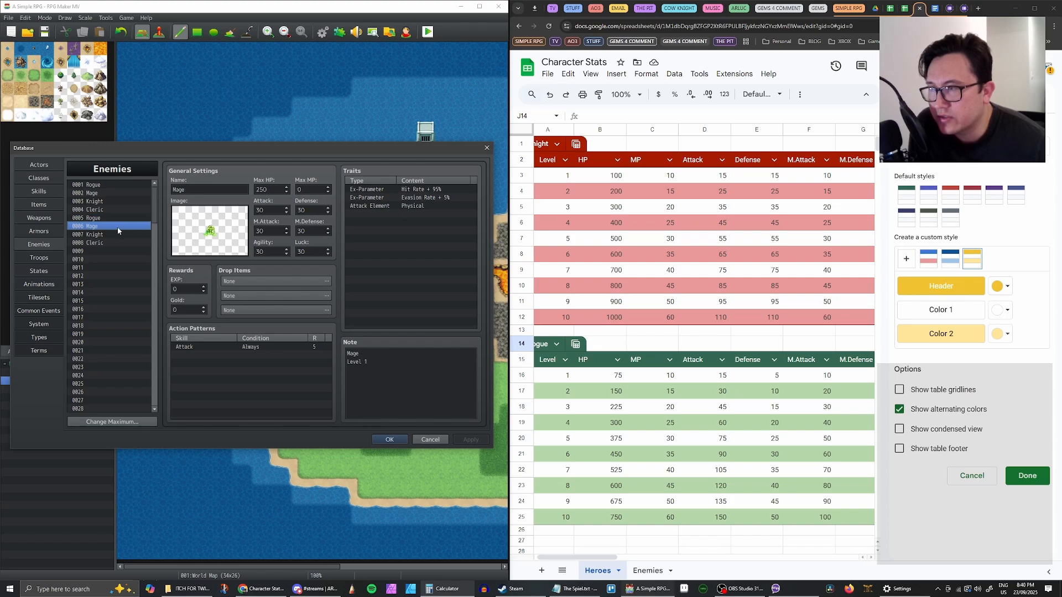
pyautogui.click(116, 236)
pyautogui.click(114, 241)
pyautogui.click(114, 234)
pyautogui.click(113, 225)
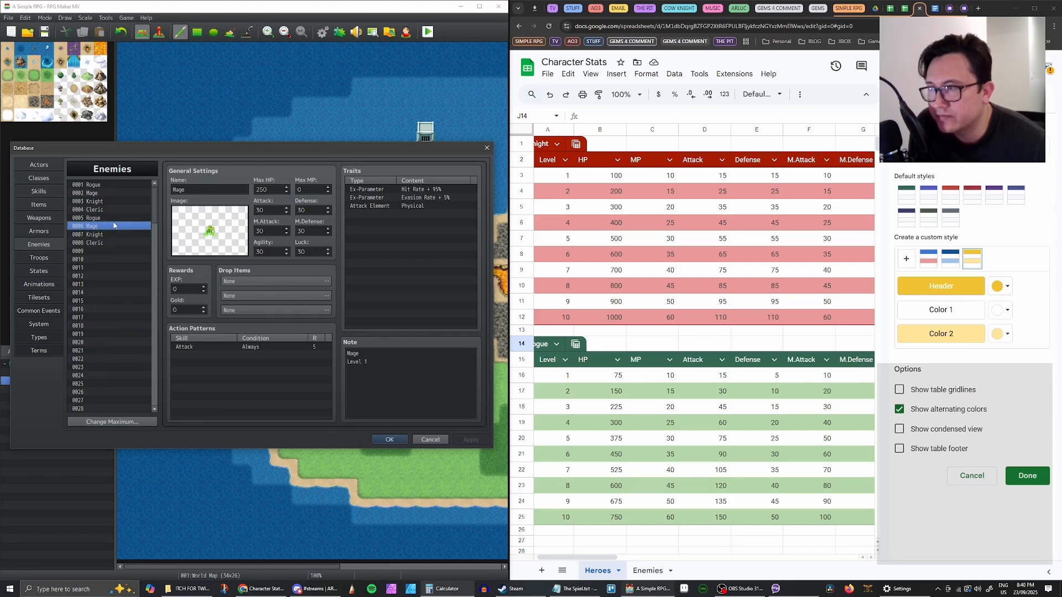
pyautogui.click(114, 221)
pyautogui.click(114, 224)
pyautogui.click(114, 234)
pyautogui.click(116, 243)
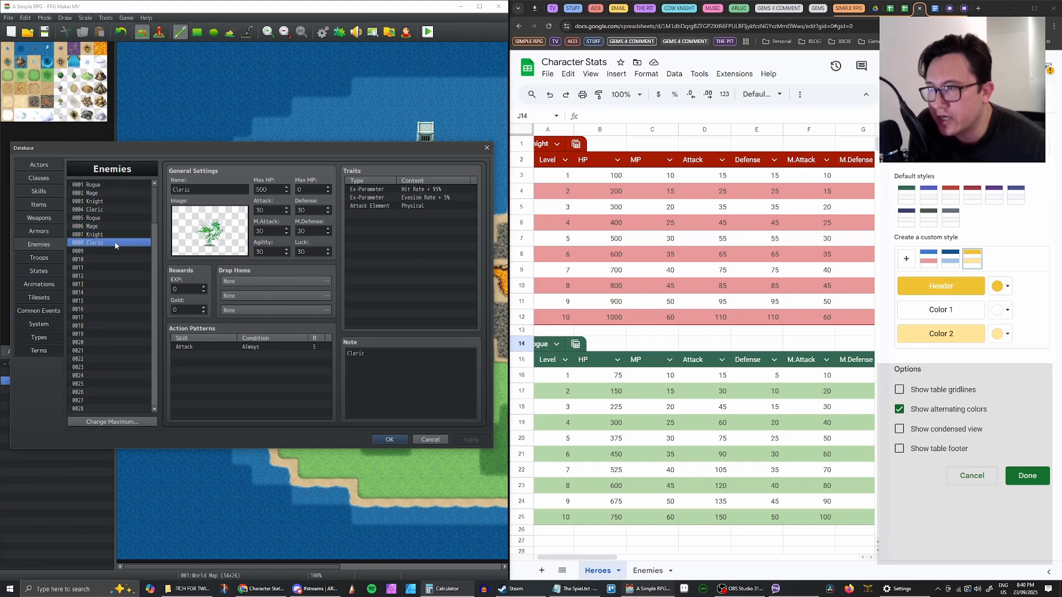
pyautogui.click(114, 220)
pyautogui.click(114, 226)
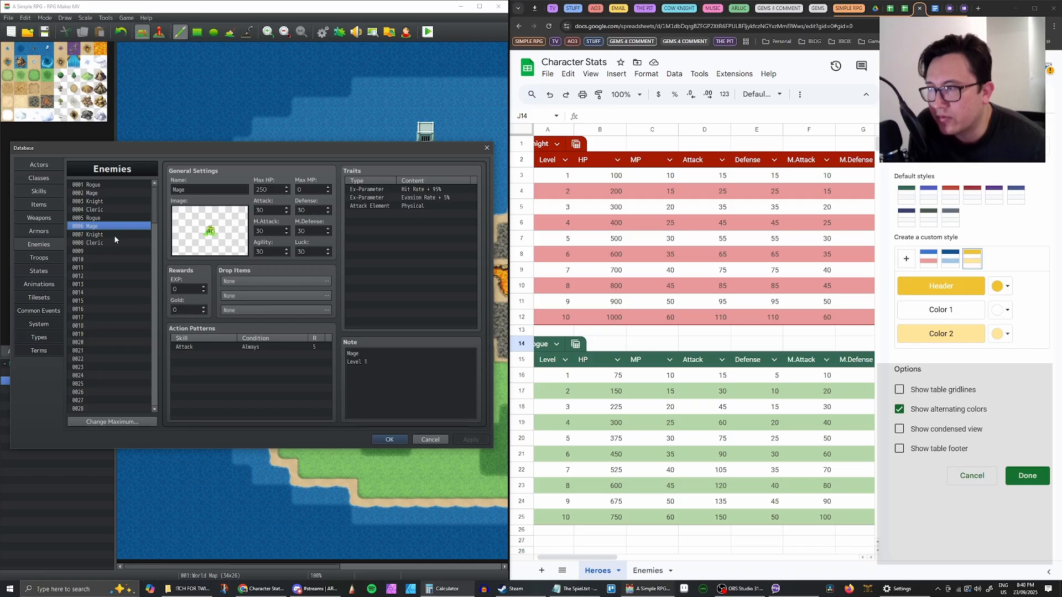
pyautogui.click(113, 235)
pyautogui.click(112, 226)
pyautogui.click(111, 218)
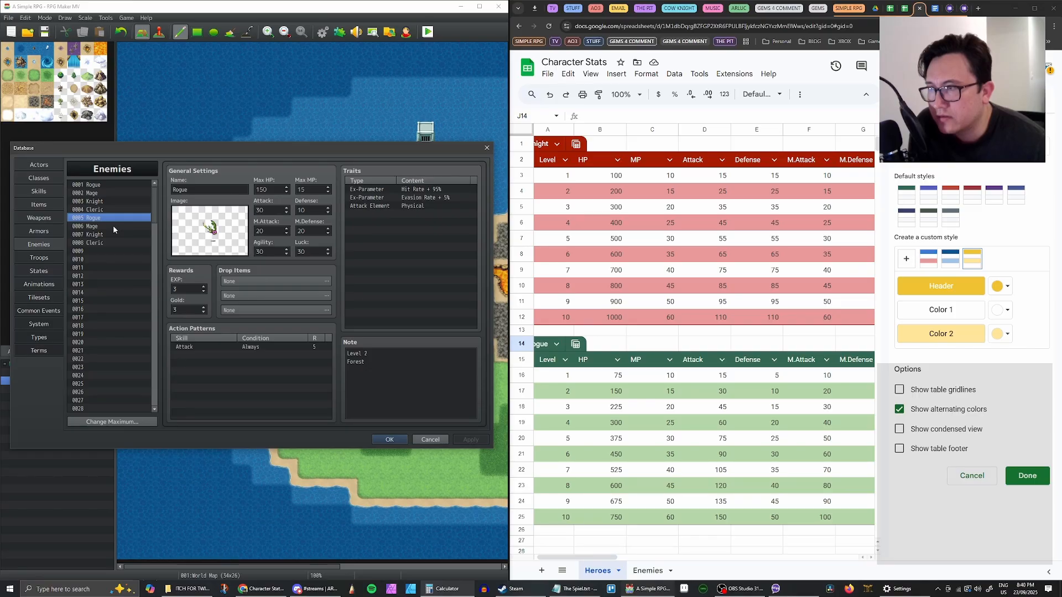
pyautogui.click(113, 225)
pyautogui.click(113, 235)
pyautogui.click(112, 226)
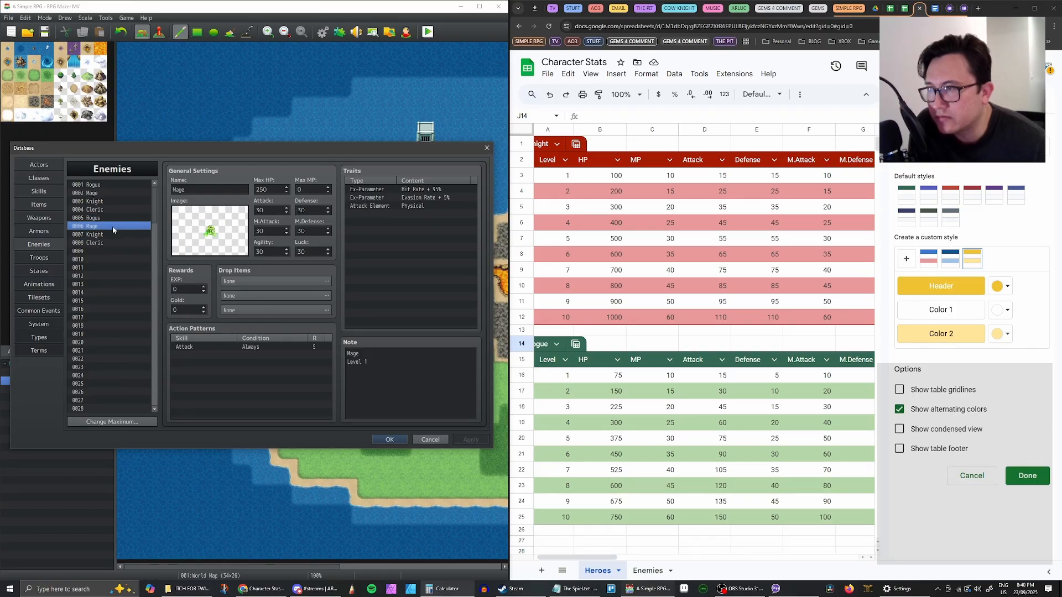
pyautogui.click(113, 217)
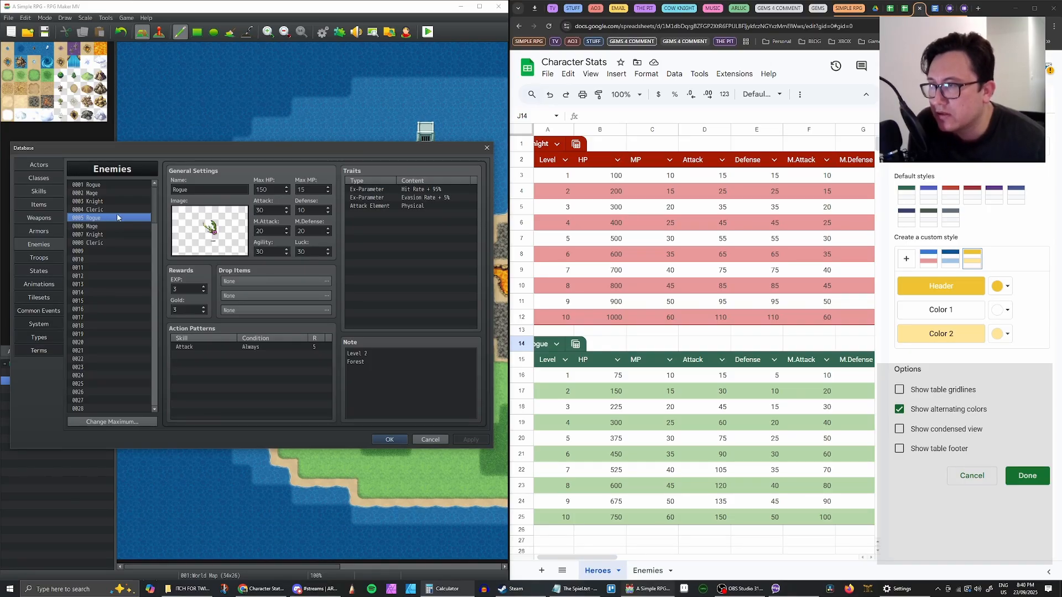
pyautogui.click(117, 187)
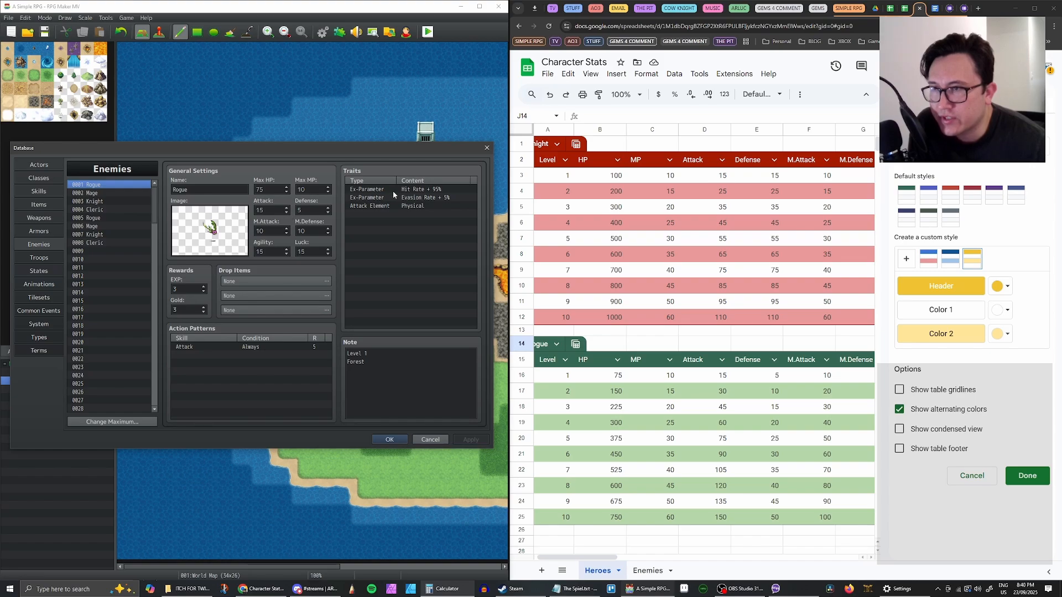
# Open the Troops database and auto-name the first troop, Bat*2, after its current members
pyautogui.click(40, 257)
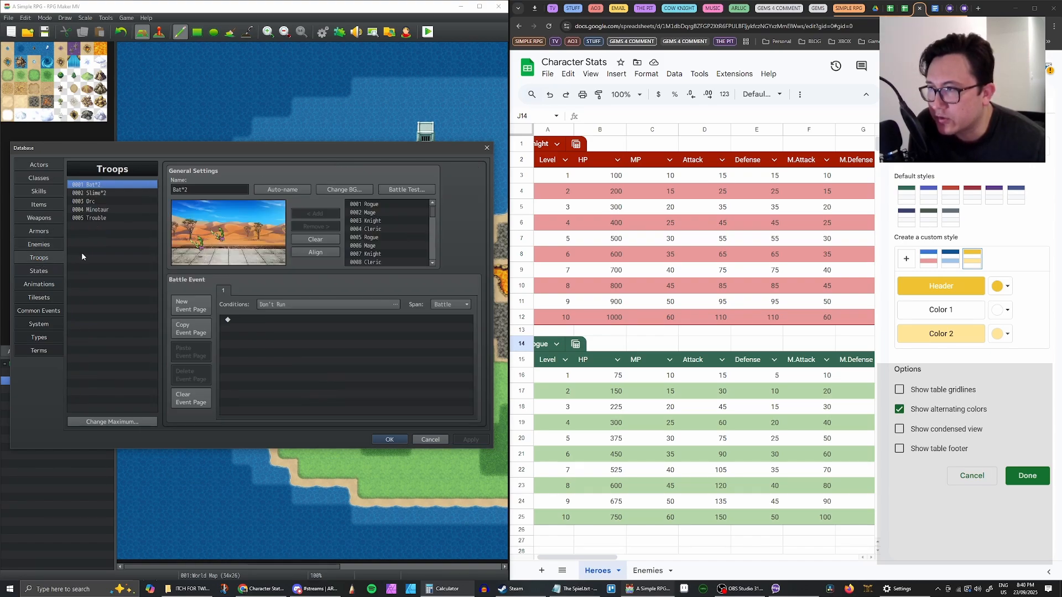
pyautogui.click(97, 192)
pyautogui.click(98, 185)
pyautogui.click(293, 190)
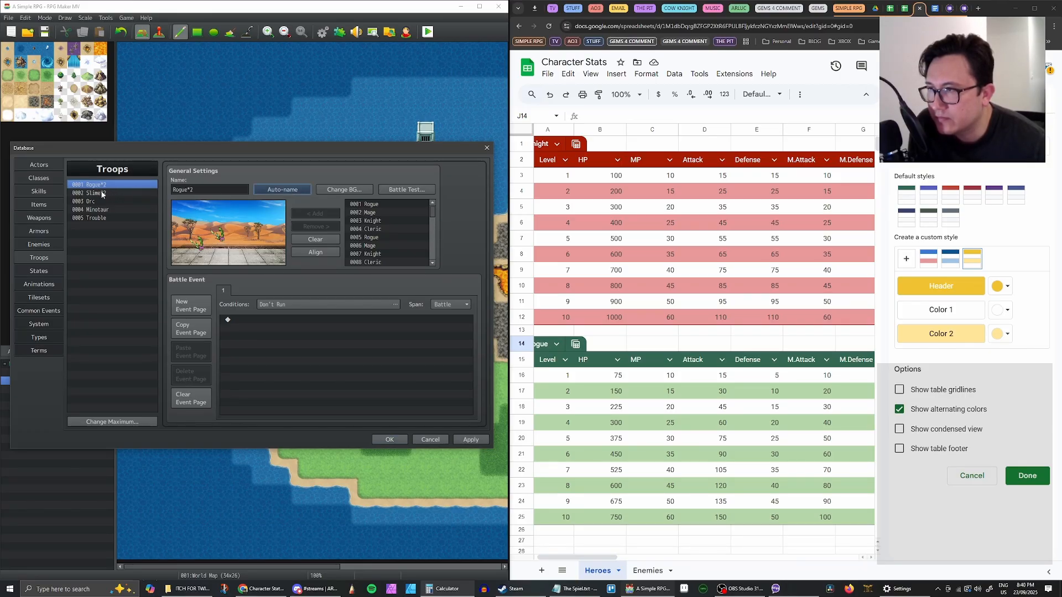
# Try filling the first troop with additional Rogue enemies and repositioning them in the battle preview
pyautogui.click(370, 206)
pyautogui.click(319, 215)
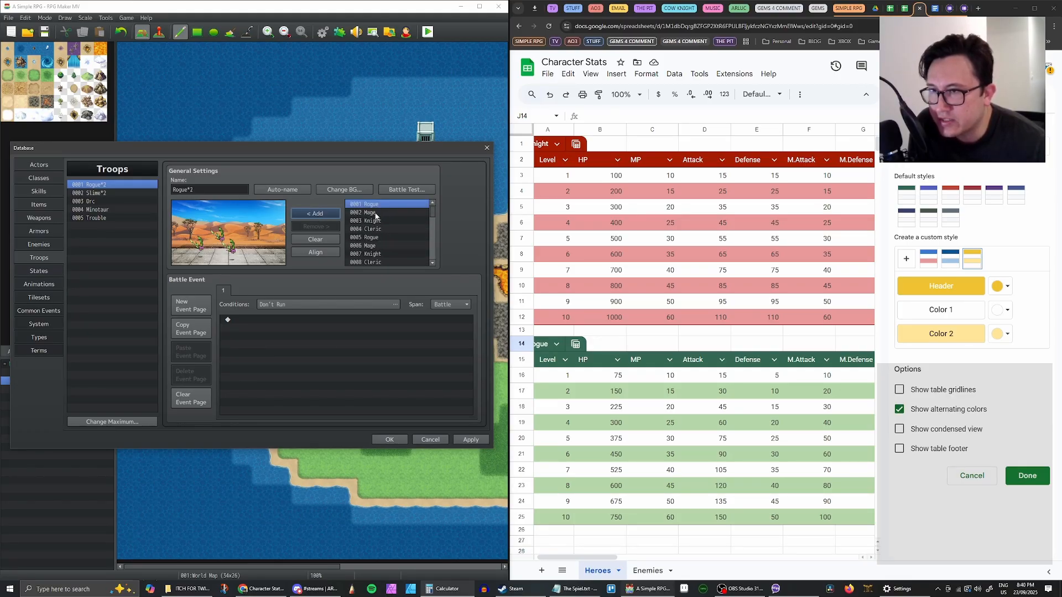
pyautogui.click(375, 214)
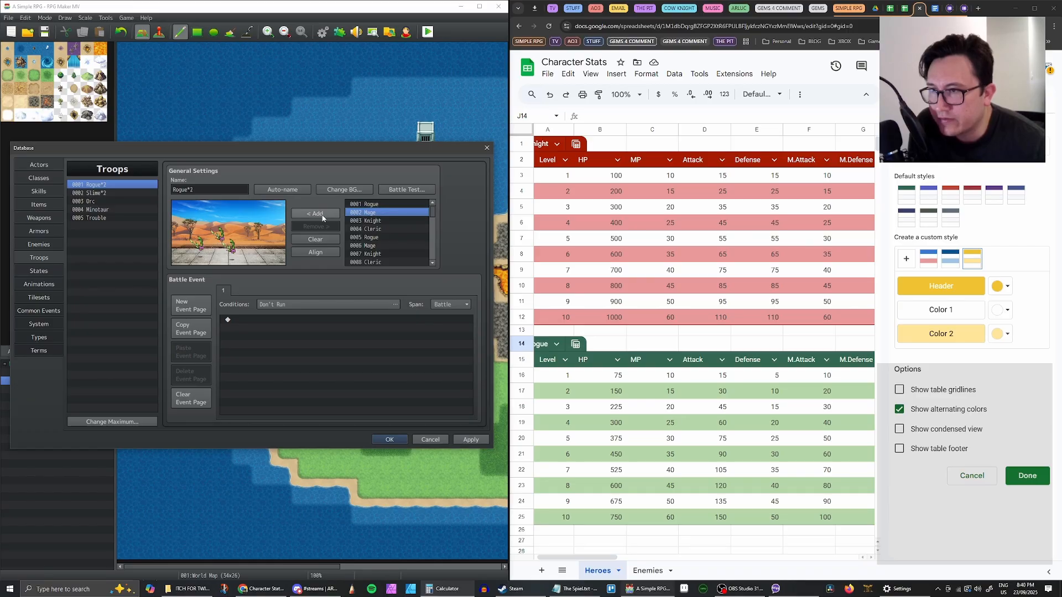
pyautogui.click(365, 205)
pyautogui.click(321, 215)
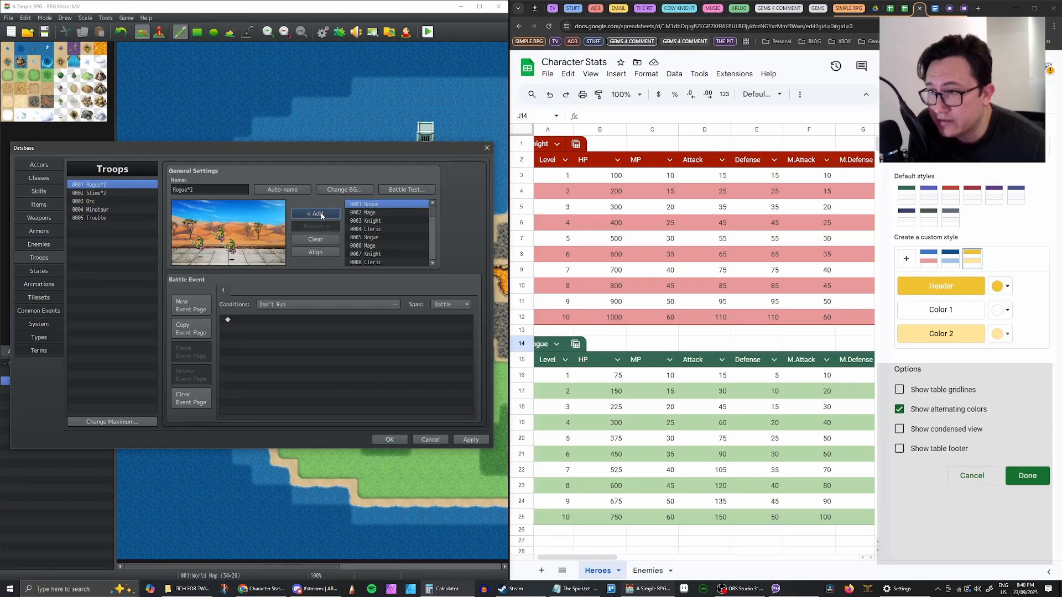
pyautogui.click(321, 213)
pyautogui.moveTo(218, 233)
pyautogui.mouseDown()
pyautogui.moveTo(200, 220)
pyautogui.moveTo(231, 217)
pyautogui.mouseUp()
pyautogui.moveTo(231, 247)
pyautogui.mouseDown()
pyautogui.moveTo(261, 223)
pyautogui.moveTo(261, 249)
pyautogui.moveTo(250, 234)
pyautogui.moveTo(231, 255)
pyautogui.moveTo(189, 248)
pyautogui.moveTo(198, 222)
pyautogui.moveTo(218, 237)
pyautogui.moveTo(230, 221)
pyautogui.moveTo(219, 214)
pyautogui.moveTo(231, 229)
pyautogui.moveTo(249, 214)
pyautogui.moveTo(249, 244)
pyautogui.moveTo(230, 249)
pyautogui.moveTo(214, 217)
pyautogui.moveTo(201, 235)
pyautogui.moveTo(244, 219)
pyautogui.moveTo(238, 244)
pyautogui.mouseUp()
pyautogui.click(245, 239)
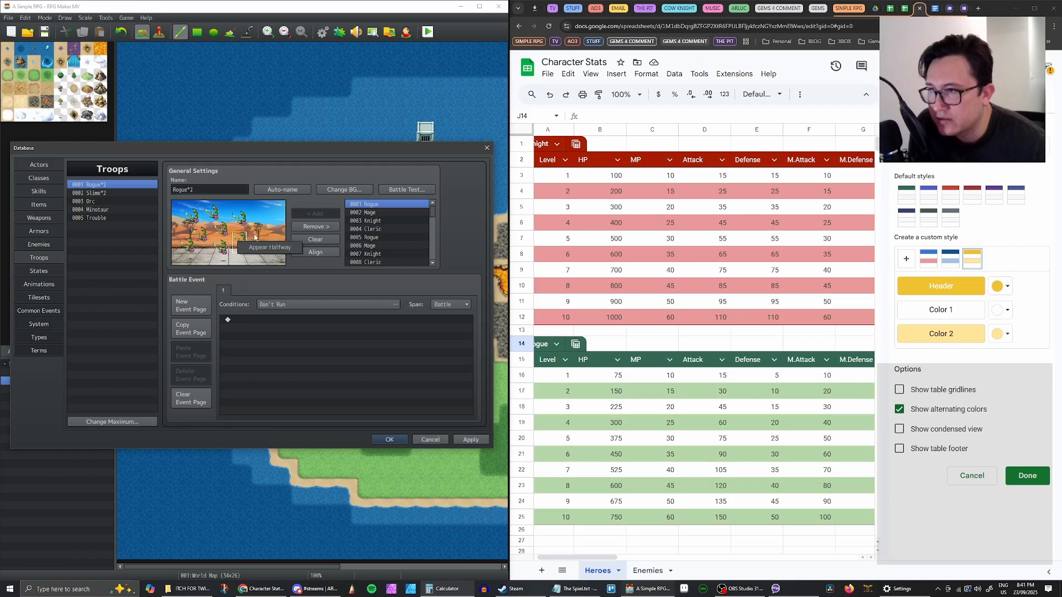
pyautogui.click(282, 225)
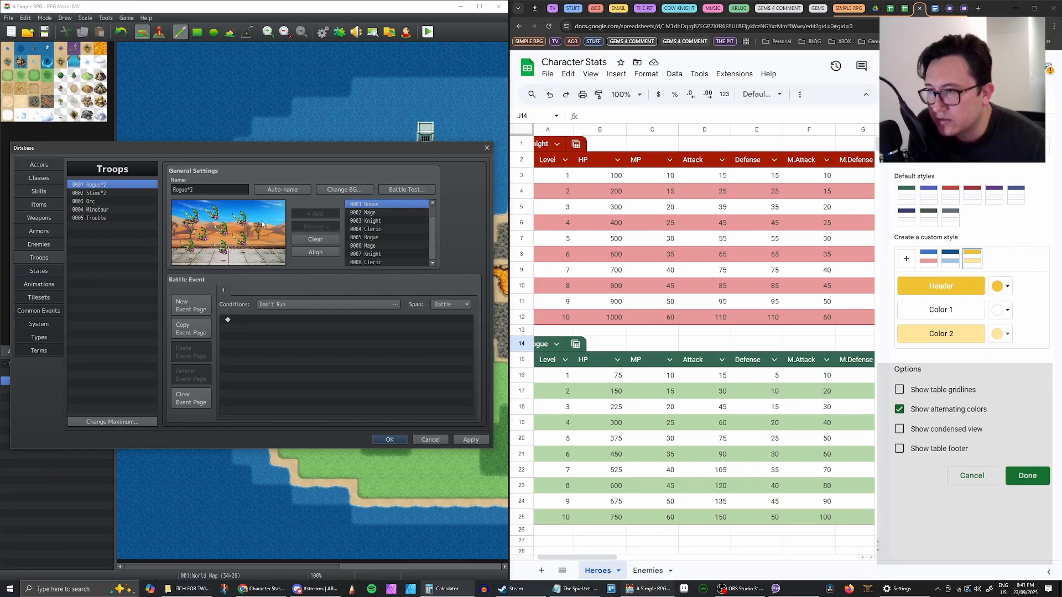
# Clear all members from the first troop and add three 0001 Rogue enemies
pyautogui.click(308, 239)
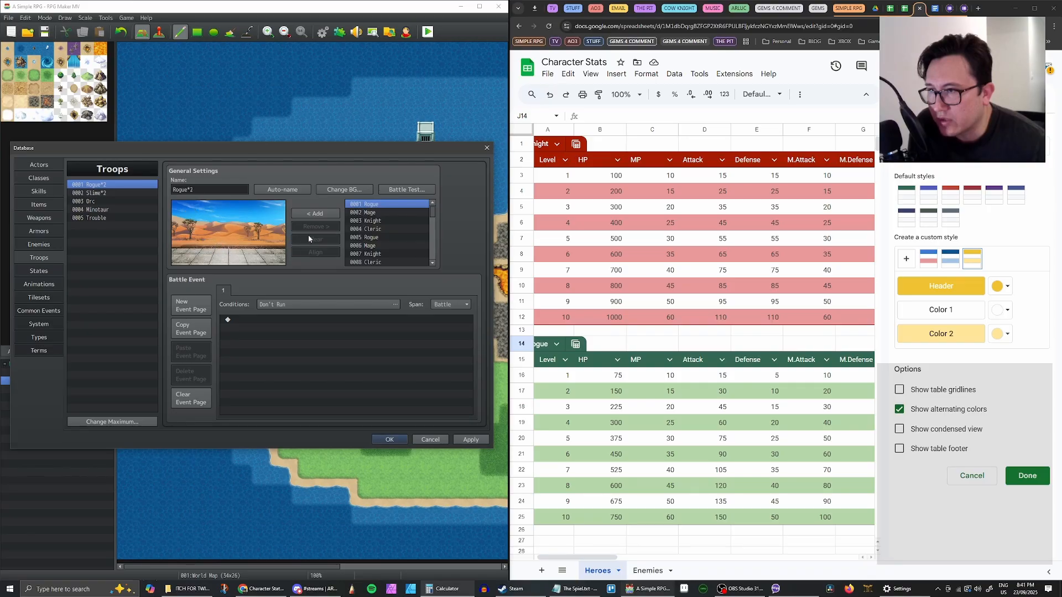
pyautogui.click(317, 214)
pyautogui.click(317, 214)
pyautogui.click(318, 215)
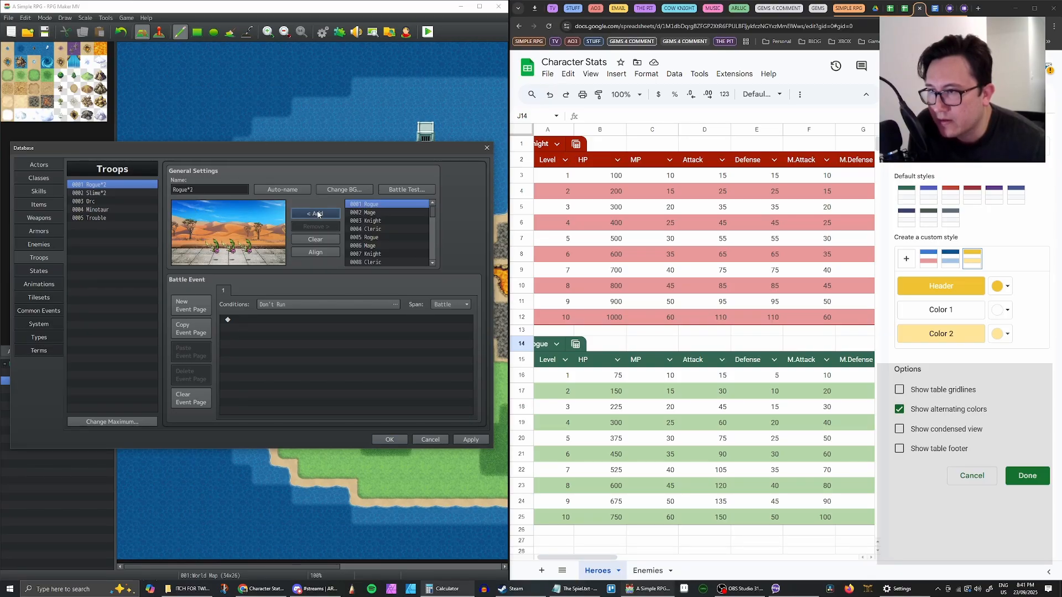
# Arrange the three Rogues in a staggered triangle on the left half of the battlefield
pyautogui.moveTo(214, 248); pyautogui.dragTo(212, 223)
pyautogui.click(233, 250)
pyautogui.click(217, 229)
pyautogui.moveTo(190, 247); pyautogui.dragTo(193, 244)
pyautogui.click(252, 238)
# Browse the ground battlebacks for the troop preview and choose Meadow
pyautogui.click(336, 192)
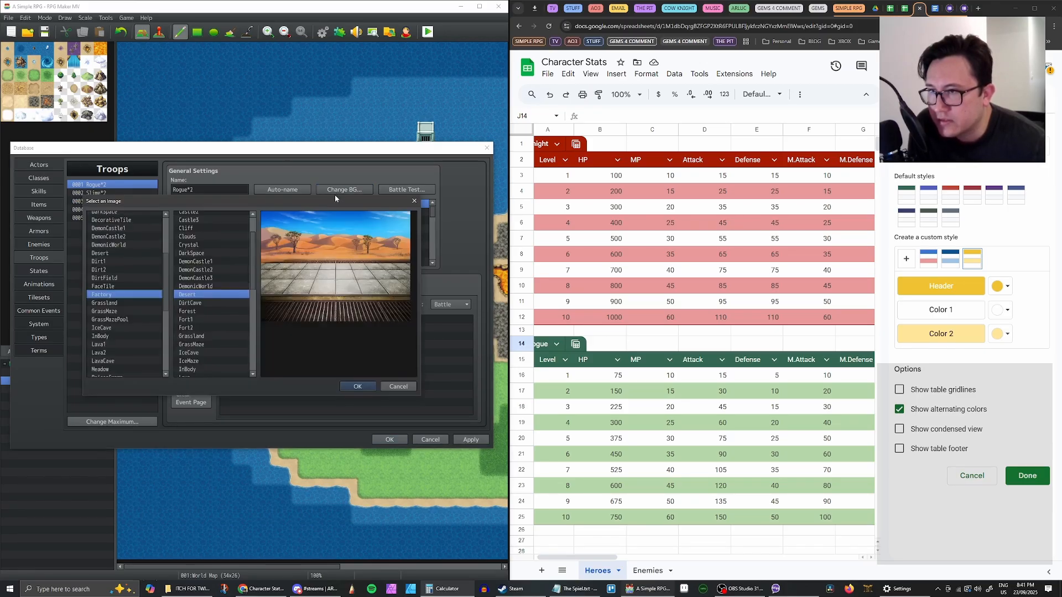
pyautogui.click(117, 303)
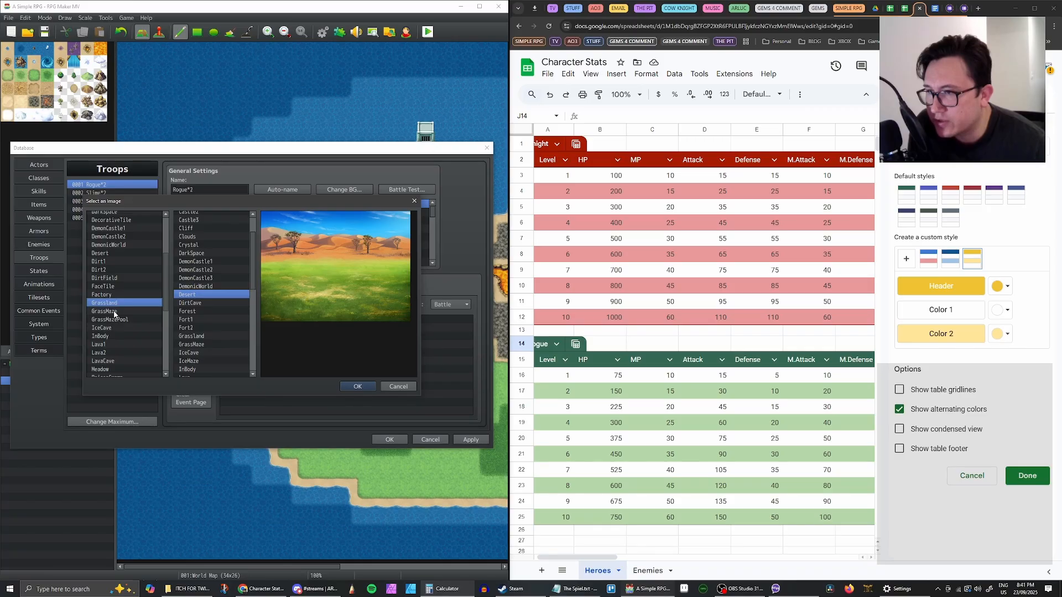
pyautogui.click(115, 312)
pyautogui.click(115, 319)
pyautogui.click(120, 328)
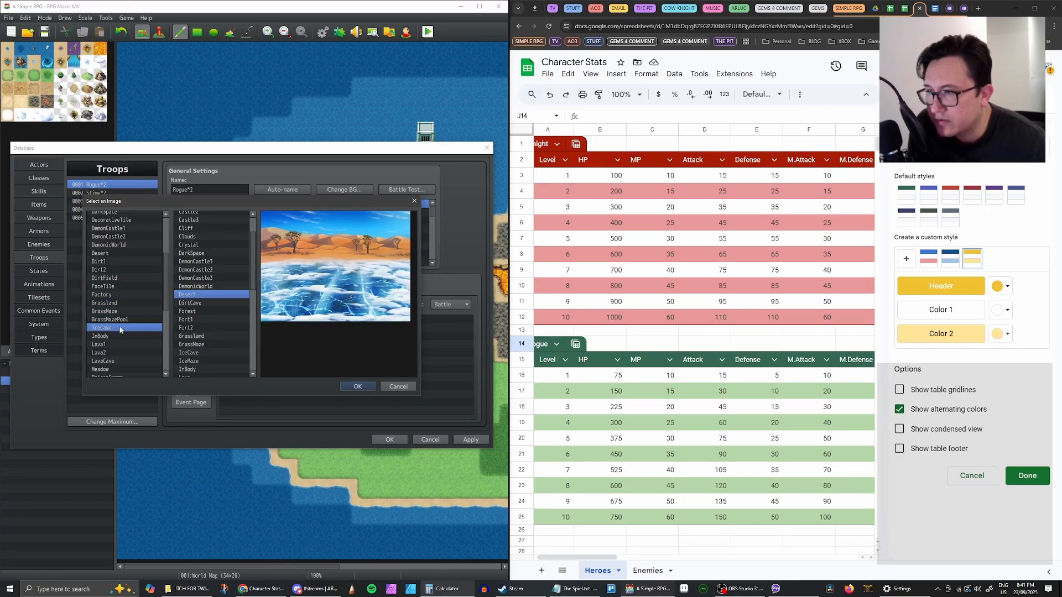
pyautogui.click(109, 336)
pyautogui.scroll(-1, 119, 338)
pyautogui.click(111, 337)
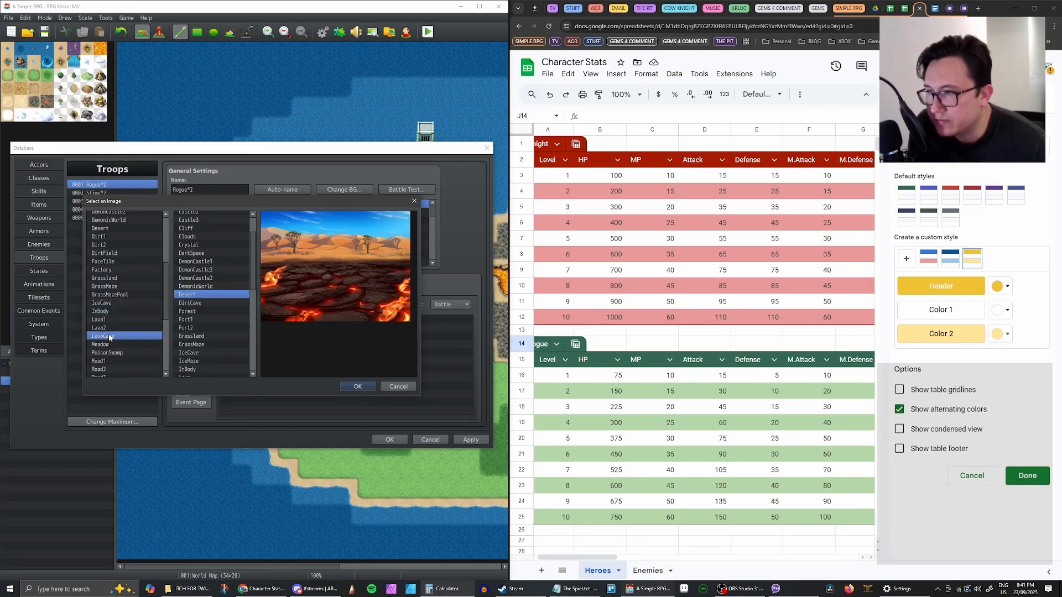
pyautogui.click(107, 344)
# Browse the backdrop images, choose Forest to go with the ground, and apply the battle background
pyautogui.click(196, 287)
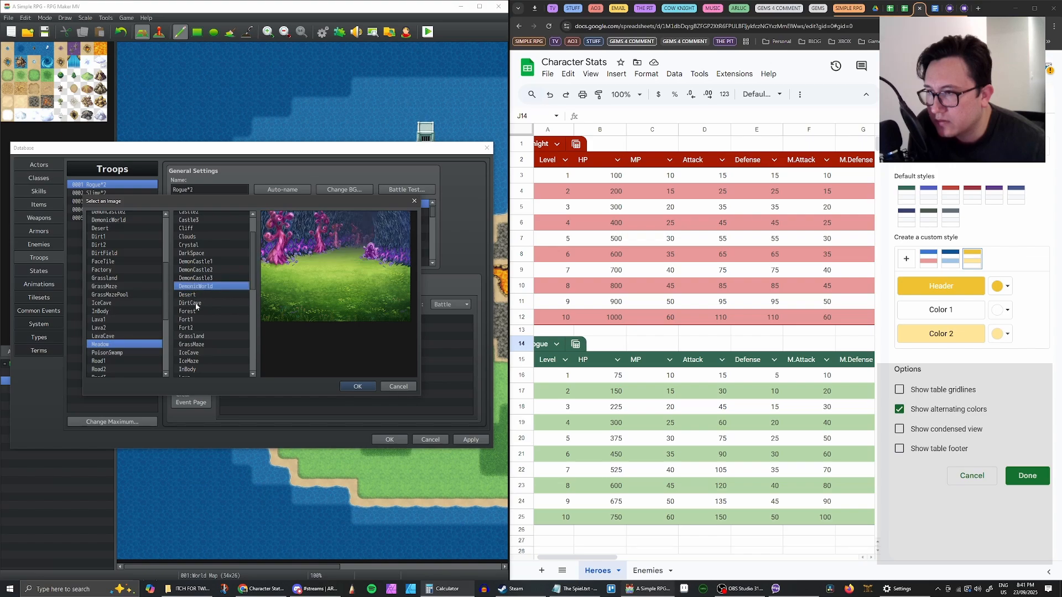
pyautogui.scroll(-1, 217, 301)
pyautogui.click(201, 319)
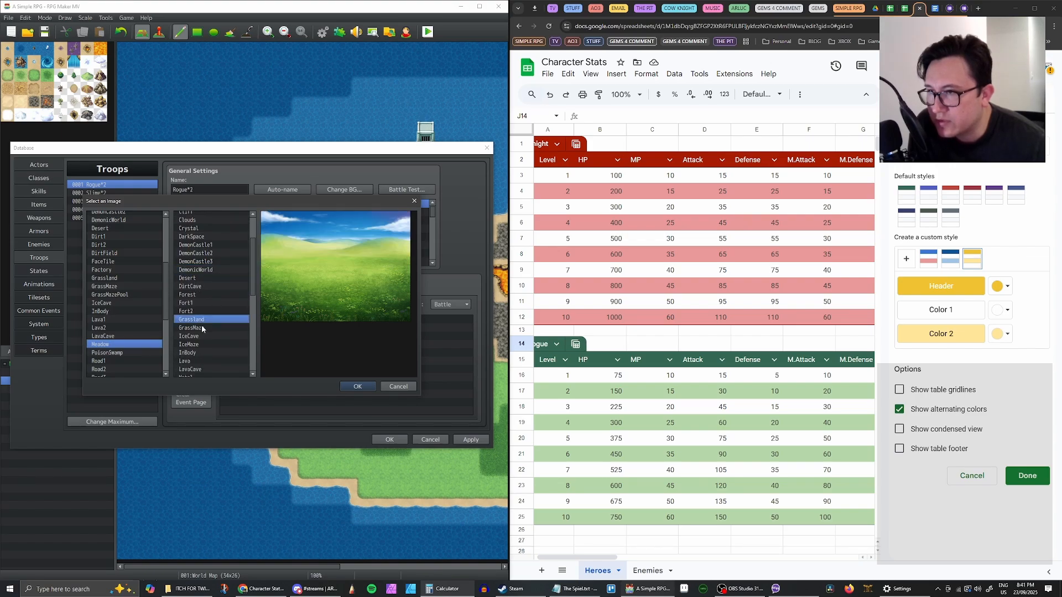
pyautogui.click(201, 327)
pyautogui.scroll(-1, 208, 319)
pyautogui.scroll(-3, 209, 320)
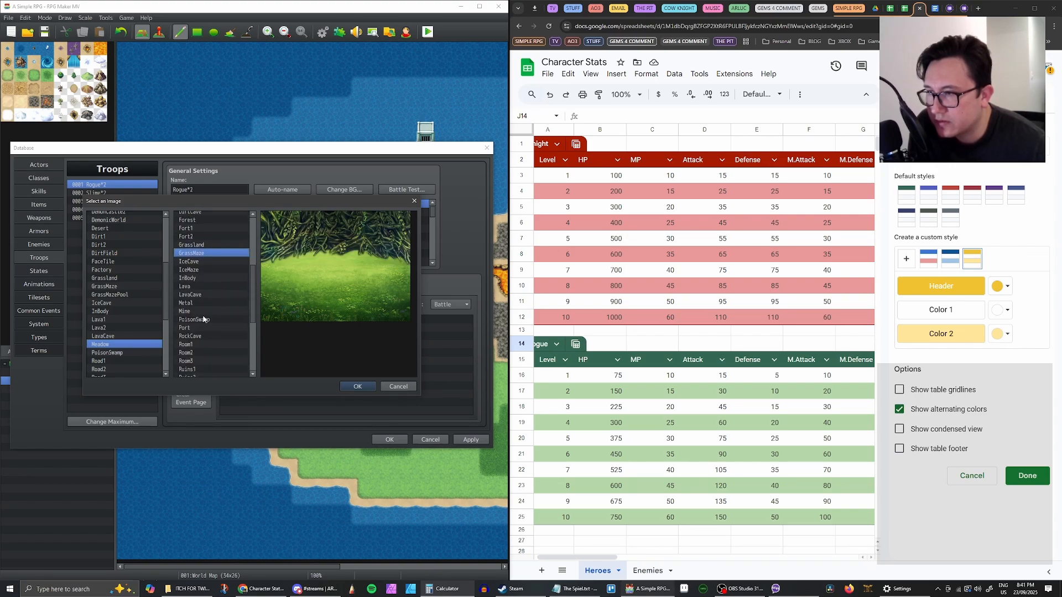
pyautogui.scroll(-2, 201, 321)
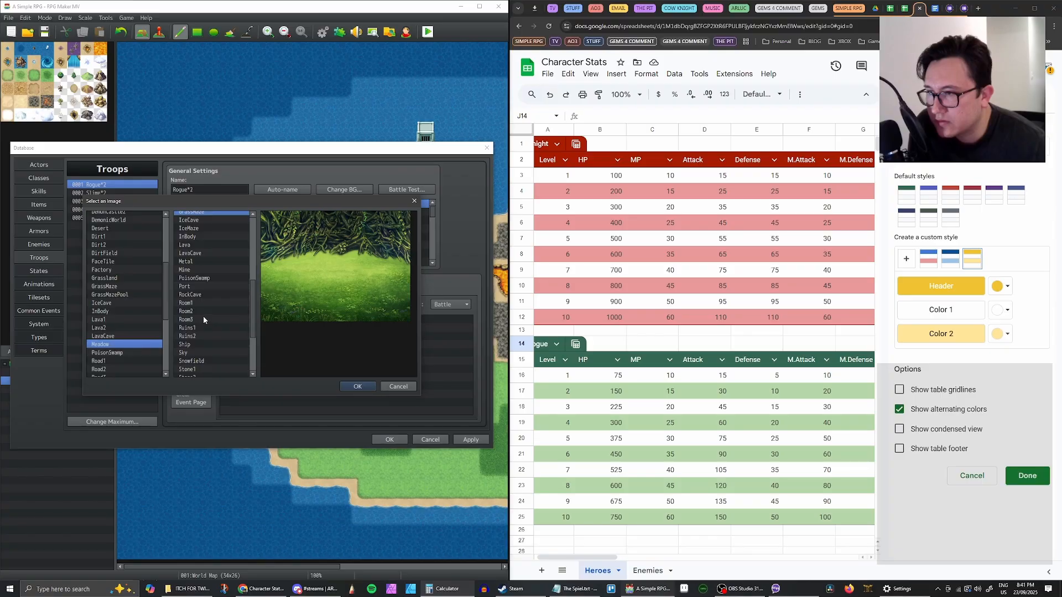
pyautogui.scroll(-2, 204, 316)
pyautogui.scroll(8, 205, 308)
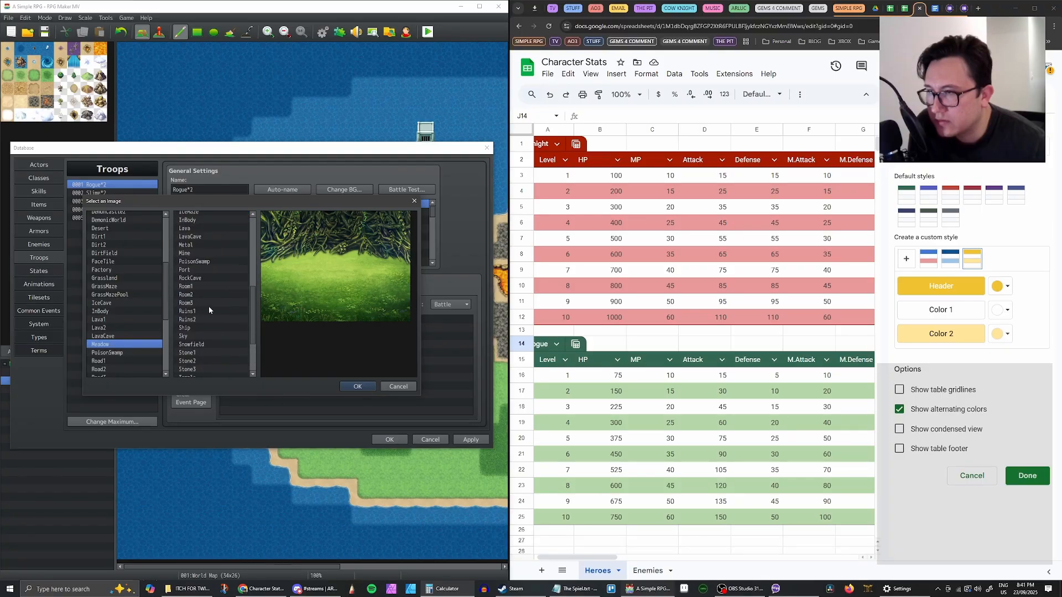
pyautogui.click(198, 295)
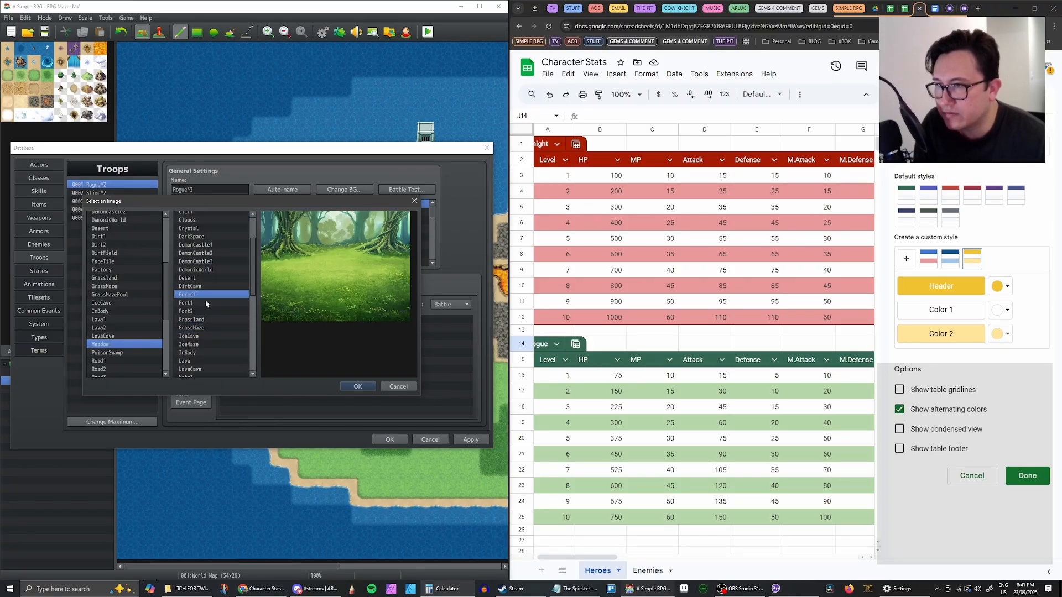
pyautogui.click(363, 383)
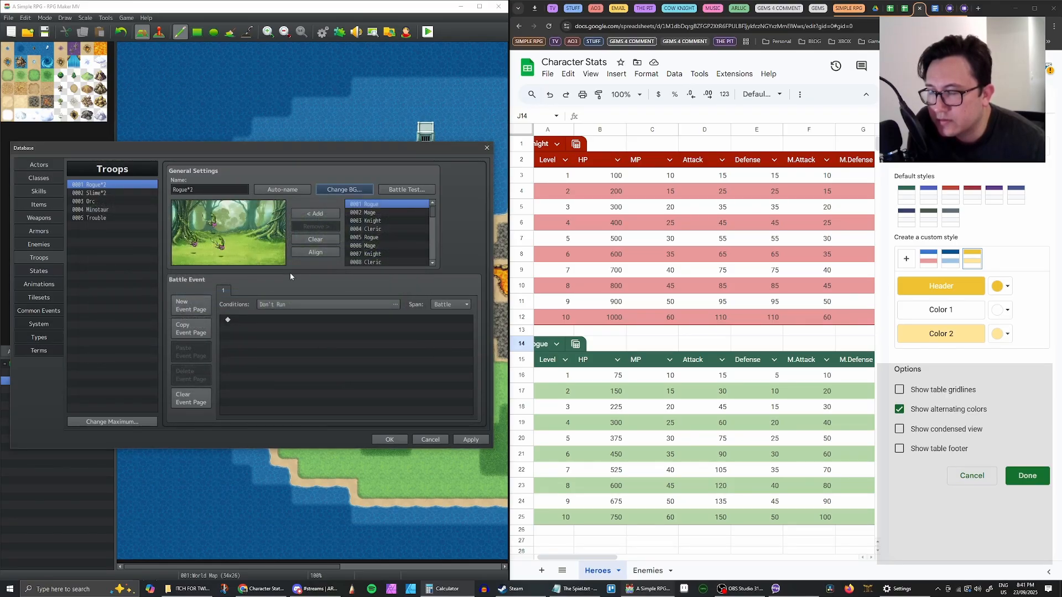
# Shift the rear Rogue slightly left on the battlefield, then auto-name the troop and save the database changes
pyautogui.moveTo(214, 224)
pyautogui.mouseDown()
pyautogui.moveTo(193, 242)
pyautogui.moveTo(202, 230)
pyautogui.mouseUp()
pyautogui.click(218, 245)
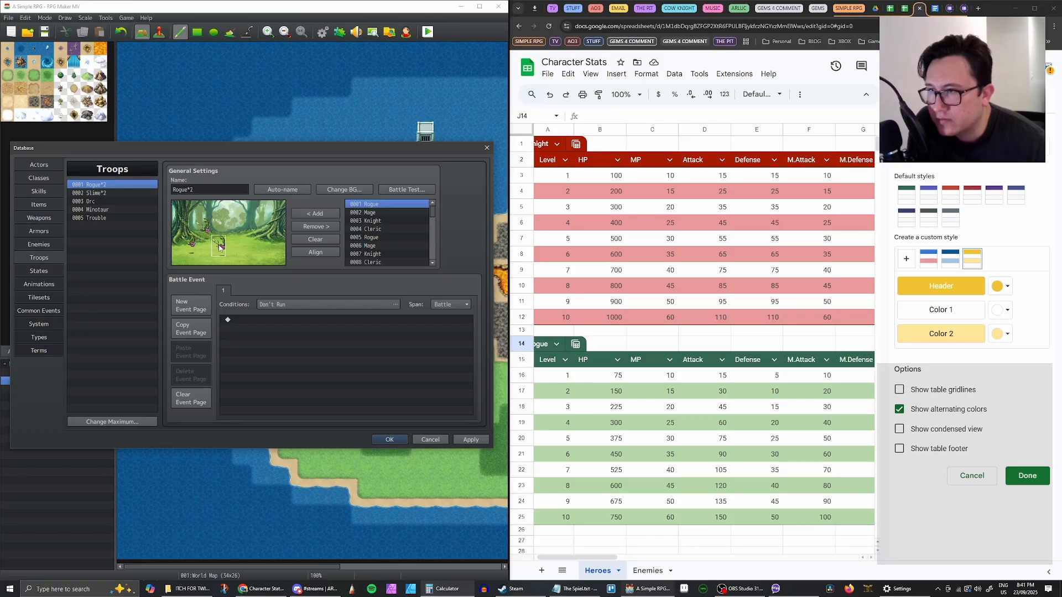
pyautogui.click(272, 193)
pyautogui.click(272, 191)
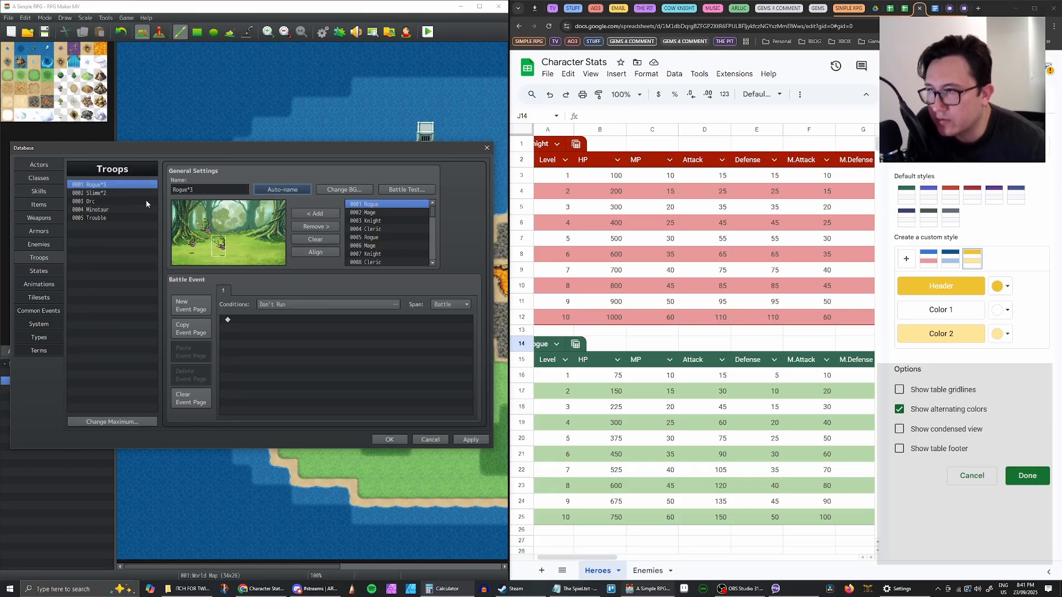
pyautogui.click(467, 438)
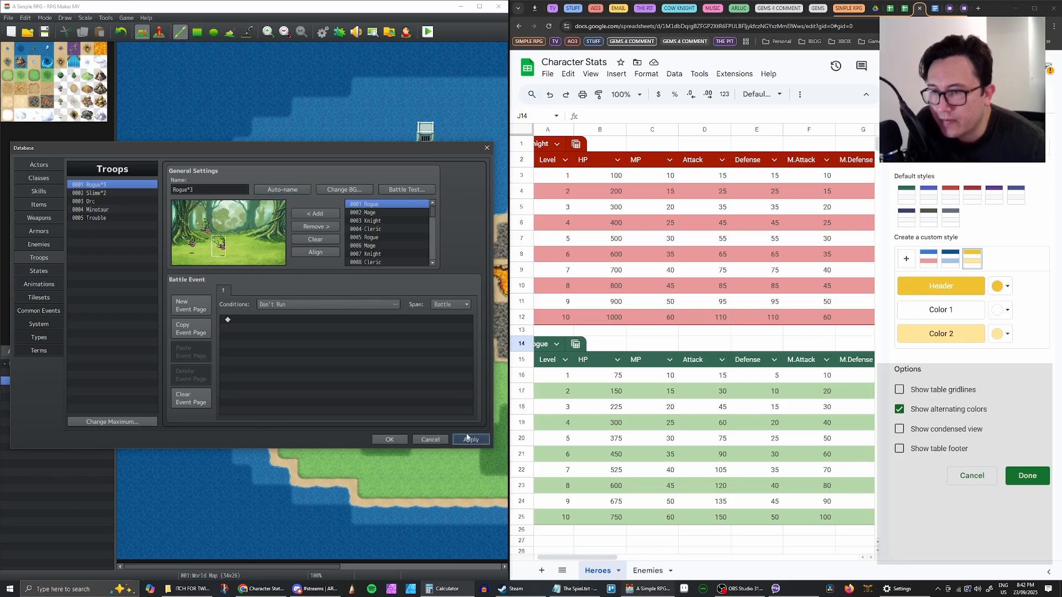
pyautogui.click(390, 440)
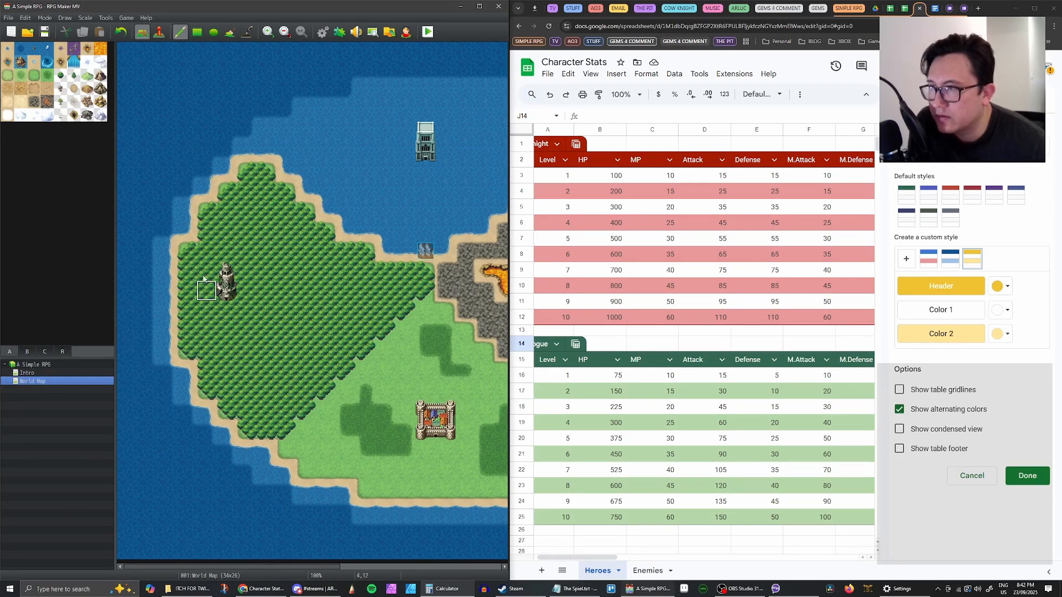
# Maximize the editor window and show the region IDs for the World Map in event mode
pyautogui.click(480, 6)
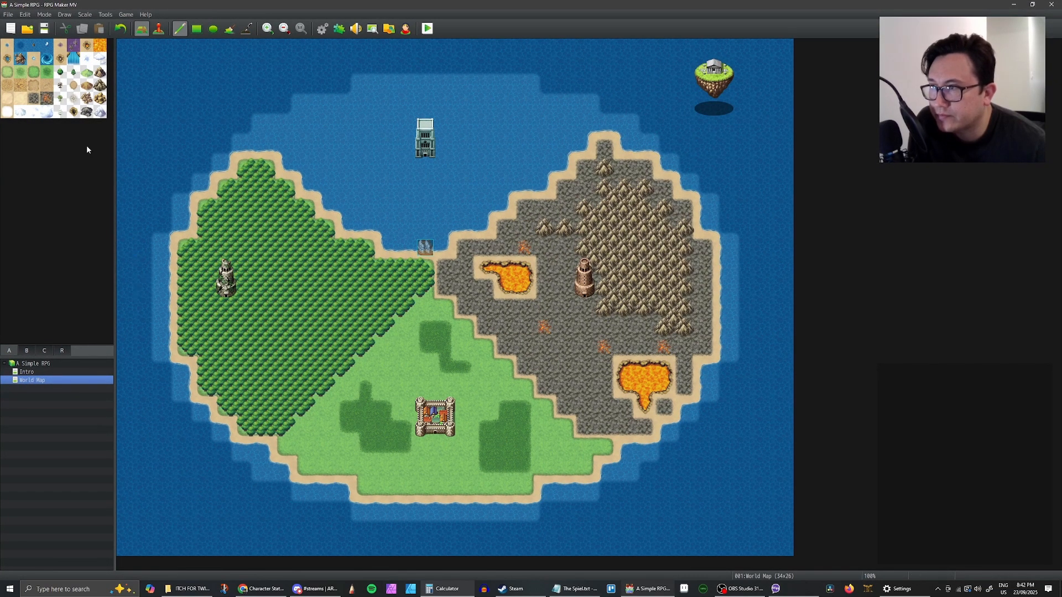
pyautogui.click(62, 350)
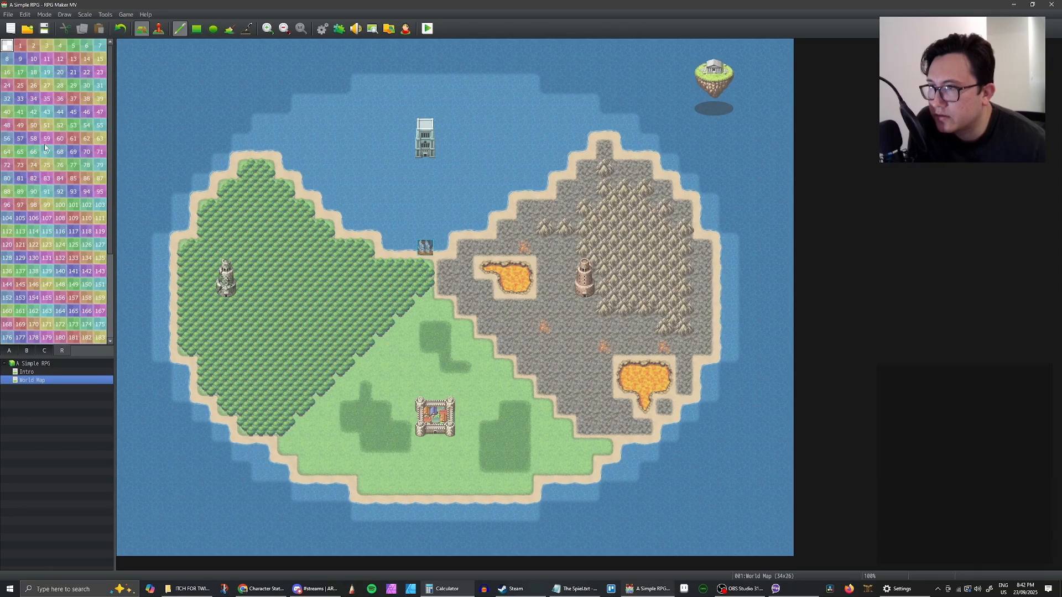
pyautogui.click(160, 30)
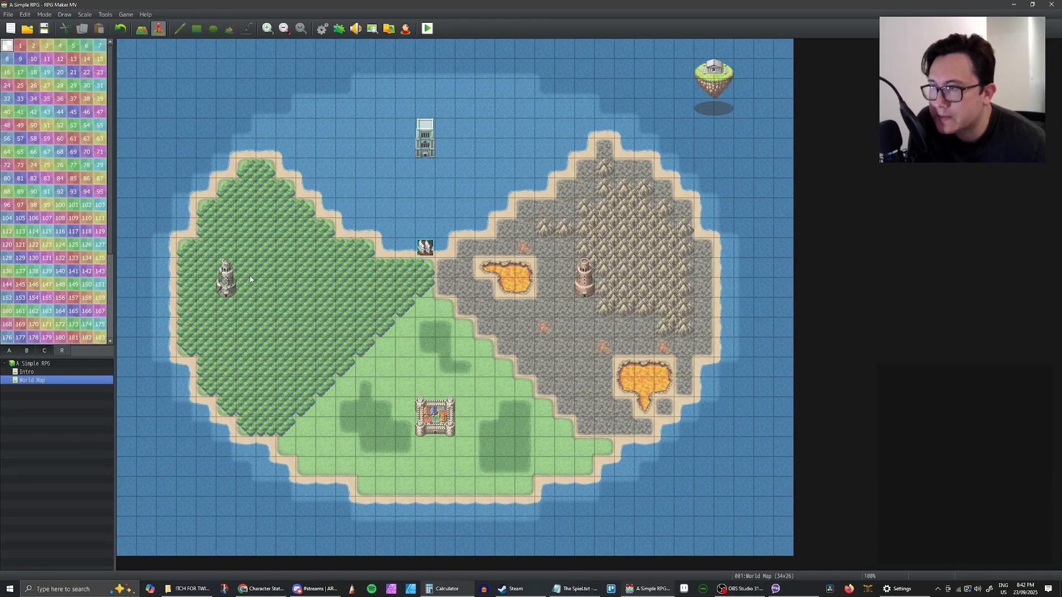
# Add a Rogue*3 encounter with weight 5 to the World Map's properties, limited to region ID 1
pyautogui.rightClick(32, 384)
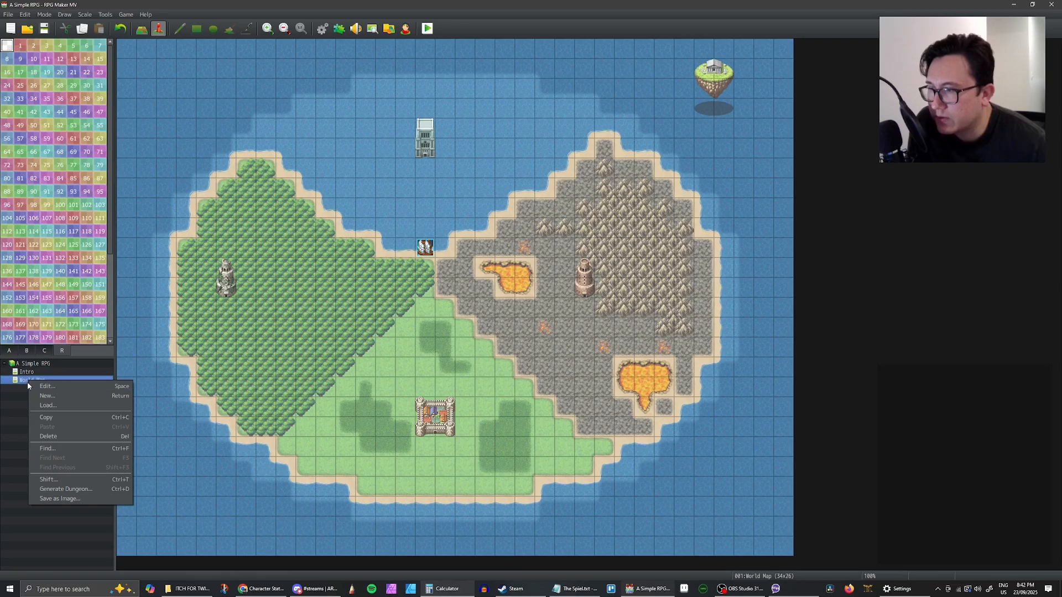
pyautogui.click(47, 387)
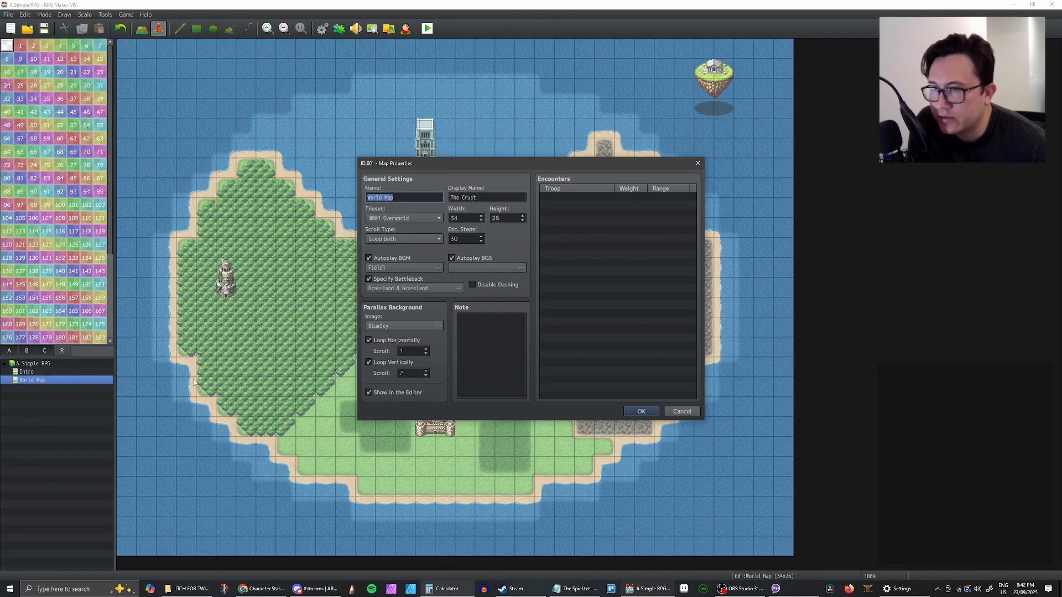
pyautogui.doubleClick(601, 200)
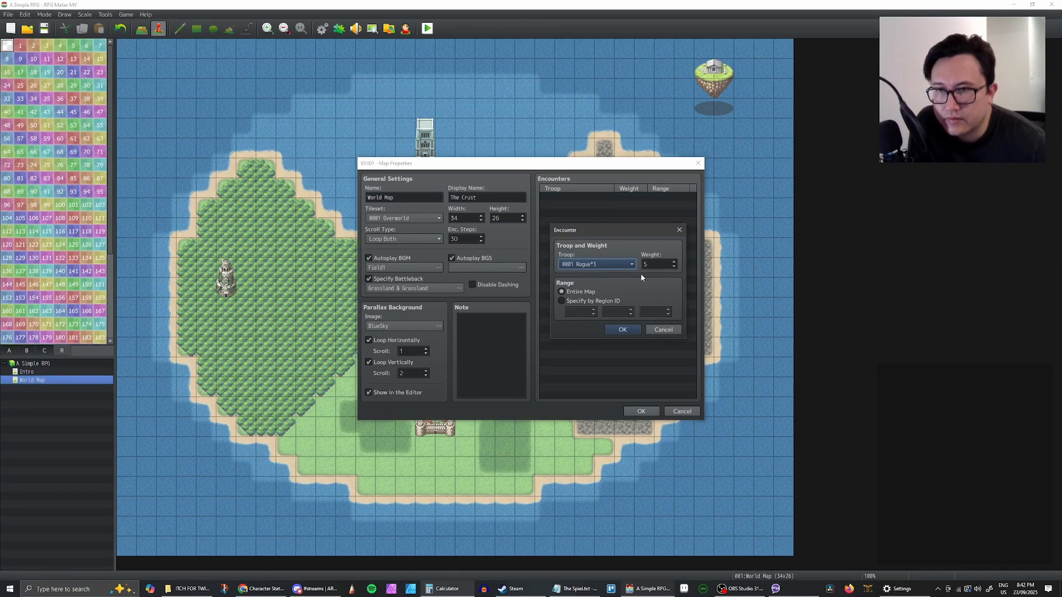
pyautogui.click(568, 302)
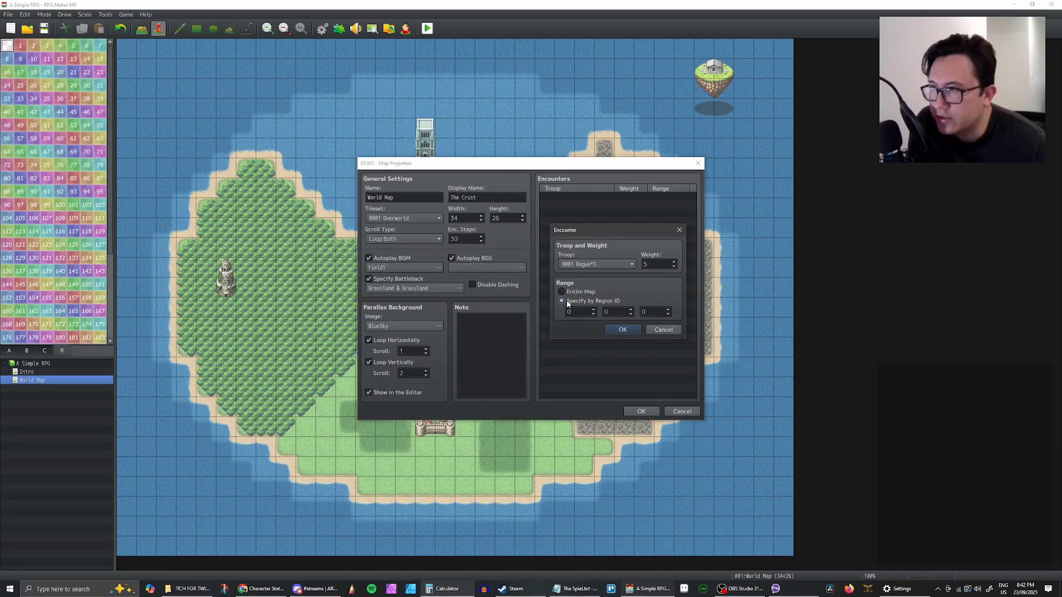
pyautogui.click(562, 292)
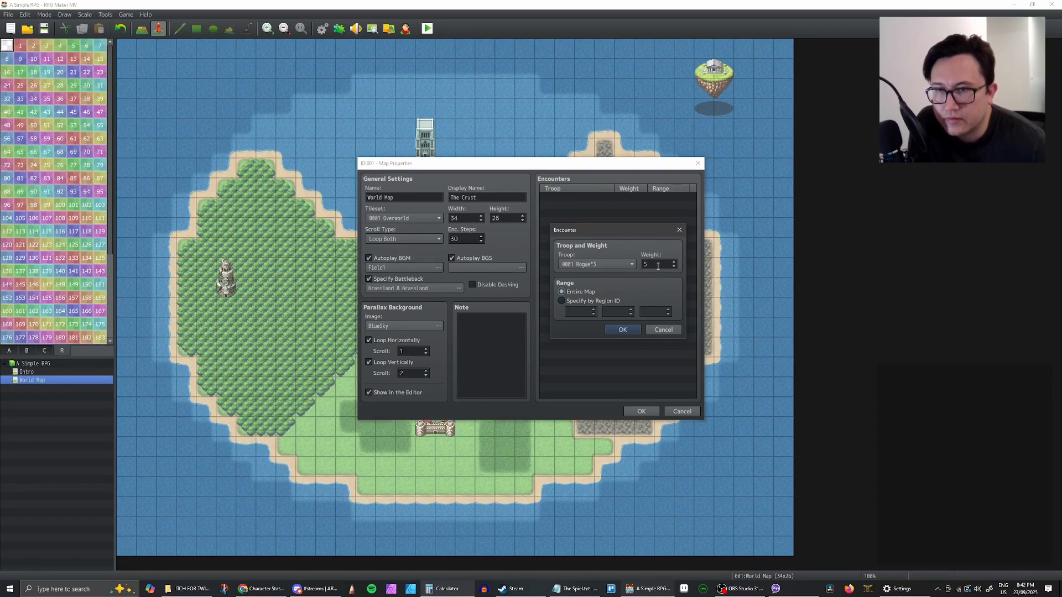
pyautogui.click(577, 302)
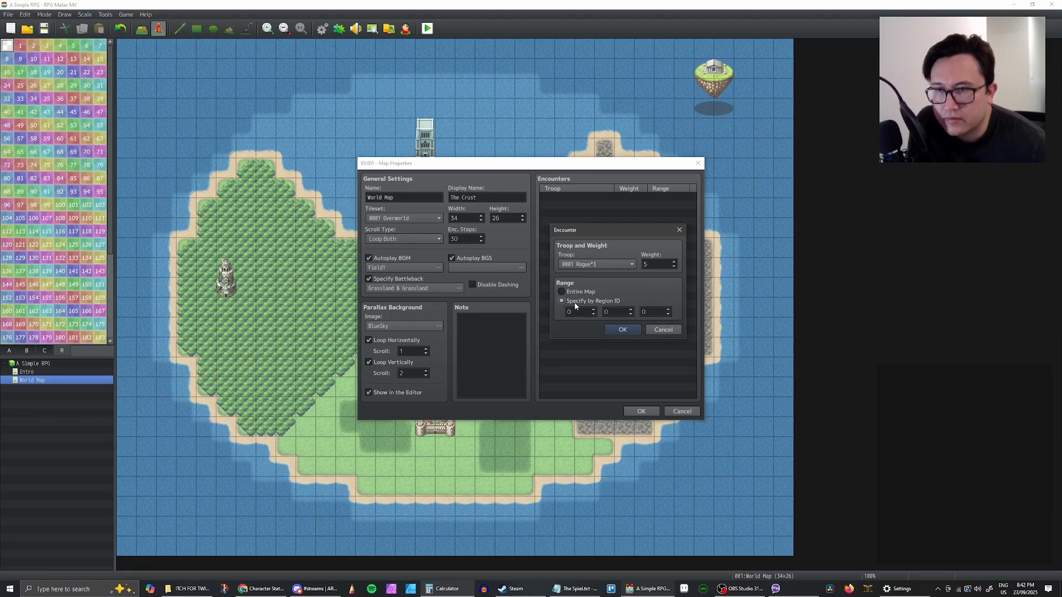
pyautogui.click(593, 311)
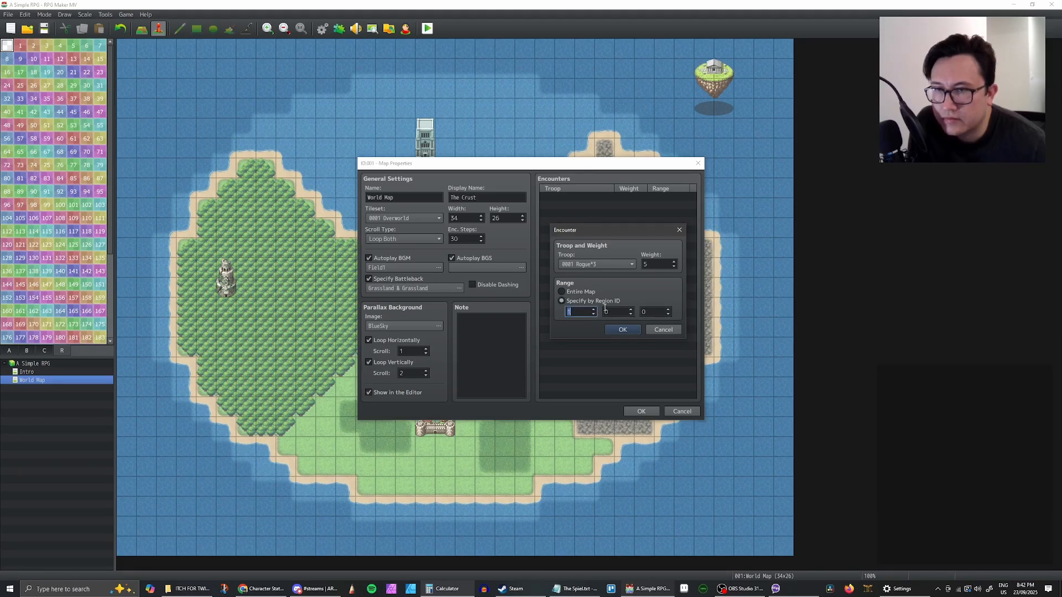
# Try additional region IDs for the encounter, reset both extra values to 0, and save the encounter and map properties
pyautogui.doubleClick(632, 310)
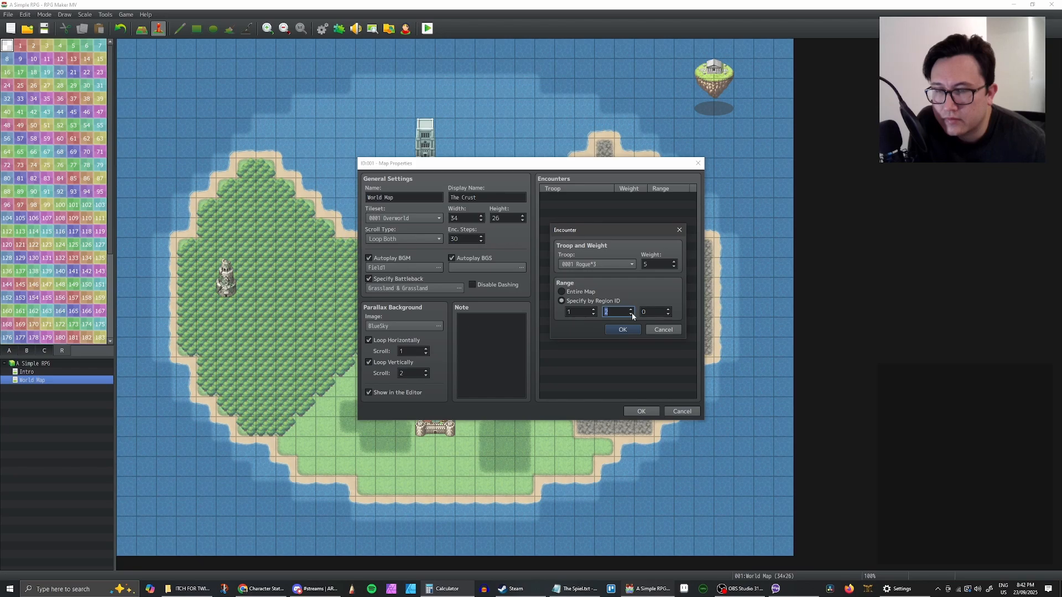
pyautogui.click(666, 310)
pyautogui.click(666, 310)
pyautogui.doubleClick(632, 315)
pyautogui.click(669, 314)
pyautogui.click(667, 314)
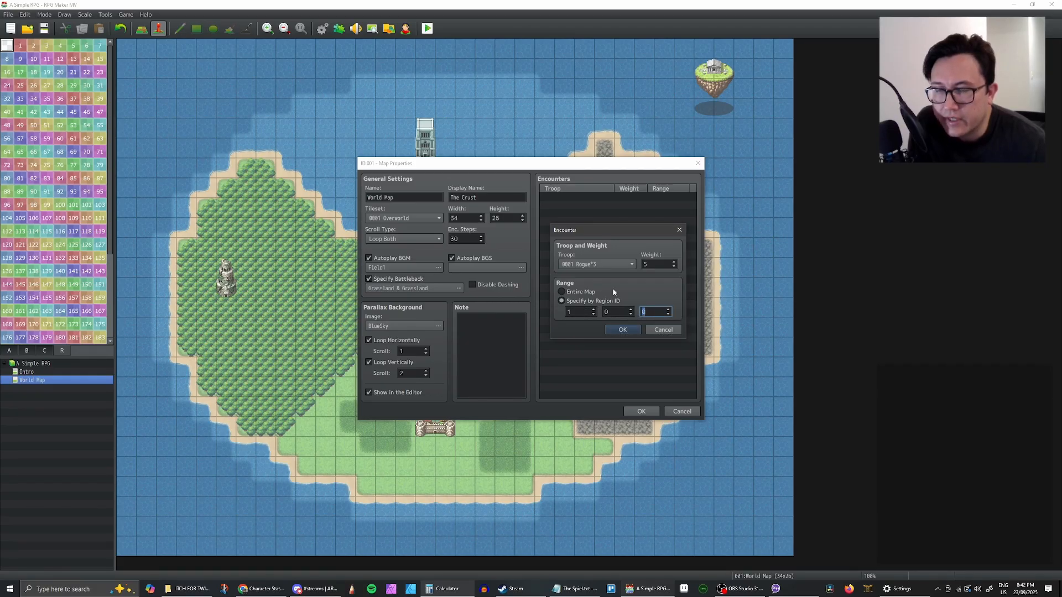
pyautogui.click(624, 332)
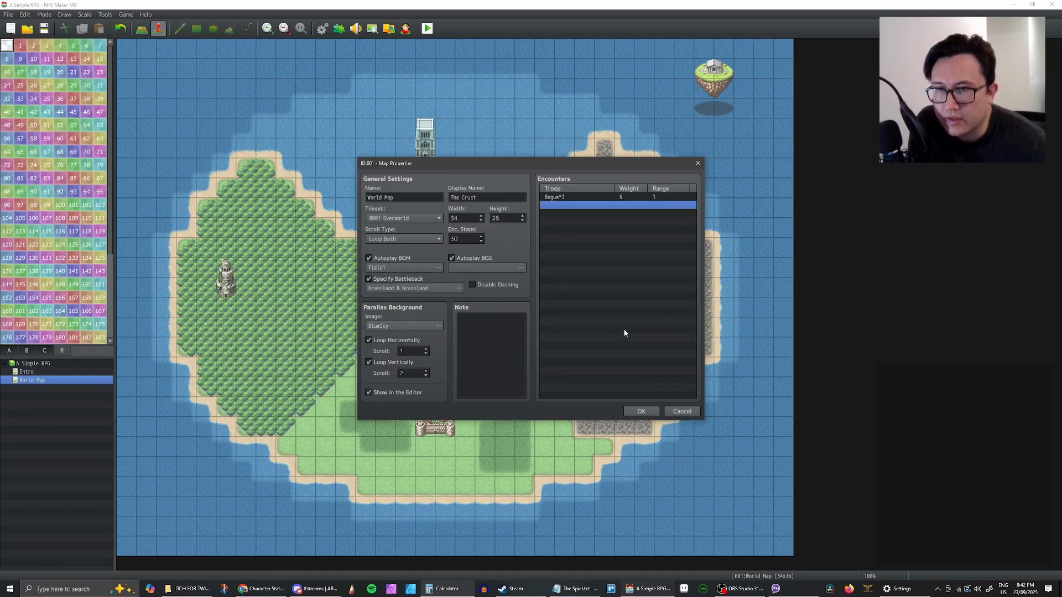
pyautogui.click(642, 412)
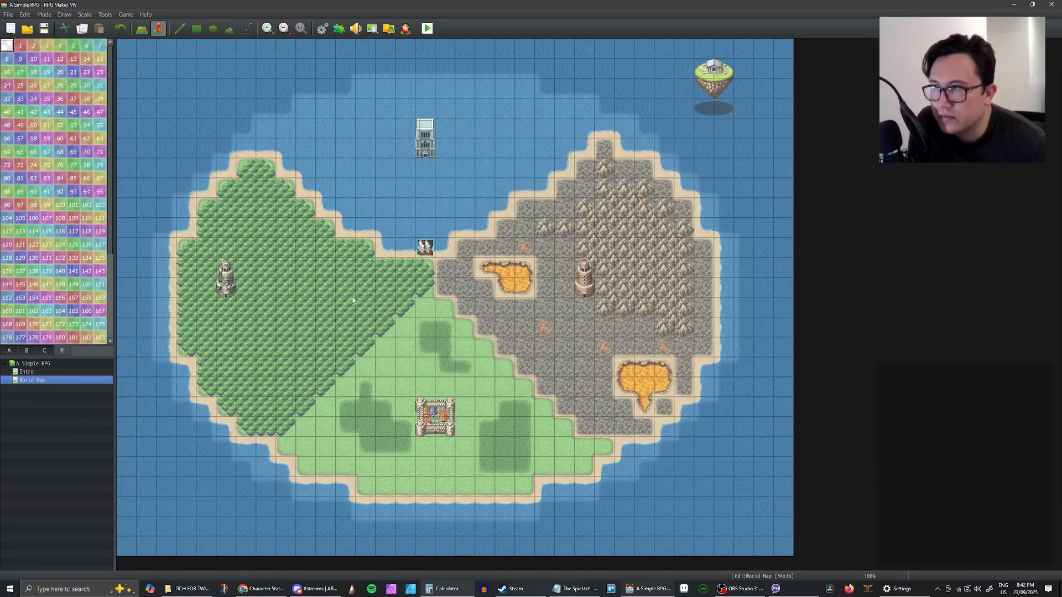
# Paint region ID 1 over the entire western forest on the World Map in map mode
pyautogui.click(21, 46)
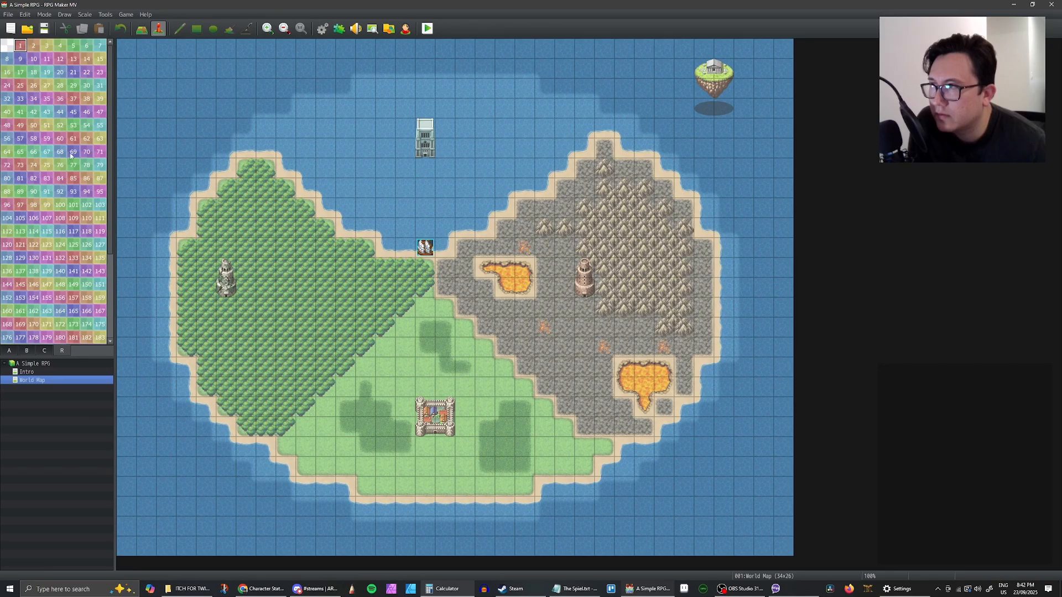
pyautogui.click(144, 30)
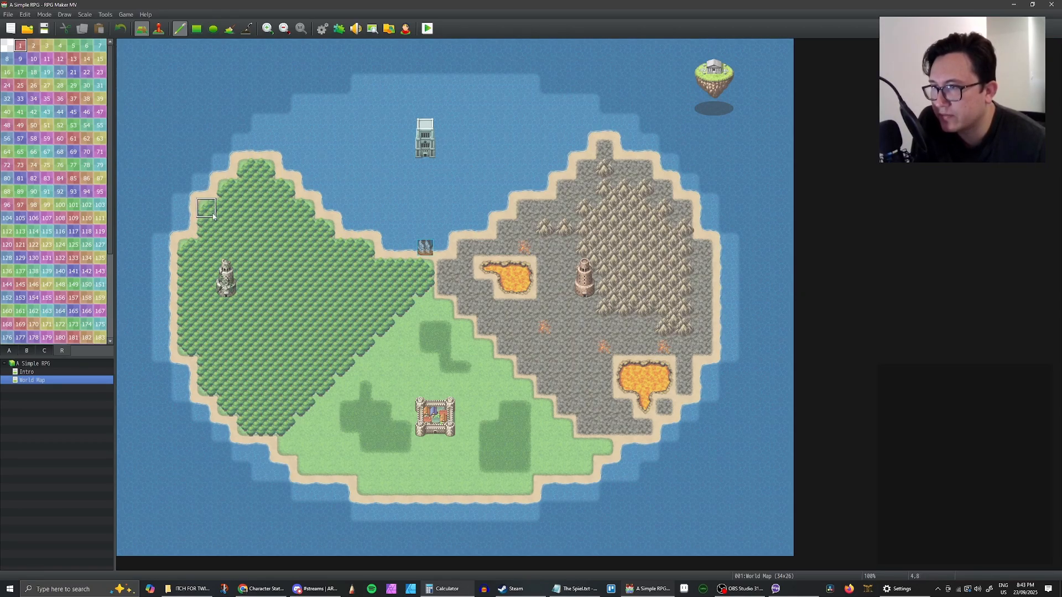
pyautogui.moveTo(213, 215)
pyautogui.mouseDown()
pyautogui.moveTo(186, 285)
pyautogui.moveTo(205, 388)
pyautogui.moveTo(265, 426)
pyautogui.moveTo(305, 398)
pyautogui.moveTo(340, 349)
pyautogui.moveTo(318, 376)
pyautogui.moveTo(383, 327)
pyautogui.moveTo(423, 269)
pyautogui.moveTo(327, 249)
pyautogui.moveTo(246, 175)
pyautogui.moveTo(227, 189)
pyautogui.moveTo(226, 285)
pyautogui.moveTo(205, 343)
pyautogui.moveTo(228, 368)
pyautogui.moveTo(253, 317)
pyautogui.moveTo(260, 215)
pyautogui.moveTo(247, 210)
pyautogui.moveTo(287, 376)
pyautogui.moveTo(365, 288)
pyautogui.moveTo(386, 287)
pyautogui.moveTo(325, 272)
pyautogui.moveTo(287, 231)
pyautogui.mouseUp()
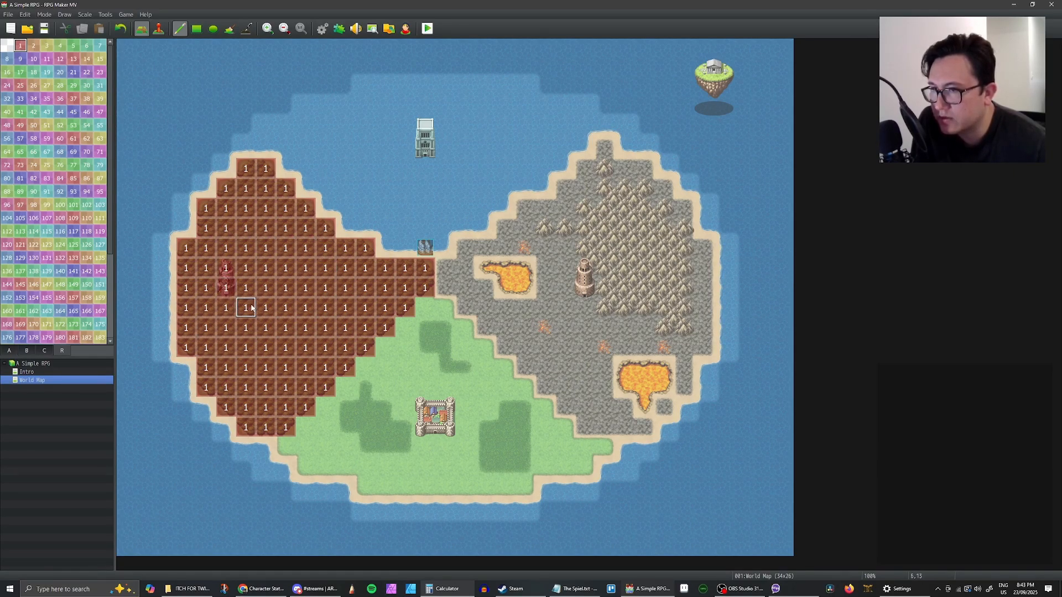
# Review the Rogue*3 encounter's region range in the World Map's properties
pyautogui.rightClick(40, 381)
pyautogui.click(65, 391)
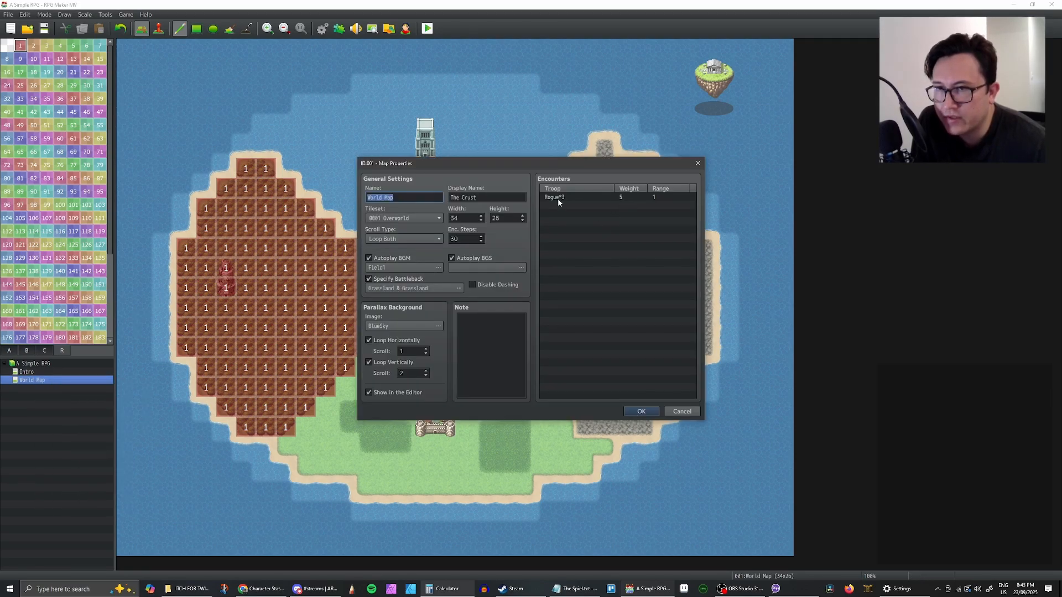
pyautogui.click(581, 197)
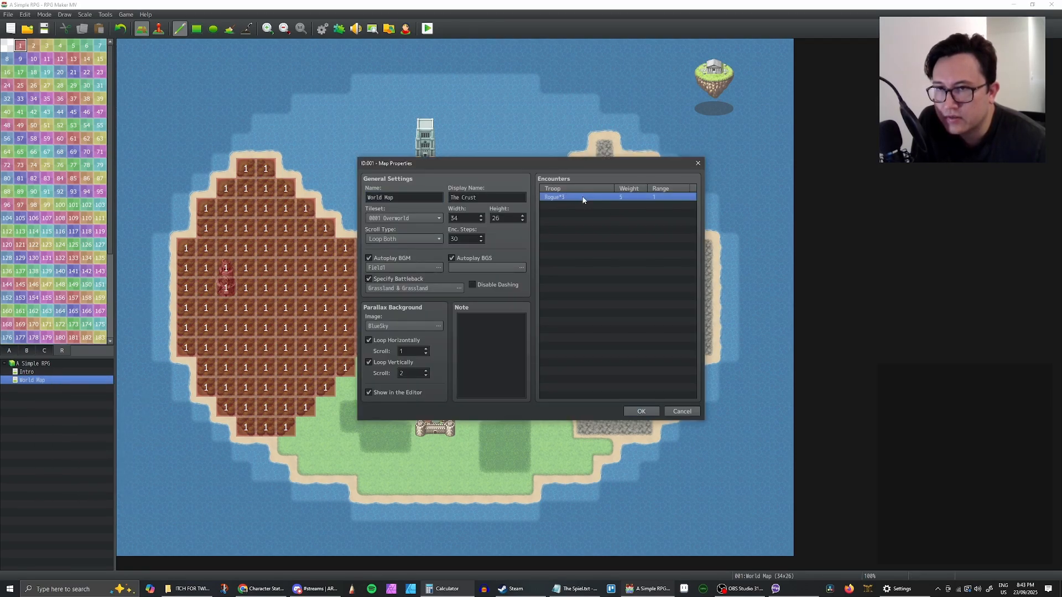
pyautogui.doubleClick(614, 196)
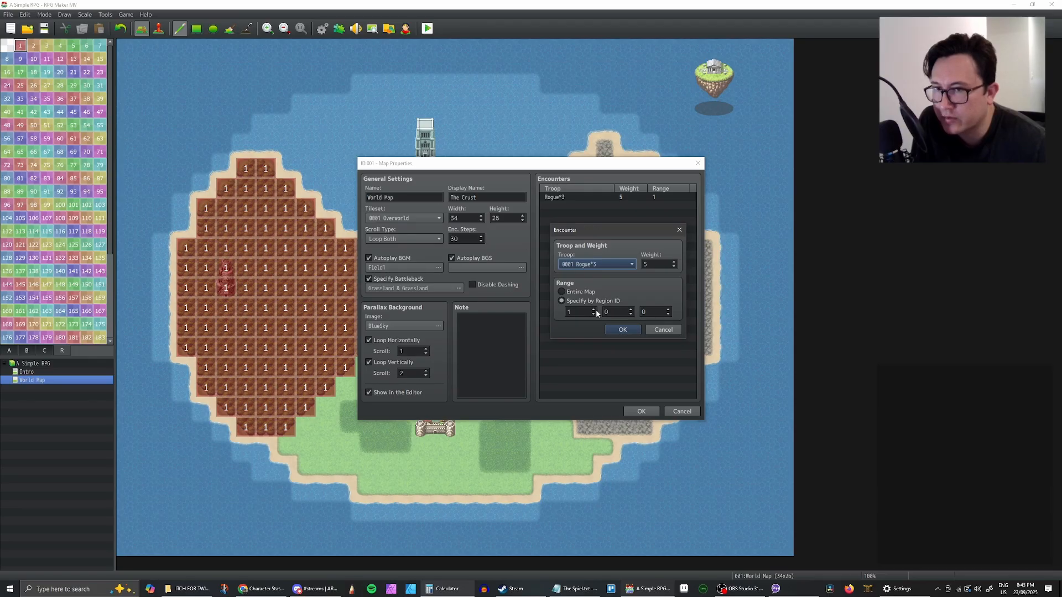
pyautogui.click(653, 330)
pyautogui.click(641, 412)
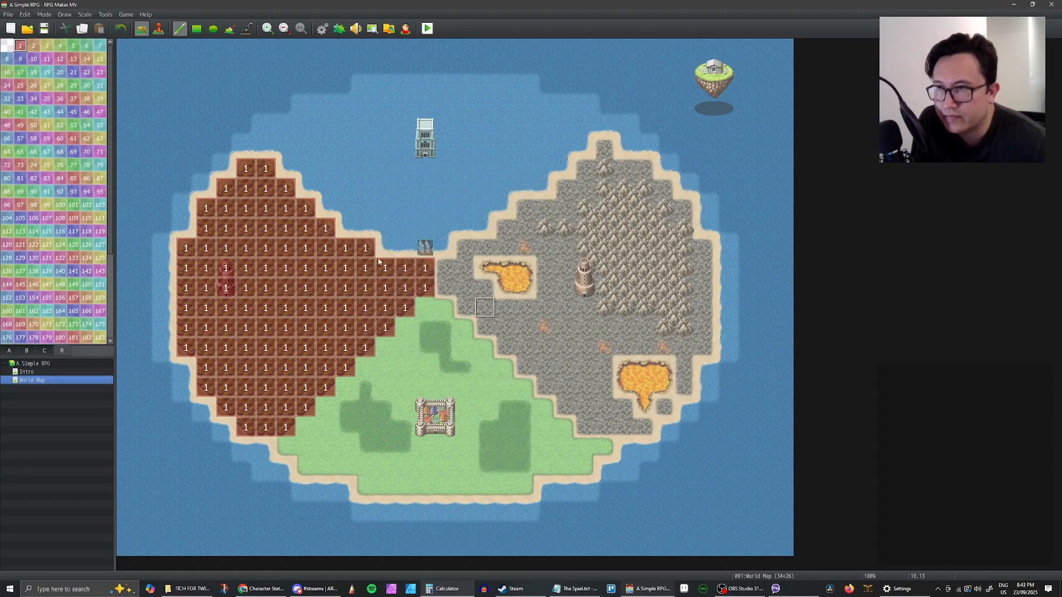
# Paint region ID 2 on seven tiles at the grassland's southeast corner and region ID 3 on the rocky land's northern tip
pyautogui.click(33, 48)
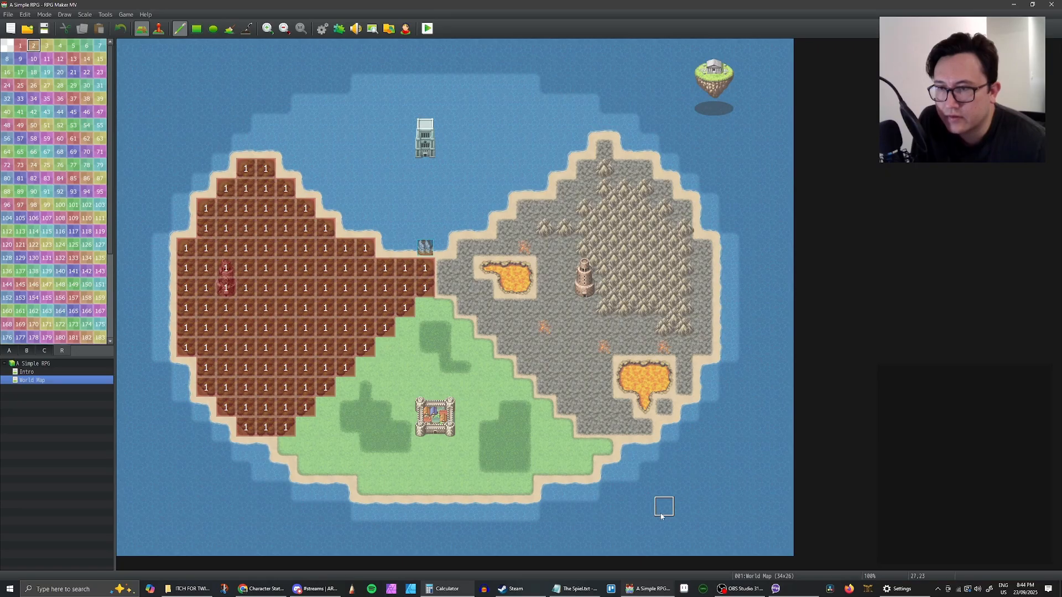
pyautogui.moveTo(543, 464)
pyautogui.mouseDown()
pyautogui.moveTo(584, 448)
pyautogui.moveTo(550, 450)
pyautogui.mouseUp()
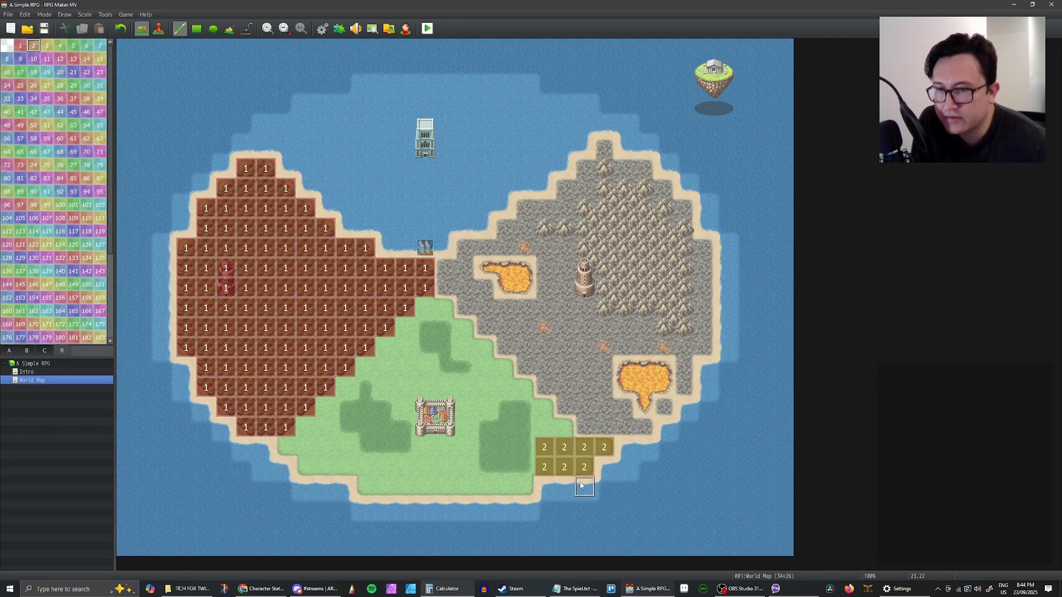
pyautogui.click(47, 46)
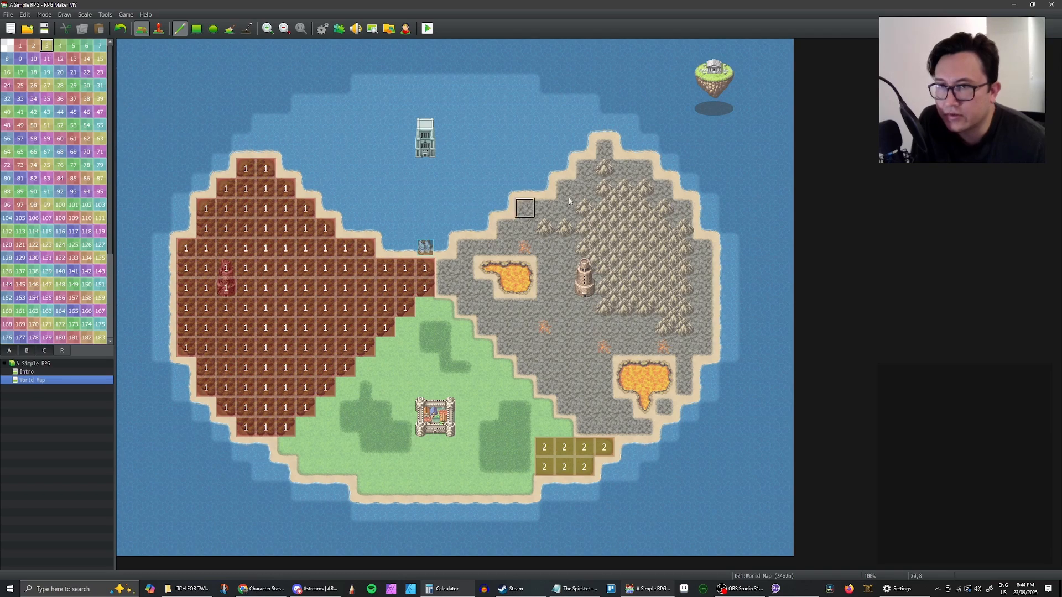
pyautogui.click(604, 149)
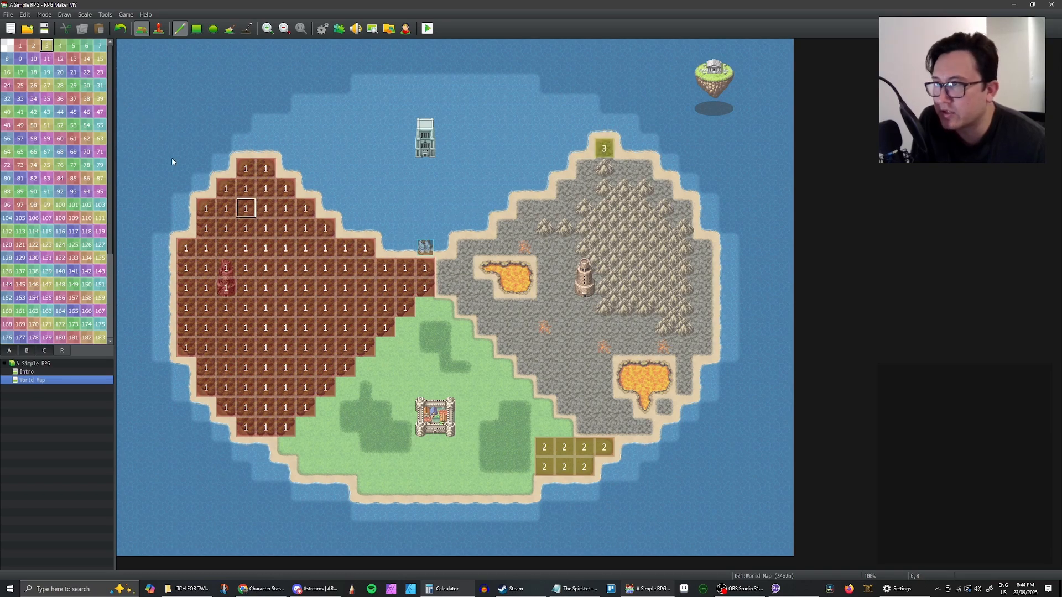
# Add region IDs 2 and 3 to the World Map's existing Rogue*3 encounter and save the map properties
pyautogui.click(31, 380)
pyautogui.rightClick(31, 381)
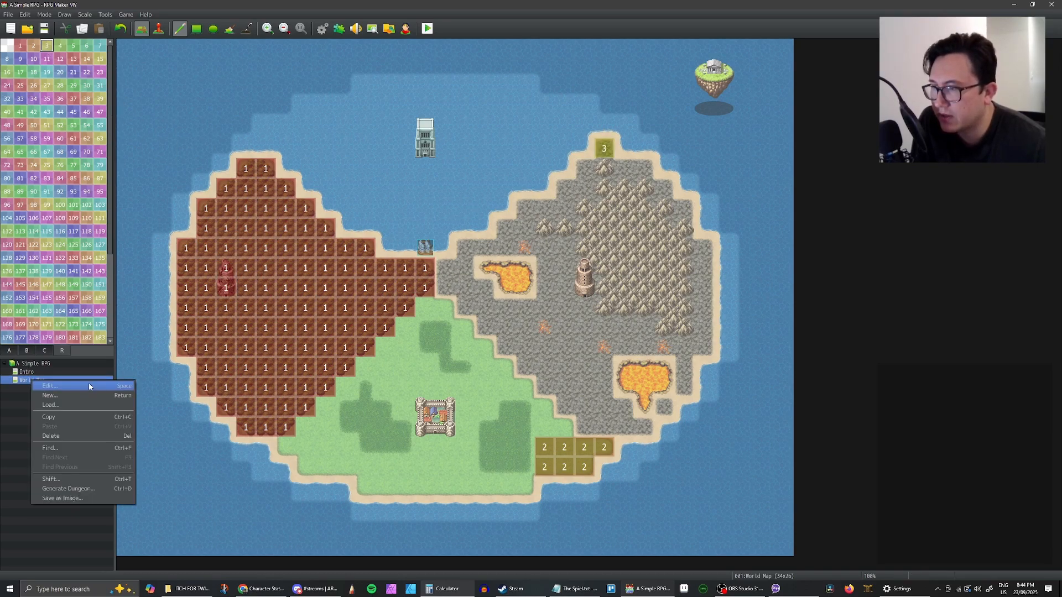
pyautogui.click(50, 386)
pyautogui.click(622, 205)
pyautogui.doubleClick(622, 205)
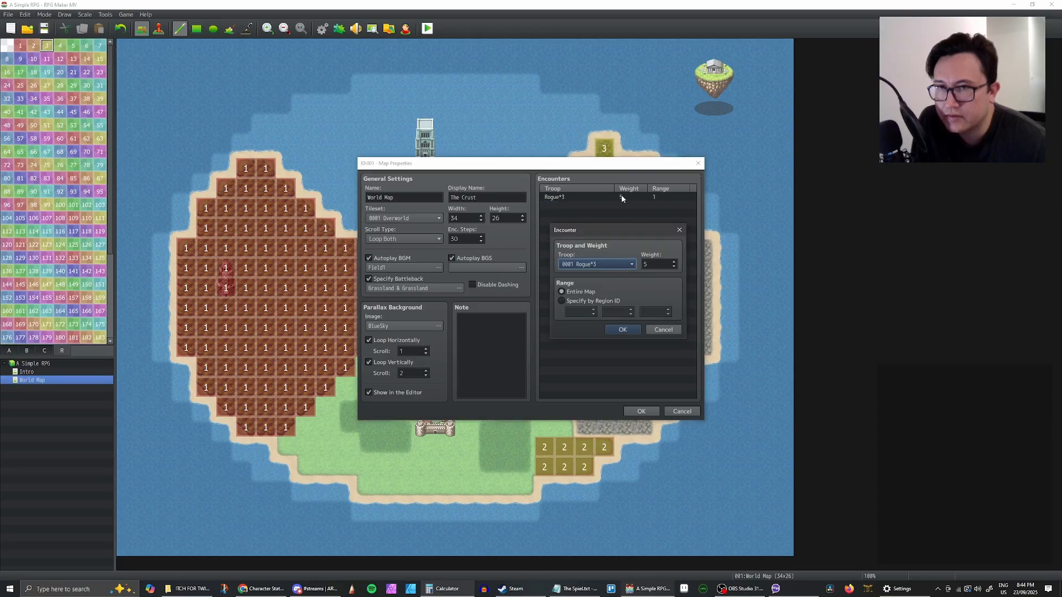
pyautogui.click(663, 330)
pyautogui.doubleClick(617, 198)
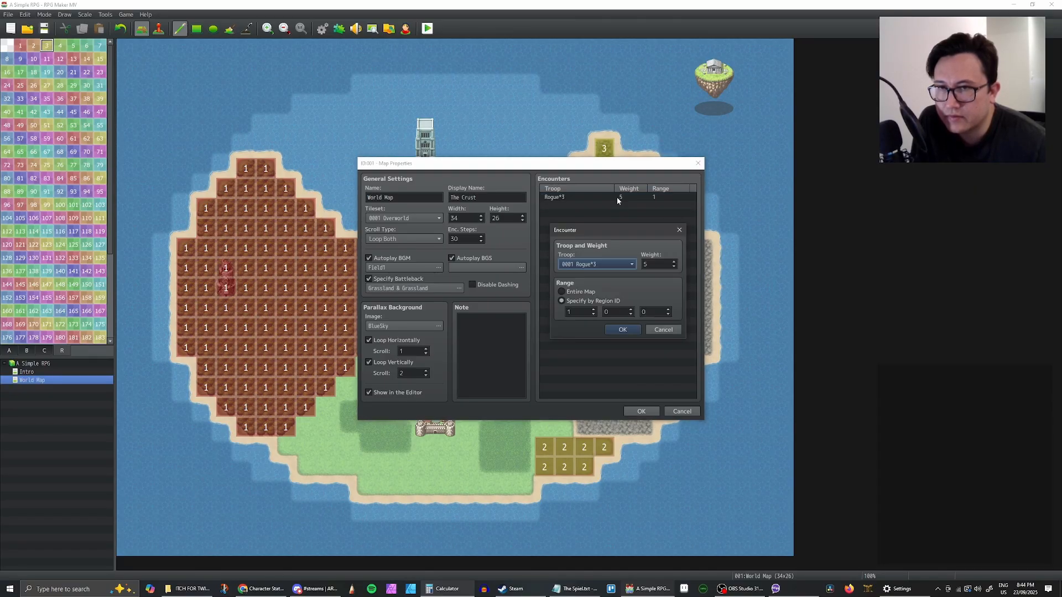
pyautogui.click(633, 313)
pyautogui.tripleClick(669, 310)
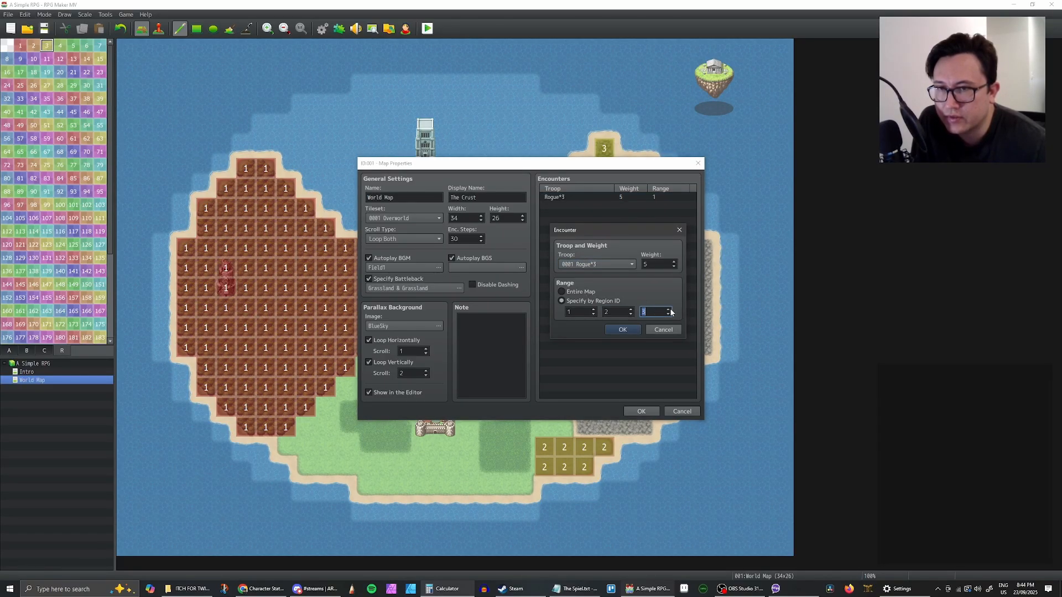
pyautogui.click(622, 329)
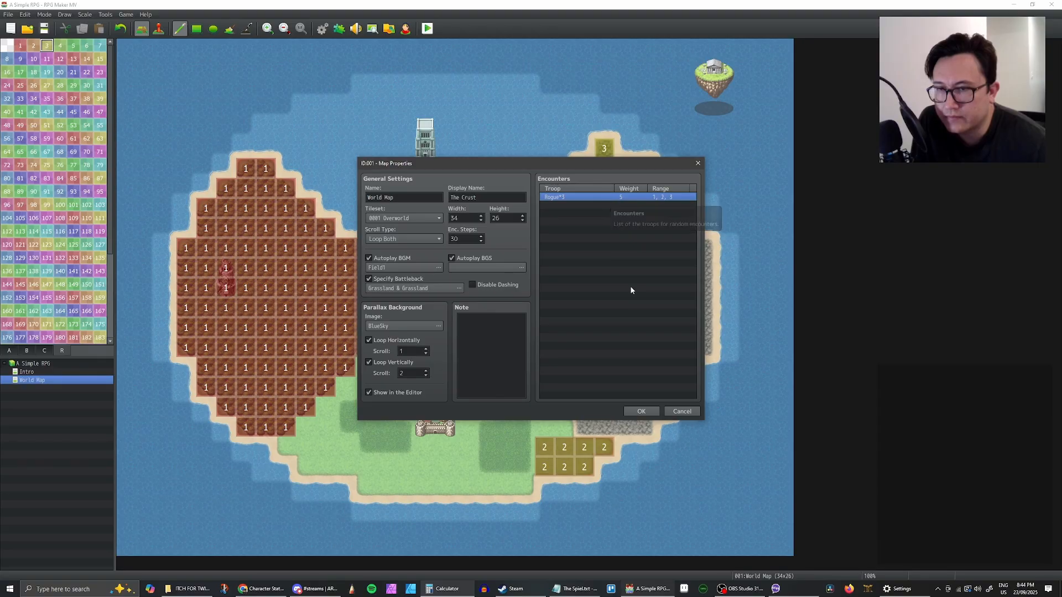
pyautogui.click(639, 411)
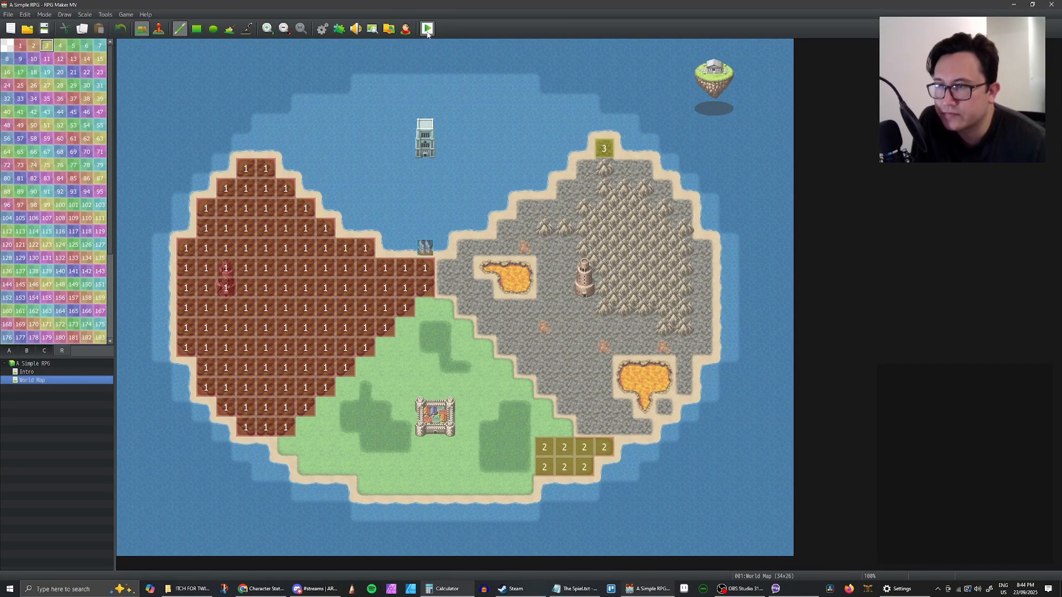
# Add the Rogue actor to the starting party in the database's System settings
pyautogui.click(322, 29)
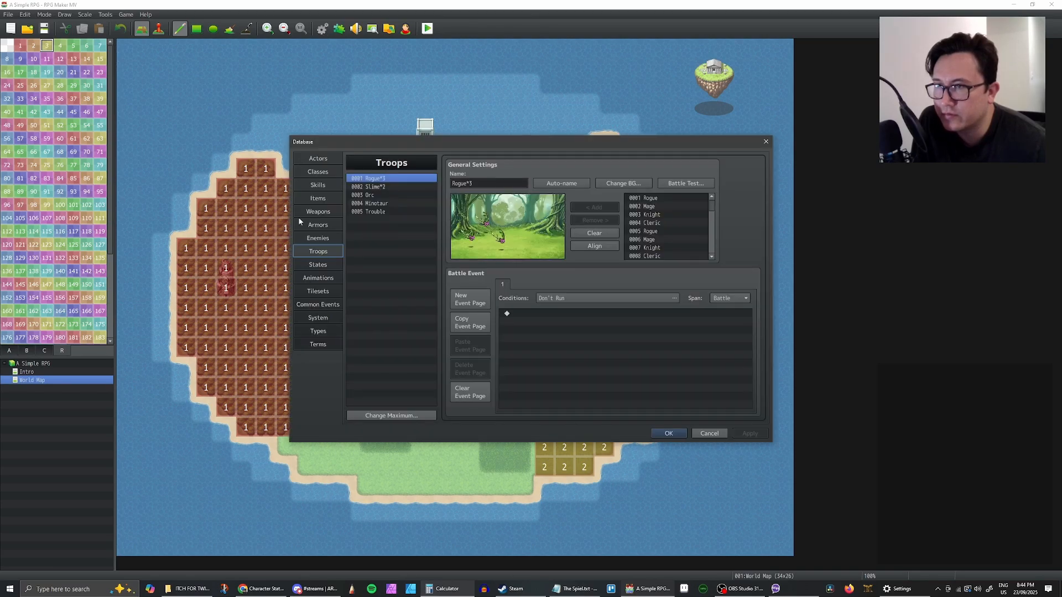
pyautogui.click(320, 265)
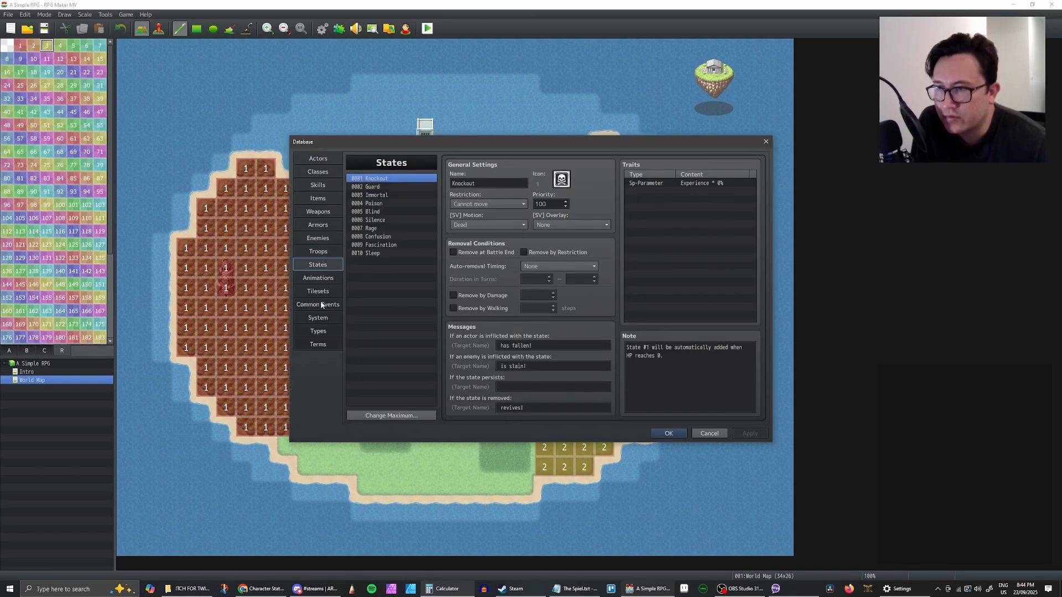
pyautogui.click(320, 318)
pyautogui.click(367, 188)
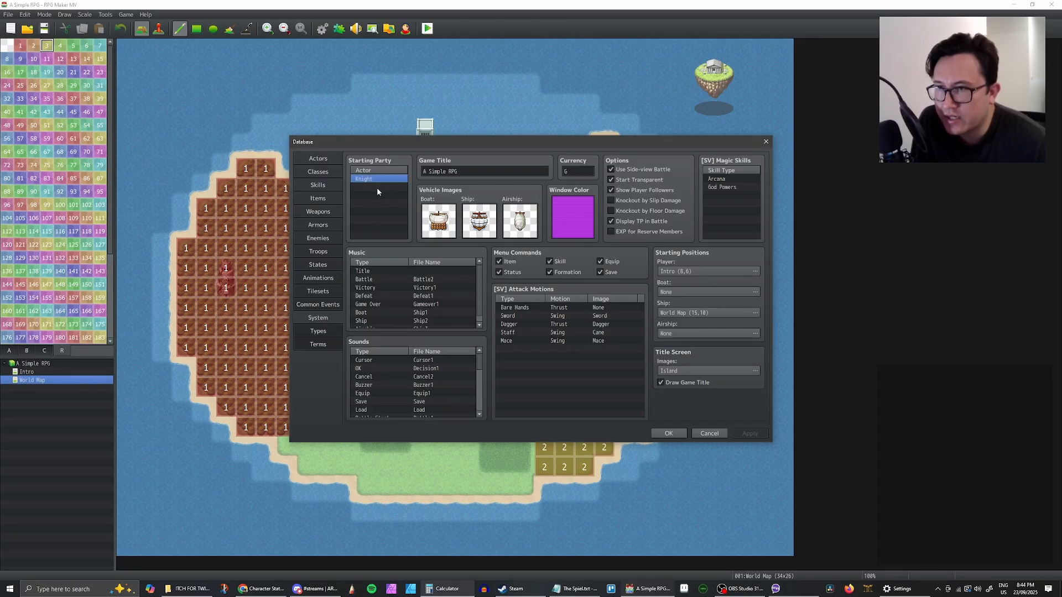
pyautogui.rightClick(375, 188)
pyautogui.click(393, 194)
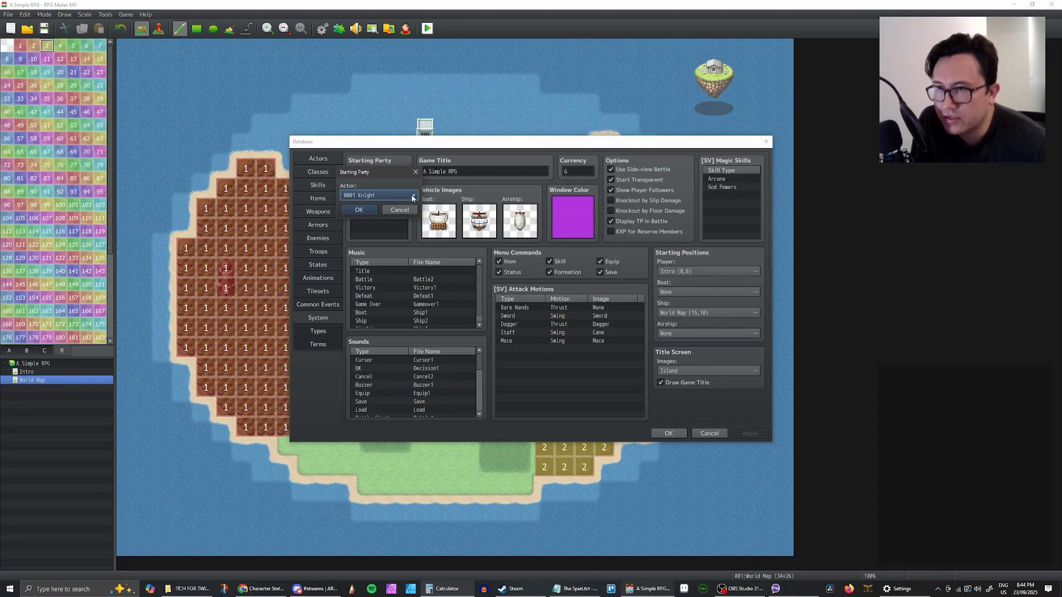
pyautogui.click(404, 196)
pyautogui.click(385, 220)
pyautogui.click(366, 211)
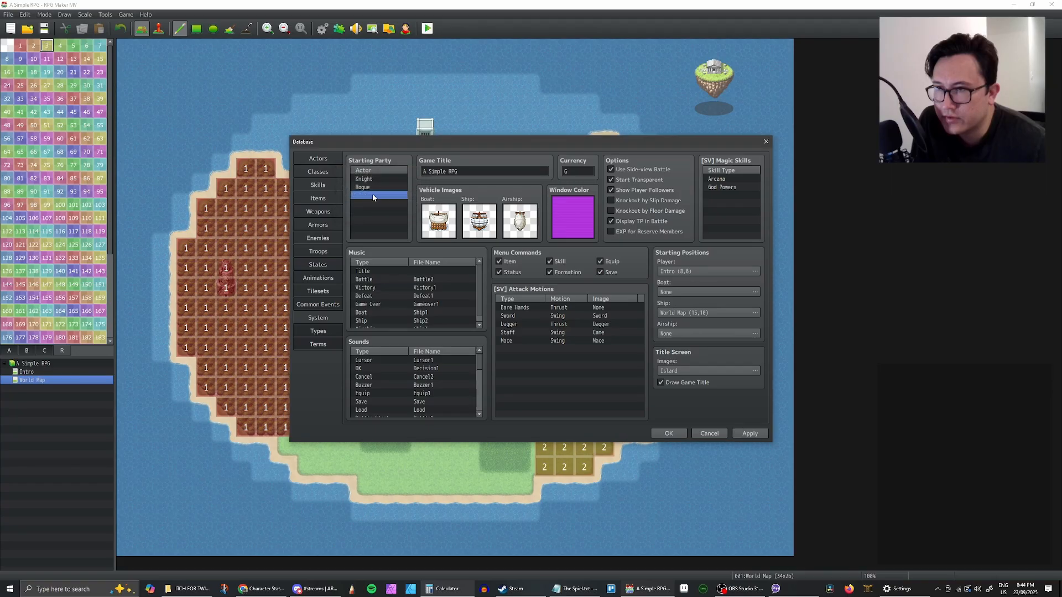
# Add the Mage actor to the starting party below the Rogue
pyautogui.rightClick(370, 194)
pyautogui.click(387, 202)
pyautogui.click(404, 195)
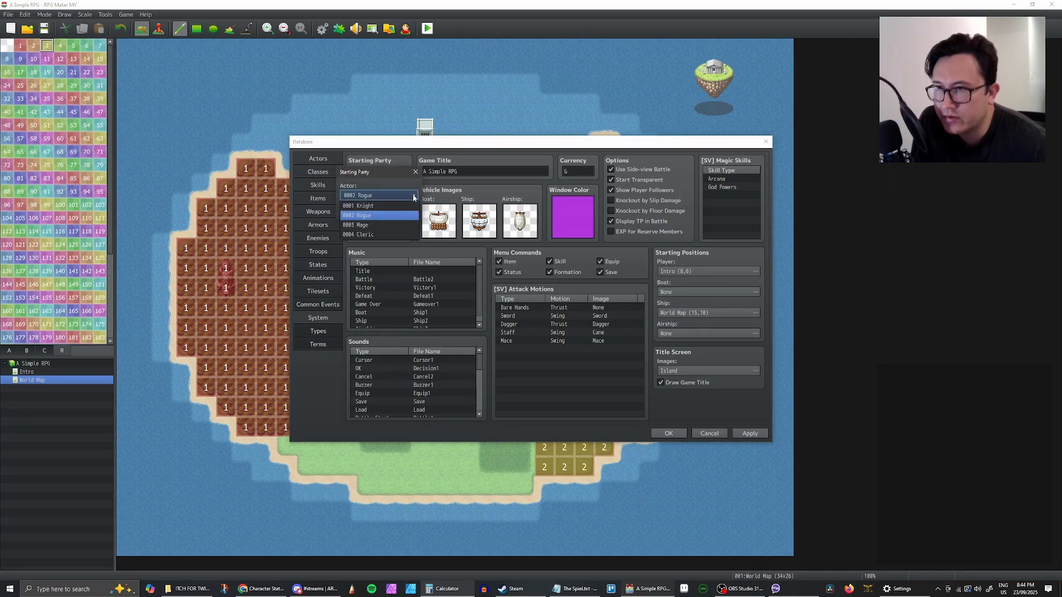
pyautogui.click(382, 229)
pyautogui.click(359, 209)
# Add the Cleric actor as the starting party's fourth member and apply the database changes
pyautogui.rightClick(366, 205)
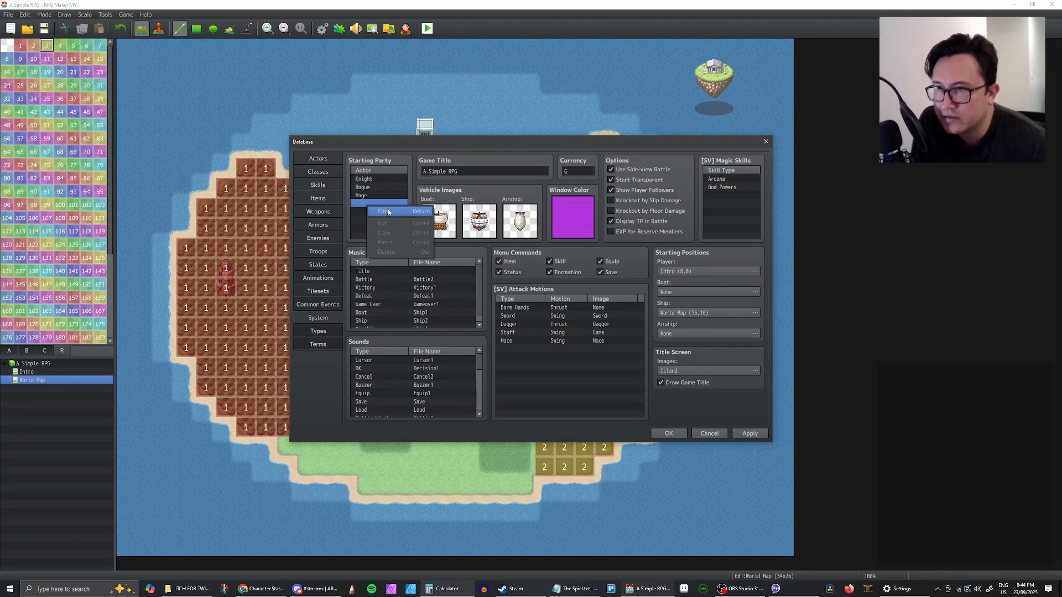
pyautogui.click(382, 212)
pyautogui.click(382, 195)
pyautogui.click(381, 237)
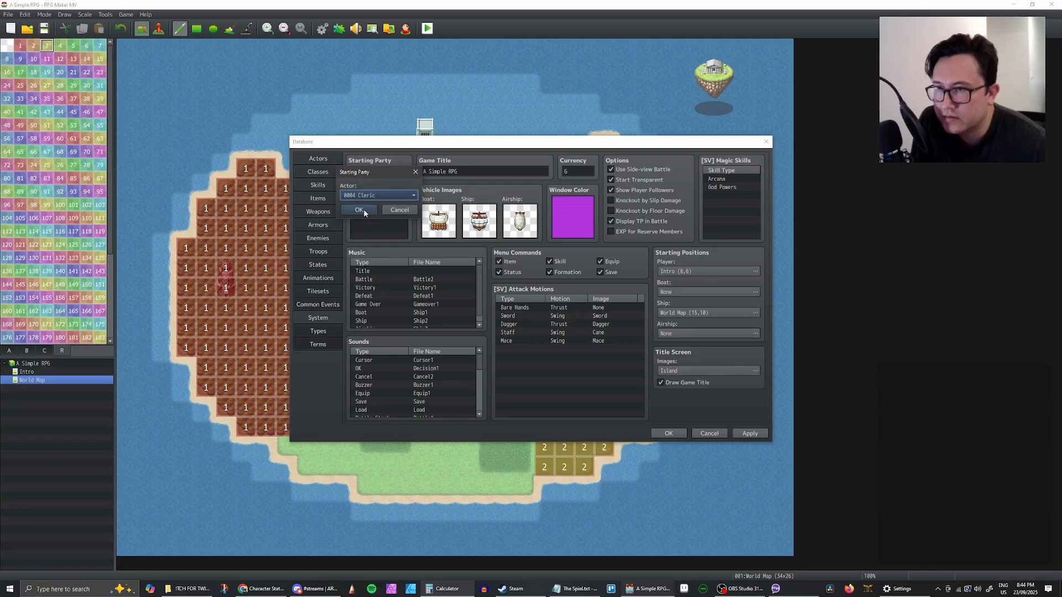
pyautogui.click(359, 209)
pyautogui.click(750, 433)
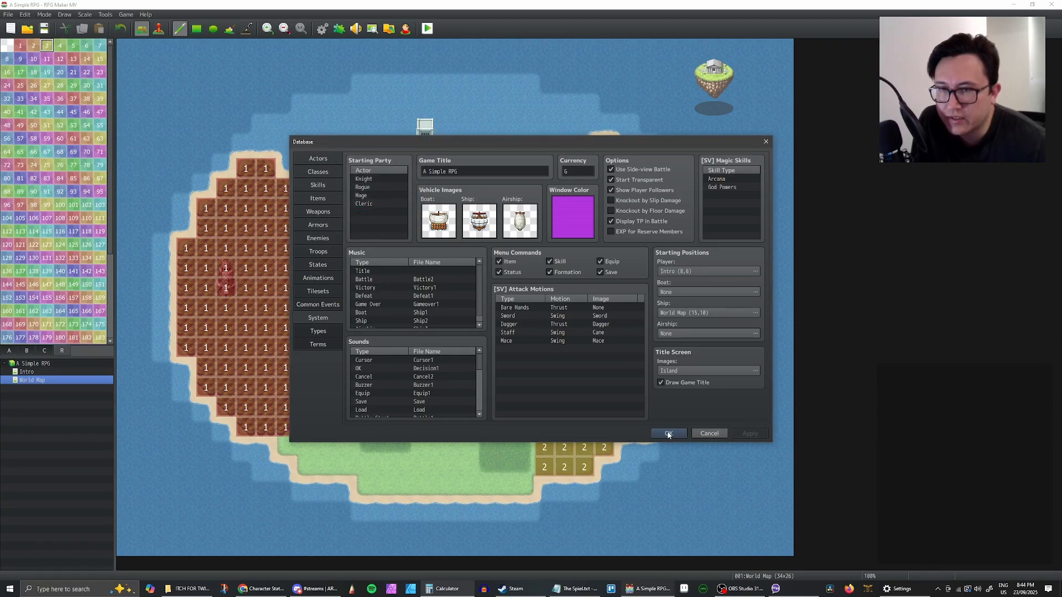
# Review the class, level and initial equipment of the Knight, Rogue, Mage and Cleric actors, and close the database
pyautogui.click(324, 171)
pyautogui.click(320, 158)
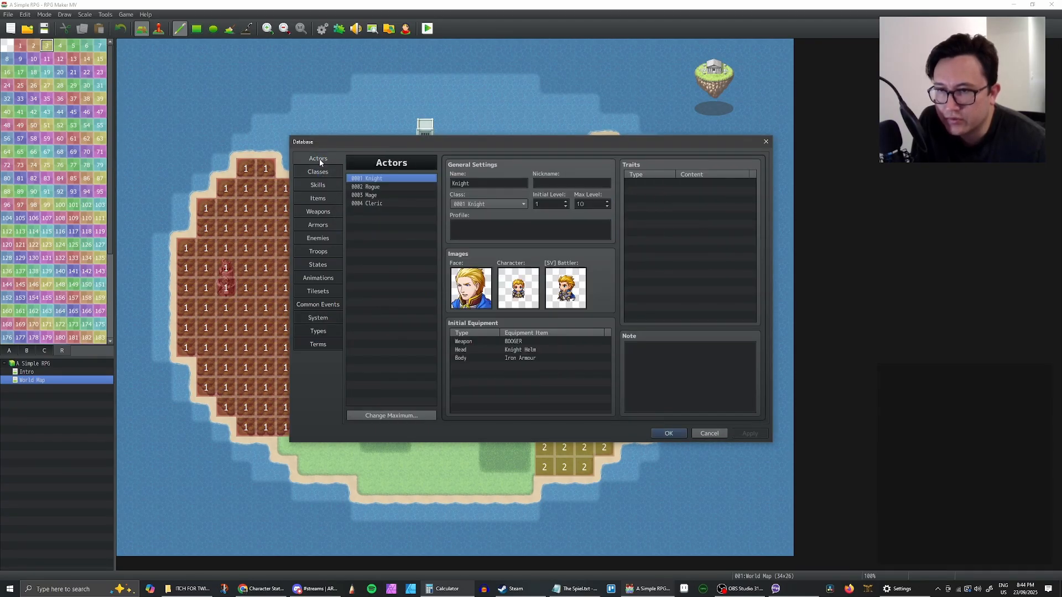
pyautogui.click(371, 186)
pyautogui.click(372, 195)
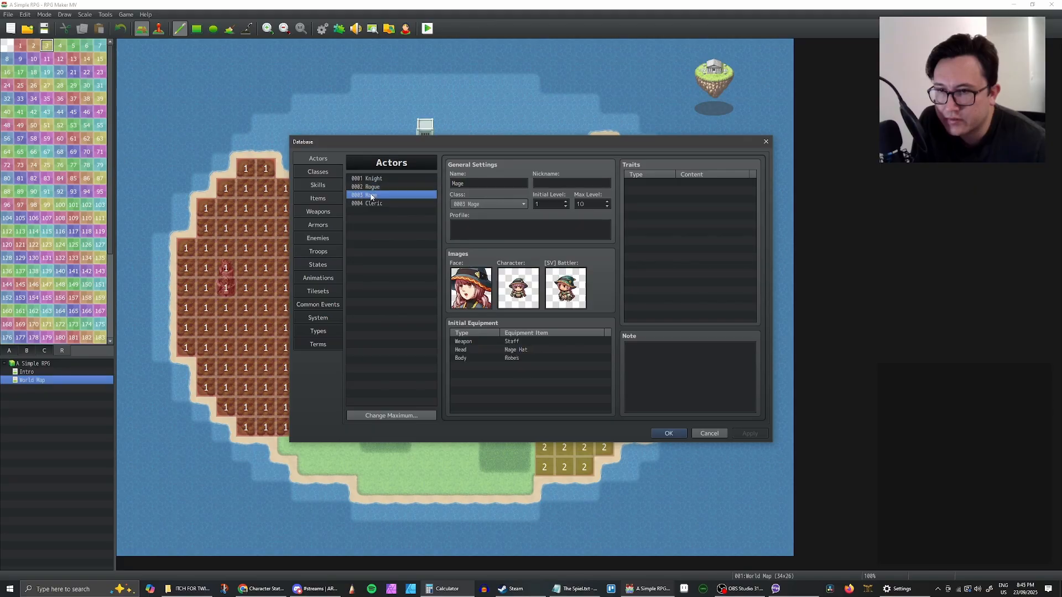
pyautogui.click(374, 203)
pyautogui.click(669, 433)
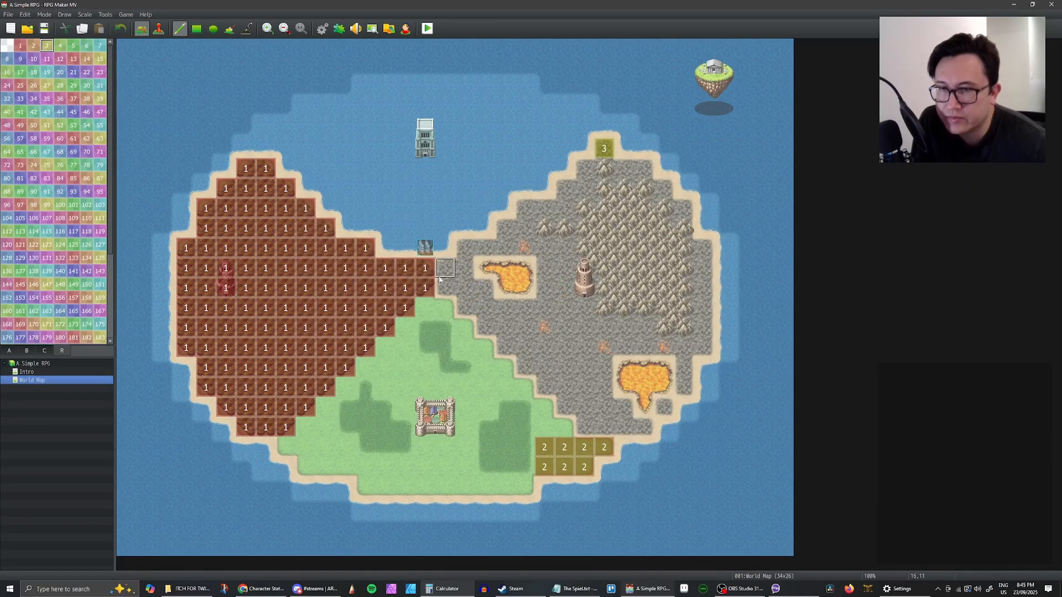
# Playtest the game in a maximized window from a new game and check the party's members in the game menu
pyautogui.click(427, 30)
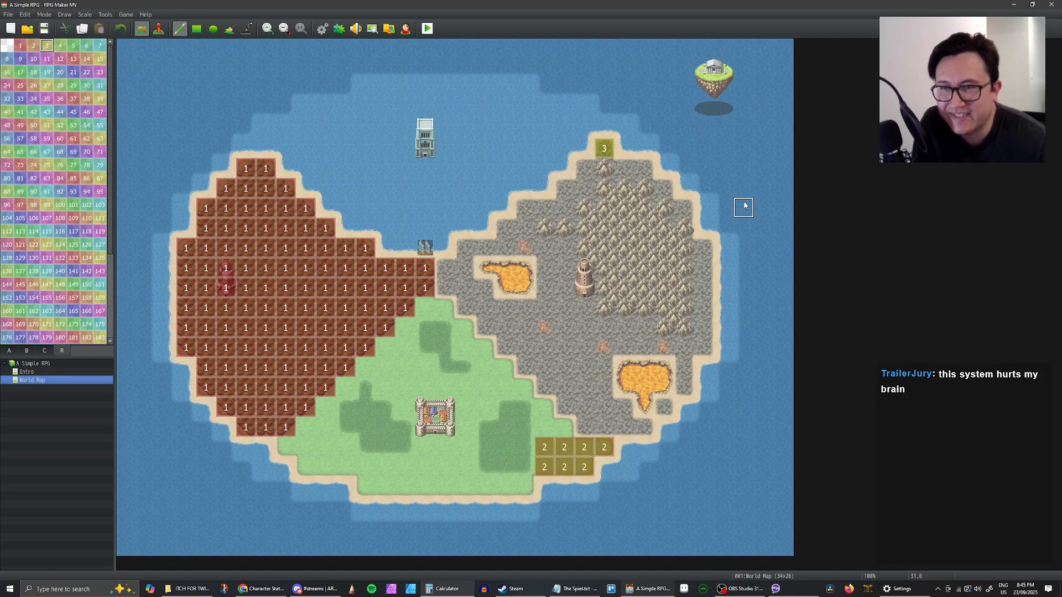
pyautogui.hotkey('ctrl', 'r')
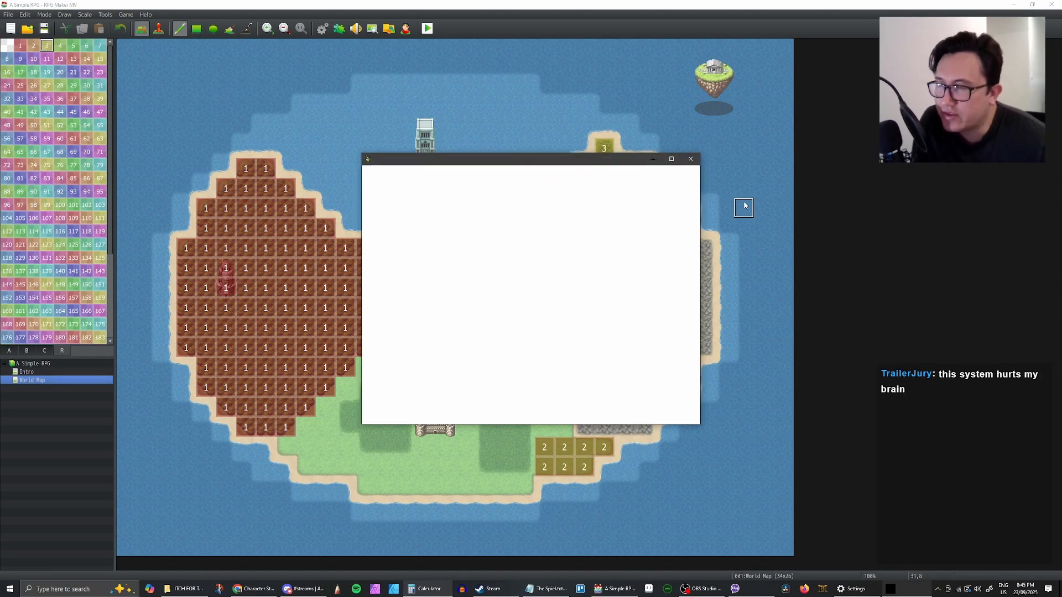
pyautogui.click(672, 159)
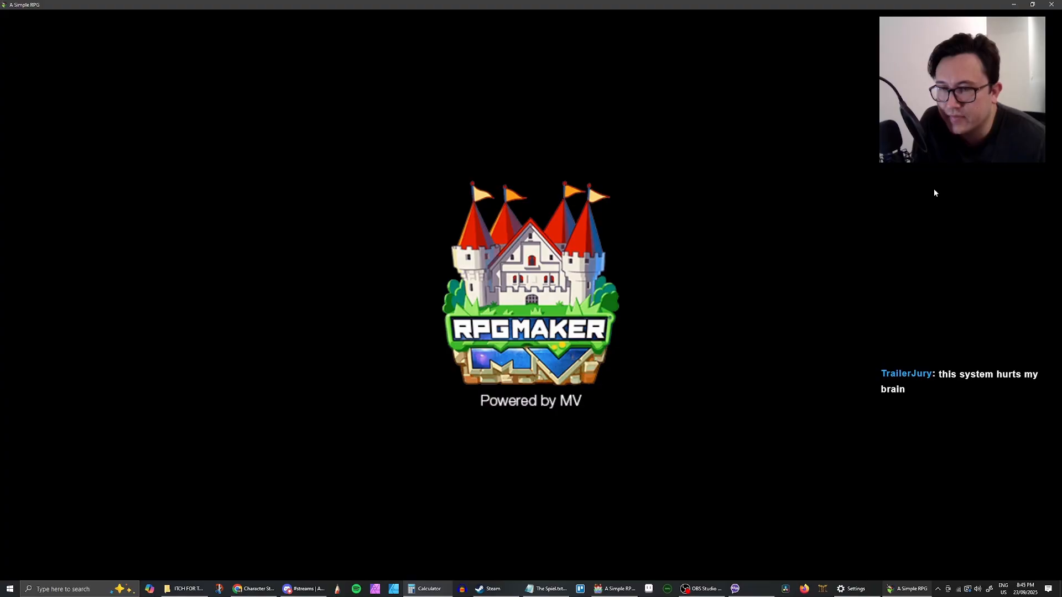
pyautogui.press('Down')
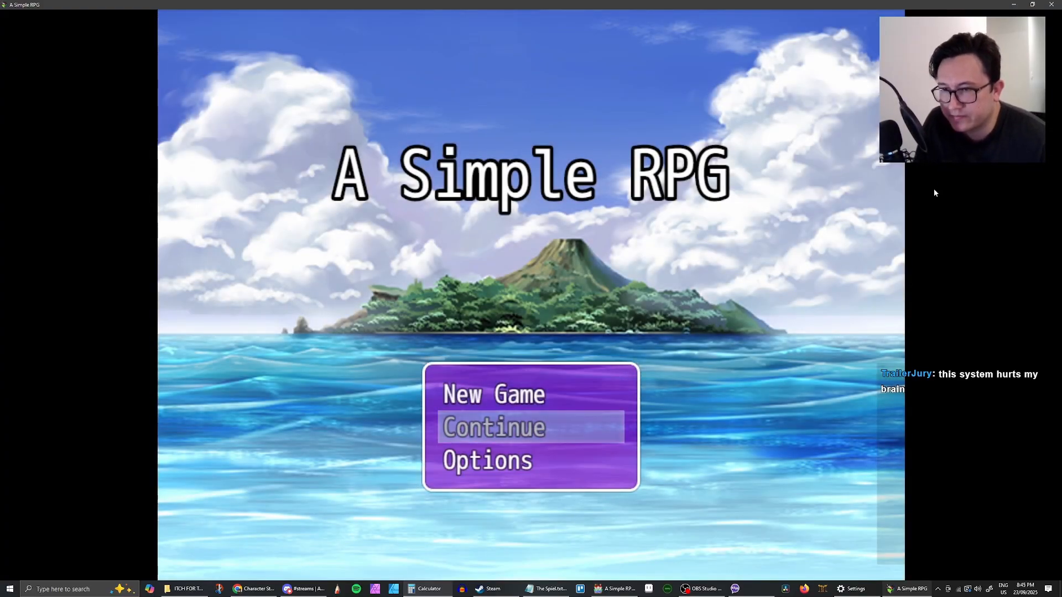
pyautogui.press('Up')
pyautogui.press('Return')
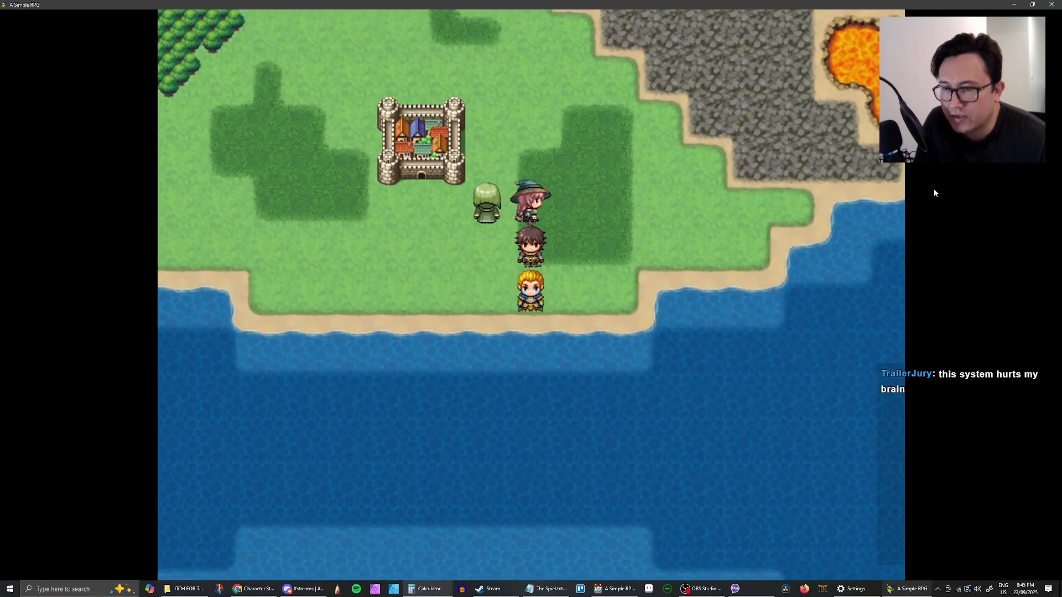
pyautogui.press('Escape')
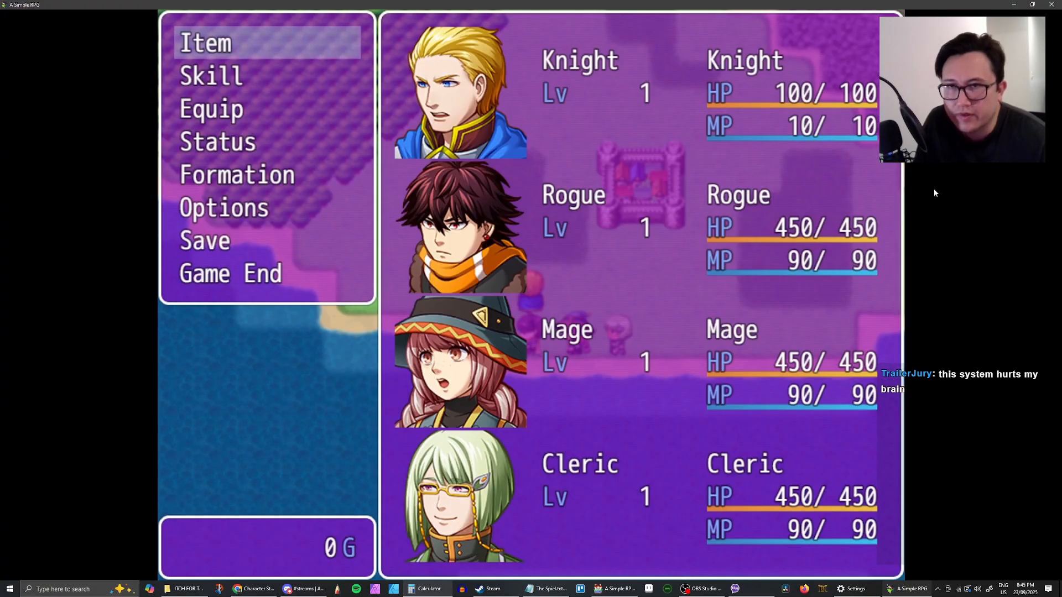
pyautogui.press('Escape')
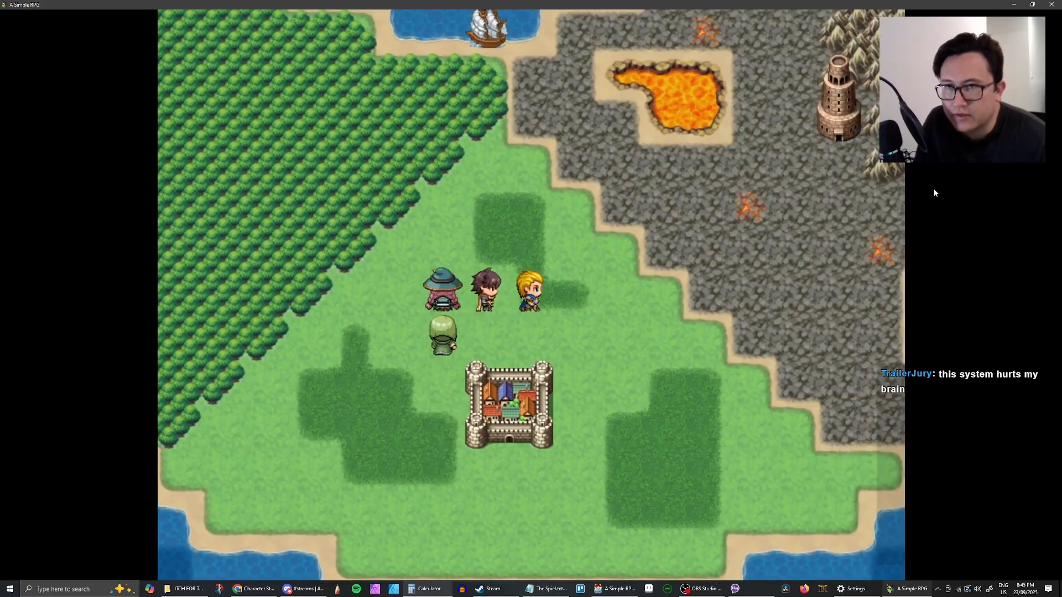
# Walk the party around the World Map's grassland and rocky land to check that no encounters occur outside the regions
pyautogui.press('Right')
pyautogui.press('Up')
pyautogui.press('Right')
pyautogui.press('Up')
pyautogui.press('Left')
pyautogui.press('Down')
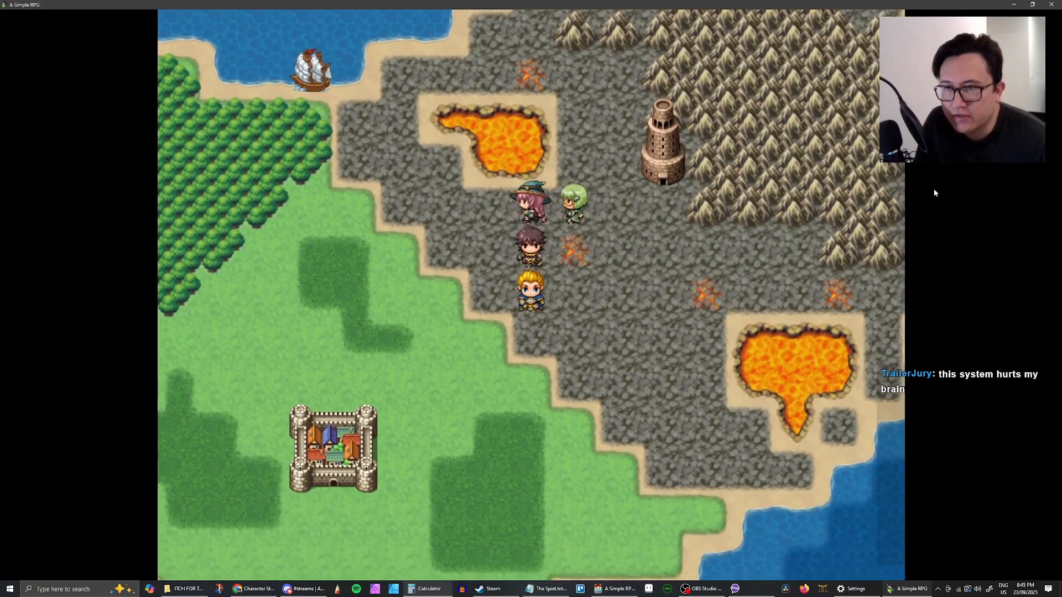
pyautogui.press('Left')
pyautogui.press('Down')
pyautogui.press('Right')
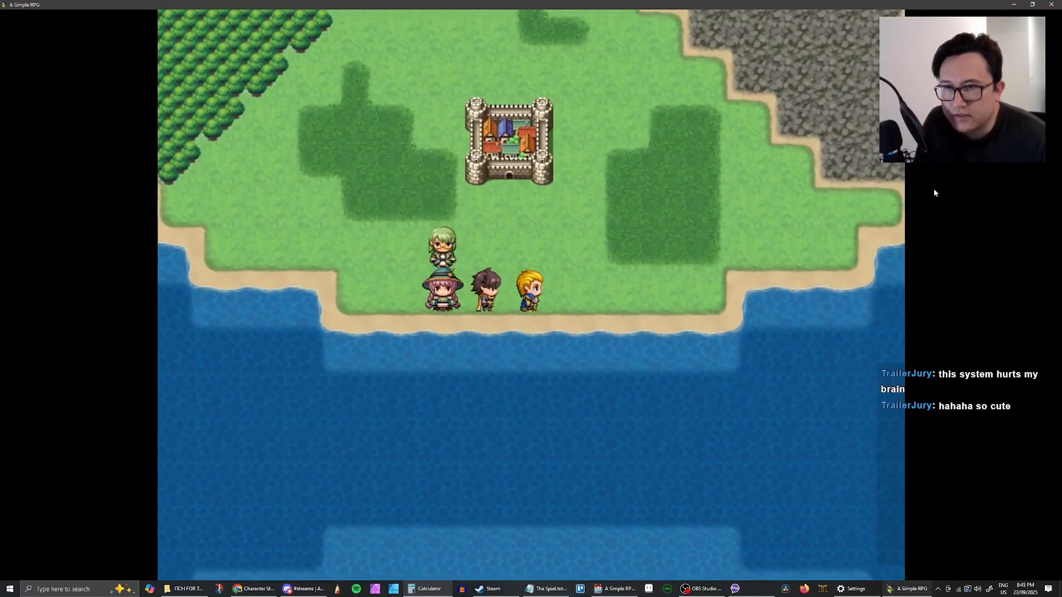
pyautogui.press('Up')
pyautogui.press('Left')
pyautogui.press('Down')
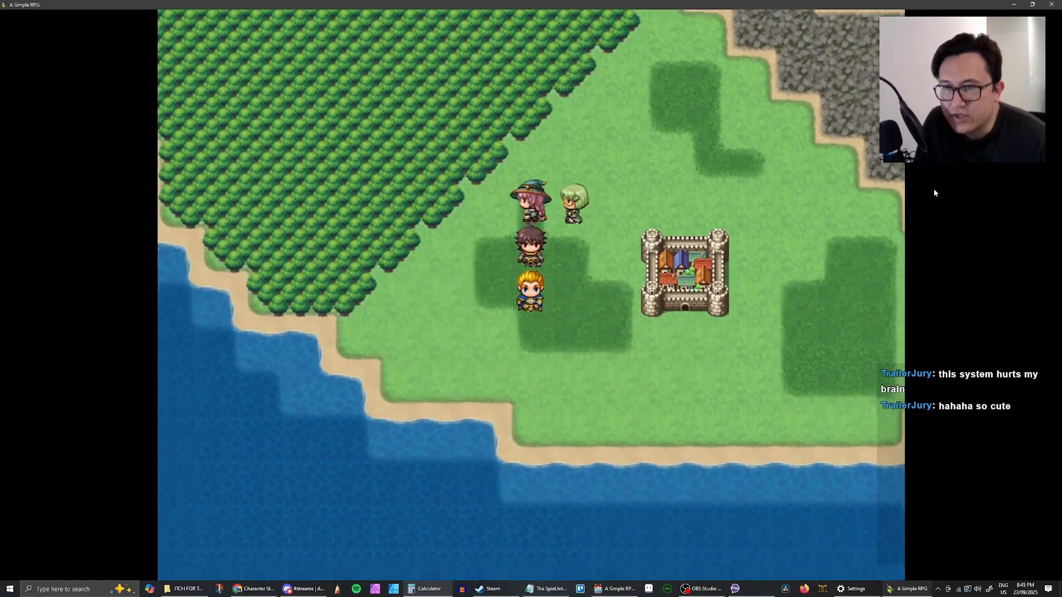
pyautogui.press('Right')
pyautogui.press('Up')
pyautogui.press('Right')
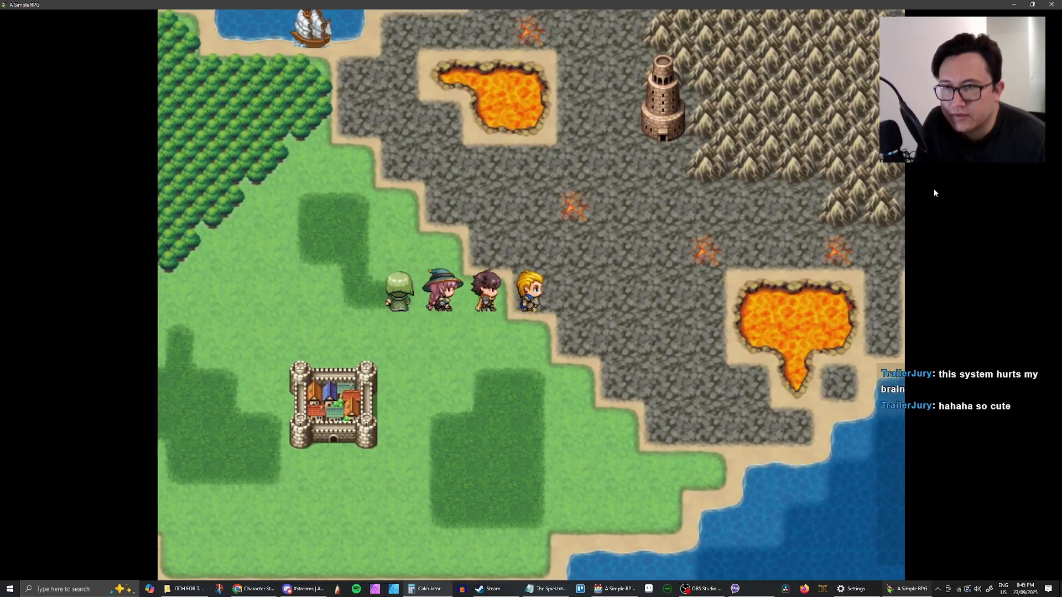
pyautogui.press('Up')
pyautogui.press('Left')
pyautogui.press('Down')
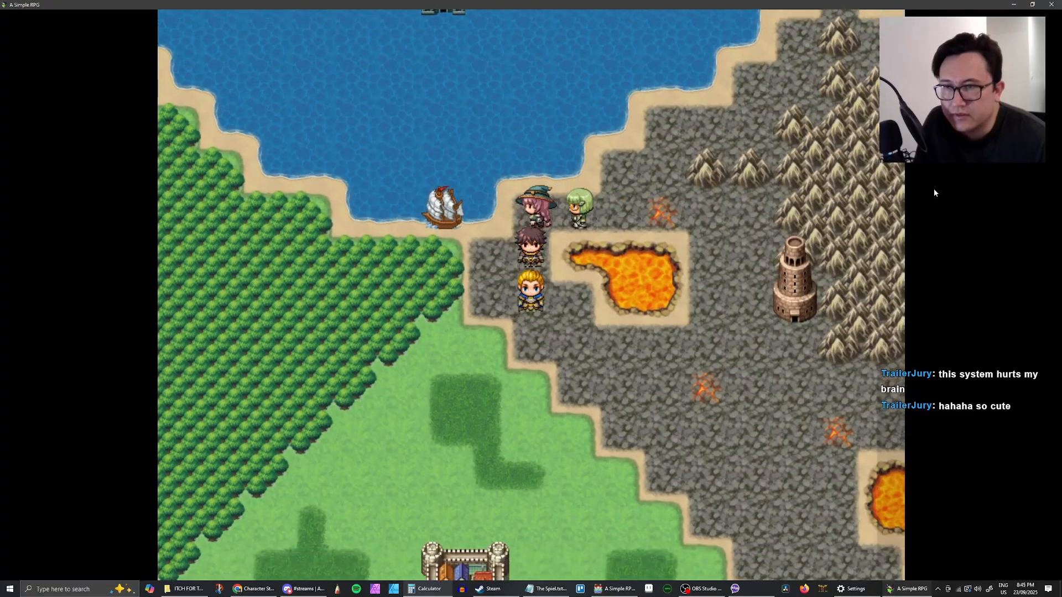
pyautogui.press('Right')
pyautogui.press('Up')
pyautogui.press('Left')
pyautogui.press('Down')
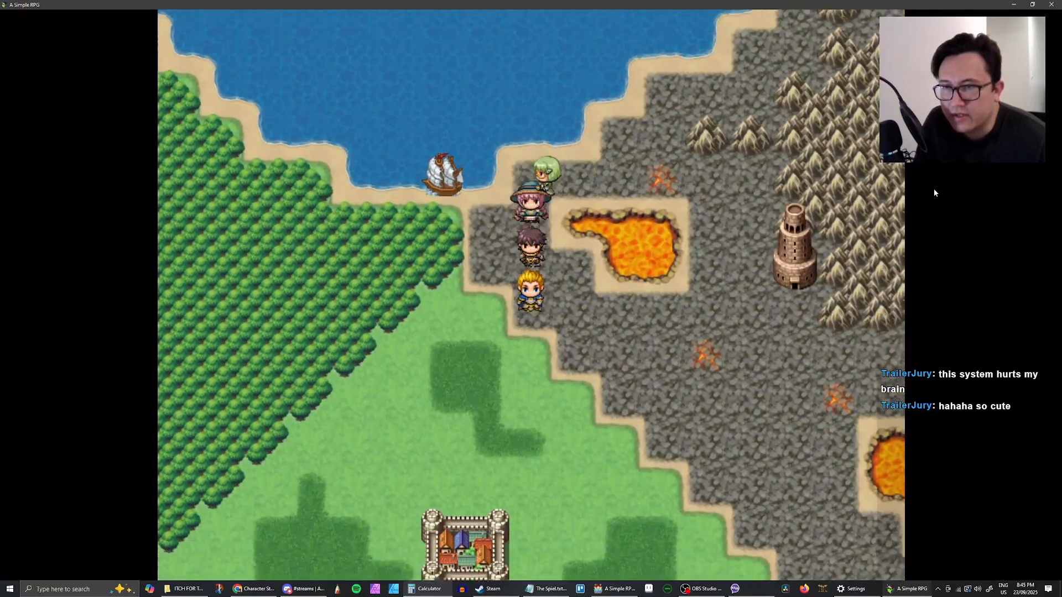
pyautogui.press('Right')
pyautogui.press('Down')
pyautogui.press('Left')
pyautogui.press('Down')
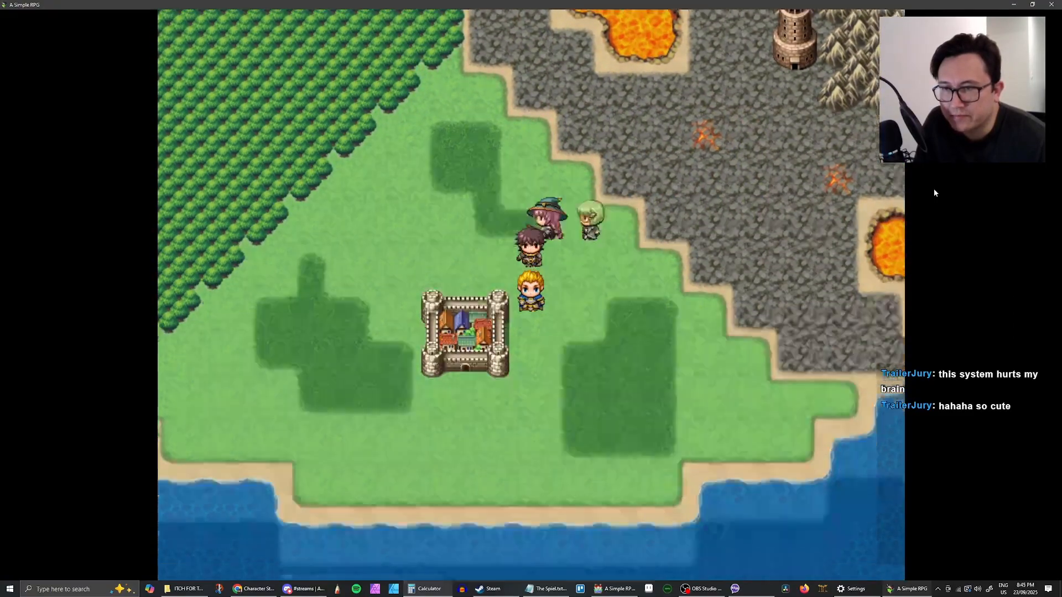
# Walk the party past the castle and into the western forest to trigger a random encounter
pyautogui.press('Down')
pyautogui.press('Left')
pyautogui.press('Left')
pyautogui.press('Up')
pyautogui.press('Up')
pyautogui.press('Right')
pyautogui.press('Up')
pyautogui.press('Left')
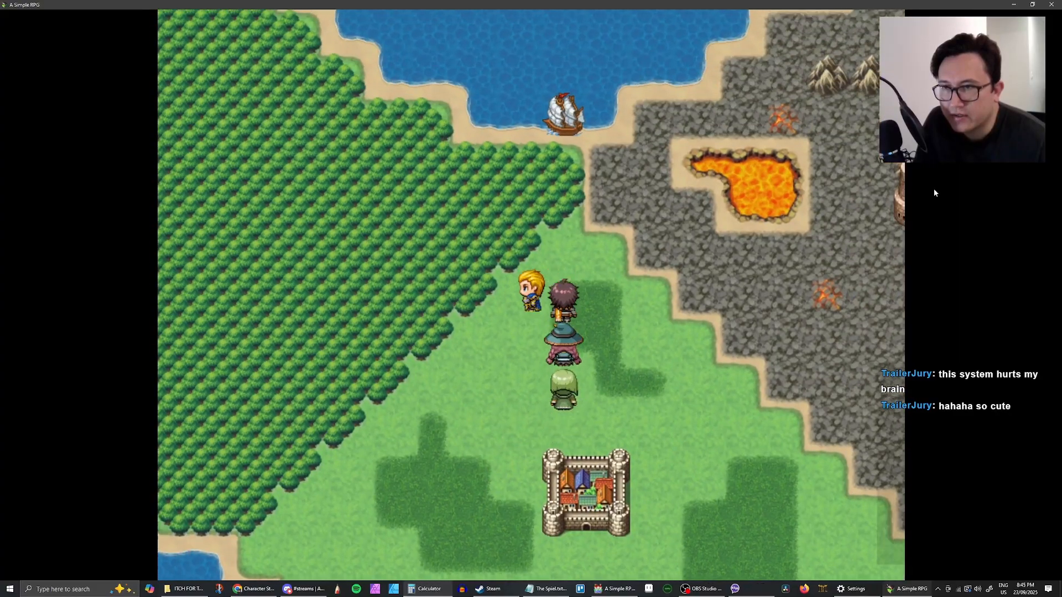
pyautogui.press('Left')
pyautogui.press('Up')
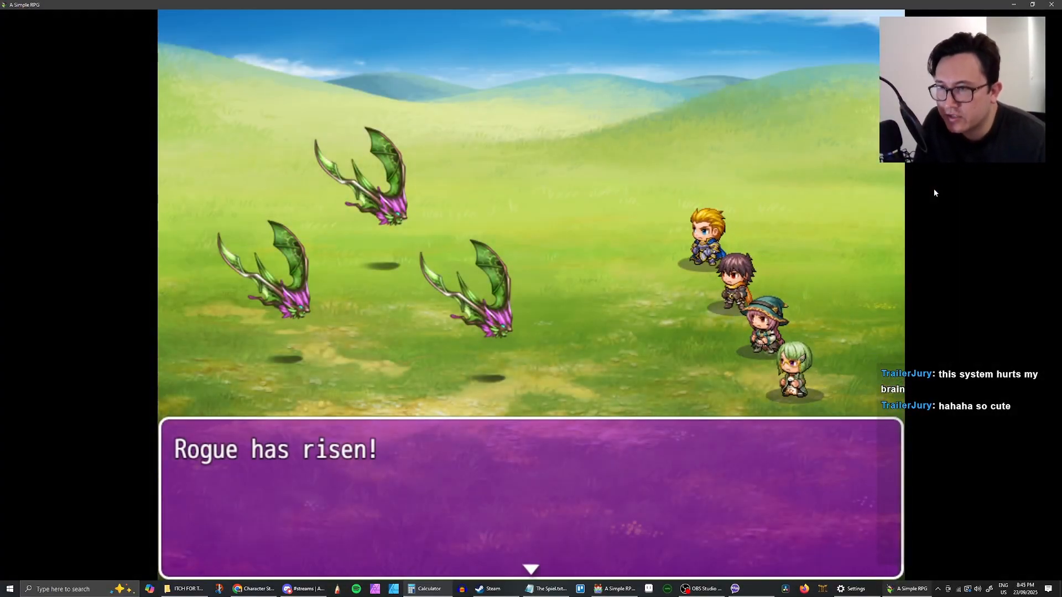
# Choose to fight the encountered troop and assign the Knight the Battle Arts skill Big Slash
pyautogui.press('Return')
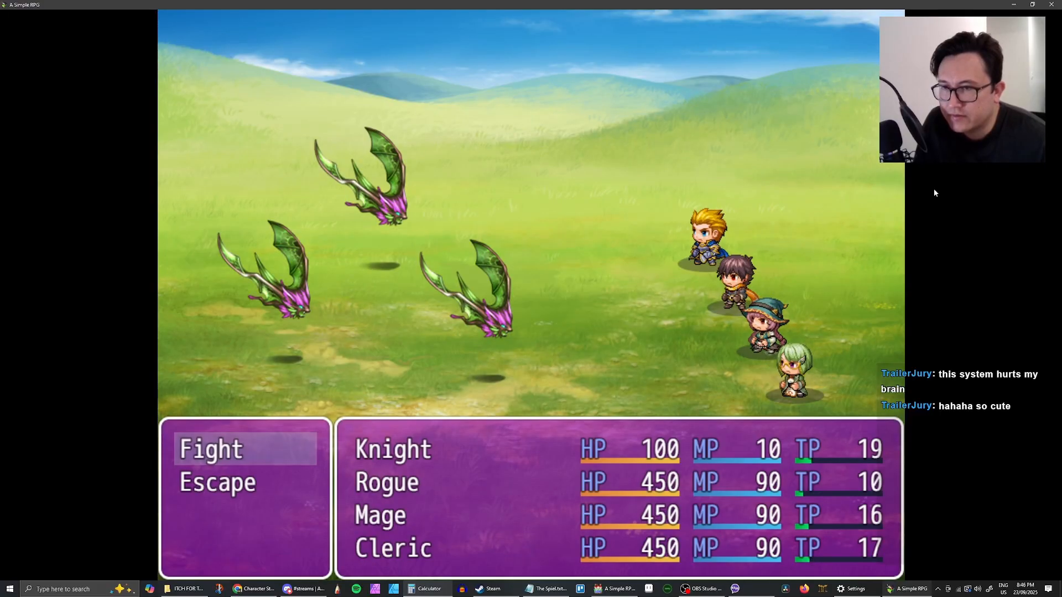
pyautogui.press('Down')
pyautogui.press('Up')
pyautogui.press('Return')
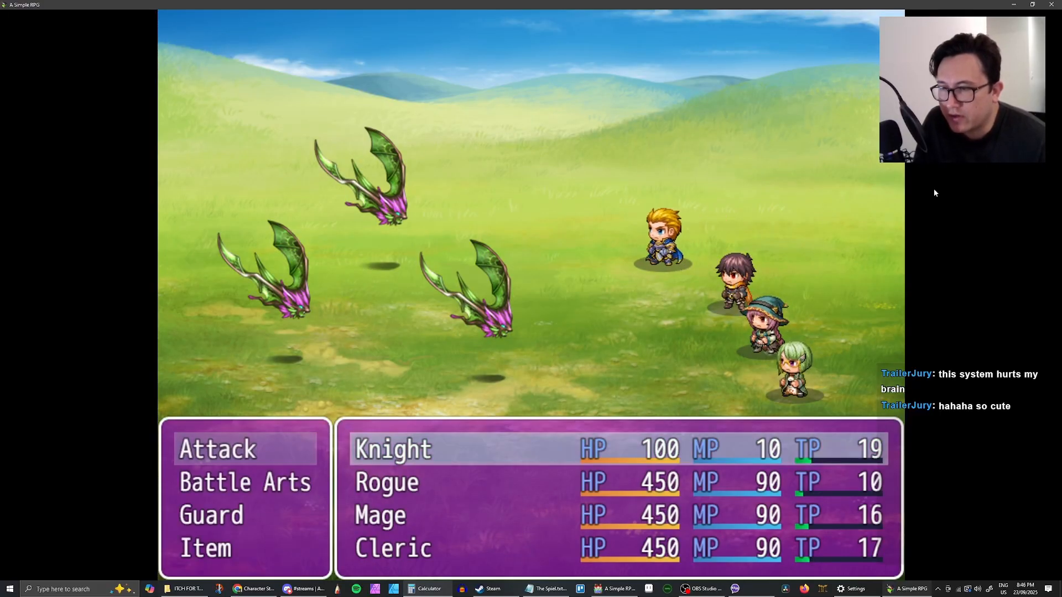
pyautogui.press('Down')
pyautogui.press('Return')
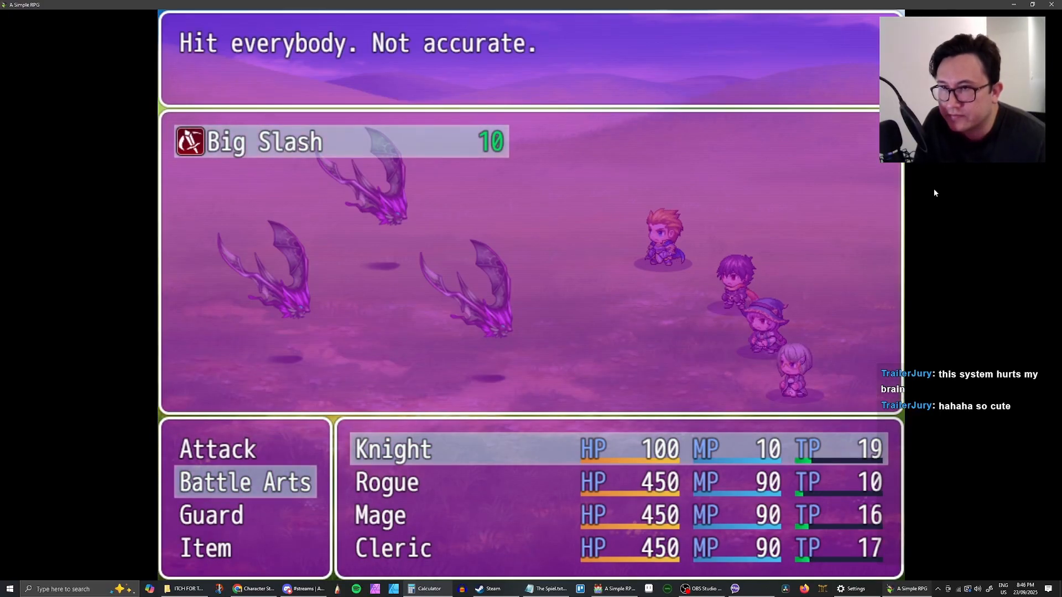
pyautogui.press('Return')
# Assign the party's Rogue the Tricks skill Sick Blade against an enemy
pyautogui.press('Down')
pyautogui.press('Return')
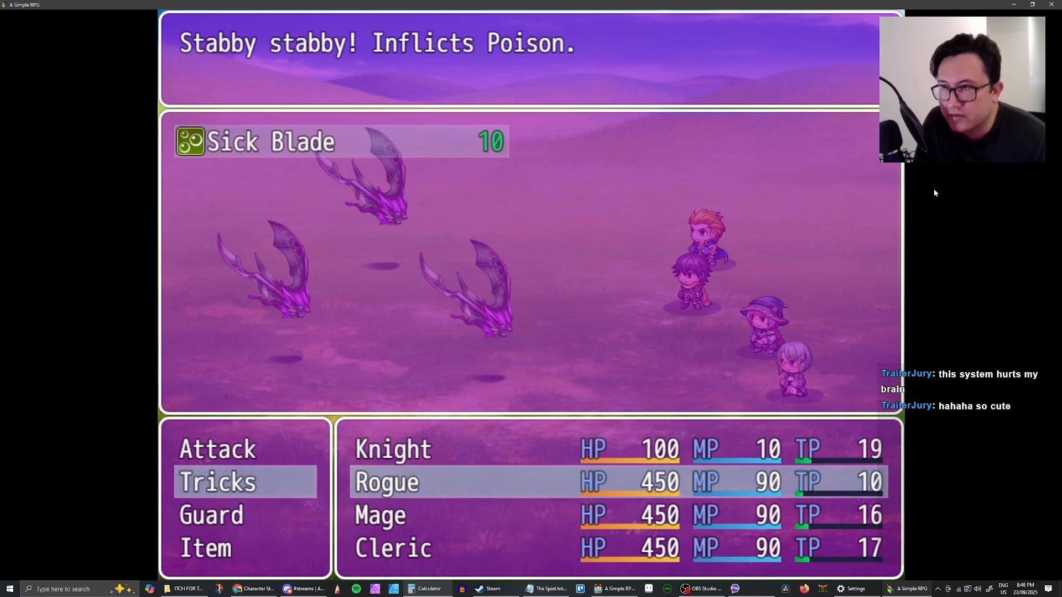
pyautogui.press('Return')
pyautogui.press('Return')
# Assign the Mage the Arcana skill Twin Fireball against another enemy
pyautogui.press('Down')
pyautogui.press('Return')
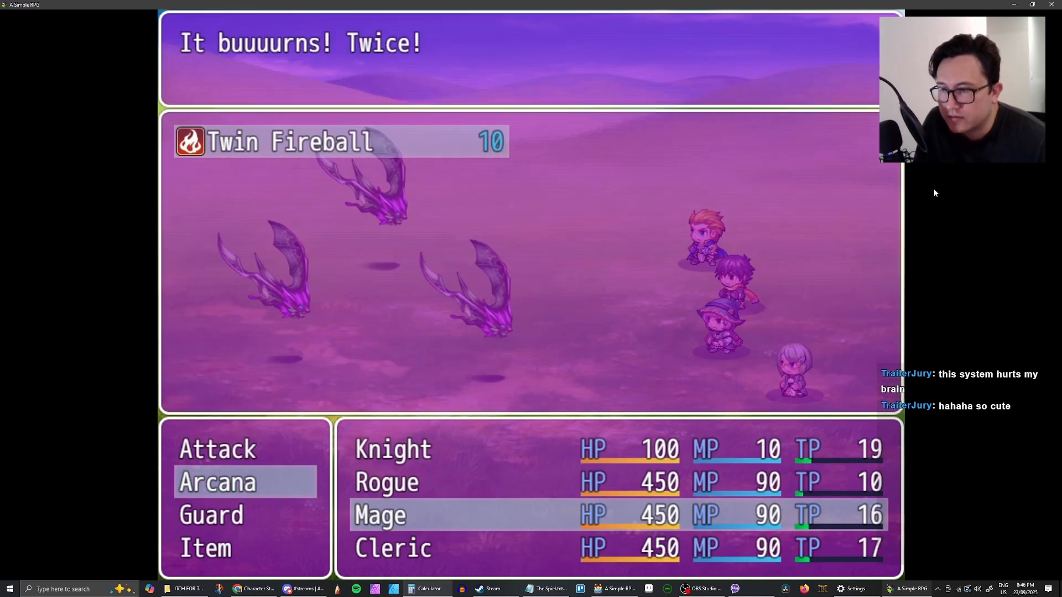
pyautogui.press('Return')
pyautogui.press('Right')
pyautogui.press('Return')
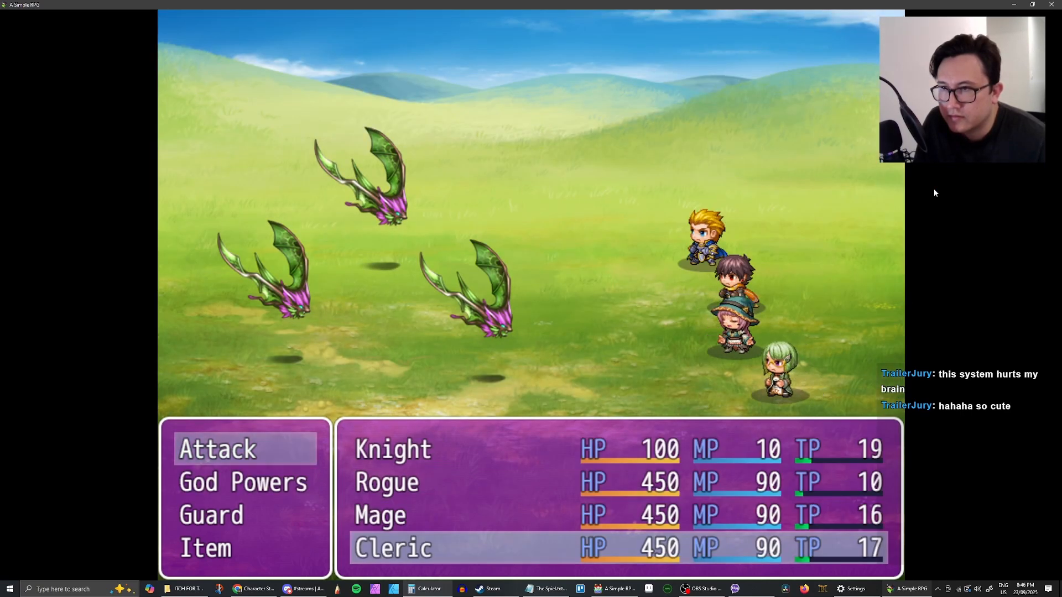
# Check the Cleric's God Powers, assign the Cleric a normal attack on an enemy, and finish the battle
pyautogui.press('Down')
pyautogui.press('Return')
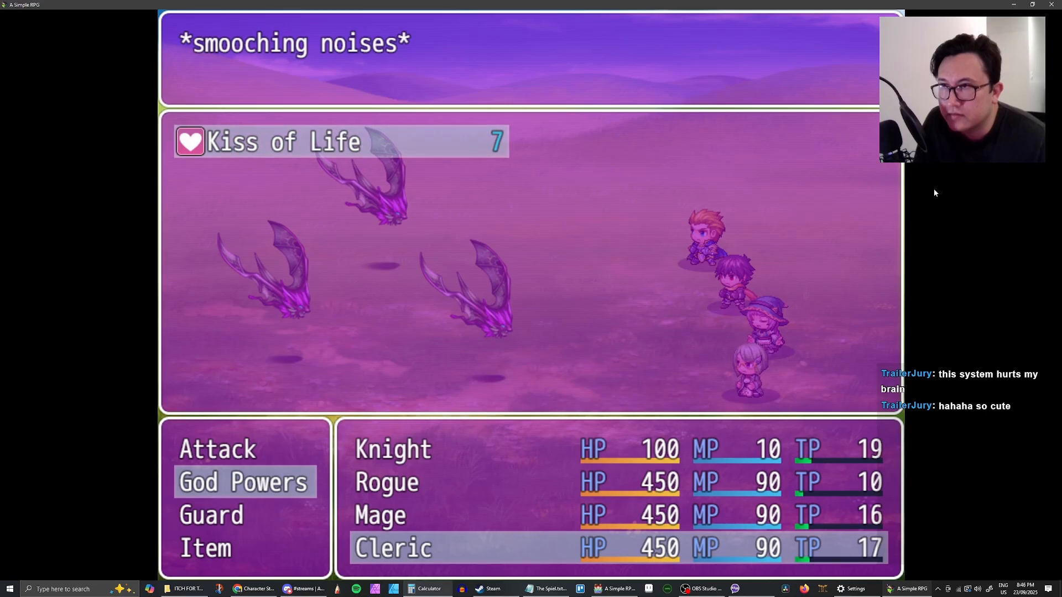
pyautogui.press('Escape')
pyautogui.press('Down')
pyautogui.press('Up')
pyautogui.press('Up')
pyautogui.press('Return')
pyautogui.press('Right')
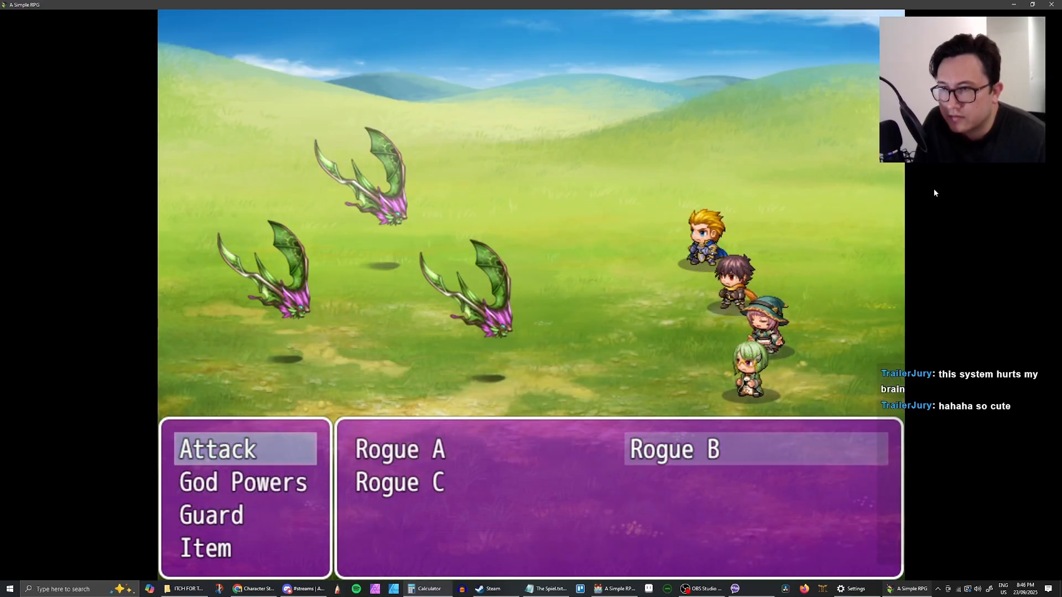
pyautogui.press('Right')
pyautogui.press('Return')
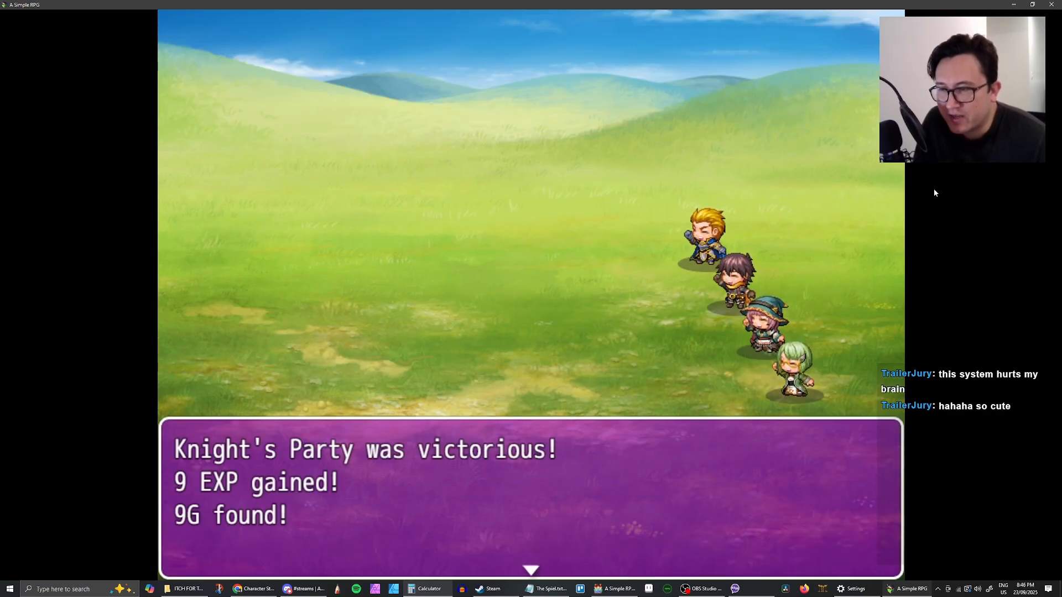
pyautogui.press('Return')
# Check the Knight's status page from the party menu and return to the map
pyautogui.press('Escape')
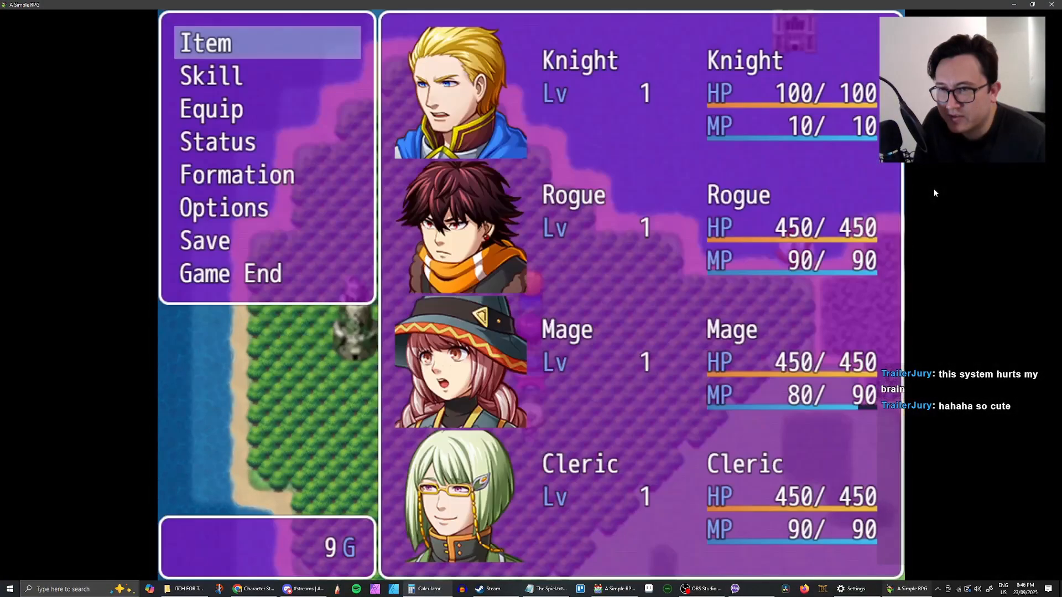
pyautogui.press('Down')
pyautogui.press('Down')
pyautogui.press('Down')
pyautogui.press('Return')
pyautogui.press('Return')
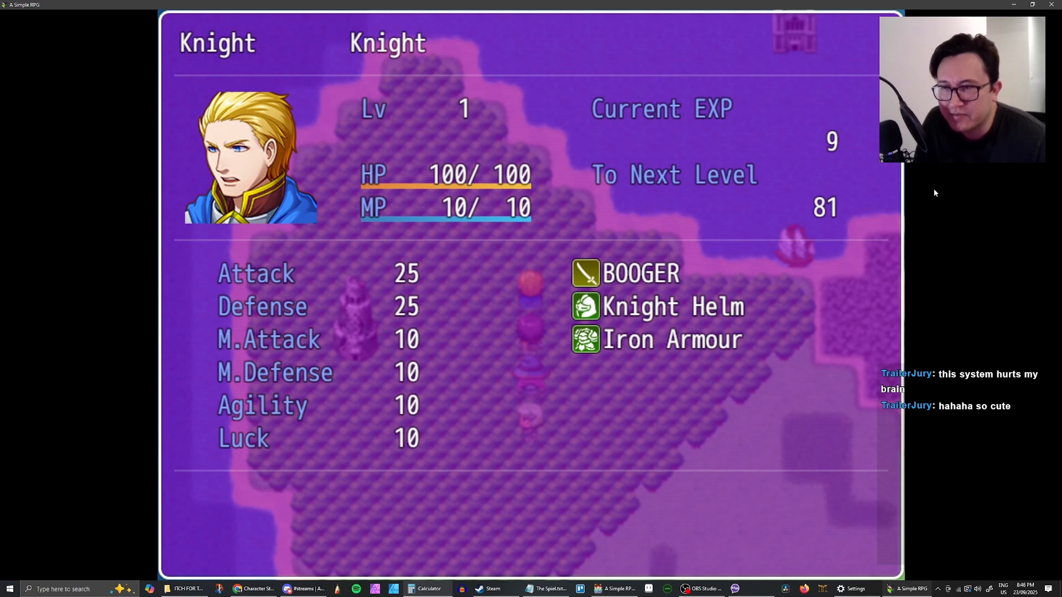
pyautogui.press('Escape')
pyautogui.press('Escape')
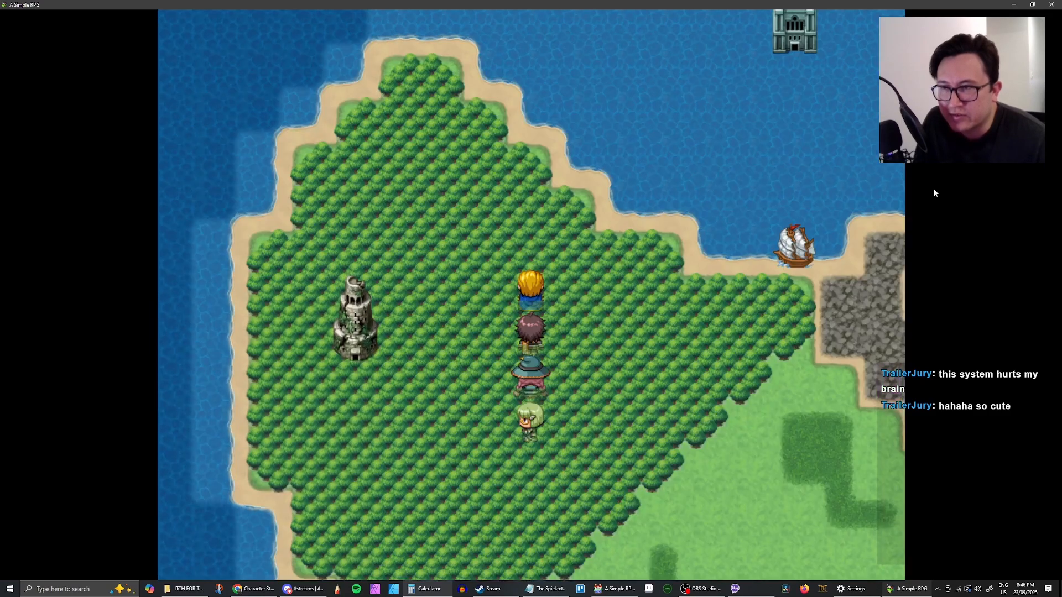
# Walk the party out of the forest, past the castle and onto the volcanic ground in the east
pyautogui.press('Down')
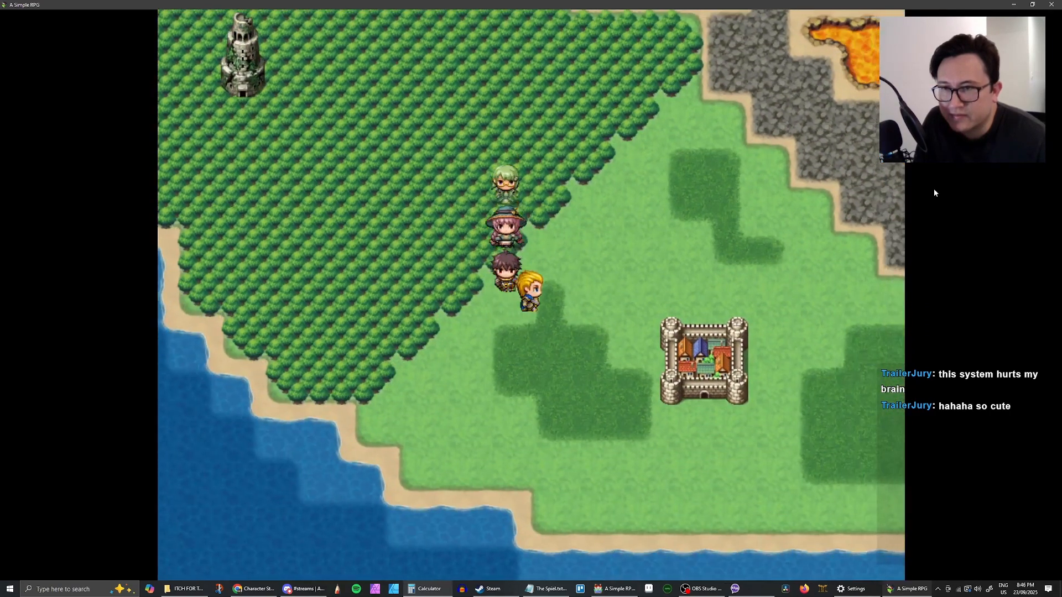
pyautogui.press('Right')
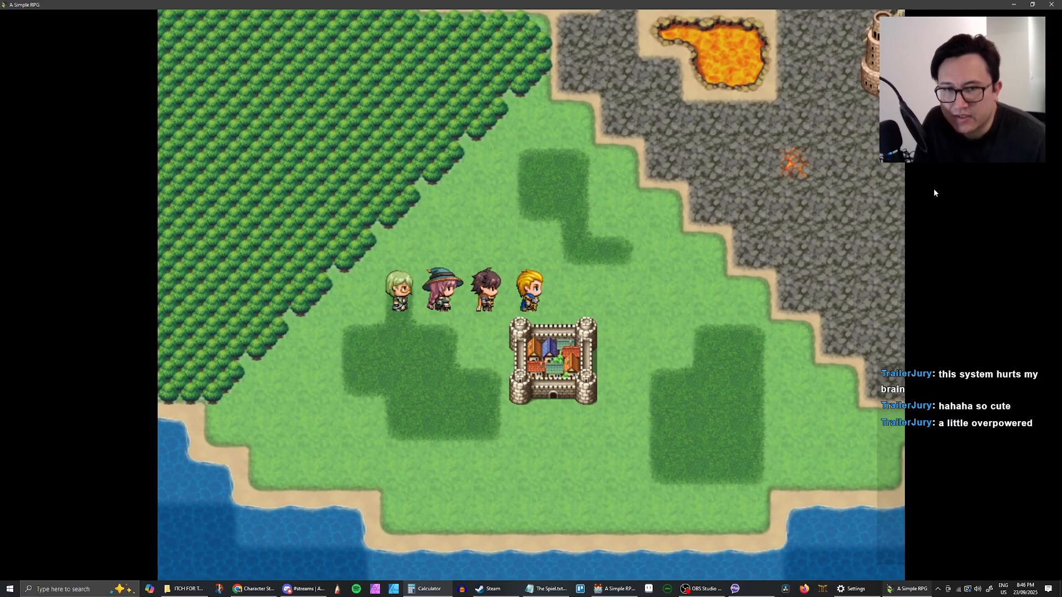
pyautogui.press('Down')
pyautogui.press('Right')
pyautogui.press('Up')
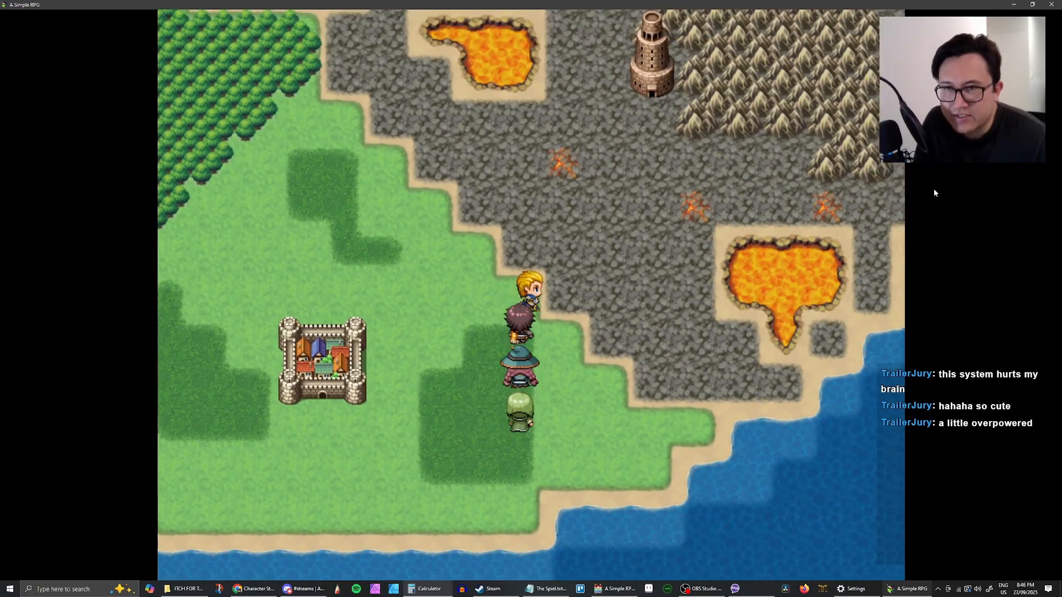
pyautogui.press('Right')
pyautogui.press('Up')
pyautogui.press('Right')
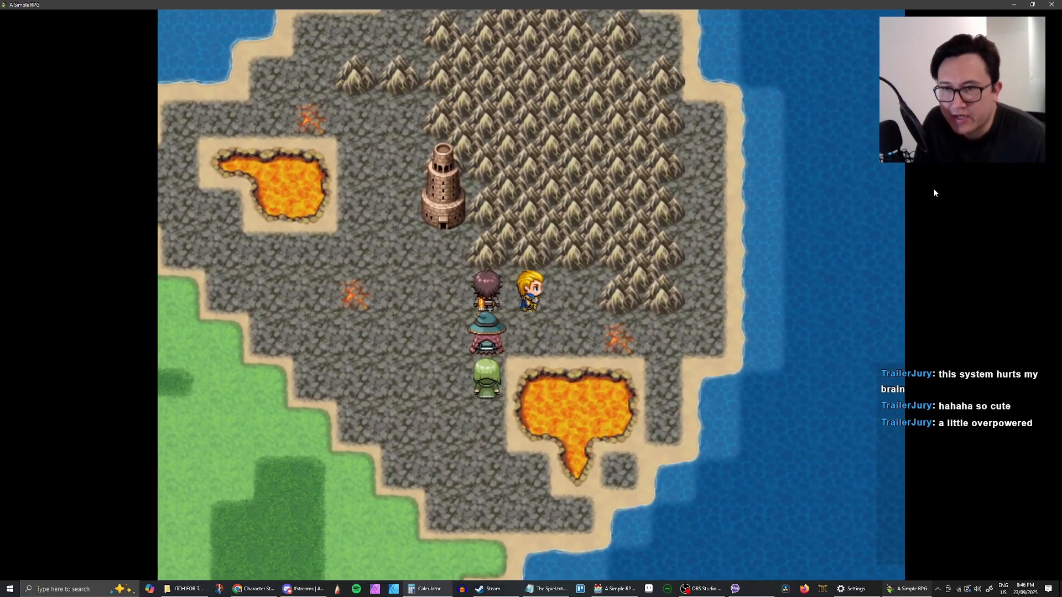
# Walk the party back and forth on the southeastern grass strip below the volcanic ground to trigger a random encounter
pyautogui.press('Left')
pyautogui.press('Down')
pyautogui.press('Right')
pyautogui.press('Up')
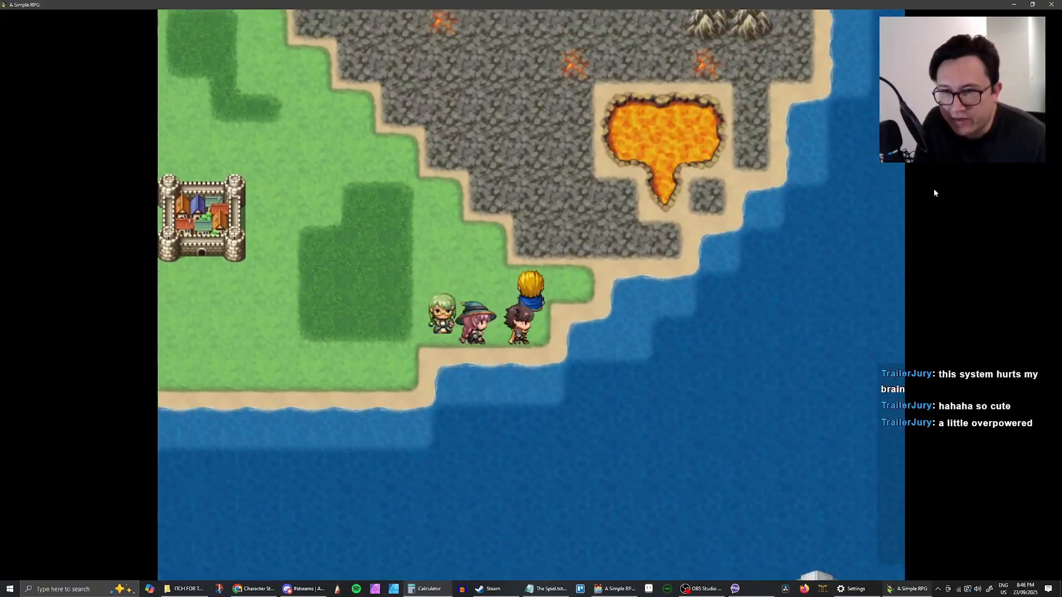
pyautogui.press('Right')
pyautogui.press('Left')
pyautogui.press('Down')
pyautogui.press('Right')
pyautogui.press('Up')
pyautogui.press('Right')
pyautogui.press('Left')
pyautogui.press('Down')
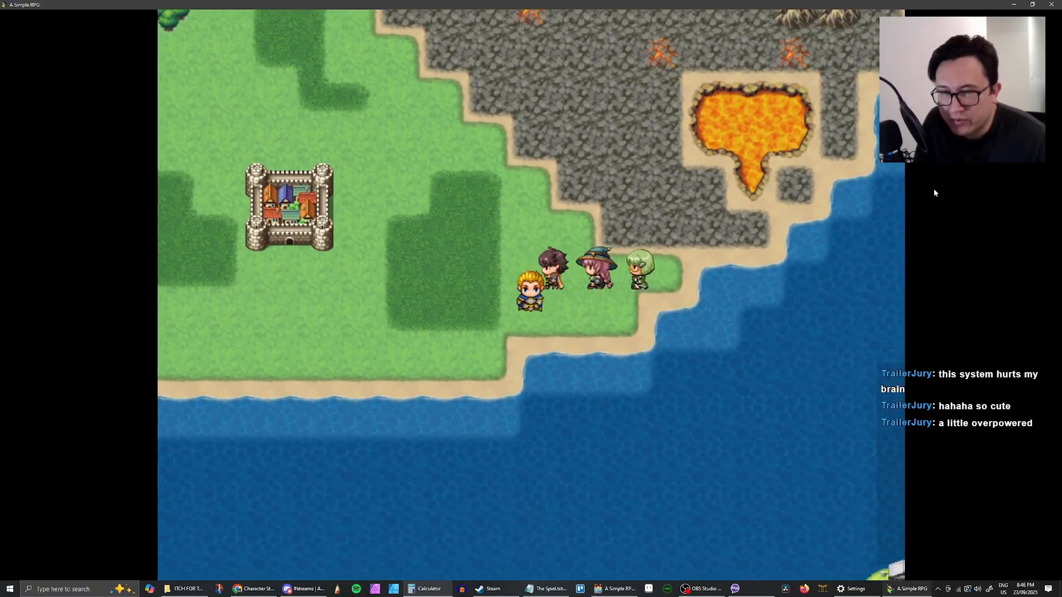
pyautogui.press('Right')
pyautogui.press('Up')
pyautogui.press('Right')
pyautogui.press('Left')
pyautogui.press('Down')
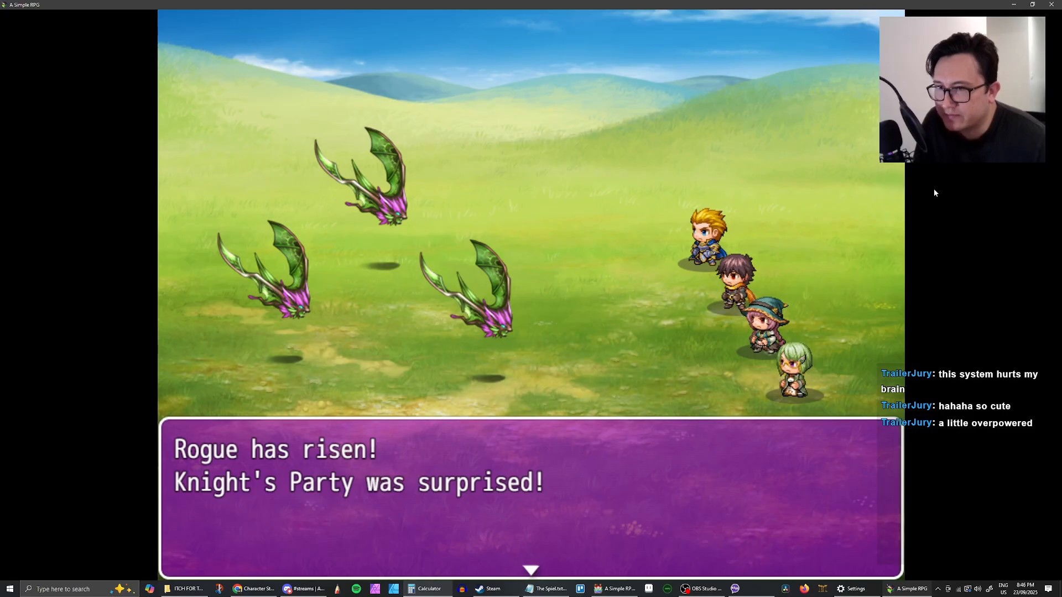
# Choose to fight the encountered troop and assign the Knight a normal attack on an enemy
pyautogui.press('Return')
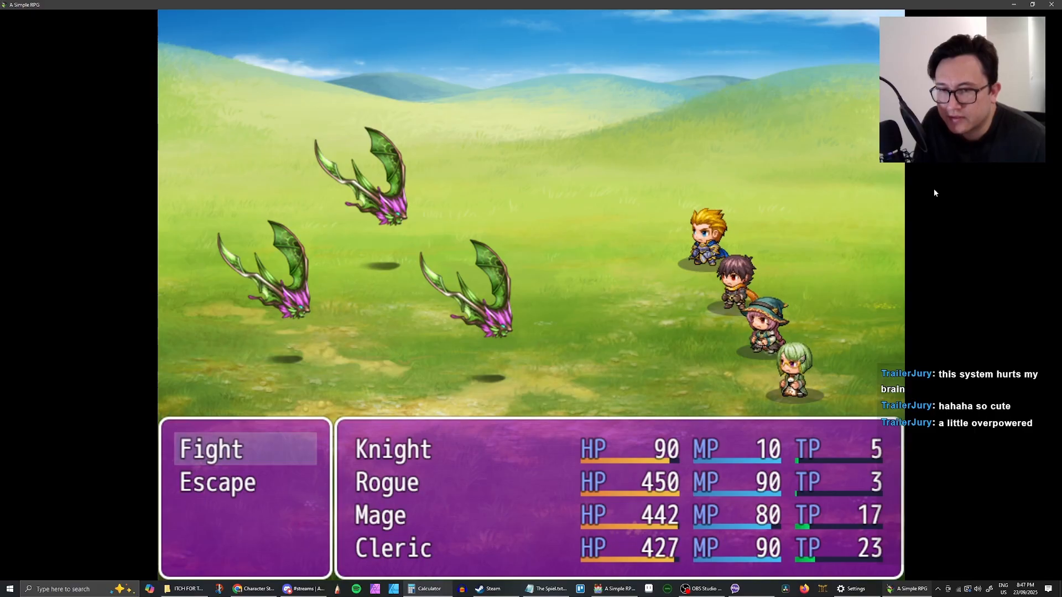
pyautogui.press('Return')
pyautogui.press('Down')
pyautogui.press('Up')
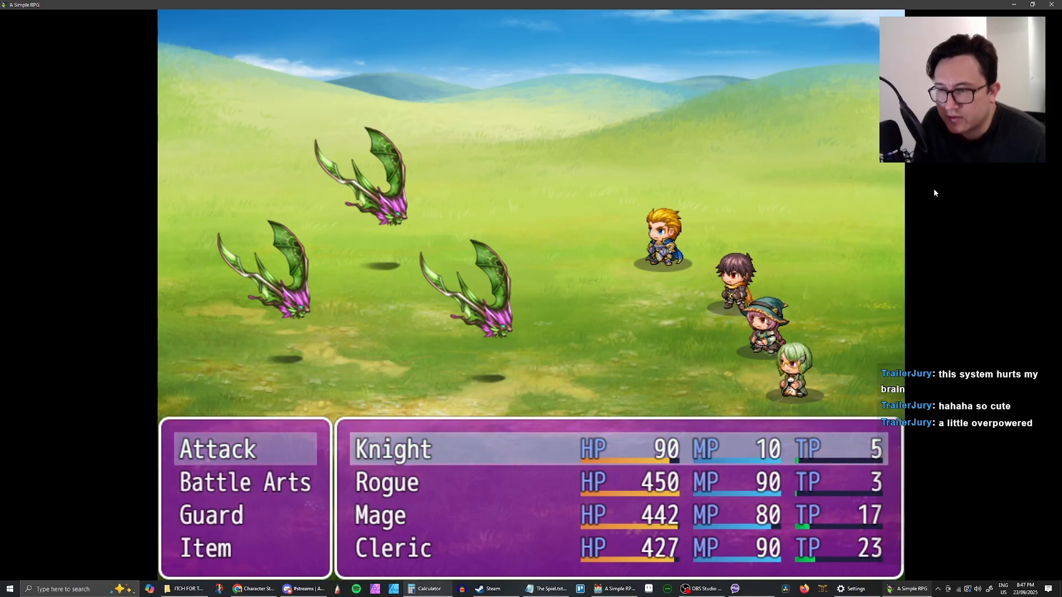
pyautogui.press('Down')
pyautogui.press('Up')
pyautogui.press('Return')
pyautogui.press('Return')
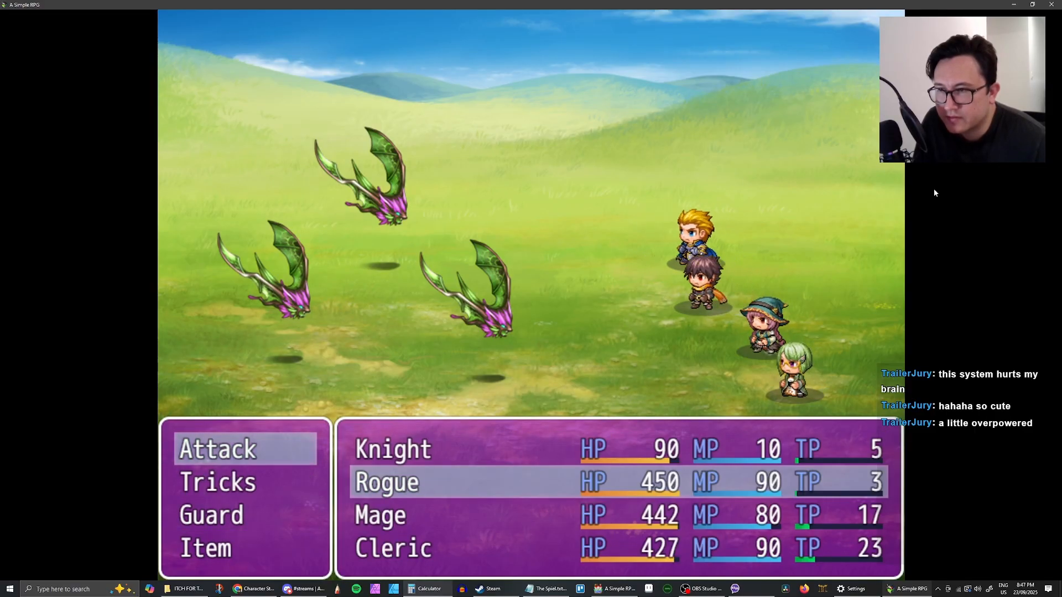
# Assign normal attacks to the party's Rogue, Mage and Cleric and finish the battle
pyautogui.press('Return')
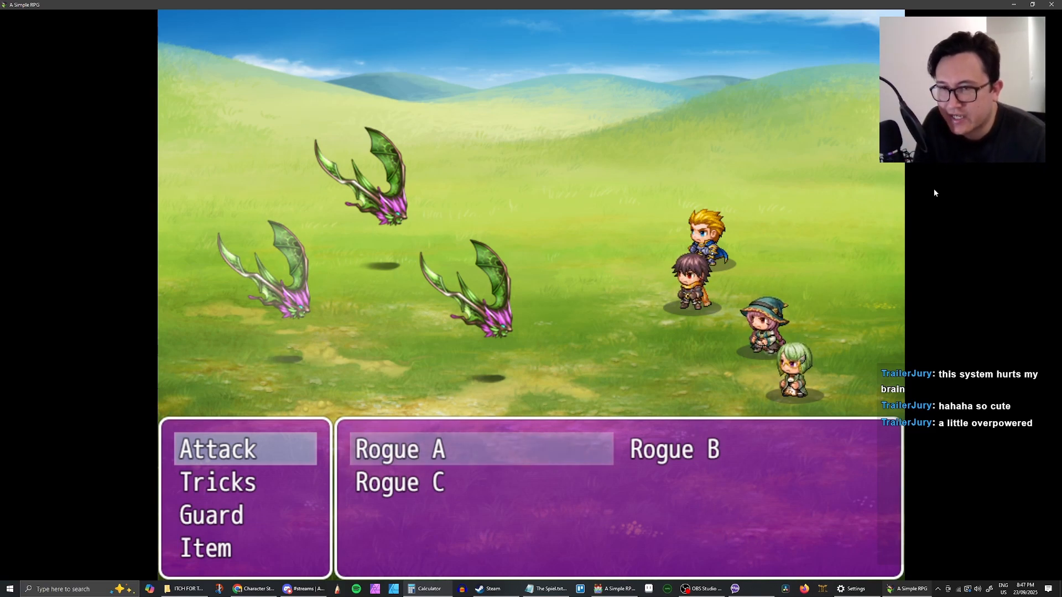
pyautogui.press('Return')
pyautogui.press('Return')
pyautogui.press('Return')
pyautogui.press('Return')
pyautogui.press('Return')
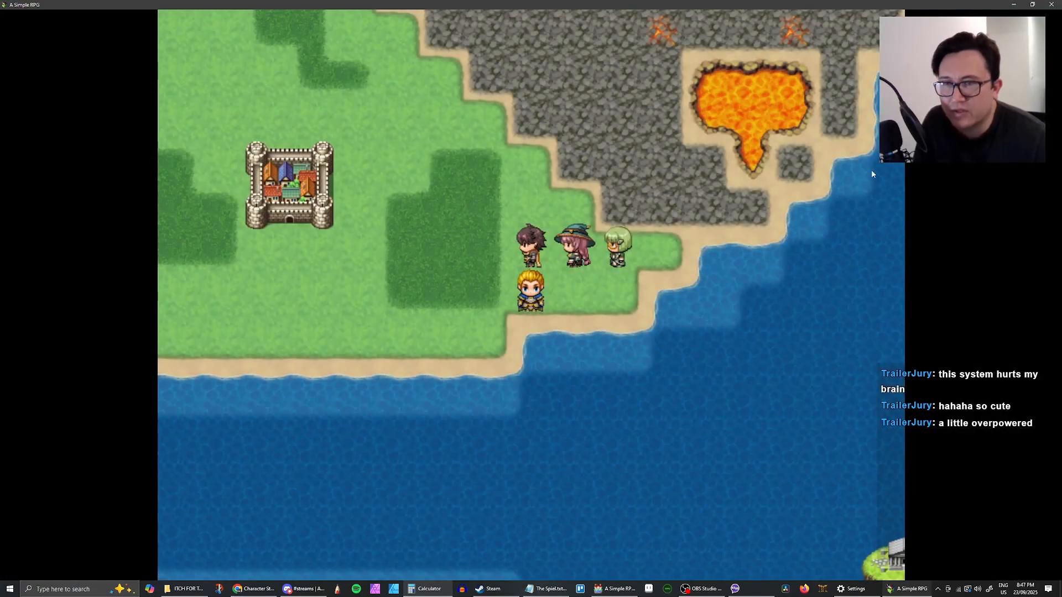
# End the playtest and erase the region 2 tiles from the southeastern grass strip of the World Map
pyautogui.click(1052, 4)
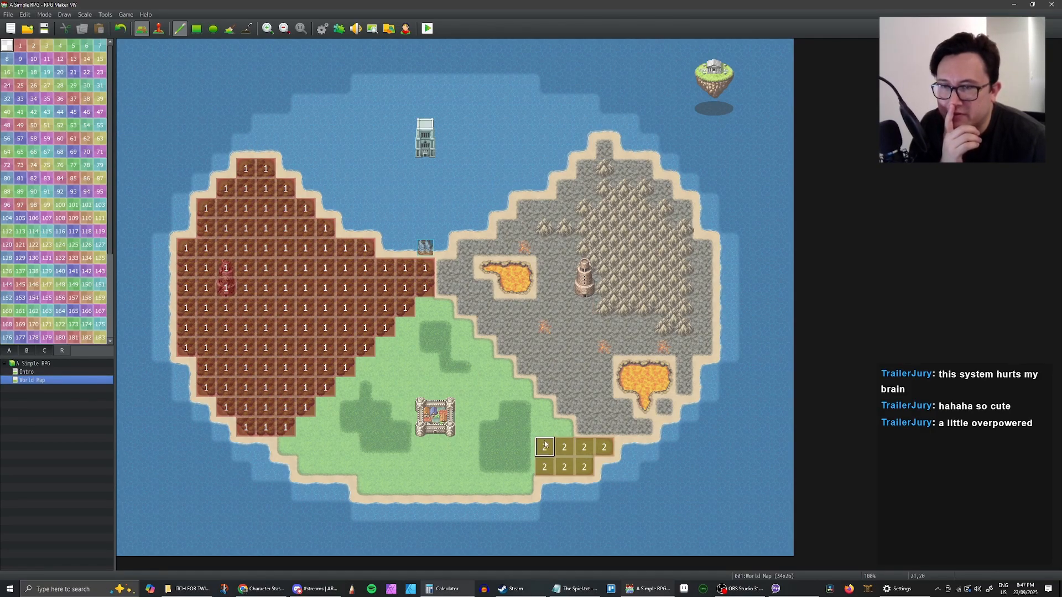
pyautogui.moveTo(546, 444); pyautogui.dragTo(562, 453)
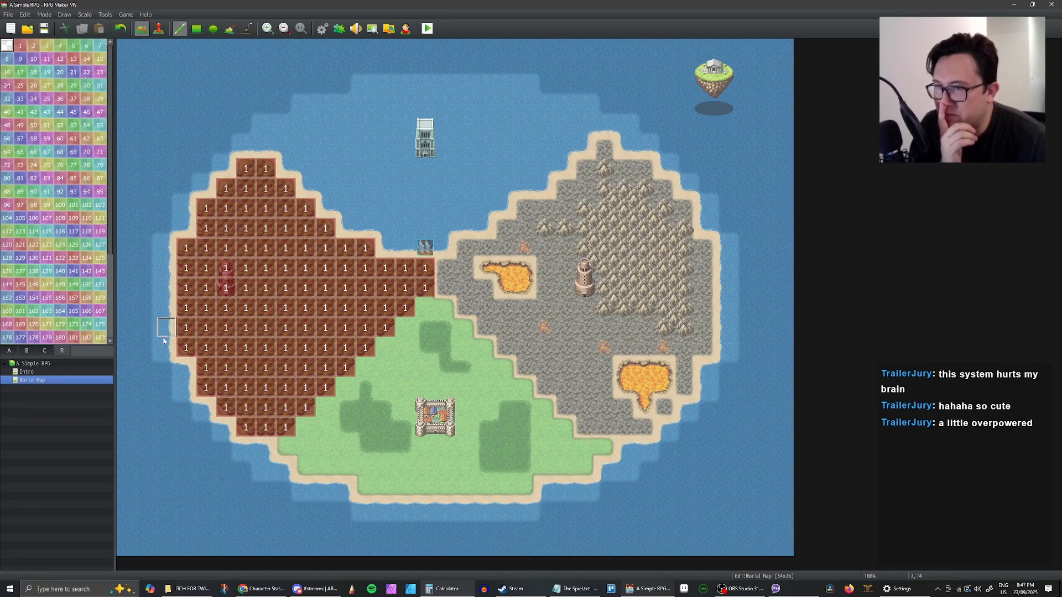
# Restrict the World Map's Rogue*3 encounter to region 1 by setting its second and third region IDs to 0
pyautogui.click(56, 374)
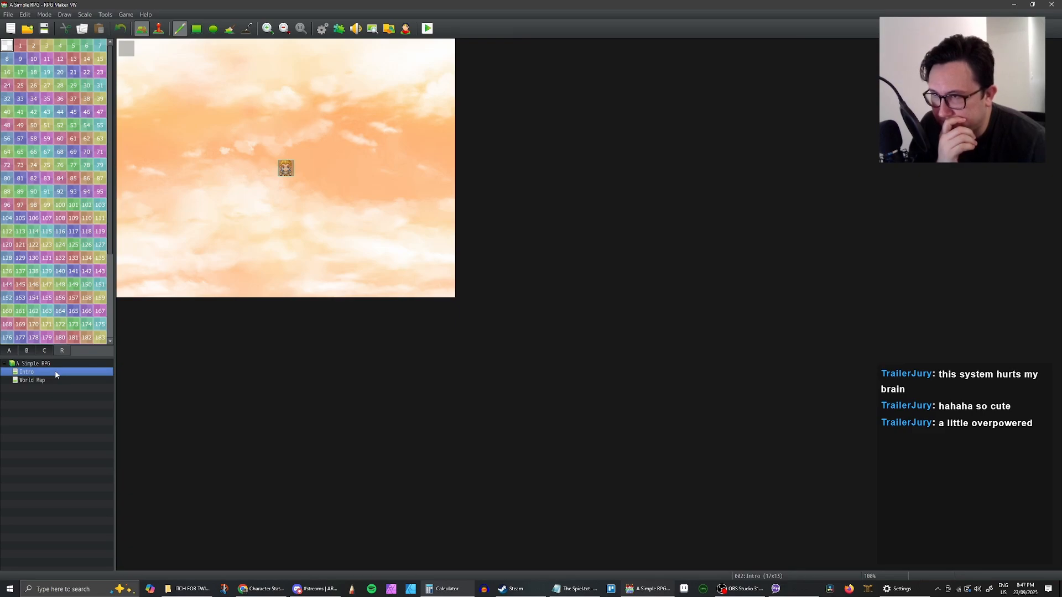
pyautogui.click(61, 380)
pyautogui.rightClick(61, 381)
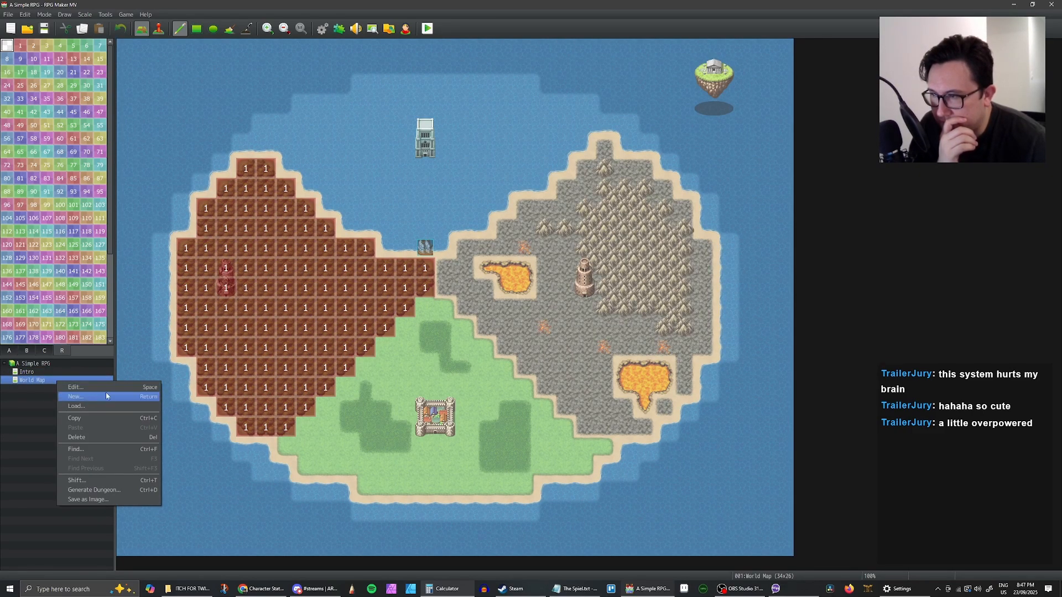
pyautogui.click(102, 387)
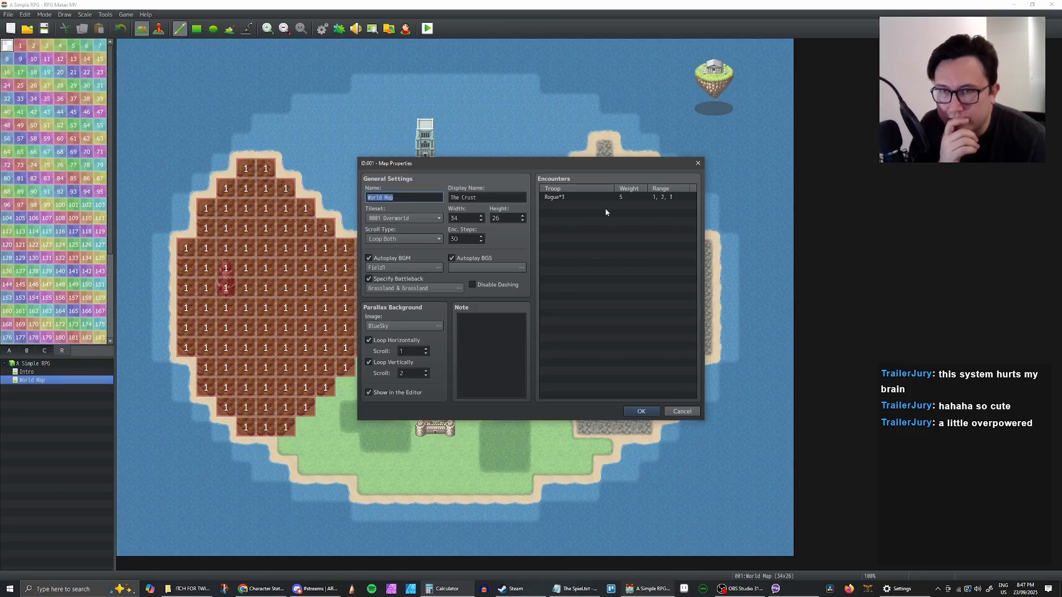
pyautogui.doubleClick(617, 198)
pyautogui.click(630, 314)
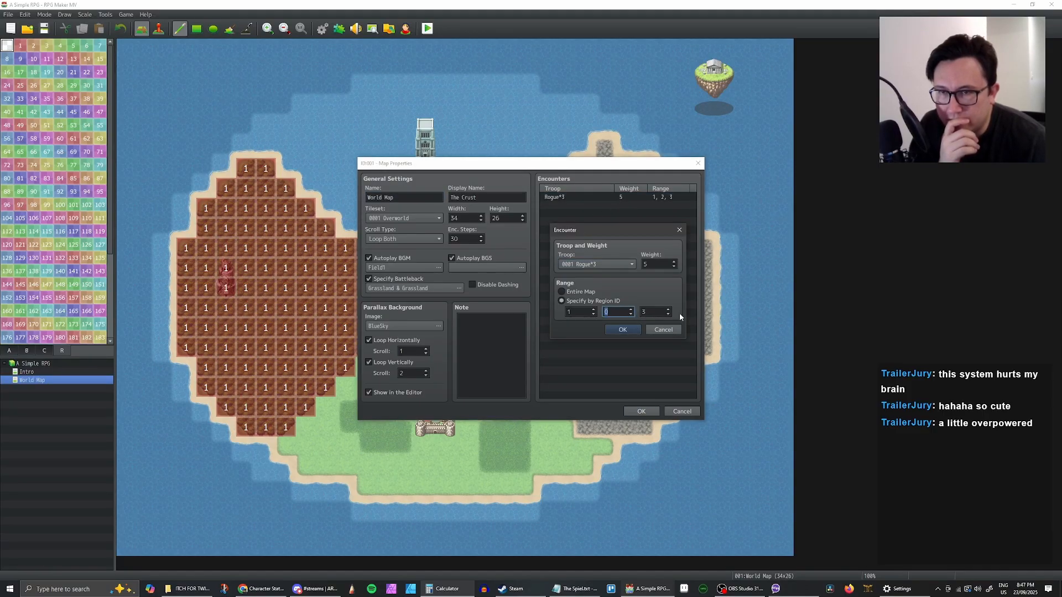
pyautogui.click(665, 313)
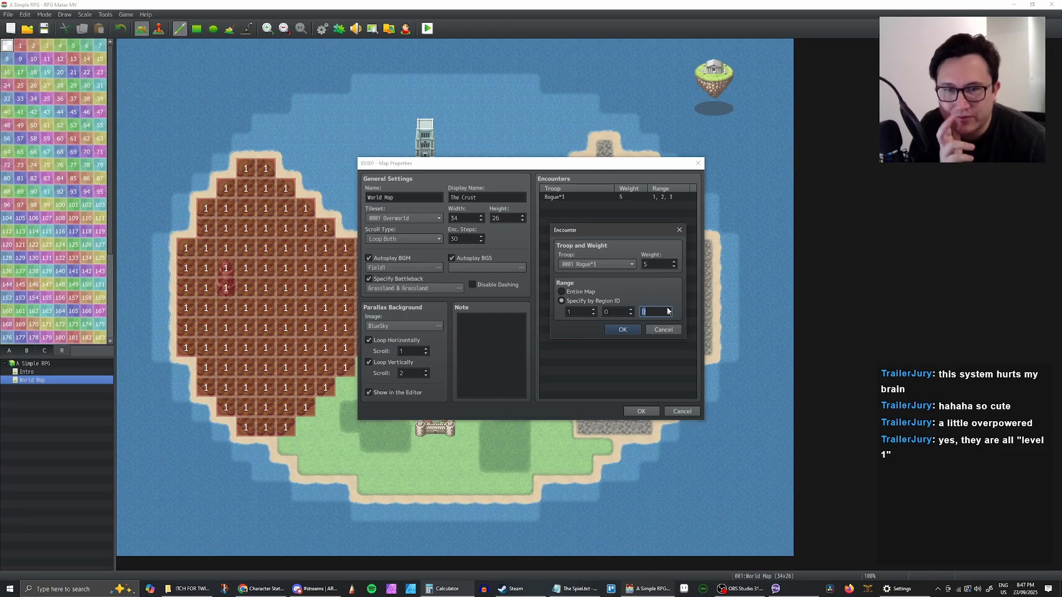
pyautogui.click(624, 330)
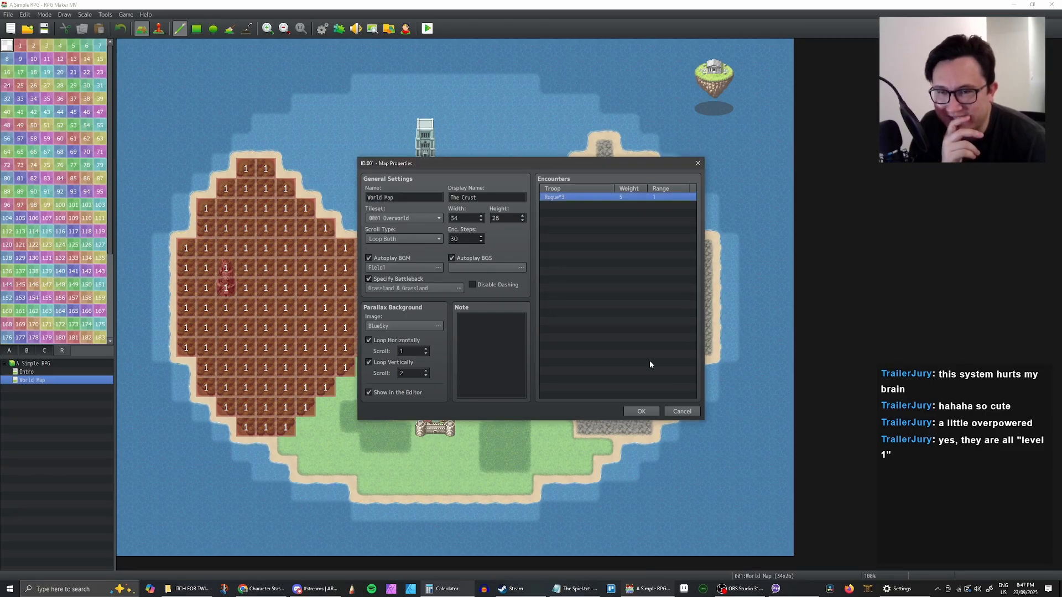
pyautogui.click(642, 411)
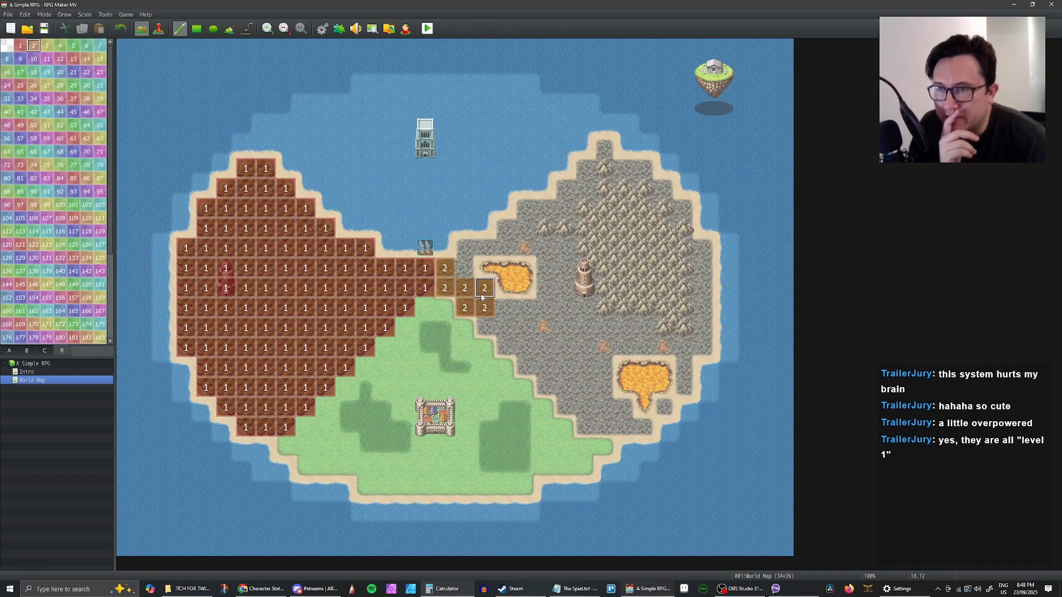
# Try painting region 2 freehand over the volcanic land around the two lava pools, and undo the strokes
pyautogui.moveTo(512, 329)
pyautogui.mouseDown()
pyautogui.moveTo(542, 332)
pyautogui.moveTo(525, 347)
pyautogui.moveTo(580, 334)
pyautogui.moveTo(548, 283)
pyautogui.mouseUp()
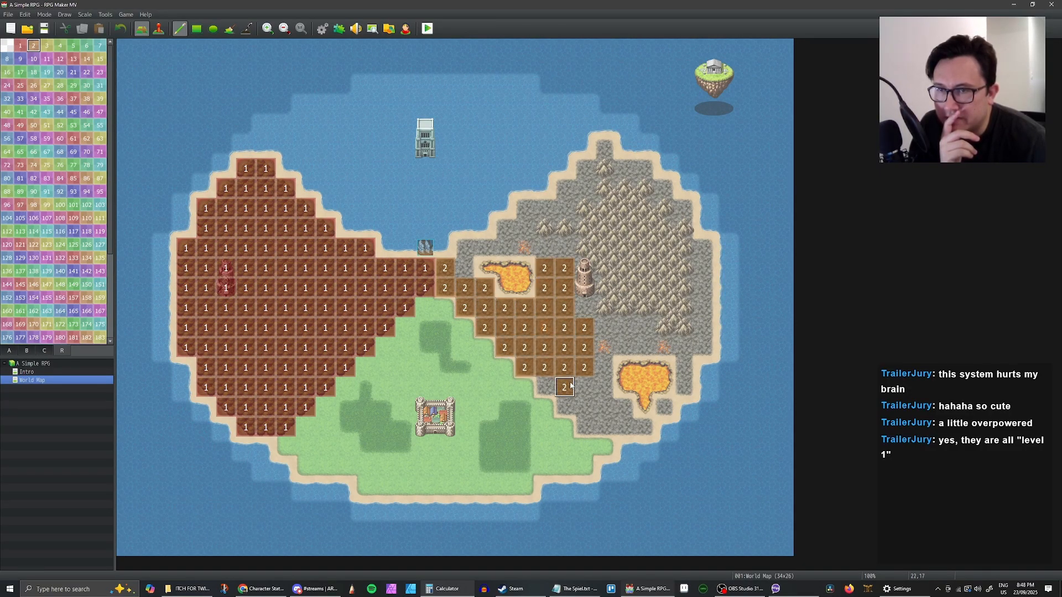
pyautogui.moveTo(571, 386); pyautogui.dragTo(583, 306)
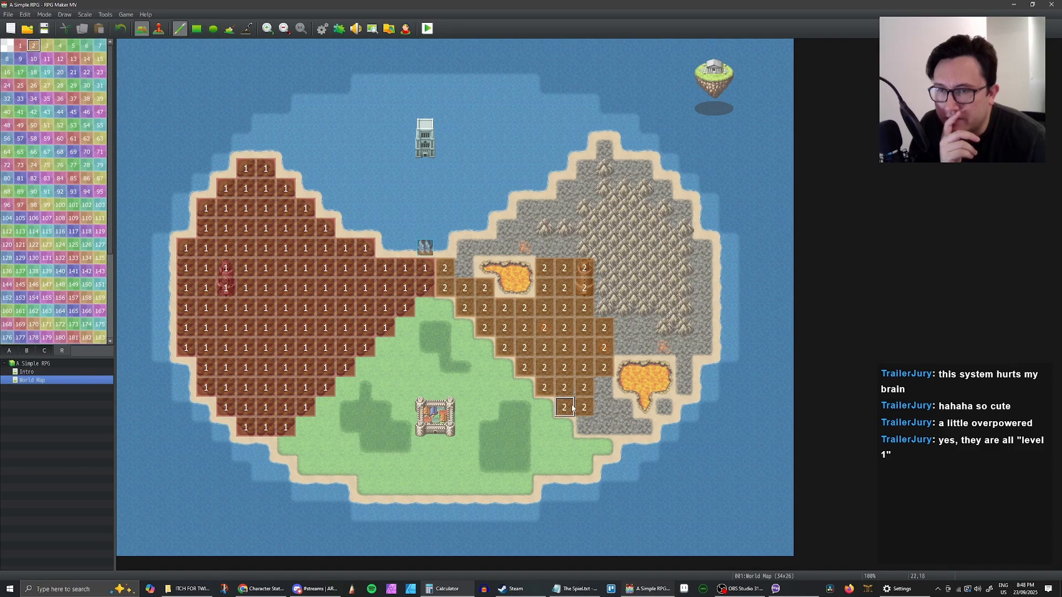
pyautogui.moveTo(596, 429); pyautogui.dragTo(665, 408)
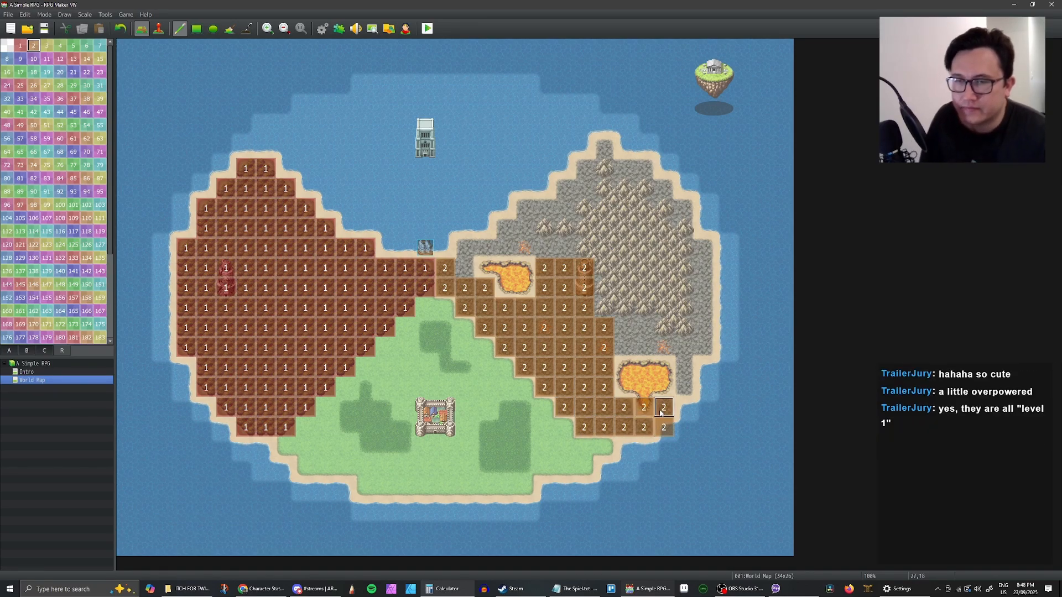
pyautogui.hotkey('ctrl', 'z')
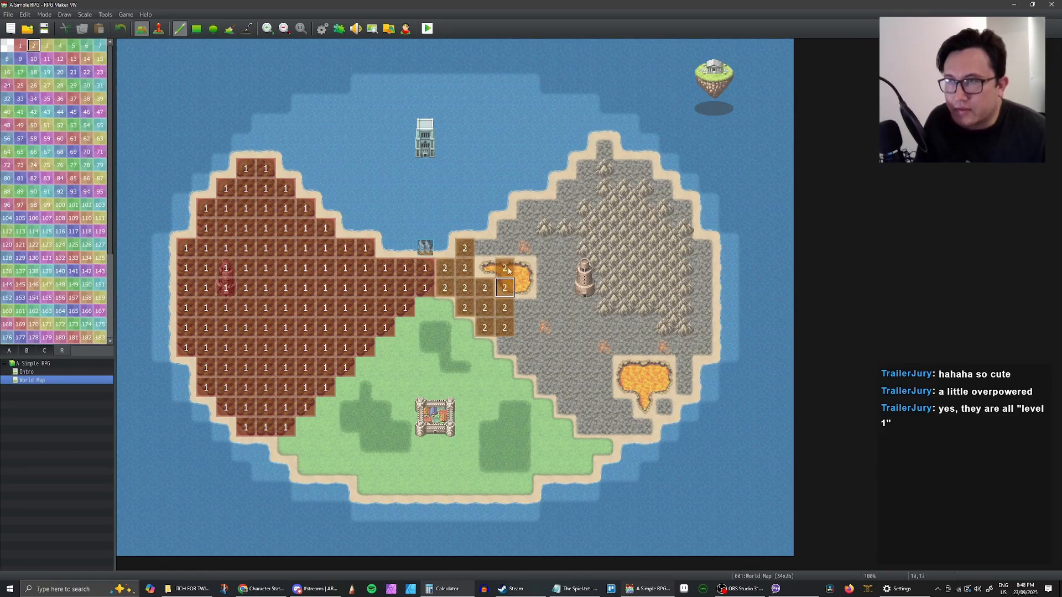
# Fill the eastern volcanic land, including the lava pools and northern mountains, with rectangles of region 2
pyautogui.moveTo(486, 253)
pyautogui.mouseDown()
pyautogui.moveTo(669, 354)
pyautogui.moveTo(683, 347)
pyautogui.moveTo(684, 327)
pyautogui.mouseUp()
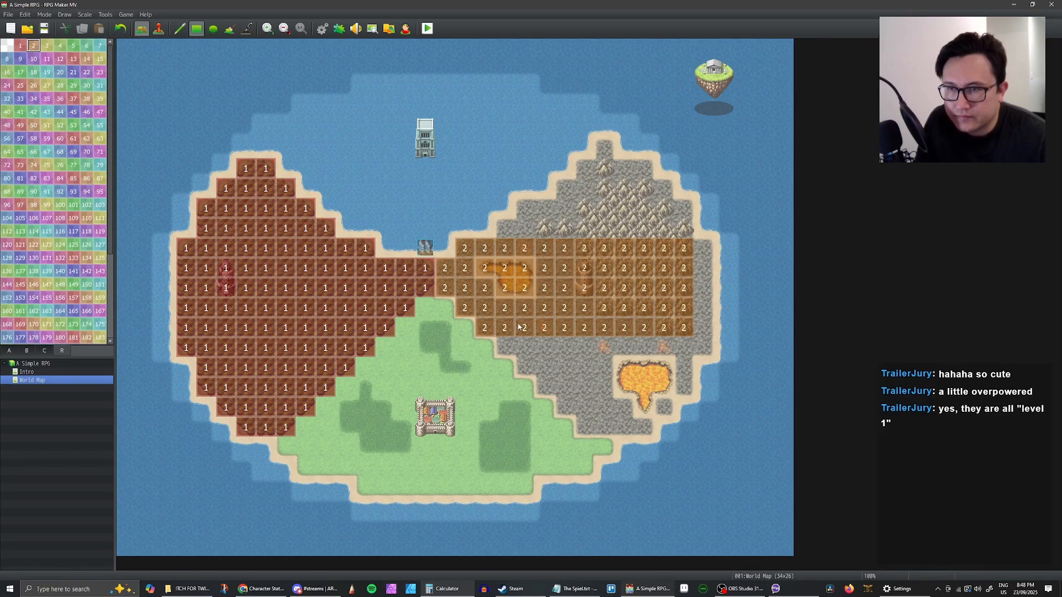
pyautogui.moveTo(523, 348); pyautogui.dragTo(621, 347)
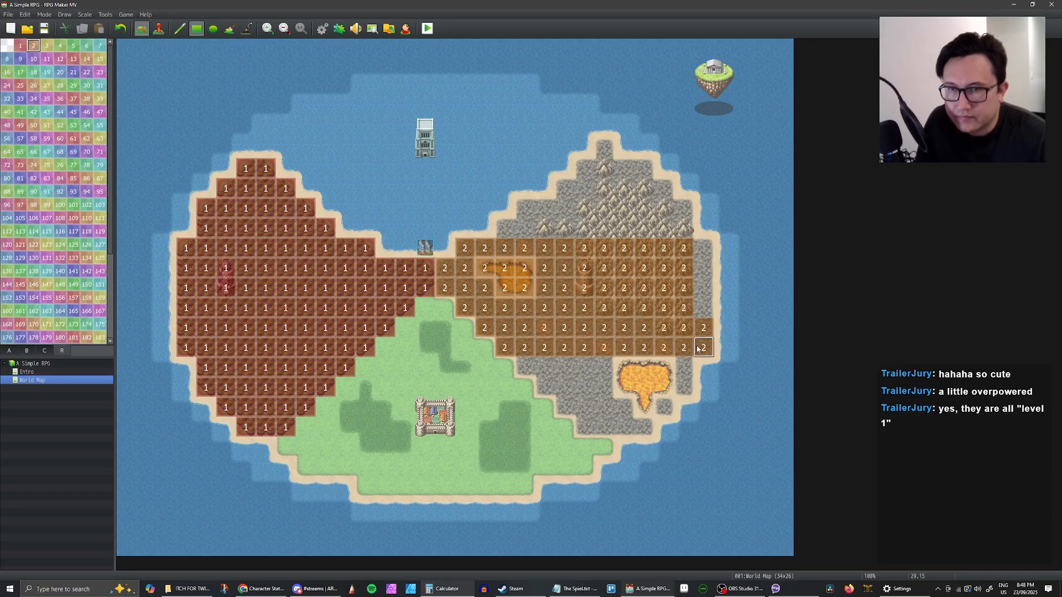
pyautogui.moveTo(524, 367); pyautogui.dragTo(692, 368)
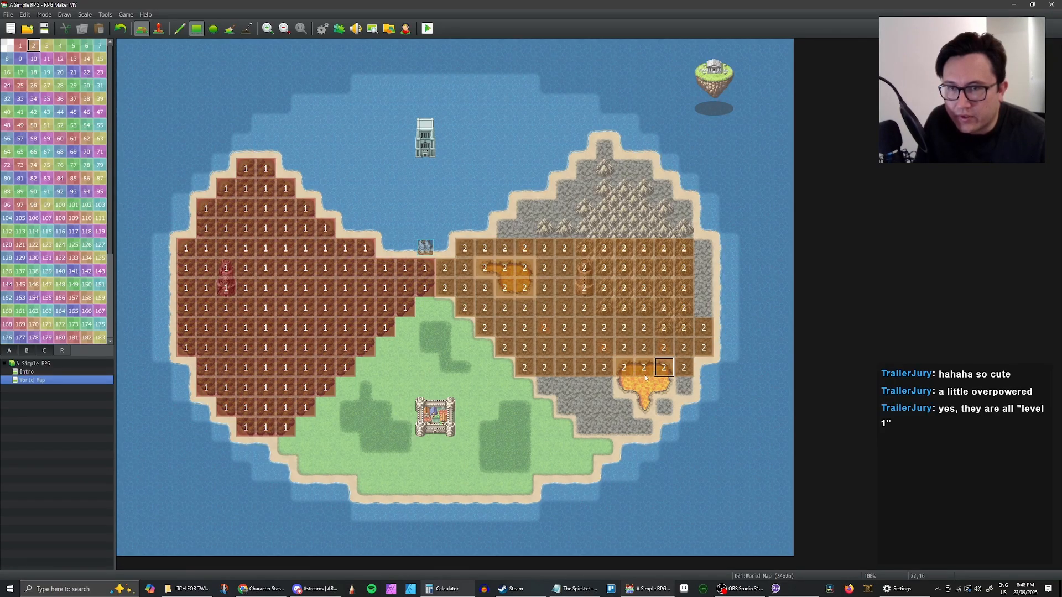
pyautogui.moveTo(558, 382); pyautogui.dragTo(675, 386)
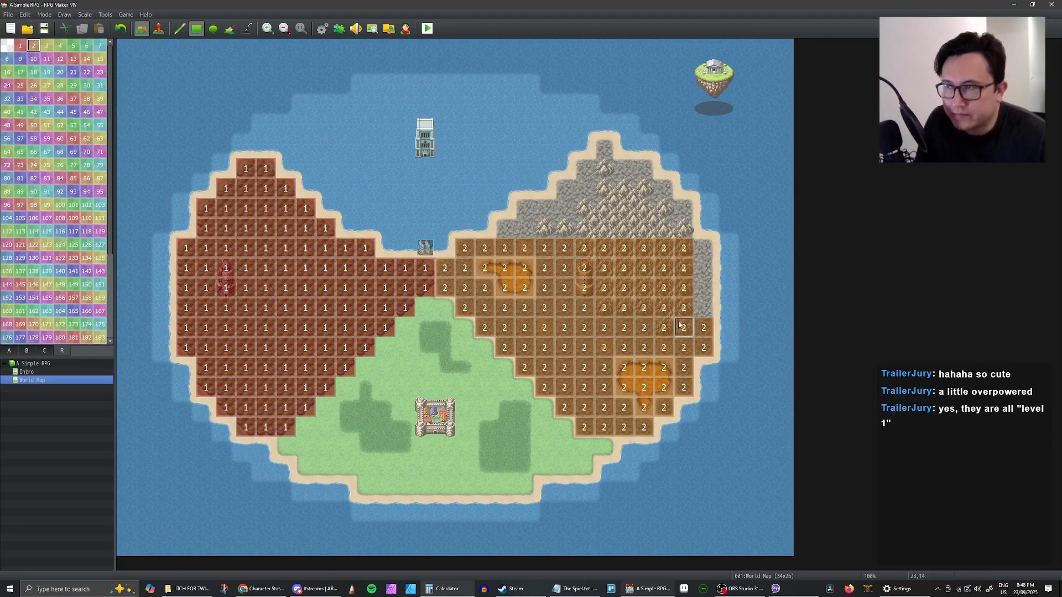
pyautogui.moveTo(704, 325); pyautogui.dragTo(704, 268)
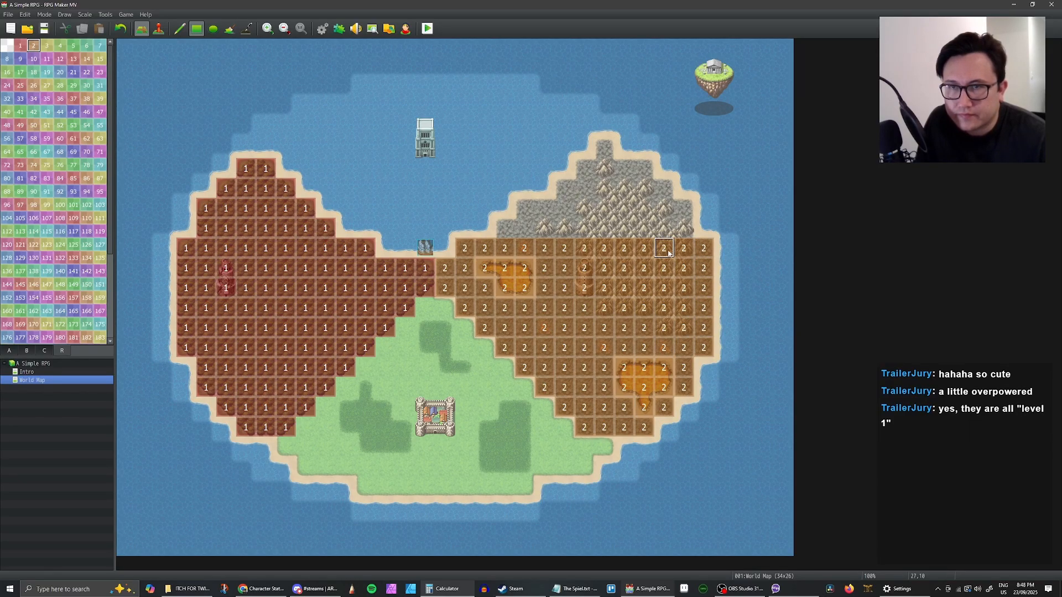
pyautogui.moveTo(657, 211); pyautogui.dragTo(558, 216)
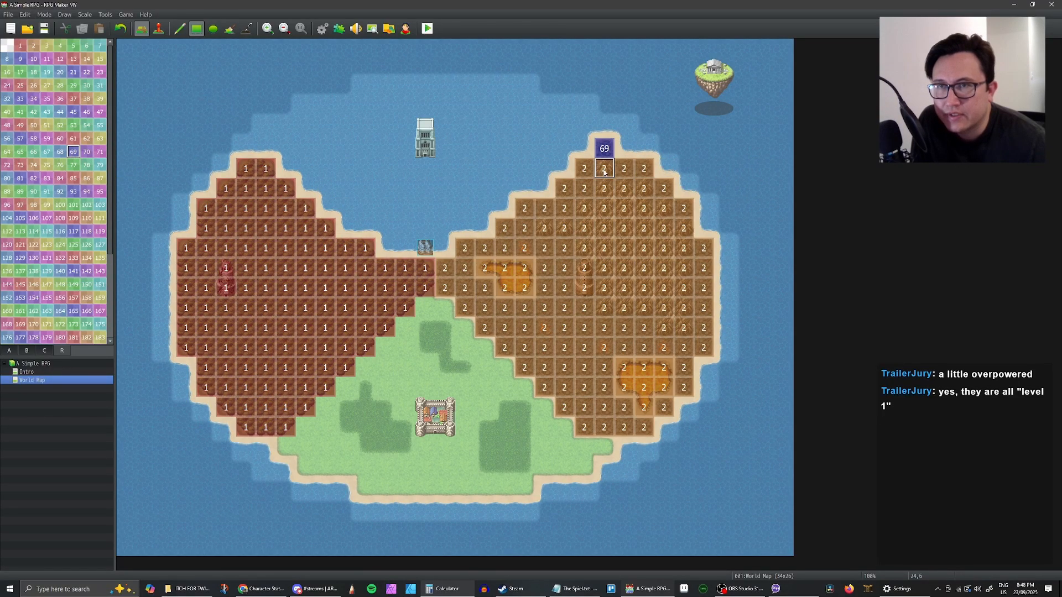
# Try region 69 on the northern tip of the volcanic land, and repaint those tiles with region 2
pyautogui.click(584, 168)
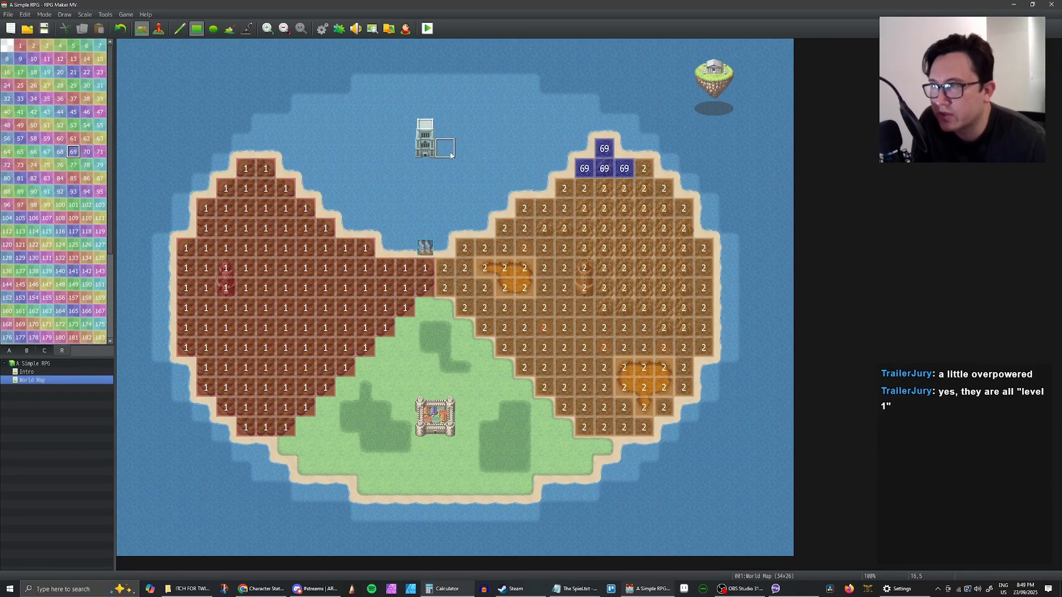
pyautogui.click(34, 46)
pyautogui.moveTo(604, 169)
pyautogui.mouseDown()
pyautogui.moveTo(585, 169)
pyautogui.moveTo(625, 169)
pyautogui.moveTo(600, 155)
pyautogui.mouseUp()
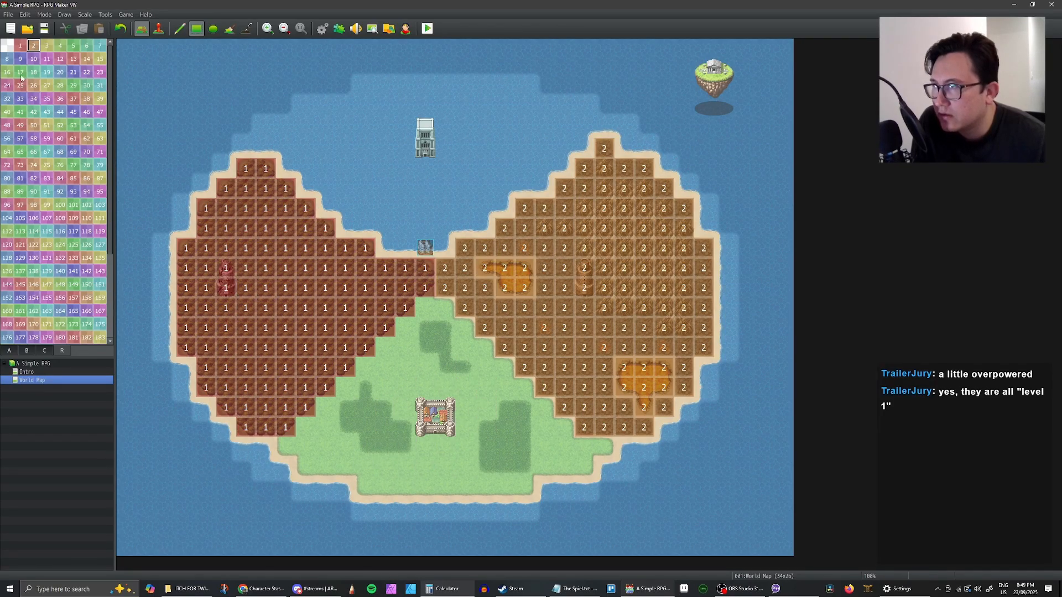
# Paint region 3 over the northern bay and along the shallow coastal water around the whole island
pyautogui.click(47, 45)
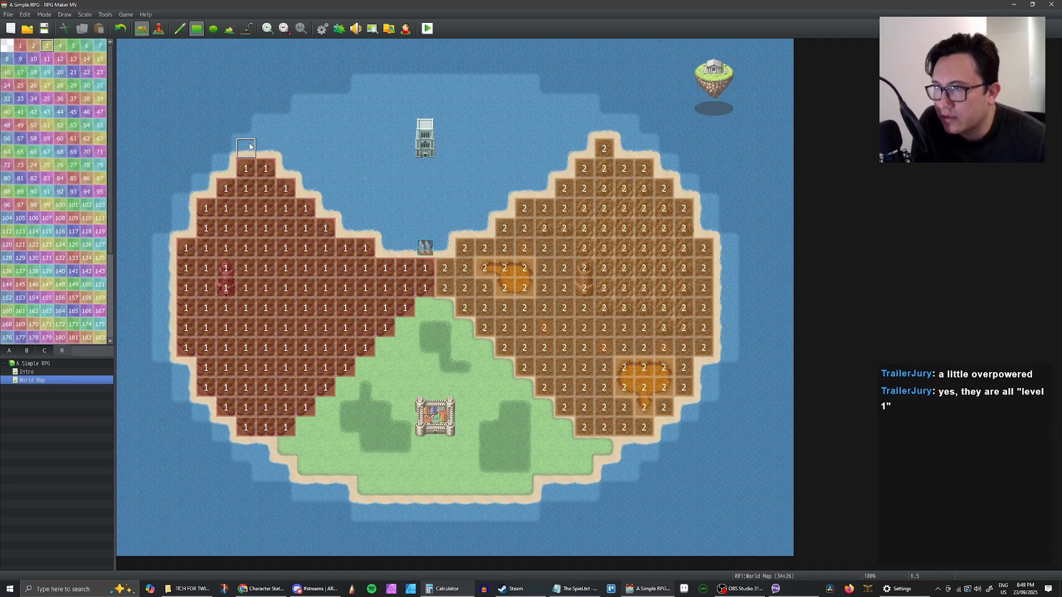
pyautogui.moveTo(246, 148)
pyautogui.mouseDown()
pyautogui.moveTo(290, 149)
pyautogui.moveTo(267, 127)
pyautogui.moveTo(385, 145)
pyautogui.moveTo(584, 148)
pyautogui.mouseUp()
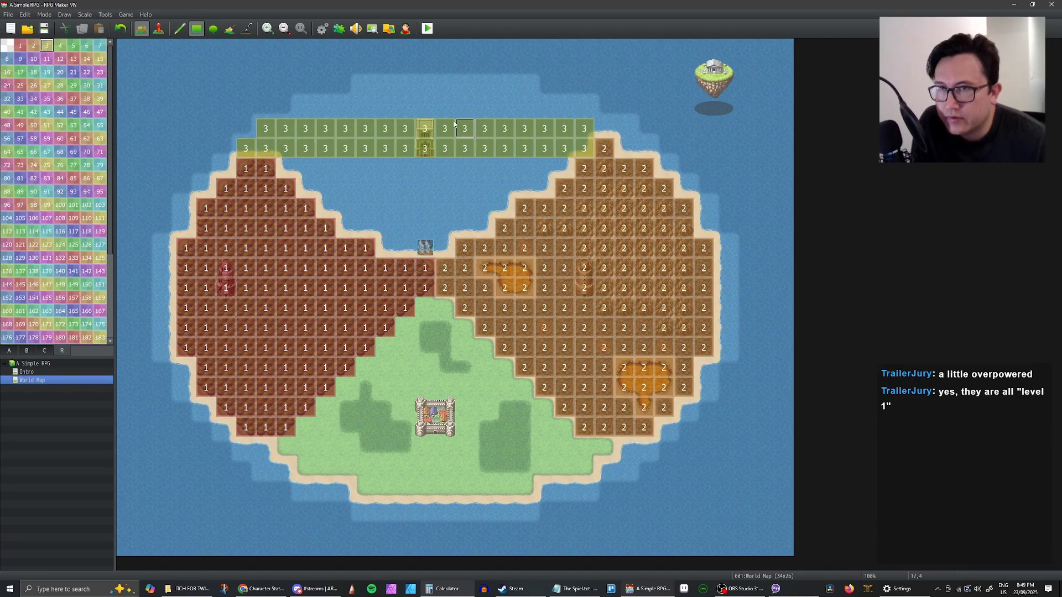
pyautogui.moveTo(307, 110)
pyautogui.mouseDown()
pyautogui.moveTo(584, 108)
pyautogui.moveTo(623, 144)
pyautogui.moveTo(642, 145)
pyautogui.mouseUp()
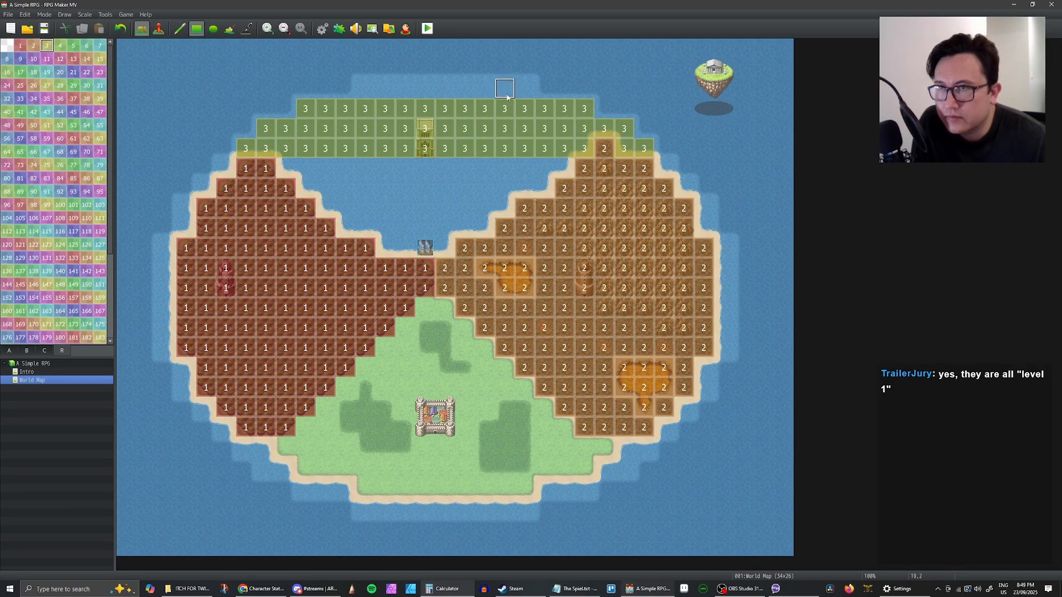
pyautogui.click(525, 89)
pyautogui.moveTo(467, 93)
pyautogui.mouseDown()
pyautogui.moveTo(365, 90)
pyautogui.moveTo(288, 168)
pyautogui.moveTo(555, 169)
pyautogui.moveTo(333, 186)
pyautogui.moveTo(544, 188)
pyautogui.mouseUp()
pyautogui.moveTo(328, 208); pyautogui.dragTo(504, 208)
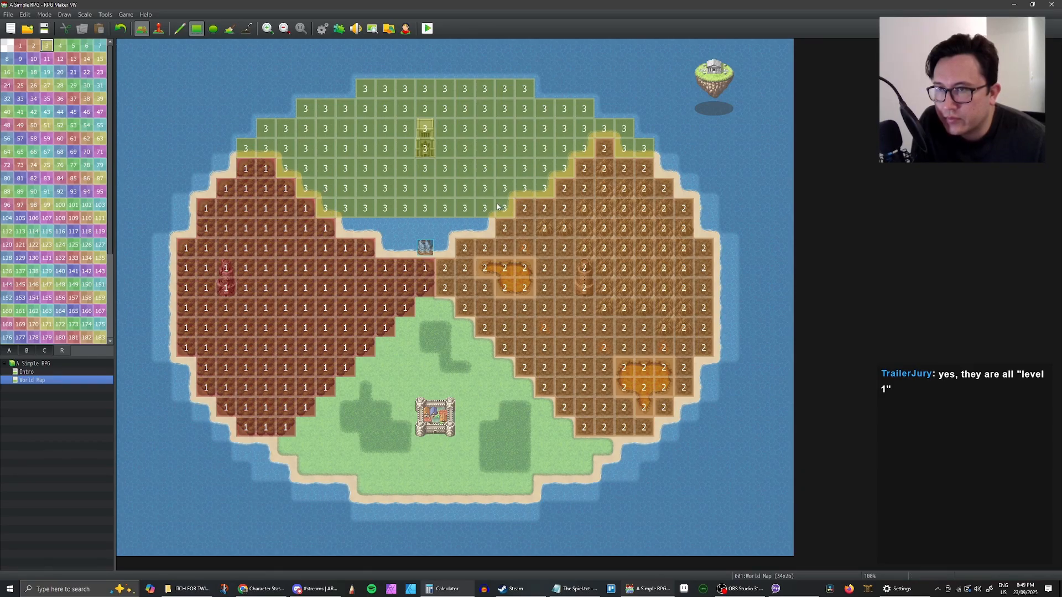
pyautogui.moveTo(357, 231); pyautogui.dragTo(484, 228)
pyautogui.moveTo(405, 248)
pyautogui.mouseDown()
pyautogui.moveTo(385, 247)
pyautogui.moveTo(445, 248)
pyautogui.mouseUp()
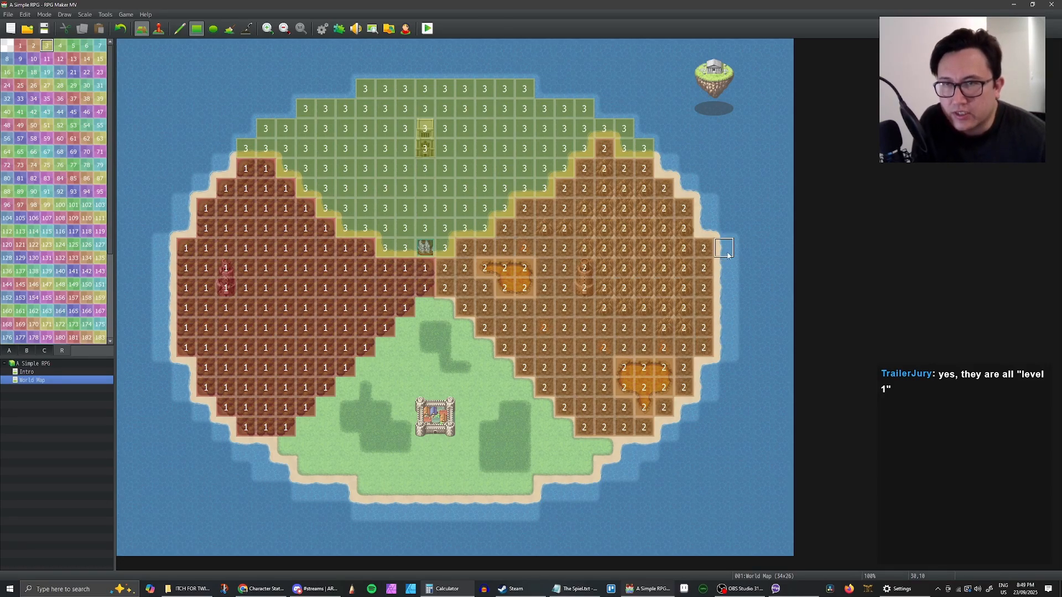
pyautogui.moveTo(664, 169)
pyautogui.mouseDown()
pyautogui.moveTo(704, 209)
pyautogui.moveTo(727, 313)
pyautogui.moveTo(708, 389)
pyautogui.moveTo(645, 449)
pyautogui.moveTo(625, 449)
pyautogui.moveTo(623, 469)
pyautogui.moveTo(535, 495)
pyautogui.mouseUp()
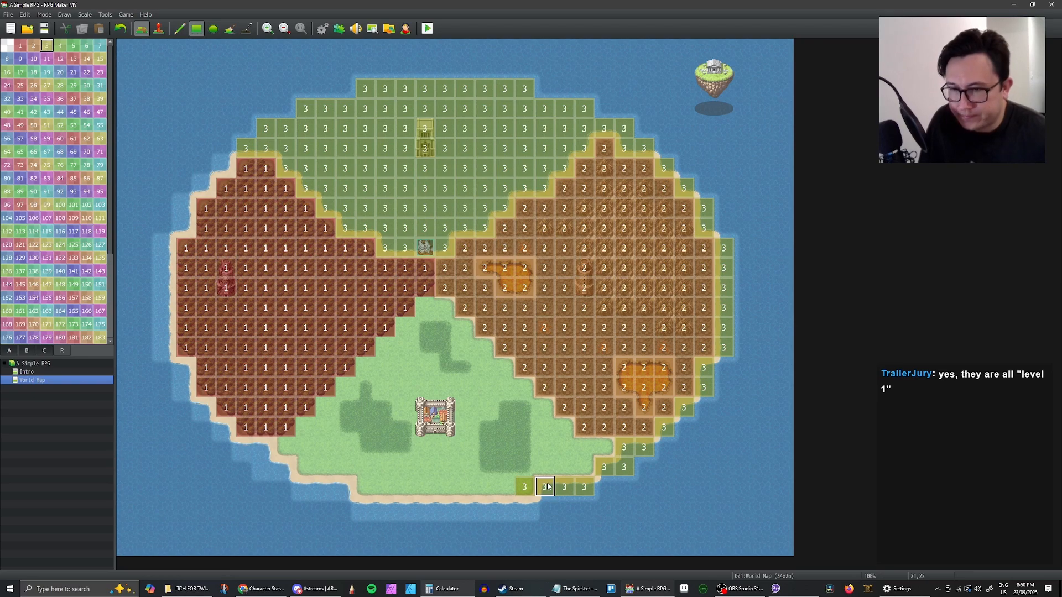
pyautogui.moveTo(526, 504)
pyautogui.mouseDown()
pyautogui.moveTo(396, 510)
pyautogui.moveTo(304, 486)
pyautogui.moveTo(264, 469)
pyautogui.moveTo(279, 471)
pyautogui.moveTo(266, 449)
pyautogui.moveTo(250, 450)
pyautogui.moveTo(192, 402)
pyautogui.moveTo(168, 348)
pyautogui.moveTo(168, 270)
pyautogui.moveTo(203, 191)
pyautogui.moveTo(166, 209)
pyautogui.moveTo(186, 226)
pyautogui.moveTo(227, 169)
pyautogui.mouseUp()
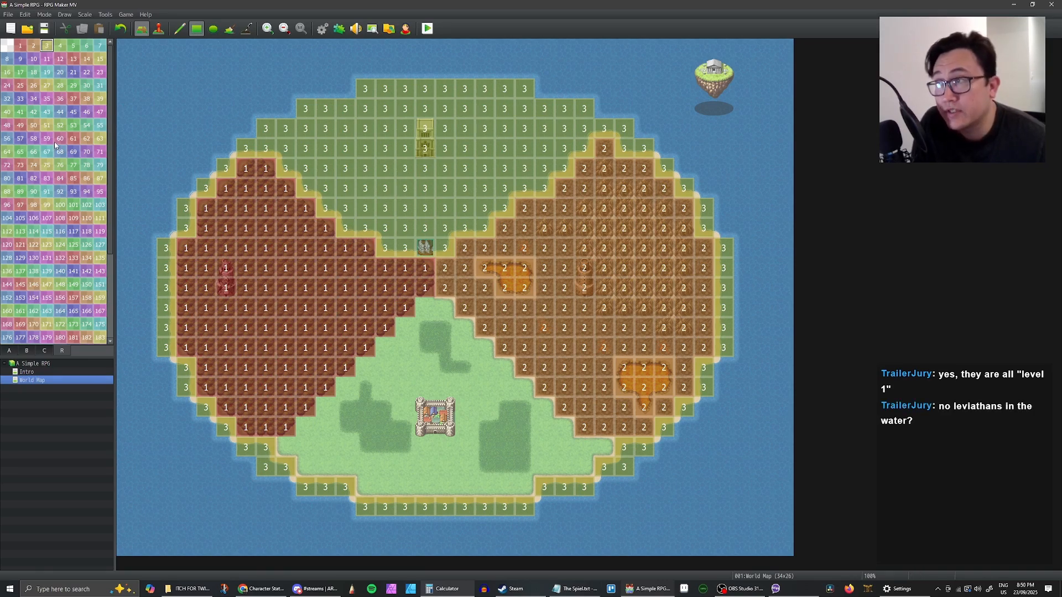
# Paint a four-by-four block of region 69 in the open sea southwest of the island
pyautogui.click(72, 153)
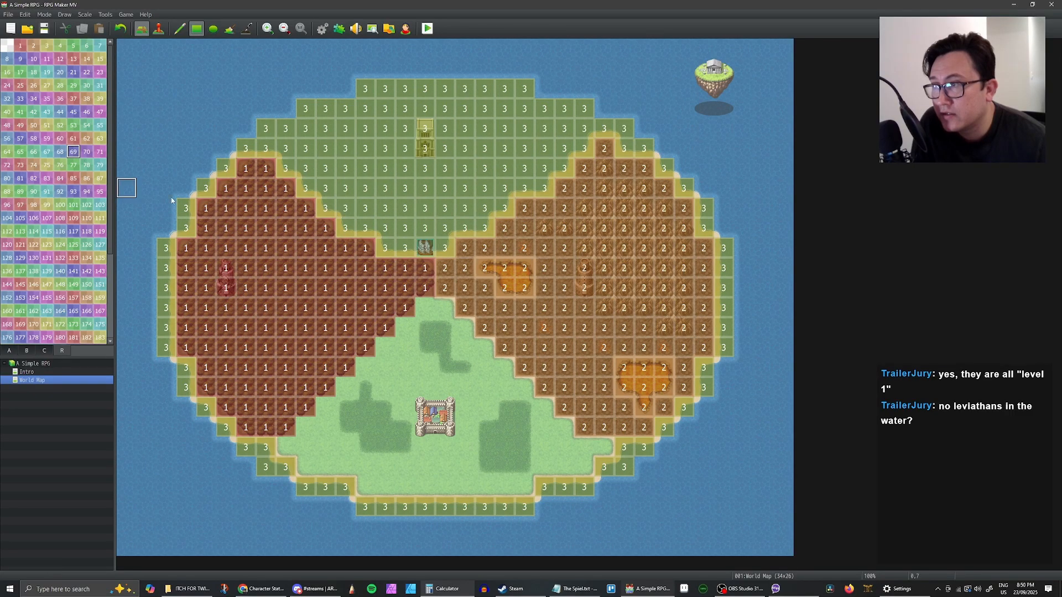
pyautogui.moveTo(139, 510)
pyautogui.mouseDown()
pyautogui.moveTo(204, 522)
pyautogui.moveTo(189, 512)
pyautogui.mouseUp()
pyautogui.moveTo(147, 478)
pyautogui.mouseDown()
pyautogui.moveTo(227, 533)
pyautogui.moveTo(214, 529)
pyautogui.mouseUp()
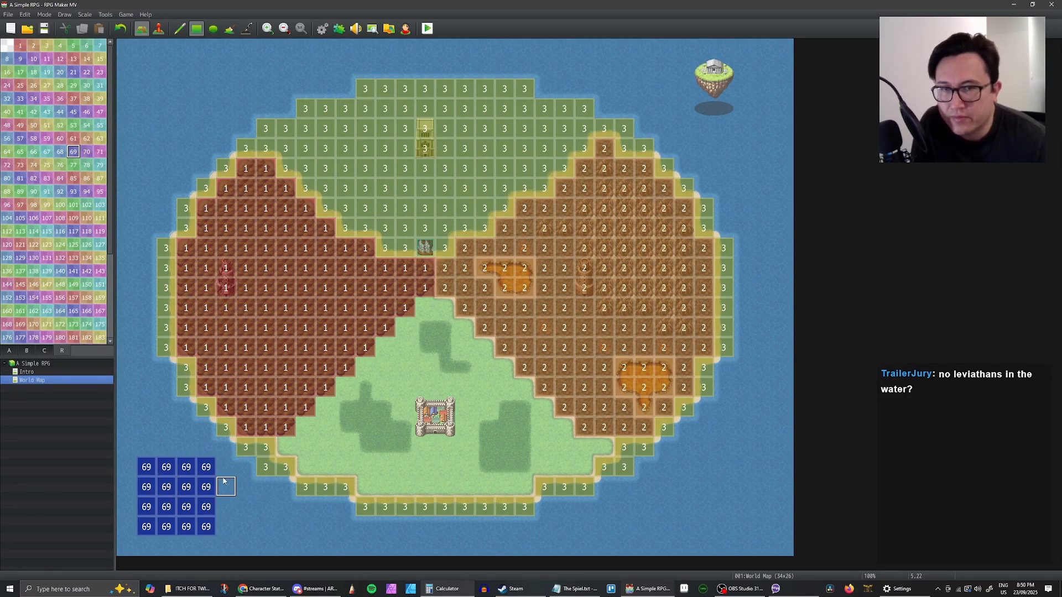
# Switch the map to event editing and check the troop encounters in the World Map's properties
pyautogui.press('F7')
pyautogui.click(155, 32)
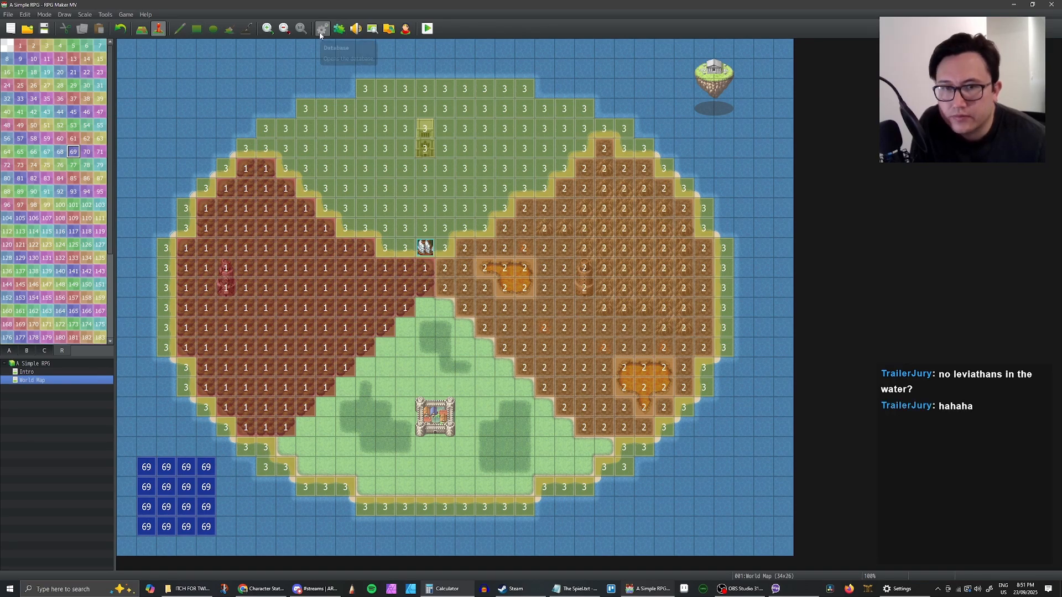
pyautogui.rightClick(30, 382)
pyautogui.click(51, 386)
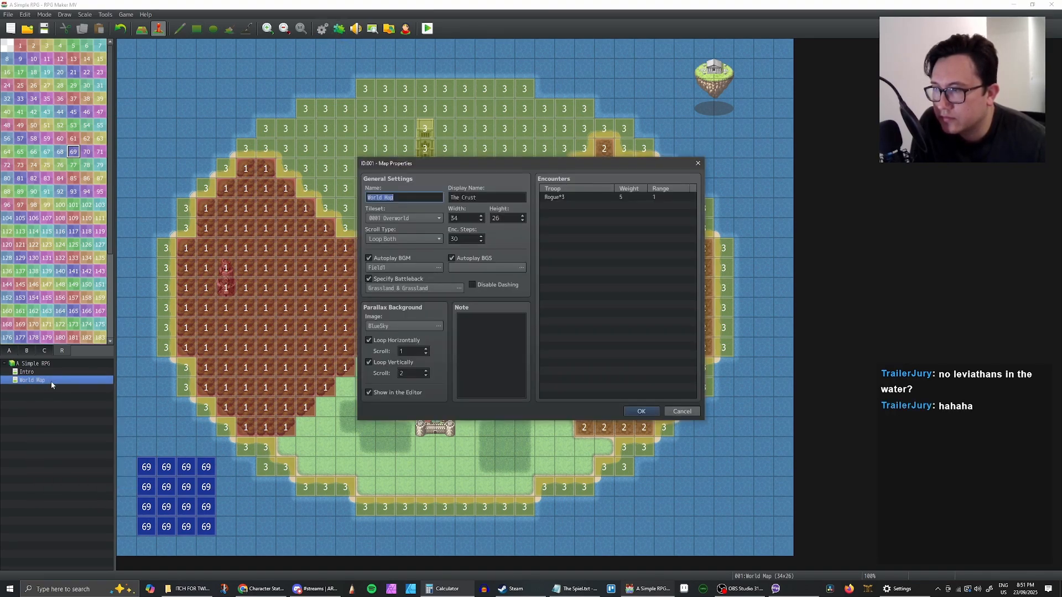
pyautogui.click(595, 197)
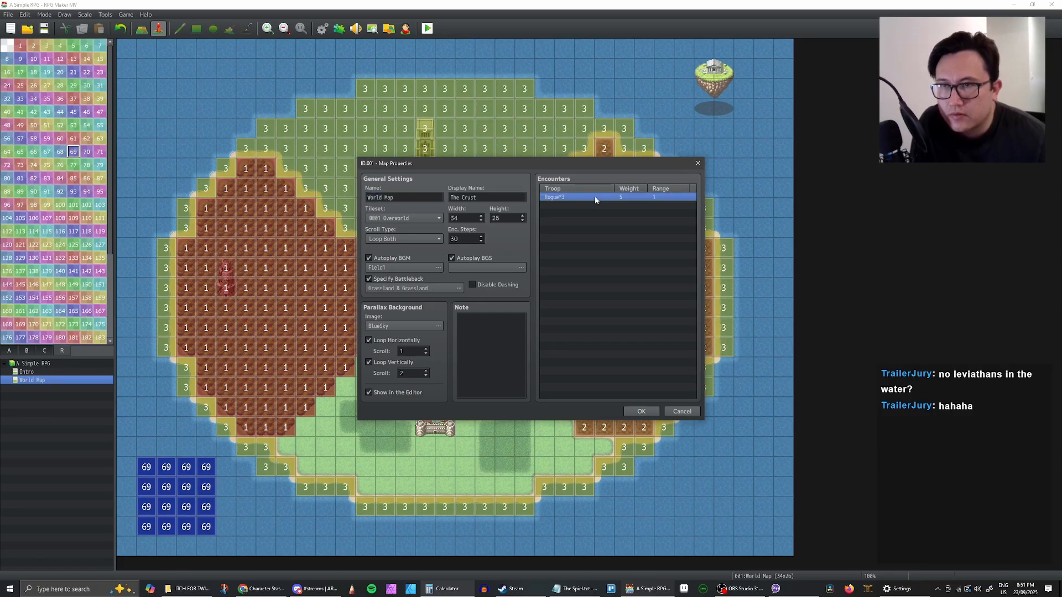
pyautogui.click(595, 206)
pyautogui.click(596, 198)
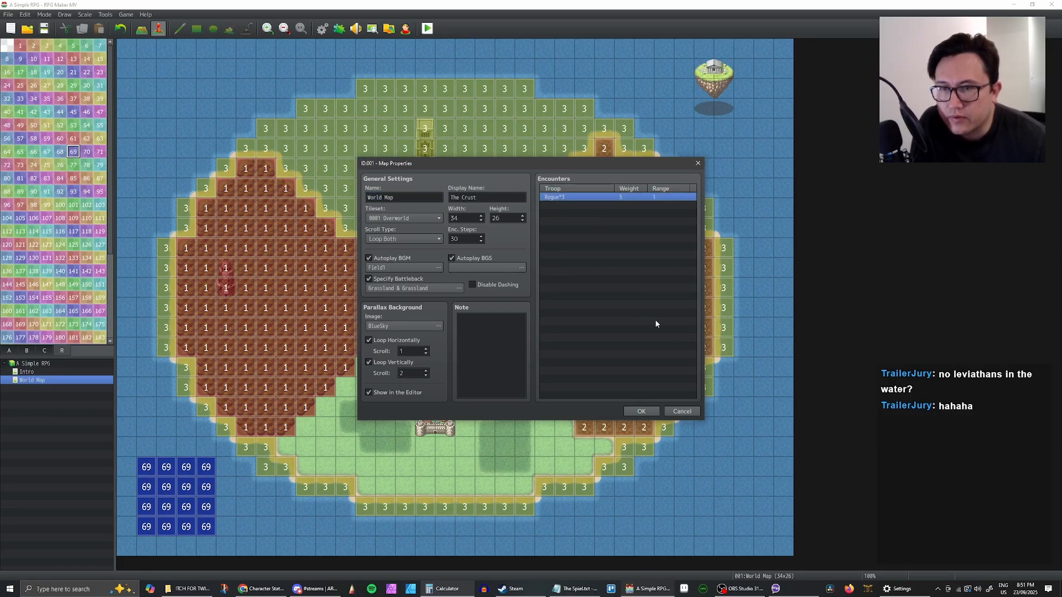
pyautogui.click(647, 415)
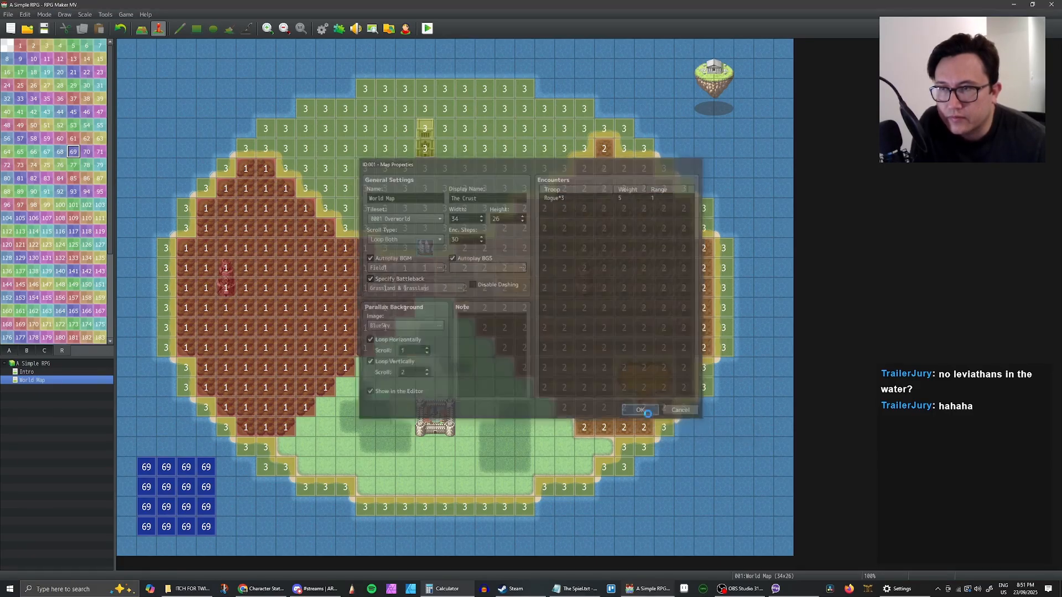
# Review the four party actors in the database, and the Rogue class's parameter curves, traits and skills
pyautogui.click(321, 28)
pyautogui.click(367, 187)
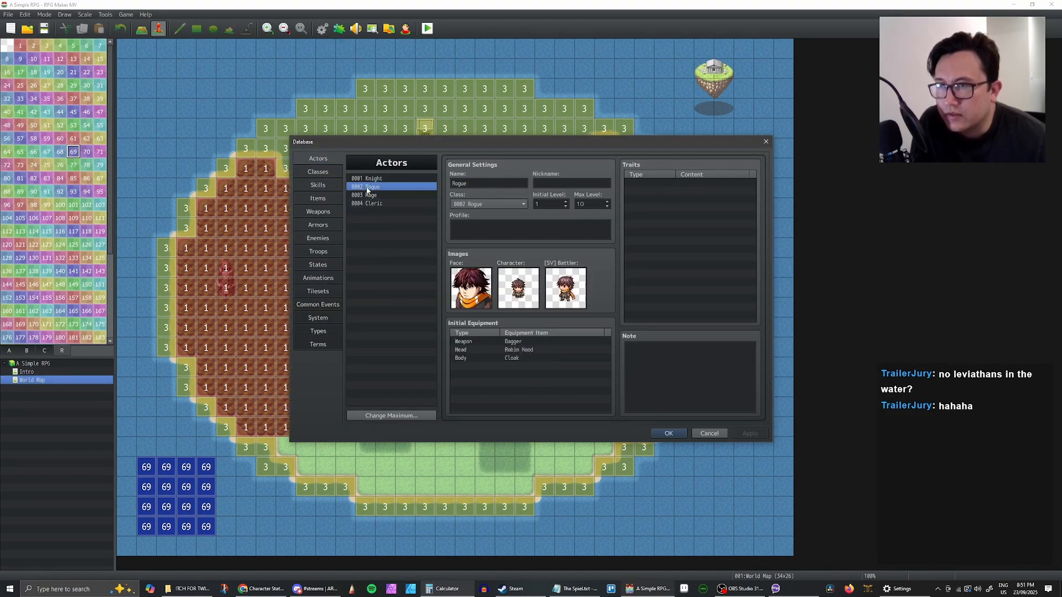
pyautogui.click(372, 195)
pyautogui.click(374, 202)
pyautogui.click(368, 180)
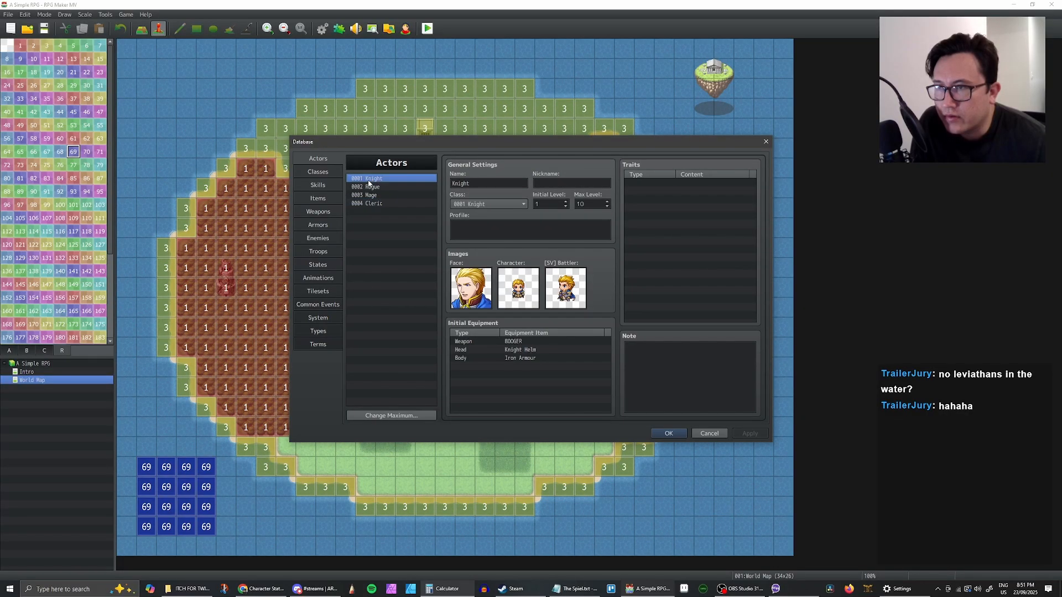
pyautogui.click(319, 172)
pyautogui.click(368, 187)
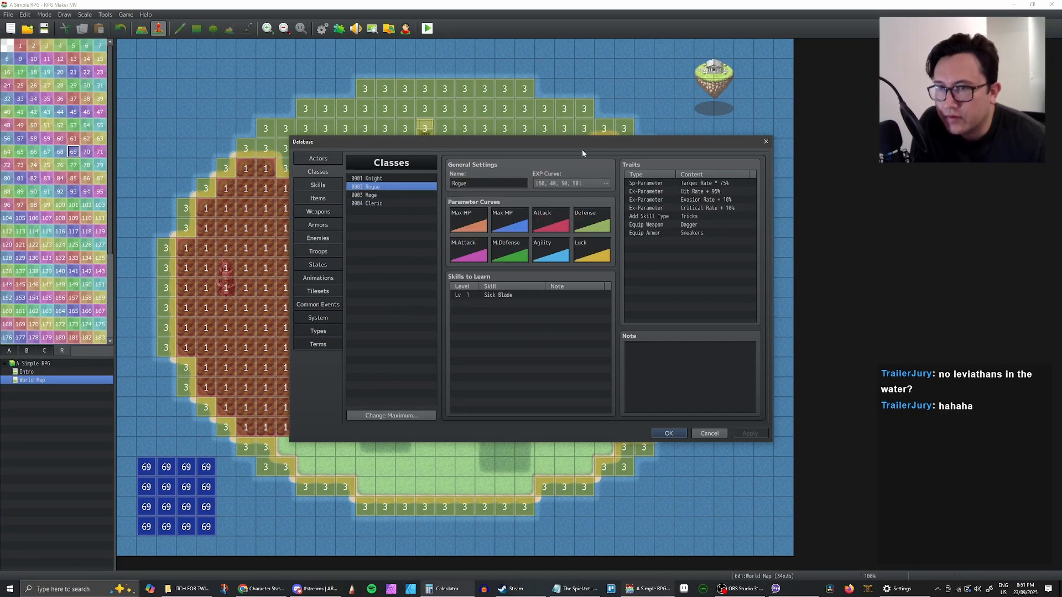
pyautogui.click(667, 432)
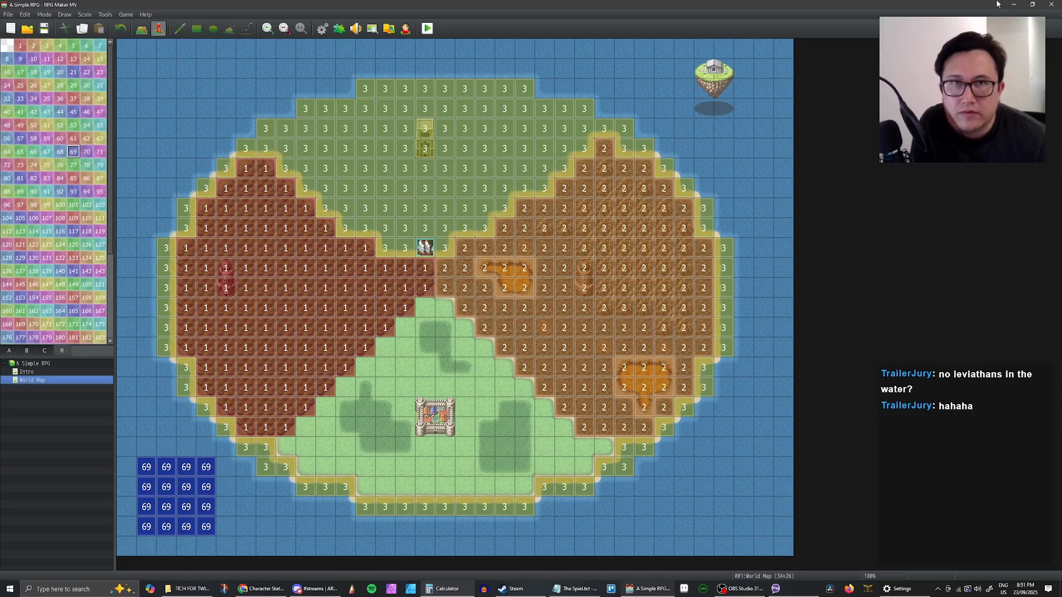
# Place the editor beside the Character Stats spreadsheet and set the Rogue class's level 1 Max HP to 75
pyautogui.click(1035, 4)
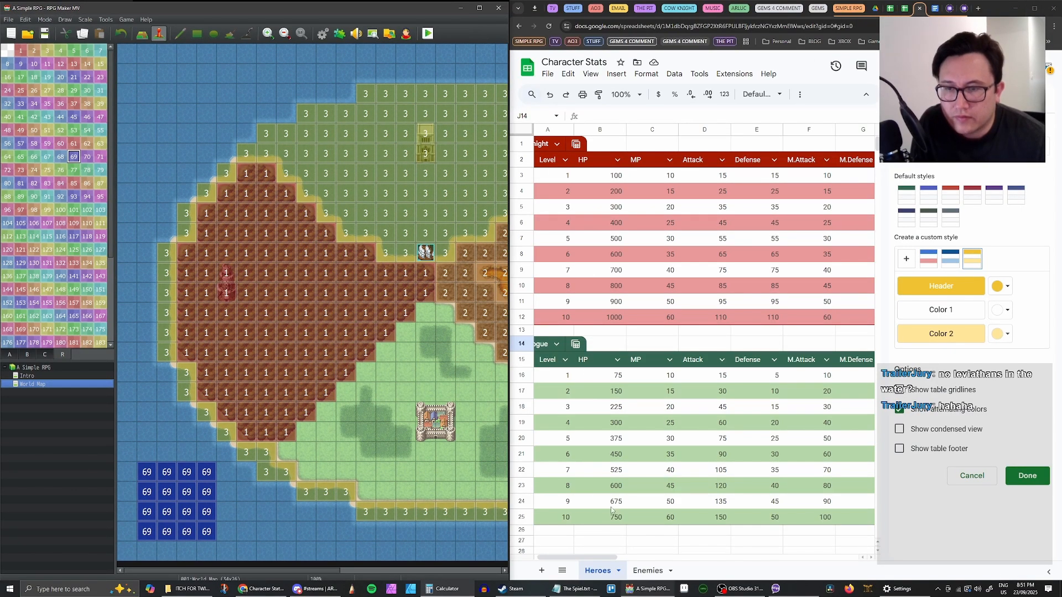
pyautogui.moveTo(592, 558); pyautogui.dragTo(600, 562)
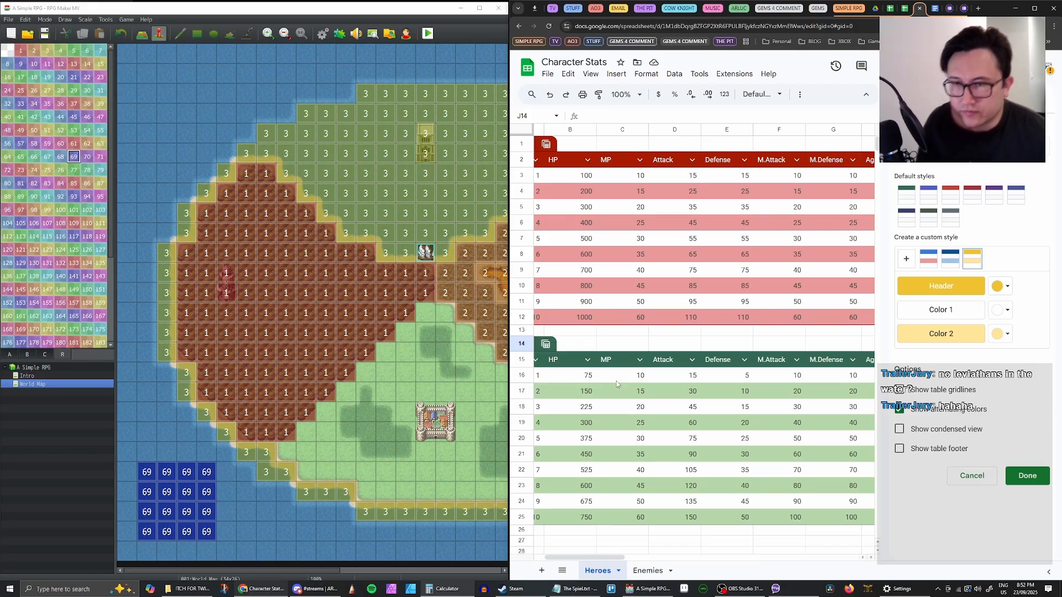
pyautogui.click(323, 36)
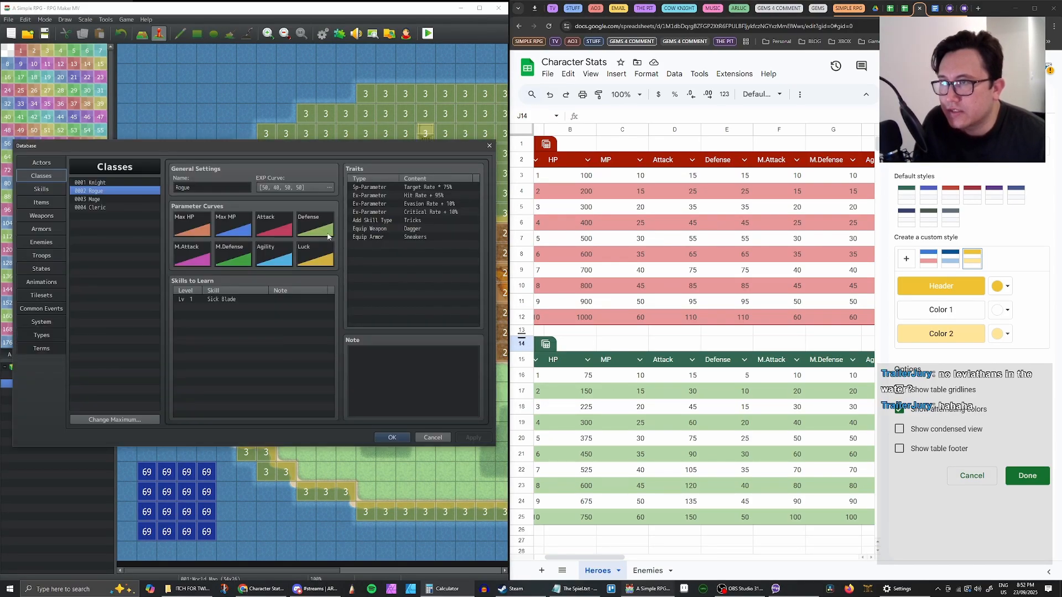
pyautogui.doubleClick(198, 227)
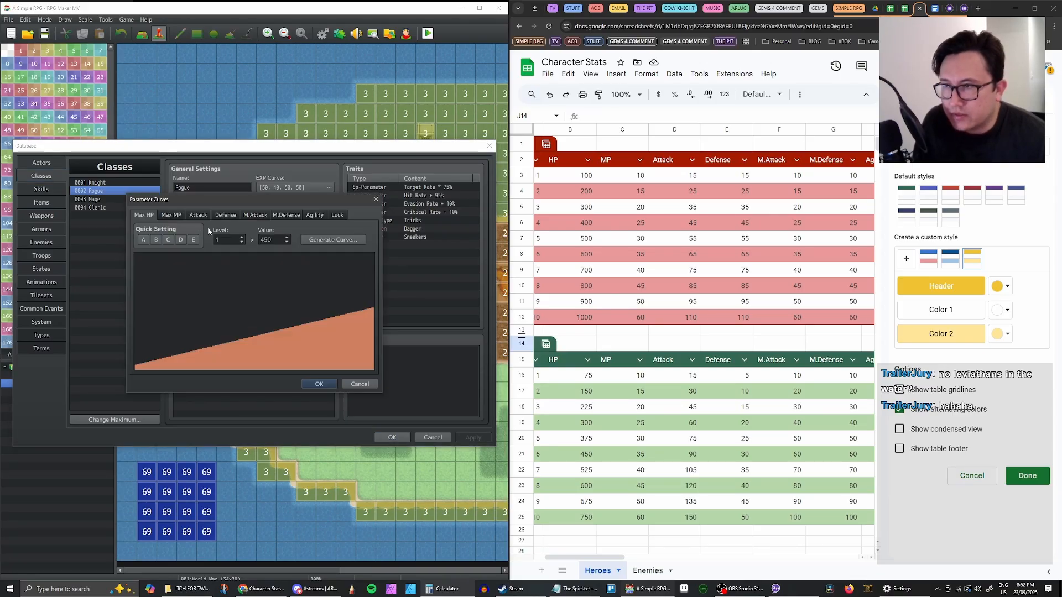
pyautogui.doubleClick(266, 239)
pyautogui.write('75')
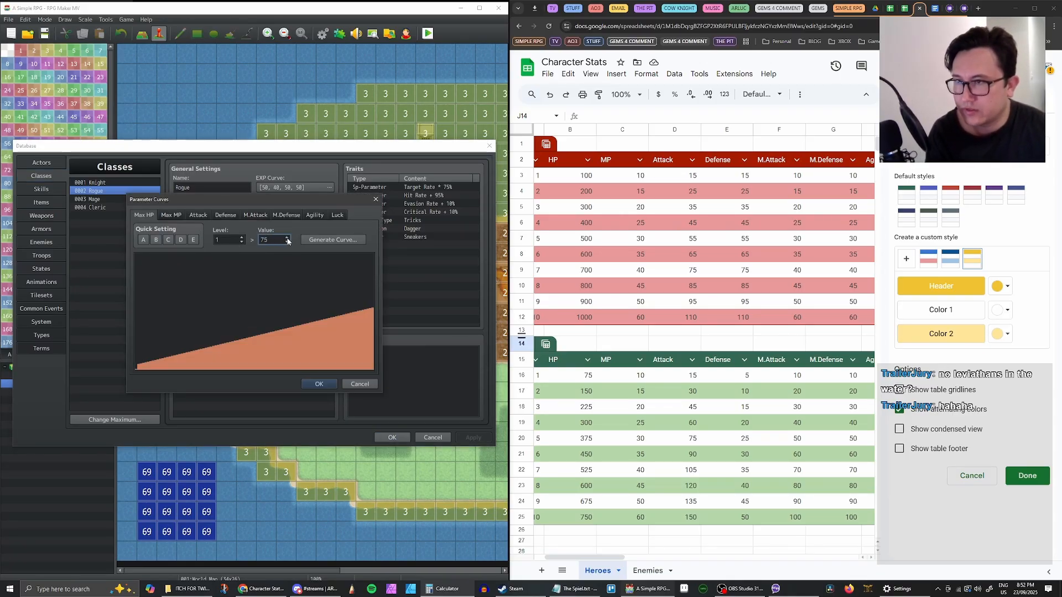
# Set the Rogue class's level 2 Max HP to 150
pyautogui.click(241, 237)
pyautogui.doubleClick(273, 239)
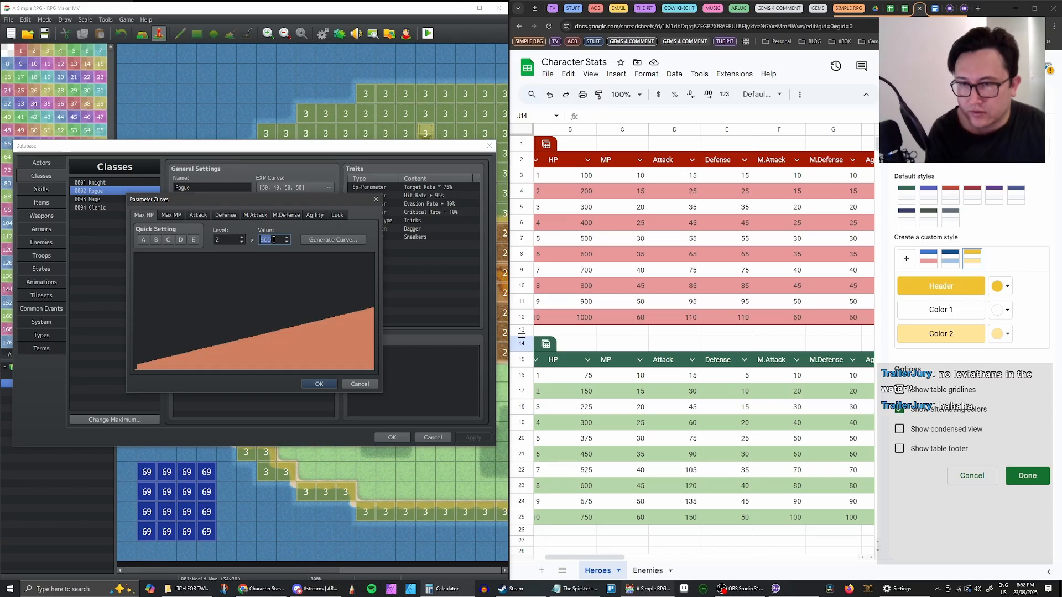
pyautogui.write('750')
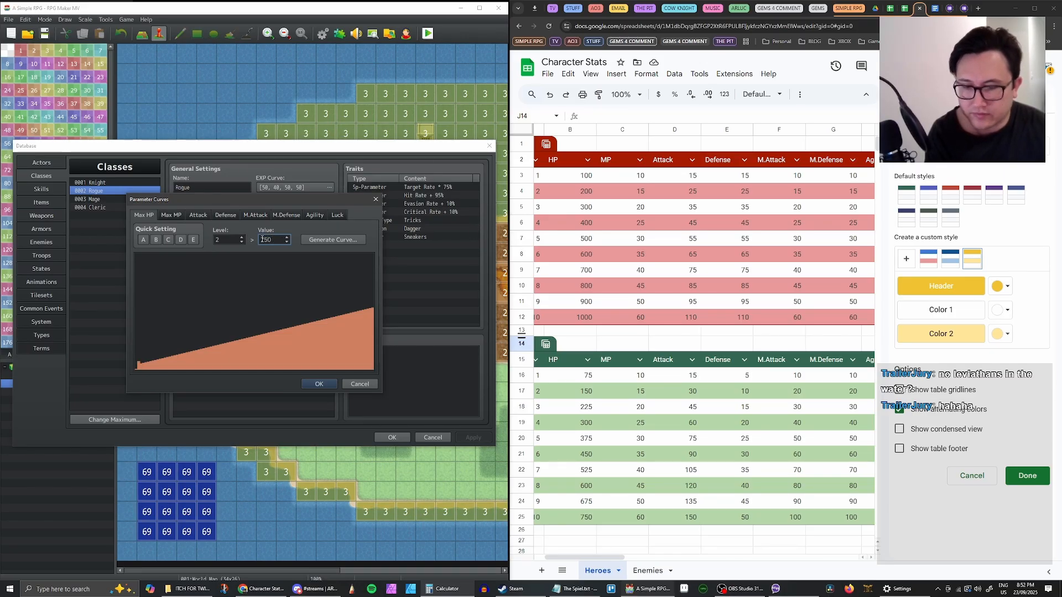
pyautogui.press('BackSpace')
pyautogui.press('BackSpace')
pyautogui.press('BackSpace')
pyautogui.write('15')
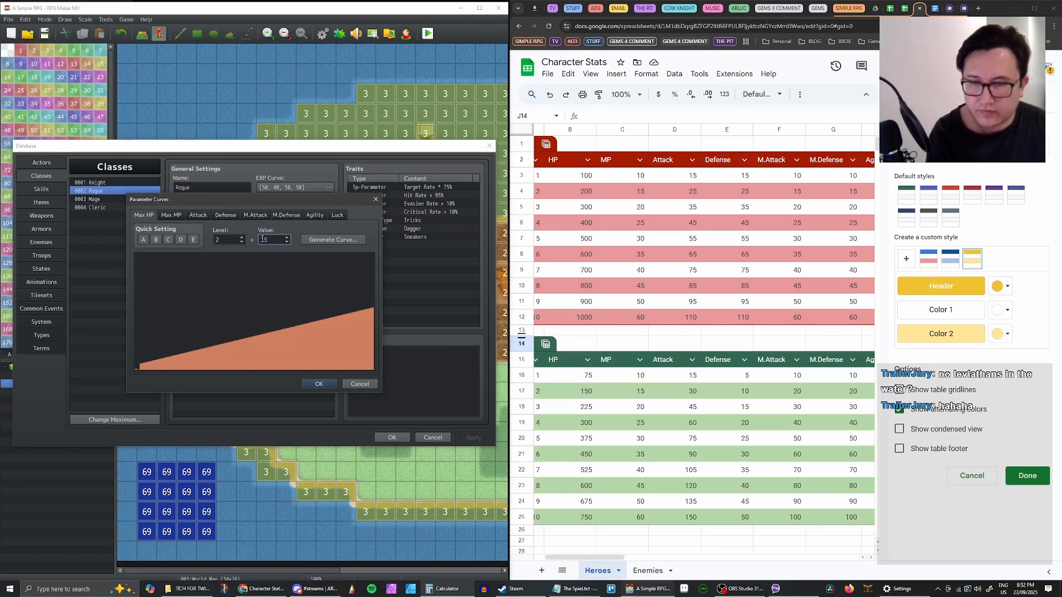
pyautogui.click(241, 238)
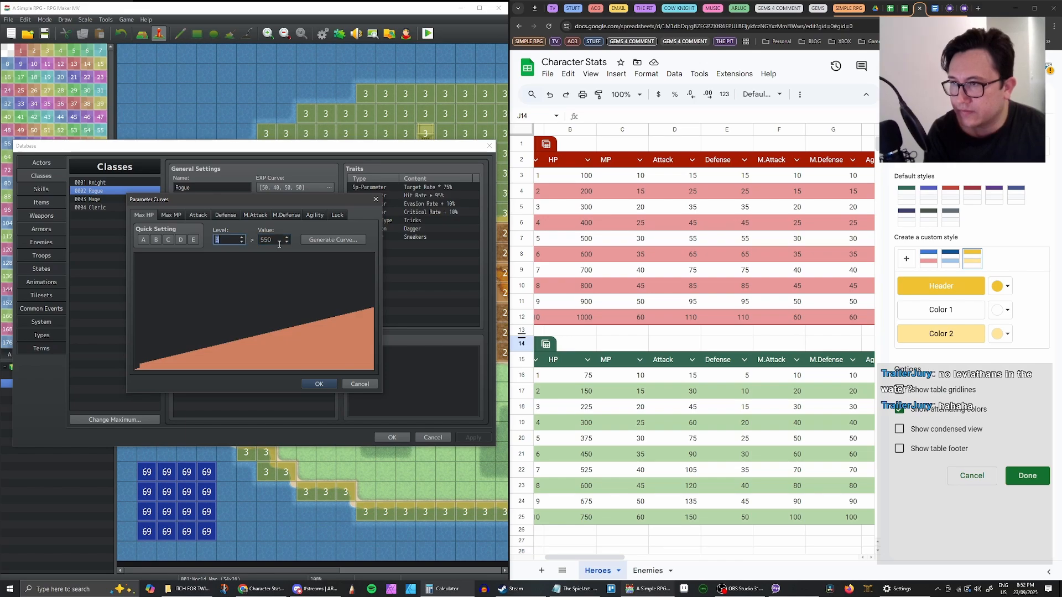
# Set the Rogue class's Max HP to 225 at level 3 and 300 at level 4
pyautogui.doubleClick(267, 242)
pyautogui.write('225')
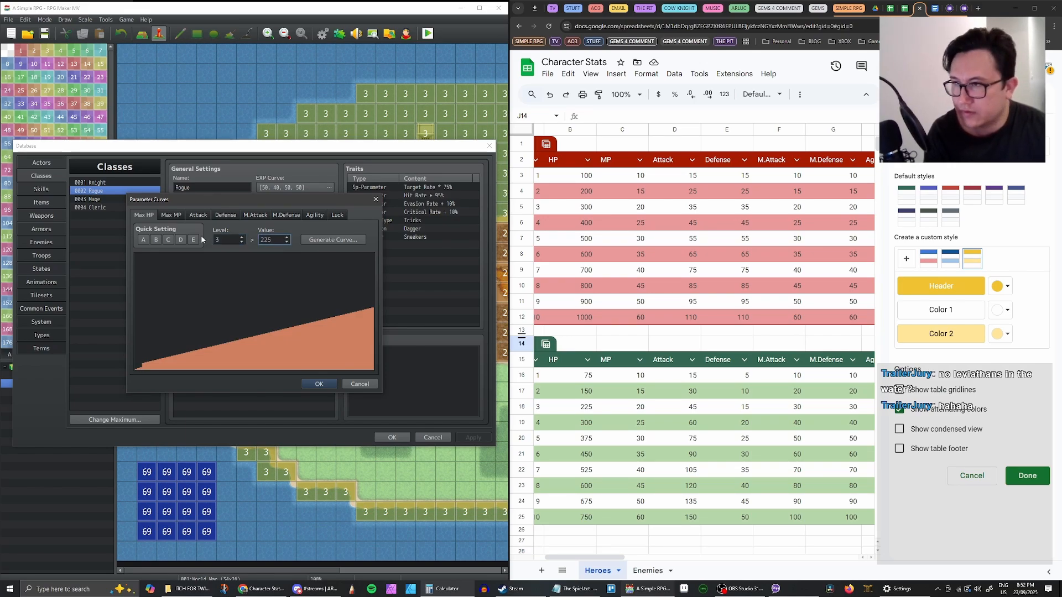
pyautogui.click(241, 237)
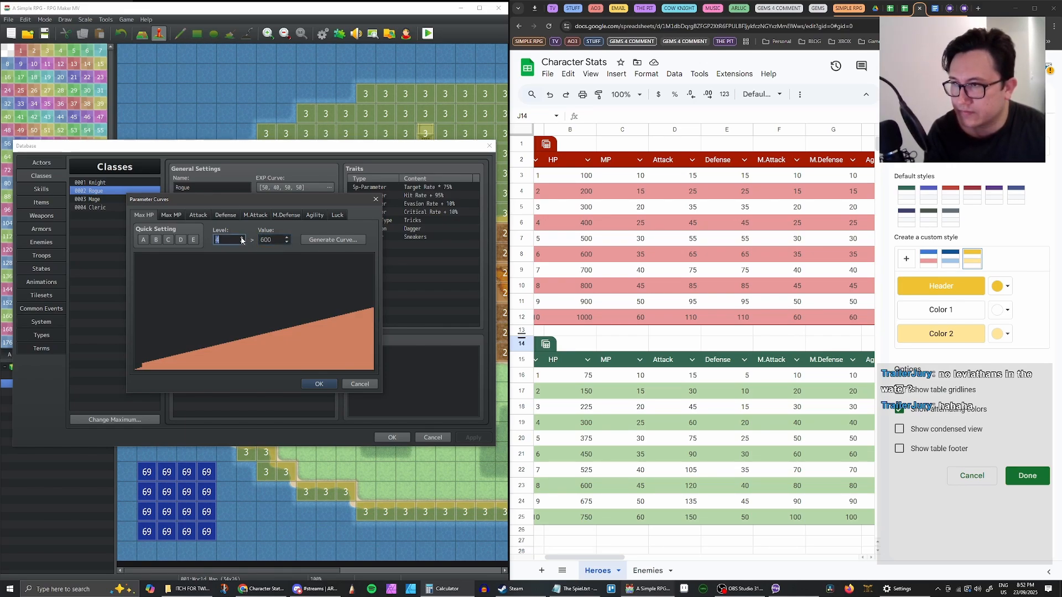
pyautogui.doubleClick(275, 242)
pyautogui.write('300')
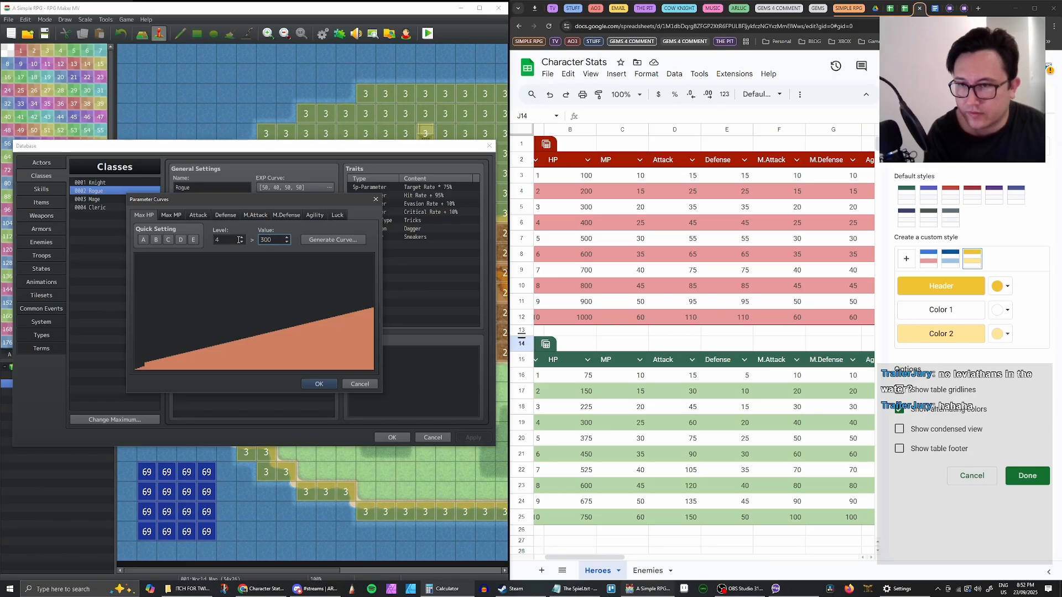
# Set the Rogue class's Max HP to 375 at level 5 and 450 at level 6
pyautogui.click(241, 237)
pyautogui.doubleClick(274, 242)
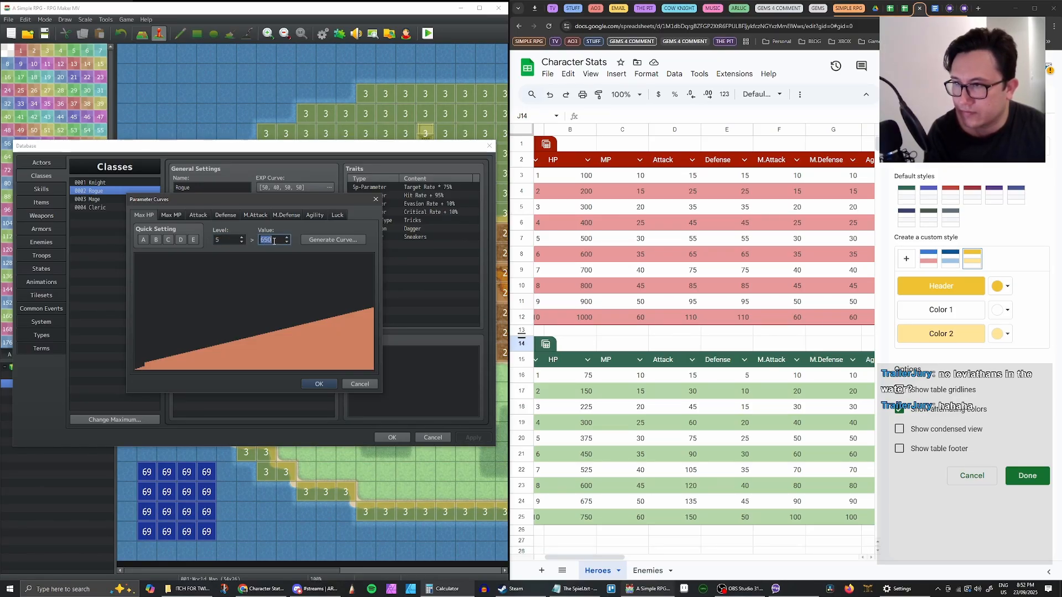
pyautogui.write('375')
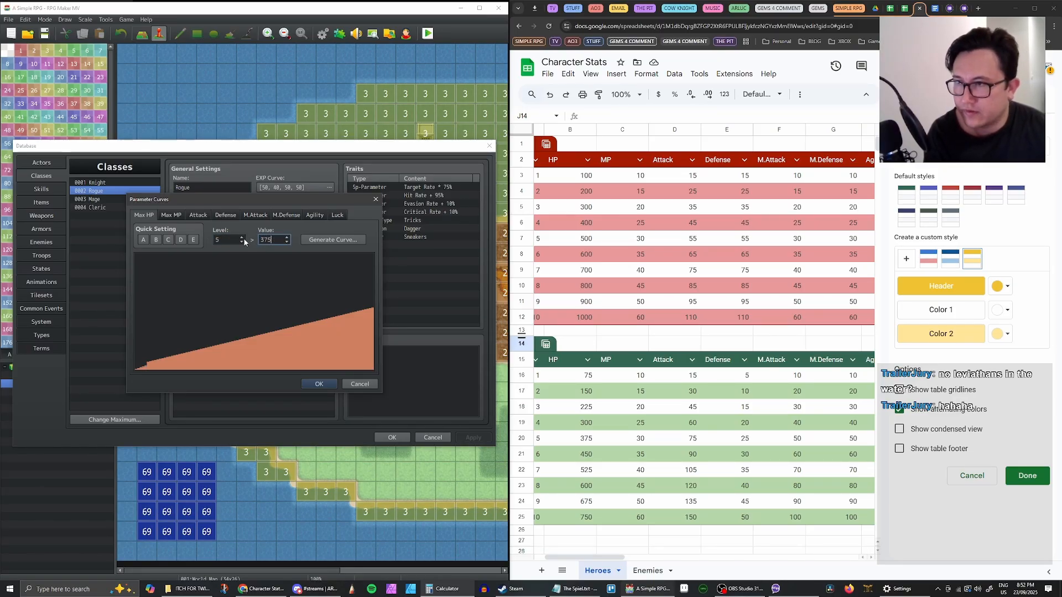
pyautogui.click(242, 236)
pyautogui.doubleClick(275, 240)
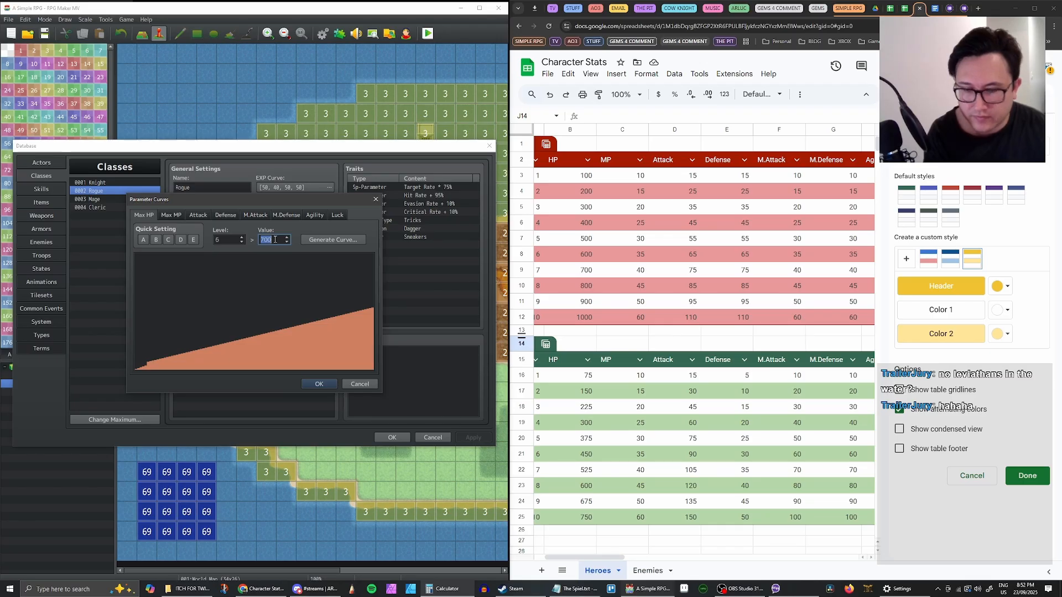
pyautogui.write('450')
# Set the Rogue class's Max HP to 525 at level 7 and 600 at level 8
pyautogui.click(242, 236)
pyautogui.doubleClick(273, 240)
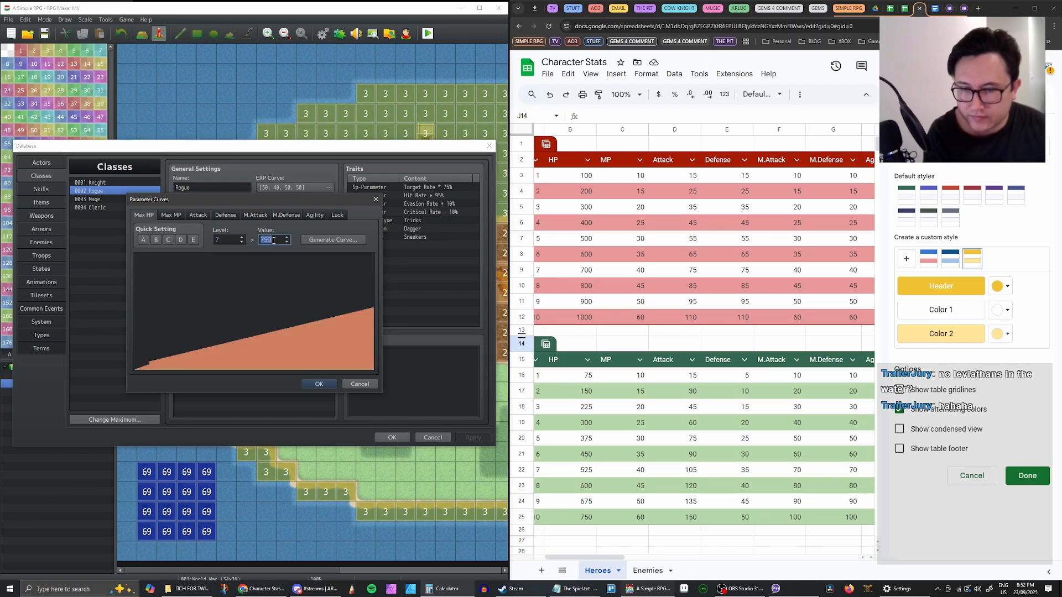
pyautogui.write('525')
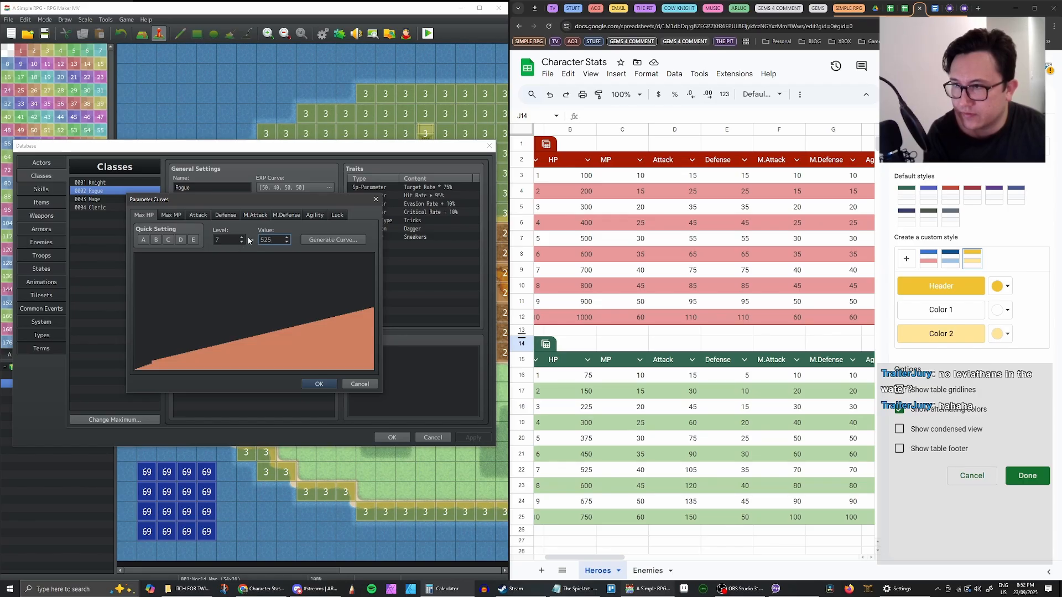
pyautogui.click(241, 237)
pyautogui.doubleClick(273, 239)
pyautogui.write('6')
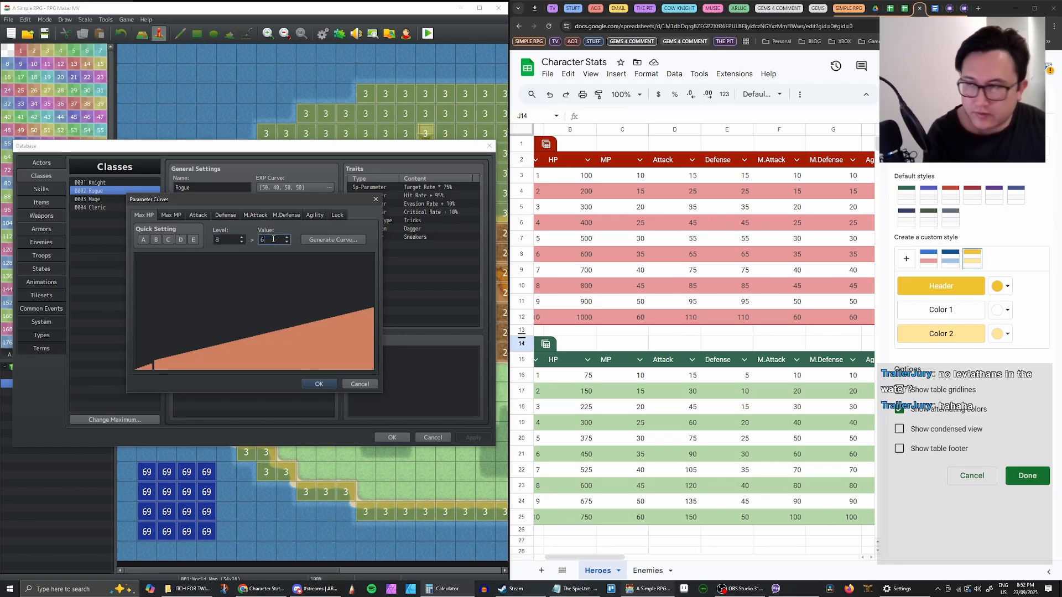
pyautogui.write('00')
# Set the Rogue class's Max HP to 675 at level 9 and 750 at level 10, and accept the curve
pyautogui.click(241, 238)
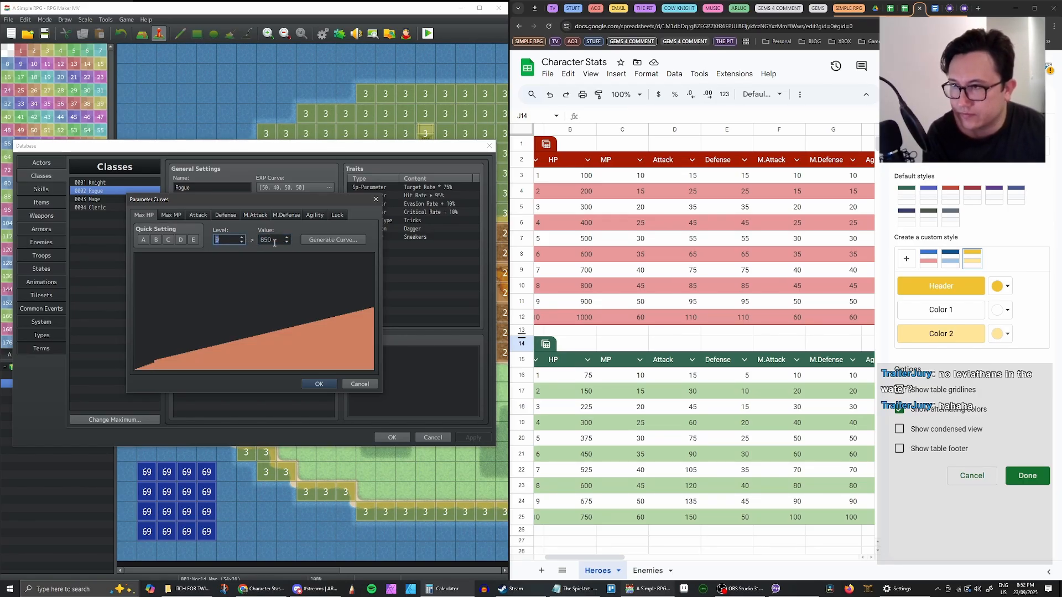
pyautogui.doubleClick(274, 240)
pyautogui.write('6')
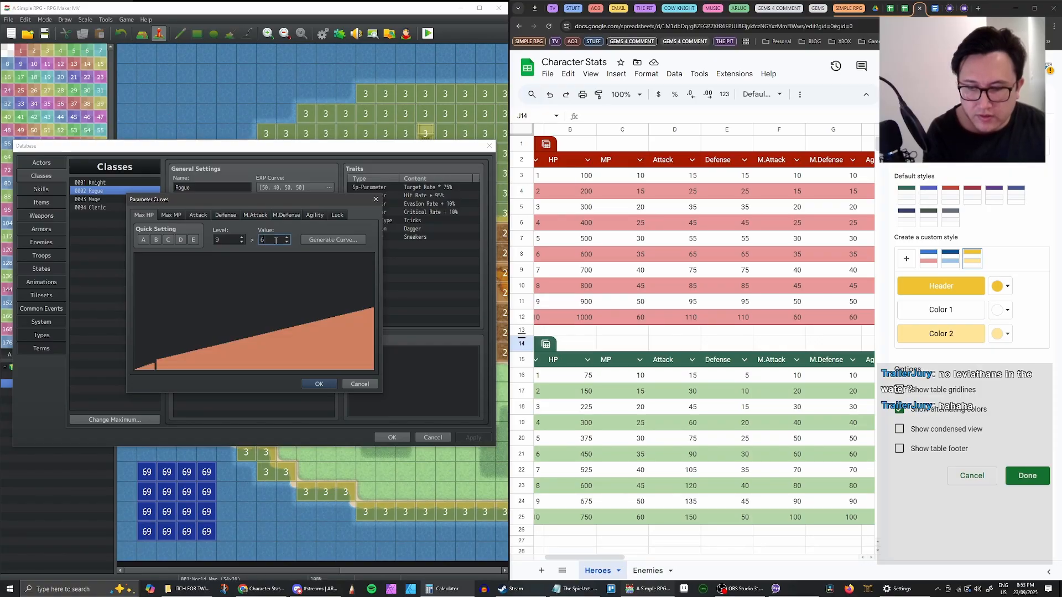
pyautogui.write('75')
pyautogui.click(242, 237)
pyautogui.doubleClick(274, 239)
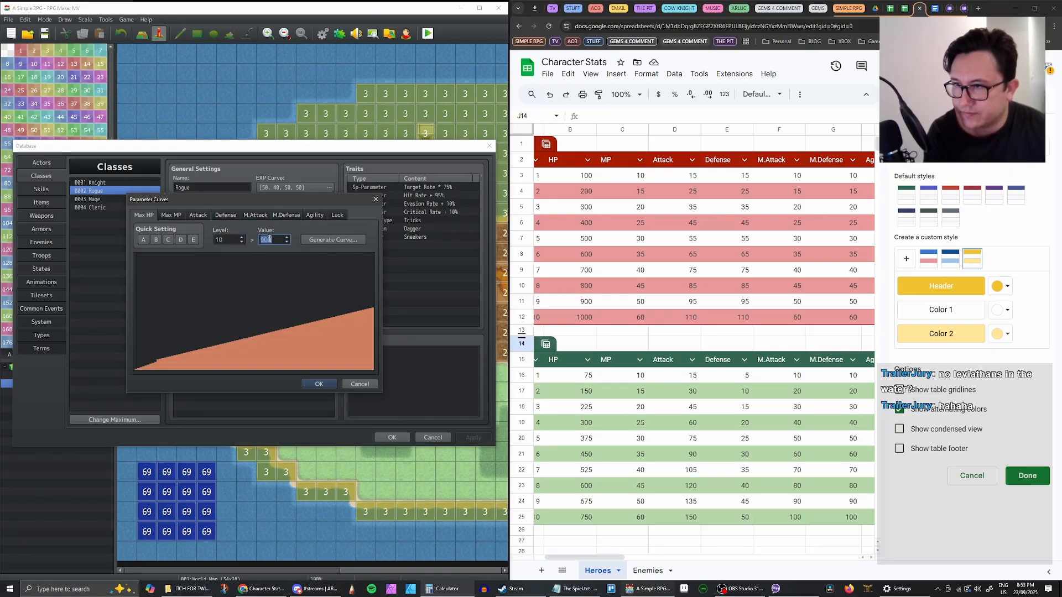
pyautogui.write('750')
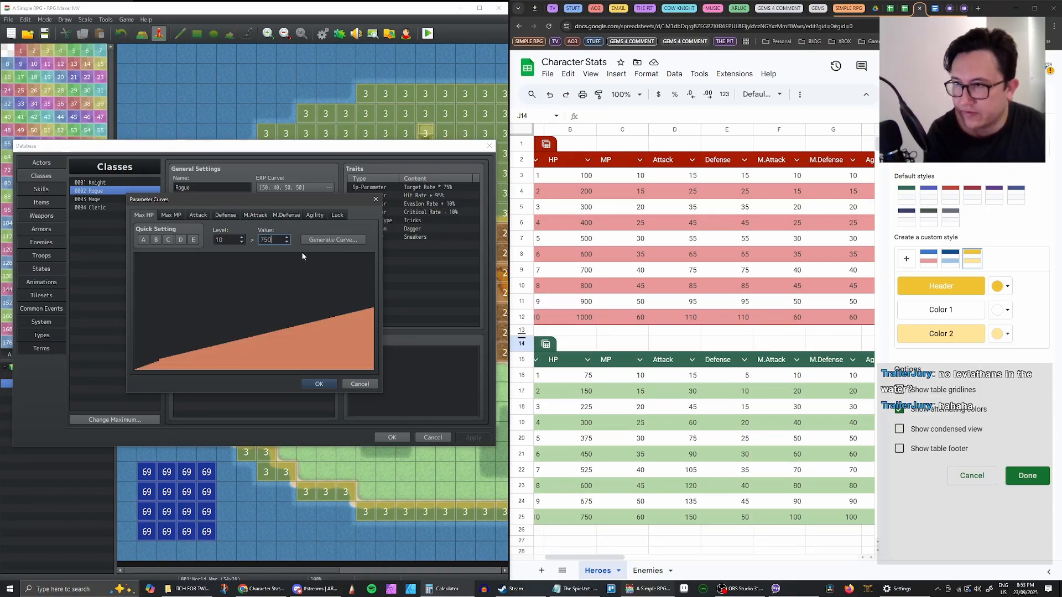
pyautogui.click(318, 384)
# Open the Rogue class's Max MP curve and set it to 10 at level 1 and 15 at level 2
pyautogui.doubleClick(241, 232)
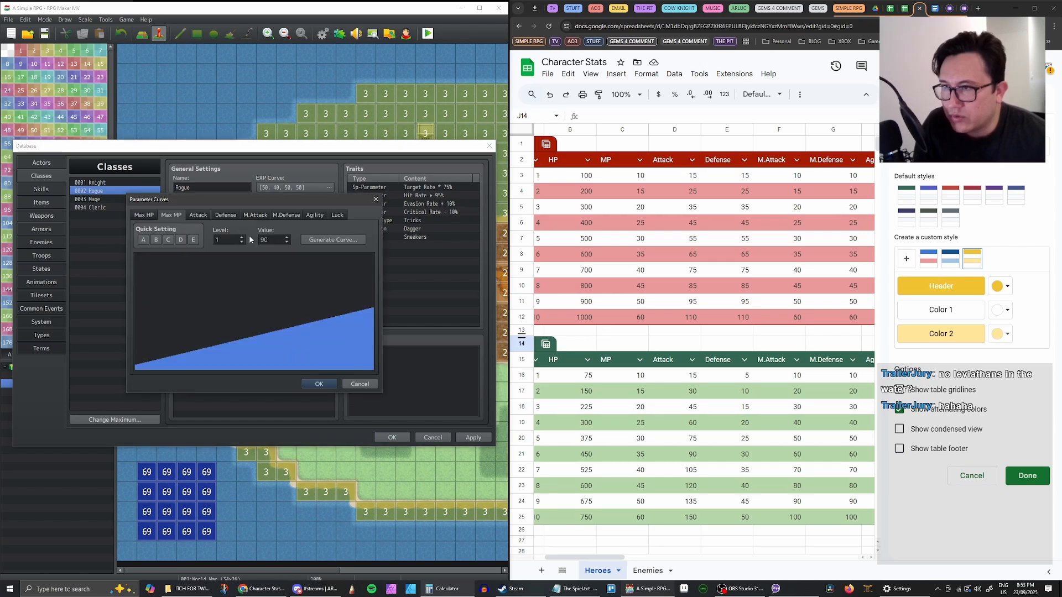
pyautogui.doubleClick(273, 242)
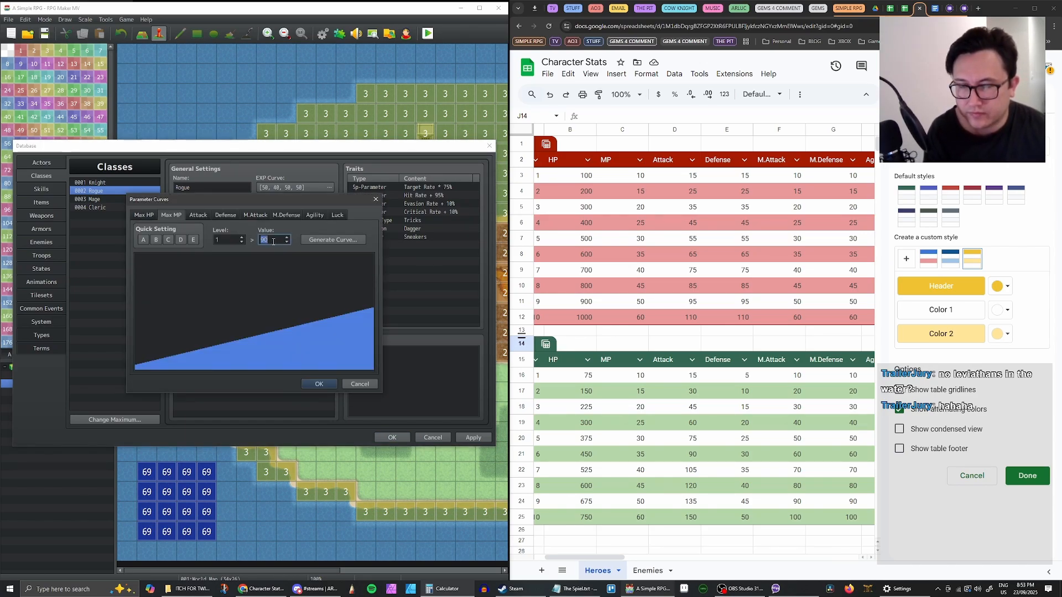
pyautogui.write('100')
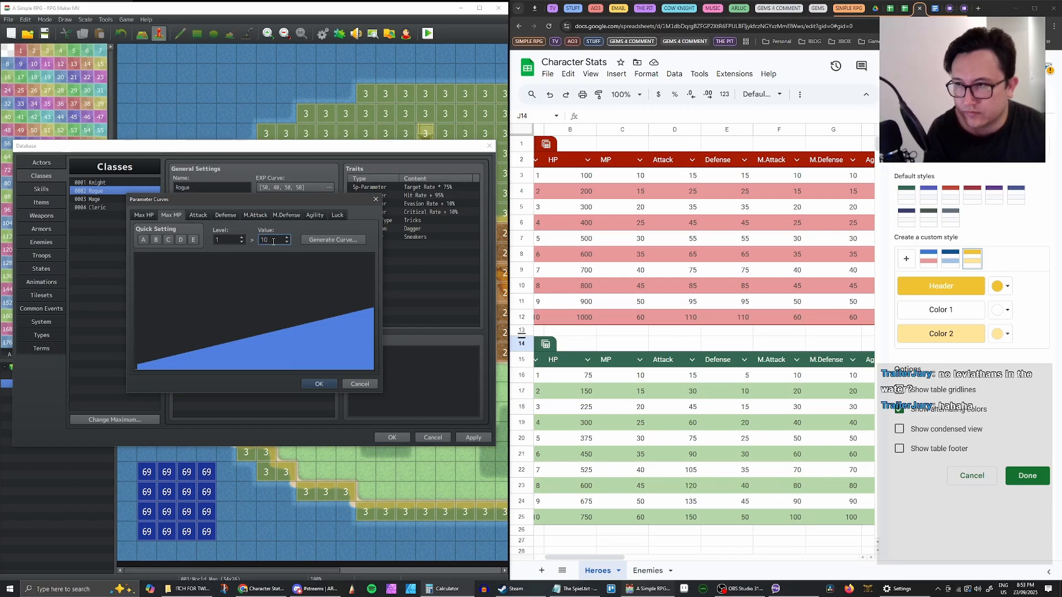
pyautogui.hotkey('shift', 'Tab')
pyautogui.write('2')
pyautogui.press('Tab')
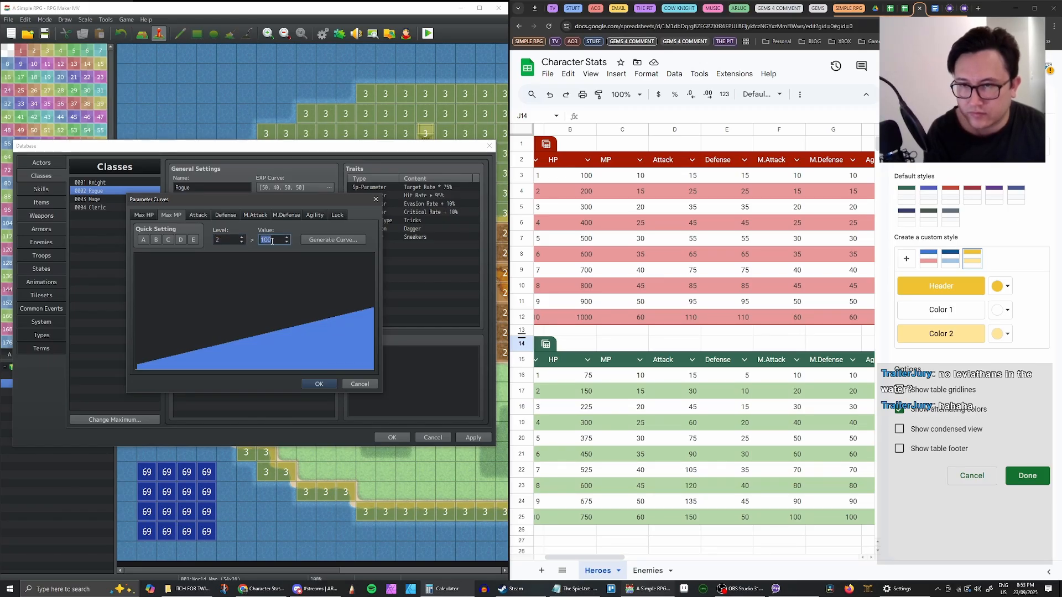
pyautogui.write('15')
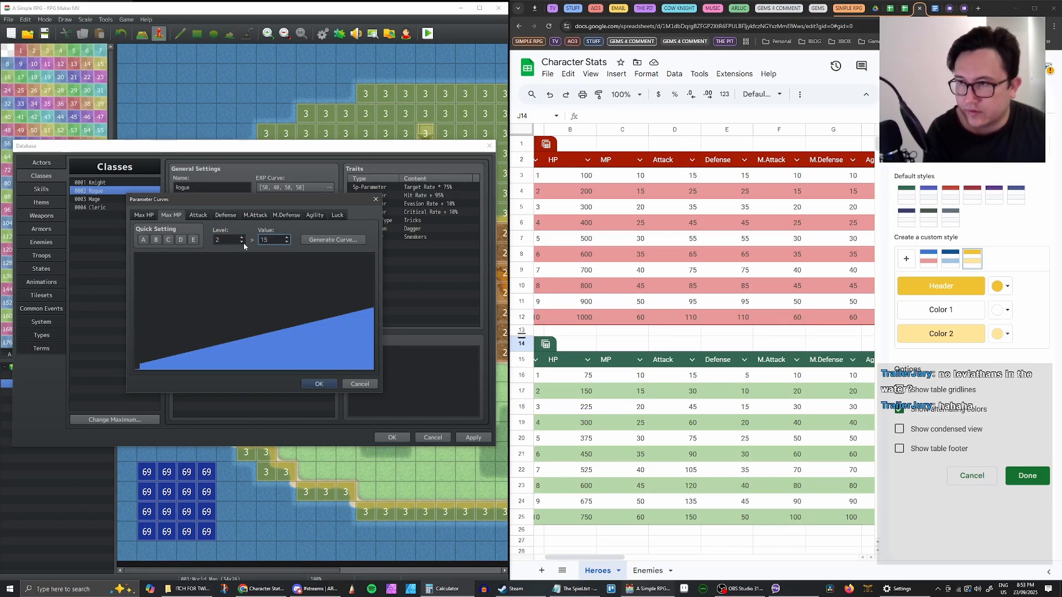
# Set the Rogue class's Max MP to 20 at level 3 and 25 at level 4
pyautogui.hotkey('shift', 'Tab')
pyautogui.write('3')
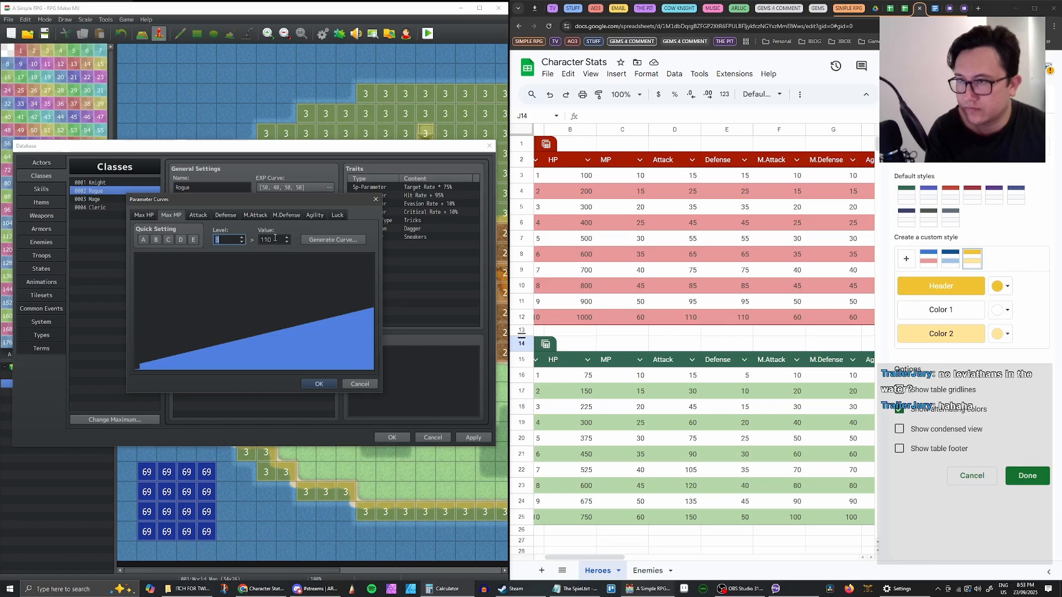
pyautogui.press('Tab')
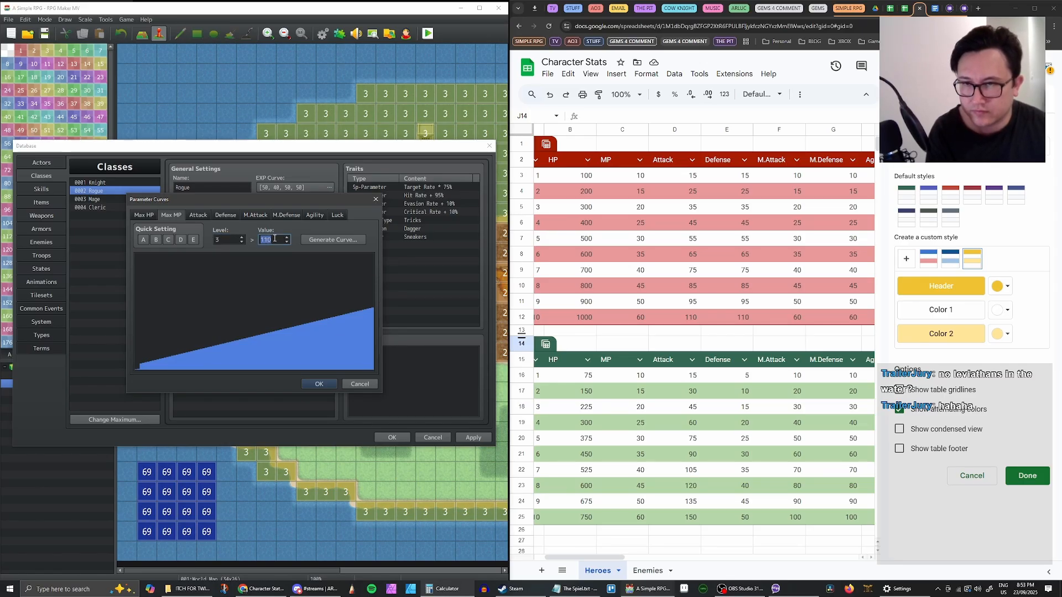
pyautogui.write('20')
pyautogui.hotkey('shift', 'Tab')
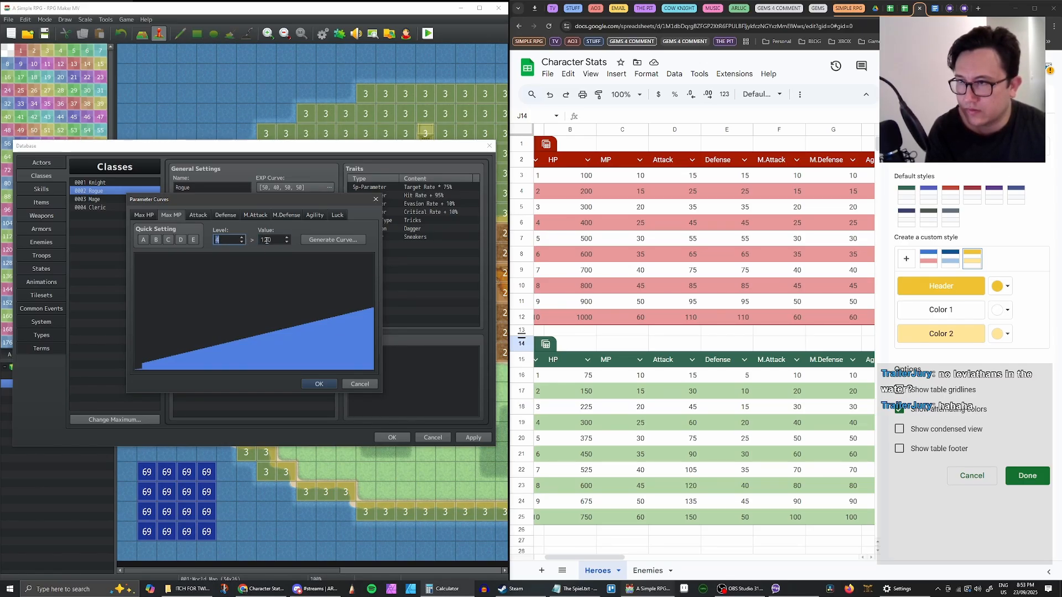
pyautogui.write('4')
pyautogui.press('Tab')
pyautogui.write('25')
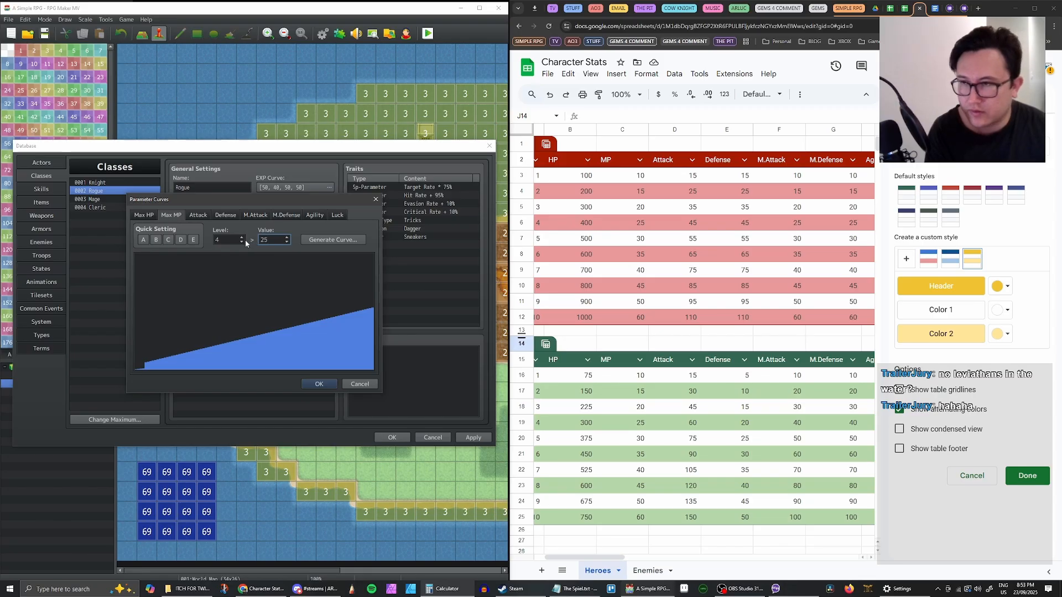
# Set the Rogue class's Max MP to 30 at level 5 and 35 at level 6
pyautogui.hotkey('shift', 'Tab')
pyautogui.write('5')
pyautogui.press('Tab')
pyautogui.write('30')
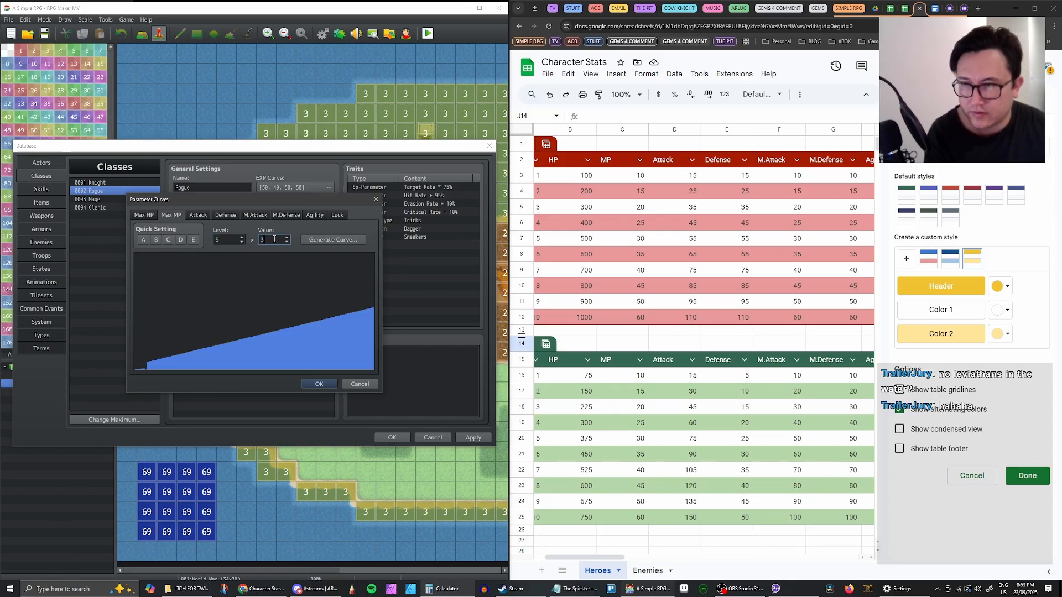
pyautogui.click(242, 238)
pyautogui.doubleClick(276, 239)
pyautogui.write('40')
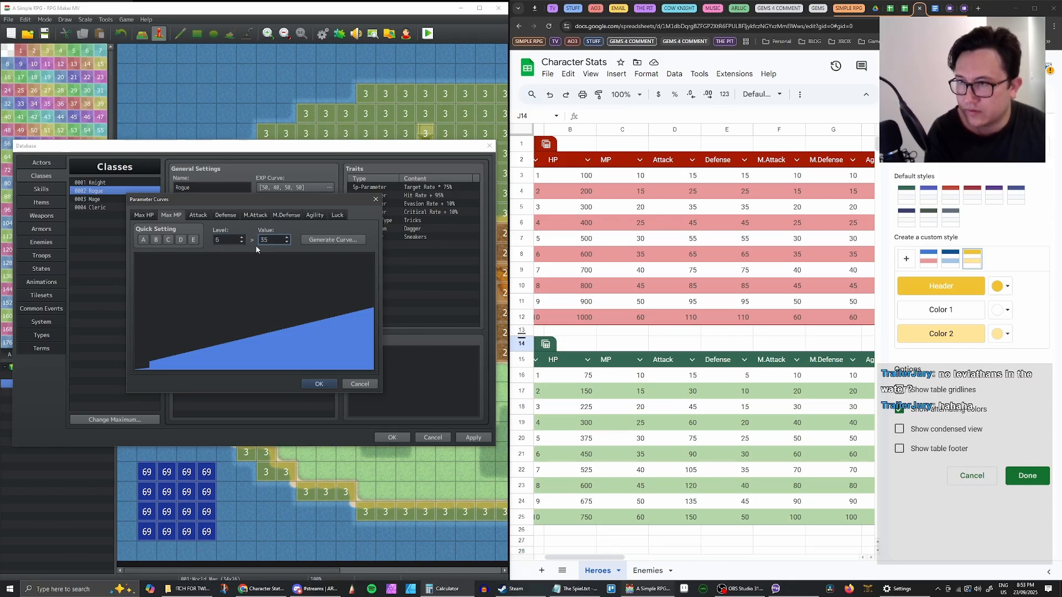
# Set the Rogue class's Max MP to 40 at level 7 and 45 at level 8
pyautogui.hotkey('shift', 'Tab')
pyautogui.write('7')
pyautogui.press('Tab')
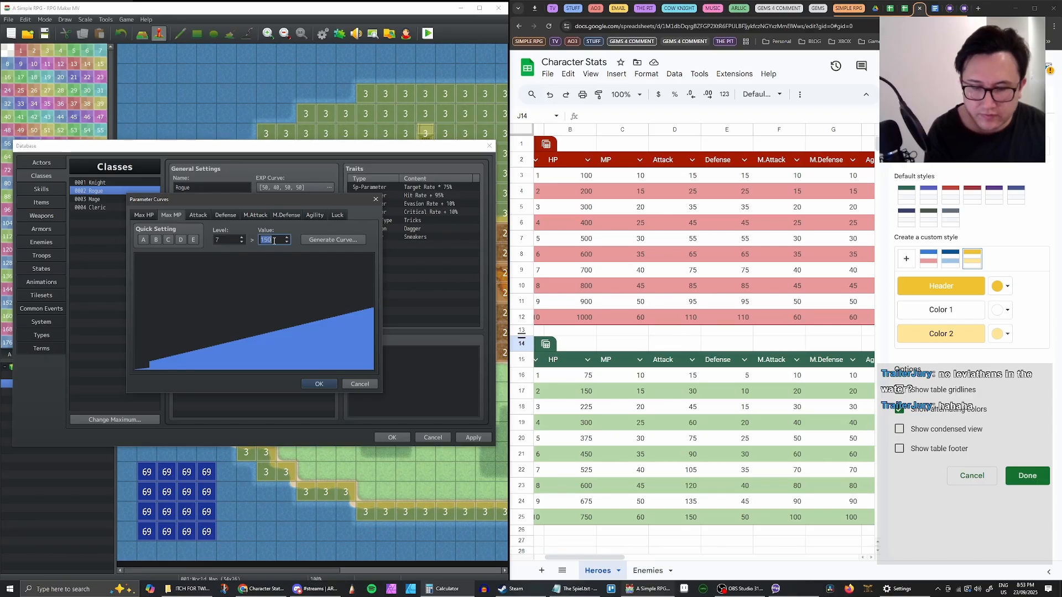
pyautogui.write('150')
pyautogui.hotkey('shift', 'Tab')
pyautogui.write('8')
pyautogui.press('Tab')
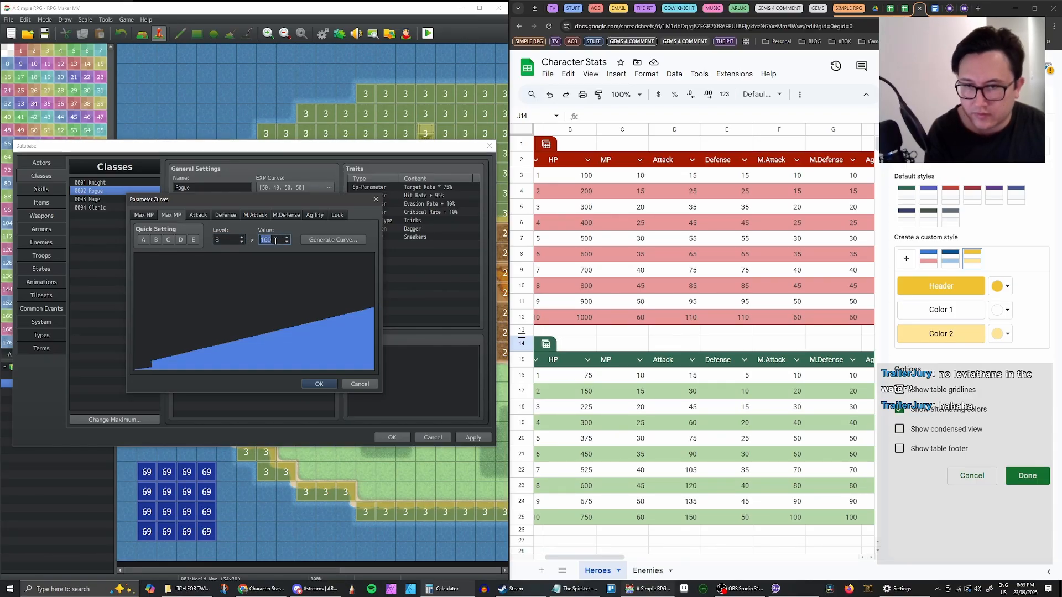
pyautogui.write('45')
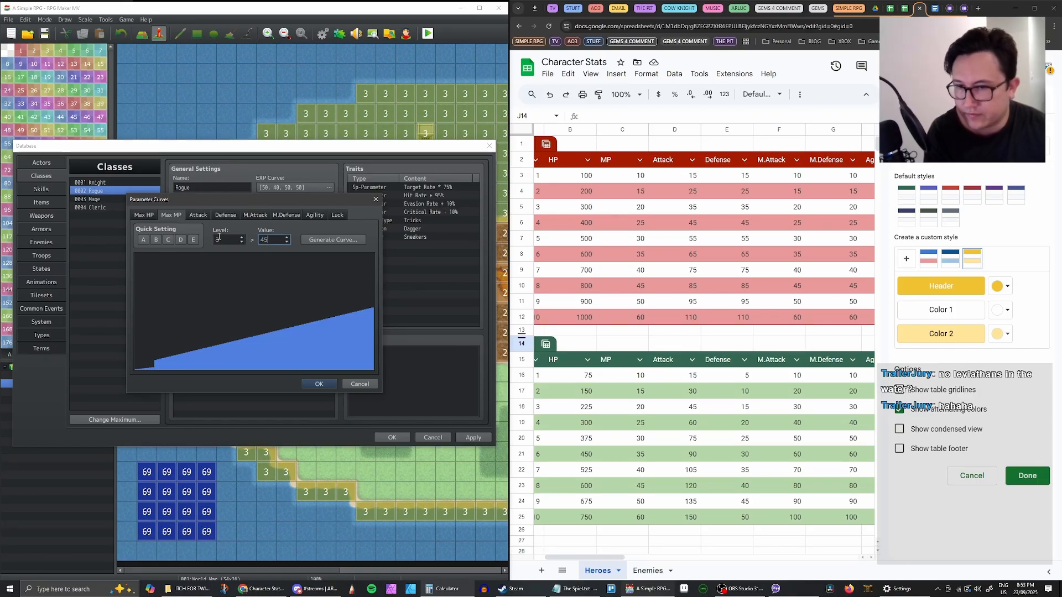
# Set the Rogue class's Max MP to 50 at level 9 and 60 at level 10, and accept the curve
pyautogui.click(242, 238)
pyautogui.press('Tab')
pyautogui.write('5')
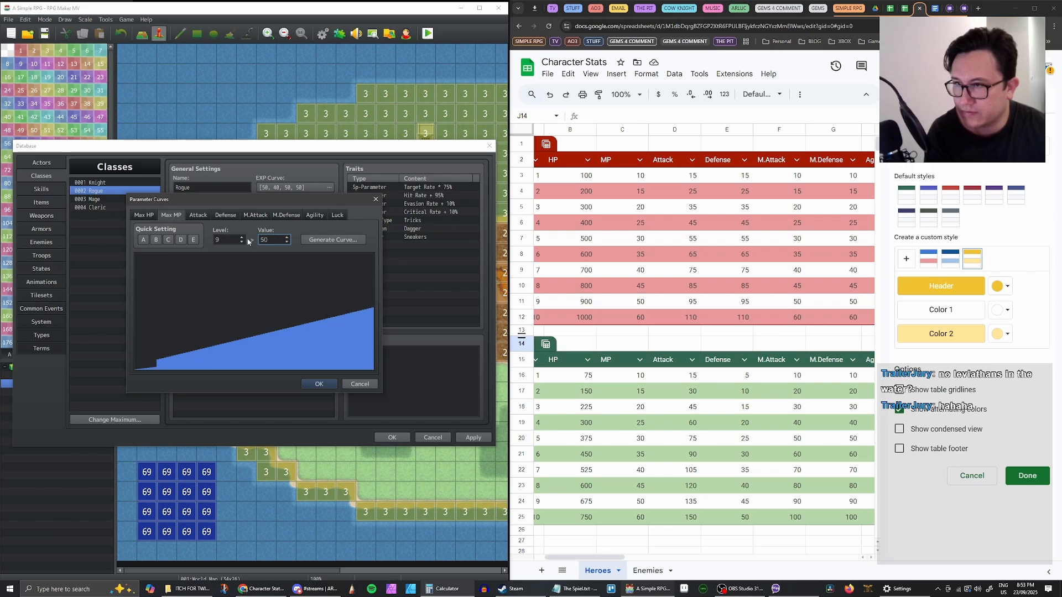
pyautogui.write('0')
pyautogui.click(242, 237)
pyautogui.doubleClick(276, 240)
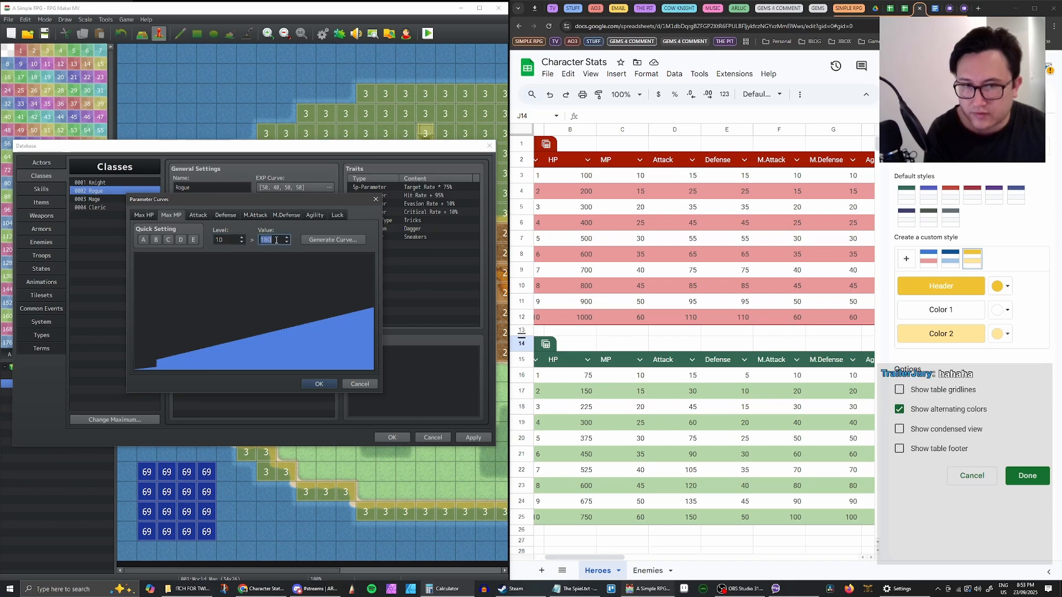
pyautogui.write('60')
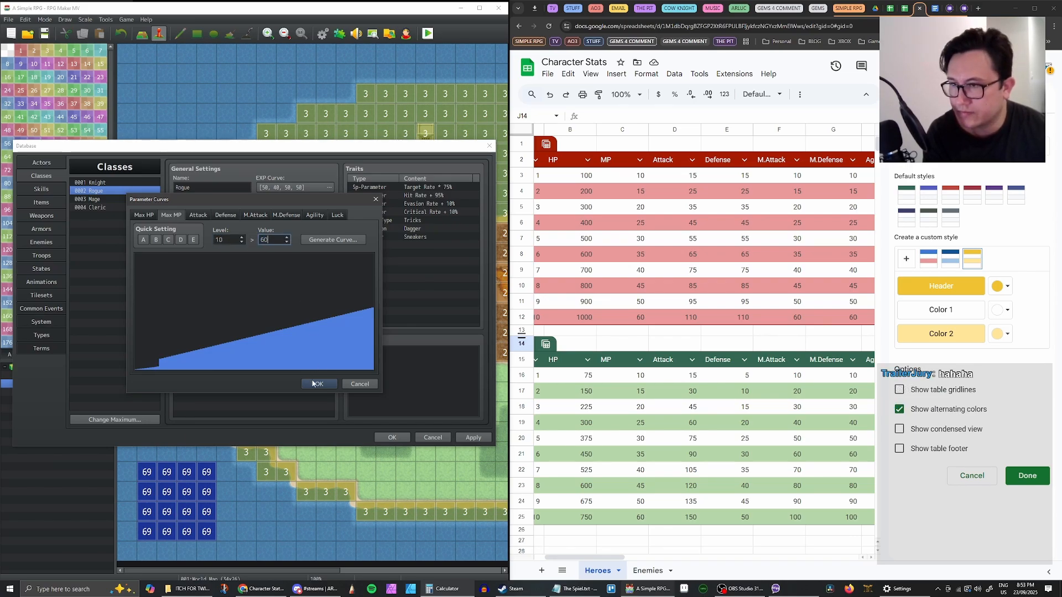
pyautogui.click(316, 384)
# Open the Rogue class's Attack curve and set it to 15 at level 1 and 30 at level 2
pyautogui.doubleClick(272, 233)
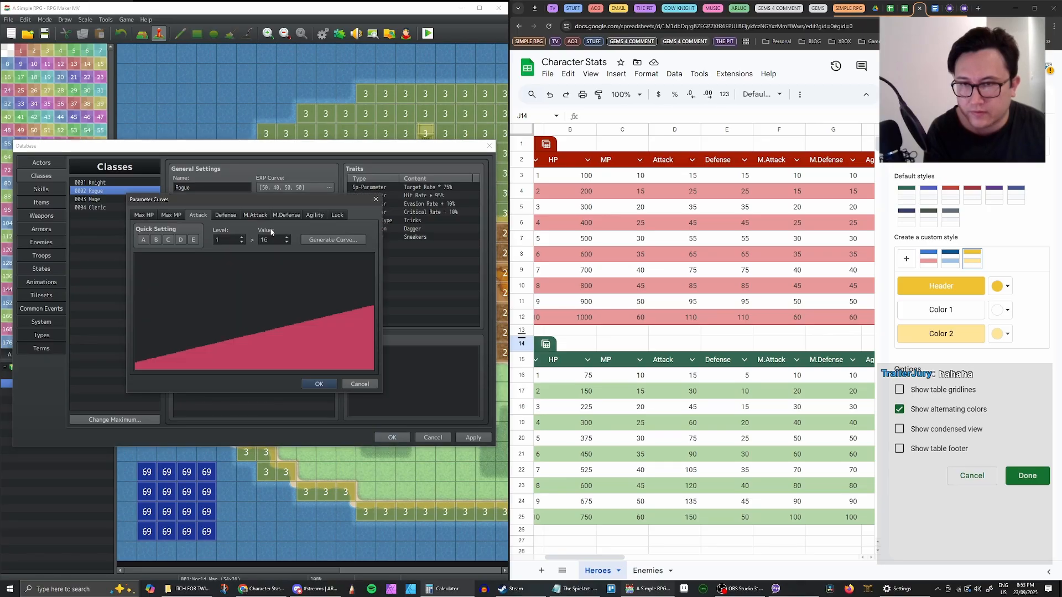
pyautogui.doubleClick(279, 242)
pyautogui.write('15')
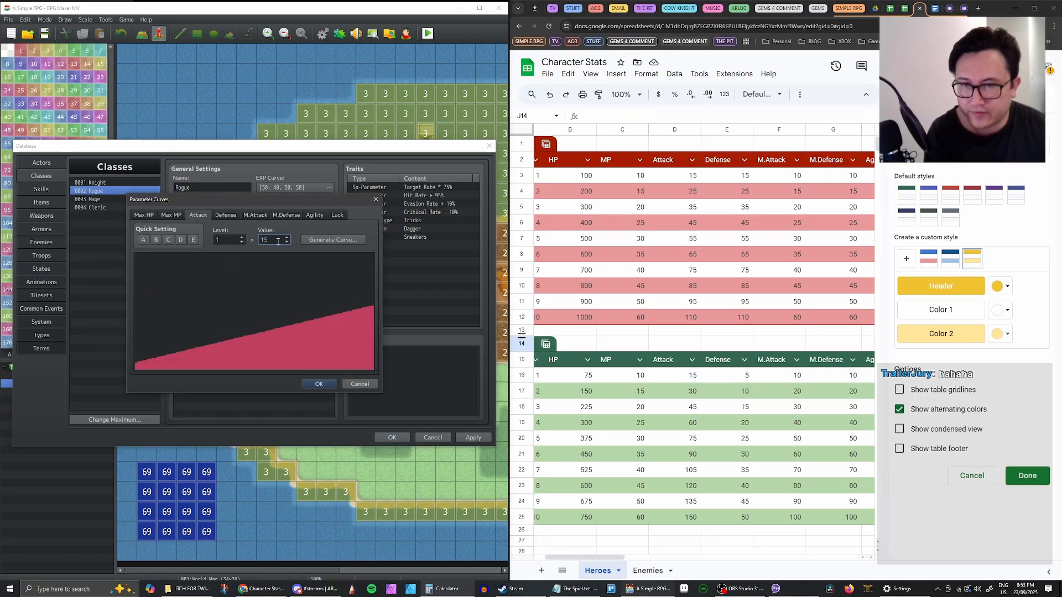
pyautogui.click(242, 237)
pyautogui.press('Tab')
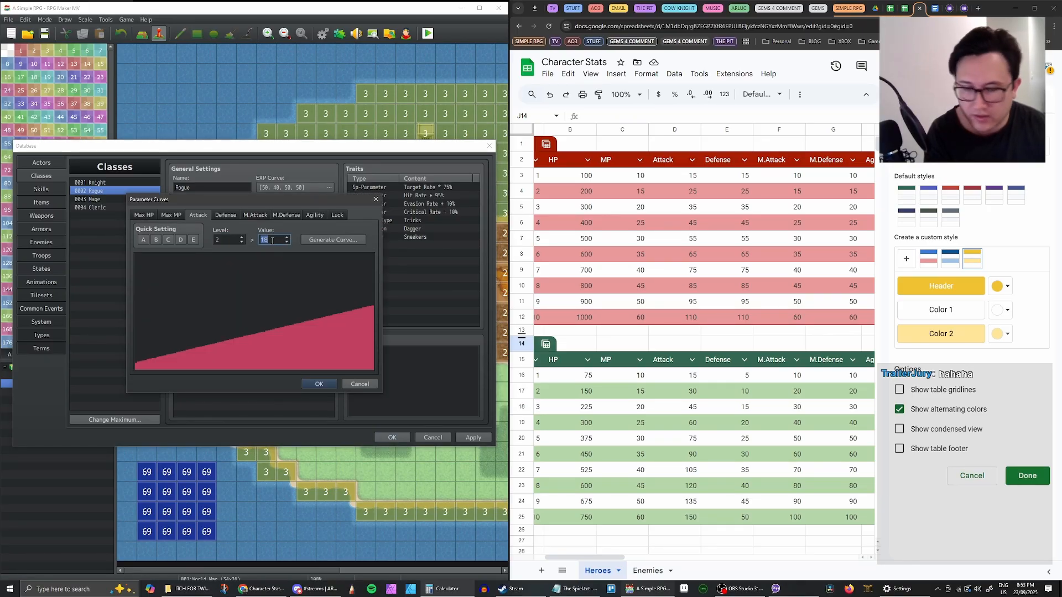
pyautogui.write('30')
# Set the Rogue class's Attack to 45 at level 3 and 60 at level 4
pyautogui.click(241, 237)
pyautogui.doubleClick(272, 241)
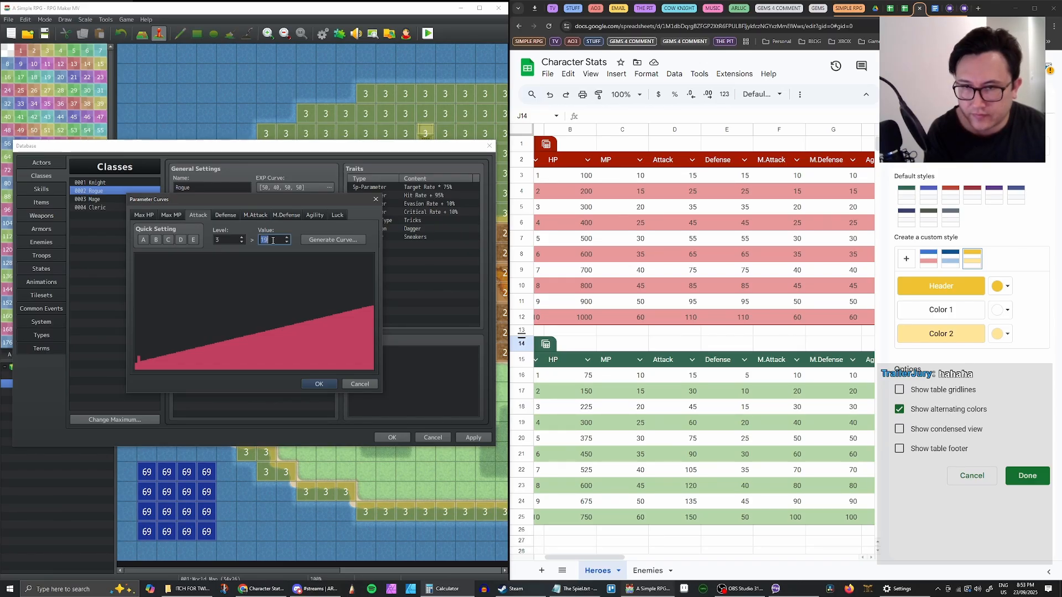
pyautogui.write('45')
pyautogui.click(242, 237)
pyautogui.doubleClick(271, 240)
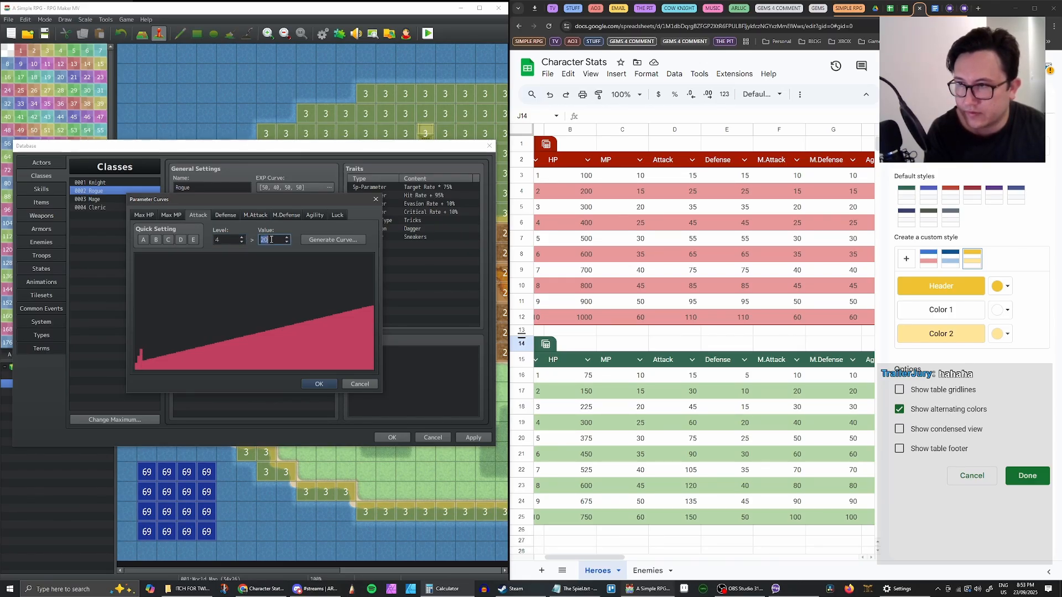
pyautogui.write('60')
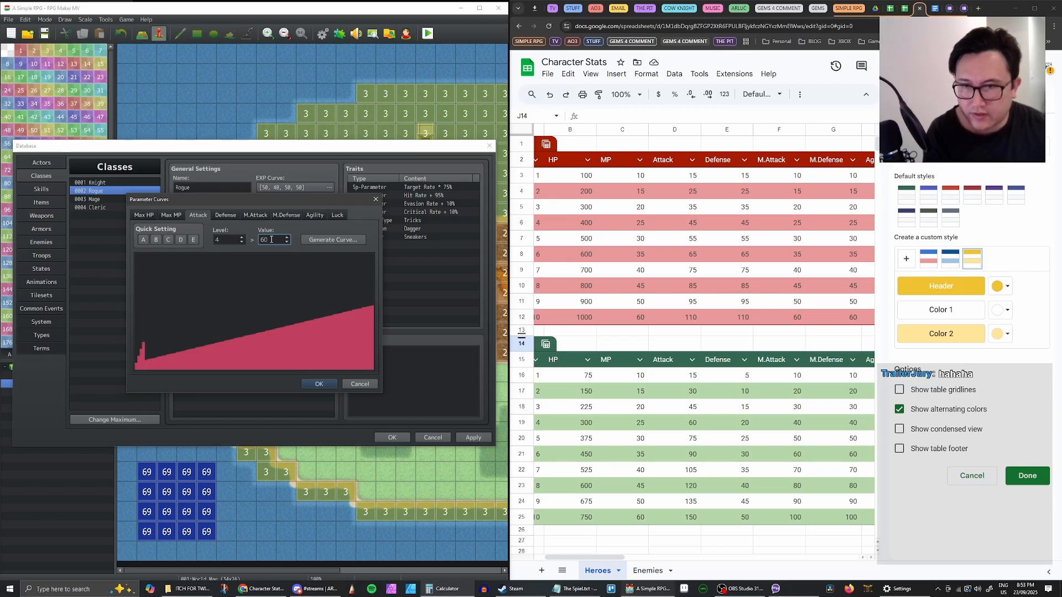
# Set the Rogue class's Attack to 75 at level 5 and 90 at level 6
pyautogui.click(241, 237)
pyautogui.doubleClick(272, 240)
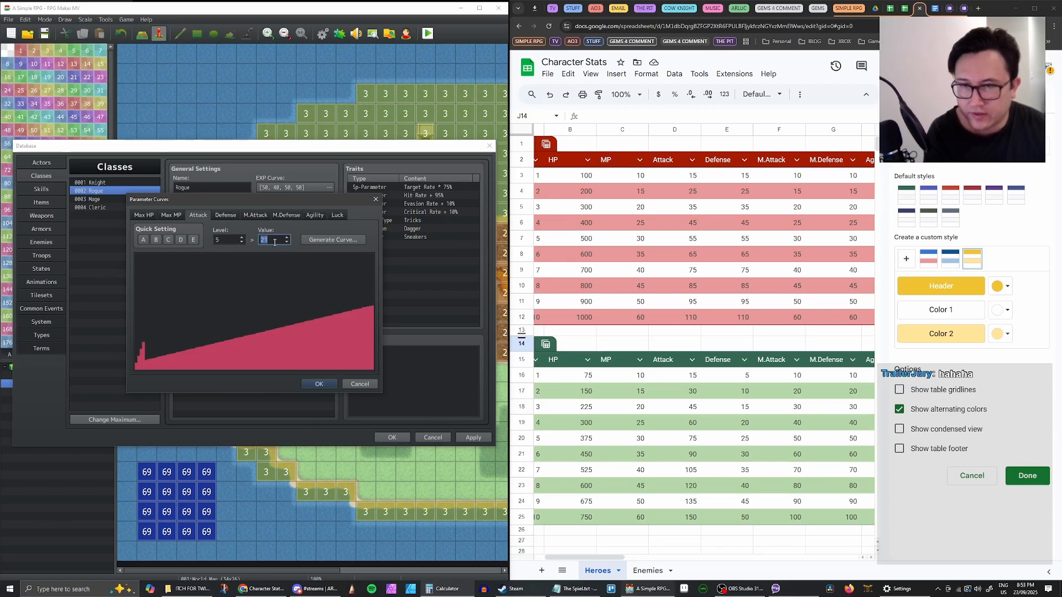
pyautogui.write('75')
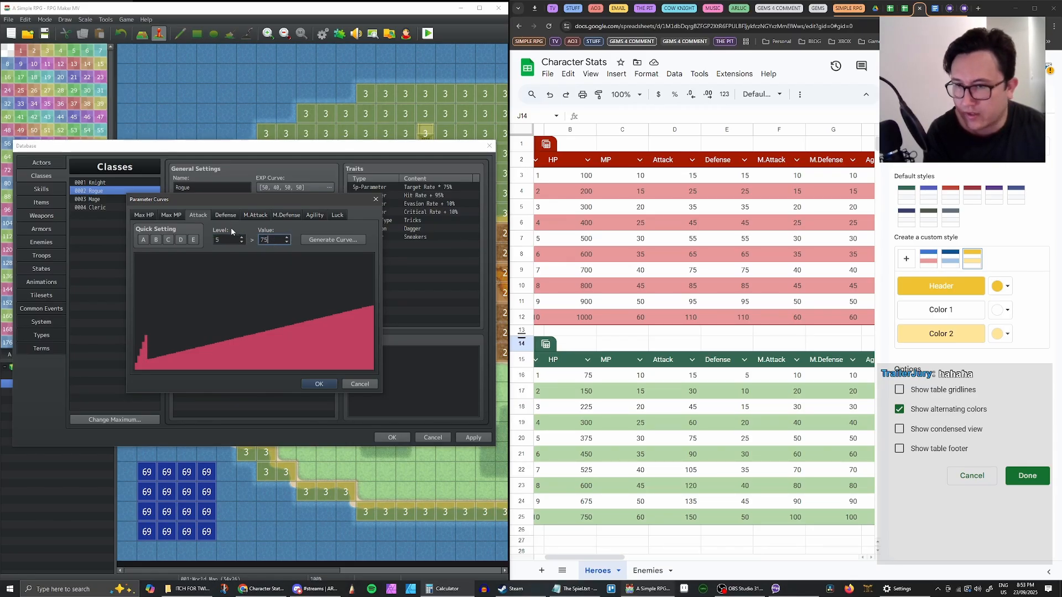
pyautogui.click(242, 237)
pyautogui.doubleClick(267, 239)
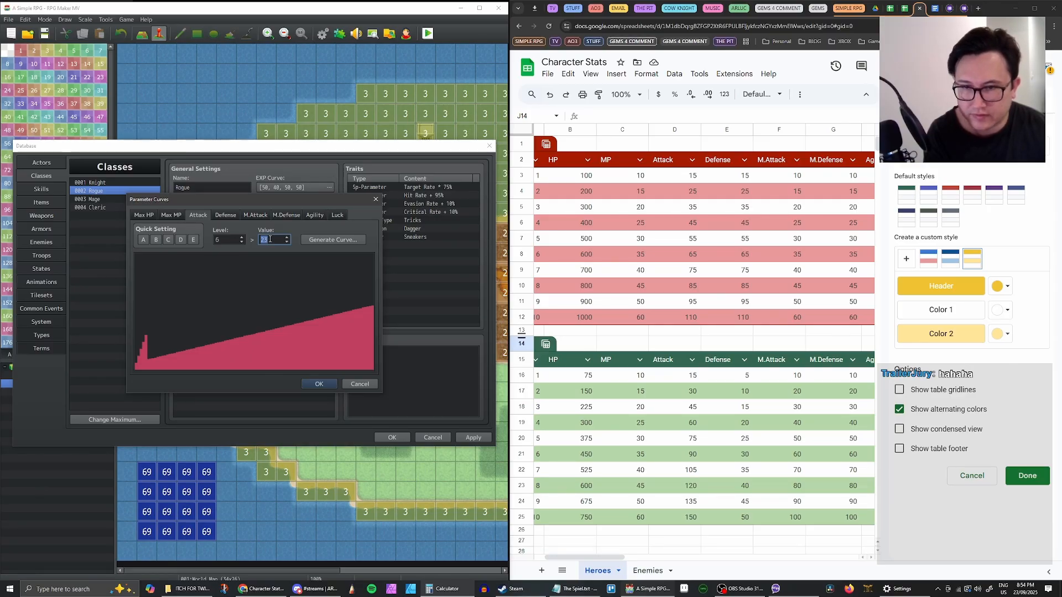
pyautogui.write('90')
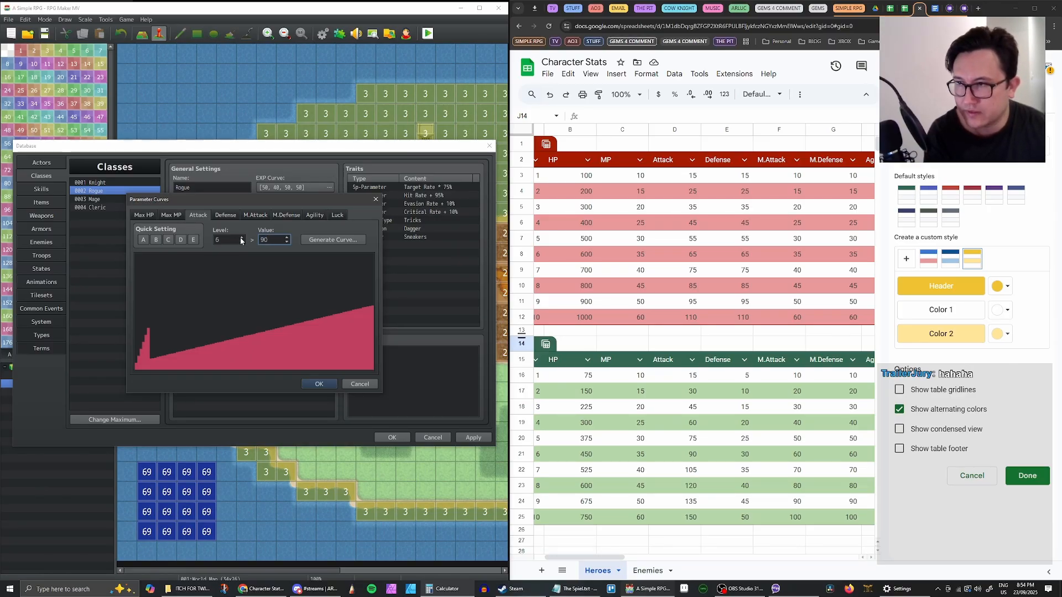
# Set the Rogue class's Attack to 105 at level 7 and 120 at level 8
pyautogui.click(241, 238)
pyautogui.doubleClick(270, 240)
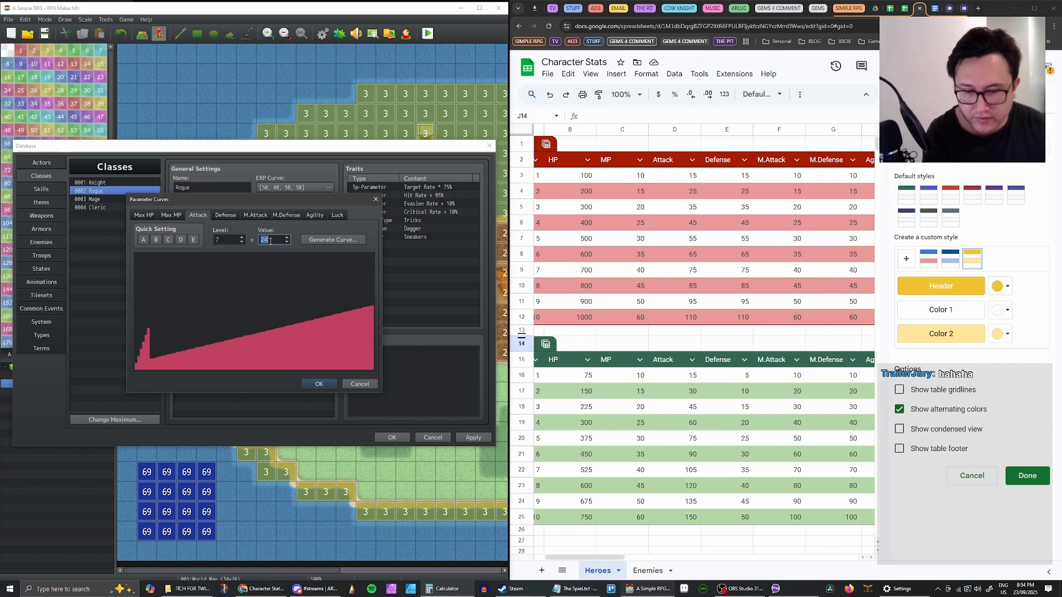
pyautogui.write('105')
pyautogui.click(242, 237)
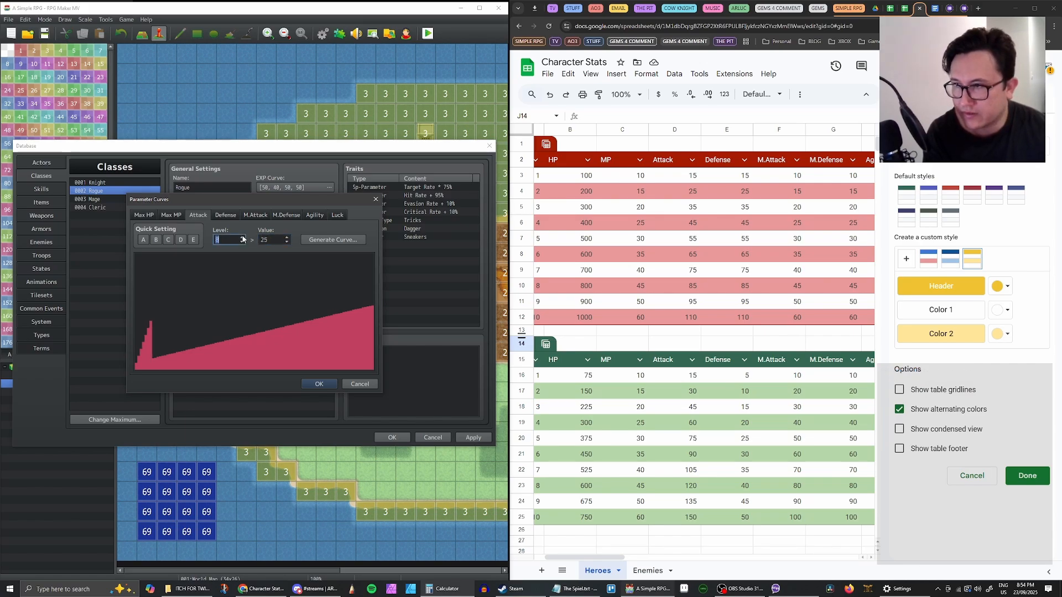
pyautogui.doubleClick(271, 239)
pyautogui.write('120')
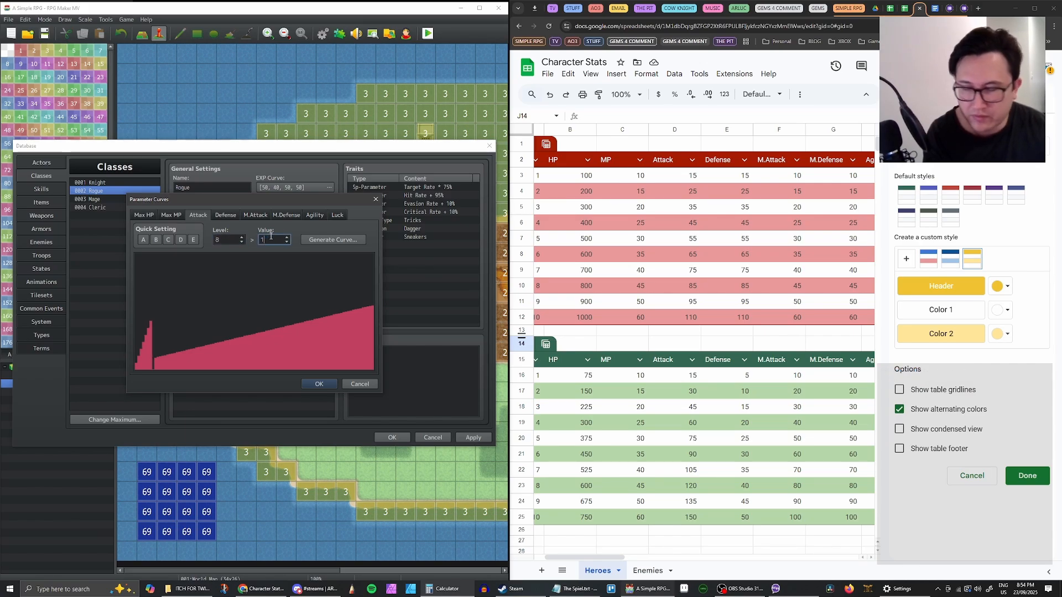
# Set the Rogue class's Attack to 135 at level 9 and 150 at level 10, and apply the accepted curve to the database
pyautogui.click(242, 237)
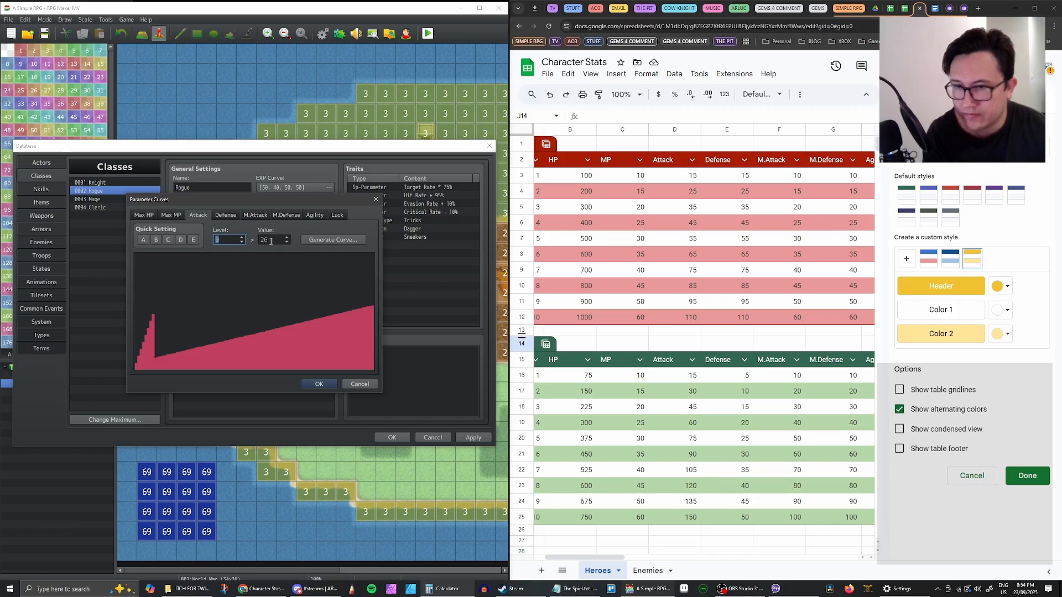
pyautogui.doubleClick(272, 240)
pyautogui.write('135')
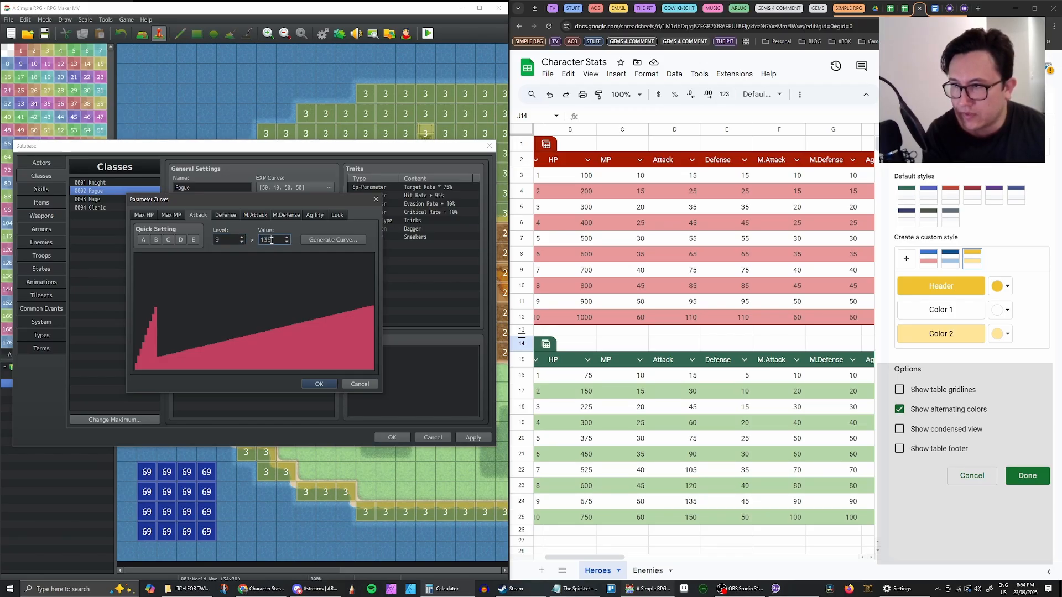
pyautogui.click(241, 237)
pyautogui.doubleClick(268, 240)
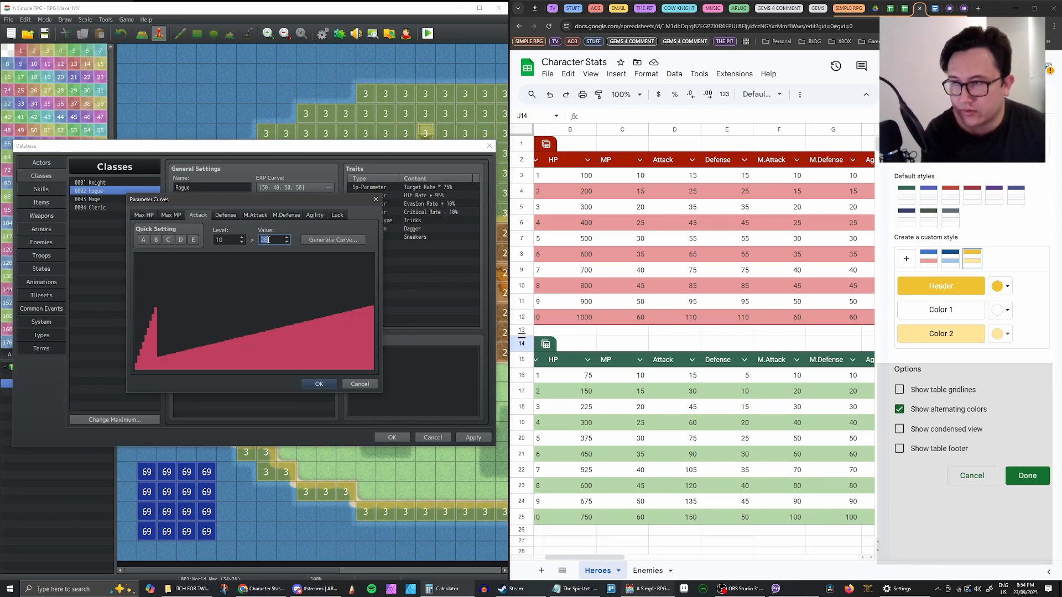
pyautogui.write('150')
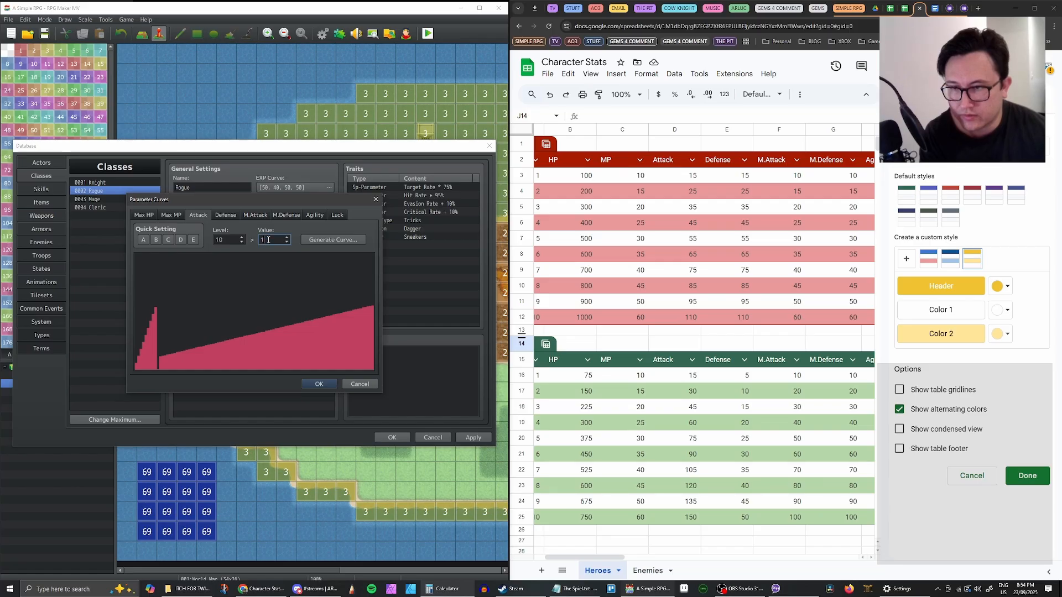
pyautogui.click(320, 385)
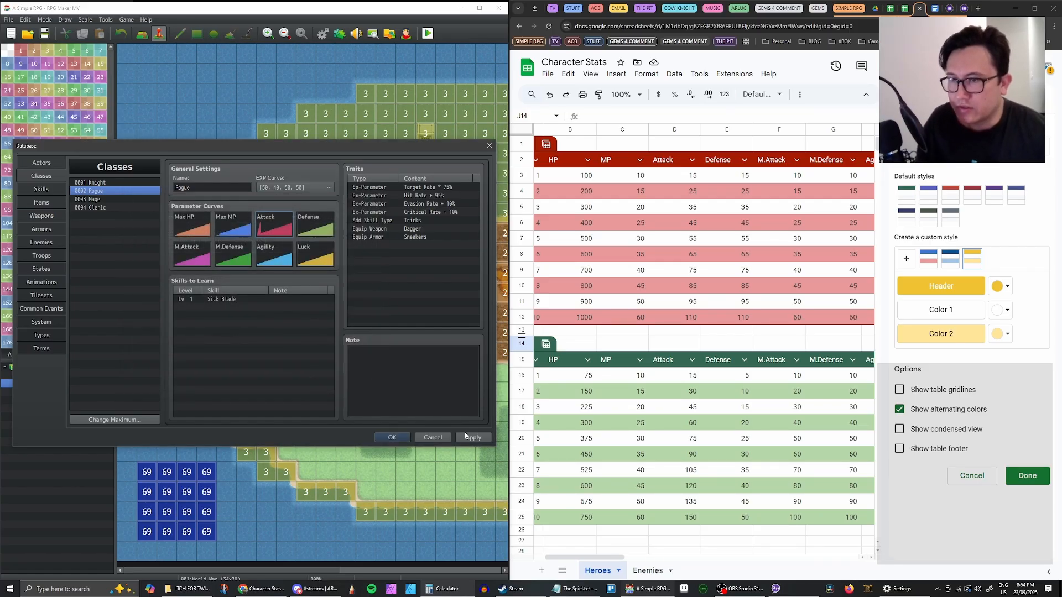
pyautogui.click(473, 437)
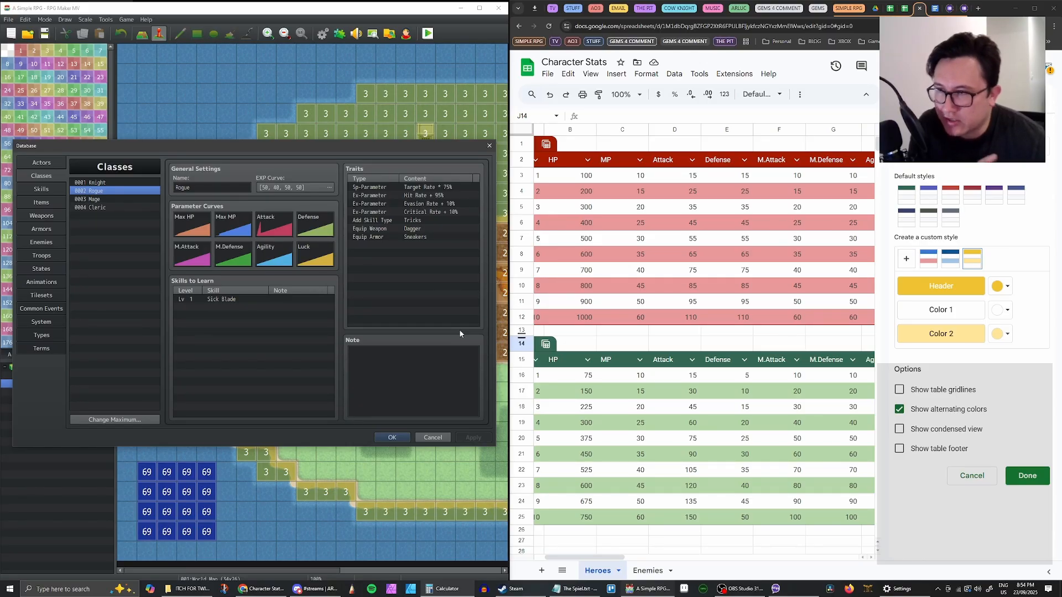
# Compare the level 1 and level 3 rows of the red hero table in the Character Stats spreadsheet, especially Attack and Defense
pyautogui.click(592, 207)
pyautogui.click(587, 176)
pyautogui.moveTo(587, 176); pyautogui.dragTo(822, 171)
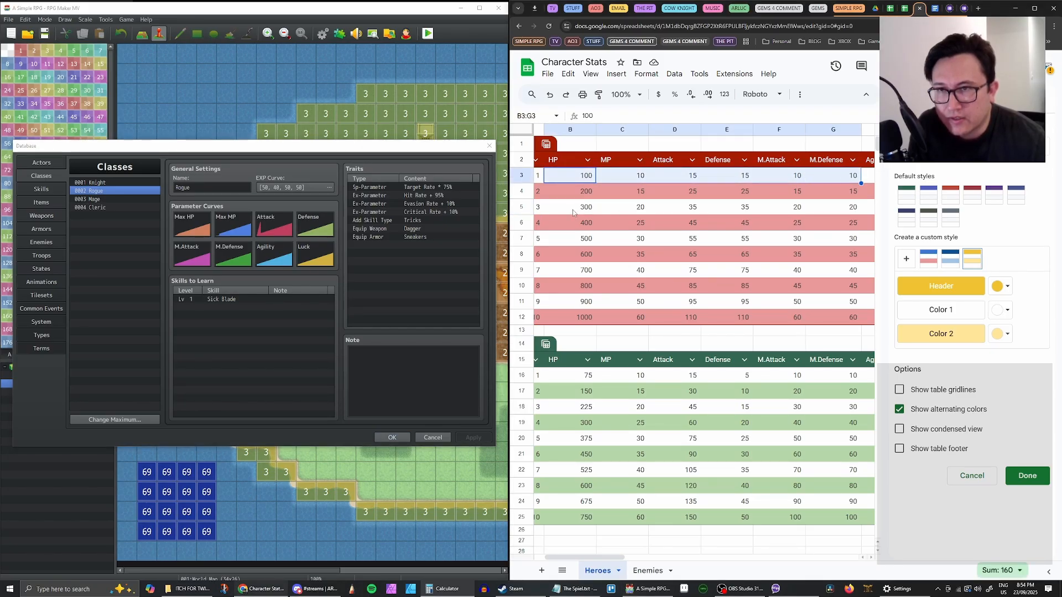
pyautogui.moveTo(578, 213); pyautogui.dragTo(832, 208)
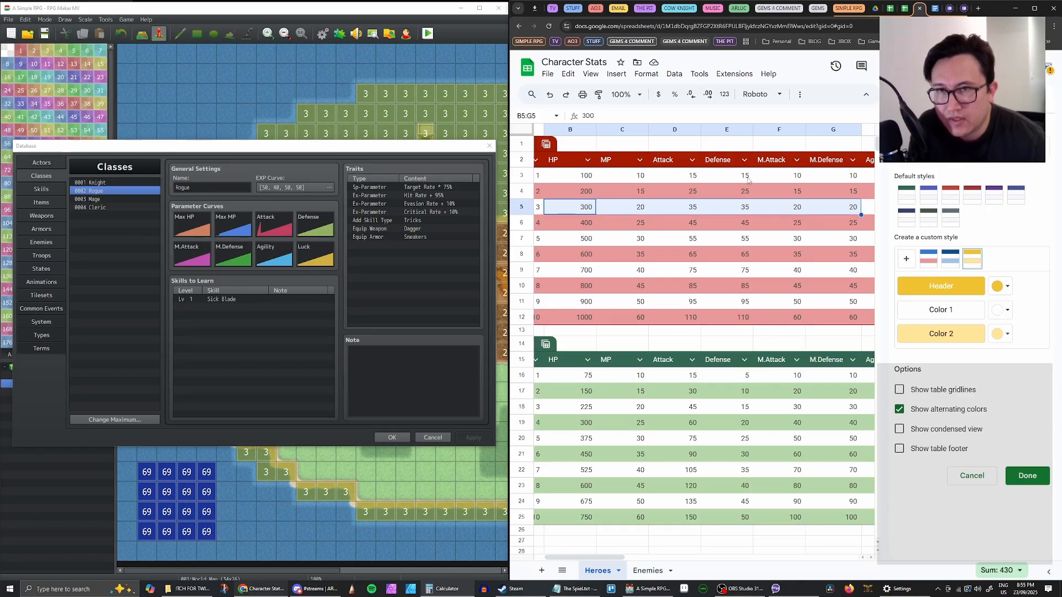
pyautogui.click(694, 178)
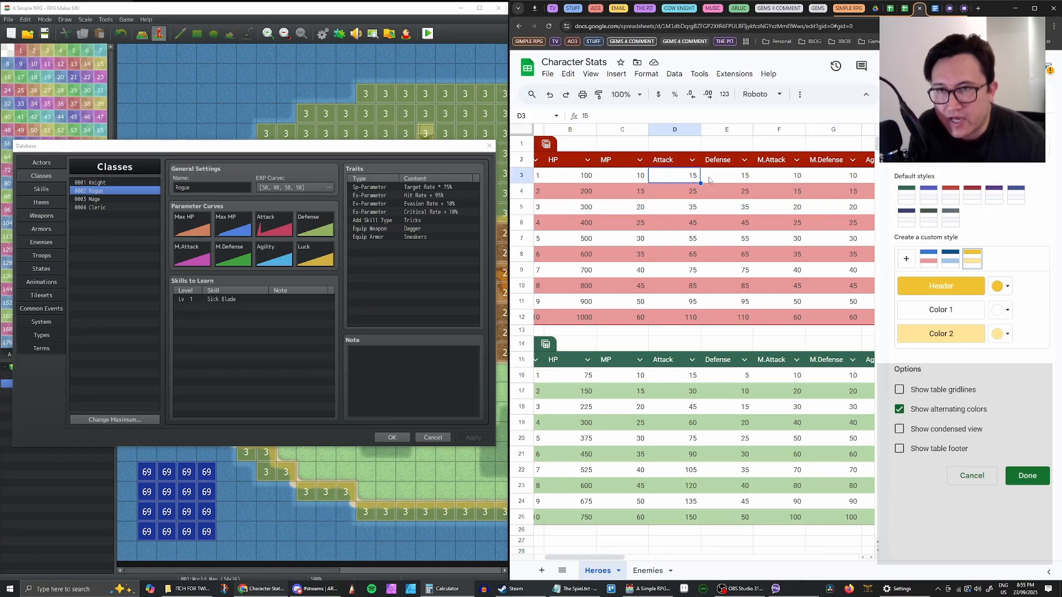
pyautogui.click(711, 178)
pyautogui.click(680, 212)
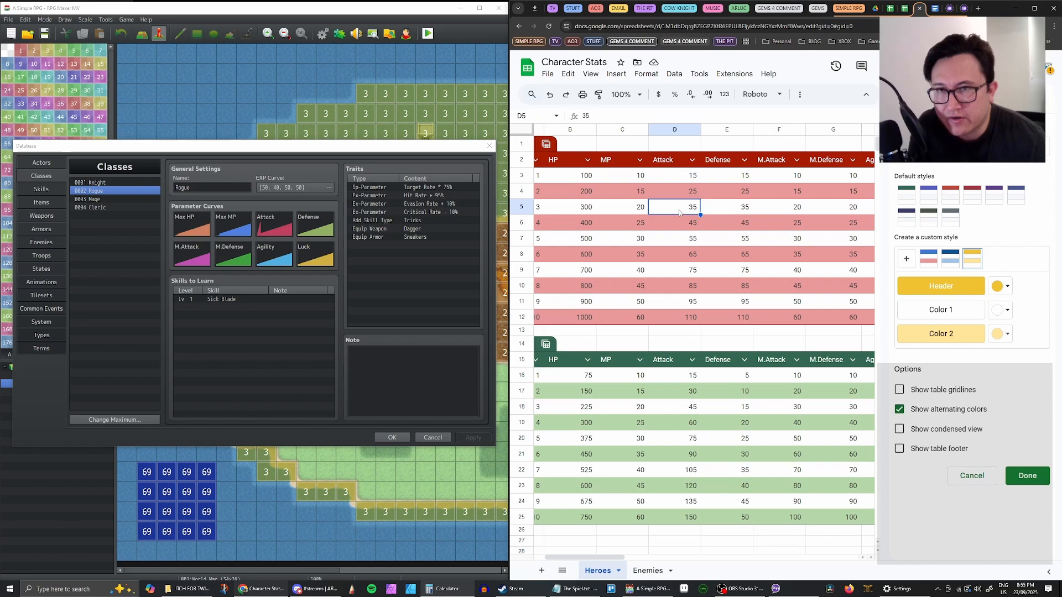
pyautogui.click(728, 180)
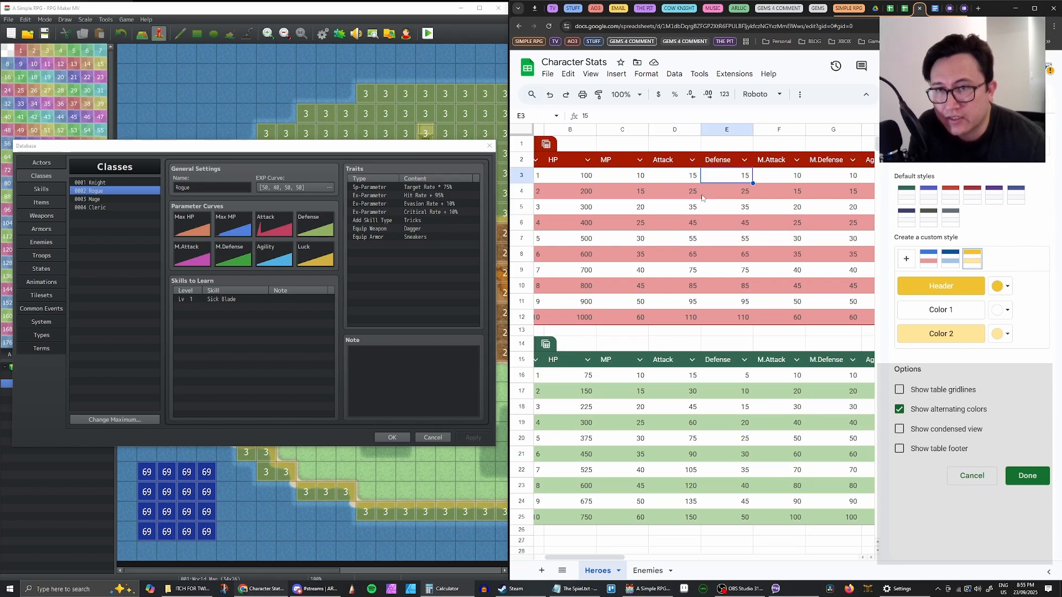
pyautogui.click(691, 210)
pyautogui.click(729, 181)
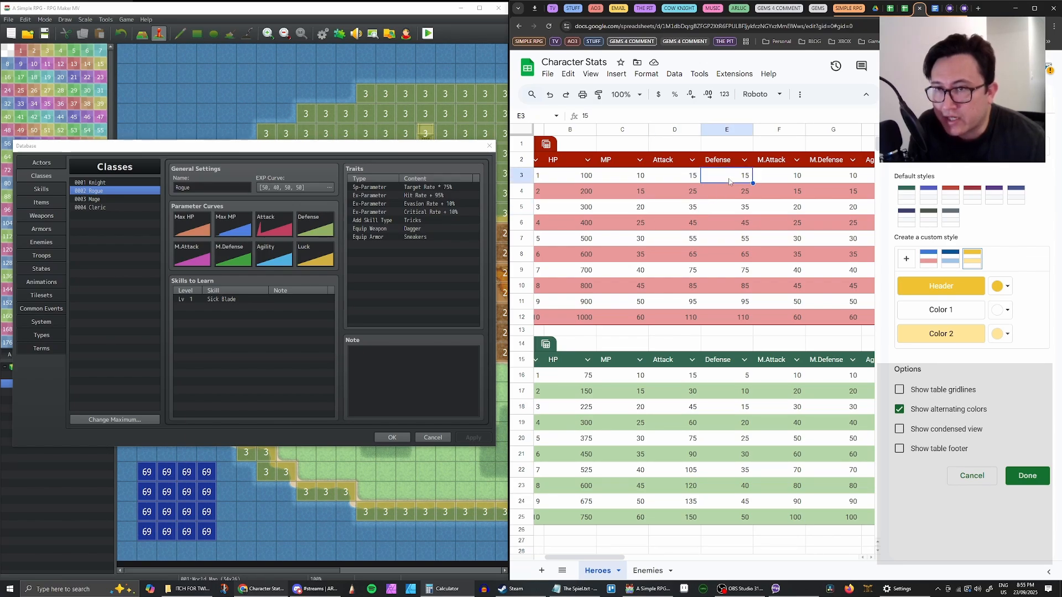
pyautogui.click(590, 180)
pyautogui.click(680, 208)
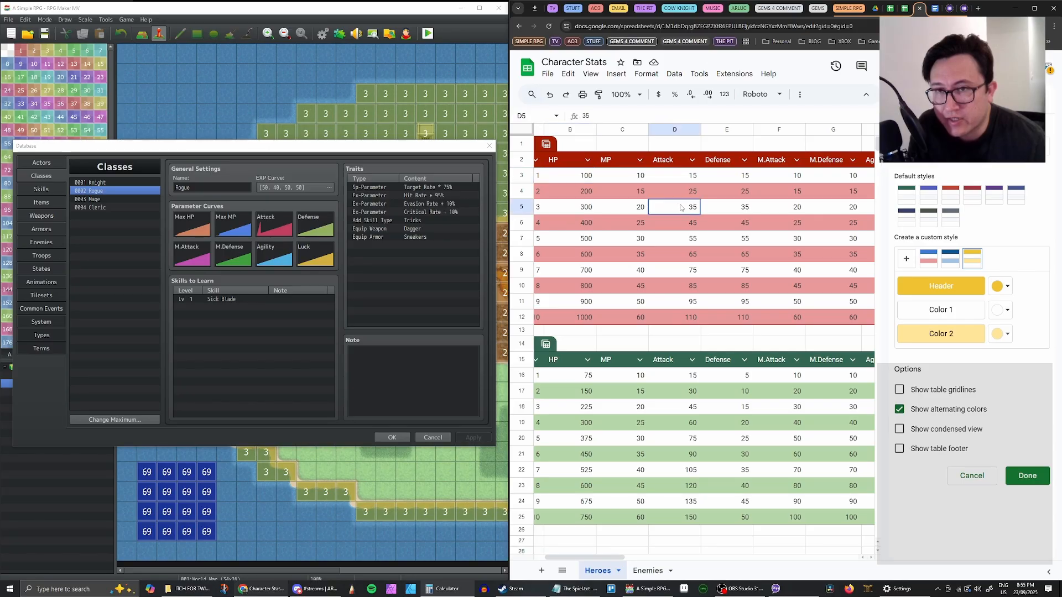
pyautogui.click(736, 178)
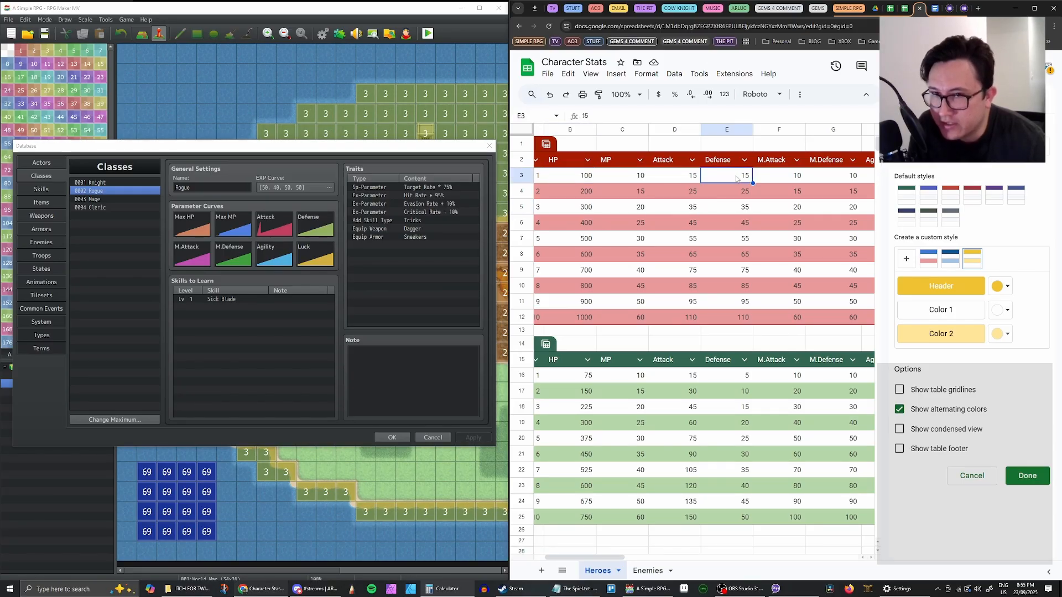
pyautogui.click(694, 206)
pyautogui.click(724, 182)
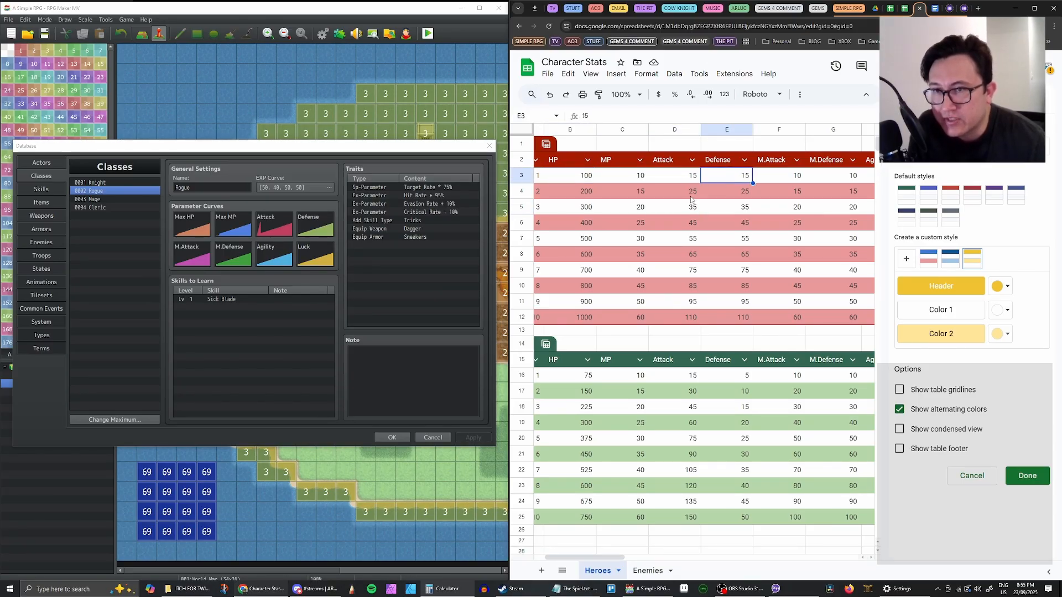
pyautogui.click(679, 209)
pyautogui.click(720, 183)
pyautogui.click(683, 207)
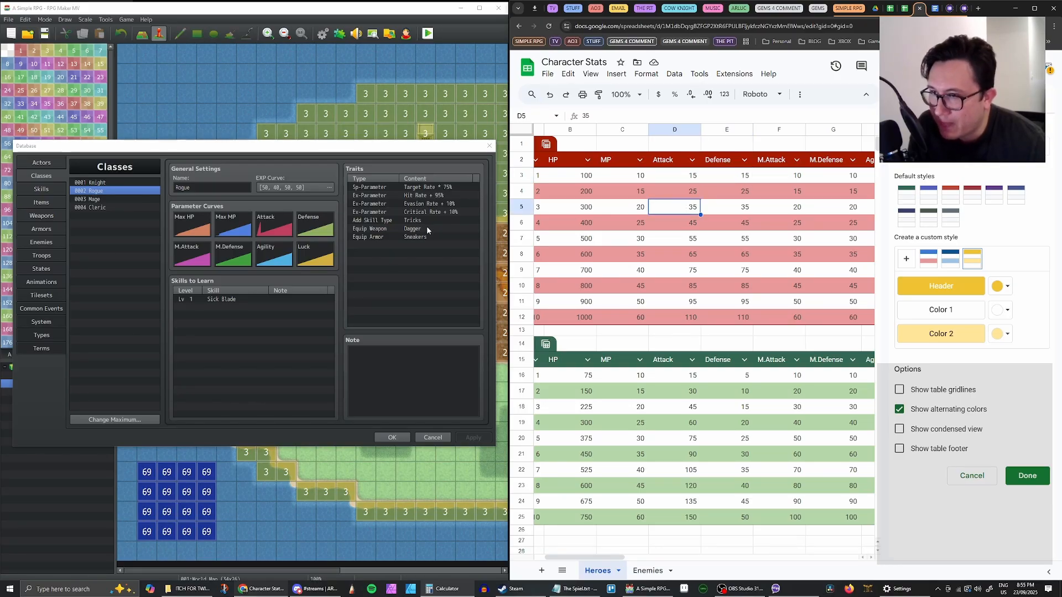
# Open the Rogue class's Defense curve and set it to 15 at level 1 and 25 at level 2
pyautogui.doubleClick(316, 226)
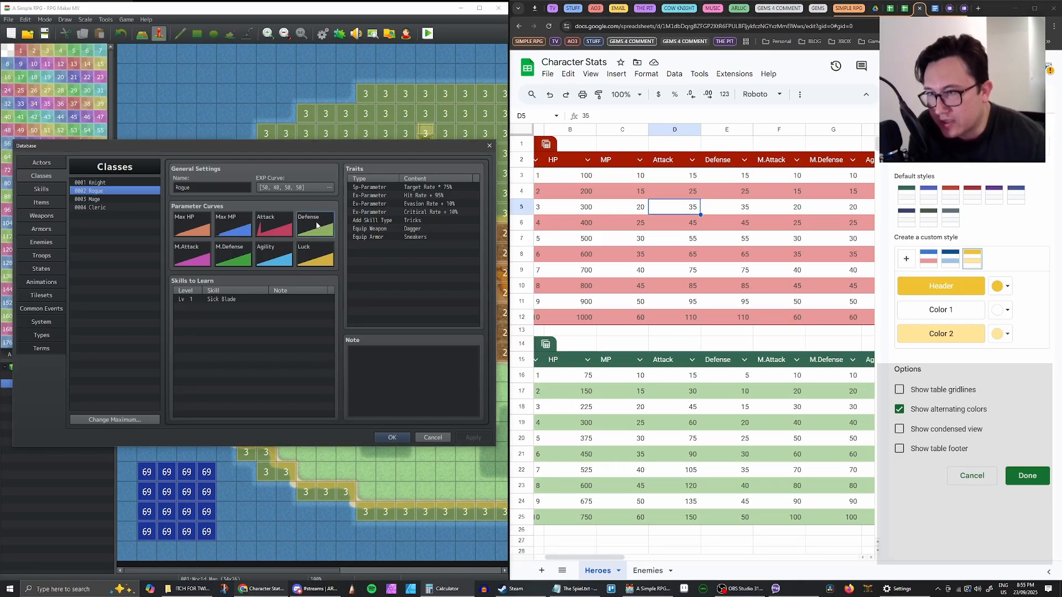
pyautogui.doubleClick(279, 240)
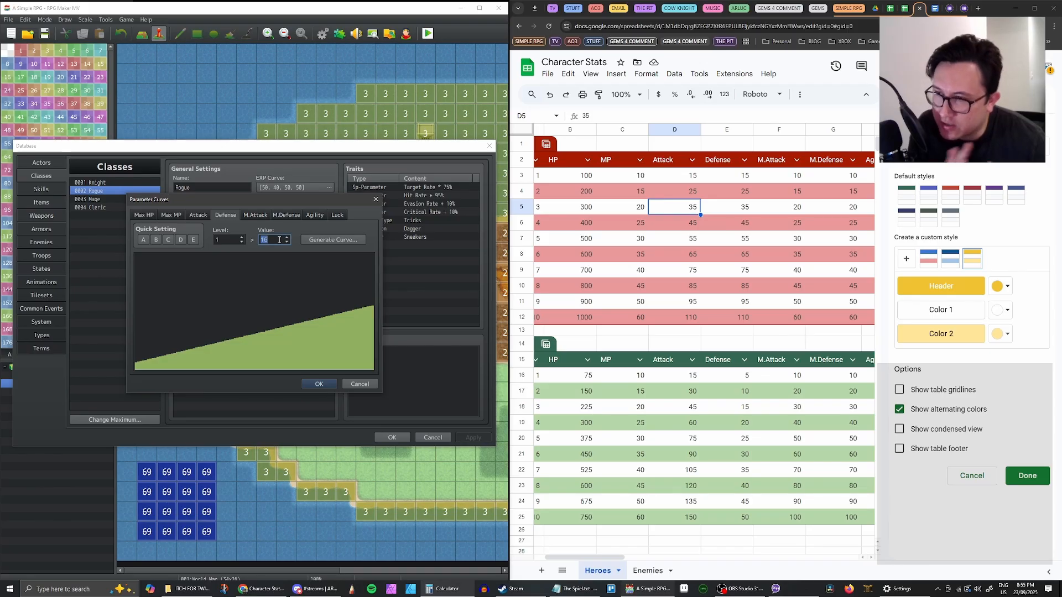
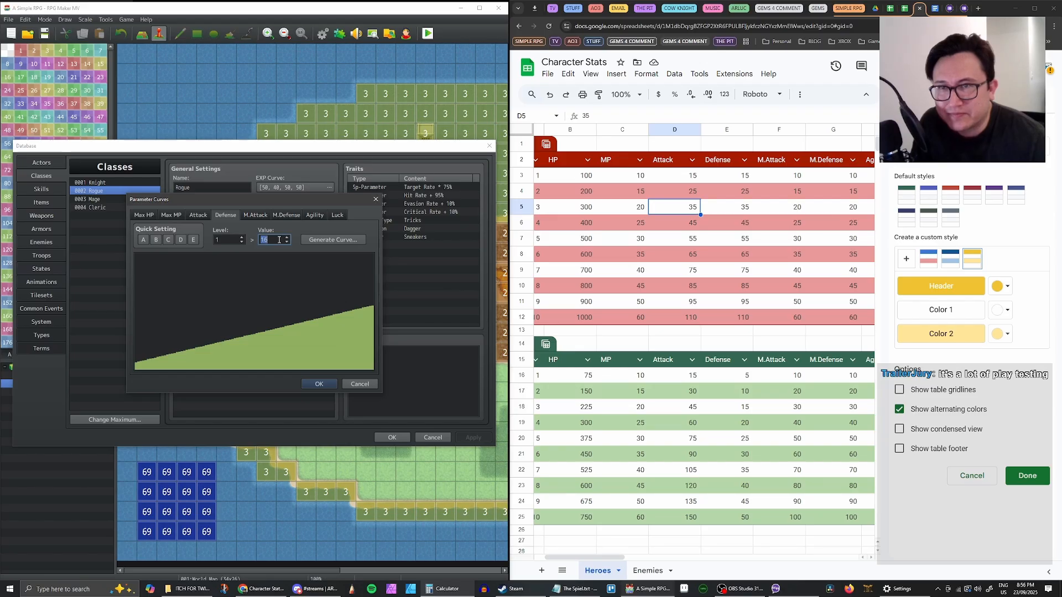
pyautogui.write('15')
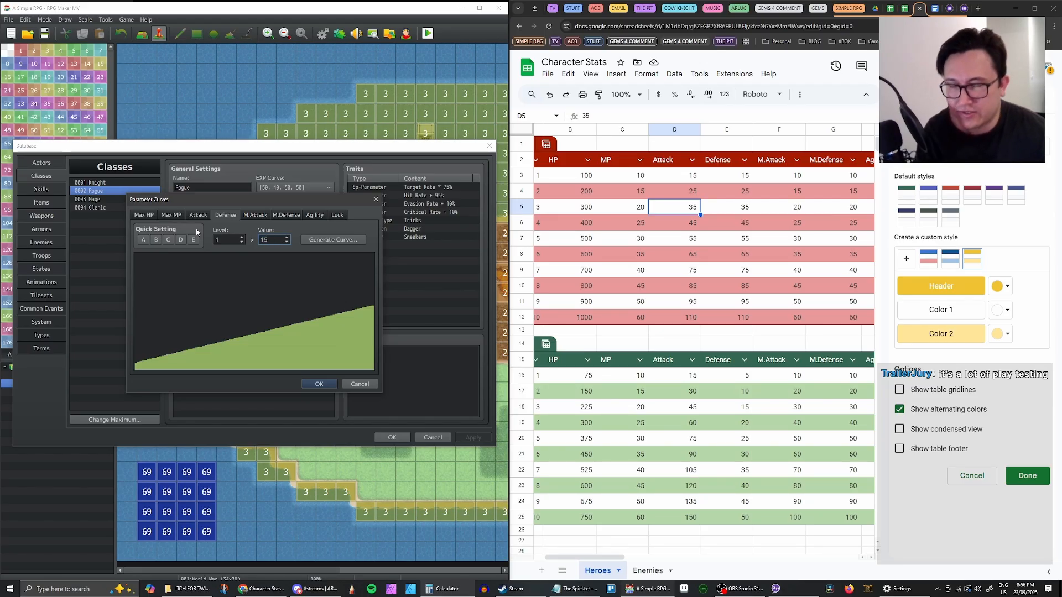
pyautogui.click(242, 237)
pyautogui.doubleClick(272, 239)
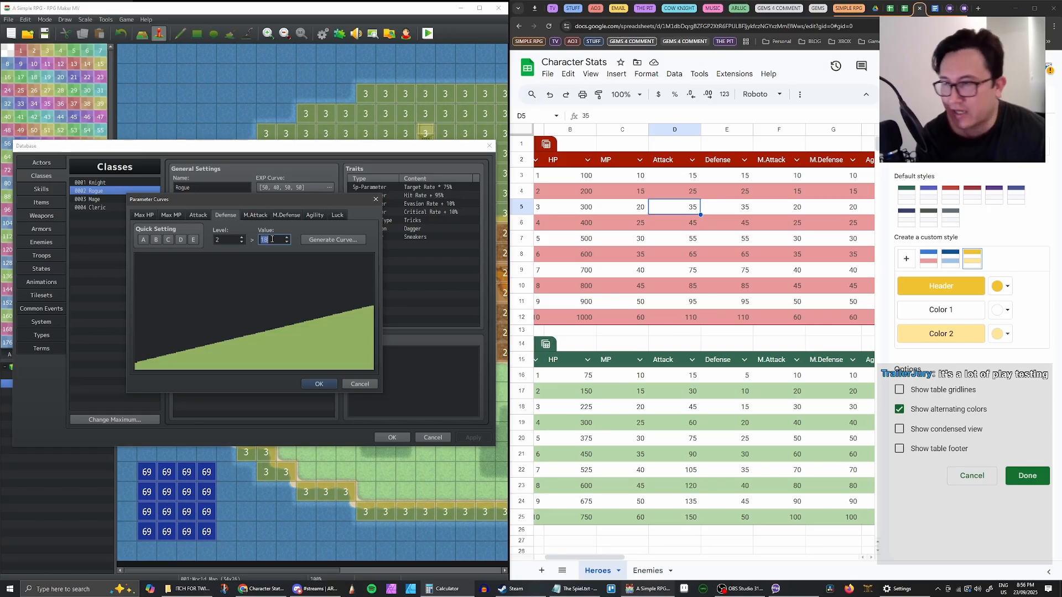
pyautogui.write('25')
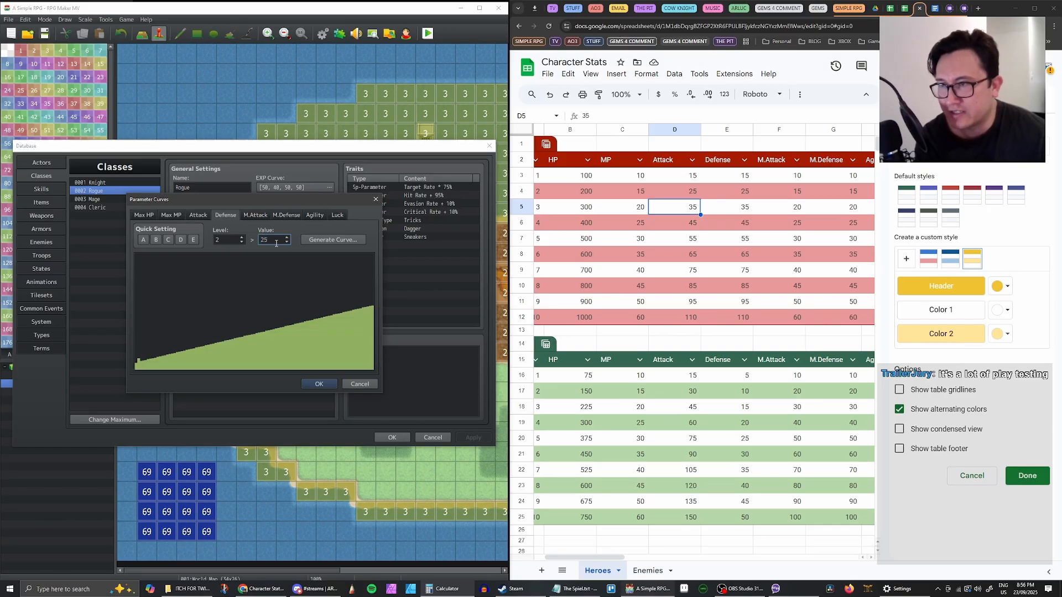
# Set the Rogue class's Defense to 35 at level 3 and 45 at level 4
pyautogui.click(242, 237)
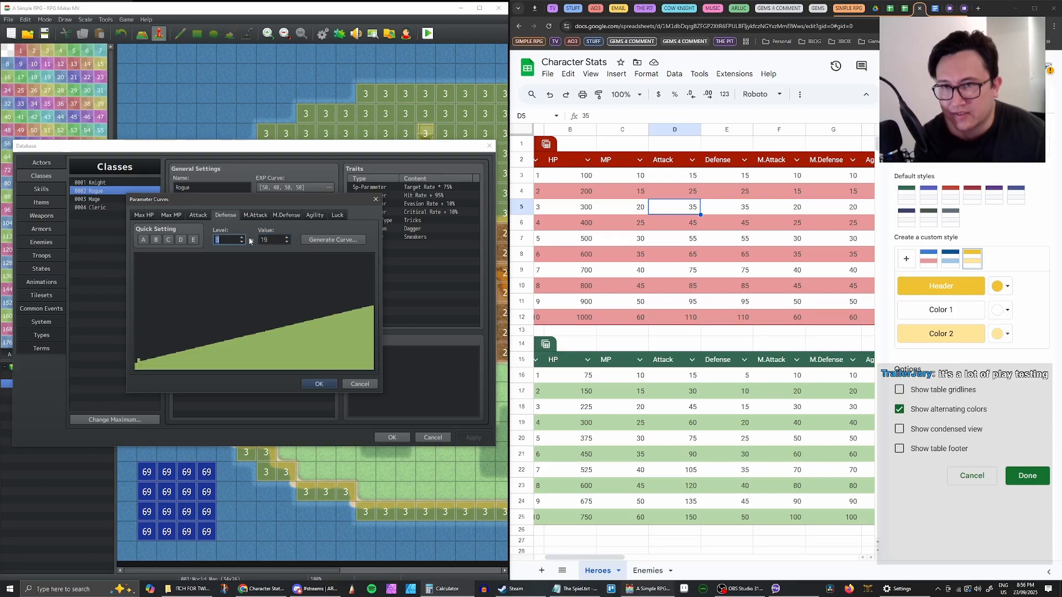
pyautogui.doubleClick(271, 239)
pyautogui.write('35')
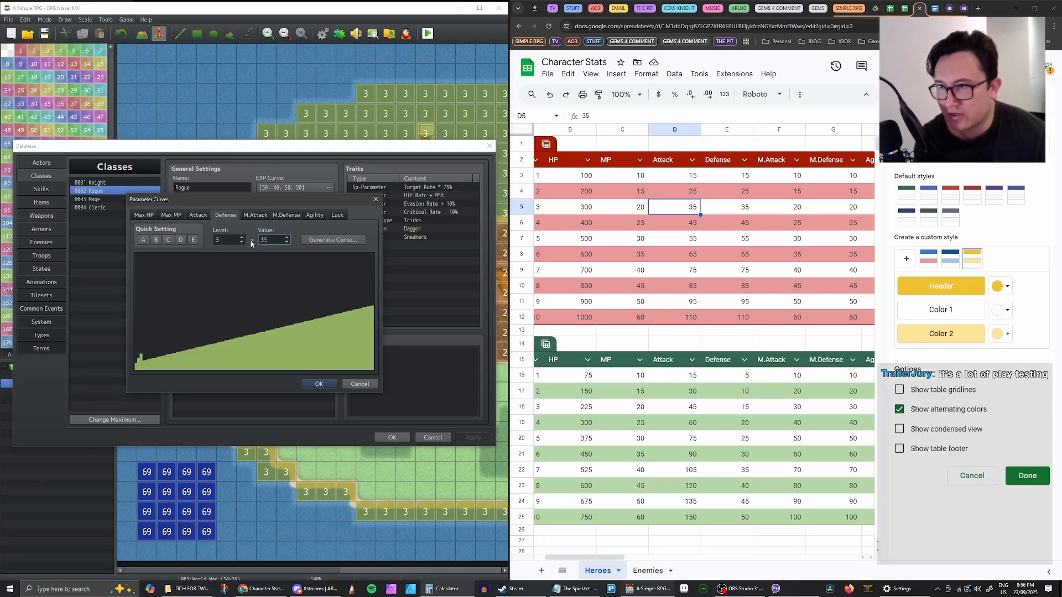
pyautogui.click(242, 237)
pyautogui.doubleClick(271, 239)
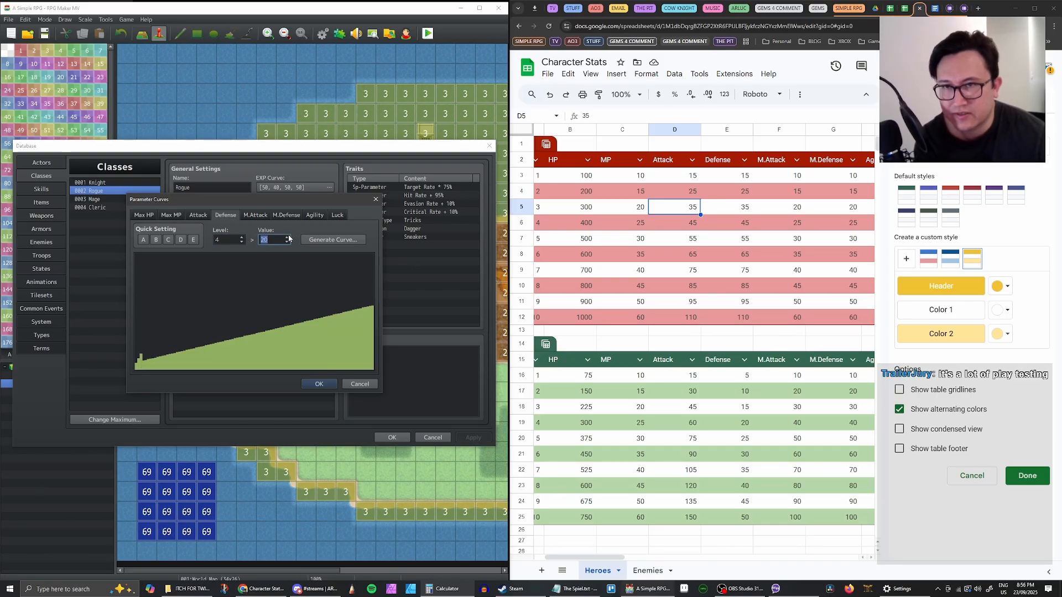
pyautogui.write('45')
# Set the Rogue class's Defense to 55 at level 5 and 65 at level 6
pyautogui.click(241, 237)
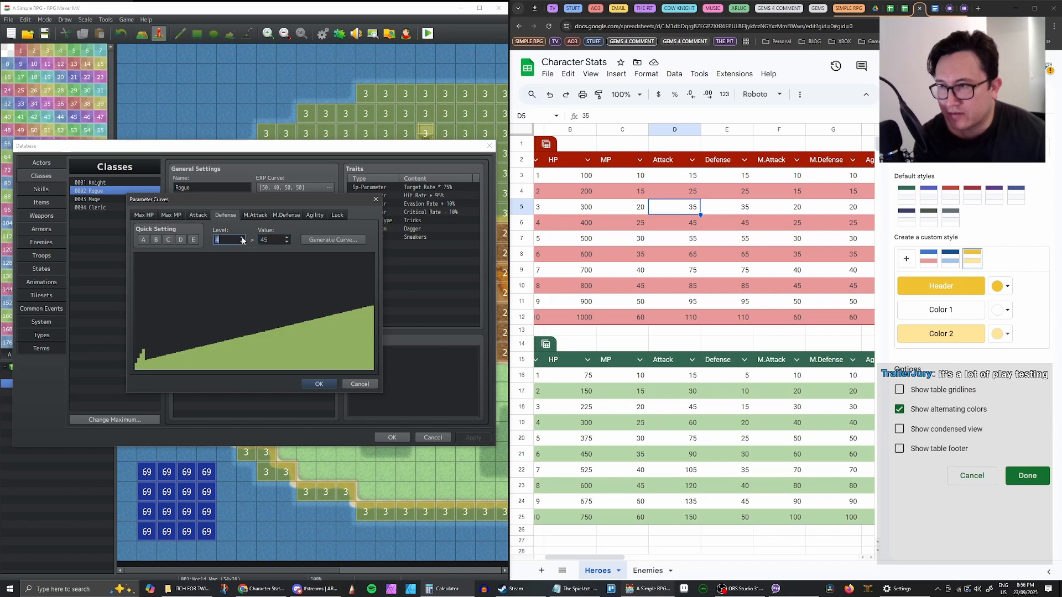
pyautogui.doubleClick(275, 241)
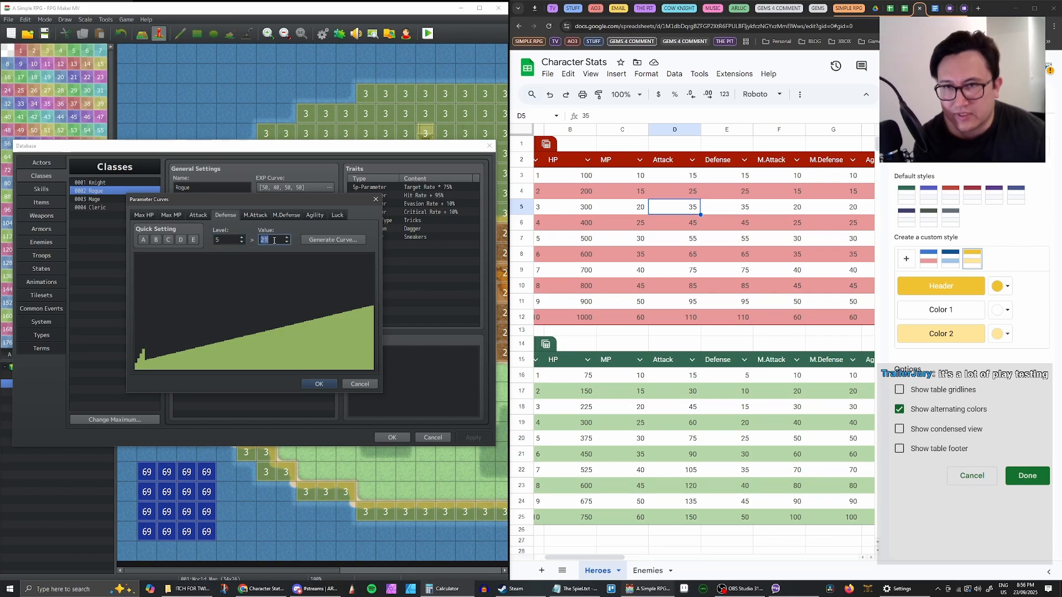
pyautogui.write('55')
pyautogui.click(242, 237)
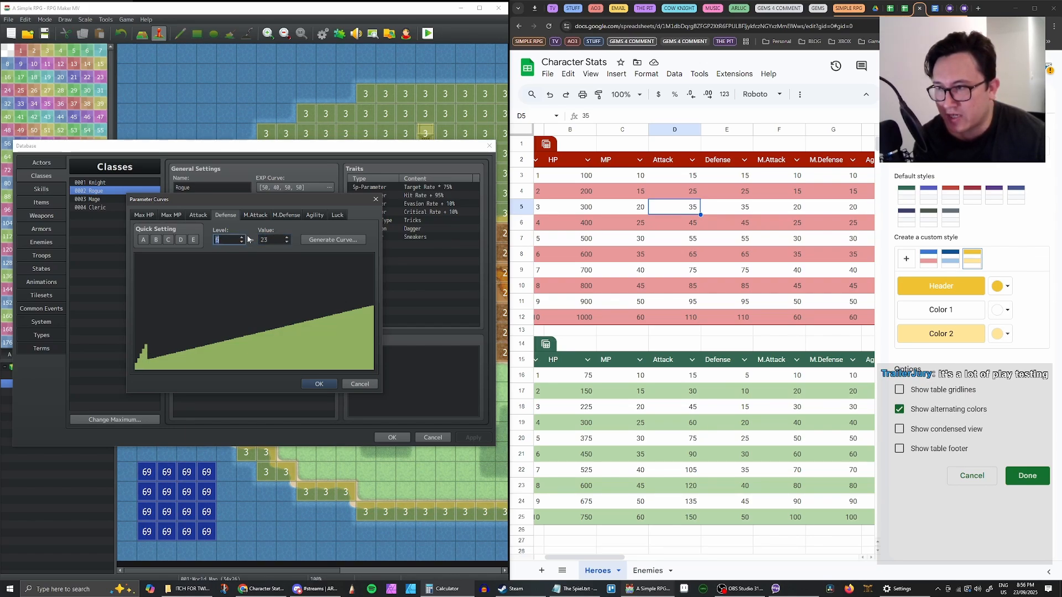
pyautogui.doubleClick(269, 239)
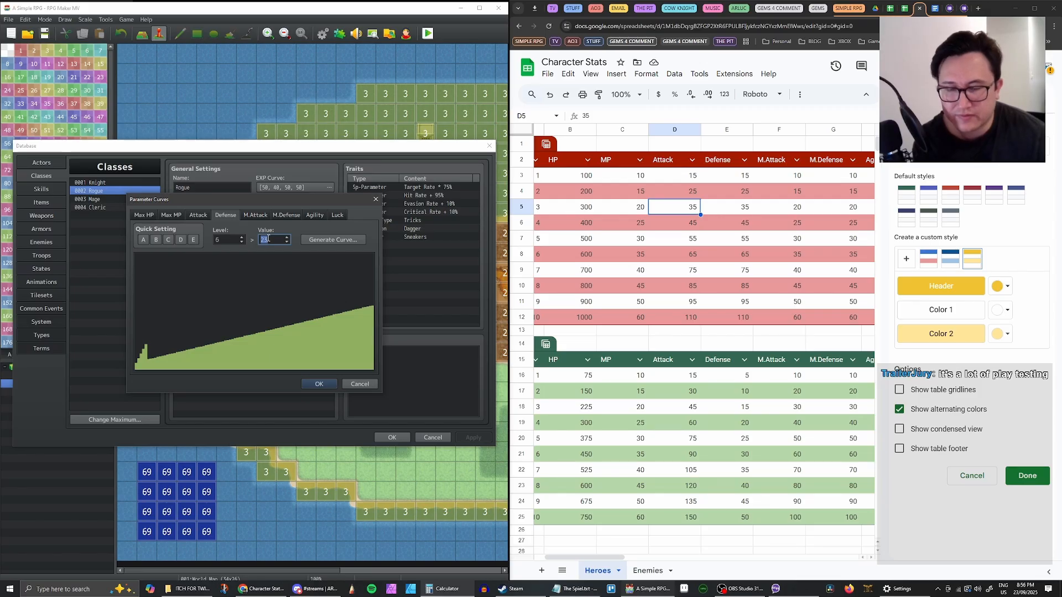
pyautogui.write('65')
# Set the Rogue class's Defense to 75 at level 7 and 85 at level 8
pyautogui.click(241, 237)
pyautogui.doubleClick(268, 240)
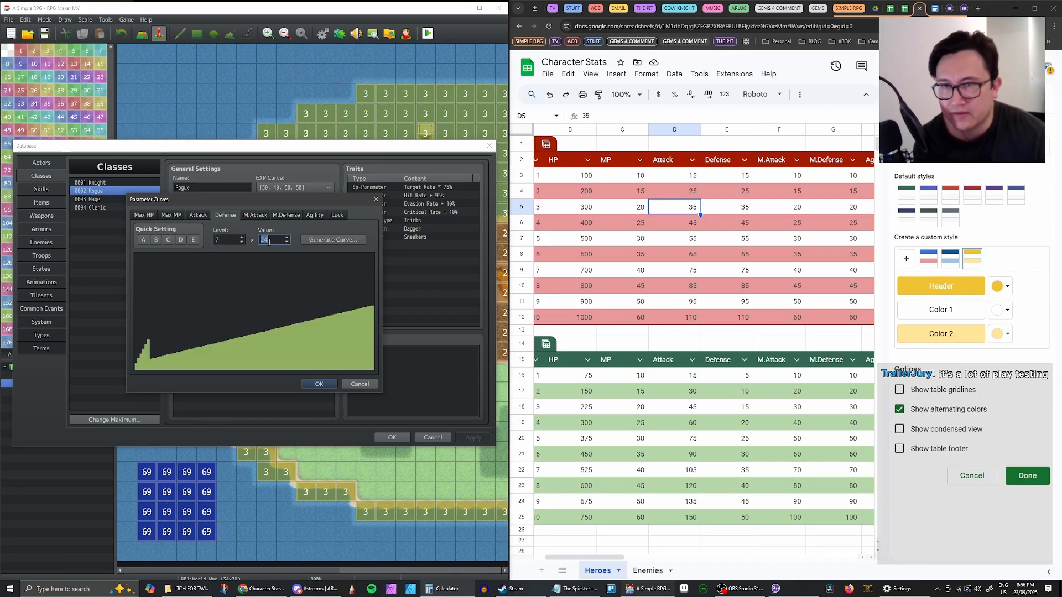
pyautogui.write('75')
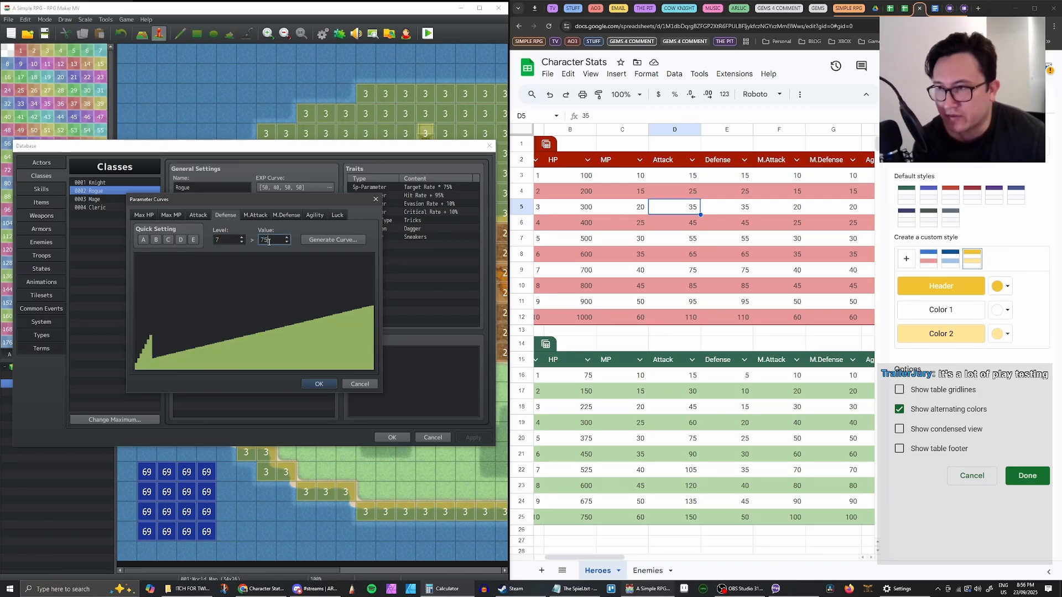
pyautogui.click(242, 237)
pyautogui.doubleClick(268, 239)
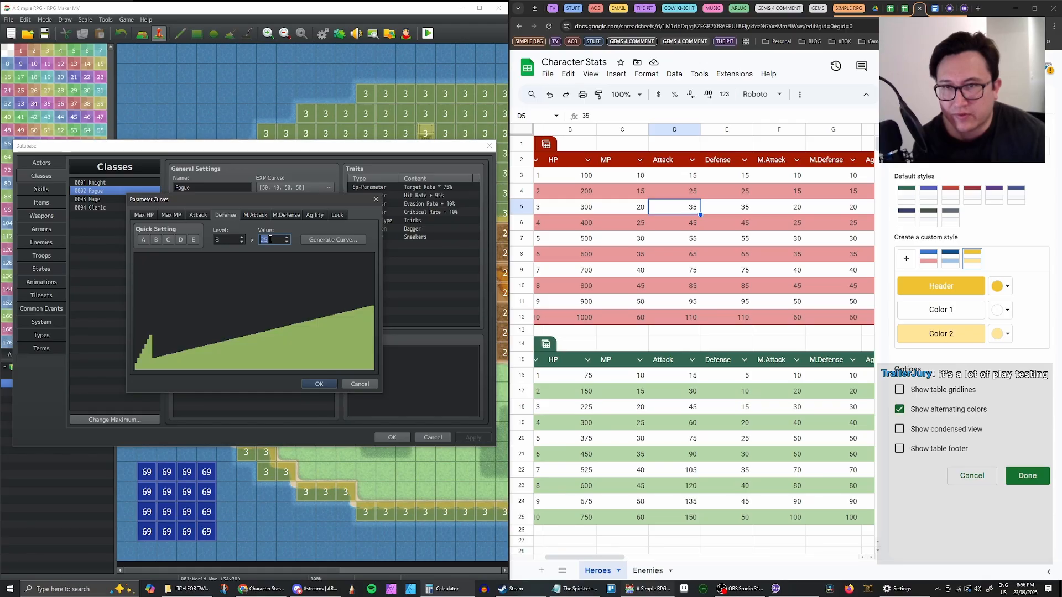
pyautogui.write('85')
# Set the Rogue class's Defense to 95 at level 9 and 110 at level 10, and accept the curve
pyautogui.click(241, 237)
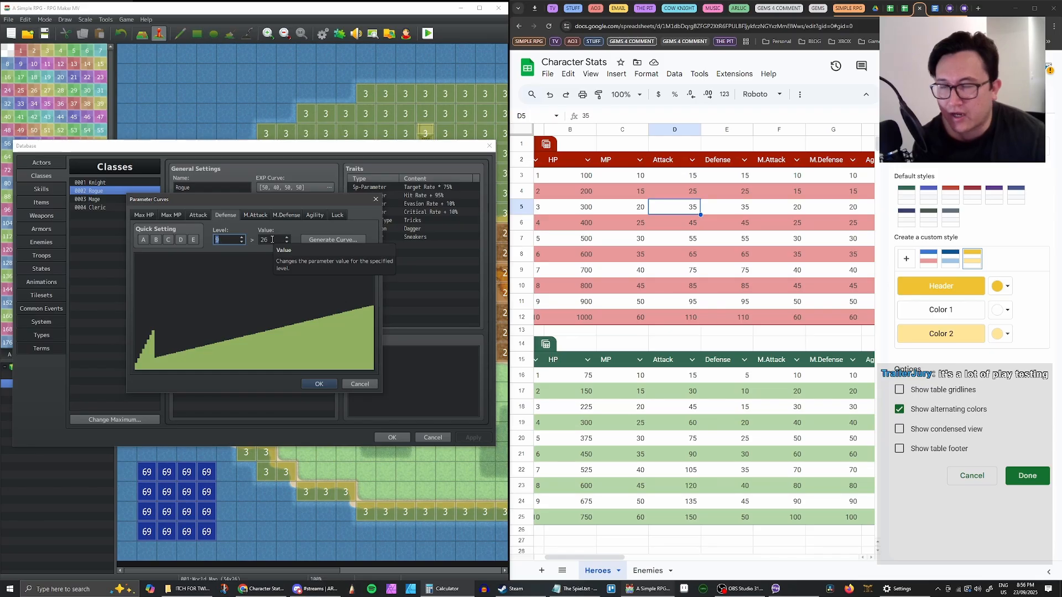
pyautogui.doubleClick(272, 239)
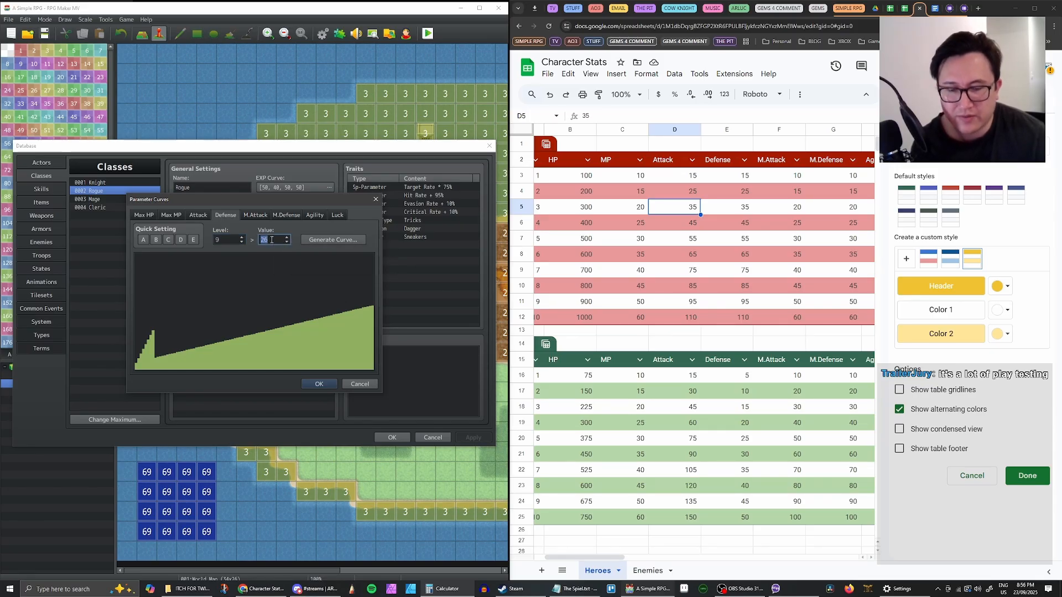
pyautogui.write('45')
pyautogui.click(242, 237)
pyautogui.doubleClick(270, 240)
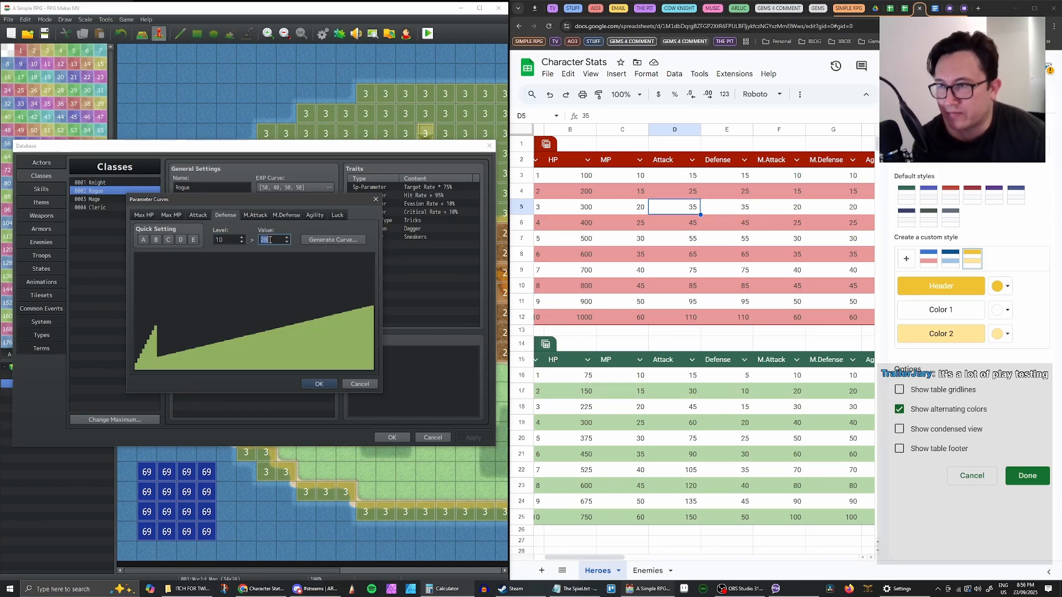
pyautogui.write('442')
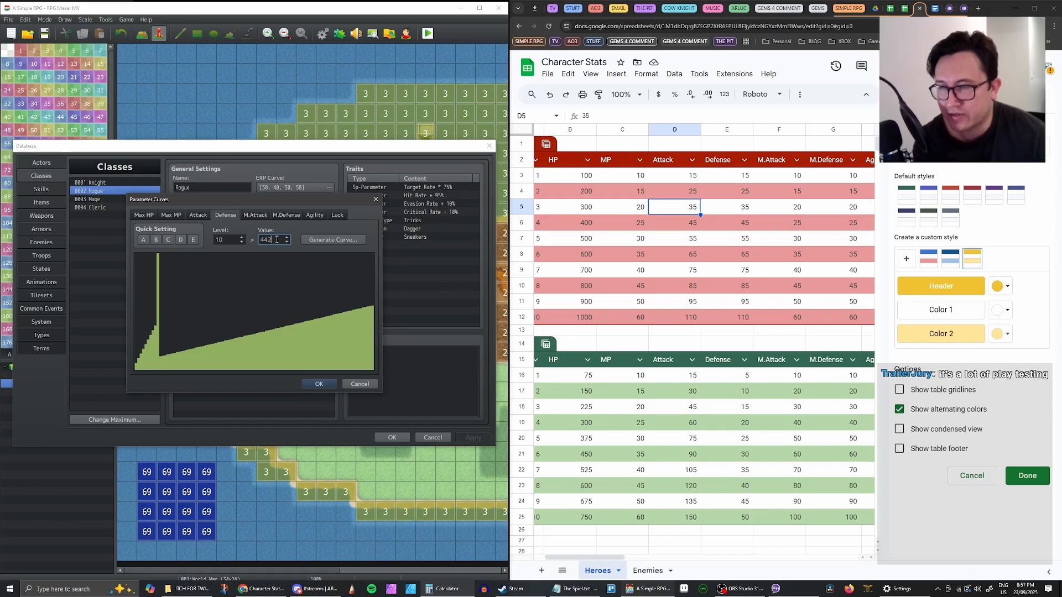
pyautogui.doubleClick(276, 239)
pyautogui.write('110')
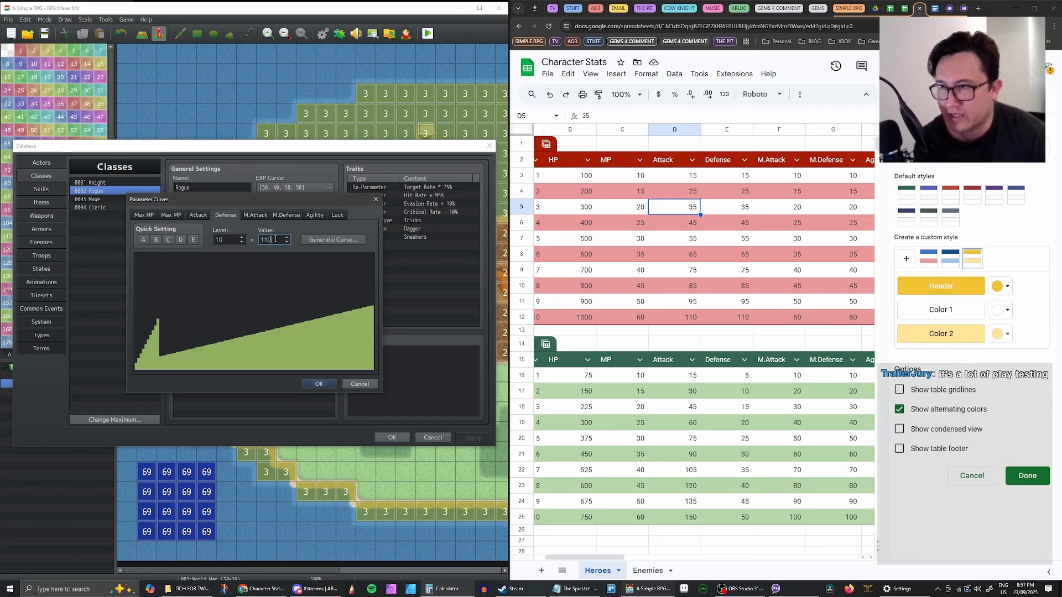
pyautogui.click(320, 384)
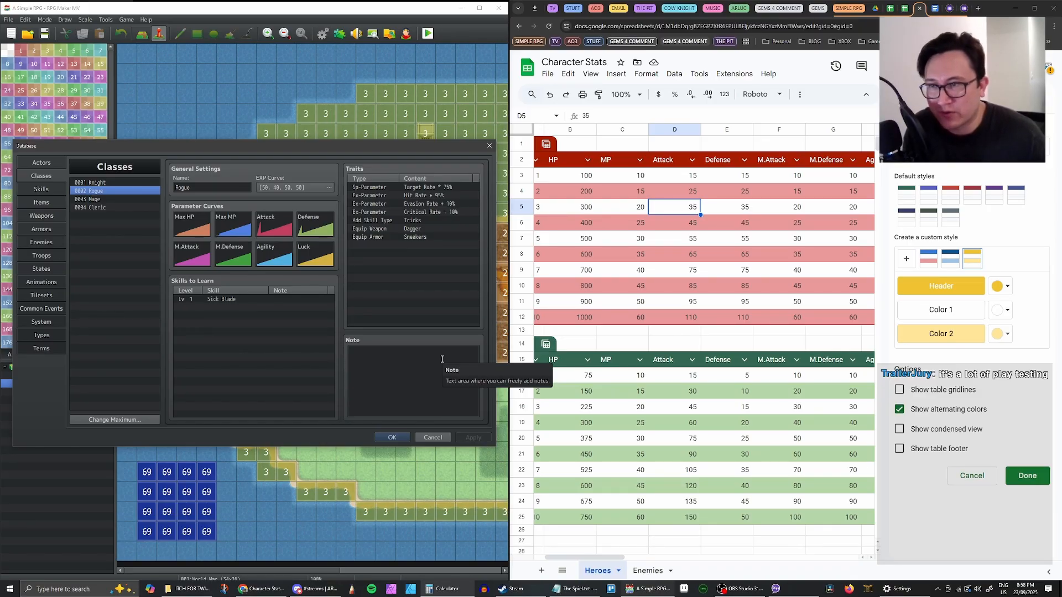
# Review the Rogue's Defense values from level 1 to 10 against the Character Stats spreadsheet without changing the curve
pyautogui.doubleClick(327, 233)
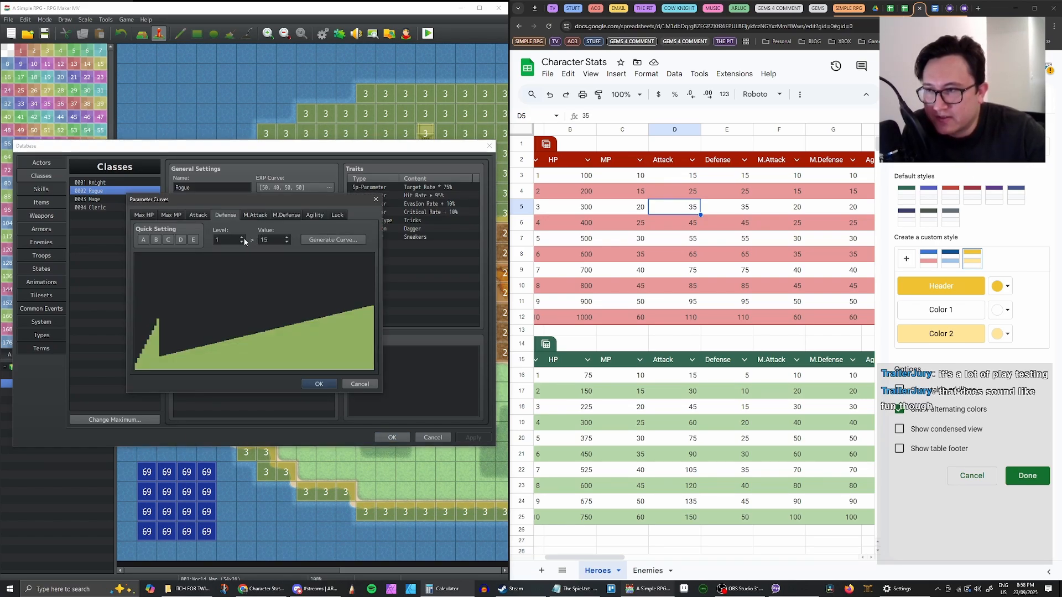
pyautogui.click(243, 238)
pyautogui.click(243, 237)
pyautogui.click(242, 238)
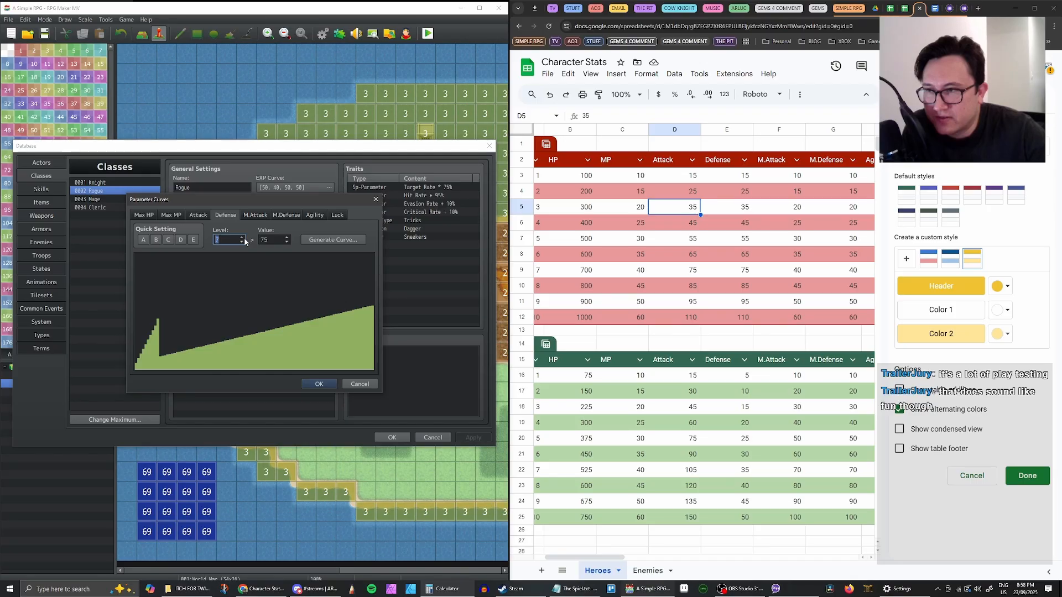
pyautogui.click(242, 238)
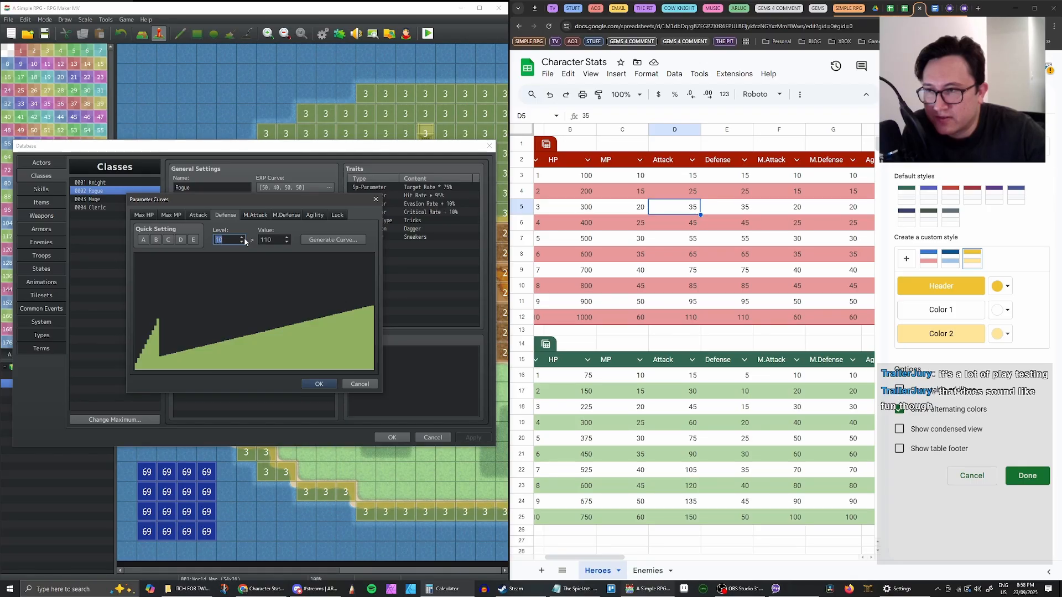
pyautogui.click(359, 385)
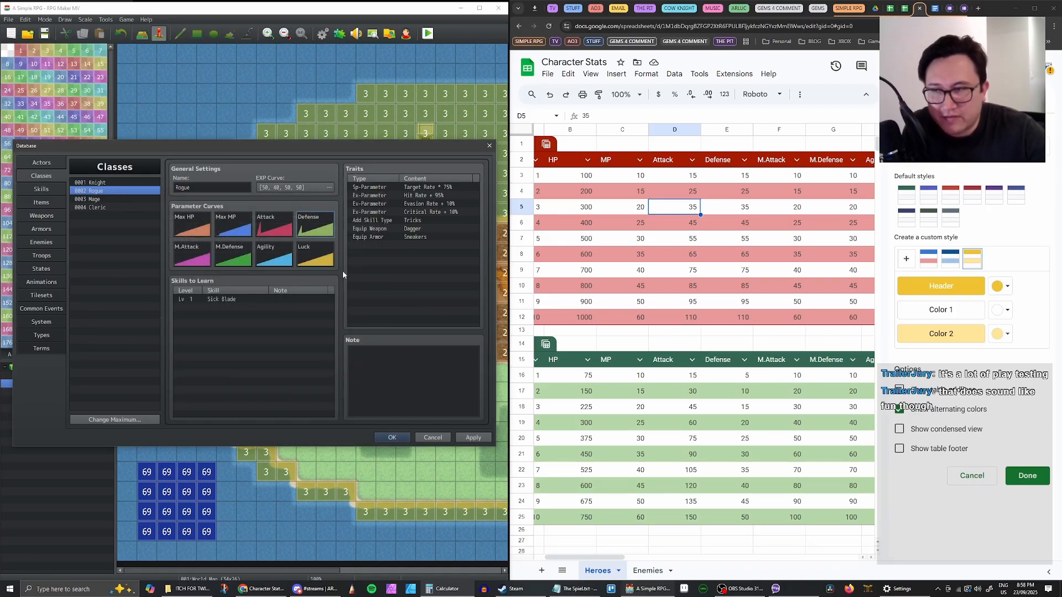
# Review the Rogue's Attack values level by level against the green hero table without changing the curve
pyautogui.doubleClick(276, 233)
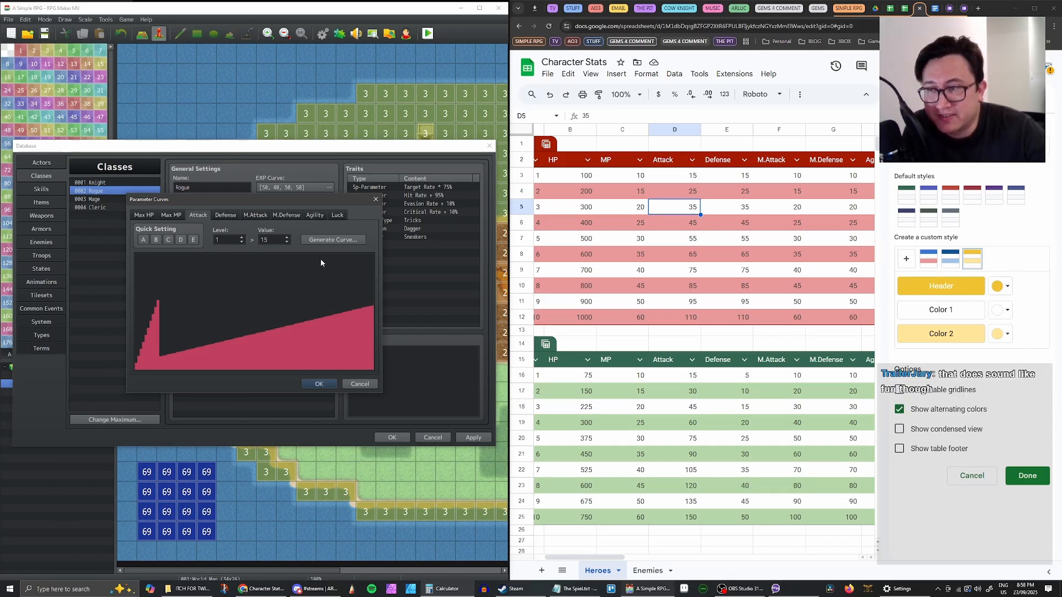
pyautogui.click(242, 239)
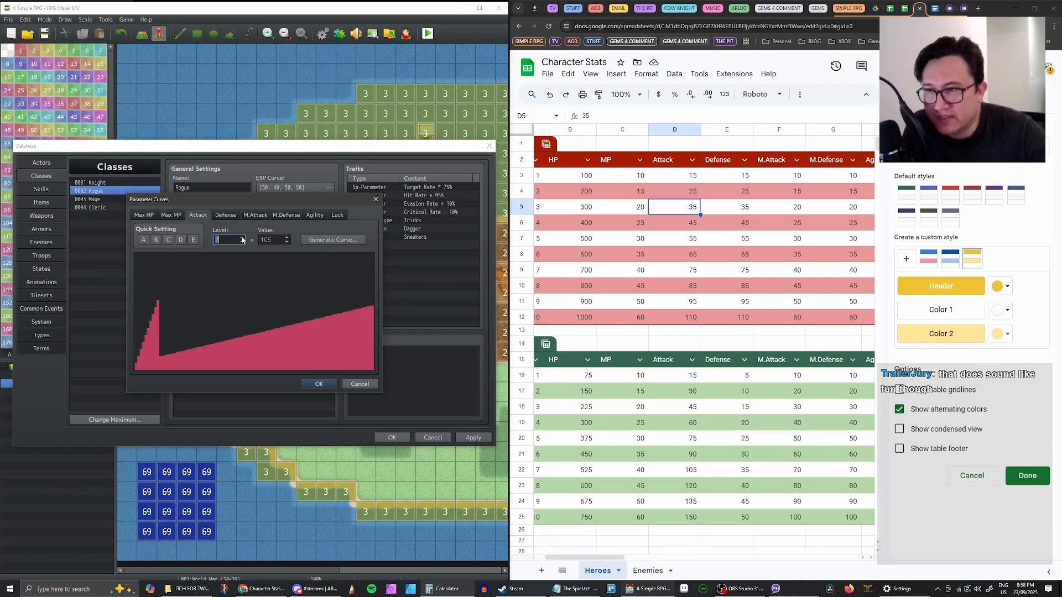
pyautogui.scroll(1, 243, 245)
pyautogui.scroll(-1, 243, 245)
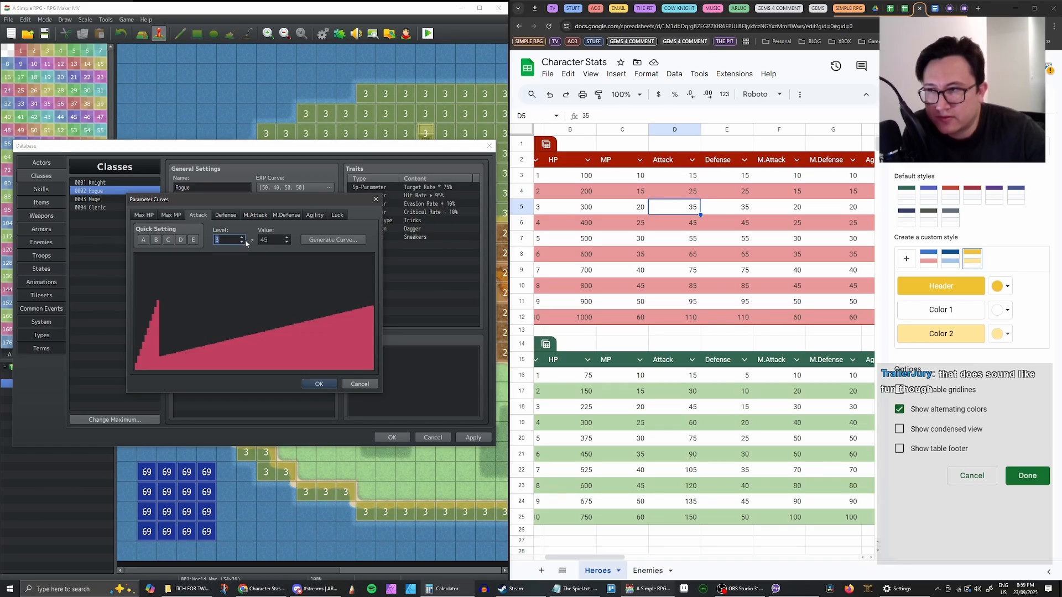
pyautogui.scroll(-1, 245, 240)
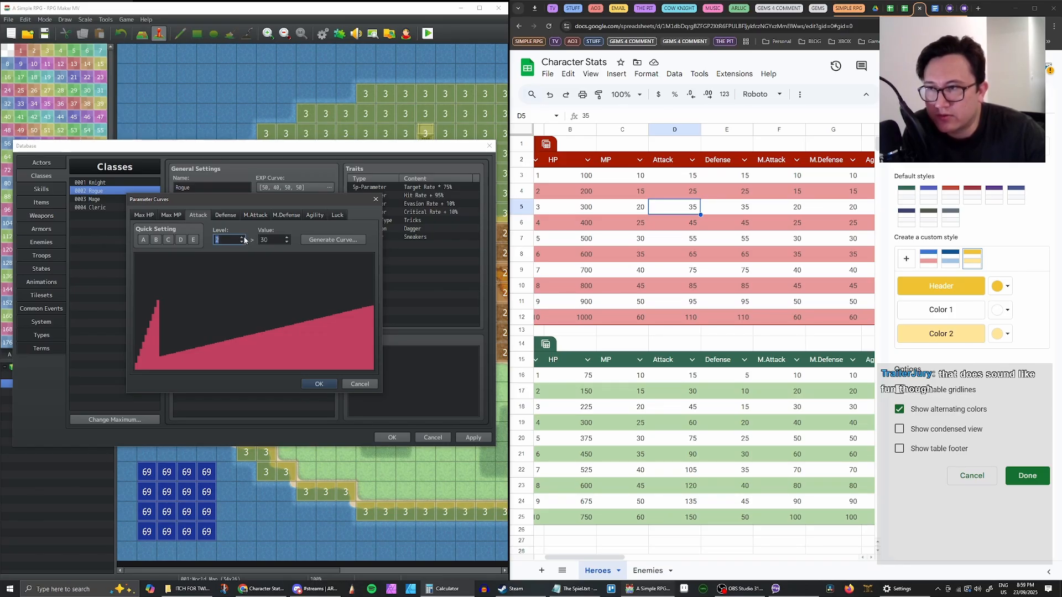
pyautogui.click(359, 384)
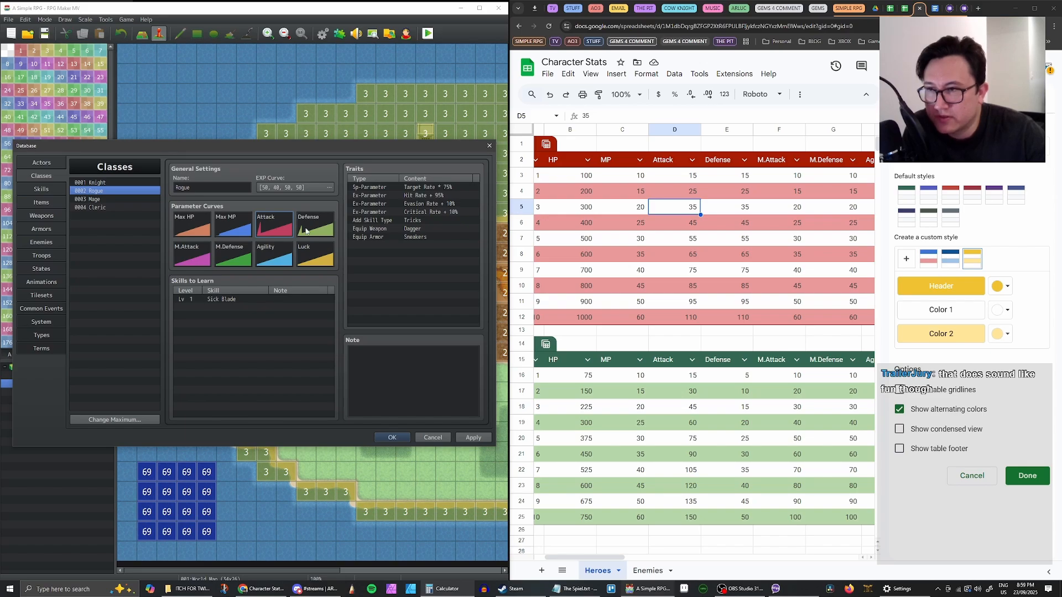
# Reopen the Rogue's Defense curve and correct its first levels to the green hero table, with 15 at level 3 and 20 at level 4
pyautogui.doubleClick(309, 250)
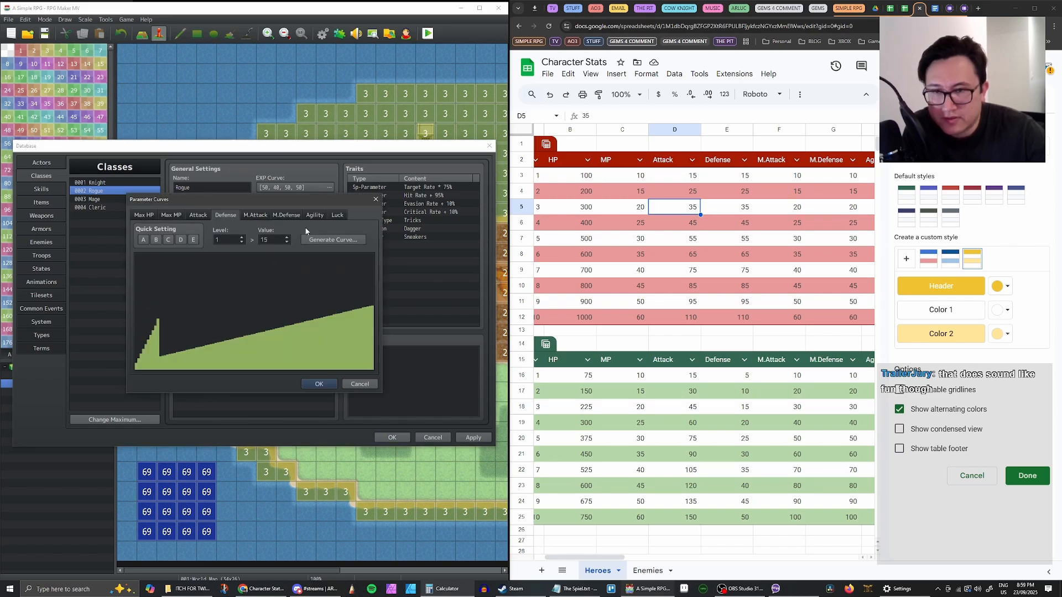
pyautogui.doubleClick(242, 239)
pyautogui.write('2')
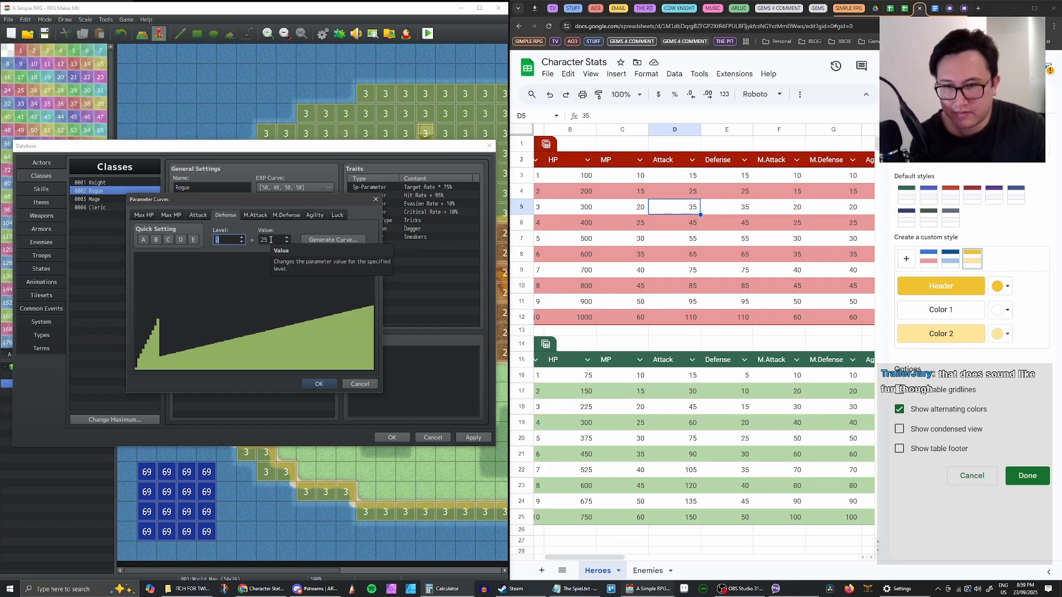
pyautogui.click(242, 237)
pyautogui.moveTo(282, 243); pyautogui.dragTo(256, 247)
pyautogui.write('15')
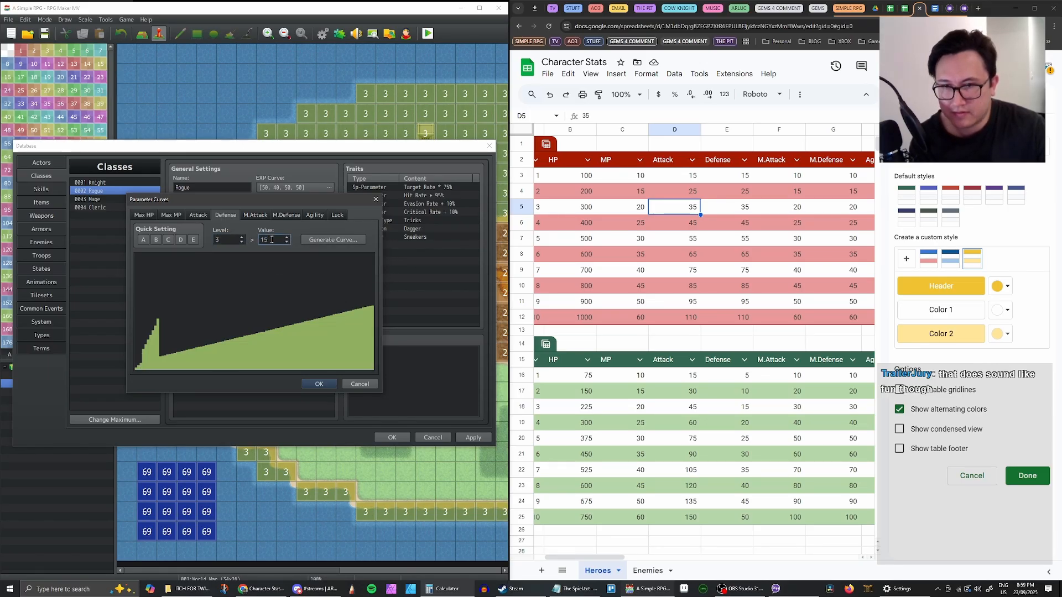
pyautogui.click(241, 237)
pyautogui.doubleClick(264, 240)
pyautogui.write('20')
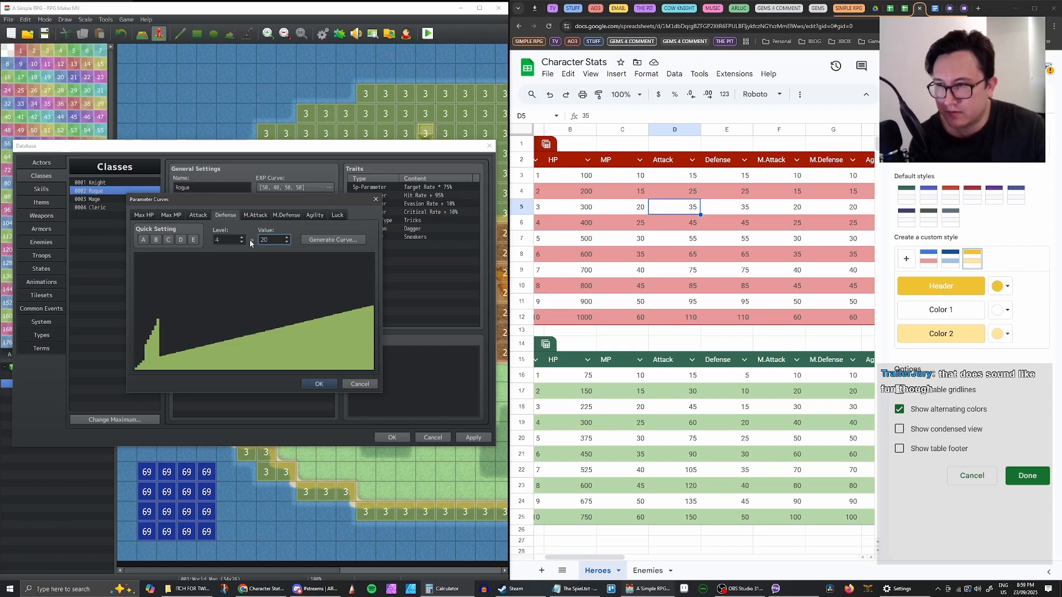
# Correct the Rogue's Defense to 25 at level 5 and 30 at level 6
pyautogui.click(242, 238)
pyautogui.doubleClick(268, 240)
pyautogui.write('25')
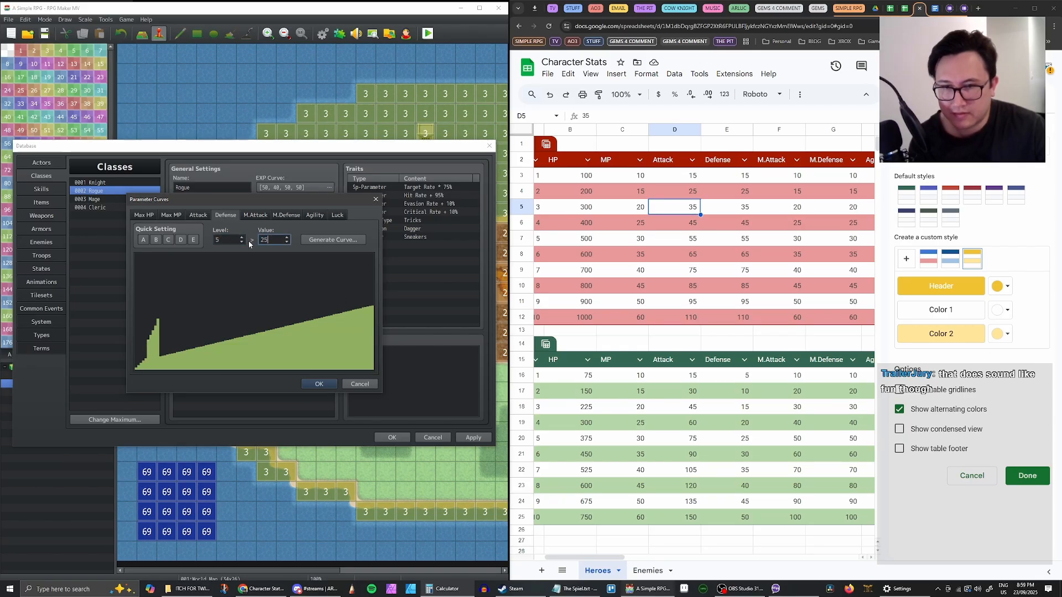
pyautogui.click(241, 237)
pyautogui.doubleClick(263, 240)
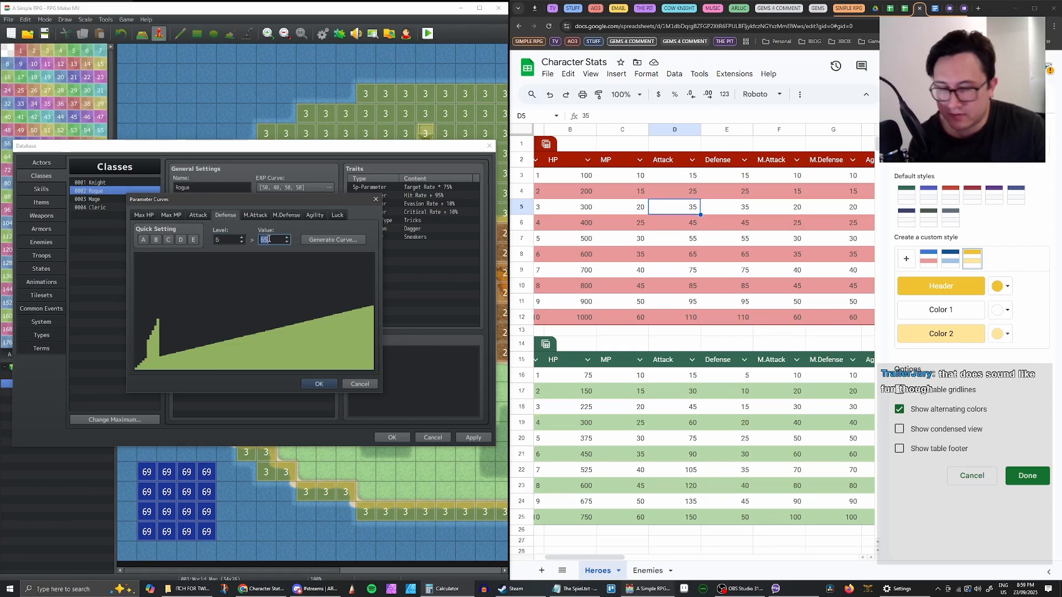
pyautogui.write('30')
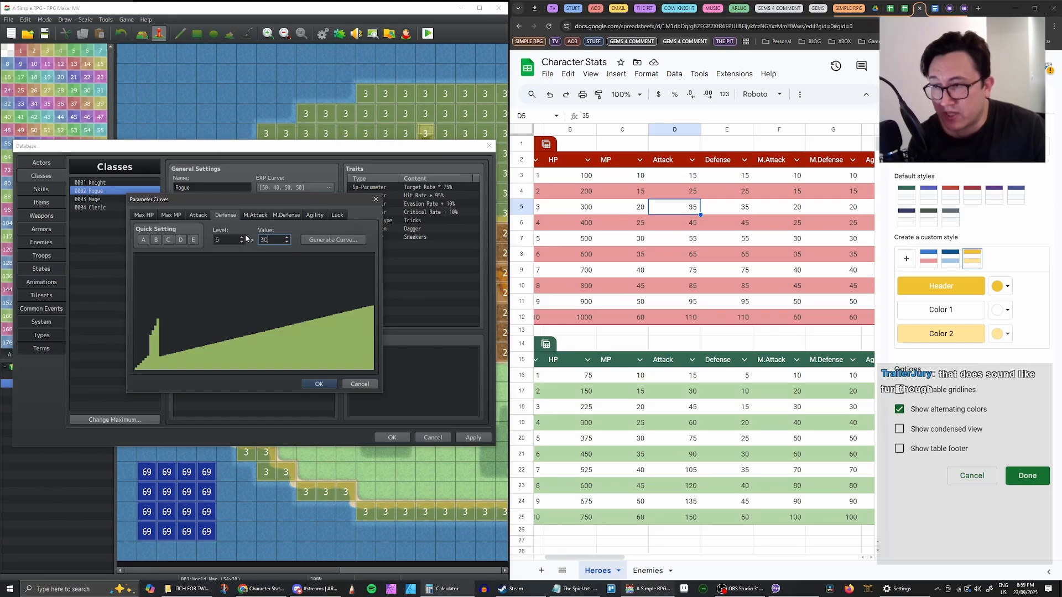
# Correct the Rogue's Defense to 35 at level 7 and 40 at level 8
pyautogui.click(242, 236)
pyautogui.doubleClick(270, 239)
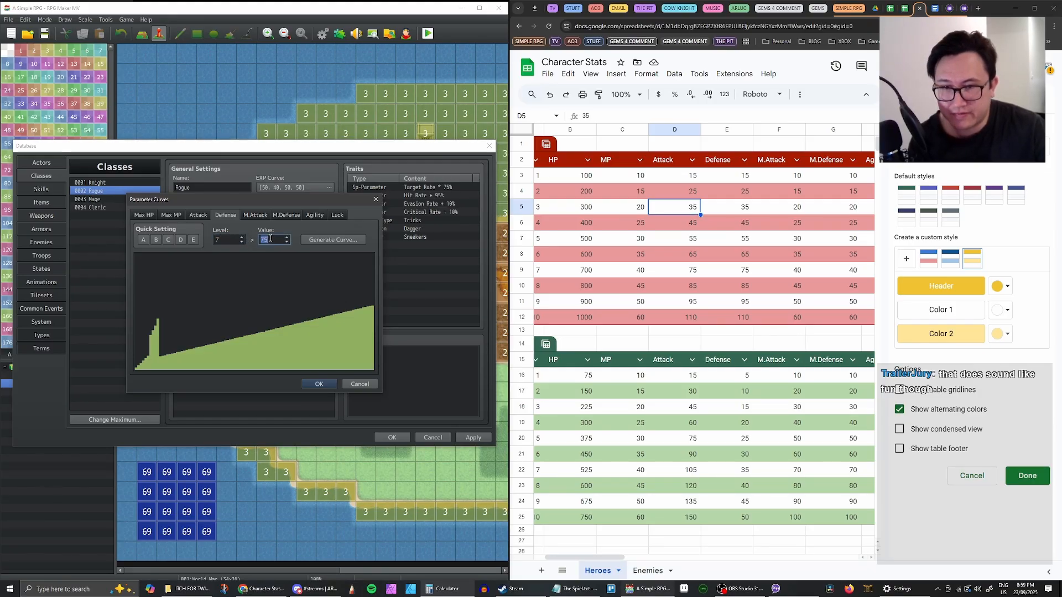
pyautogui.write('35')
pyautogui.click(242, 236)
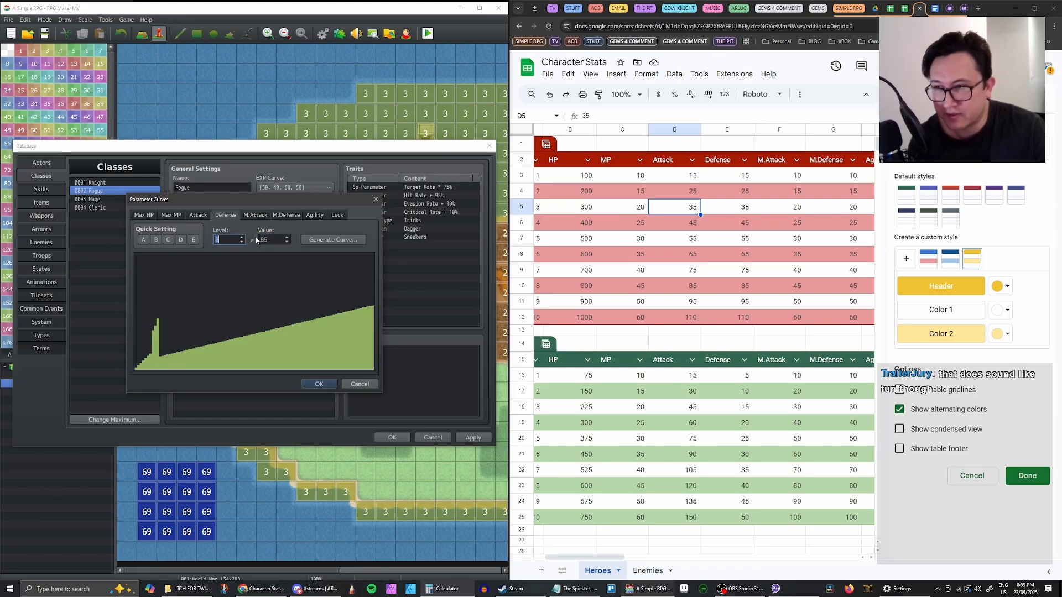
pyautogui.doubleClick(270, 239)
pyautogui.write('40')
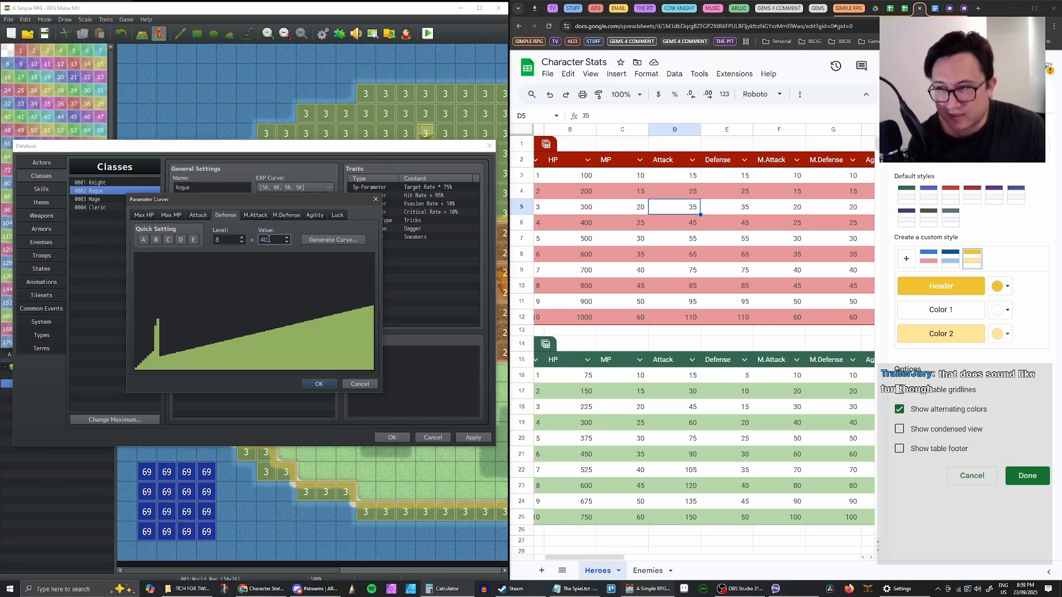
# Correct the Rogue's Defense to 45 at level 9 and 50 at level 10, and apply the curve to the class
pyautogui.click(242, 237)
pyautogui.doubleClick(268, 239)
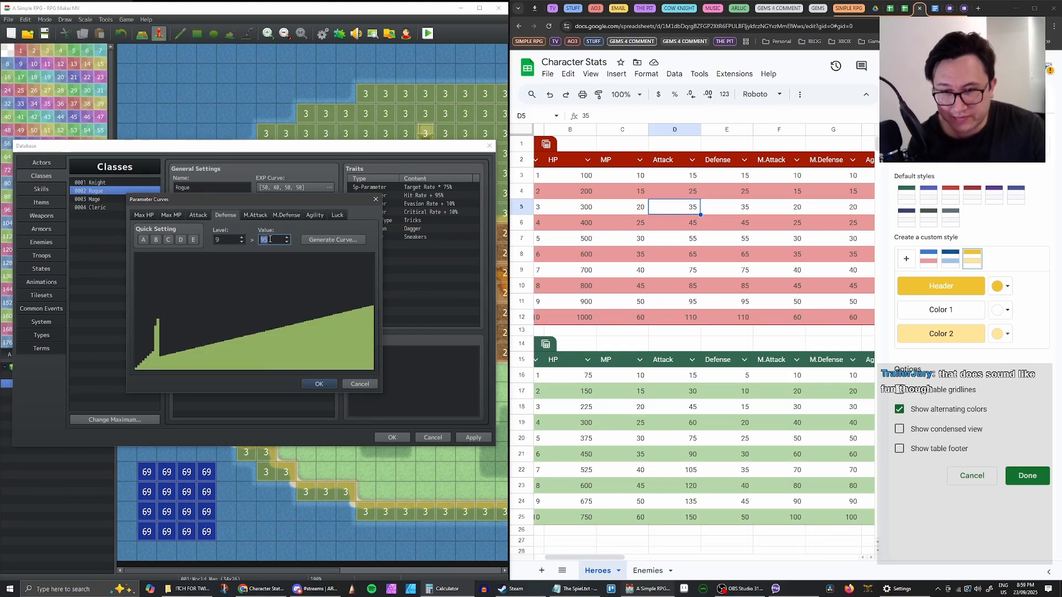
pyautogui.write('45')
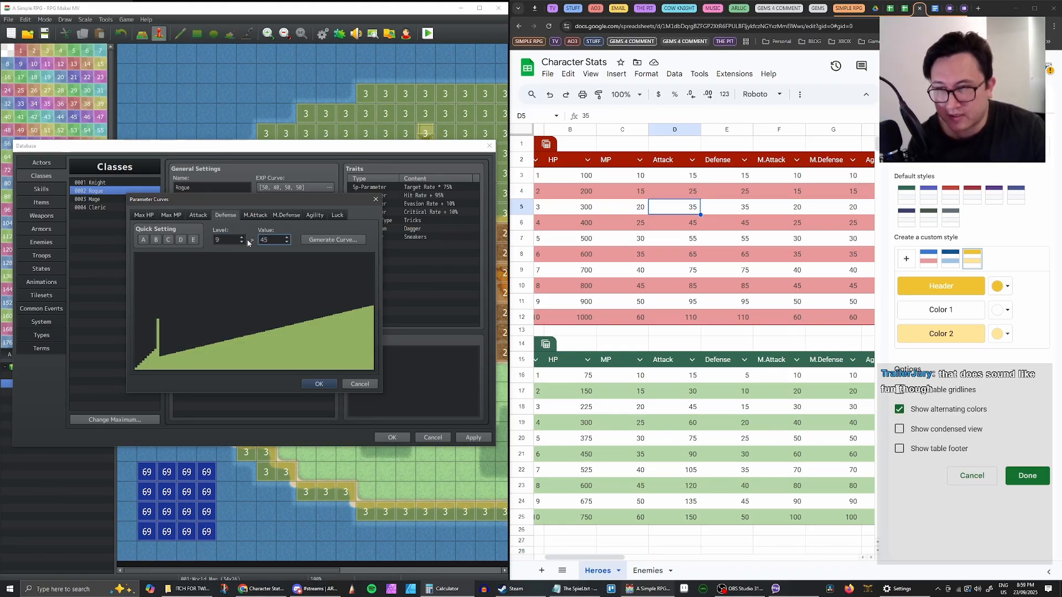
pyautogui.click(241, 237)
pyautogui.doubleClick(274, 239)
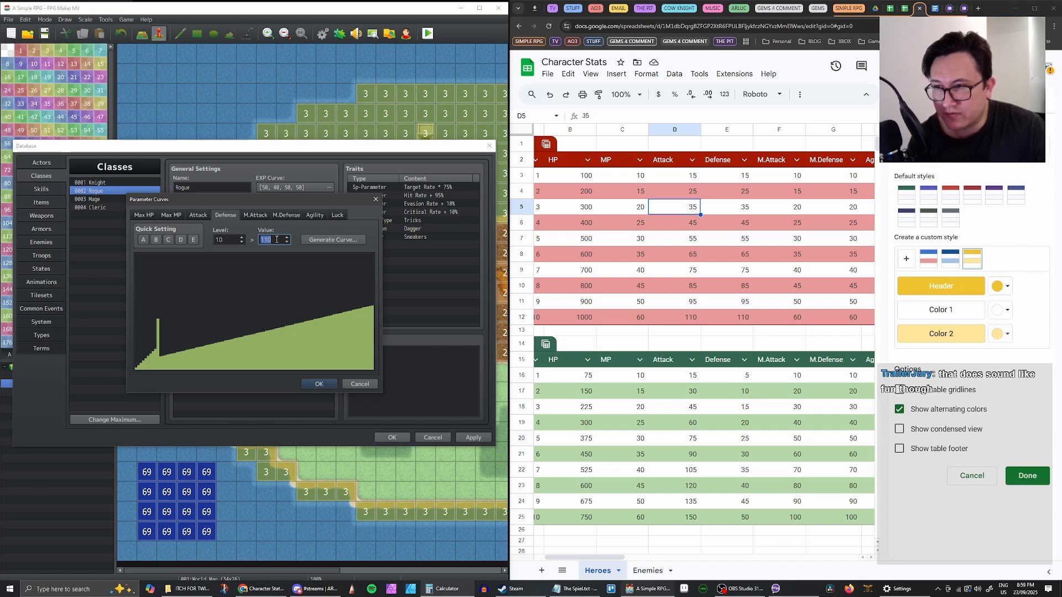
pyautogui.write('50')
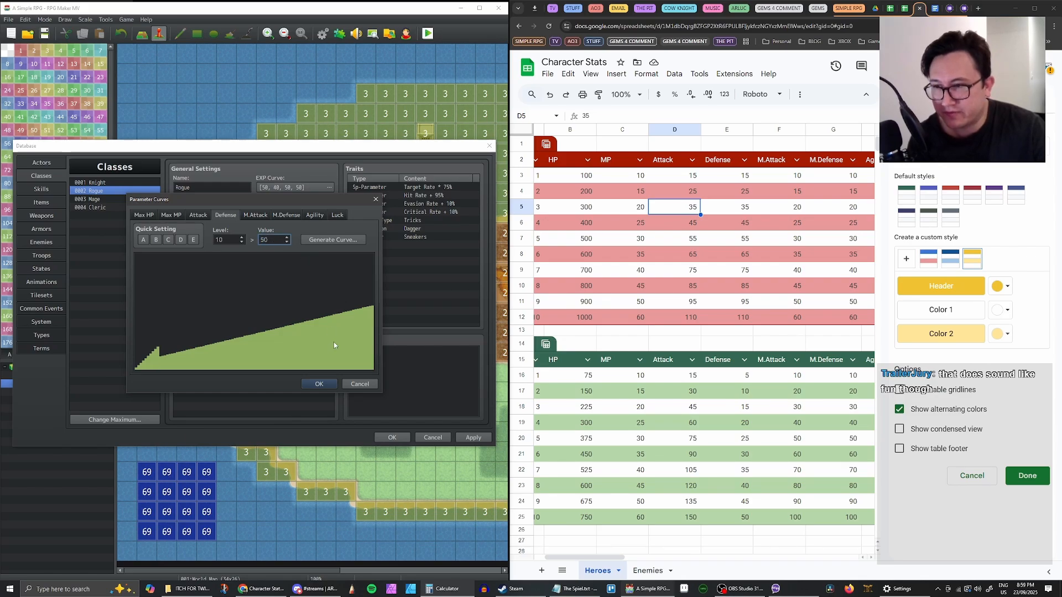
pyautogui.click(319, 384)
pyautogui.click(473, 437)
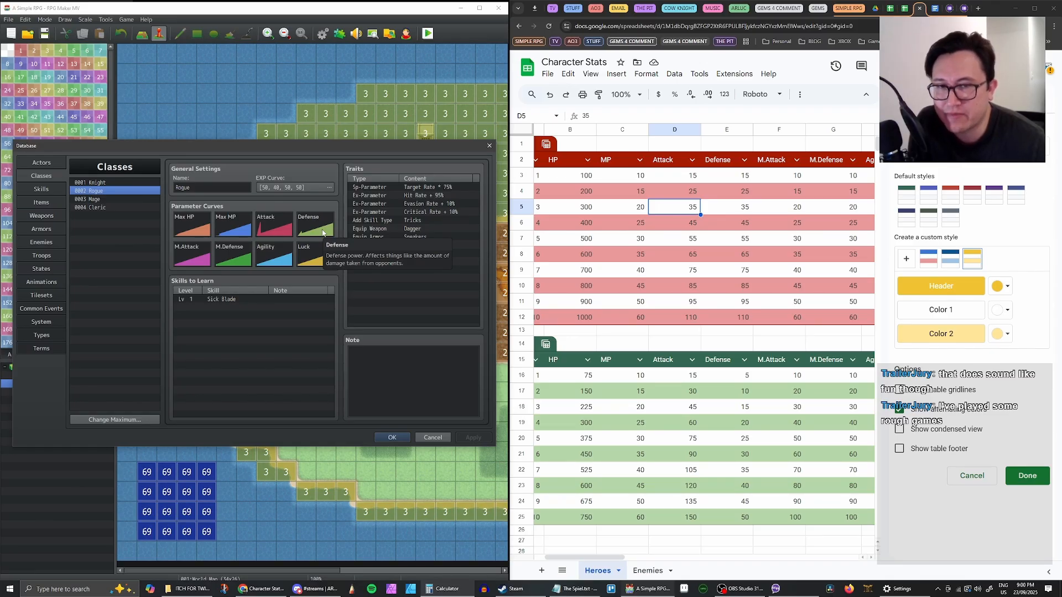
# Open the Rogue's M.Attack curve and set it to 10 at level 1 and 20 at level 2
pyautogui.doubleClick(199, 260)
pyautogui.doubleClick(273, 241)
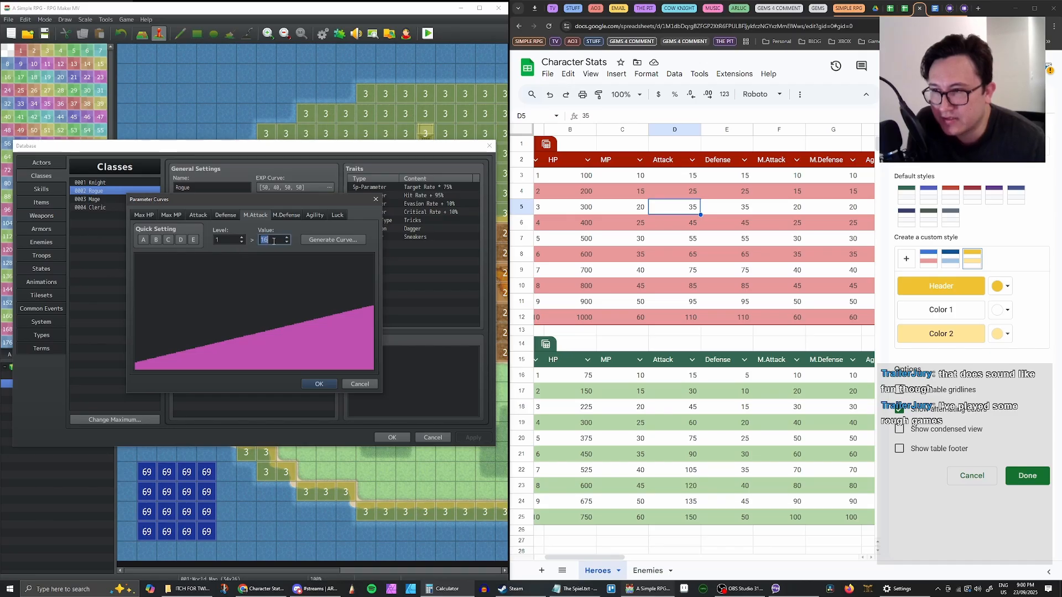
pyautogui.write('18')
pyautogui.hotkey('shift', 'Tab')
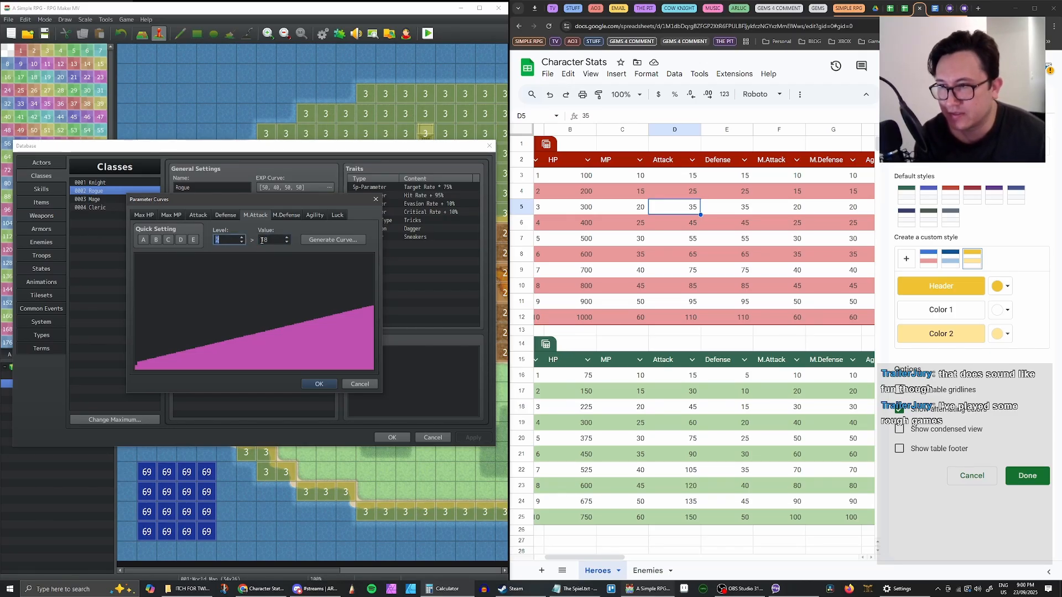
pyautogui.write('20')
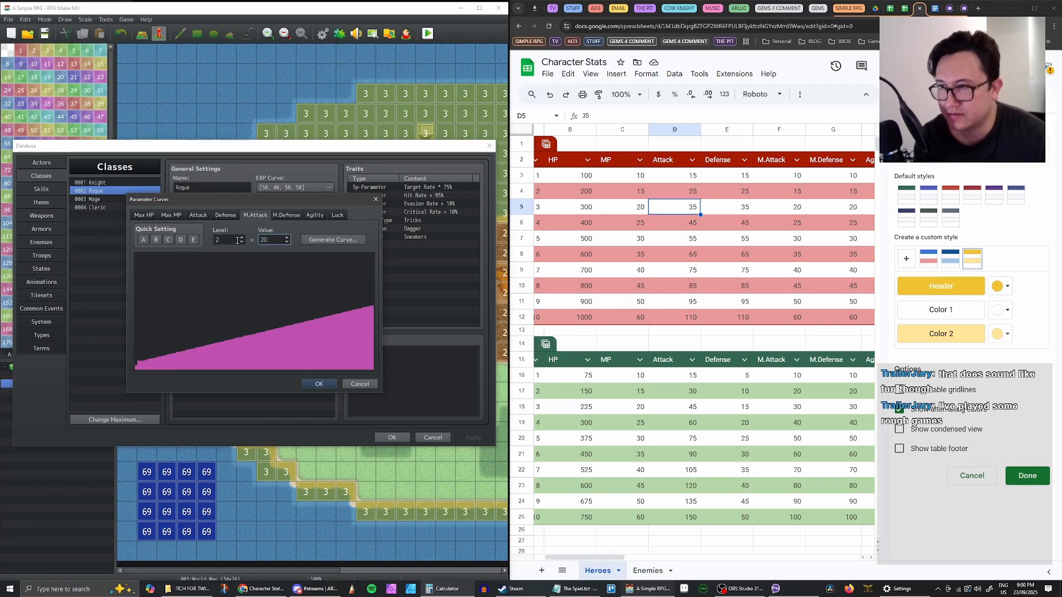
# Set the Rogue's M.Attack to 30 at level 3 and 40 at level 4
pyautogui.click(242, 238)
pyautogui.press('Tab')
pyautogui.write('30')
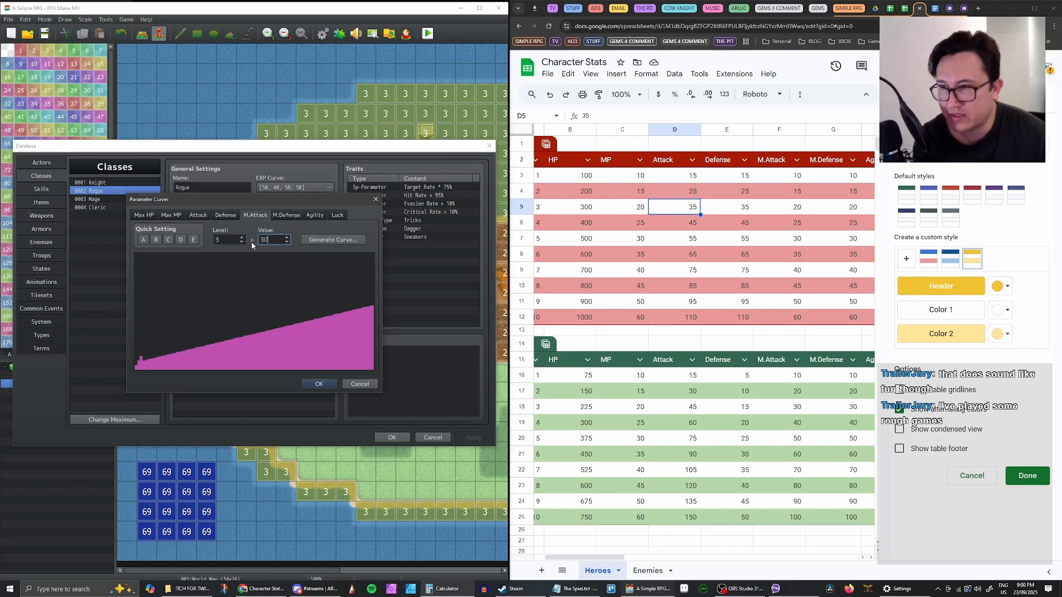
pyautogui.click(242, 237)
pyautogui.press('Tab')
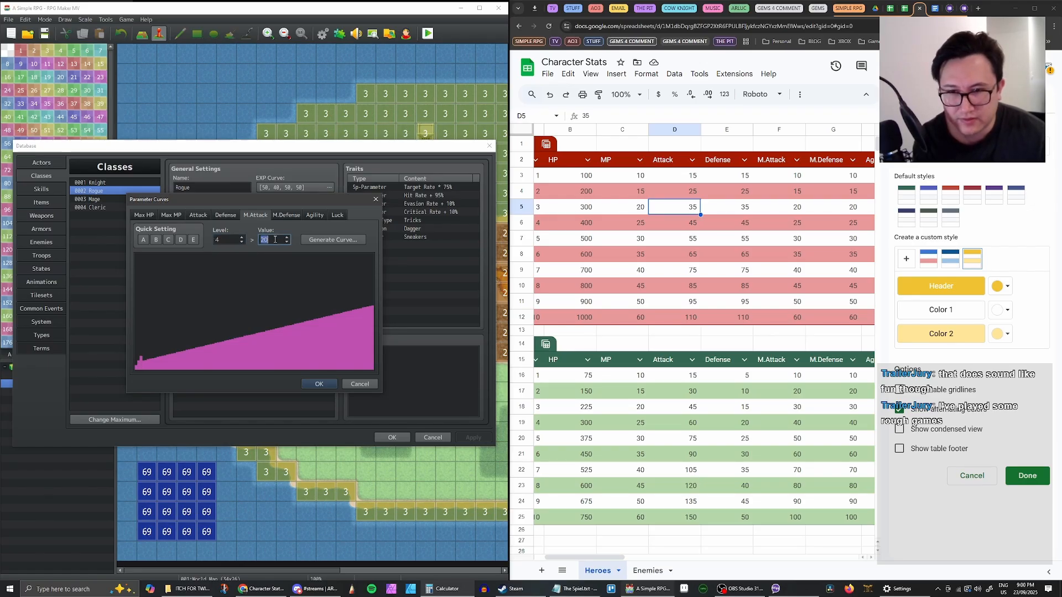
pyautogui.write('40')
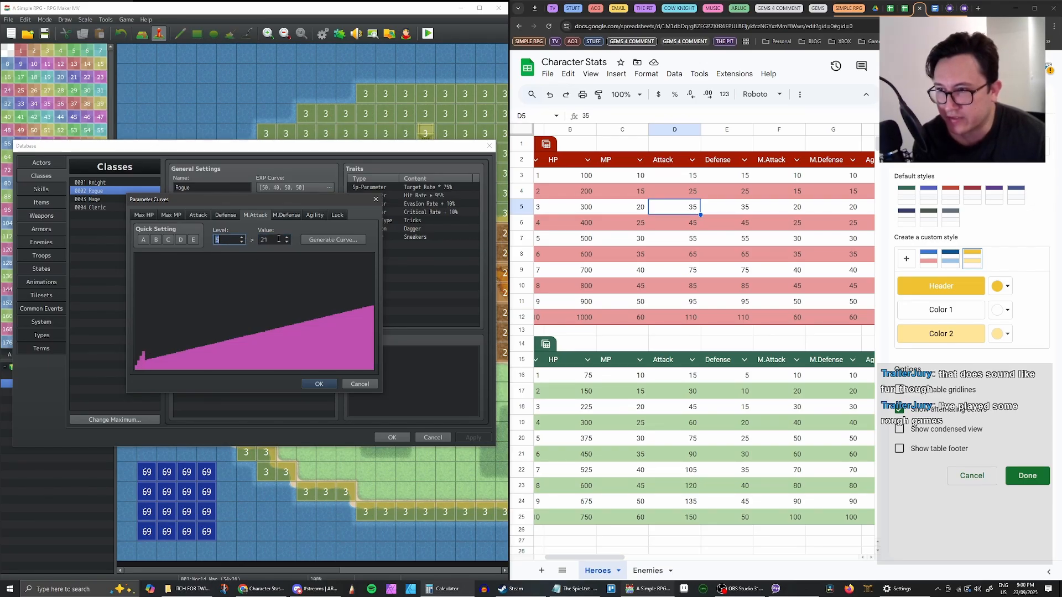
# Set the Rogue's M.Attack to 50 at level 5 and 60 at level 6
pyautogui.click(242, 237)
pyautogui.press('Tab')
pyautogui.write('50')
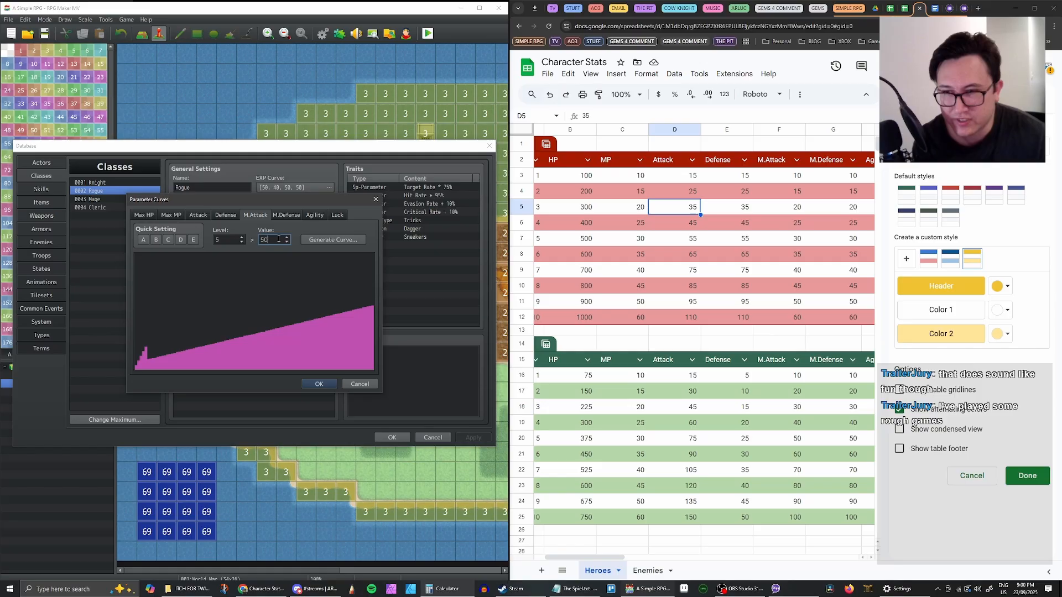
pyautogui.click(241, 237)
pyautogui.doubleClick(278, 239)
pyautogui.write('60')
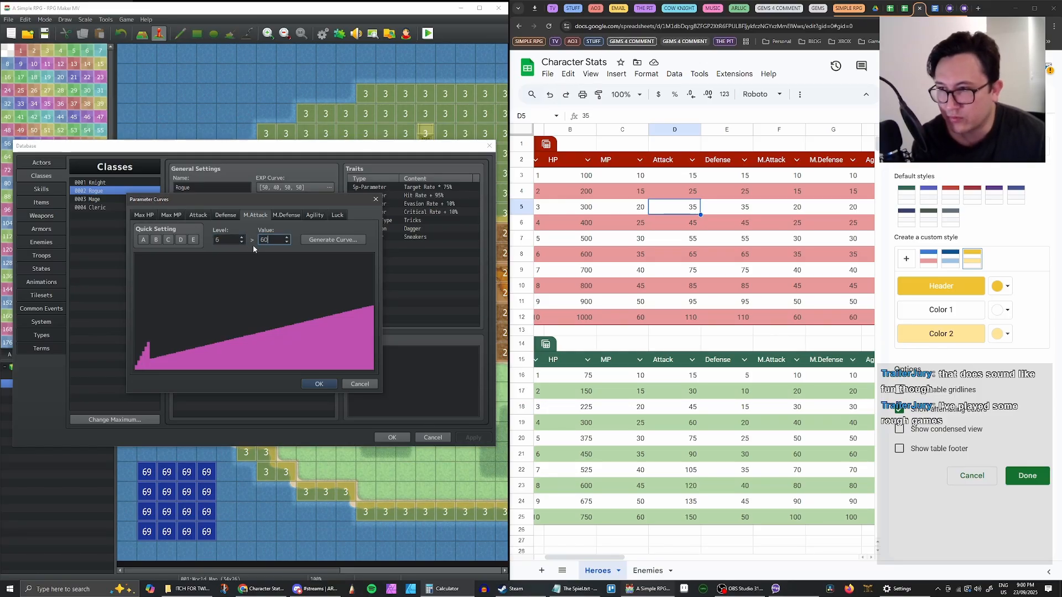
# Set the Rogue's M.Attack to 70 at level 7 and 80 at level 8
pyautogui.click(242, 237)
pyautogui.doubleClick(265, 240)
pyautogui.write('70')
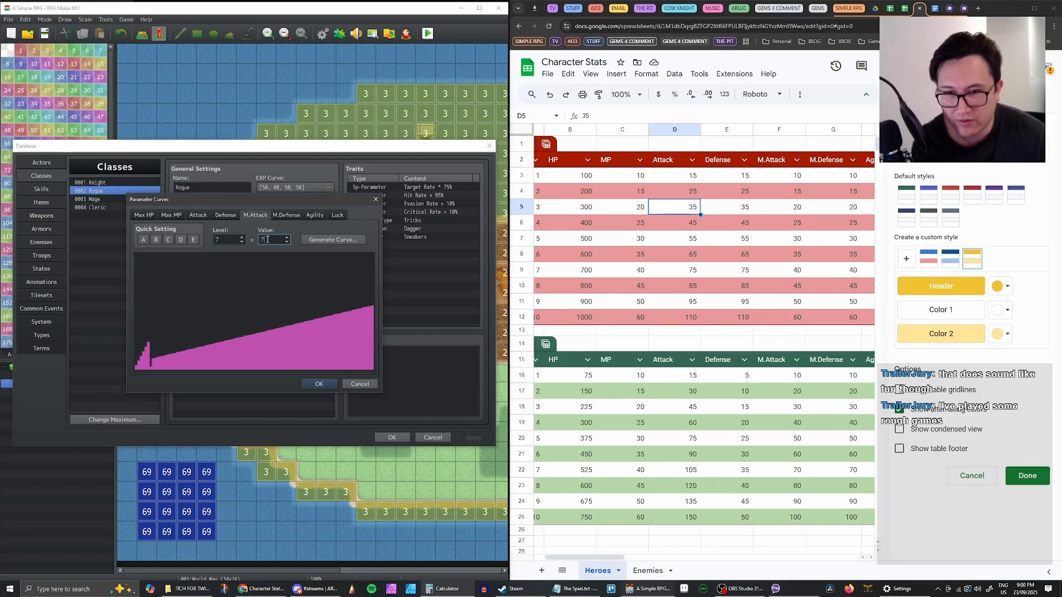
pyautogui.click(241, 237)
pyautogui.doubleClick(279, 239)
pyautogui.write('80')
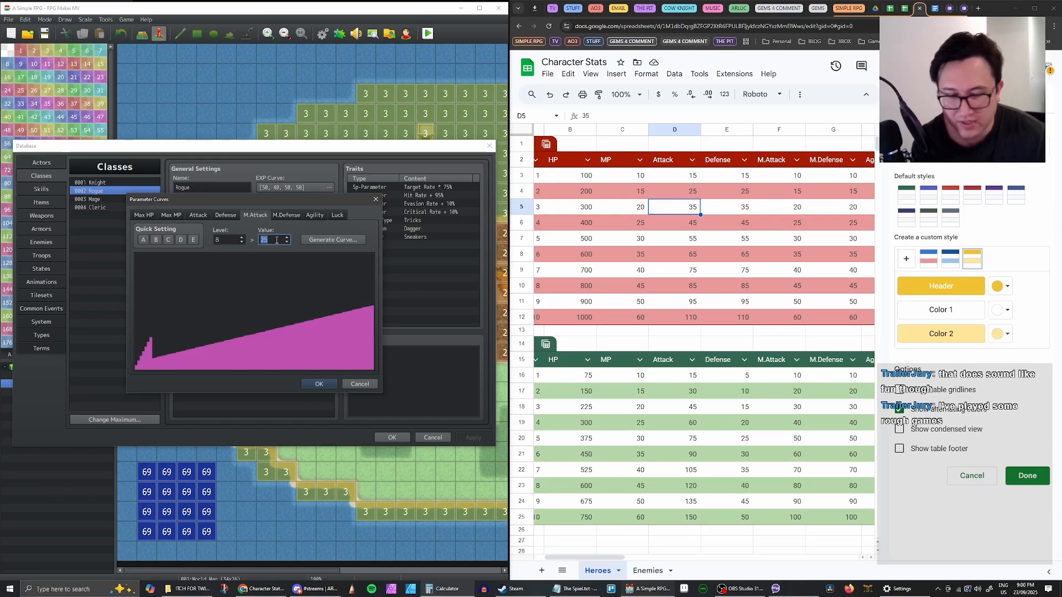
# Set the Rogue's M.Attack to 90 at level 9 and 100 at level 10, and apply the curve to the class
pyautogui.click(242, 236)
pyautogui.doubleClick(269, 239)
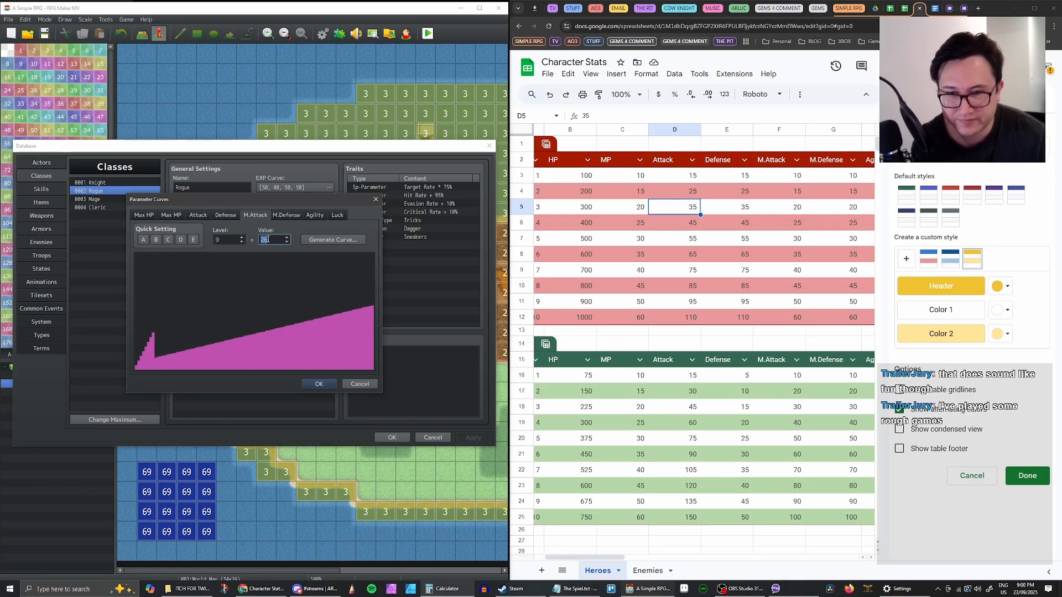
pyautogui.write('90')
pyautogui.click(242, 236)
pyautogui.doubleClick(270, 239)
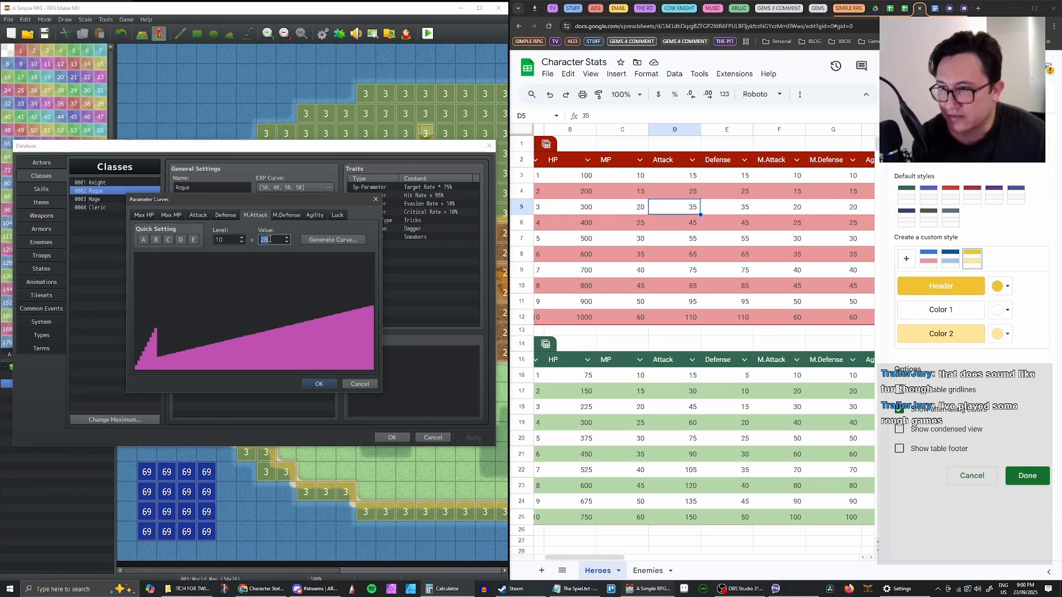
pyautogui.write('100')
pyautogui.click(318, 384)
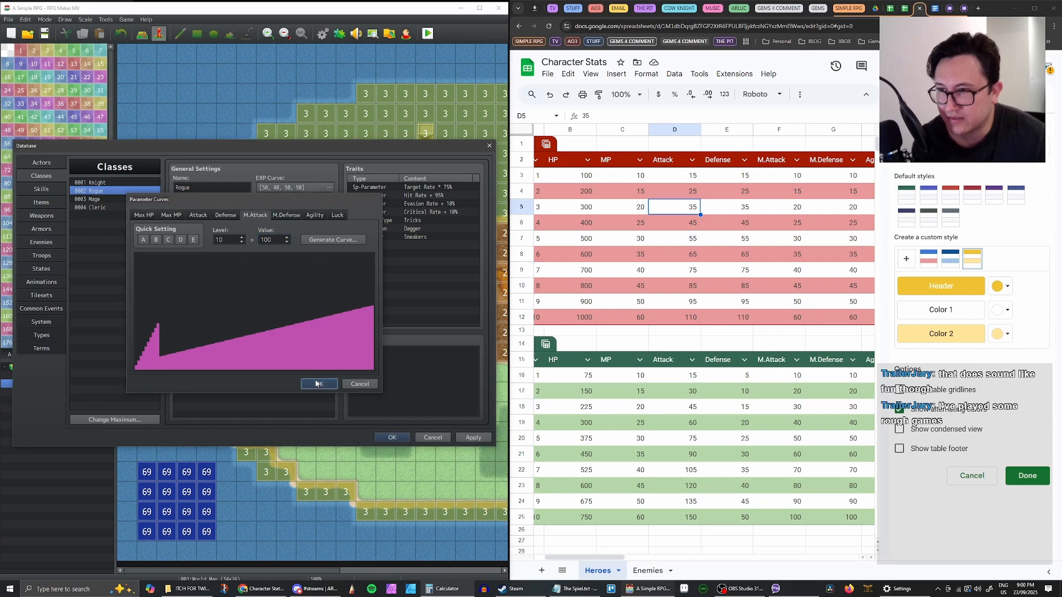
pyautogui.click(476, 438)
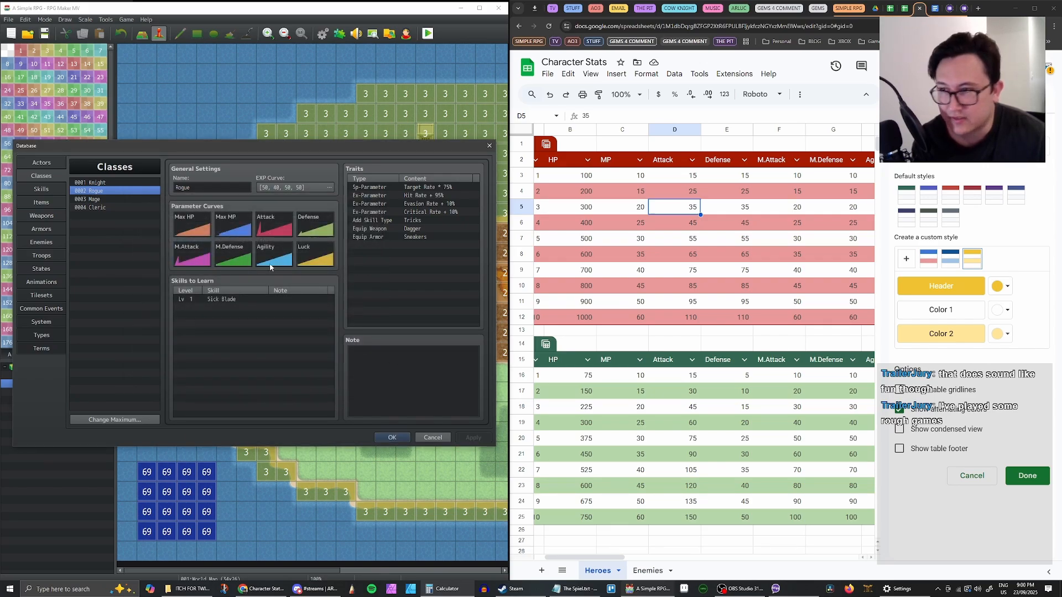
# Open the Rogue's M.Defense curve and set it to 10 at level 1 and 20 at level 2
pyautogui.doubleClick(233, 254)
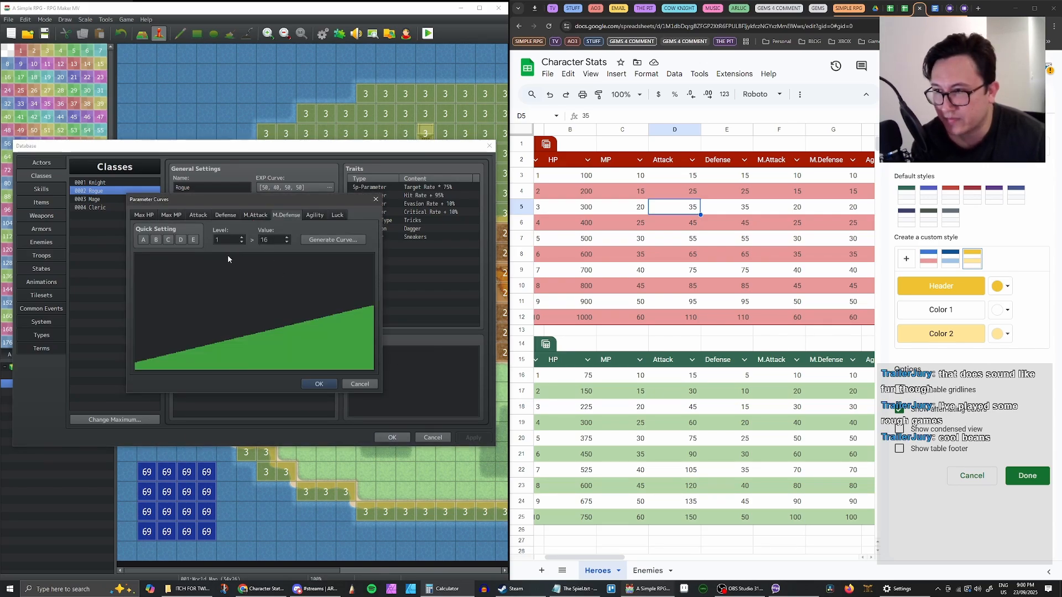
pyautogui.doubleClick(269, 240)
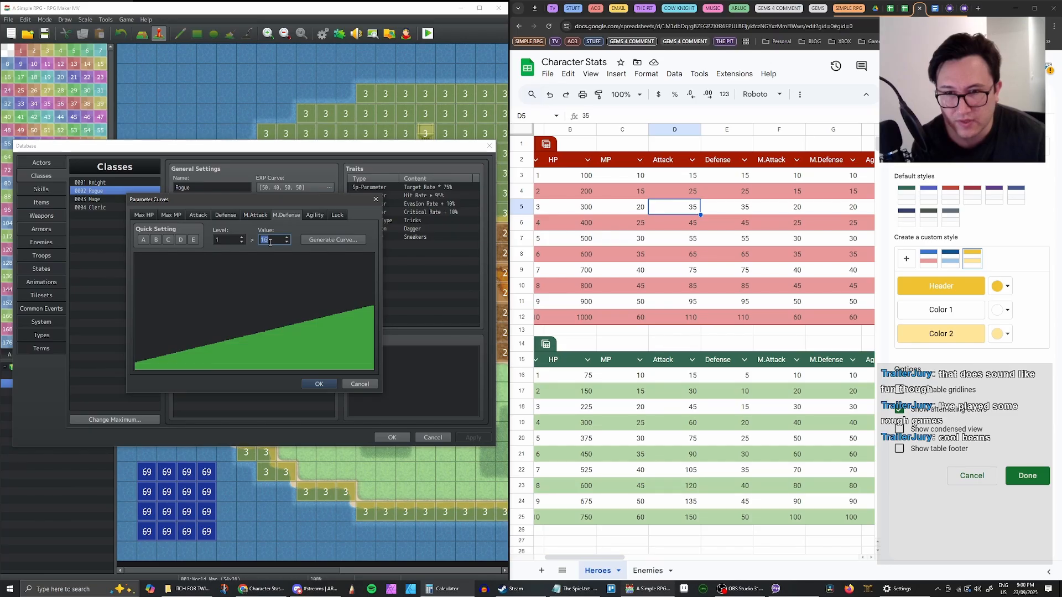
pyautogui.write('10')
pyautogui.click(241, 238)
pyautogui.doubleClick(272, 240)
pyautogui.write('20')
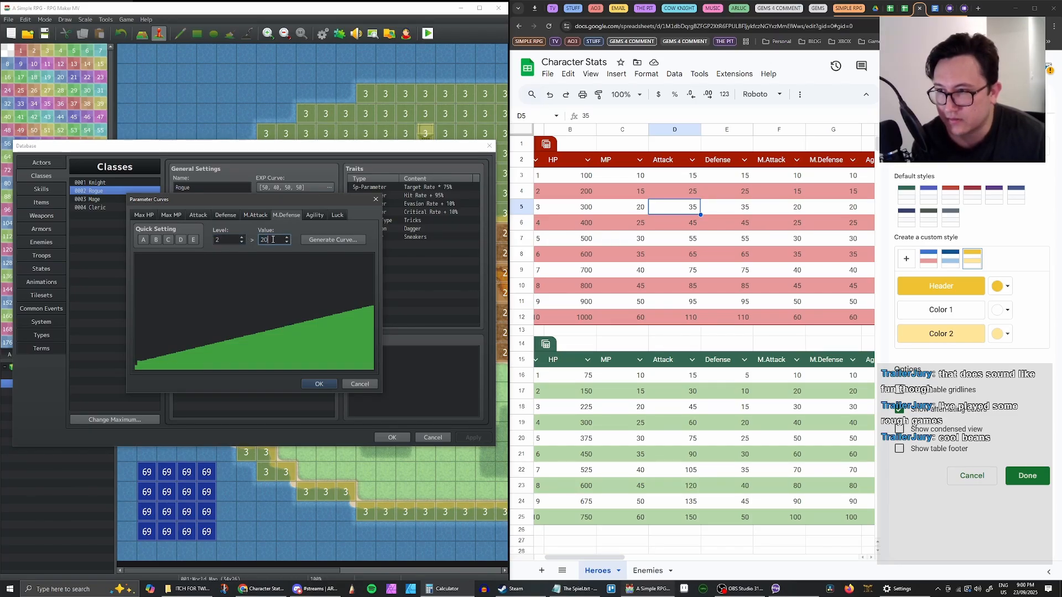
# Set the Rogue's M.Defense to 30 at level 3 and 40 at level 4
pyautogui.click(242, 238)
pyautogui.doubleClick(272, 240)
pyautogui.write('30')
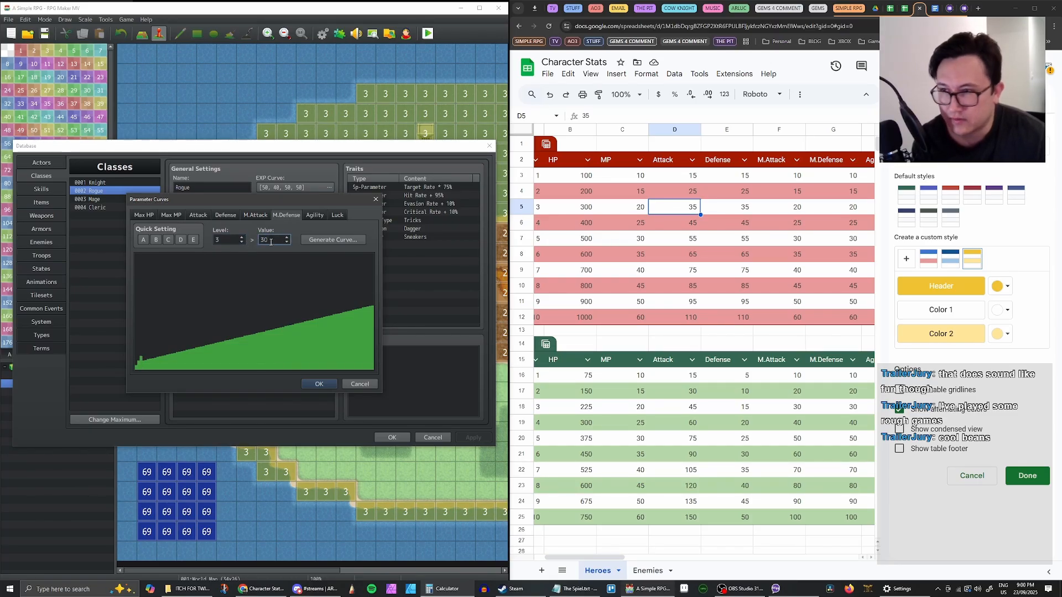
pyautogui.click(241, 237)
pyautogui.doubleClick(271, 240)
pyautogui.write('40')
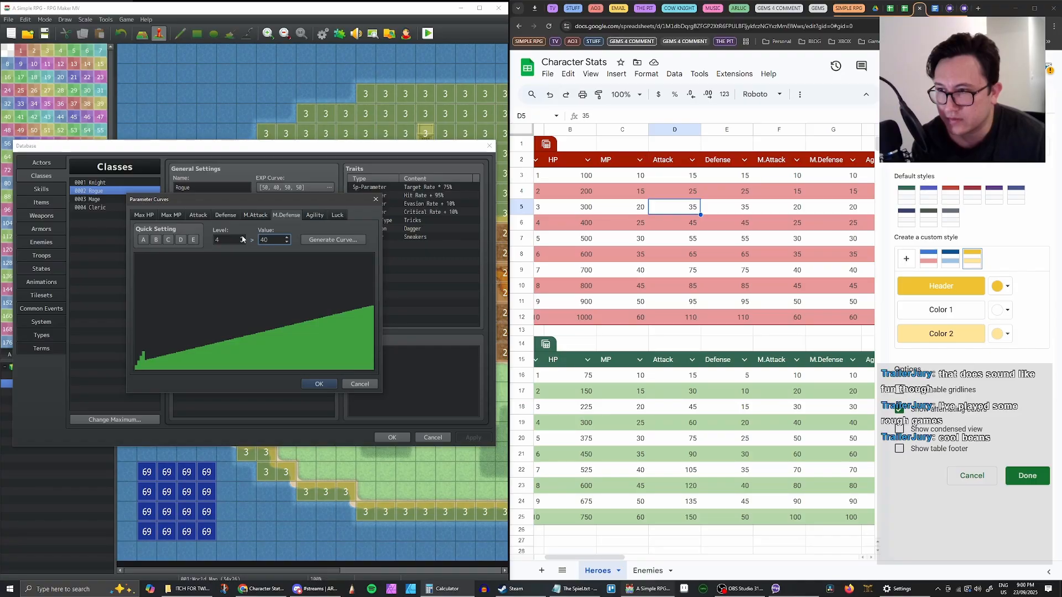
# Set the Rogue's M.Defense to 50 at level 5 and 60 at level 6
pyautogui.click(242, 237)
pyautogui.doubleClick(271, 240)
pyautogui.write('5')
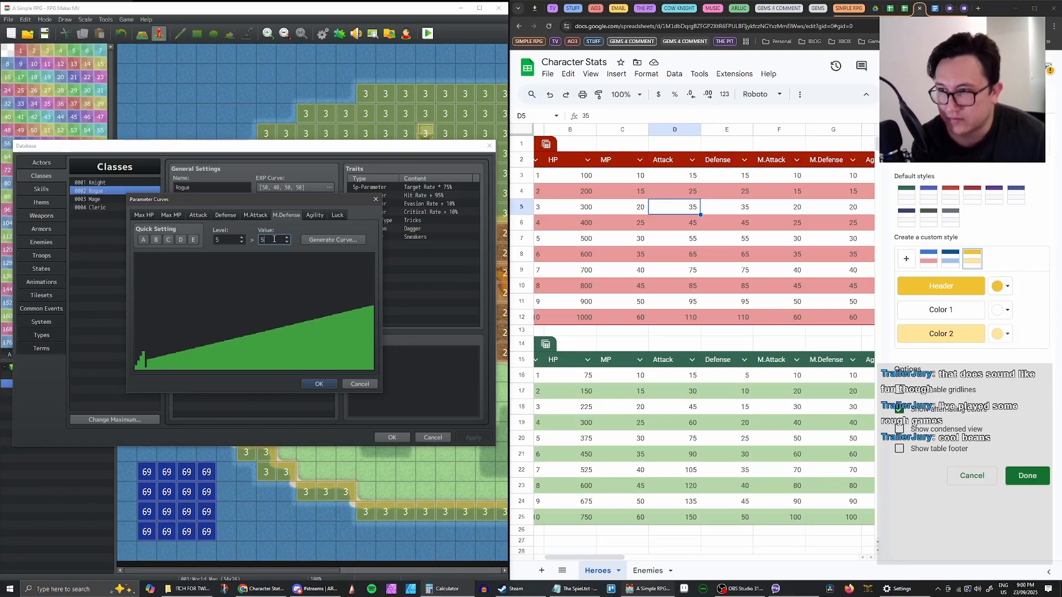
pyautogui.write('0')
pyautogui.click(242, 238)
pyautogui.doubleClick(271, 240)
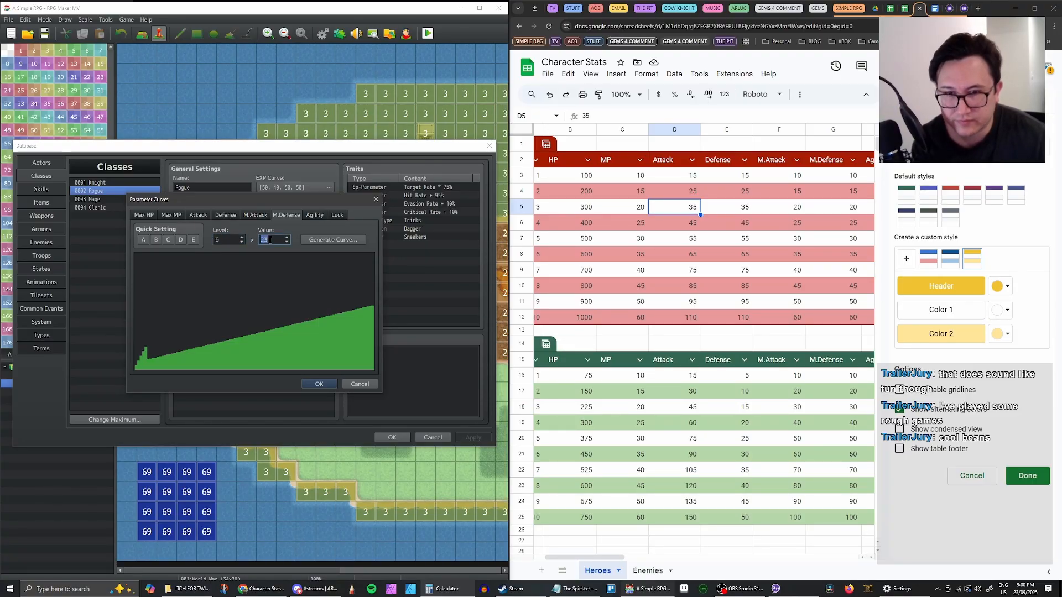
pyautogui.write('60')
# Set the Rogue's M.Defense to 70 at level 7 and 80 at level 8
pyautogui.click(242, 237)
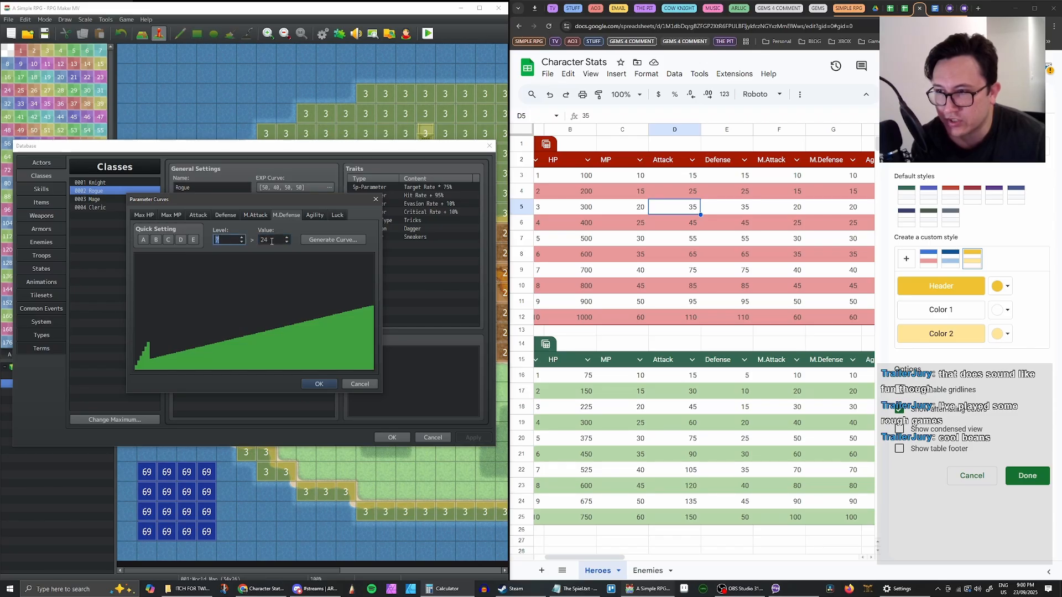
pyautogui.doubleClick(272, 240)
pyautogui.write('70')
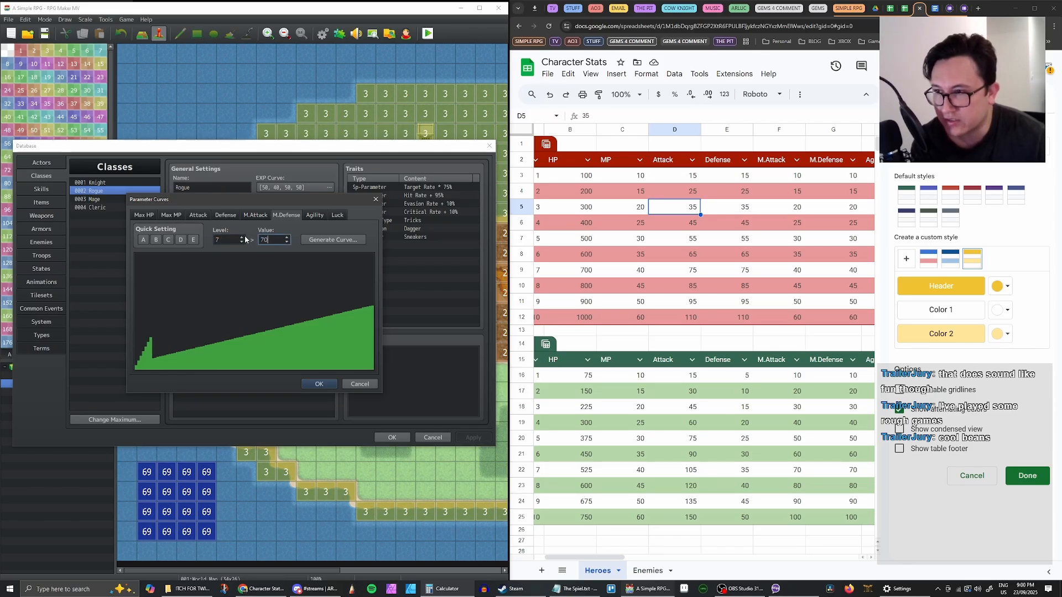
pyautogui.click(241, 238)
pyautogui.doubleClick(270, 240)
pyautogui.write('80')
# Set the Rogue's M.Defense to 90 at level 9 and 100 at level 10, and apply the curve to the class
pyautogui.click(242, 237)
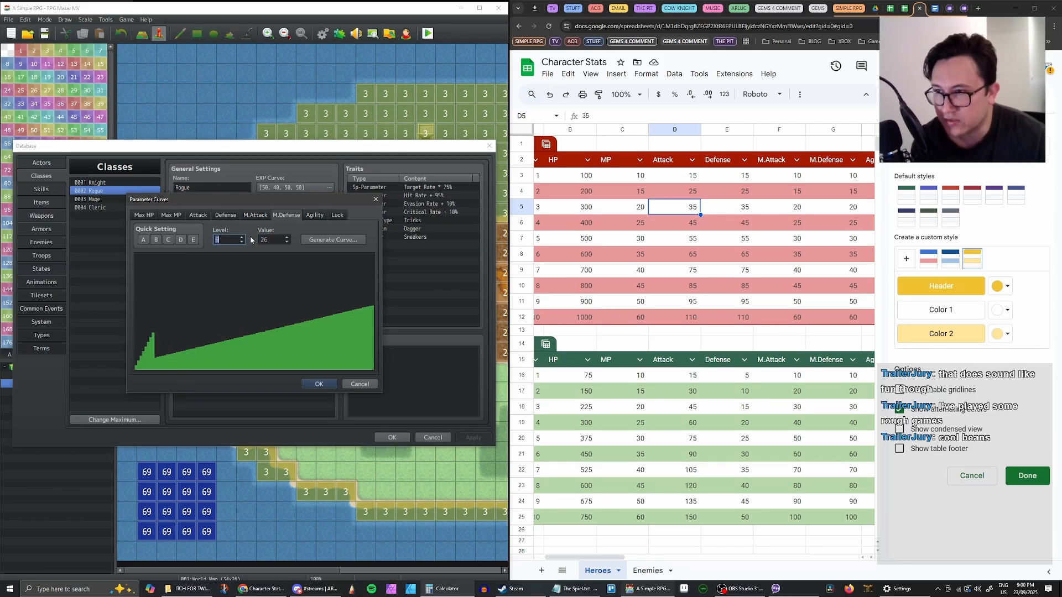
pyautogui.doubleClick(270, 240)
pyautogui.write('90')
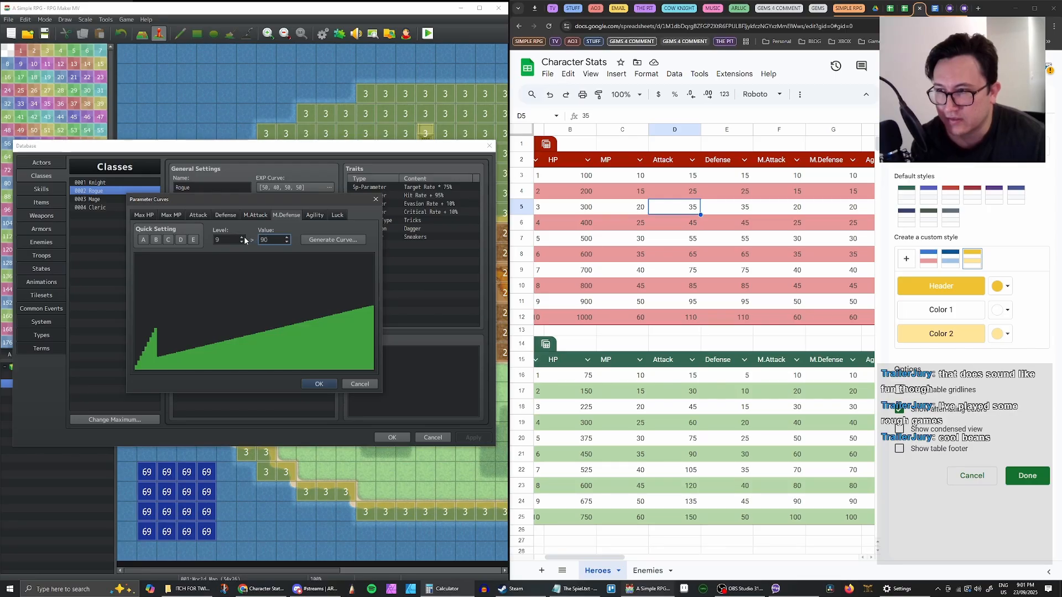
pyautogui.click(242, 237)
pyautogui.doubleClick(278, 240)
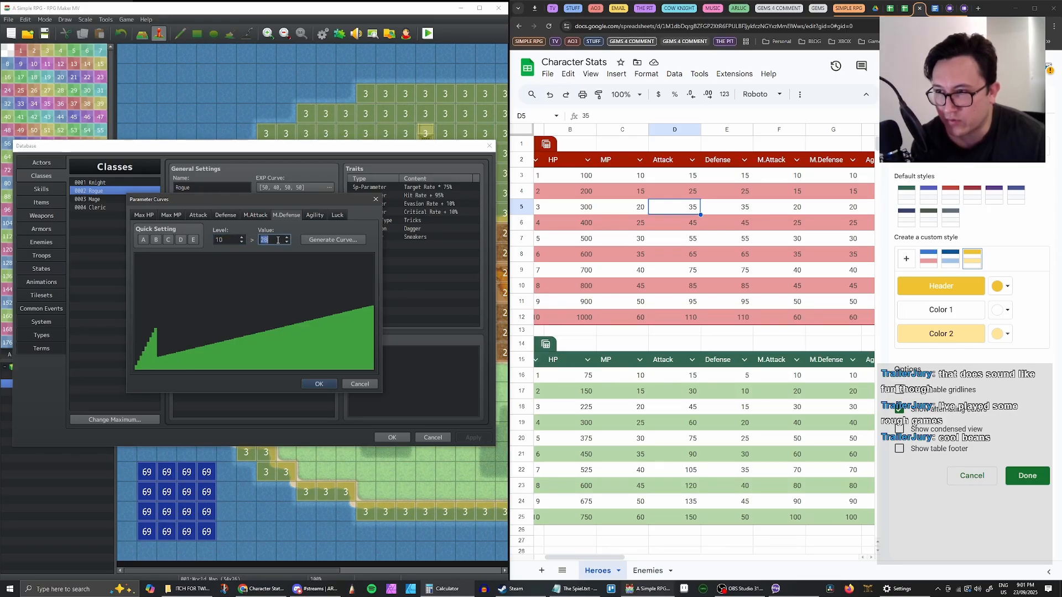
pyautogui.write('100')
pyautogui.click(327, 383)
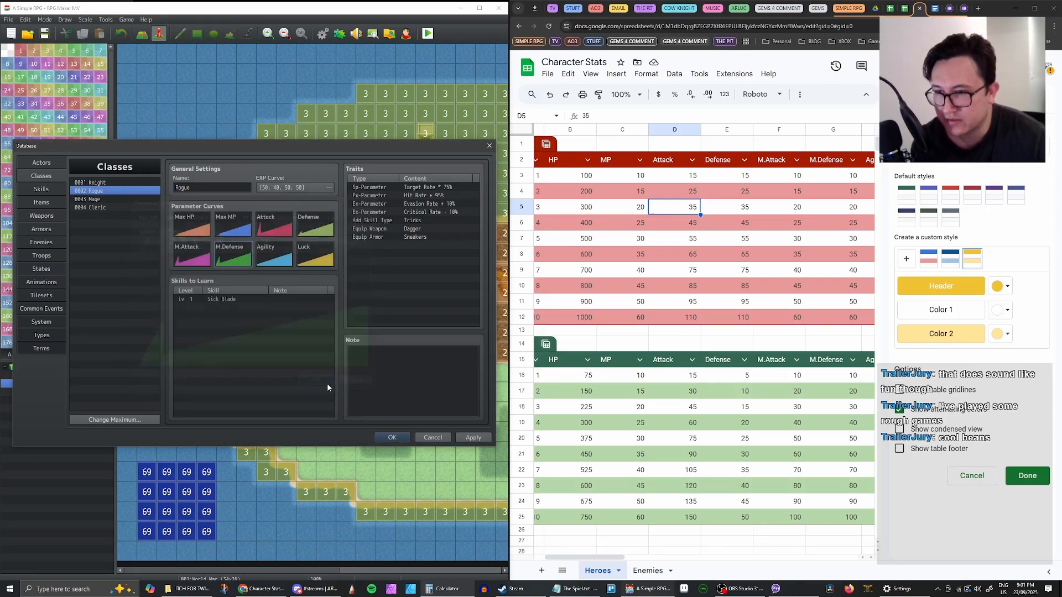
pyautogui.click(474, 438)
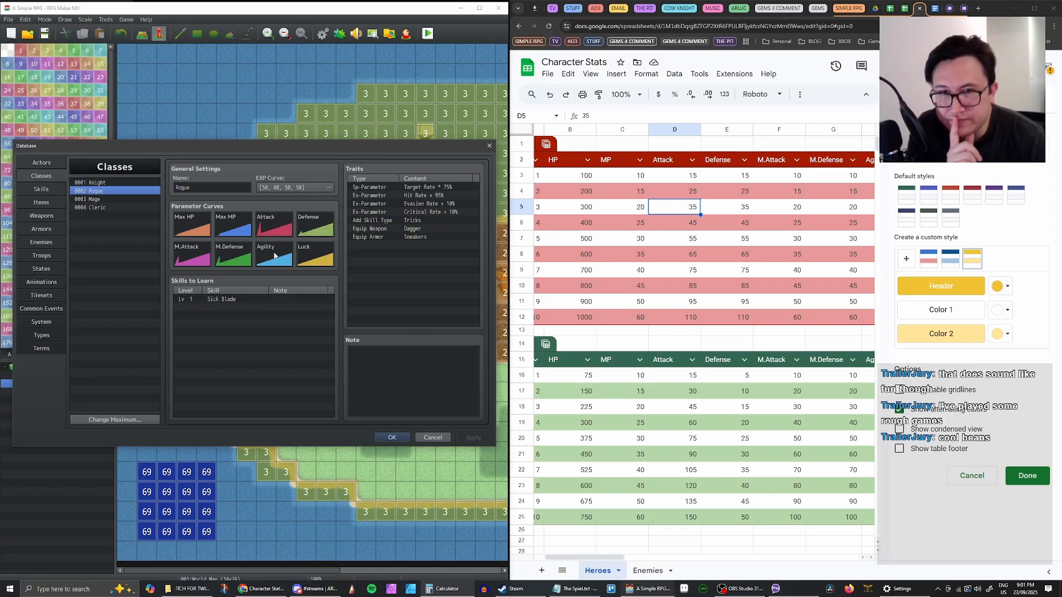
# Set the Rogue's Agility to 15 at level 1 and 30 at level 2
pyautogui.doubleClick(275, 255)
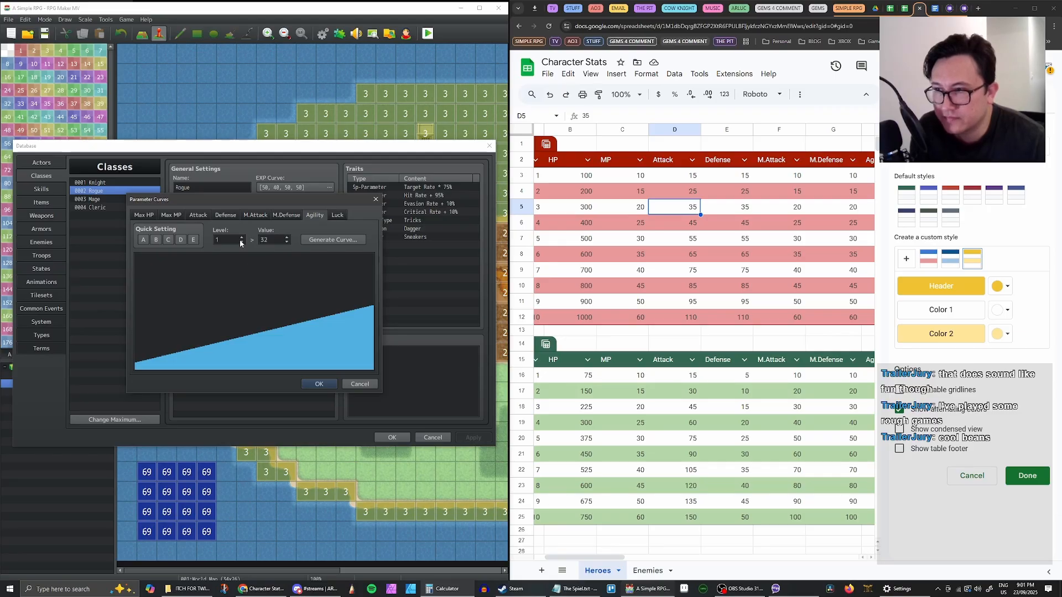
pyautogui.doubleClick(273, 239)
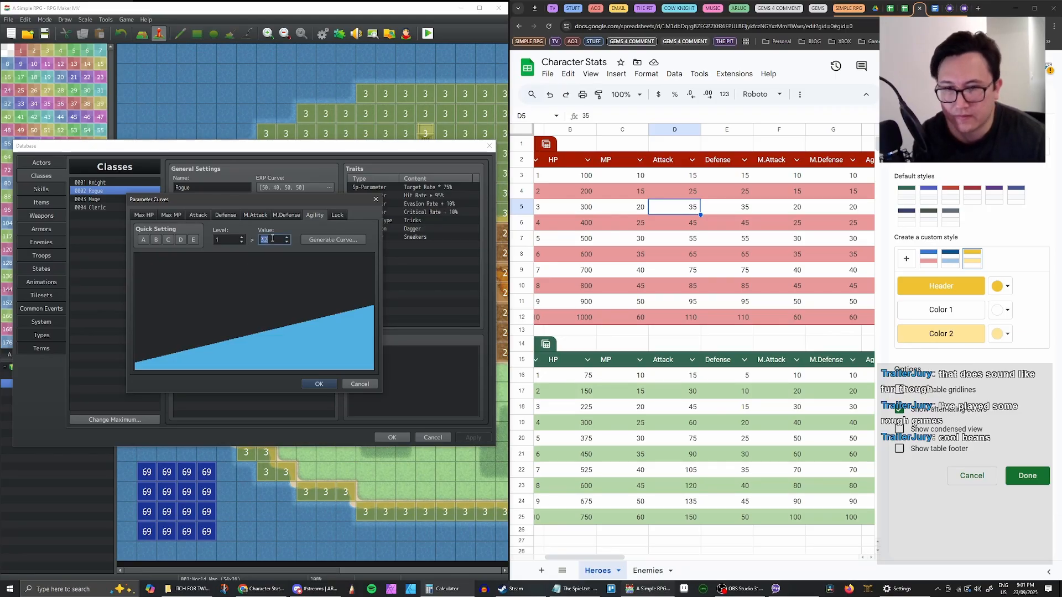
pyautogui.moveTo(596, 558); pyautogui.dragTo(636, 559)
pyautogui.click(278, 246)
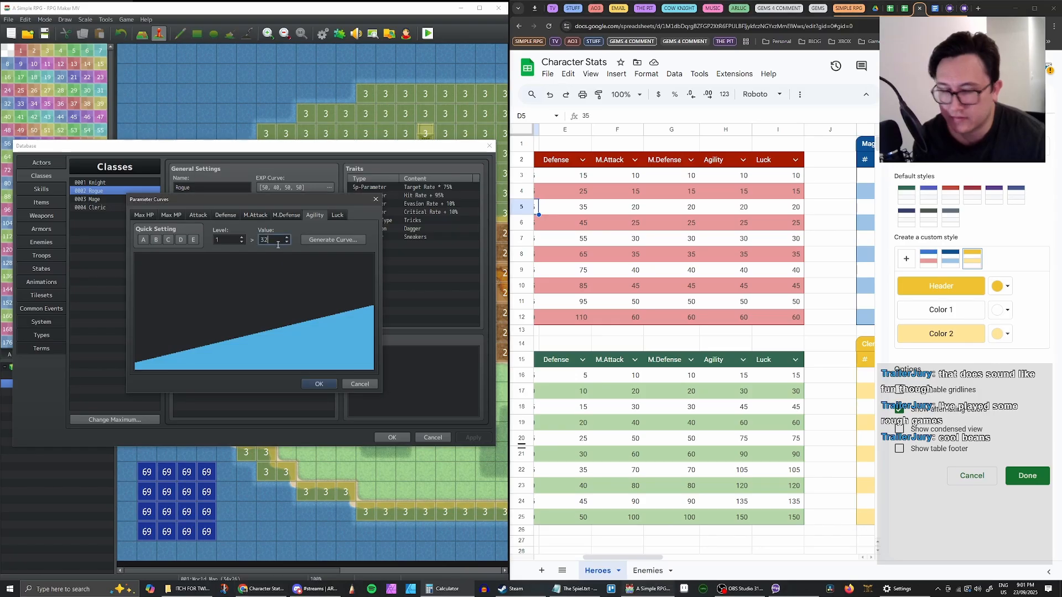
pyautogui.doubleClick(275, 240)
pyautogui.write('15')
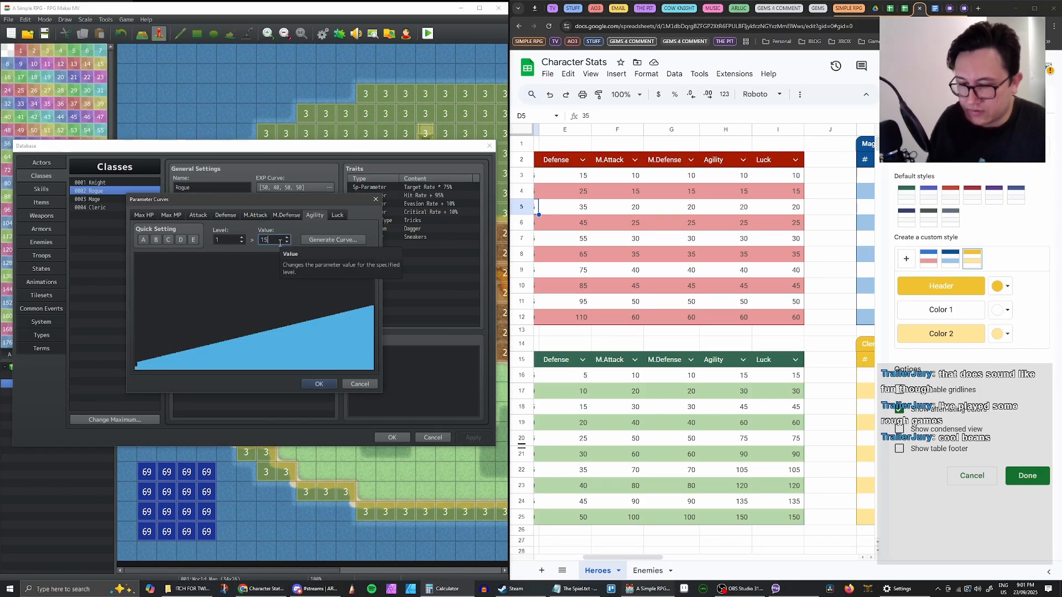
pyautogui.click(242, 238)
pyautogui.doubleClick(269, 240)
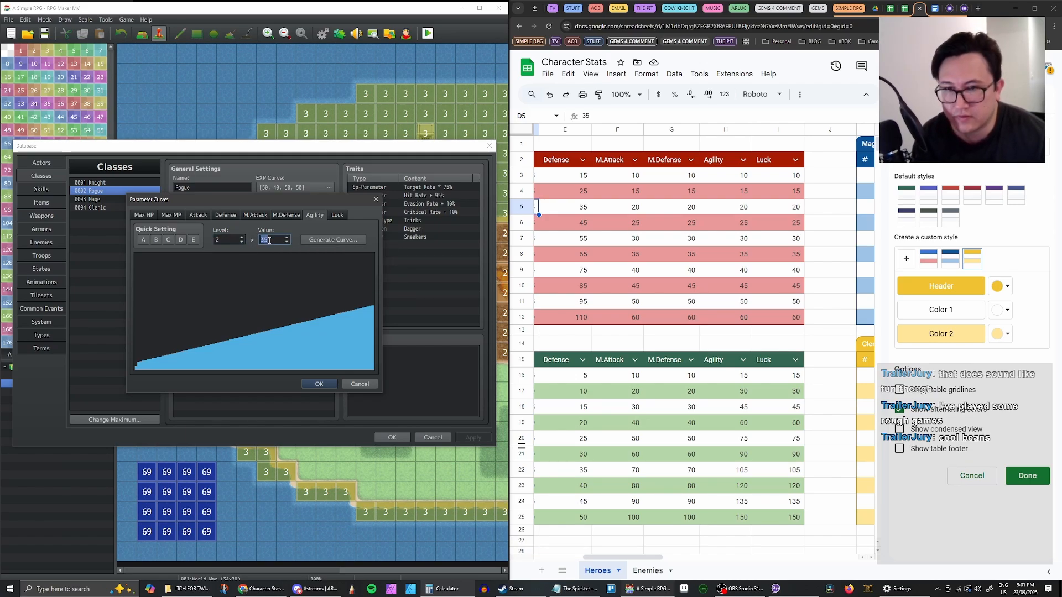
pyautogui.write('30')
# Set the Rogue's Agility to 45 at level 3 and 60 at level 4
pyautogui.click(241, 238)
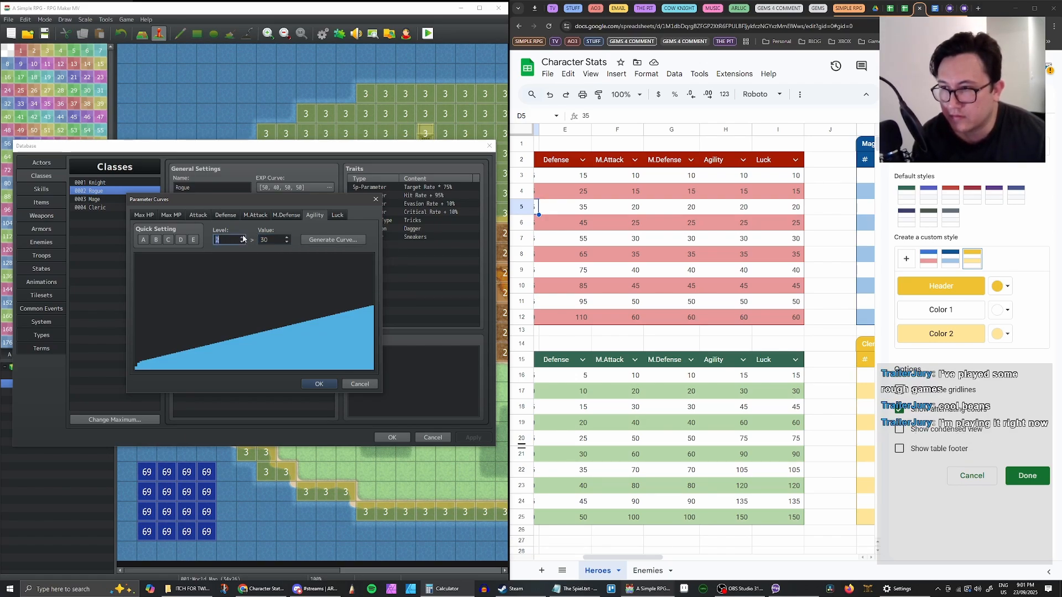
pyautogui.doubleClick(272, 239)
pyautogui.write('45')
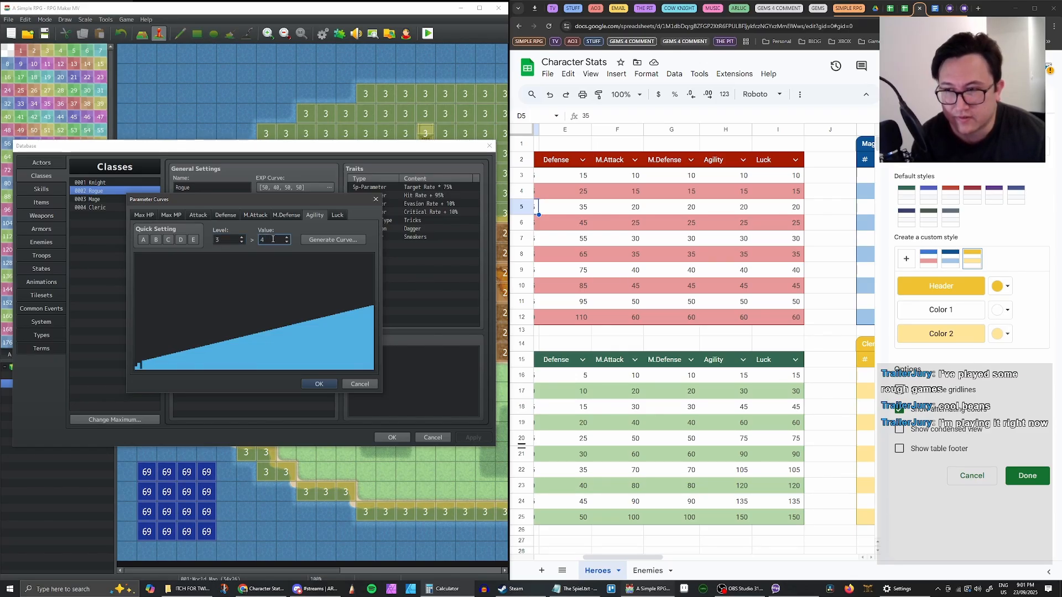
pyautogui.click(241, 238)
pyautogui.doubleClick(274, 242)
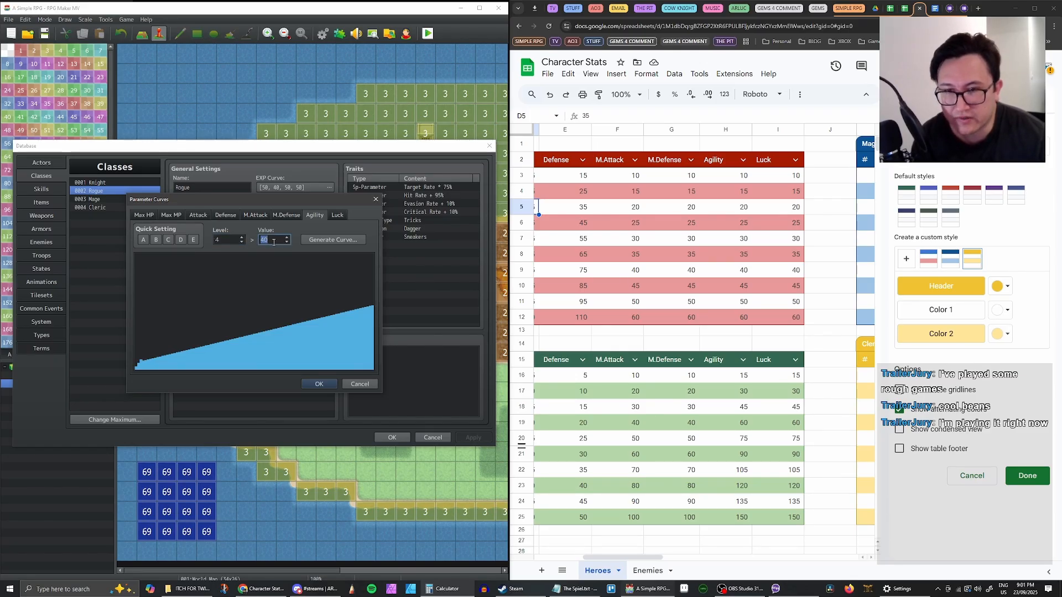
pyautogui.write('60')
# Set the Rogue's Agility to 75 at level 5 and 90 at level 6
pyautogui.click(242, 237)
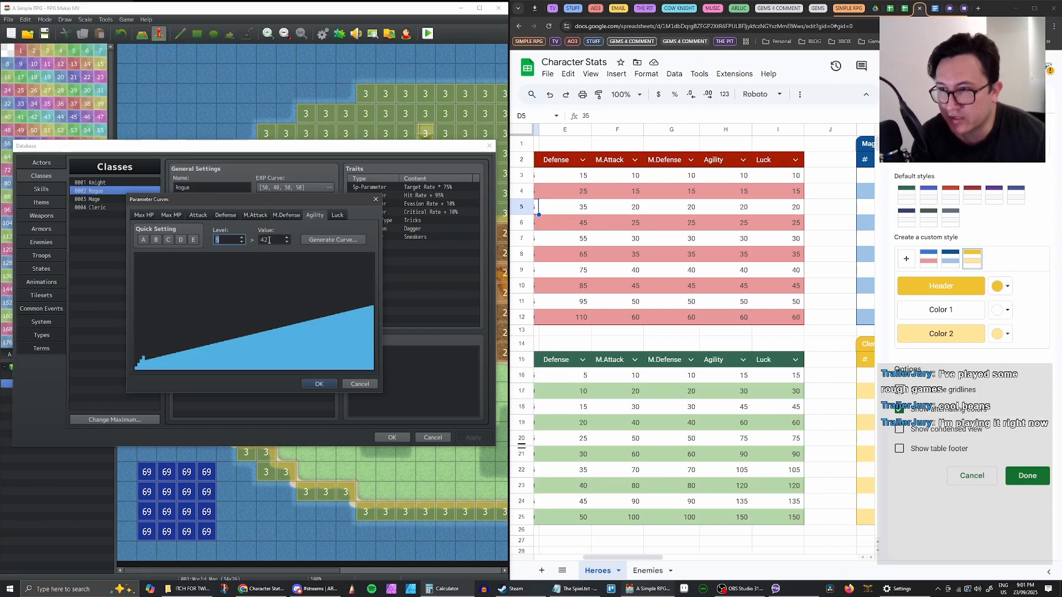
pyautogui.doubleClick(270, 239)
pyautogui.write('75')
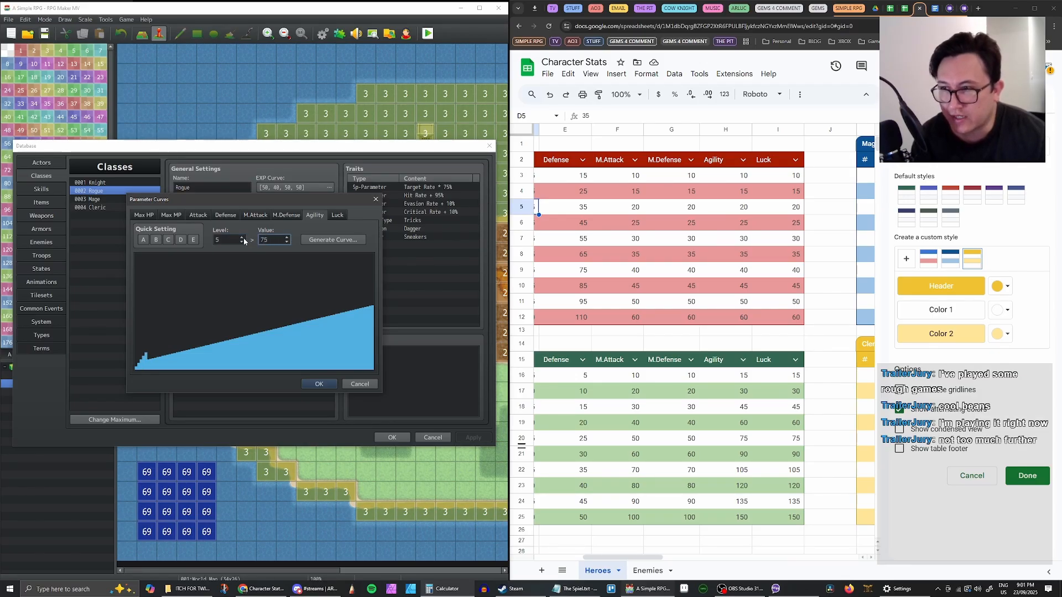
pyautogui.click(242, 237)
pyautogui.doubleClick(271, 240)
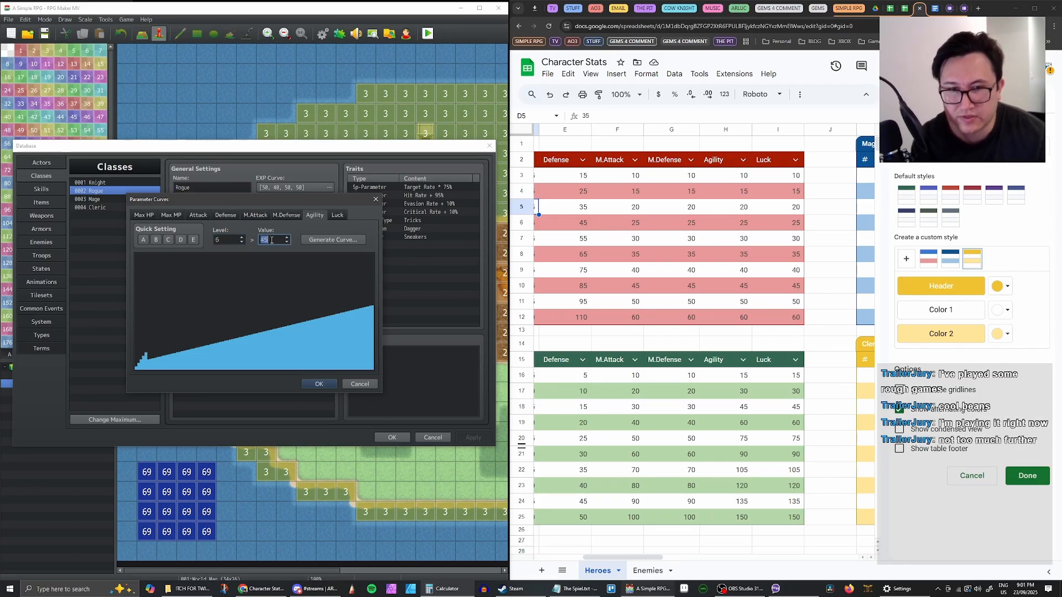
pyautogui.write('90')
# Set the Rogue's Agility to 105 at level 7 and 120 at level 8
pyautogui.click(242, 237)
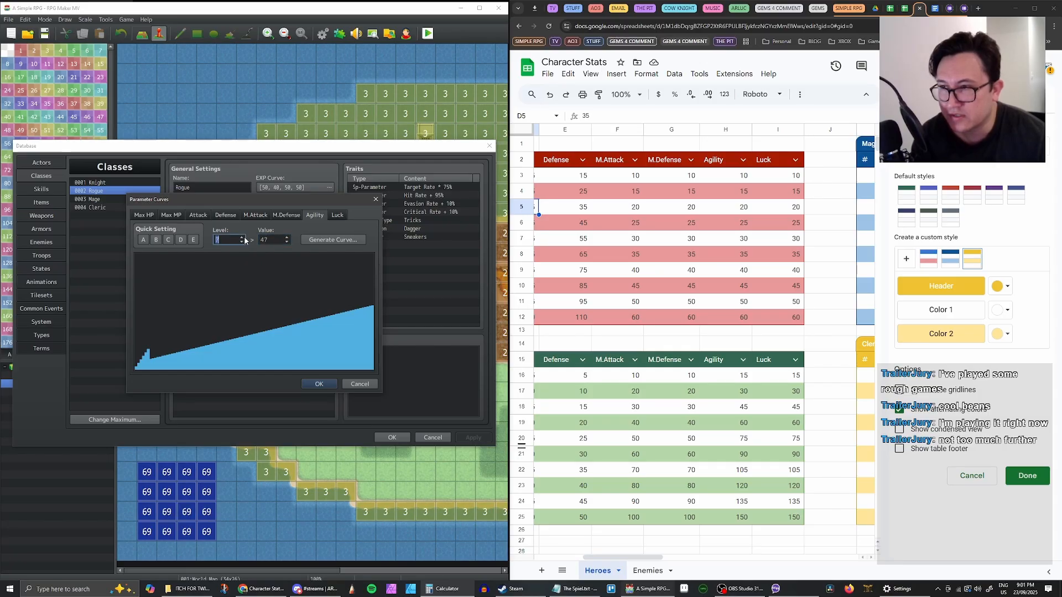
pyautogui.doubleClick(270, 240)
pyautogui.write('105')
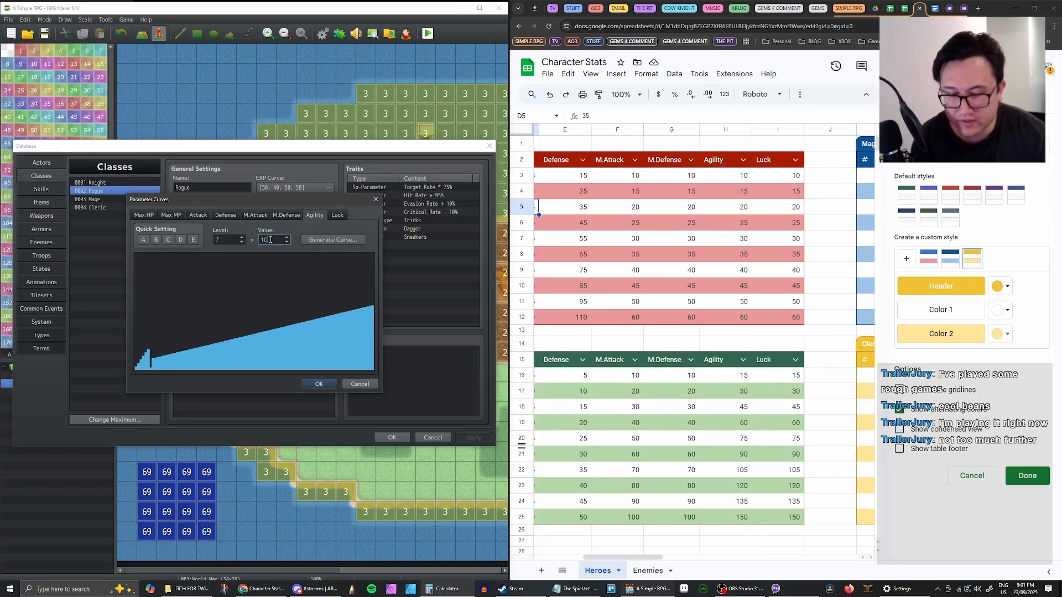
pyautogui.click(240, 237)
pyautogui.doubleClick(272, 240)
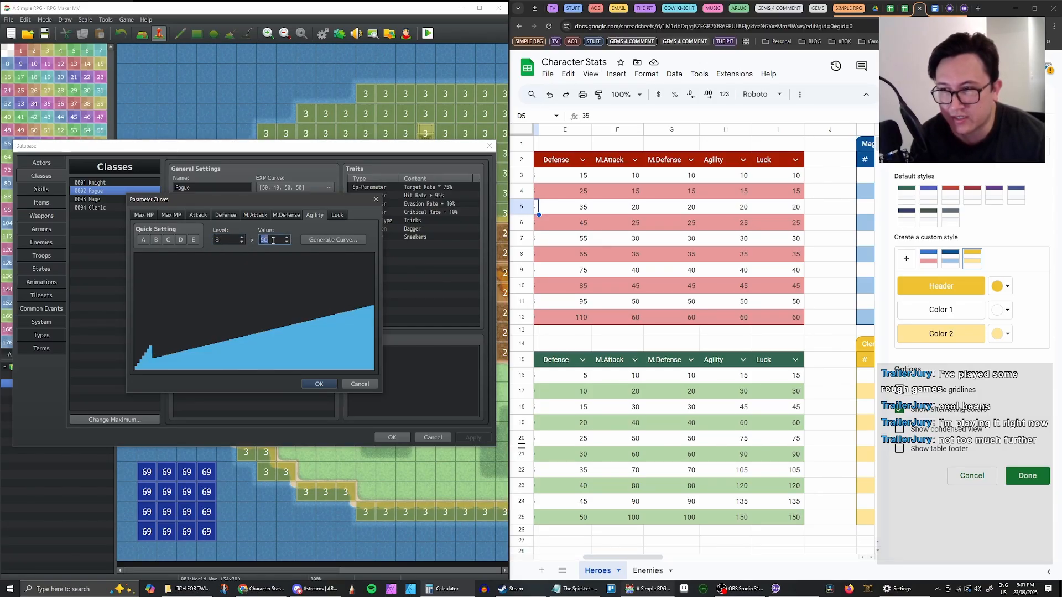
pyautogui.write('120')
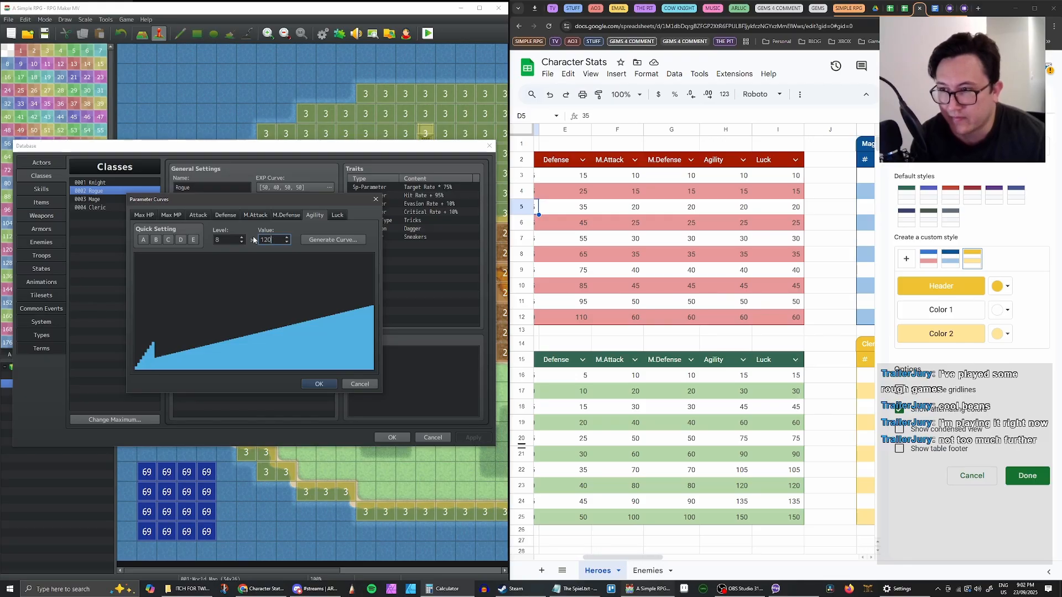
# Set the Rogue's Agility to 135 at level 9 and 150 at level 10, and apply the curve to the class
pyautogui.click(242, 237)
pyautogui.doubleClick(269, 239)
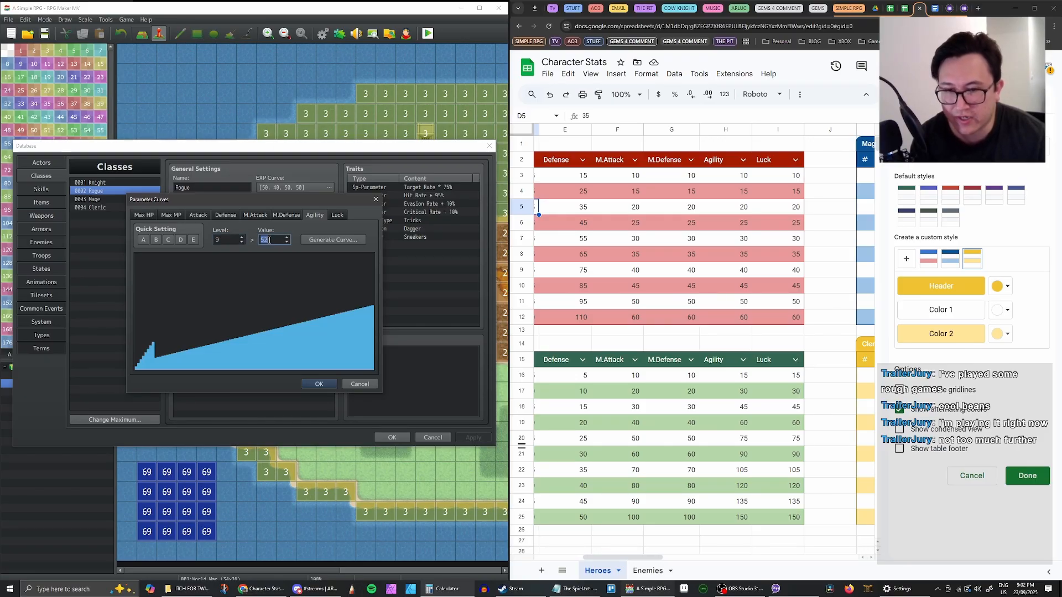
pyautogui.write('135')
pyautogui.click(243, 237)
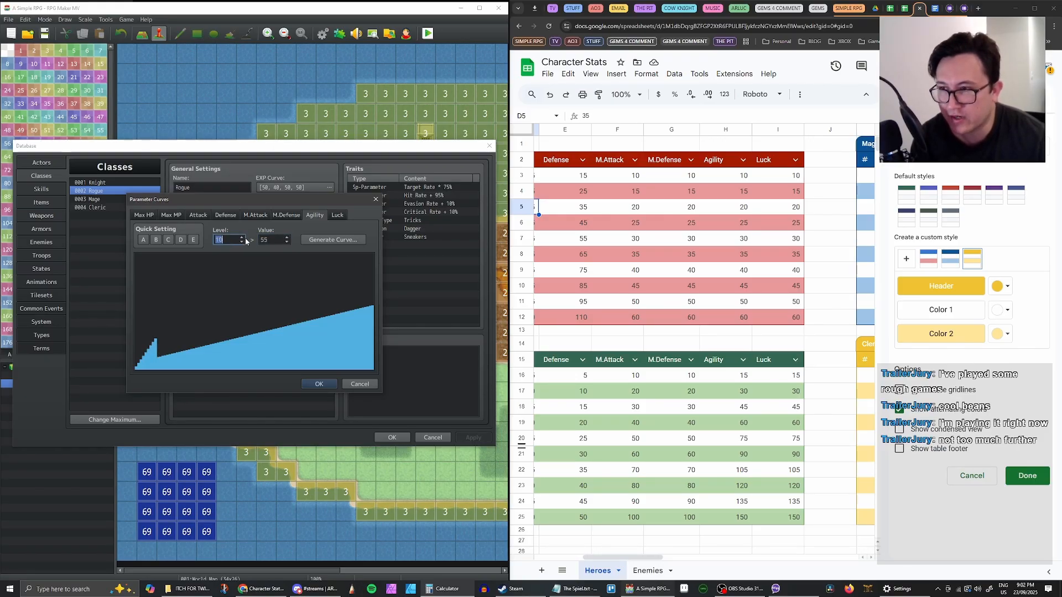
pyautogui.doubleClick(269, 240)
pyautogui.write('150')
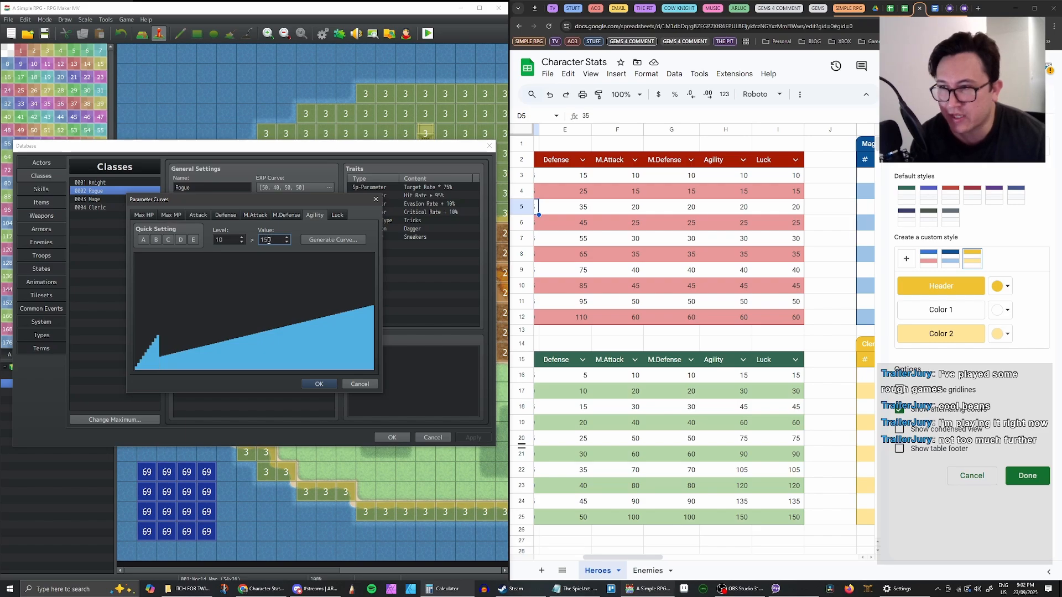
pyautogui.click(320, 384)
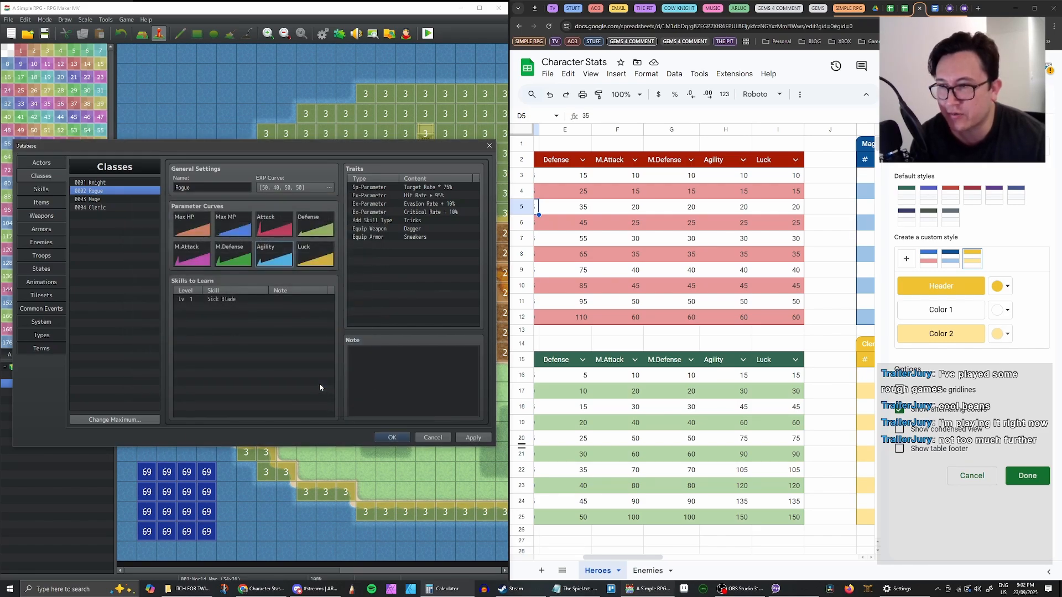
# Set the Rogue's Luck to 15 at level 1 and 30 at level 2
pyautogui.doubleClick(315, 257)
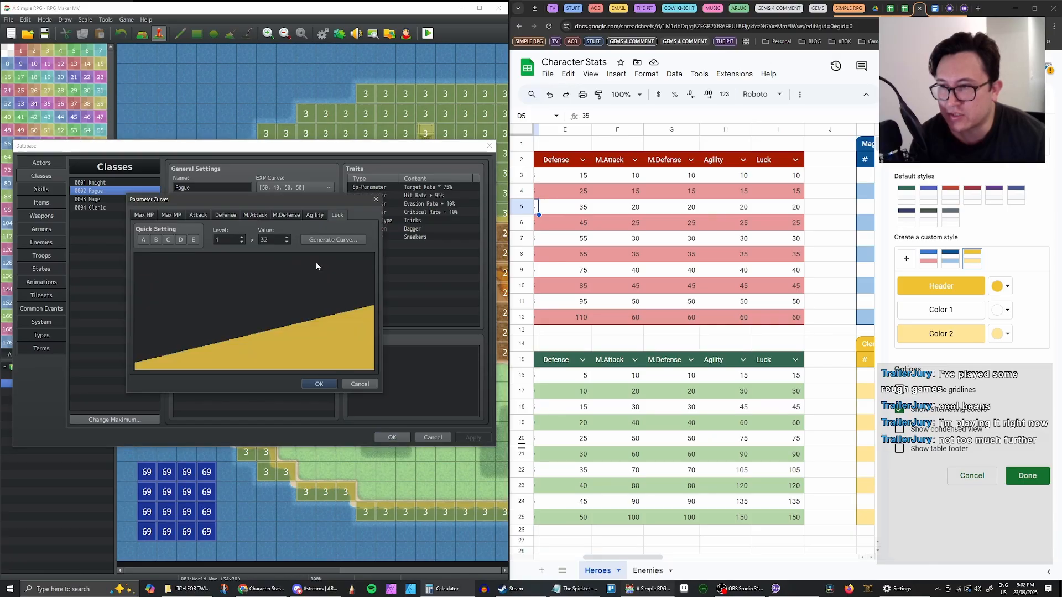
pyautogui.doubleClick(271, 238)
pyautogui.write('15')
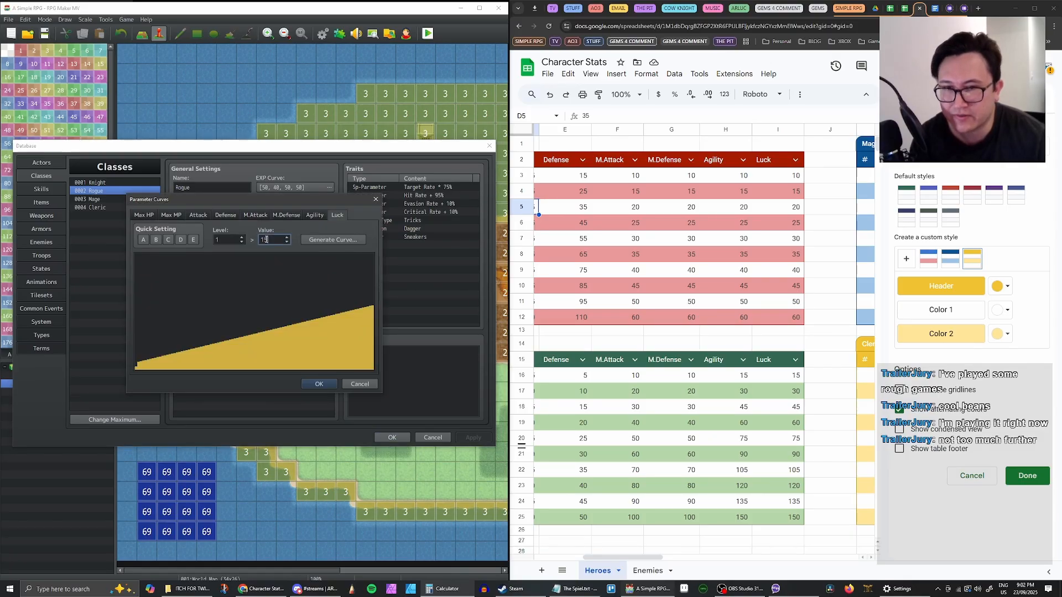
pyautogui.click(241, 238)
pyautogui.doubleClick(268, 240)
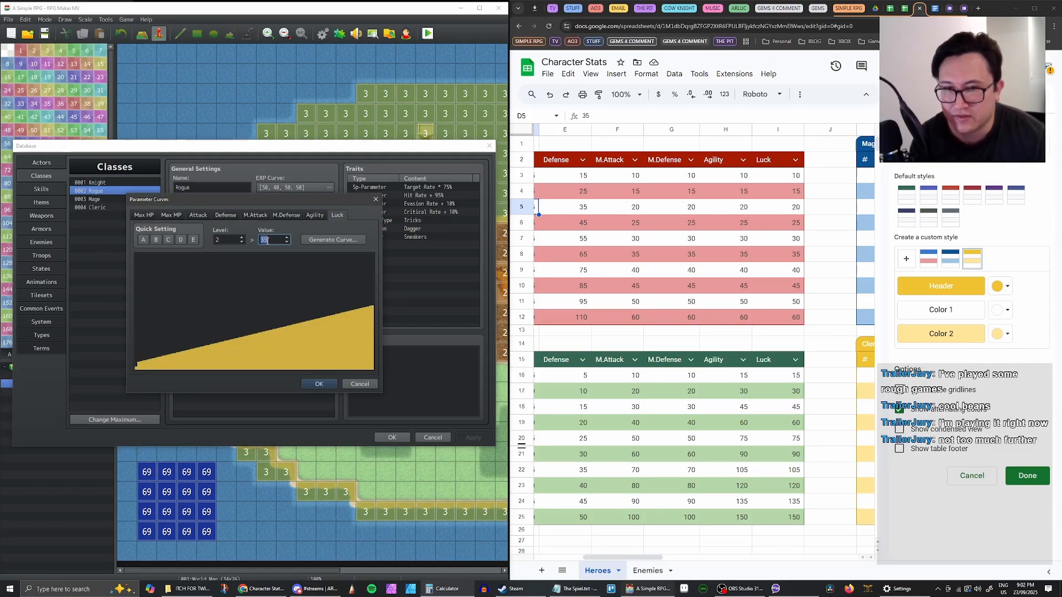
pyautogui.write('30')
# Set the Rogue's Luck to 45 at level 3 and 60 at level 4
pyautogui.click(242, 238)
pyautogui.doubleClick(274, 241)
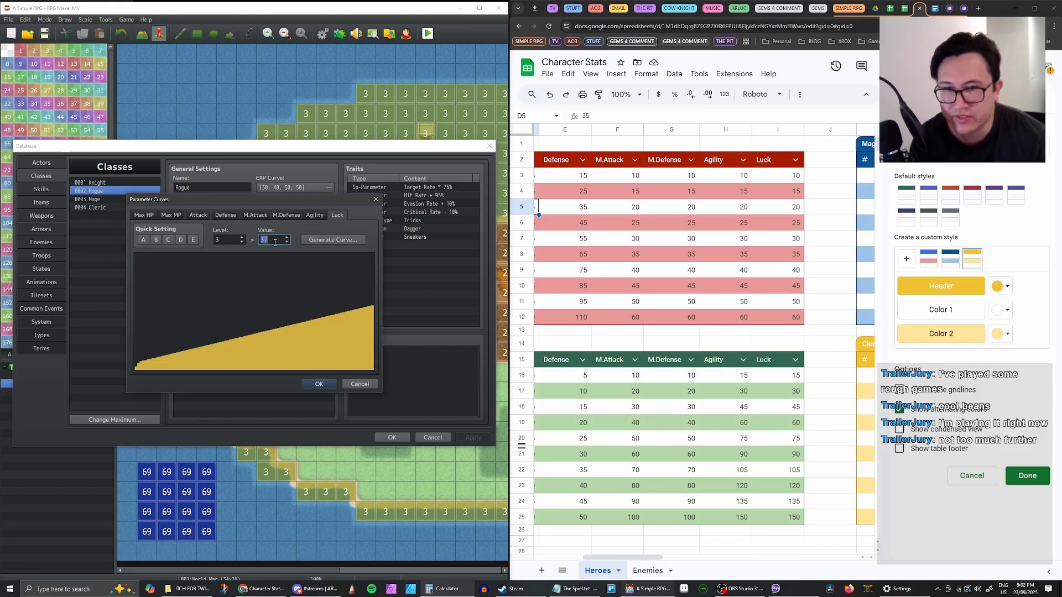
pyautogui.write('45')
pyautogui.click(242, 238)
pyautogui.doubleClick(273, 239)
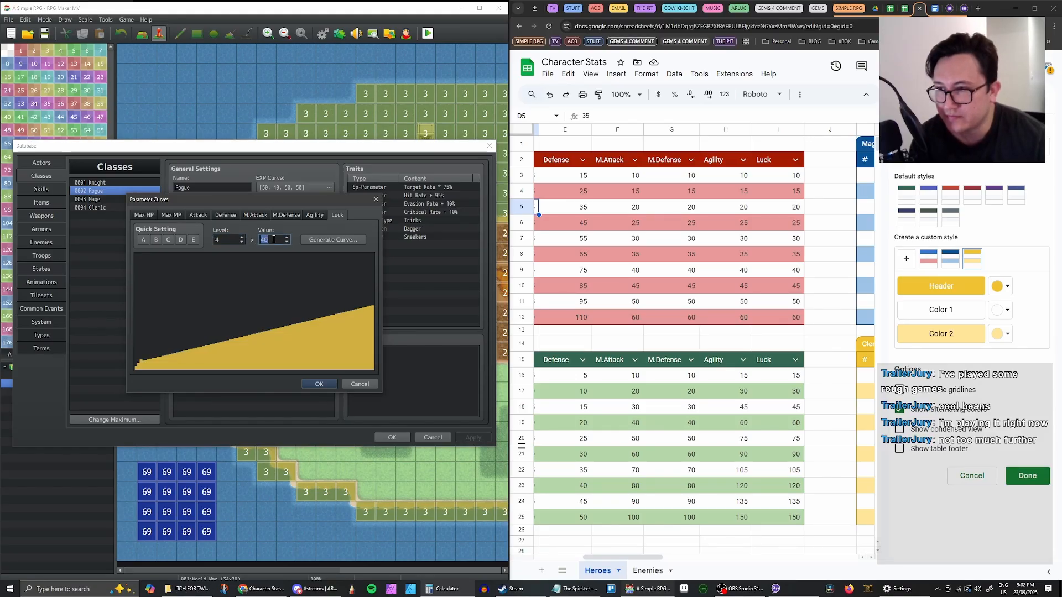
pyautogui.write('60')
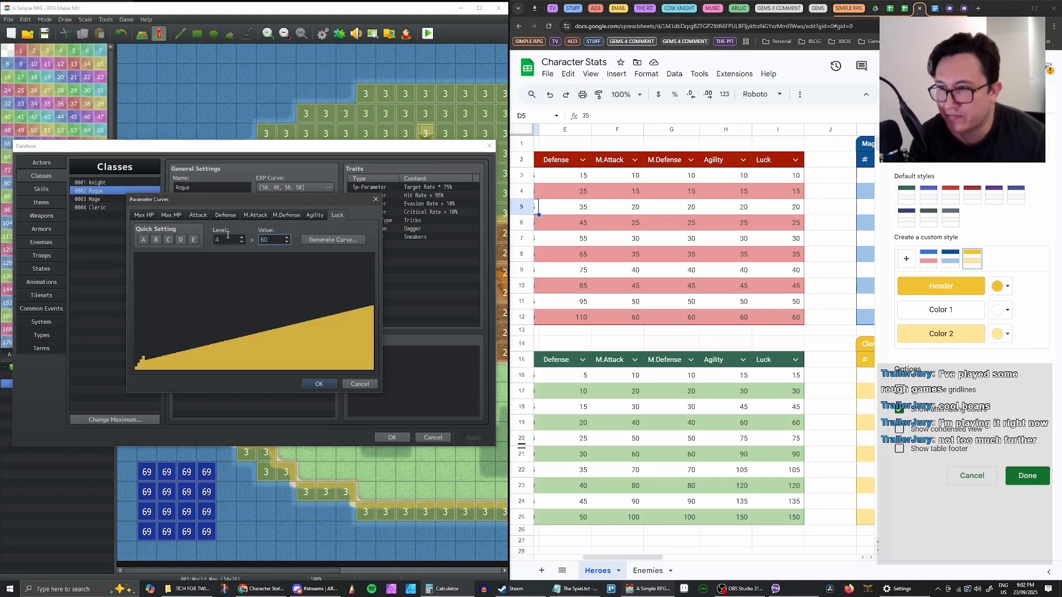
# Set the Rogue's Luck to 75 at level 5 and 90 at level 6
pyautogui.click(242, 238)
pyautogui.doubleClick(269, 240)
pyautogui.write('75')
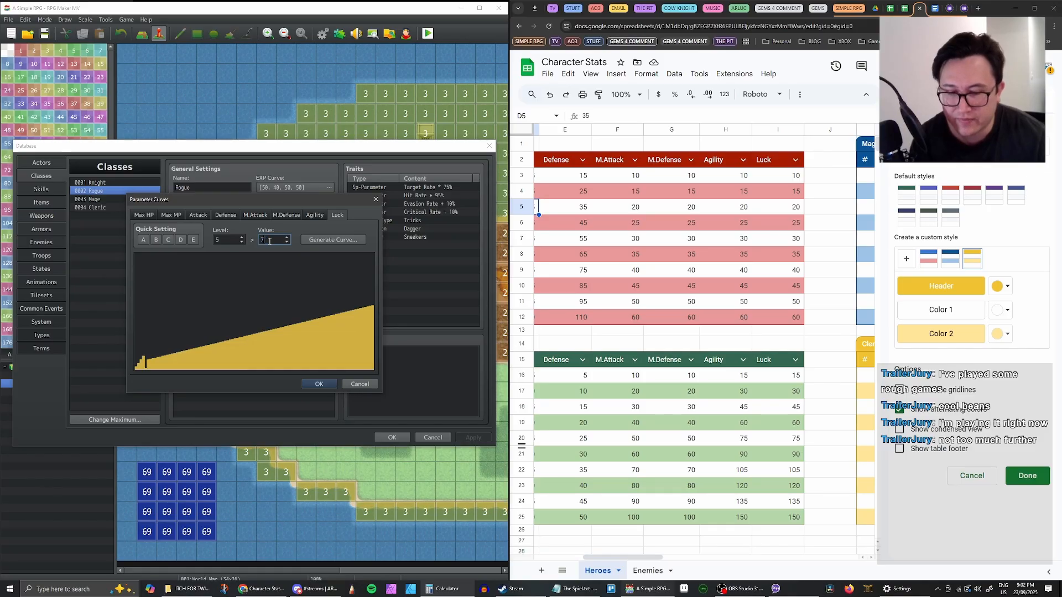
pyautogui.click(241, 237)
pyautogui.doubleClick(269, 240)
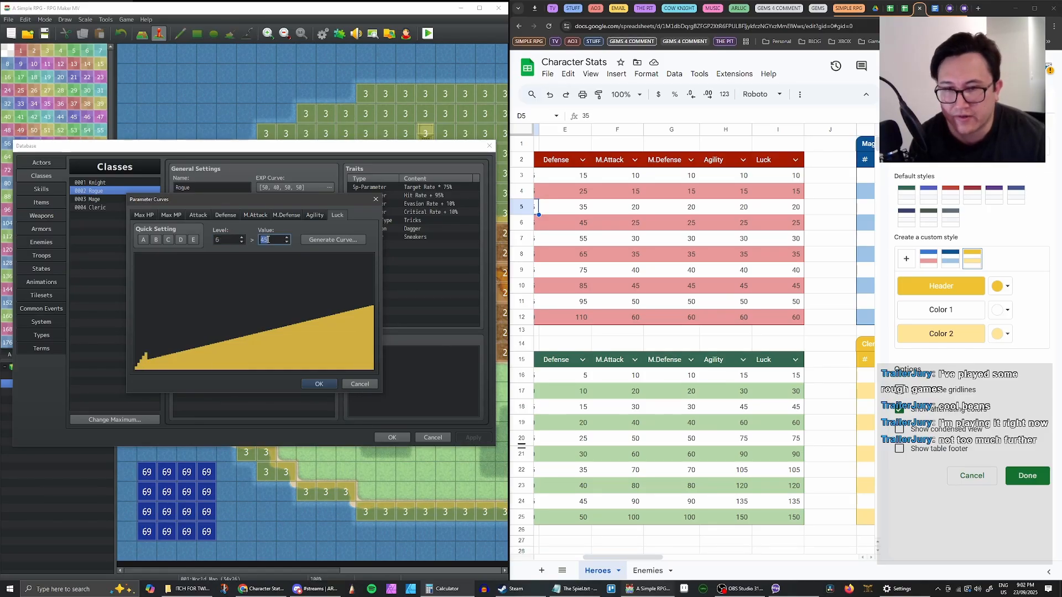
pyautogui.write('90')
# Set the Rogue's Luck to 105 at level 7 and 120 at level 8
pyautogui.click(241, 238)
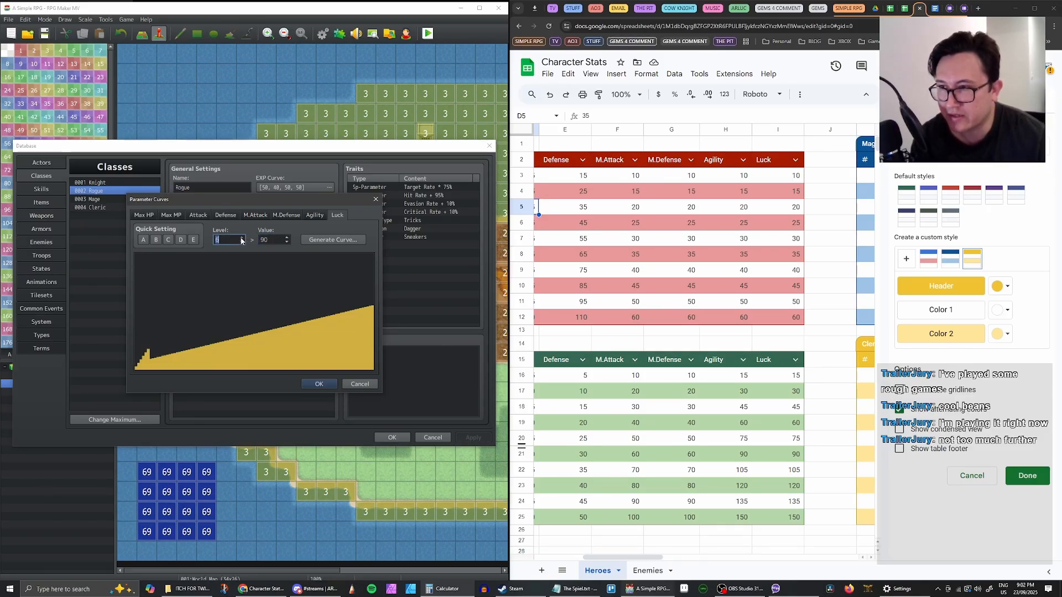
pyautogui.doubleClick(272, 240)
pyautogui.write('105')
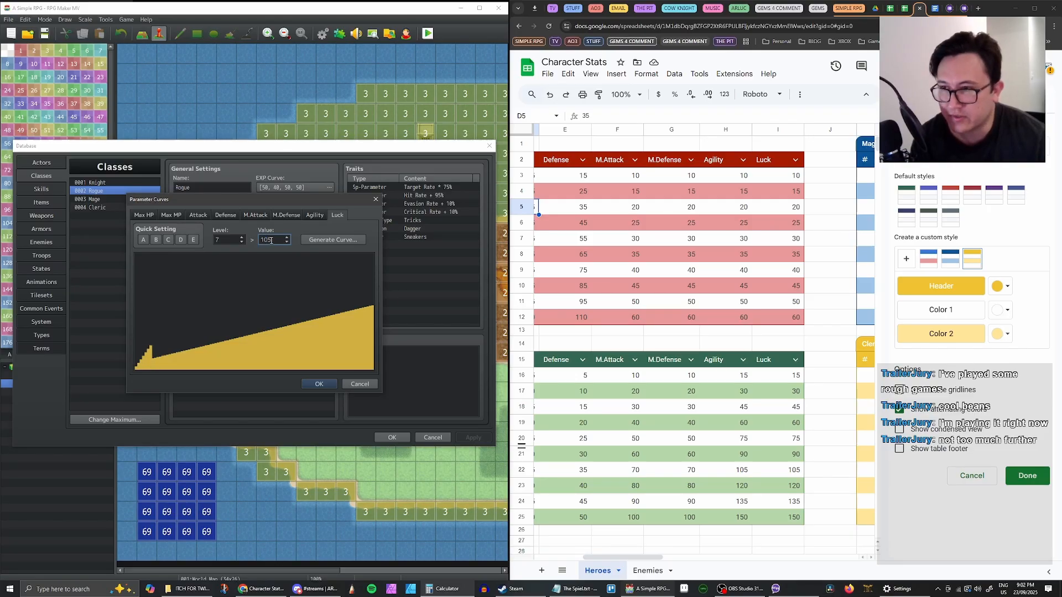
pyautogui.click(241, 237)
pyautogui.doubleClick(269, 240)
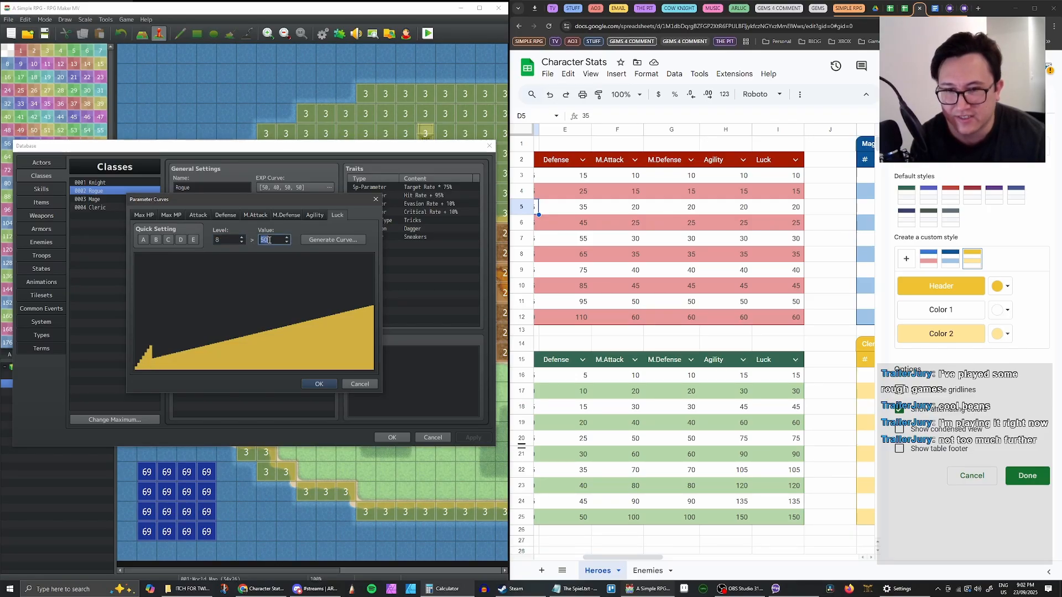
pyautogui.write('120')
# Set the Rogue's Luck to 135 at level 9 and 150 at level 10, and apply the curve to the class
pyautogui.click(241, 237)
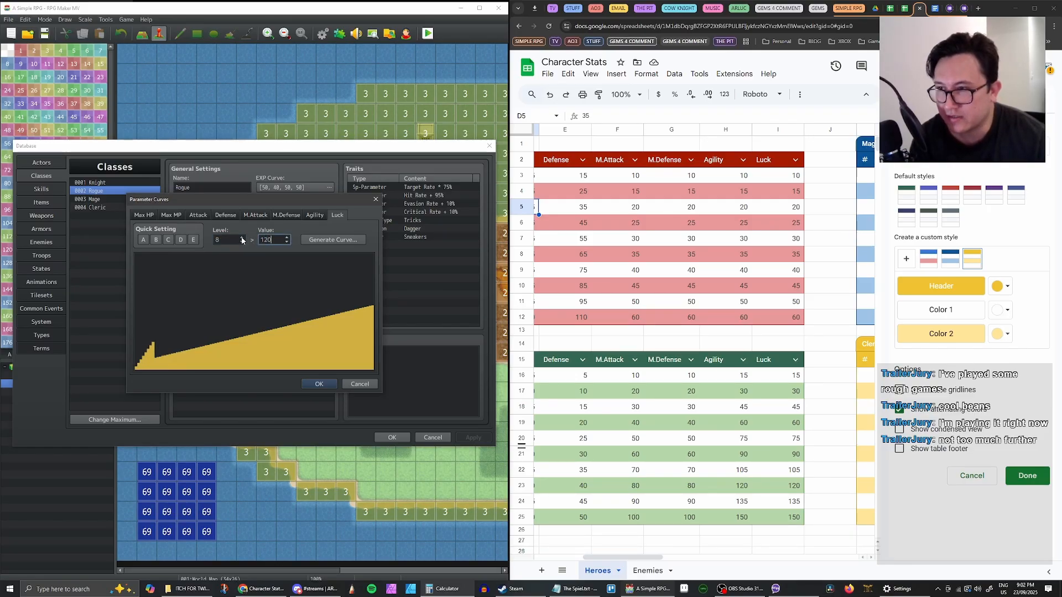
pyautogui.doubleClick(271, 240)
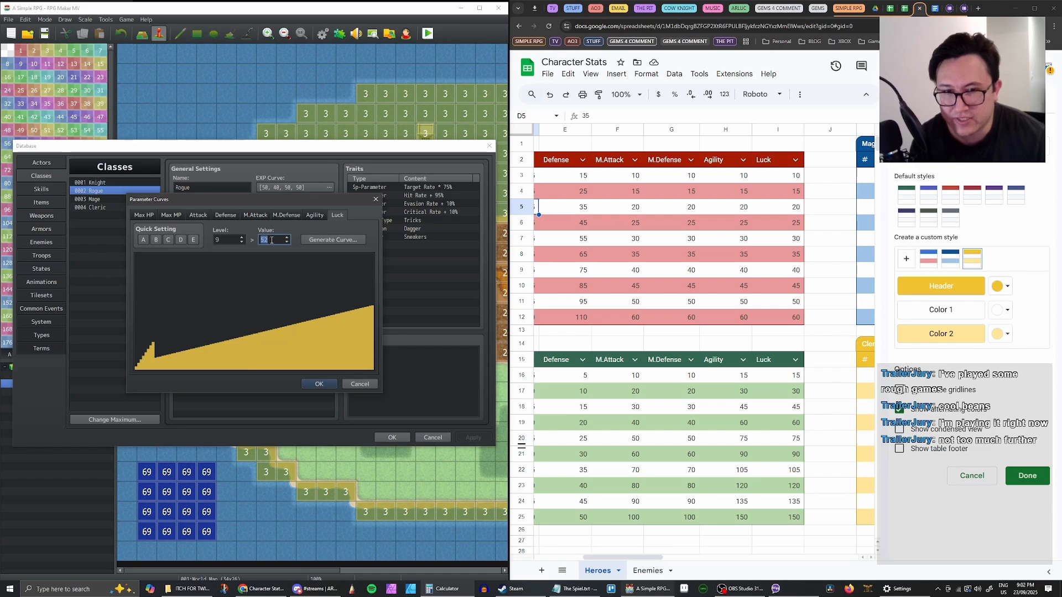
pyautogui.write('135')
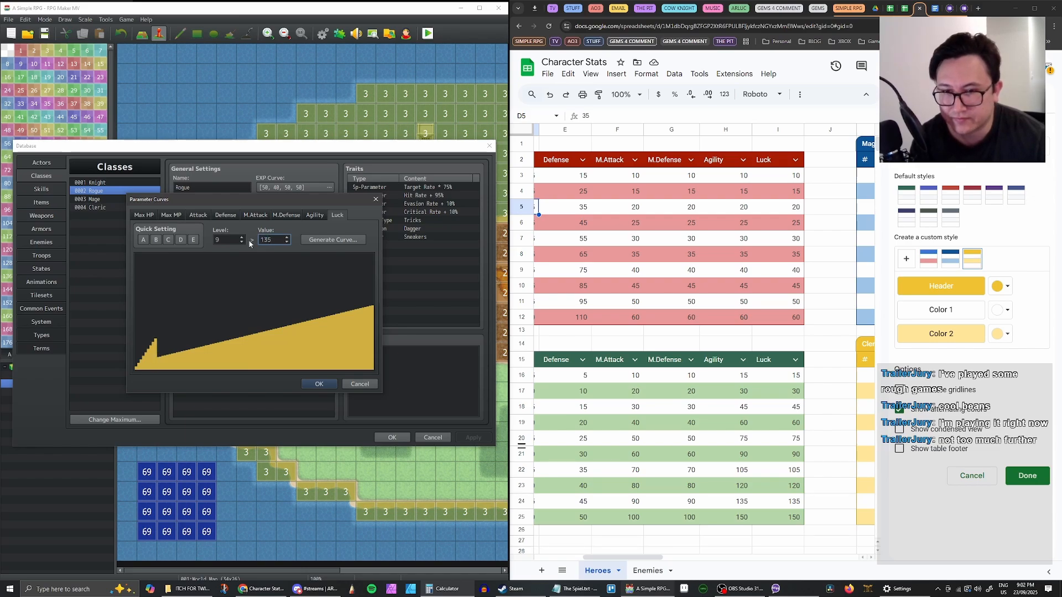
pyautogui.click(242, 238)
pyautogui.doubleClick(271, 241)
pyautogui.write('150')
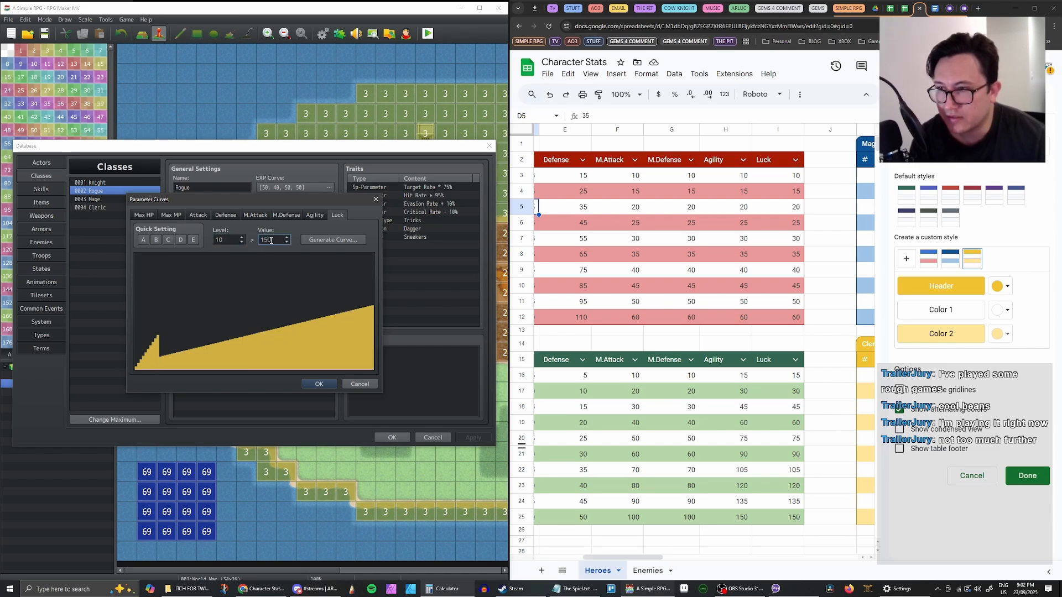
pyautogui.click(319, 384)
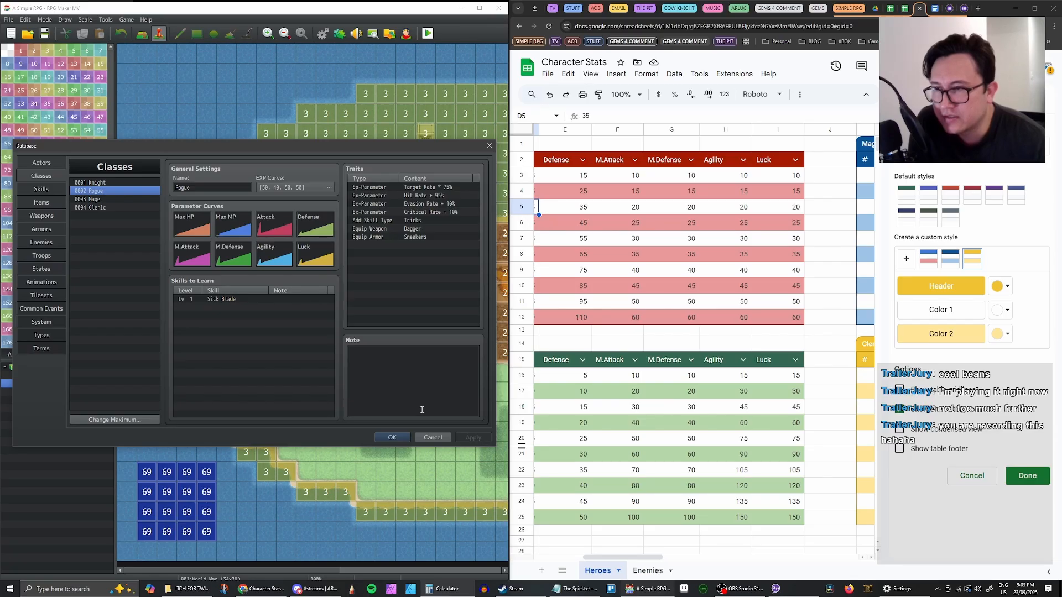
# Accept the class changes and close the database
pyautogui.click(392, 438)
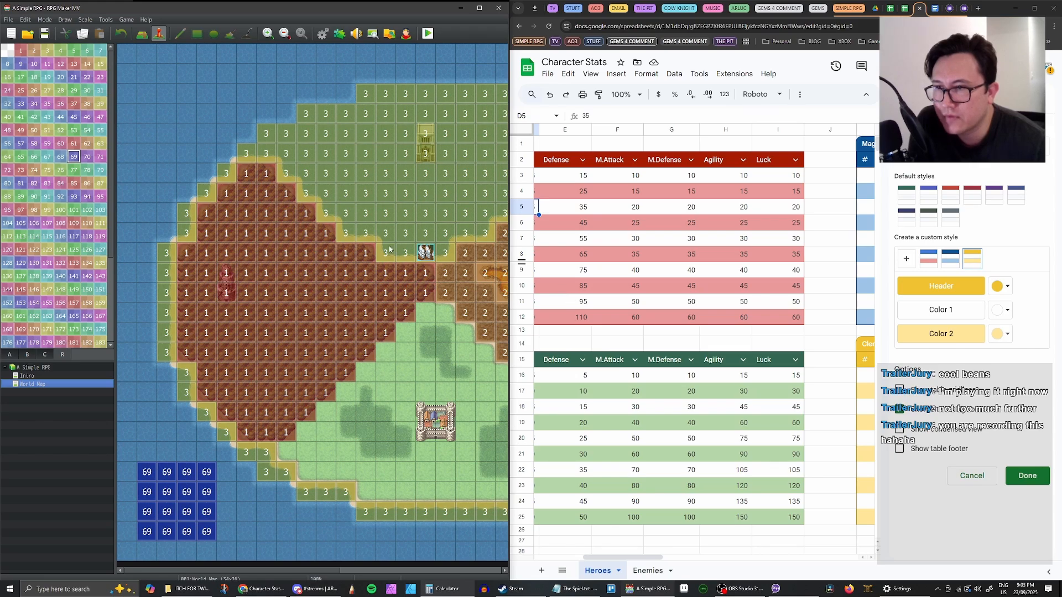
pyautogui.click(426, 252)
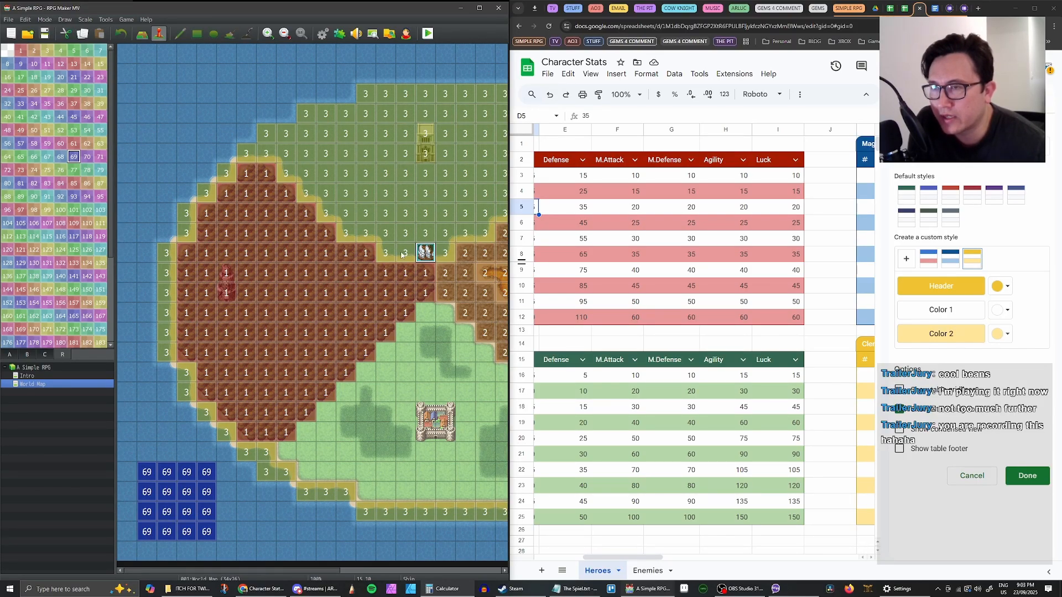
pyautogui.press('Left')
pyautogui.press('Left')
pyautogui.press('Up')
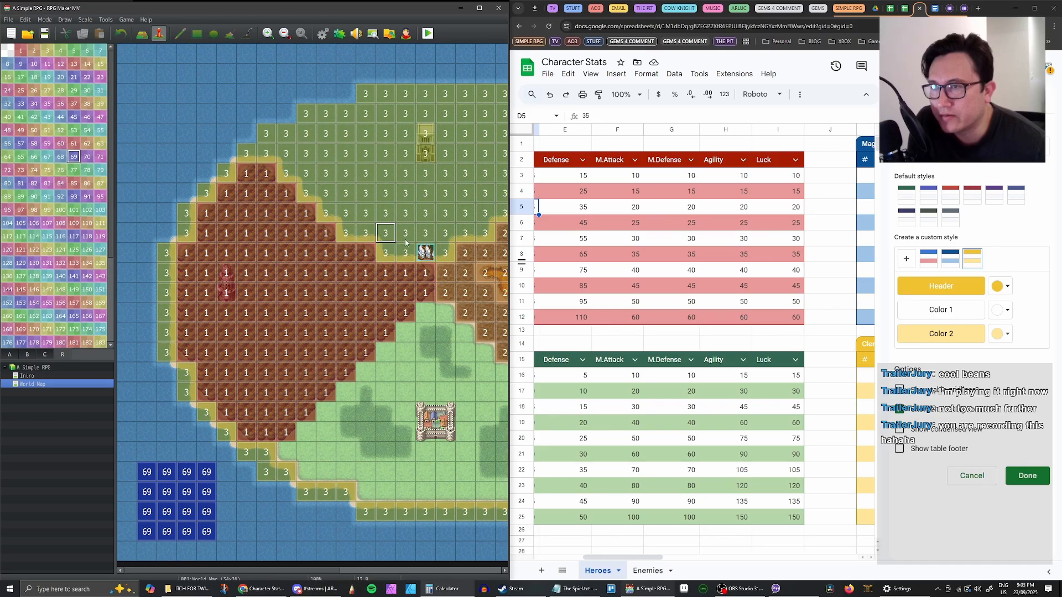
pyautogui.click(405, 240)
pyautogui.click(406, 250)
pyautogui.click(426, 250)
pyautogui.click(427, 236)
pyautogui.click(445, 237)
pyautogui.click(446, 250)
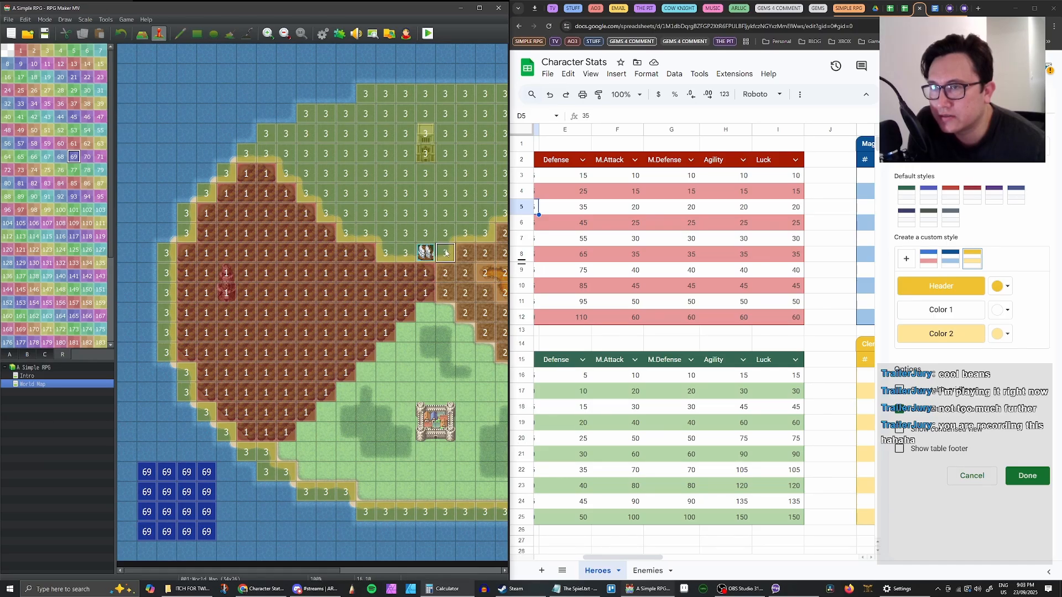
pyautogui.click(437, 209)
pyautogui.click(439, 188)
pyautogui.click(443, 175)
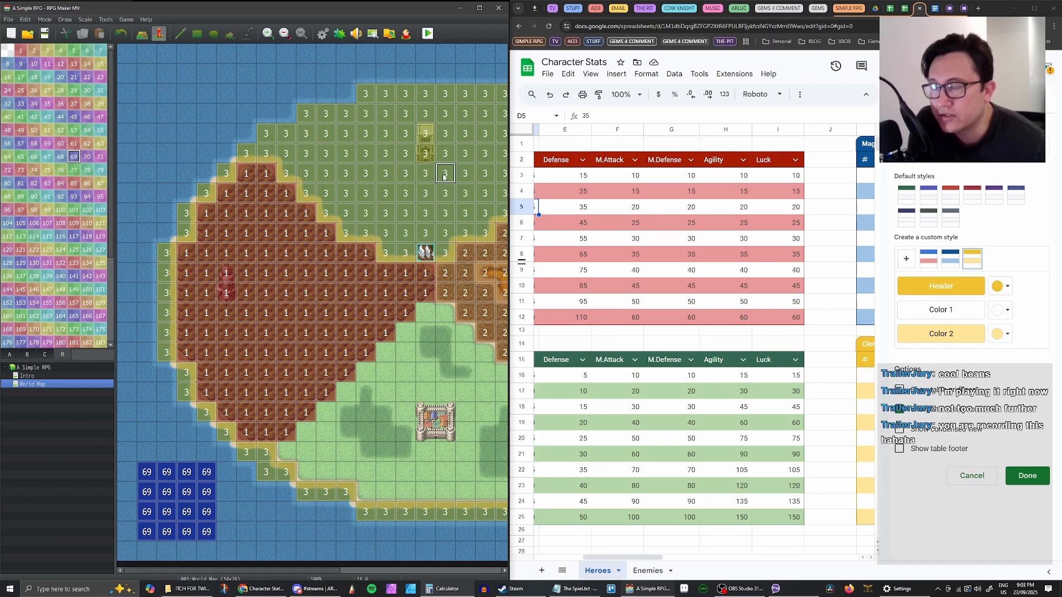
pyautogui.click(430, 176)
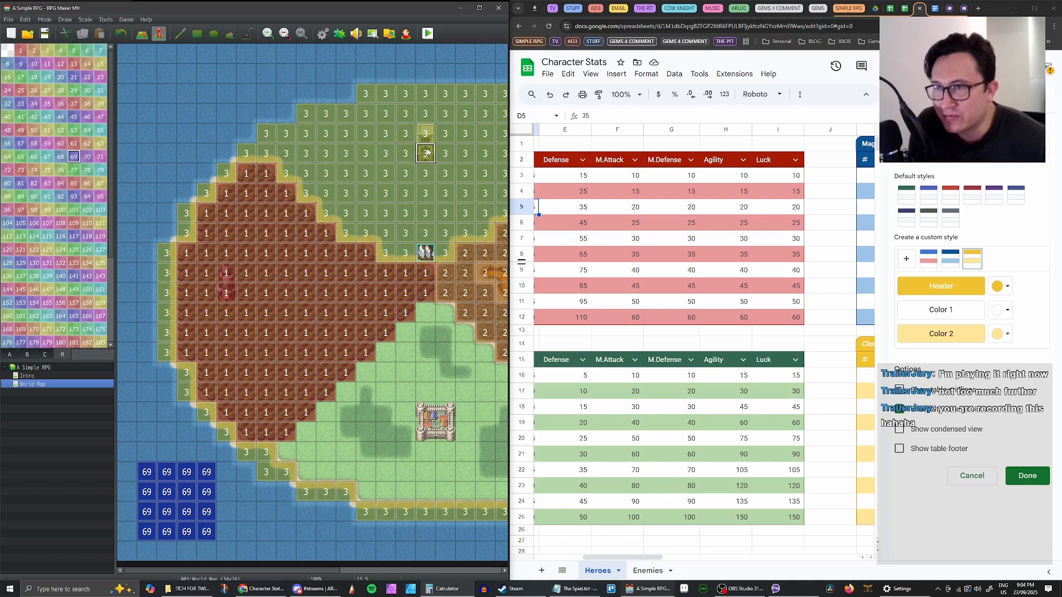
# Save the A Simple RPG project and open Game.rpgproject from THE PIT folder in Games
pyautogui.click(11, 20)
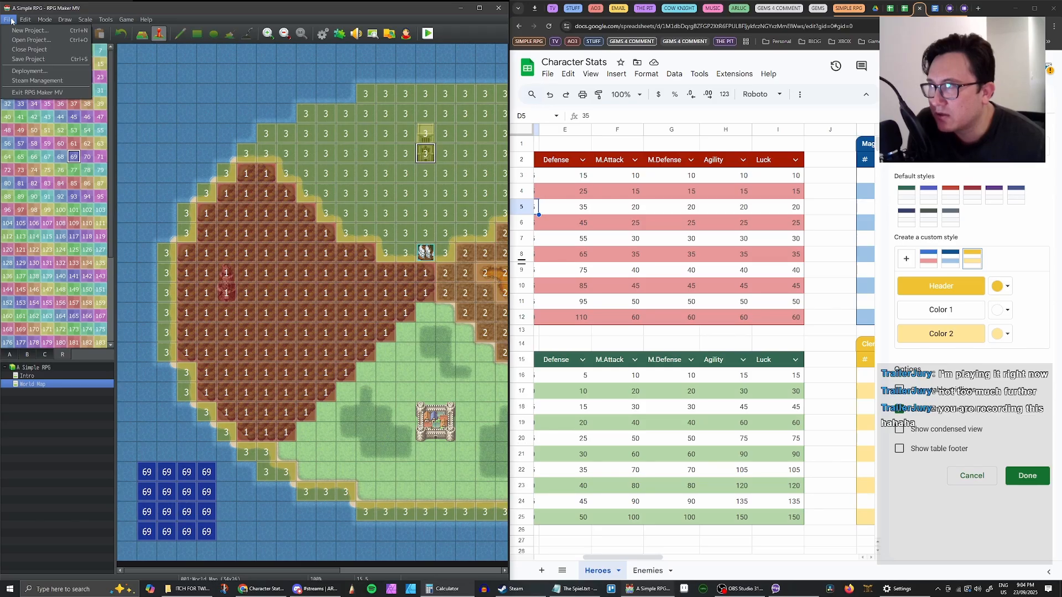
pyautogui.click(28, 60)
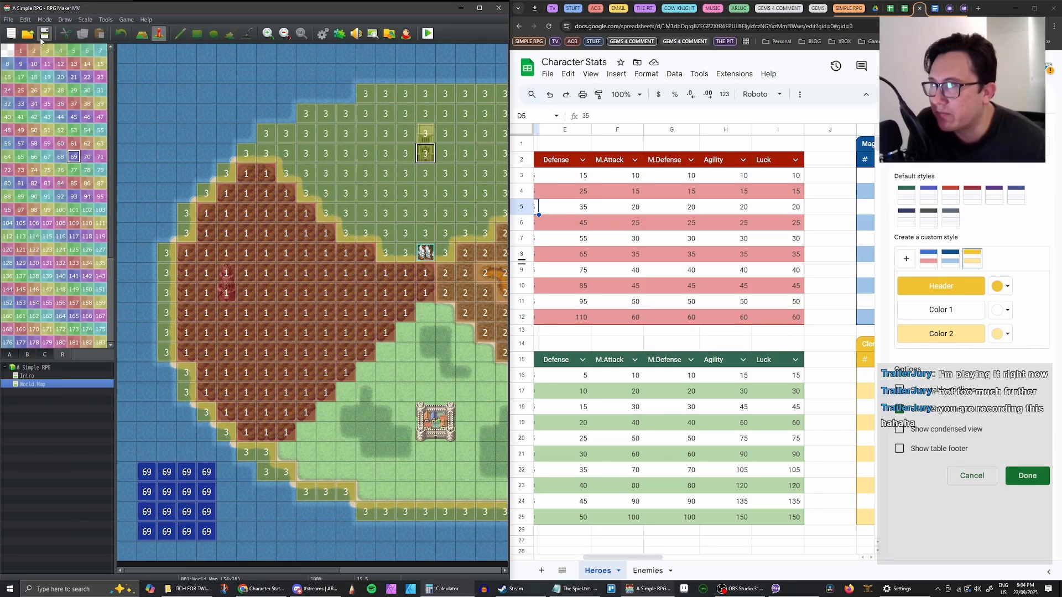
pyautogui.click(9, 20)
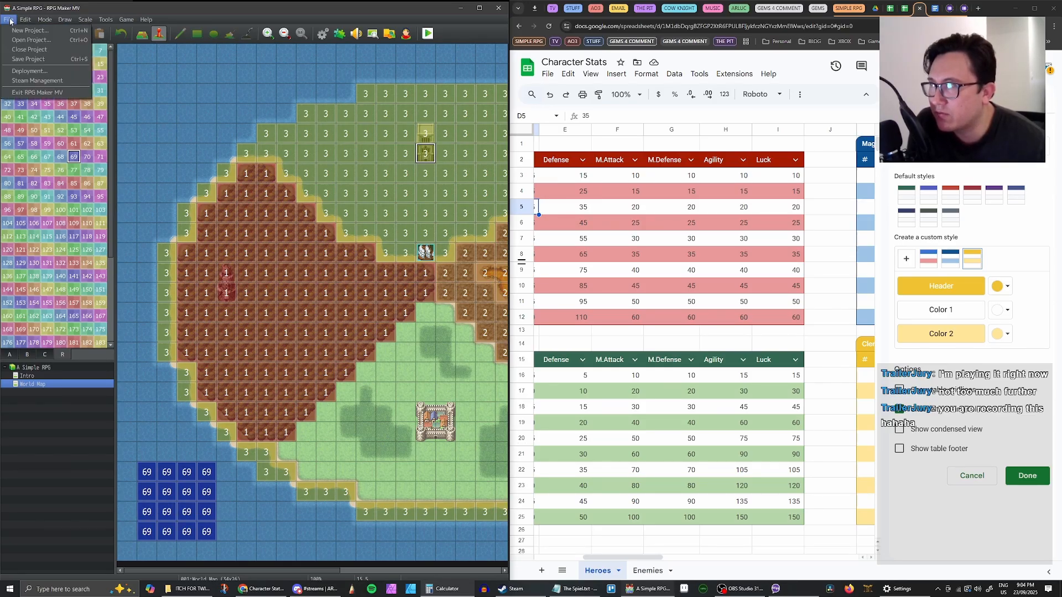
pyautogui.click(32, 40)
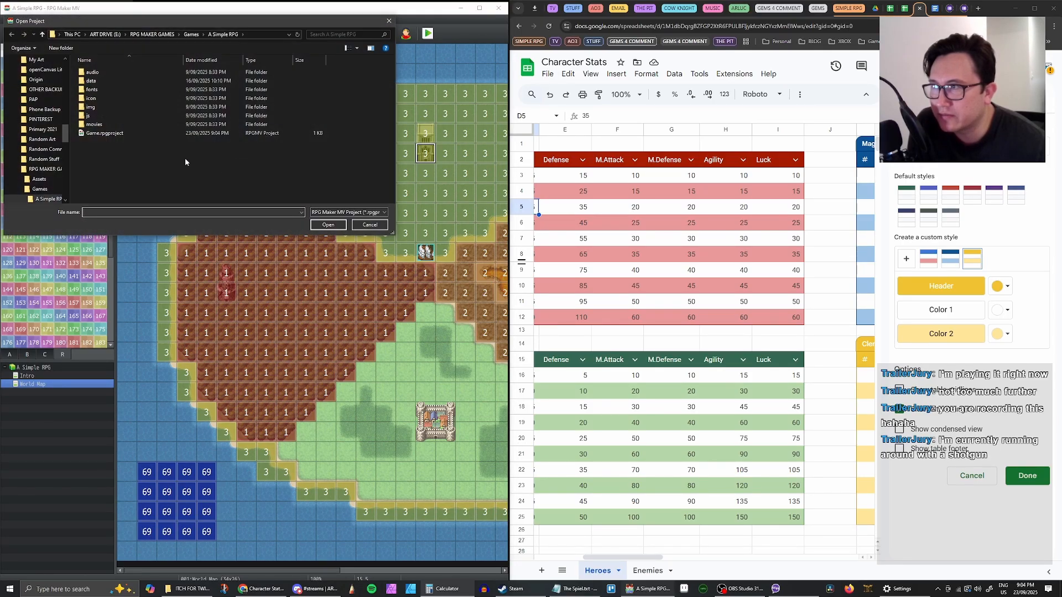
pyautogui.click(191, 34)
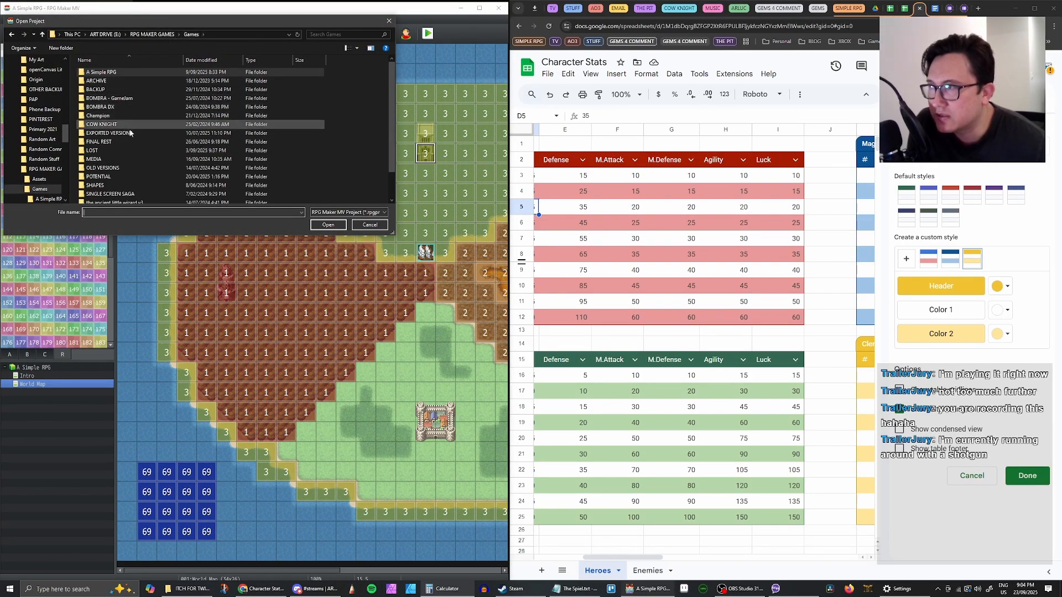
pyautogui.scroll(-1, 131, 116)
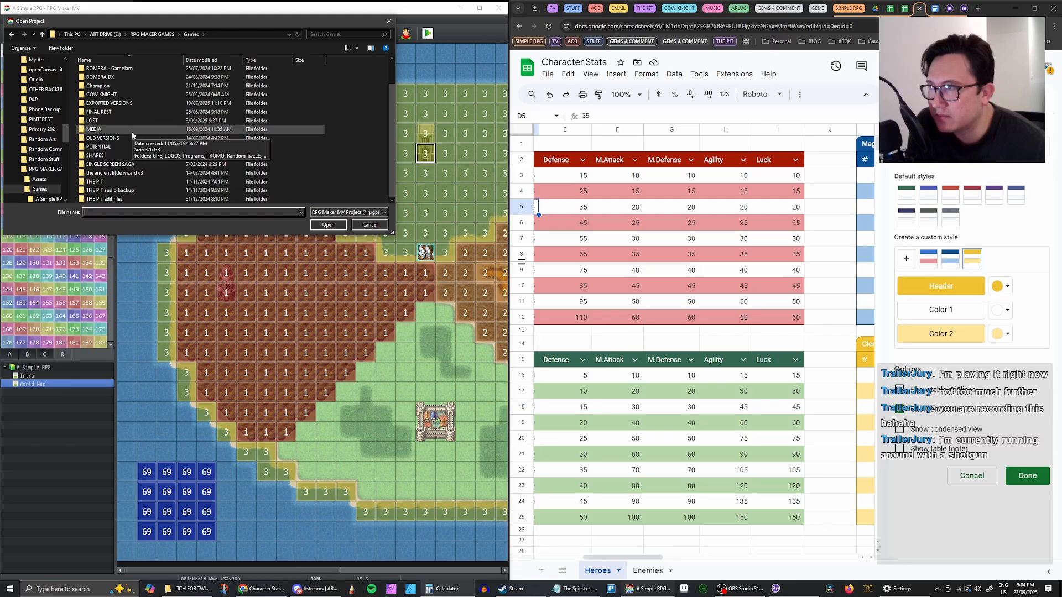
pyautogui.doubleClick(116, 182)
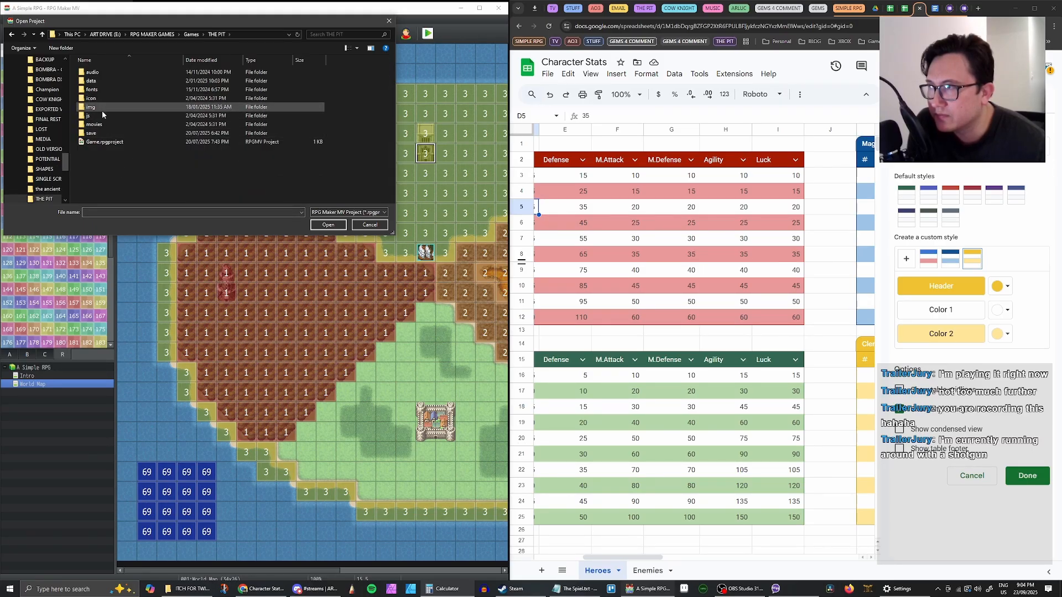
pyautogui.doubleClick(105, 142)
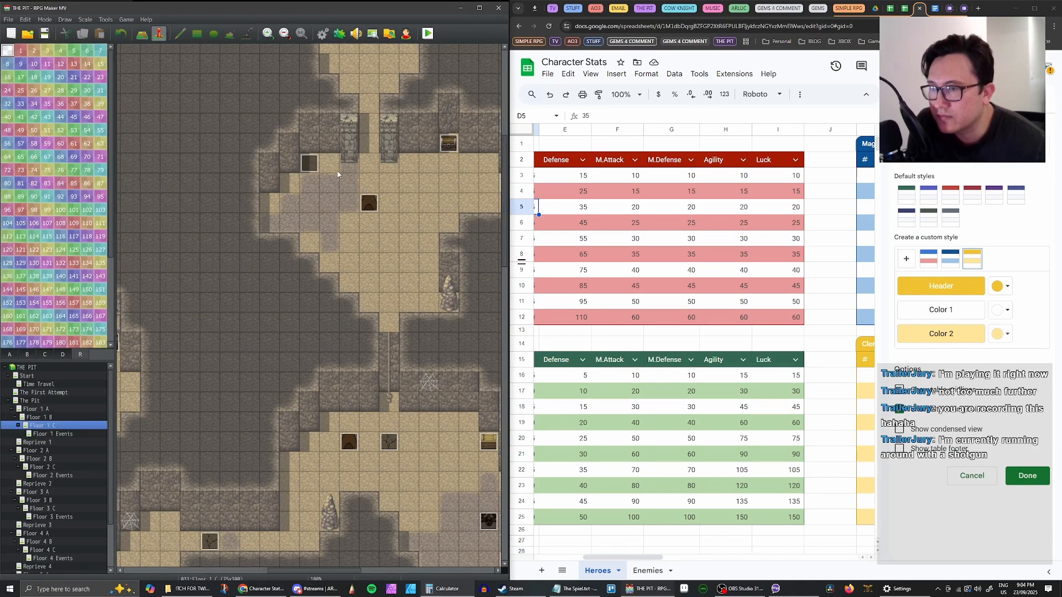
# Start a playtest of THE PIT, maximize the game window and highlight Enter on the title menu
pyautogui.click(423, 36)
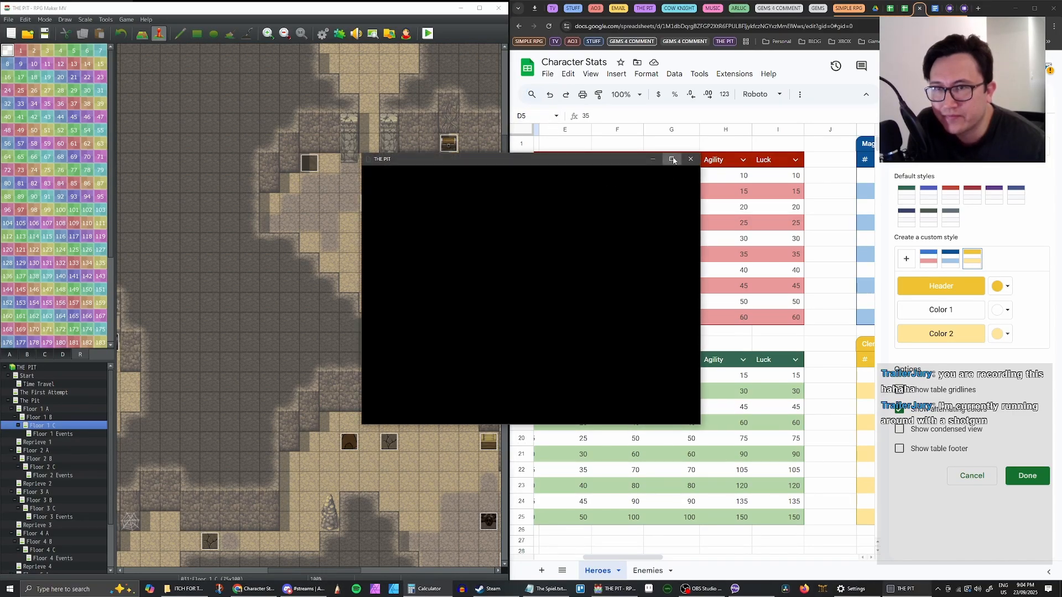
pyautogui.click(673, 160)
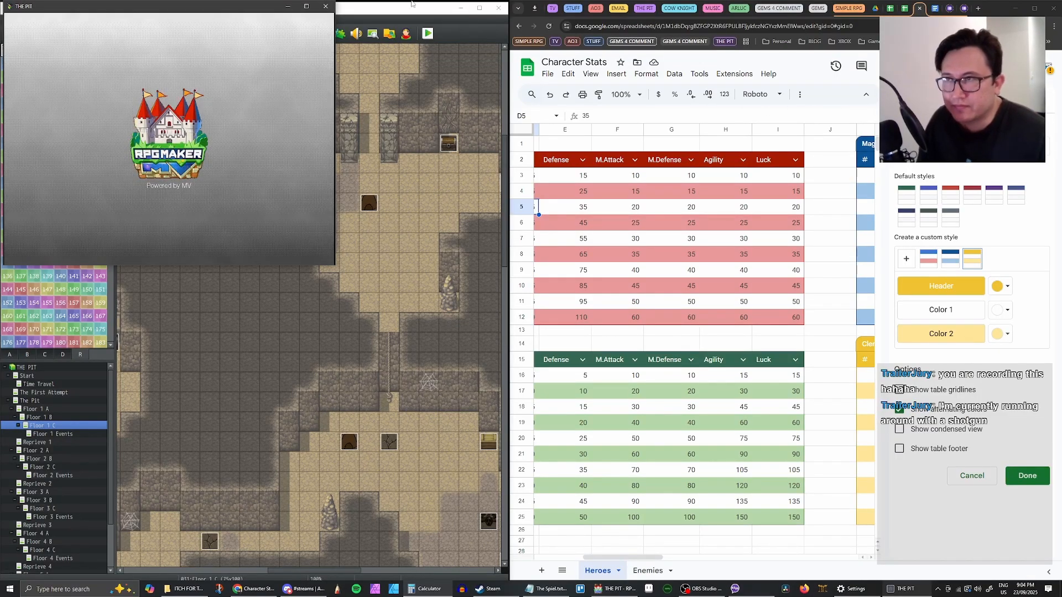
pyautogui.click(305, 6)
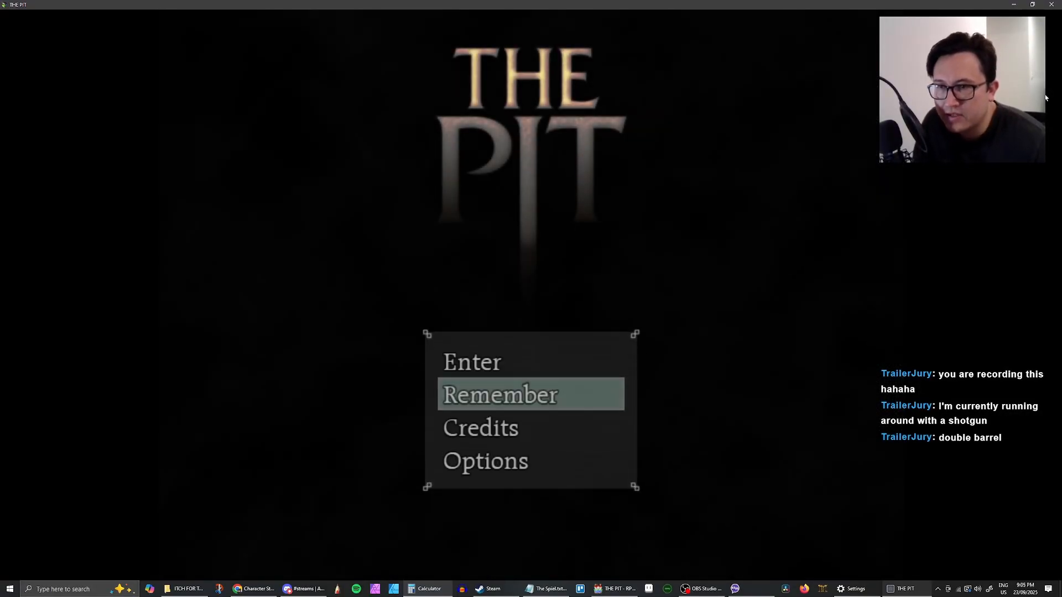
pyautogui.press('Up')
pyautogui.press('Down')
pyautogui.press('Up')
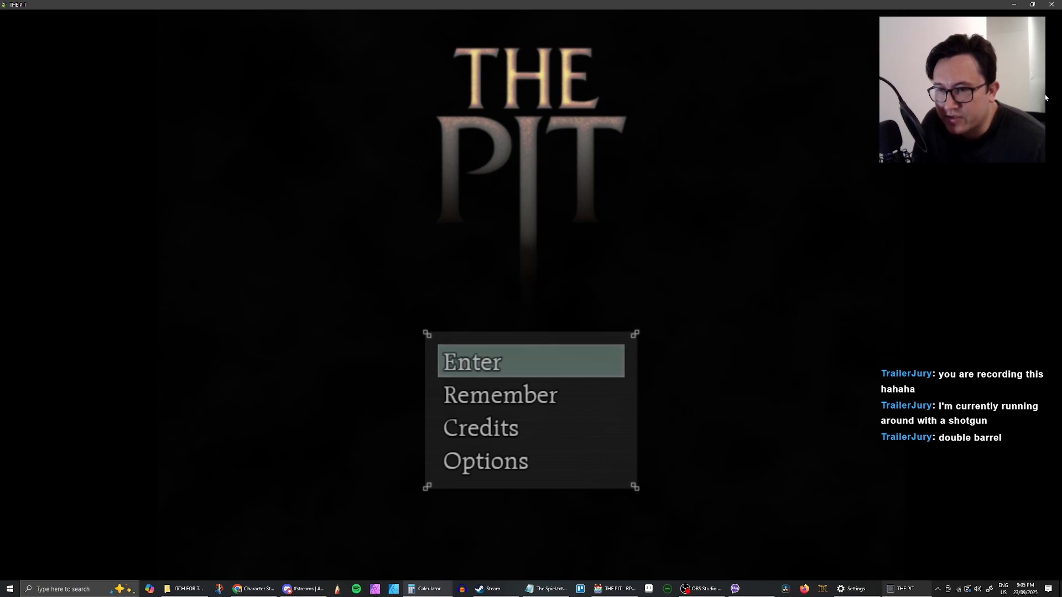
# Start a new game from the title screen
pyautogui.press('Down')
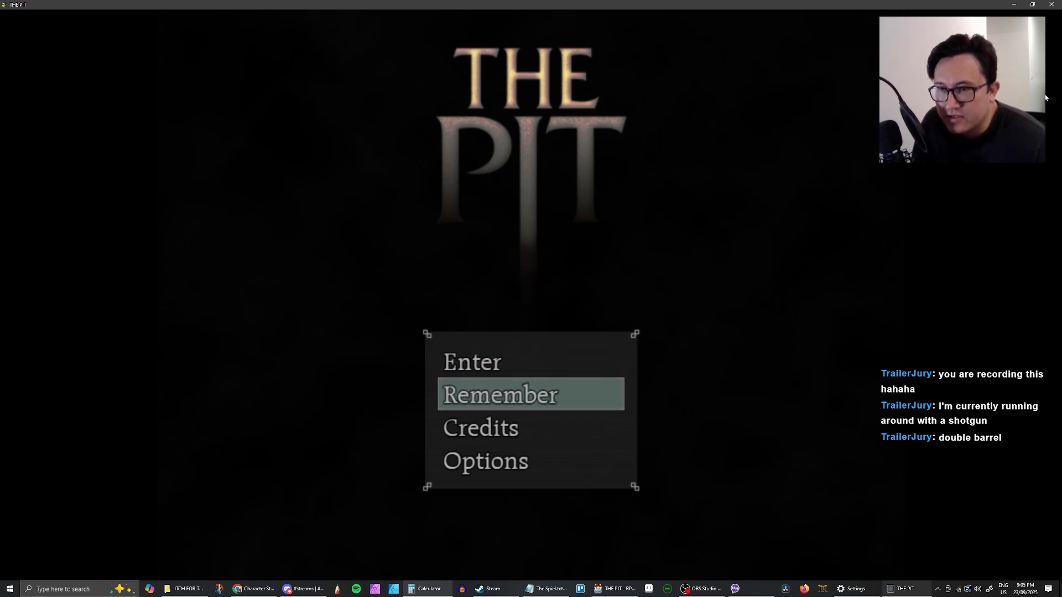
pyautogui.press('Up')
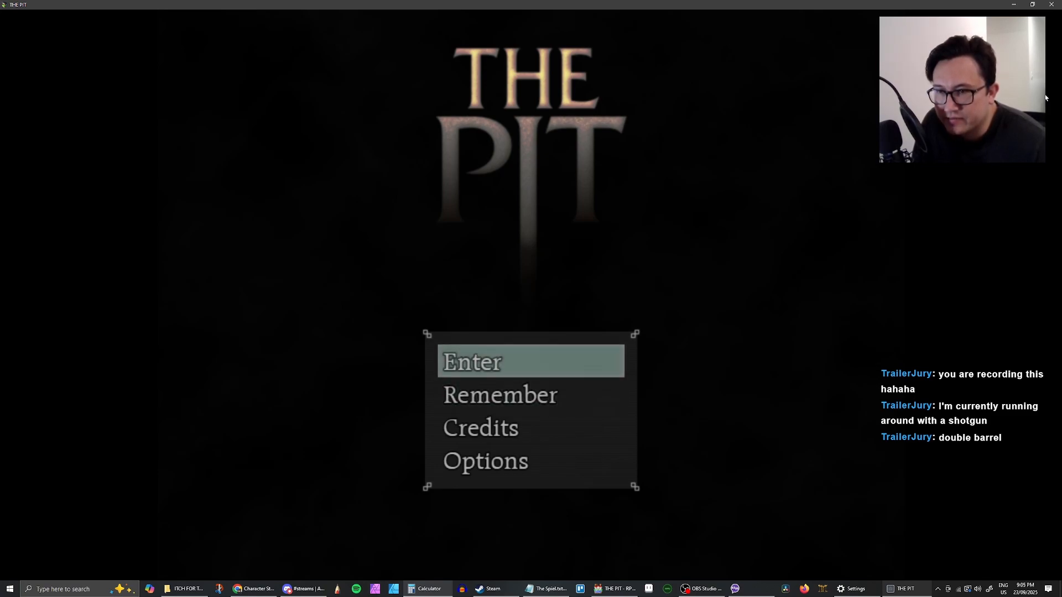
pyautogui.press('Return')
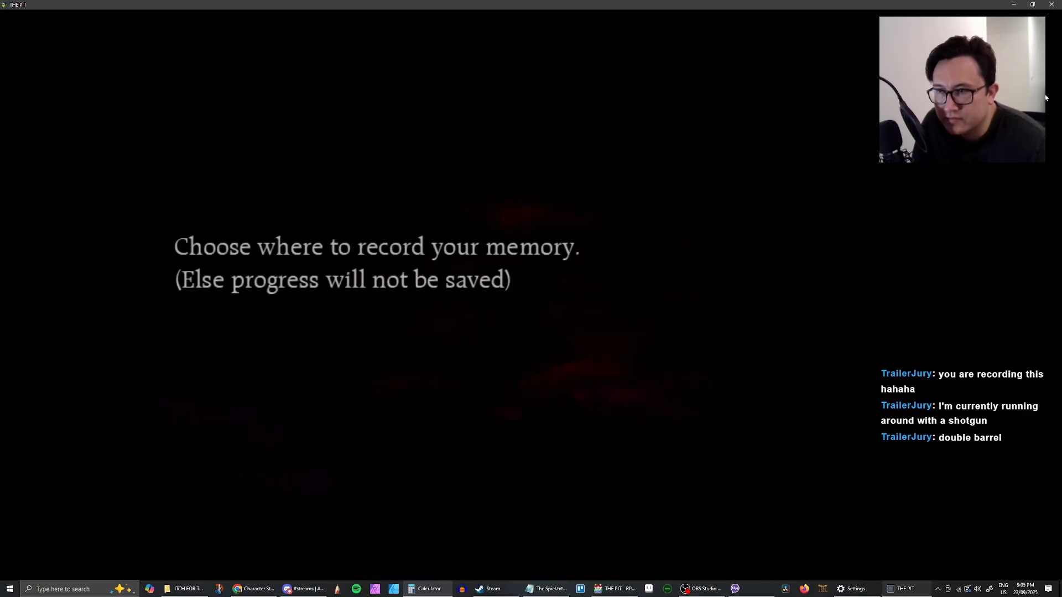
# Record the new game's memory in File 2, overwriting the existing memory, and dismiss the autosave notice
pyautogui.press('z')
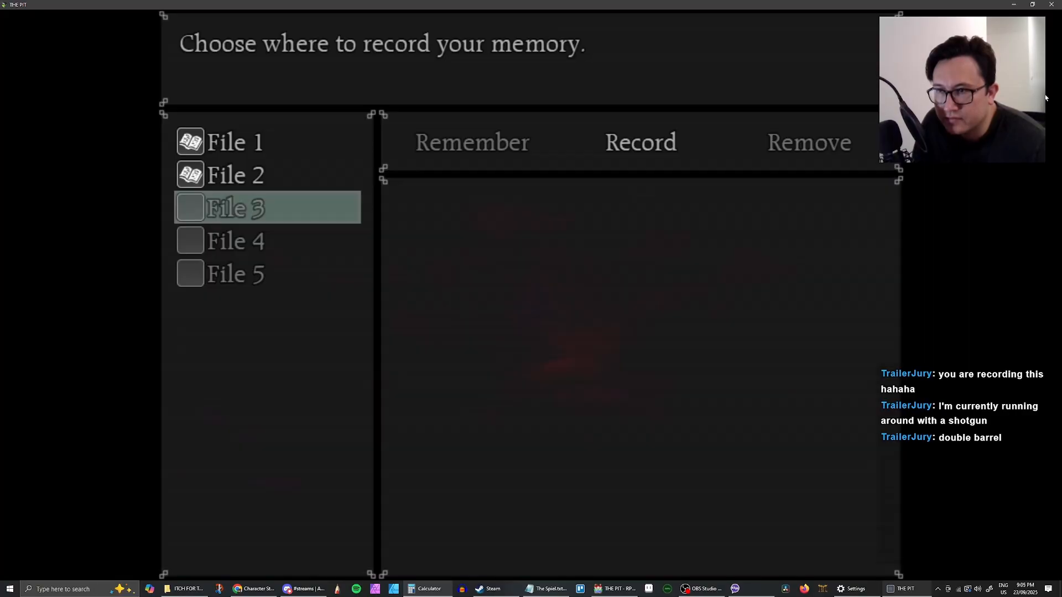
pyautogui.press('Up')
pyautogui.press('z')
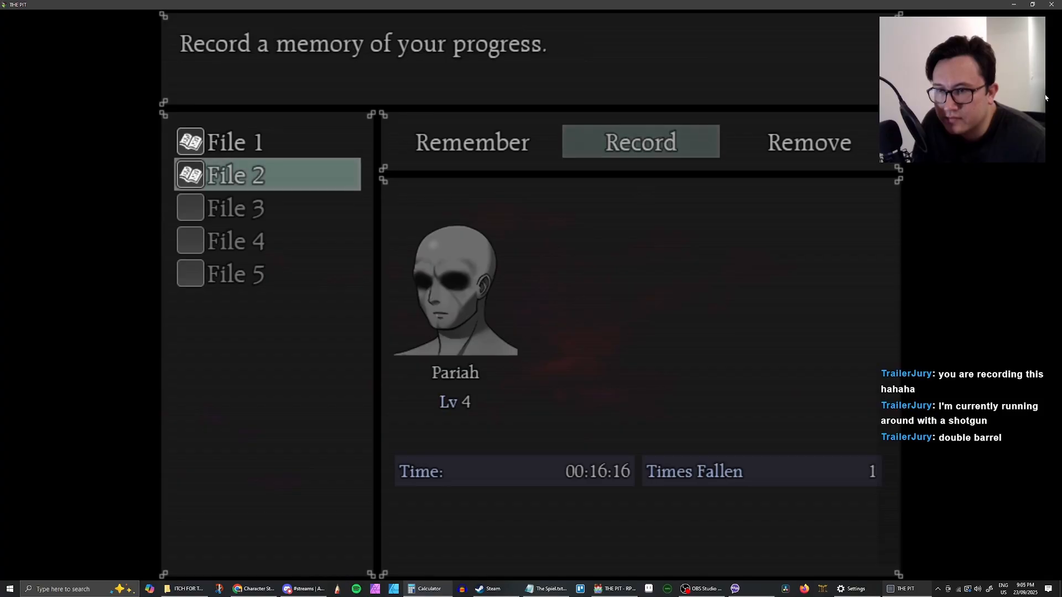
pyautogui.press('Left')
pyautogui.press('Right')
pyautogui.press('z')
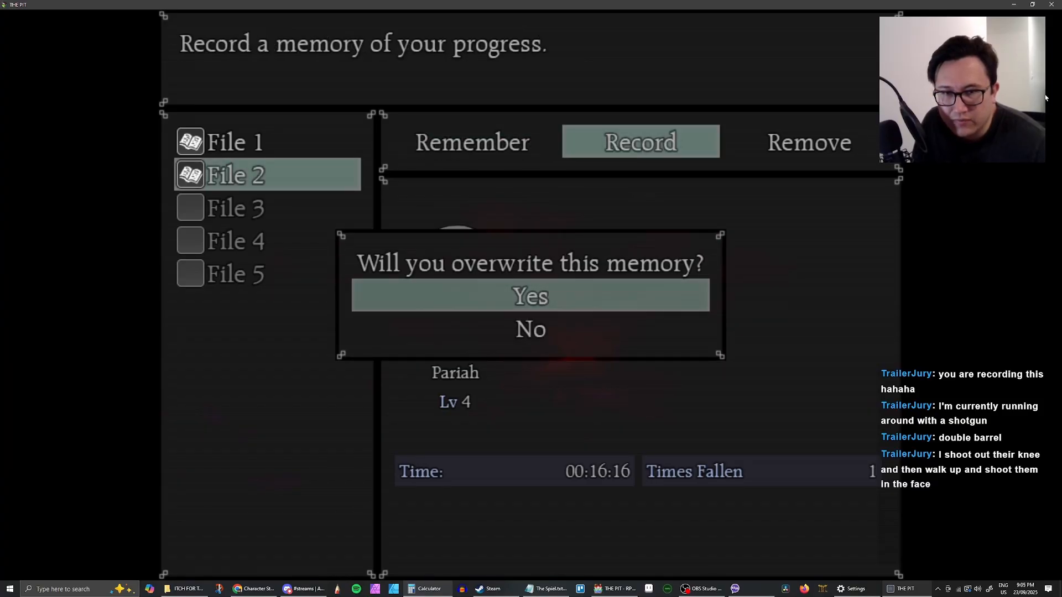
pyautogui.press('z')
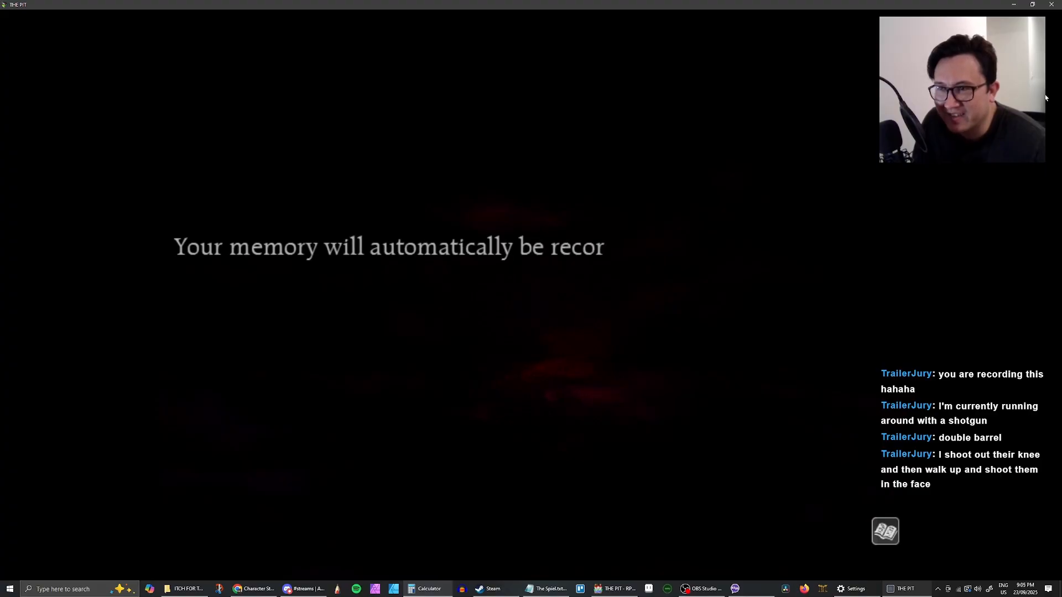
pyautogui.press('z')
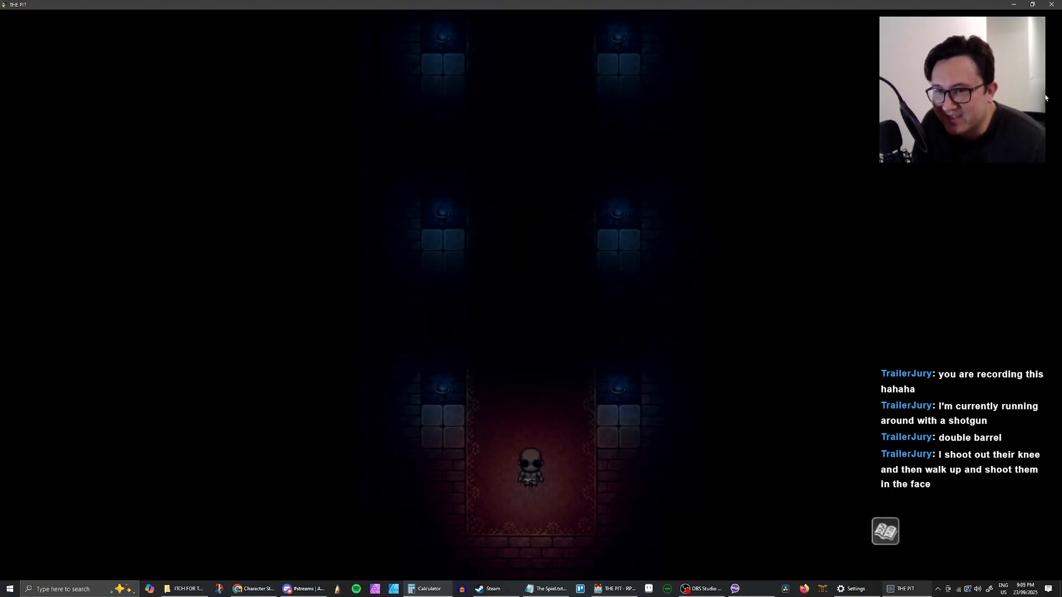
# Walk the character along the torchlit corridor to the throne at the far end of the hall
pyautogui.press('Up')
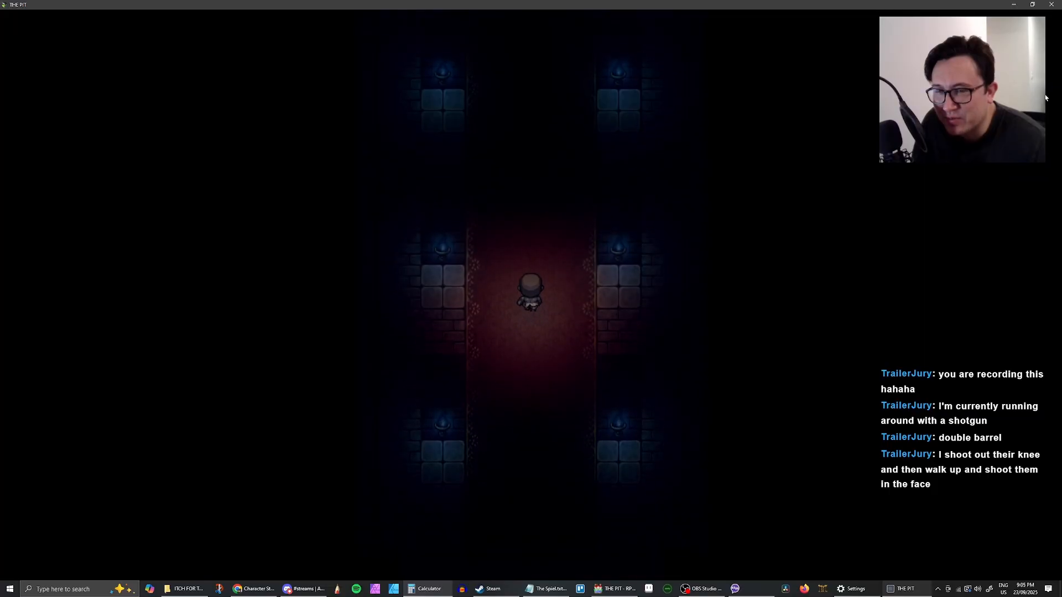
pyautogui.press('Up')
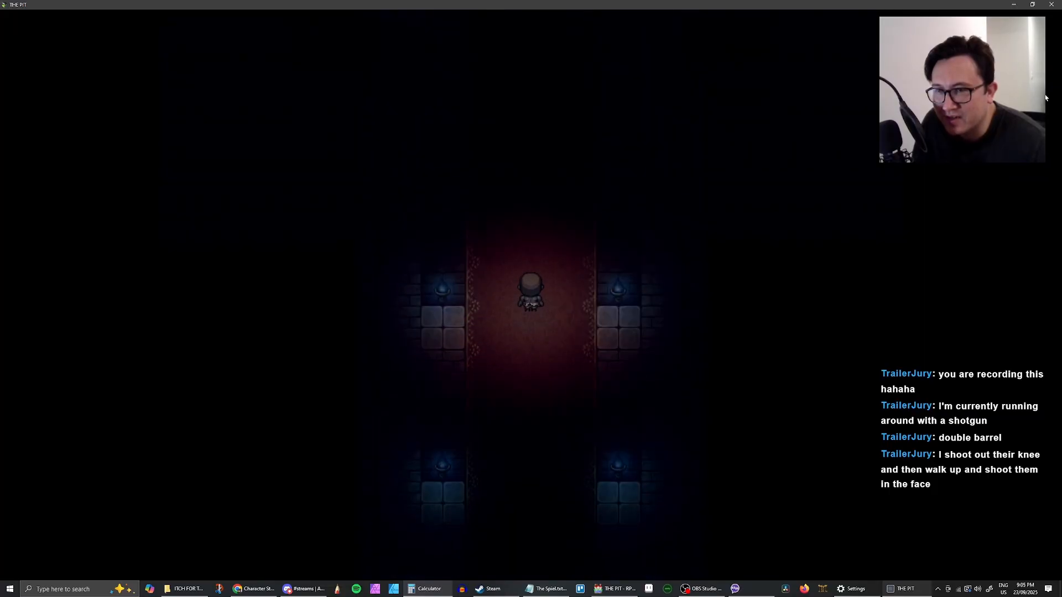
pyautogui.press('Up')
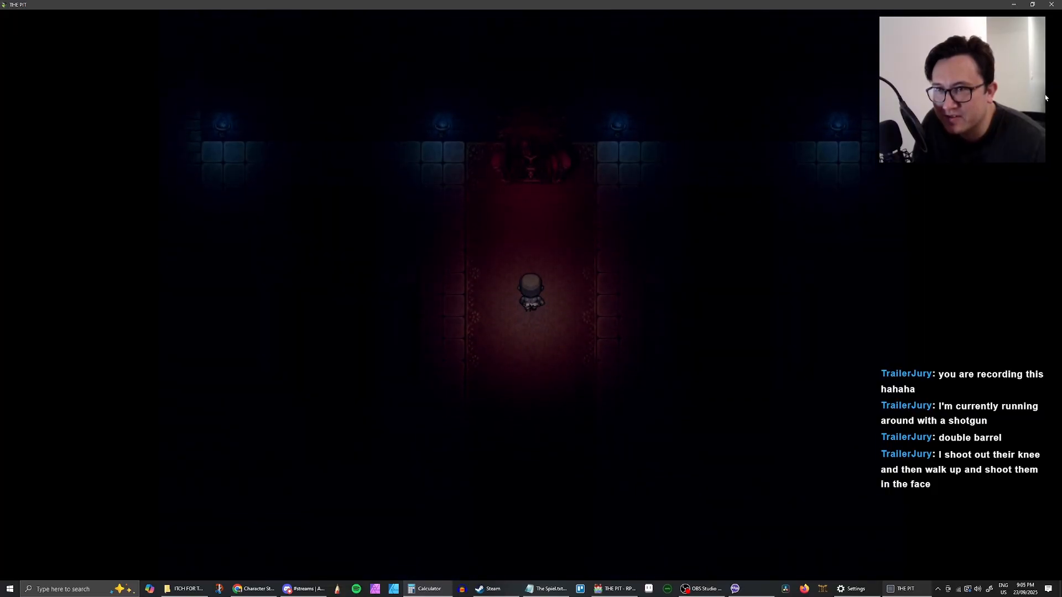
pyautogui.press('Up')
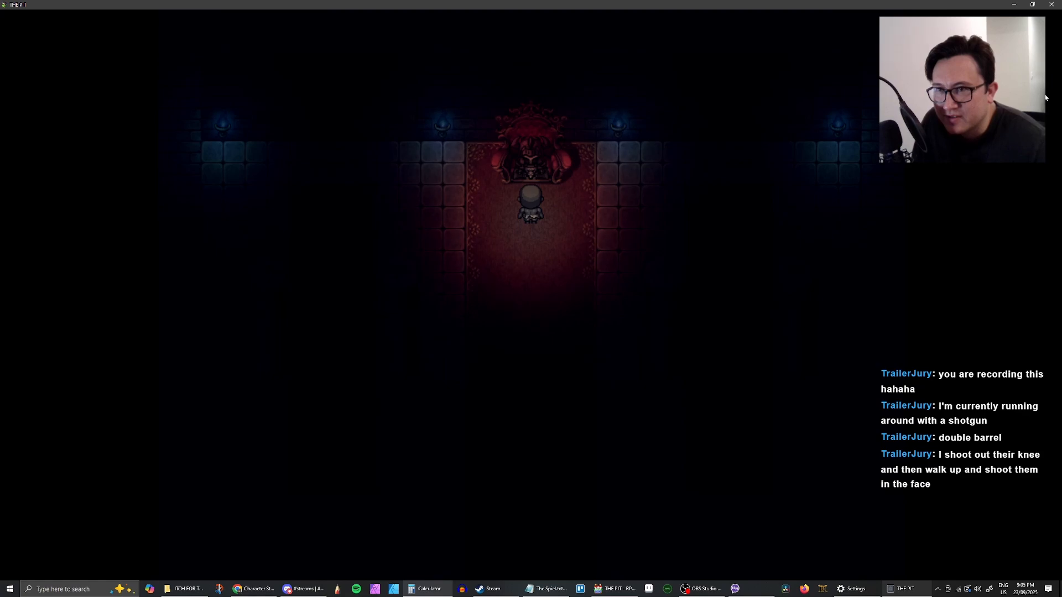
# Explore the pillared aisles on both sides of the throne hall and return to the central carpet
pyautogui.press('Down')
pyautogui.press('Left')
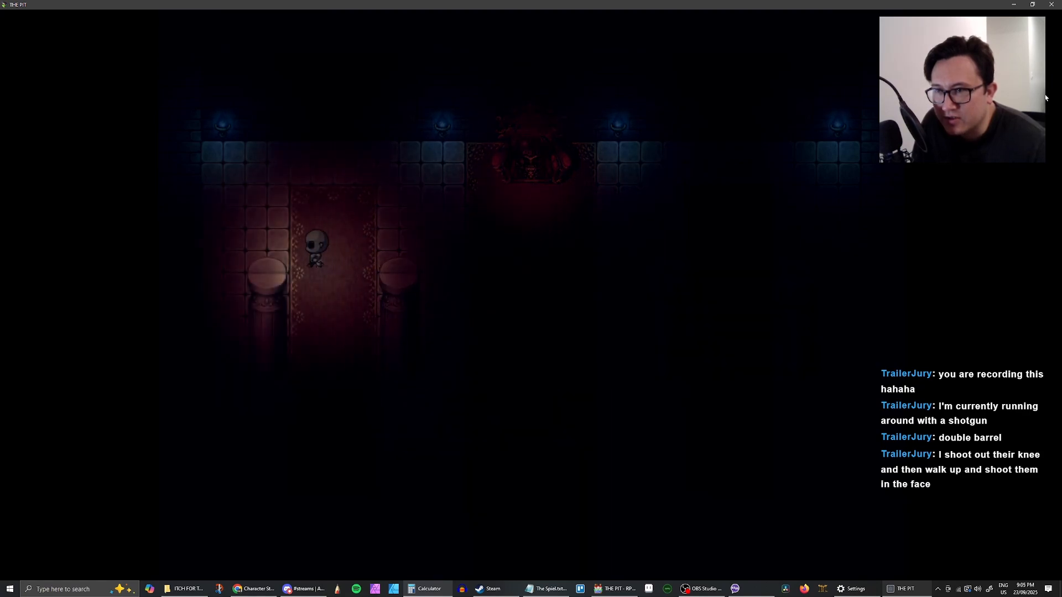
pyautogui.press('Right')
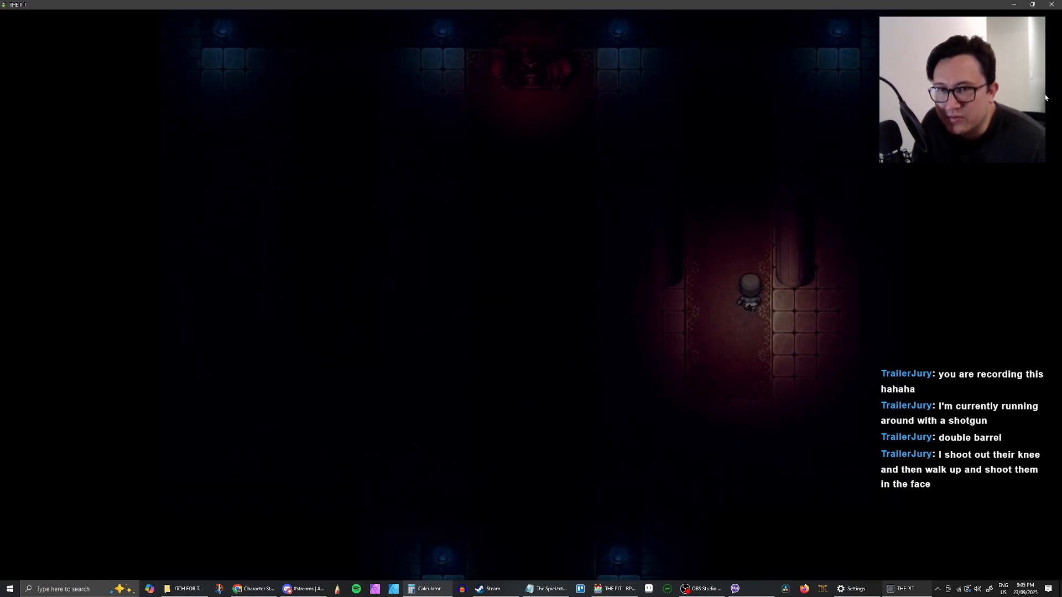
pyautogui.press('Up')
pyautogui.press('Left')
pyautogui.press('Down')
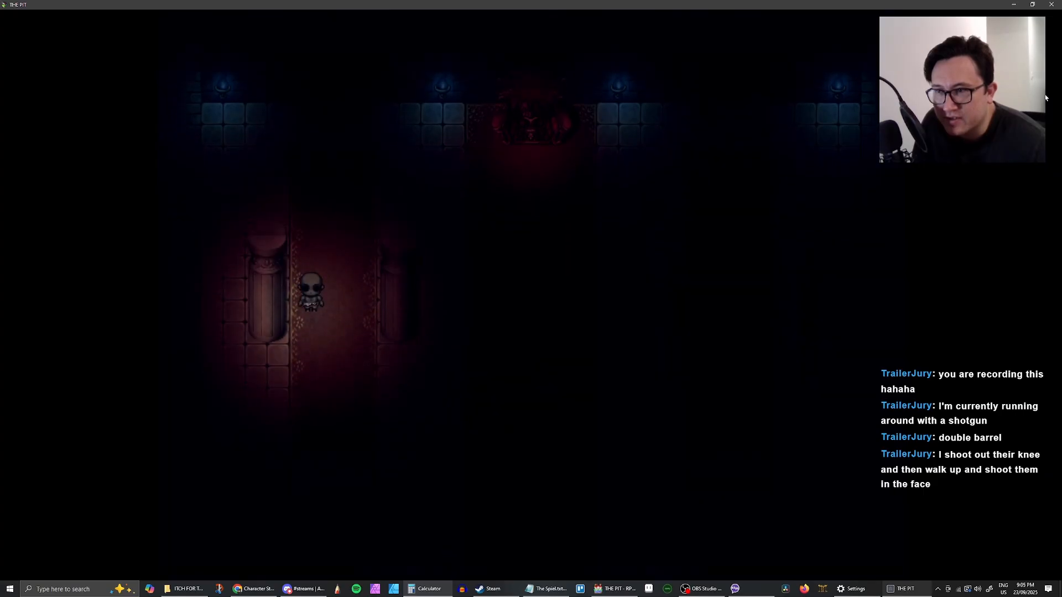
pyautogui.press('Right')
pyautogui.press('Up')
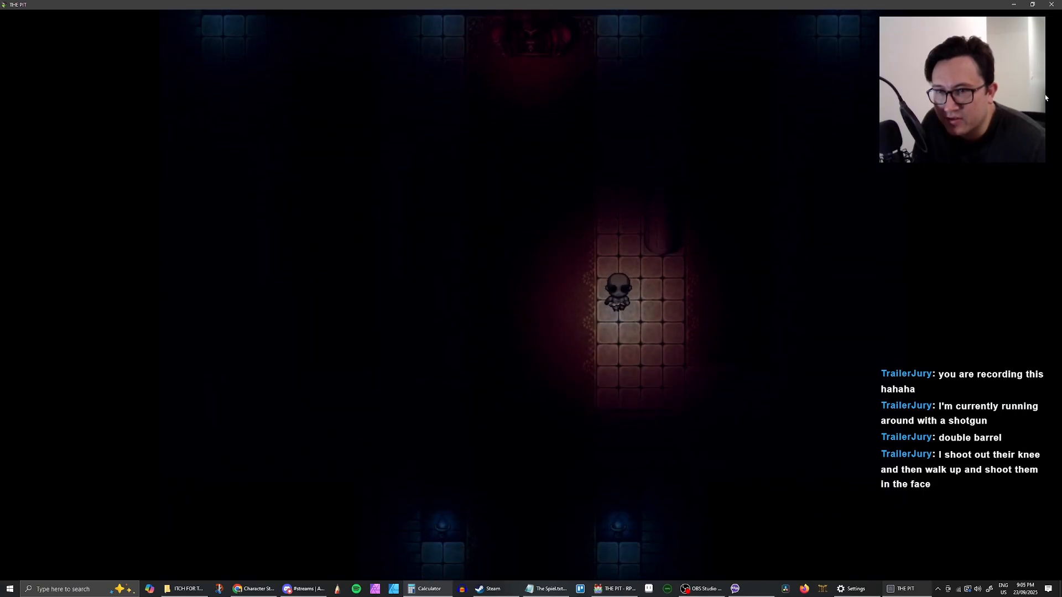
pyautogui.press('Up')
pyautogui.press('Left')
pyautogui.press('Down')
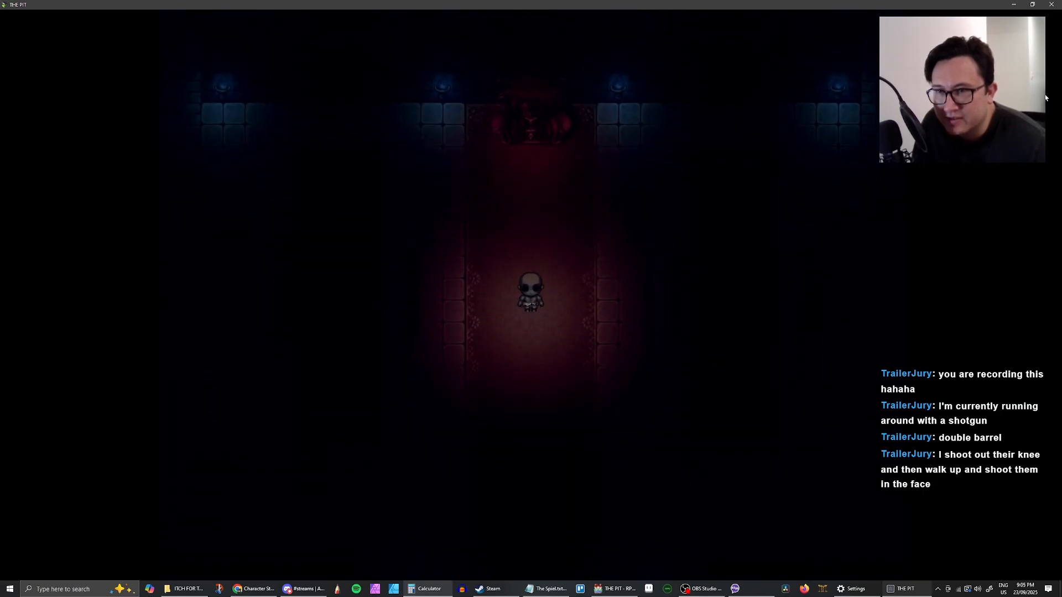
# Check the character's level, HP, MP and PS in the game menu, and return to the hall
pyautogui.press('Escape')
pyautogui.press('Down')
pyautogui.press('Up')
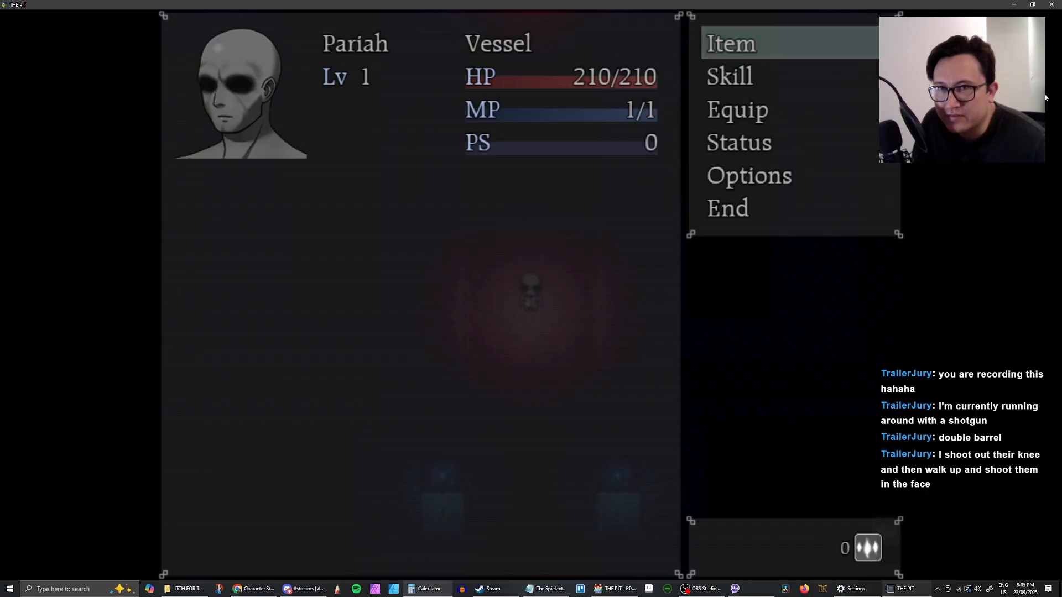
pyautogui.press('Escape')
# Approach and interact with the throne, and accept Pariah as the character's name
pyautogui.press('Up')
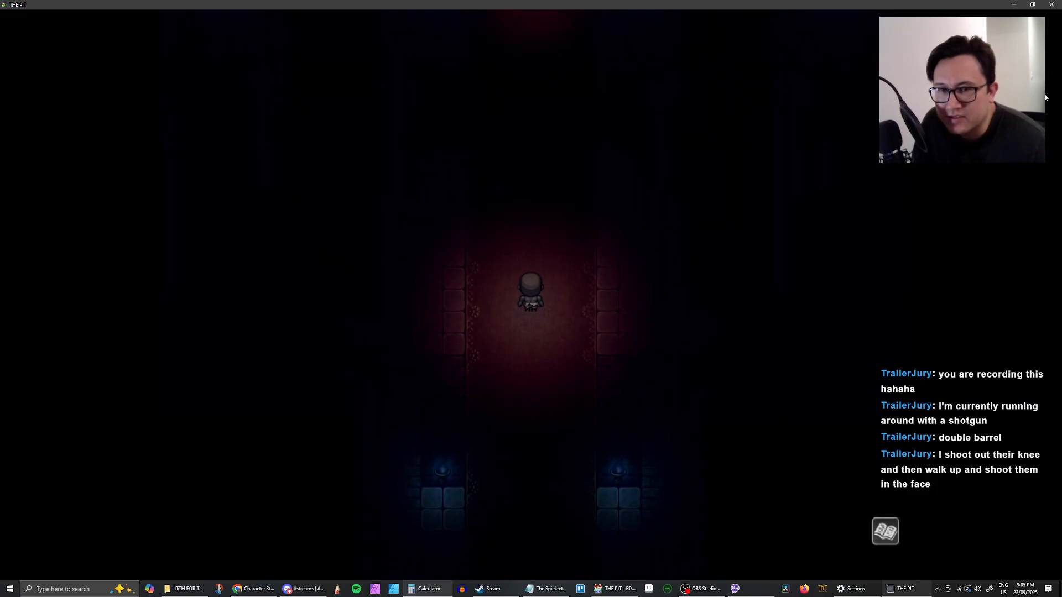
pyautogui.press('Up')
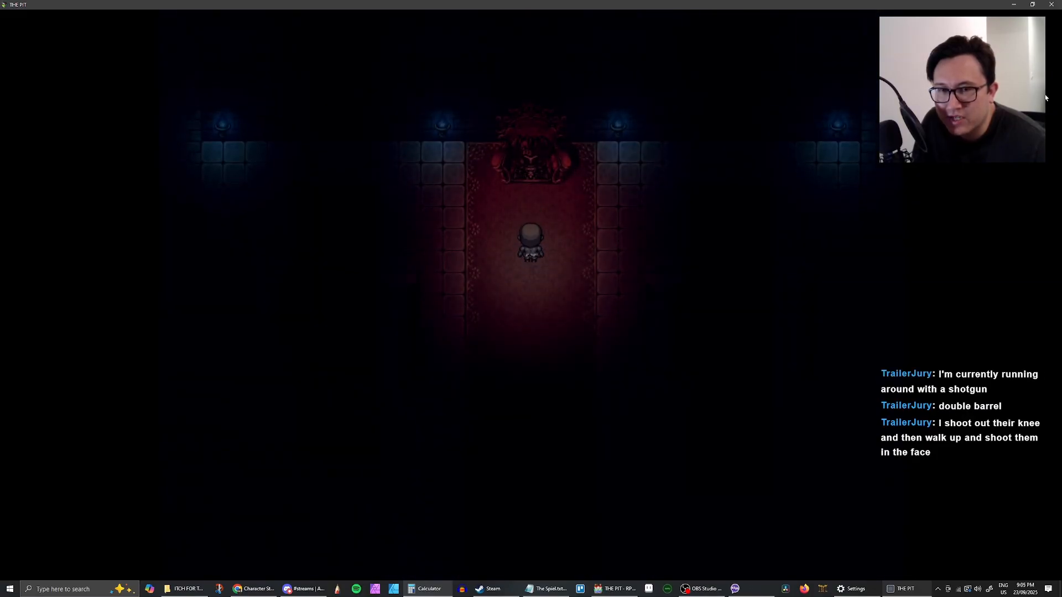
pyautogui.press('Return')
pyautogui.press('Return')
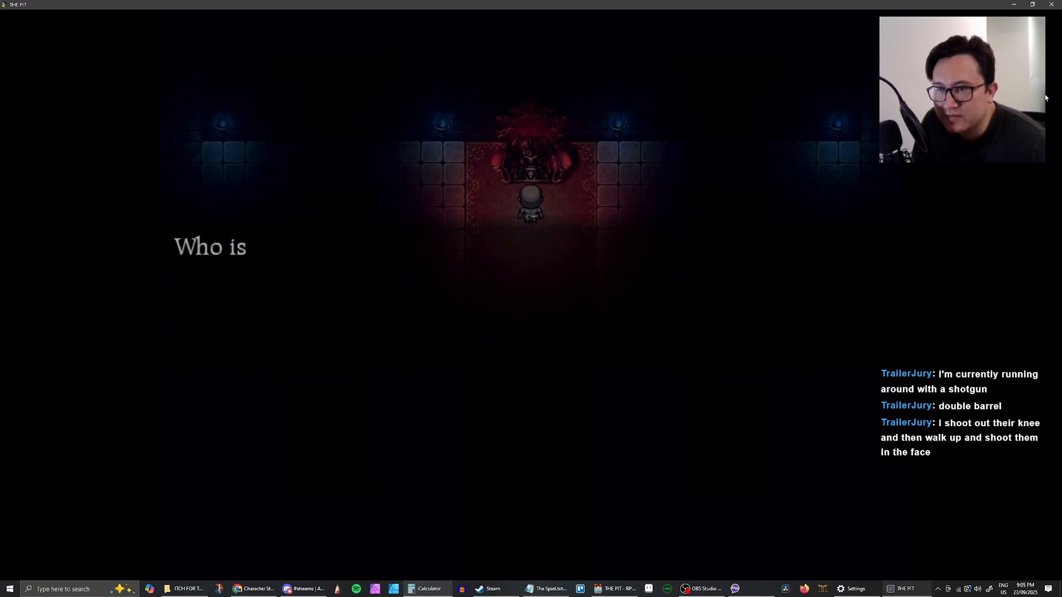
pyautogui.press('Return')
pyautogui.press('Left')
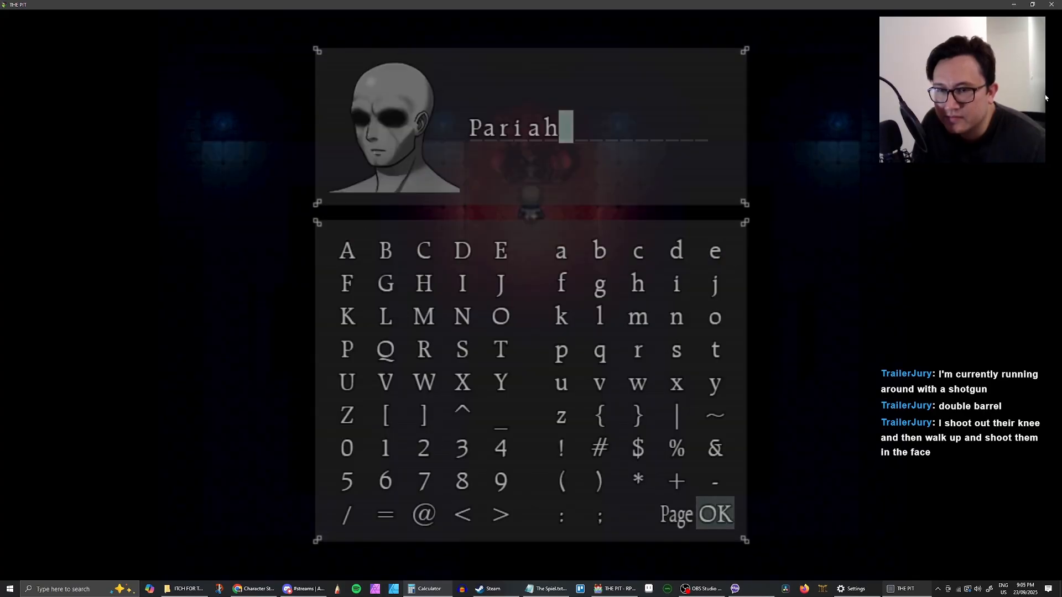
pyautogui.press('Return')
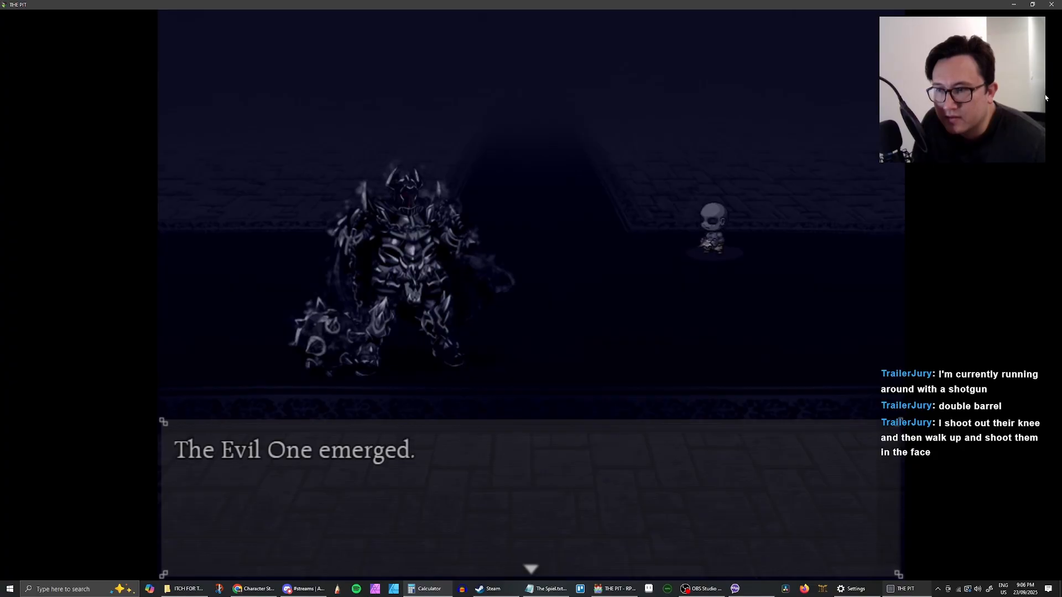
# Dismiss the battle introduction, look through the battle commands, and choose Bide for the first turn
pyautogui.press('Return')
pyautogui.press('Down')
pyautogui.press('Down')
pyautogui.press('Down')
pyautogui.press('Down')
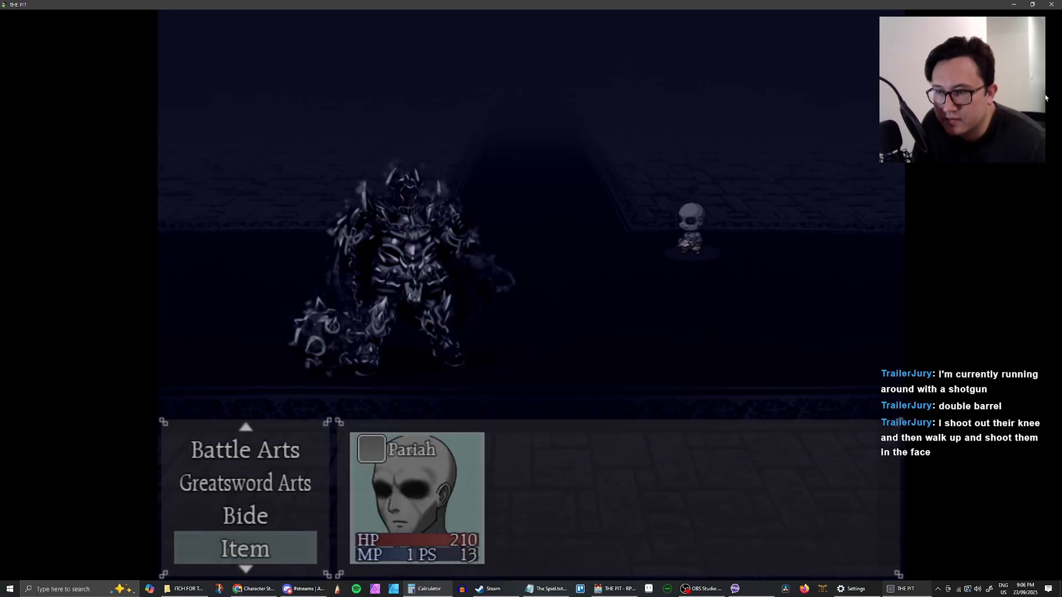
pyautogui.press('Up')
pyautogui.press('Up')
pyautogui.press('Up')
pyautogui.press('Down')
pyautogui.press('Down')
pyautogui.press('Return')
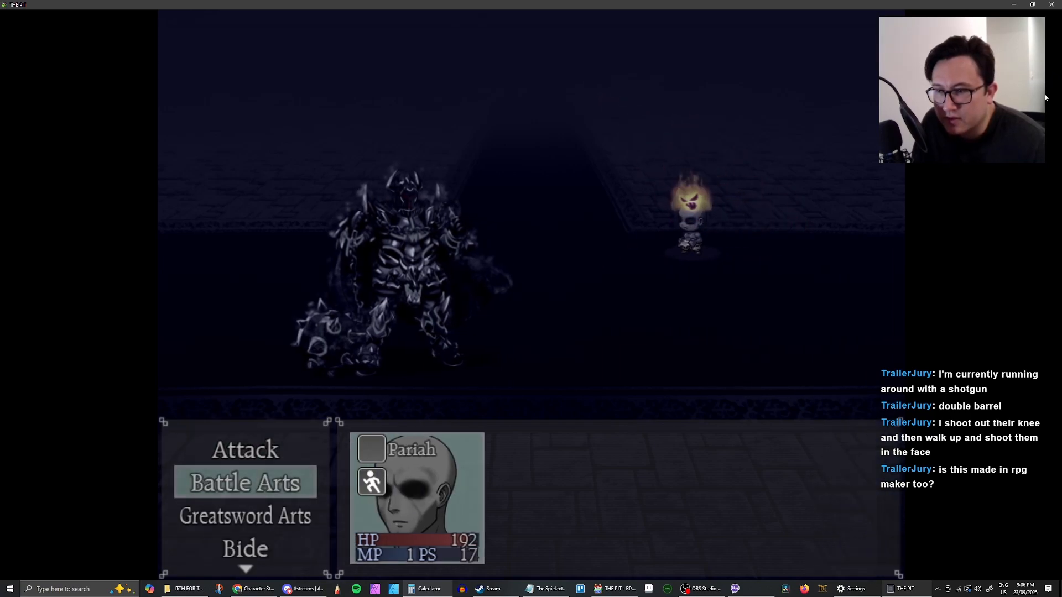
# Review the skills available under Battle Arts and Greatsword Arts without using any of them
pyautogui.press('Return')
pyautogui.press('Escape')
pyautogui.press('Down')
pyautogui.press('Return')
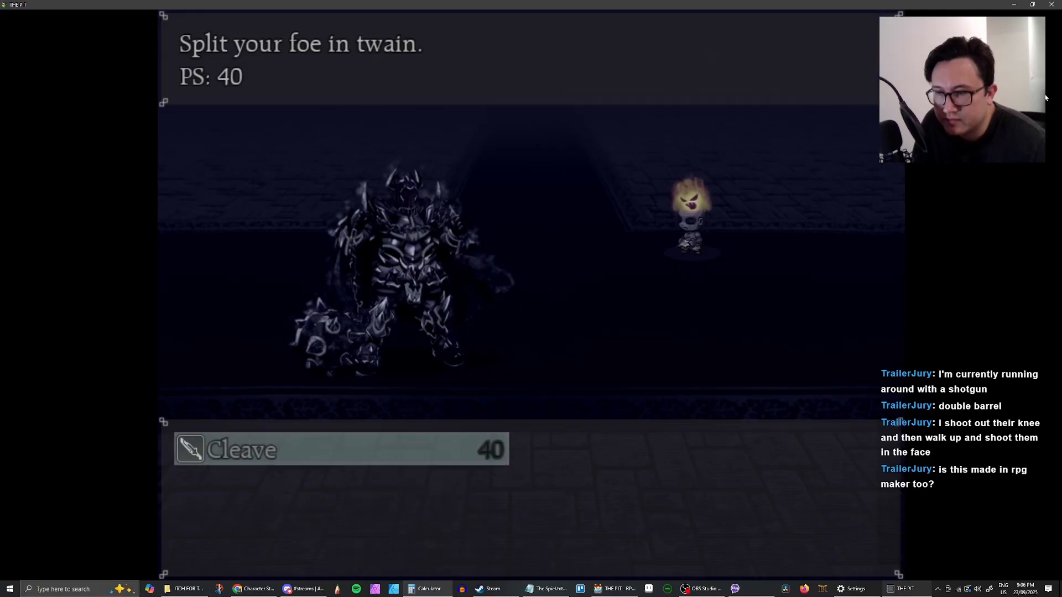
pyautogui.press('Escape')
pyautogui.press('Up')
pyautogui.press('Down')
pyautogui.press('Up')
pyautogui.press('Return')
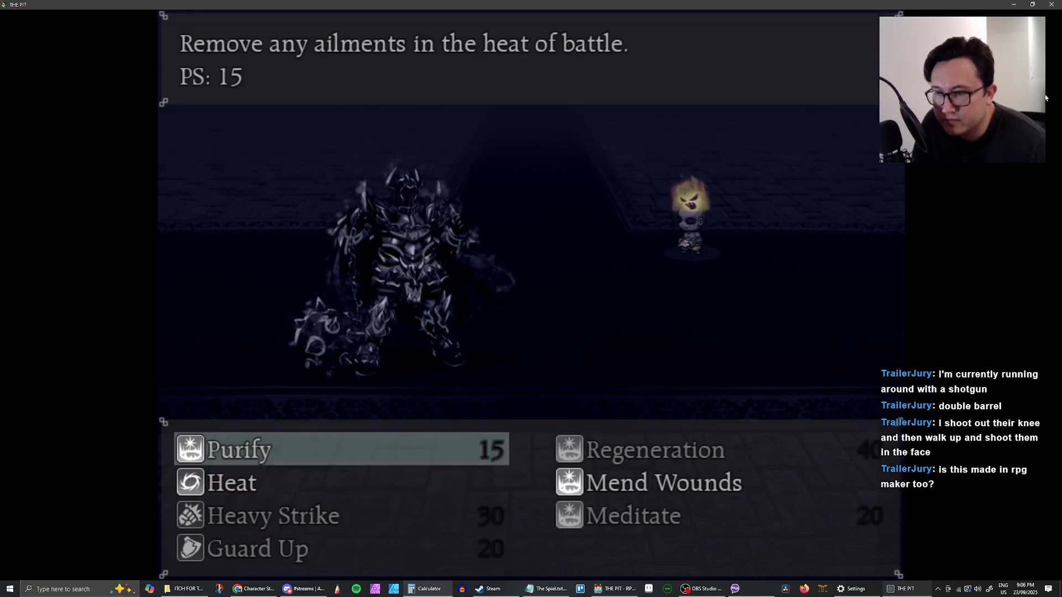
pyautogui.press('Down')
pyautogui.press('Escape')
# Use a basic Attack on The Evil One
pyautogui.press('Up')
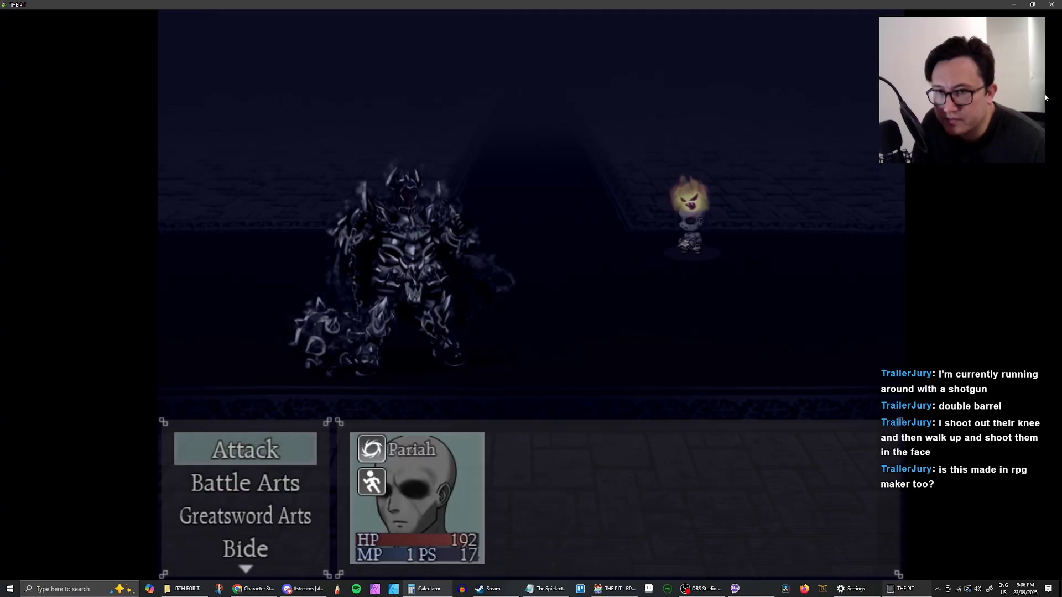
pyautogui.press('Down')
pyautogui.press('Up')
pyautogui.press('Down')
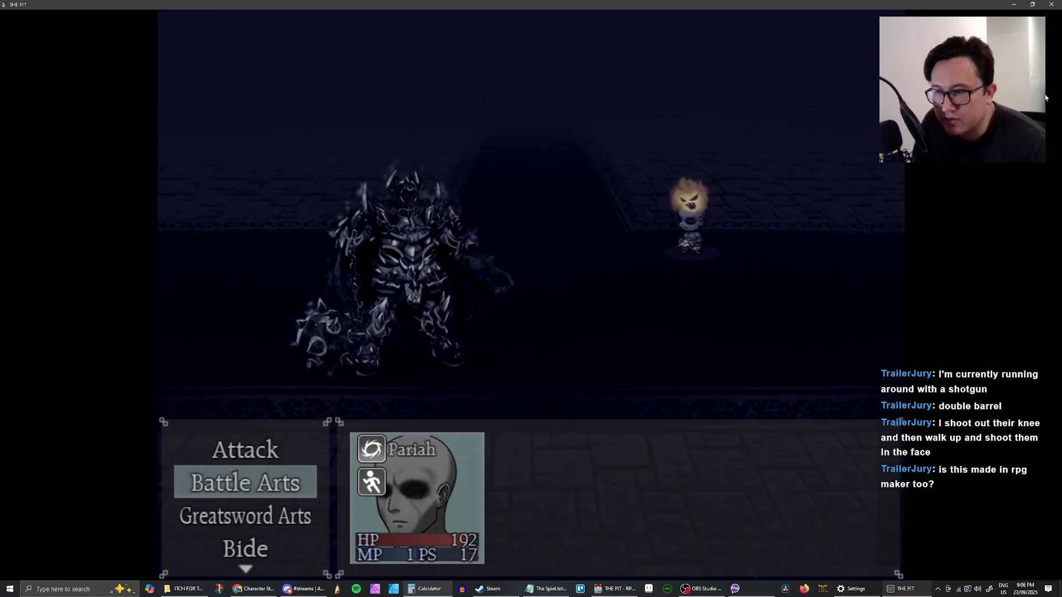
pyautogui.press('Down')
pyautogui.press('Up')
pyautogui.press('Up')
pyautogui.press('Return')
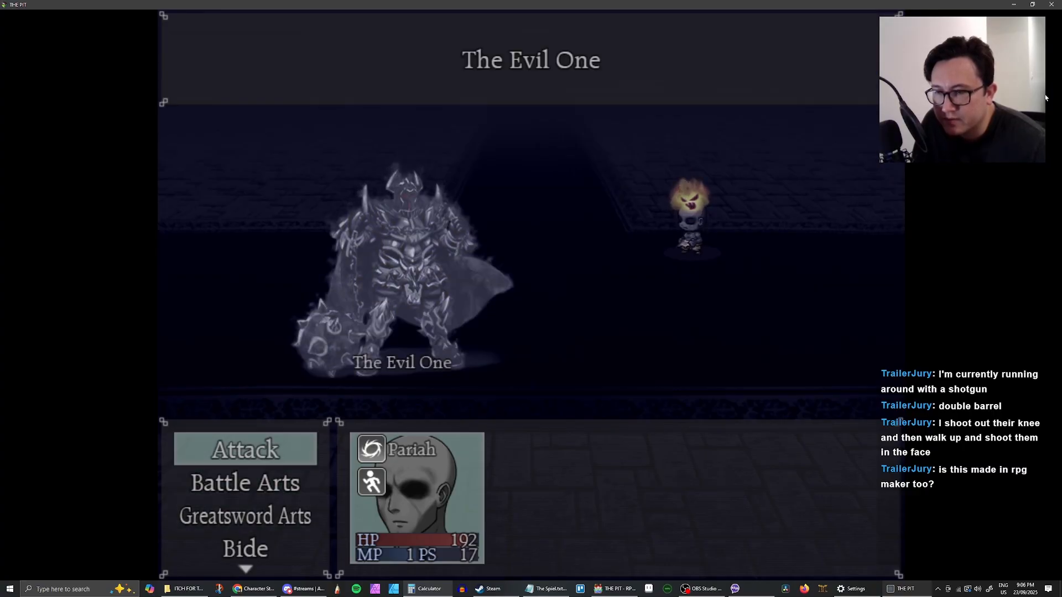
pyautogui.press('Return')
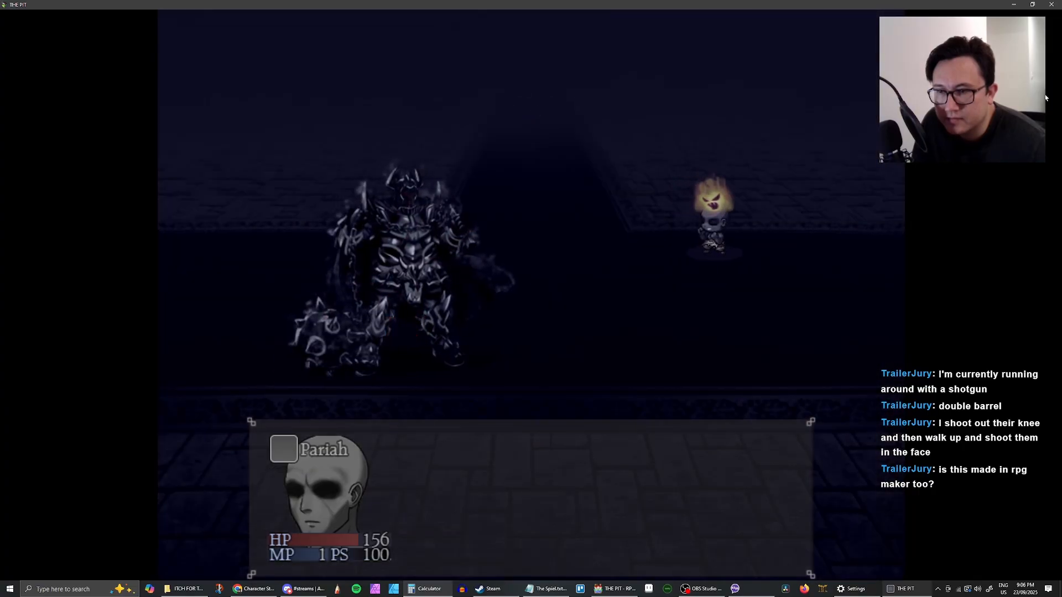
# Use the Greatsword Art Cleave on The Evil One in two consecutive turns
pyautogui.press('Down')
pyautogui.press('Return')
pyautogui.press('Return')
pyautogui.press('Return')
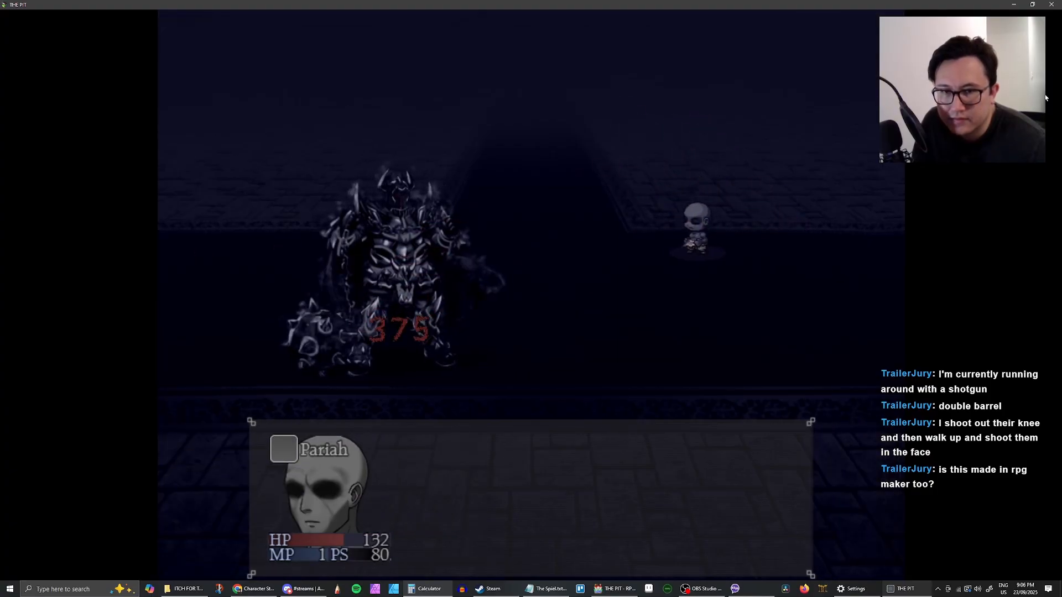
pyautogui.press('Down')
pyautogui.press('Down')
pyautogui.press('Return')
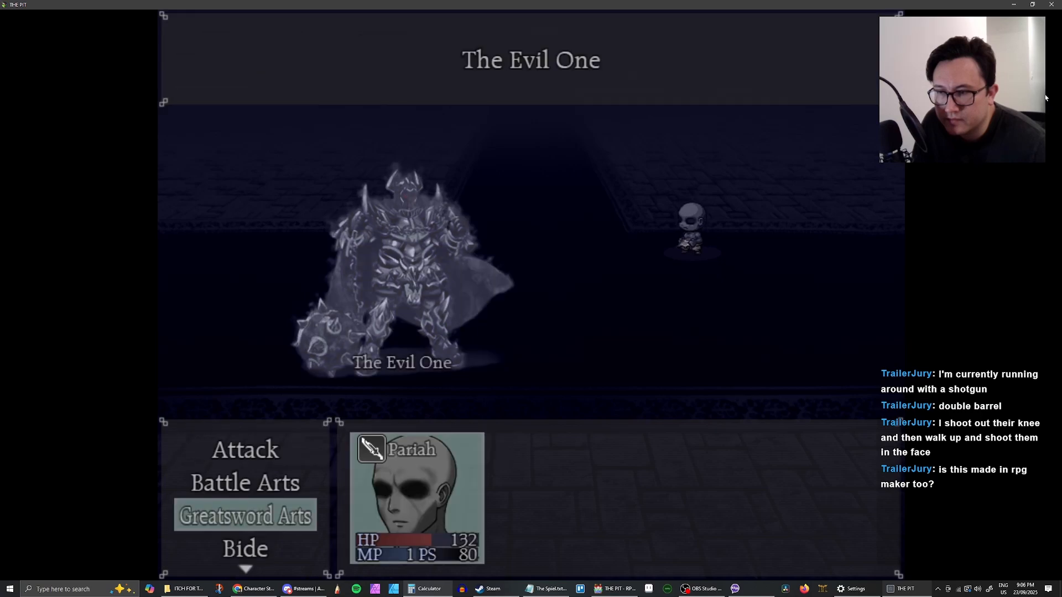
pyautogui.press('Return')
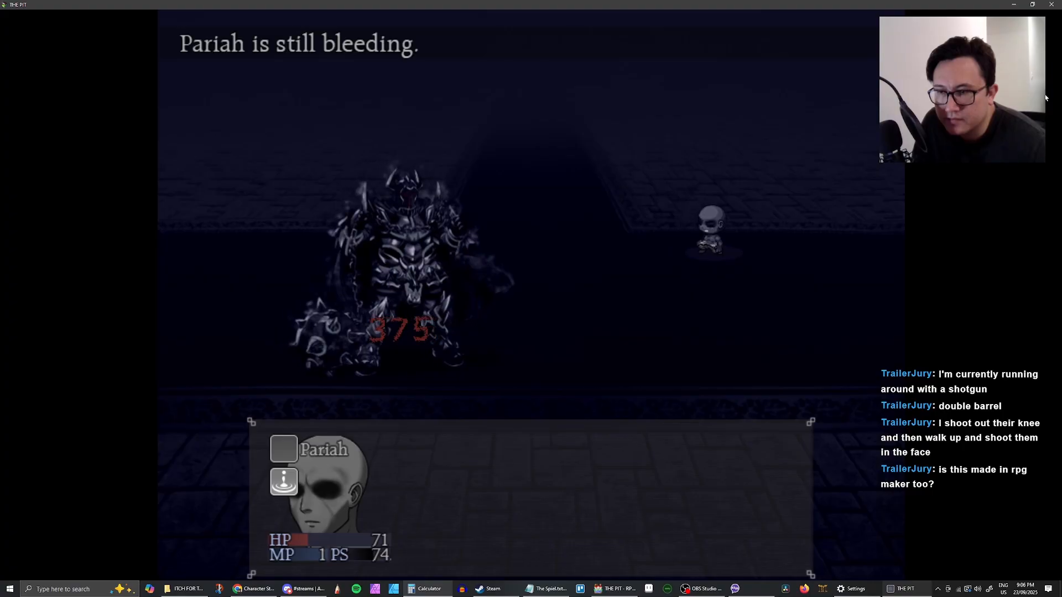
# Use the Battle Art Mend Wounds to heal Pariah
pyautogui.press('Down')
pyautogui.press('Down')
pyautogui.press('Up')
pyautogui.press('Return')
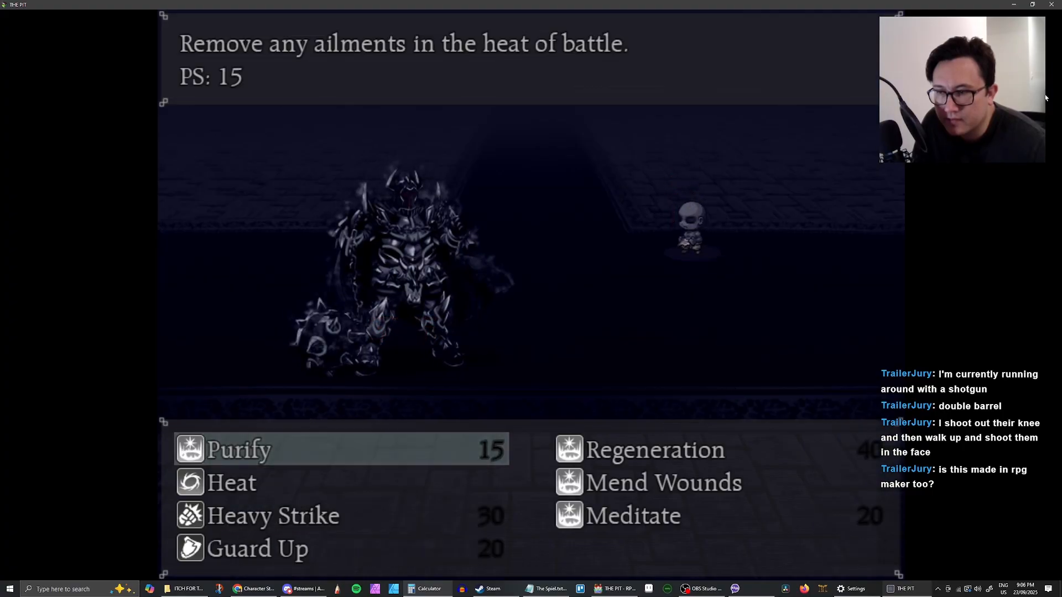
pyautogui.press('Down')
pyautogui.press('Right')
pyautogui.press('Return')
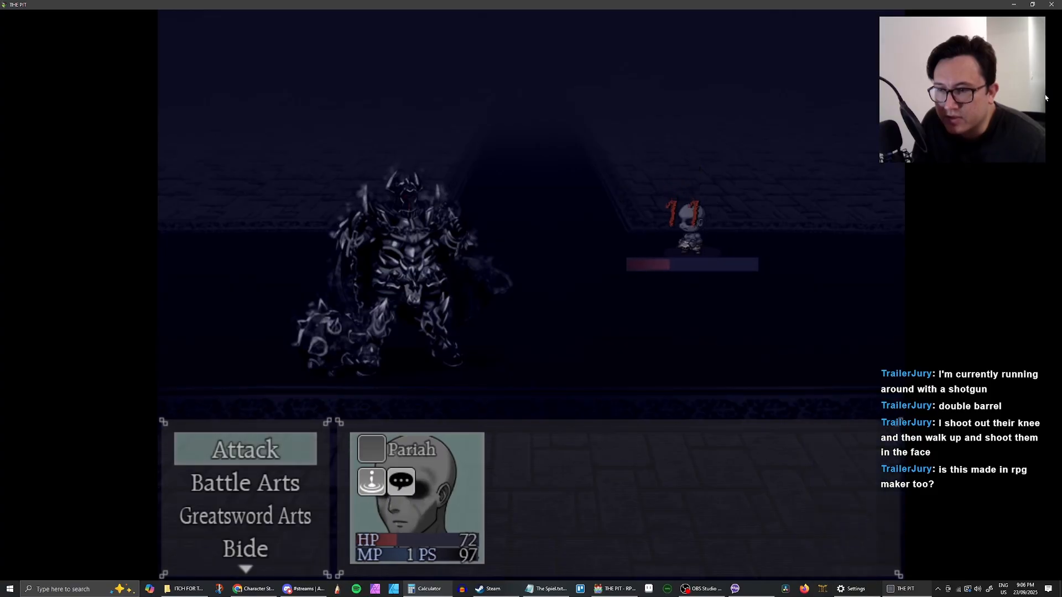
# Attack The Evil One with a skill from the Greatsword Arts
pyautogui.press('Down')
pyautogui.press('Down')
pyautogui.press('Up')
pyautogui.press('Up')
pyautogui.press('Down')
pyautogui.press('Down')
pyautogui.press('Up')
pyautogui.press('Down')
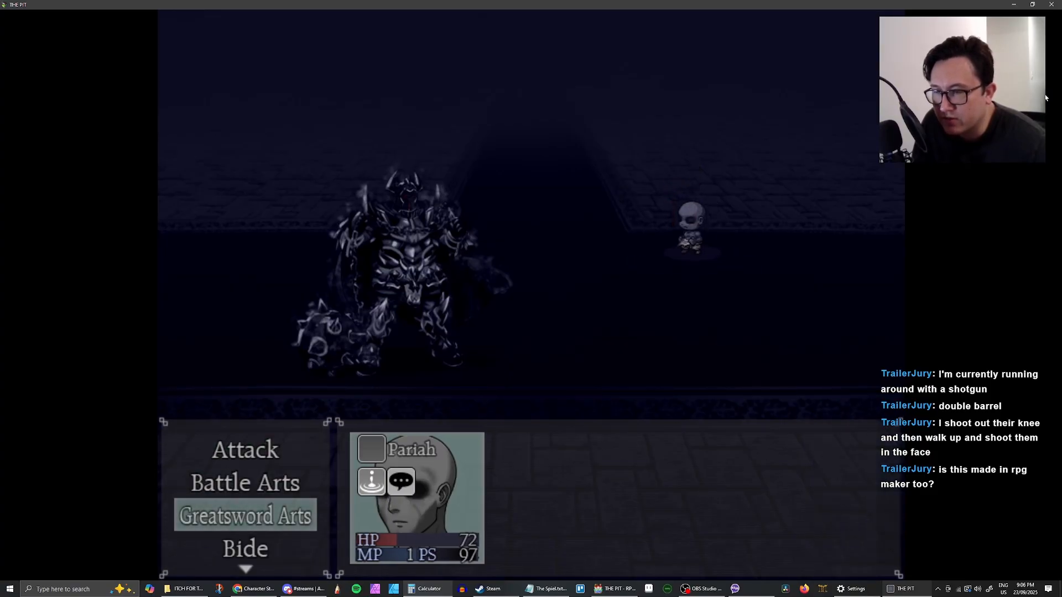
pyautogui.press('Return')
pyautogui.press('Return')
pyautogui.press('Return')
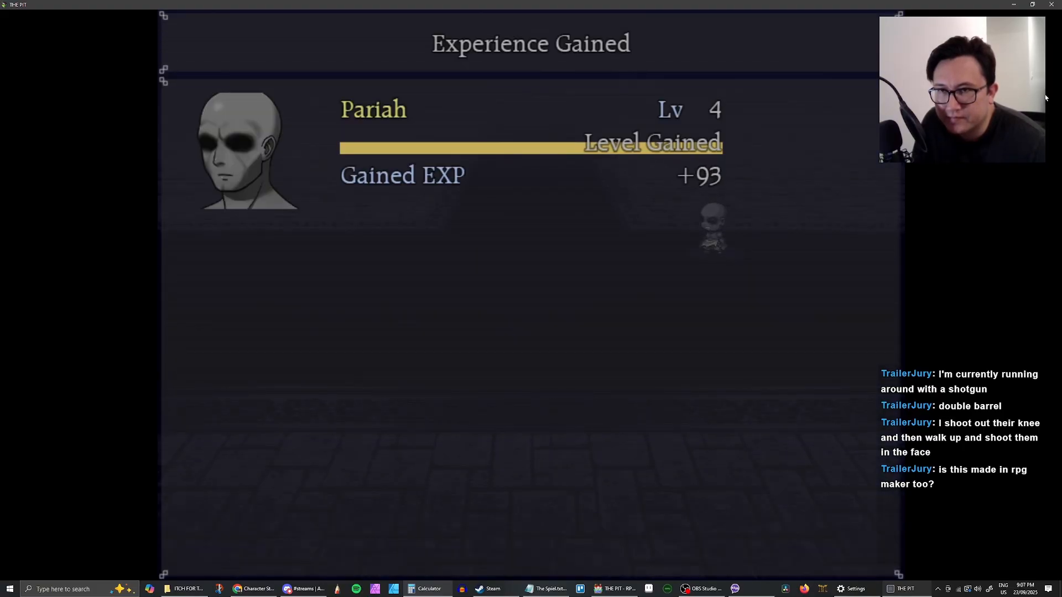
# Dismiss the experience and rewards summaries and advance the dialogue at the throne
pyautogui.press('Return')
pyautogui.press('Return')
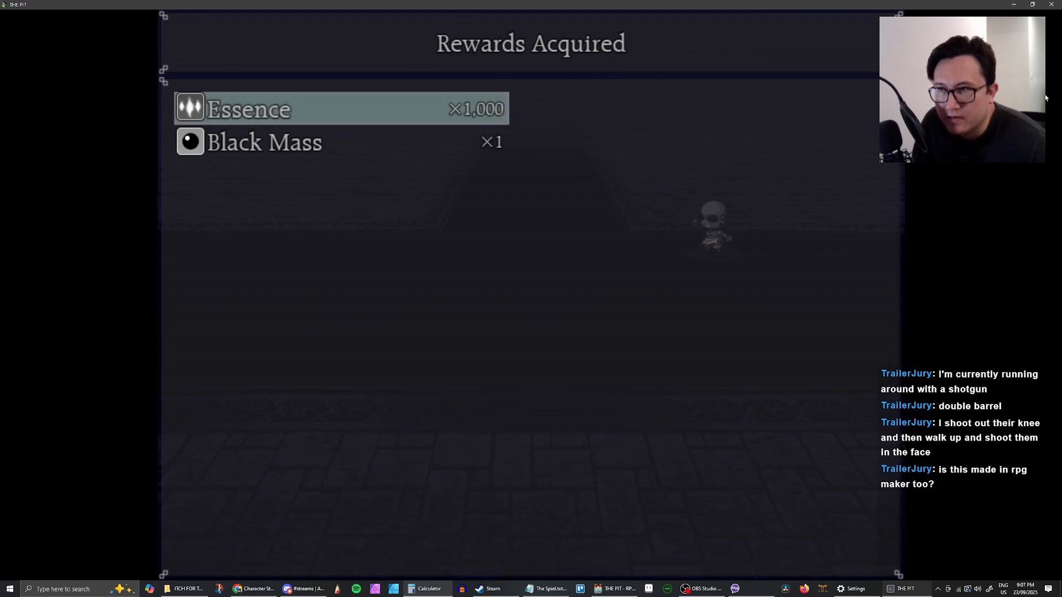
pyautogui.press('Return')
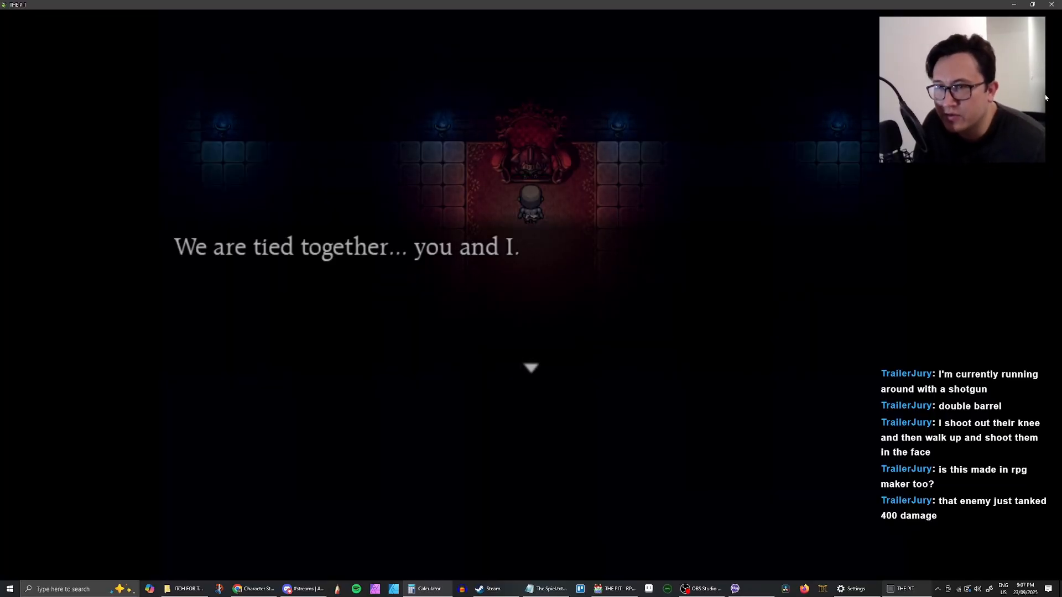
pyautogui.press('Return')
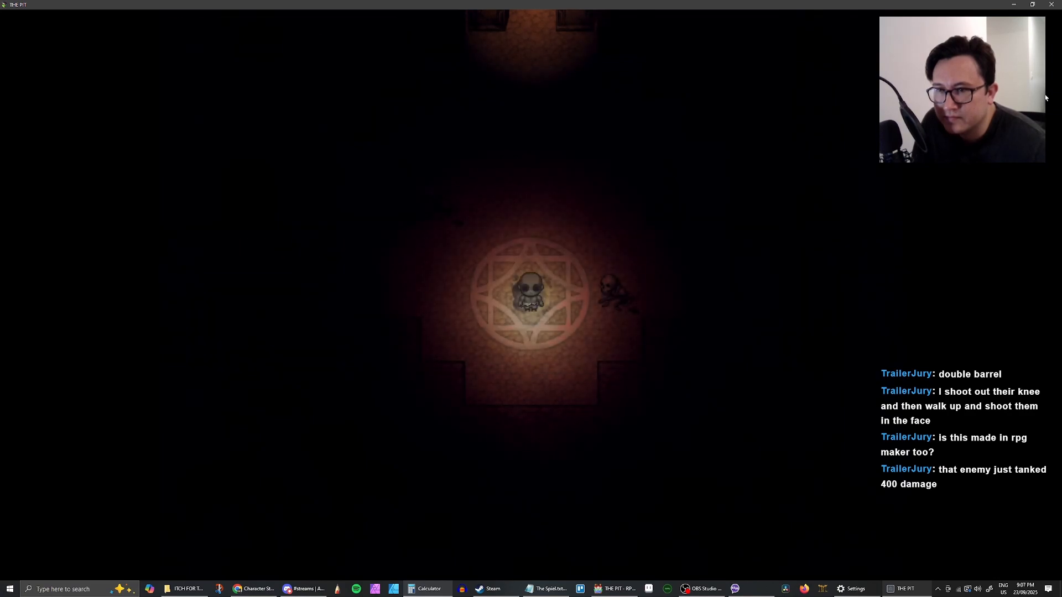
# Walk northwest off the ritual circle and try to interact with the skeleton beside the rock pillar
pyautogui.press('Up')
pyautogui.press('Left')
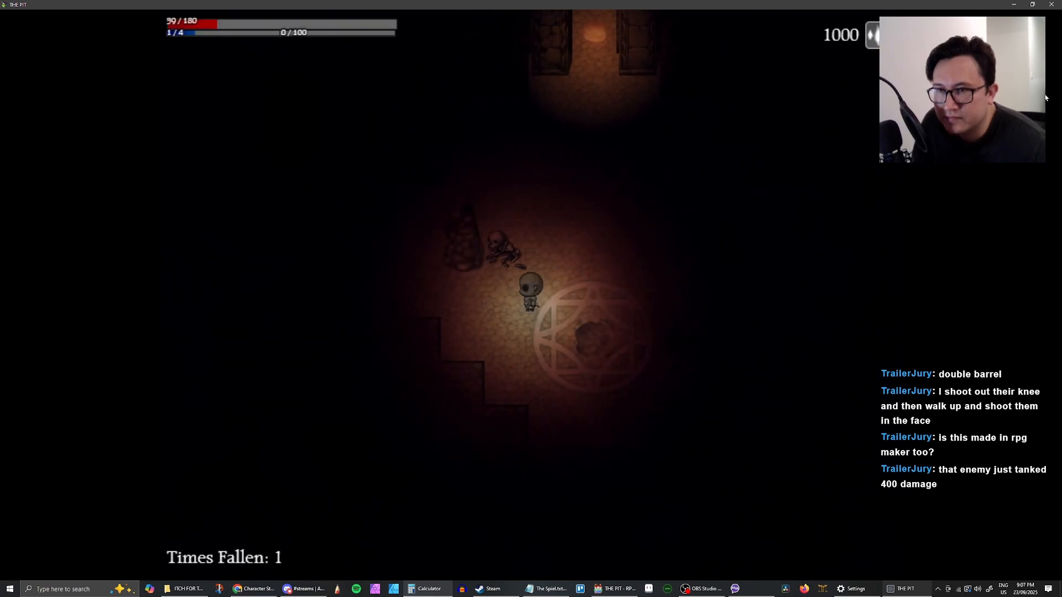
pyautogui.press('Up')
pyautogui.press('Return')
pyautogui.press('Return')
pyautogui.press('Right')
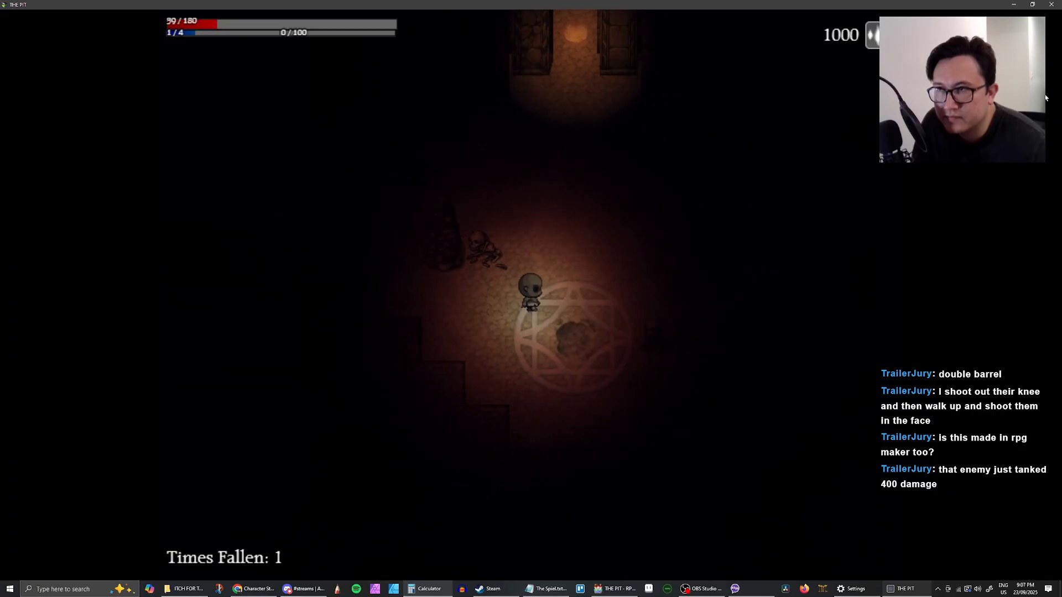
# Explore the ritual circle chamber from its north exit to its southern edge, and return to the flame in the north passage
pyautogui.press('Up')
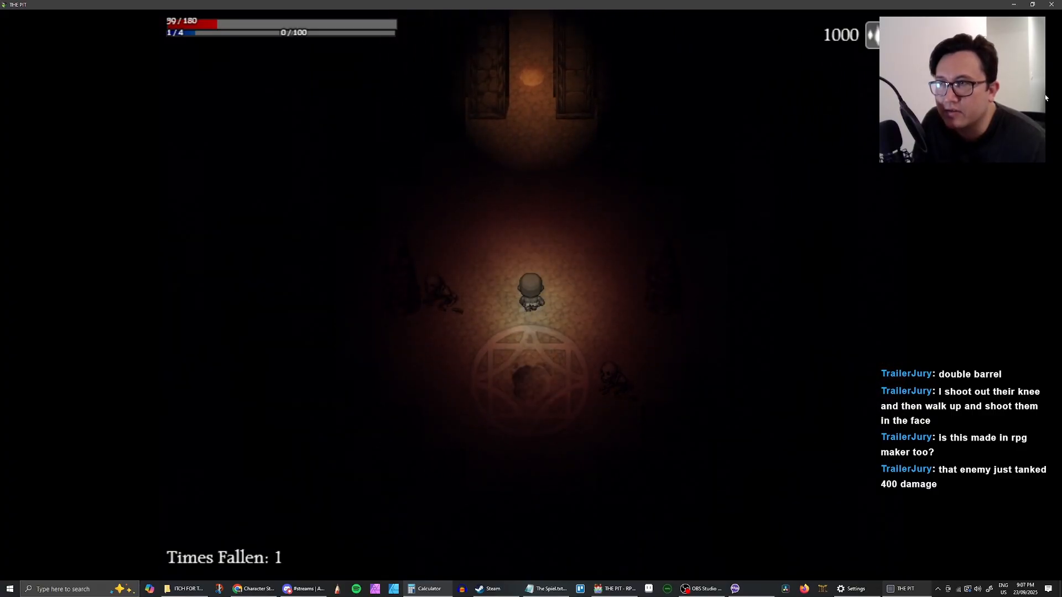
pyautogui.press('Up')
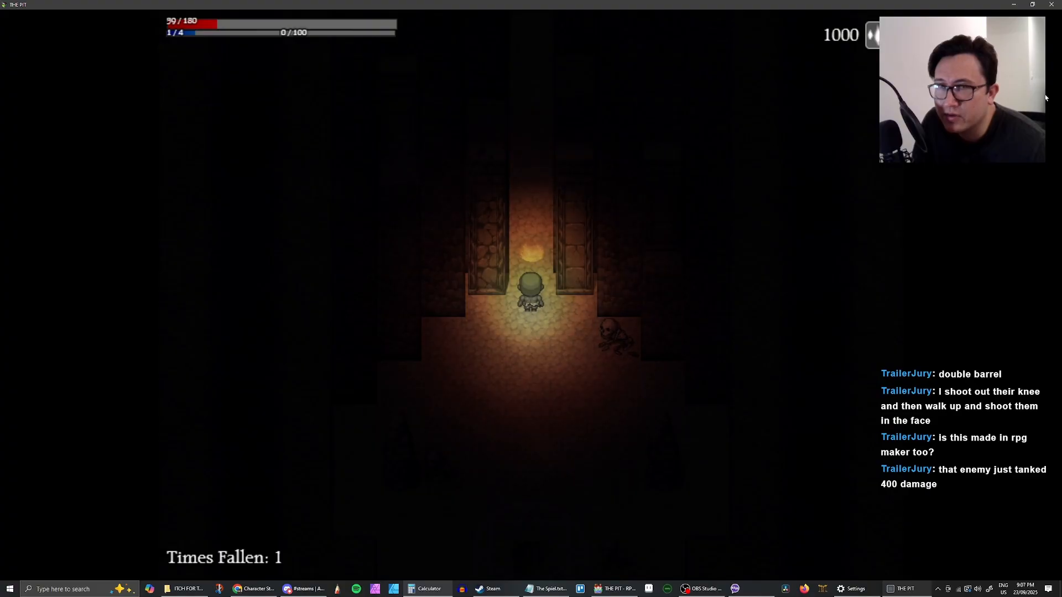
pyautogui.press('Down')
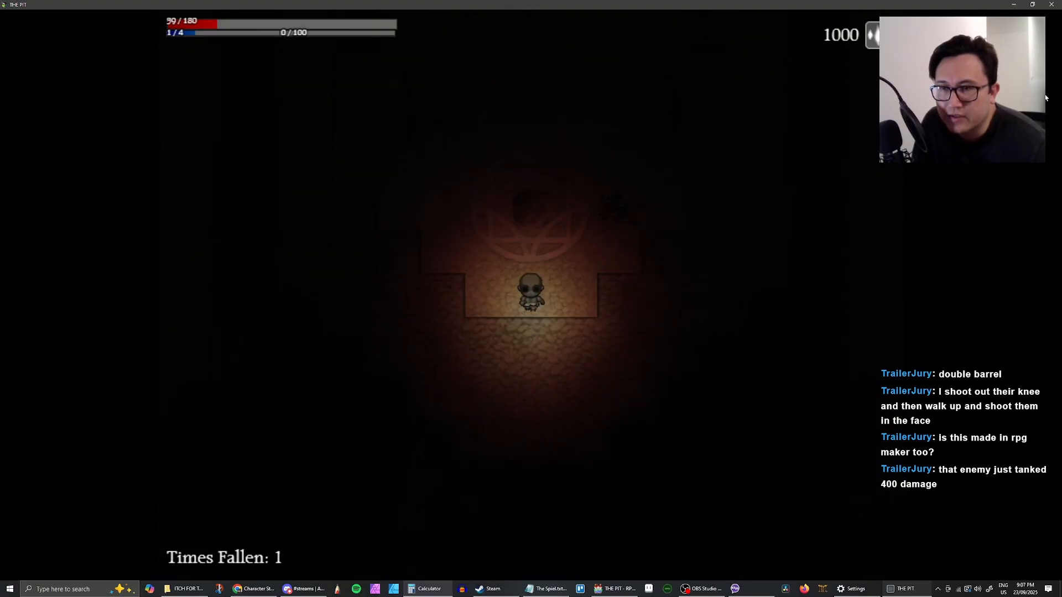
pyautogui.press('Right')
pyautogui.press('Up')
pyautogui.press('Left')
pyautogui.press('Up')
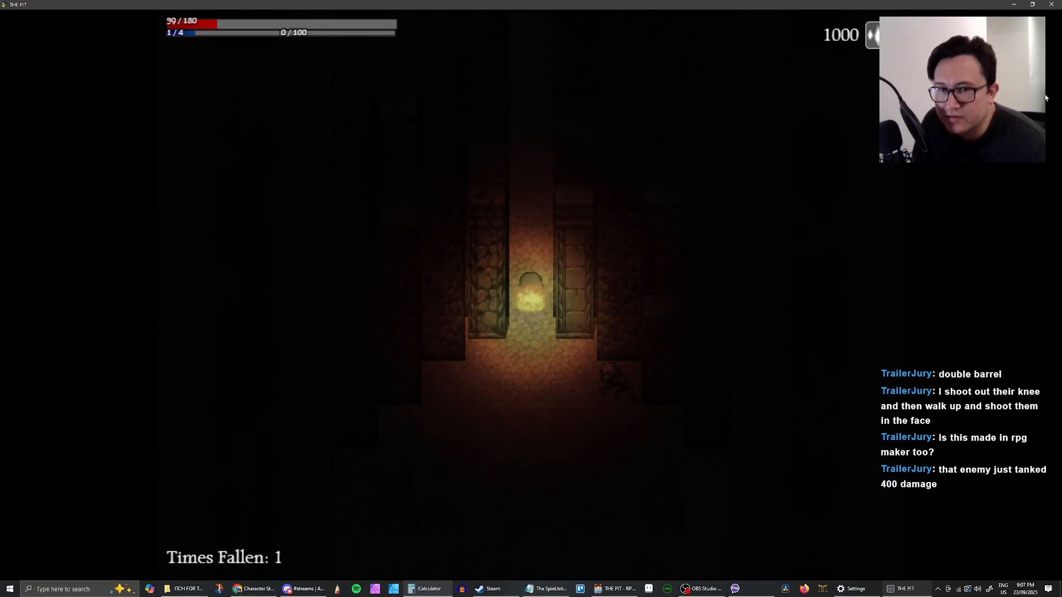
# Follow the narrow passage north into the chamber with the lit statue
pyautogui.press('Up')
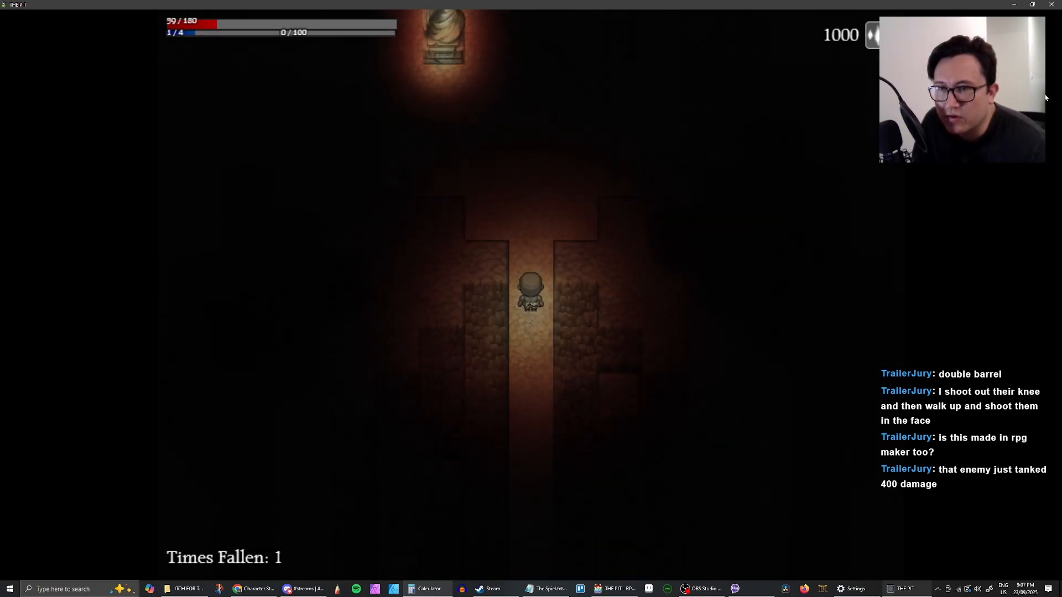
pyautogui.press('Down')
pyautogui.press('Down')
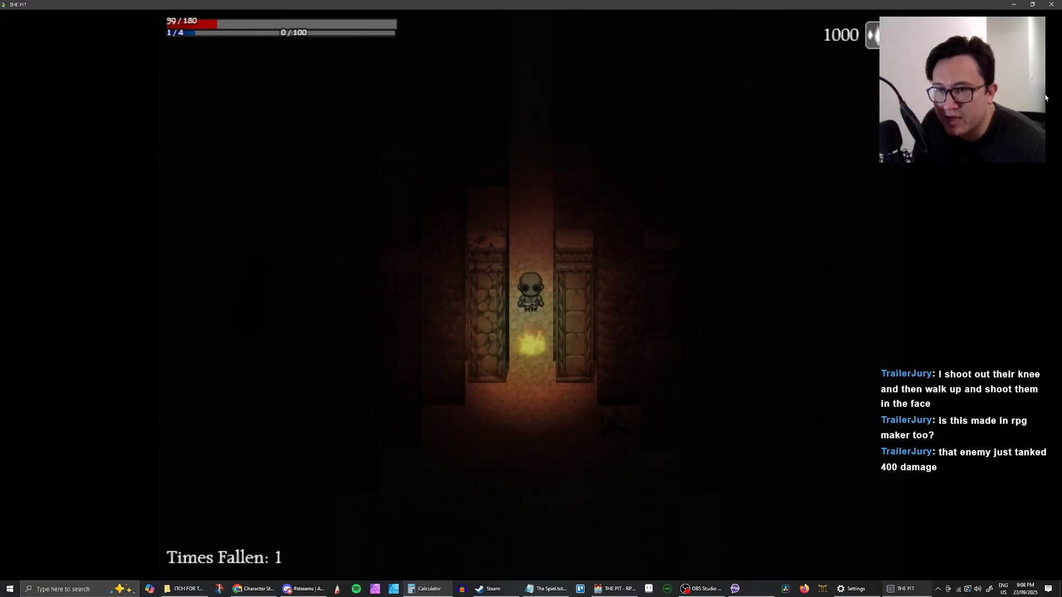
pyautogui.press('Up')
pyautogui.press('Up')
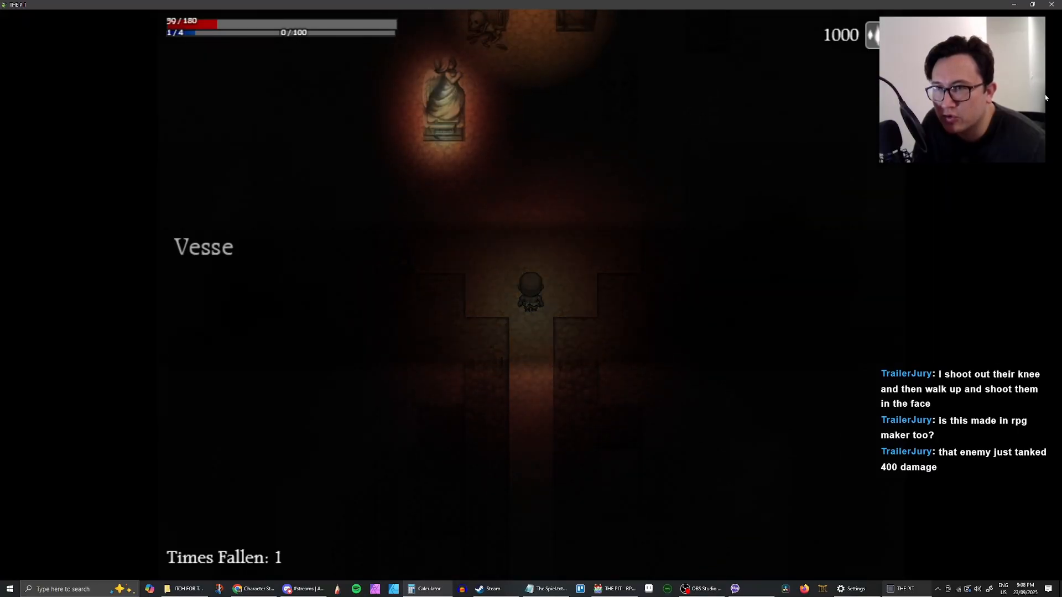
# Advance Vesse's introduction, speak with her at the lit statue, and choose Nothing from her services
pyautogui.press('Return')
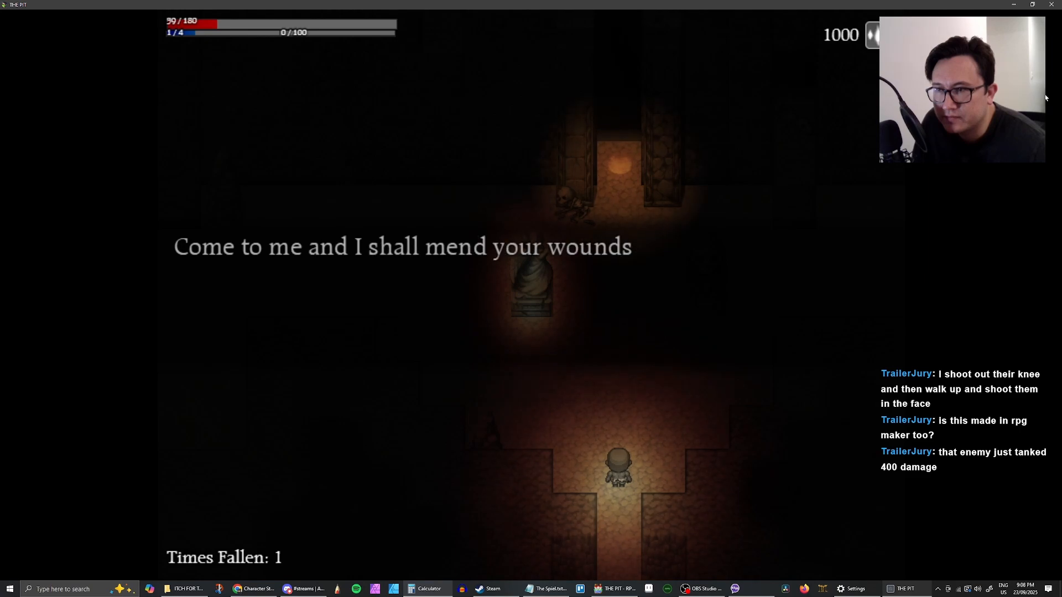
pyautogui.press('Return')
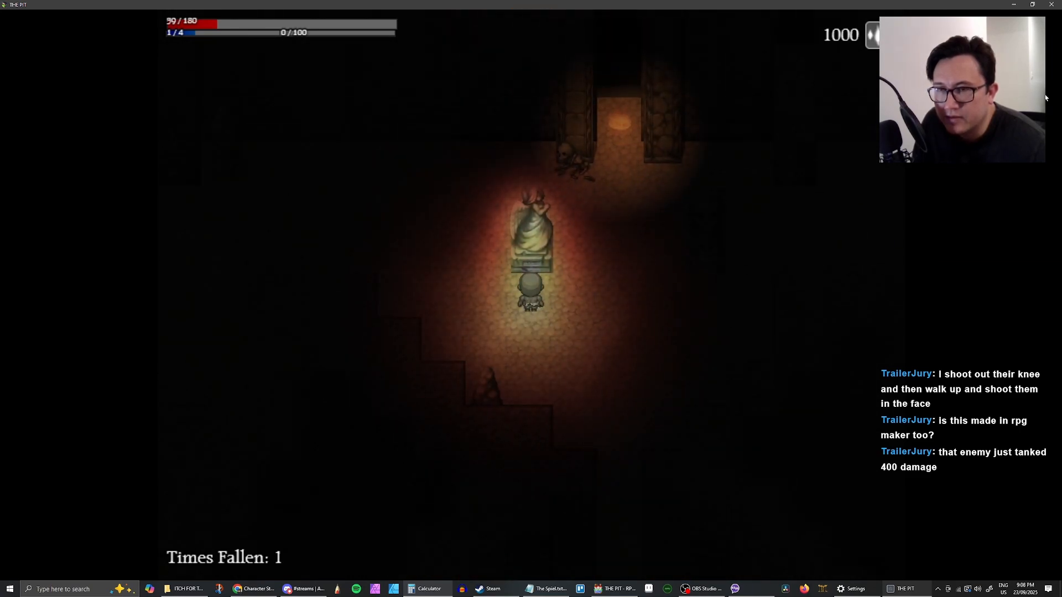
pyautogui.press('Return')
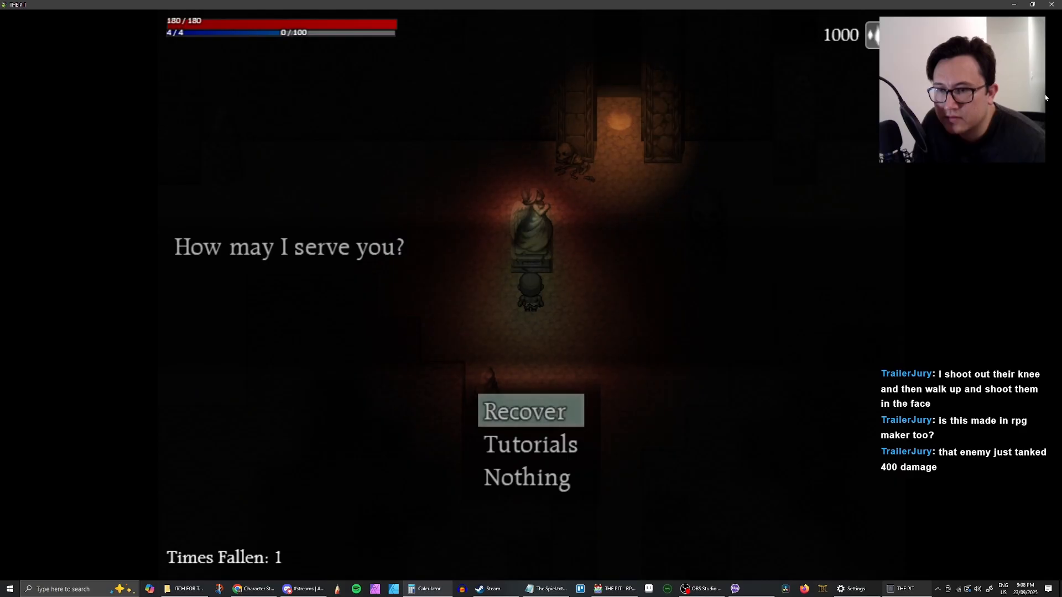
pyautogui.press('Down')
pyautogui.press('Down')
pyautogui.press('Return')
pyautogui.press('Return')
# Walk east to the dark skull-faced statue, speak with it and dismiss its message
pyautogui.press('Right')
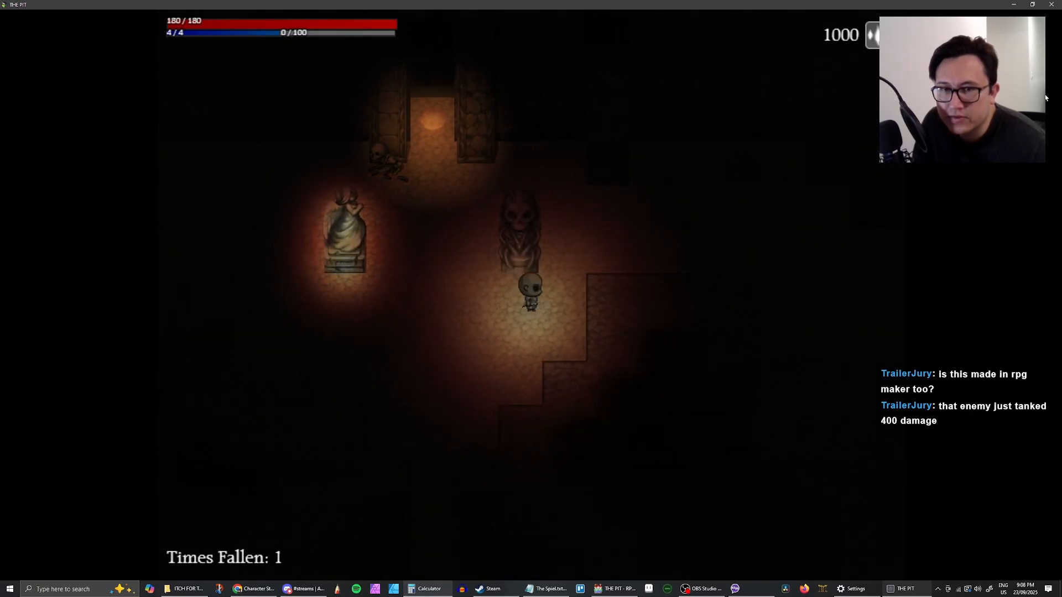
pyautogui.press('Up')
pyautogui.press('Right')
pyautogui.press('Left')
pyautogui.press('Return')
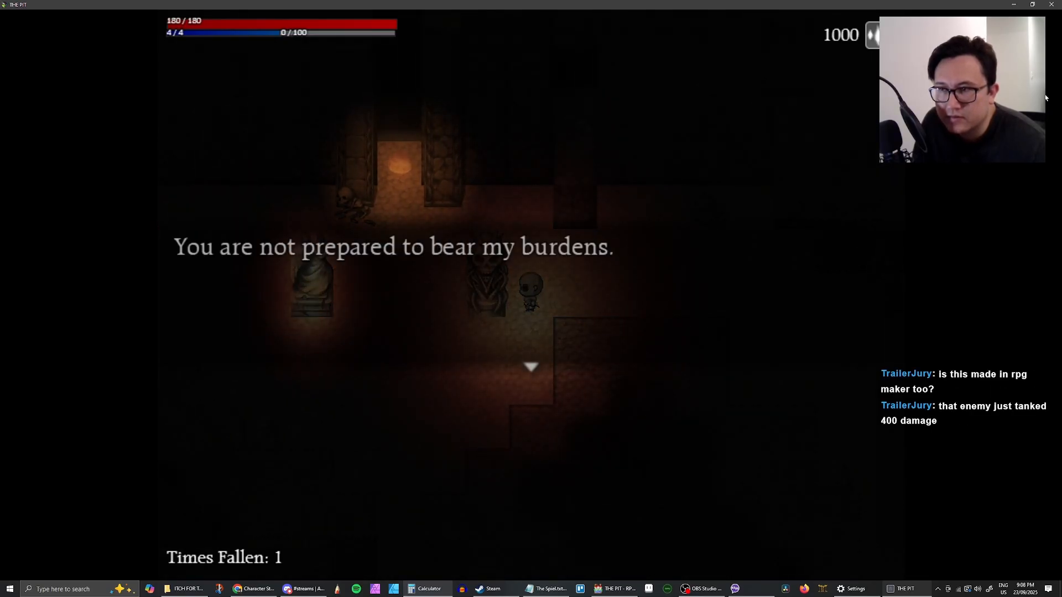
pyautogui.press('Return')
# Head east past the rubble and follow the narrow passage south into the chamber with two lit statues
pyautogui.press('Right')
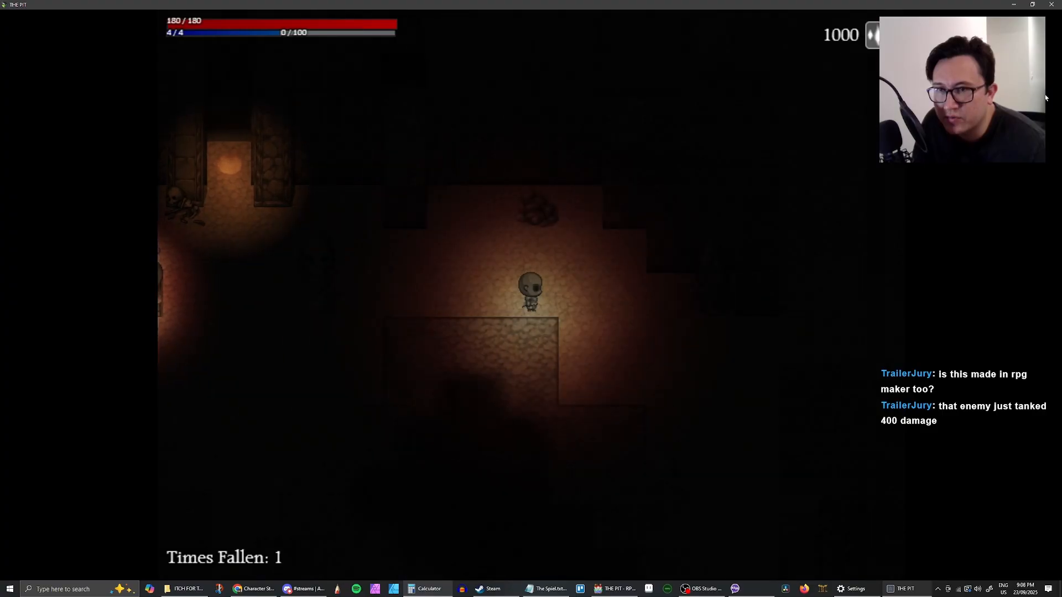
pyautogui.press('Up')
pyautogui.press('Down')
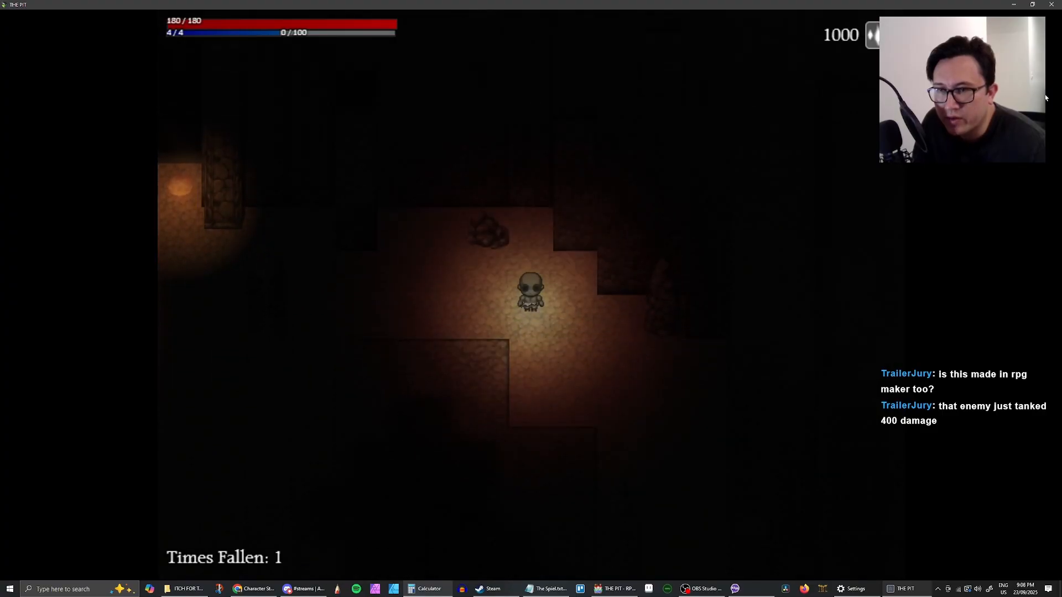
pyautogui.press('Right')
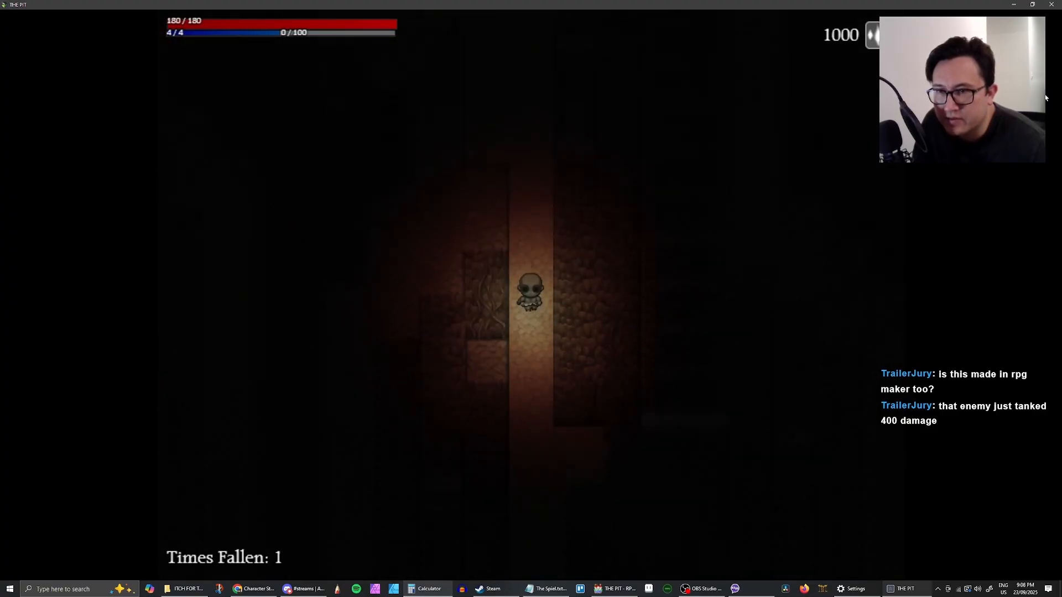
pyautogui.press('Down')
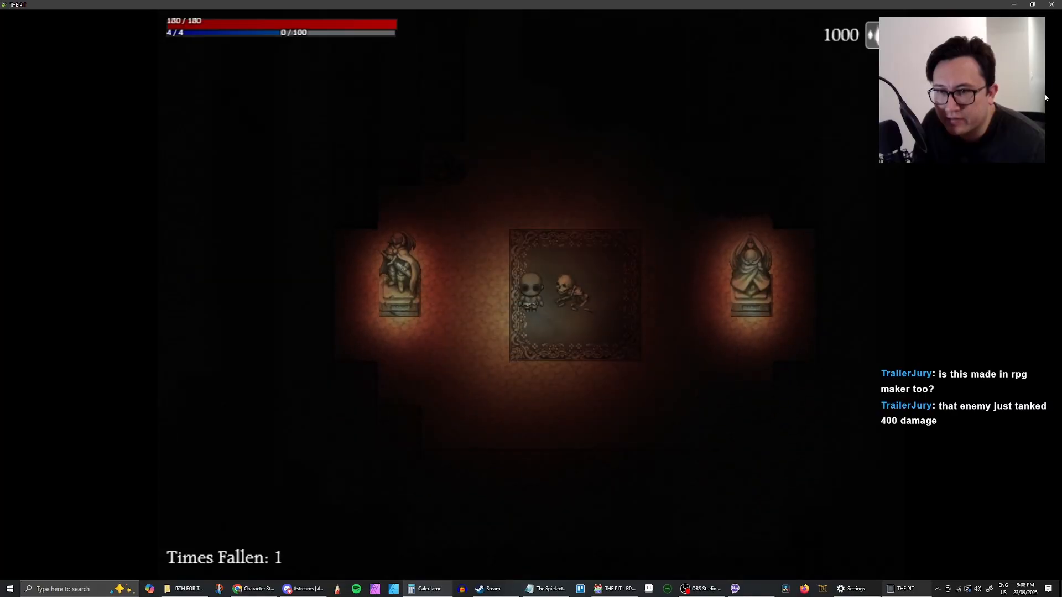
# Look around the chamber near both lit statues and stop facing the western statue
pyautogui.press('Down')
pyautogui.press('Left')
pyautogui.press('Right')
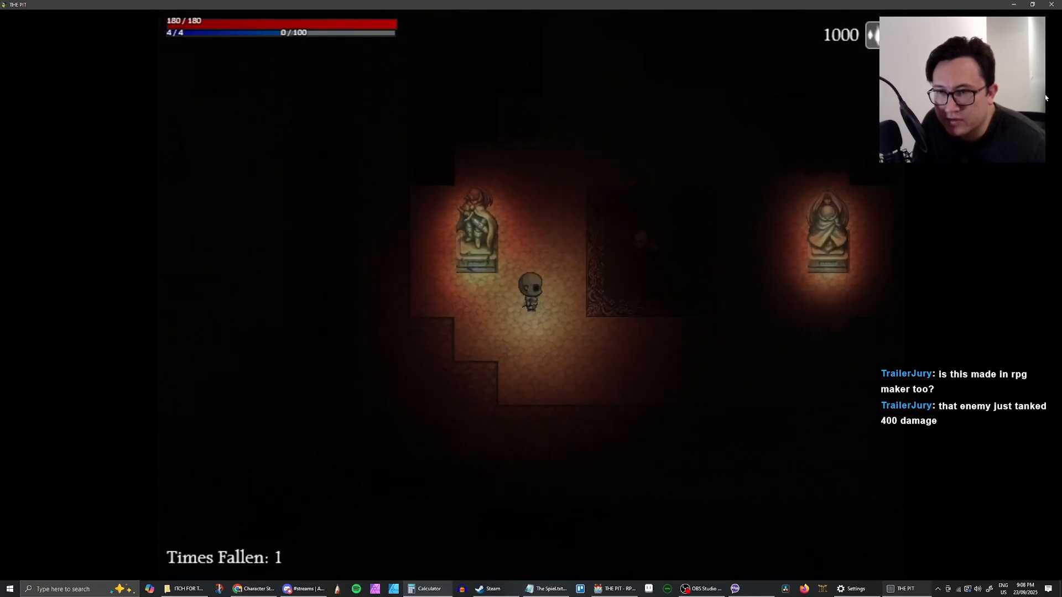
pyautogui.press('Up')
pyautogui.press('Left')
pyautogui.press('Down')
pyautogui.press('Left')
pyautogui.press('Down')
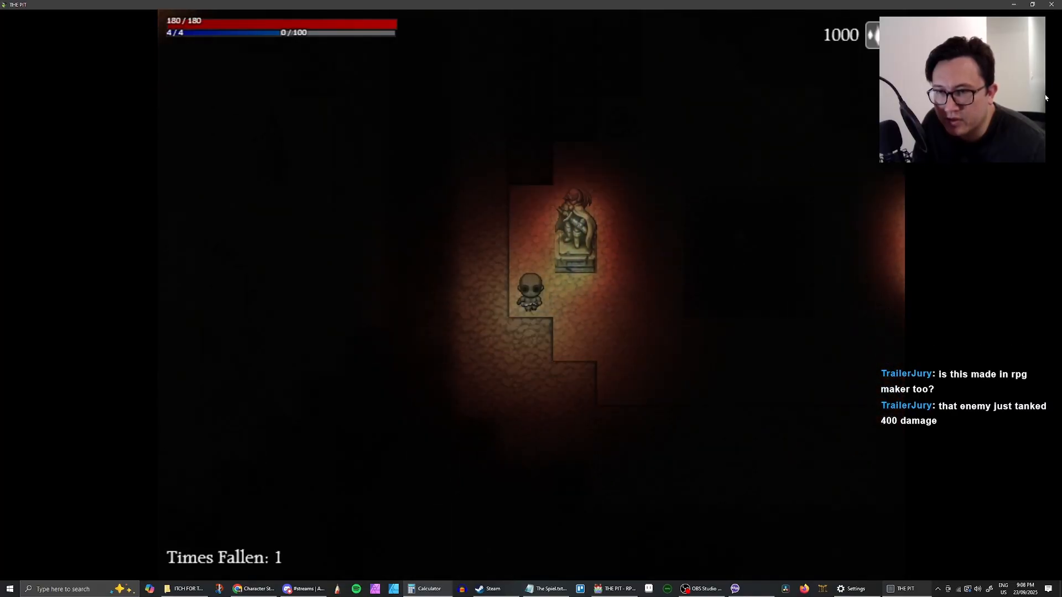
pyautogui.press('Right')
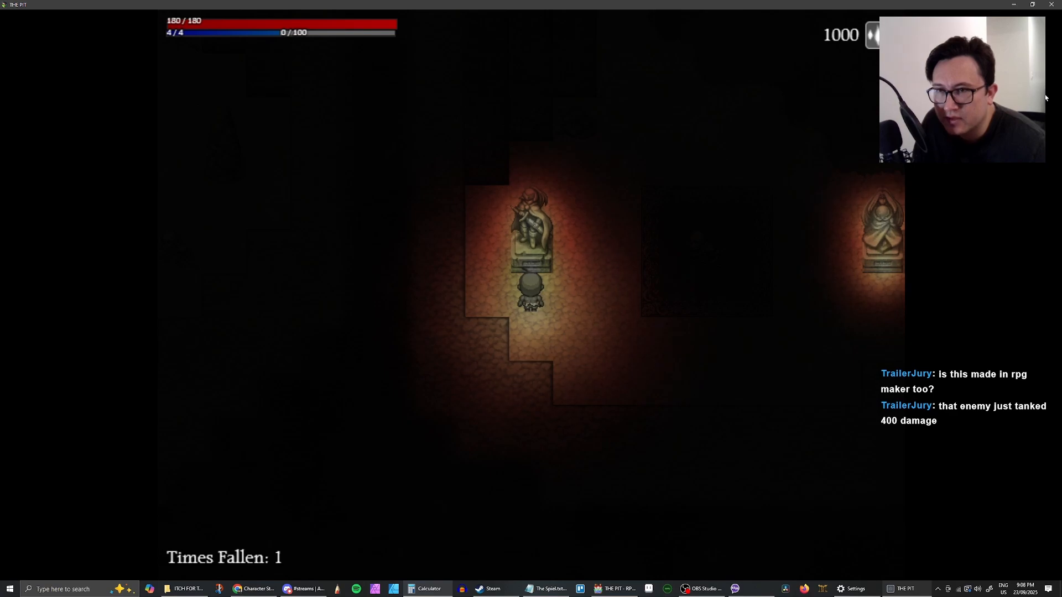
pyautogui.press('Right')
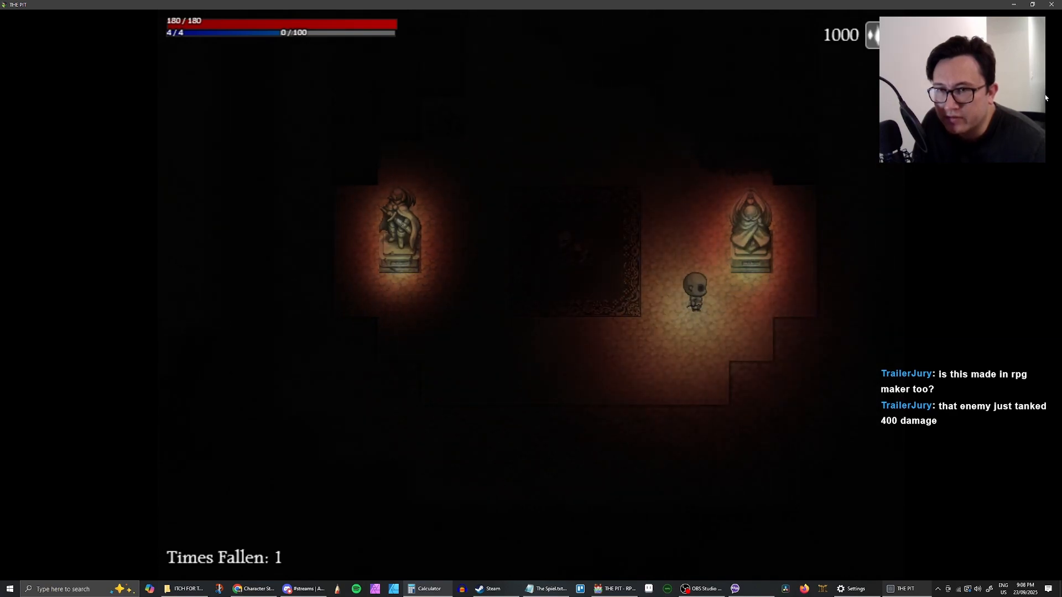
pyautogui.press('Left')
pyautogui.press('Up')
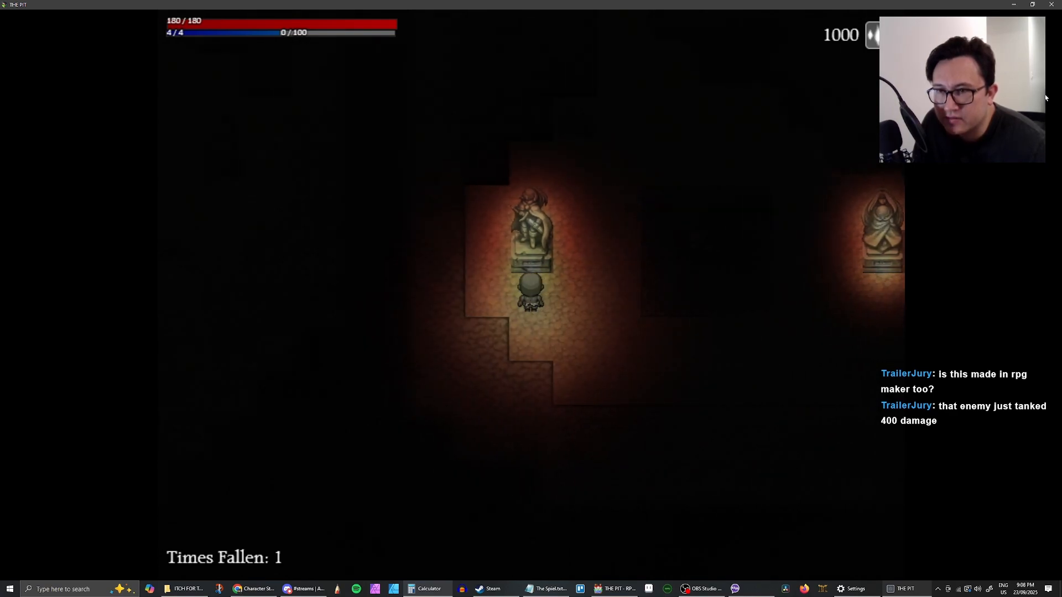
# Raise Strength, Constitution & Dexterity by 1 twice at the western statue for 150 Essence each, and decline a further raise
pyautogui.press('Return')
pyautogui.press('Return')
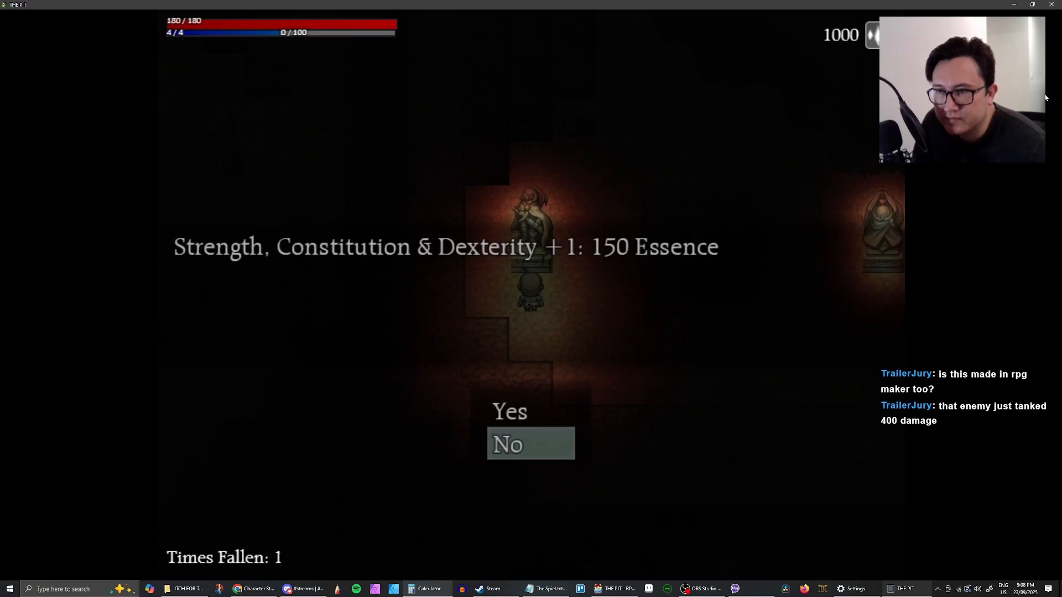
pyautogui.press('Return')
pyautogui.press('Return')
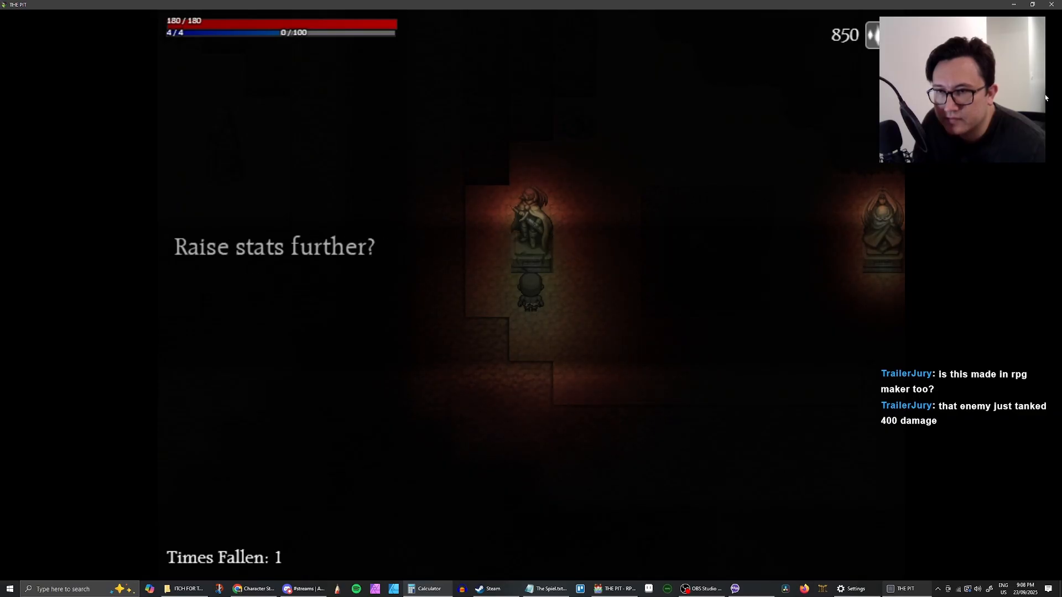
pyautogui.press('Up')
pyautogui.press('Return')
pyautogui.press('Return')
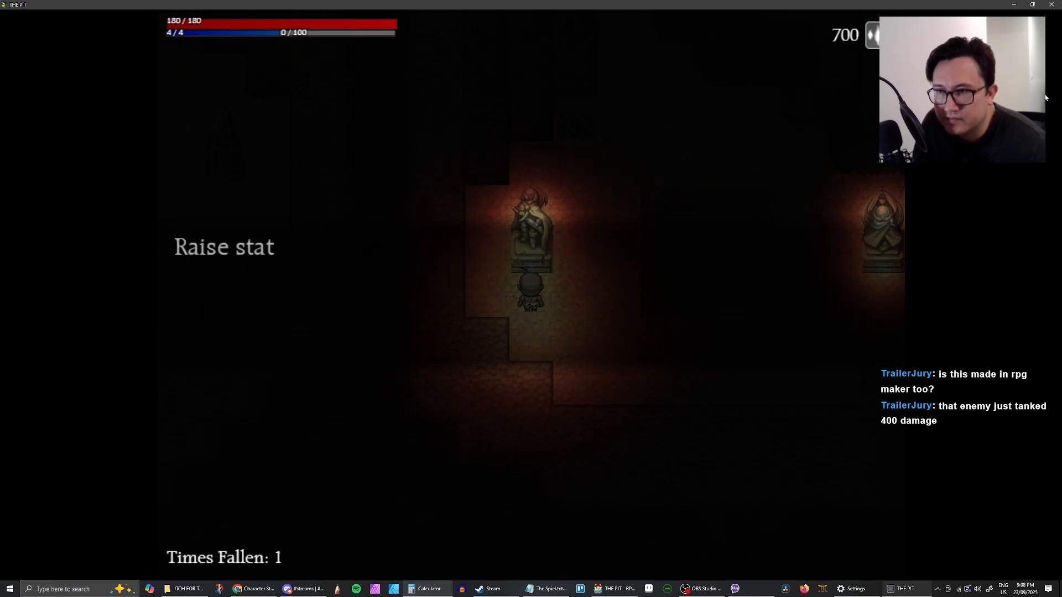
pyautogui.press('Return')
# Leave the two-statue chamber north through the narrow passage and head west across the main hall past the lit statue
pyautogui.press('Right')
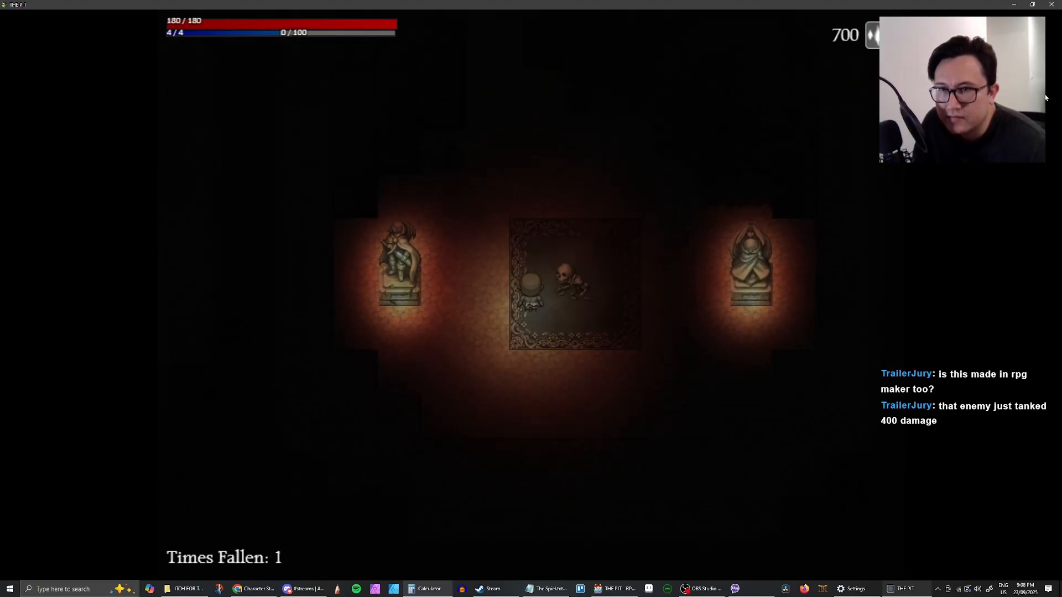
pyautogui.press('Up')
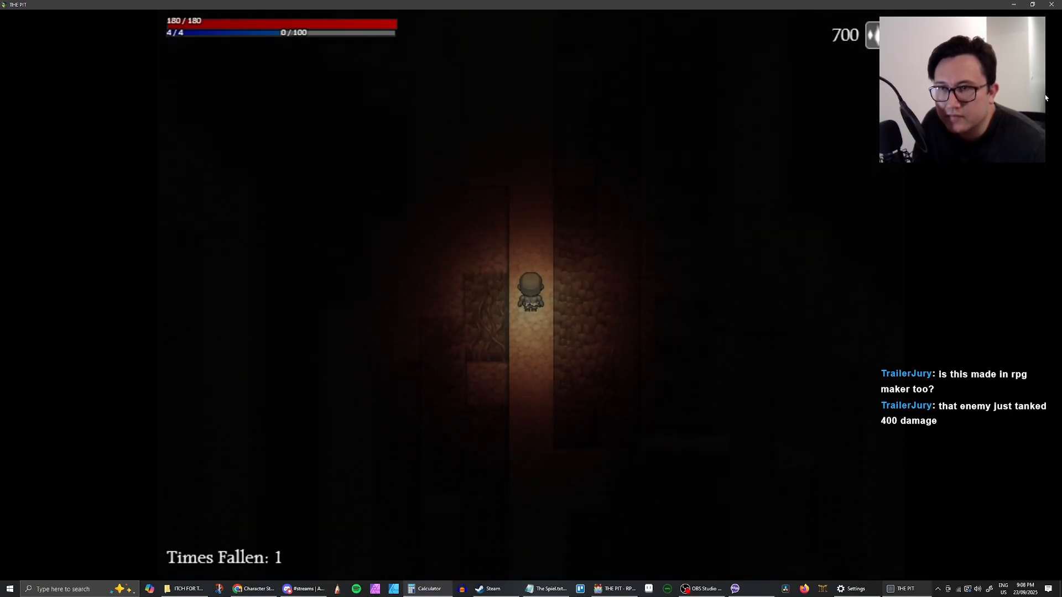
pyautogui.press('Up')
pyautogui.press('Left')
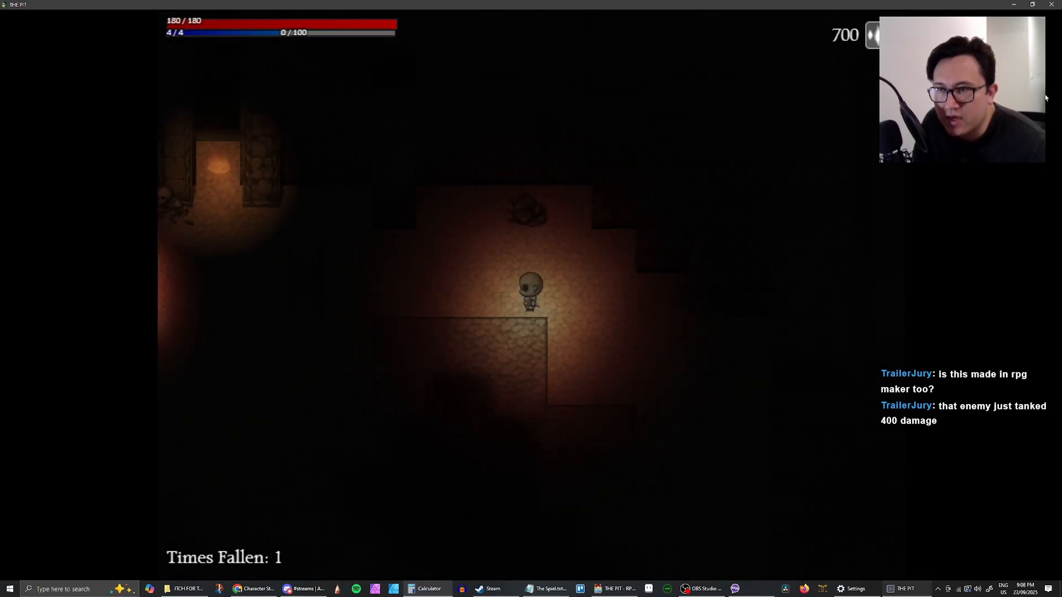
pyautogui.press('Down')
pyautogui.press('Left')
pyautogui.press('Up')
pyautogui.press('Left')
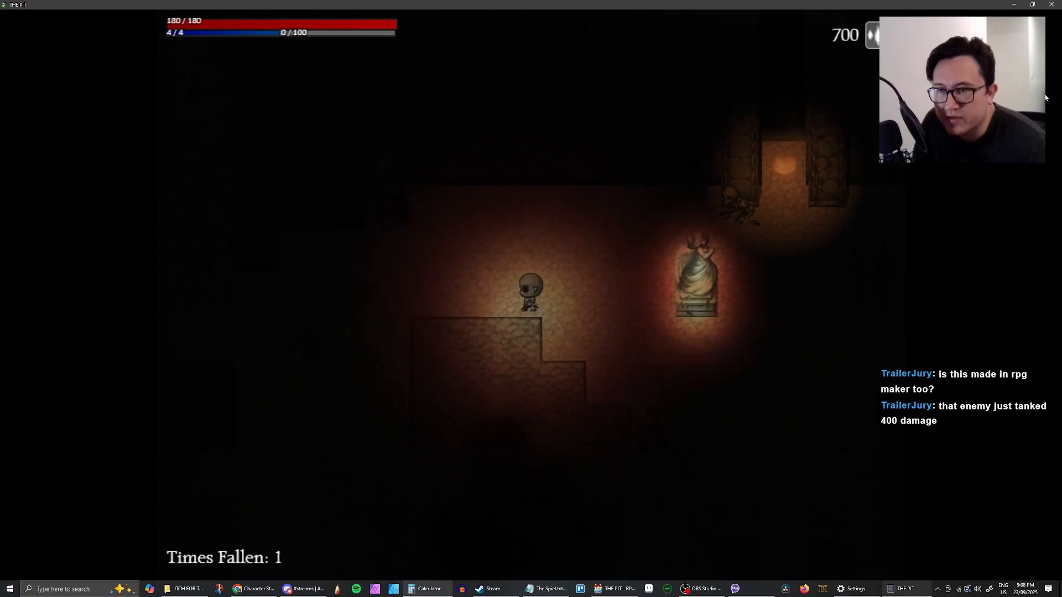
# Follow the western passage south into the chamber of red sigils and stop beside the golden statue
pyautogui.press('Down')
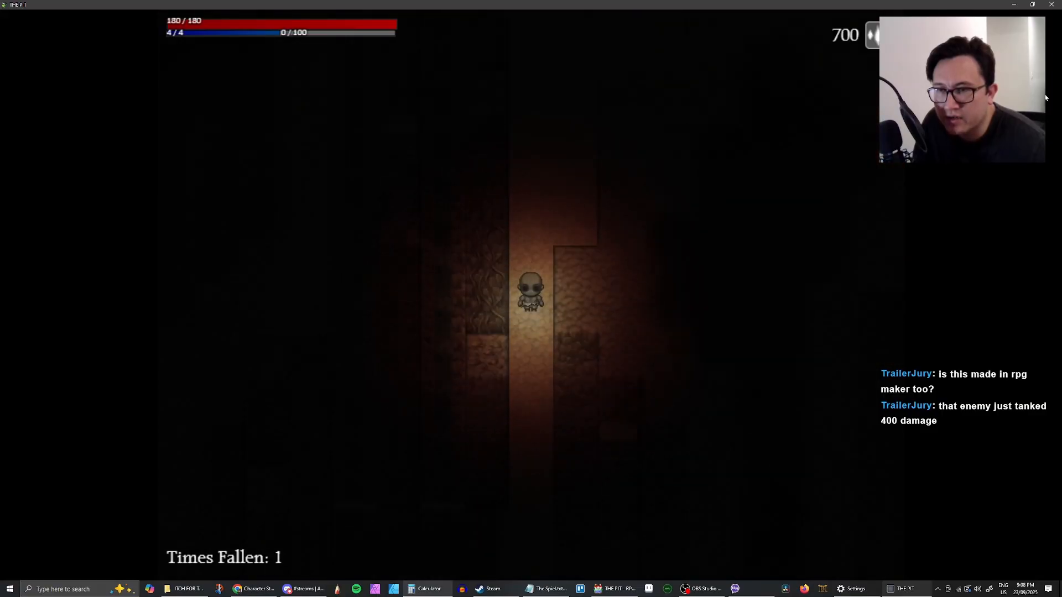
pyautogui.press('Down')
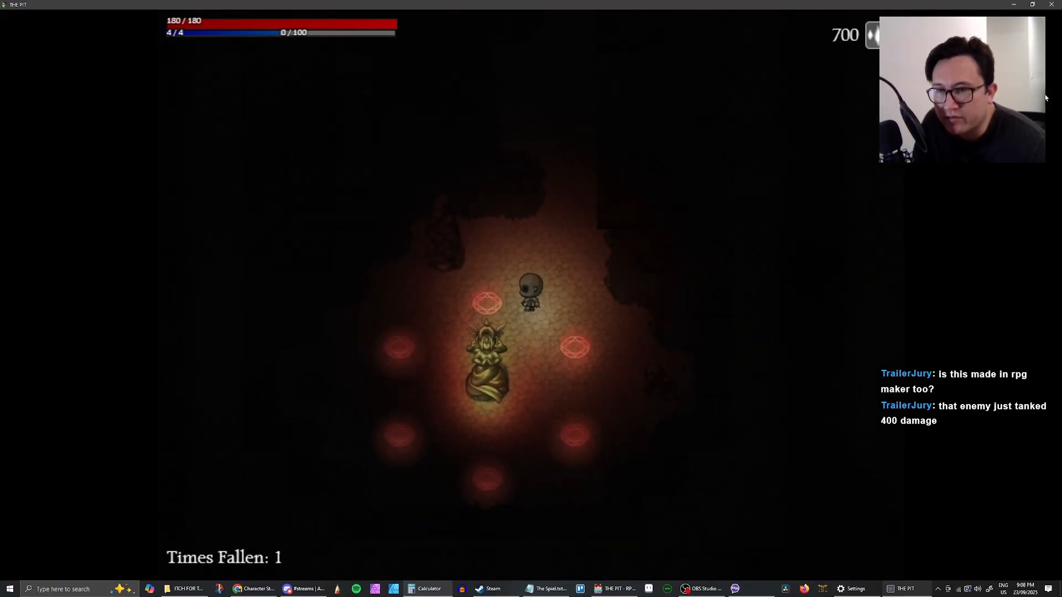
pyautogui.press('Down')
pyautogui.press('Left')
pyautogui.press('Up')
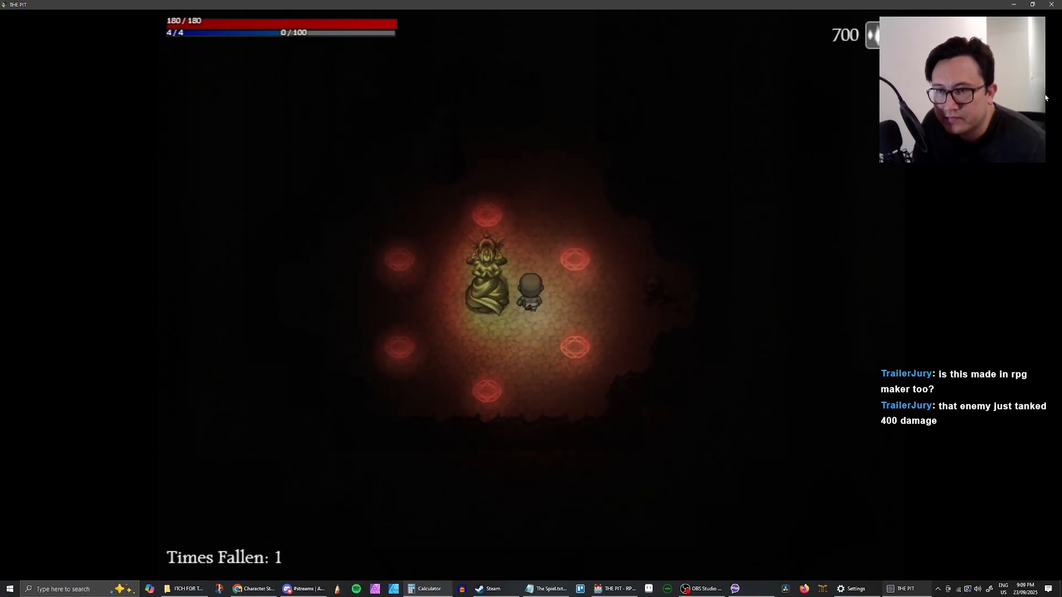
# Inspect the bones east of the golden statue, dismiss their message and step back between the two eastern sigils
pyautogui.press('Right')
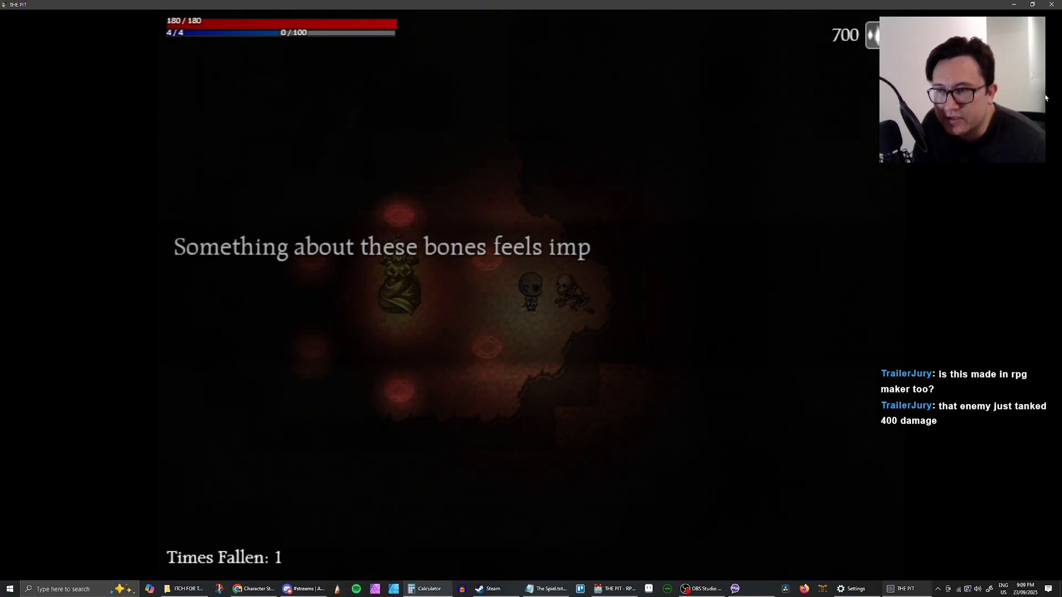
pyautogui.press('Return')
pyautogui.press('Up')
pyautogui.press('Down')
pyautogui.press('Left')
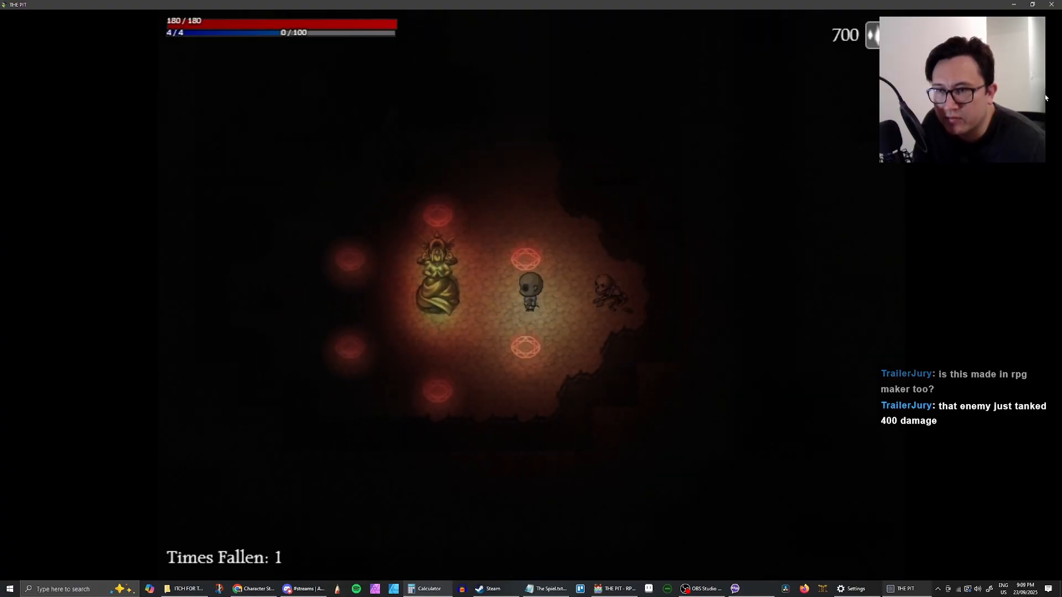
# Leave the sigil chamber and return north through the narrow passage to the main hall
pyautogui.press('Up')
pyautogui.press('Up')
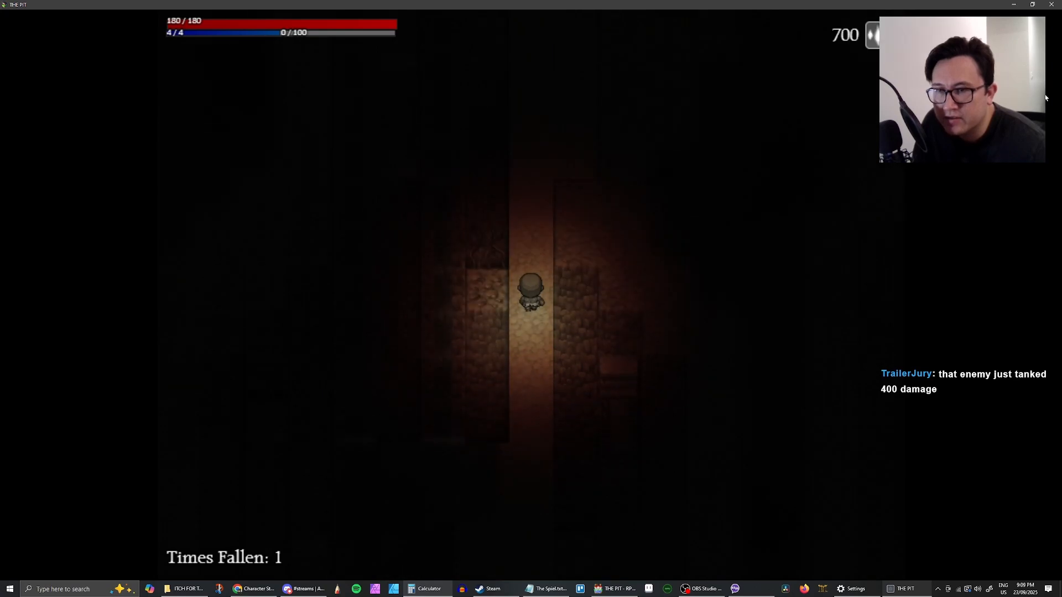
pyautogui.press('Up')
pyautogui.press('Right')
pyautogui.press('Up')
pyautogui.press('Right')
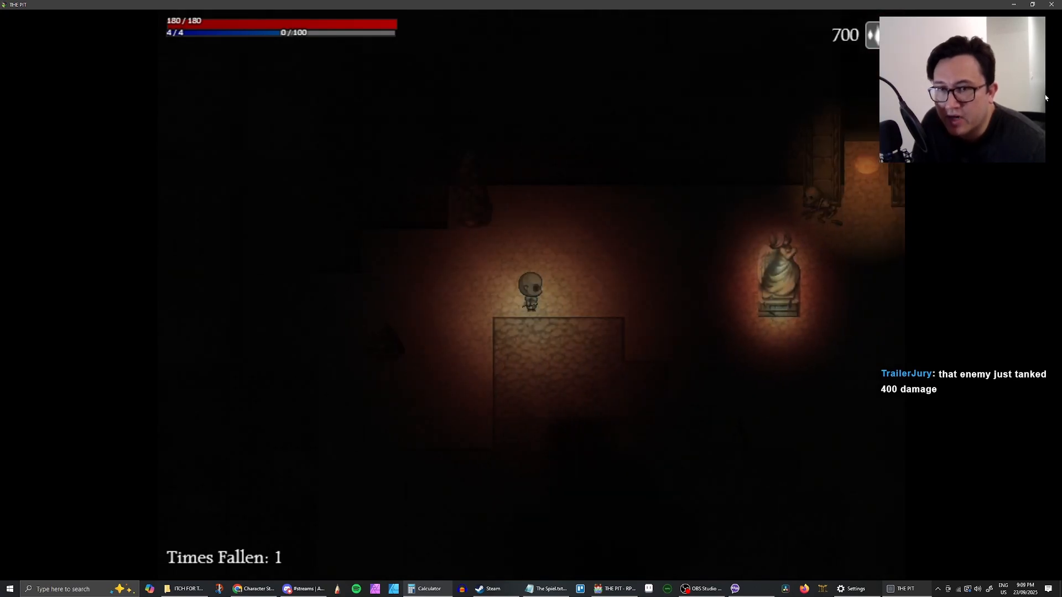
# Head east past the dark skull-faced statue and follow the eastern passage south onto the two-statue chamber's ornate floor square
pyautogui.press('Down')
pyautogui.press('Right')
pyautogui.press('Up')
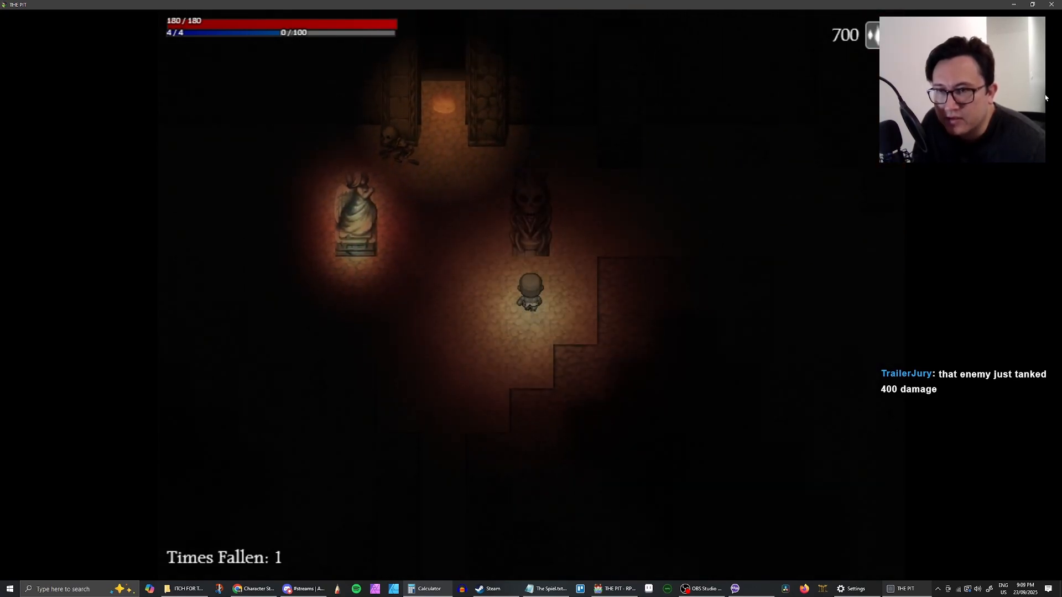
pyautogui.press('Right')
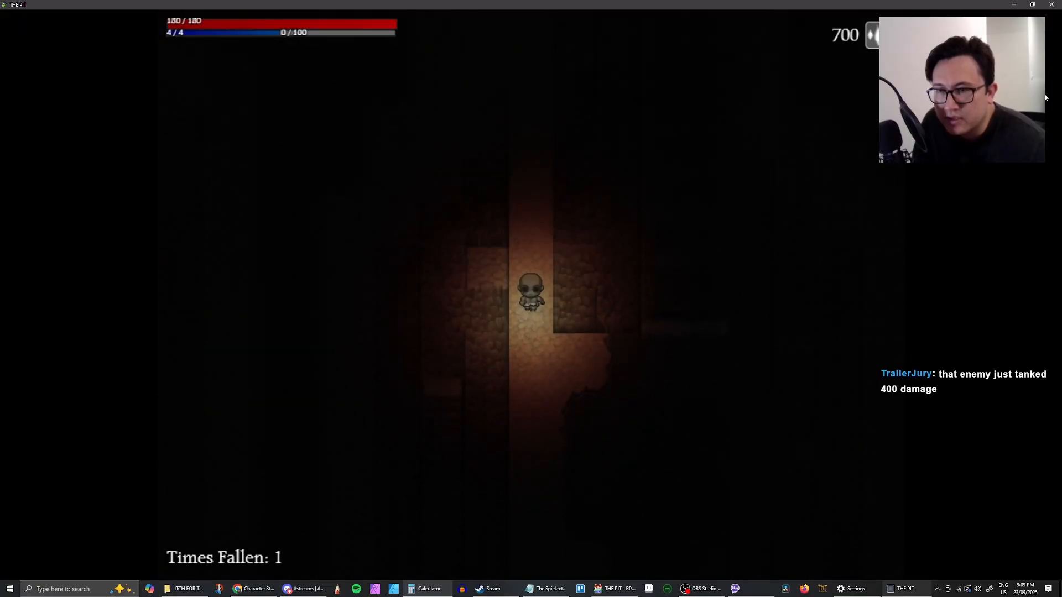
pyautogui.press('Down')
pyautogui.press('Right')
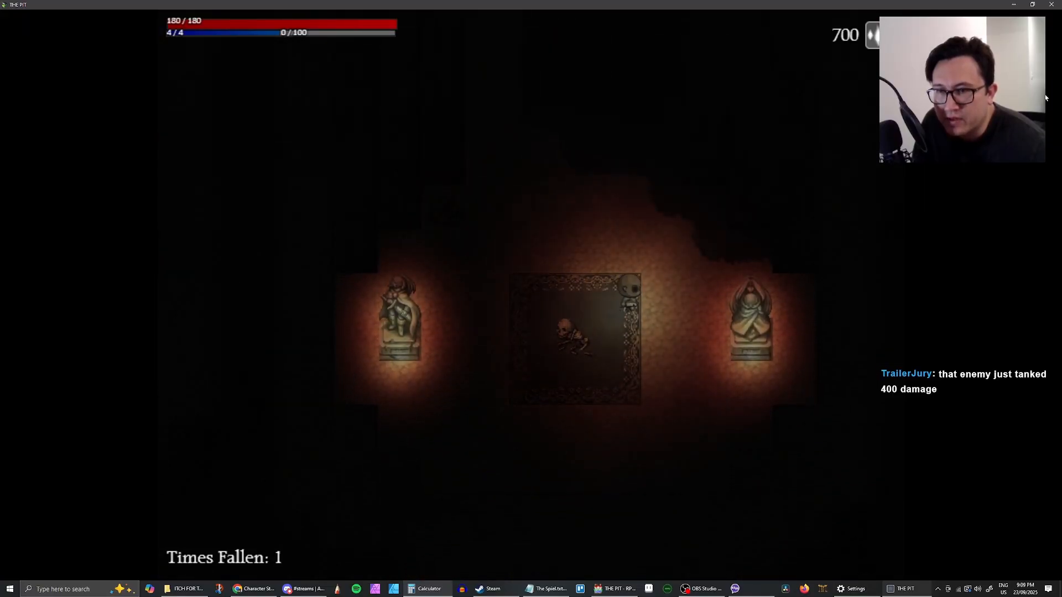
# Circle around the crouched skeleton on the ornate floor square between the two lit statues
pyautogui.press('Down')
pyautogui.press('Left')
pyautogui.press('Up')
pyautogui.press('Right')
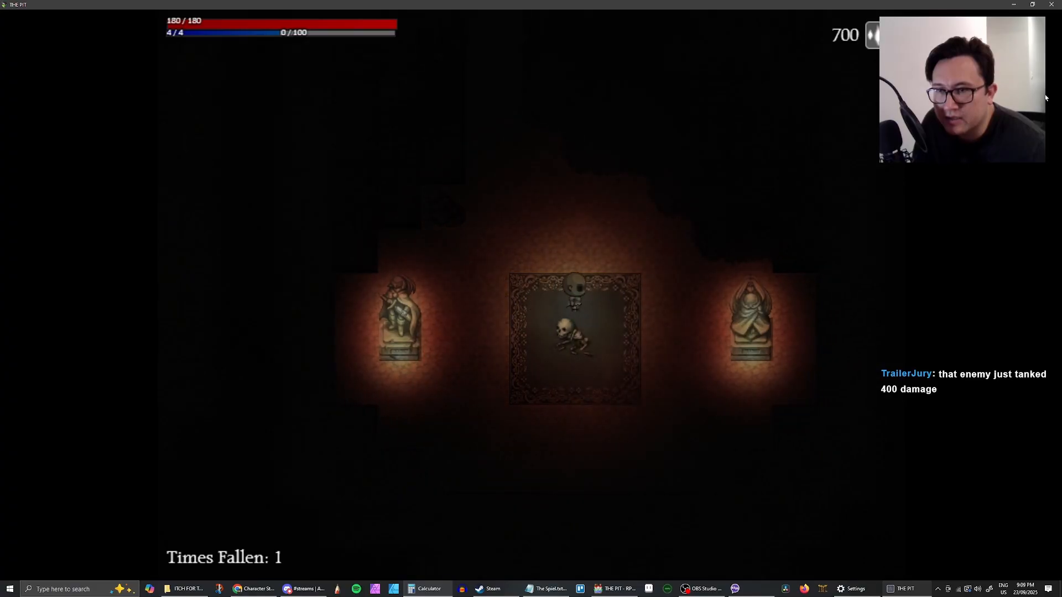
pyautogui.press('Left')
pyautogui.press('Down')
pyautogui.press('Right')
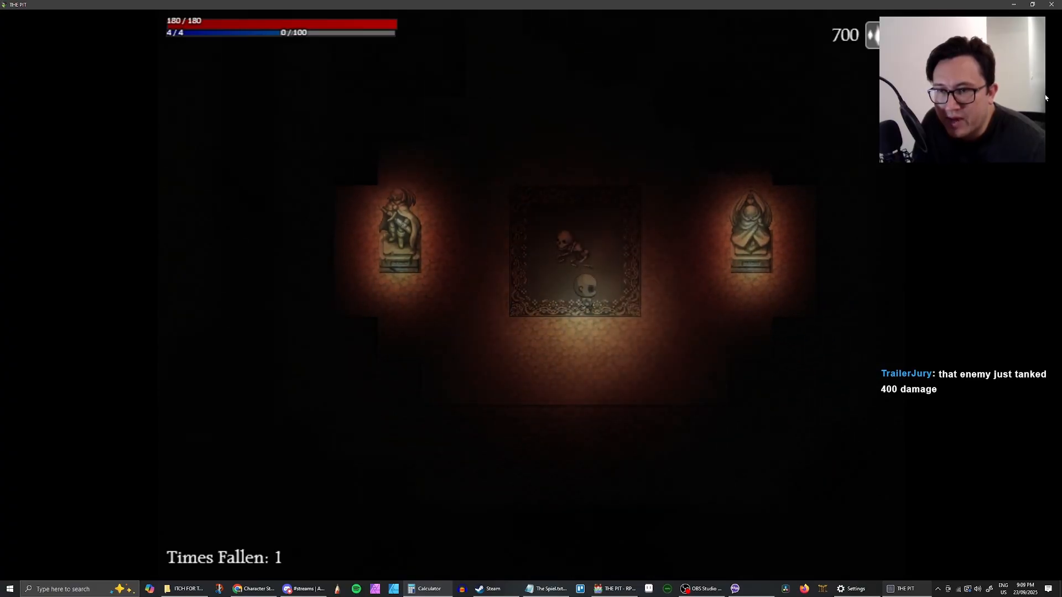
pyautogui.press('Up')
pyautogui.press('Down')
pyautogui.press('Right')
pyautogui.press('Up')
pyautogui.press('Left')
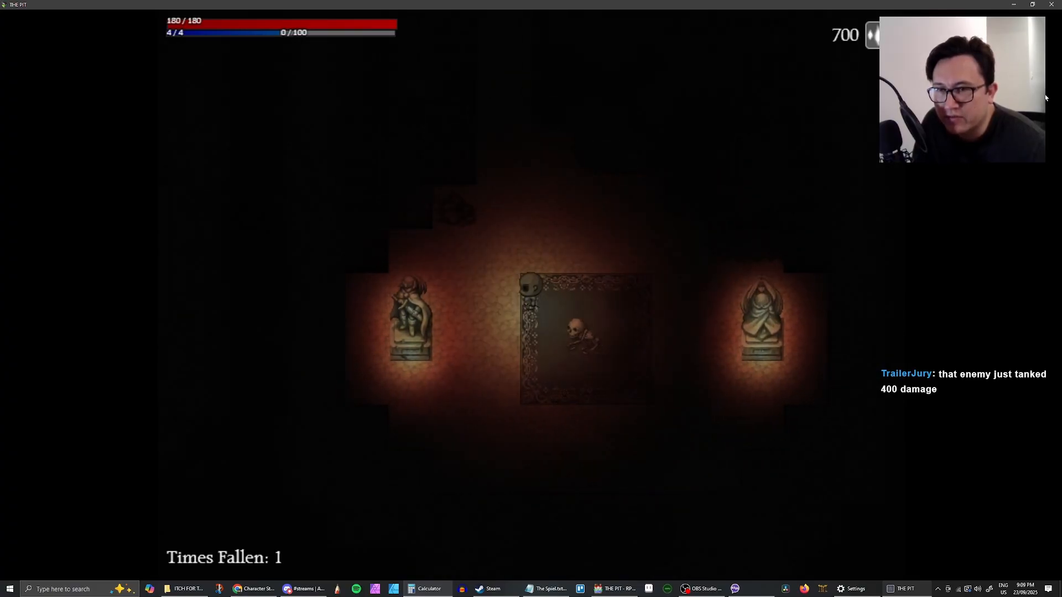
pyautogui.press('Down')
pyautogui.press('Right')
pyautogui.press('Up')
pyautogui.press('Right')
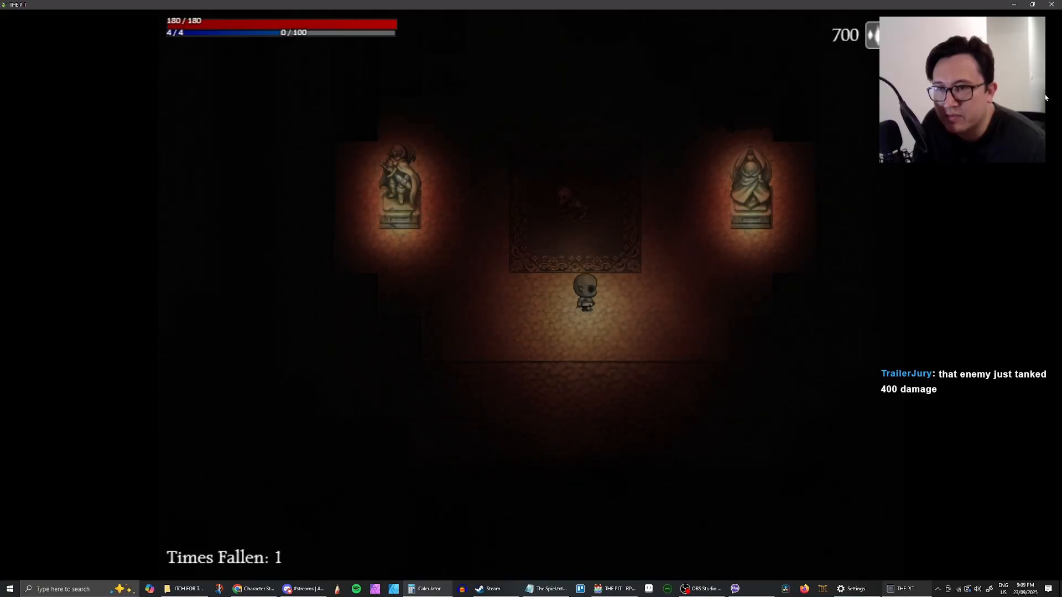
pyautogui.press('Up')
pyautogui.press('Left')
pyautogui.press('Down')
pyautogui.press('Right')
pyautogui.press('Right')
pyautogui.press('Up')
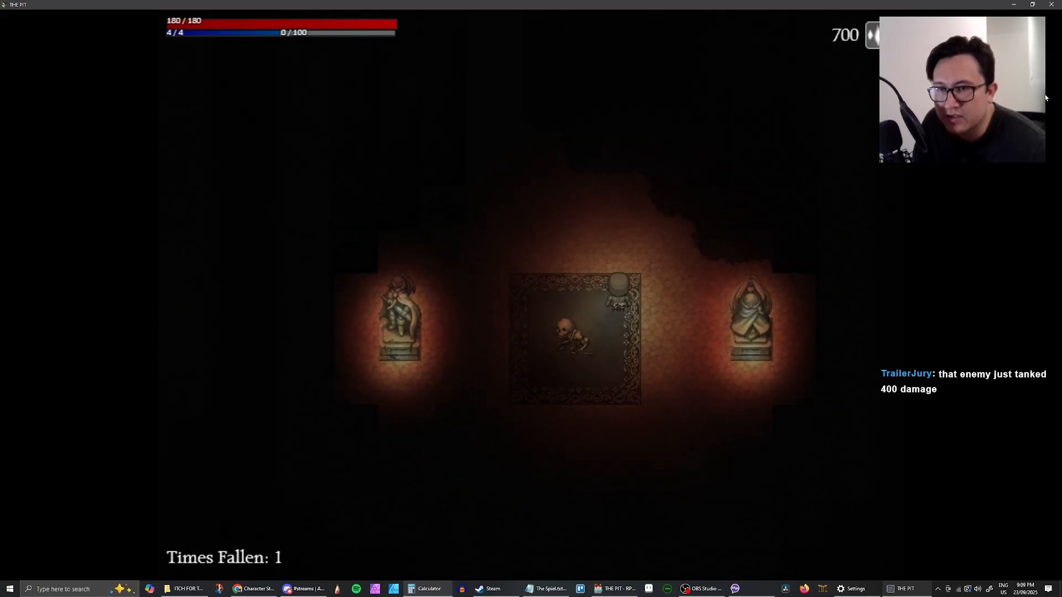
pyautogui.press('Down')
pyautogui.press('Right')
pyautogui.press('Up')
pyautogui.press('Left')
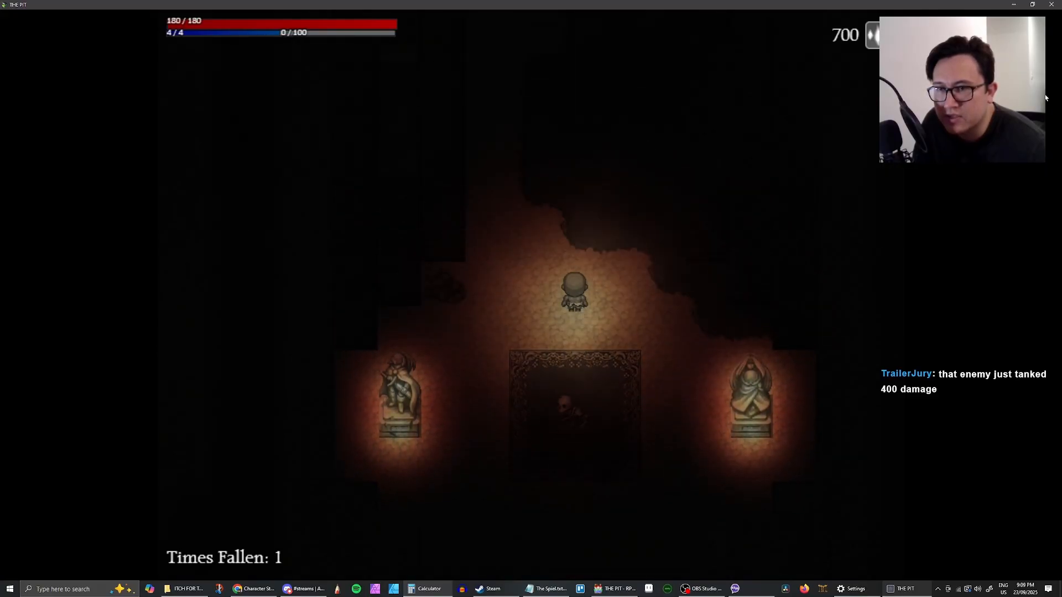
pyautogui.press('Down')
pyautogui.press('Down')
pyautogui.press('Right')
pyautogui.press('Up')
pyautogui.press('Left')
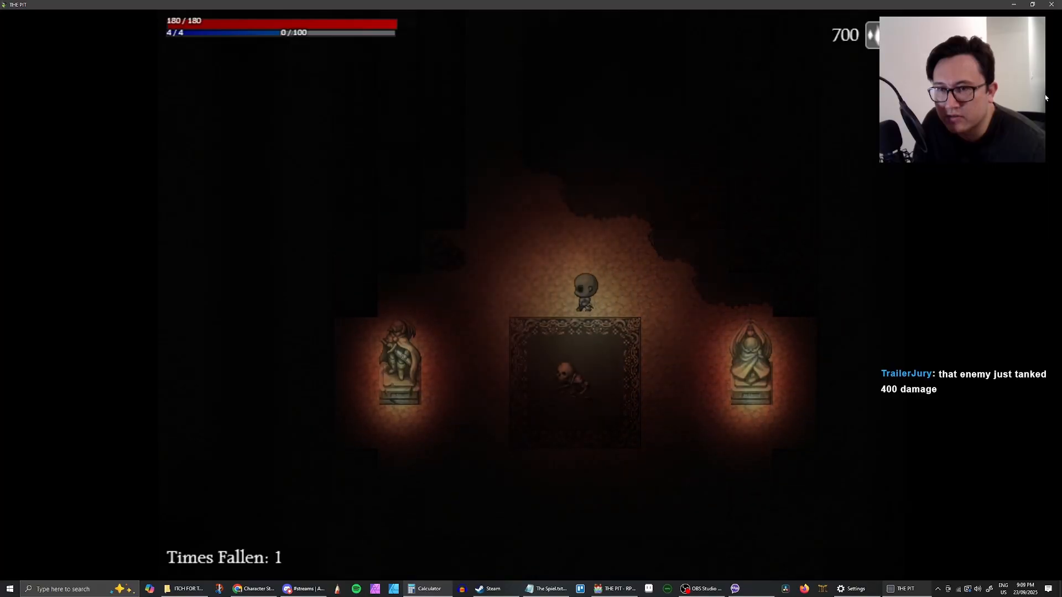
pyautogui.press('Down')
pyautogui.press('Down')
pyautogui.press('Right')
pyautogui.press('Up')
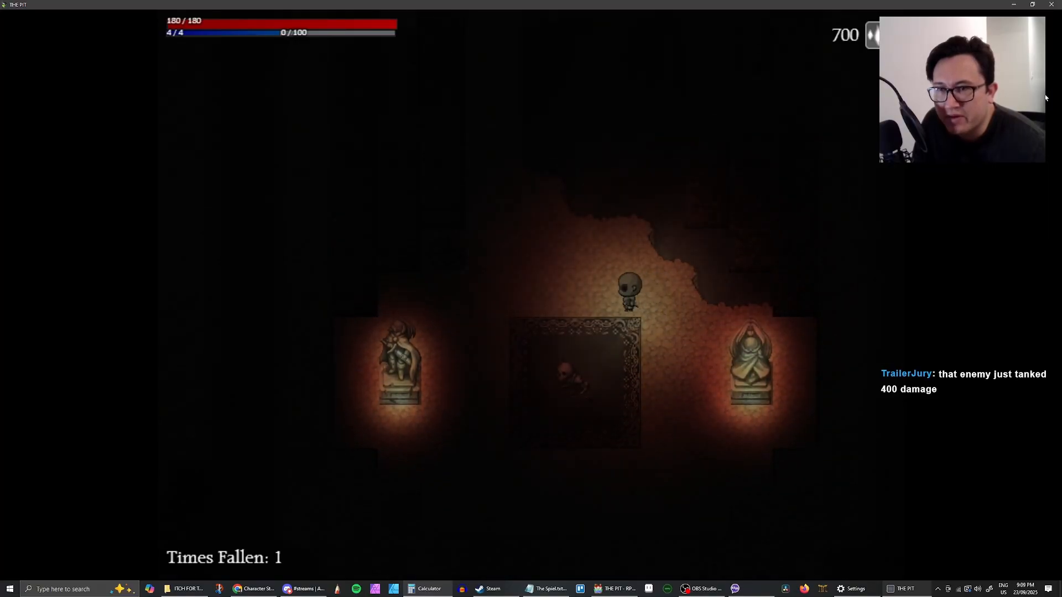
pyautogui.press('Left')
pyautogui.press('Down')
pyautogui.press('Right')
pyautogui.press('Up')
pyautogui.press('Left')
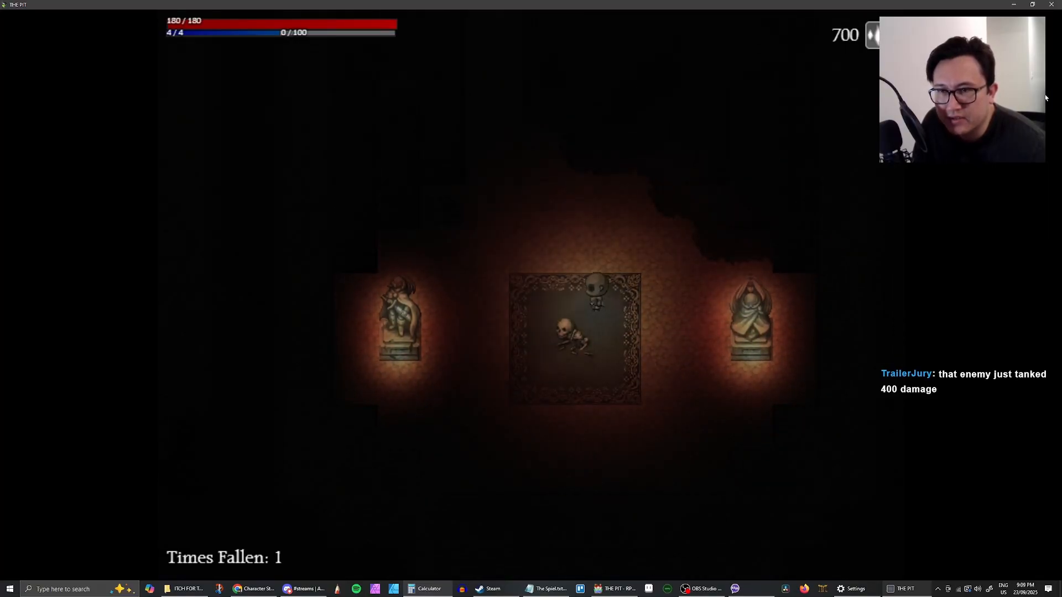
pyautogui.press('Down')
pyautogui.press('Right')
pyautogui.press('Up')
pyautogui.press('Left')
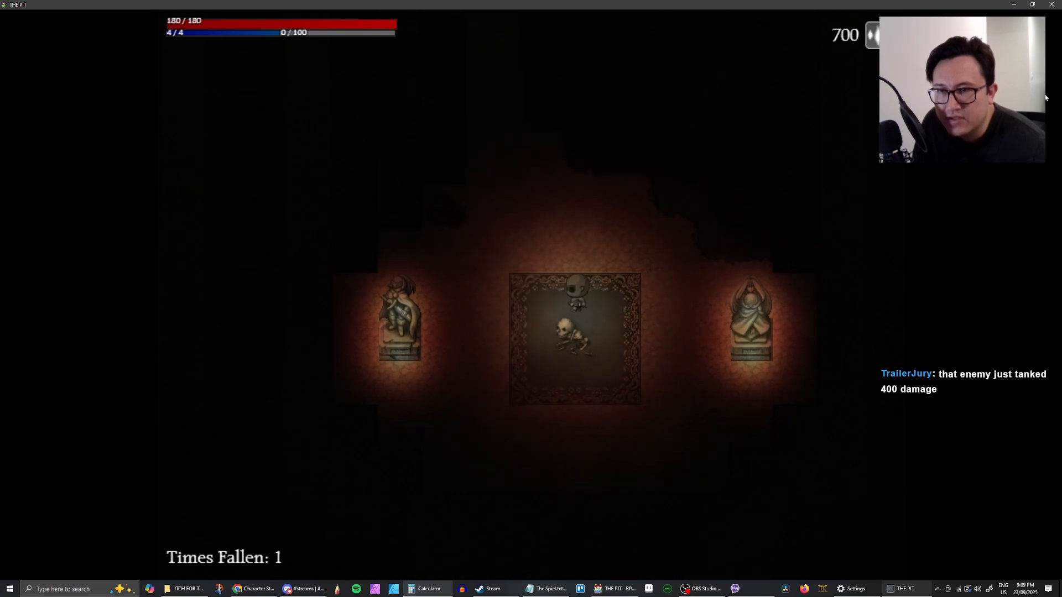
pyautogui.press('Down')
pyautogui.press('Left')
pyautogui.press('Left')
pyautogui.press('Up')
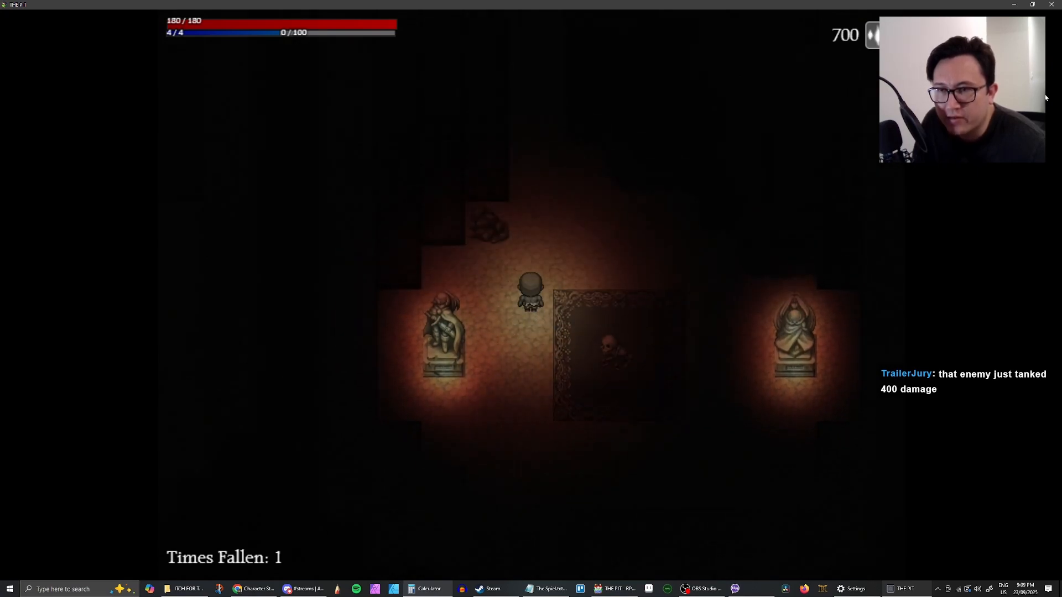
pyautogui.press('Right')
pyautogui.press('Down')
pyautogui.press('Down')
pyautogui.press('Down')
pyautogui.press('Down')
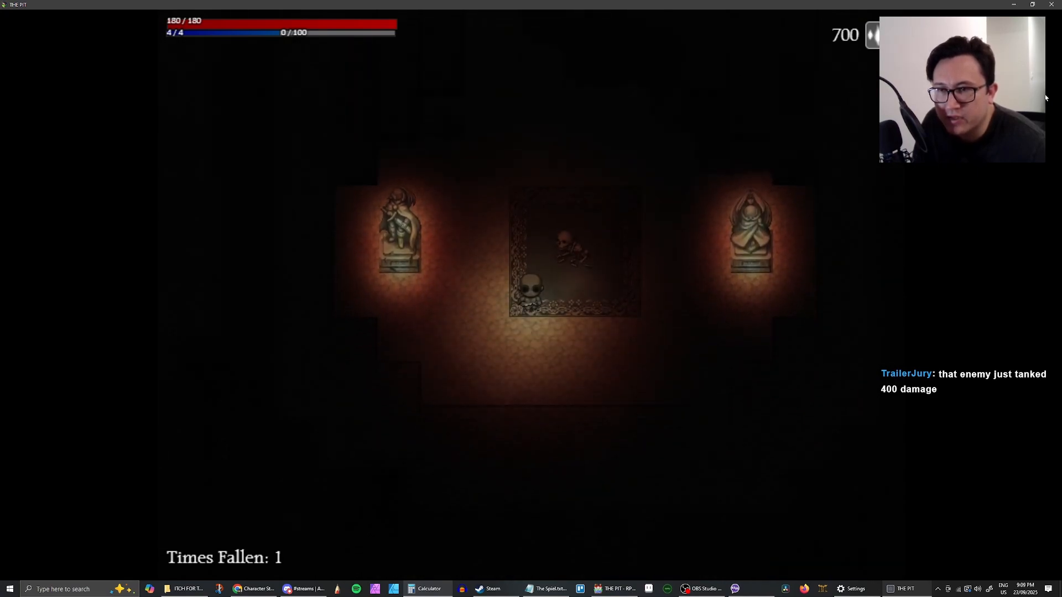
# Step off the ornate floor square and leave the two-statue chamber north up the narrow passage
pyautogui.press('Left')
pyautogui.press('Up')
pyautogui.press('Up')
pyautogui.press('Up')
pyautogui.press('Up')
pyautogui.press('Up')
pyautogui.press('Up')
pyautogui.press('Up')
pyautogui.press('Up')
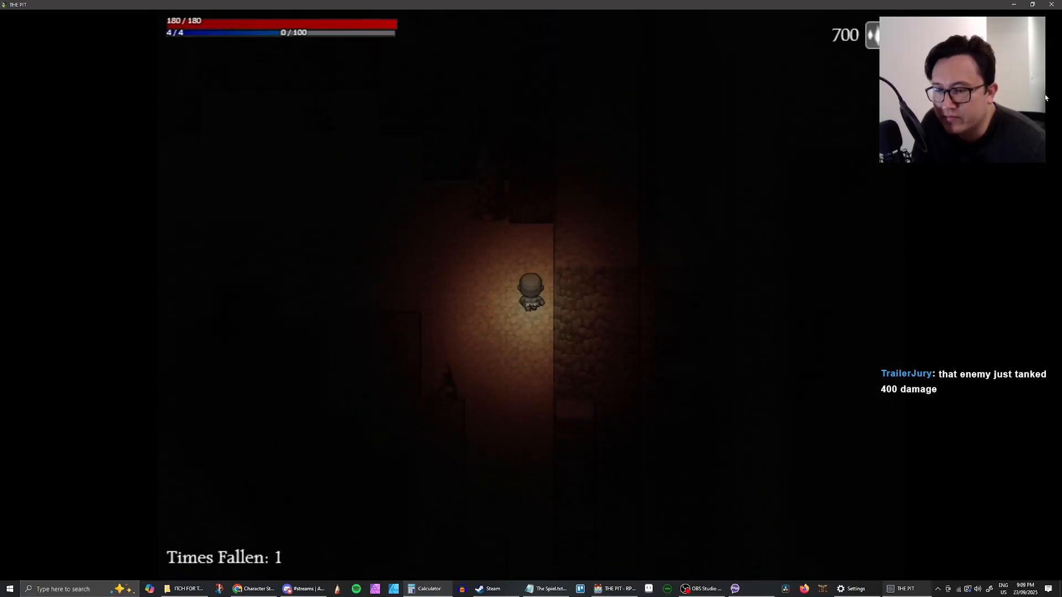
# Head west across the main hall, passing the dark skull-faced statue and the lit statue
pyautogui.press('Left')
pyautogui.press('Up')
pyautogui.press('Left')
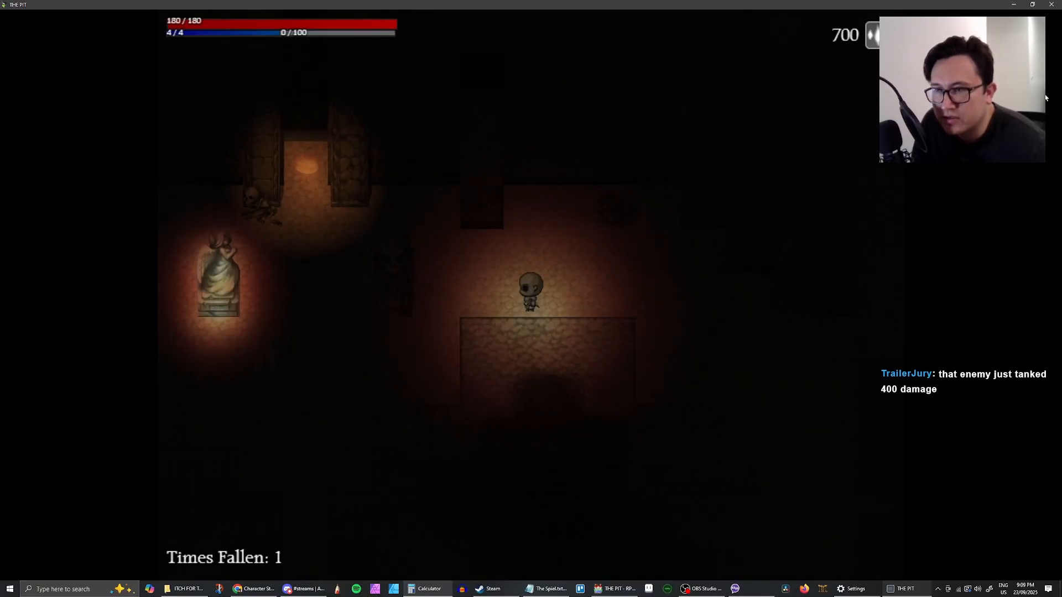
pyautogui.press('Down')
pyautogui.press('Left')
pyautogui.press('Left')
pyautogui.press('Up')
pyautogui.press('Left')
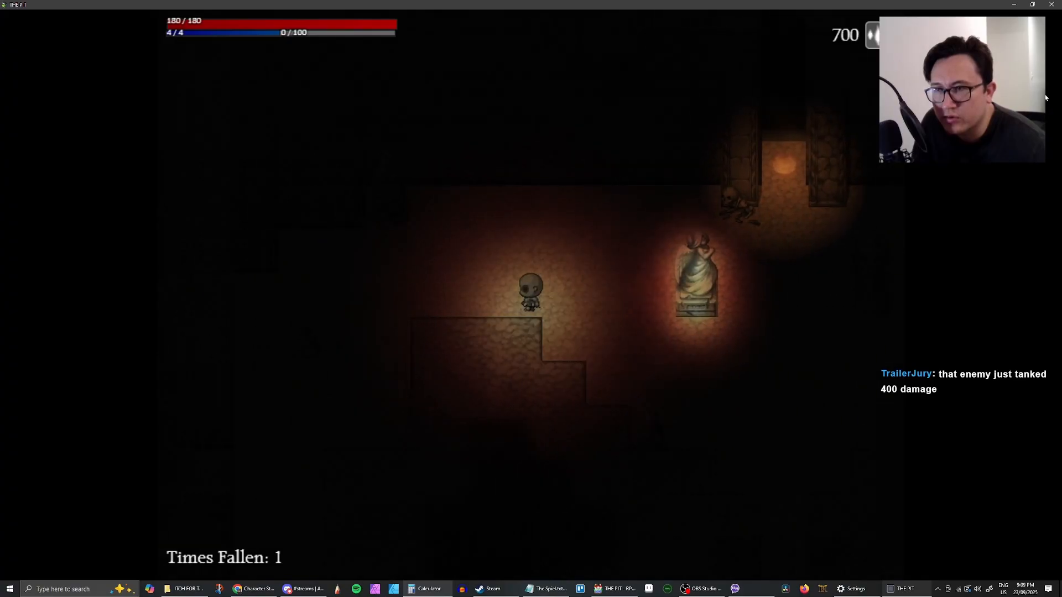
# Follow the western passage south to the golden statue's chamber and stop between the two eastern sigils
pyautogui.press('Up')
pyautogui.press('Down')
pyautogui.press('Left')
pyautogui.press('Down')
pyautogui.press('Down')
pyautogui.press('Down')
pyautogui.press('Down')
pyautogui.press('Down')
pyautogui.press('Down')
pyautogui.press('Down')
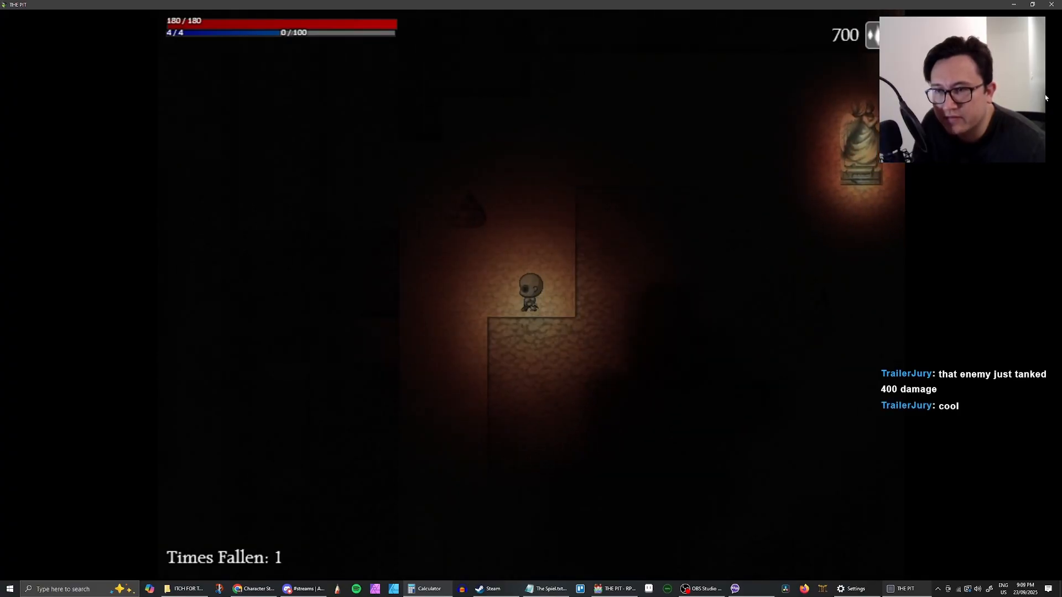
pyautogui.press('Down')
pyautogui.press('Down')
pyautogui.press('Down')
pyautogui.press('Down')
pyautogui.press('Down')
pyautogui.press('Down')
pyautogui.press('Down')
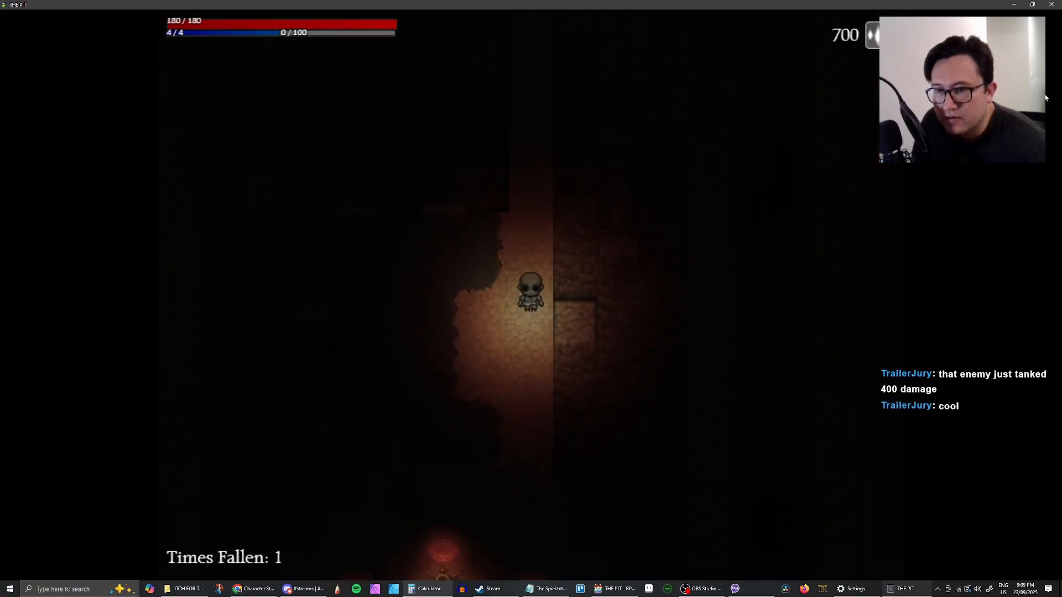
pyautogui.press('Right')
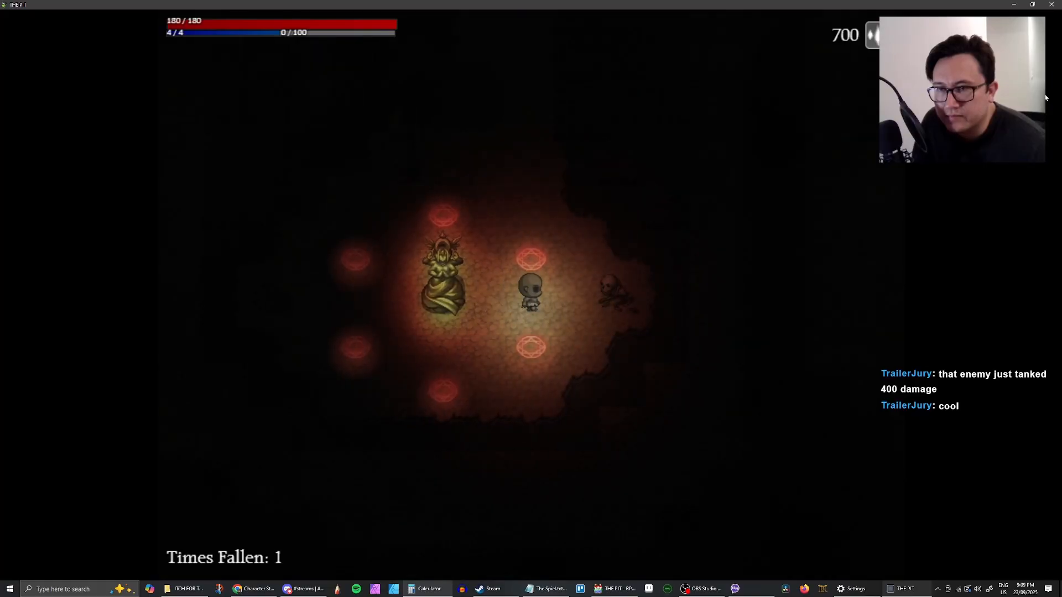
# Read the northeastern sigil's offer of a head armor chest for 1000 Essence, decline it and step beside the golden statue
pyautogui.press('Left')
pyautogui.press('Right')
pyautogui.press('Up')
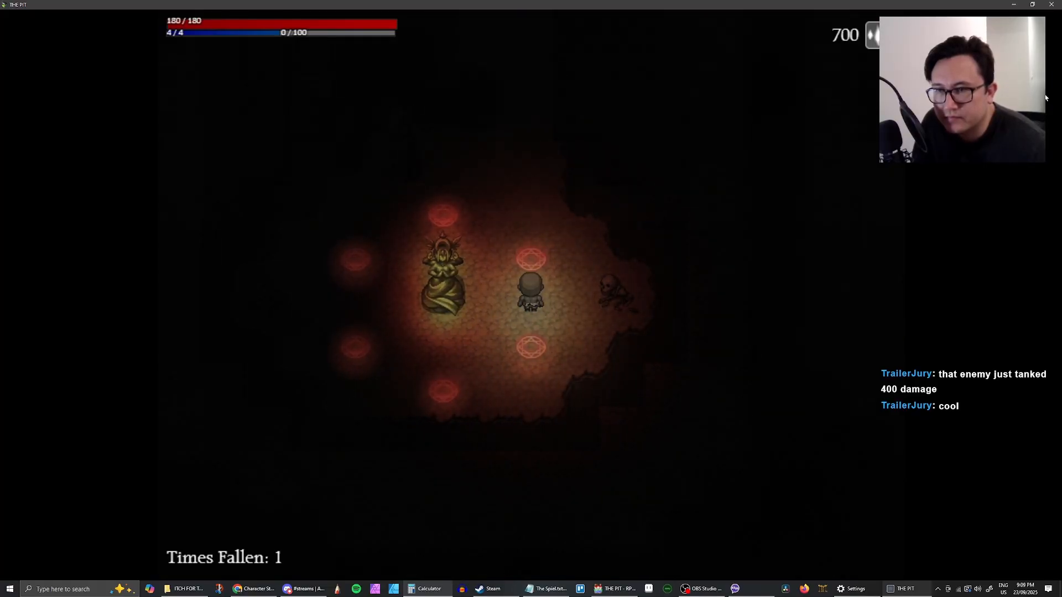
pyautogui.press('Return')
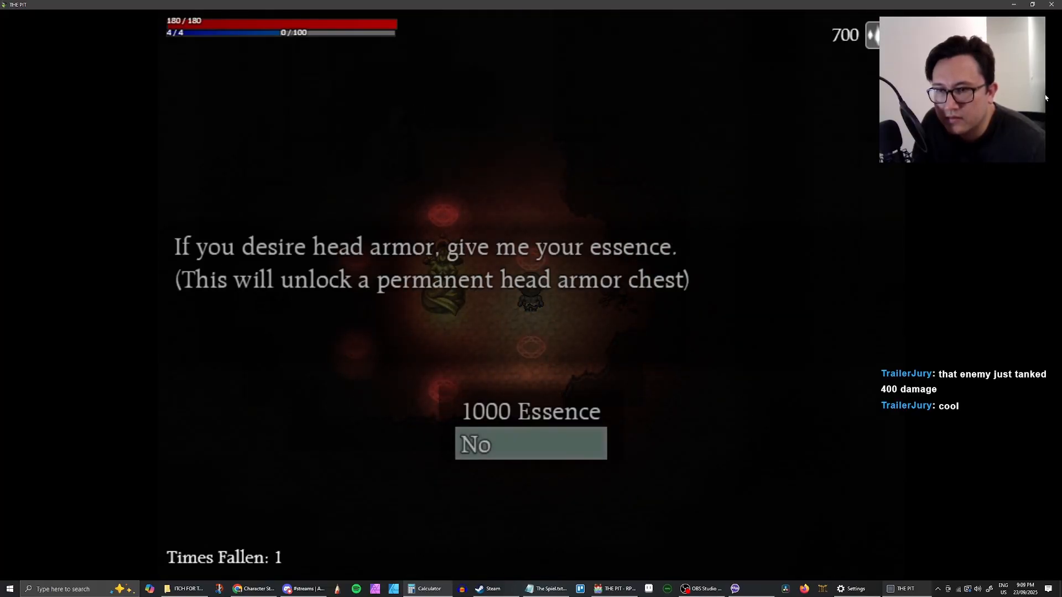
pyautogui.press('Return')
pyautogui.press('Return')
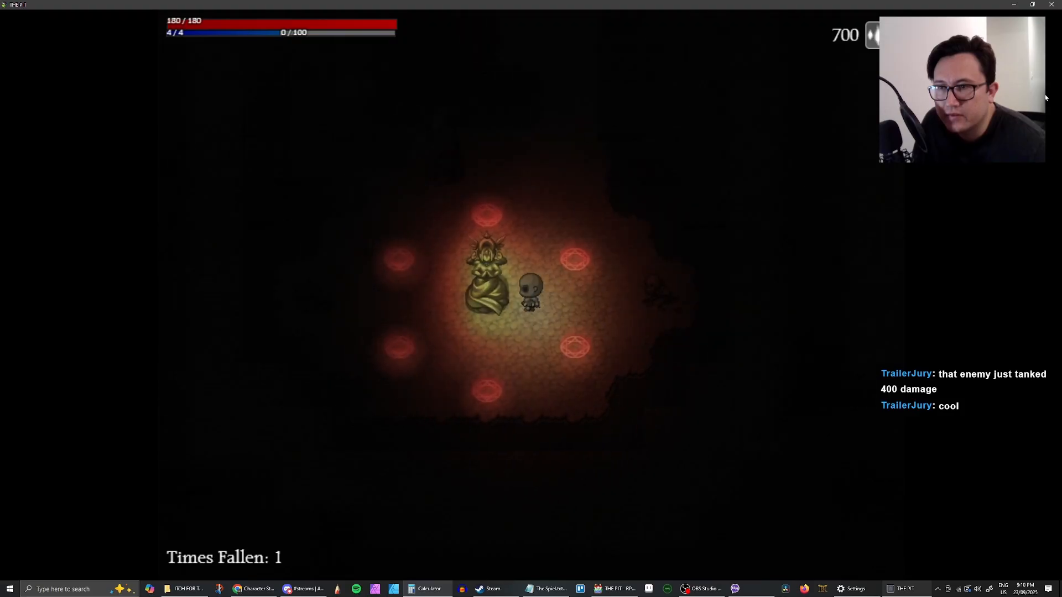
# Leave the golden statue's chamber and follow the western passage north and east into the main hall
pyautogui.press('Right')
pyautogui.press('Up')
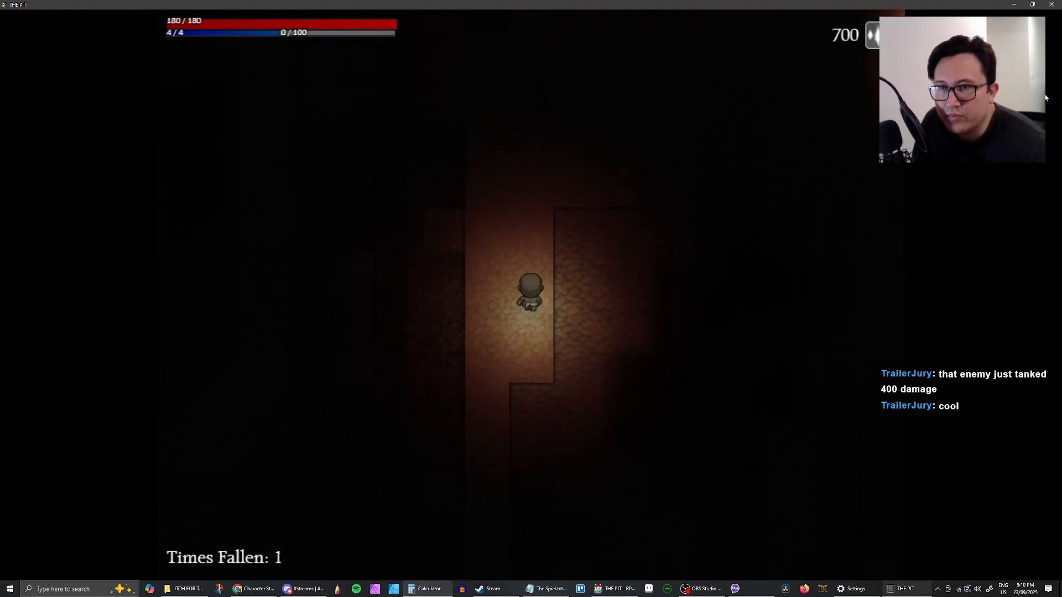
pyautogui.press('Right')
pyautogui.press('Up')
pyautogui.press('Right')
pyautogui.press('Down')
pyautogui.press('Right')
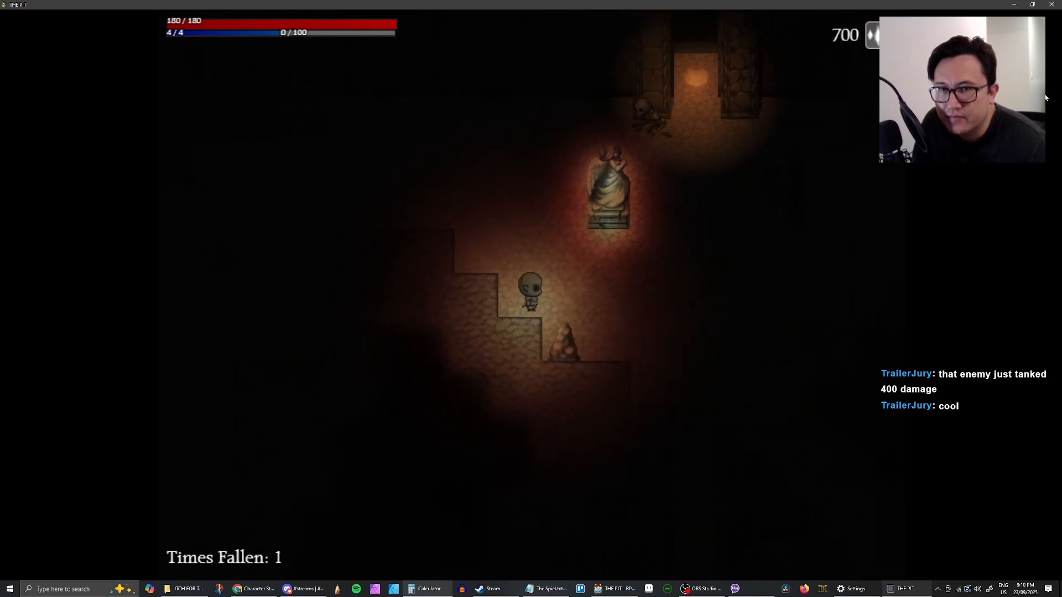
# Cross the main hall east, follow the narrow passage south and stand facing the western statue in the two-statue chamber
pyautogui.press('Up')
pyautogui.press('Right')
pyautogui.press('Down')
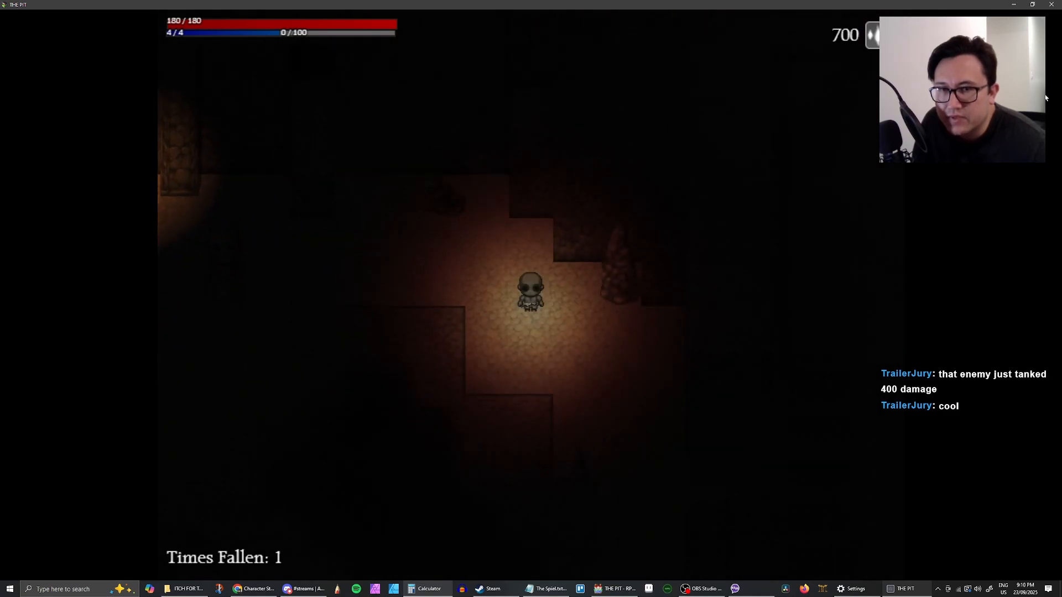
pyautogui.press('Right')
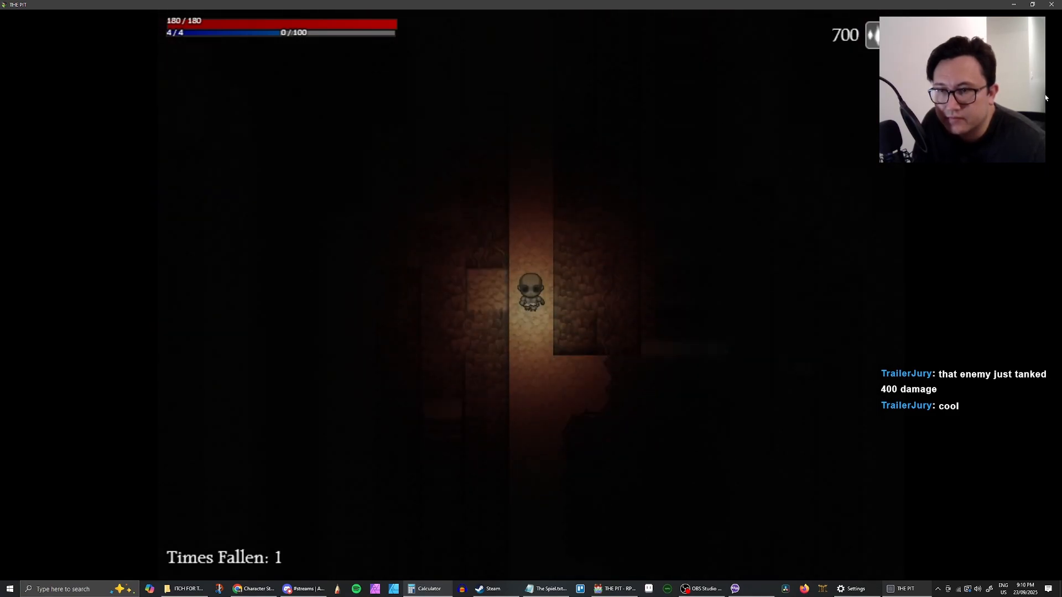
pyautogui.press('Down')
pyautogui.press('Left')
pyautogui.press('Up')
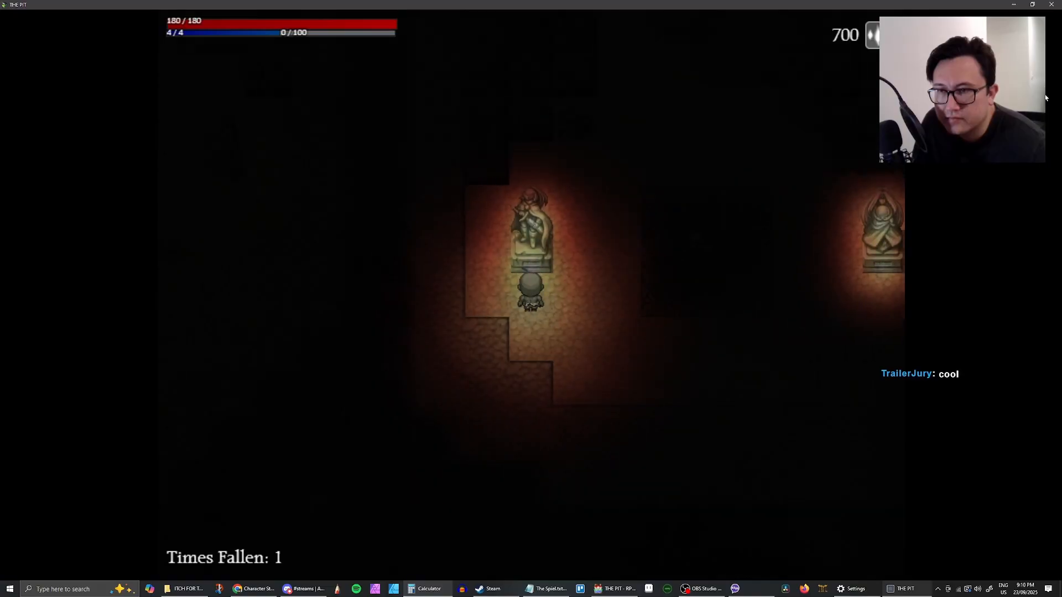
# Speak to the western statue and buy Strength, Constitution & Dexterity +1 for 150 Essence
pyautogui.press('Return')
pyautogui.press('Return')
pyautogui.press('Return')
pyautogui.press('Return')
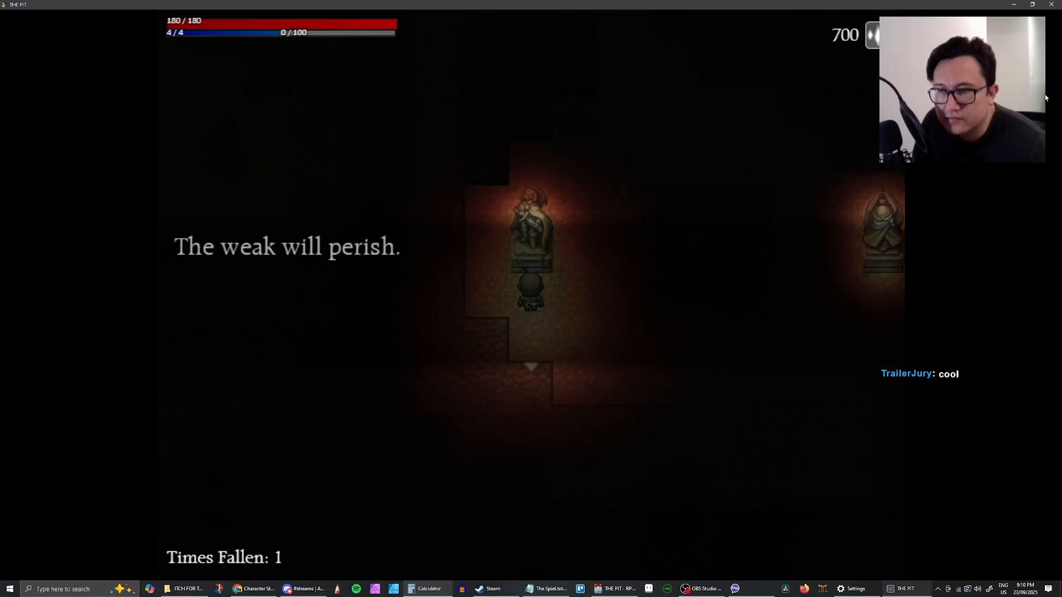
pyautogui.press('Return')
pyautogui.press('Return')
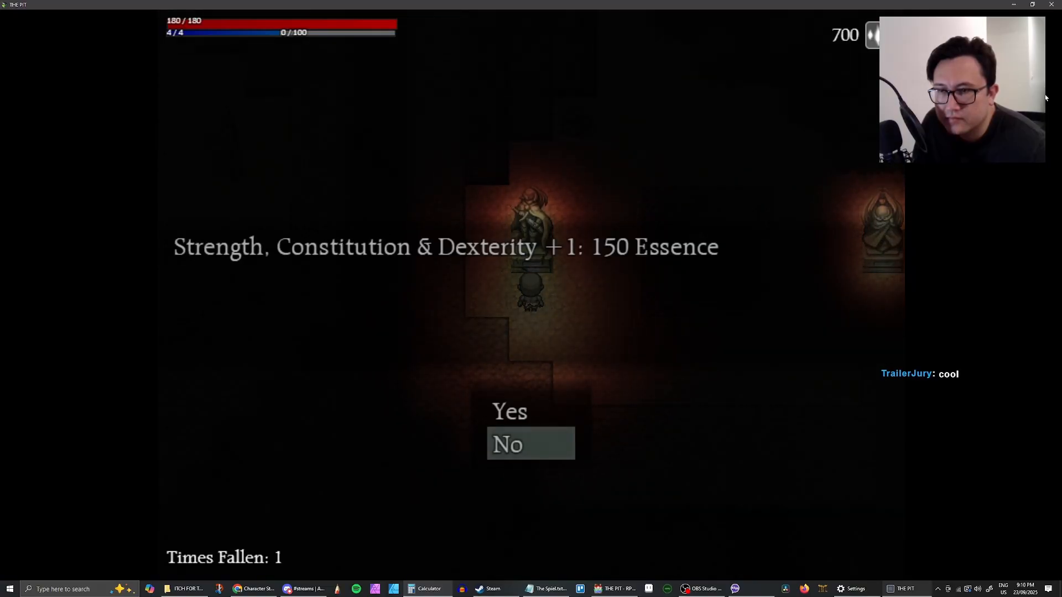
pyautogui.press('Up')
pyautogui.press('Return')
pyautogui.press('Return')
pyautogui.press('Return')
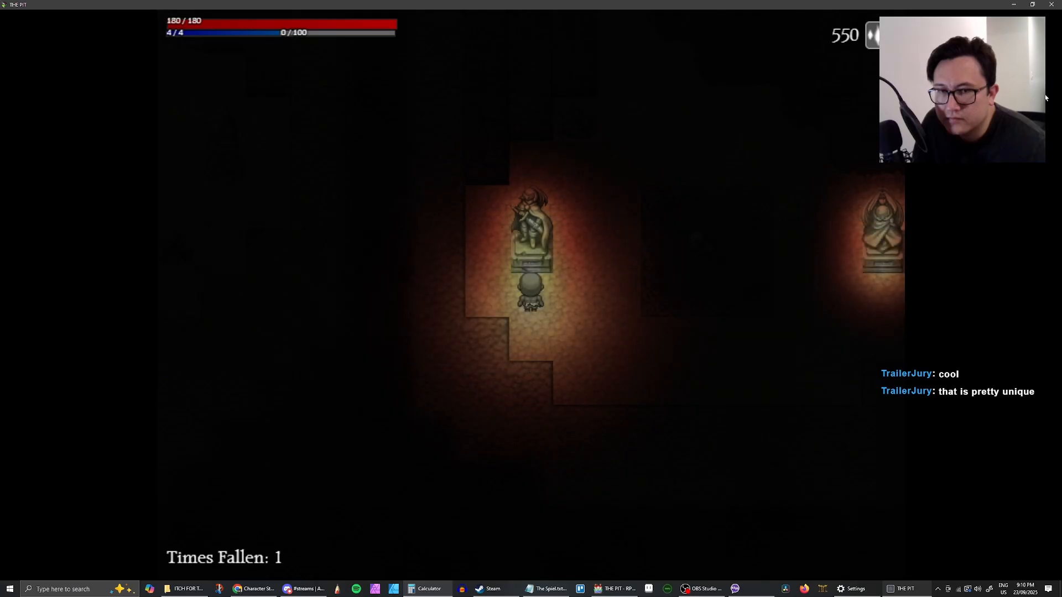
# Buy the Strength, Constitution & Dexterity +1 upgrade three more times for 150 Essence each
pyautogui.press('Return')
pyautogui.press('Return')
pyautogui.press('Return')
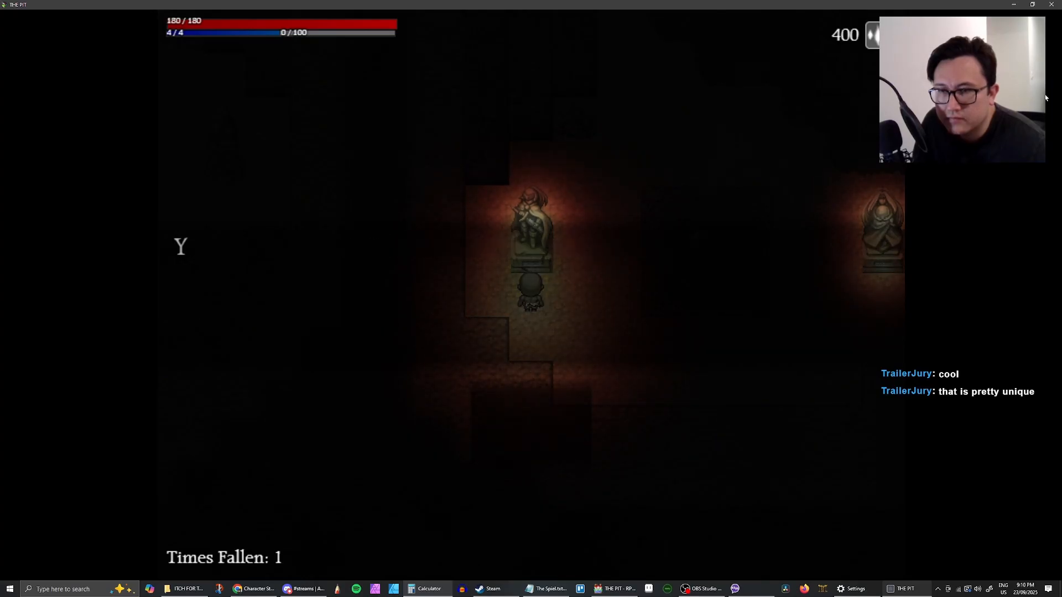
pyautogui.press('Return')
pyautogui.press('Return')
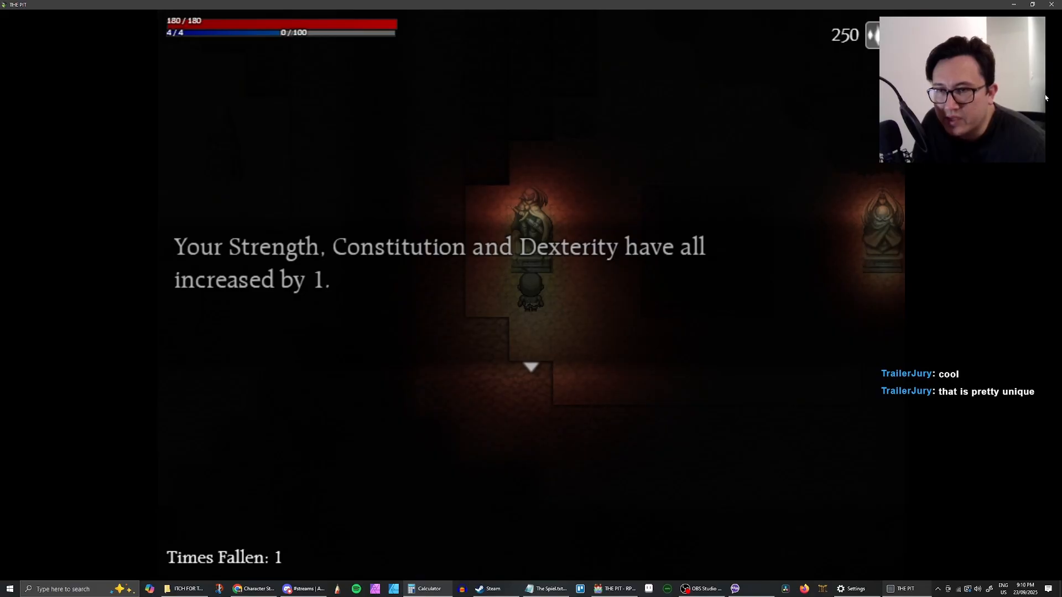
pyautogui.press('Return')
pyautogui.press('Up')
pyautogui.press('Return')
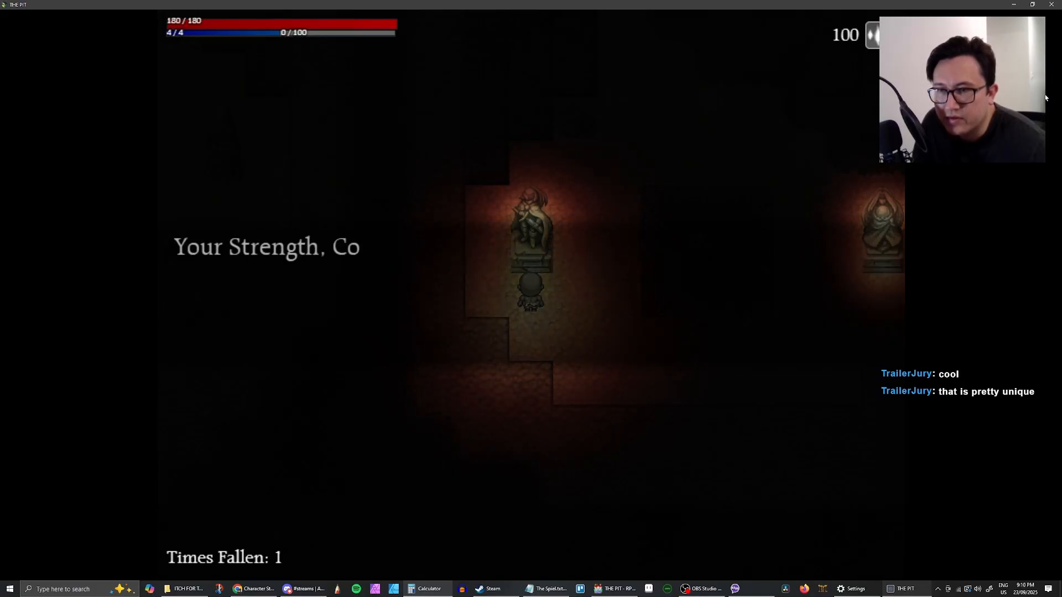
pyautogui.press('Return')
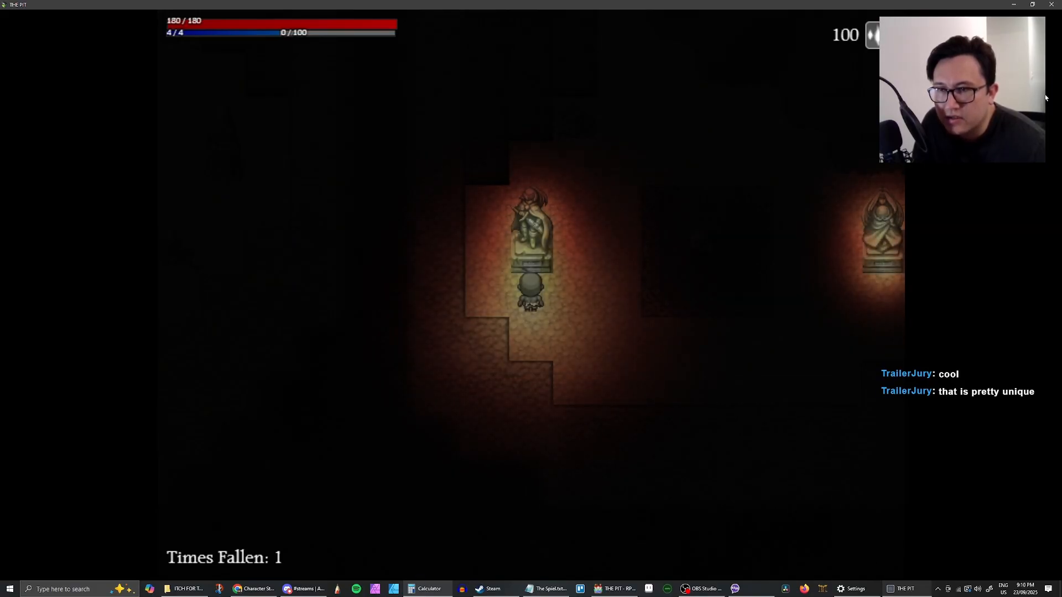
# Return north up the narrow passage and head west past the dark skull-faced statue to the lit statue
pyautogui.press('Right')
pyautogui.press('Up')
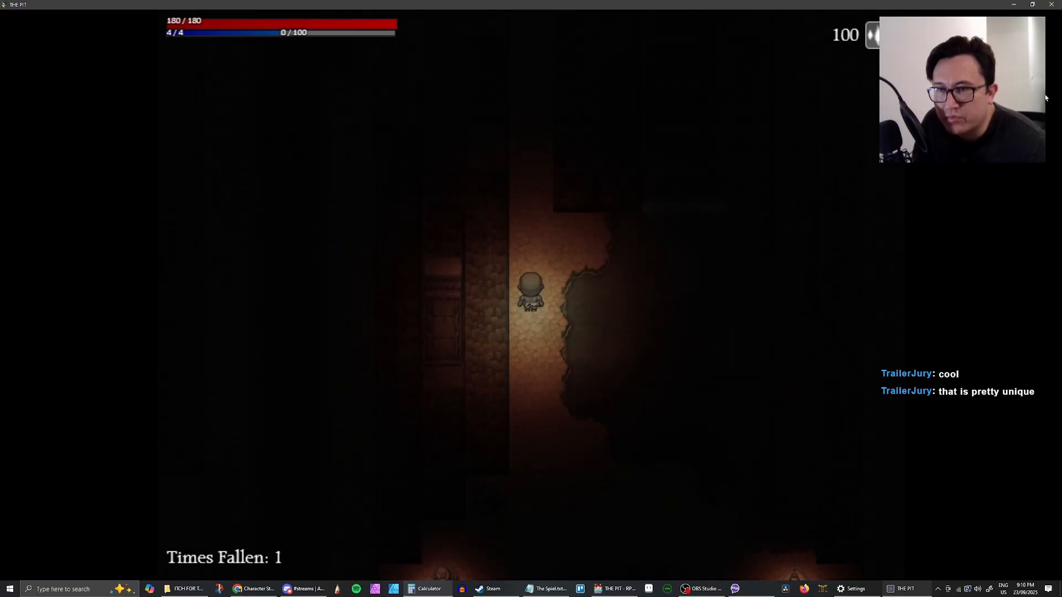
pyautogui.press('Up')
pyautogui.press('Left')
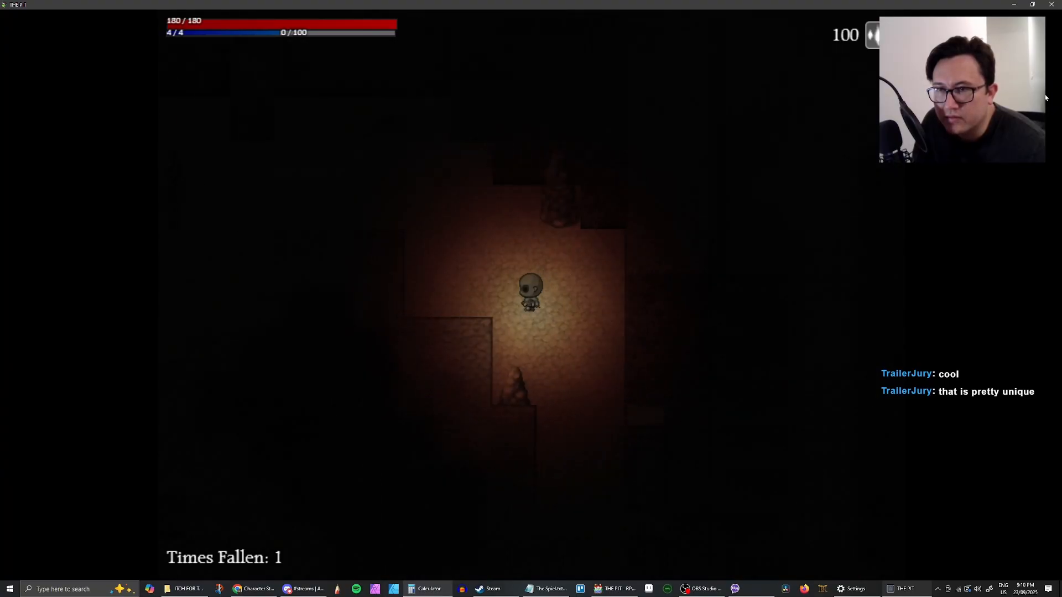
pyautogui.press('Up')
pyautogui.press('Left')
pyautogui.press('Down')
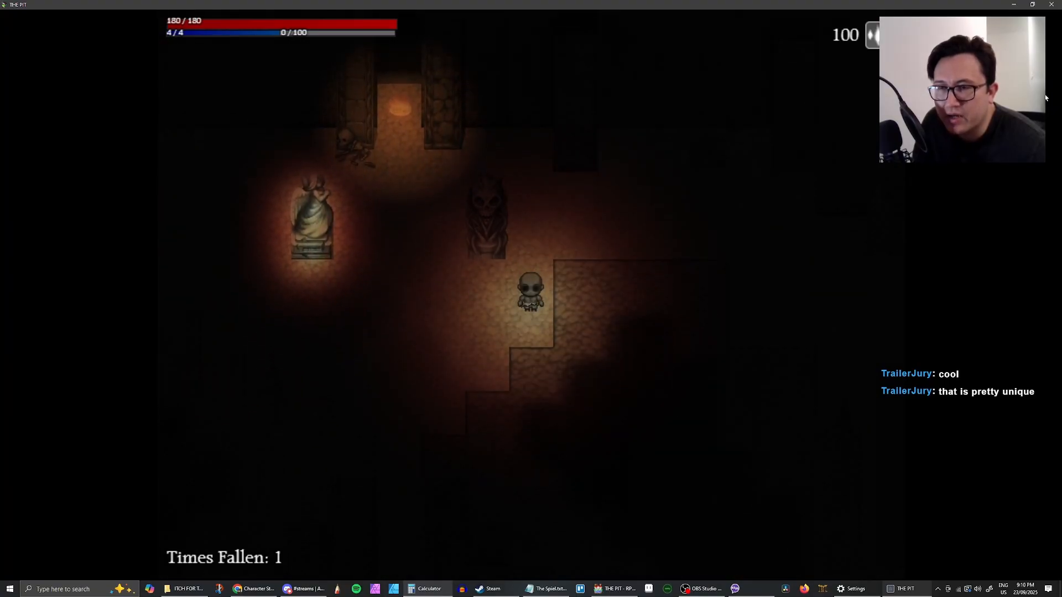
pyautogui.press('Left')
pyautogui.press('Up')
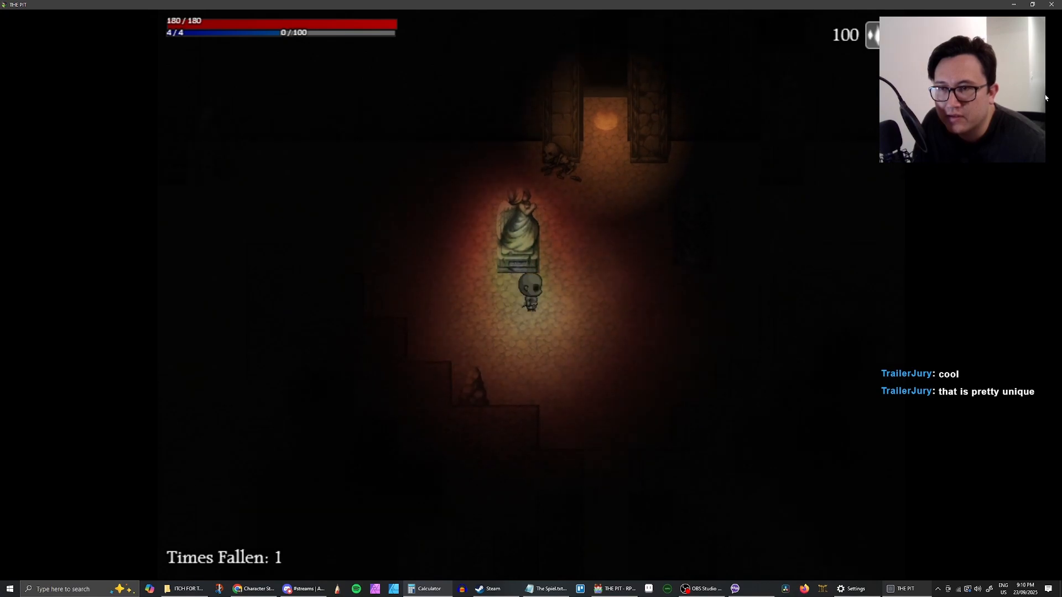
pyautogui.press('Right')
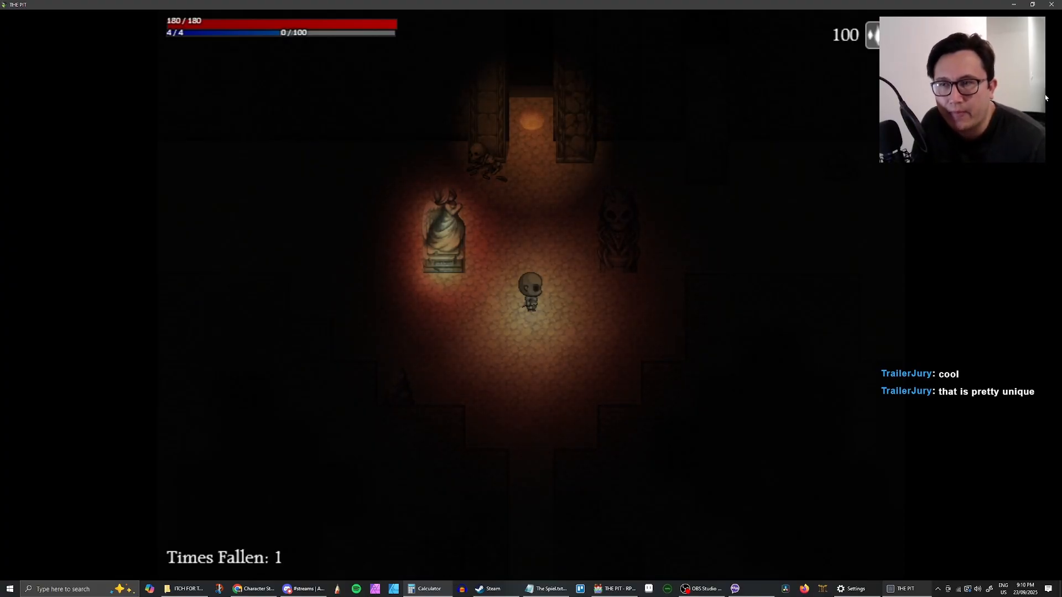
pyautogui.press('Left')
pyautogui.press('Right')
pyautogui.press('Up')
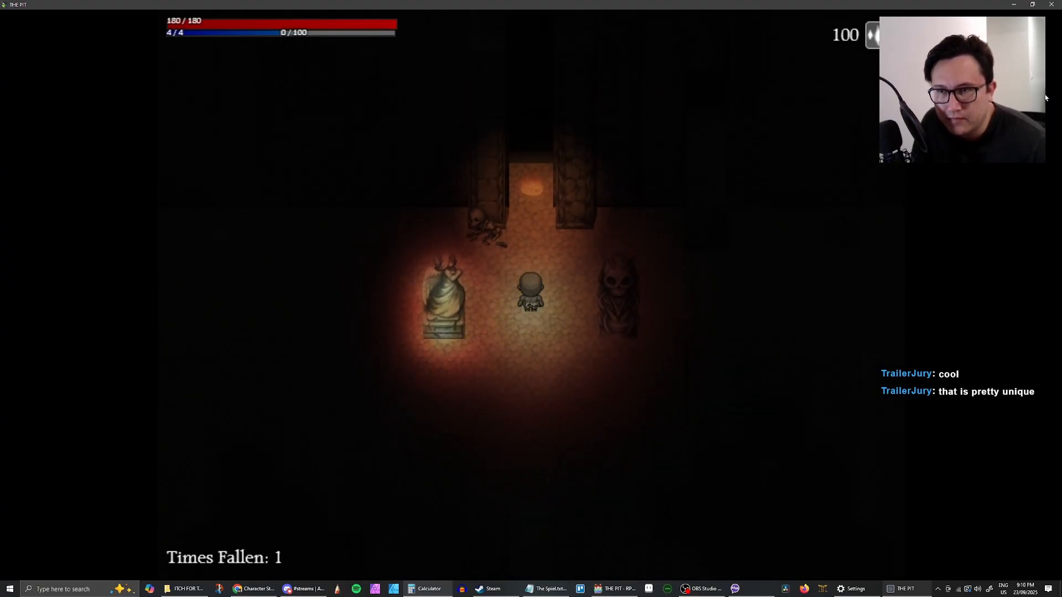
pyautogui.press('Down')
pyautogui.press('Left')
pyautogui.press('Right')
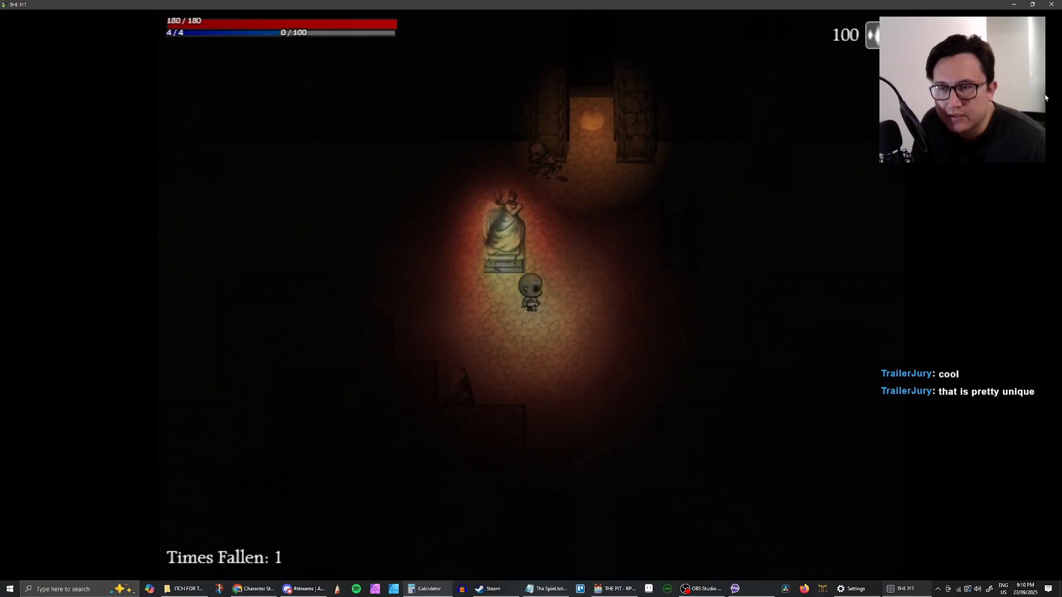
pyautogui.press('Right')
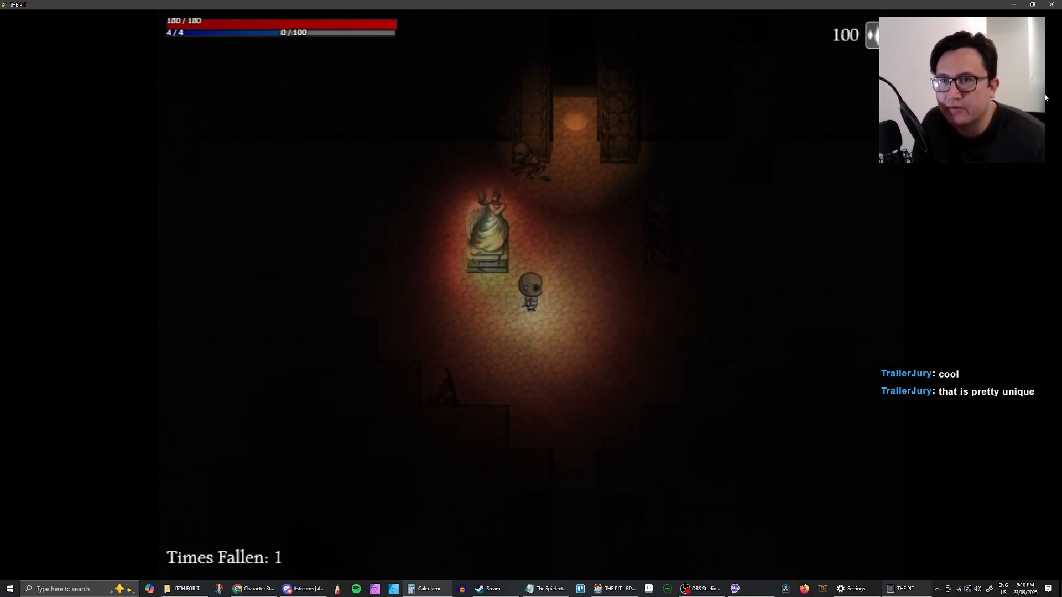
pyautogui.press('Right')
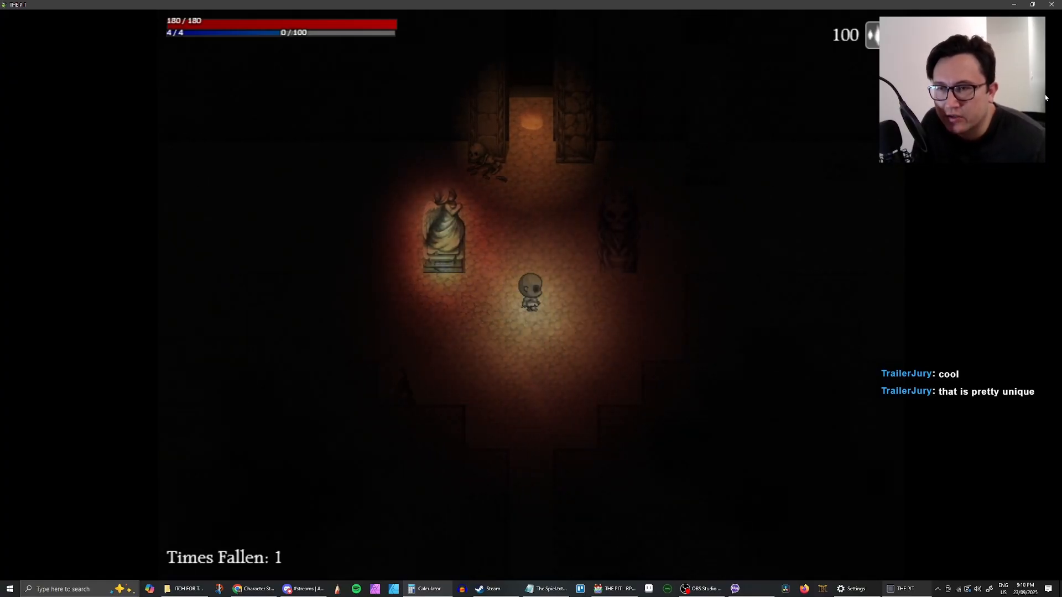
pyautogui.press('Left')
pyautogui.press('Right')
pyautogui.press('Right')
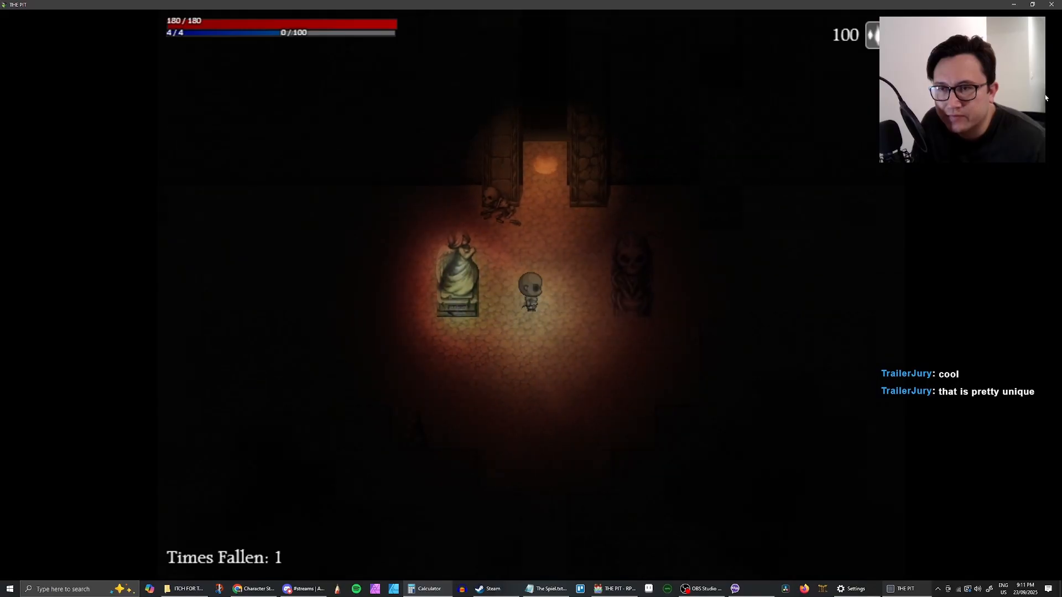
pyautogui.press('Left')
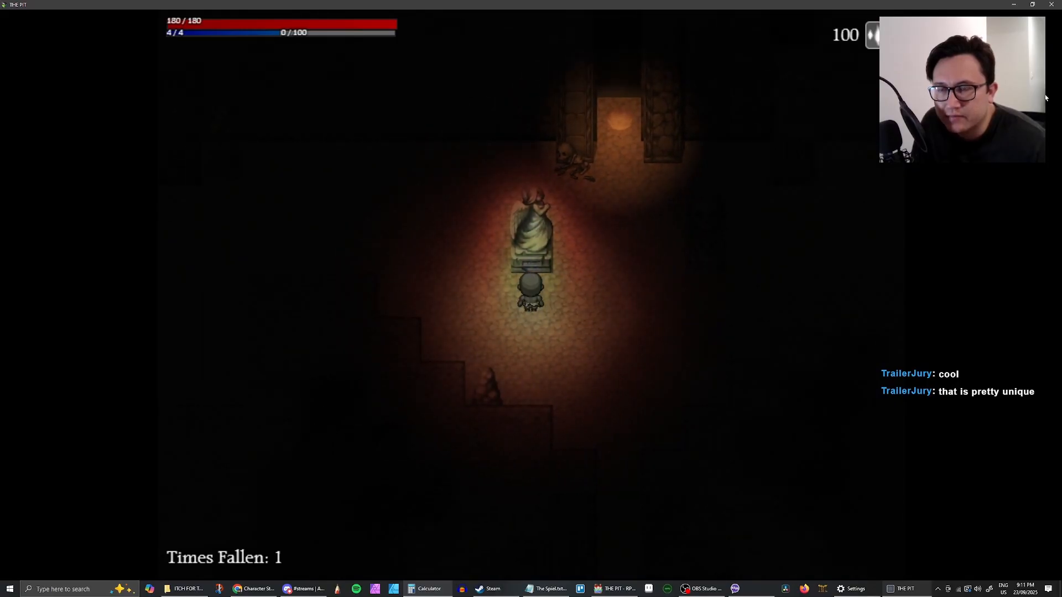
# Approach the glowing northern doorway between the two statues and agree to purge all remaining essence
pyautogui.press('Right')
pyautogui.press('Up')
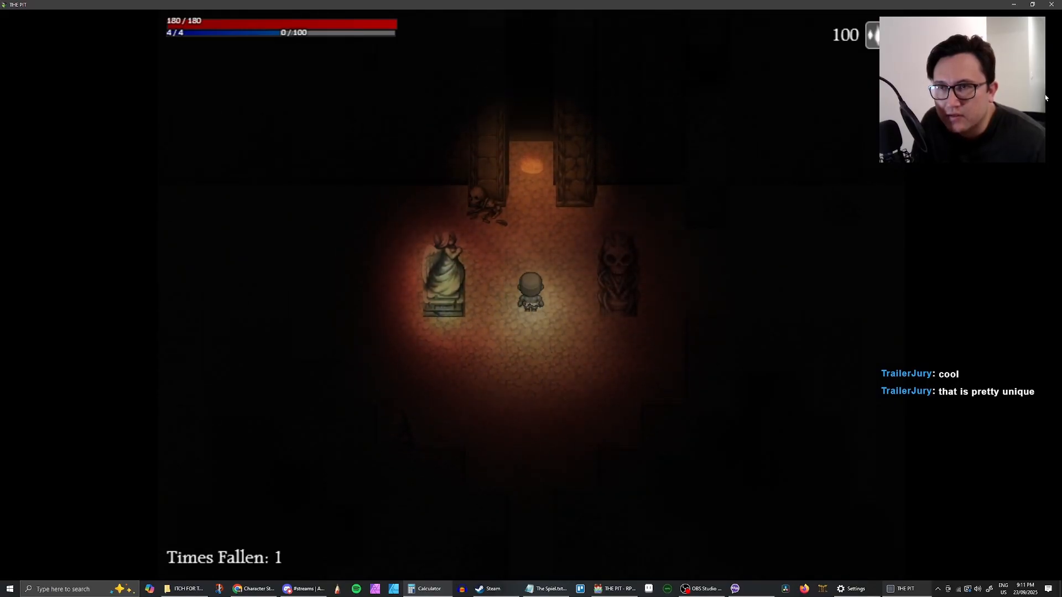
pyautogui.press('Down')
pyautogui.press('Up')
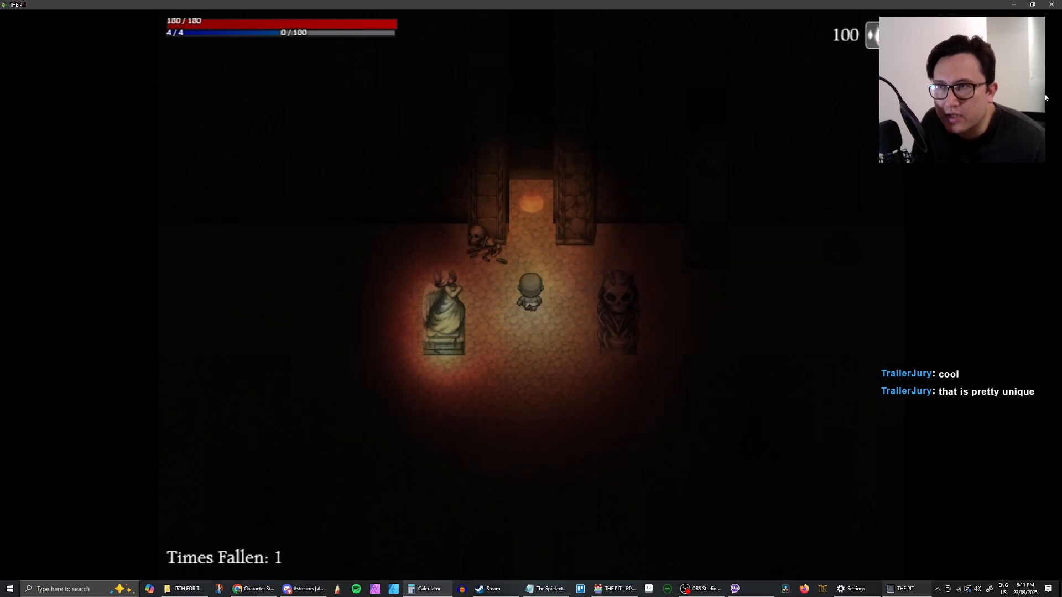
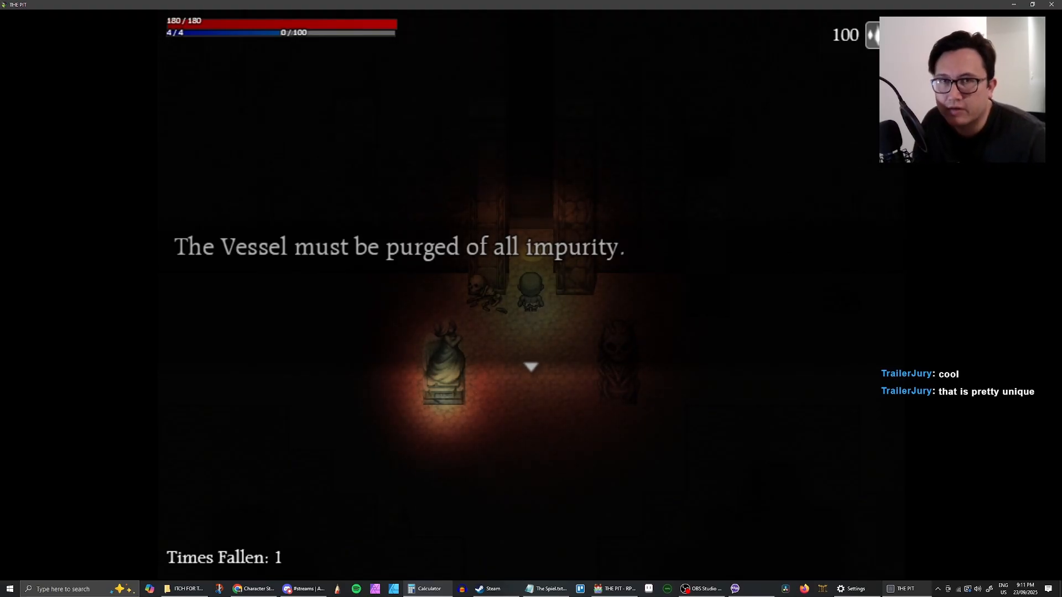
pyautogui.press('Return')
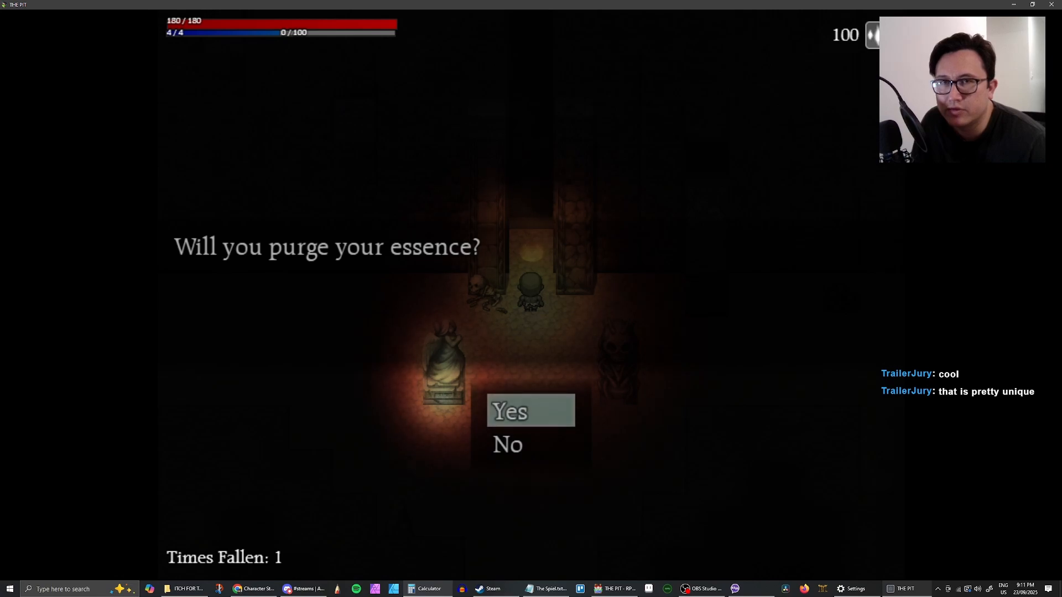
pyautogui.press('Return')
pyautogui.press('Return')
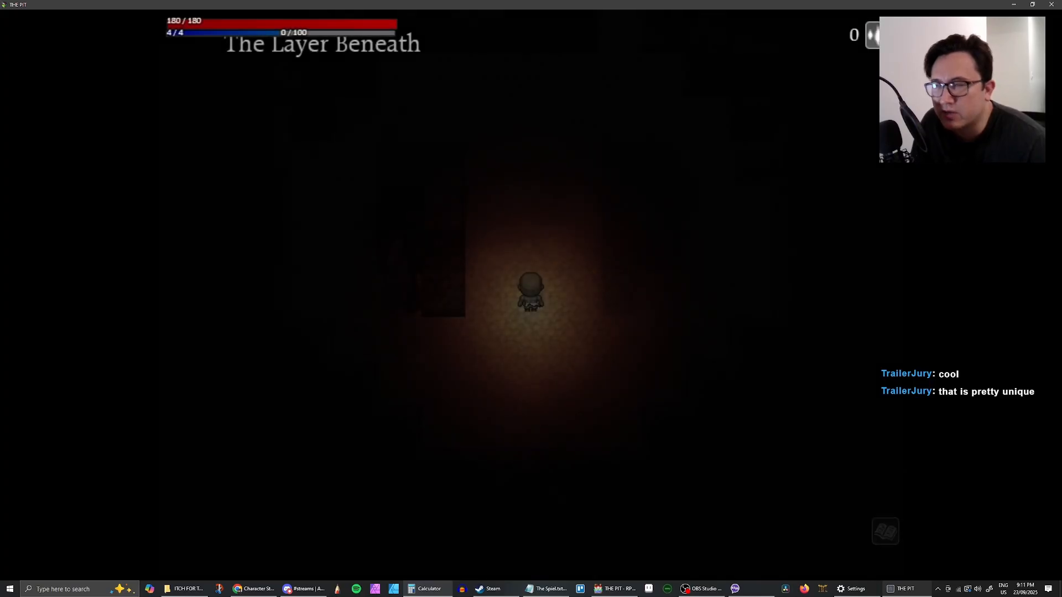
# Explore The Layer Beneath northward from the arrival point, then along its western side past the rock spire
pyautogui.press('Up')
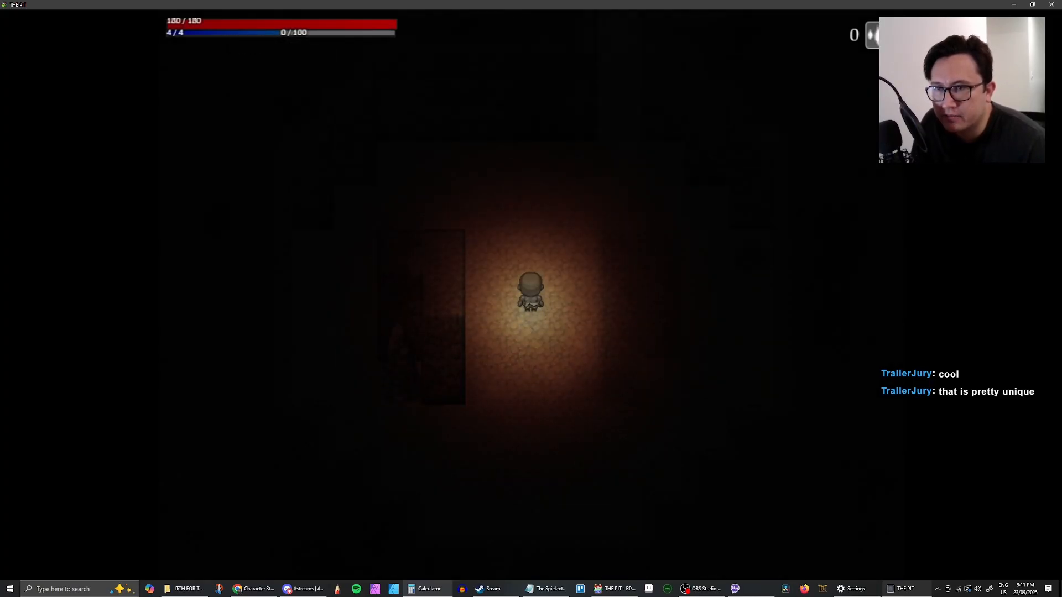
pyautogui.press('Right')
pyautogui.press('Left')
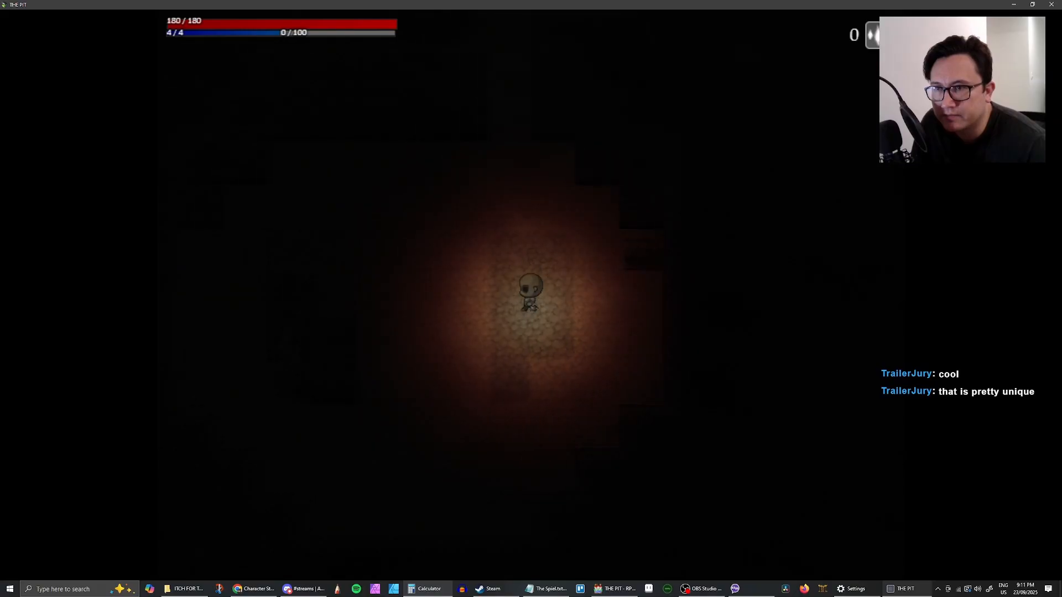
pyautogui.press('Up')
pyautogui.press('Left')
pyautogui.press('Down')
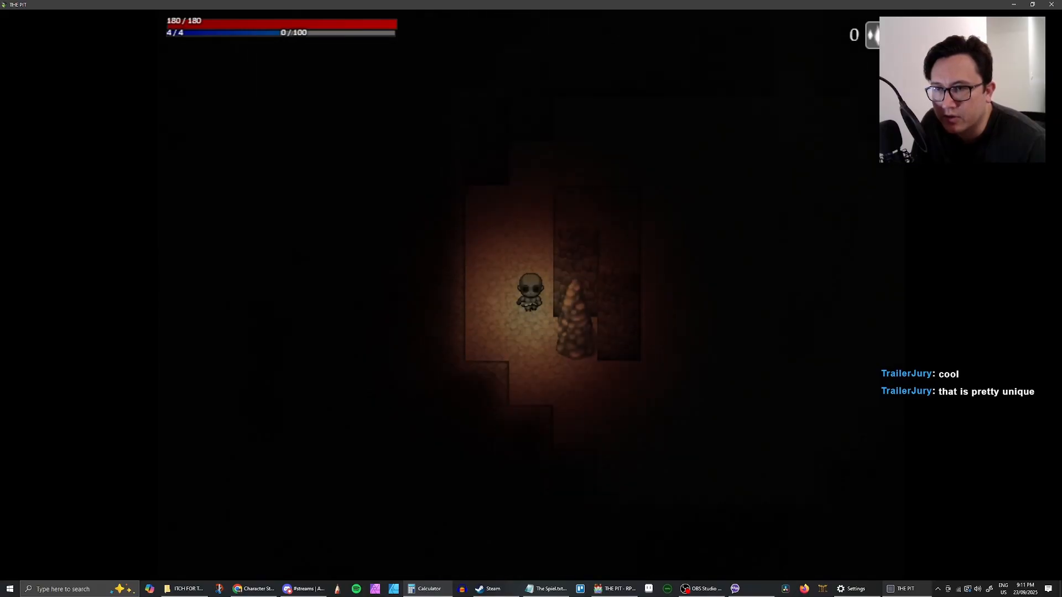
# Head back east to the chest against the eastern wall and open it
pyautogui.press('Right')
pyautogui.press('Up')
pyautogui.press('Right')
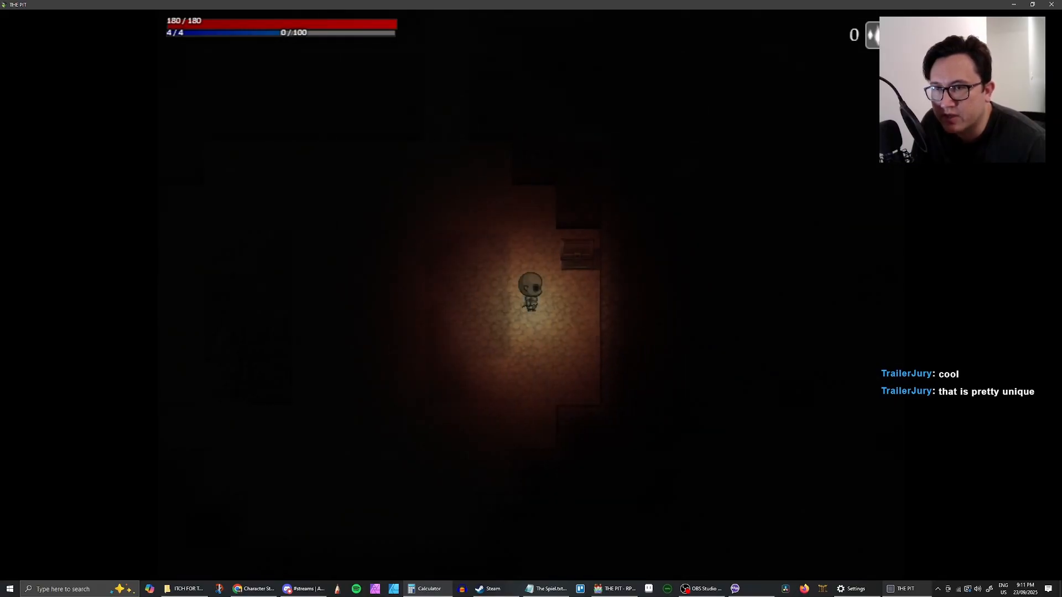
pyautogui.press('Up')
pyautogui.press('Left')
pyautogui.press('Right')
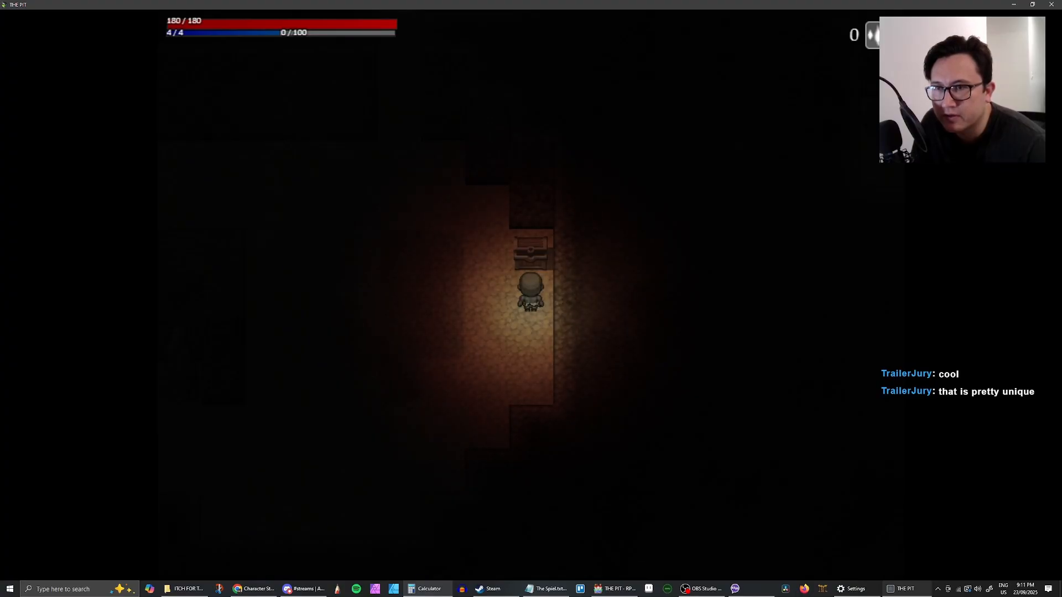
pyautogui.press('Return')
pyautogui.press('Return')
# Optimize the Pariah's equipment to equip the Wooden Cane, and return to the map
pyautogui.press('Left')
pyautogui.press('Escape')
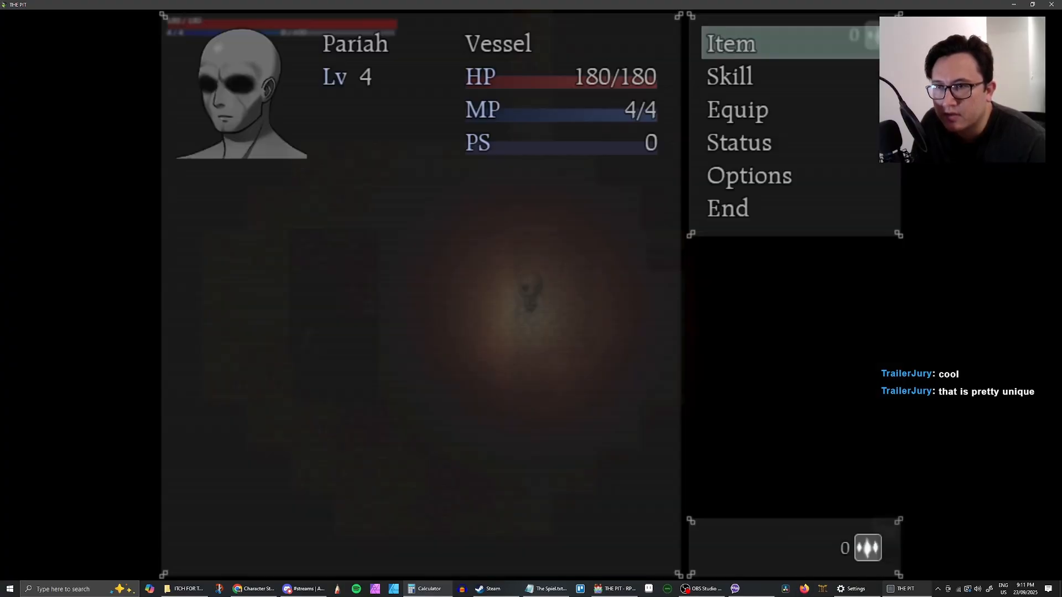
pyautogui.press('Down')
pyautogui.press('Down')
pyautogui.press('Return')
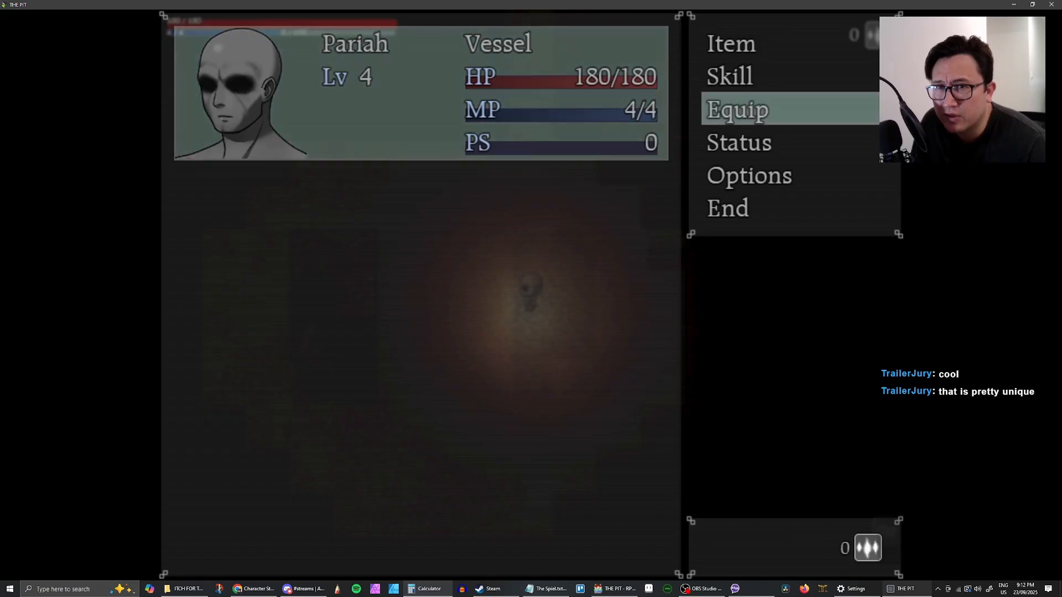
pyautogui.press('Return')
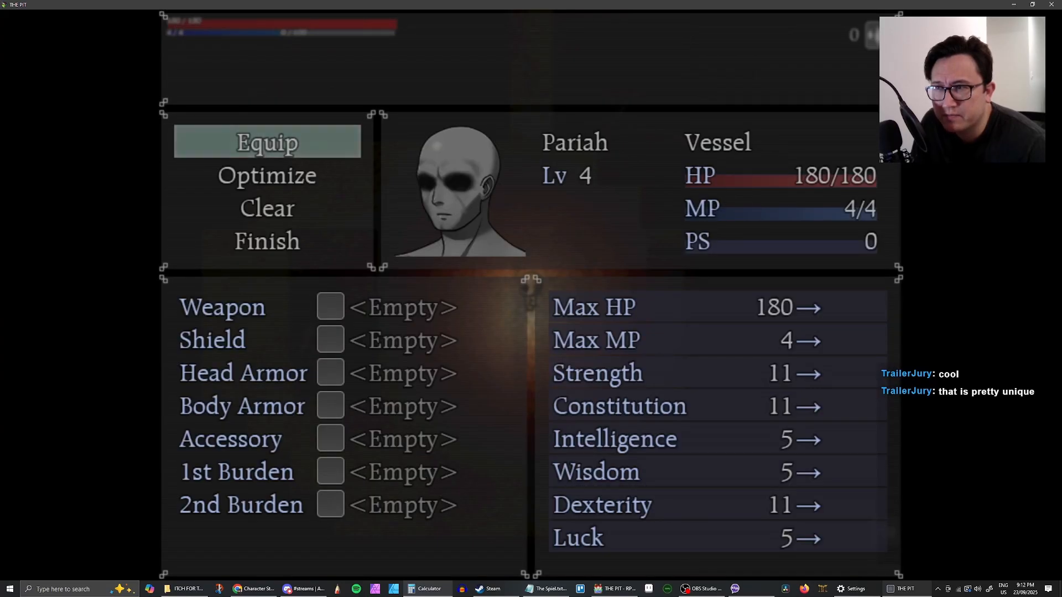
pyautogui.press('Down')
pyautogui.press('Return')
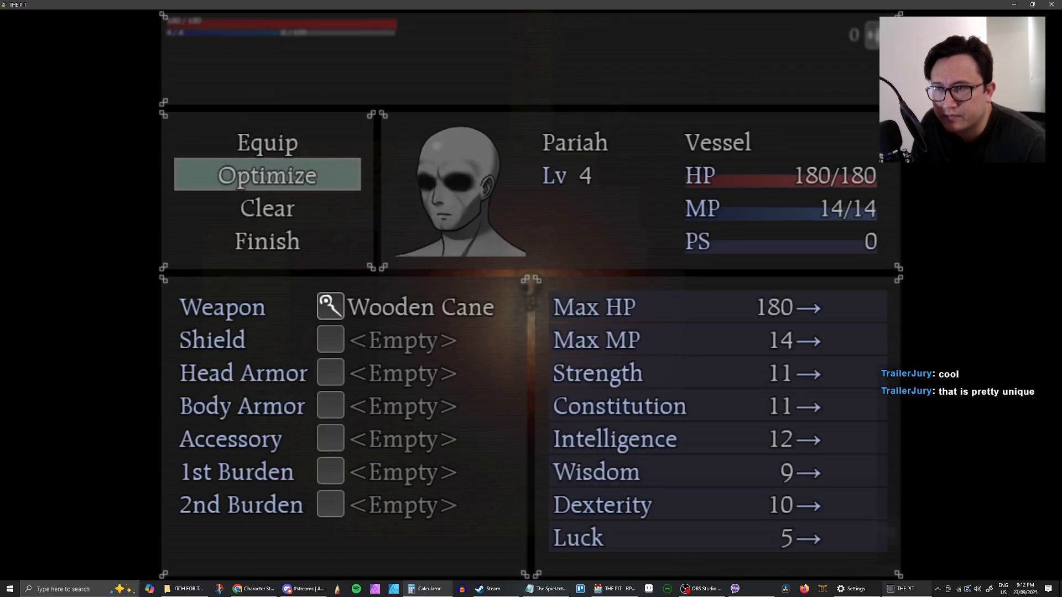
pyautogui.press('Escape')
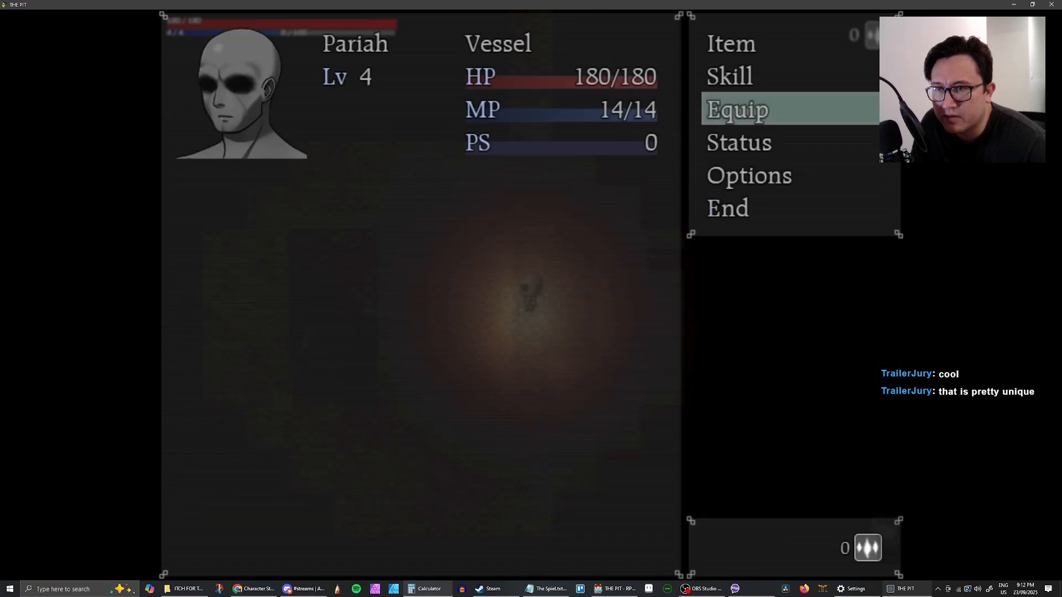
pyautogui.press('Escape')
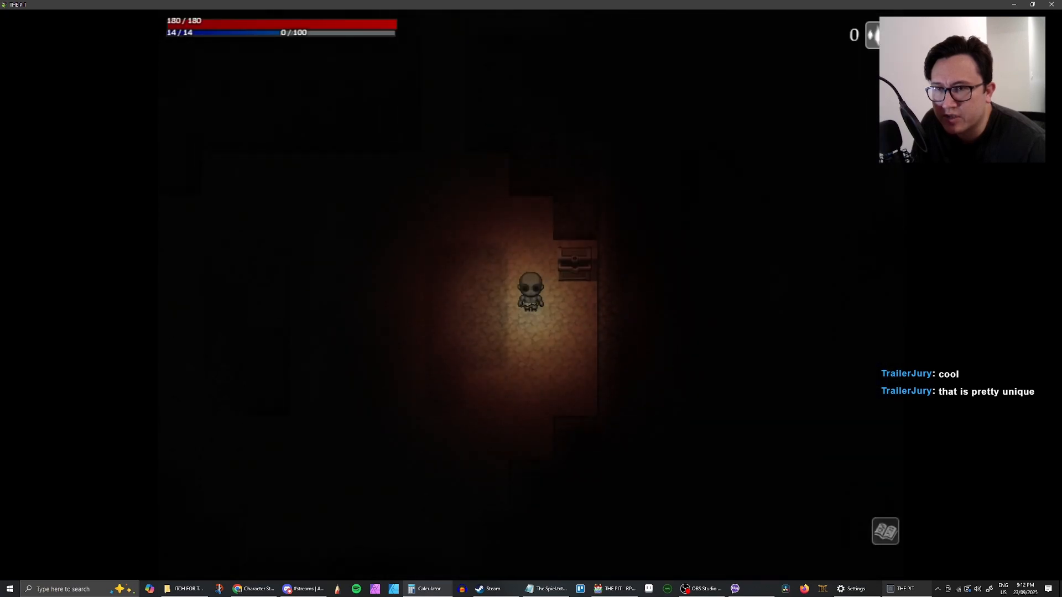
# Leave the chest and walk north through the narrow passage to the rubble patch in the cavern beyond
pyautogui.press('Right')
pyautogui.press('Left')
pyautogui.press('Up')
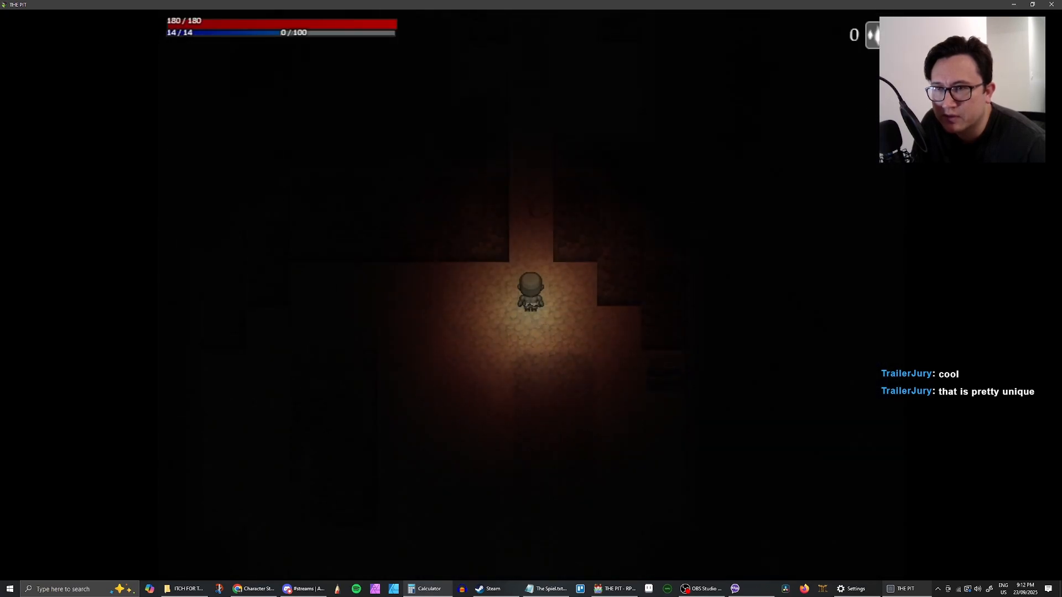
pyautogui.press('Up')
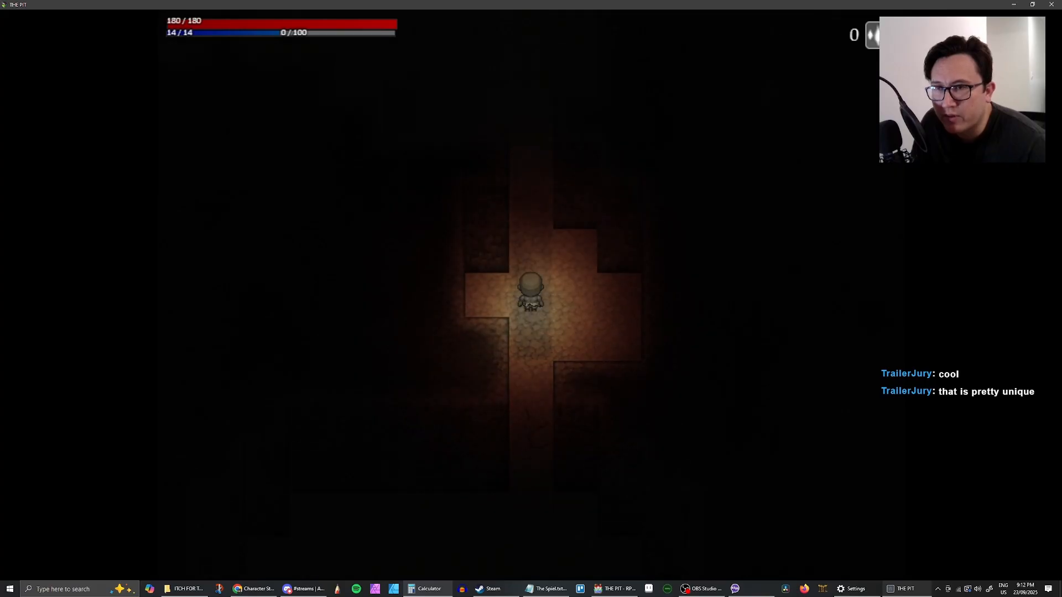
pyautogui.press('Up')
pyautogui.press('Up')
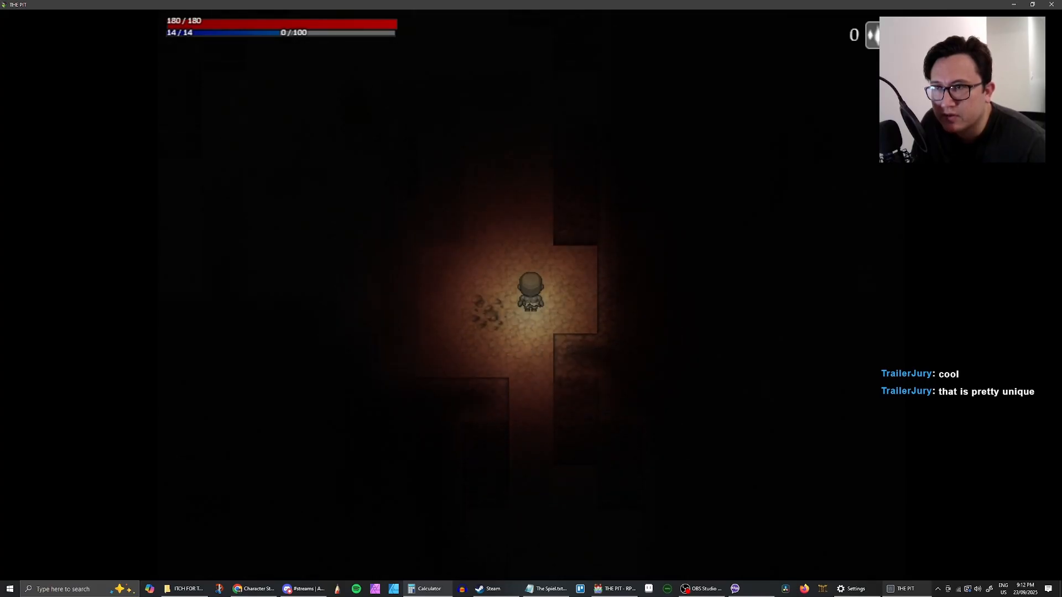
pyautogui.press('Left')
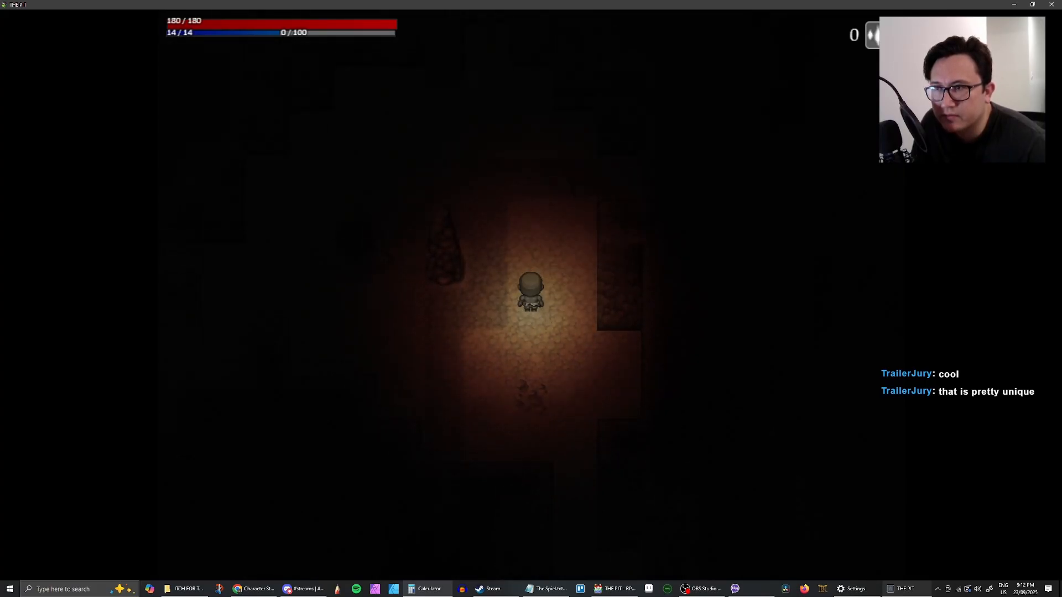
# Explore the cavern north of the rubble, around the rock spire and along its northwestern wall
pyautogui.press('Up')
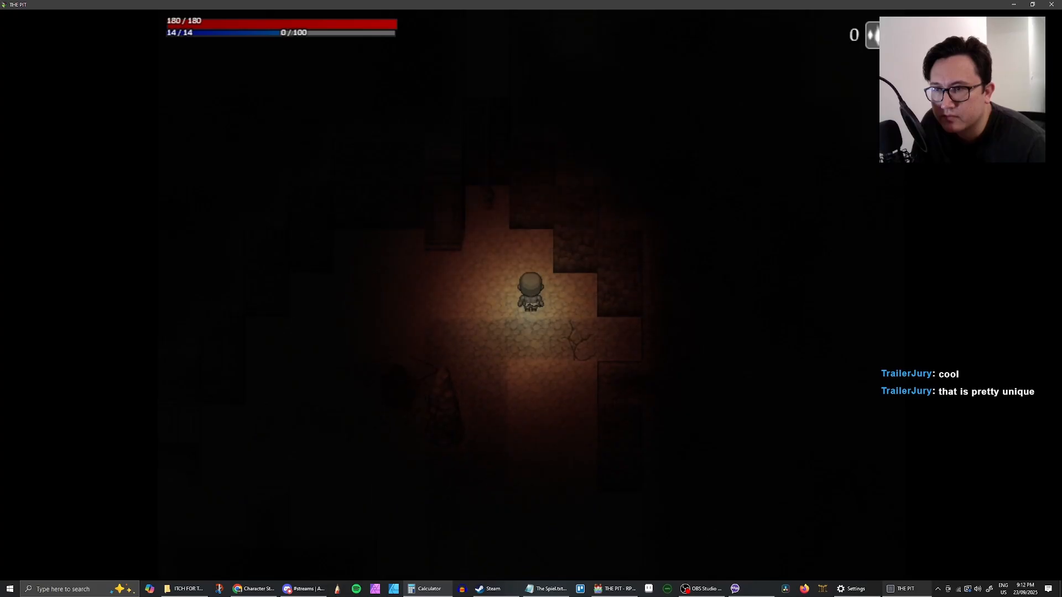
pyautogui.press('Down')
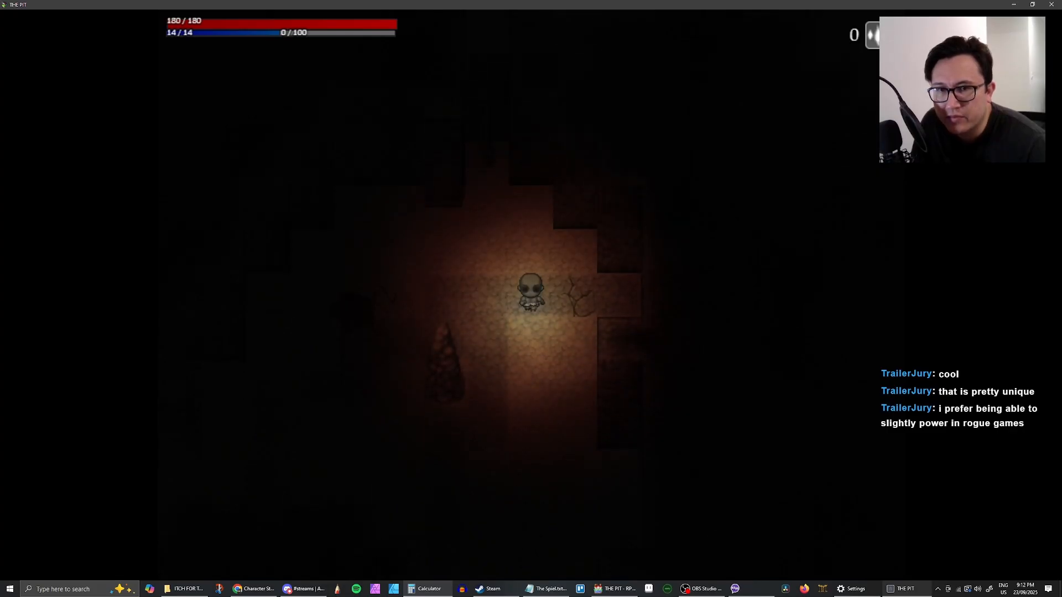
pyautogui.press('Up')
pyautogui.press('Up')
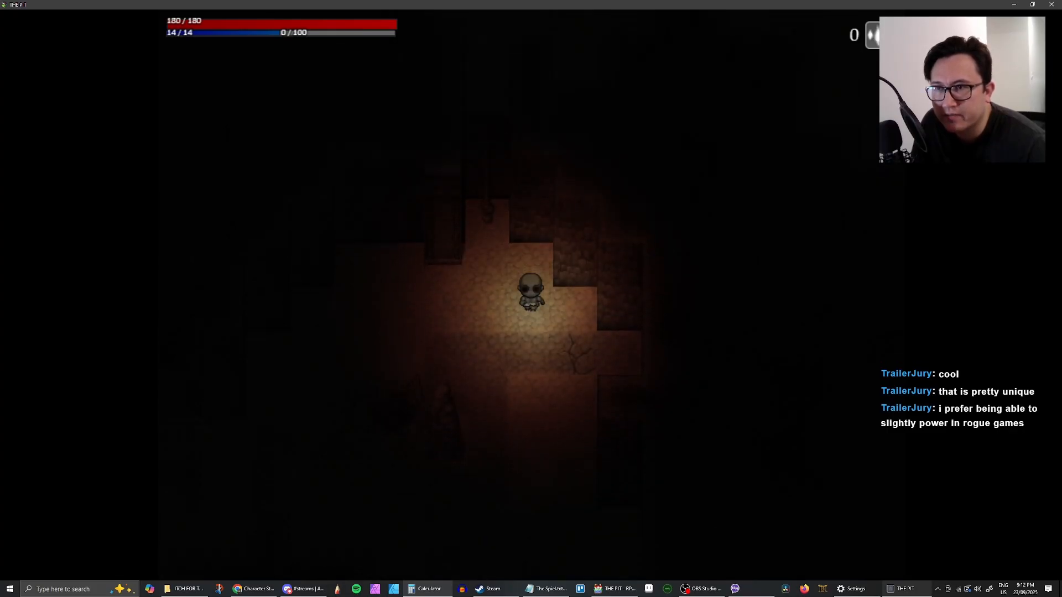
pyautogui.press('Down')
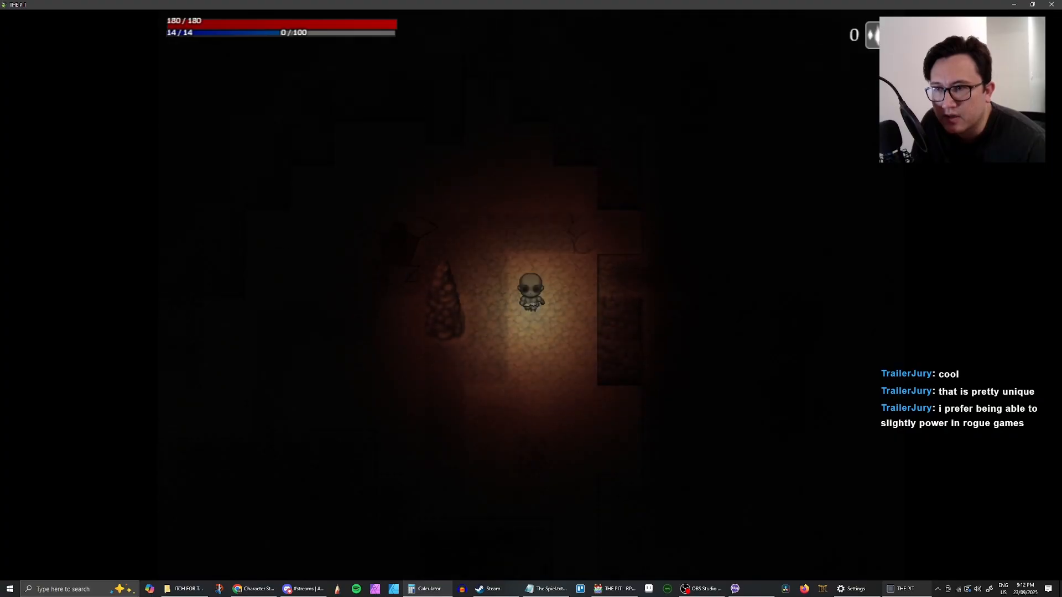
pyautogui.press('Left')
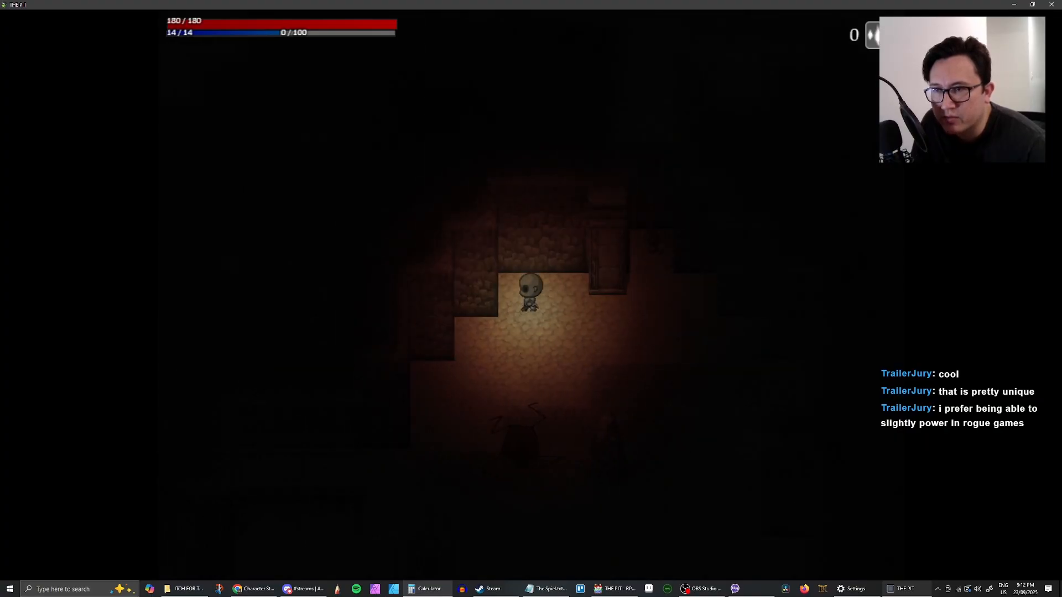
# Head southwest past the railed wooden bridge and follow the stepped passage into the area beyond
pyautogui.press('Down')
pyautogui.press('Left')
pyautogui.press('Down')
pyautogui.press('Left')
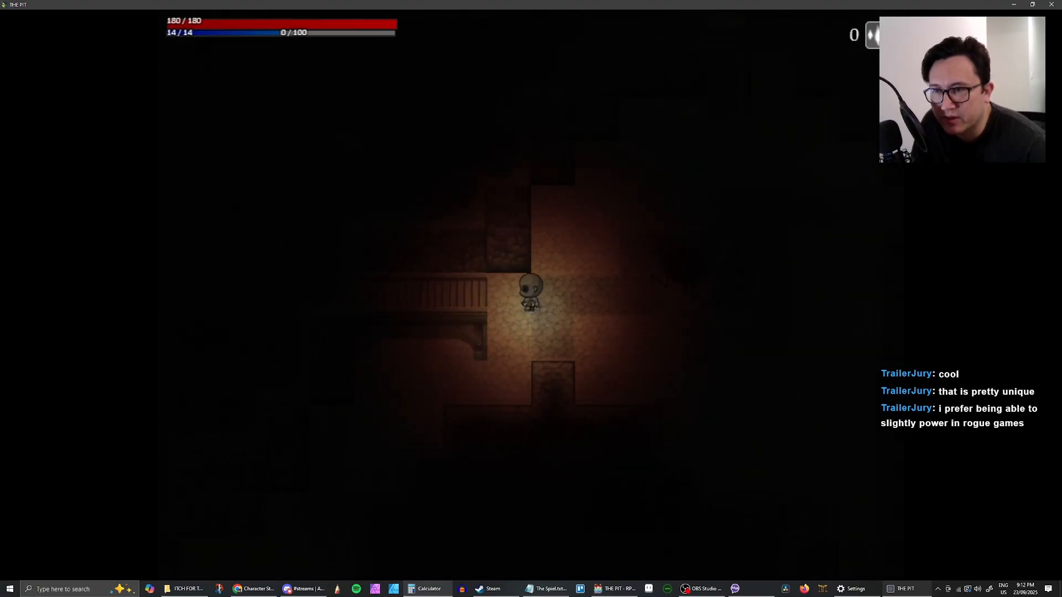
pyautogui.press('Down')
pyautogui.press('Left')
pyautogui.press('Down')
pyautogui.press('Left')
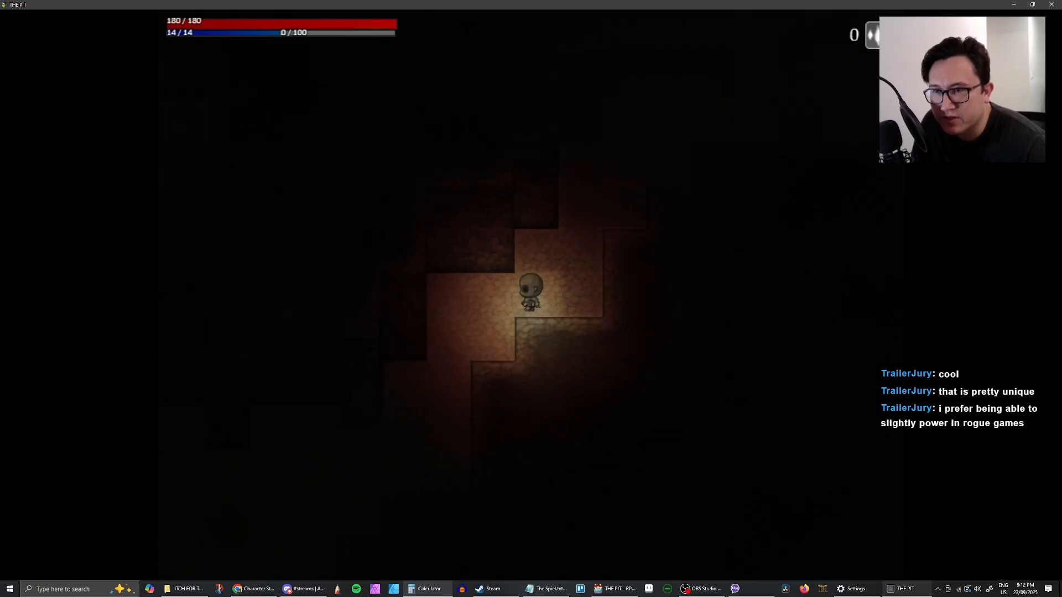
pyautogui.press('Down')
pyautogui.press('Left')
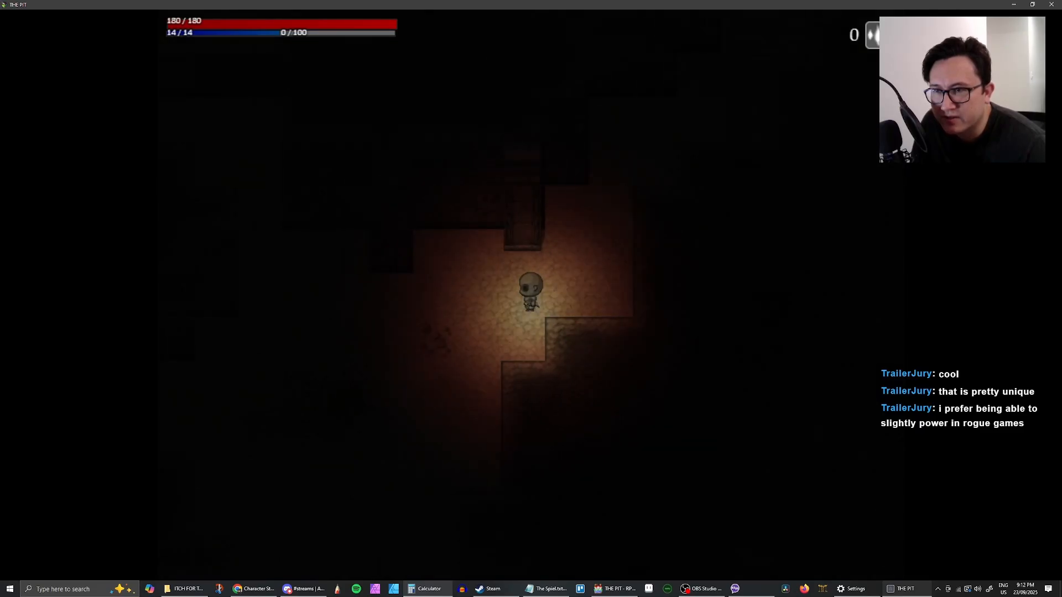
# Approach the stone structure set in the northern wall, and continue southwest past the rubble
pyautogui.press('Up')
pyautogui.press('Right')
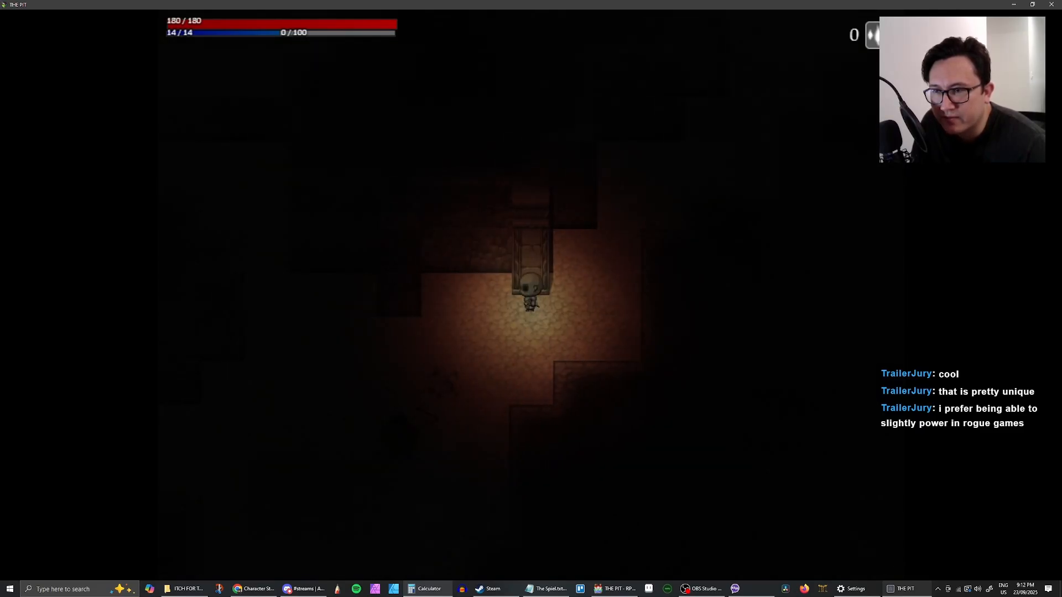
pyautogui.press('Down')
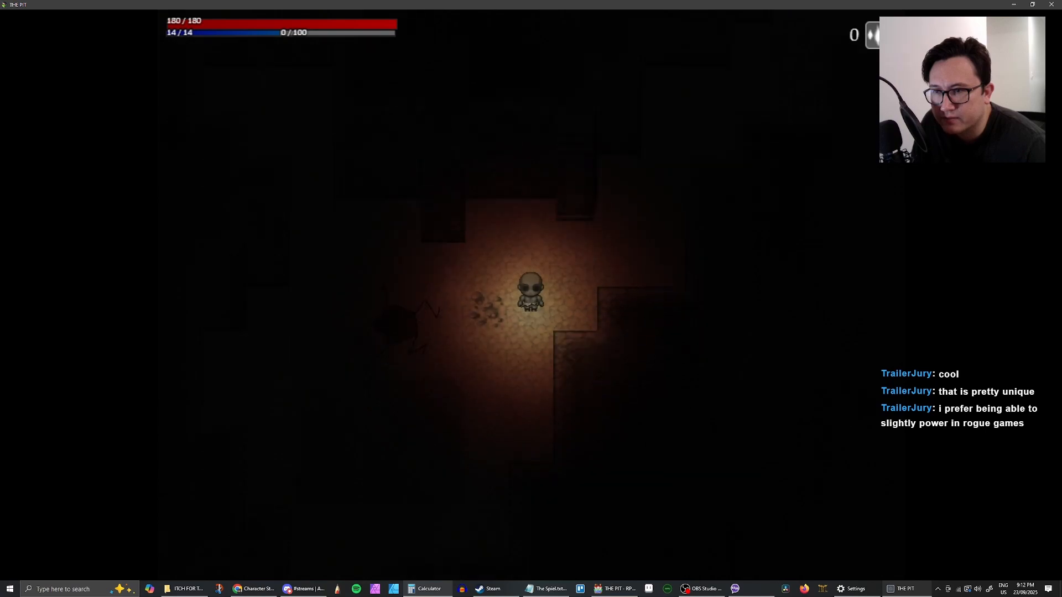
pyautogui.press('Left')
pyautogui.press('Down')
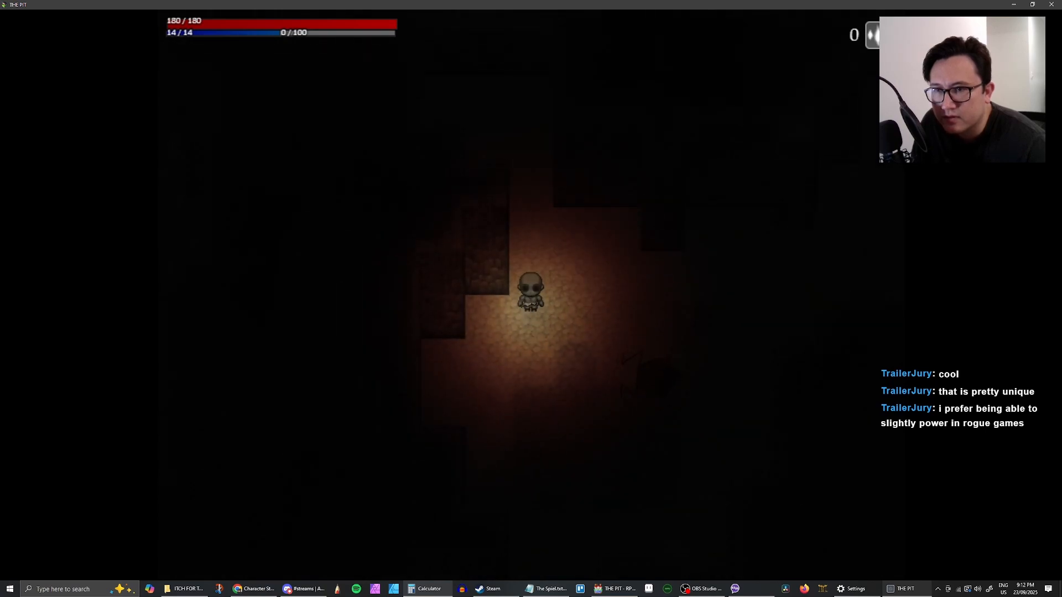
# Explore the southern cavern beyond the dark floor hole and enter the battle with the Werewolf
pyautogui.press('Right')
pyautogui.press('Left')
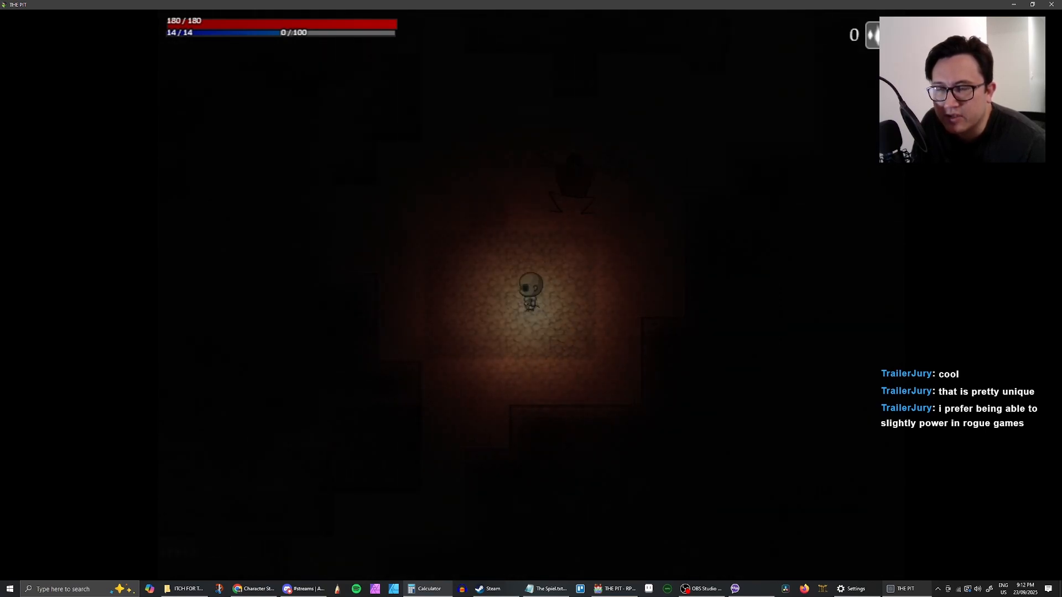
pyautogui.press('Down')
pyautogui.press('Down')
pyautogui.press('Left')
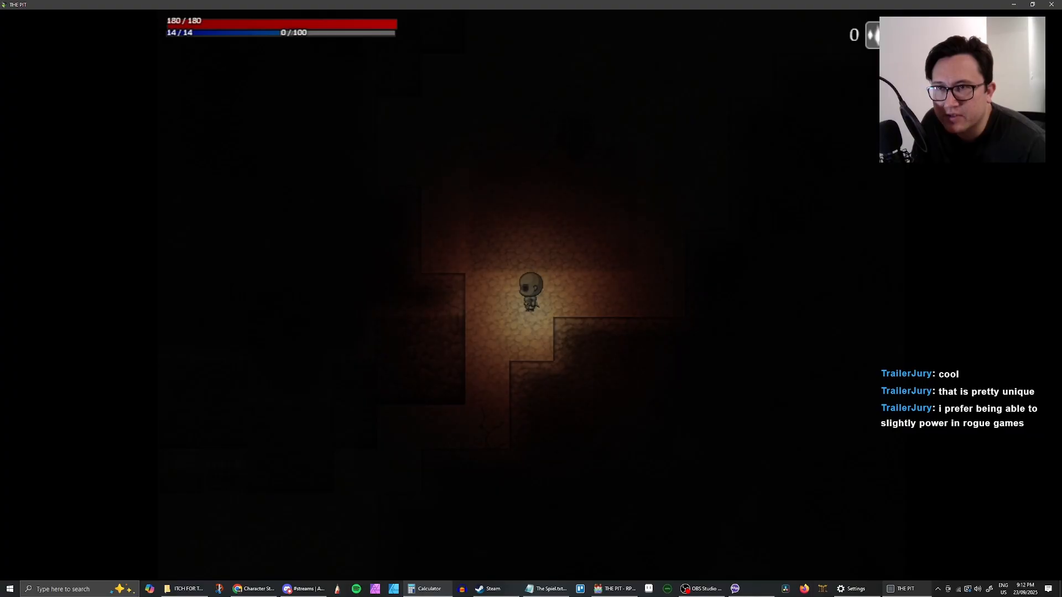
pyautogui.press('Up')
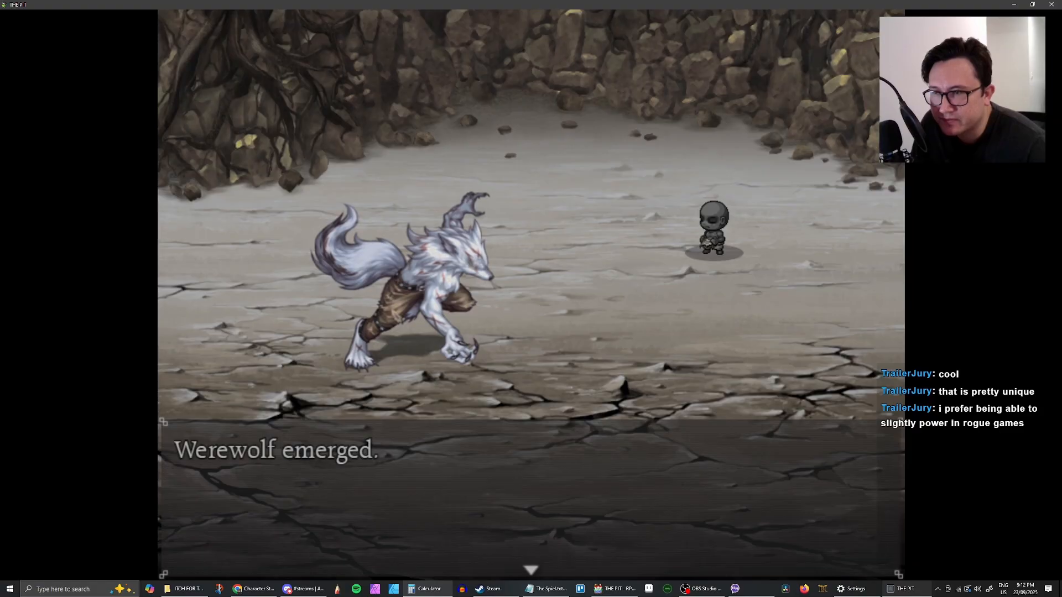
pyautogui.press('Return')
pyautogui.press('Down')
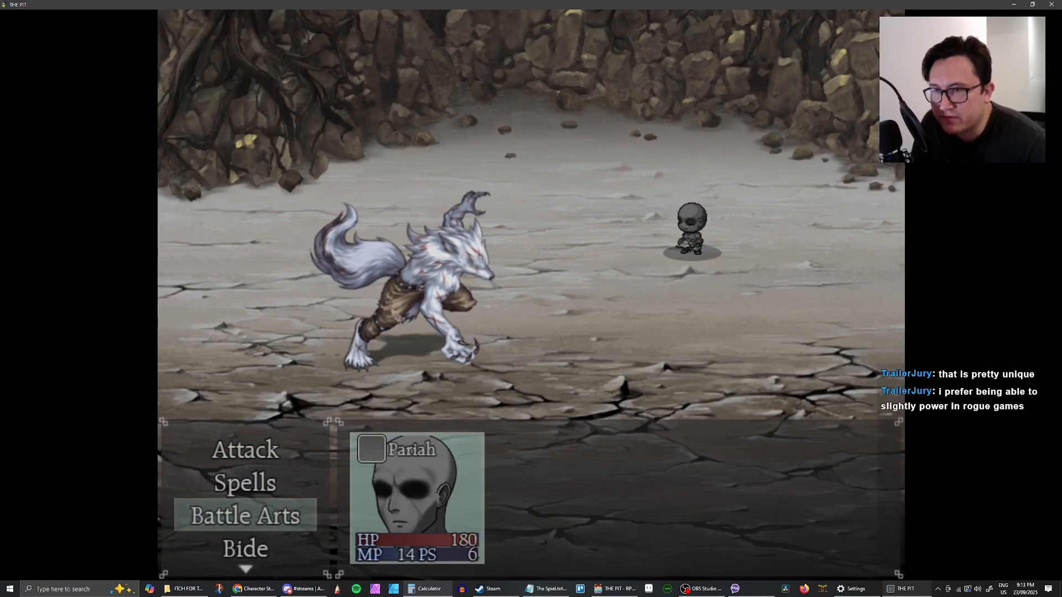
pyautogui.press('Up')
pyautogui.press('Down')
pyautogui.press('Down')
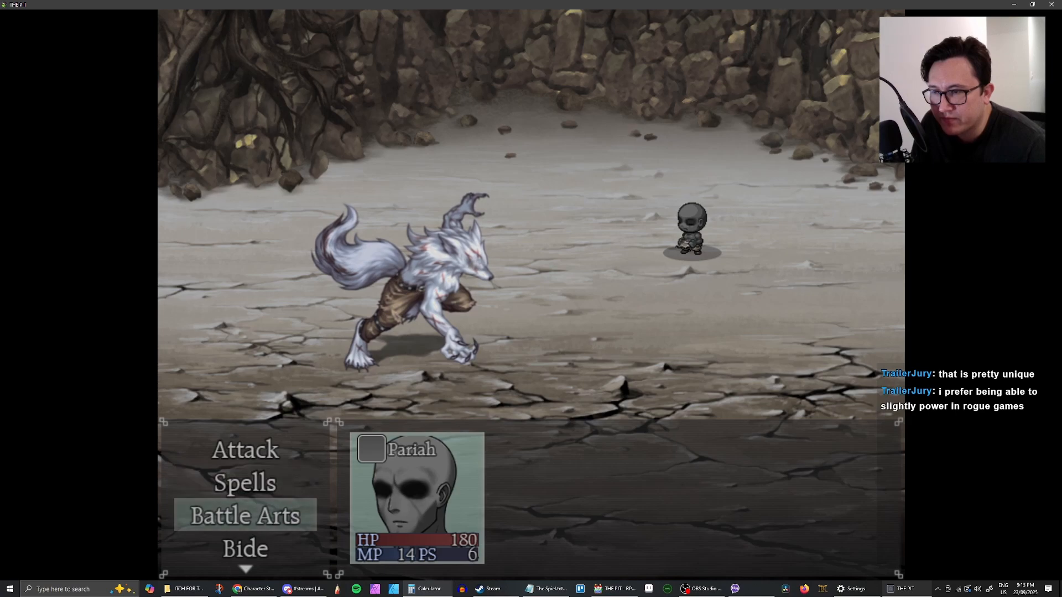
pyautogui.press('Down')
pyautogui.press('Down')
pyautogui.press('Up')
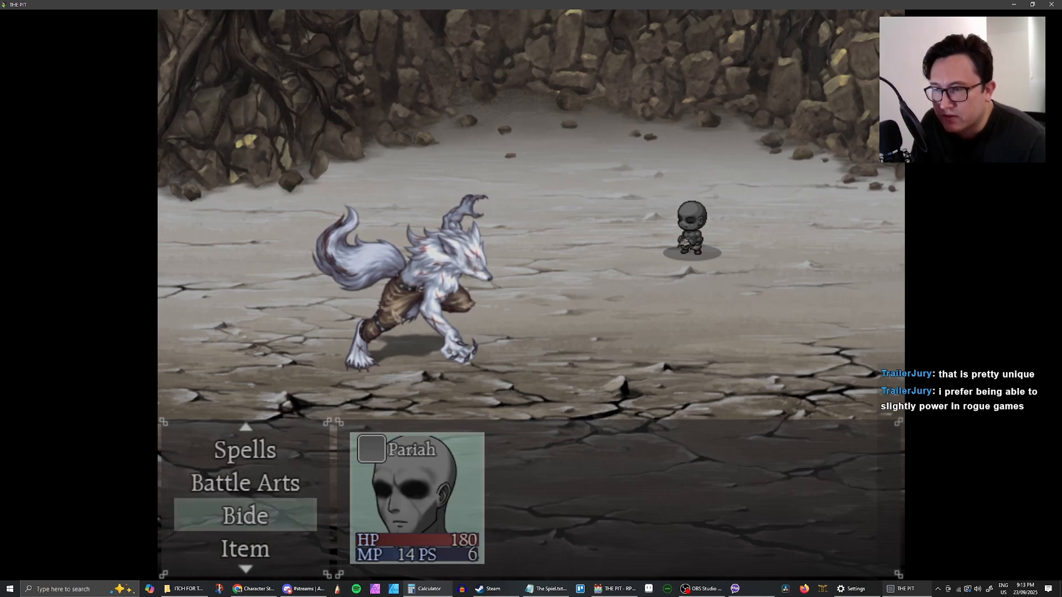
pyautogui.press('Up')
pyautogui.press('Up')
pyautogui.press('Up')
pyautogui.press('Down')
pyautogui.press('Down')
pyautogui.press('Down')
pyautogui.press('Down')
pyautogui.press('Up')
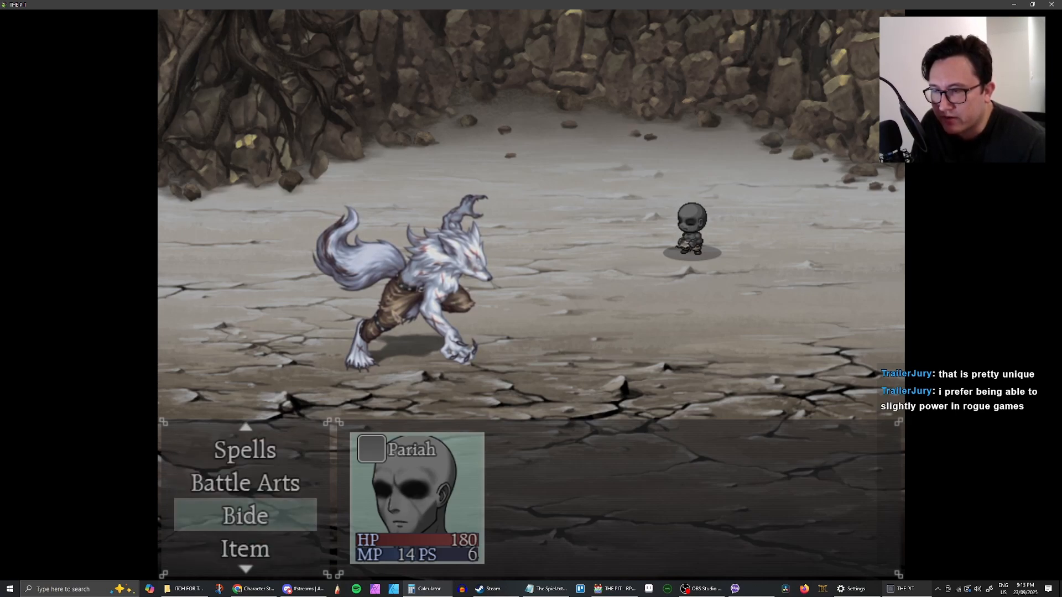
pyautogui.press('Up')
pyautogui.press('Up')
pyautogui.press('Up')
pyautogui.press('Down')
pyautogui.press('Down')
pyautogui.press('Down')
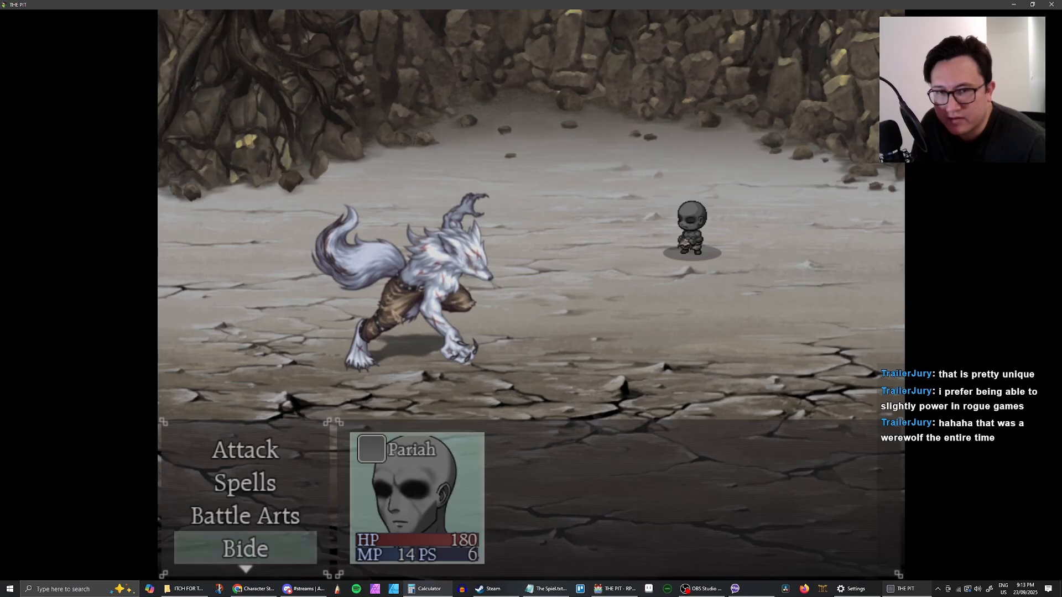
pyautogui.press('Up')
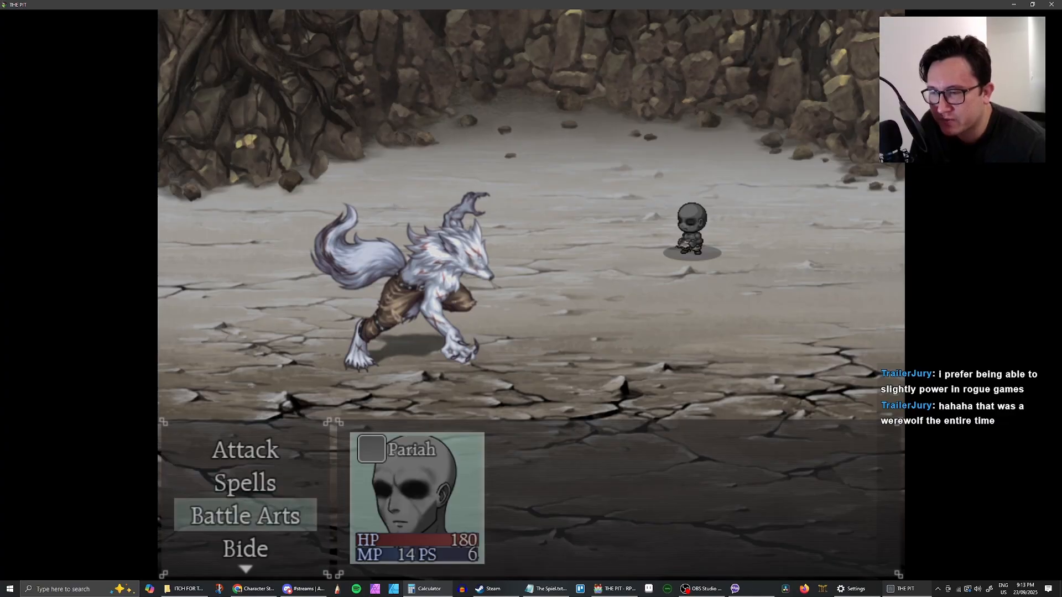
pyautogui.press('Down')
pyautogui.press('Up')
pyautogui.press('Down')
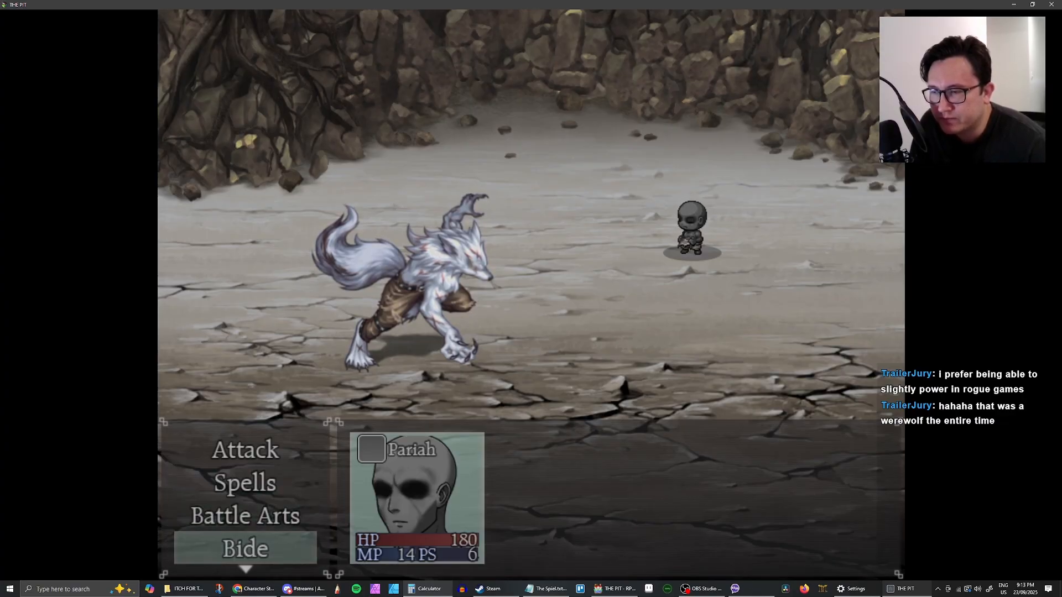
pyautogui.press('Up')
pyautogui.press('Up')
pyautogui.press('Up')
pyautogui.press('Down')
pyautogui.press('Down')
pyautogui.press('Down')
pyautogui.press('Up')
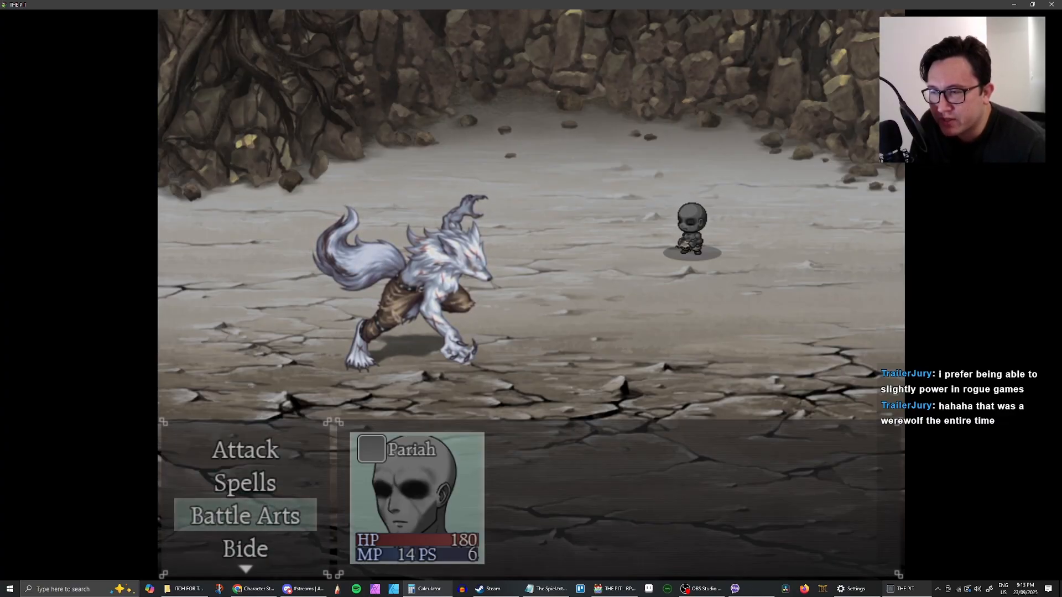
pyautogui.press('Up')
pyautogui.press('Up')
pyautogui.press('Down')
pyautogui.press('Down')
pyautogui.press('Down')
pyautogui.press('Up')
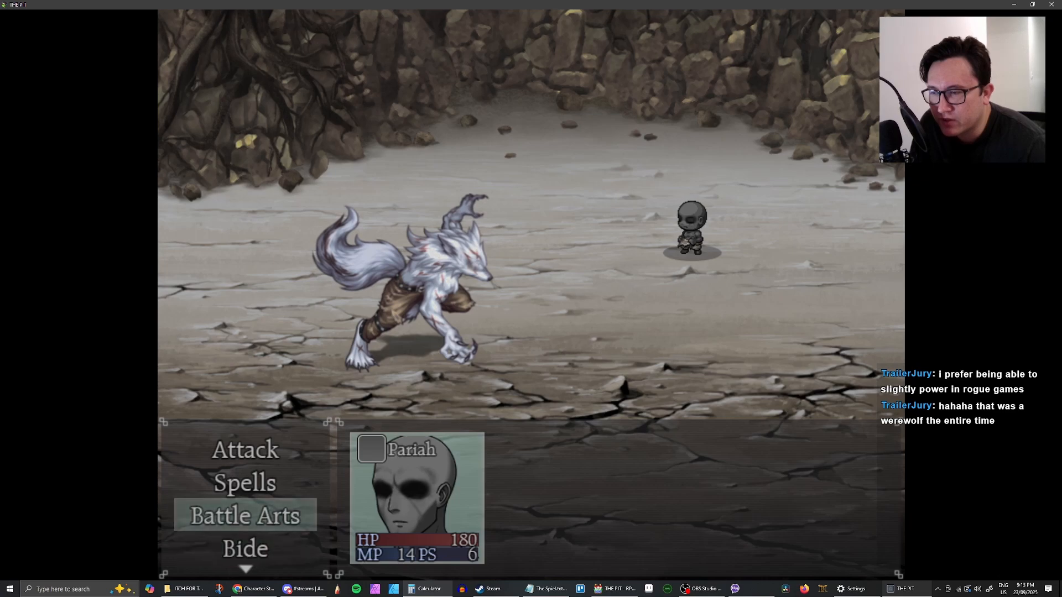
# Have the Pariah use Bide against the Werewolf
pyautogui.press('Down')
pyautogui.press('Up')
pyautogui.press('Down')
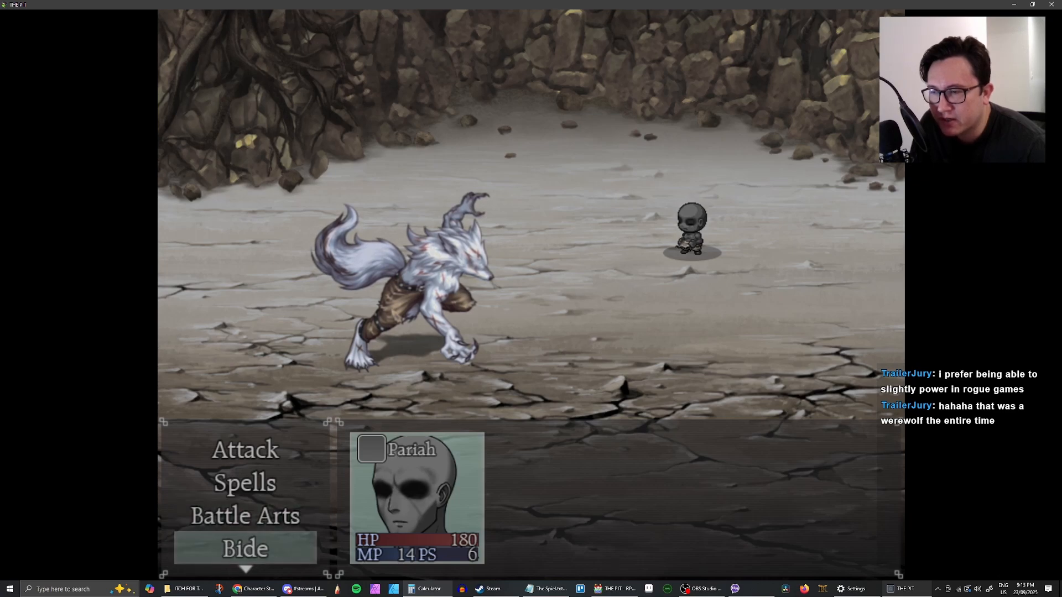
pyautogui.press('Return')
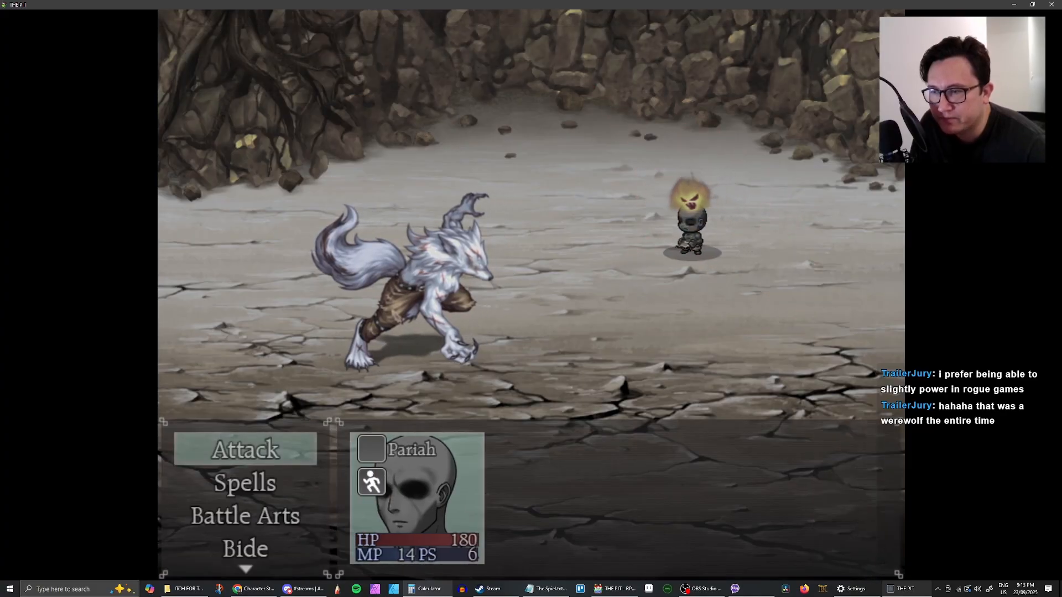
# Defeat the Werewolf with the Burst Ember spell, and dismiss the experience and rewards summaries
pyautogui.press('Down')
pyautogui.press('Down')
pyautogui.press('Up')
pyautogui.press('Return')
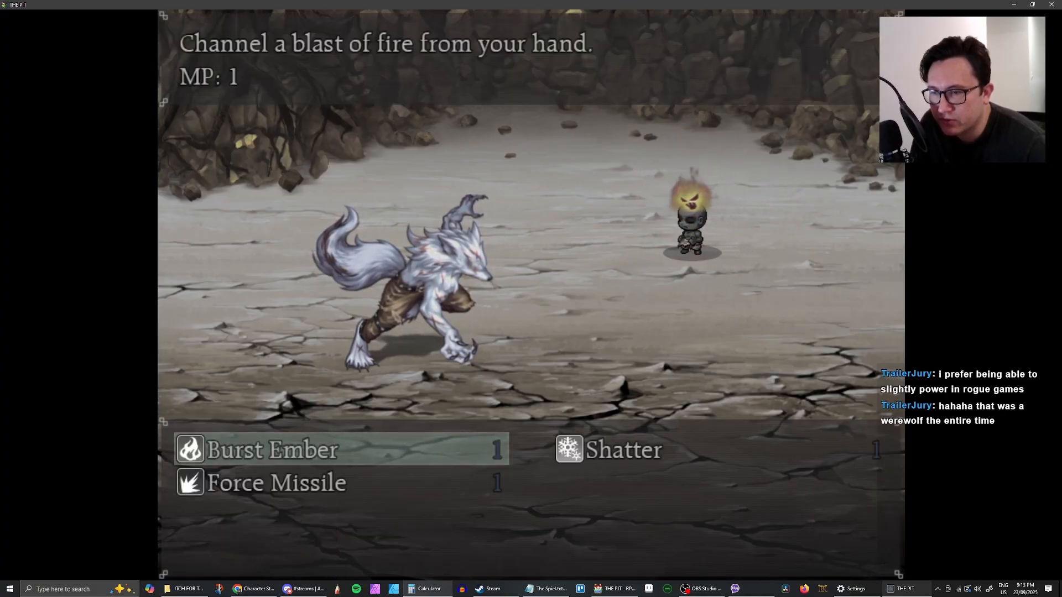
pyautogui.press('Down')
pyautogui.press('Up')
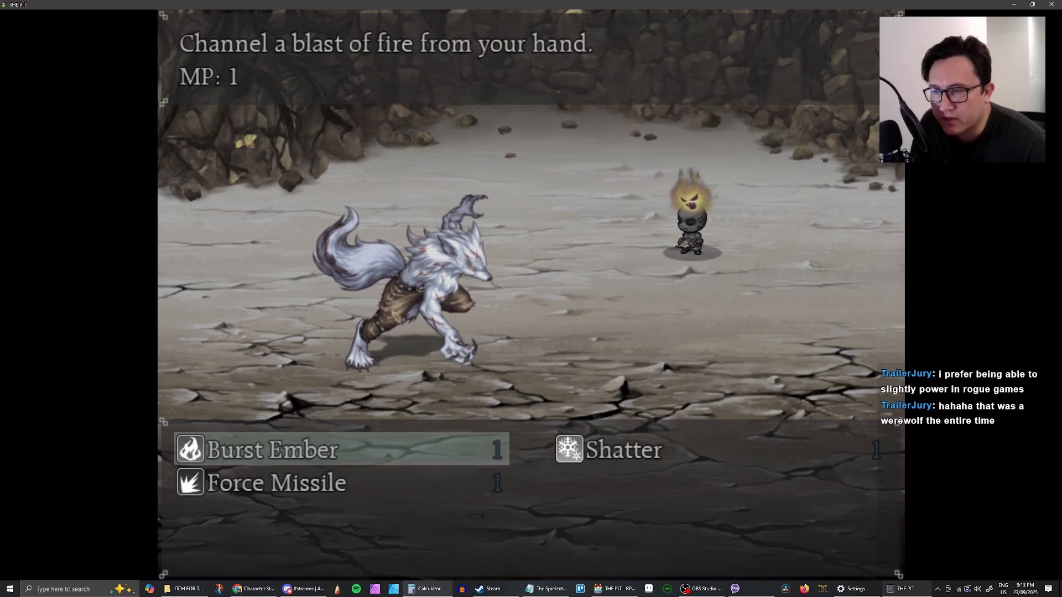
pyautogui.press('Return')
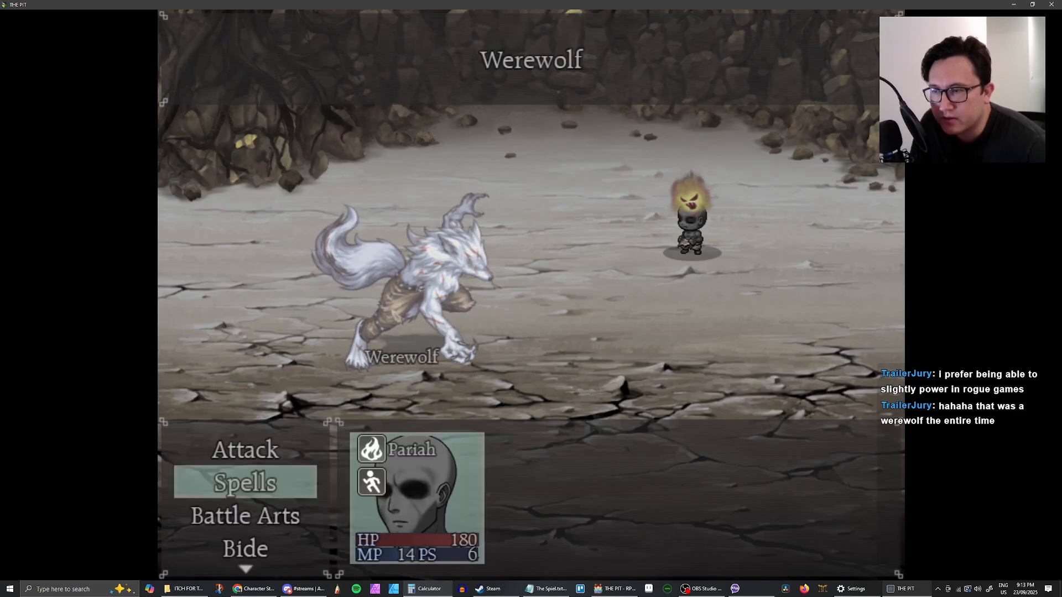
pyautogui.press('Return')
pyautogui.press('Down')
pyautogui.press('Return')
pyautogui.press('Return')
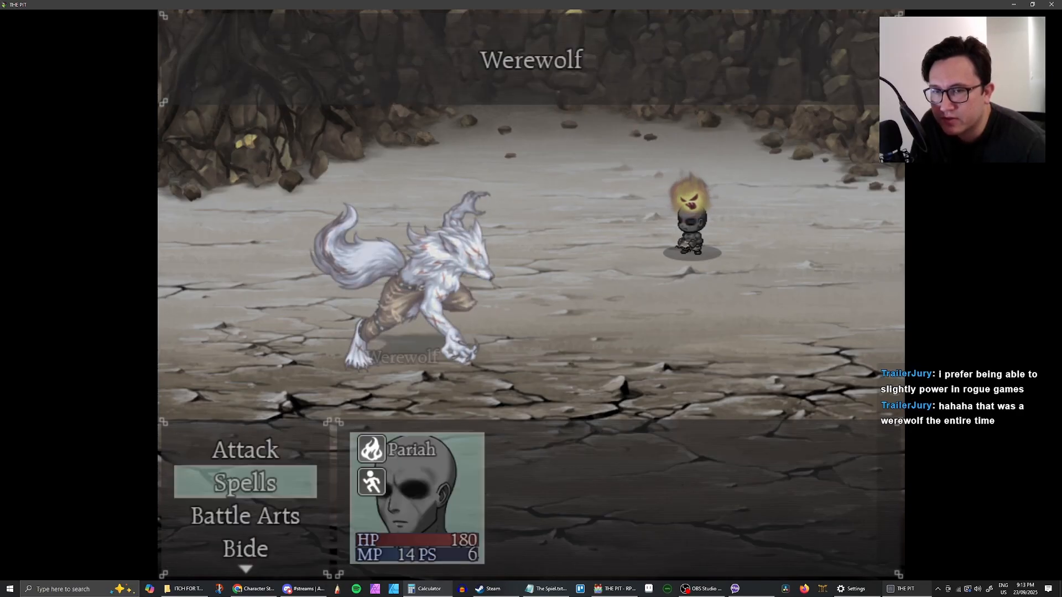
pyautogui.press('Return')
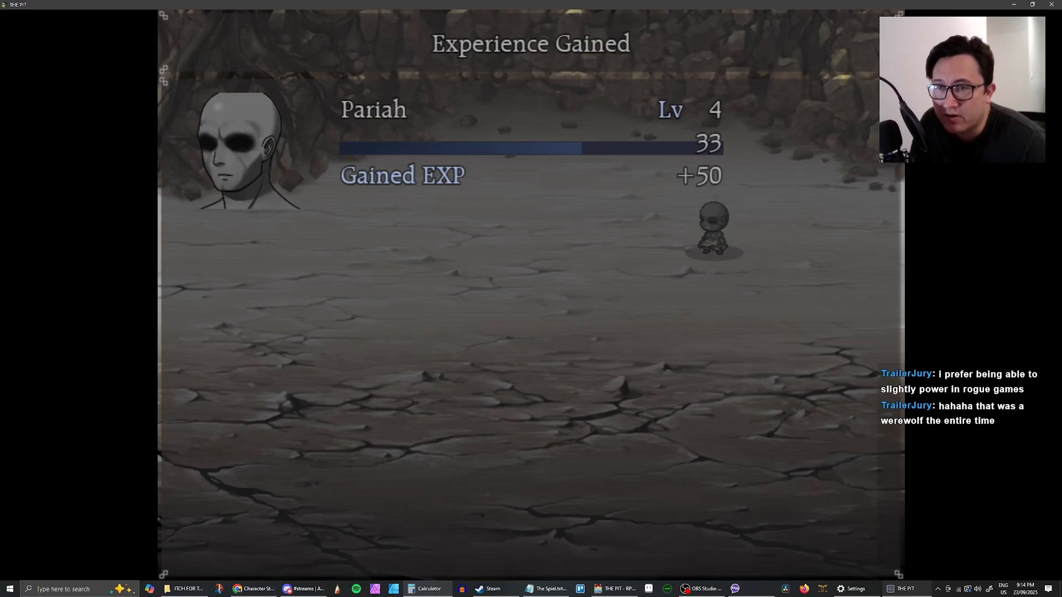
pyautogui.press('Return')
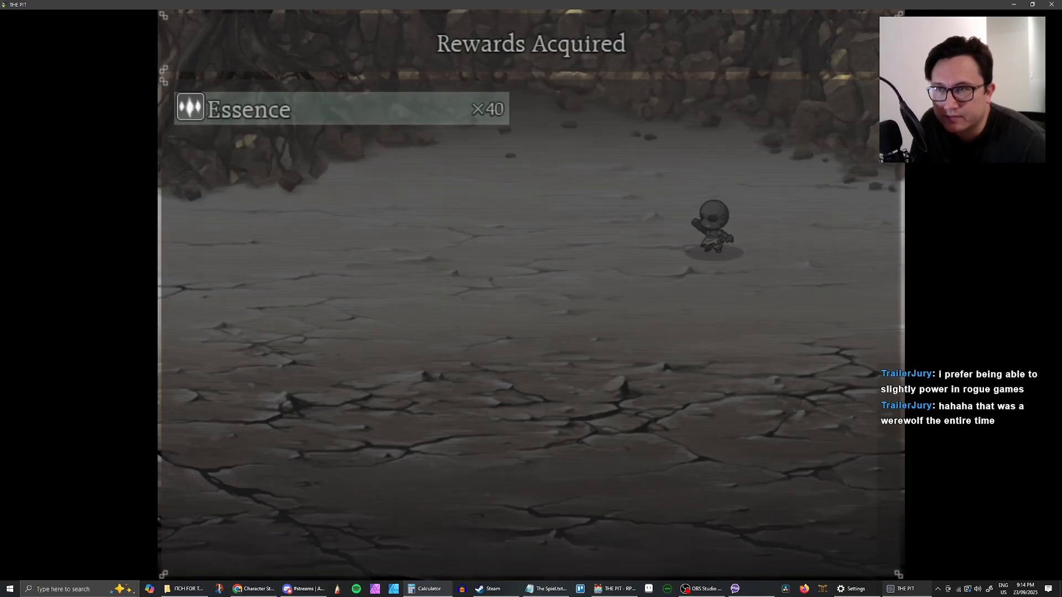
pyautogui.press('Return')
# Follow the narrow passage southwest from the battle site, past the cracked floor, into the open cavern
pyautogui.press('Up')
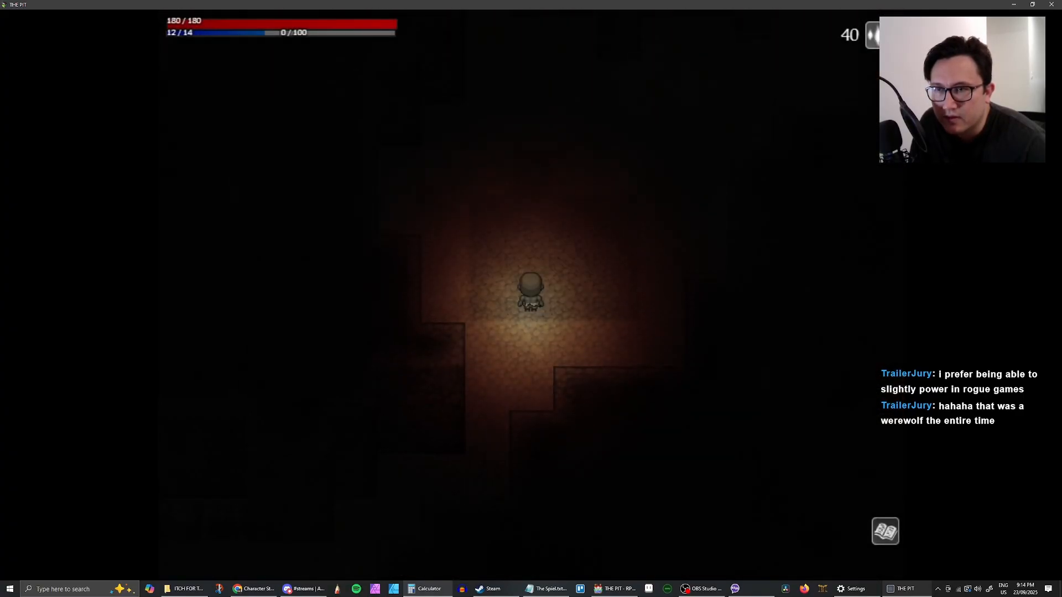
pyautogui.press('Left')
pyautogui.press('Down')
pyautogui.press('Down')
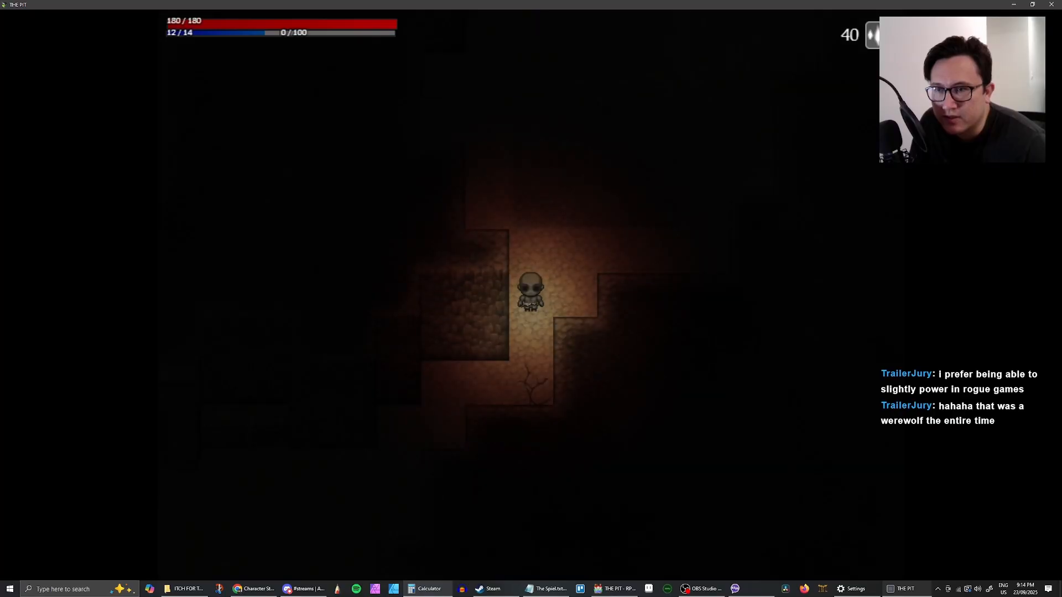
pyautogui.press('Down')
pyautogui.press('Left')
pyautogui.press('Down')
pyautogui.press('Left')
pyautogui.press('Down')
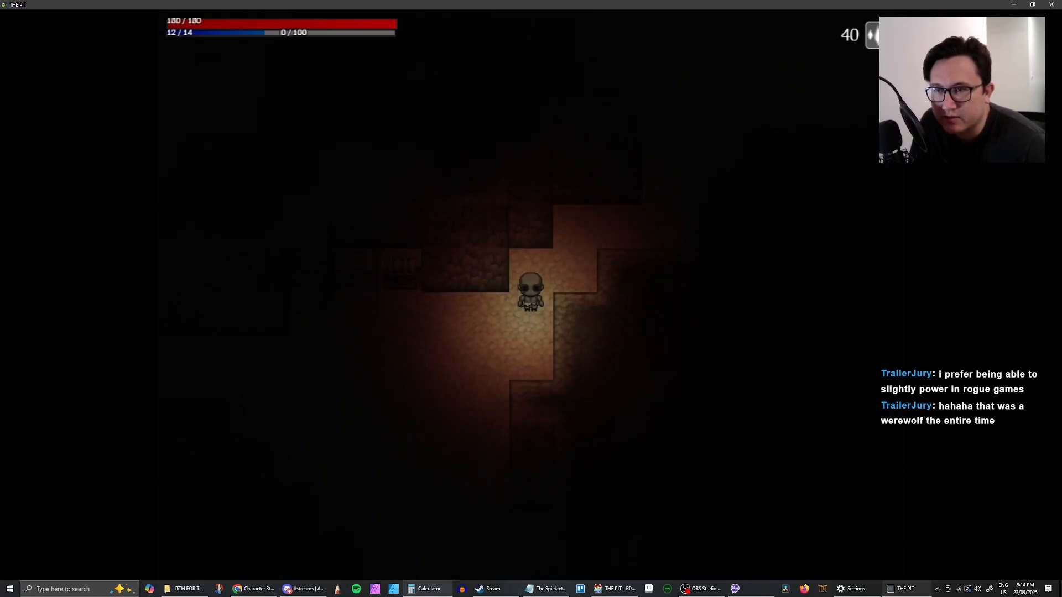
# Open the chest against the cavern's northern wall and collect the accessory inside
pyautogui.press('Left')
pyautogui.press('Up')
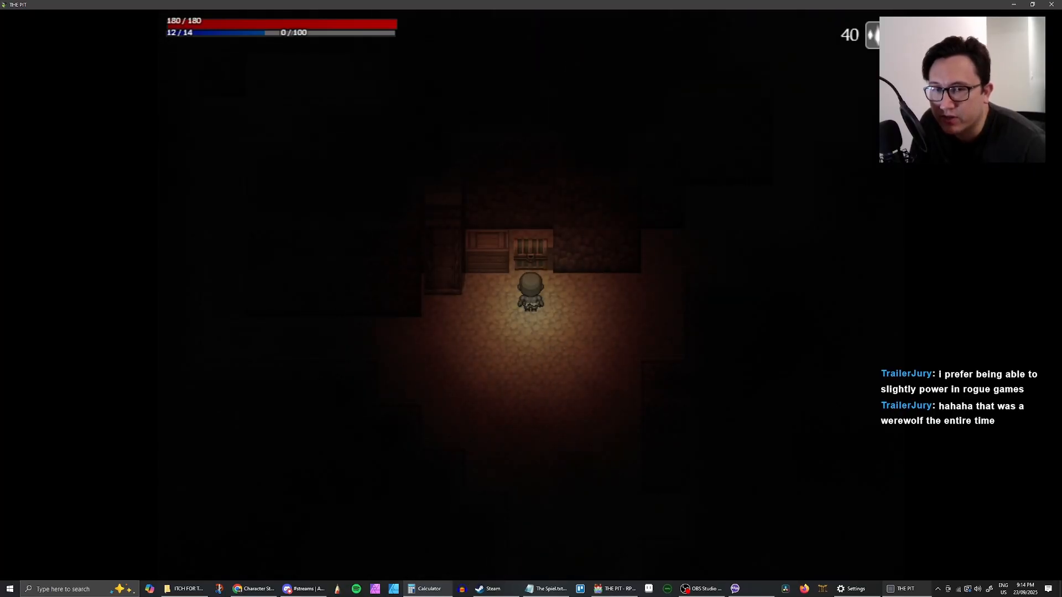
pyautogui.press('Return')
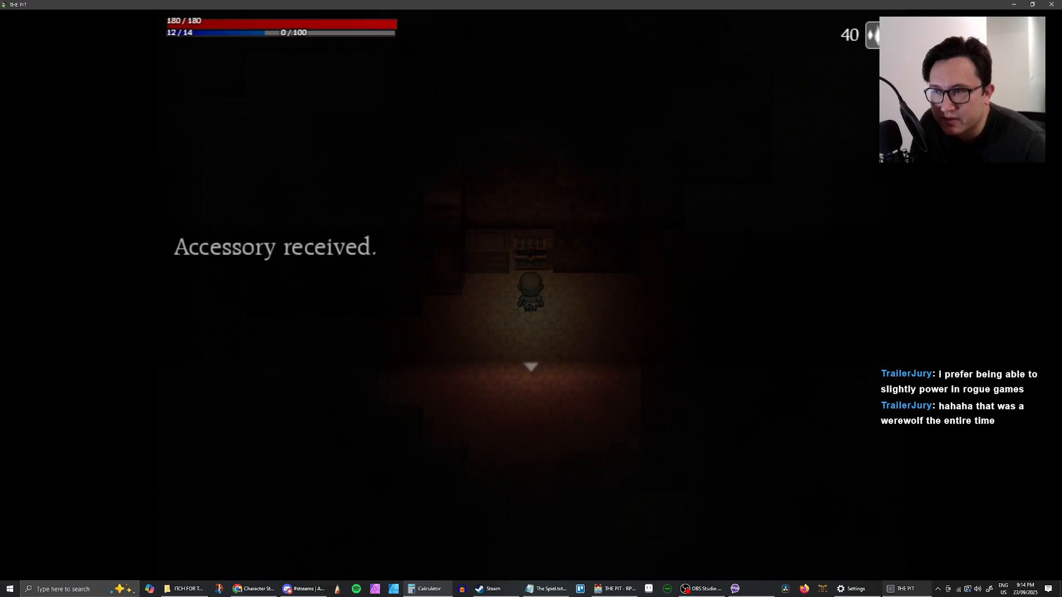
pyautogui.press('Return')
# Check the Pariah's item inventory
pyautogui.press('Down')
pyautogui.press('Escape')
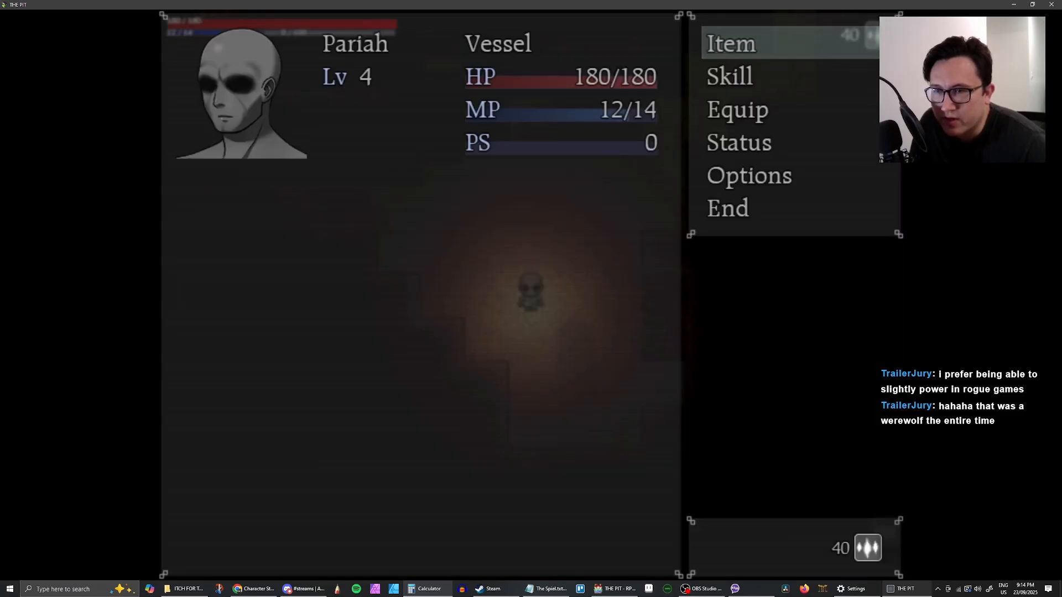
pyautogui.press('Down')
pyautogui.press('Up')
pyautogui.press('Return')
pyautogui.press('Escape')
# Equip the Ring of Grudges in the Pariah's Accessory slot and return to the cavern
pyautogui.press('Down')
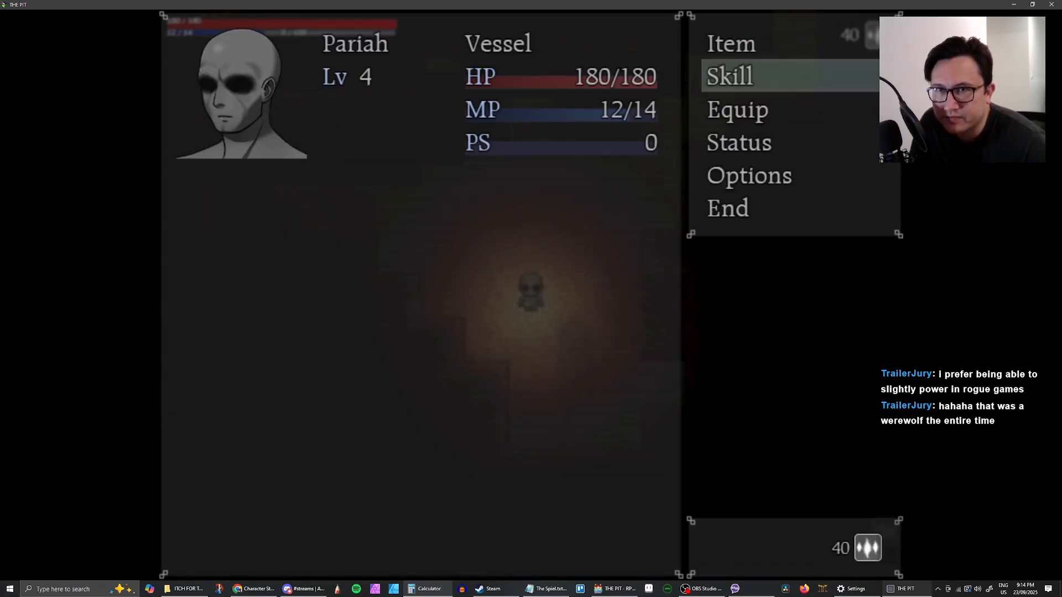
pyautogui.press('Down')
pyautogui.press('Return')
pyautogui.press('Up')
pyautogui.press('Down')
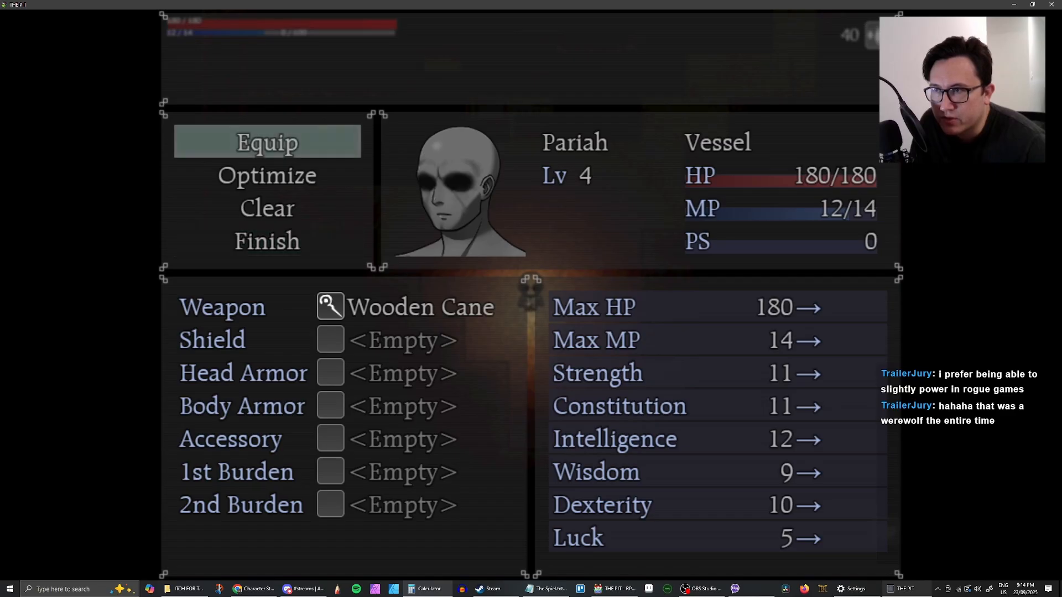
pyautogui.press('Return')
pyautogui.press('Up')
pyautogui.press('Up')
pyautogui.press('Up')
pyautogui.press('Return')
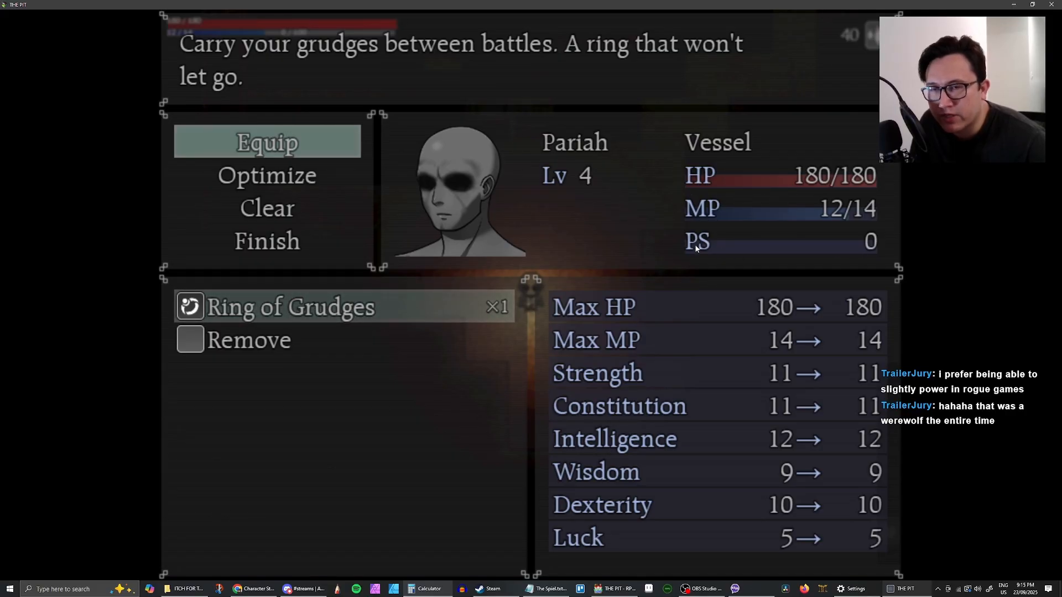
pyautogui.press('Return')
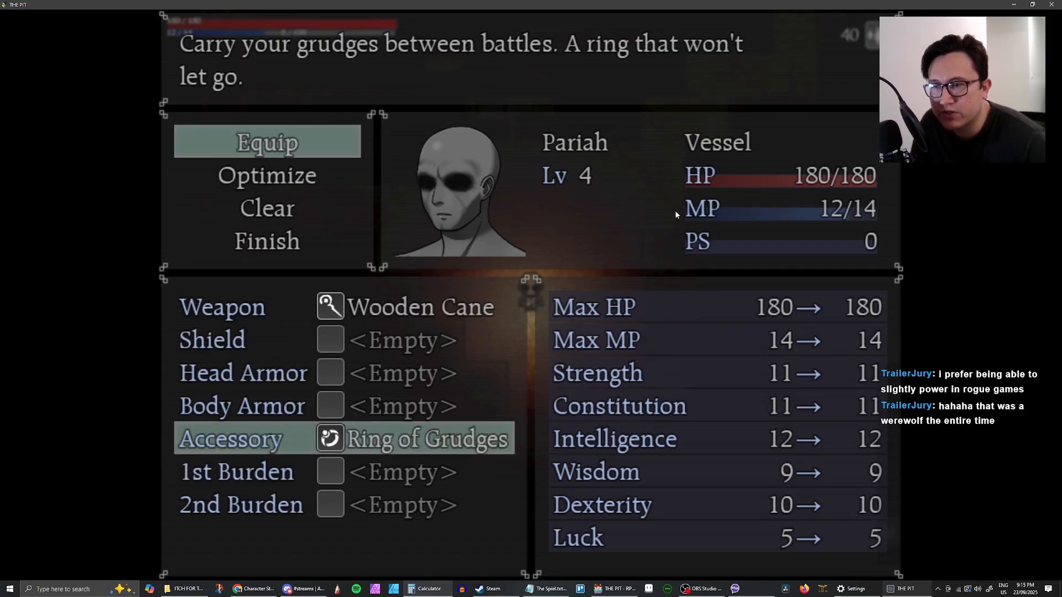
pyautogui.press('Escape')
pyautogui.press('Escape')
pyautogui.press('Escape')
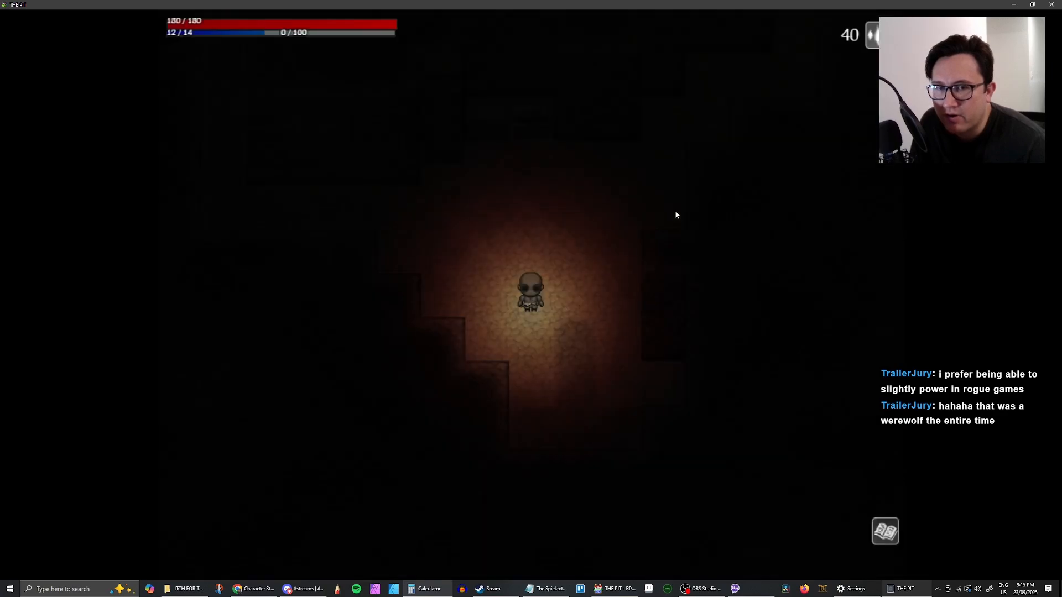
# Examine the wooden furniture beside the opened chest
pyautogui.press('Up')
pyautogui.press('Right')
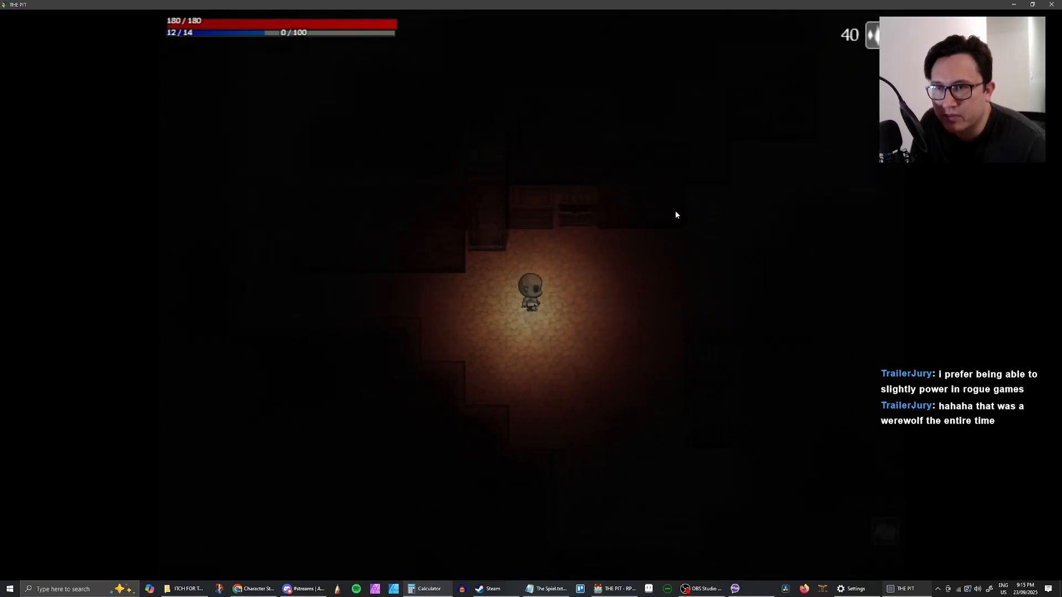
pyautogui.press('Up')
pyautogui.press('Return')
pyautogui.press('Return')
# Follow the western passage to the carved stone block and try 0000 on its four number wheels
pyautogui.press('Down')
pyautogui.press('Left')
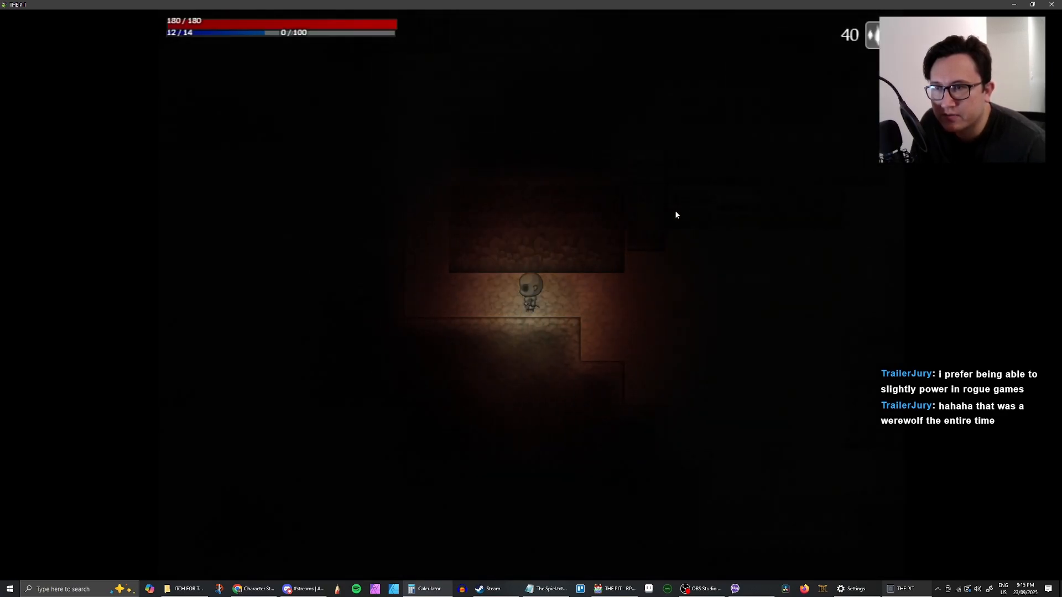
pyautogui.press('Up')
pyautogui.press('Right')
pyautogui.press('Up')
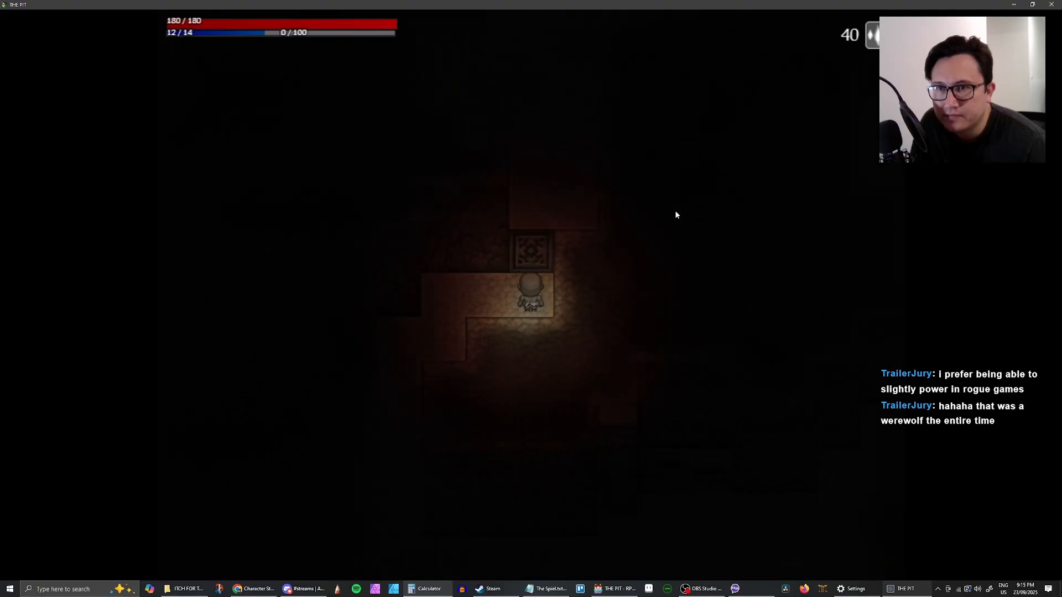
pyautogui.press('Return')
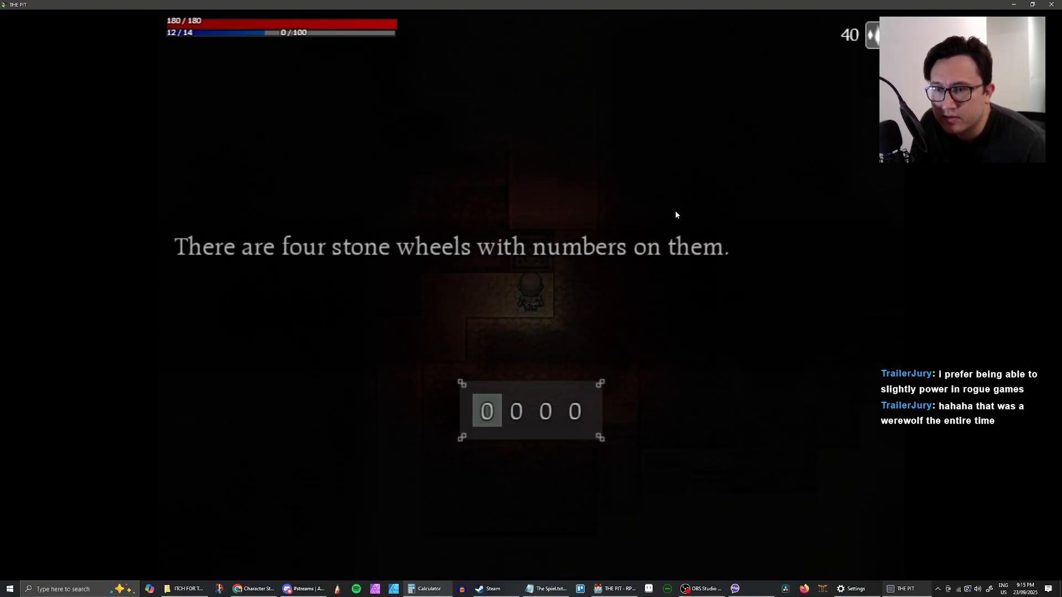
pyautogui.press('Return')
pyautogui.press('Return')
# Backtrack from the carved stone block and head east across the cavern with the opened chest
pyautogui.press('Left')
pyautogui.press('Left')
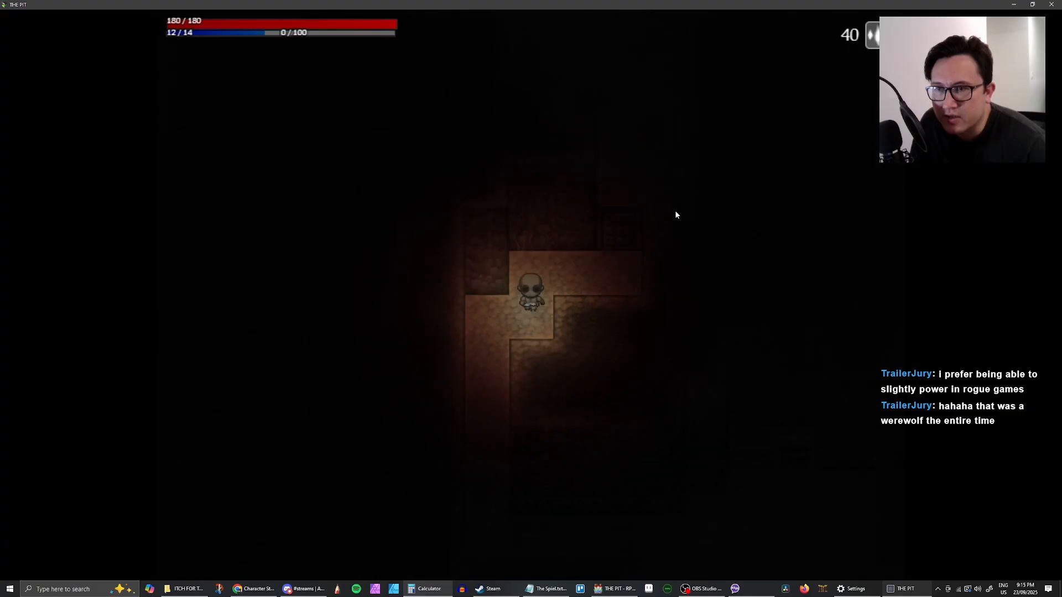
pyautogui.press('Right')
pyautogui.press('Right')
pyautogui.press('Right')
pyautogui.press('Right')
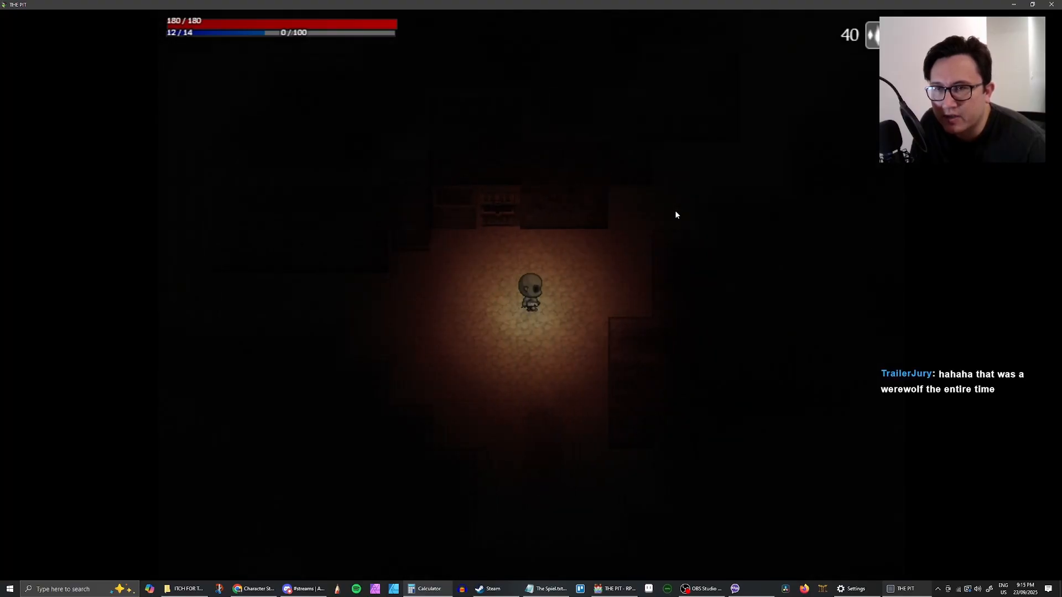
# Go up the narrow passage northeast of the opened chest, past the cracked floor, to the Werewolf battle site
pyautogui.press('Up')
pyautogui.press('Up')
pyautogui.press('Right')
pyautogui.press('Right')
pyautogui.press('Up')
pyautogui.press('Up')
pyautogui.press('Up')
pyautogui.press('Up')
pyautogui.press('Up')
pyautogui.press('Up')
pyautogui.press('Up')
pyautogui.press('Up')
pyautogui.press('Up')
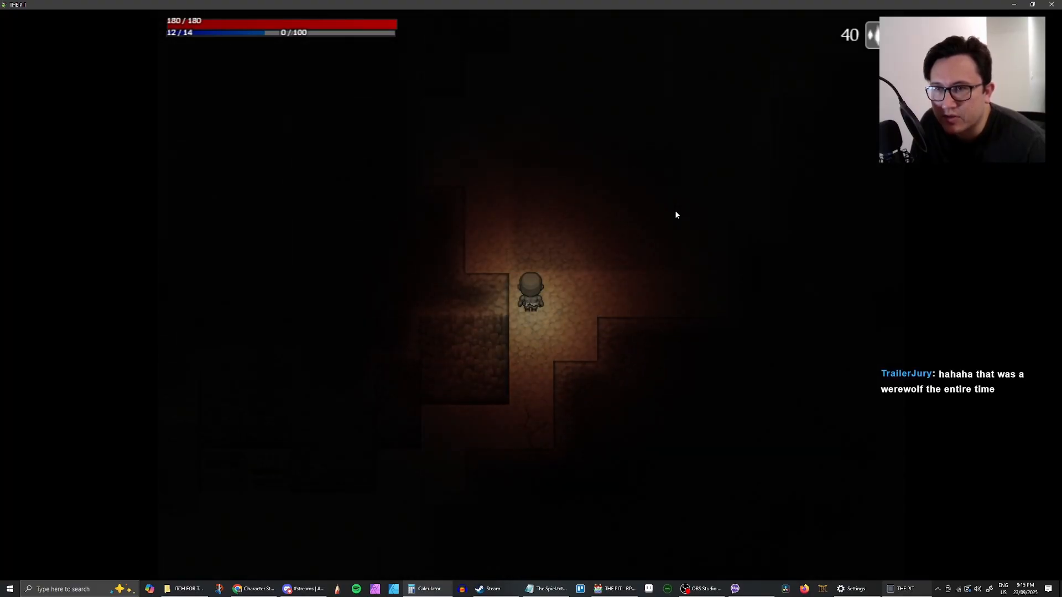
# Explore the narrow opening north of the Werewolf battle site and turn back south
pyautogui.press('Left')
pyautogui.press('Up')
pyautogui.press('Up')
pyautogui.press('Up')
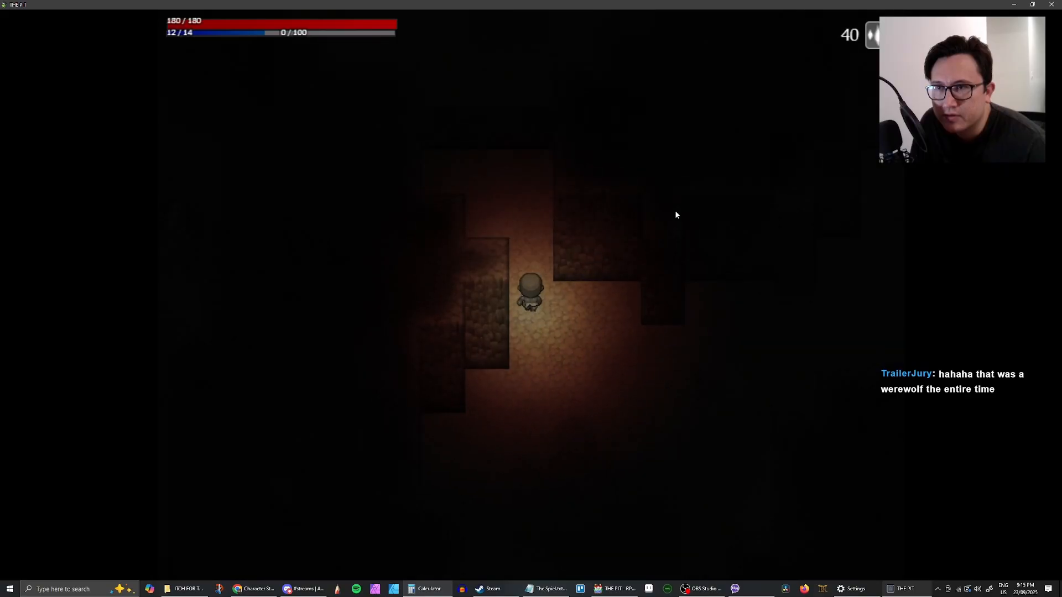
pyautogui.press('Left')
pyautogui.press('Right')
pyautogui.press('Down')
pyautogui.press('Down')
pyautogui.press('Down')
pyautogui.press('Down')
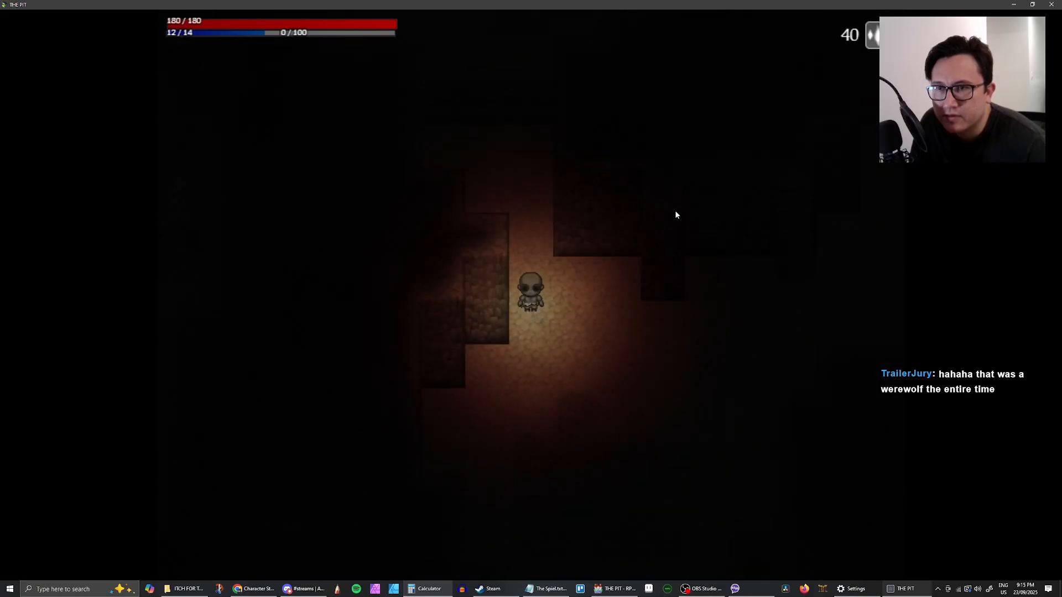
# Head east along the stepped passage and enter the battle with Sorrow
pyautogui.press('Right')
pyautogui.press('Right')
pyautogui.press('Right')
pyautogui.press('Right')
pyautogui.press('Right')
pyautogui.press('Right')
pyautogui.press('Right')
pyautogui.press('Down')
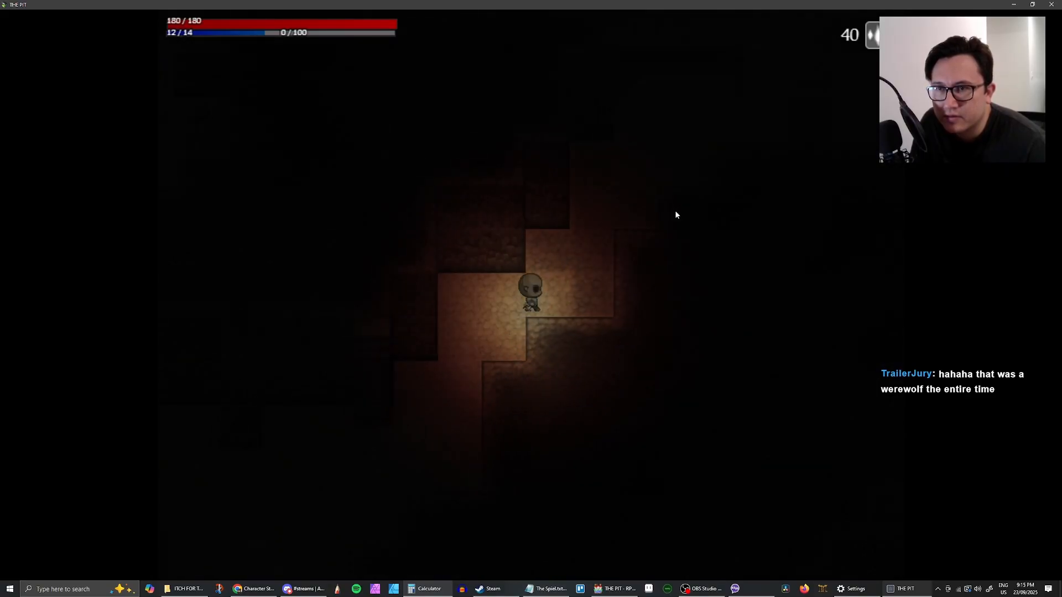
pyautogui.press('Up')
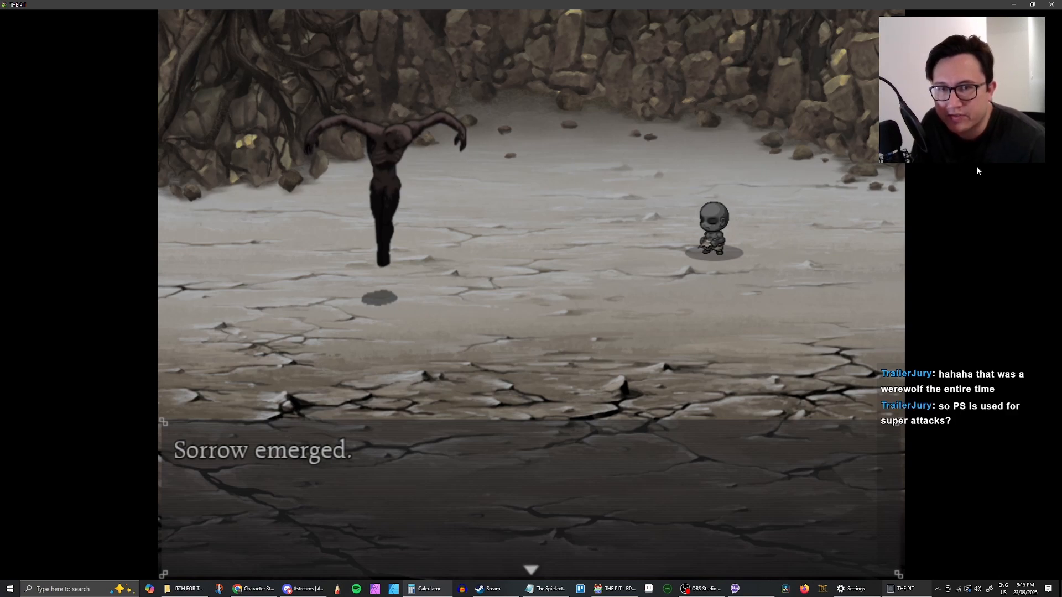
pyautogui.press('Return')
# Open the Pariah's Battle Arts and read the descriptions of Purify, Heat, Heavy Strike and Concentration
pyautogui.press('Down')
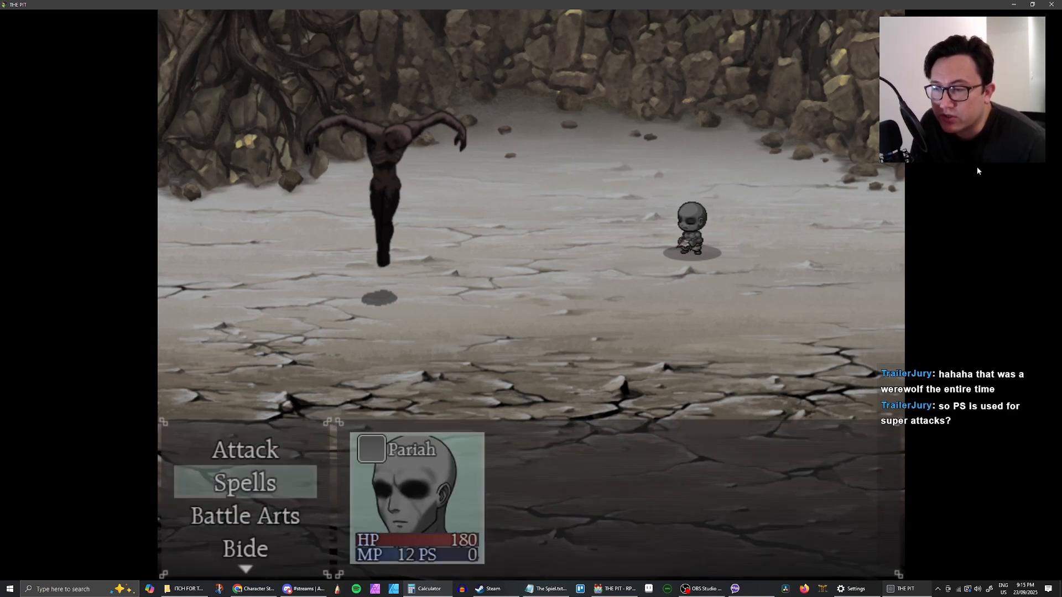
pyautogui.press('Down')
pyautogui.press('Down')
pyautogui.press('Up')
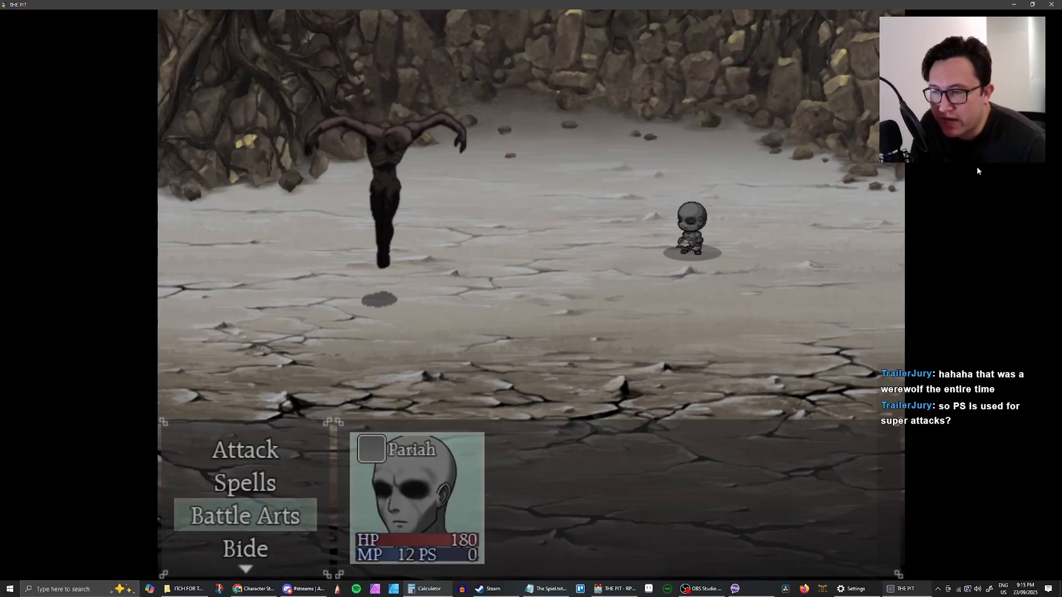
pyautogui.press('Return')
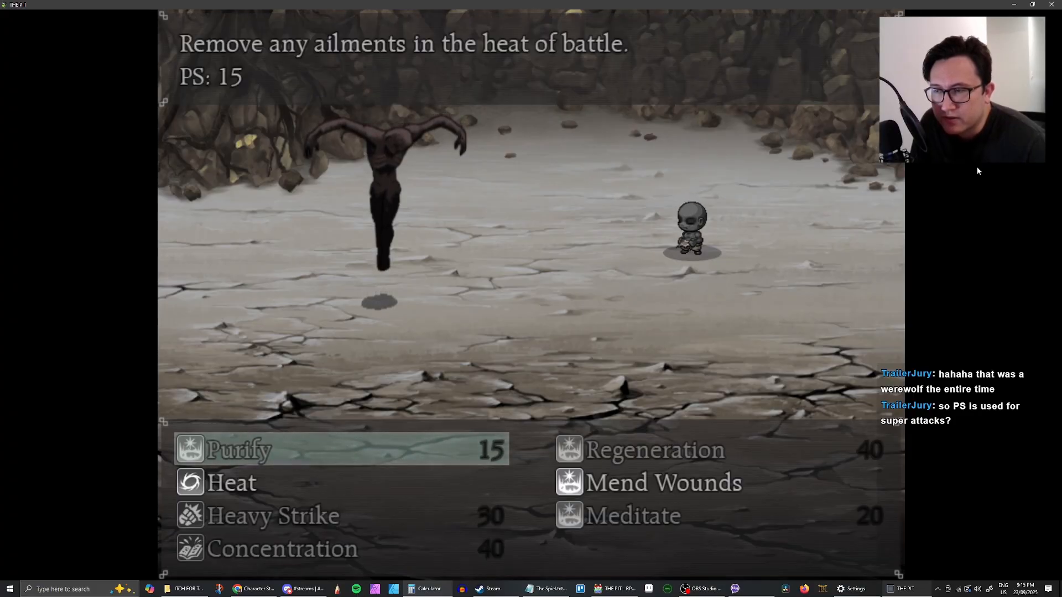
pyautogui.press('Down')
pyautogui.press('Down')
pyautogui.press('Down')
pyautogui.press('Up')
pyautogui.press('Up')
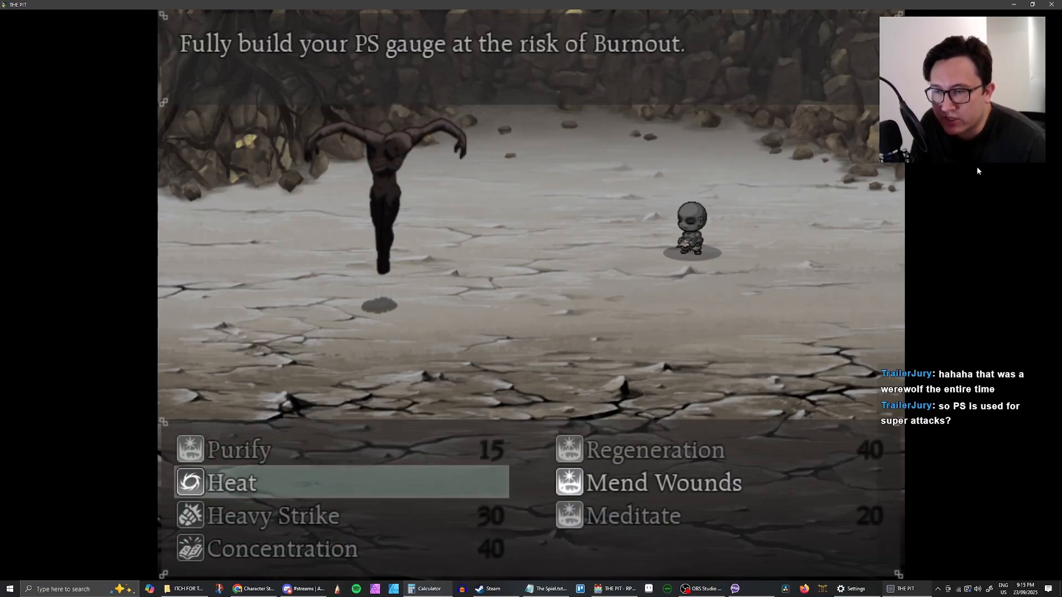
# Read the descriptions of the Regeneration and Mend Wounds Battle Arts and compare them with Heat
pyautogui.press('Up')
pyautogui.press('Right')
pyautogui.press('Right')
pyautogui.press('Down')
pyautogui.press('Right')
pyautogui.press('Up')
pyautogui.press('Up')
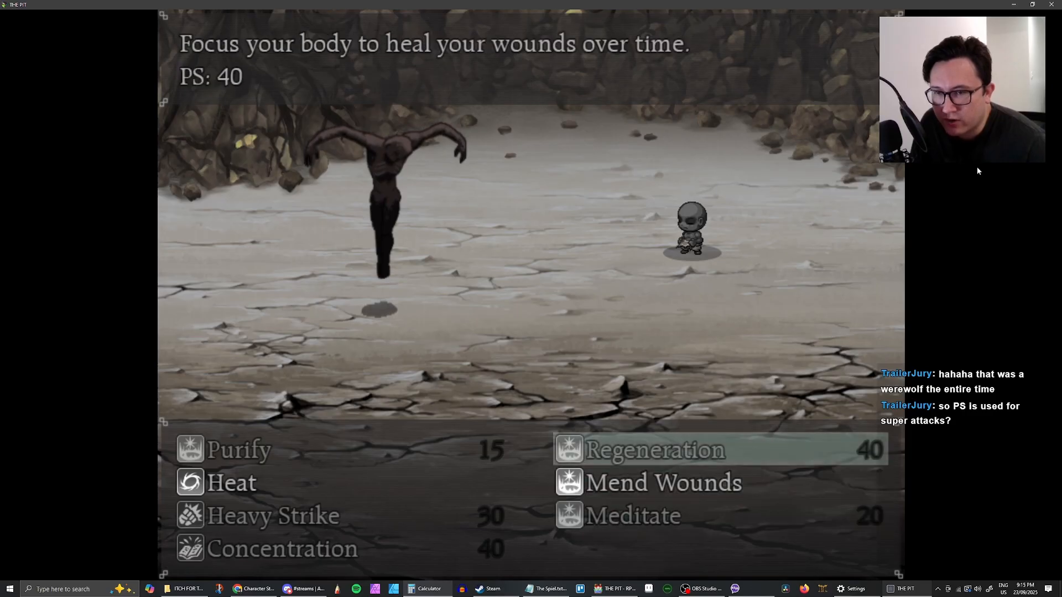
pyautogui.press('Left')
pyautogui.press('Down')
pyautogui.press('Down')
pyautogui.press('Down')
pyautogui.press('Up')
pyautogui.press('Up')
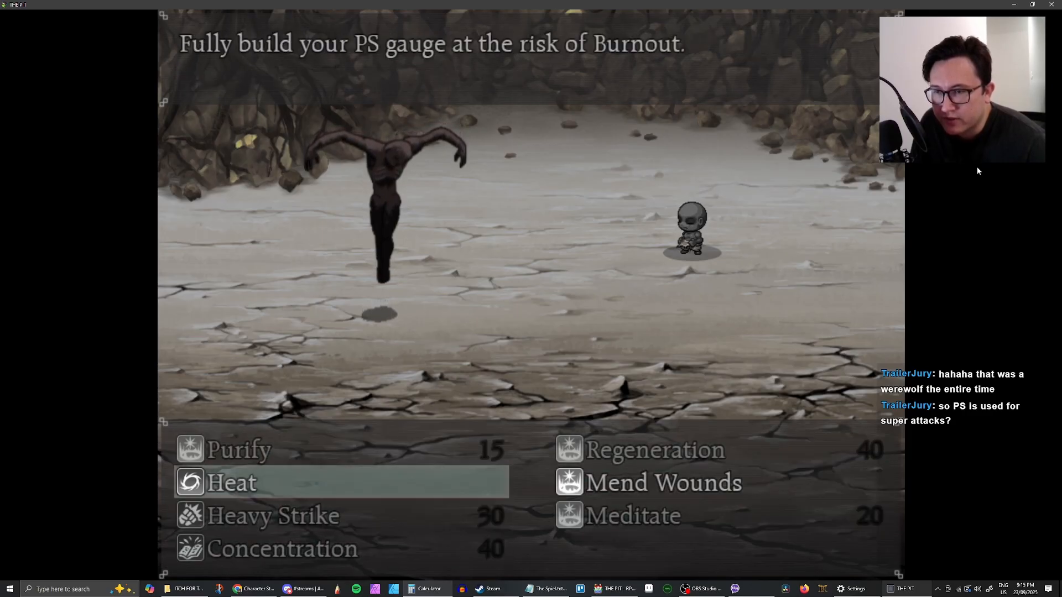
pyautogui.press('Up')
pyautogui.press('Right')
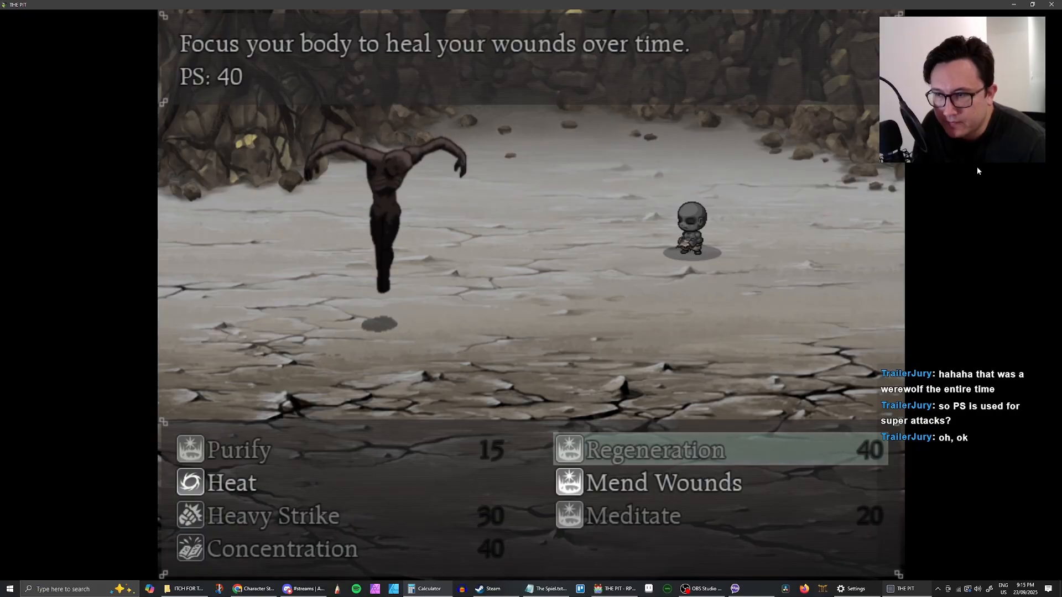
# Compare the effects and PS costs of Purify, Regeneration, Meditate, Heavy Strike, Concentration and Heat
pyautogui.press('Left')
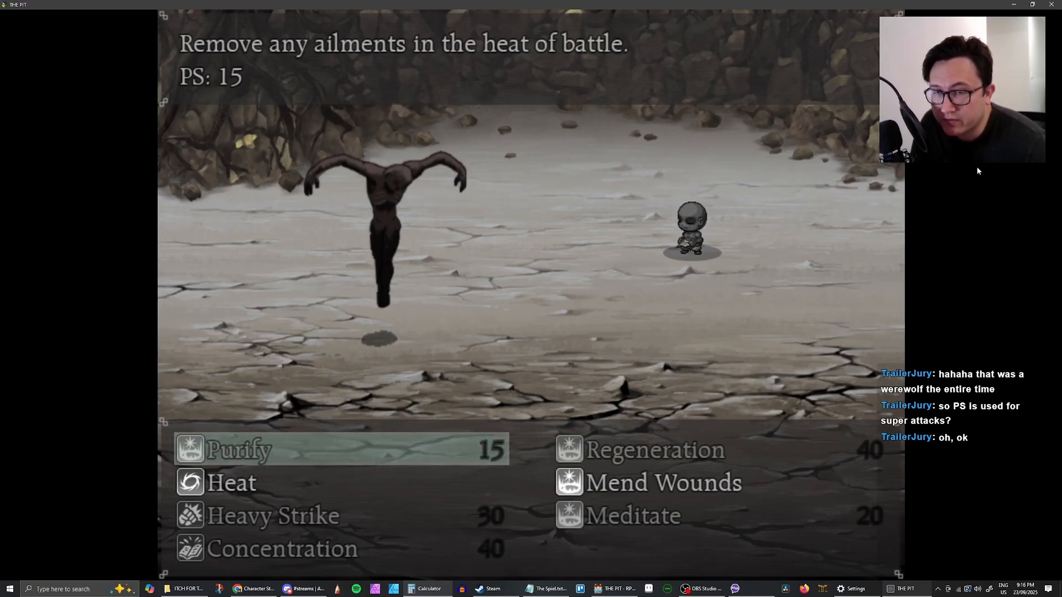
pyautogui.press('Down')
pyautogui.press('Up')
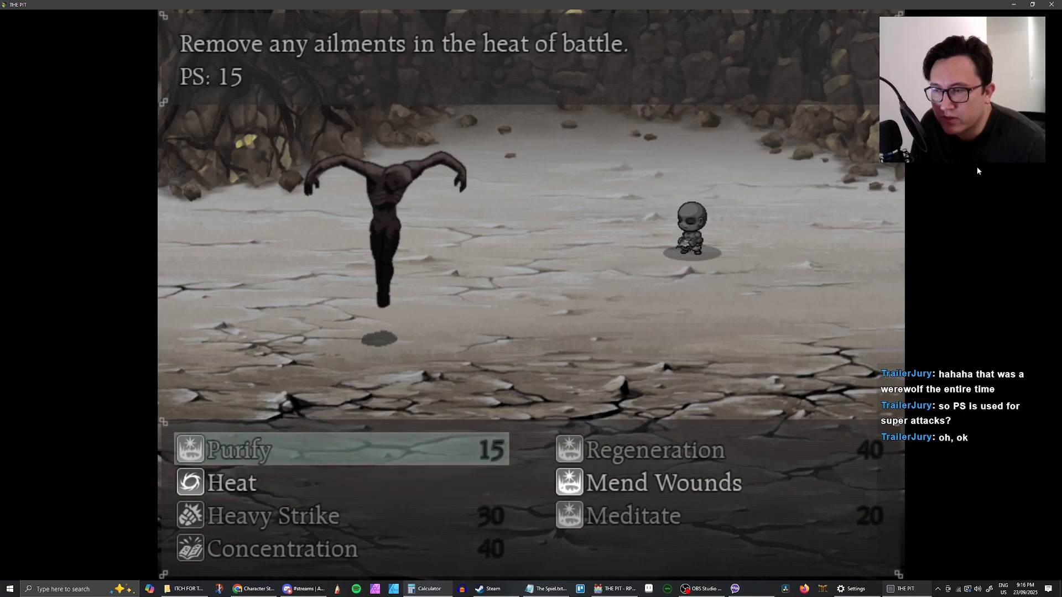
pyautogui.press('Right')
pyautogui.press('Left')
pyautogui.press('Down')
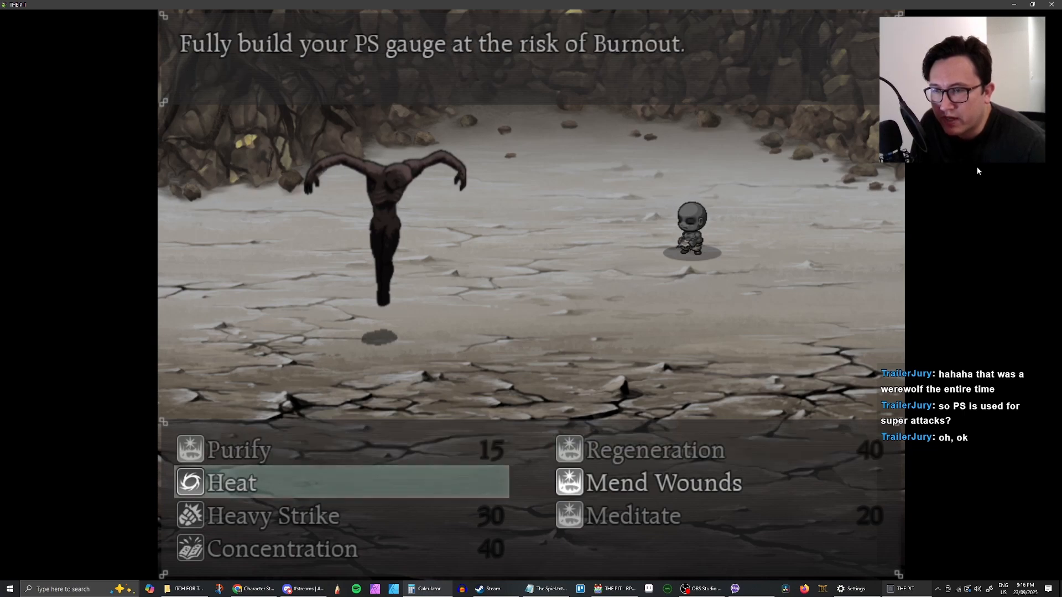
pyautogui.press('Up')
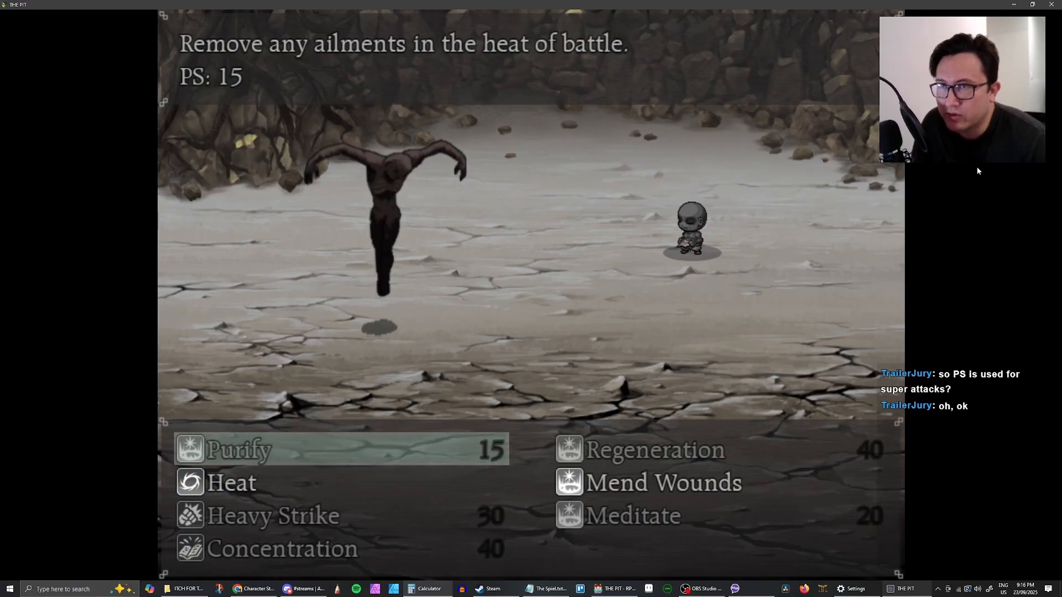
pyautogui.press('Right')
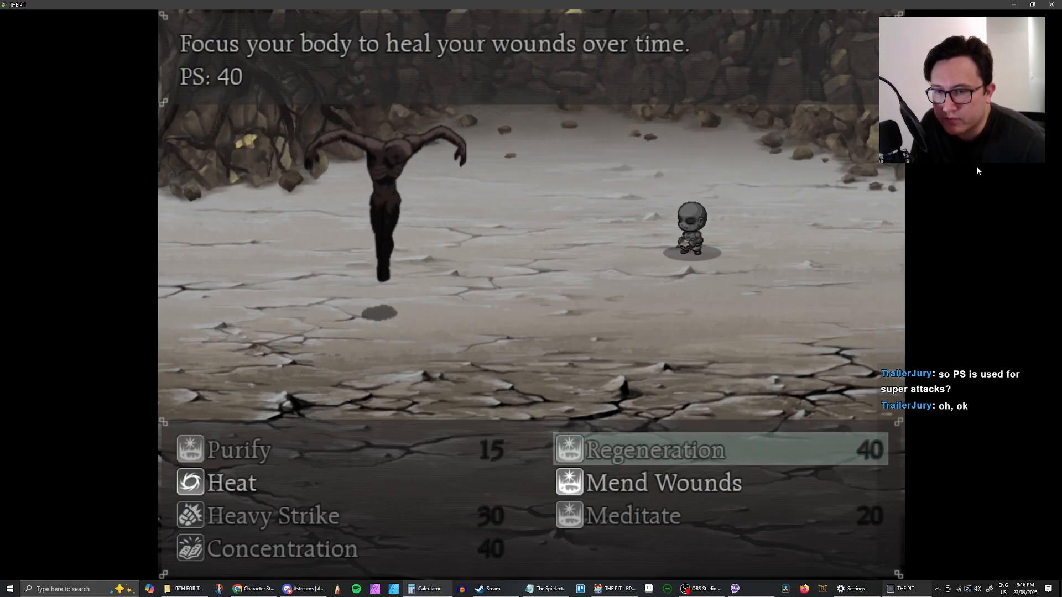
pyautogui.press('Down')
pyautogui.press('Down')
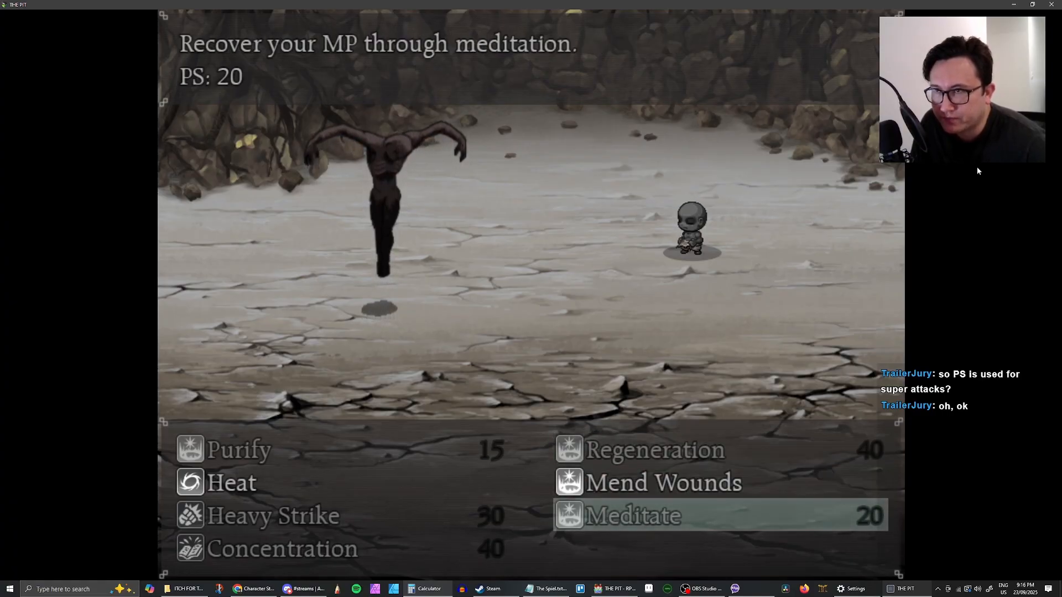
pyautogui.press('Left')
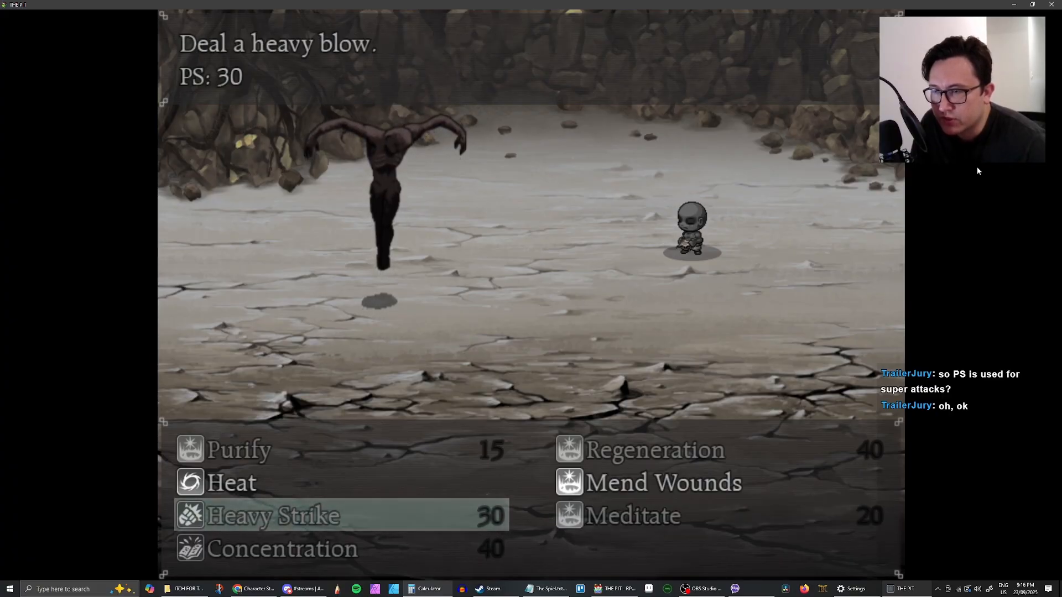
pyautogui.press('Down')
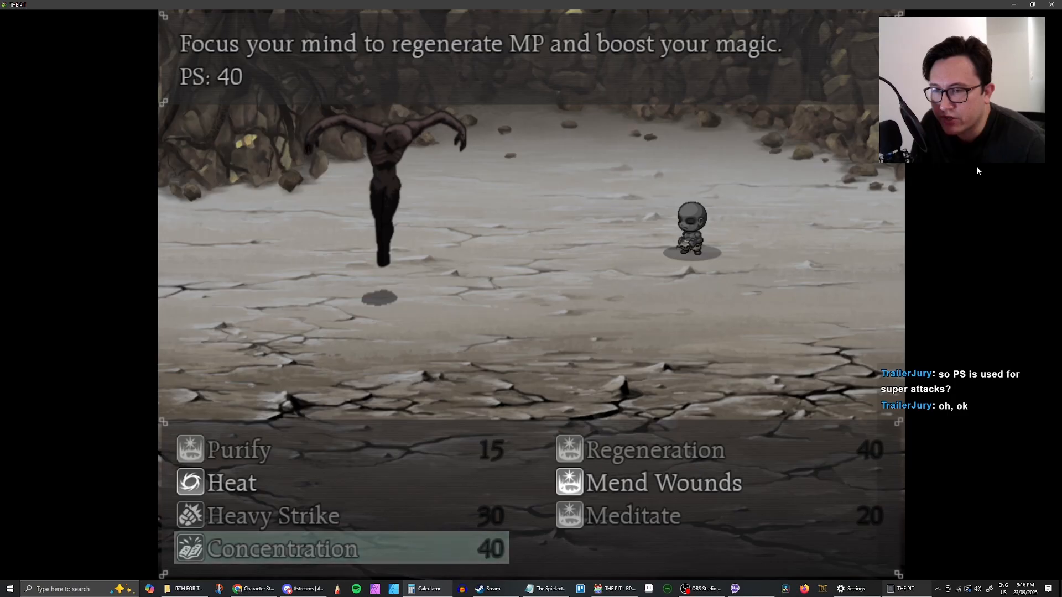
pyautogui.press('Up')
pyautogui.press('Up')
pyautogui.press('Down')
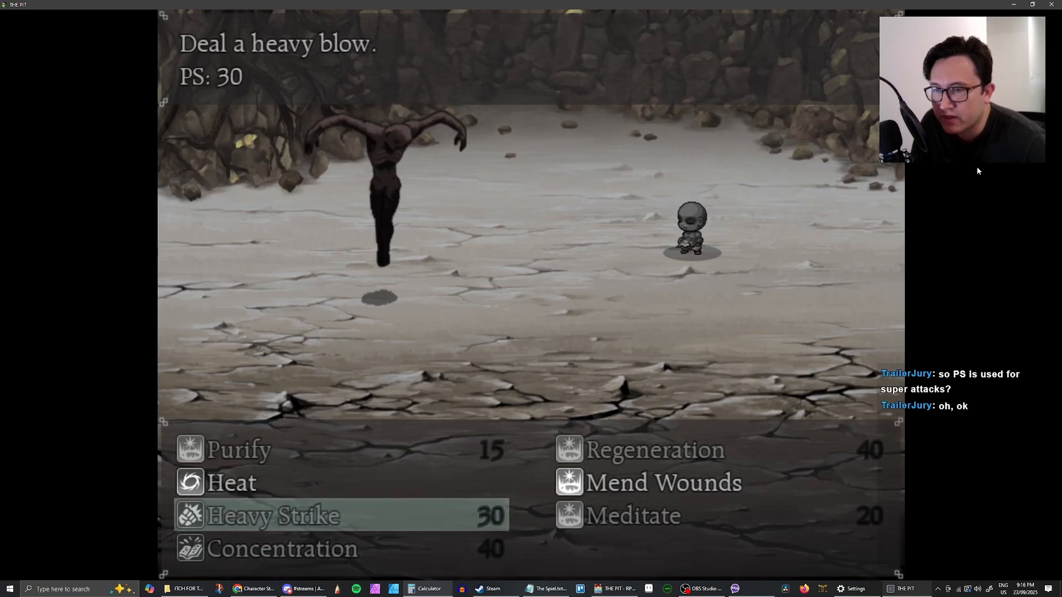
pyautogui.press('Up')
pyautogui.press('Up')
pyautogui.press('Down')
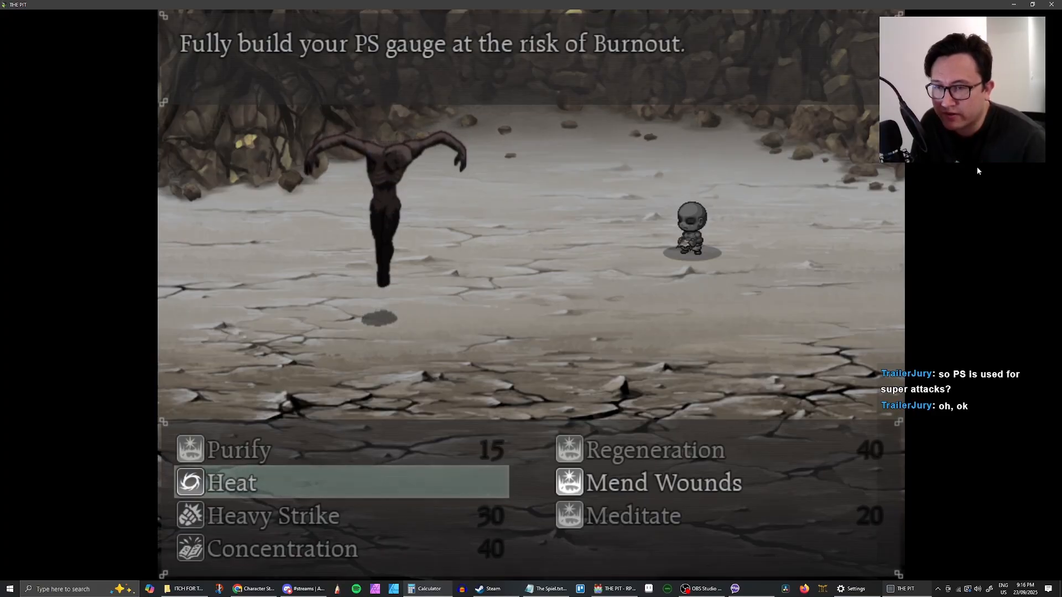
pyautogui.press('Escape')
pyautogui.press('Down')
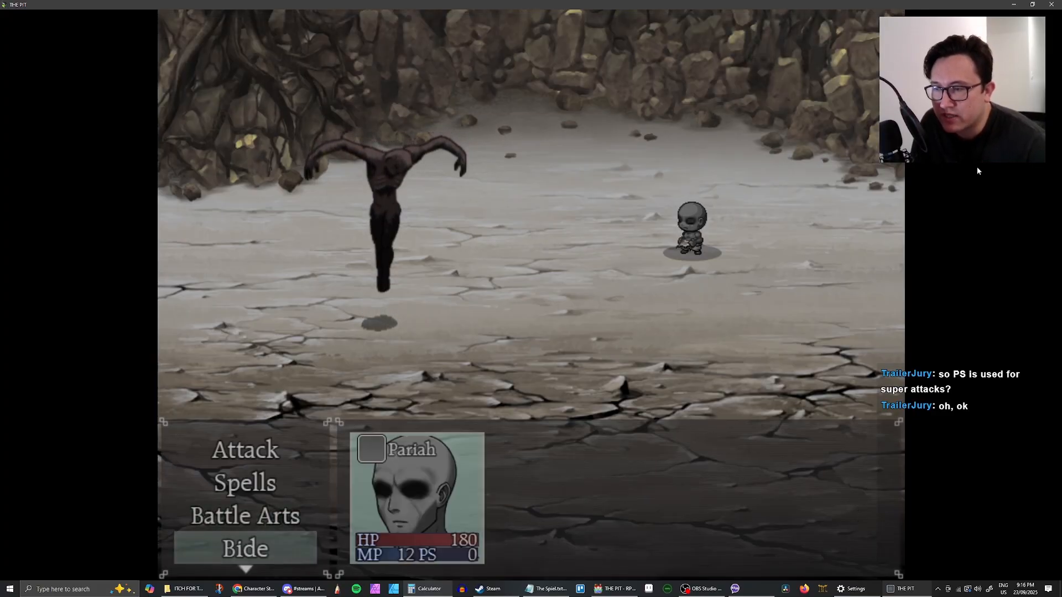
pyautogui.press('Down')
pyautogui.press('Up')
pyautogui.press('Up')
pyautogui.press('Up')
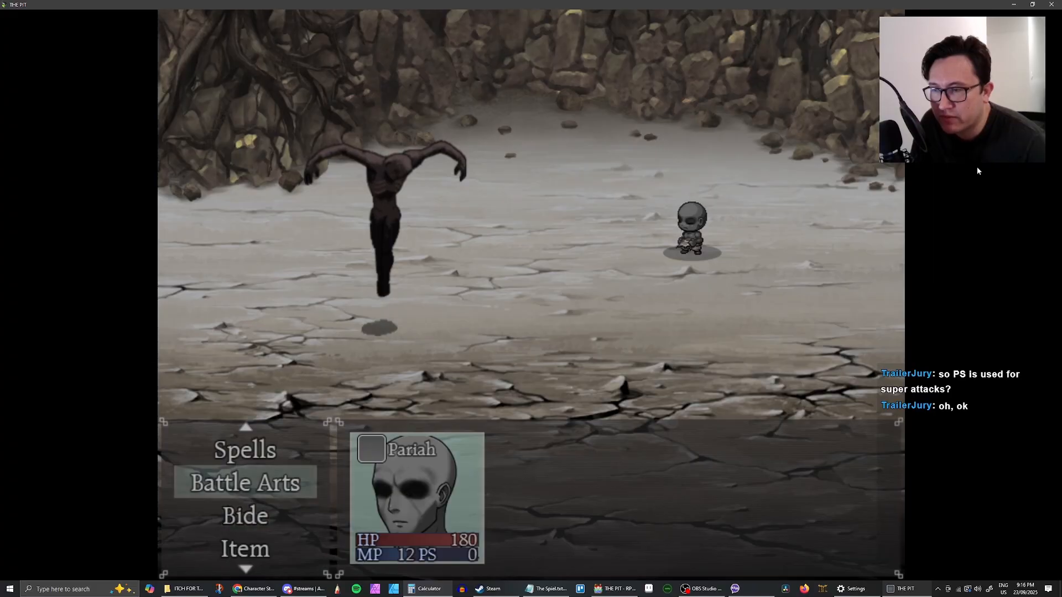
pyautogui.press('Up')
pyautogui.press('Down')
pyautogui.press('Down')
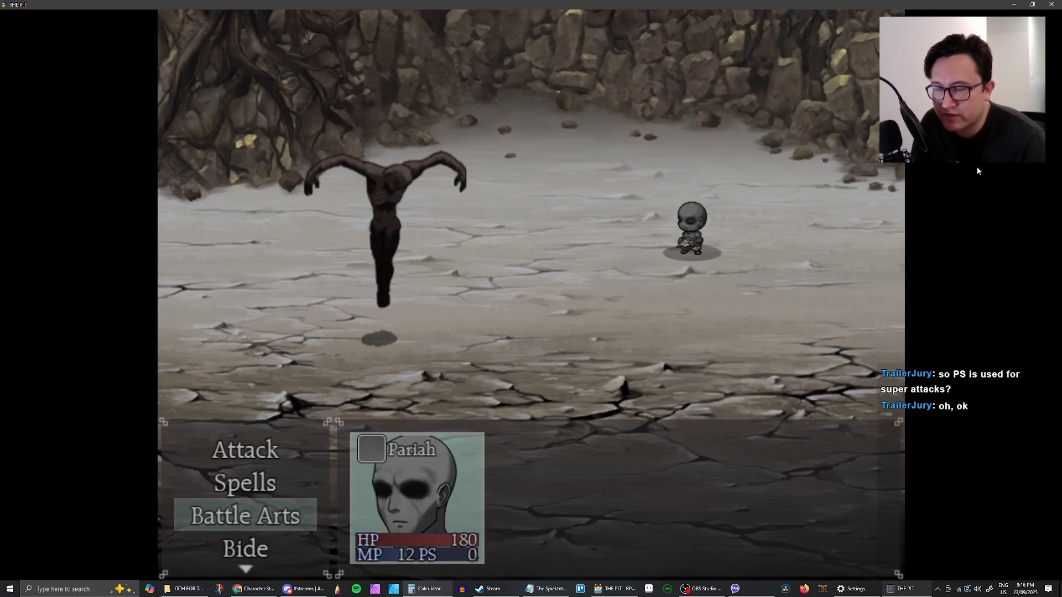
# Use the Heat Battle Art on the Pariah to build up the PS gauge
pyautogui.press('Return')
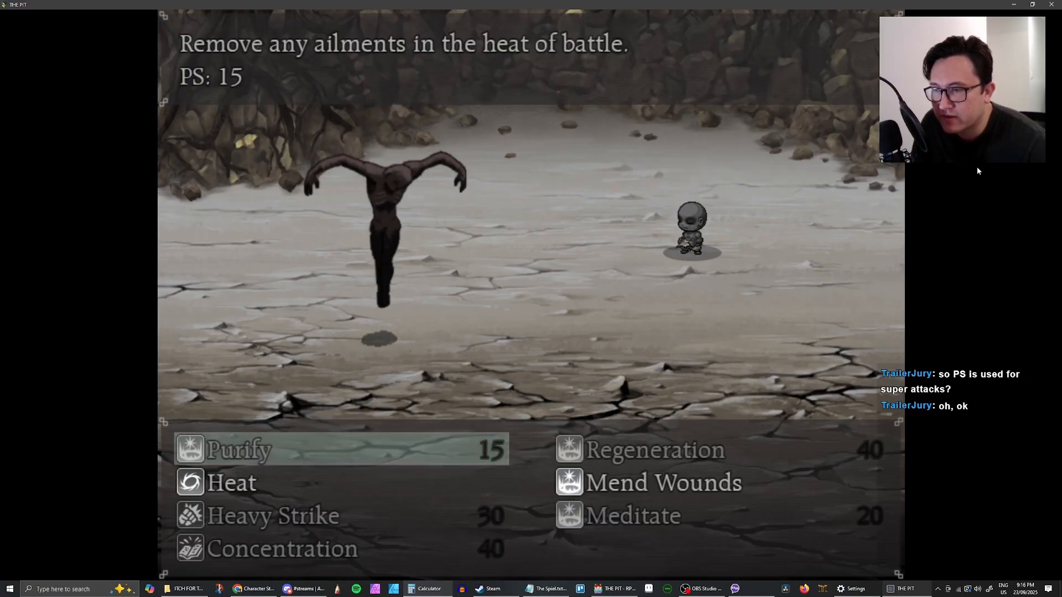
pyautogui.press('Down')
pyautogui.press('Right')
pyautogui.press('Up')
pyautogui.press('Left')
pyautogui.press('Down')
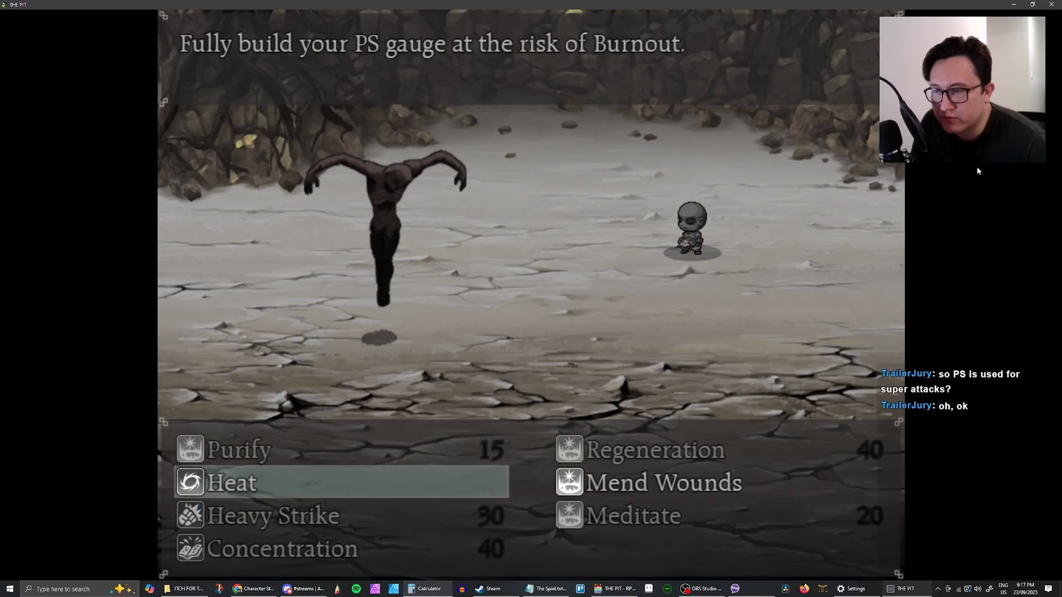
pyautogui.press('Right')
pyautogui.press('Left')
pyautogui.press('Escape')
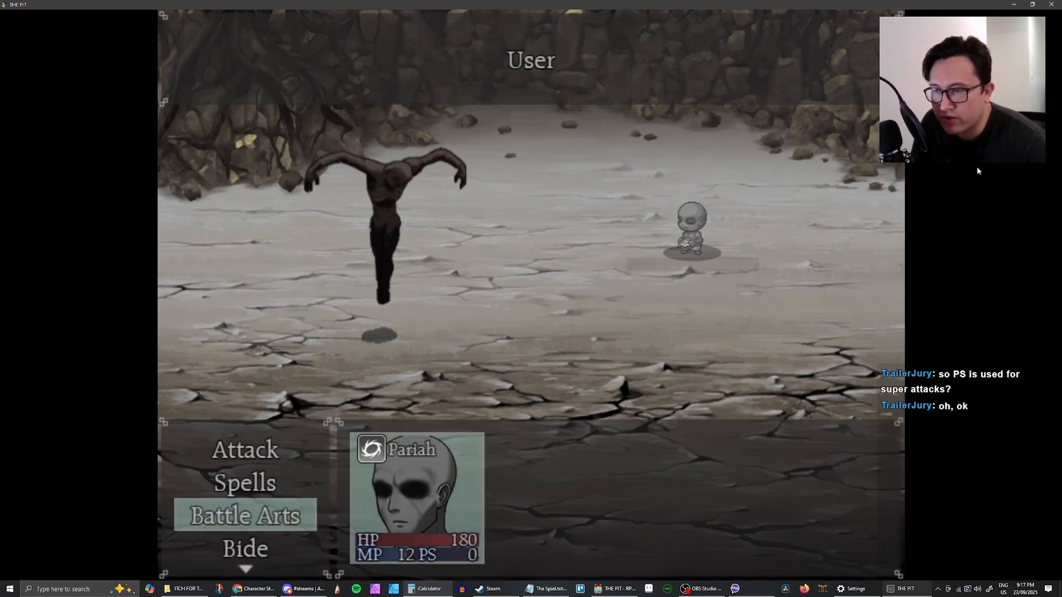
pyautogui.press('Return')
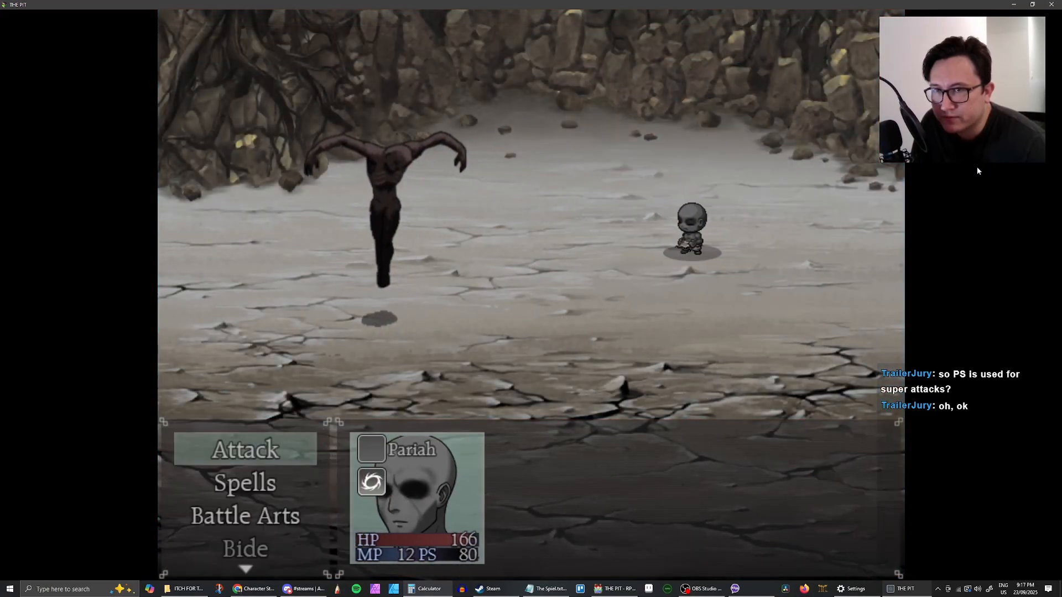
pyautogui.press('Down')
pyautogui.press('Down')
pyautogui.press('Up')
pyautogui.press('Down')
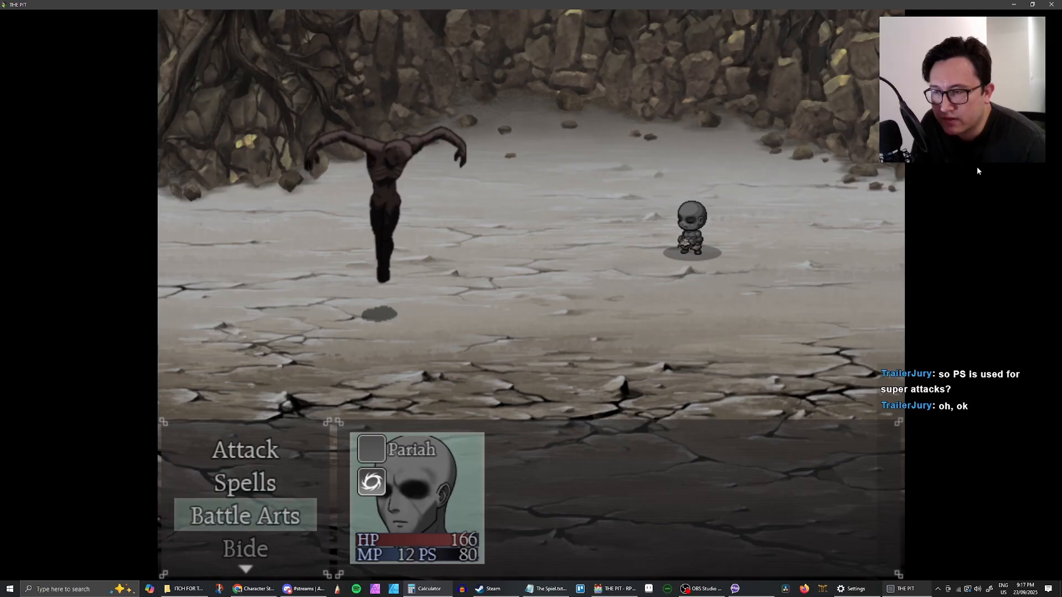
pyautogui.press('Down')
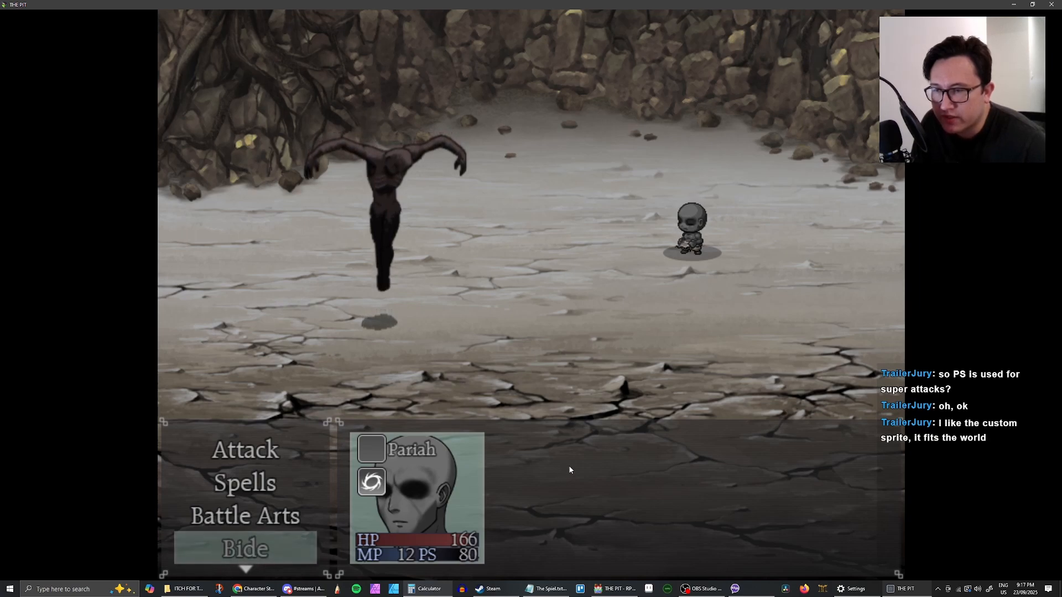
pyautogui.press('Up')
pyautogui.press('Up')
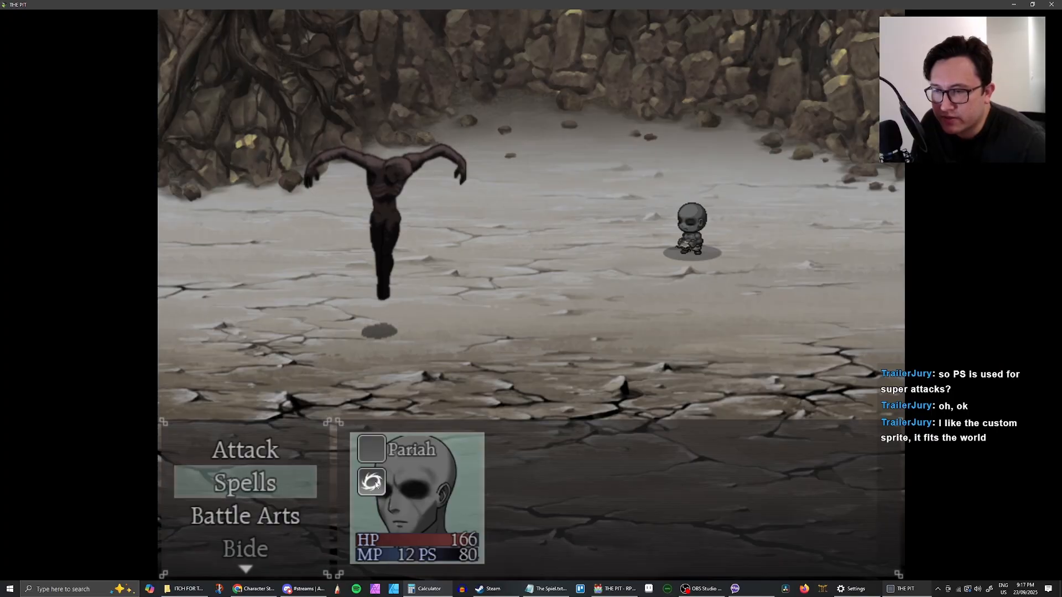
pyautogui.press('Down')
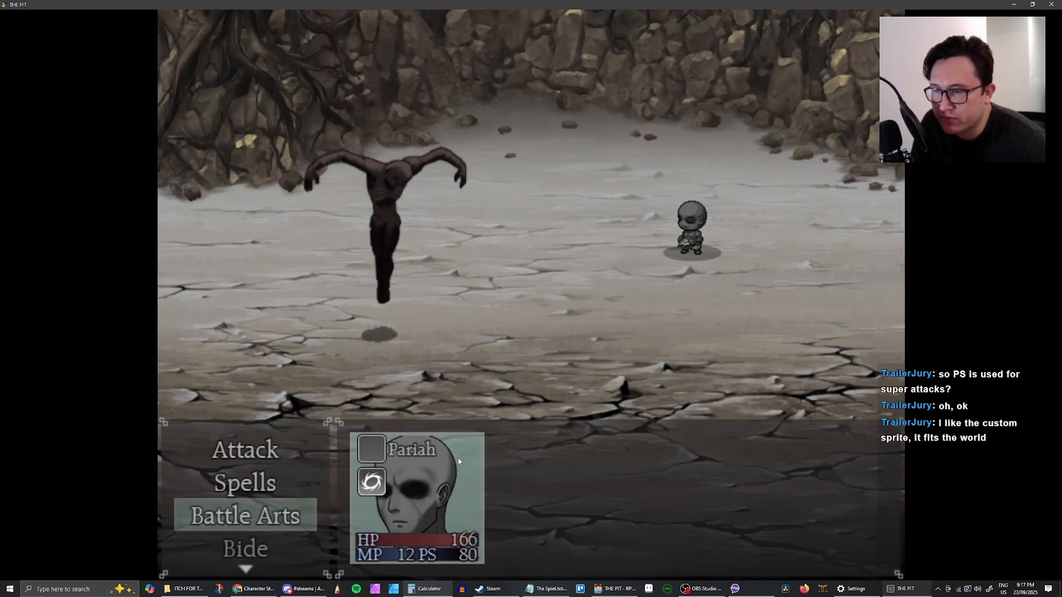
# Cast the Burst Ember spell on Sorrow
pyautogui.press('Up')
pyautogui.press('Down')
pyautogui.press('Up')
pyautogui.press('Down')
pyautogui.press('Up')
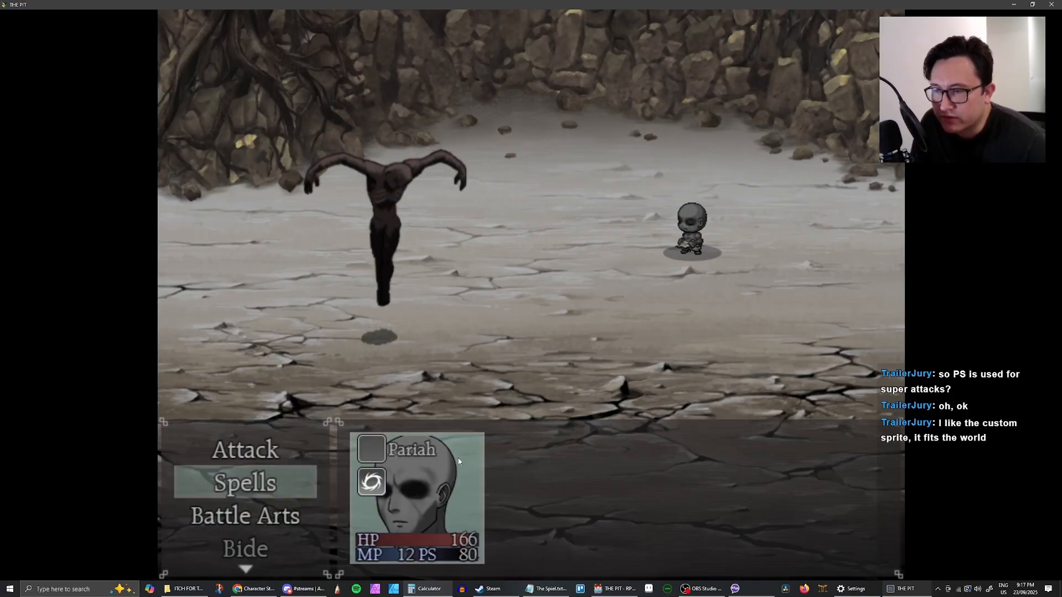
pyautogui.press('Return')
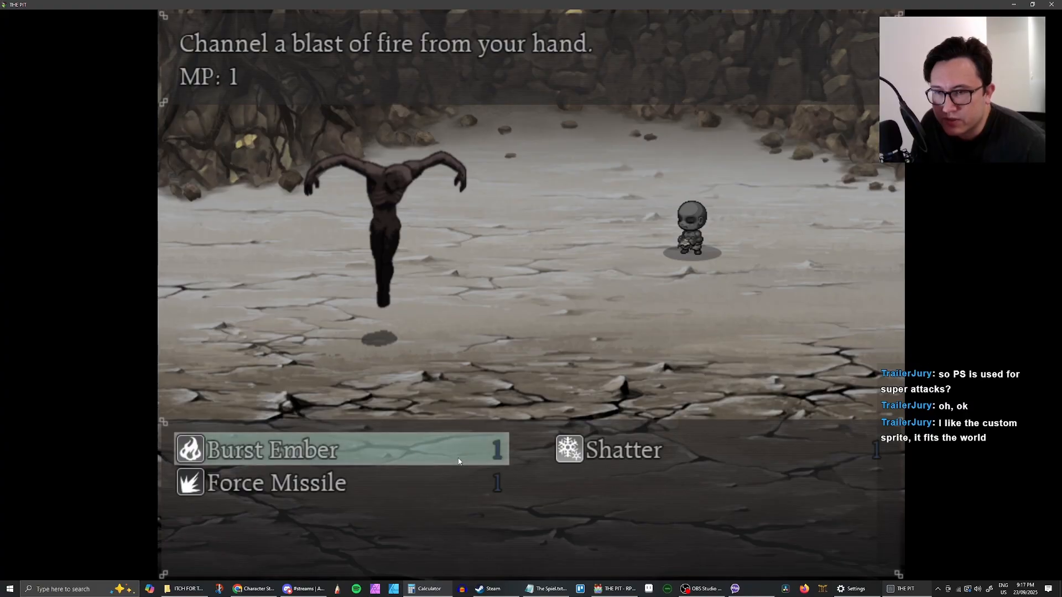
pyautogui.press('Return')
pyautogui.press('Return')
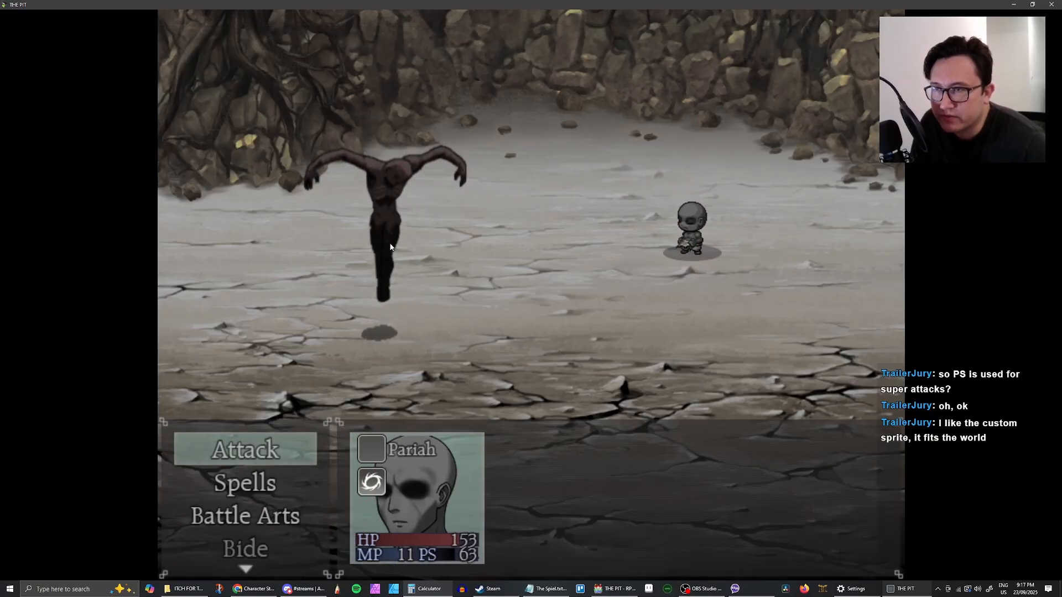
# Read the Force Missile description in the Pariah's spells and cast it on Sorrow
pyautogui.press('Down')
pyautogui.press('Return')
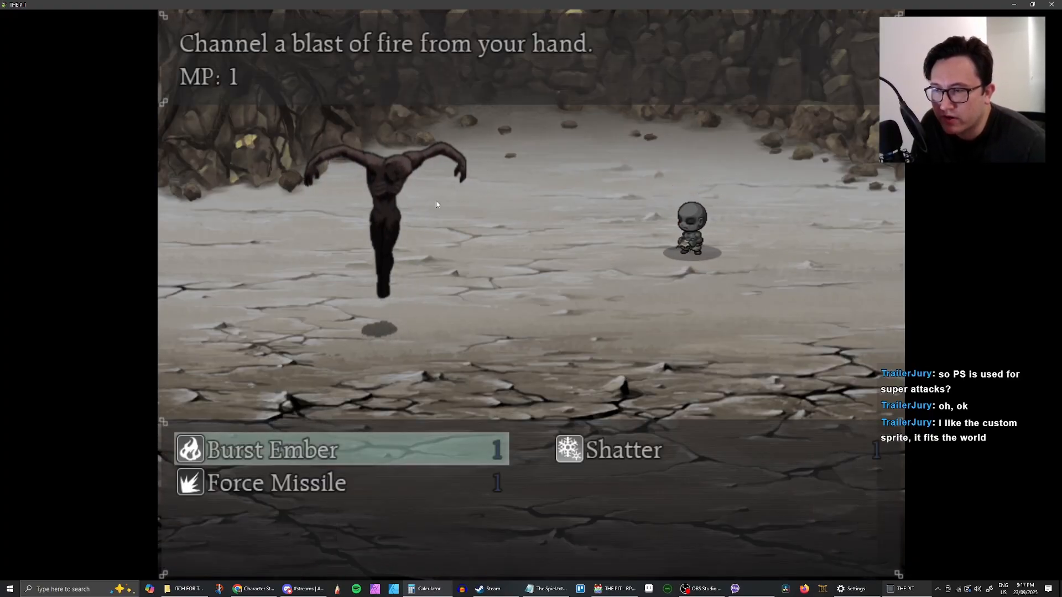
pyautogui.press('Down')
pyautogui.press('Up')
pyautogui.press('Down')
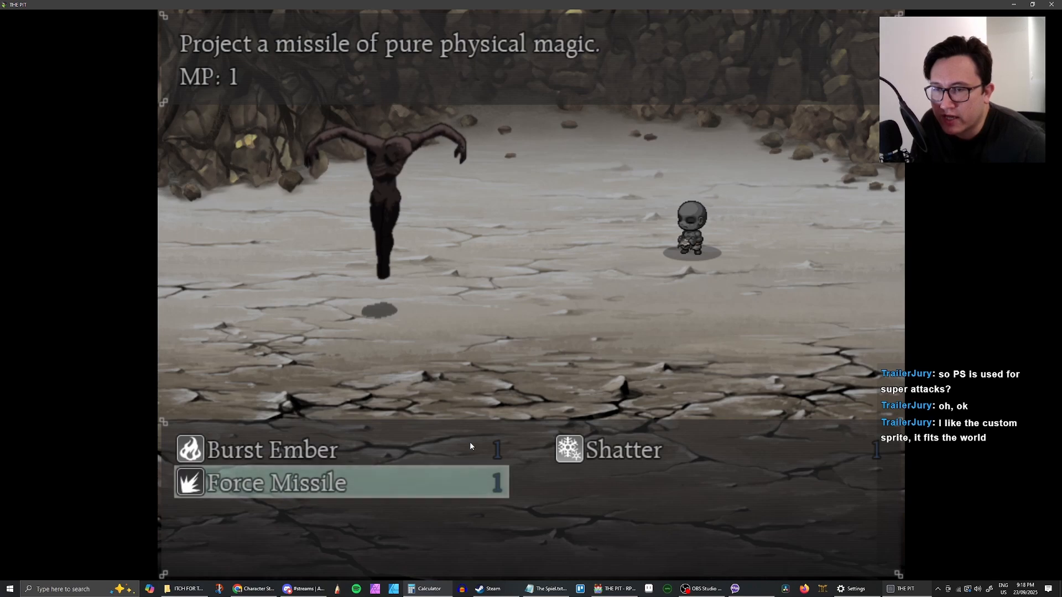
pyautogui.press('Return')
pyautogui.press('Return')
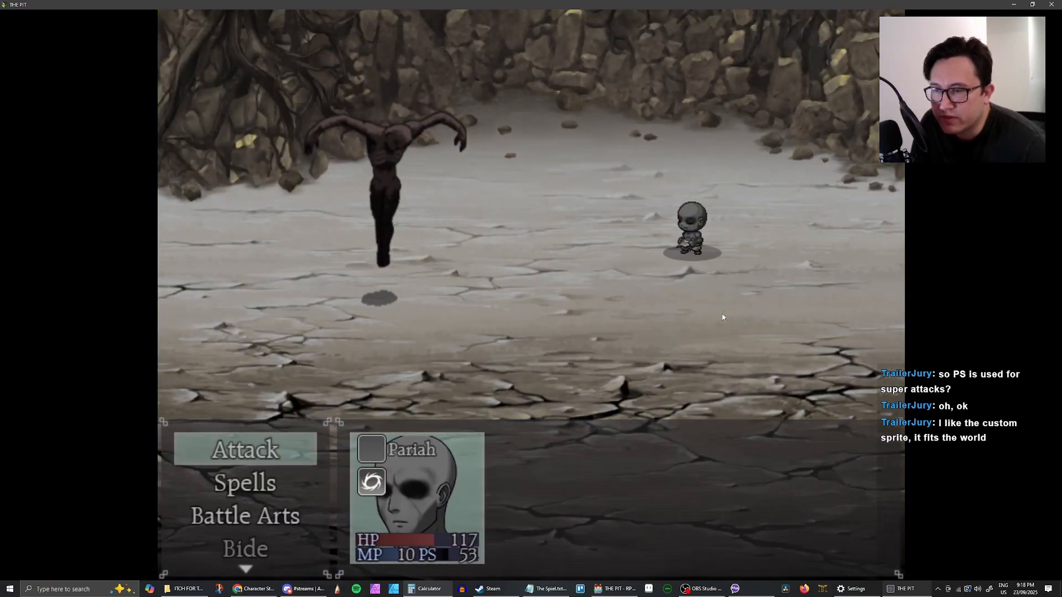
# Defeat Sorrow with another spell and go through the experience, level-up and rewards screens
pyautogui.press('Down')
pyautogui.press('Down')
pyautogui.press('Return')
pyautogui.press('Return')
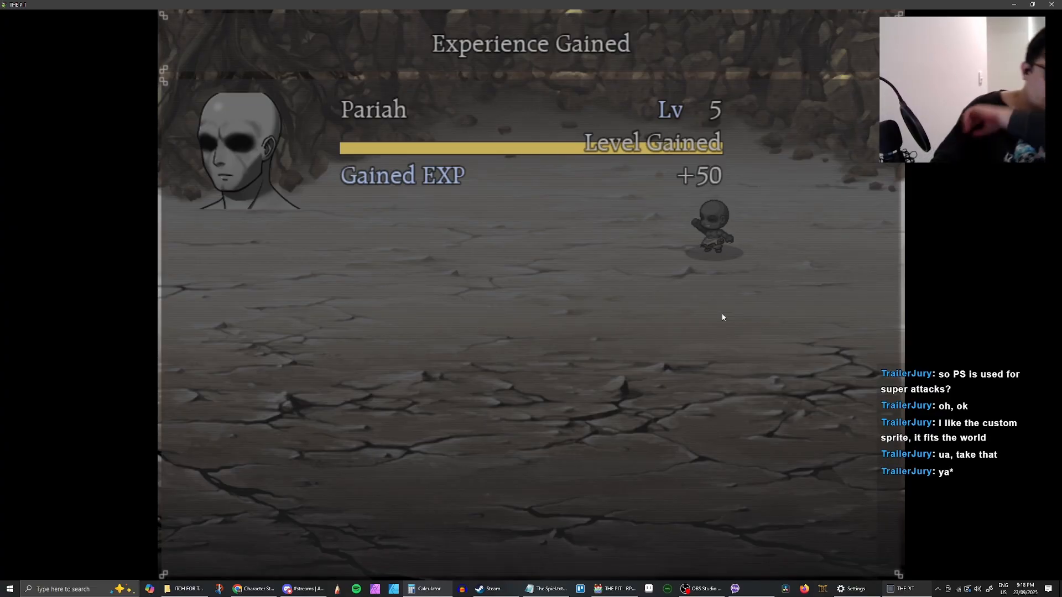
pyautogui.press('Return')
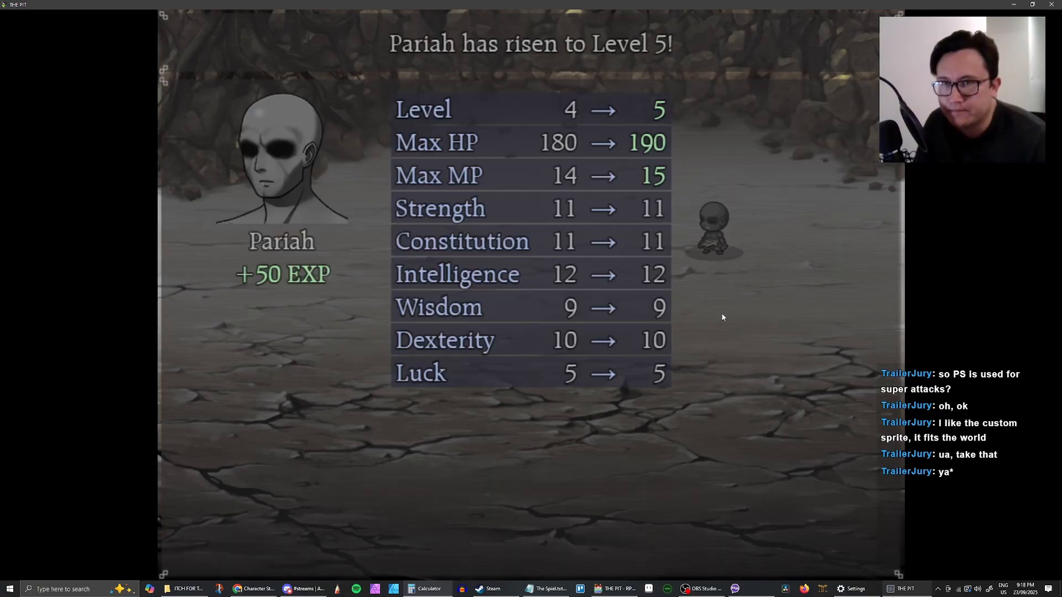
pyautogui.press('Return')
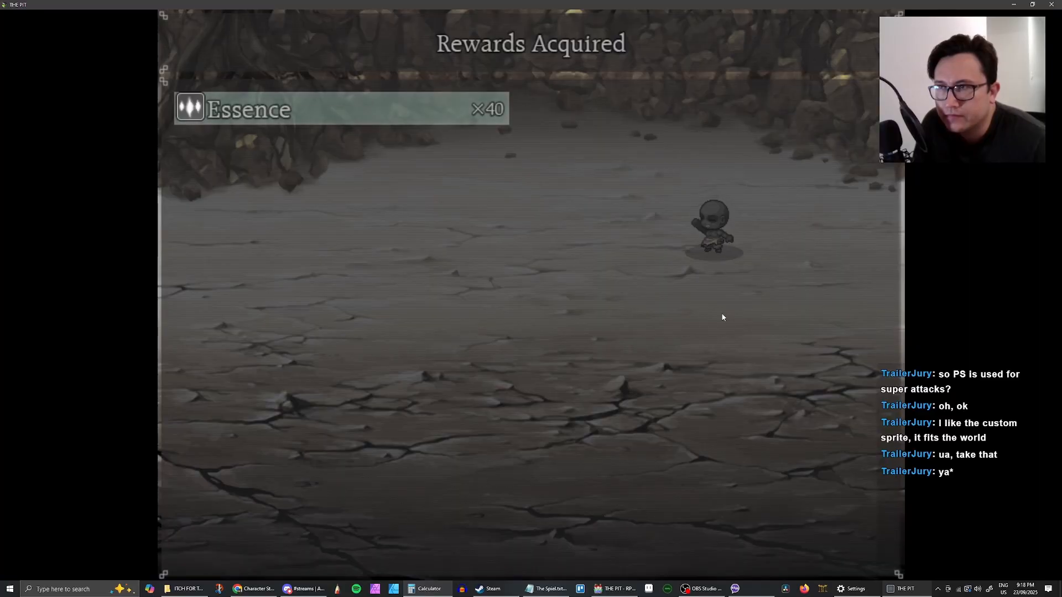
pyautogui.press('Return')
# Head northeast from the Sorrow battle site and climb north into the narrow upper passage
pyautogui.press('Right')
pyautogui.press('Up')
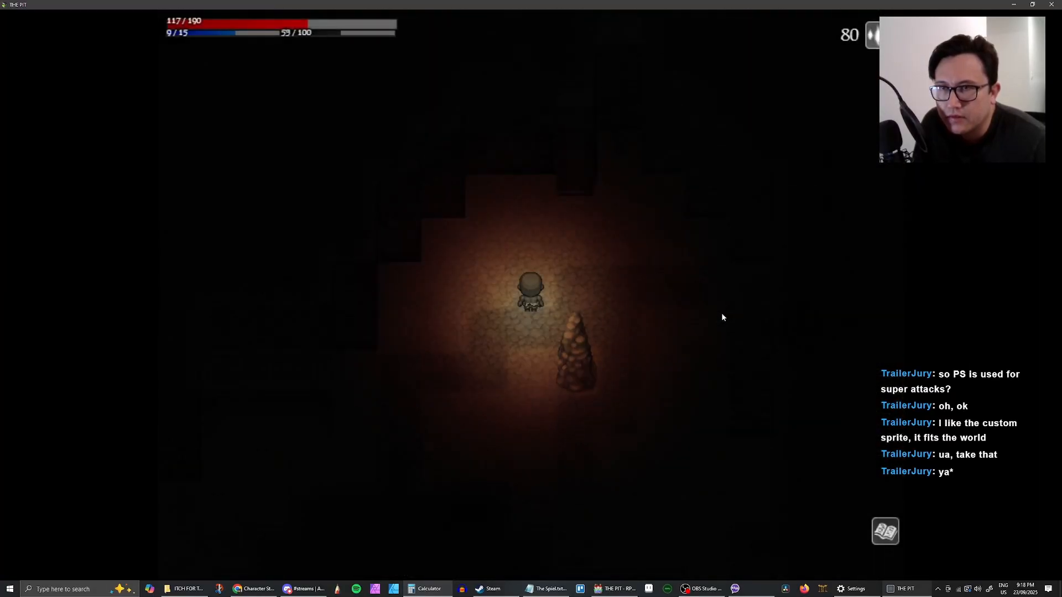
pyautogui.press('Right')
pyautogui.press('Up')
pyautogui.press('Left')
pyautogui.press('Up')
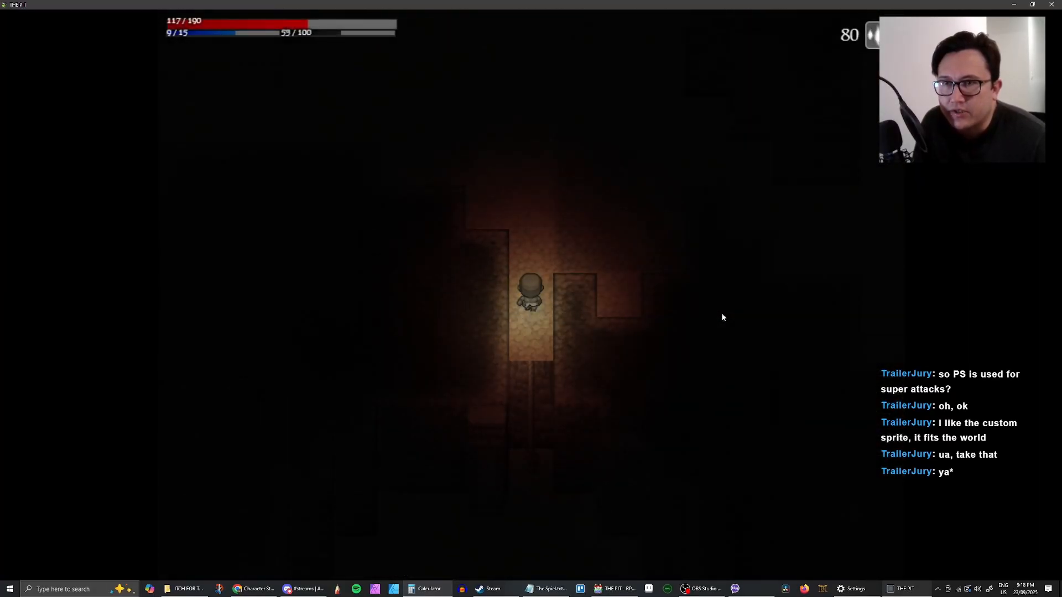
# Head north through the rolling boulder area to the chest set into the upper wall
pyautogui.press('Right')
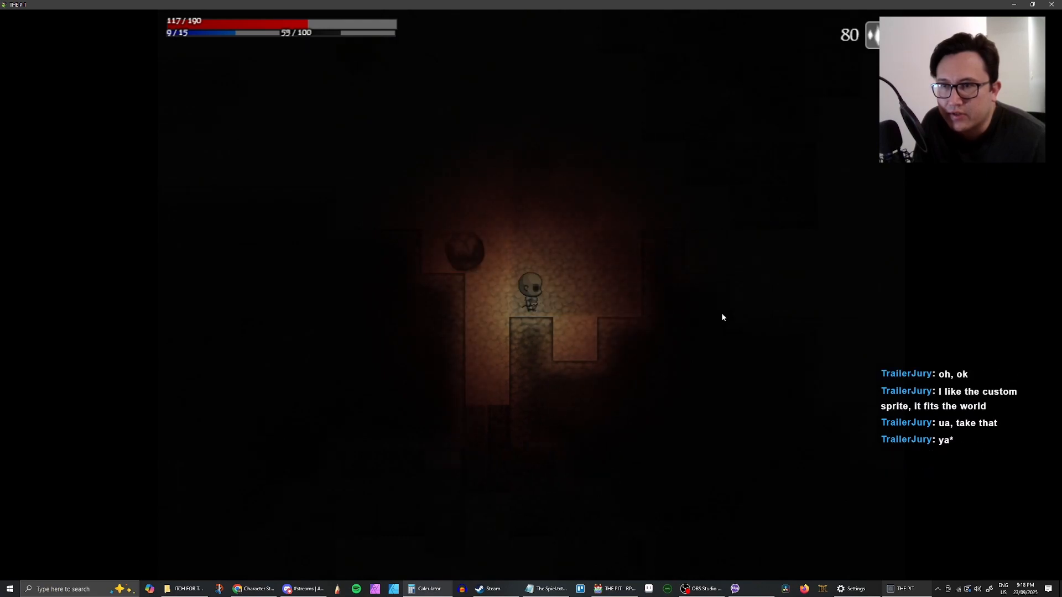
pyautogui.press('Up')
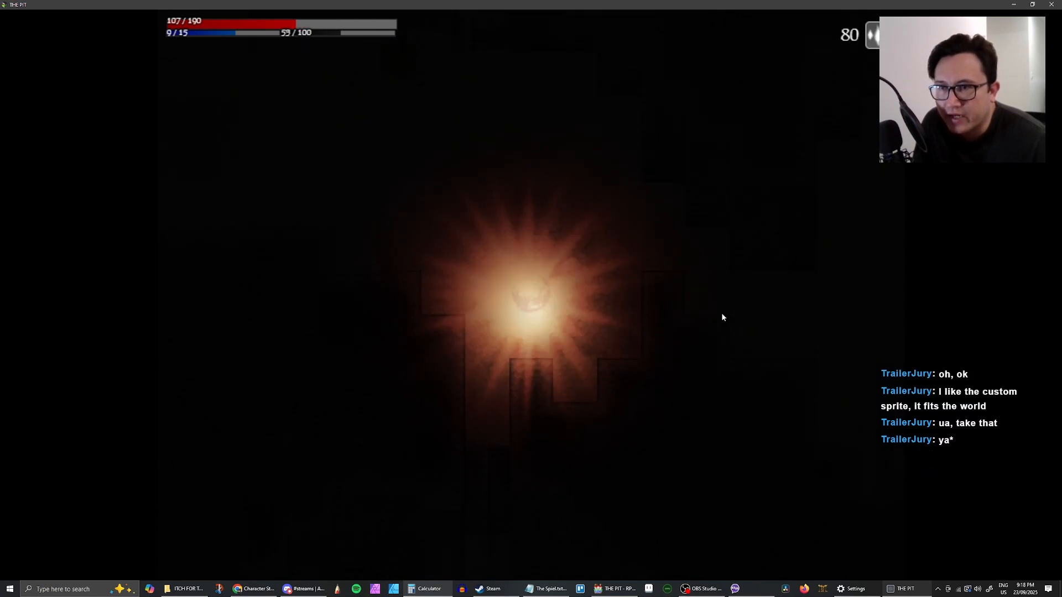
pyautogui.press('Down')
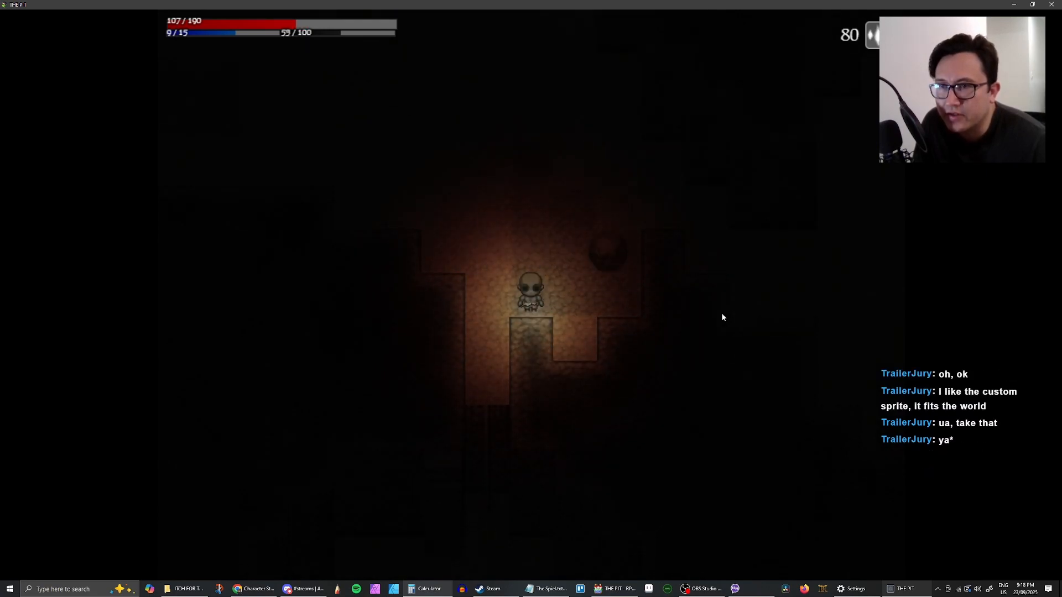
pyautogui.press('Up')
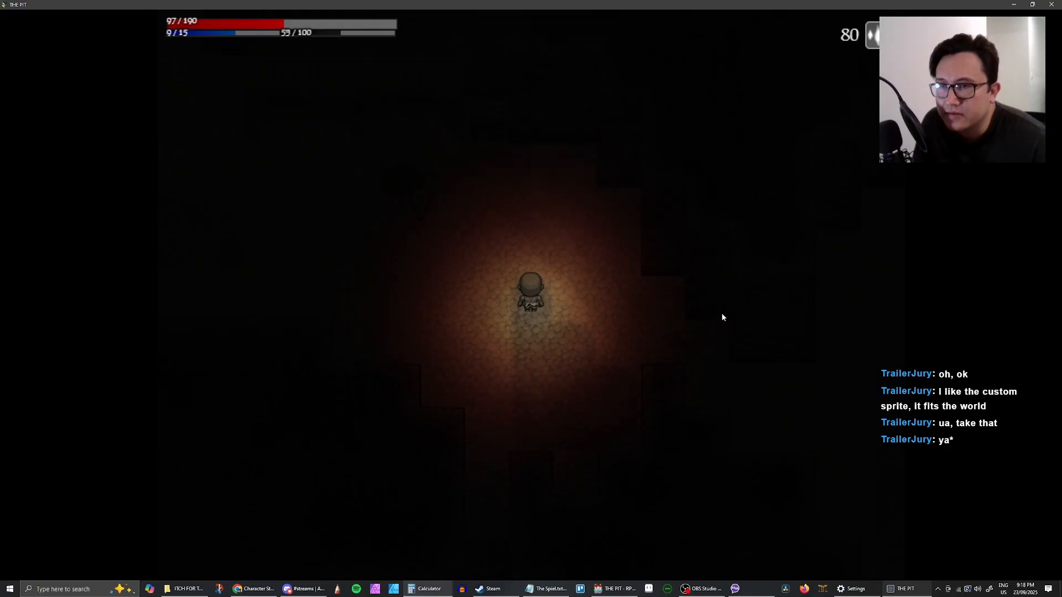
pyautogui.press('Up')
pyautogui.press('Left')
pyautogui.press('Right')
pyautogui.press('Up')
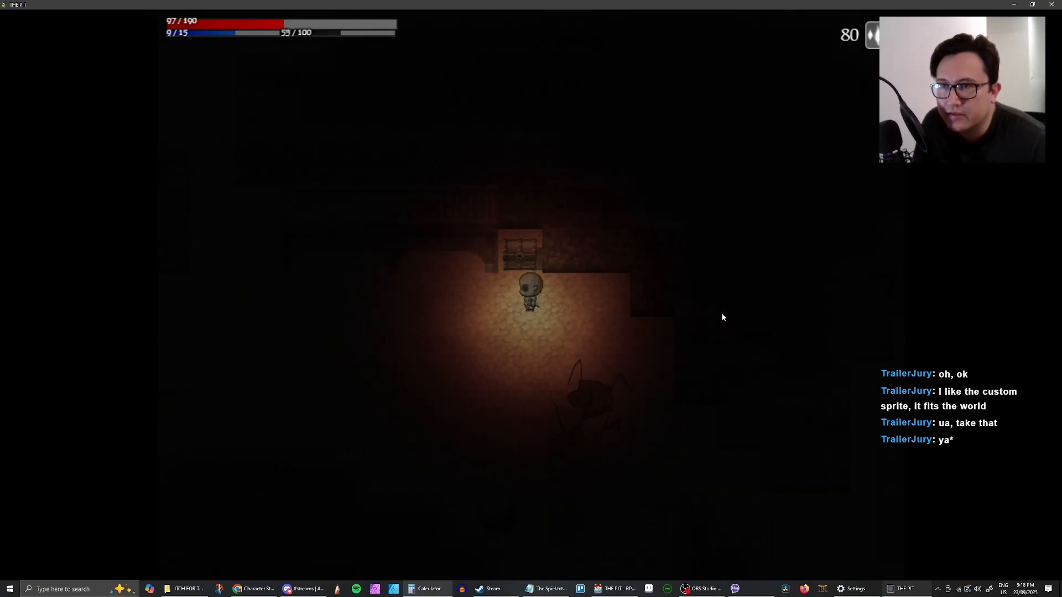
# Move west and north into the narrow passage and go through the crushing trap's prompts
pyautogui.press('Left')
pyautogui.press('Down')
pyautogui.press('Up')
pyautogui.press('Up')
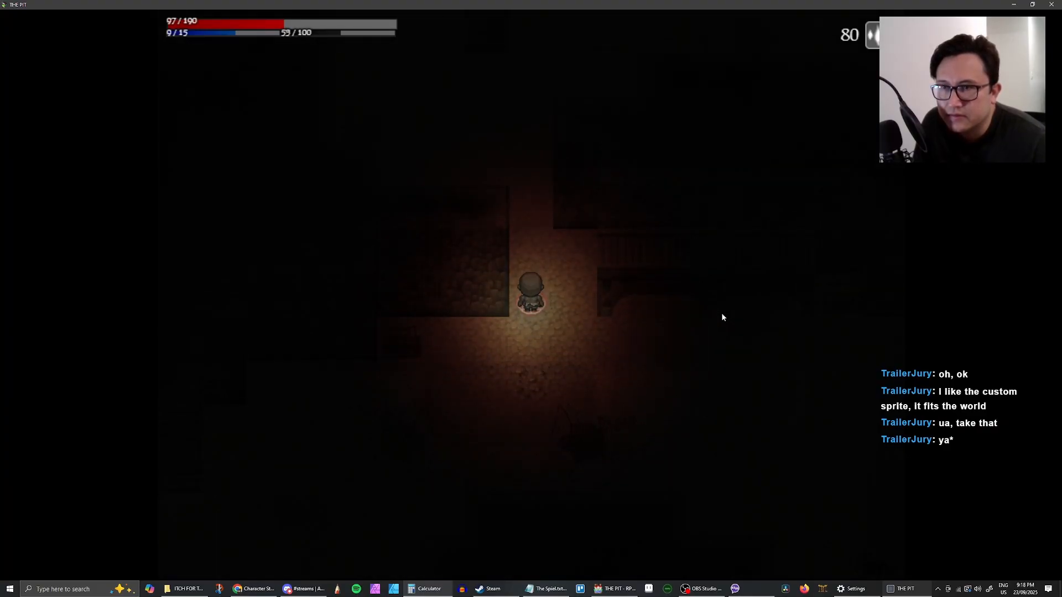
pyautogui.press('Return')
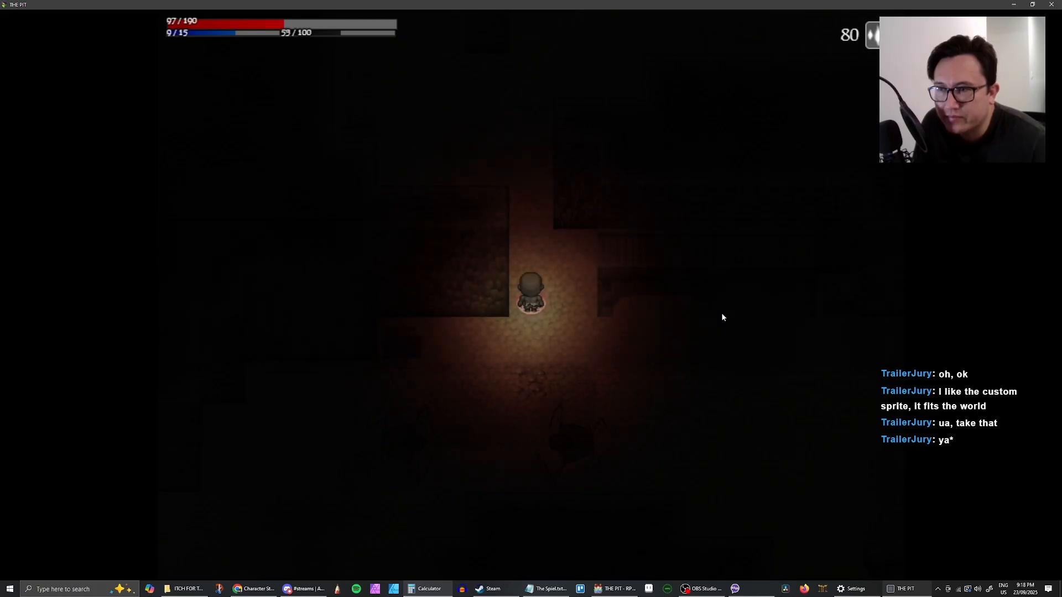
pyautogui.press('Up')
pyautogui.press('Return')
pyautogui.press('Return')
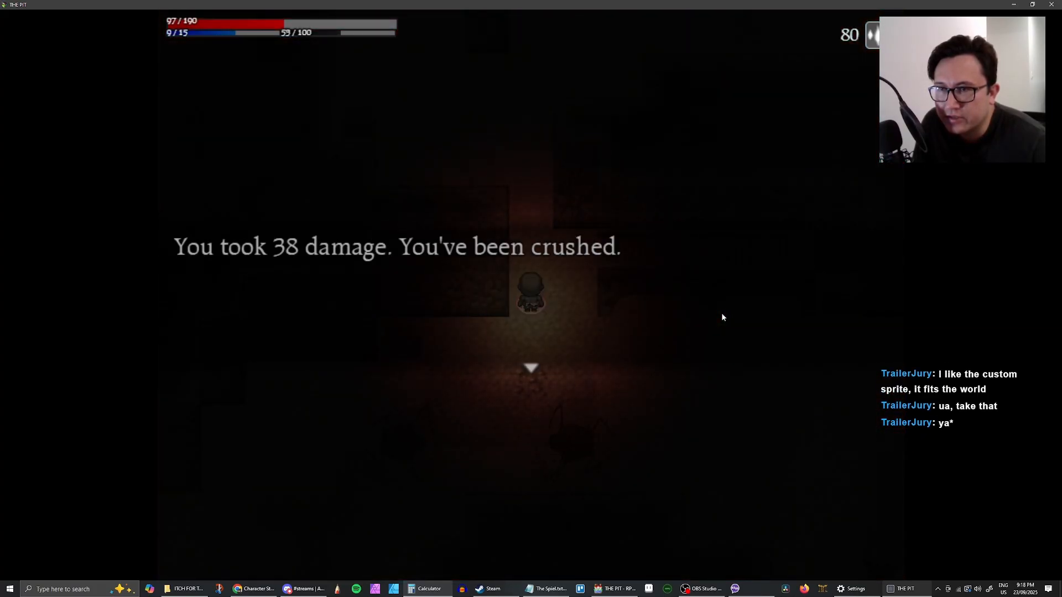
pyautogui.press('Return')
# Examine the Pariah's HP, MP, PS and status effects in the passage just beyond the crushing trap
pyautogui.press('Up')
pyautogui.press('Escape')
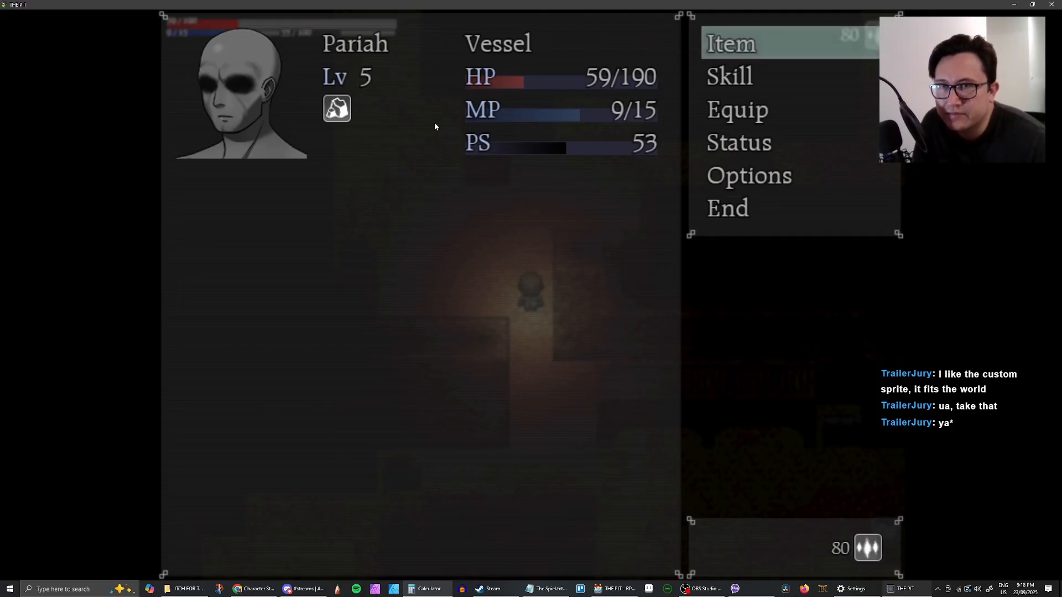
pyautogui.press('Escape')
pyautogui.press('Down')
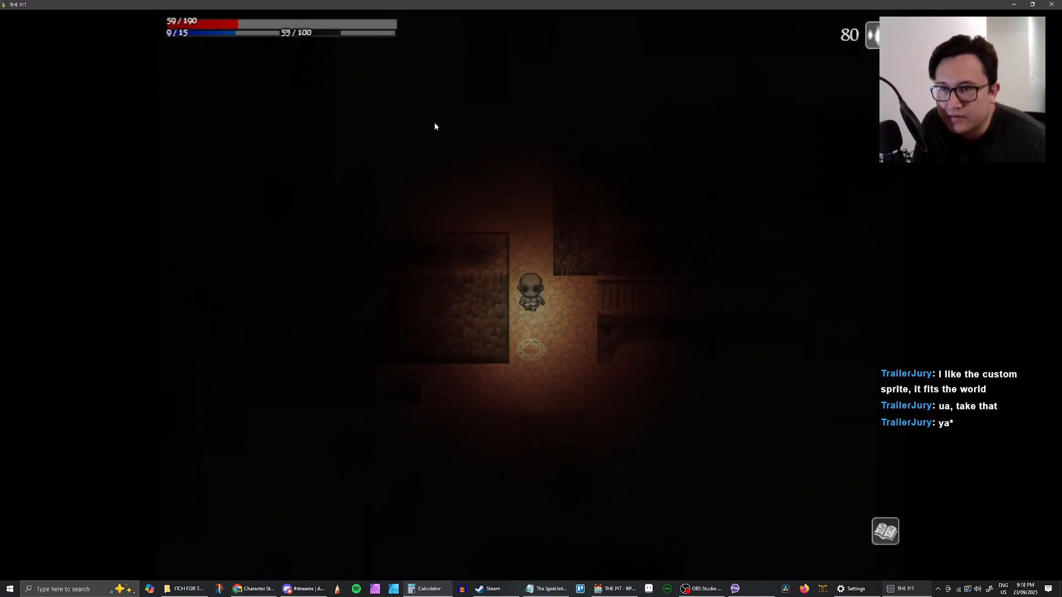
pyautogui.press('Escape')
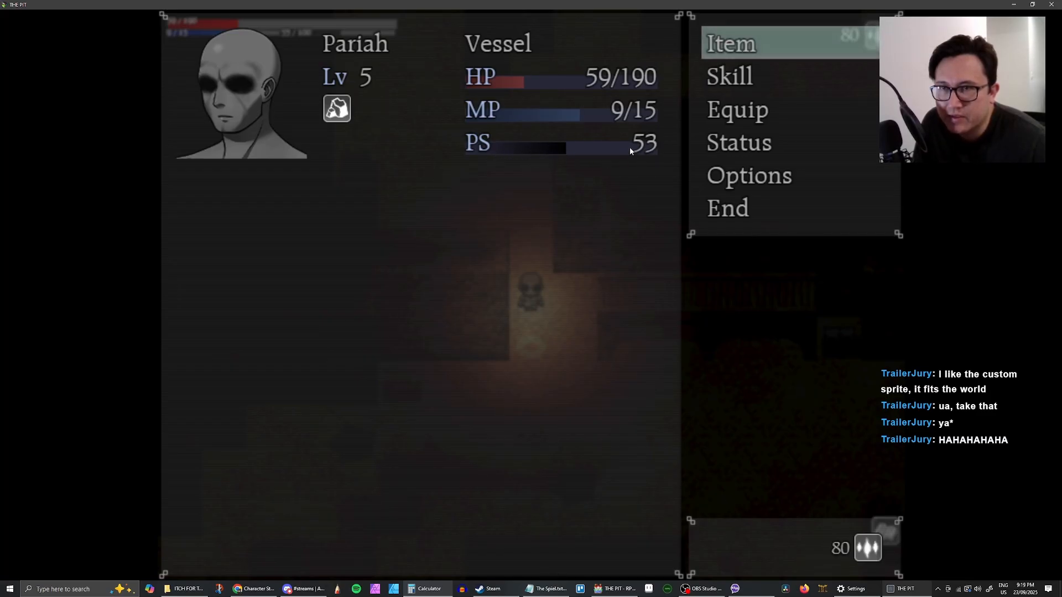
pyautogui.press('Escape')
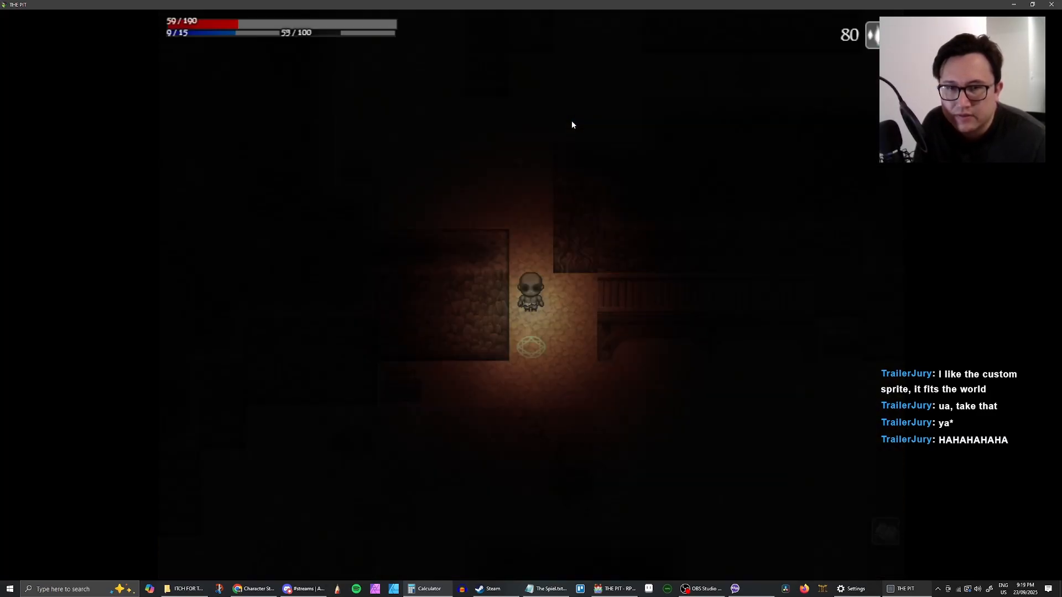
# Continue north and east into the narrow corridor and choose Defend against the spike trap
pyautogui.press('Up')
pyautogui.press('Right')
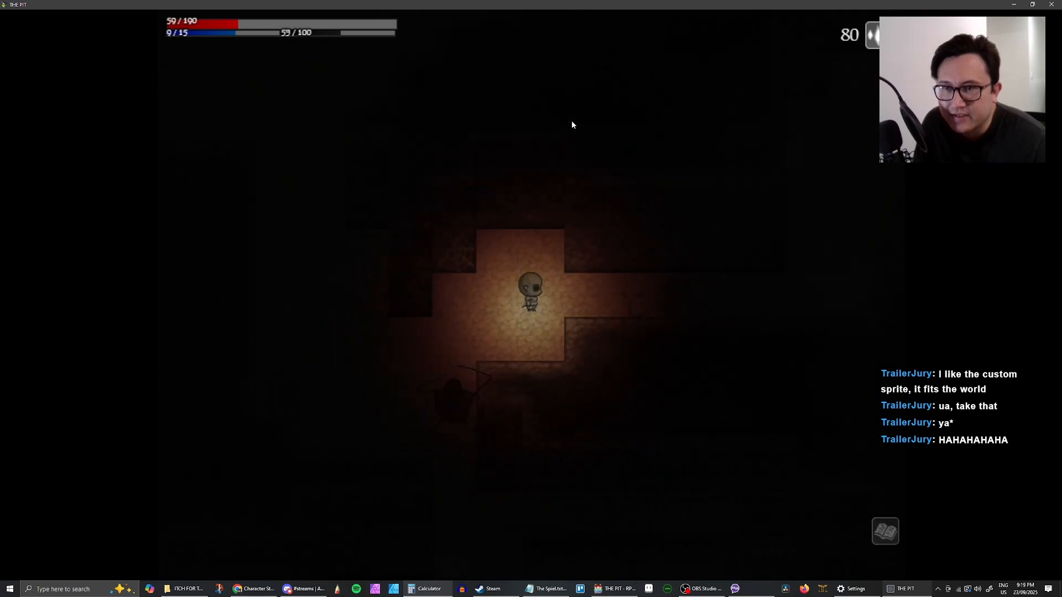
pyautogui.press('Return')
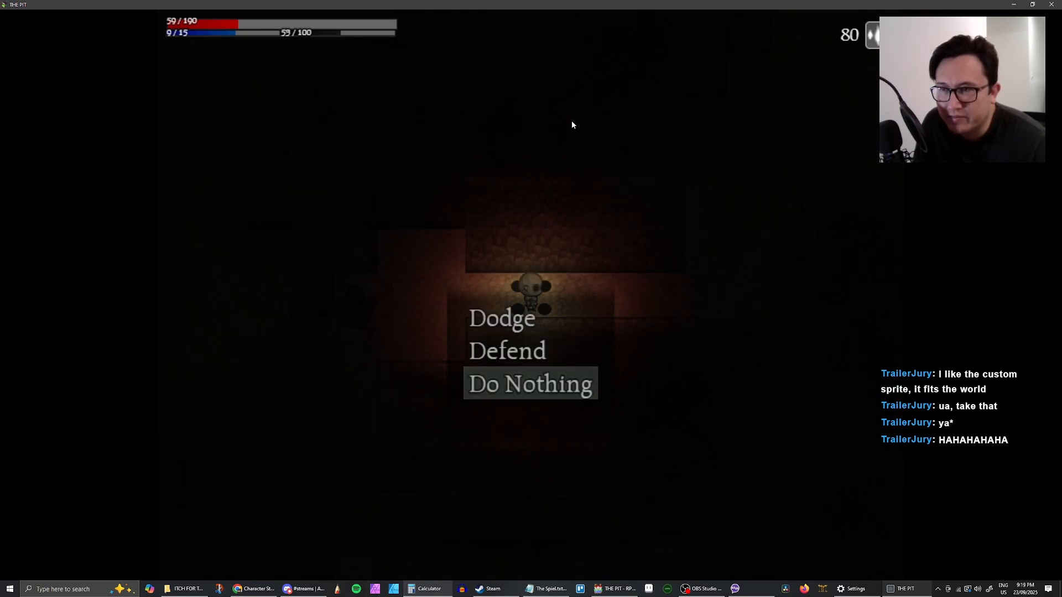
pyautogui.press('Up')
pyautogui.press('Return')
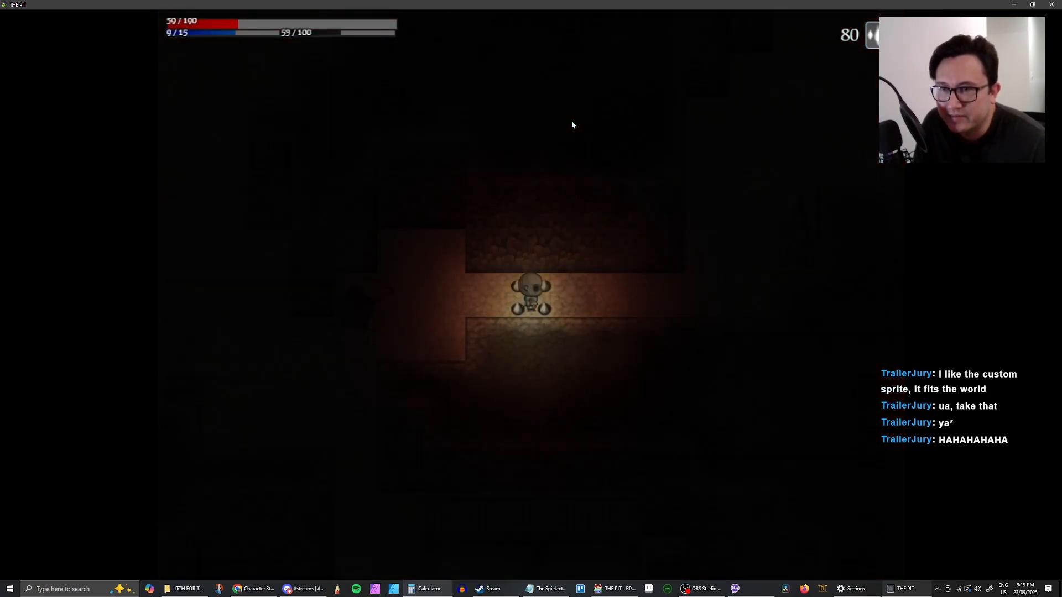
pyautogui.press('Return')
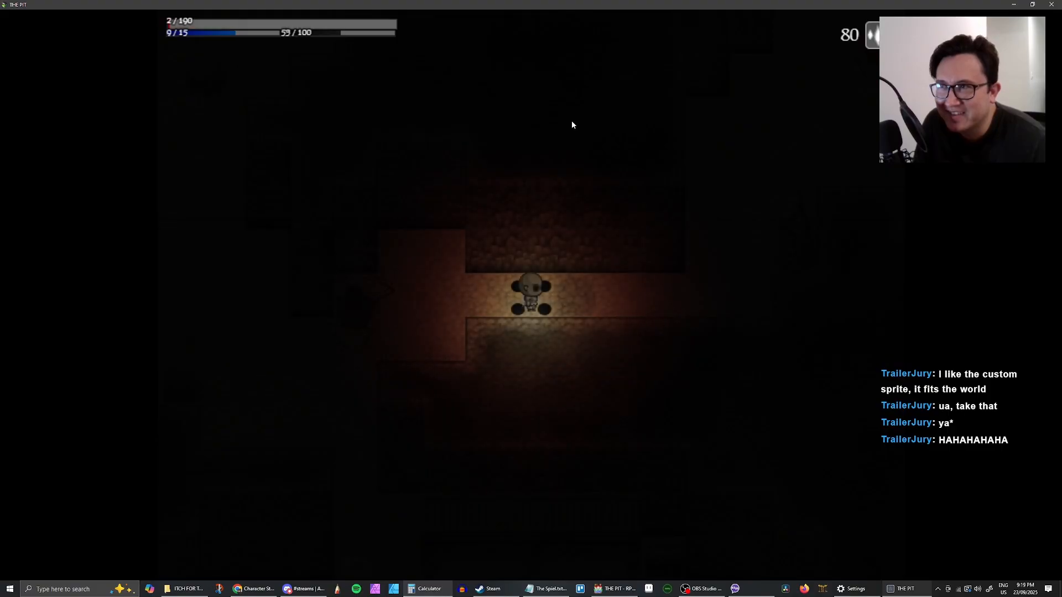
# Walk east beyond the spike trap to the corridor's bend and turn north
pyautogui.press('Right')
pyautogui.press('Right')
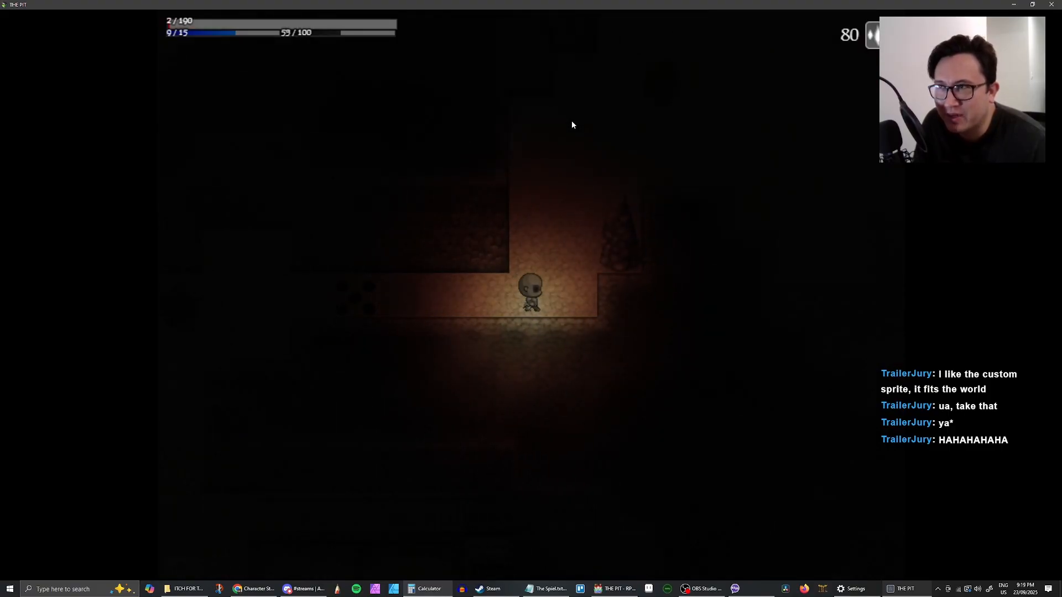
pyautogui.press('Up')
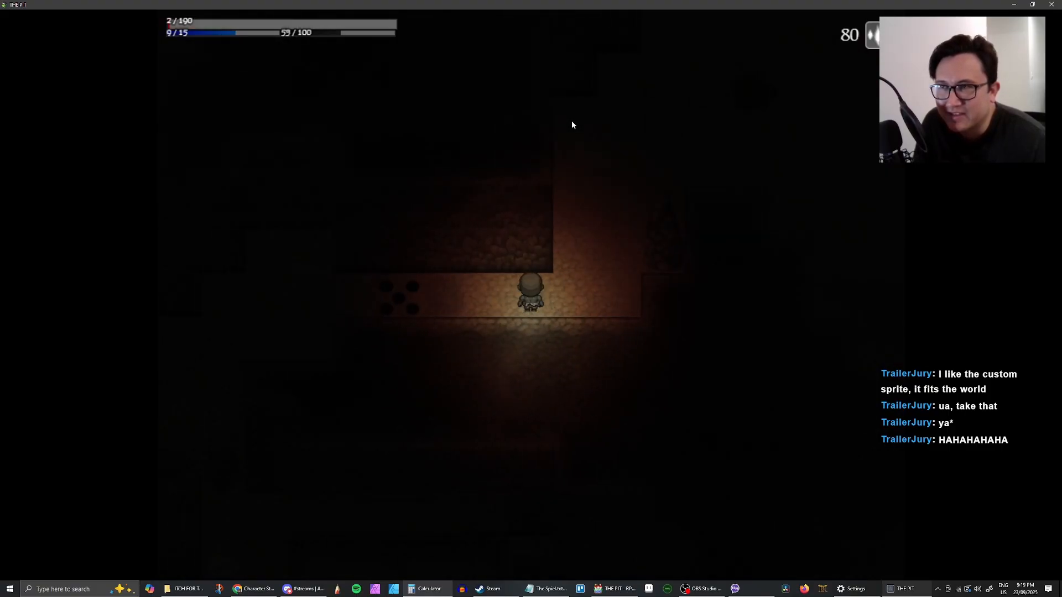
# Look through the Pariah's inventory categories from Item to Key Item
pyautogui.press('Escape')
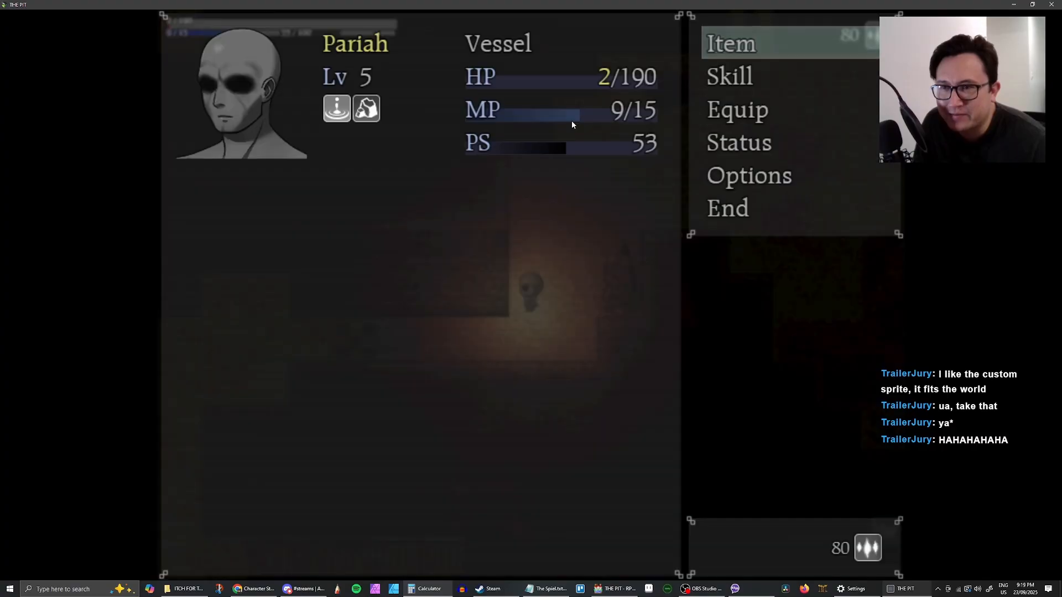
pyautogui.press('Return')
pyautogui.press('Right')
pyautogui.press('Right')
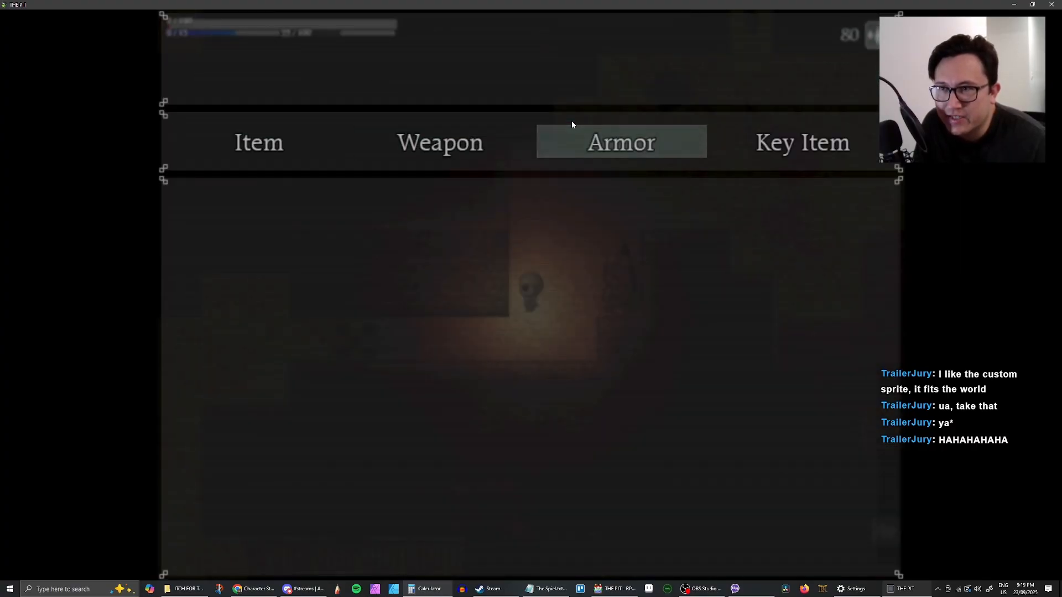
pyautogui.press('Right')
pyautogui.press('Escape')
pyautogui.press('Down')
pyautogui.press('Down')
pyautogui.press('Up')
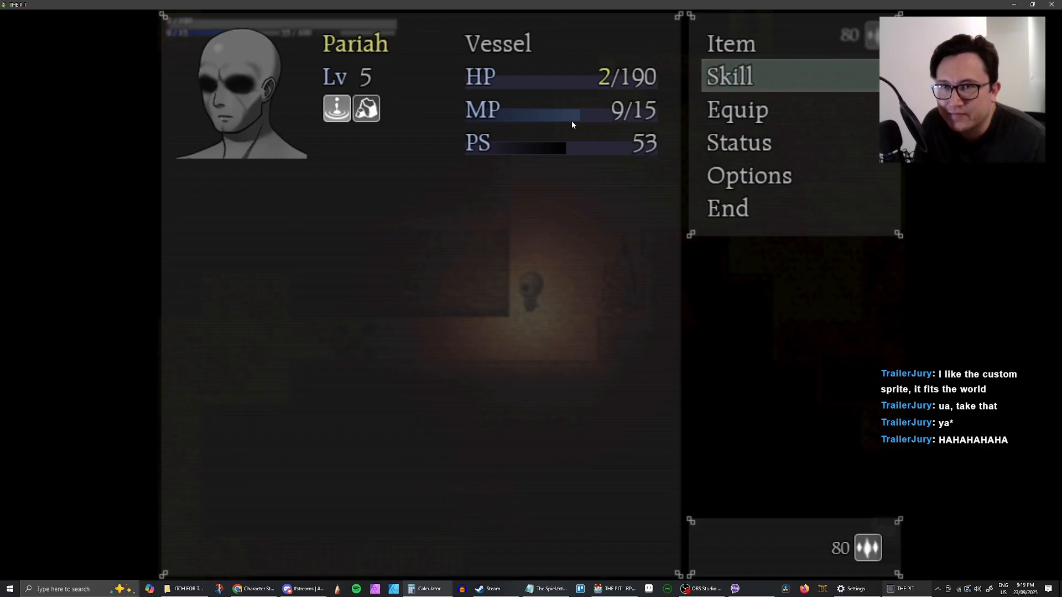
pyautogui.press('Down')
pyautogui.press('Down')
pyautogui.press('Up')
pyautogui.press('Up')
pyautogui.press('Down')
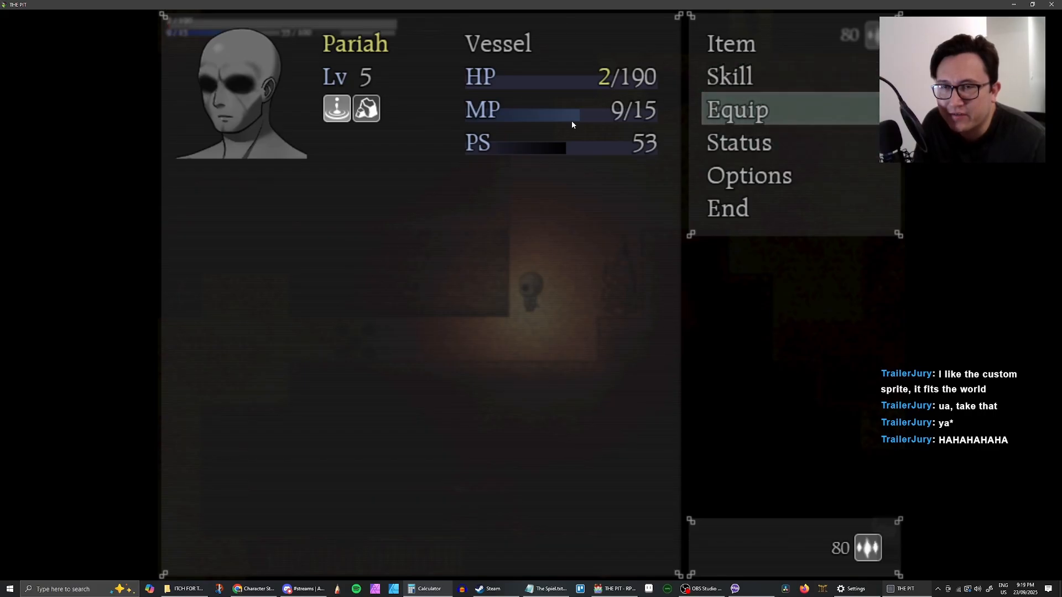
pyautogui.press('Up')
pyautogui.press('Up')
# Check the key items and the regular Item category once more, and return to the map
pyautogui.press('Return')
pyautogui.press('Right')
pyautogui.press('Right')
pyautogui.press('Right')
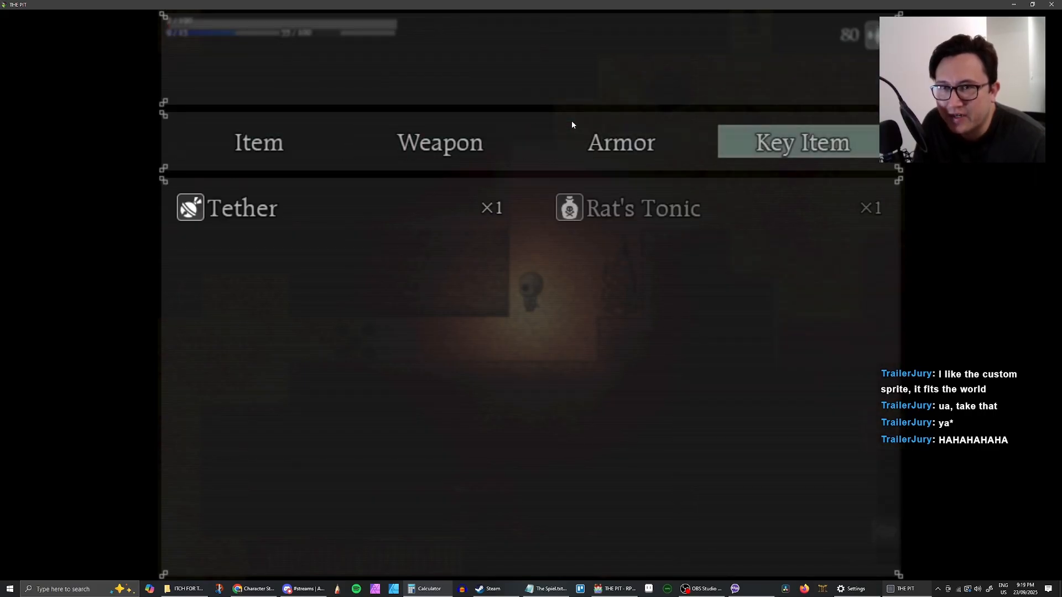
pyautogui.press('Left')
pyautogui.press('Left')
pyautogui.press('Left')
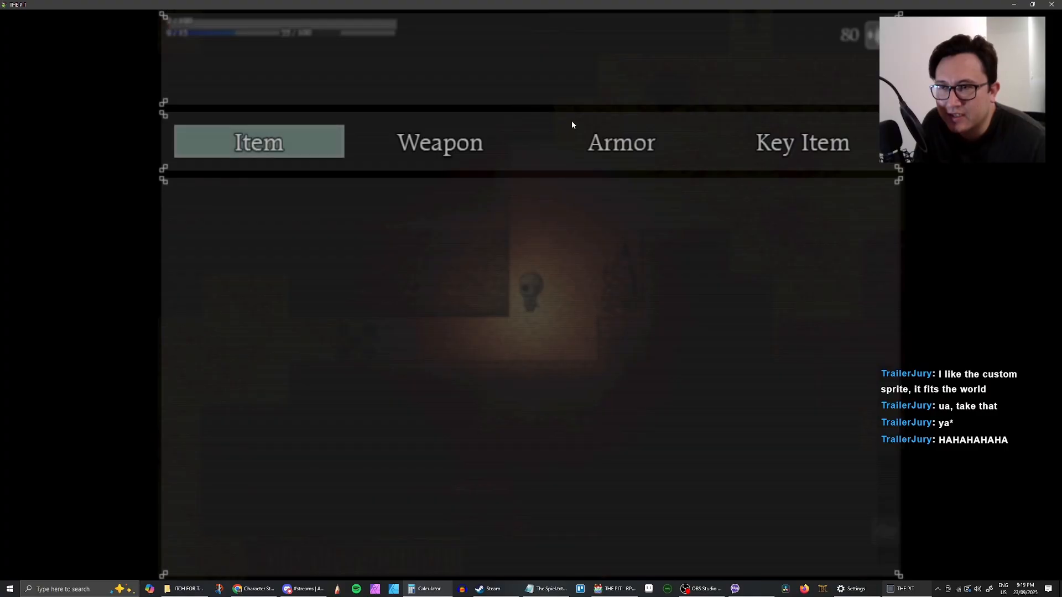
pyautogui.press('Escape')
pyautogui.press('Escape')
# Head north past the rock pile, continue northeast to the barrel against the wall and smash it
pyautogui.press('Up')
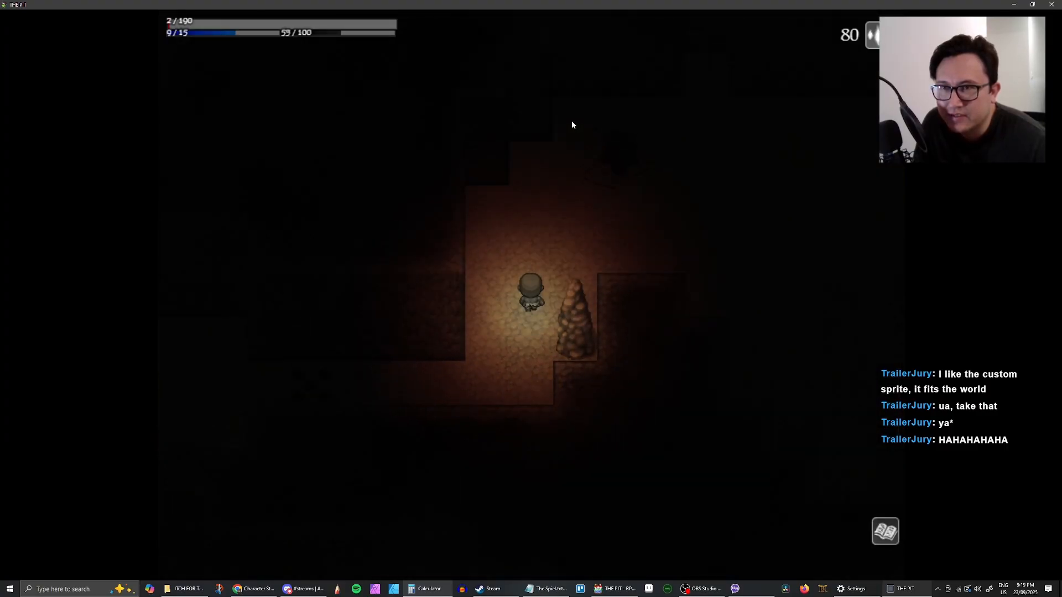
pyautogui.press('Up')
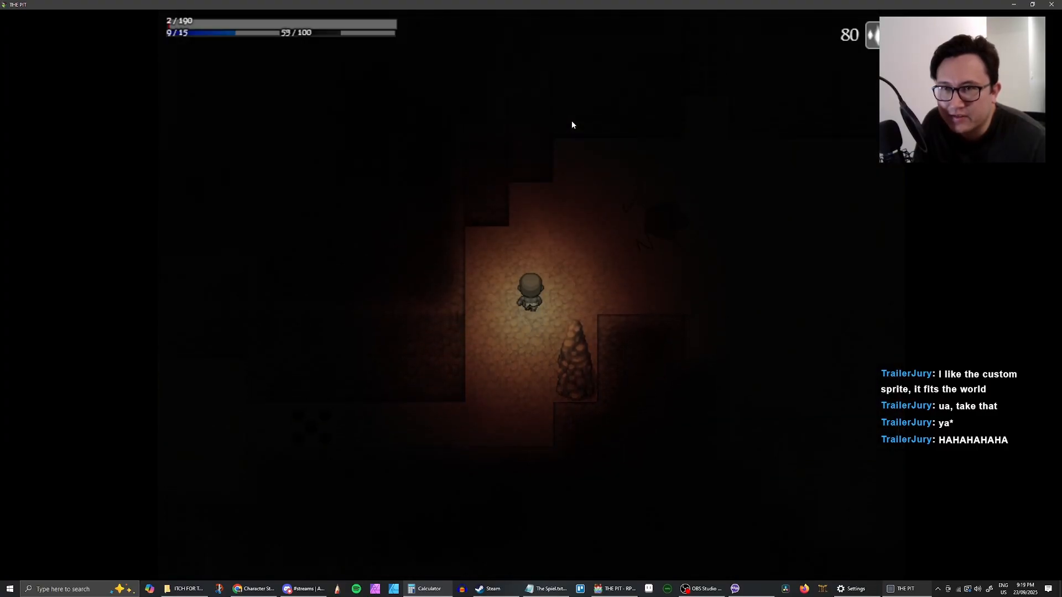
pyautogui.press('Right')
pyautogui.press('Up')
pyautogui.press('Right')
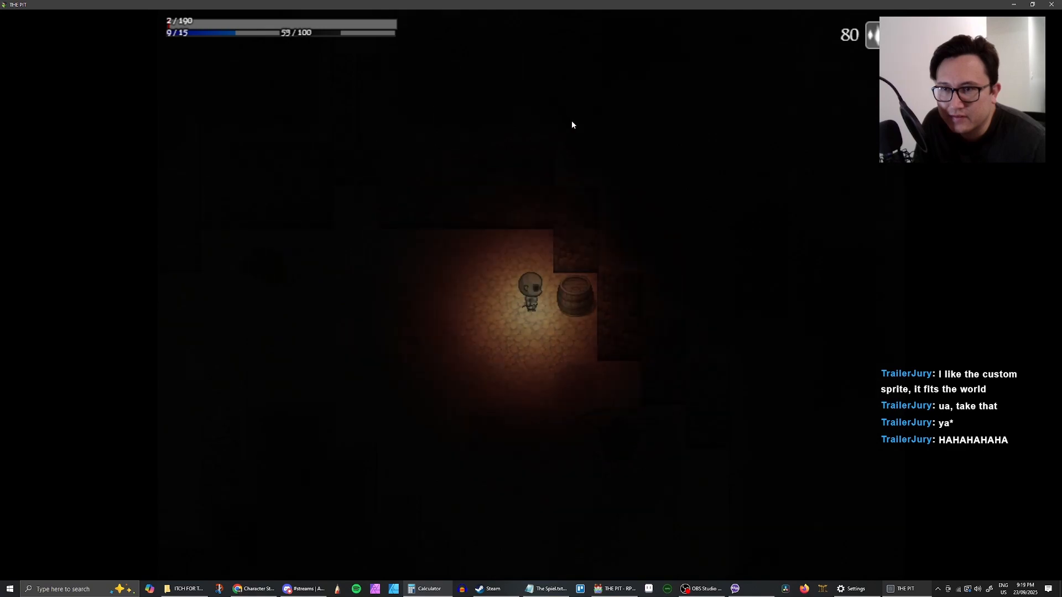
pyautogui.press('Return')
pyautogui.press('Return')
# Go south from the broken barrel to the chest at the room's southern edge and collect its Essence
pyautogui.press('Up')
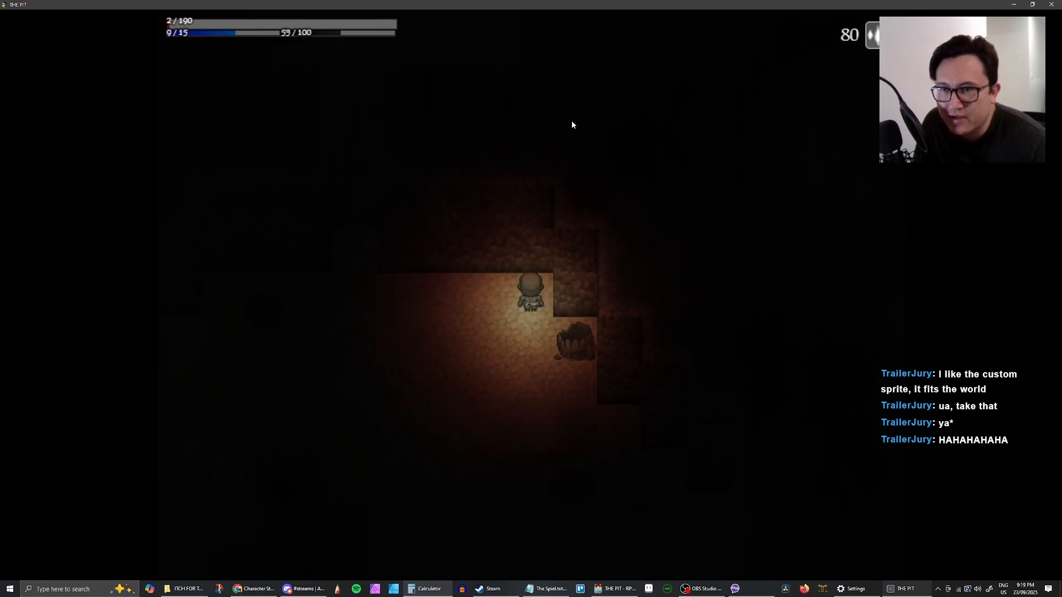
pyautogui.press('Down')
pyautogui.press('Left')
pyautogui.press('Down')
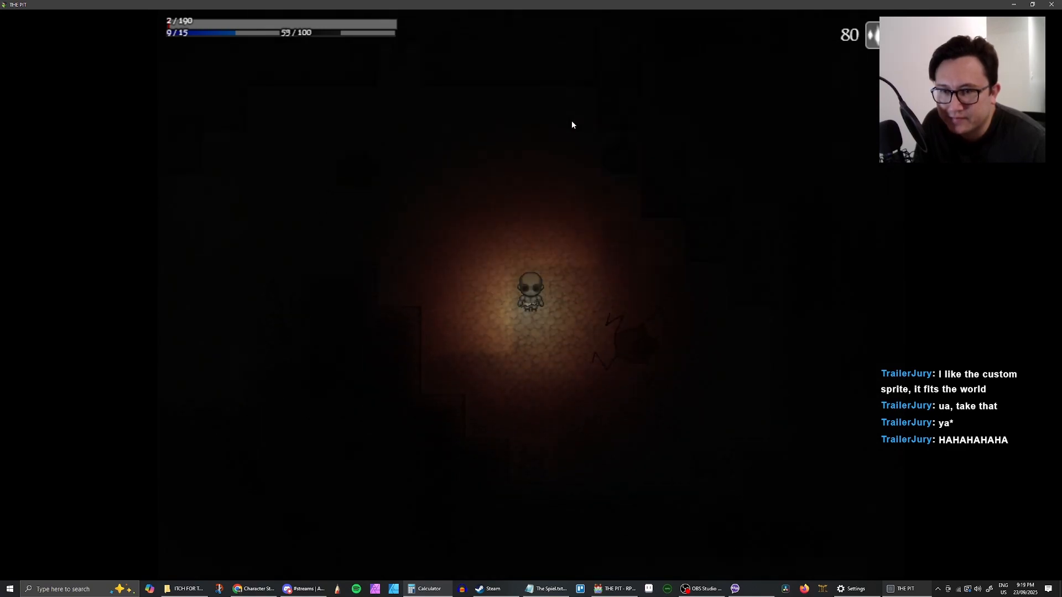
pyautogui.press('Down')
pyautogui.press('Right')
pyautogui.press('Return')
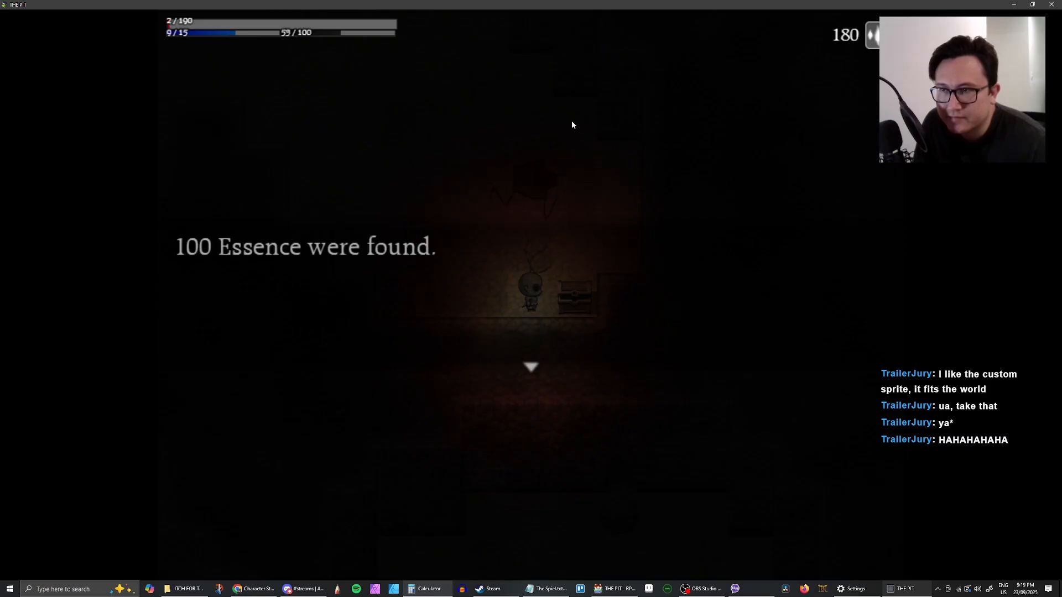
pyautogui.press('Return')
# Return past the rock pile and west through the spike trap corridor to the junction by the cobweb
pyautogui.press('Left')
pyautogui.press('Down')
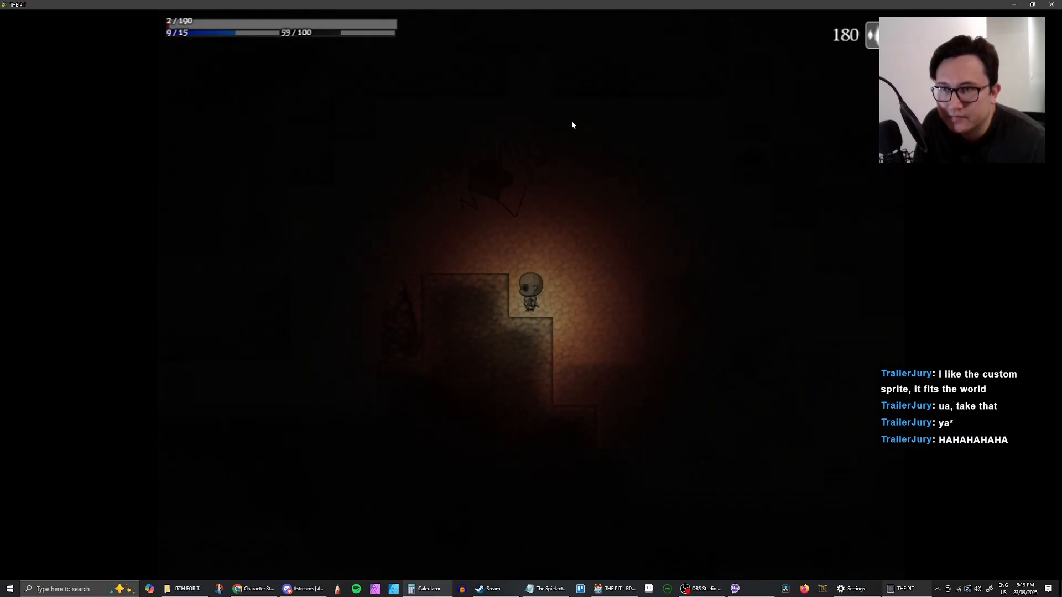
pyautogui.press('Up')
pyautogui.press('Left')
pyautogui.press('Down')
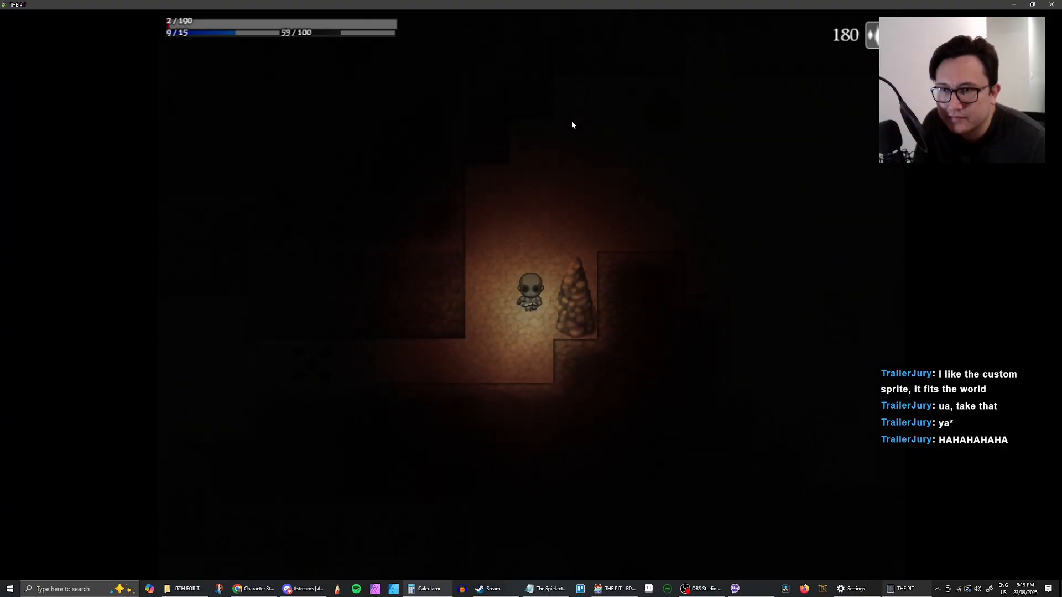
pyautogui.press('Left')
pyautogui.press('Down')
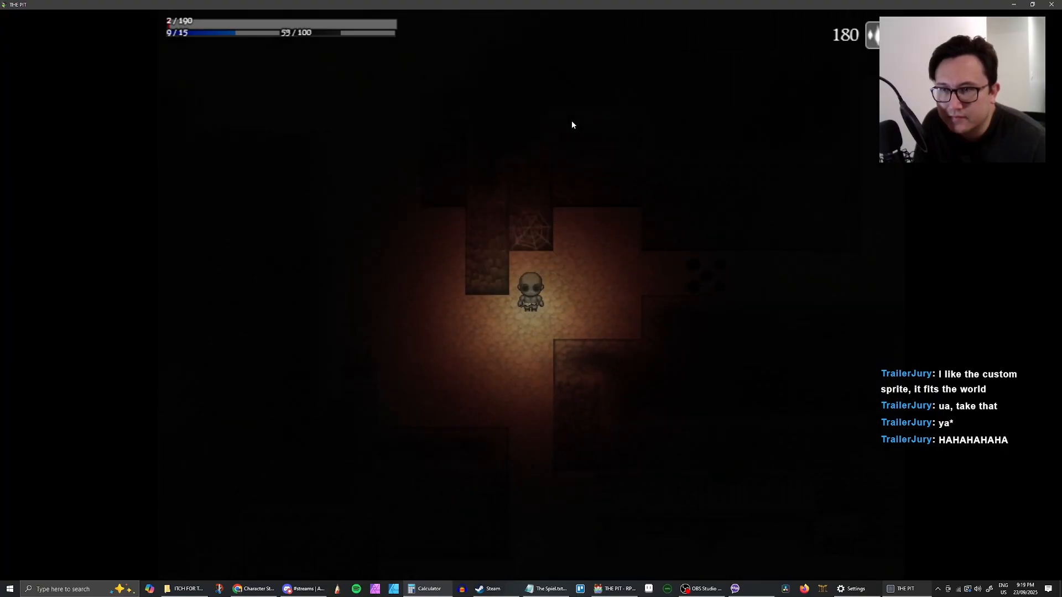
# Continue southwest to the next chest, loot it and bring up the Item inventory
pyautogui.press('Left')
pyautogui.press('Down')
pyautogui.press('Left')
pyautogui.press('Return')
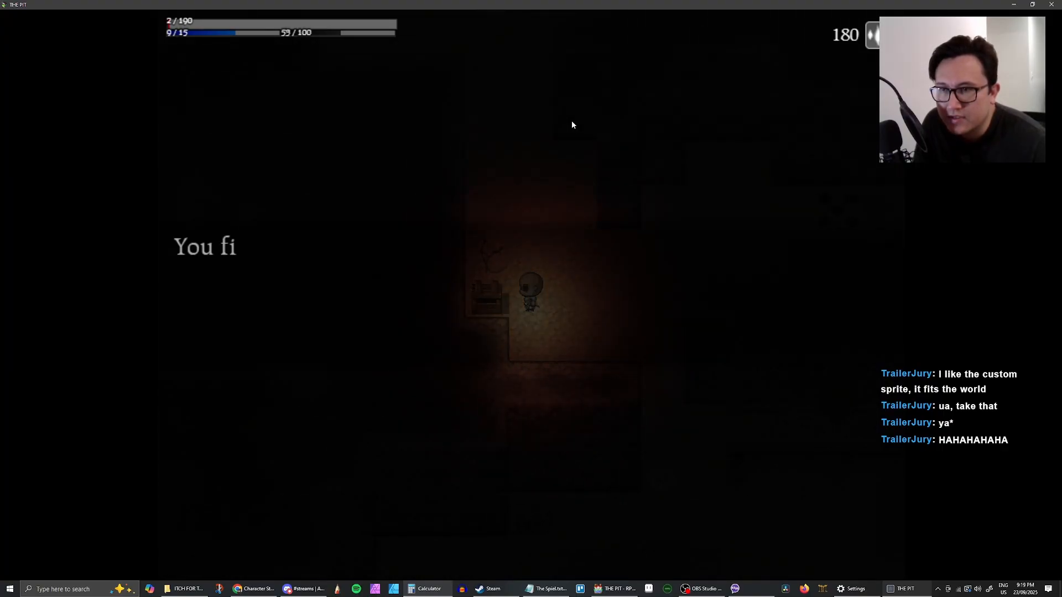
pyautogui.press('Return')
pyautogui.press('Escape')
pyautogui.press('Return')
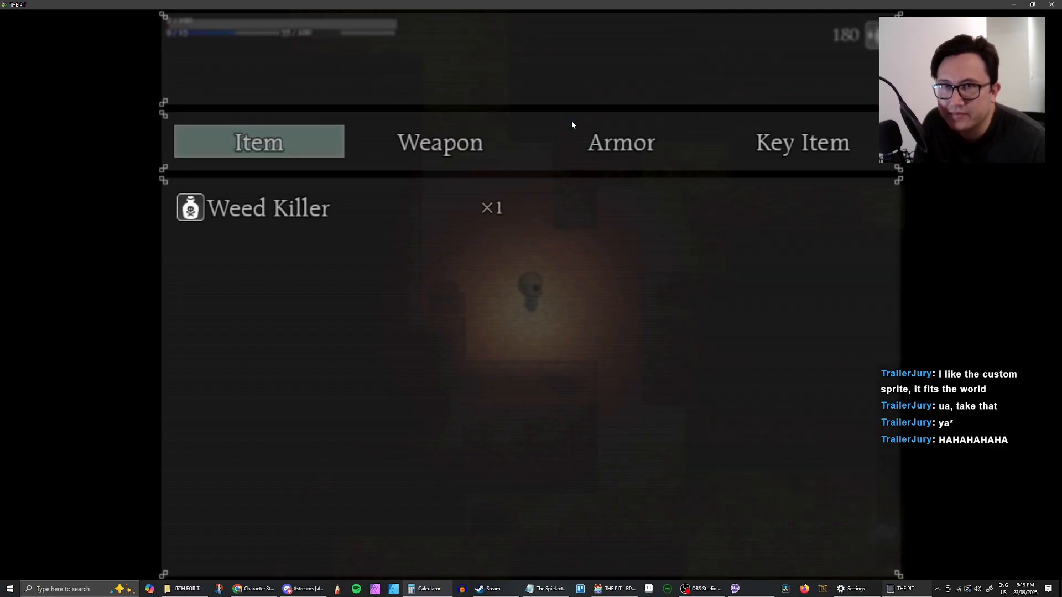
# Read the description of the Weed Killer in the Item inventory
pyautogui.press('Return')
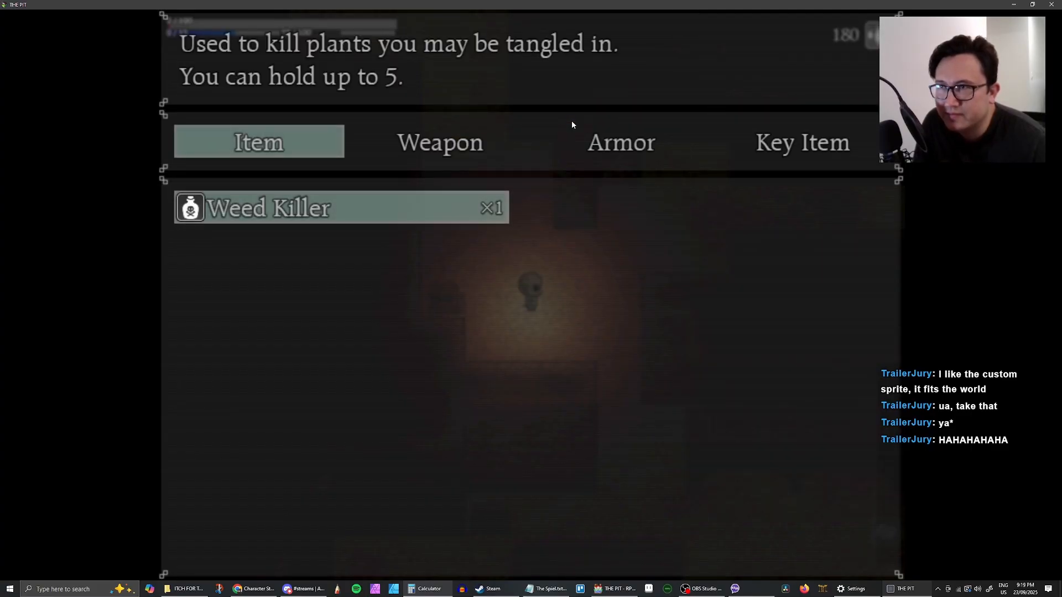
pyautogui.press('Escape')
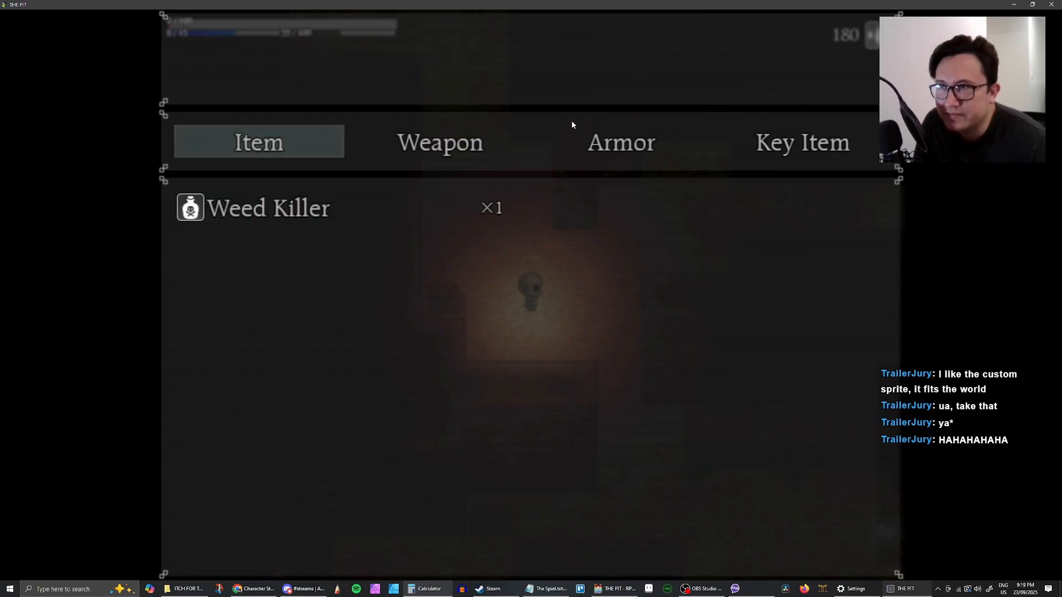
pyautogui.press('Return')
pyautogui.press('Escape')
# Check the Tether and Rat's Tonic among the Key Items and close the inventory
pyautogui.press('Right')
pyautogui.press('Right')
pyautogui.press('Right')
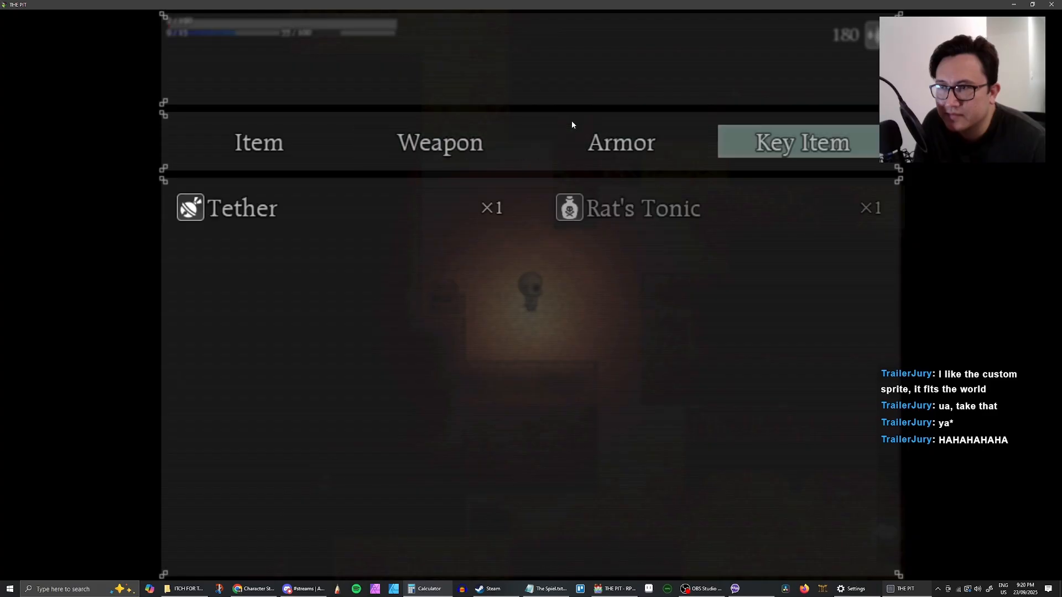
pyautogui.press('Return')
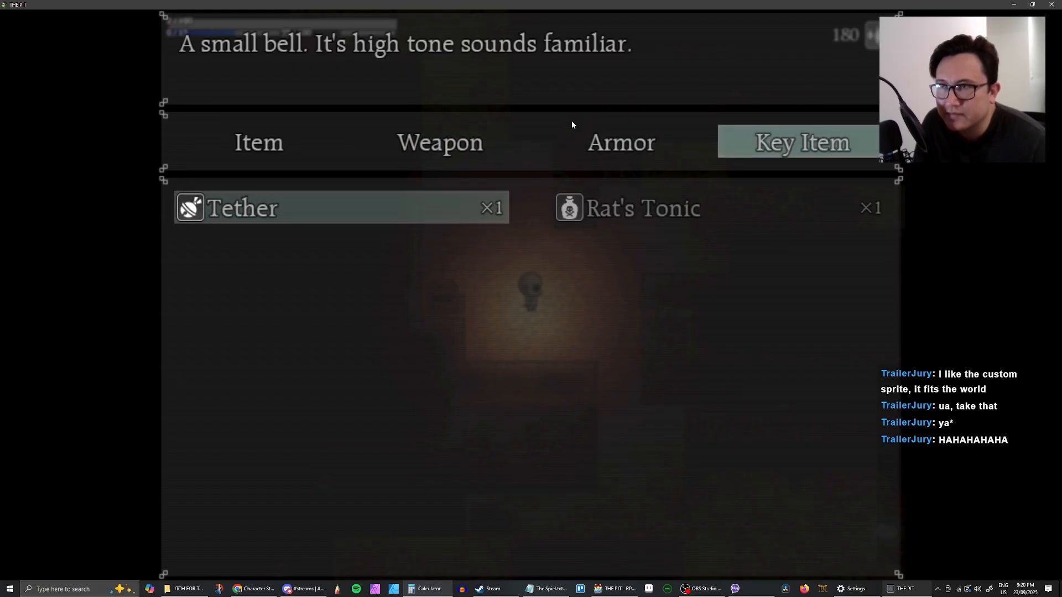
pyautogui.press('Right')
pyautogui.press('Escape')
pyautogui.press('Escape')
pyautogui.press('Escape')
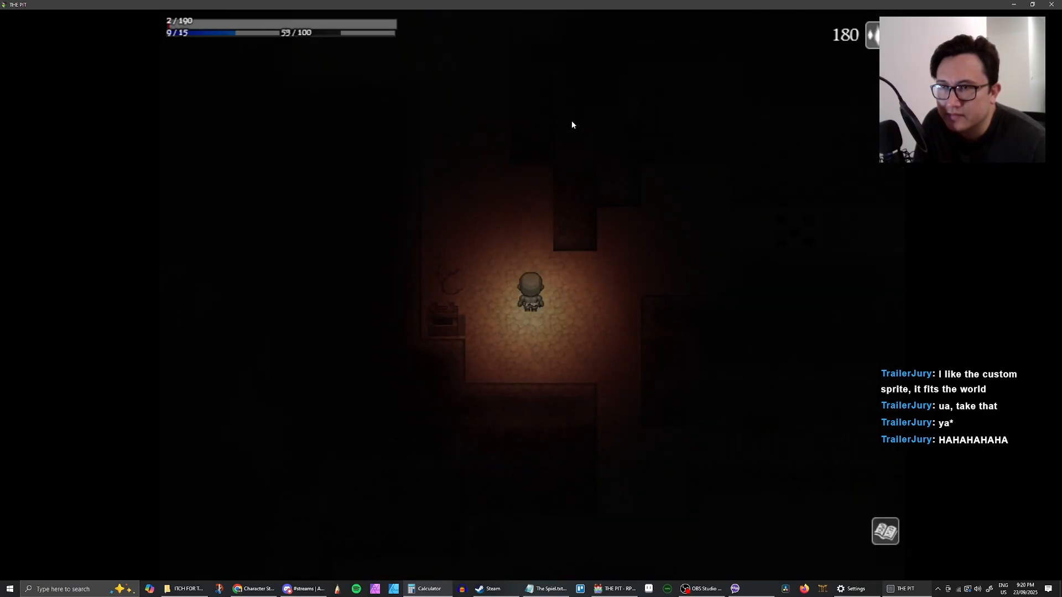
# Head north past the boulder to the chest against the north wall and open it
pyautogui.press('Up')
pyautogui.press('Up')
pyautogui.press('Up')
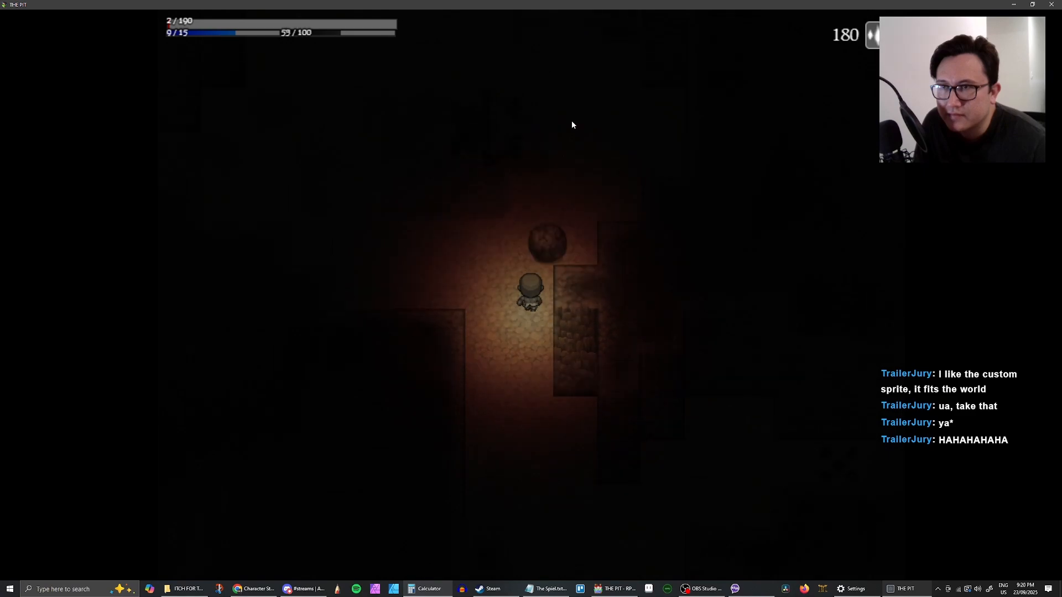
pyautogui.press('Up')
pyautogui.press('Up')
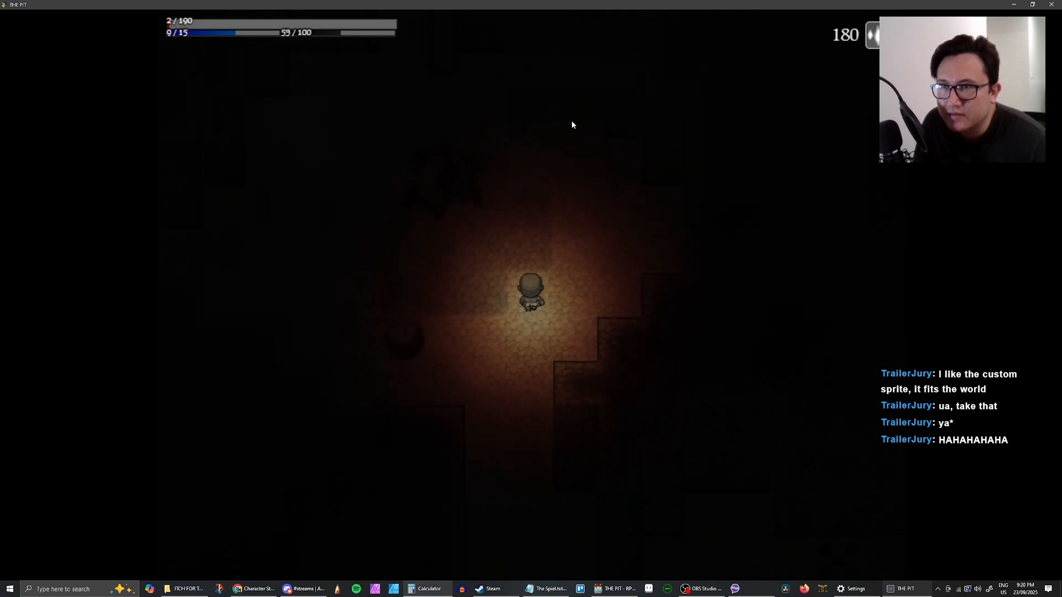
pyautogui.press('Up')
pyautogui.press('Up')
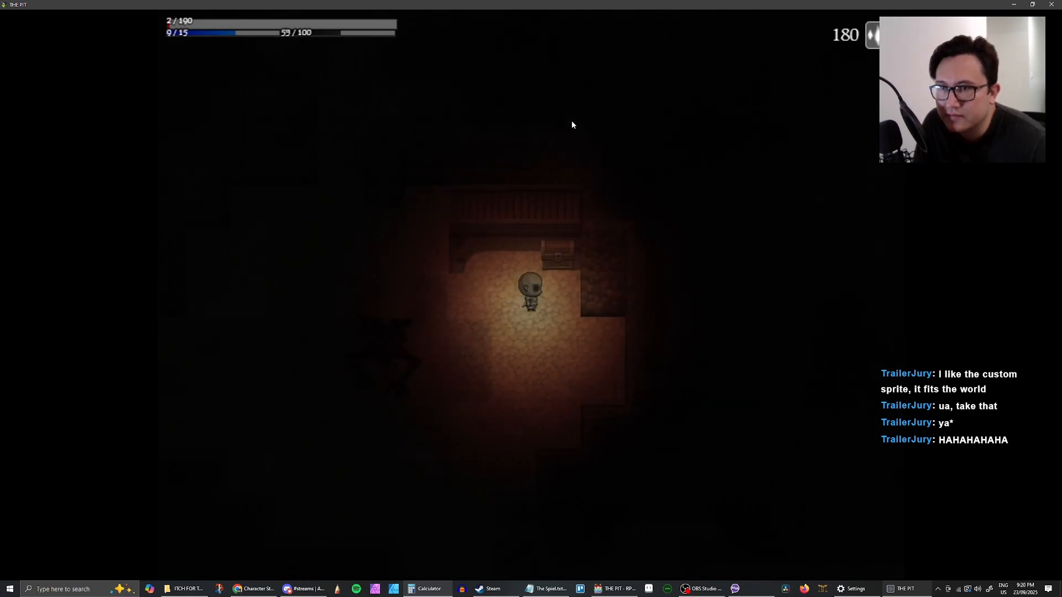
pyautogui.press('Return')
pyautogui.press('Return')
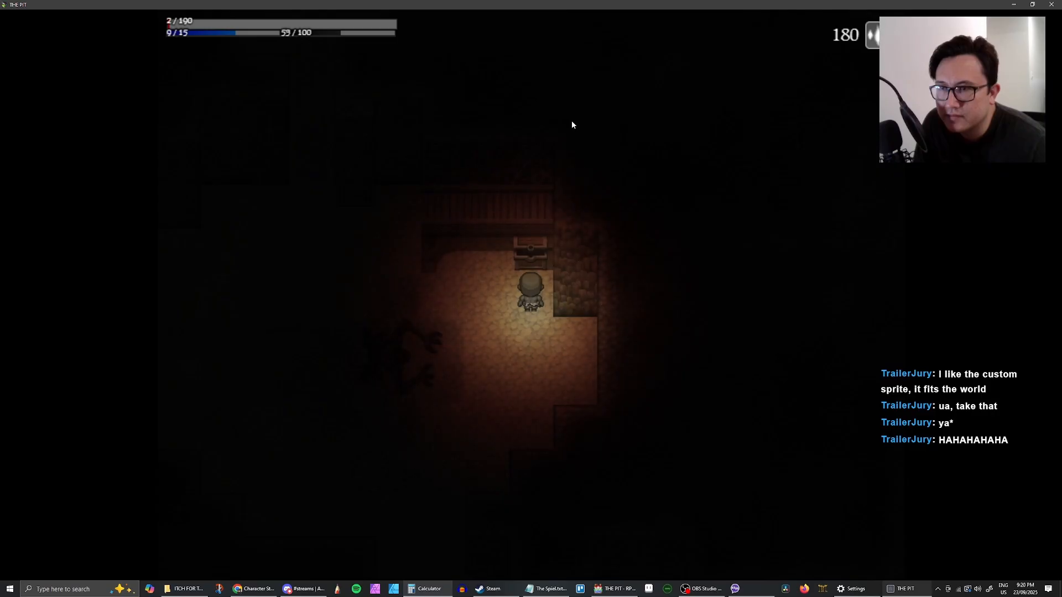
# Go west from the opened chest, passing north of the dark creature, to the gap in the north wall
pyautogui.press('Left')
pyautogui.press('Left')
pyautogui.press('Left')
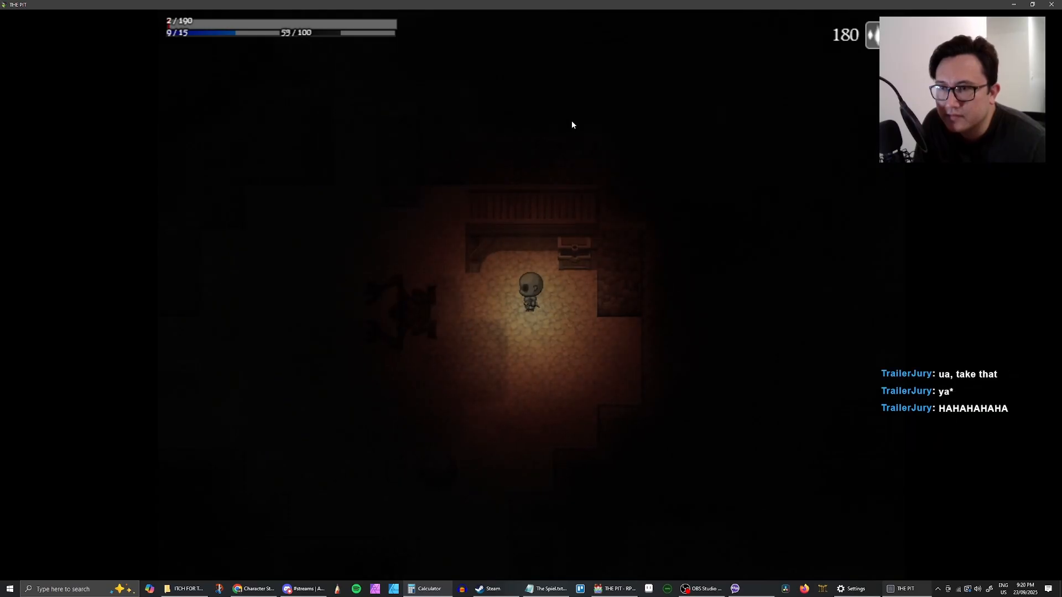
pyautogui.press('Left')
pyautogui.press('Left')
pyautogui.press('Left')
pyautogui.press('Left')
pyautogui.press('Up')
pyautogui.press('Up')
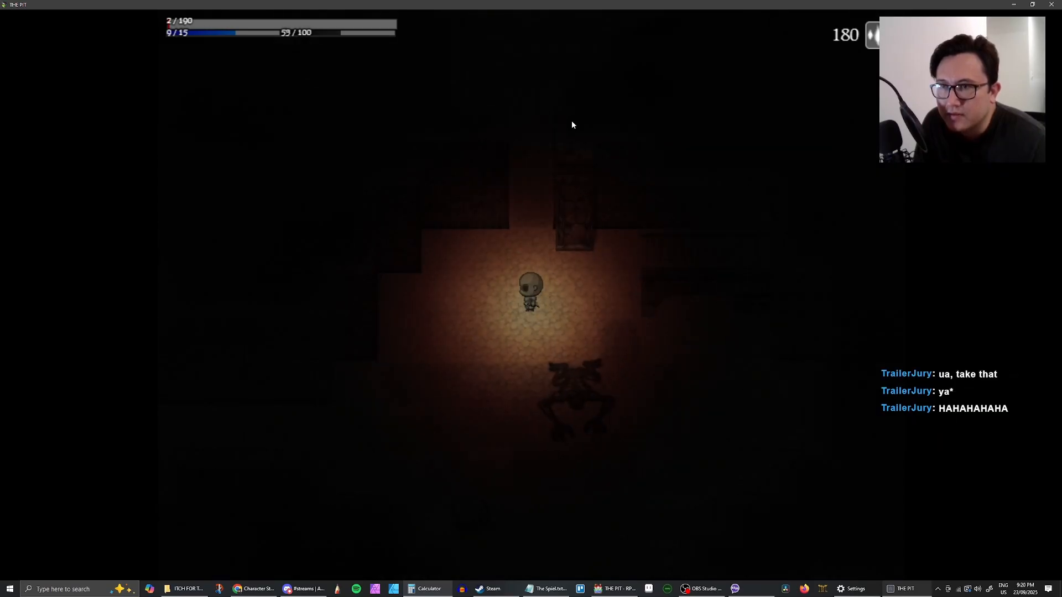
# Go north through the gap beside the stone pillar and follow the narrow passage northeast to its bend
pyautogui.press('Right')
pyautogui.press('Up')
pyautogui.press('Up')
pyautogui.press('Up')
pyautogui.press('Up')
pyautogui.press('Up')
pyautogui.press('Right')
pyautogui.press('Up')
pyautogui.press('Right')
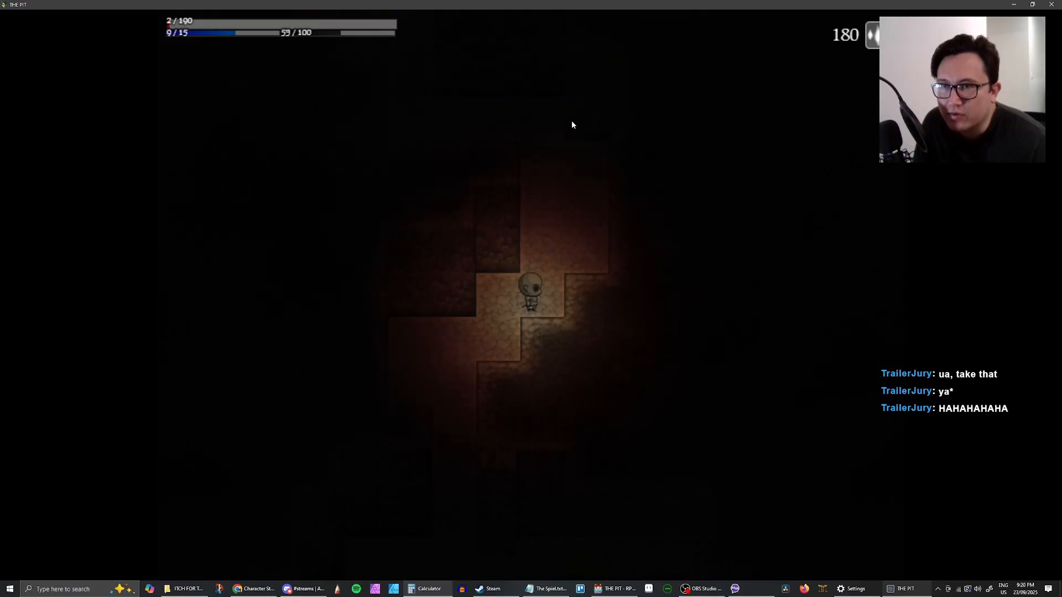
# Follow the passage north and northwest to the broken tablet on the wall beside the cobweb
pyautogui.press('Up')
pyautogui.press('Up')
pyautogui.press('Up')
pyautogui.press('Up')
pyautogui.press('Left')
pyautogui.press('Left')
pyautogui.press('Left')
pyautogui.press('Up')
pyautogui.press('Up')
pyautogui.press('Left')
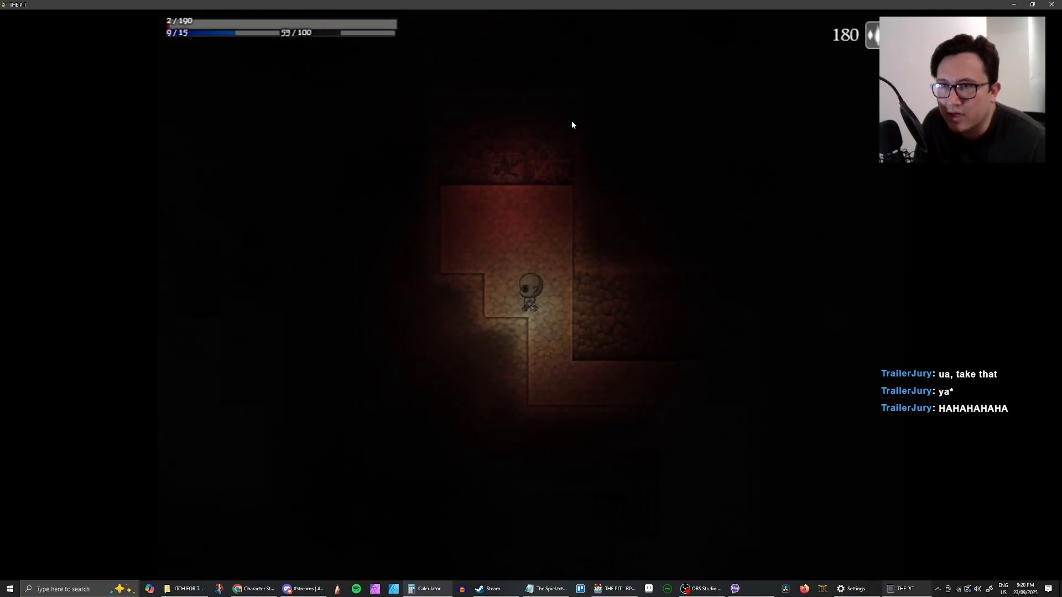
pyautogui.press('Up')
pyautogui.press('Up')
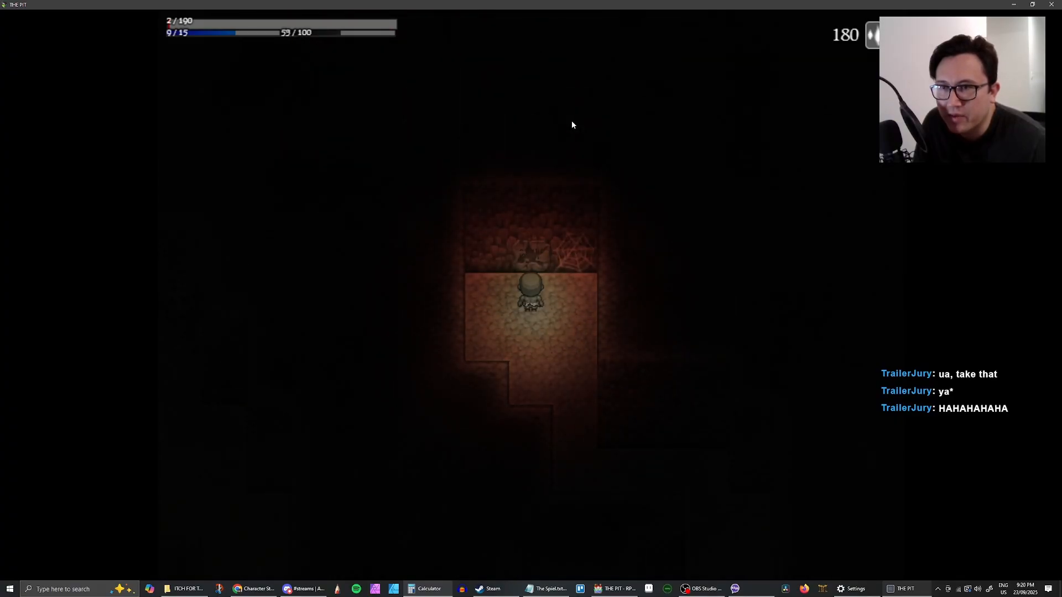
# Examine the broken tablet and restore it with 100 Essence
pyautogui.press('z')
pyautogui.press('z')
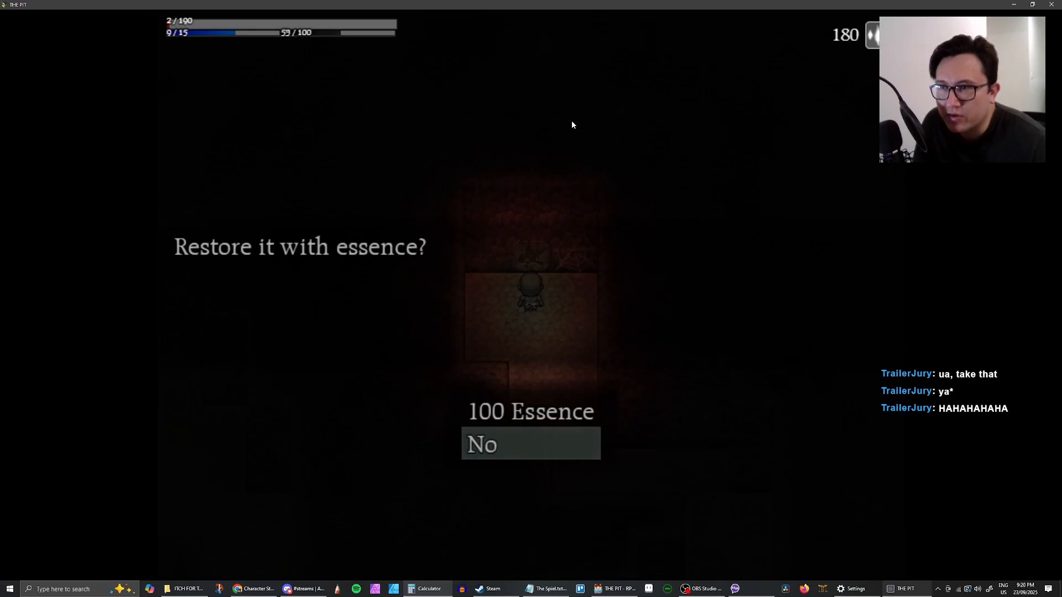
pyautogui.press('Up')
pyautogui.press('z')
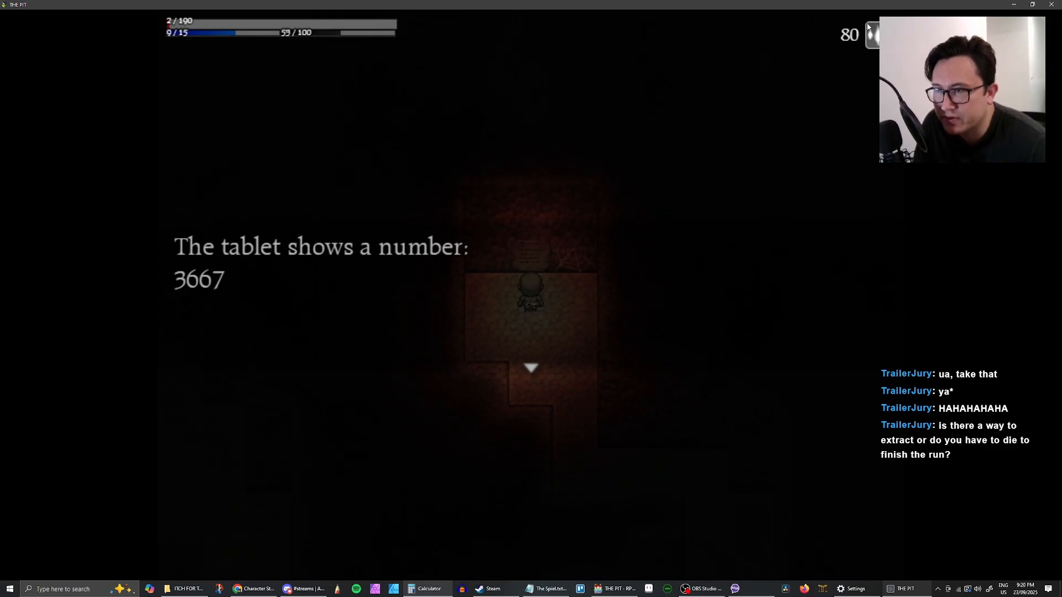
# Dismiss the tablet's message and leave the alcove southeast to the passage corner with the rubble
pyautogui.press('Return')
pyautogui.press('Down')
pyautogui.press('Right')
pyautogui.press('Down')
pyautogui.press('Right')
pyautogui.press('Down')
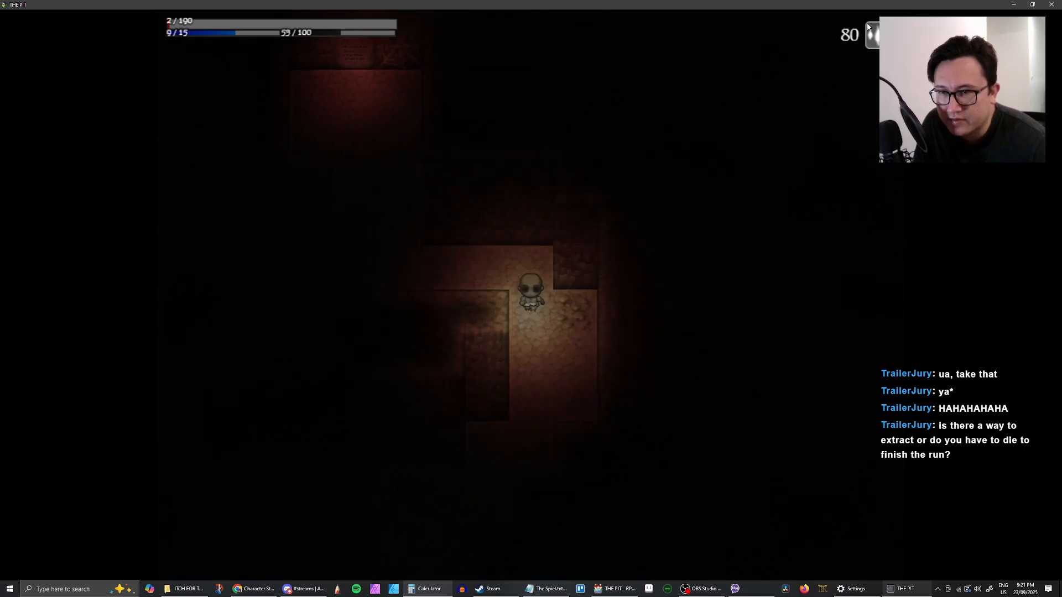
# Return south through the narrow passage beside the stone pillar into the open room with the dark creature
pyautogui.press('Left')
pyautogui.press('Down')
pyautogui.press('Left')
pyautogui.press('Down')
pyautogui.press('Right')
pyautogui.press('Down')
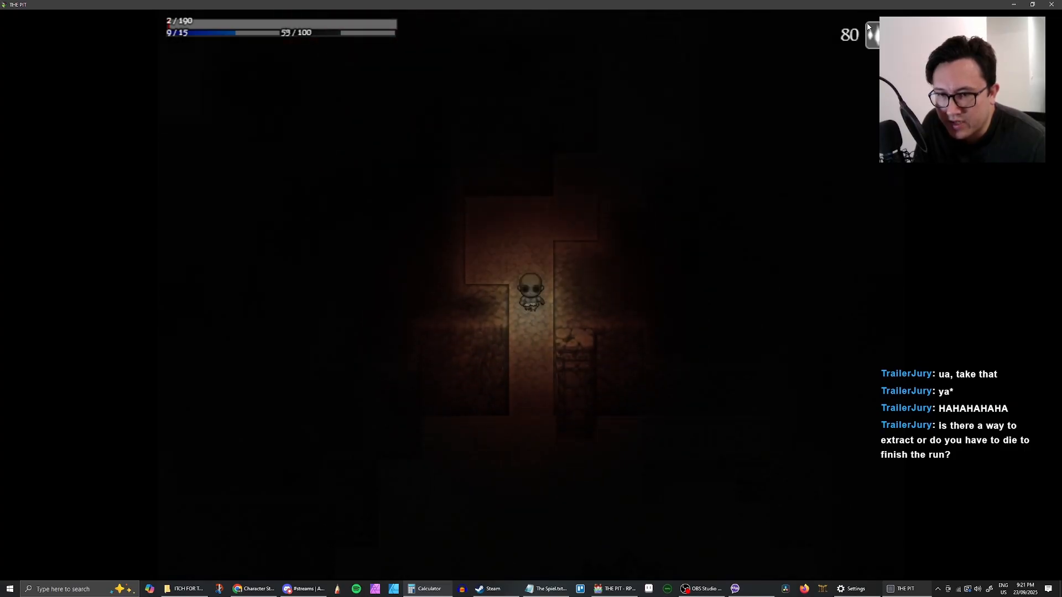
pyautogui.press('Down')
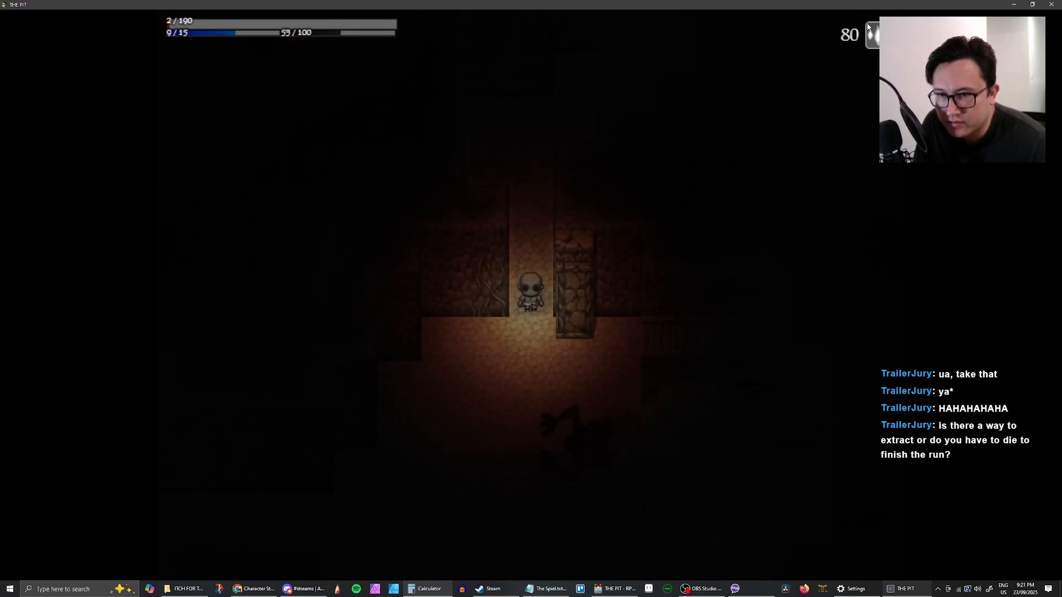
pyautogui.press('Down')
pyautogui.press('Down')
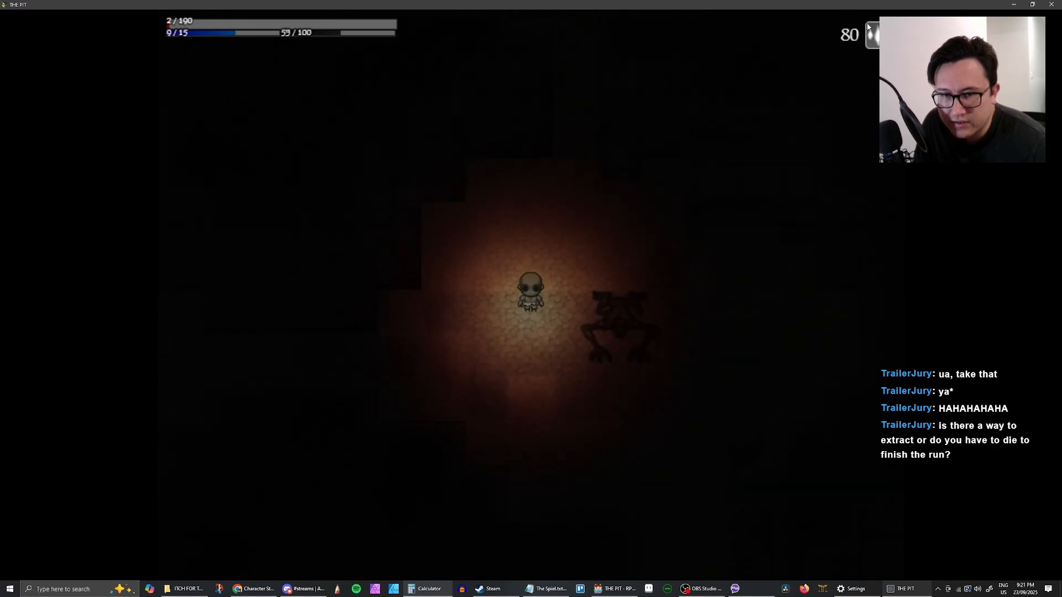
# Slip past the creature, follow the corridor south and cross east to the area north of the rock pile
pyautogui.press('Down')
pyautogui.press('Right')
pyautogui.press('Down')
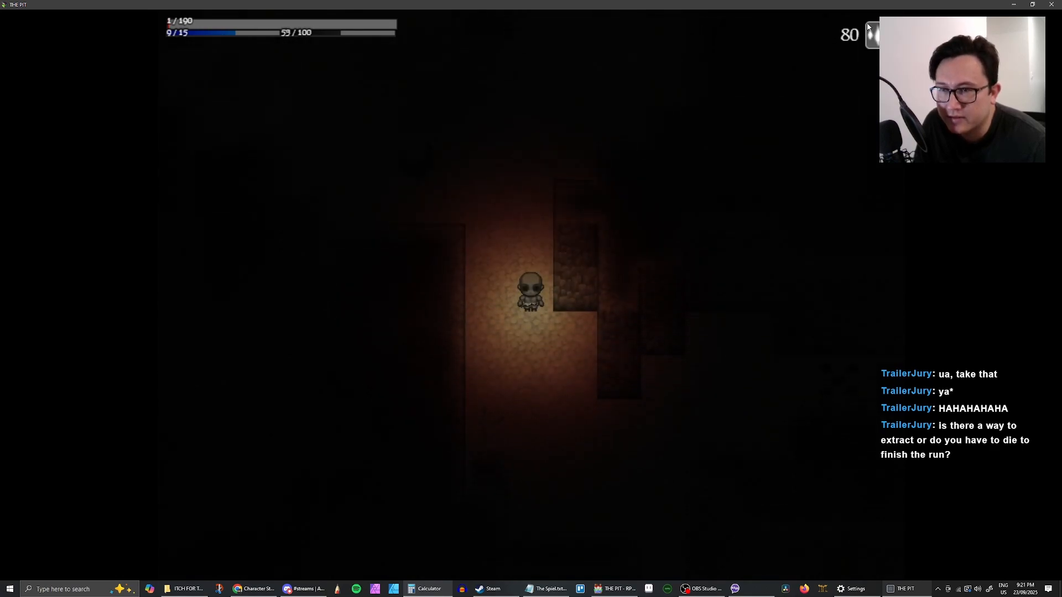
pyautogui.press('Down')
pyautogui.press('Right')
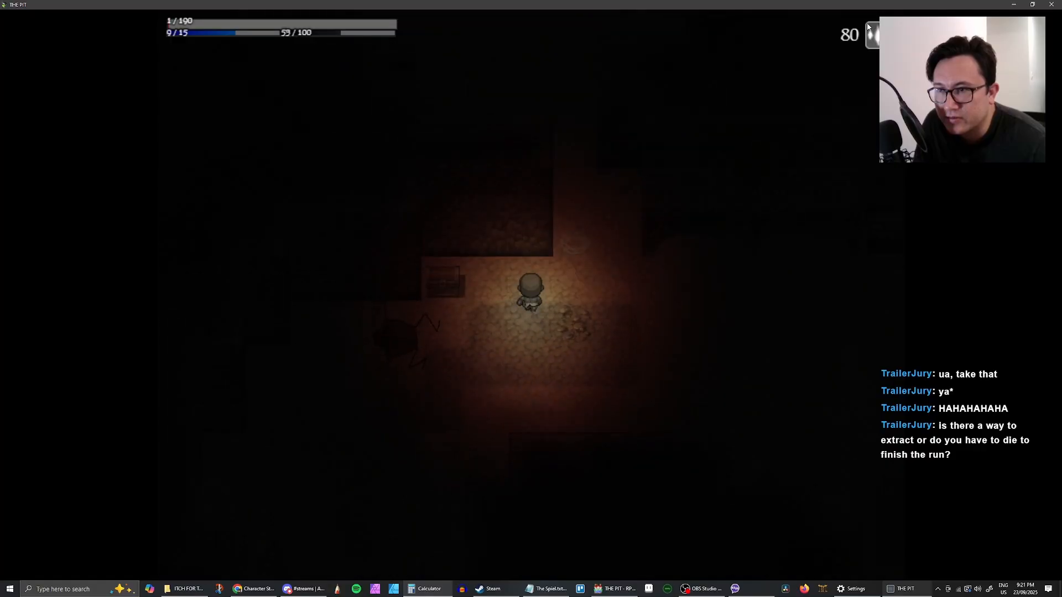
pyautogui.press('Return')
pyautogui.press('Right')
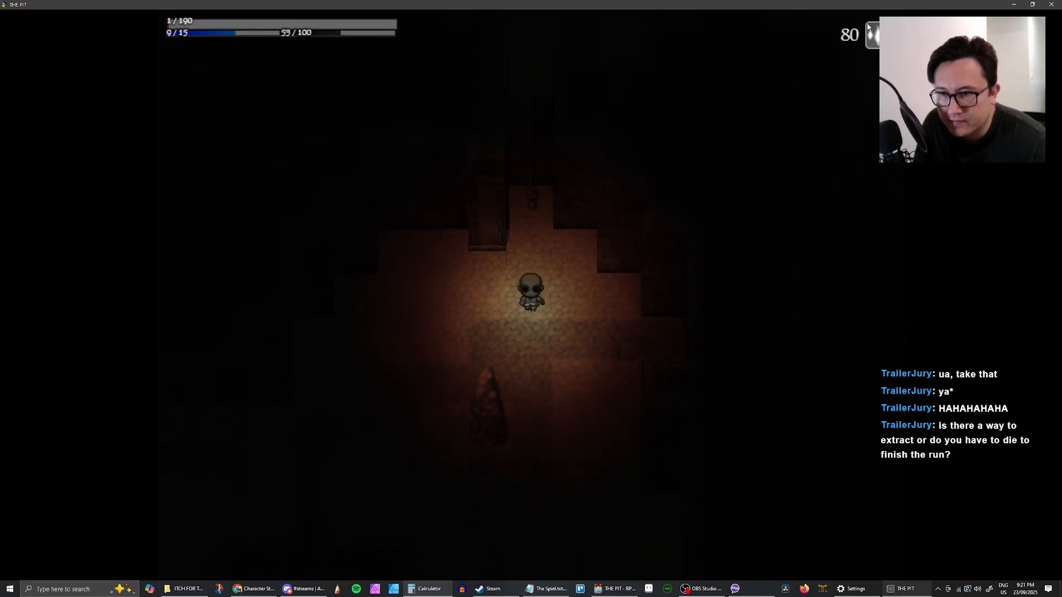
# Travel southwest through the stepped passages, past the stone pillar, to the narrow corridor bend
pyautogui.press('Down')
pyautogui.press('Left')
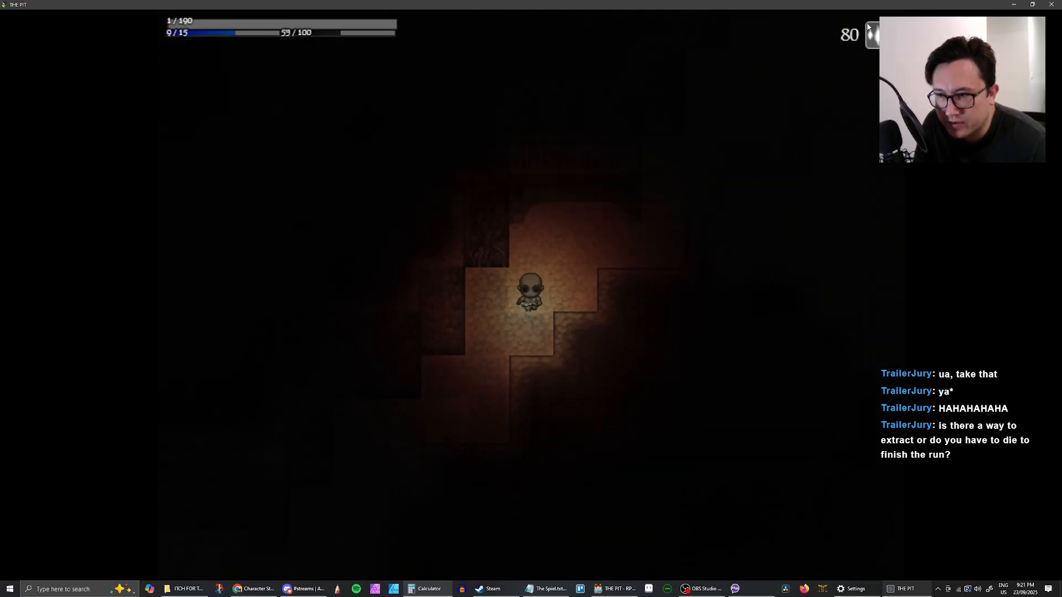
pyautogui.press('Down')
pyautogui.press('Left')
pyautogui.press('Down')
pyautogui.press('Left')
pyautogui.press('Down')
pyautogui.press('Left')
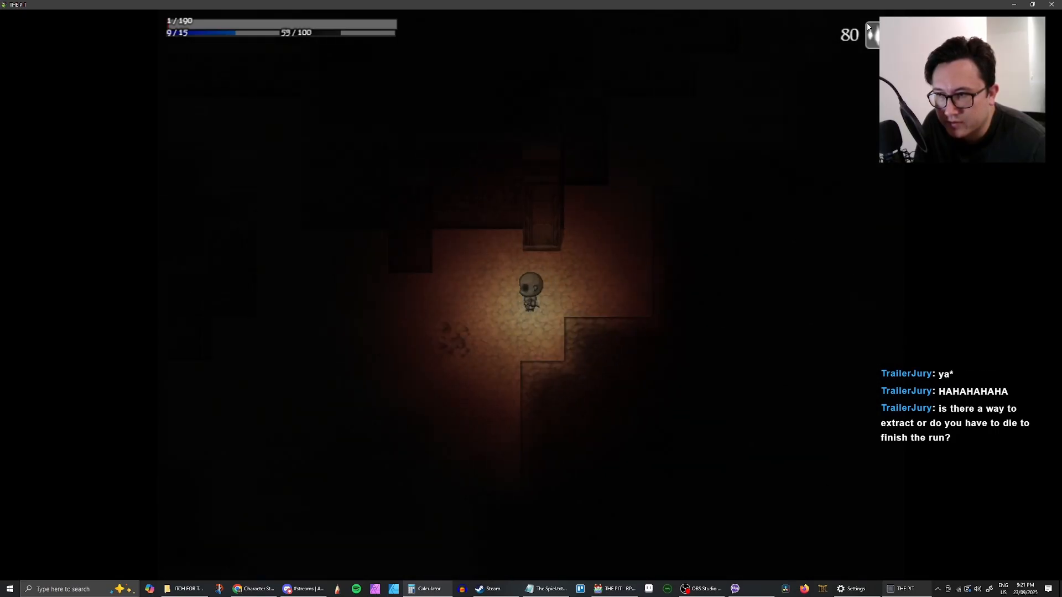
pyautogui.press('Down')
pyautogui.press('Left')
pyautogui.press('Down')
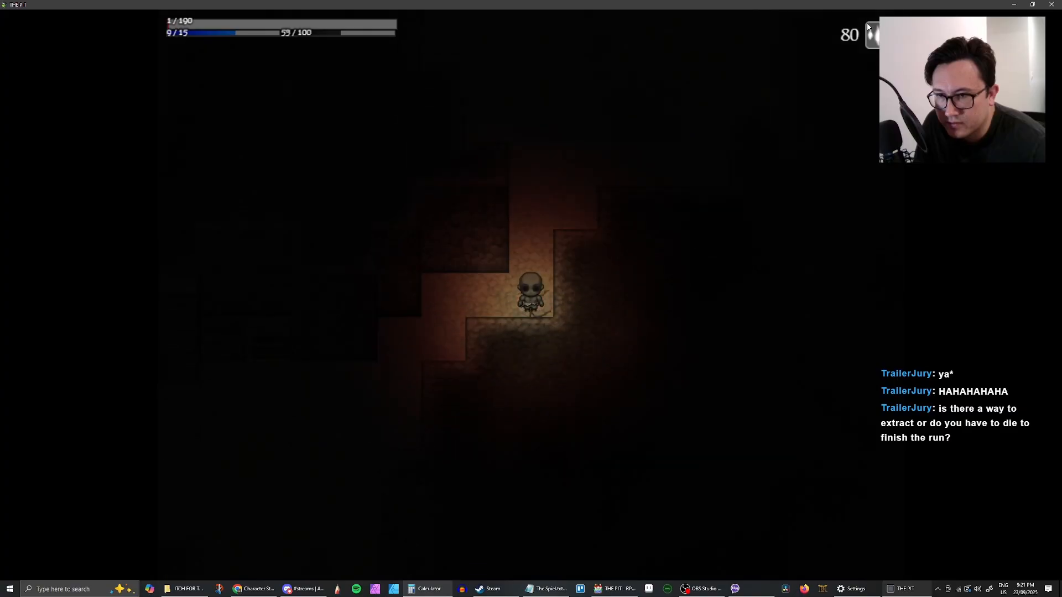
# Respond to the trap triggered in the corridor bend and dismiss its result messages
pyautogui.press('Return')
pyautogui.press('Down')
pyautogui.press('Return')
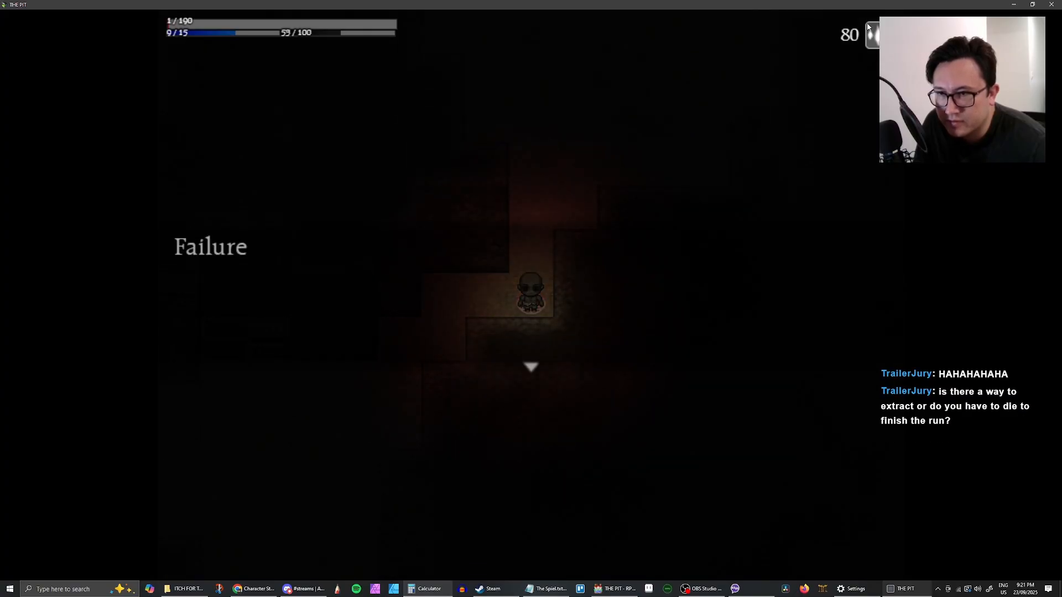
pyautogui.press('Return')
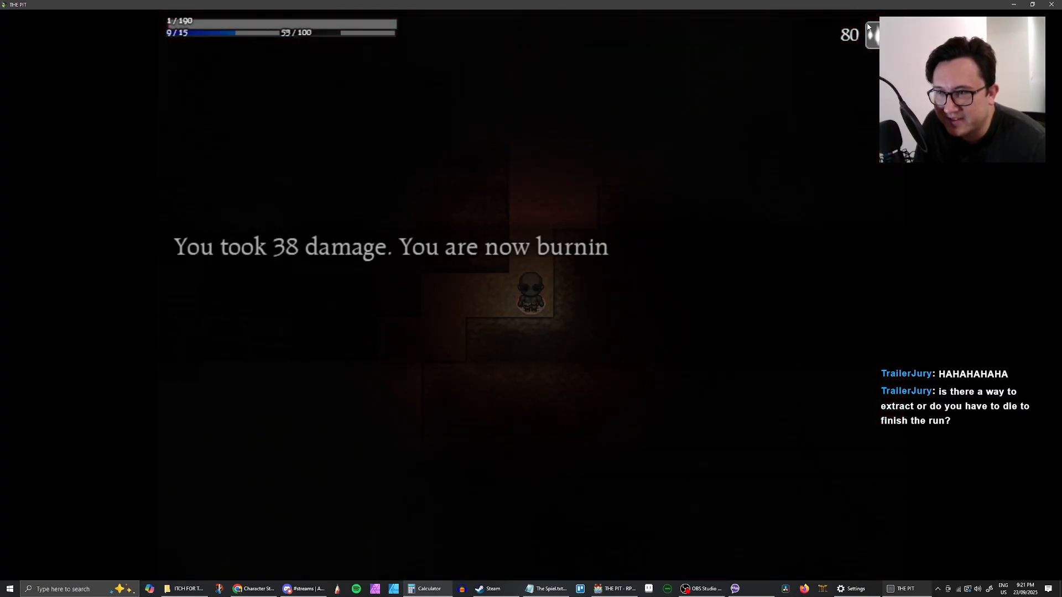
pyautogui.press('Return')
# Continue southwest past the chest by the north wall to the next narrow passage
pyautogui.press('Down')
pyautogui.press('Left')
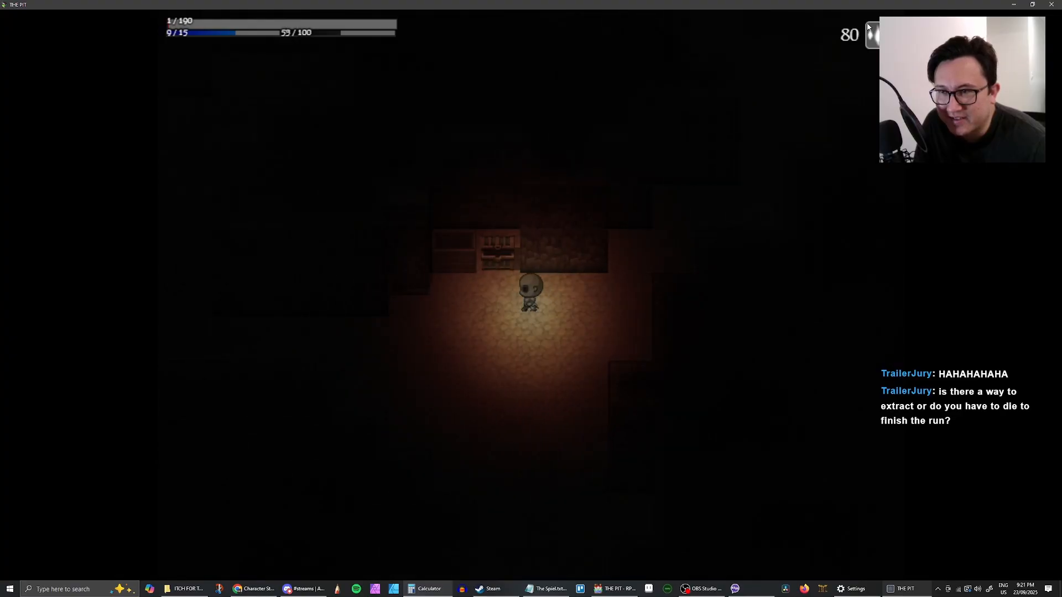
pyautogui.press('Down')
pyautogui.press('Left')
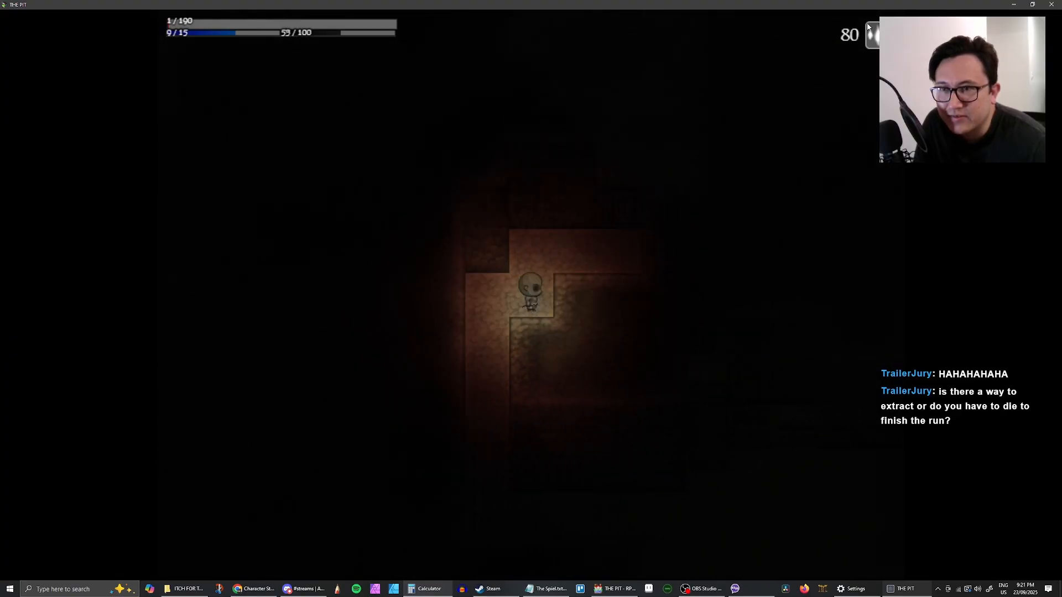
# Activate the four stone number wheels on the north side of the passage and set the first wheel to 3
pyautogui.press('Up')
pyautogui.press('Return')
pyautogui.press('Up')
pyautogui.press('Up')
pyautogui.press('Up')
pyautogui.press('Up')
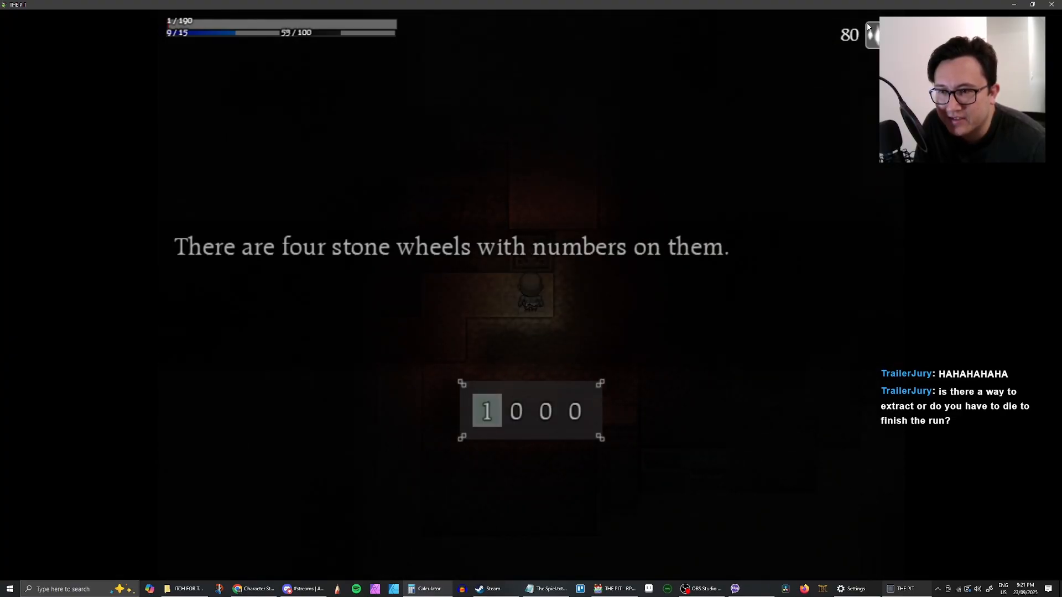
pyautogui.press('Down')
# Set both the second and third stone wheels to 6
pyautogui.press('Right')
pyautogui.press('Up')
pyautogui.press('Up')
pyautogui.press('Up')
pyautogui.press('Up')
pyautogui.press('Up')
pyautogui.press('Up')
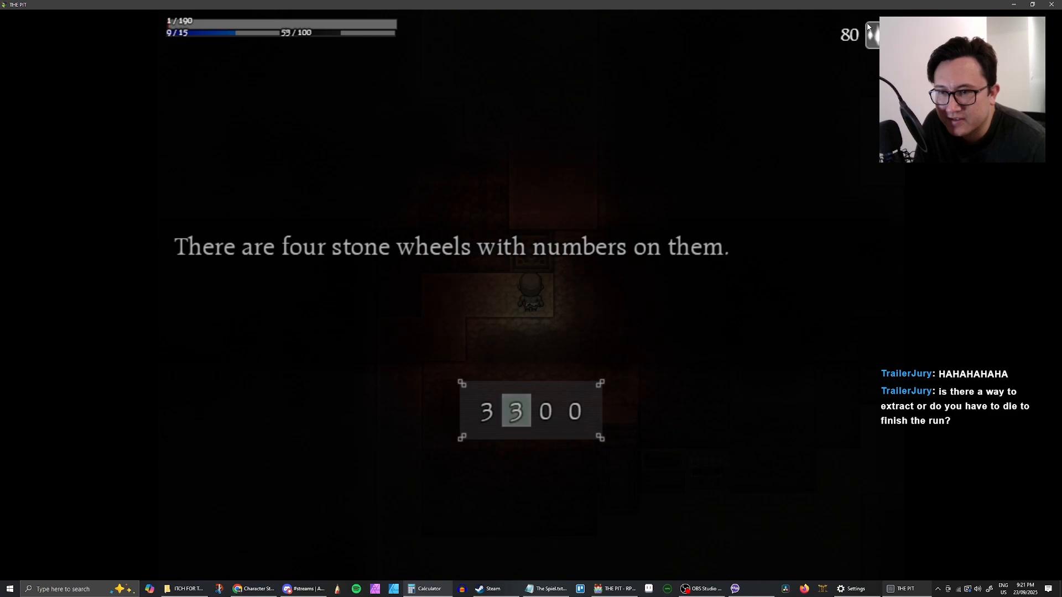
pyautogui.press('Right')
pyautogui.press('Up')
pyautogui.press('Up')
pyautogui.press('Up')
pyautogui.press('Up')
pyautogui.press('Up')
pyautogui.press('Up')
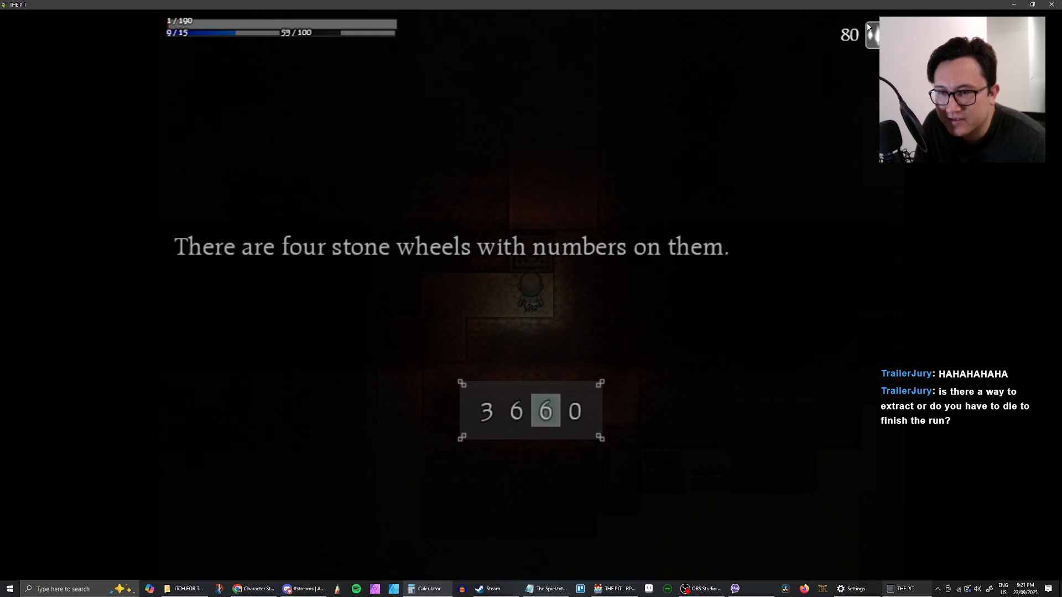
# Set the fourth stone wheel to 7 to submit 3667, and collect the Essence from the chest beyond
pyautogui.press('Right')
pyautogui.press('Up')
pyautogui.press('Up')
pyautogui.press('Up')
pyautogui.press('Down')
pyautogui.press('Down')
pyautogui.press('Down')
pyautogui.press('Down')
pyautogui.press('Down')
pyautogui.press('Down')
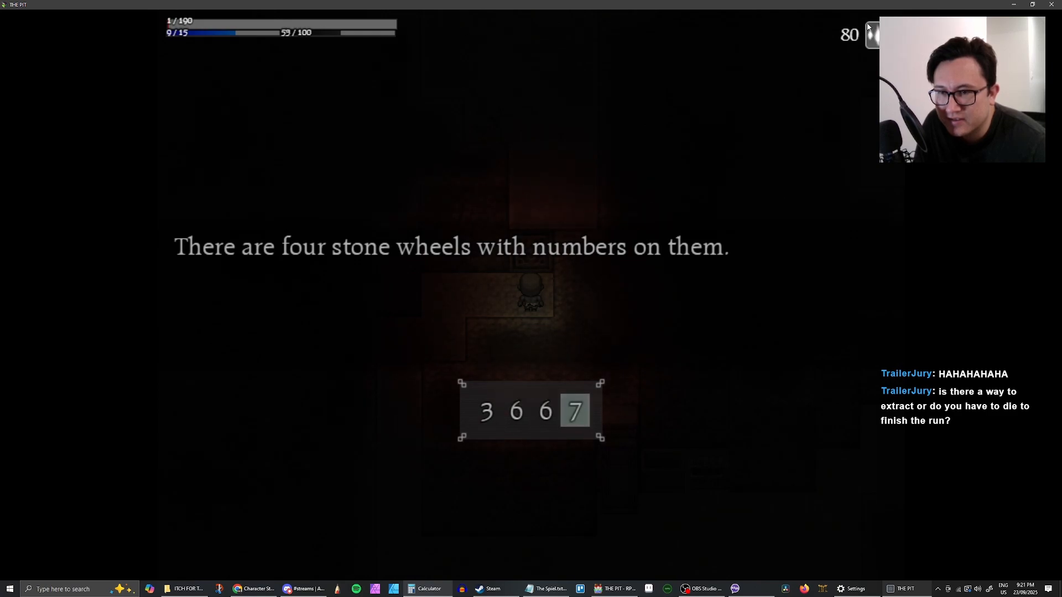
pyautogui.press('Return')
pyautogui.press('Return')
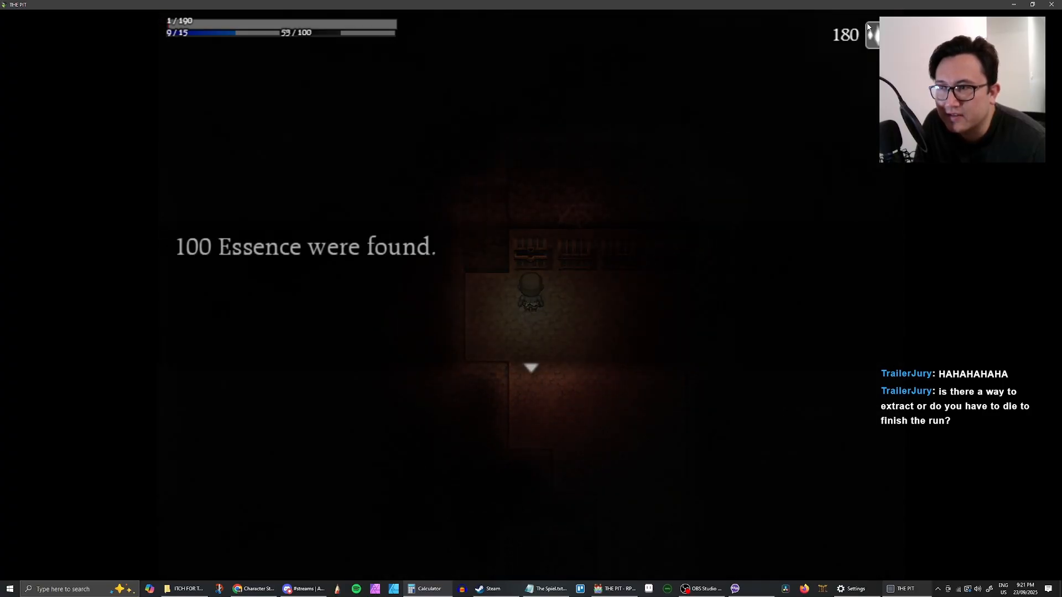
# Loot the Essence from the remaining chests in the row along the north wall, working eastward
pyautogui.press('Return')
pyautogui.press('Right')
pyautogui.press('Up')
pyautogui.press('Return')
pyautogui.press('Return')
pyautogui.press('Right')
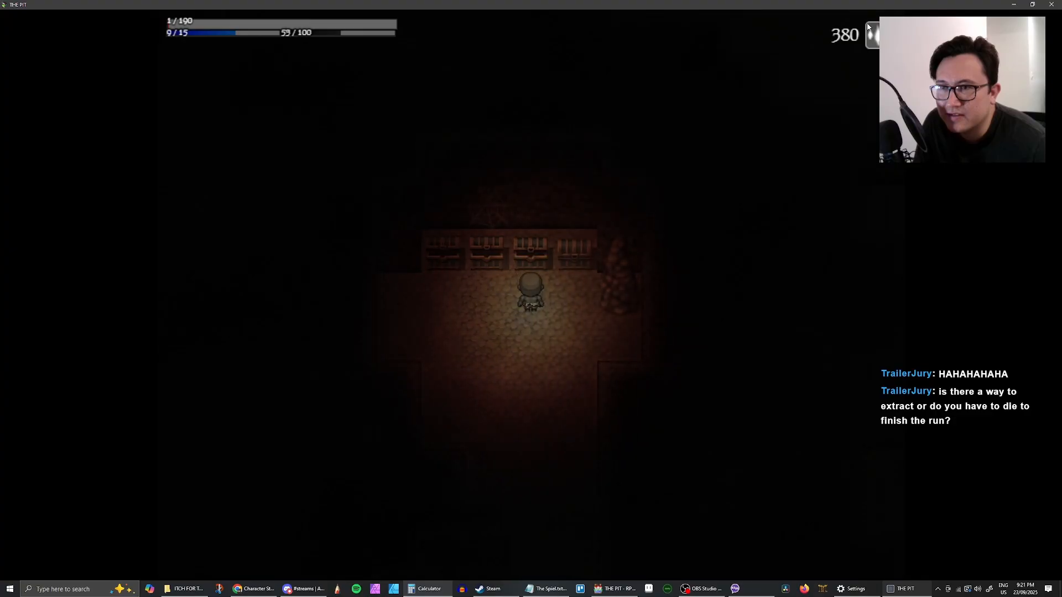
pyautogui.press('Return')
pyautogui.press('Right')
pyautogui.press('Up')
pyautogui.press('Return')
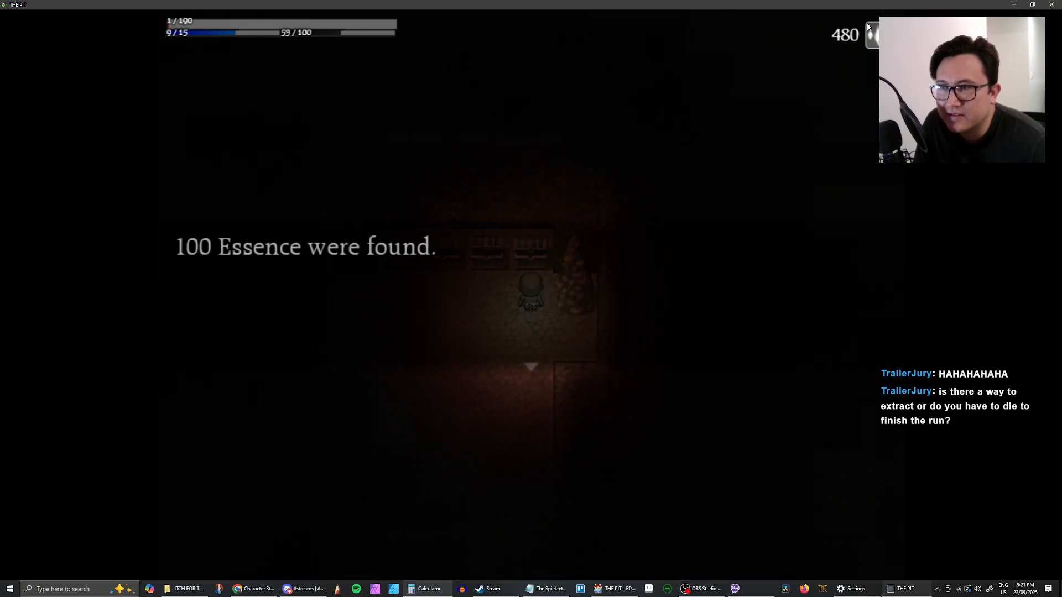
pyautogui.press('Return')
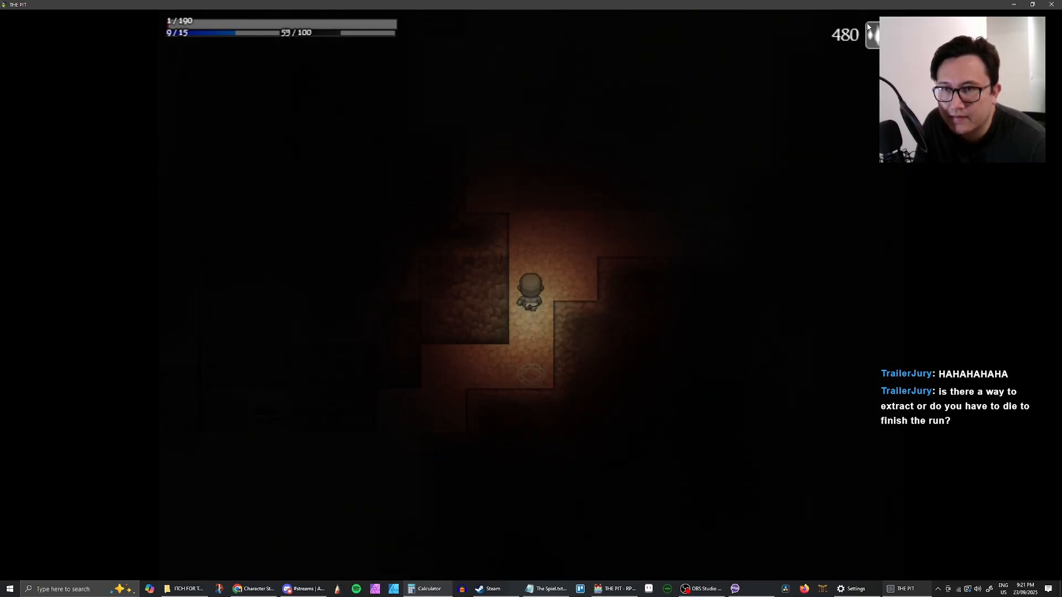
# Continue south through the narrow winding passage and explore northeast around the stone structure beyond it
pyautogui.press('Down')
pyautogui.press('Down')
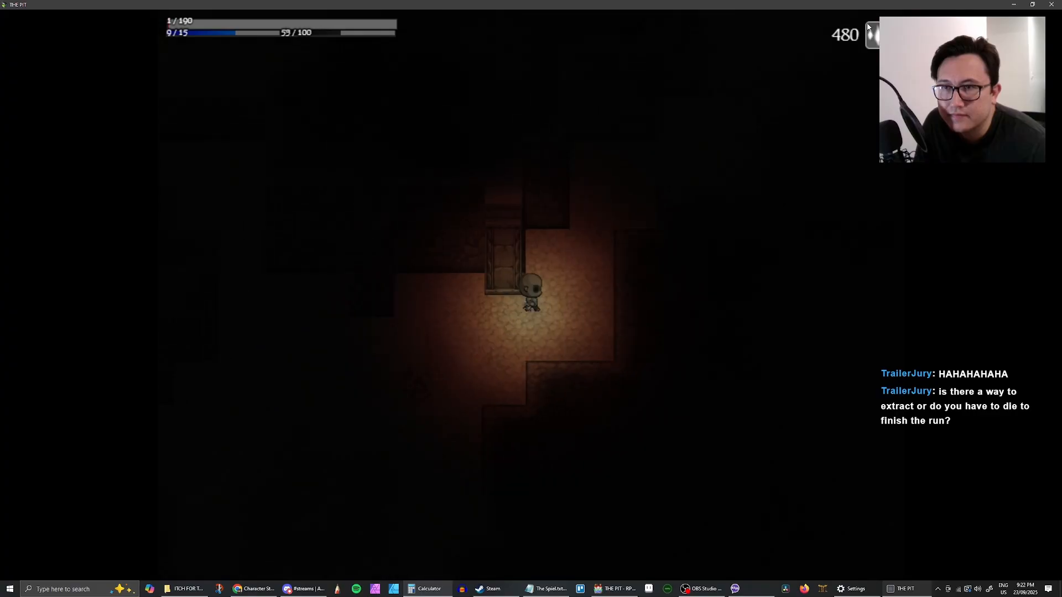
pyautogui.press('Right')
pyautogui.press('Up')
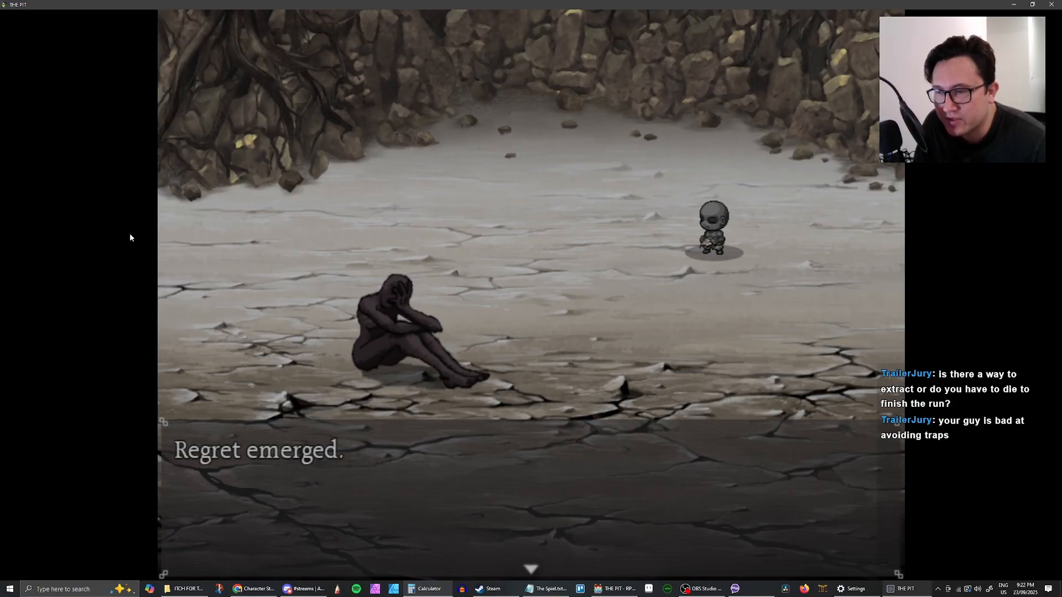
# Begin the battle against Regret and use the Mend Wounds battle art on Pariah
pyautogui.press('Return')
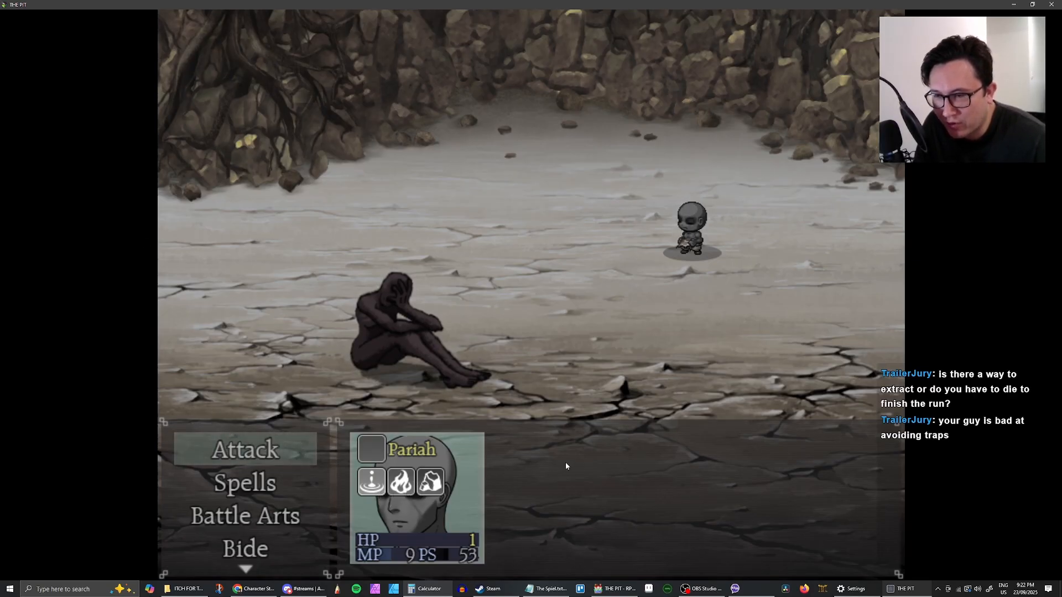
pyautogui.press('Down')
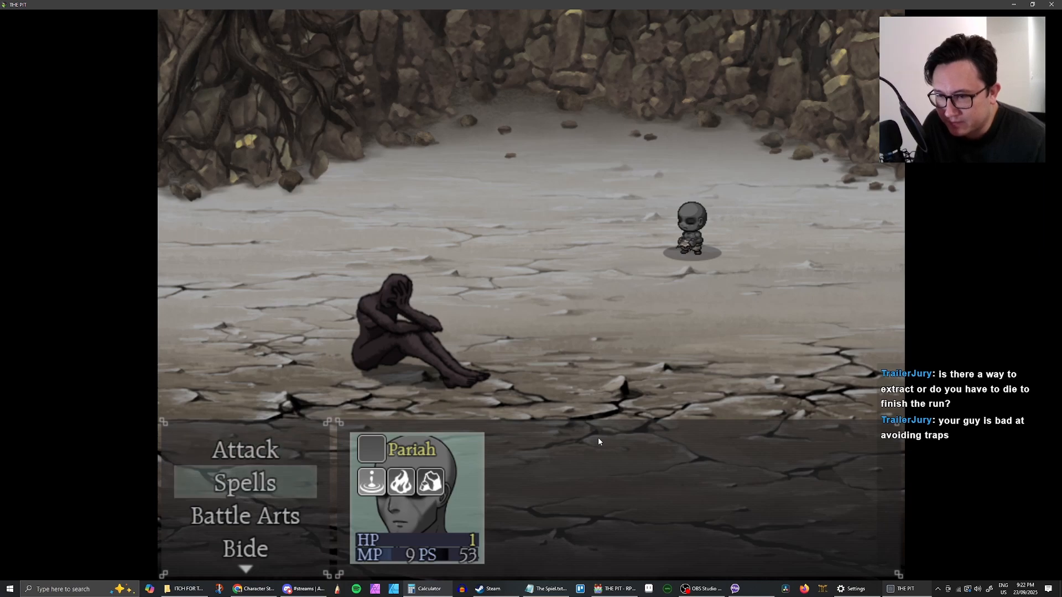
pyautogui.press('Return')
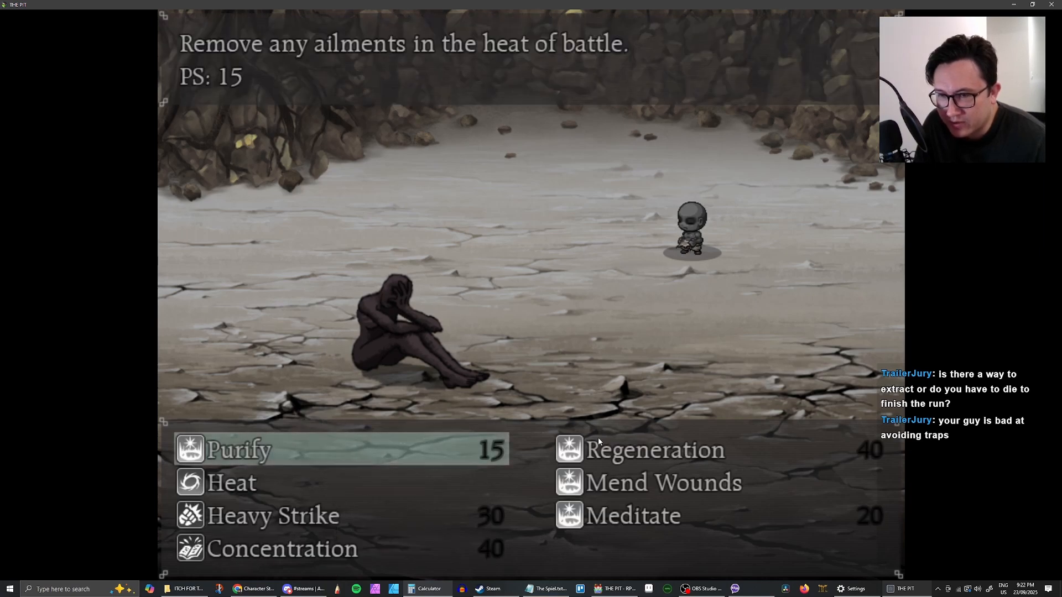
pyautogui.press('Down')
pyautogui.press('Right')
pyautogui.press('Return')
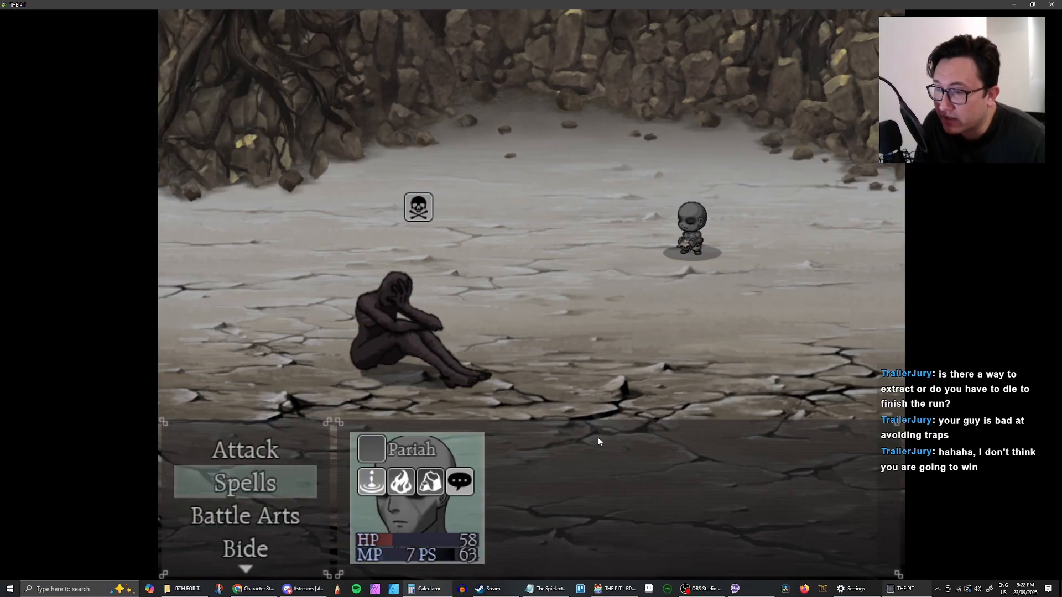
# Pass over Pariah's spells and items and choose Bide for the turn against Regret
pyautogui.press('Return')
pyautogui.press('Escape')
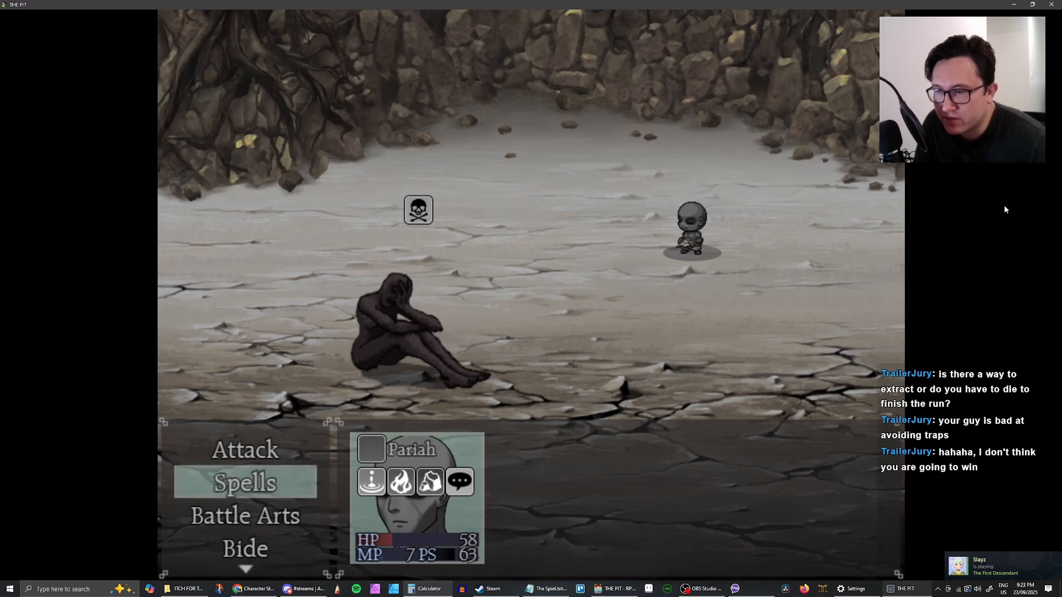
pyautogui.press('Down')
pyautogui.press('Down')
pyautogui.press('Down')
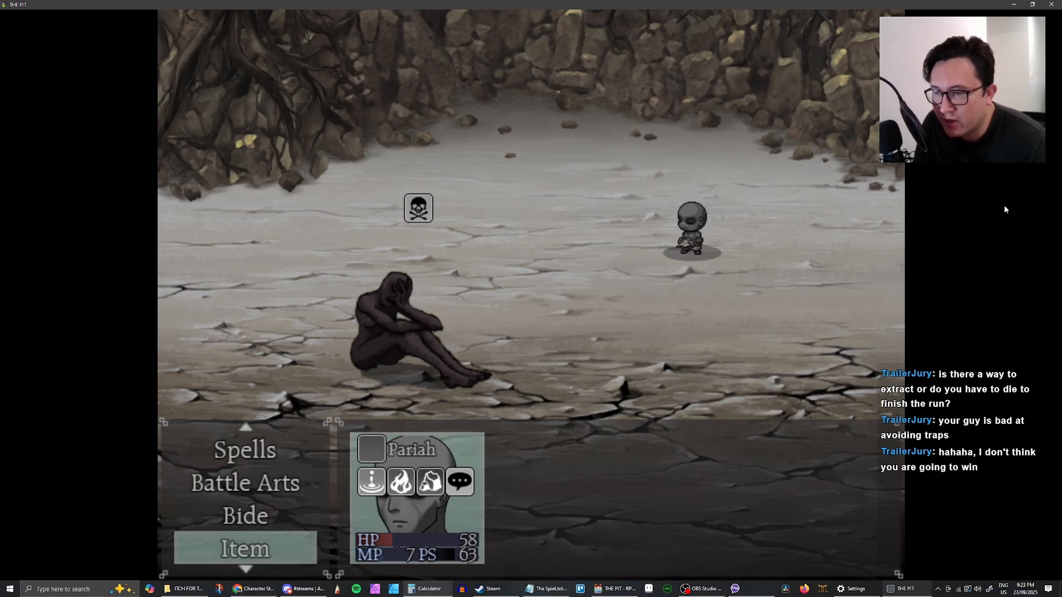
pyautogui.press('Up')
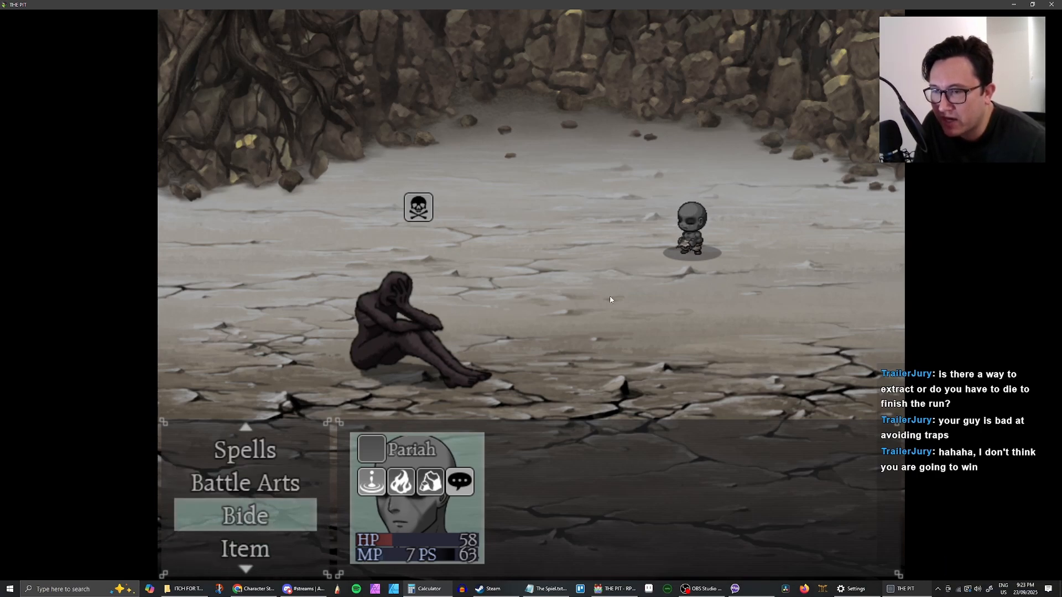
pyautogui.press('Return')
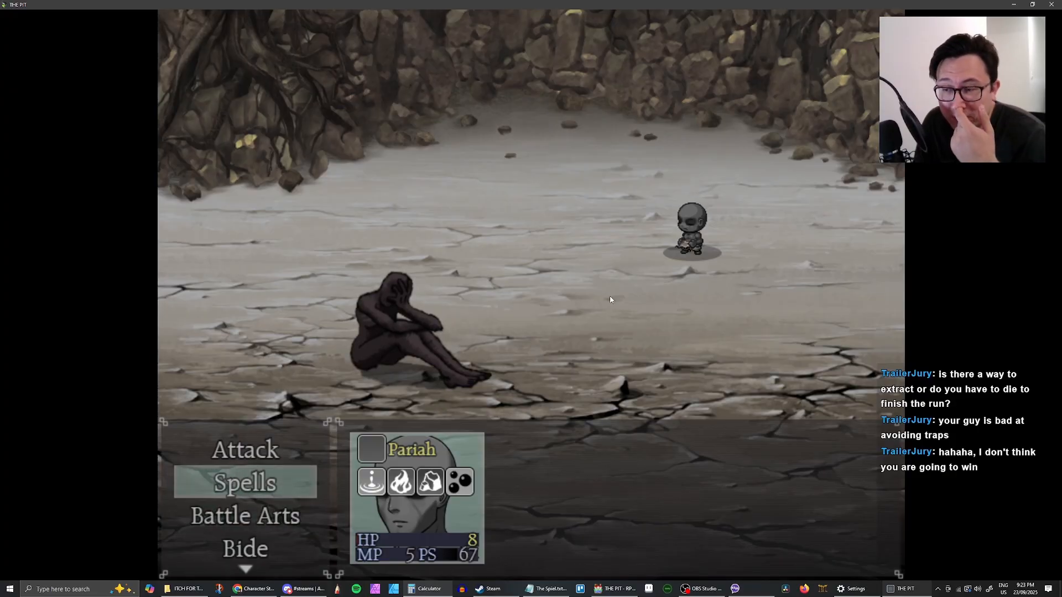
# Review Pariah's battle arts and spells, including Purify and Burst Ember, to weigh the options for this turn
pyautogui.press('Return')
pyautogui.press('Escape')
pyautogui.press('Down')
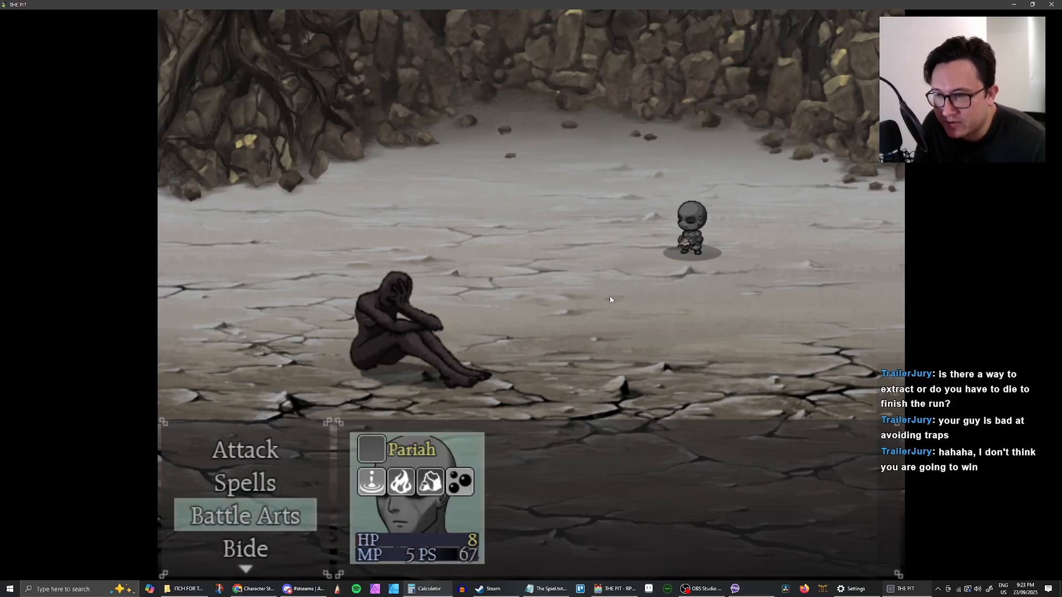
pyautogui.press('Return')
pyautogui.press('Left')
pyautogui.press('Right')
pyautogui.press('Left')
pyautogui.press('Up')
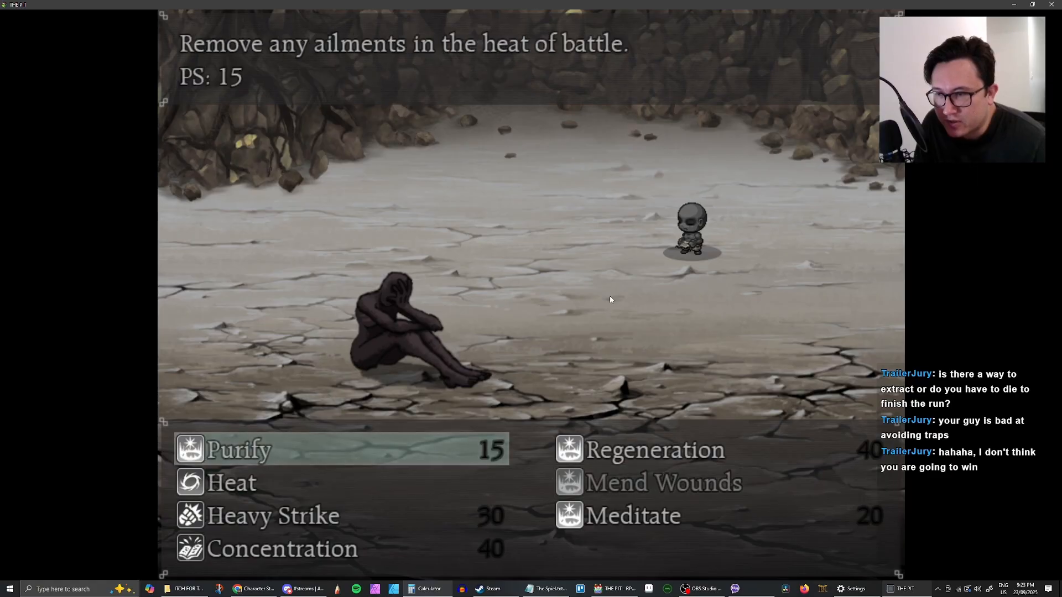
pyautogui.press('Escape')
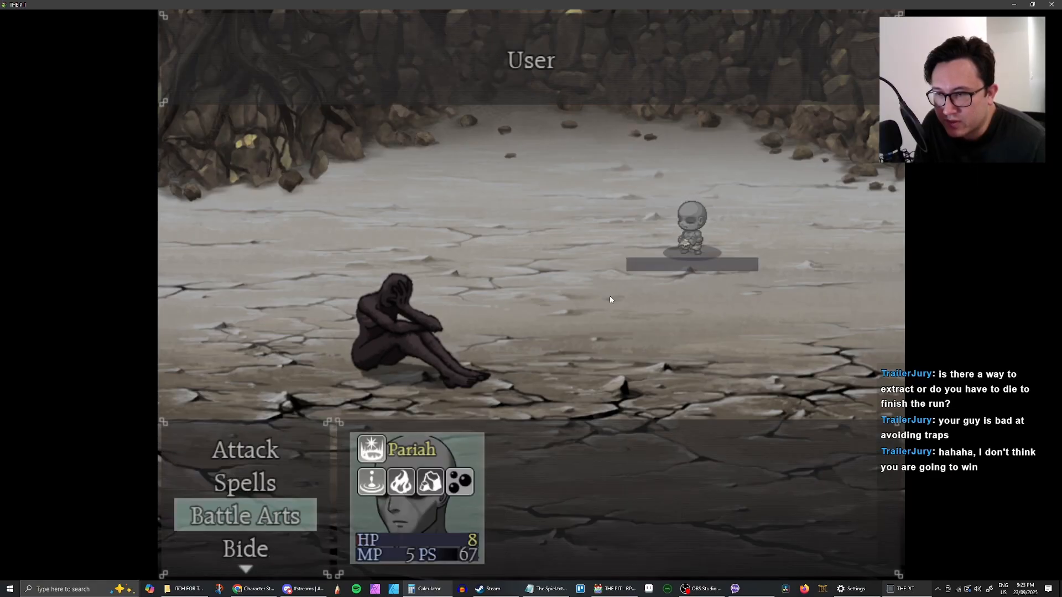
pyautogui.press('Up')
pyautogui.press('Up')
pyautogui.press('Down')
pyautogui.press('Return')
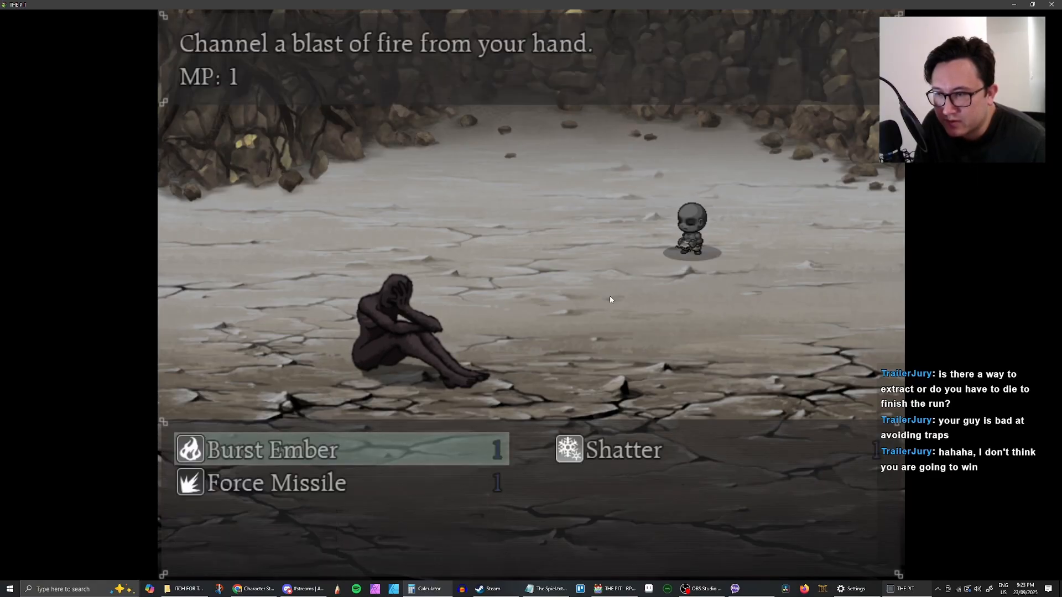
pyautogui.press('Escape')
# Use the Regeneration battle art to heal Pariah over time
pyautogui.press('Down')
pyautogui.press('Return')
pyautogui.press('Right')
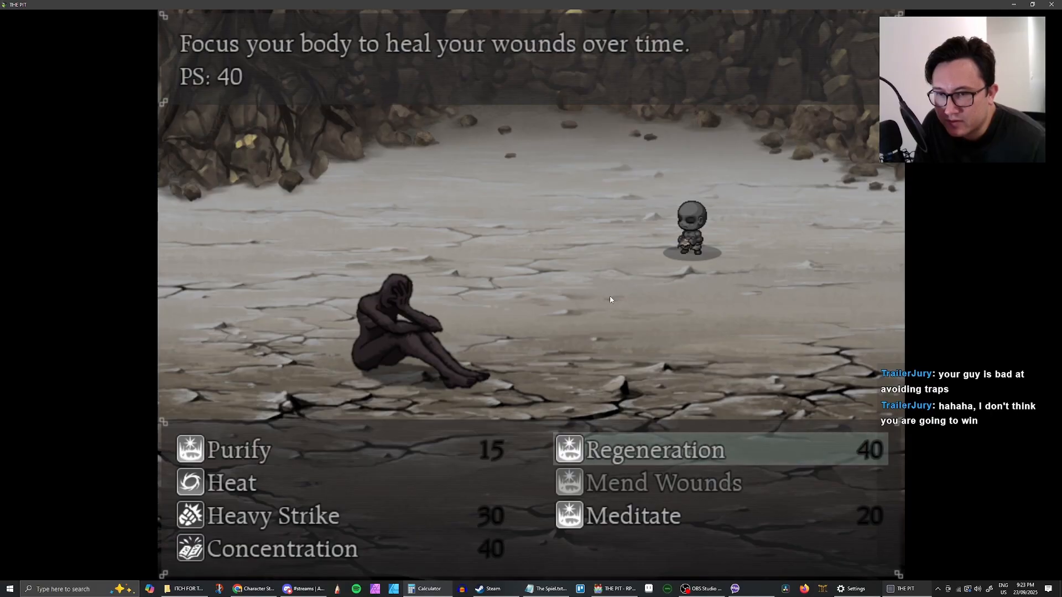
pyautogui.press('Escape')
pyautogui.press('Return')
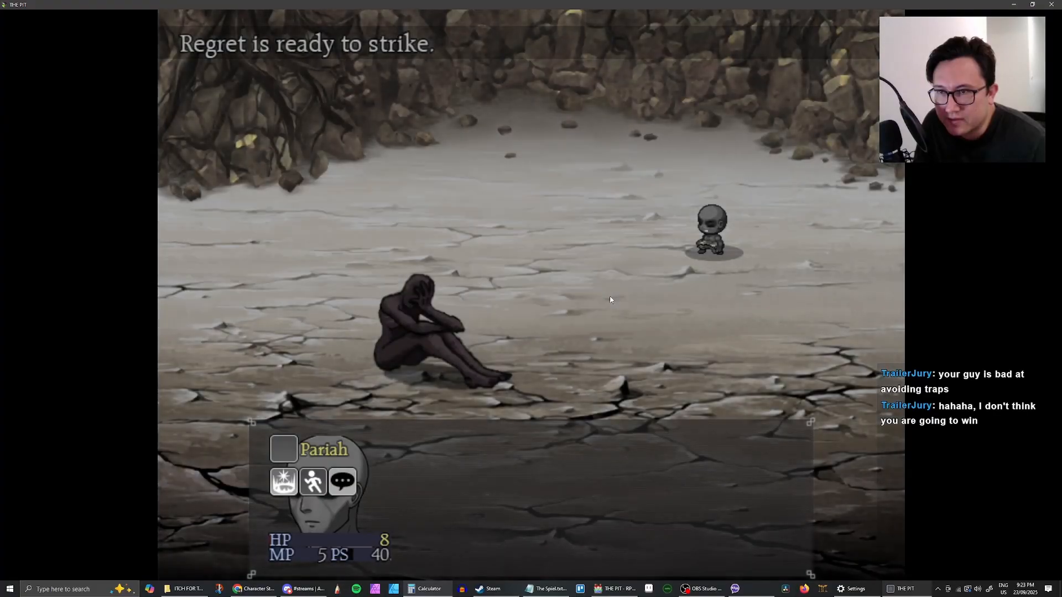
# Have Pariah Bide on the turn following Regeneration
pyautogui.press('Down')
pyautogui.press('Down')
pyautogui.press('Down')
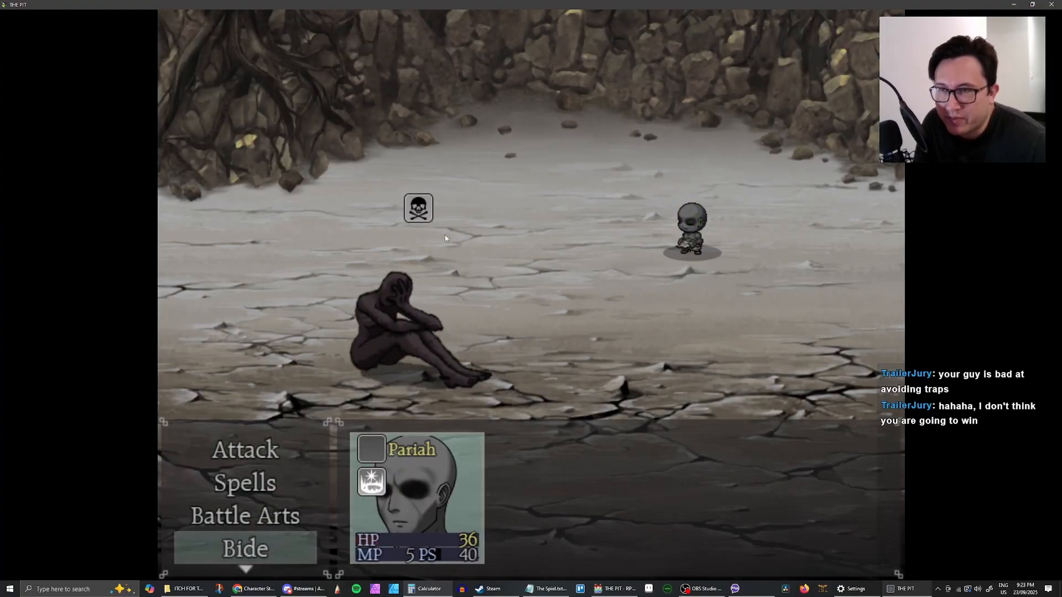
pyautogui.press('Return')
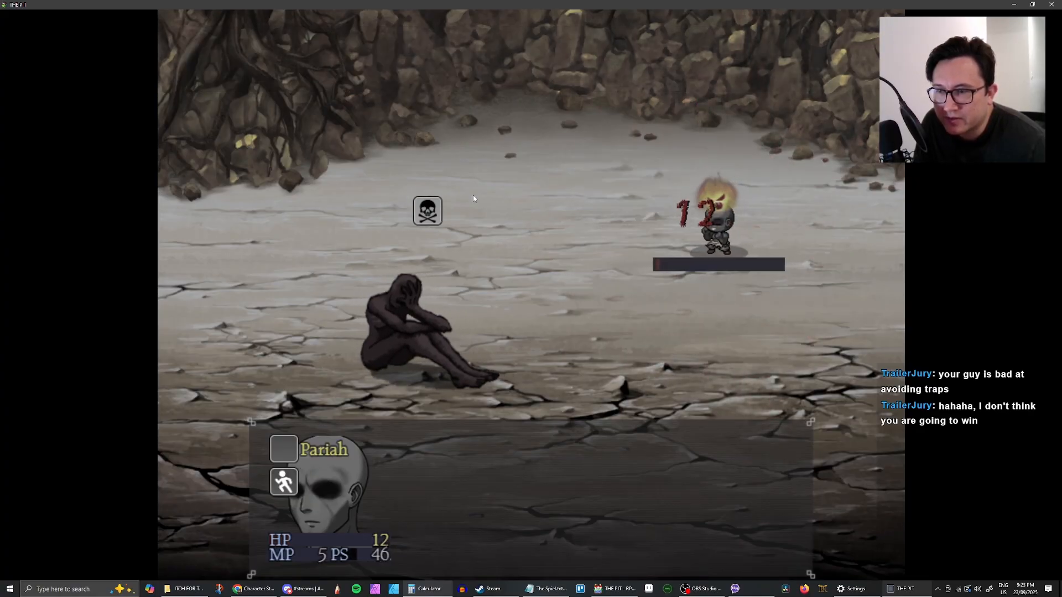
# Choose the Mend Wounds battle art as Pariah's first action of the turn
pyautogui.press('Down')
pyautogui.press('Down')
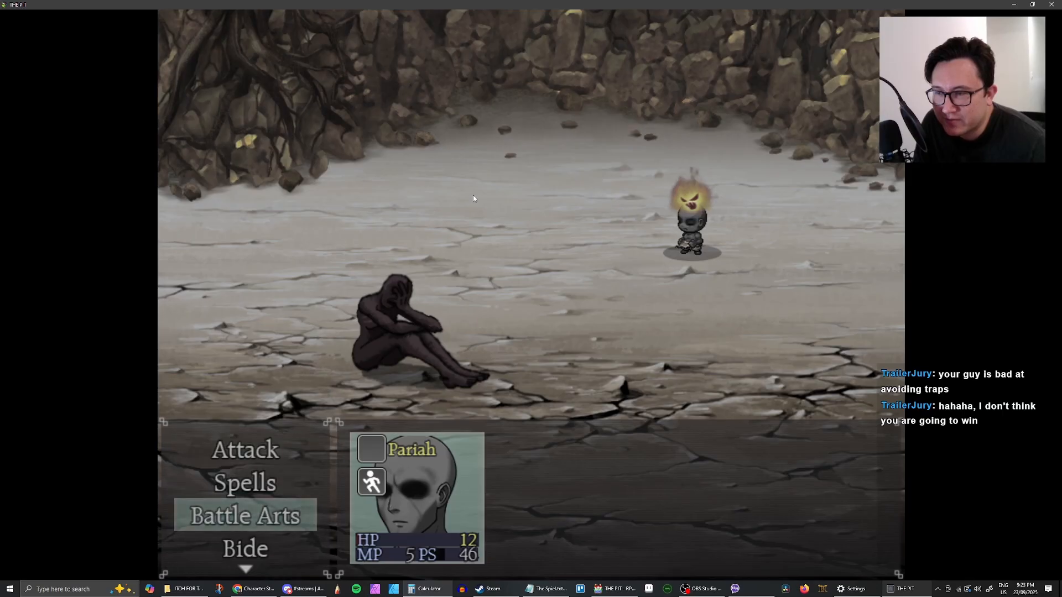
pyautogui.press('Up')
pyautogui.press('Down')
pyautogui.press('Up')
pyautogui.press('Return')
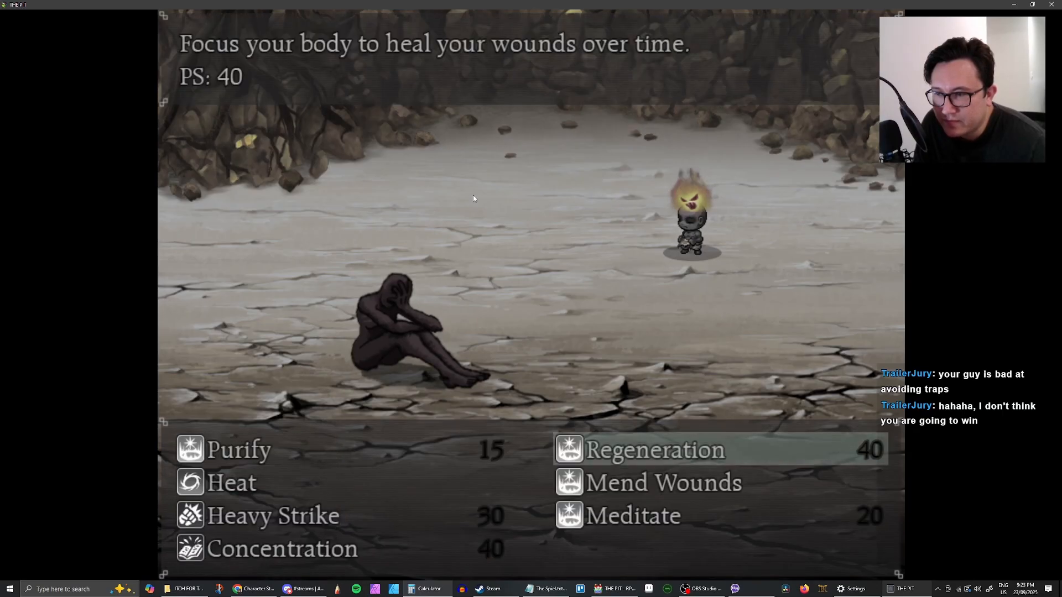
pyautogui.press('Down')
pyautogui.press('Return')
pyautogui.press('Escape')
pyautogui.press('Escape')
pyautogui.press('Escape')
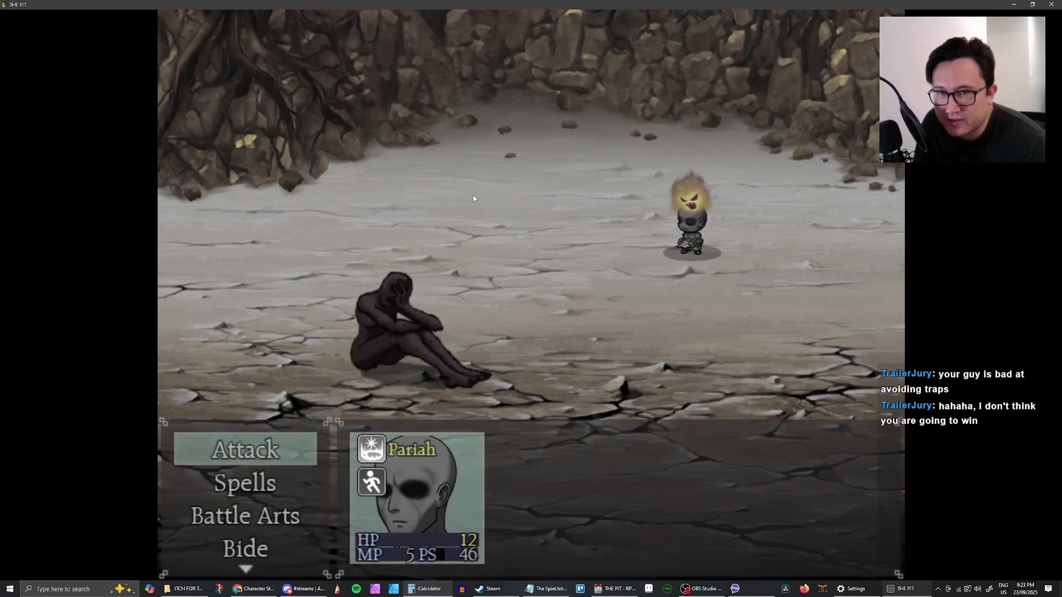
# Cast the Shatter ice spell on Regret as Pariah's second action
pyautogui.press('Down')
pyautogui.press('Down')
pyautogui.press('Up')
pyautogui.press('Down')
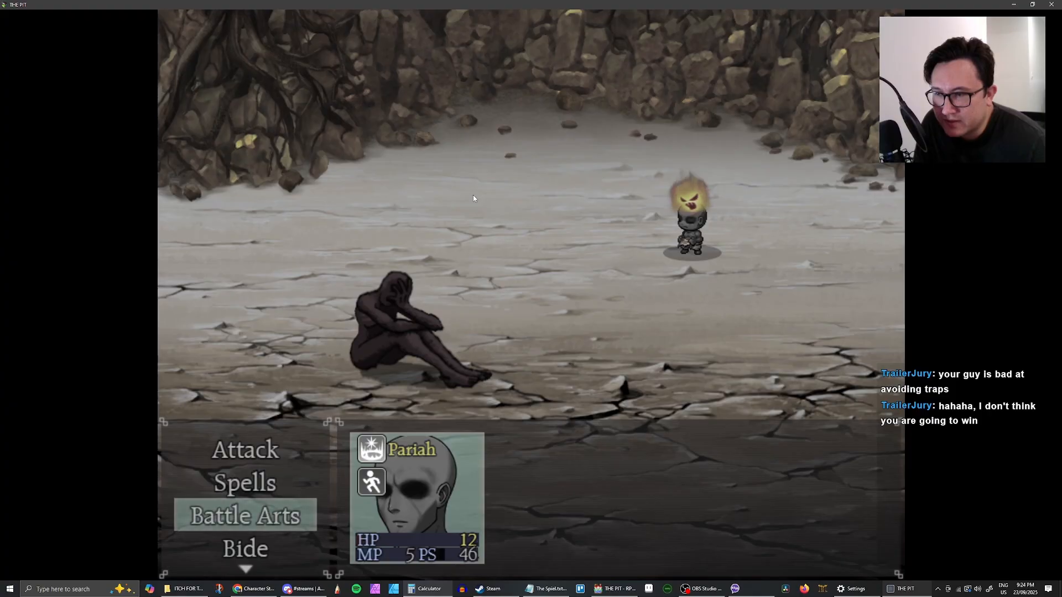
pyautogui.press('Up')
pyautogui.press('Return')
pyautogui.press('Down')
pyautogui.press('Up')
pyautogui.press('Right')
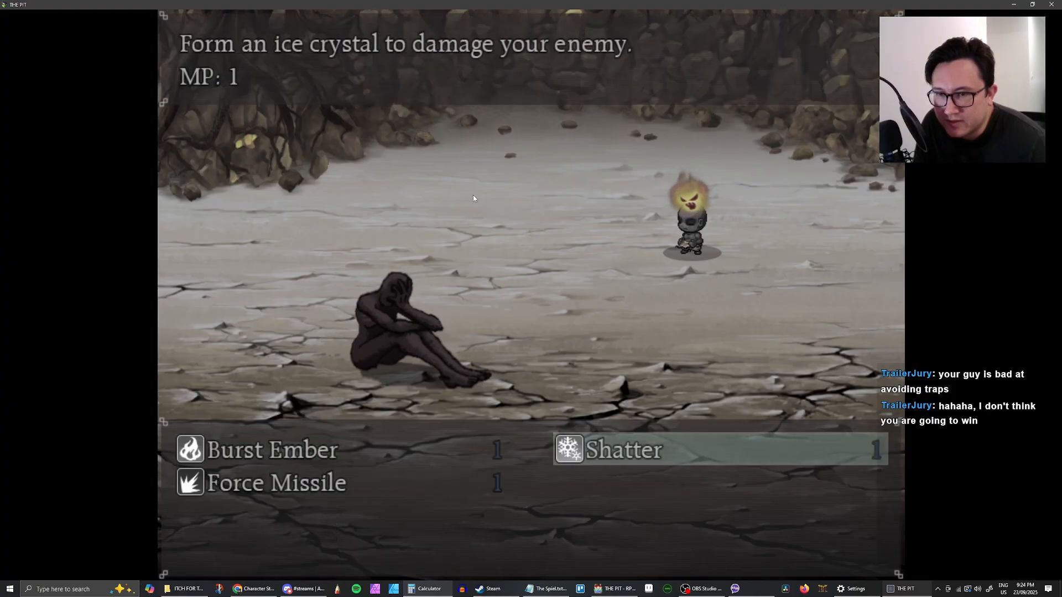
pyautogui.press('Return')
pyautogui.press('Return')
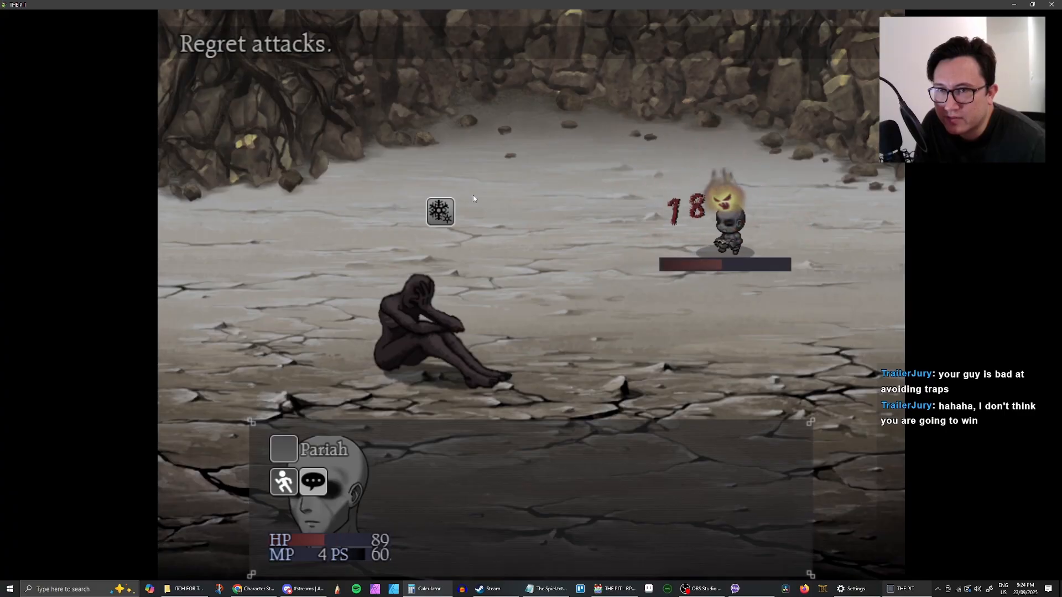
pyautogui.press('Down')
pyautogui.press('Down')
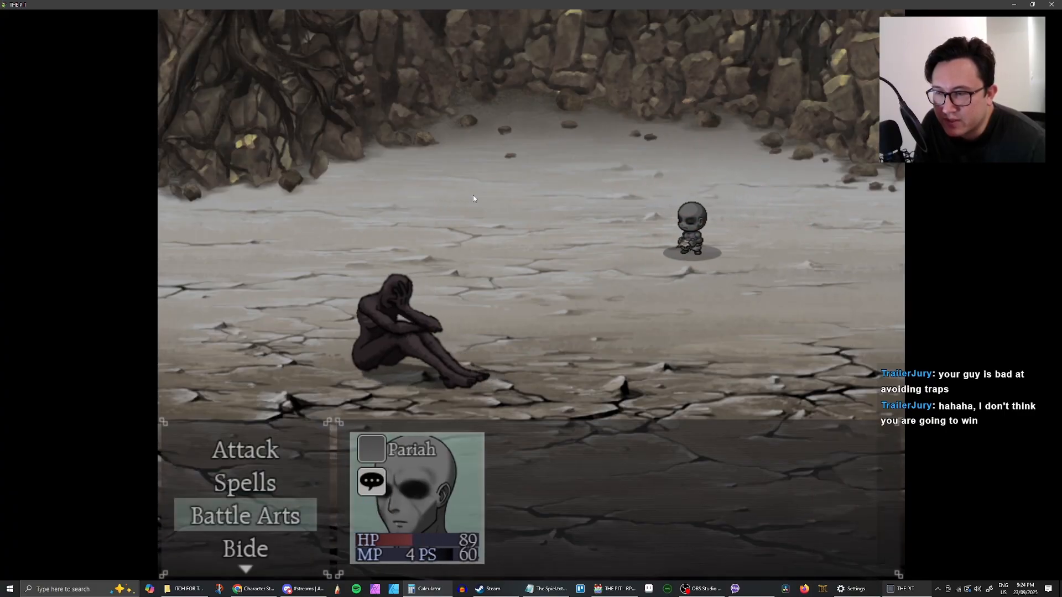
pyautogui.press('Up')
pyautogui.press('Down')
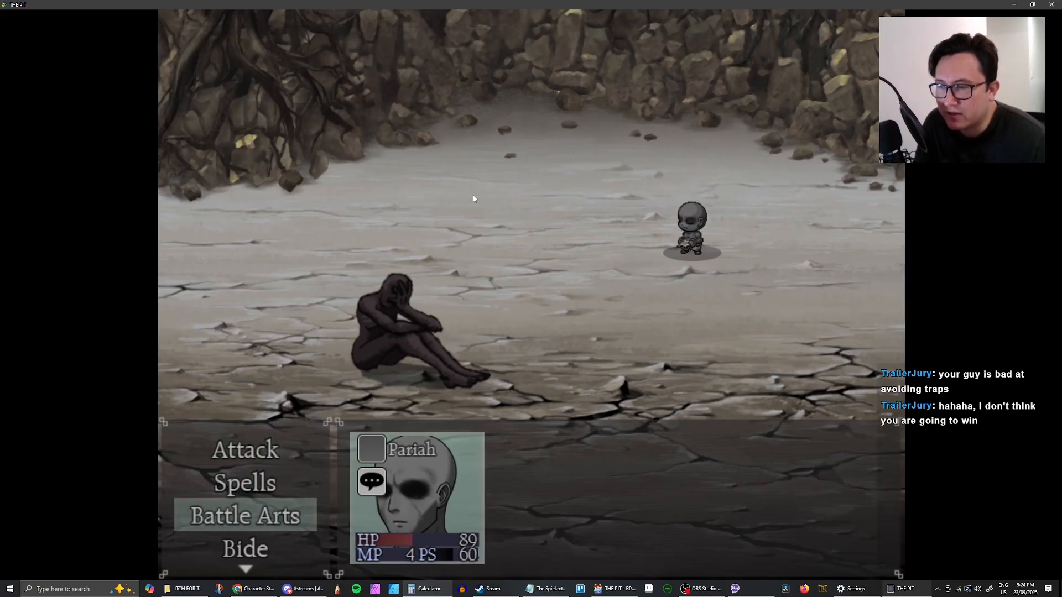
pyautogui.press('Up')
pyautogui.press('Down')
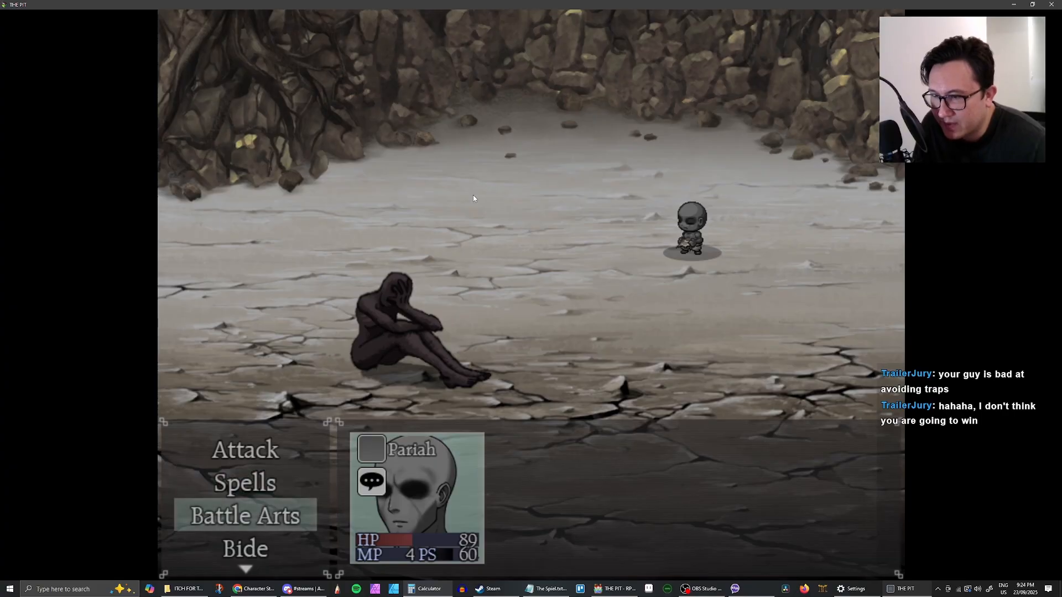
pyautogui.press('Up')
pyautogui.press('Return')
pyautogui.press('Left')
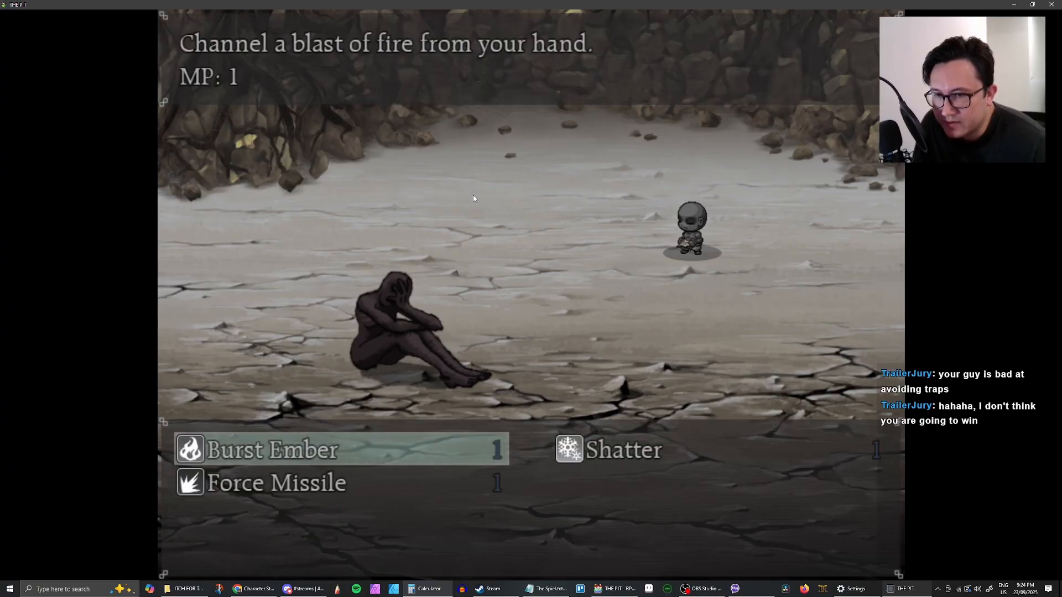
pyautogui.press('Escape')
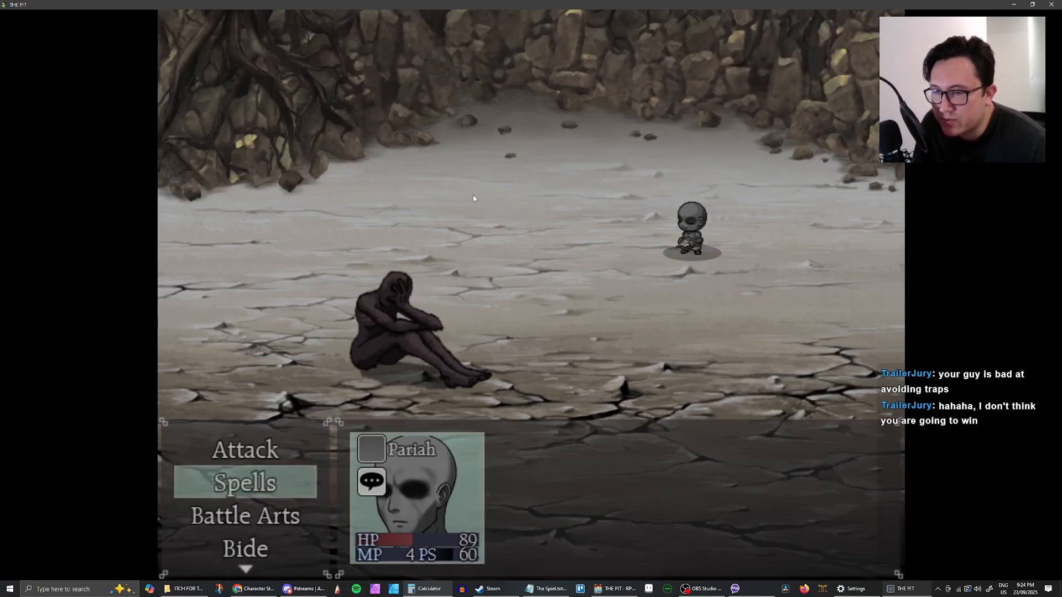
# Have Pariah Bide again to prepare for the next turn against Regret
pyautogui.press('Down')
pyautogui.press('Down')
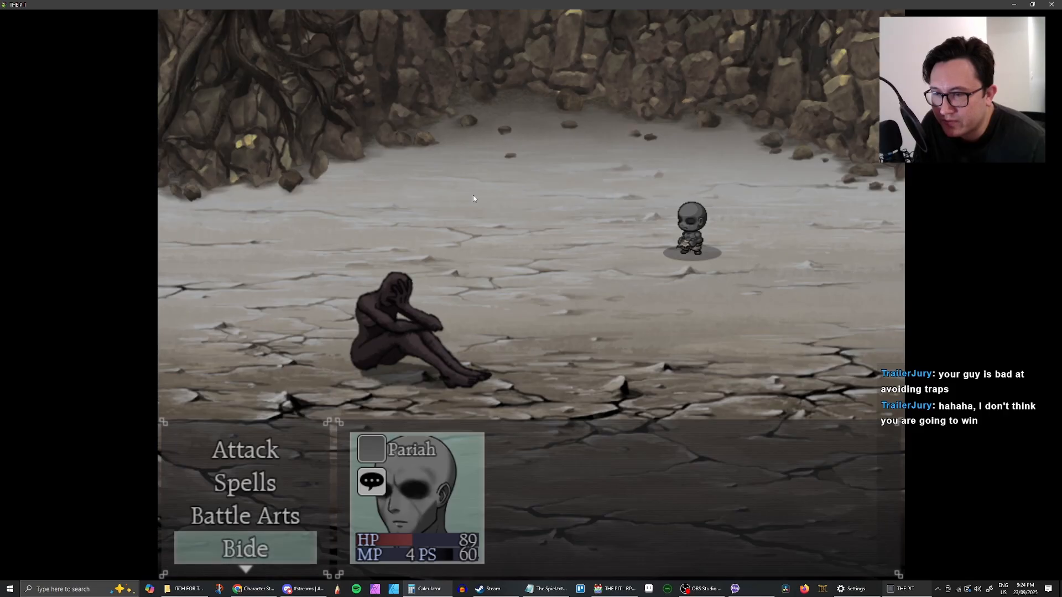
pyautogui.press('Return')
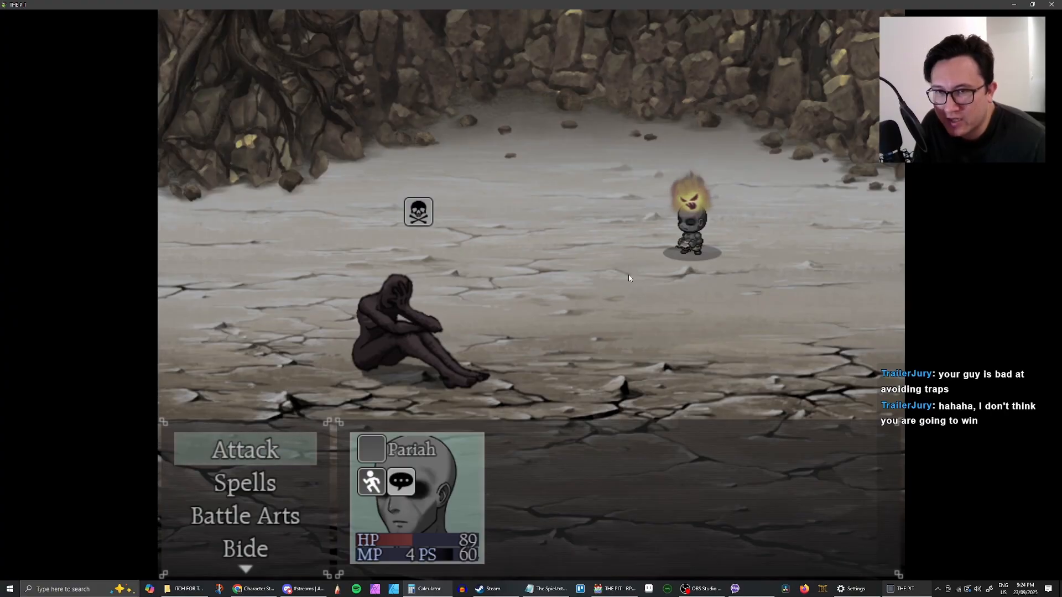
# Cast the Burst Ember fire spell on Regret with both of Pariah's actions this turn
pyautogui.press('Down')
pyautogui.press('Return')
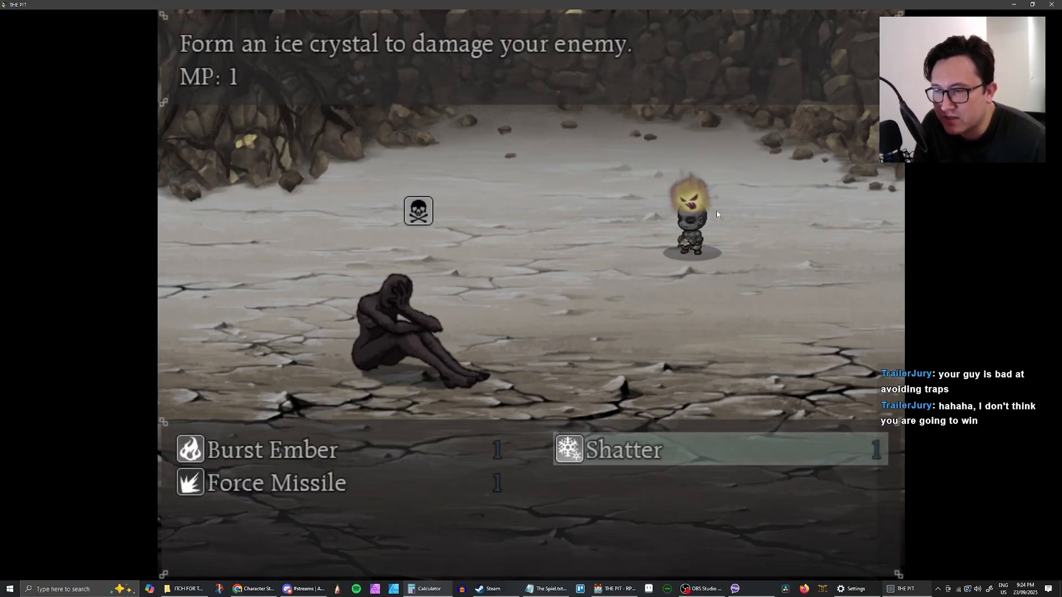
pyautogui.press('Left')
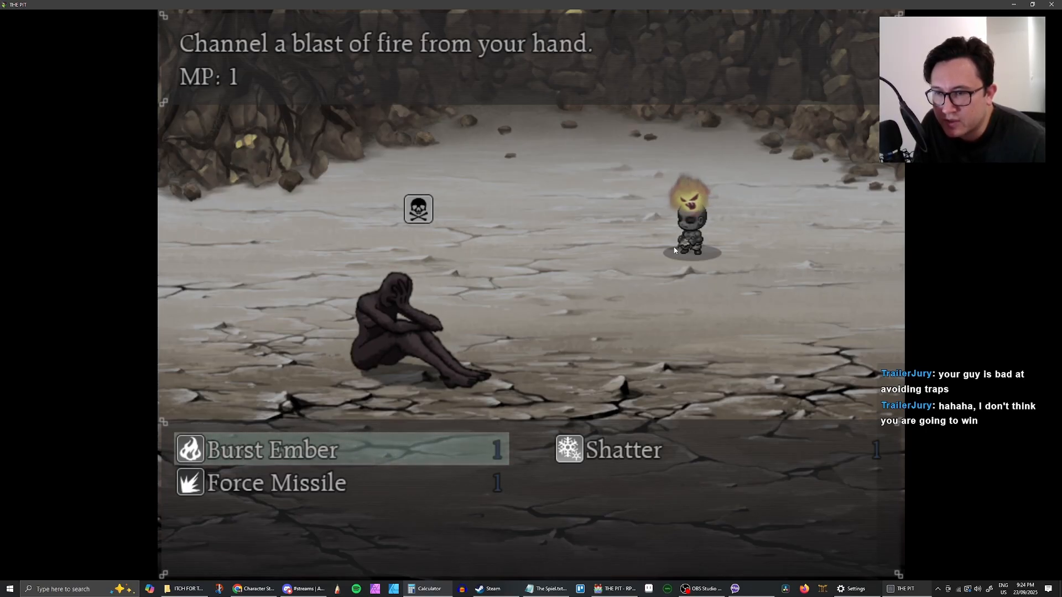
pyautogui.press('Escape')
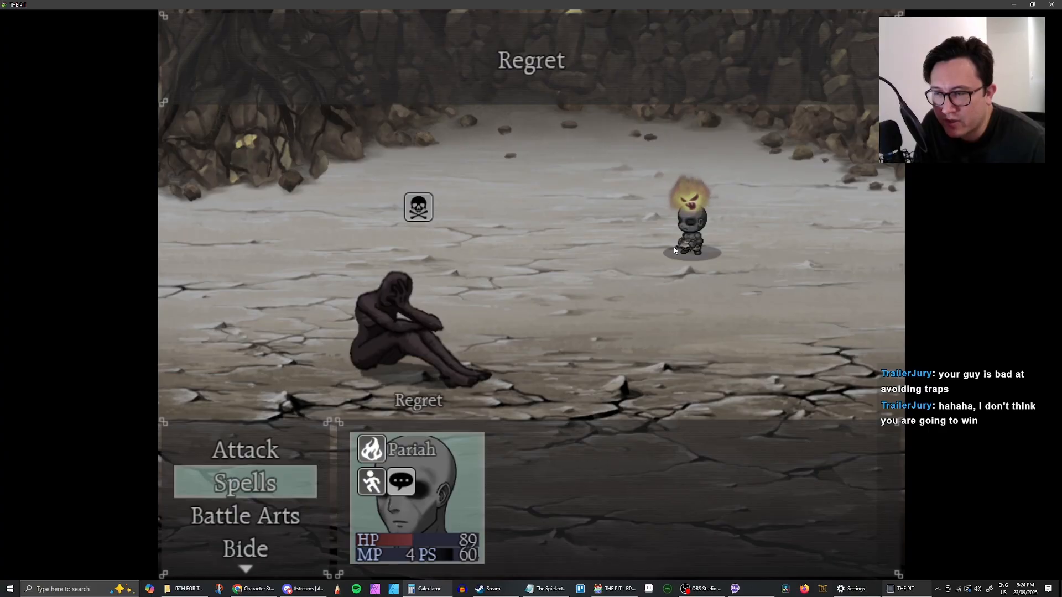
pyautogui.press('Up')
pyautogui.press('Down')
pyautogui.press('Return')
pyautogui.press('Escape')
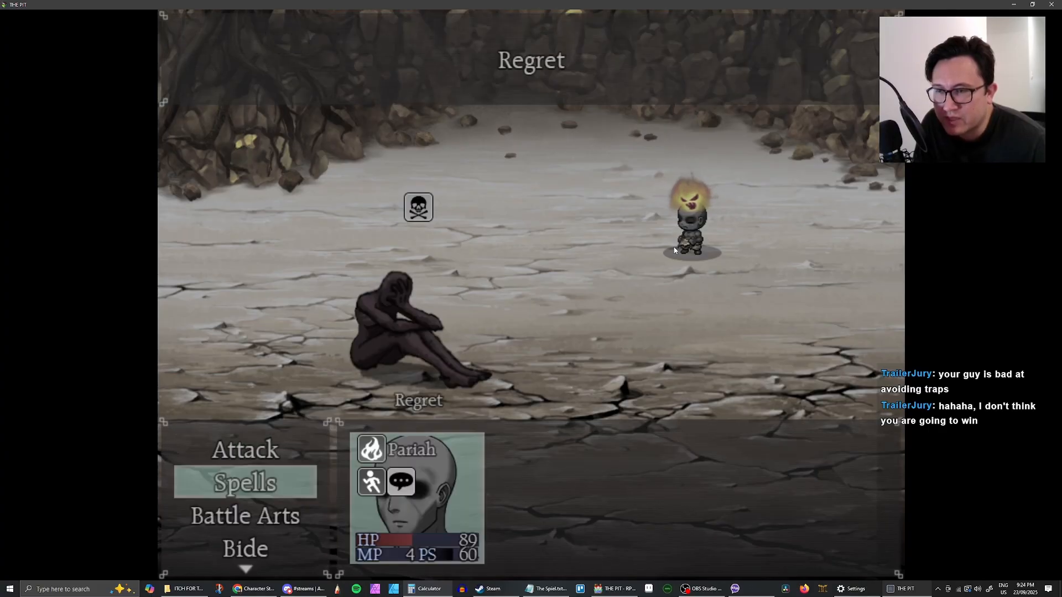
pyautogui.press('Return')
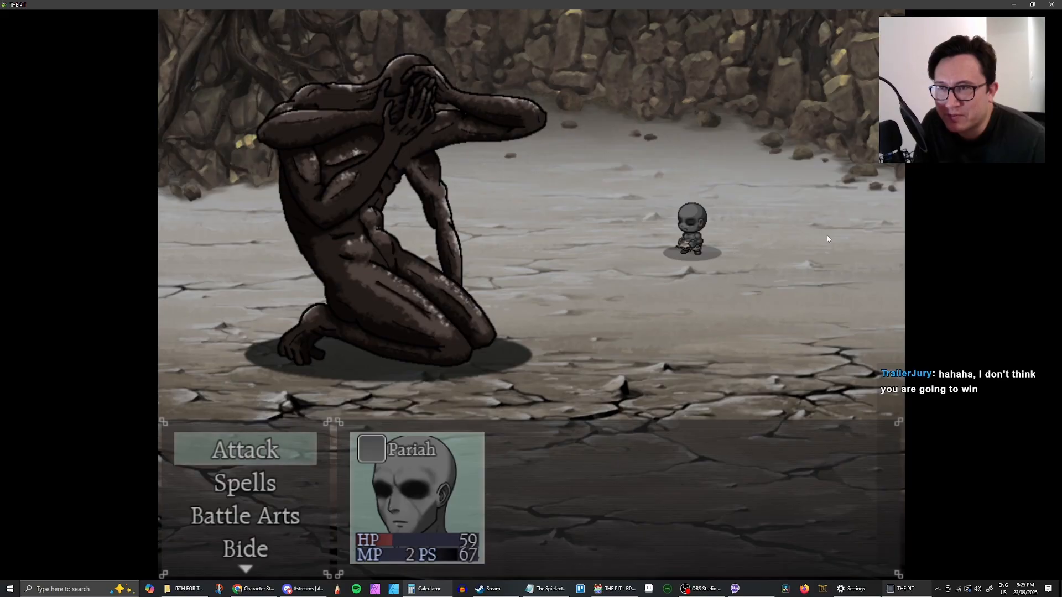
# Have Pariah Bide on the turn following the two Burst Ember casts
pyautogui.press('Down')
pyautogui.press('Down')
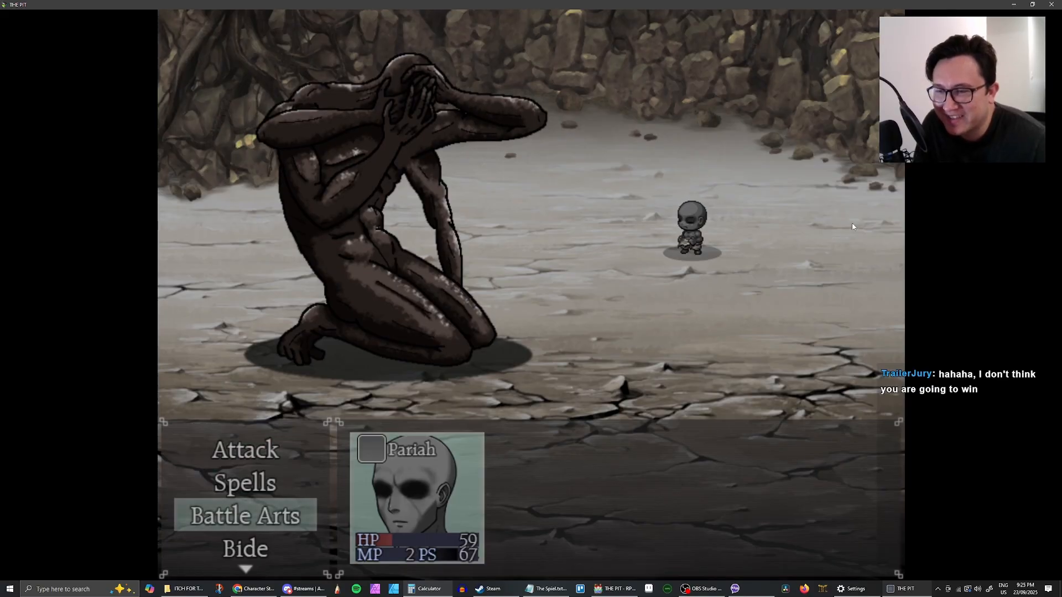
pyautogui.press('Up')
pyautogui.press('Down')
pyautogui.press('Up')
pyautogui.press('Down')
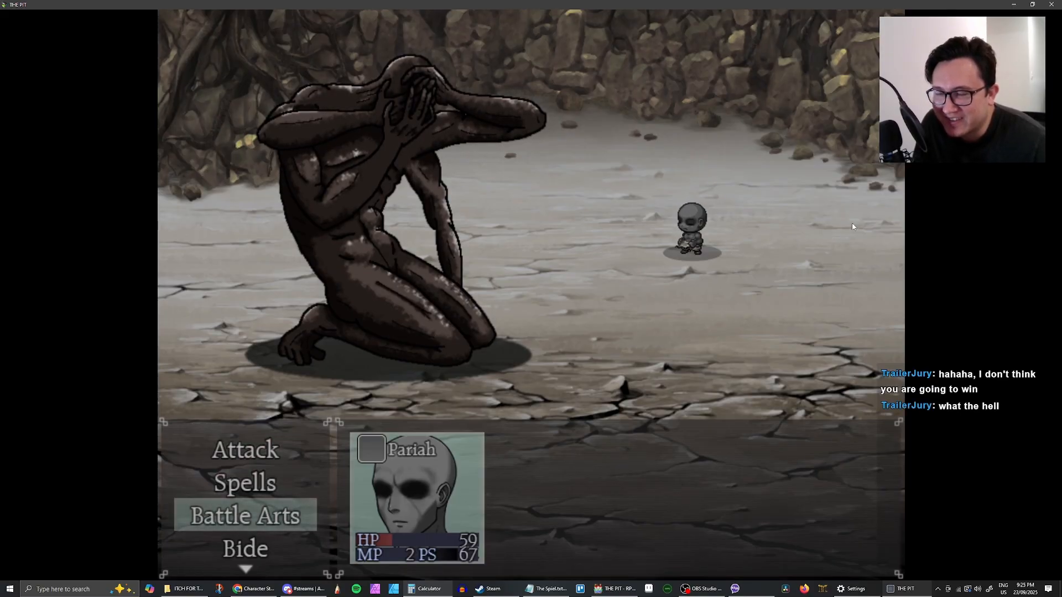
pyautogui.press('Up')
pyautogui.press('Down')
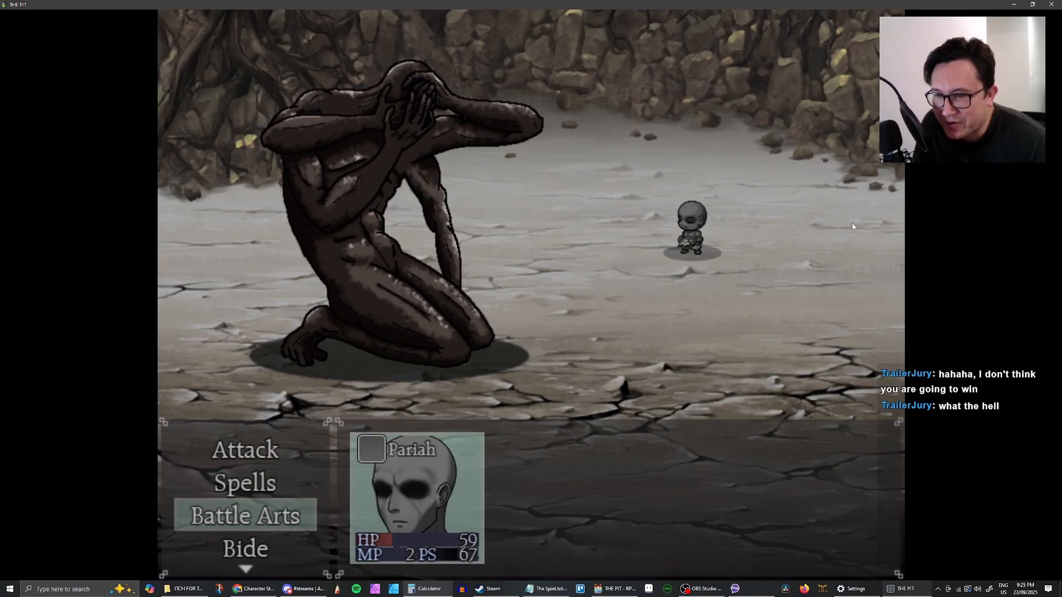
pyautogui.press('Return')
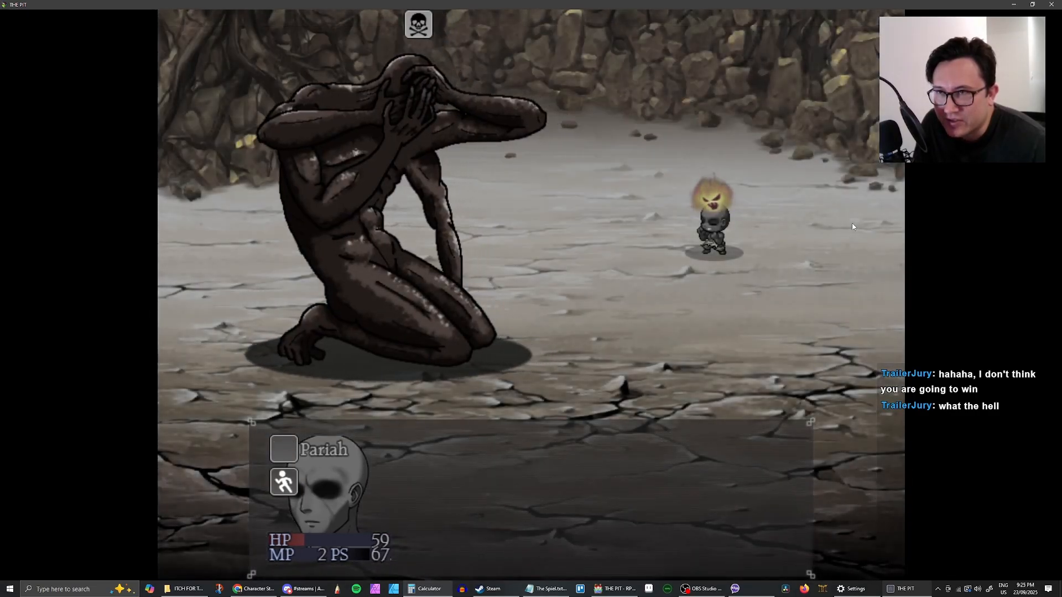
# Finish off Regret with Burst Ember as both of Pariah's actions, and advance the victory results to the level-up stats
pyautogui.press('Down')
pyautogui.press('Return')
pyautogui.press('Left')
pyautogui.press('Return')
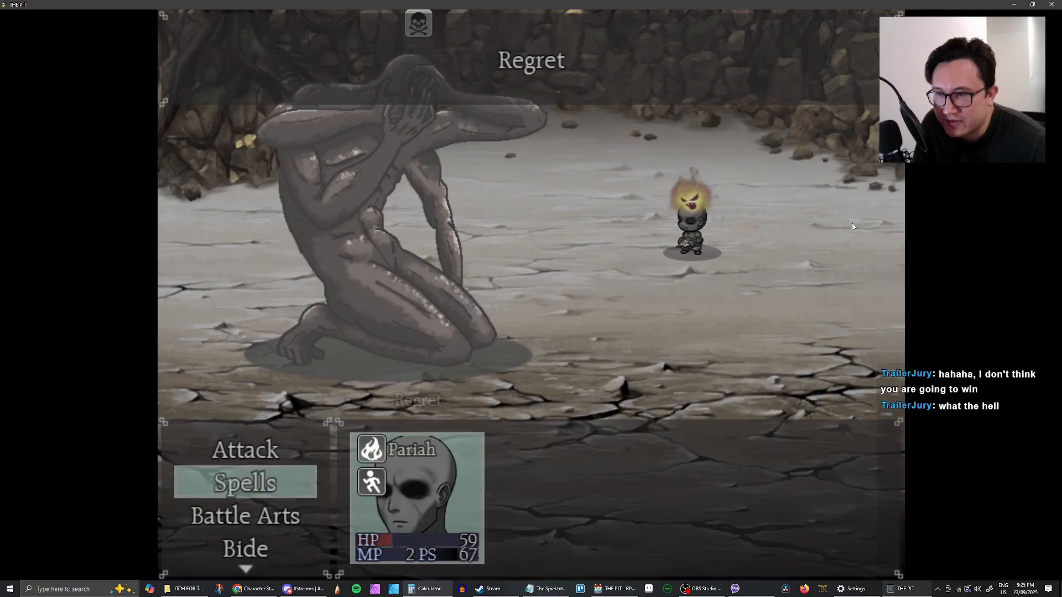
pyautogui.press('Return')
pyautogui.press('Down')
pyautogui.press('Return')
pyautogui.press('Return')
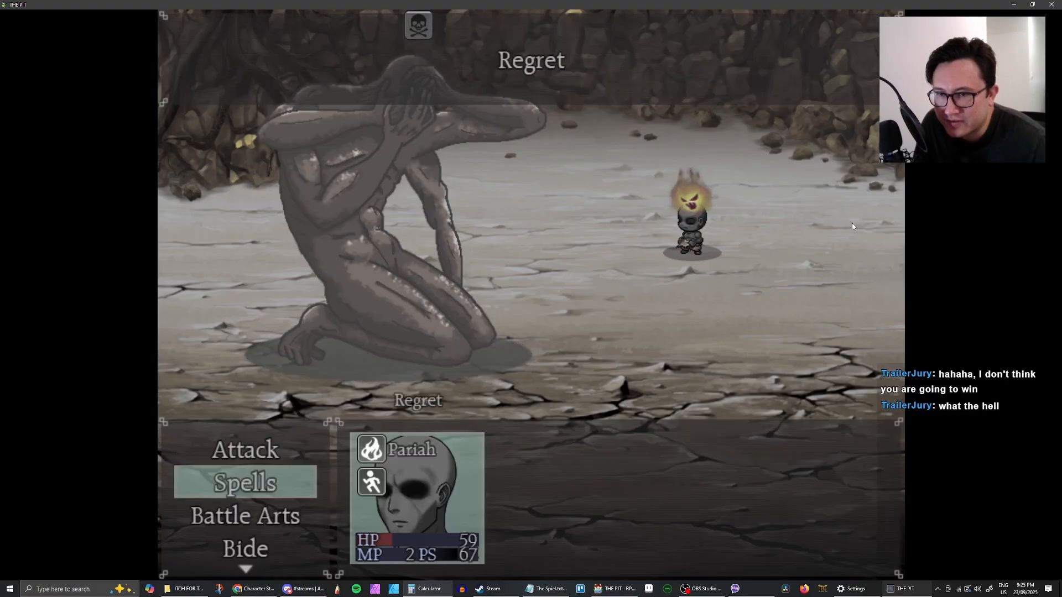
pyautogui.press('Return')
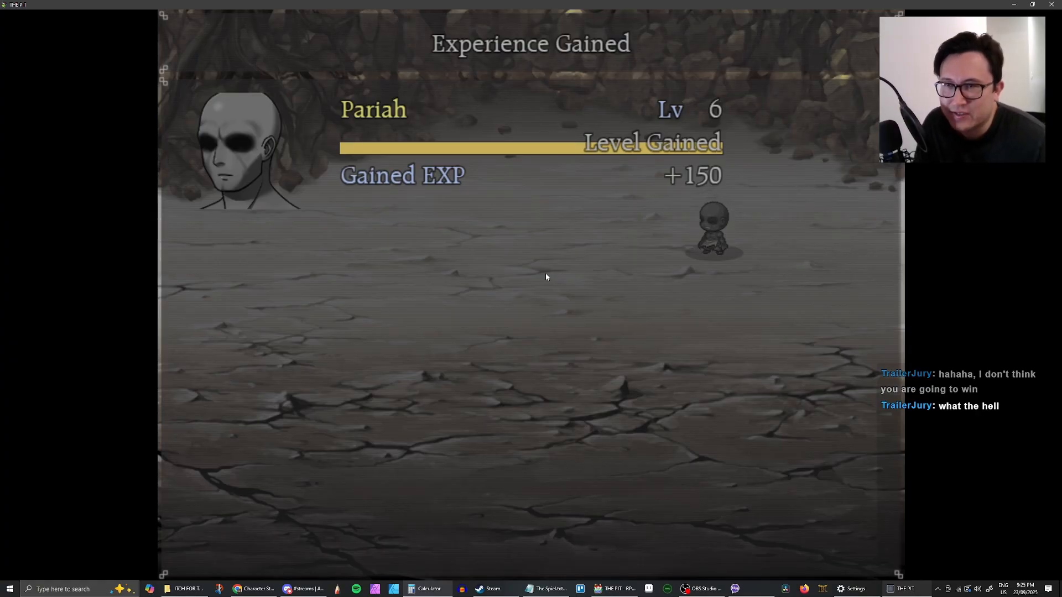
pyautogui.press('Return')
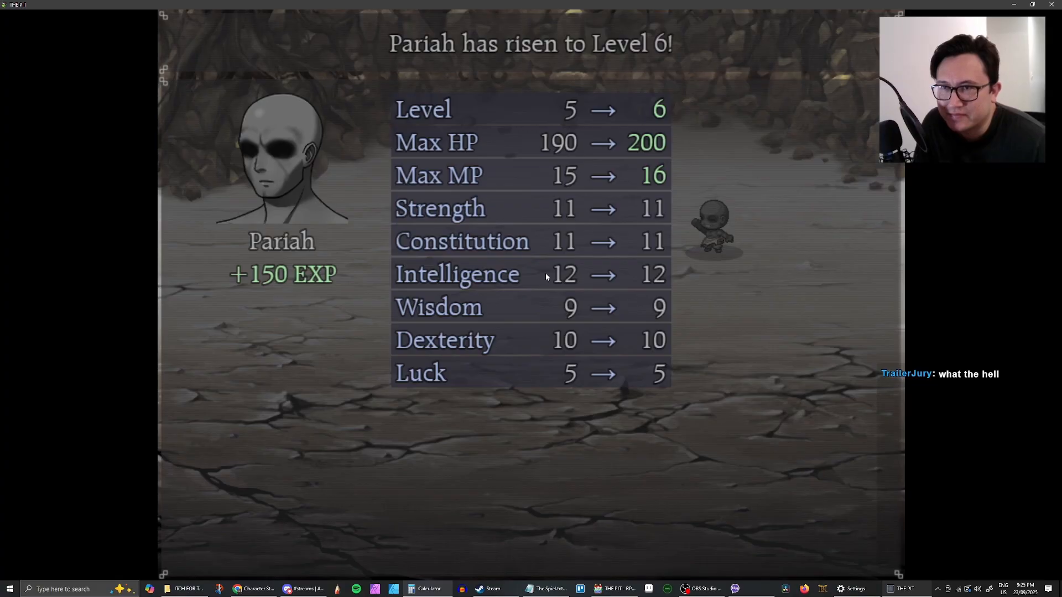
# Close the level-up summary and walk Pariah through the dark cave to the small hole in the wall
pyautogui.press('Return')
pyautogui.press('Return')
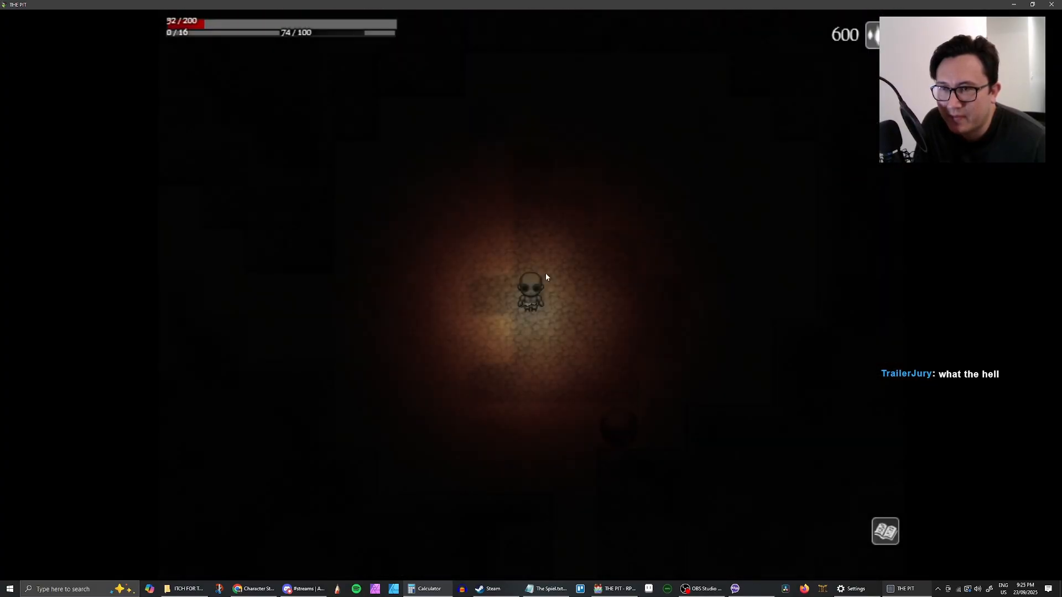
pyautogui.press('Up')
pyautogui.press('Right')
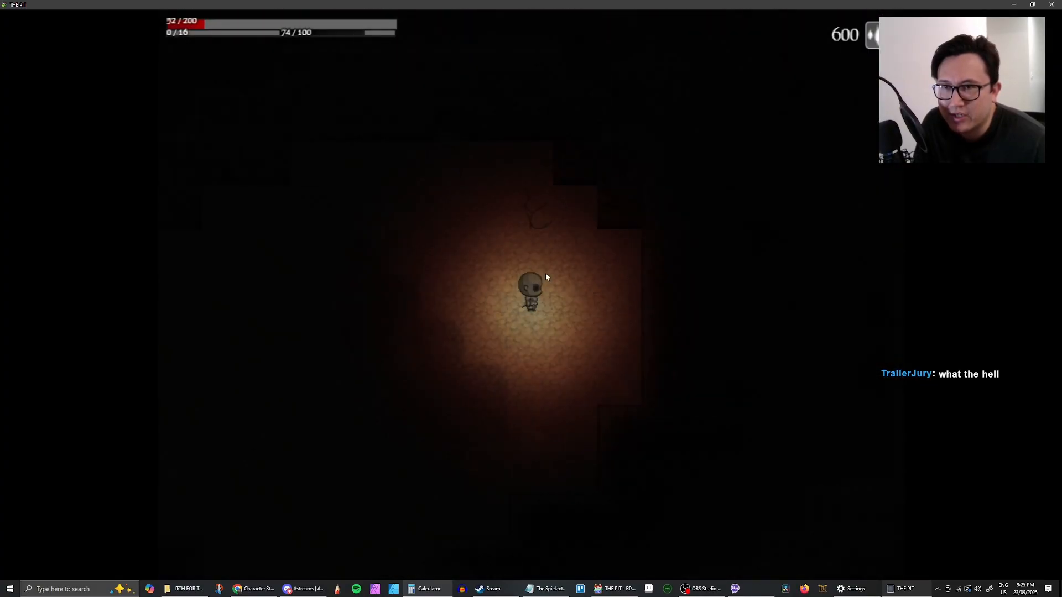
pyautogui.press('Right')
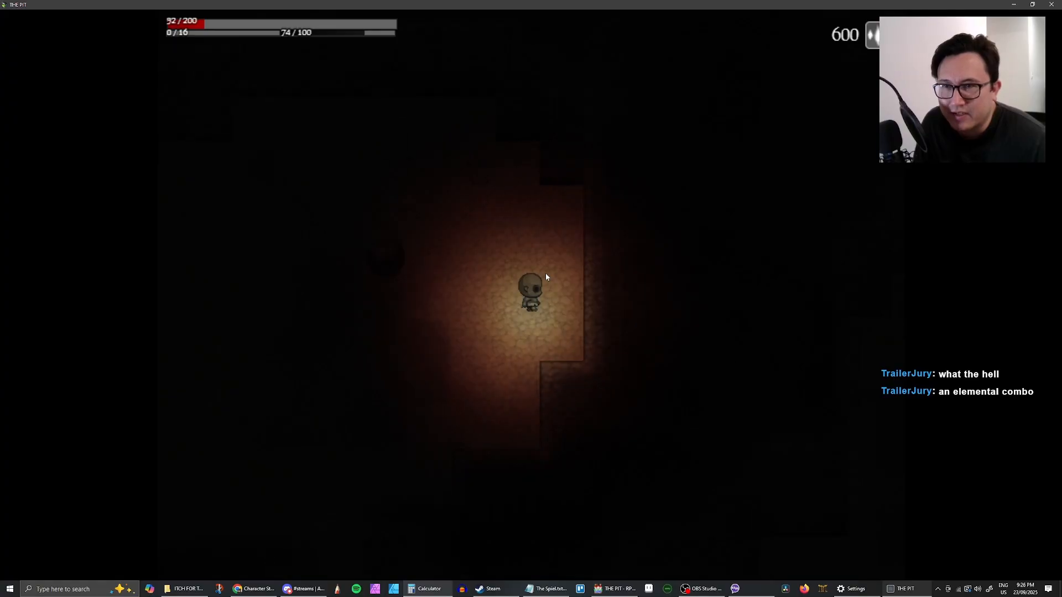
pyautogui.press('Up')
pyautogui.press('Down')
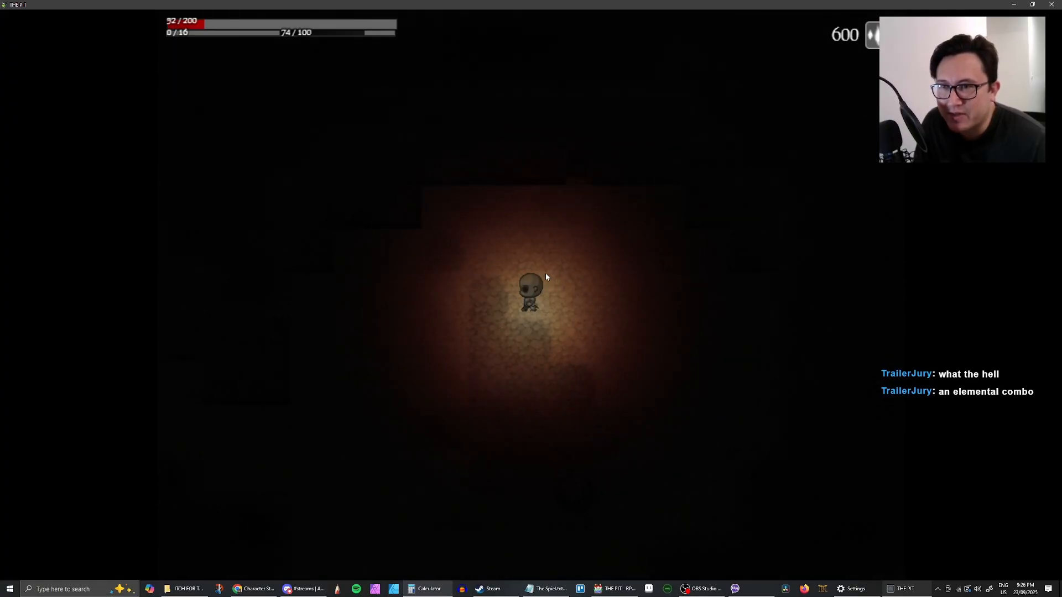
pyautogui.press('Left')
pyautogui.press('Up')
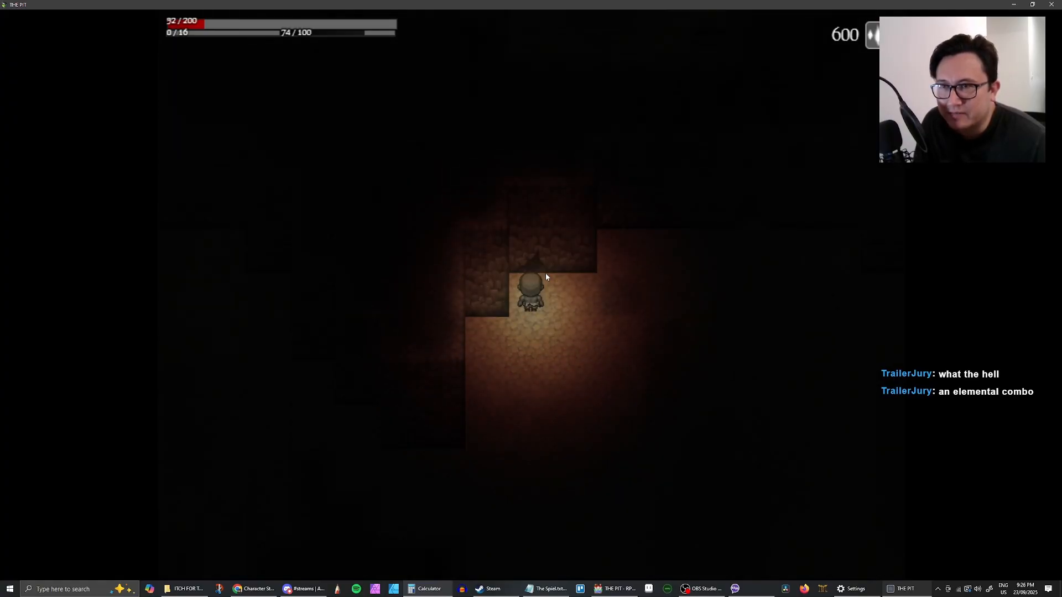
# Examine the small hole in the wall, reach in and take the dried meat
pyautogui.press('Return')
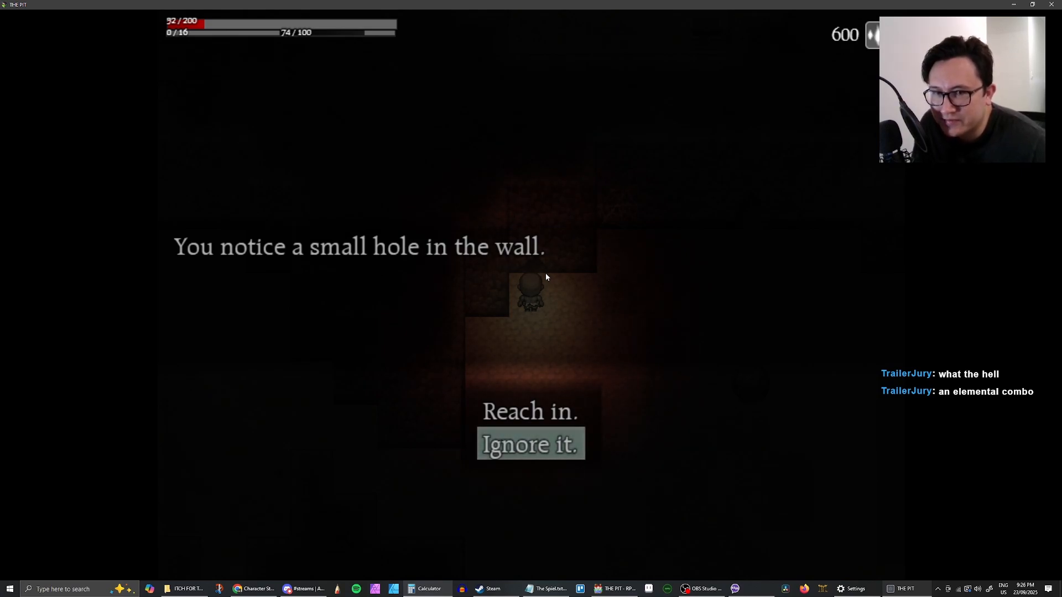
pyautogui.press('Up')
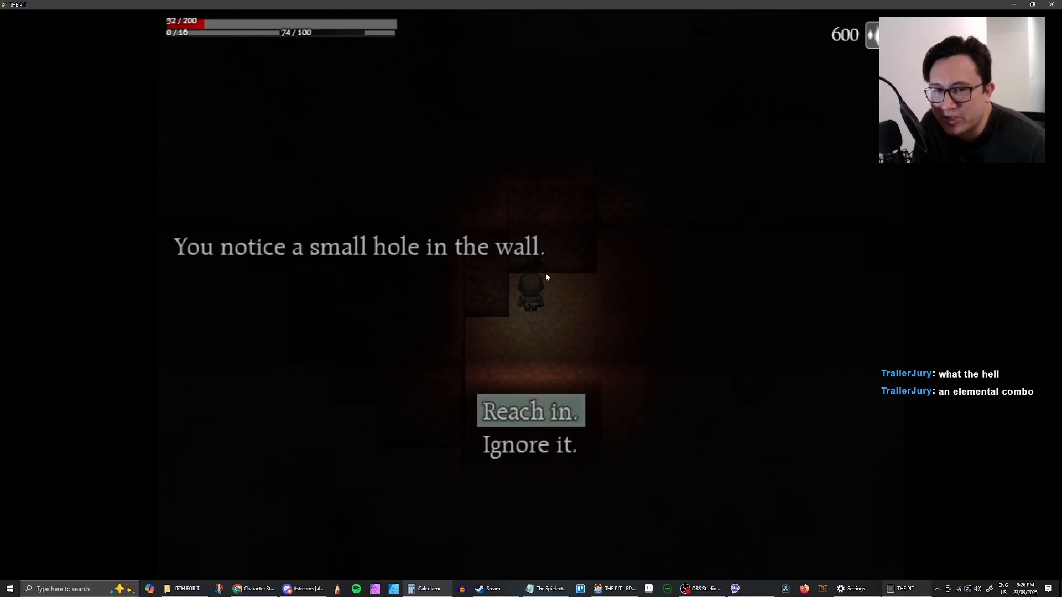
pyautogui.press('Return')
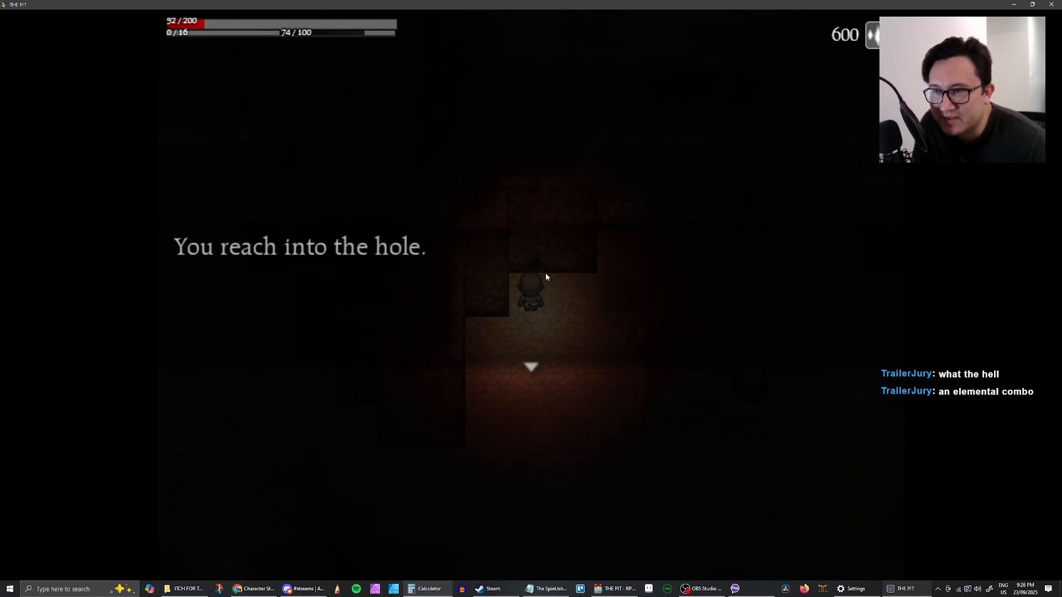
pyautogui.press('Return')
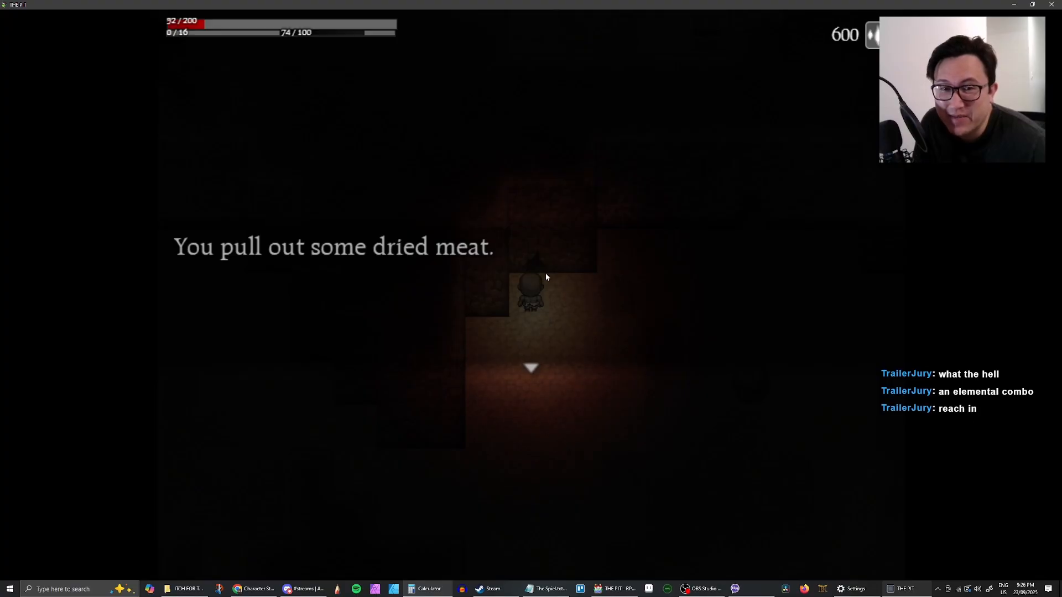
pyautogui.press('Return')
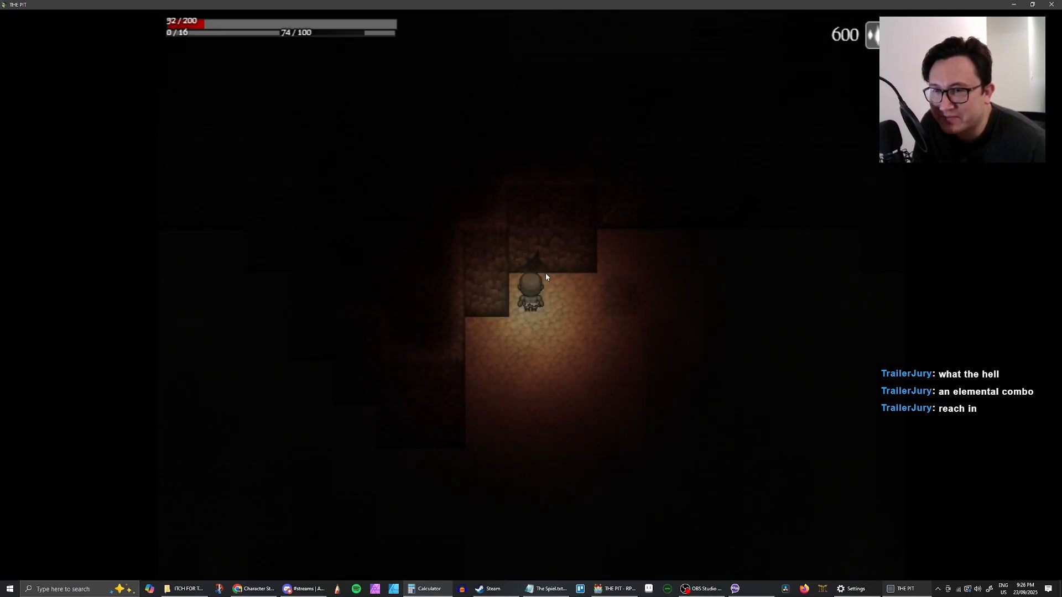
# Have Pariah eat all five pieces of Dried Meat from the inventory to restore HP
pyautogui.press('Escape')
pyautogui.press('Down')
pyautogui.press('Up')
pyautogui.press('Return')
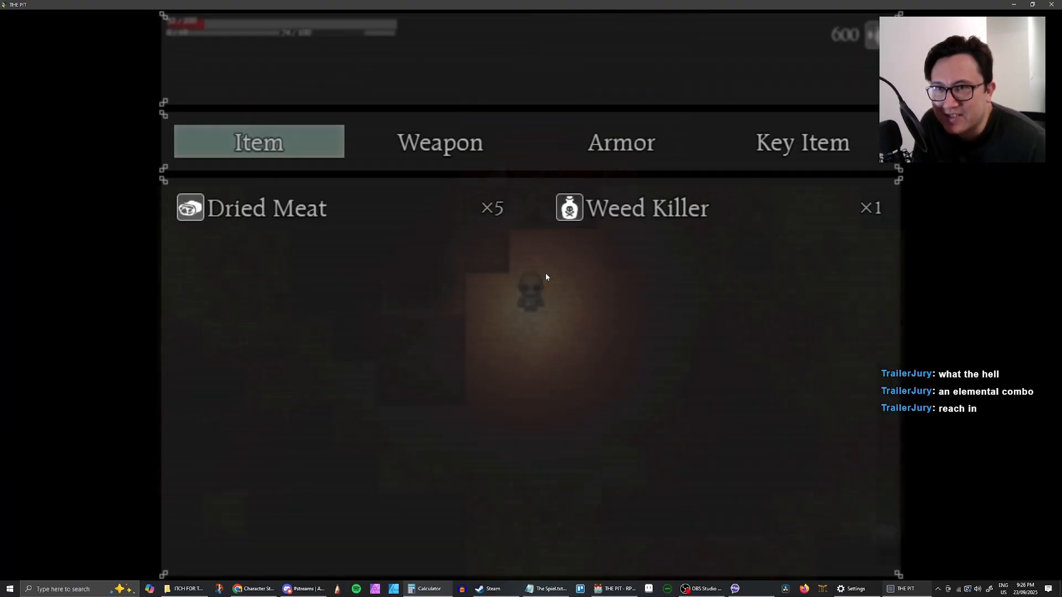
pyautogui.press('Return')
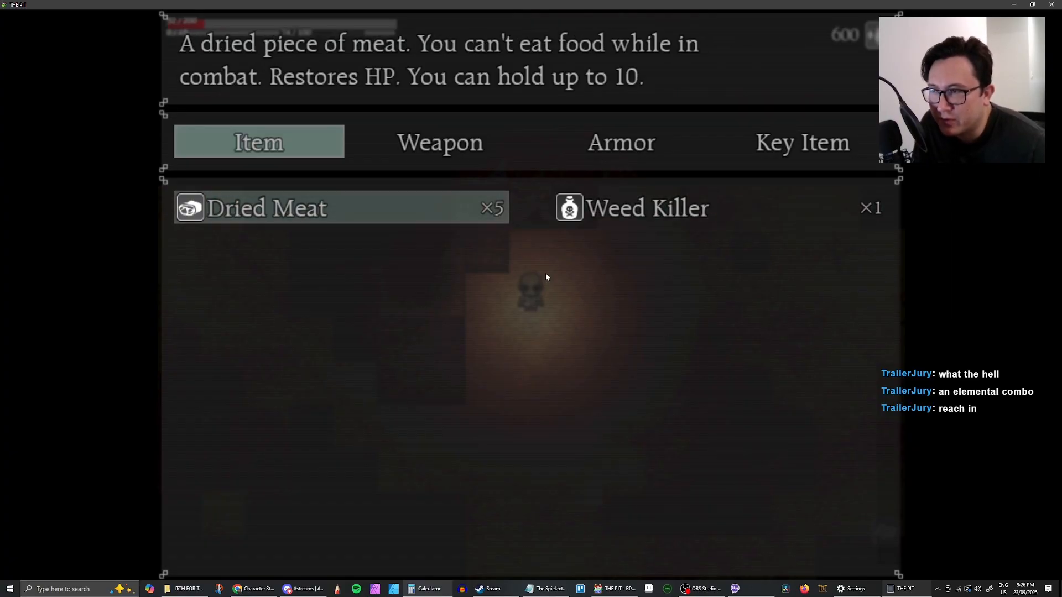
pyautogui.press('Return')
pyautogui.press('Return')
pyautogui.press('Return')
pyautogui.press('Return')
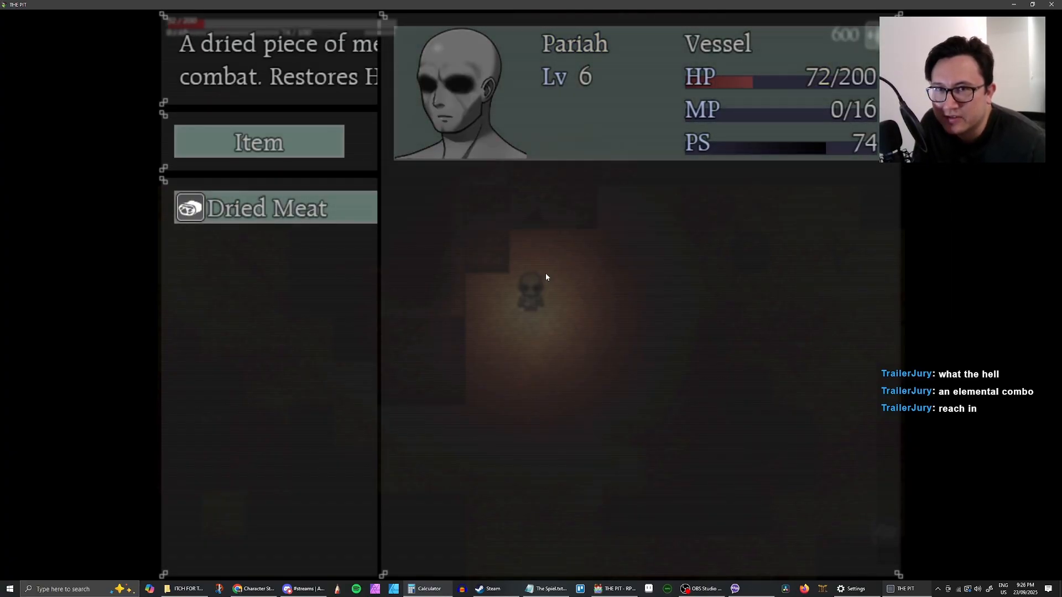
pyautogui.press('Return')
pyautogui.press('Escape')
pyautogui.press('Escape')
pyautogui.press('Escape')
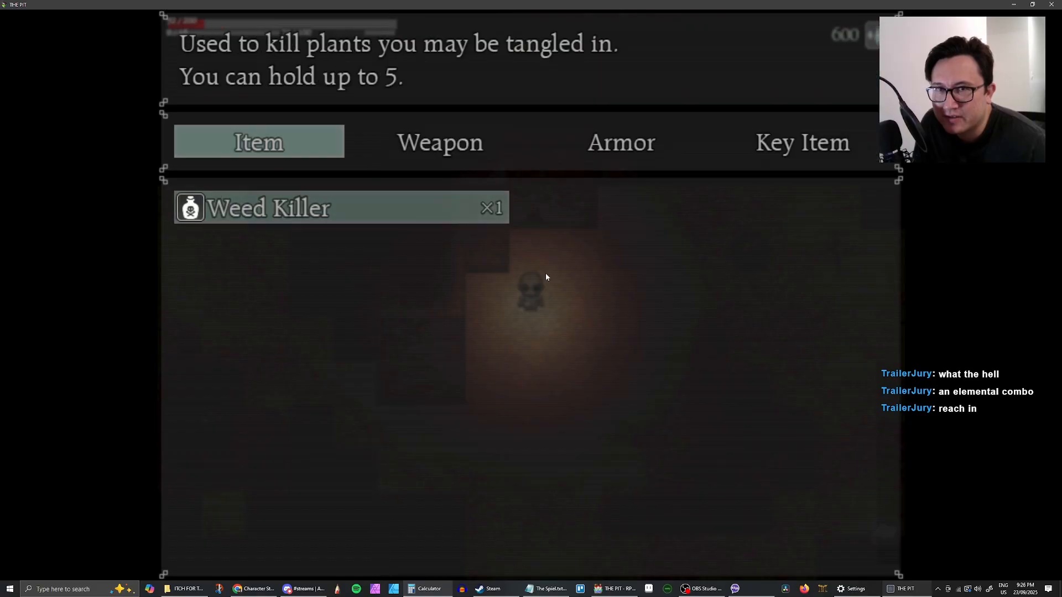
pyautogui.press('Escape')
# Explore the cave passages south and west of the hole in the wall
pyautogui.press('Down')
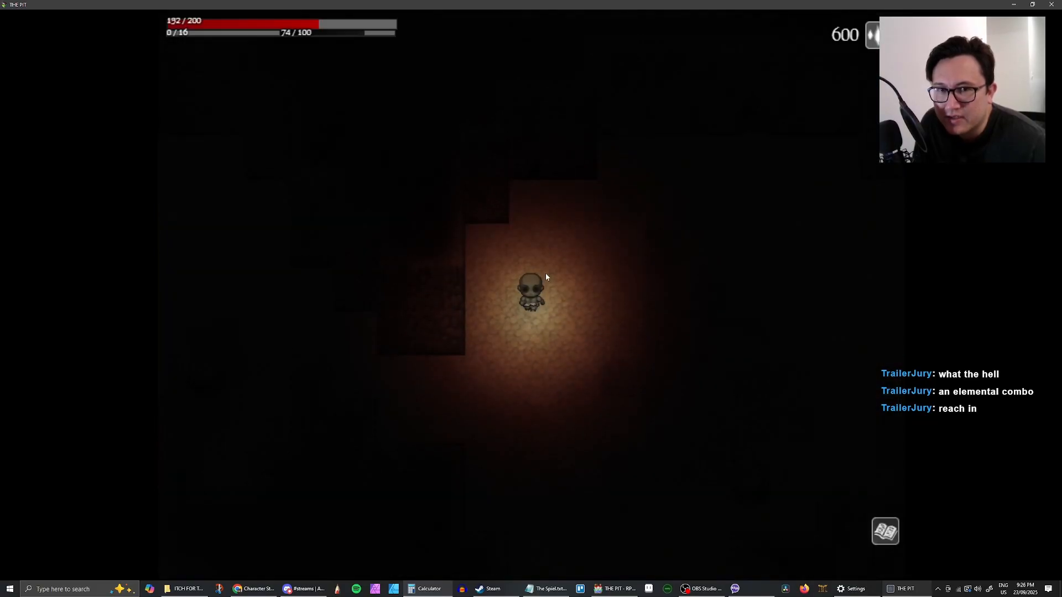
pyautogui.press('Left')
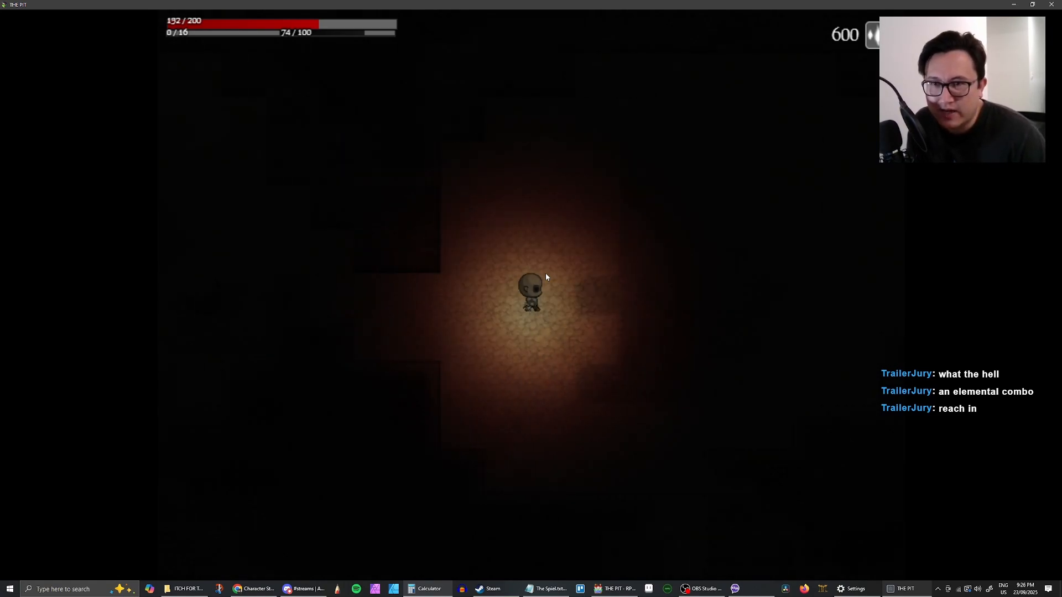
pyautogui.press('Right')
pyautogui.press('Right')
pyautogui.press('Right')
pyautogui.press('Right')
pyautogui.press('Left')
pyautogui.press('Left')
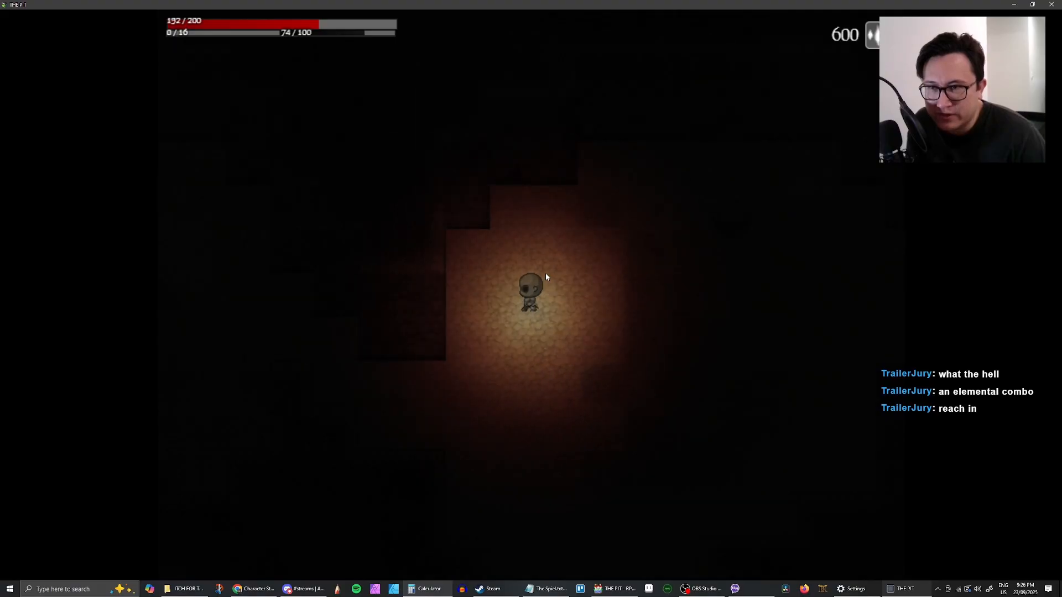
pyautogui.press('Left')
pyautogui.press('Left')
pyautogui.press('Left')
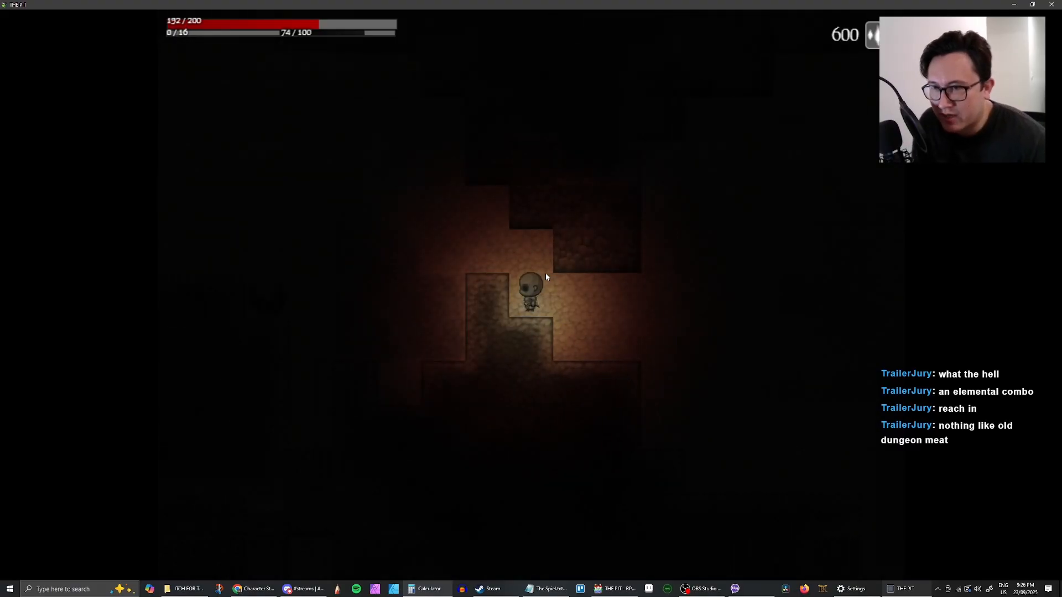
pyautogui.press('Up')
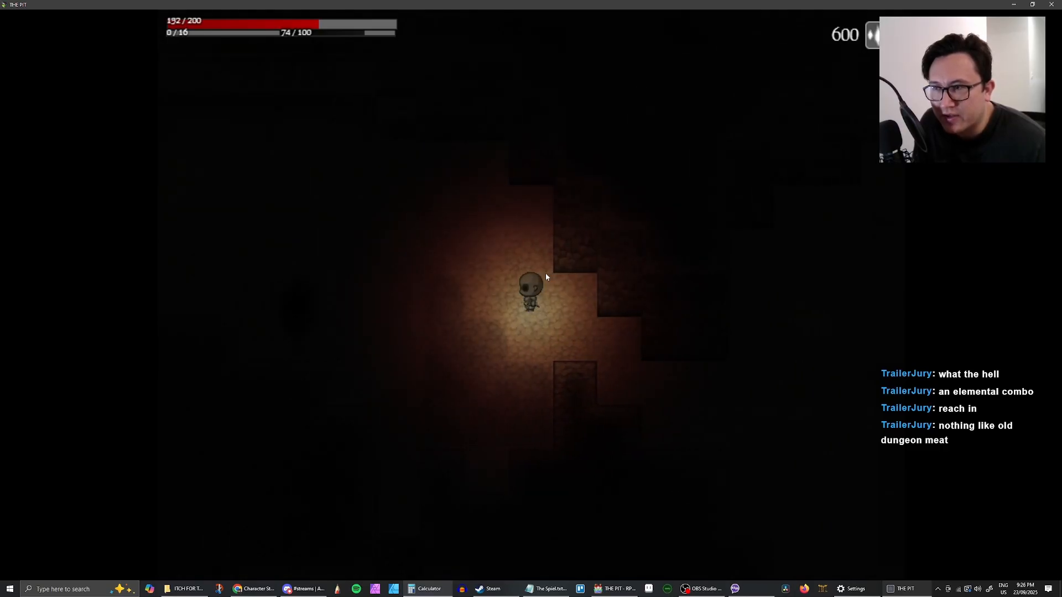
pyautogui.press('Down')
pyautogui.press('Right')
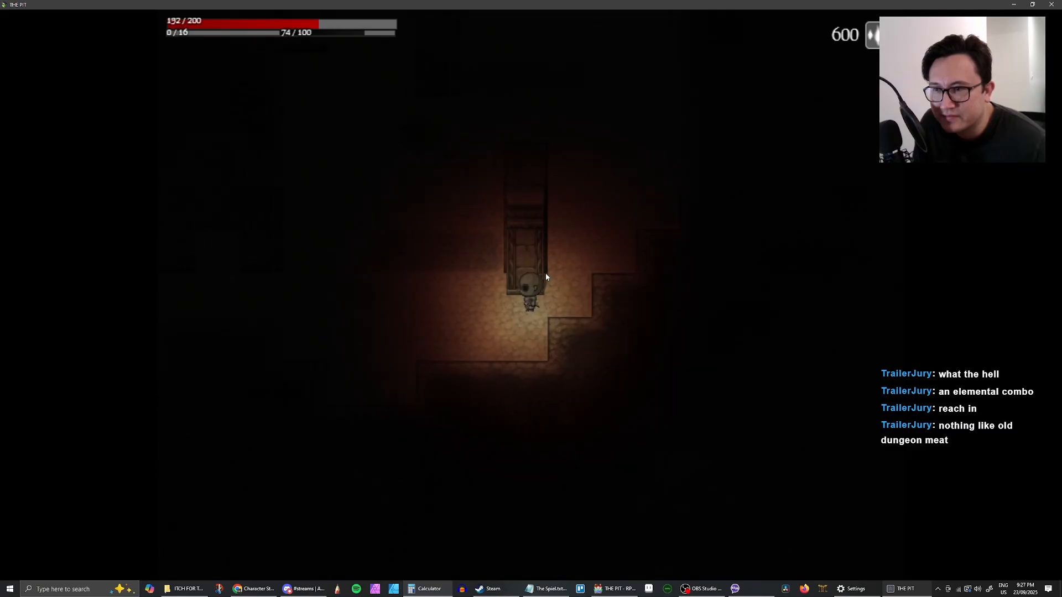
# Continue west through the narrow passage, dismiss the trap message and inspect the alcove with the barrel and chest
pyautogui.press('Left')
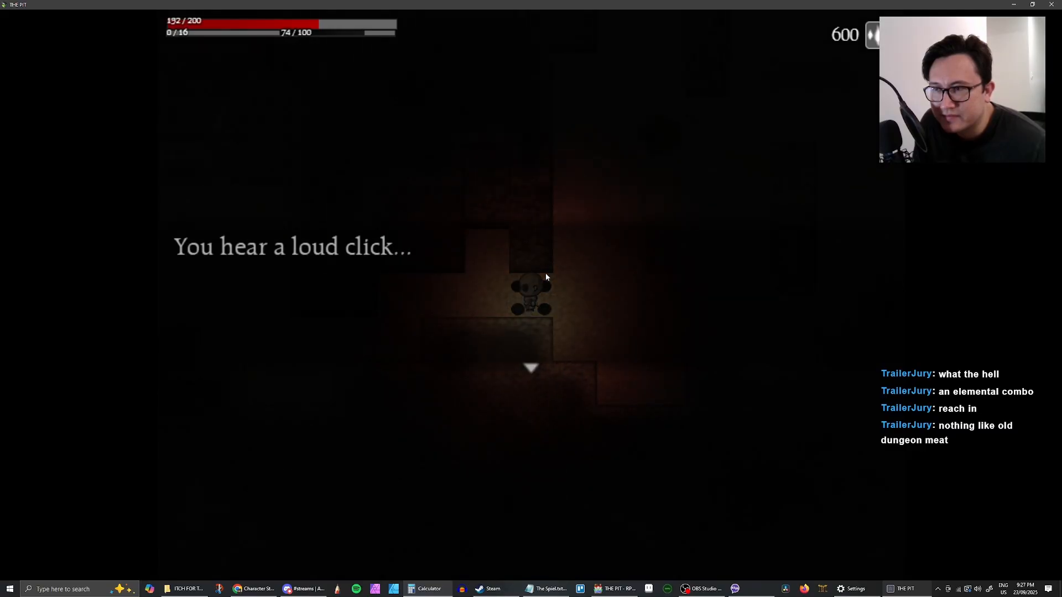
pyautogui.press('Return')
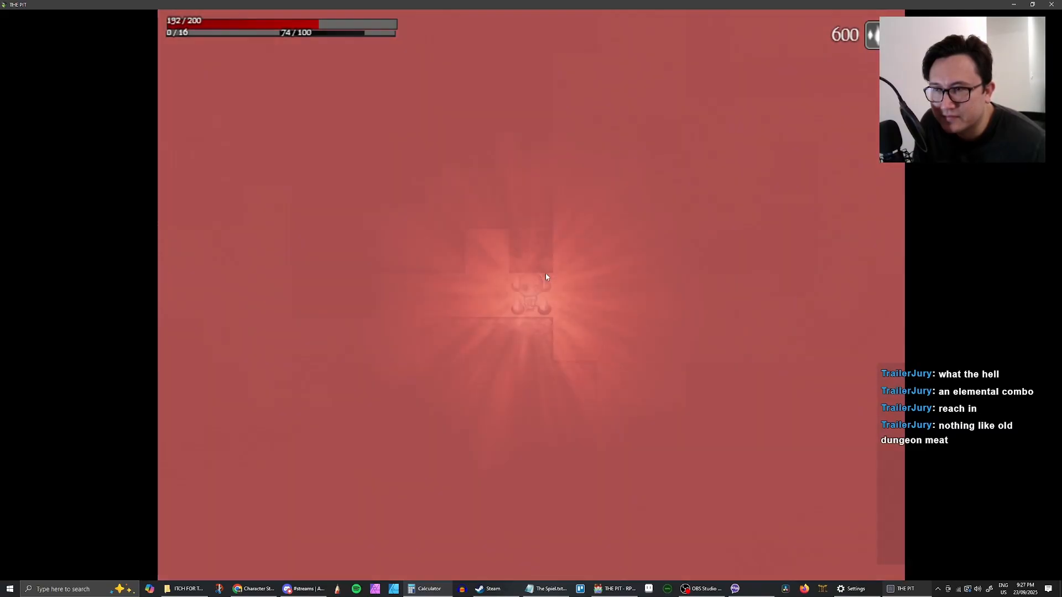
pyautogui.press('Return')
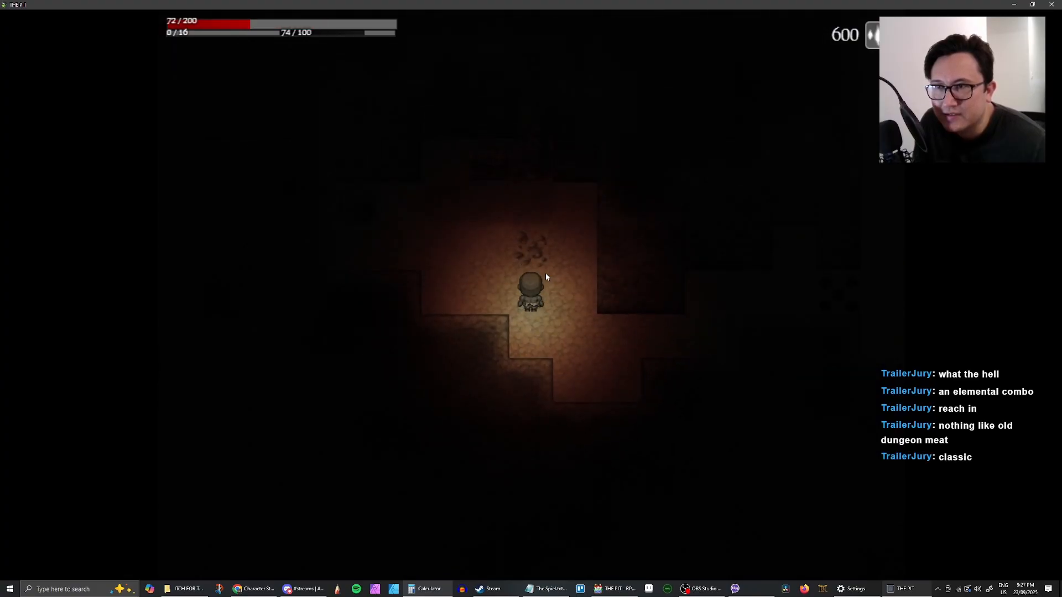
pyautogui.press('Return')
pyautogui.press('Return')
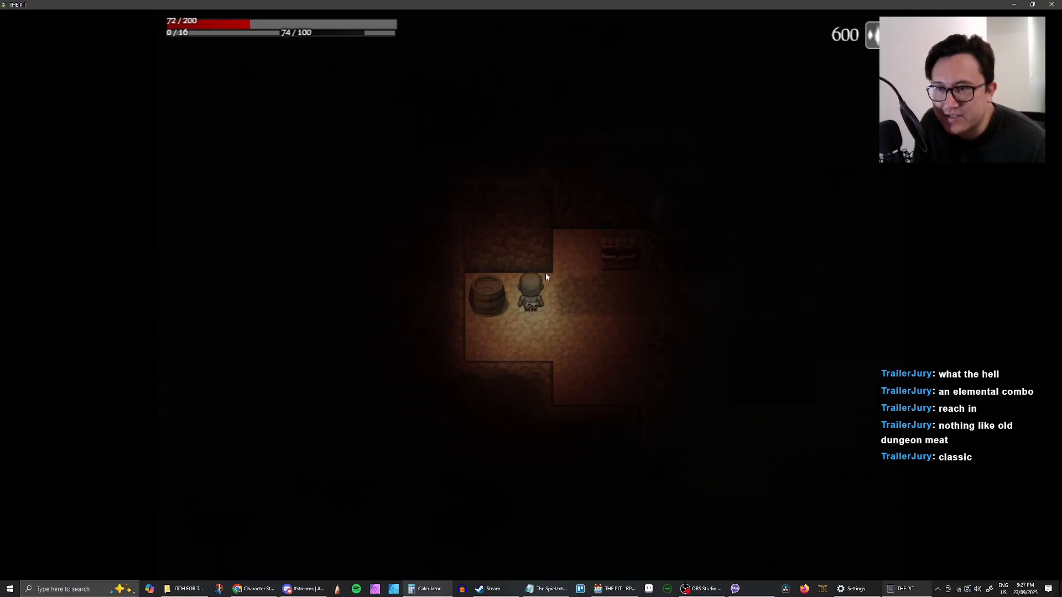
# Replace Pariah's Wooden Cane with the cestus weapon in the equipment screen
pyautogui.press('Escape')
pyautogui.press('Down')
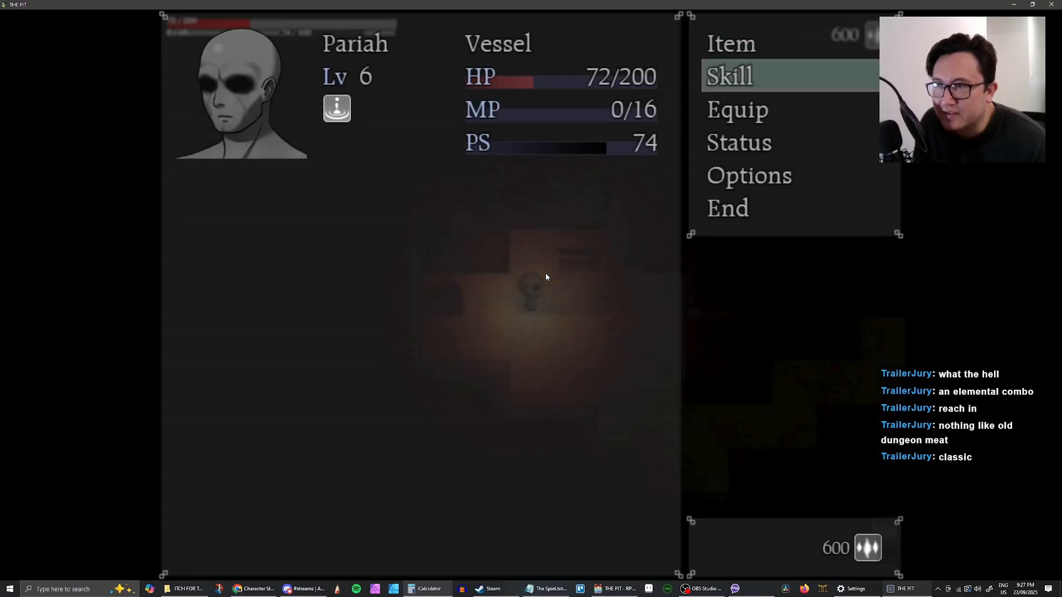
pyautogui.press('Down')
pyautogui.press('Return')
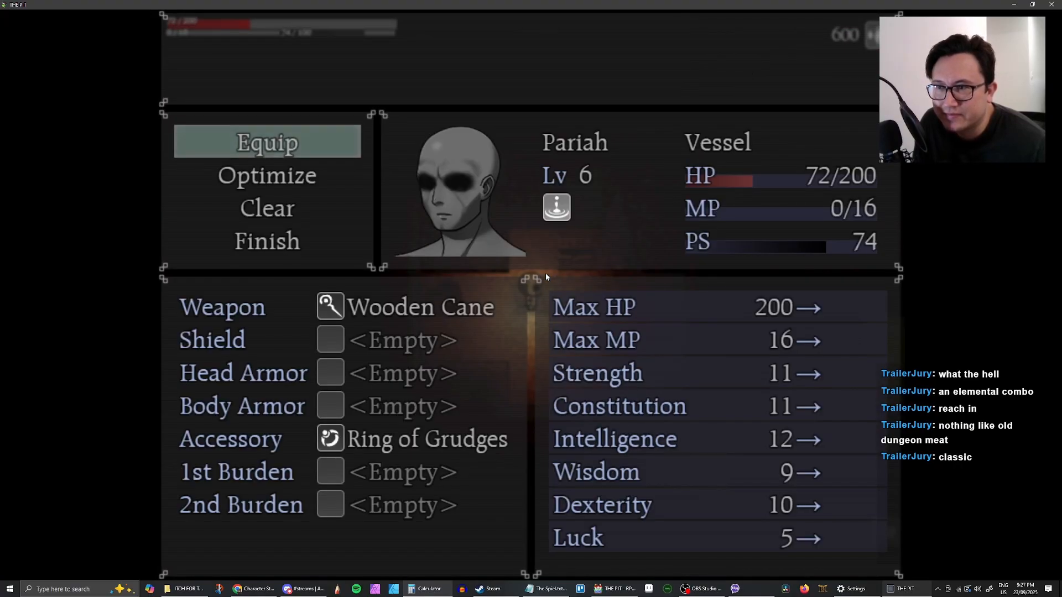
pyautogui.press('Return')
pyautogui.press('Return')
pyautogui.press('Return')
pyautogui.press('Escape')
pyautogui.press('Escape')
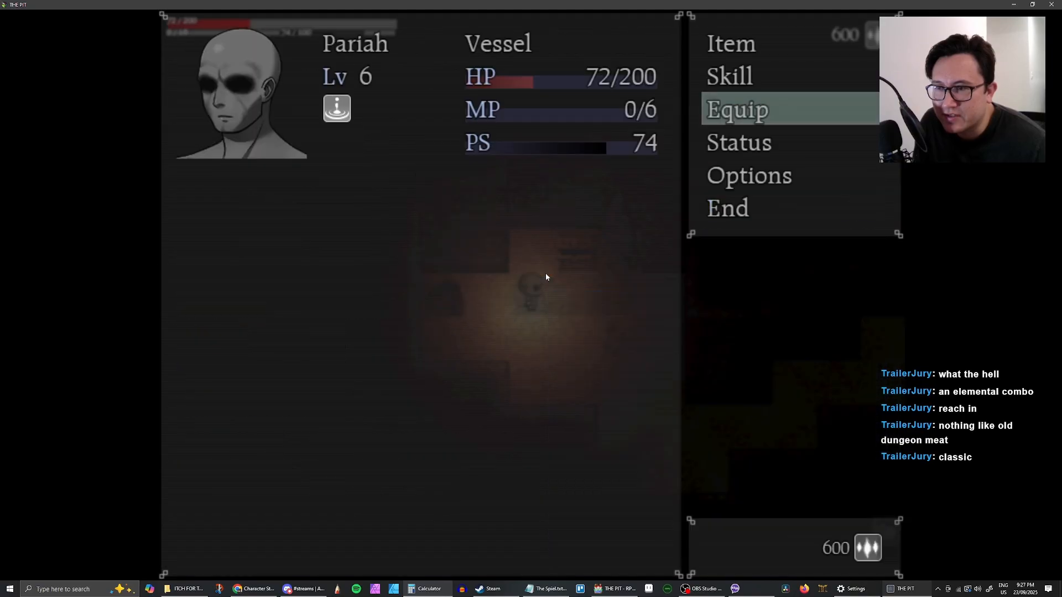
pyautogui.press('Escape')
# Walk Pariah away from the barrel alcove and on through the cave passages
pyautogui.press('Down')
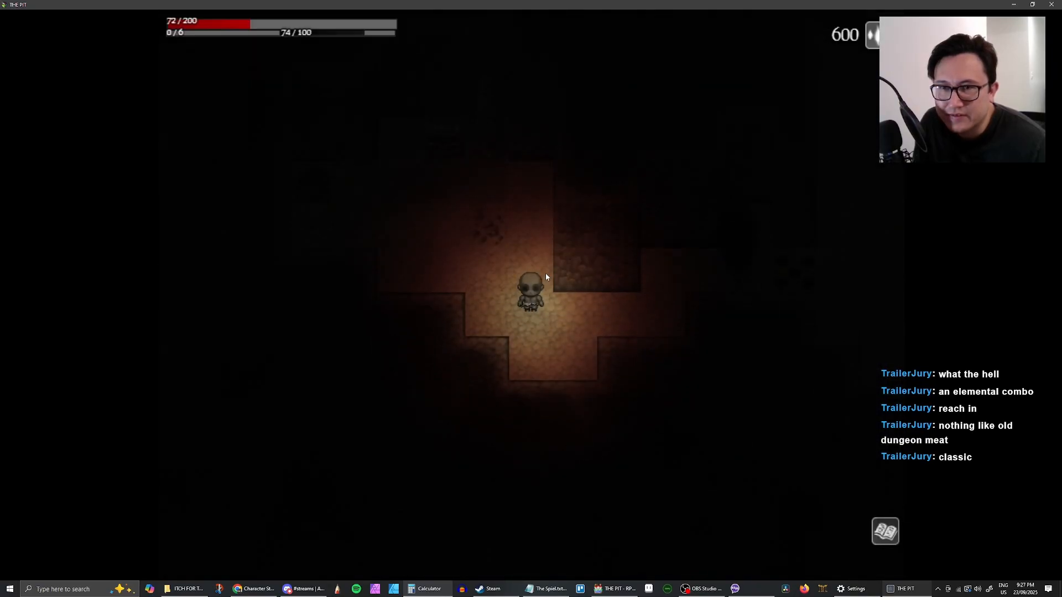
pyautogui.press('Right')
pyautogui.press('Left')
pyautogui.press('Left')
pyautogui.press('Right')
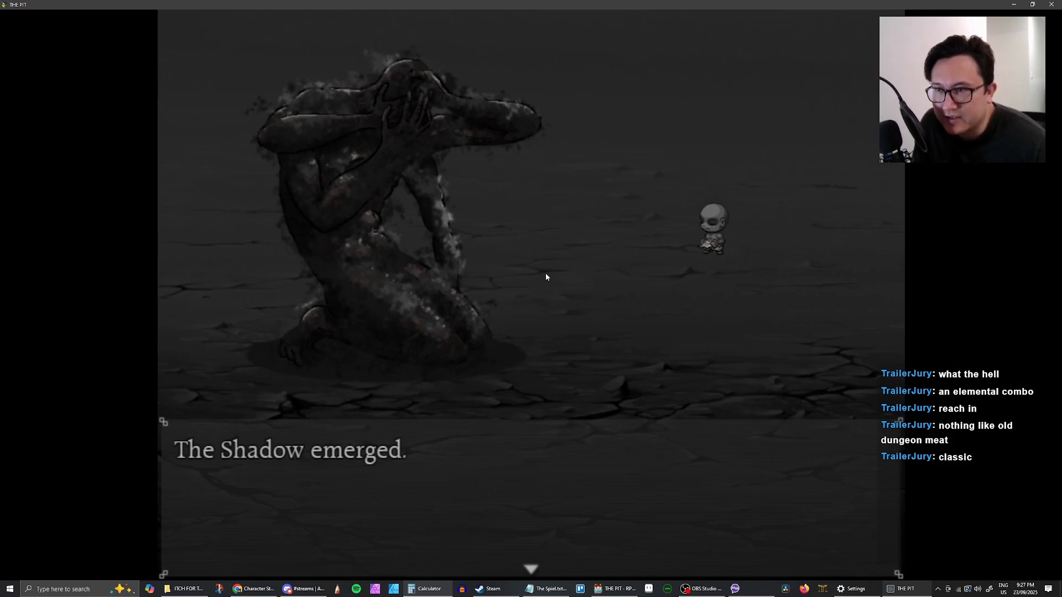
# Start the battle with the Shadow and attack it with the Cestus Arts skill Pummel
pyautogui.press('Return')
pyautogui.press('Down')
pyautogui.press('Down')
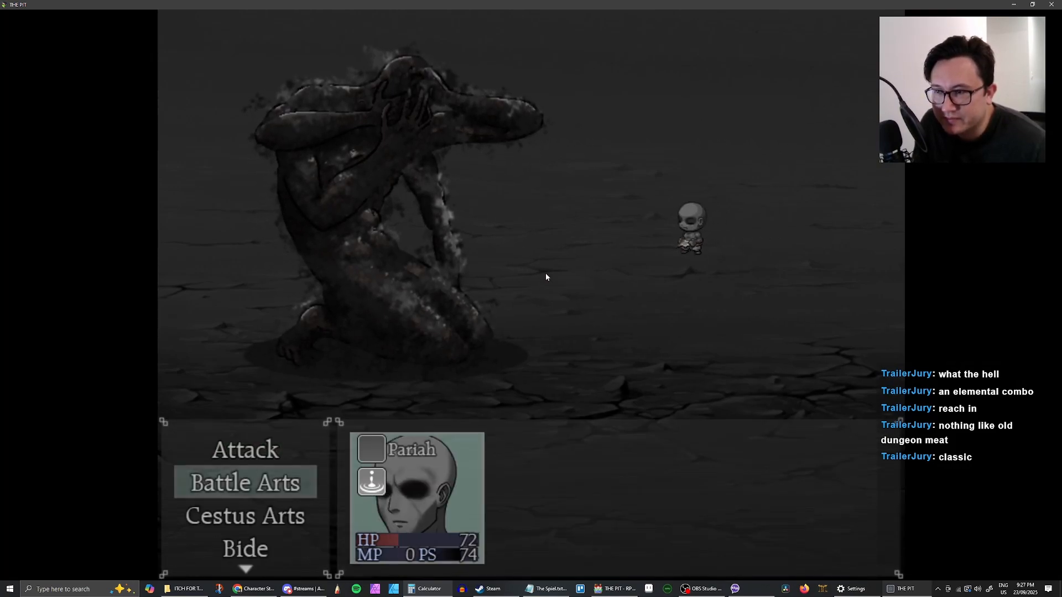
pyautogui.press('Return')
pyautogui.press('Escape')
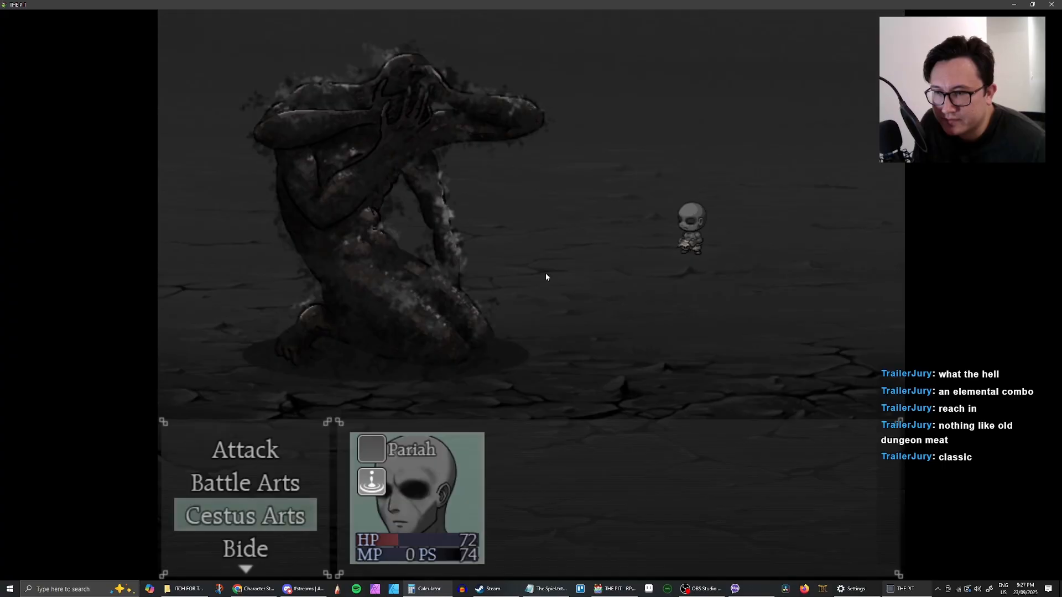
pyautogui.press('Return')
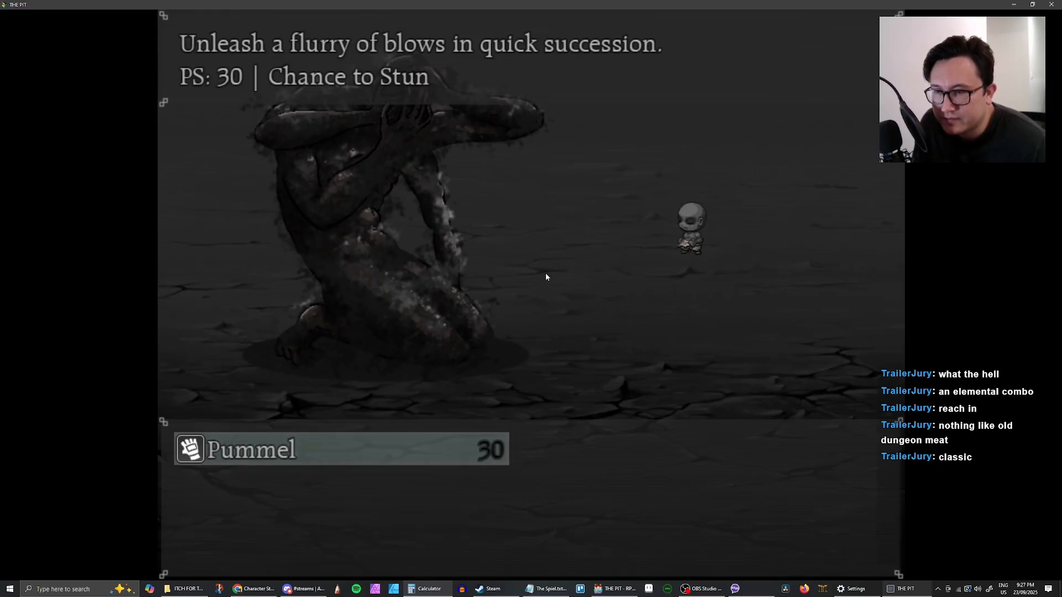
pyautogui.press('Return')
pyautogui.press('Return')
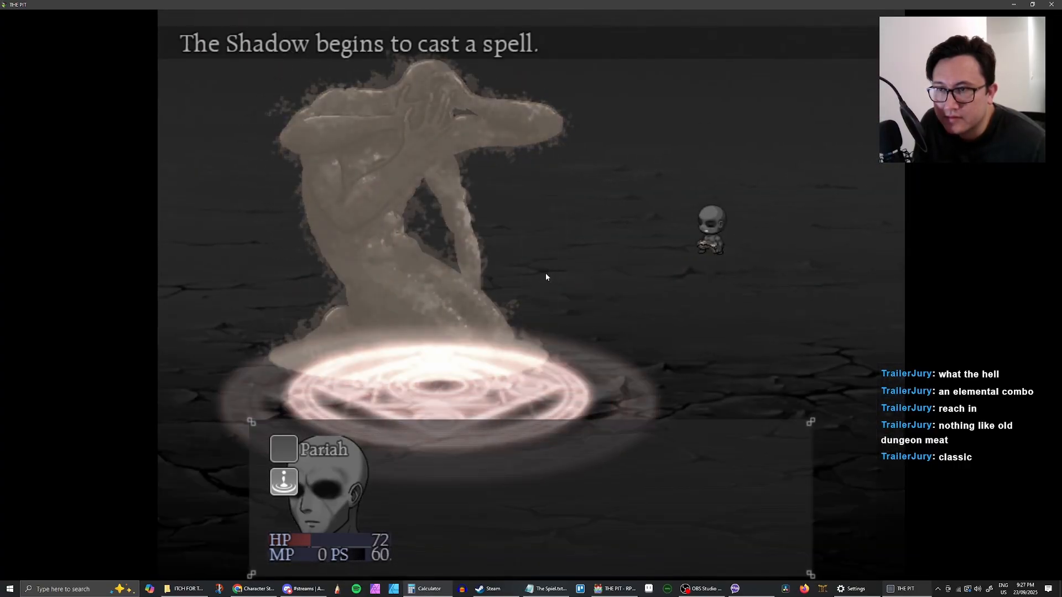
# Use Bide for Pariah's following turn against the Shadow
pyautogui.press('Down')
pyautogui.press('Down')
pyautogui.press('Down')
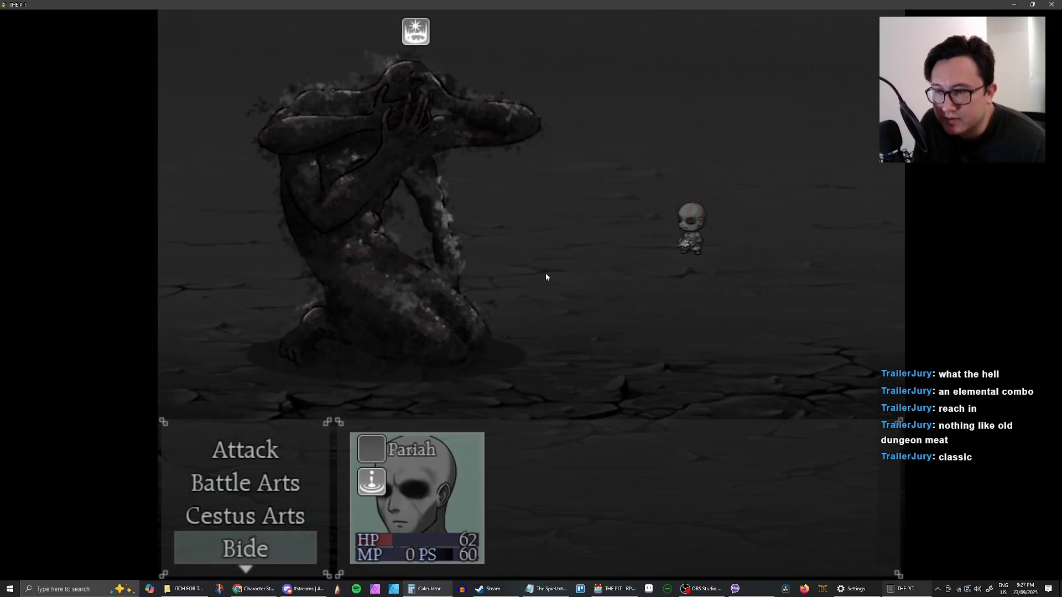
pyautogui.press('Return')
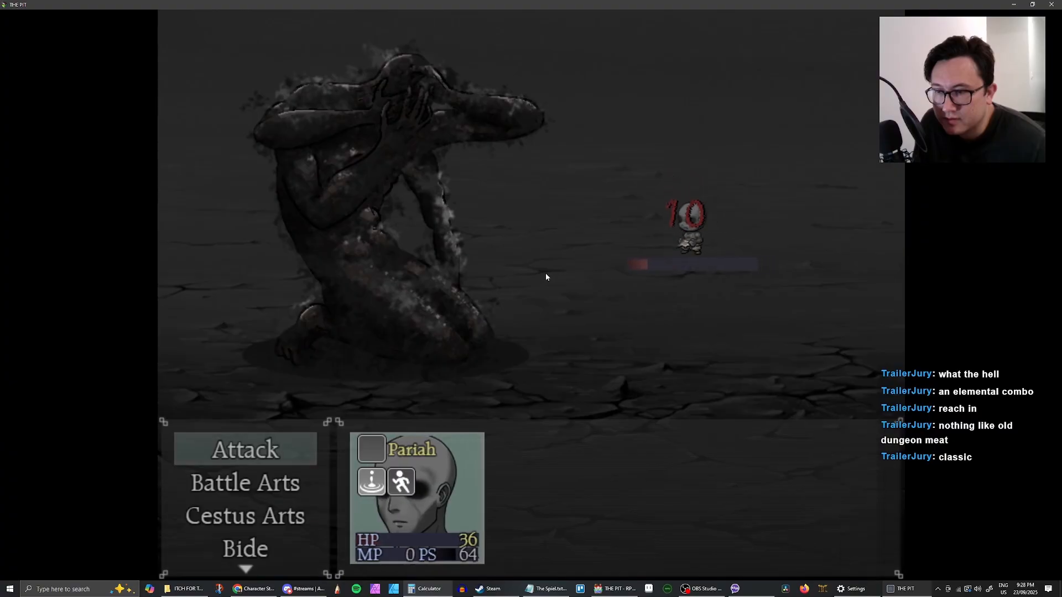
# Heal Pariah with the Battle Arts skill Mend Wounds during the battle with the Shadow
pyautogui.press('Down')
pyautogui.press('Down')
pyautogui.press('Up')
pyautogui.press('Return')
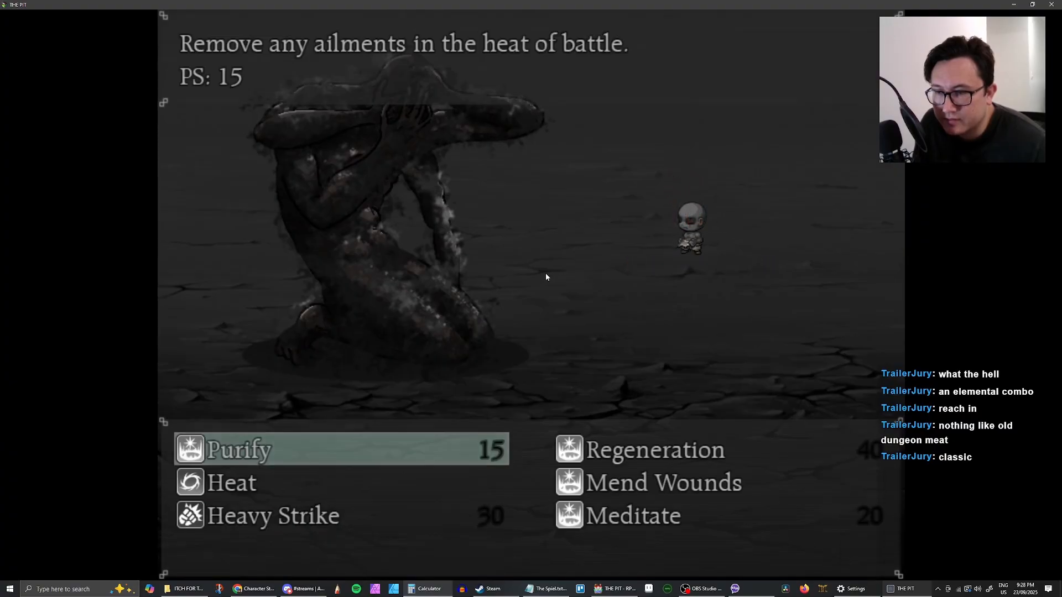
pyautogui.press('Down')
pyautogui.press('Right')
pyautogui.press('Return')
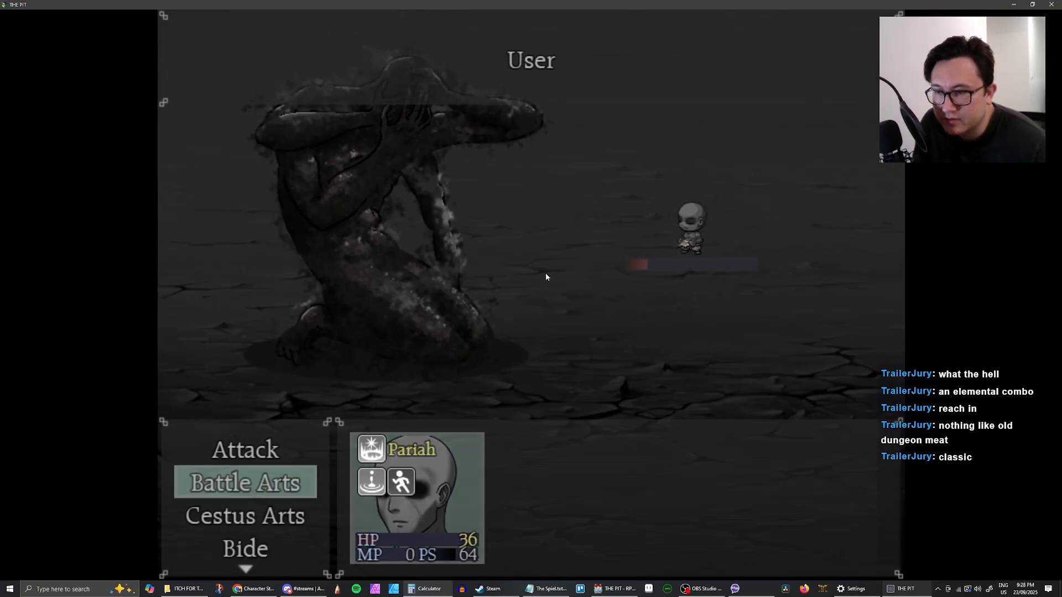
pyautogui.press('Return')
# Choose the Cestus Arts skill Pummel against the Shadow as Pariah's second action of the turn
pyautogui.press('Down')
pyautogui.press('Down')
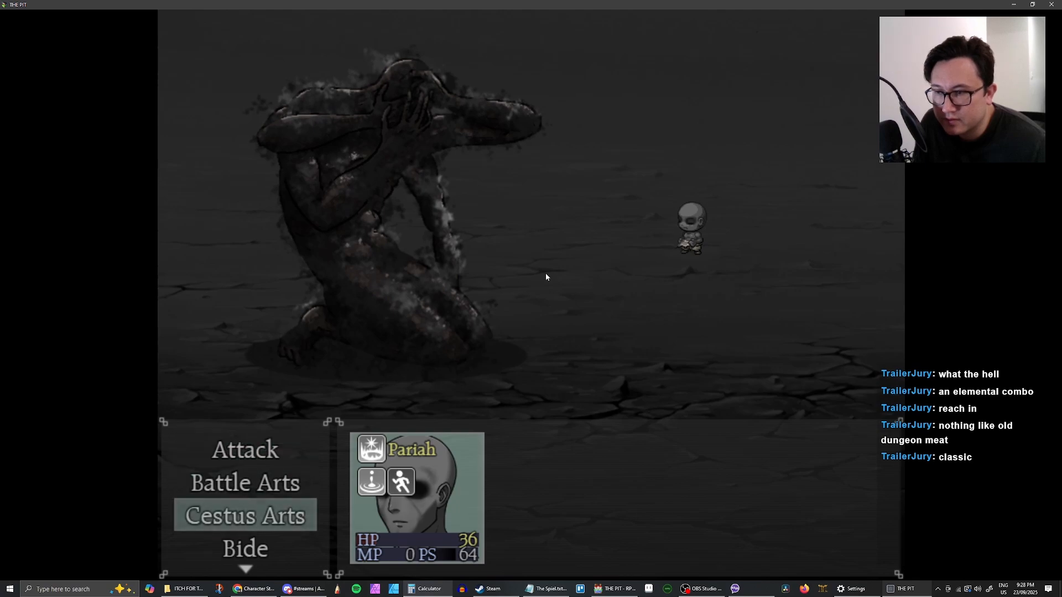
pyautogui.press('Return')
pyautogui.press('Return')
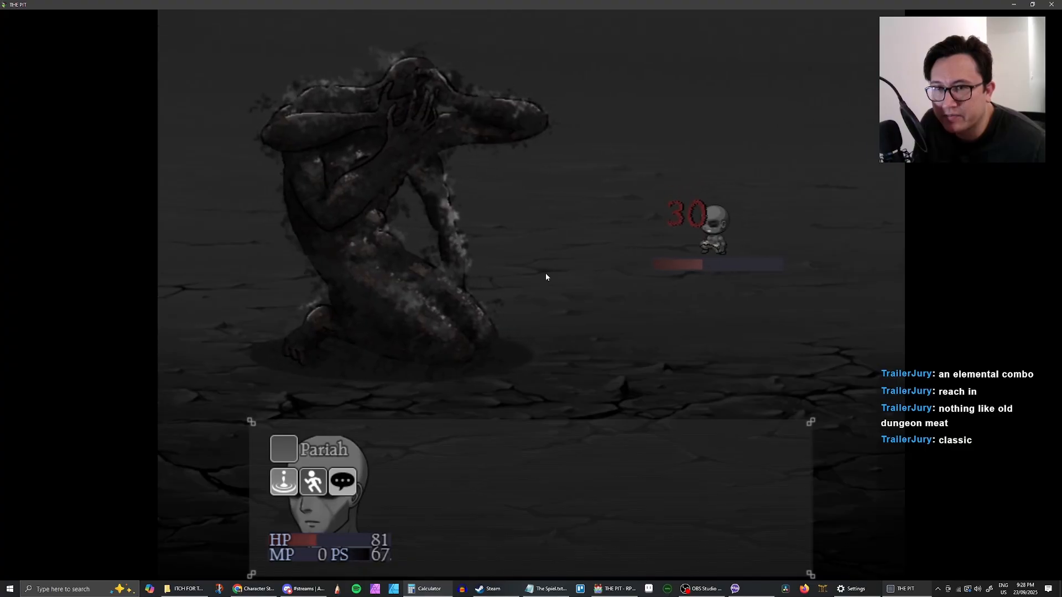
# Strike the Shadow with Pummel on Pariah's next turn
pyautogui.press('Down')
pyautogui.press('Down')
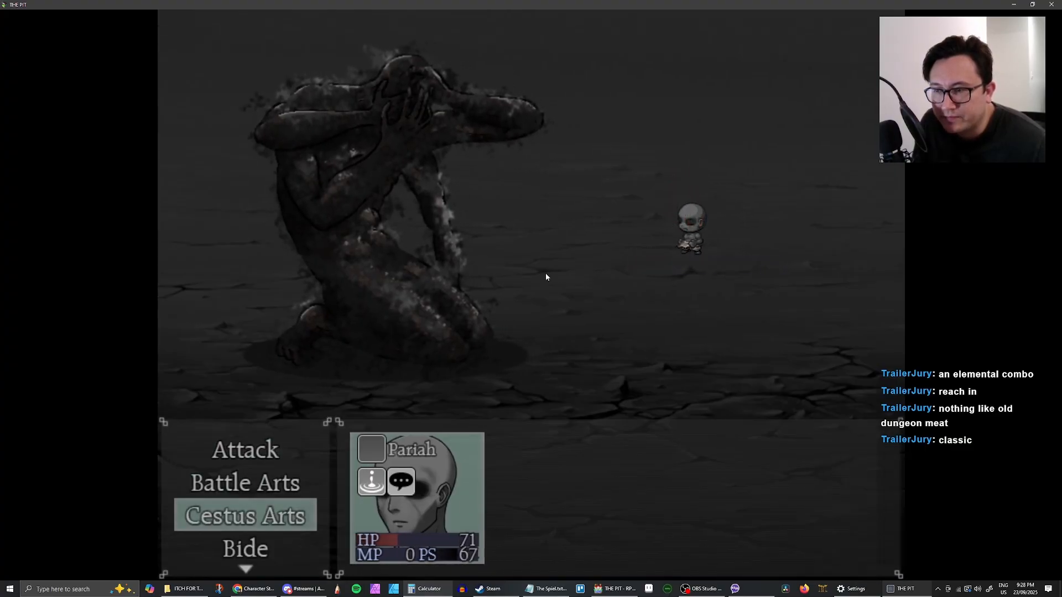
pyautogui.press('Return')
pyautogui.press('Return')
pyautogui.press('Return')
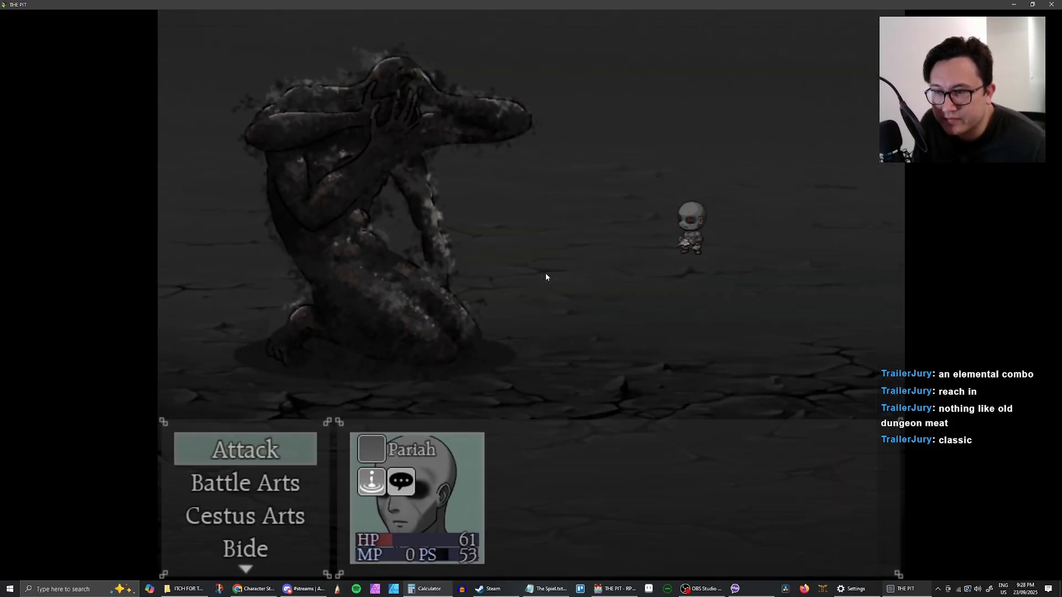
# Check the description of the Cestus Arts skill Pummel and use it on the Shadow again
pyautogui.press('Down')
pyautogui.press('Down')
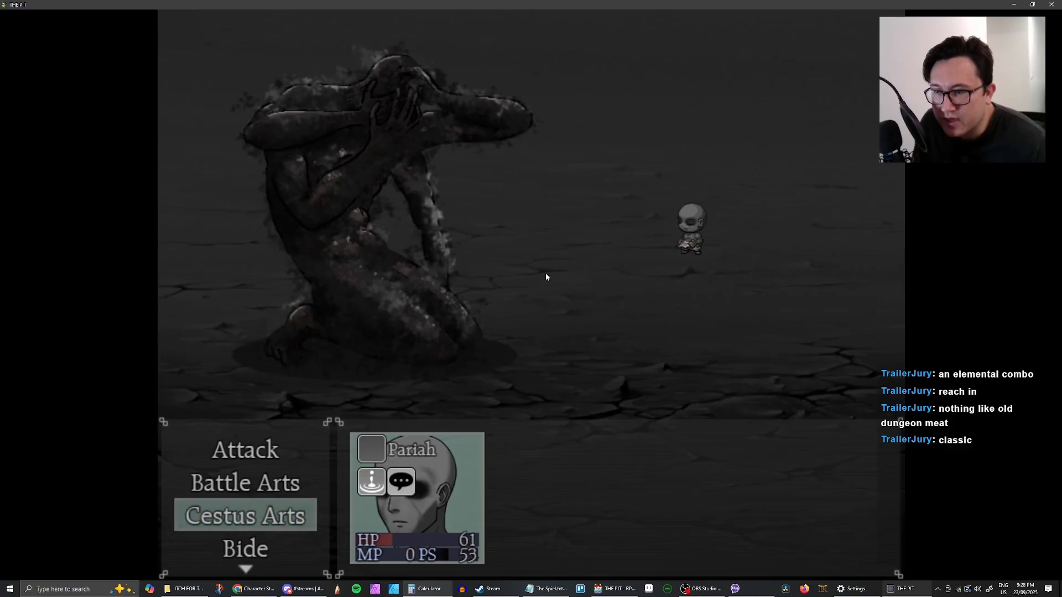
pyautogui.press('Return')
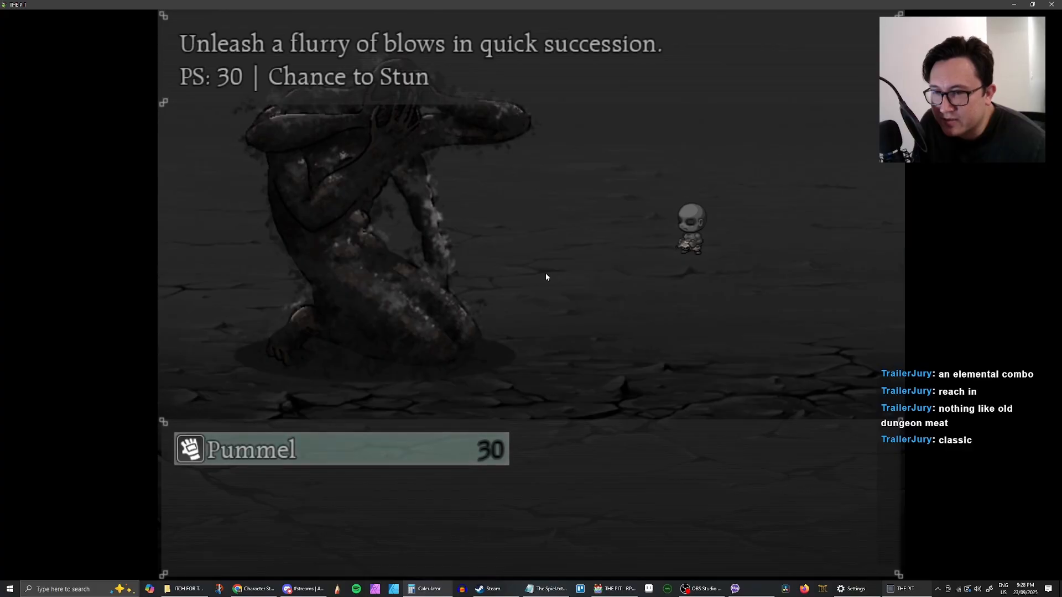
pyautogui.press('Escape')
pyautogui.press('Return')
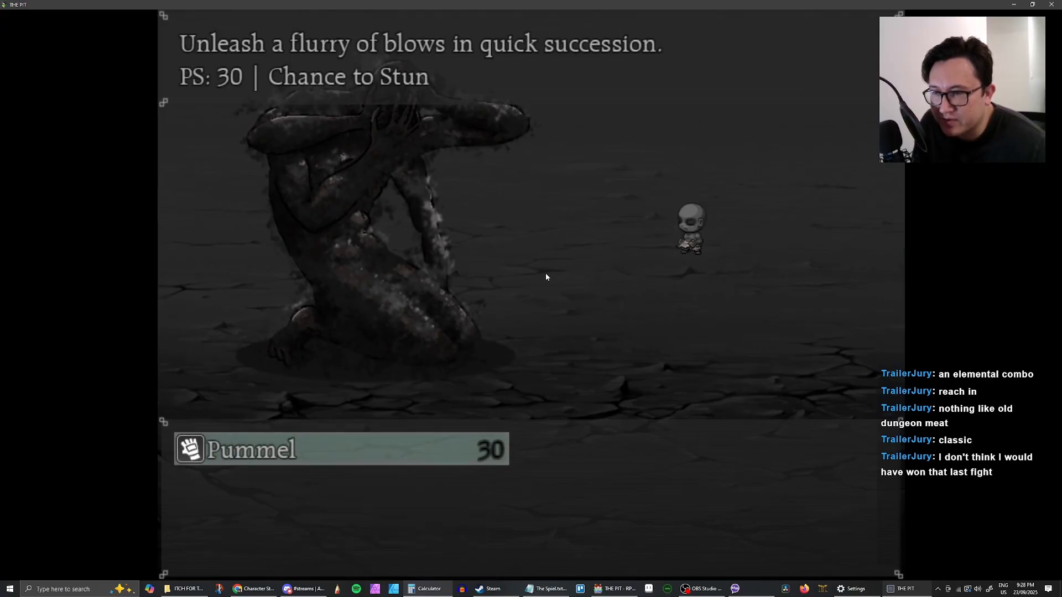
pyautogui.press('Return')
pyautogui.press('Return')
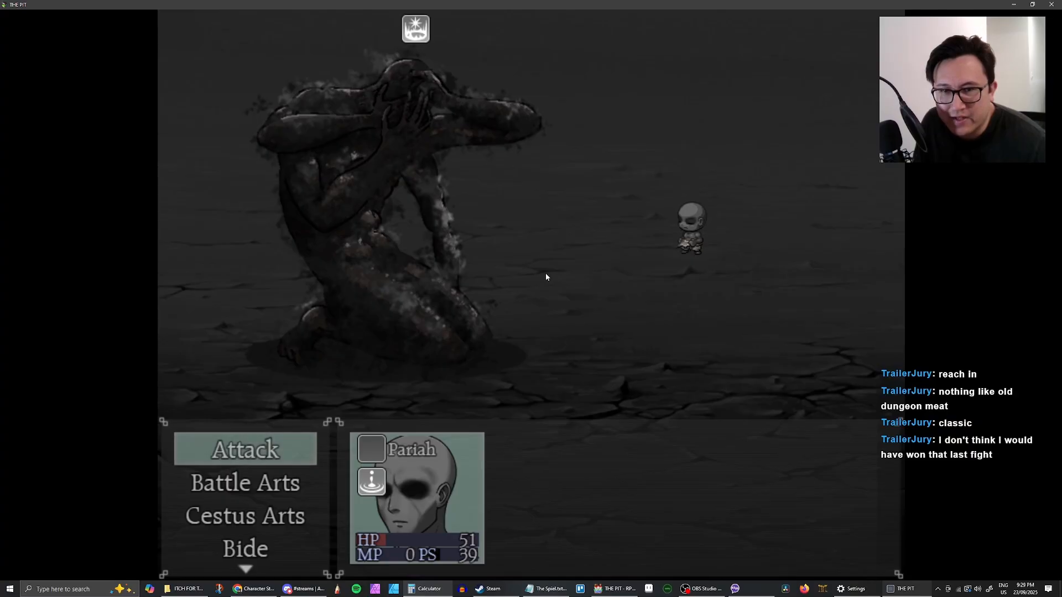
# Back out of the basic attack and hit the Shadow with Pummel instead
pyautogui.press('Return')
pyautogui.press('Escape')
pyautogui.press('Down')
pyautogui.press('Down')
pyautogui.press('Return')
pyautogui.press('Return')
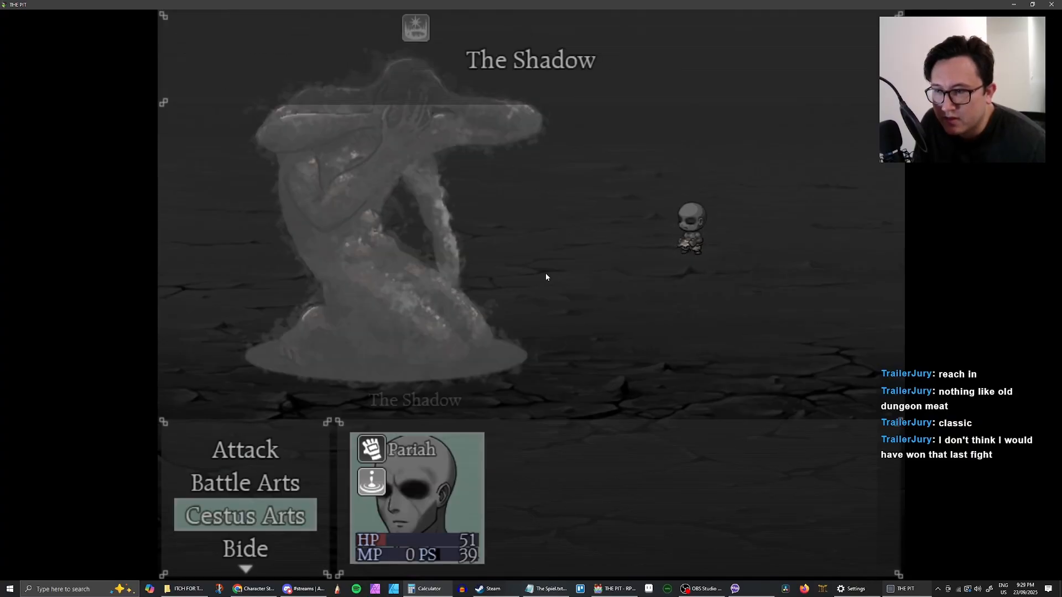
pyautogui.press('Return')
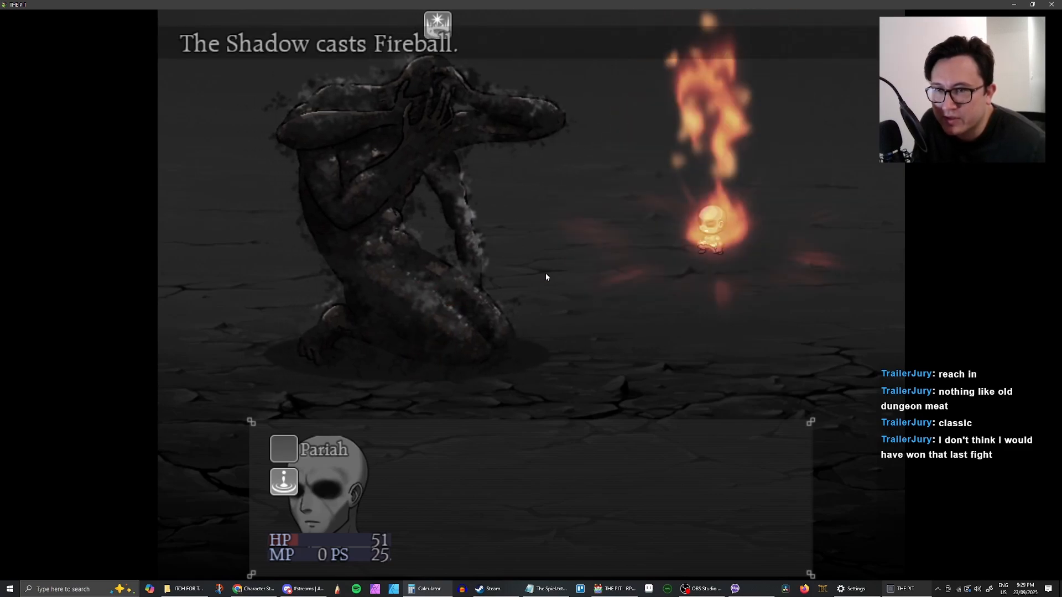
# Leave the Cestus Arts skills and restore Pariah's health with Mend Wounds from the Battle Arts
pyautogui.press('Down')
pyautogui.press('Down')
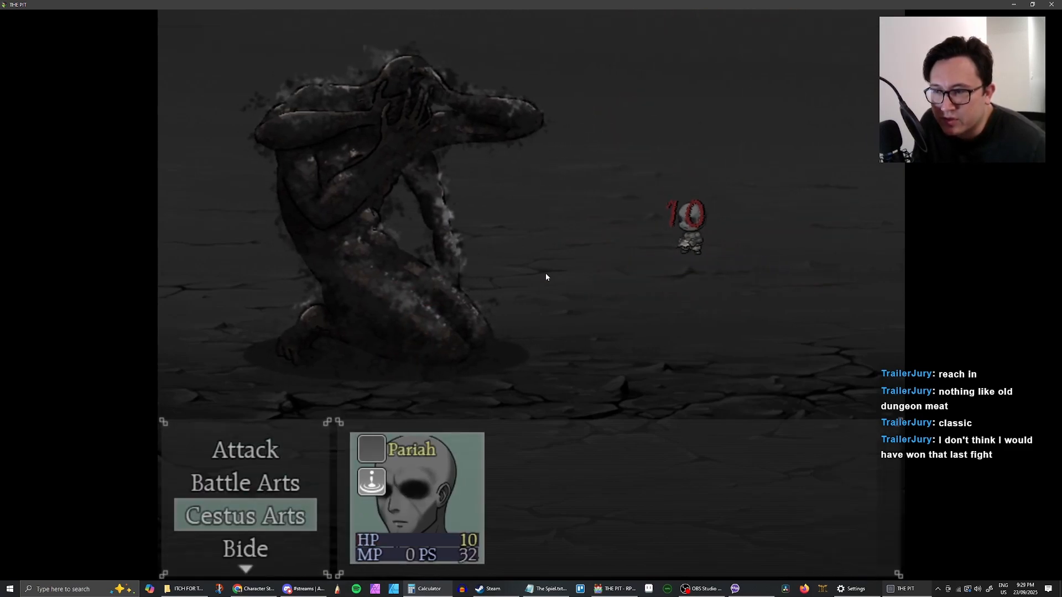
pyautogui.press('Return')
pyautogui.press('Escape')
pyautogui.press('Up')
pyautogui.press('Return')
pyautogui.press('Down')
pyautogui.press('Right')
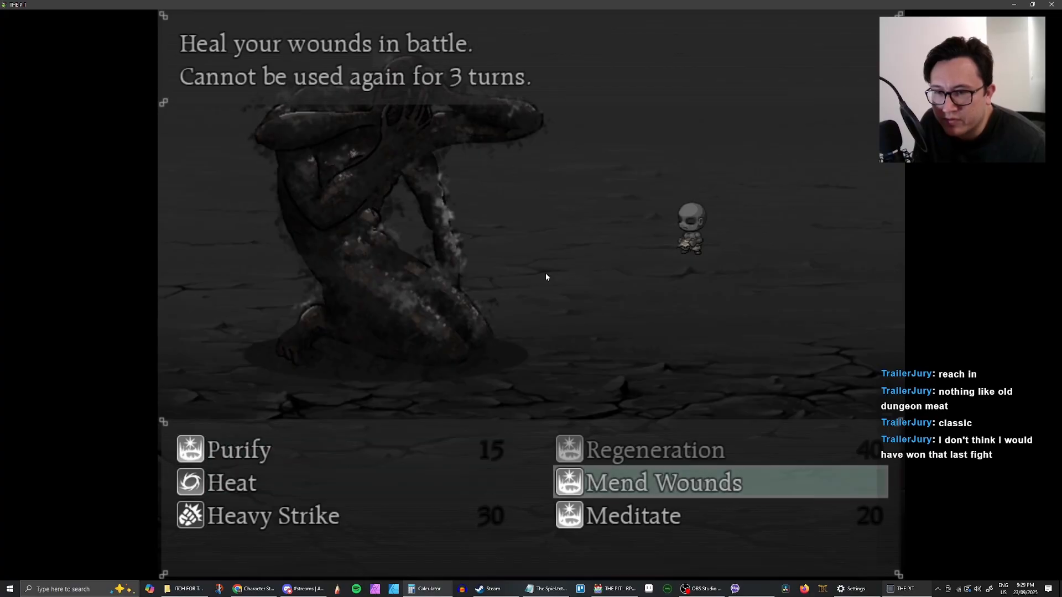
pyautogui.press('Return')
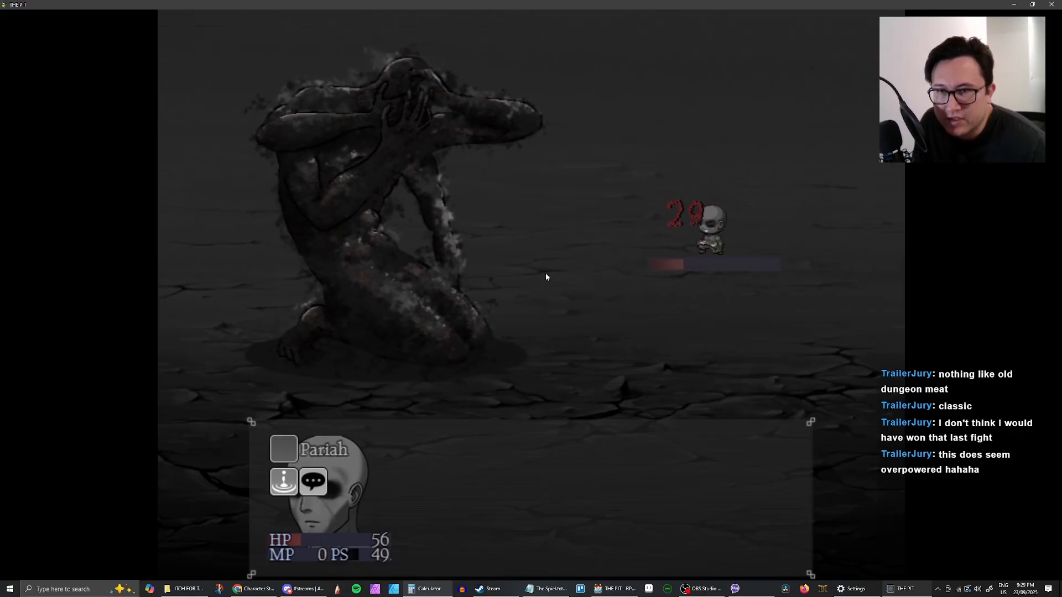
# Use Pummel on the Shadow once more and accept the level-up and battle rewards
pyautogui.press('Down')
pyautogui.press('Down')
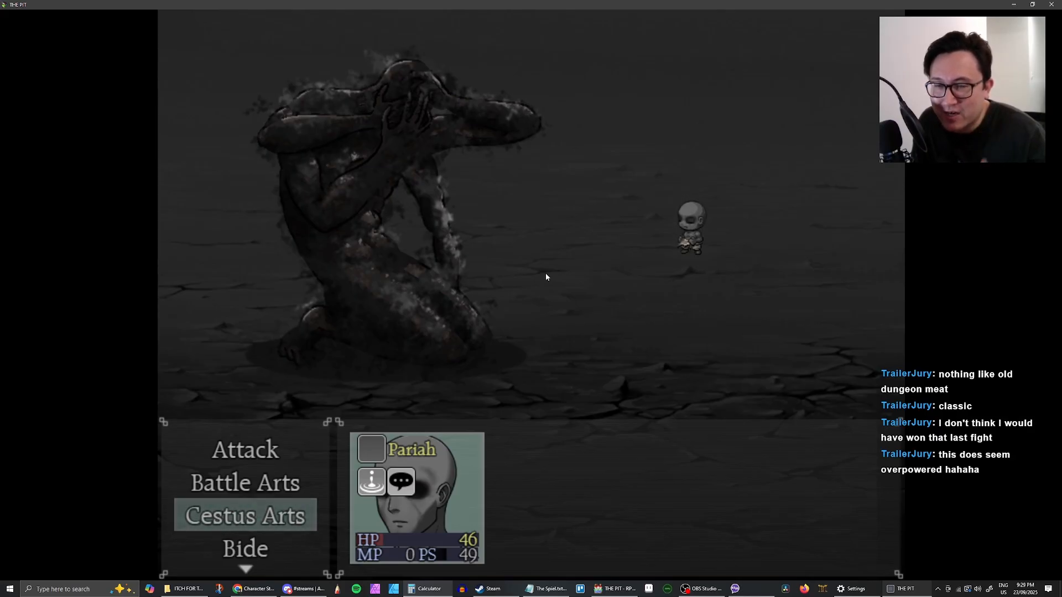
pyautogui.press('Return')
pyautogui.press('Return')
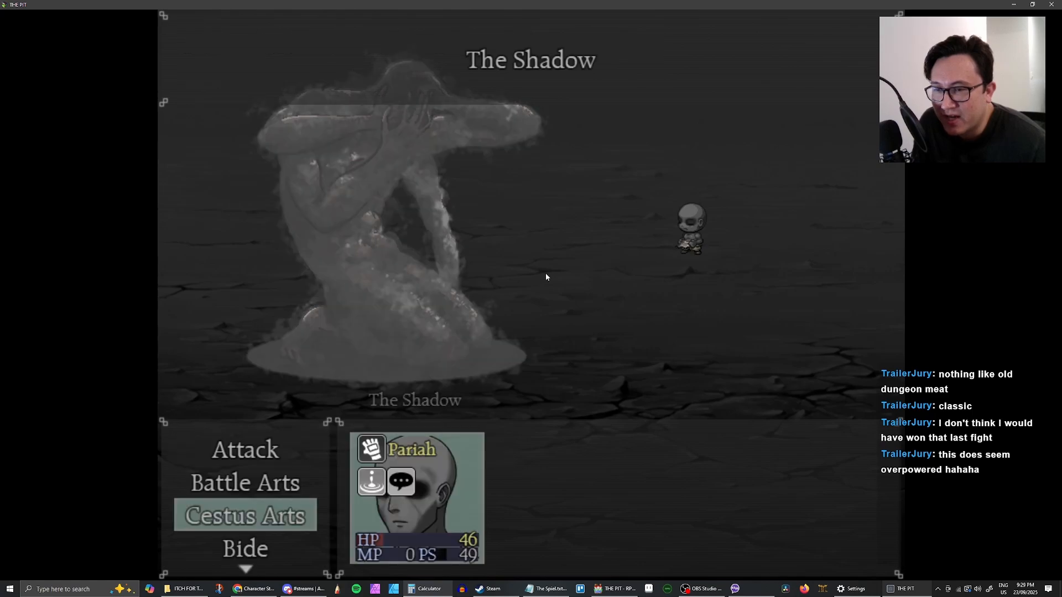
pyautogui.press('Return')
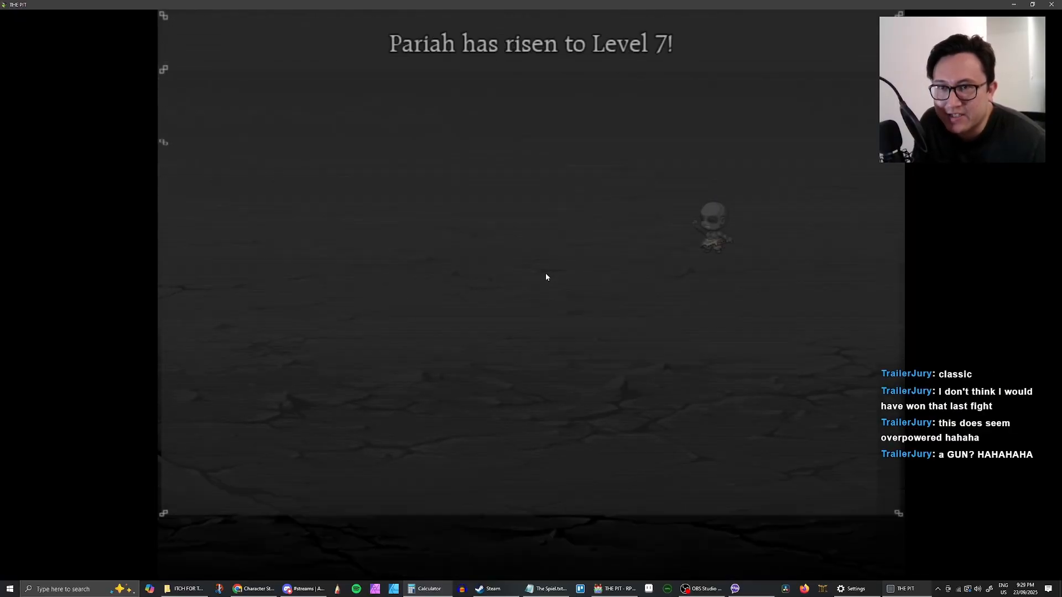
pyautogui.press('Return')
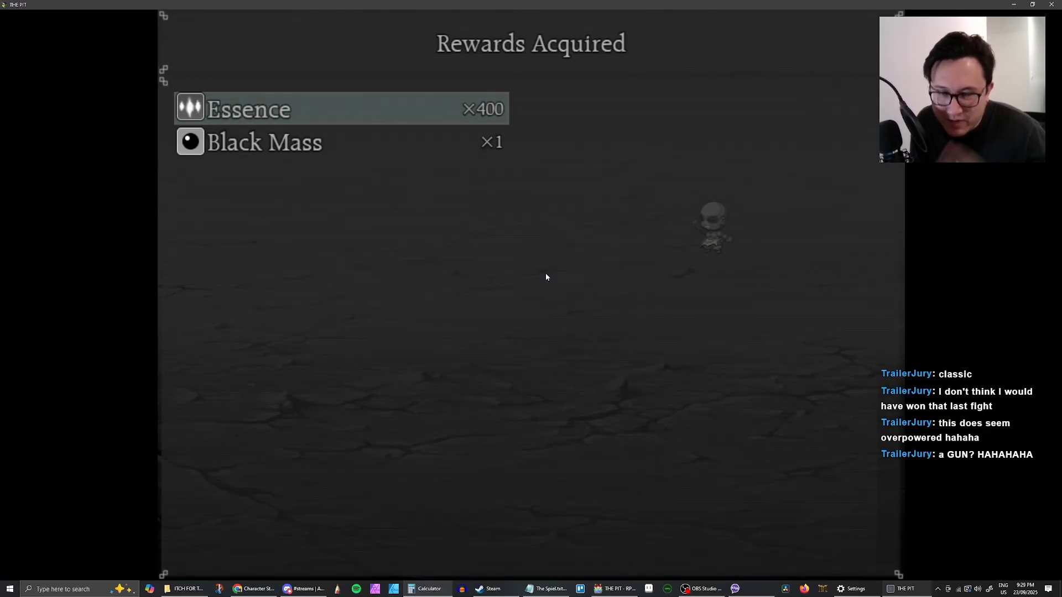
pyautogui.press('Return')
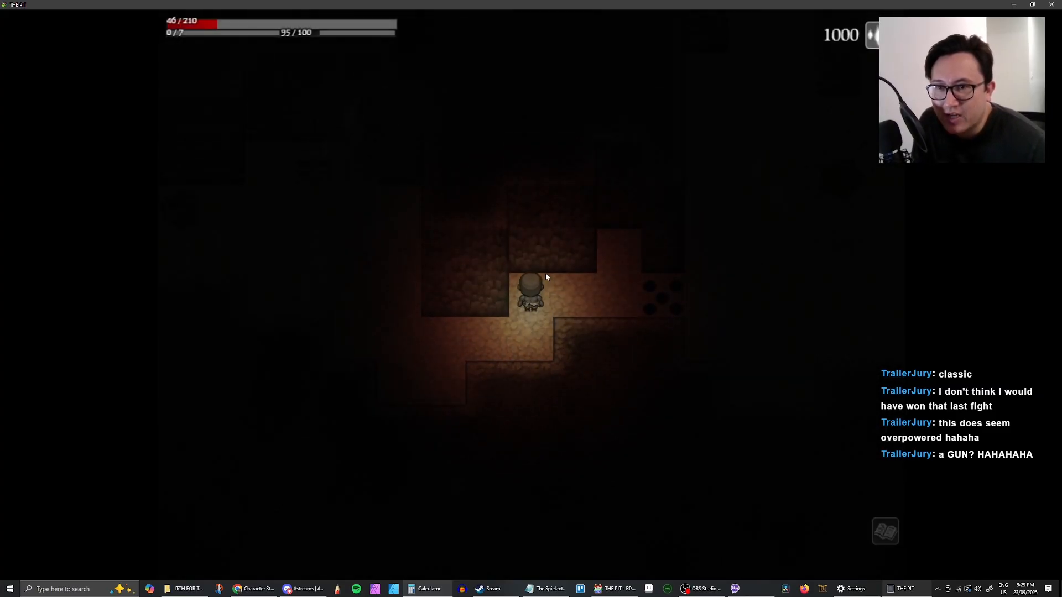
# Walk Pariah east along the cave passage onto the floor tile with five holes
pyautogui.press('Right')
pyautogui.press('Right')
pyautogui.press('Right')
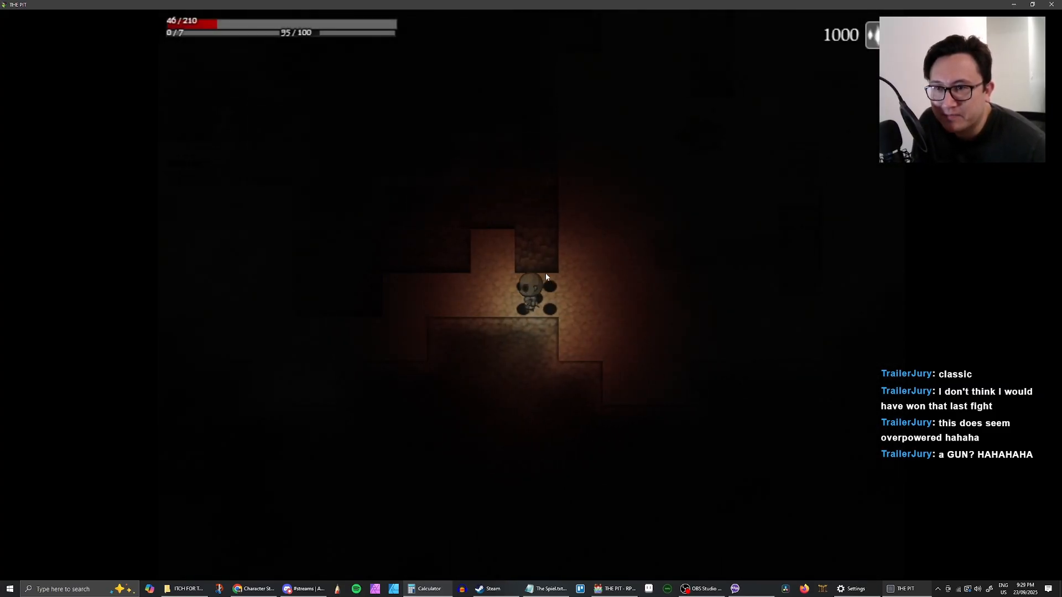
# Walk Pariah back west through the passage and up to the alcove with the chest
pyautogui.press('Left')
pyautogui.press('Left')
pyautogui.press('Left')
pyautogui.press('Down')
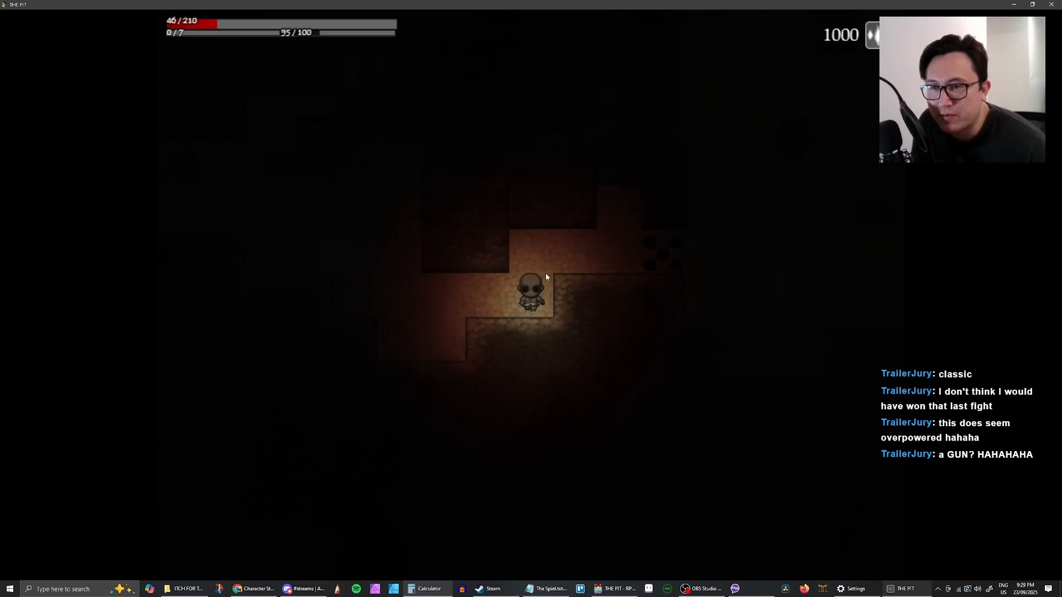
pyautogui.press('Left')
pyautogui.press('Left')
pyautogui.press('Left')
pyautogui.press('Up')
pyautogui.press('Up')
pyautogui.press('Up')
pyautogui.press('Left')
pyautogui.press('Left')
pyautogui.press('Left')
pyautogui.press('Up')
pyautogui.press('Down')
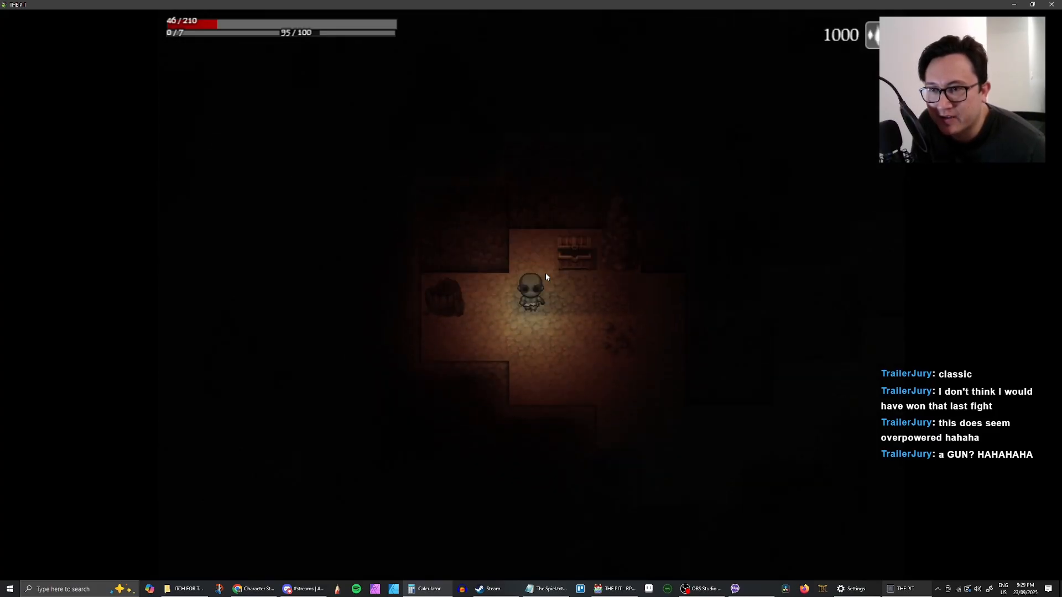
# Lead Pariah from the chest alcove back to the holed floor tile in the eastern passage
pyautogui.press('Down')
pyautogui.press('Down')
pyautogui.press('Right')
pyautogui.press('Right')
pyautogui.press('Right')
pyautogui.press('Down')
pyautogui.press('Down')
pyautogui.press('Right')
pyautogui.press('Up')
pyautogui.press('Right')
pyautogui.press('Right')
pyautogui.press('Up')
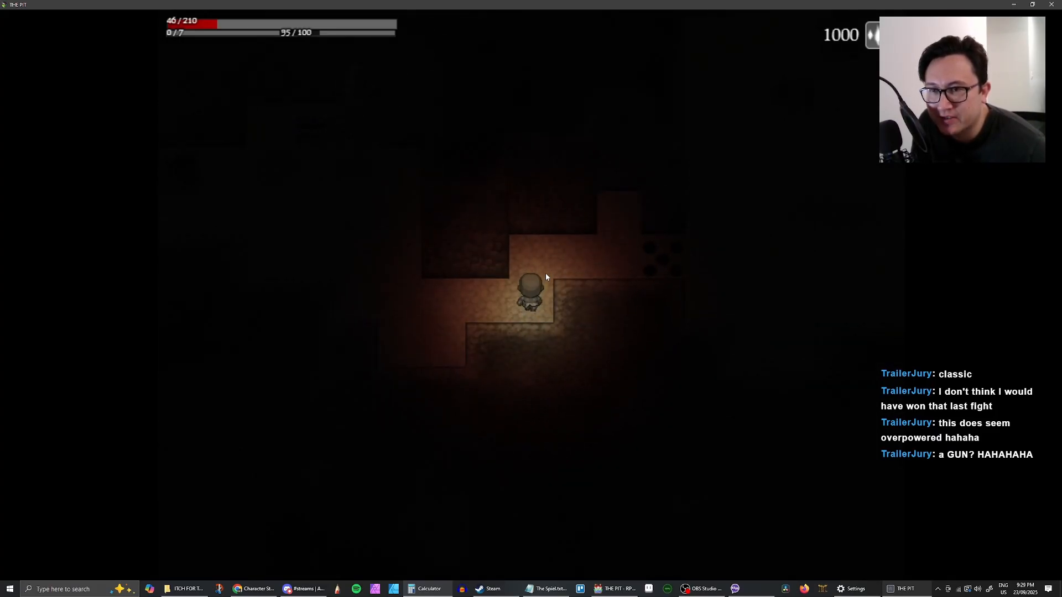
pyautogui.press('Up')
pyautogui.press('Right')
pyautogui.press('Right')
pyautogui.press('Right')
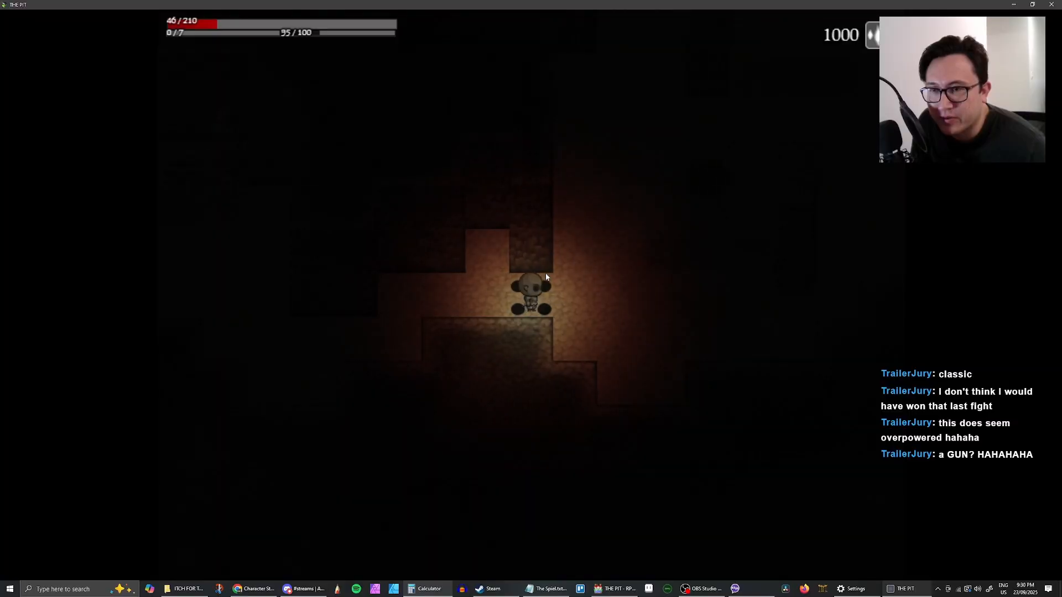
# Walk Pariah east past the holed tile and around the stone block to the crawling creature in the chamber
pyautogui.press('Right')
pyautogui.press('Right')
pyautogui.press('Right')
pyautogui.press('Right')
pyautogui.press('Right')
pyautogui.press('Right')
pyautogui.press('Right')
pyautogui.press('Up')
pyautogui.press('Up')
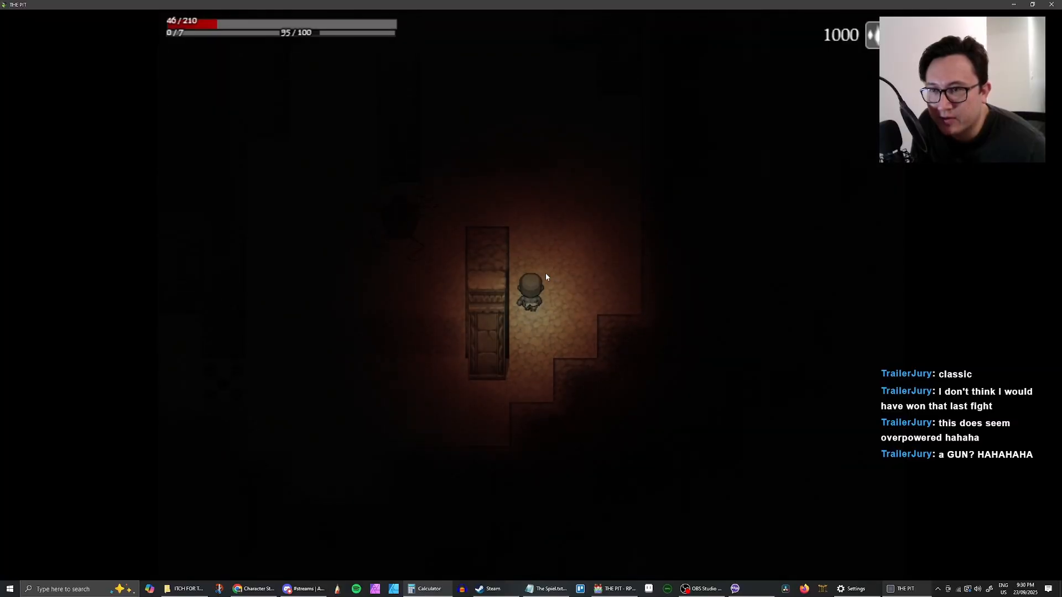
pyautogui.press('Up')
pyautogui.press('Up')
pyautogui.press('Left')
pyautogui.press('Left')
pyautogui.press('Left')
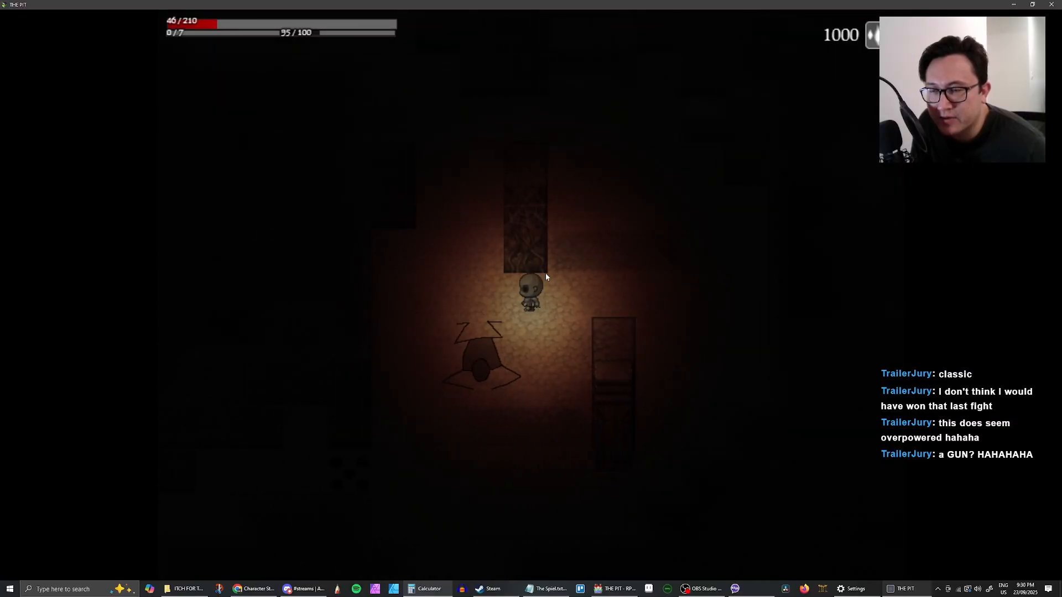
# Circle Pariah around the crawling creature and walk into it to start a battle
pyautogui.press('Left')
pyautogui.press('Left')
pyautogui.press('Down')
pyautogui.press('Down')
pyautogui.press('Down')
pyautogui.press('Right')
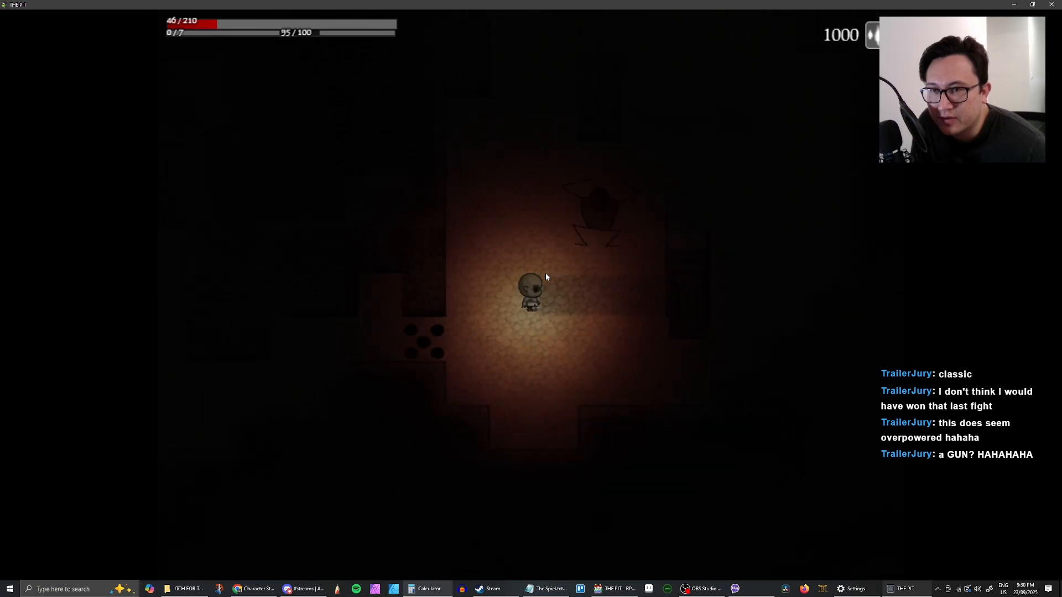
pyautogui.press('Right')
pyautogui.press('Right')
pyautogui.press('Up')
pyautogui.press('Up')
pyautogui.press('Up')
pyautogui.press('Left')
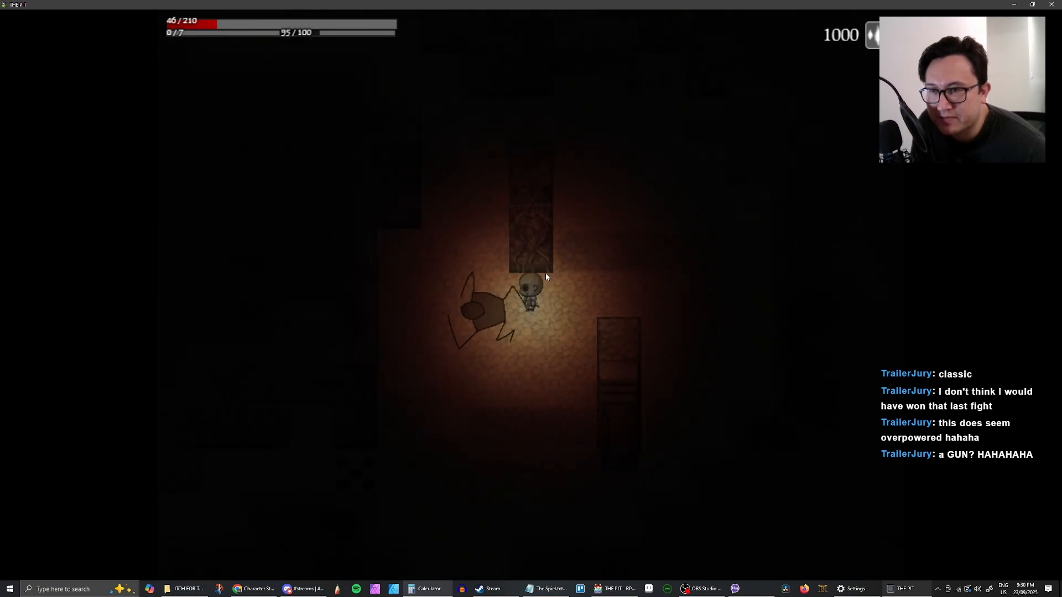
pyautogui.press('Left')
pyautogui.press('Down')
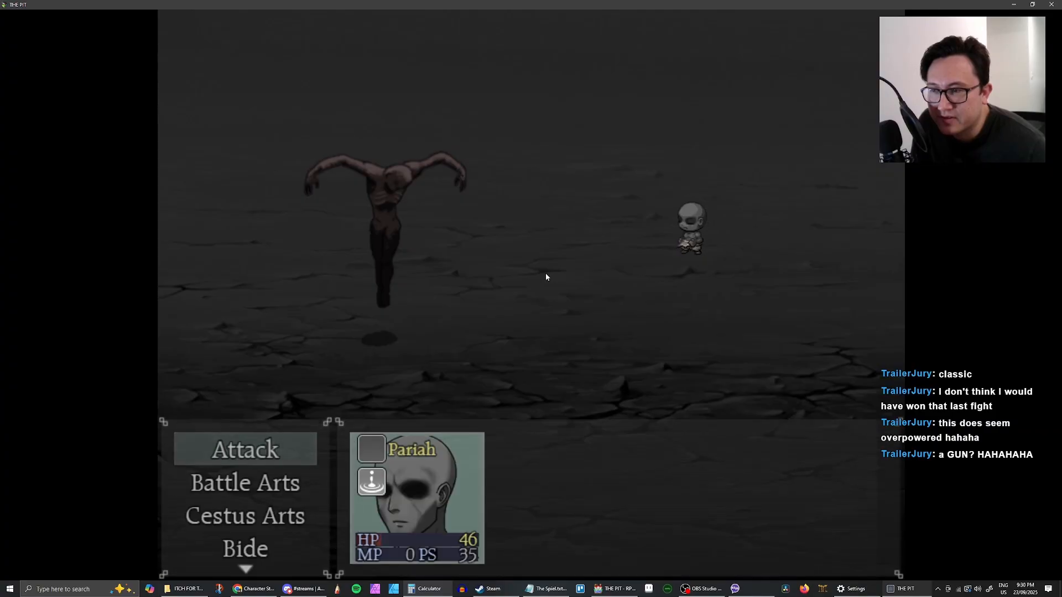
# Use Pariah's basic Attack on Sorrow for two turns
pyautogui.press('Return')
pyautogui.press('Return')
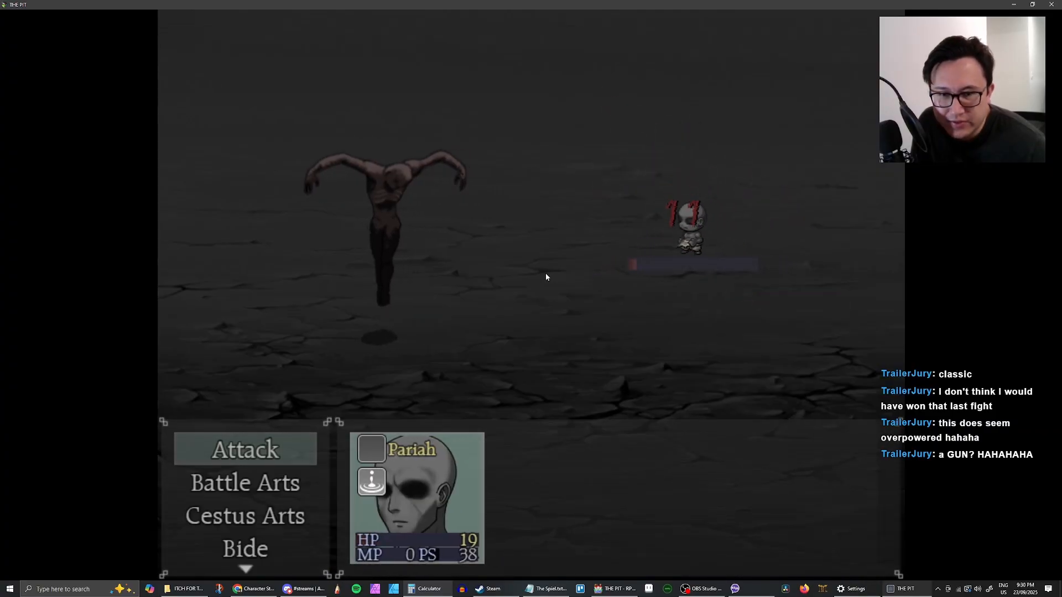
pyautogui.press('Return')
pyautogui.press('Return')
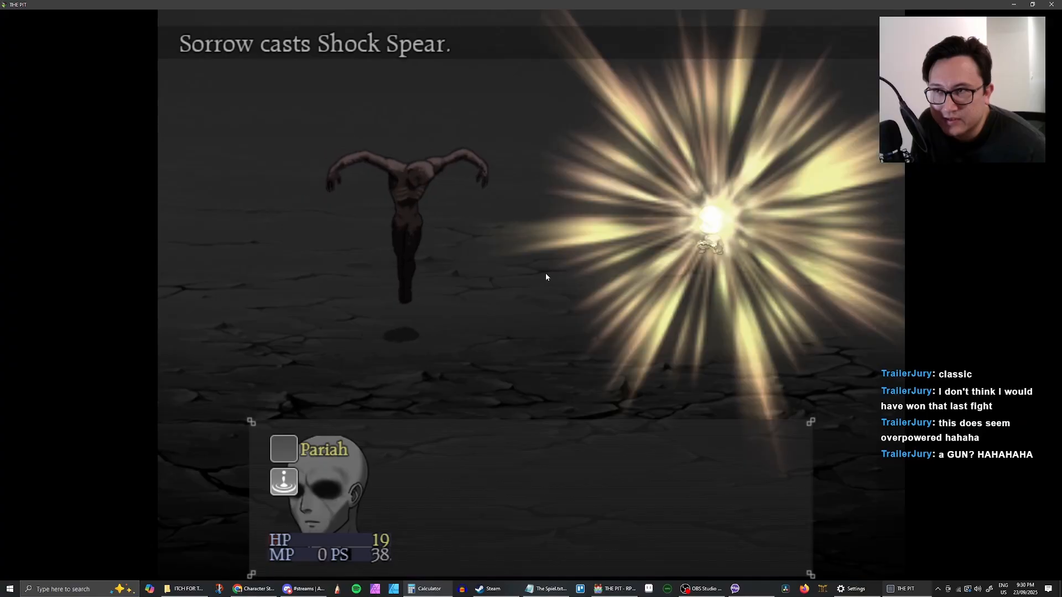
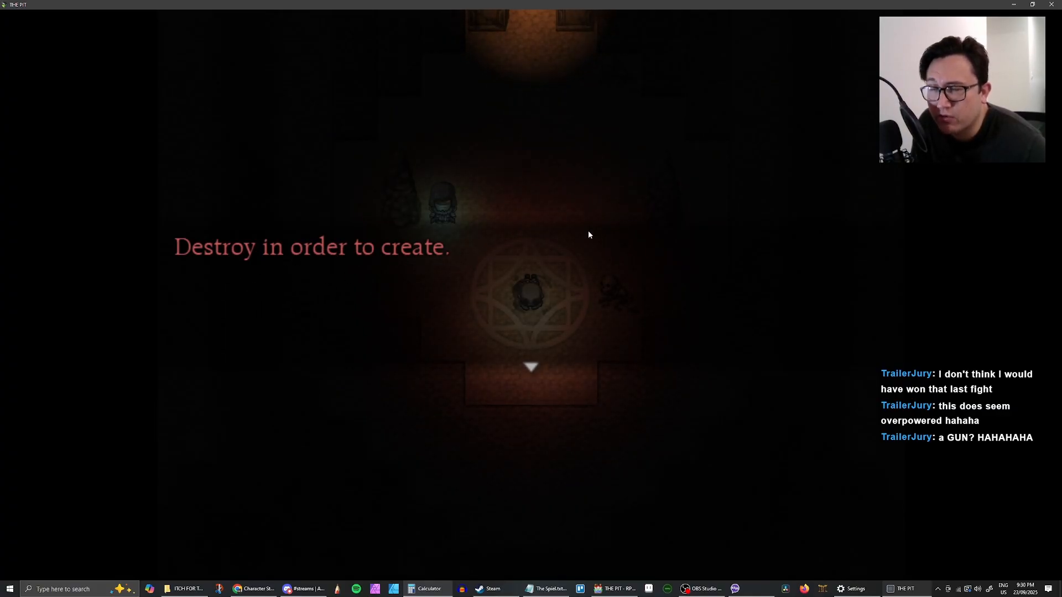
# Bring Pariah to the hooded figure beside the ritual circle and agree to give up the possessions
pyautogui.press('Return')
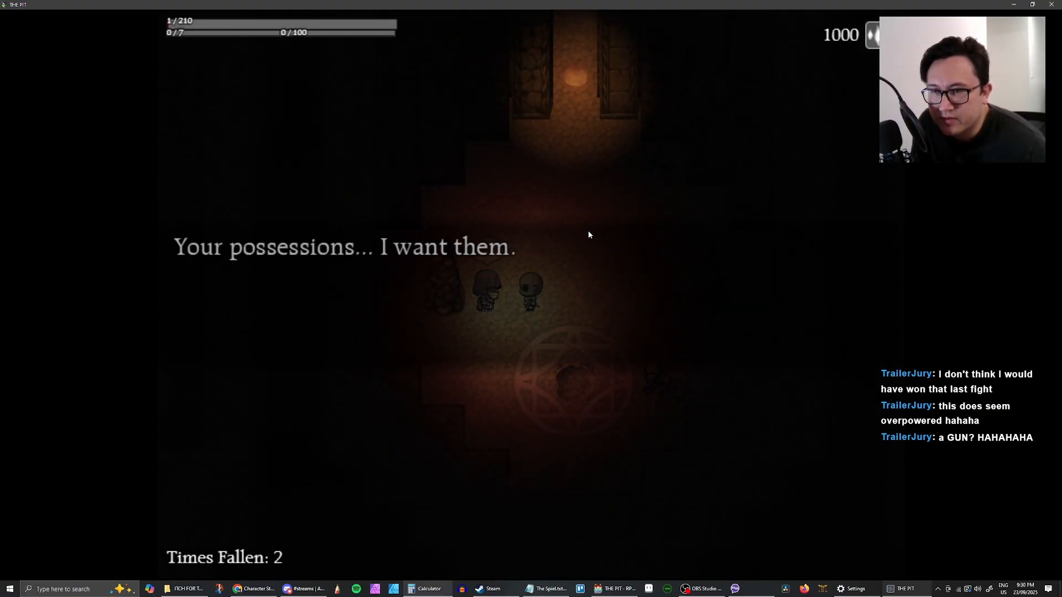
pyautogui.press('Return')
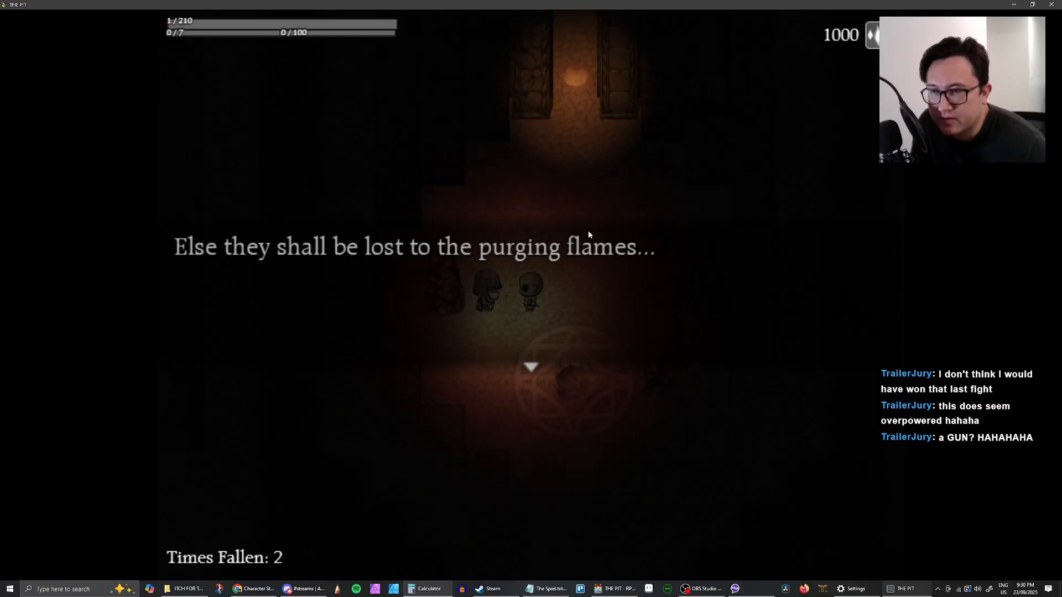
pyautogui.press('Return')
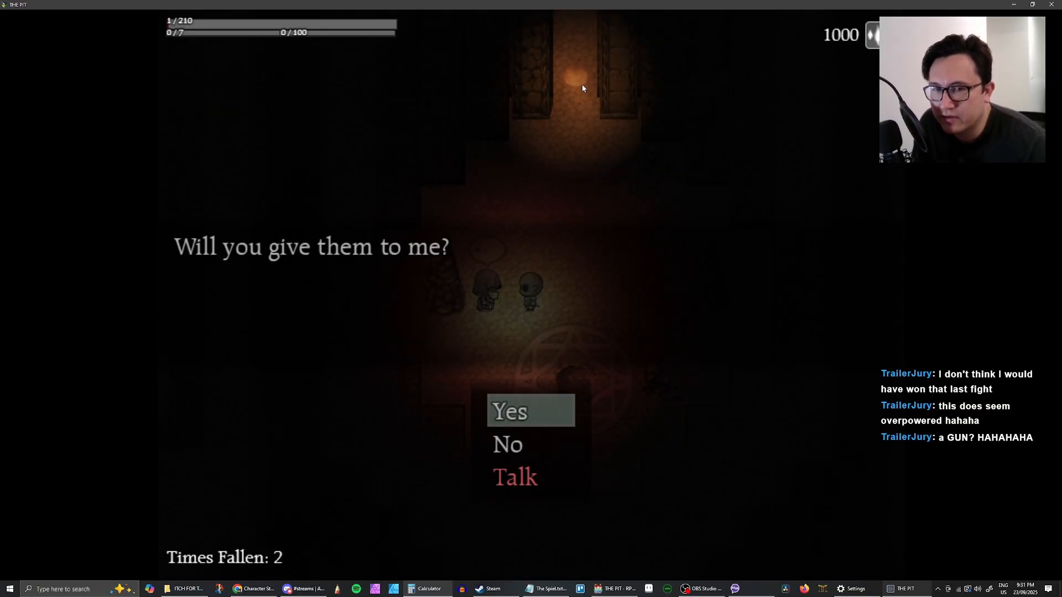
pyautogui.press('Return')
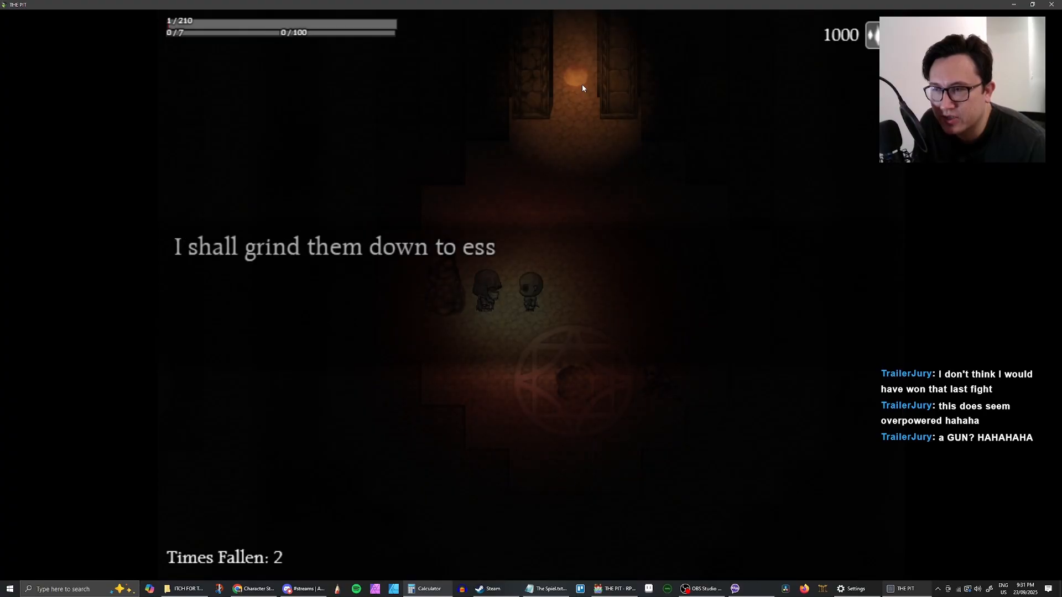
pyautogui.press('Return')
# Destroy one Weed Killer in the hooded figure's exchange
pyautogui.press('Down')
pyautogui.press('Up')
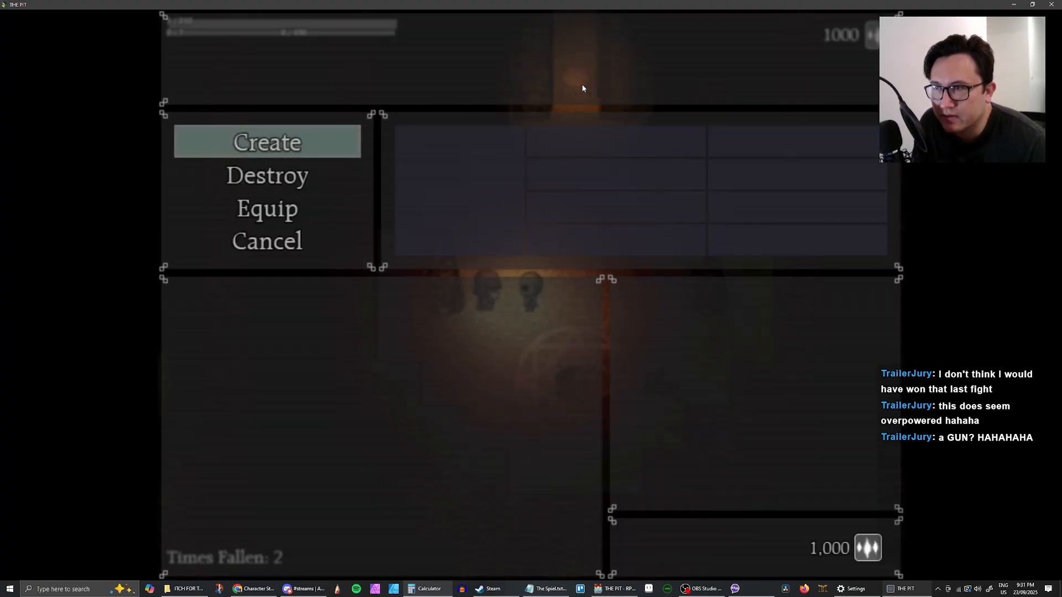
pyautogui.press('Return')
pyautogui.press('Return')
pyautogui.press('Return')
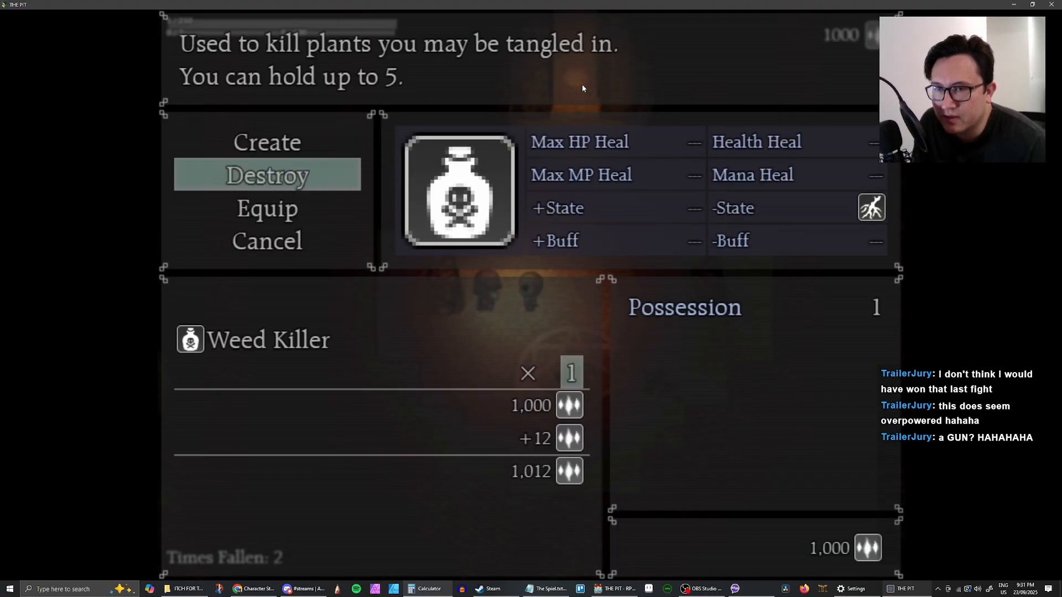
pyautogui.press('Return')
# Destroy the Wooden Cane and the Leather Cestus from Pariah's weapons
pyautogui.press('Down')
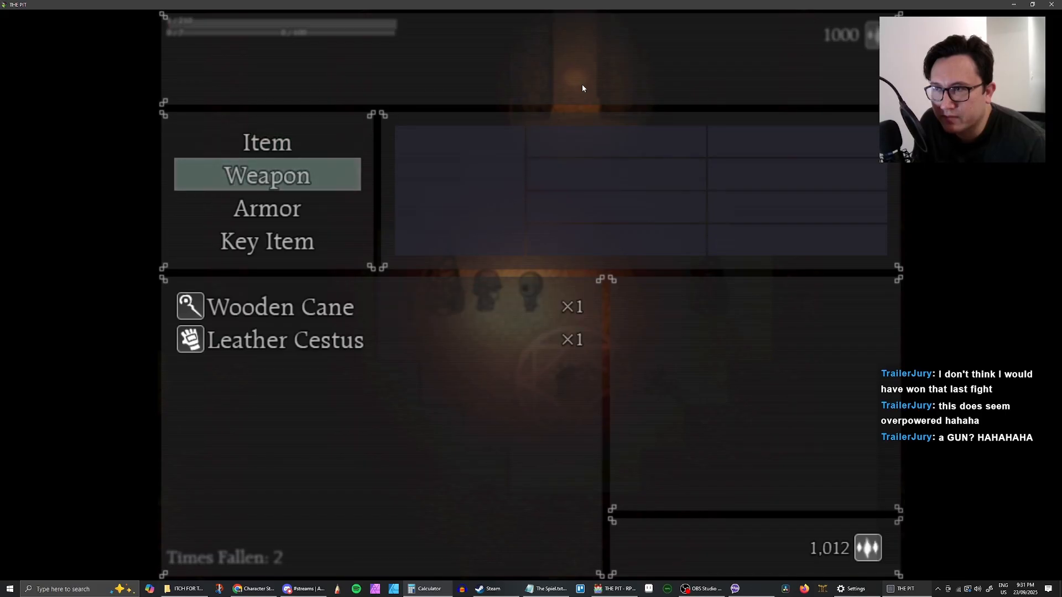
pyautogui.press('Return')
pyautogui.press('Return')
pyautogui.press('Down')
pyautogui.press('Return')
pyautogui.press('Return')
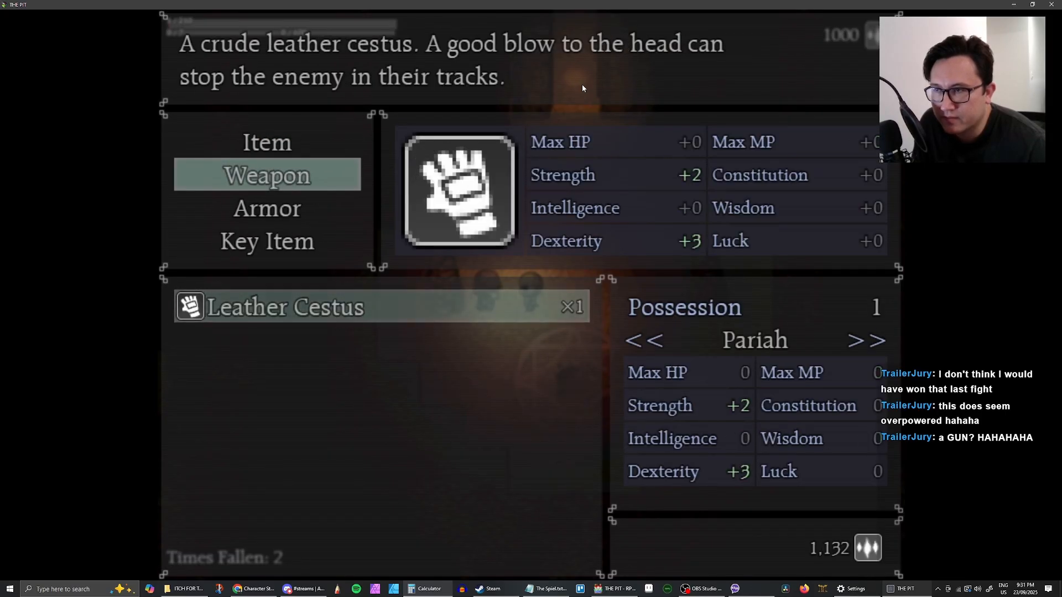
pyautogui.press('Return')
pyautogui.press('Down')
pyautogui.press('Return')
pyautogui.press('Return')
# Destroy the Ring of Grudges from Pariah's armor
pyautogui.press('Down')
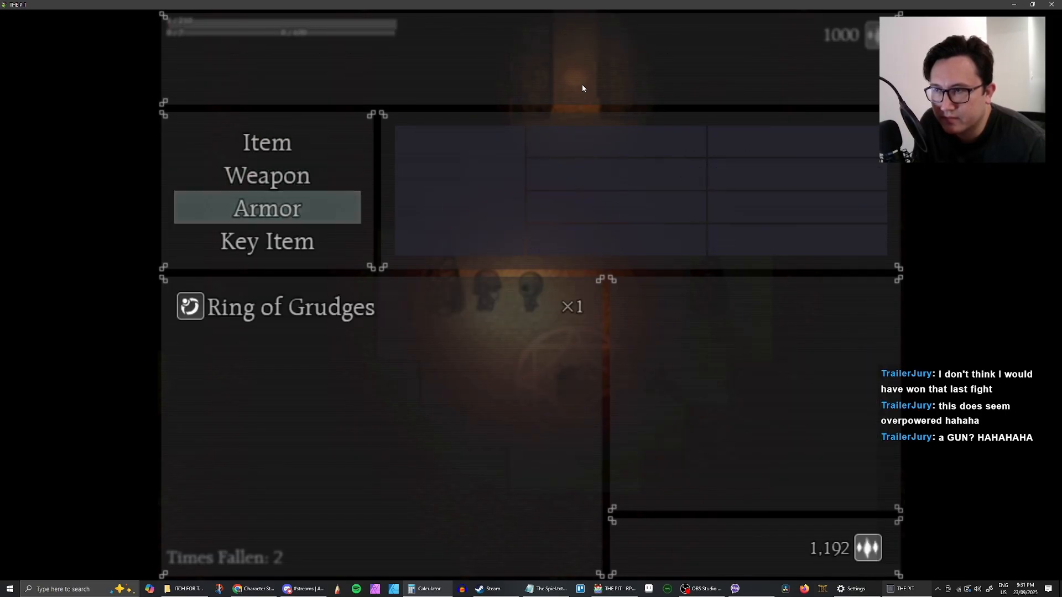
pyautogui.press('Return')
pyautogui.press('Return')
pyautogui.press('Down')
pyautogui.press('Return')
pyautogui.press('Return')
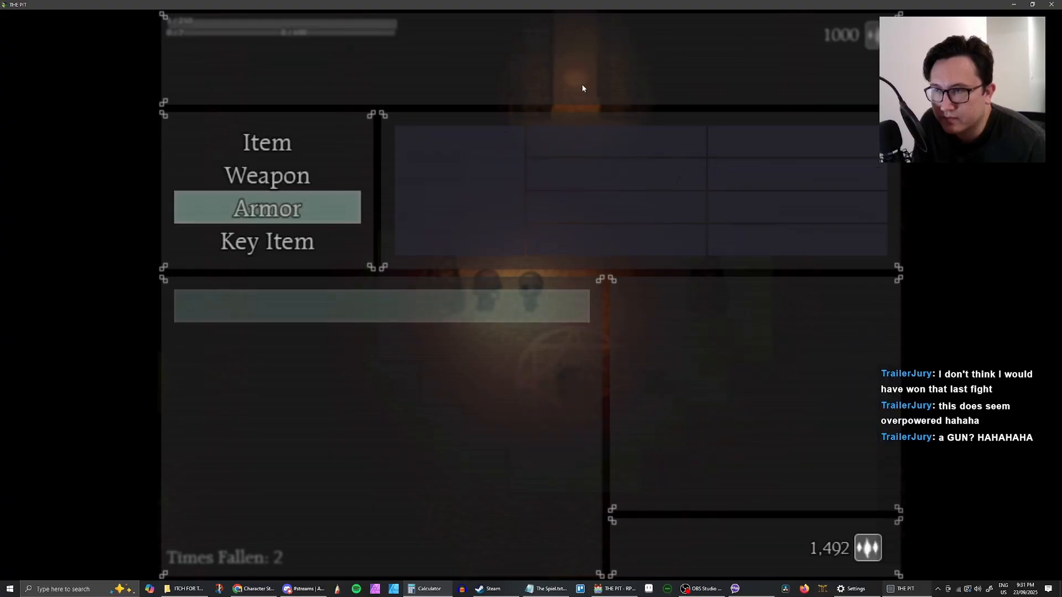
# Check the Black Mass among the key items that could be destroyed, and leave the hooded figure's exchange
pyautogui.press('Escape')
pyautogui.press('Down')
pyautogui.press('Return')
pyautogui.press('Down')
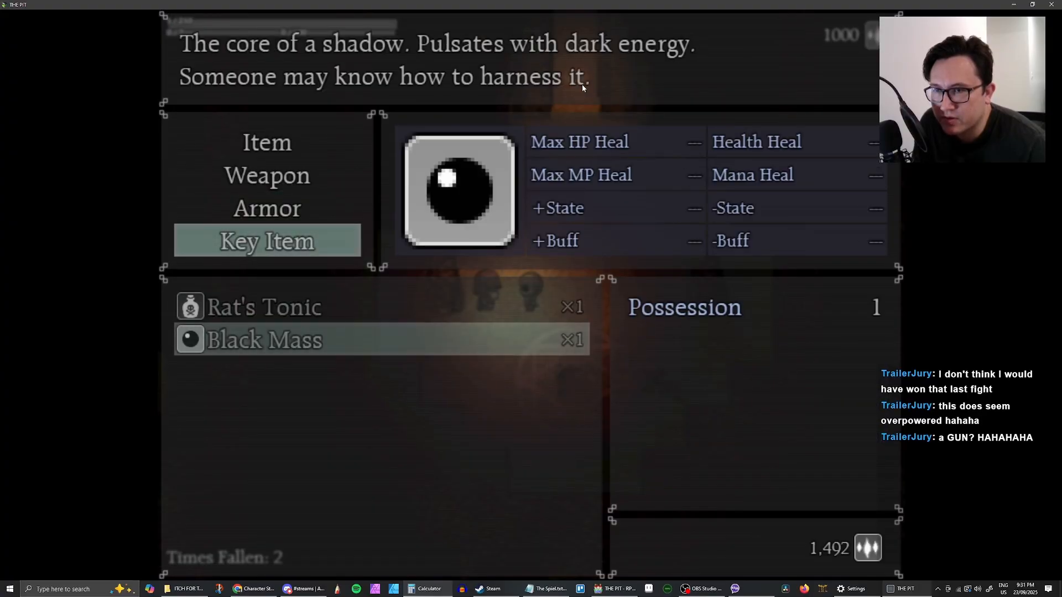
pyautogui.press('Escape')
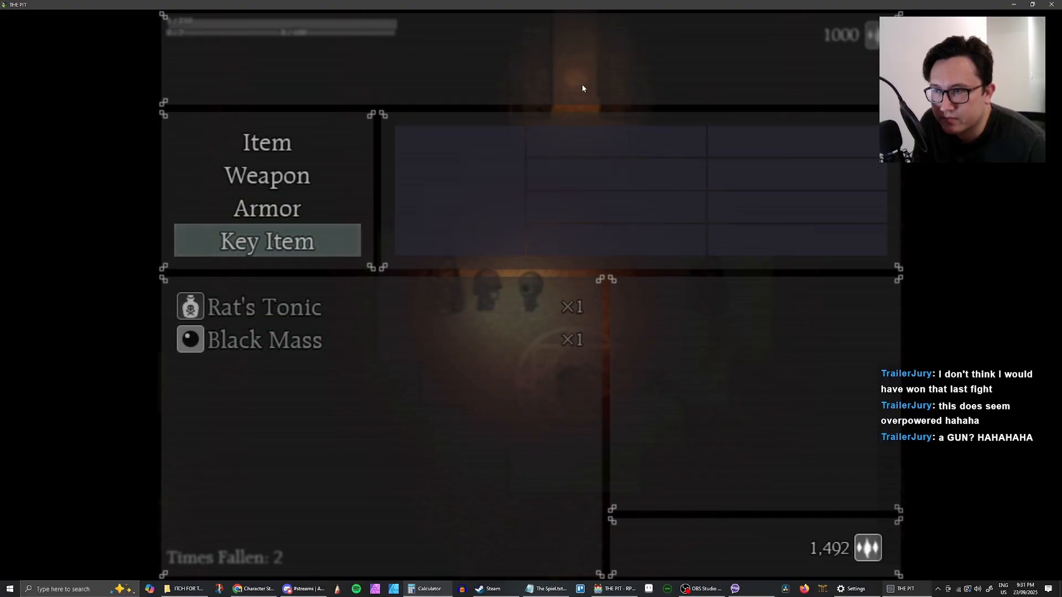
pyautogui.press('Return')
pyautogui.press('Down')
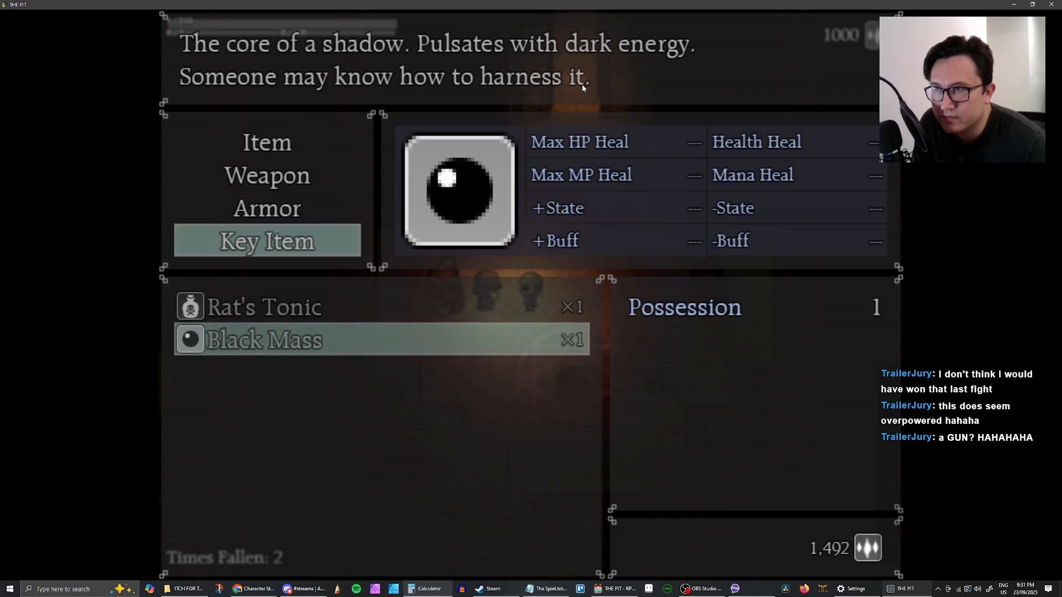
pyautogui.press('Escape')
pyautogui.press('Escape')
pyautogui.press('Escape')
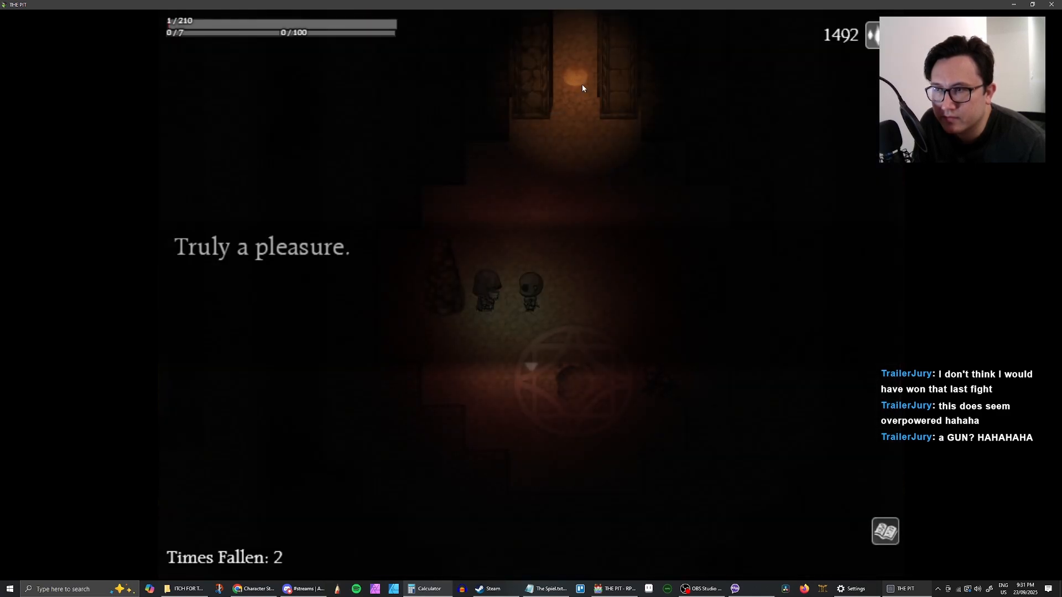
pyautogui.press('Return')
# Walk Pariah north from the hooded figure to the flame in the passage entrance
pyautogui.press('Right')
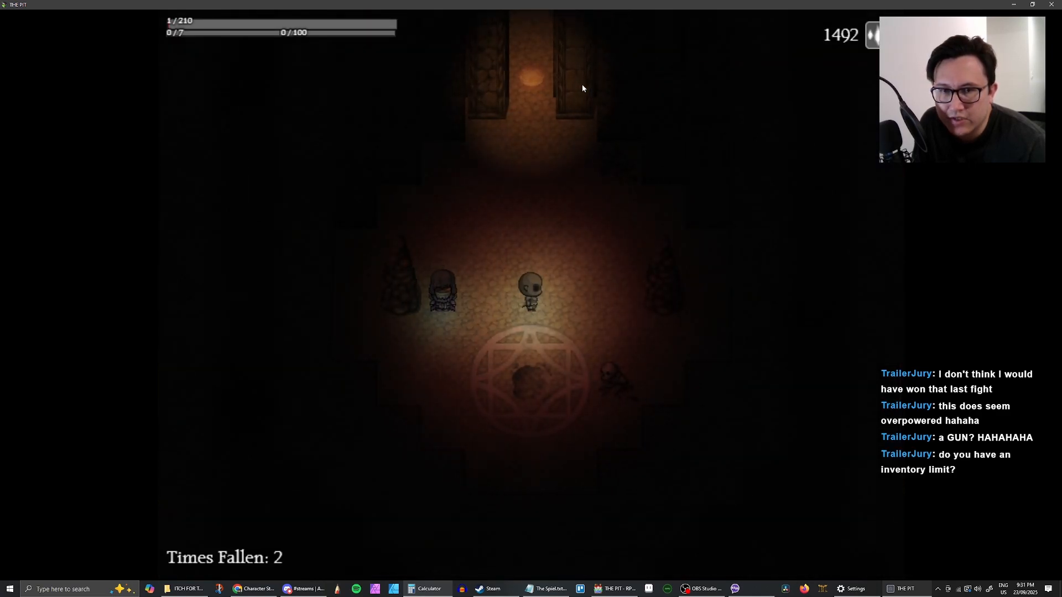
pyautogui.press('Right')
pyautogui.press('Left')
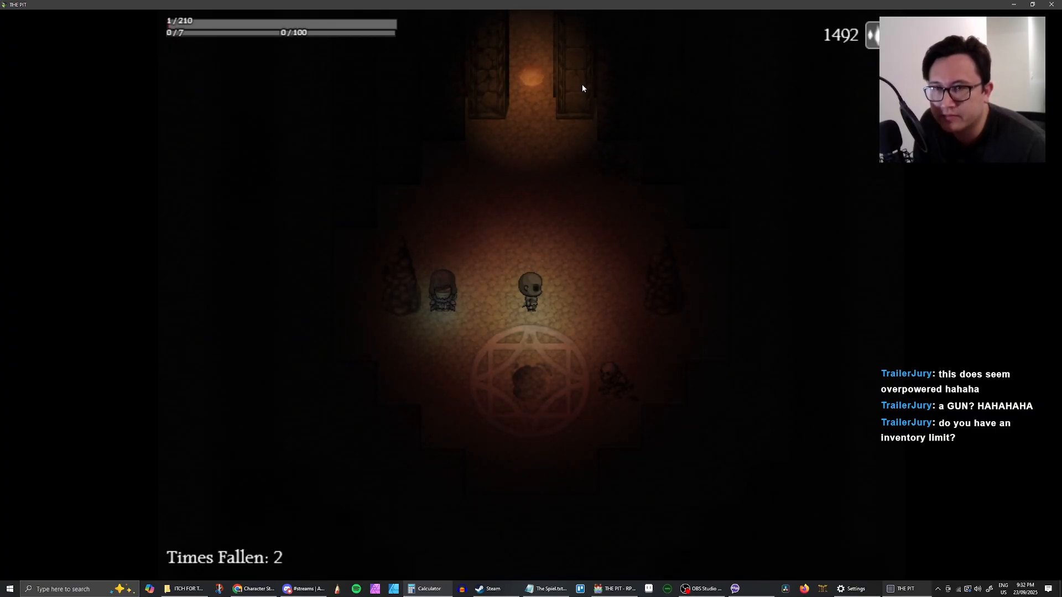
pyautogui.press('Up')
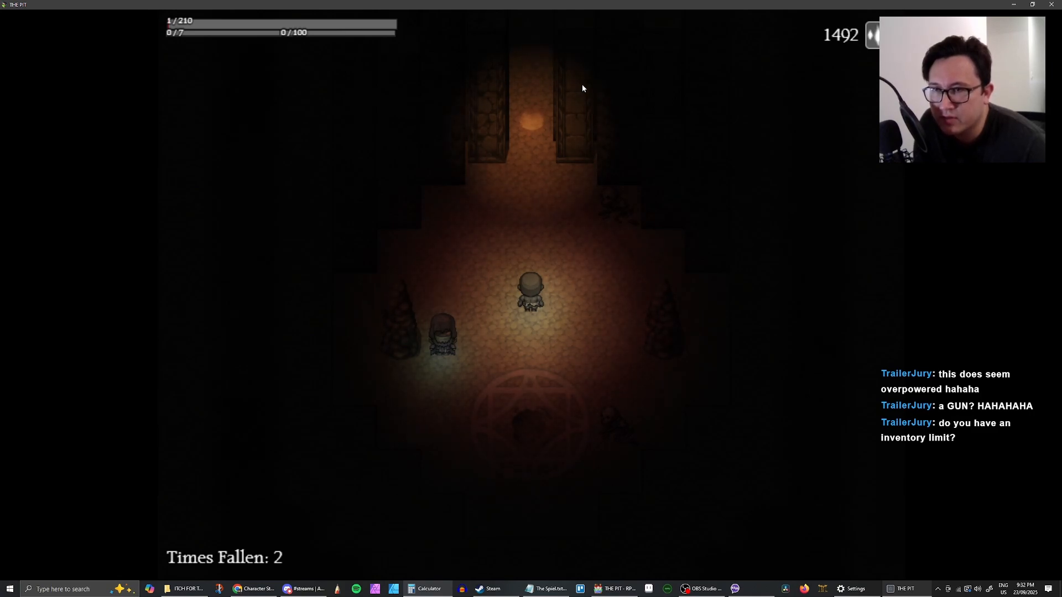
pyautogui.press('Up')
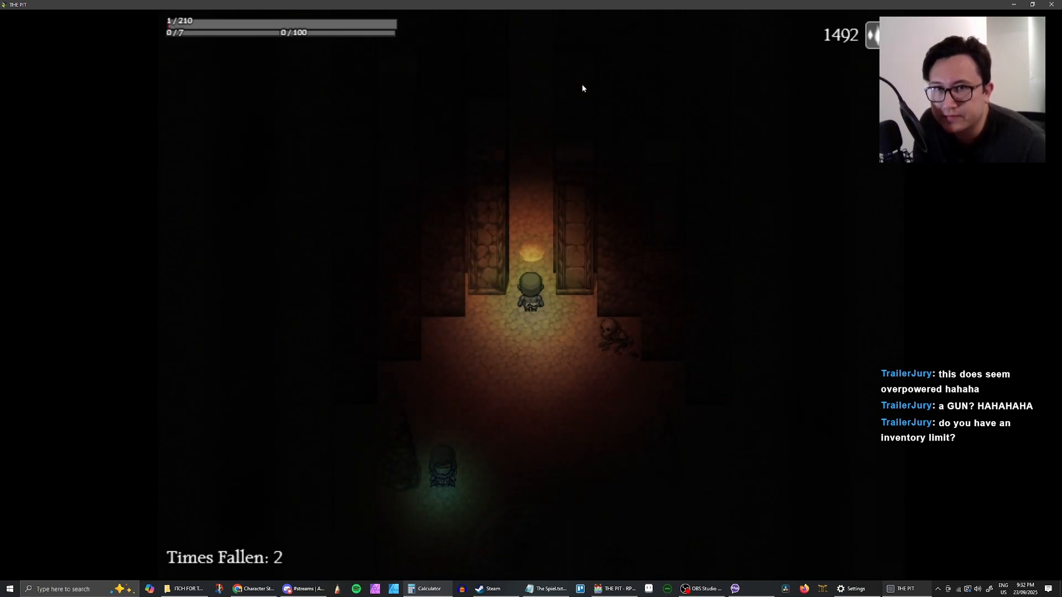
# Return Pariah to the hooded figure and agree again to give up the possessions
pyautogui.press('Down')
pyautogui.press('Left')
pyautogui.press('Return')
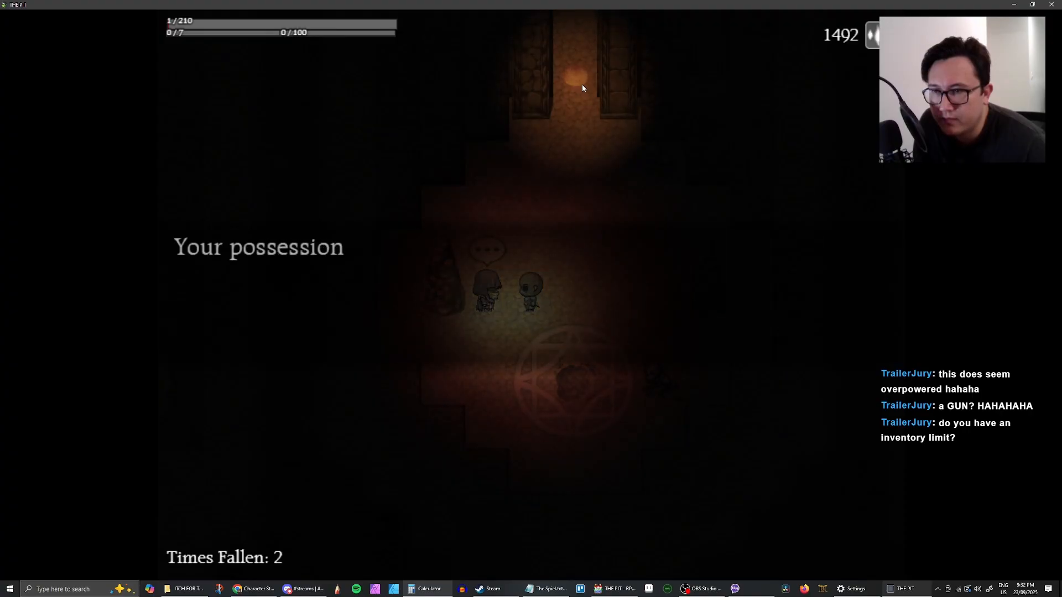
pyautogui.press('Return')
pyautogui.press('Return')
pyautogui.press('Return')
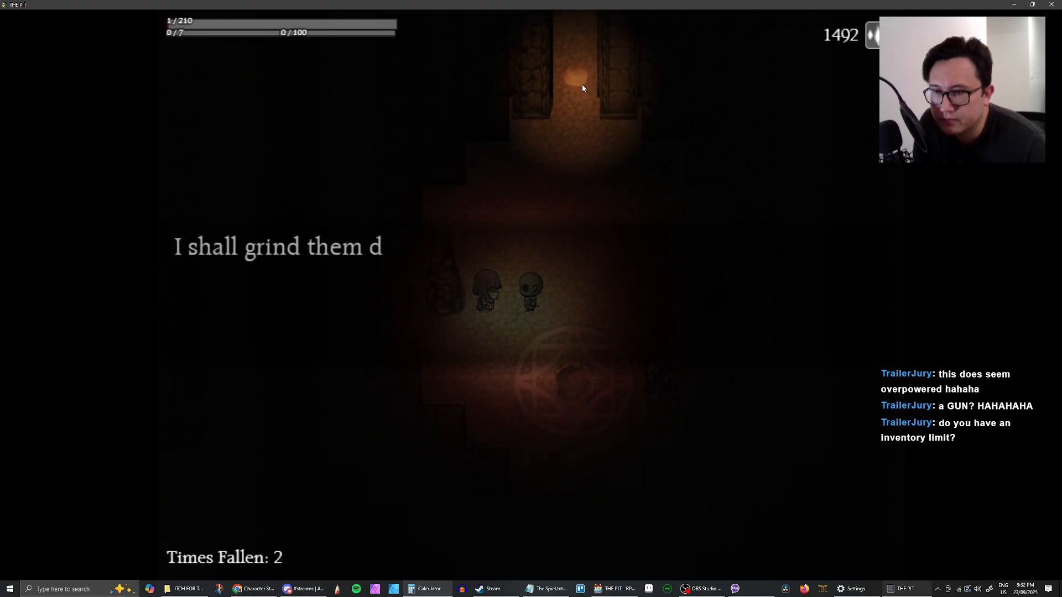
pyautogui.press('Return')
pyautogui.press('Return')
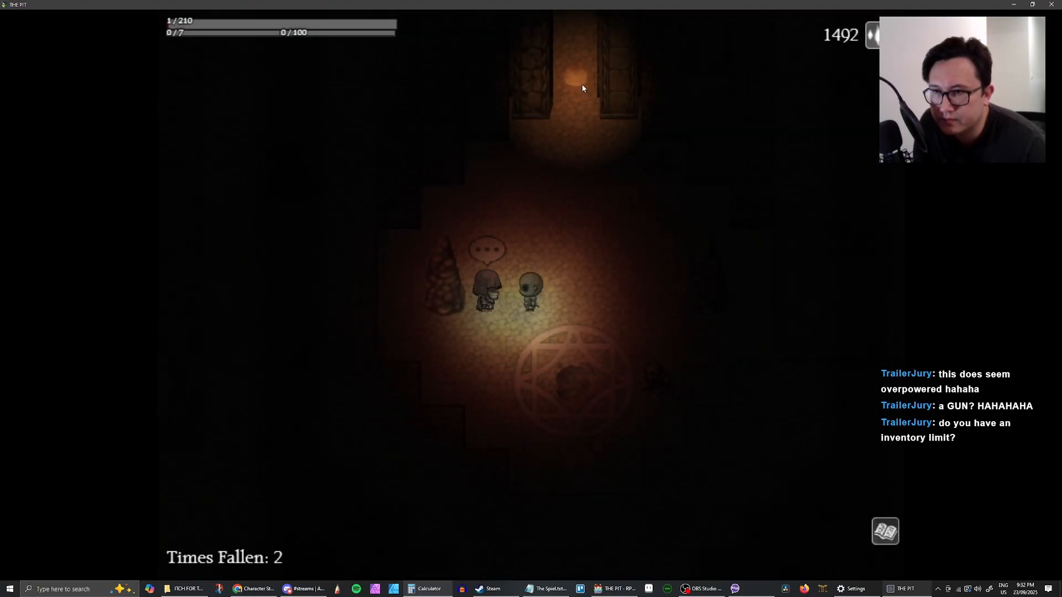
# Address the hooded figure again, choose Talk and go through his dialogue
pyautogui.press('Return')
pyautogui.press('Return')
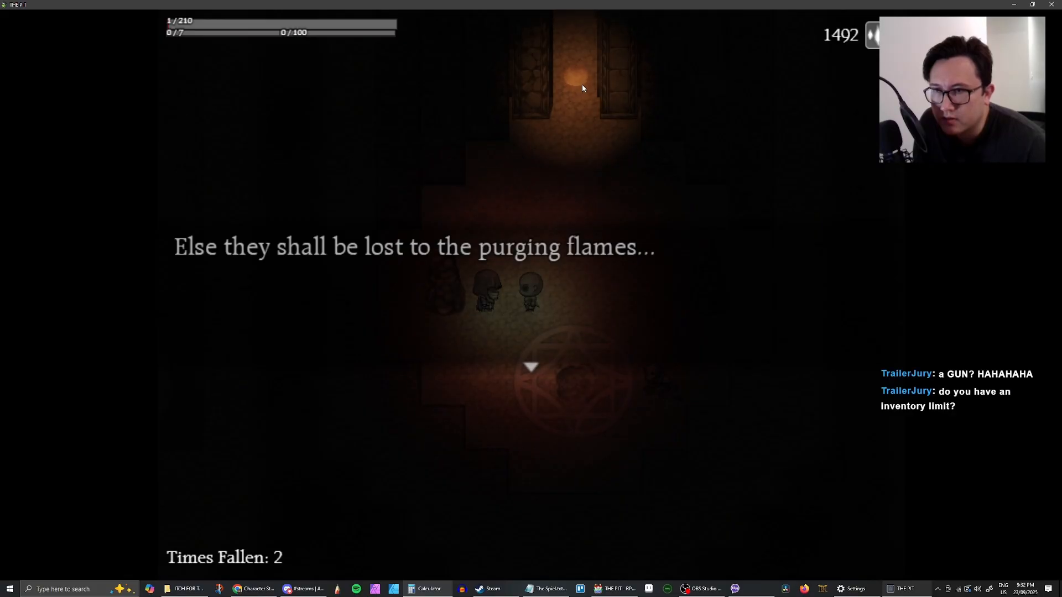
pyautogui.press('Return')
pyautogui.press('Up')
pyautogui.press('Return')
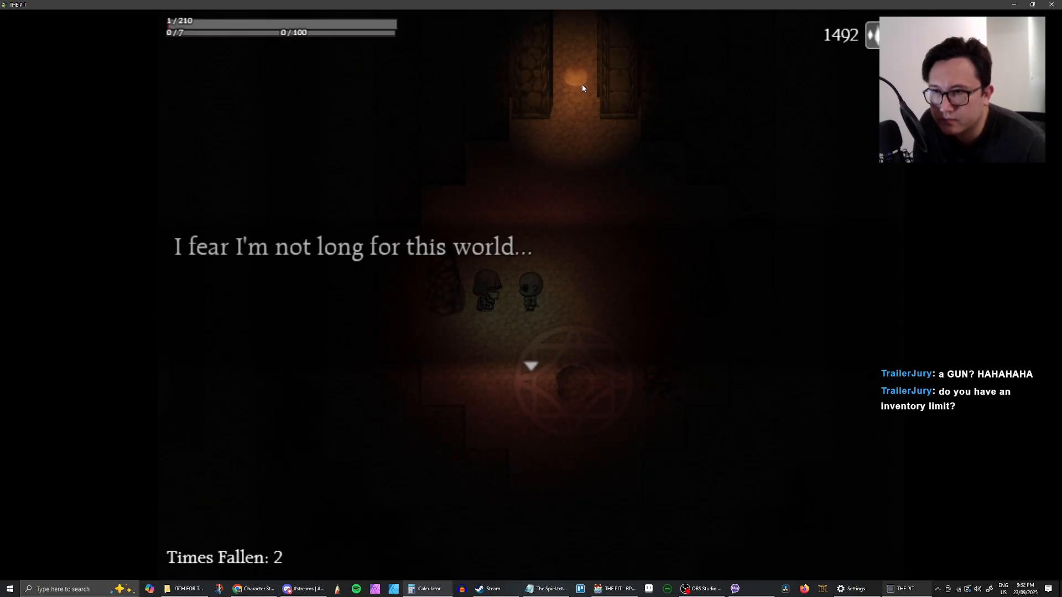
pyautogui.press('Return')
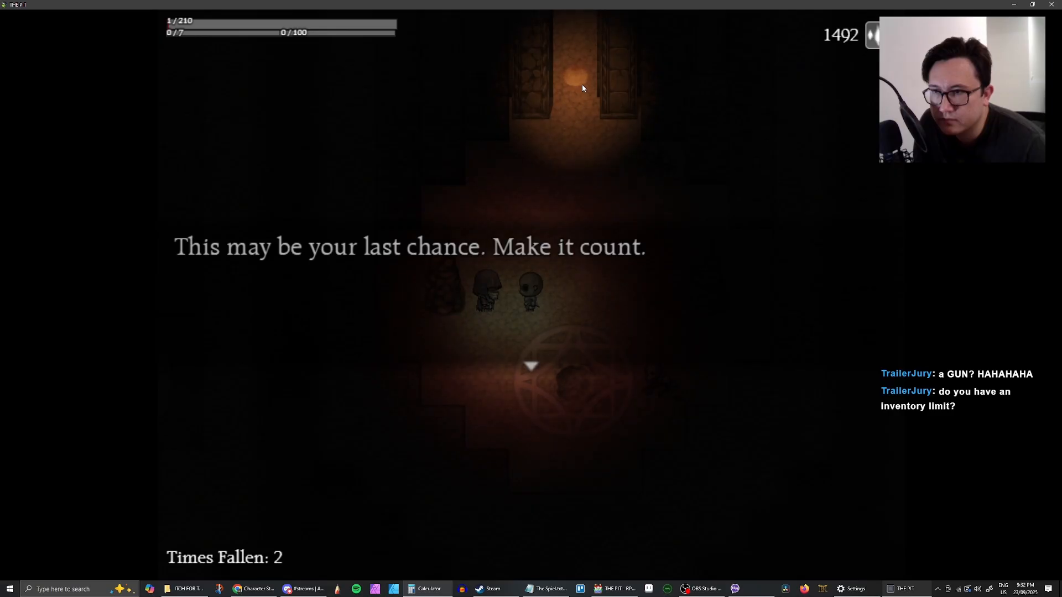
pyautogui.press('Return')
# Lead Pariah to the northern flame, accept its purge and continue up the passage to the statue chamber
pyautogui.press('Up')
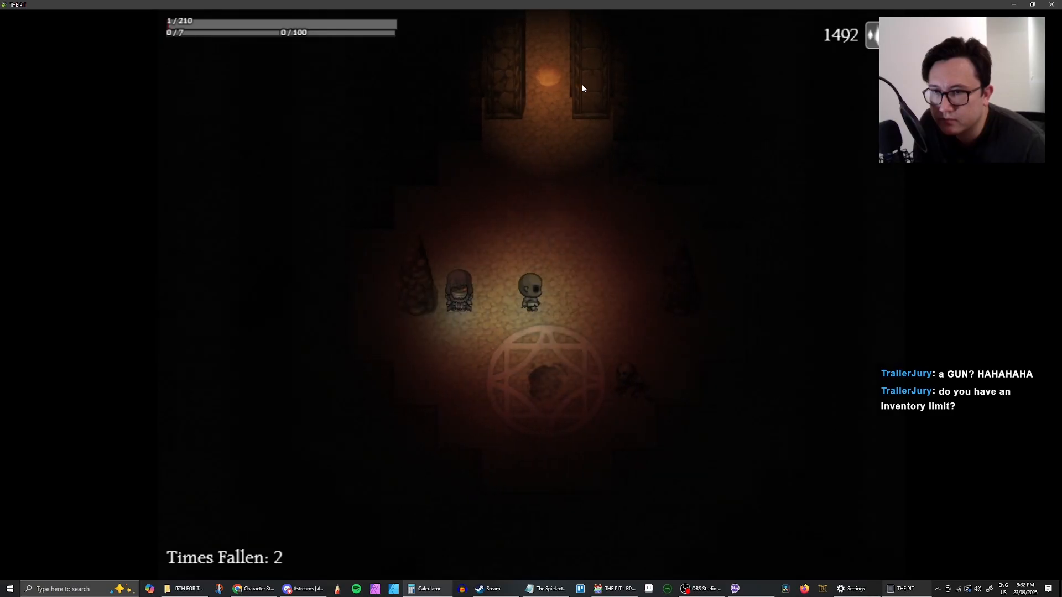
pyautogui.press('Return')
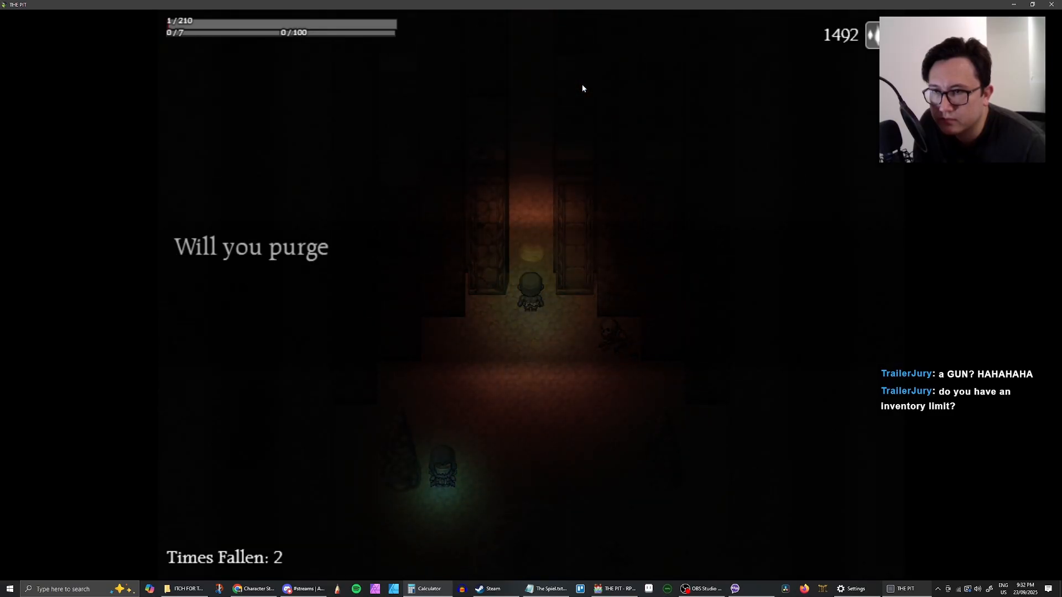
pyautogui.press('Return')
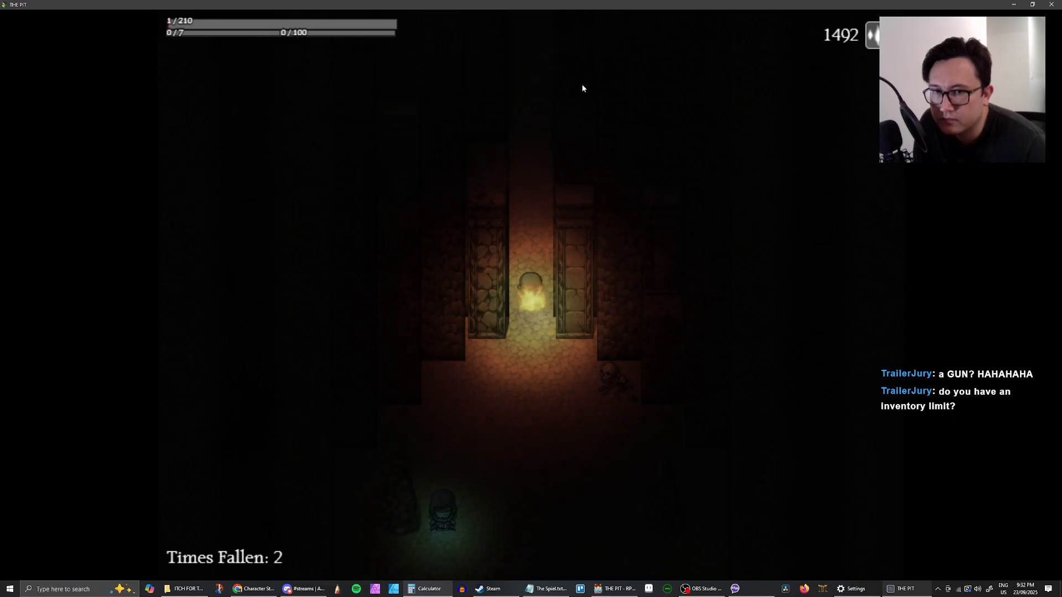
pyautogui.press('Up')
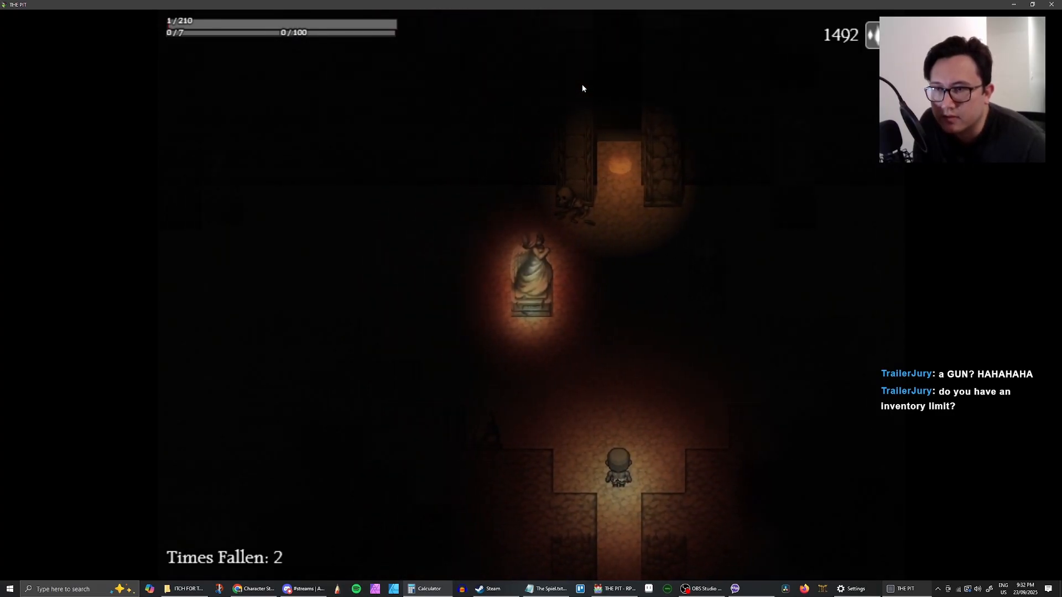
pyautogui.press('Return')
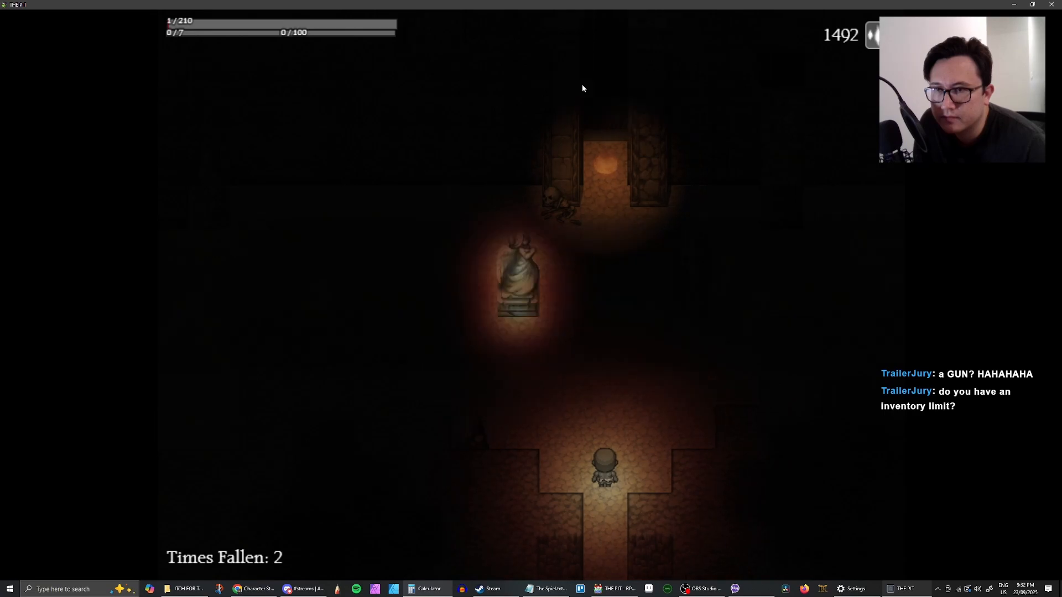
# Walk Pariah up to the front of the glowing statue and use its Recover service
pyautogui.press('Up')
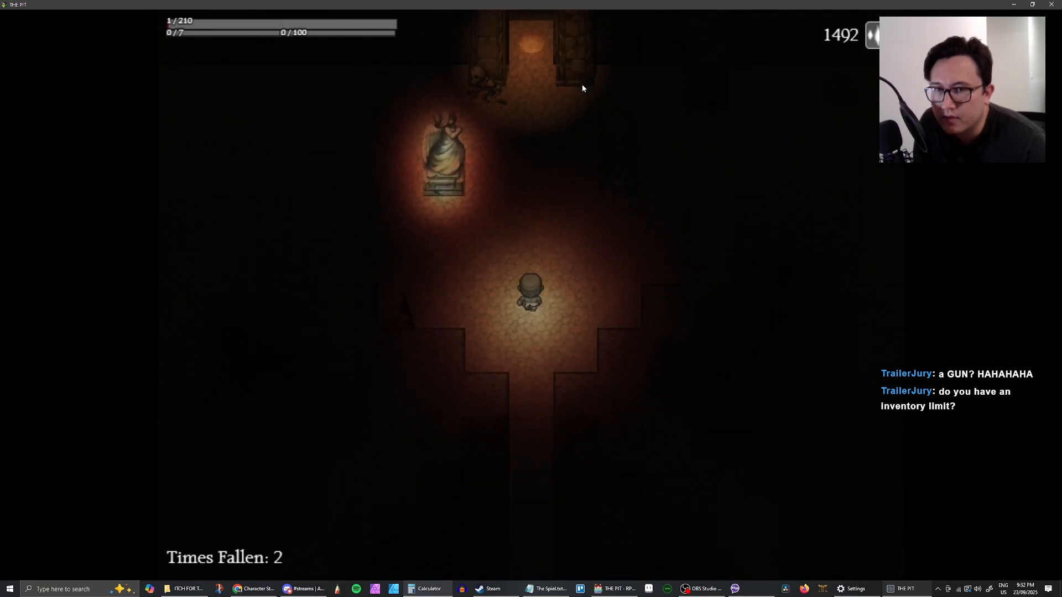
pyautogui.press('Left')
pyautogui.press('Up')
pyautogui.press('Return')
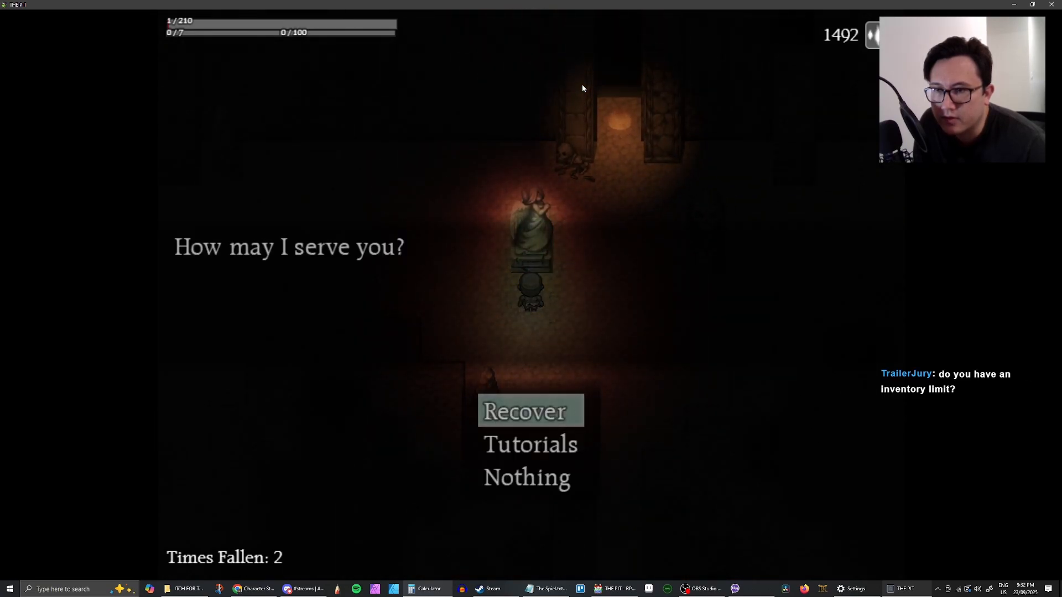
pyautogui.press('Return')
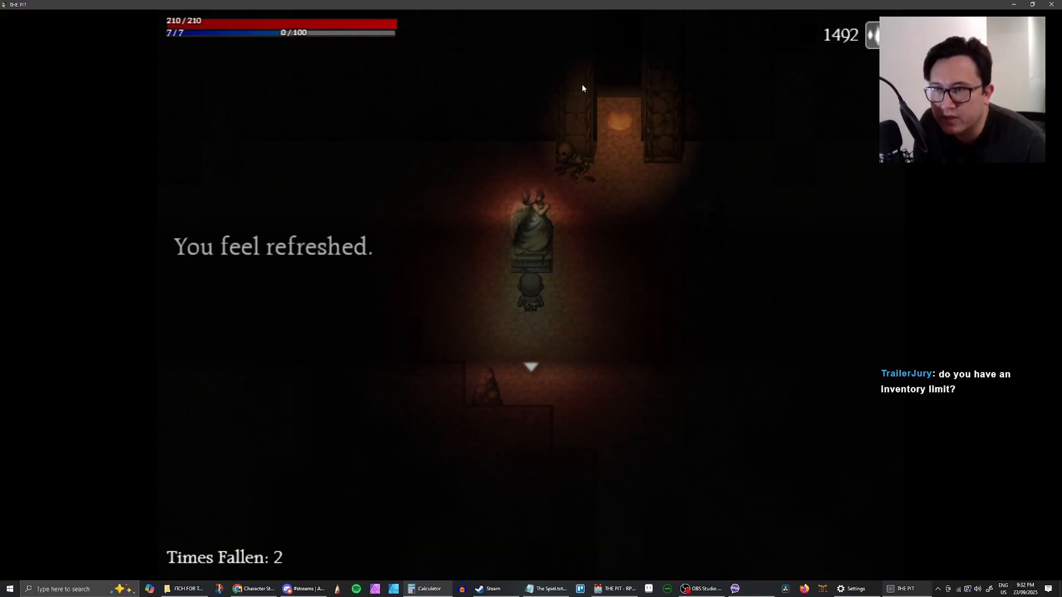
pyautogui.press('Return')
pyautogui.press('Return')
# Walk Pariah west from the statue past the rock pile and south into the narrow passage
pyautogui.press('Left')
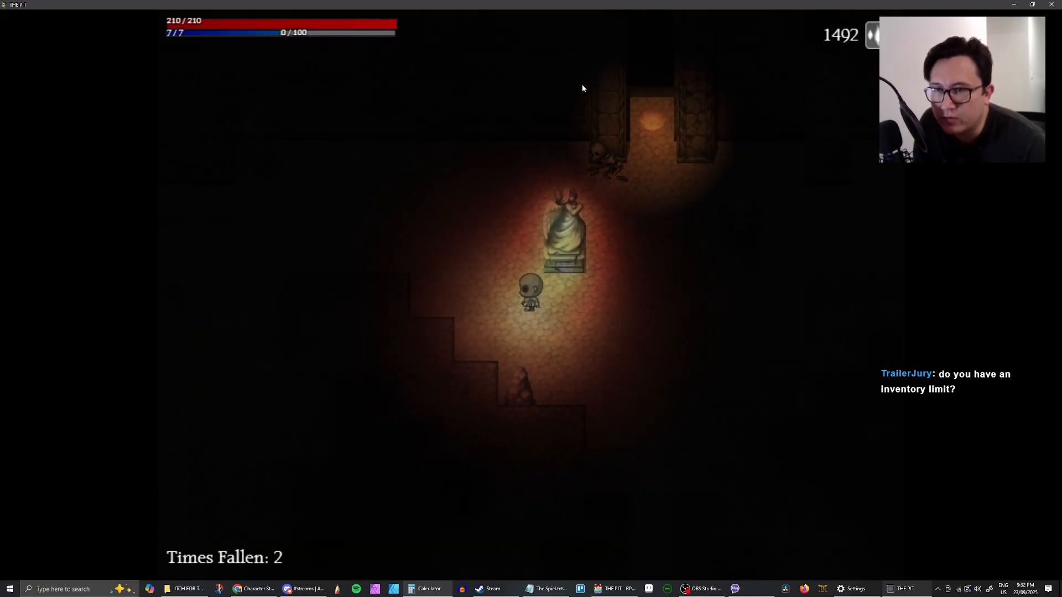
pyautogui.press('Left')
pyautogui.press('Up')
pyautogui.press('Left')
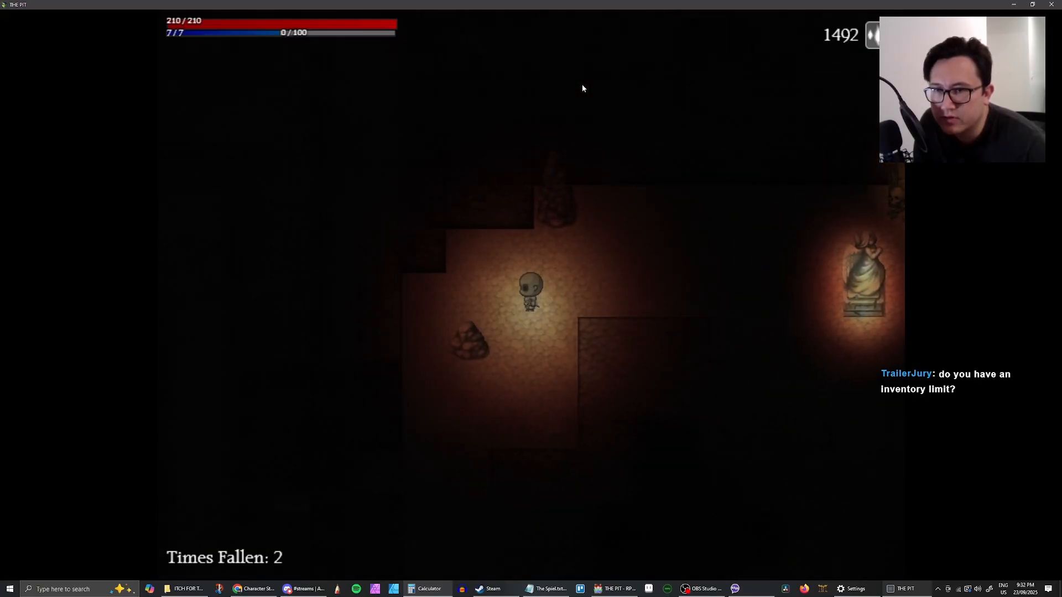
pyautogui.press('Down')
pyautogui.press('Left')
pyautogui.press('Down')
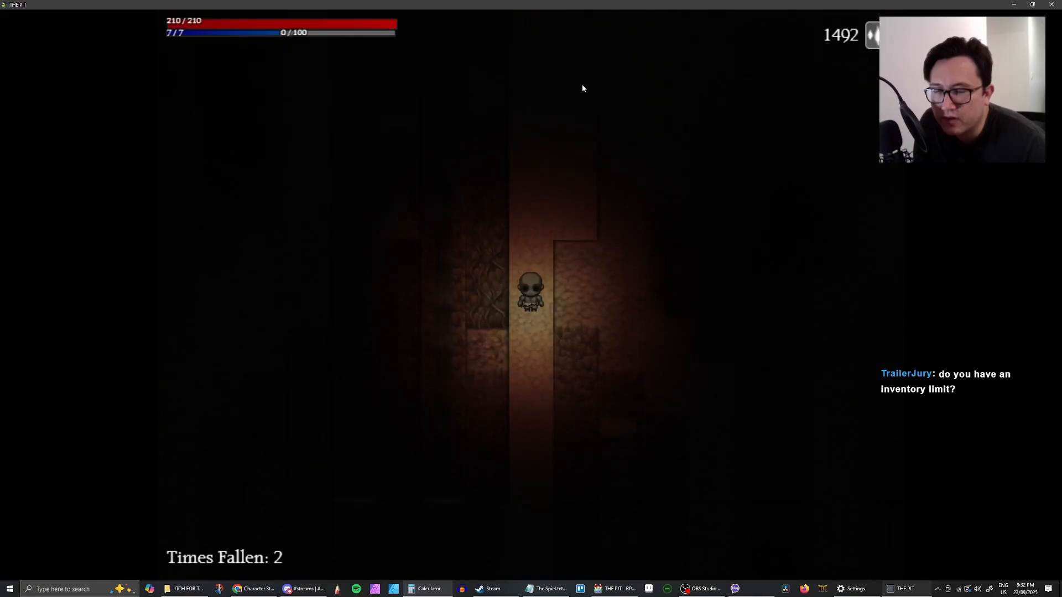
# Walk Pariah south through the passage into the chamber and stop between the two red sigils east of the golden statue
pyautogui.press('Down')
pyautogui.press('Down')
pyautogui.press('Down')
pyautogui.press('Down')
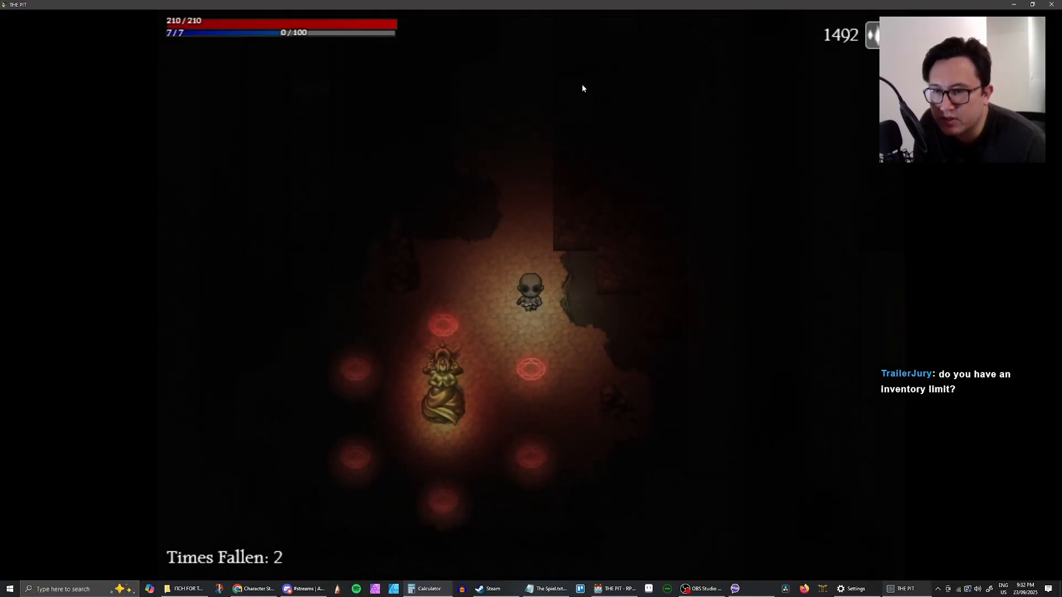
pyautogui.press('Left')
pyautogui.press('Down')
pyautogui.press('Up')
pyautogui.press('Right')
pyautogui.press('Up')
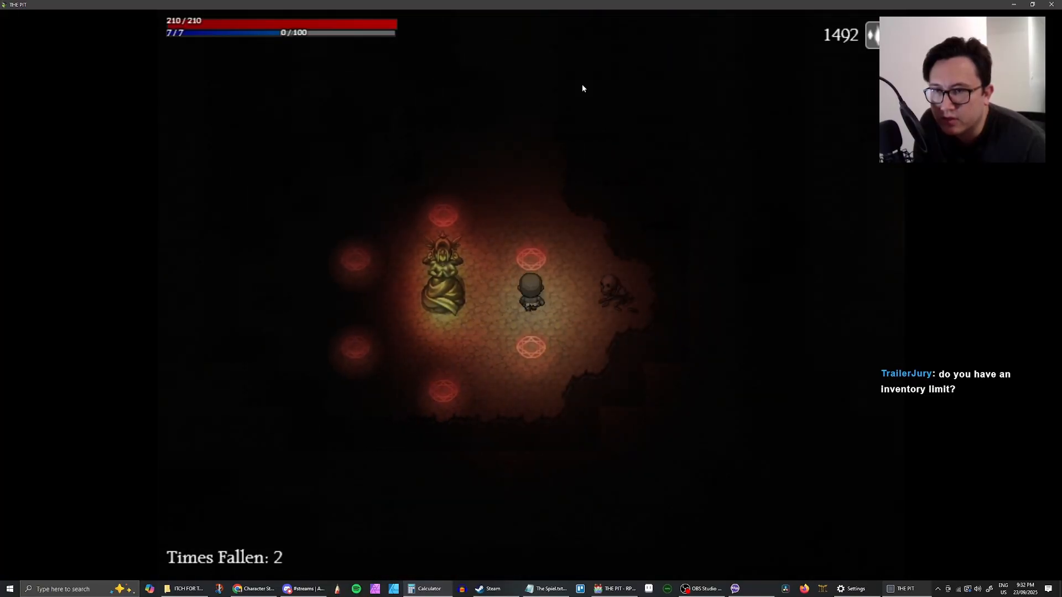
# Circle the golden statue with Pariah to examine the red sigils on its western and eastern sides
pyautogui.press('Left')
pyautogui.press('Up')
pyautogui.press('Left')
pyautogui.press('Down')
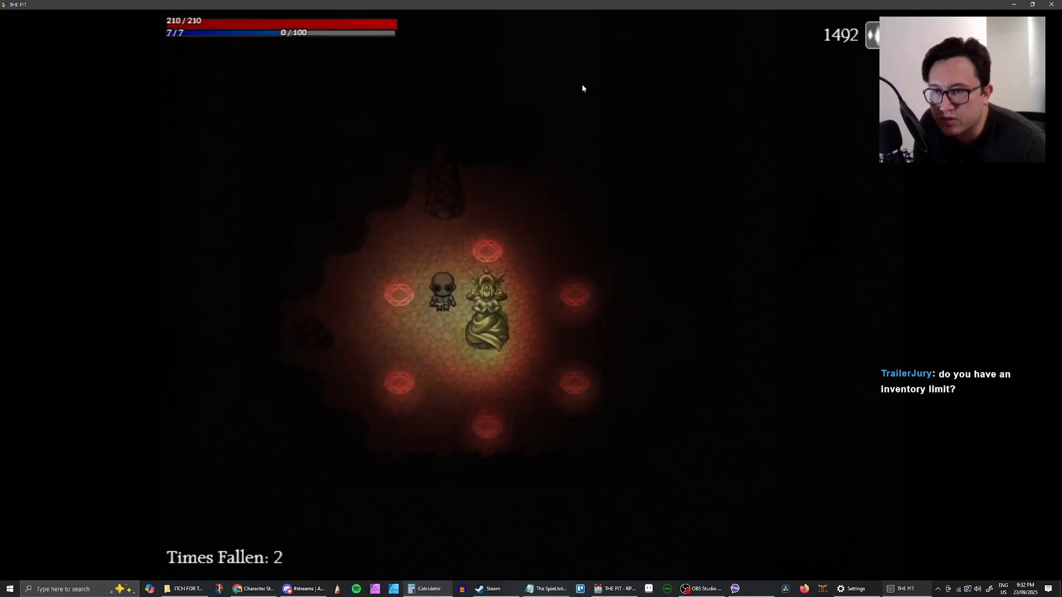
pyautogui.press('Right')
pyautogui.press('Up')
pyautogui.press('Right')
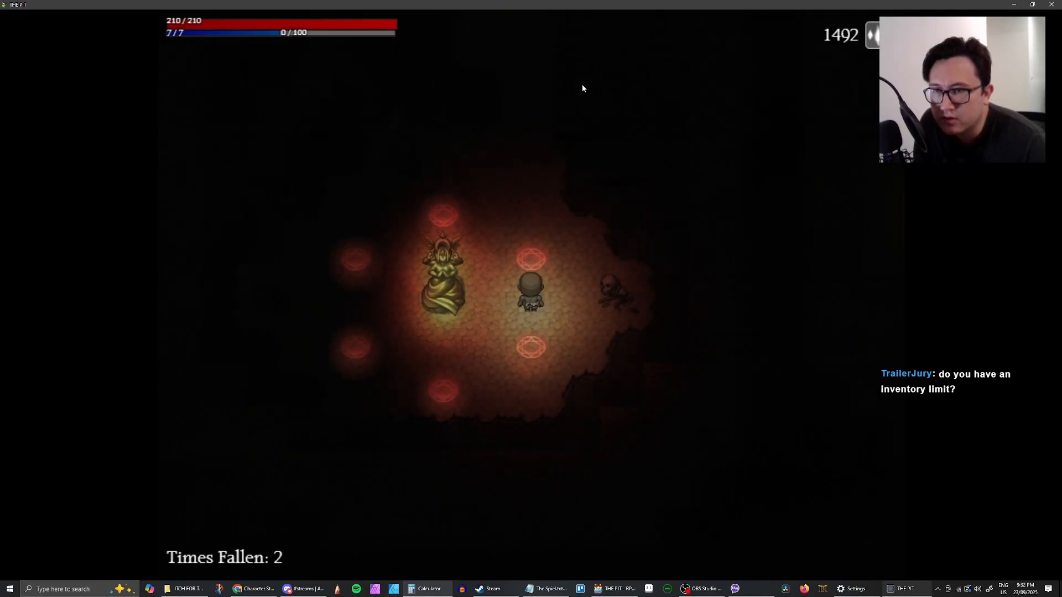
pyautogui.press('Left')
pyautogui.press('Right')
pyautogui.press('Left')
pyautogui.press('Up')
pyautogui.press('Right')
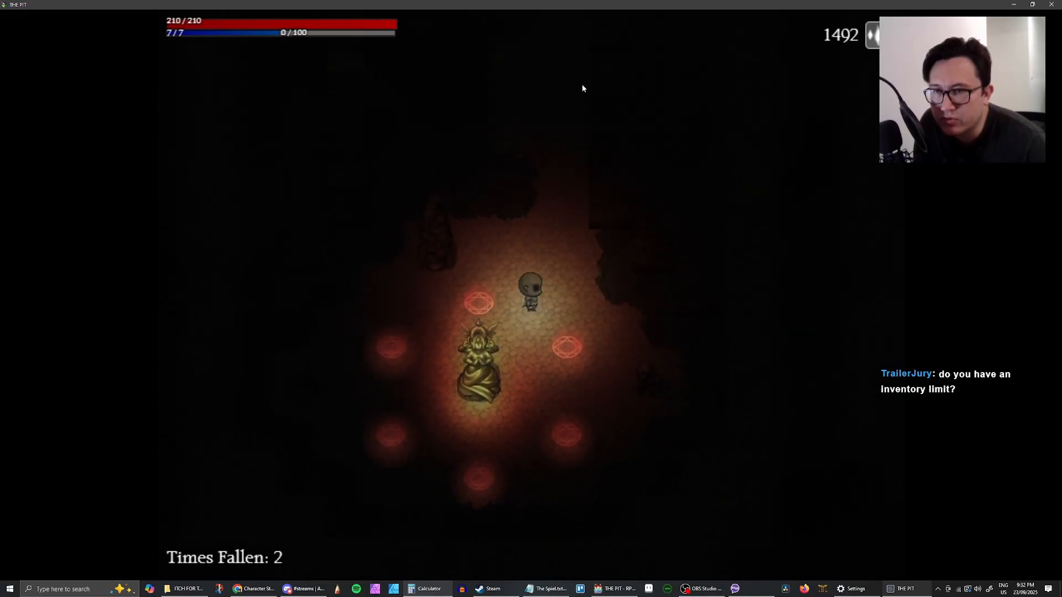
# Walk Pariah up the northern passage and return to the west side of the golden statue
pyautogui.press('Up')
pyautogui.press('Up')
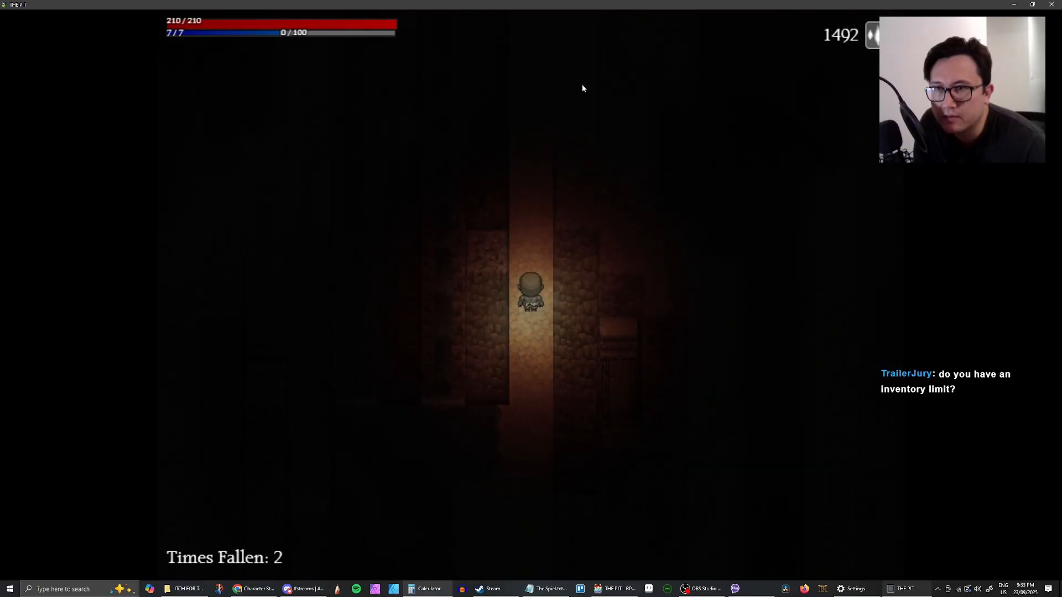
pyautogui.press('Down')
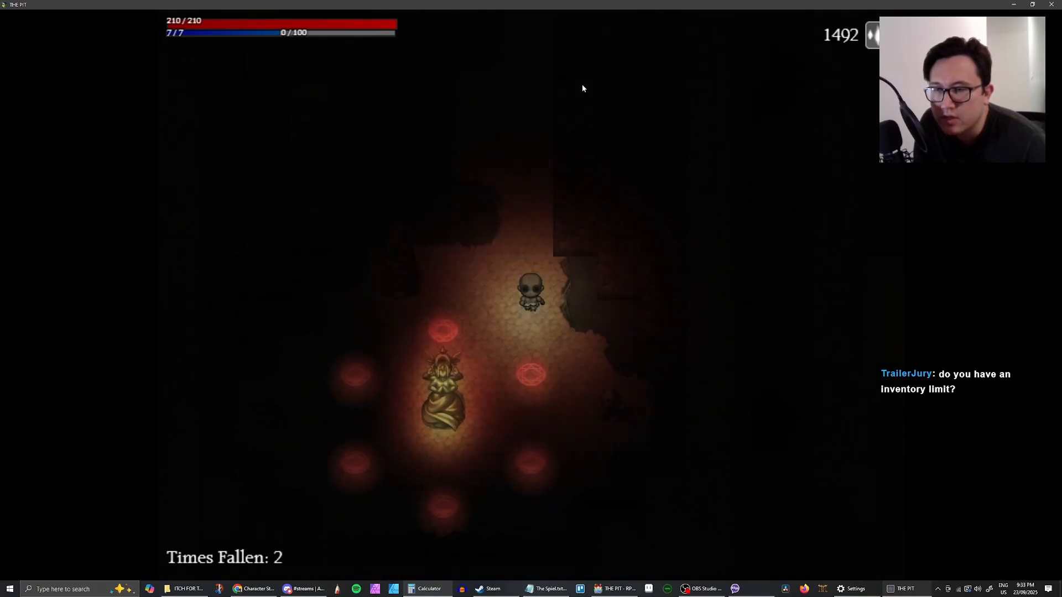
pyautogui.press('Left')
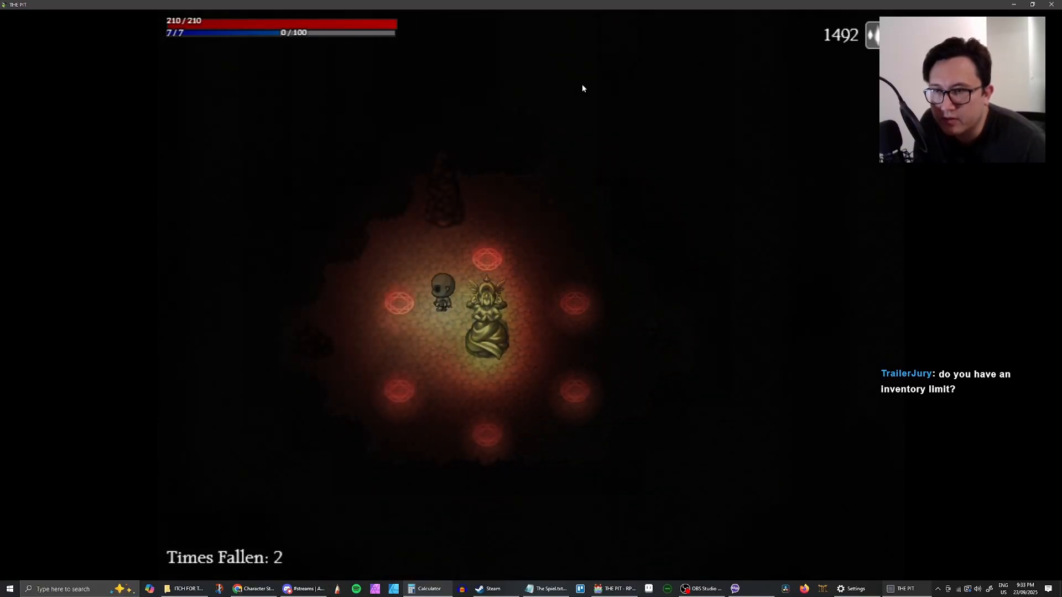
# Move Pariah around the statue to the sigil at its northern end, address it and go through the message
pyautogui.press('Down')
pyautogui.press('Left')
pyautogui.press('Right')
pyautogui.press('Up')
pyautogui.press('Right')
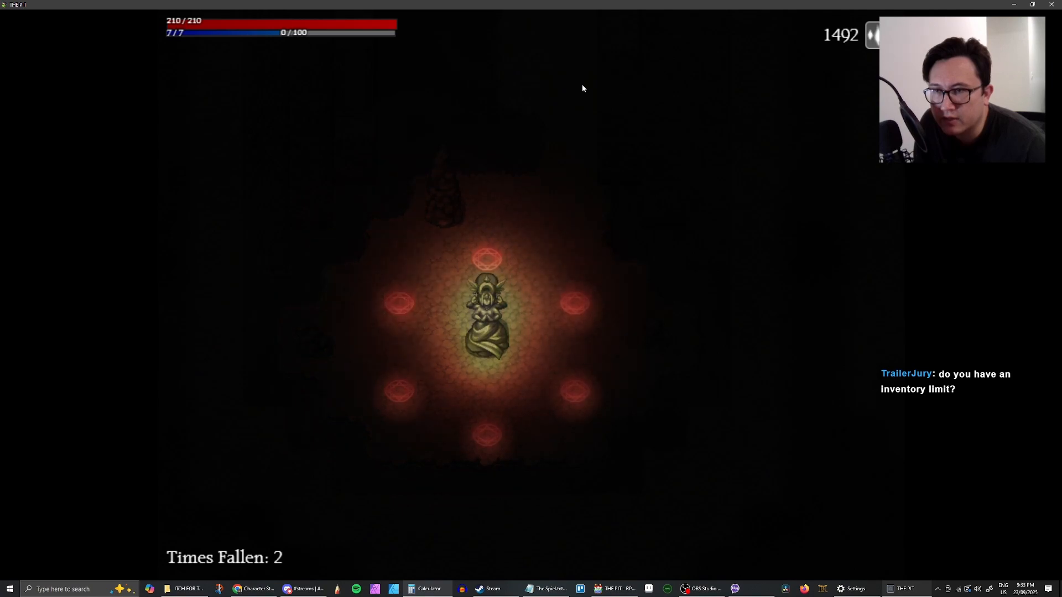
pyautogui.press('Left')
pyautogui.press('Up')
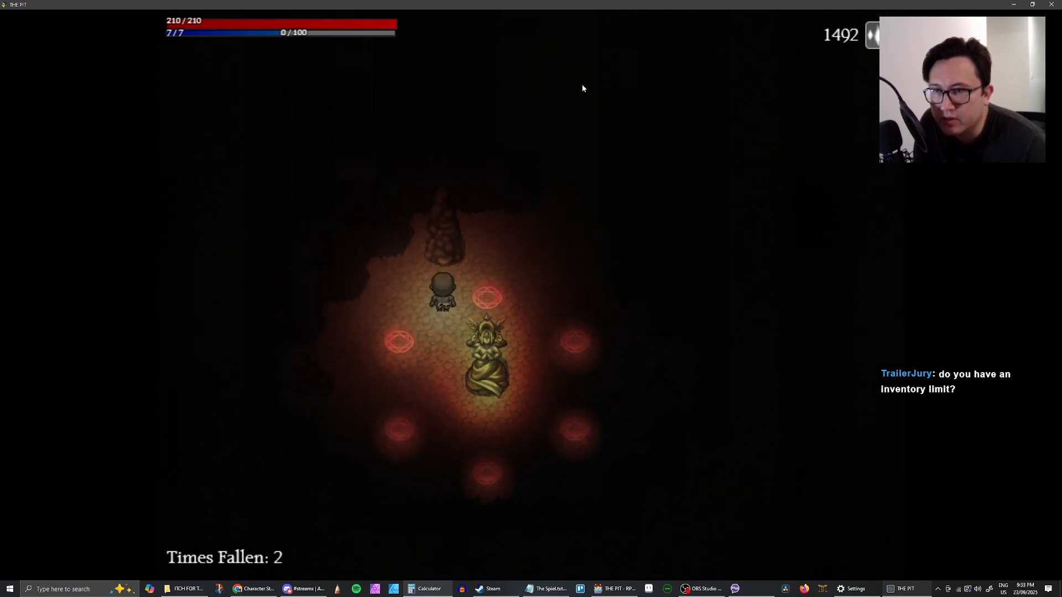
pyautogui.press('Return')
pyautogui.press('Return')
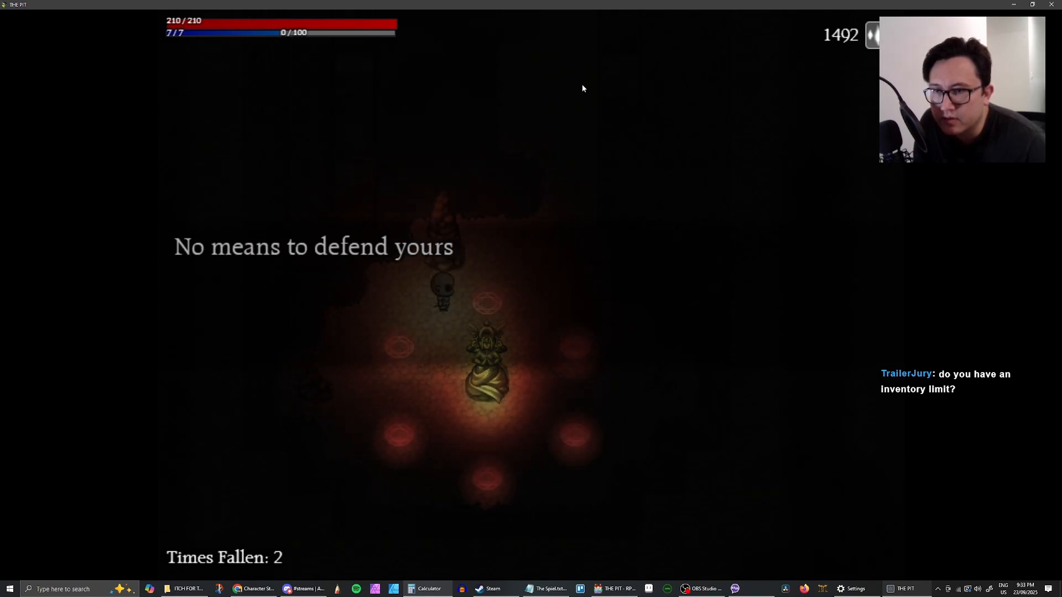
pyautogui.press('Return')
# Activate the upper sigil west of the statue, pay 1000 Essence to unlock the weapon chest, and open the chest
pyautogui.press('Down')
pyautogui.press('Left')
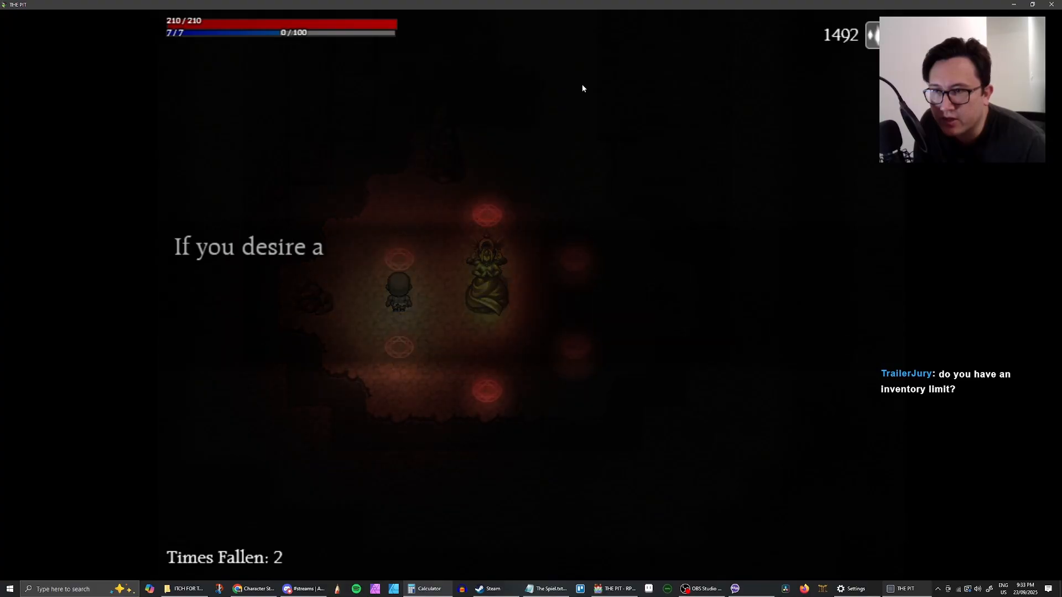
pyautogui.press('Up')
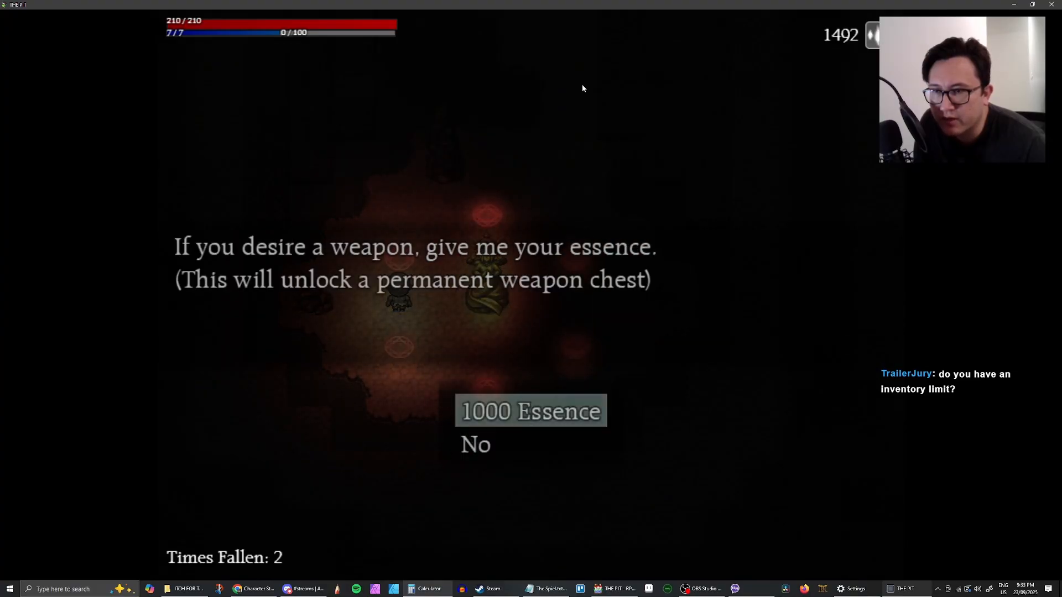
pyautogui.press('Return')
pyautogui.press('Return')
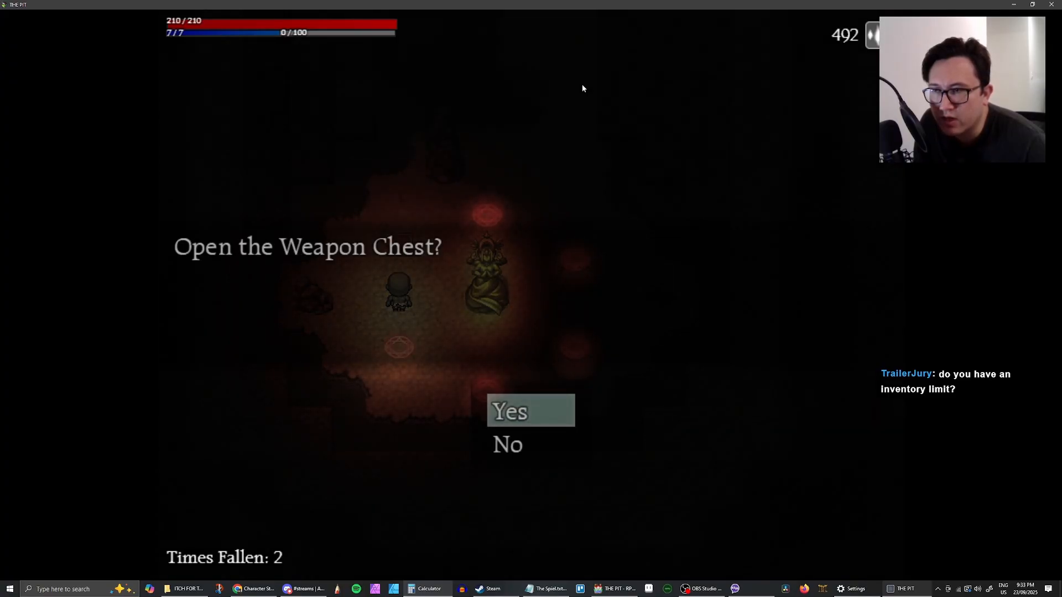
pyautogui.press('Return')
pyautogui.press('Return')
# Bring up the main menu and check Pariah's items for what the chest gave
pyautogui.press('Escape')
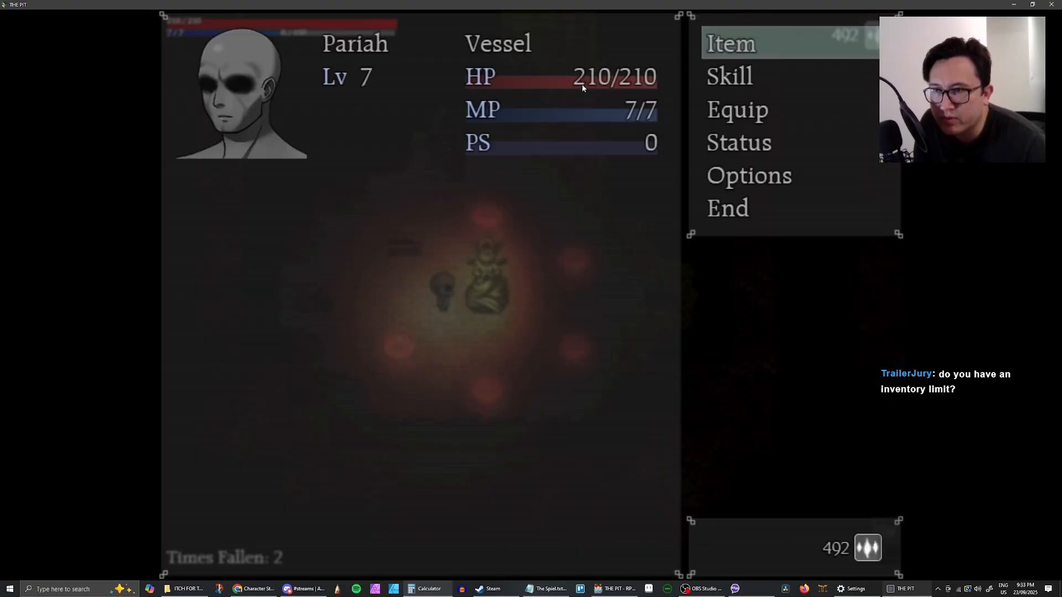
pyautogui.press('Down')
pyautogui.press('Up')
pyautogui.press('Return')
pyautogui.press('Right')
pyautogui.press('Escape')
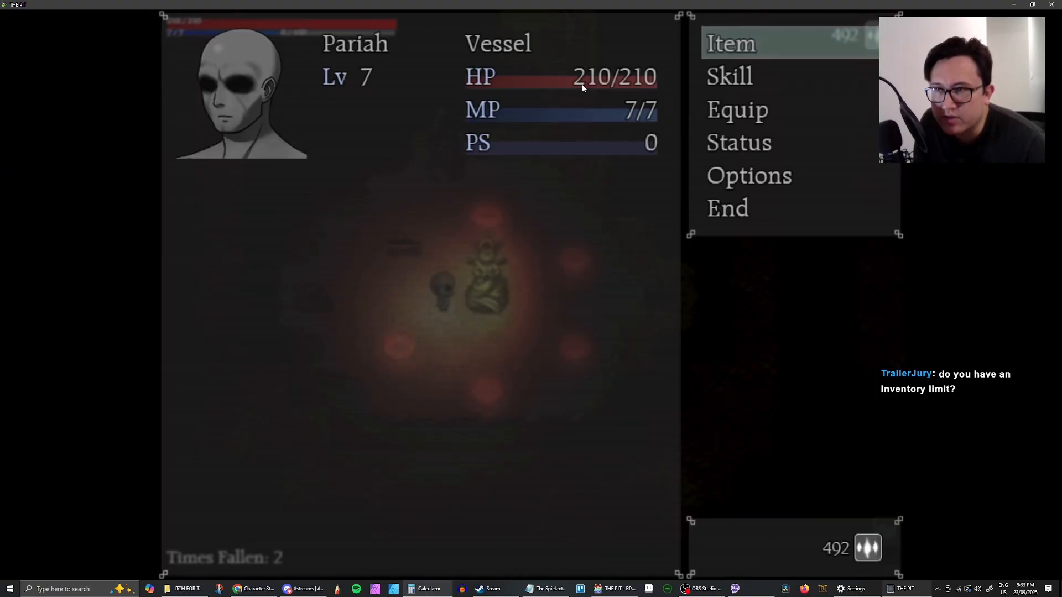
# Equip the Tarnished Dirk in Pariah's weapon slot and return to the main menu
pyautogui.press('Down')
pyautogui.press('Down')
pyautogui.press('Return')
pyautogui.press('Return')
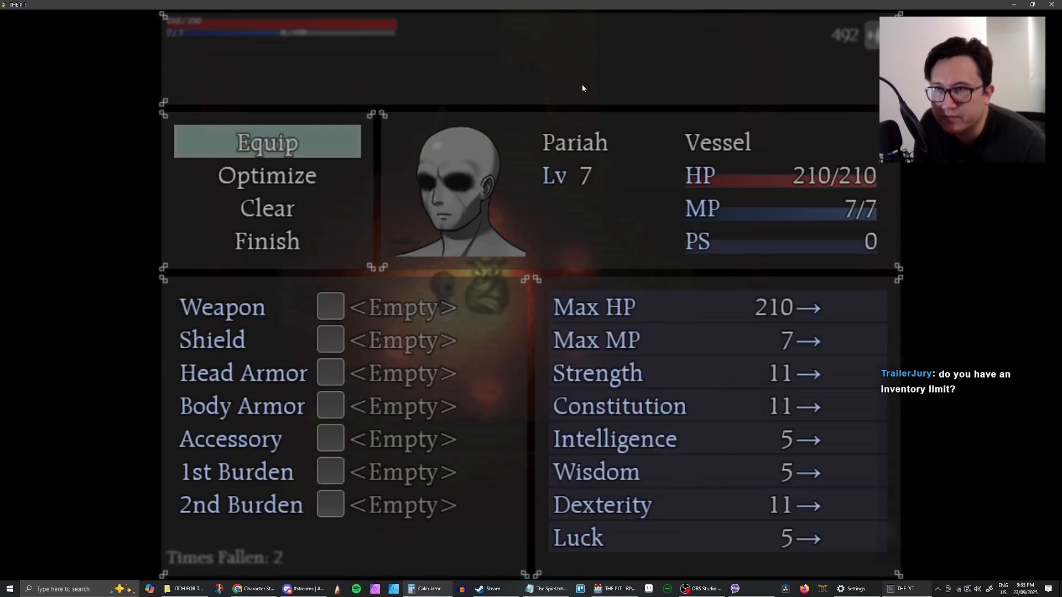
pyautogui.press('Return')
pyautogui.press('Return')
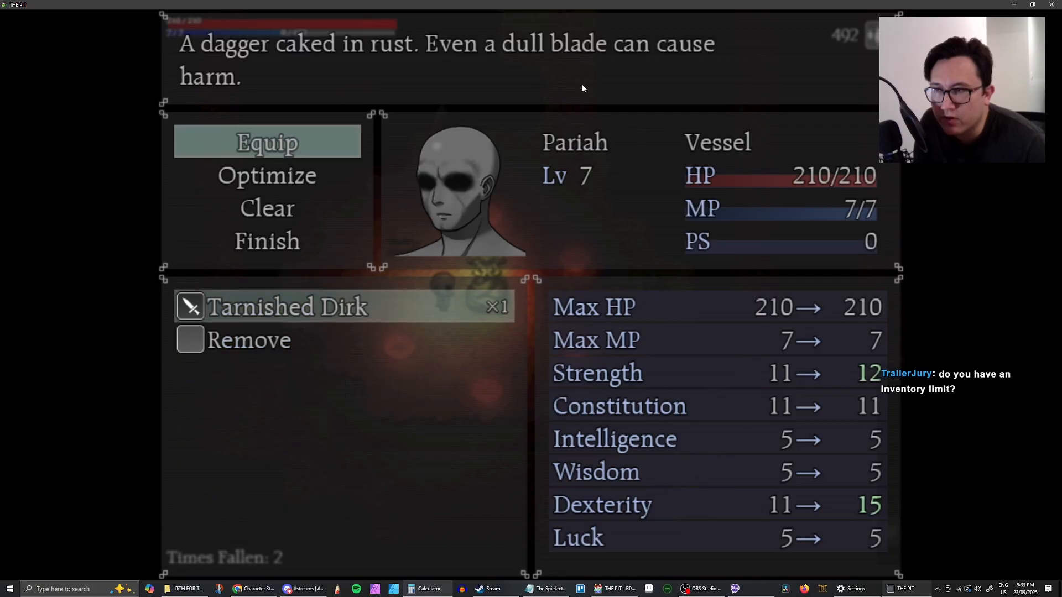
pyautogui.press('Return')
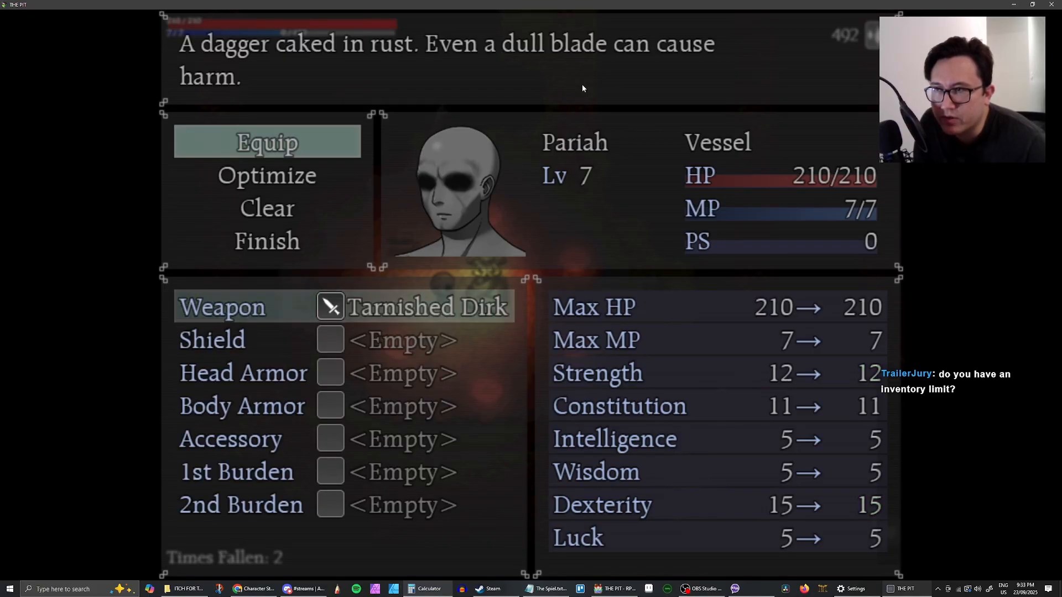
pyautogui.press('Escape')
pyautogui.press('Escape')
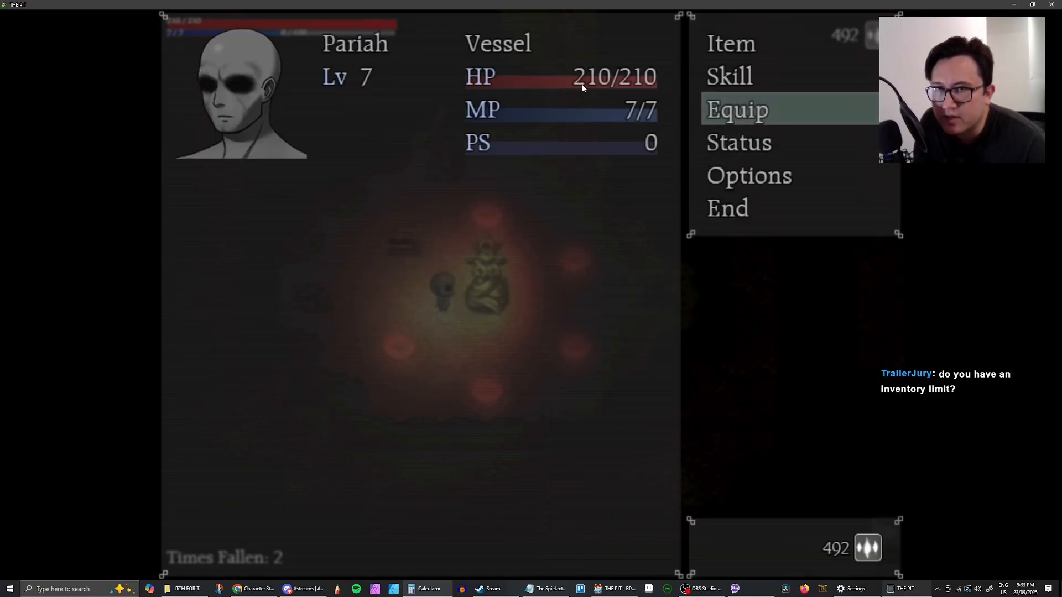
# Review Pariah's Battle Arts and Dagger Arts skills, read the Cloak & Dagger description, and return to the map
pyautogui.press('Up')
pyautogui.press('Up')
pyautogui.press('Return')
pyautogui.press('Escape')
pyautogui.press('Down')
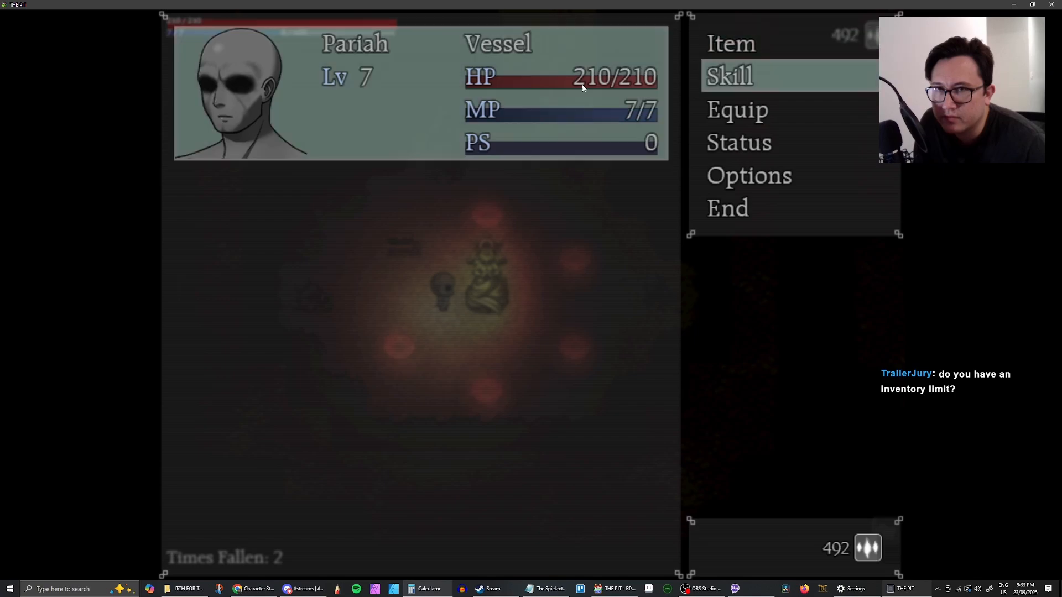
pyautogui.press('Return')
pyautogui.press('Down')
pyautogui.press('Up')
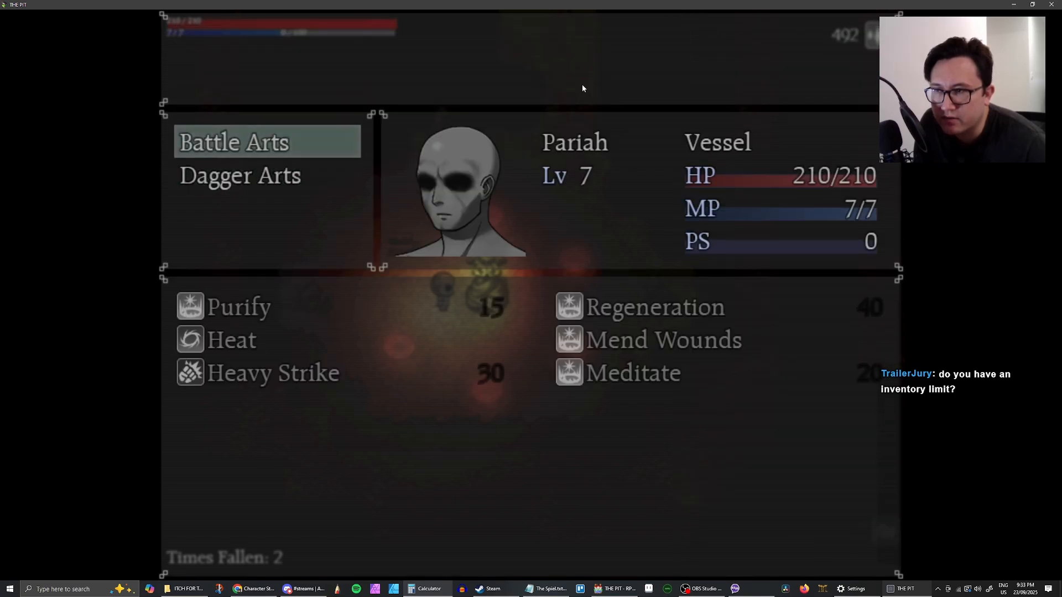
pyautogui.press('Down')
pyautogui.press('Return')
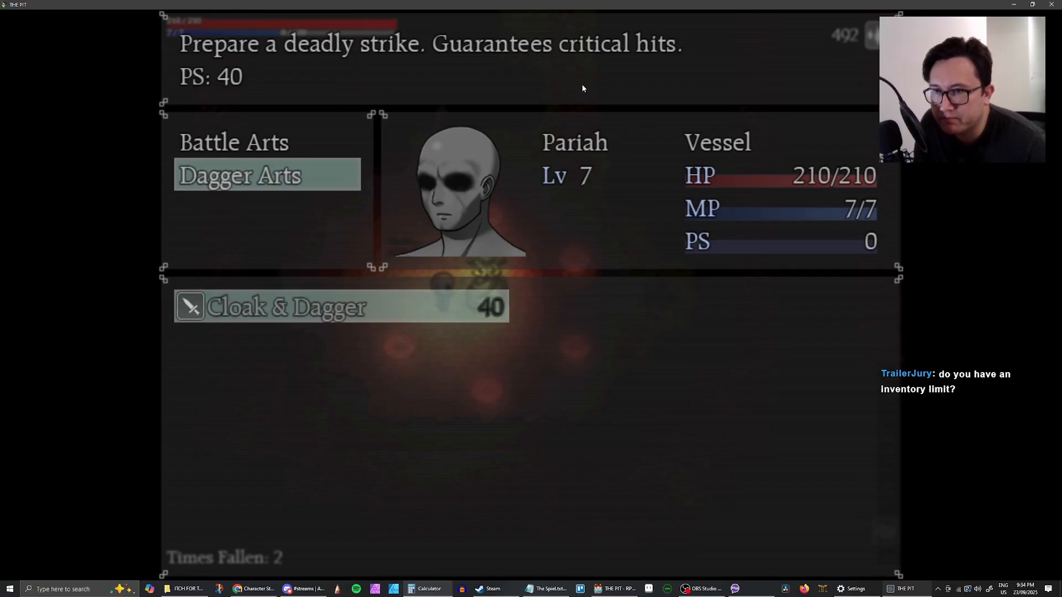
pyautogui.press('Escape')
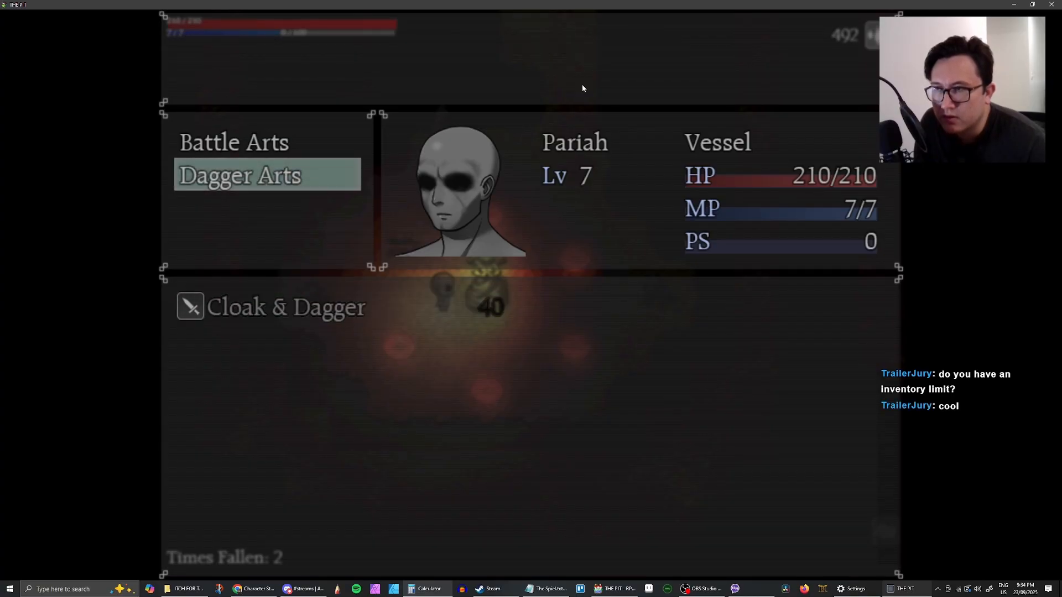
pyautogui.press('Escape')
pyautogui.press('Escape')
pyautogui.press('Escape')
# Walk Pariah north into the passage, then end the playtest to the title screen and close the game
pyautogui.press('Up')
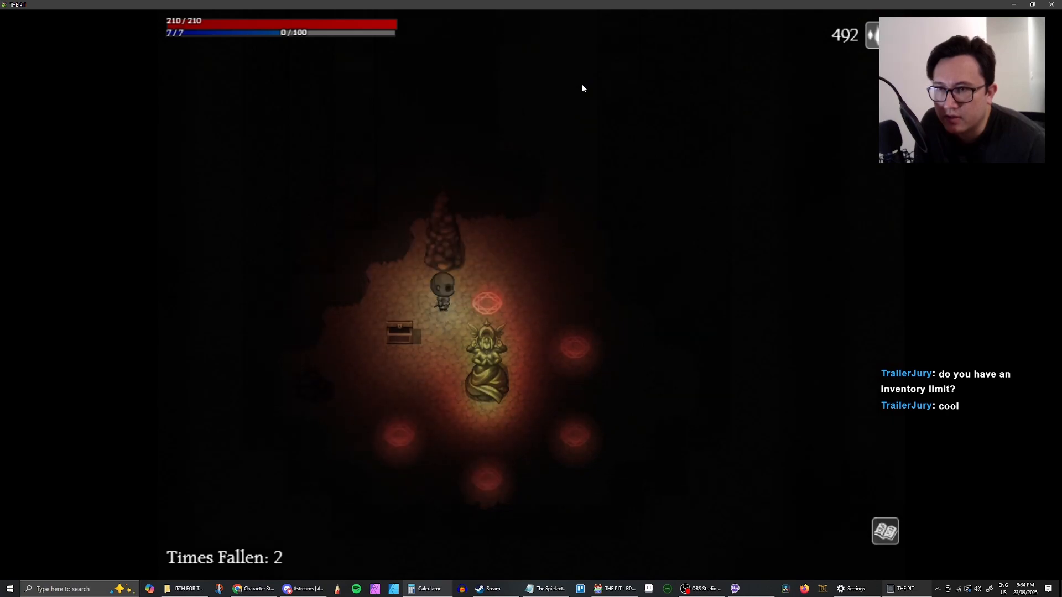
pyautogui.press('Up')
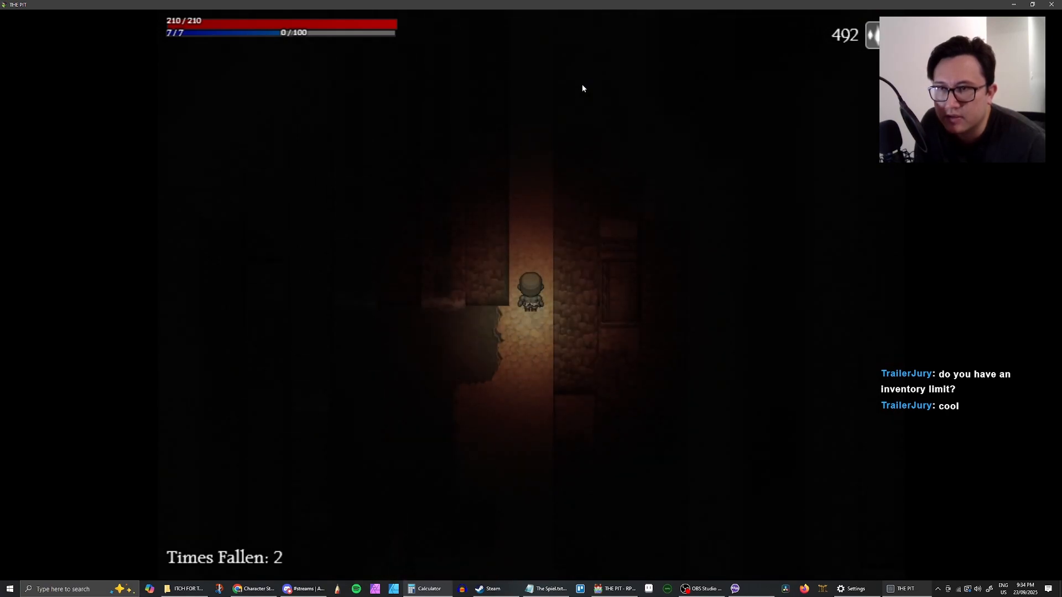
pyautogui.press('Escape')
pyautogui.press('Up')
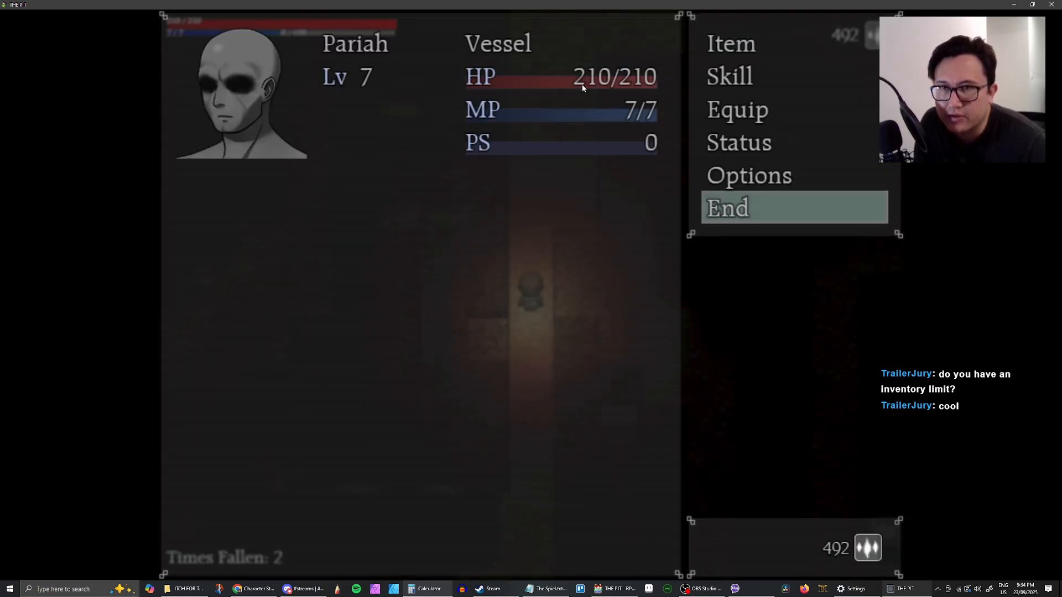
pyautogui.press('Return')
pyautogui.press('Return')
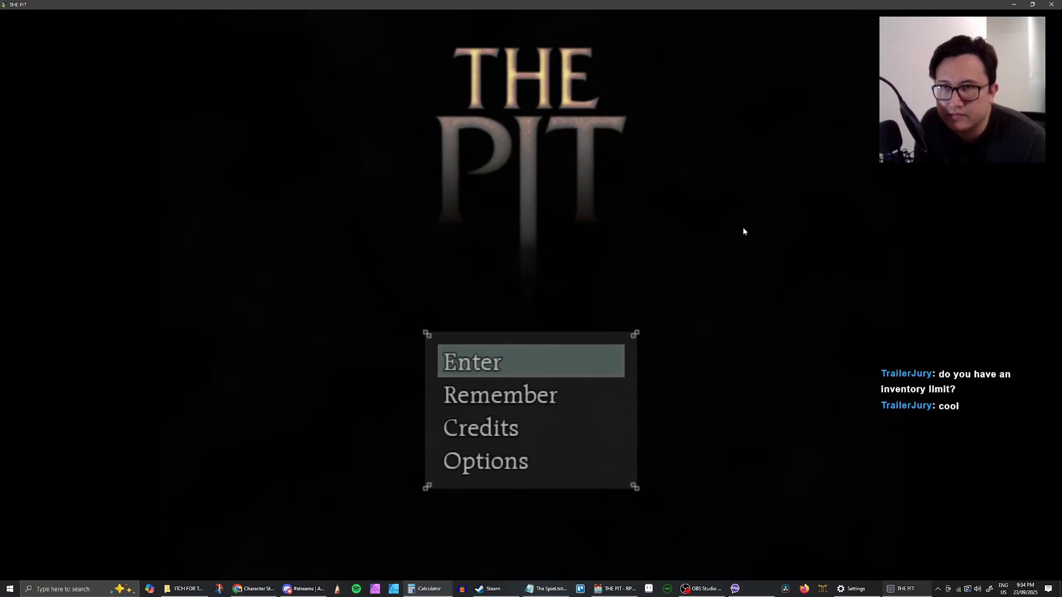
pyautogui.click(1050, 6)
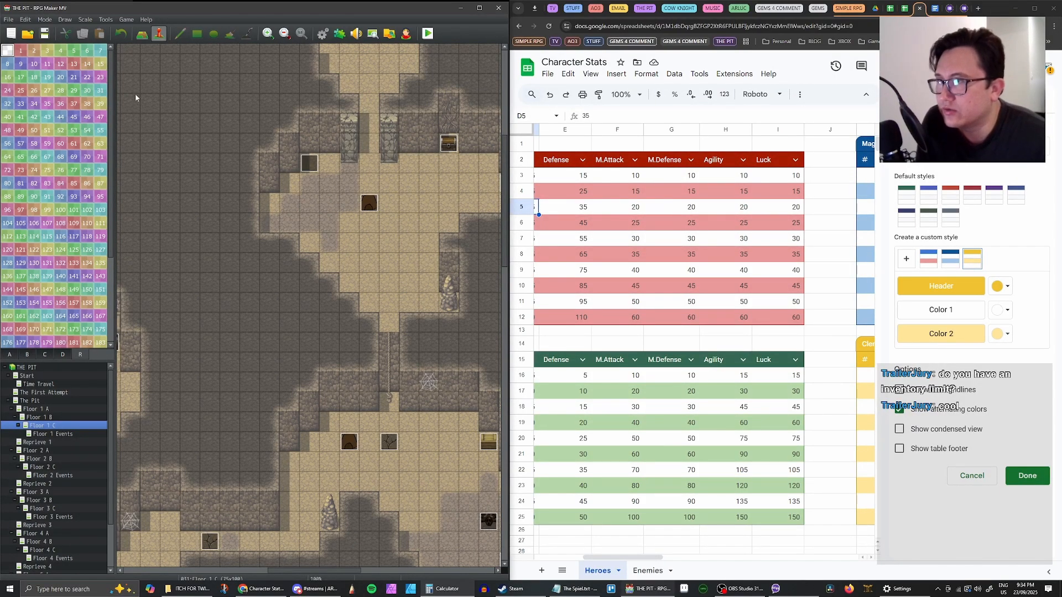
# Open the A Simple RPG project by loading Game.rpgproject from its folder under Games
pyautogui.click(8, 19)
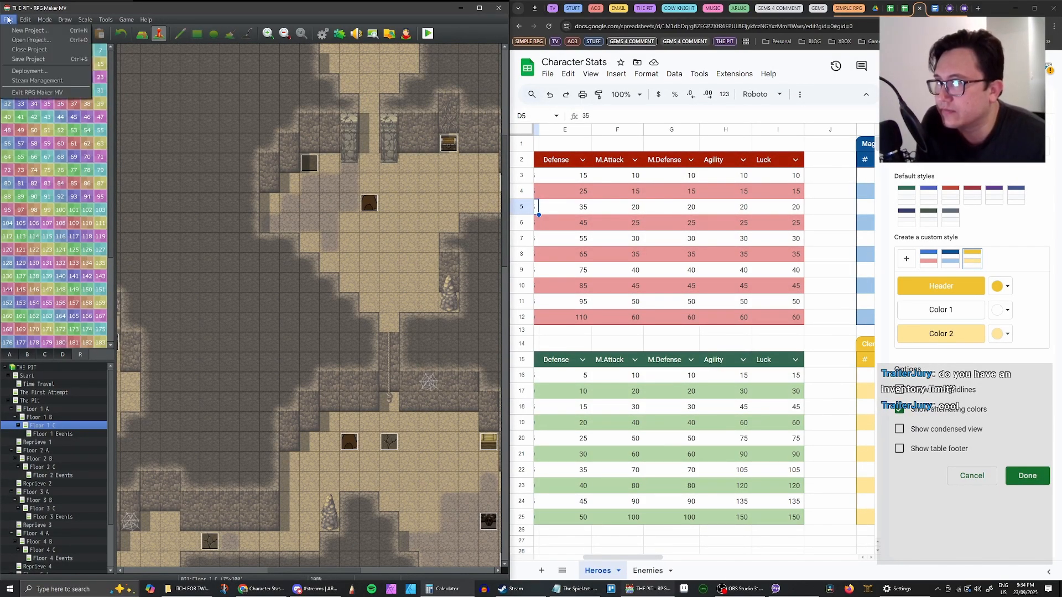
pyautogui.click(28, 41)
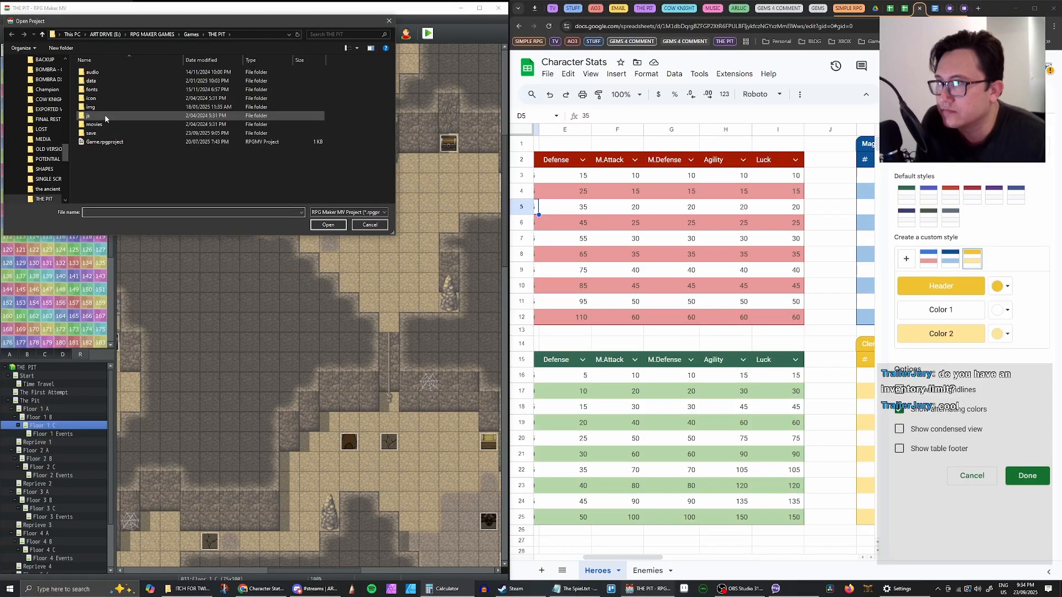
pyautogui.click(189, 34)
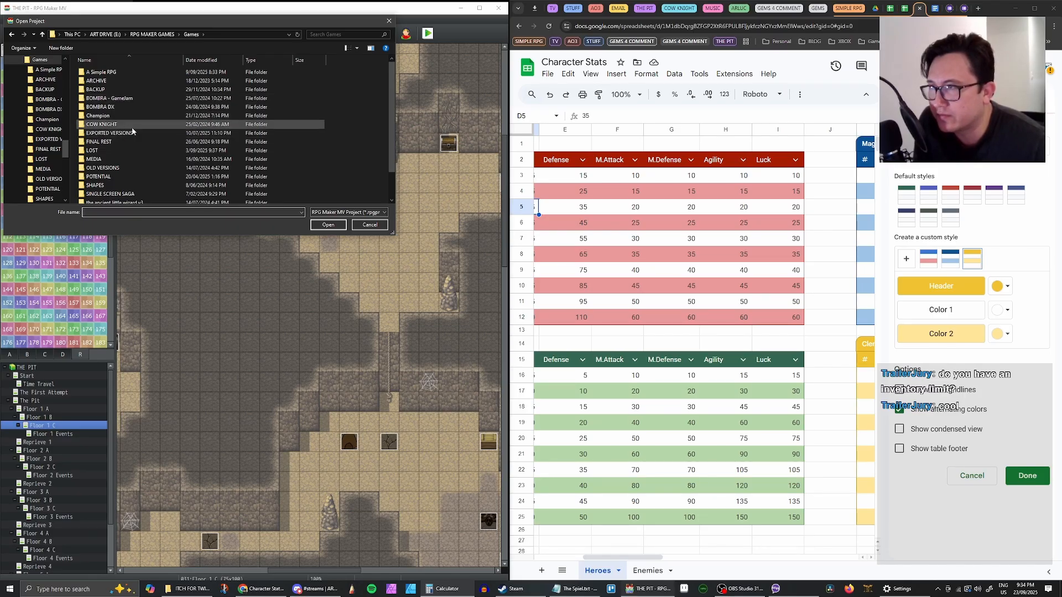
pyautogui.scroll(-2, 145, 135)
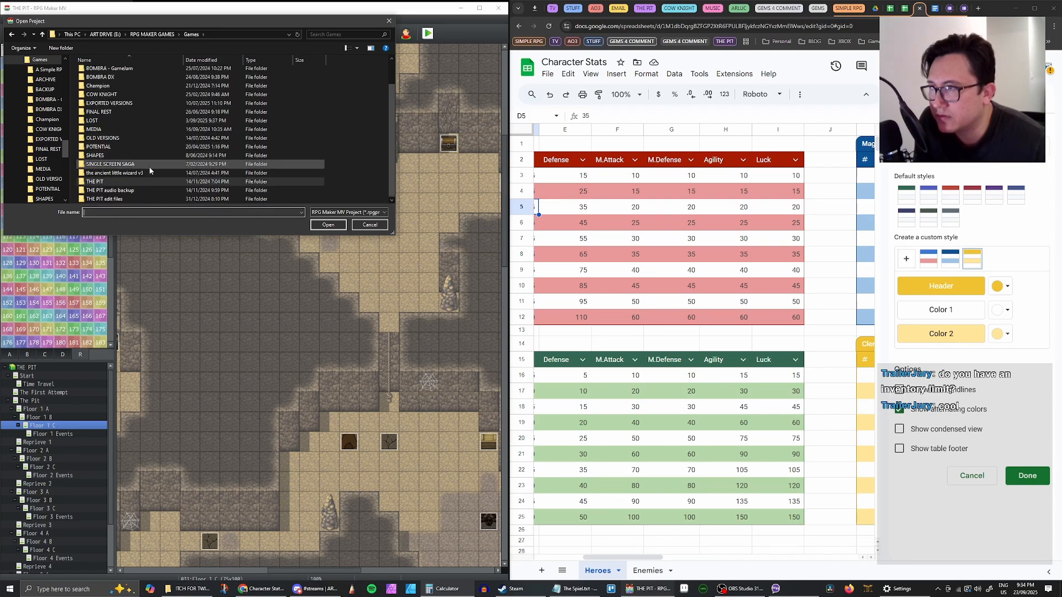
pyautogui.scroll(1, 153, 146)
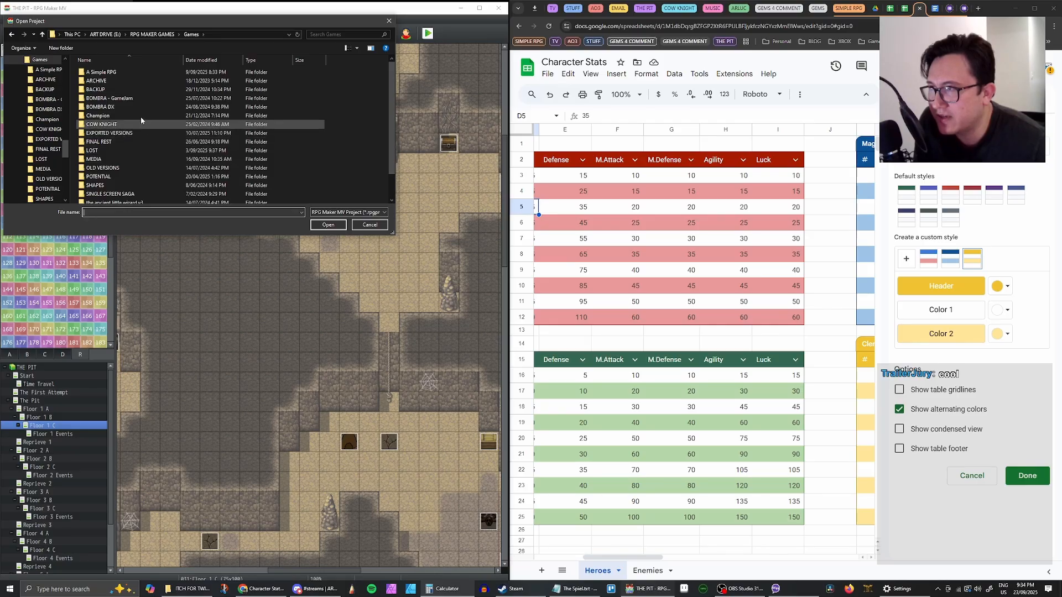
pyautogui.doubleClick(120, 71)
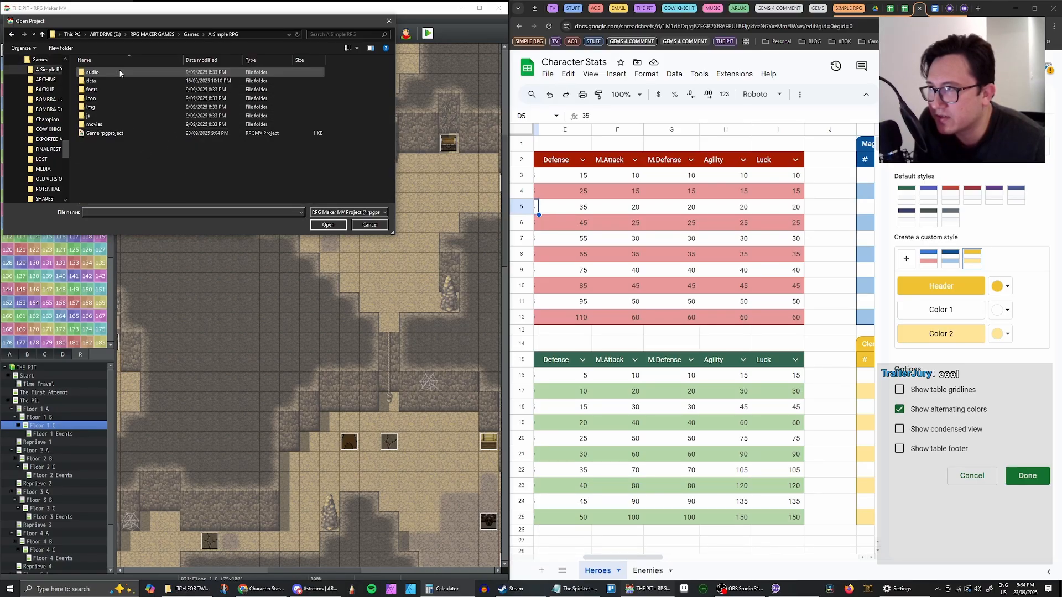
pyautogui.click(121, 107)
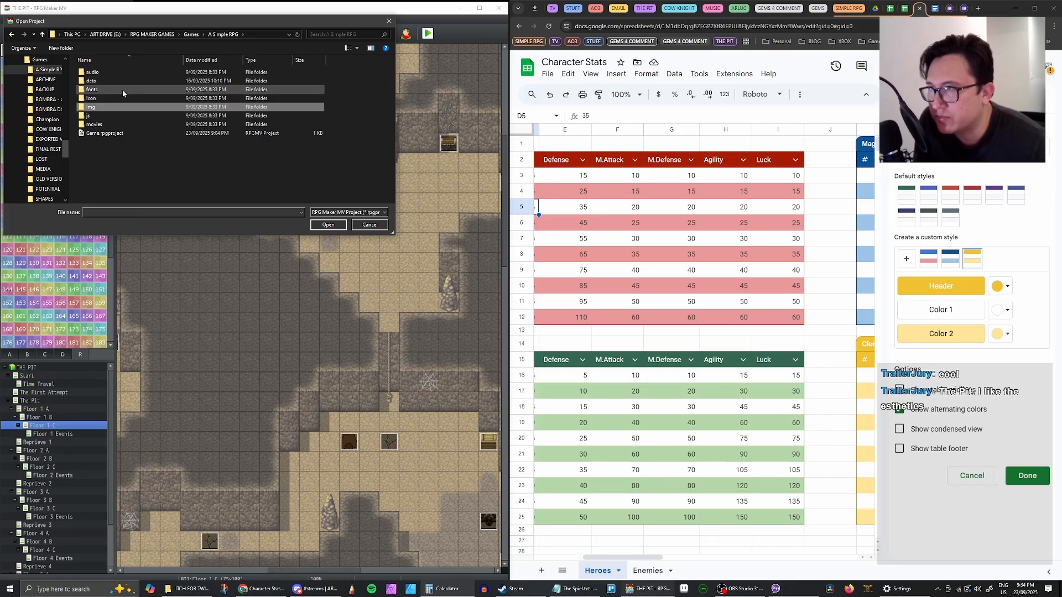
pyautogui.click(105, 134)
pyautogui.doubleClick(121, 134)
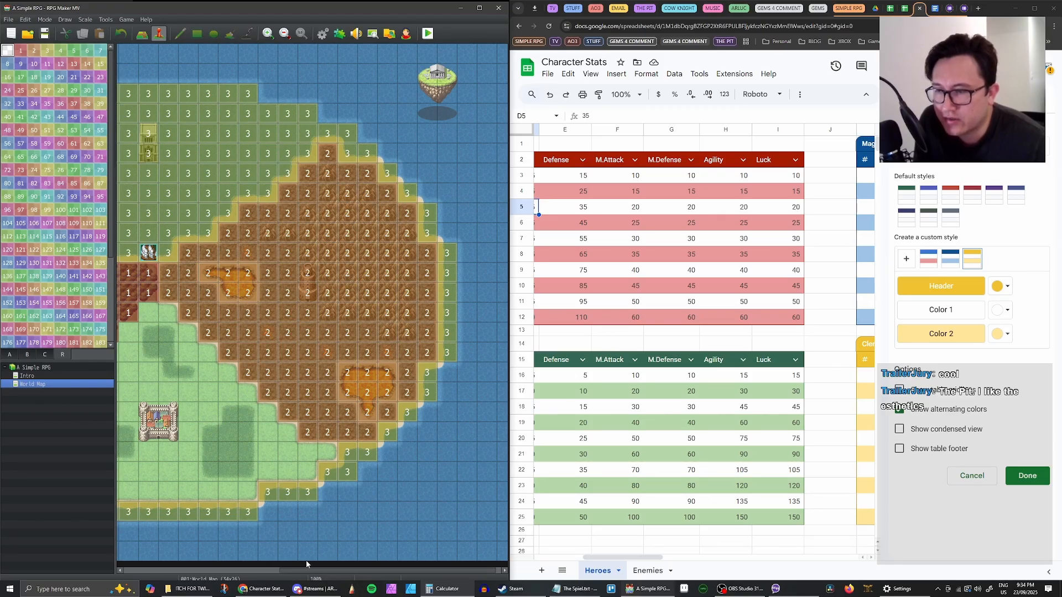
# Open the Mage class in the database and bring the Mage stats table into view in the Character Stats sheet
pyautogui.moveTo(306, 570); pyautogui.dragTo(199, 560)
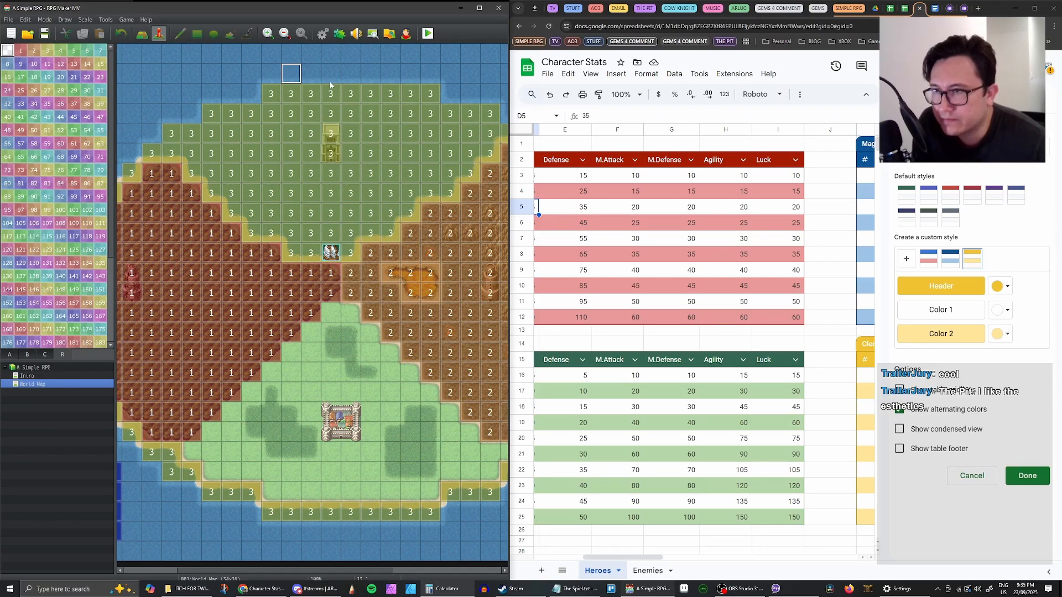
pyautogui.click(323, 35)
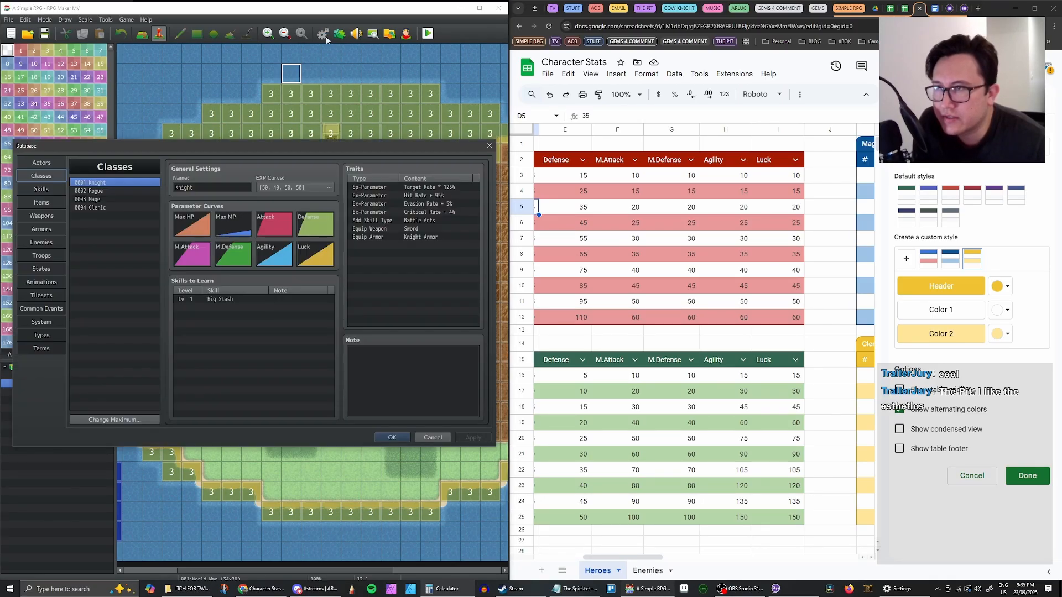
pyautogui.click(113, 190)
pyautogui.click(108, 199)
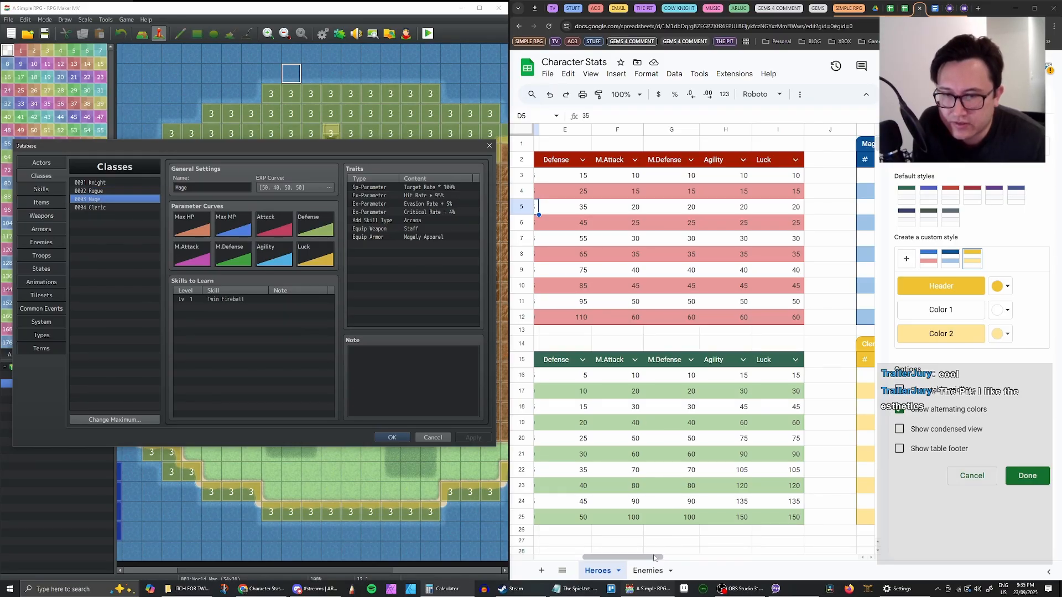
pyautogui.click(766, 560)
pyautogui.moveTo(766, 559); pyautogui.dragTo(735, 559)
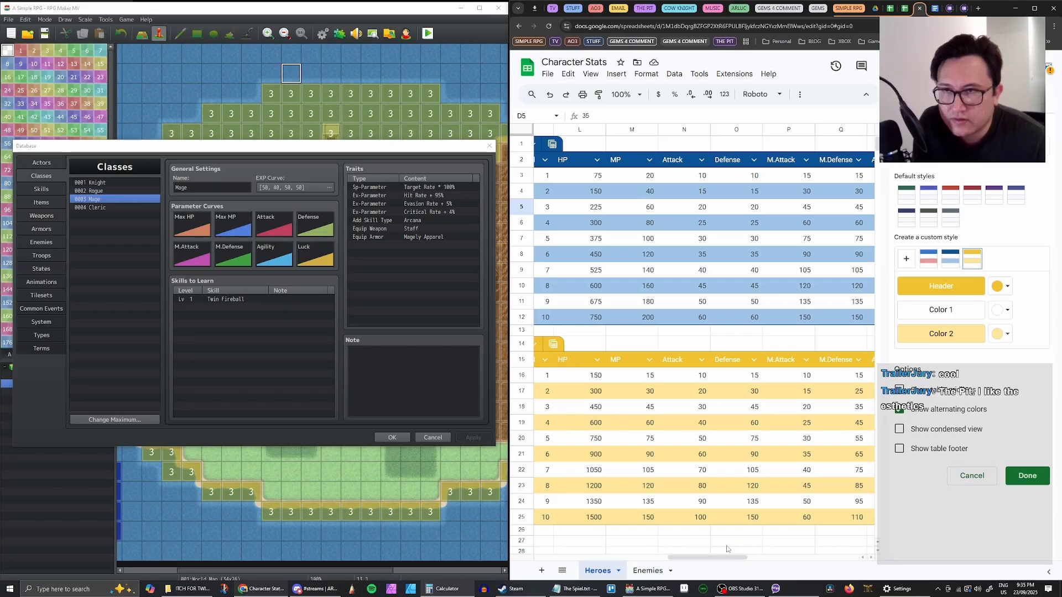
# Open the Mage's Max HP curve and set level 1 to 75 and level 2 to the sheet's 150
pyautogui.doubleClick(192, 223)
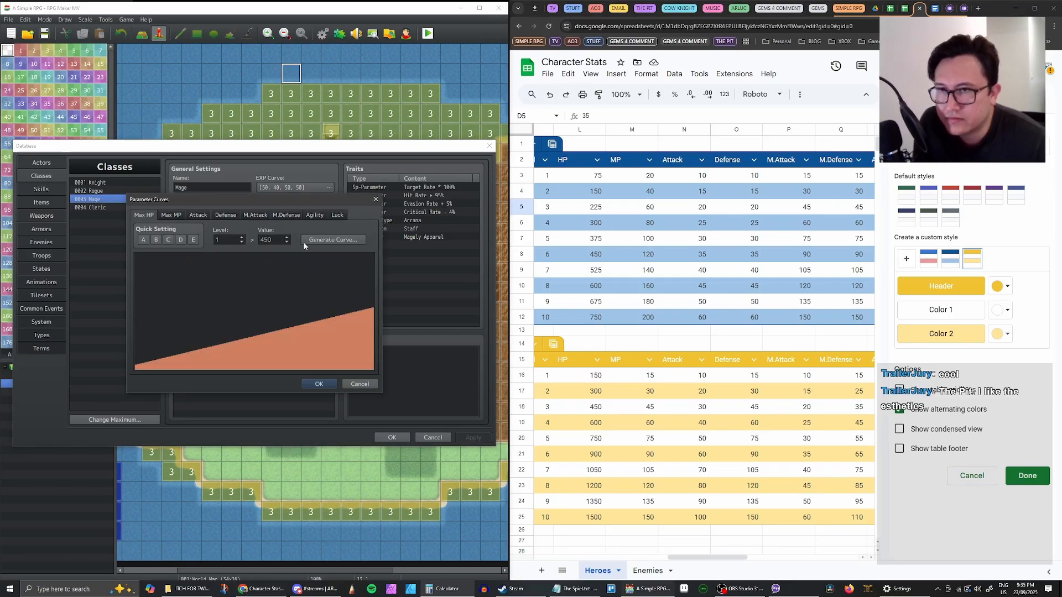
pyautogui.scroll(1, 273, 239)
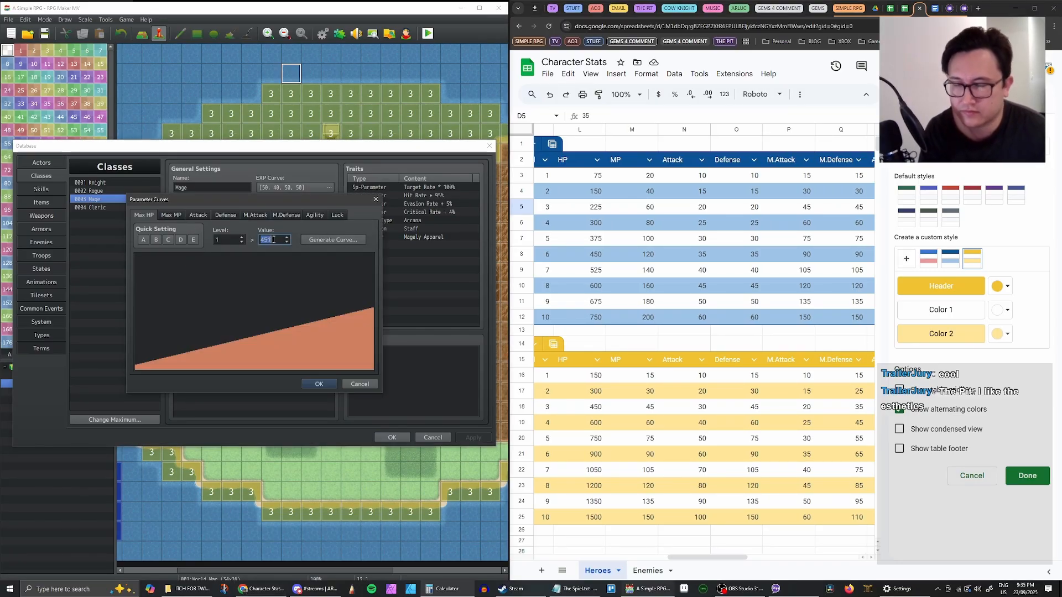
pyautogui.write('75')
pyautogui.click(241, 237)
pyautogui.doubleClick(272, 239)
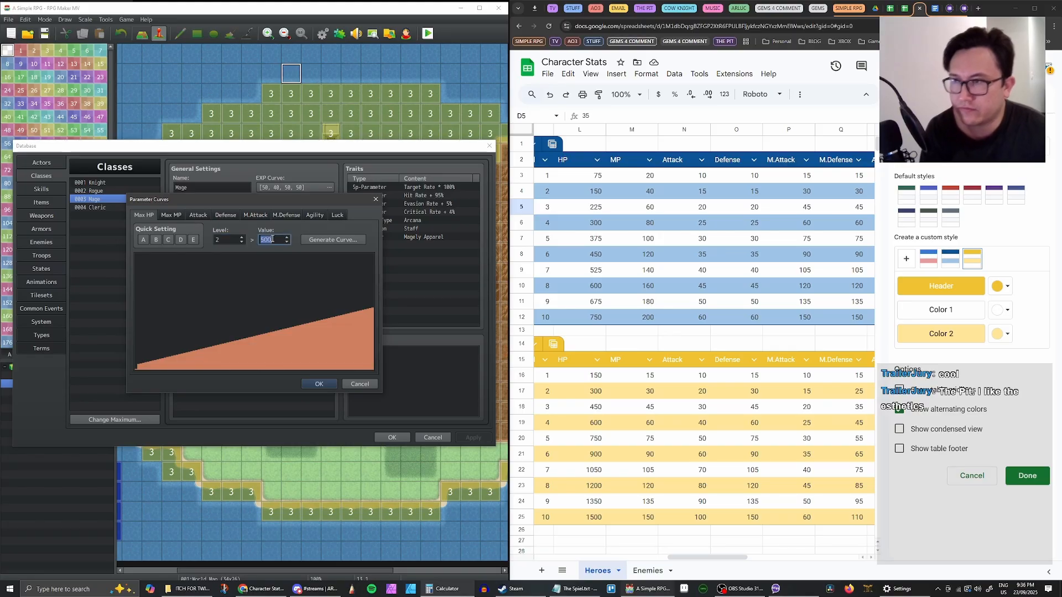
pyautogui.write('450')
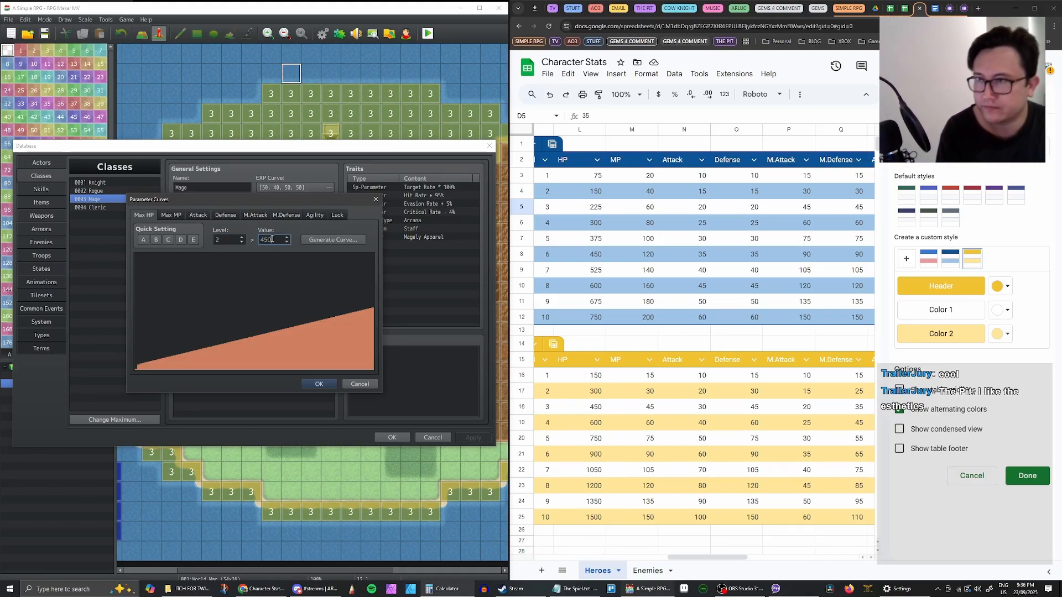
pyautogui.press('BackSpace')
pyautogui.press('BackSpace')
pyautogui.press('BackSpace')
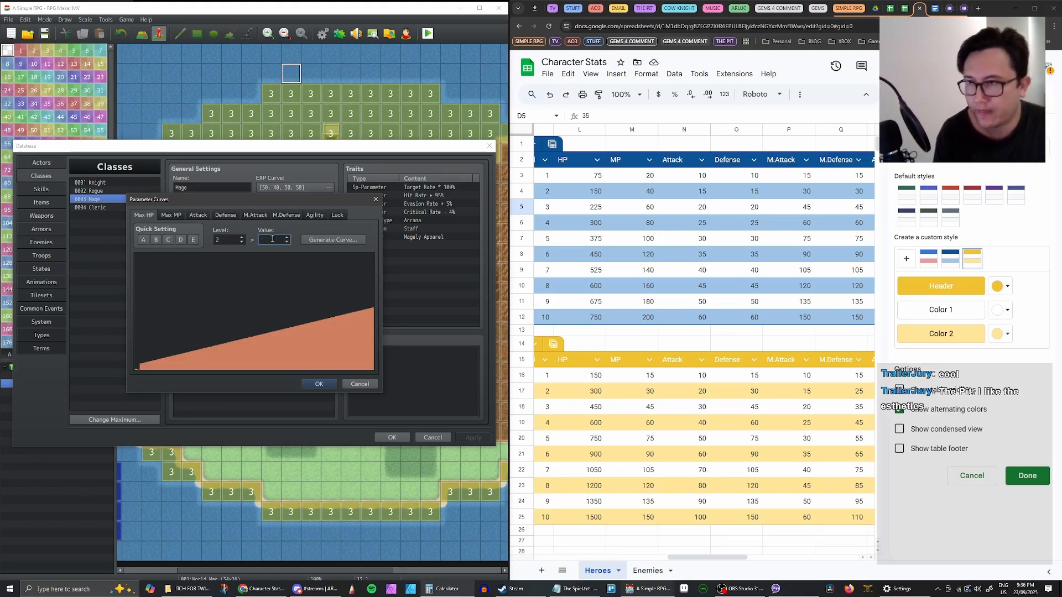
# Set the Mage's Max HP to 225 at level 3 and 300 at level 4
pyautogui.click(241, 237)
pyautogui.doubleClick(274, 239)
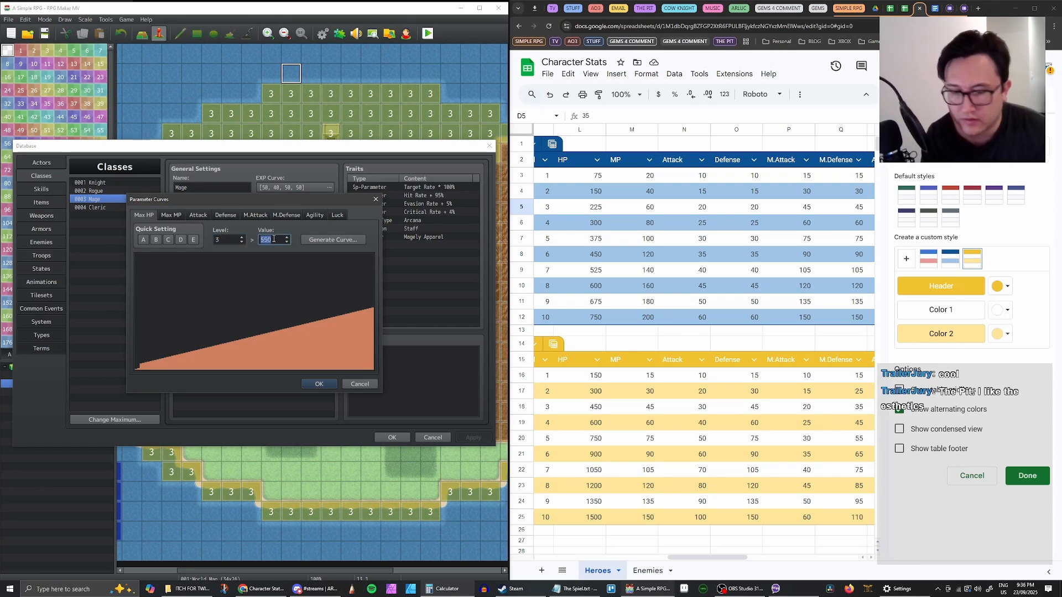
pyautogui.write('600')
pyautogui.click(242, 237)
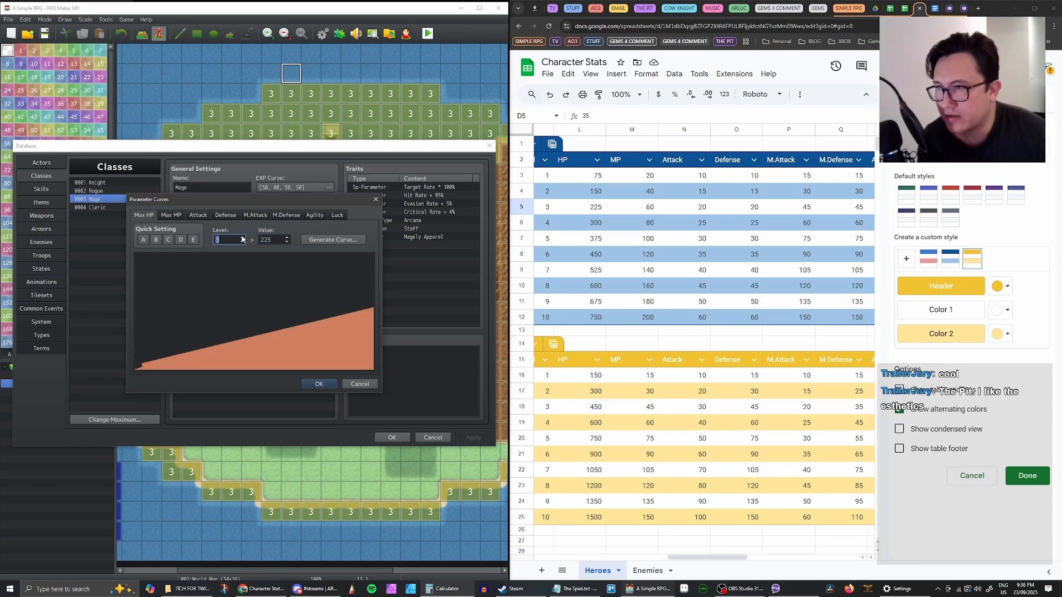
pyautogui.doubleClick(278, 240)
pyautogui.write('300')
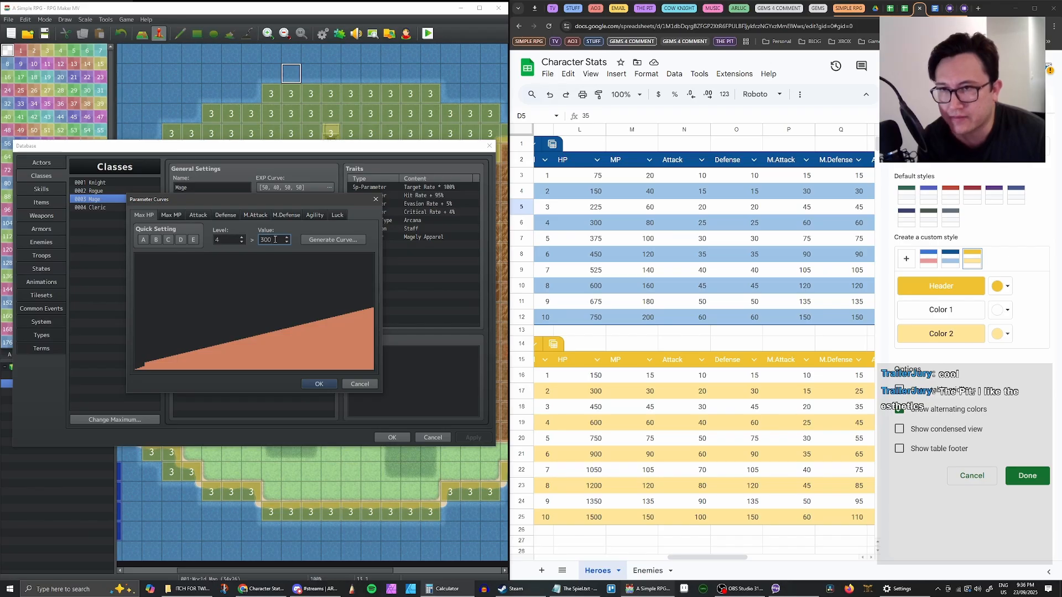
# Set the Mage's Max HP to 375 at level 5 and 450 at level 6
pyautogui.click(241, 237)
pyautogui.doubleClick(277, 240)
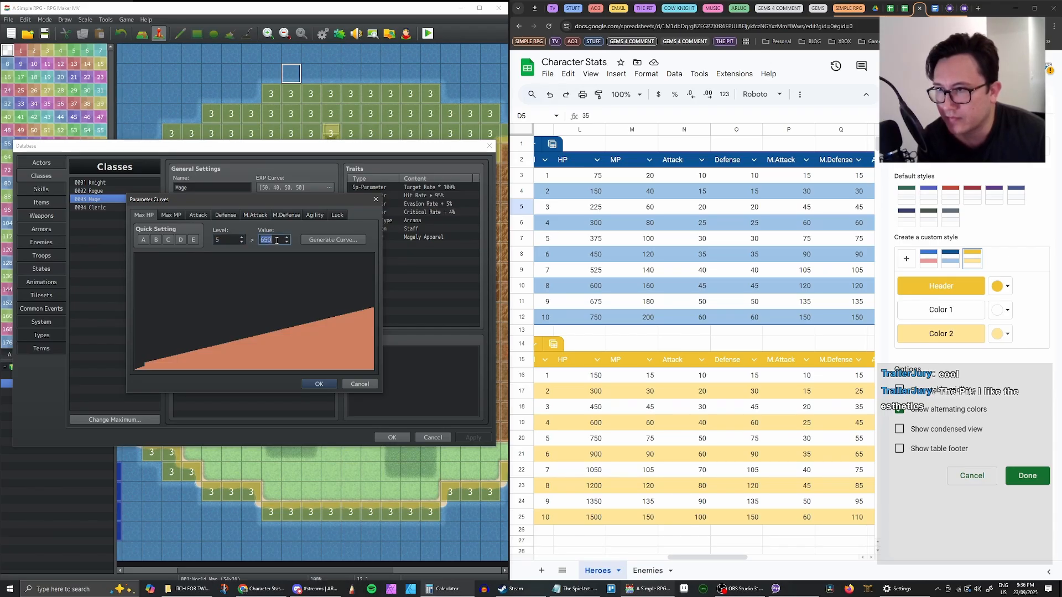
pyautogui.write('375')
pyautogui.click(241, 237)
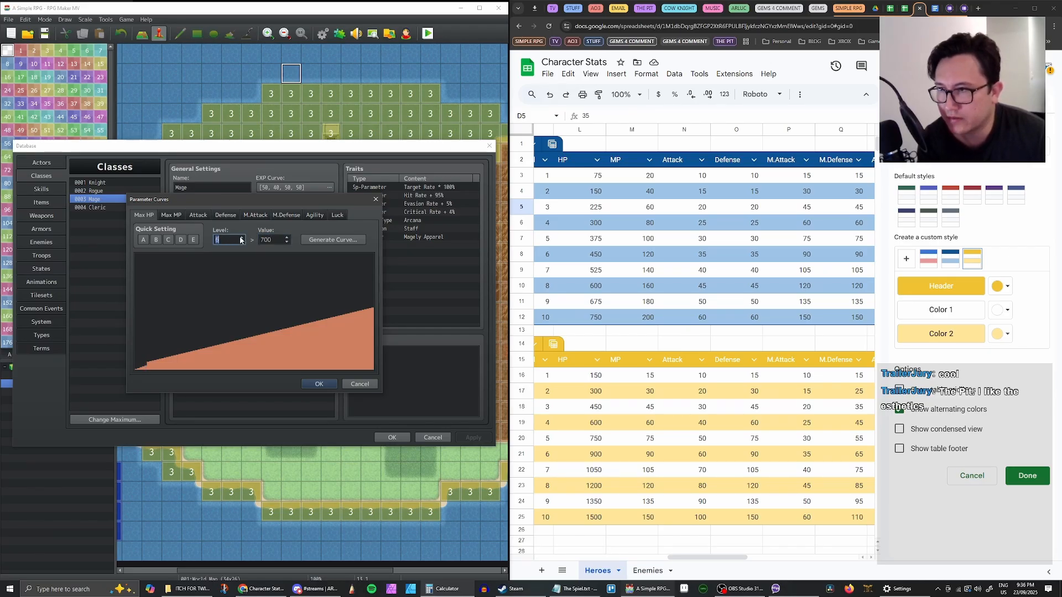
pyautogui.doubleClick(277, 240)
pyautogui.write('45')
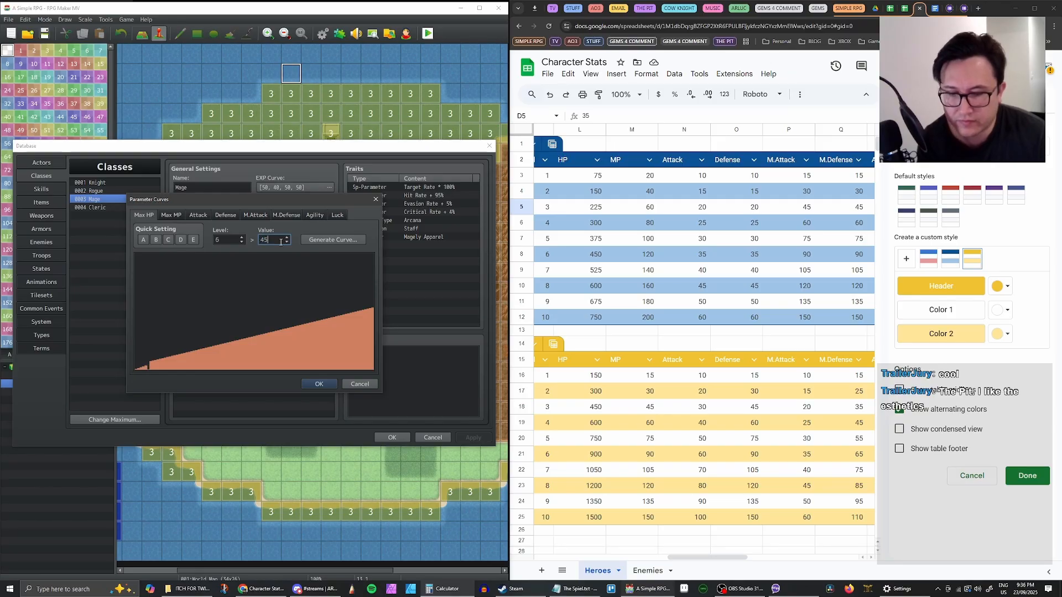
pyautogui.write('0')
# Set the Mage's Max HP to 525 at level 7 and 600 at level 8
pyautogui.click(242, 239)
pyautogui.doubleClick(276, 241)
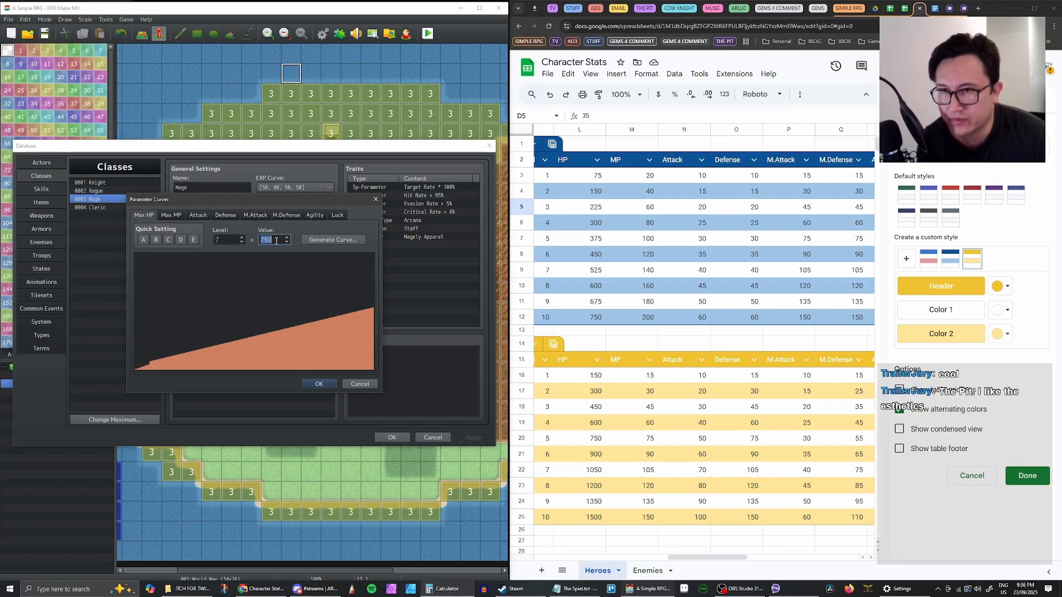
pyautogui.write('800')
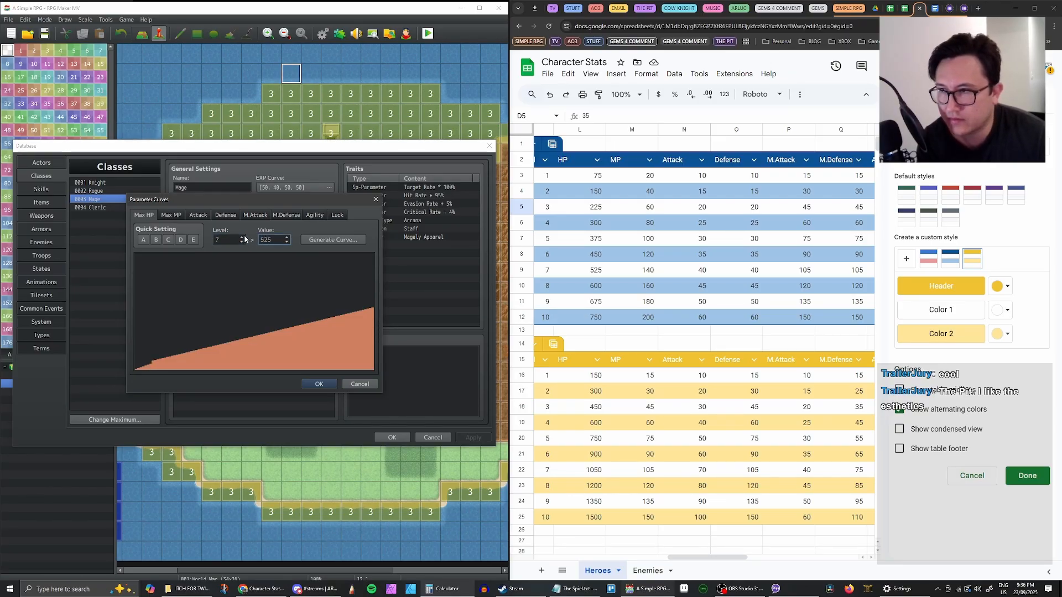
pyautogui.click(242, 236)
pyautogui.doubleClick(275, 241)
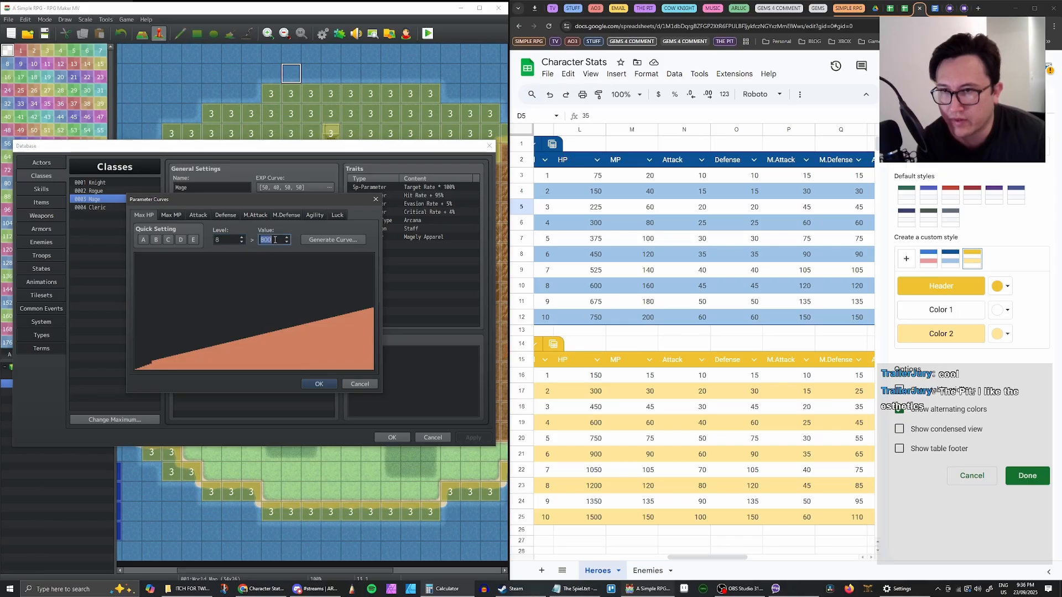
pyautogui.write('600')
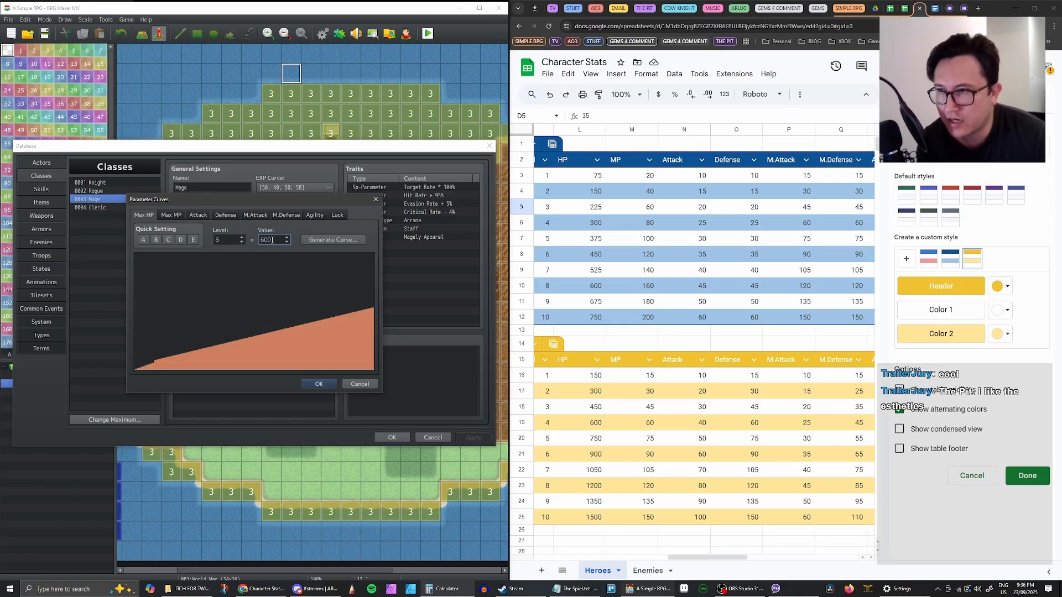
# Set the Mage's Max HP to 675 at level 9 and 750 at level 10, and accept the curve
pyautogui.click(241, 236)
pyautogui.doubleClick(273, 240)
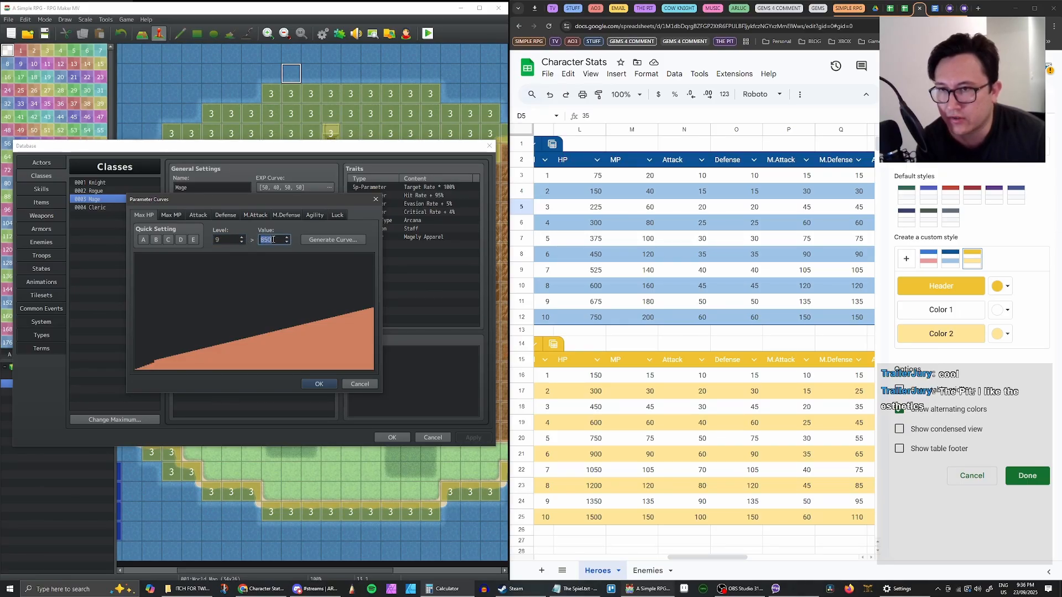
pyautogui.write('675')
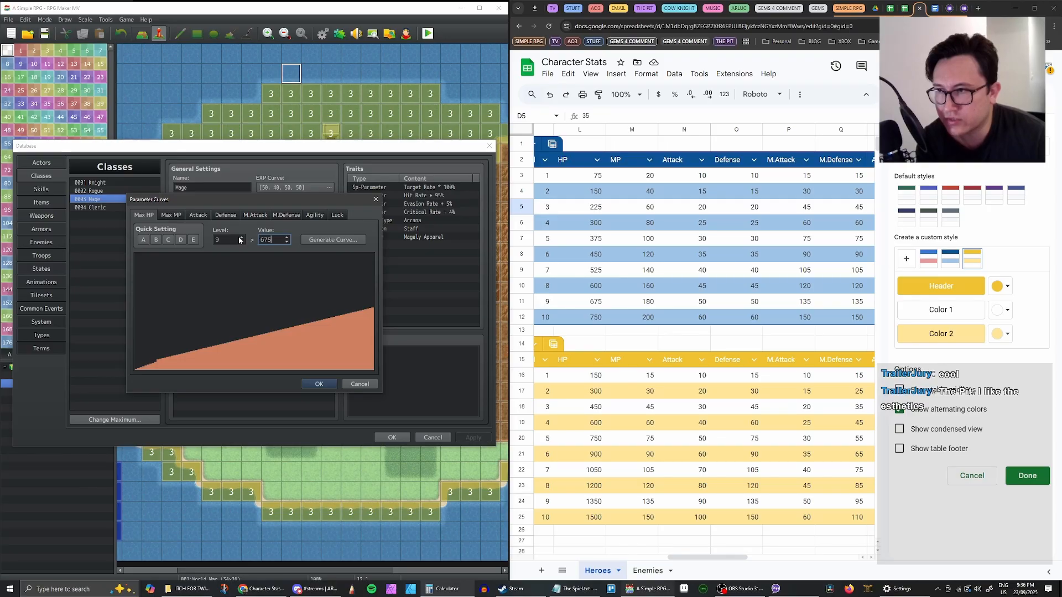
pyautogui.click(241, 236)
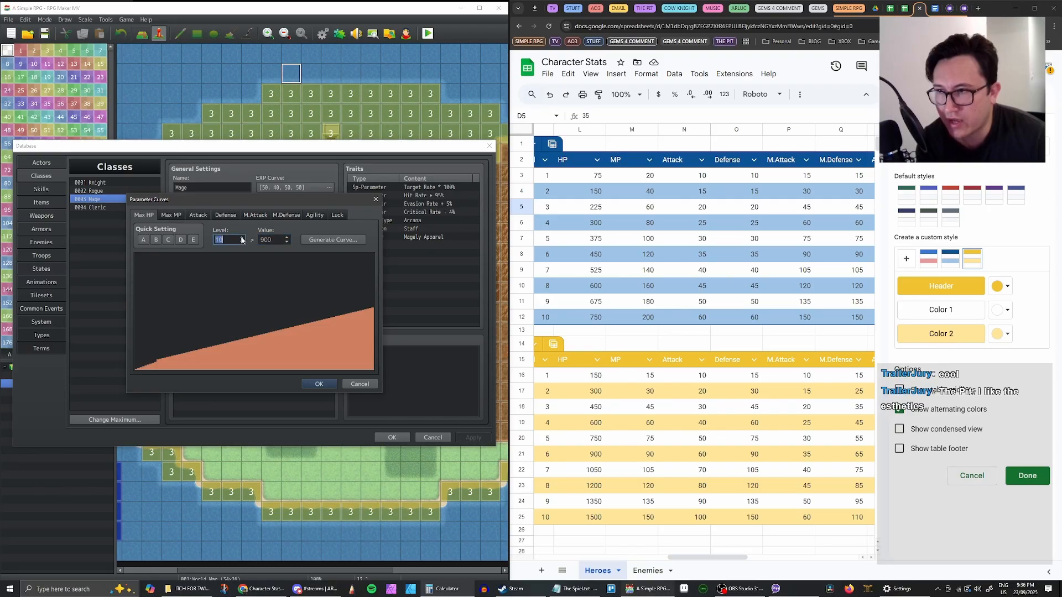
pyautogui.doubleClick(275, 240)
pyautogui.write('750')
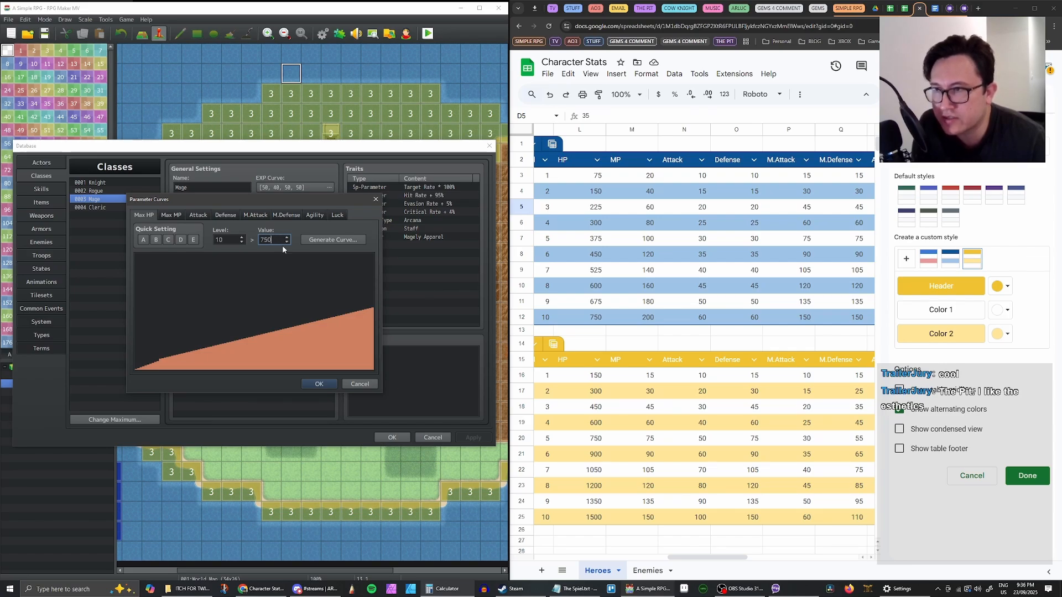
pyautogui.click(318, 384)
# Open the Mage's Max MP curve and set level 1 to 20 and level 2 to the sheet's 40
pyautogui.doubleClick(236, 235)
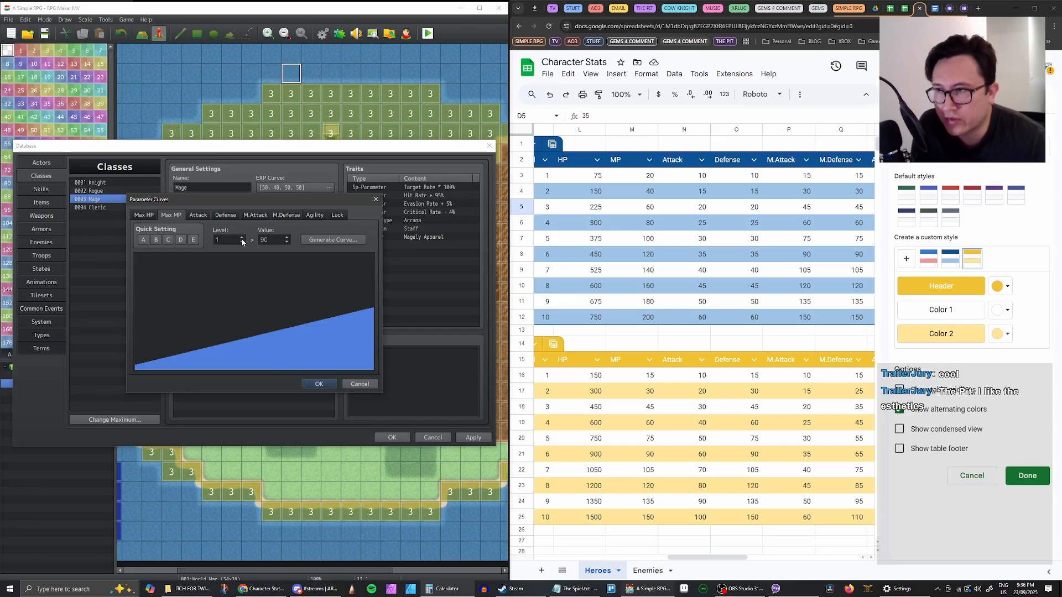
pyautogui.doubleClick(282, 238)
pyautogui.write('20')
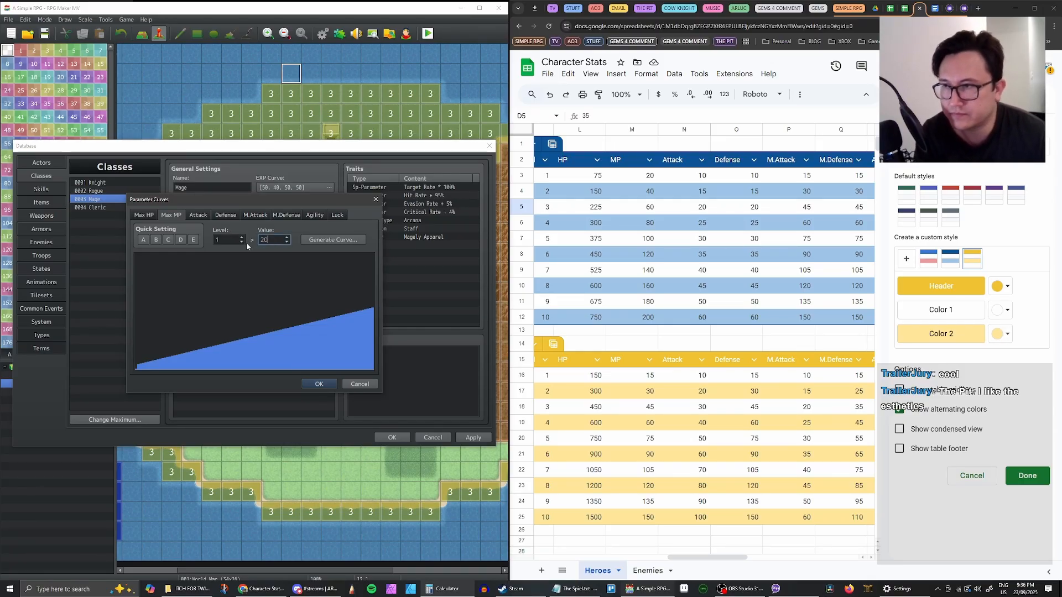
pyautogui.click(241, 238)
pyautogui.doubleClick(278, 238)
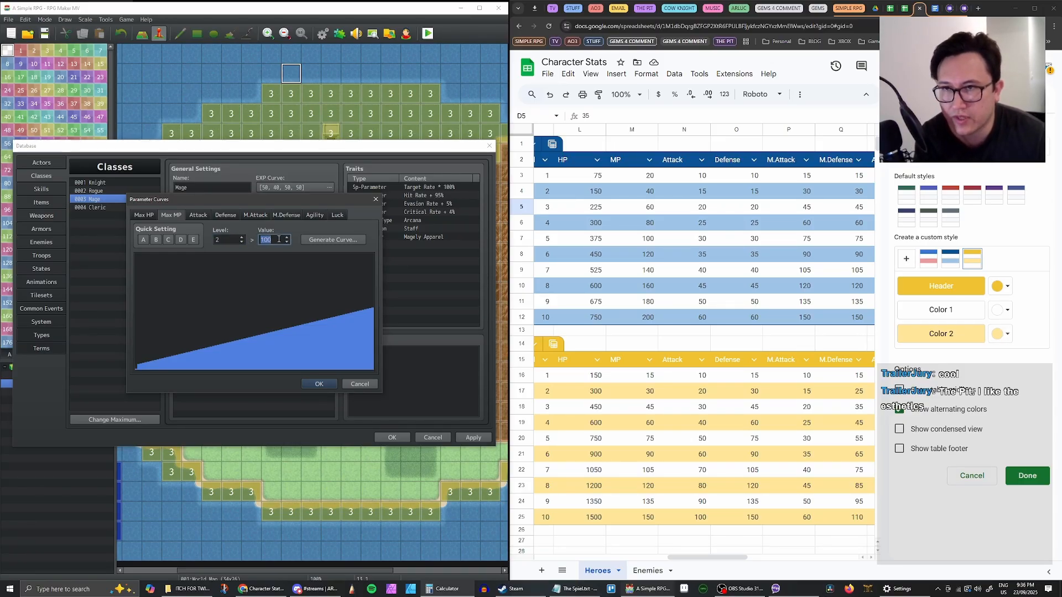
pyautogui.write('110')
pyautogui.click(242, 238)
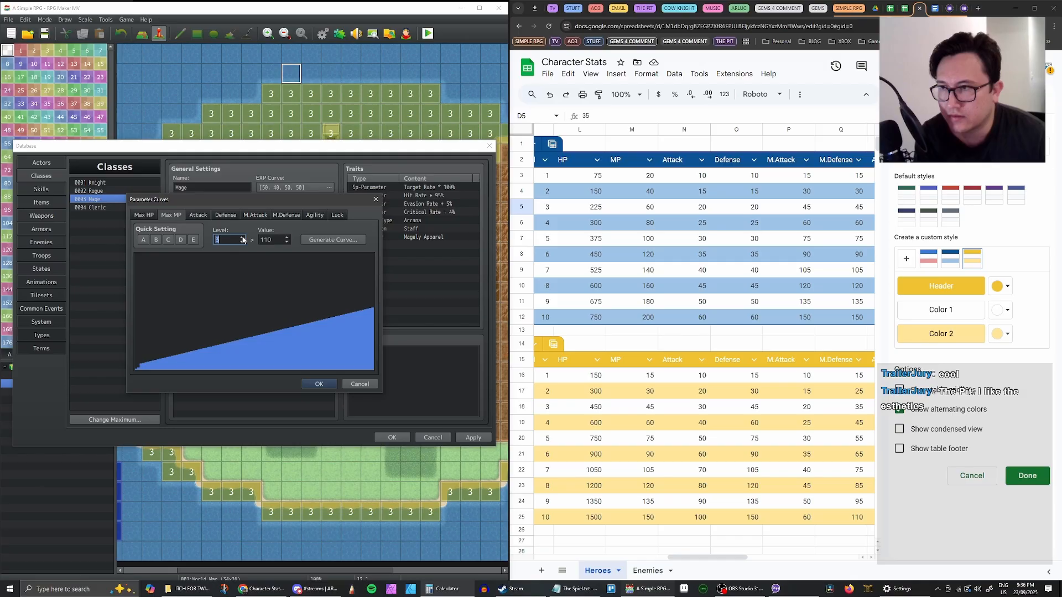
# Set the Mage's Max MP to 60 at level 3 and 80 at level 4
pyautogui.doubleClick(274, 240)
pyautogui.write('60')
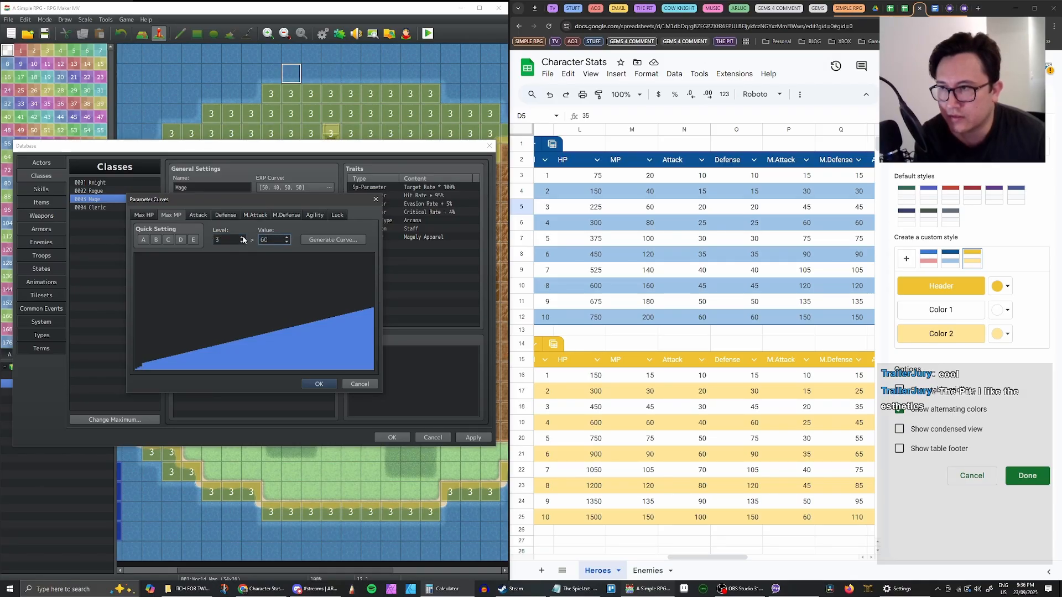
pyautogui.click(242, 238)
pyautogui.doubleClick(275, 239)
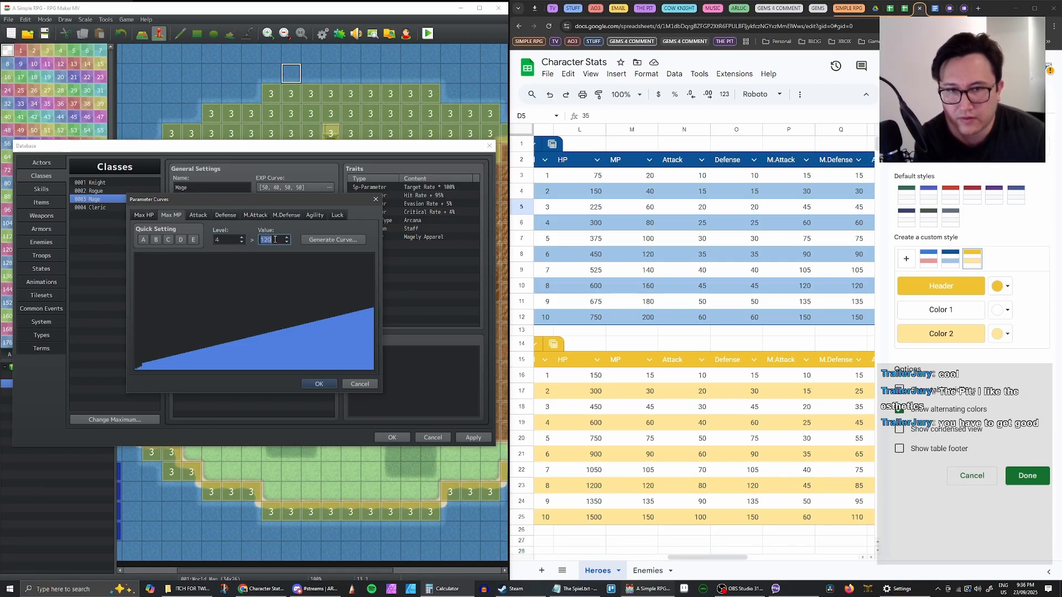
pyautogui.write('80')
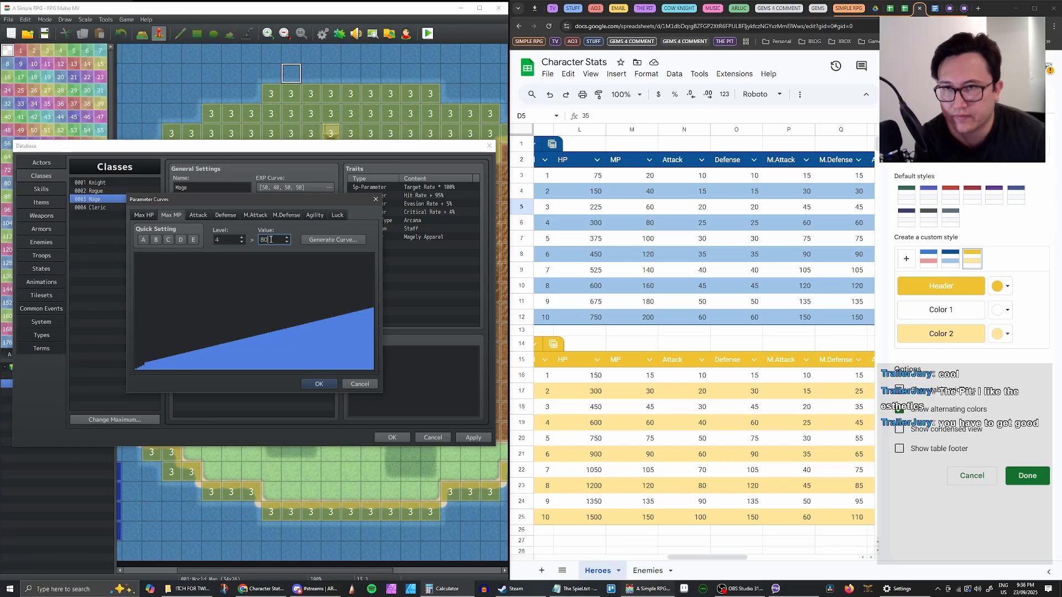
# Set the Mage's Max MP to 100 at level 5 and to the sheet's 120 at level 6
pyautogui.click(242, 237)
pyautogui.doubleClick(275, 239)
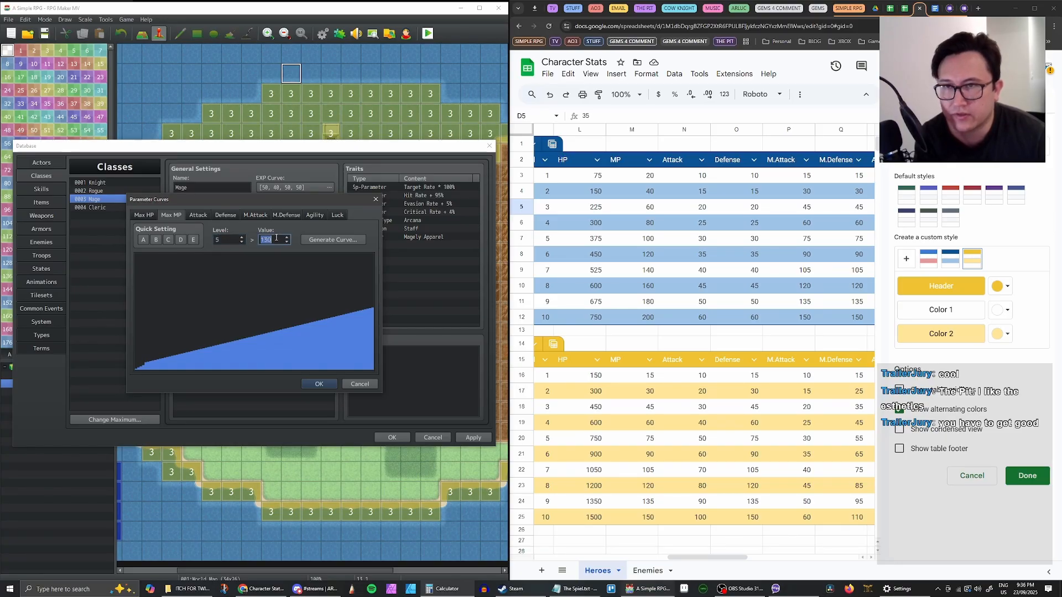
pyautogui.write('100')
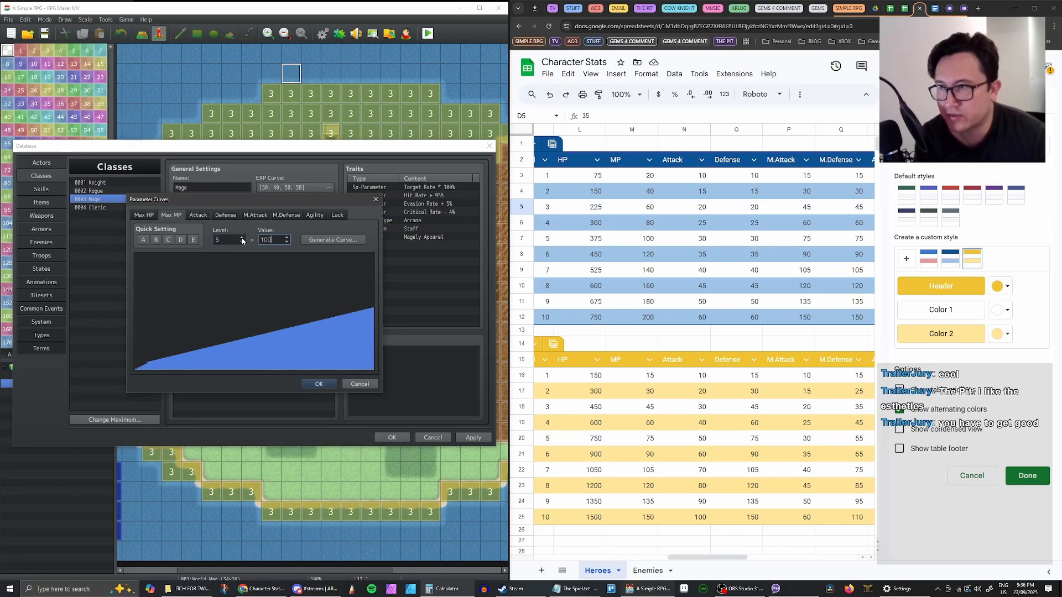
pyautogui.click(241, 239)
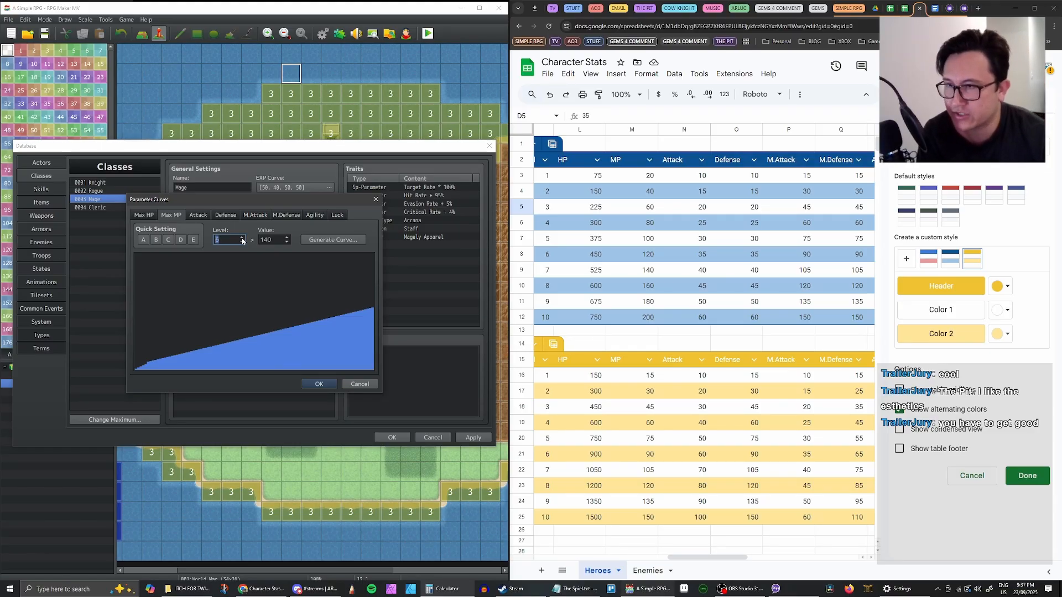
pyautogui.doubleClick(267, 240)
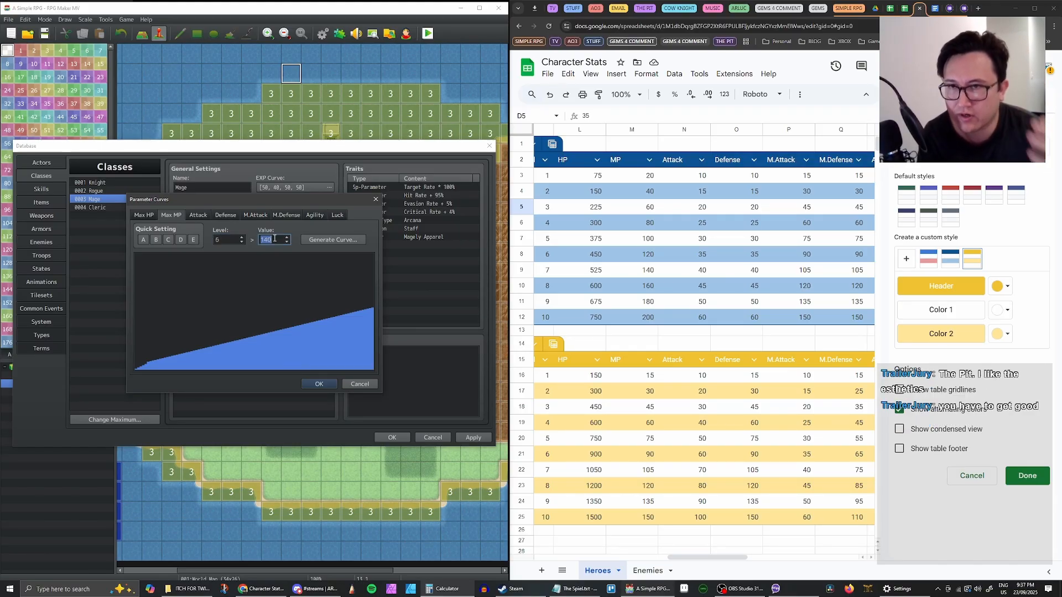
pyautogui.click(241, 242)
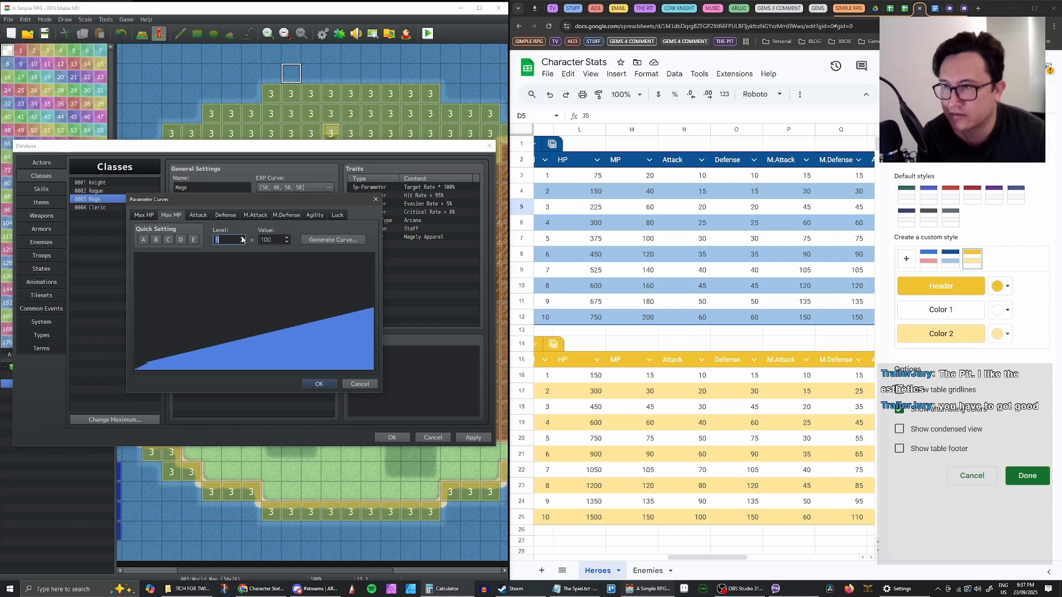
pyautogui.click(242, 238)
pyautogui.doubleClick(273, 239)
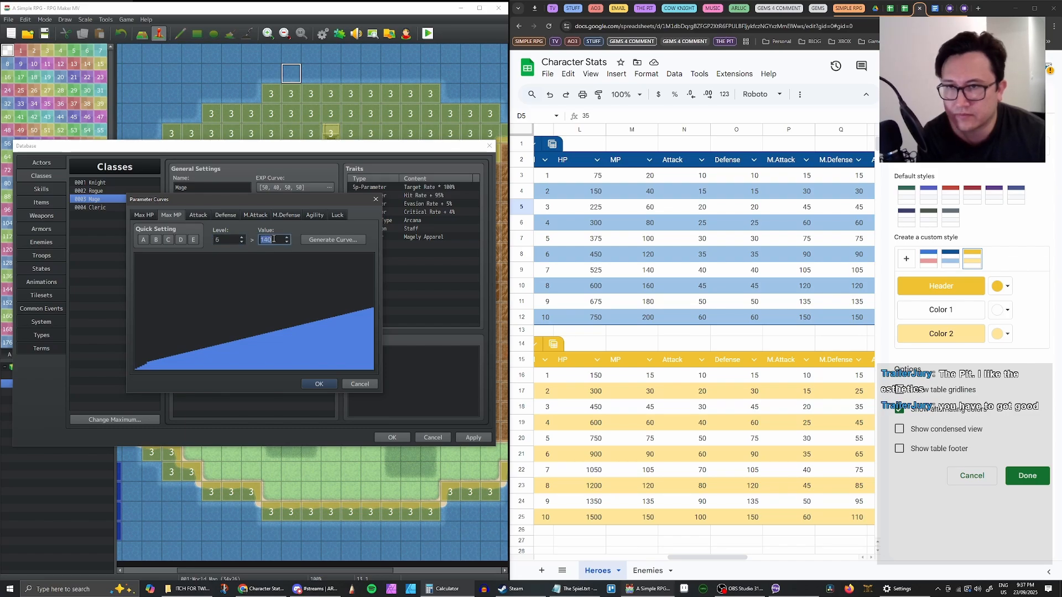
# Set the Mage's Max MP to 140 at level 7 and 160 at level 8
pyautogui.click(242, 237)
pyautogui.doubleClick(277, 239)
pyautogui.write('140')
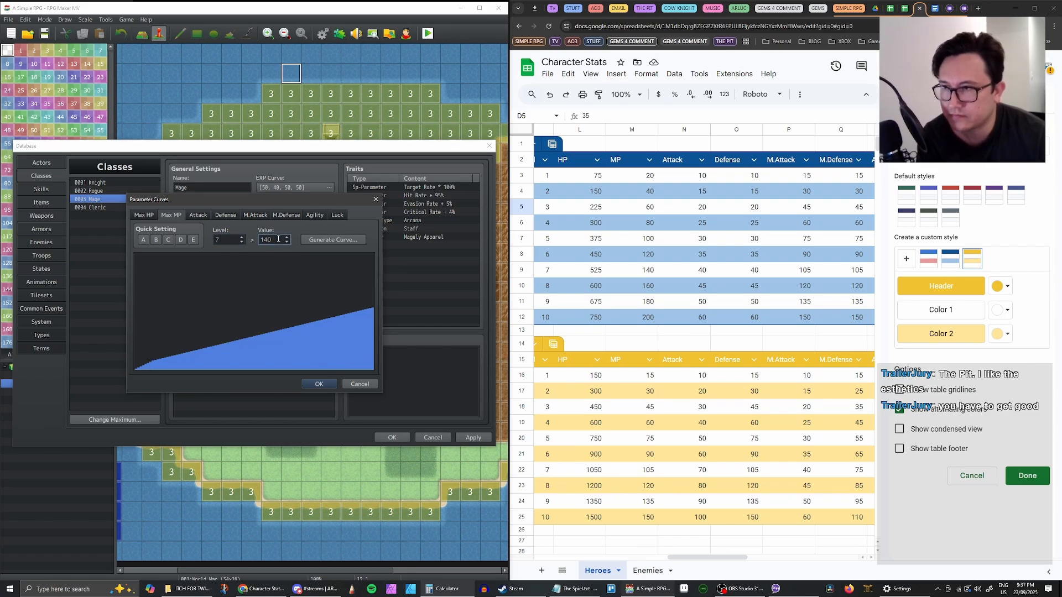
pyautogui.click(242, 237)
pyautogui.doubleClick(275, 239)
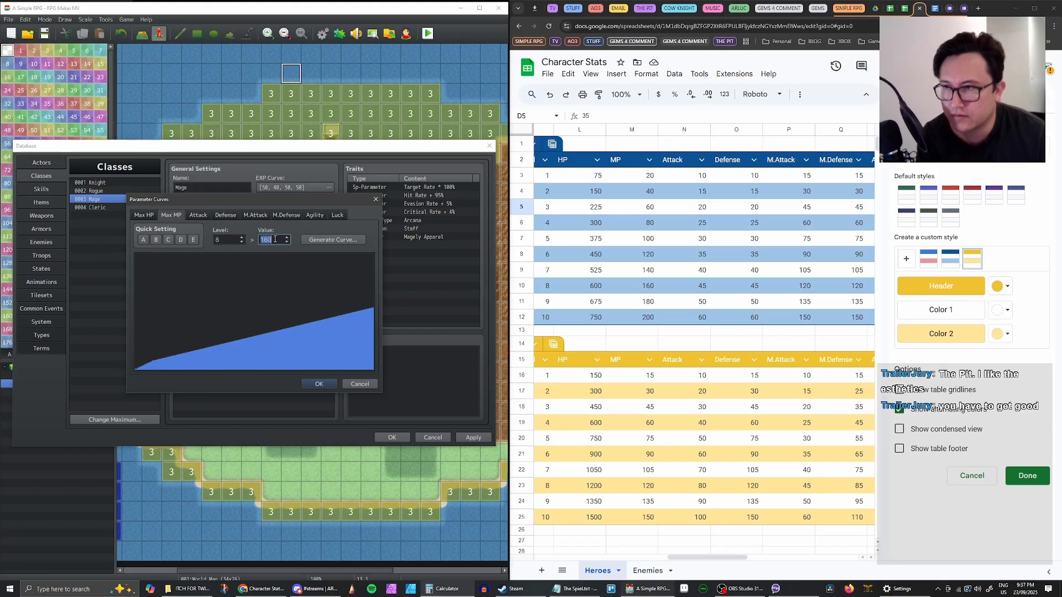
# Set the Mage's Max MP to 180 at level 9 and 200 at level 10, and accept the curve
pyautogui.click(242, 238)
pyautogui.doubleClick(274, 240)
pyautogui.write('18')
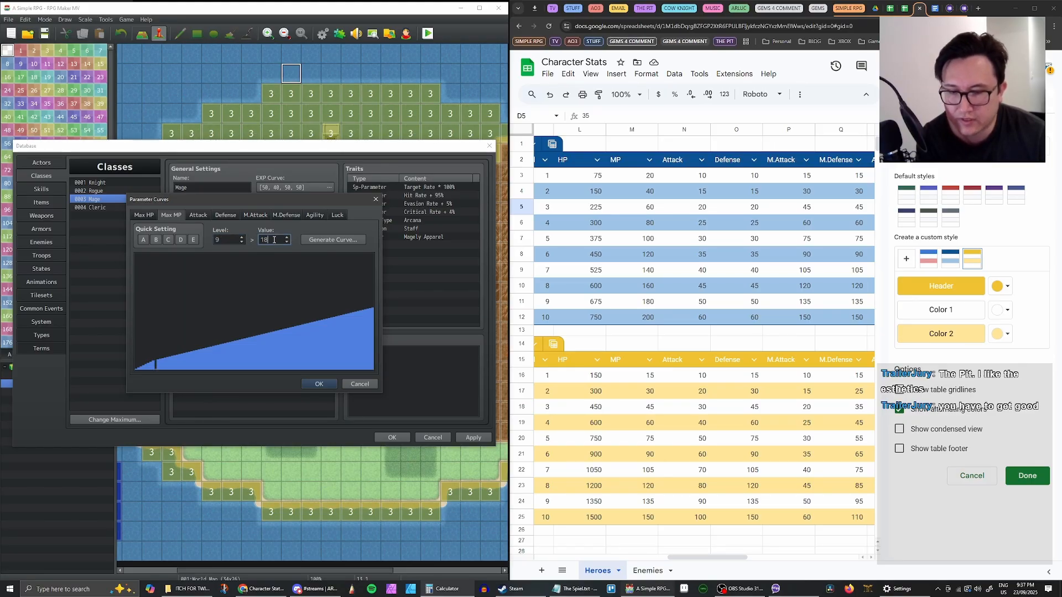
pyautogui.click(241, 238)
pyautogui.doubleClick(274, 239)
pyautogui.write('2')
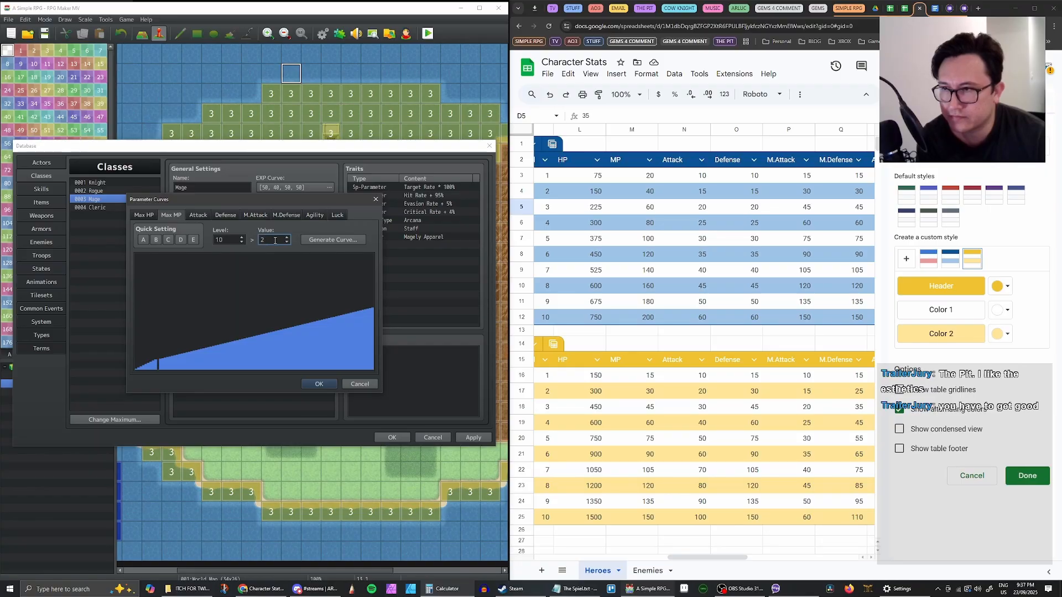
pyautogui.write('00')
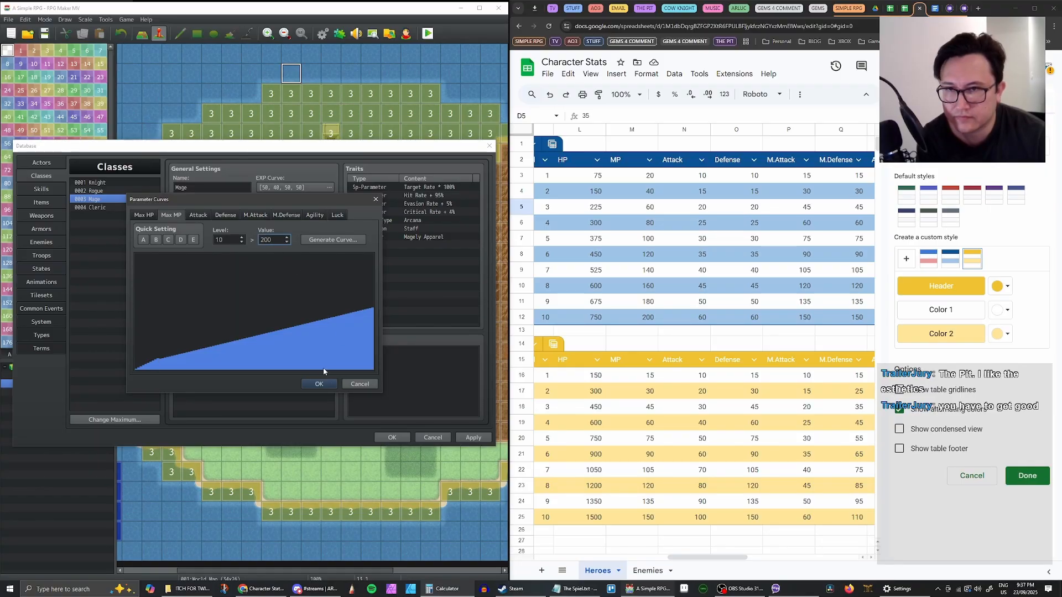
pyautogui.click(325, 383)
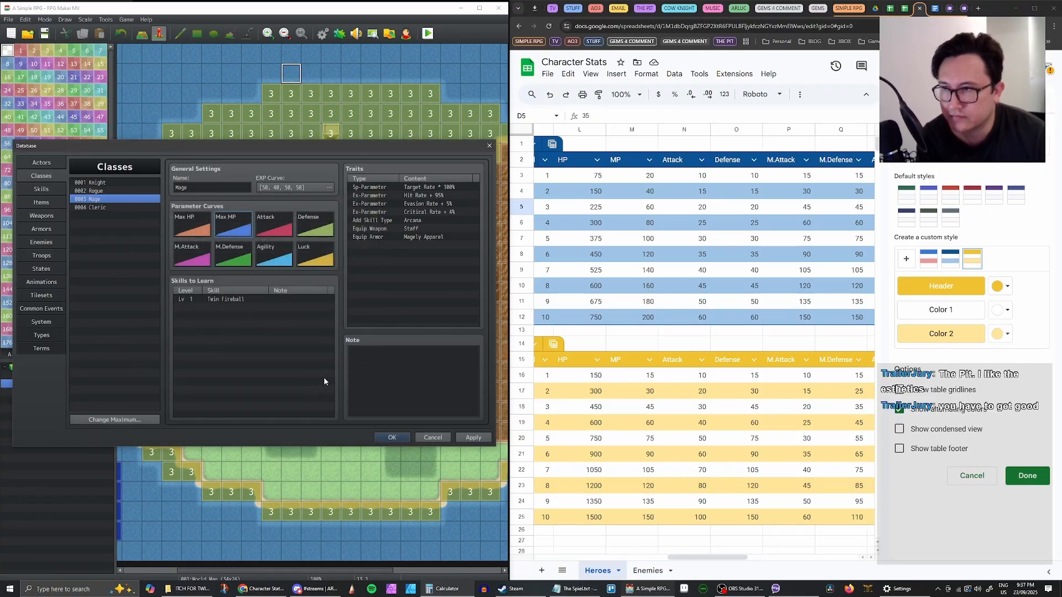
# Open the Mage's Attack curve and set level 1 to 10 and level 2 to 15
pyautogui.doubleClick(278, 229)
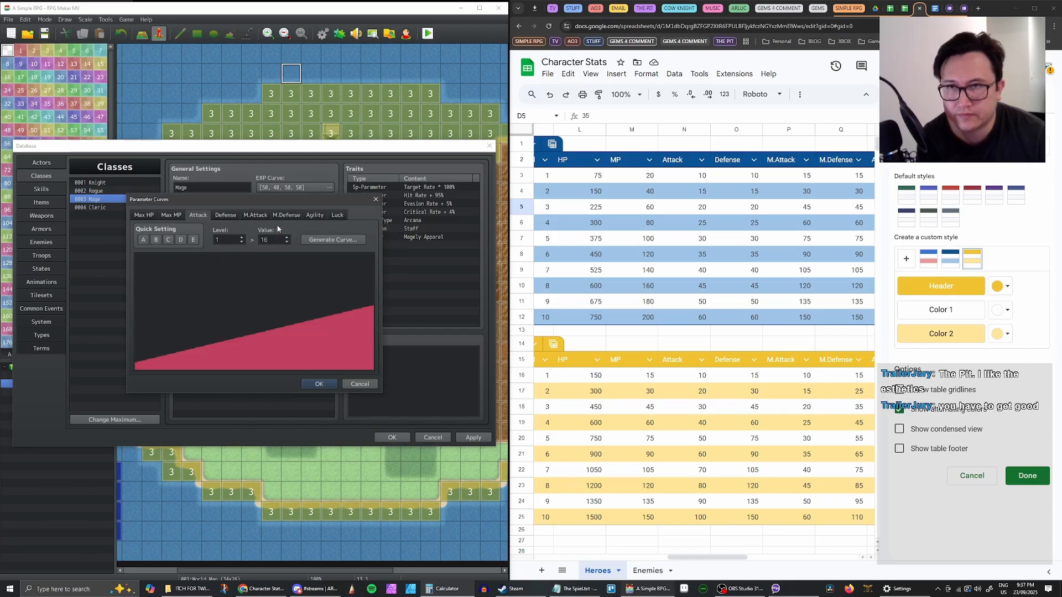
pyautogui.doubleClick(272, 239)
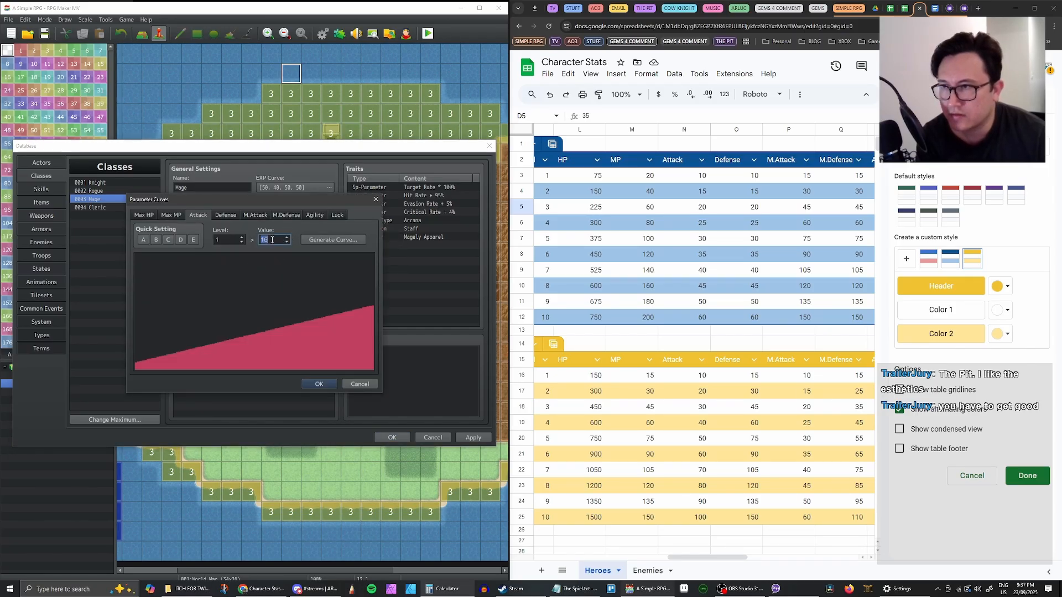
pyautogui.write('10')
pyautogui.click(242, 236)
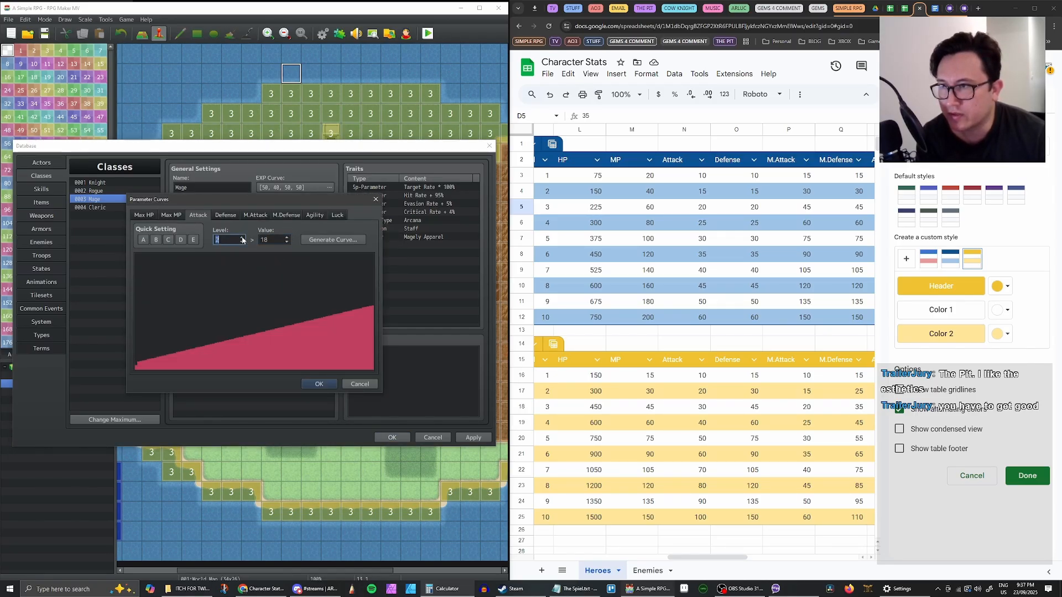
pyautogui.doubleClick(271, 240)
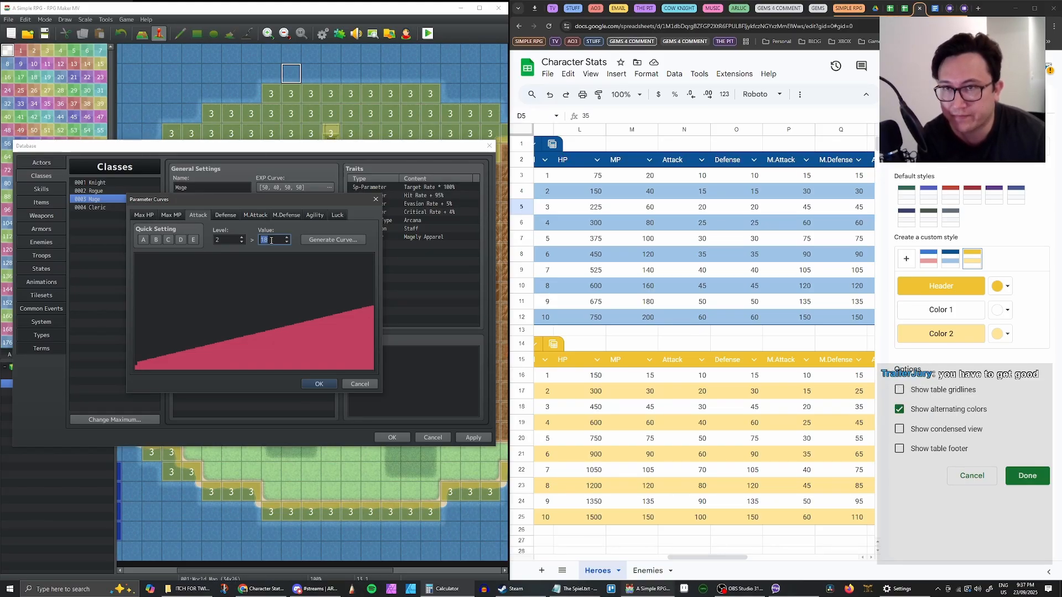
pyautogui.write('19')
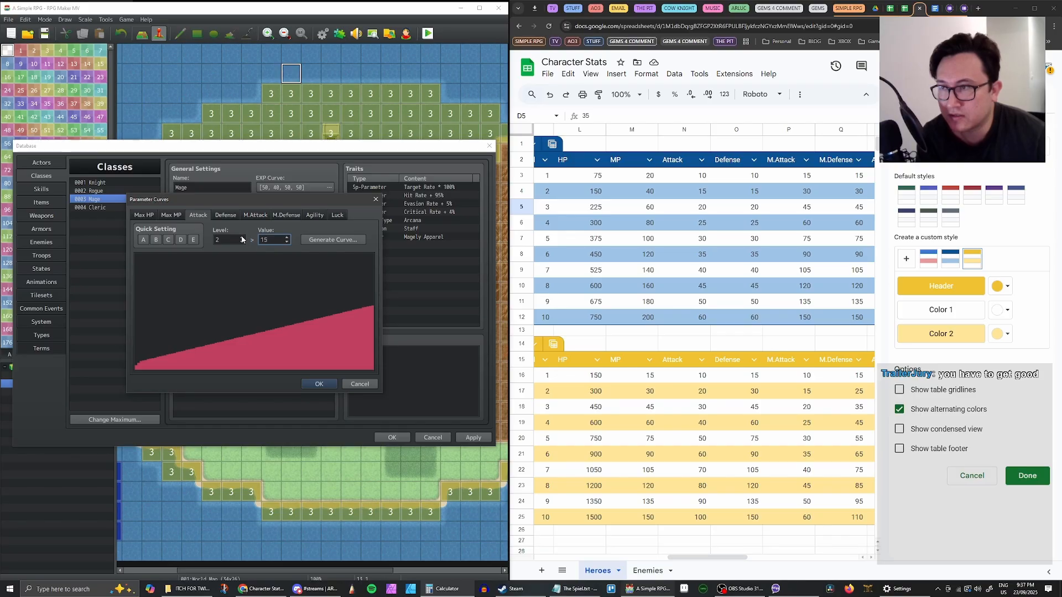
# Set the Mage's Attack to 20 at level 3 and to the sheet's 25 at level 4
pyautogui.click(242, 237)
pyautogui.doubleClick(275, 240)
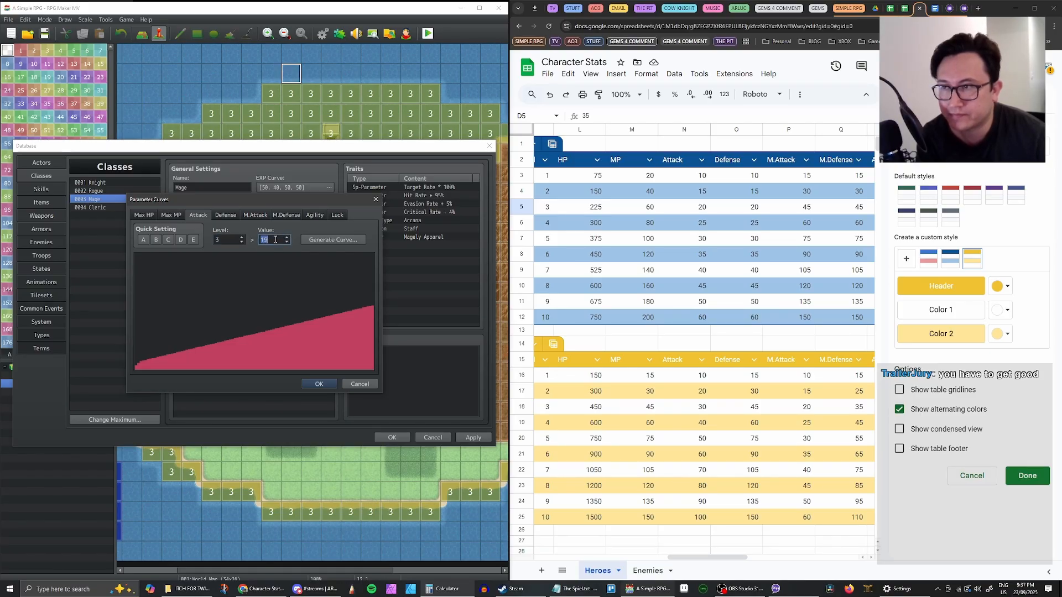
pyautogui.write('20')
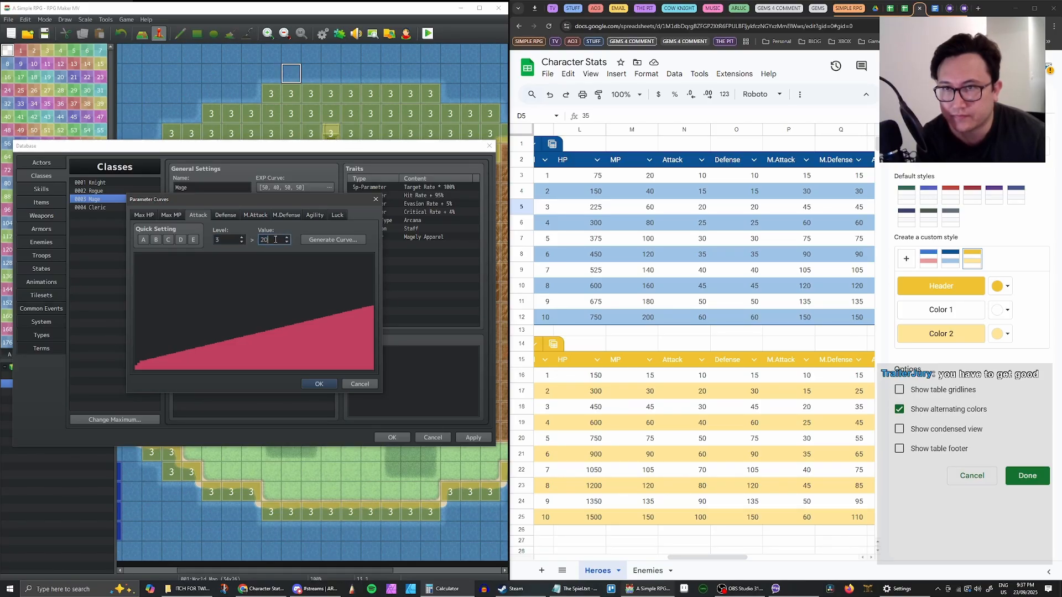
pyautogui.click(242, 237)
pyautogui.doubleClick(275, 240)
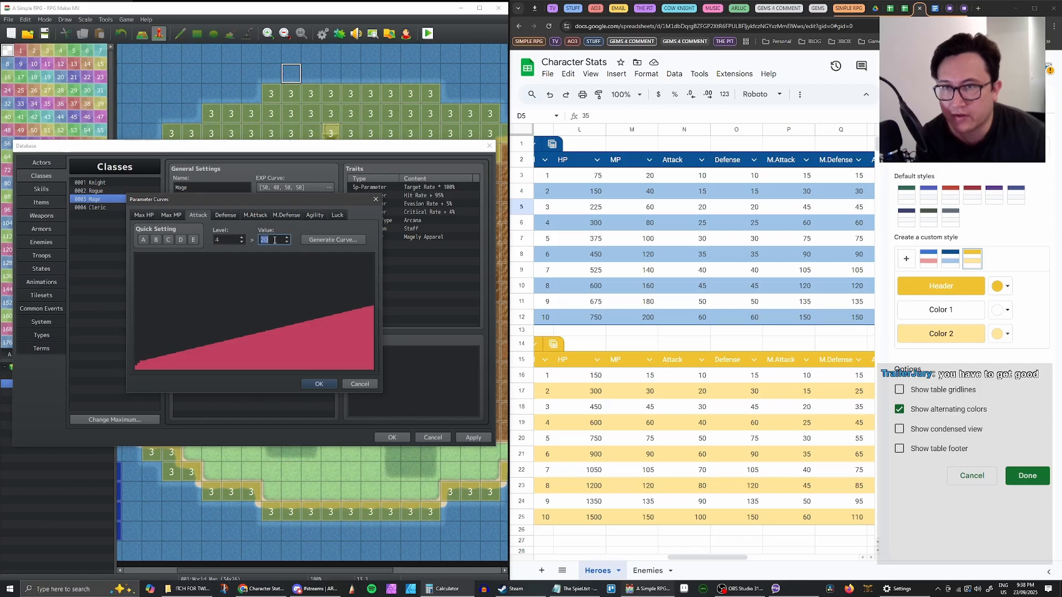
pyautogui.write('21')
# Set the Mage's Attack to 30 at level 5 and 35 at level 6
pyautogui.click(241, 237)
pyautogui.doubleClick(275, 239)
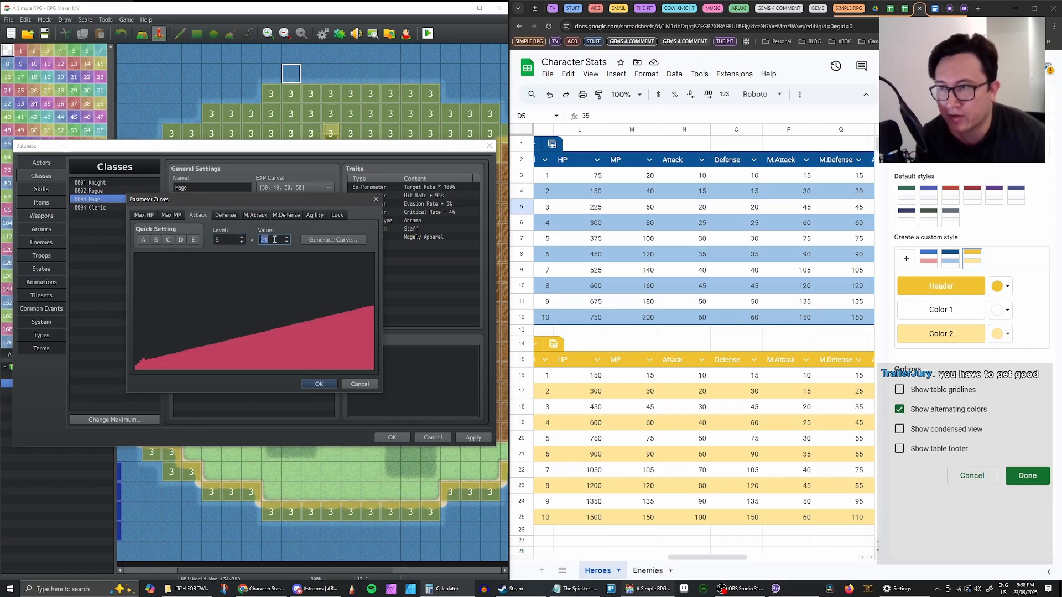
pyautogui.write('30')
pyautogui.click(242, 237)
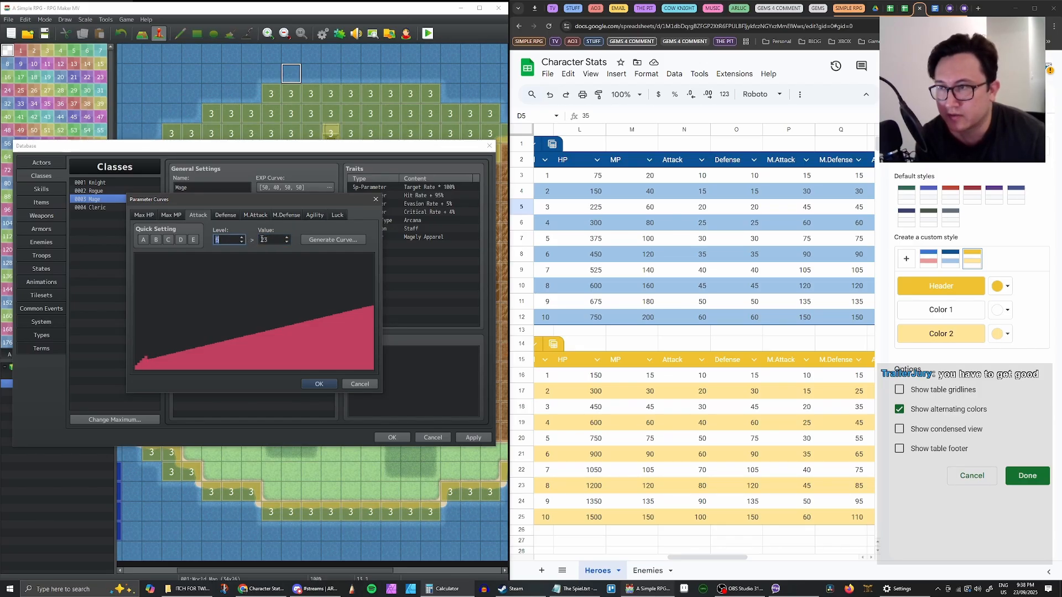
pyautogui.doubleClick(275, 240)
pyautogui.write('35')
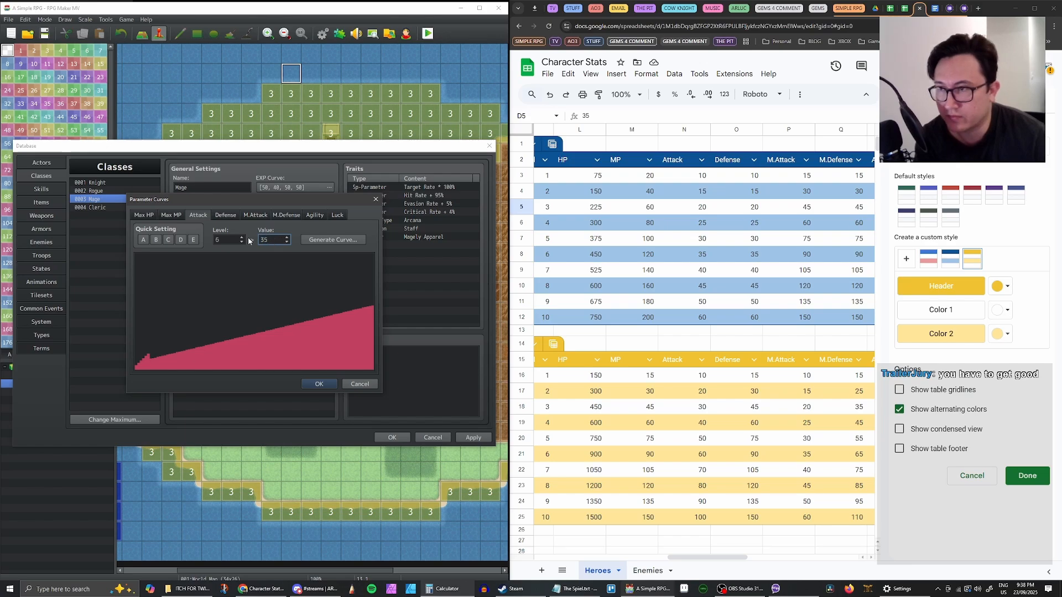
# Set the Mage's Attack to 40 at level 7 and to the sheet's 45 at level 8
pyautogui.click(241, 237)
pyautogui.doubleClick(275, 241)
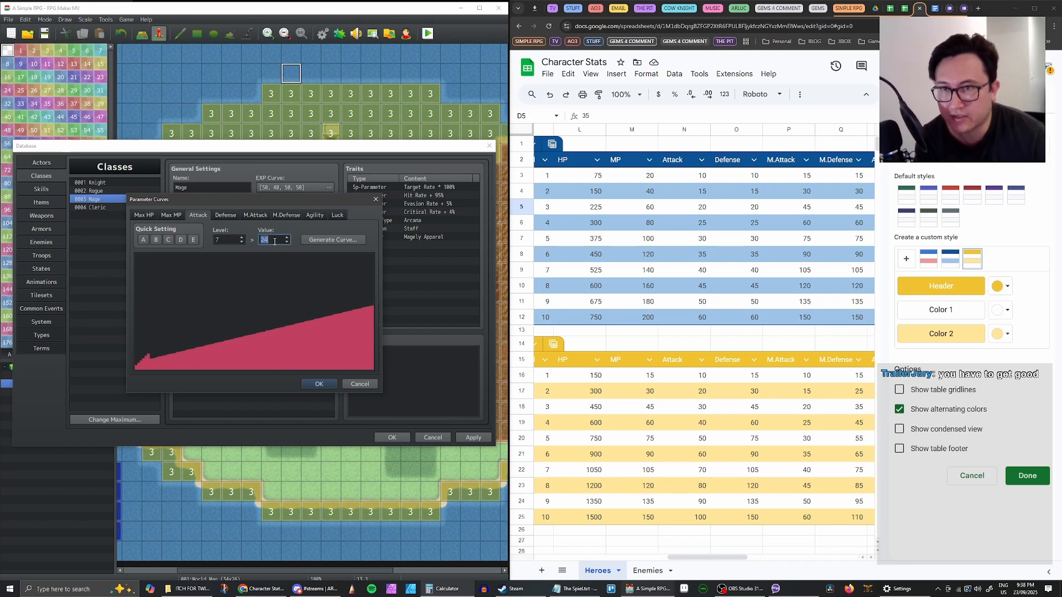
pyautogui.write('40')
pyautogui.click(242, 237)
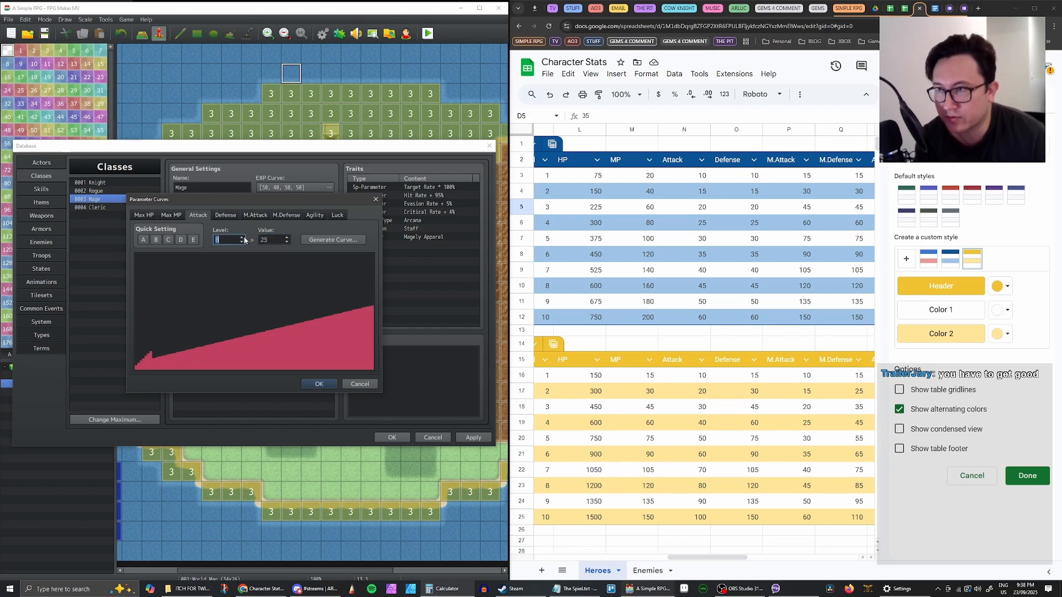
pyautogui.doubleClick(271, 240)
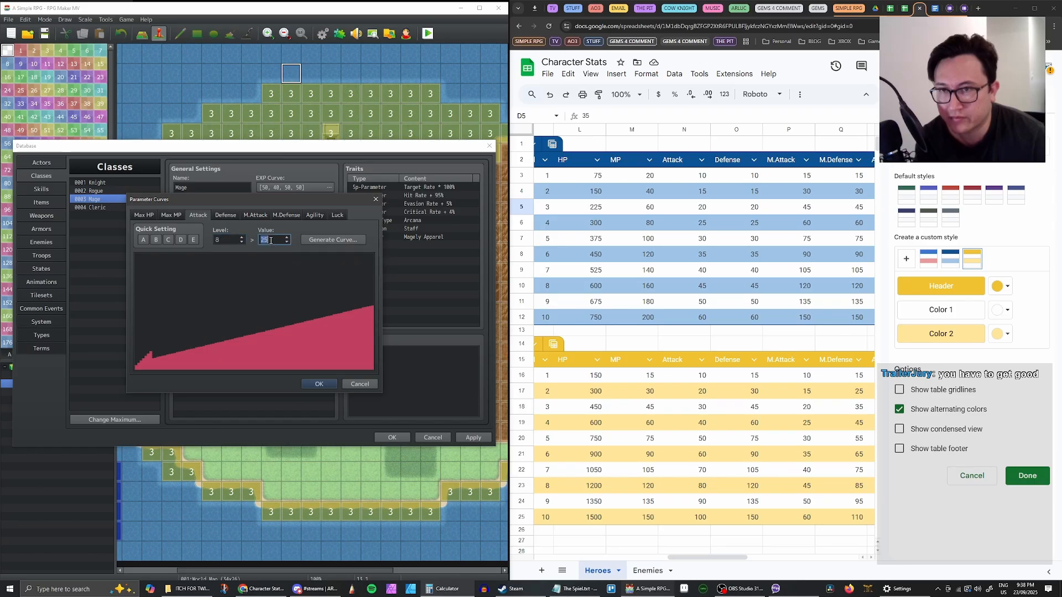
pyautogui.write('40')
# Set the Mage's Attack to 50 at level 9 and 60 at level 10, and accept the curve
pyautogui.click(242, 237)
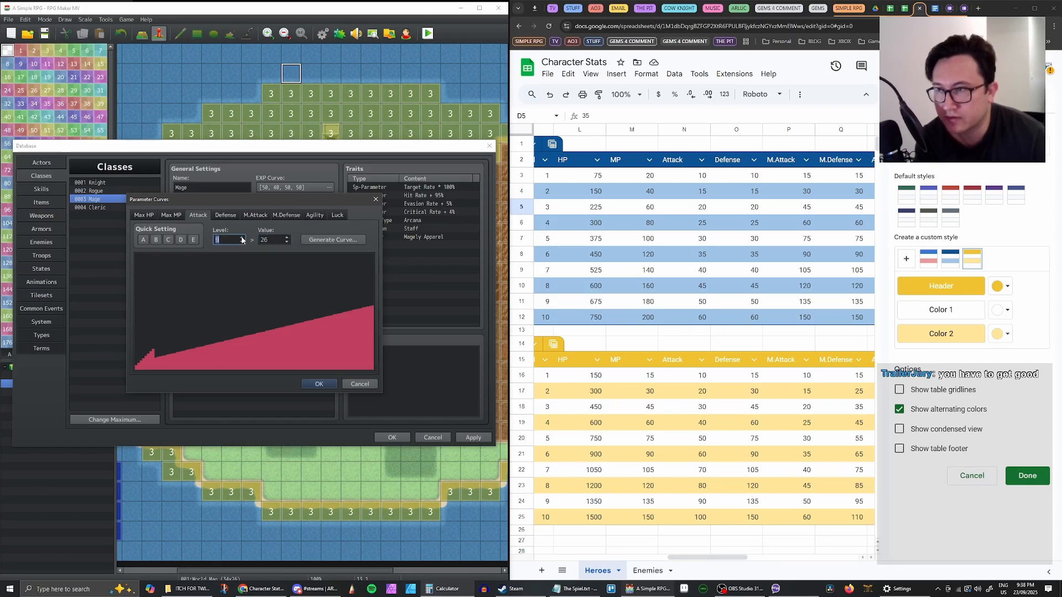
pyautogui.doubleClick(276, 238)
pyautogui.write('40')
pyautogui.click(241, 237)
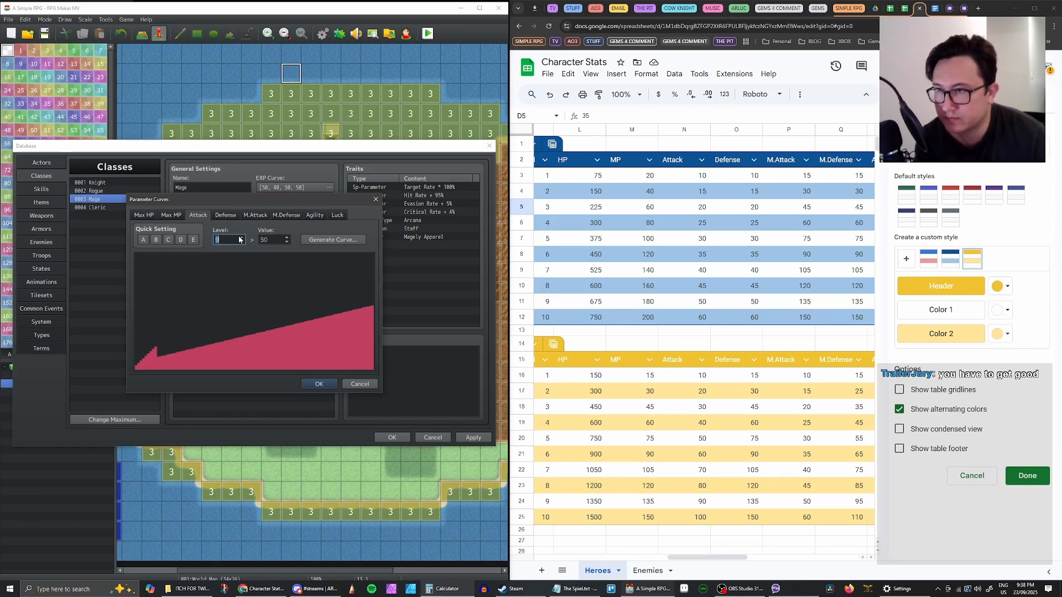
pyautogui.doubleClick(272, 240)
pyautogui.write('60')
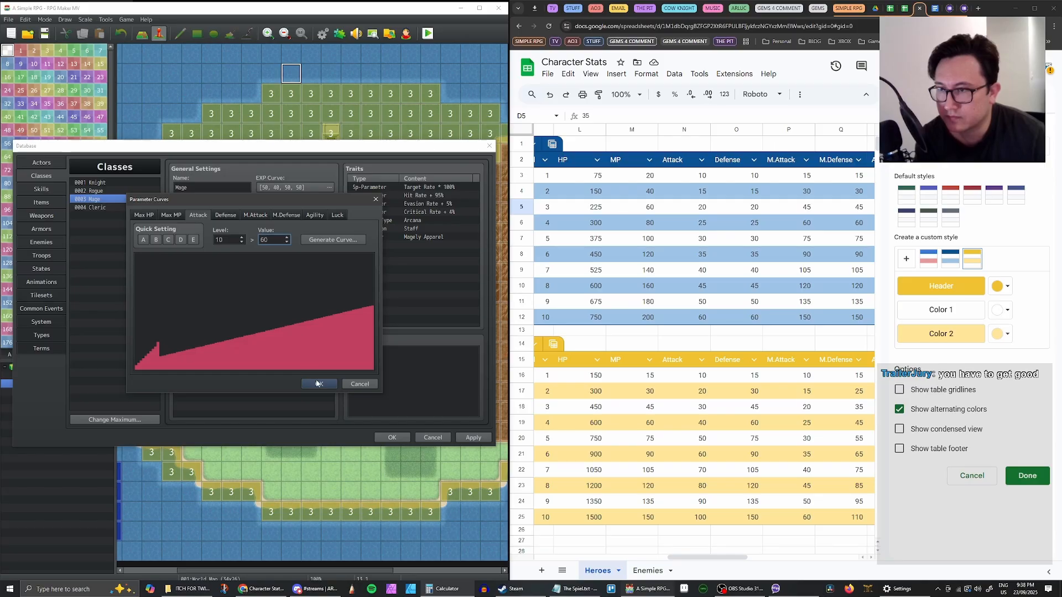
pyautogui.click(318, 383)
# Open the Mage's Defense curve and set level 1 to 10
pyautogui.doubleClick(314, 237)
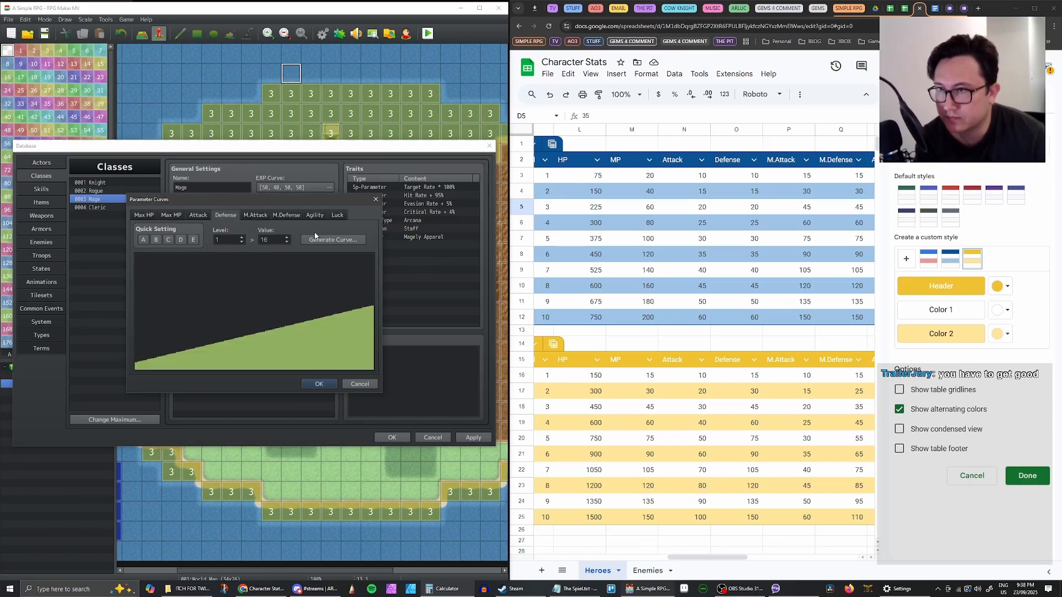
pyautogui.doubleClick(273, 240)
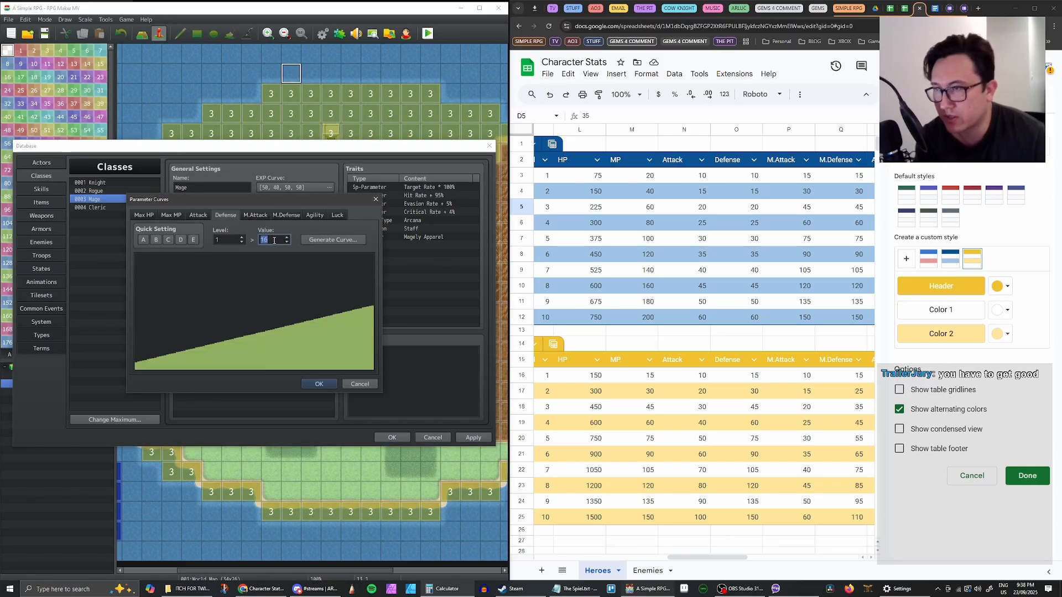
pyautogui.write('10')
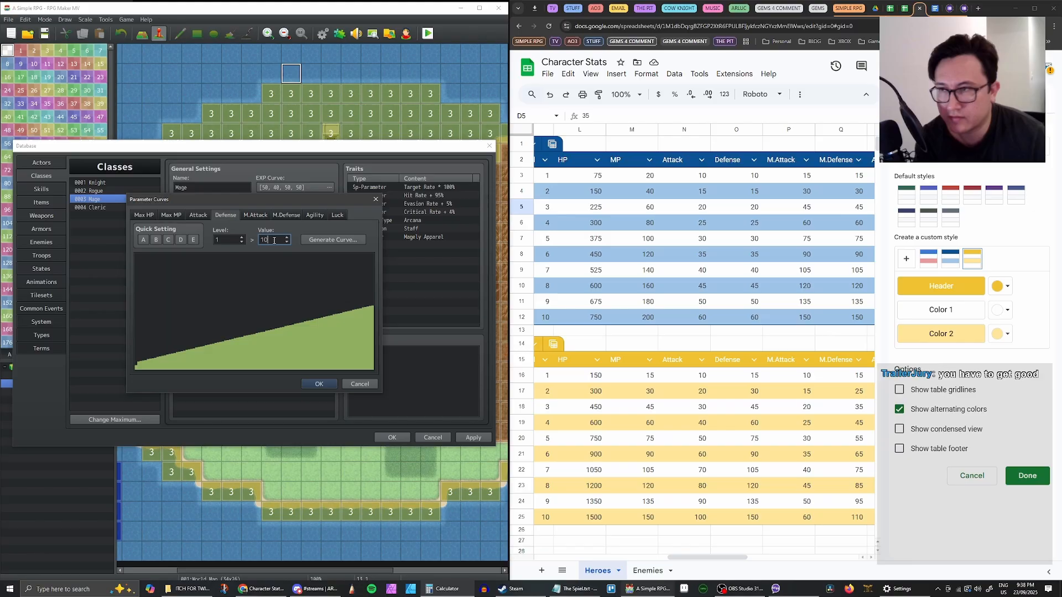
# Set the Mage's Defense to 15 at level 2 and 20 at level 3
pyautogui.click(241, 238)
pyautogui.doubleClick(272, 241)
pyautogui.write('1')
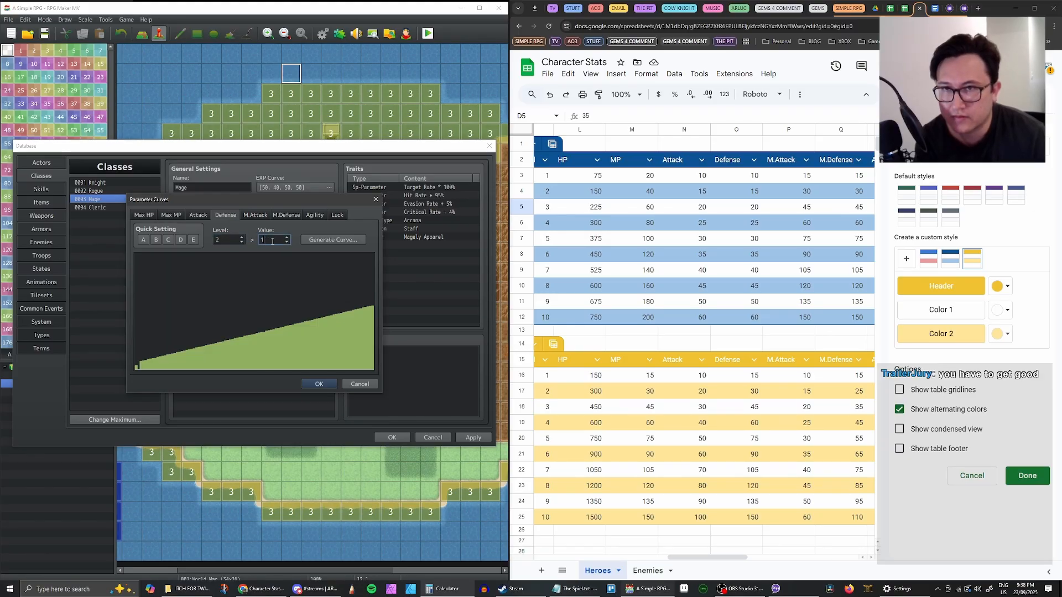
pyautogui.write('5')
pyautogui.click(241, 238)
pyautogui.doubleClick(272, 241)
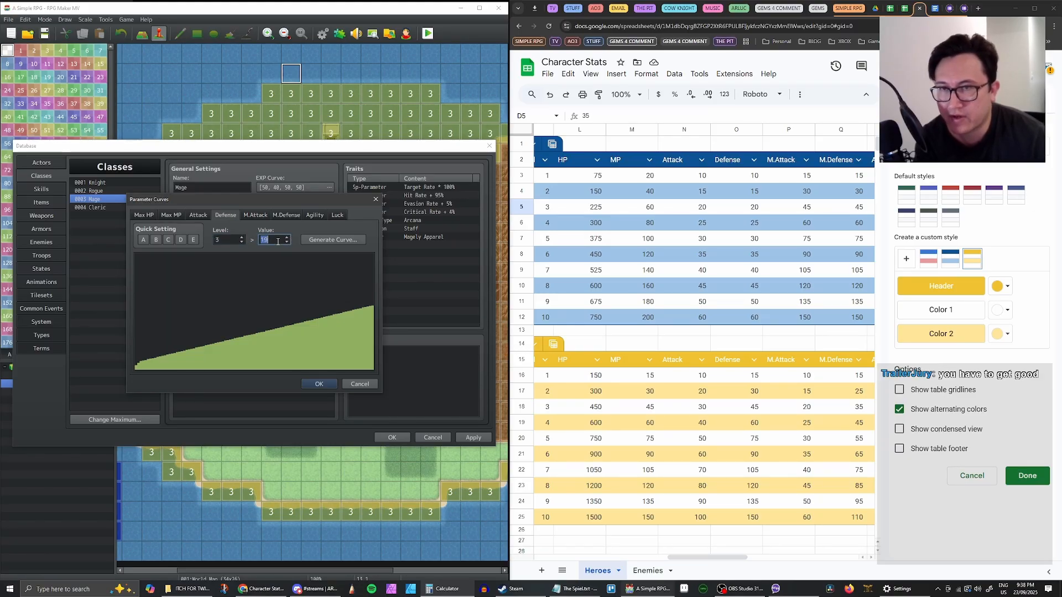
pyautogui.write('20')
# Set the Mage's Defense to 25 at level 4 and 30 at level 5
pyautogui.click(242, 238)
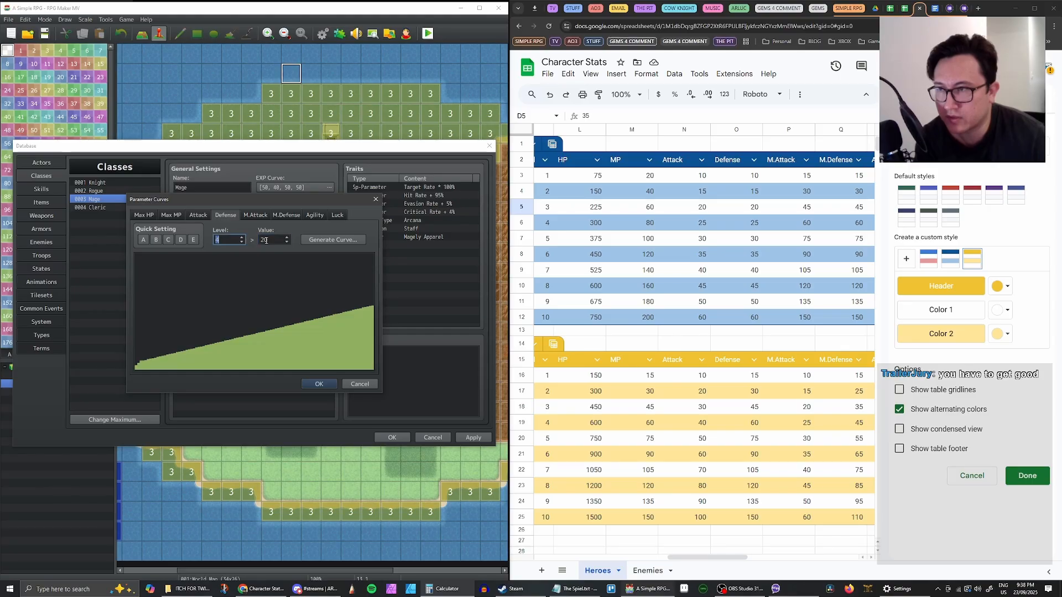
pyautogui.doubleClick(272, 240)
pyautogui.write('25')
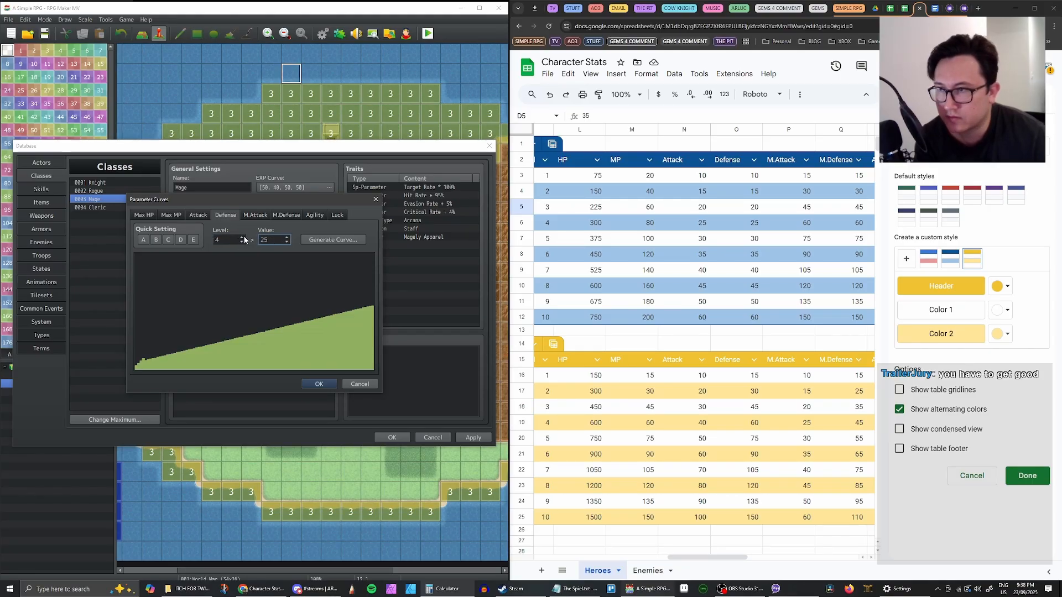
pyautogui.click(242, 238)
pyautogui.doubleClick(273, 239)
pyautogui.write('30')
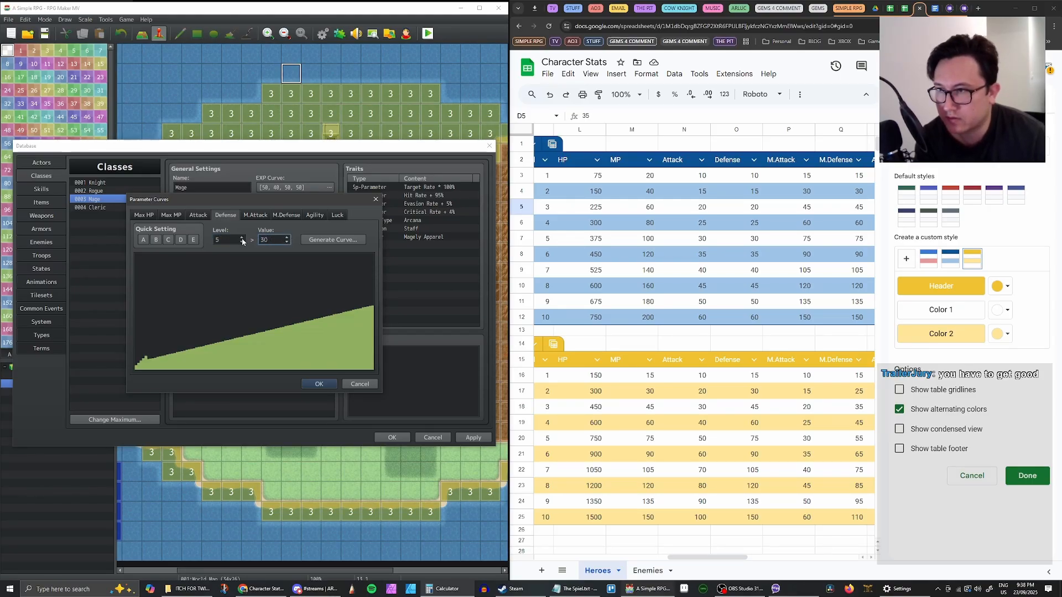
# Set the Mage's Defense to 35 at level 6 and 40 at level 7
pyautogui.click(242, 237)
pyautogui.doubleClick(272, 240)
pyautogui.write('35')
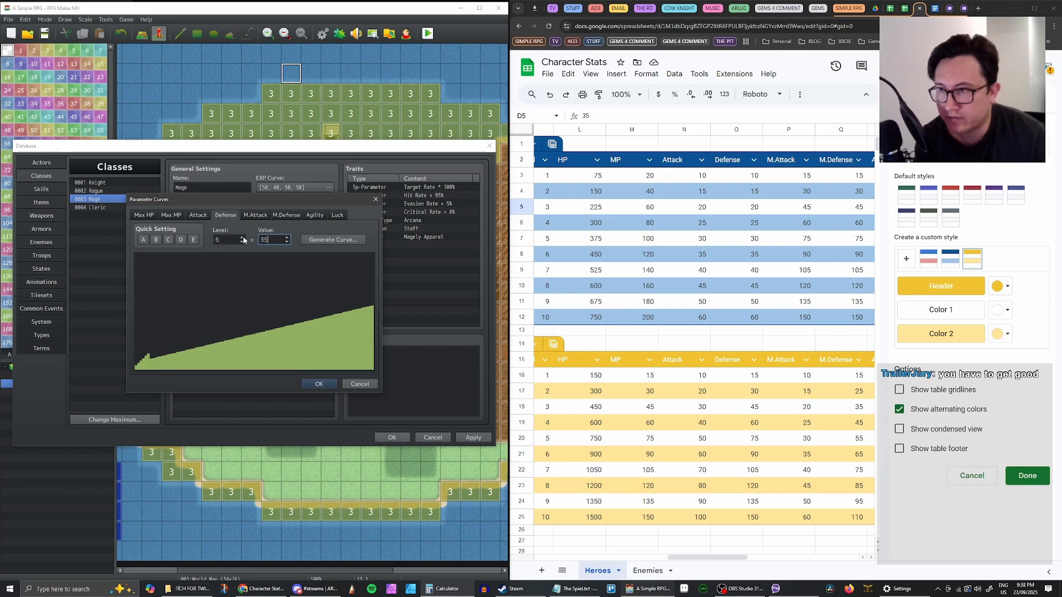
pyautogui.click(242, 238)
pyautogui.doubleClick(272, 241)
pyautogui.write('40')
# Set the Mage's Defense to 45 at level 8 and 50 at level 9
pyautogui.click(241, 237)
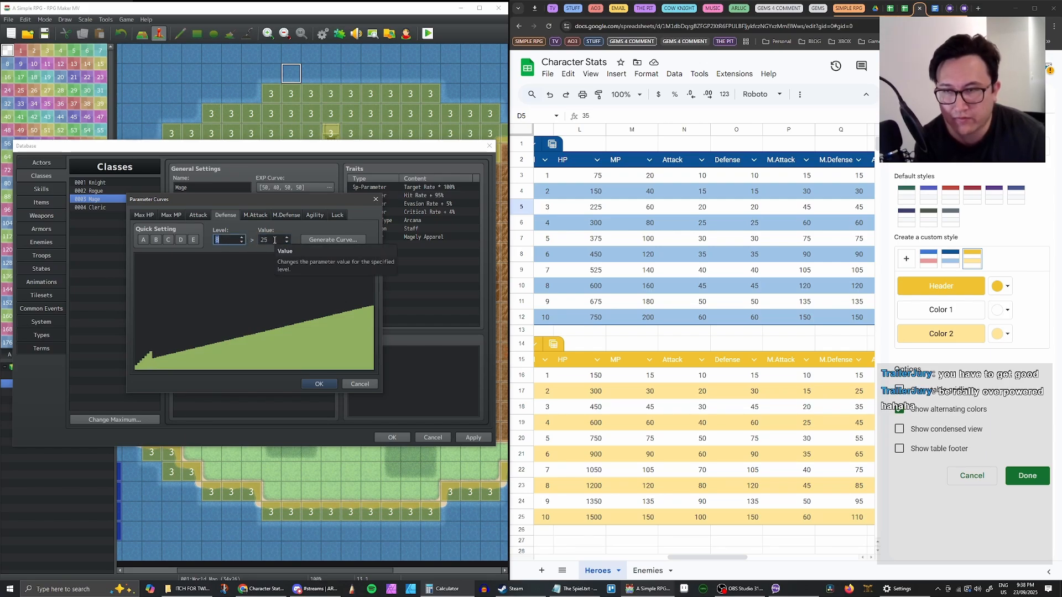
pyautogui.click(242, 237)
pyautogui.click(274, 239)
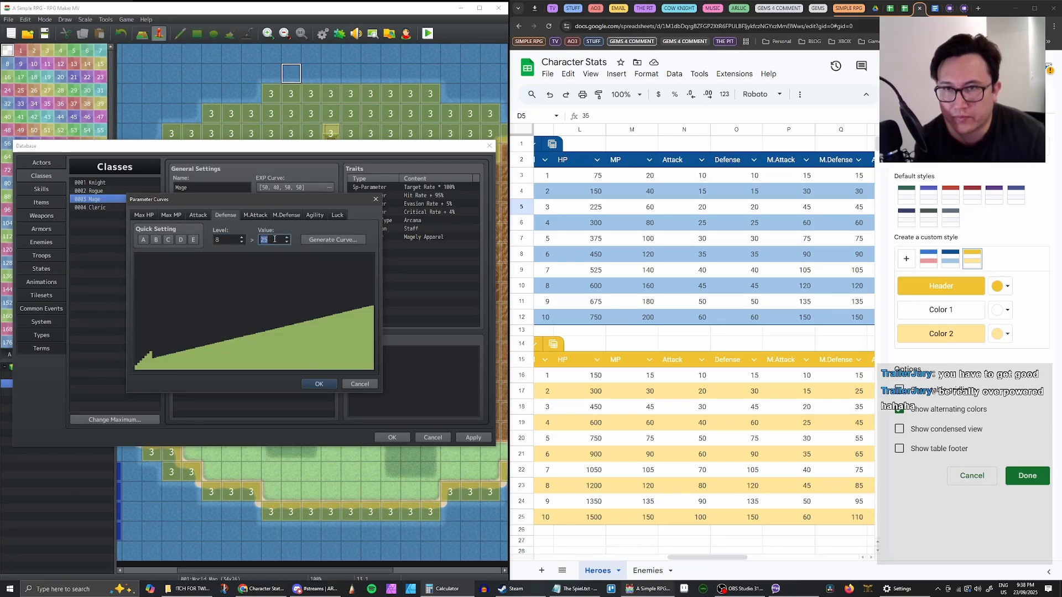
pyautogui.click(242, 238)
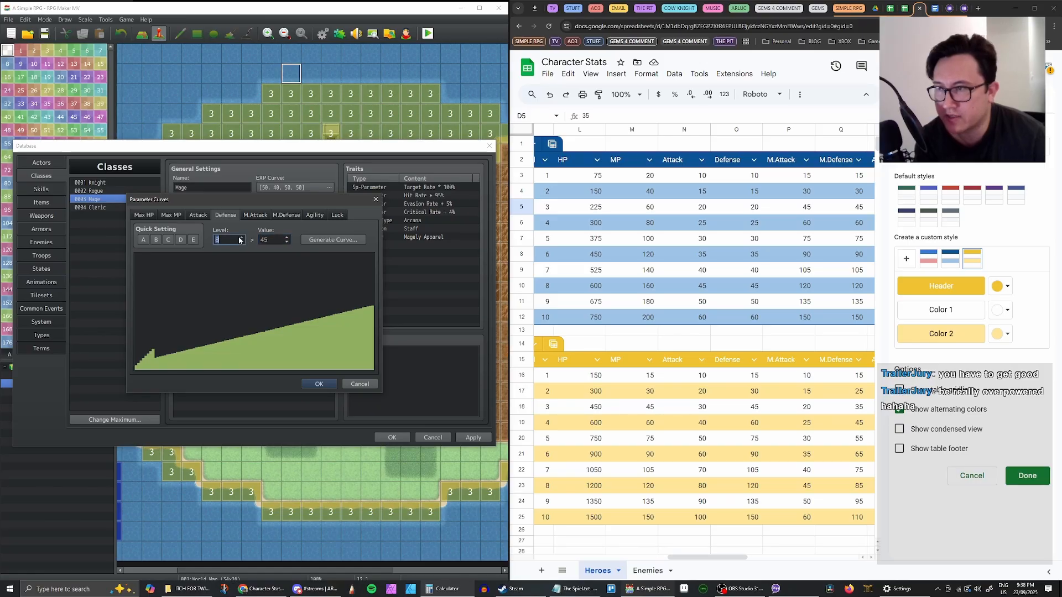
pyautogui.doubleClick(272, 239)
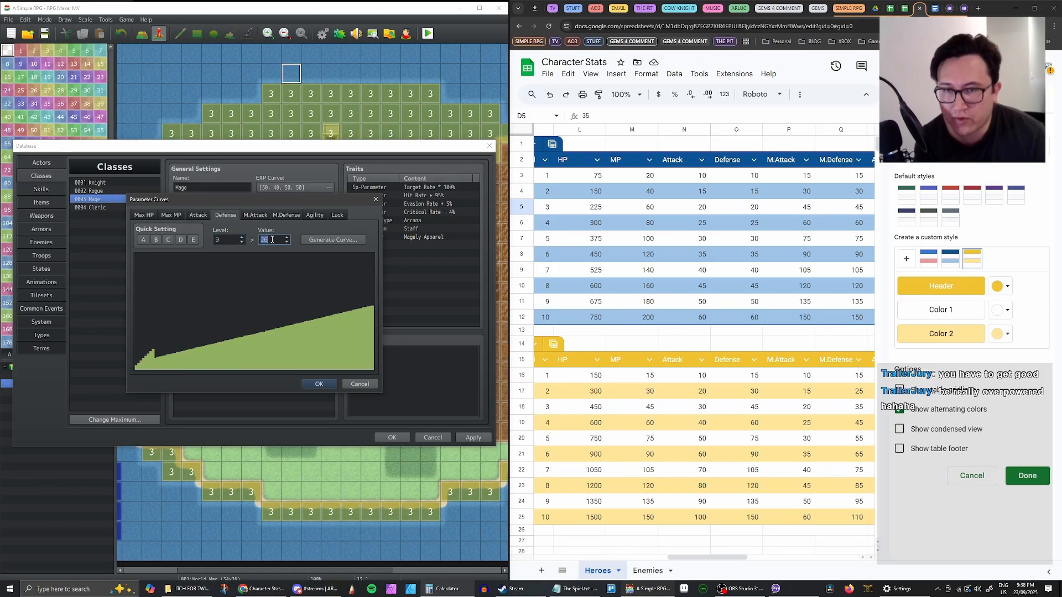
pyautogui.write('50')
# Set the Mage's Defense to 60 at level 10 and accept the curve
pyautogui.click(242, 238)
pyautogui.doubleClick(274, 240)
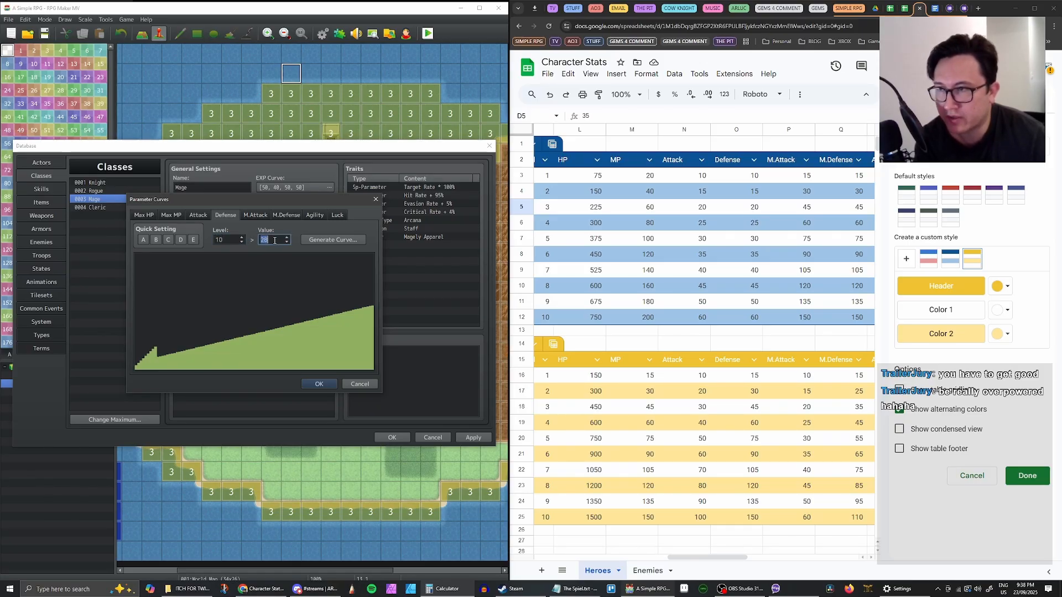
pyautogui.write('60')
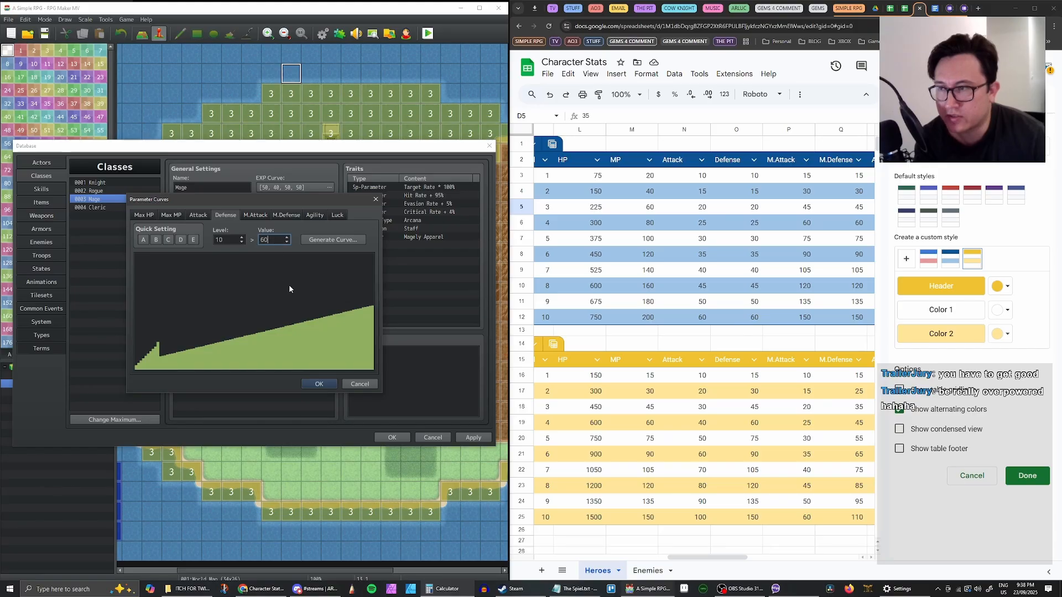
pyautogui.click(321, 384)
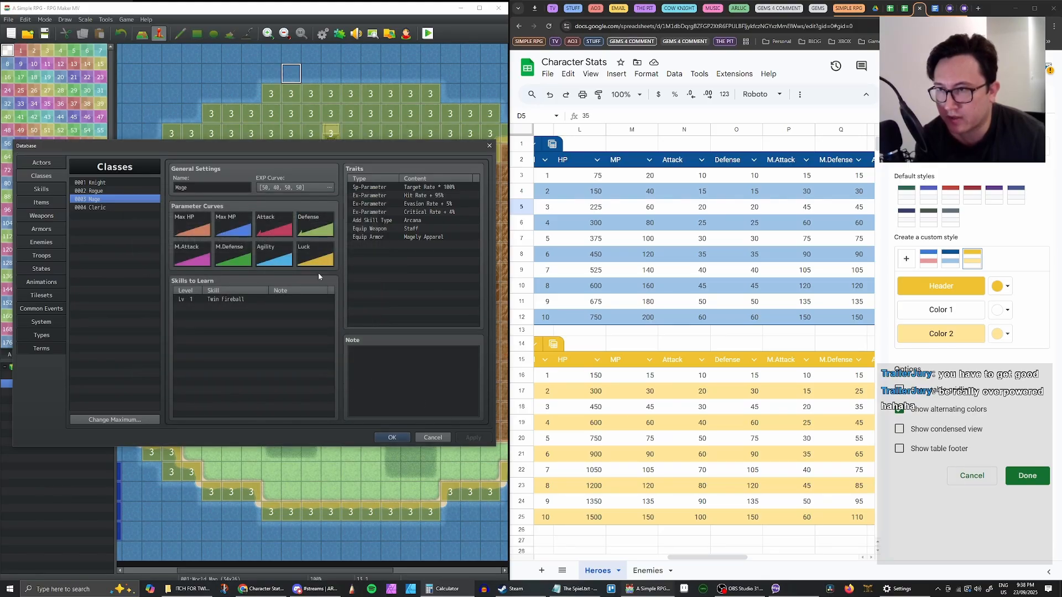
# Open the Mage's M.Attack curve and set it to 15 at level 1 and 30 at level 2
pyautogui.doubleClick(190, 255)
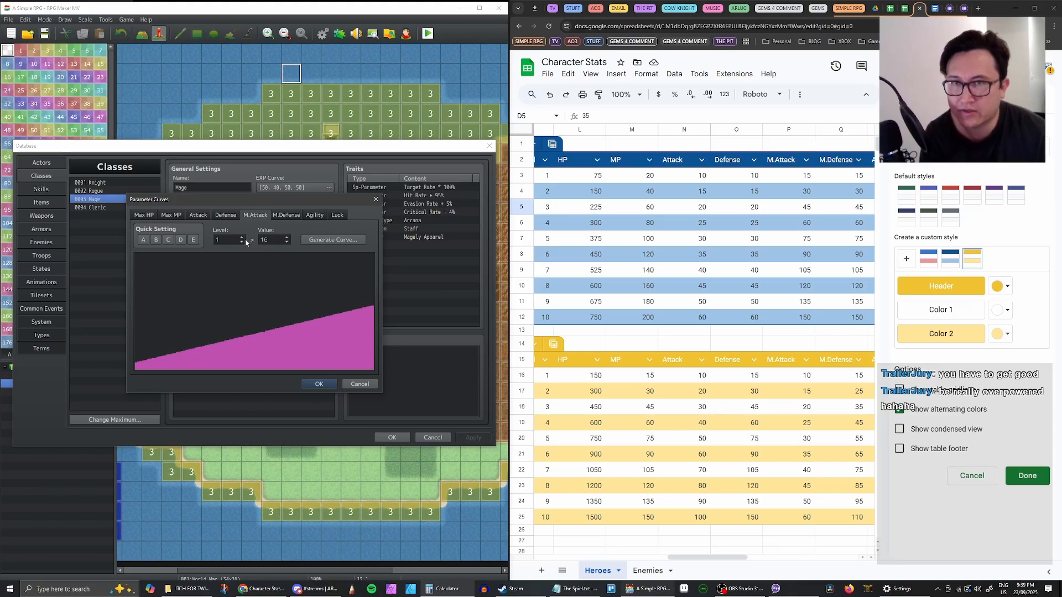
pyautogui.doubleClick(273, 239)
pyautogui.write('1')
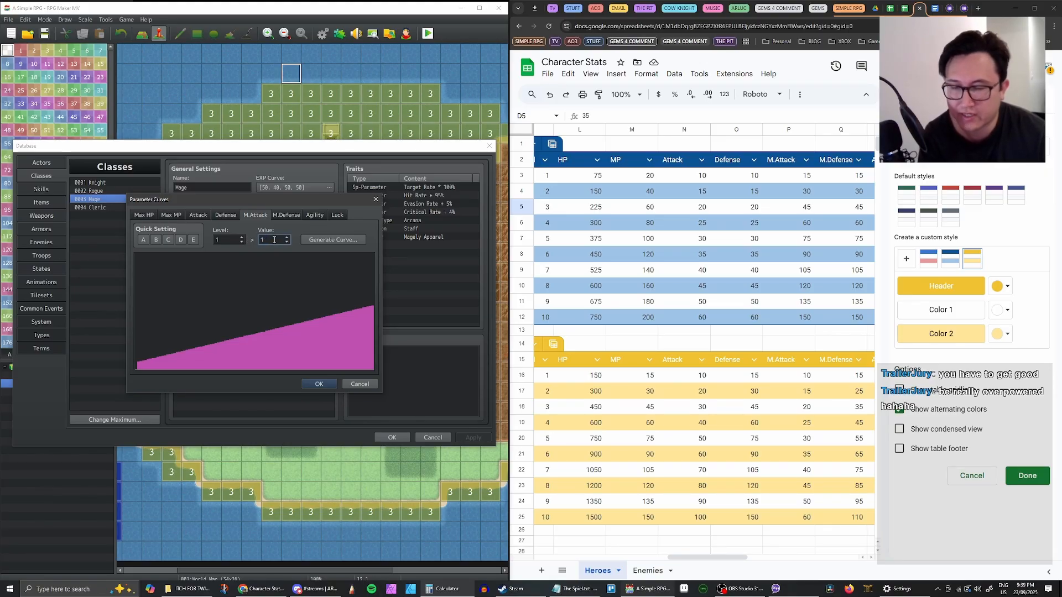
pyautogui.write('5')
pyautogui.click(242, 238)
pyautogui.doubleClick(274, 239)
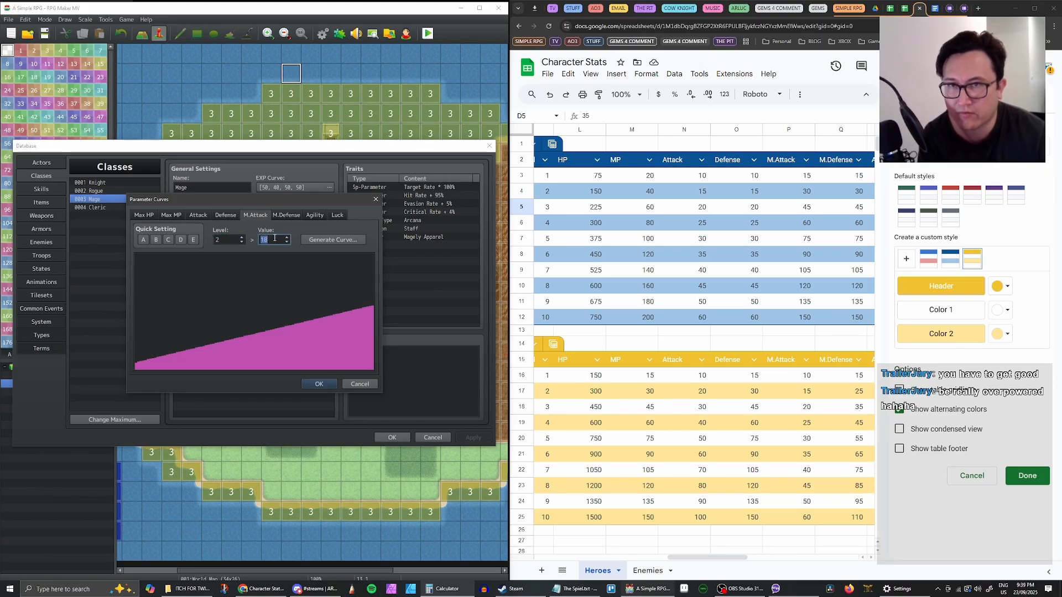
pyautogui.write('30')
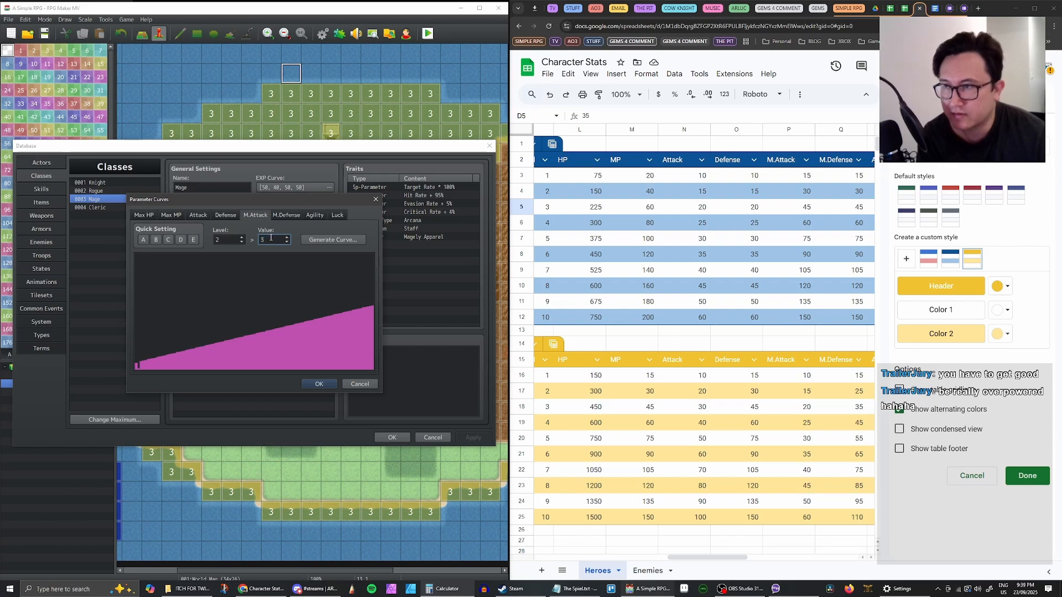
# Set the Mage's M.Attack to 45 at level 3 and 60 at level 4
pyautogui.click(242, 238)
pyautogui.doubleClick(270, 239)
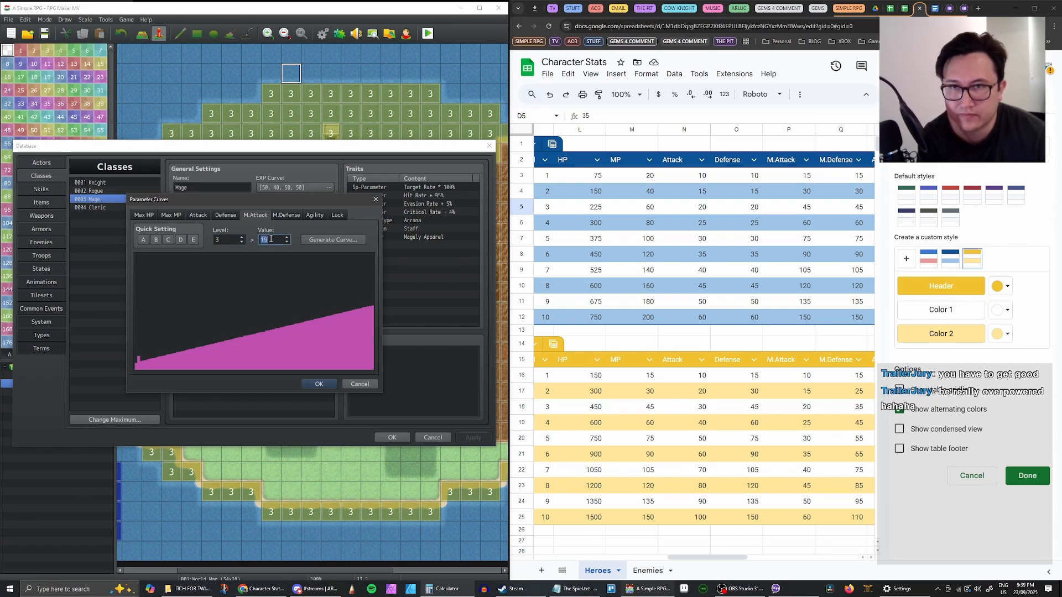
pyautogui.write('45')
pyautogui.click(242, 238)
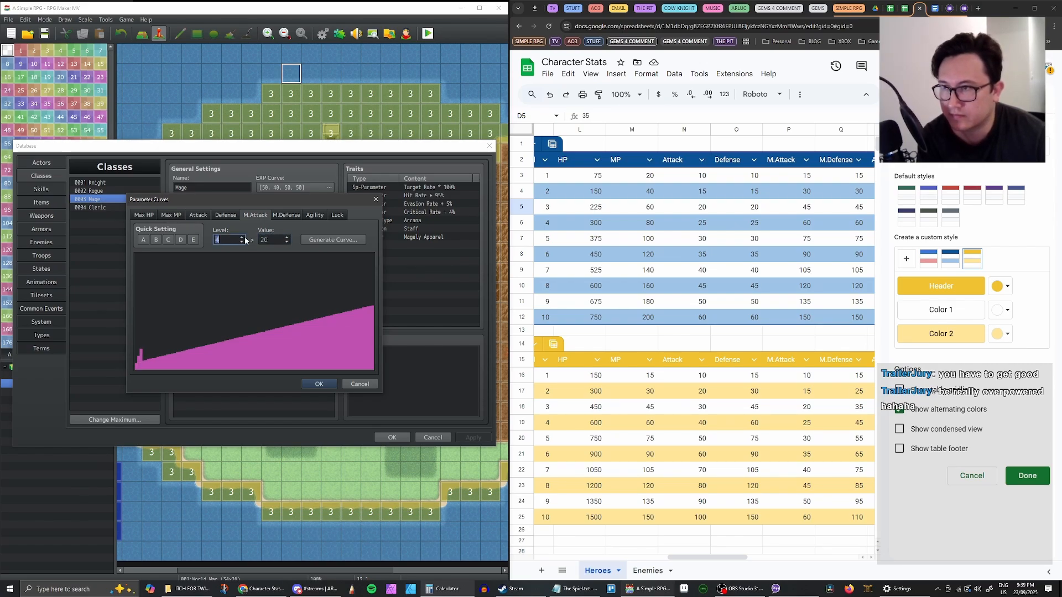
pyautogui.doubleClick(269, 239)
pyautogui.write('60')
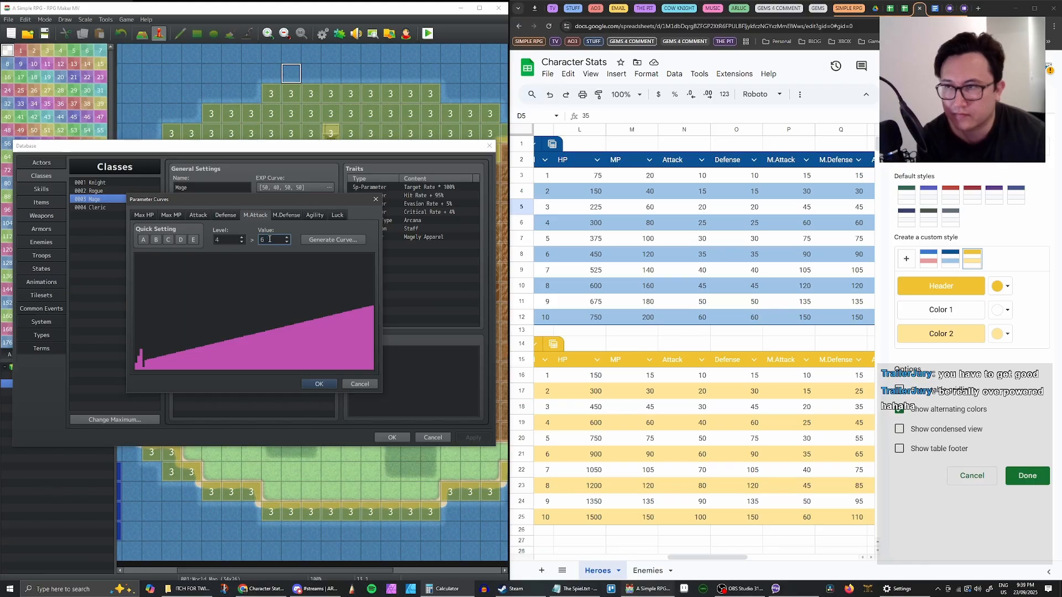
# Set the Mage's M.Attack to 75 at level 5 and 90 at level 6
pyautogui.click(242, 238)
pyautogui.click(241, 238)
pyautogui.press('Tab')
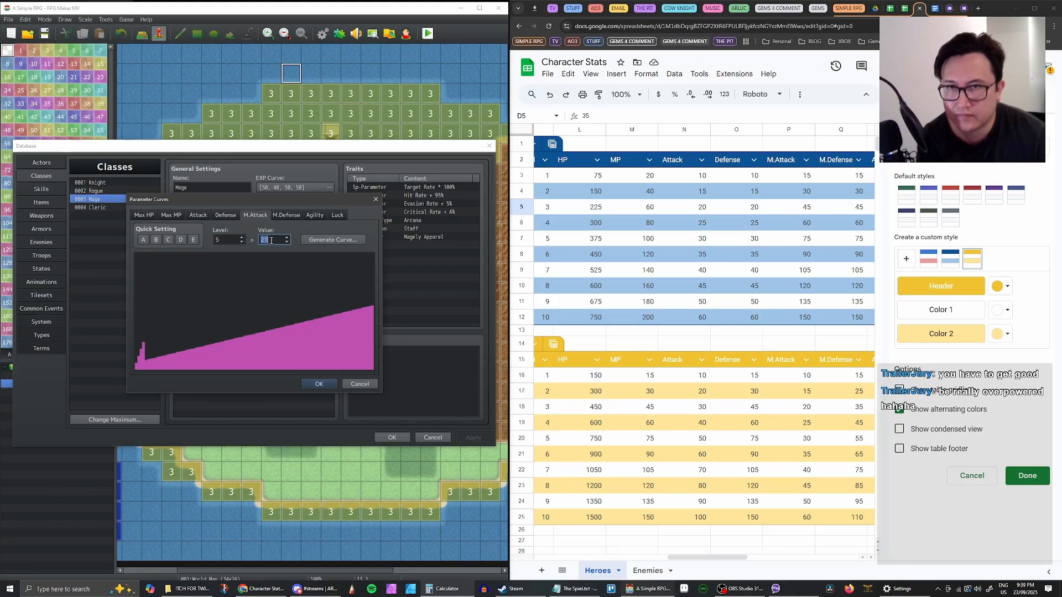
pyautogui.write('75')
pyautogui.click(242, 238)
pyautogui.doubleClick(264, 239)
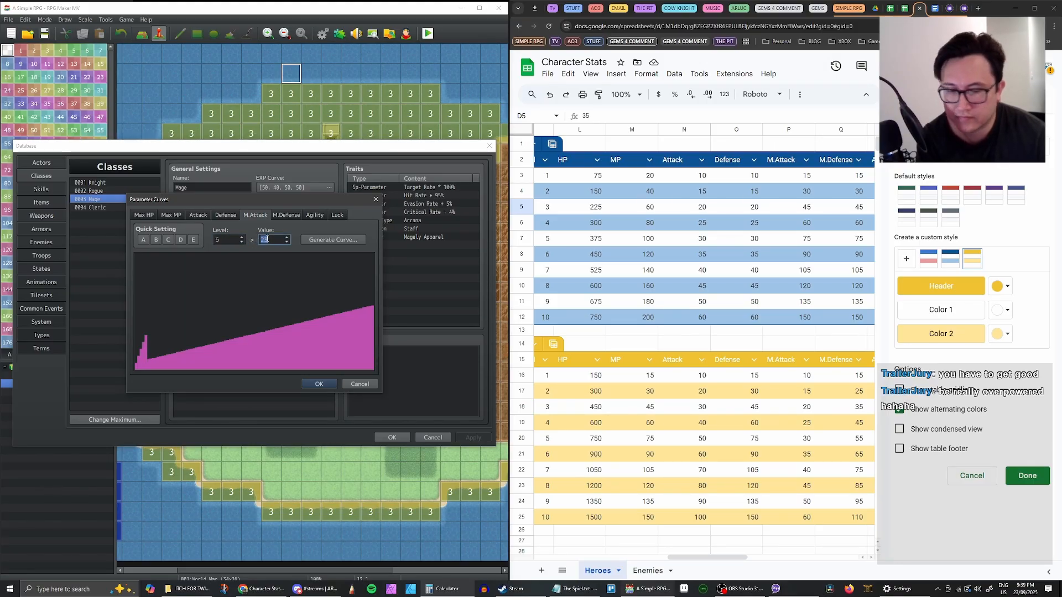
pyautogui.write('90')
# Set the Mage's M.Attack at level 7 to the sheet's value of 105
pyautogui.click(242, 238)
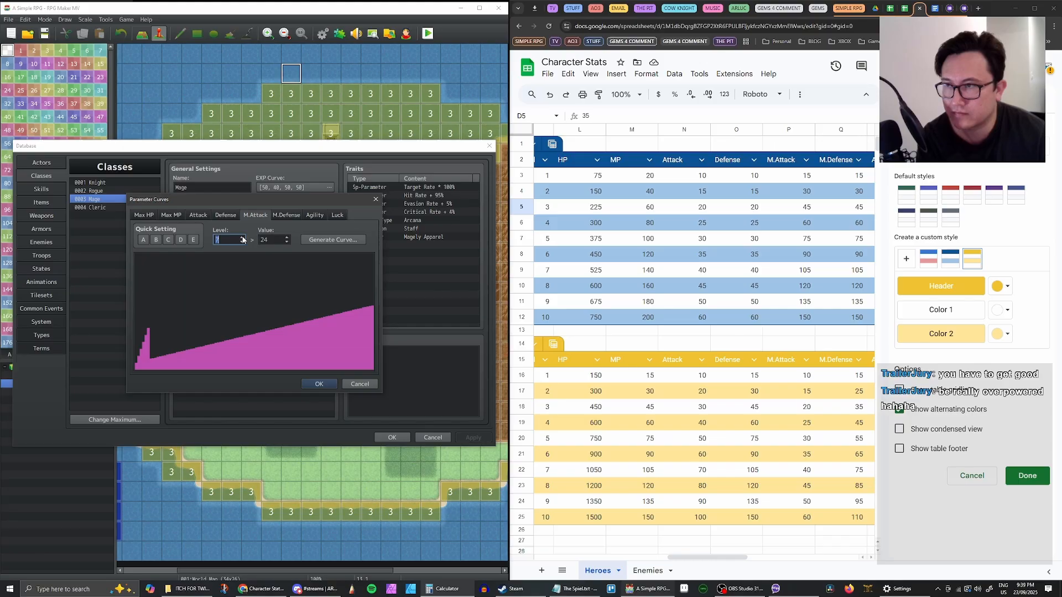
pyautogui.doubleClick(278, 239)
pyautogui.write('40')
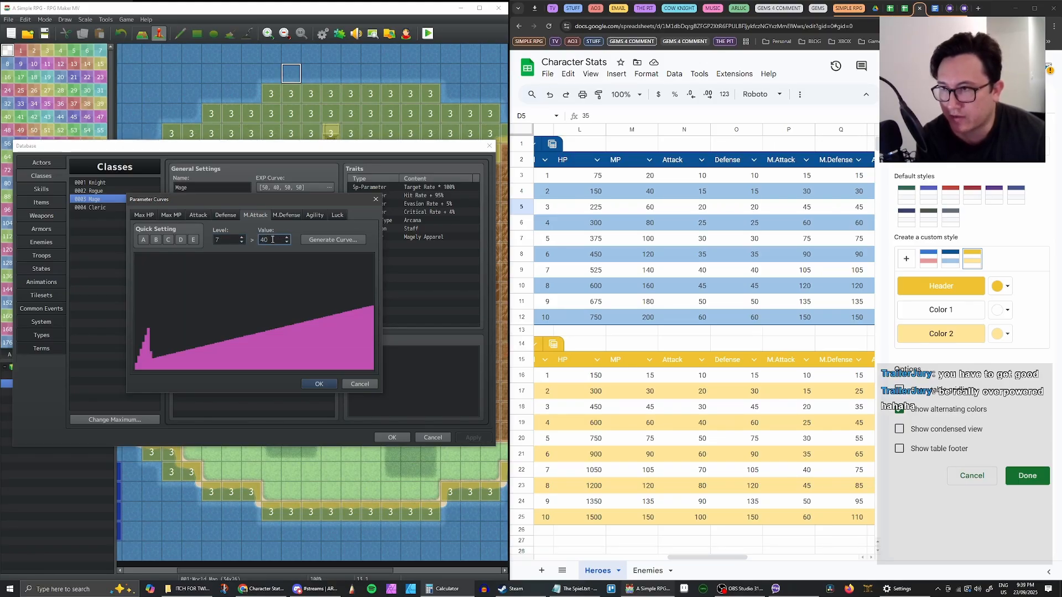
pyautogui.press('BackSpace')
pyautogui.press('BackSpace')
pyautogui.write('100')
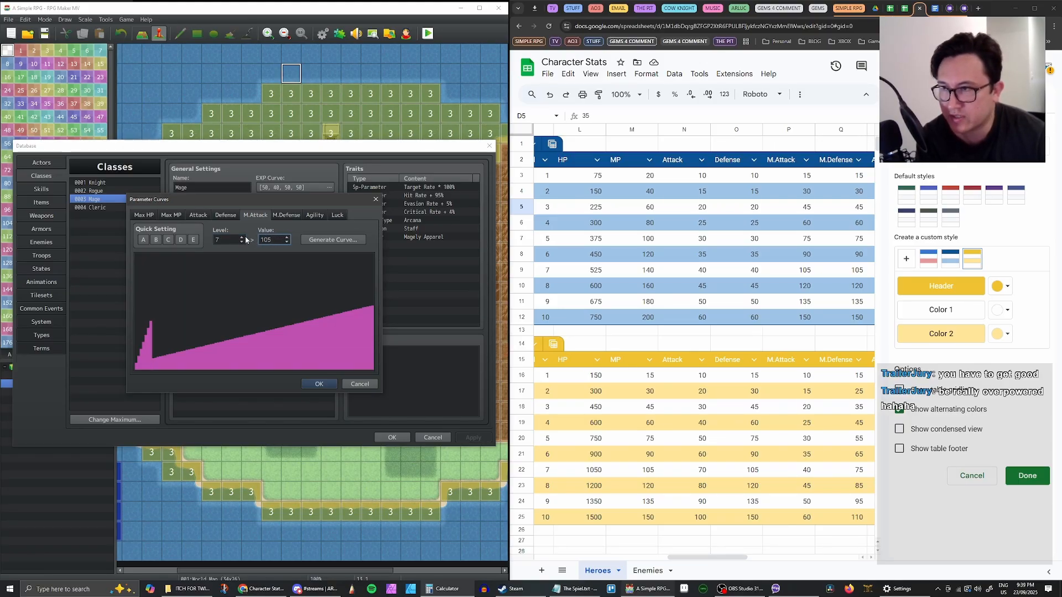
# Set the Mage's M.Attack at level 8 to the sheet's value of 120
pyautogui.click(241, 237)
pyautogui.doubleClick(277, 239)
pyautogui.write('150')
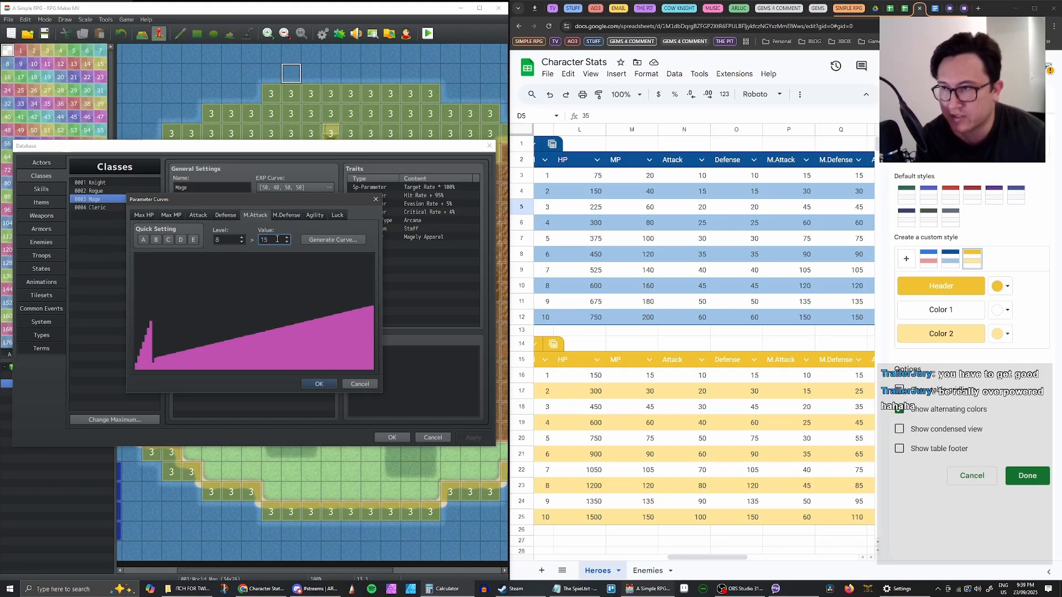
pyautogui.press('BackSpace')
pyautogui.press('BackSpace')
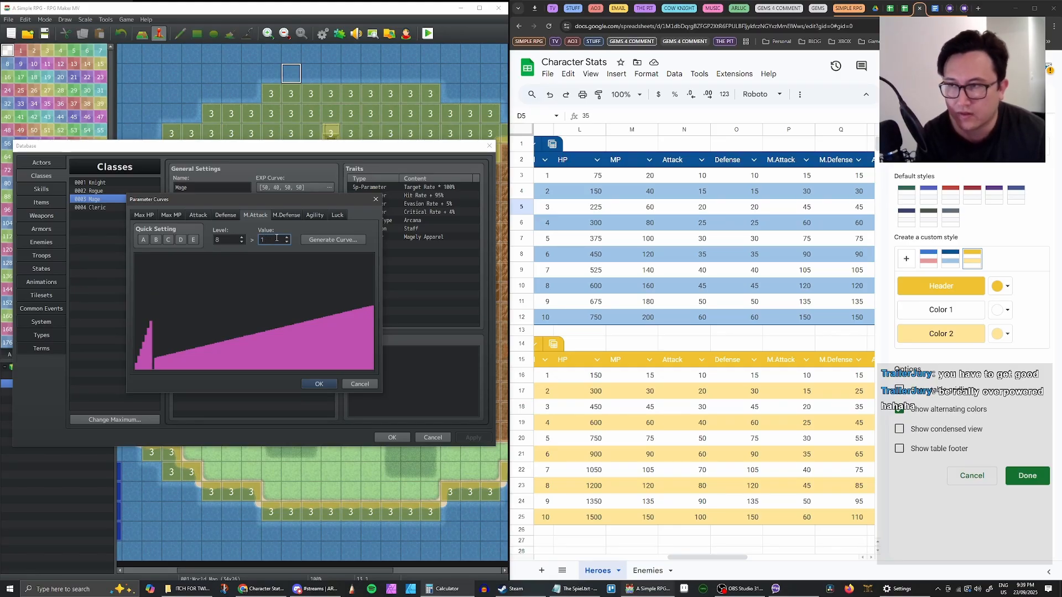
pyautogui.write('20')
# Set the Mage's M.Attack to 135 at level 9 and 150 at level 10, and accept the curve
pyautogui.click(242, 236)
pyautogui.doubleClick(271, 240)
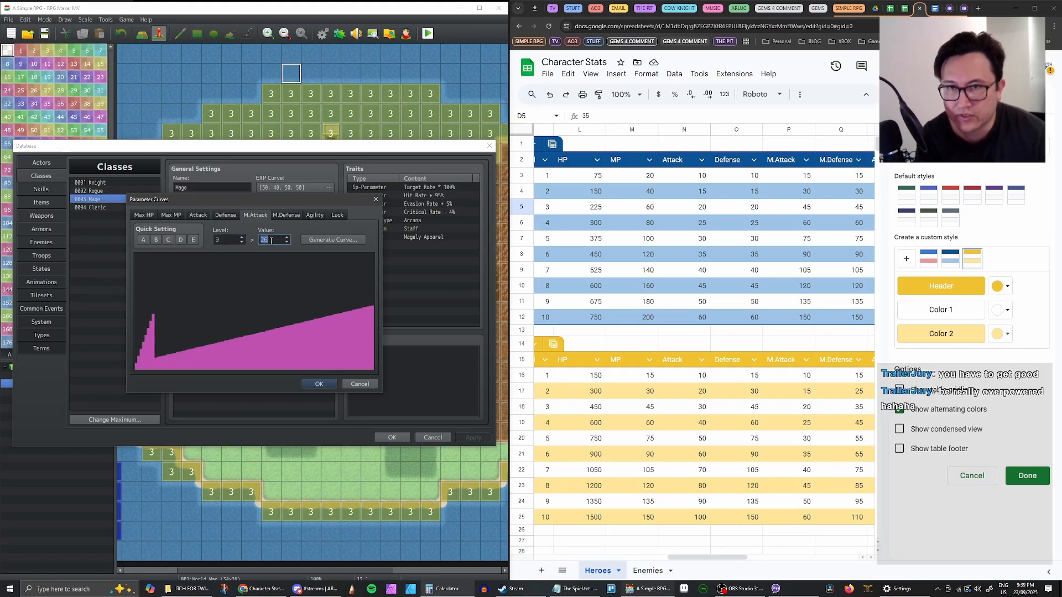
pyautogui.write('135')
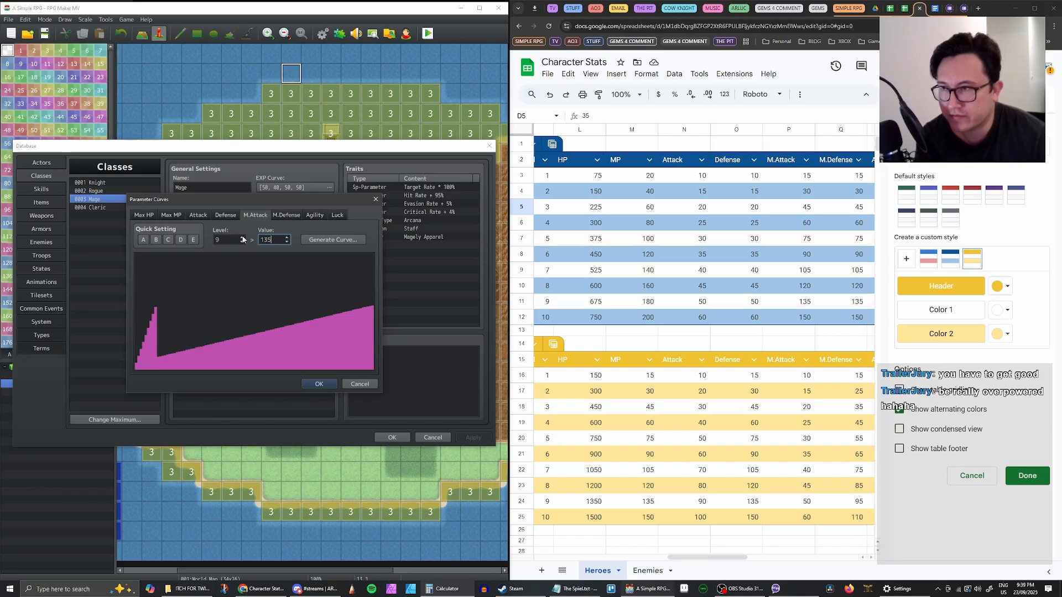
pyautogui.click(242, 237)
pyautogui.doubleClick(272, 240)
pyautogui.write('150')
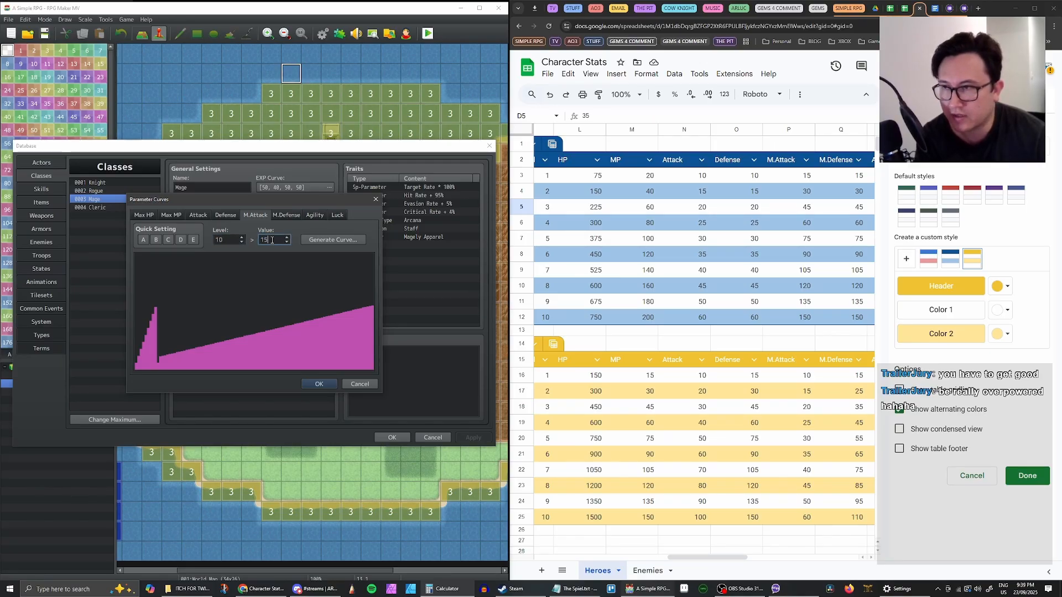
pyautogui.click(319, 384)
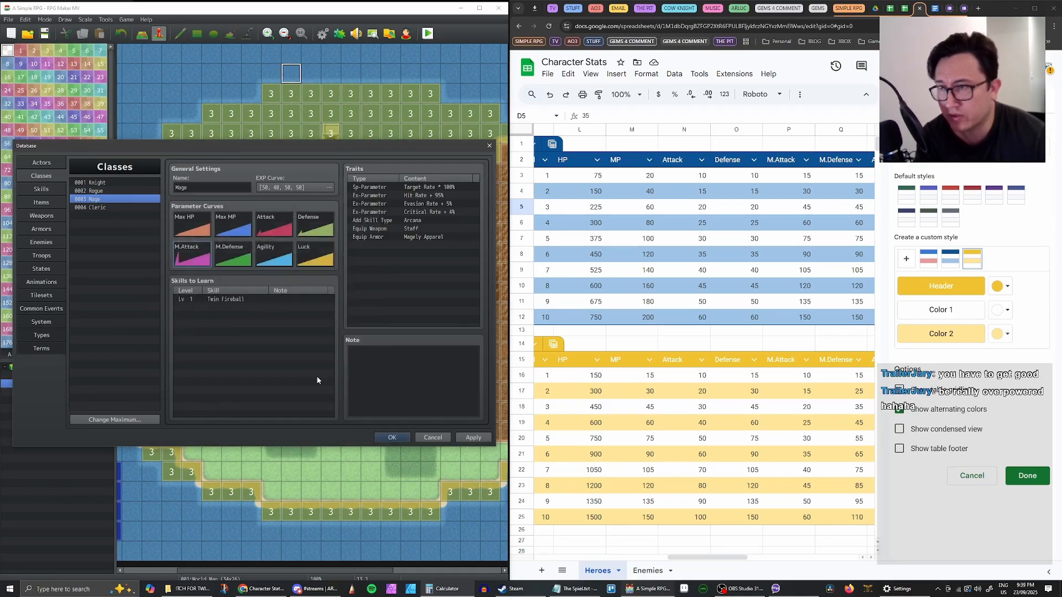
# Open the Mage's M.Defense curve and set it to 15 at level 1 and 30 at level 2
pyautogui.doubleClick(236, 259)
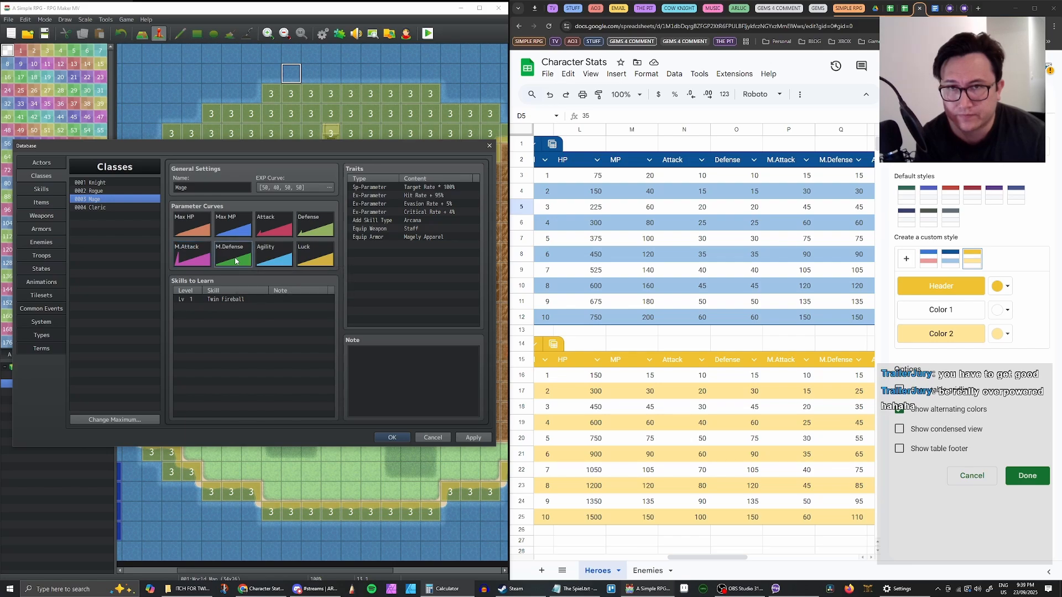
pyautogui.doubleClick(276, 244)
pyautogui.write('15')
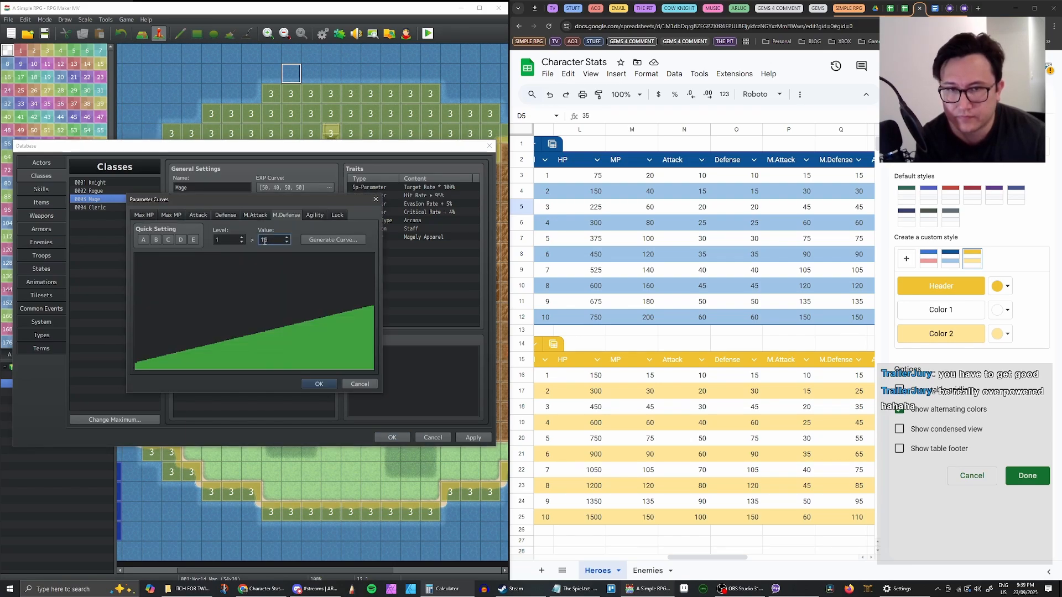
pyautogui.click(242, 237)
pyautogui.doubleClick(272, 239)
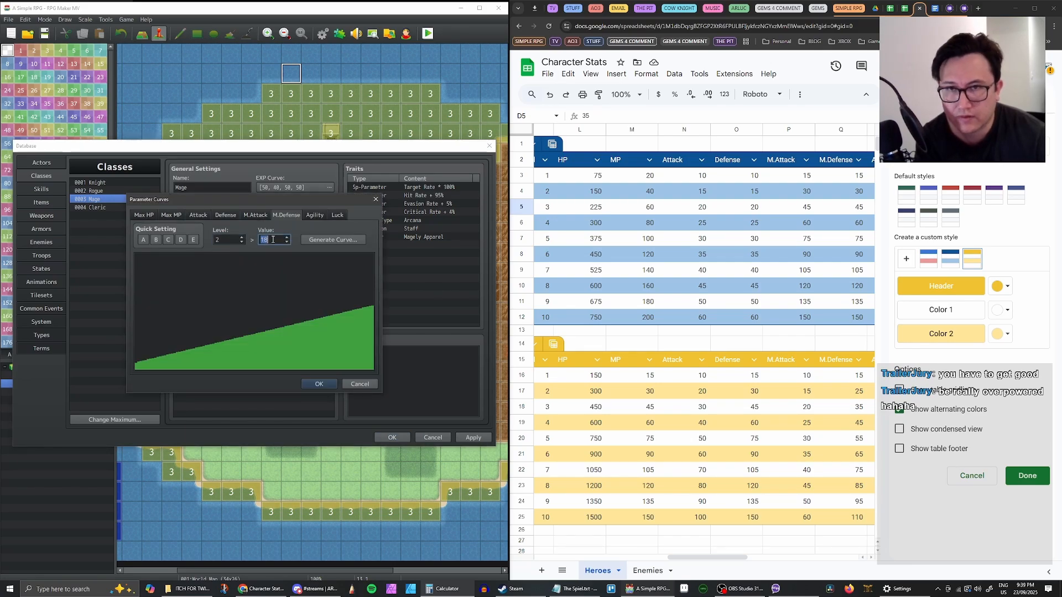
pyautogui.write('30')
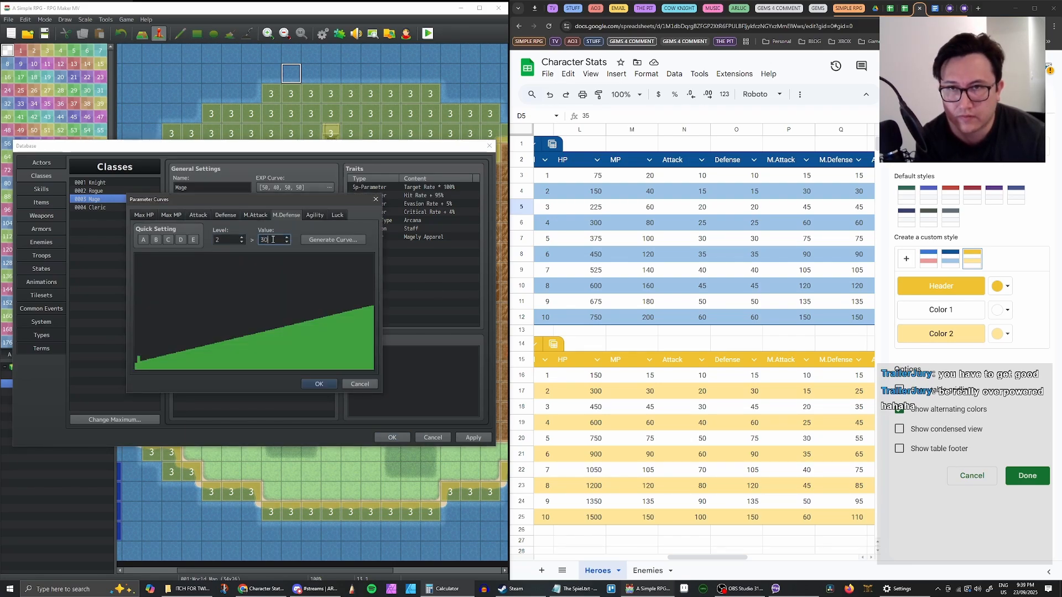
# Set the Mage's M.Defense to 45 at level 3 and 60 at level 4
pyautogui.click(241, 237)
pyautogui.doubleClick(264, 239)
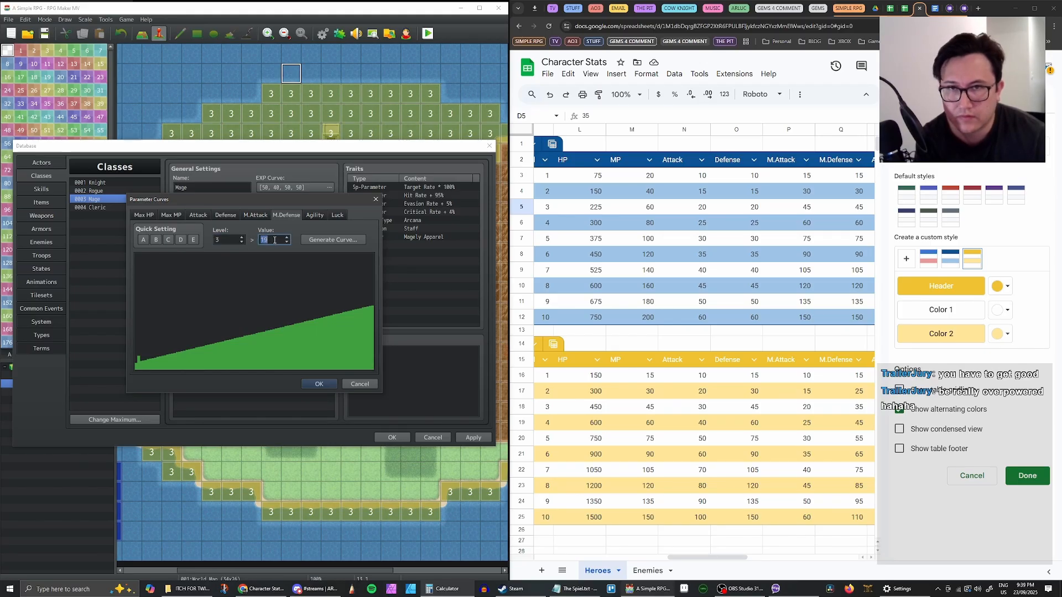
pyautogui.write('45')
pyautogui.click(242, 238)
pyautogui.doubleClick(274, 241)
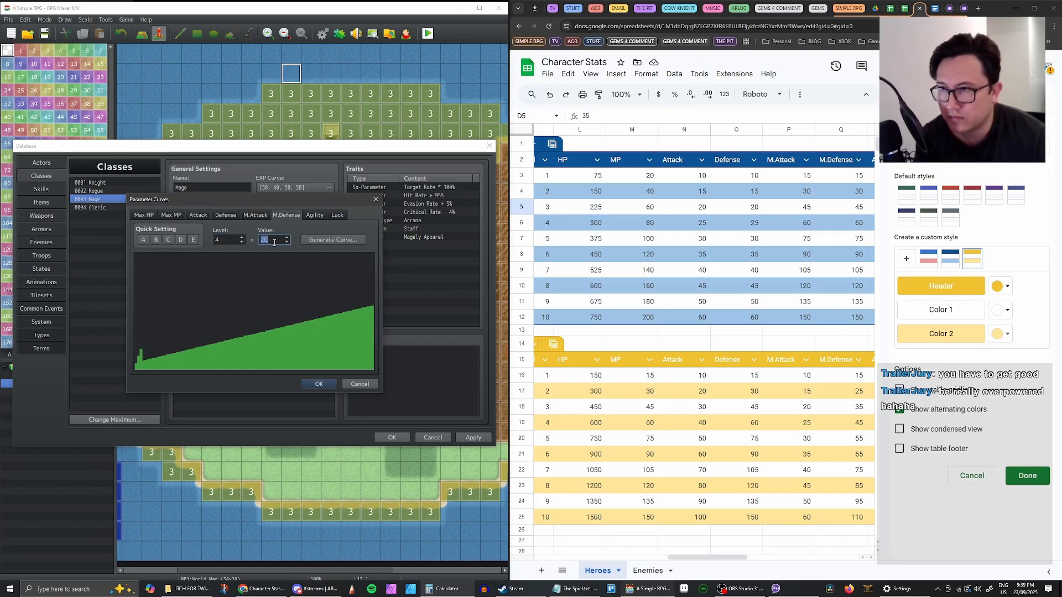
pyautogui.write('60')
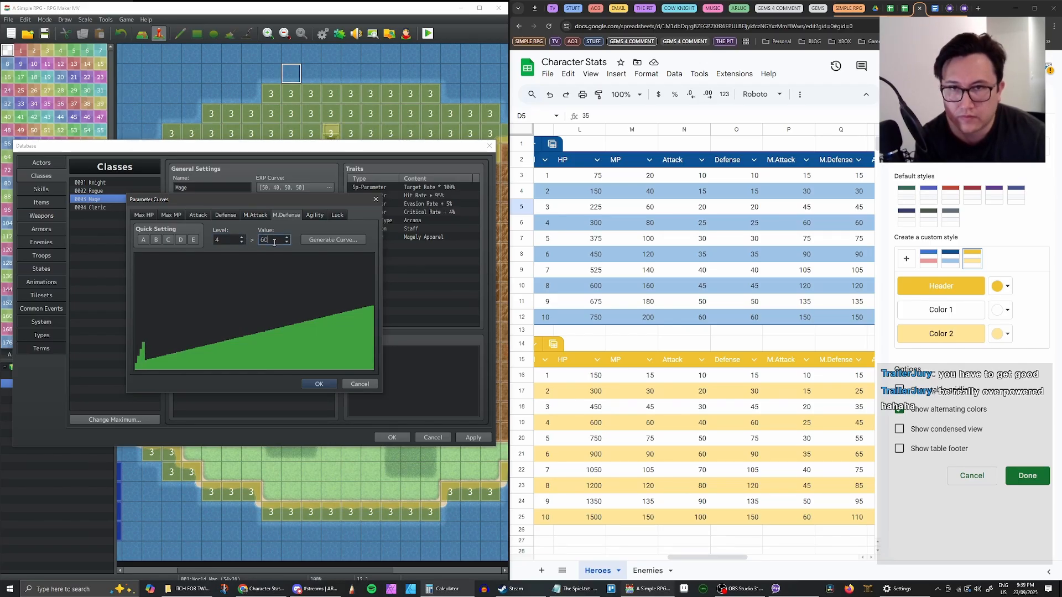
# Set the Mage's M.Defense to 75 at level 5 and 90 at level 6
pyautogui.click(242, 236)
pyautogui.doubleClick(269, 239)
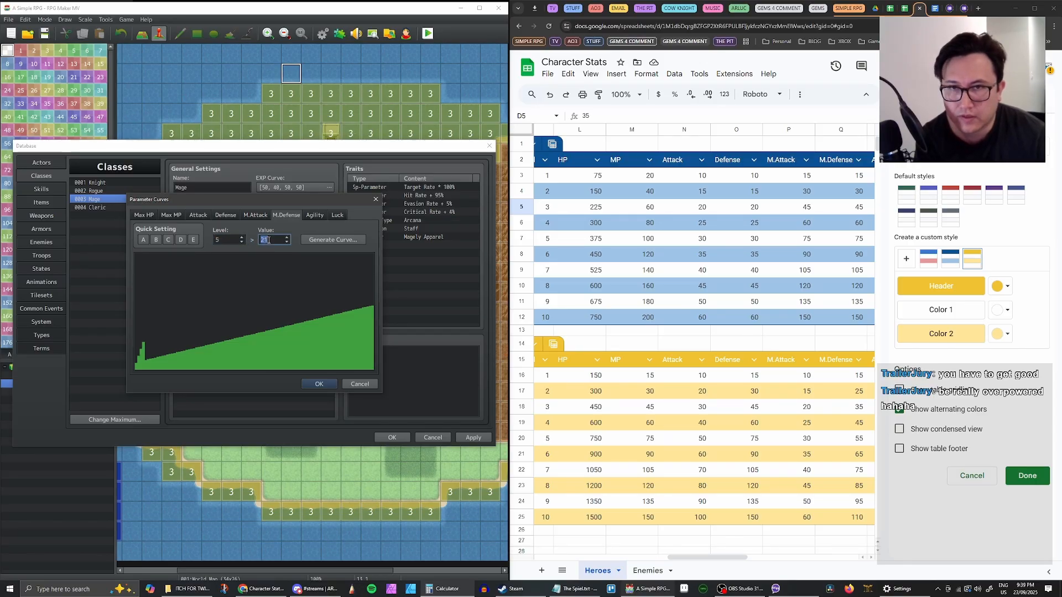
pyautogui.write('75')
pyautogui.click(241, 237)
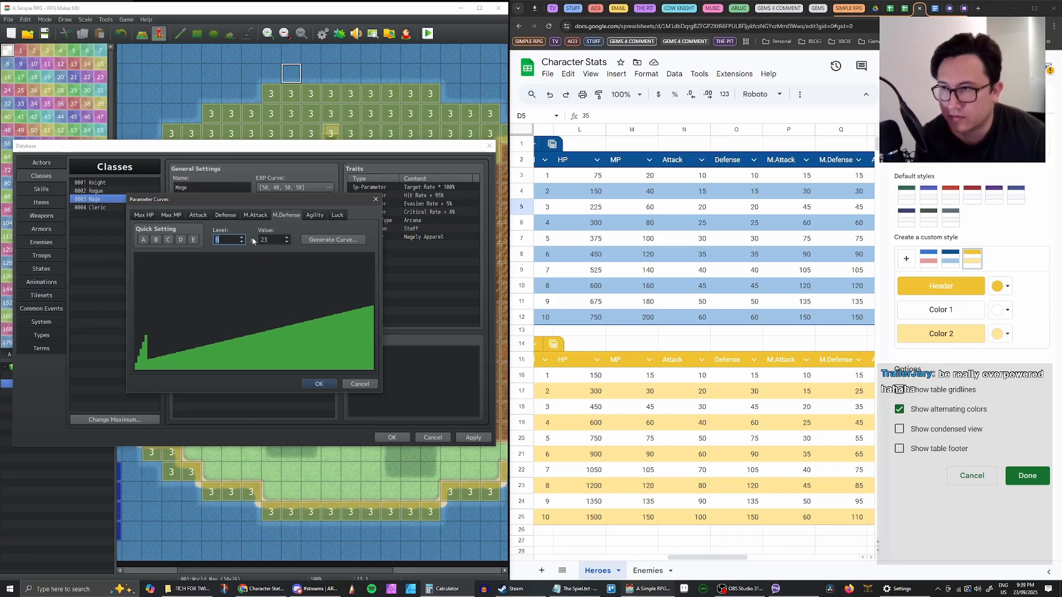
pyautogui.click(242, 242)
pyautogui.click(242, 242)
pyautogui.click(241, 237)
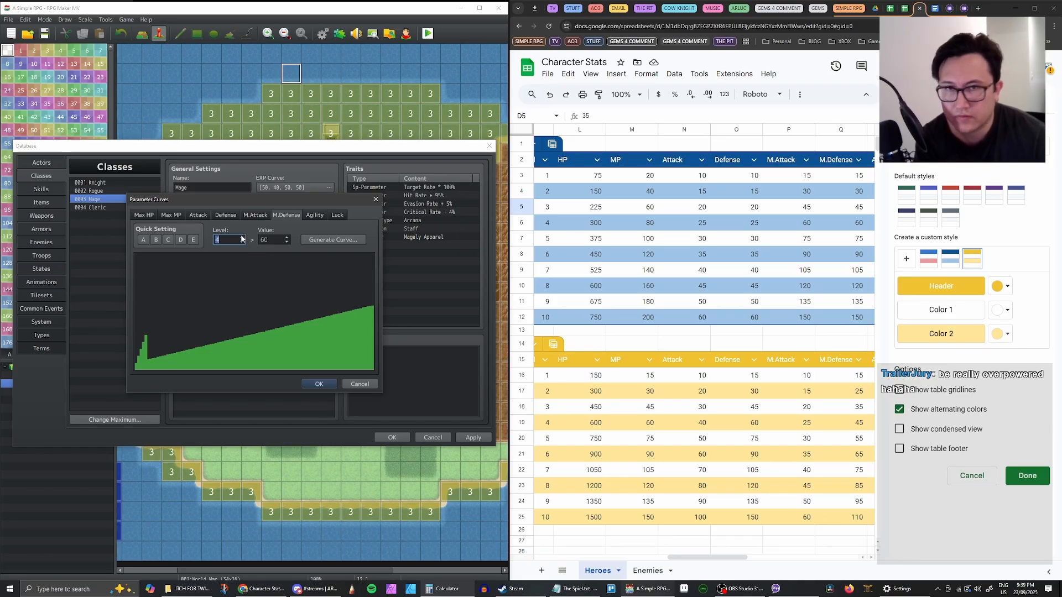
pyautogui.click(241, 237)
pyautogui.doubleClick(273, 240)
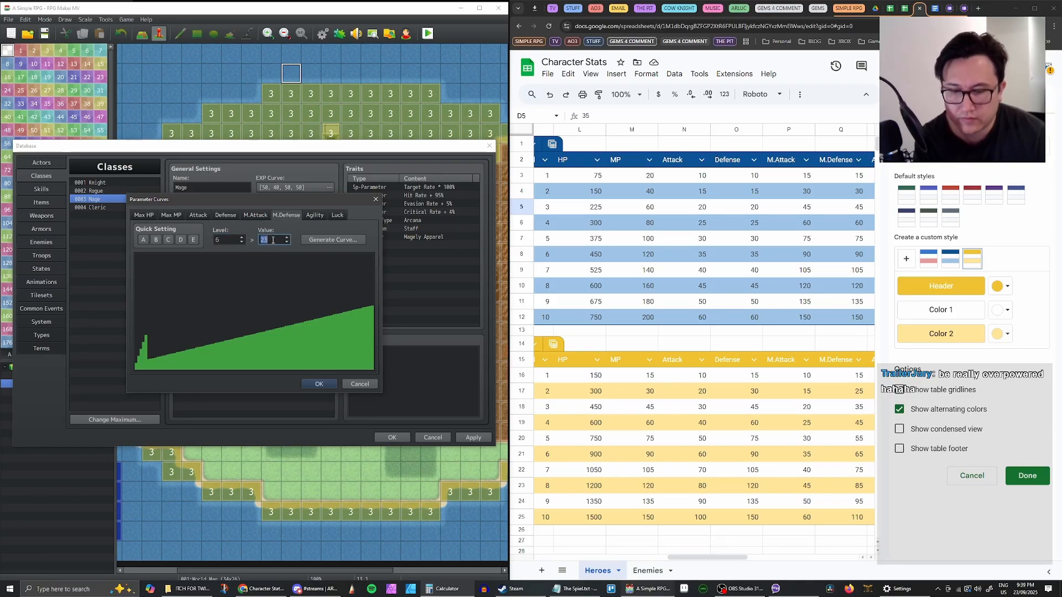
pyautogui.write('90')
# Set the Mage's M.Defense to 105 at level 7 and 120 at level 8
pyautogui.click(241, 237)
pyautogui.doubleClick(269, 239)
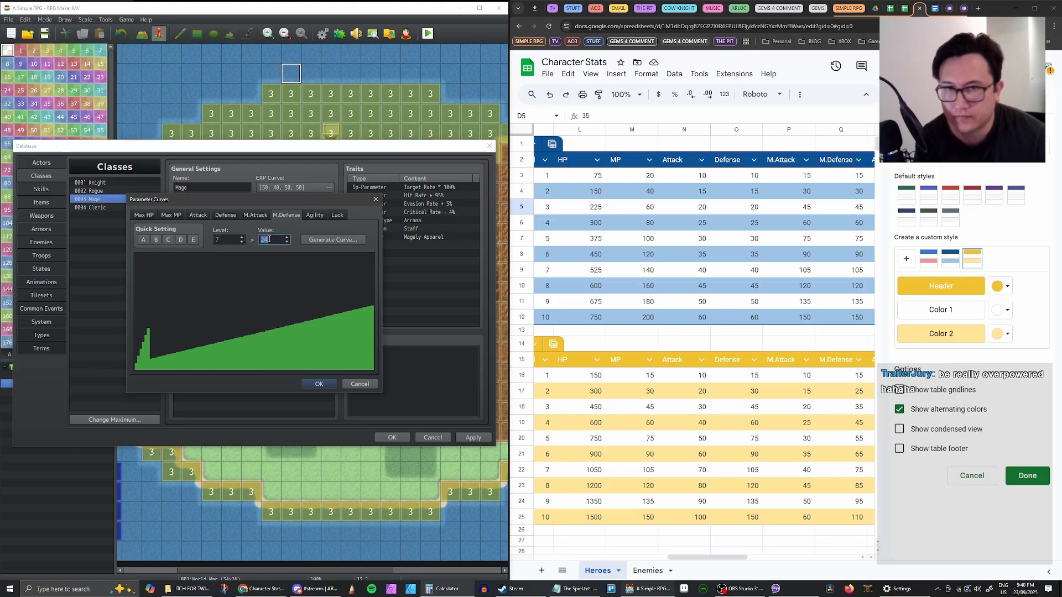
pyautogui.write('105')
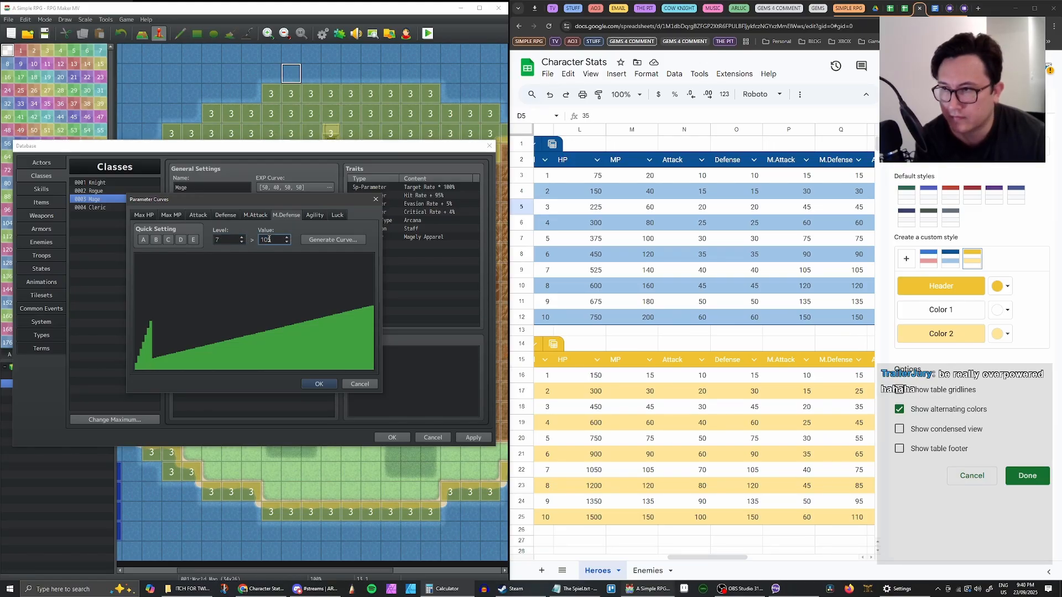
pyautogui.click(241, 237)
pyautogui.doubleClick(268, 239)
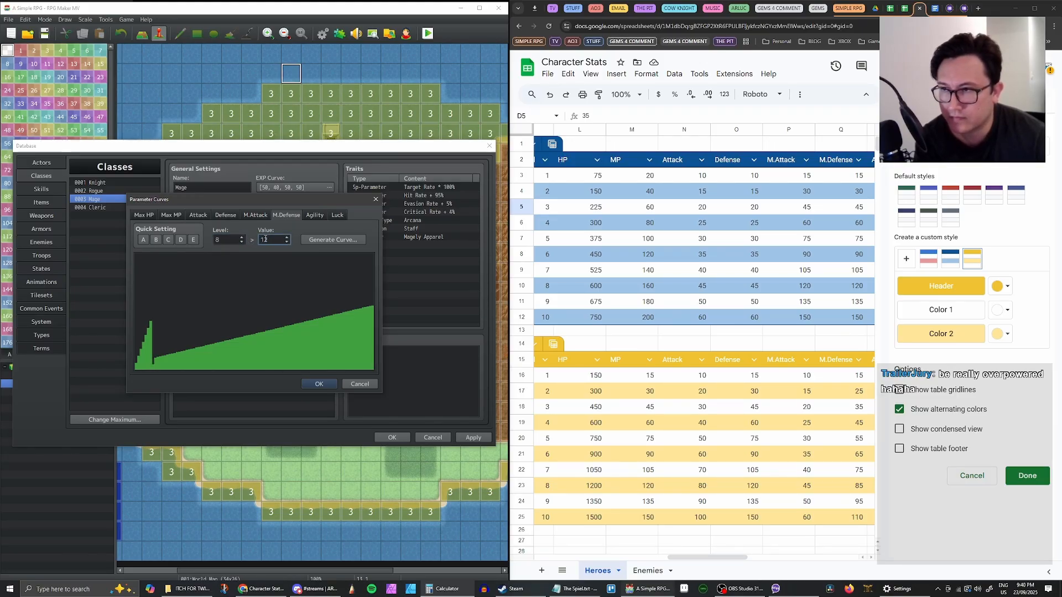
pyautogui.write('120')
# Set the Mage's M.Defense to 135 at level 9 and 150 at level 10, then accept the curve and apply the database changes
pyautogui.click(241, 237)
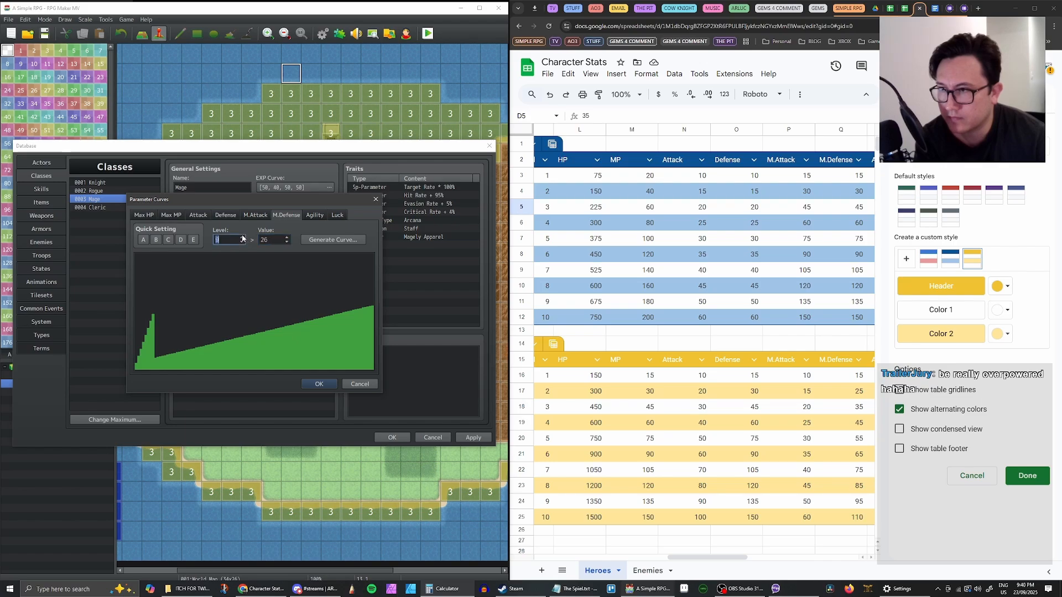
pyautogui.doubleClick(269, 239)
pyautogui.write('135')
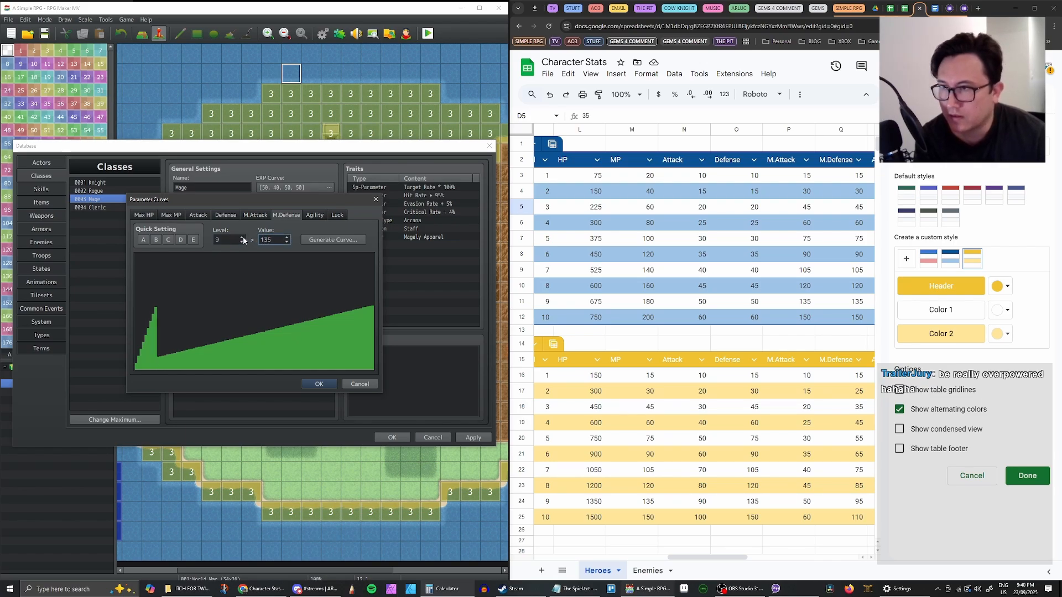
pyautogui.click(241, 237)
pyautogui.doubleClick(272, 240)
pyautogui.write('150')
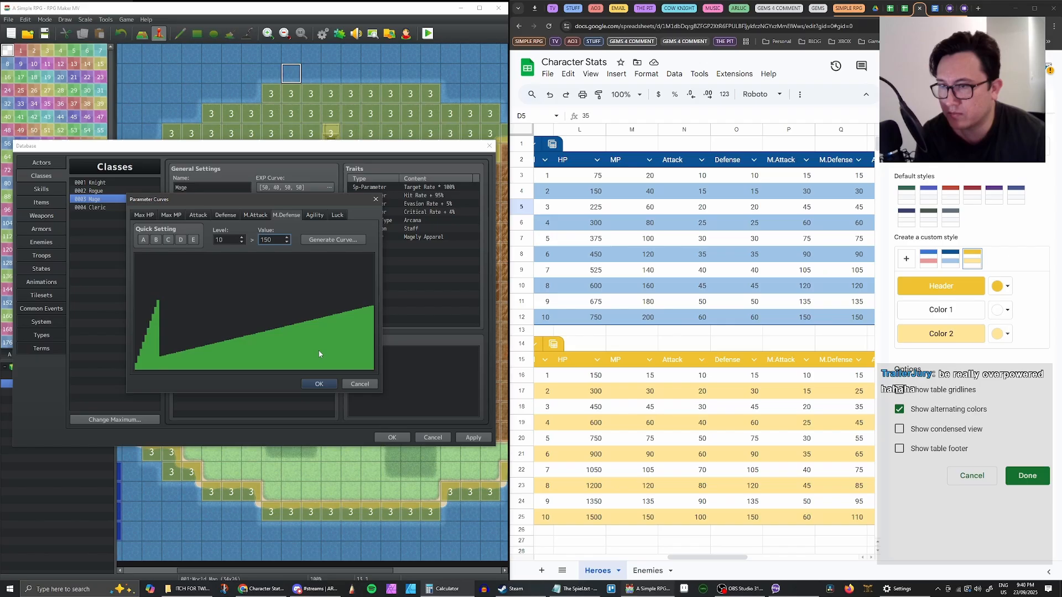
pyautogui.click(322, 382)
pyautogui.click(473, 438)
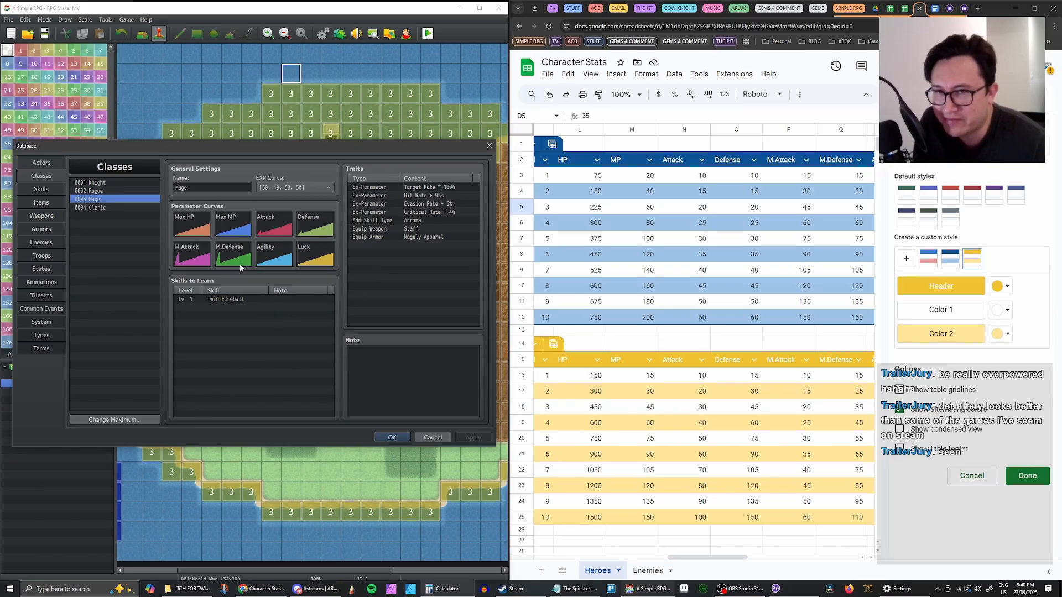
# Open the Mage's Agility curve and set it to the sheet's values of 5 at level 1 and 10 at level 2
pyautogui.moveTo(723, 557); pyautogui.dragTo(754, 558)
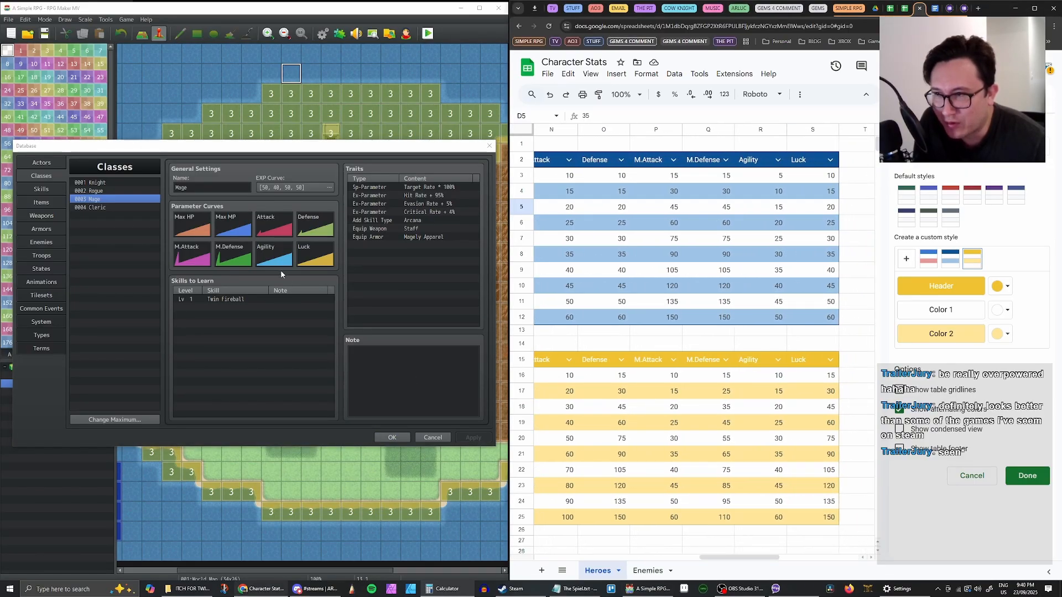
pyautogui.doubleClick(276, 259)
pyautogui.doubleClick(266, 241)
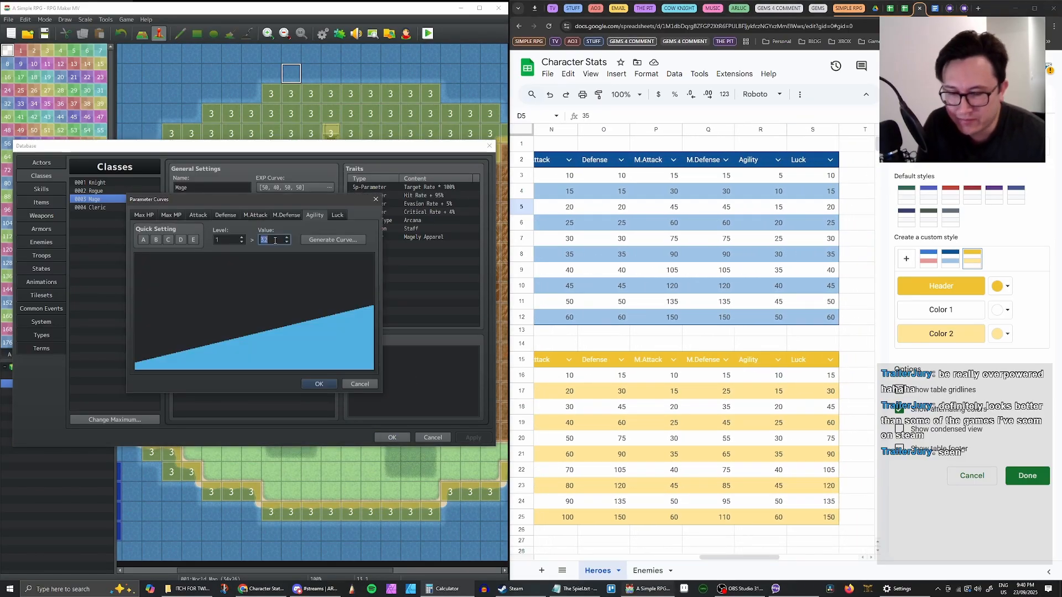
pyautogui.write('5')
pyautogui.click(241, 237)
pyautogui.doubleClick(266, 240)
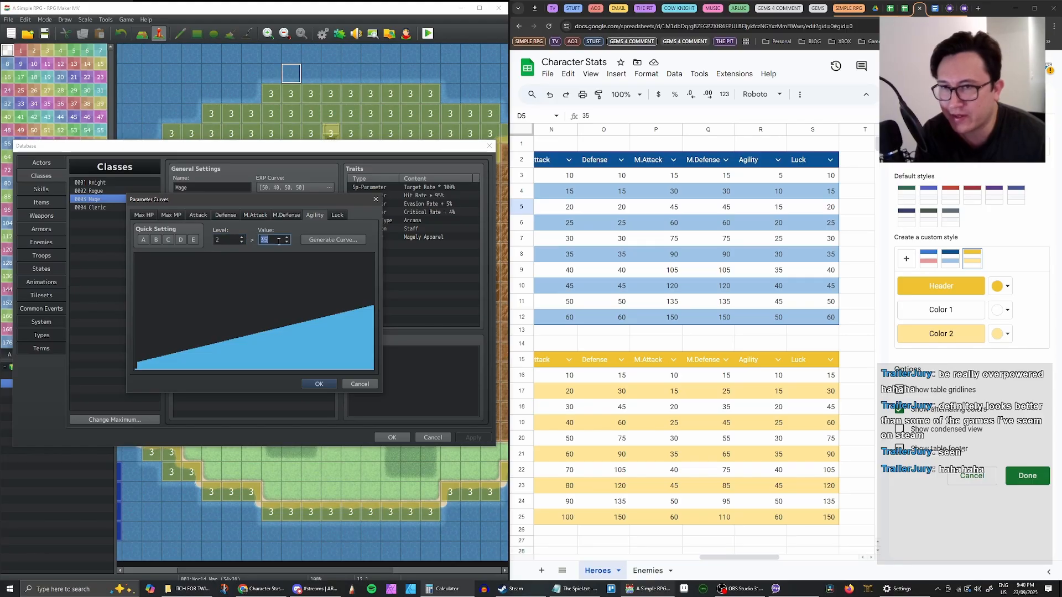
pyautogui.write('10')
# Set the Mage's Agility to 15 at level 3 and 20 at level 4
pyautogui.click(241, 237)
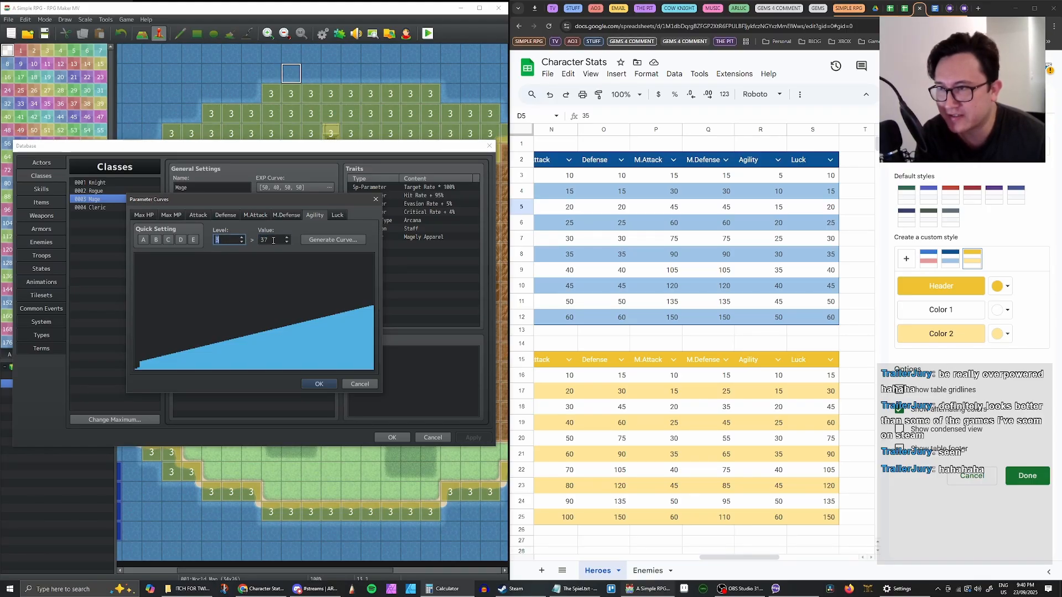
pyautogui.doubleClick(266, 240)
pyautogui.write('15')
pyautogui.click(241, 237)
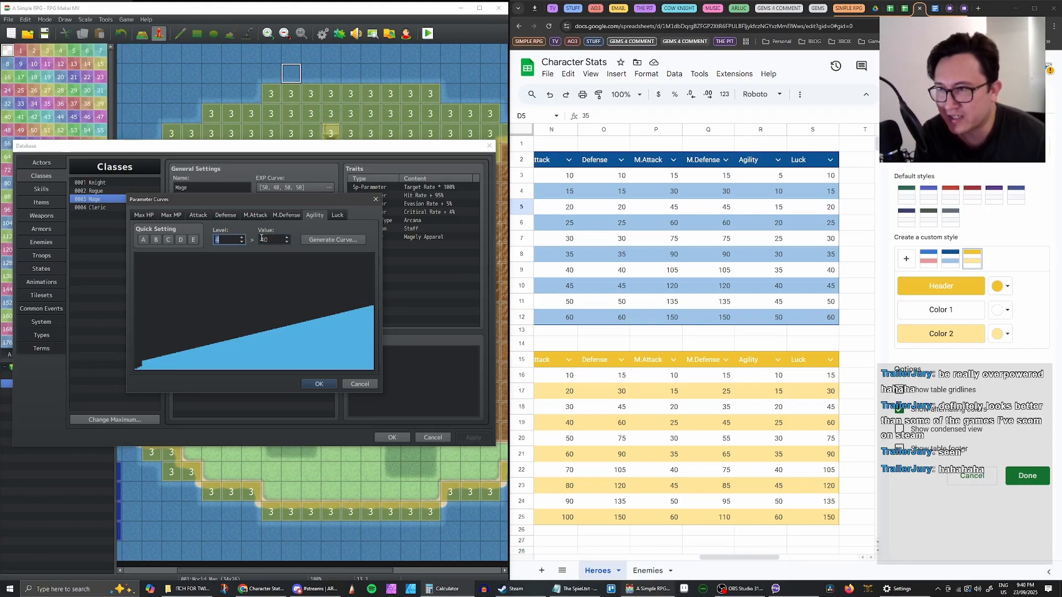
pyautogui.doubleClick(271, 240)
pyautogui.write('2')
# Set the Mage's Agility to 25 at level 5 and 30 at level 6
pyautogui.click(241, 237)
pyautogui.doubleClick(271, 239)
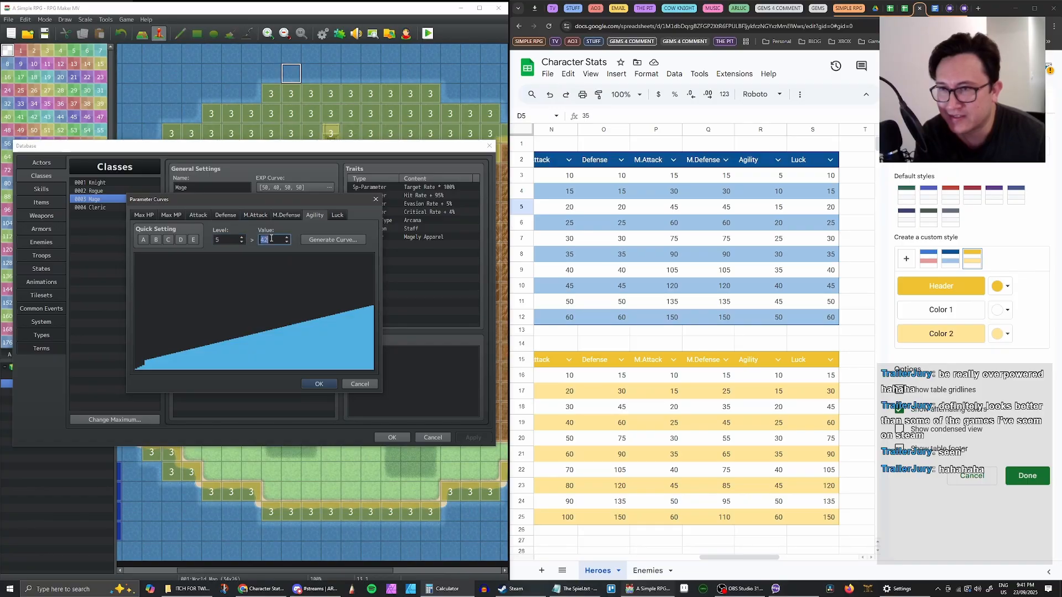
pyautogui.write('25')
pyautogui.click(241, 237)
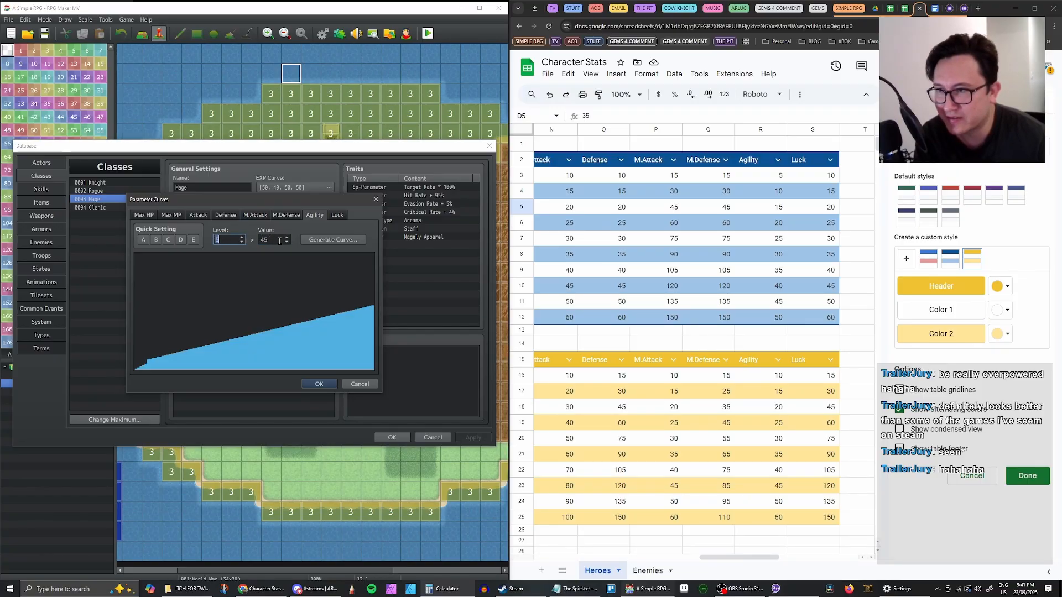
pyautogui.doubleClick(279, 240)
pyautogui.write('30')
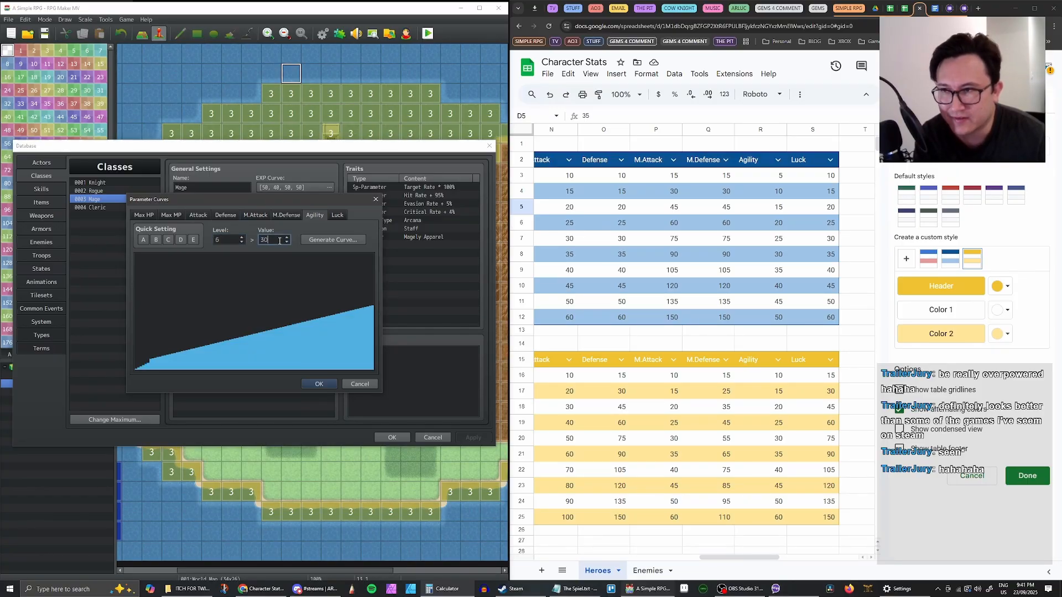
# Set the Mage's Agility to 35 at level 7 and 40 at level 8
pyautogui.click(241, 237)
pyautogui.doubleClick(266, 240)
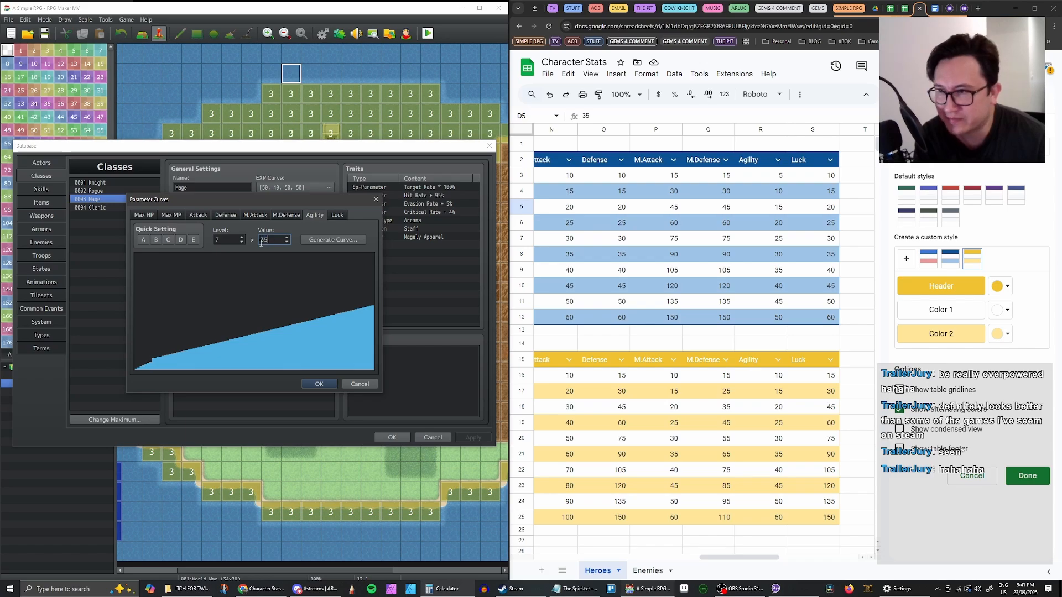
pyautogui.click(241, 237)
pyautogui.doubleClick(273, 240)
pyautogui.write('40')
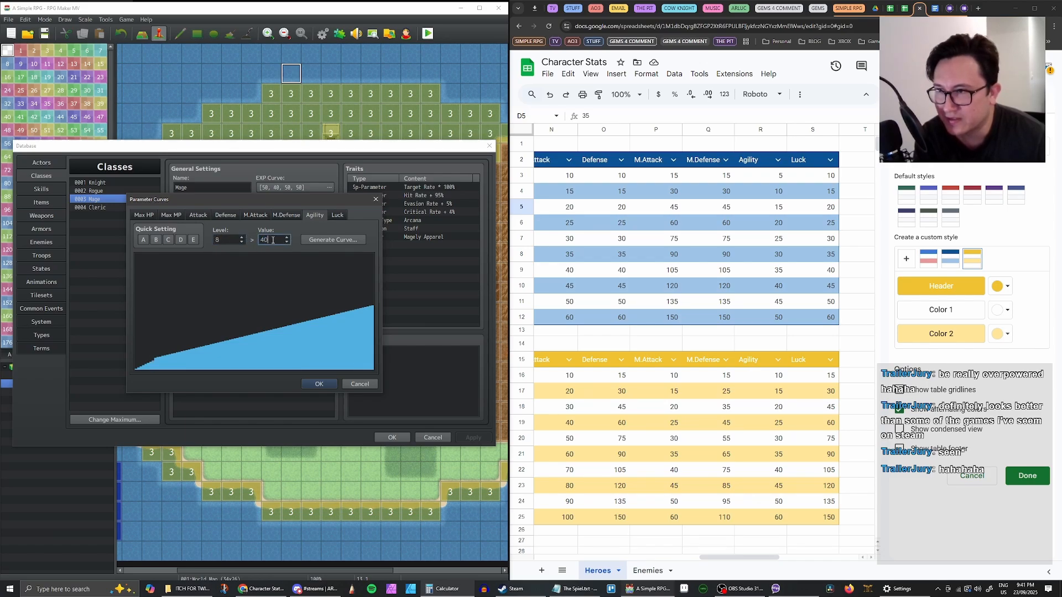
# Set the Mage's Agility to 45 at level 9 and 50 at level 10, and accept the curve
pyautogui.click(241, 237)
pyautogui.doubleClick(269, 239)
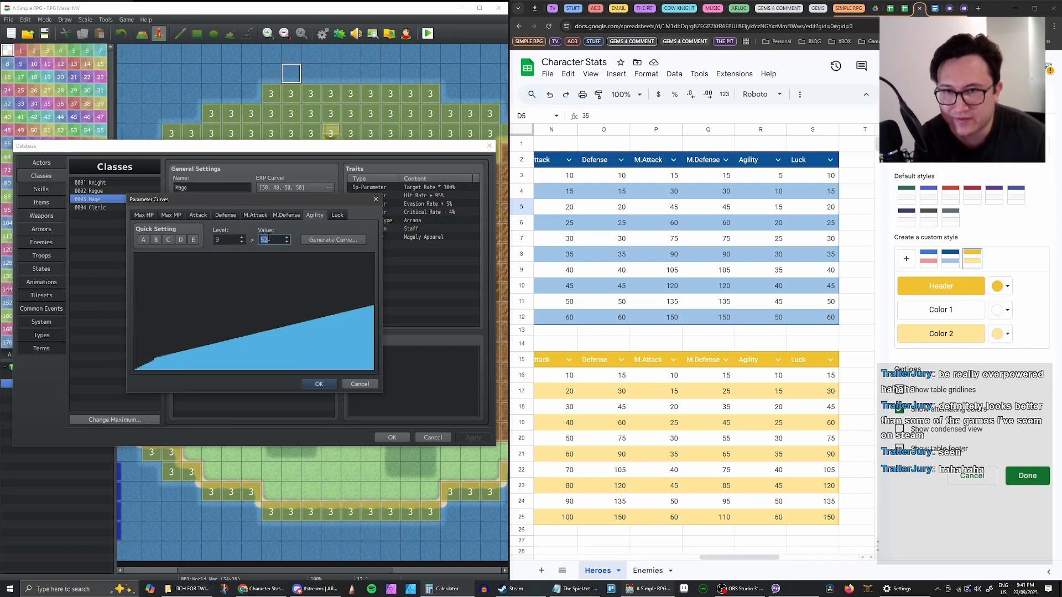
pyautogui.write('45')
pyautogui.click(241, 237)
pyautogui.doubleClick(271, 240)
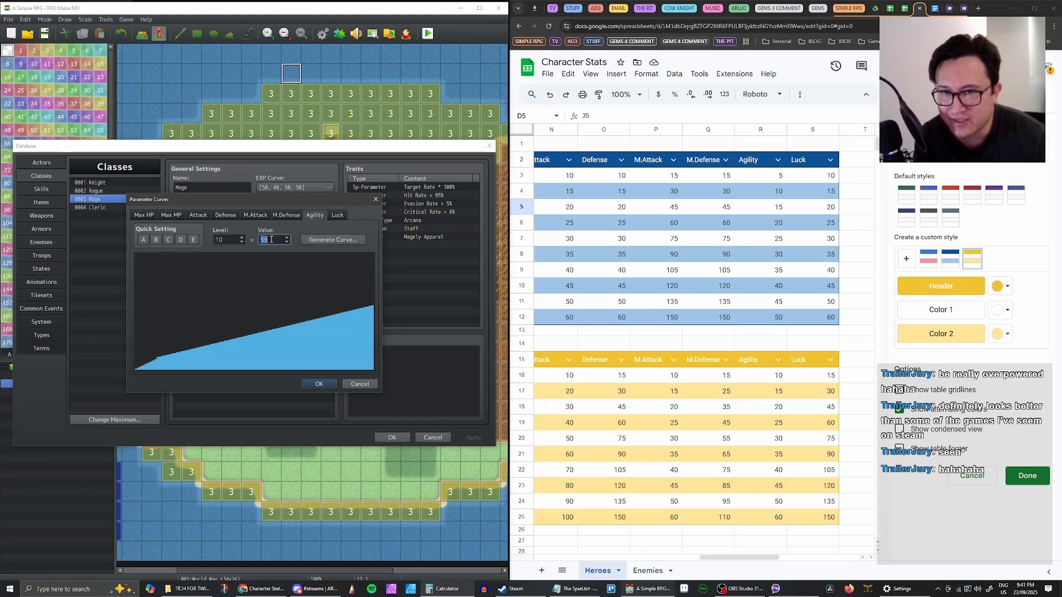
pyautogui.write('50')
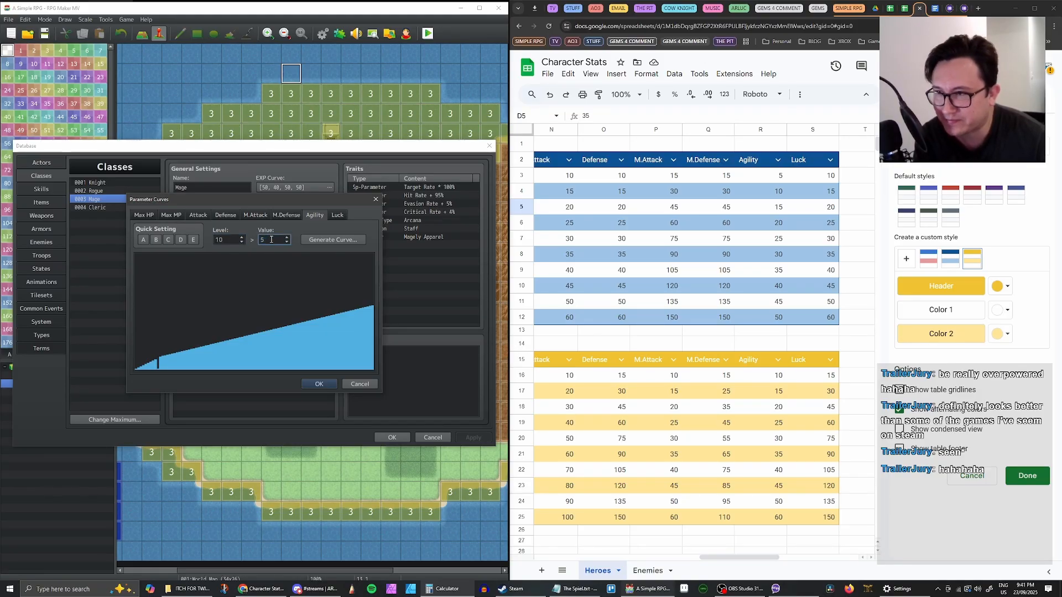
pyautogui.click(327, 384)
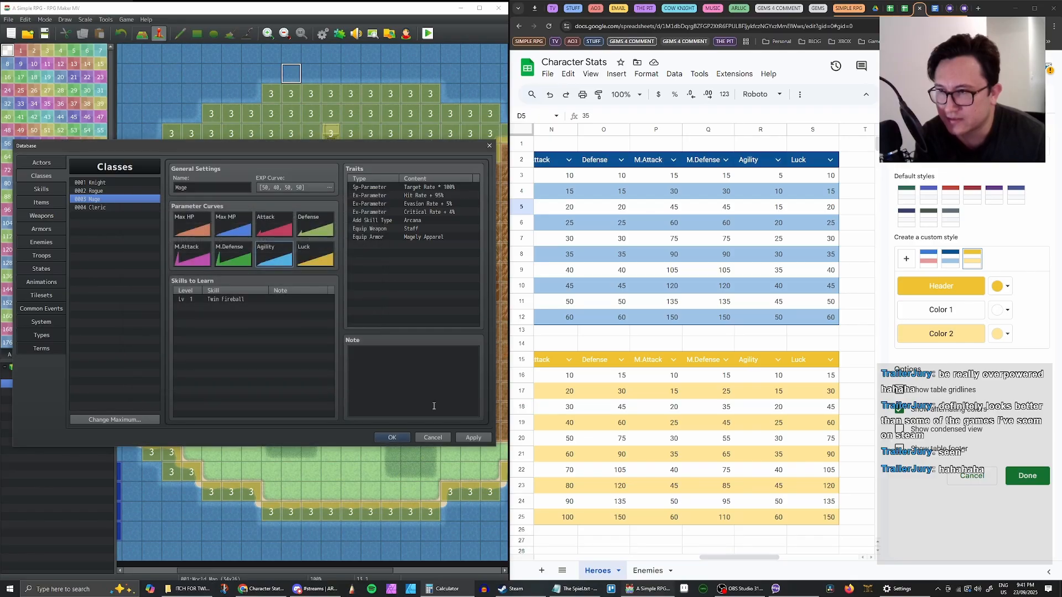
# Open the Mage's Luck curve and set it to 10 at level 1 and 15 at level 2
pyautogui.doubleClick(315, 257)
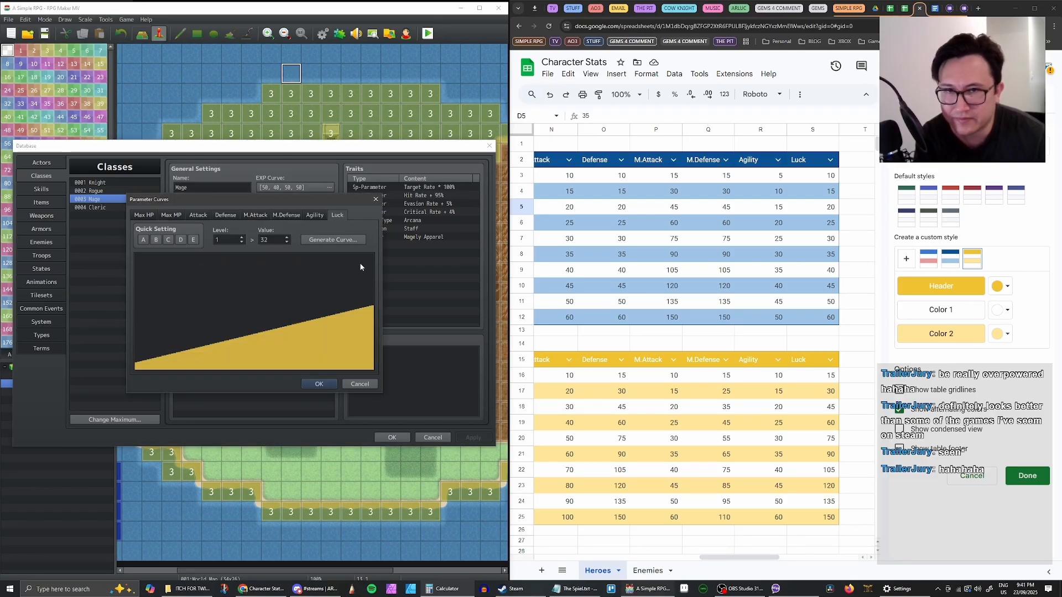
pyautogui.doubleClick(271, 243)
pyautogui.write('10')
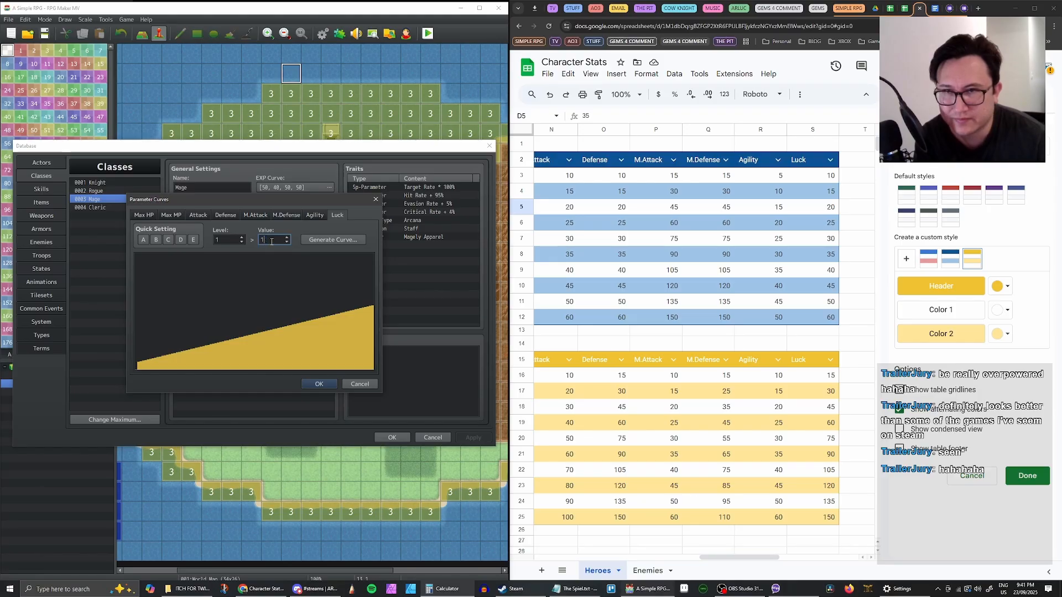
pyautogui.click(242, 238)
pyautogui.doubleClick(269, 240)
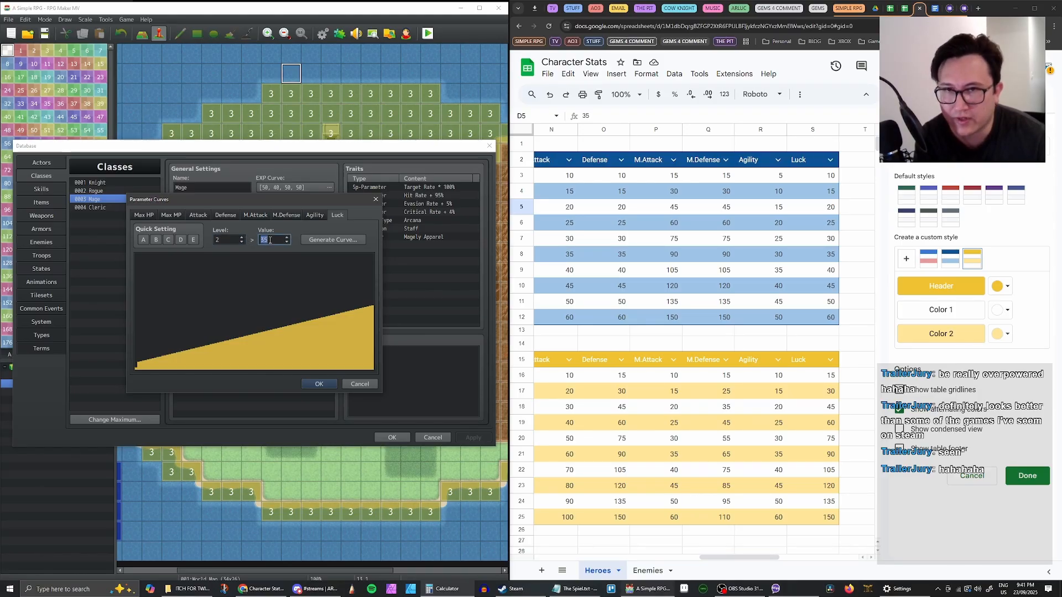
pyautogui.write('15')
# Set the Mage's Luck to 20 at level 3 and 25 at level 4
pyautogui.click(242, 237)
pyautogui.doubleClick(260, 241)
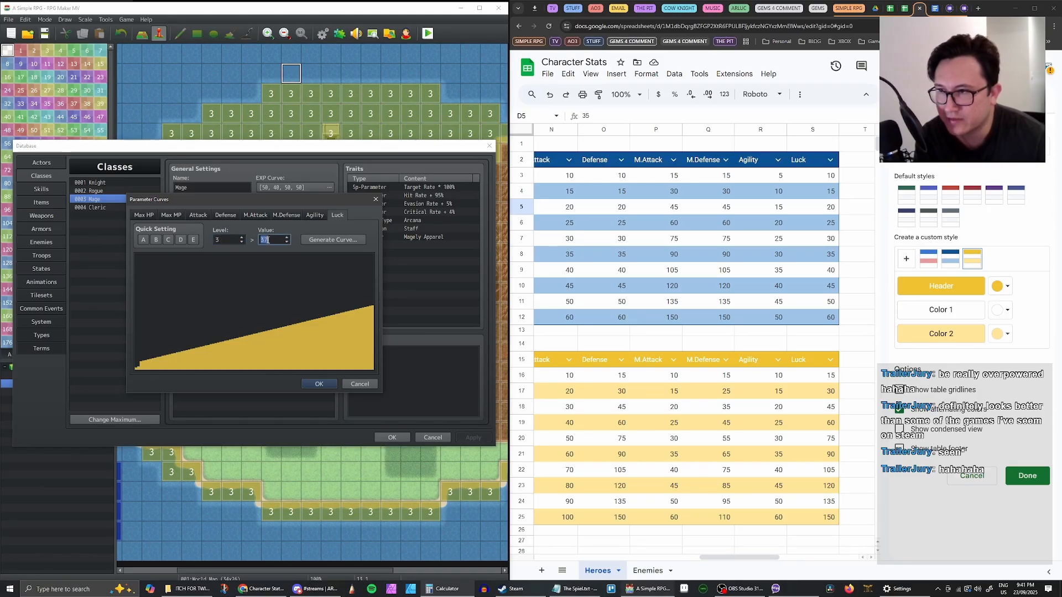
pyautogui.write('20')
pyautogui.click(242, 237)
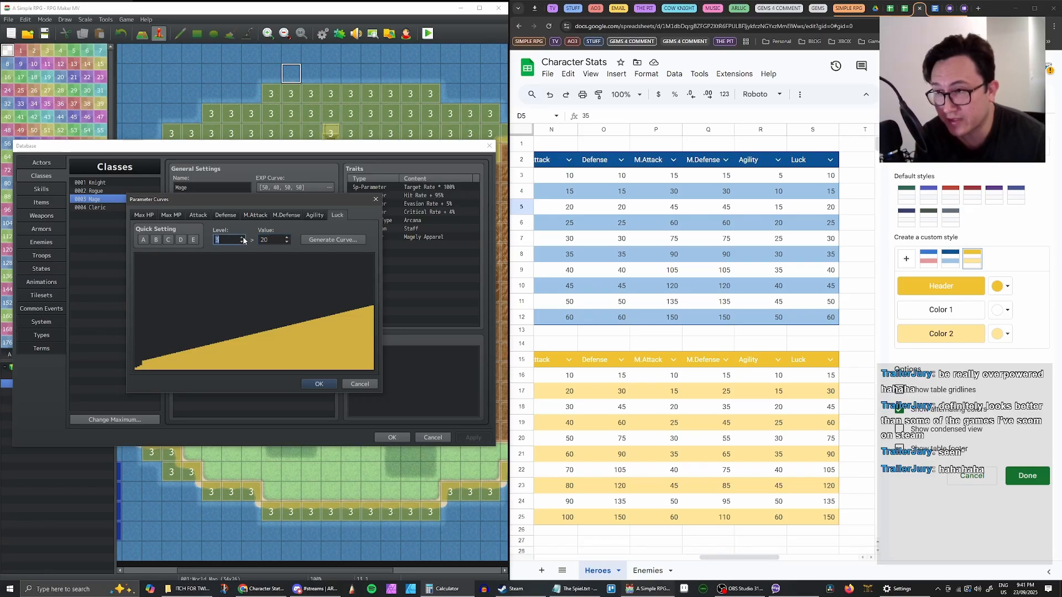
pyautogui.doubleClick(271, 240)
pyautogui.write('25')
# Set the Mage's Luck at level 5 to the sheet's value of 30
pyautogui.click(242, 237)
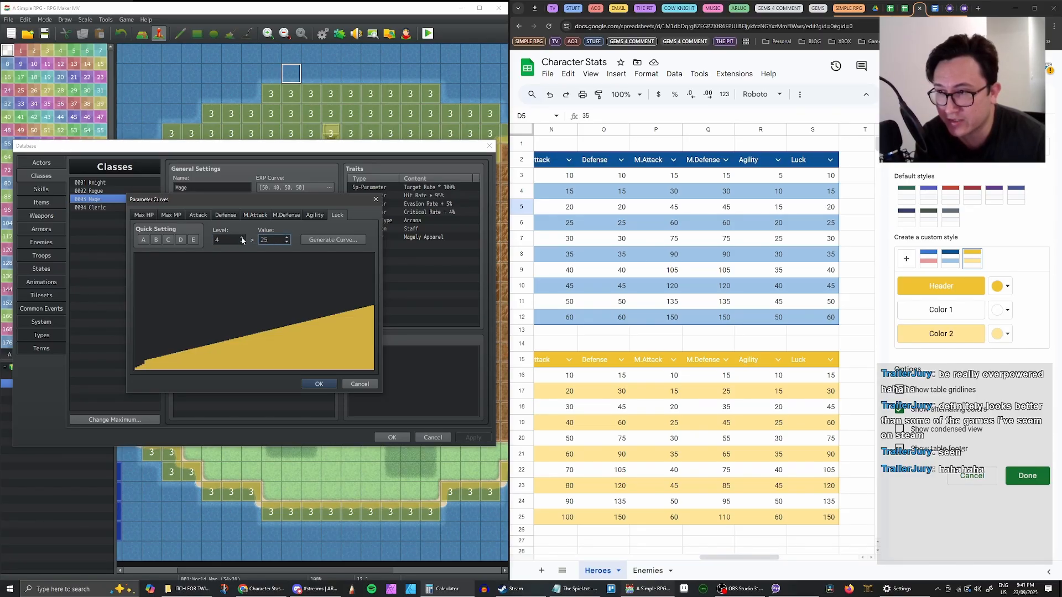
pyautogui.doubleClick(271, 240)
pyautogui.write('30')
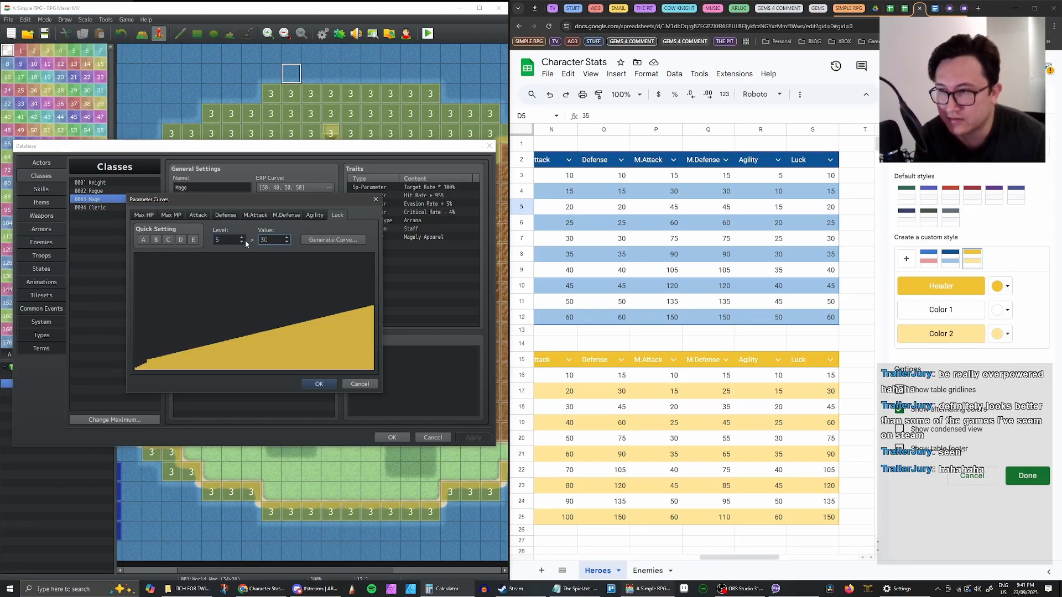
# Set the Mage's Luck to 35 at level 6 and 40 at level 7
pyautogui.click(242, 237)
pyautogui.doubleClick(265, 240)
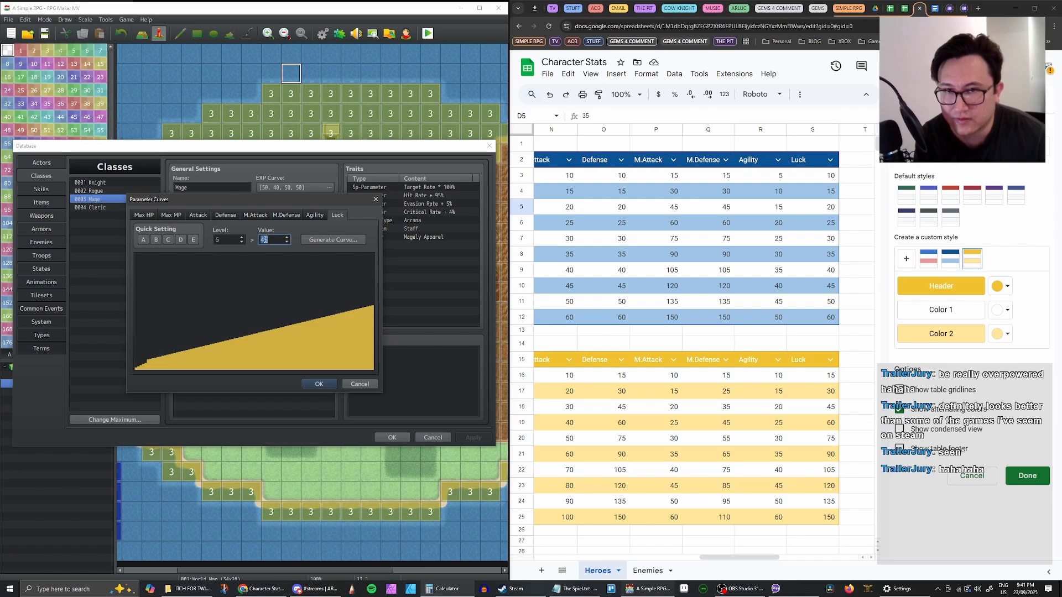
pyautogui.write('35')
pyautogui.click(242, 237)
pyautogui.doubleClick(271, 240)
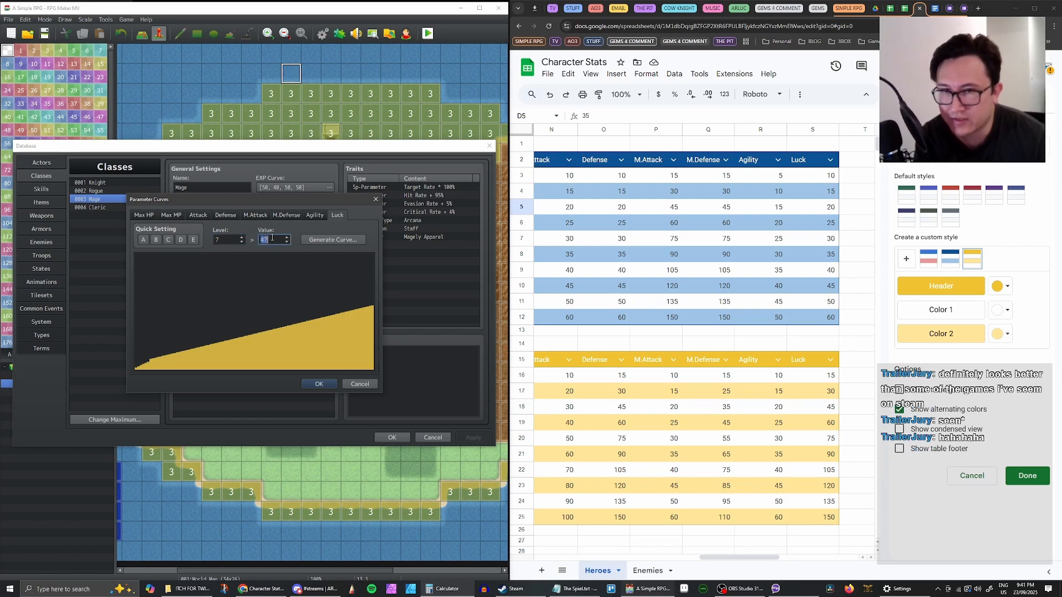
pyautogui.write('40')
# Set the Mage's Luck to 45 at level 8 and 50 at level 9
pyautogui.click(241, 237)
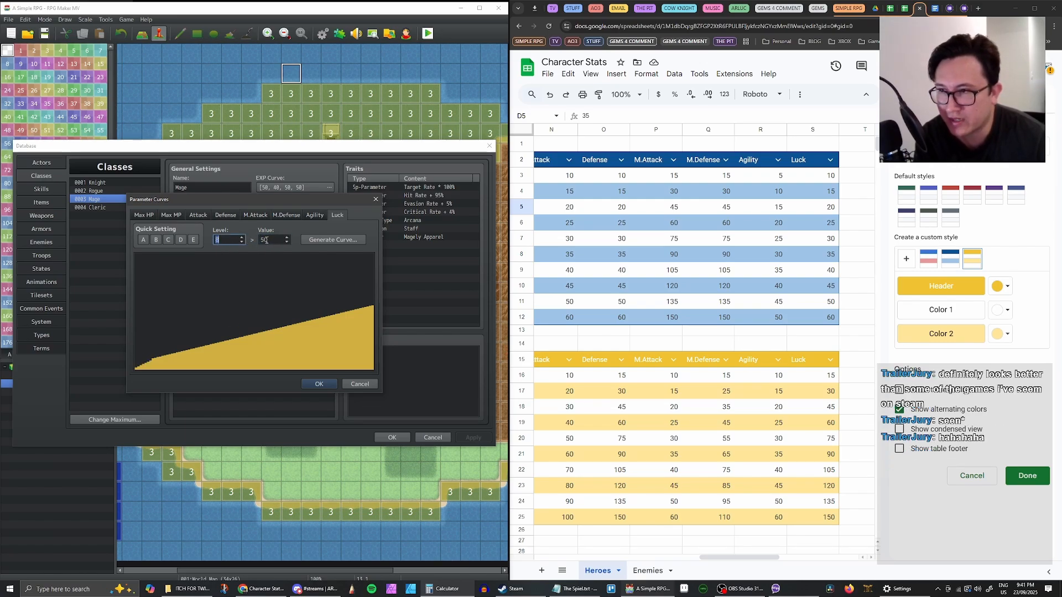
pyautogui.doubleClick(271, 240)
pyautogui.write('45')
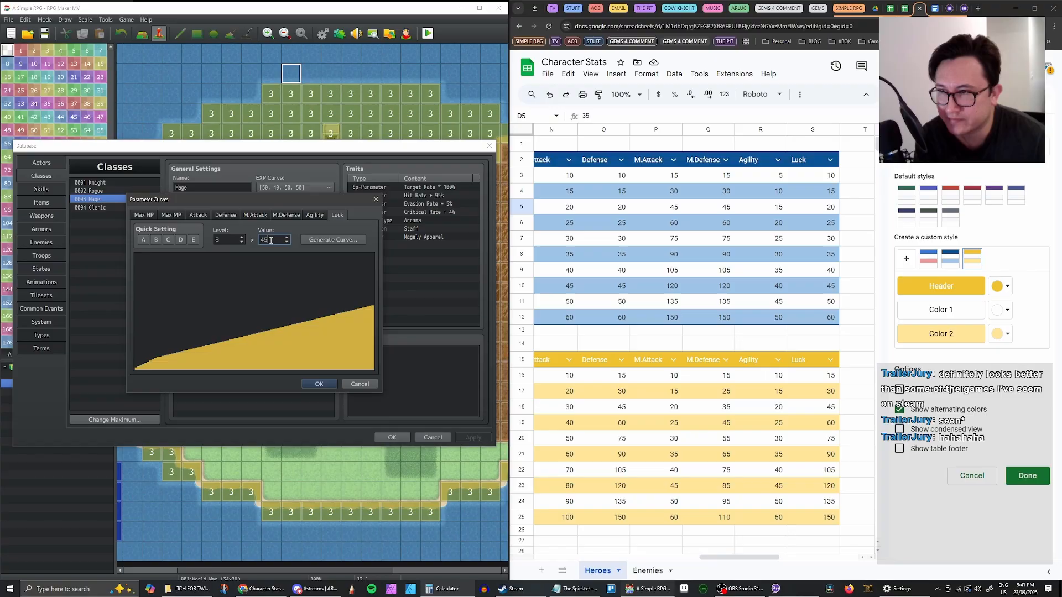
pyautogui.click(242, 237)
pyautogui.doubleClick(272, 240)
pyautogui.write('50')
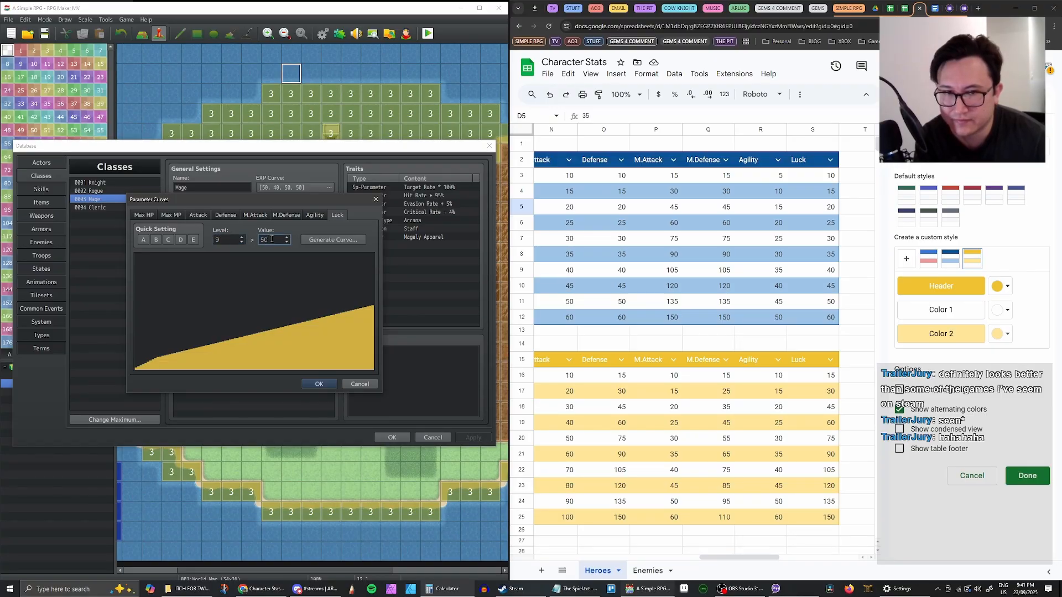
# Set the Mage's Luck to 60 at level 10, then accept the curve and apply the database changes
pyautogui.click(242, 237)
pyautogui.doubleClick(270, 240)
pyautogui.write('60')
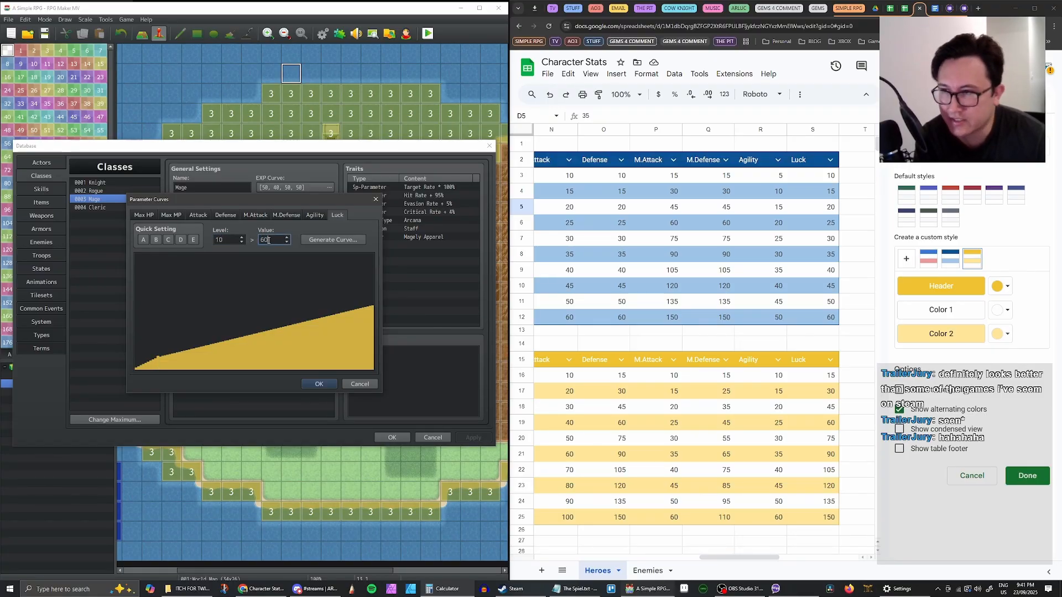
pyautogui.click(319, 384)
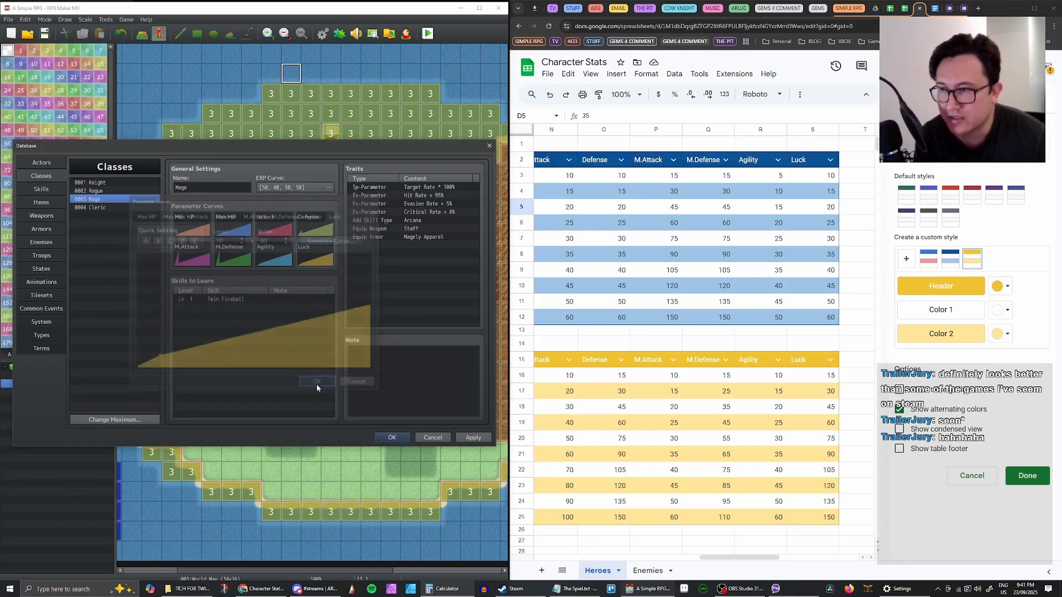
pyautogui.click(474, 438)
# Open the Cleric's Max HP curve and set it to 150 at level 1 and 300 at level 2
pyautogui.click(115, 208)
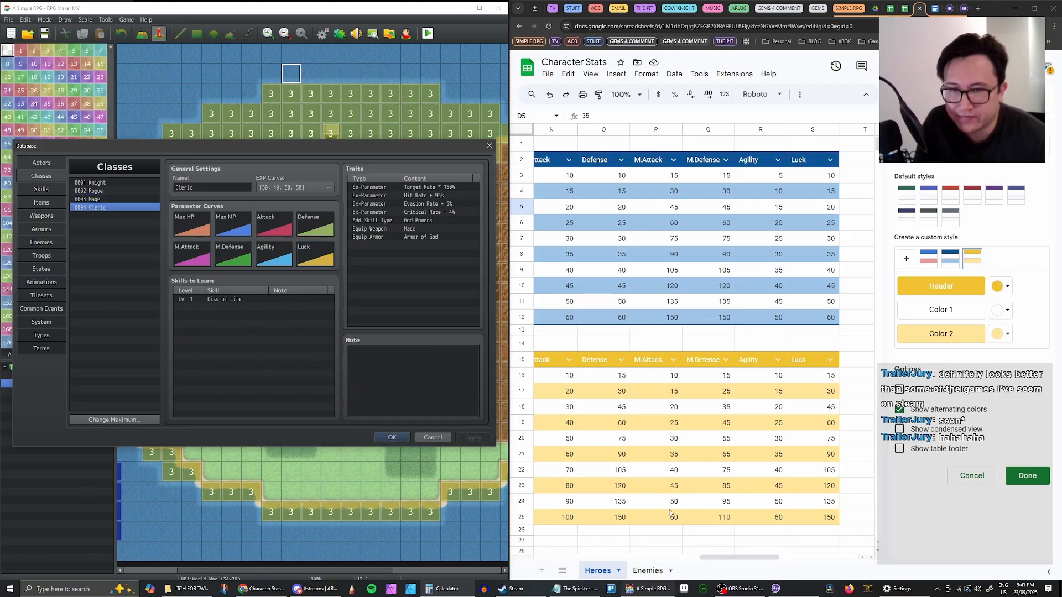
pyautogui.moveTo(759, 558); pyautogui.dragTo(720, 560)
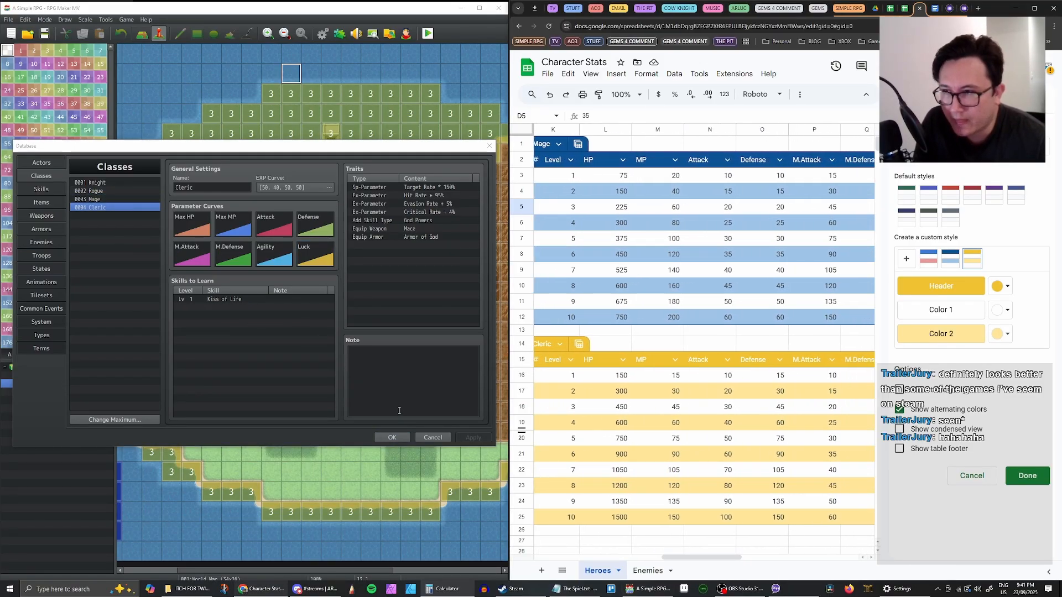
pyautogui.doubleClick(188, 235)
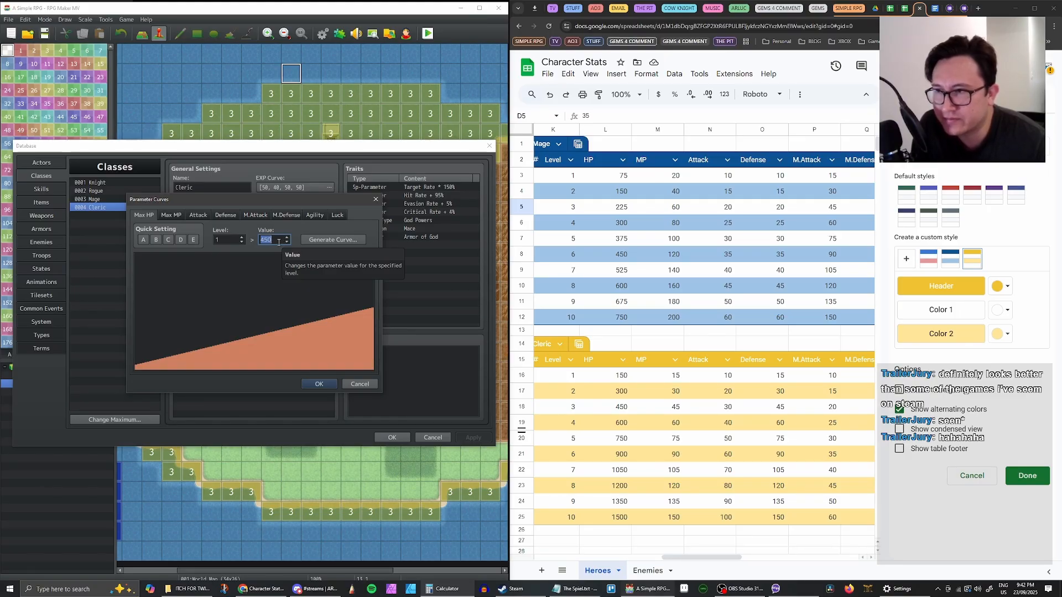
pyautogui.write('150')
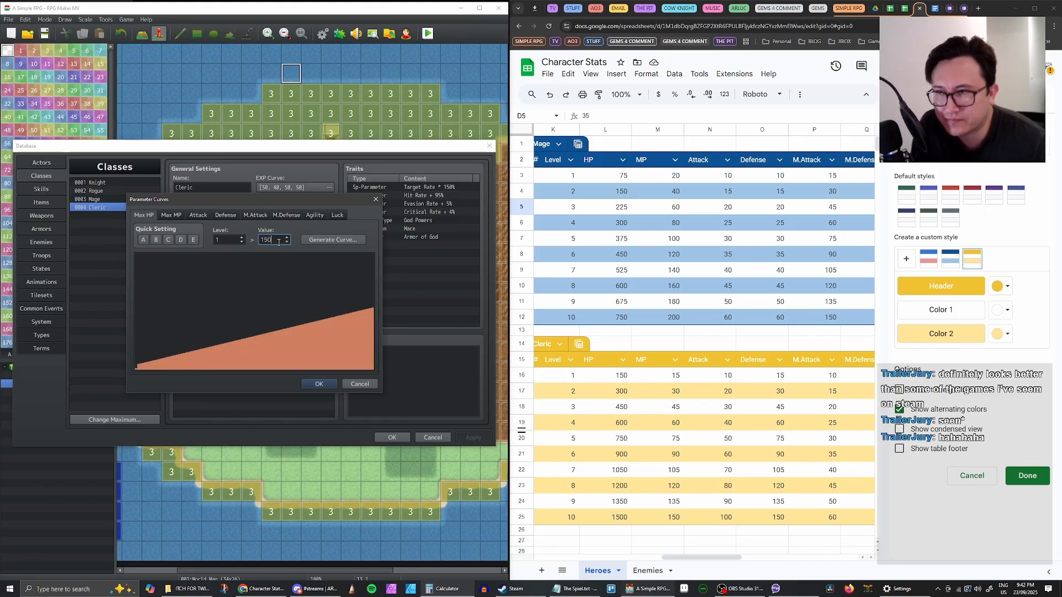
pyautogui.click(241, 237)
pyautogui.click(274, 240)
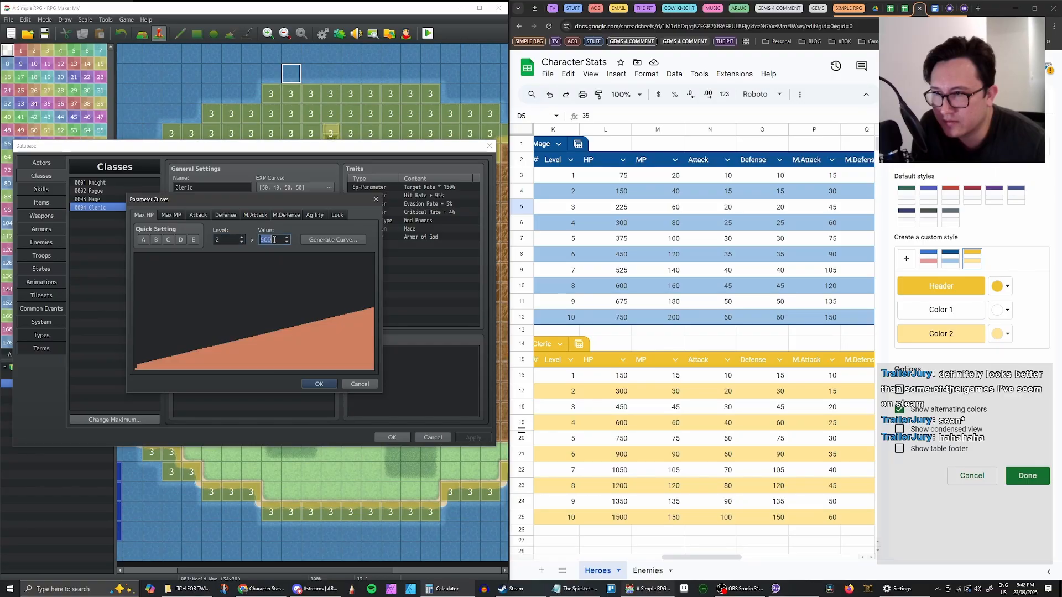
pyautogui.write('550')
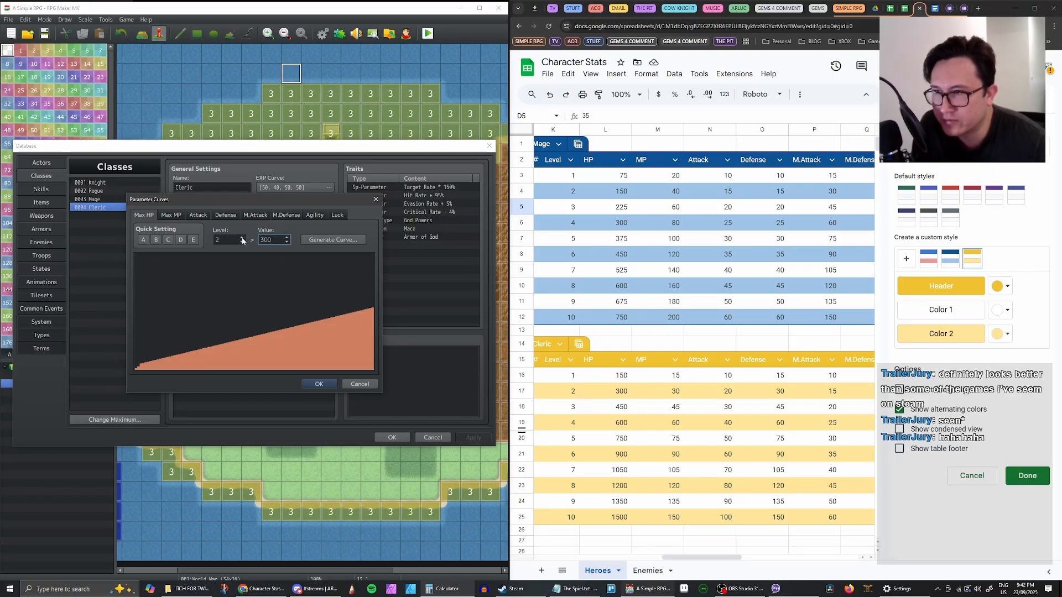
# Set the Cleric's Max HP to 450 at level 3 and check the level 4 value against the sheet
pyautogui.click(241, 236)
pyautogui.click(276, 241)
pyautogui.write('45')
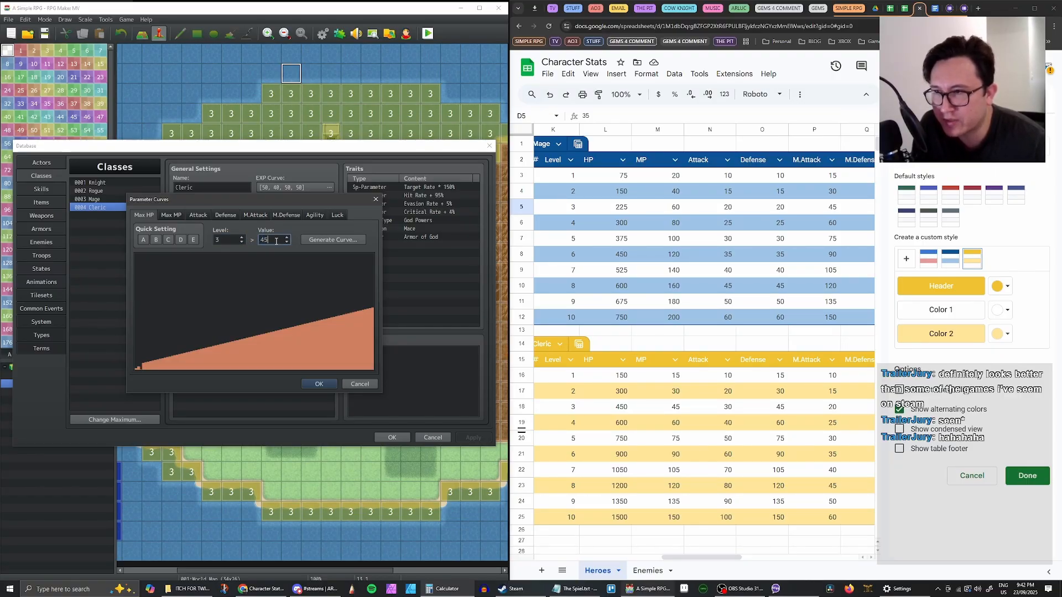
pyautogui.write('0')
pyautogui.click(241, 237)
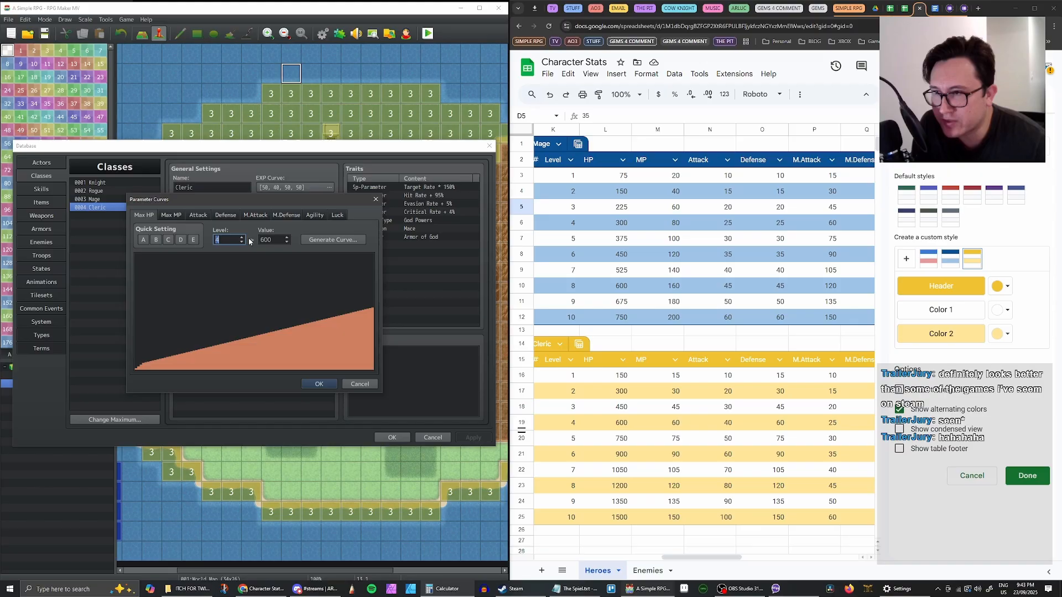
pyautogui.click(281, 237)
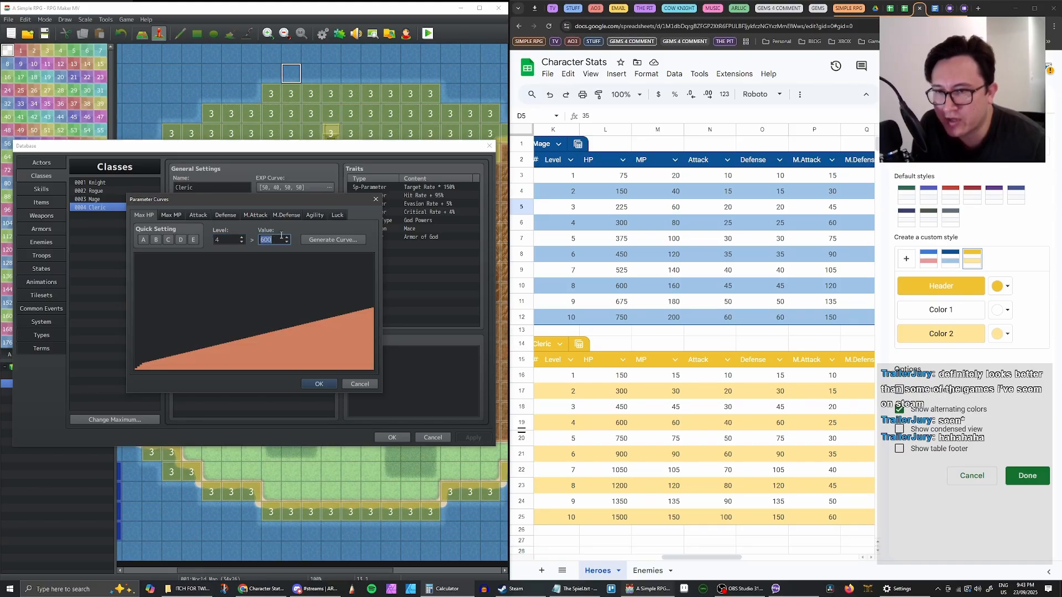
# Set the Cleric's Max HP to 750 at level 5 and 900 at level 6
pyautogui.click(241, 237)
pyautogui.click(273, 239)
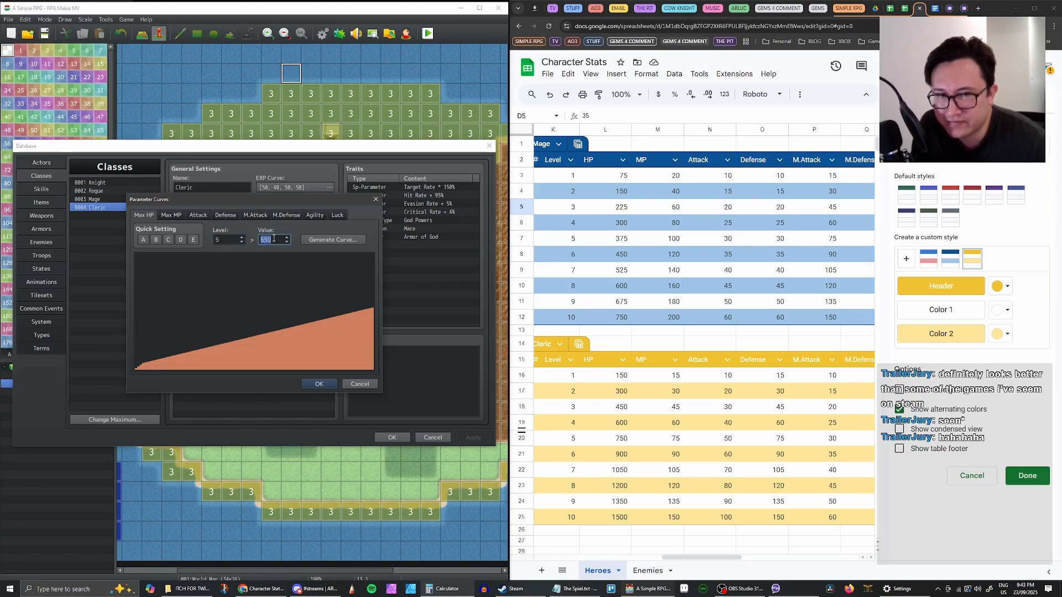
pyautogui.write('750')
pyautogui.click(241, 237)
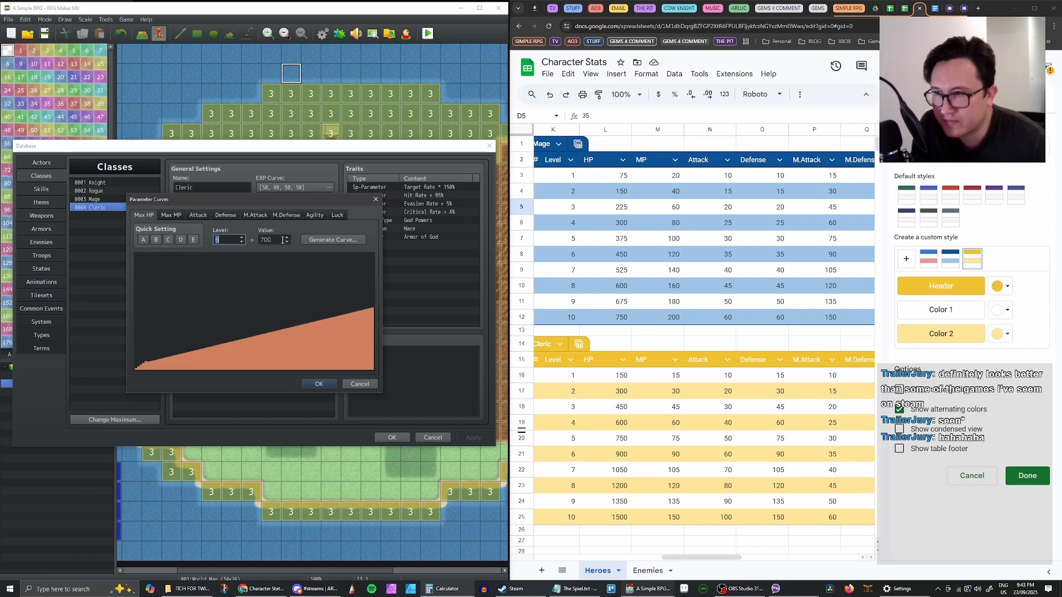
pyautogui.click(283, 240)
pyautogui.write('900')
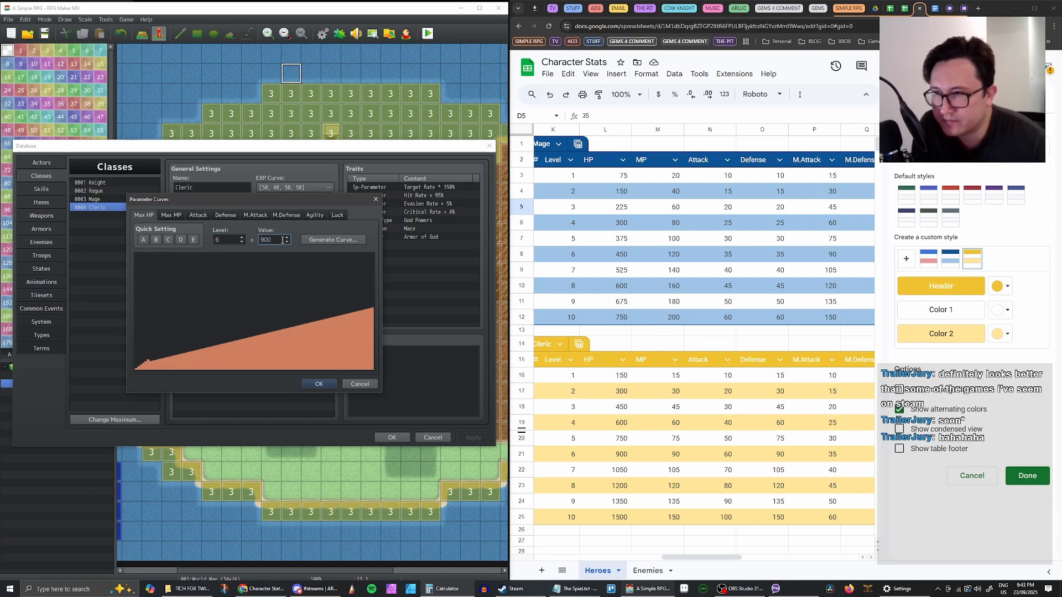
# Set the Cleric's Max HP to 1050 at level 7 and 1200 at level 8
pyautogui.click(242, 237)
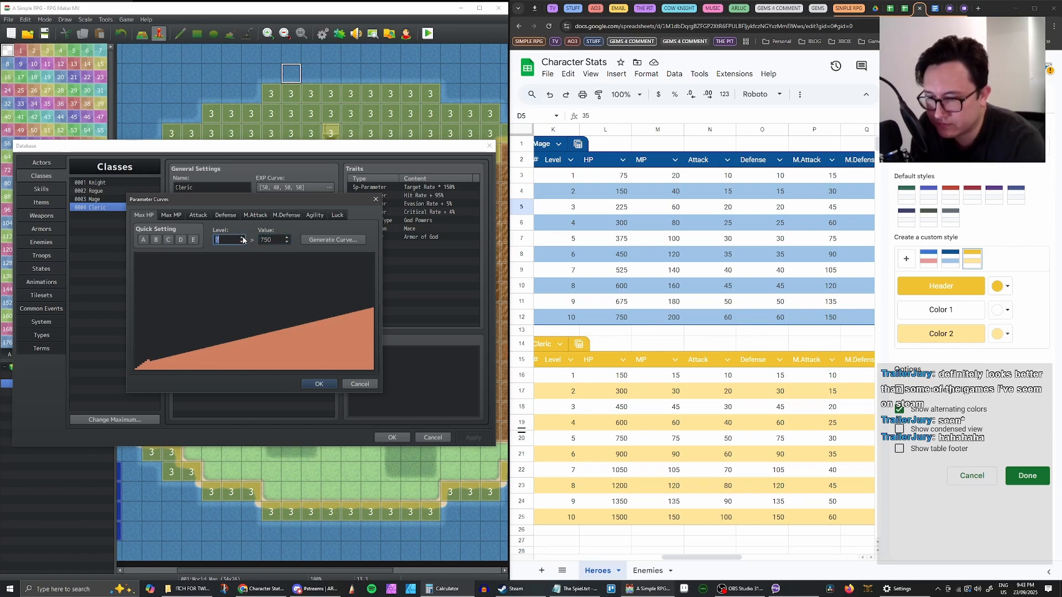
pyautogui.click(279, 239)
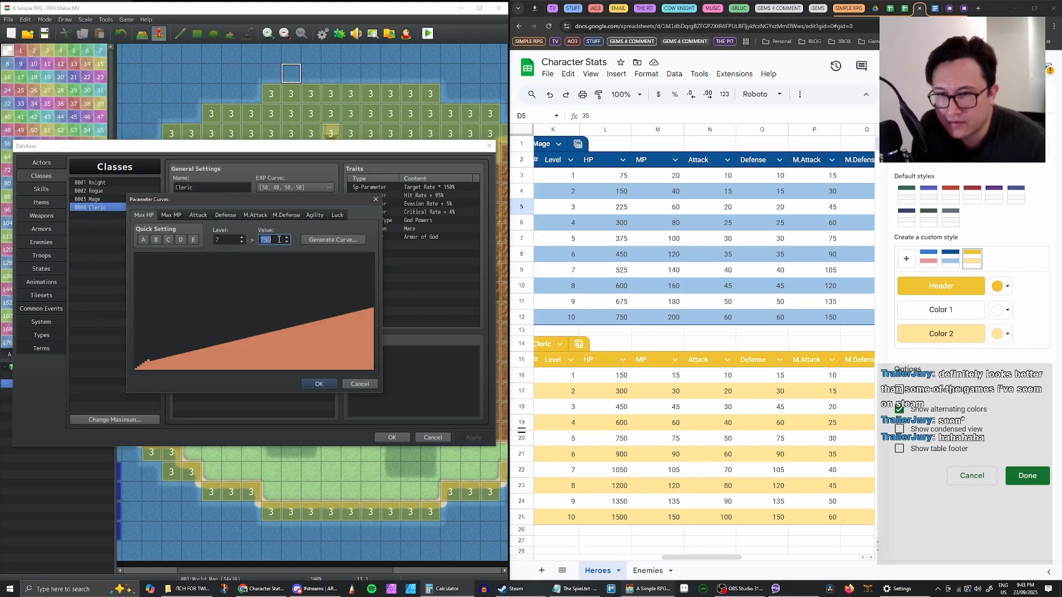
pyautogui.write('1050')
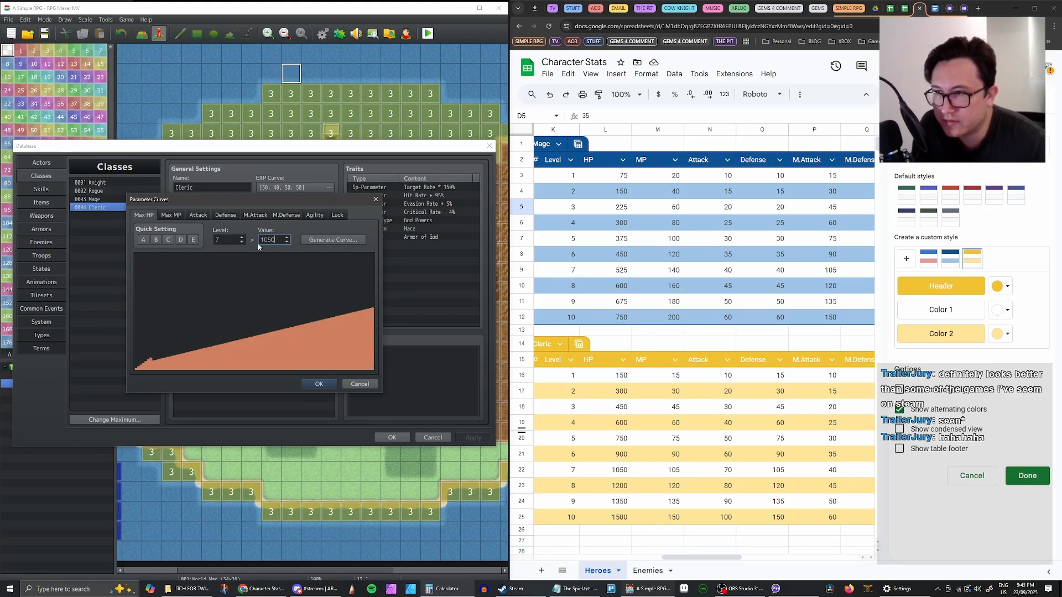
pyautogui.click(242, 242)
pyautogui.click(243, 237)
pyautogui.click(243, 238)
pyautogui.doubleClick(272, 239)
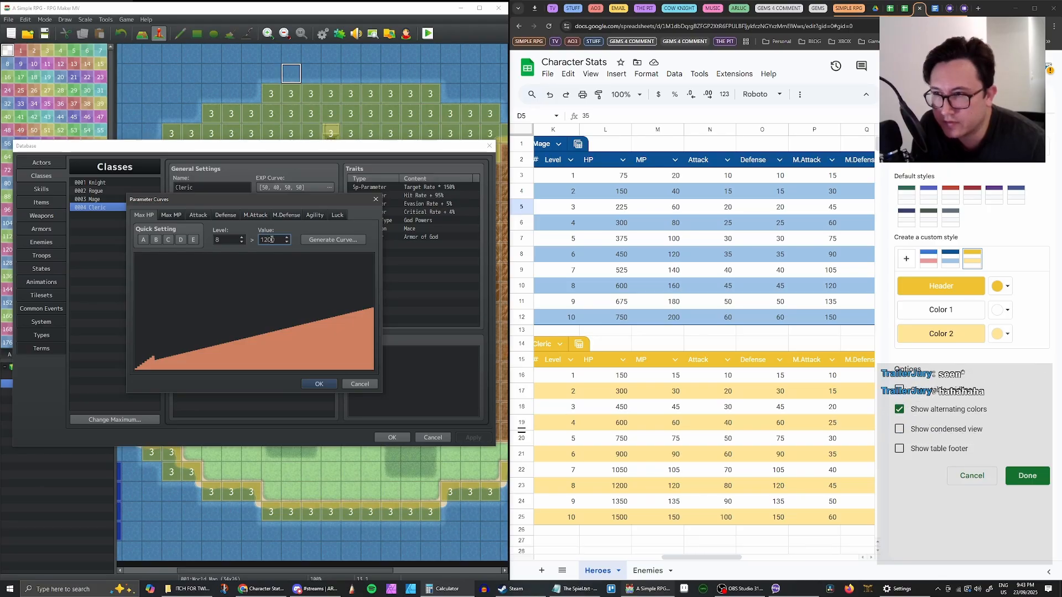
pyautogui.write('1200')
# Set the Cleric's Max HP to 1350 at level 9 and 1500 at level 10, and apply the finished curve
pyautogui.click(242, 237)
pyautogui.doubleClick(275, 238)
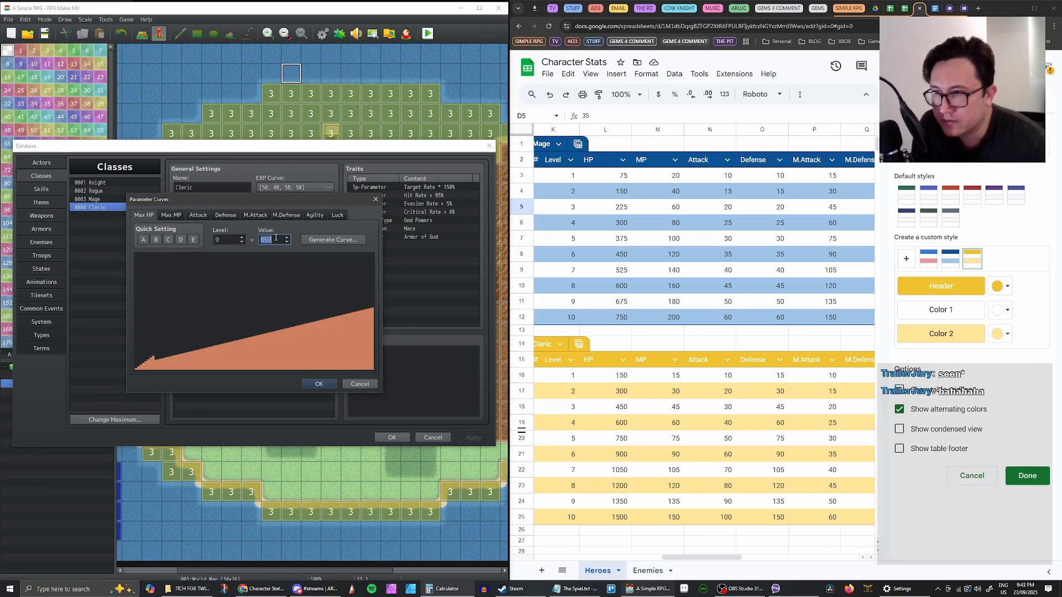
pyautogui.write('1350')
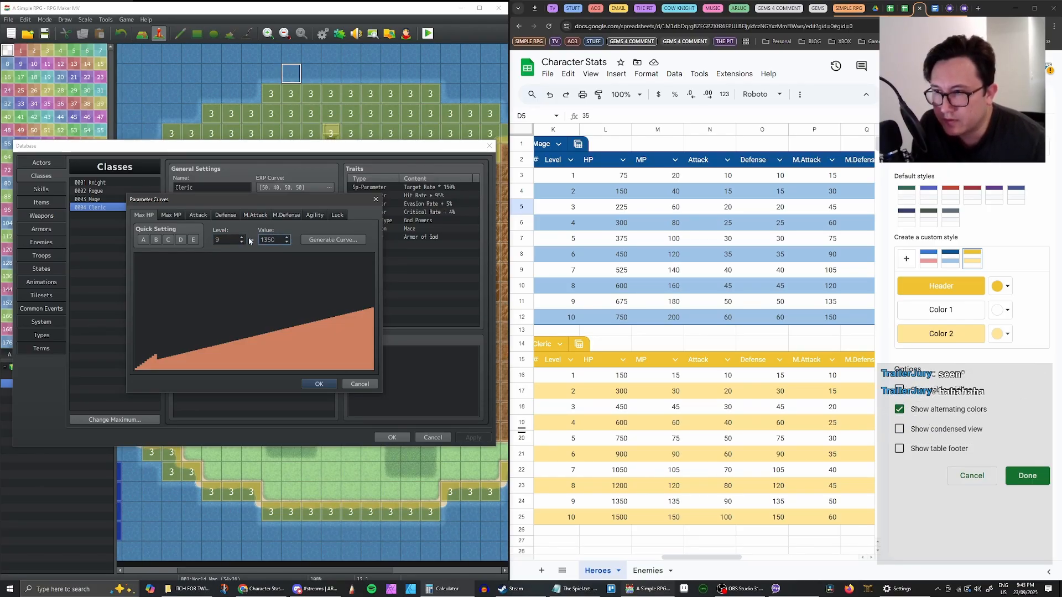
pyautogui.click(242, 238)
pyautogui.doubleClick(275, 240)
pyautogui.write('1500')
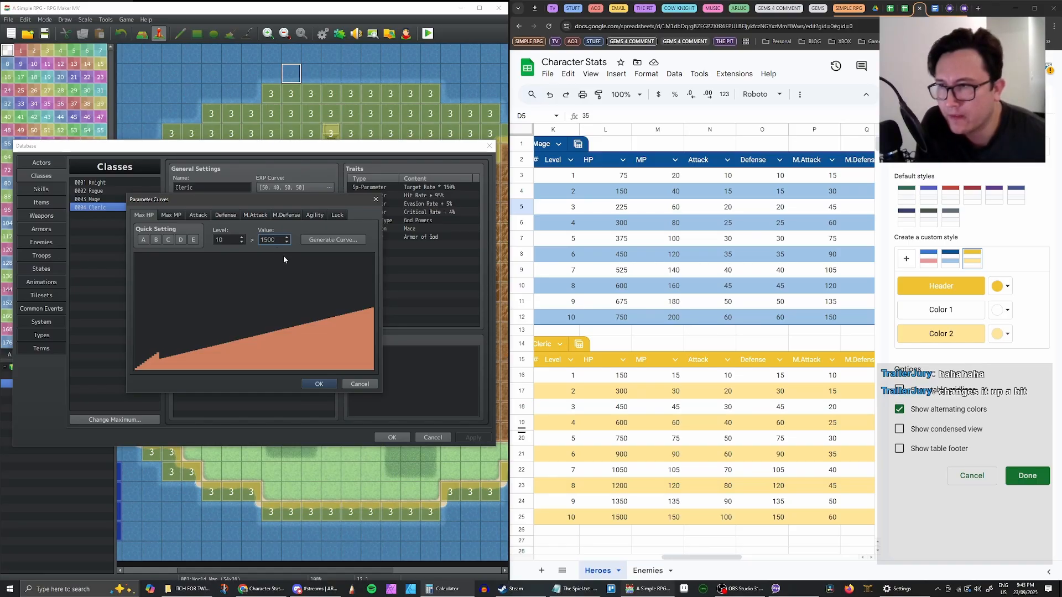
pyautogui.click(320, 384)
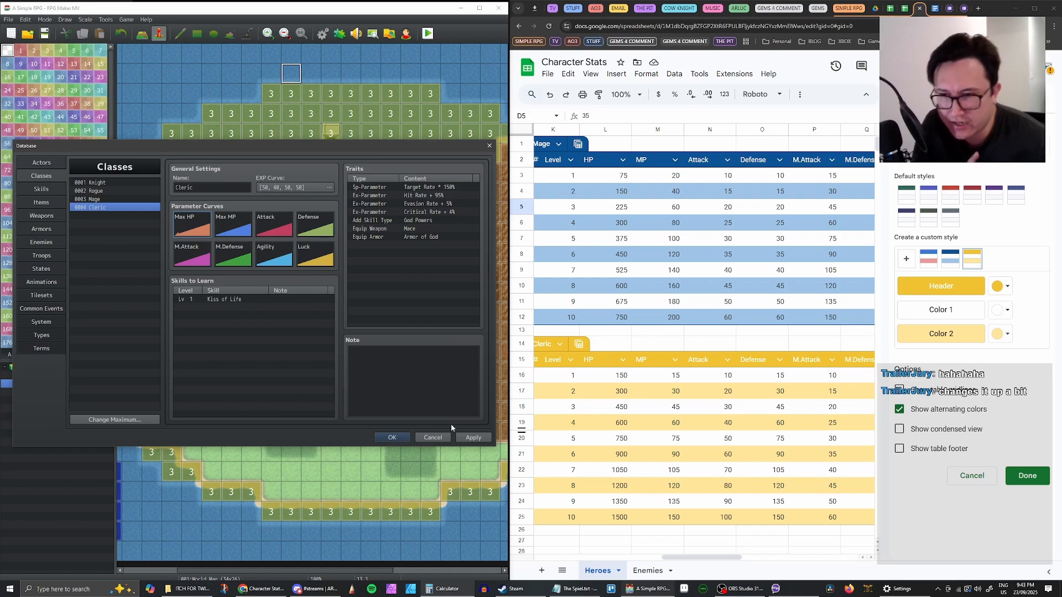
pyautogui.click(474, 437)
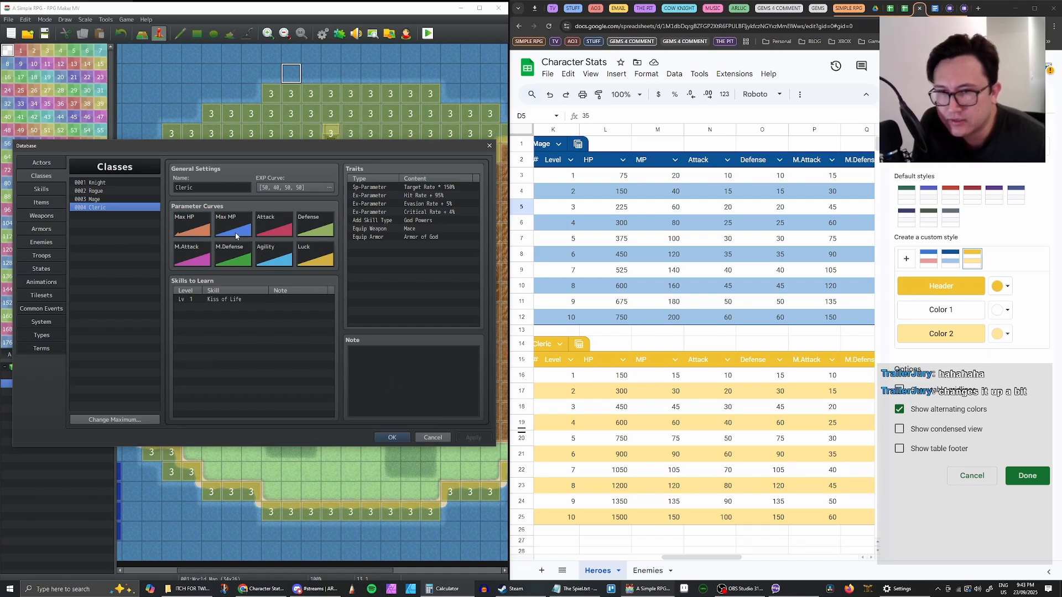
# Open the Cleric's Max MP curve, set it to 15 at level 1, and accept it
pyautogui.doubleClick(235, 237)
pyautogui.doubleClick(274, 240)
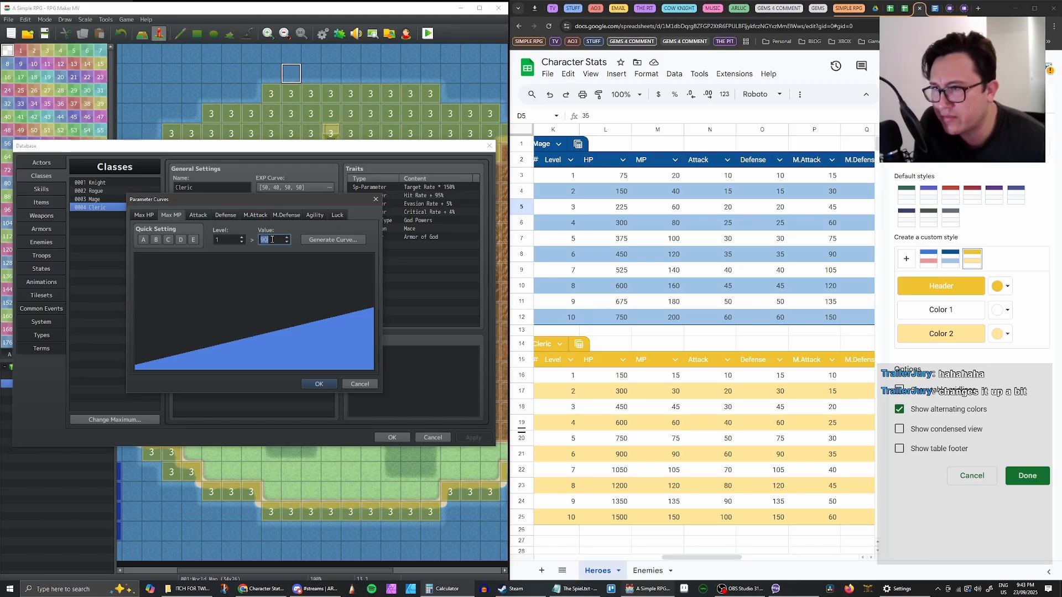
pyautogui.write('15')
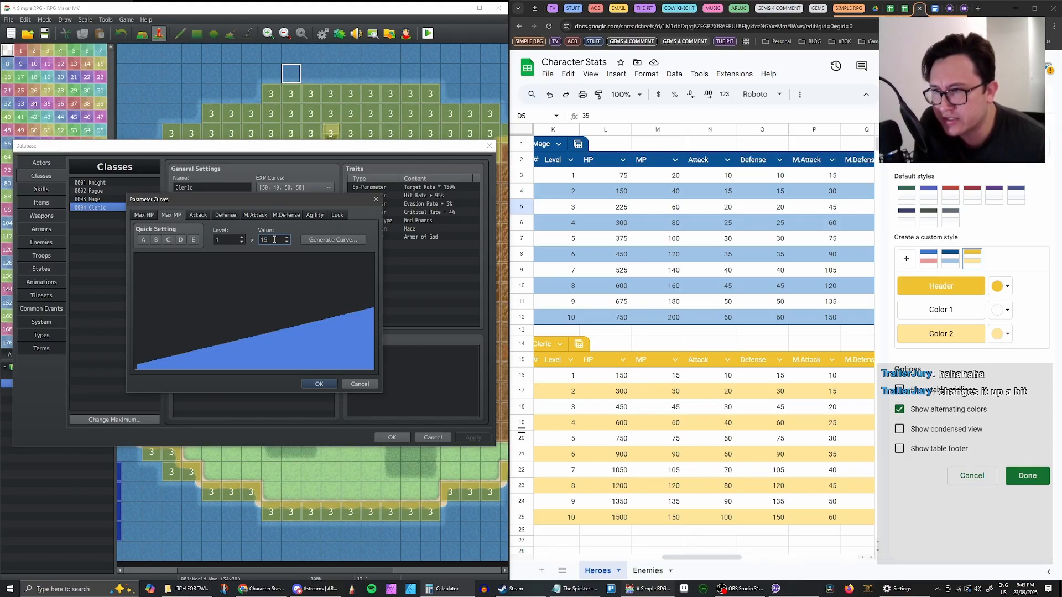
pyautogui.click(242, 238)
pyautogui.doubleClick(274, 239)
pyautogui.press('Return')
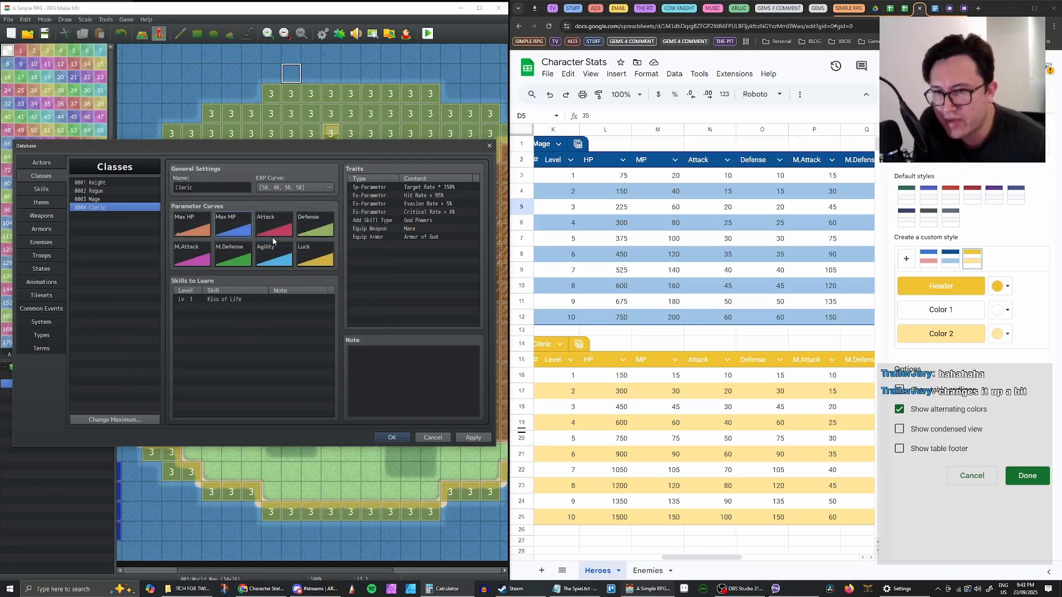
# Reopen the Cleric's Max MP curve and set it to 30 at level 2 and 45 at level 3
pyautogui.doubleClick(238, 235)
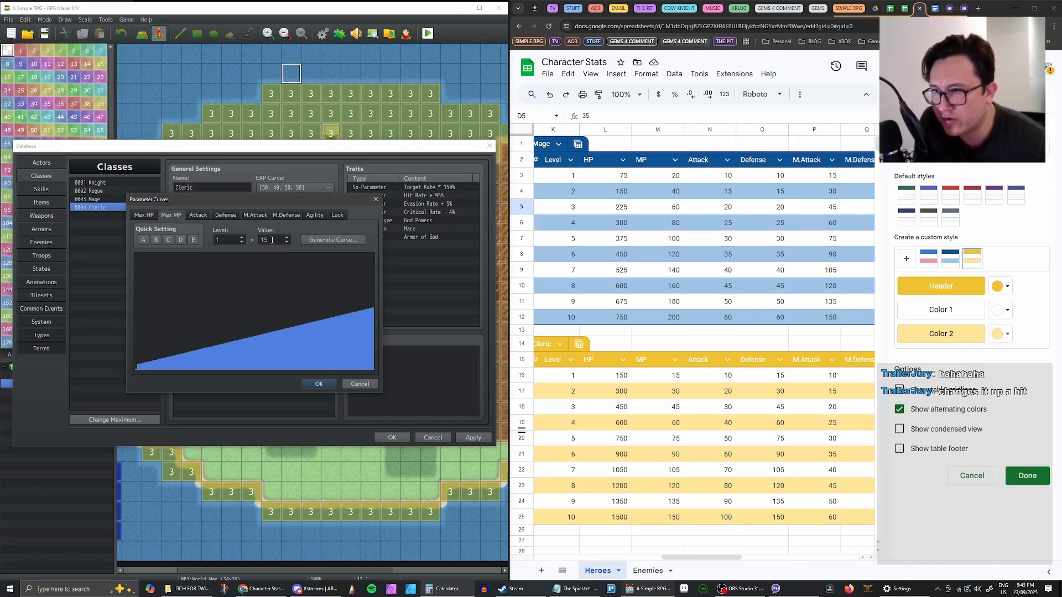
pyautogui.click(242, 238)
pyautogui.doubleClick(273, 240)
pyautogui.write('30')
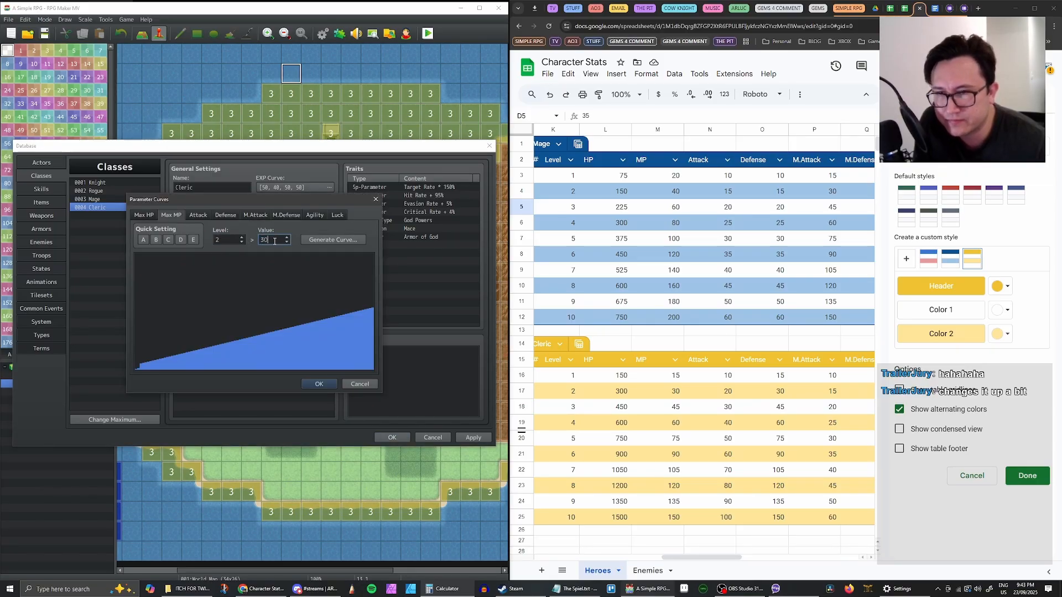
pyautogui.click(242, 238)
pyautogui.doubleClick(272, 239)
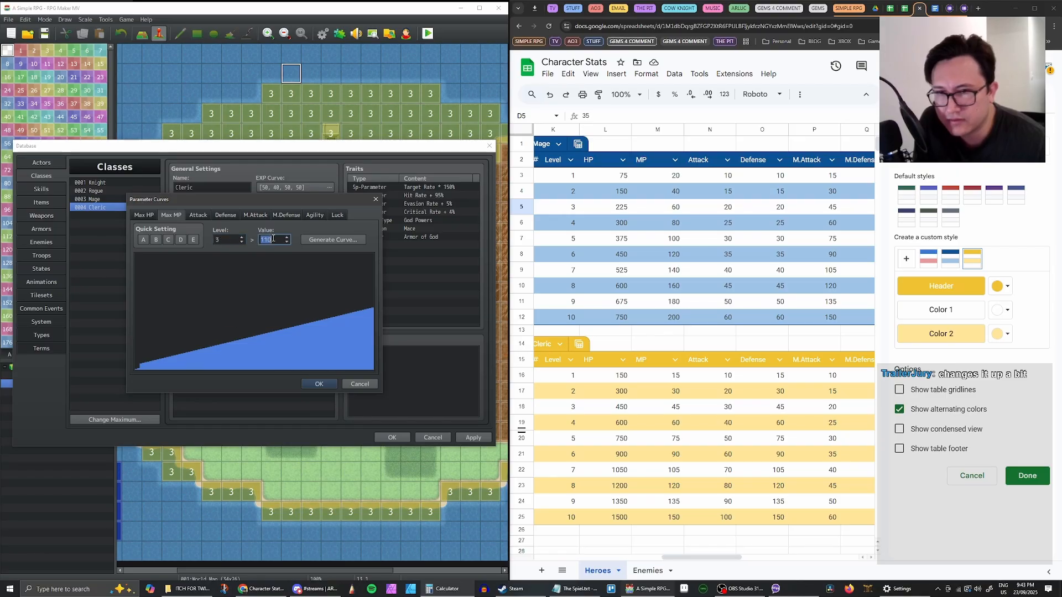
pyautogui.write('45')
pyautogui.click(242, 238)
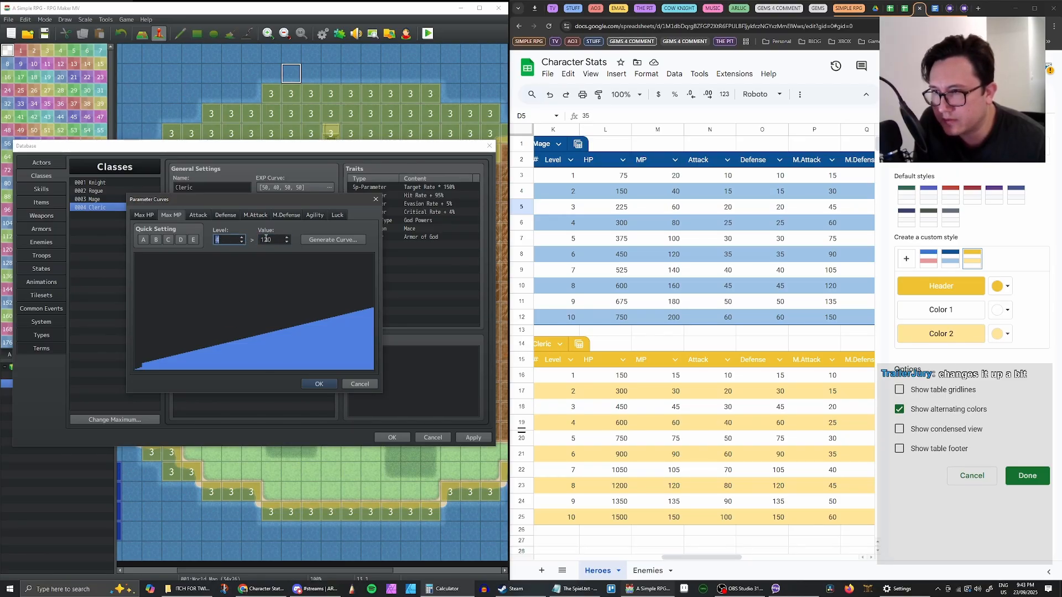
# Set the Cleric's Max MP to 60 at level 4 and 75 at level 5
pyautogui.doubleClick(277, 239)
pyautogui.write('60')
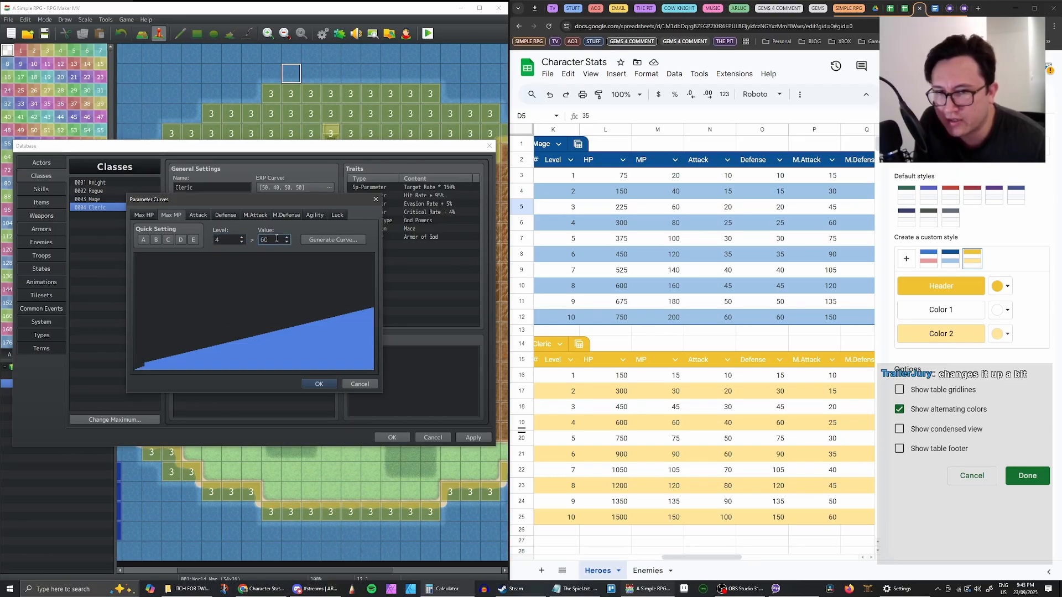
pyautogui.click(242, 238)
pyautogui.doubleClick(274, 240)
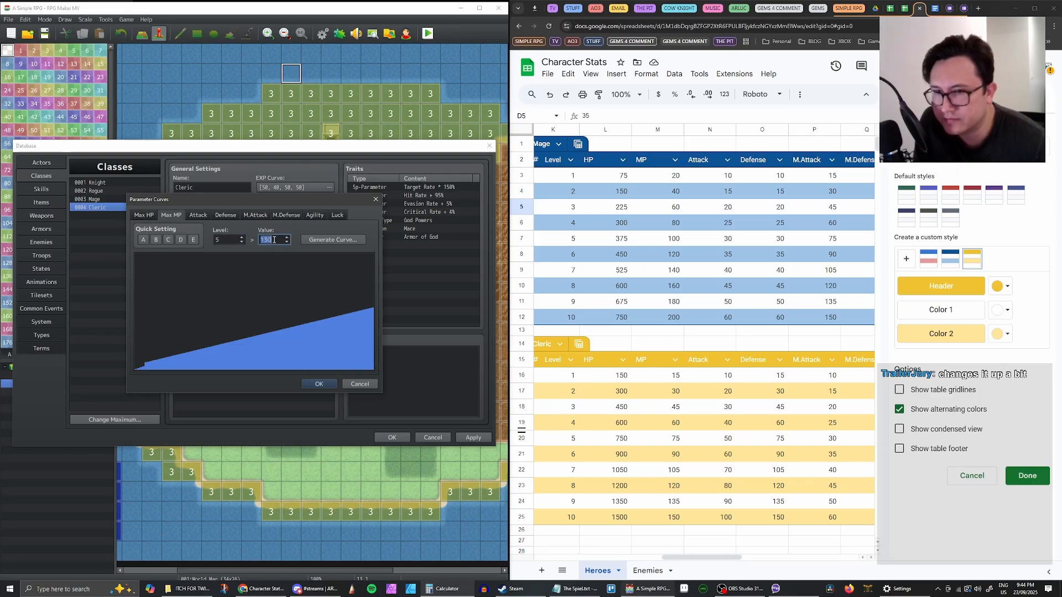
pyautogui.write('75')
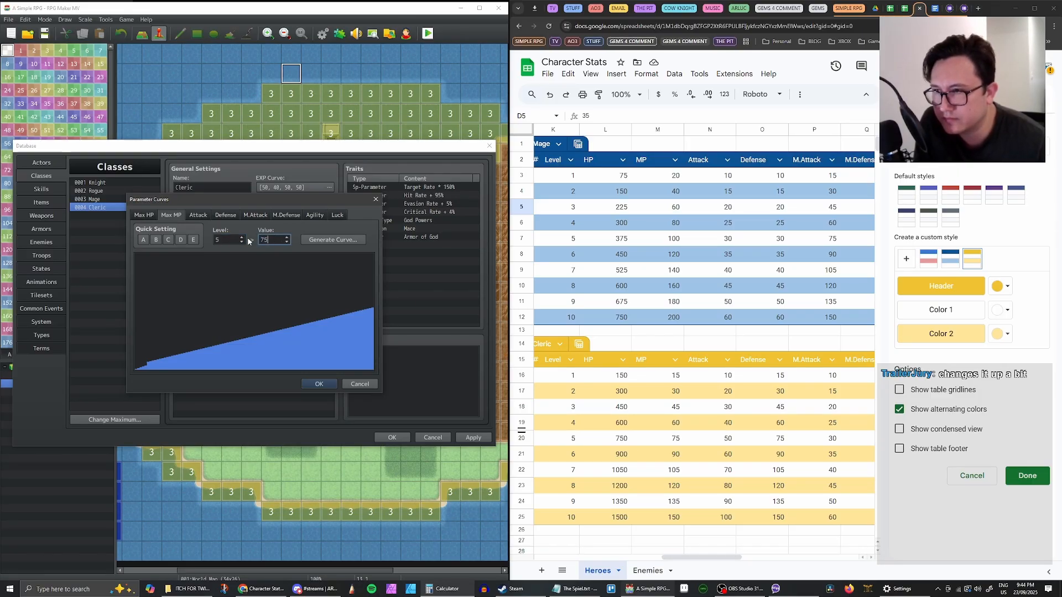
# Set the Cleric's Max MP to 90 at level 6 and 105 at level 7
pyautogui.click(241, 237)
pyautogui.doubleClick(275, 239)
pyautogui.write('90')
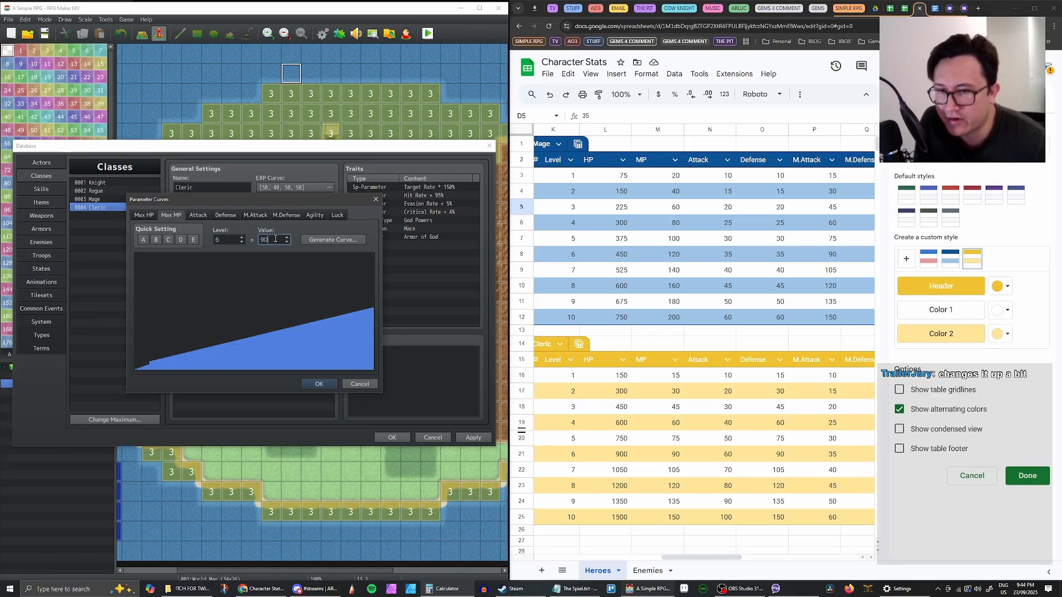
pyautogui.click(242, 237)
pyautogui.doubleClick(275, 240)
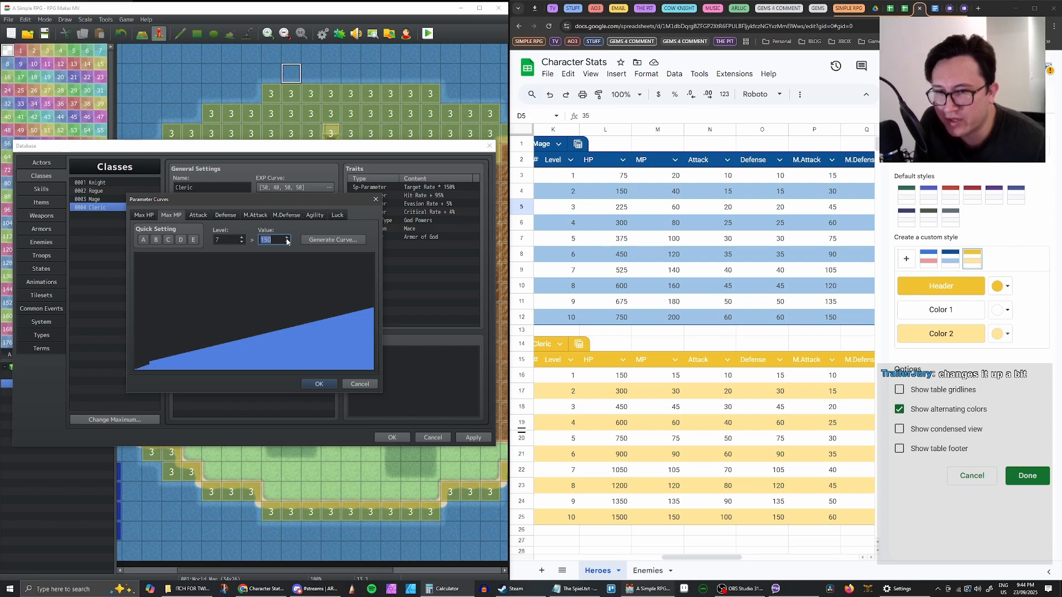
pyautogui.write('105')
# Set the Cleric's Max MP to 120 at level 8 and 135 at level 9
pyautogui.click(242, 237)
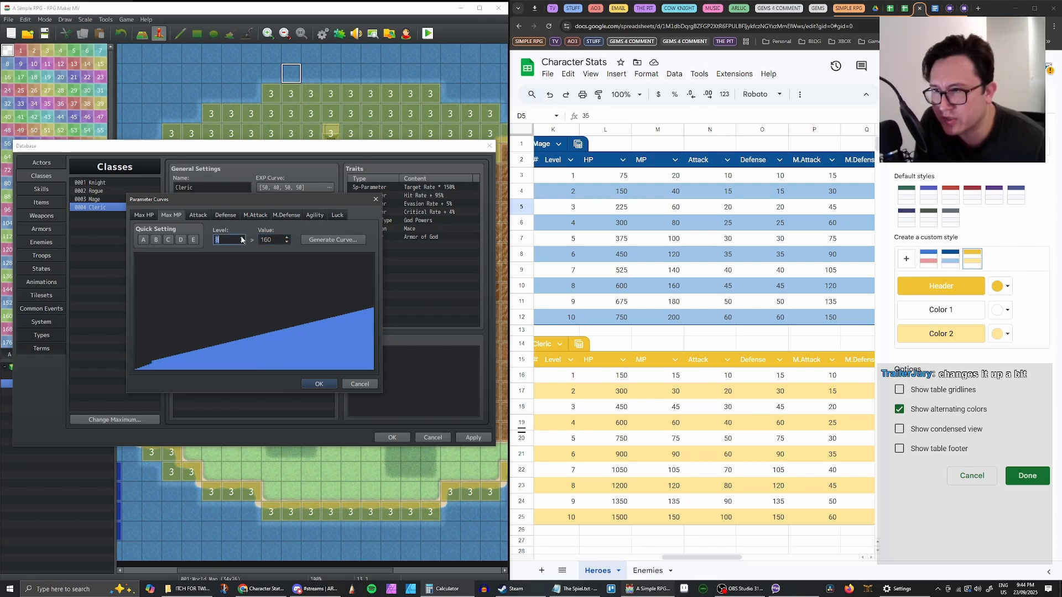
pyautogui.doubleClick(273, 240)
pyautogui.write('12')
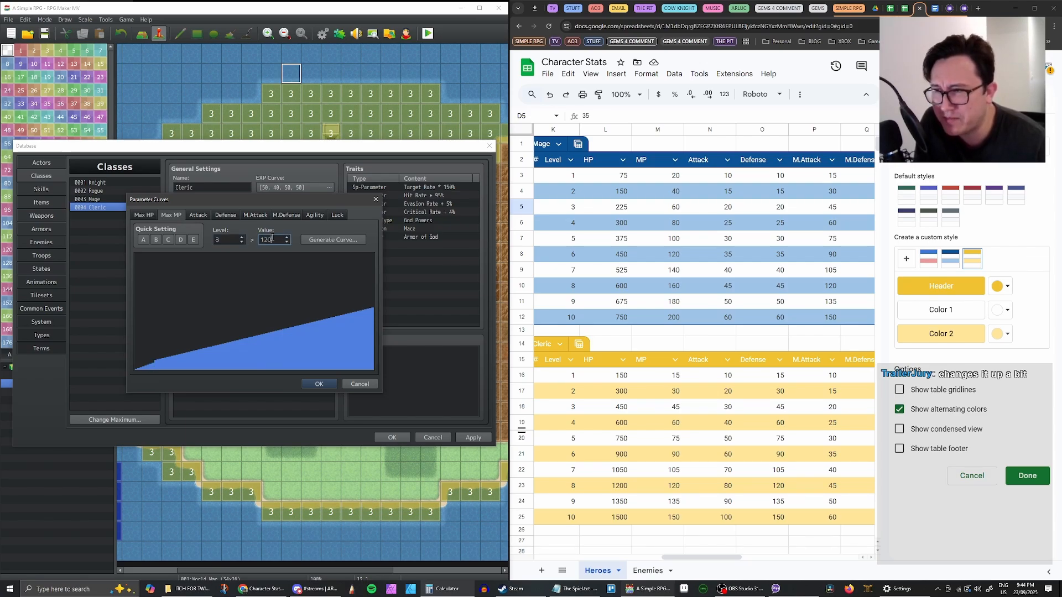
pyautogui.click(242, 237)
pyautogui.doubleClick(273, 240)
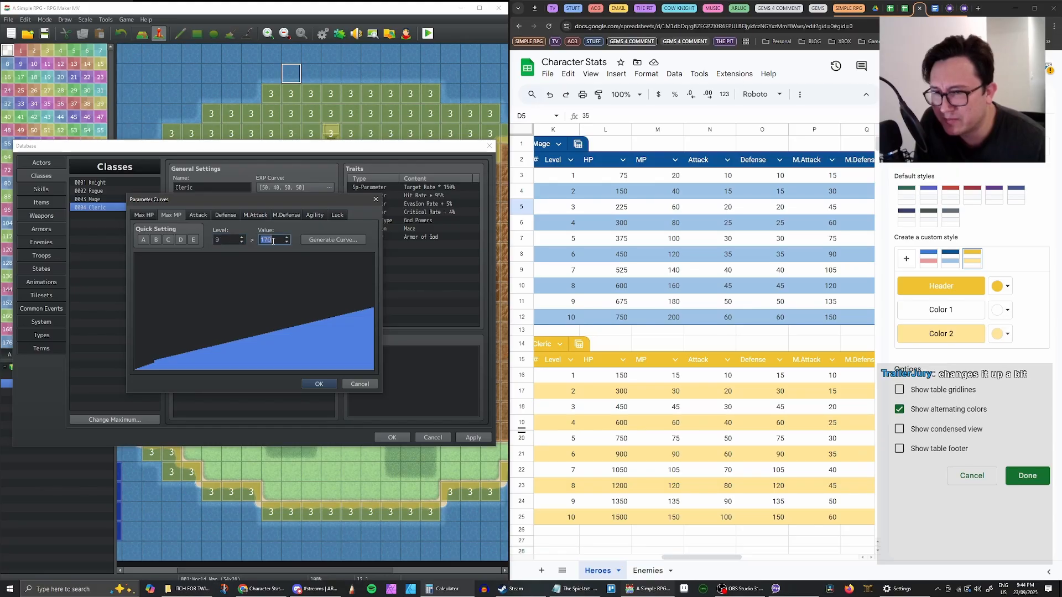
pyautogui.write('135')
# Set the Cleric's Max MP to 150 at level 10, then accept and apply the finished curve
pyautogui.click(244, 237)
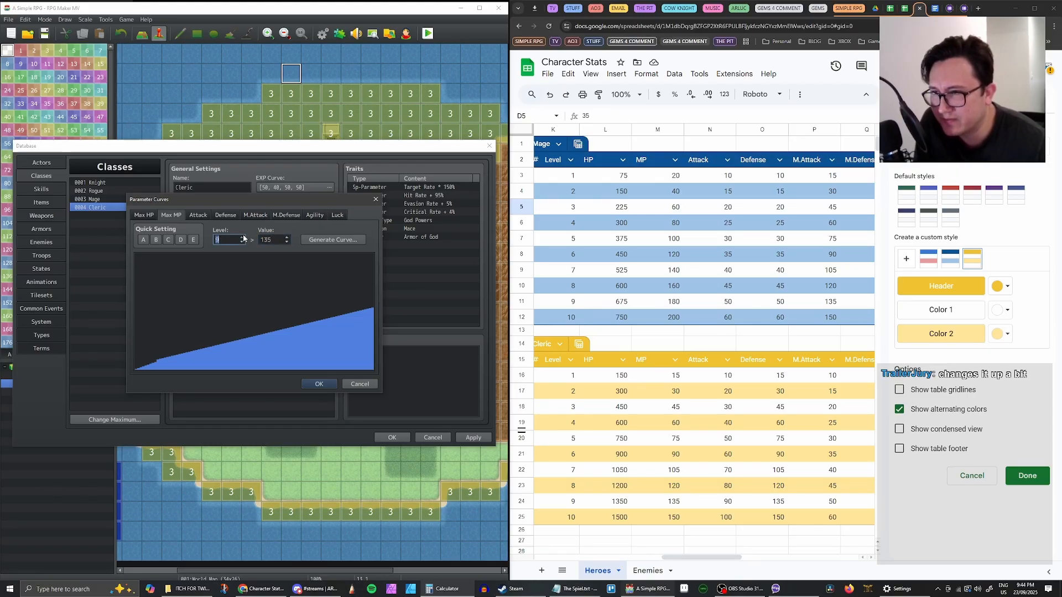
pyautogui.click(242, 238)
pyautogui.doubleClick(273, 239)
pyautogui.write('150')
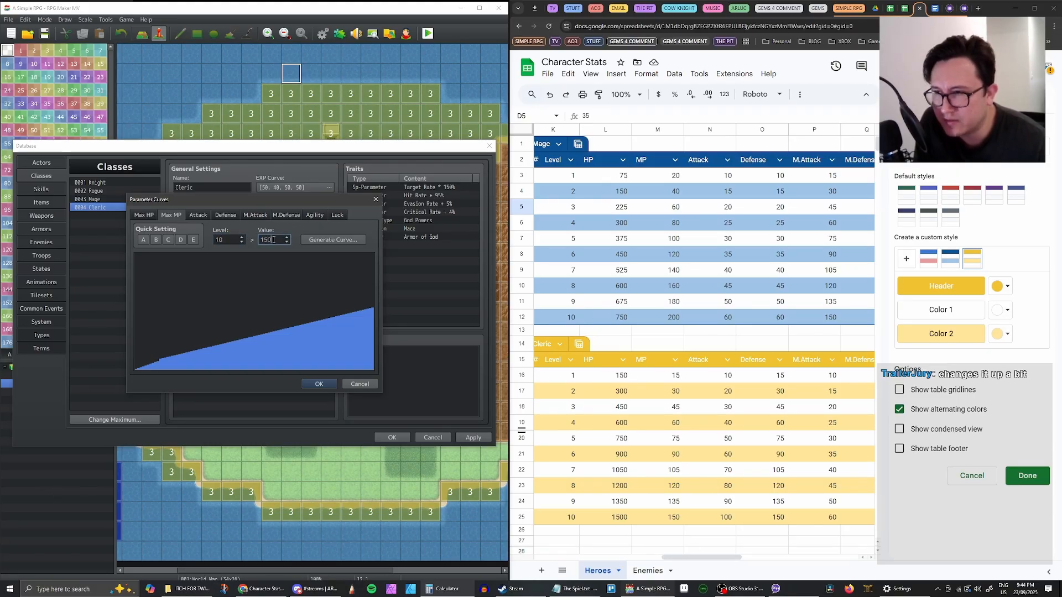
pyautogui.click(319, 383)
pyautogui.click(473, 437)
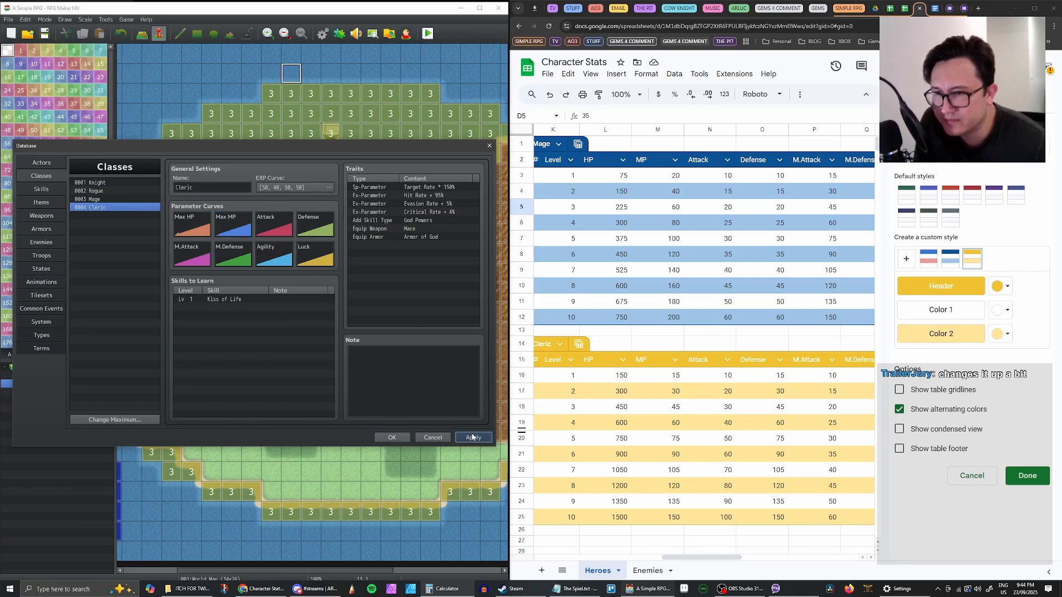
# Open the Cleric's Attack curve and set it to 10 at level 1 and 20 at level 2
pyautogui.doubleClick(271, 232)
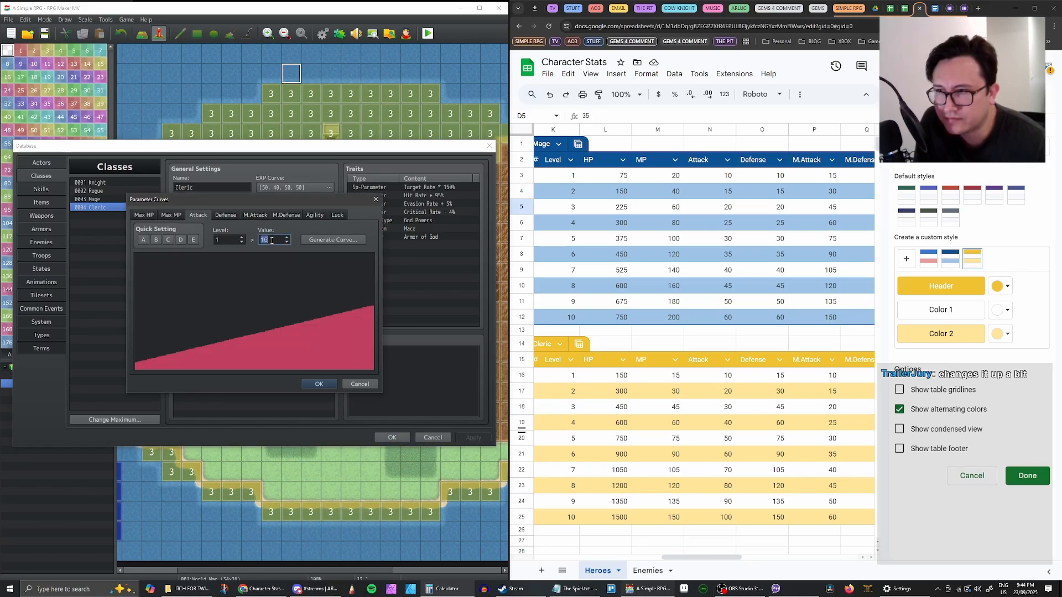
pyautogui.write('10')
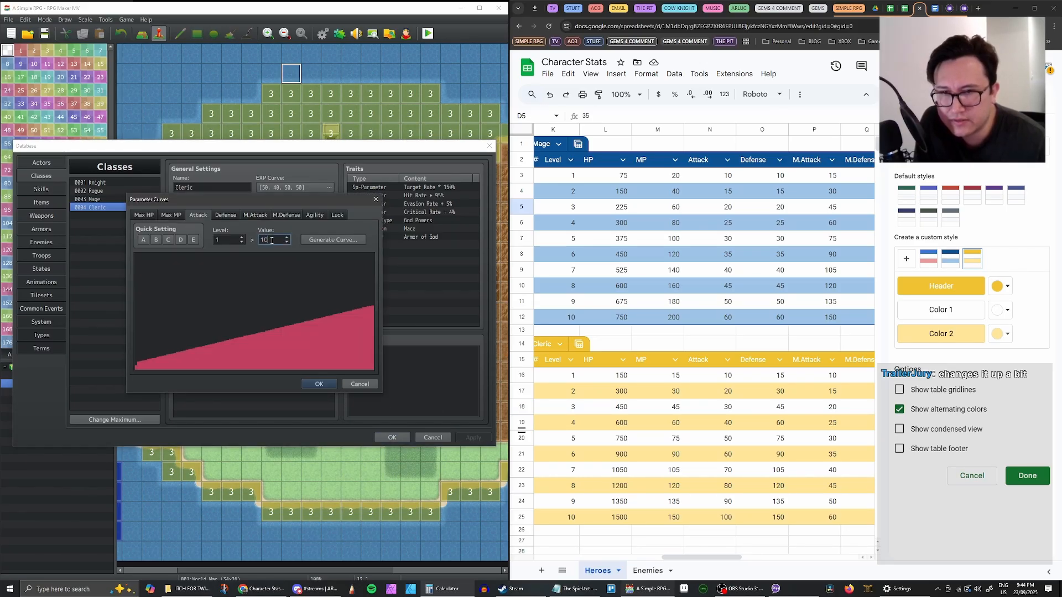
pyautogui.click(242, 237)
pyautogui.doubleClick(267, 239)
pyautogui.write('20')
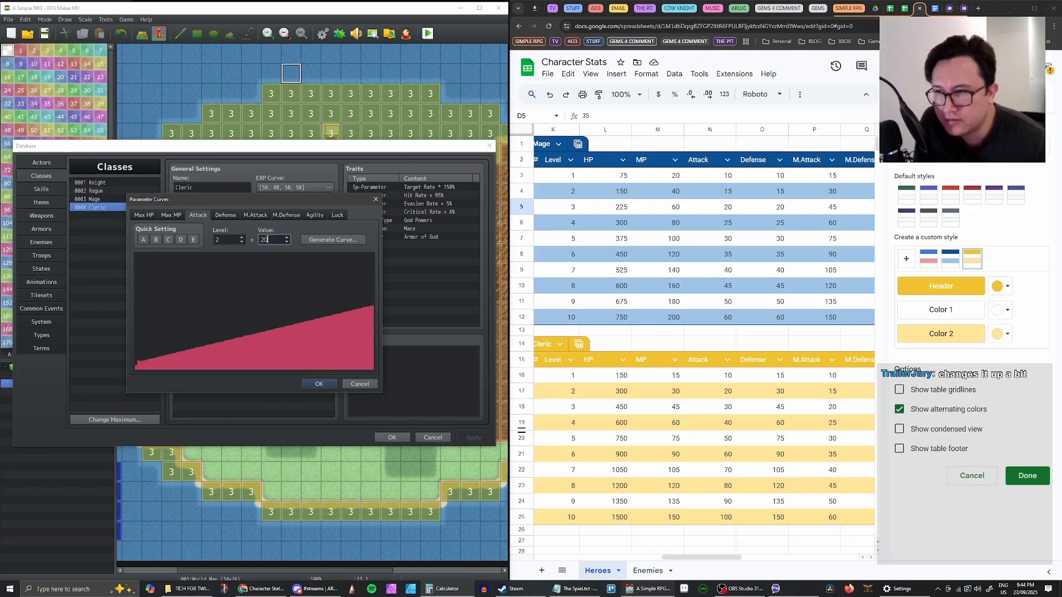
# Set the Cleric's Attack to 30 at level 3 and 40 at level 4
pyautogui.click(241, 237)
pyautogui.doubleClick(267, 239)
pyautogui.write('30')
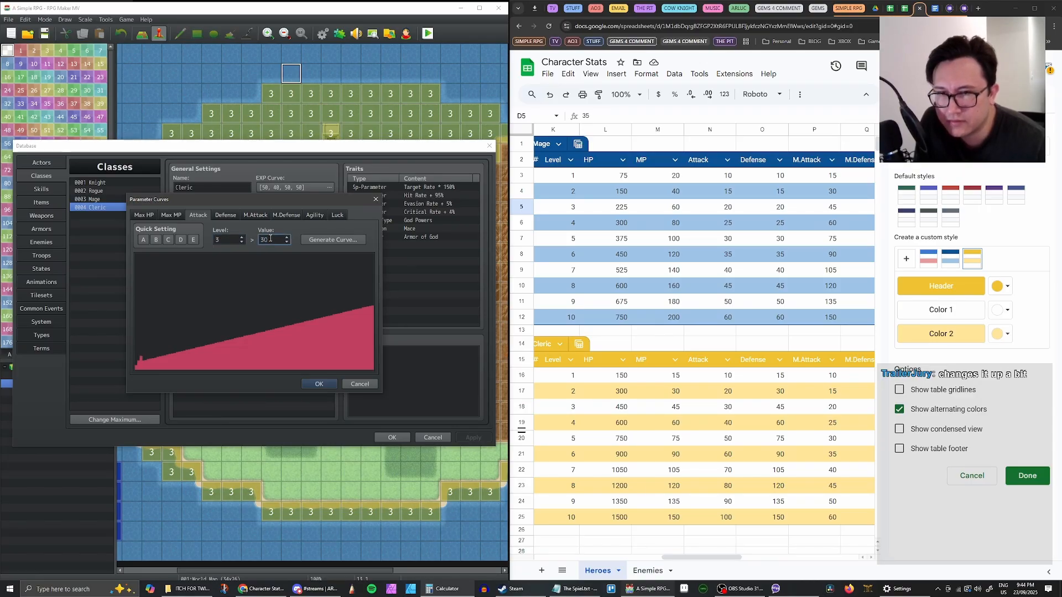
pyautogui.click(242, 237)
pyautogui.doubleClick(267, 240)
pyautogui.write('40')
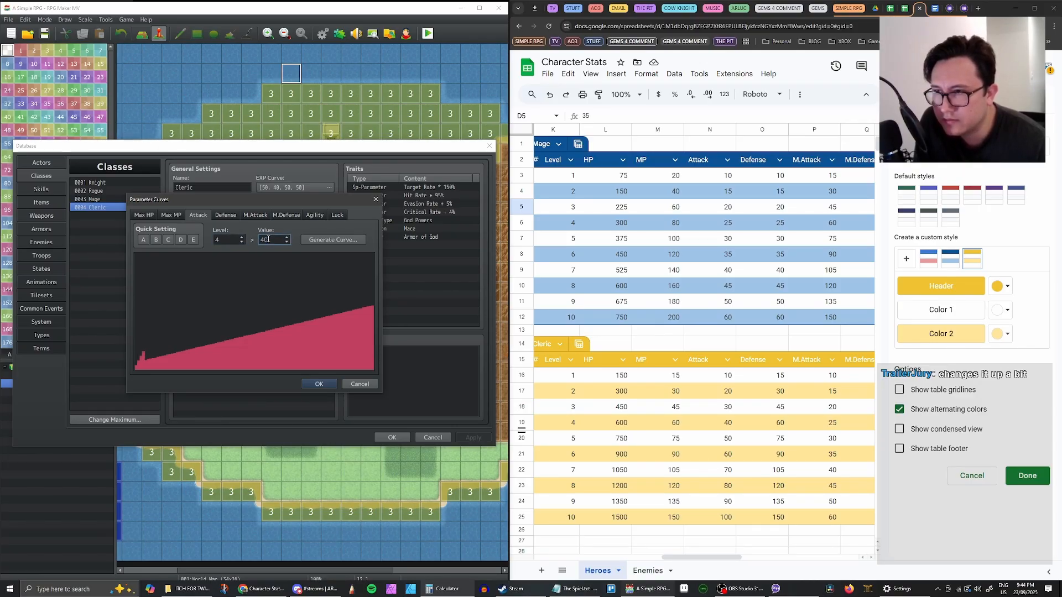
# Set the Cleric's Attack to 50 at level 5 and 60 at level 6
pyautogui.click(242, 237)
pyautogui.doubleClick(267, 239)
pyautogui.write('50')
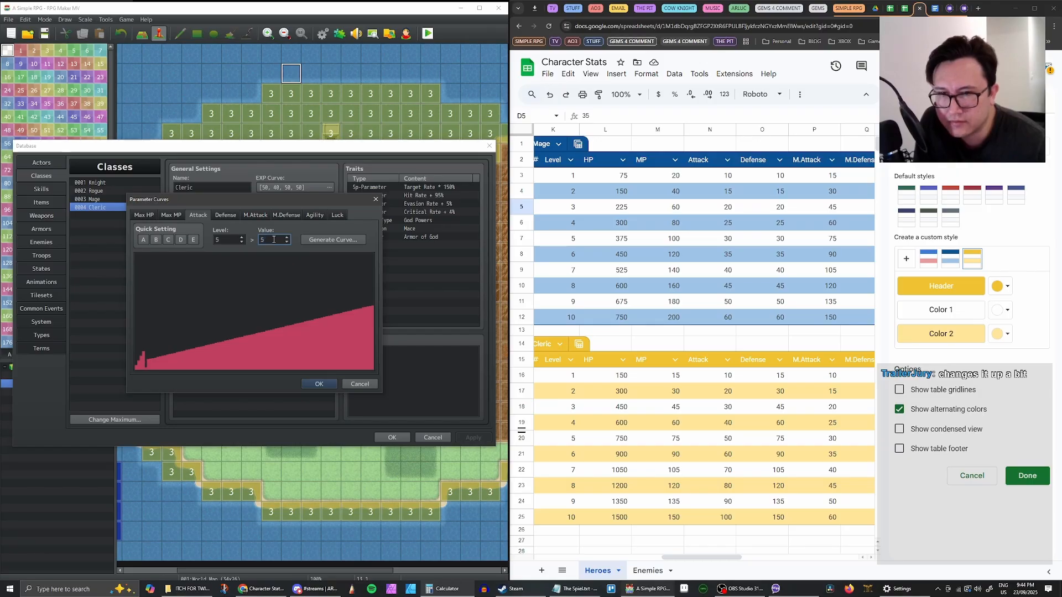
pyautogui.click(242, 237)
pyautogui.doubleClick(272, 240)
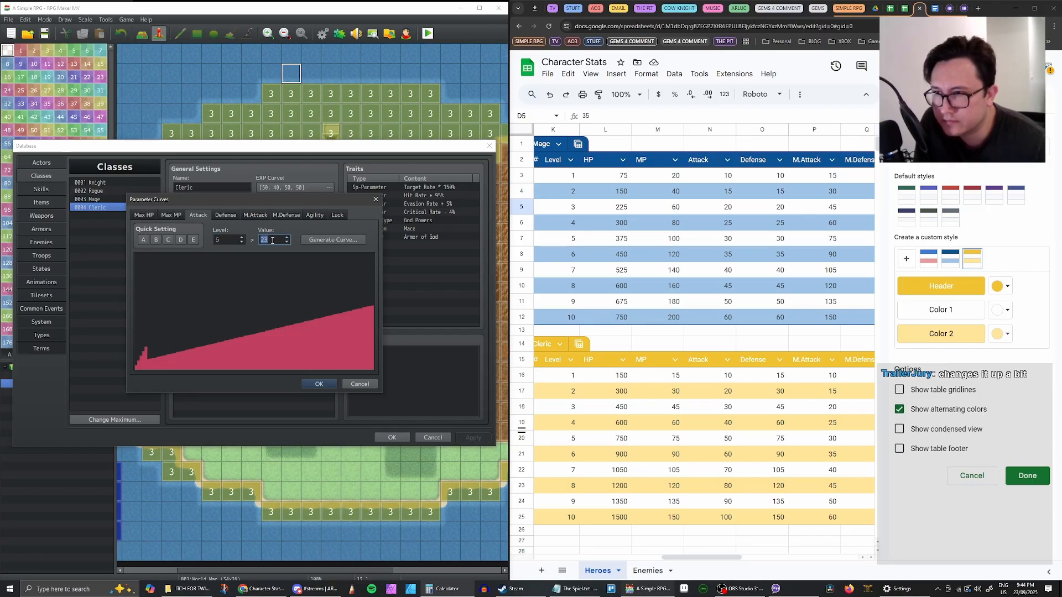
pyautogui.write('60')
# Set the Cleric's Attack to 70 at level 7 and 80 at level 8
pyautogui.click(242, 238)
pyautogui.doubleClick(271, 239)
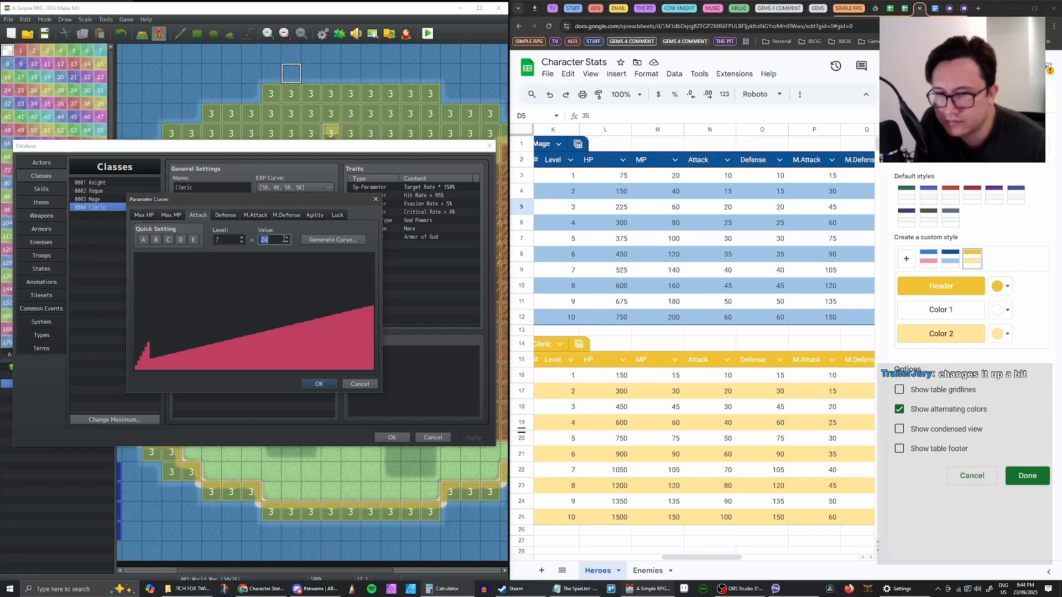
pyautogui.write('70')
pyautogui.click(242, 237)
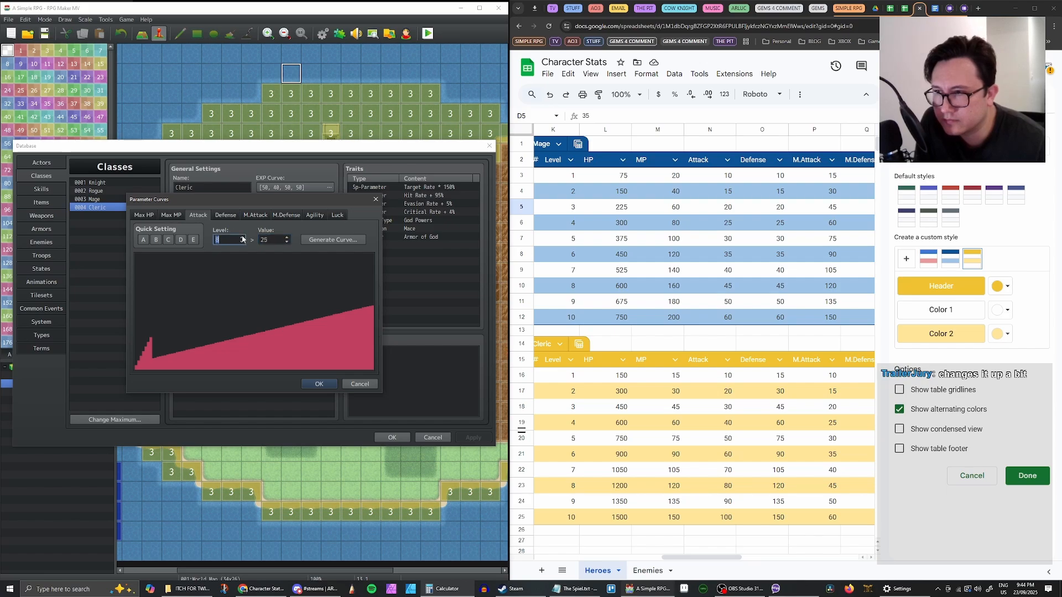
pyautogui.doubleClick(273, 240)
pyautogui.write('80')
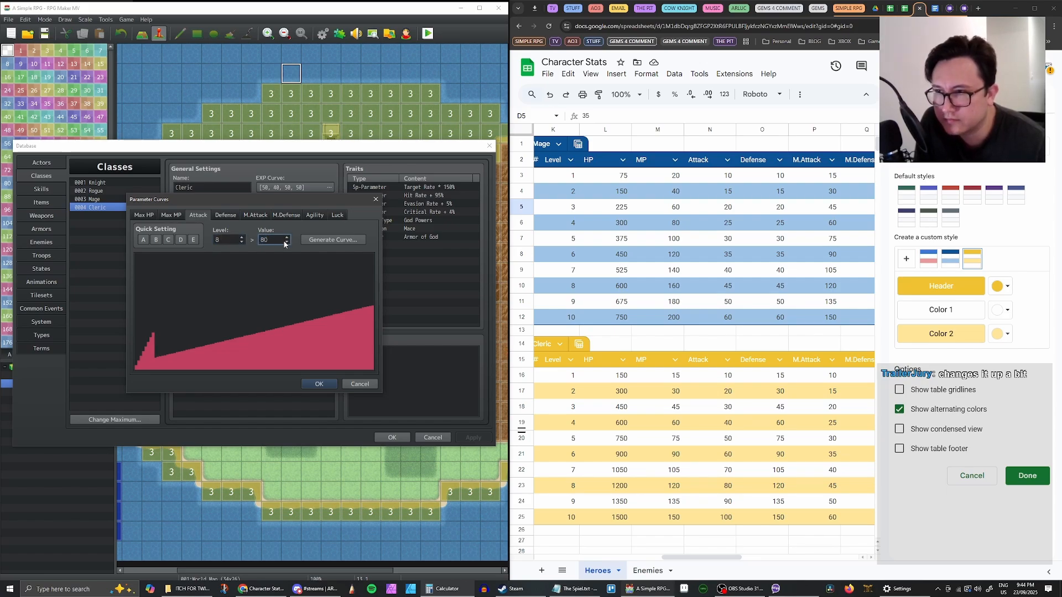
# Set the Cleric's Attack to 90 at level 9 and 100 at level 10, and accept the curve
pyautogui.click(242, 237)
pyautogui.doubleClick(267, 239)
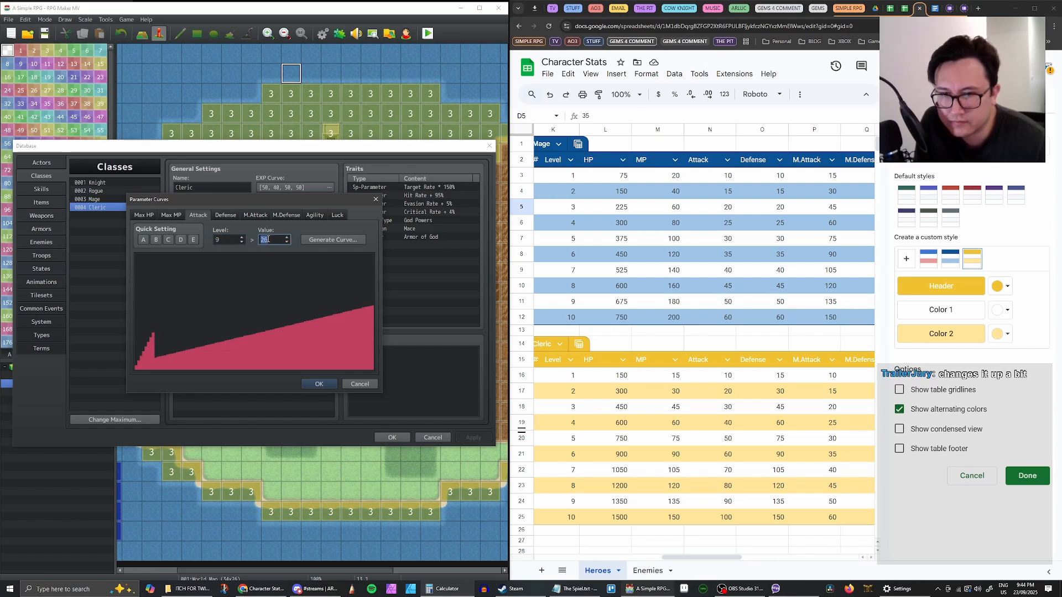
pyautogui.write('90')
pyautogui.click(241, 238)
pyautogui.doubleClick(274, 240)
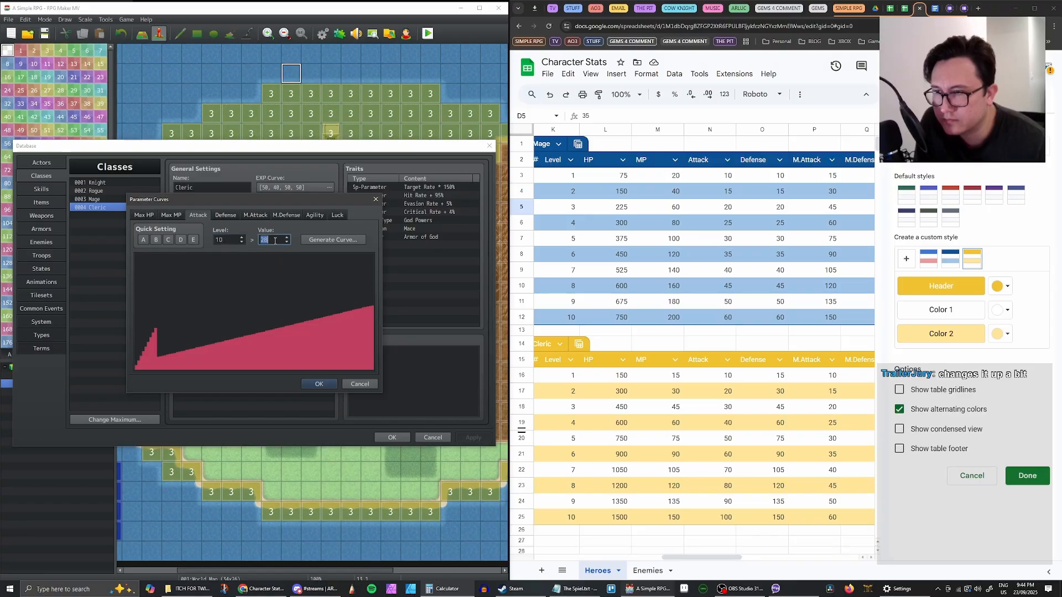
pyautogui.write('100')
pyautogui.click(325, 383)
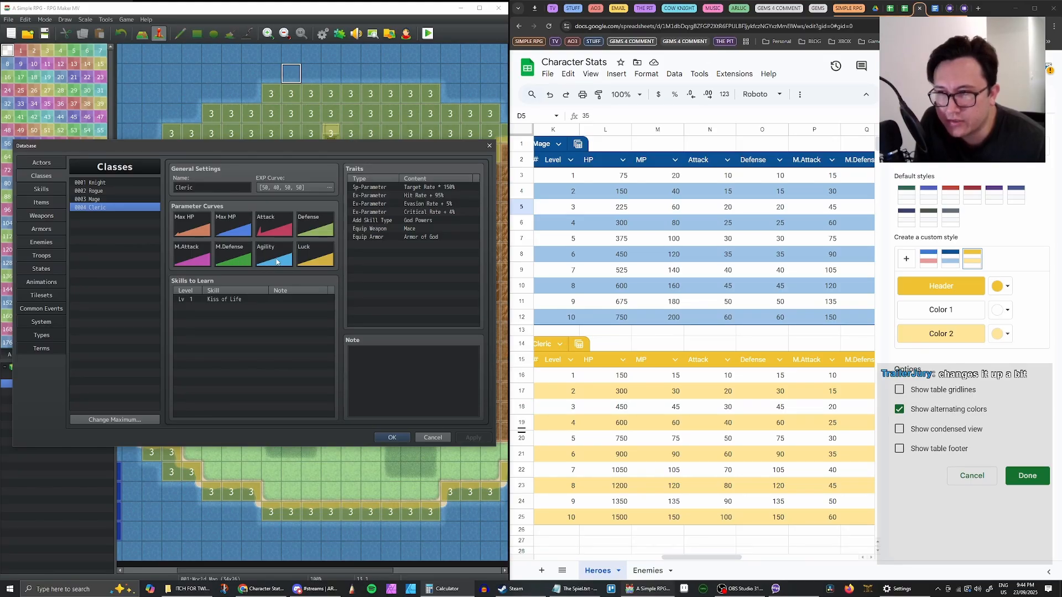
# Open the Cleric's Defense curve and set it to 15 at level 1 and 30 at level 2
pyautogui.doubleClick(304, 225)
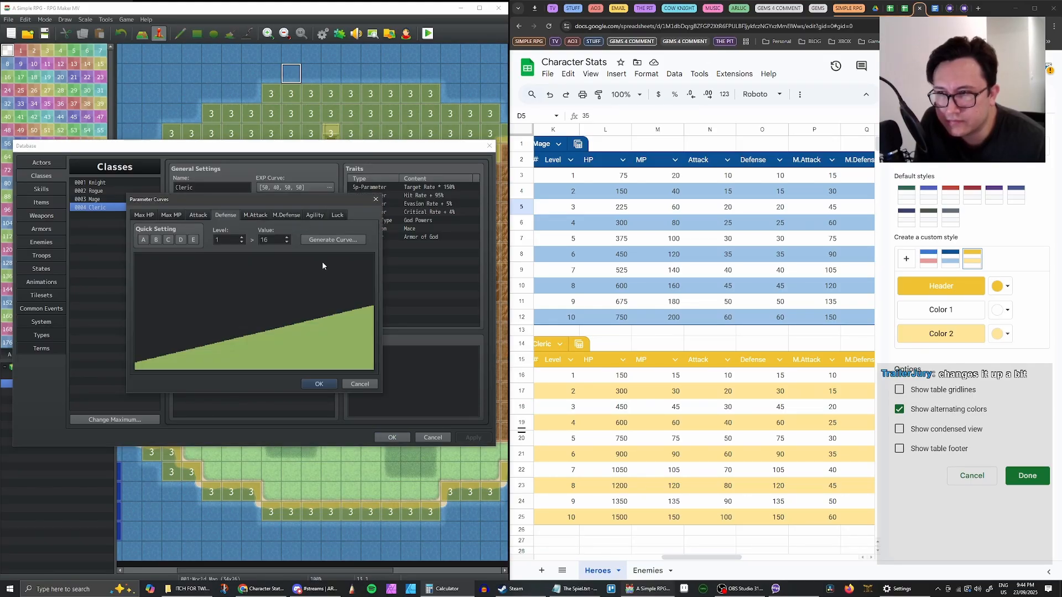
pyautogui.doubleClick(266, 239)
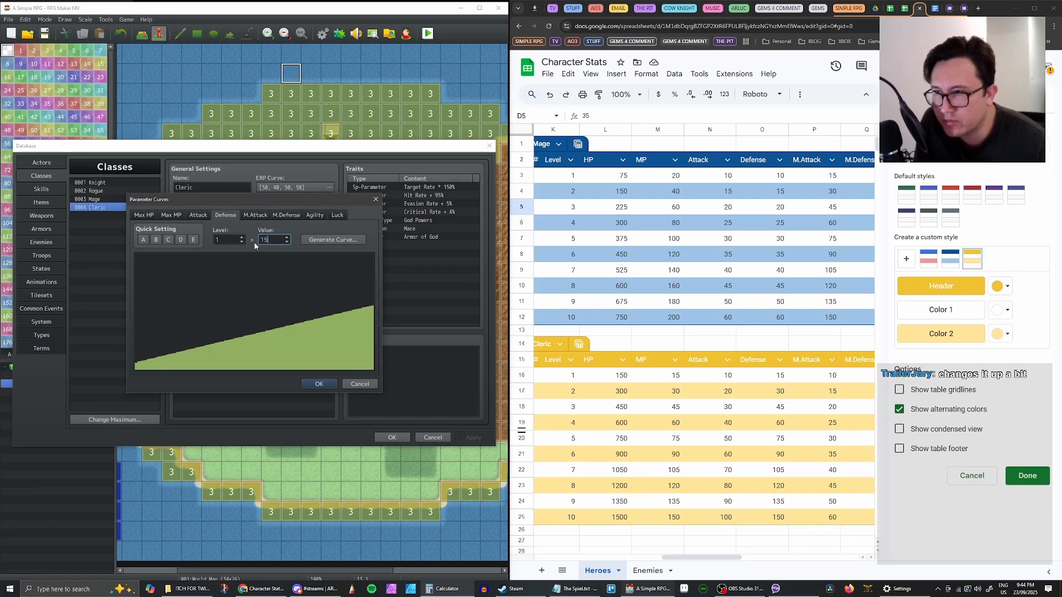
pyautogui.click(242, 238)
pyautogui.doubleClick(268, 239)
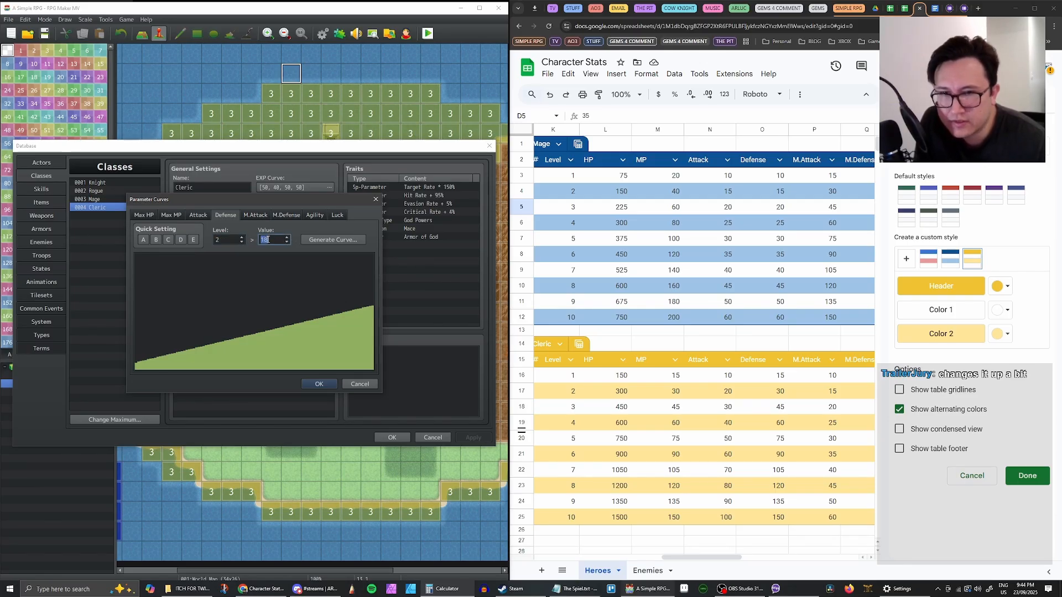
pyautogui.write('30')
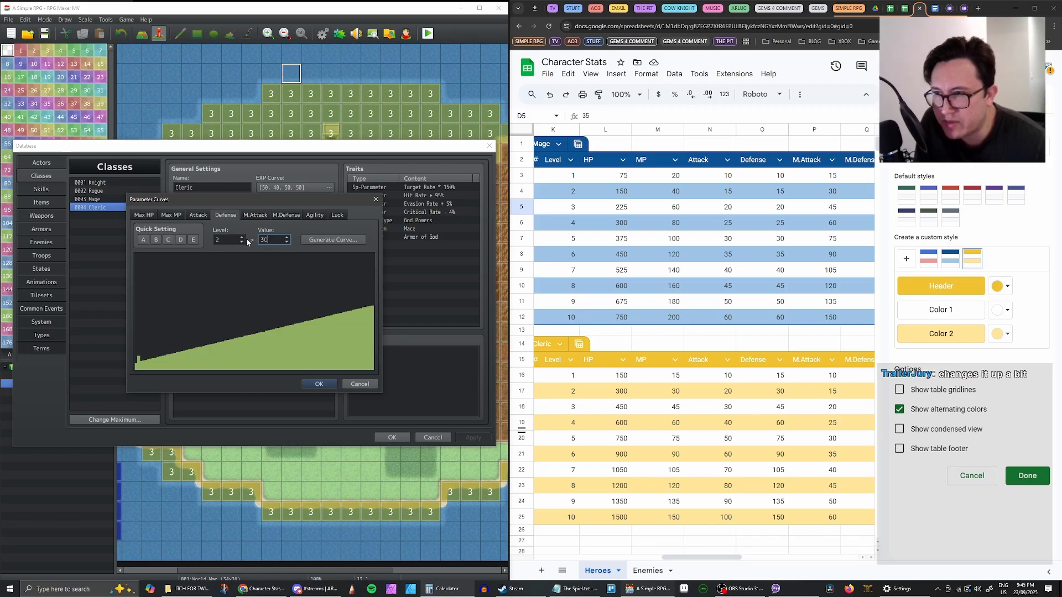
# Set the Cleric's Defense to 45 at level 3 and 60 at level 4
pyautogui.click(242, 237)
pyautogui.doubleClick(274, 239)
pyautogui.write('45')
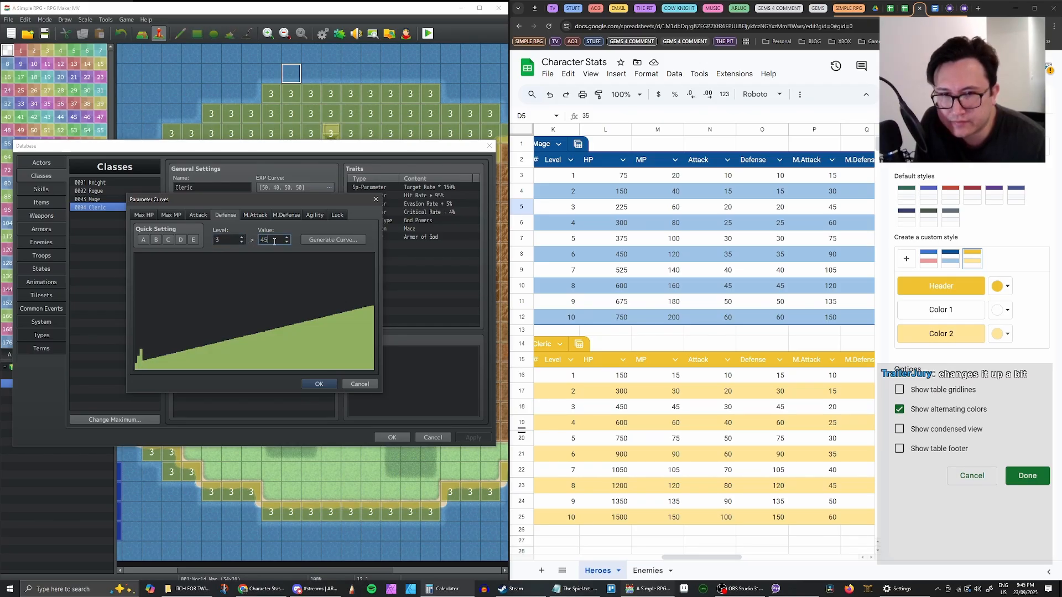
pyautogui.click(242, 237)
pyautogui.doubleClick(274, 239)
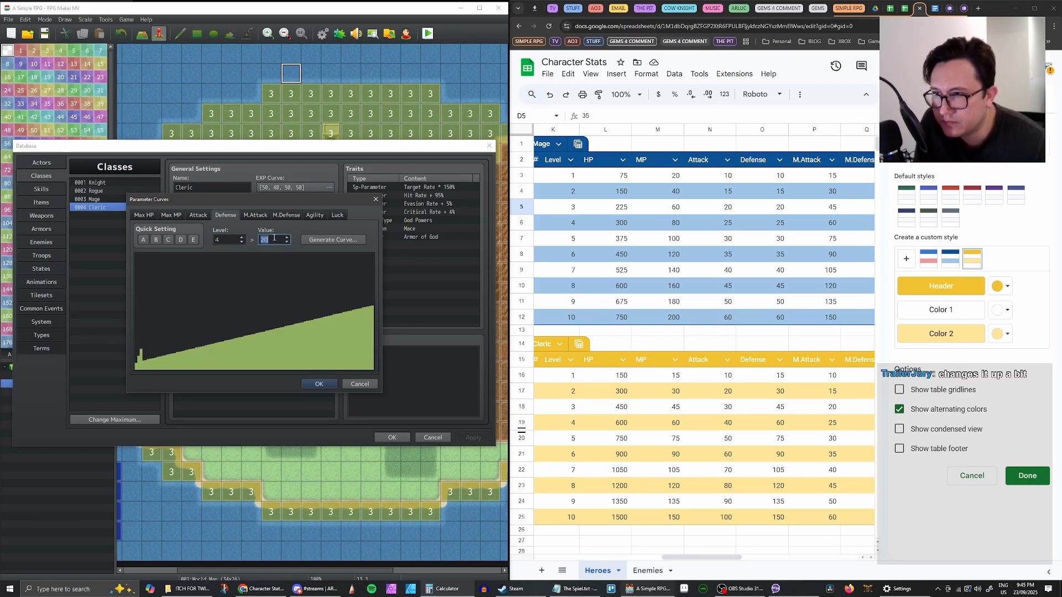
pyautogui.write('60')
# Set the Cleric's Defense to 75 at level 5 and 90 at level 6
pyautogui.click(242, 238)
pyautogui.doubleClick(270, 240)
pyautogui.write('75')
pyautogui.click(241, 237)
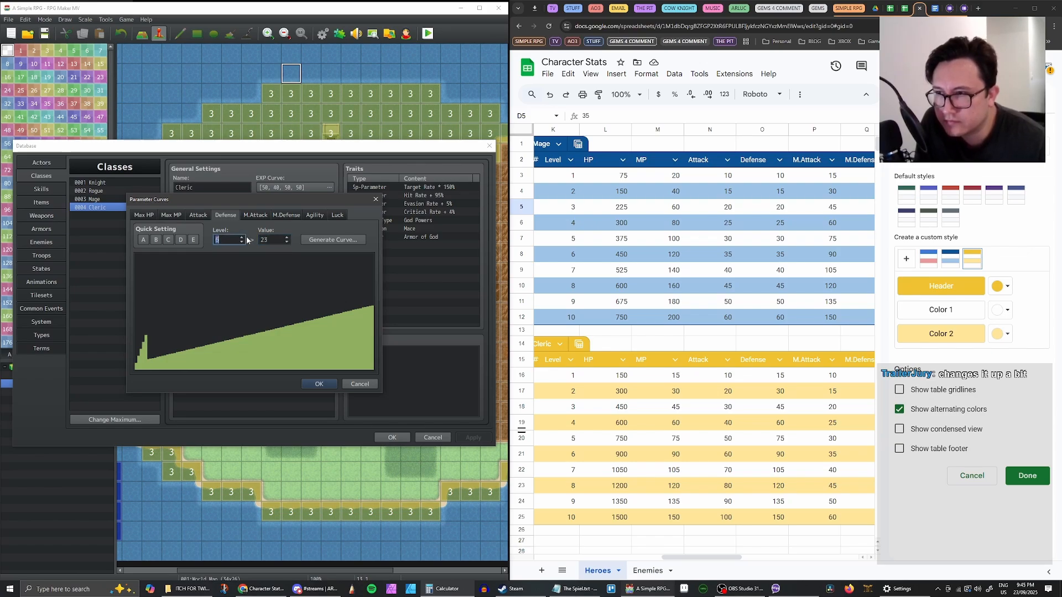
pyautogui.doubleClick(277, 239)
pyautogui.write('90')
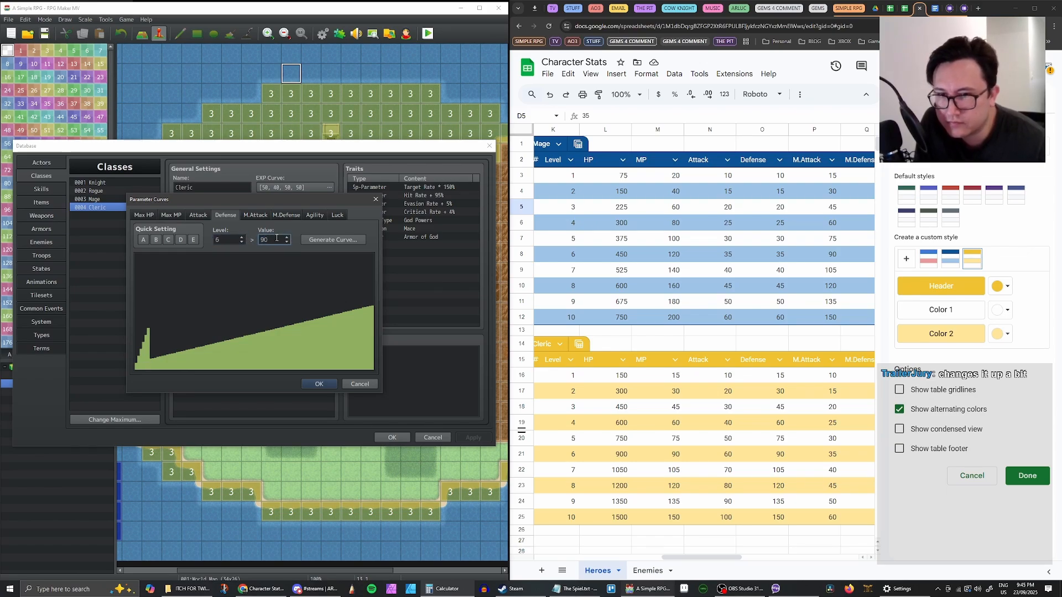
# Set the Cleric's Defense to 105 at level 7 and 120 at level 8
pyautogui.click(241, 237)
pyautogui.doubleClick(264, 239)
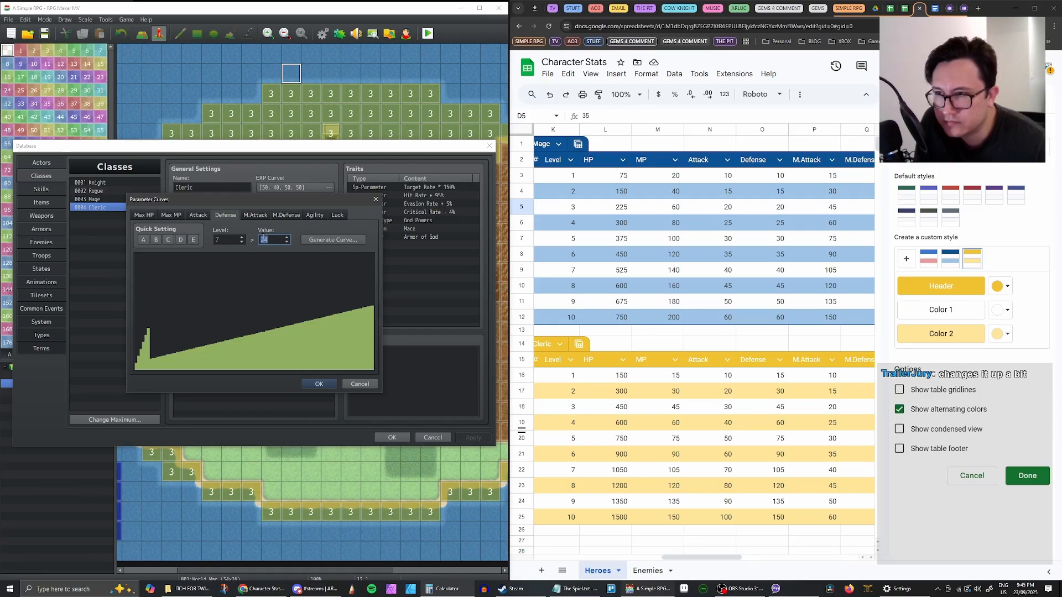
pyautogui.write('105')
pyautogui.click(241, 237)
pyautogui.doubleClick(273, 239)
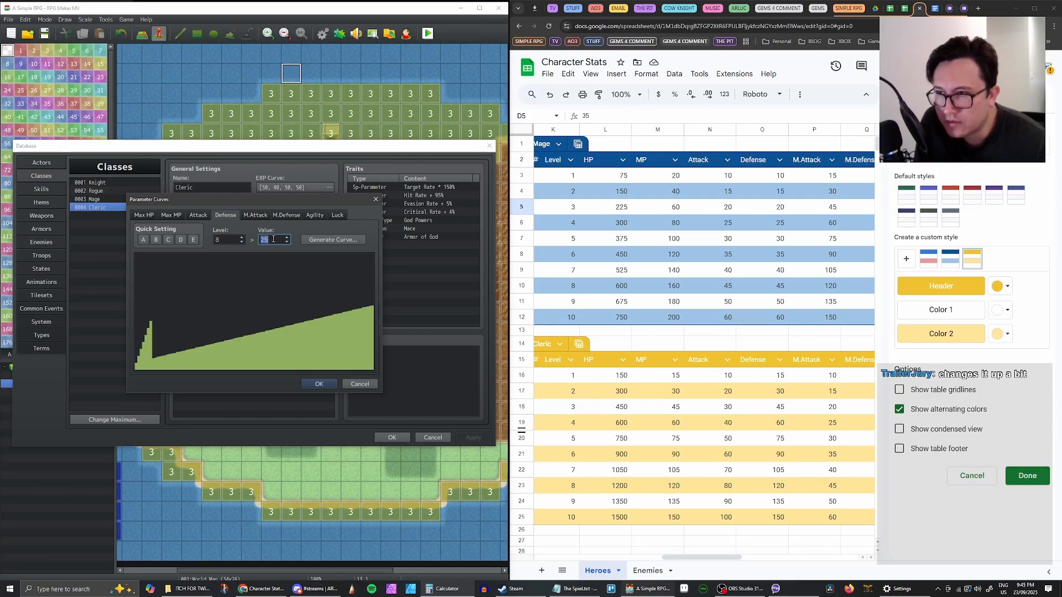
pyautogui.write('120')
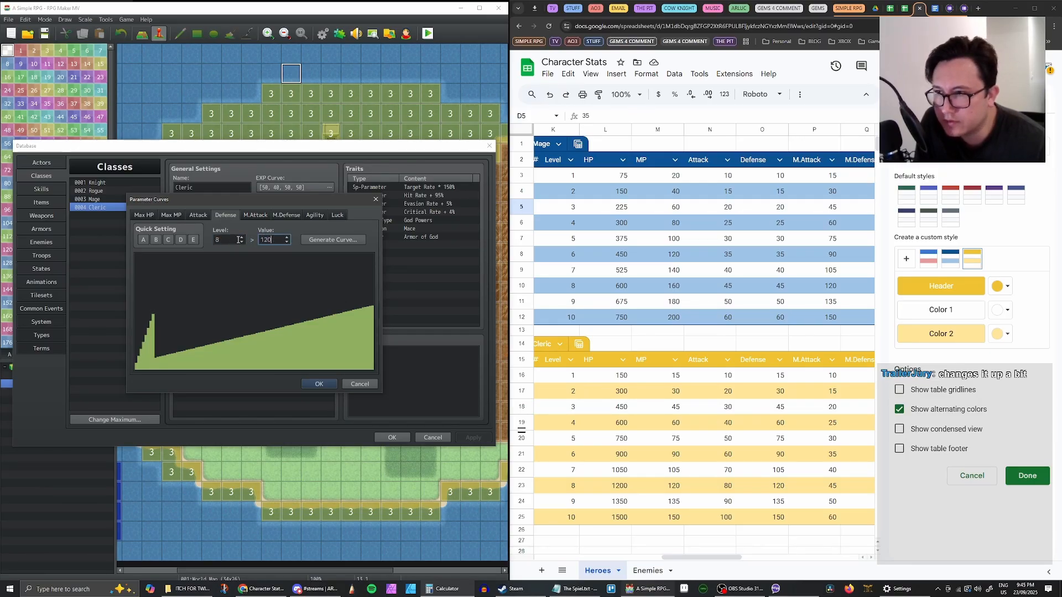
# Set the Cleric's Defense to 135 at level 9 and 150 at level 10, and apply the changes to the database
pyautogui.click(241, 237)
pyautogui.doubleClick(273, 239)
pyautogui.write('12')
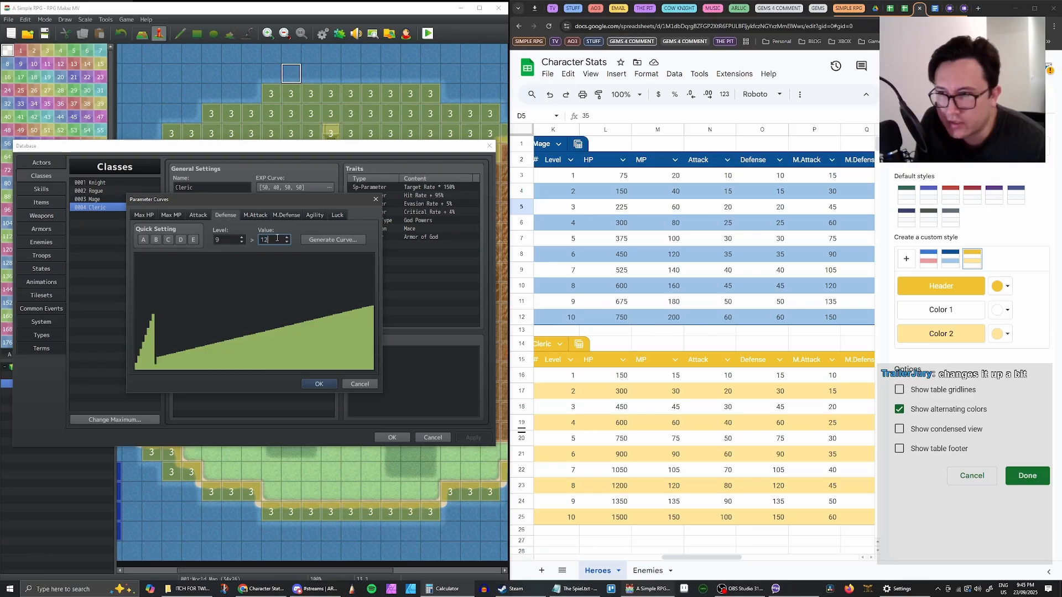
pyautogui.write('5')
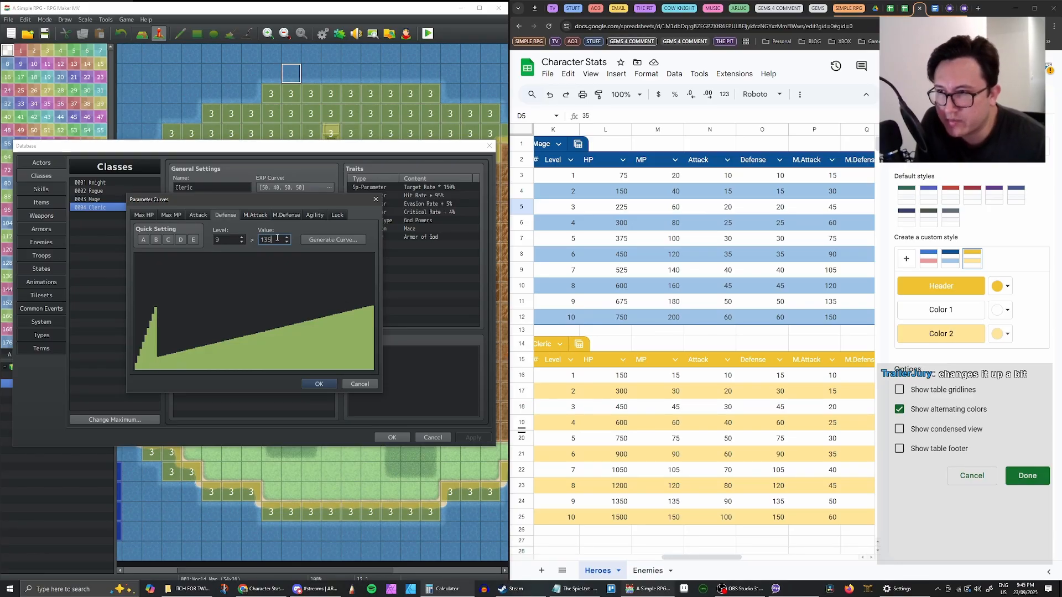
pyautogui.click(242, 237)
pyautogui.doubleClick(274, 239)
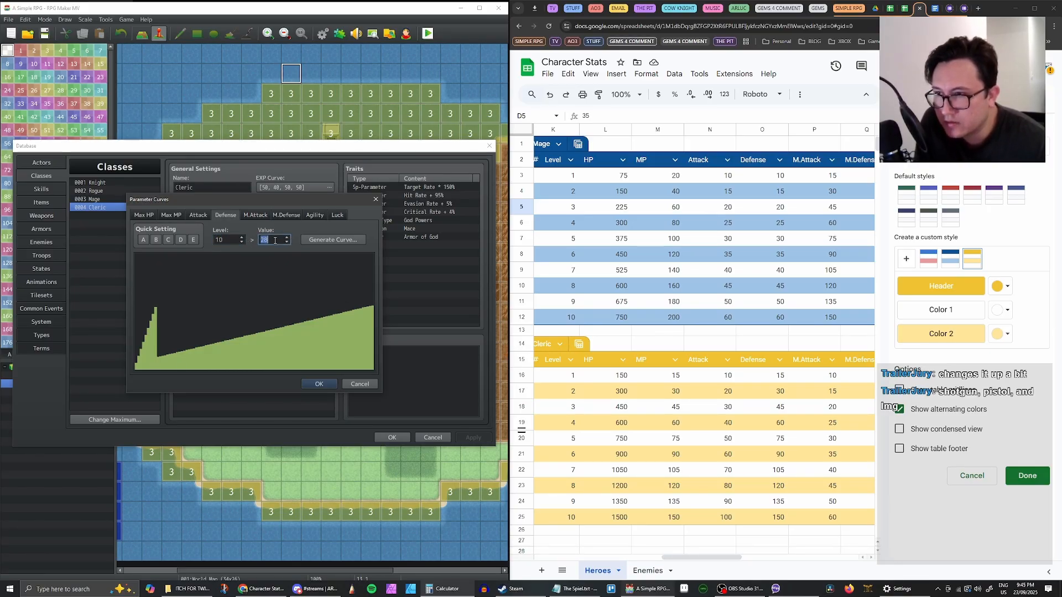
pyautogui.write('150')
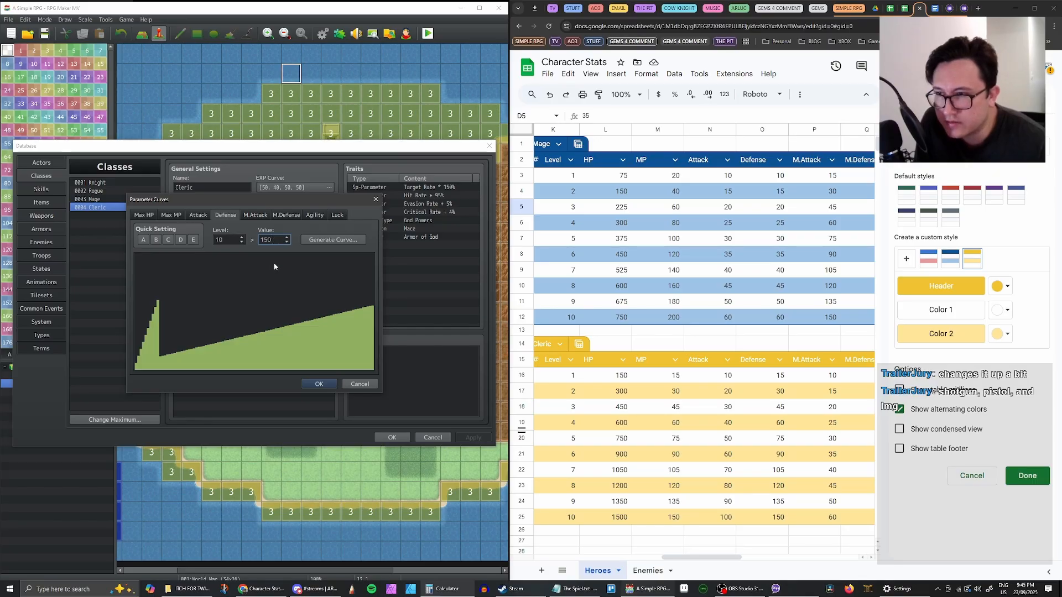
pyautogui.click(319, 383)
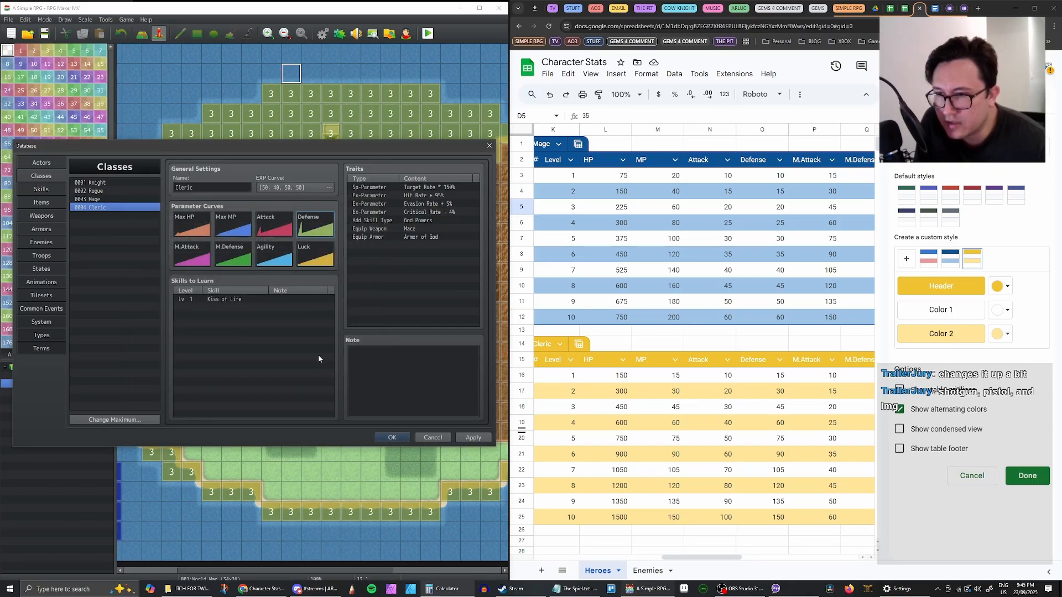
pyautogui.click(471, 437)
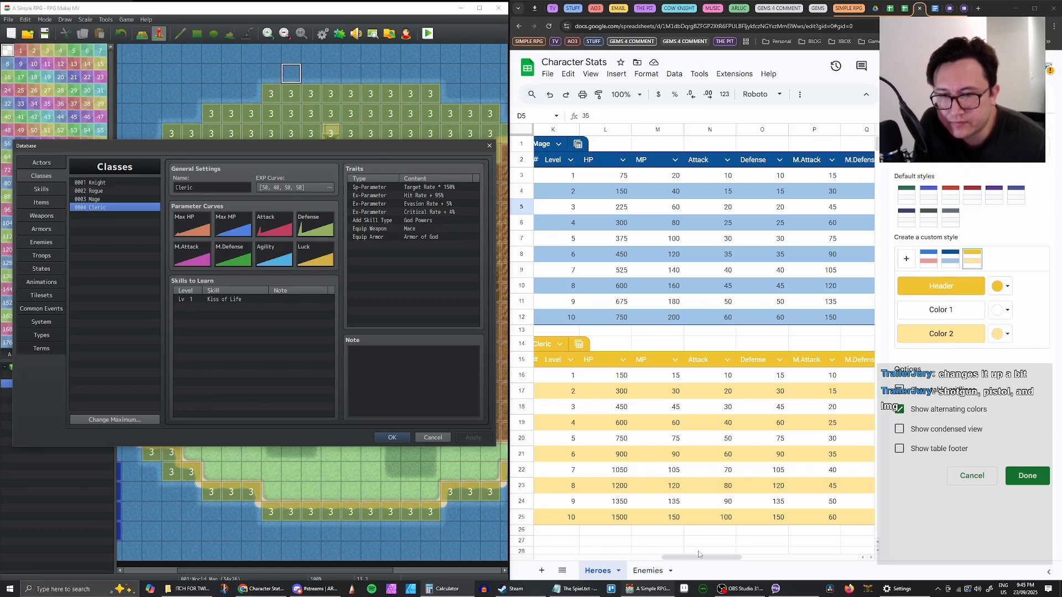
# Open the Cleric's M.Attack curve and set it to 15 at level 1 and 25 at level 2
pyautogui.moveTo(700, 557); pyautogui.dragTo(732, 558)
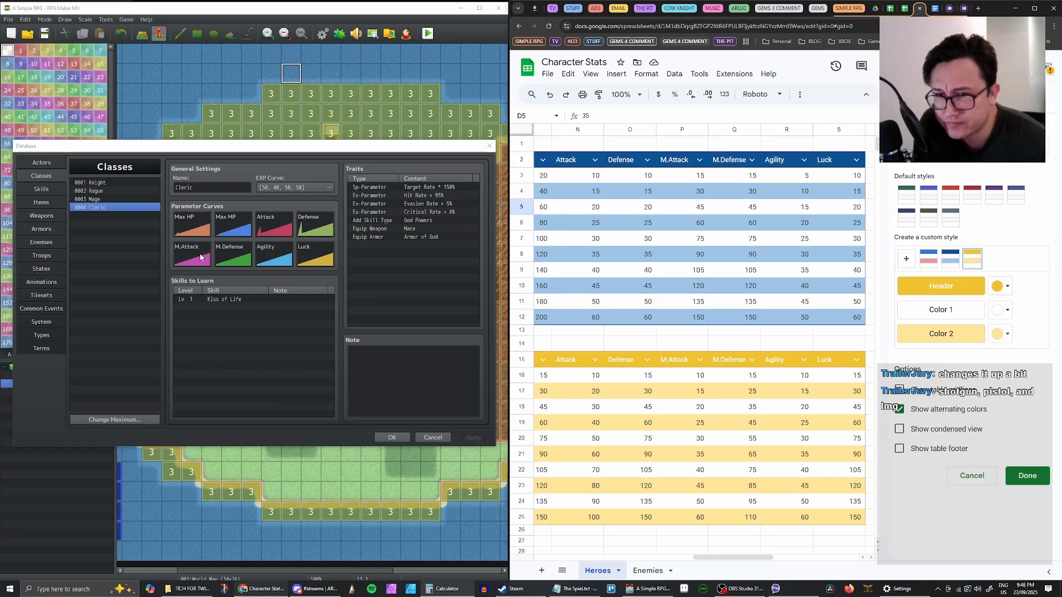
pyautogui.doubleClick(200, 257)
pyautogui.doubleClick(272, 242)
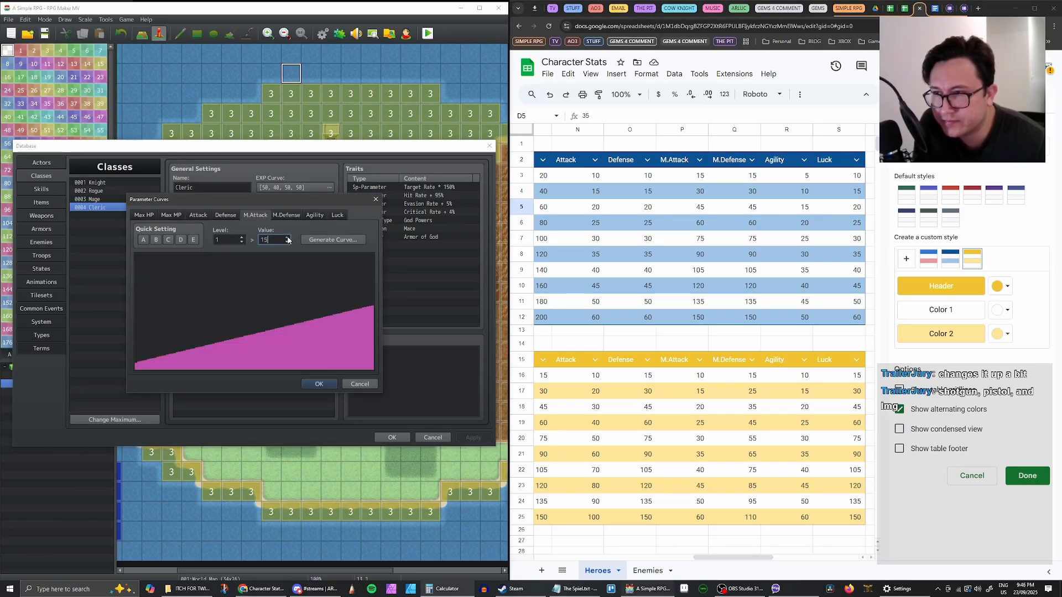
pyautogui.click(287, 243)
pyautogui.click(242, 237)
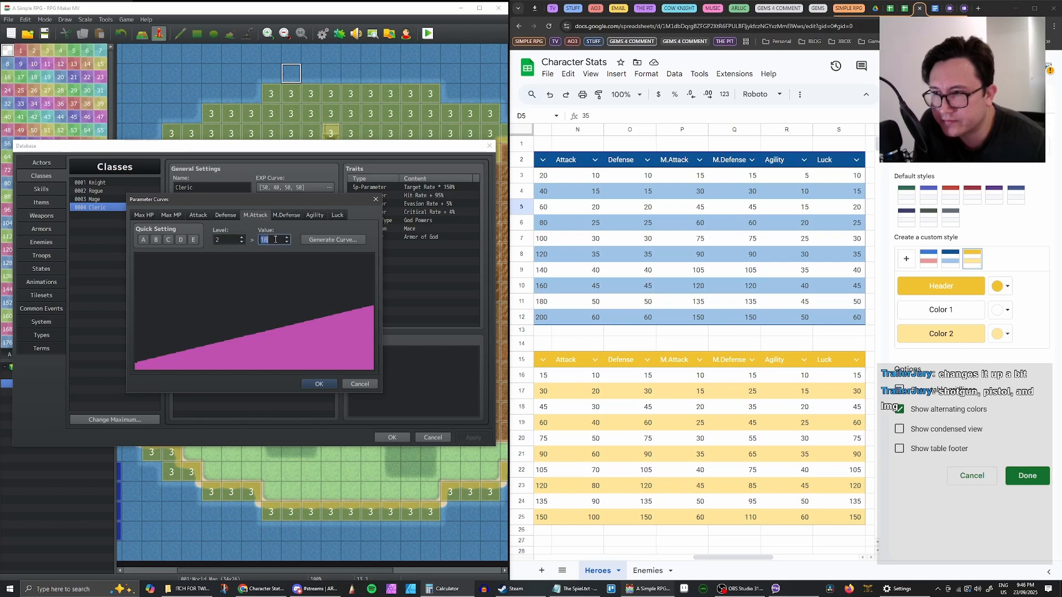
pyautogui.write('30')
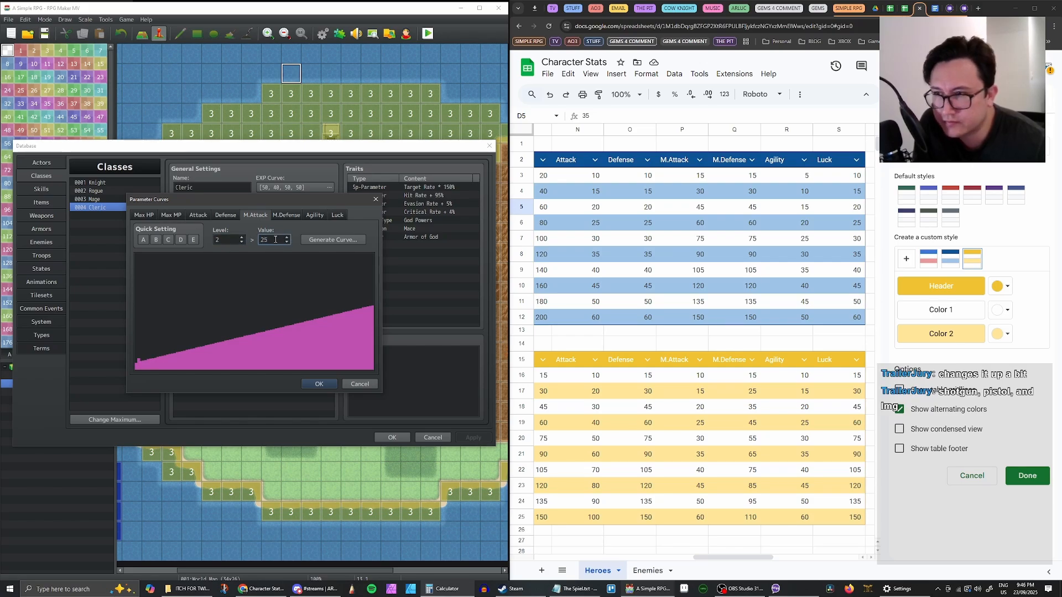
# Set the Cleric's M.Attack to 35 at level 3 and 45 at level 4
pyautogui.click(242, 238)
pyautogui.doubleClick(277, 240)
pyautogui.write('45')
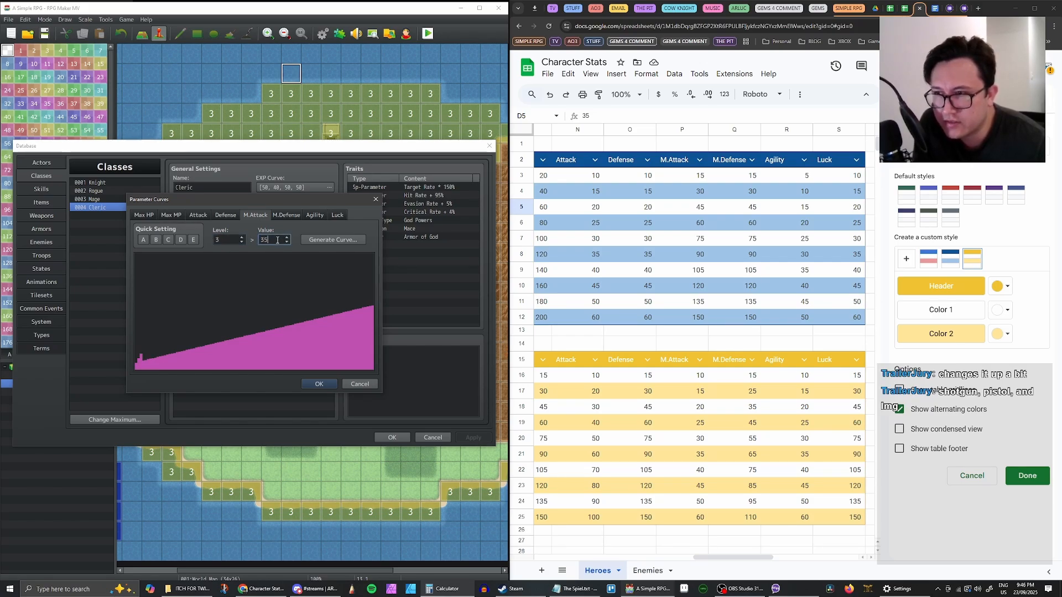
pyautogui.click(242, 237)
pyautogui.doubleClick(275, 243)
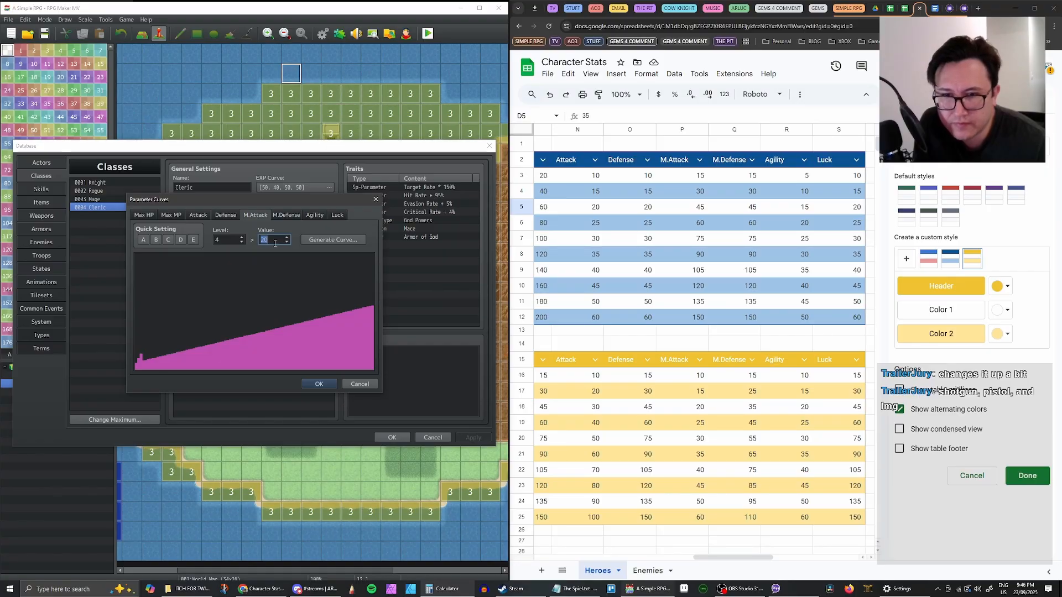
pyautogui.write('45')
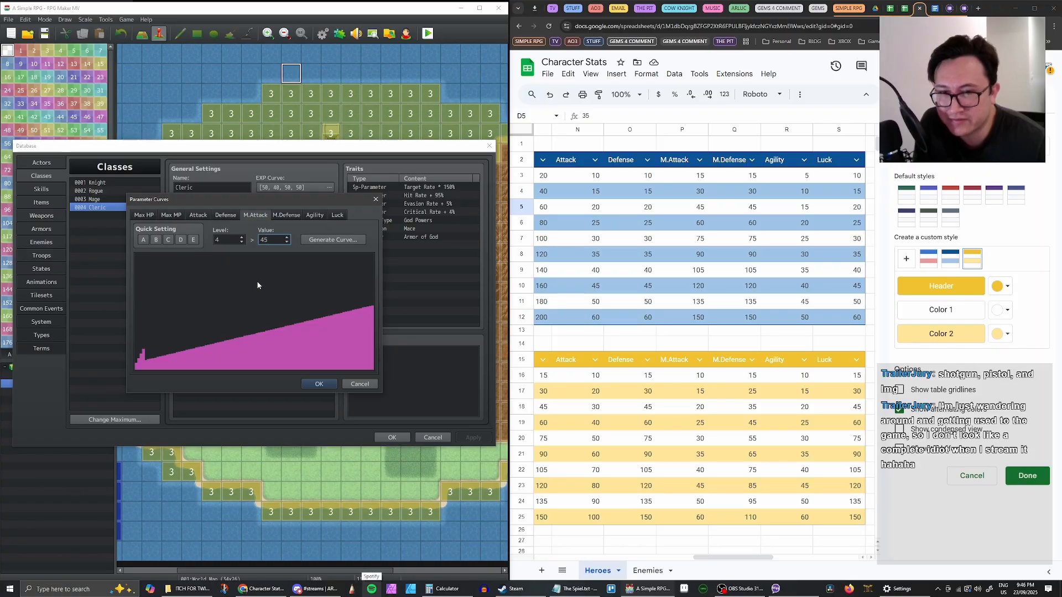
# Set the Cleric's M.Attack curve to 65 at level 6 and 75 at level 7
pyautogui.click(241, 236)
pyautogui.click(241, 237)
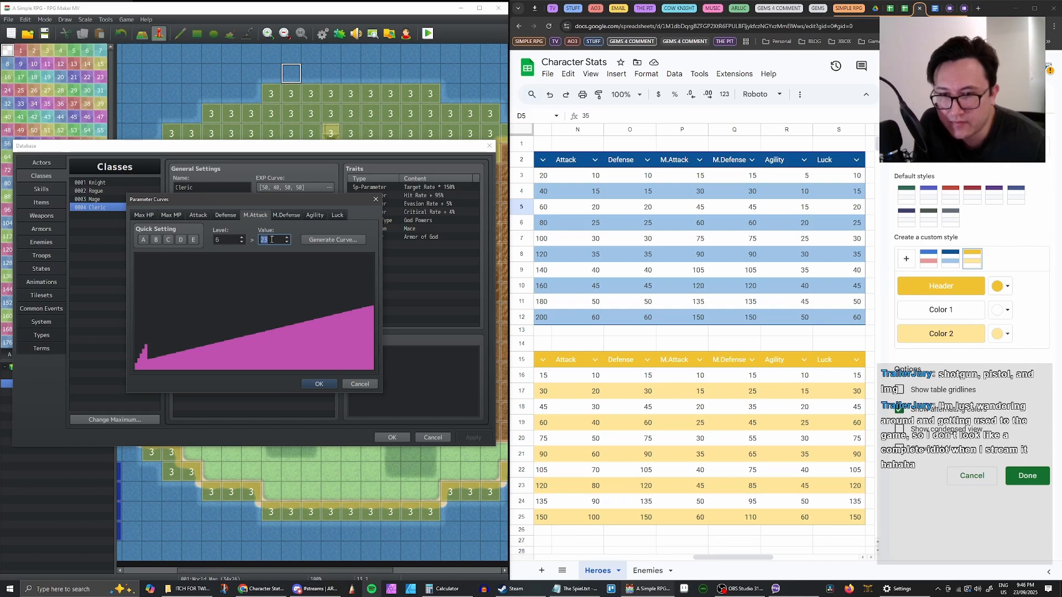
pyautogui.write('65')
pyautogui.click(241, 237)
pyautogui.doubleClick(267, 240)
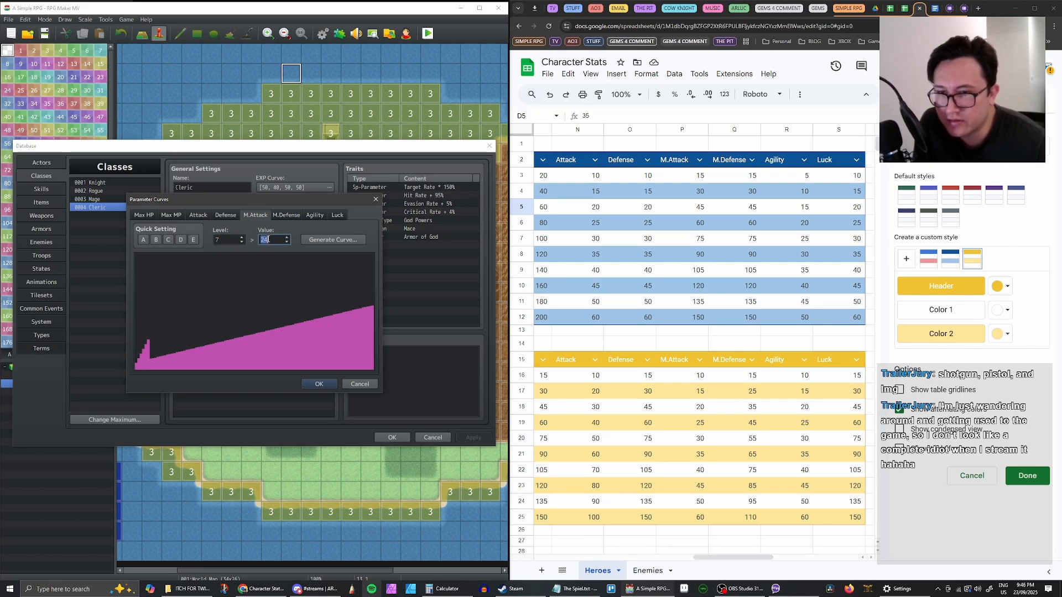
pyautogui.write('65')
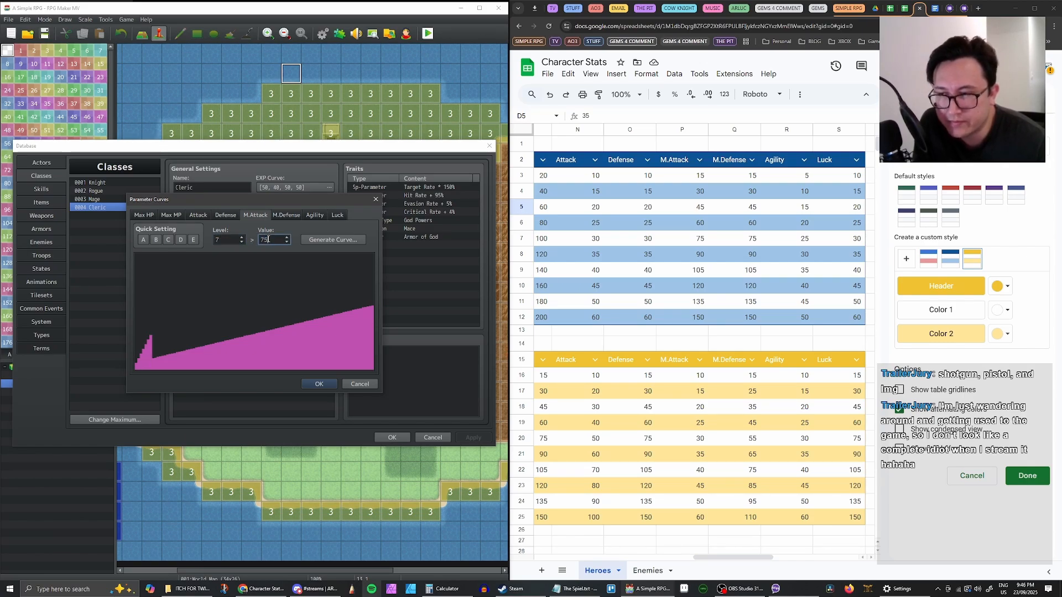
# Set the Cleric's M.Attack to 85 at level 8, 95 at level 9 and 110 at level 10, and apply the curve
pyautogui.click(241, 238)
pyautogui.doubleClick(267, 240)
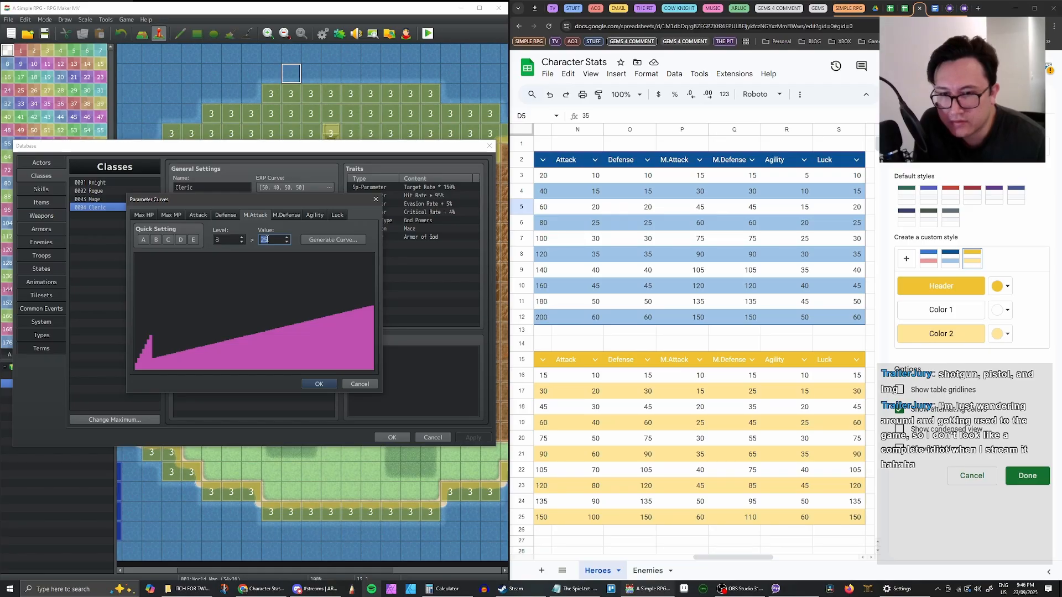
pyautogui.write('85')
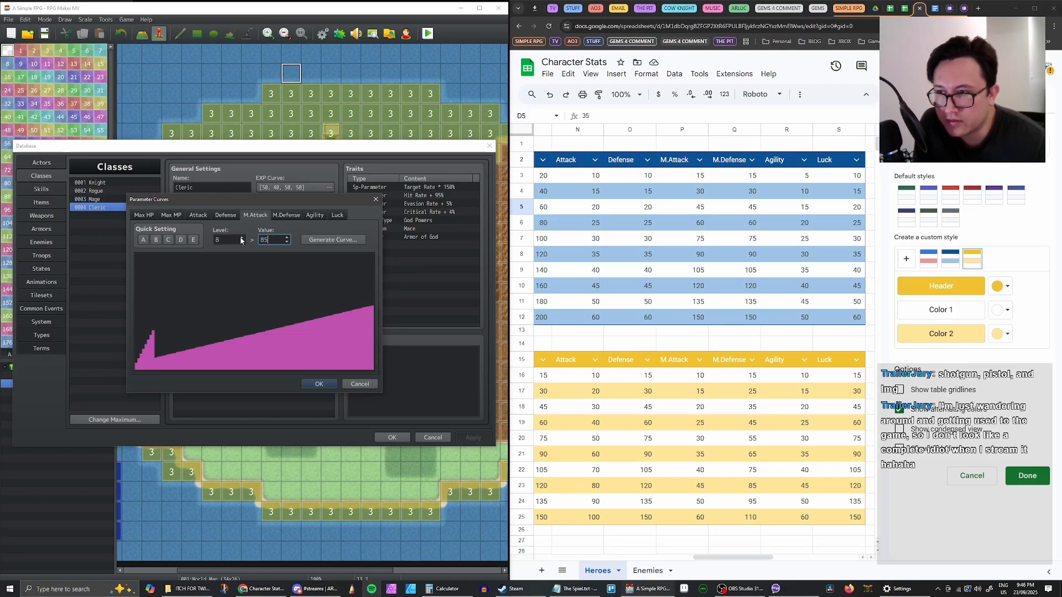
pyautogui.click(241, 237)
pyautogui.doubleClick(272, 241)
pyautogui.write('95')
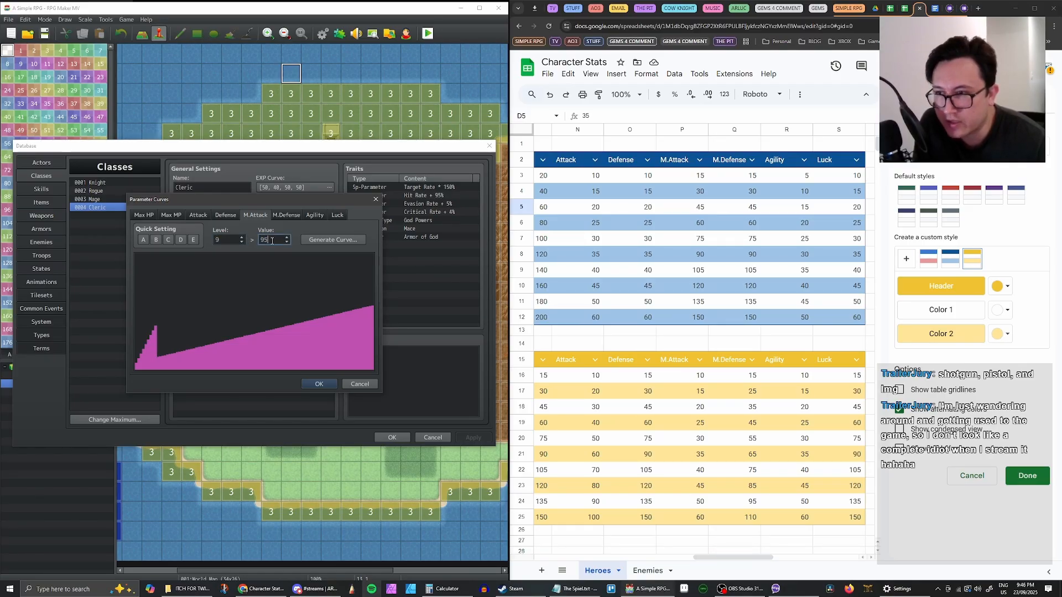
pyautogui.click(241, 237)
pyautogui.doubleClick(277, 241)
pyautogui.write('110')
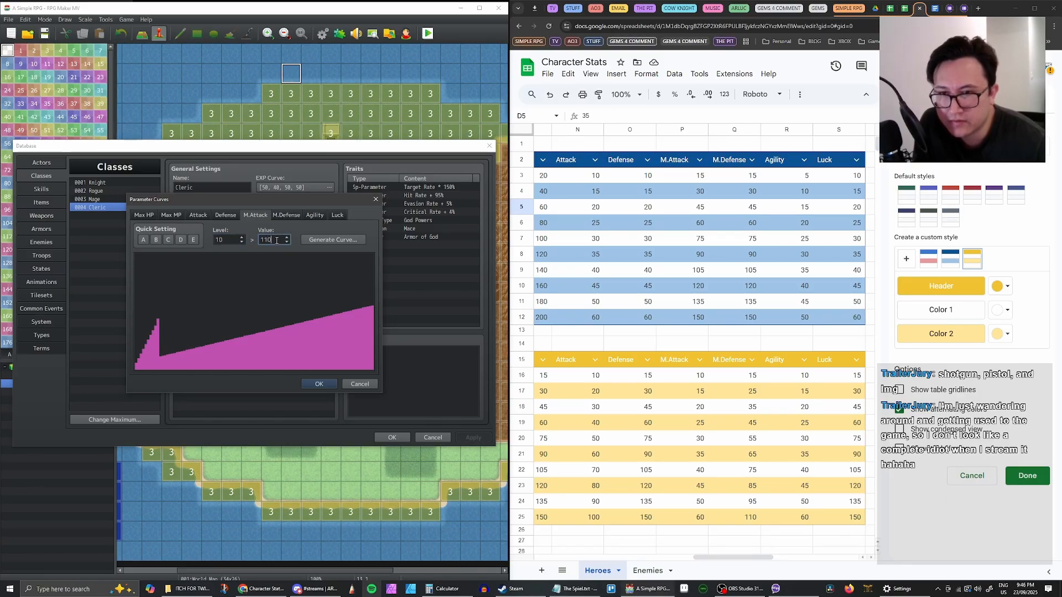
pyautogui.click(320, 383)
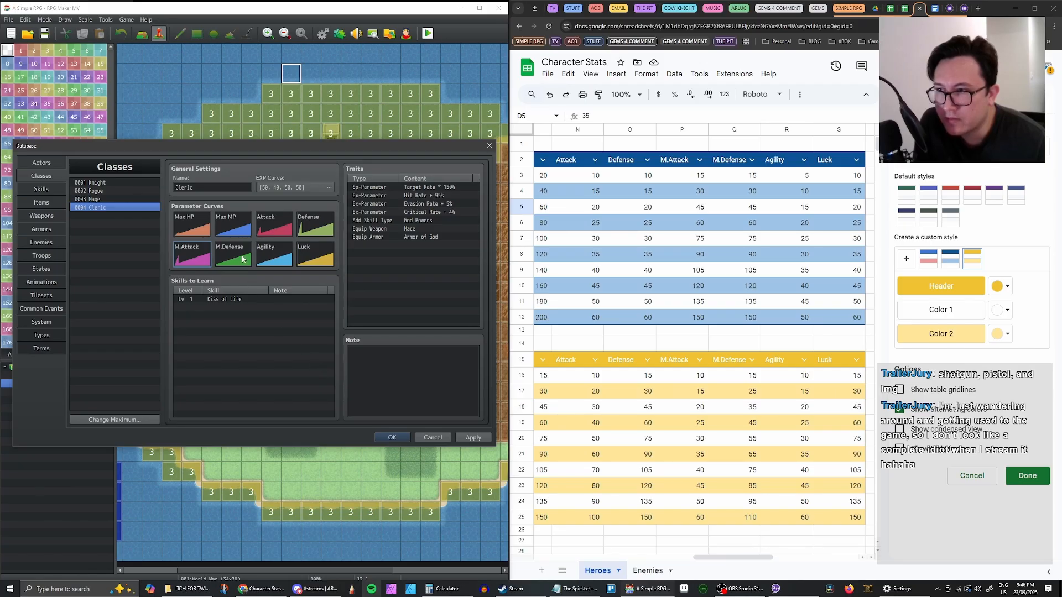
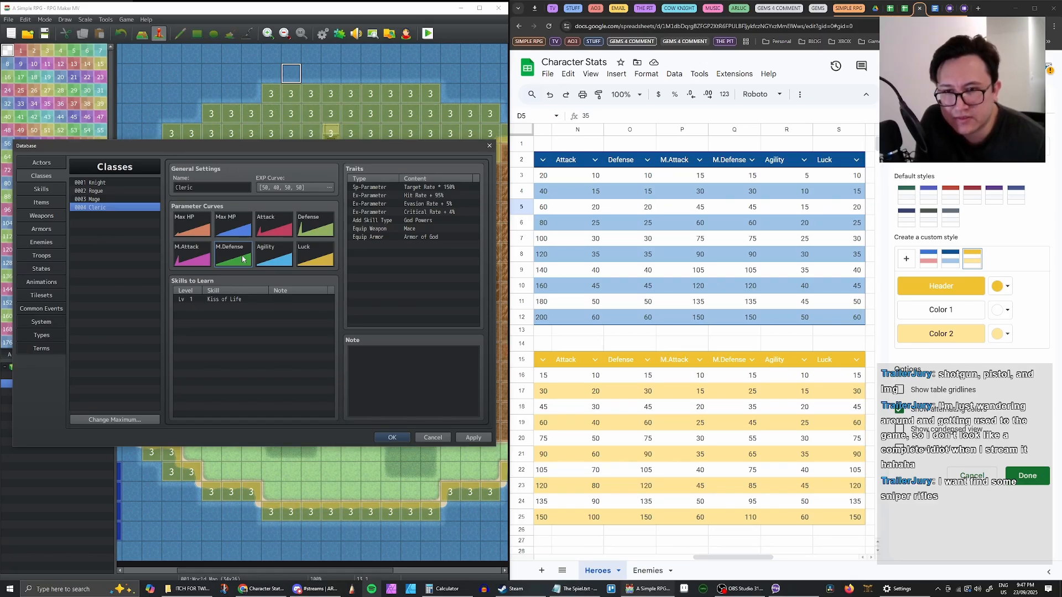
# Reopen the Cleric's M.Attack curve and set it to 10 at level 1 and 15 at level 2
pyautogui.doubleClick(242, 259)
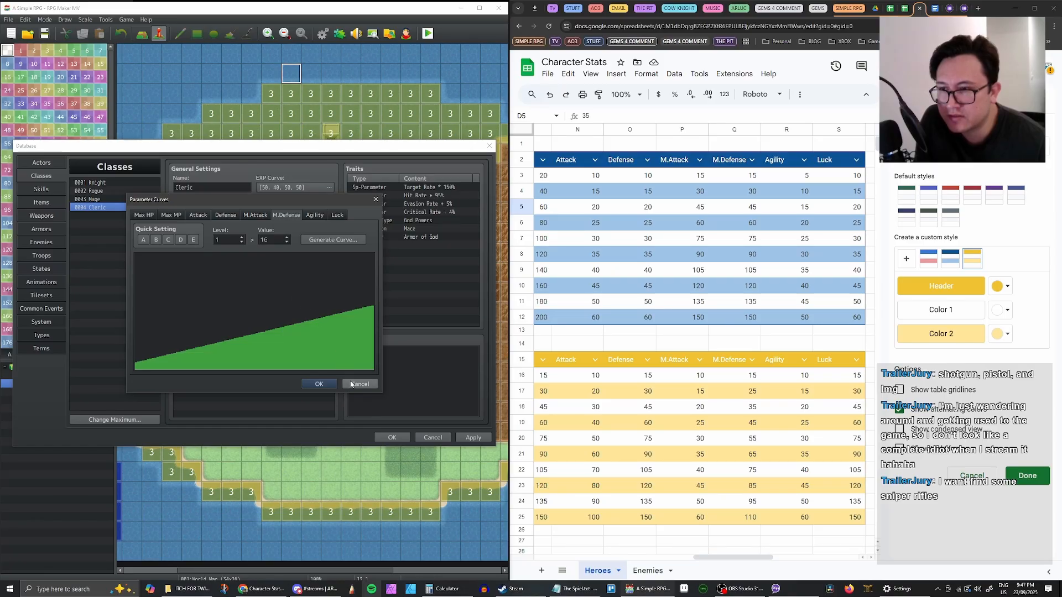
pyautogui.click(359, 384)
pyautogui.doubleClick(207, 264)
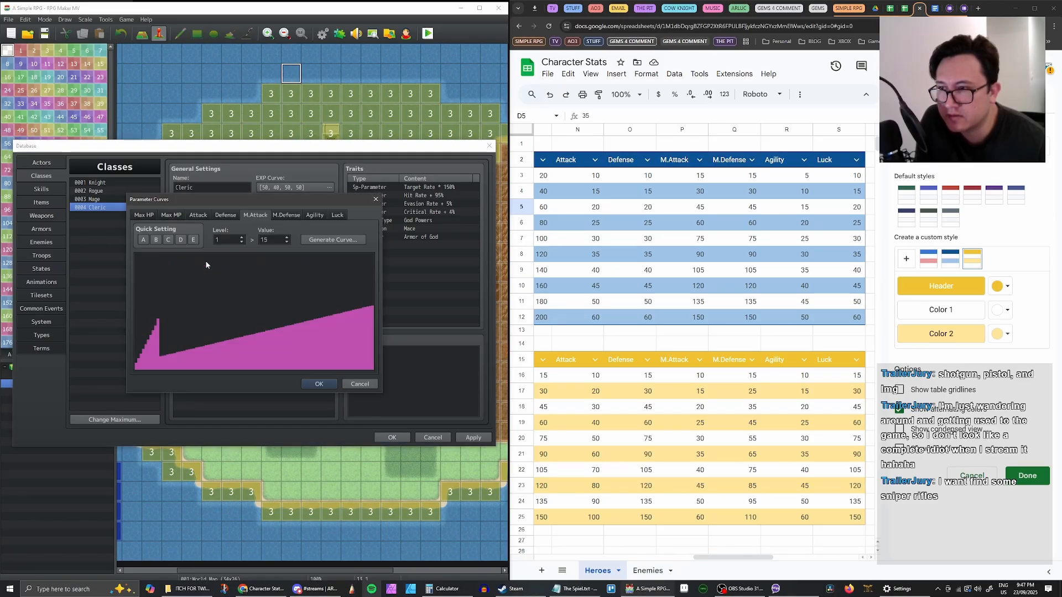
pyautogui.doubleClick(278, 240)
pyautogui.write('10')
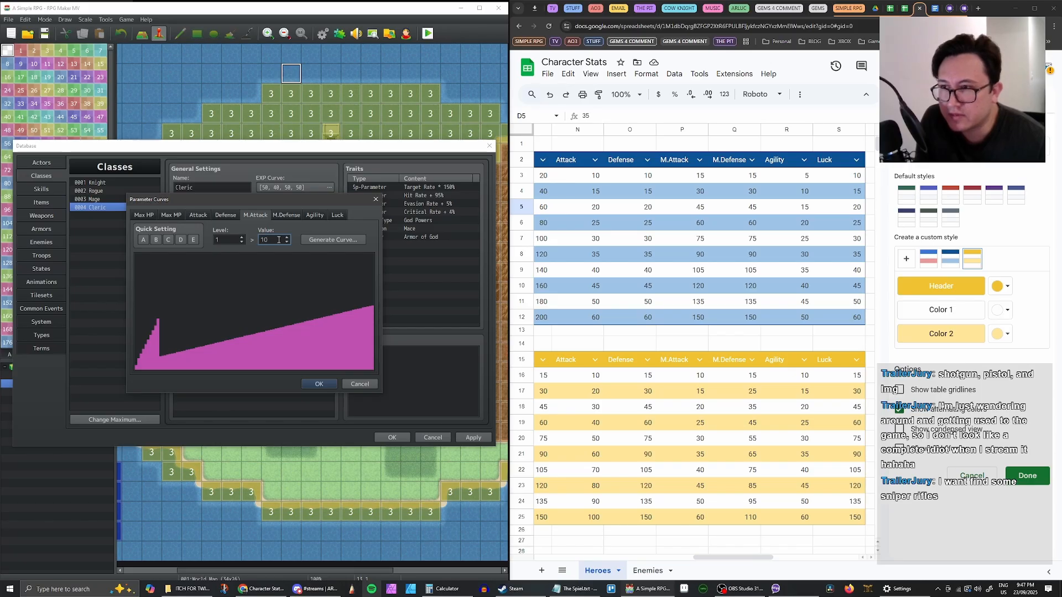
pyautogui.click(241, 237)
pyautogui.doubleClick(278, 239)
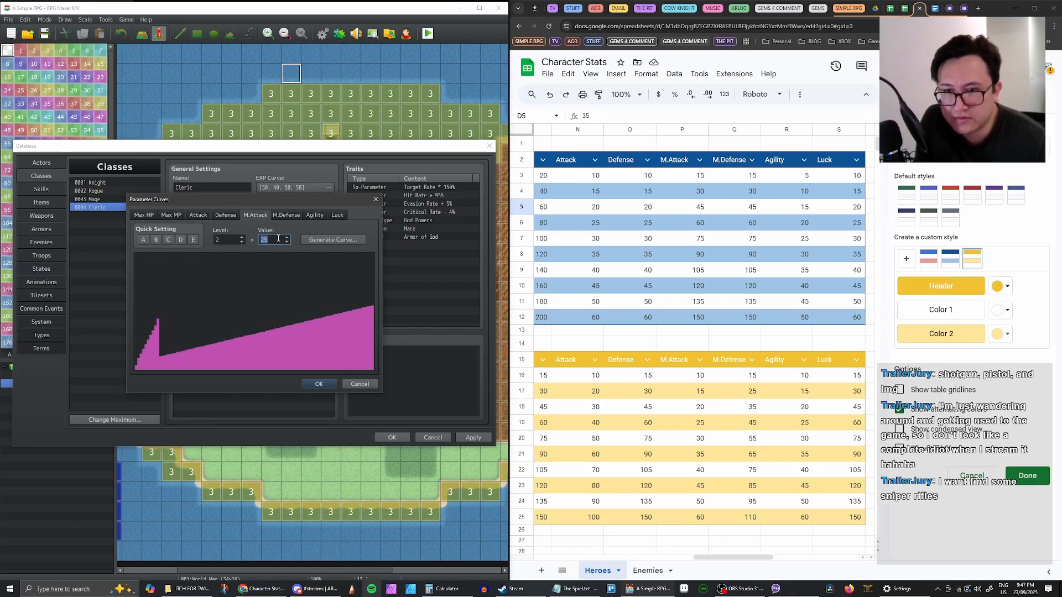
pyautogui.write('15')
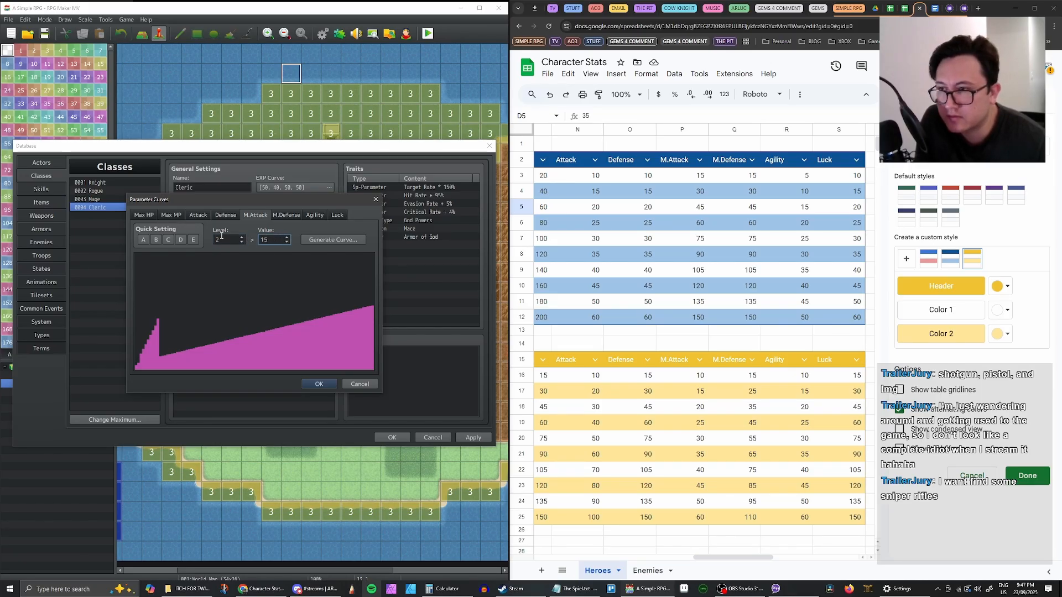
# Set the Cleric's M.Attack to 20 at level 3, 25 at level 4 and 30 at level 5
pyautogui.click(242, 237)
pyautogui.doubleClick(271, 240)
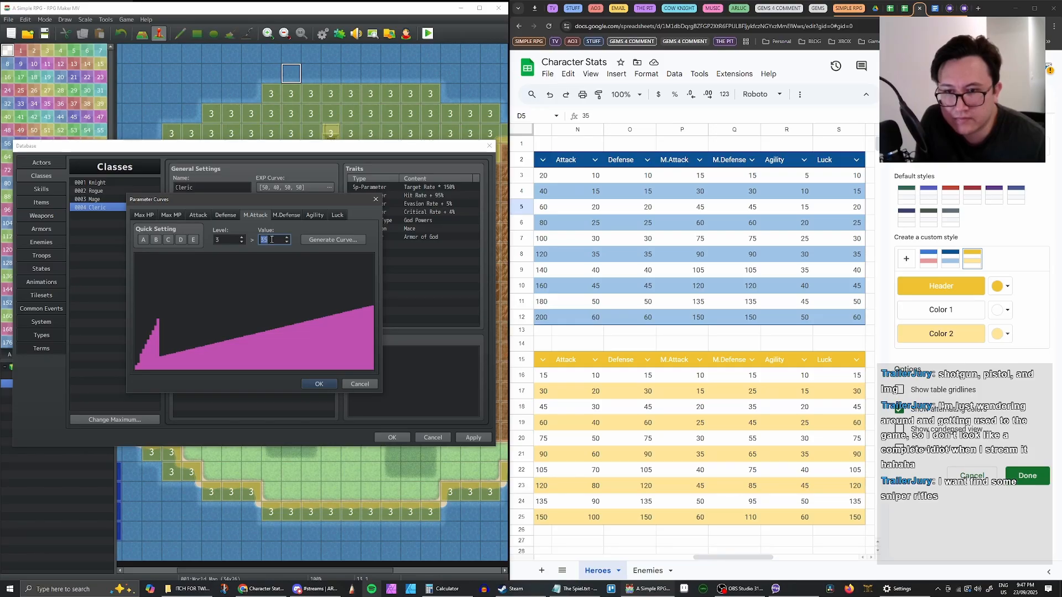
pyautogui.click(241, 237)
pyautogui.doubleClick(270, 239)
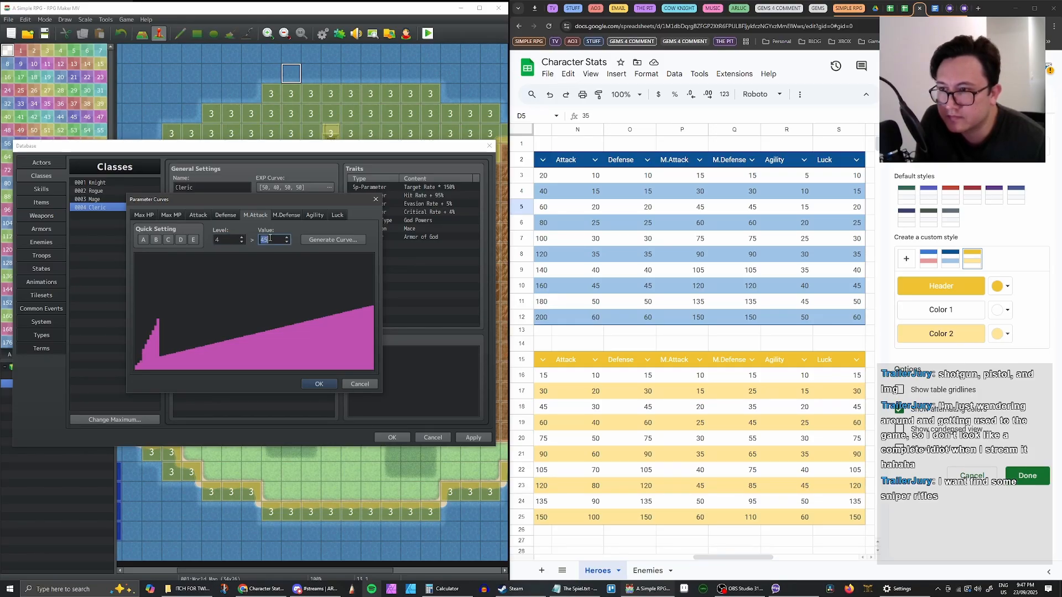
pyautogui.click(241, 237)
pyautogui.doubleClick(271, 239)
pyautogui.write('30')
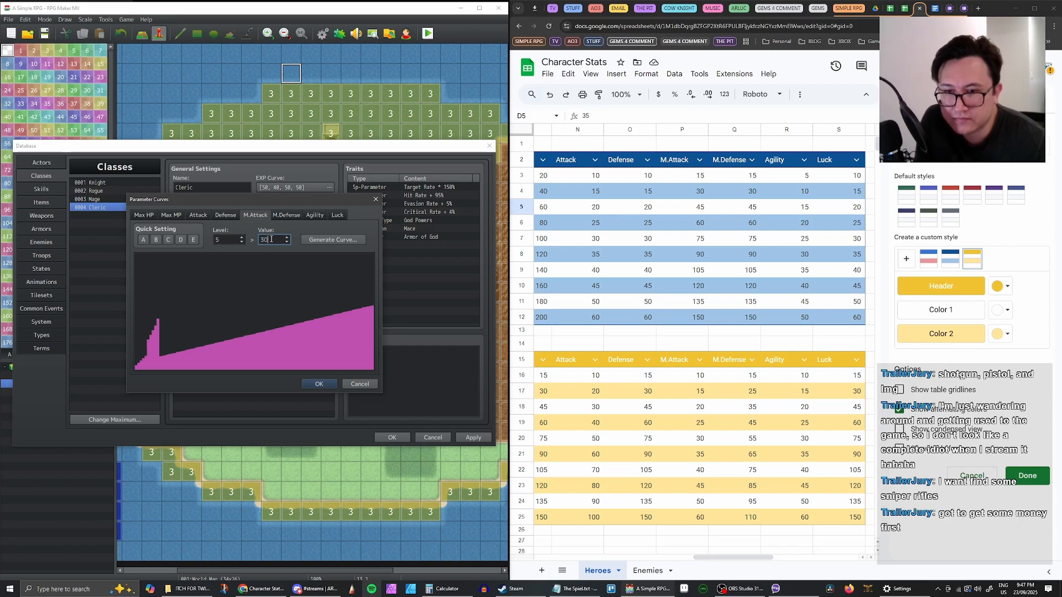
# Set the Cleric's M.Attack to 35 at level 6, 40 at level 7 and 45 at level 8
pyautogui.click(241, 236)
pyautogui.doubleClick(272, 239)
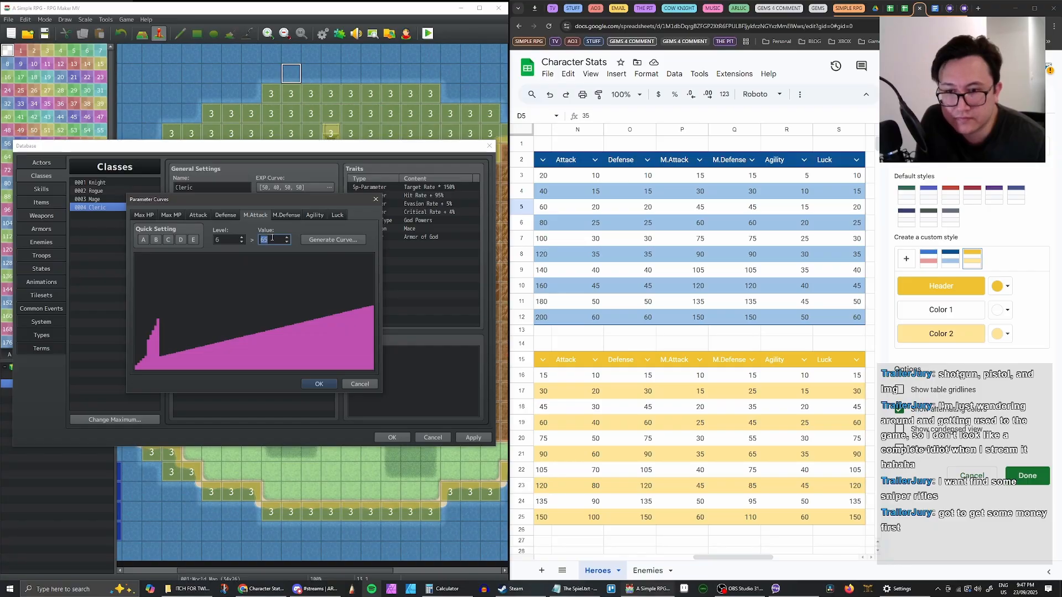
pyautogui.write('35')
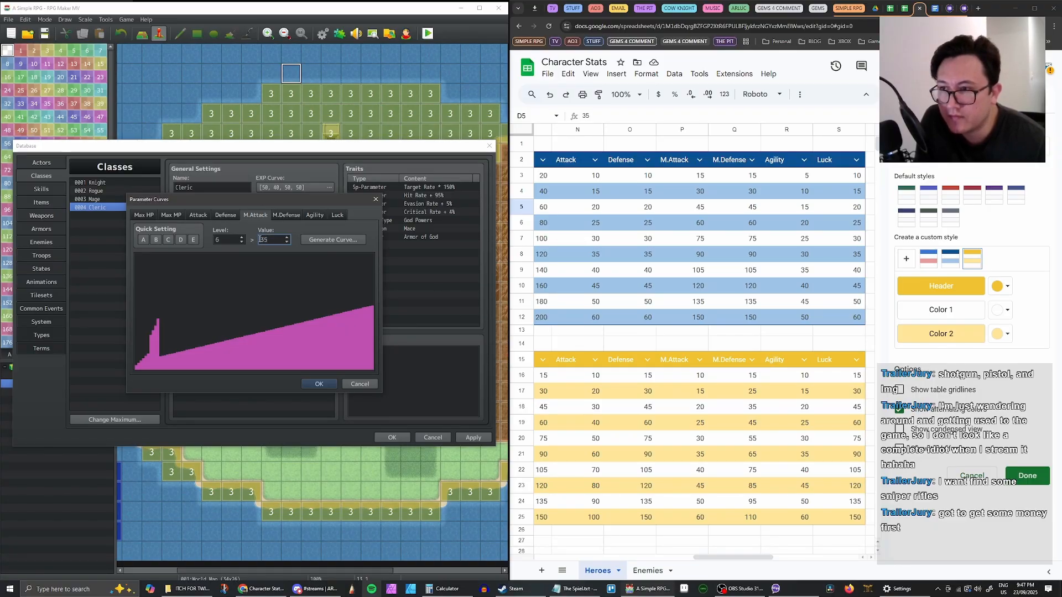
pyautogui.click(242, 236)
pyautogui.doubleClick(271, 240)
pyautogui.write('40')
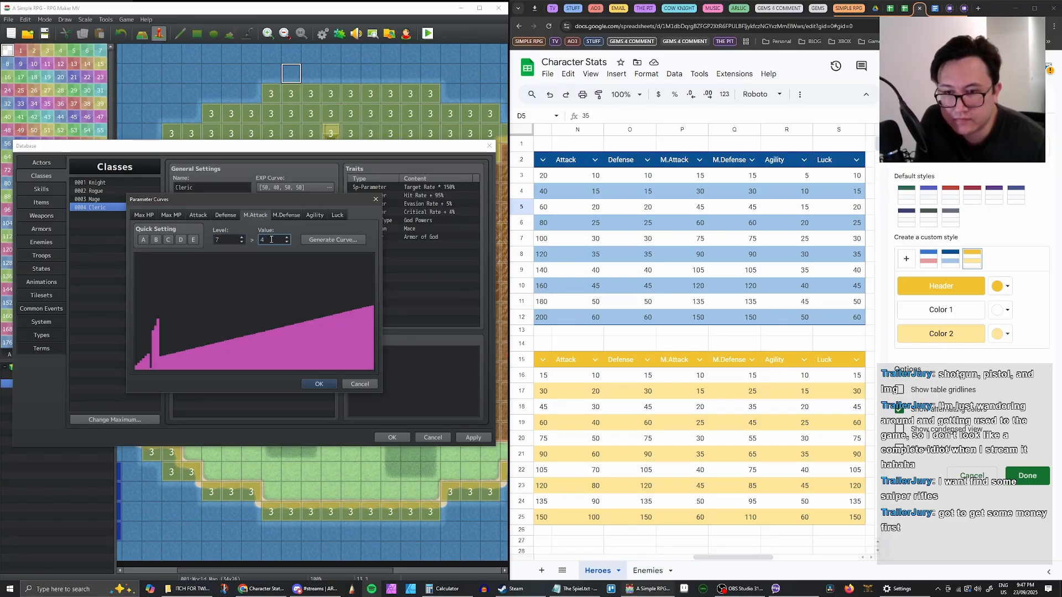
pyautogui.click(242, 237)
pyautogui.doubleClick(271, 240)
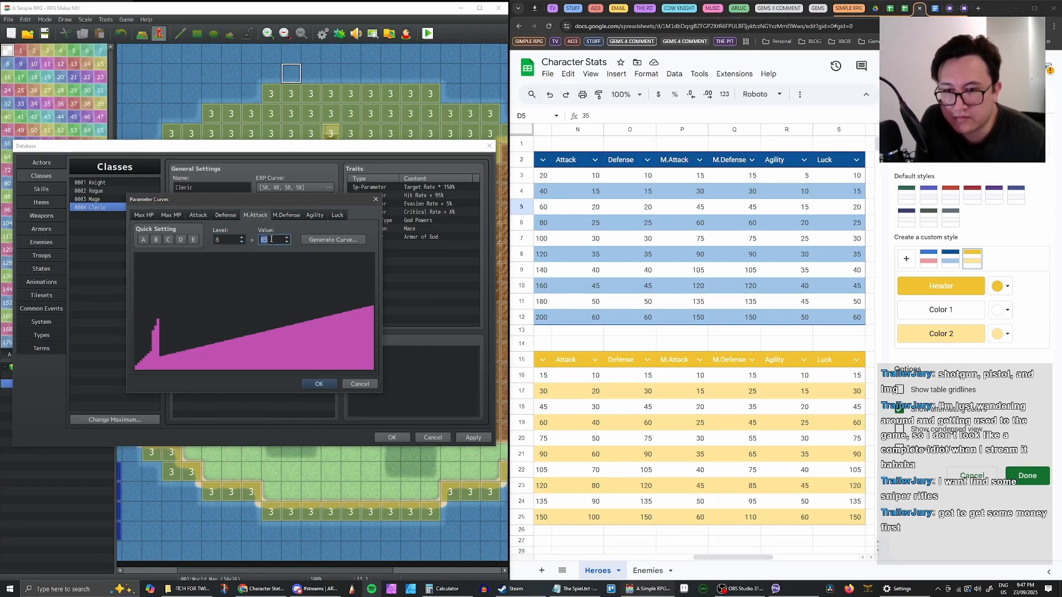
pyautogui.write('45')
# Set the Cleric's M.Attack to 50 at level 9 and 60 at level 10, and apply the curve
pyautogui.click(242, 237)
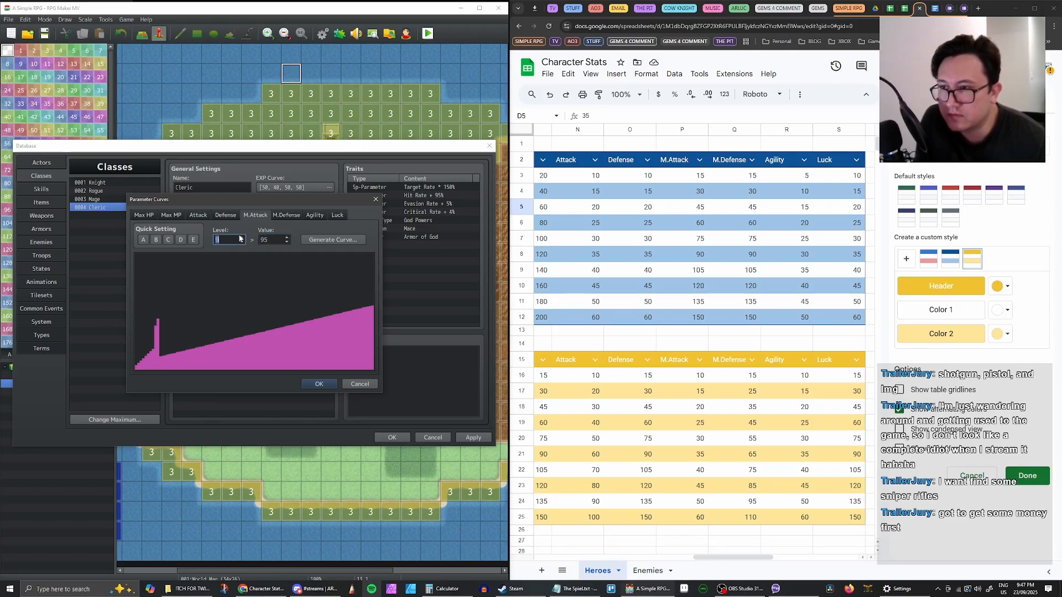
pyautogui.doubleClick(272, 240)
pyautogui.write('50')
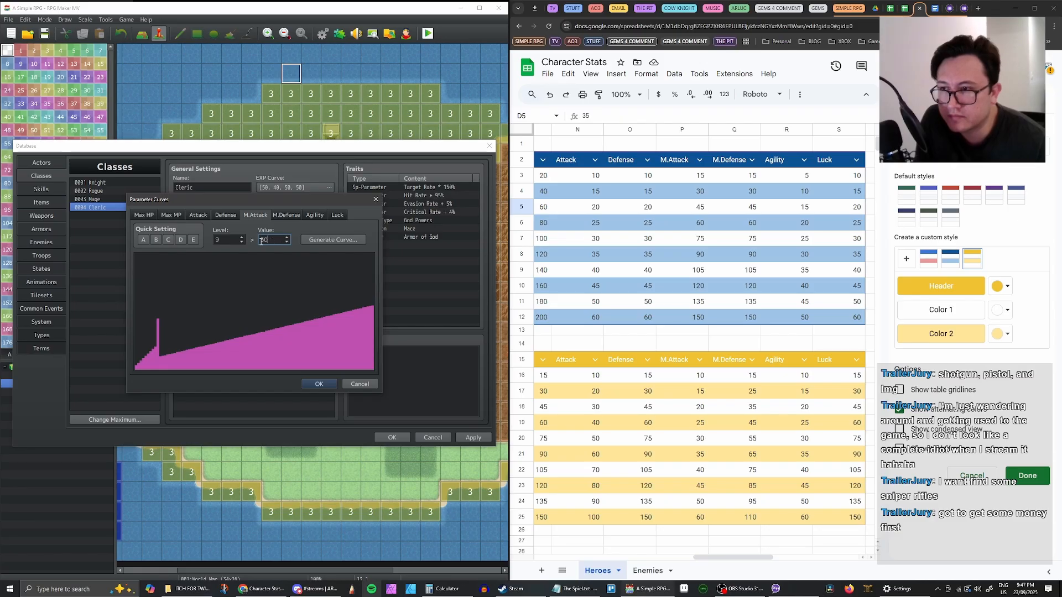
pyautogui.click(241, 237)
pyautogui.doubleClick(273, 240)
pyautogui.write('6')
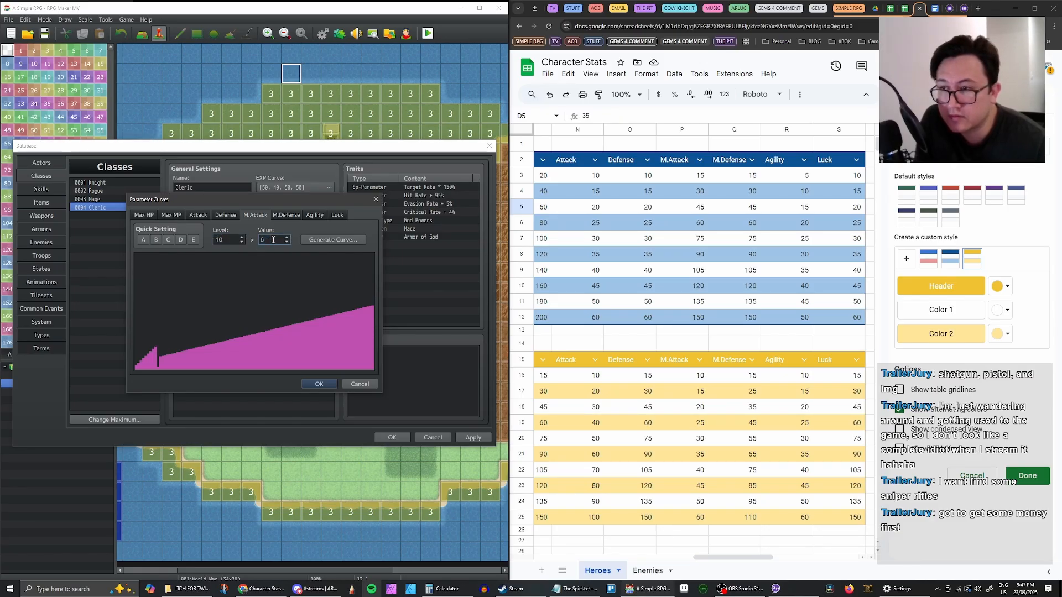
pyautogui.write('0')
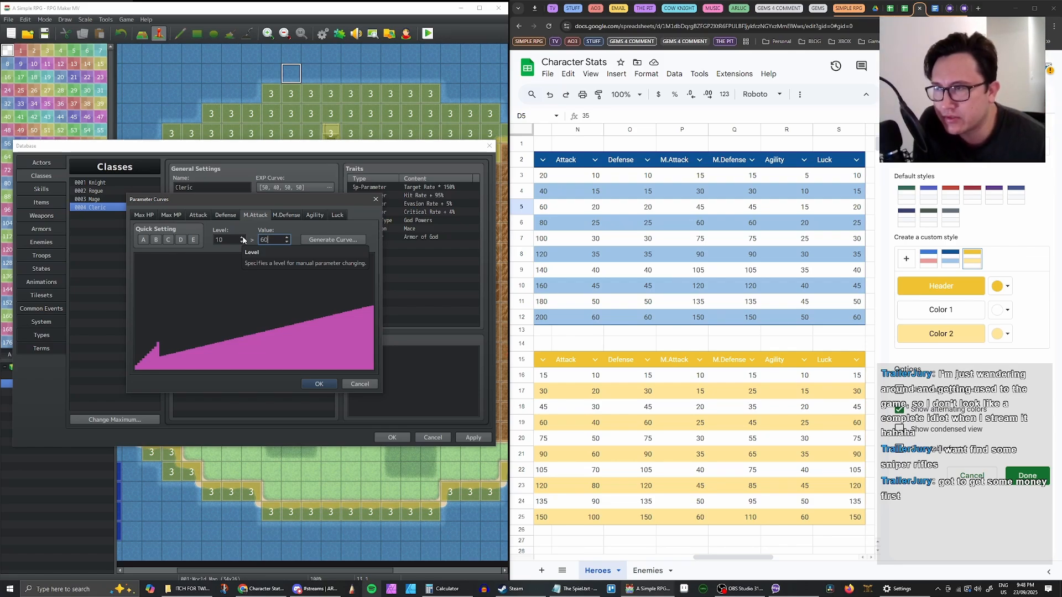
pyautogui.click(319, 383)
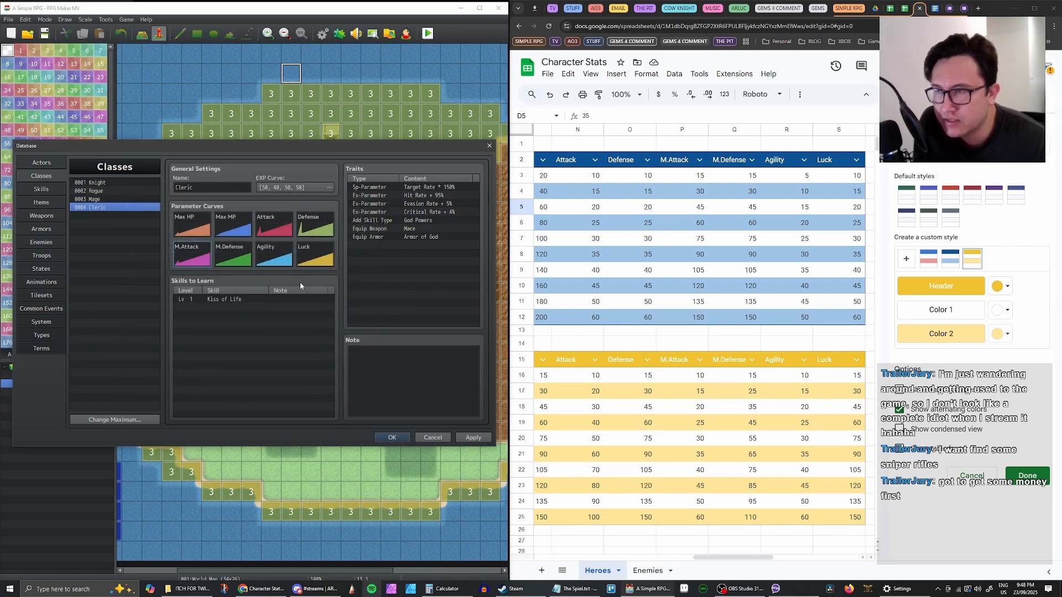
# Set the Cleric's M.Defense curve to 15 at level 1, 25 at level 2 and 35 at level 3
pyautogui.doubleClick(241, 253)
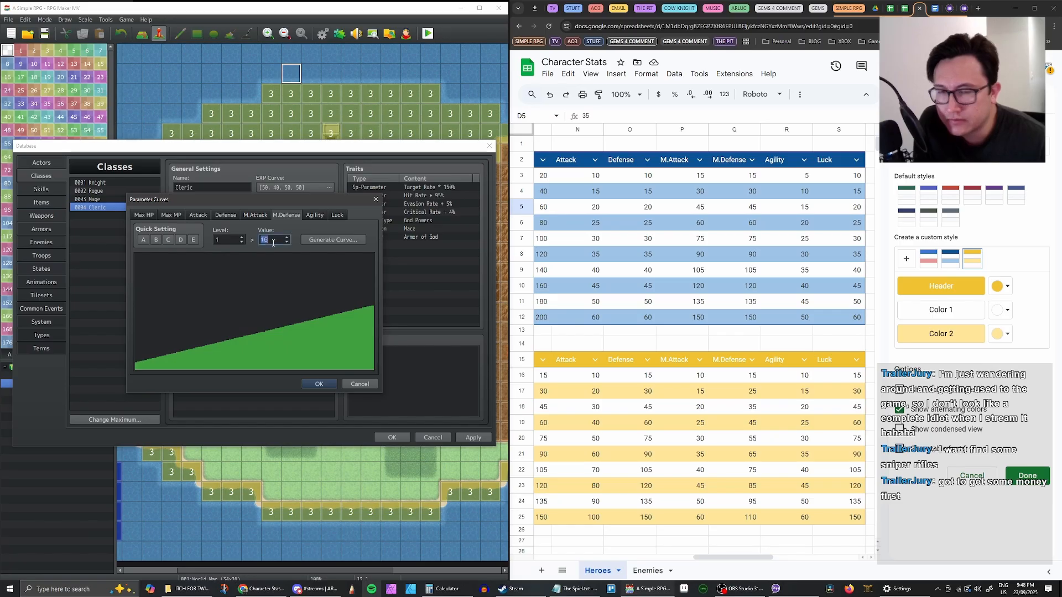
pyautogui.write('15')
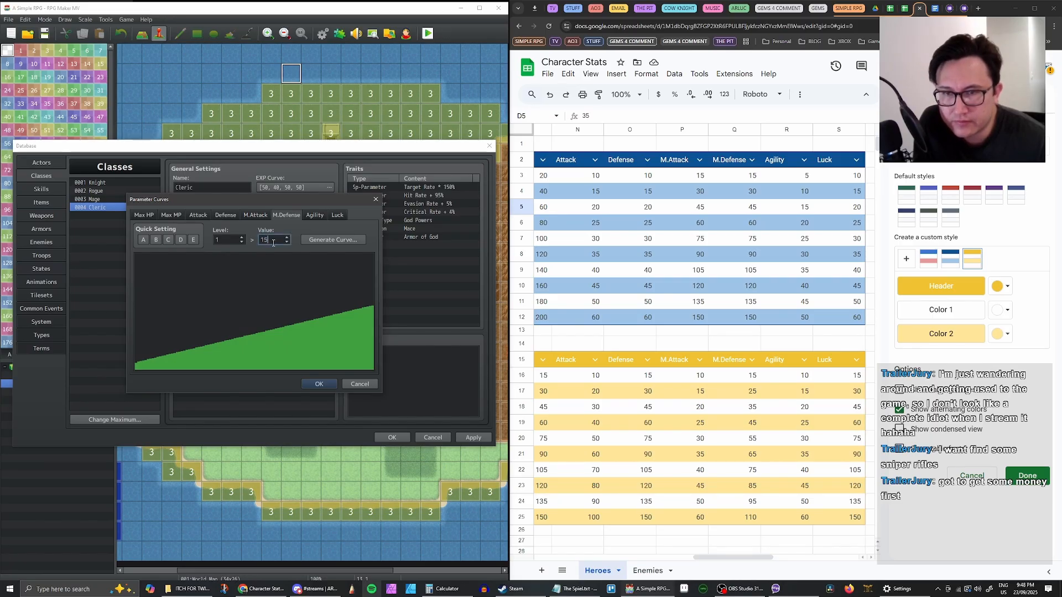
pyautogui.click(242, 238)
pyautogui.doubleClick(270, 239)
pyautogui.write('15')
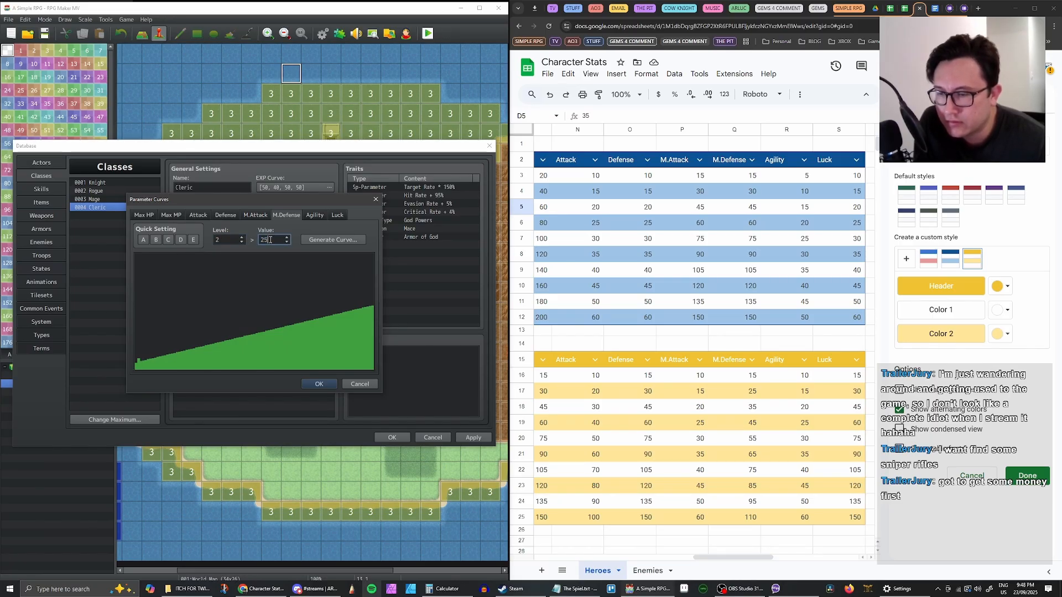
pyautogui.click(240, 237)
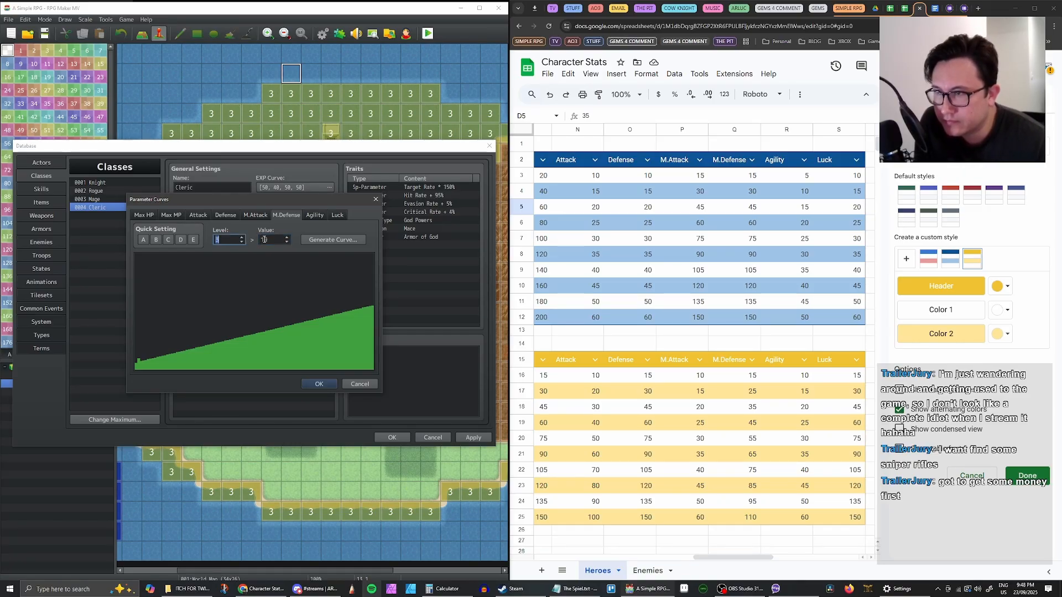
pyautogui.doubleClick(272, 239)
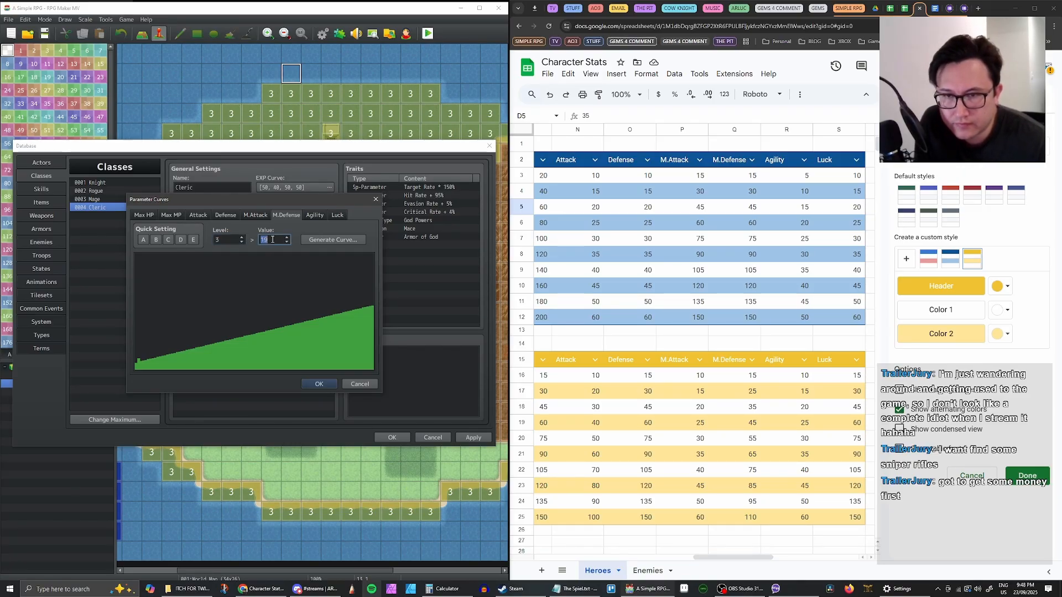
pyautogui.write('35')
# Set the Cleric's M.Defense to 45 at level 4, 55 at level 5 and 65 at level 6
pyautogui.click(241, 237)
pyautogui.doubleClick(271, 240)
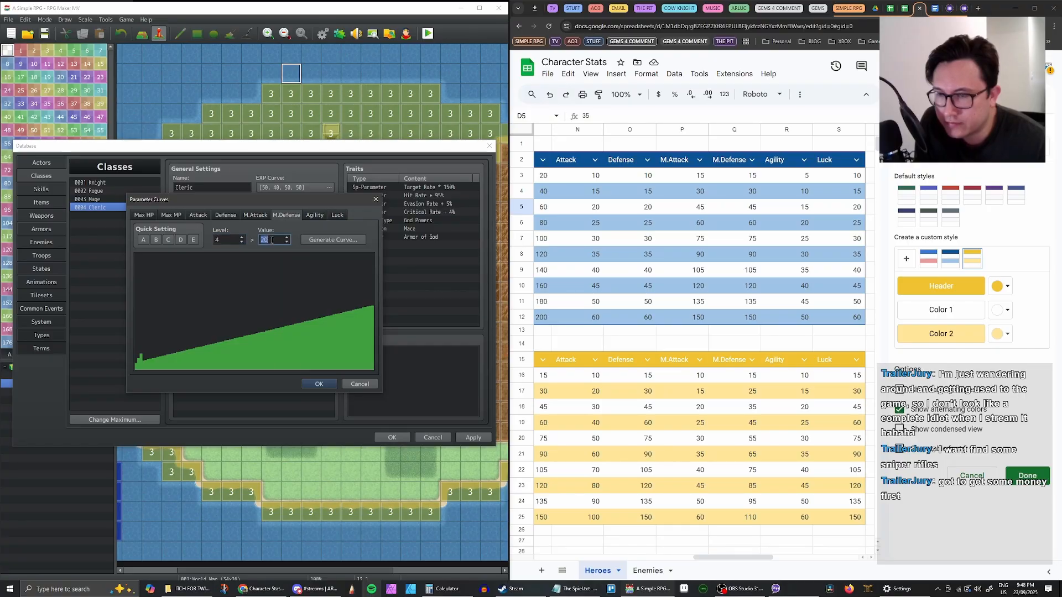
pyautogui.write('45')
pyautogui.click(241, 237)
pyautogui.doubleClick(269, 240)
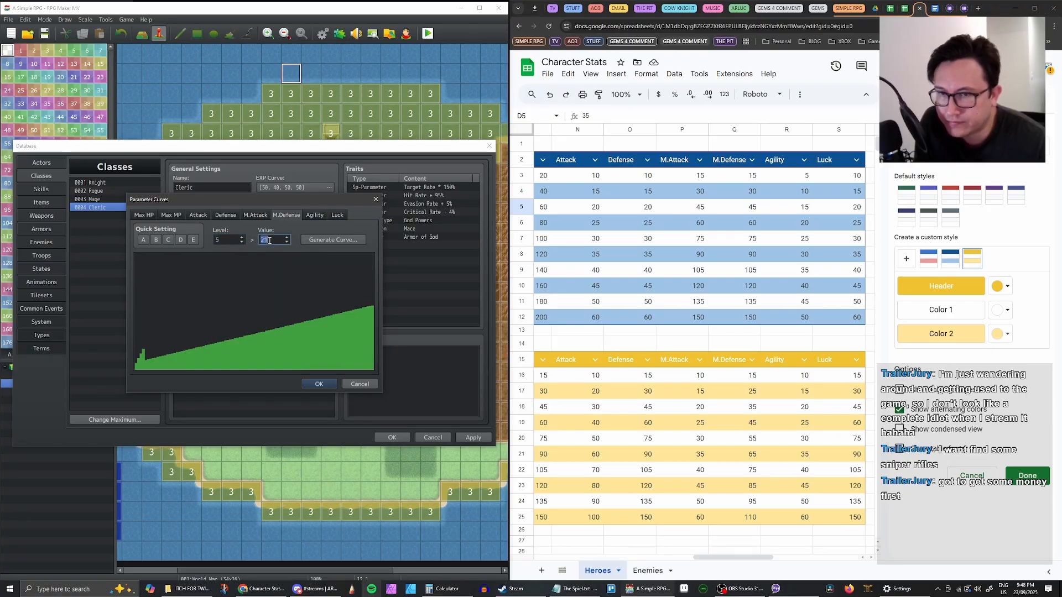
pyautogui.write('55')
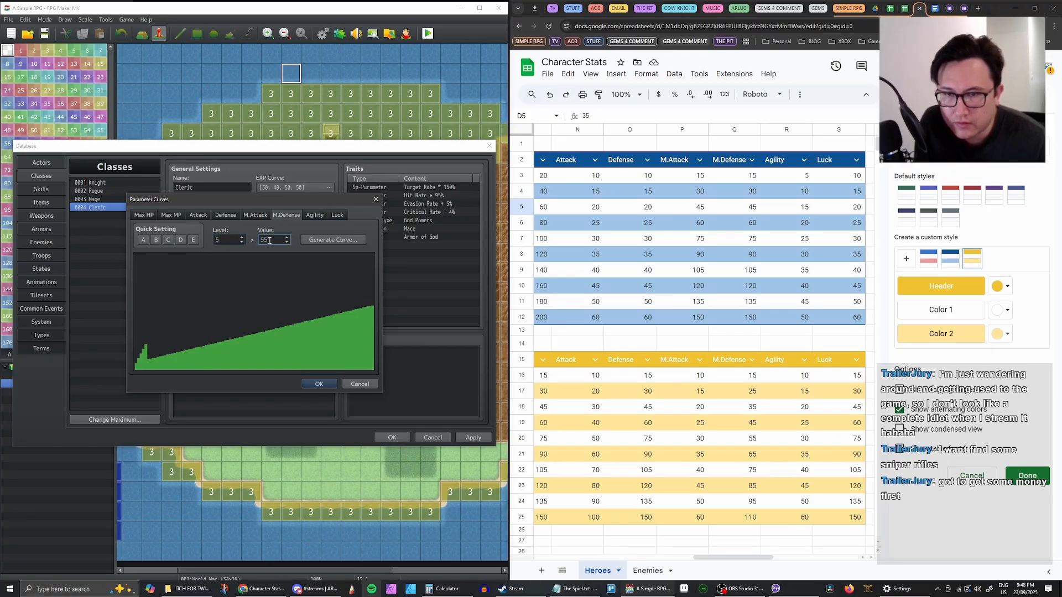
pyautogui.click(241, 237)
pyautogui.doubleClick(270, 240)
pyautogui.write('65')
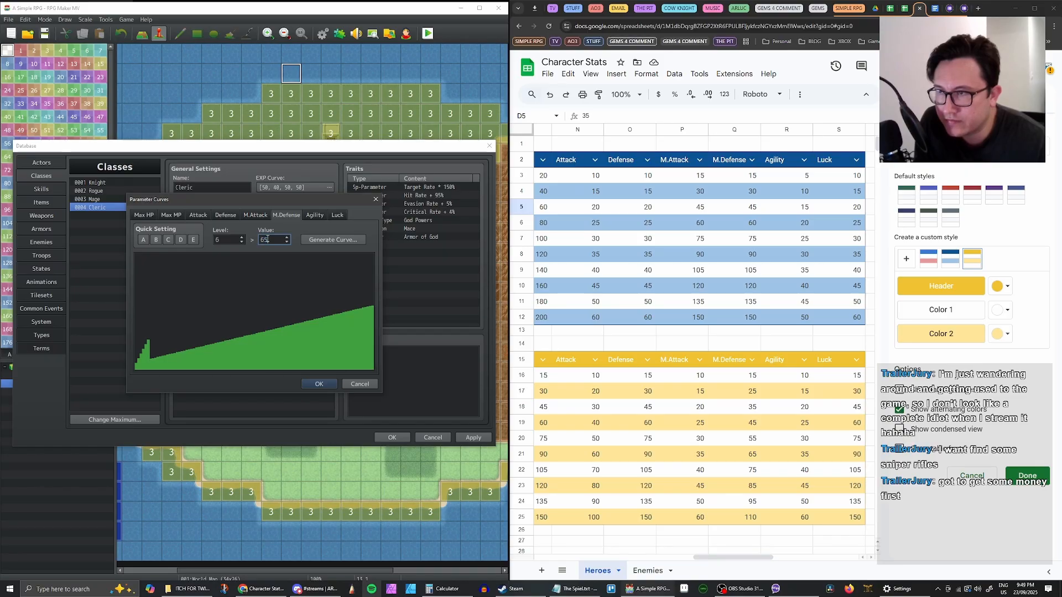
# Set the Cleric's M.Defense to 75 at level 7 and 85 at level 8
pyautogui.click(241, 237)
pyautogui.doubleClick(270, 239)
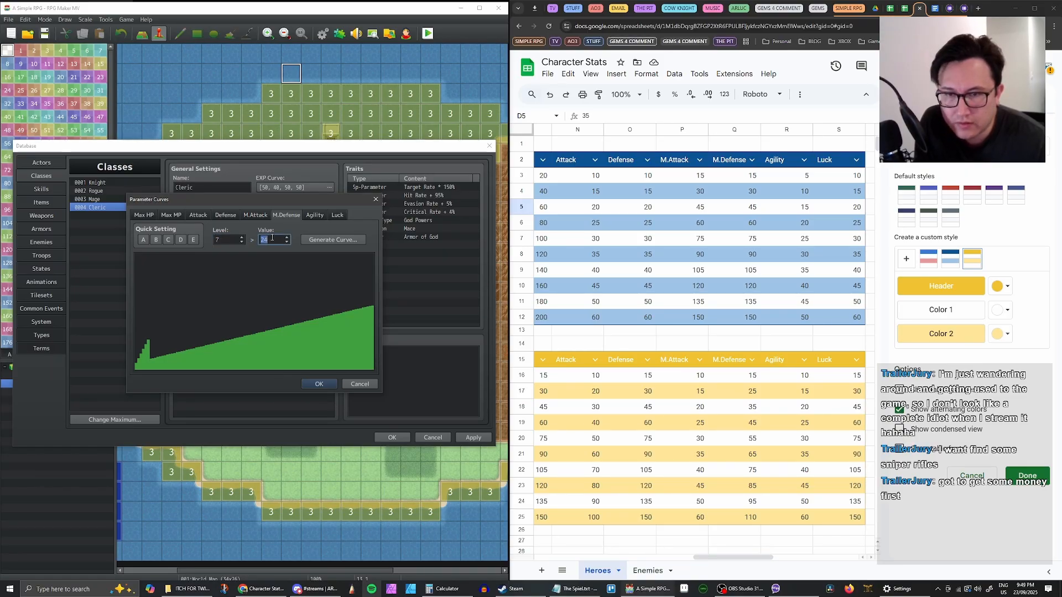
pyautogui.write('75')
pyautogui.click(241, 236)
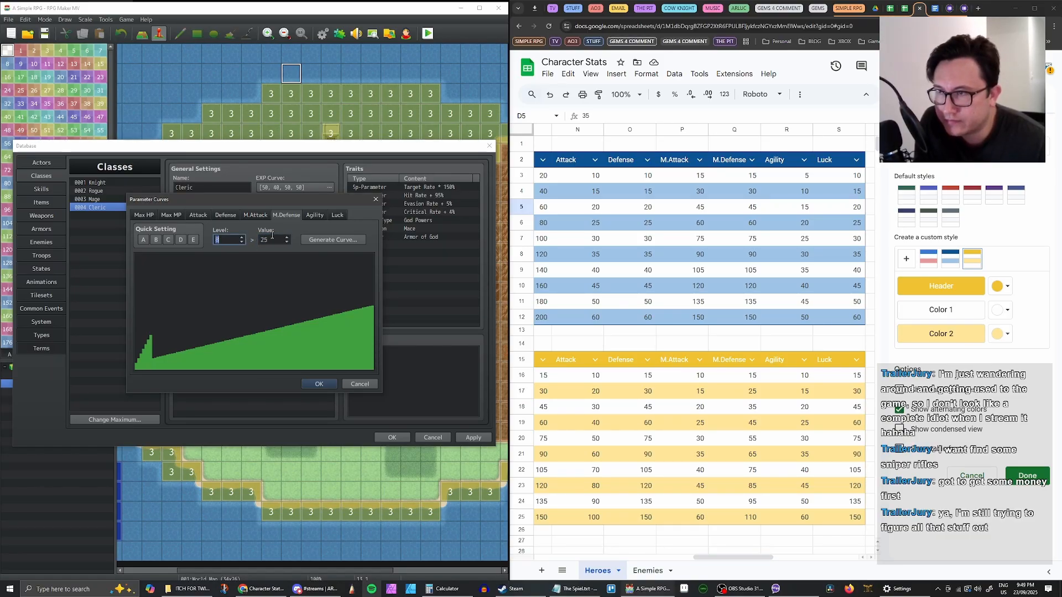
pyautogui.doubleClick(273, 238)
pyautogui.write('85')
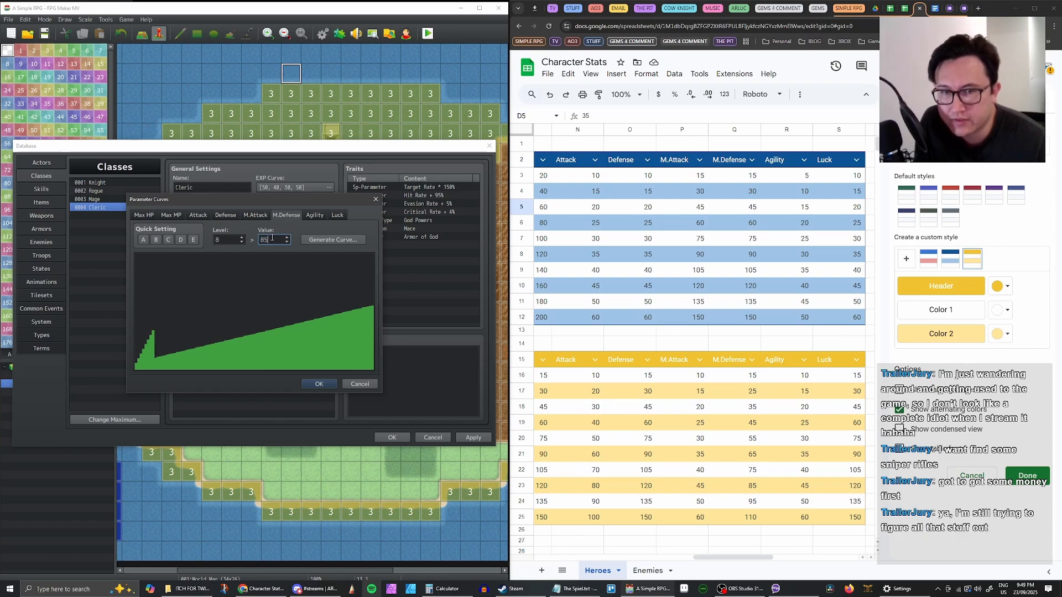
# Set the Cleric's M.Defense to 95 at level 9 and 110 at level 10, and apply the curve
pyautogui.click(241, 236)
pyautogui.doubleClick(277, 240)
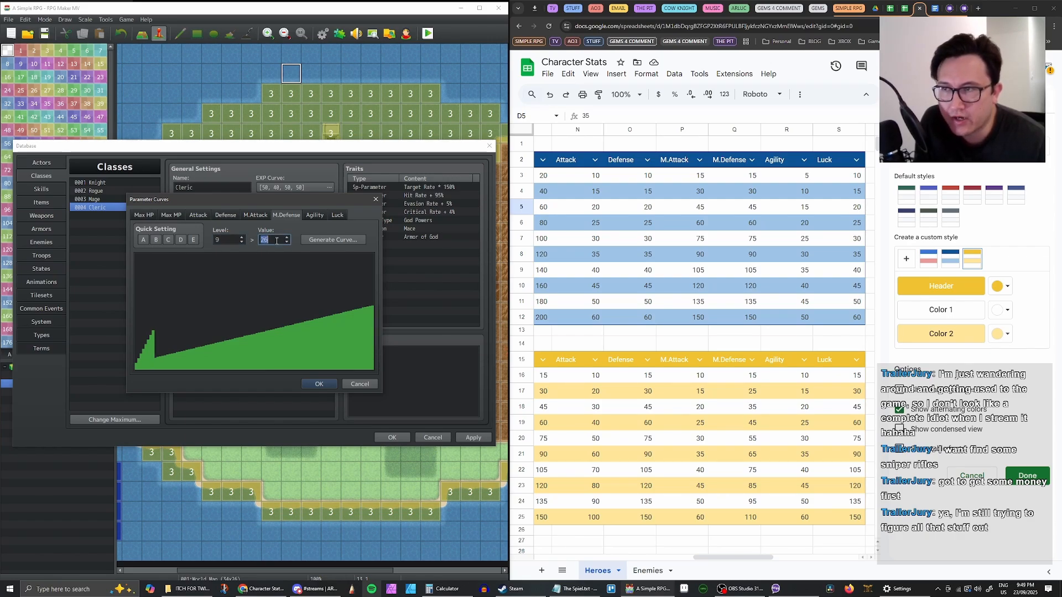
pyautogui.write('95')
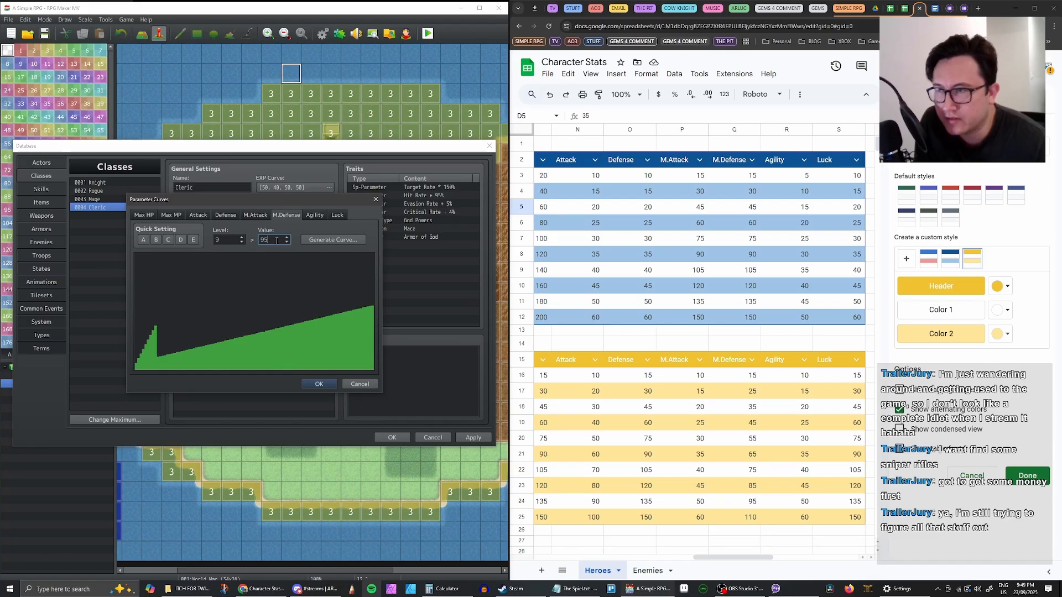
pyautogui.click(241, 236)
pyautogui.doubleClick(272, 240)
pyautogui.write('10')
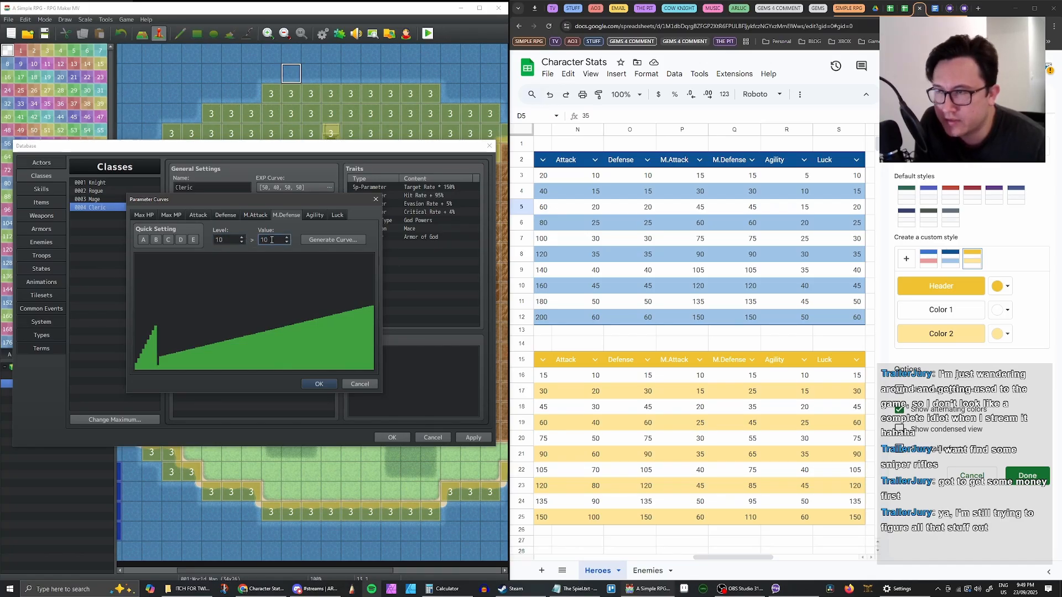
pyautogui.press('BackSpace')
pyautogui.write('10')
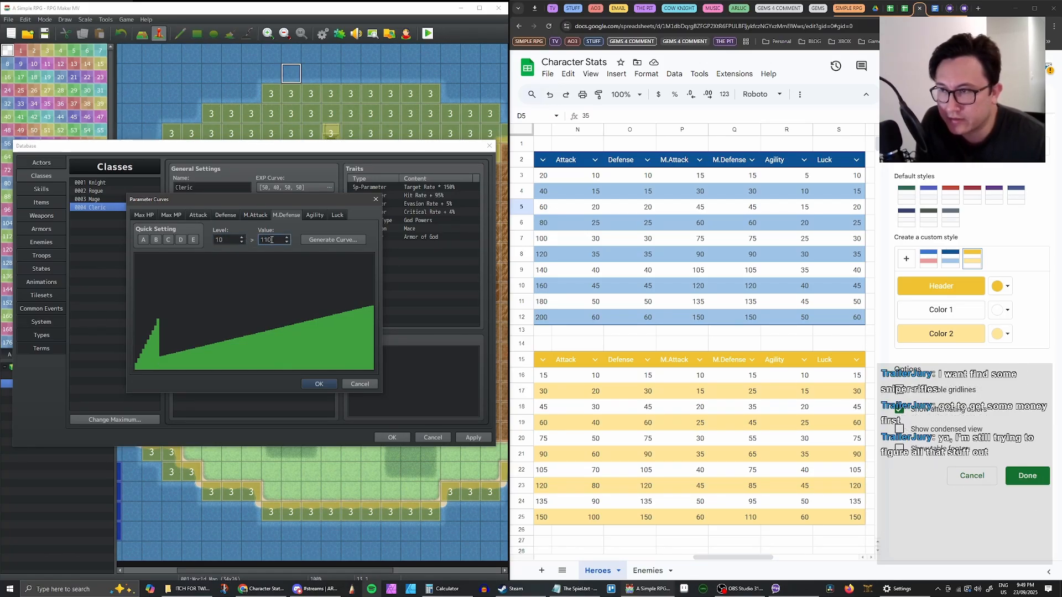
pyautogui.click(320, 382)
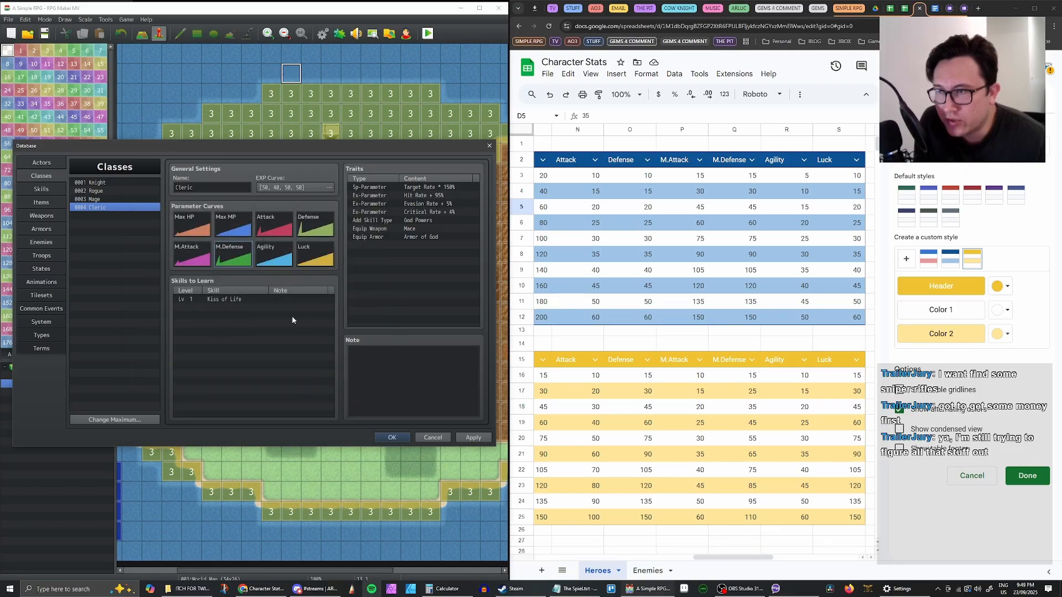
pyautogui.click(473, 437)
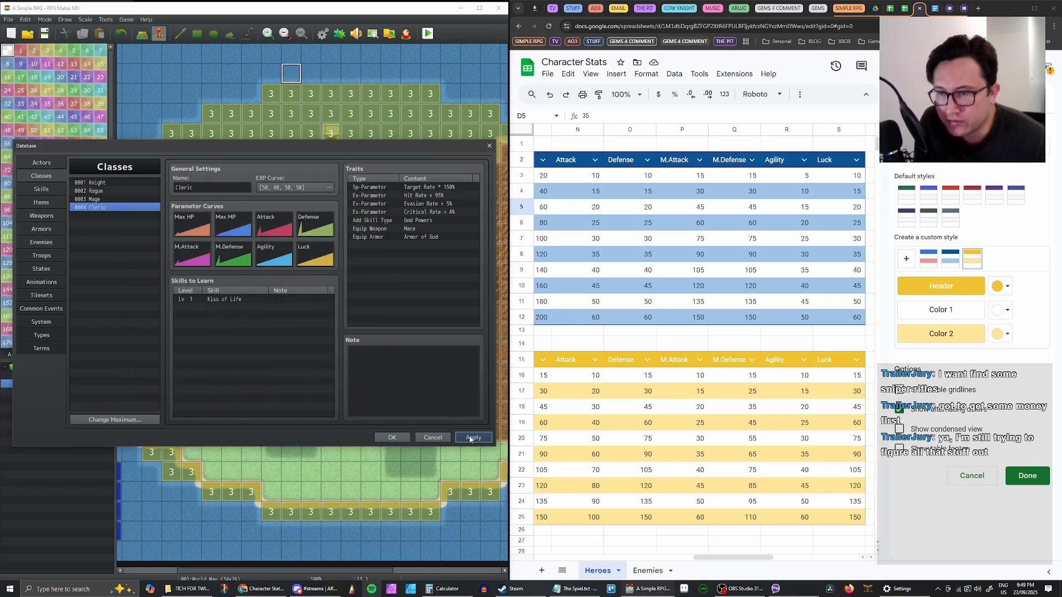
# Set the Cleric's Agility curve to 10 at level 1, 15 at level 2 and 20 at level 3
pyautogui.doubleClick(280, 260)
pyautogui.click(278, 239)
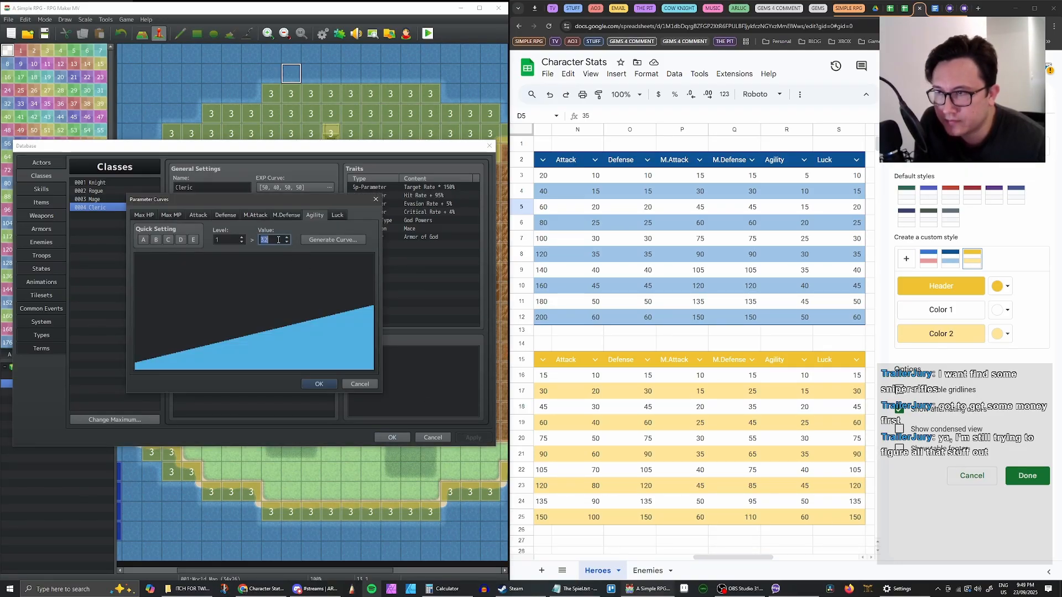
pyautogui.click(242, 237)
pyautogui.doubleClick(266, 240)
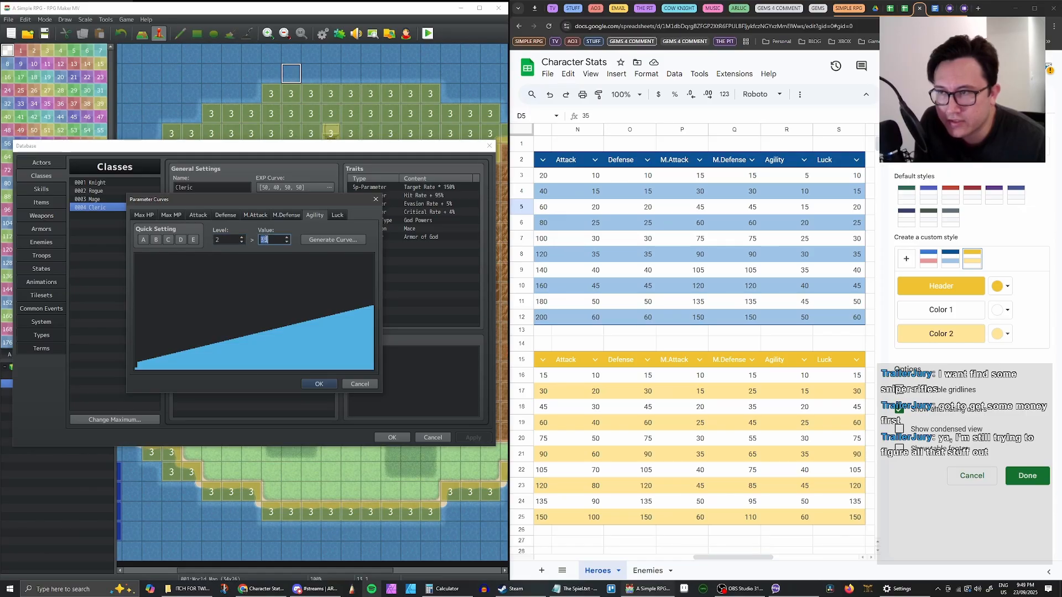
pyautogui.write('15')
pyautogui.click(242, 238)
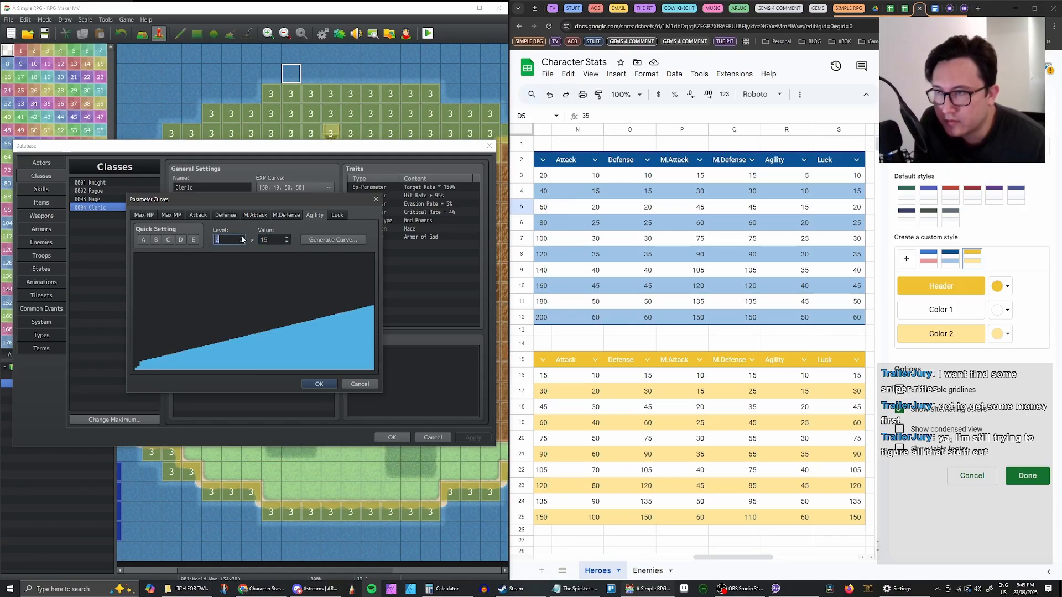
pyautogui.click(266, 239)
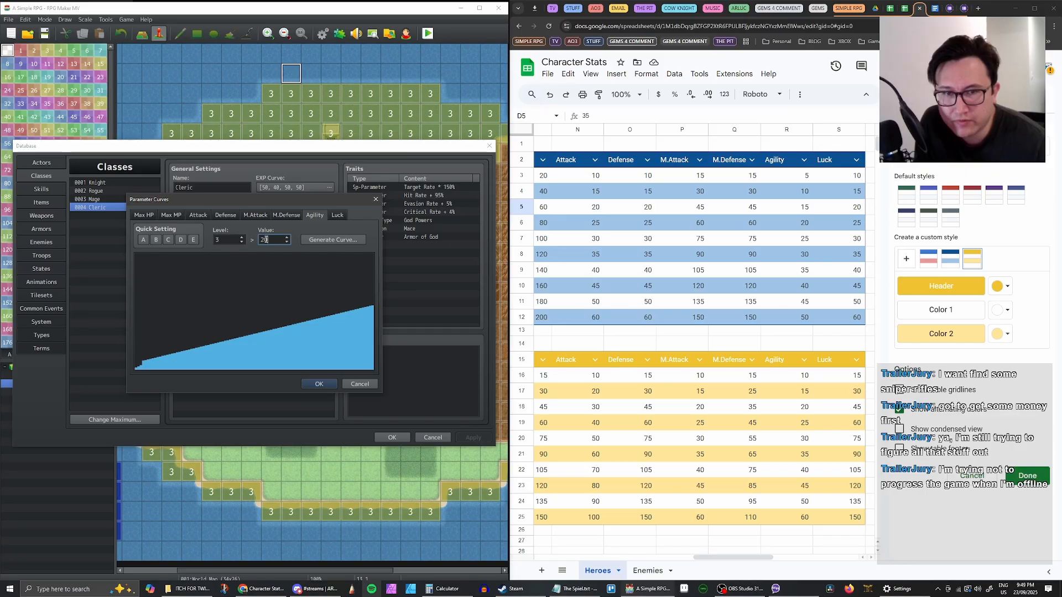
# Set the Cleric's Agility to 25 at level 4, 30 at level 5 and 35 at level 6
pyautogui.click(242, 237)
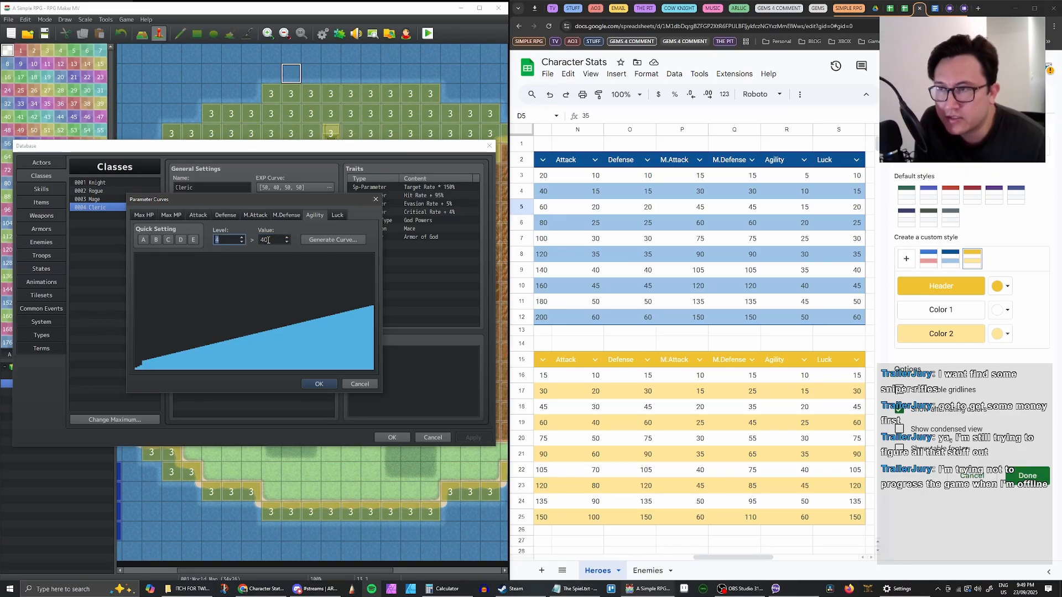
pyautogui.doubleClick(269, 240)
pyautogui.write('25')
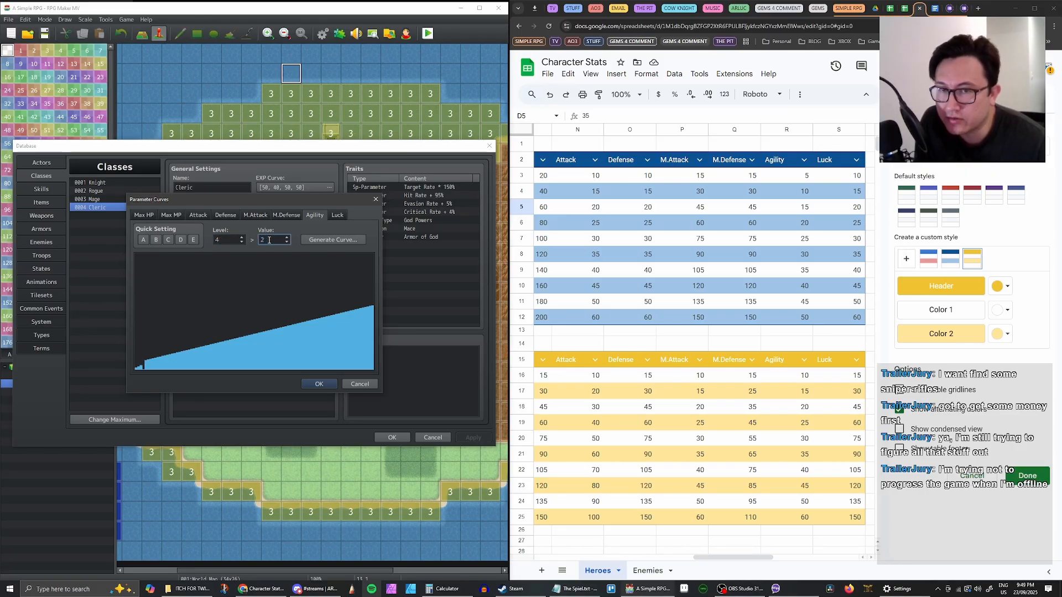
pyautogui.click(242, 238)
pyautogui.doubleClick(271, 240)
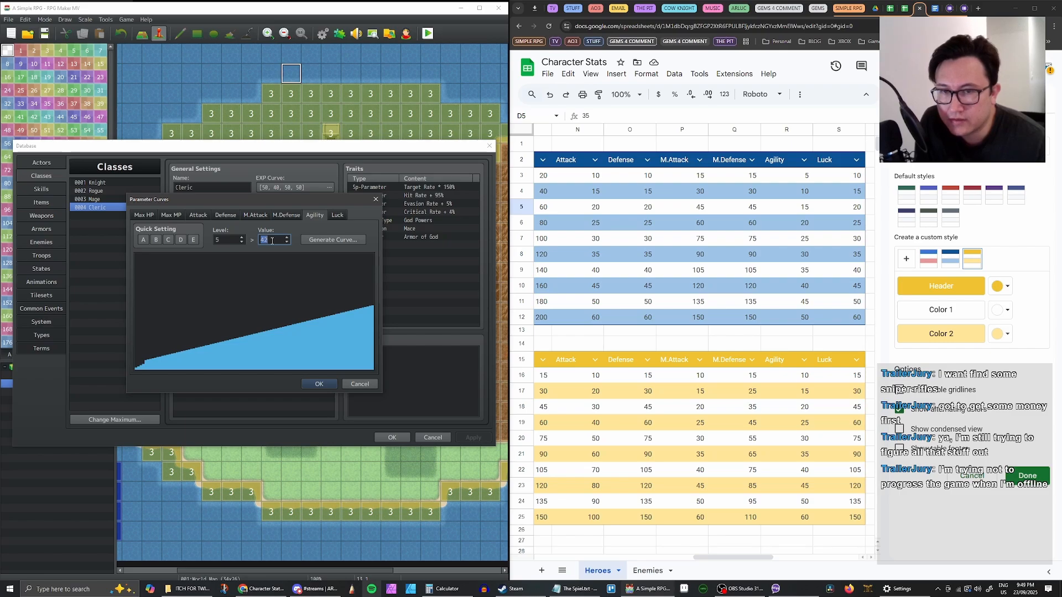
pyautogui.write('30')
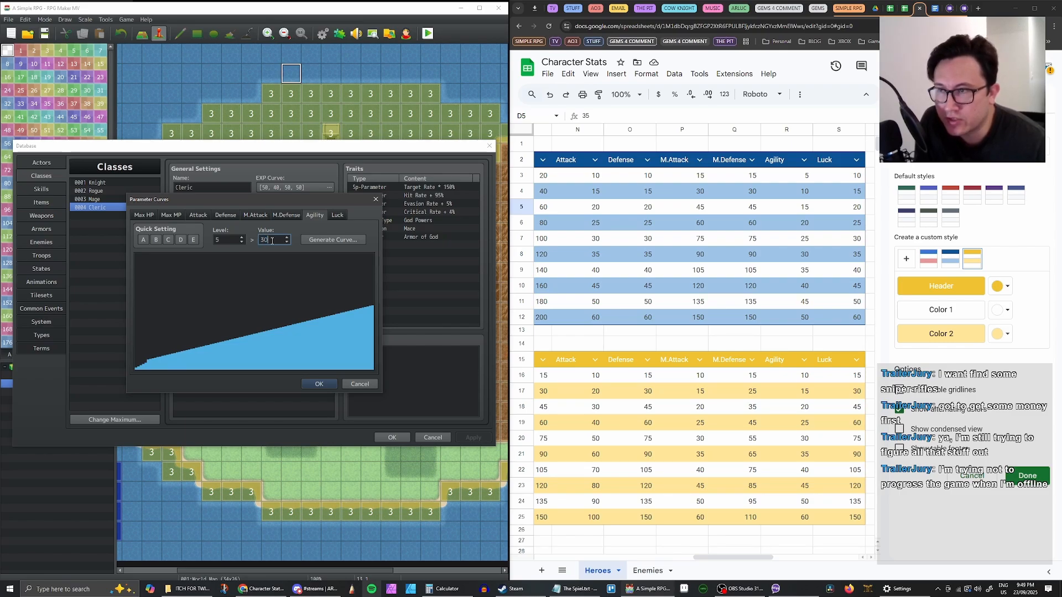
pyautogui.click(242, 237)
pyautogui.doubleClick(267, 240)
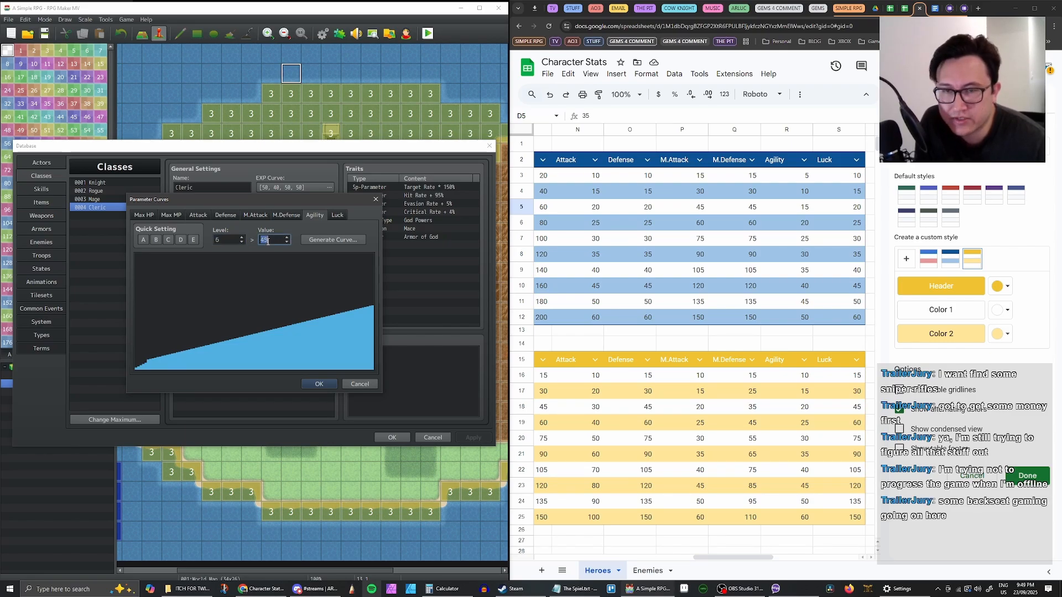
pyautogui.write('35')
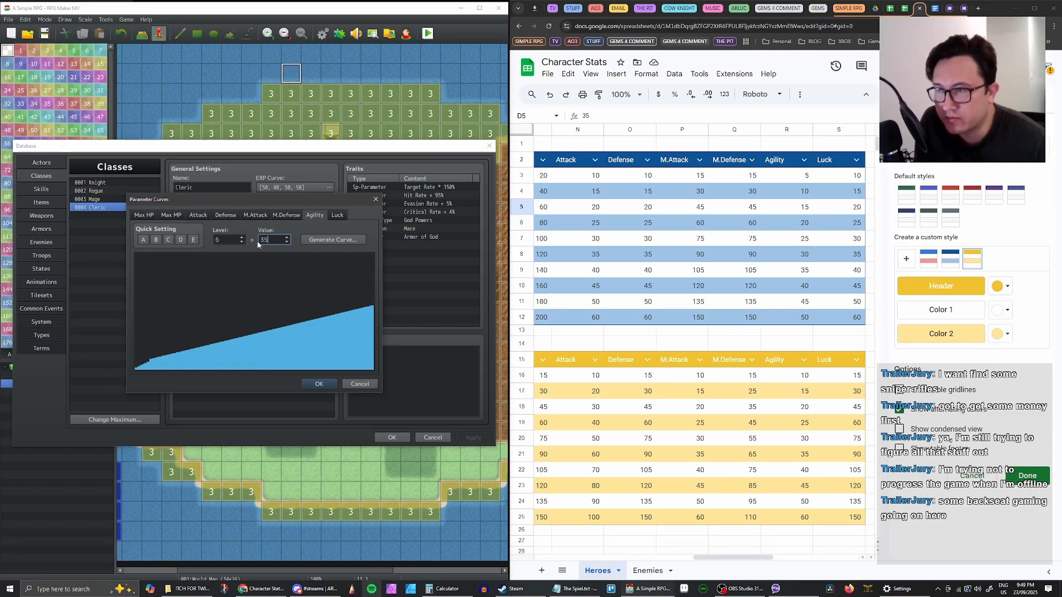
# Set the Cleric's Agility to 40 at level 7 and 45 at level 8
pyautogui.click(243, 237)
pyautogui.doubleClick(273, 240)
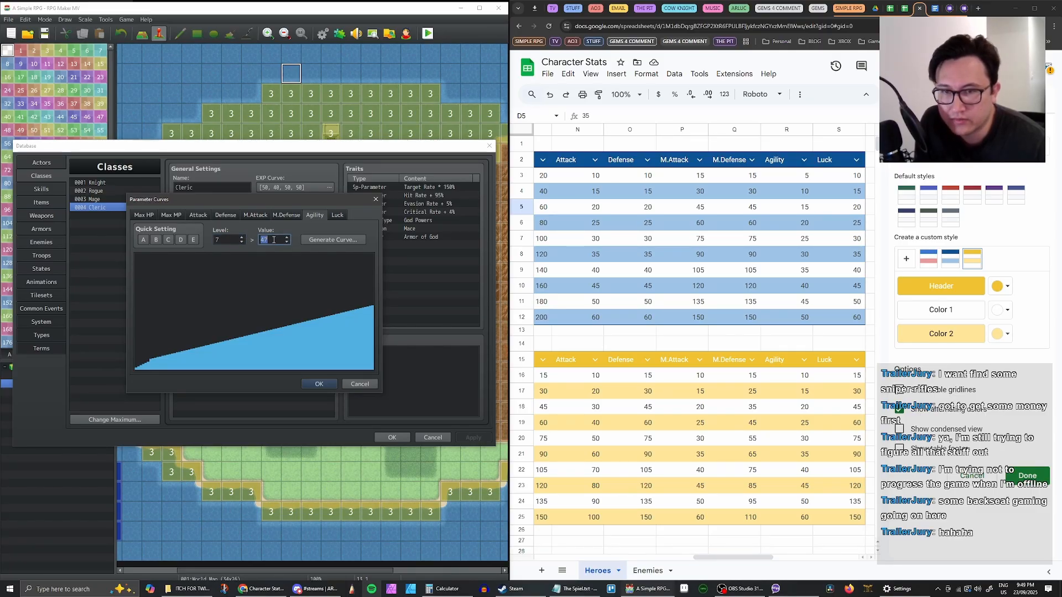
pyautogui.write('40')
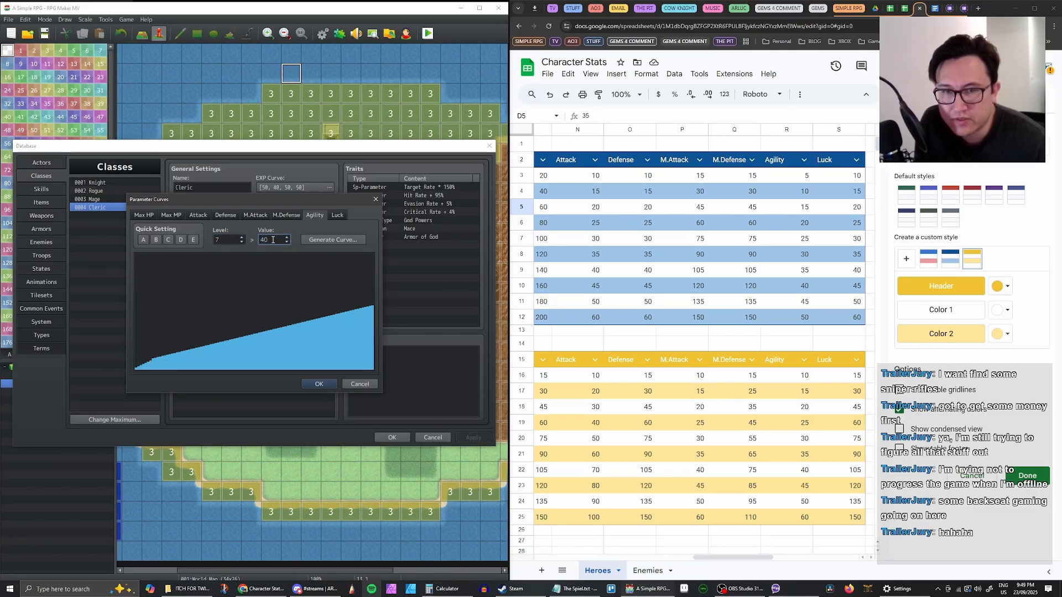
pyautogui.click(243, 240)
pyautogui.click(271, 243)
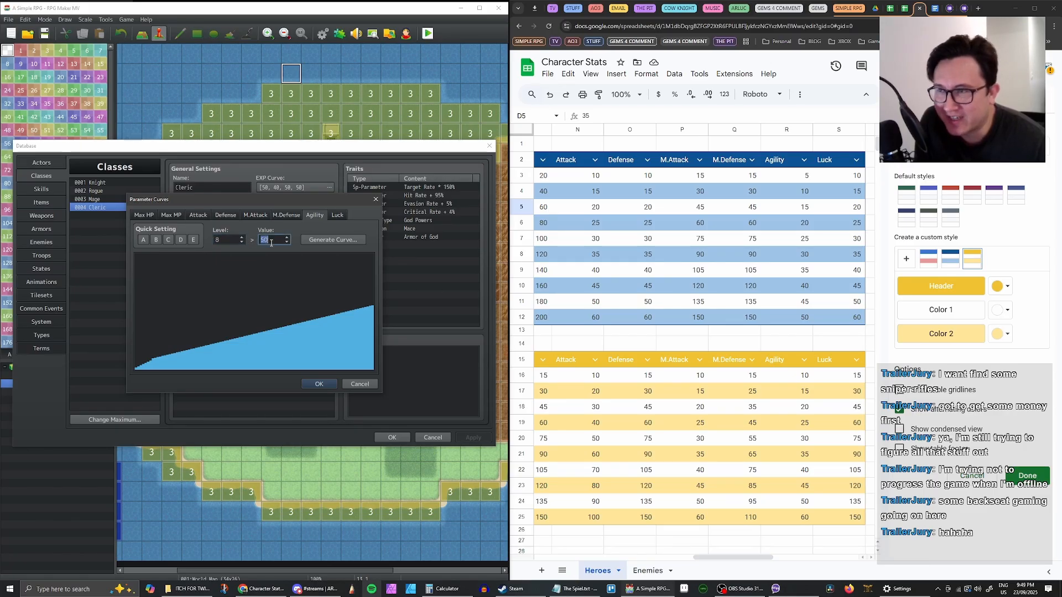
pyautogui.write('45')
# Set the Cleric's Agility to 50 at level 9 and 60 at level 10, and apply the curve
pyautogui.click(242, 238)
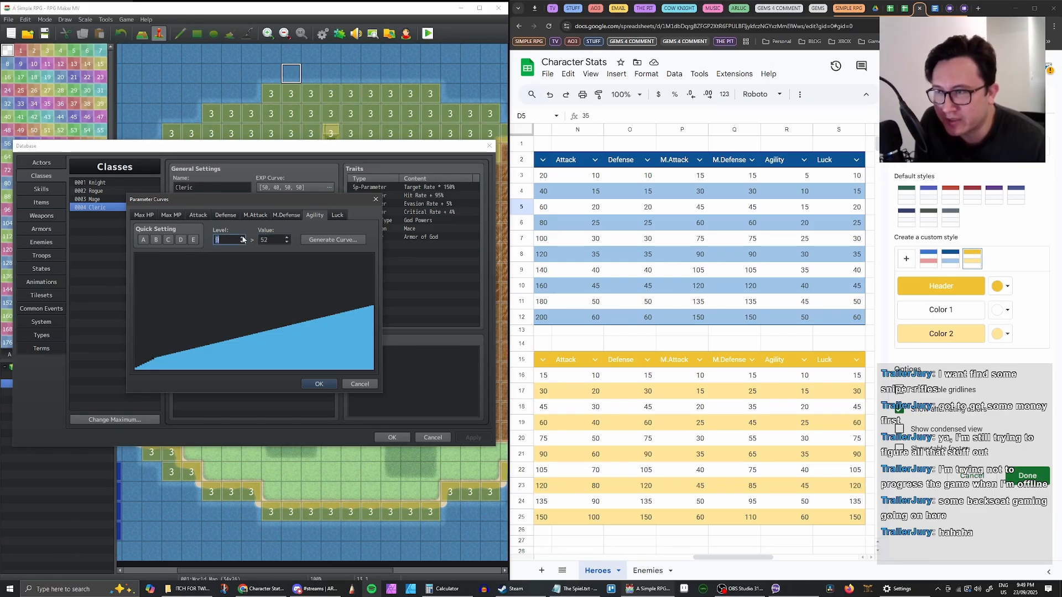
pyautogui.click(271, 240)
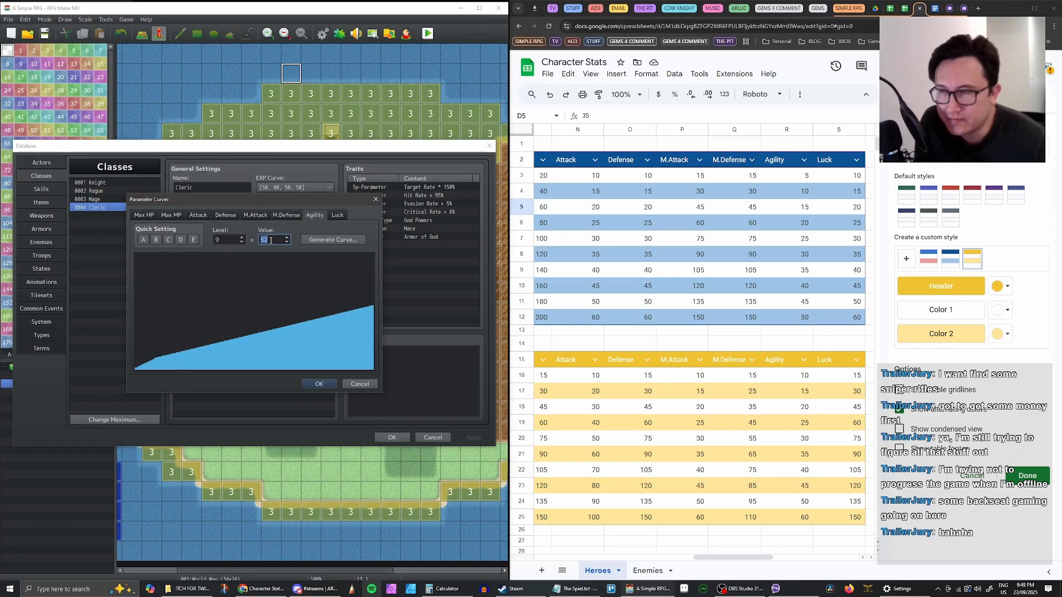
pyautogui.write('50')
pyautogui.click(242, 237)
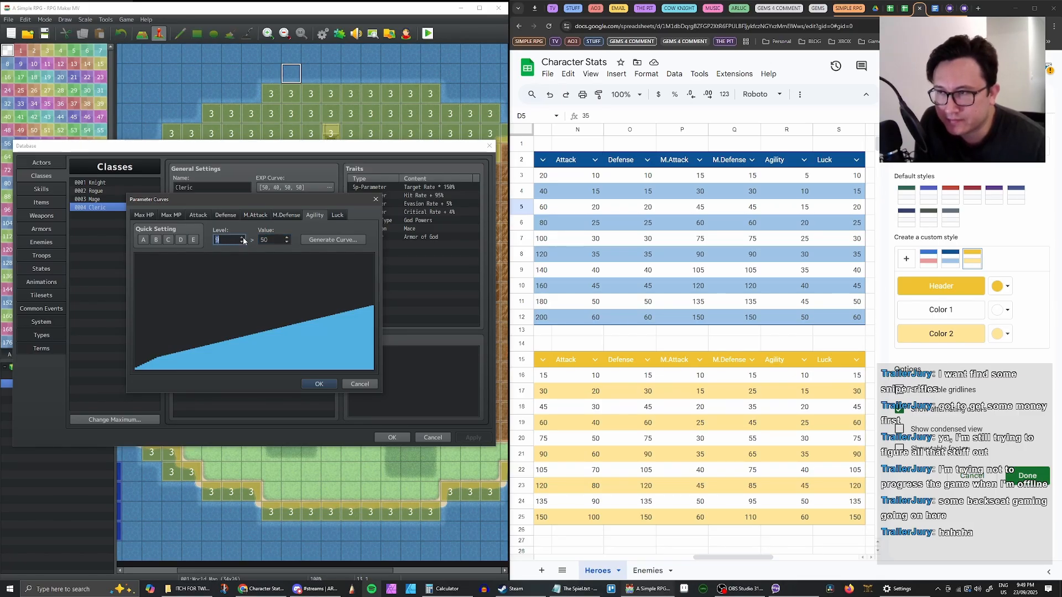
pyautogui.click(271, 241)
pyautogui.write('60')
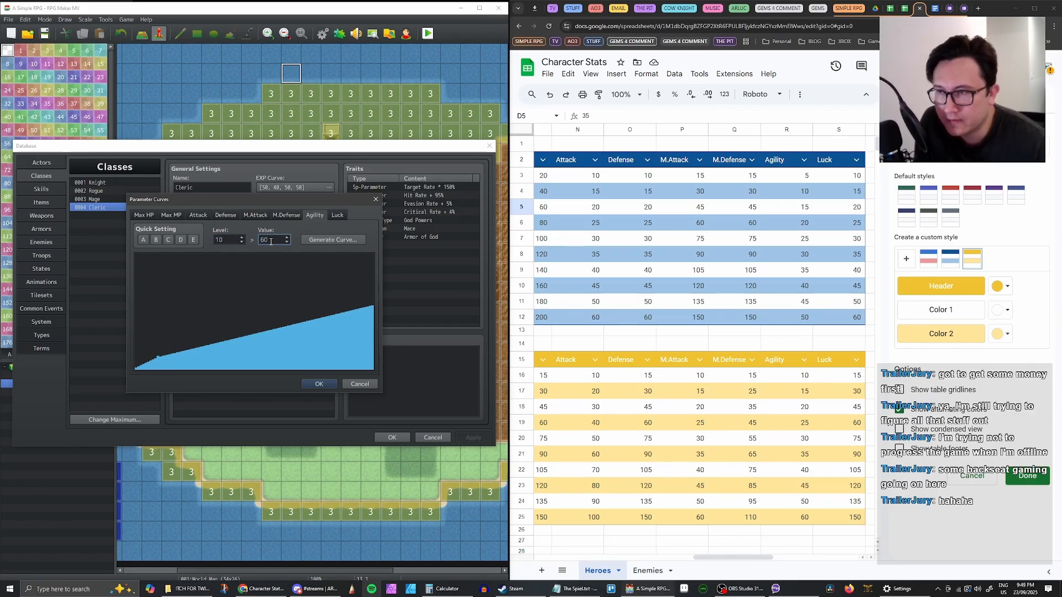
pyautogui.click(321, 383)
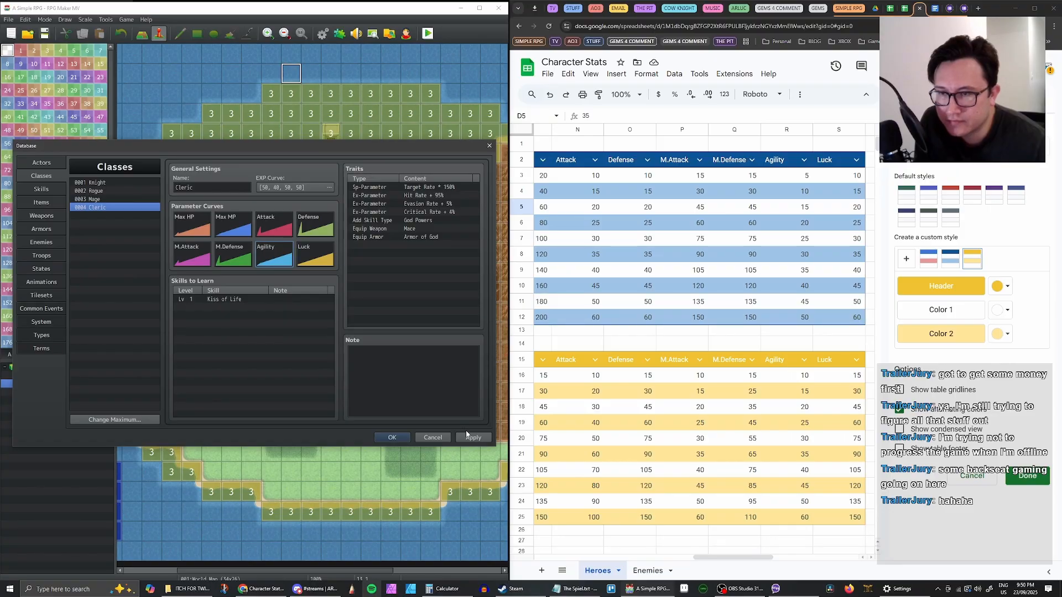
pyautogui.click(468, 436)
# Set the Cleric's Luck curve to 15 at level 1, 30 at level 2 and 45 at level 3
pyautogui.doubleClick(314, 254)
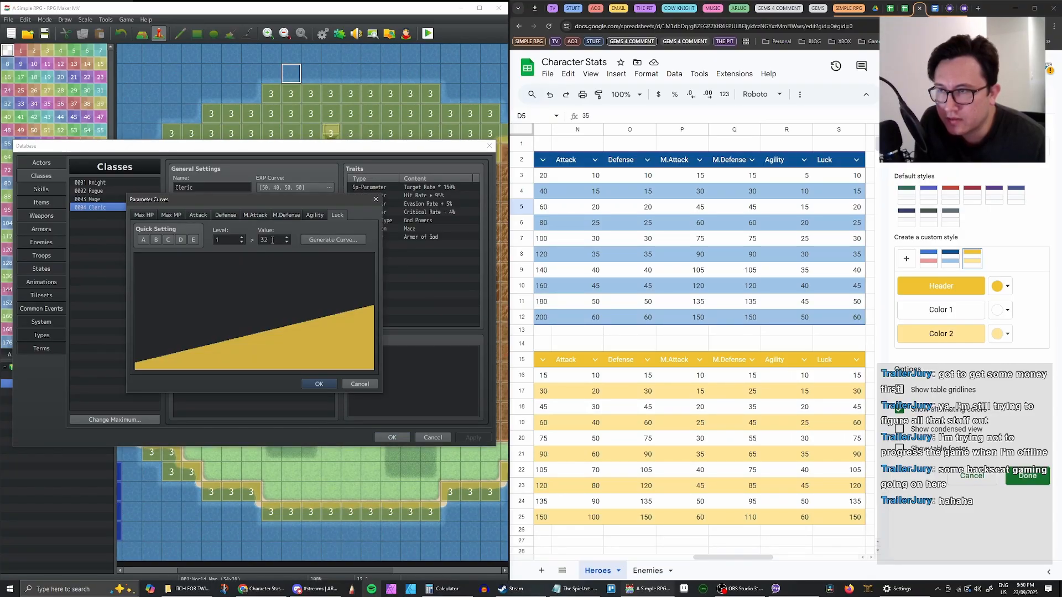
pyautogui.doubleClick(272, 240)
pyautogui.write('15')
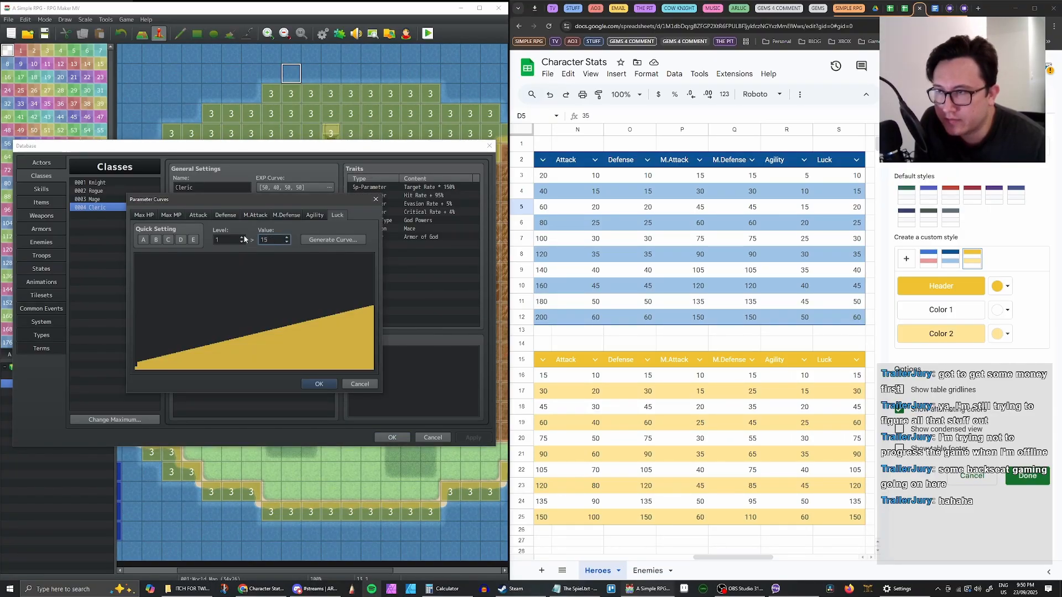
pyautogui.click(242, 237)
pyautogui.doubleClick(273, 240)
pyautogui.write('30')
pyautogui.click(242, 237)
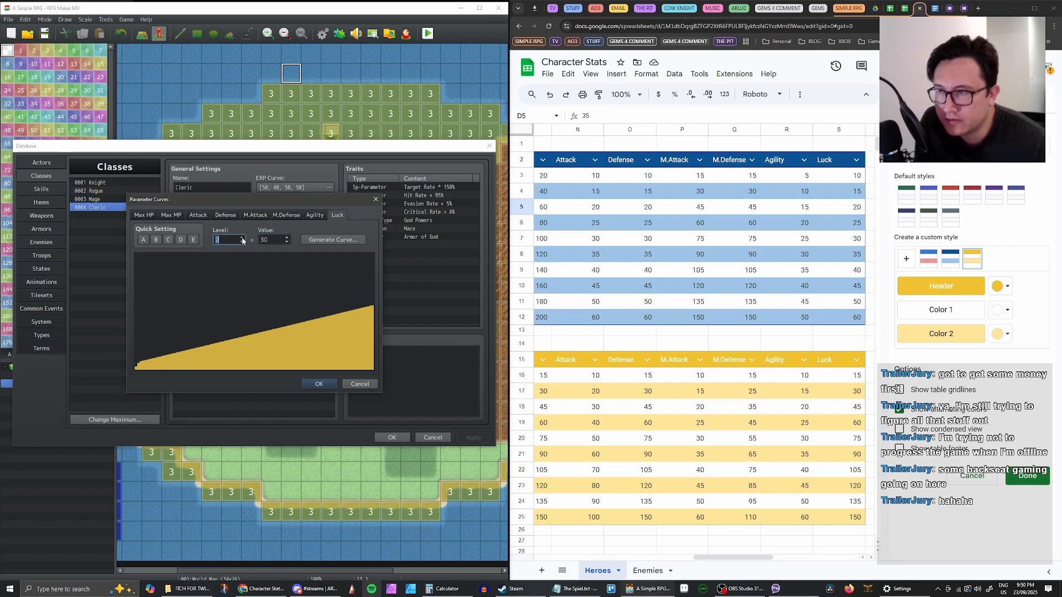
pyautogui.doubleClick(269, 241)
pyautogui.write('45')
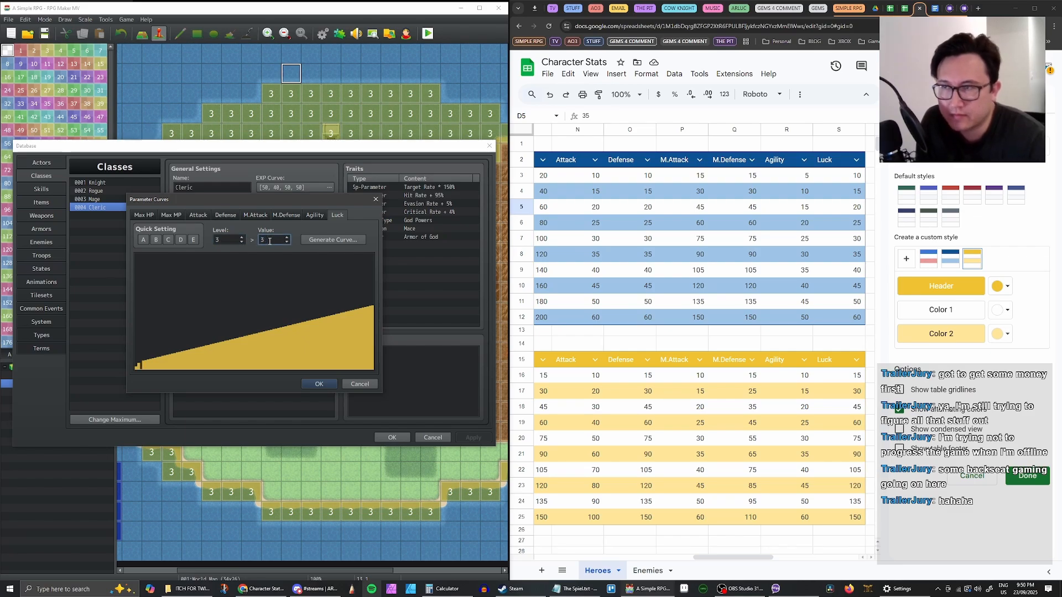
# Set the Cleric's Luck to 60 at level 4, 75 at level 5 and 90 at level 6
pyautogui.click(242, 237)
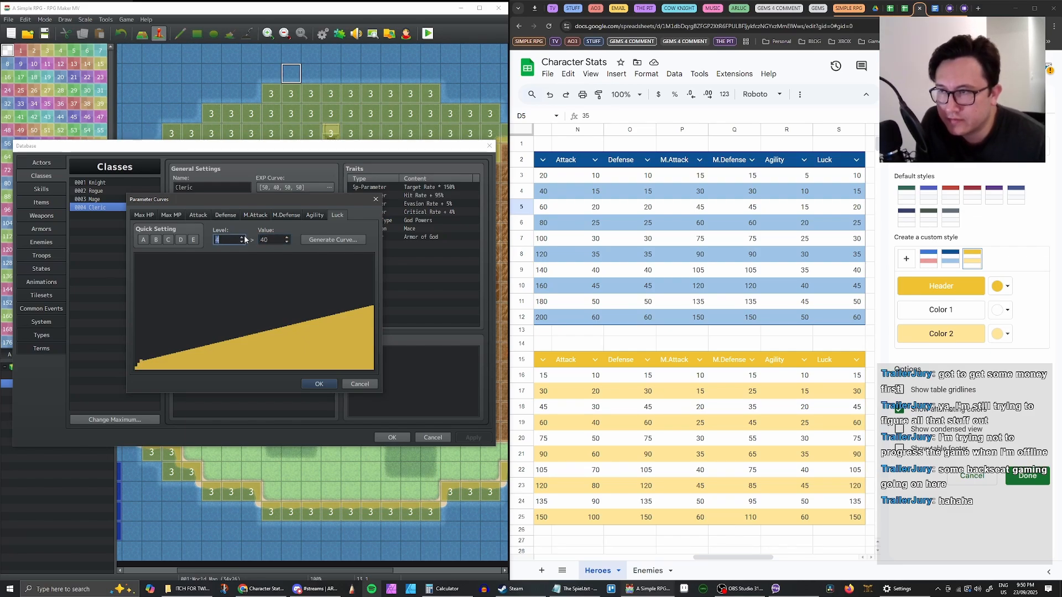
pyautogui.doubleClick(269, 240)
pyautogui.write('42')
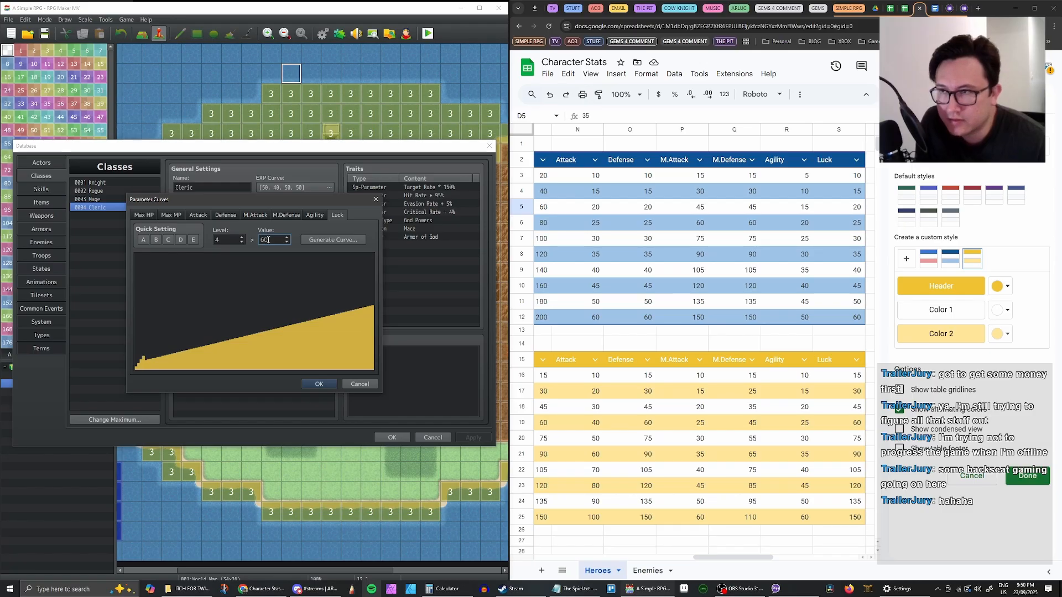
pyautogui.hotkey('shift', 'Tab')
pyautogui.write('5')
pyautogui.press('Tab')
pyautogui.write('75')
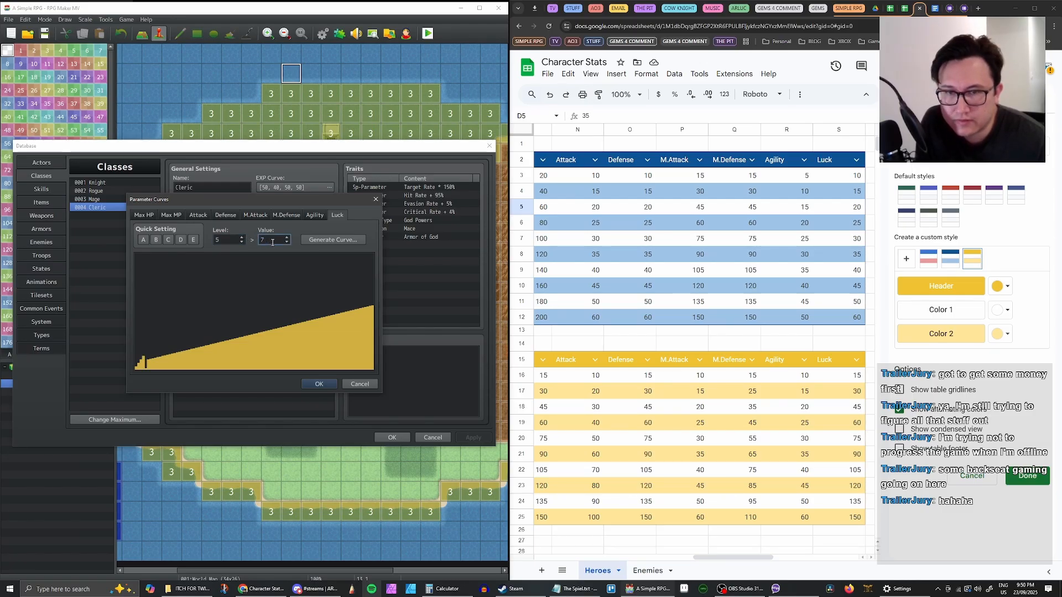
pyautogui.click(242, 236)
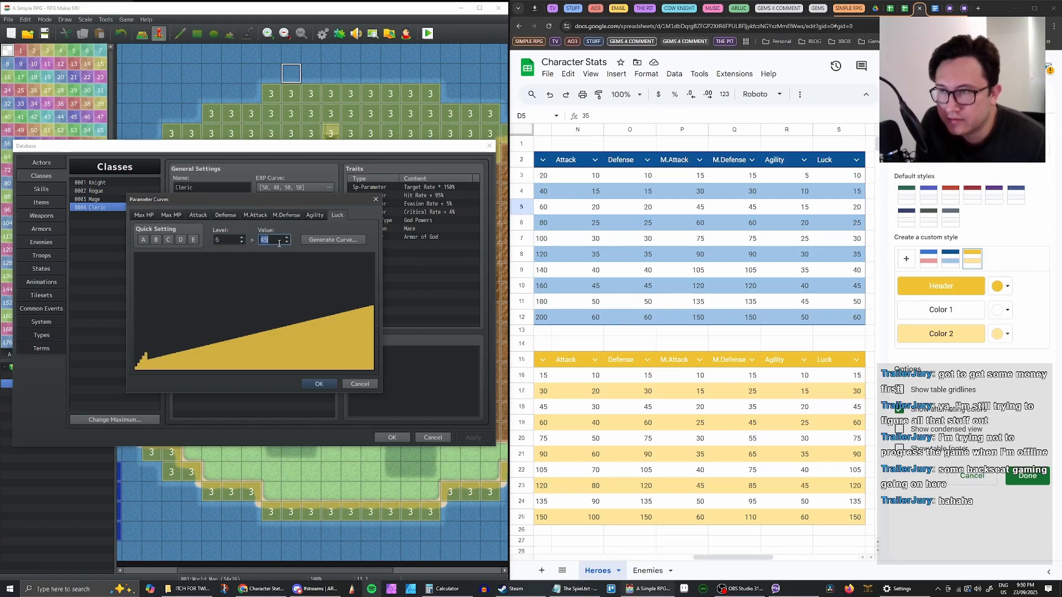
pyautogui.doubleClick(271, 240)
pyautogui.write('90')
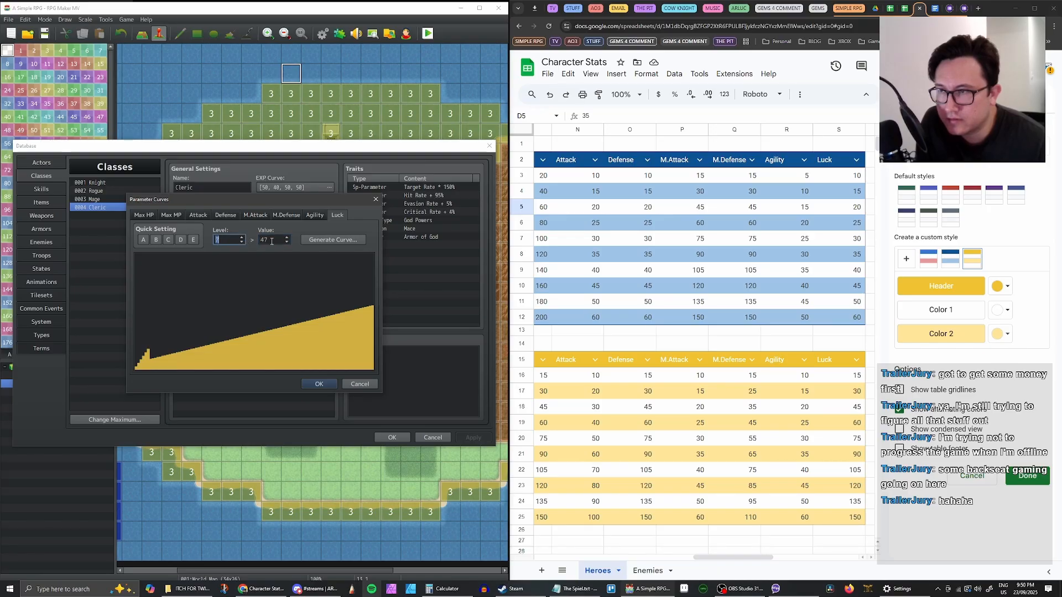
# Set the Cleric's Luck to 105 at level 7 and 120 at level 8
pyautogui.click(241, 237)
pyautogui.doubleClick(271, 241)
pyautogui.write('100')
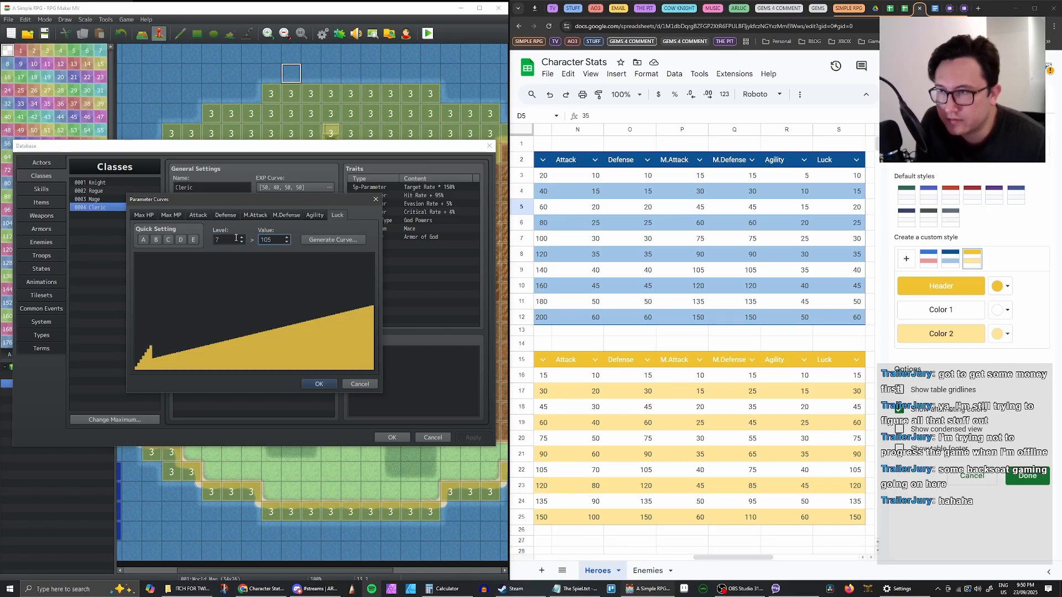
pyautogui.click(241, 236)
pyautogui.doubleClick(272, 242)
pyautogui.write('110')
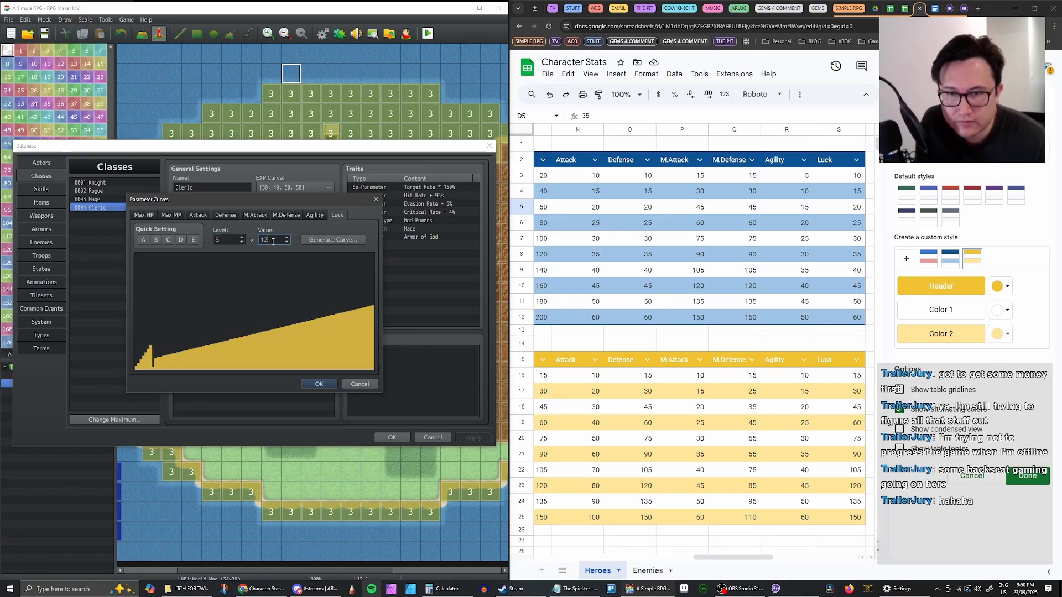
# Set the Cleric's Luck to 135 at level 9 and 150 at level 10, and apply the curve
pyautogui.click(242, 236)
pyautogui.doubleClick(276, 240)
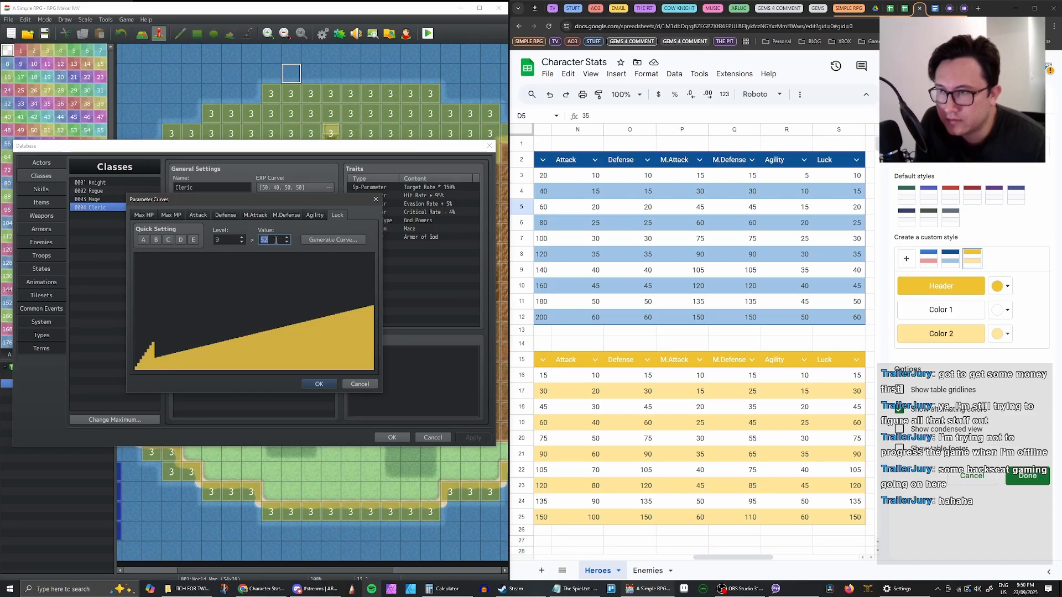
pyautogui.write('135')
pyautogui.click(242, 236)
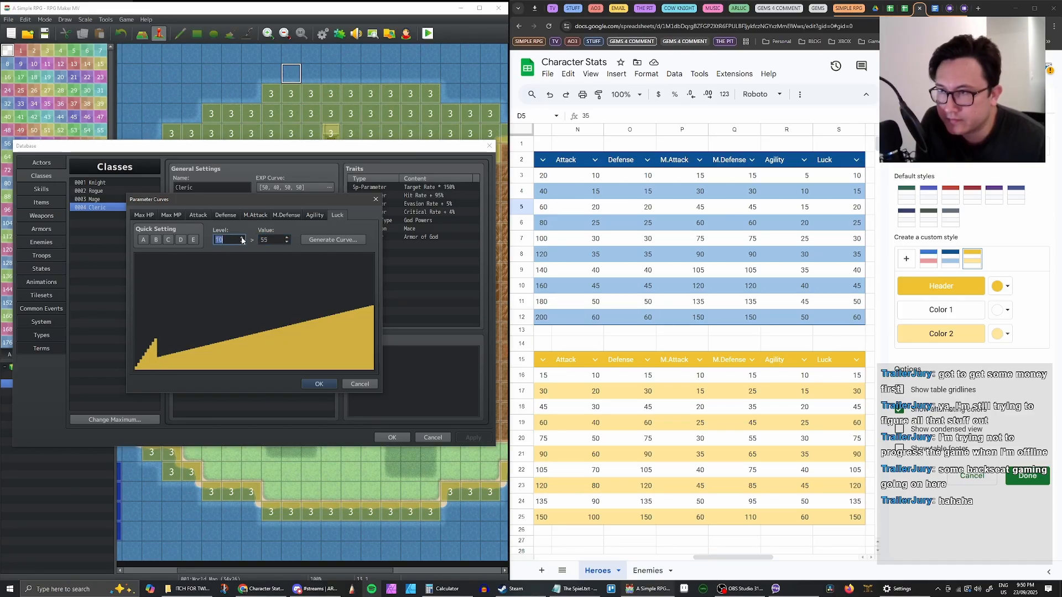
pyautogui.doubleClick(272, 240)
pyautogui.write('150')
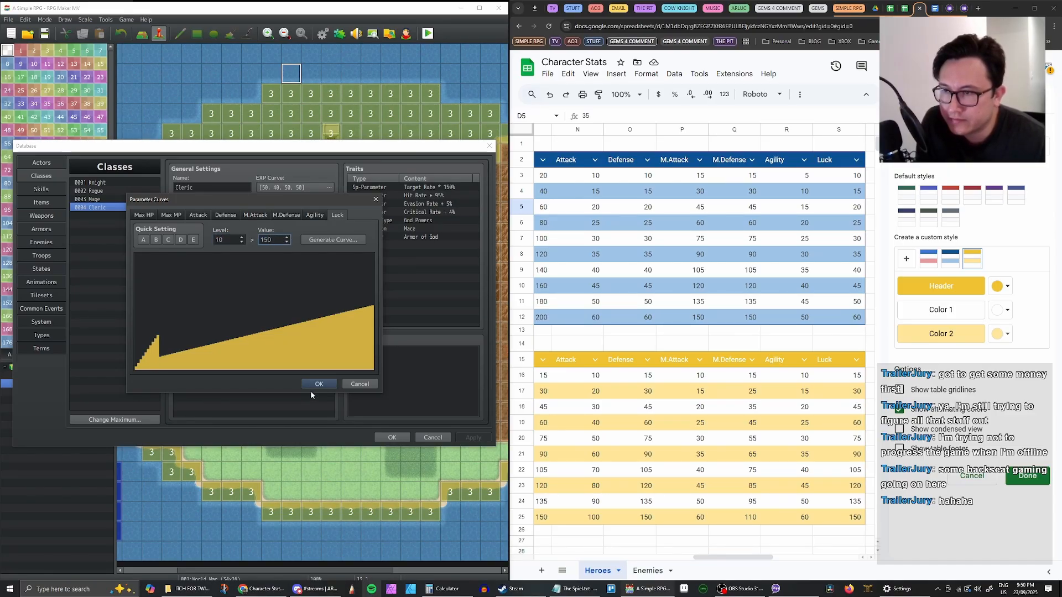
pyautogui.click(313, 386)
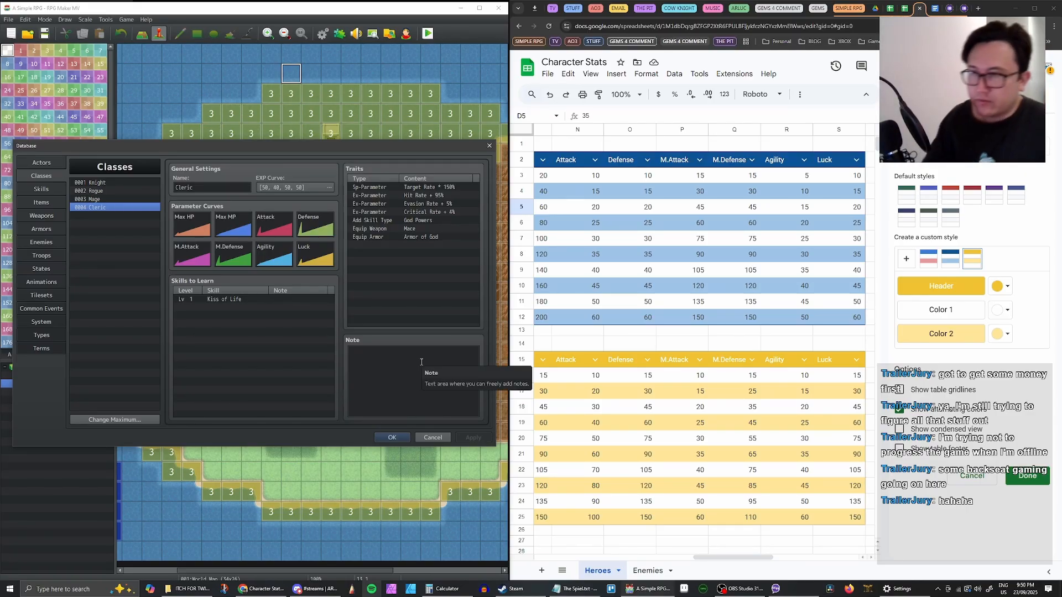
# Look through the database's actors, classes and skills, checking the damage formula of the Attack skill
pyautogui.click(48, 164)
pyautogui.click(48, 173)
pyautogui.click(49, 165)
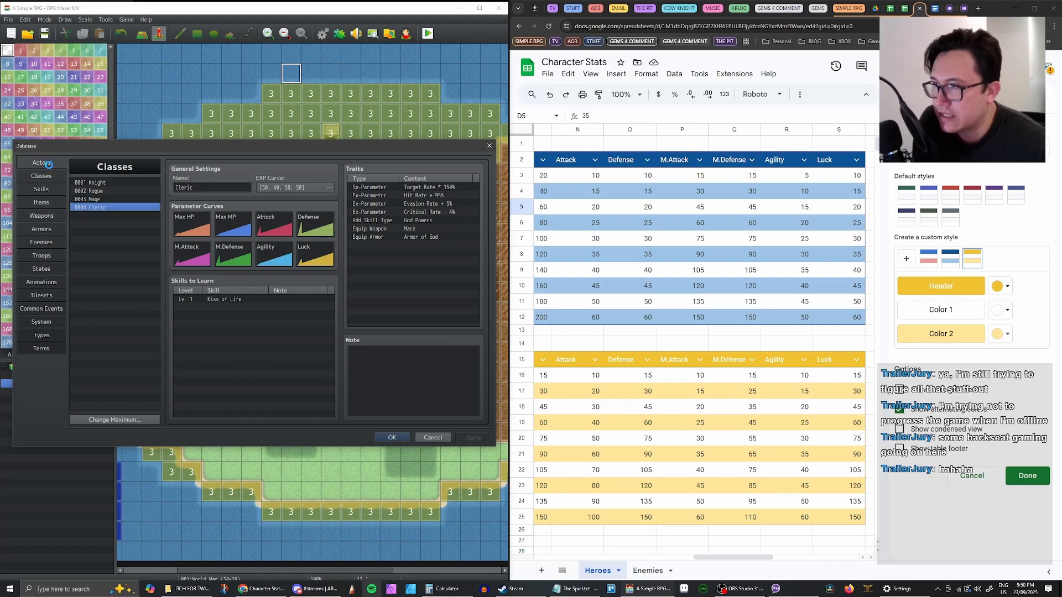
pyautogui.click(43, 178)
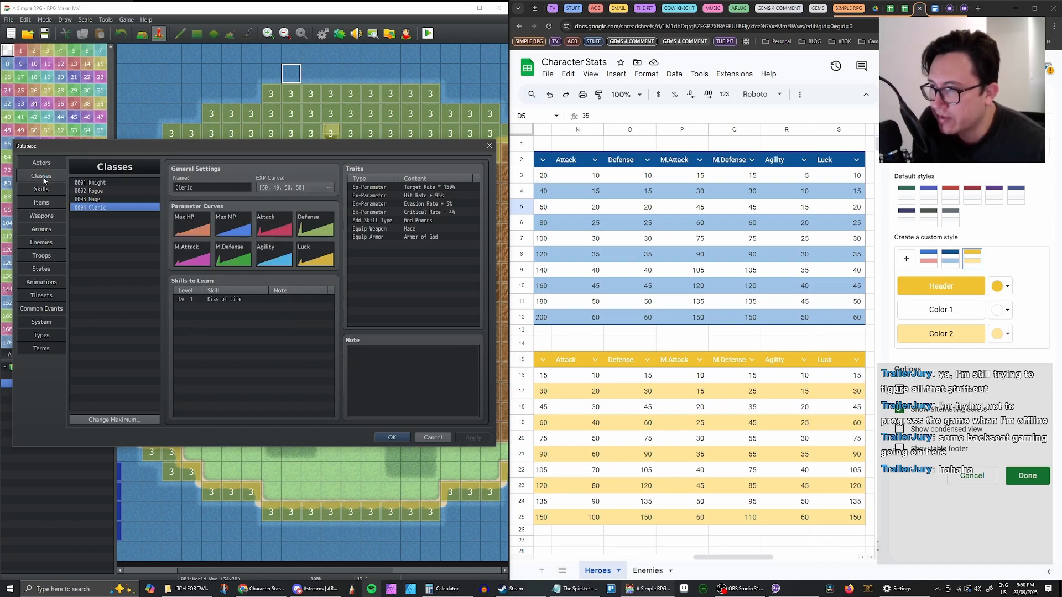
pyautogui.click(49, 190)
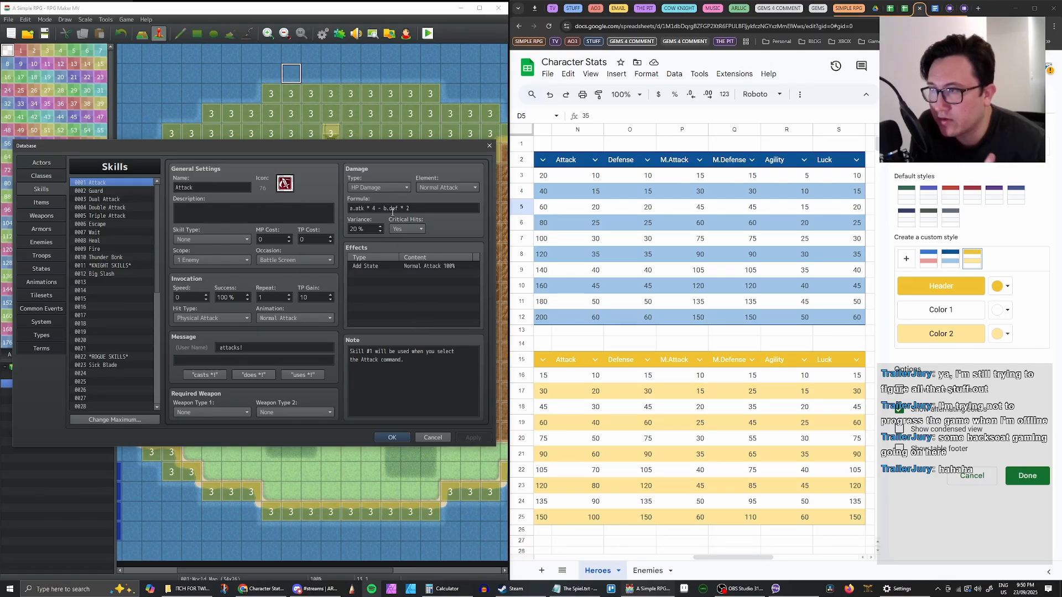
pyautogui.click(47, 165)
pyautogui.click(48, 175)
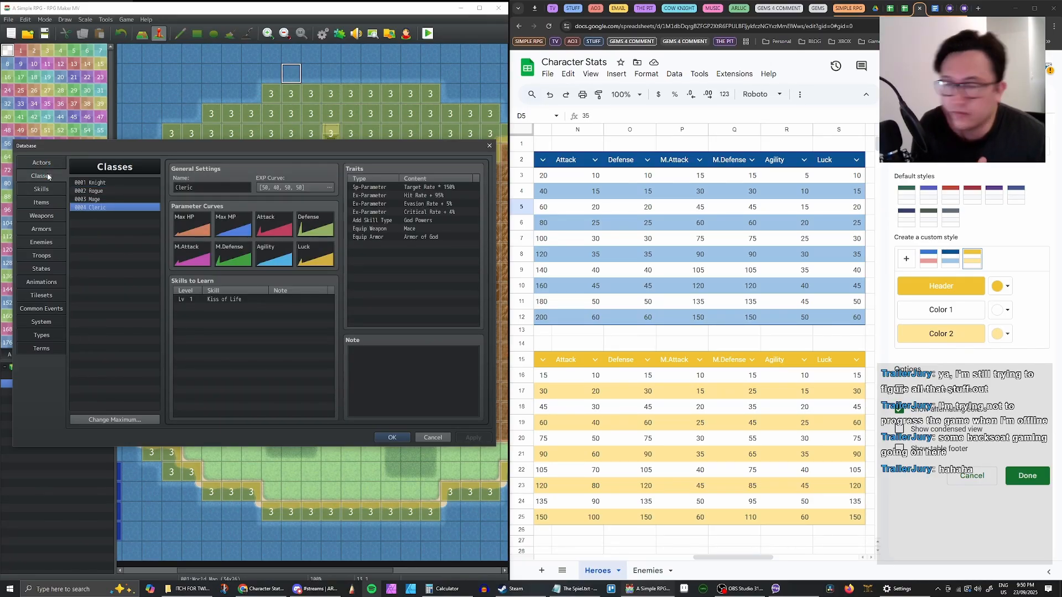
# Set up a battle test for the Rogue*3 troop and initialize the equipment of the level 1 Mage and Cleric
pyautogui.click(39, 255)
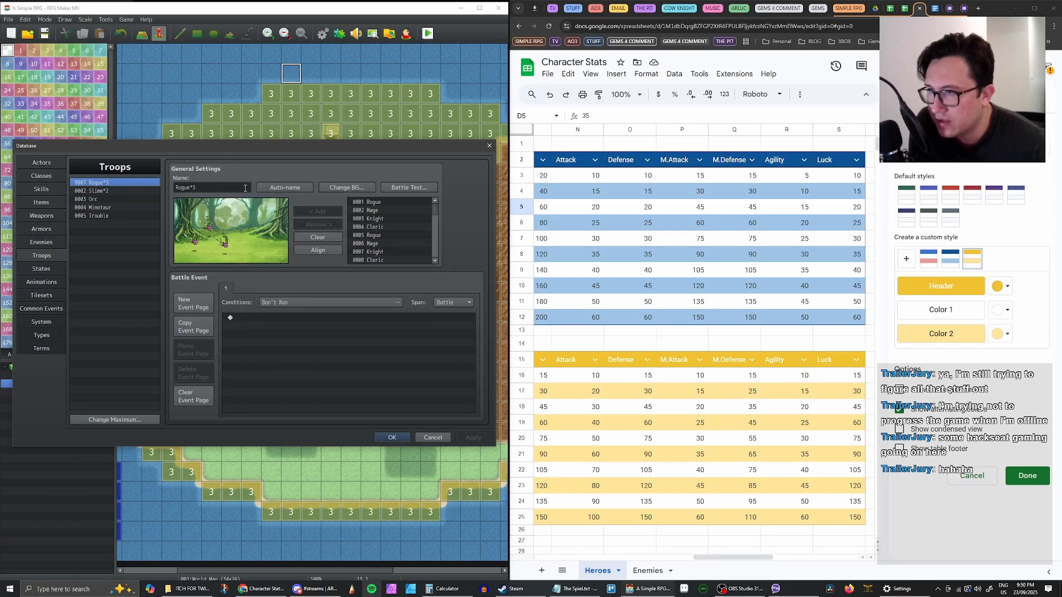
pyautogui.click(413, 188)
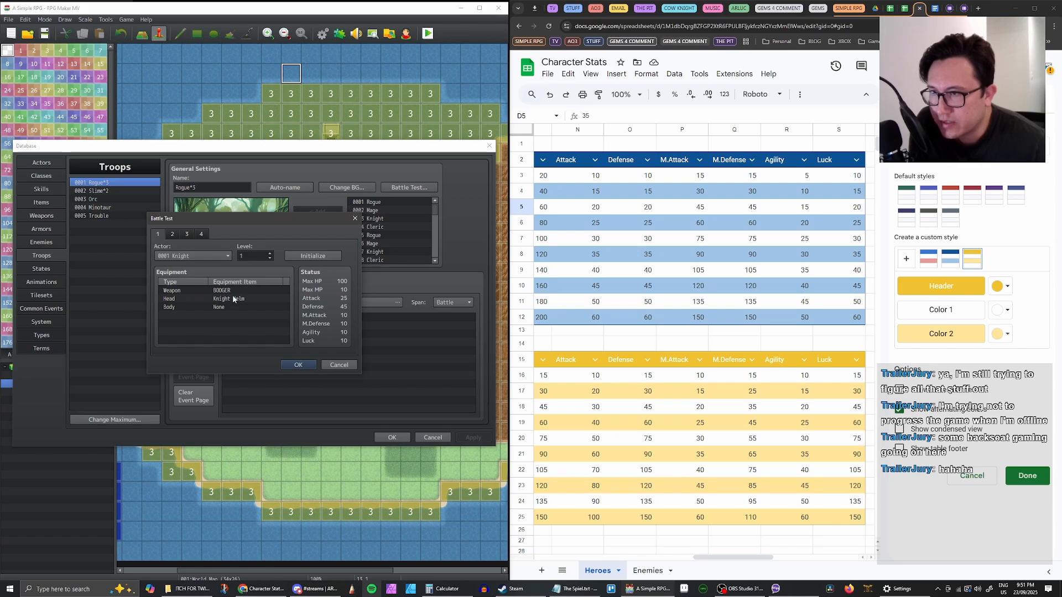
pyautogui.click(173, 234)
pyautogui.click(191, 234)
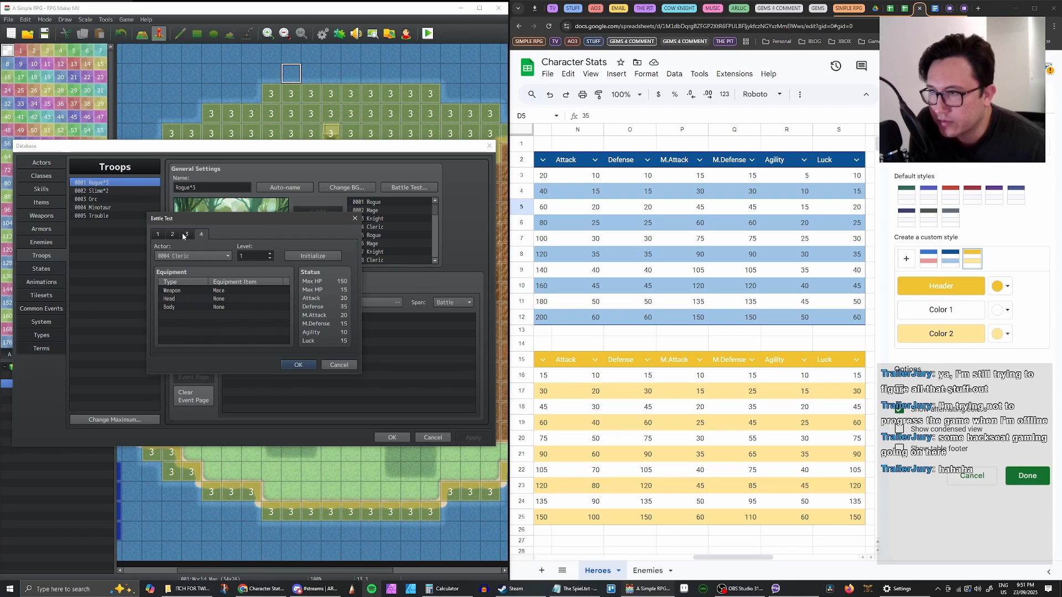
pyautogui.click(311, 257)
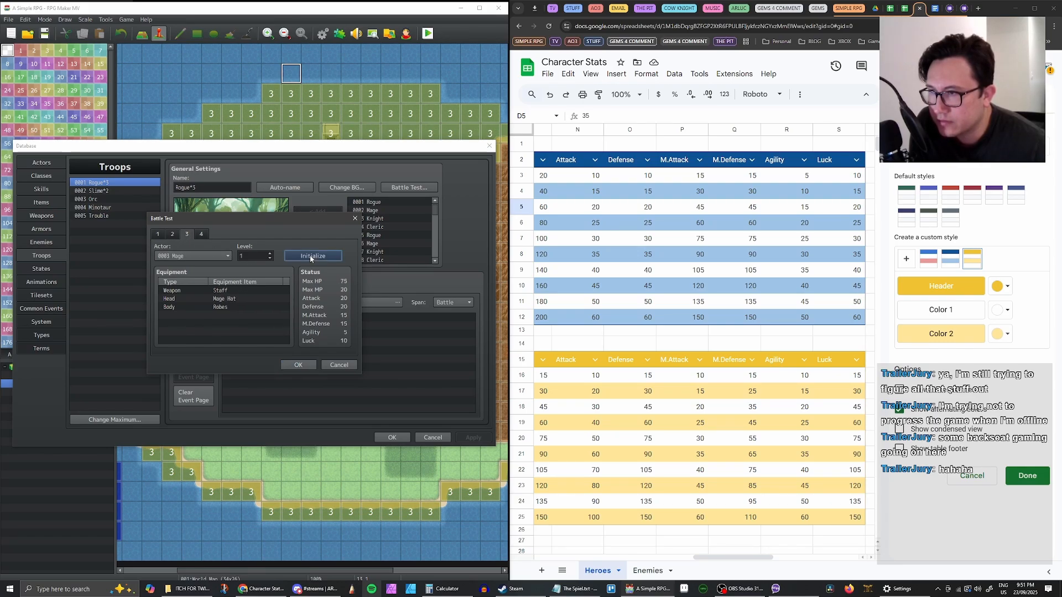
pyautogui.click(199, 234)
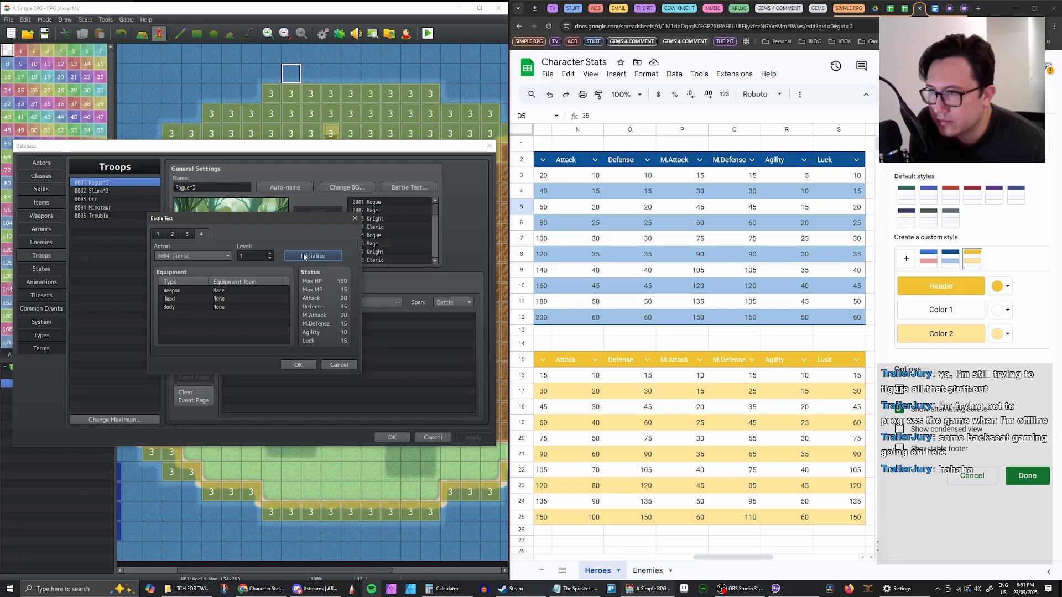
pyautogui.click(312, 256)
# Initialize the equipment of the level 1 Rogue and Knight for the battle test
pyautogui.click(174, 233)
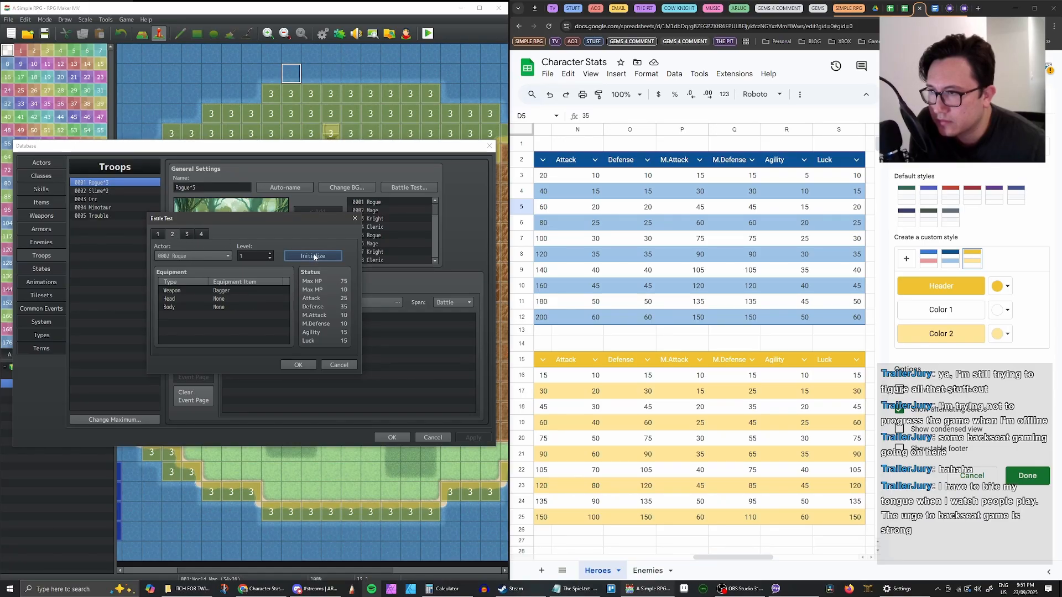
pyautogui.click(313, 256)
pyautogui.click(199, 234)
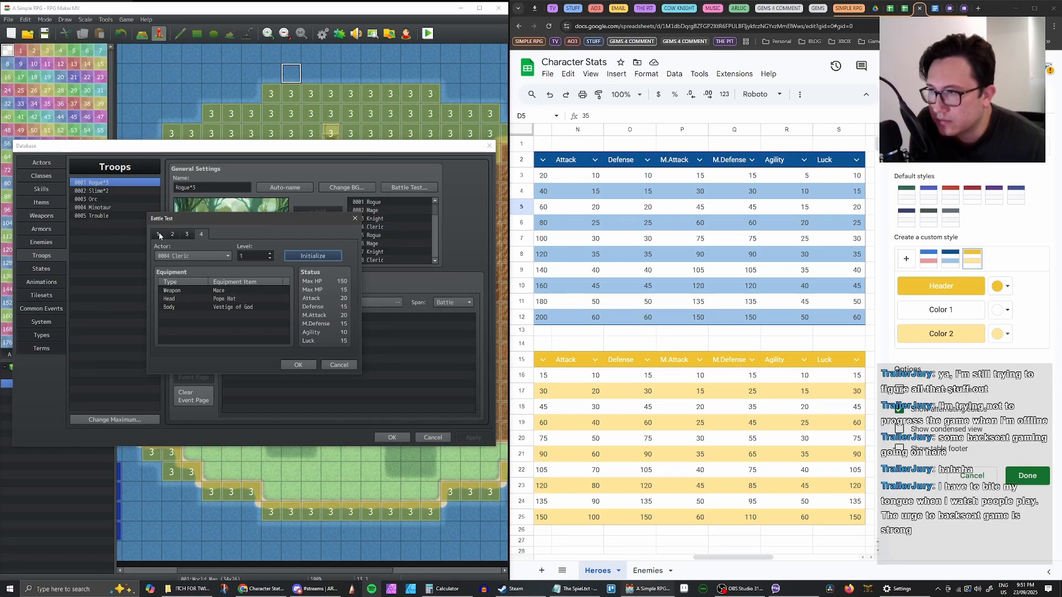
pyautogui.click(158, 234)
pyautogui.click(324, 257)
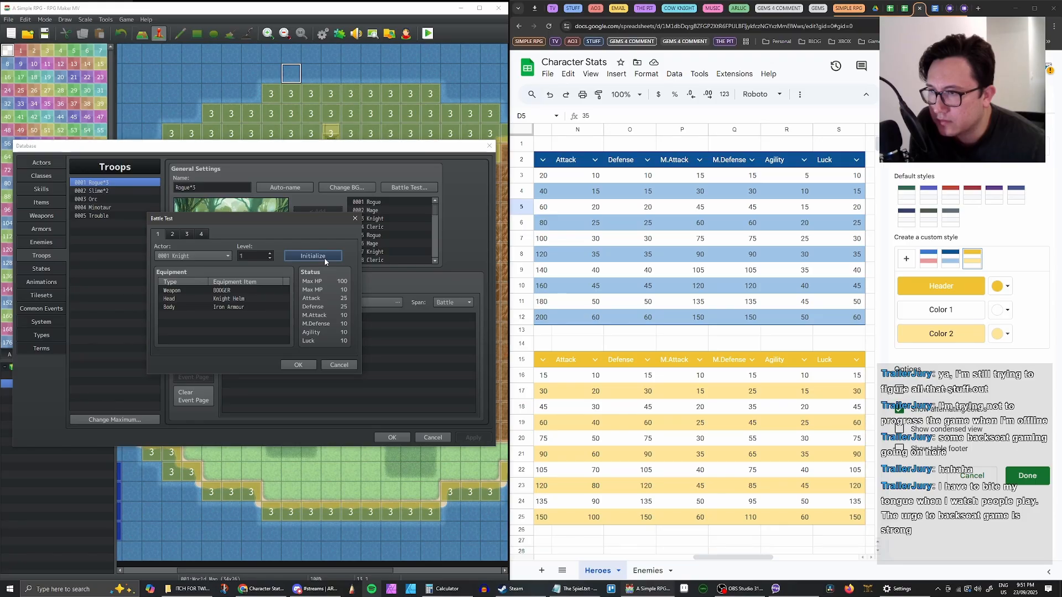
# Review the equipment and status values of the battle test's four party members
pyautogui.click(175, 235)
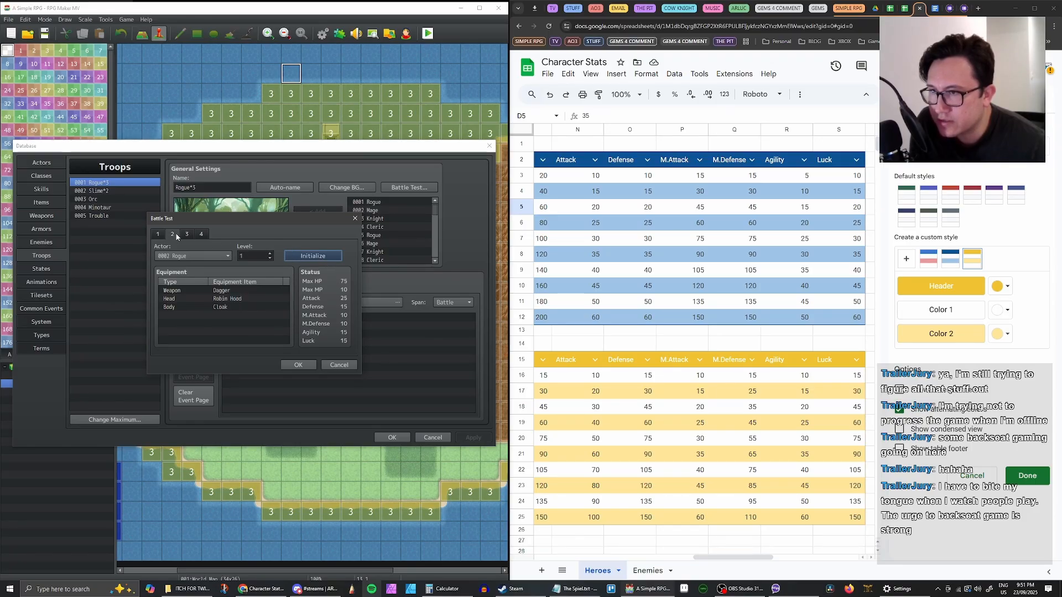
pyautogui.click(190, 233)
pyautogui.click(187, 234)
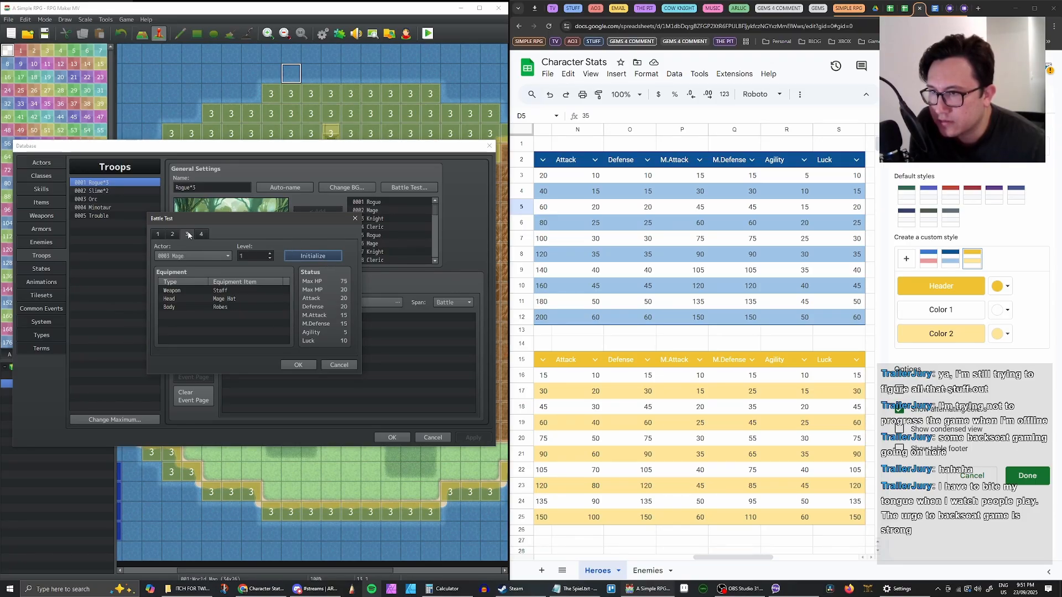
pyautogui.click(173, 234)
pyautogui.click(164, 235)
pyautogui.click(164, 234)
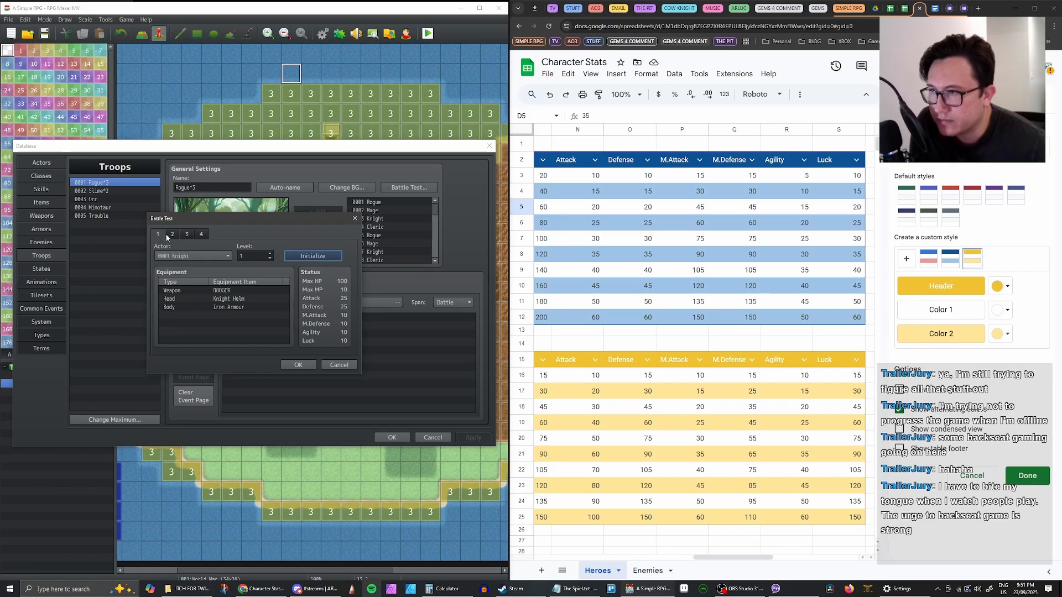
pyautogui.click(188, 234)
pyautogui.click(201, 234)
pyautogui.click(159, 235)
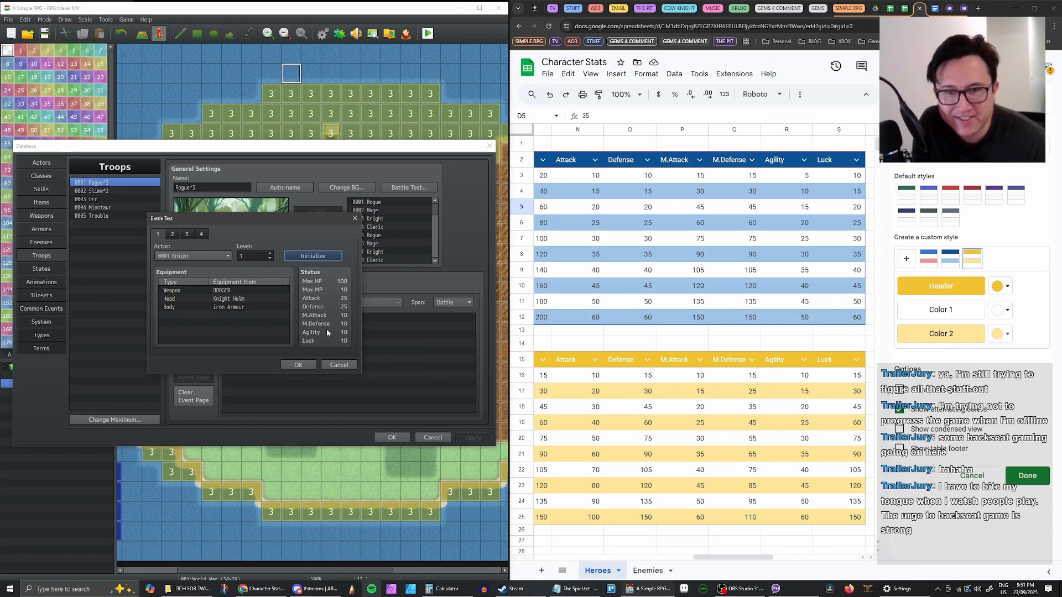
# Start the battle test, maximize its game window and choose to fight the enemies
pyautogui.click(298, 365)
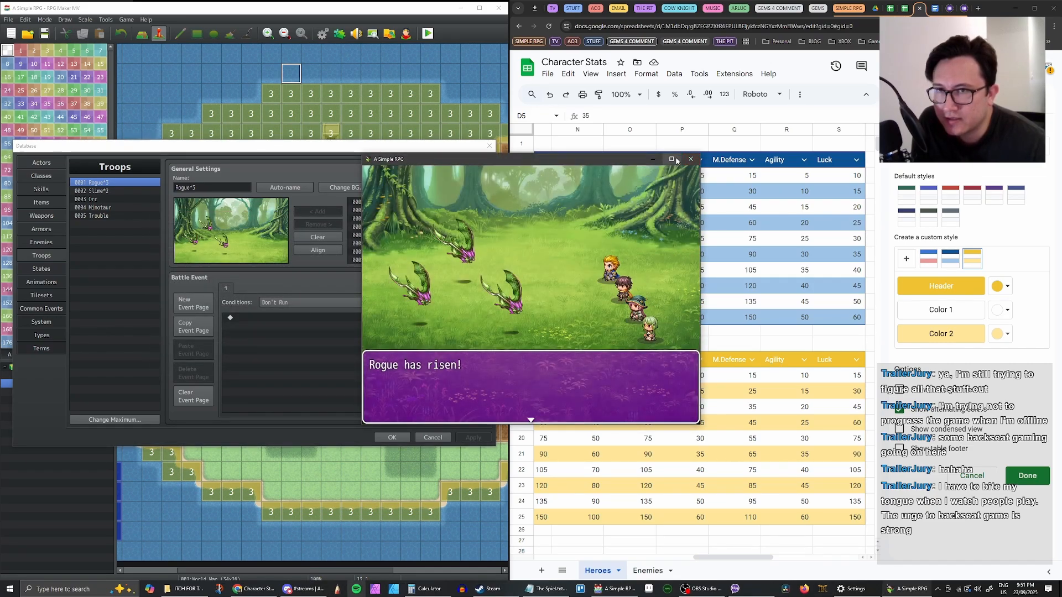
pyautogui.click(671, 158)
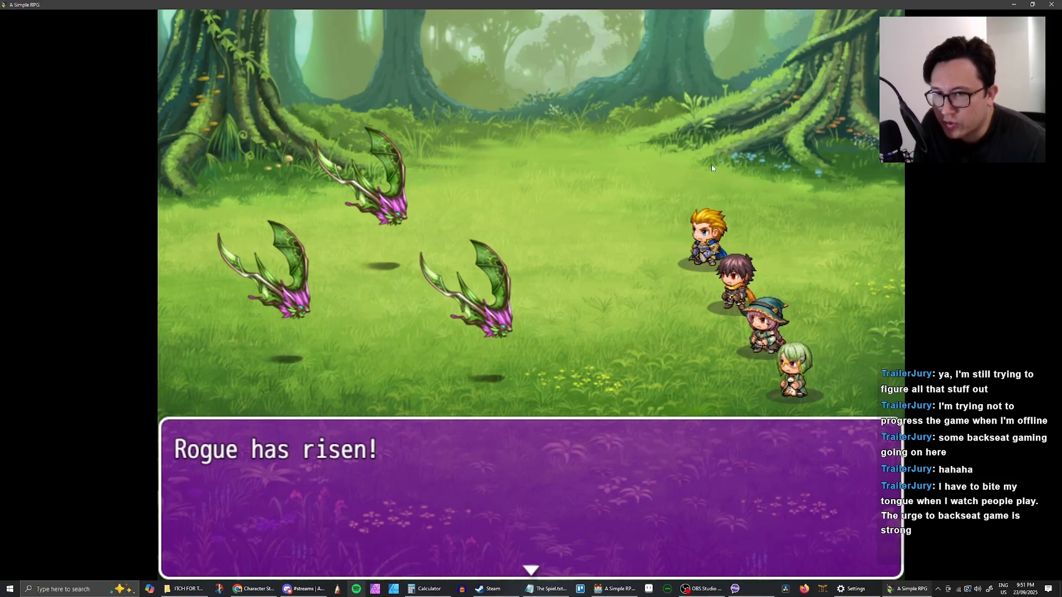
pyautogui.press('Return')
pyautogui.press('Down')
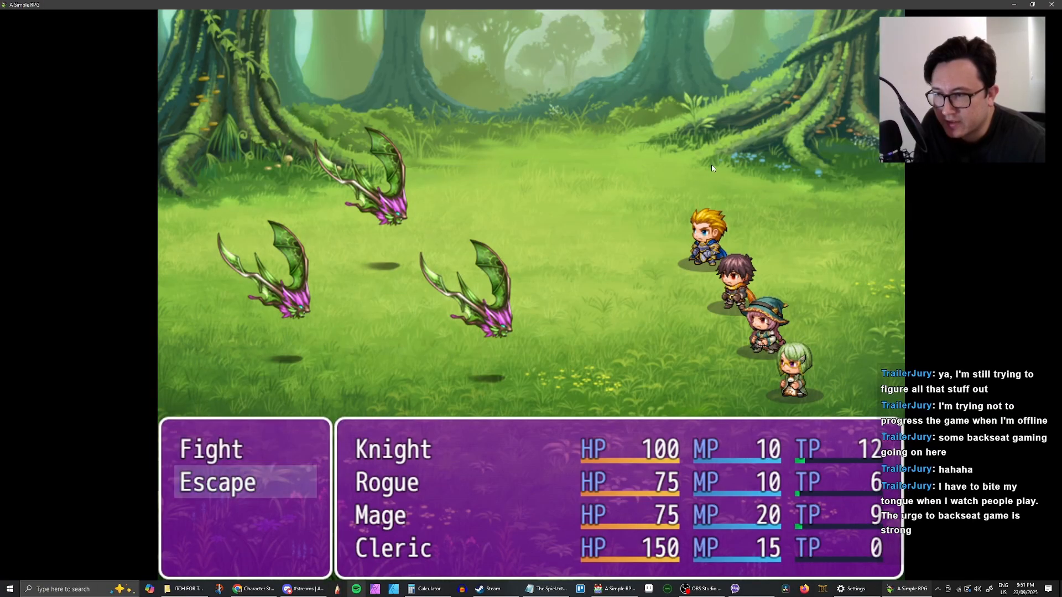
pyautogui.press('Up')
pyautogui.press('Return')
# Give the Knight the Attack command against an enemy
pyautogui.press('Down')
pyautogui.press('Down')
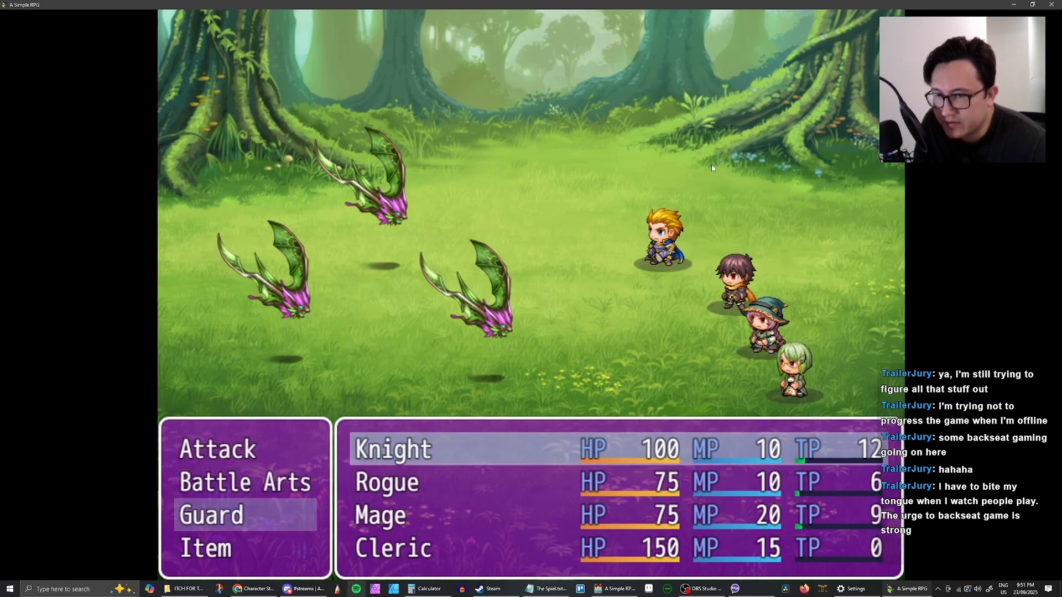
pyautogui.press('Up')
pyautogui.press('Up')
pyautogui.press('Return')
pyautogui.press('Return')
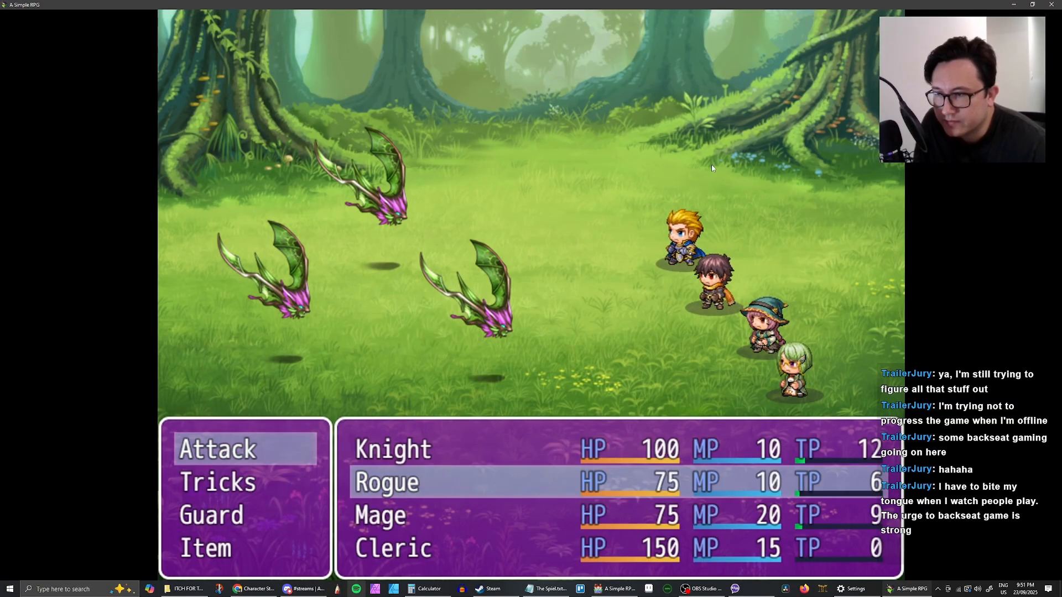
# Have the Rogue, Mage and Cleric attack as well, and play the battle test through to its end
pyautogui.press('Return')
pyautogui.press('Return')
pyautogui.press('Return')
pyautogui.press('Return')
pyautogui.press('Return')
pyautogui.press('Return')
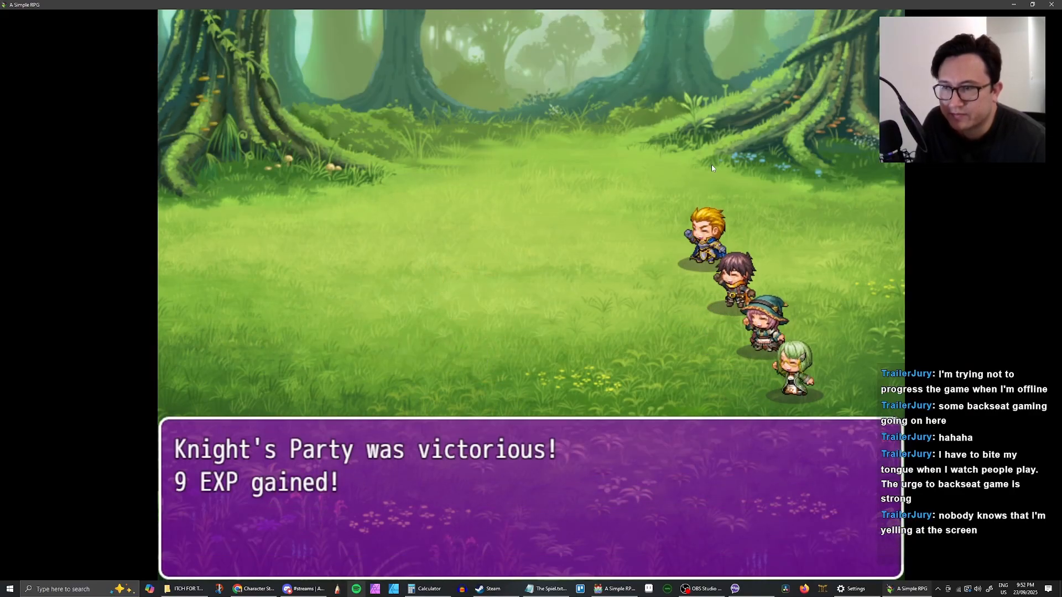
pyautogui.press('Return')
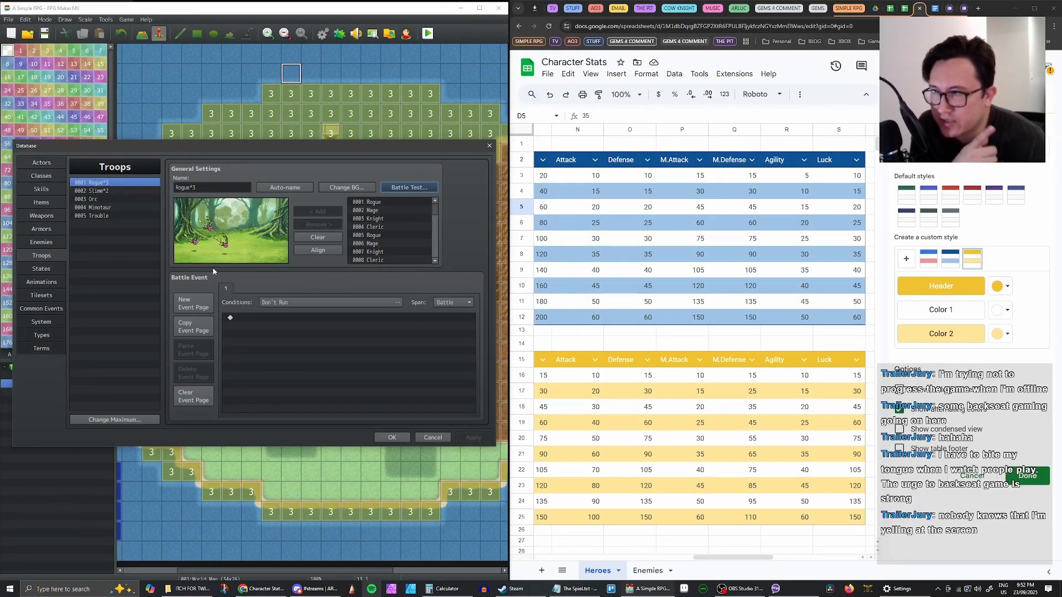
# Set the Attack skill's damage formula to a.atk - b.def and apply the change
pyautogui.click(41, 163)
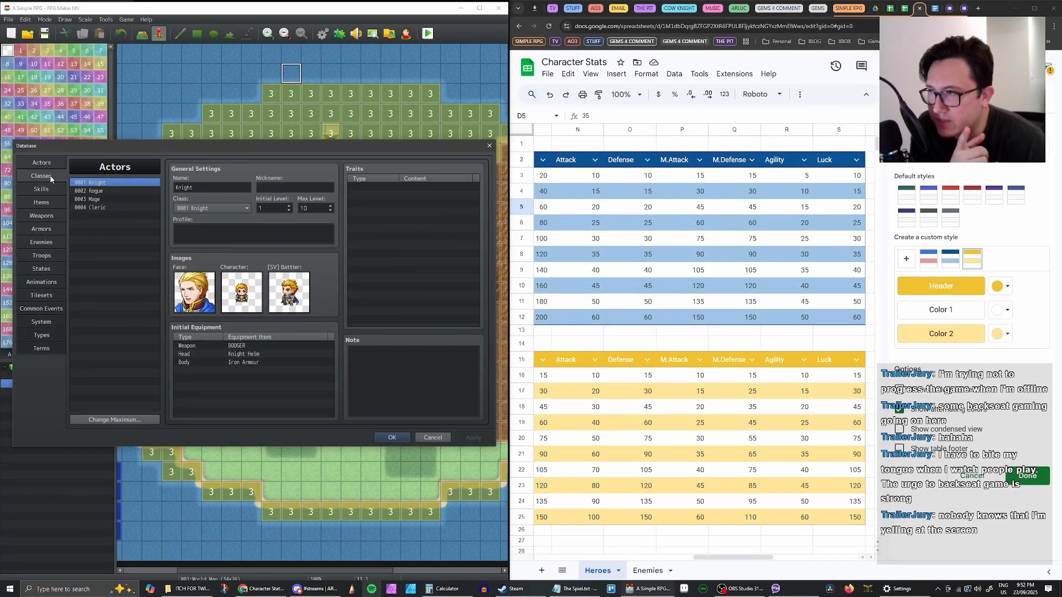
pyautogui.click(51, 178)
pyautogui.click(47, 189)
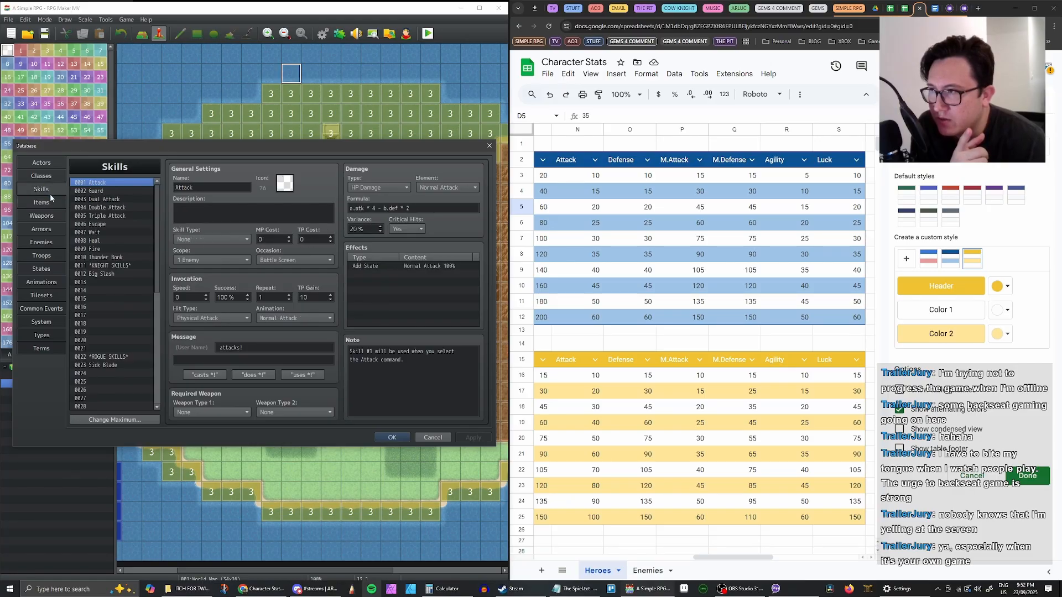
pyautogui.click(49, 204)
pyautogui.click(51, 189)
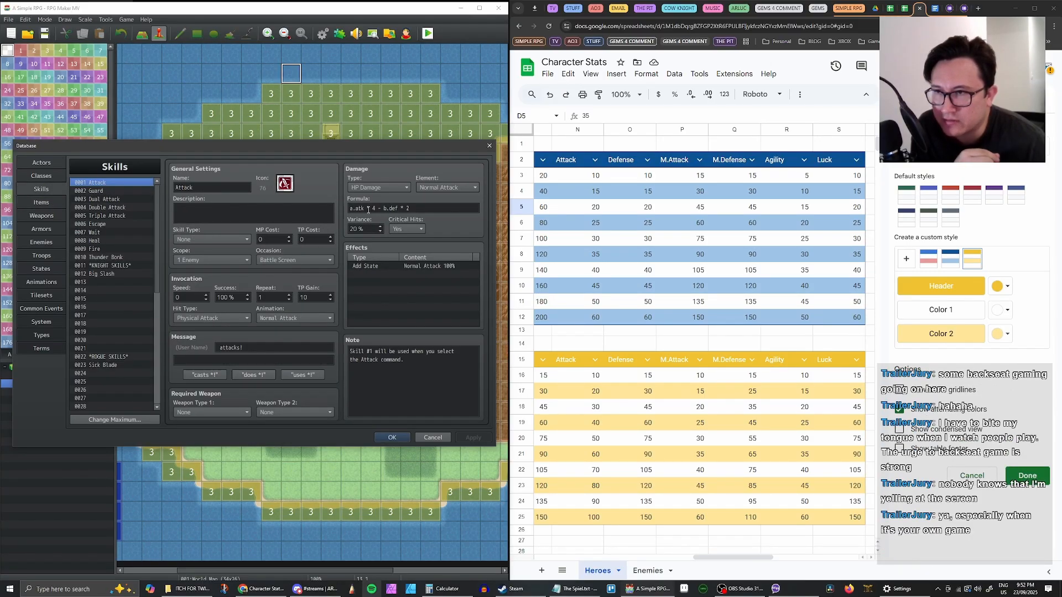
pyautogui.moveTo(366, 209)
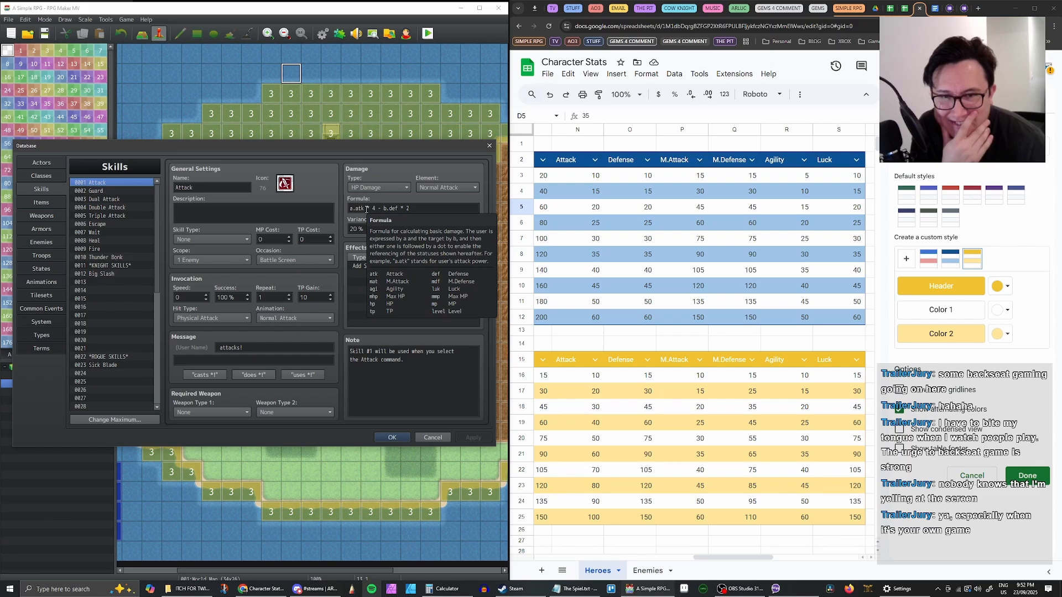
pyautogui.tripleClick(385, 207)
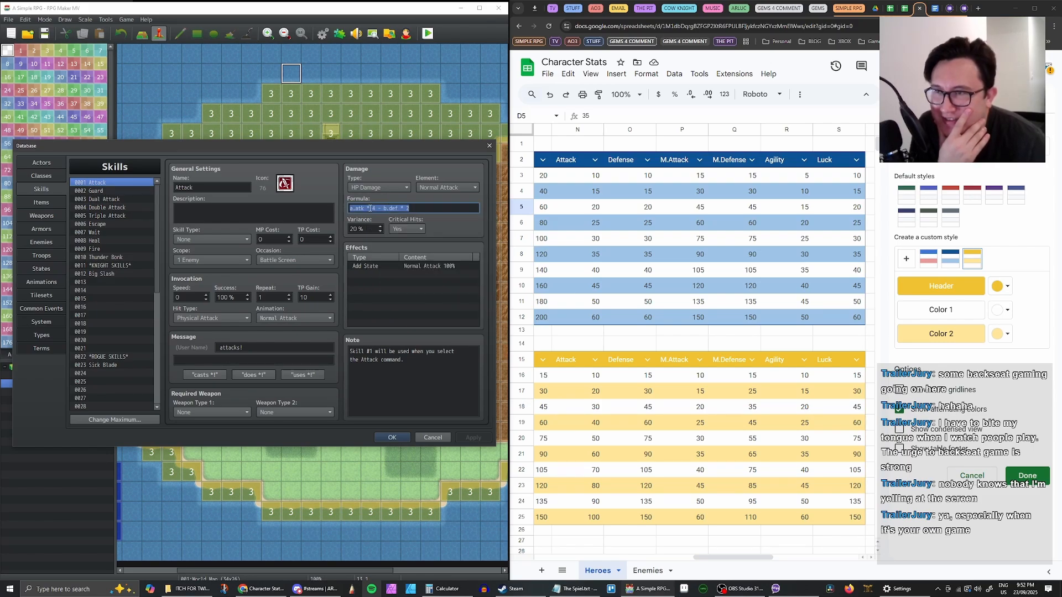
pyautogui.click(368, 208)
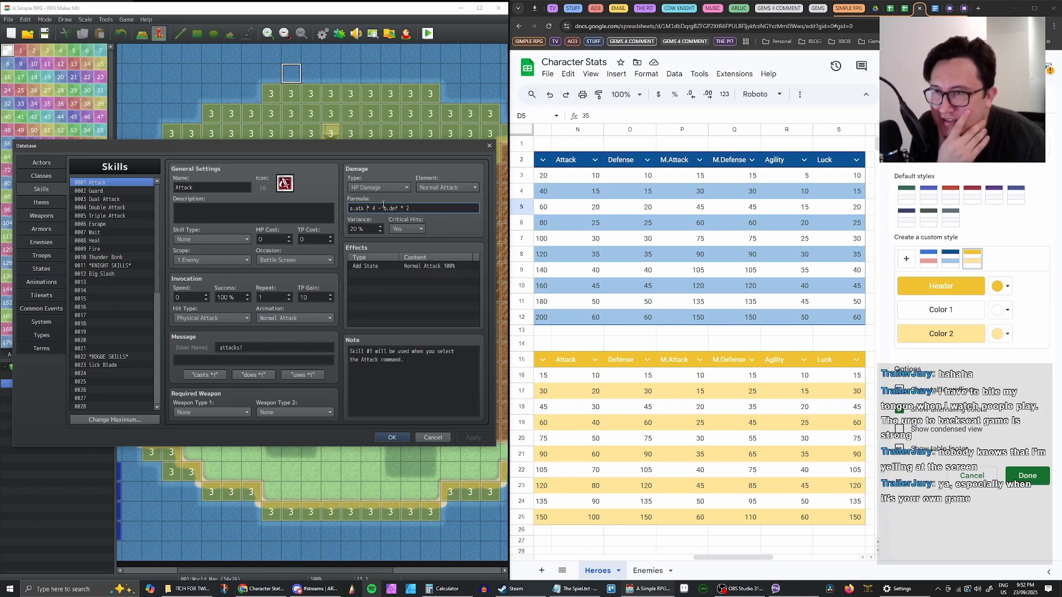
pyautogui.press('Delete')
pyautogui.press('Delete')
pyautogui.press('Delete')
pyautogui.press('Delete')
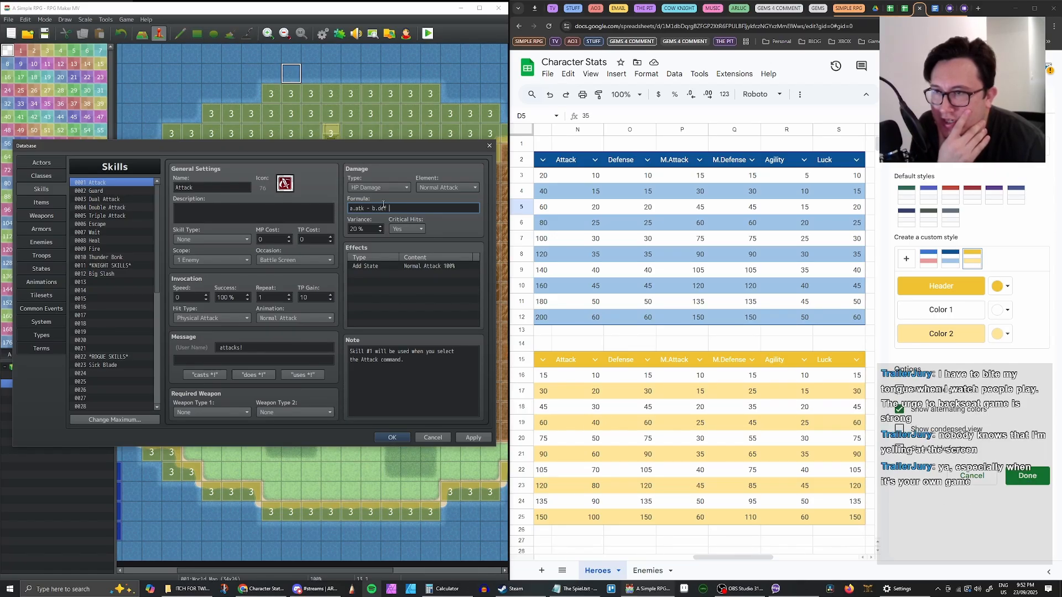
pyautogui.click(472, 438)
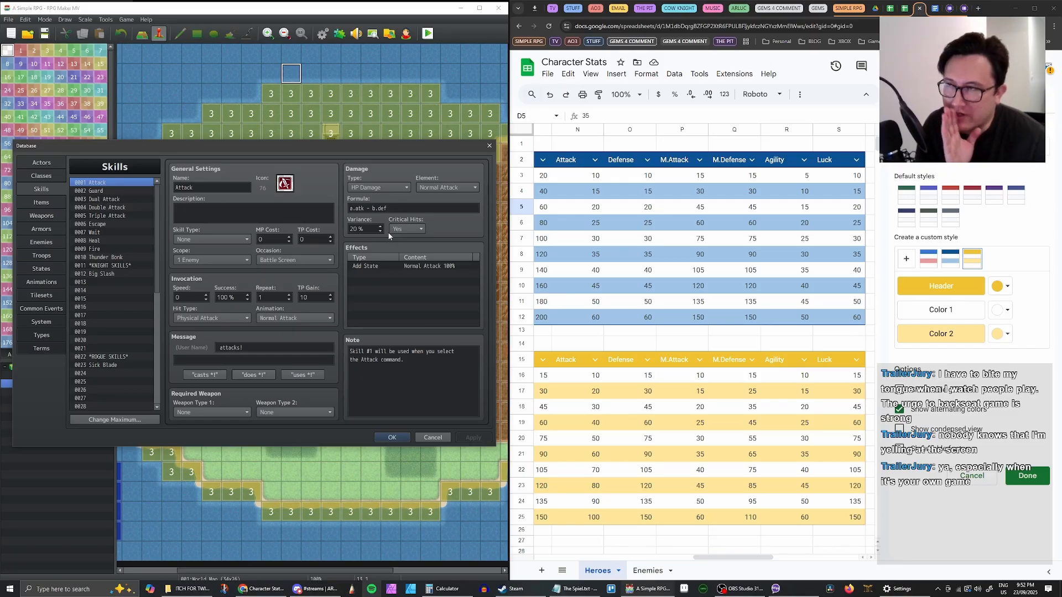
# Look through the weapon, enemy, troop, animation and state data, and recheck the Attack skill's damage formula
pyautogui.click(39, 204)
pyautogui.click(45, 216)
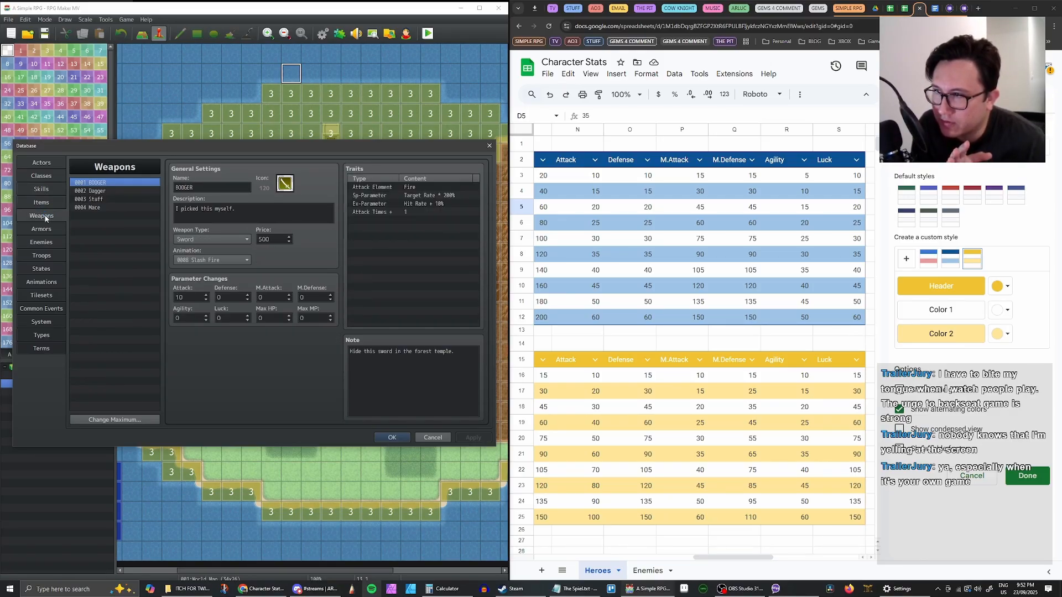
pyautogui.click(48, 230)
pyautogui.click(48, 238)
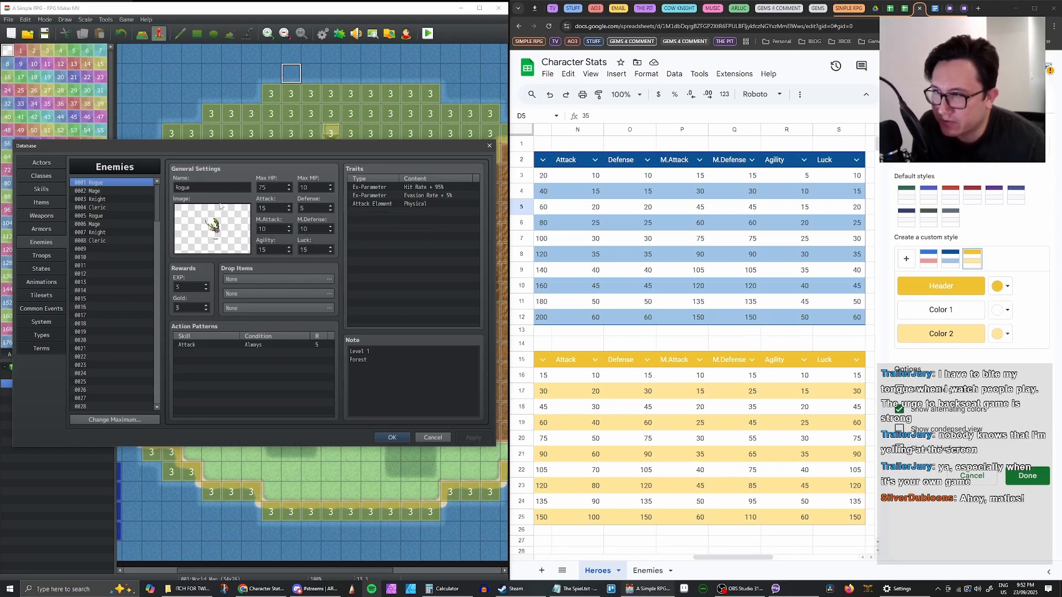
pyautogui.click(44, 256)
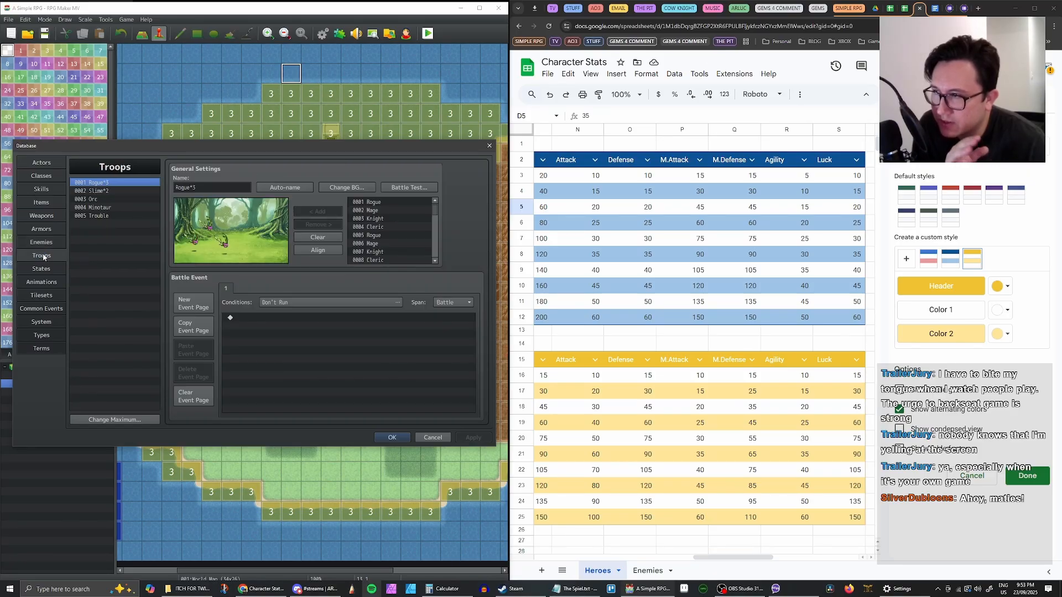
pyautogui.click(42, 189)
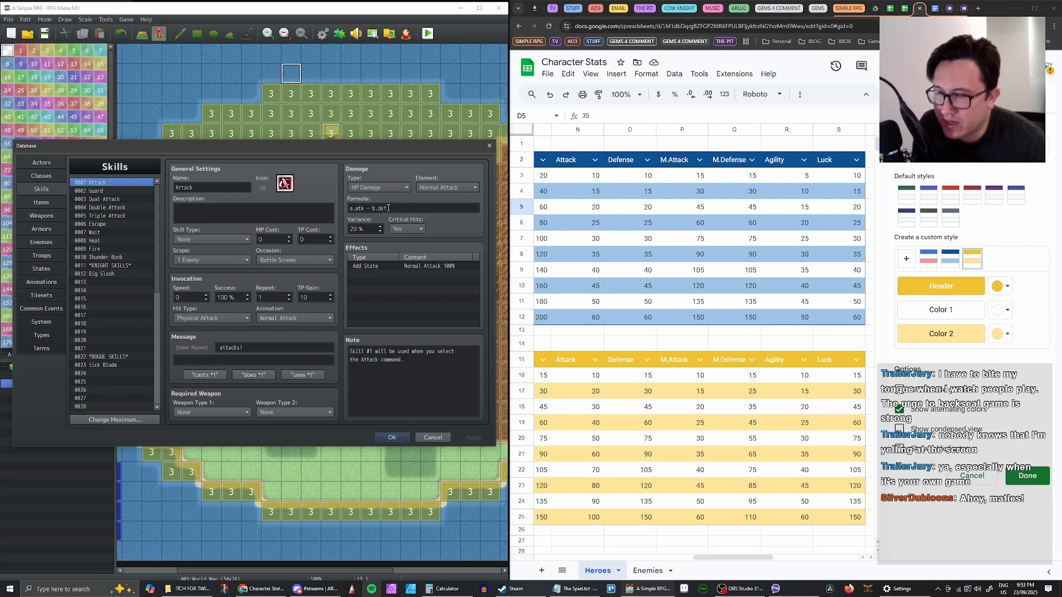
pyautogui.click(41, 283)
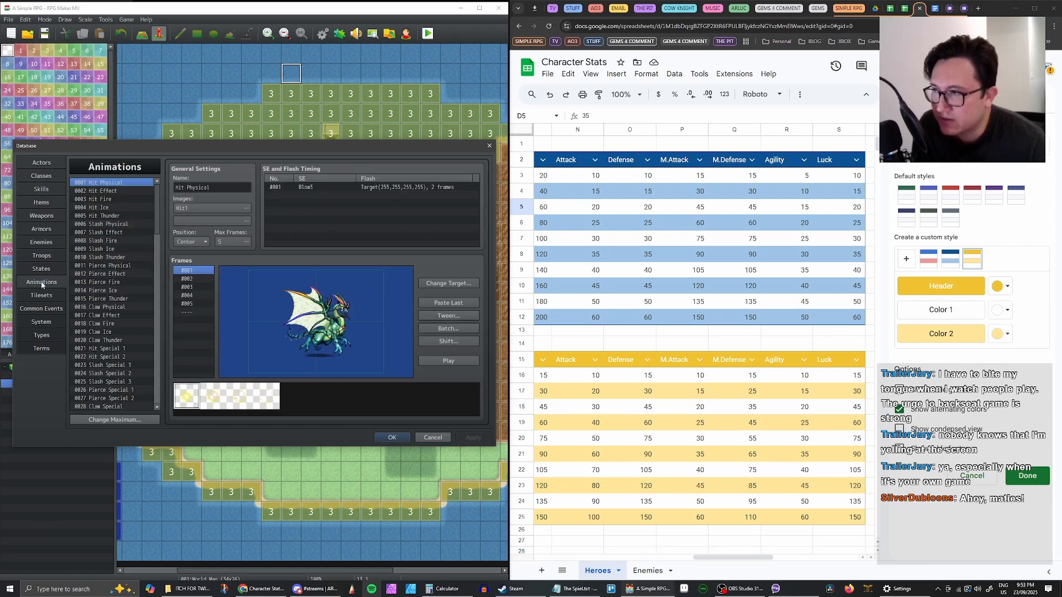
pyautogui.click(42, 270)
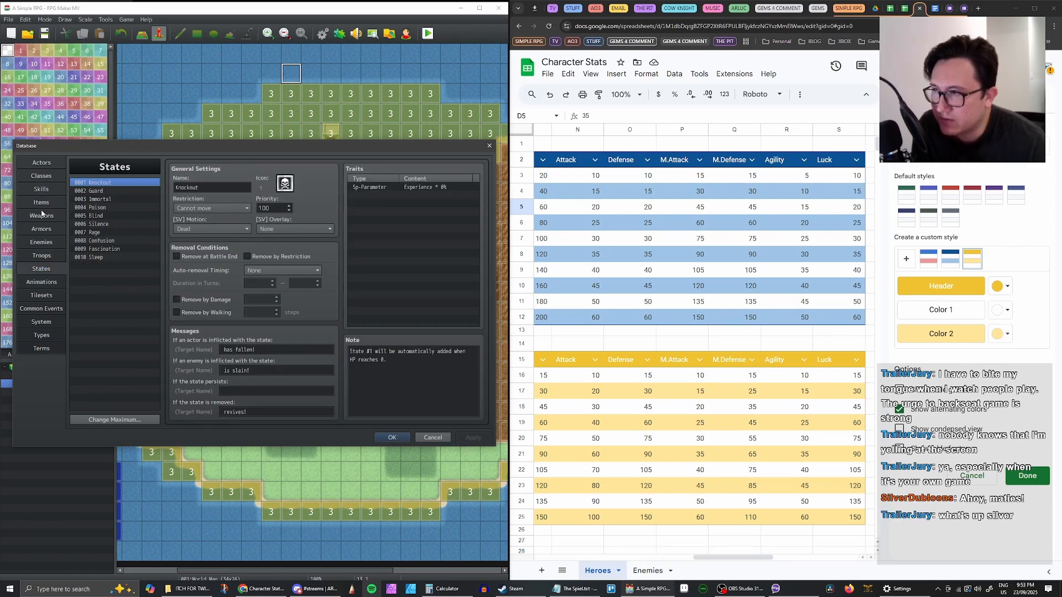
pyautogui.click(42, 189)
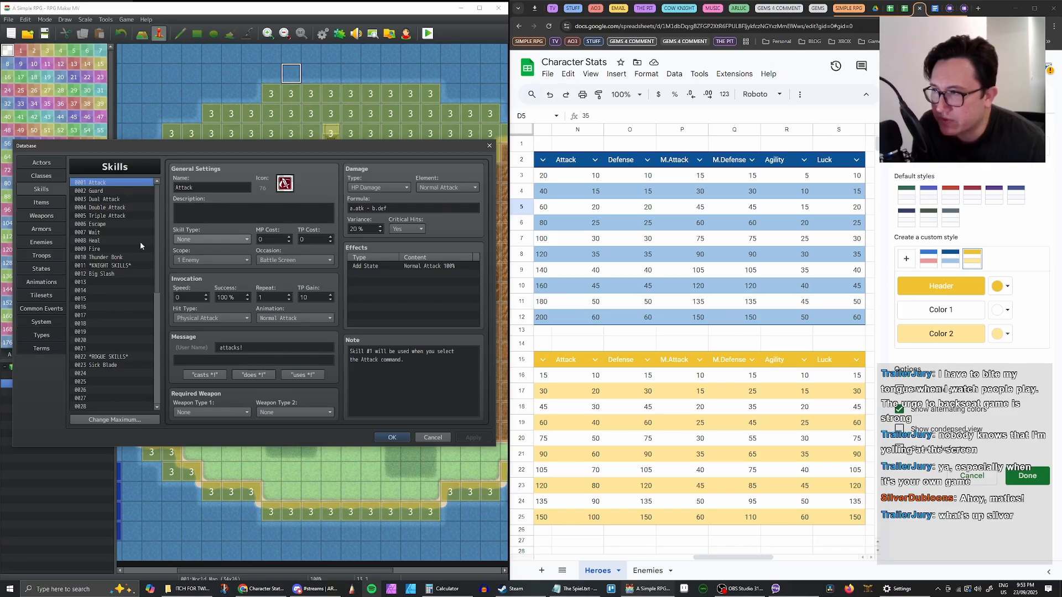
# Open the battle test setup for the Rogue*3 troop and review the four party members' equipment and status values
pyautogui.click(46, 258)
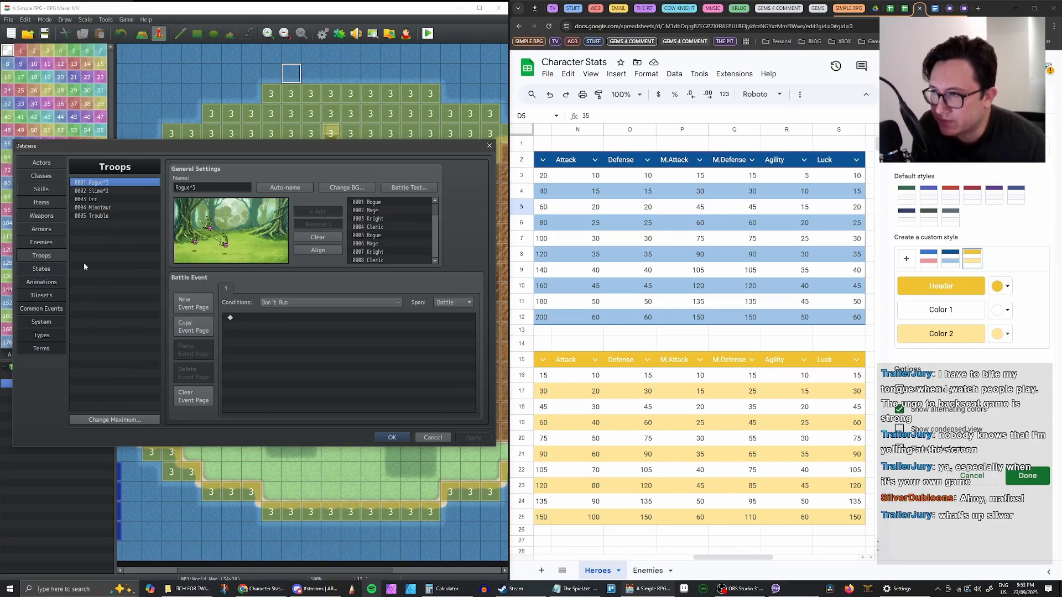
pyautogui.click(390, 190)
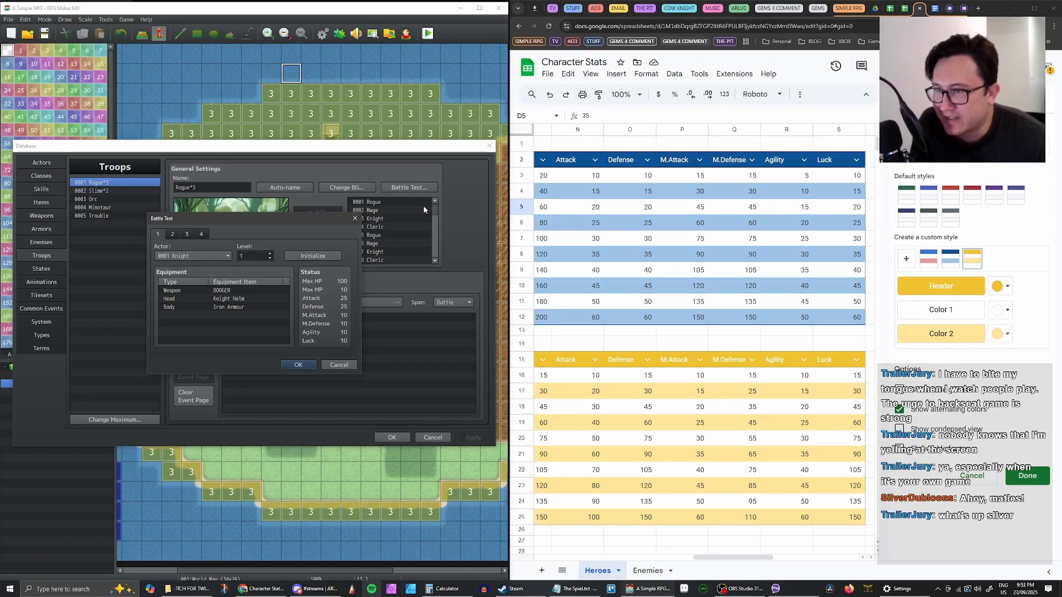
pyautogui.click(172, 234)
pyautogui.click(187, 234)
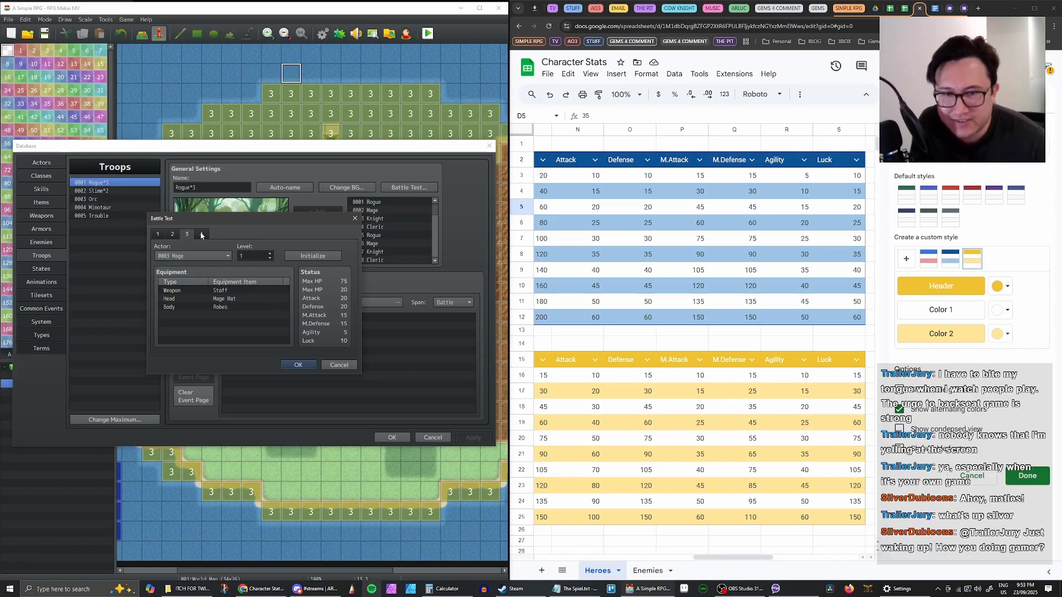
pyautogui.click(201, 234)
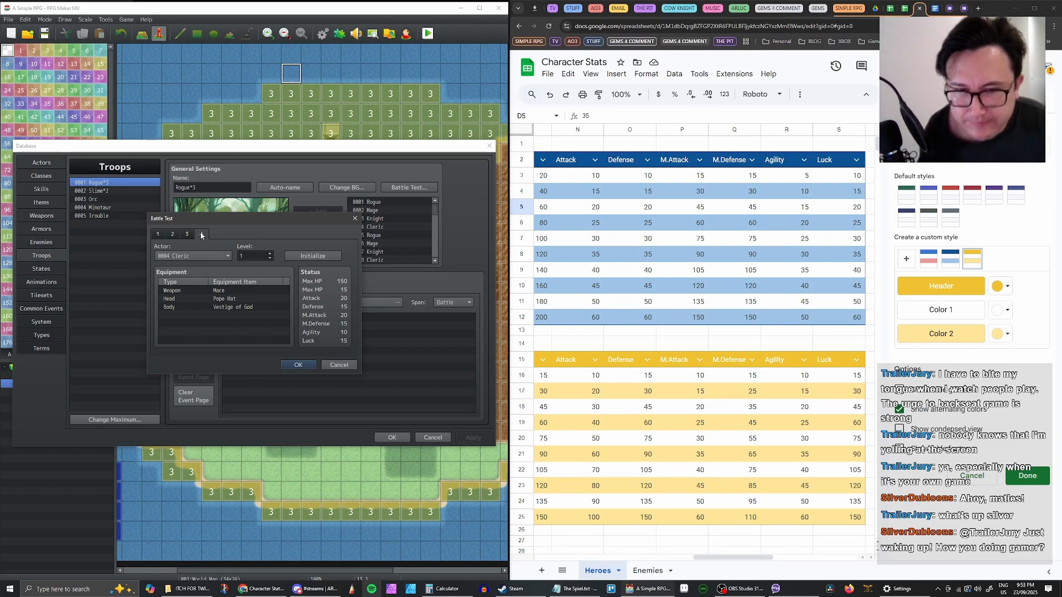
pyautogui.click(158, 235)
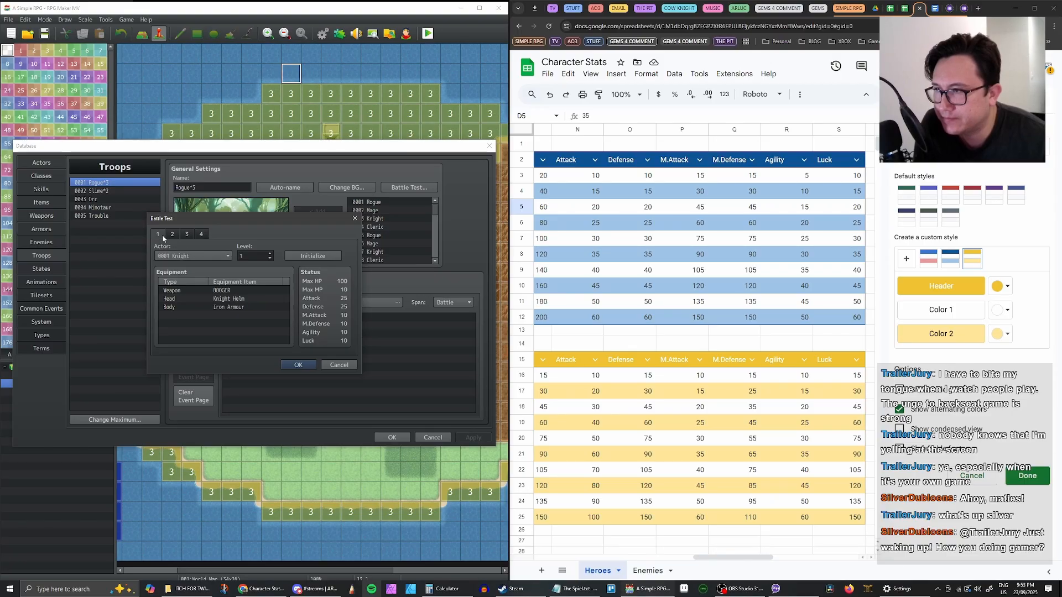
# Start the battle test, choose to fight with the Knight's Attack command, and maximize the game window
pyautogui.click(299, 364)
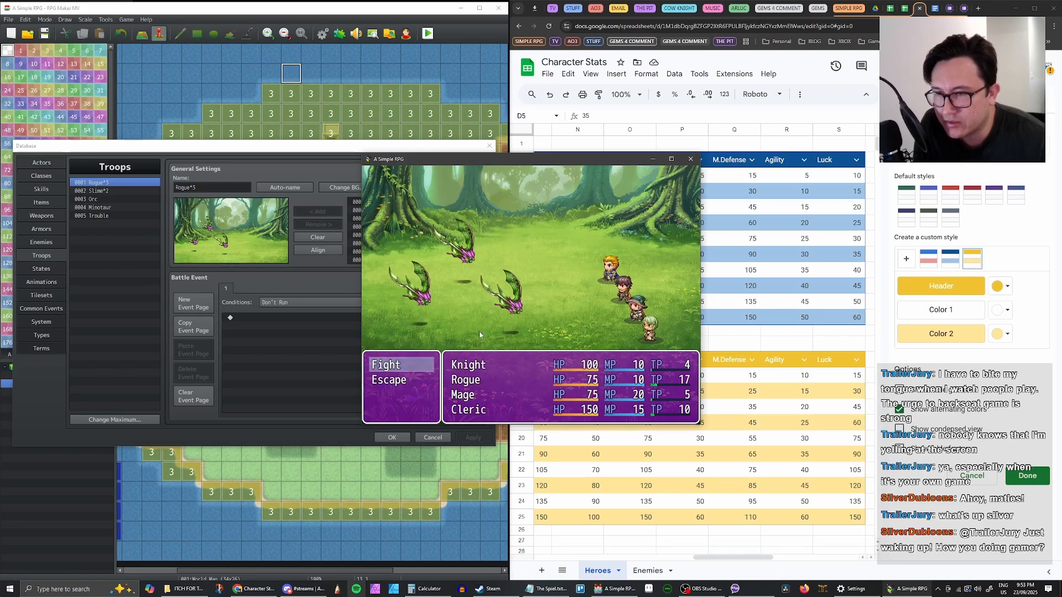
pyautogui.click(417, 363)
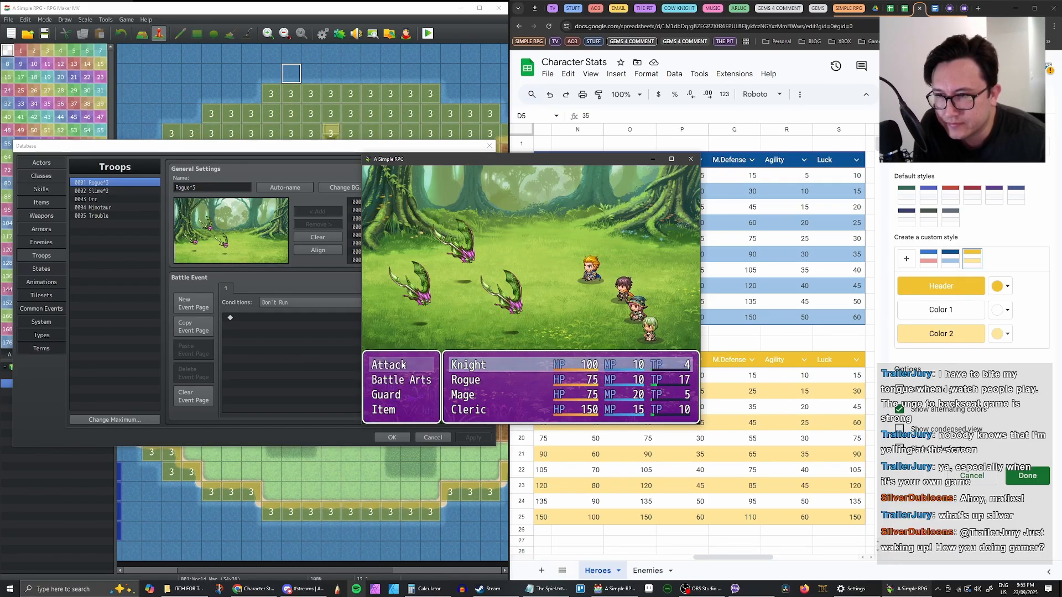
pyautogui.click(426, 362)
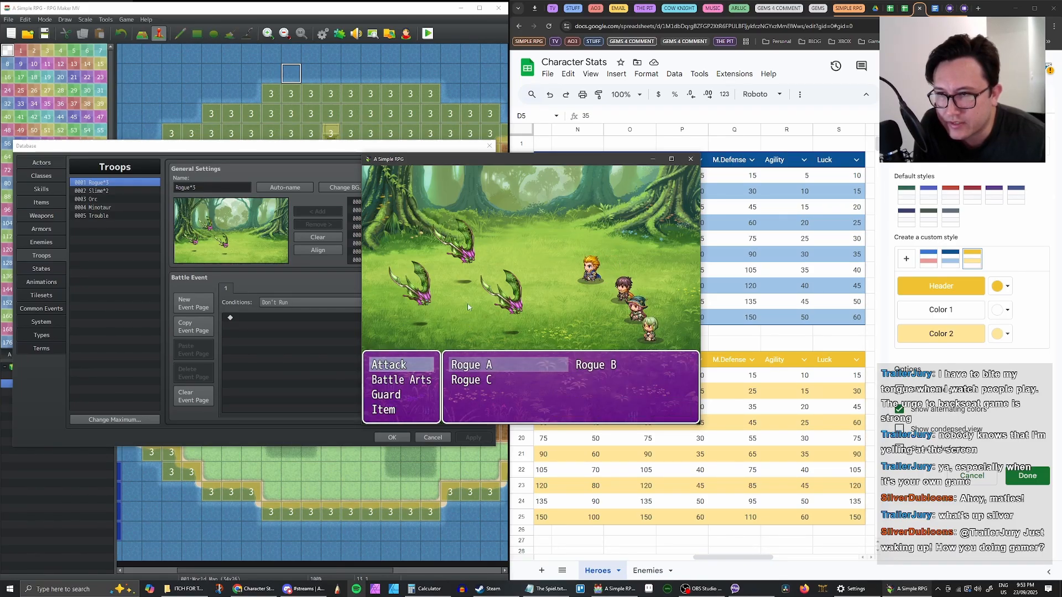
pyautogui.click(671, 159)
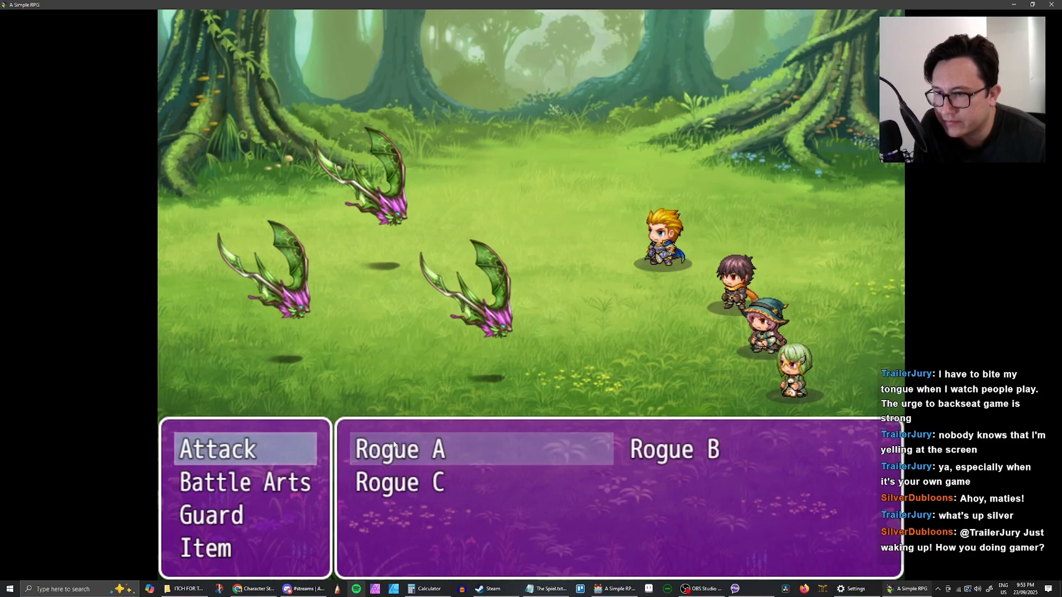
# Target Rogue A with the Knight's attack and have the Rogue, Mage and Cleric attack it as well
pyautogui.click(351, 437)
pyautogui.click(302, 449)
pyautogui.click(376, 451)
pyautogui.click(302, 452)
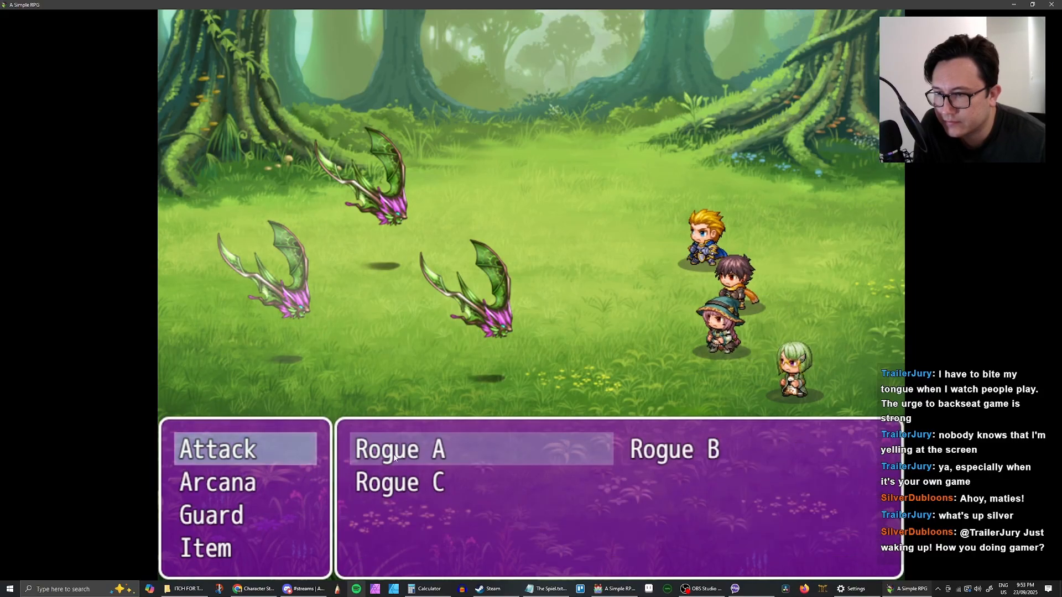
pyautogui.click(407, 449)
pyautogui.click(292, 456)
pyautogui.click(414, 450)
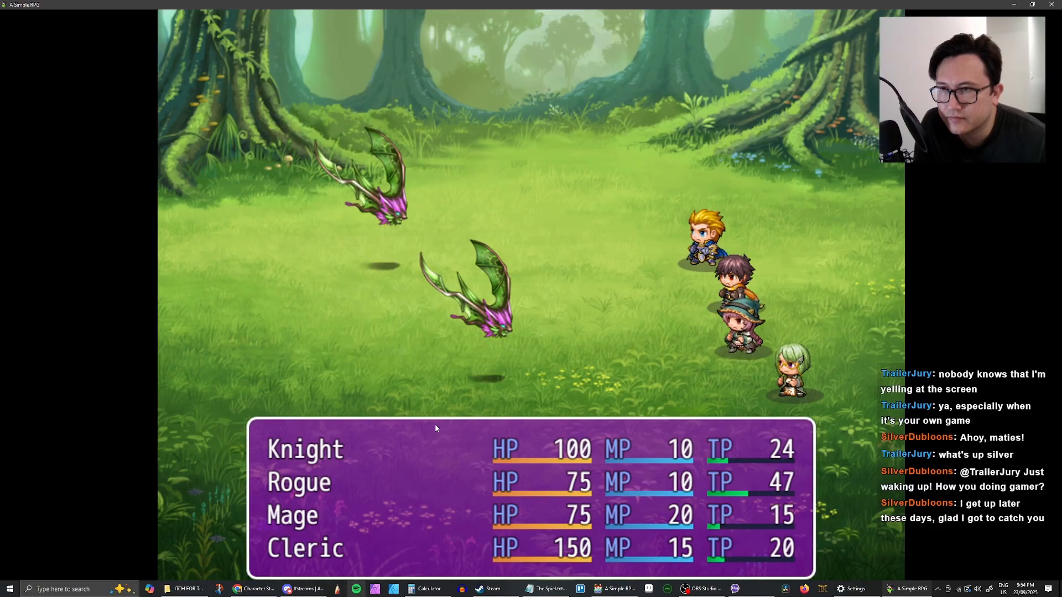
# Fight a second round with all four party members attacking Rogue B, and close the battle test
pyautogui.click(253, 447)
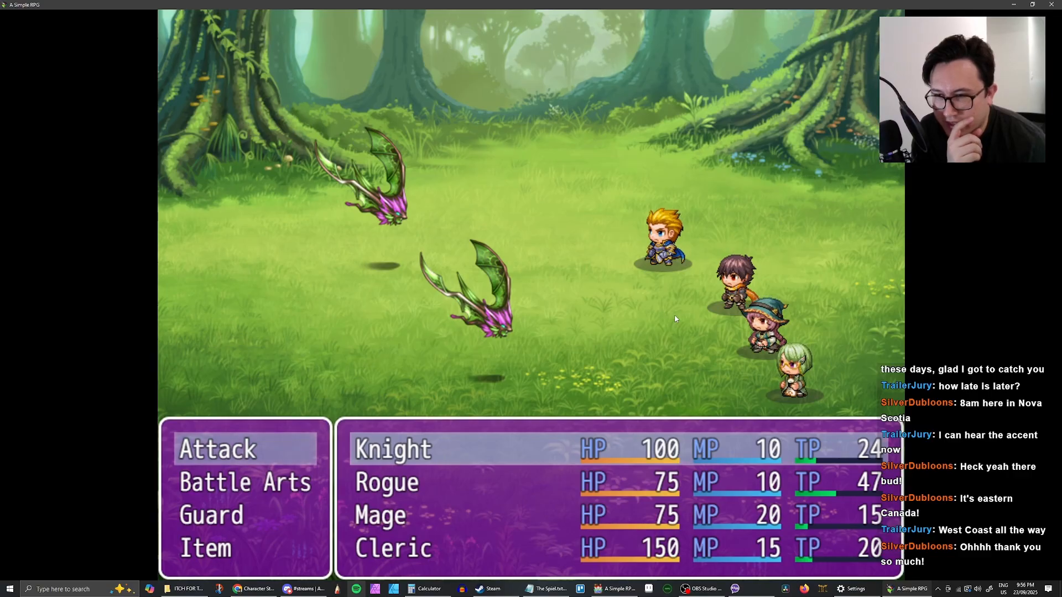
pyautogui.click(270, 443)
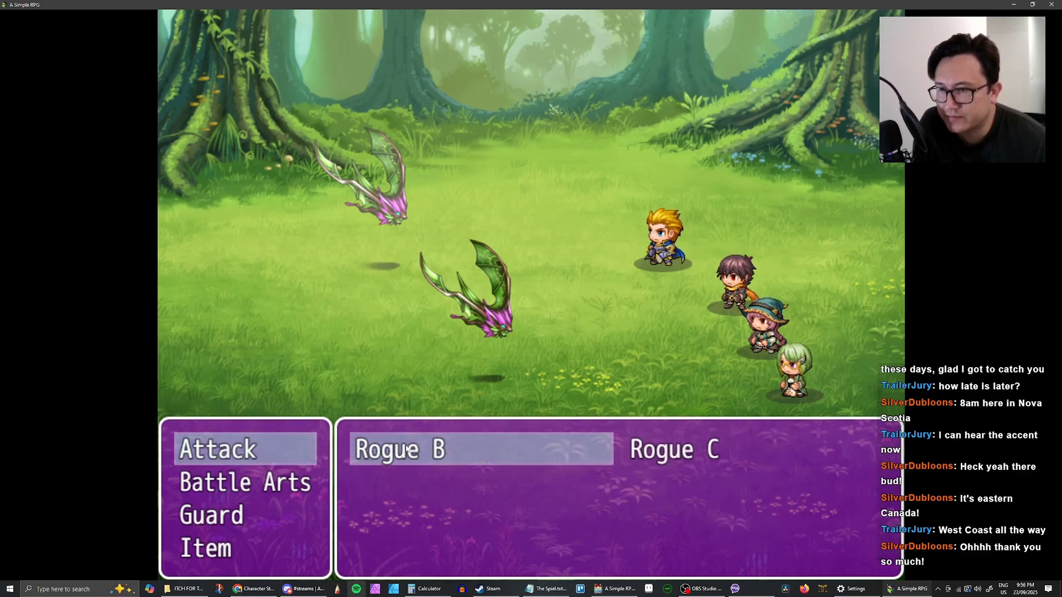
pyautogui.click(393, 462)
pyautogui.press('Return')
pyautogui.click(393, 461)
pyautogui.click(293, 445)
pyautogui.click(392, 446)
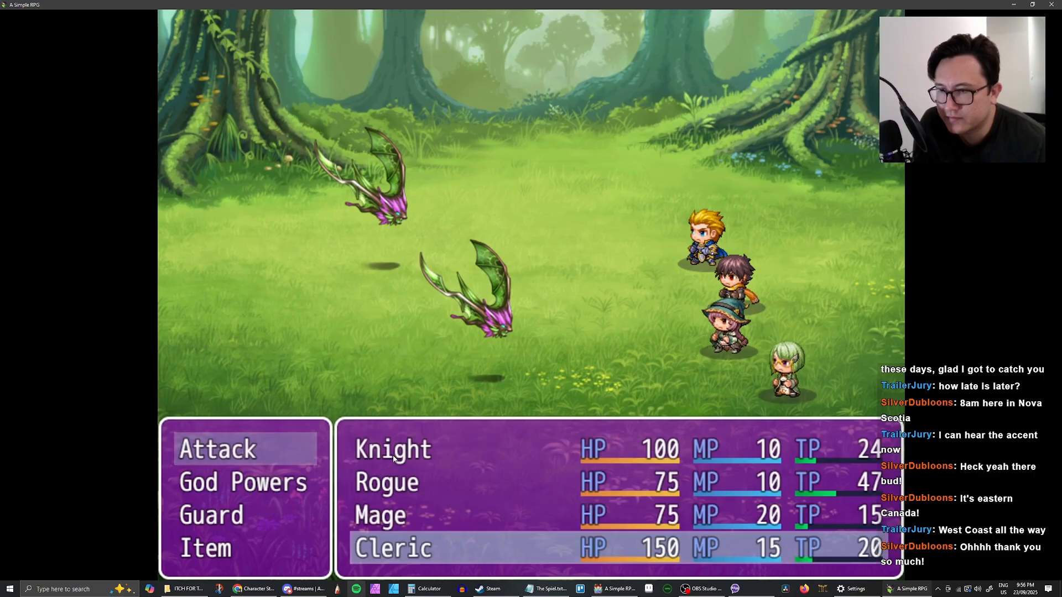
pyautogui.click(267, 446)
pyautogui.click(432, 437)
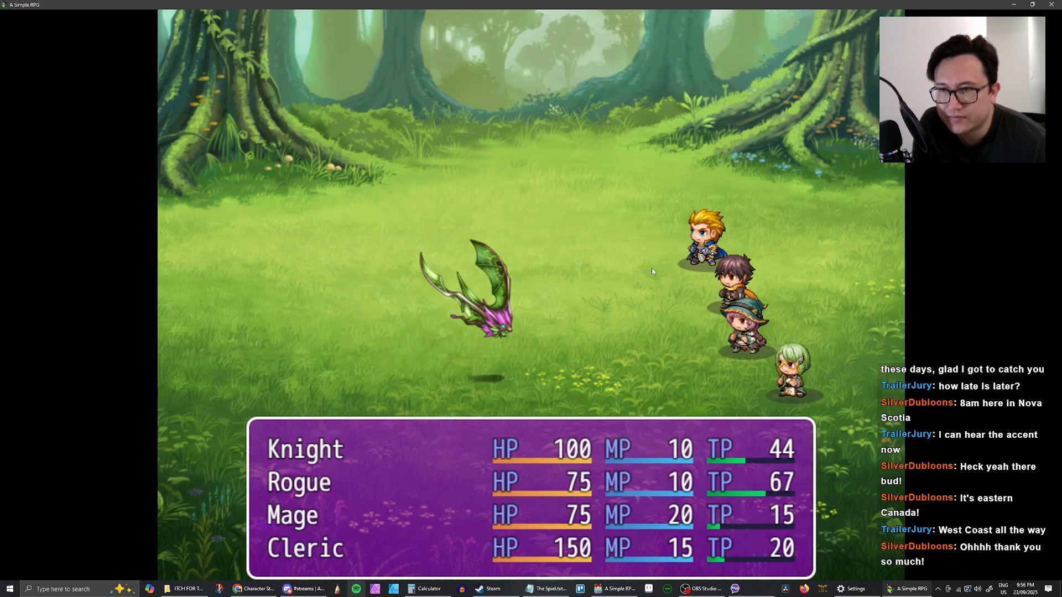
pyautogui.click(1050, 4)
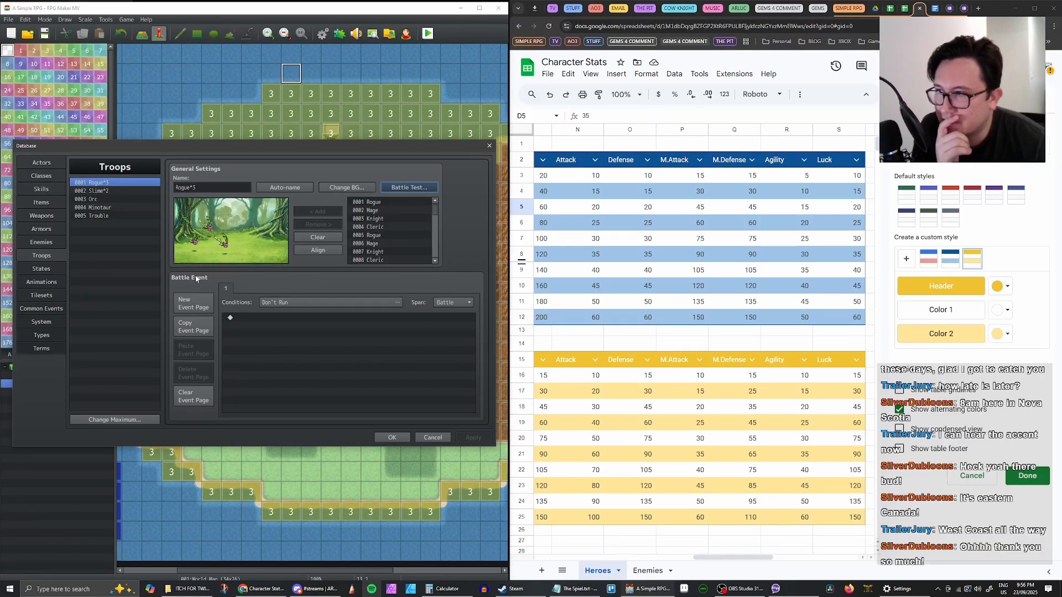
# Examine the Attack skill's damage formula and the parameter changes of the items, weapons and armors in the database
pyautogui.click(50, 191)
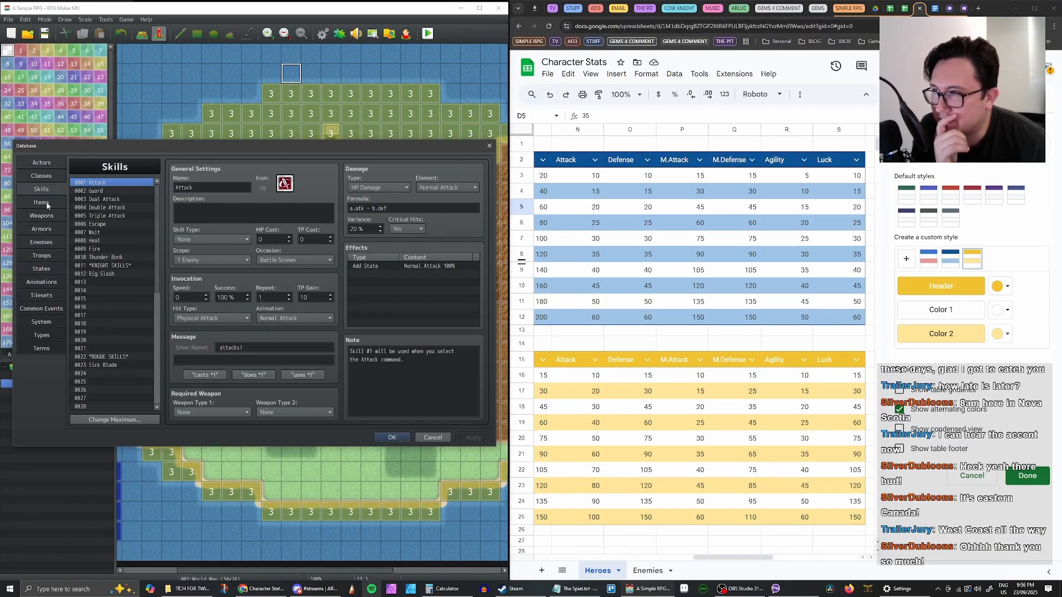
pyautogui.click(49, 202)
pyautogui.click(49, 190)
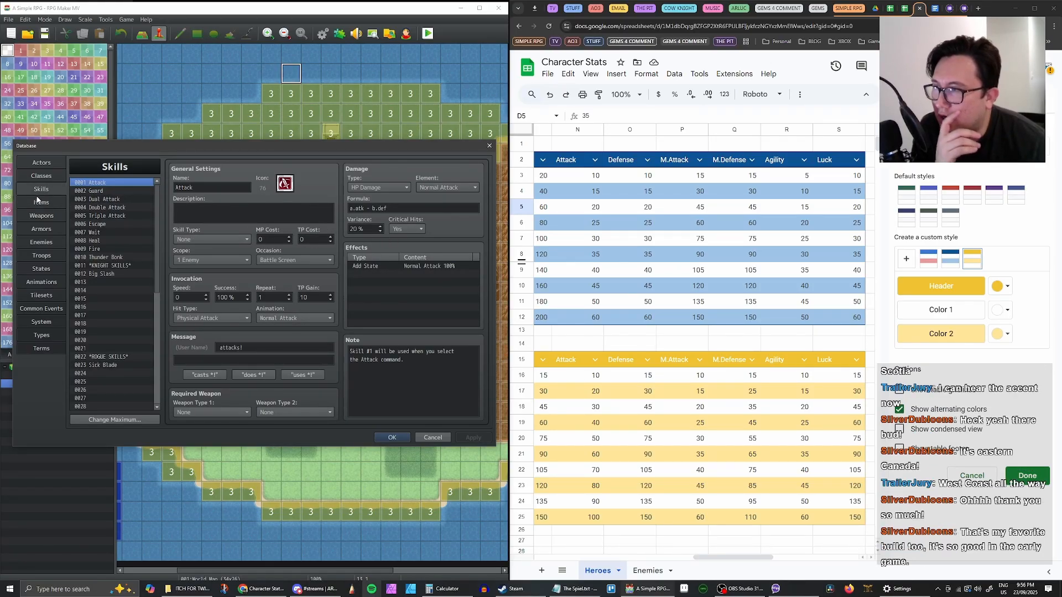
pyautogui.click(44, 177)
pyautogui.click(42, 203)
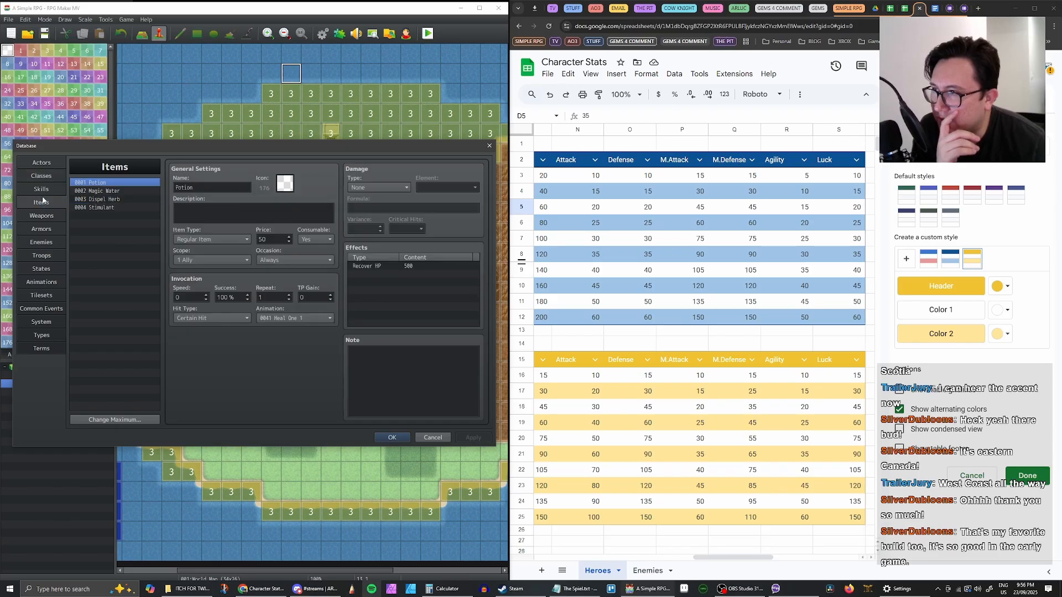
pyautogui.click(53, 215)
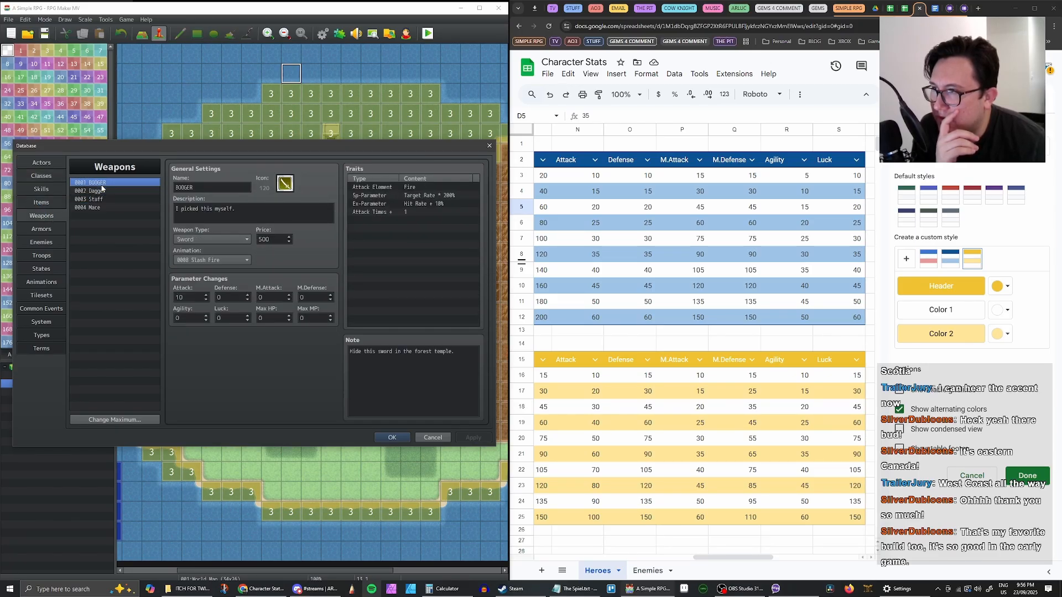
pyautogui.click(46, 229)
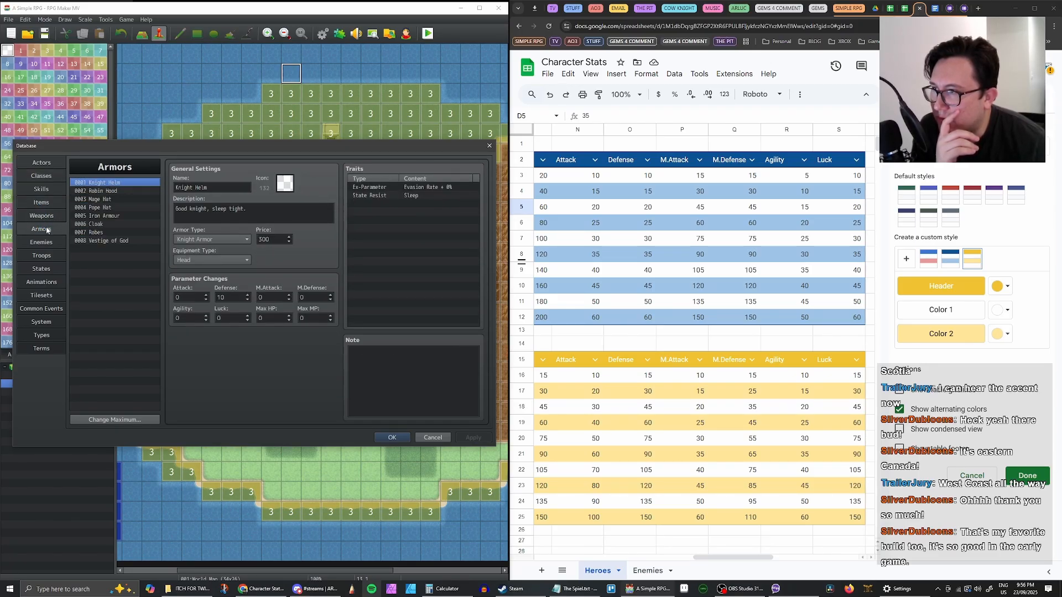
pyautogui.click(111, 191)
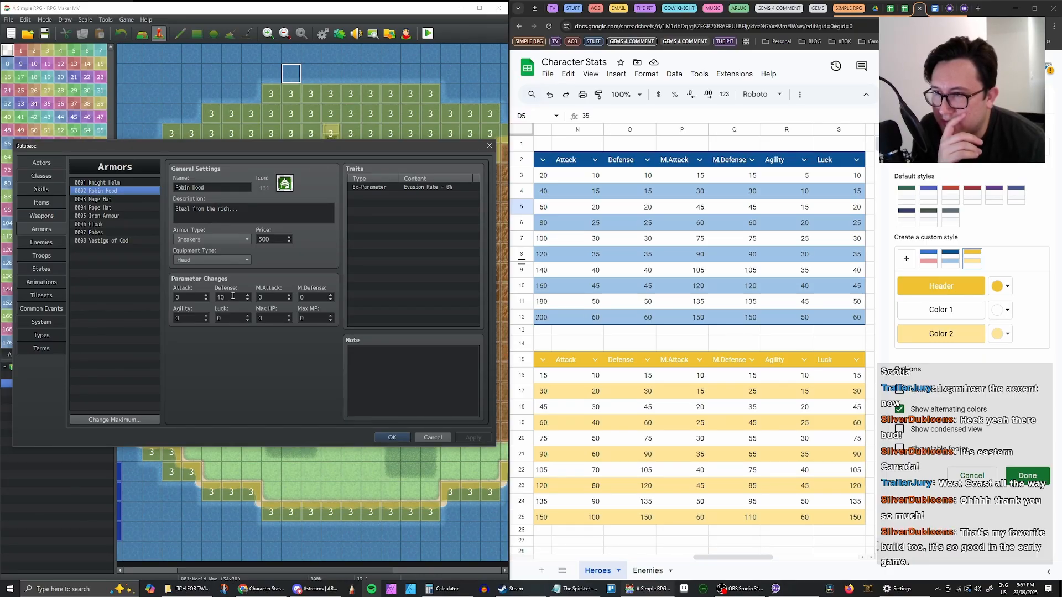
pyautogui.click(43, 216)
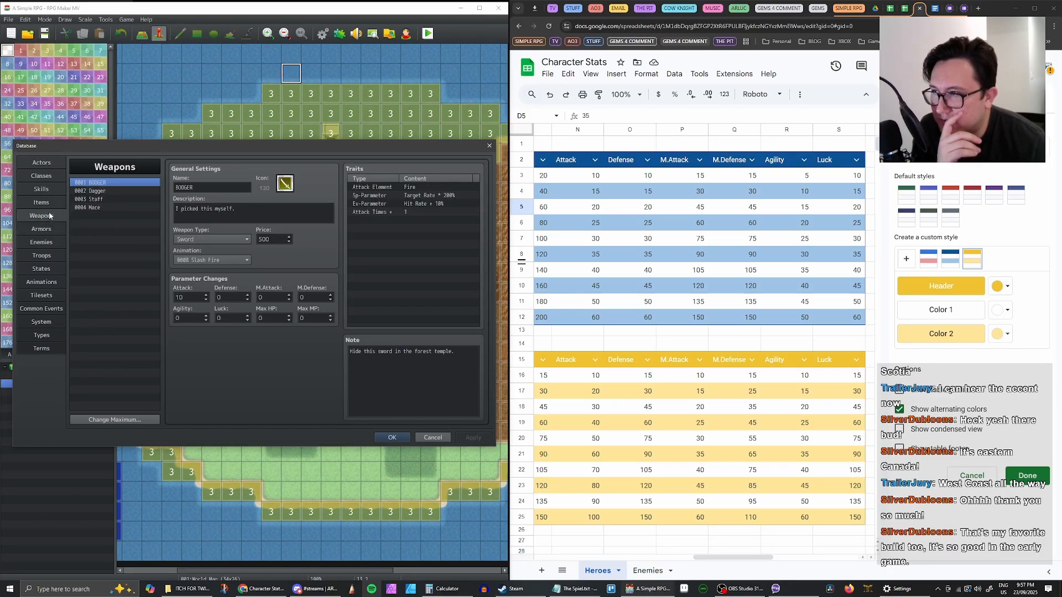
pyautogui.click(51, 203)
pyautogui.click(54, 193)
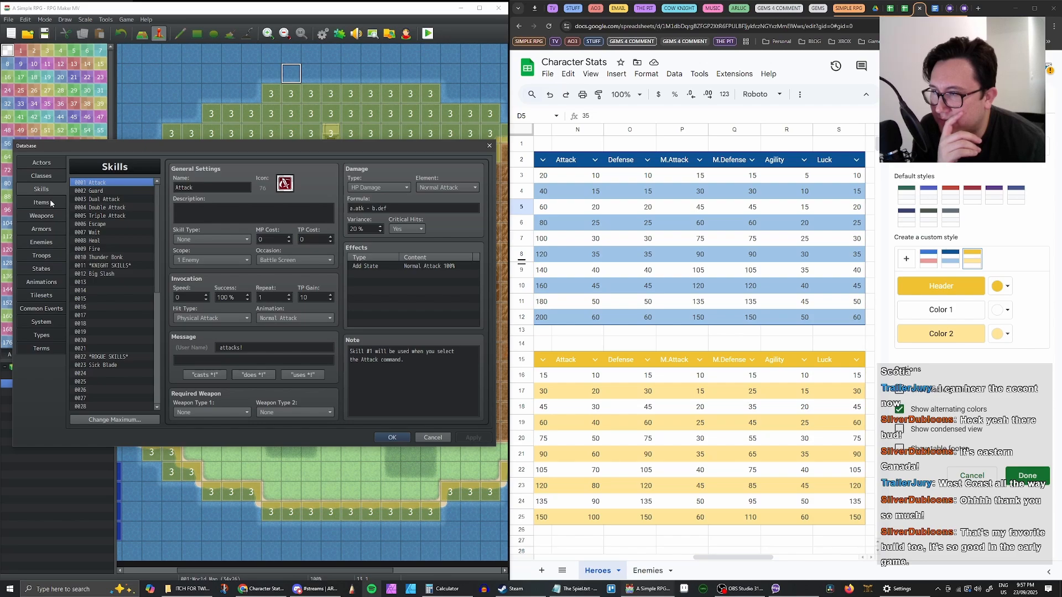
pyautogui.click(49, 204)
pyautogui.click(50, 217)
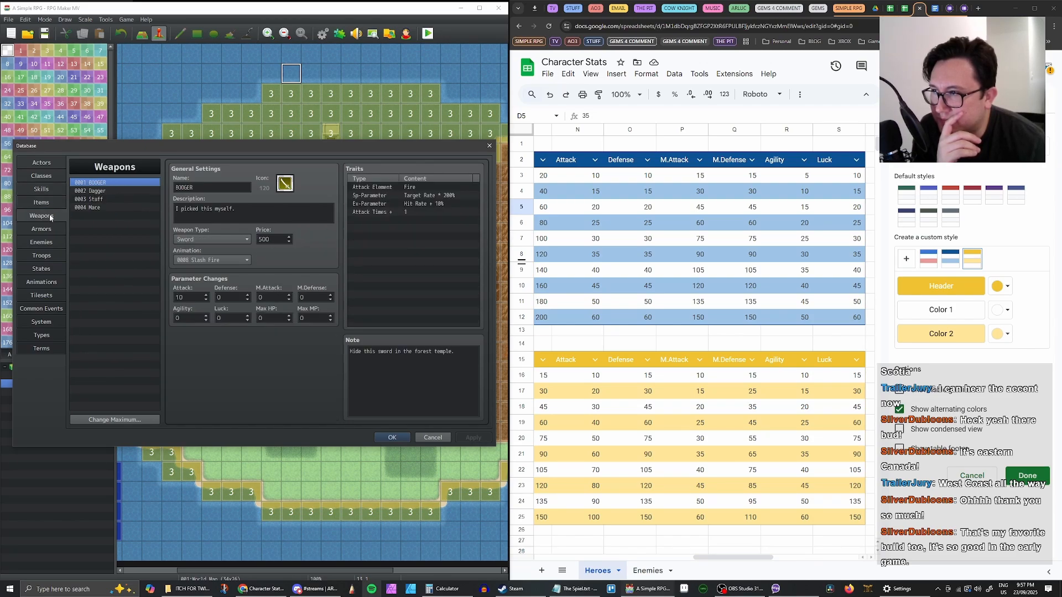
pyautogui.press('Down')
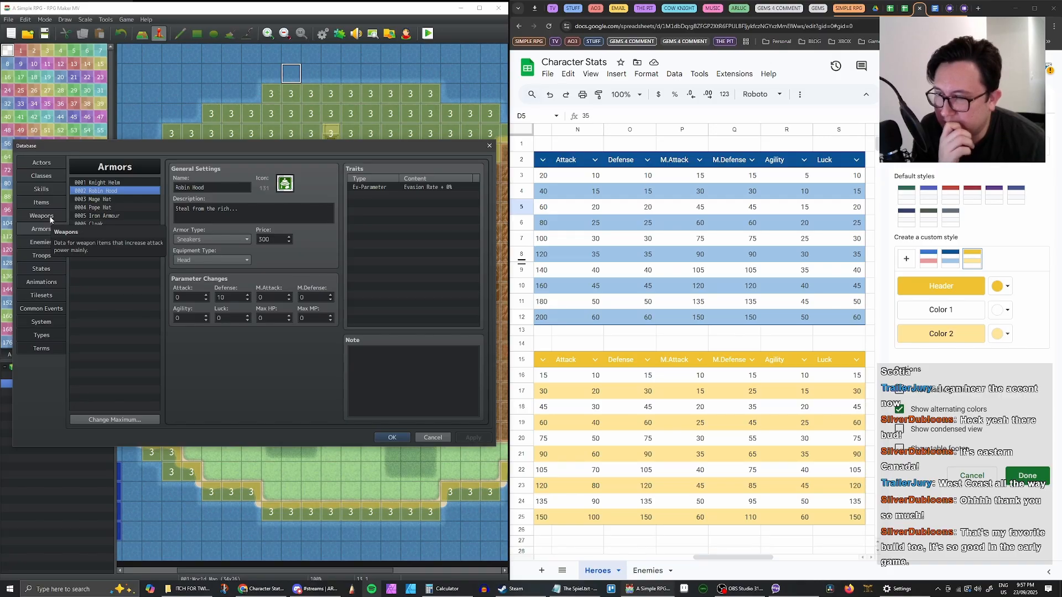
pyautogui.click(51, 219)
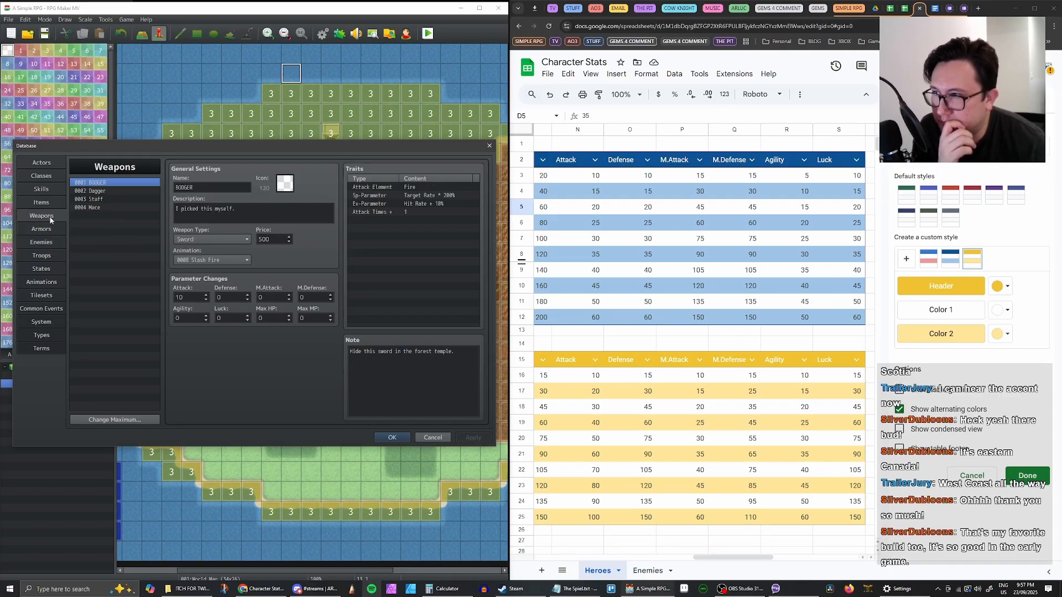
pyautogui.click(50, 230)
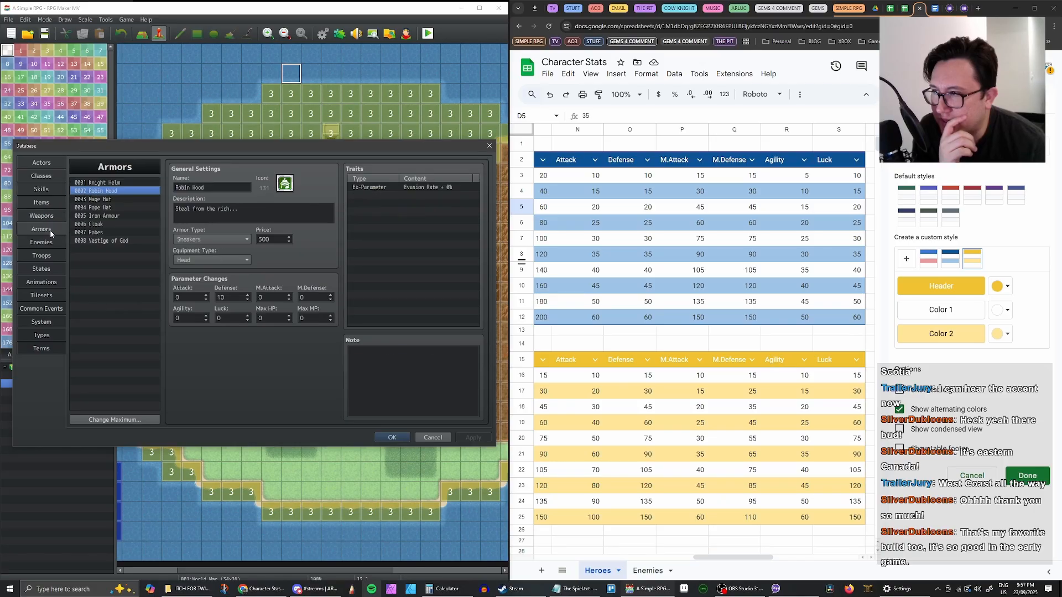
# Check the Attack and Defense values of the level 1 forest Rogue in the enemies data
pyautogui.click(49, 247)
pyautogui.click(49, 257)
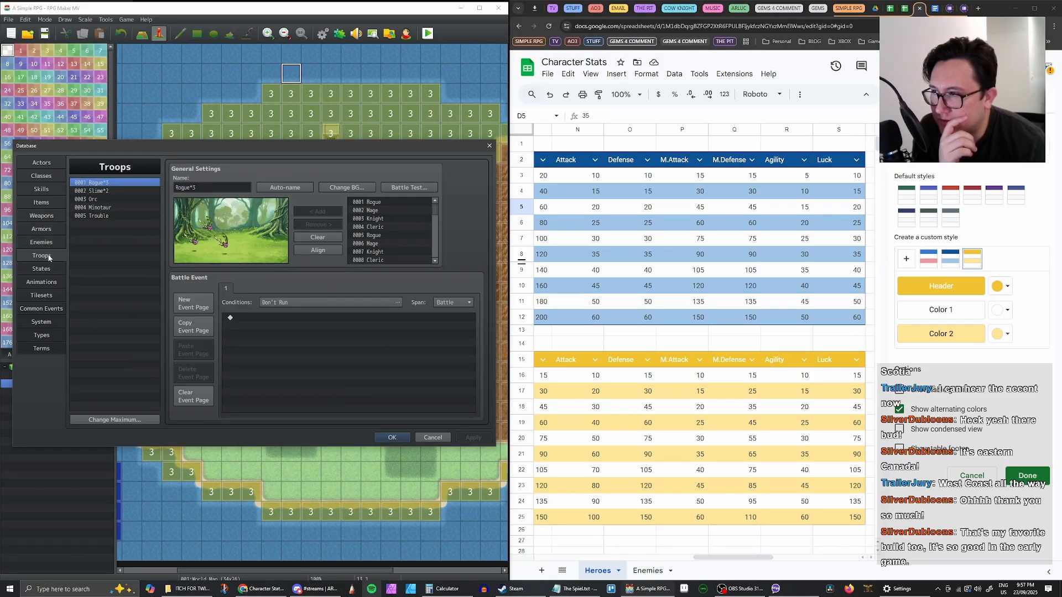
pyautogui.click(47, 243)
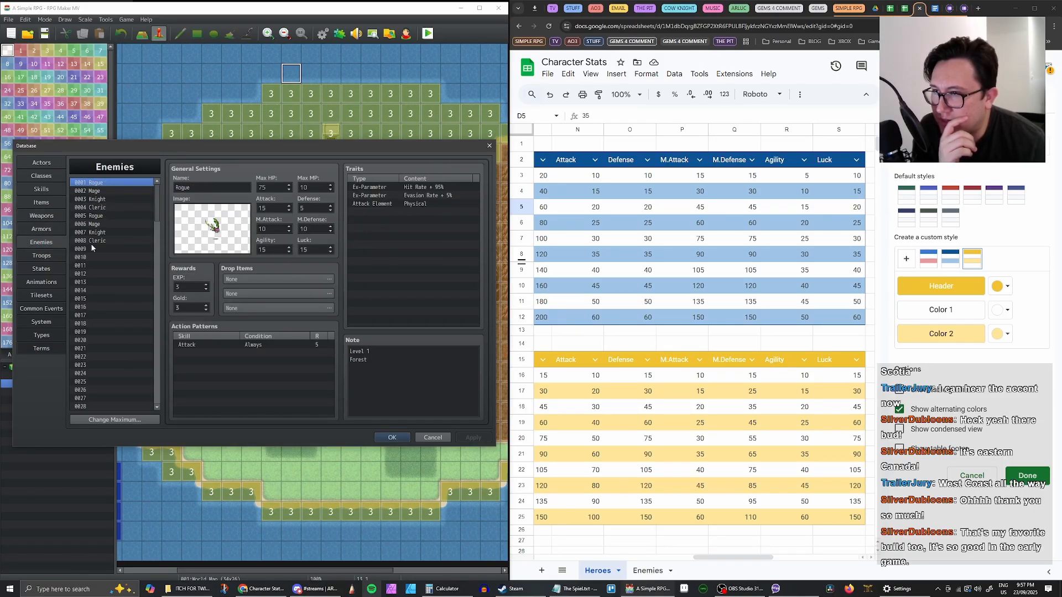
pyautogui.click(276, 209)
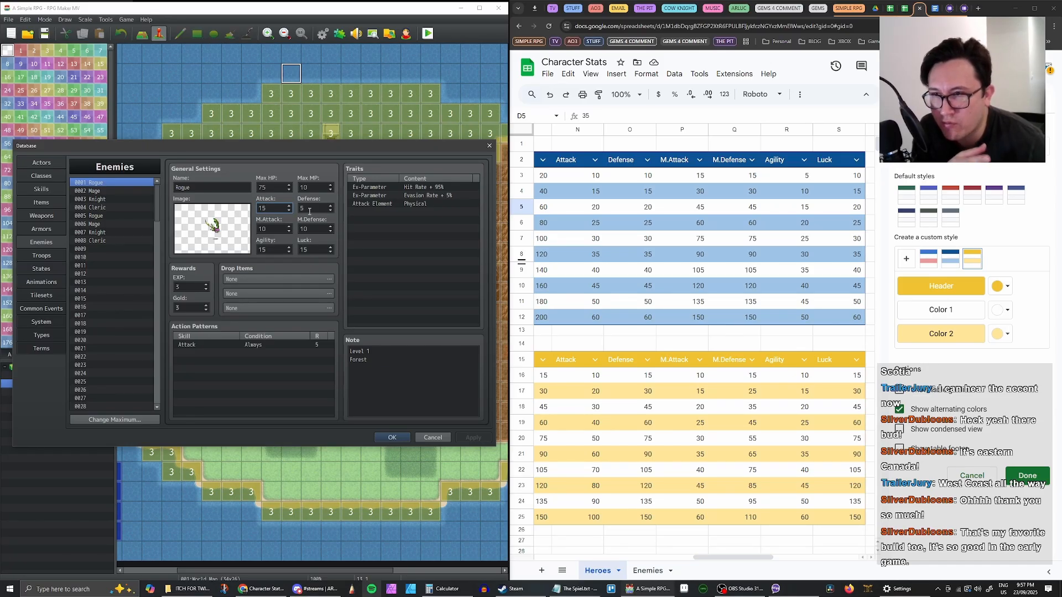
# Set Defense to 1 on the Knight Helm and Robin Hood armors, and give the Mage Hat 0 Defense and 1 M.Defense
pyautogui.click(42, 229)
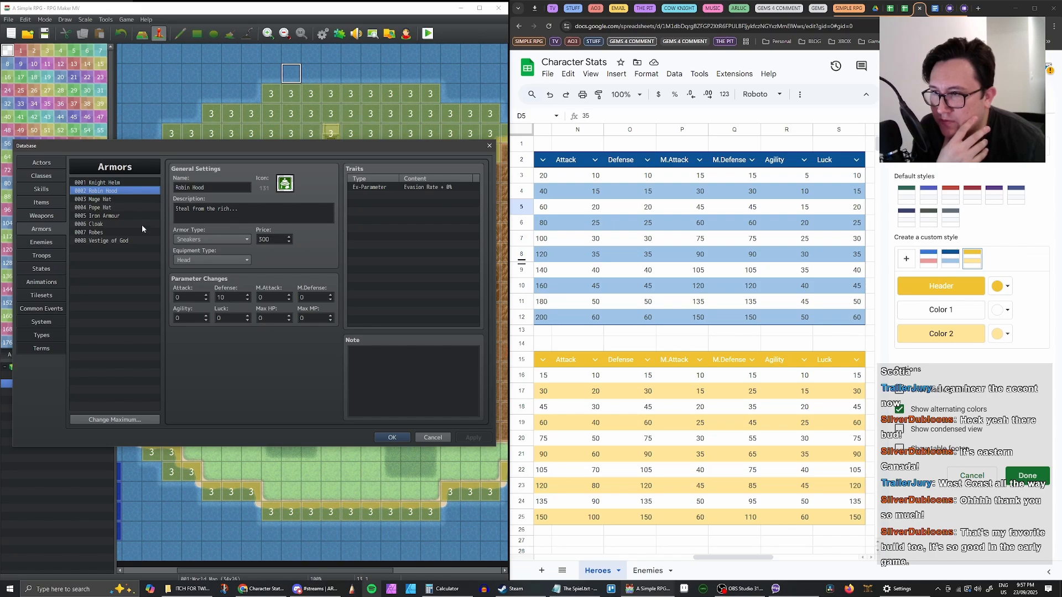
pyautogui.click(121, 183)
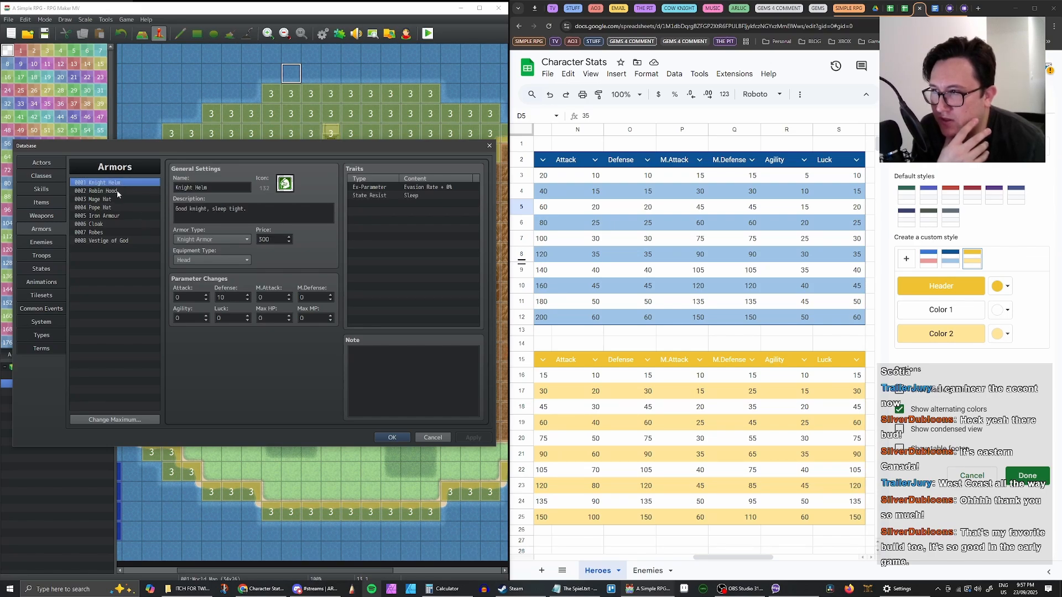
pyautogui.doubleClick(232, 297)
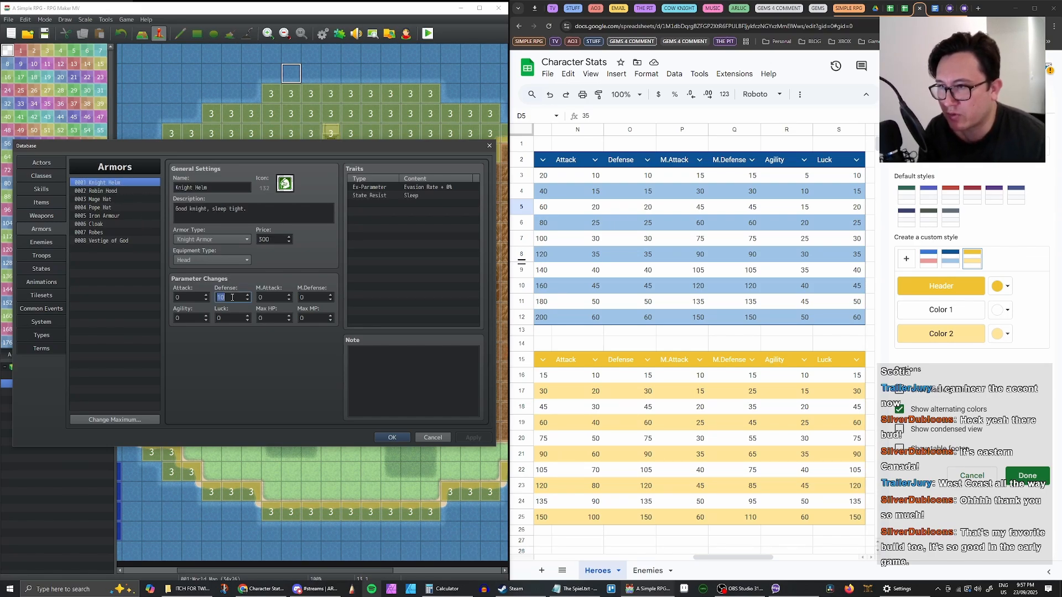
pyautogui.write('1')
pyautogui.click(121, 200)
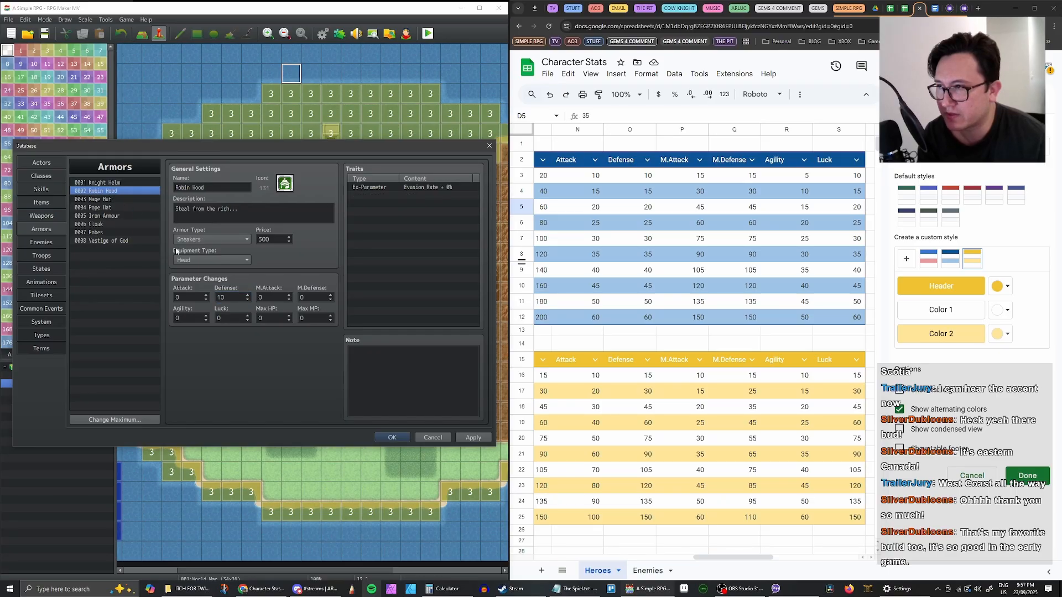
pyautogui.doubleClick(235, 298)
pyautogui.write('0')
pyautogui.doubleClick(311, 298)
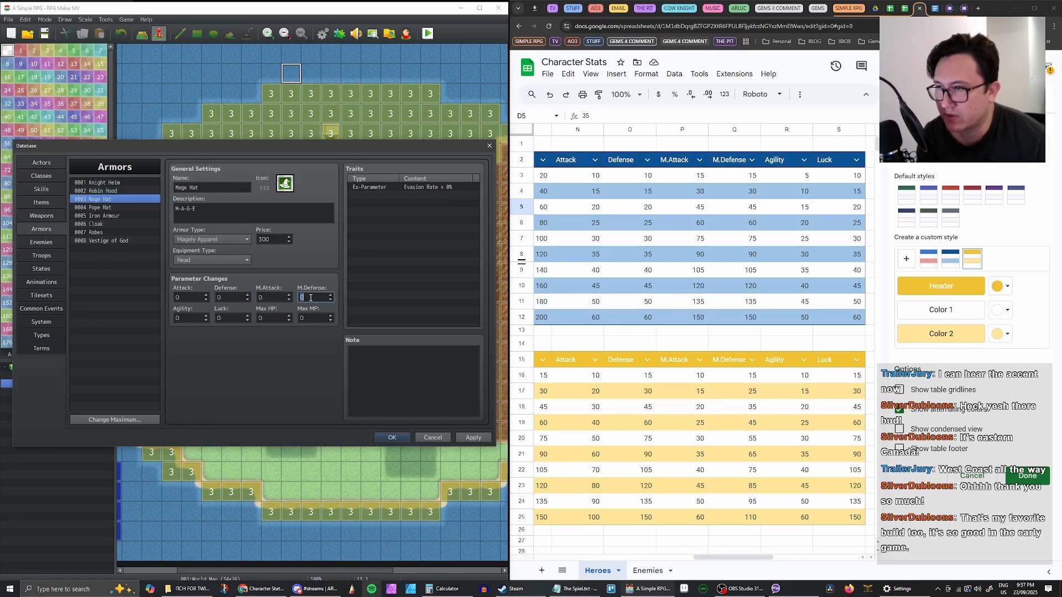
# Change the Pope Hat's parameters to 0 M.Attack, 1 Defense and 1 M.Defense
pyautogui.click(122, 208)
pyautogui.doubleClick(278, 300)
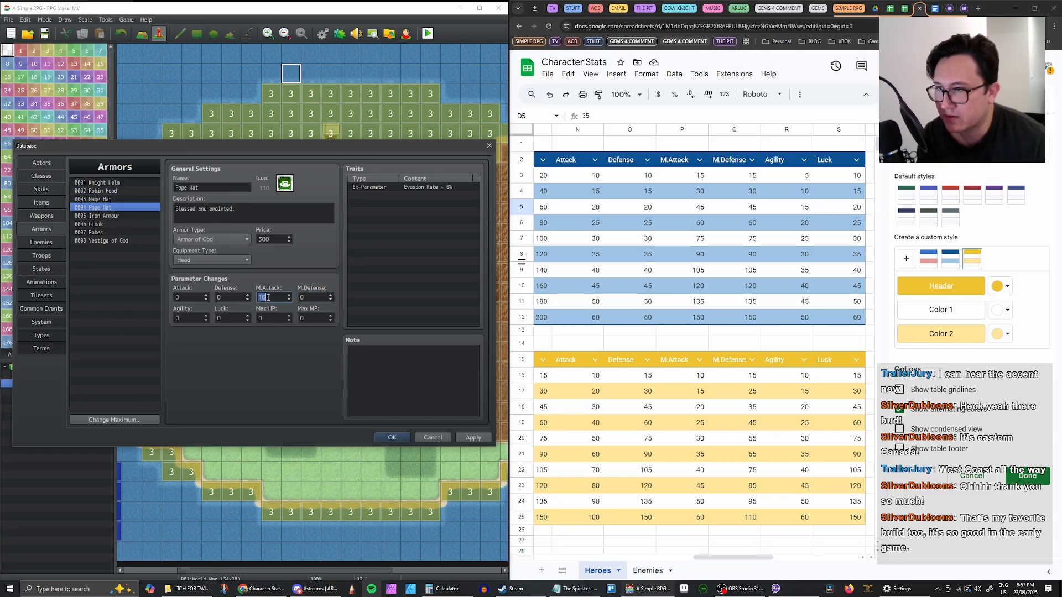
pyautogui.write('0')
pyautogui.hotkey('shift', 'Tab')
pyautogui.write('1')
pyautogui.doubleClick(320, 301)
pyautogui.write('1')
# Raise the Mage Hat's M.Defense to 2 and the Knight Helm's Defense to 2
pyautogui.click(111, 200)
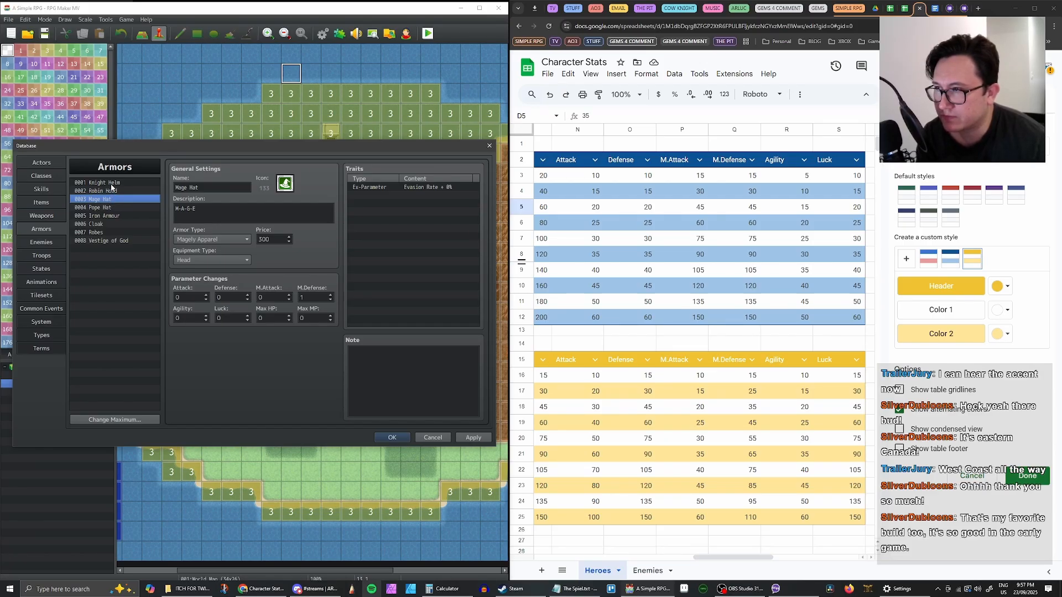
pyautogui.doubleClick(313, 297)
pyautogui.write('2')
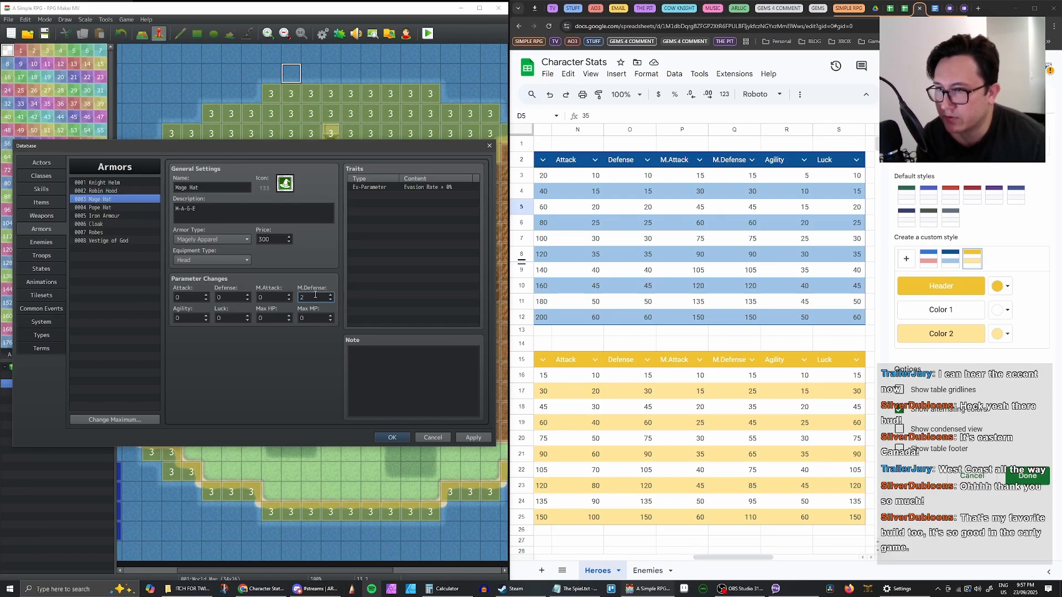
pyautogui.click(120, 192)
pyautogui.doubleClick(238, 298)
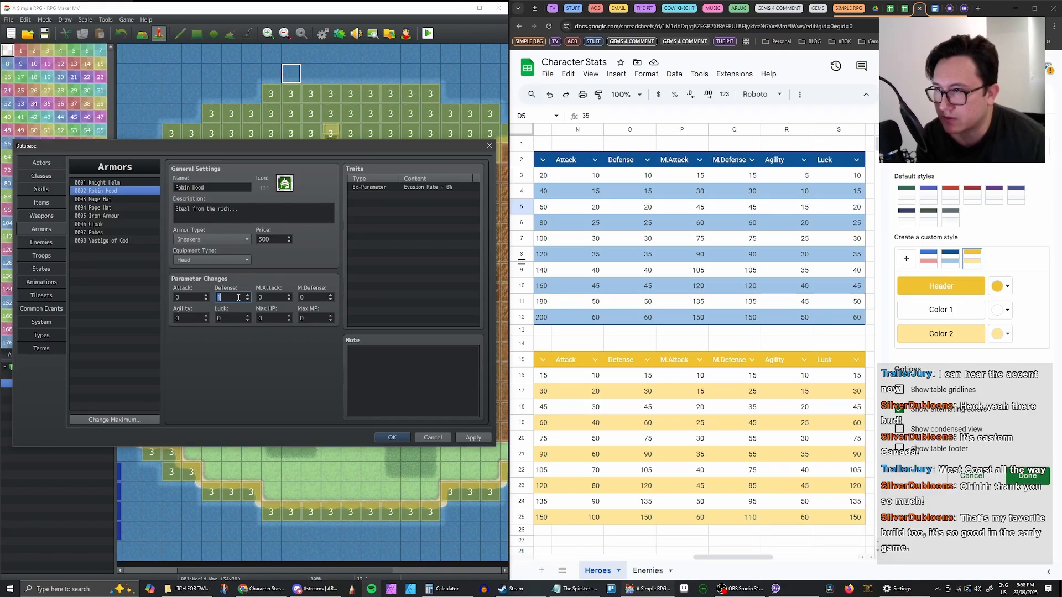
pyautogui.click(118, 183)
pyautogui.doubleClick(237, 298)
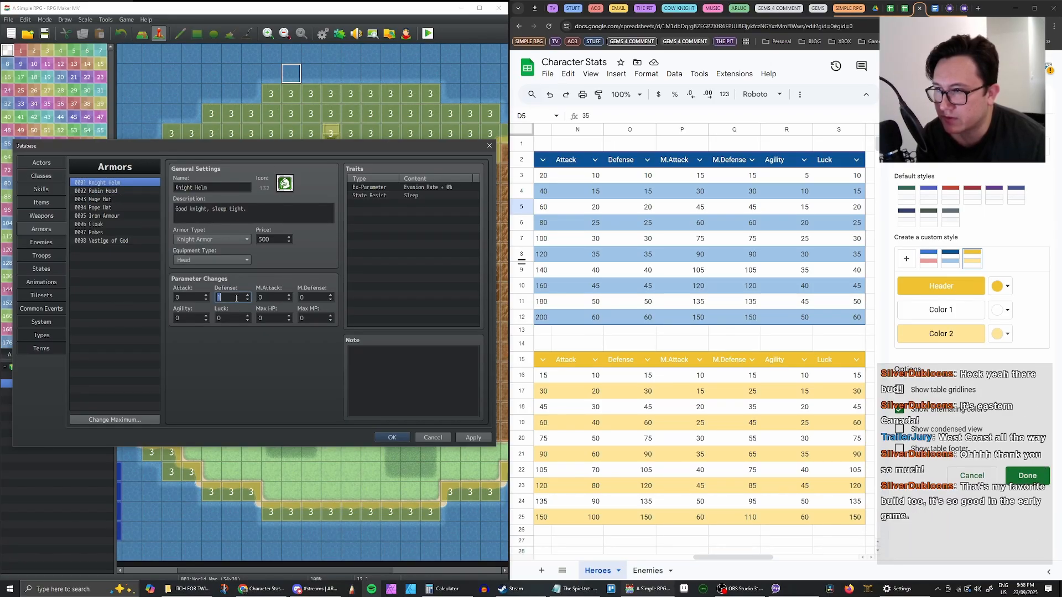
pyautogui.write('2')
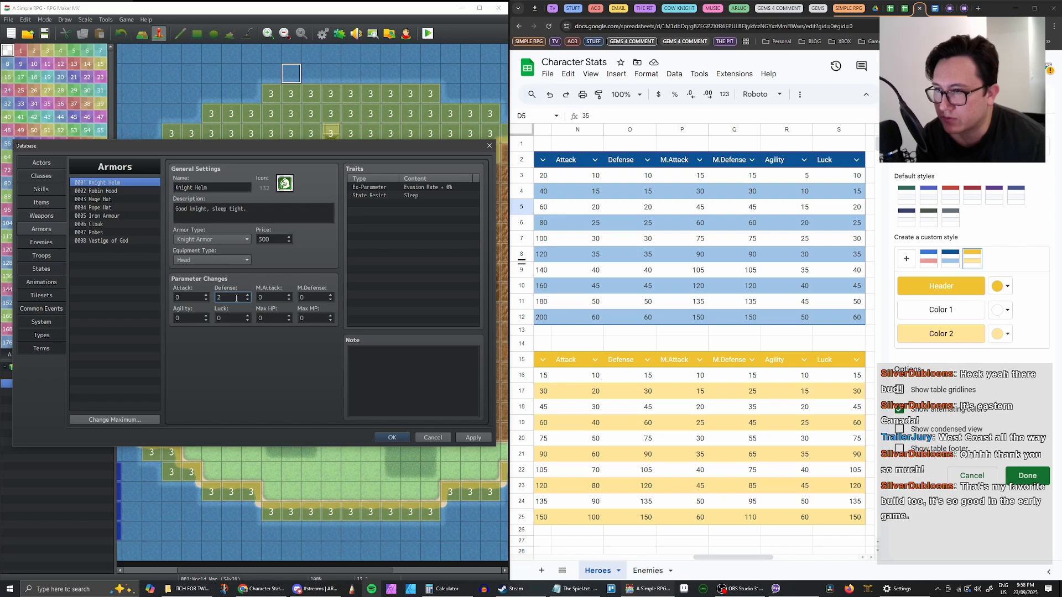
# Compare the parameter changes of the Mage Hat and Pope Hat with those of the Iron Armour and Cloak
pyautogui.click(98, 208)
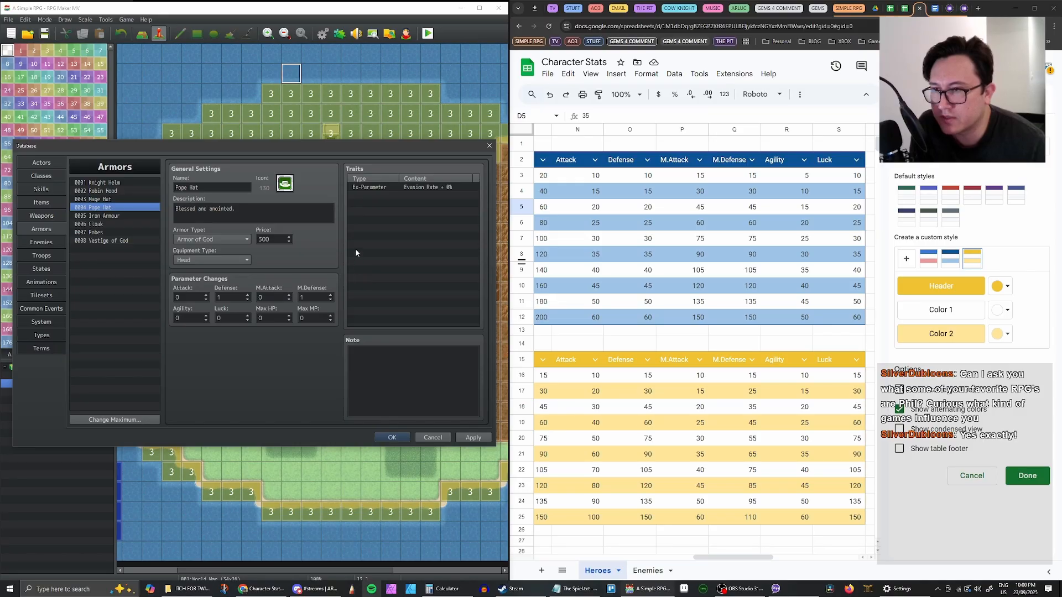
pyautogui.click(108, 217)
pyautogui.click(100, 224)
pyautogui.click(104, 216)
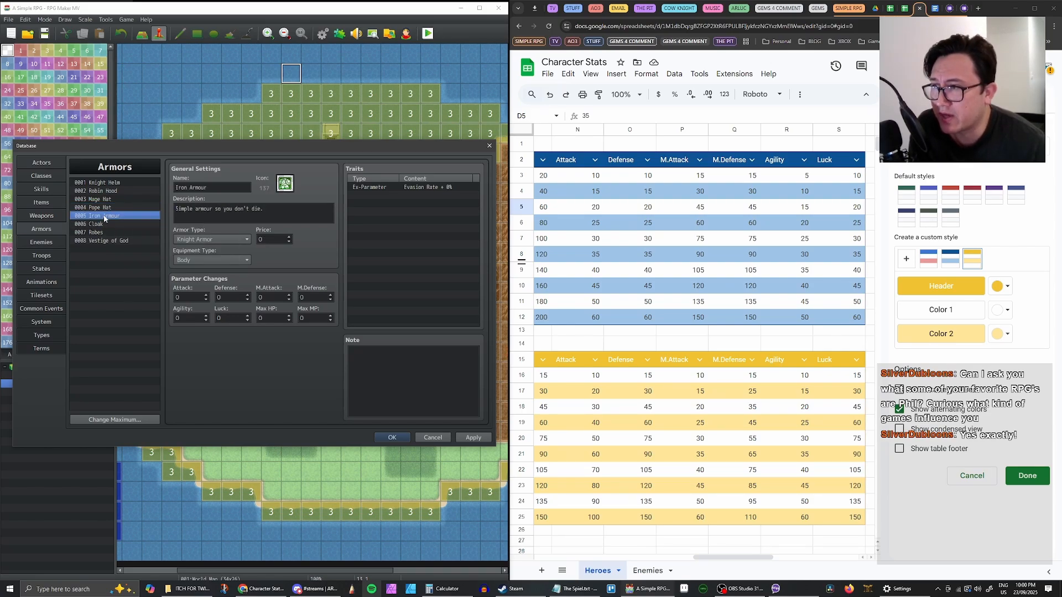
pyautogui.click(106, 207)
pyautogui.click(106, 201)
pyautogui.click(107, 207)
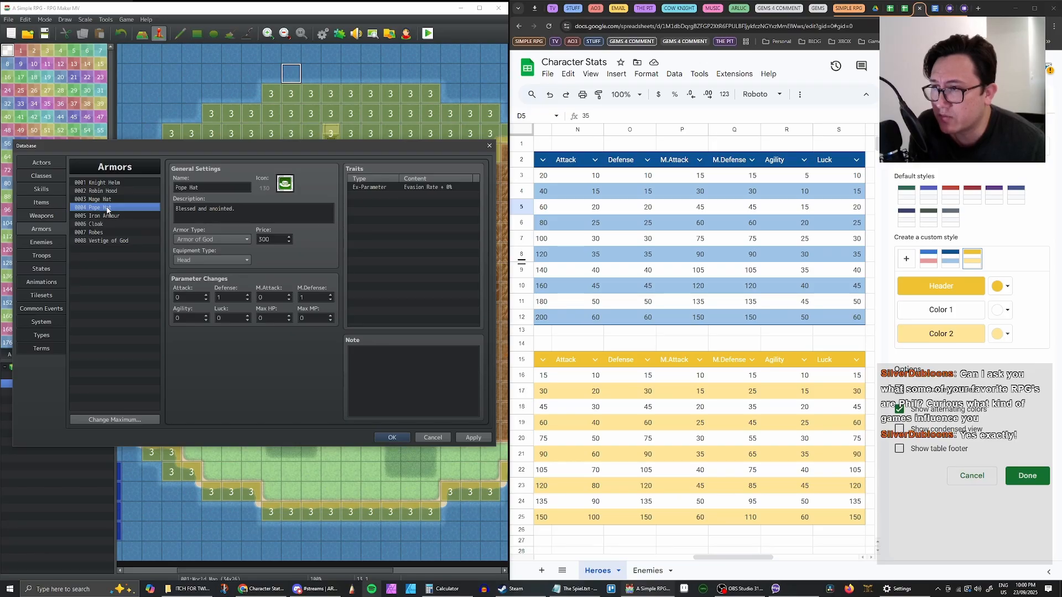
pyautogui.click(110, 217)
pyautogui.click(110, 209)
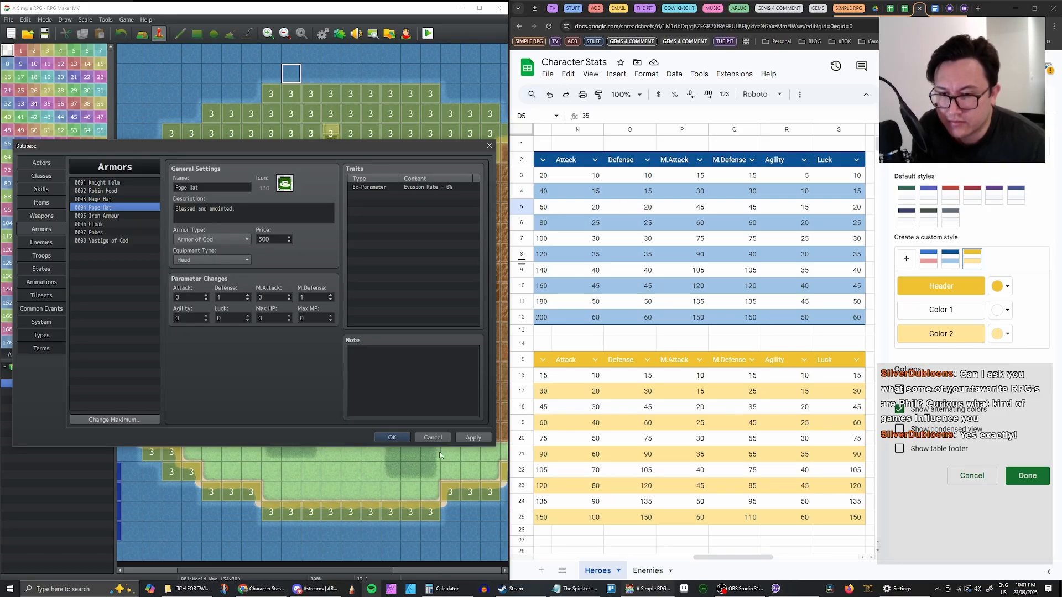
# Switch to Steam and view the Scrongly and Lunacid pages in the game library
pyautogui.click(509, 588)
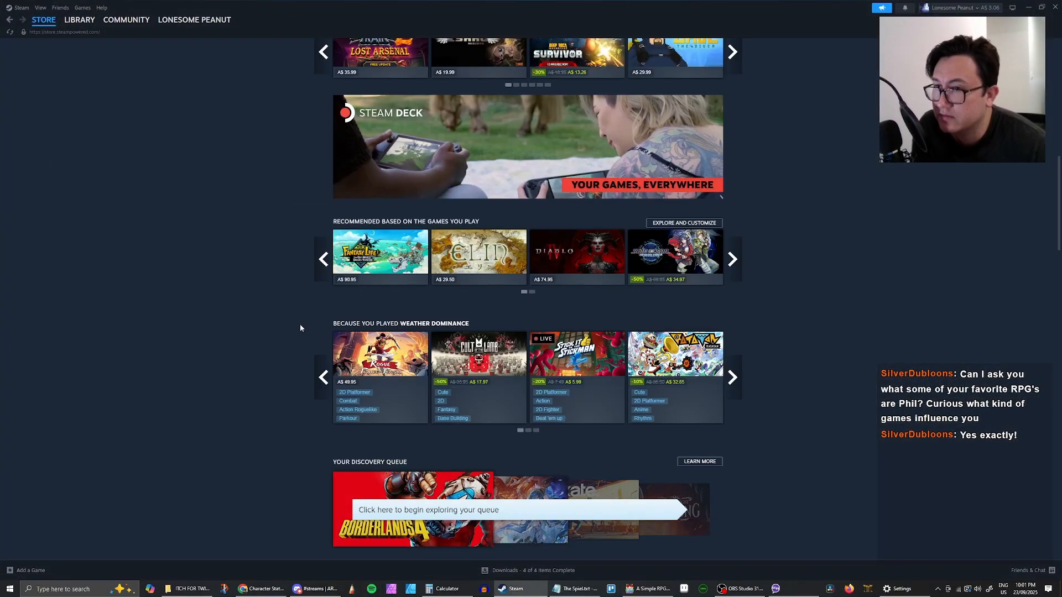
pyautogui.click(79, 19)
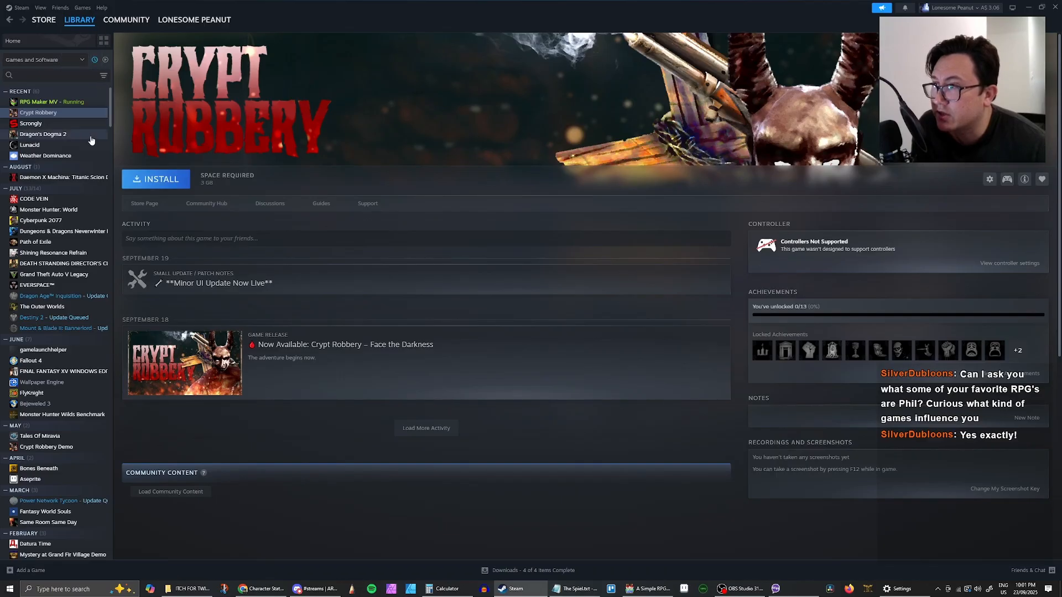
pyautogui.click(54, 124)
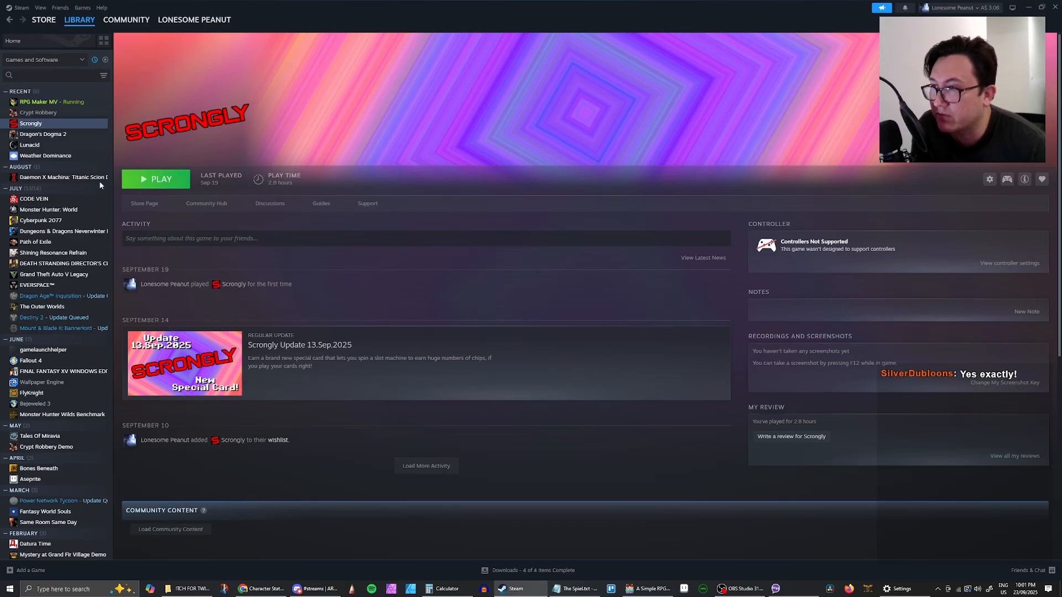
pyautogui.scroll(-1, 67, 144)
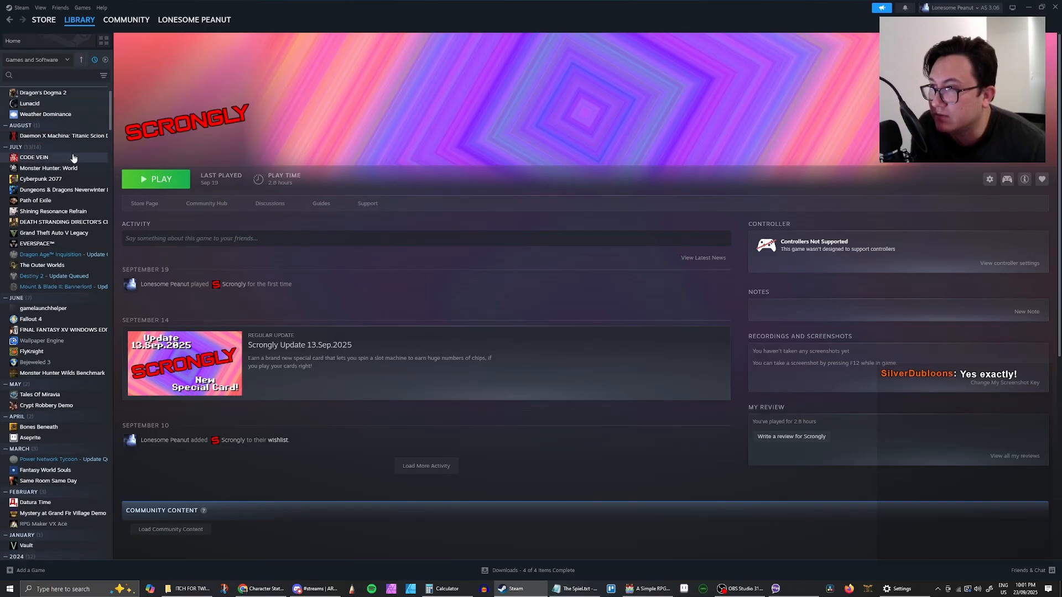
pyautogui.scroll(1, 55, 157)
pyautogui.click(30, 145)
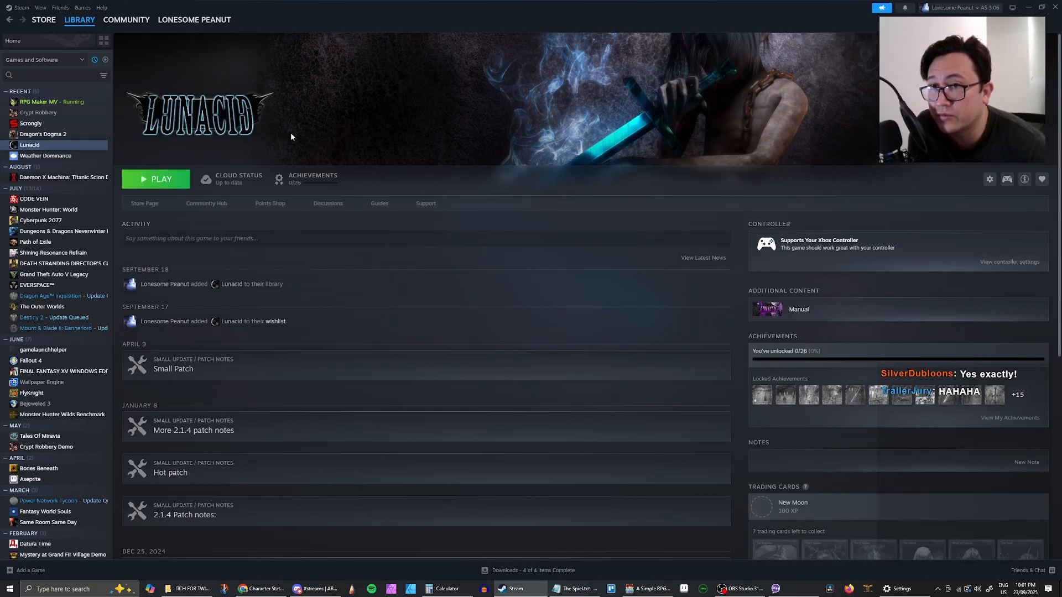
# Browse the library pages of Neverwinter Nights 2, Cyberpunk 2077, CODE VEIN, Monster Hunter: World and Path of Exile
pyautogui.scroll(-1, 72, 157)
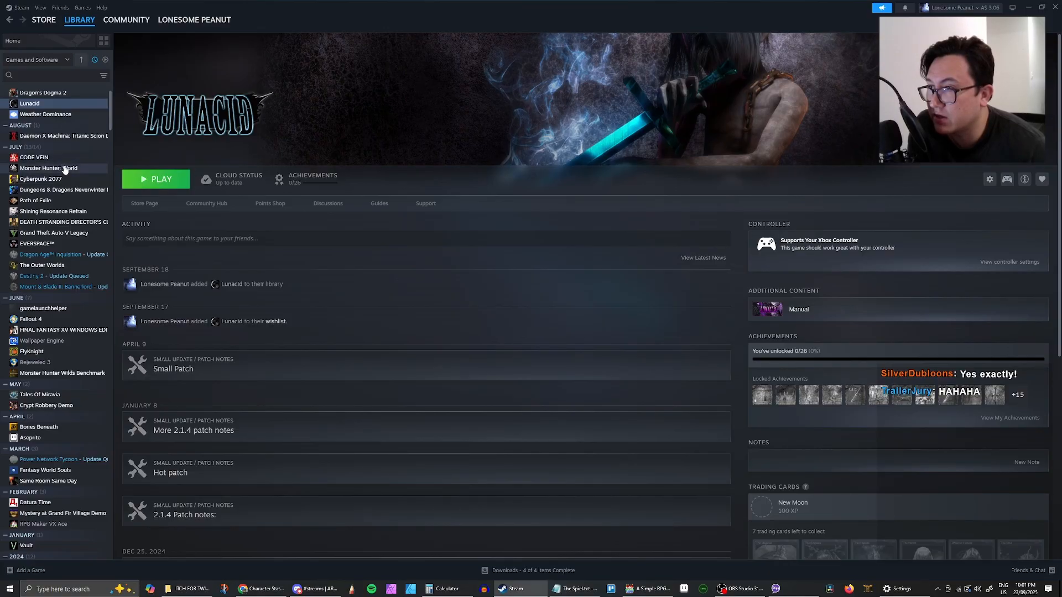
pyautogui.scroll(-1, 65, 166)
pyautogui.scroll(1, 65, 165)
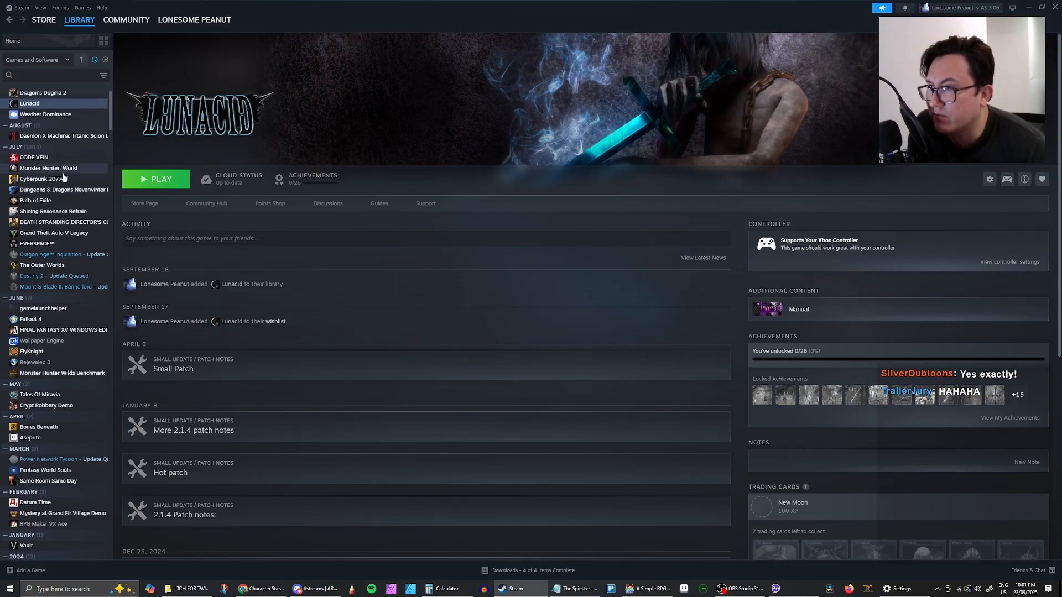
pyautogui.click(62, 191)
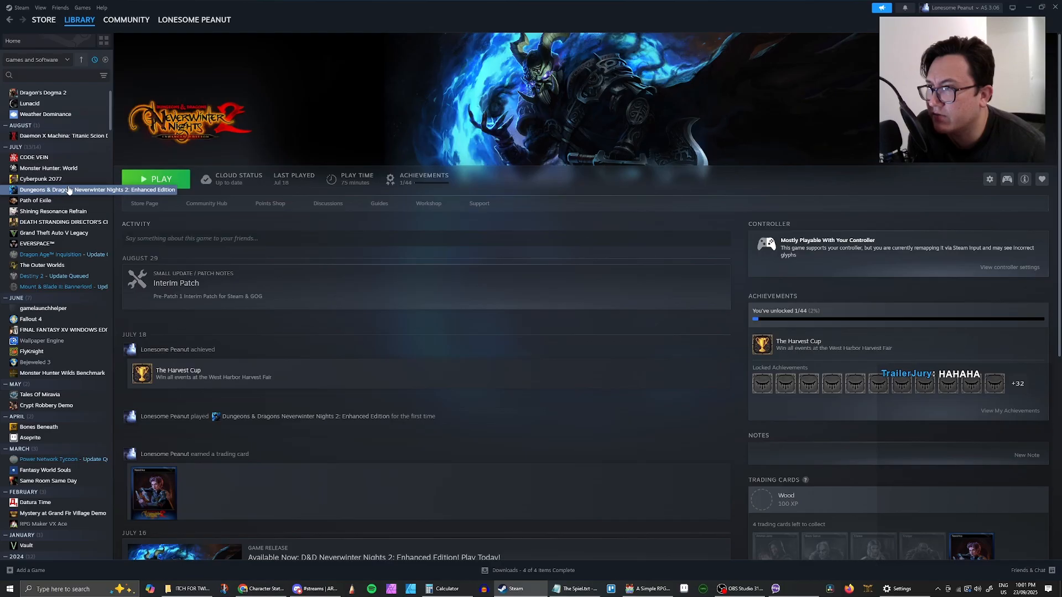
pyautogui.click(60, 179)
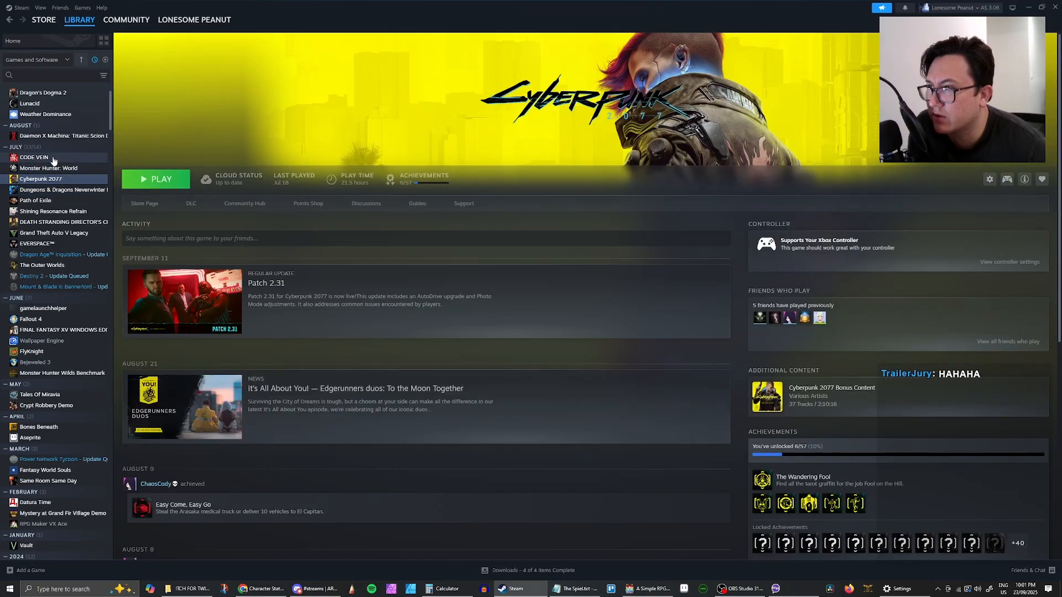
pyautogui.click(54, 159)
pyautogui.click(53, 169)
pyautogui.click(56, 202)
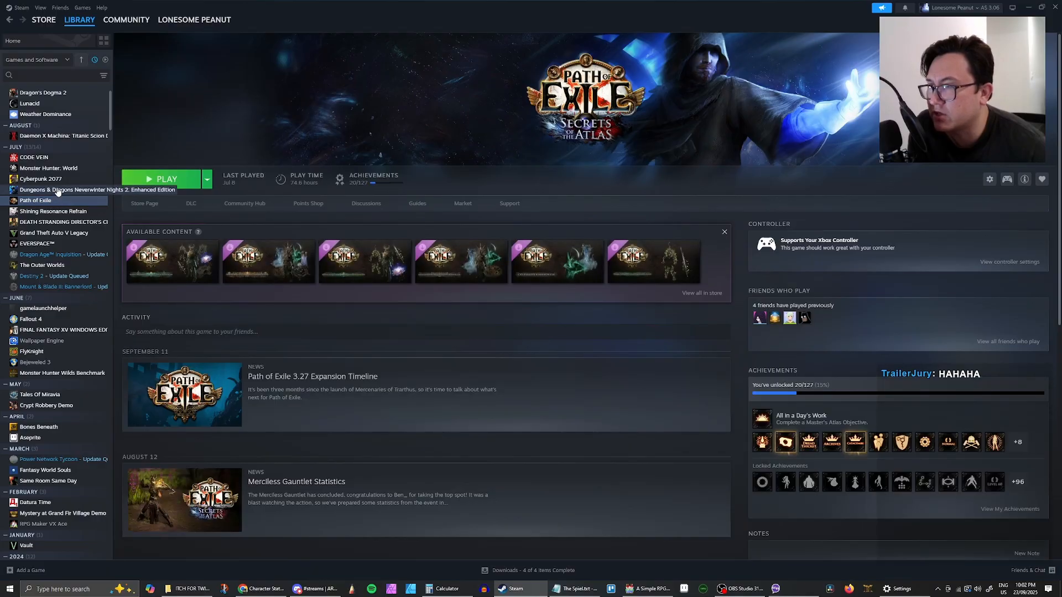
pyautogui.click(57, 191)
pyautogui.click(53, 202)
pyautogui.click(54, 192)
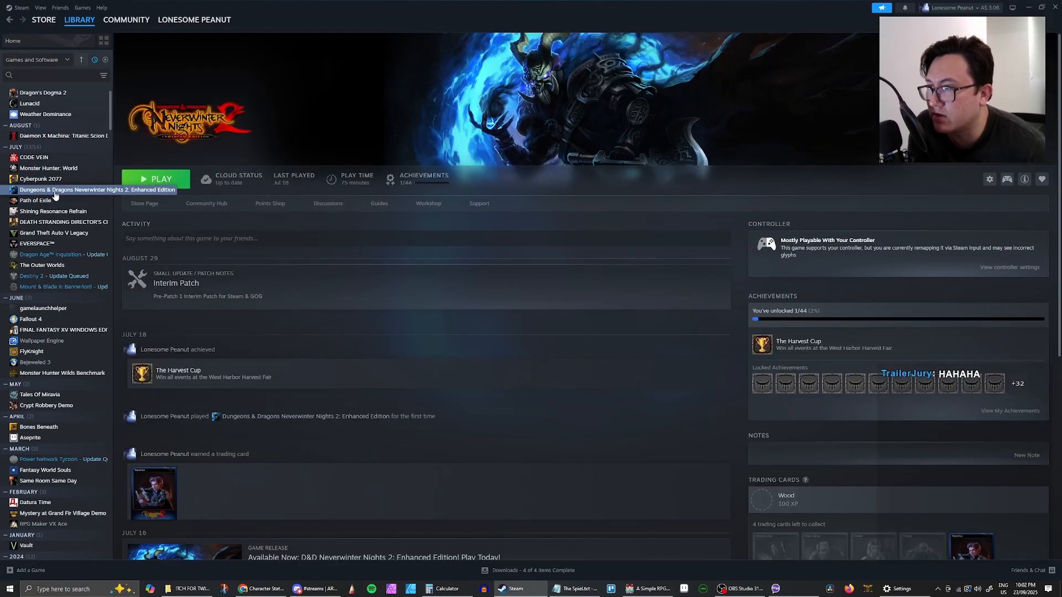
pyautogui.click(53, 202)
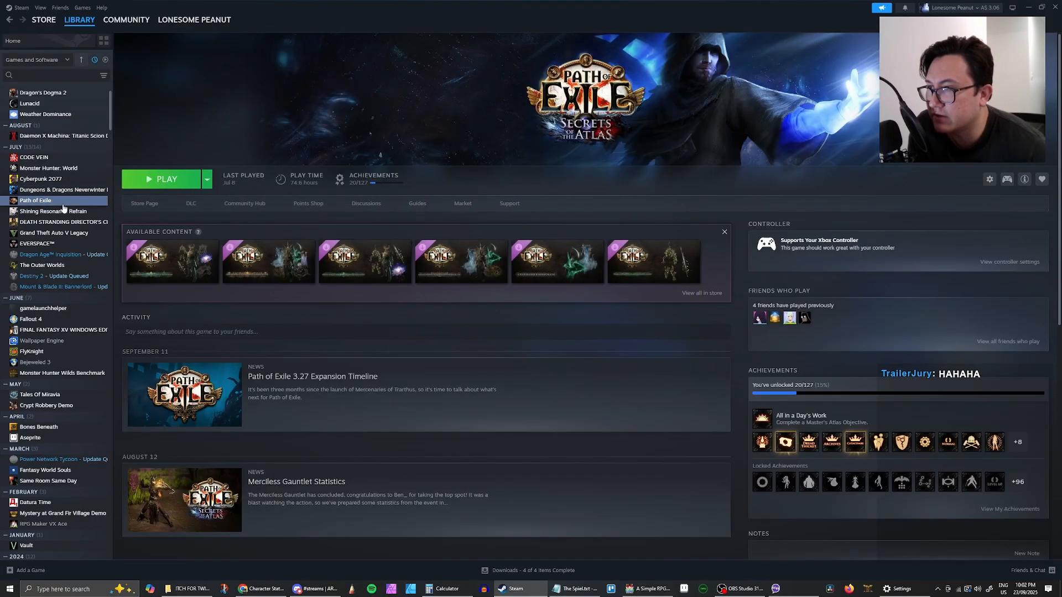
# View the FINAL FANTASY XV WINDOWS EDITION page in the game library and return to the RPG Maker MV database
pyautogui.scroll(-1, 53, 183)
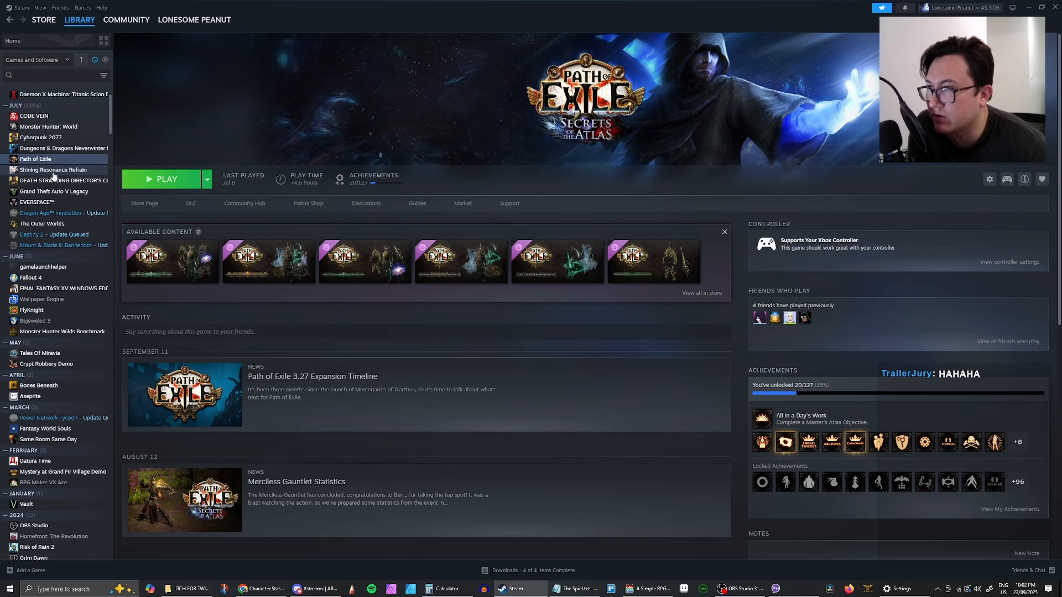
pyautogui.scroll(-5, 66, 185)
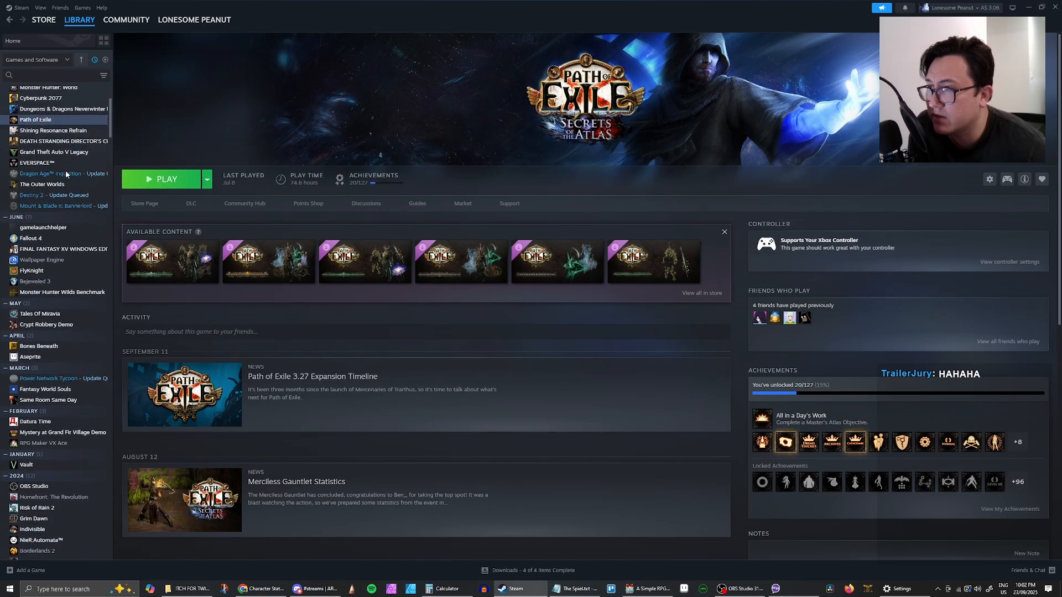
pyautogui.scroll(5, 65, 177)
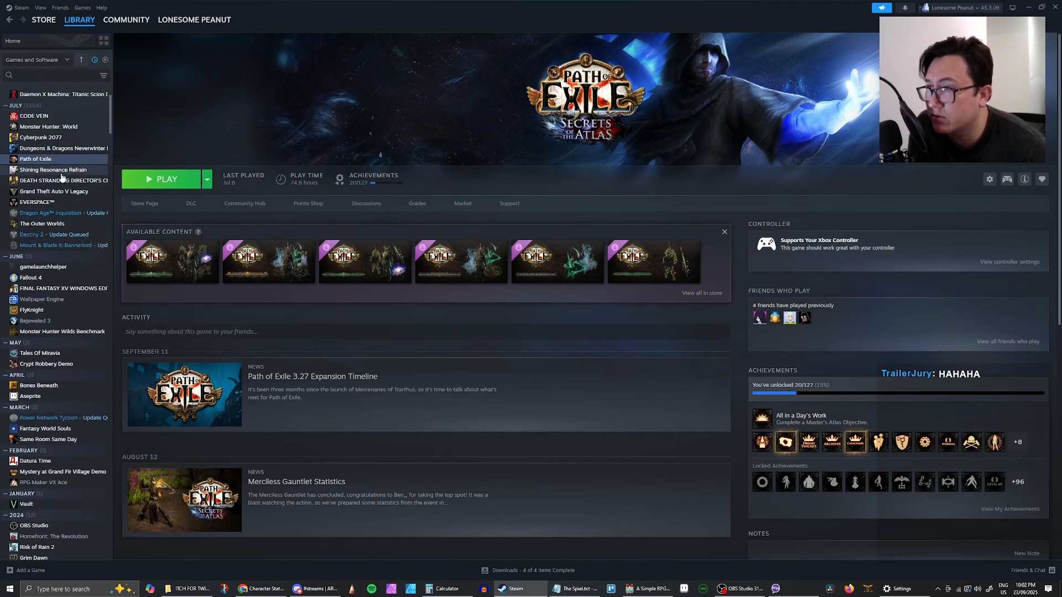
pyautogui.scroll(-2, 59, 197)
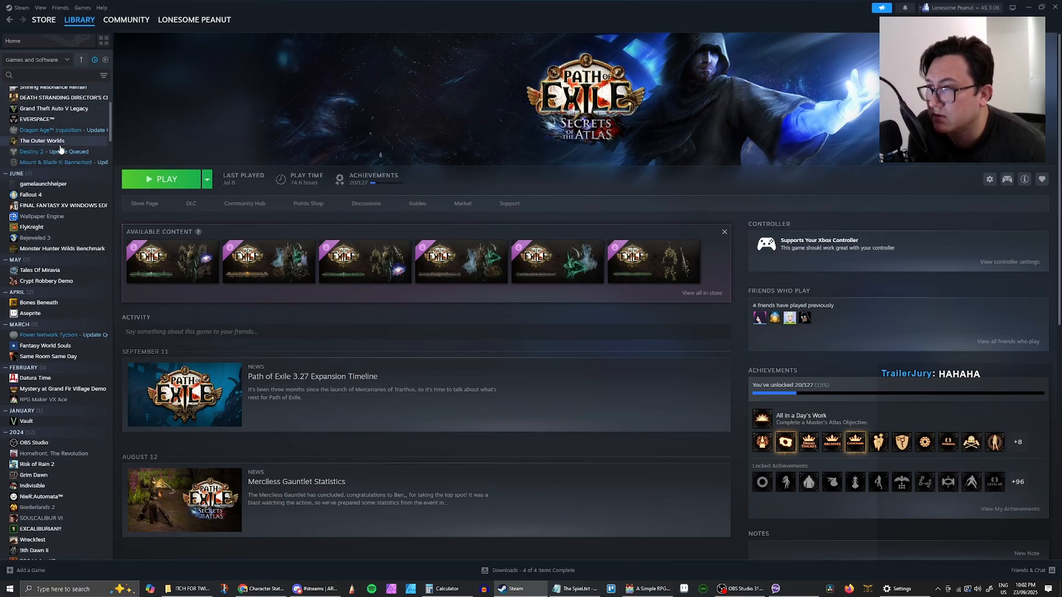
pyautogui.click(71, 206)
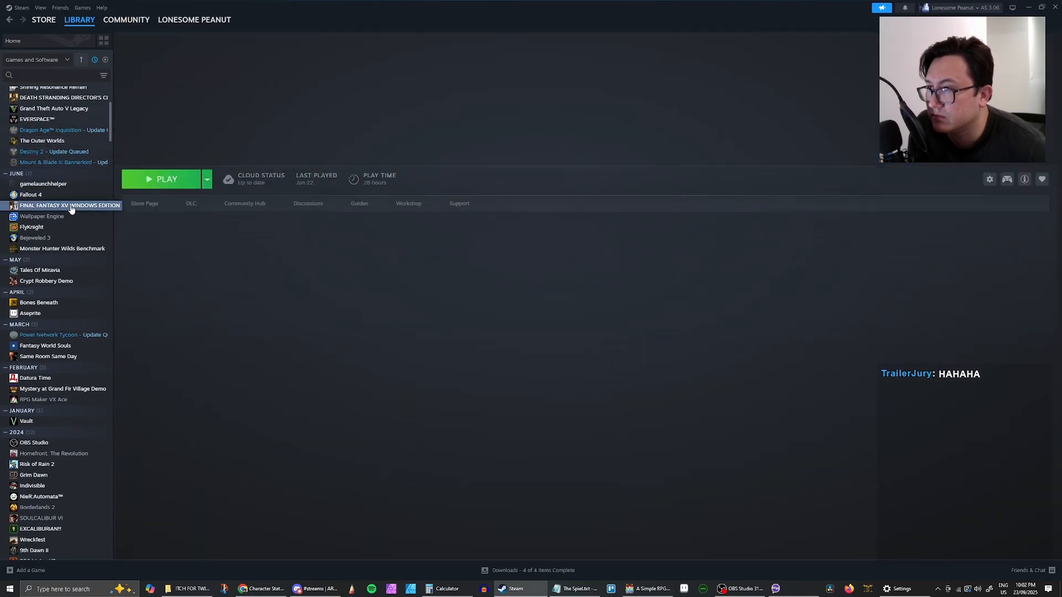
pyautogui.scroll(4, 74, 204)
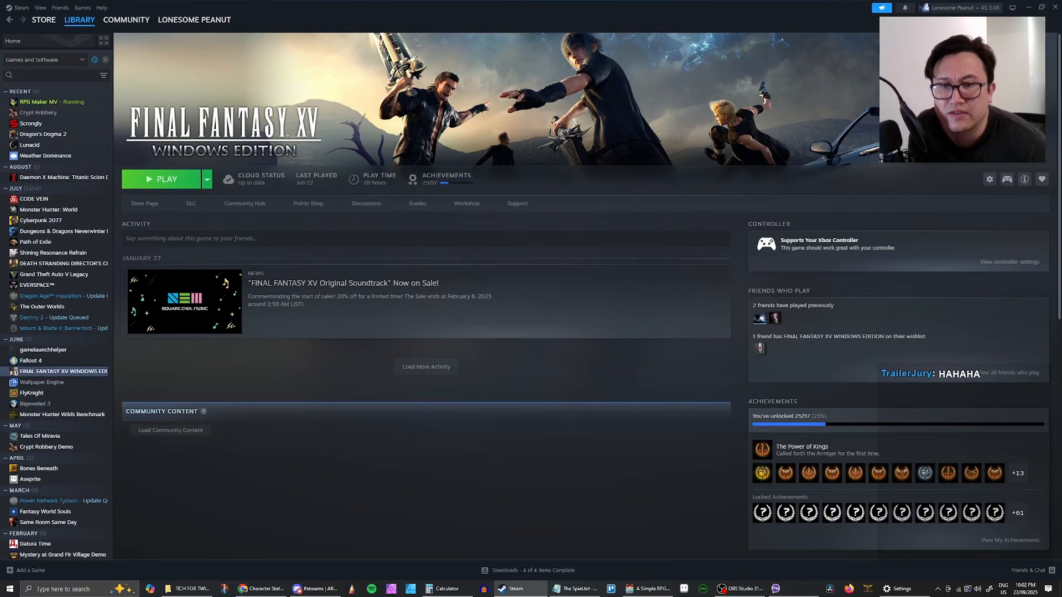
pyautogui.click(1026, 8)
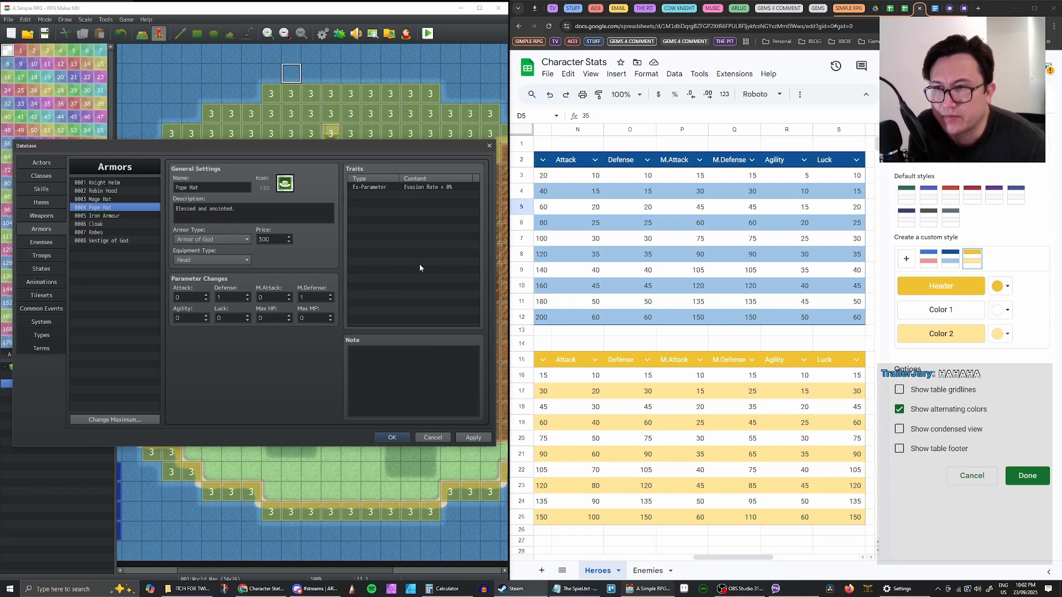
# Examine the parameter changes and traits of the armors that follow the Pope Hat
pyautogui.click(400, 194)
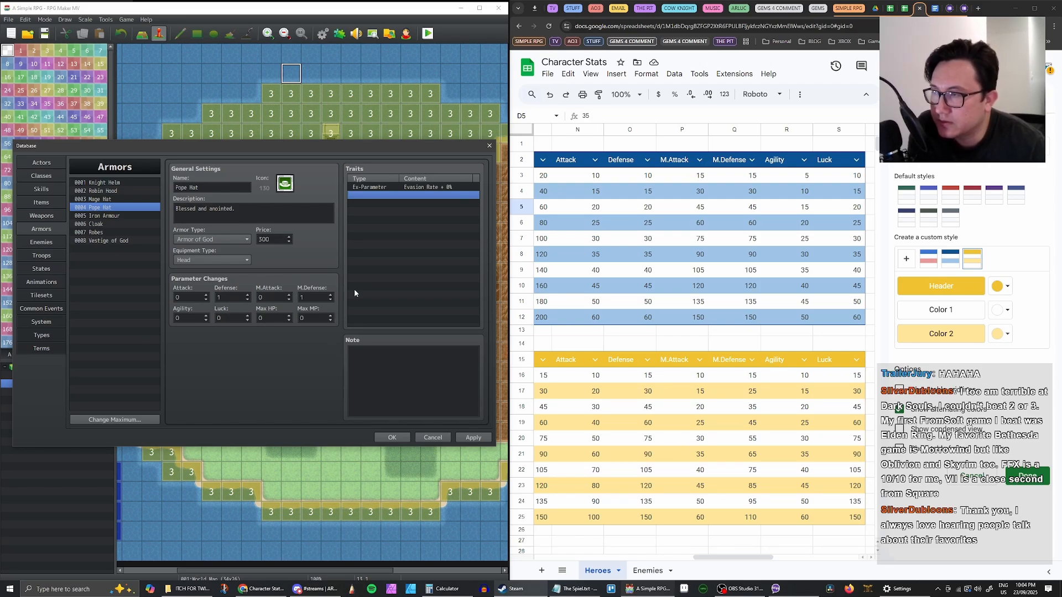
pyautogui.press('Down')
pyautogui.press('Down')
pyautogui.press('Down')
pyautogui.press('Down')
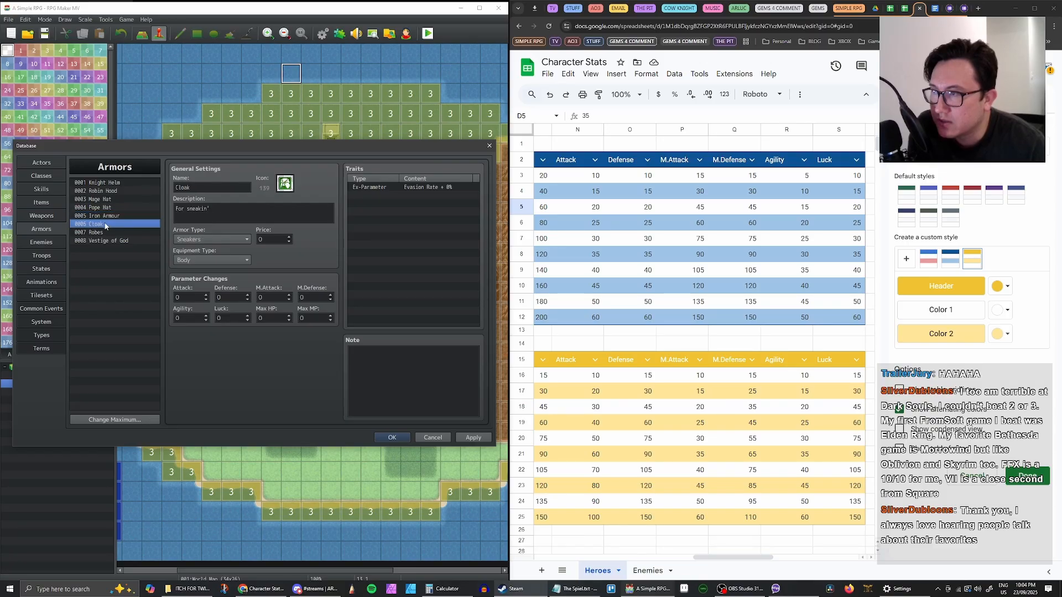
pyautogui.press('Up')
pyautogui.press('Up')
pyautogui.press('Up')
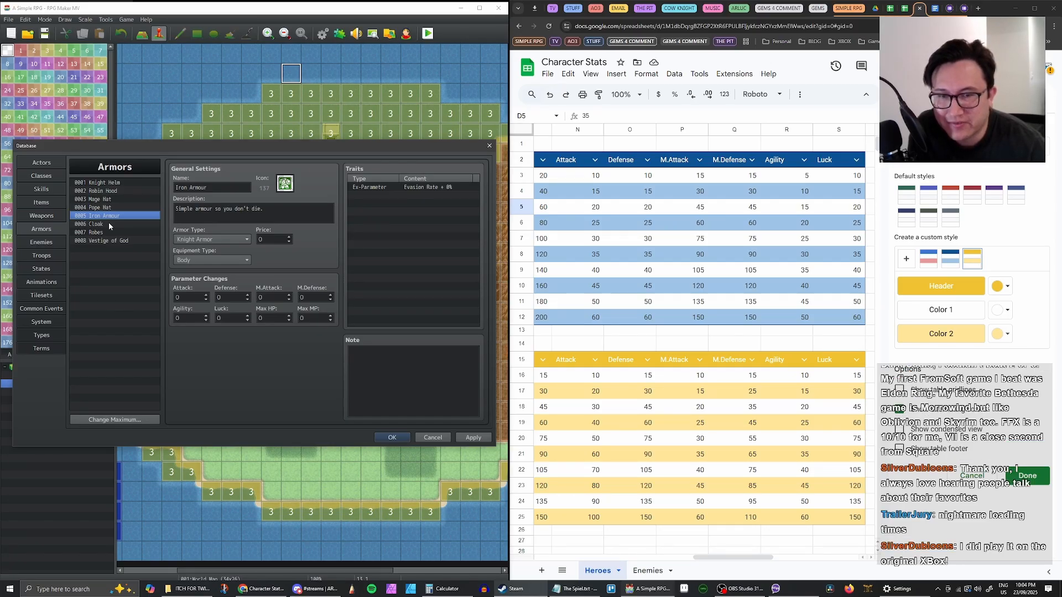
# Compare the parameter changes of the Iron Armour, Cloak, Robes and Vestige of God with those of the Knight Helm
pyautogui.click(107, 232)
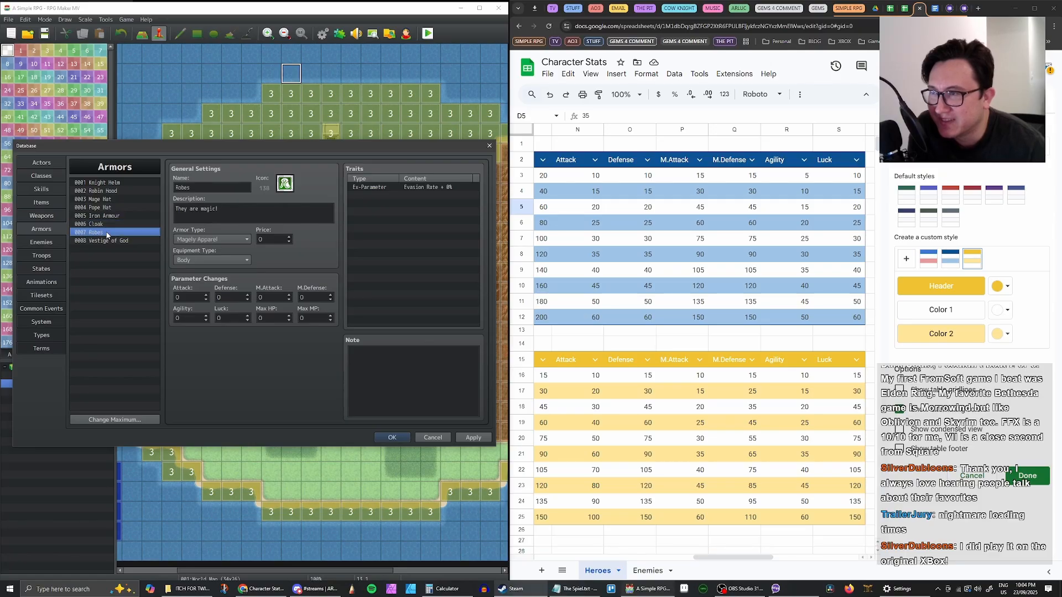
pyautogui.click(111, 224)
pyautogui.click(112, 217)
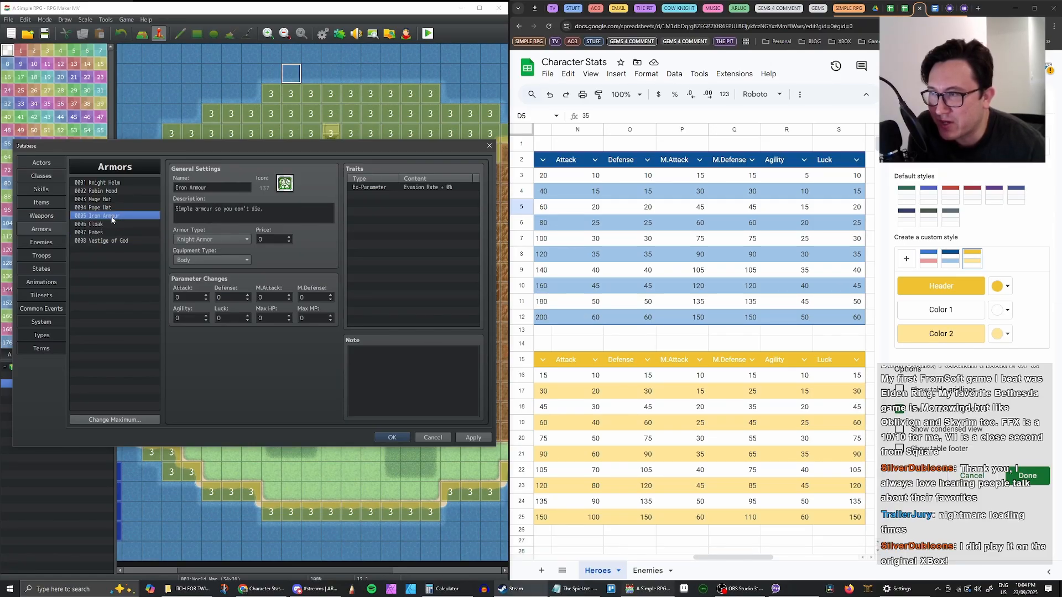
pyautogui.click(112, 224)
pyautogui.click(112, 232)
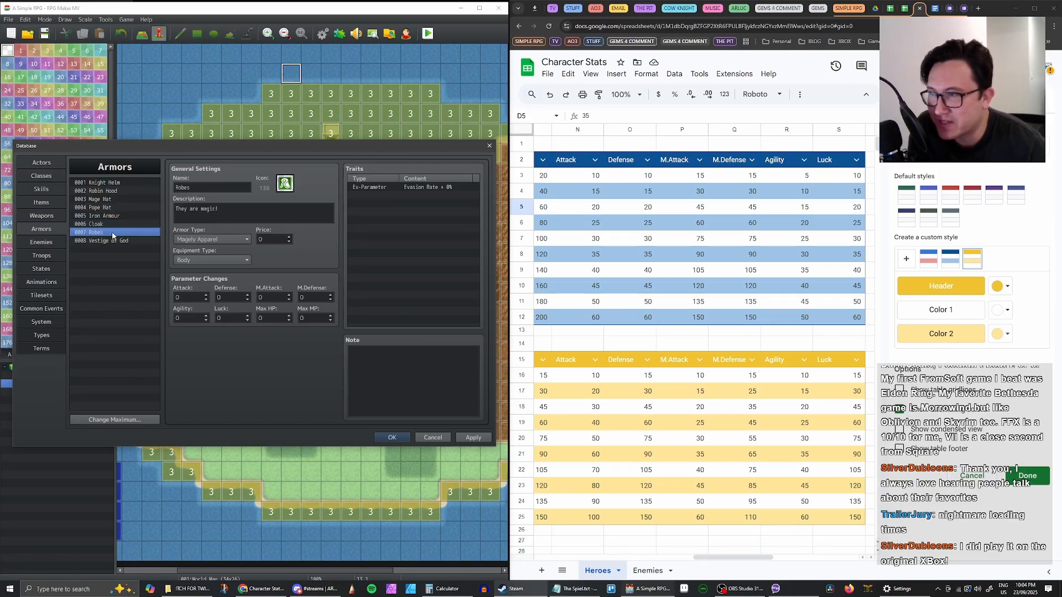
pyautogui.click(111, 241)
pyautogui.click(111, 216)
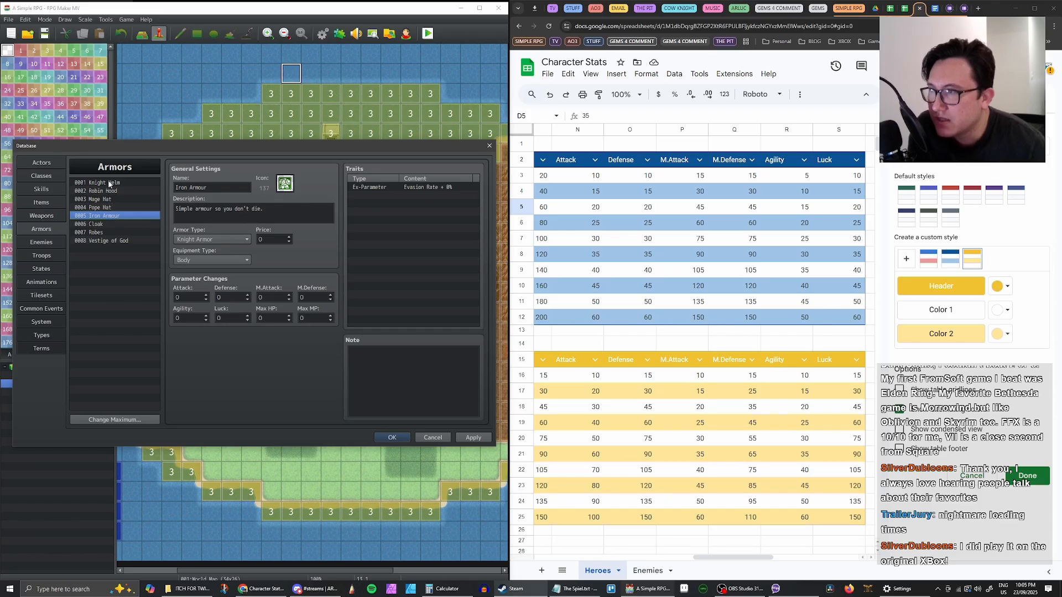
pyautogui.click(111, 183)
pyautogui.click(111, 216)
pyautogui.click(116, 224)
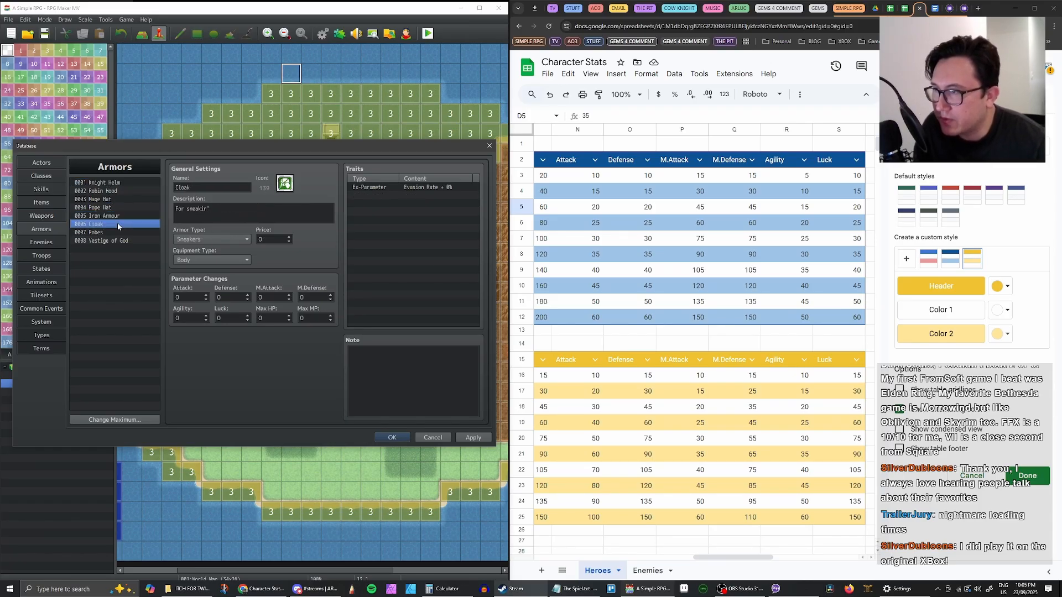
pyautogui.click(115, 216)
pyautogui.click(115, 222)
pyautogui.click(114, 216)
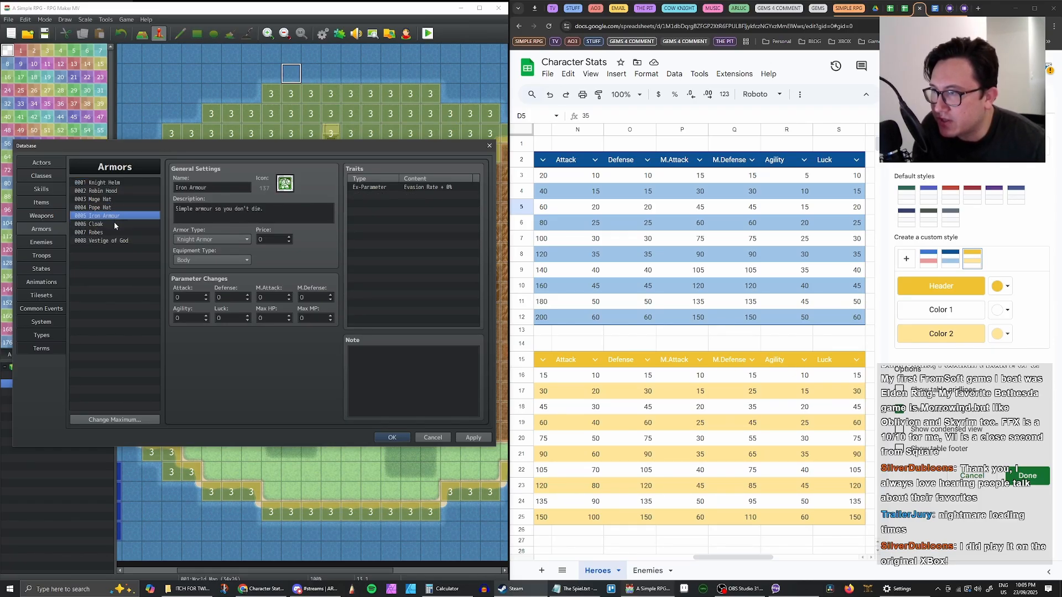
pyautogui.click(115, 223)
pyautogui.click(115, 216)
pyautogui.click(113, 224)
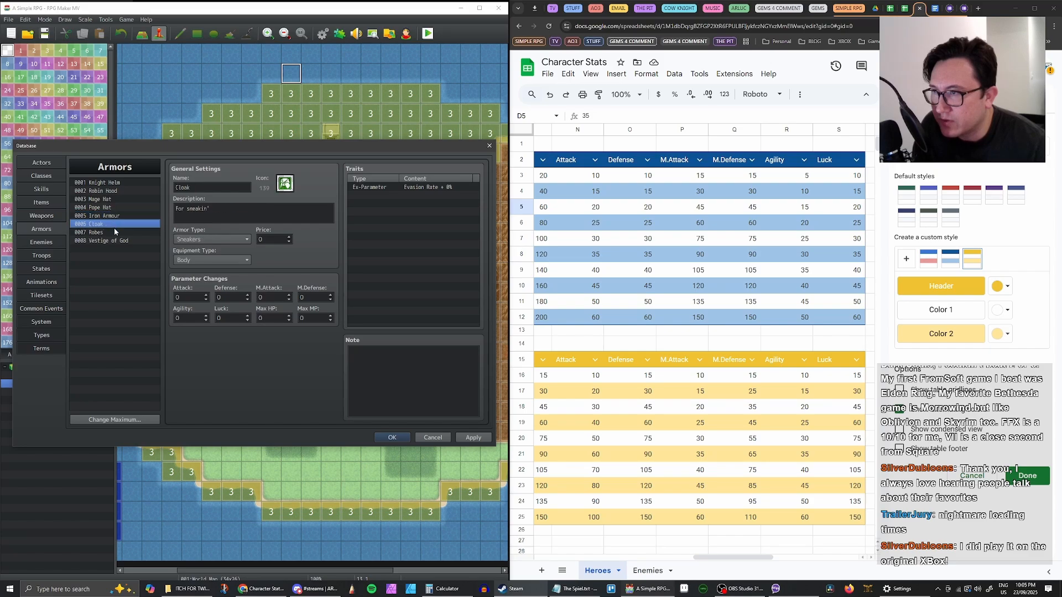
pyautogui.click(114, 232)
pyautogui.click(113, 241)
# Set the Iron Armour's Defense to 2 and the Cloak's Defense to 1
pyautogui.click(115, 216)
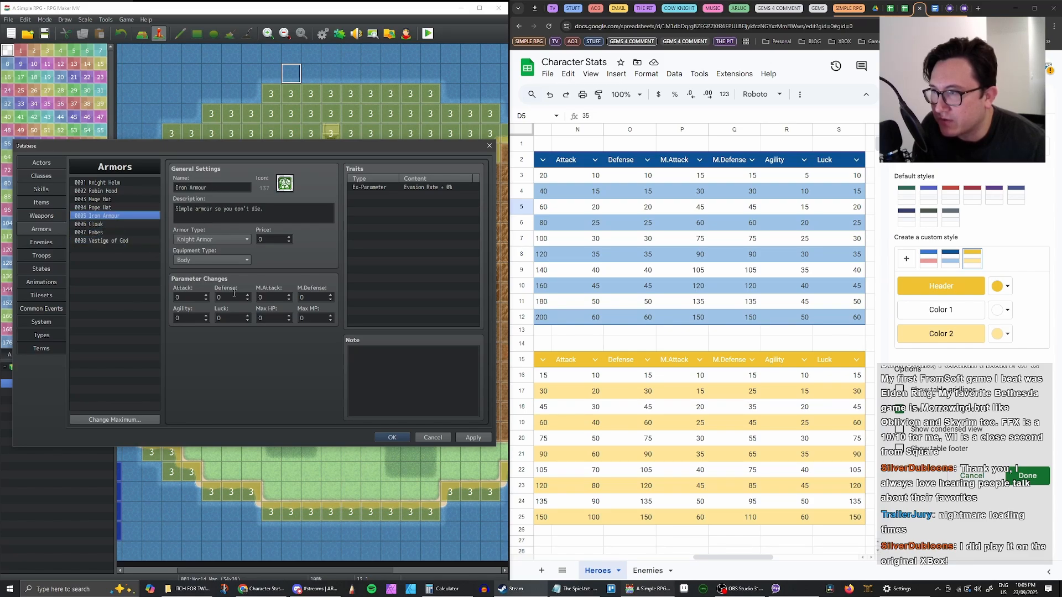
pyautogui.doubleClick(232, 297)
pyautogui.write('1')
pyautogui.click(119, 225)
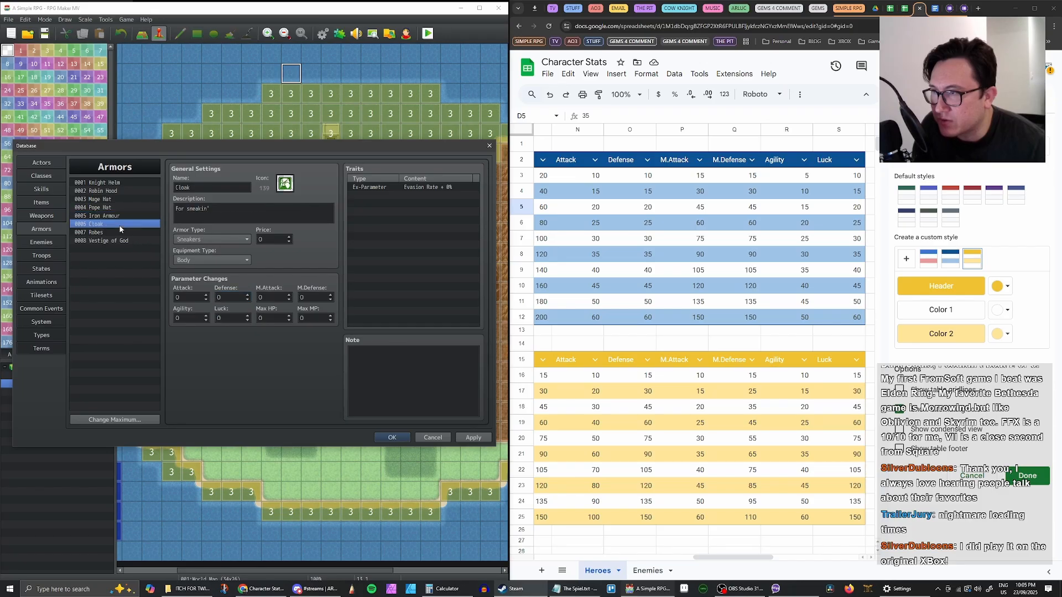
pyautogui.doubleClick(240, 297)
pyautogui.write('1')
# Set the Vestige of God's Defense and M.Defense to 1 each
pyautogui.click(113, 233)
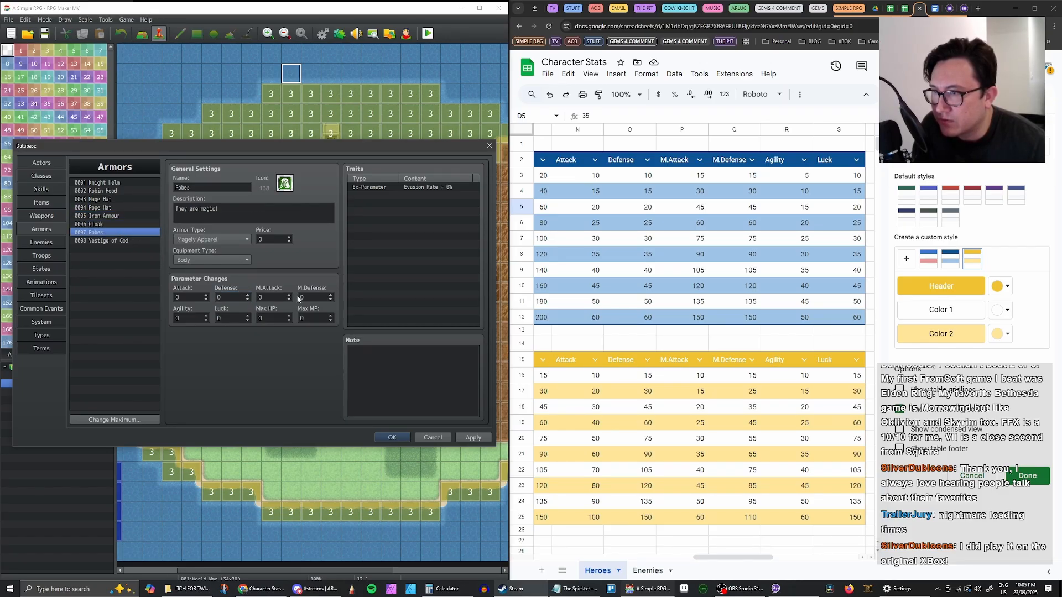
pyautogui.click(119, 225)
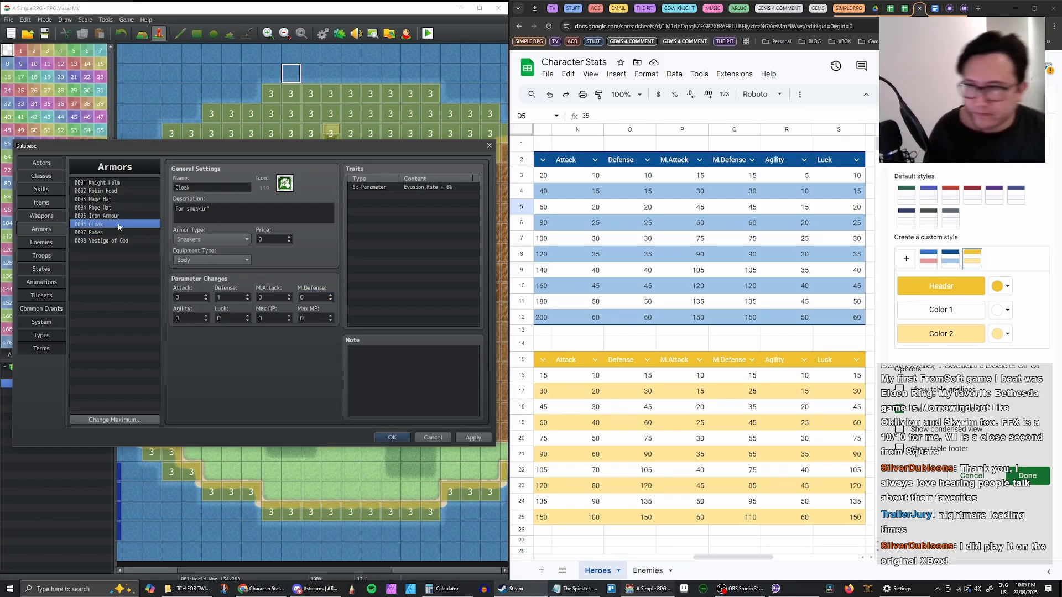
pyautogui.click(118, 233)
pyautogui.click(126, 241)
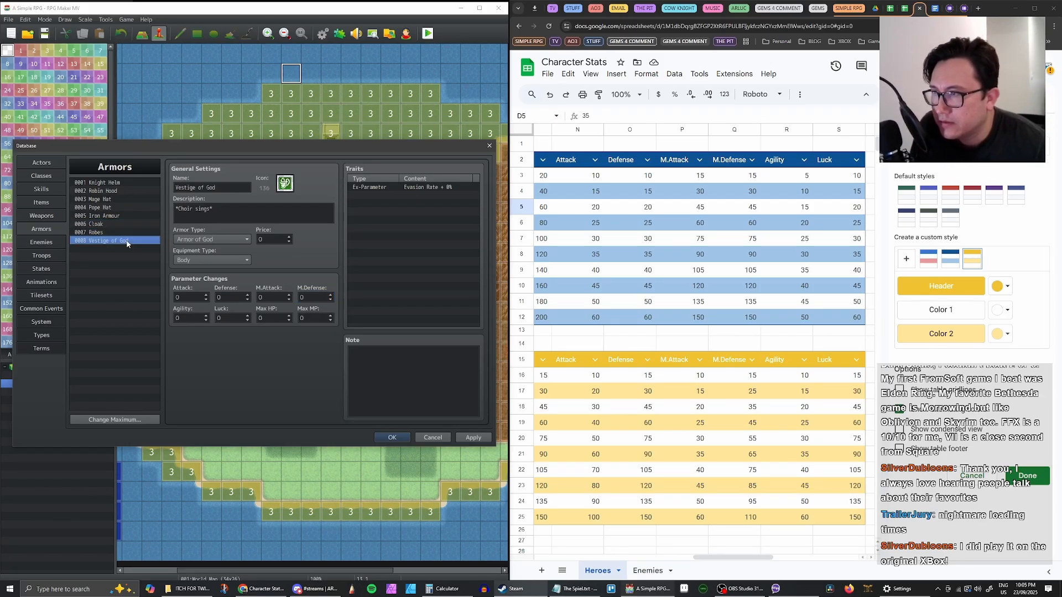
pyautogui.click(247, 296)
pyautogui.click(318, 298)
pyautogui.write('1')
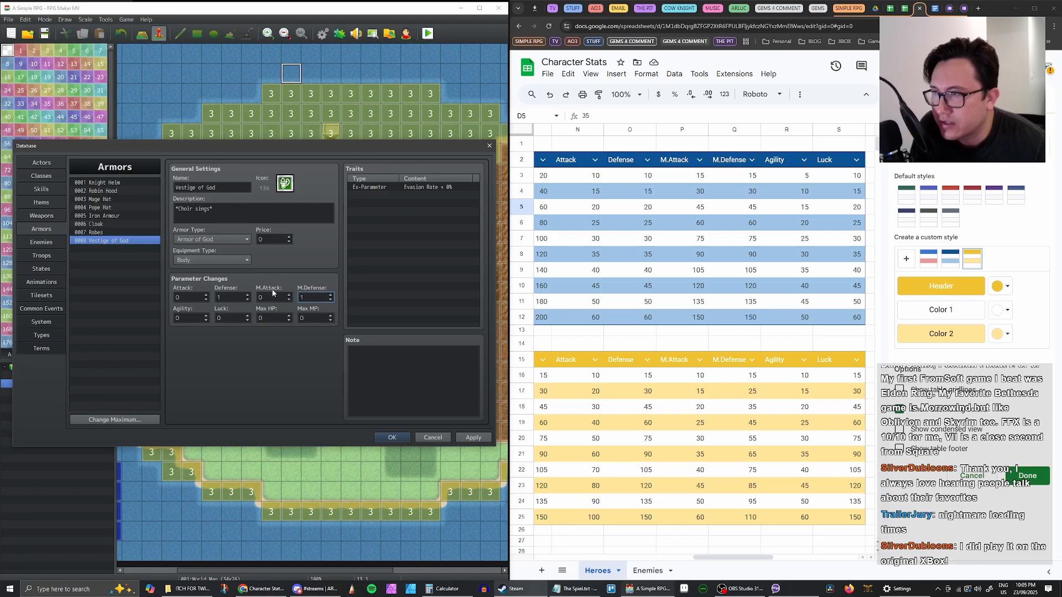
# Review the parameter changes of the body armors, Pope Hat and Knight Helm, and apply the armor edits
pyautogui.click(121, 233)
pyautogui.click(123, 224)
pyautogui.click(127, 216)
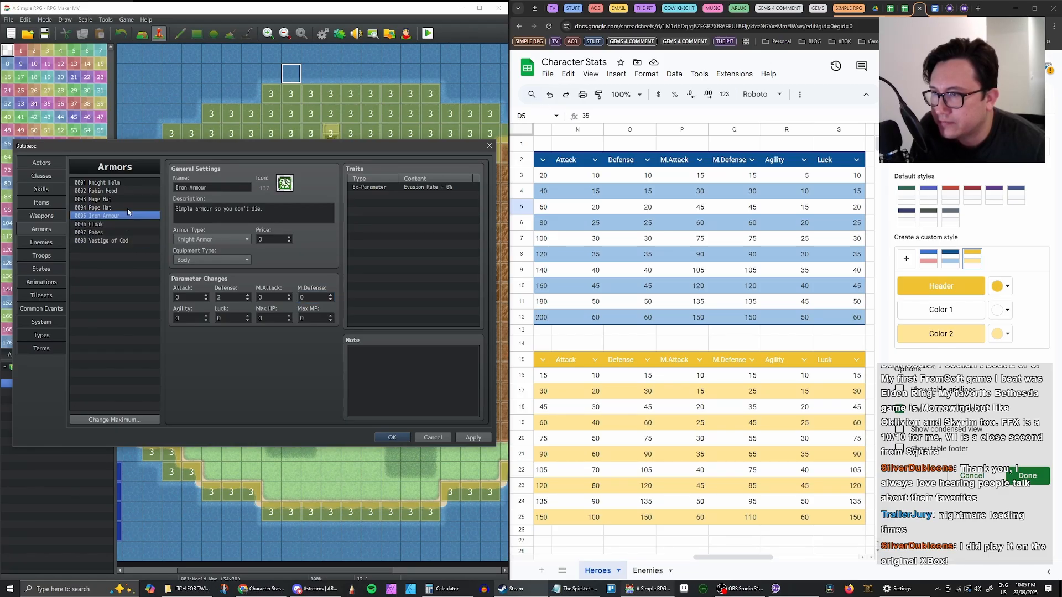
pyautogui.click(126, 207)
pyautogui.click(125, 184)
pyautogui.click(471, 439)
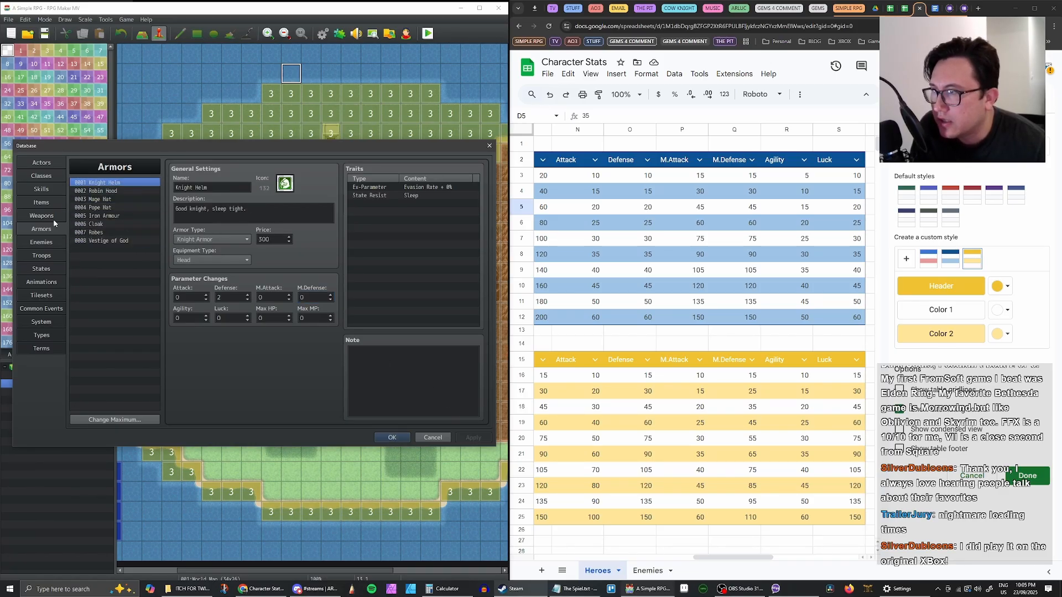
# In the weapons database, set the Attack of the BOOGER sword and the Dagger to 1 each
pyautogui.click(53, 217)
pyautogui.click(97, 191)
pyautogui.click(99, 182)
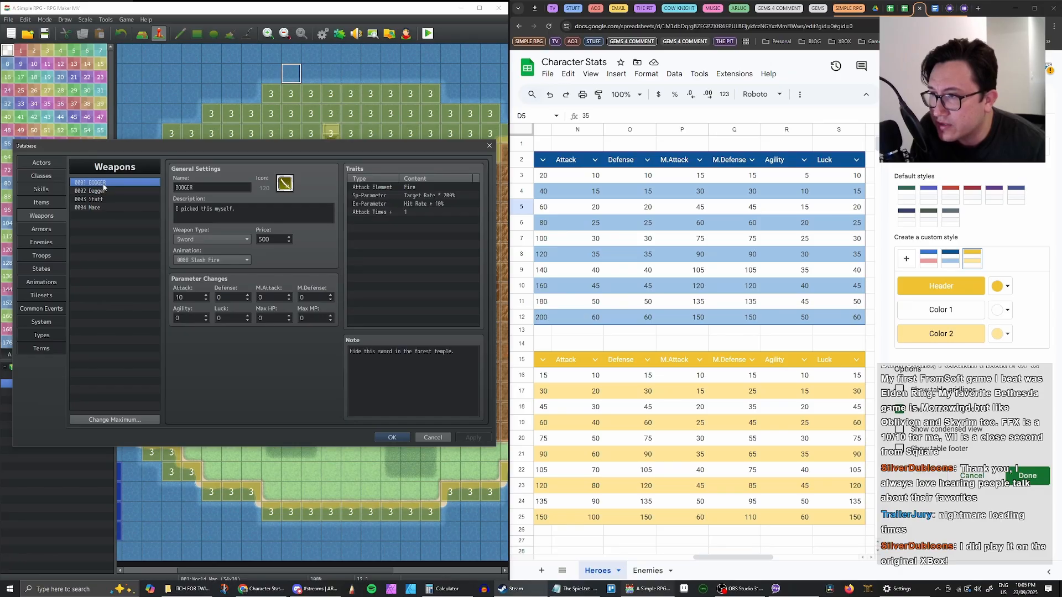
pyautogui.doubleClick(187, 299)
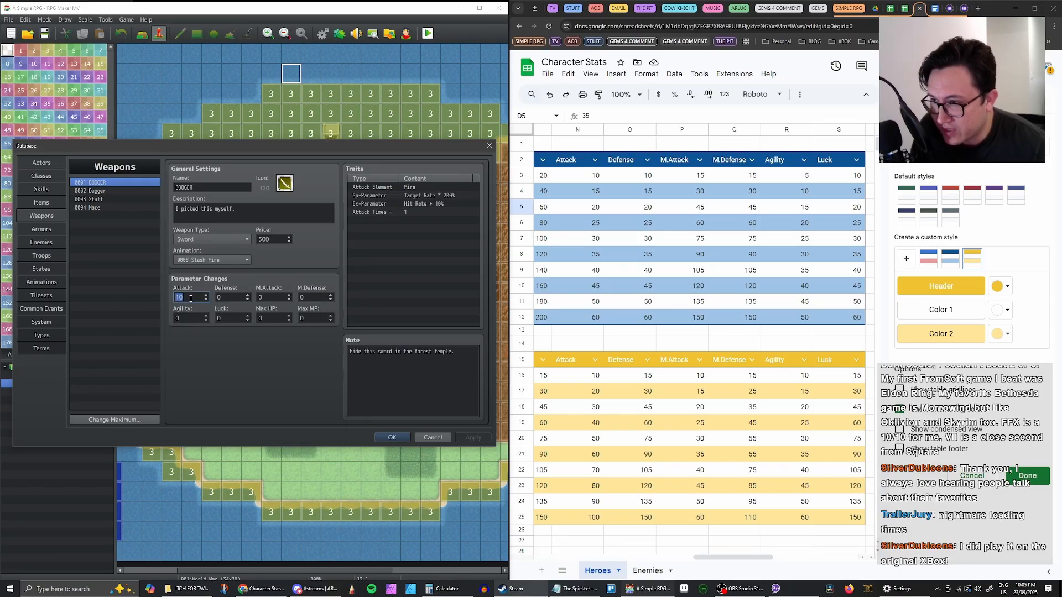
pyautogui.write('1')
pyautogui.click(114, 190)
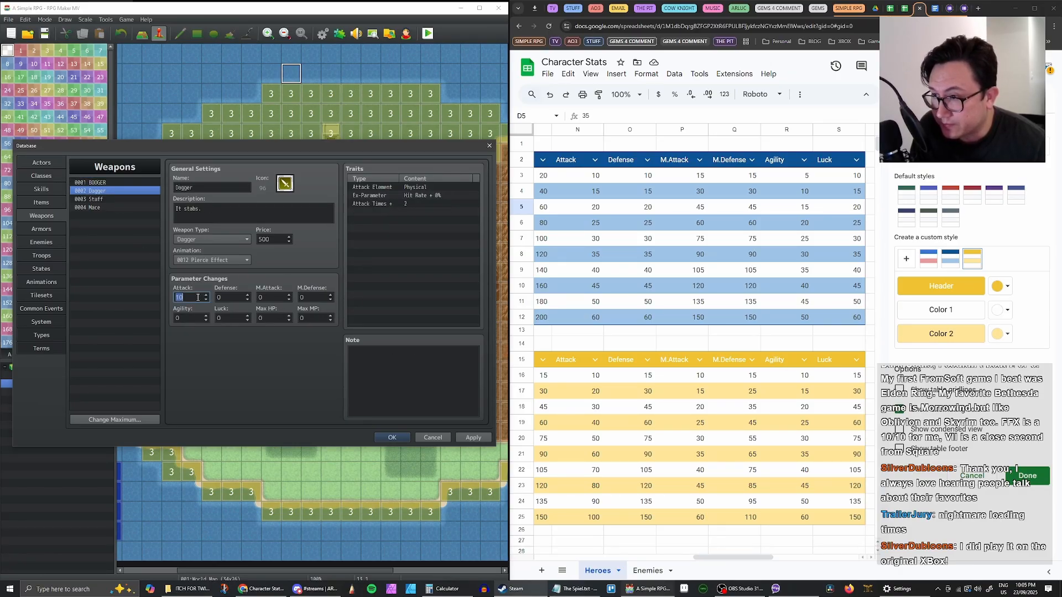
pyautogui.click(117, 183)
# Set the Attack of the Dagger and the BOOGER sword to 2 each
pyautogui.click(117, 190)
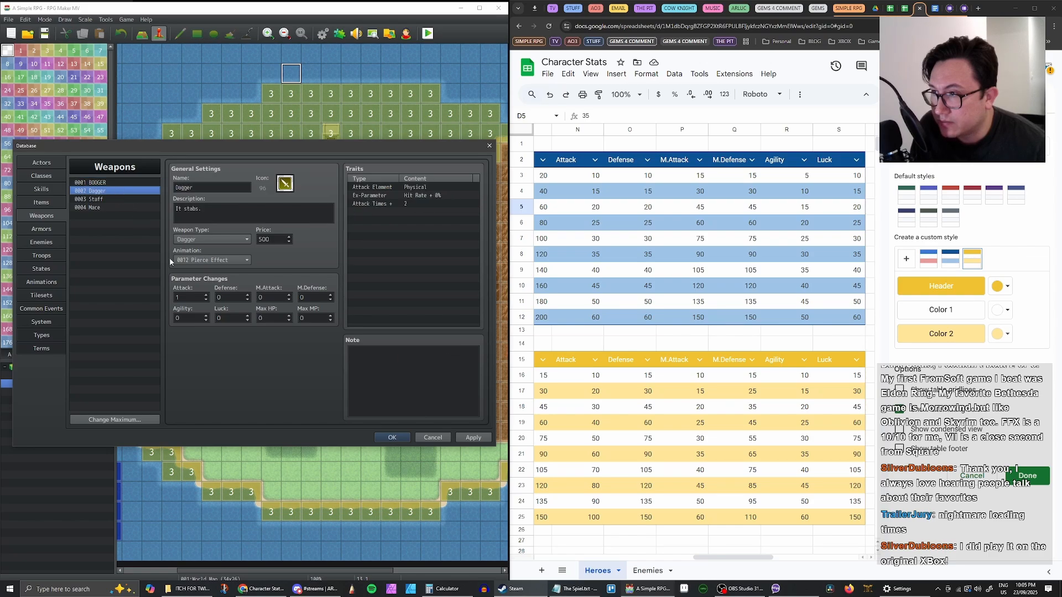
pyautogui.doubleClick(200, 301)
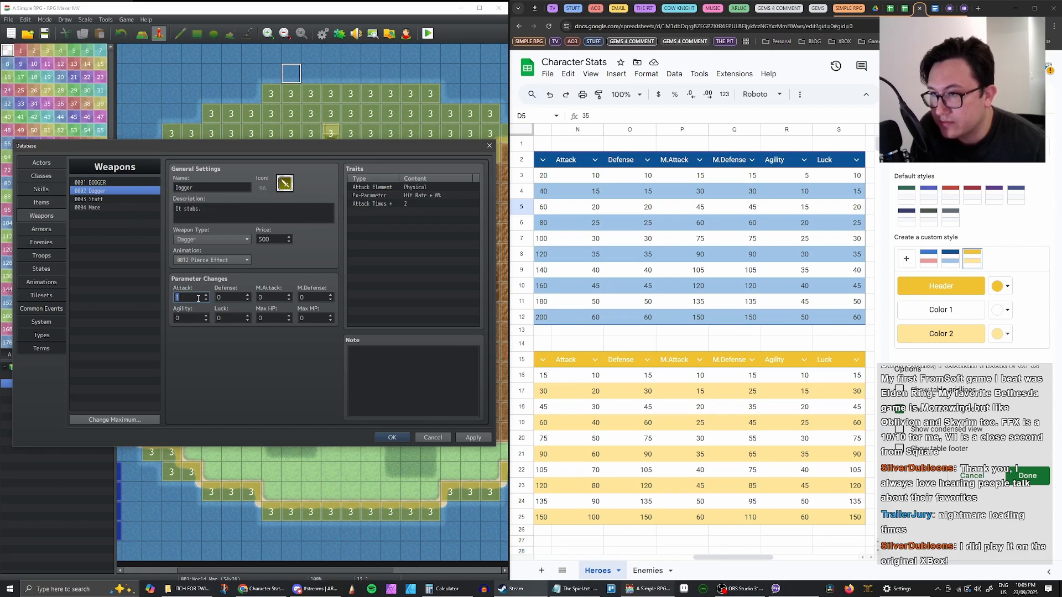
pyautogui.write('2')
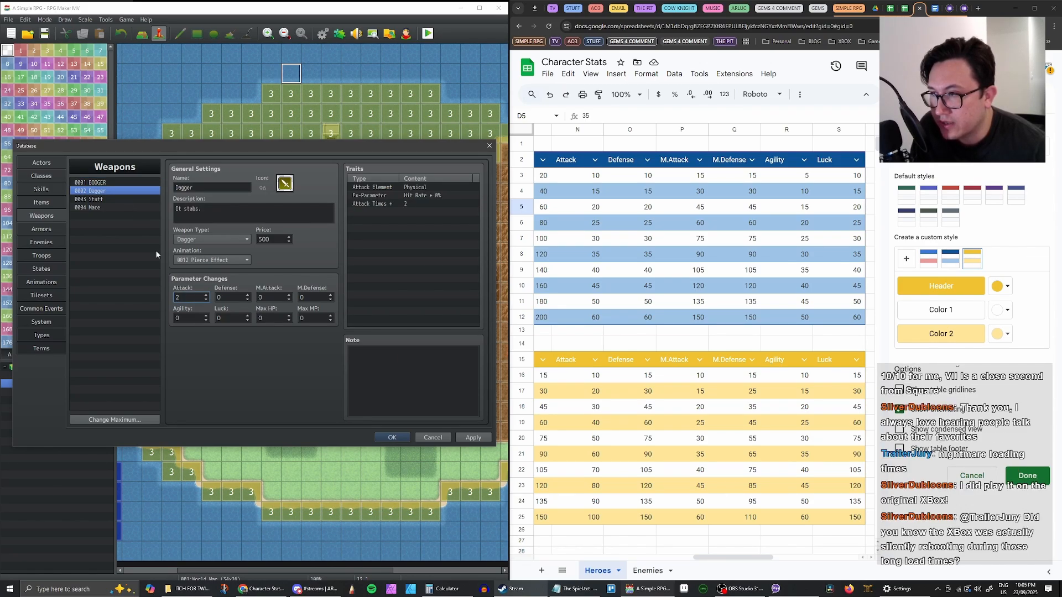
pyautogui.click(111, 183)
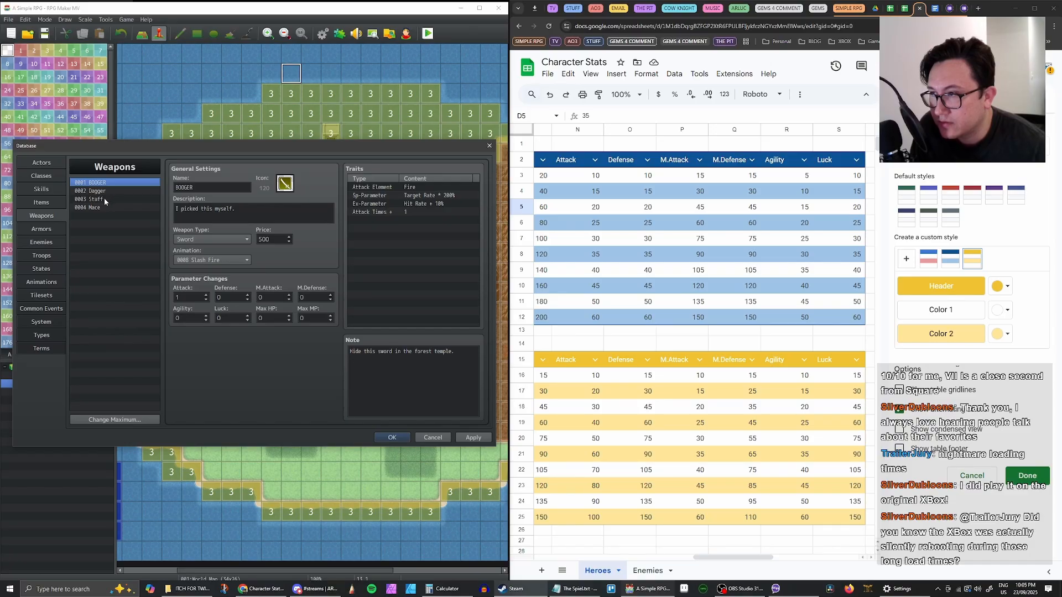
pyautogui.doubleClick(192, 296)
pyautogui.write('2')
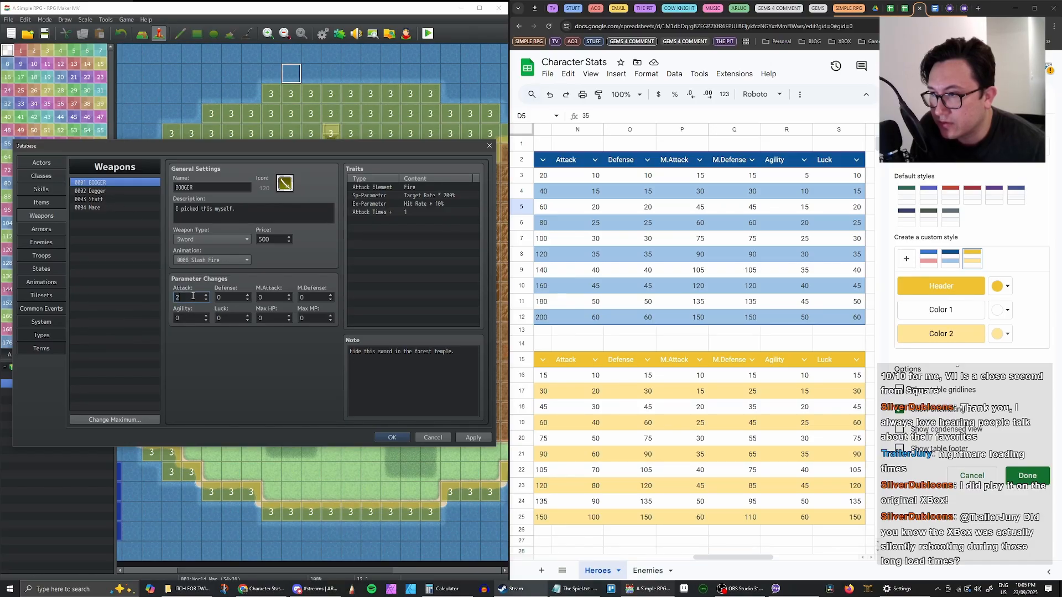
# Set the Staff's Attack to 1 and the Mace's Attack to 2
pyautogui.click(117, 199)
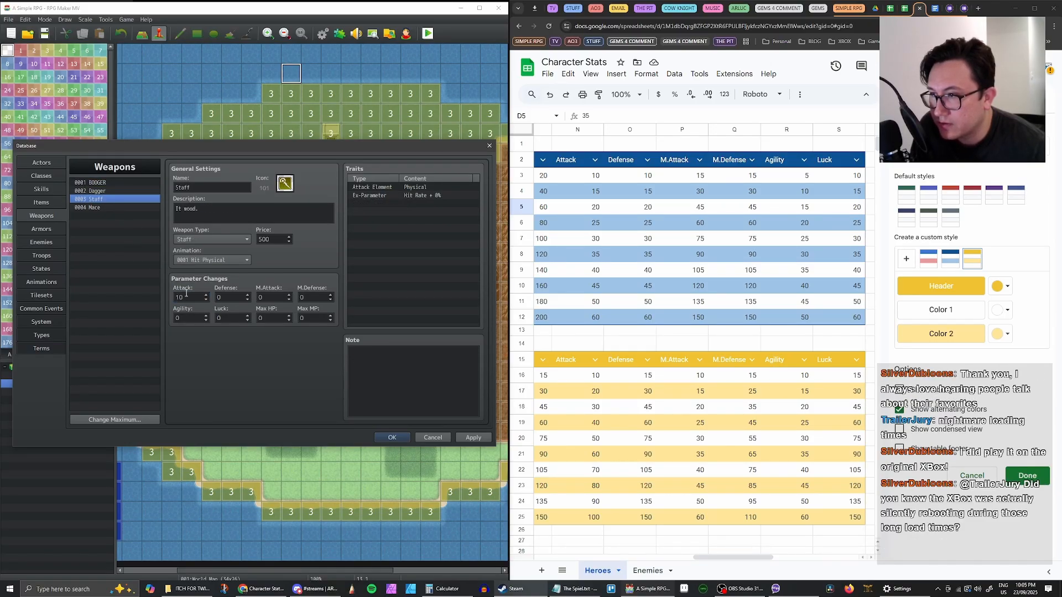
pyautogui.click(115, 208)
pyautogui.doubleClick(189, 298)
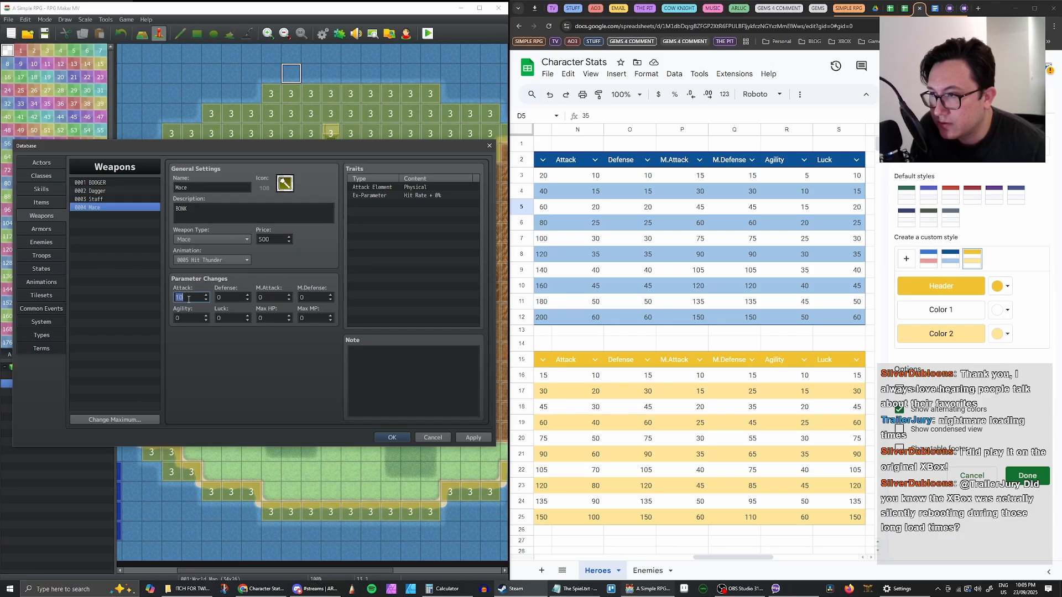
pyautogui.write('2')
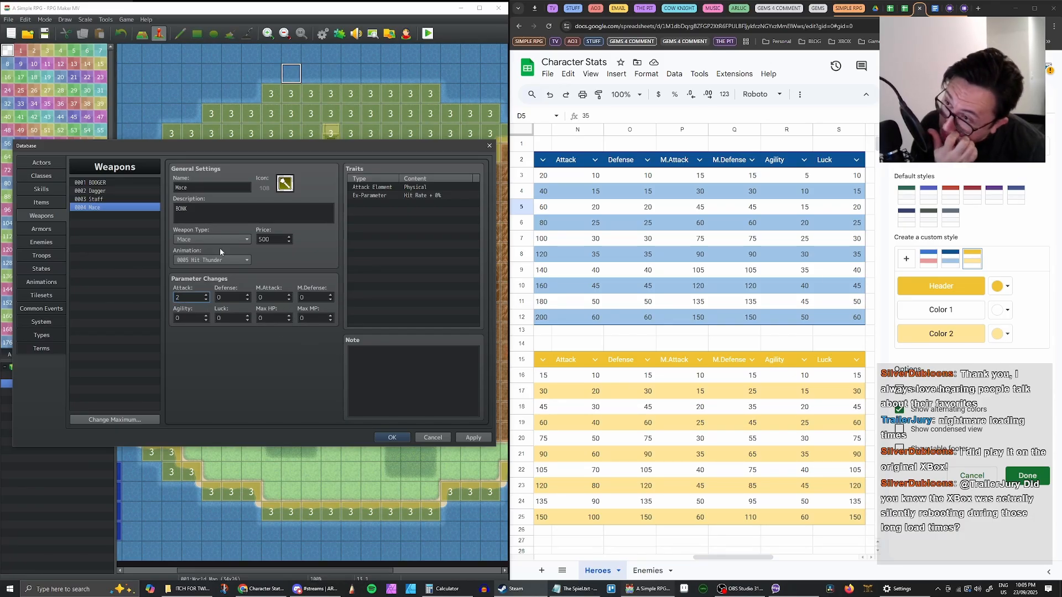
# Set the Staff's Attack to 0 and its M.Attack to 2
pyautogui.click(111, 200)
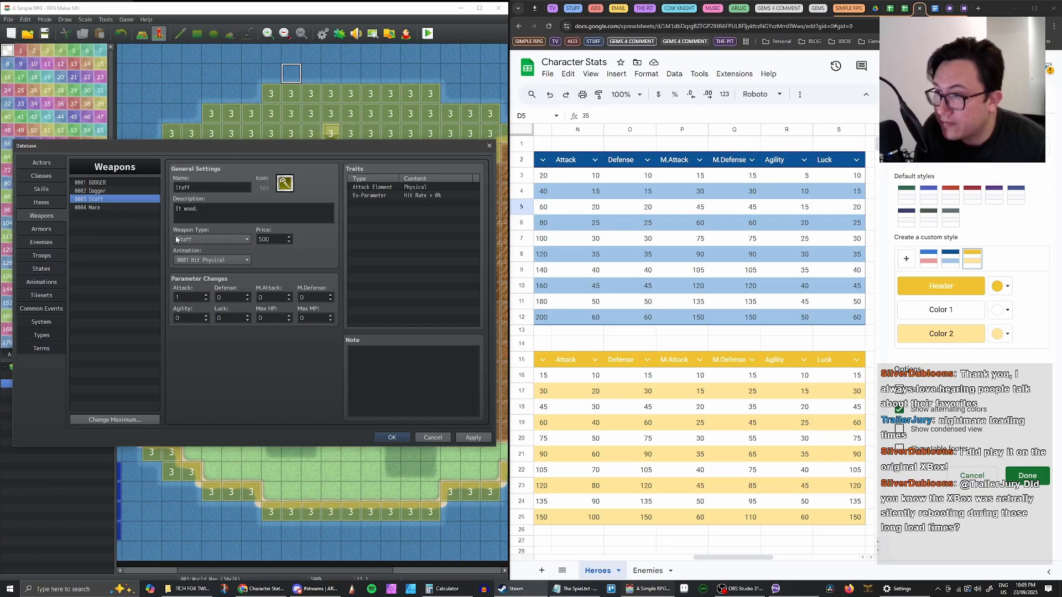
pyautogui.doubleClick(200, 297)
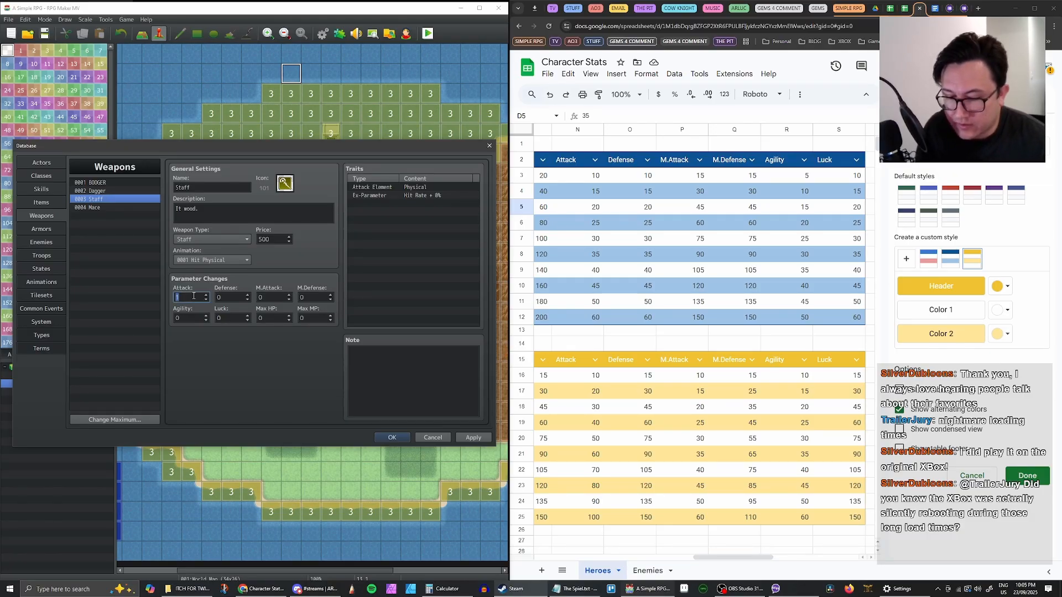
pyautogui.write('0')
pyautogui.doubleClick(276, 297)
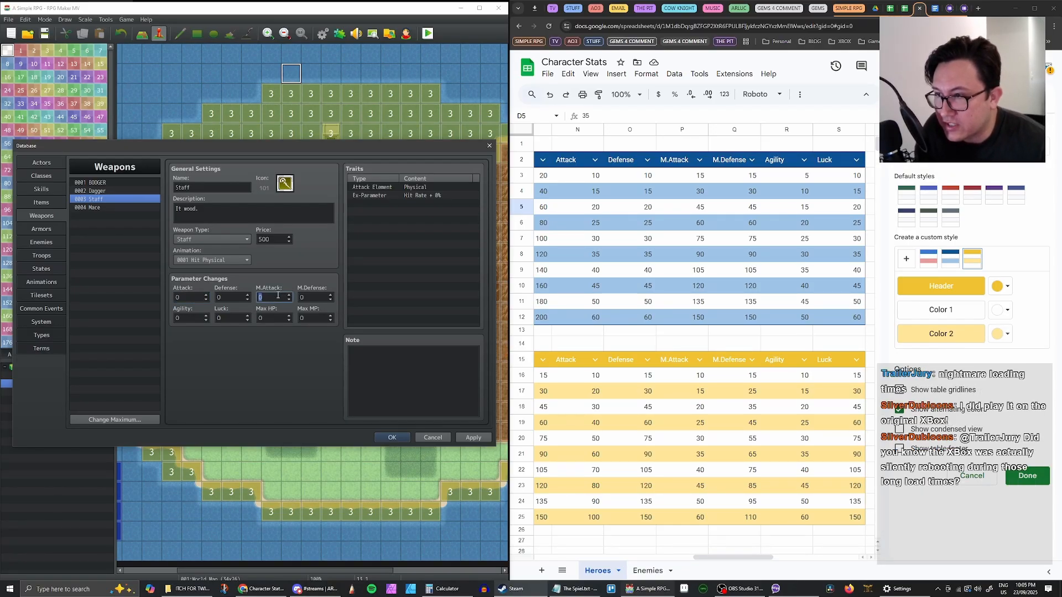
pyautogui.write('1')
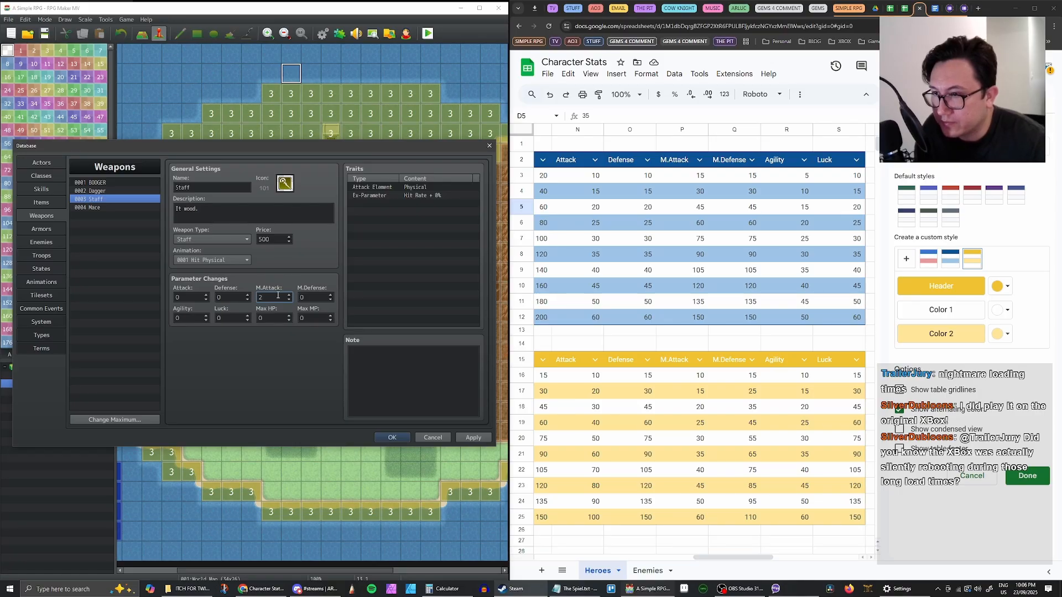
# Set the Mace's Attack and M.Attack to 1 each, and apply the weapon edits
pyautogui.click(105, 191)
pyautogui.click(105, 199)
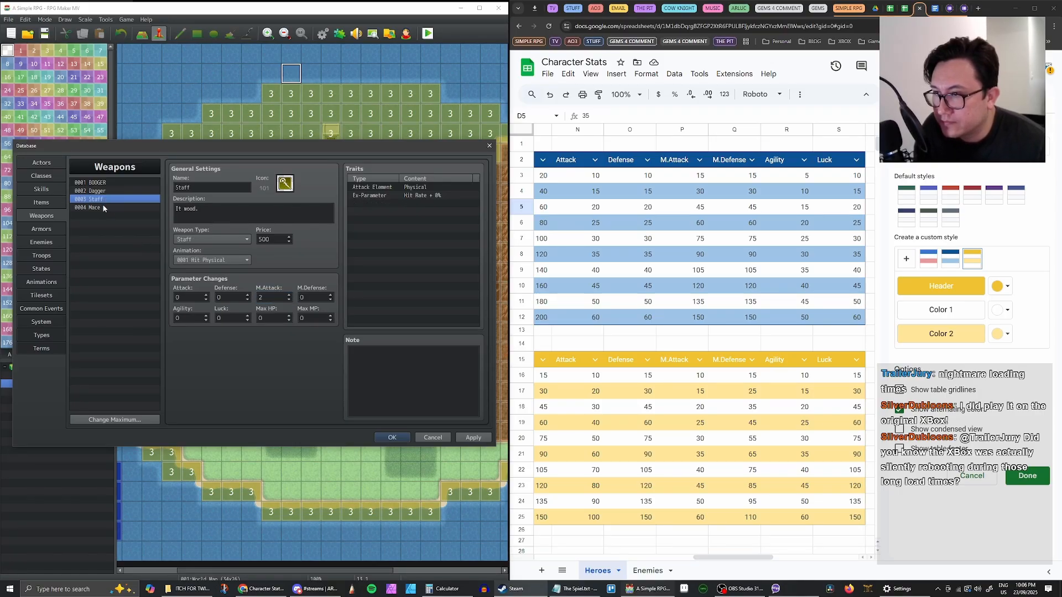
pyautogui.click(103, 207)
pyautogui.doubleClick(189, 297)
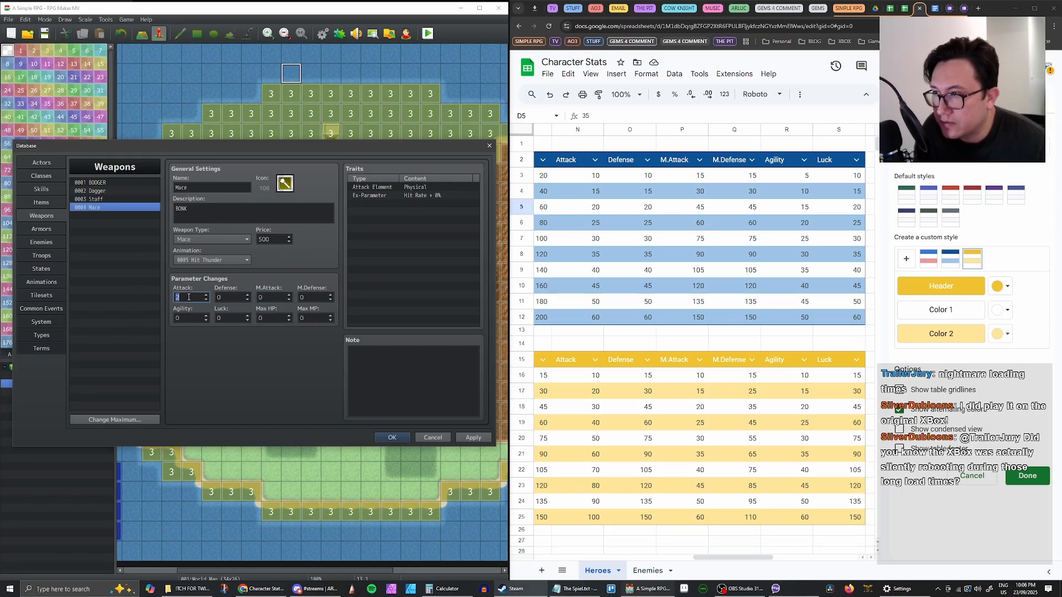
pyautogui.write('1')
pyautogui.doubleClick(277, 297)
pyautogui.write('1')
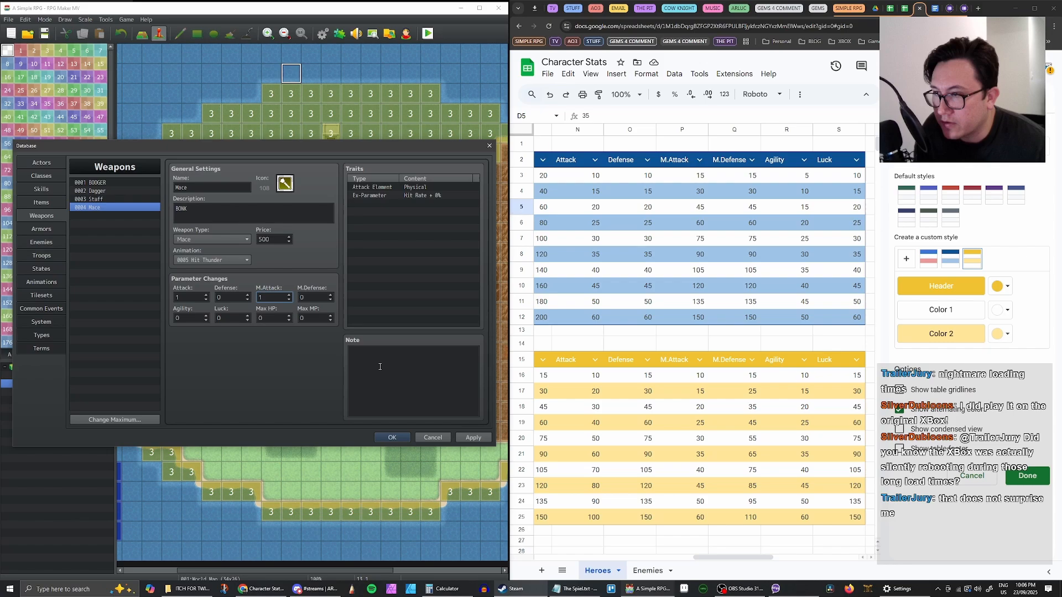
pyautogui.click(473, 437)
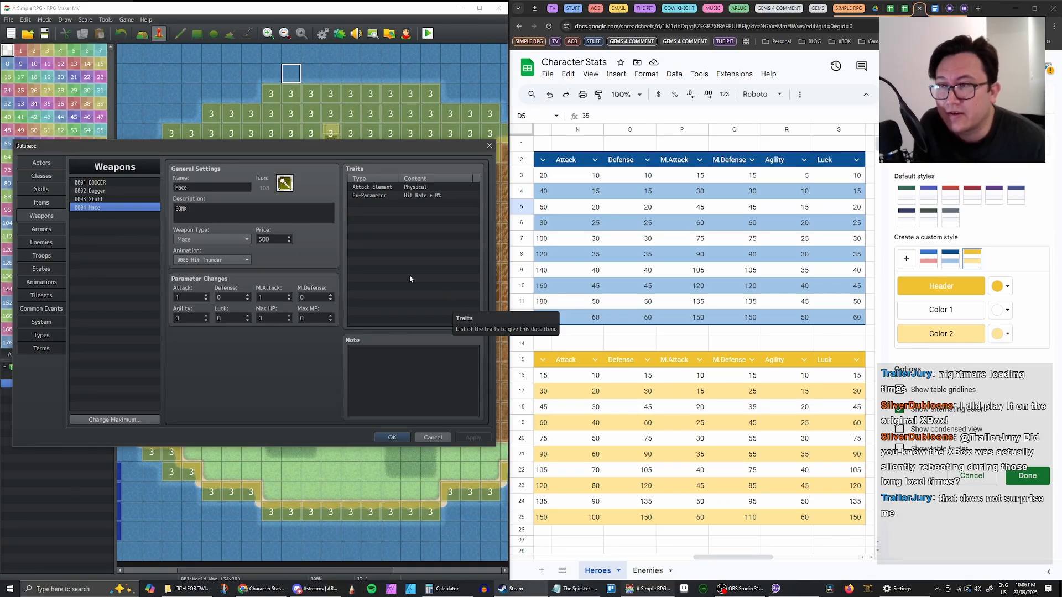
# Compare the parameter changes and traits of the Staff, Dagger and BOOGER sword
pyautogui.click(378, 222)
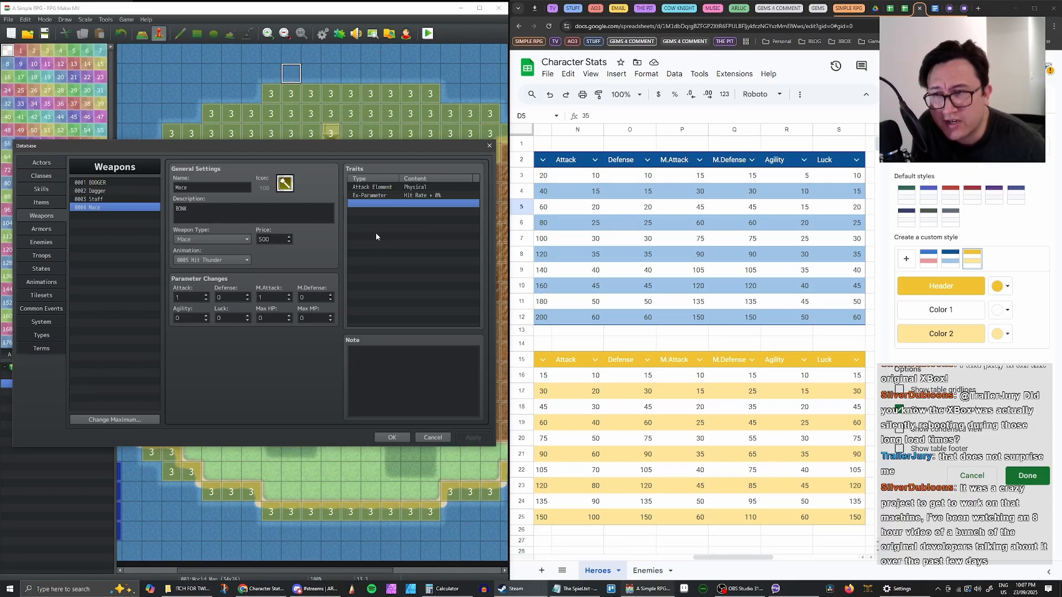
pyautogui.click(93, 201)
pyautogui.click(105, 190)
pyautogui.click(108, 183)
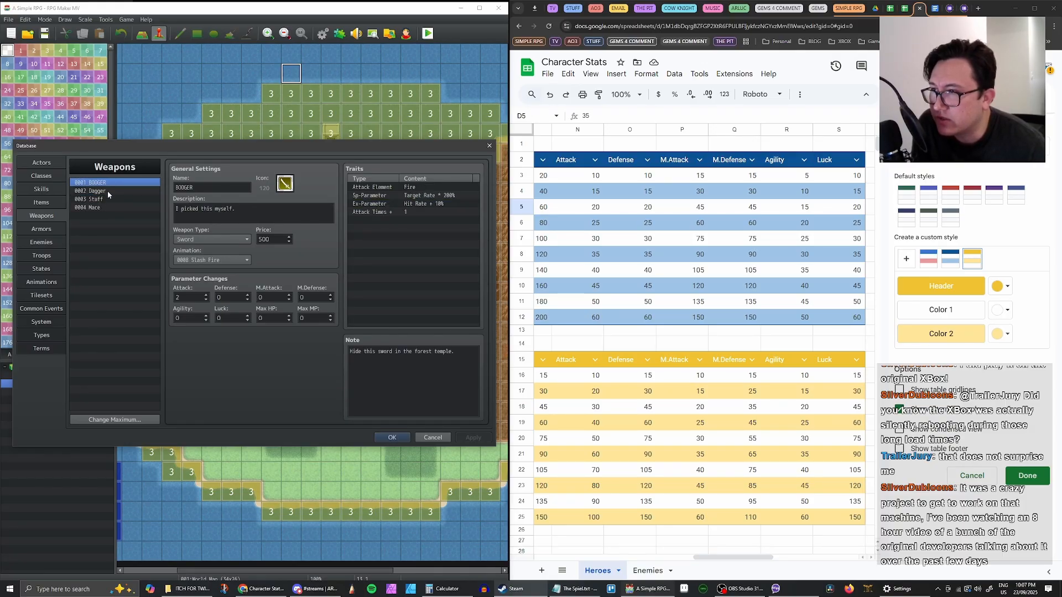
pyautogui.click(107, 192)
pyautogui.click(102, 184)
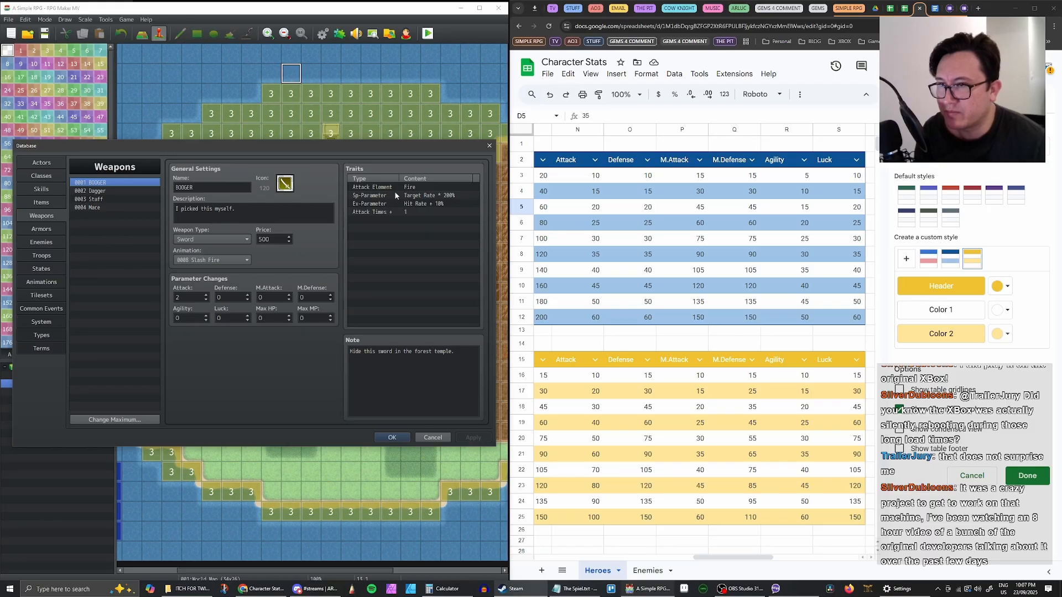
# Remove the BOOGER sword's Attack Times + trait, change its Attack Element to Physical, and apply the edits
pyautogui.click(408, 212)
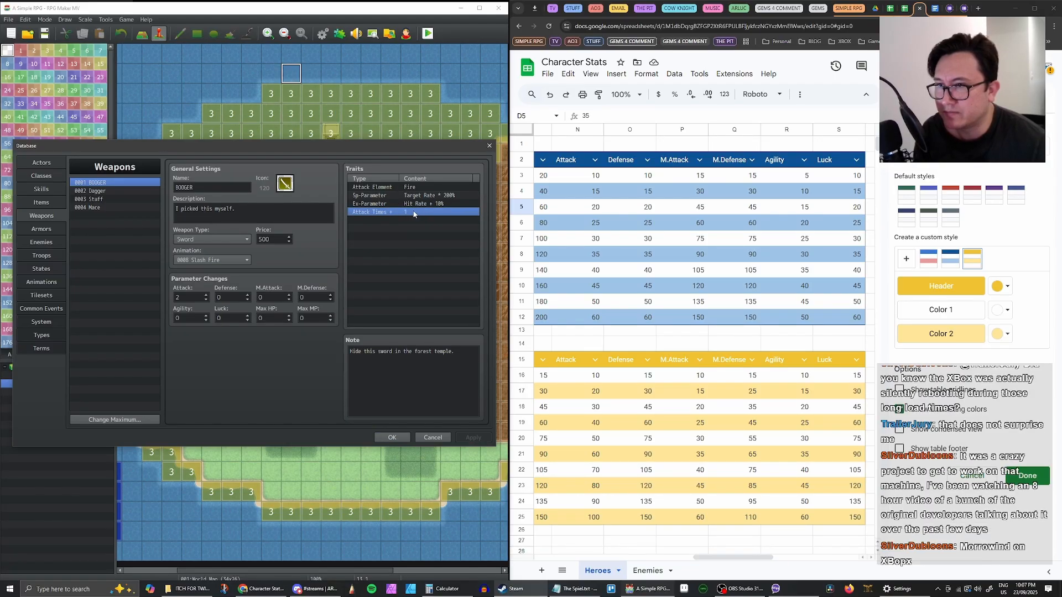
pyautogui.doubleClick(420, 214)
pyautogui.click(439, 202)
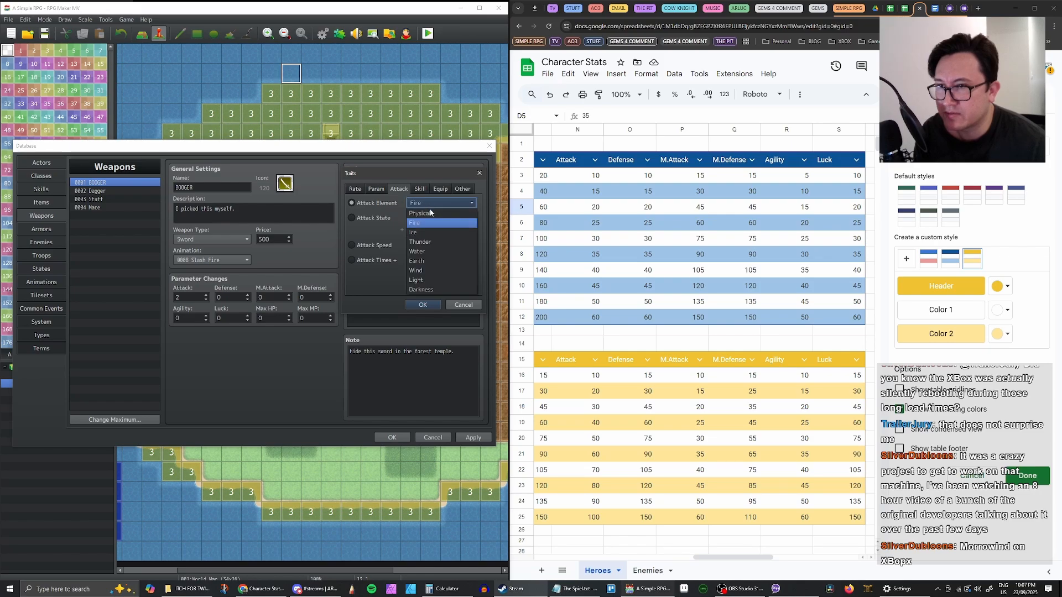
pyautogui.click(426, 211)
pyautogui.click(422, 305)
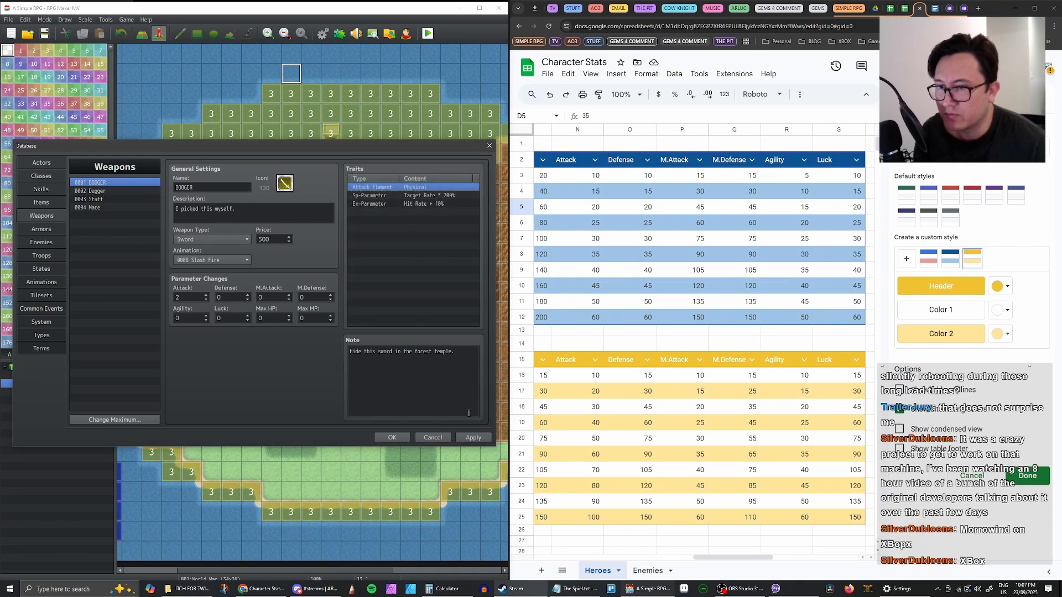
pyautogui.click(473, 437)
# Remove the Attack Times + trait from the Dagger and apply the weapon edits
pyautogui.click(125, 191)
pyautogui.click(416, 204)
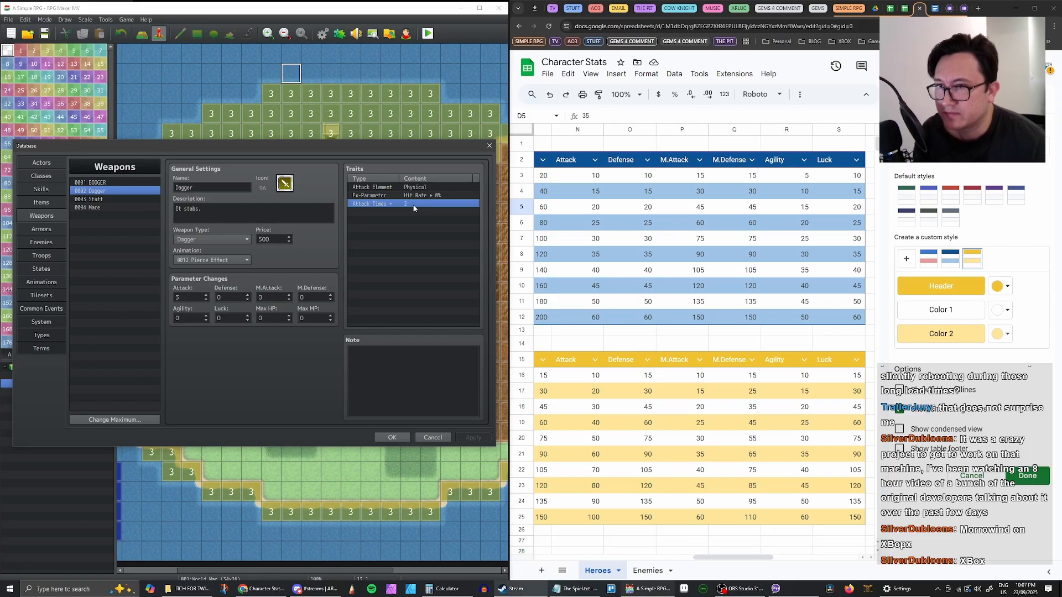
pyautogui.press('Delete')
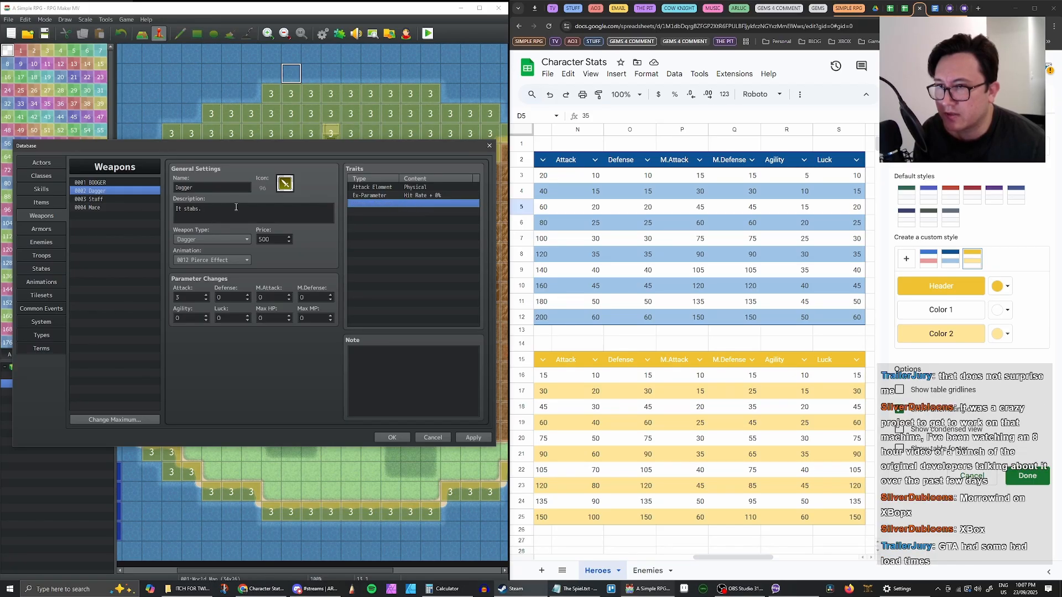
pyautogui.click(139, 201)
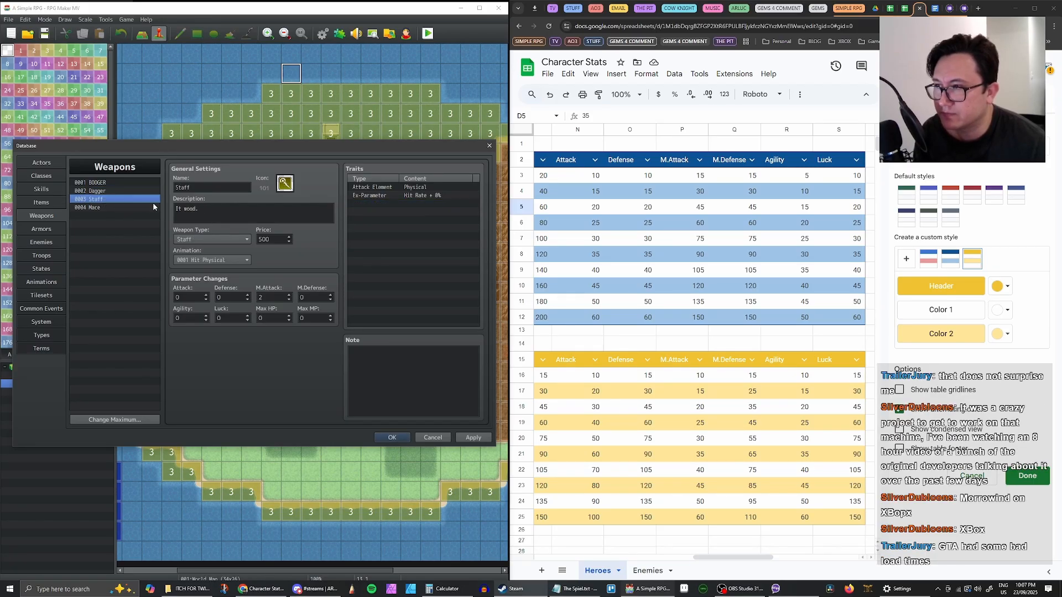
pyautogui.click(121, 184)
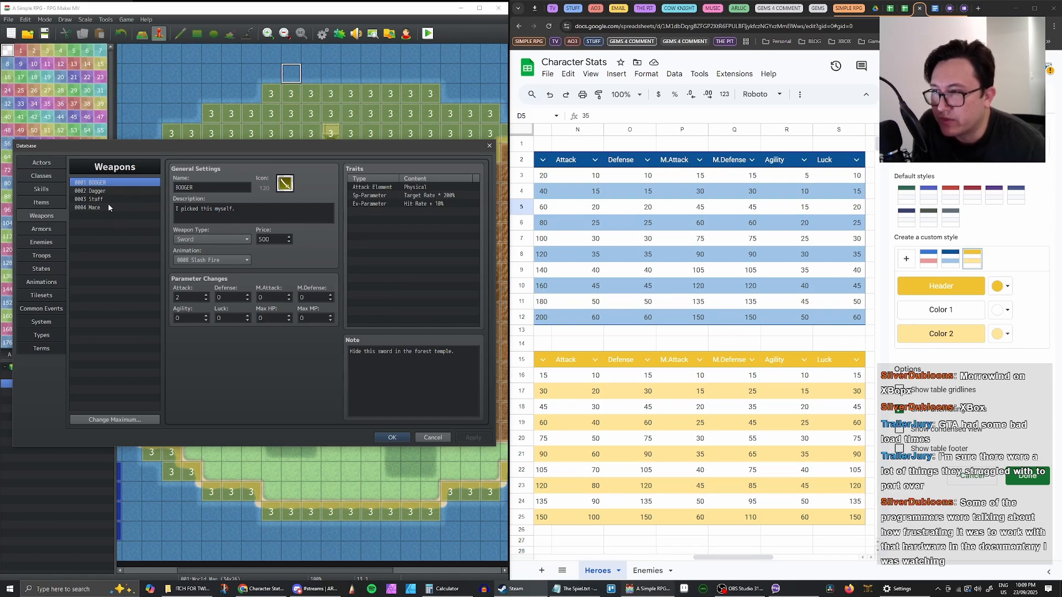
# Compare the Knight Helm's parameter changes and traits with those of the BOOGER sword
pyautogui.click(49, 229)
pyautogui.click(45, 216)
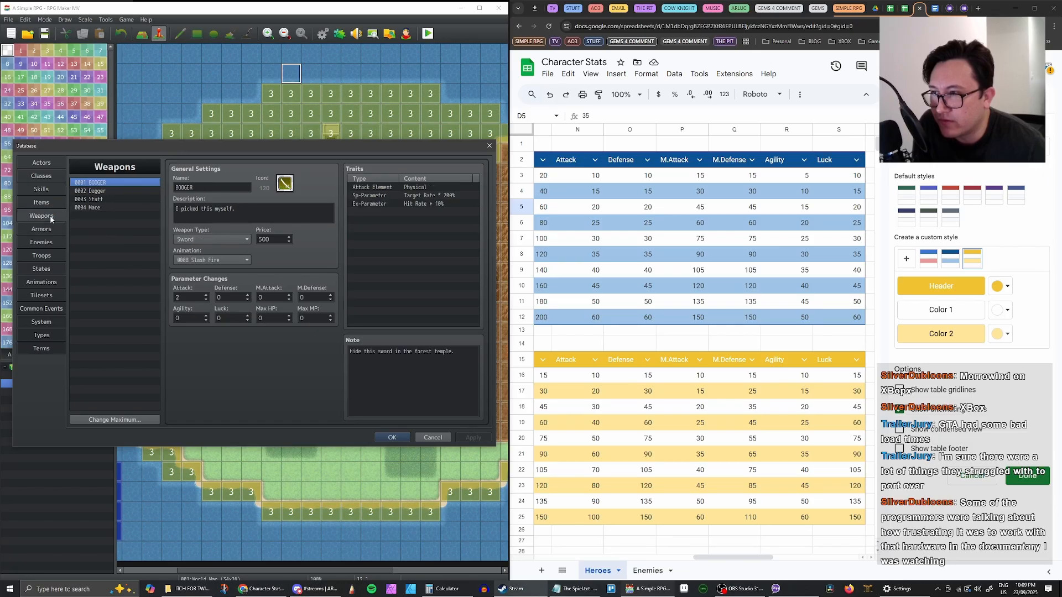
pyautogui.click(48, 229)
pyautogui.click(46, 216)
pyautogui.click(47, 228)
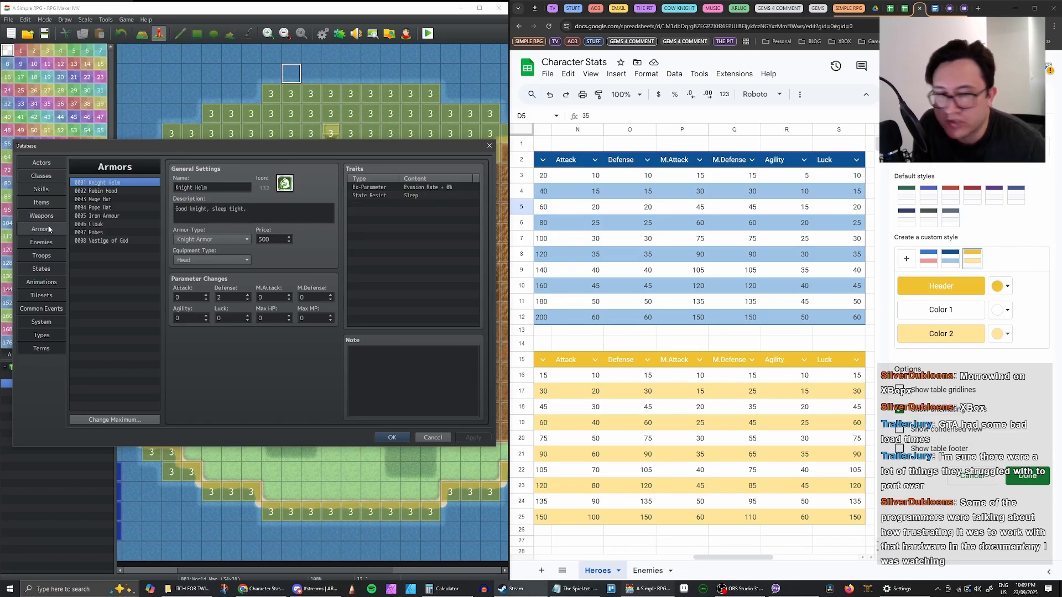
pyautogui.click(50, 217)
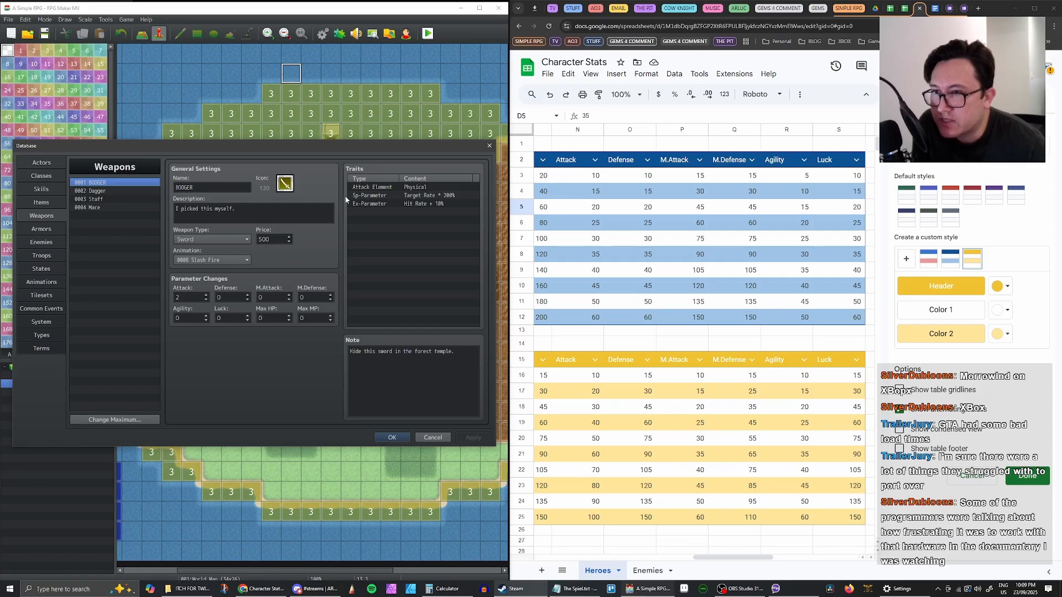
pyautogui.click(46, 226)
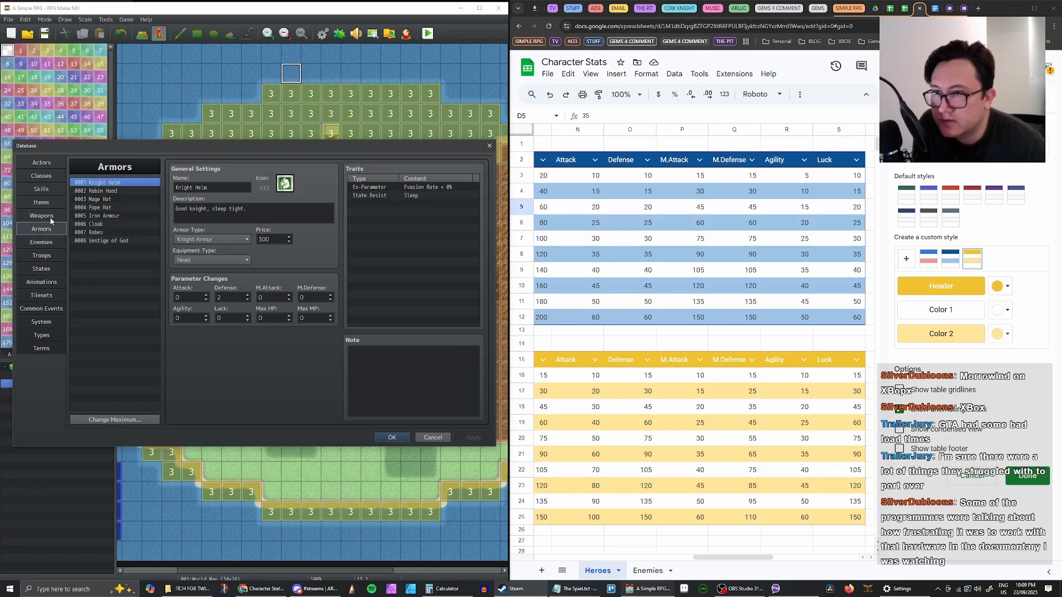
# Review the parameter changes and traits of the Staff, Mace, Dagger and BOOGER sword
pyautogui.click(50, 216)
pyautogui.click(95, 200)
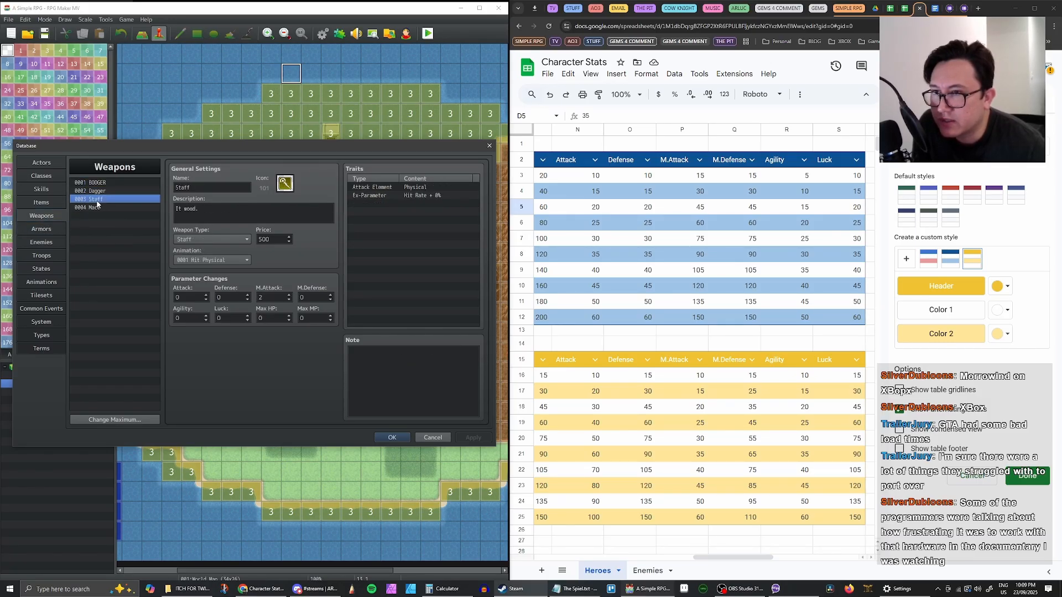
pyautogui.click(98, 207)
pyautogui.click(98, 199)
pyautogui.click(100, 191)
pyautogui.click(102, 182)
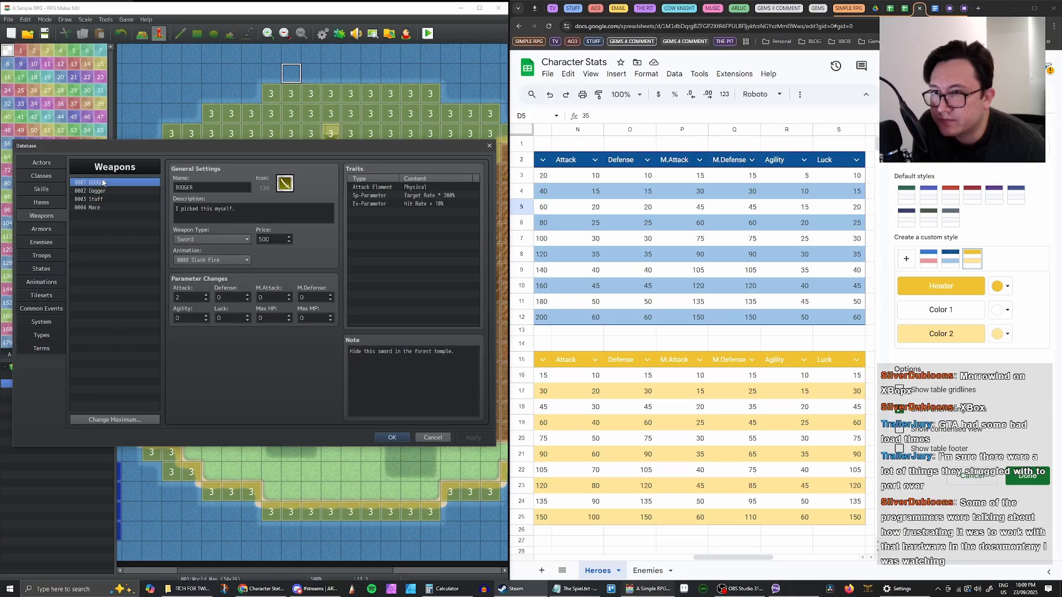
# Remove the Target Rate Sp-Parameter trait from the BOOGER sword and apply the edit
pyautogui.click(404, 194)
pyautogui.press('Delete')
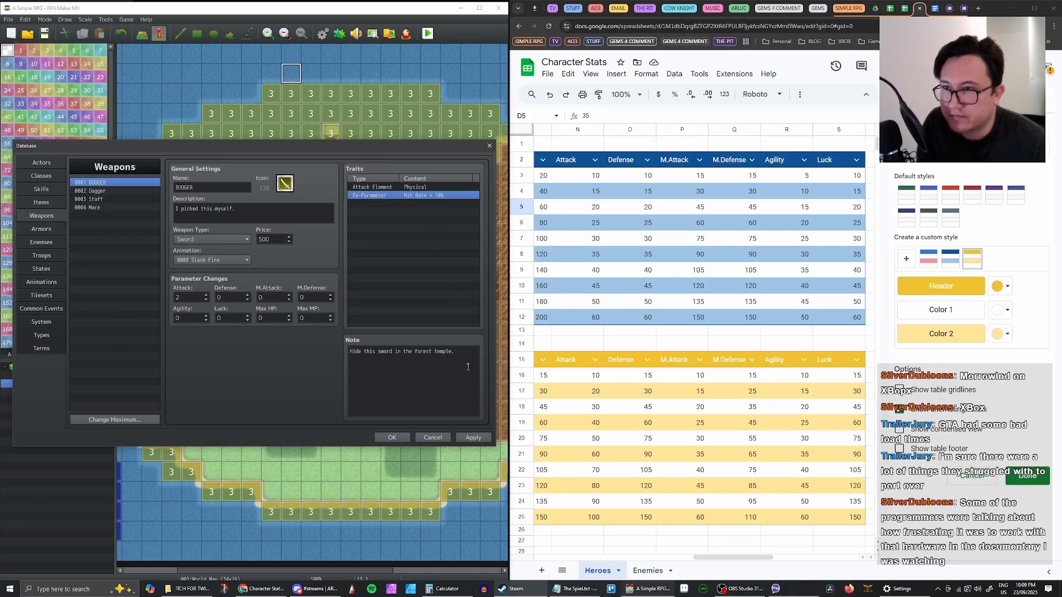
pyautogui.click(473, 438)
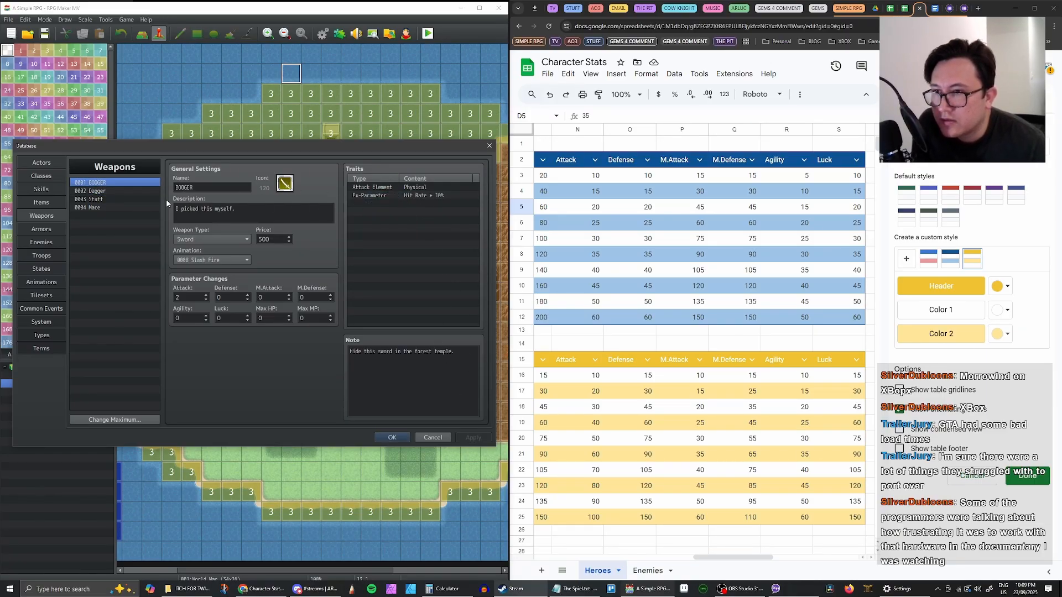
# Review the traits and parameter changes of all weapons, and check the Knight's status in the Rogue*3 troop's battle test setup
pyautogui.click(99, 191)
pyautogui.click(98, 199)
pyautogui.click(97, 207)
pyautogui.click(98, 200)
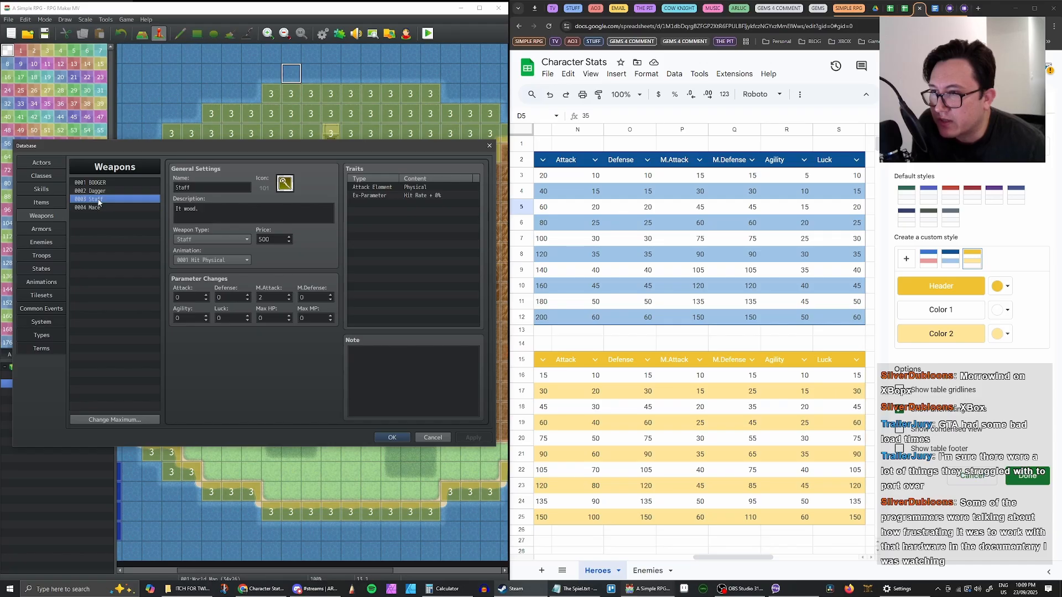
pyautogui.click(99, 191)
pyautogui.click(97, 183)
pyautogui.click(42, 256)
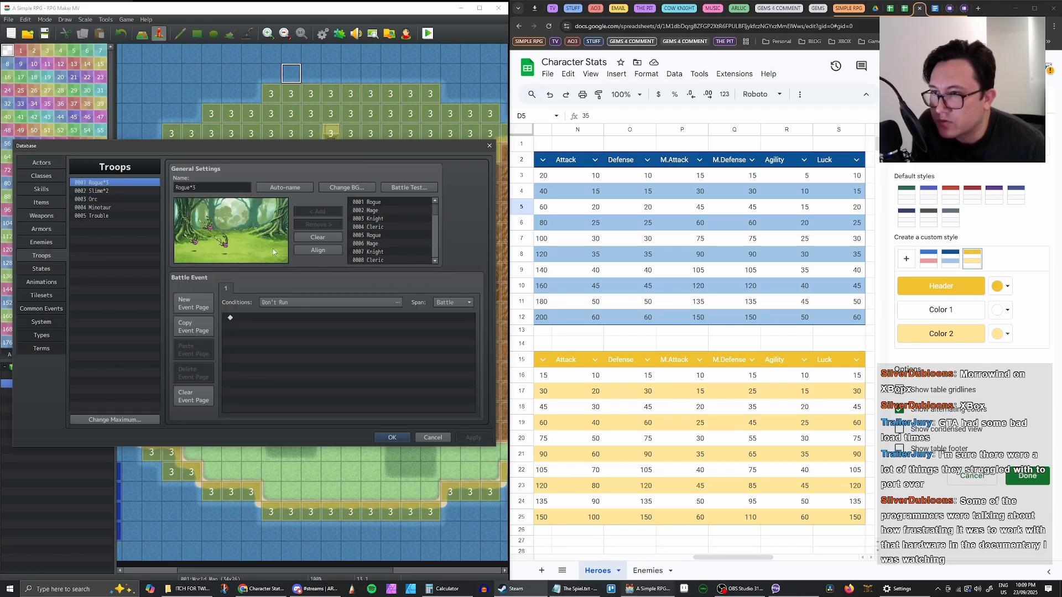
pyautogui.click(397, 189)
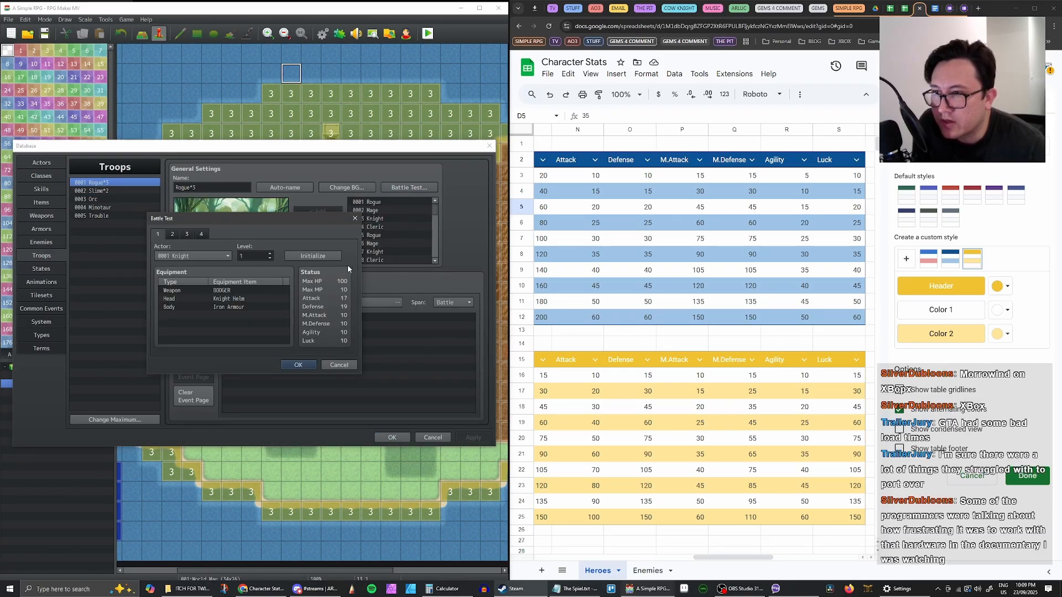
pyautogui.click(339, 365)
# Set the volume of the Cursor and OK system sounds to 50 % and save the database changes
pyautogui.click(47, 327)
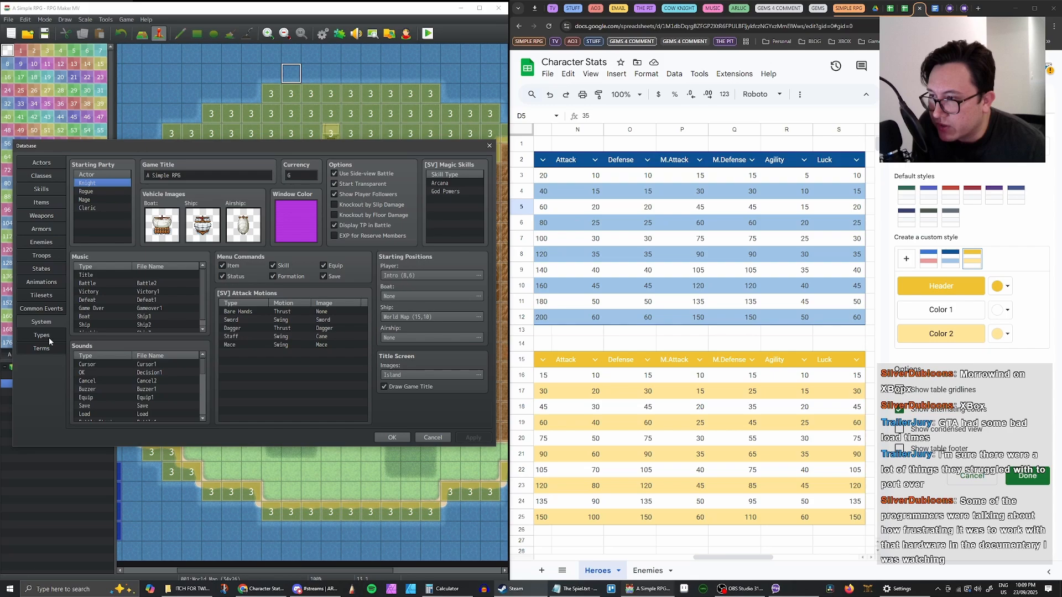
pyautogui.doubleClick(154, 365)
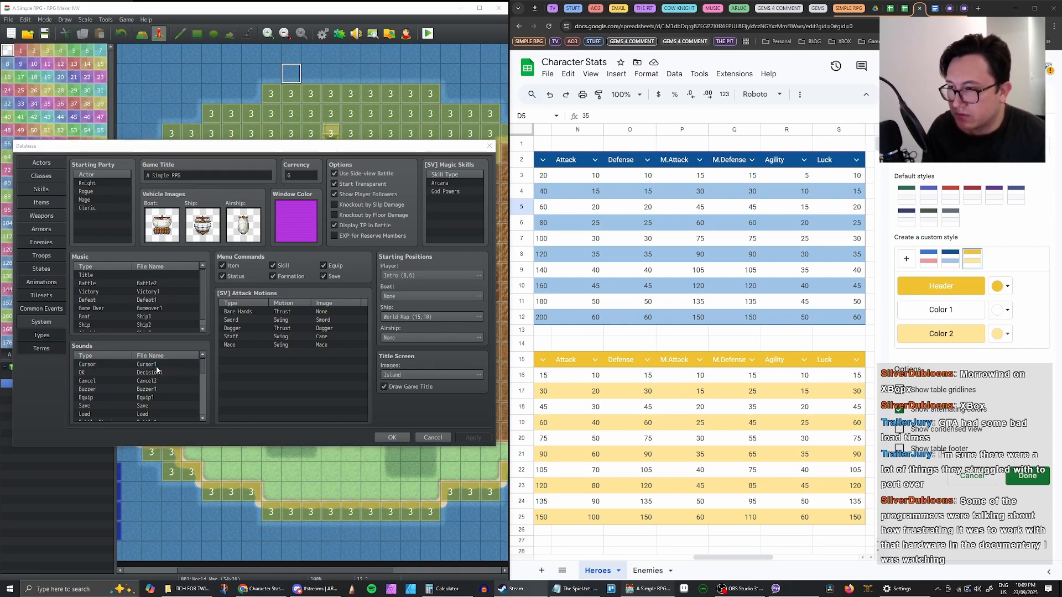
pyautogui.doubleClick(178, 319)
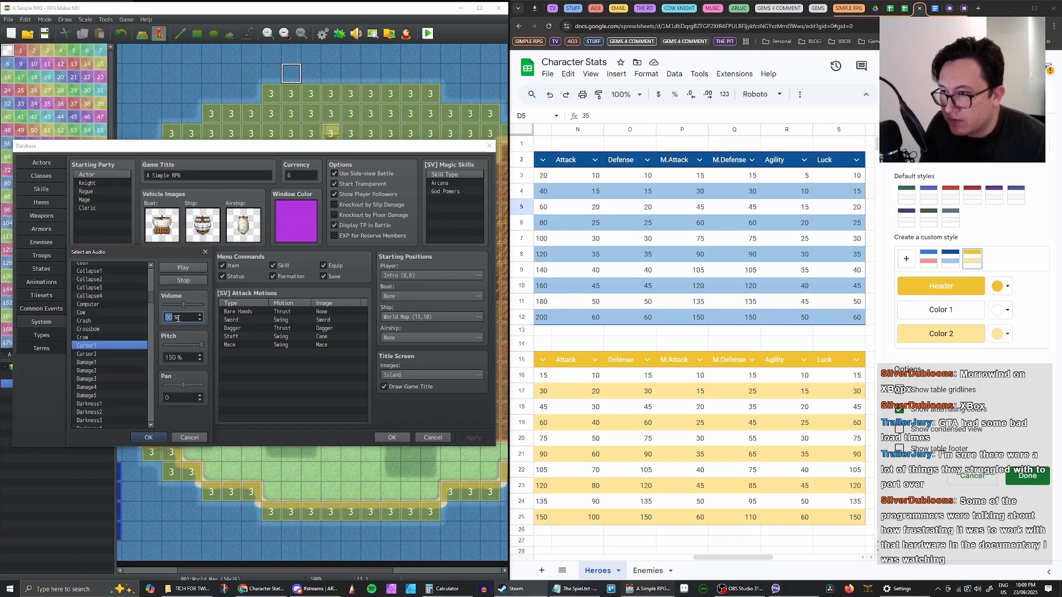
pyautogui.click(148, 437)
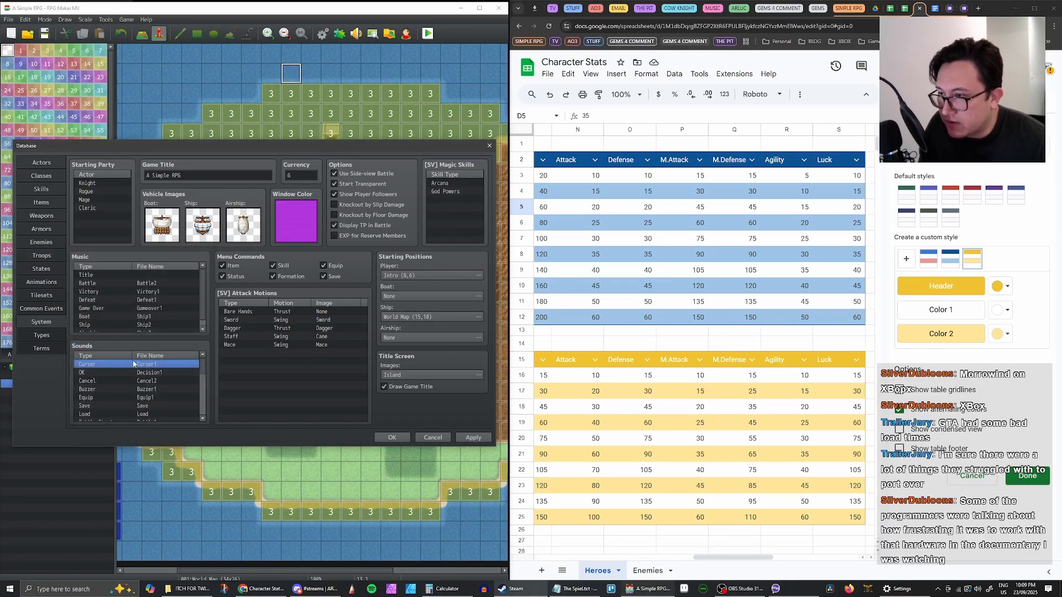
pyautogui.doubleClick(152, 375)
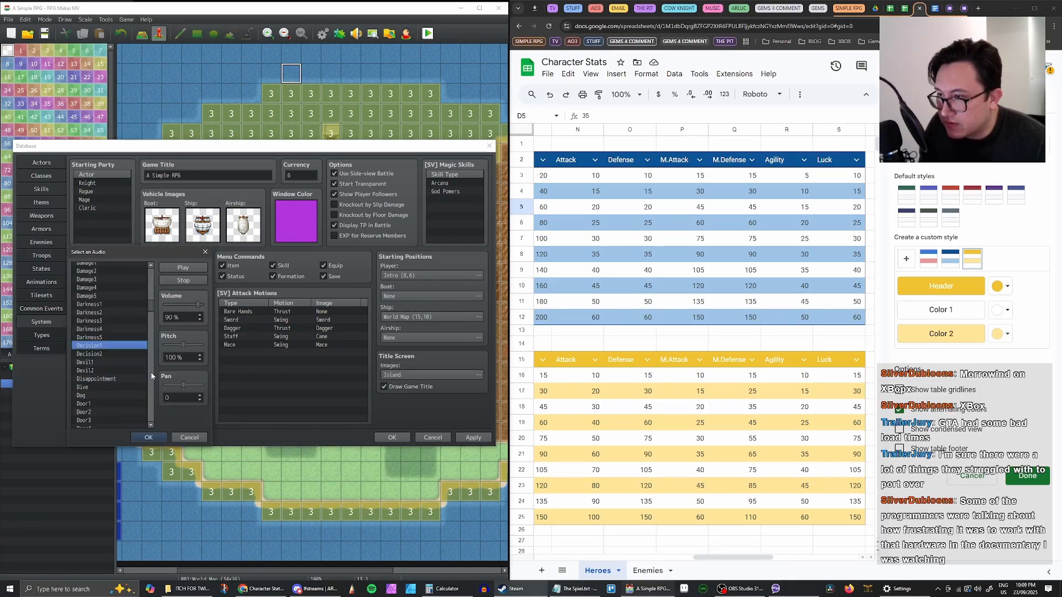
pyautogui.doubleClick(175, 321)
pyautogui.write('50')
pyautogui.click(149, 437)
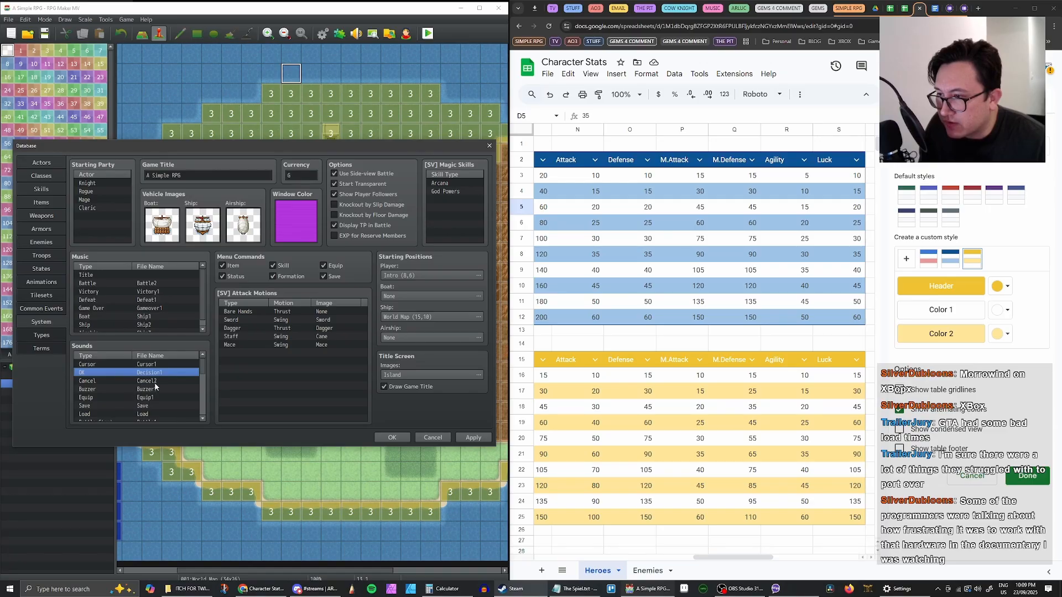
pyautogui.scroll(-1, 155, 384)
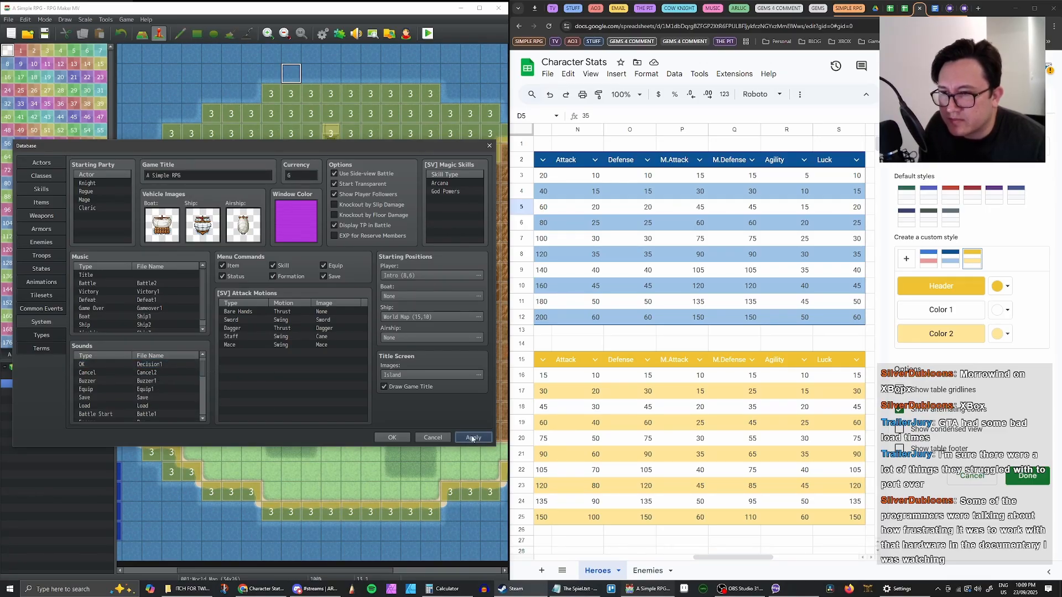
pyautogui.click(393, 437)
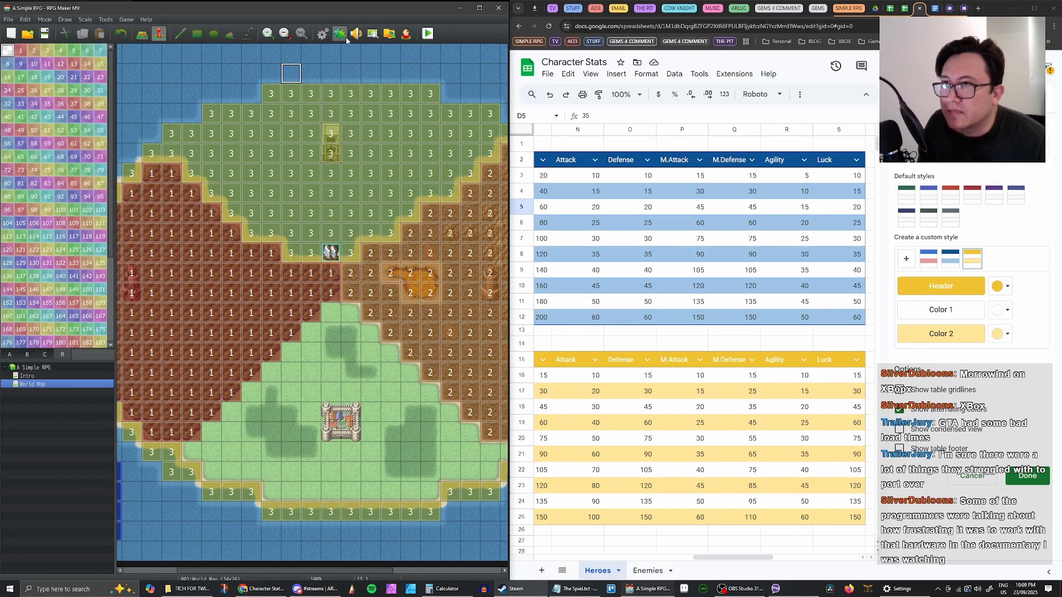
pyautogui.click(323, 34)
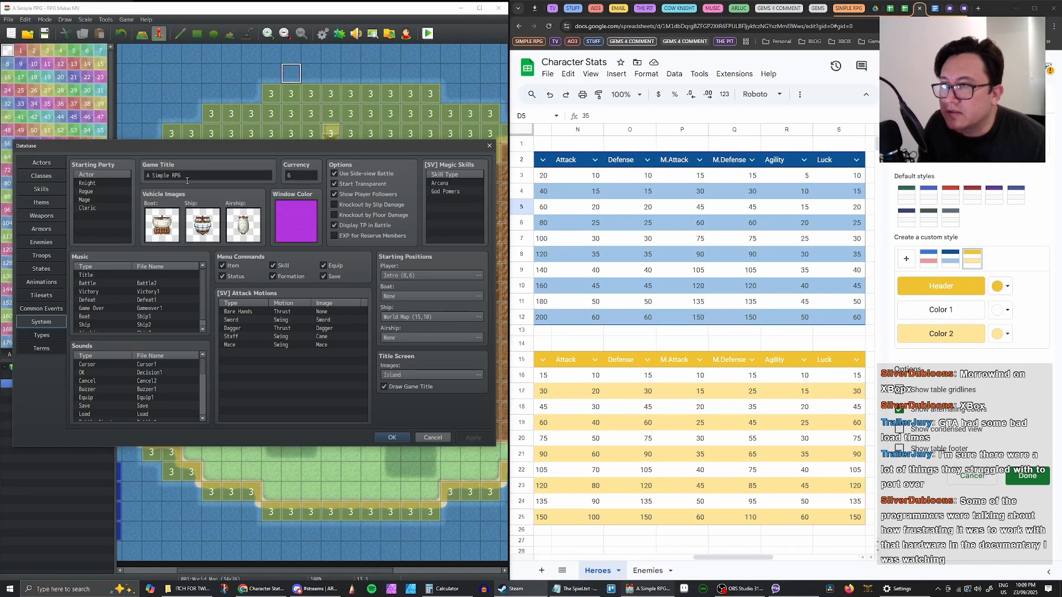
pyautogui.click(55, 282)
pyautogui.click(53, 269)
pyautogui.click(52, 255)
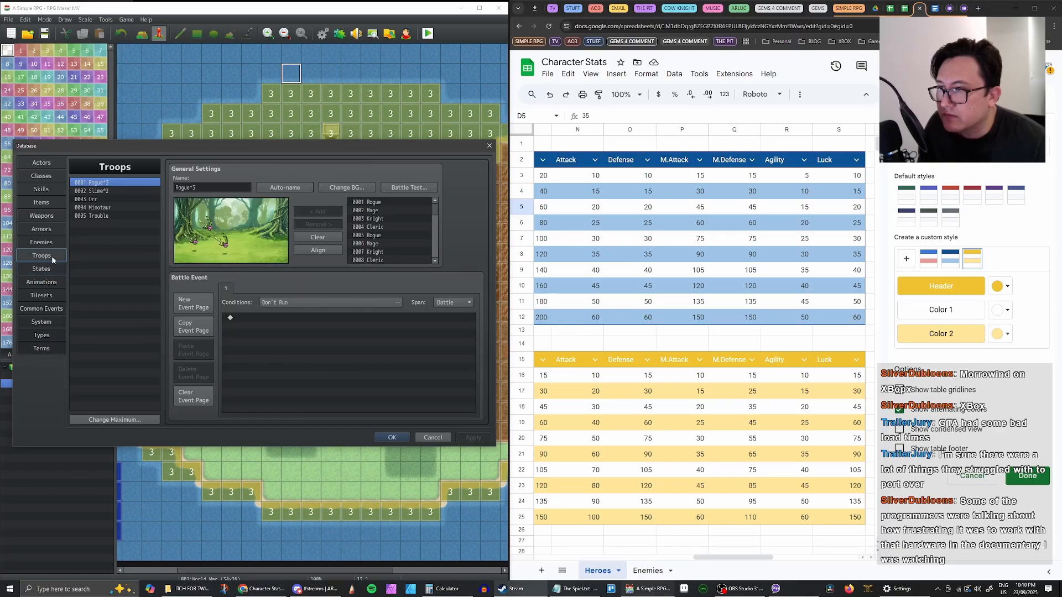
pyautogui.click(392, 438)
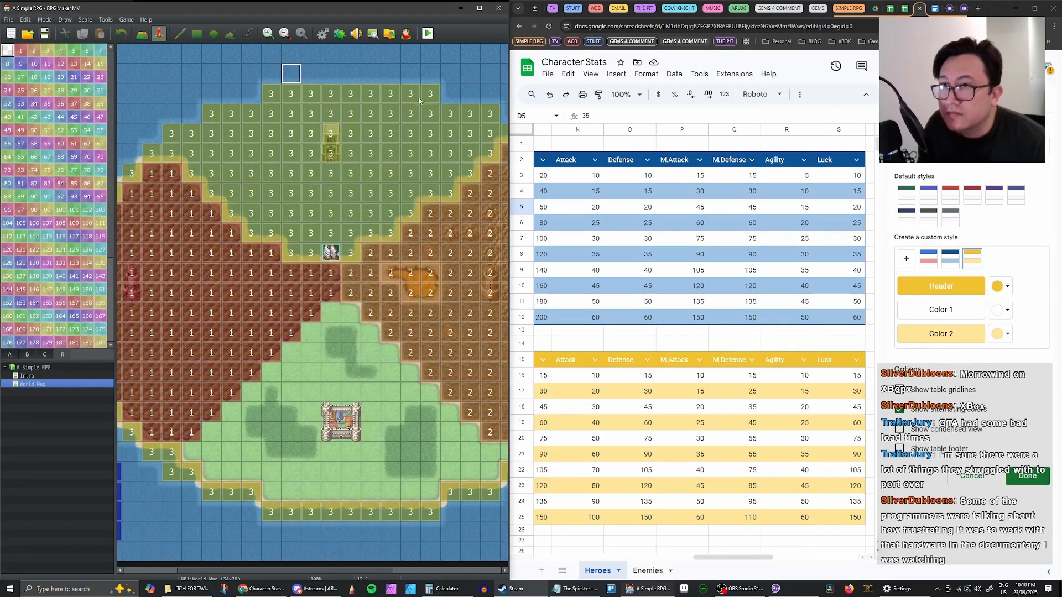
# Launch a playtest, start a new game and maximize the game window
pyautogui.hotkey('ctrl', 'r')
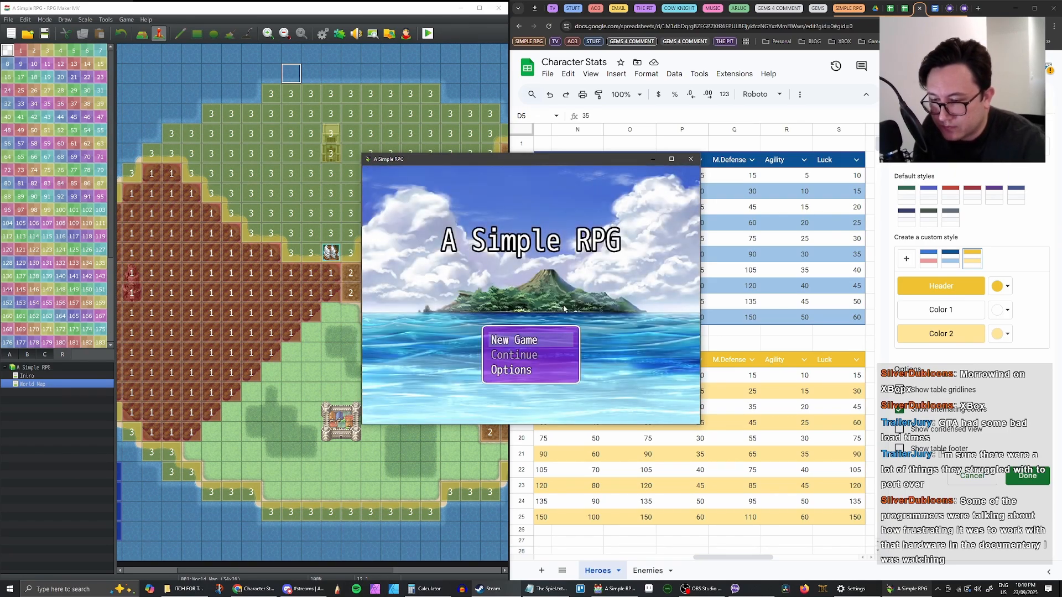
pyautogui.press('Return')
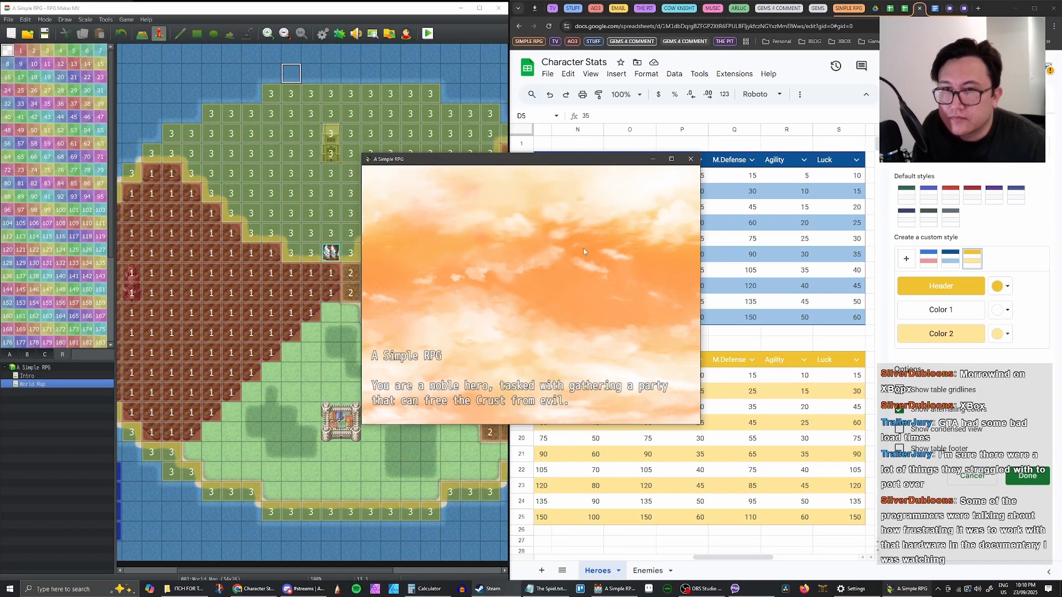
pyautogui.click(674, 159)
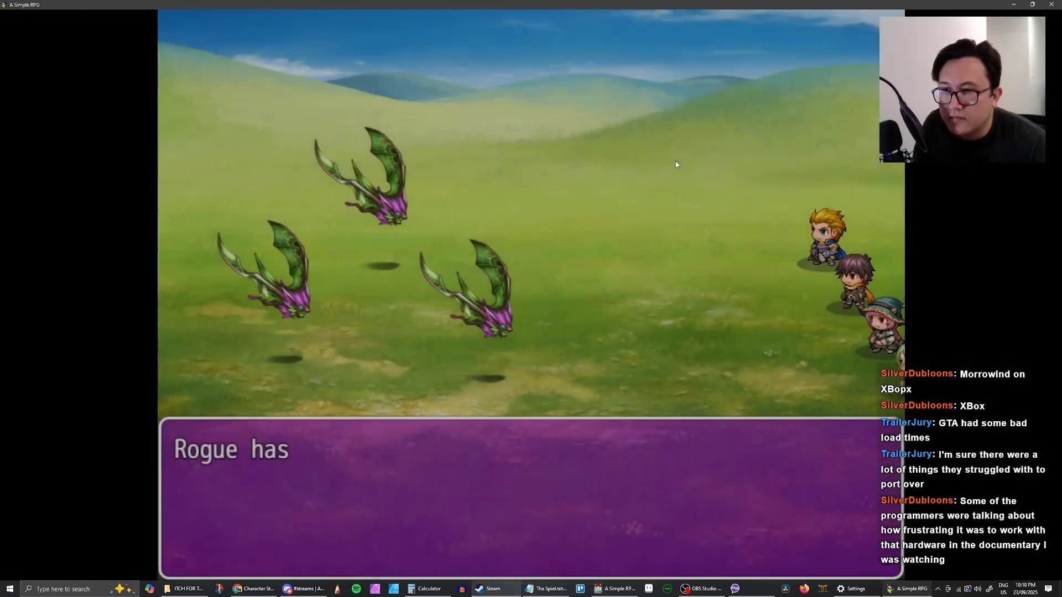
# Fight one round against the three Rogues with all four party members using Attack, and close the playtest
pyautogui.press('Return')
pyautogui.press('Return')
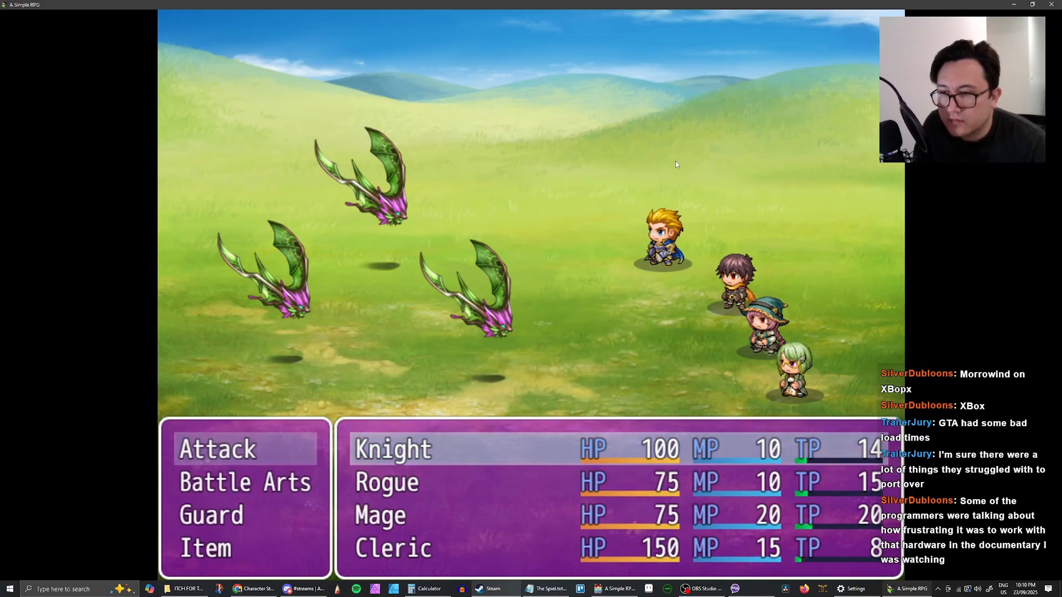
pyautogui.press('Return')
pyautogui.press('Return')
pyautogui.press('Return')
pyautogui.press('Return')
pyautogui.press('Return')
pyautogui.press('Return')
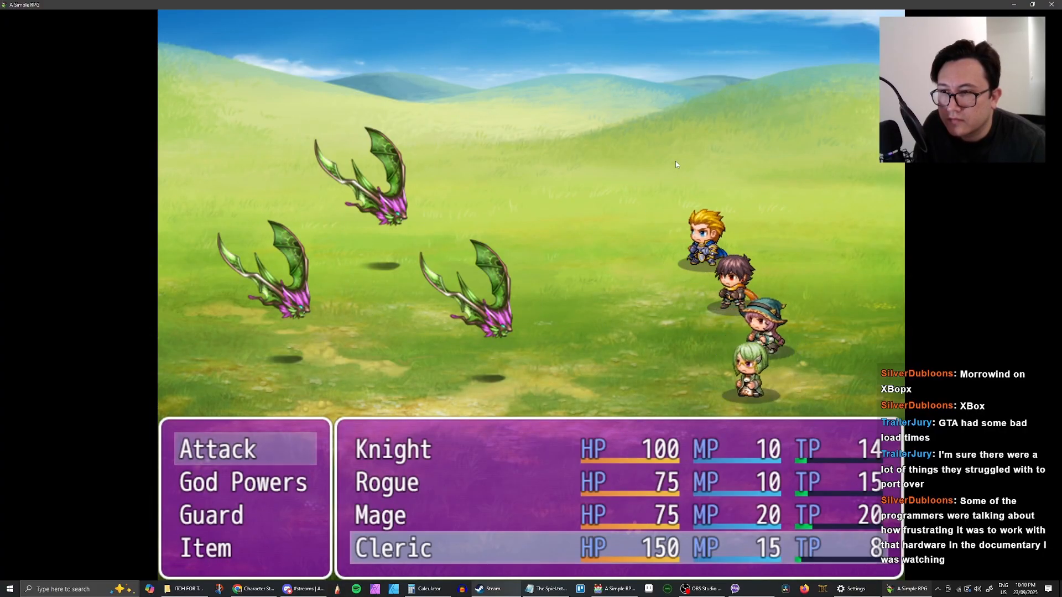
pyautogui.press('Return')
pyautogui.press('Return')
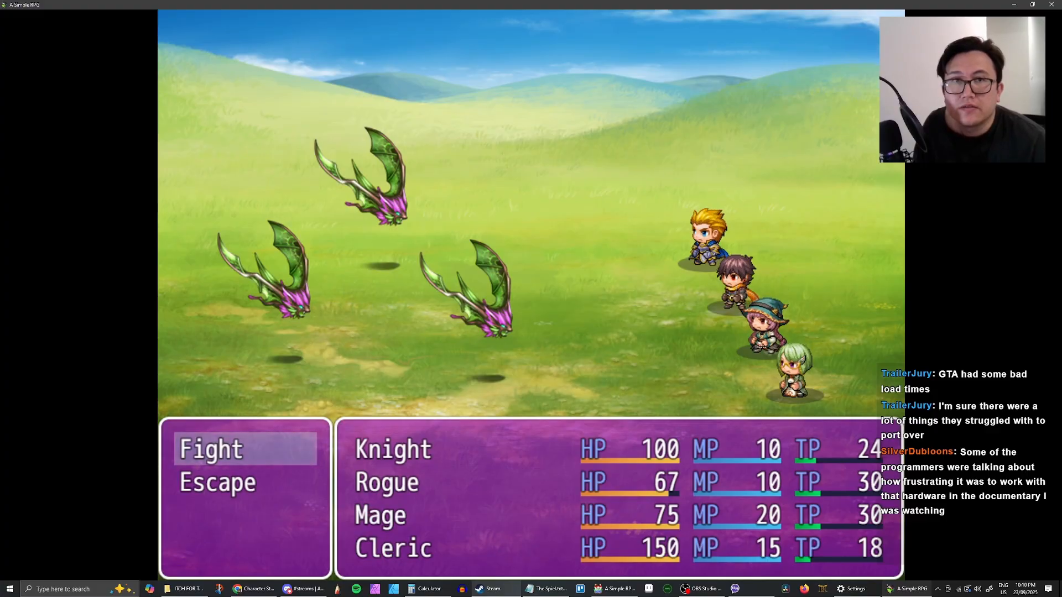
pyautogui.click(1049, 5)
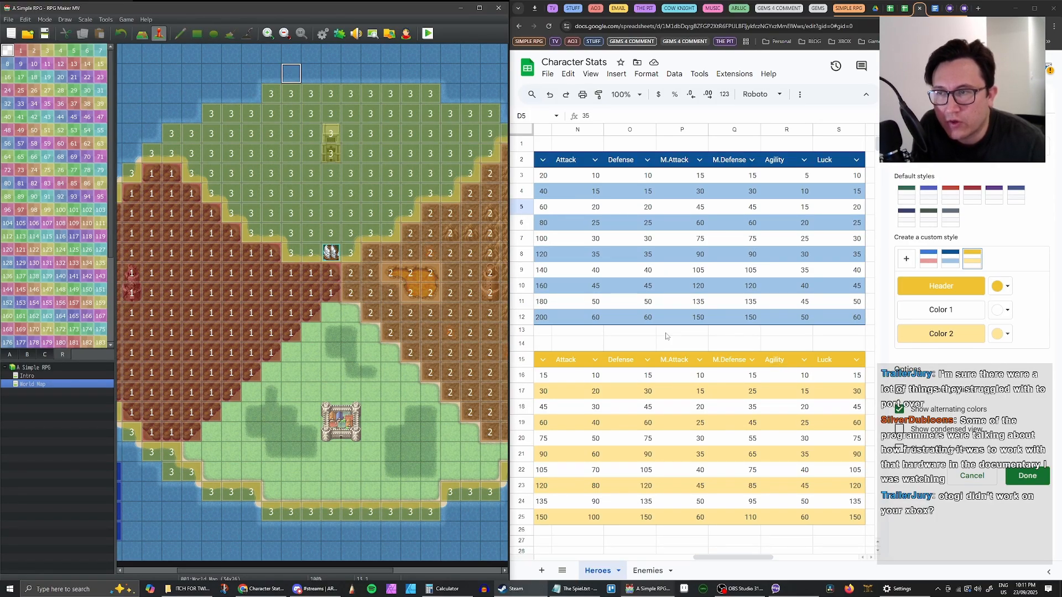
# Change the Attack skill's damage formula to a.atk / b.def and save the database changes
pyautogui.click(322, 33)
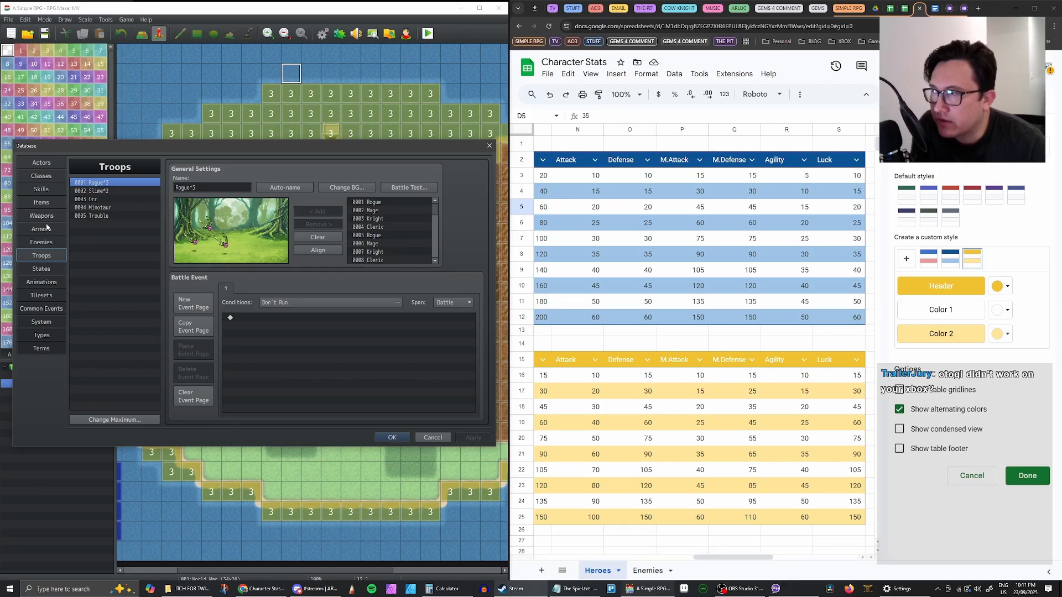
pyautogui.click(47, 204)
pyautogui.click(48, 190)
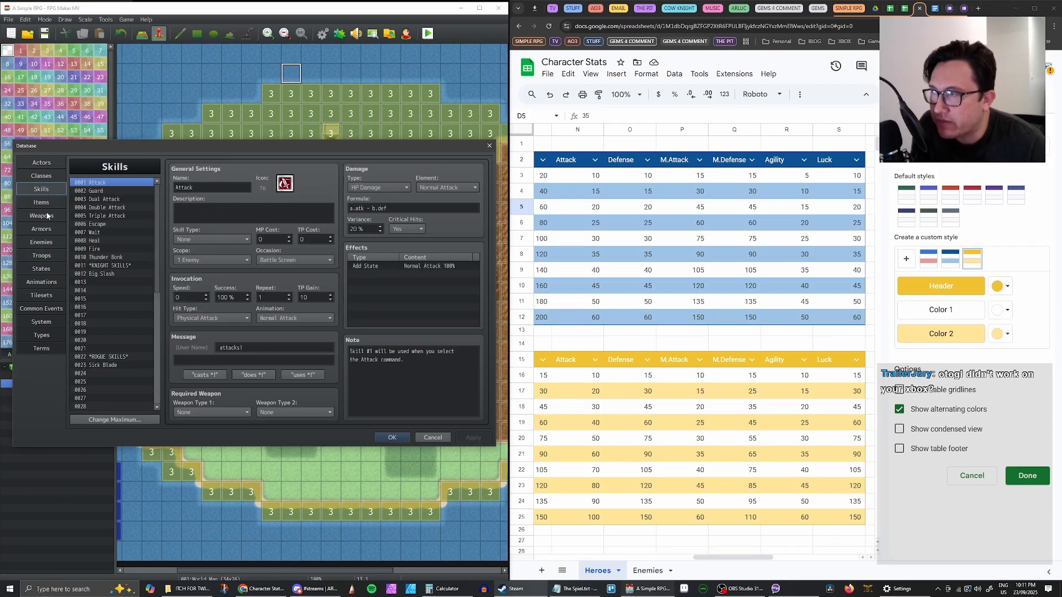
pyautogui.click(42, 162)
pyautogui.click(42, 176)
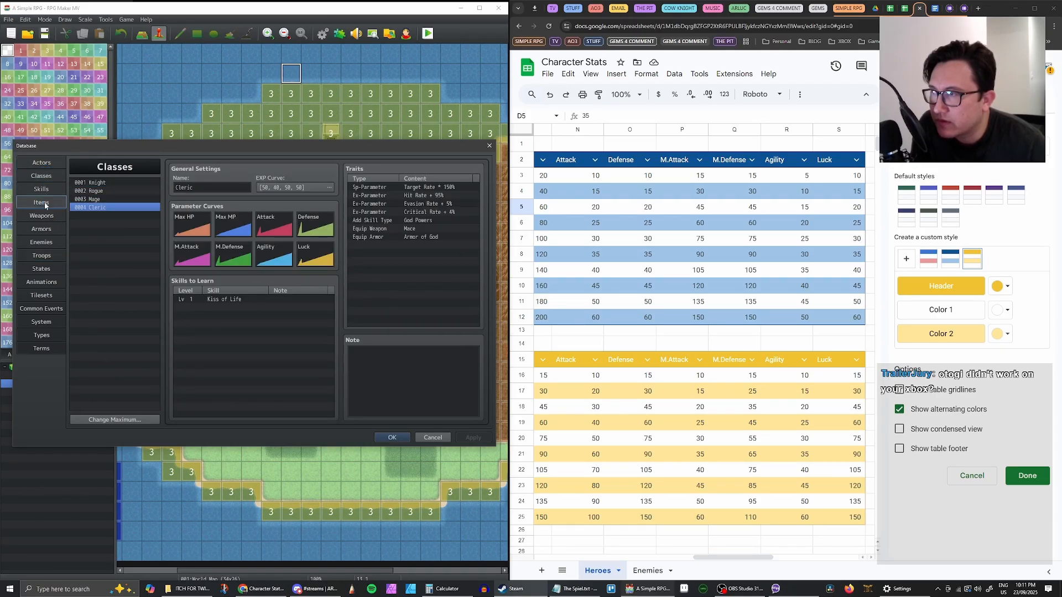
pyautogui.click(45, 205)
pyautogui.click(43, 189)
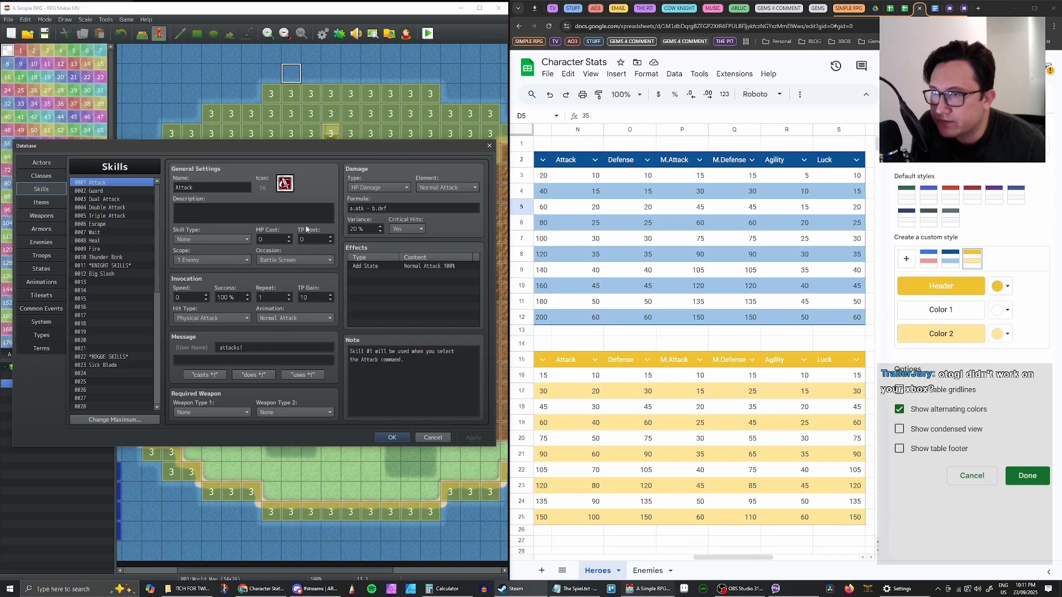
pyautogui.click(393, 209)
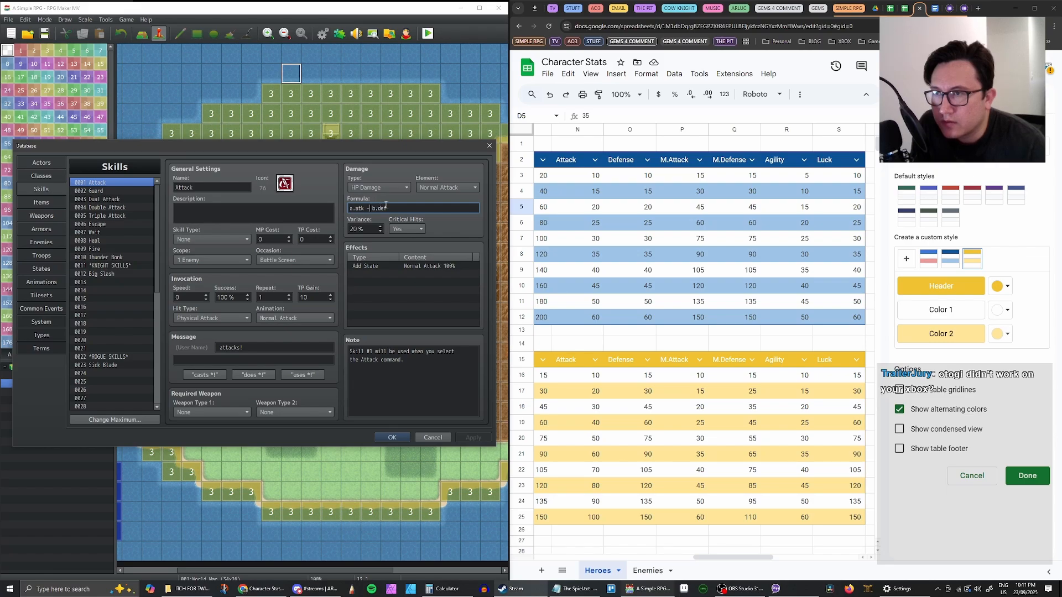
pyautogui.press('BackSpace')
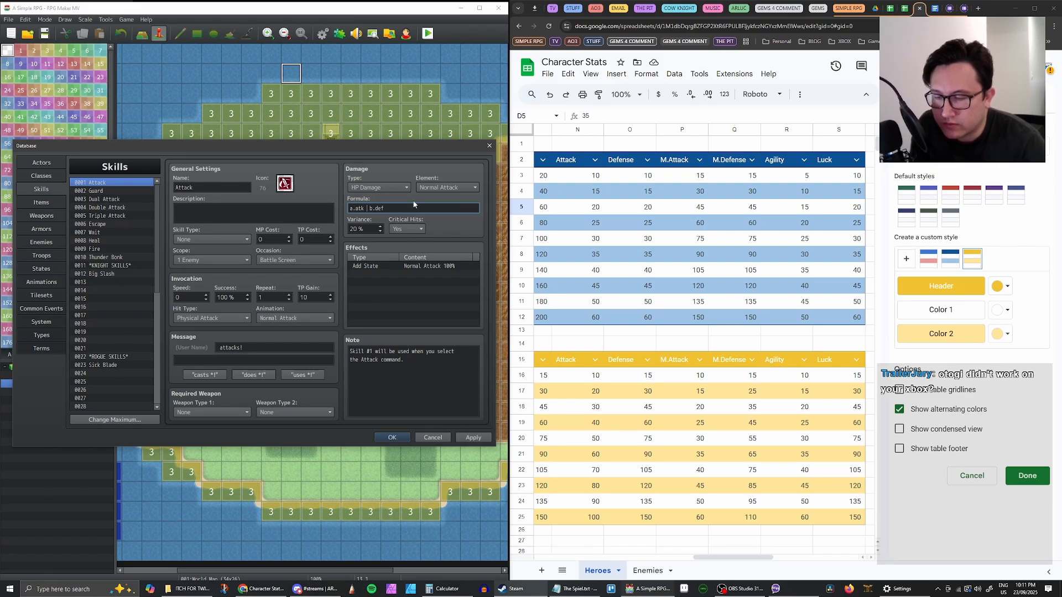
pyautogui.write('/')
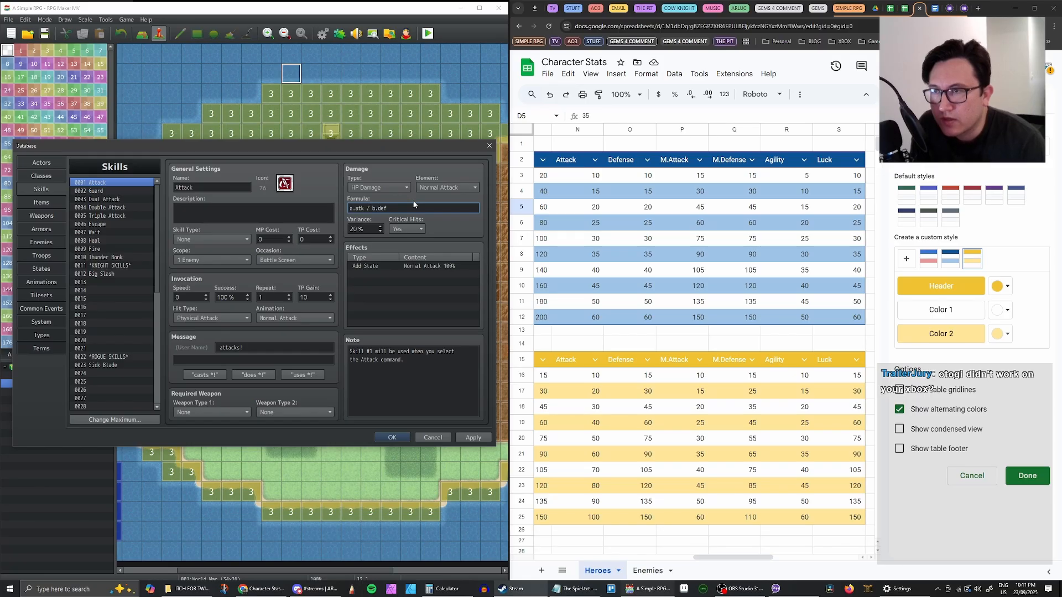
pyautogui.click(474, 437)
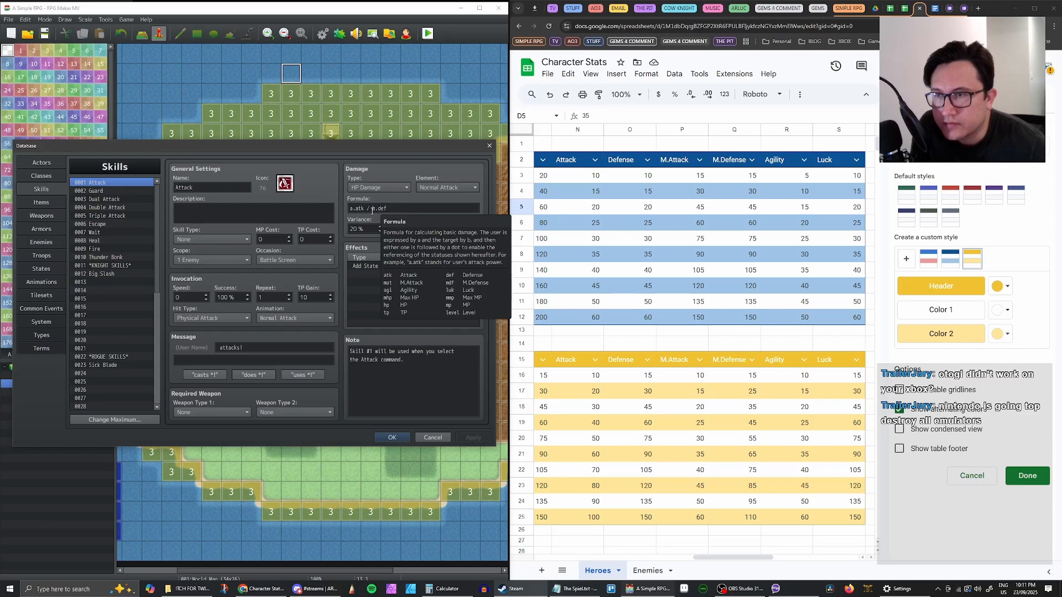
pyautogui.click(387, 437)
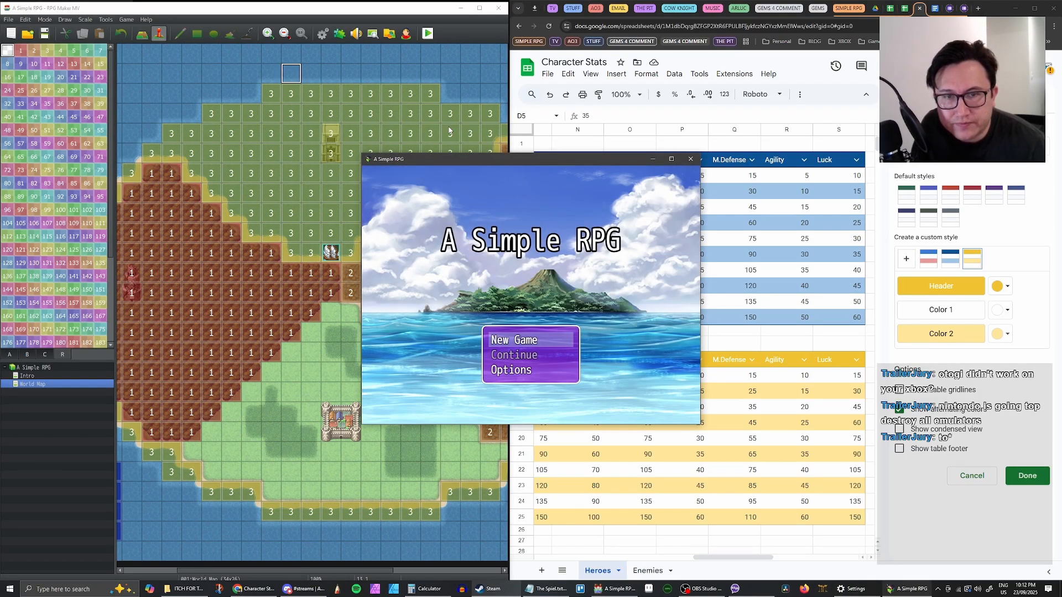
# Start a new game in a maximized playtest window and walk the party from the castle northwest into the forest
pyautogui.press('Return')
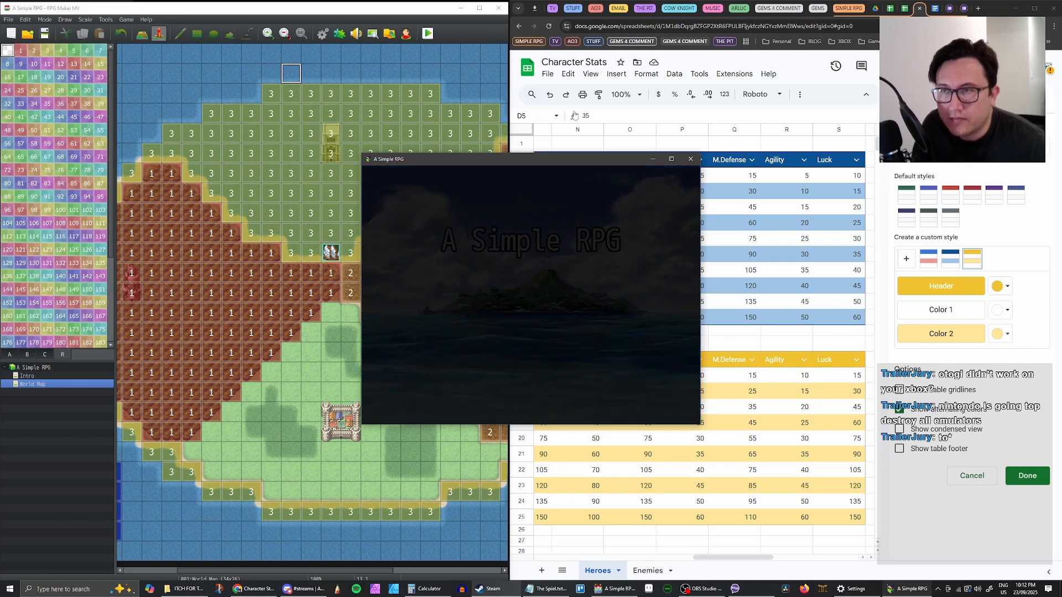
pyautogui.click(671, 159)
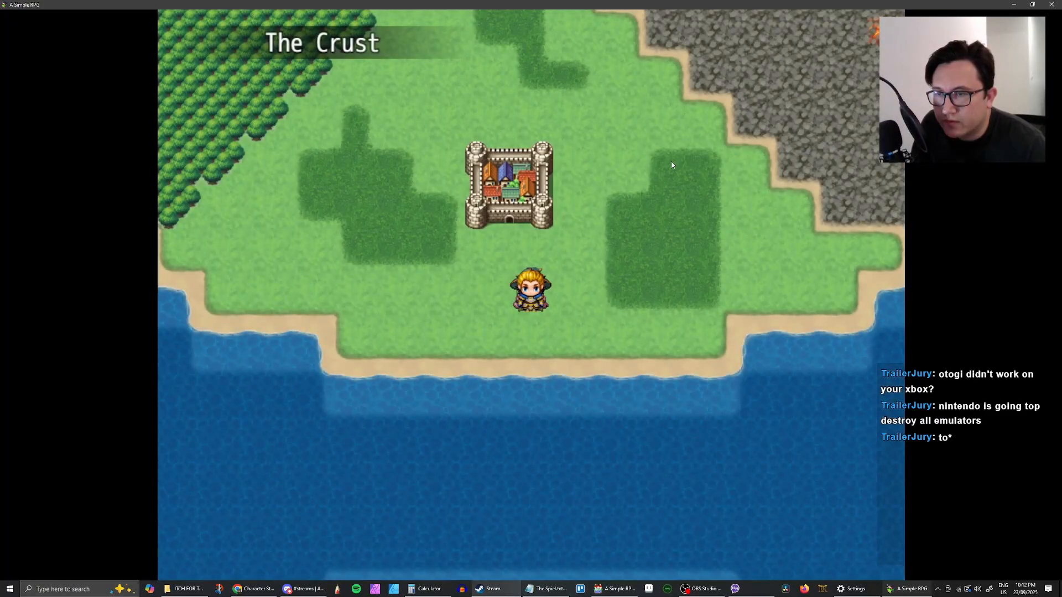
pyautogui.press('Left')
pyautogui.press('Up')
pyautogui.press('Left')
pyautogui.press('Up')
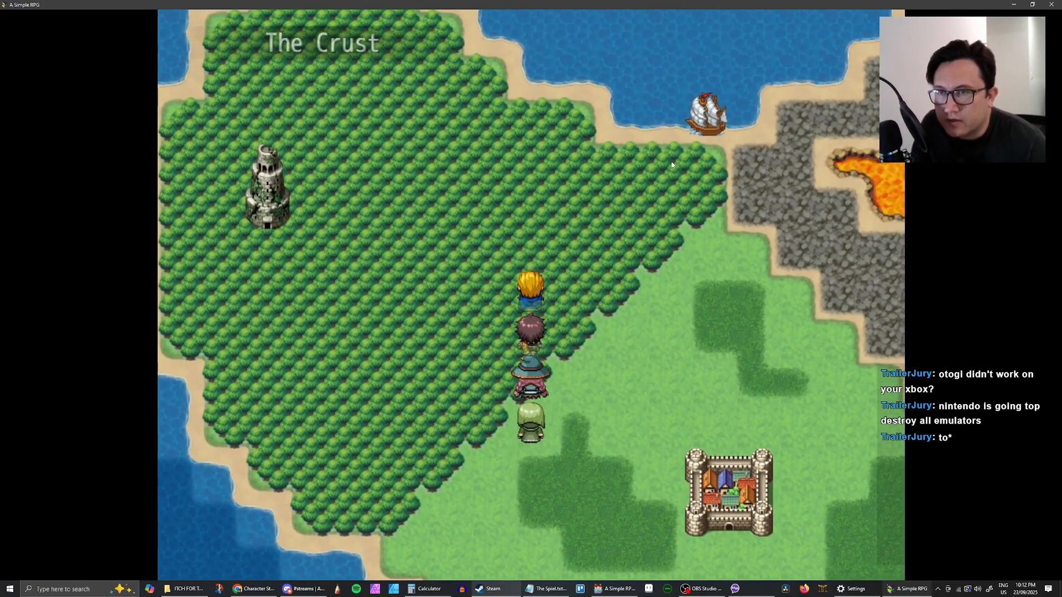
# Walk the party up through the forest into a battle, and fight one round with all four members attacking Rogue A
pyautogui.press('Up')
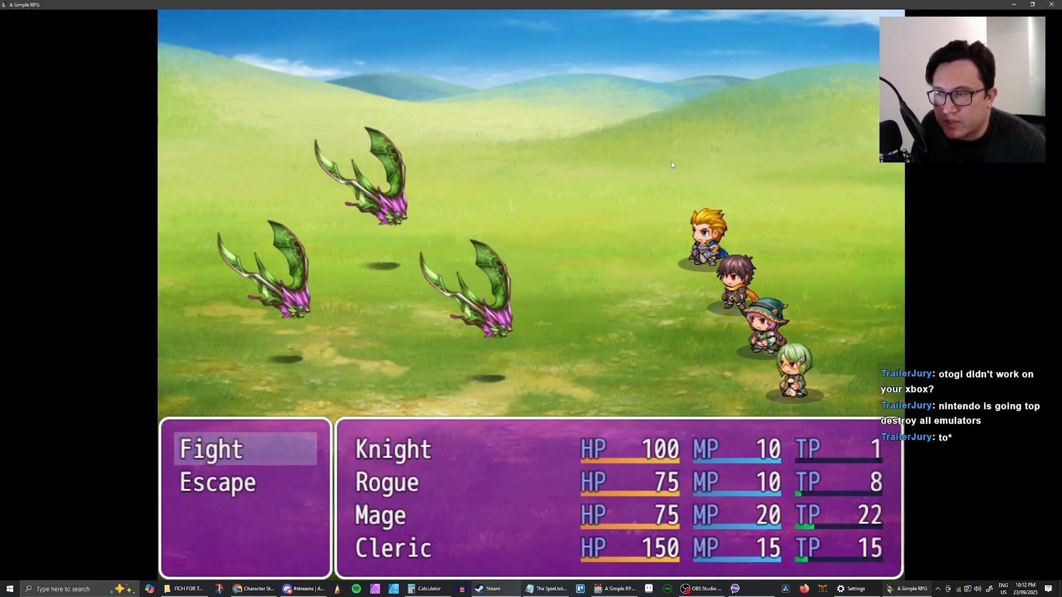
pyautogui.press('Return')
pyautogui.press('Return')
pyautogui.press('Return')
pyautogui.press('Return')
pyautogui.press('Return')
pyautogui.press('Return')
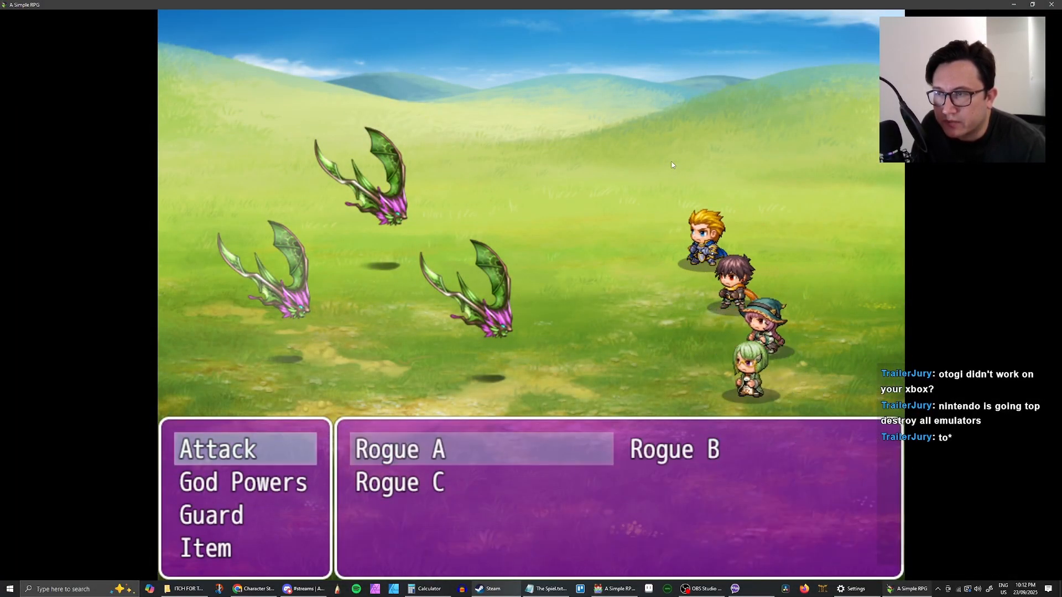
pyautogui.press('Return')
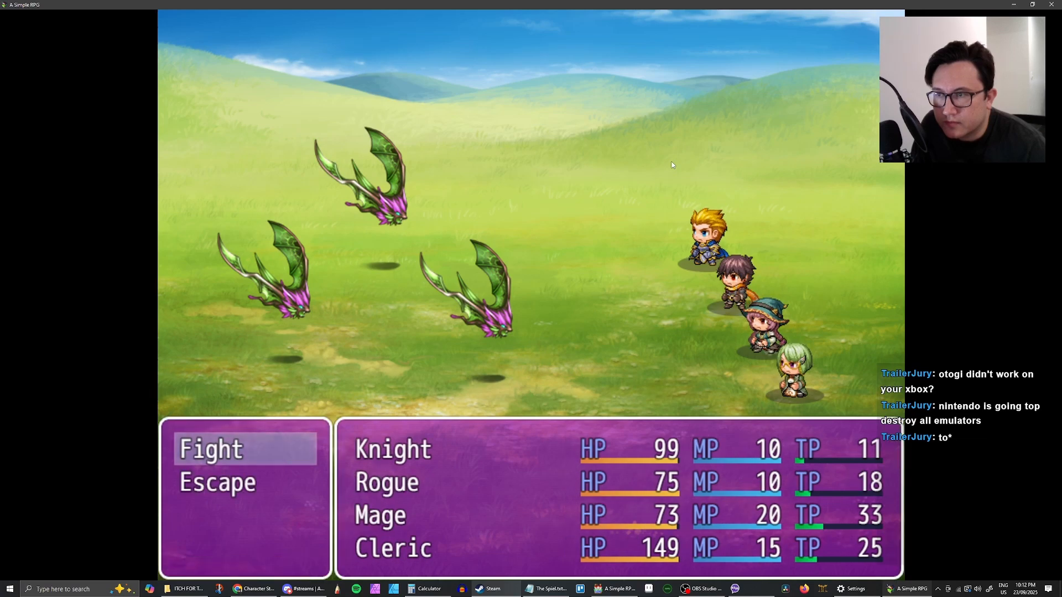
# Fight a second round with all four party members attacking Rogue A, and close the playtest
pyautogui.press('Return')
pyautogui.press('Return')
pyautogui.press('Return')
pyautogui.press('Return')
pyautogui.press('Return')
pyautogui.press('Return')
pyautogui.press('Return')
pyautogui.press('Return')
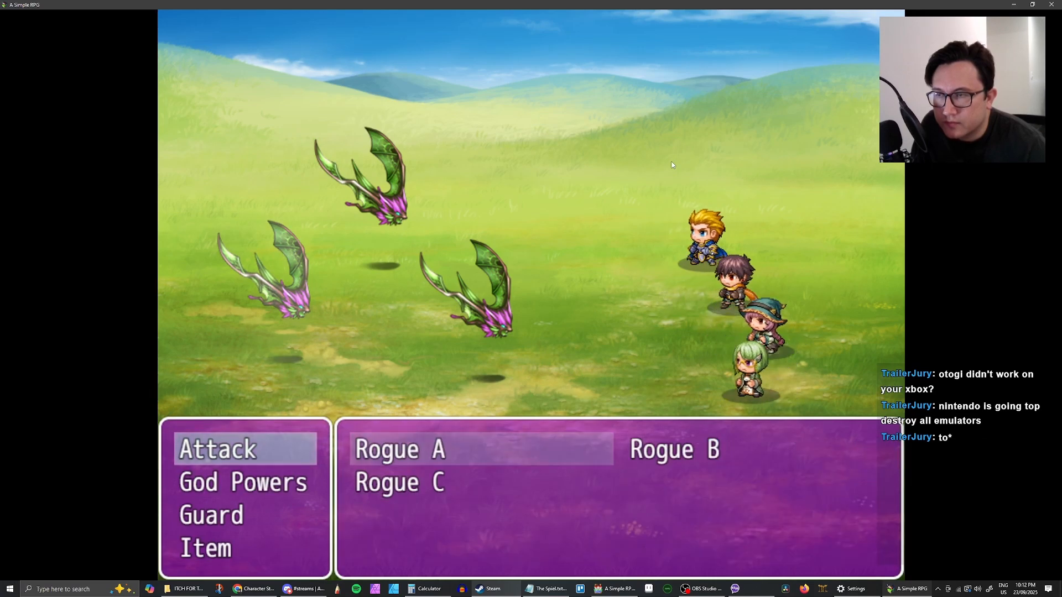
pyautogui.press('Return')
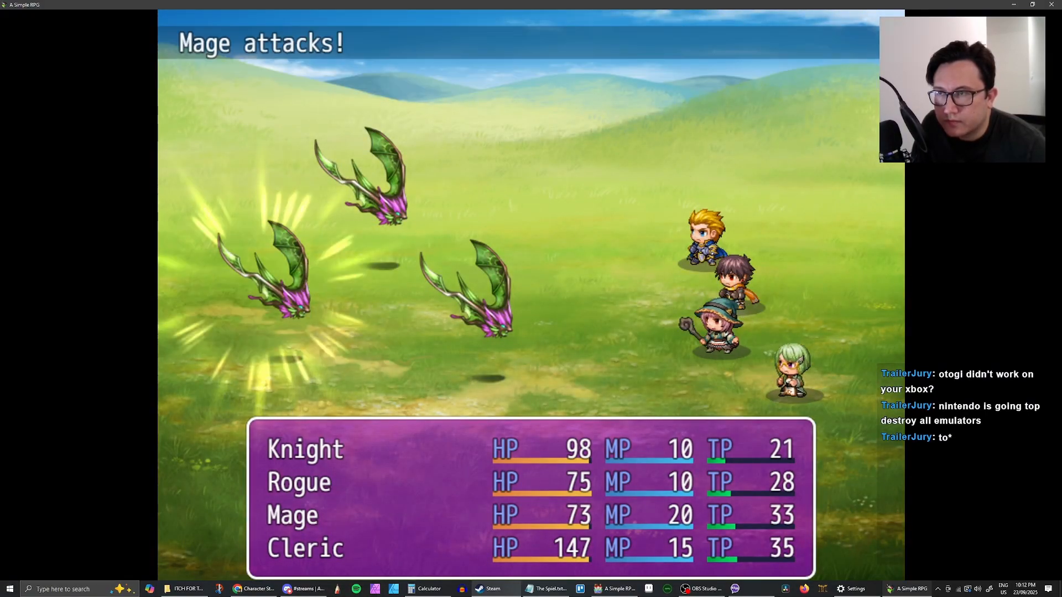
pyautogui.click(1052, 5)
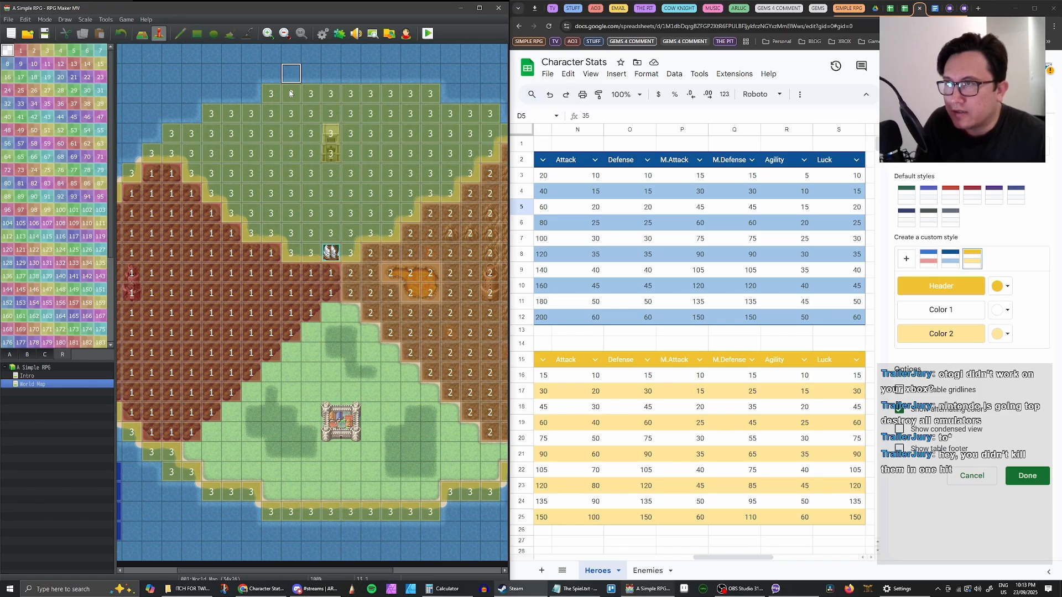
# Change the Attack skill's damage formula to a.atk * 2 / b.def, save the database and launch a maximized playtest
pyautogui.click(321, 36)
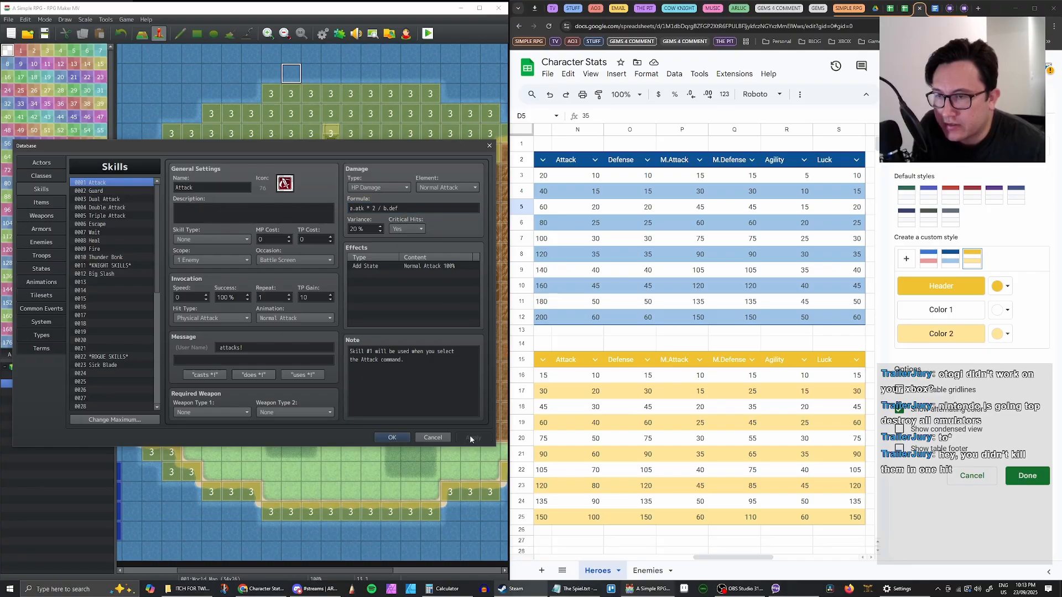
pyautogui.click(393, 438)
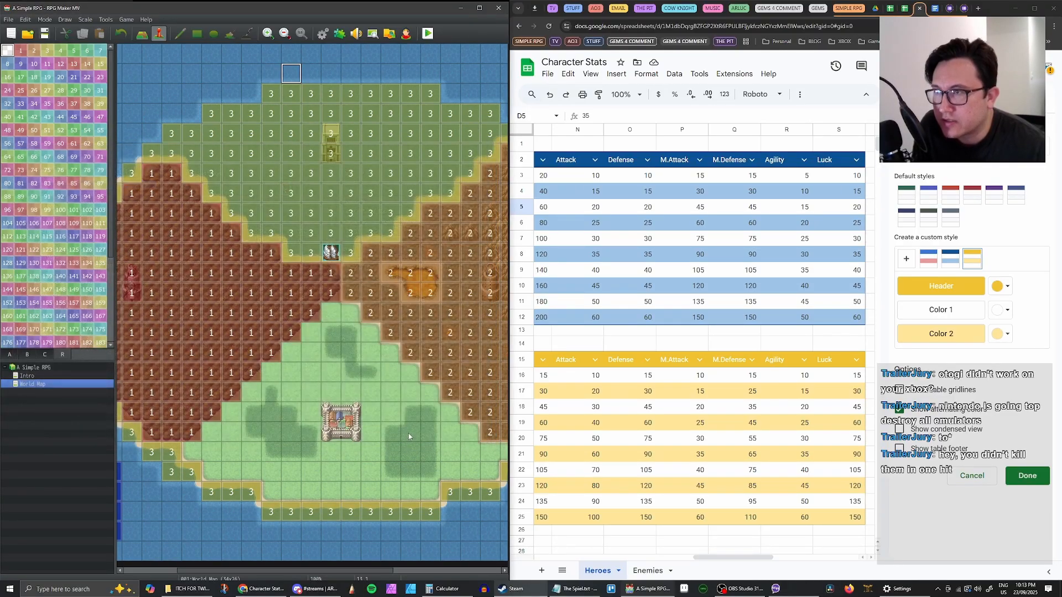
pyautogui.click(428, 35)
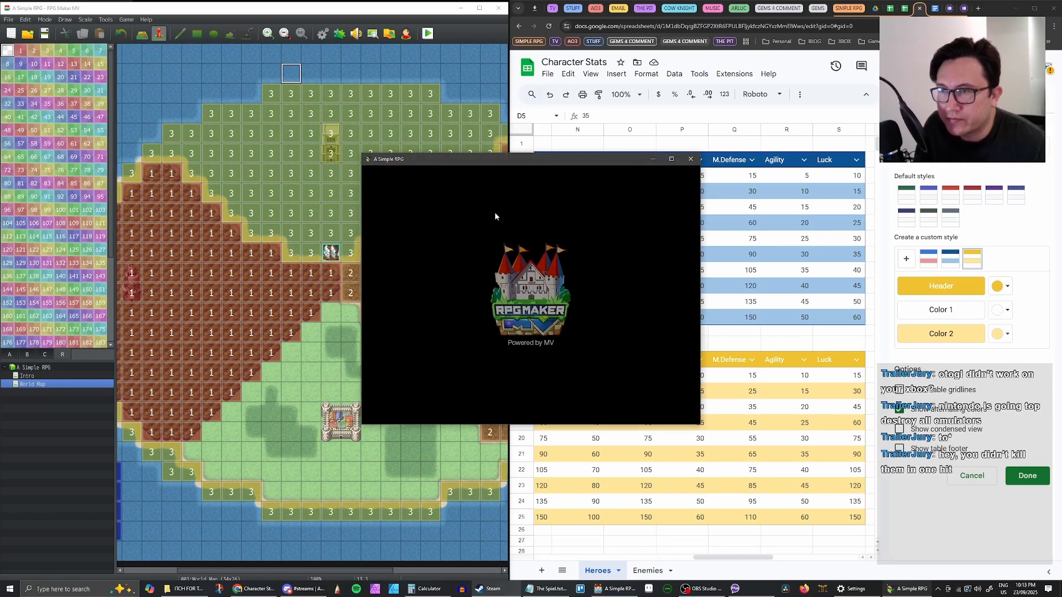
pyautogui.click(668, 161)
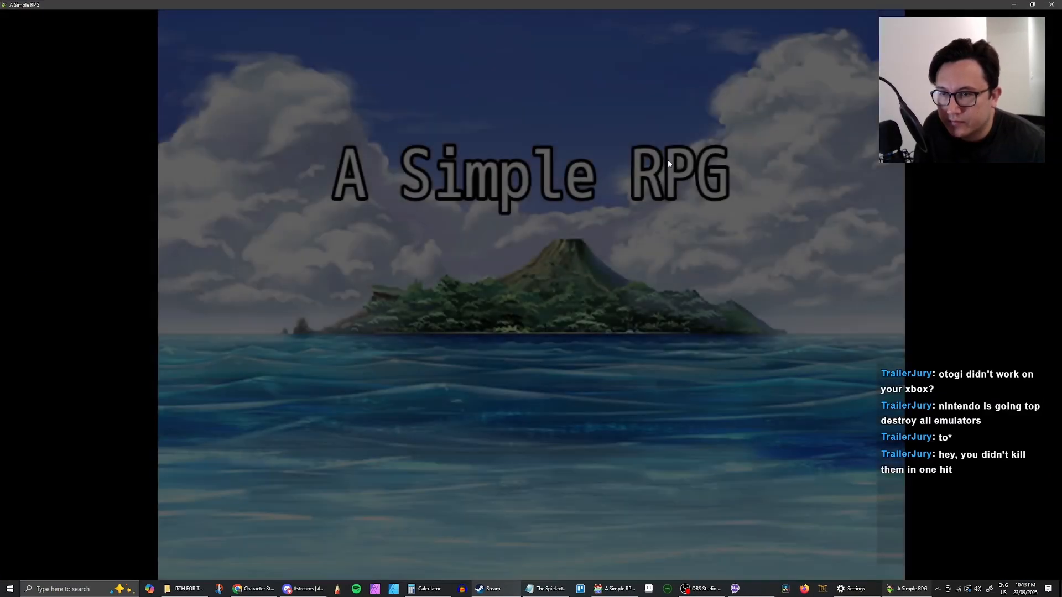
# Open the game options from the title screen and set the BGM and BGS volumes to 60%
pyautogui.press('Up')
pyautogui.press('Return')
pyautogui.press('Down')
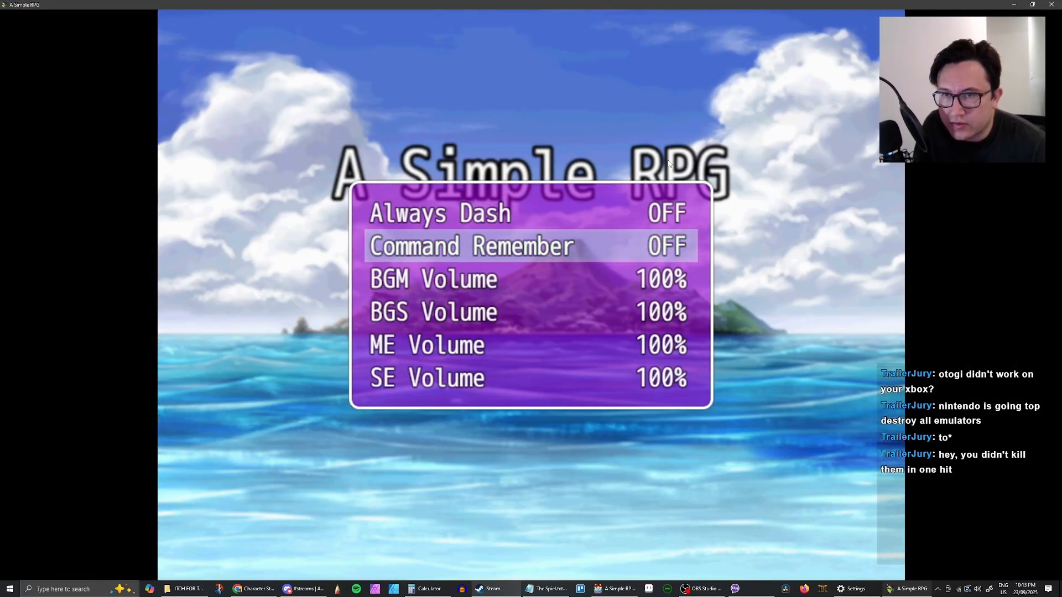
pyautogui.press('Down')
pyautogui.press('Left')
pyautogui.press('Left')
pyautogui.press('Down')
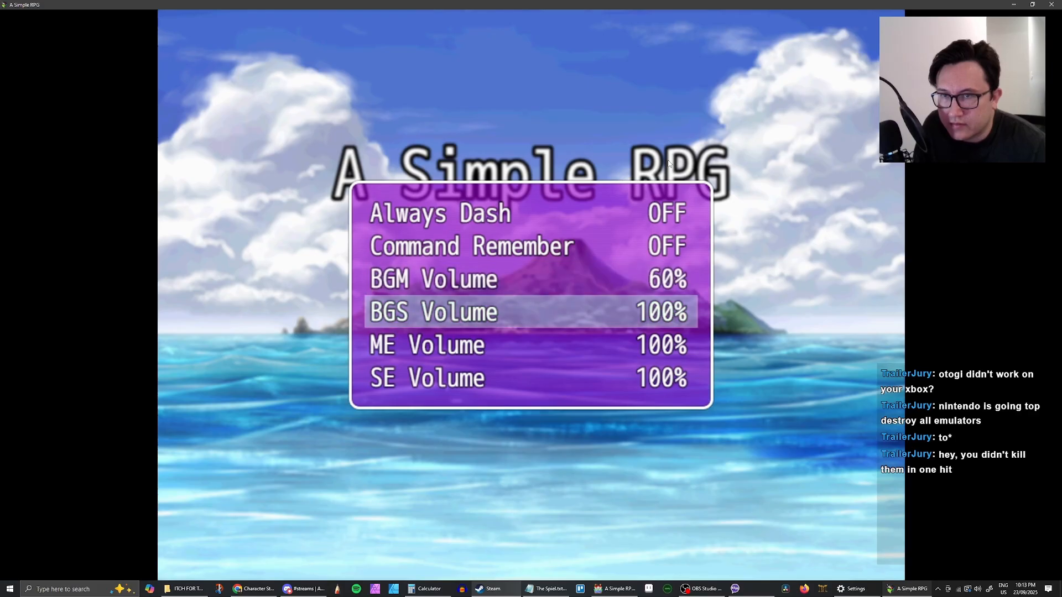
pyautogui.press('Left')
pyautogui.press('Left')
# Set the ME and SE volumes to 60% and leave the game options
pyautogui.press('Down')
pyautogui.press('Left')
pyautogui.press('Left')
pyautogui.press('Down')
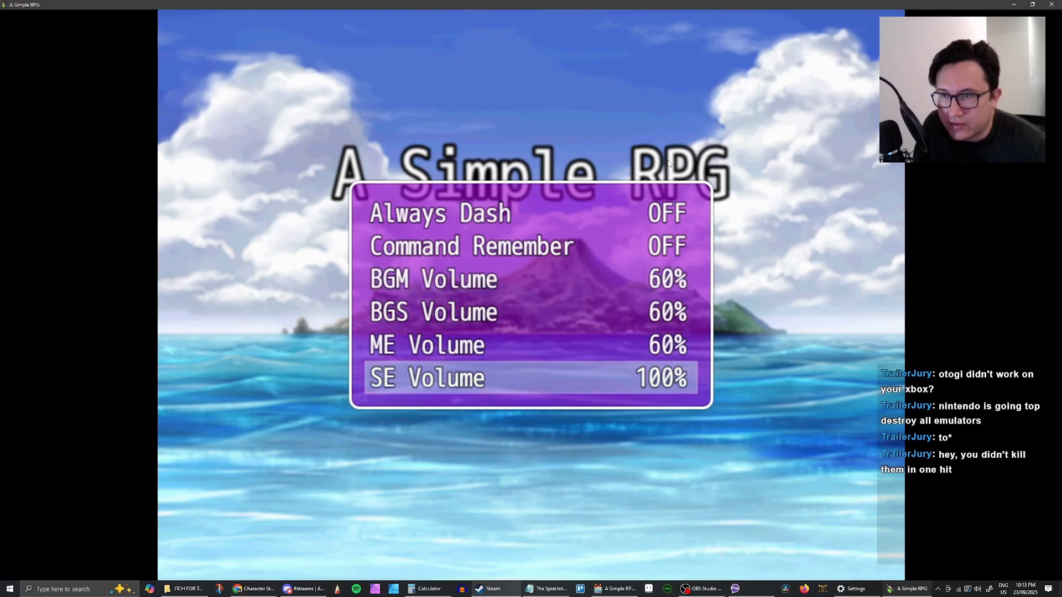
pyautogui.press('Left')
pyautogui.press('Left')
pyautogui.press('Left')
pyautogui.press('Right')
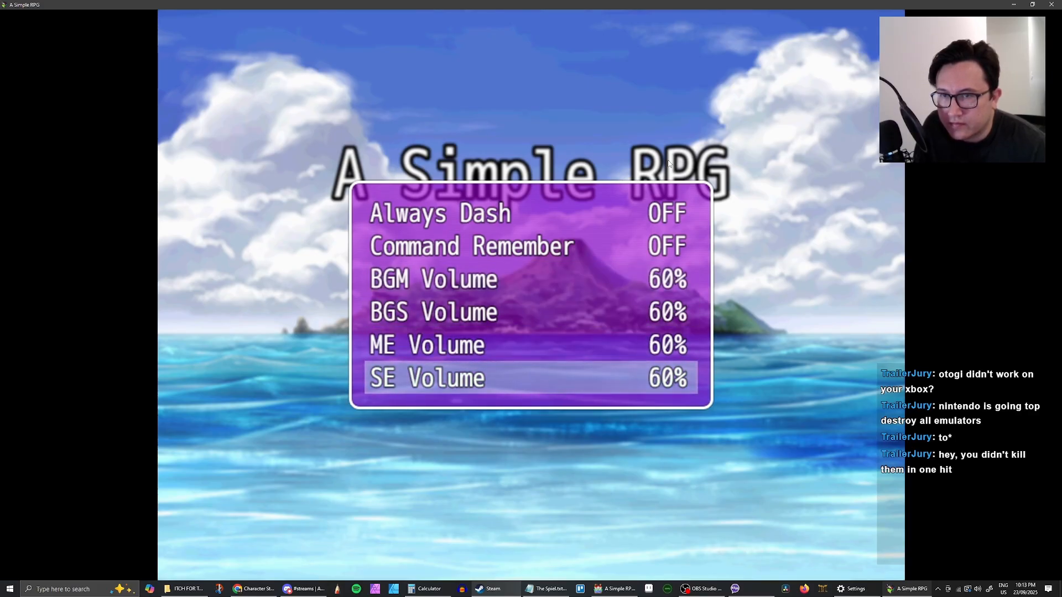
pyautogui.press('Escape')
# Start a new game from the title screen and lead the party into a battle with the three Rogues
pyautogui.press('Return')
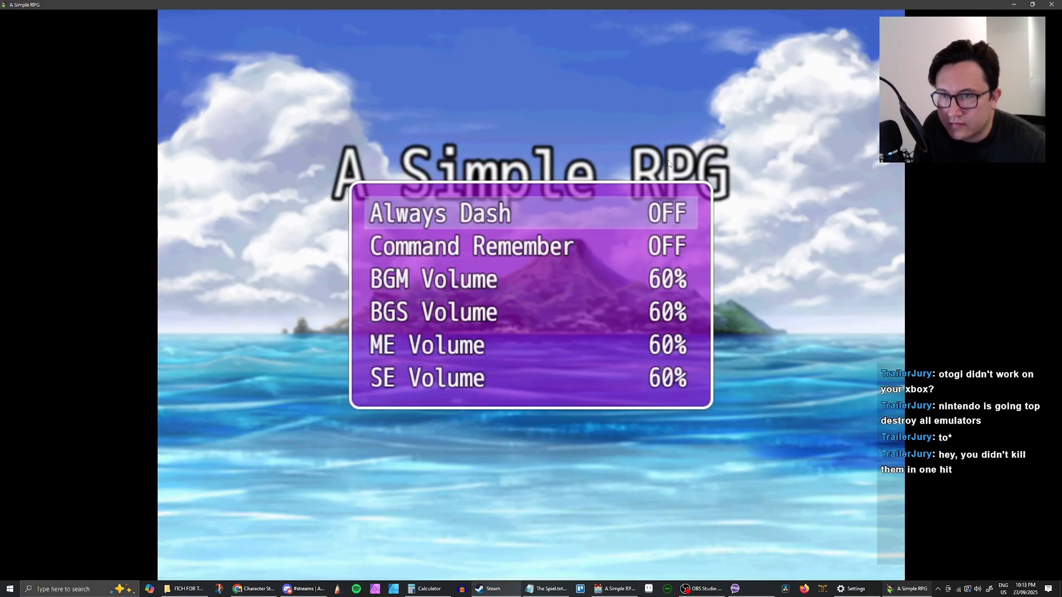
pyautogui.press('Escape')
pyautogui.press('Up')
pyautogui.press('Up')
pyautogui.press('Return')
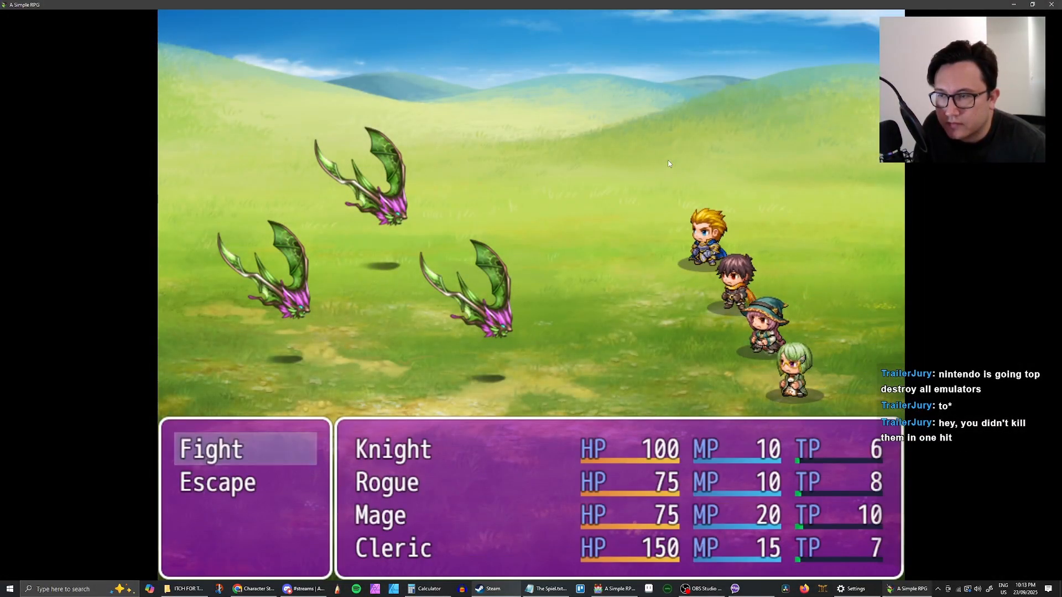
# Fight the first round of the new battle with all four party members attacking Rogue A
pyautogui.press('Return')
pyautogui.press('Return')
pyautogui.press('Return')
pyautogui.press('Return')
pyautogui.press('Return')
pyautogui.press('Return')
pyautogui.press('Return')
pyautogui.press('Return')
pyautogui.press('Return')
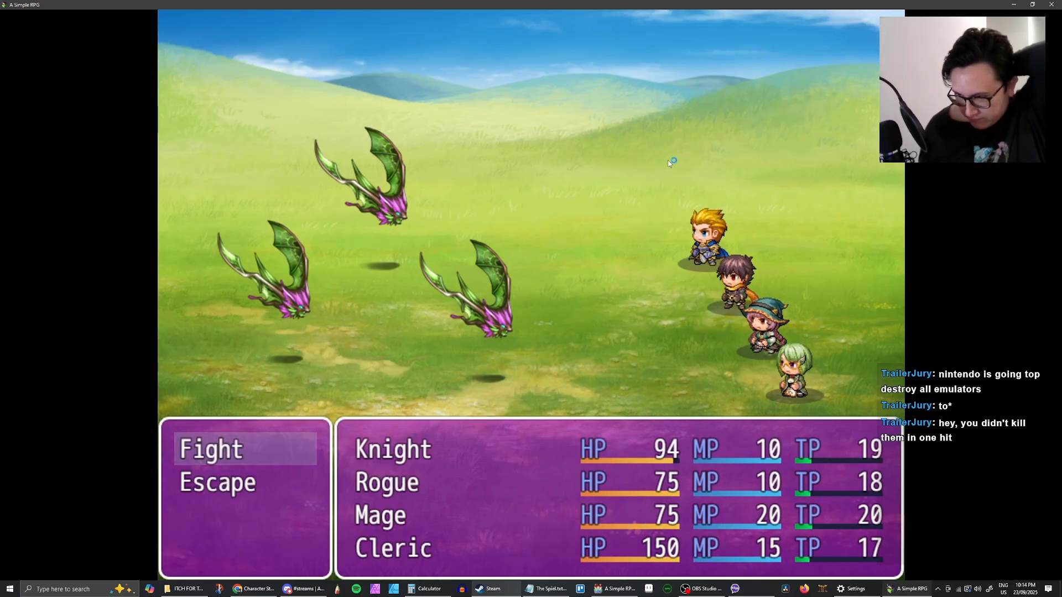
# Fight a second round, again having the whole party attack Rogue A
pyautogui.press('Return')
pyautogui.press('Return')
pyautogui.press('Return')
pyautogui.press('Return')
pyautogui.press('Return')
pyautogui.press('Return')
pyautogui.press('Return')
pyautogui.press('Return')
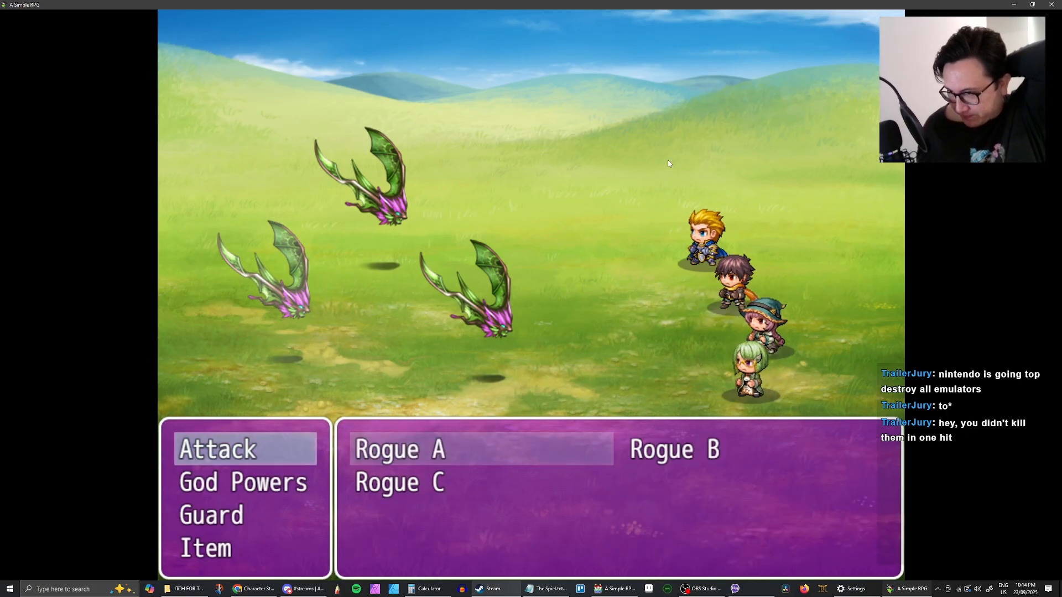
pyautogui.press('Return')
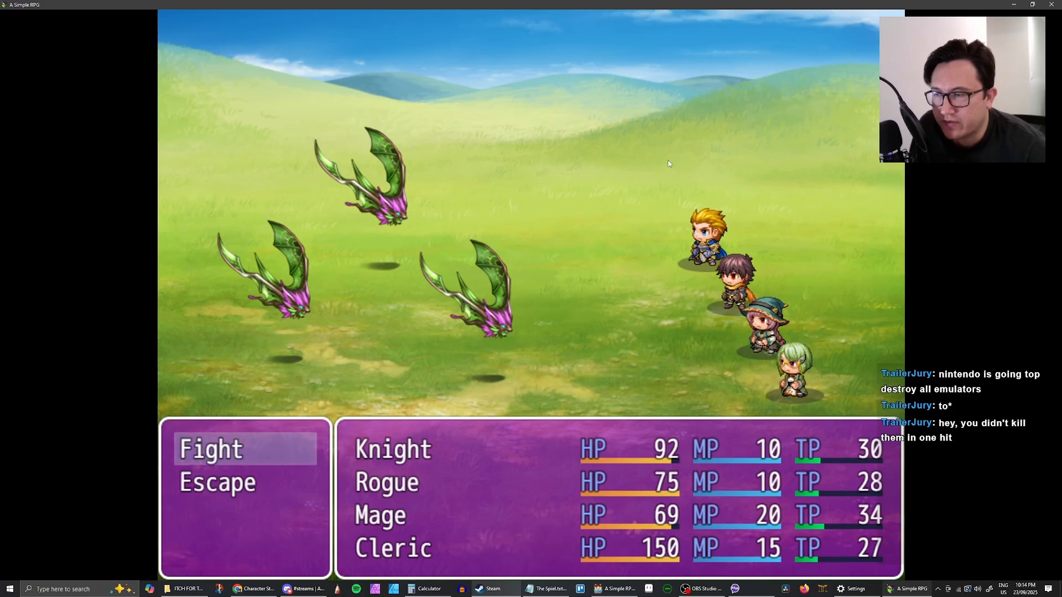
# Fight a third round with the Knight, Rogue, Mage and Cleric all attacking Rogue A
pyautogui.press('Return')
pyautogui.press('Return')
pyautogui.press('Return')
pyautogui.press('Return')
pyautogui.press('Return')
pyautogui.press('Return')
pyautogui.press('Return')
pyautogui.press('Return')
pyautogui.press('Return')
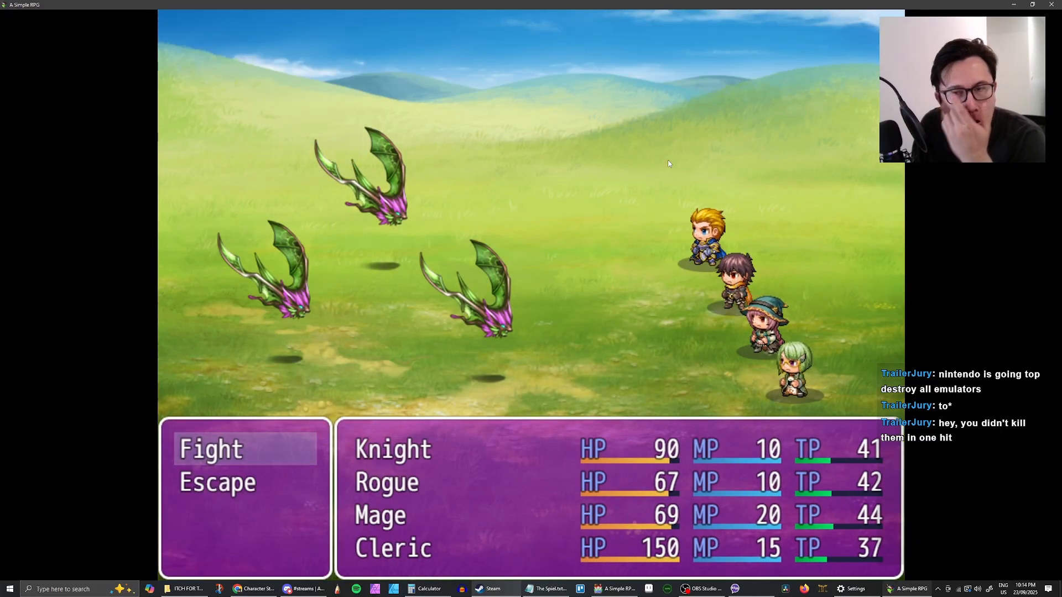
# Fight a fourth round with every party member attacking Rogue A, and close the playtest
pyautogui.press('Return')
pyautogui.press('Return')
pyautogui.press('Return')
pyautogui.press('Return')
pyautogui.press('Return')
pyautogui.press('Return')
pyautogui.press('Return')
pyautogui.press('Return')
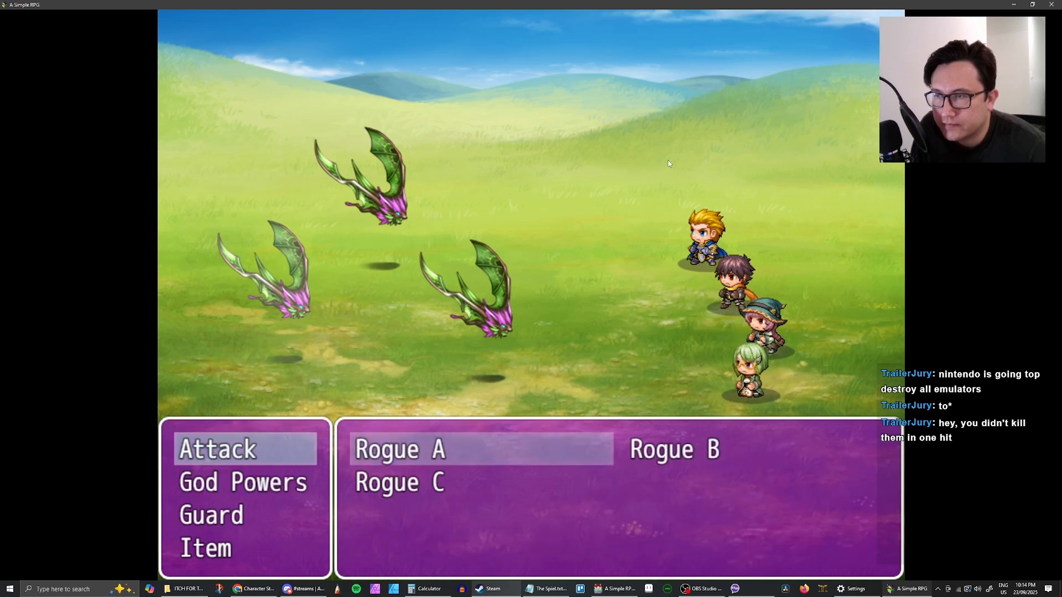
pyautogui.press('Return')
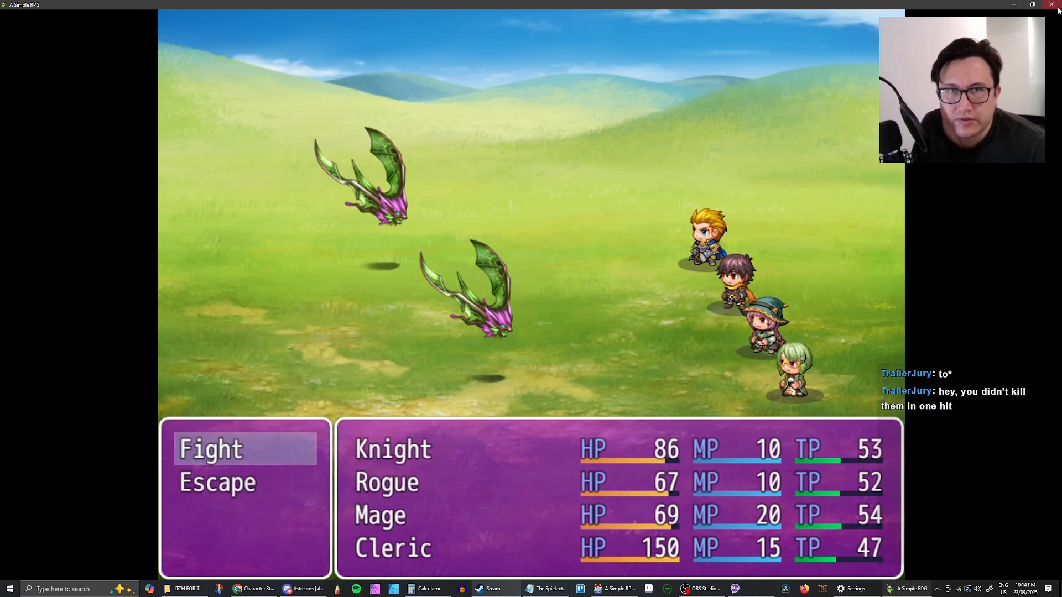
pyautogui.hotkey('alt', 'F4')
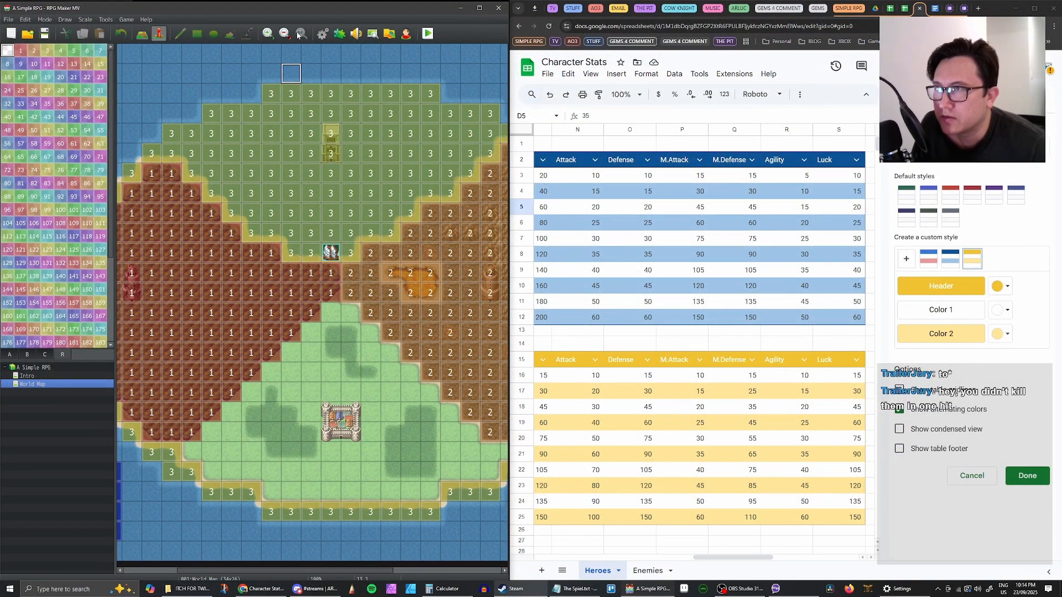
# Change Sick Blade's damage formula to a.atk * 10 / b.def and Twin Fireball's to a.mat * 20 / b.mdf, applying both changes
pyautogui.click(324, 35)
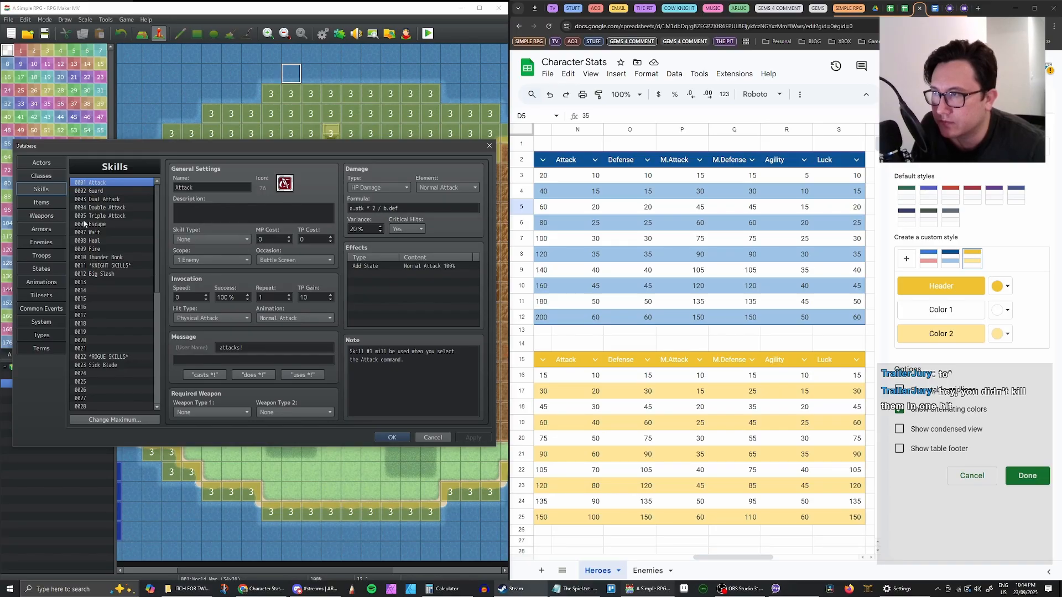
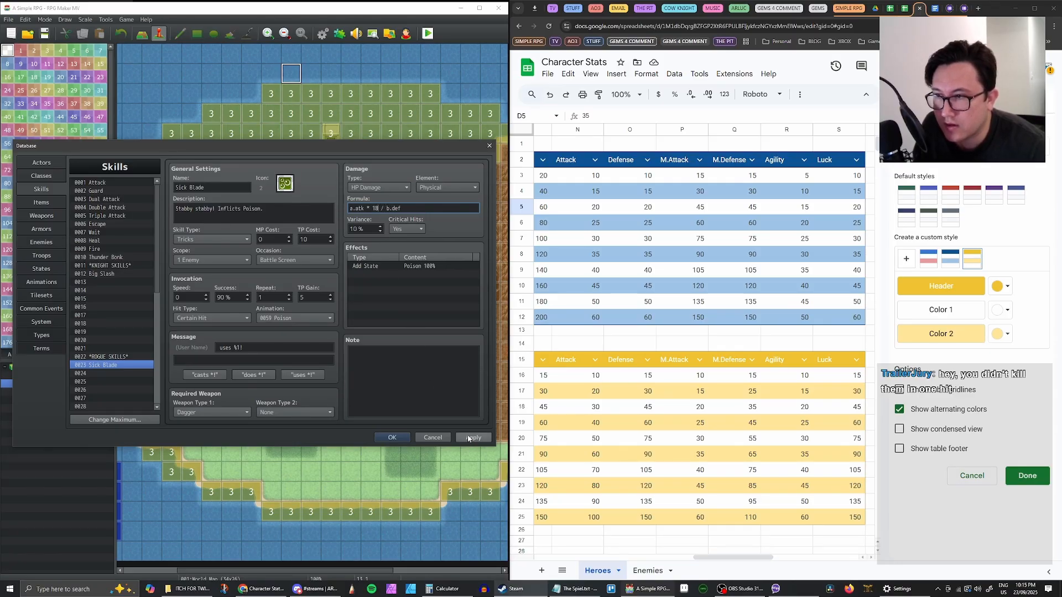
pyautogui.click(468, 438)
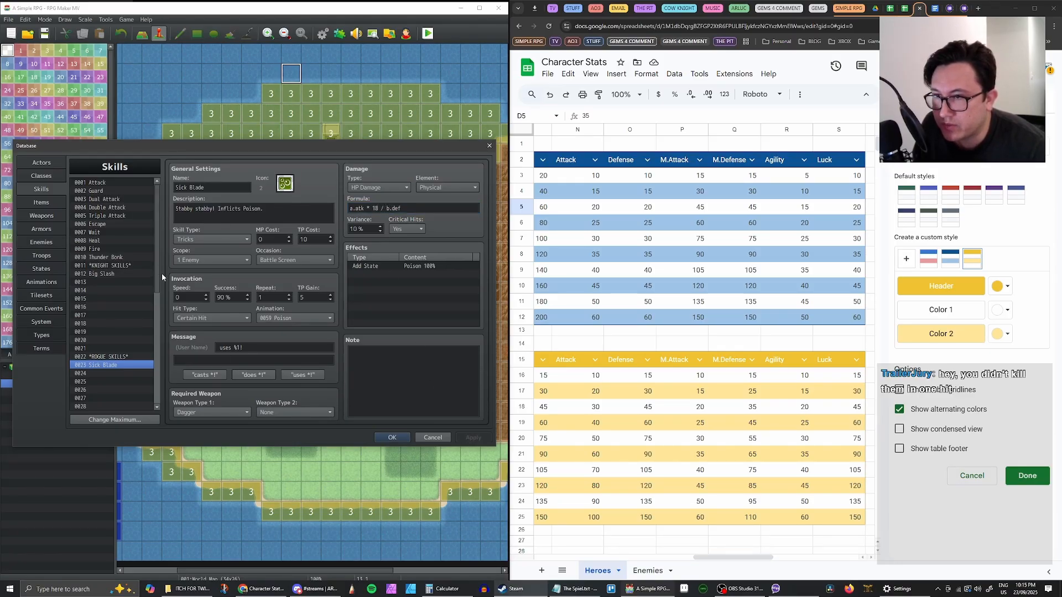
pyautogui.moveTo(158, 268); pyautogui.dragTo(155, 329)
pyautogui.click(133, 326)
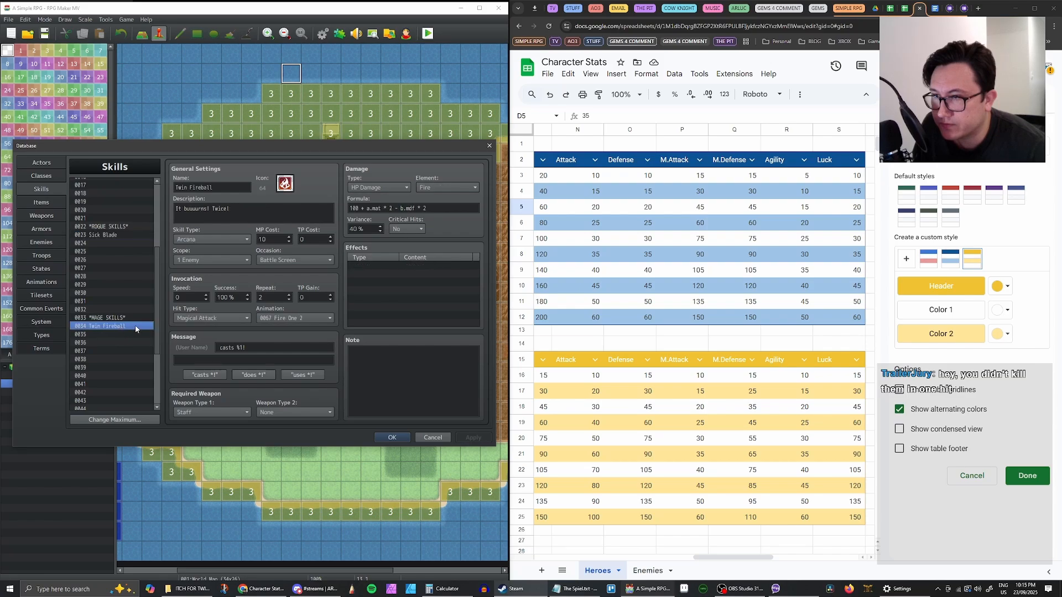
pyautogui.click(382, 209)
pyautogui.click(381, 209)
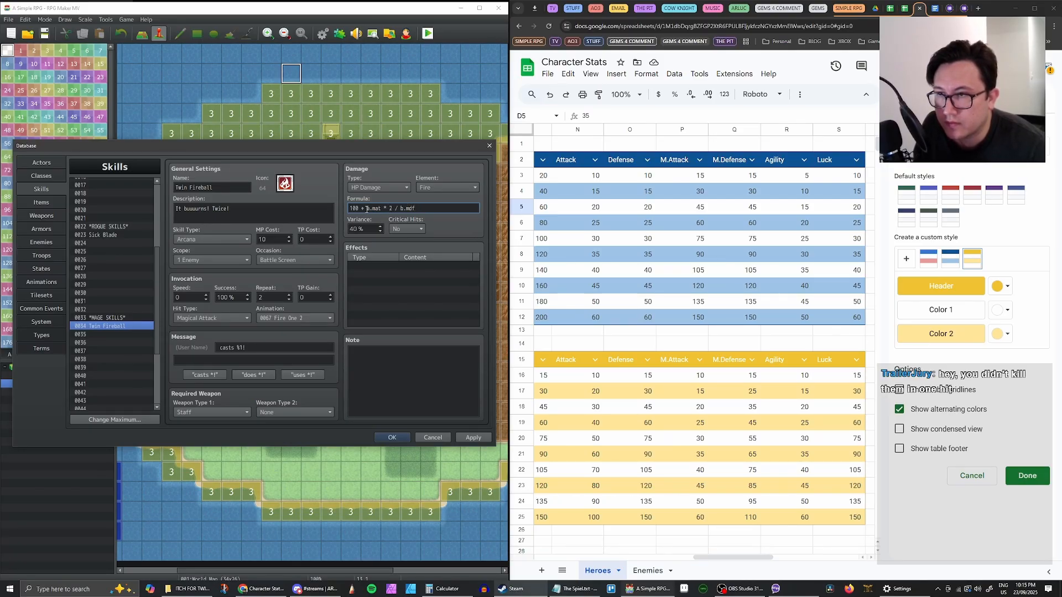
pyautogui.press('BackSpace')
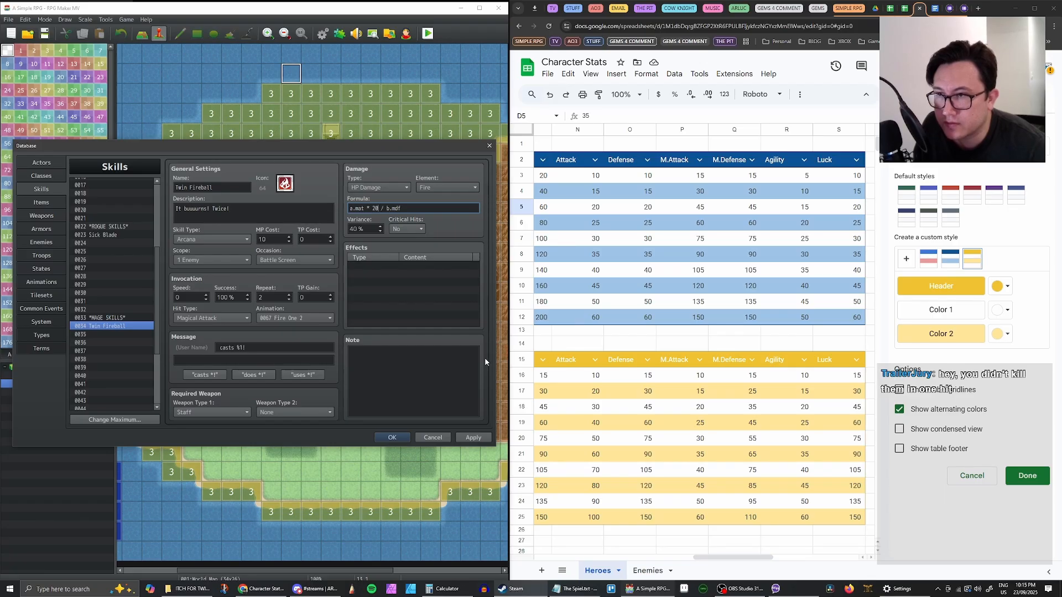
pyautogui.click(473, 438)
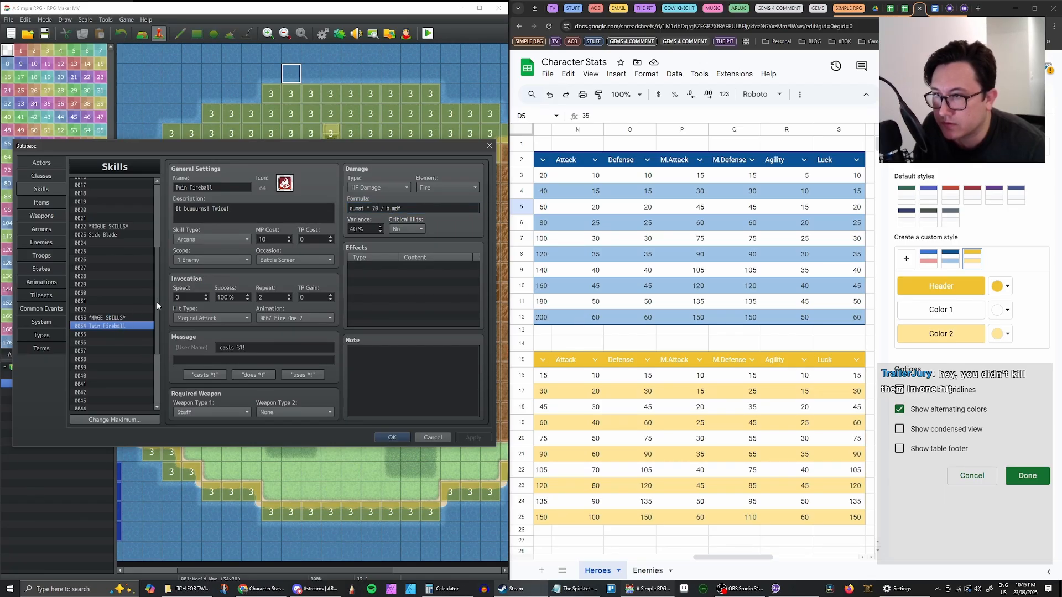
# Check the settings of the cleric skill Kiss of Life, and close the database with the changes kept
pyautogui.scroll(-4, 154, 307)
pyautogui.click(107, 332)
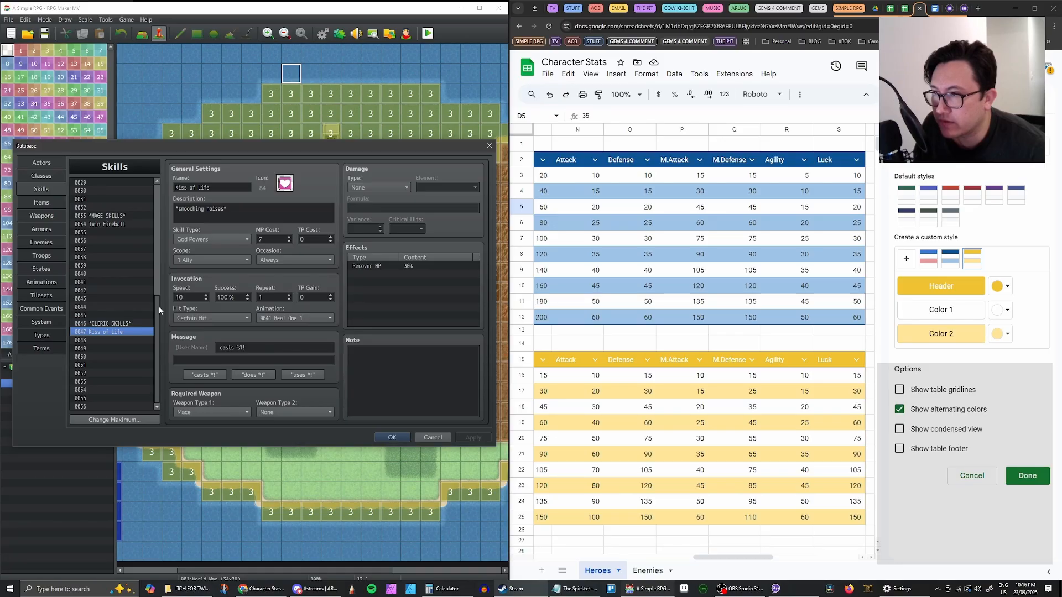
pyautogui.moveTo(157, 307); pyautogui.dragTo(173, 206)
pyautogui.click(392, 438)
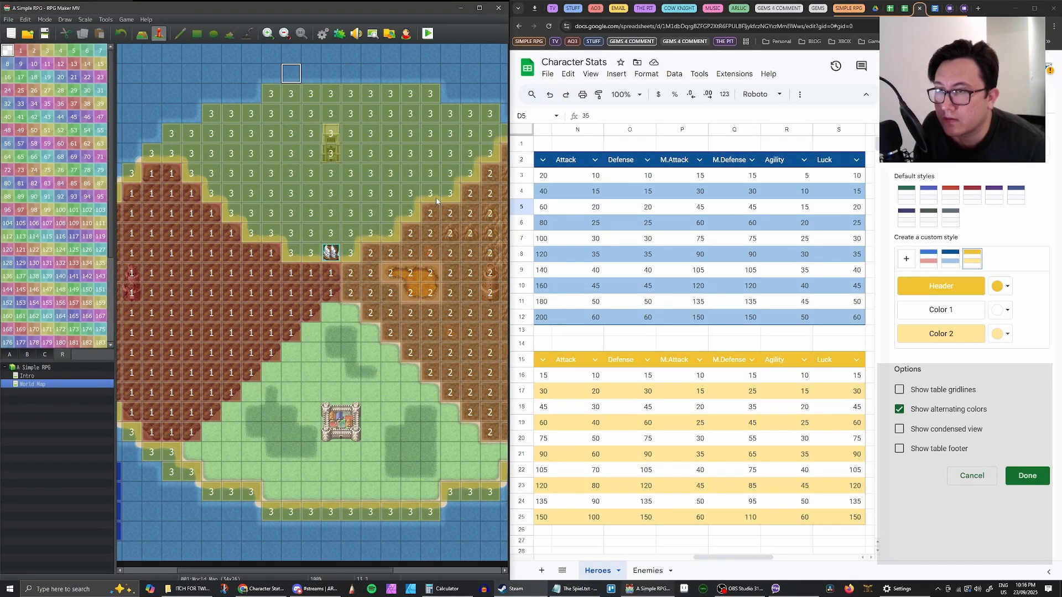
# Launch a playtest, maximize the game window and start a new game
pyautogui.hotkey('ctrl', 'r')
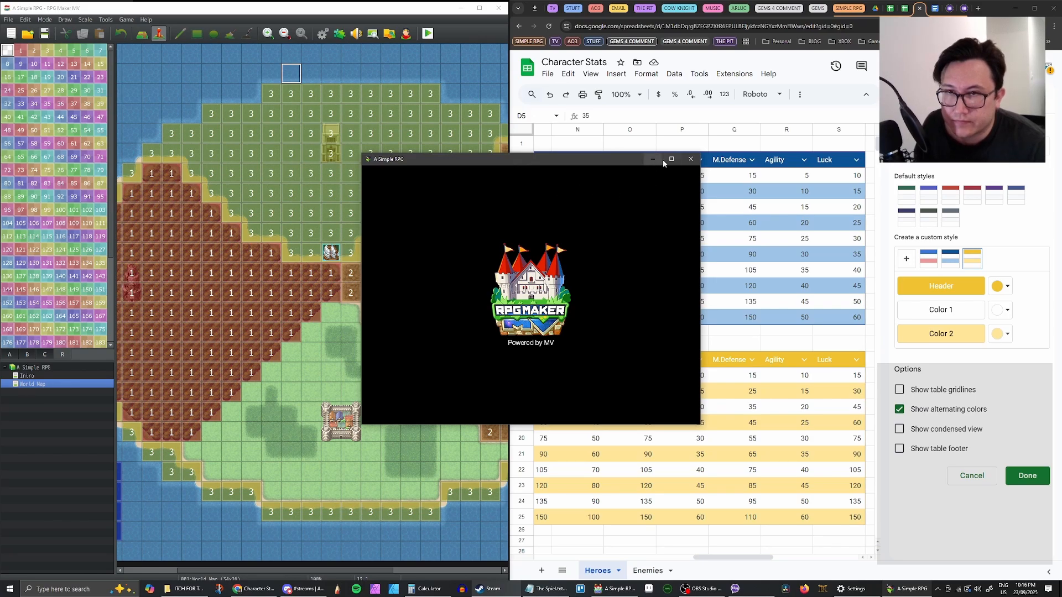
pyautogui.click(665, 159)
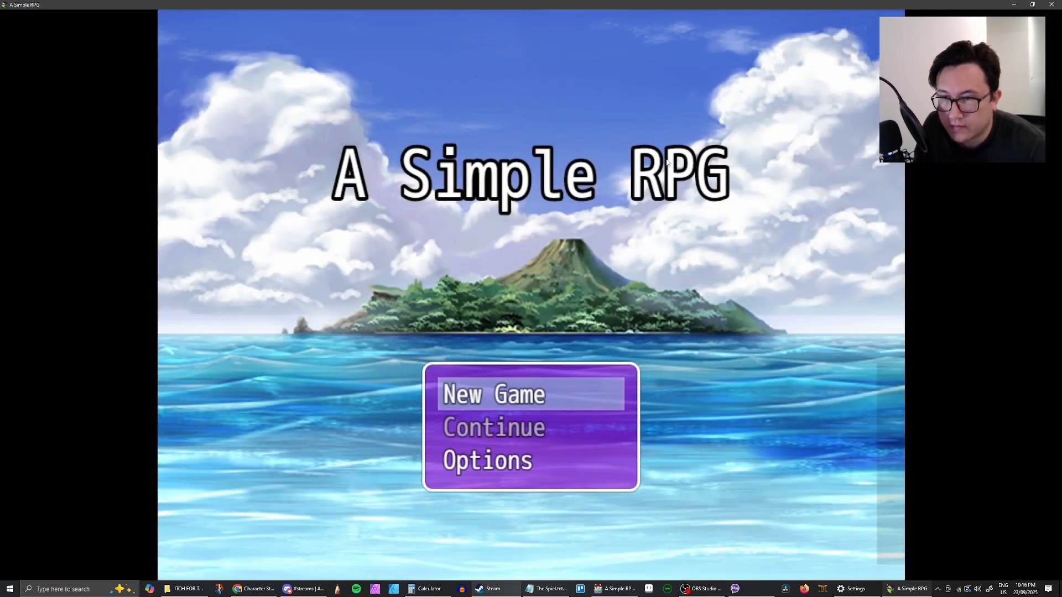
pyautogui.press('Return')
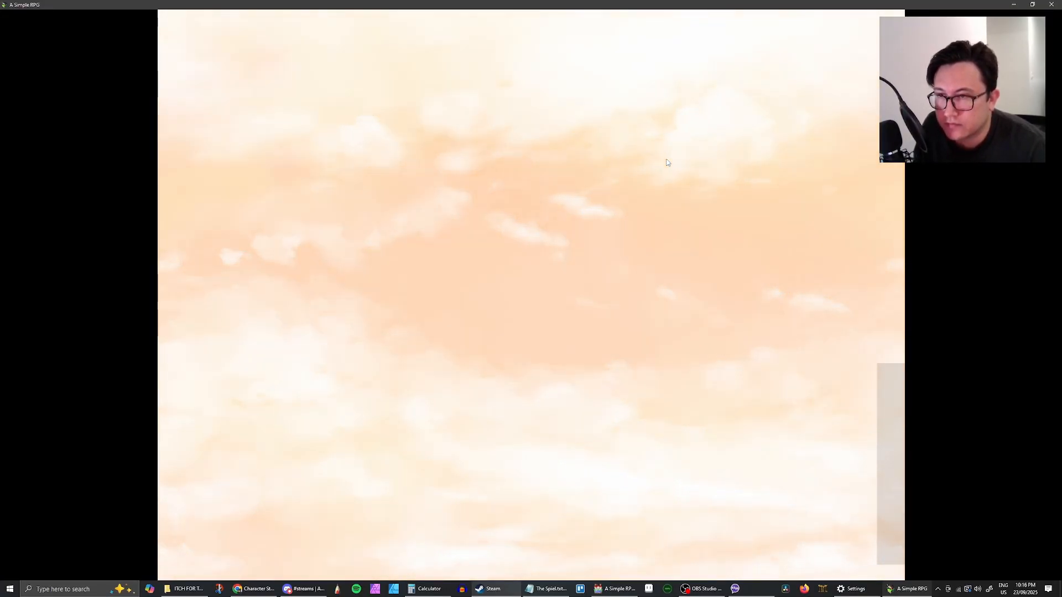
# Walk the party from the castle town into the forest until a random battle starts, and dismiss the encounter message
pyautogui.press('Left')
pyautogui.press('Up')
pyautogui.press('Left')
pyautogui.press('Up')
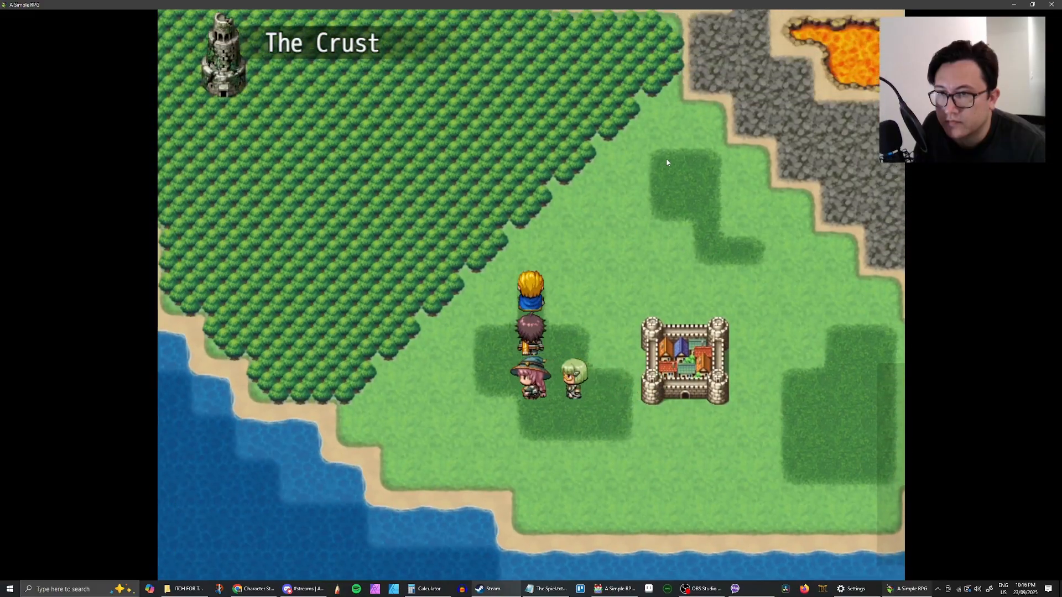
pyautogui.press('Left')
pyautogui.press('Down')
pyautogui.press('Right')
pyautogui.press('Up')
pyautogui.press('Left')
pyautogui.press('Down')
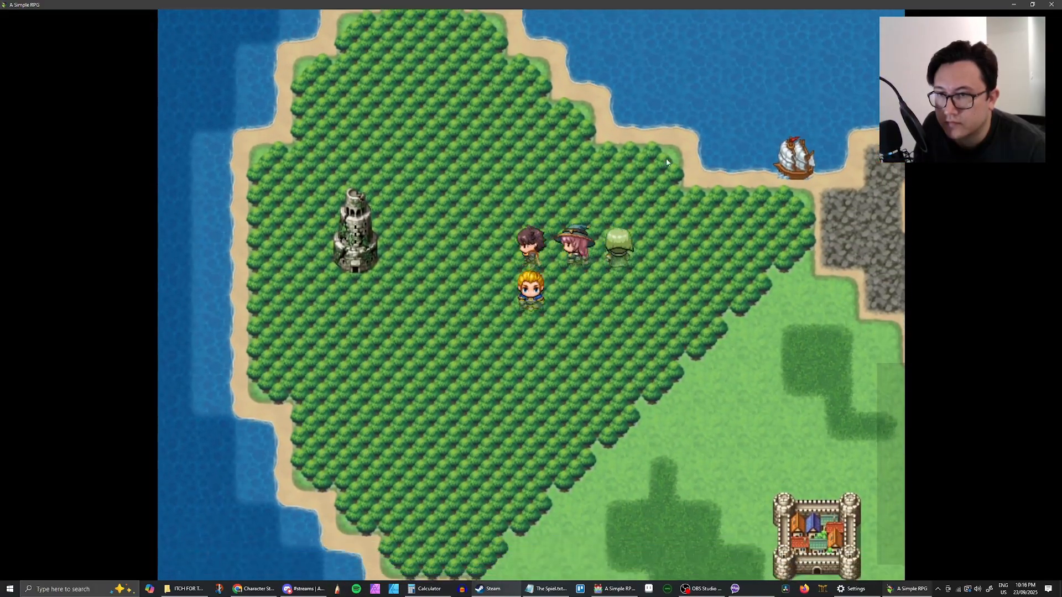
pyautogui.press('Right')
pyautogui.press('Up')
pyautogui.press('Left')
pyautogui.press('Down')
pyautogui.press('Left')
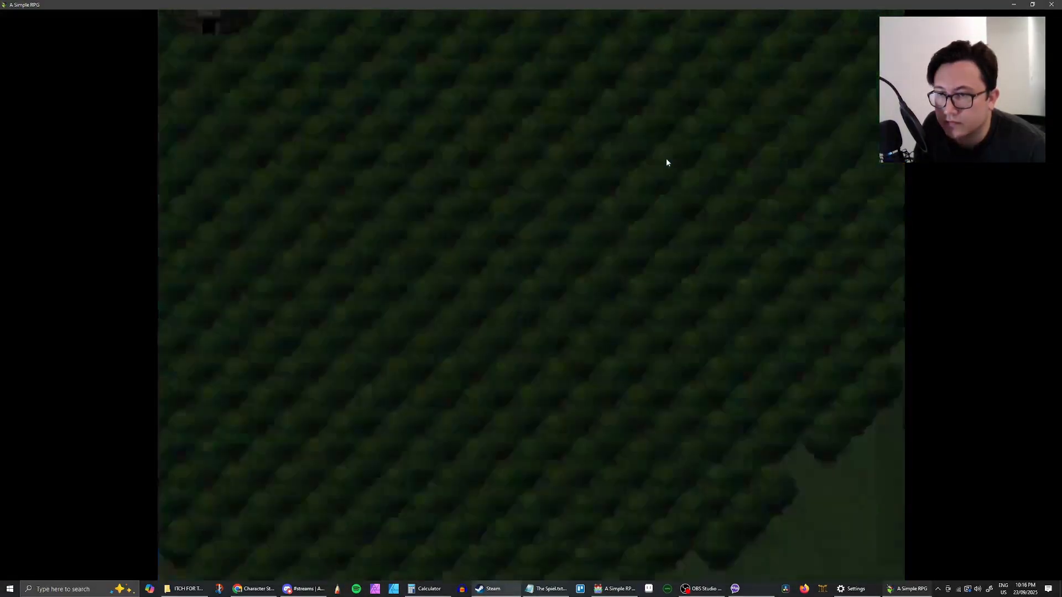
pyautogui.press('Return')
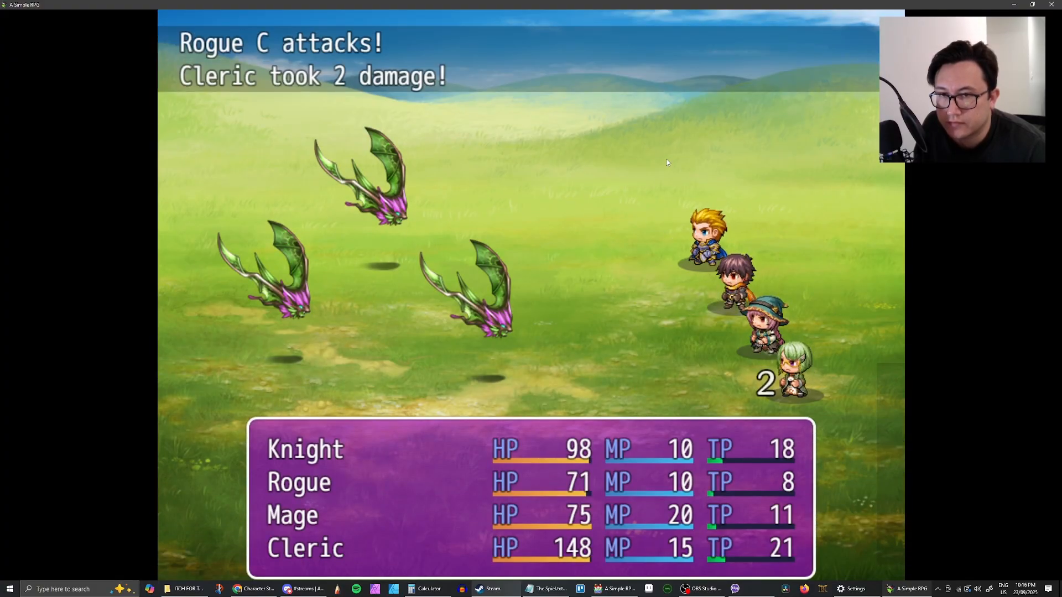
# Start a fight round with the Knight using Big Slash and the Rogue party member attacking enemy Rogue A
pyautogui.press('Down')
pyautogui.press('Up')
pyautogui.press('Return')
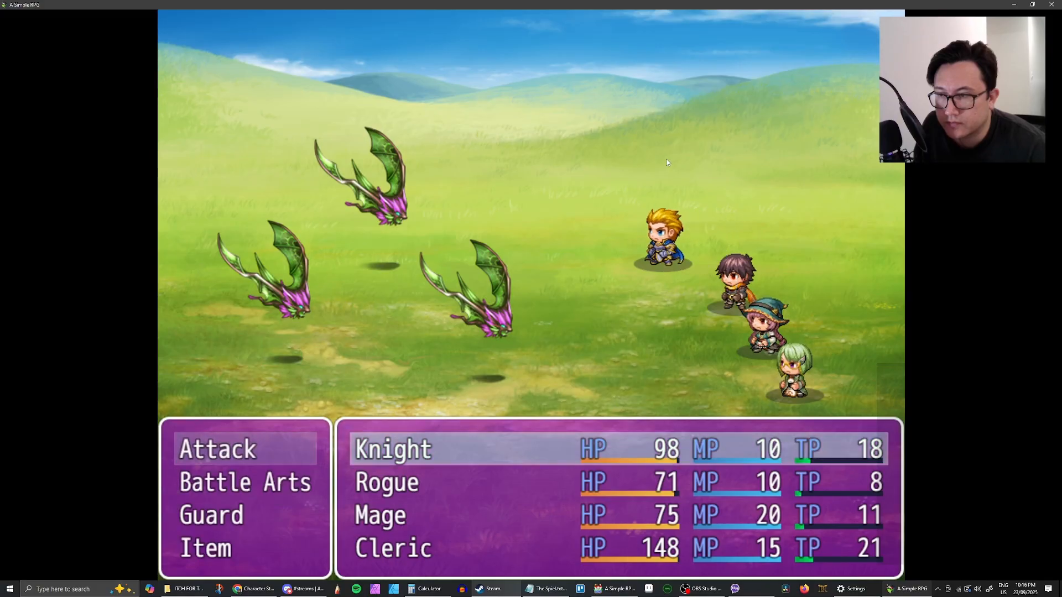
pyautogui.press('Down')
pyautogui.press('Return')
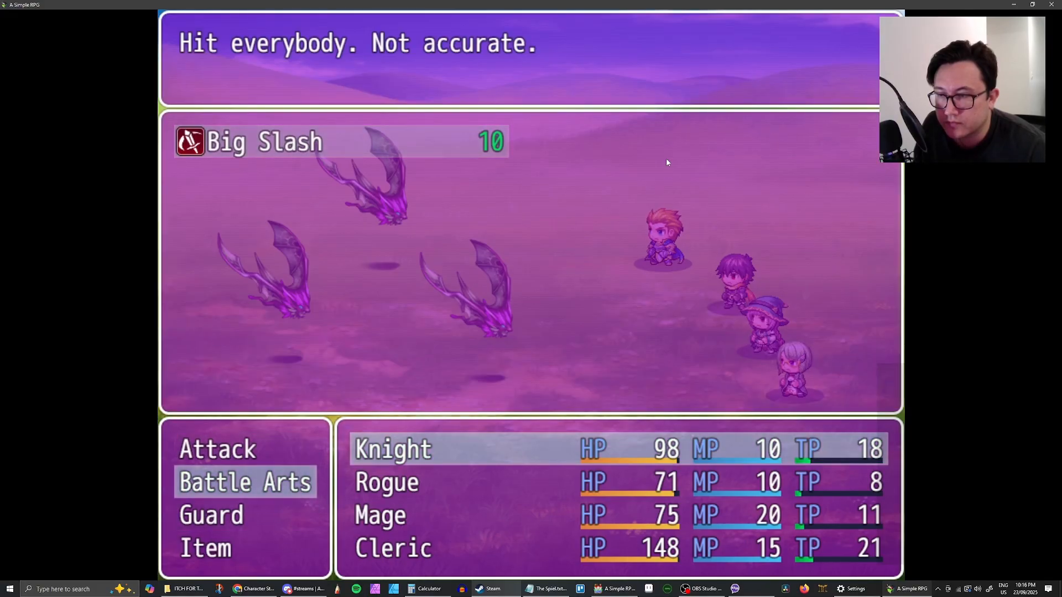
pyautogui.press('Return')
pyautogui.press('Down')
pyautogui.press('Return')
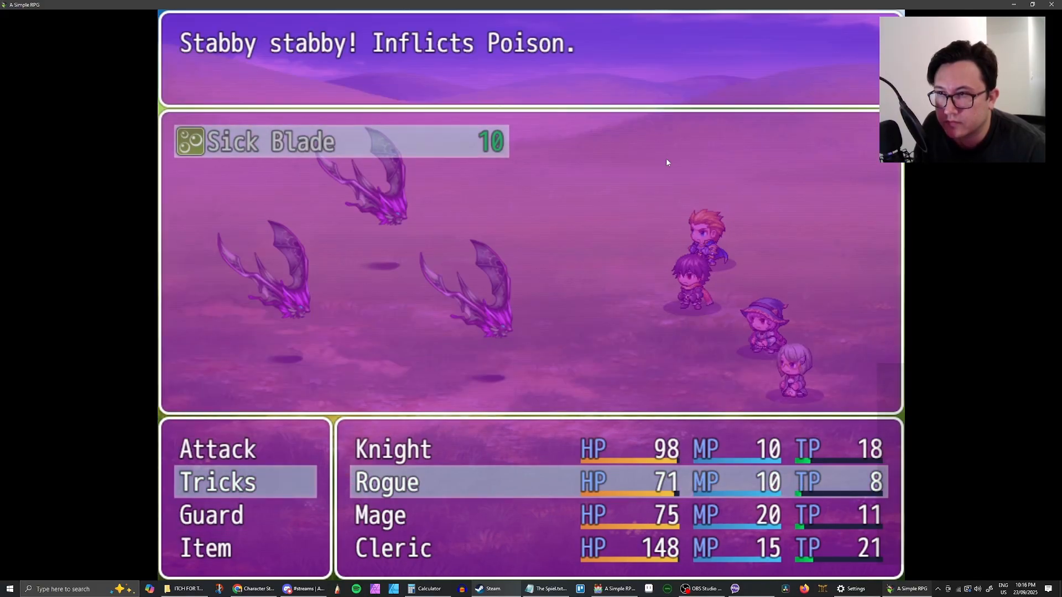
pyautogui.press('Escape')
pyautogui.press('Up')
pyautogui.press('Return')
pyautogui.press('Return')
# Have the Mage cast Twin Fireball at Rogue C and the Cleric attack Rogue B to play out the round
pyautogui.press('Down')
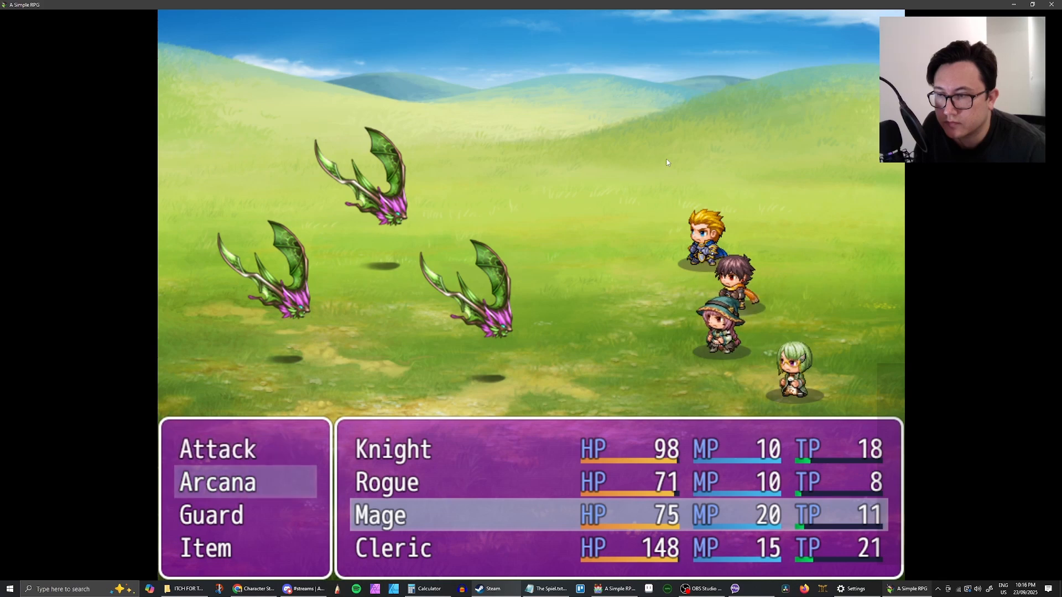
pyautogui.press('Return')
pyautogui.press('Return')
pyautogui.press('Right')
pyautogui.press('Left')
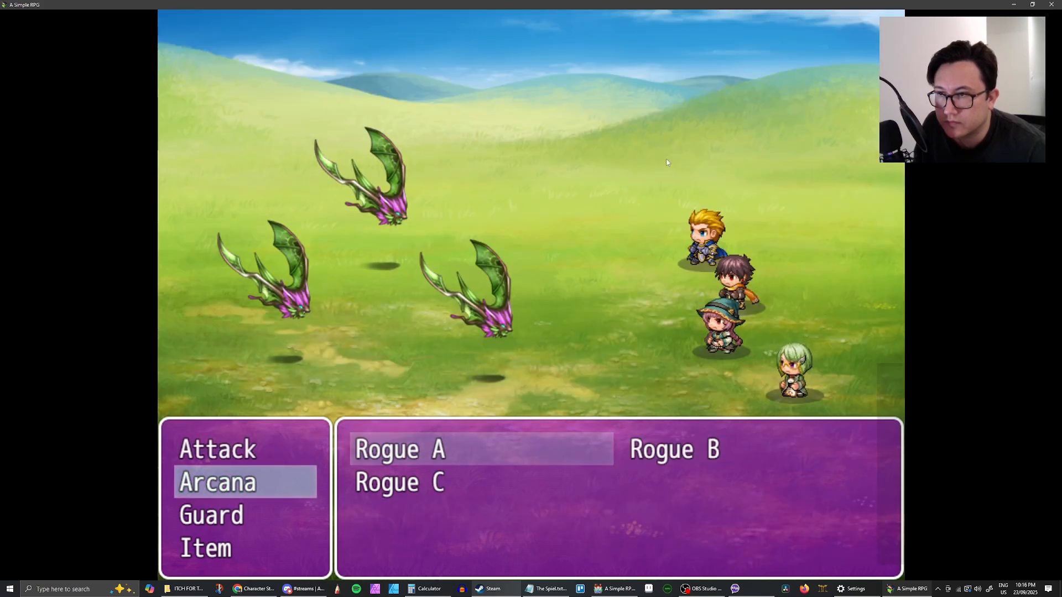
pyautogui.press('Right')
pyautogui.press('Right')
pyautogui.press('Return')
pyautogui.press('Down')
pyautogui.press('Return')
pyautogui.press('Escape')
pyautogui.press('Up')
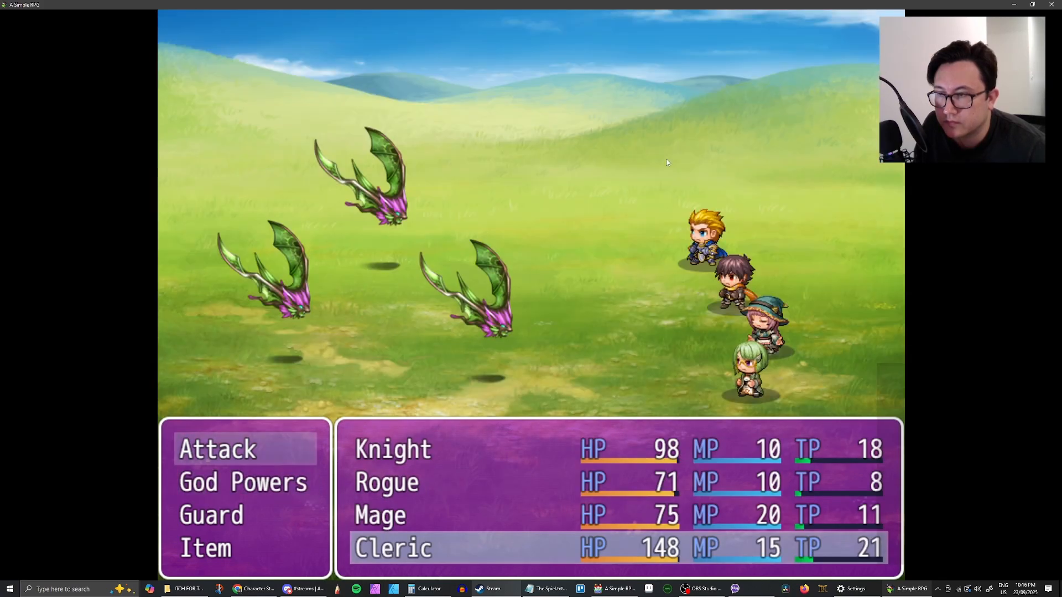
pyautogui.press('Return')
pyautogui.press('Right')
pyautogui.press('Return')
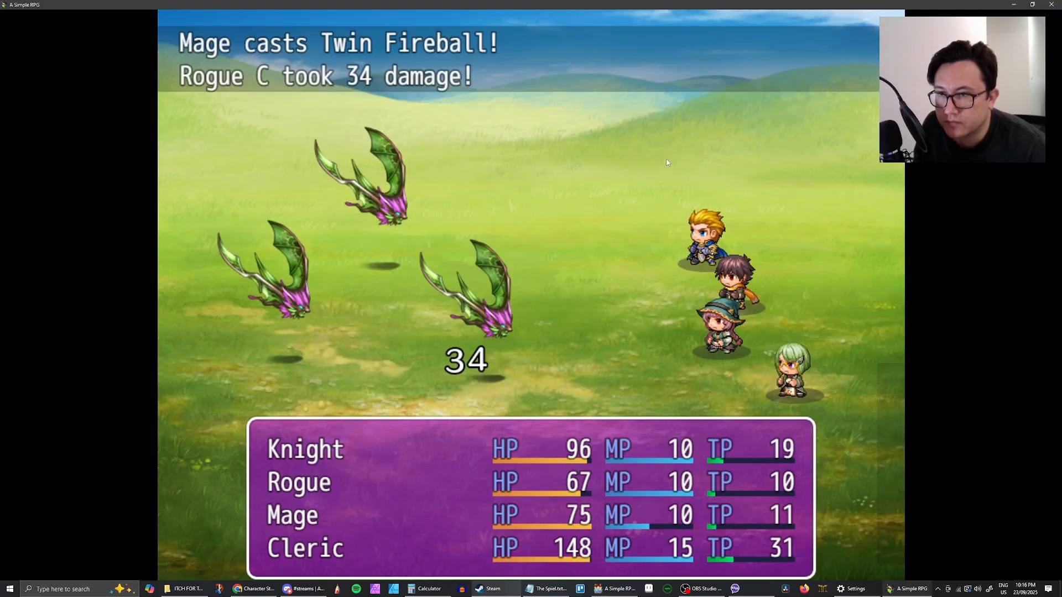
# Begin a second round with the Knight using Big Slash and the Rogue party member using Sick Blade on enemy Rogue B
pyautogui.press('Down')
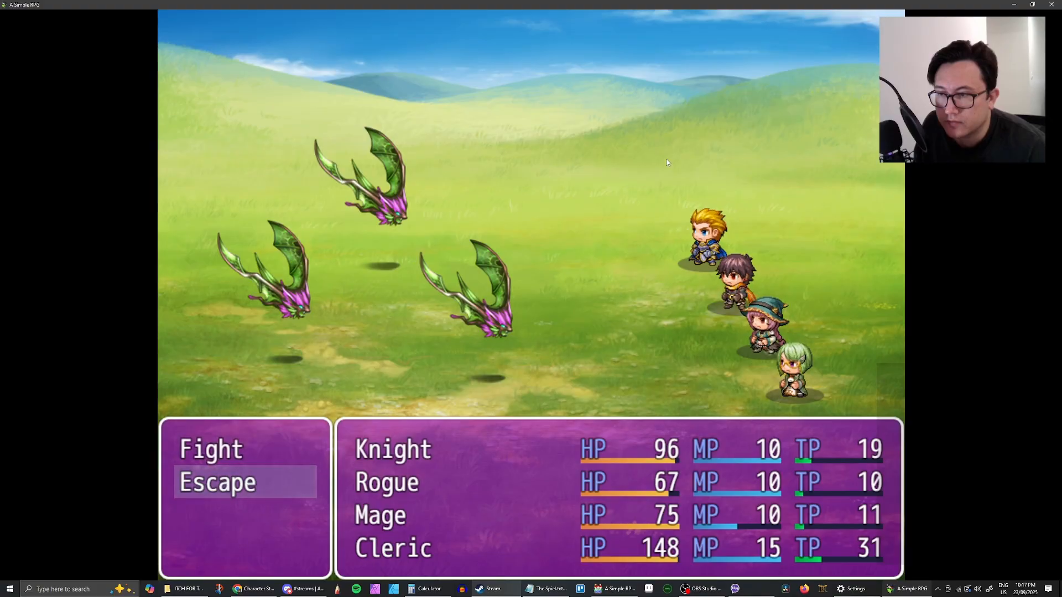
pyautogui.press('Up')
pyautogui.press('Return')
pyautogui.press('Down')
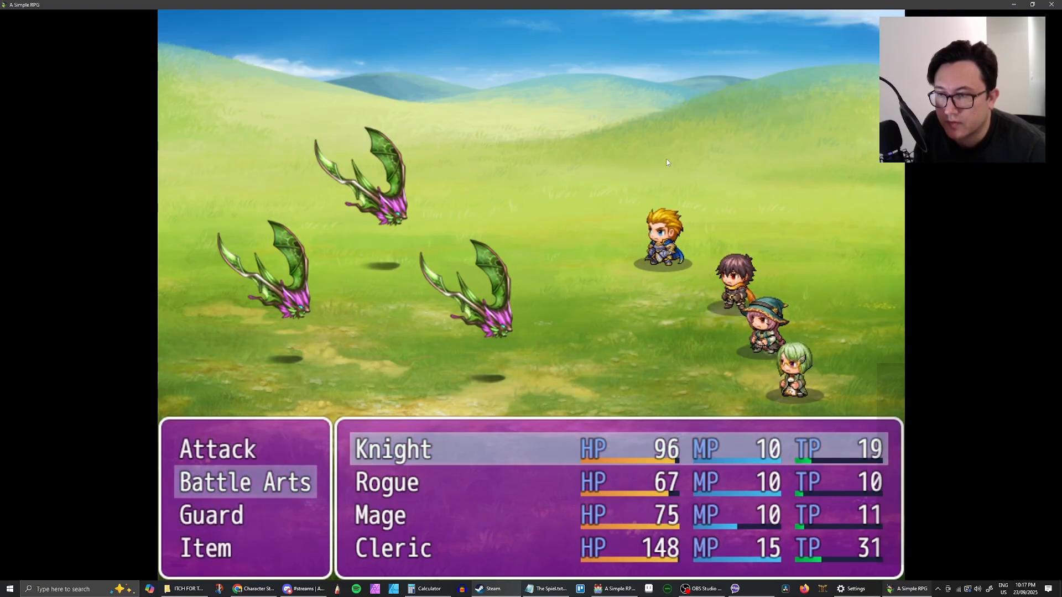
pyautogui.press('Return')
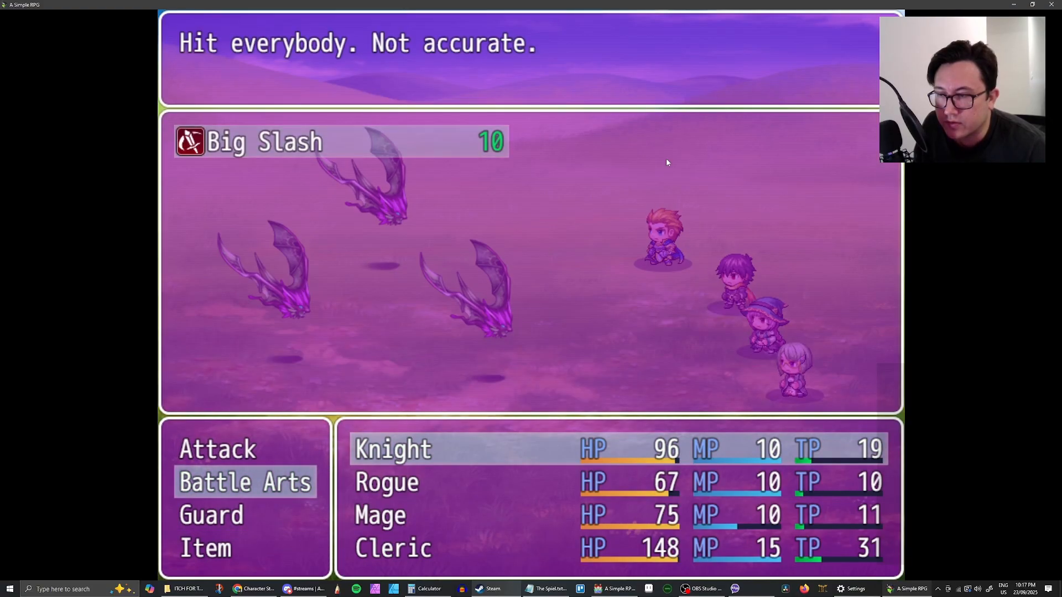
pyautogui.press('Escape')
pyautogui.press('Return')
pyautogui.press('Return')
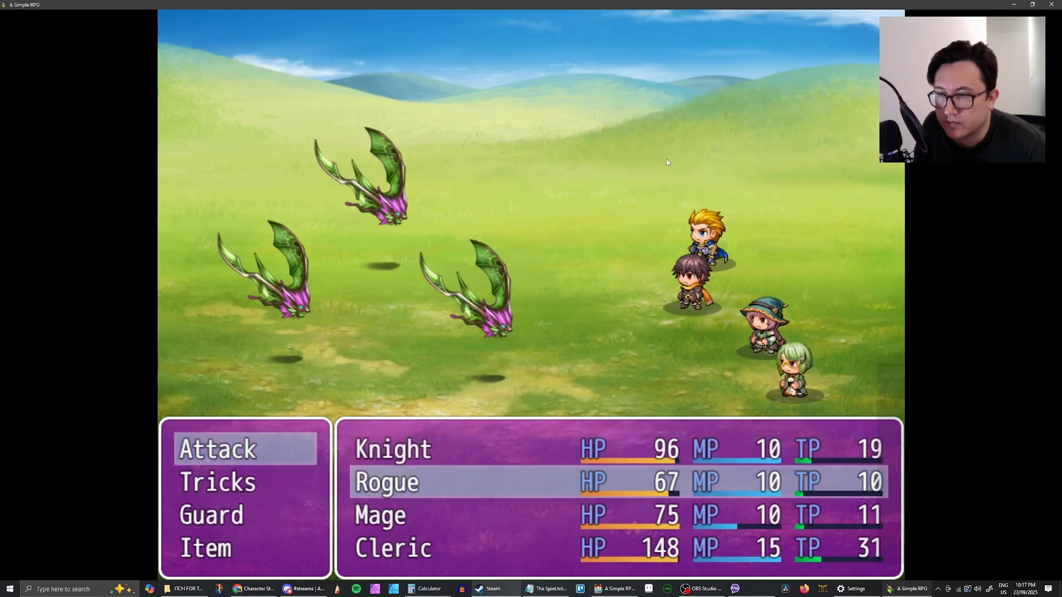
pyautogui.press('Down')
pyautogui.press('Return')
pyautogui.press('Return')
pyautogui.press('Right')
pyautogui.press('Return')
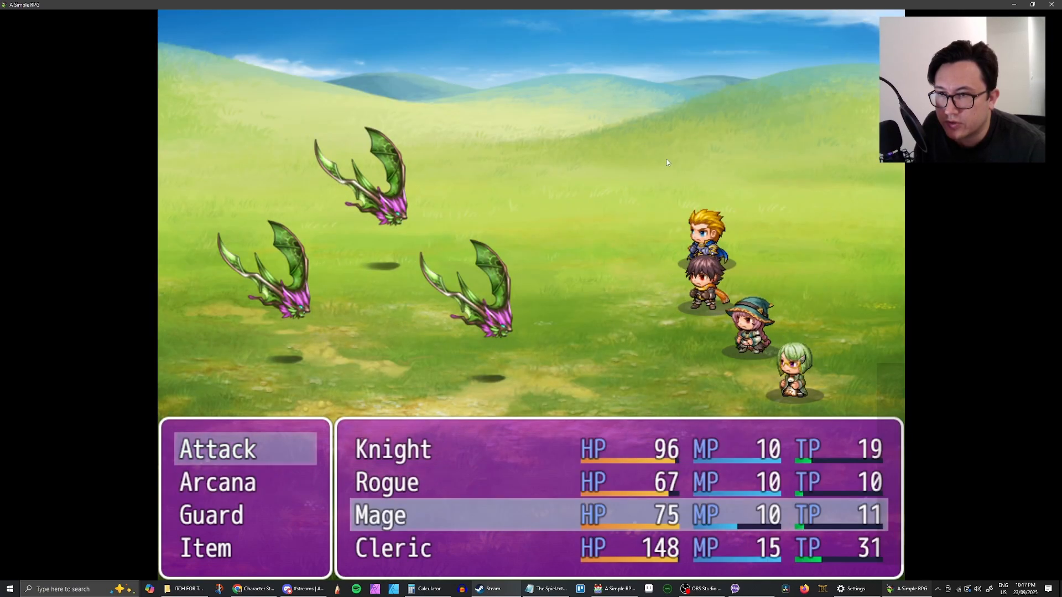
# Have the Mage cast Twin Fireball at Rogue C and the Cleric heal an ally with Kiss of Life
pyautogui.press('Down')
pyautogui.press('Return')
pyautogui.press('Return')
pyautogui.press('Right')
pyautogui.press('Right')
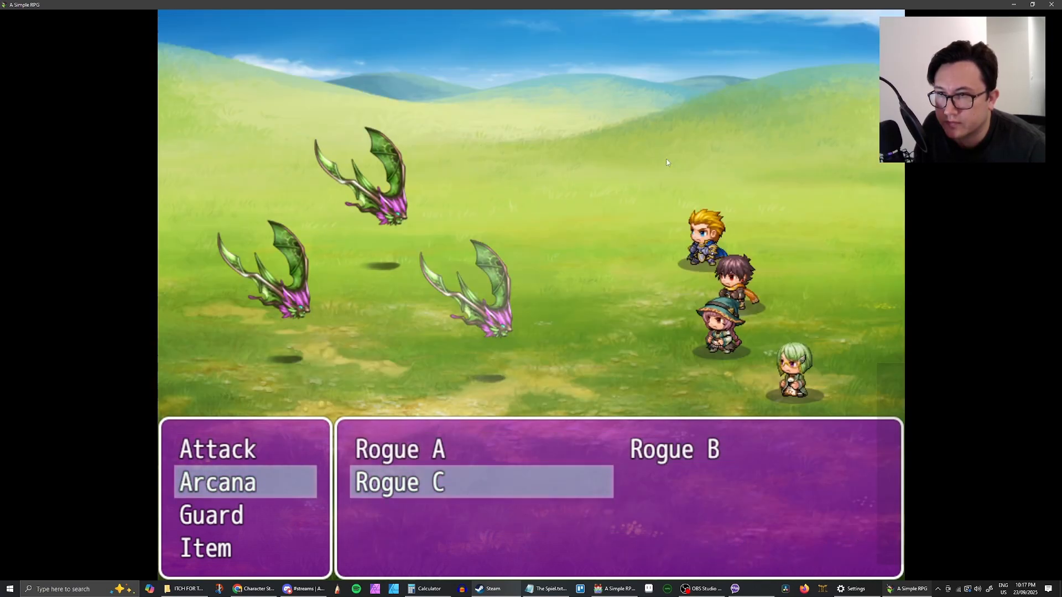
pyautogui.press('Return')
pyautogui.press('Down')
pyautogui.press('Up')
pyautogui.press('Return')
pyautogui.press('Escape')
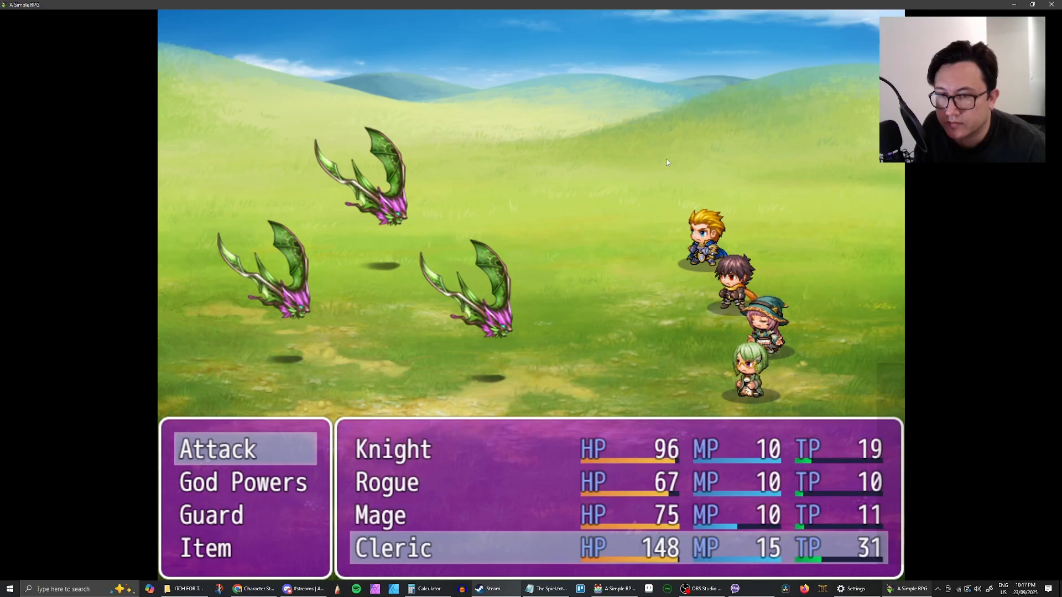
pyautogui.press('Down')
pyautogui.press('Return')
pyautogui.press('Return')
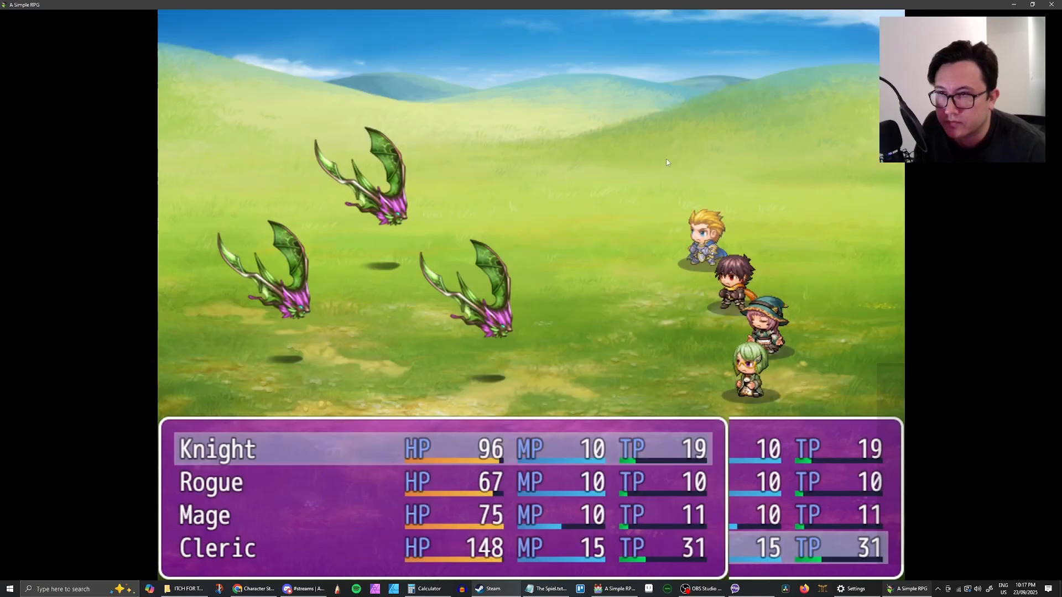
pyautogui.press('Return')
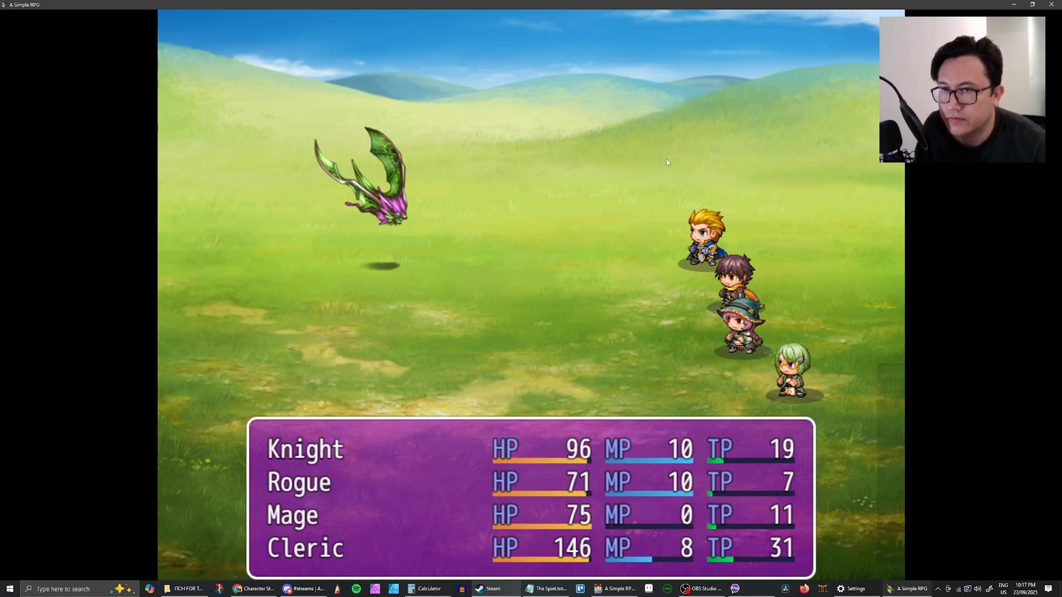
# Fight the last enemy, Rogue B, with plain attacks from every party member, dismiss the victory message and close the playtest
pyautogui.press('Return')
pyautogui.press('Return')
pyautogui.press('Return')
pyautogui.press('Return')
pyautogui.press('Return')
pyautogui.press('Return')
pyautogui.press('Return')
pyautogui.press('Return')
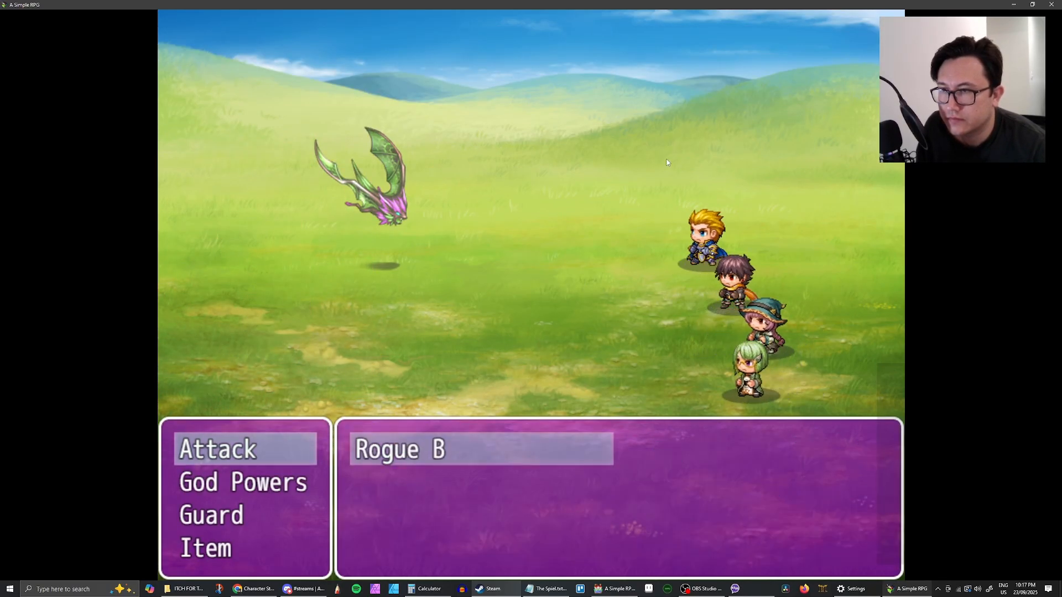
pyautogui.press('Return')
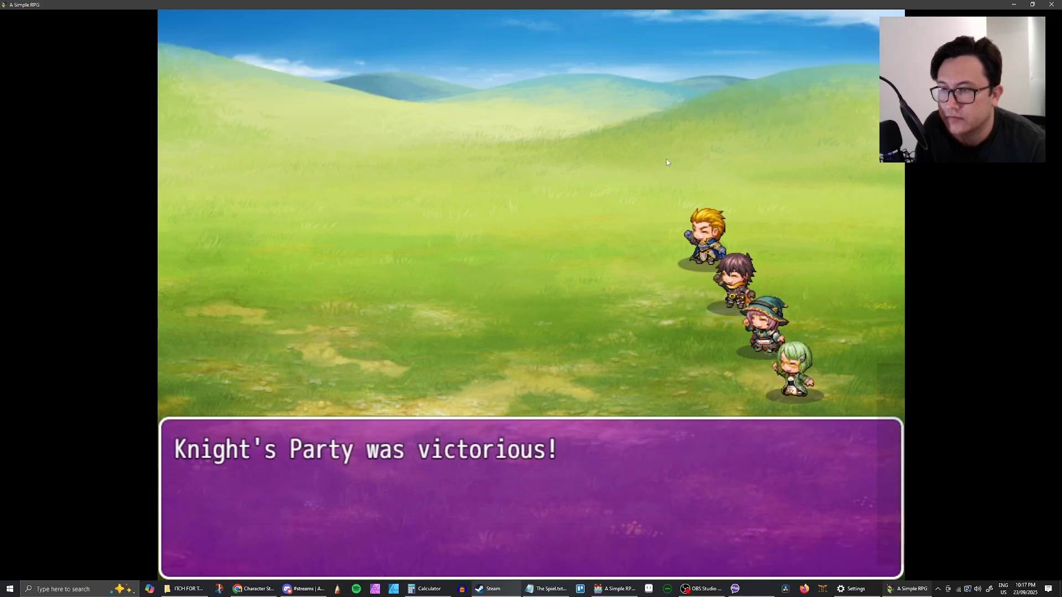
pyautogui.press('Return')
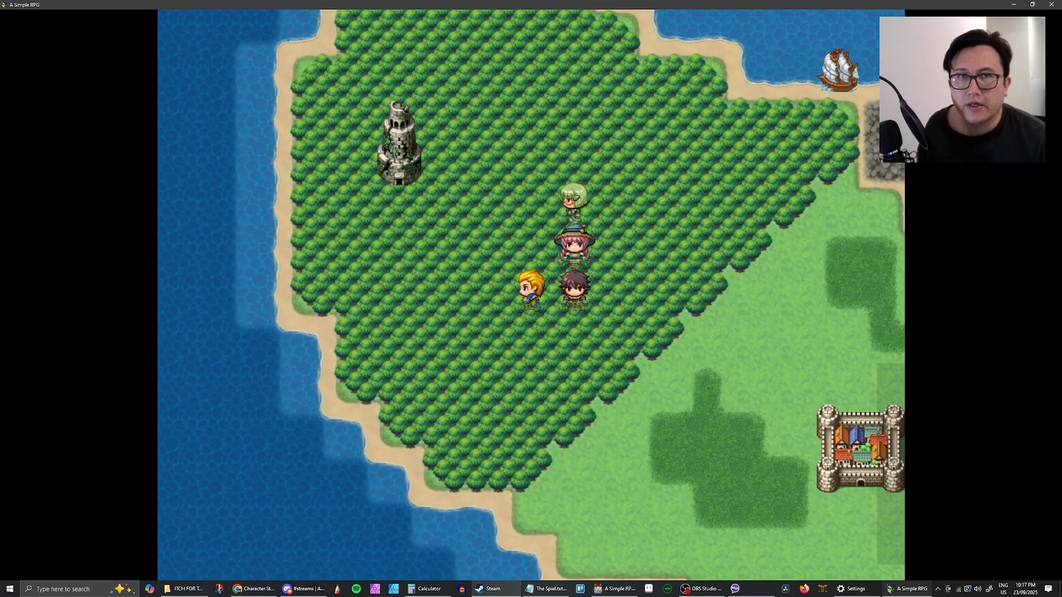
pyautogui.click(1052, 4)
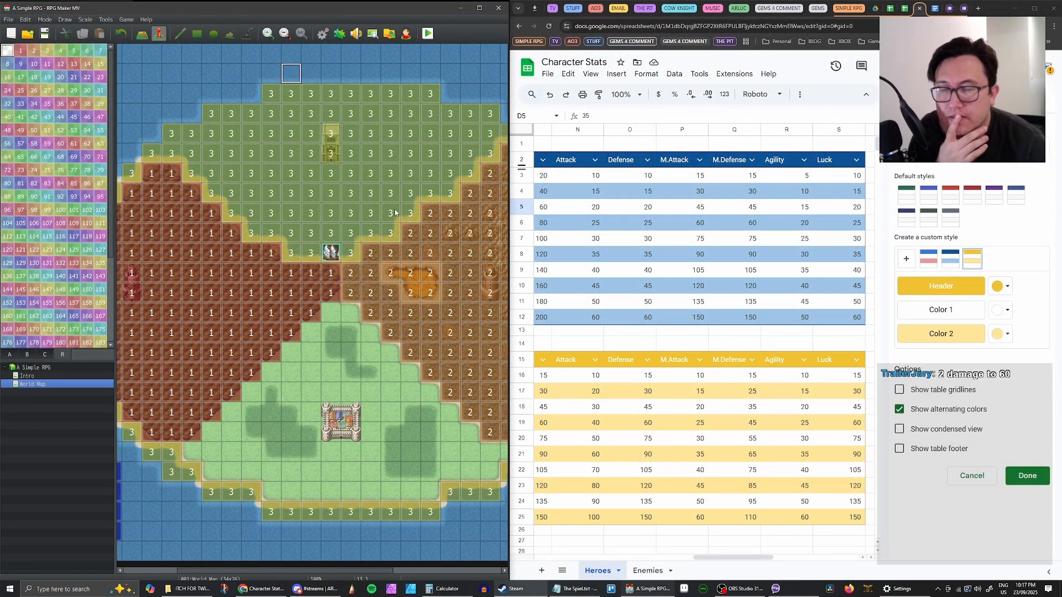
# Set the Attack skill's damage formula in the database to a.atk * 5 / b.def, apply it and close the database
pyautogui.click(339, 33)
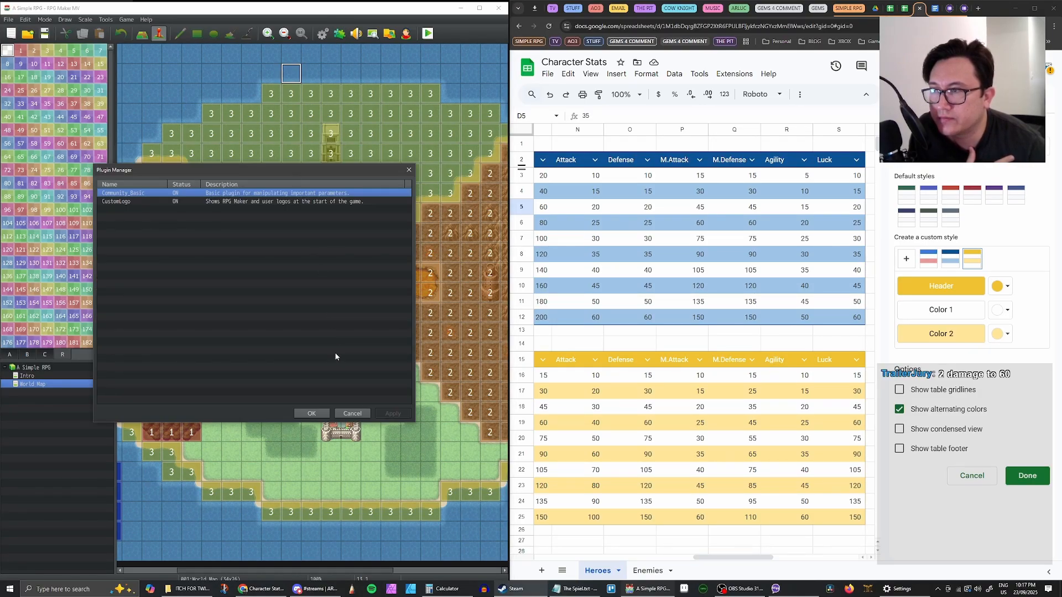
pyautogui.click(352, 413)
pyautogui.click(319, 36)
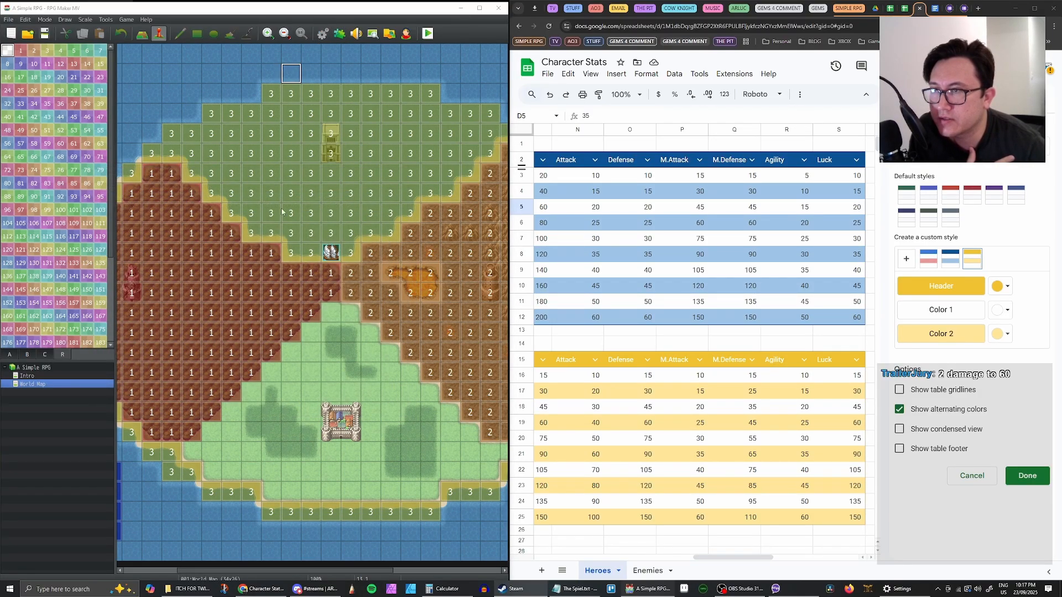
pyautogui.click(44, 203)
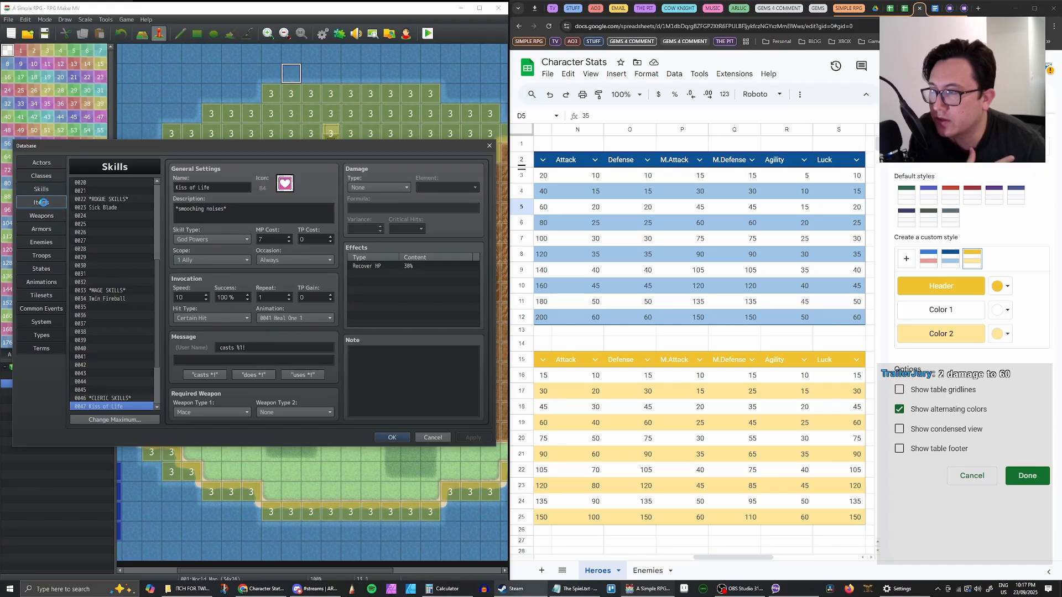
pyautogui.click(46, 177)
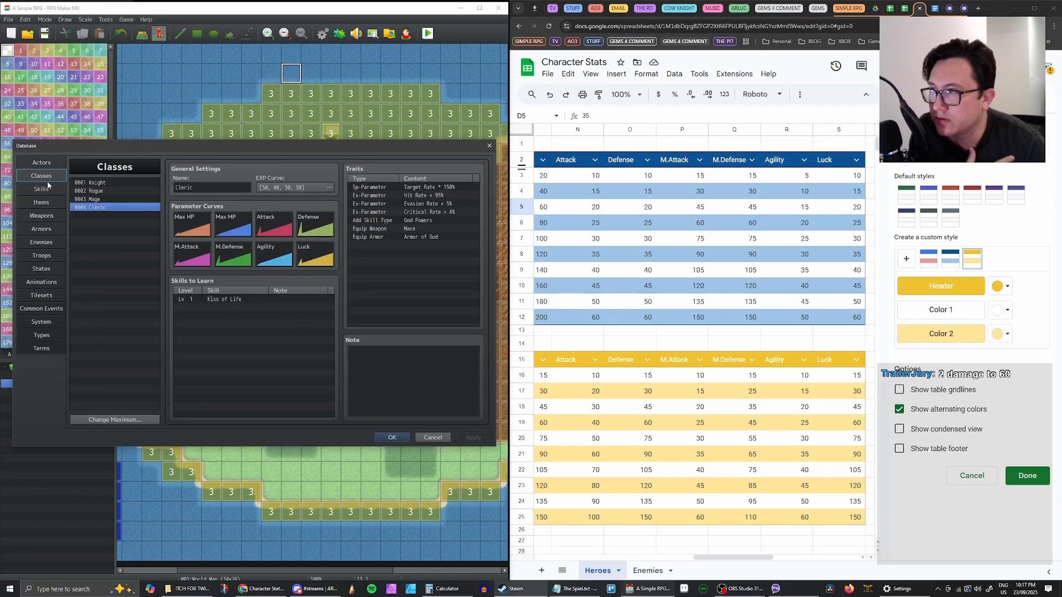
pyautogui.click(48, 165)
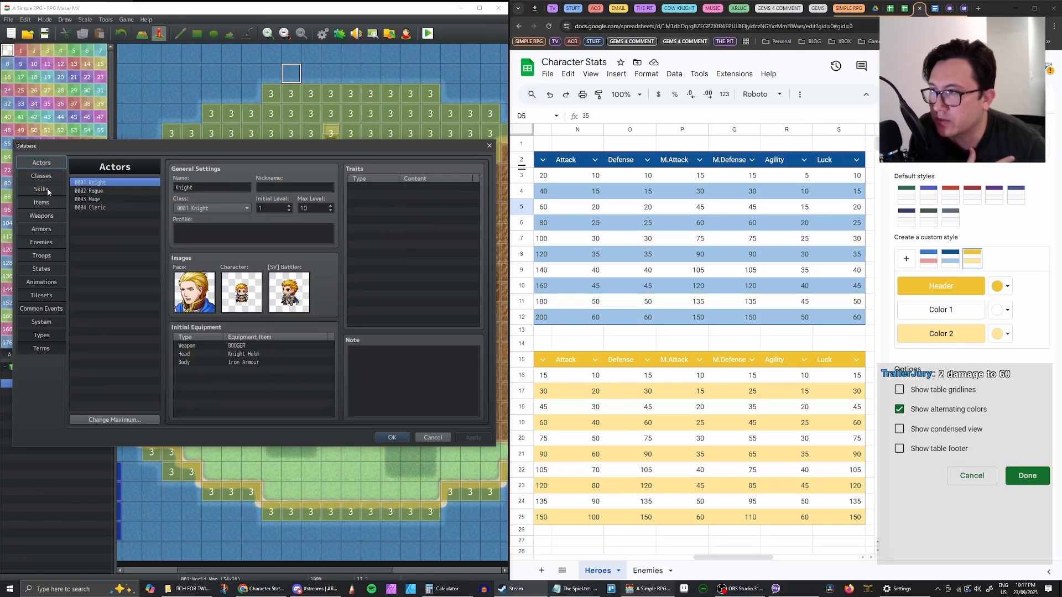
pyautogui.click(44, 189)
pyautogui.moveTo(158, 283); pyautogui.dragTo(154, 189)
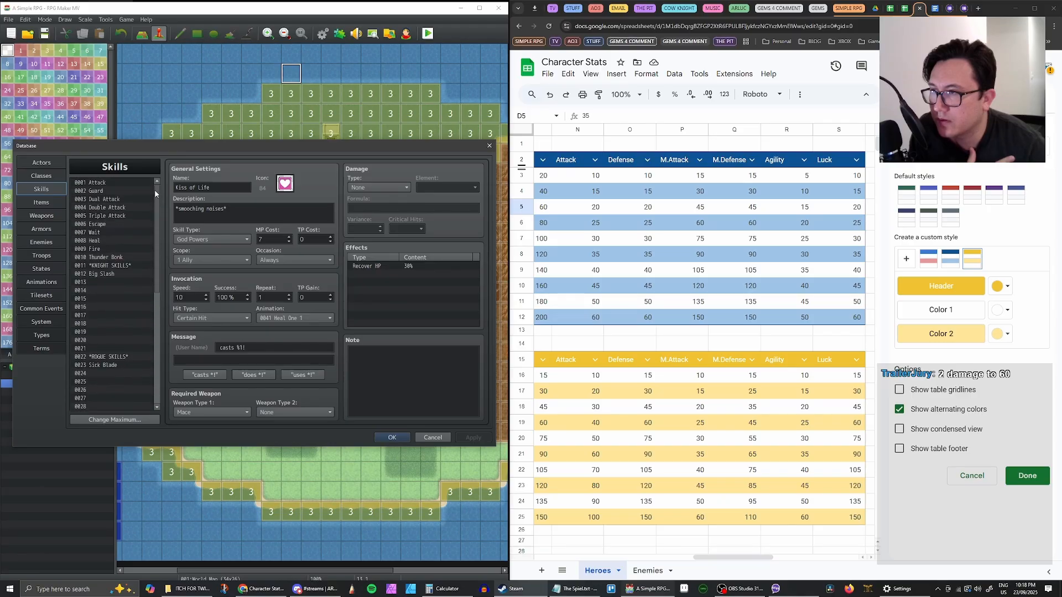
pyautogui.click(103, 184)
pyautogui.doubleClick(375, 208)
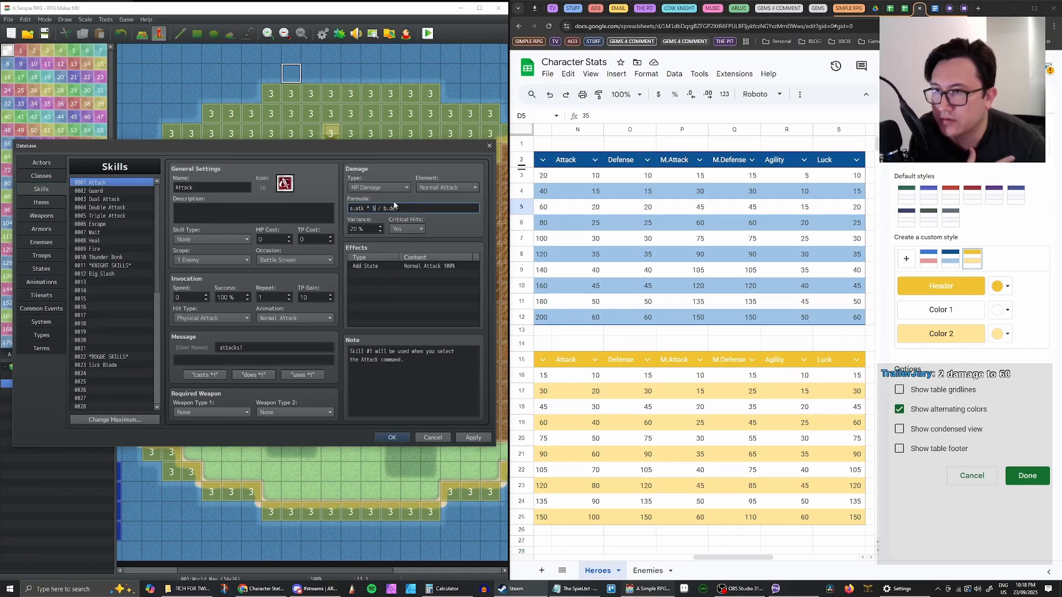
pyautogui.click(473, 438)
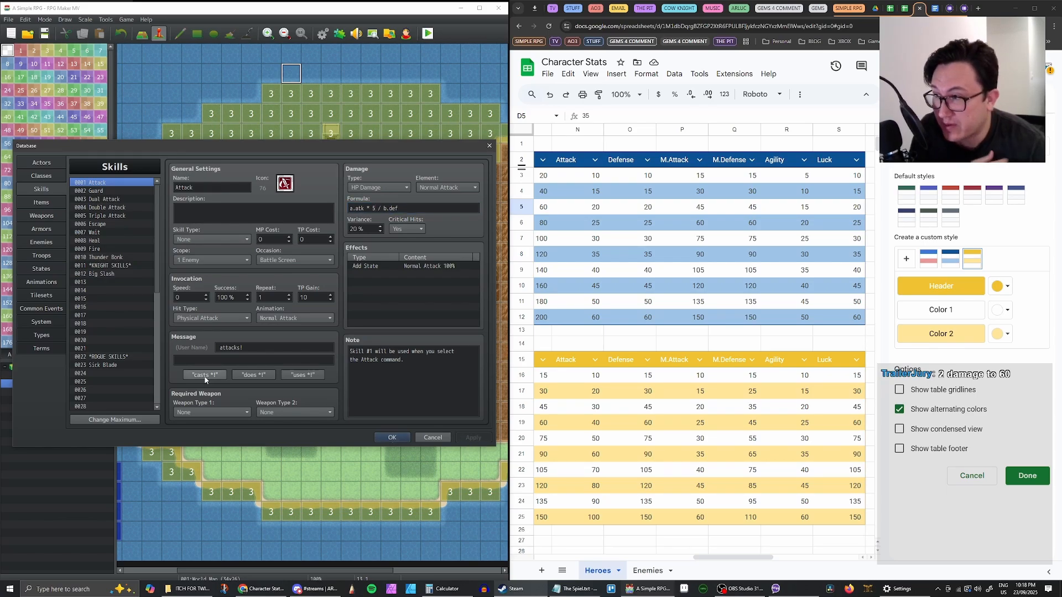
pyautogui.click(392, 438)
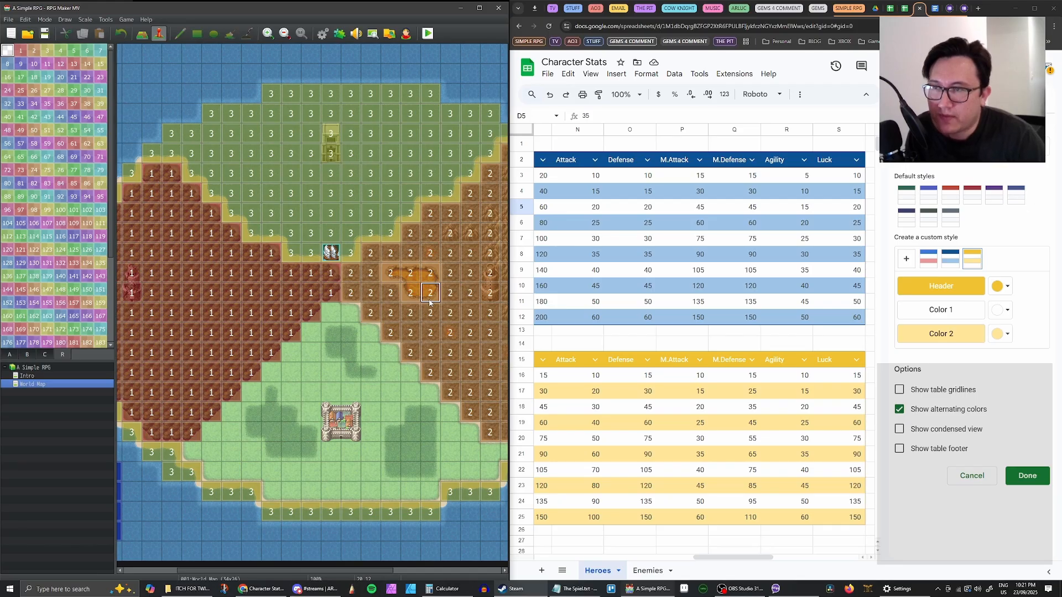
pyautogui.click(334, 254)
pyautogui.click(349, 255)
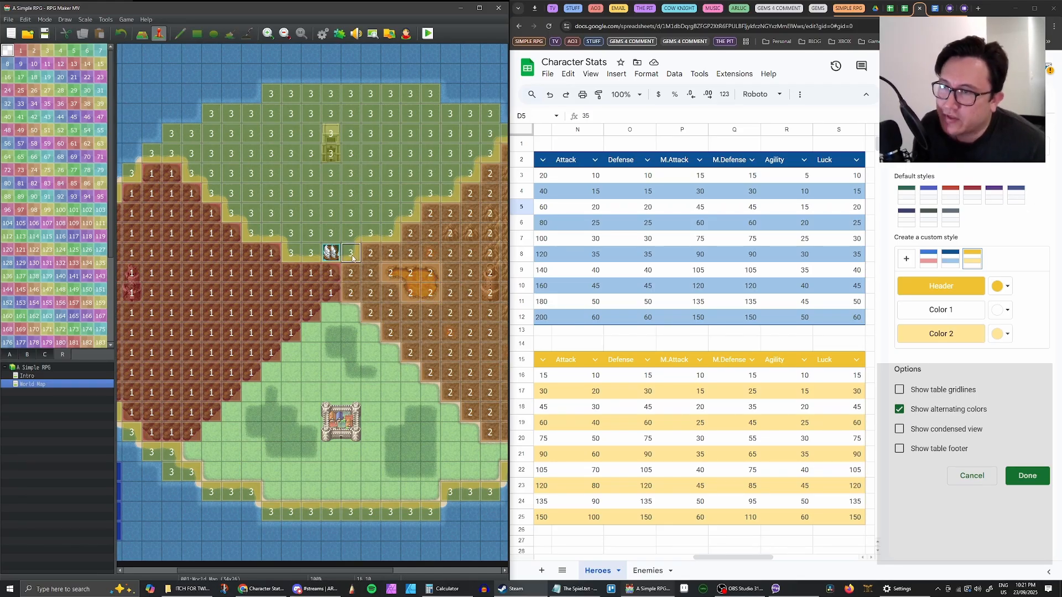
pyautogui.click(333, 256)
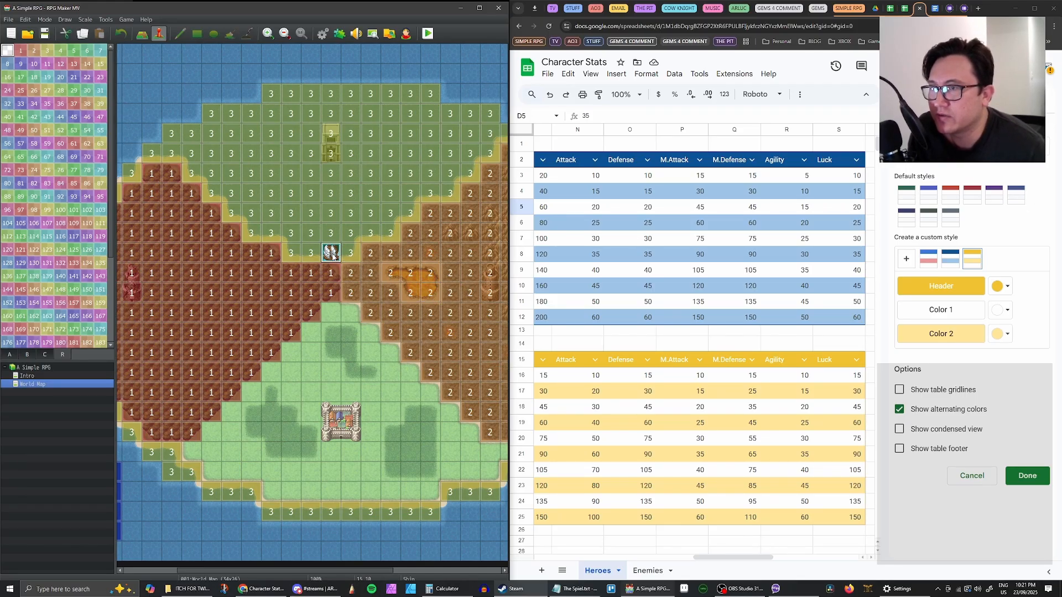
pyautogui.click(311, 255)
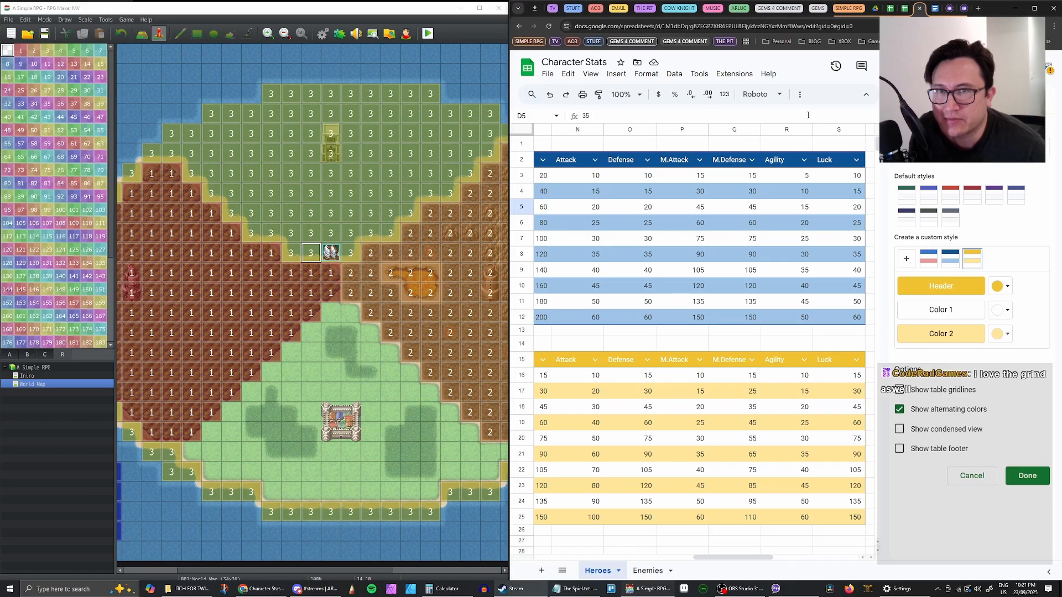
# Examine the level-by-level stats of the Knight, Mage and Cleric on the Heroes sheet, especially Mage and Cleric MP growth
pyautogui.hscroll(-5, 740, 122)
pyautogui.click(615, 318)
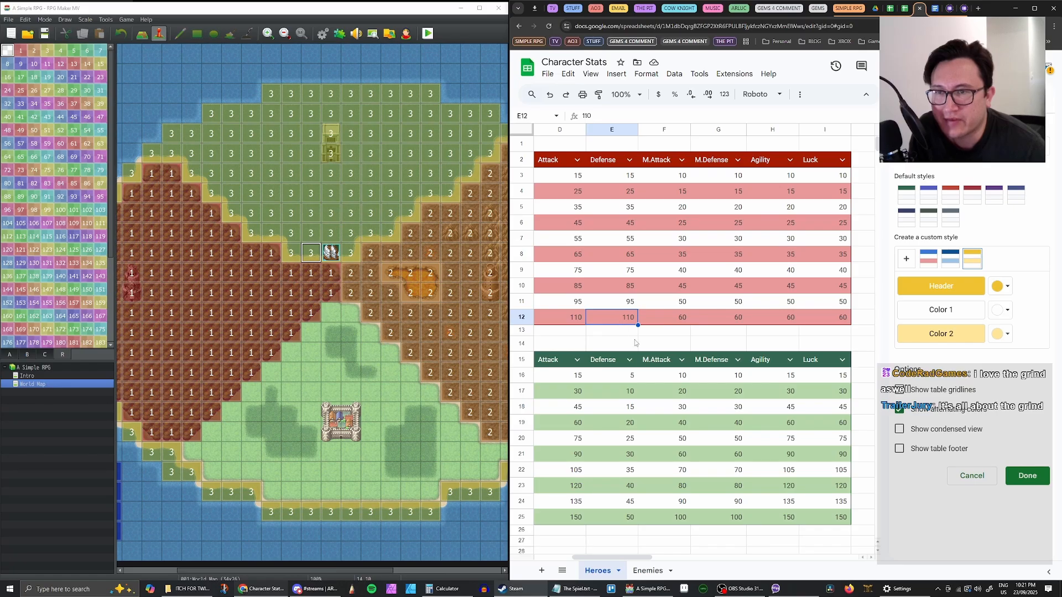
pyautogui.moveTo(610, 557); pyautogui.dragTo(715, 556)
pyautogui.click(611, 320)
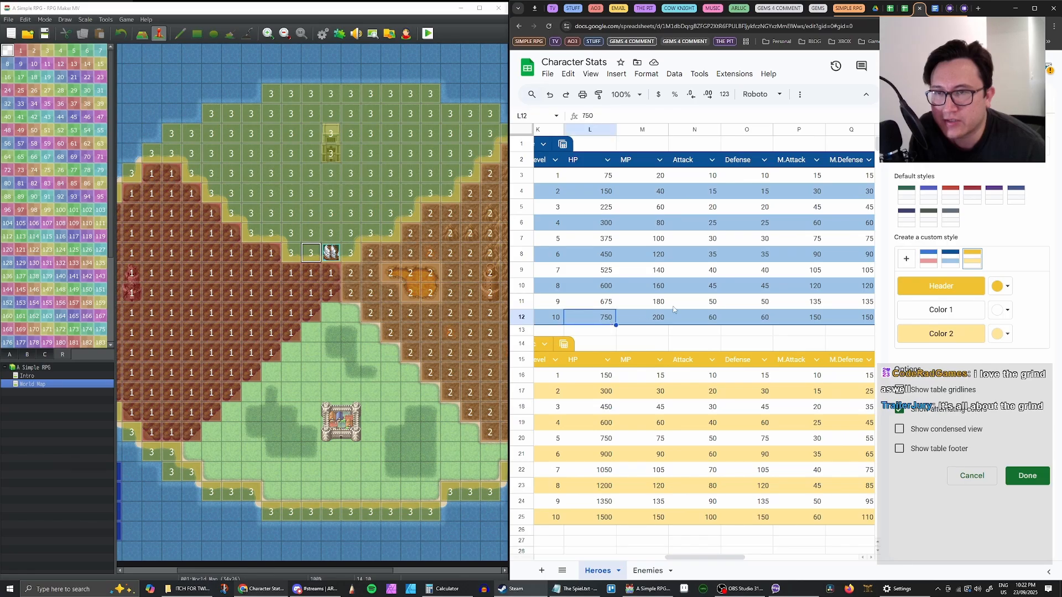
pyautogui.click(663, 317)
pyautogui.click(659, 181)
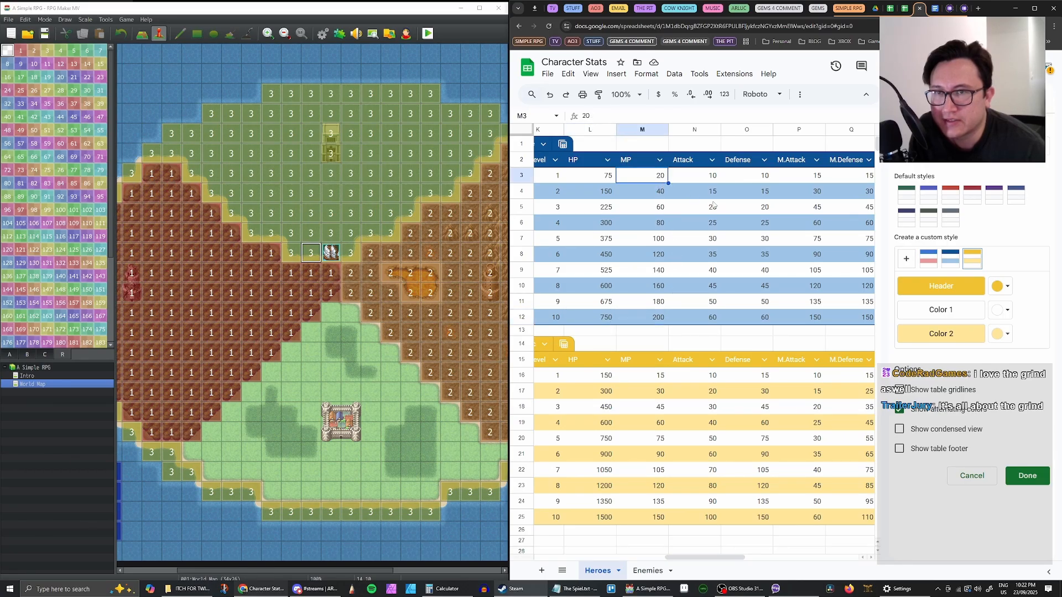
pyautogui.click(712, 214)
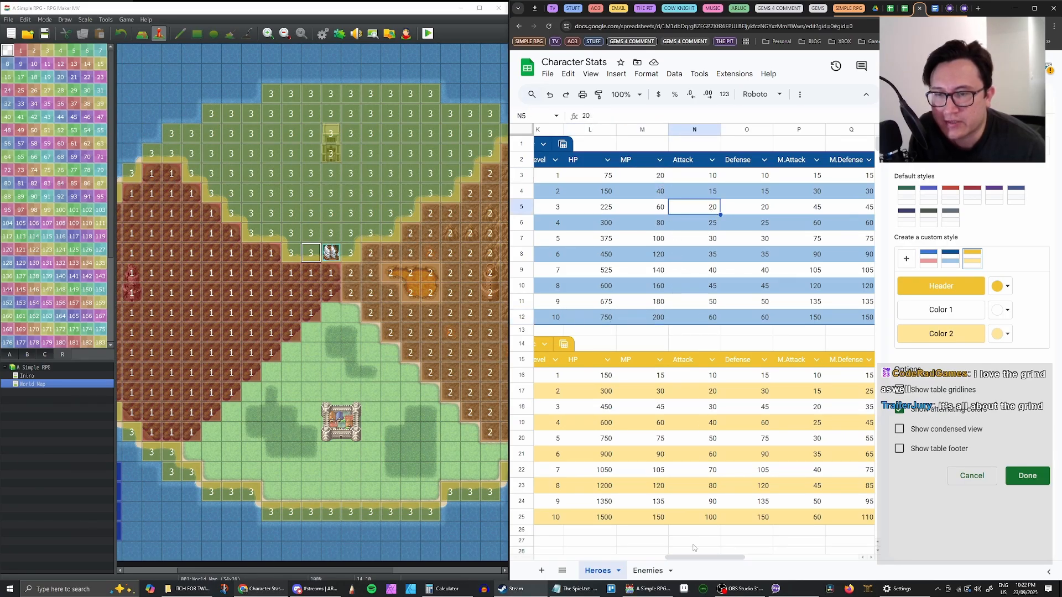
pyautogui.moveTo(688, 558)
pyautogui.mouseDown()
pyautogui.moveTo(551, 558)
pyautogui.moveTo(693, 555)
pyautogui.mouseUp()
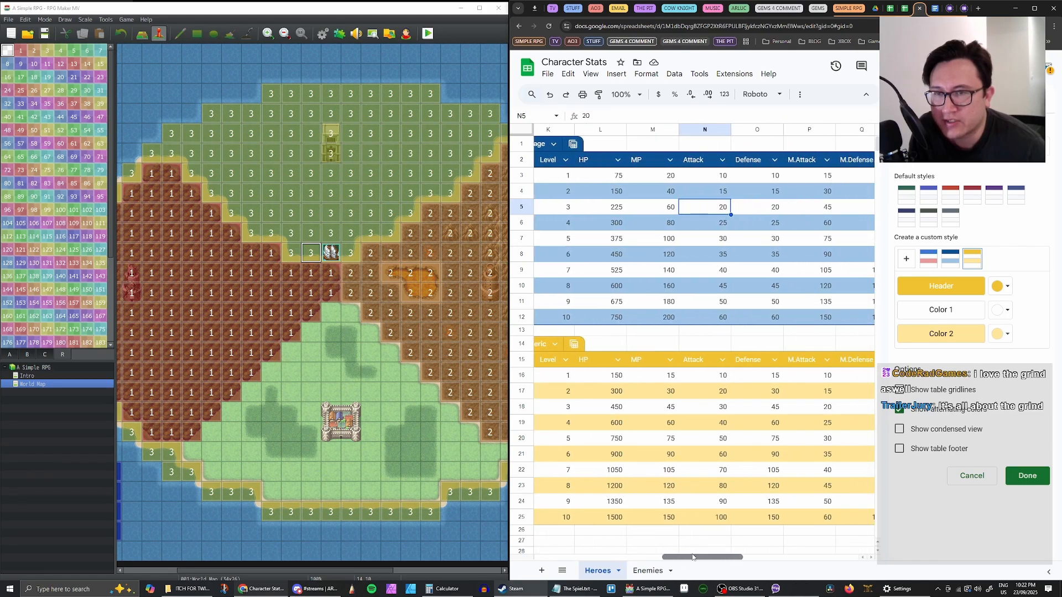
pyautogui.click(672, 380)
pyautogui.click(671, 395)
pyautogui.click(666, 426)
pyautogui.click(668, 410)
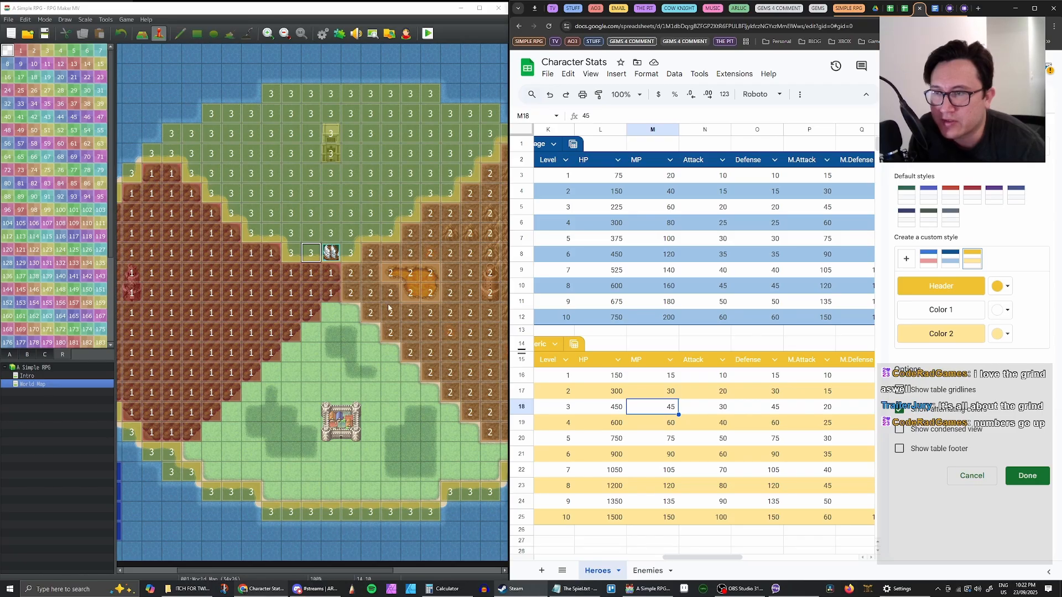
# Compare the HP, MP and Attack columns of the Knight and Rogue tables with the Mage and Cleric tables
pyautogui.click(356, 298)
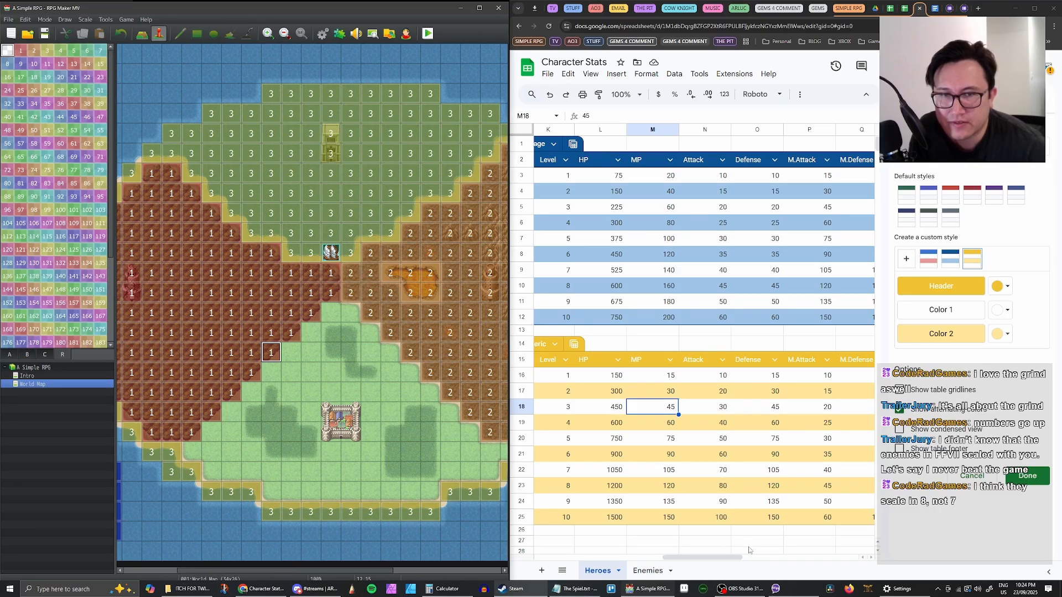
pyautogui.moveTo(712, 557); pyautogui.dragTo(562, 564)
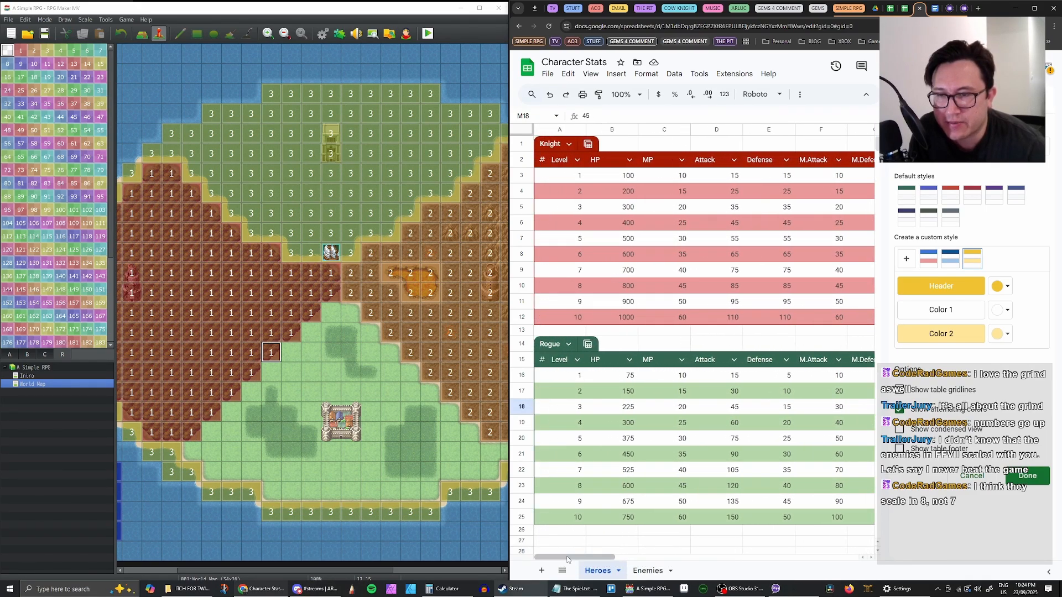
pyautogui.click(624, 350)
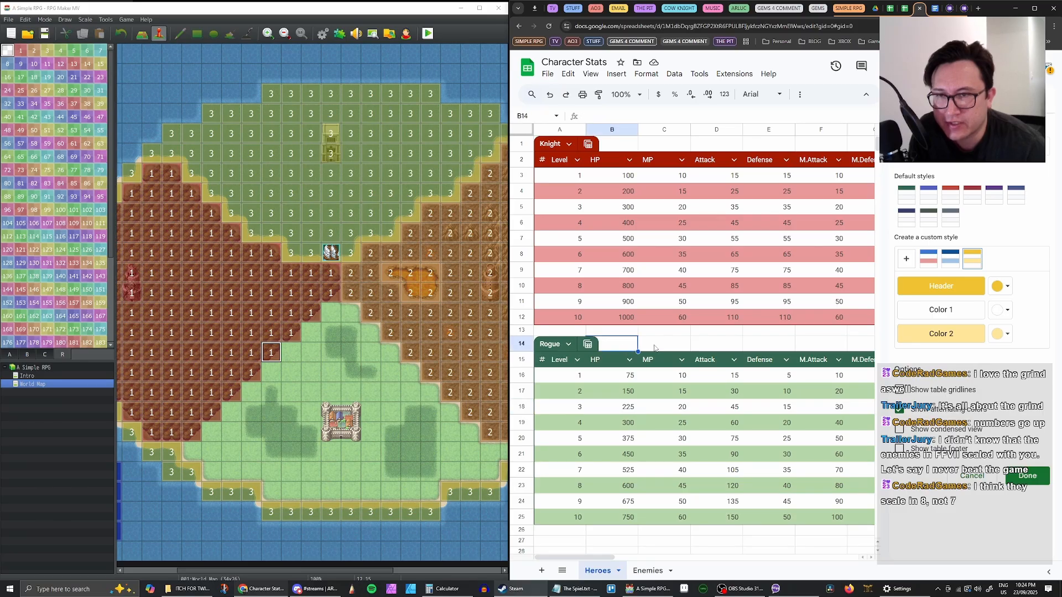
pyautogui.click(656, 348)
pyautogui.moveTo(595, 558); pyautogui.dragTo(558, 557)
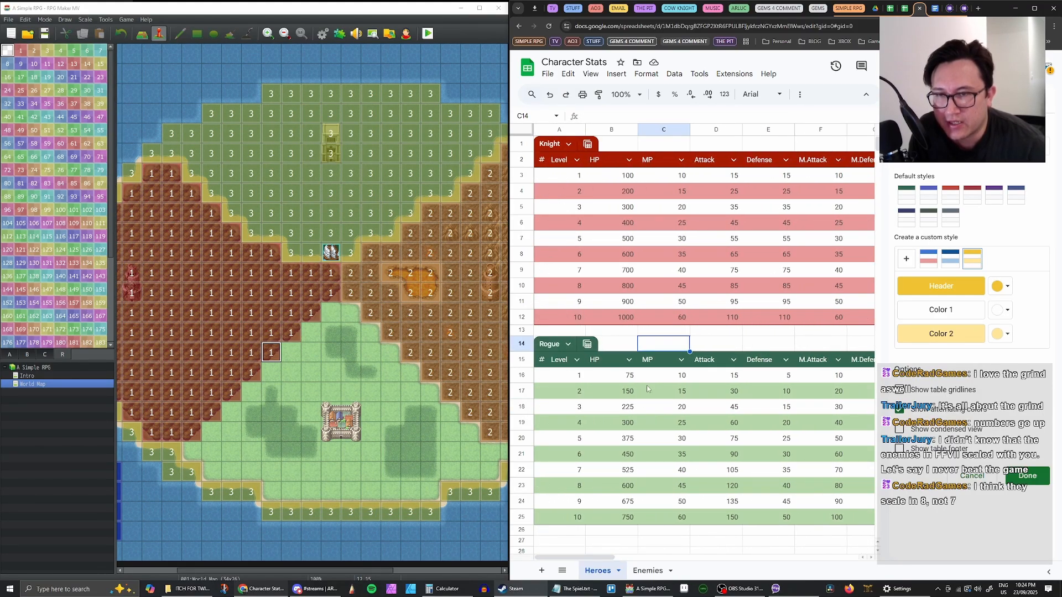
pyautogui.click(714, 348)
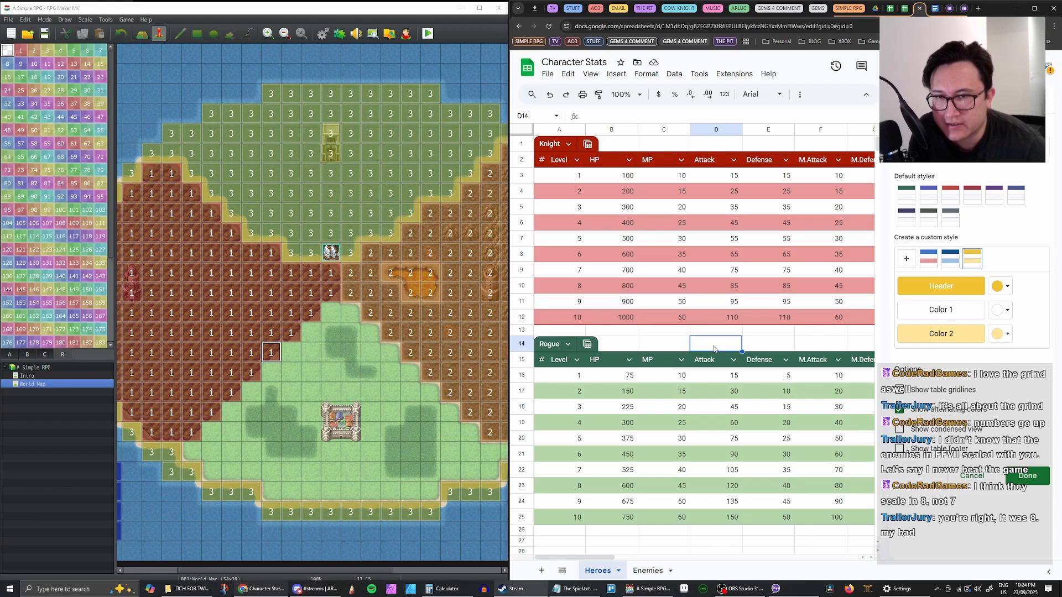
pyautogui.moveTo(606, 557); pyautogui.dragTo(696, 555)
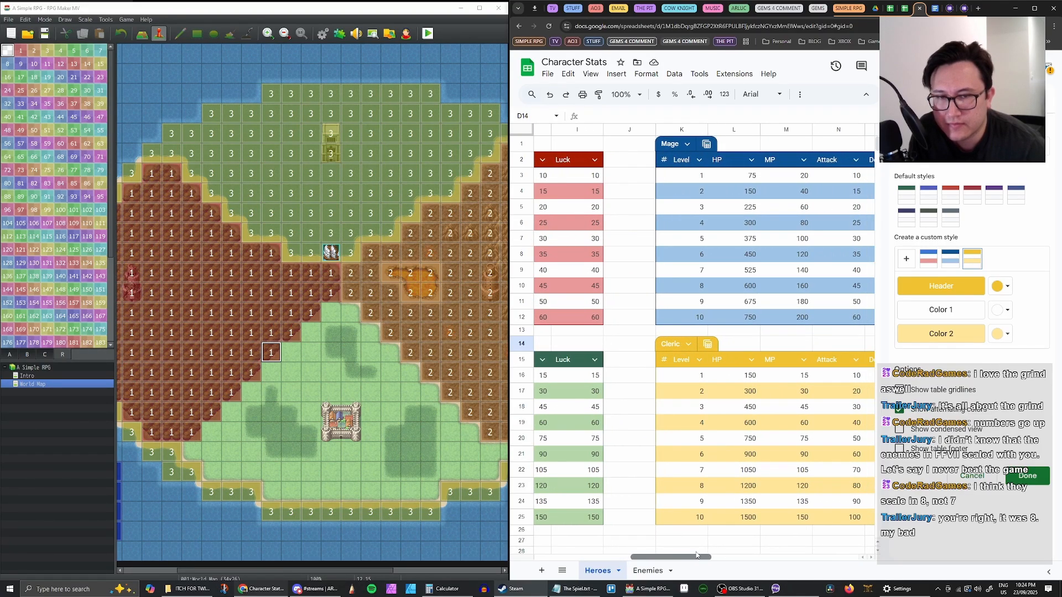
pyautogui.moveTo(696, 555); pyautogui.dragTo(575, 556)
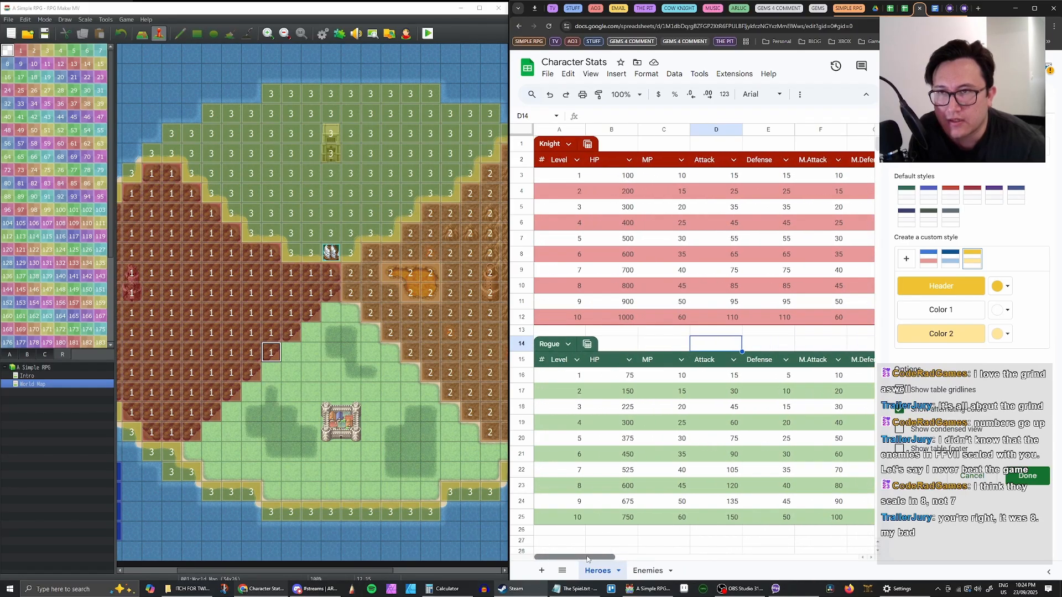
pyautogui.click(627, 347)
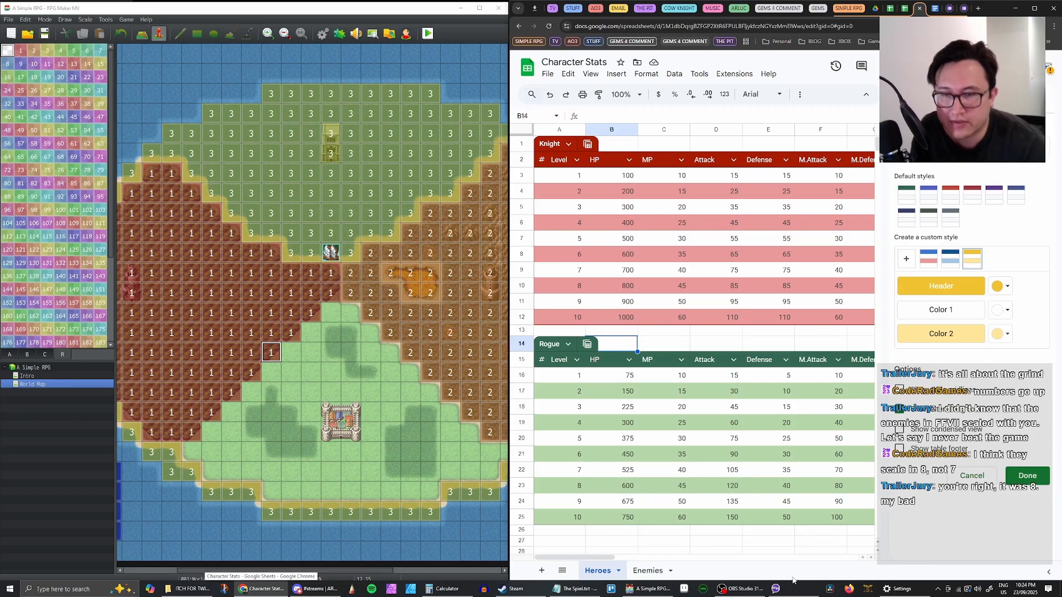
# Switch to OBS Studio and put the Cam only scene live
pyautogui.click(741, 589)
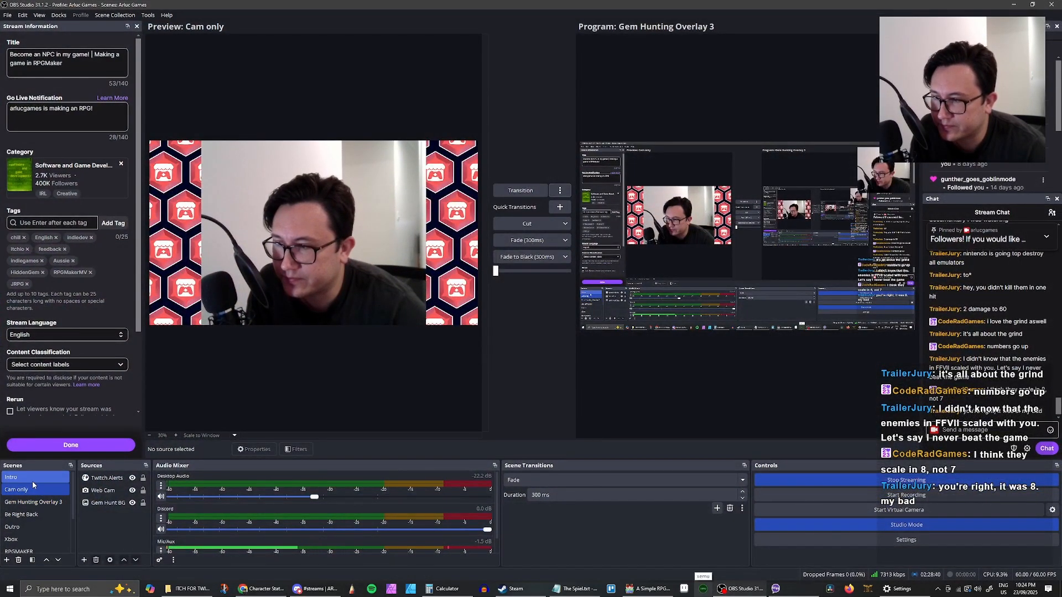
pyautogui.doubleClick(32, 487)
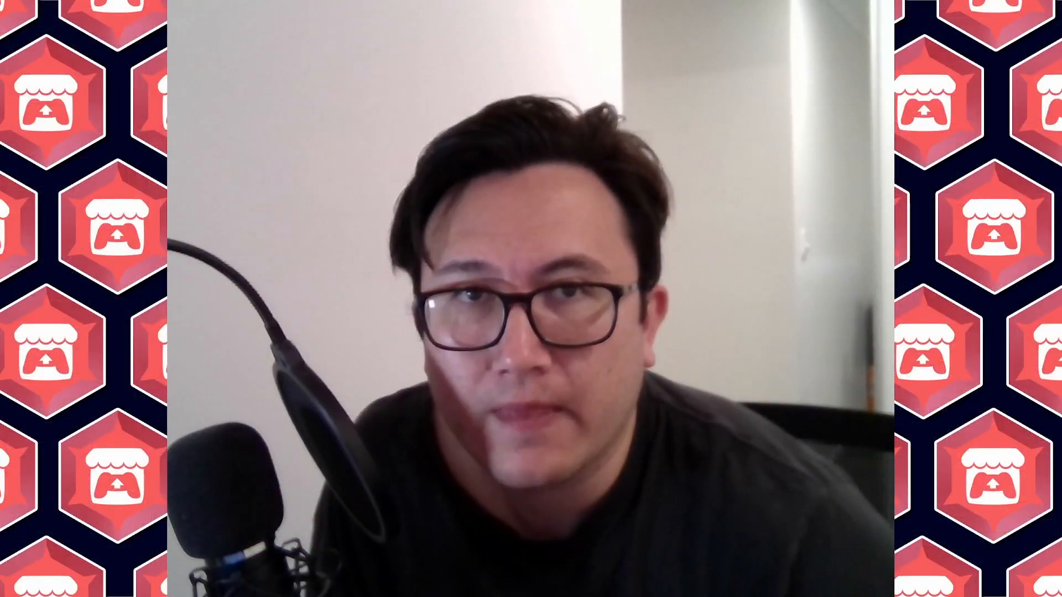